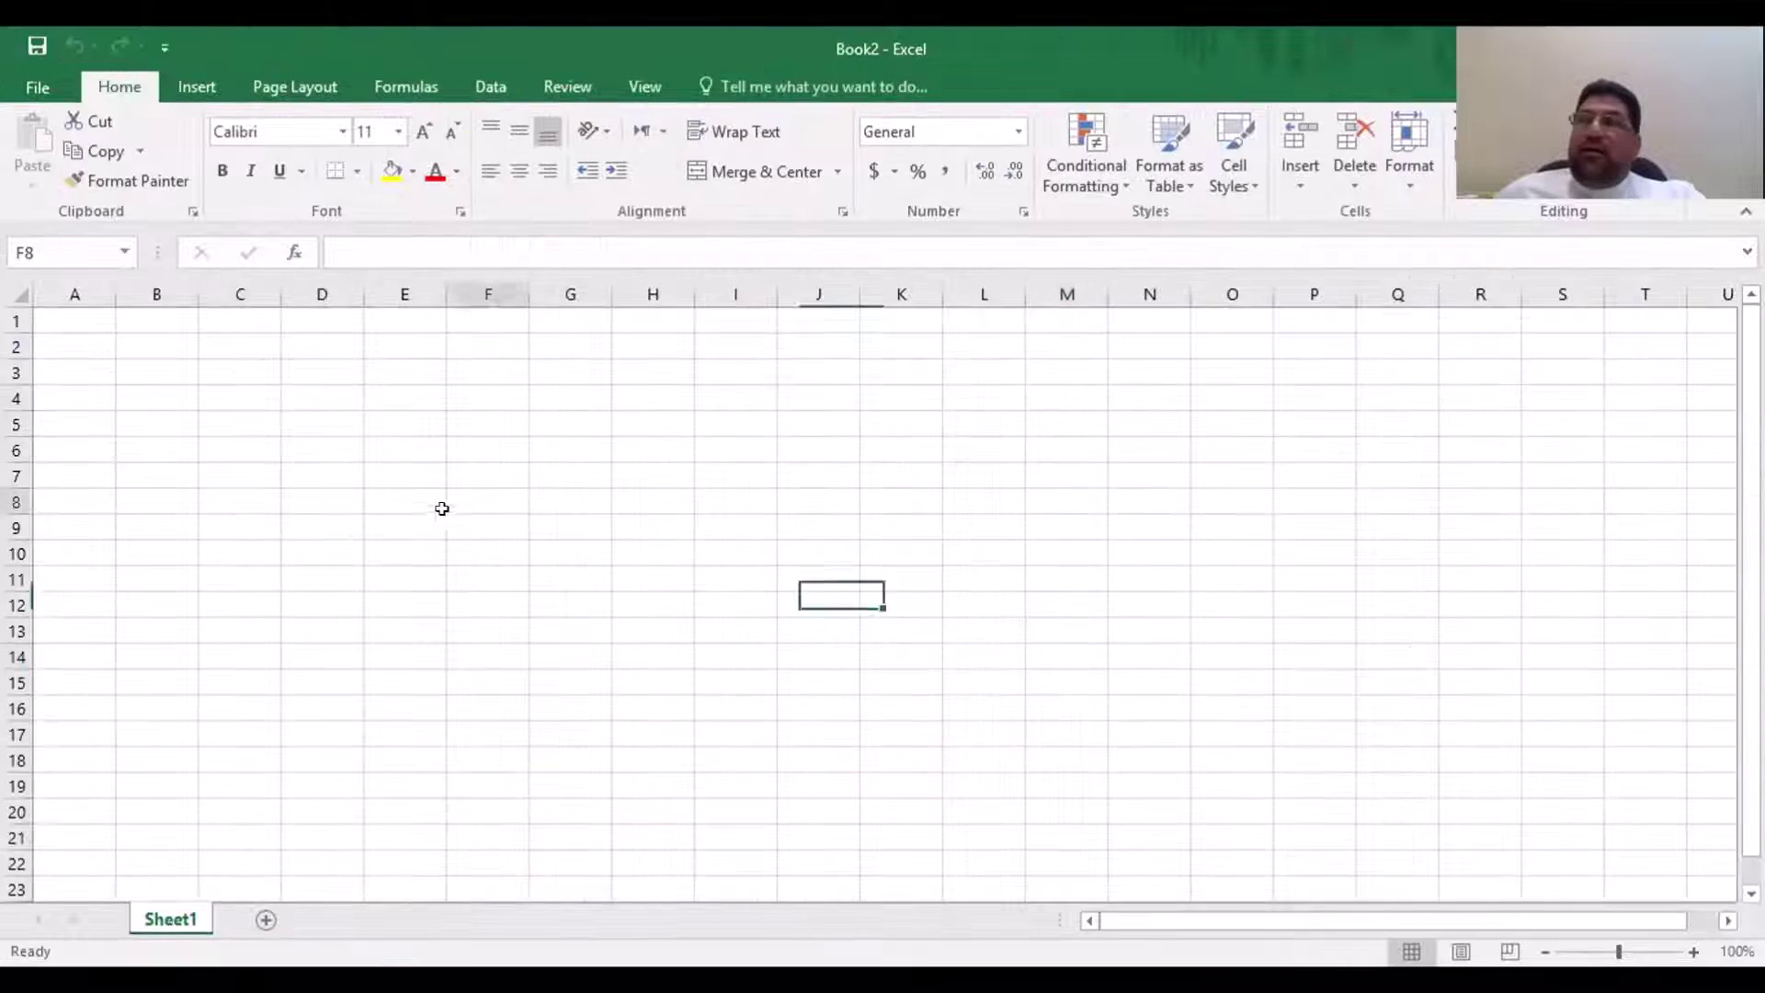
left_click(441, 505)
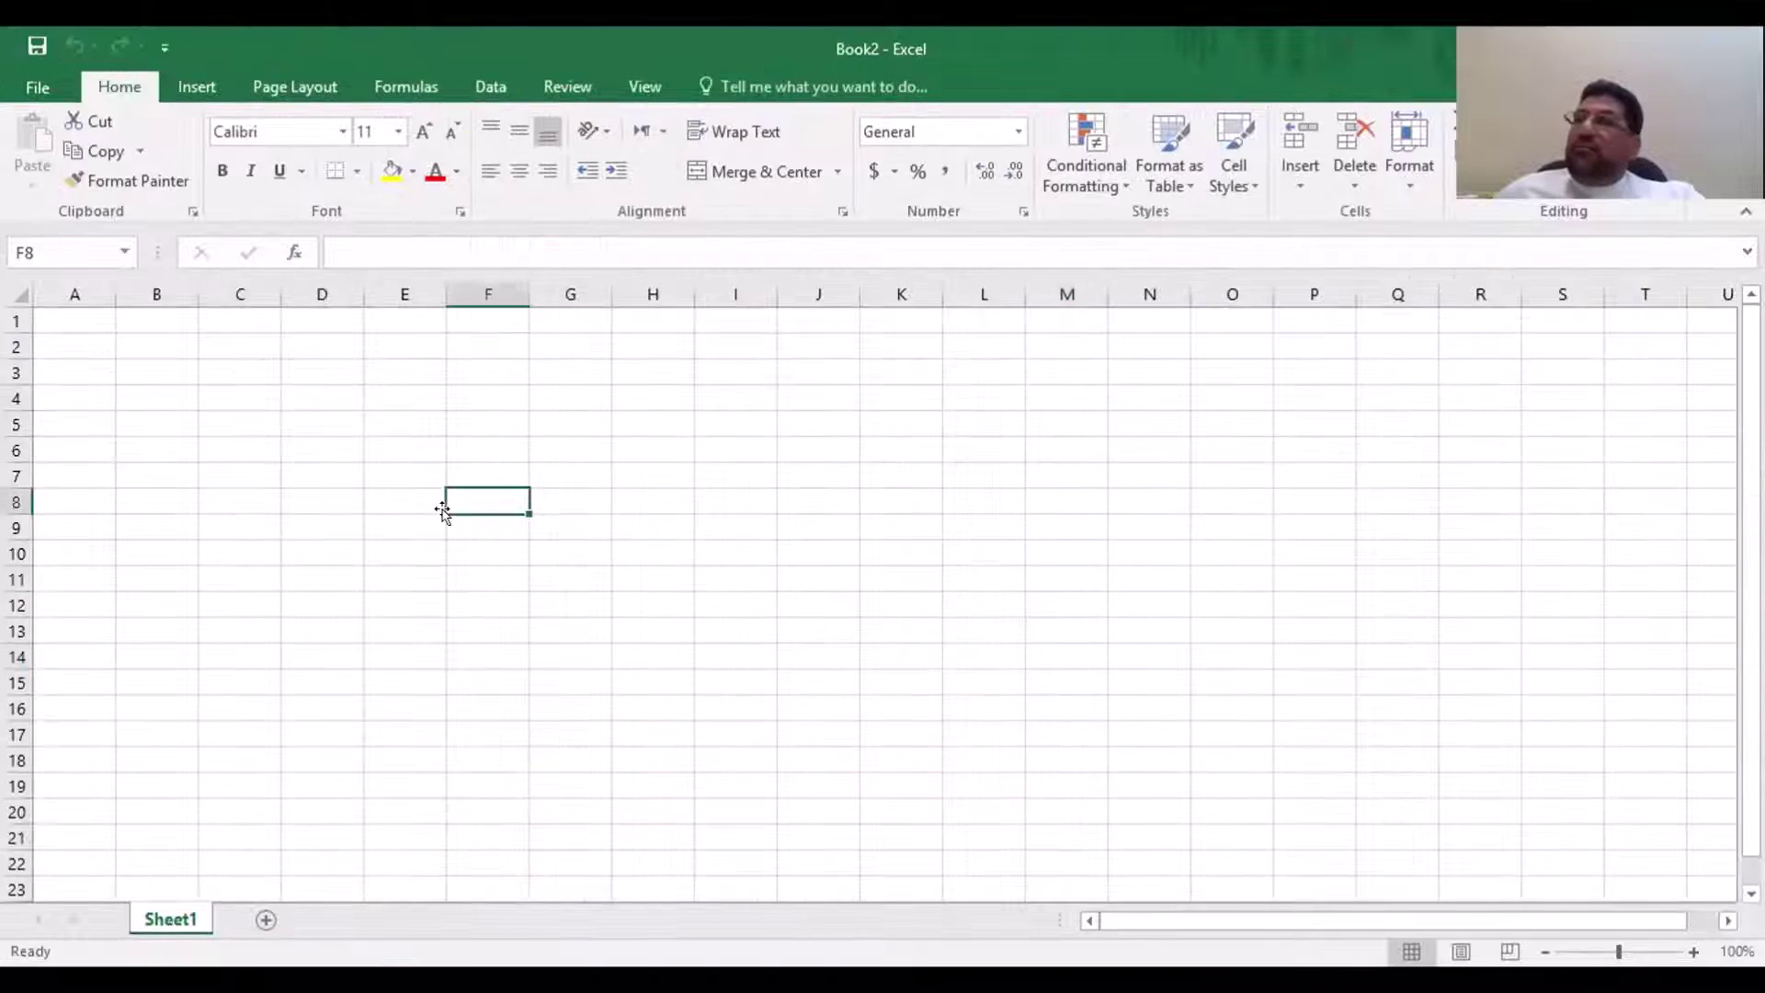
left_click(432, 392)
left_click(157, 364)
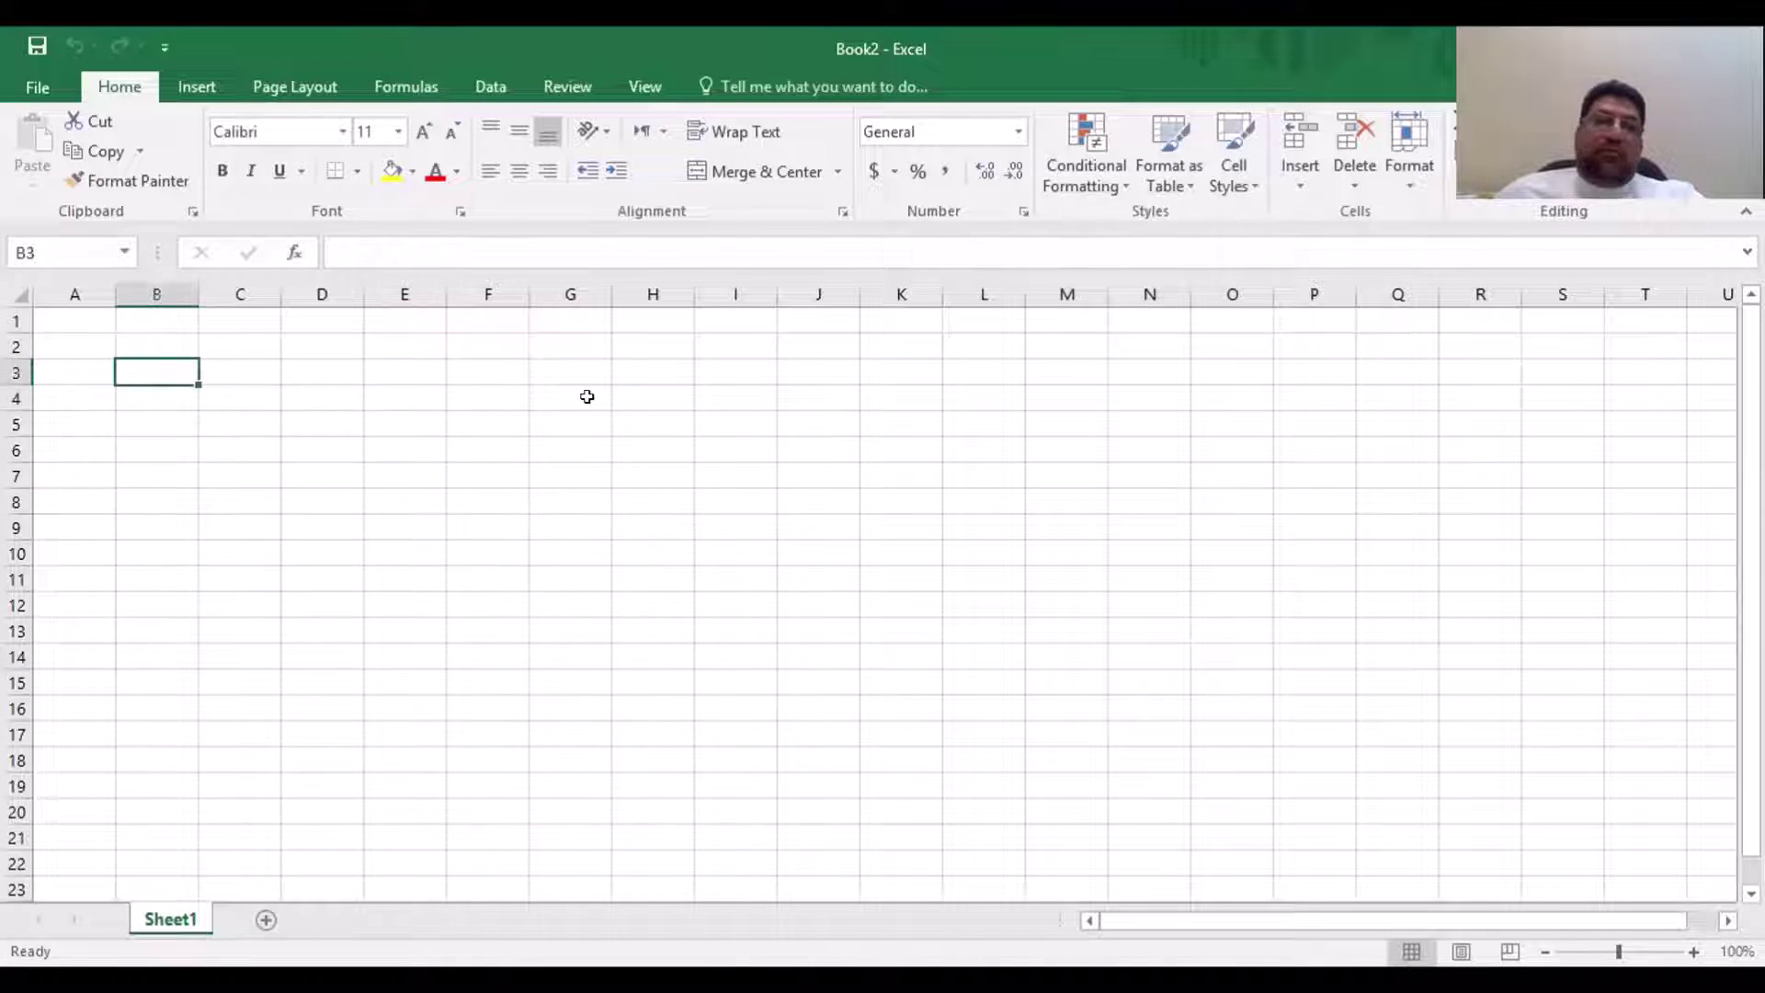
Enter the heading "Income" in cell A1
key("ctrl+Home")
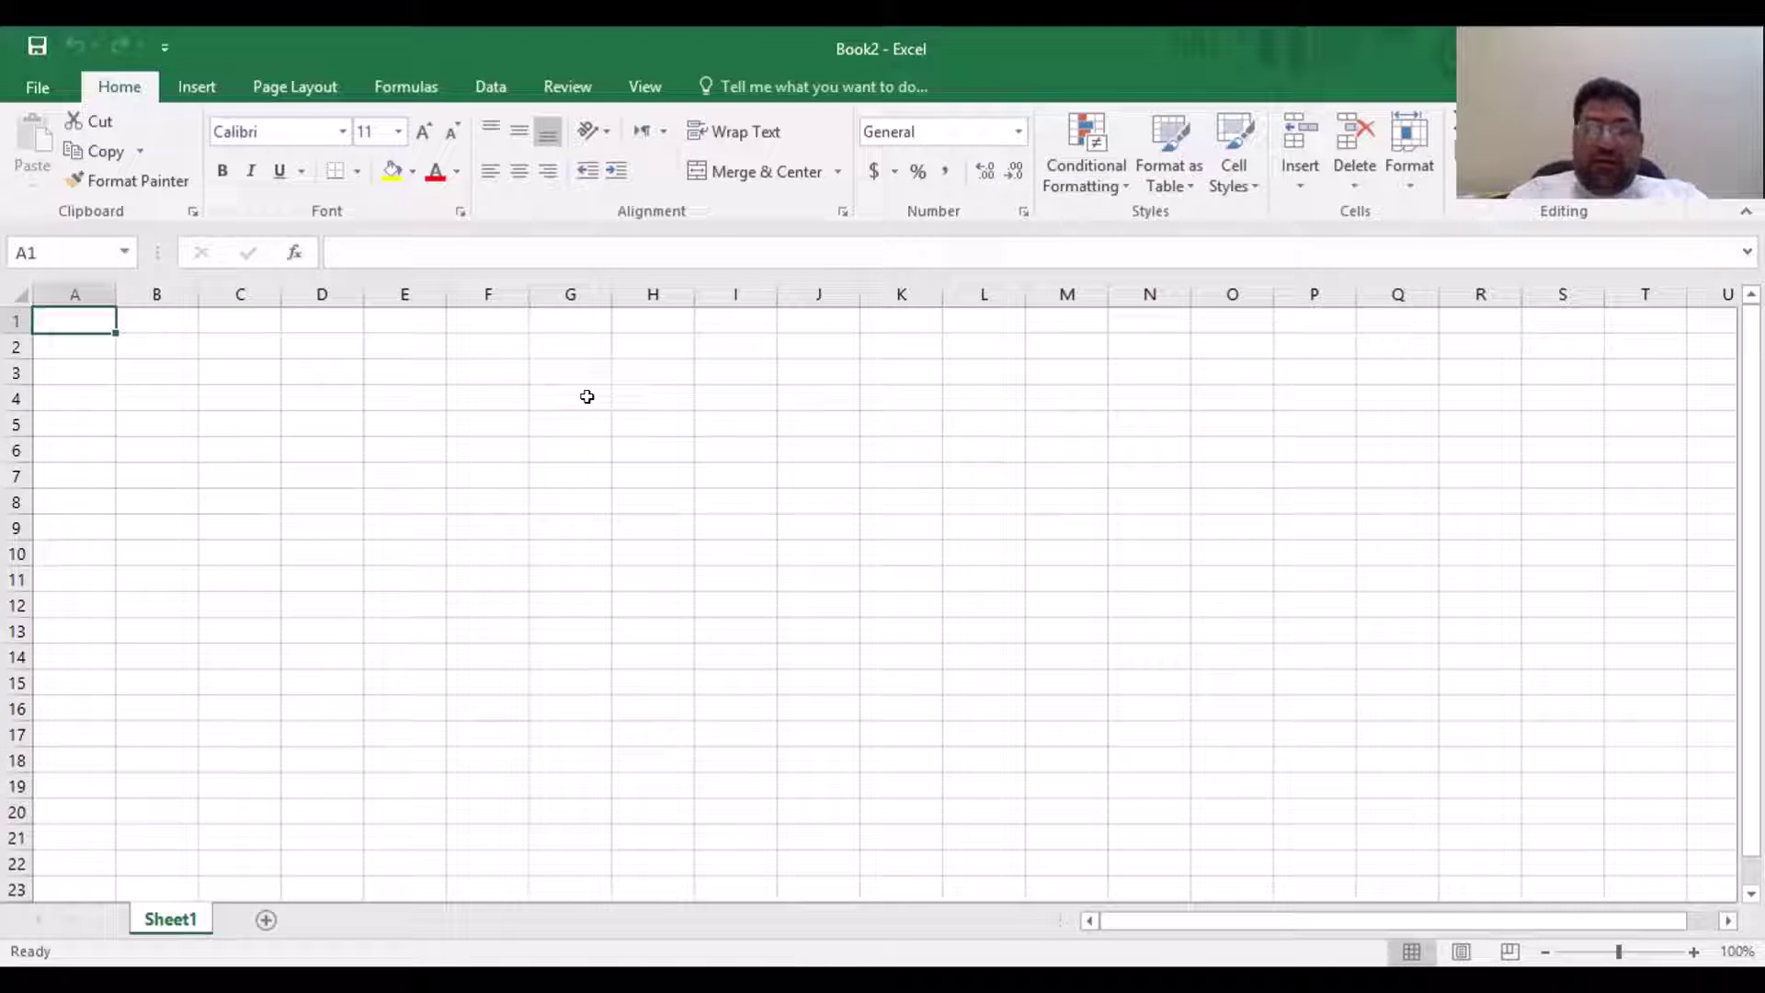
type("Incom")
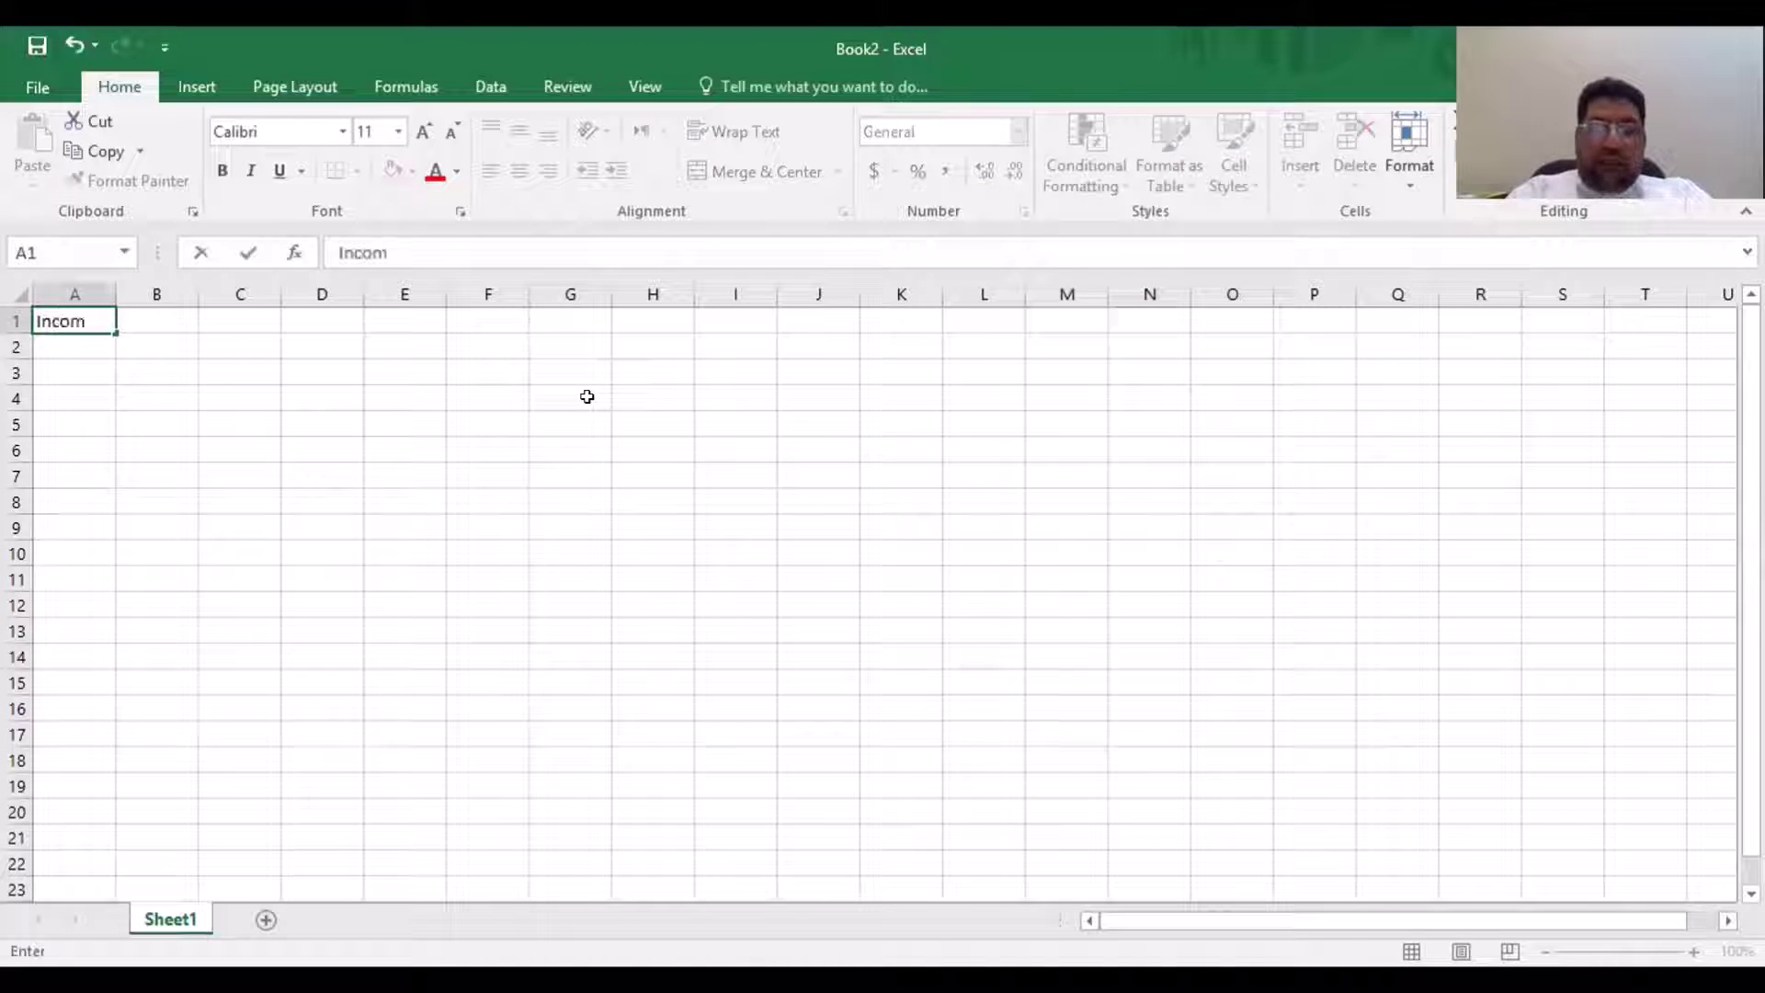
type("e")
key("Tab")
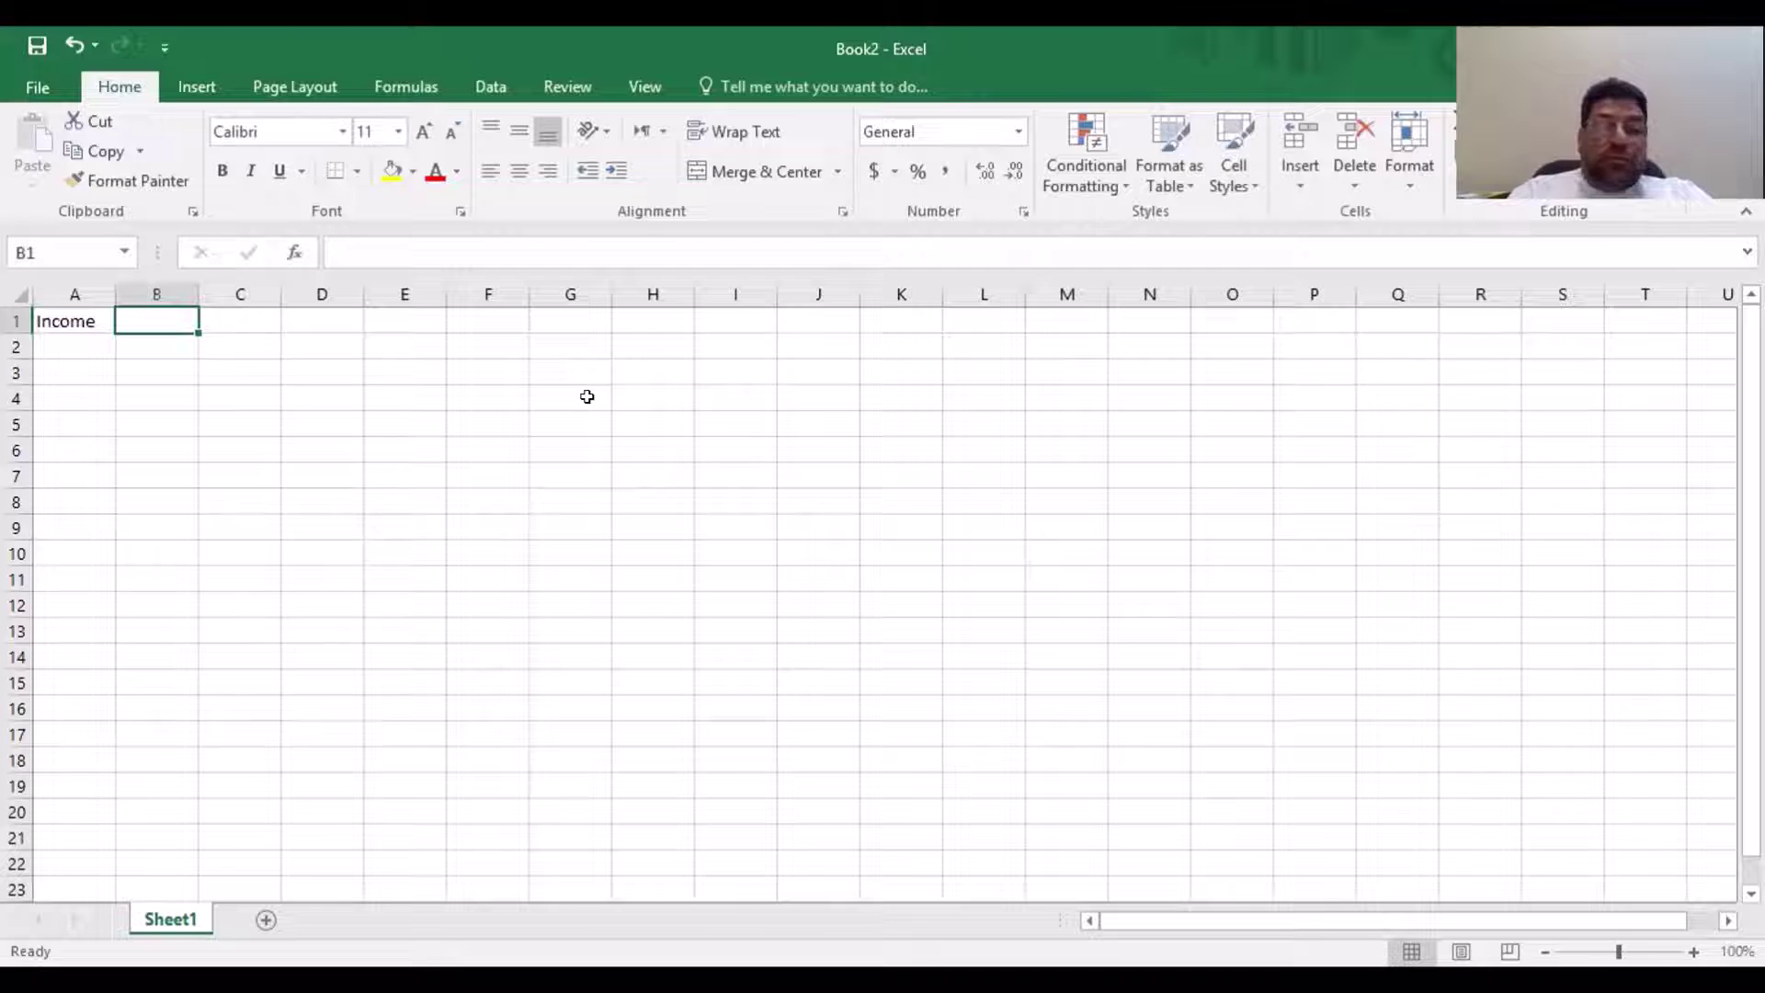
Enter the column numbers 1, 2, 3 and 4 in cells B1 to E1
type("1")
key("Tab")
type("2")
key("Tab")
type("3")
key("Tab")
type("34")
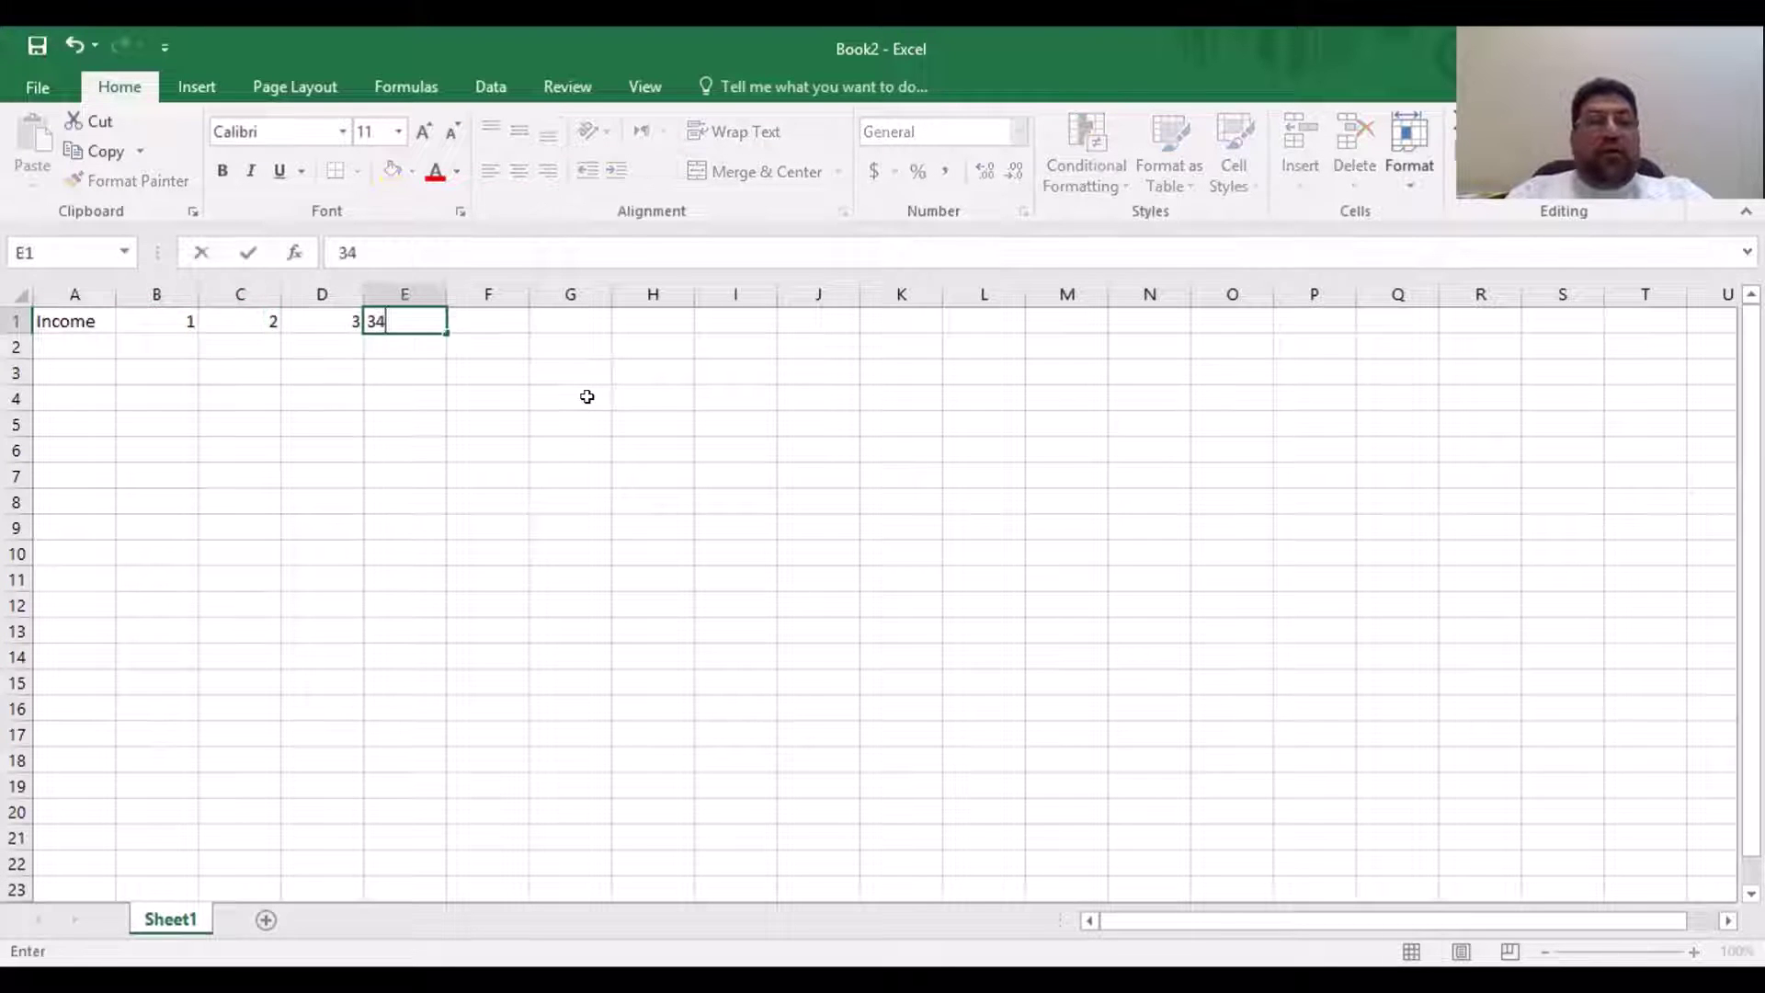
key("Tab")
key("shift+Tab")
type("4")
key("Tab")
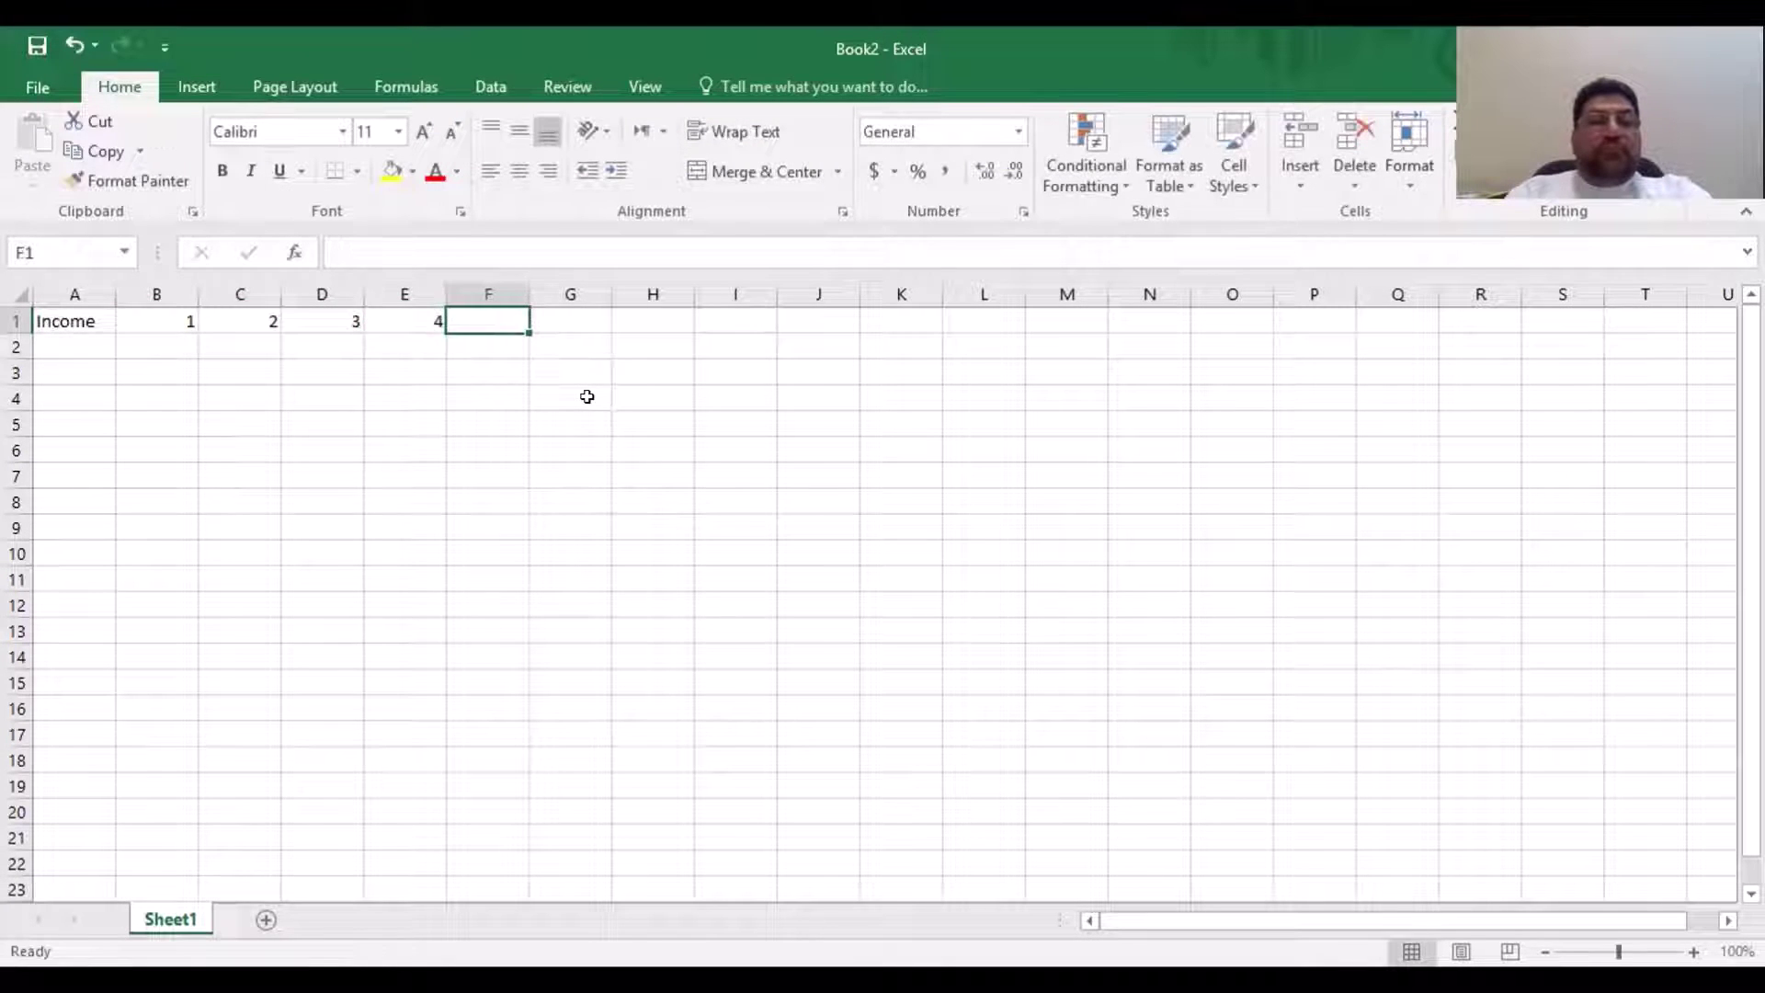
Continue the header numbering with 5, 6, 7 and 8 in cells F1 to I1
type("5")
key("Tab")
type("6")
key("Tab")
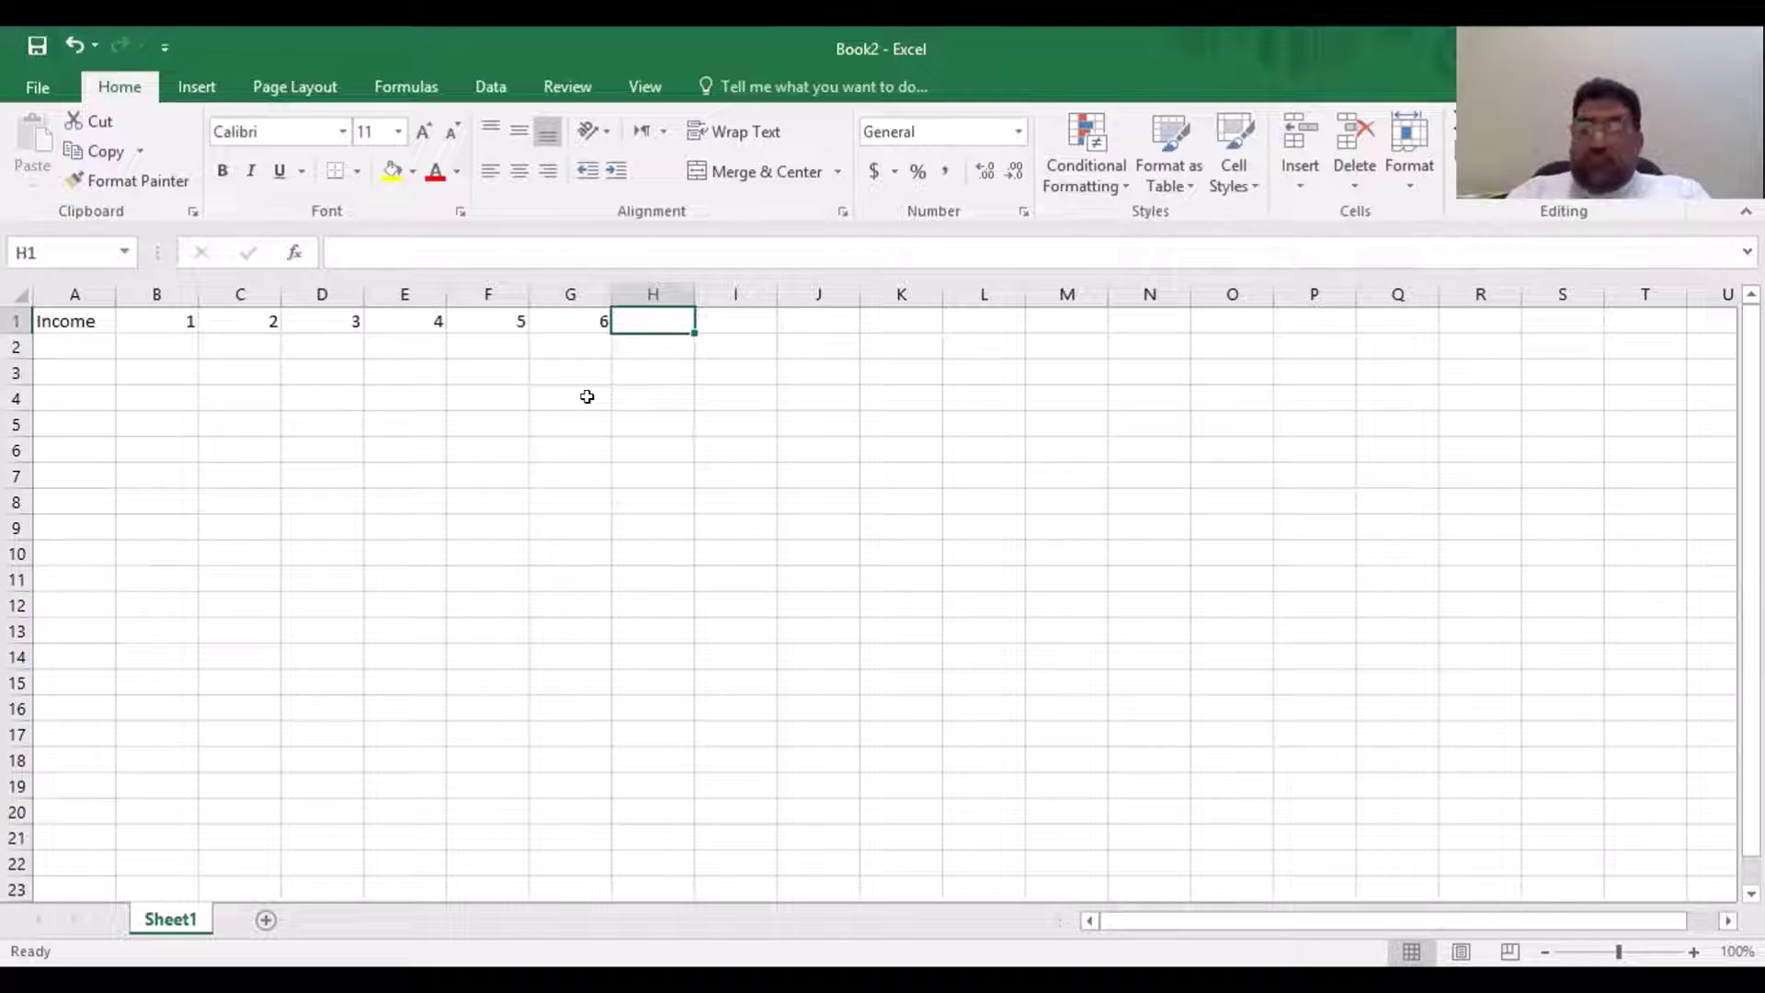
type("7")
key("Tab")
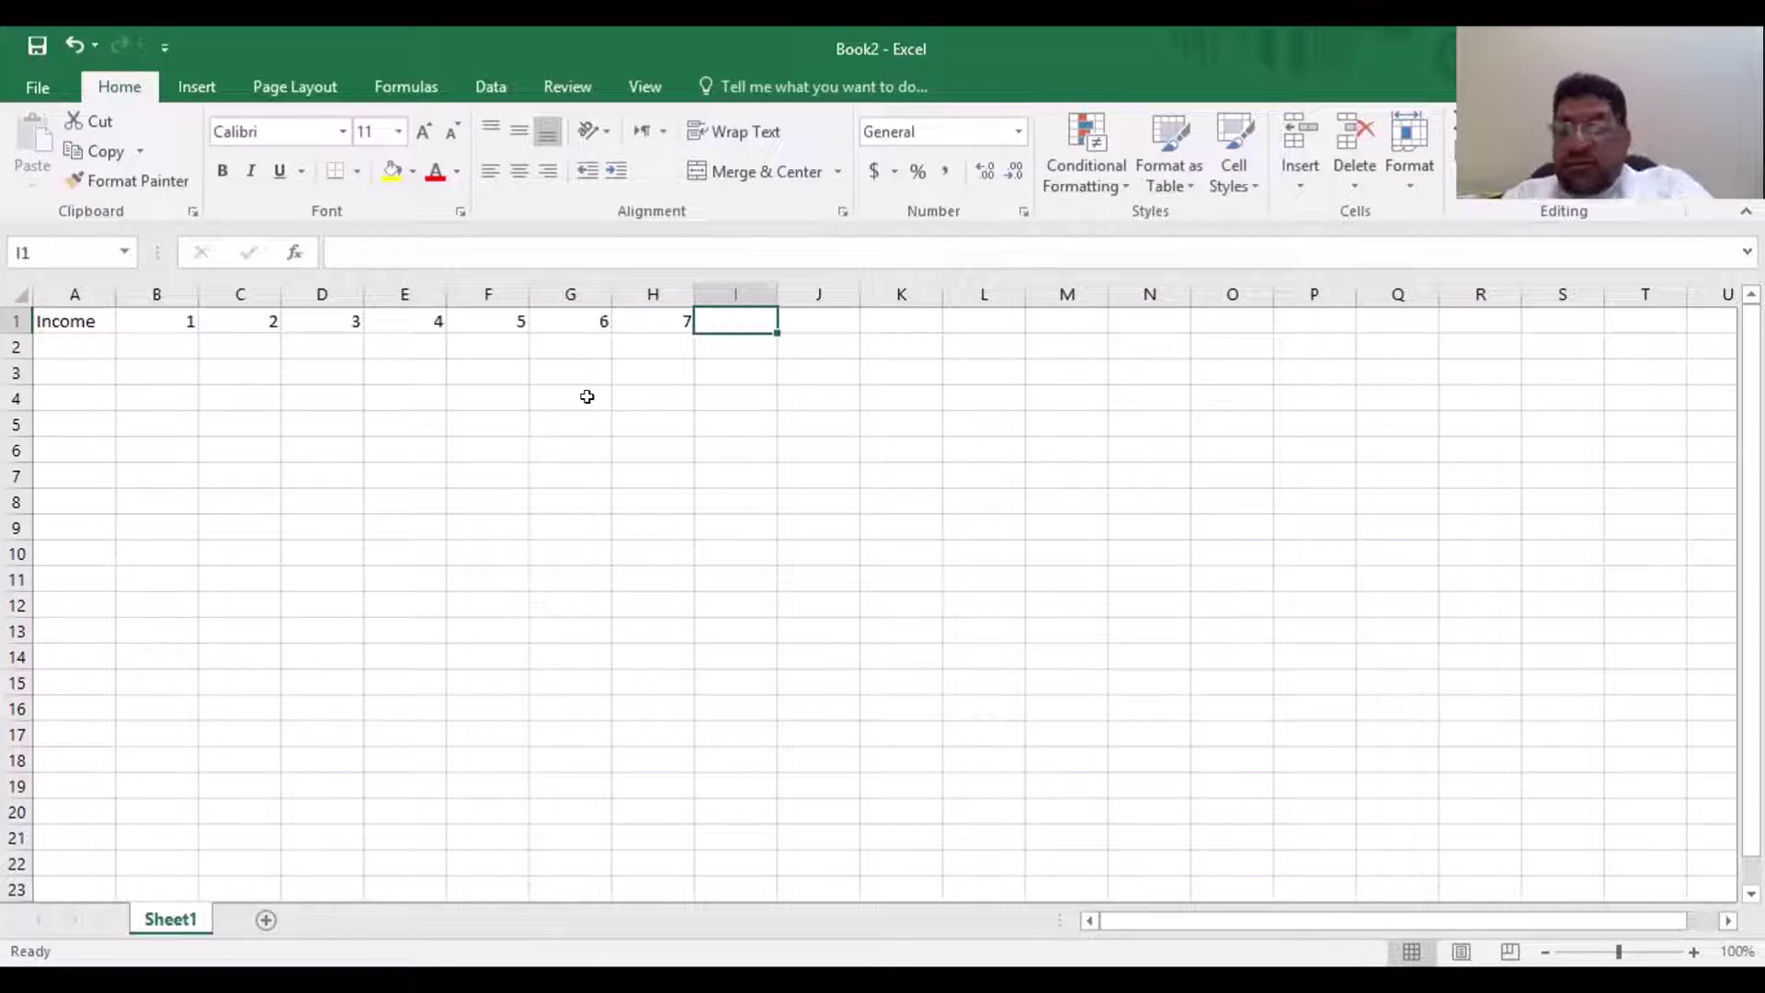
type("8")
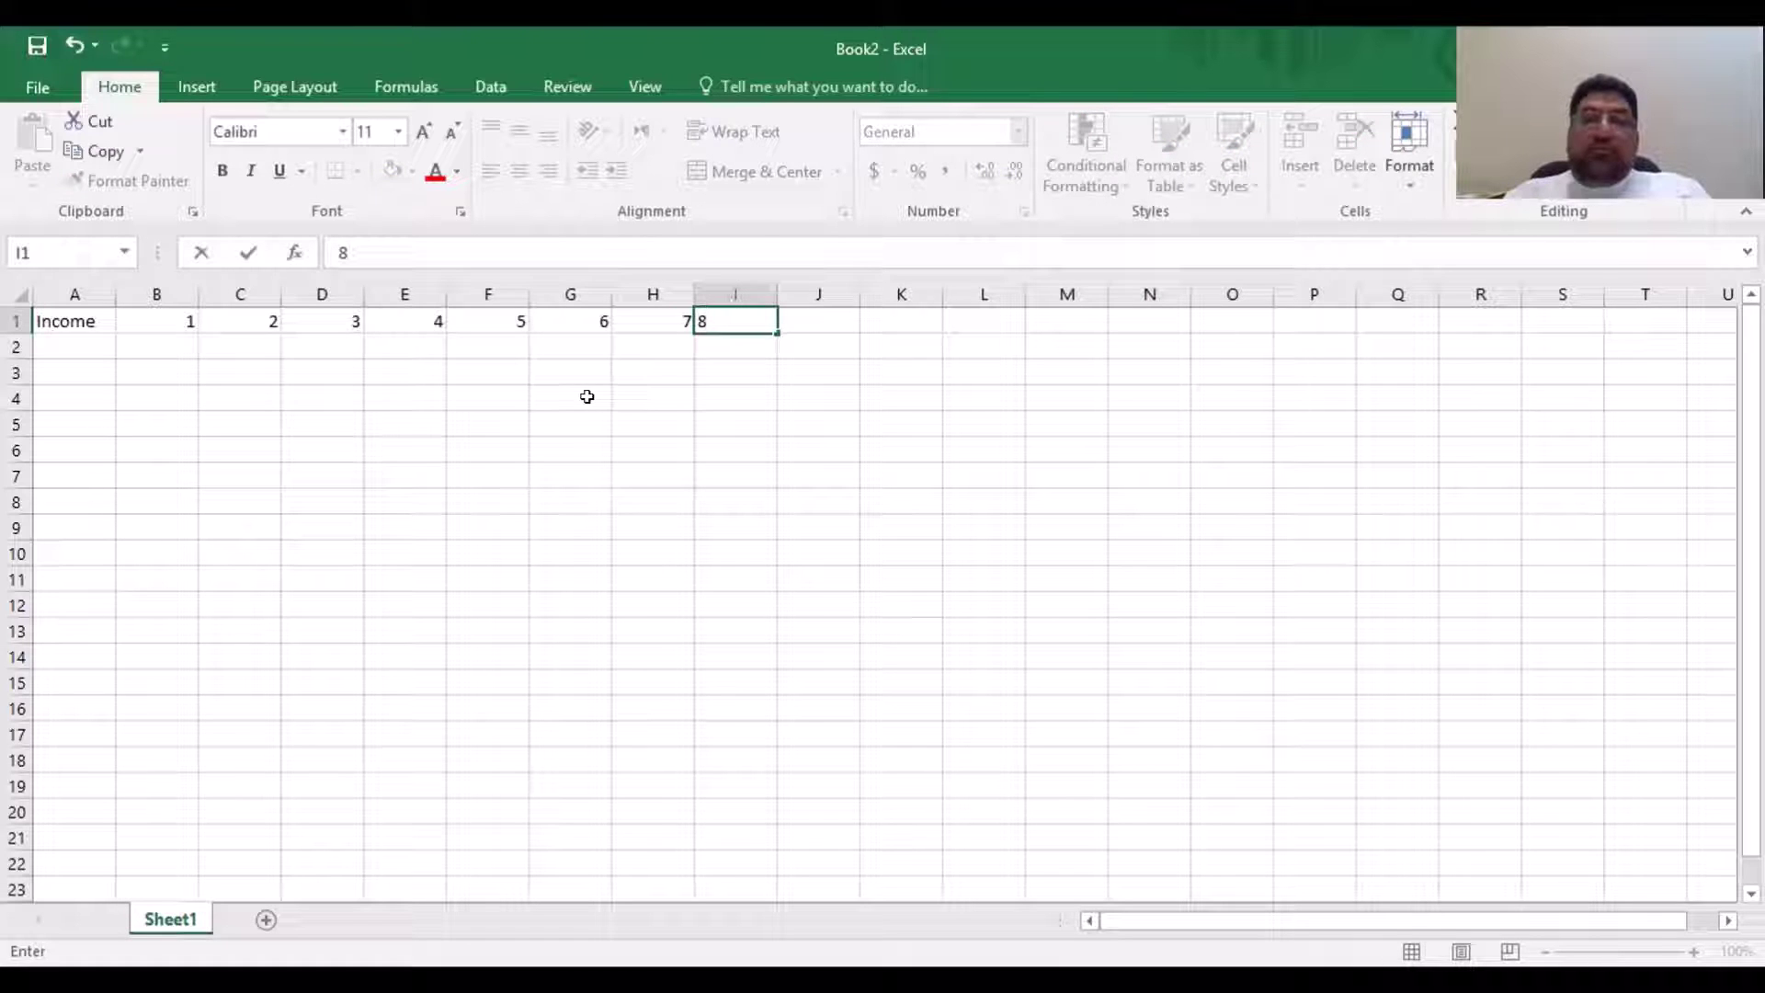
key("Tab")
Complete the header numbering with 9, 10, 11 and 12 in cells J1 to M1
type("1")
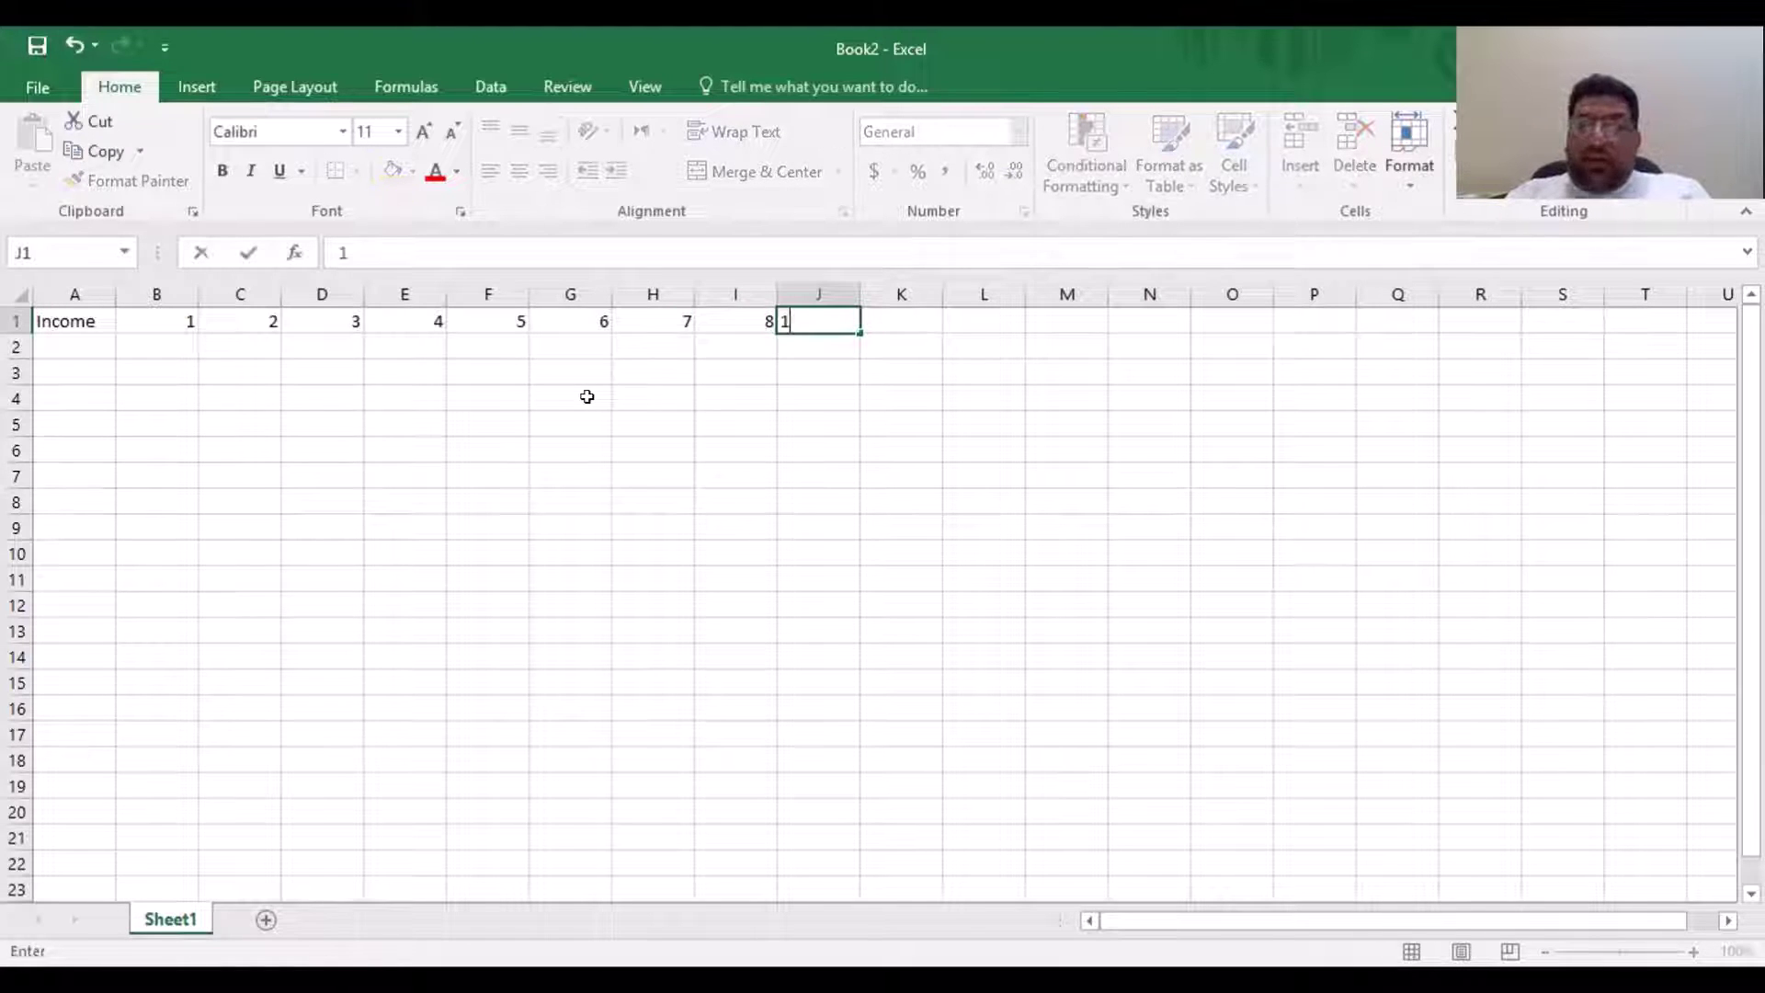
key("BackSpace")
type("9")
key("Tab")
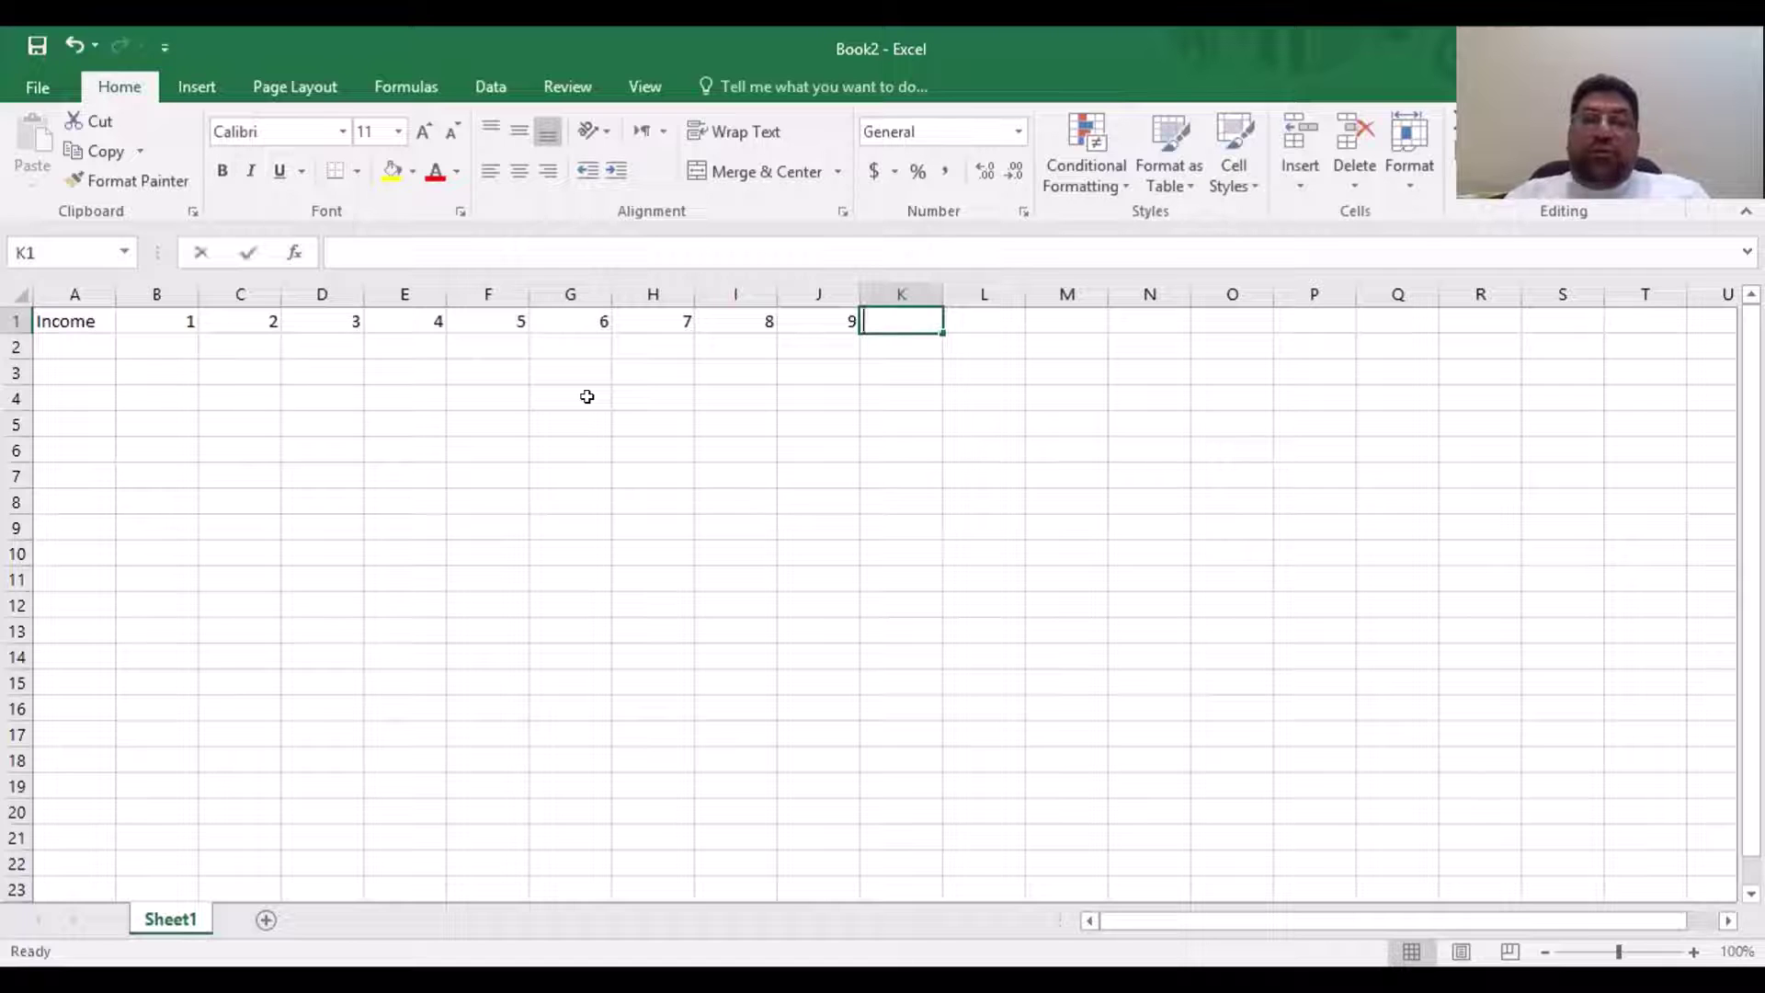
type("10")
key("Tab")
type("11")
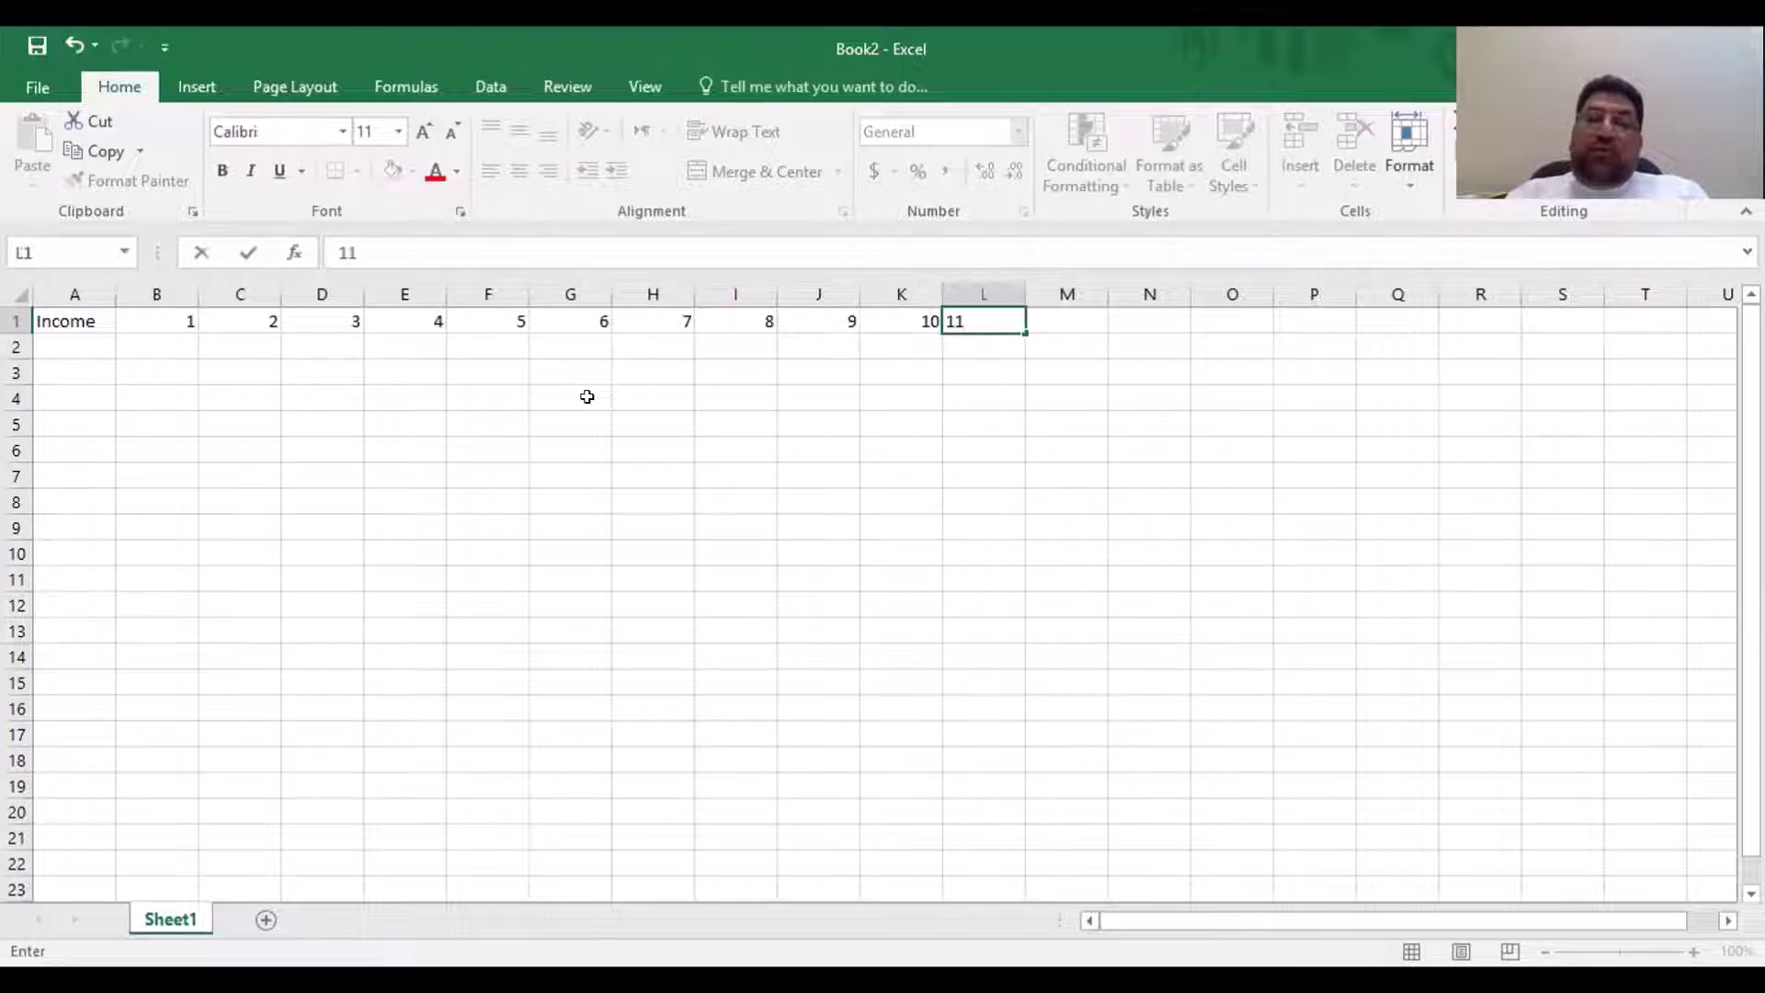
key("Tab")
type("12")
key("Return")
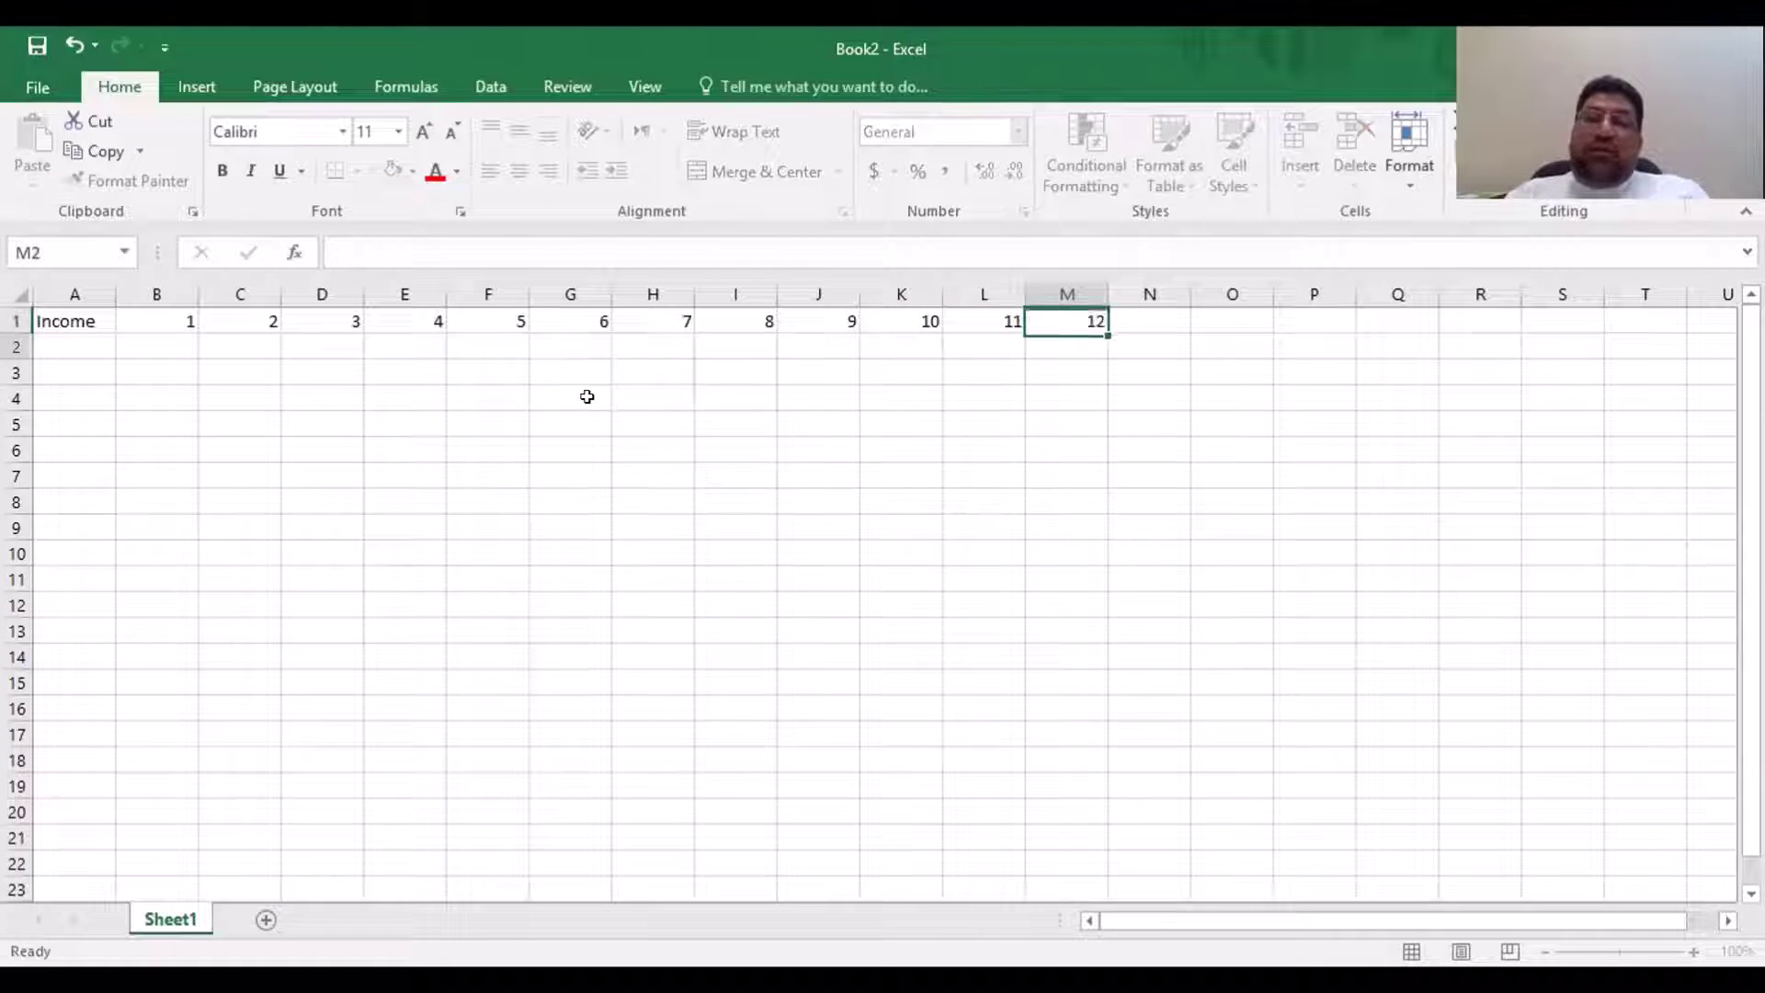
Add the row label "Salary" in cell A2 with the amount 500 in B2
key("Left")
key("Left")
key("Left")
key("Home")
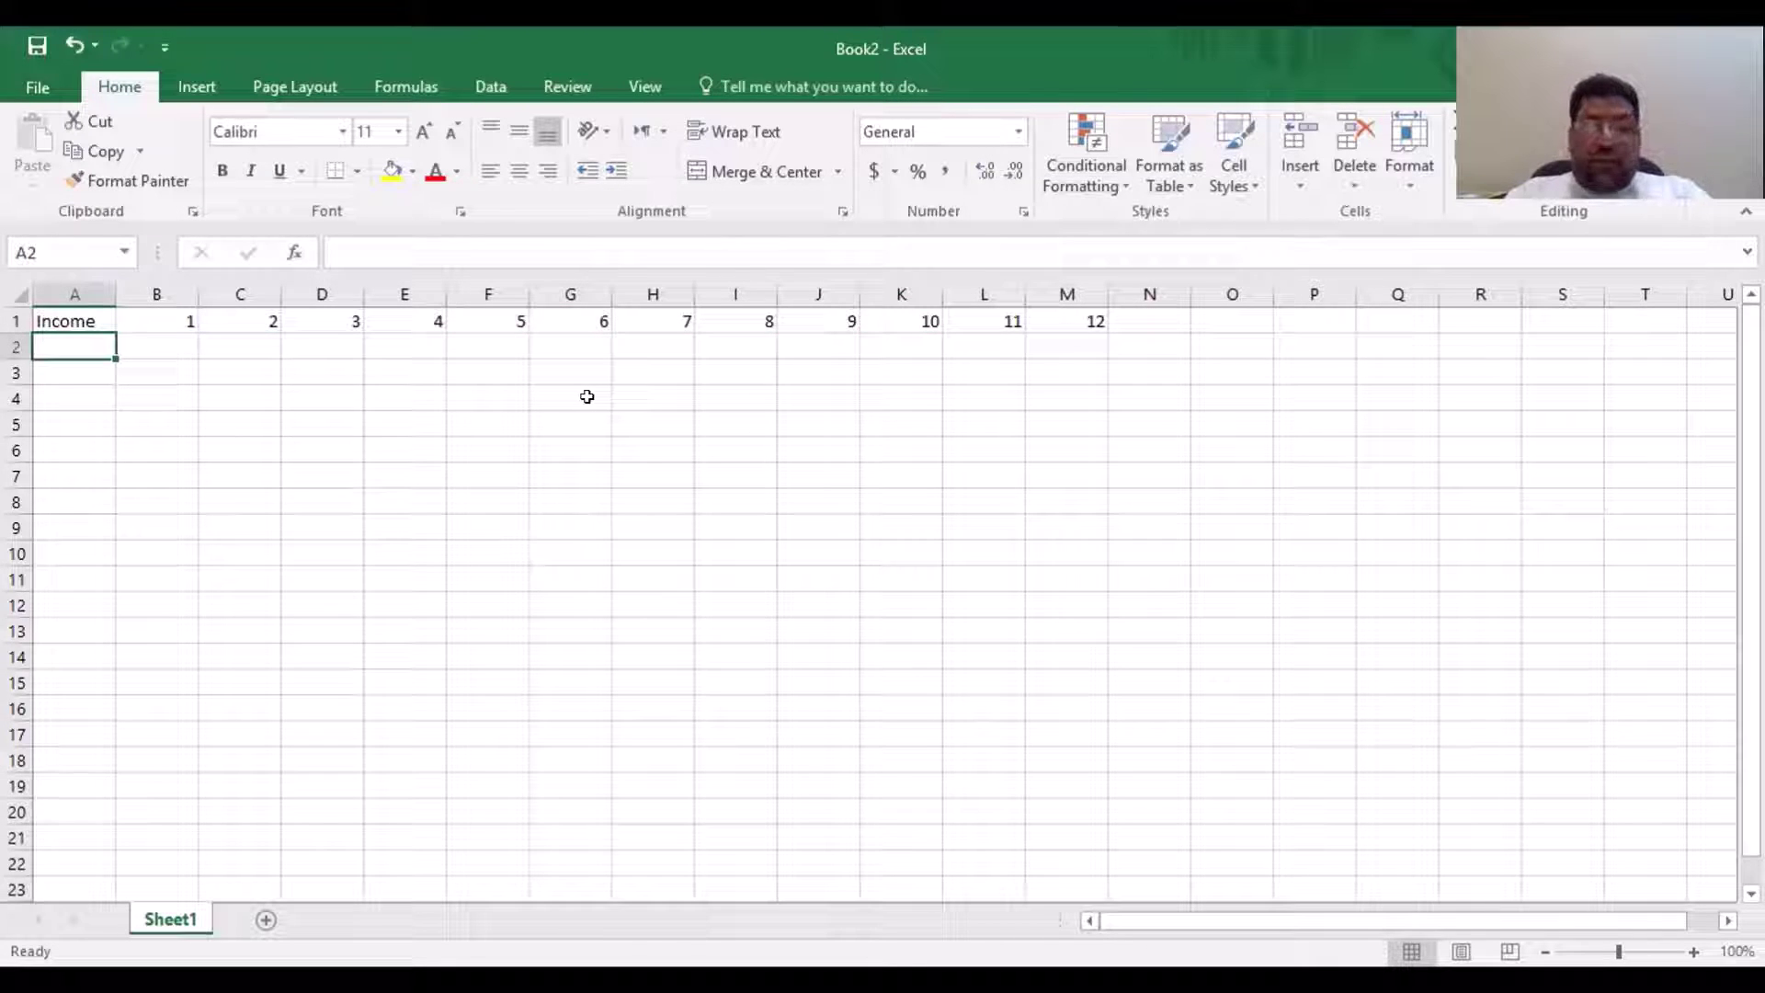
type("Salary")
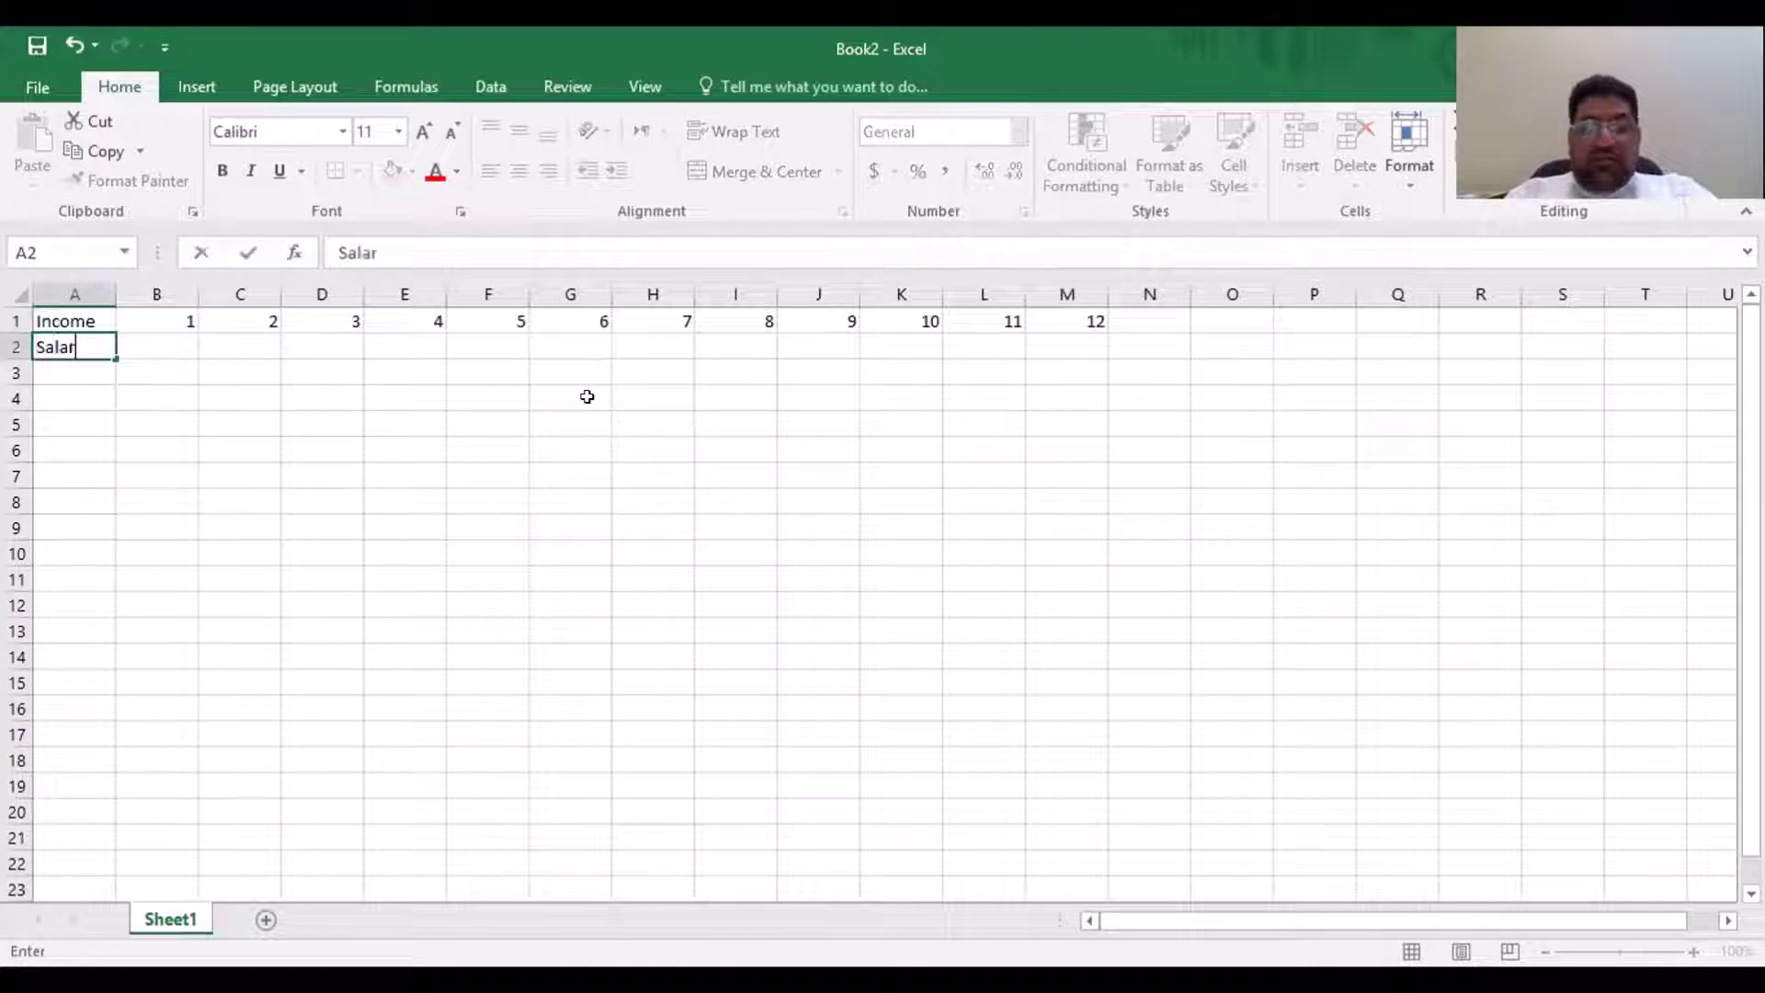
key("Tab")
type("500")
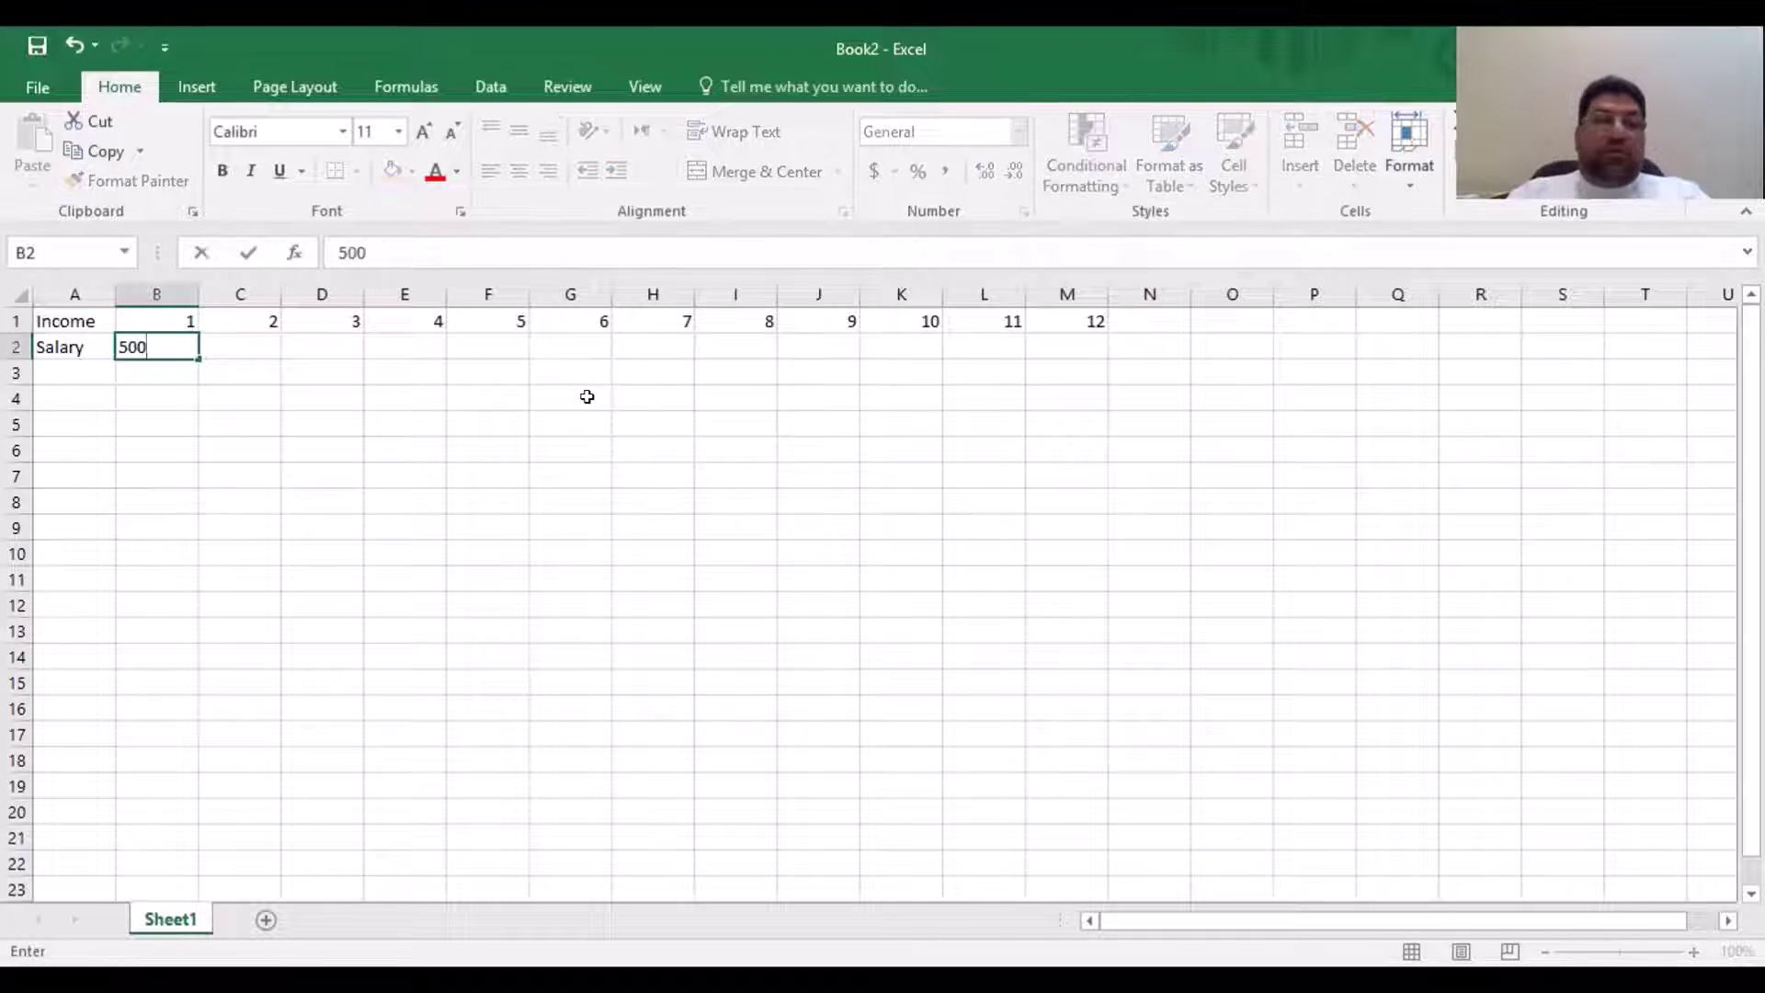
key("Return")
key("Up")
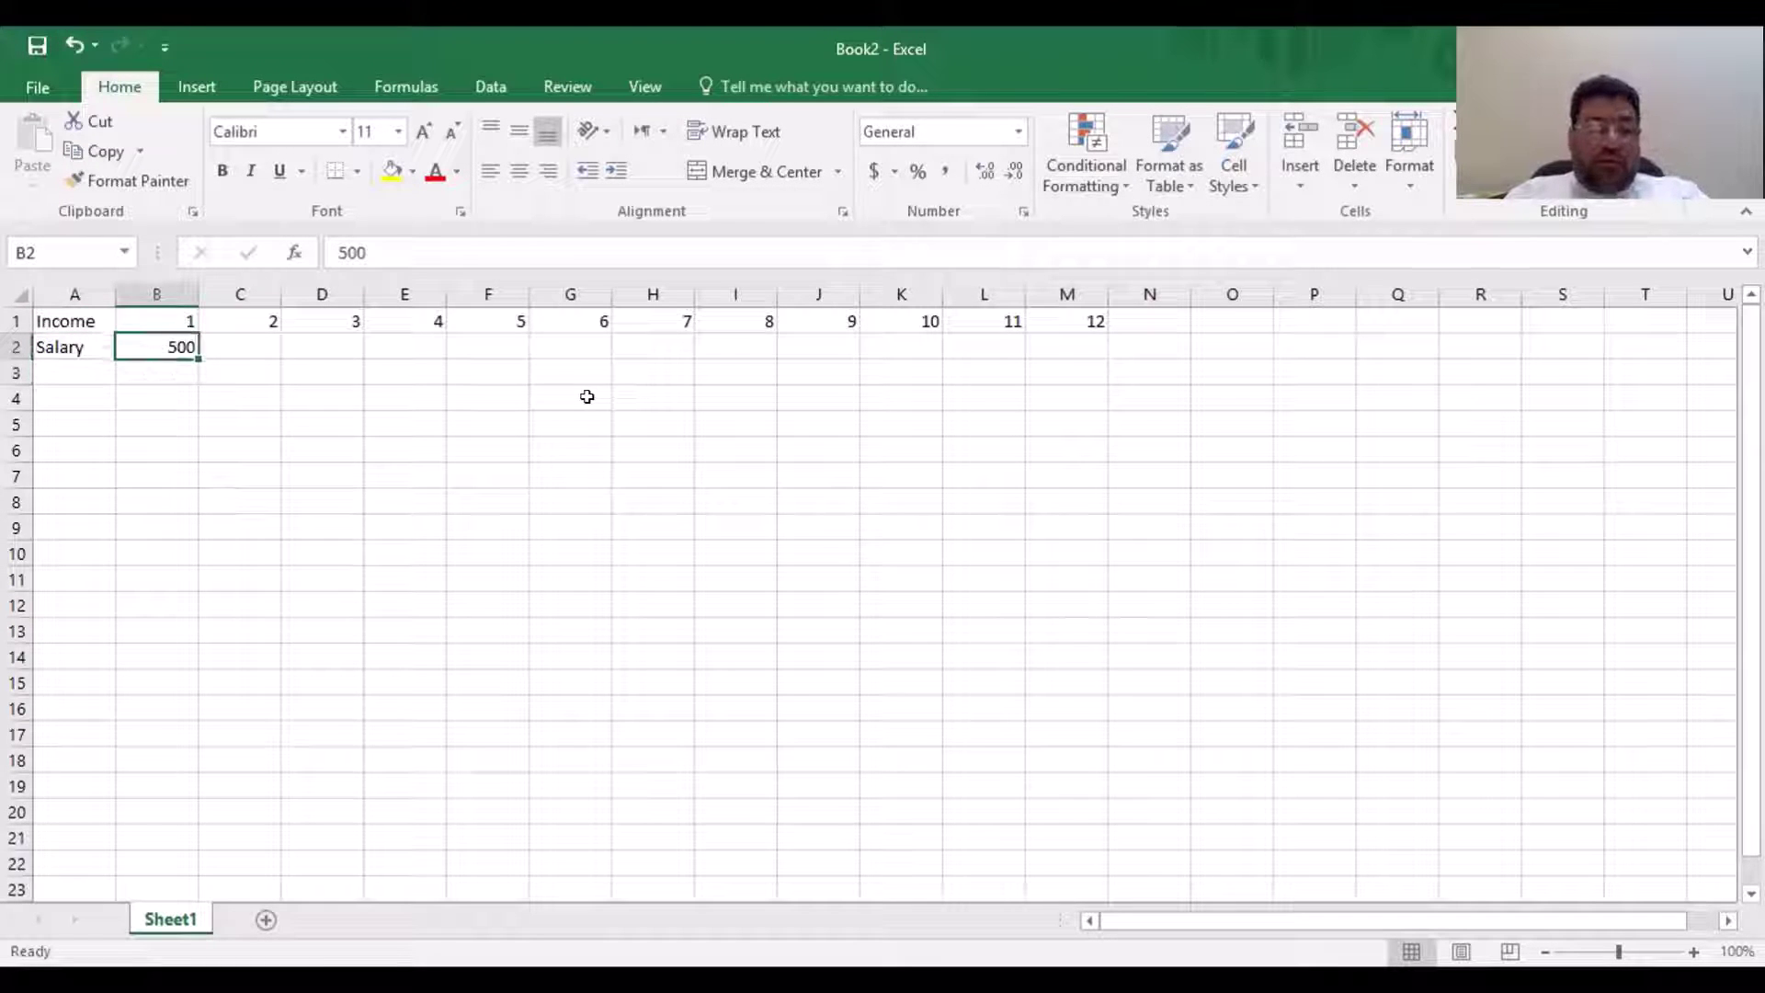
Copy the salary amount from B2 across cells C2 to M2
key("ctrl+c")
key("Right")
key("shift+Right")
key("shift+Right")
key("shift+Right")
key("shift+Right")
key("shift+Right")
key("shift+Right")
key("shift+Right")
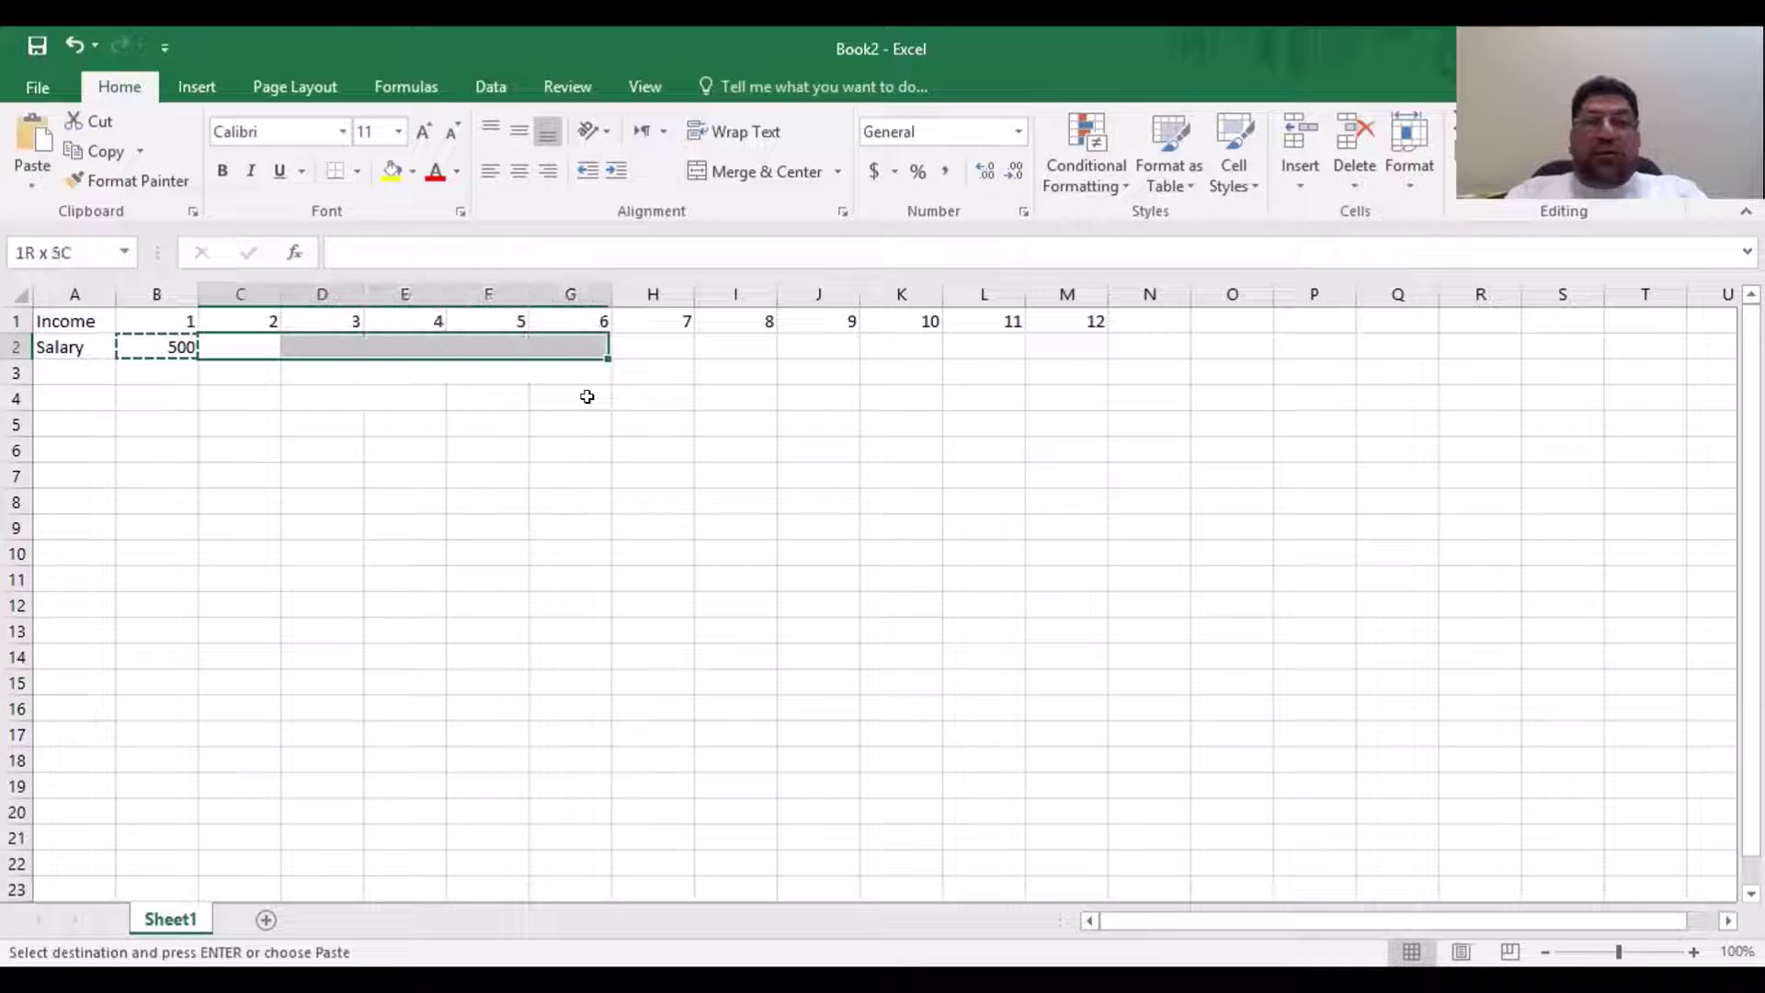
key("shift+Right")
key("shift+Right")
key("shift+Right")
key("ctrl+v")
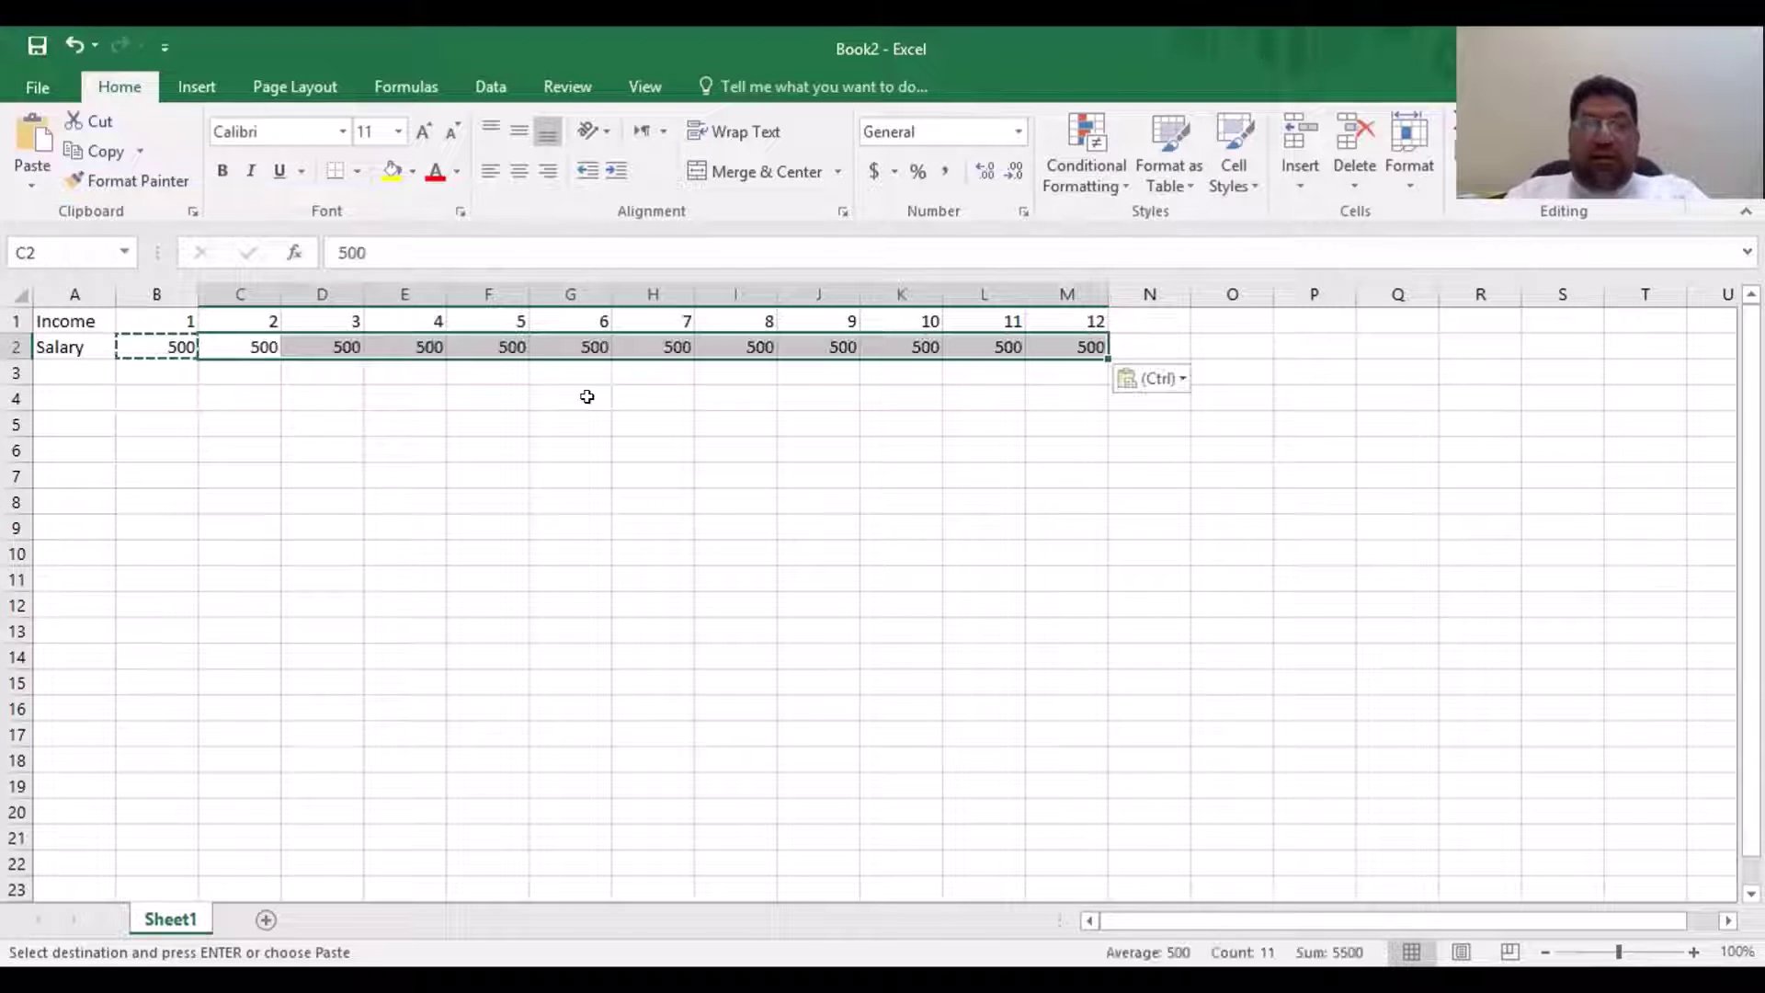
key("Escape")
Add the row label "Invs" in cell A3 with the amounts 10 in B3 and 100 in C3
key("Home")
key("Down")
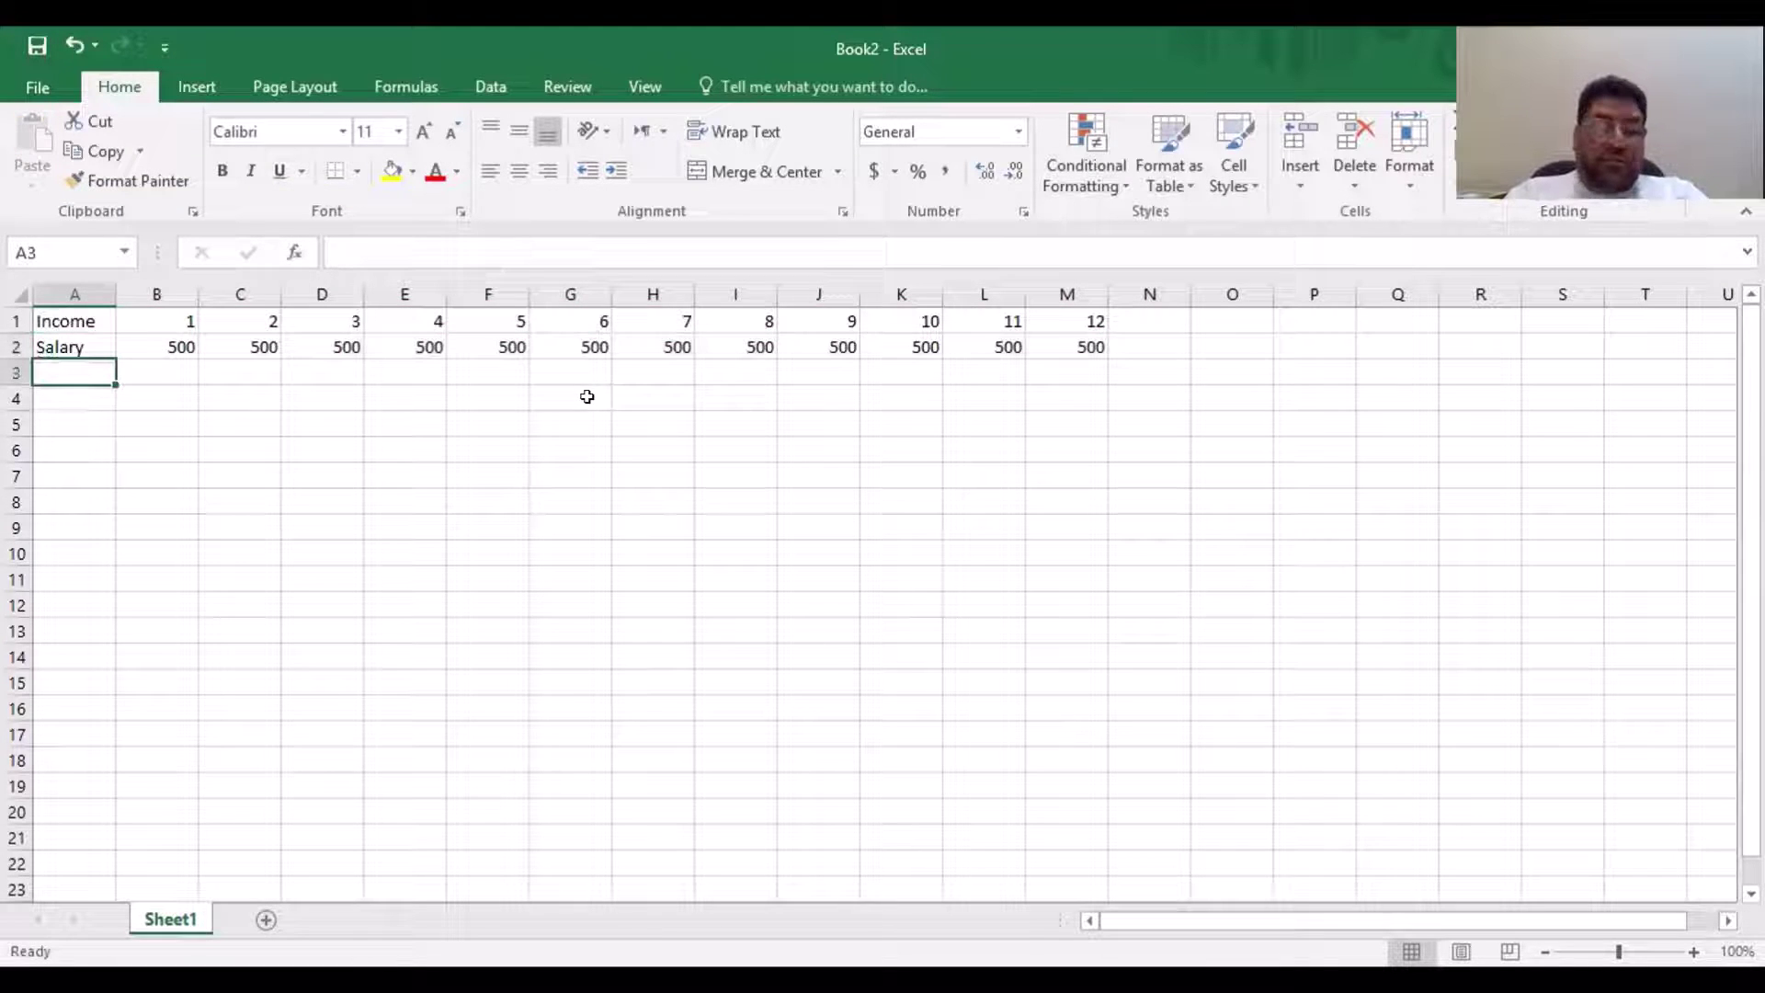
type("In")
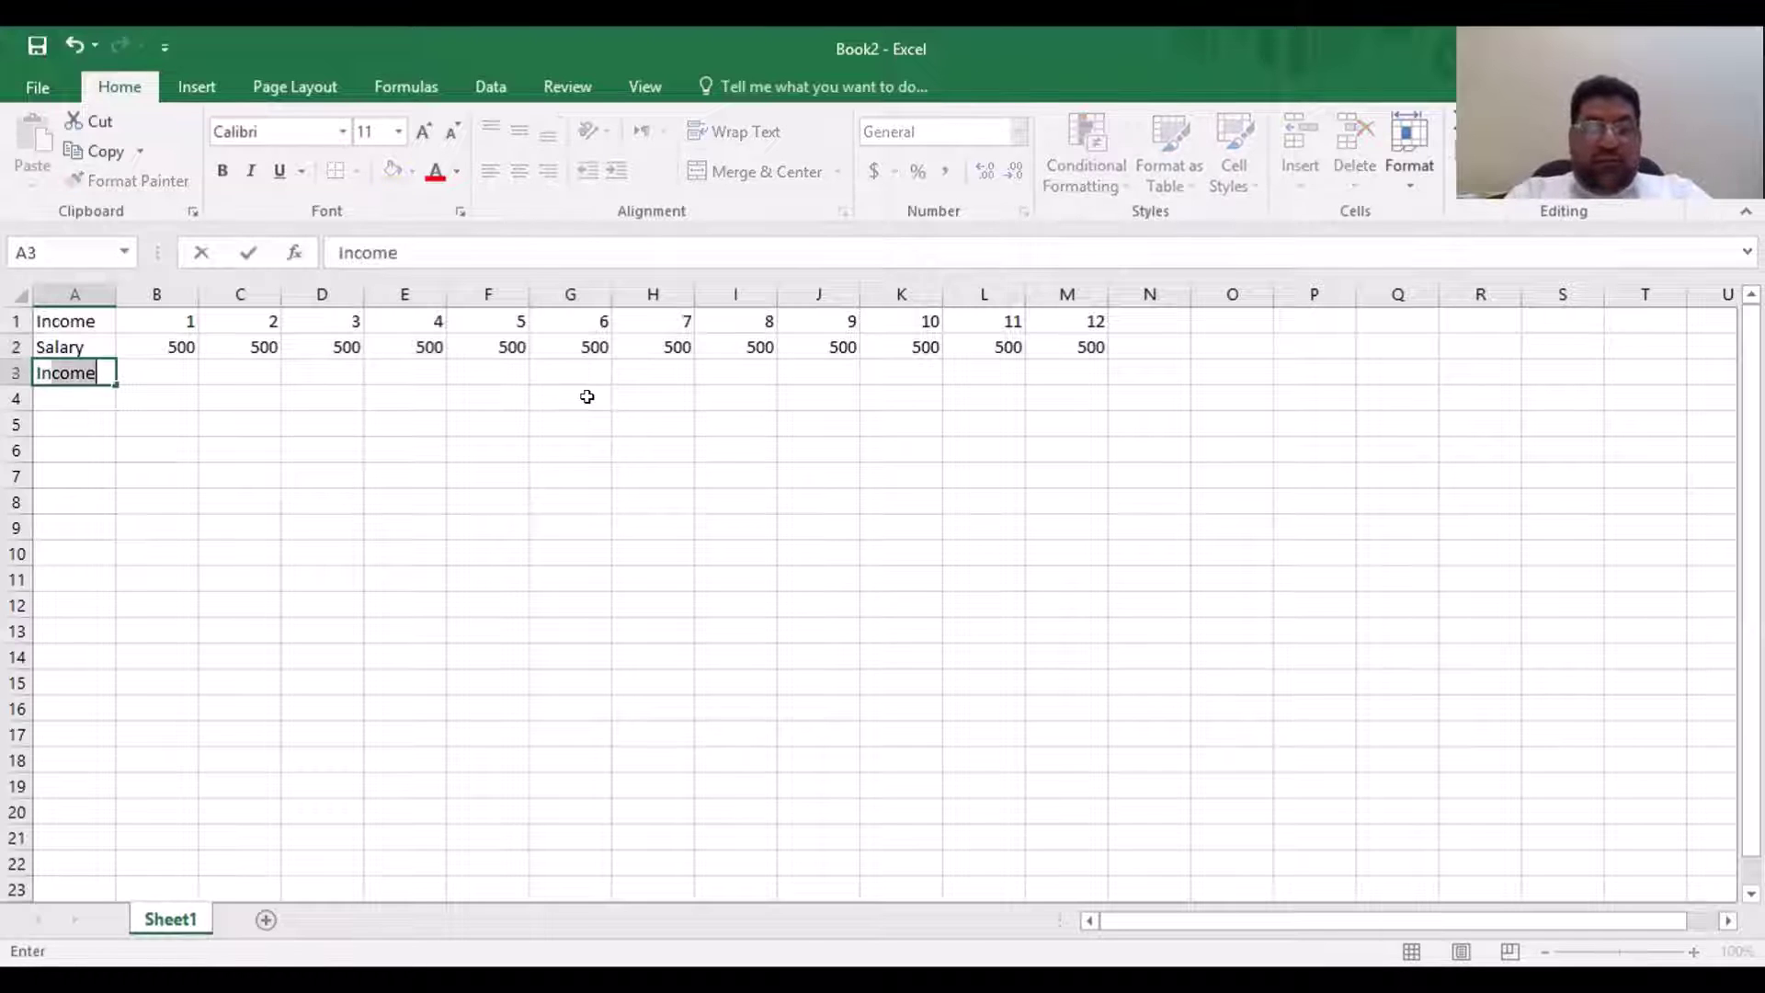
type("vs")
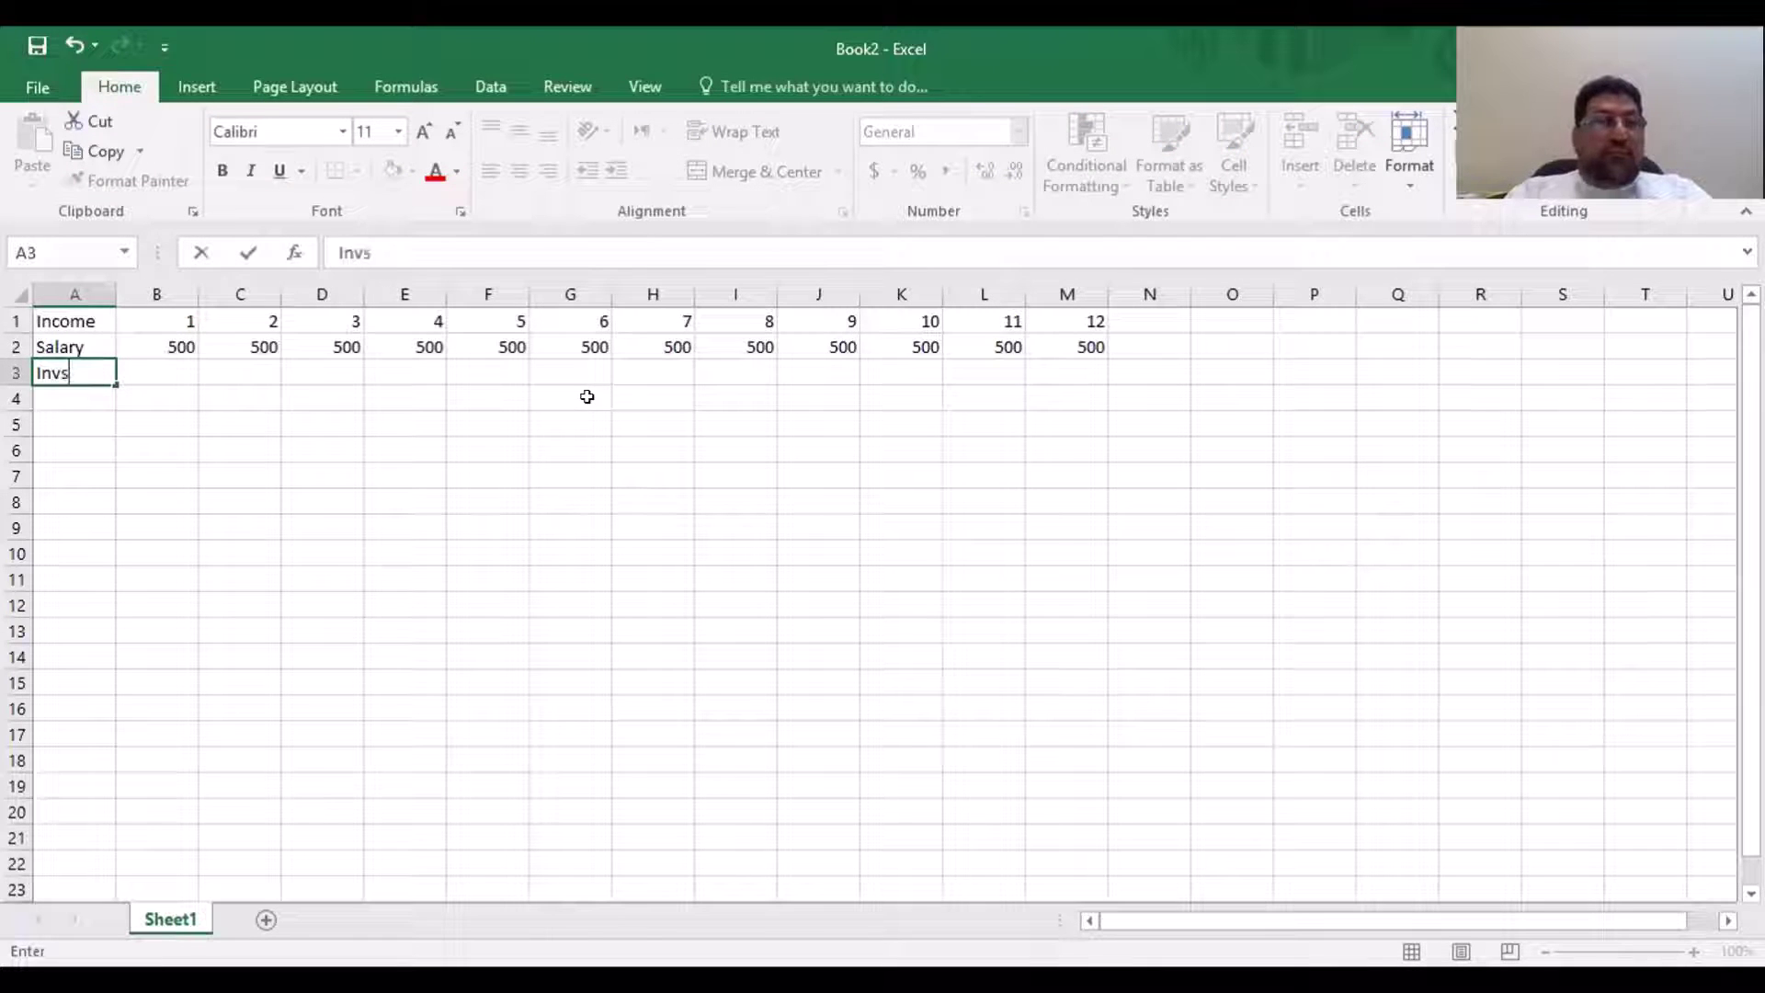
key("Tab")
type("10")
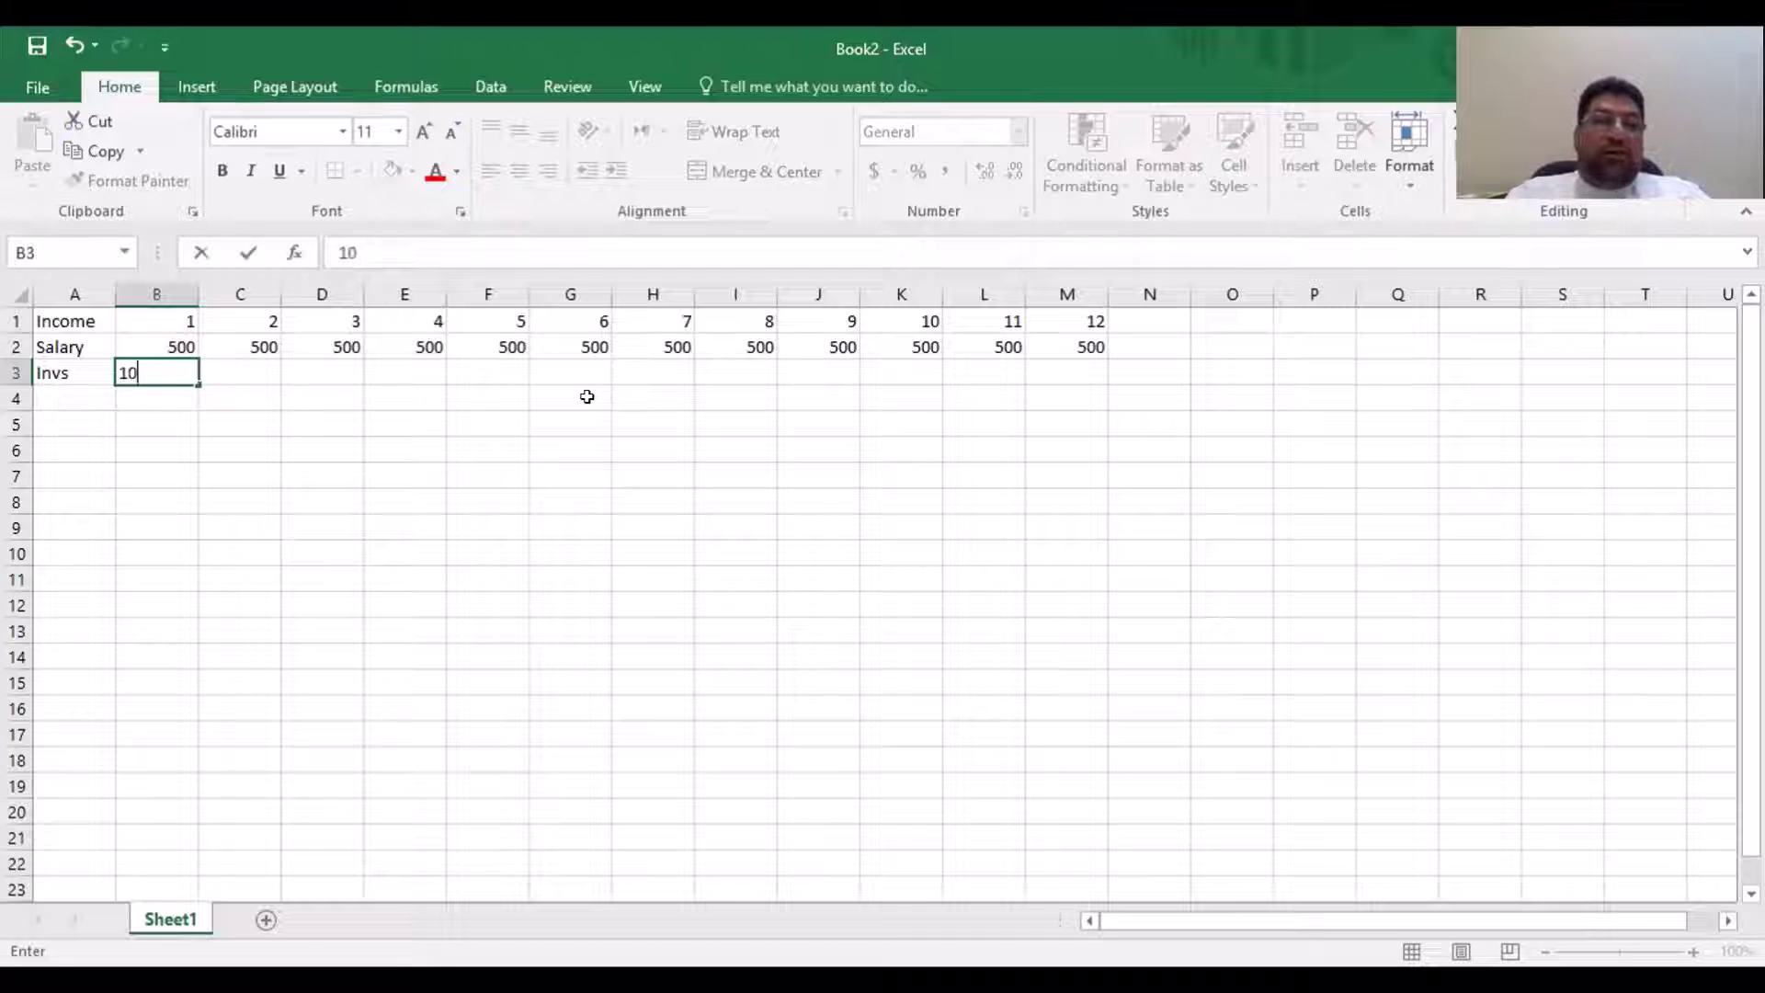
key("Tab")
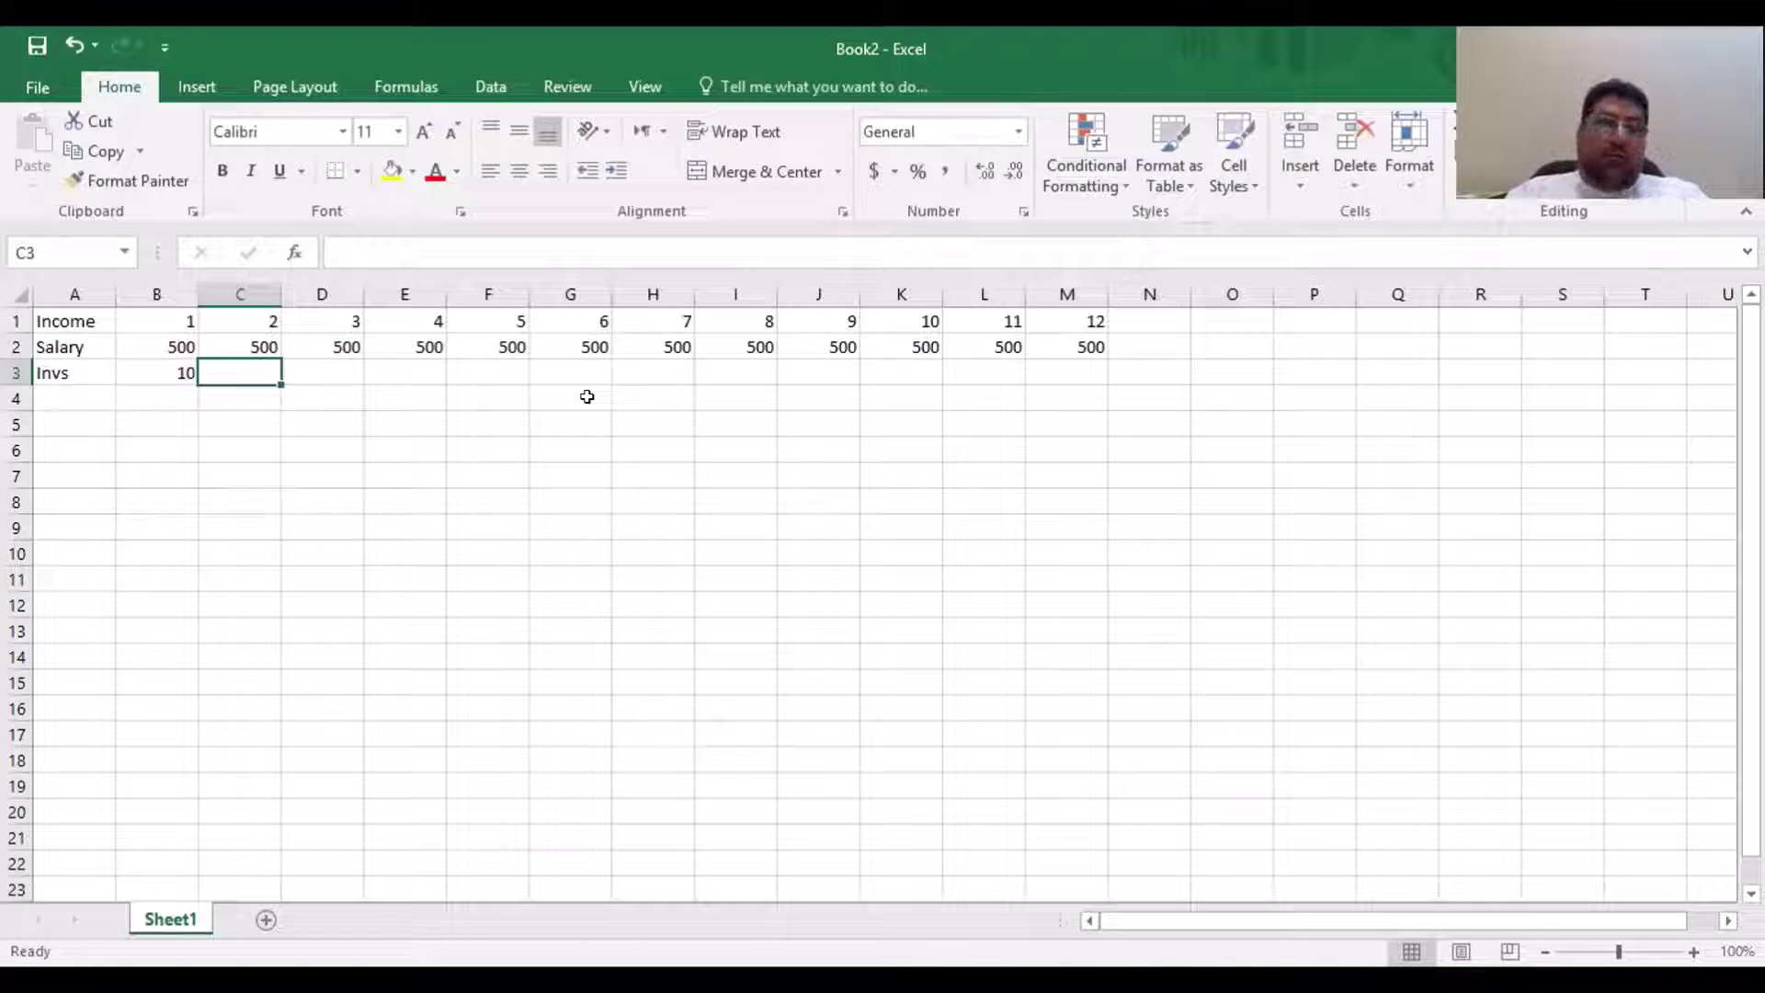
type("100")
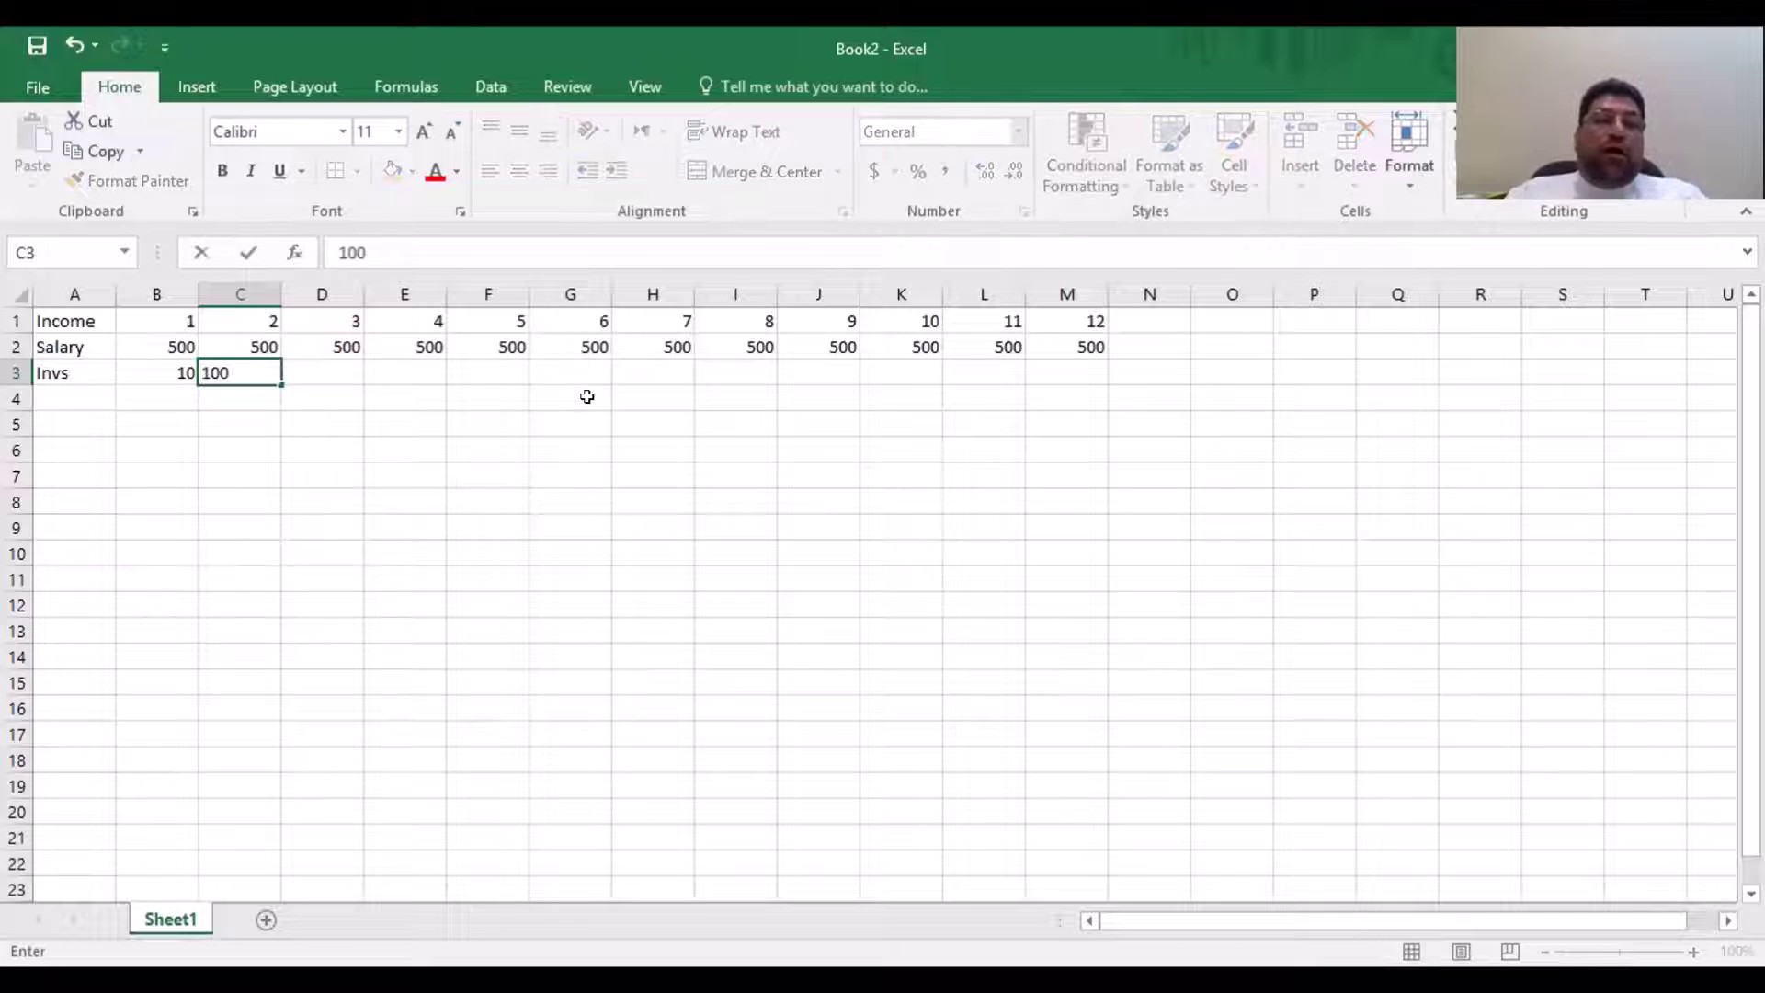
key("Tab")
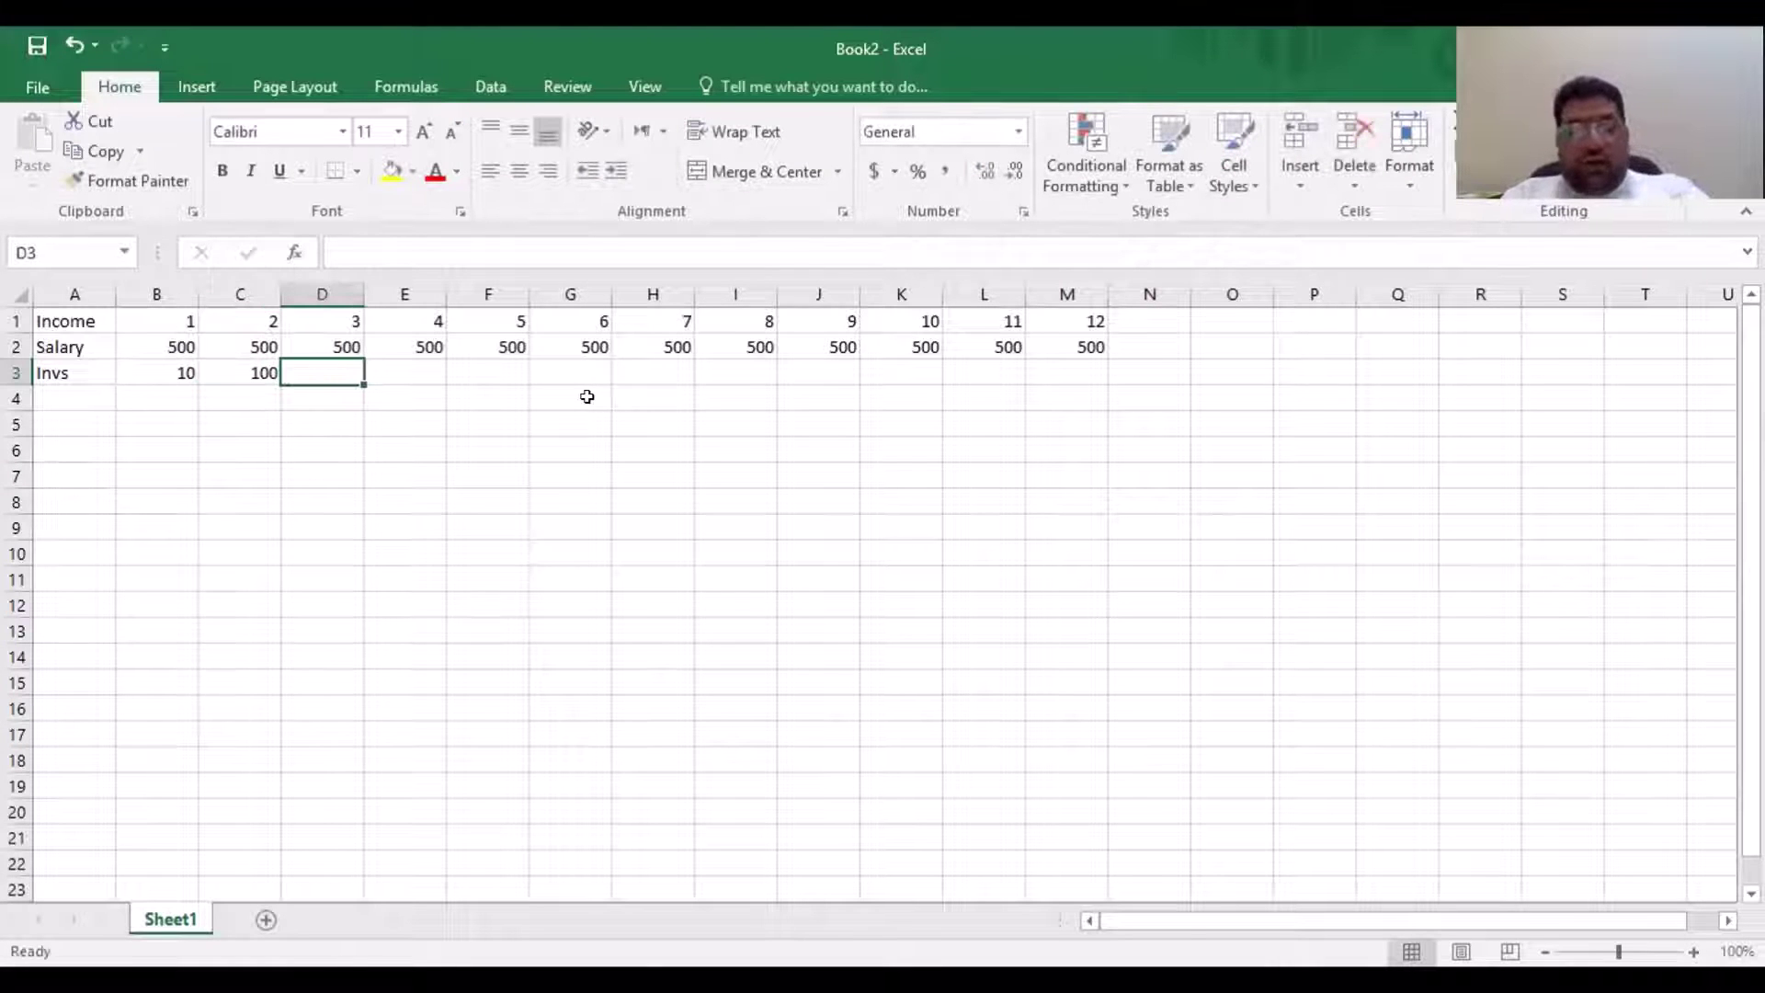
Enter the Invs amounts 33, 55, 22 and 88 in cells D3 to G3
type("33")
key("Tab")
type("55")
key("Tab")
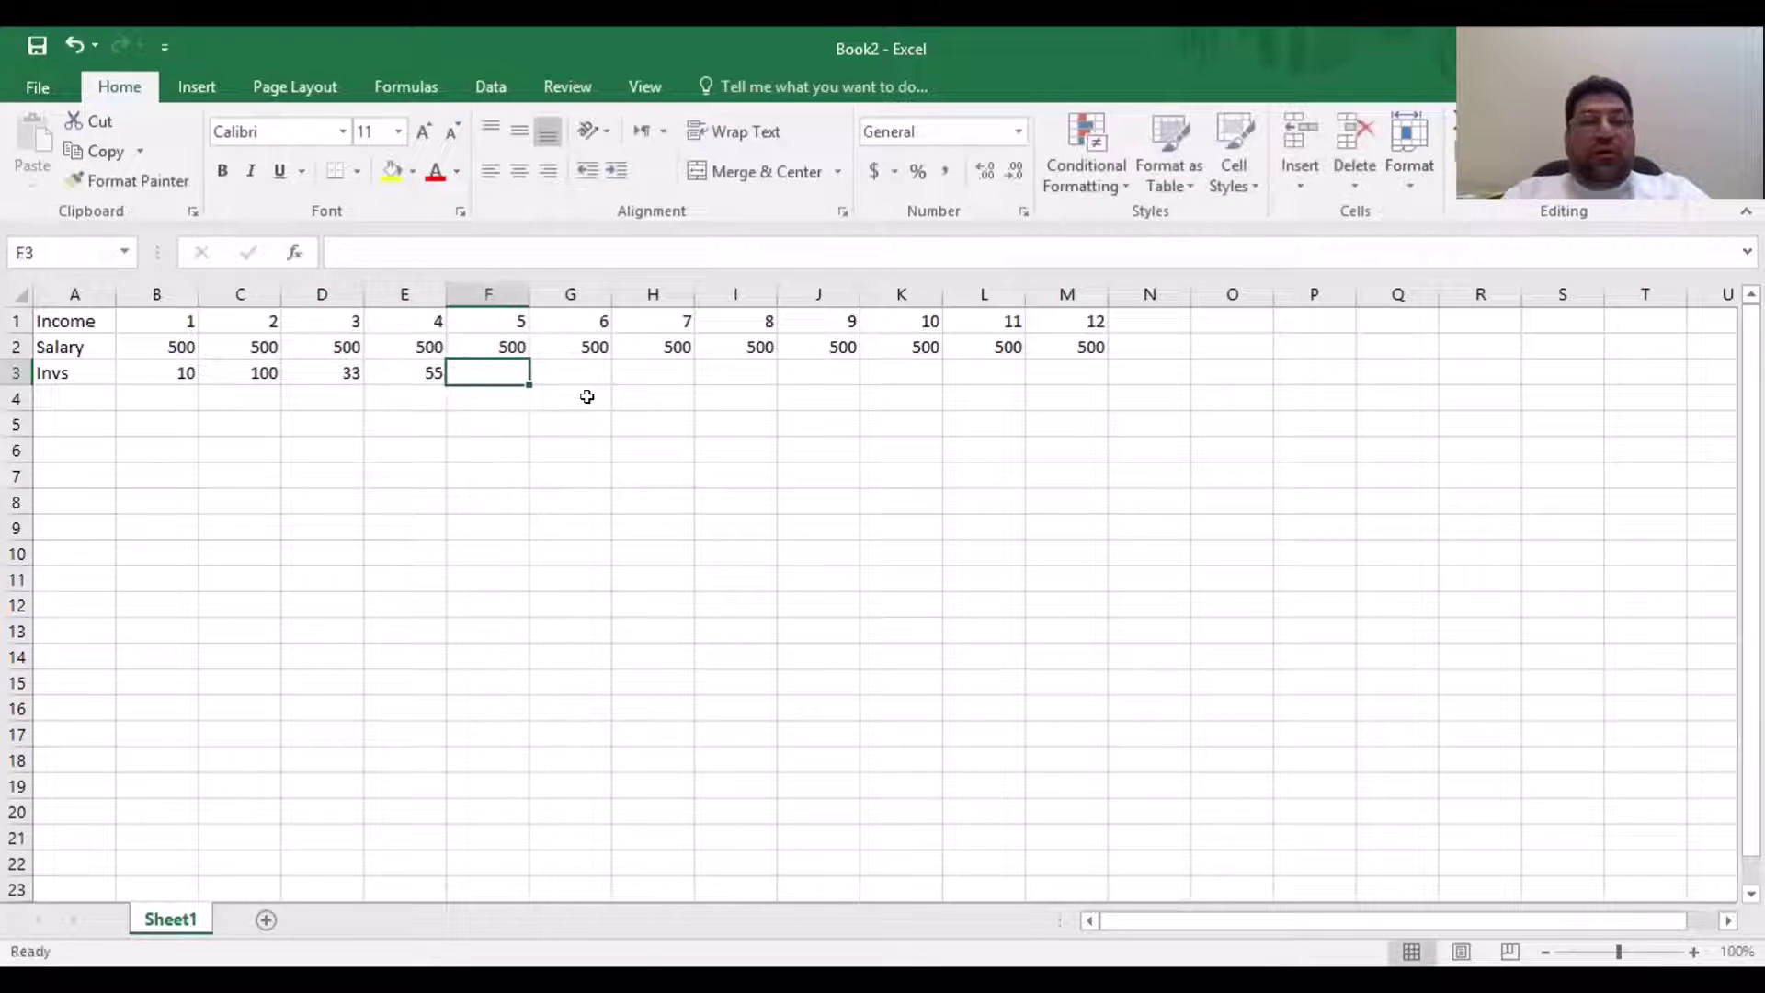
type("22")
key("Tab")
type("88")
key("Tab")
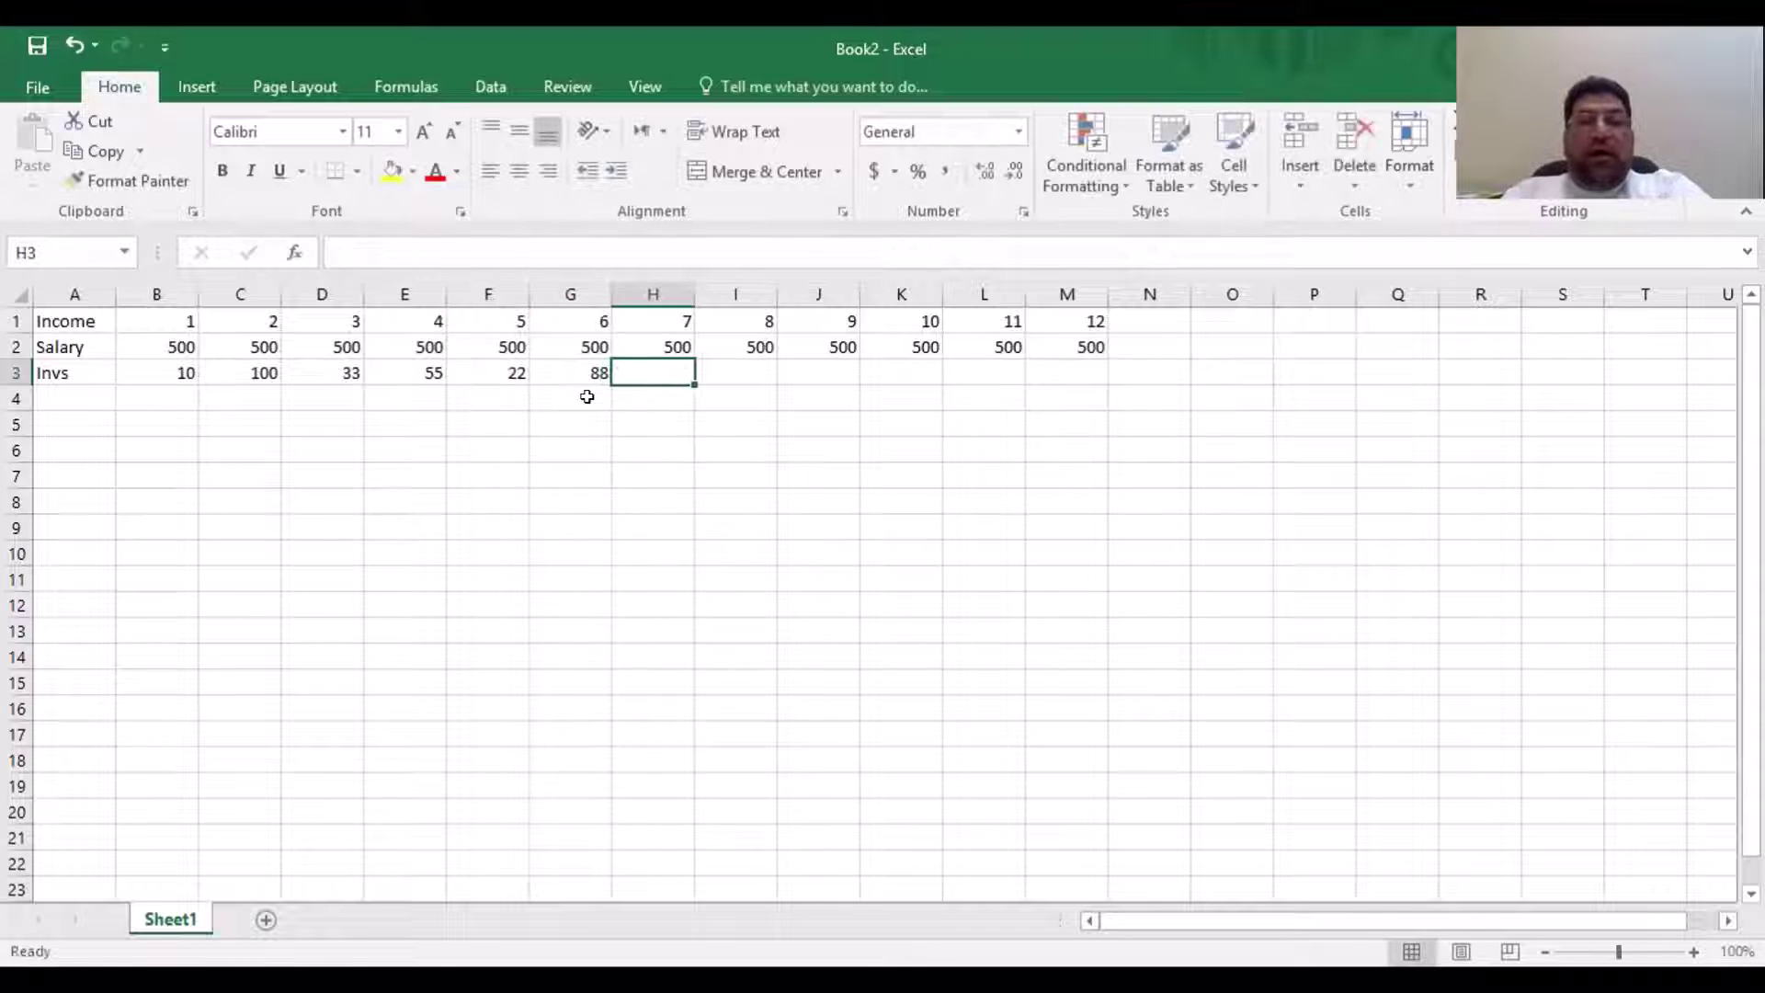
Enter the Invs amounts 55, 66 and 88 in cells H3 to J3
type("55")
key("Tab")
type("66")
key("Tab")
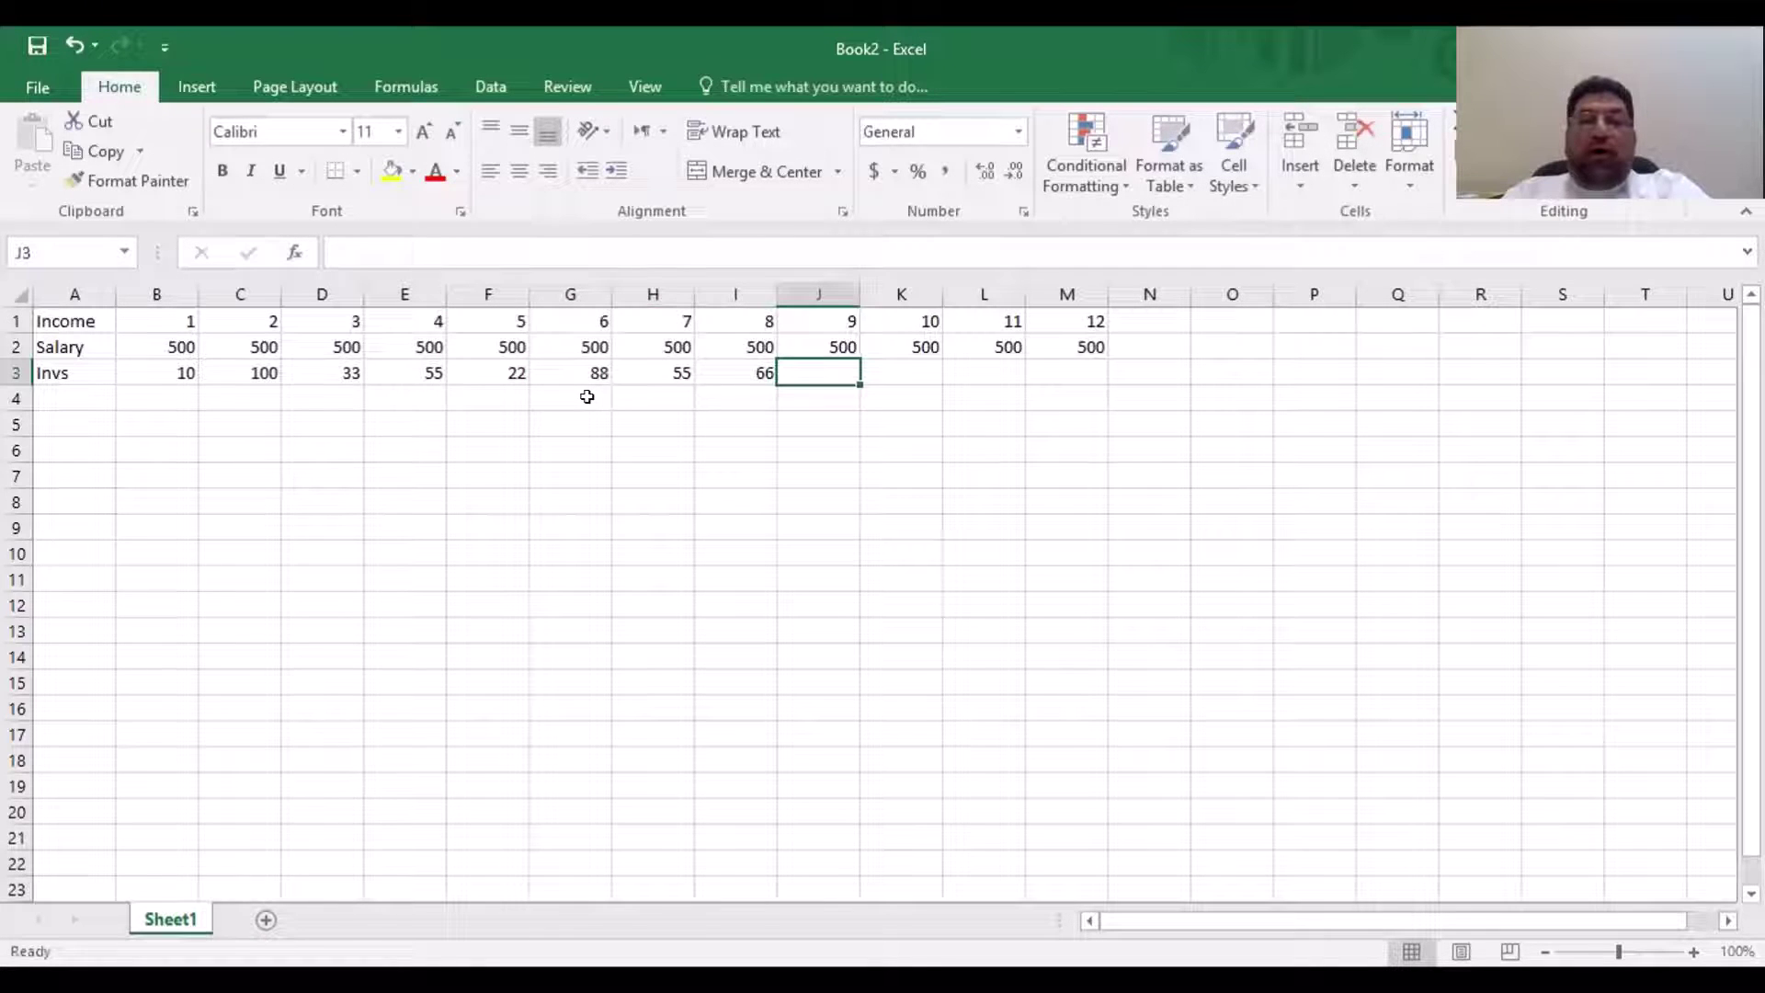
type("88")
key("Tab")
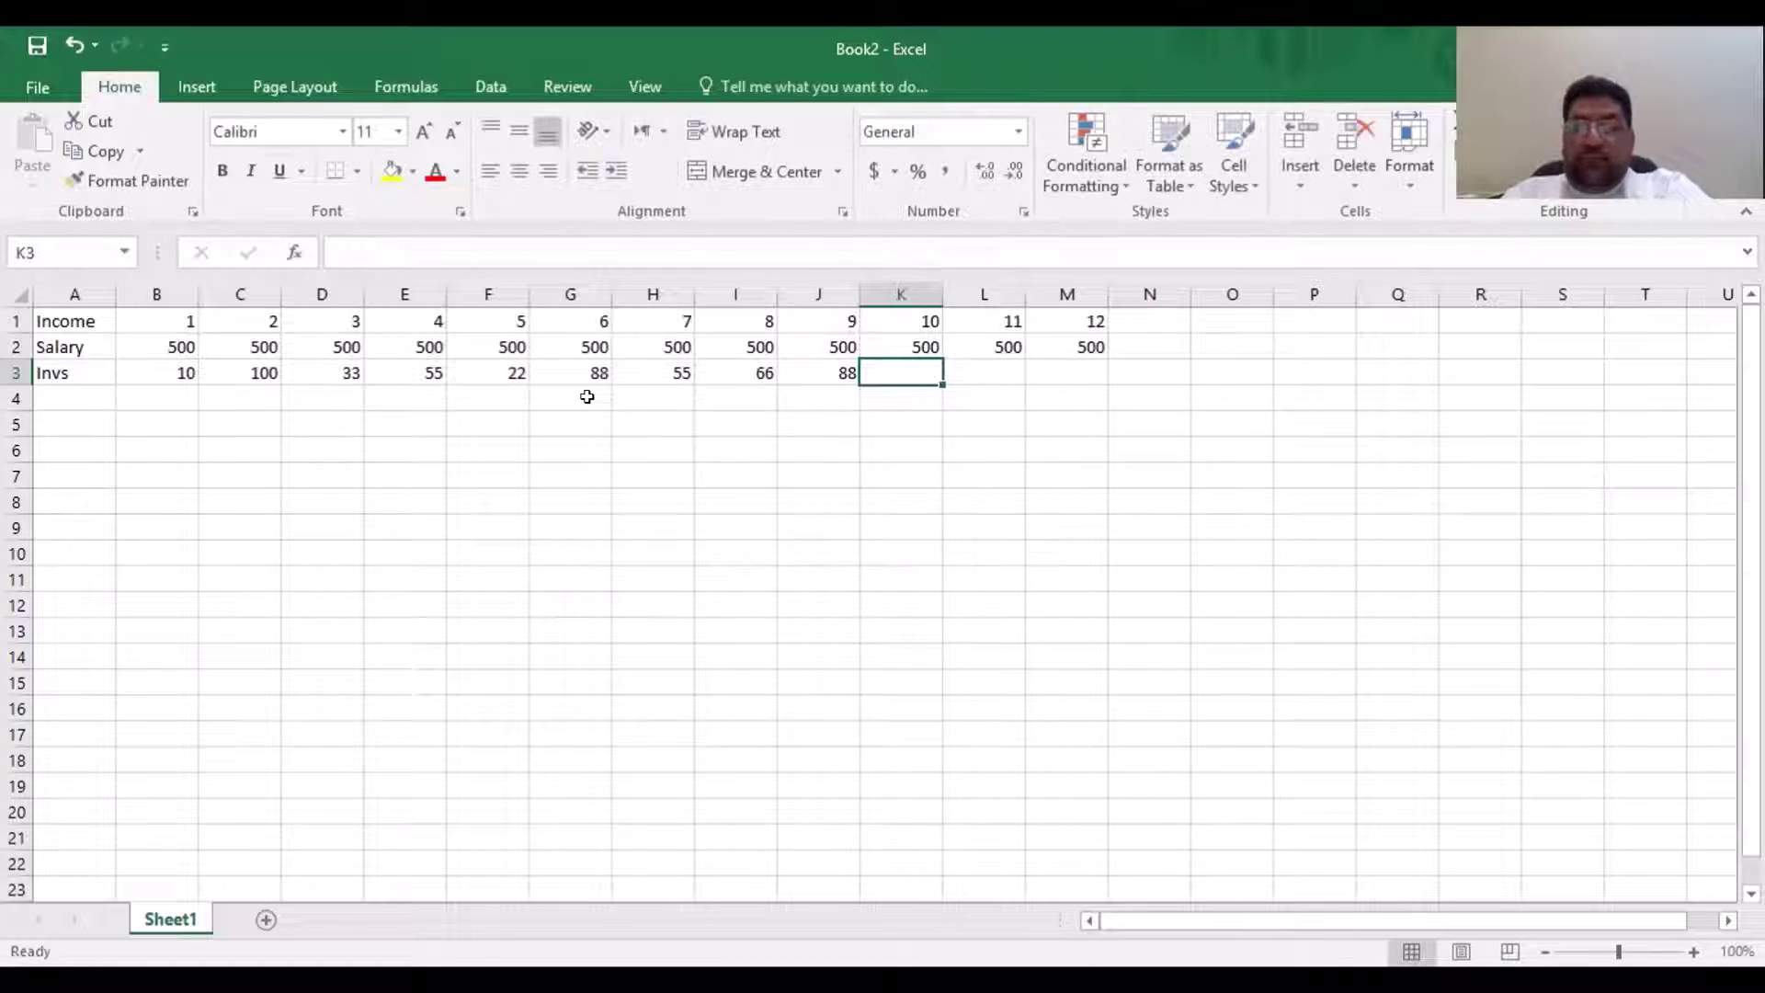
Complete the Invs row with the amounts 0, 3 and 22 in cells K3 to M3
key("Tab")
key("shift+Tab")
type("0")
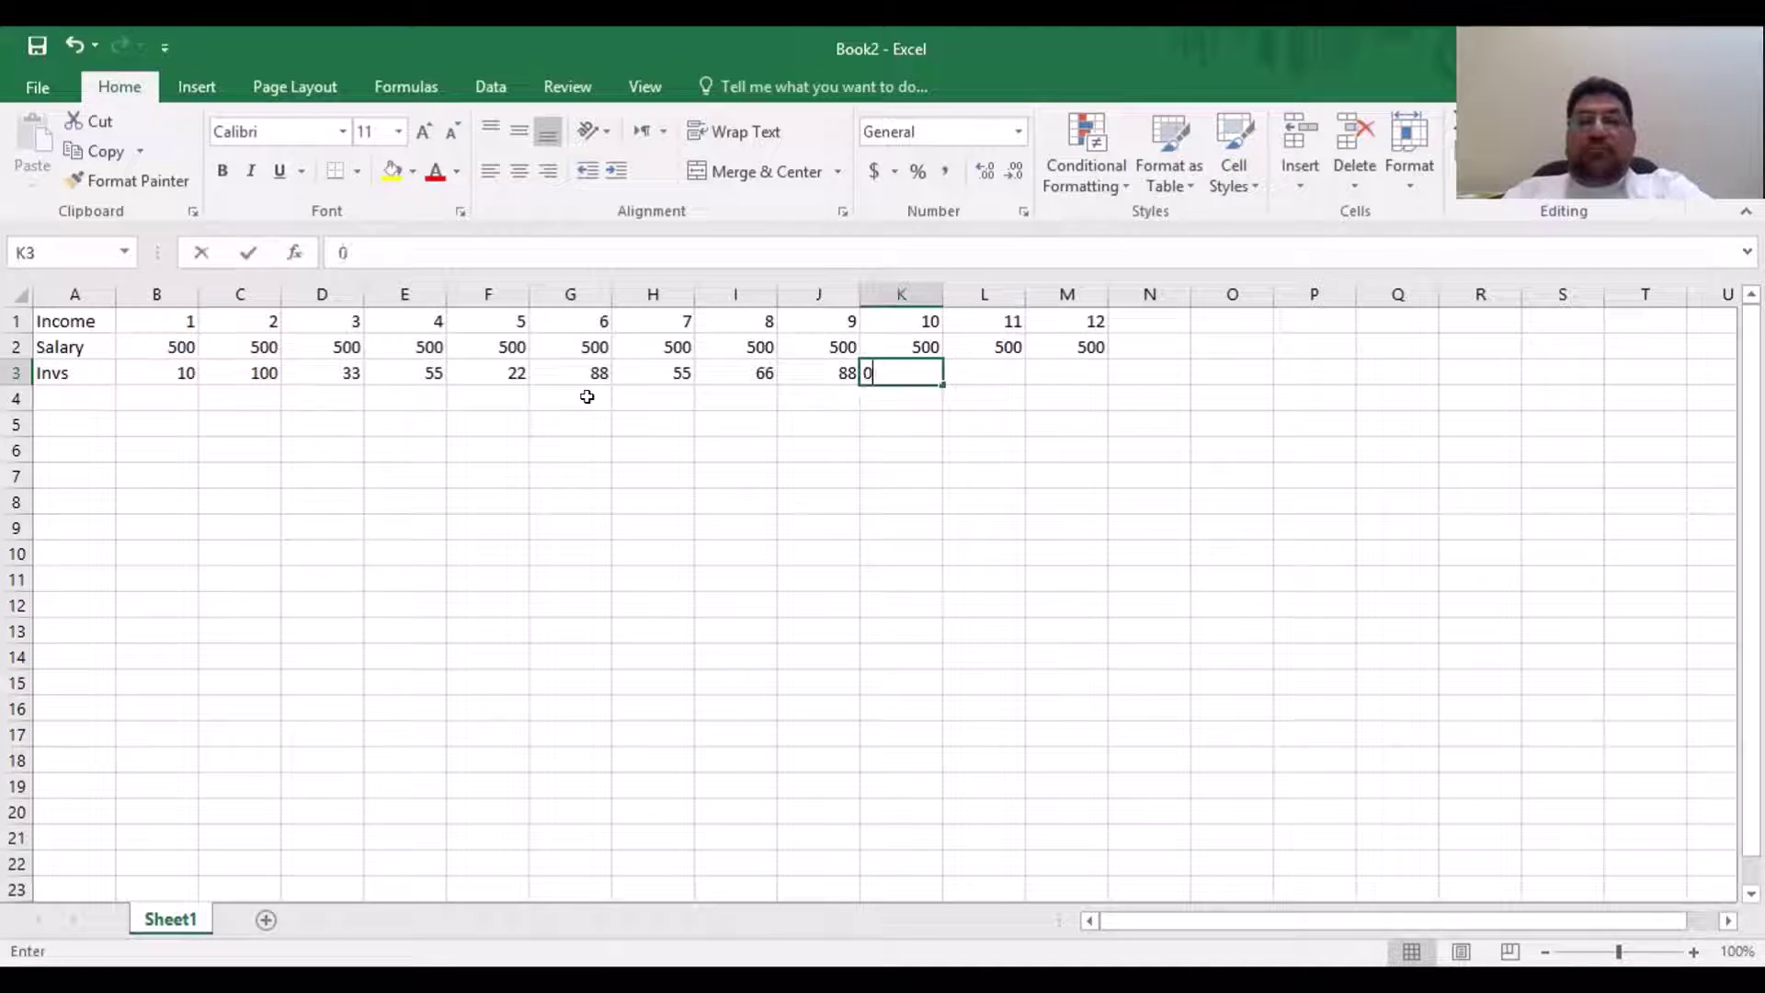
type("0")
key("BackSpace")
key("Tab")
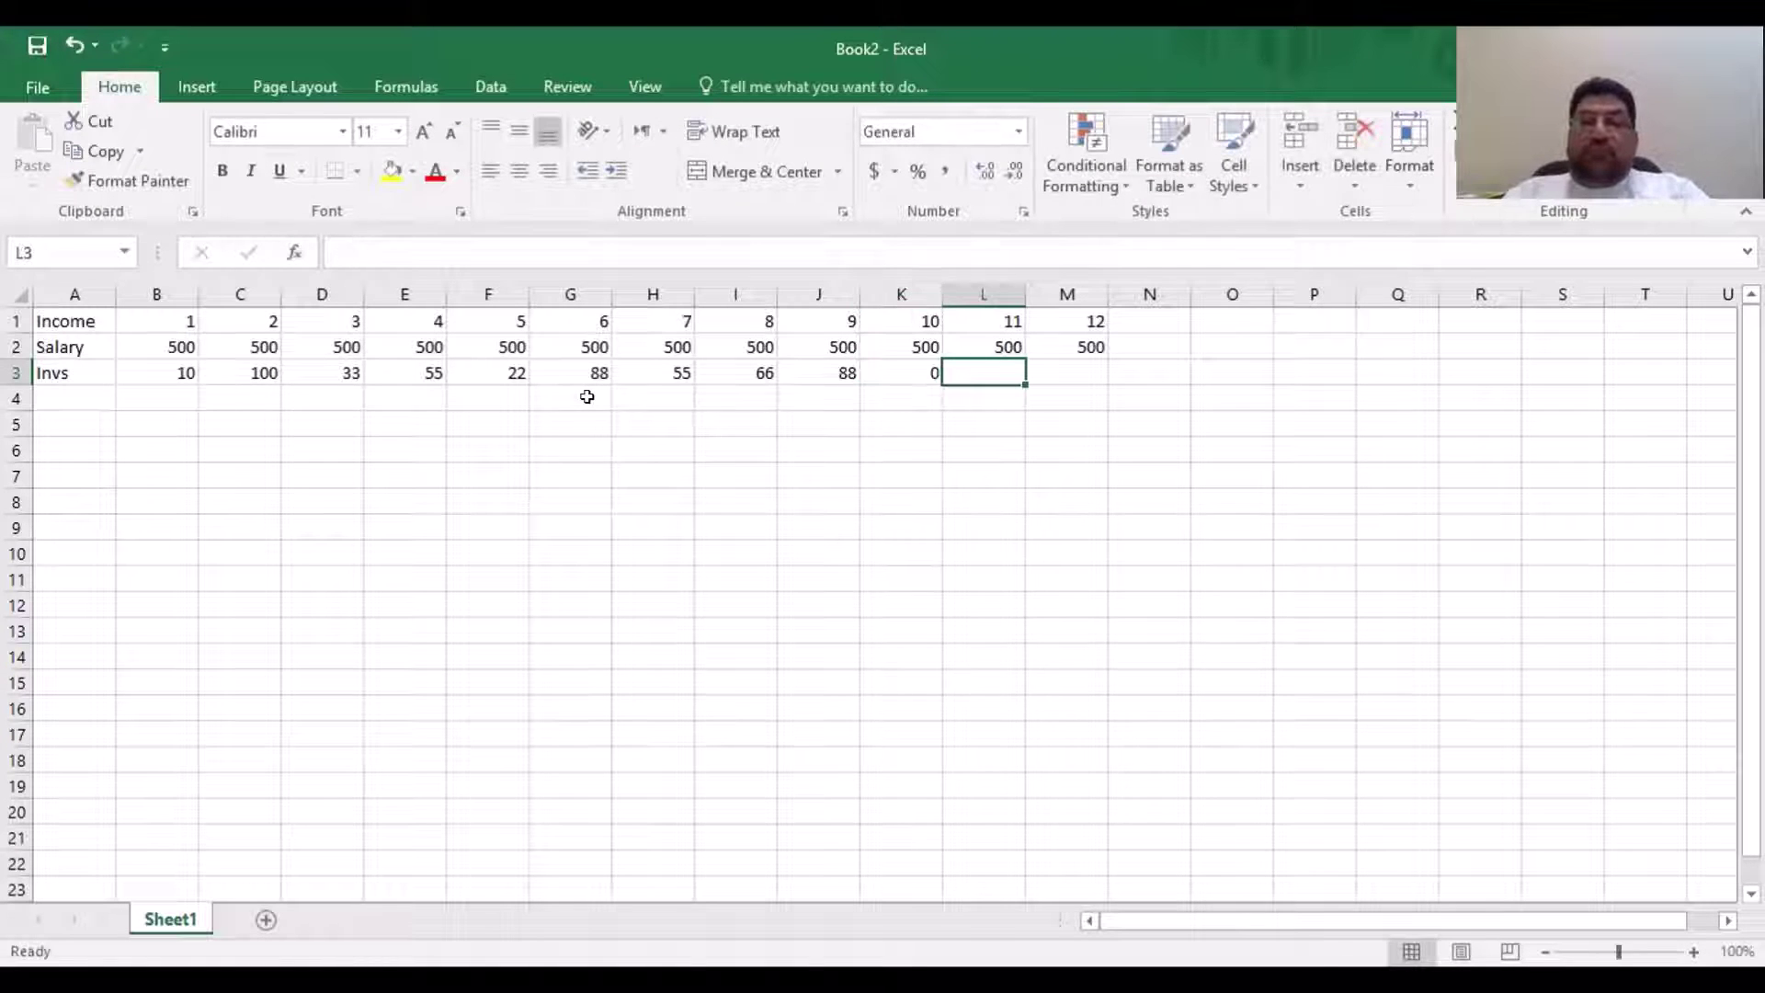
type("3")
key("Tab")
type("2")
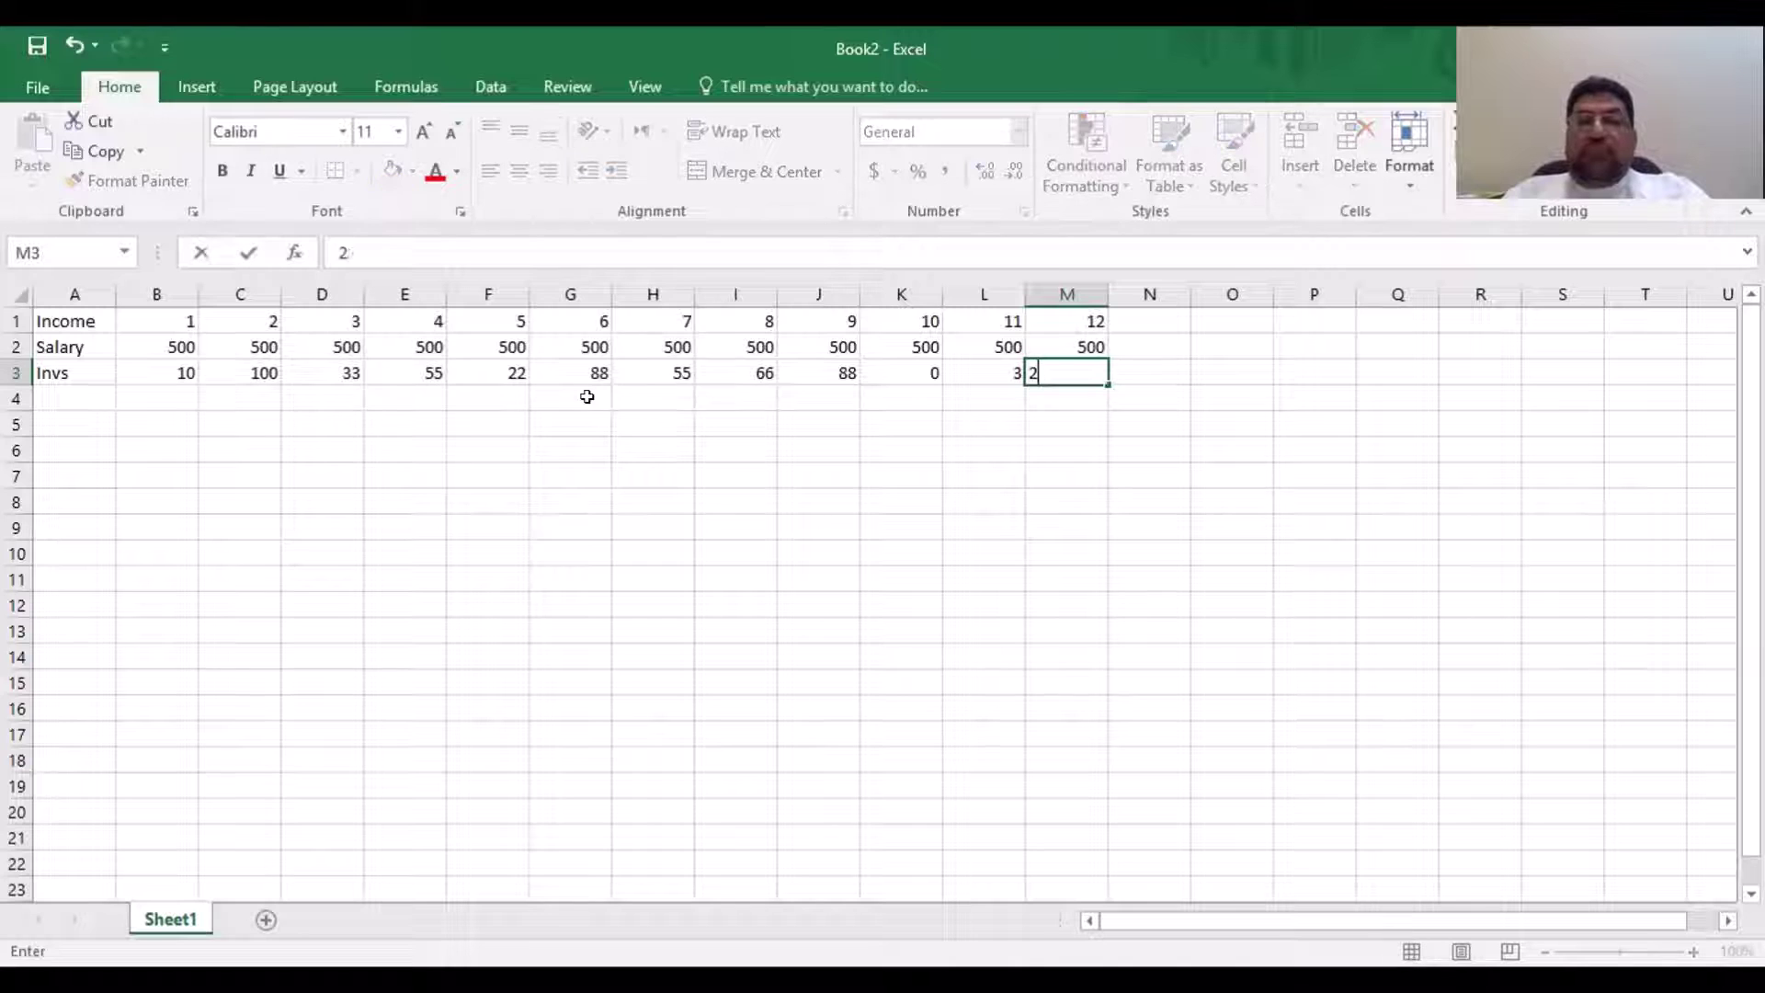
type("2")
key("Tab")
key("Left")
key("Left")
key("Left")
key("Left")
key("Left")
key("Left")
key("Left")
key("Left")
key("Left")
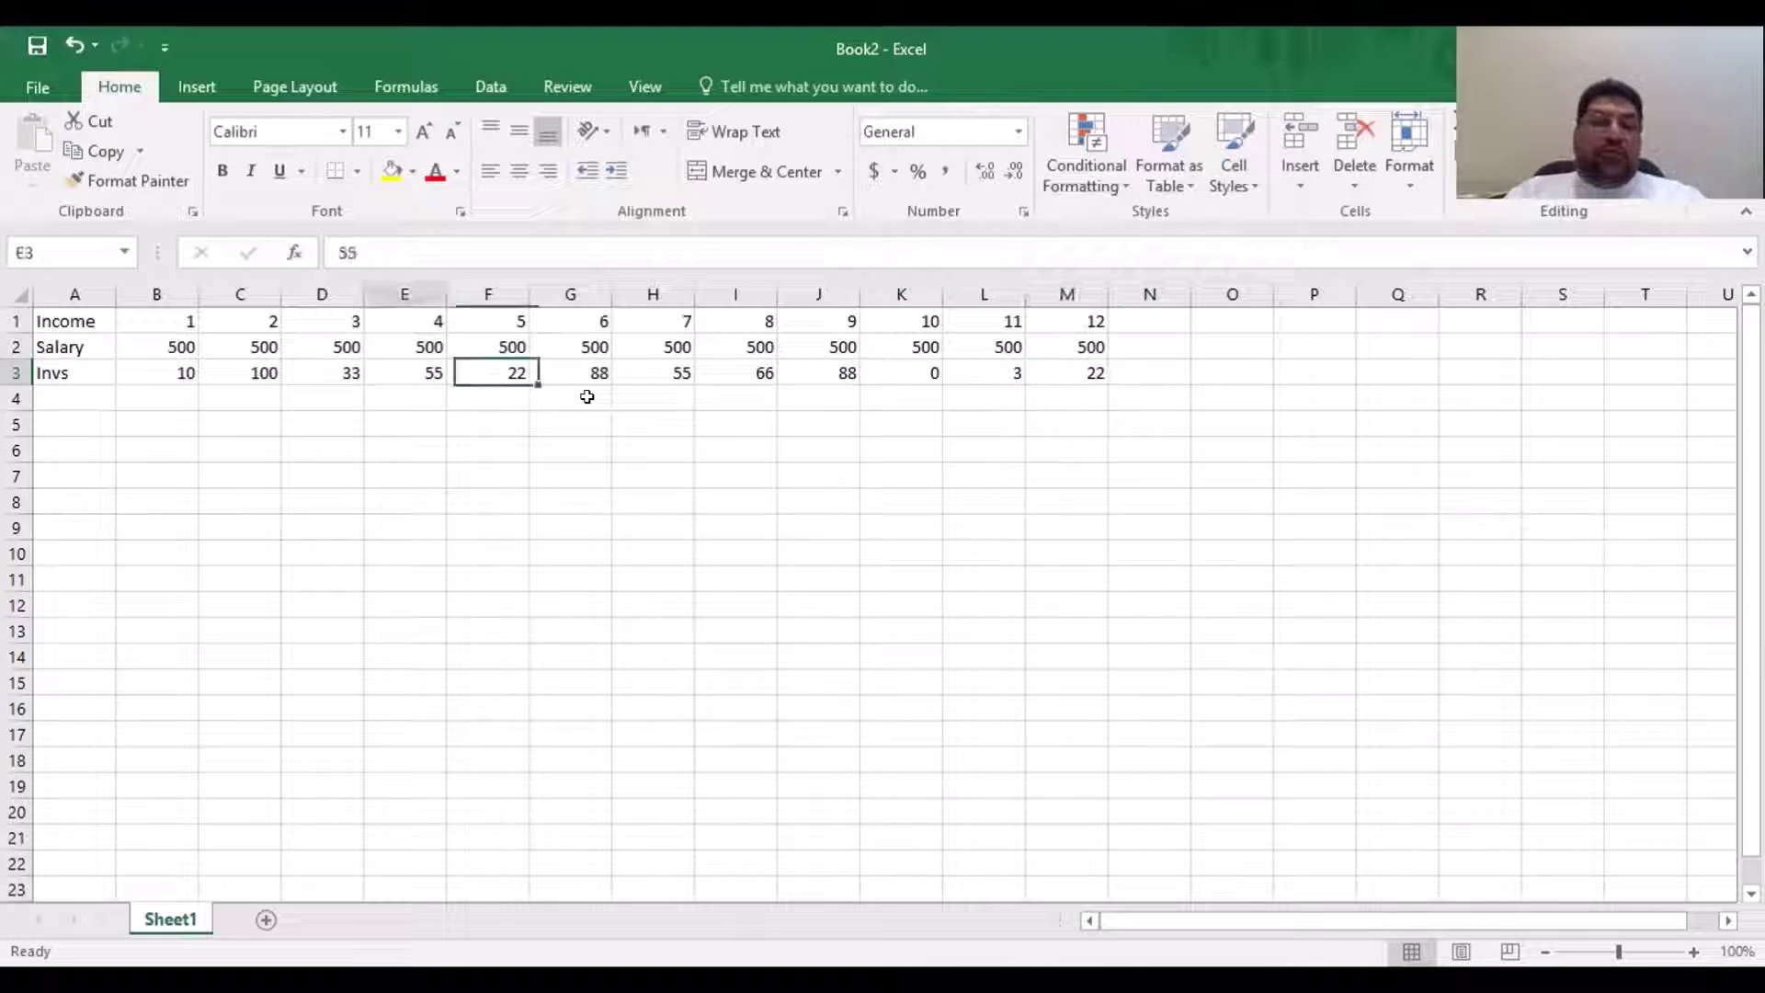
key("Left")
key("Left")
key("Left")
key("Left")
key("Down")
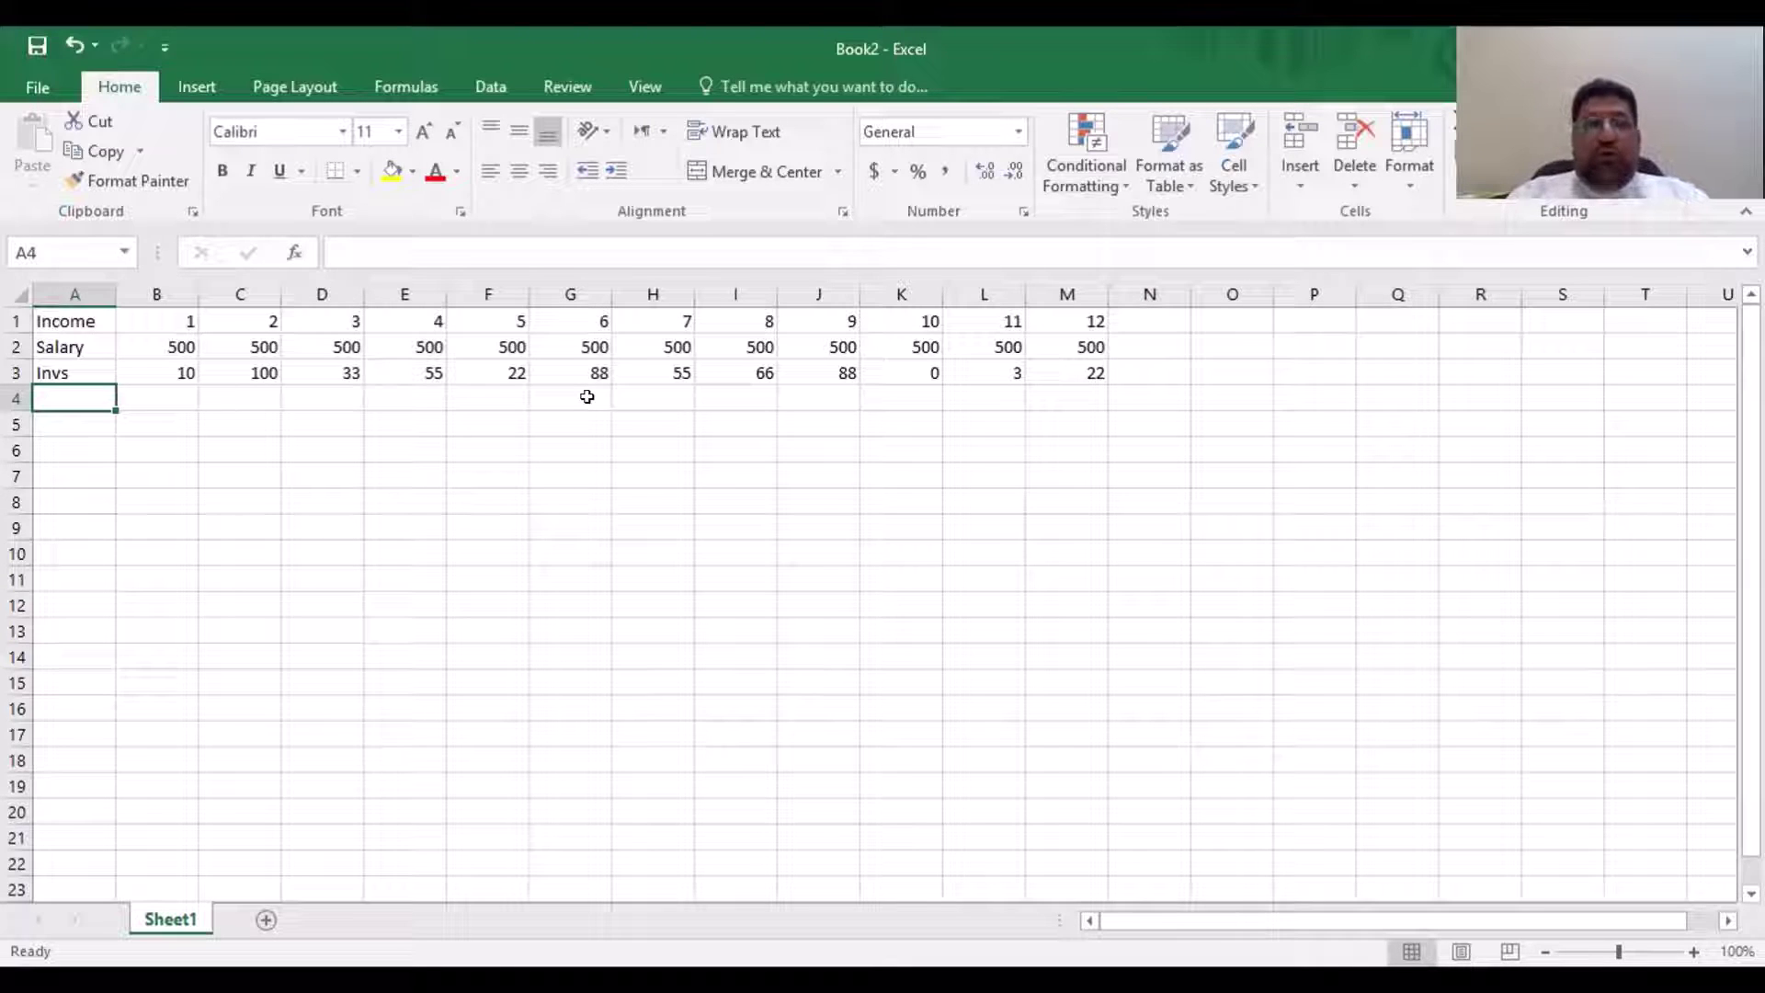
key("Up")
key("Up")
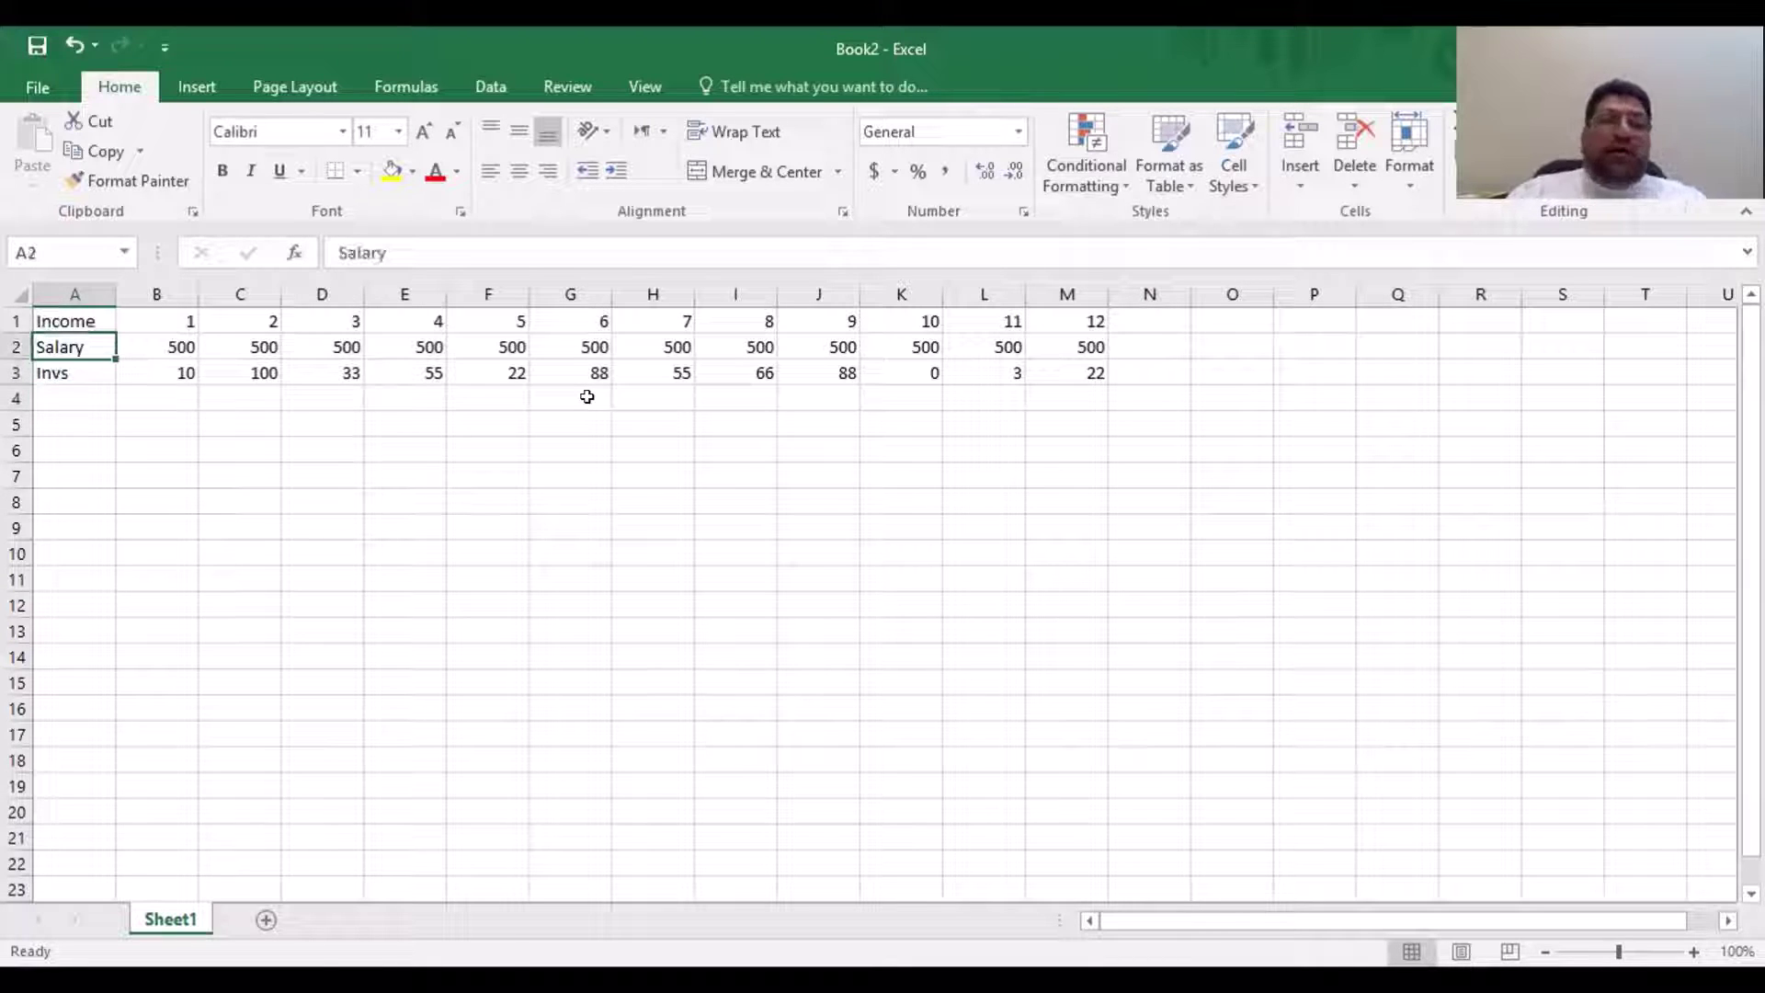
key("Right")
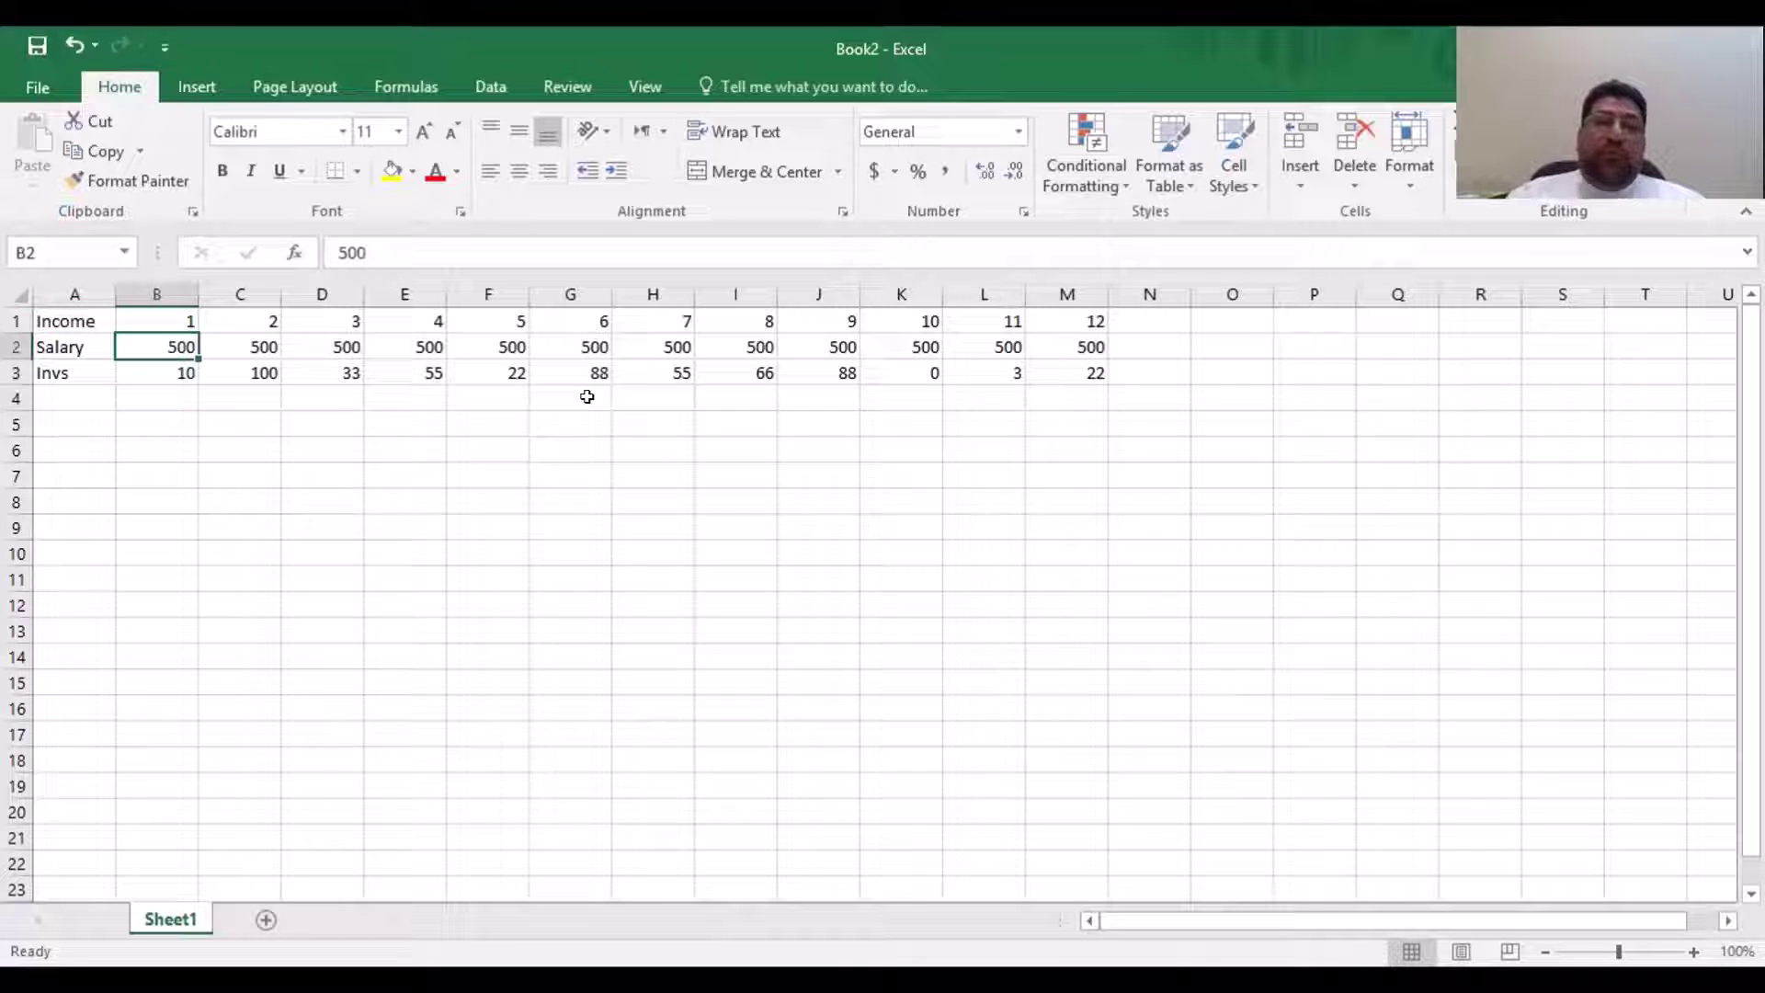
key("Up")
key("Right")
key("Right")
key("Right")
key("Right")
key("Right")
key("Right")
key("Right")
key("Right")
key("Right")
key("Right")
key("Right")
key("Right")
key("Left")
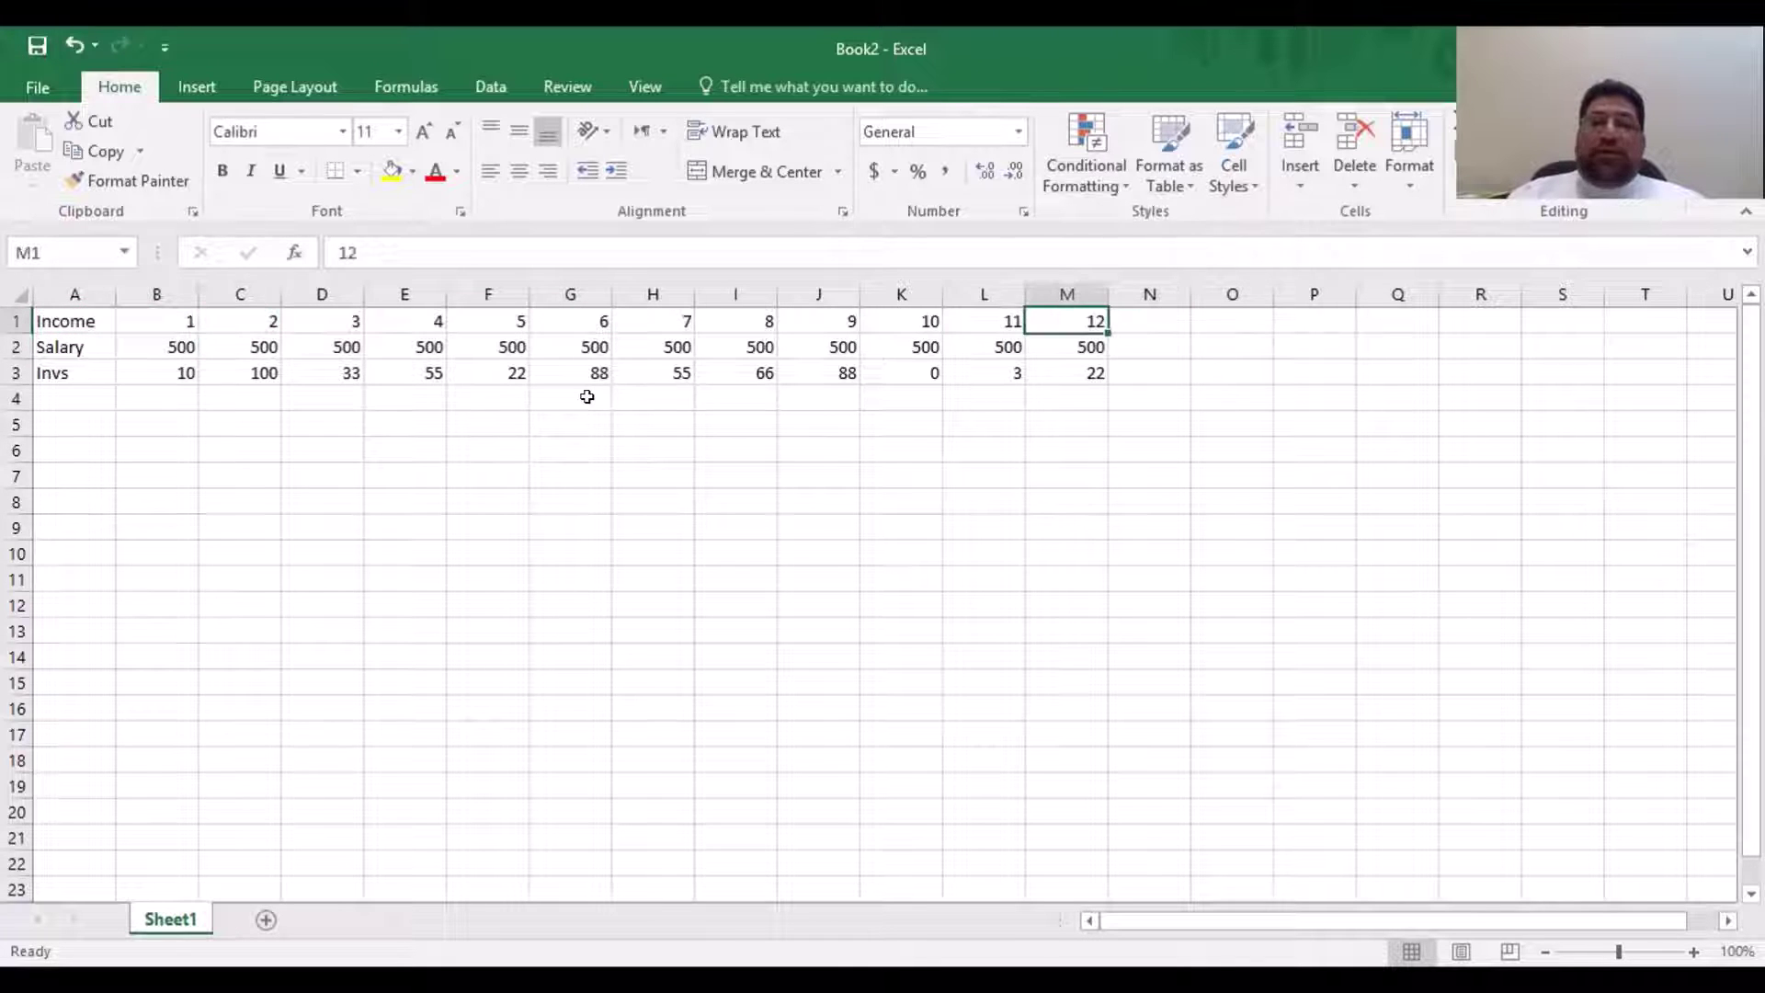
key("Left")
key("Left")
key("Left")
key("Left")
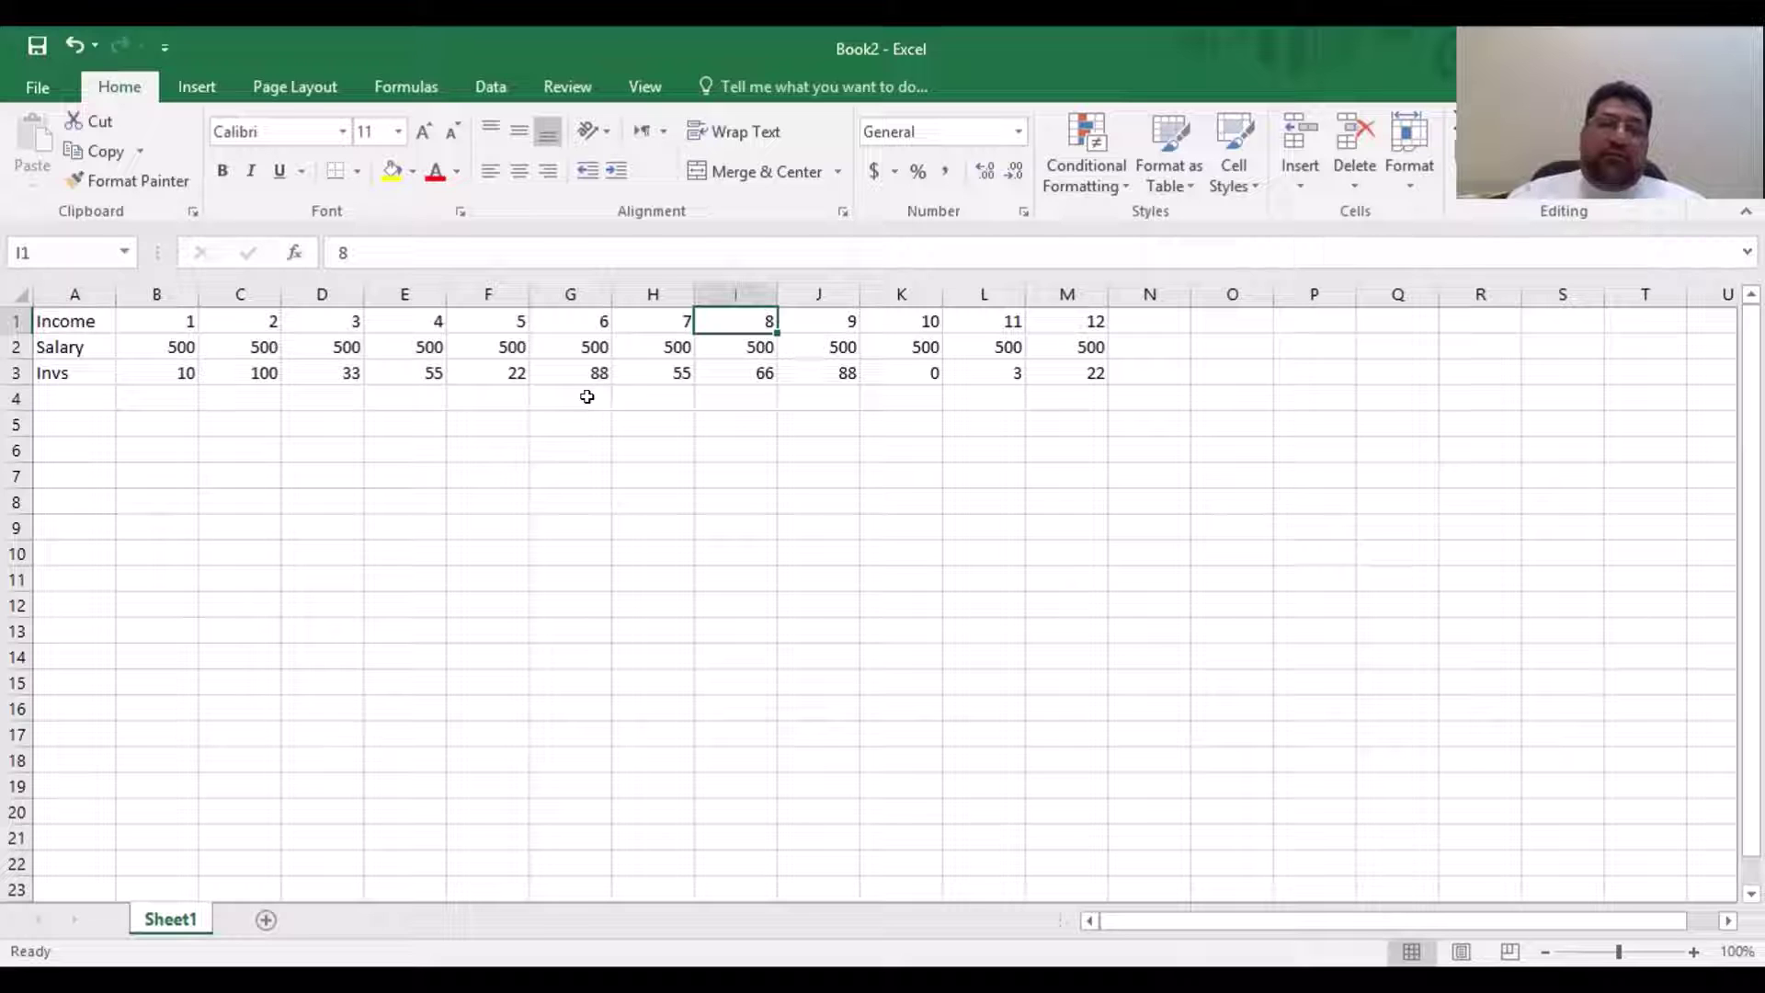
Change the salary for column 3 in cell D2 to 525
key("Left")
key("Left")
key("Left")
key("Left")
key("Left")
key("Down")
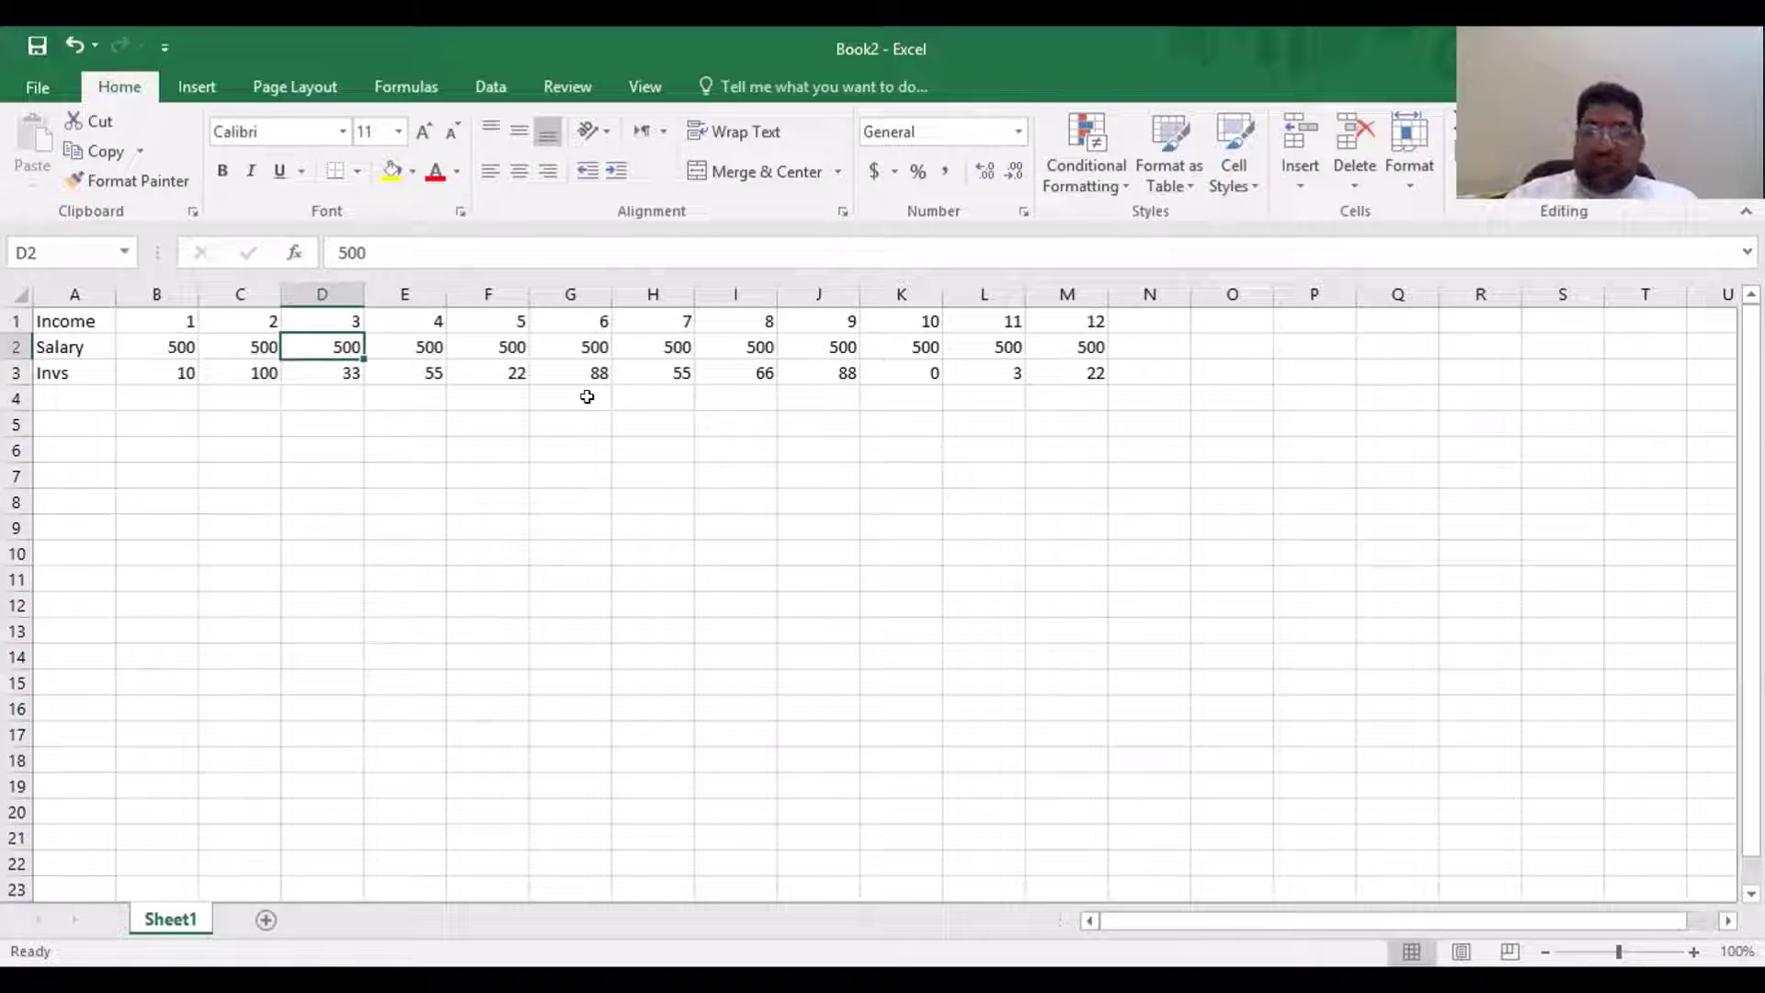
type("525")
key("Return")
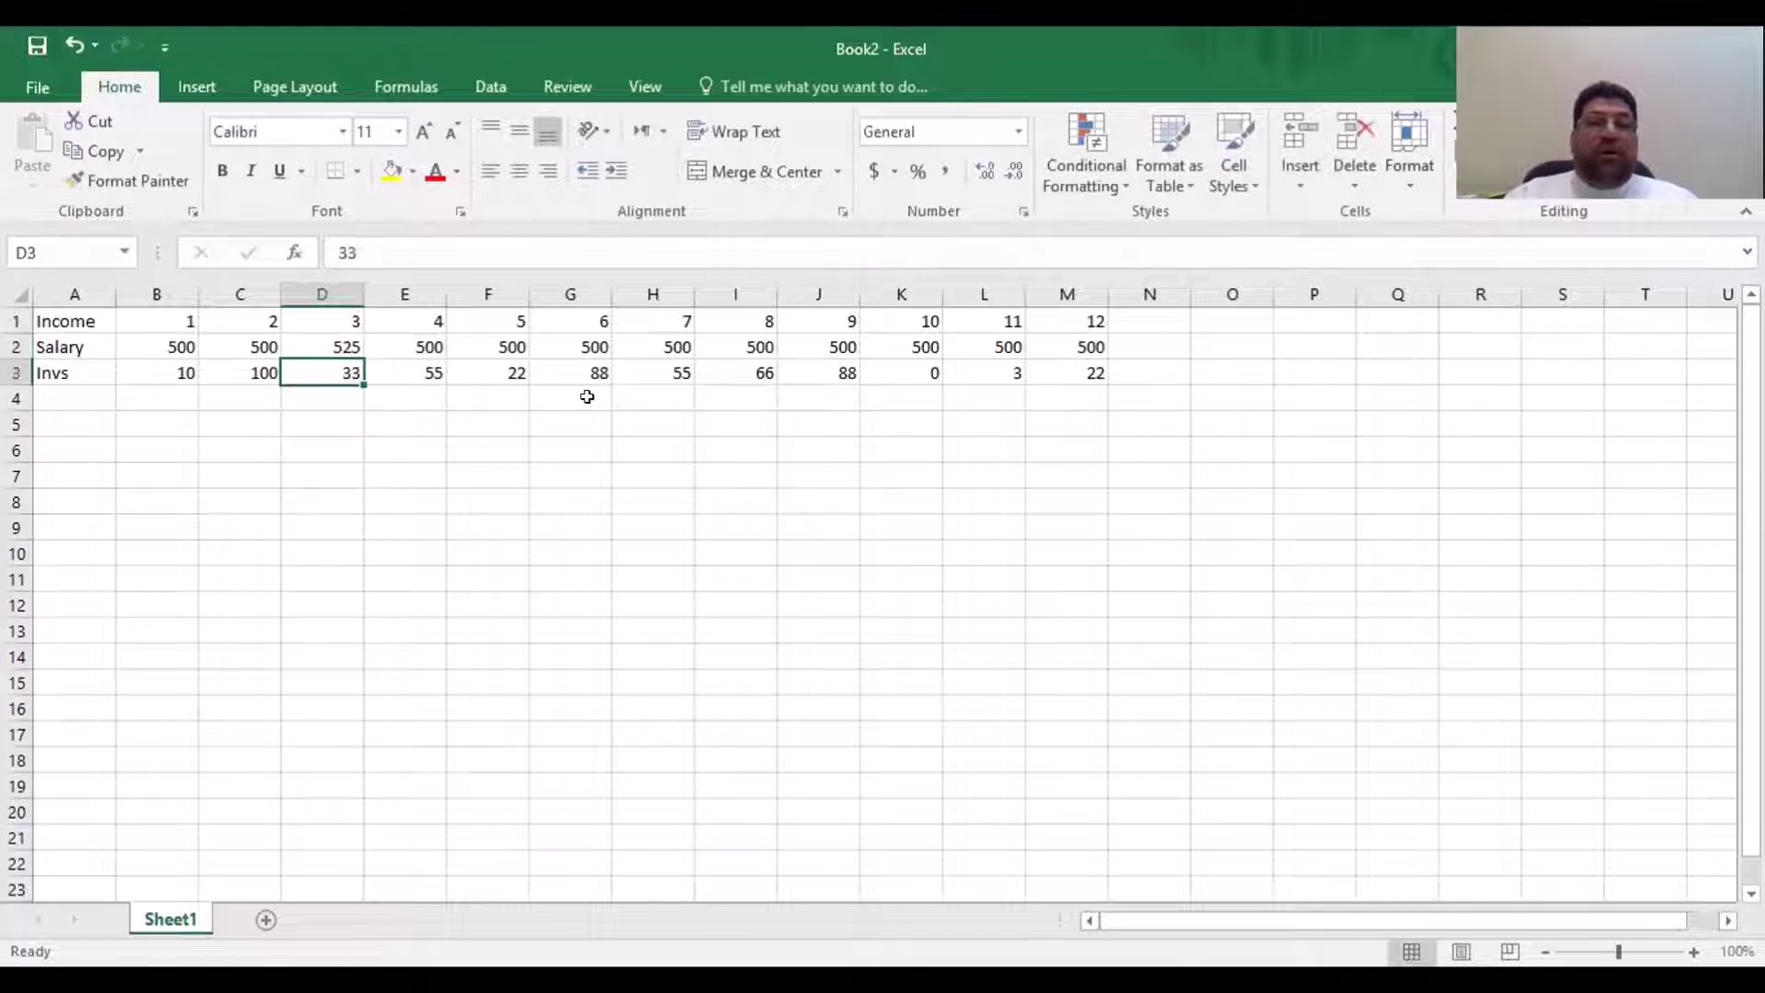
Copy the salary in D2 across the rest of the Salary row, cells E2 to M2
key("Up")
key("ctrl+c")
key("Right")
key("shift+Right")
key("shift+Right")
key("shift+Right")
key("shift+Right")
key("shift+Right")
key("shift+Right")
key("shift+Right")
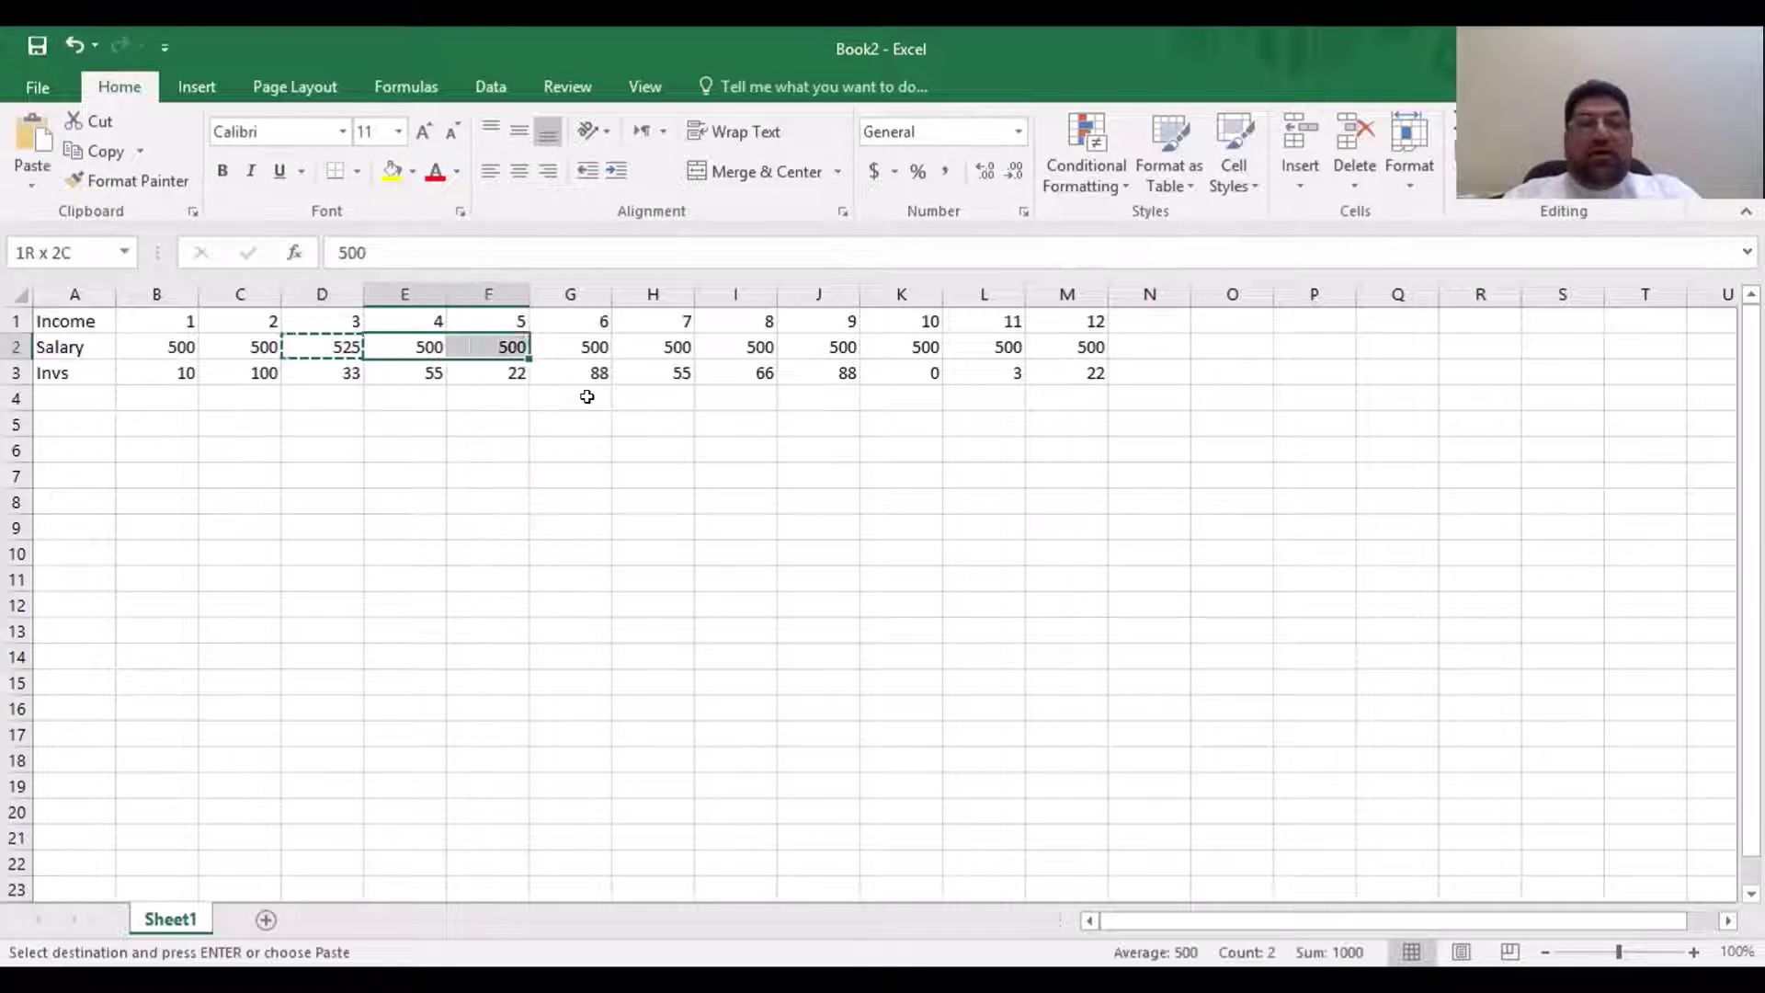
key("shift+Right")
key("ctrl+v")
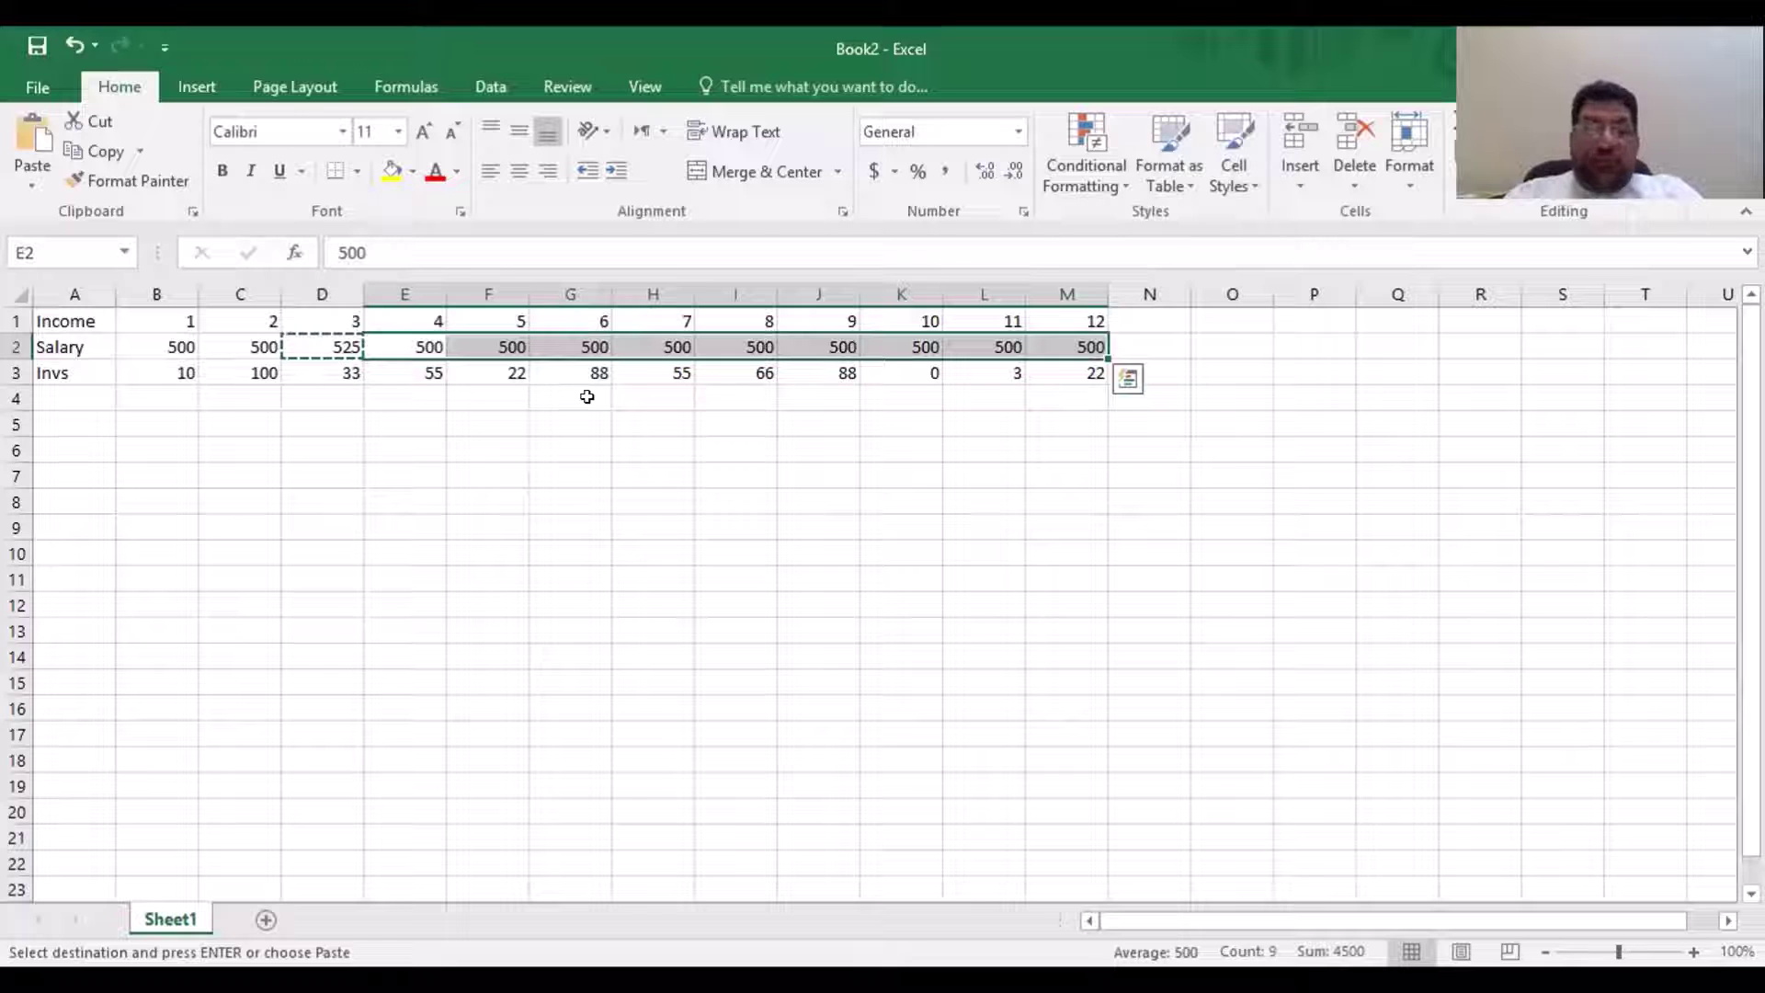
key("Escape")
Add the row label "Part Time" in cell A4 below Invs
key("Left")
key("Left")
key("Left")
key("Left")
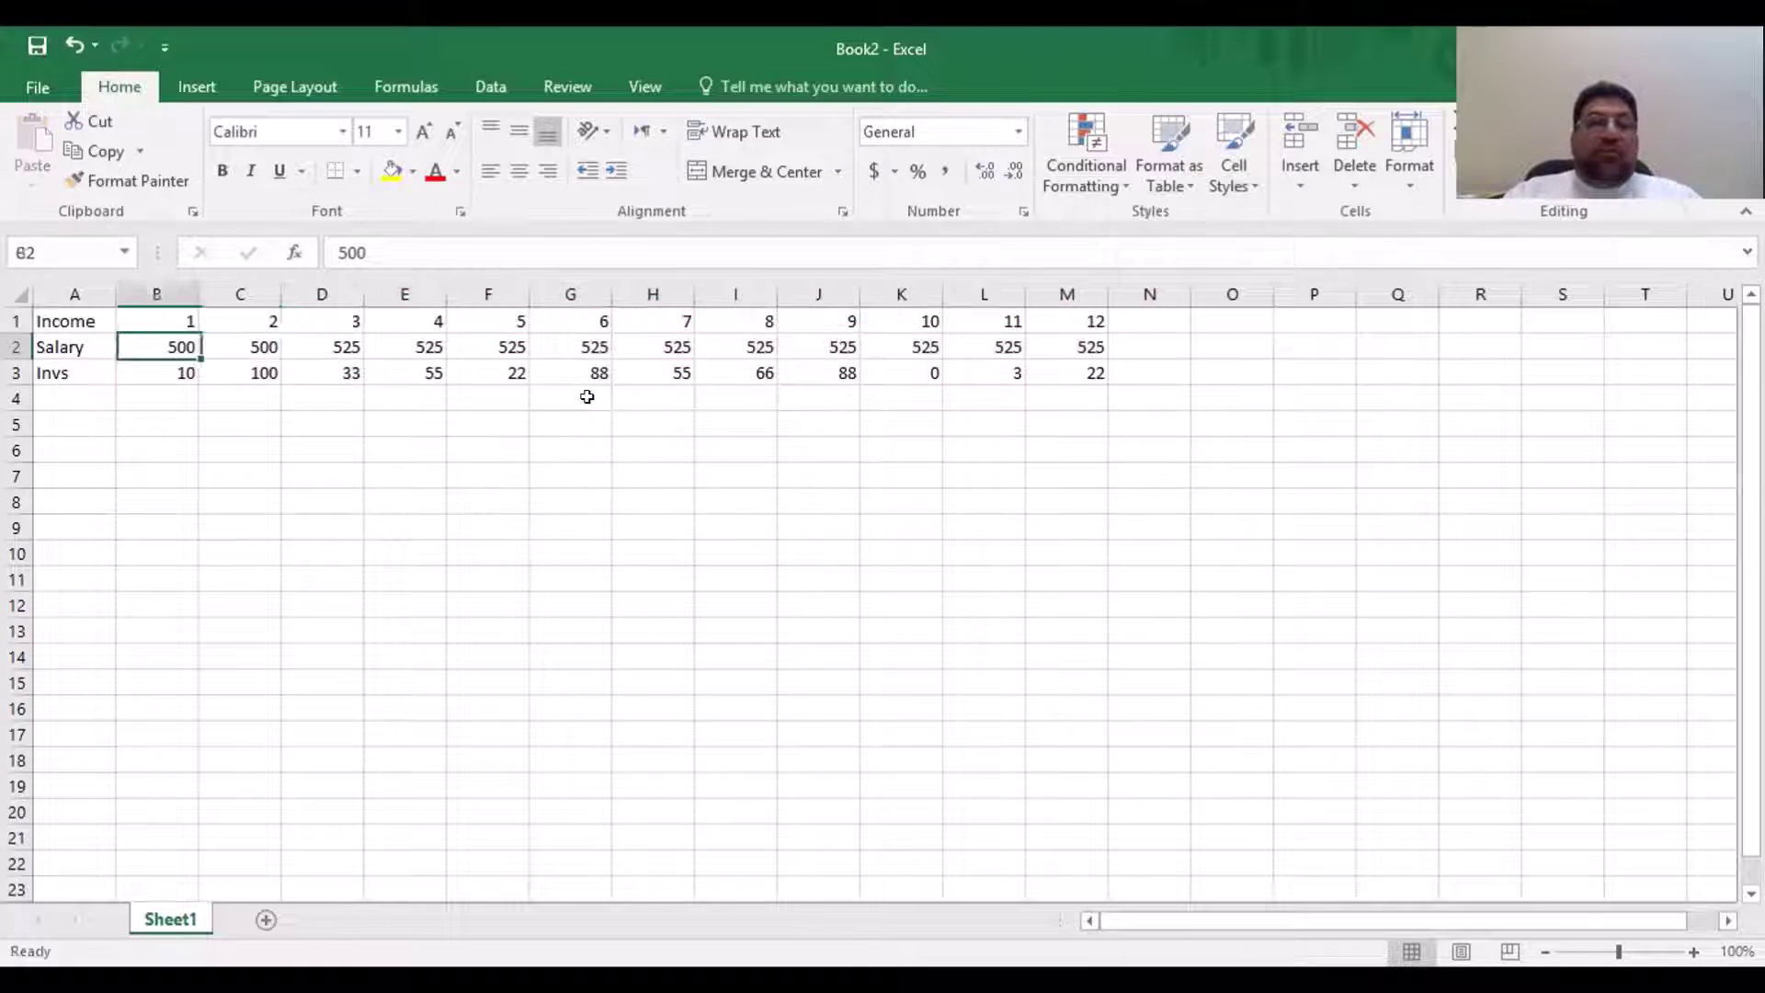
key("Down")
key("Down")
key("Down")
key("Up")
key("Up")
key("Up")
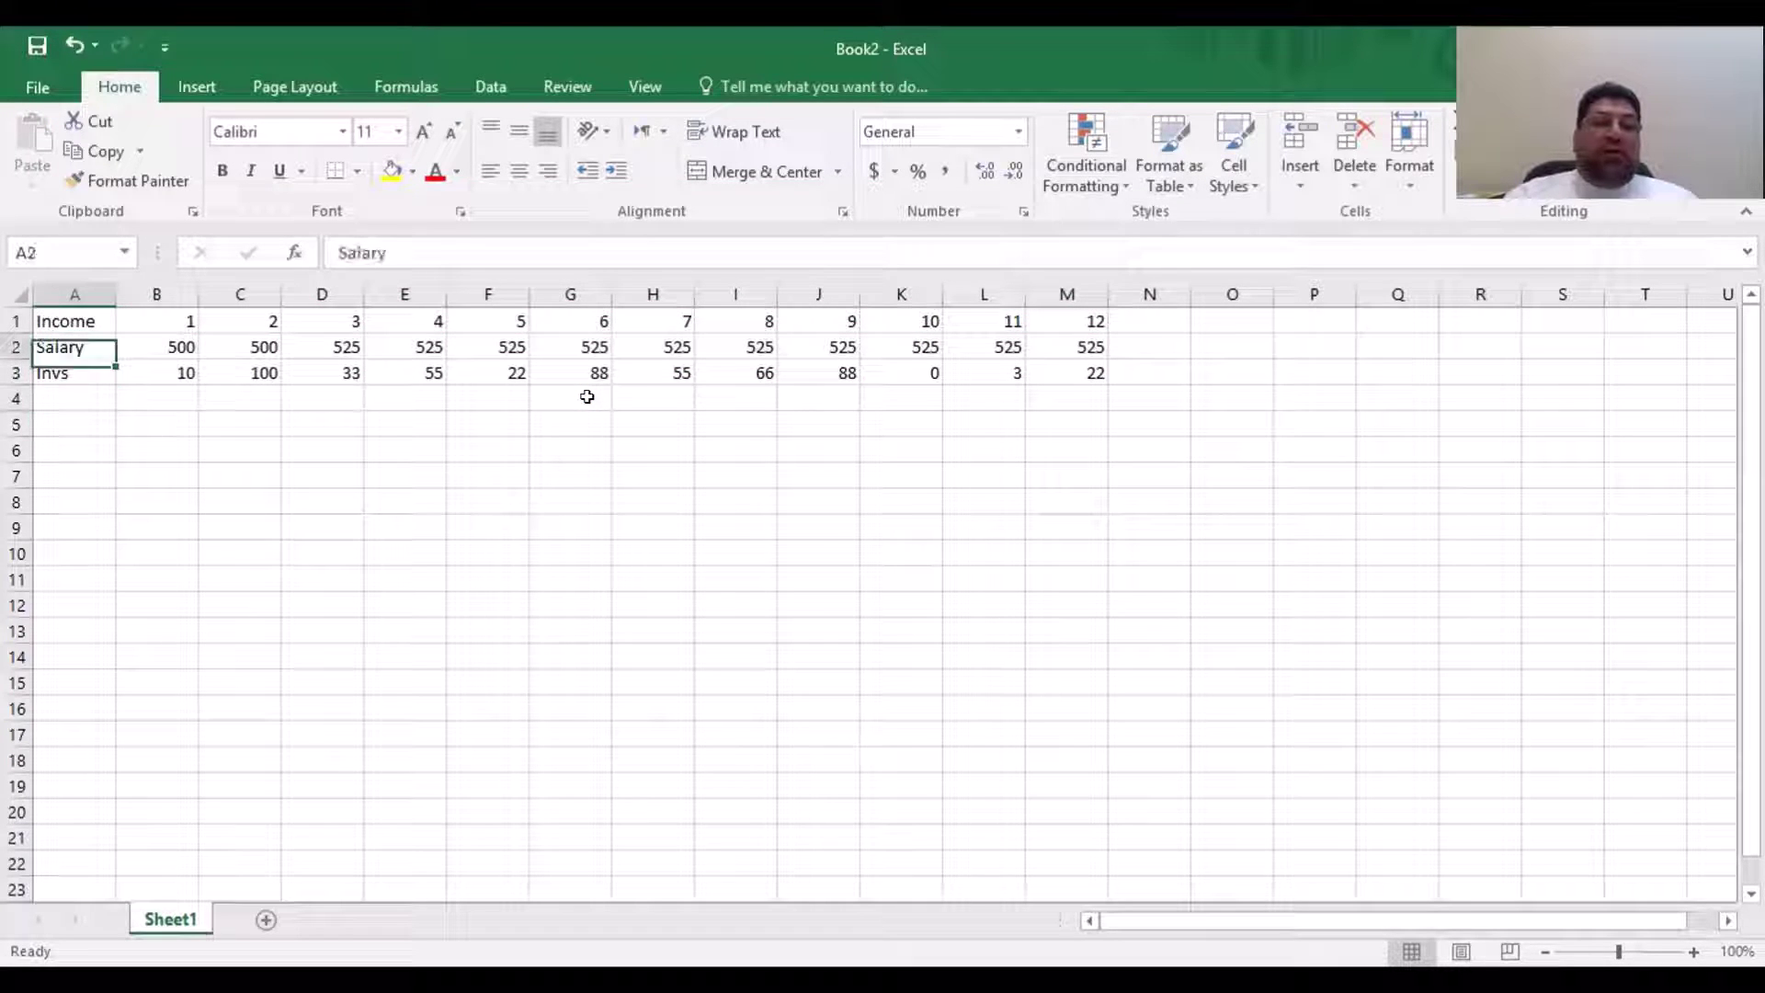
key("Down")
key("Down")
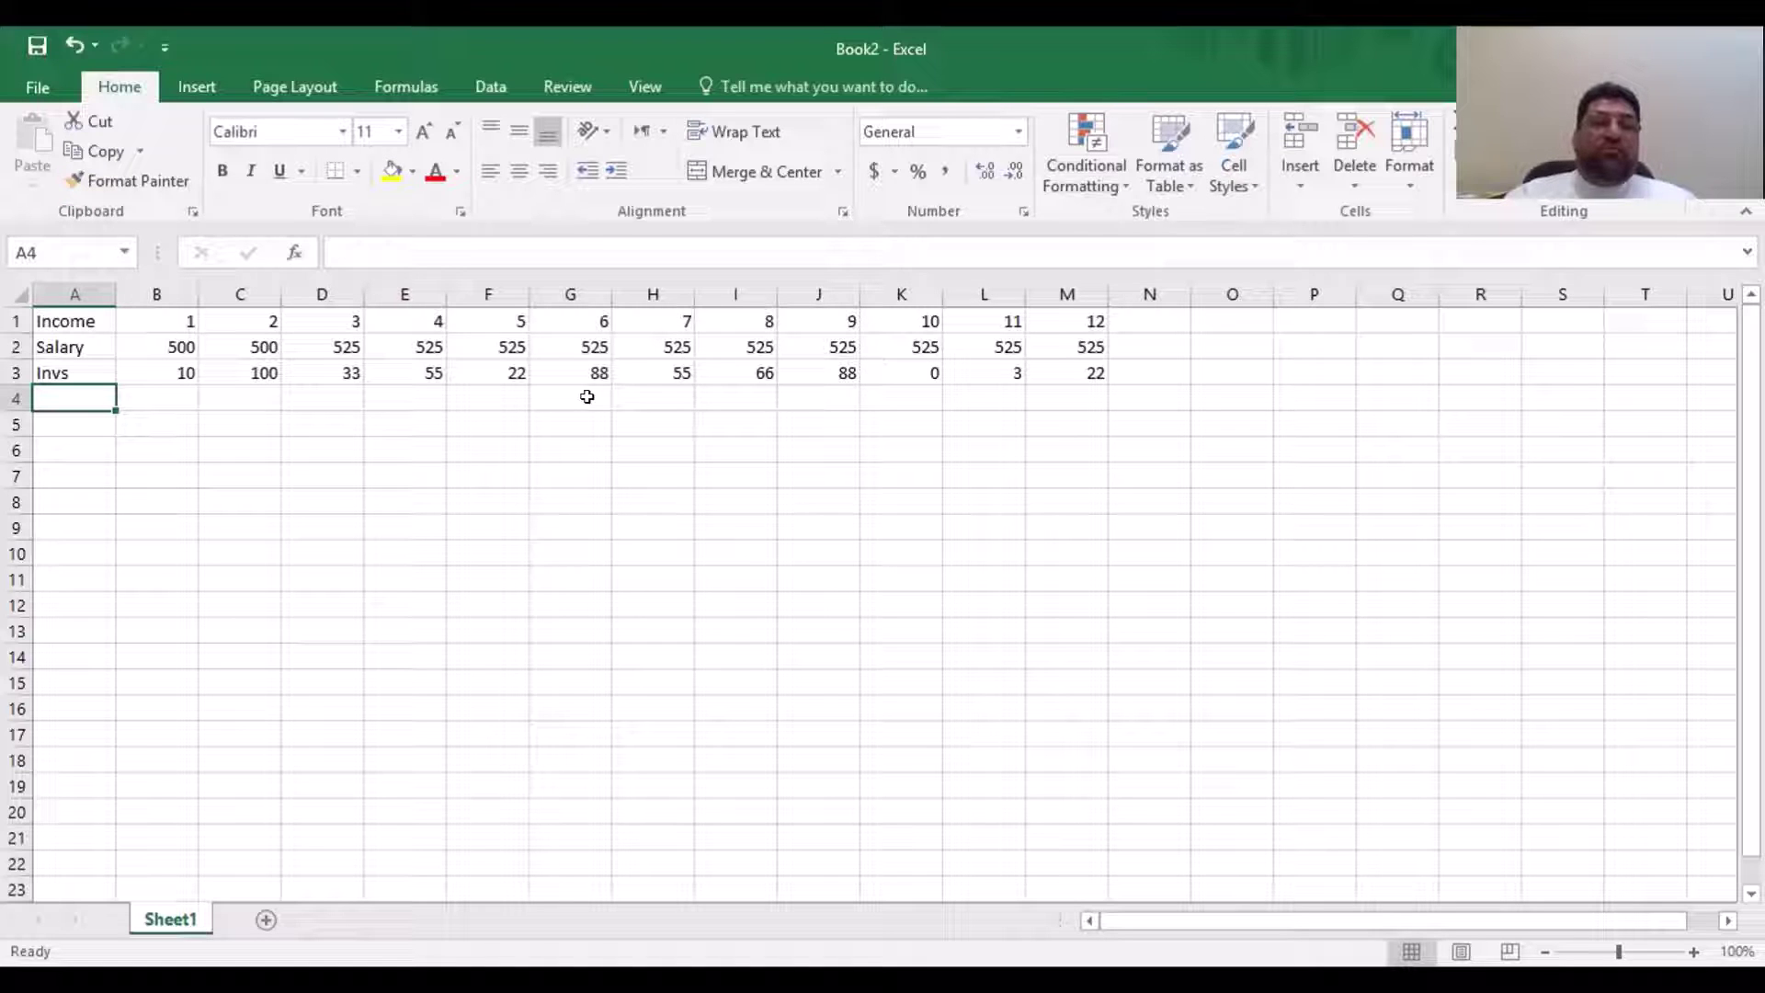
type("Part")
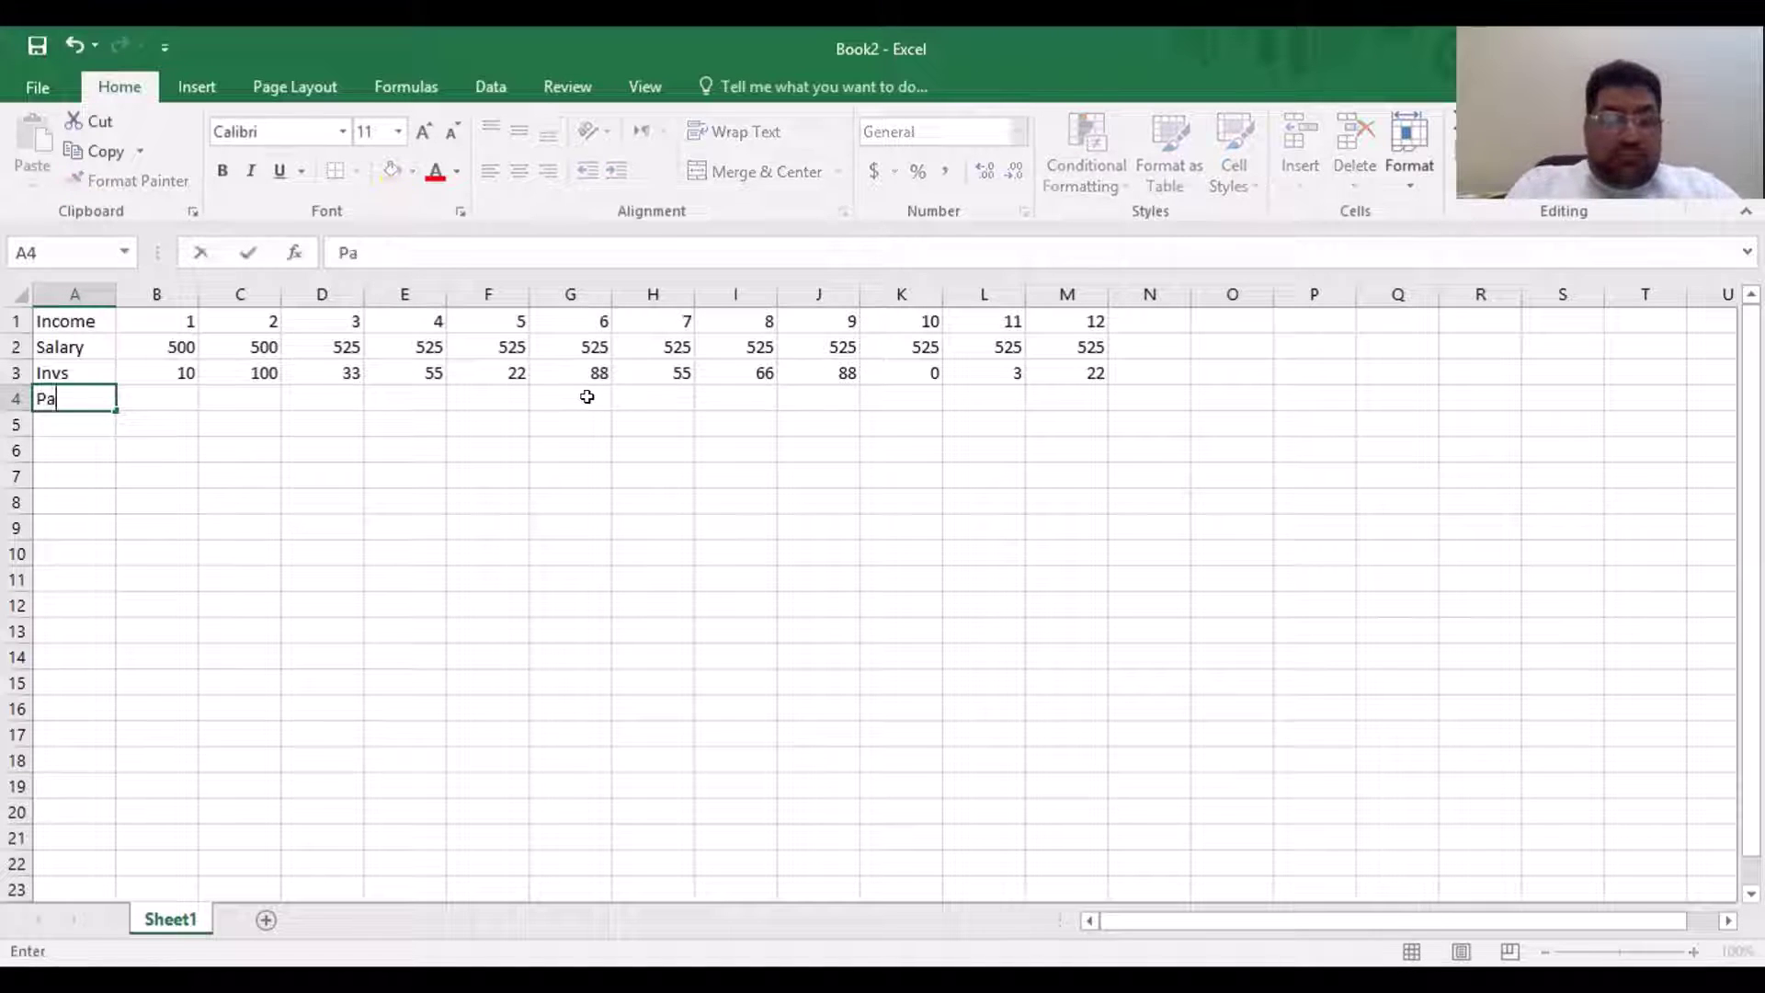
type("Time")
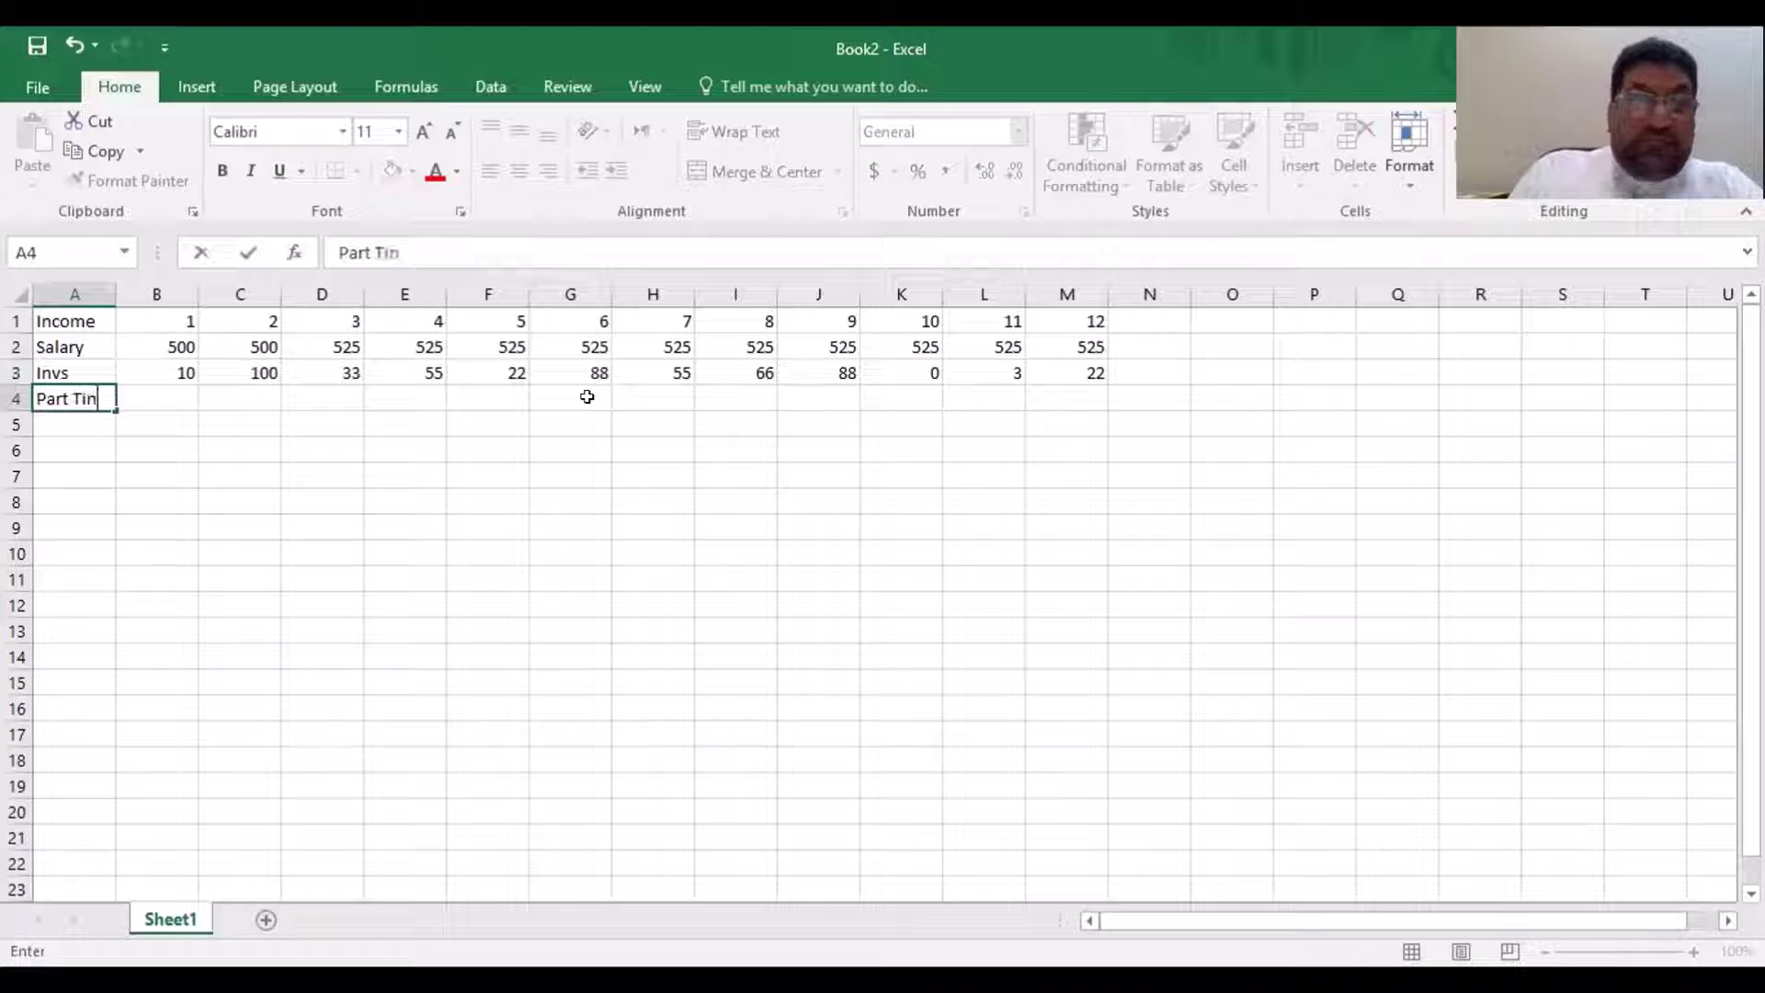
key("BackSpace")
key("BackSpace")
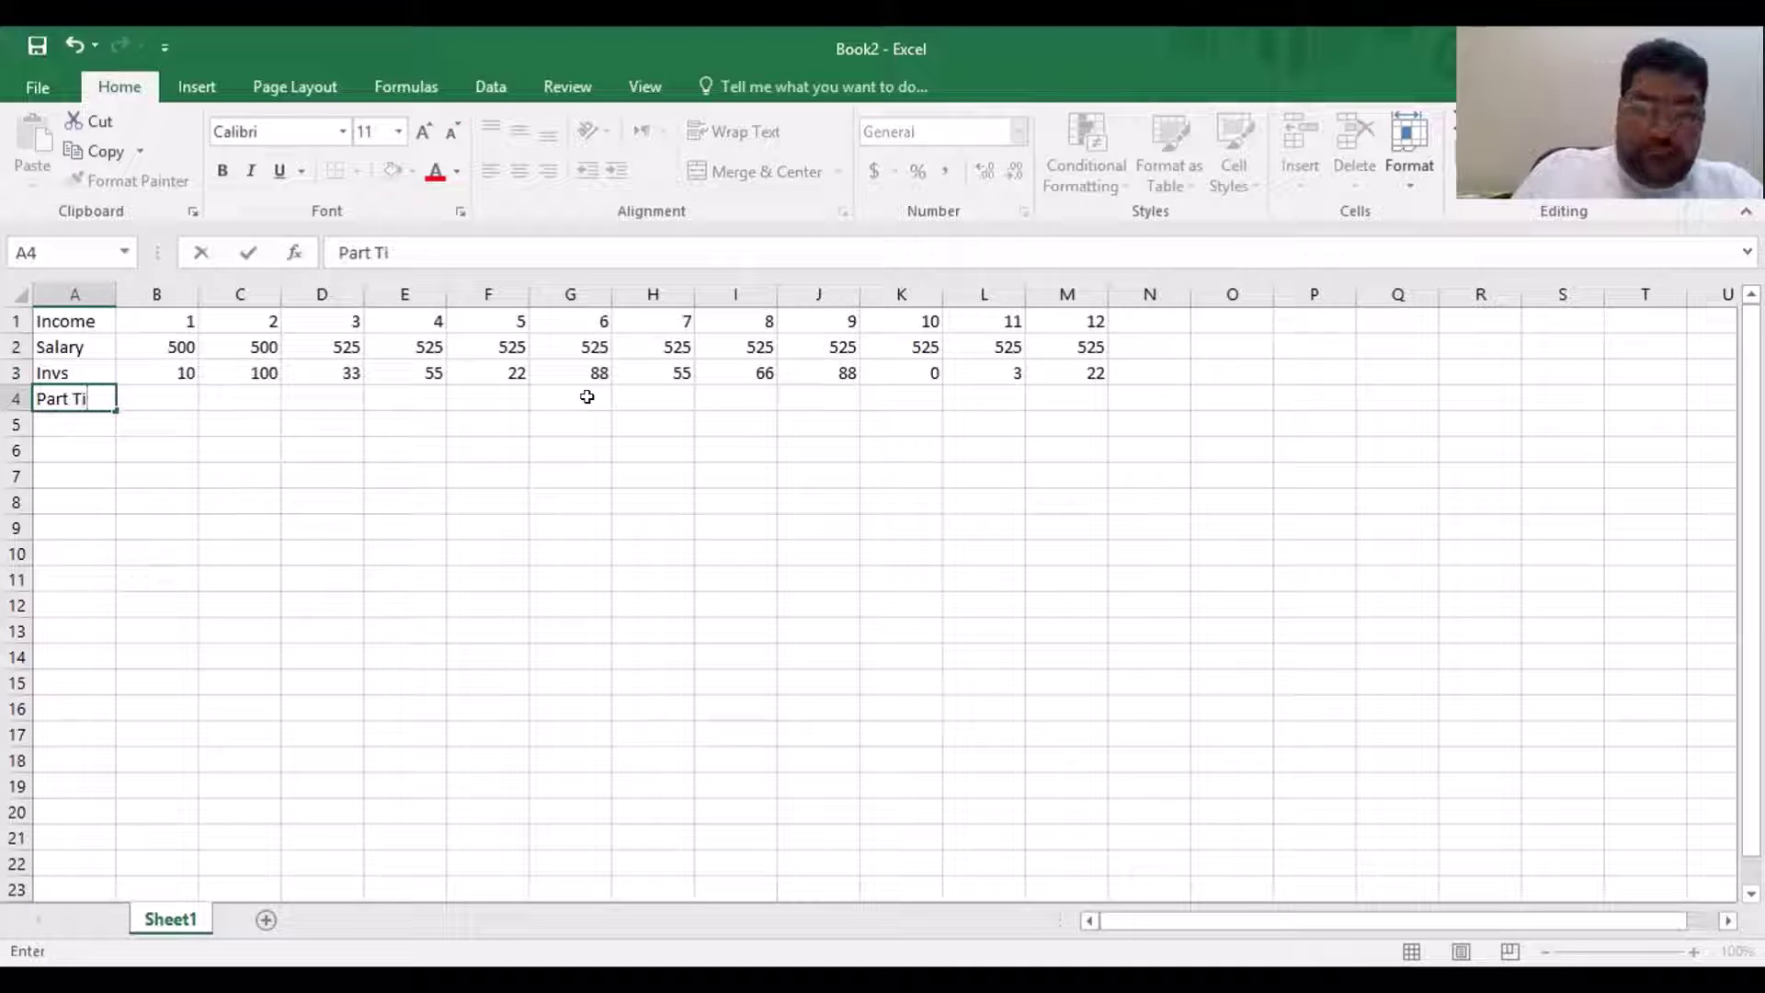
type("me")
key("BackSpace")
key("BackSpace")
type("me")
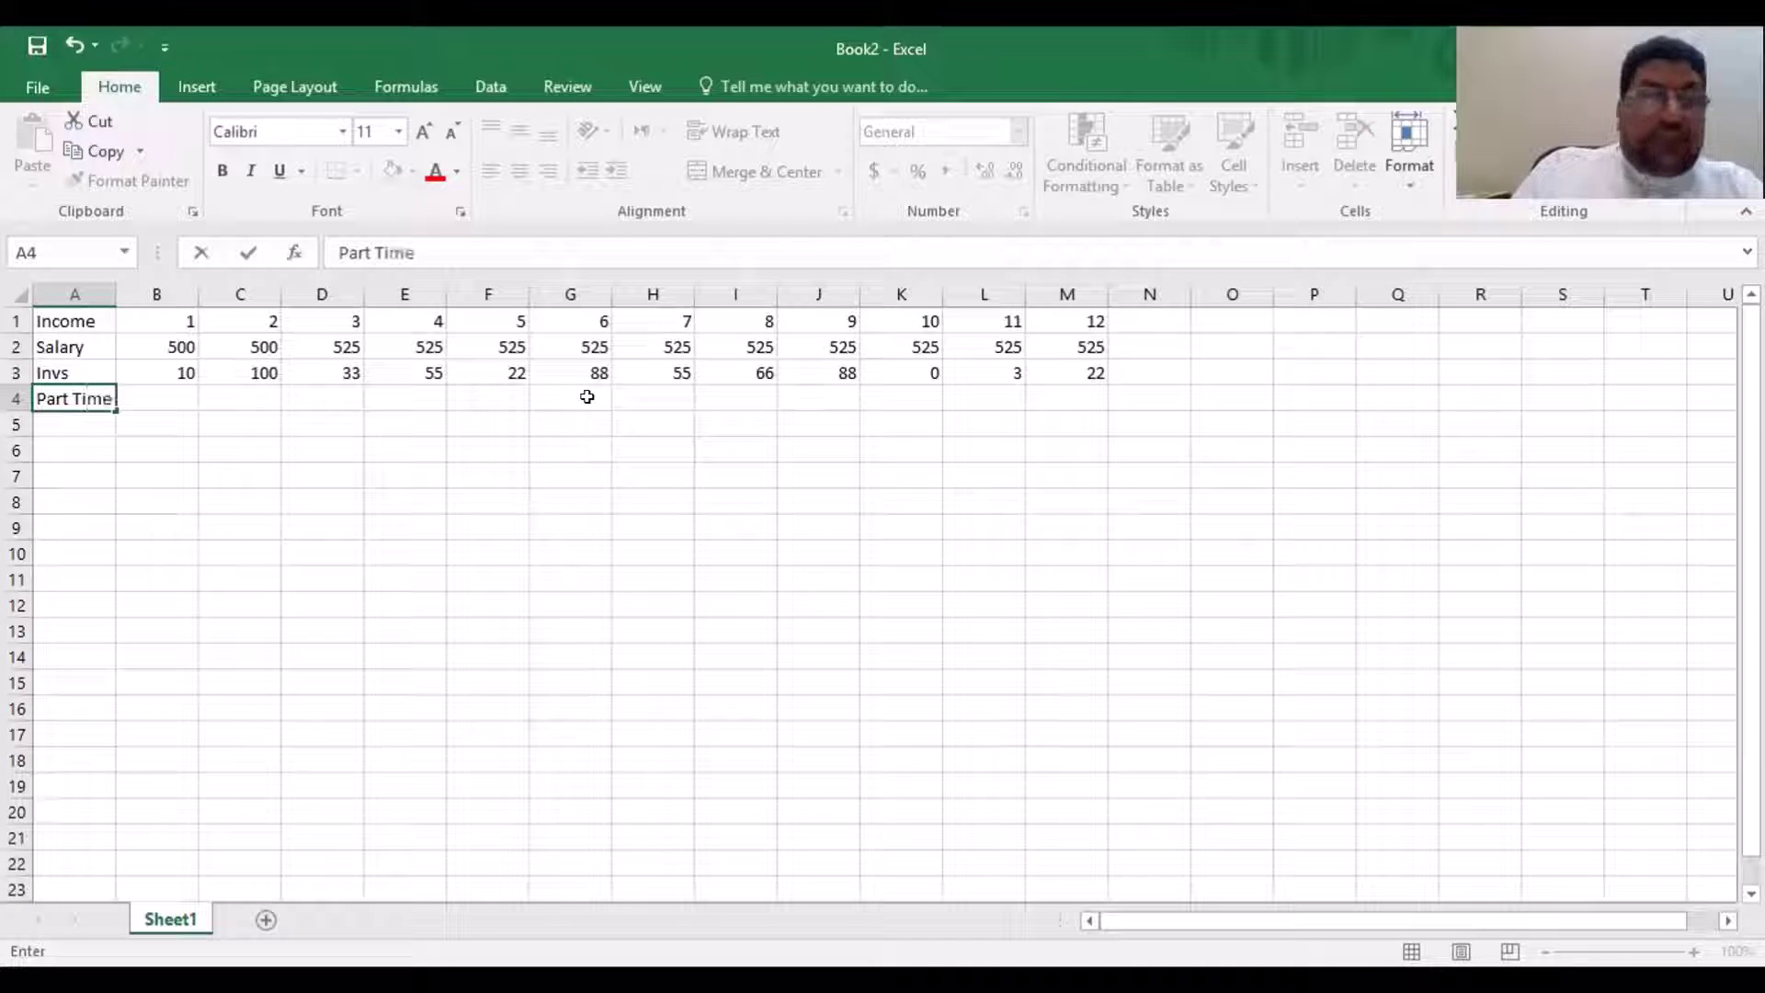
key("Tab")
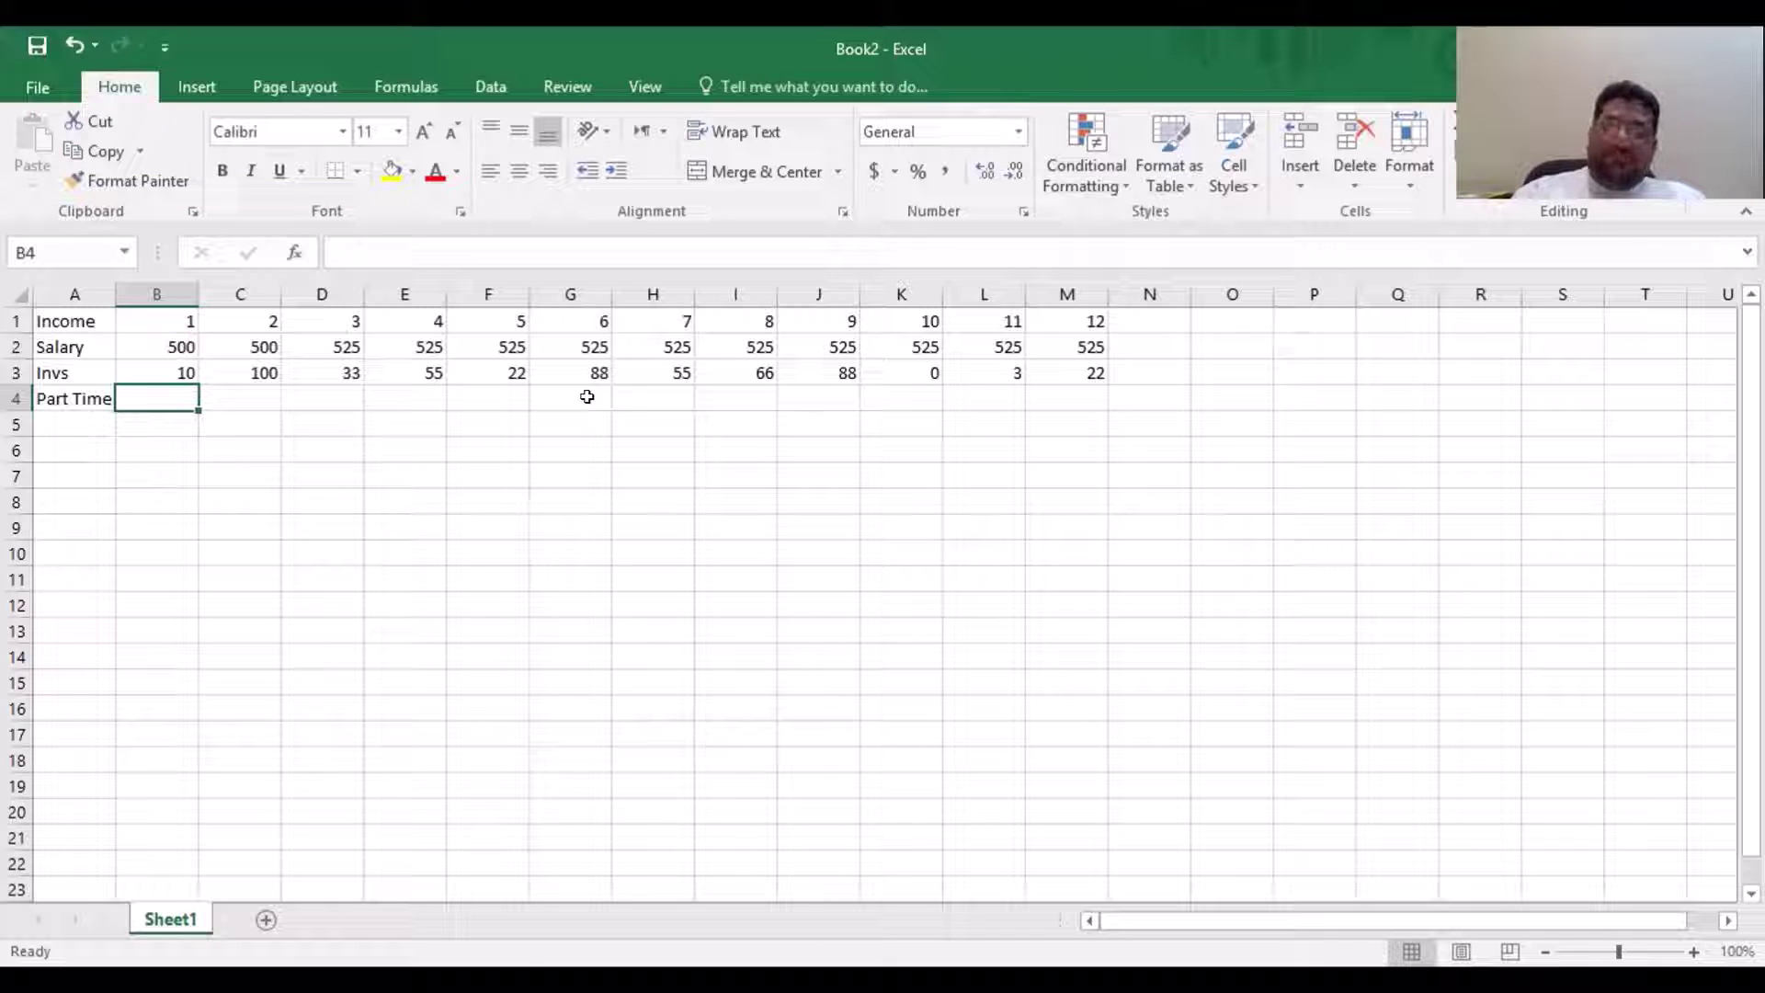
Enter 100 as the first Part Time amount in cell B4
type("100")
key("Return")
key("Up")
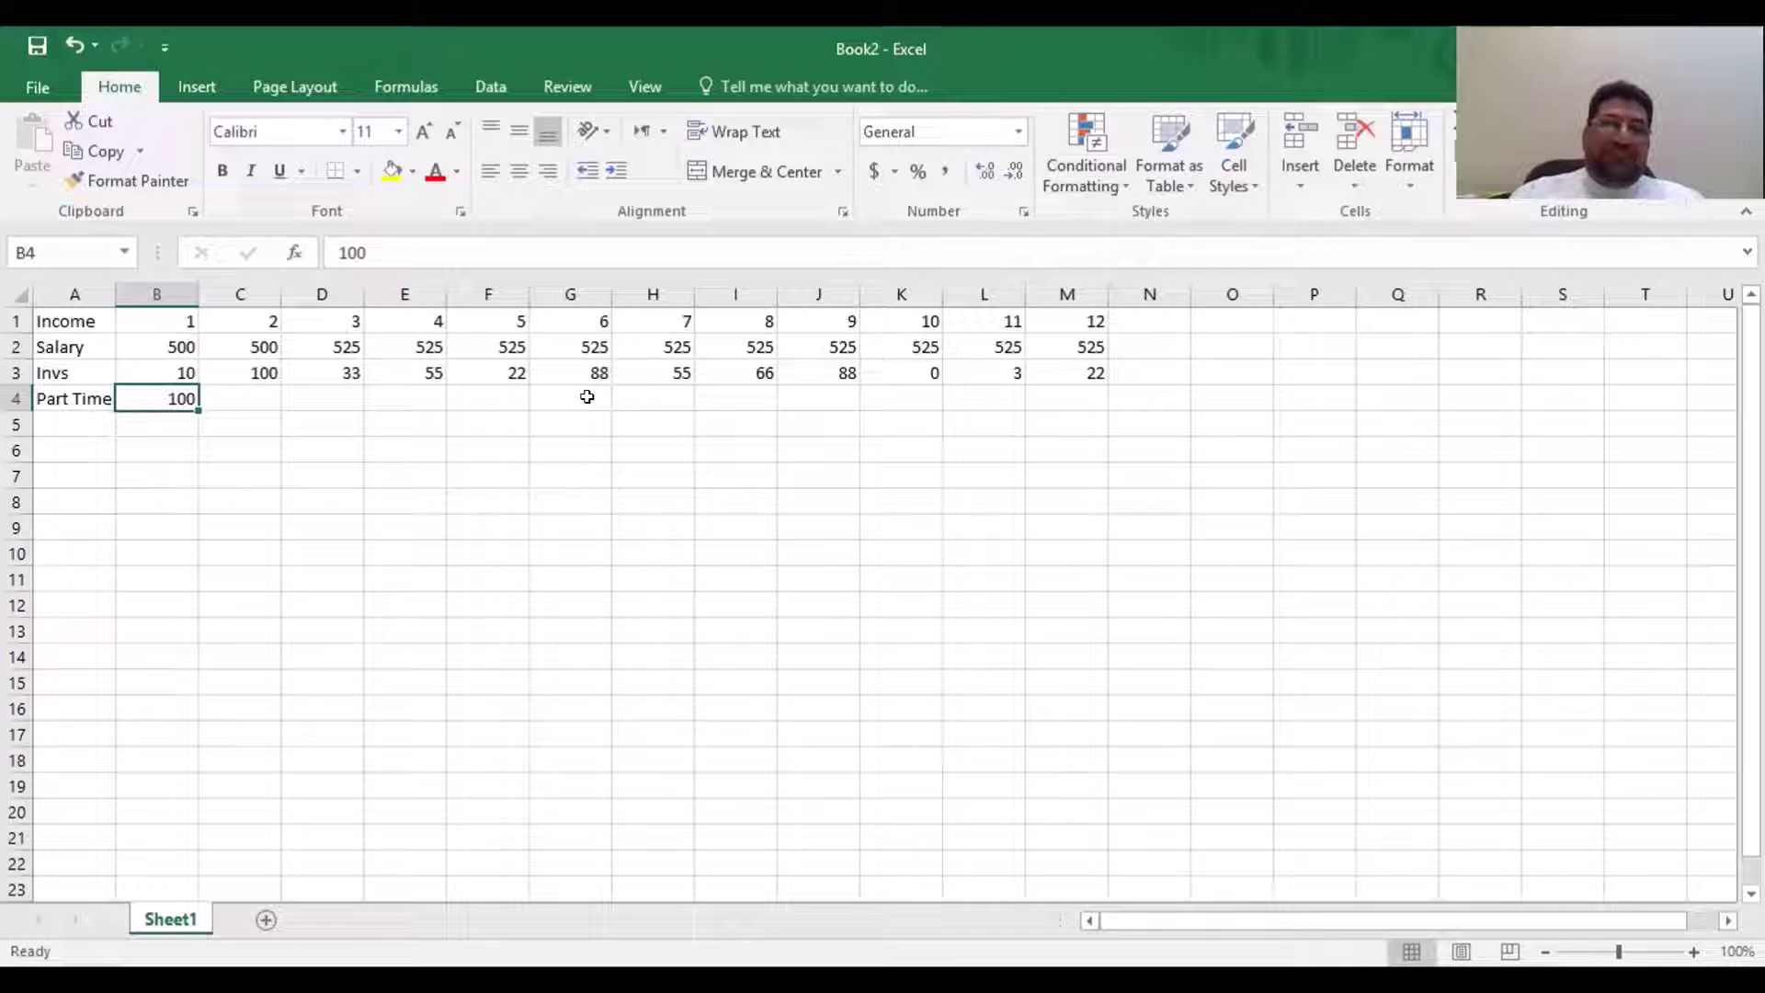
key("Right")
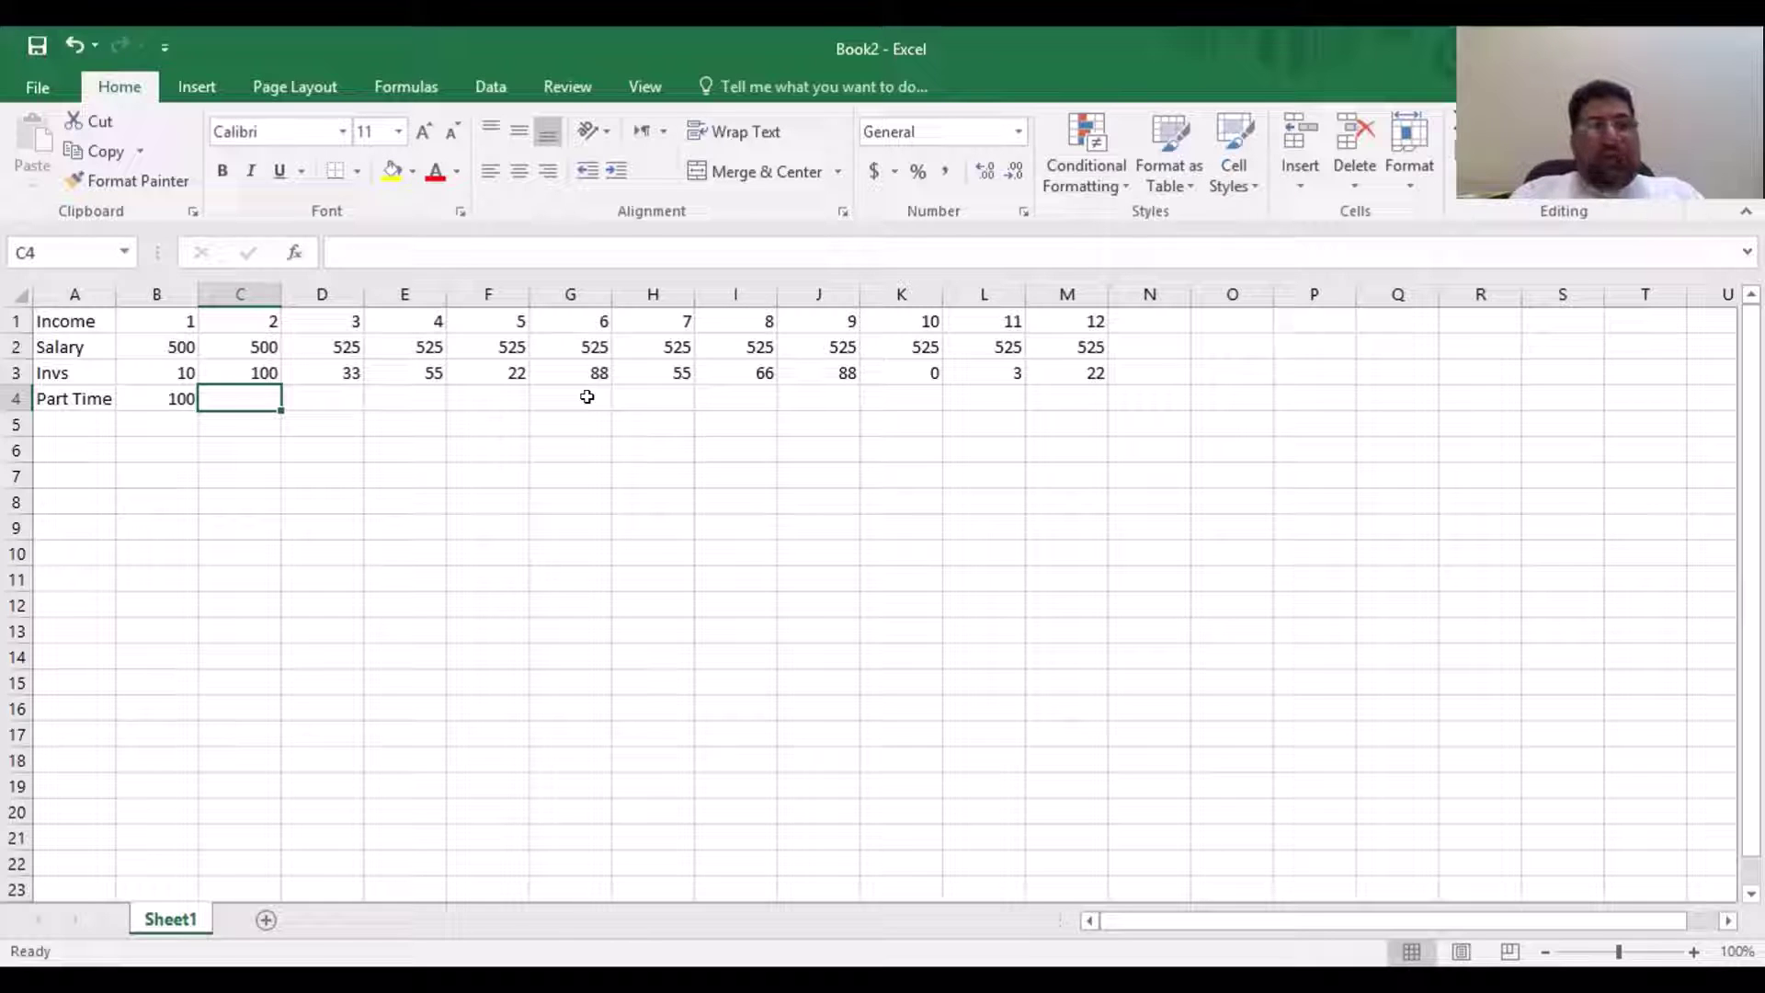
key("Left")
key("Right")
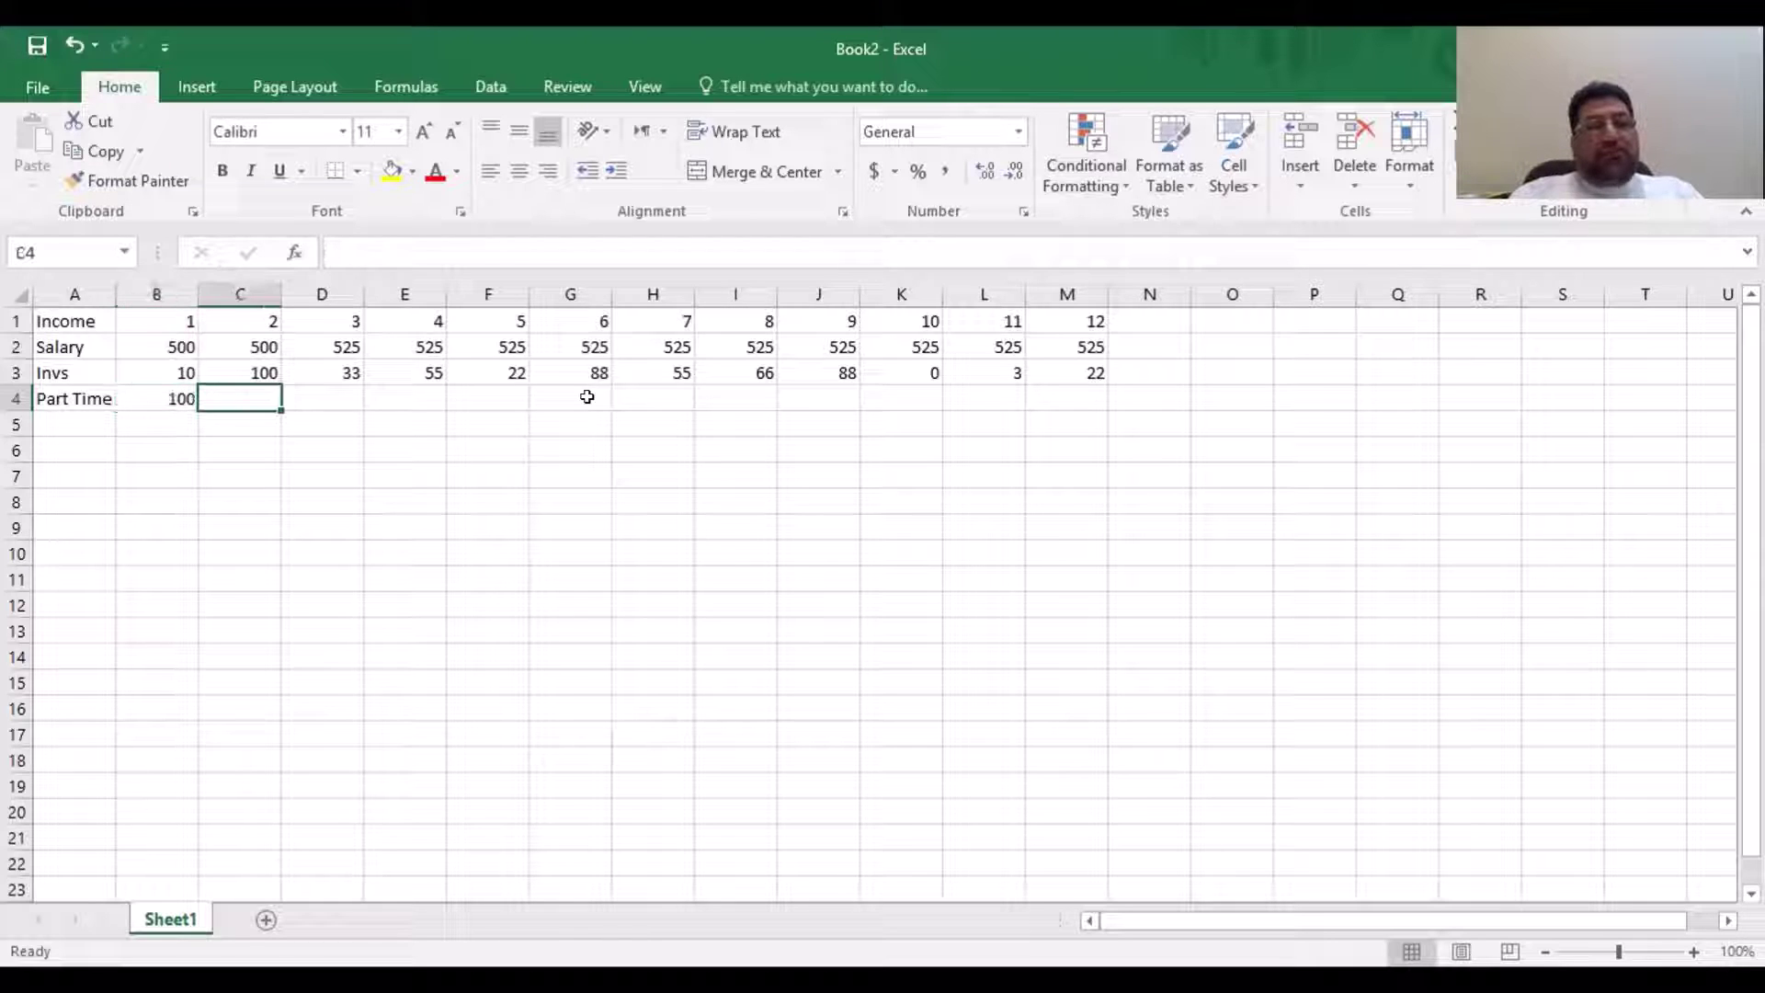
key("Left")
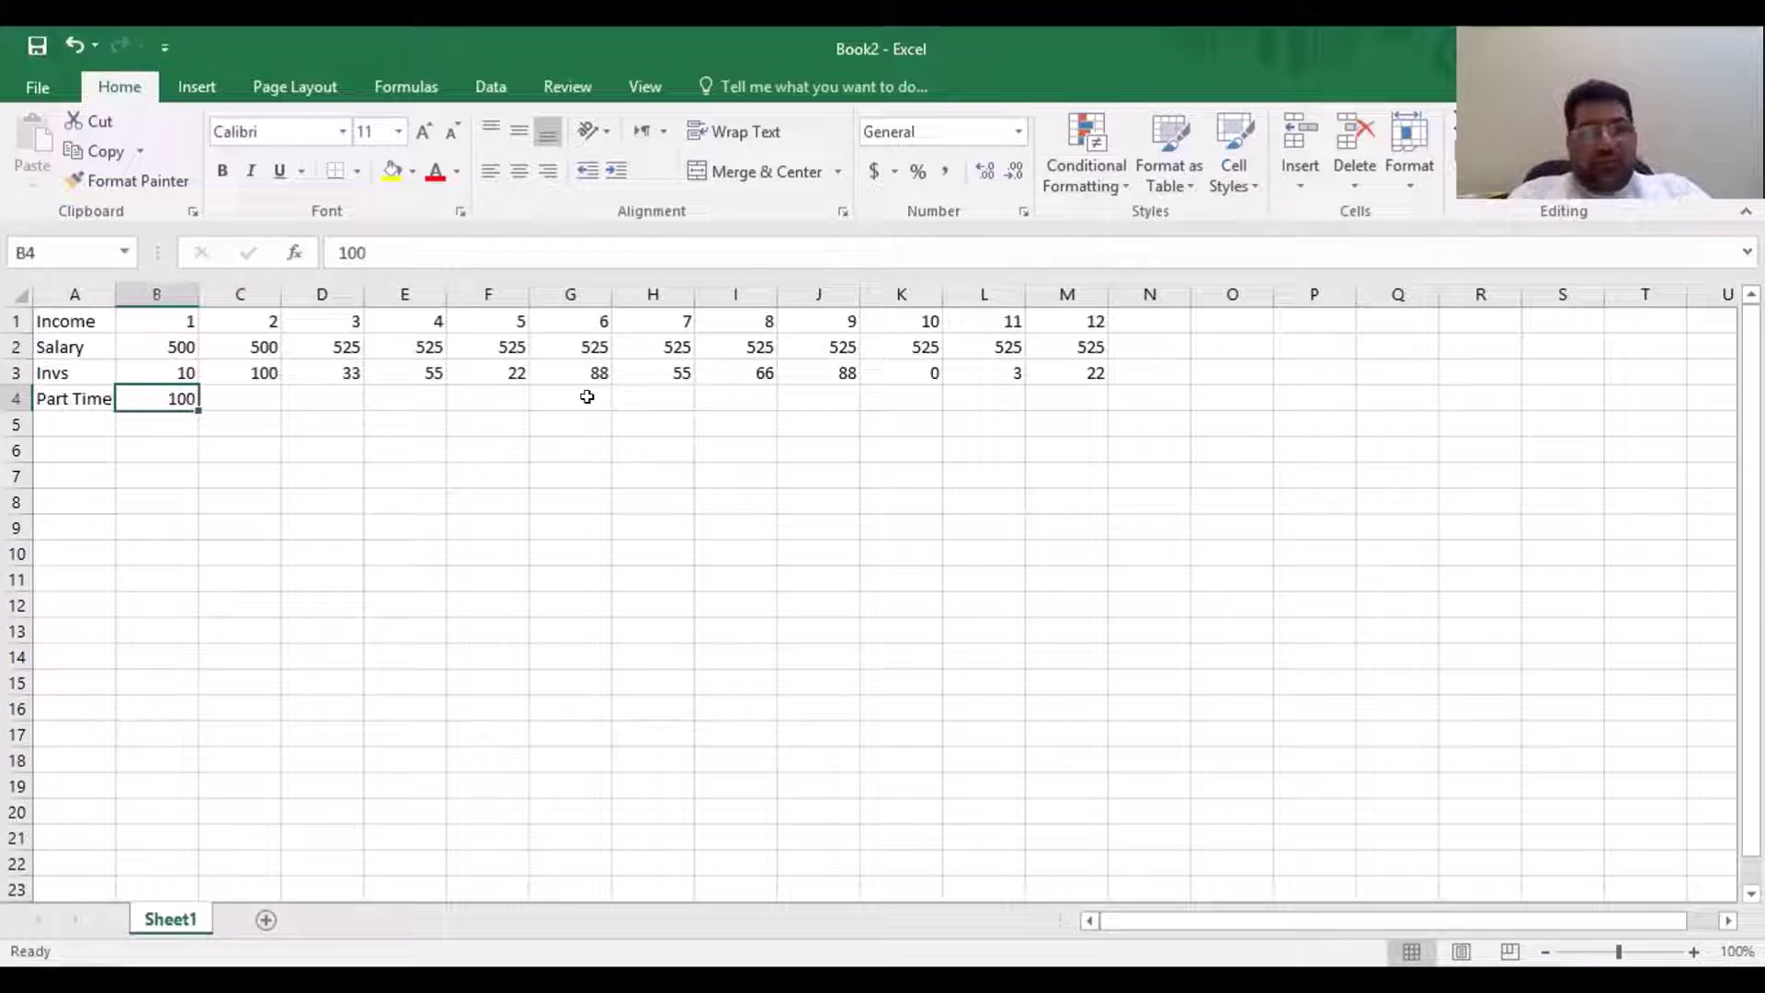
Copy the Part Time amount in B4 across cells C4 to M4
key("ctrl+c")
key("Right")
key("shift+Right")
key("shift+Right")
key("shift+Right")
key("shift+Right")
key("shift+Right")
key("shift+Right")
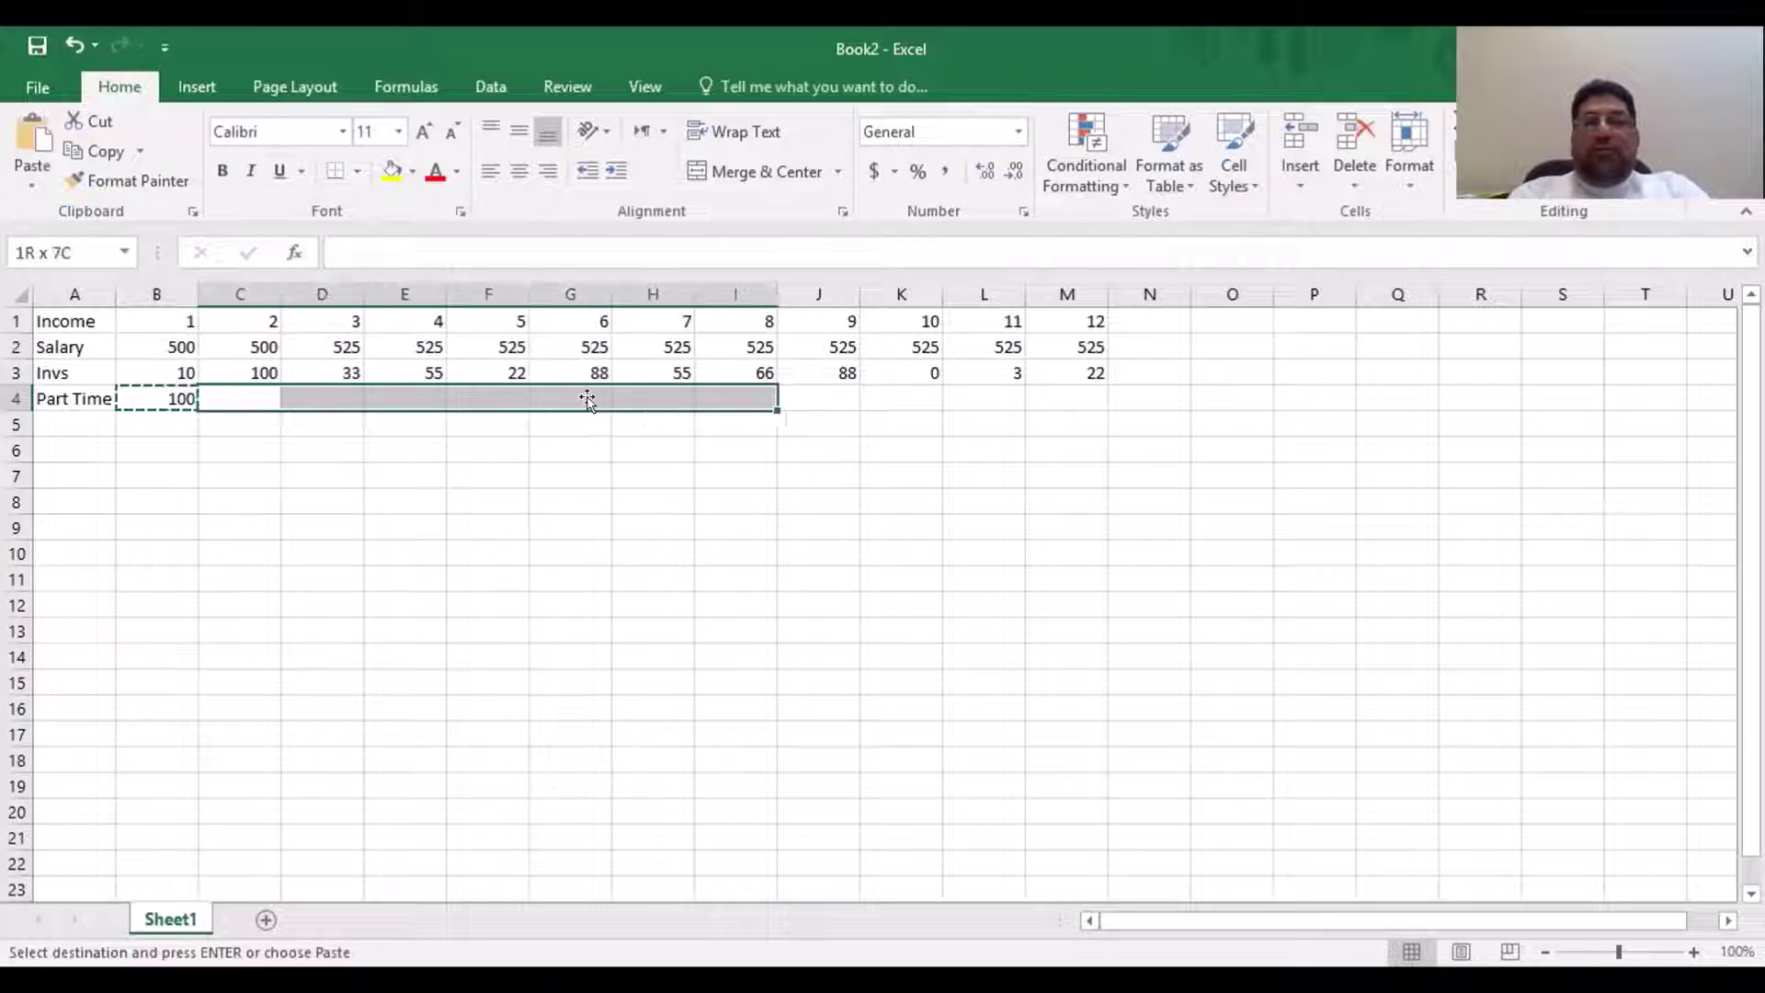
key("shift+Right")
key("shift+Right")
key("shift+Right")
key("shift+Right")
key("ctrl+v")
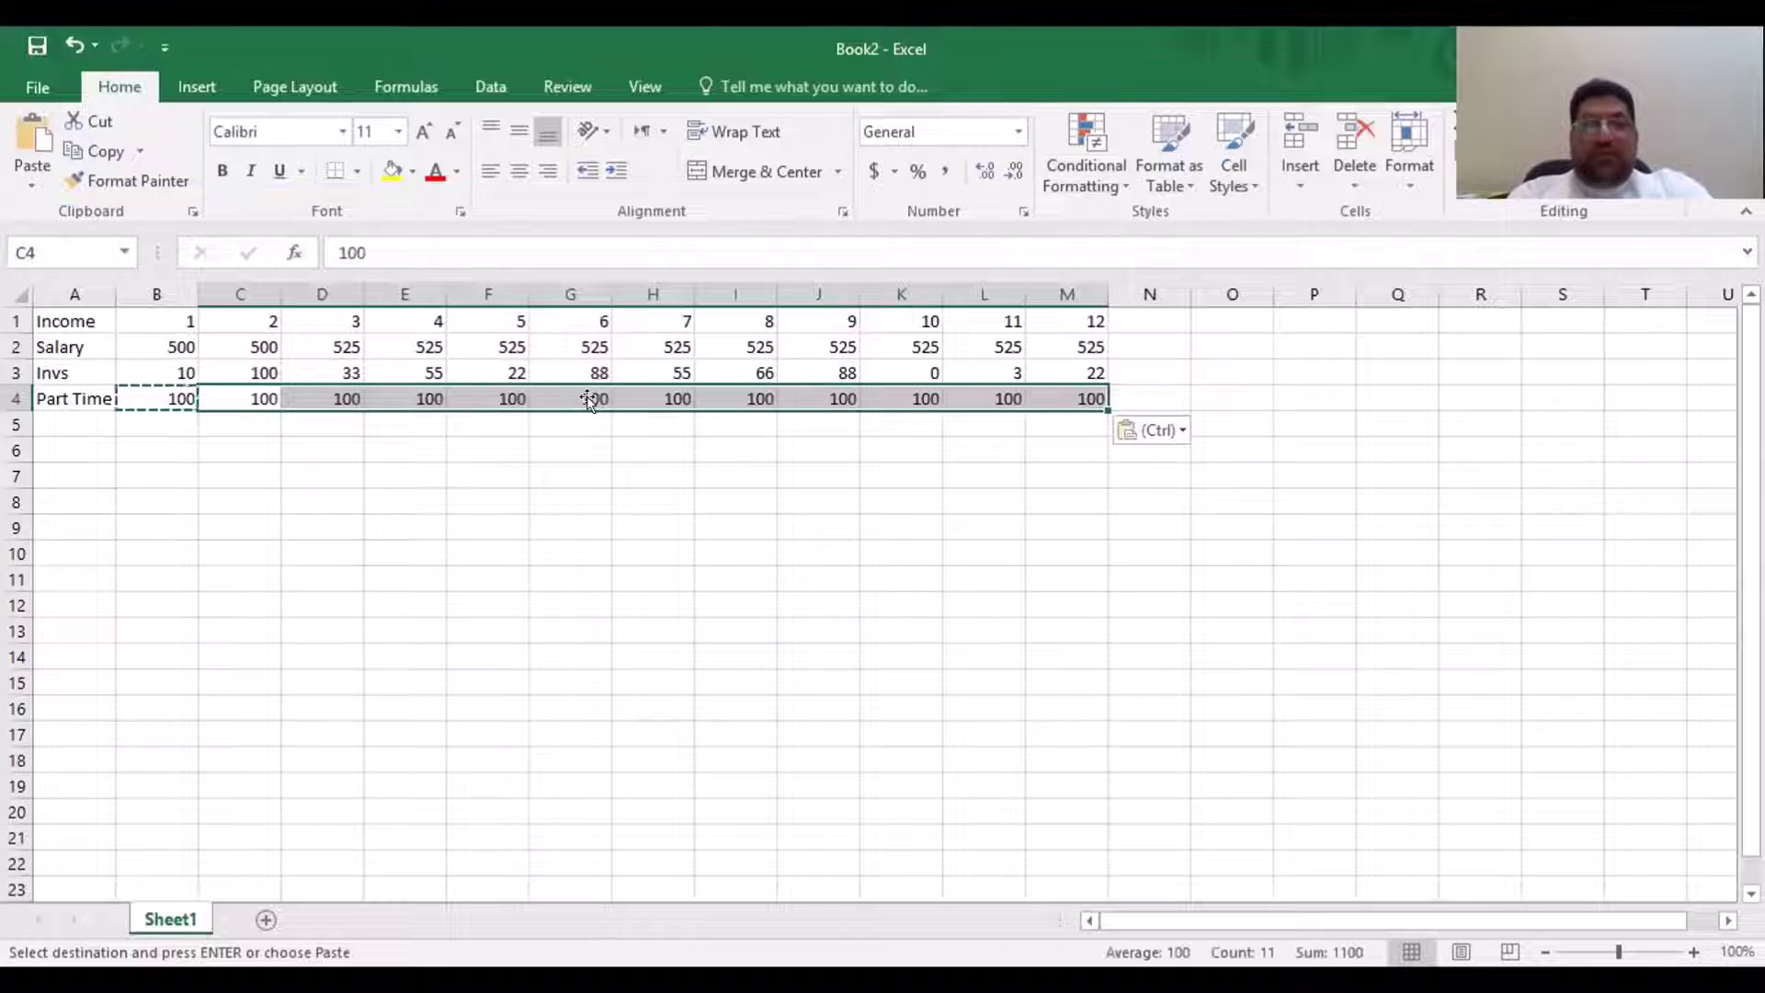
key("Escape")
Add the row label "Sell" in cell A5 with the amount 0 in B5
key("Home")
key("Down")
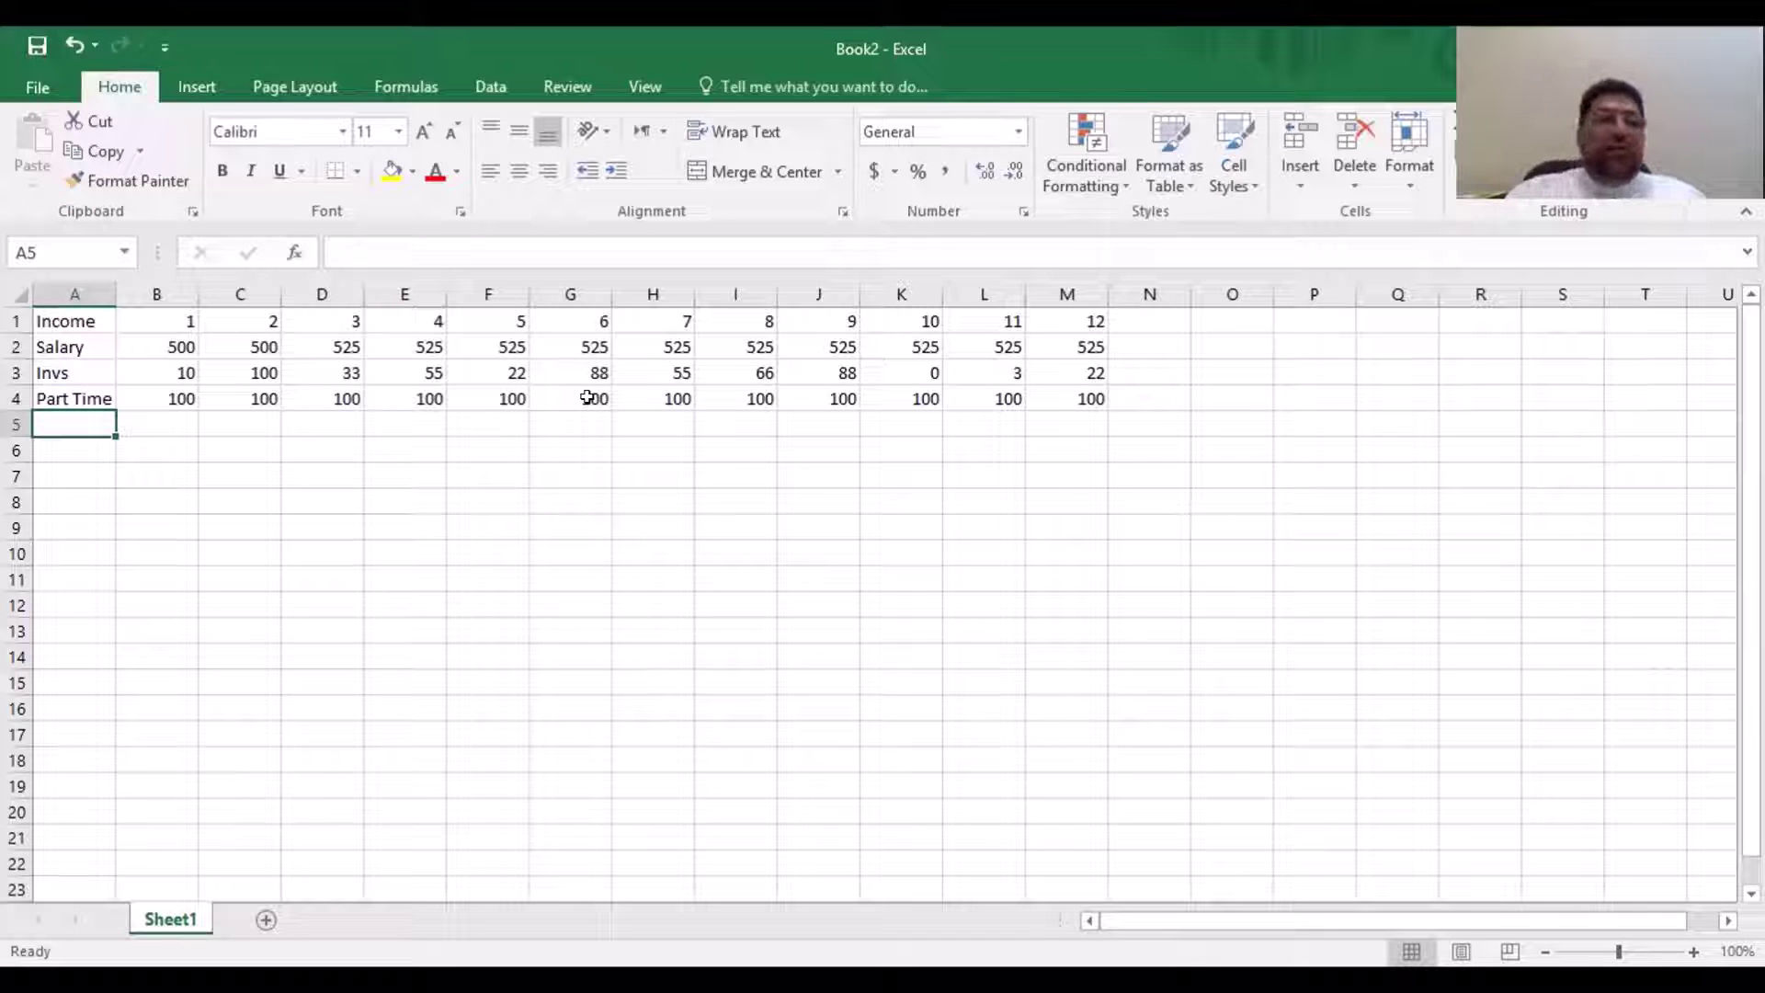
type("Sell")
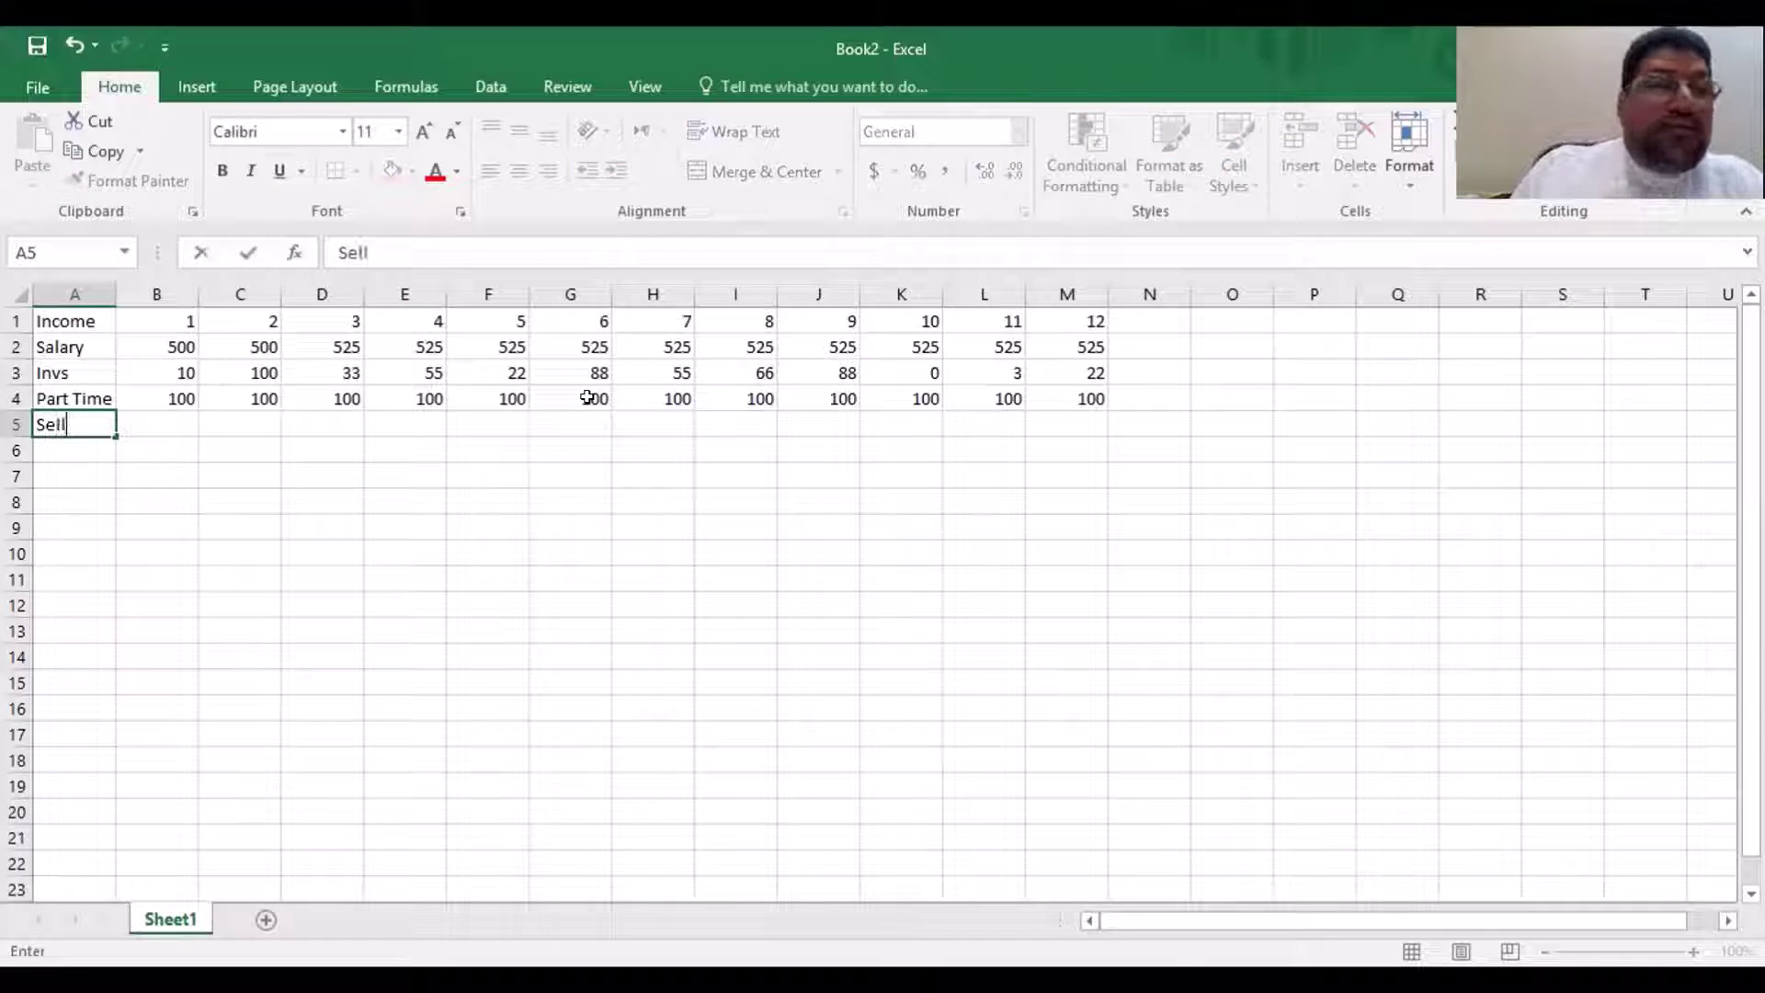
key("Tab")
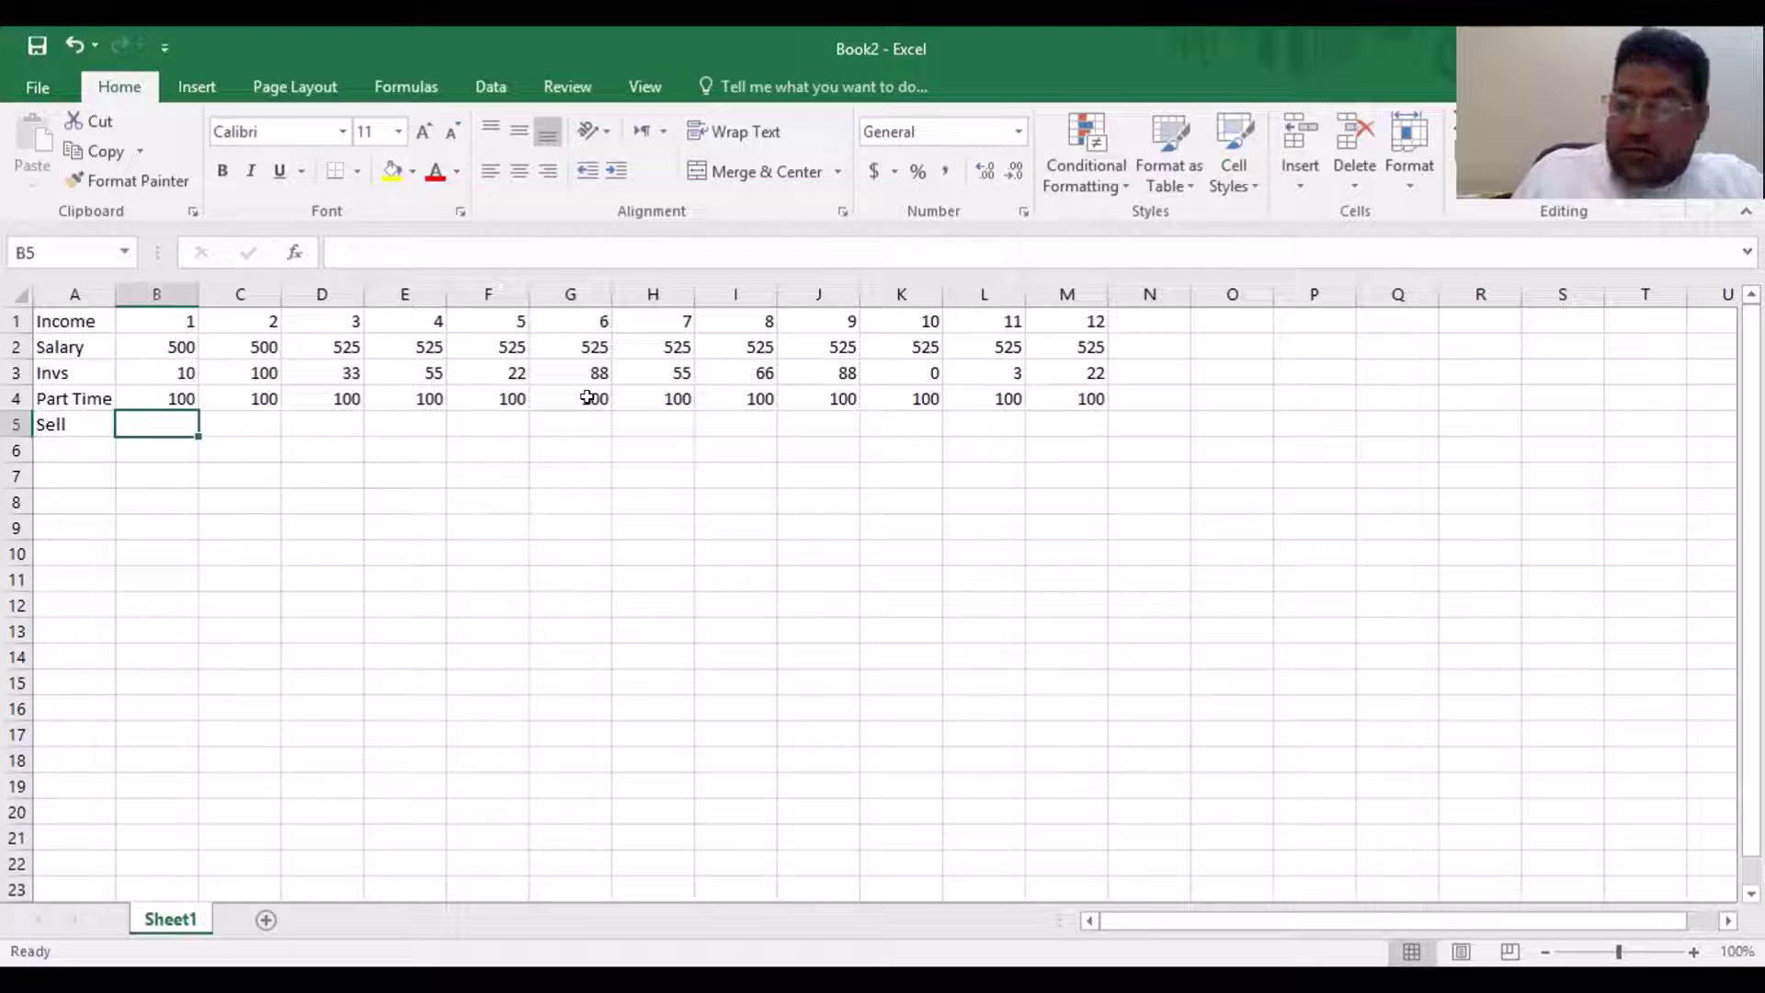
type("0")
key("Tab")
Enter the Sell amounts 300 in cell F5 and 40 in cell C5
key("Tab")
key("Tab")
key("Tab")
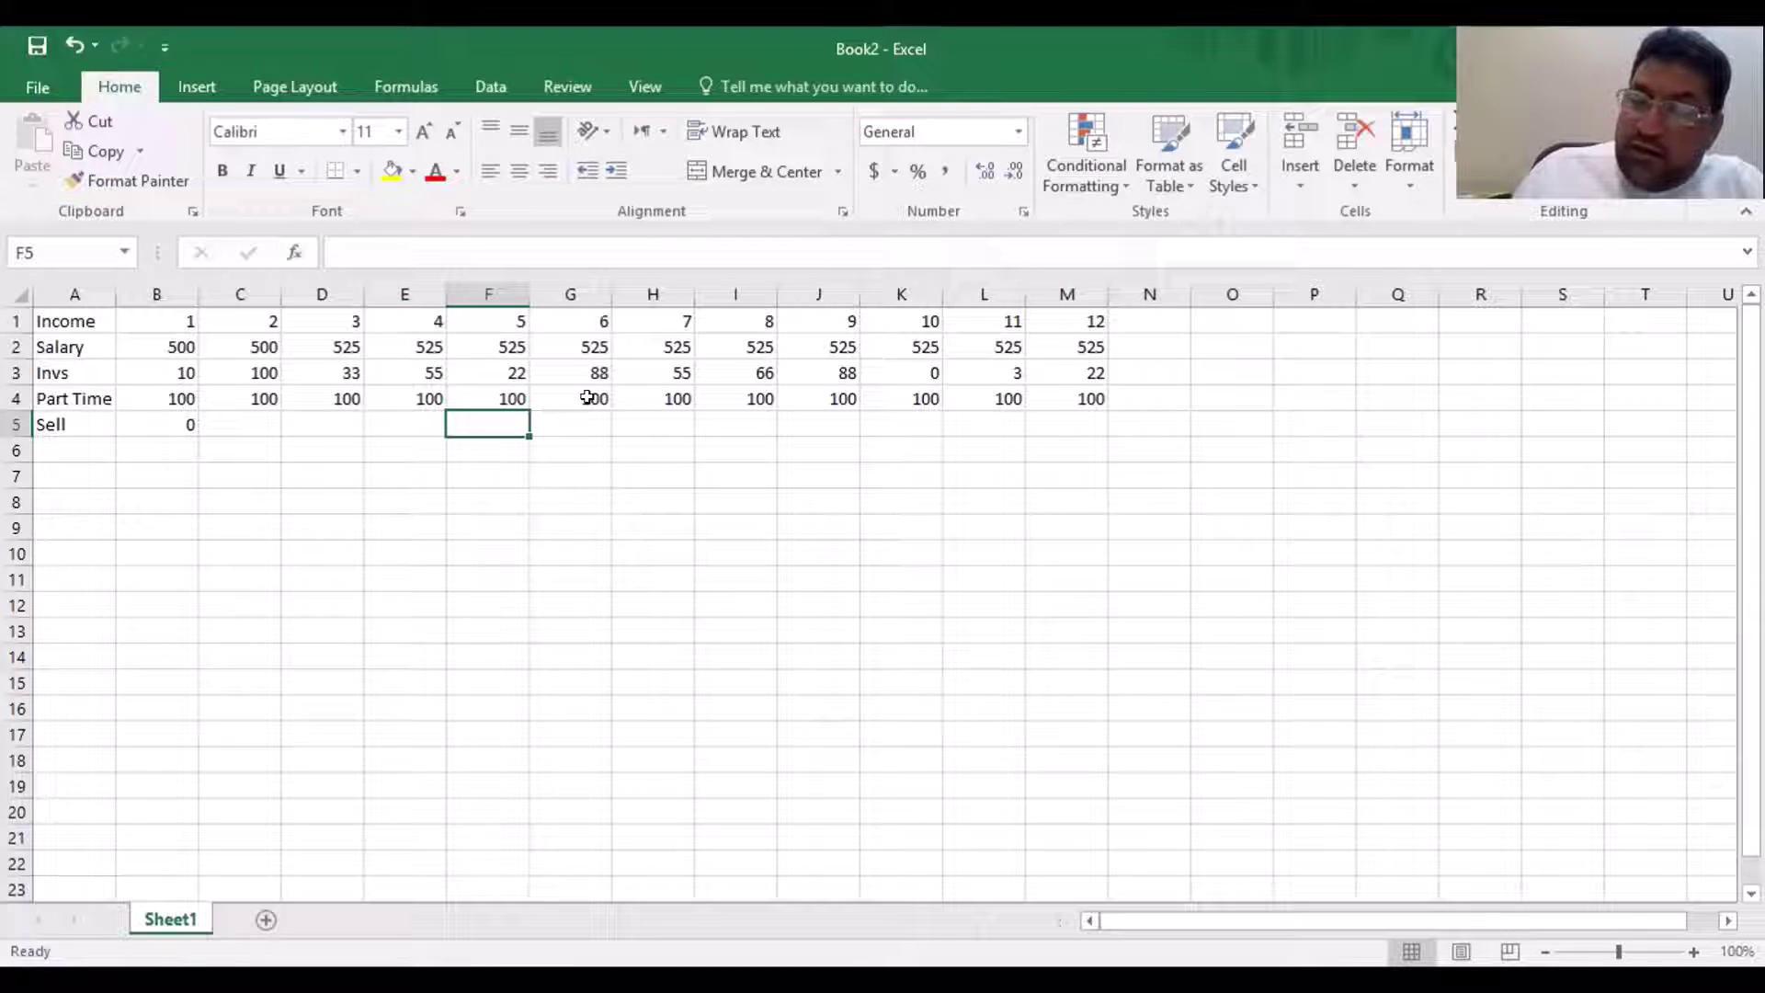
type("300")
key("Return")
key("Up")
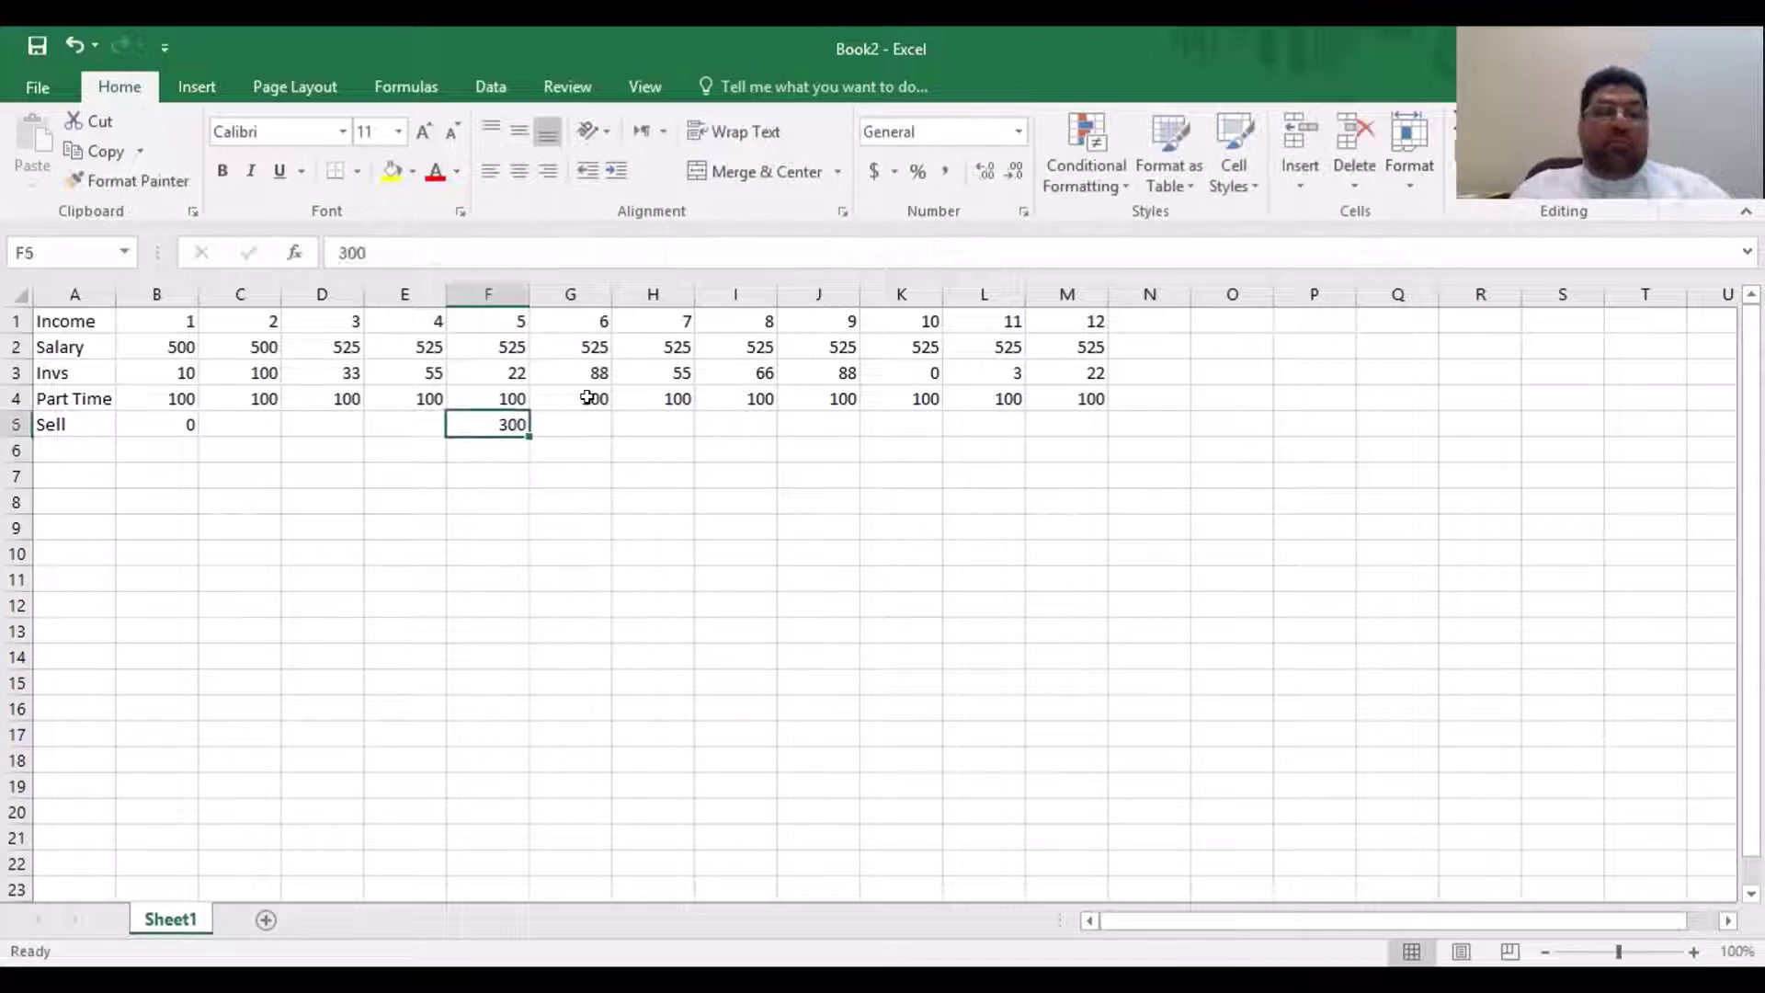
key("Left")
key("Left")
key("Left")
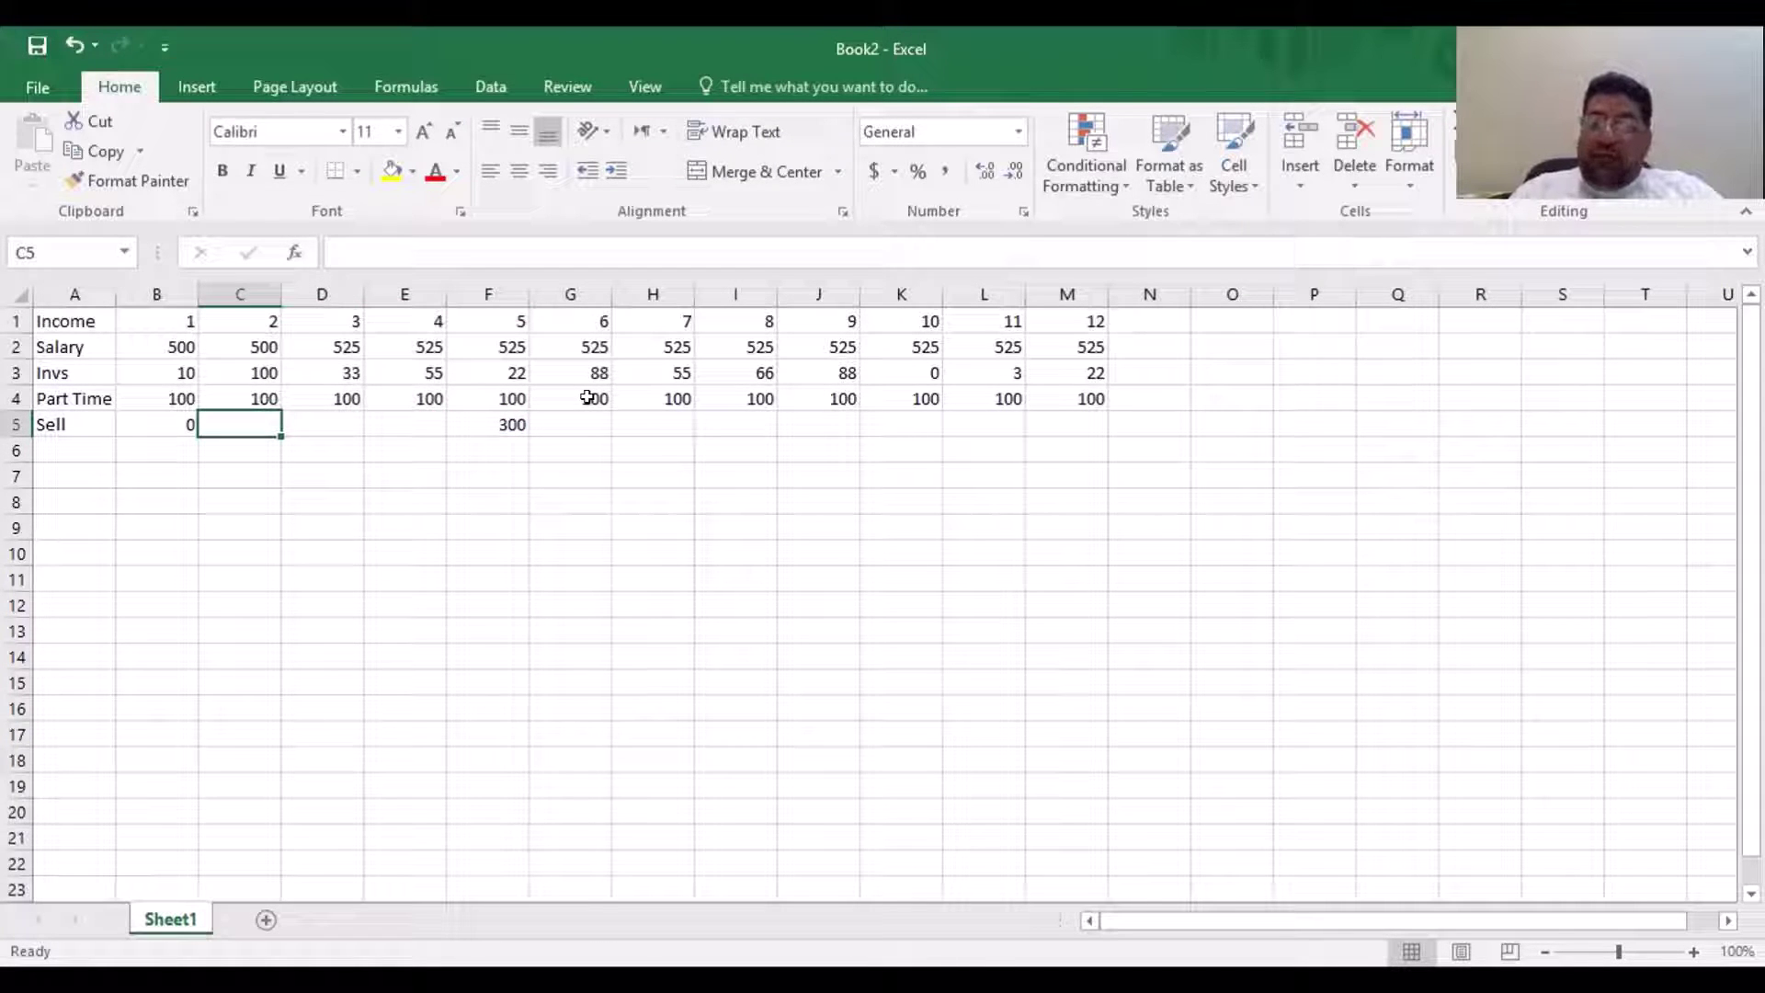
type("40")
key("Return")
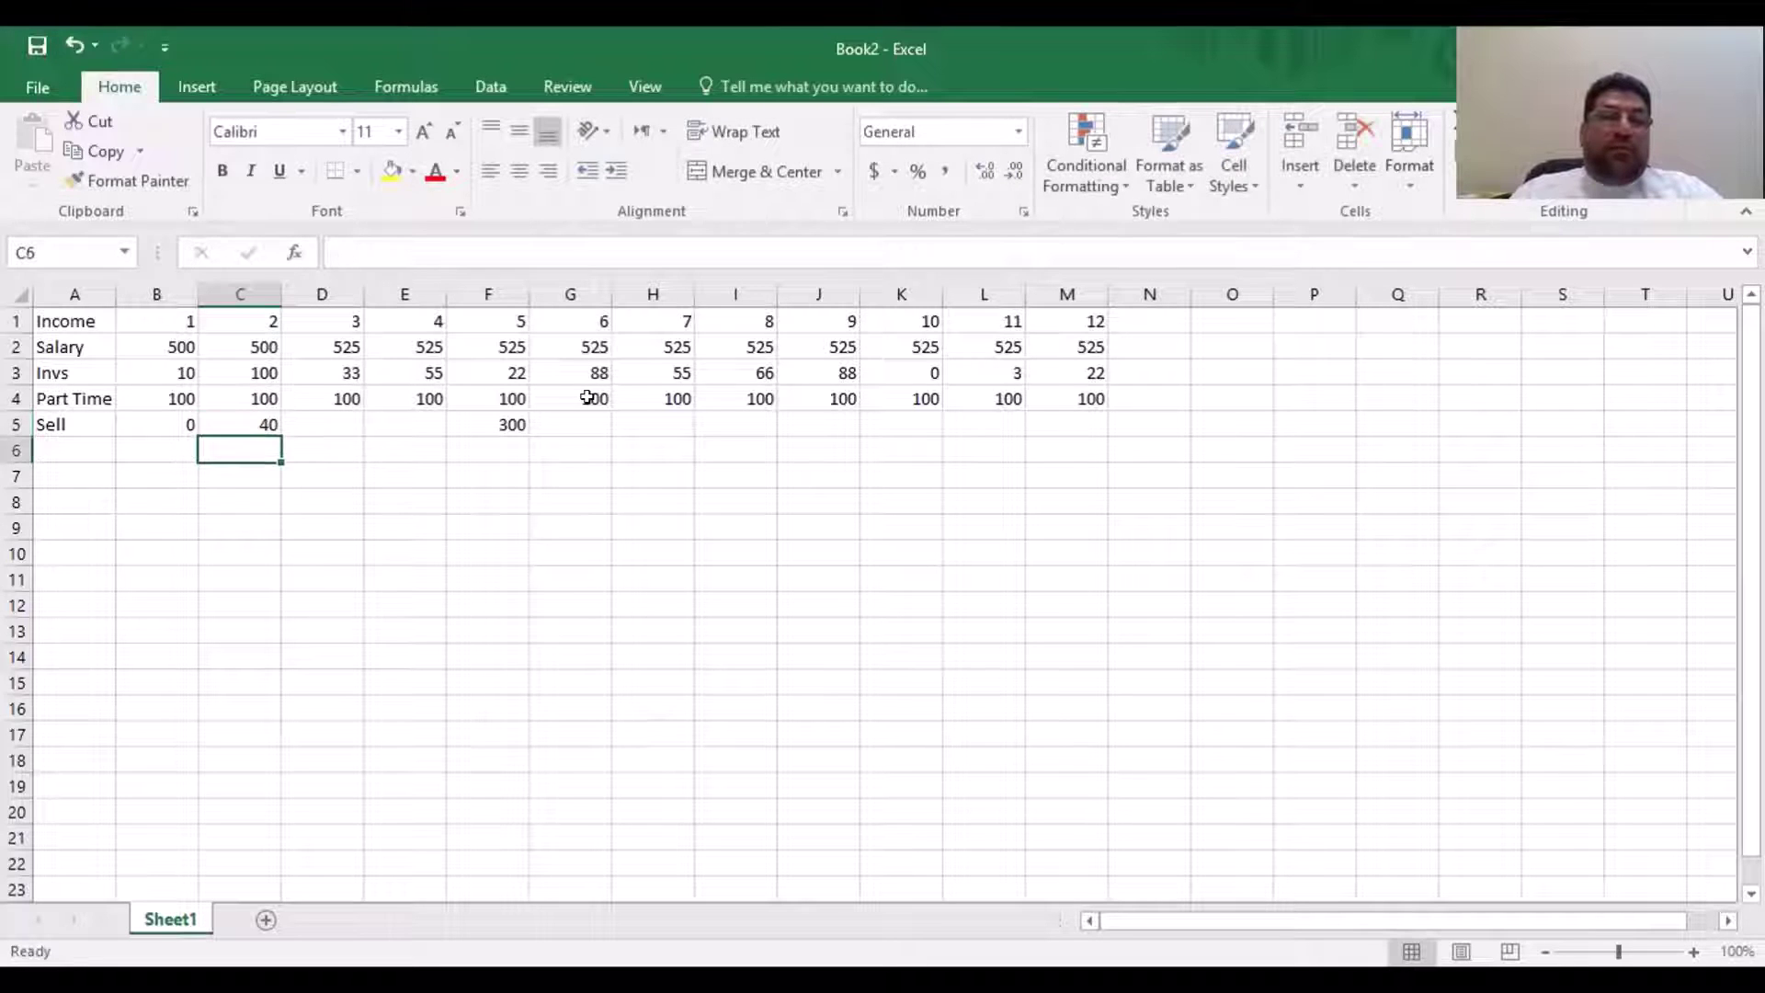
Enter 0 as the Sell amount in cells D5 and E5
key("Up")
key("Right")
key("Right")
key("Left")
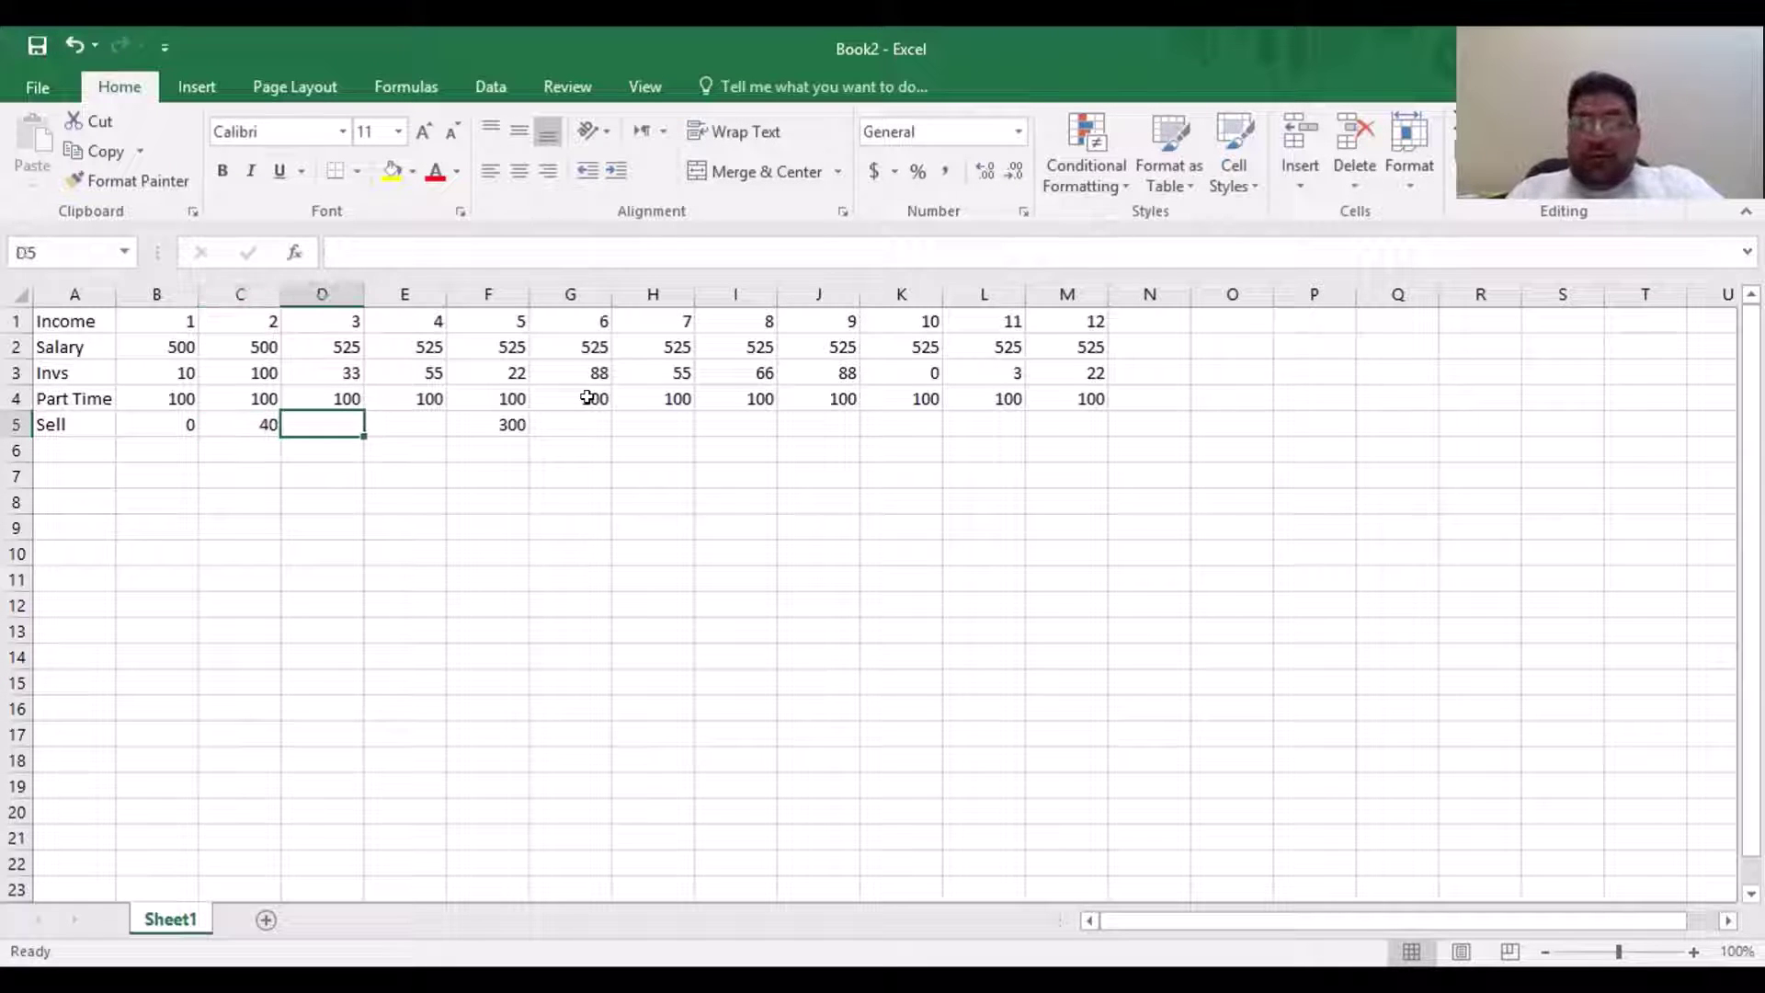
key("Right")
key("Left")
type("0")
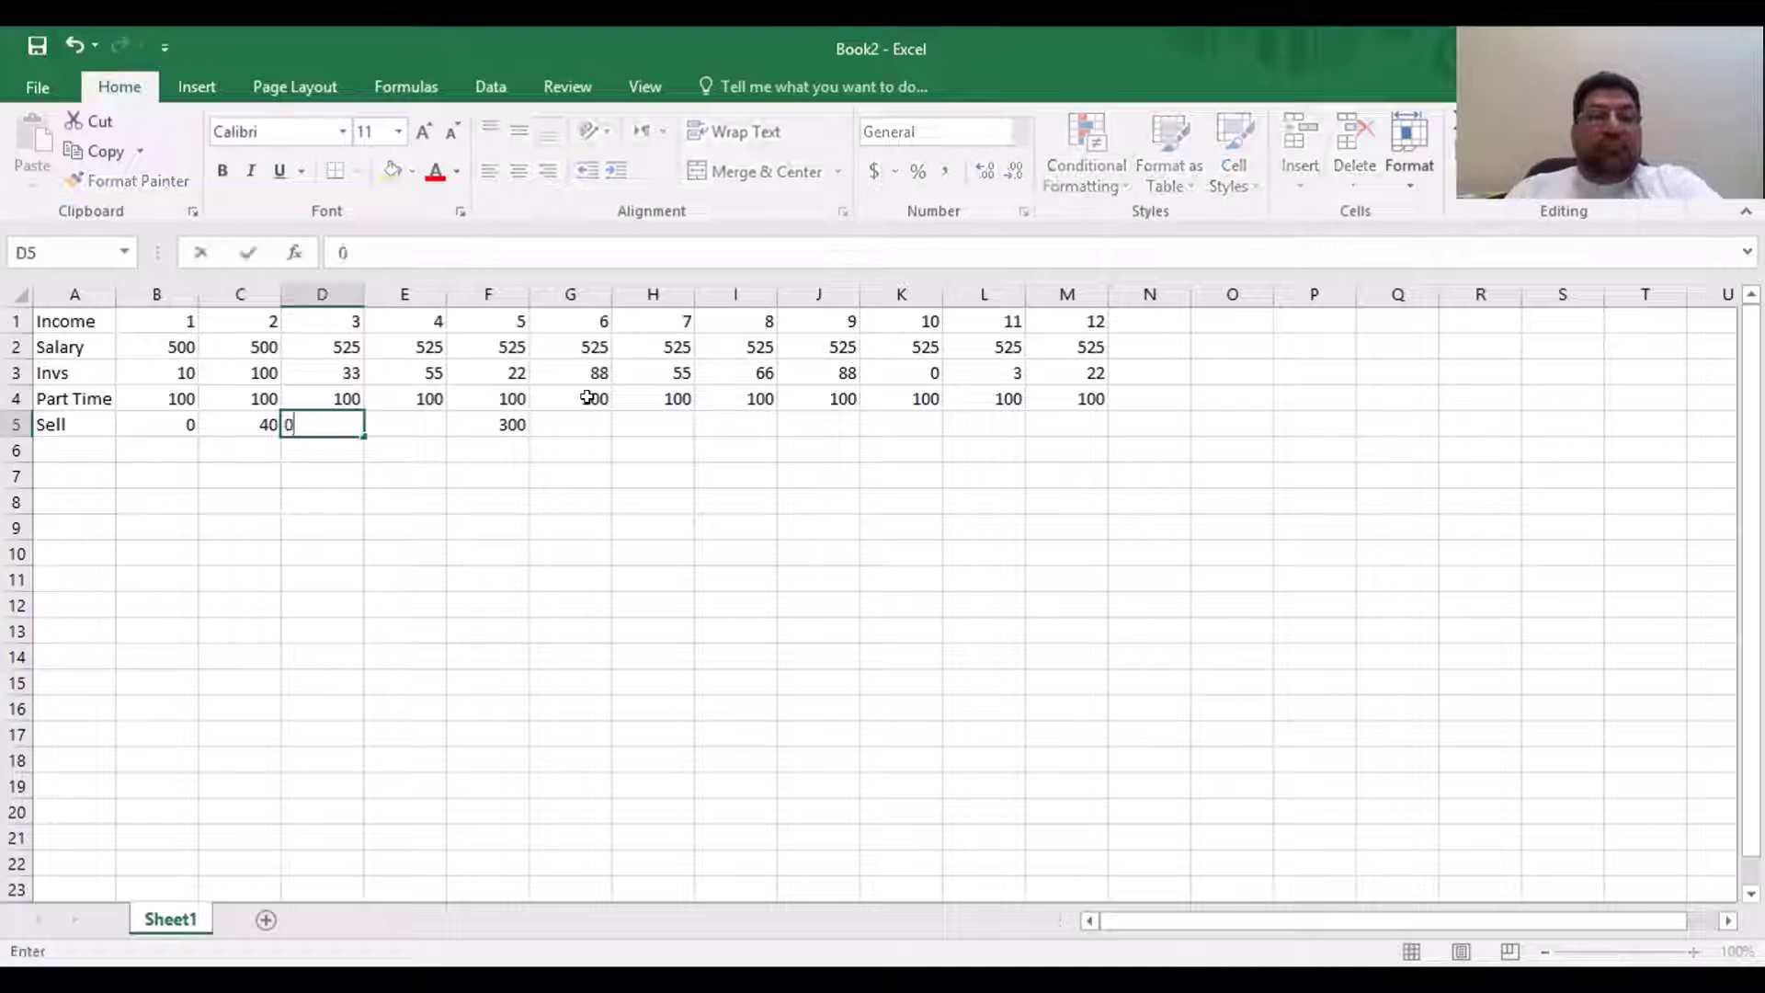
key("Right")
type("0")
key("Right")
Fill the remaining empty Sell cells in row 5 with 0, through cell M5
key("Right")
type("0")
key("Right")
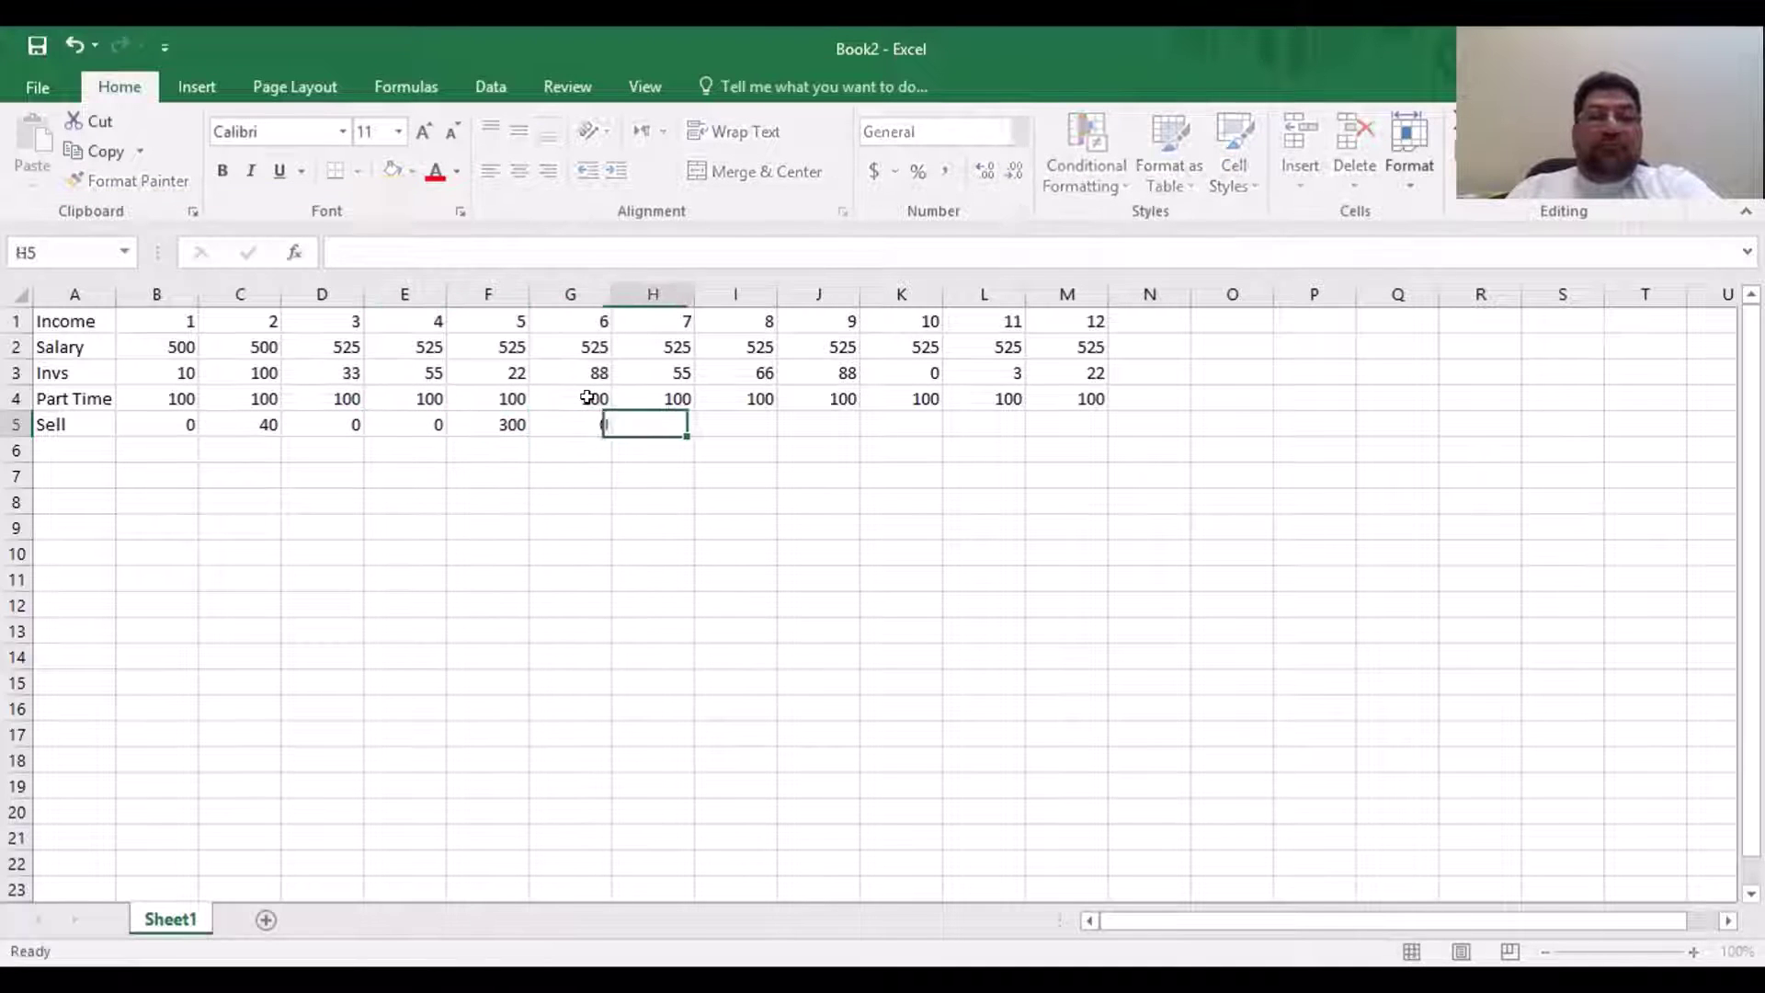
key("Right")
key("Left")
type("00")
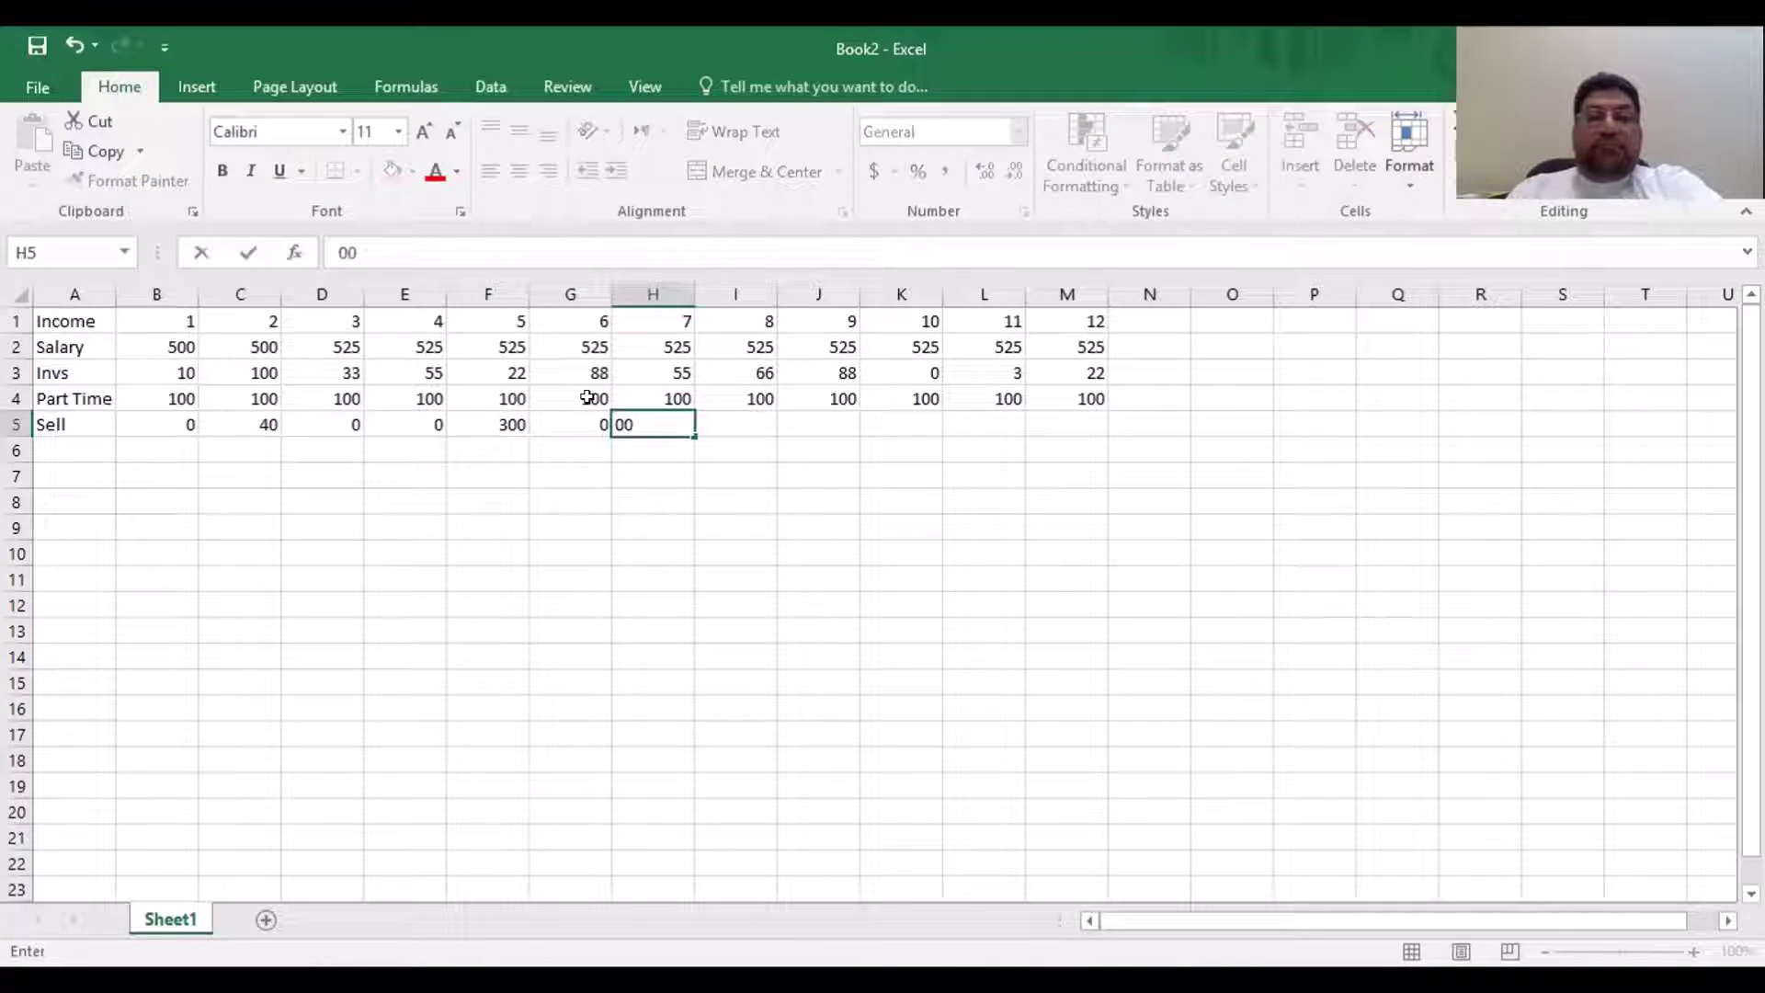
key("Right")
type("0")
key("Right")
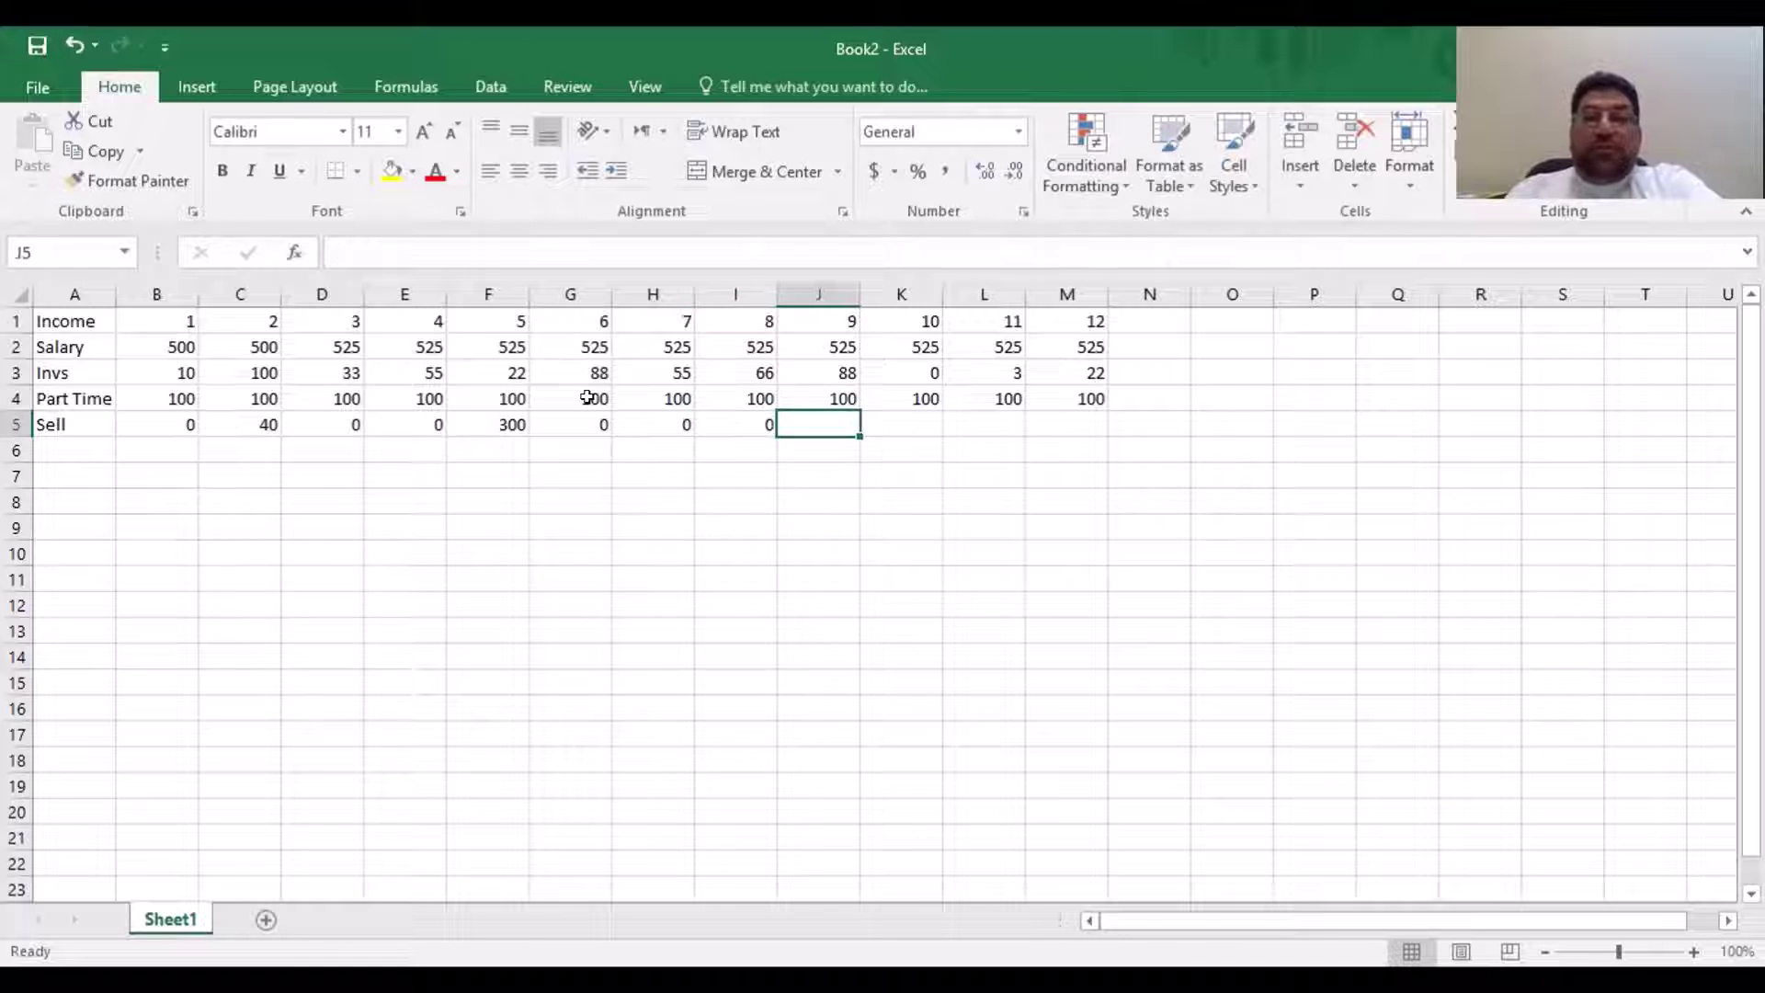
type("0")
key("Right")
type("0")
key("Right")
type("0")
key("Right")
type("0")
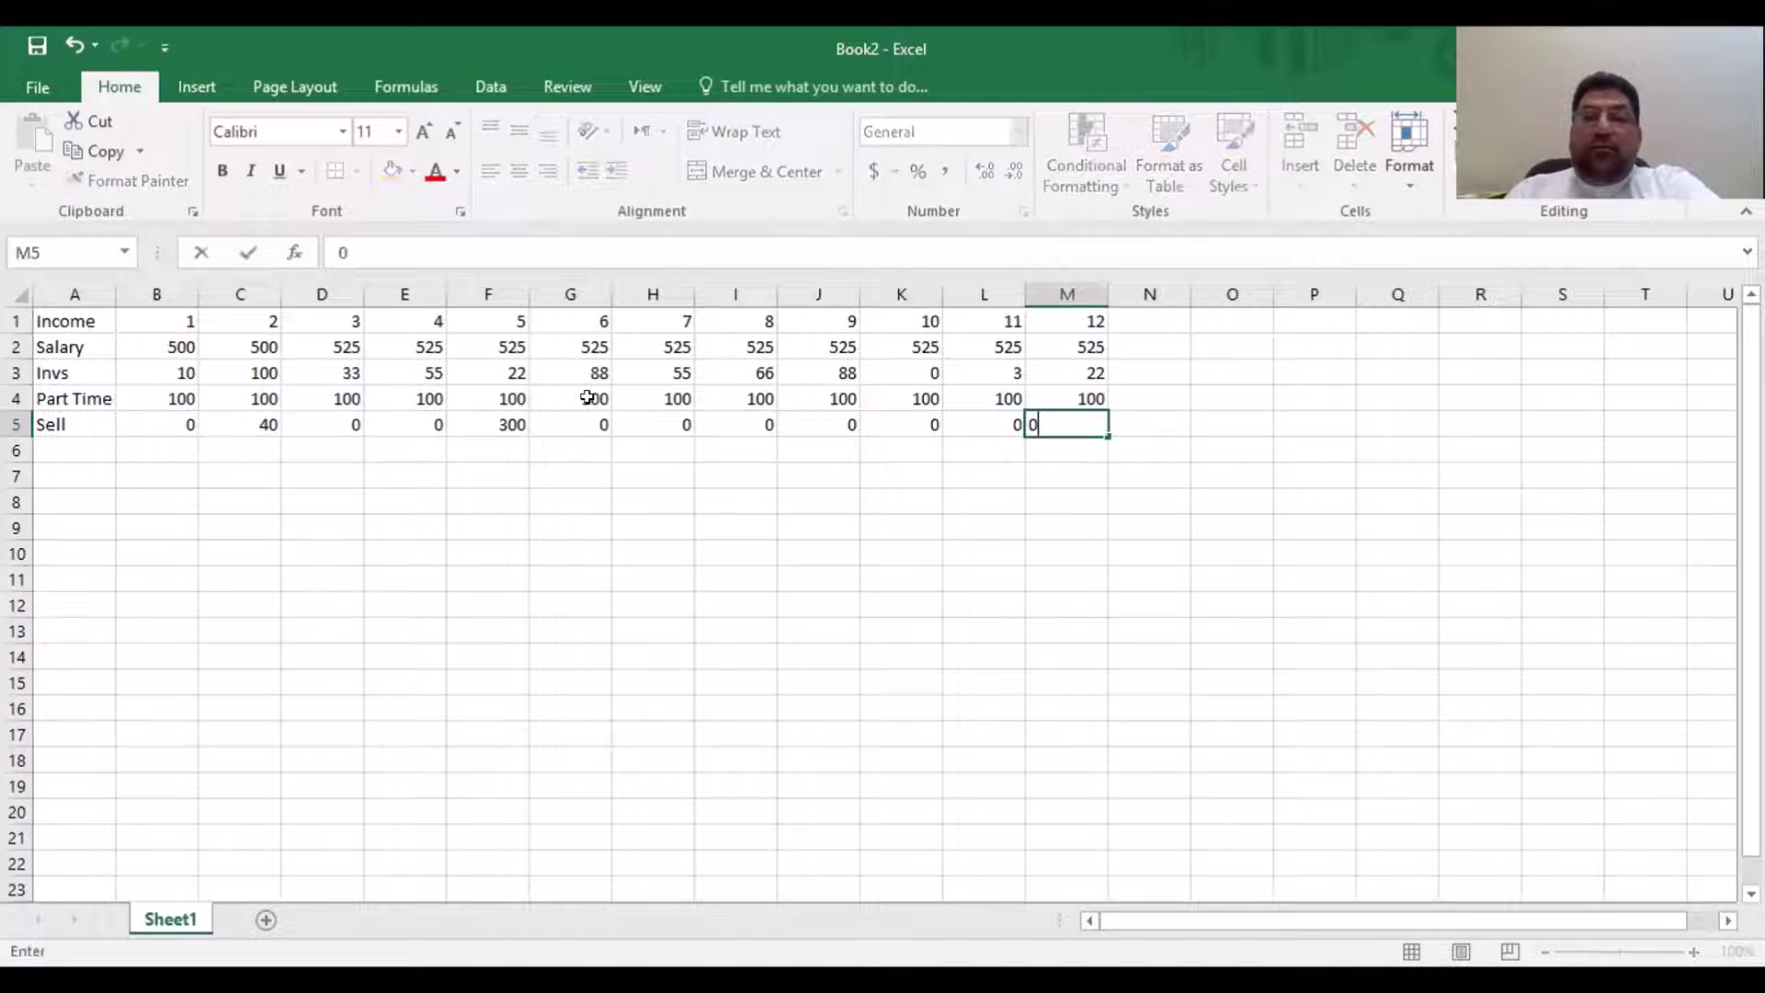
key("Right")
Add the row label "Bonus" in cell A6
key("Left")
key("Left")
key("Left")
key("Left")
key("Home")
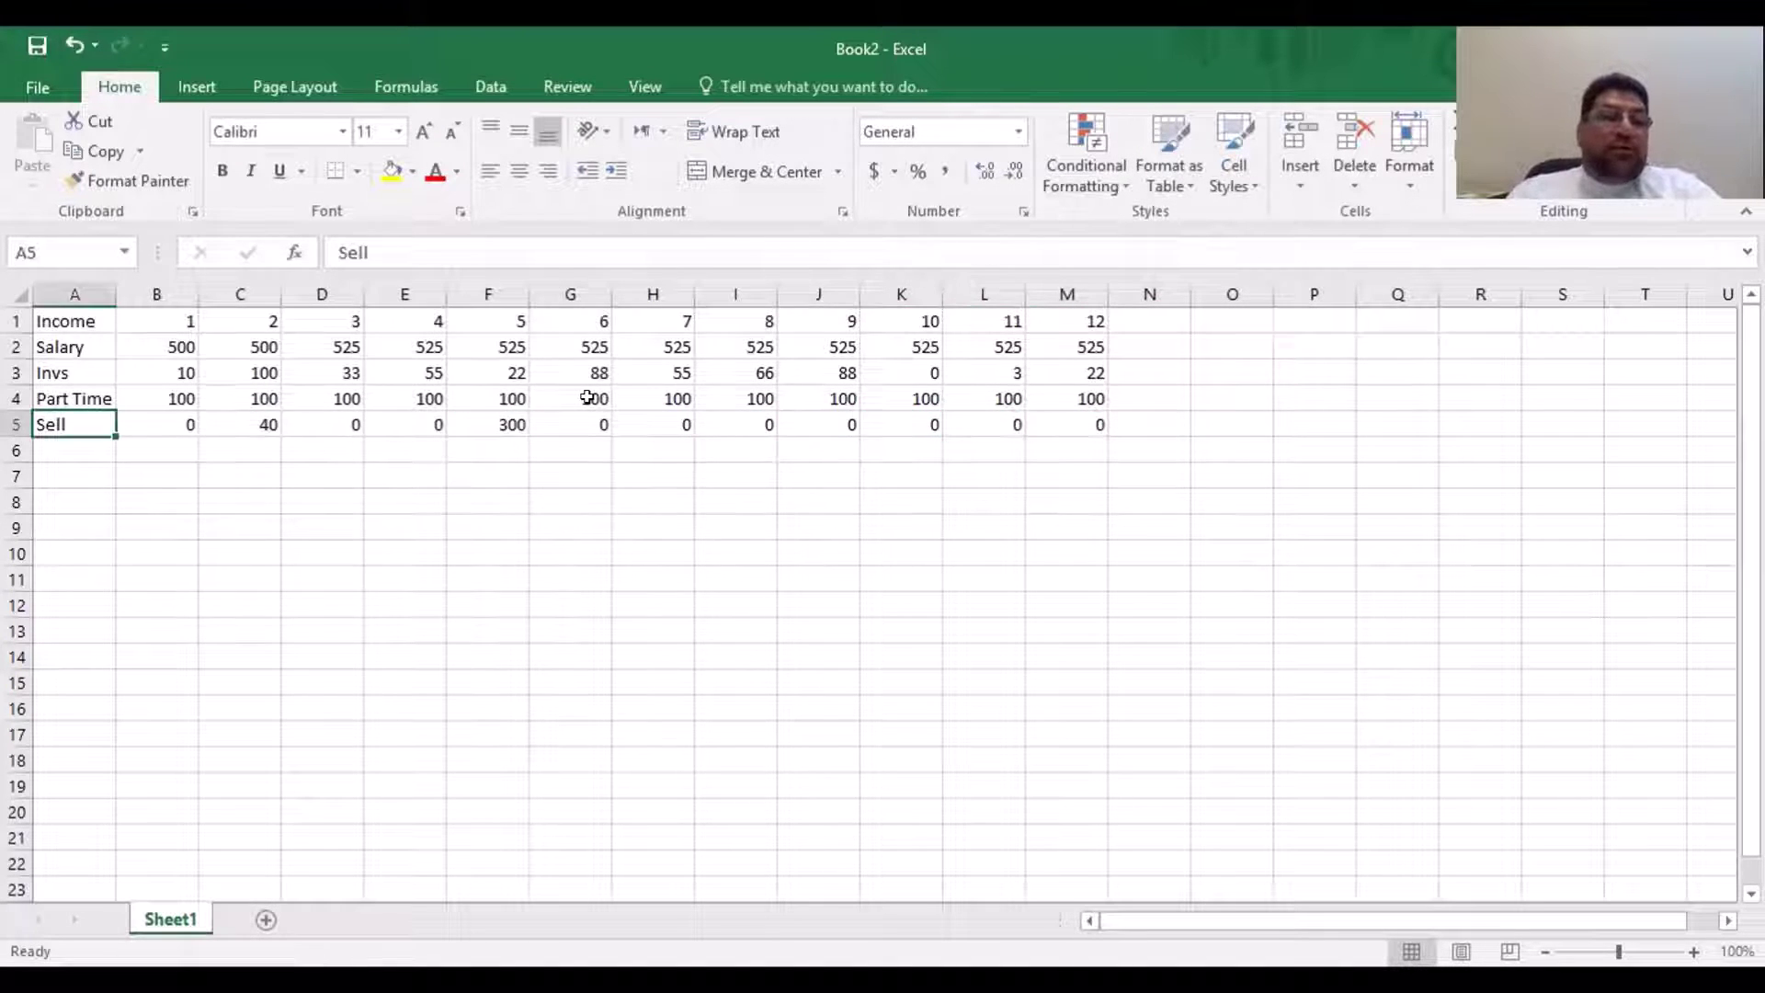
key("Down")
type("Bonua")
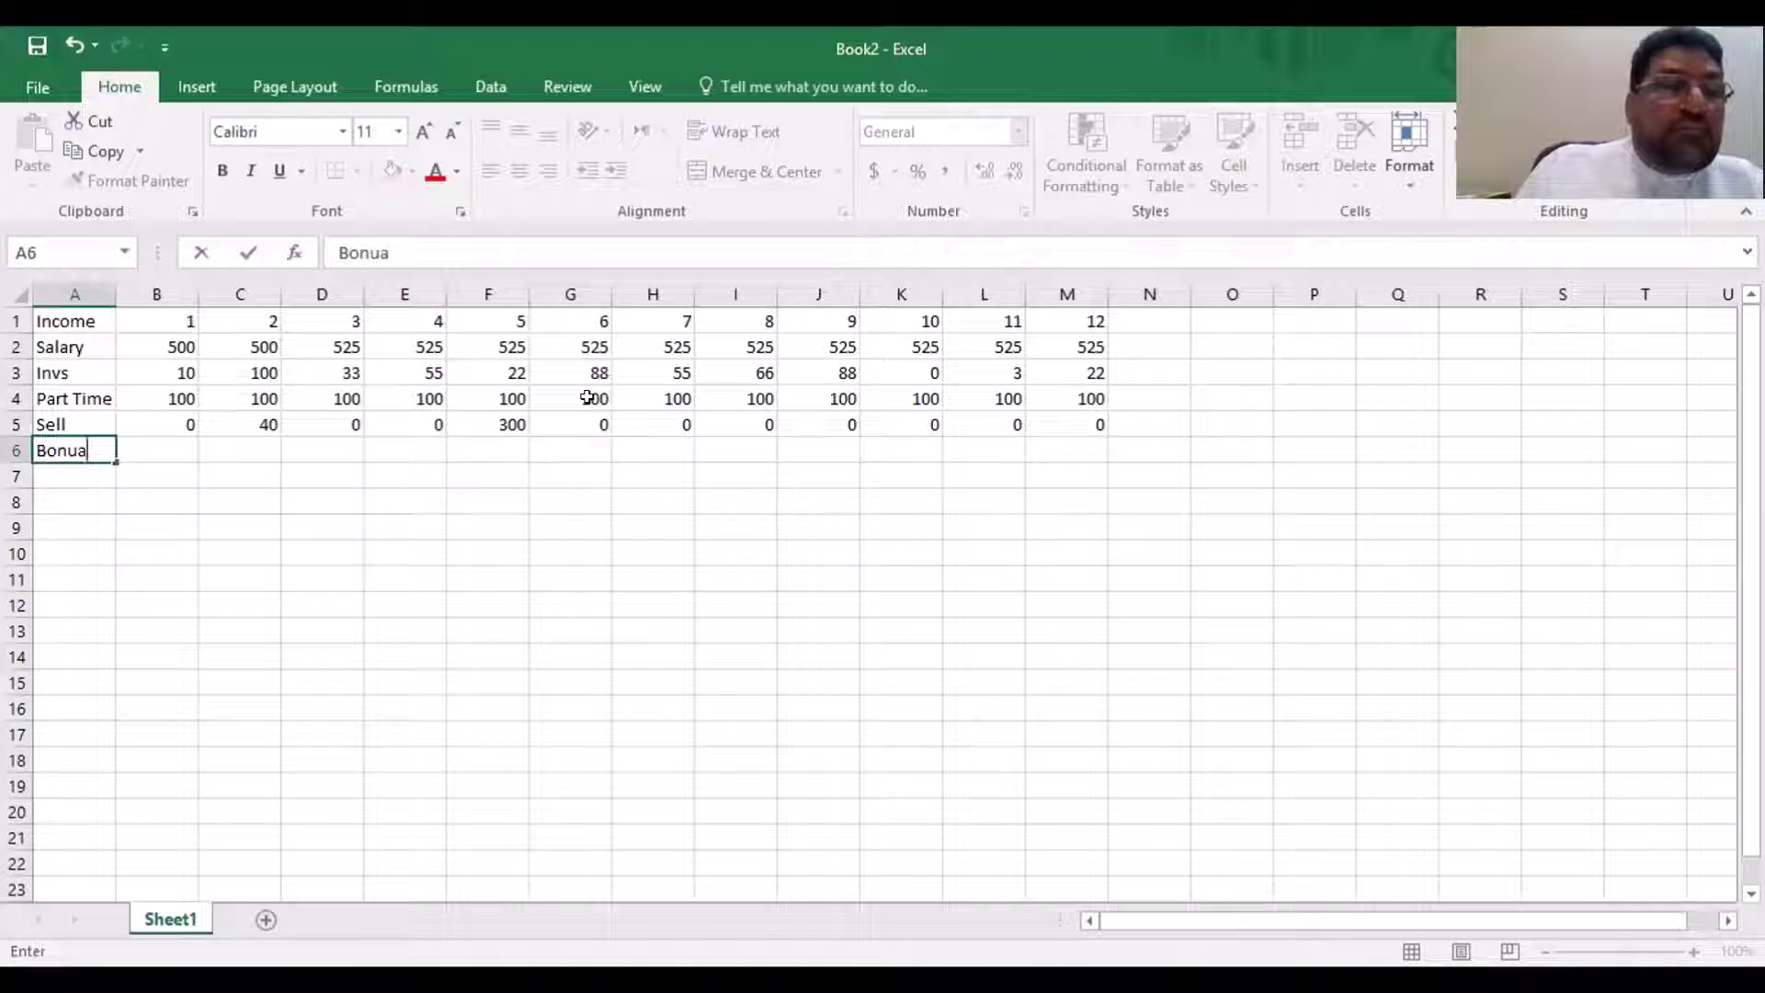
key("BackSpace")
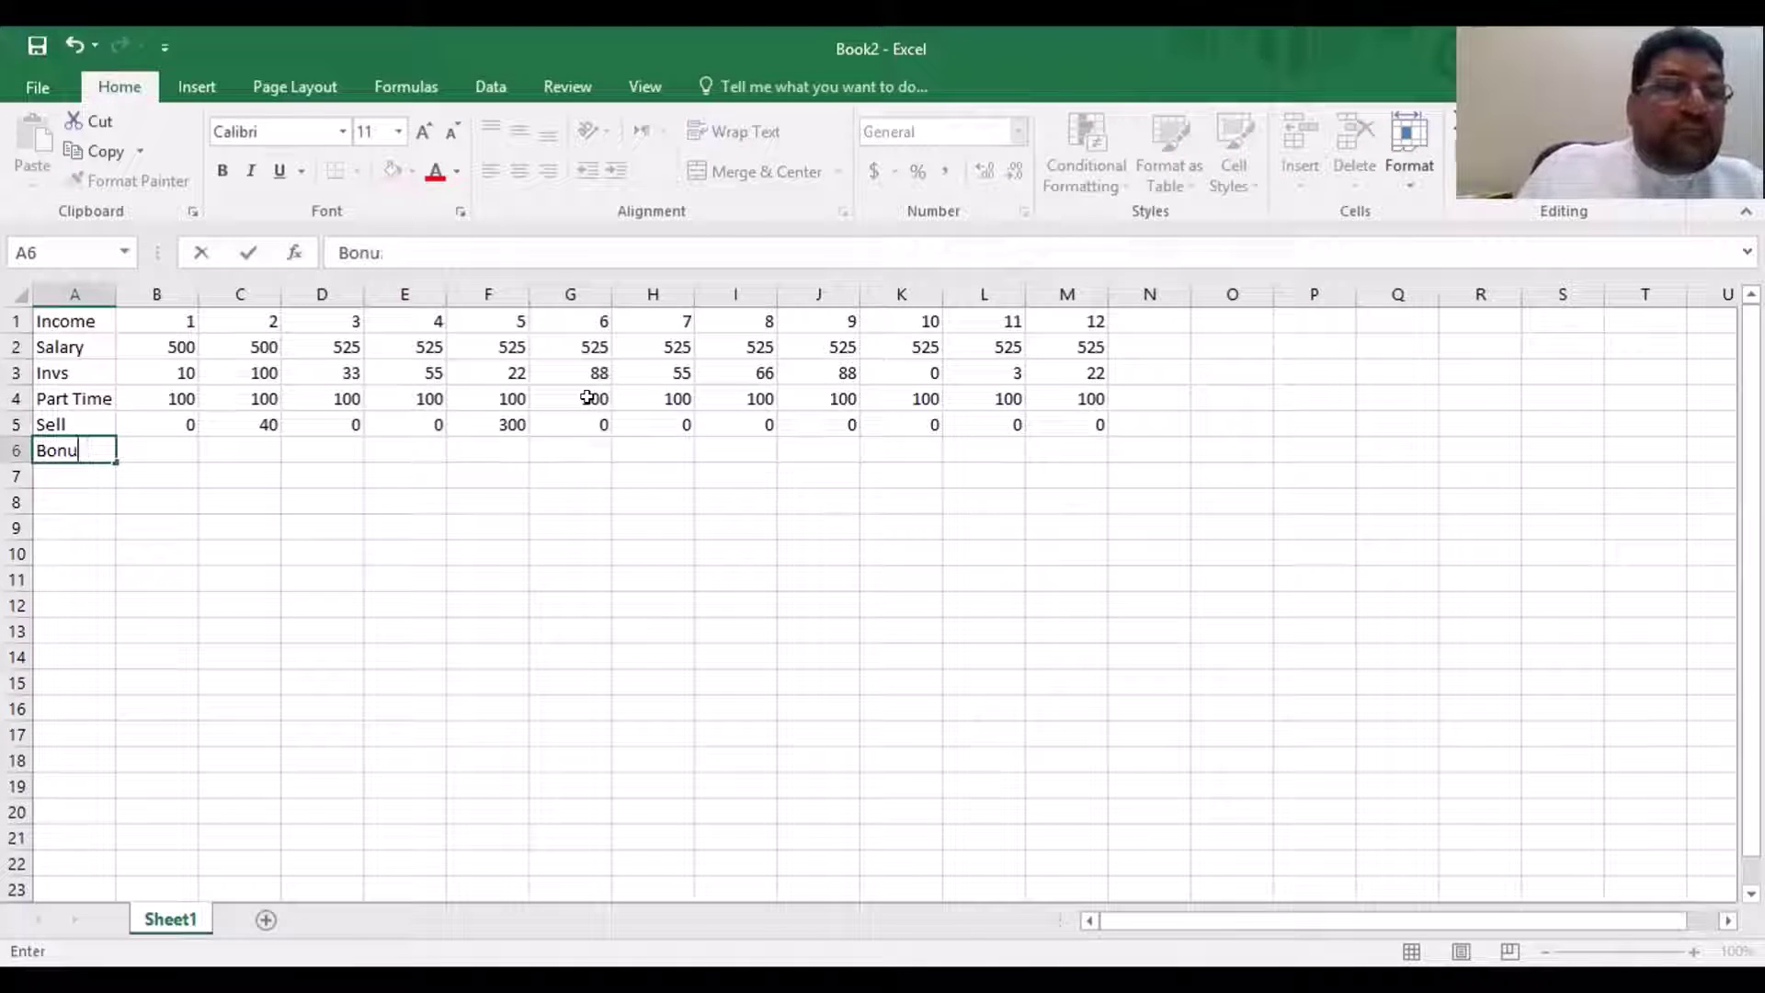
type("s")
key("Right")
key("Right")
key("Right")
key("Right")
key("Right")
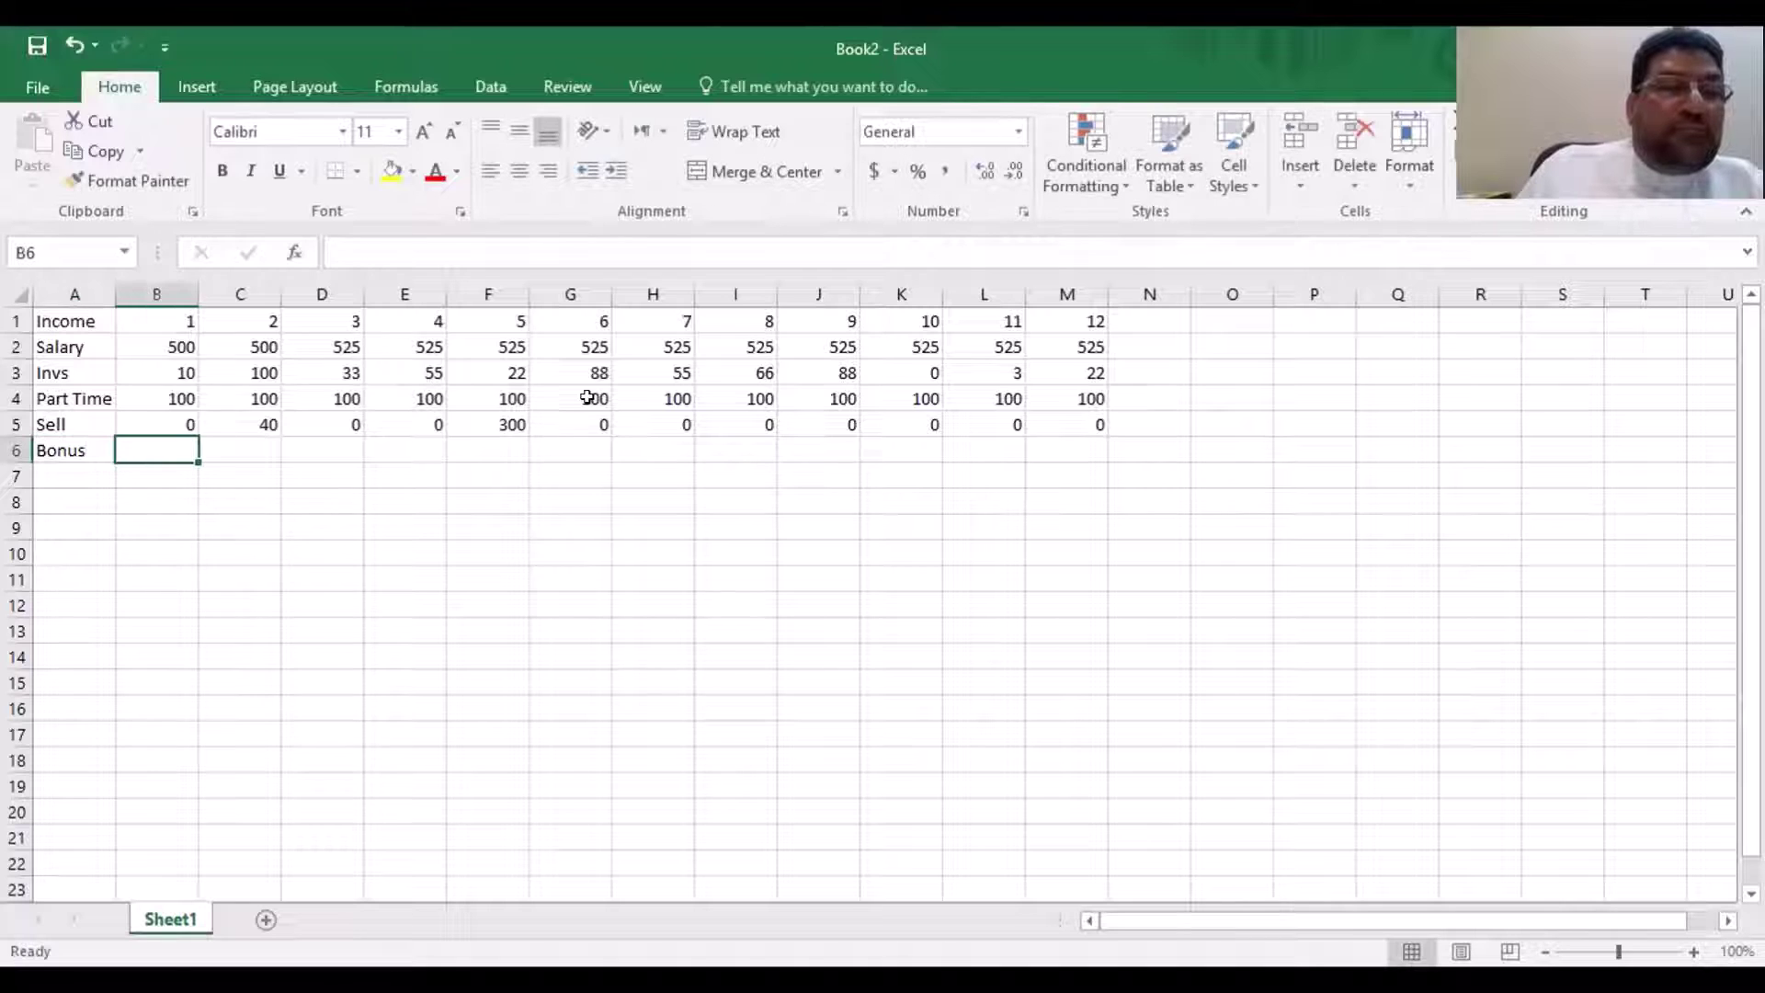
key("Left")
key("Left")
key("Left")
key("Left")
key("Left")
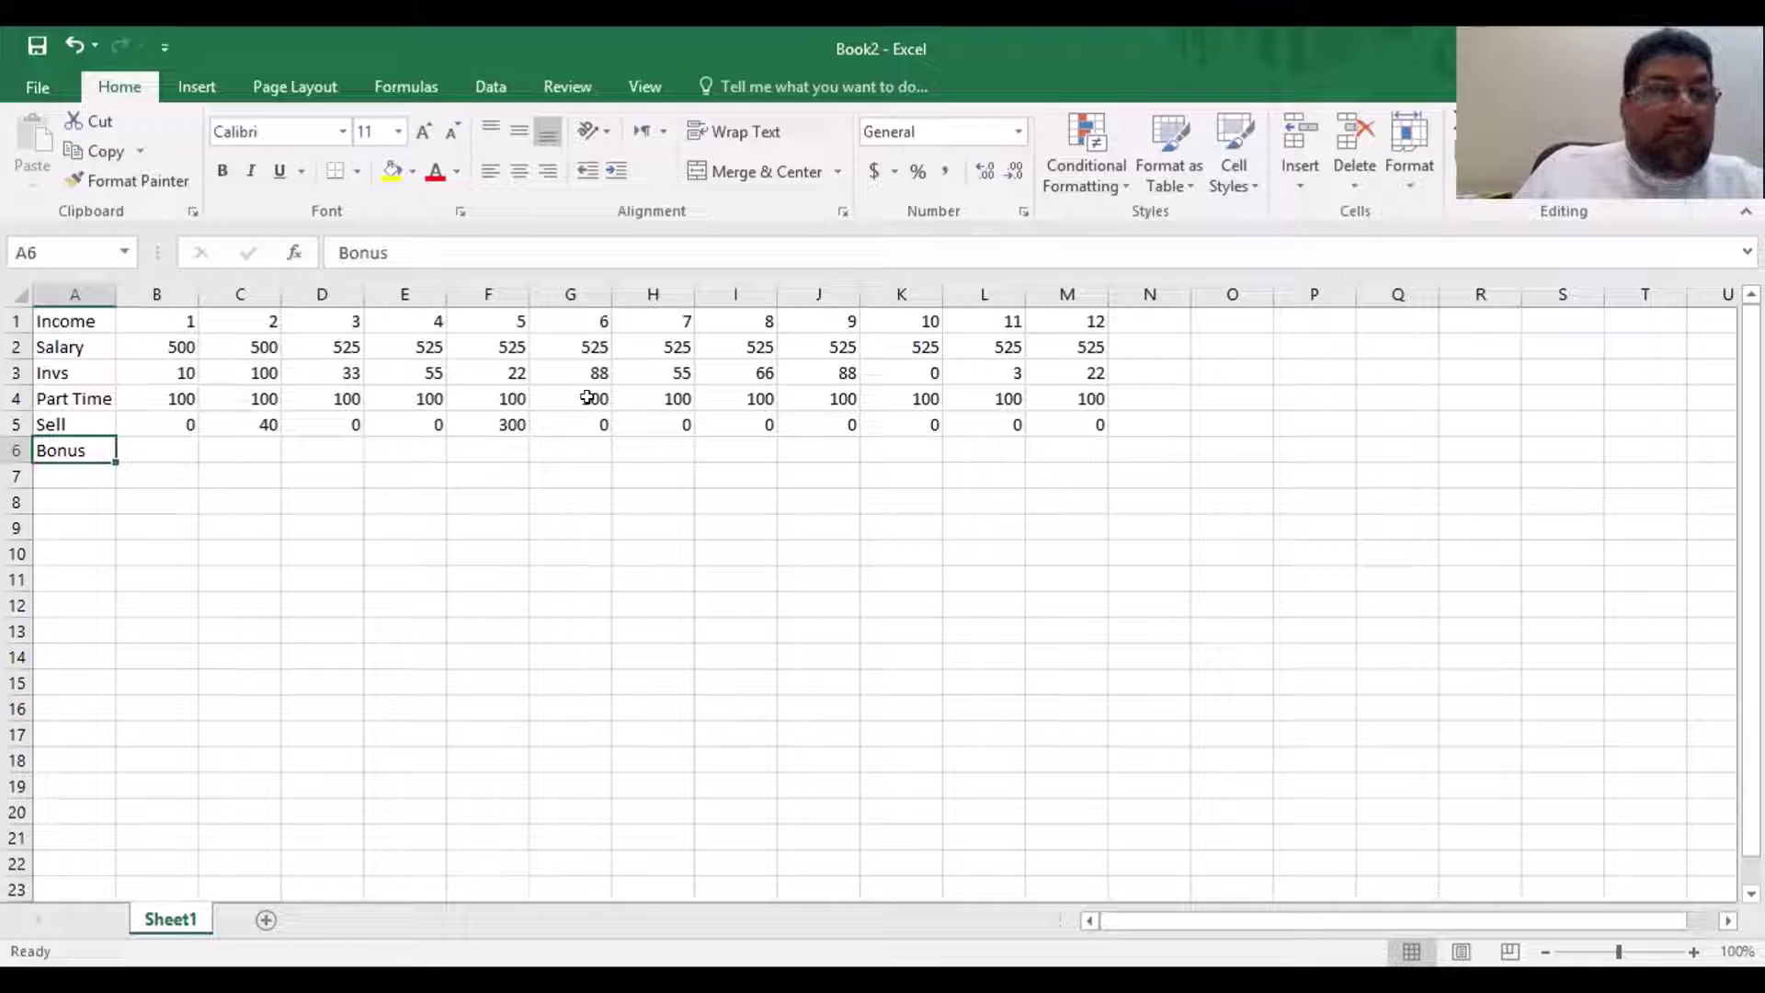
Run a spelling check that continues from the beginning of the sheet, and close it without changing the label "Invs"
left_click(556, 86)
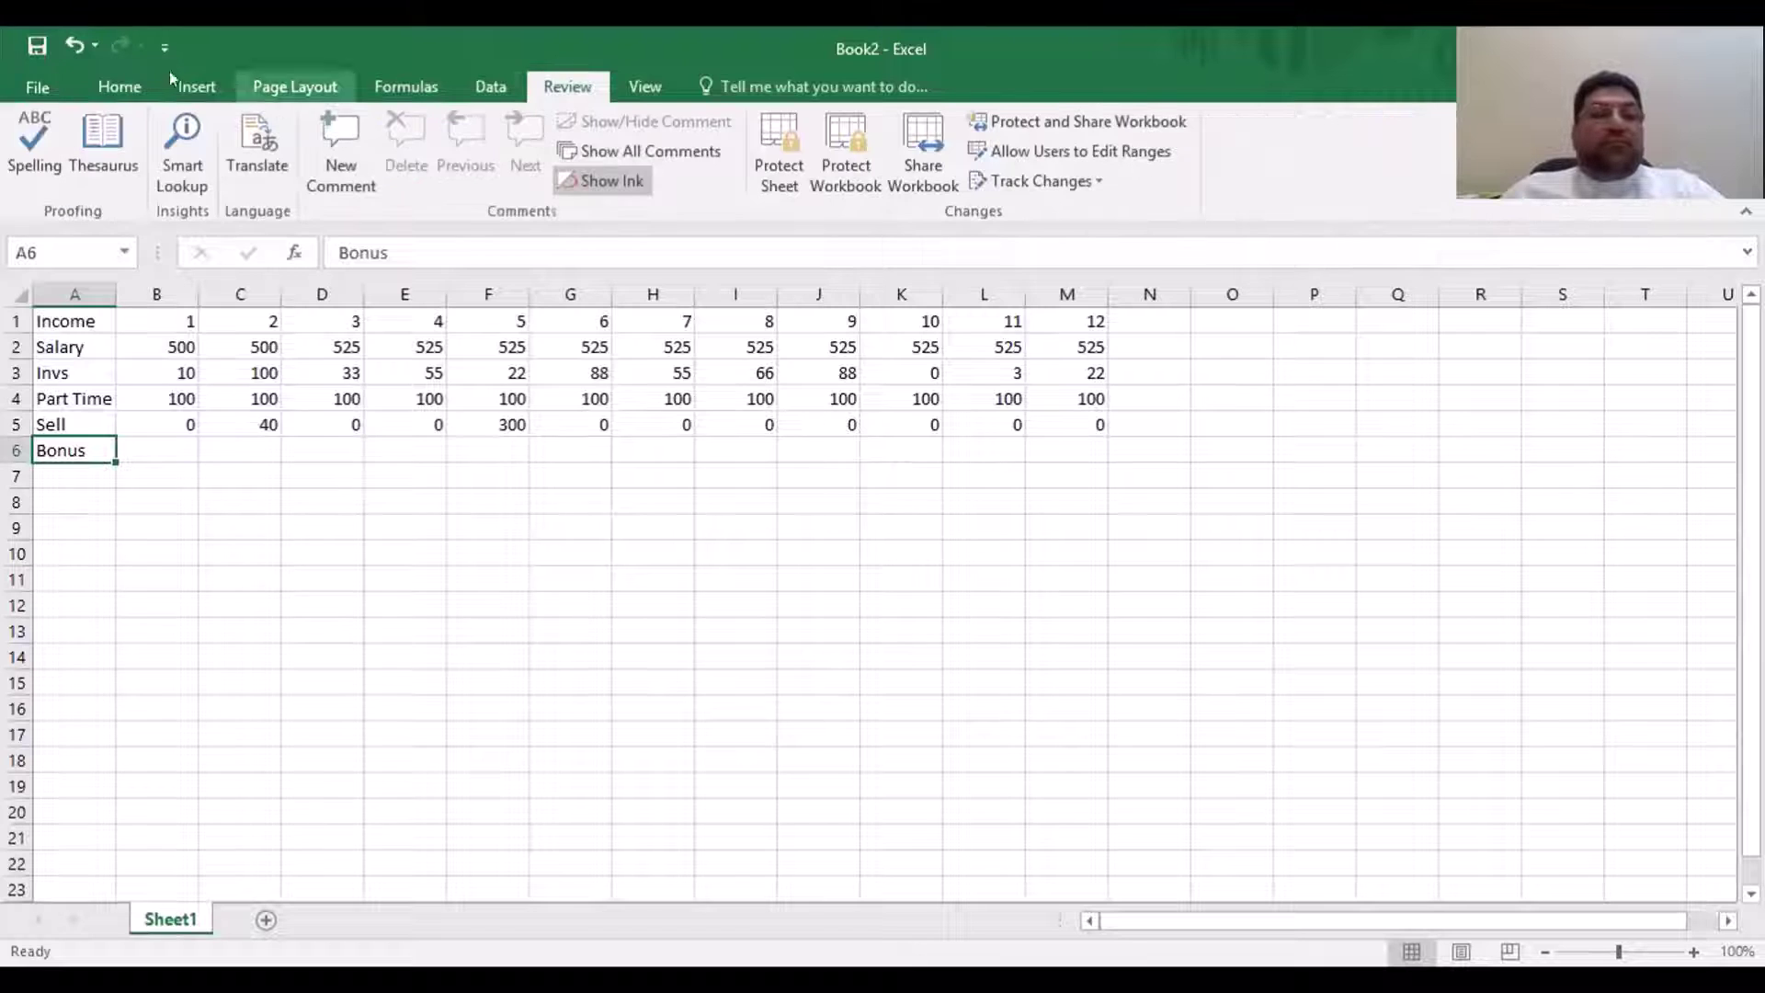
left_click(31, 163)
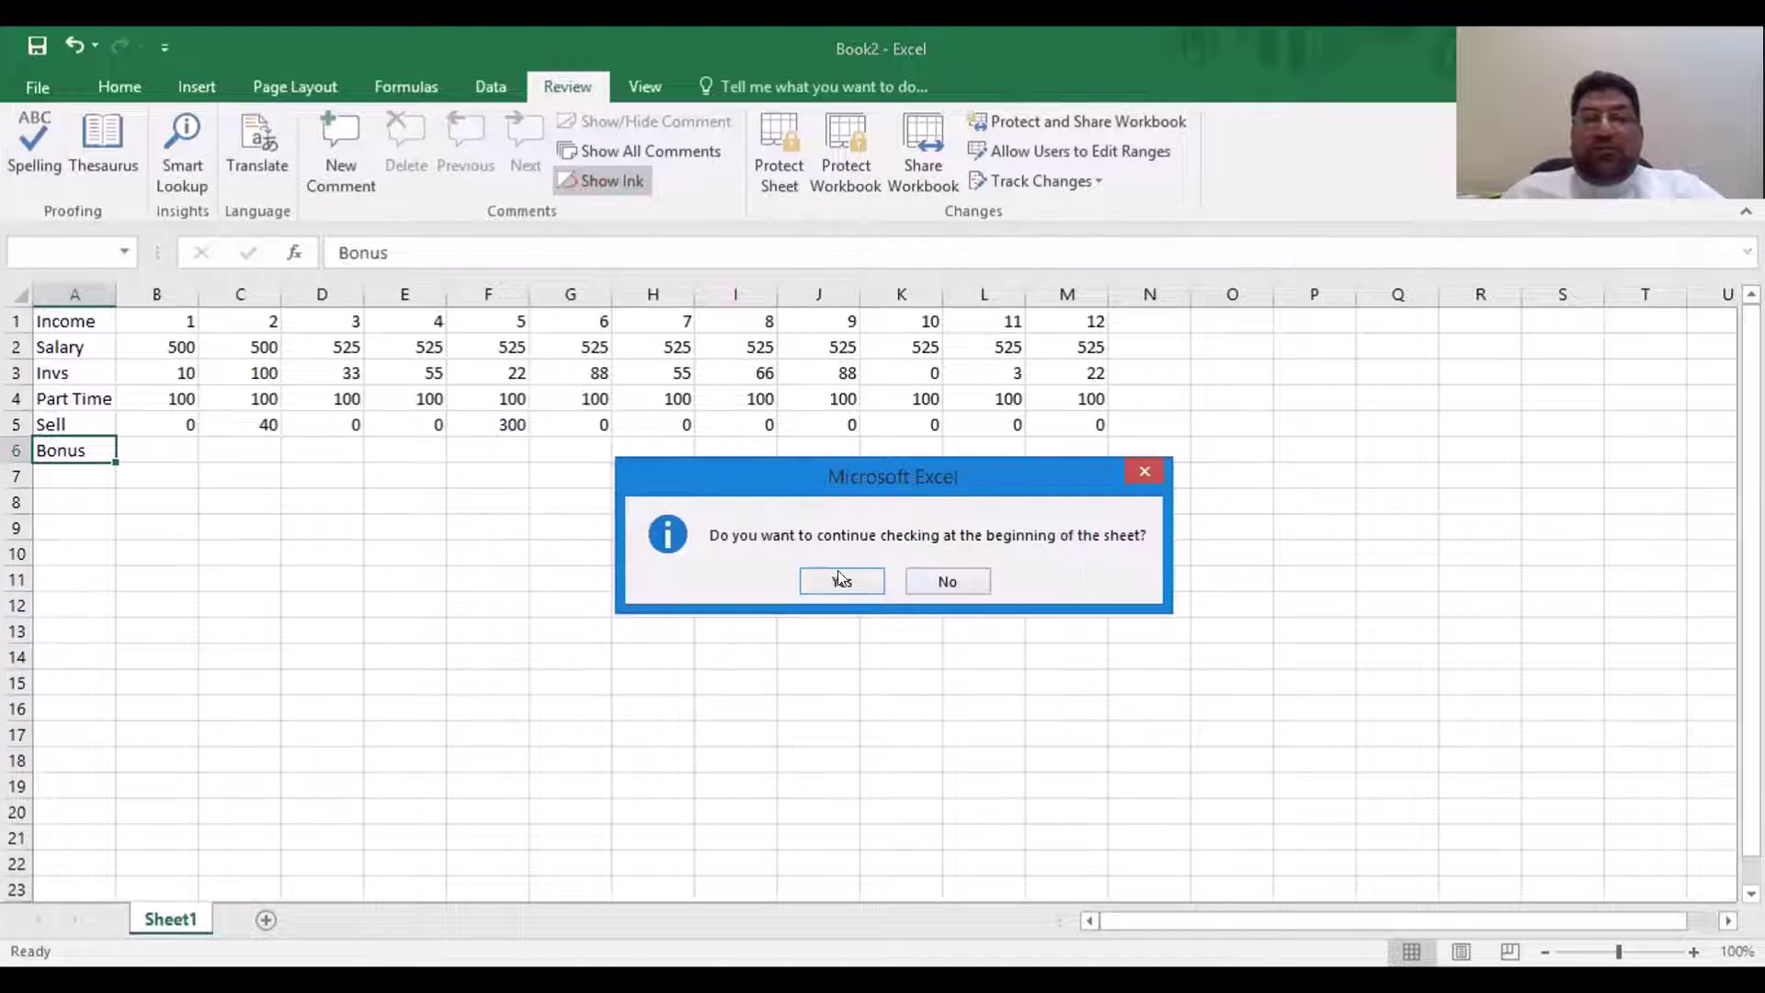
left_click(840, 579)
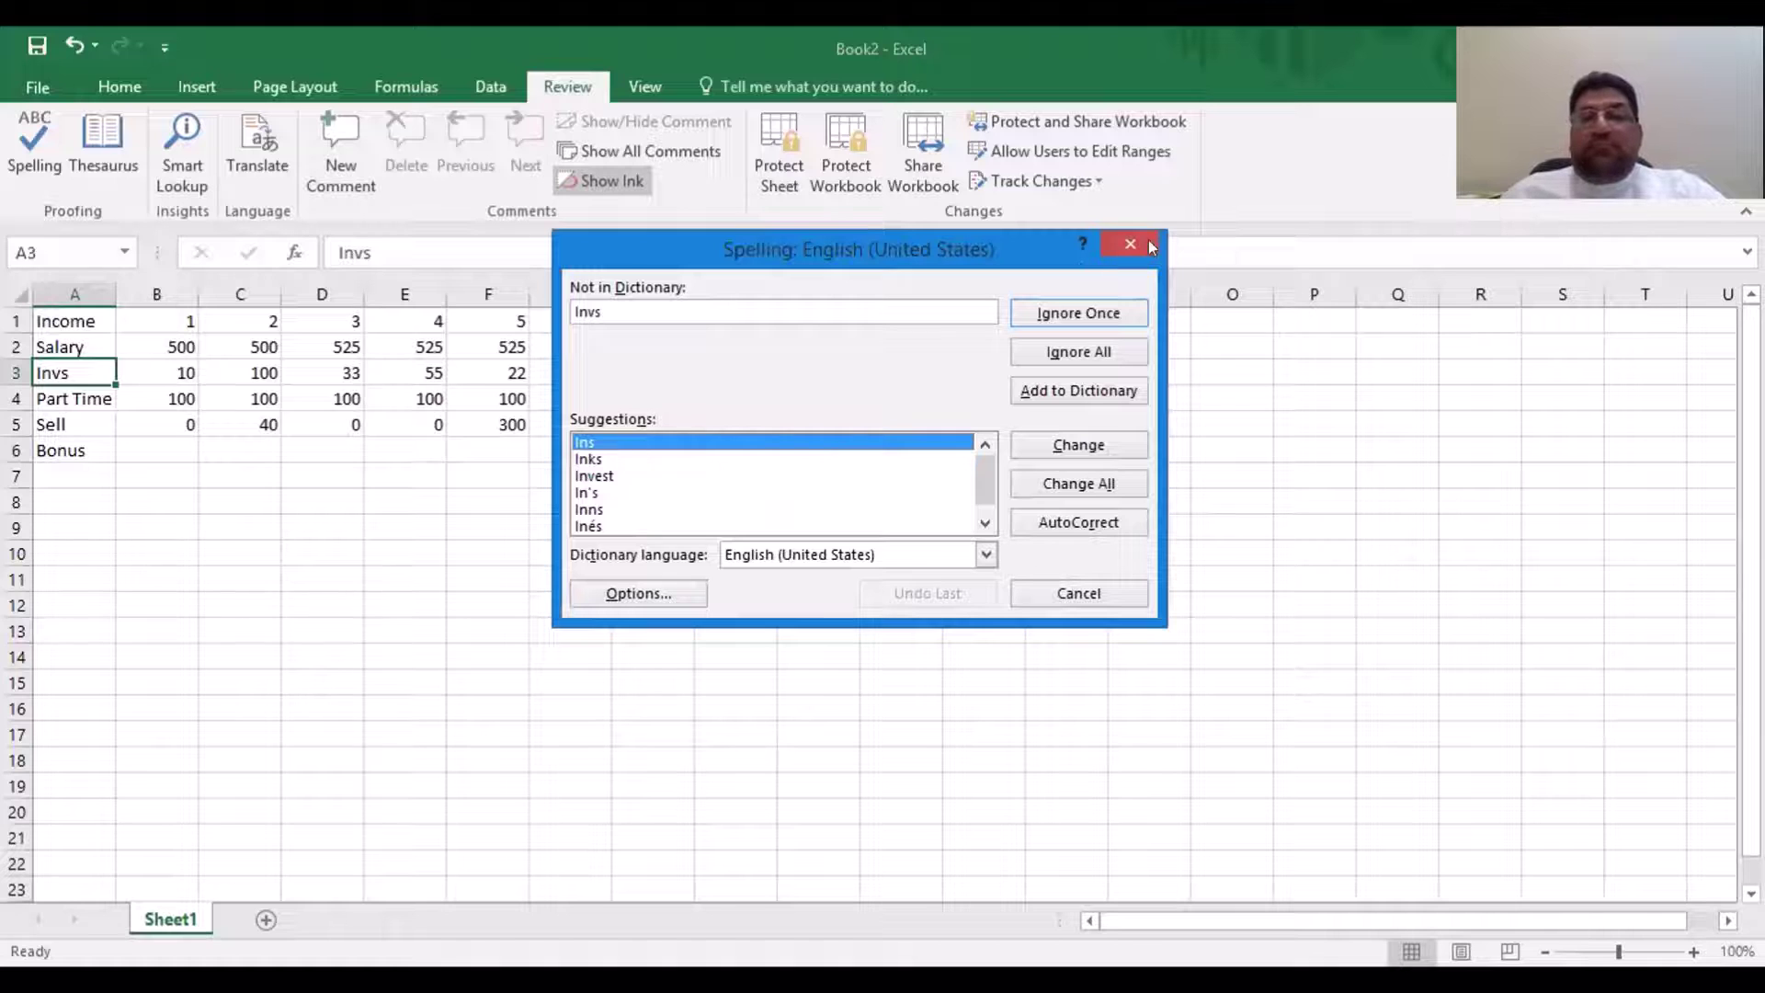
left_click(1150, 246)
Enter 0 as the Bonus amount in cells B6, C6 and E6
left_click(230, 449)
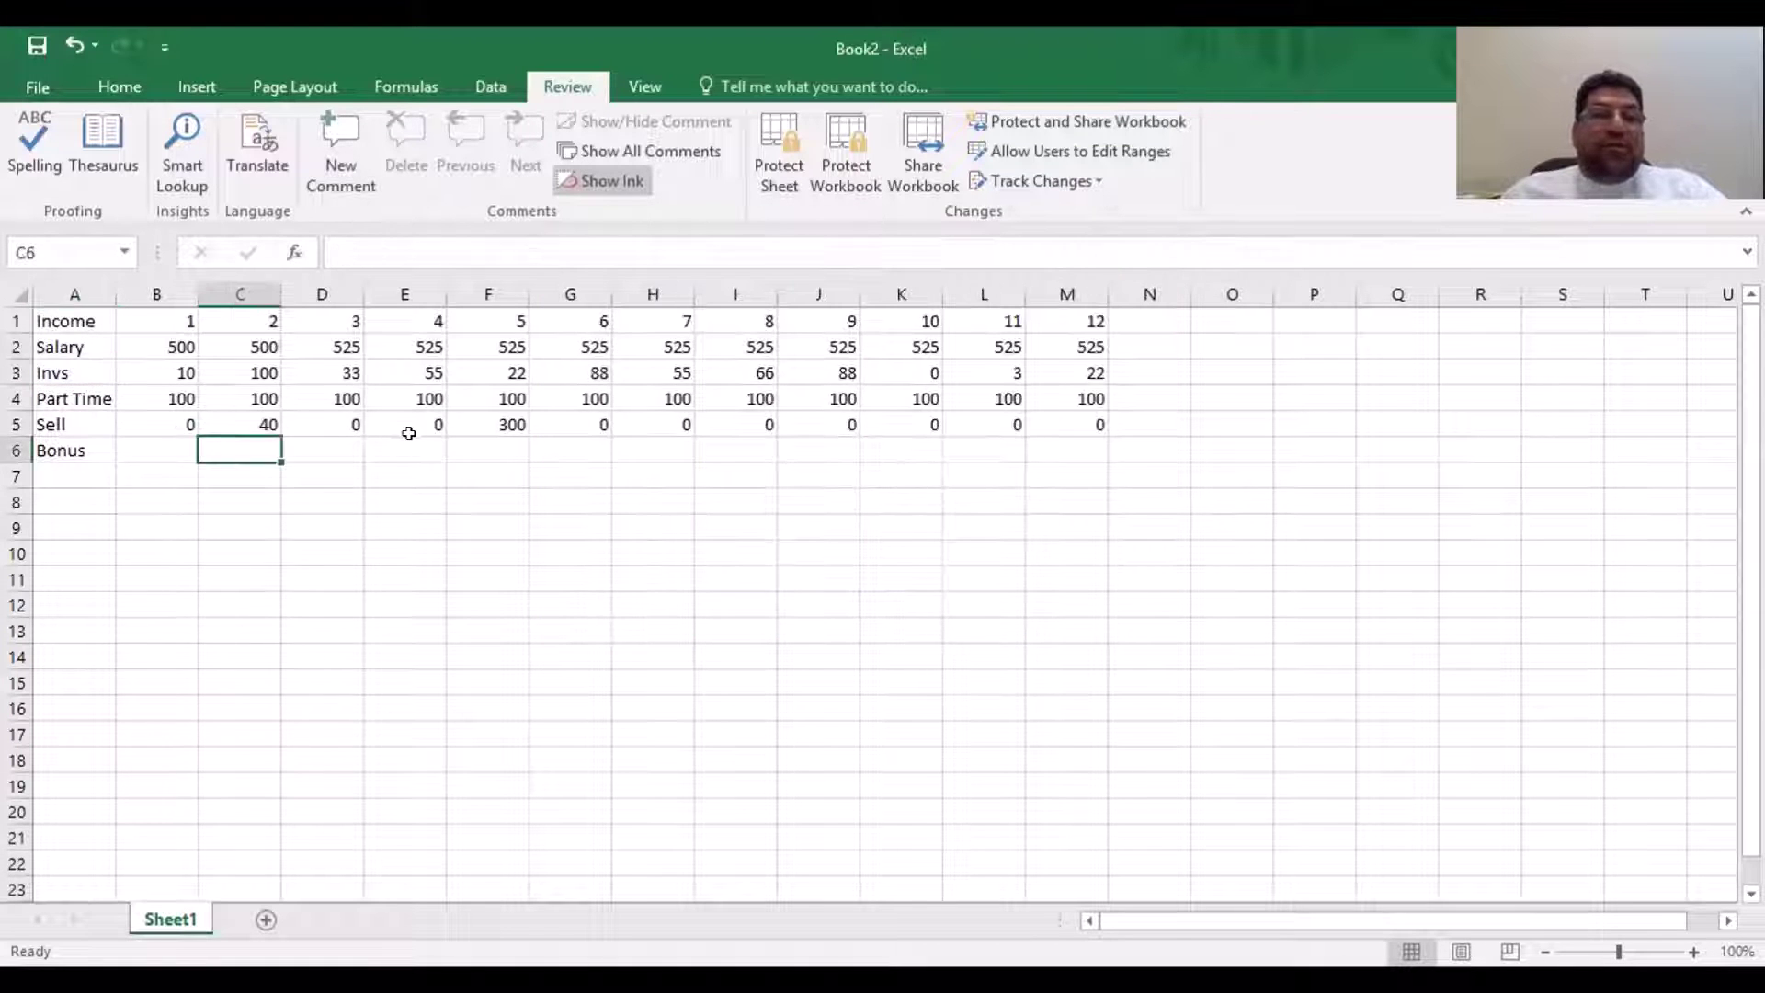
key("Left")
type("0")
key("Right")
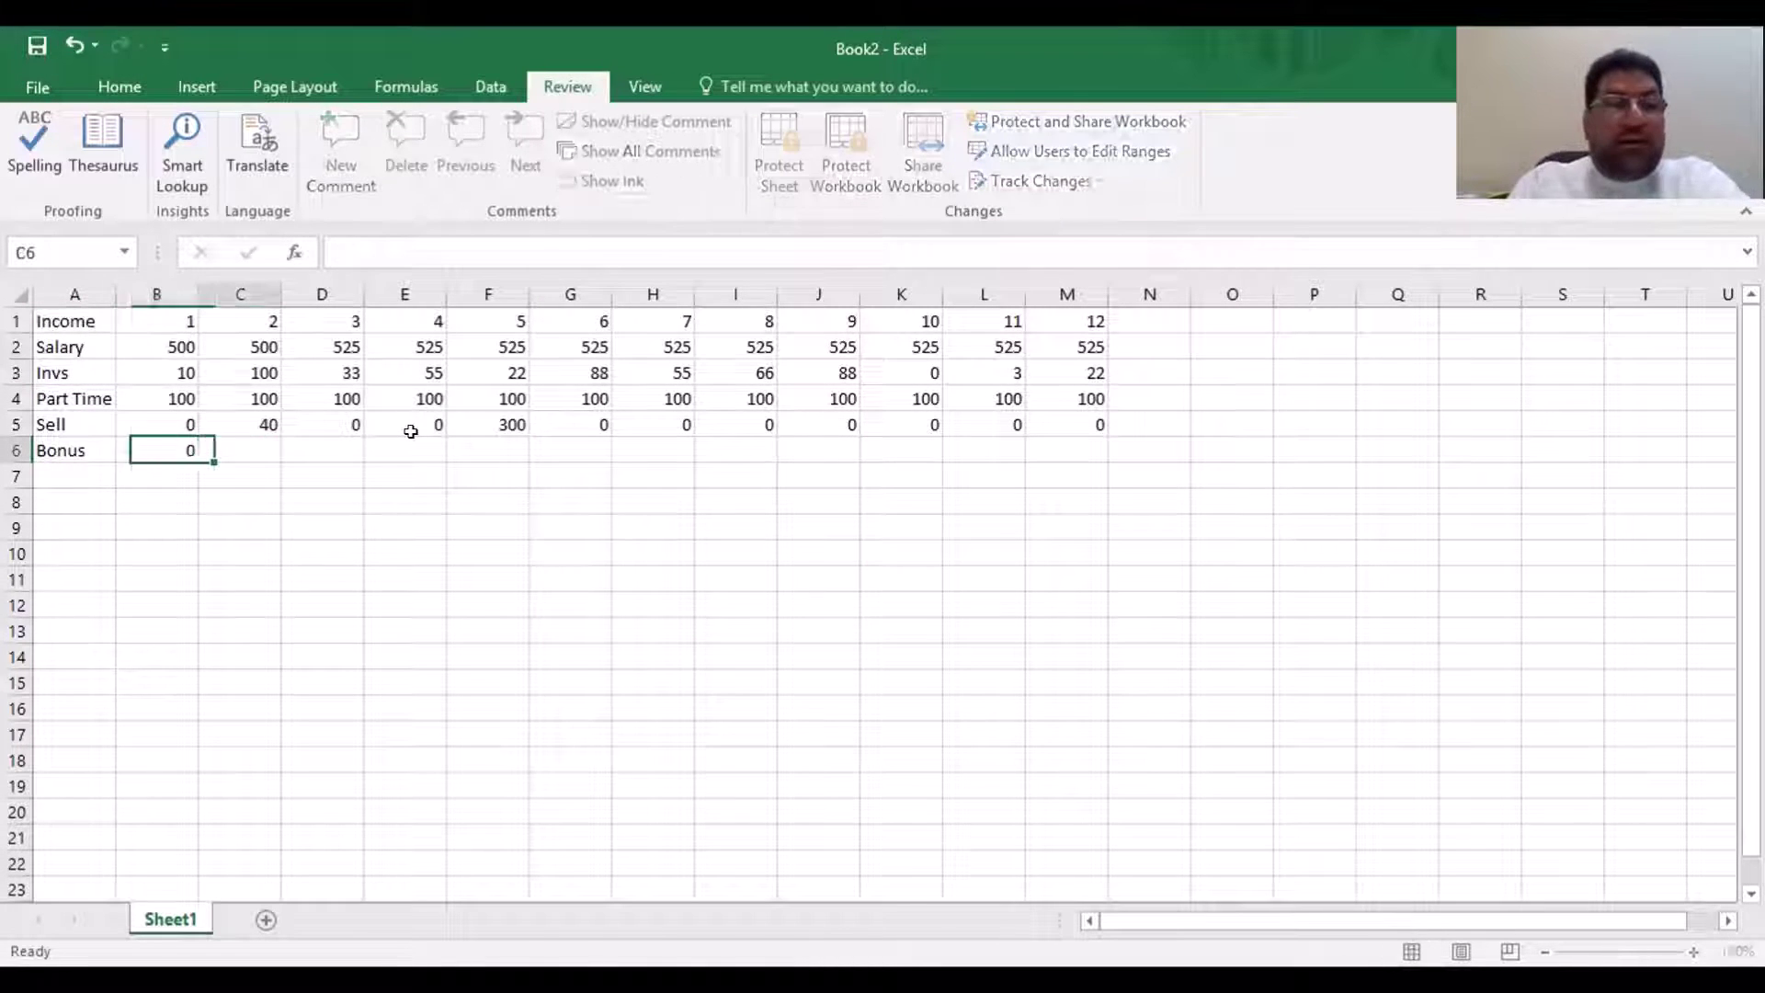
type("0")
key("Right")
key("Right")
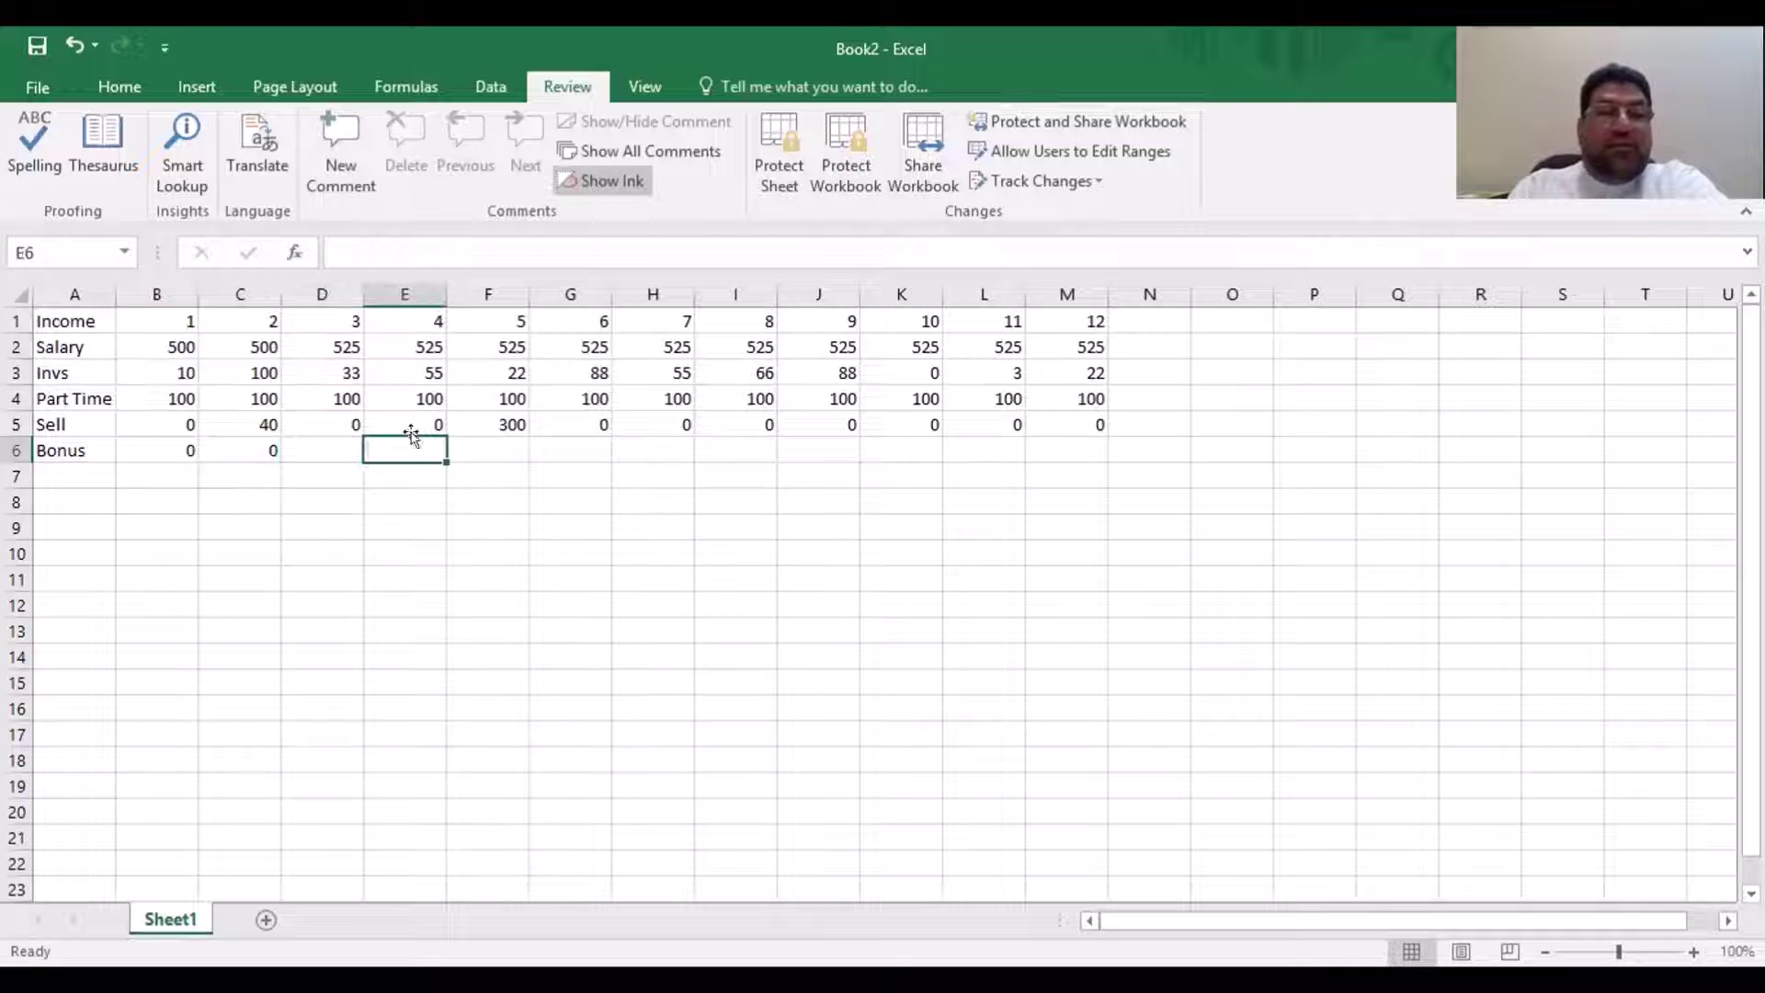
key("Left")
key("Right")
type("0")
key("Right")
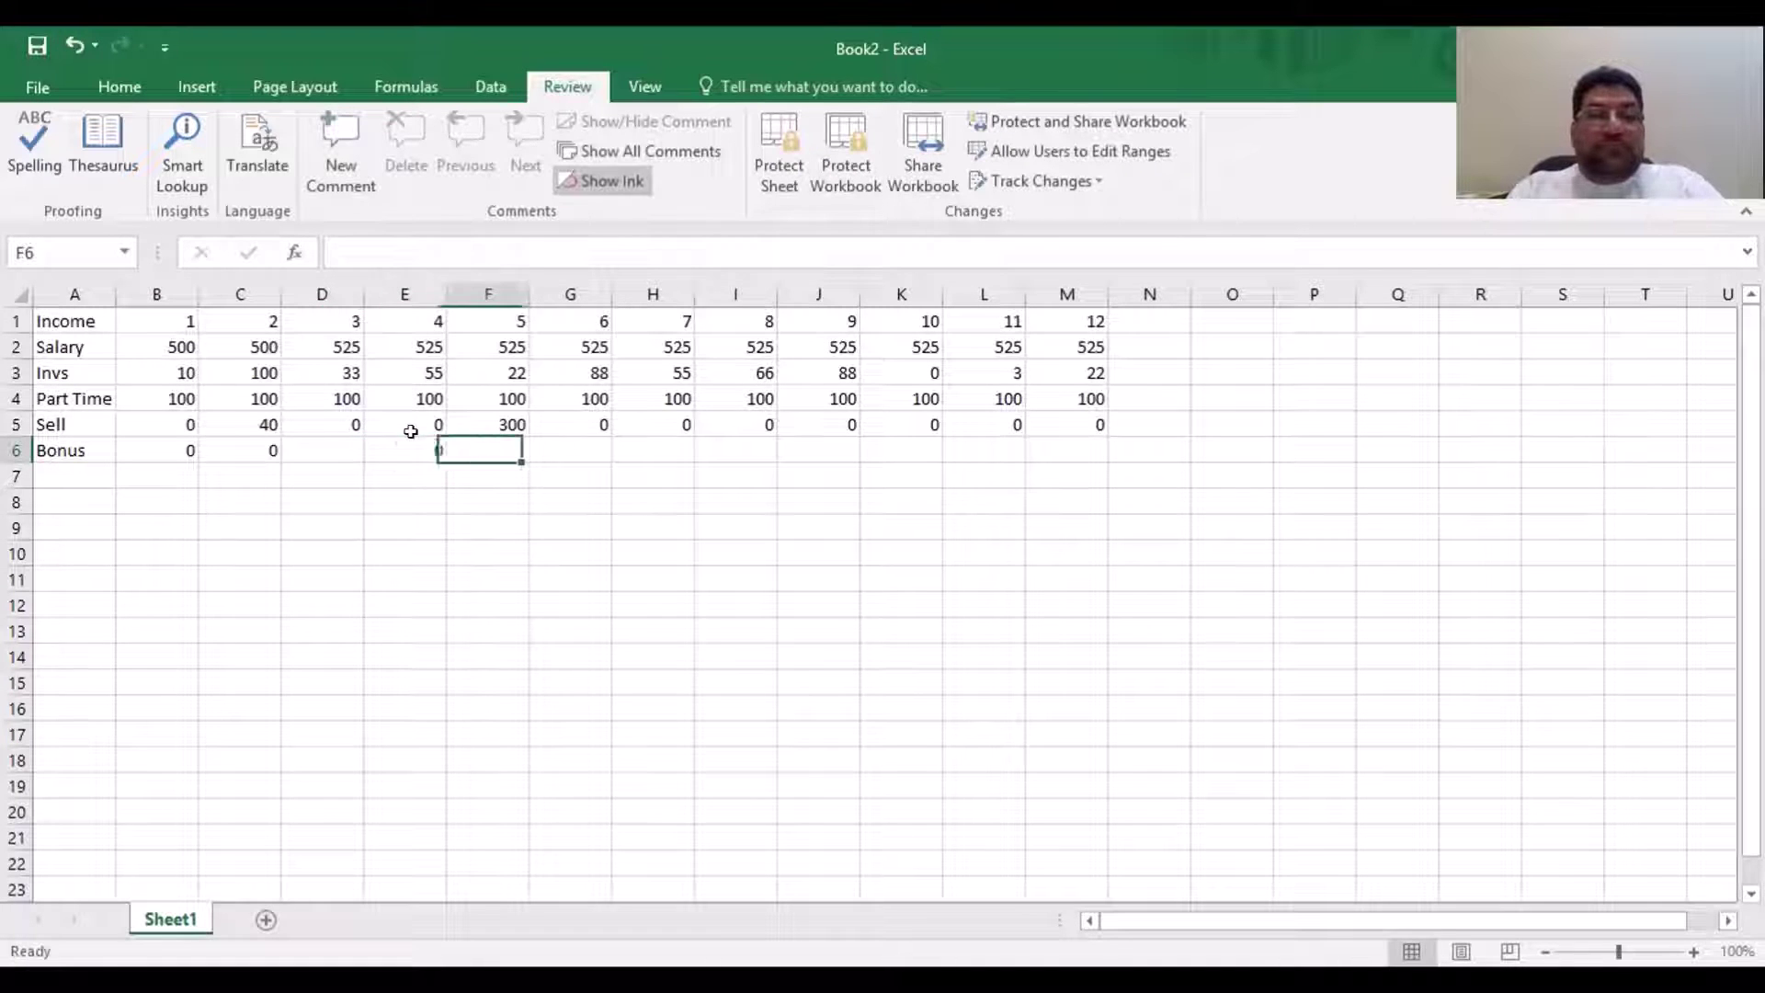
key("Left")
key("Right")
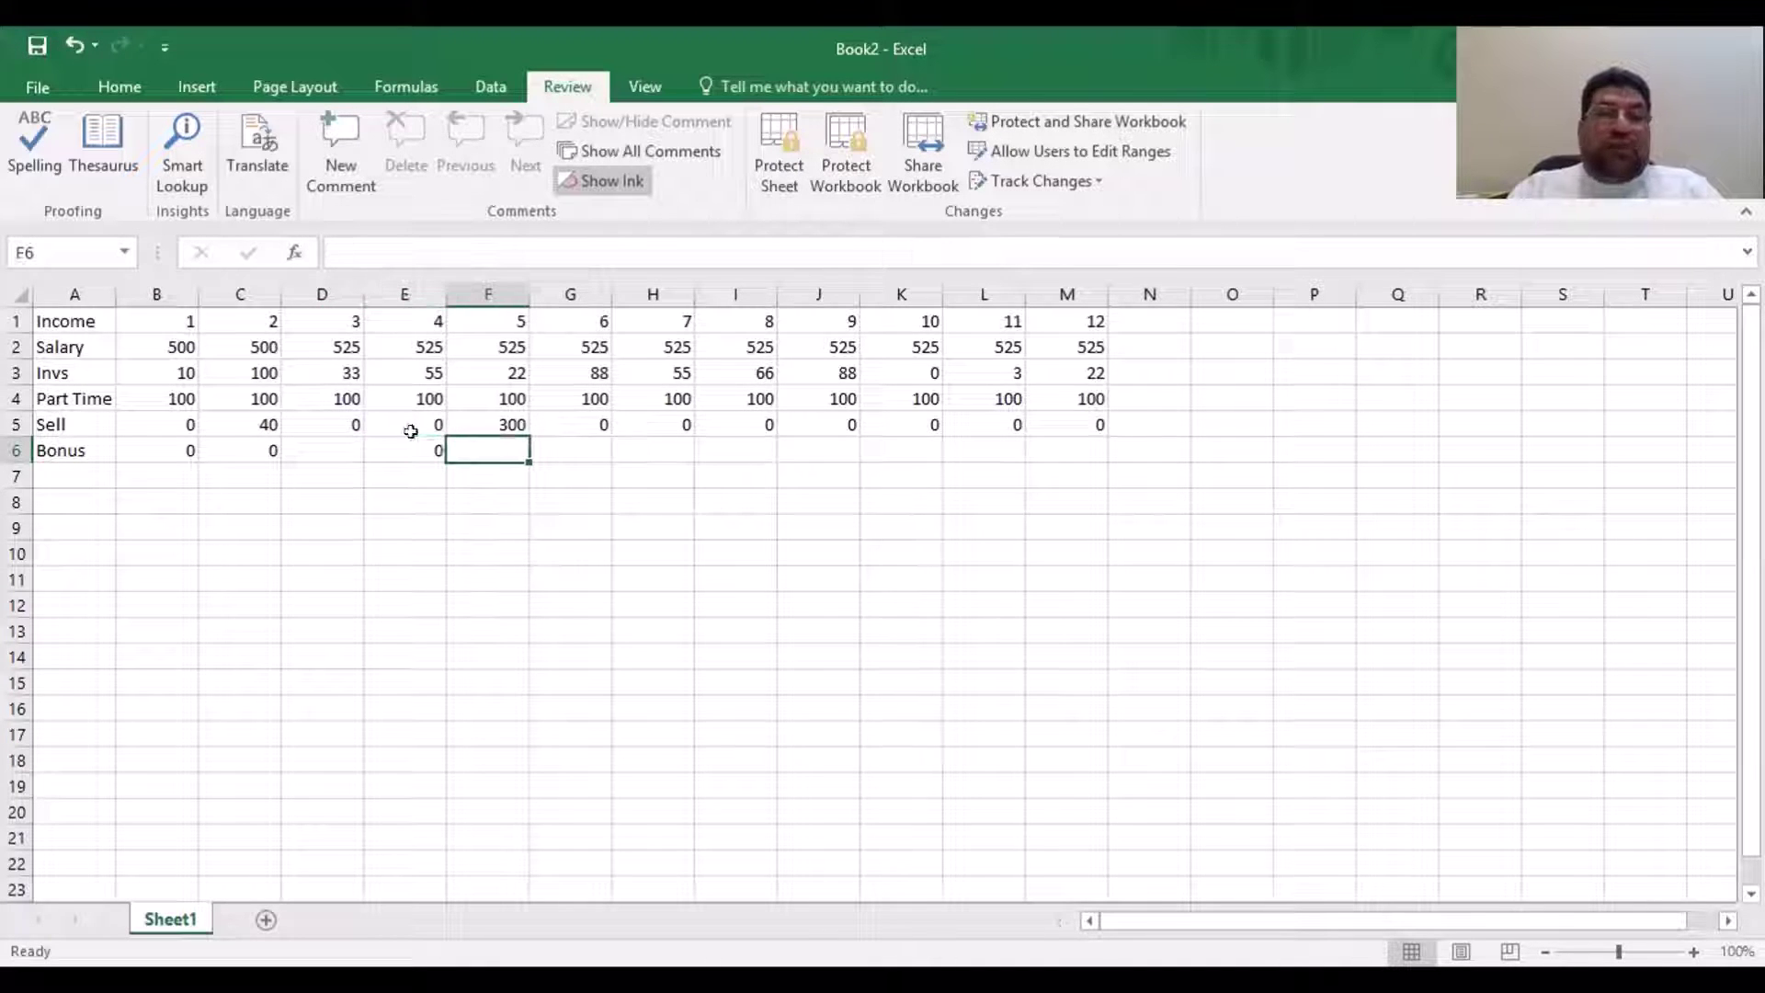
Copy the Bonus amount in E6 across cells D6 to M6
key("Left")
key("ctrl+c")
key("Left")
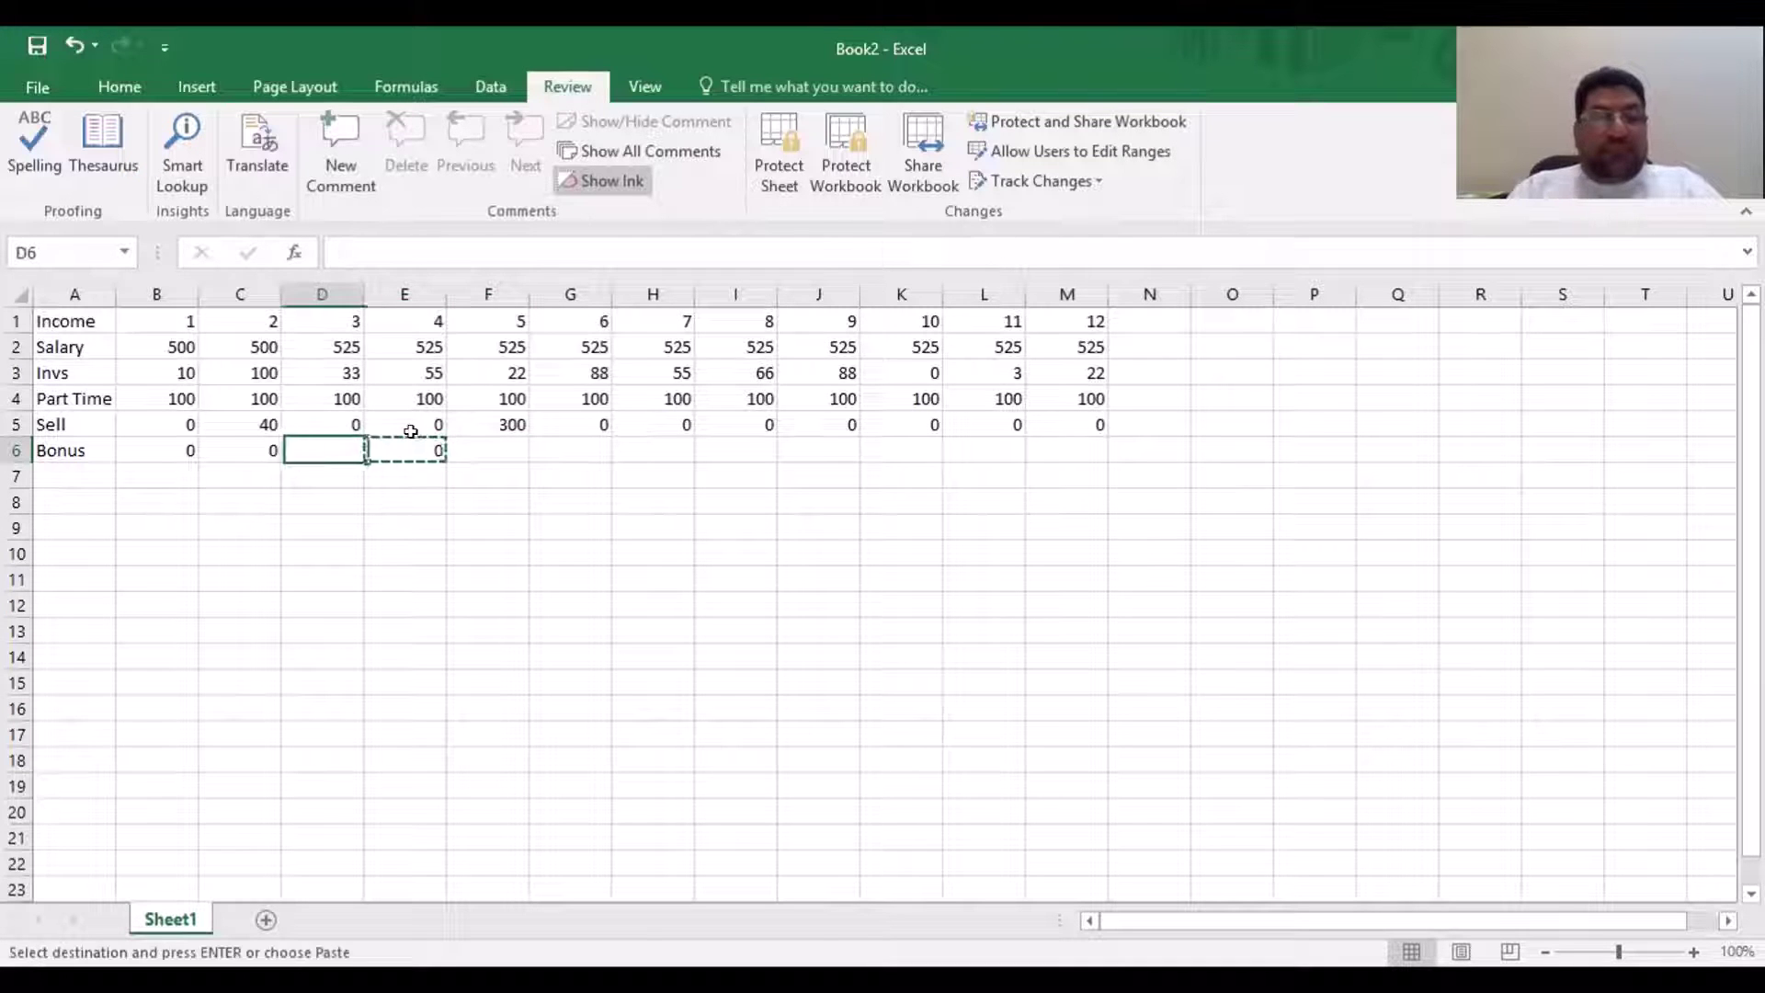
key("shift+Right")
key("shift+Right")
key("shift+Right")
key("shift+Right")
key("shift+Right")
key("shift+Right")
key("shift+Right")
key("shift+Right")
key("shift+Right")
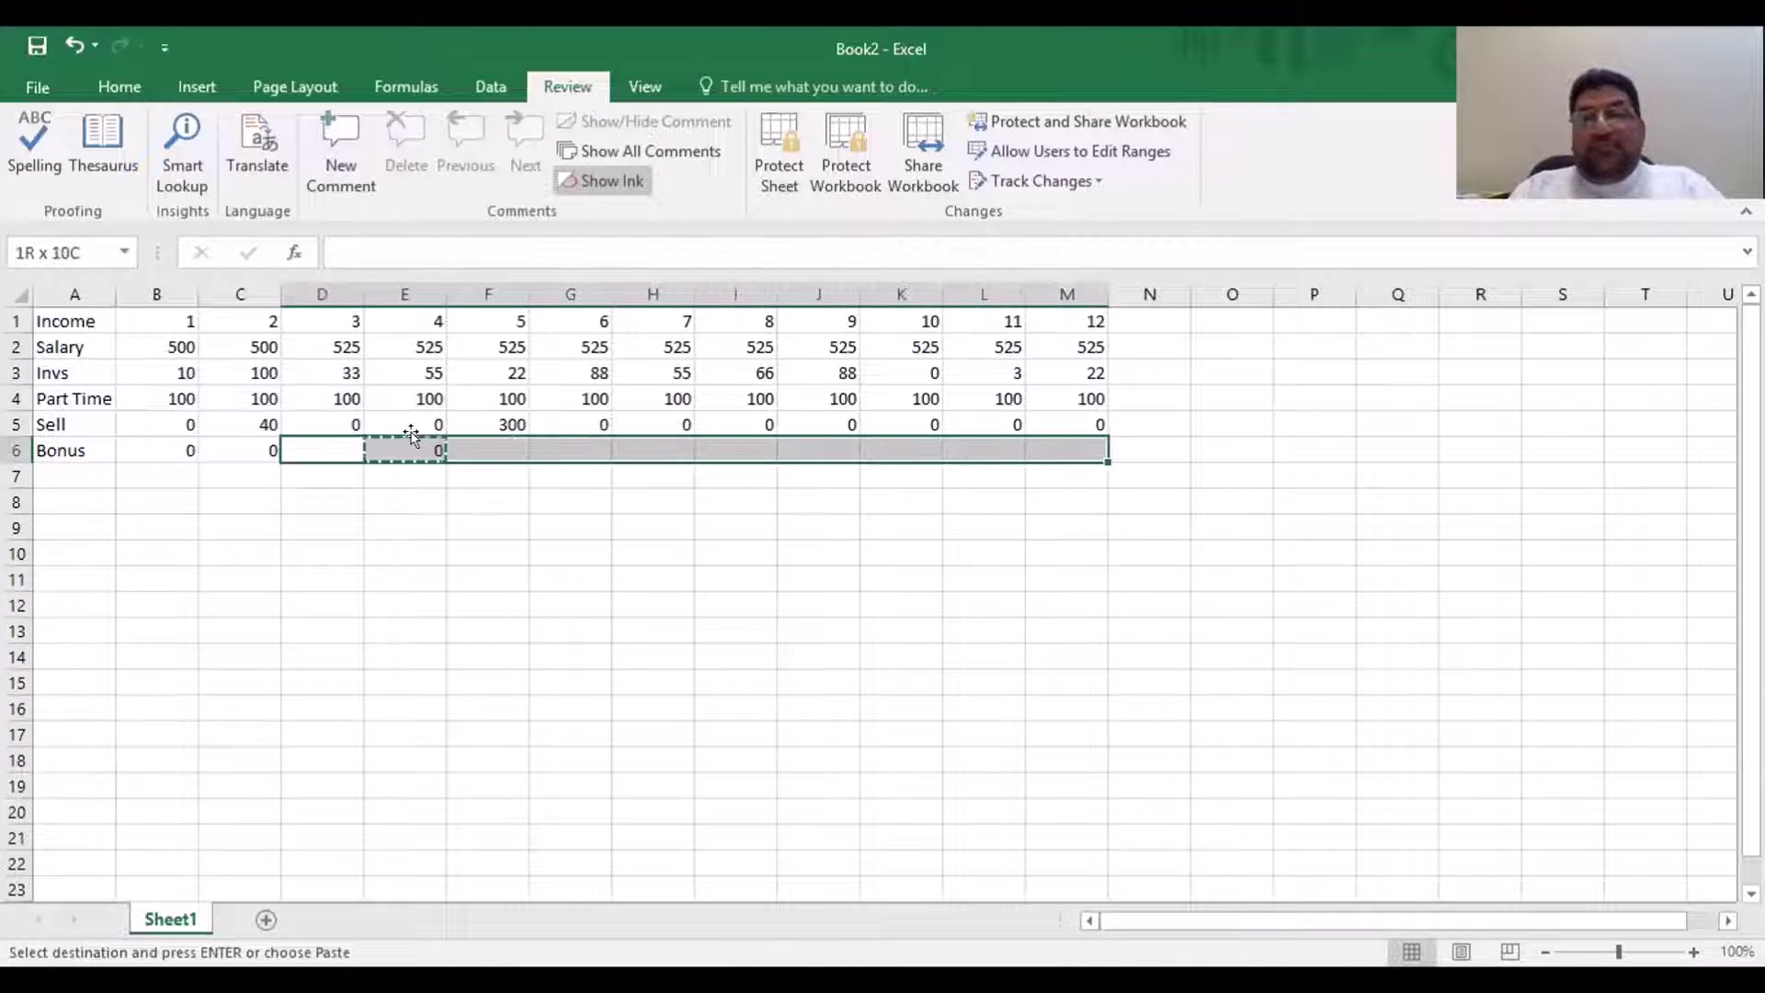
key("ctrl+v")
key("Escape")
key("Right")
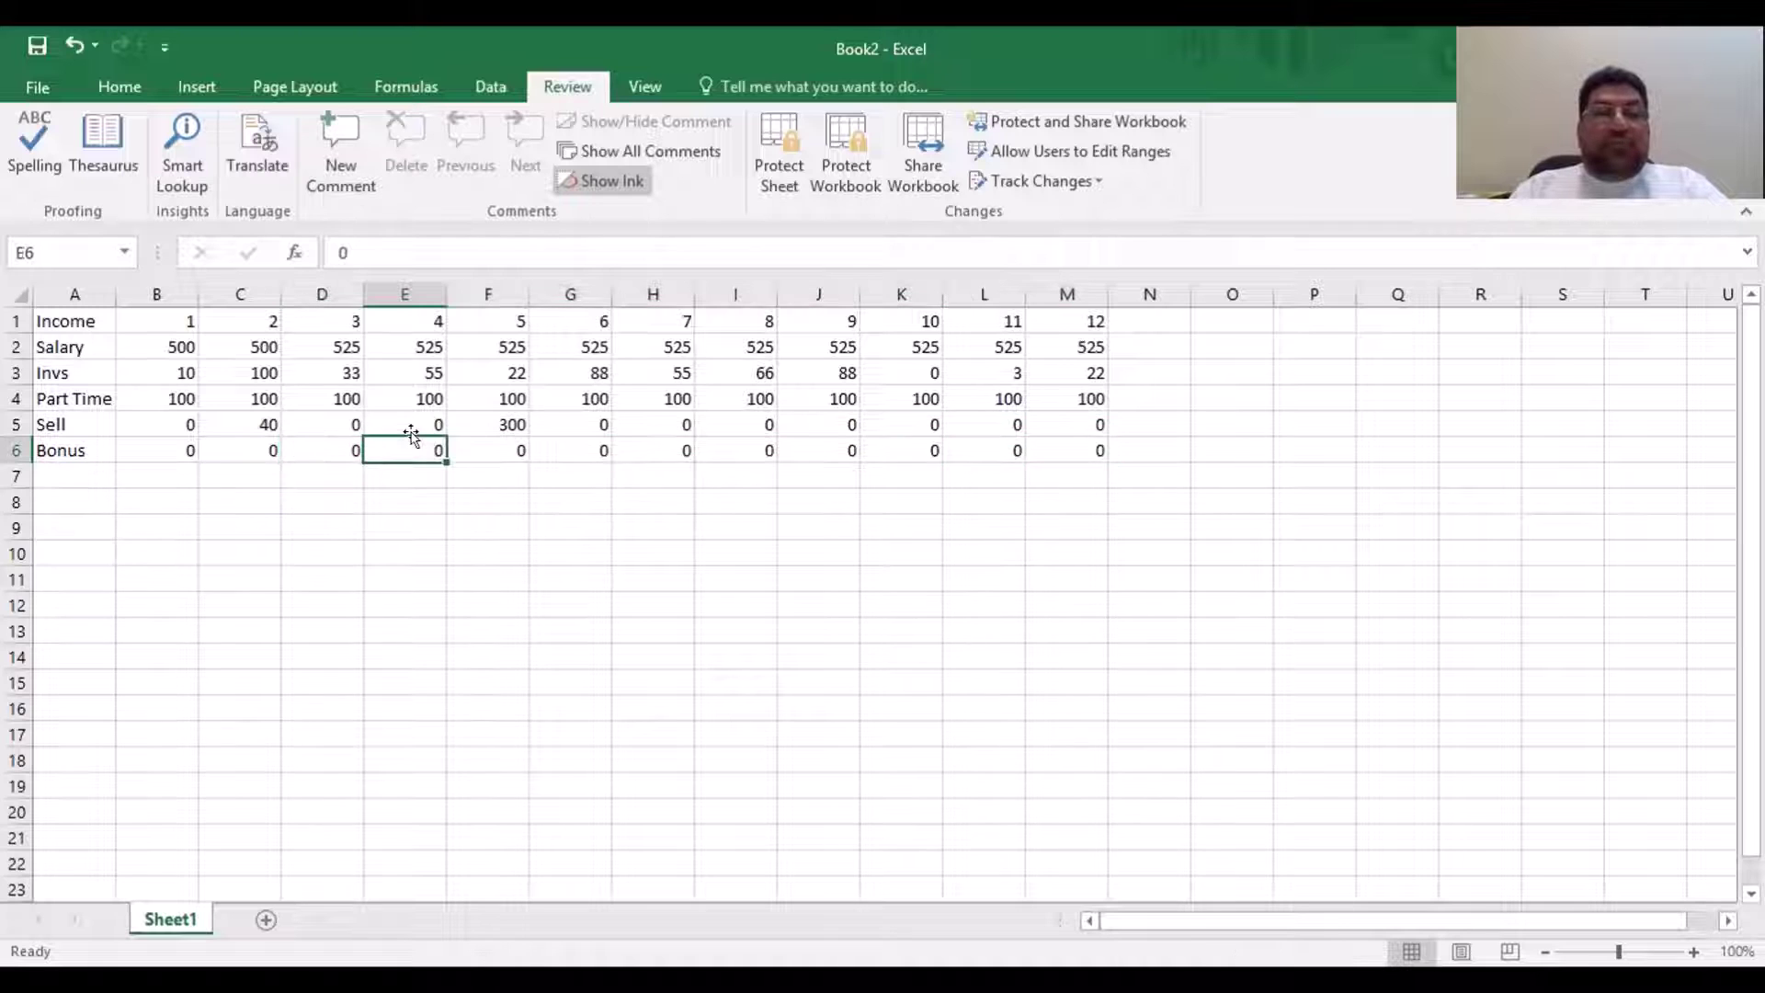
Set the Bonus amount in cell F6 to 100
key("Right")
type("100")
key("Return")
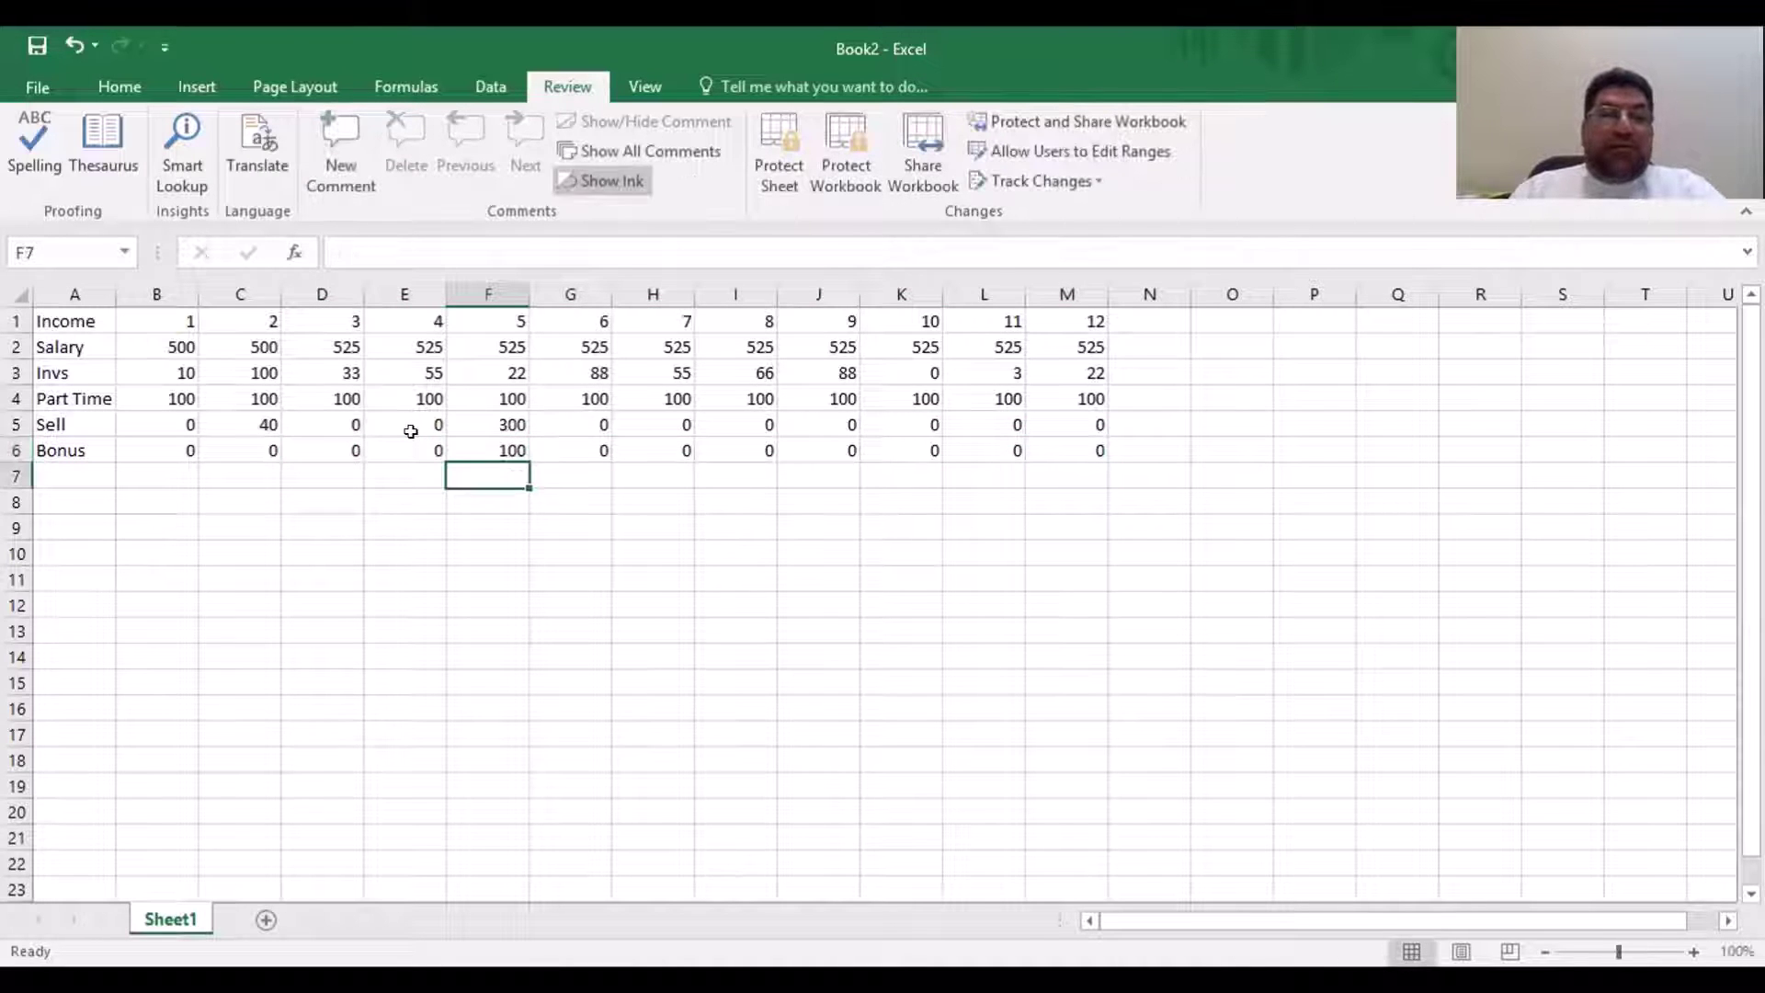
key("Left")
key("Left")
key("Left")
key("Left")
key("Left")
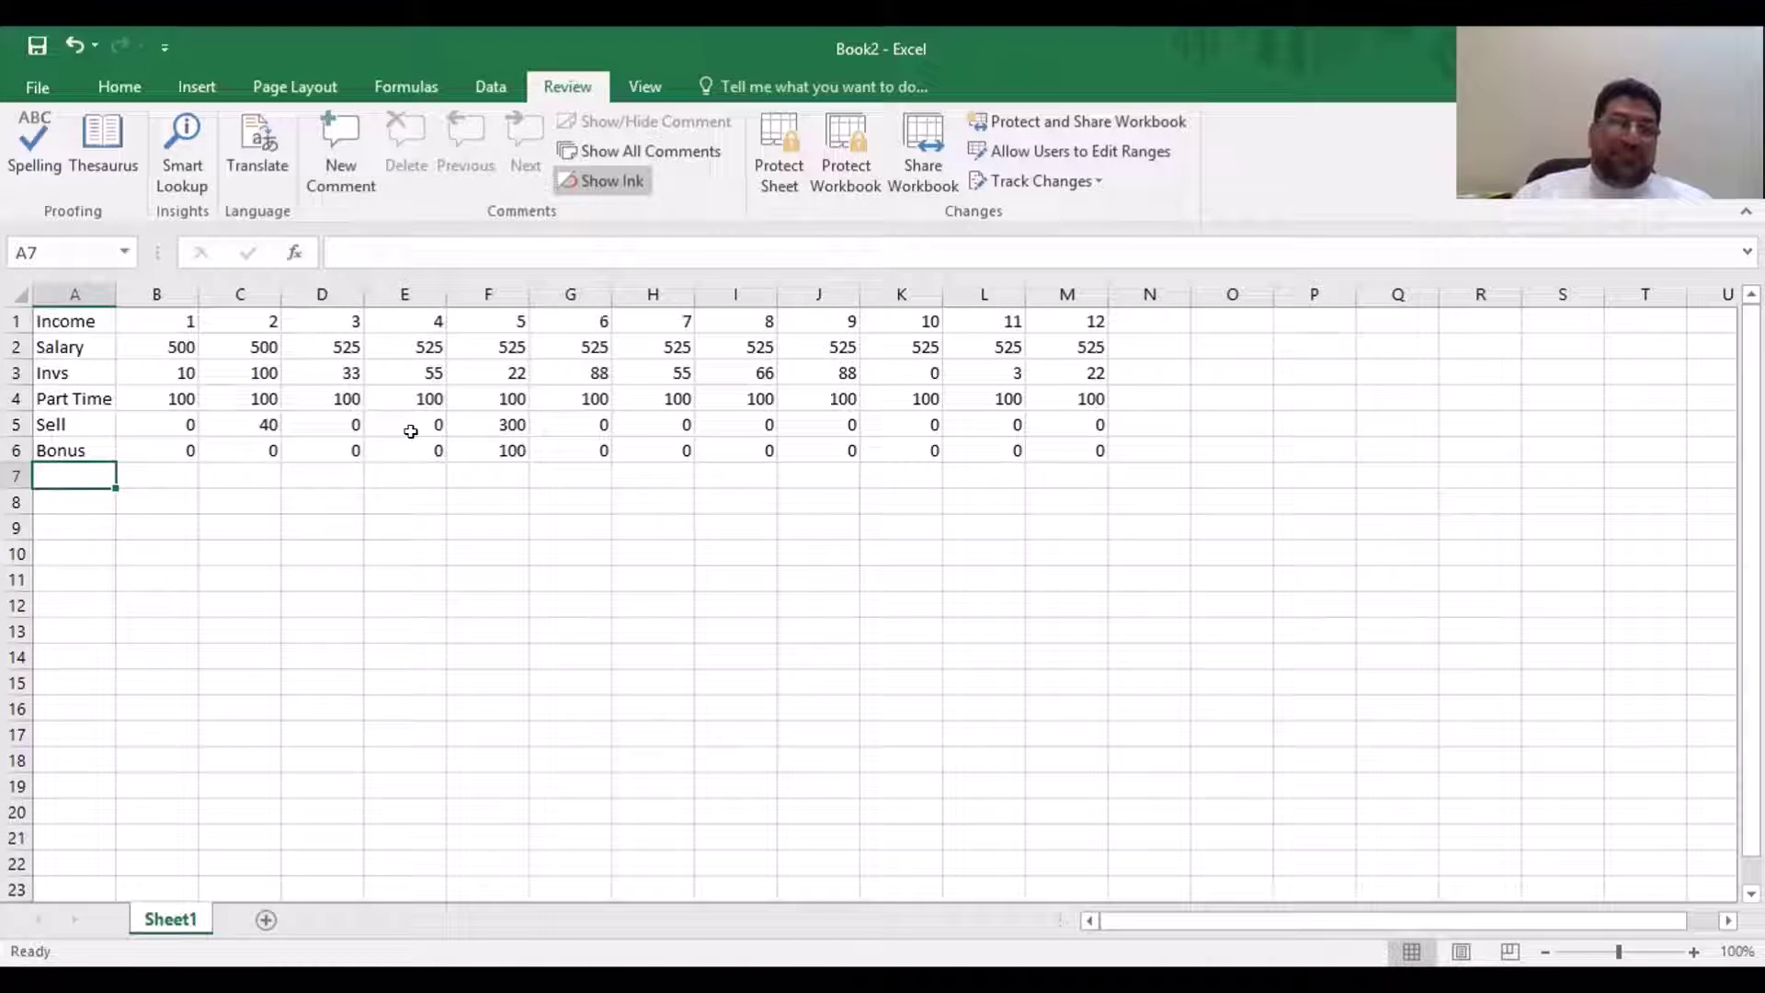
Set the Bonus amount for column 9, in cell J6, to 100
key("Up")
key("Right")
key("Right")
key("Right")
key("Right")
key("Right")
key("Right")
key("Right")
key("Right")
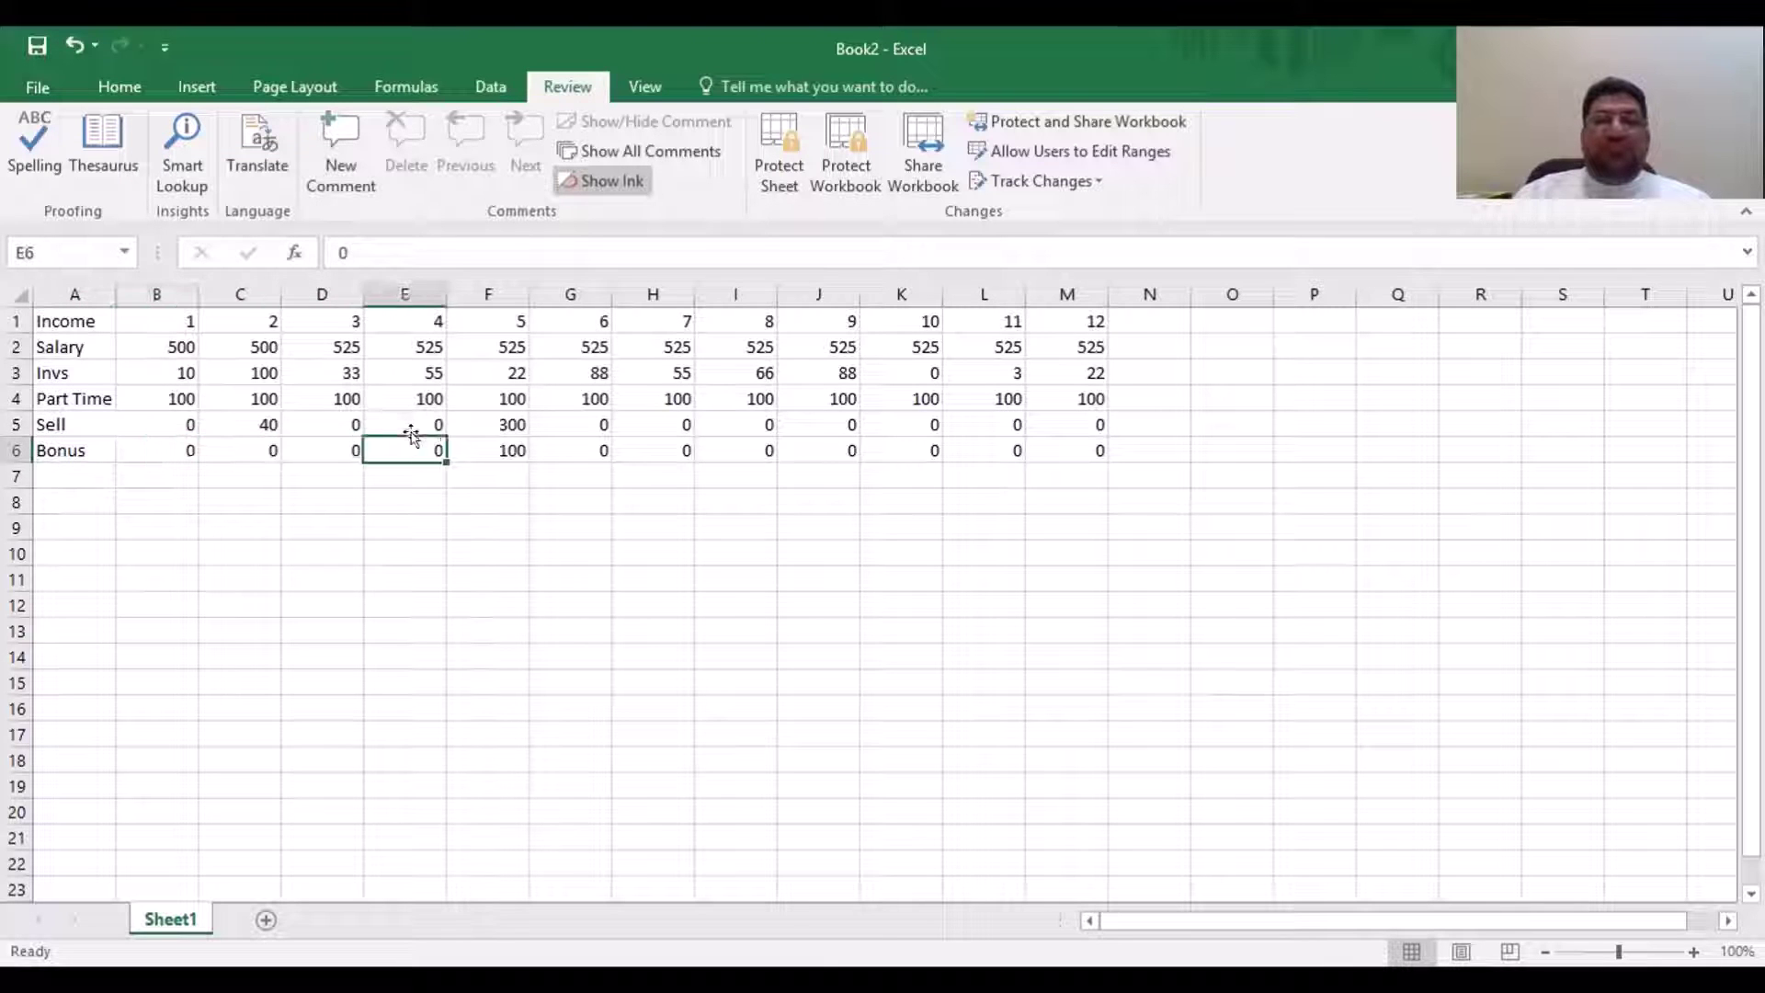
key("Right")
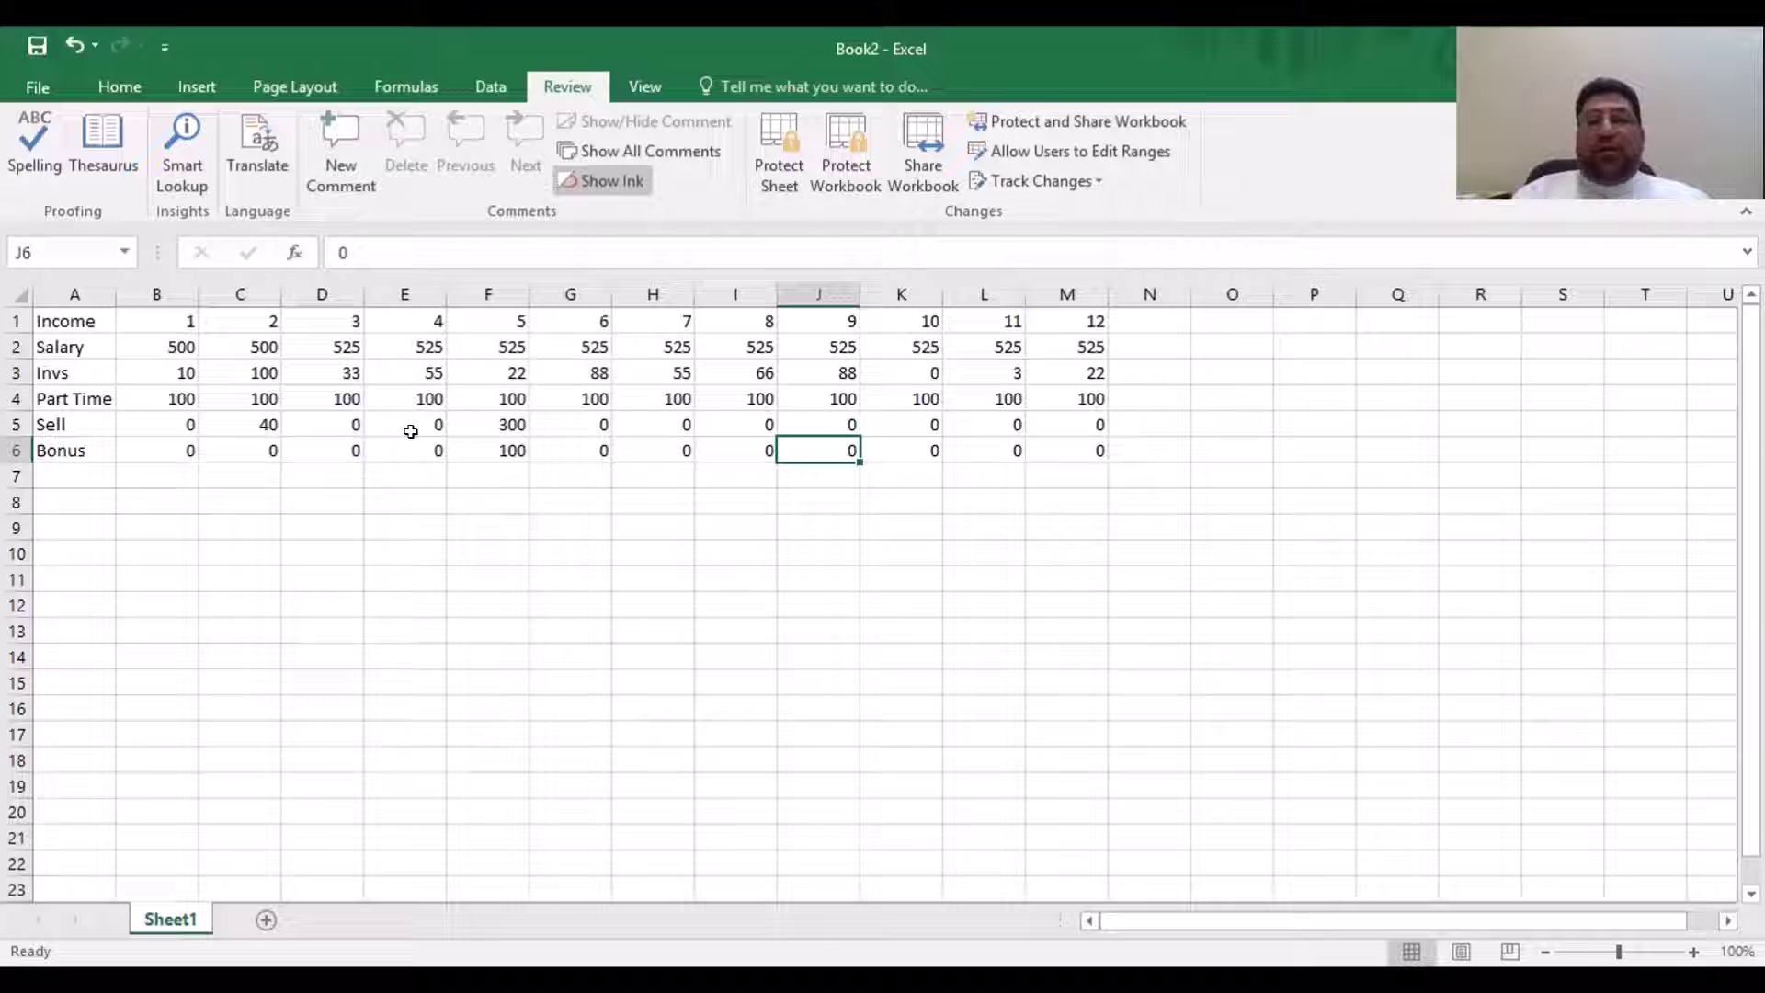
key("Left")
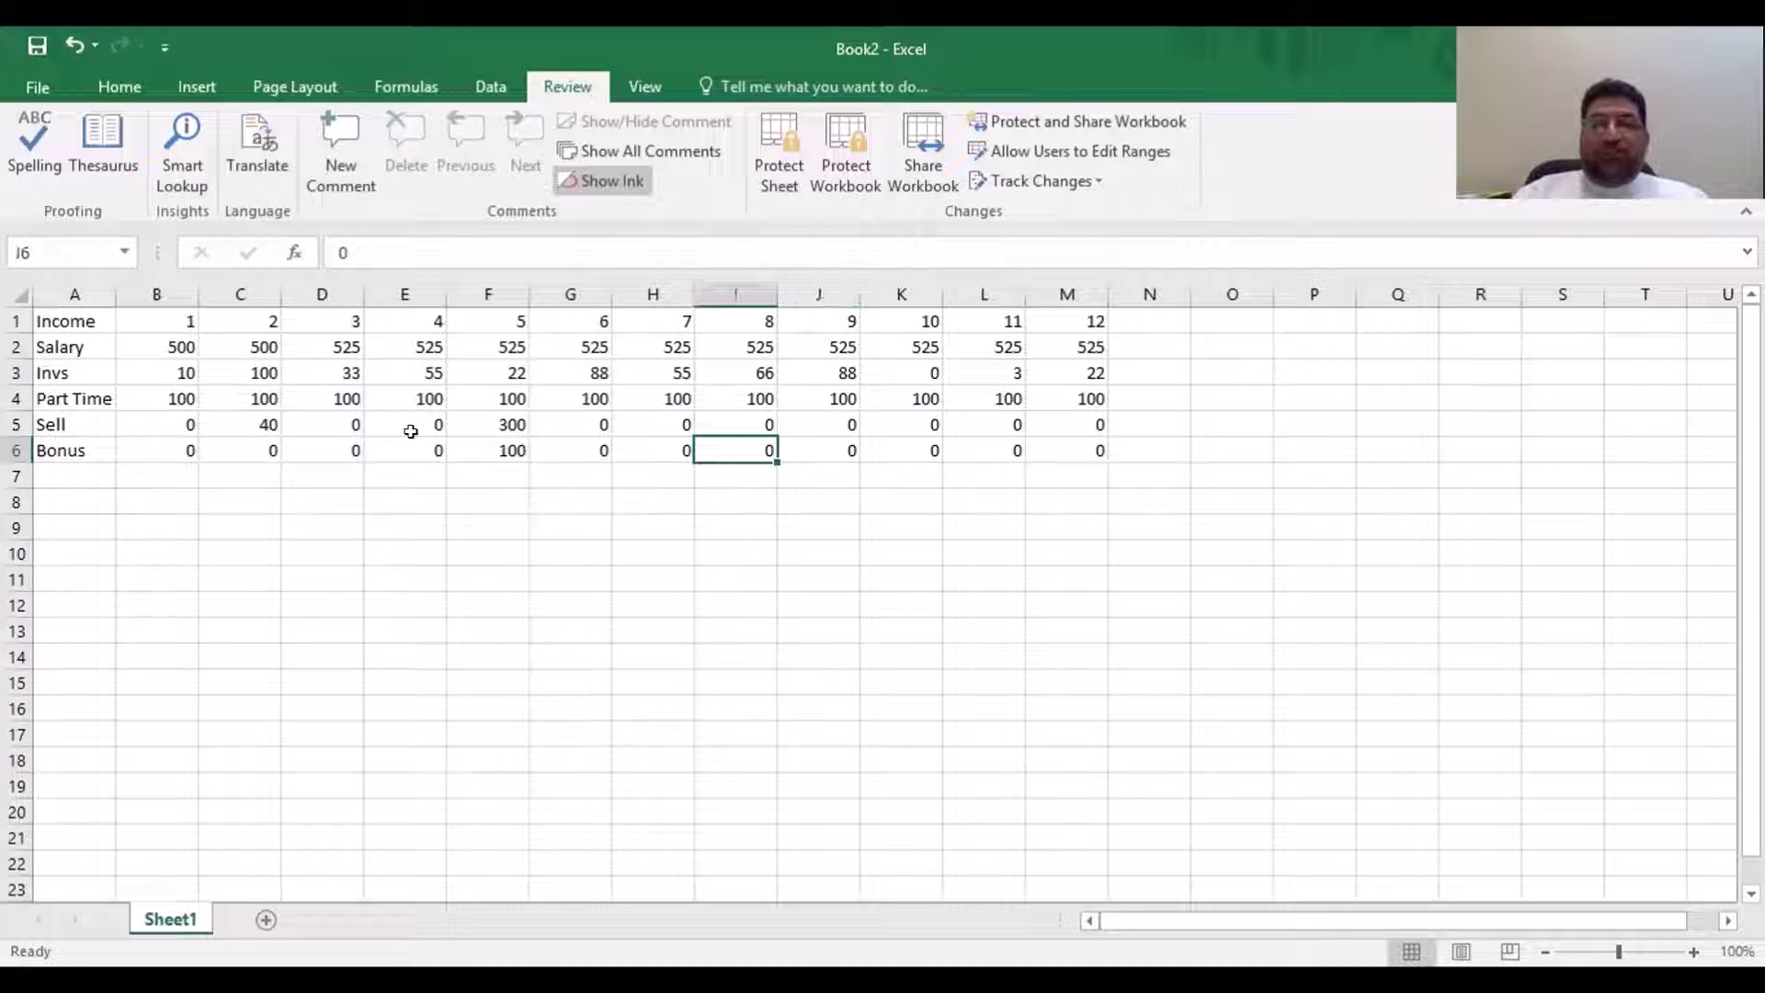
key("Right")
key("Right")
key("Left")
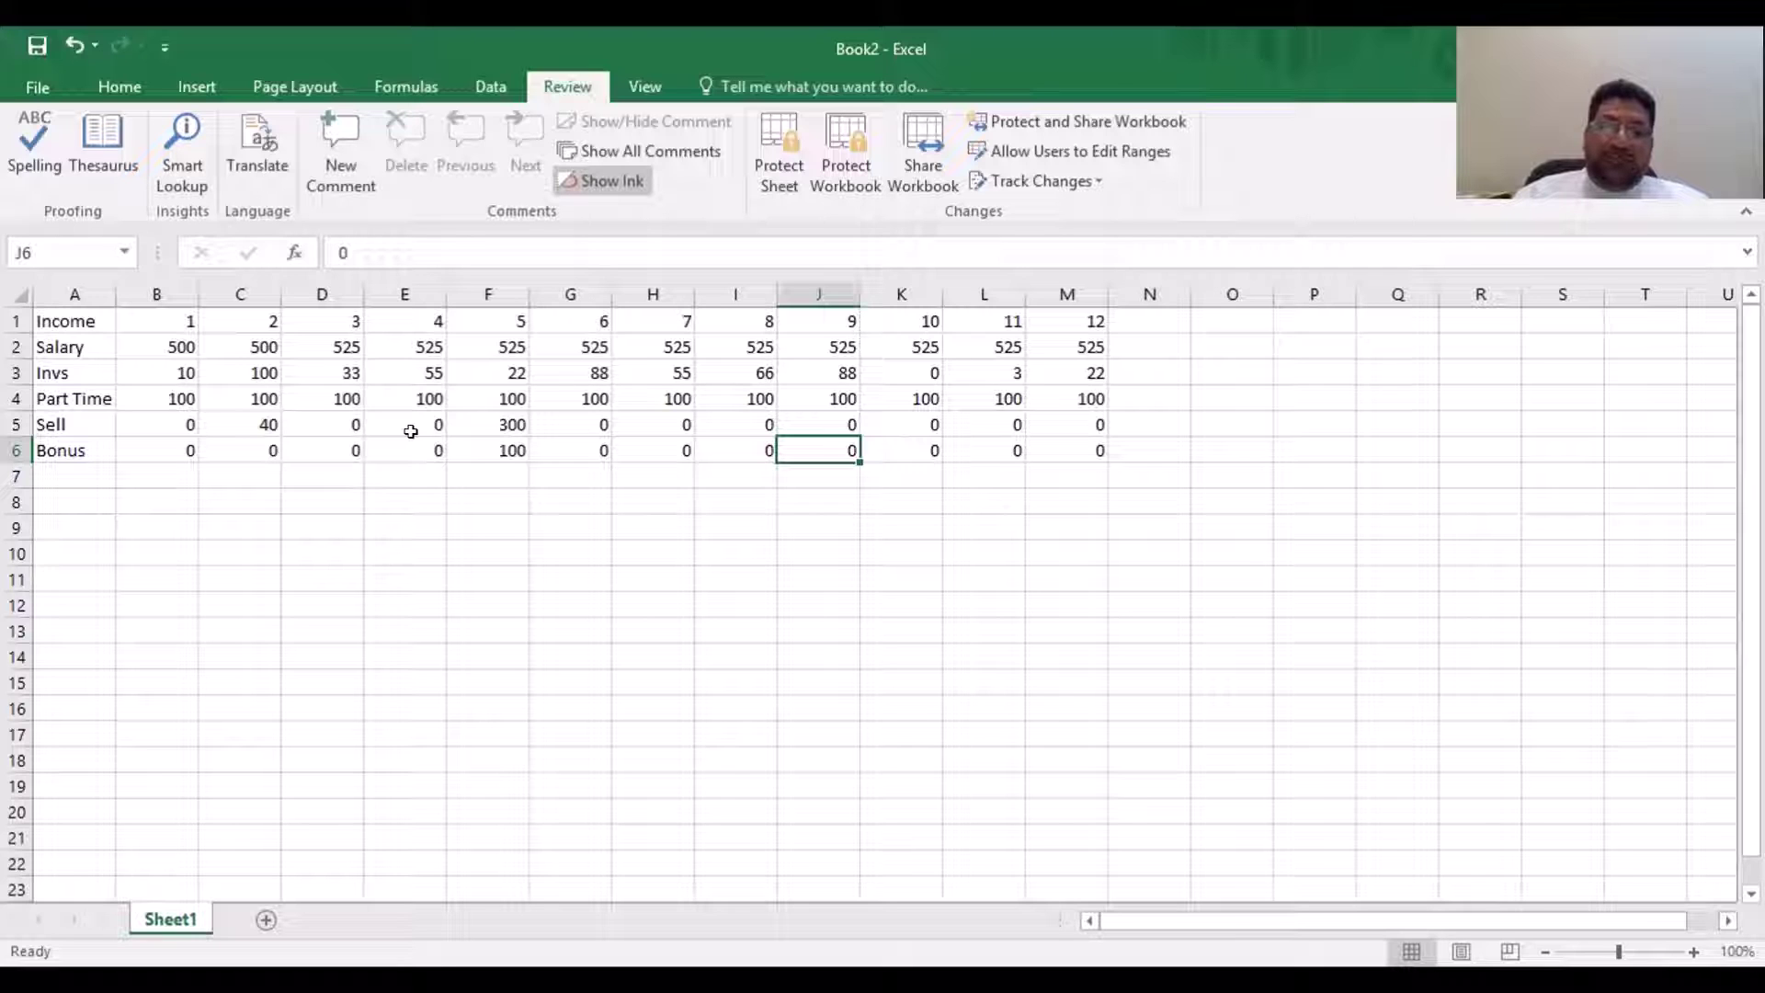
type("100")
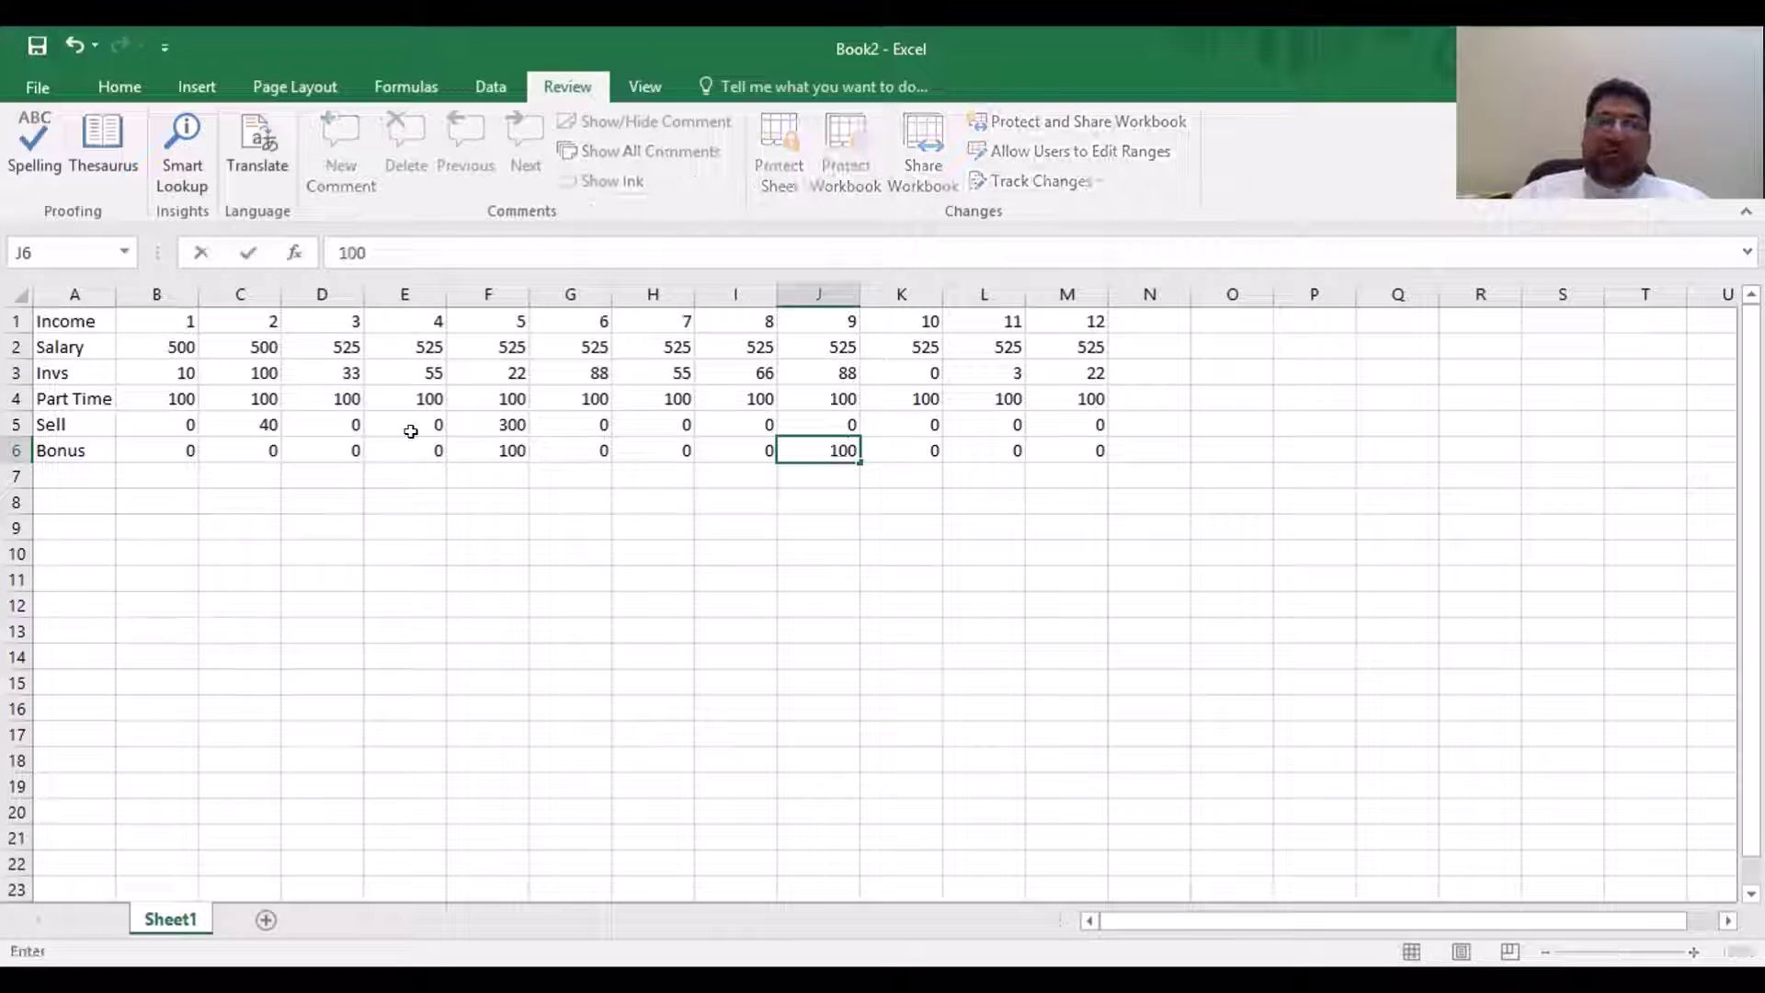
key("Return")
Add the row label "Others" in cell A7
key("Left")
key("Left")
key("Left")
key("Left")
key("Left")
key("Left")
key("Left")
key("Left")
key("Left")
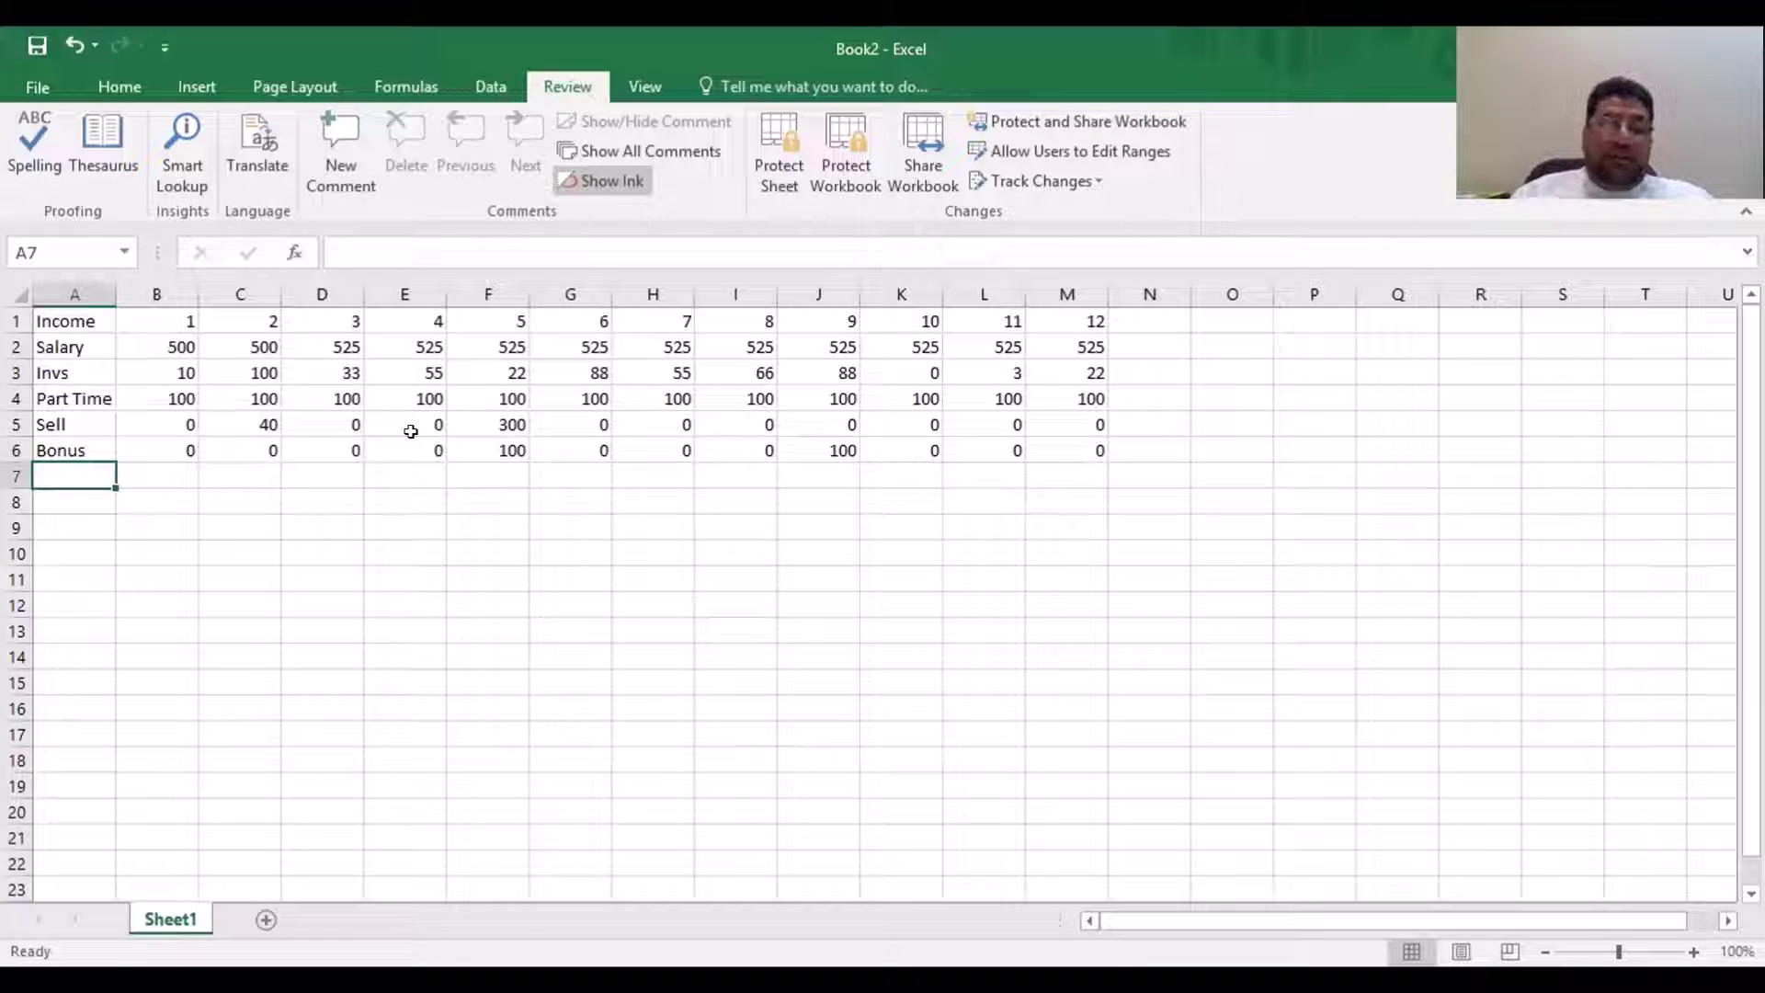
type("Others")
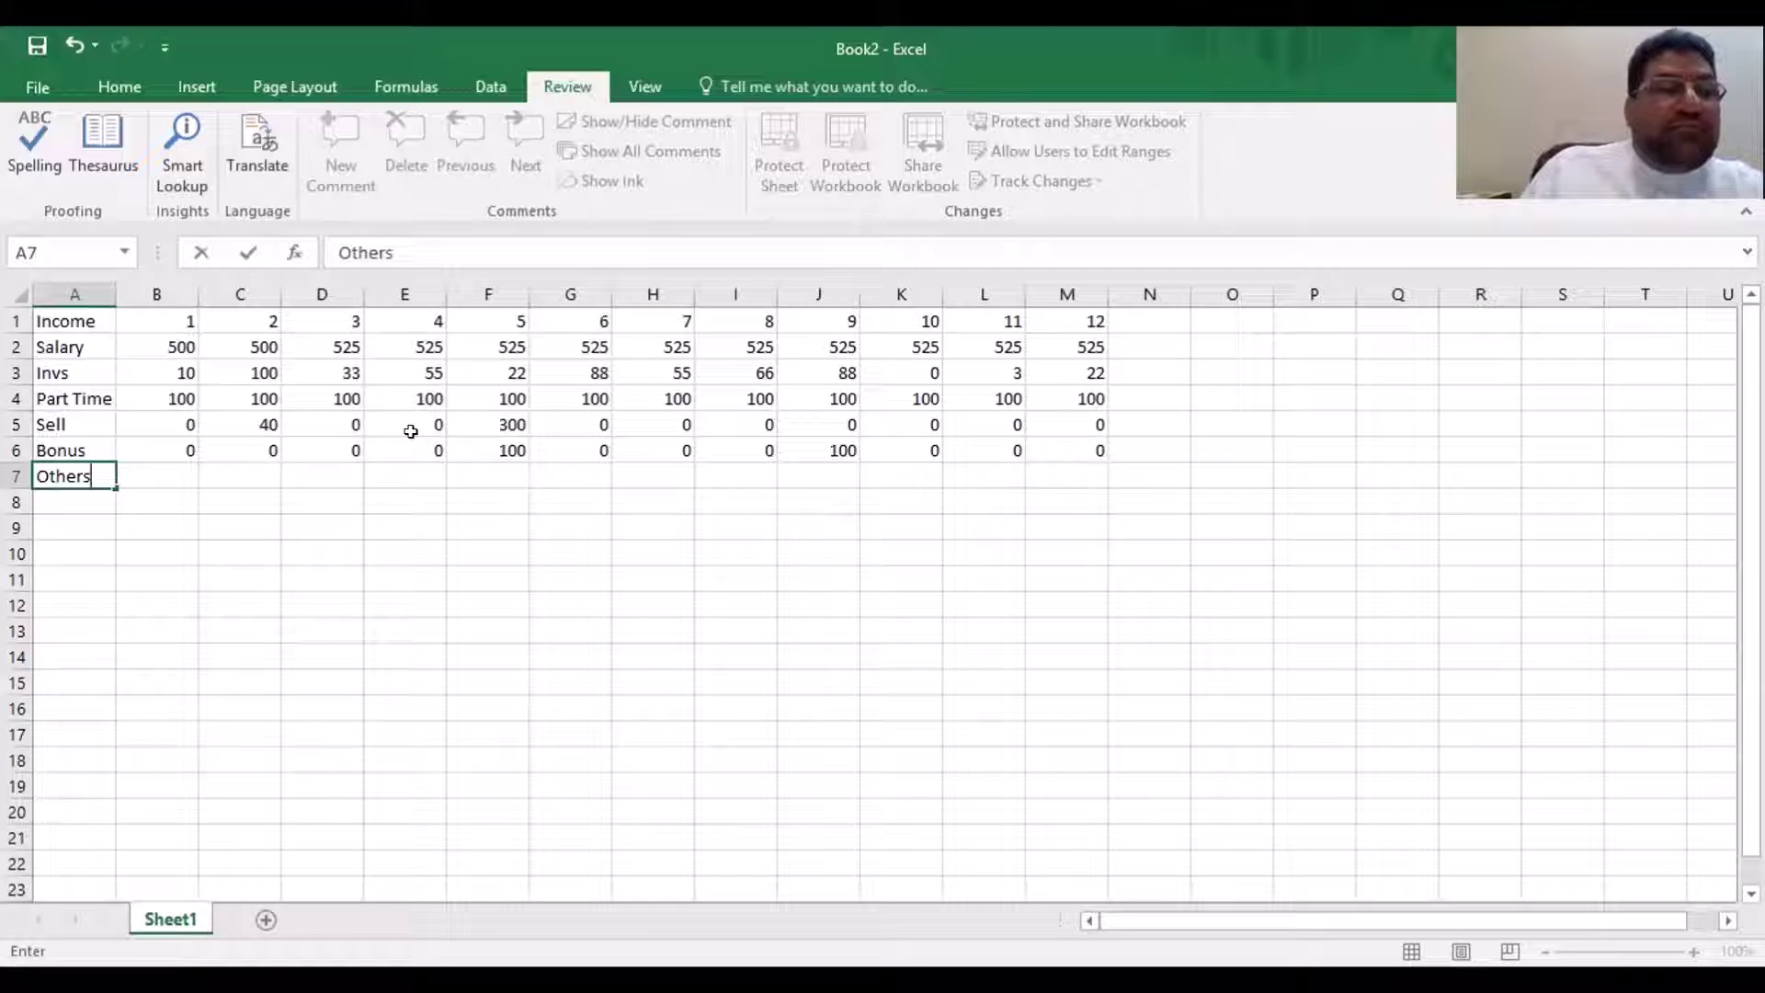
key("Tab")
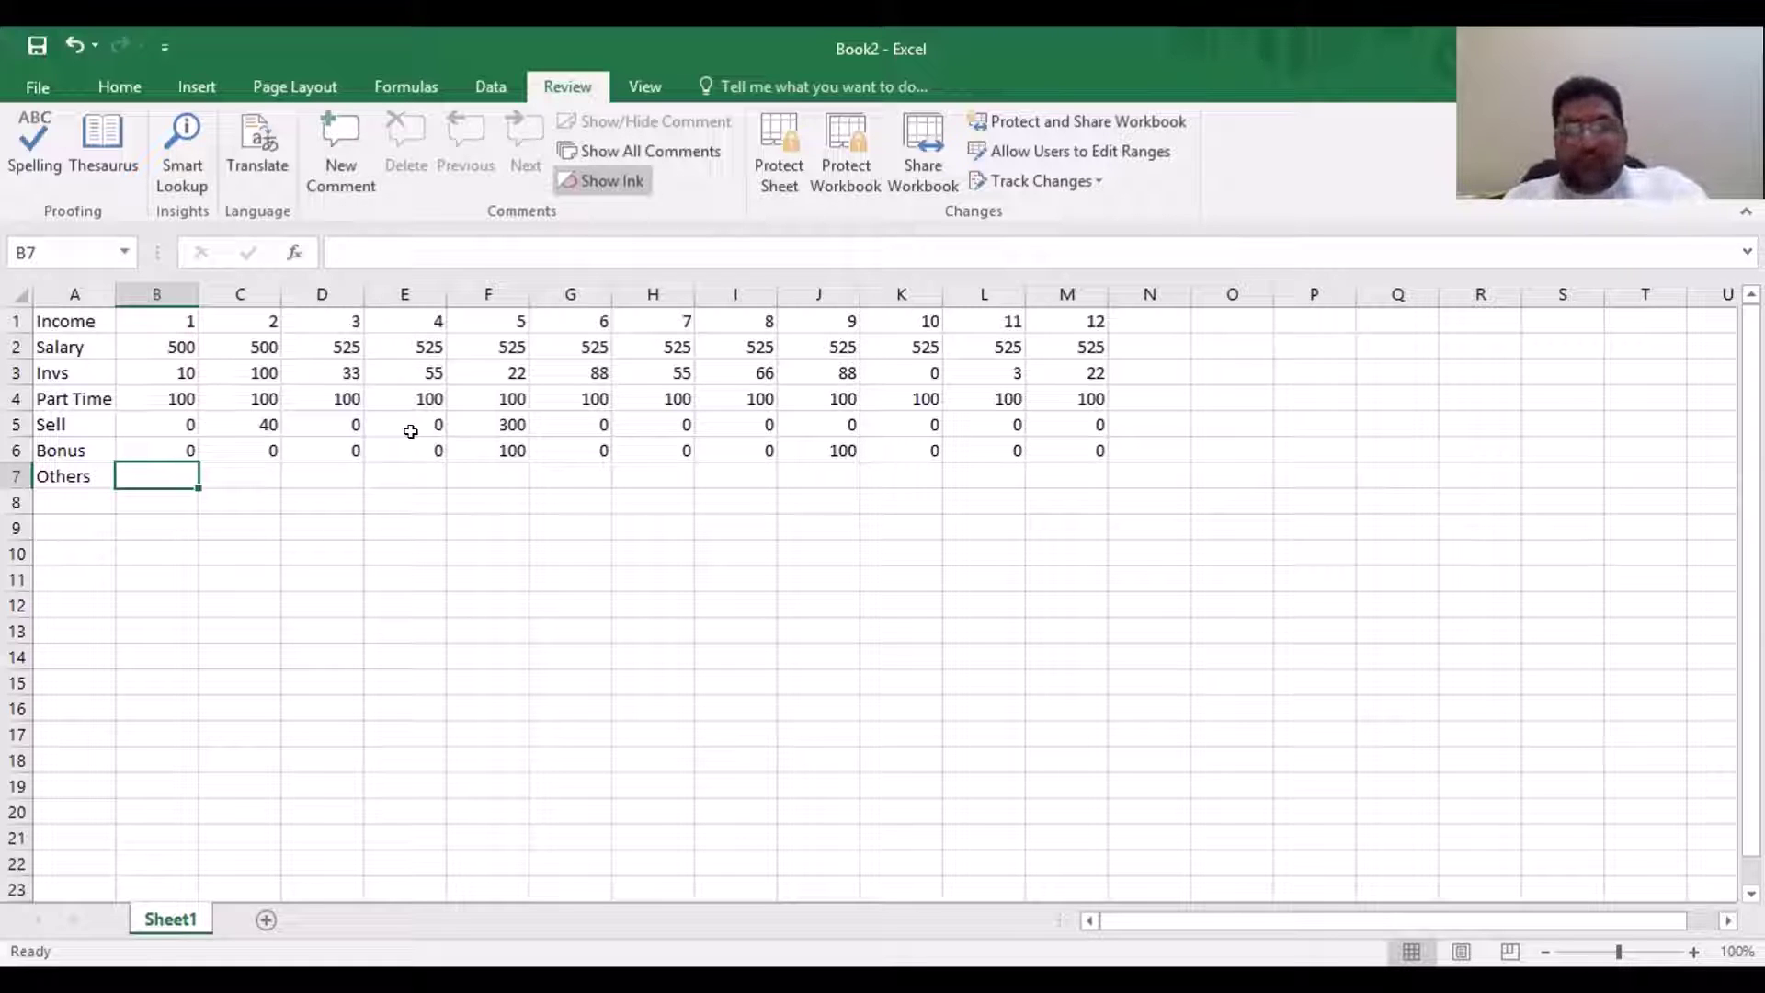
Copy the Bonus amount in B6 into the Others row across cells B7 to M7
key("Up")
key("ctrl+c")
key("Down")
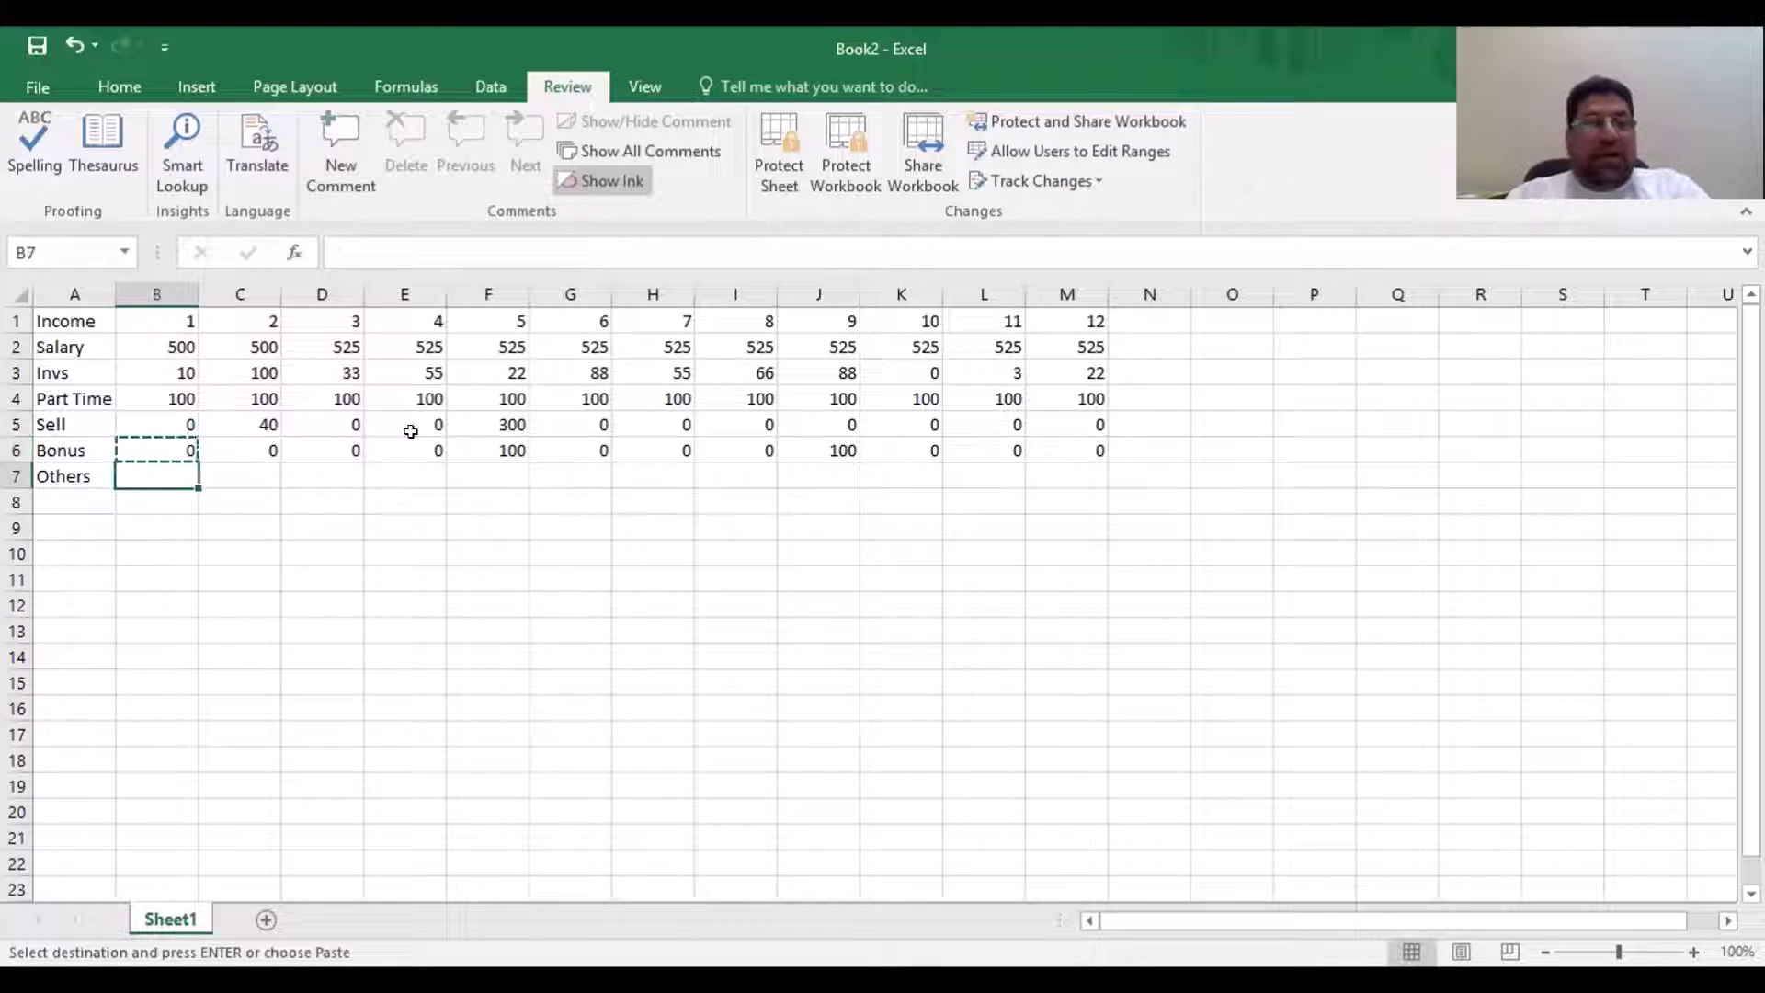
key("shift+Right")
key("shift+Right")
key("shift+Right")
key("shift+Right")
key("shift+Right")
key("shift+Right")
key("shift+Right")
key("shift+Right")
key("shift+Right")
key("shift+Right")
key("shift+Right")
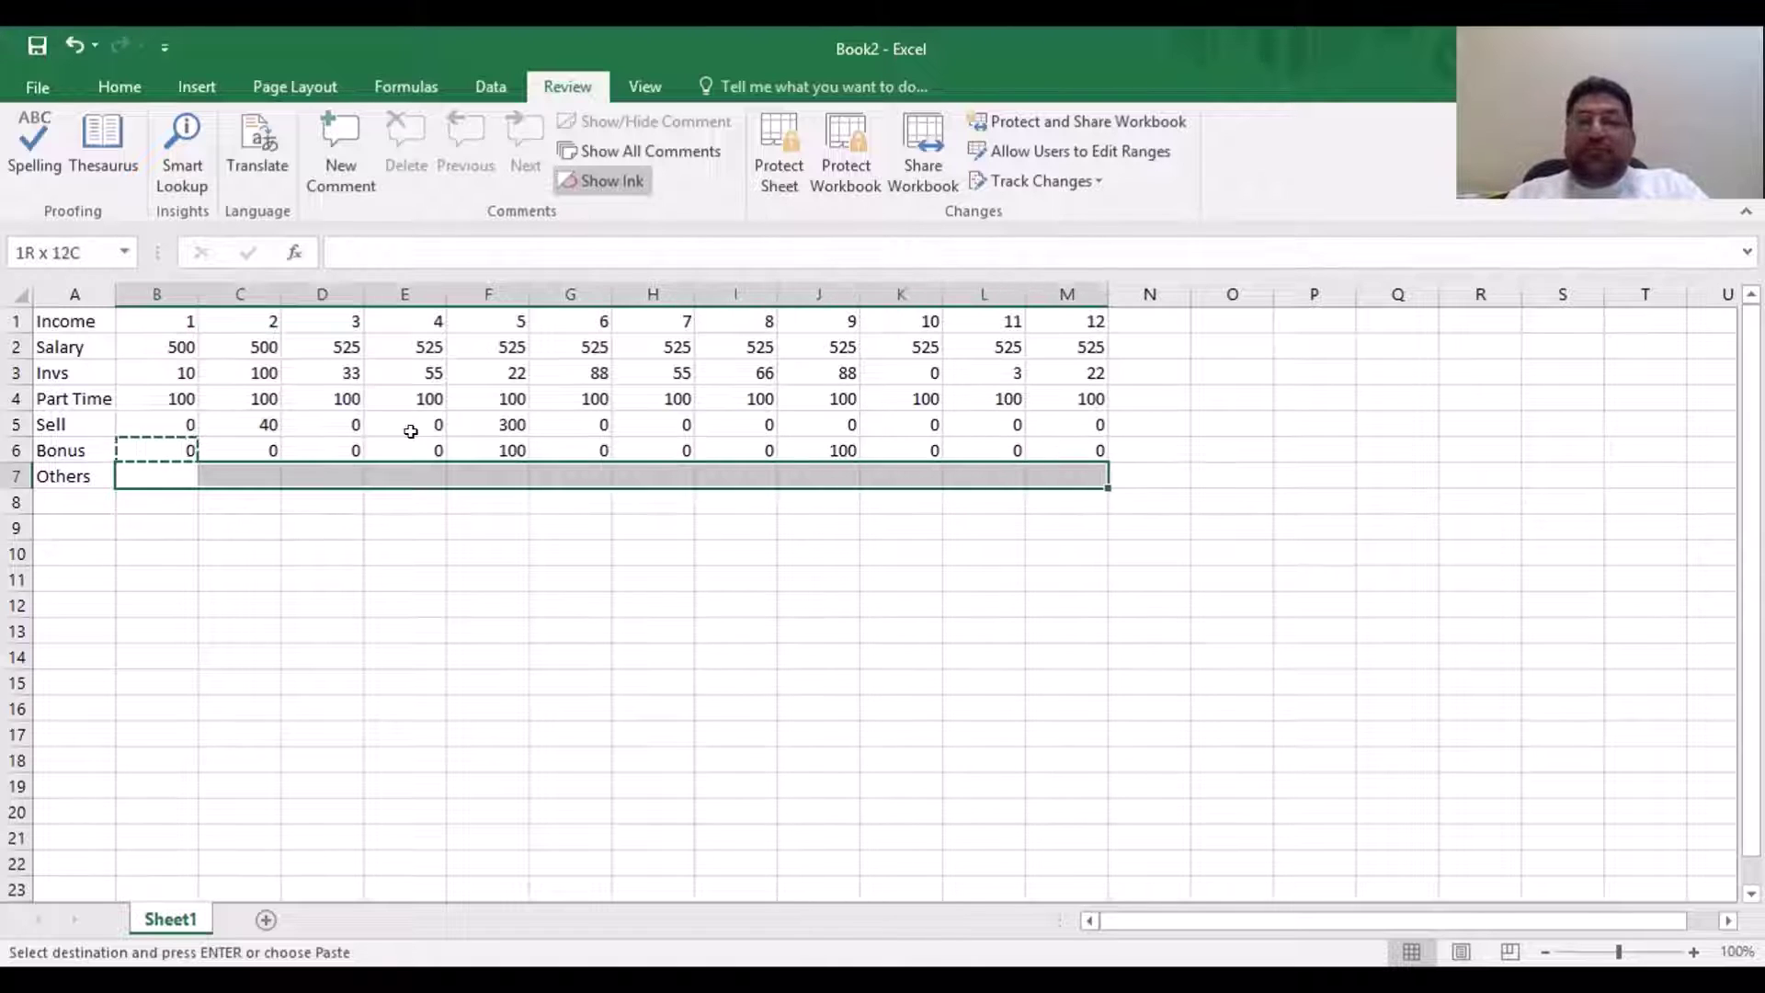
key("ctrl+v")
key("Escape")
key("Left")
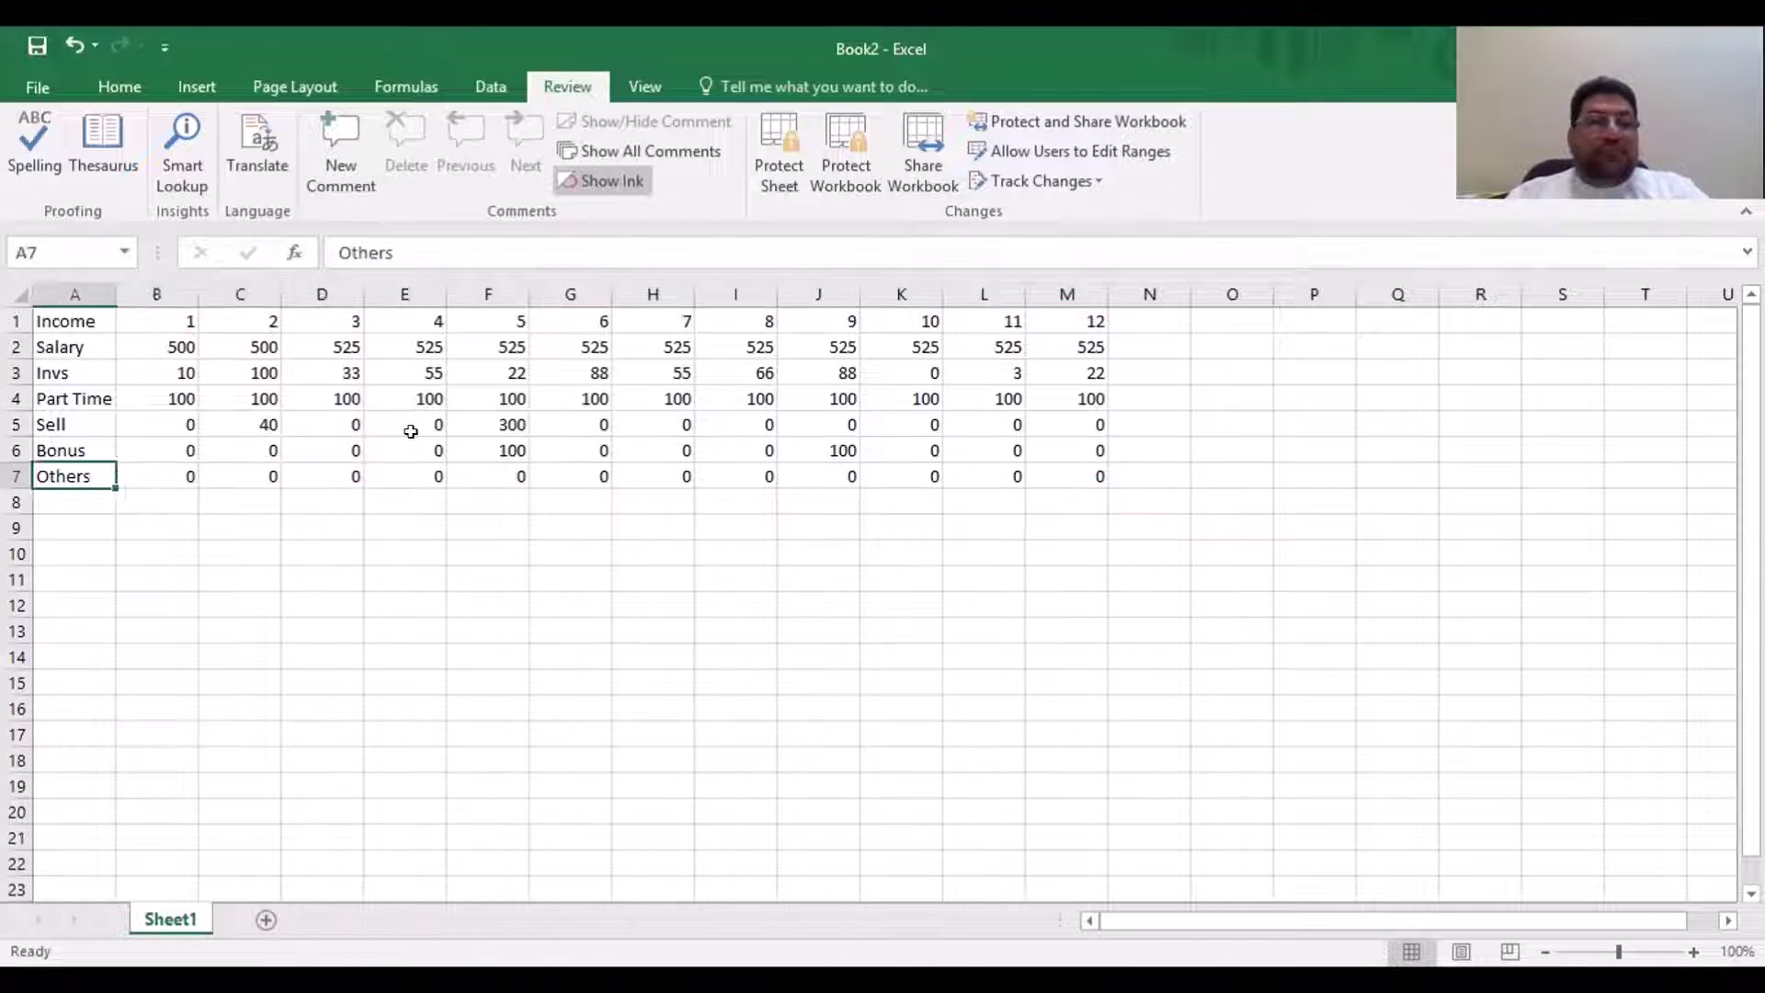
Set the Others amount for column 7, in cell H7, to 1000
key("Right")
key("Right")
key("Right")
key("Right")
key("Right")
key("Right")
key("Right")
key("Right")
key("Right")
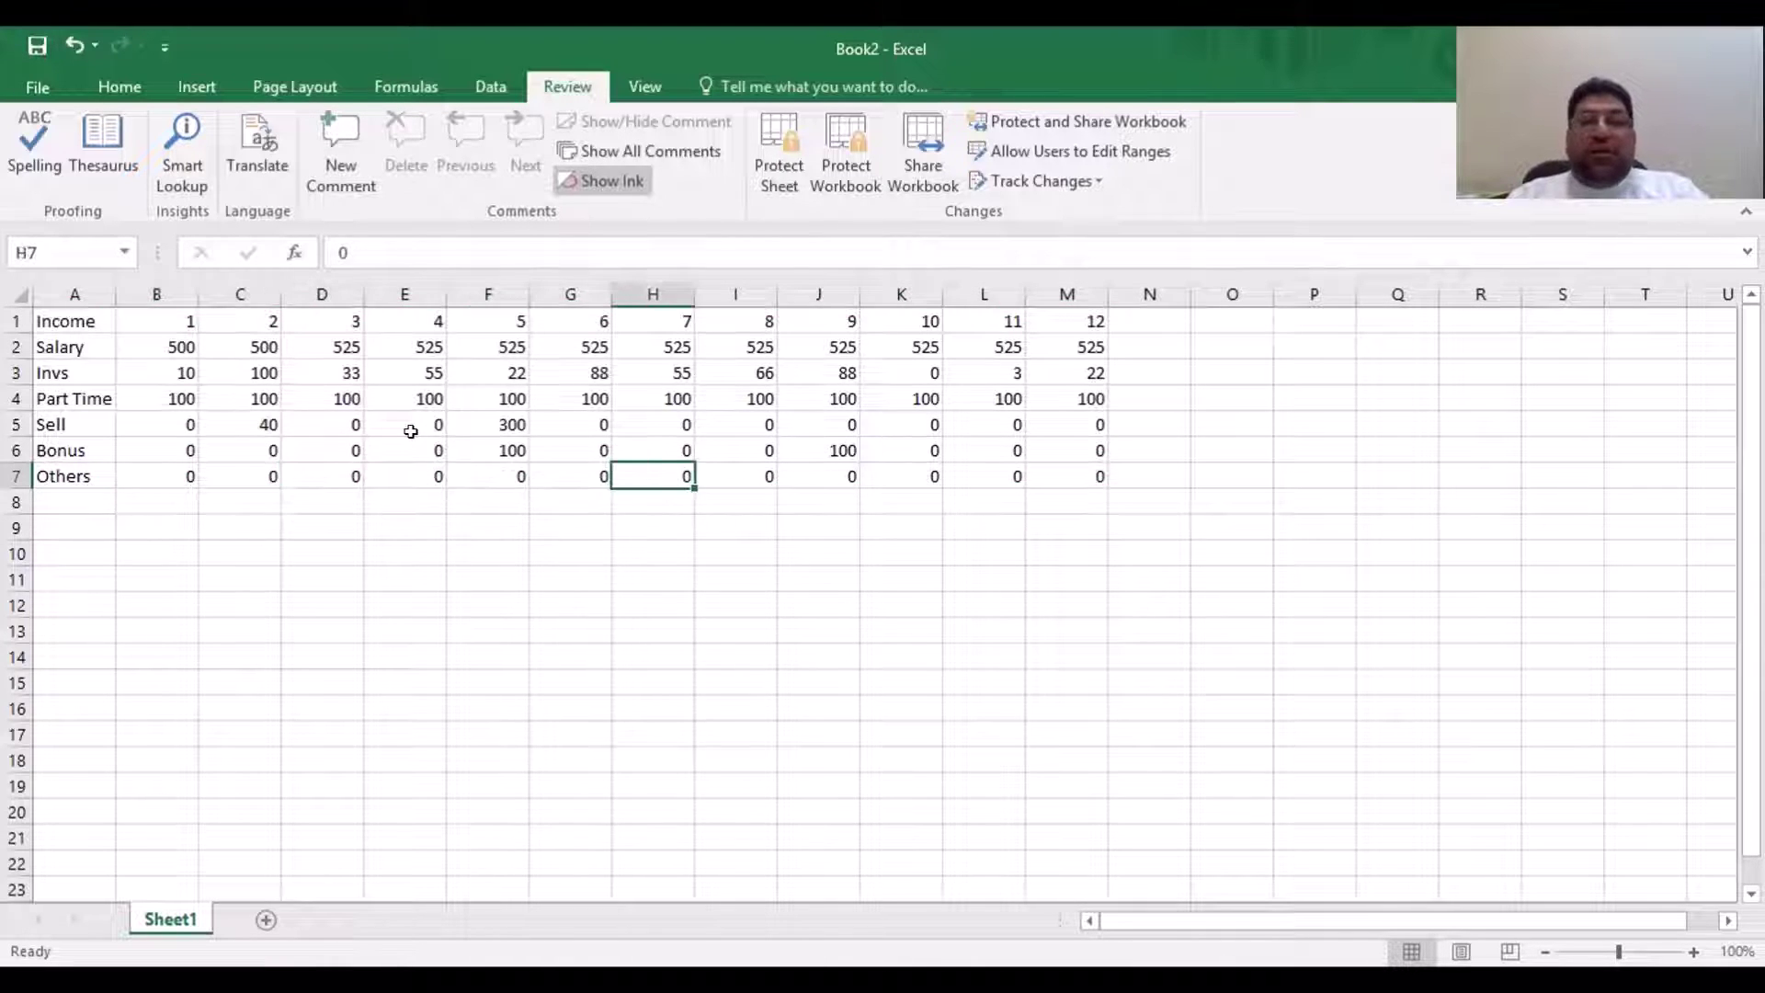
key("Left")
key("Left")
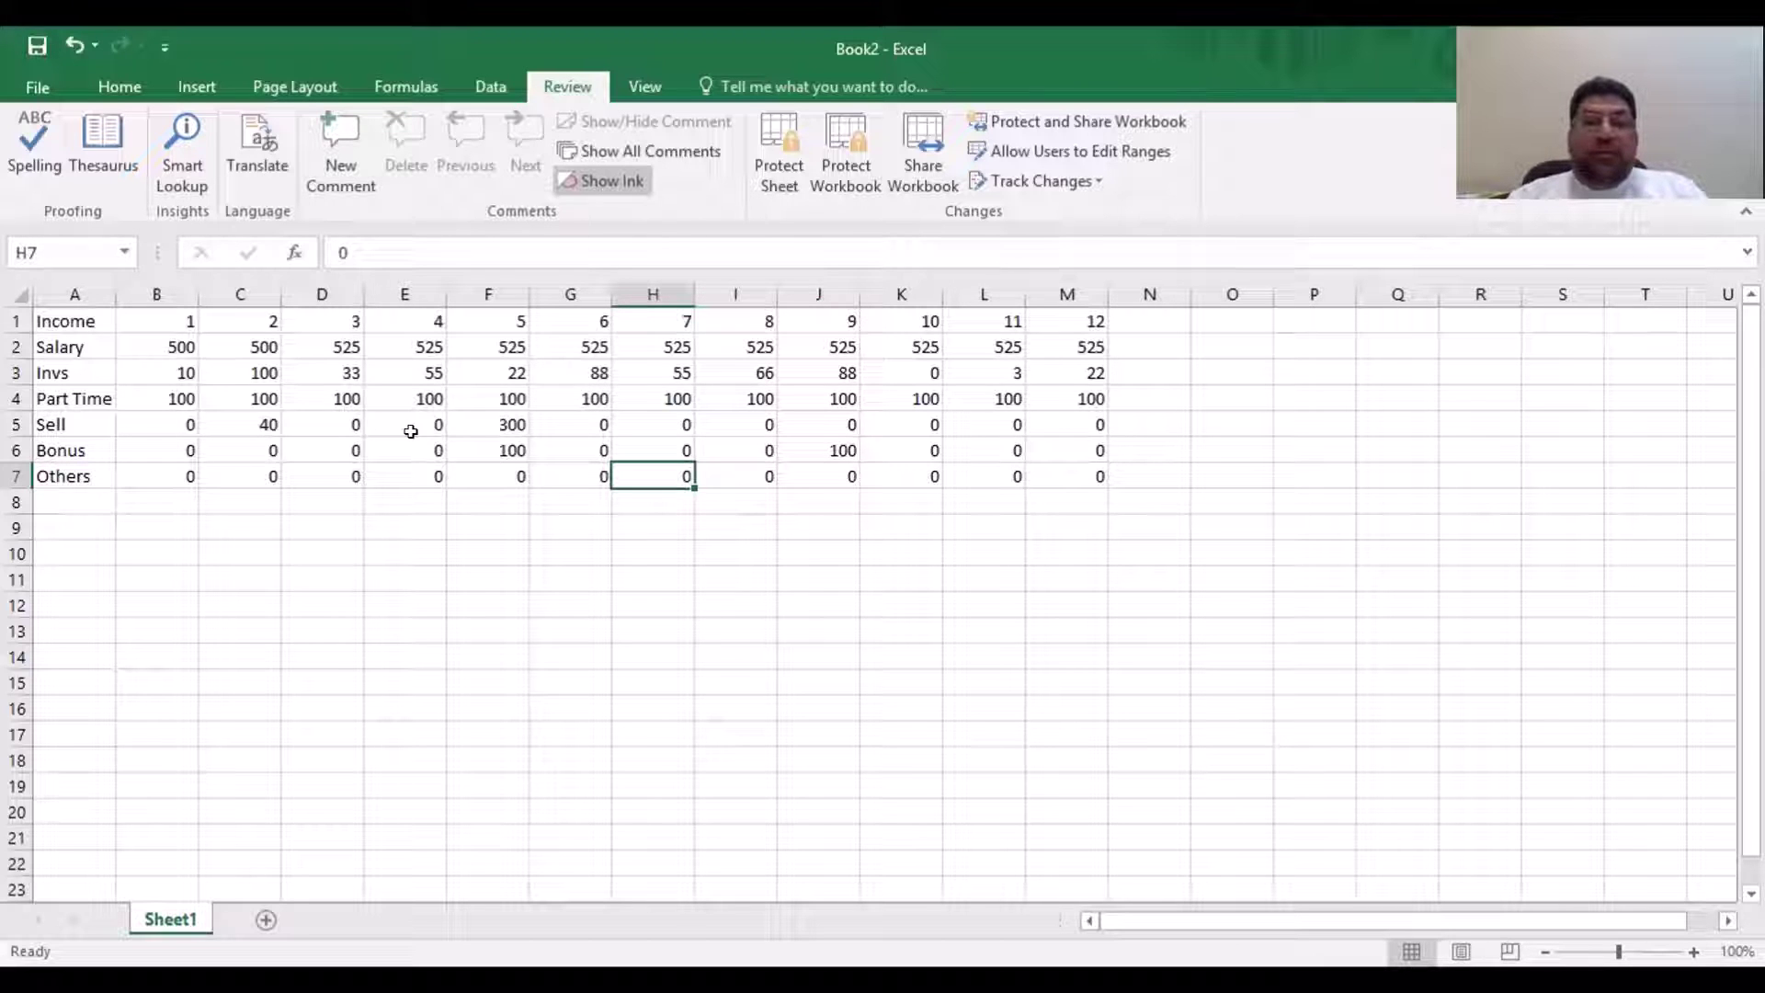
type("1000")
key("Return")
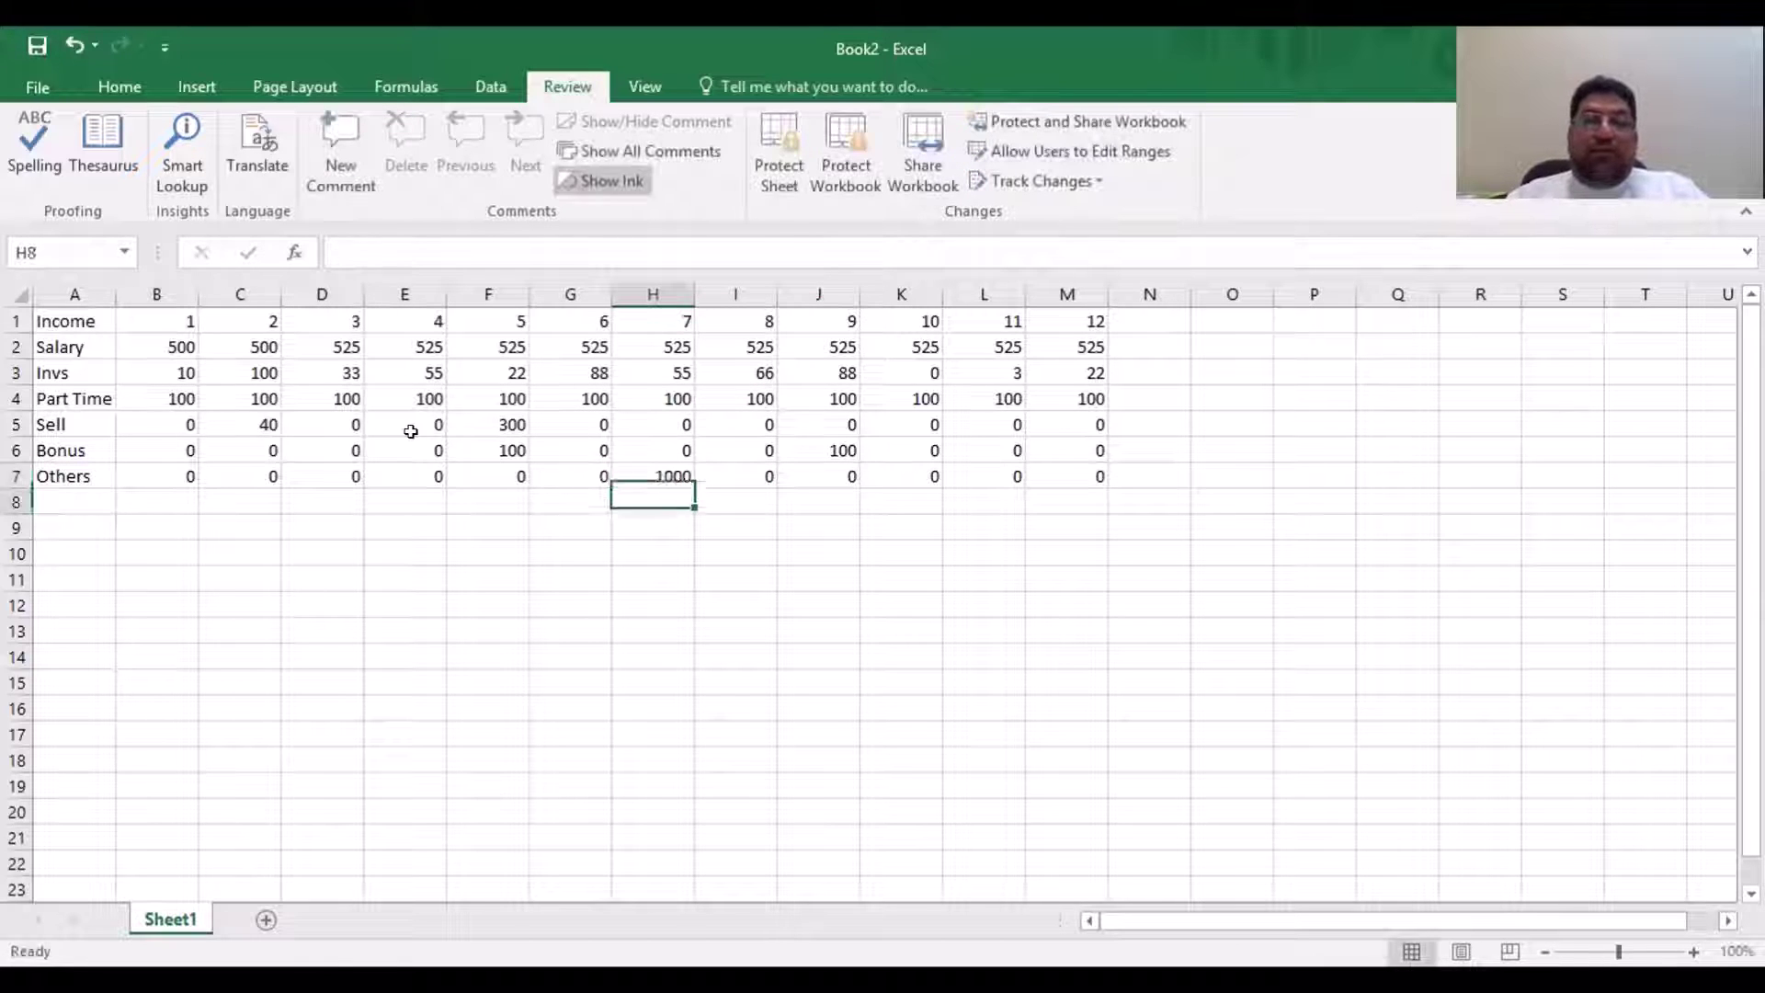
Shrink the height of empty row 8 to make a narrow spacer below the Others row
key("Left")
key("Left")
key("Left")
key("Left")
key("Left")
key("Left")
key("Left")
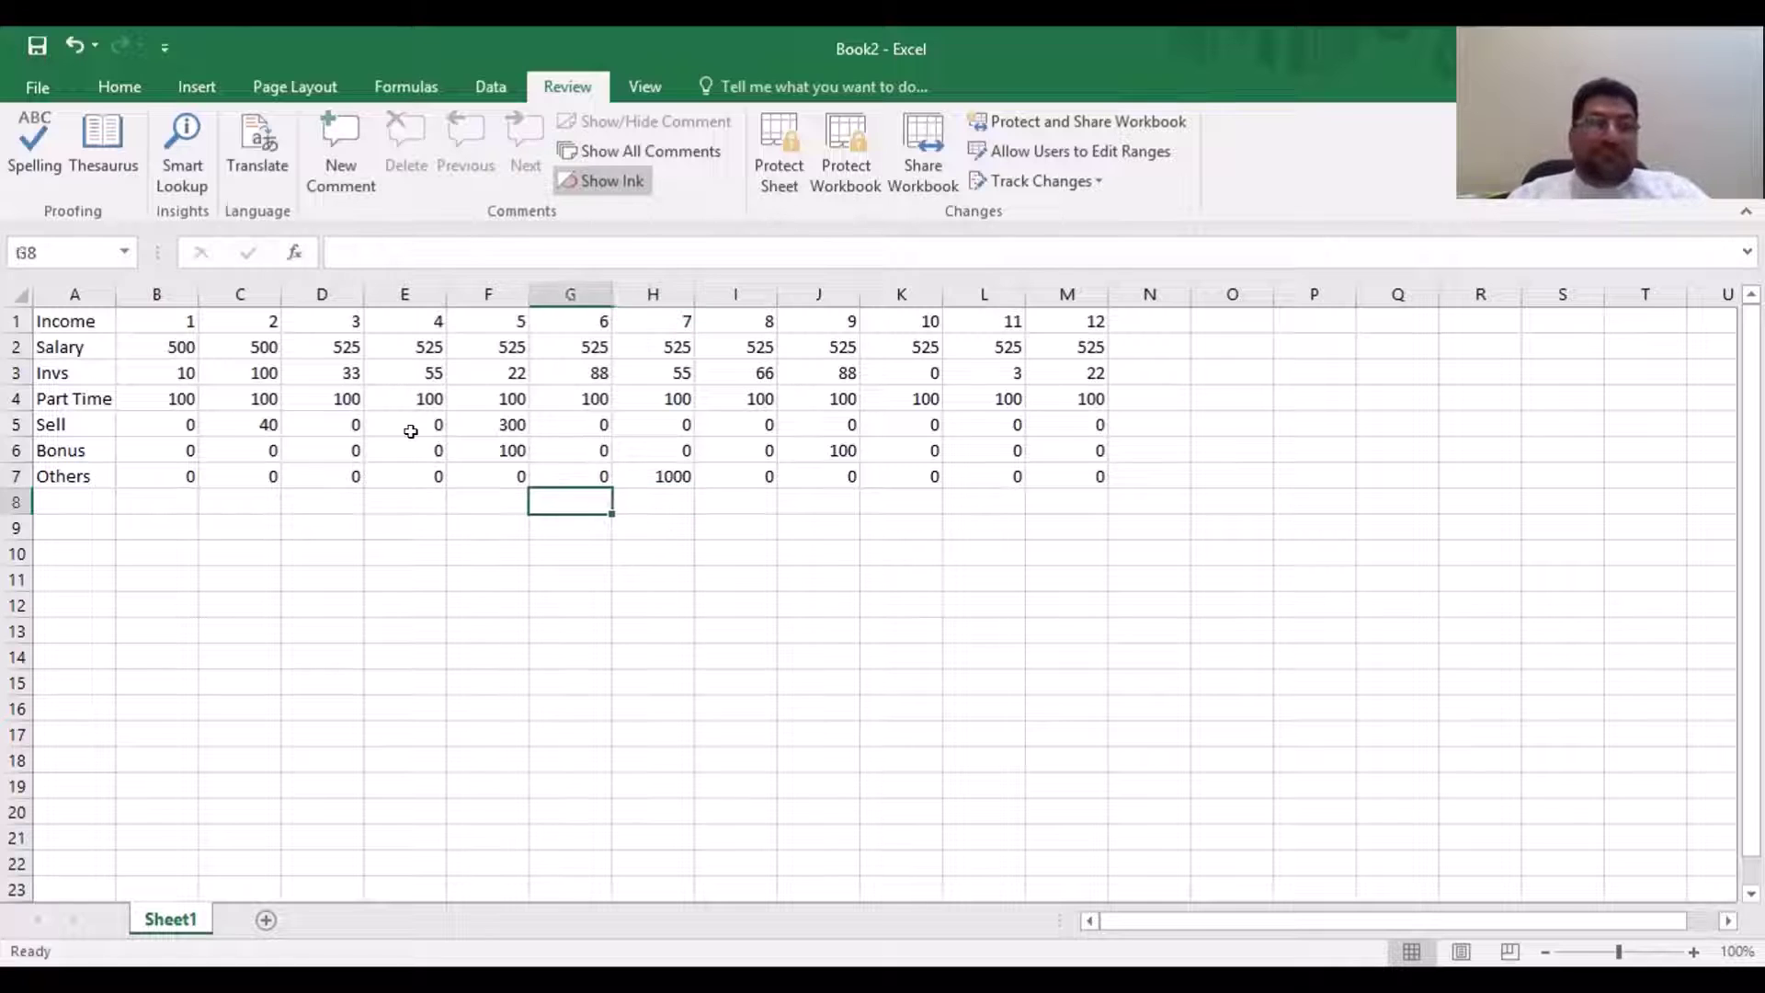
key("Down")
key("Up")
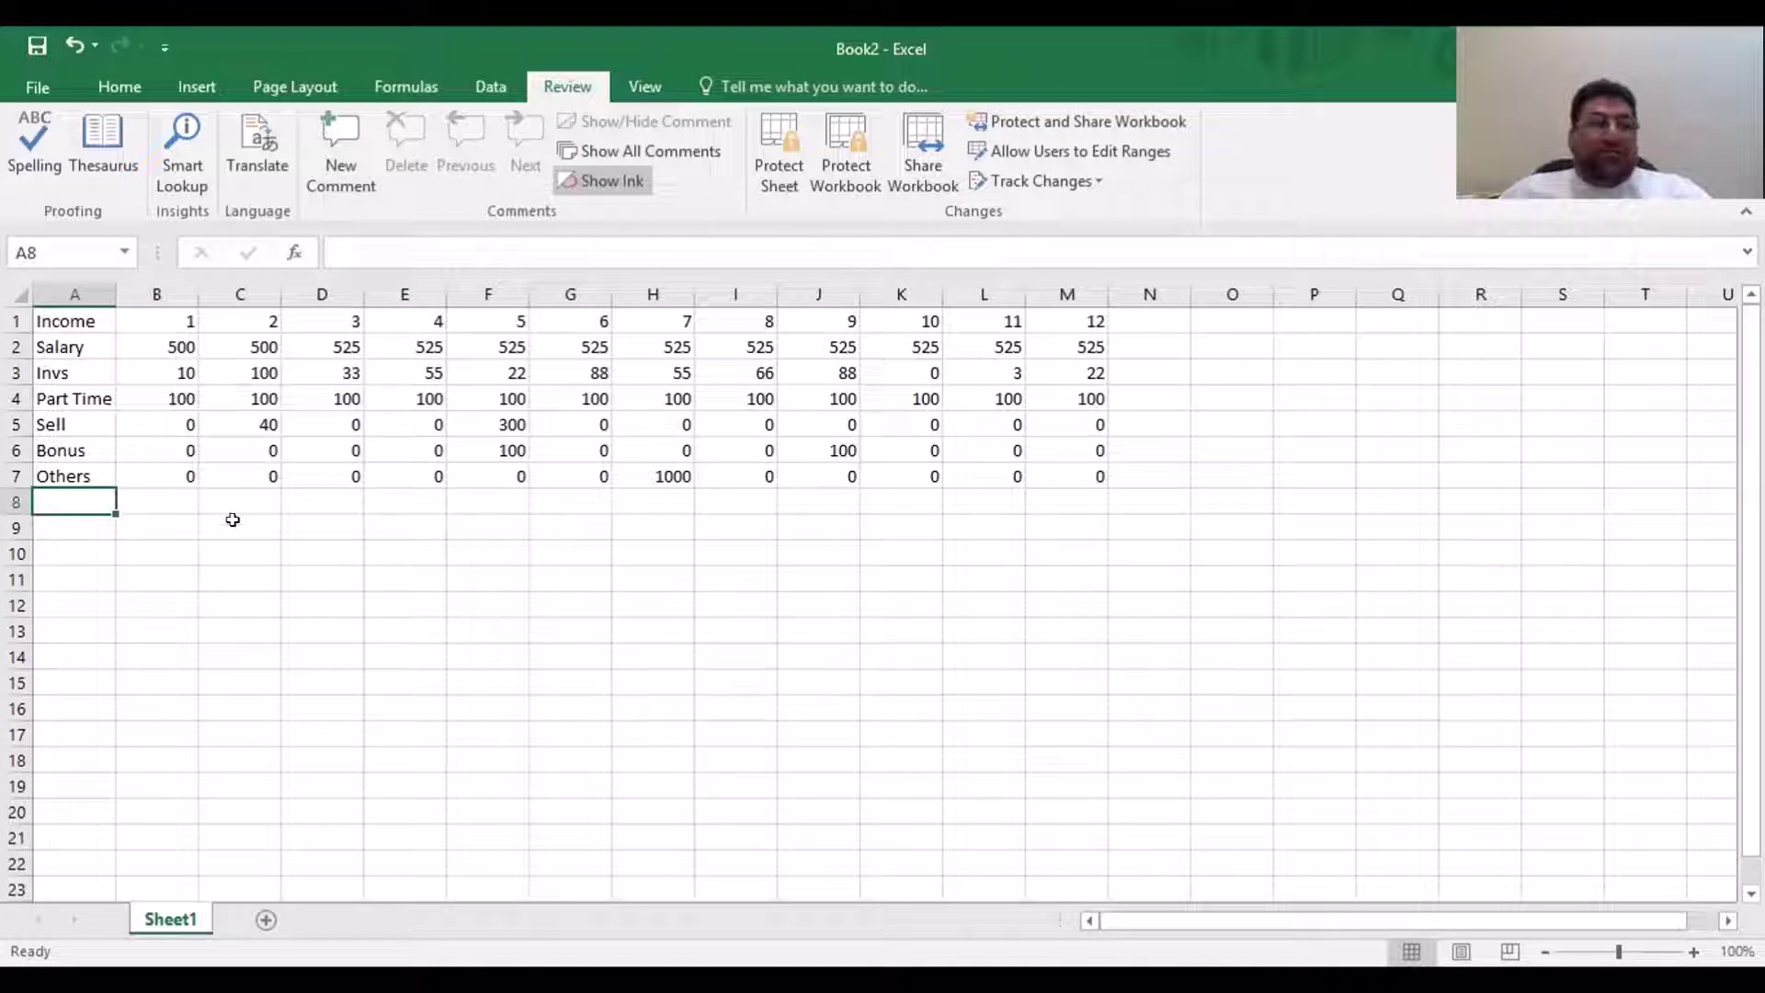
left_click_drag(15, 509, 15, 491)
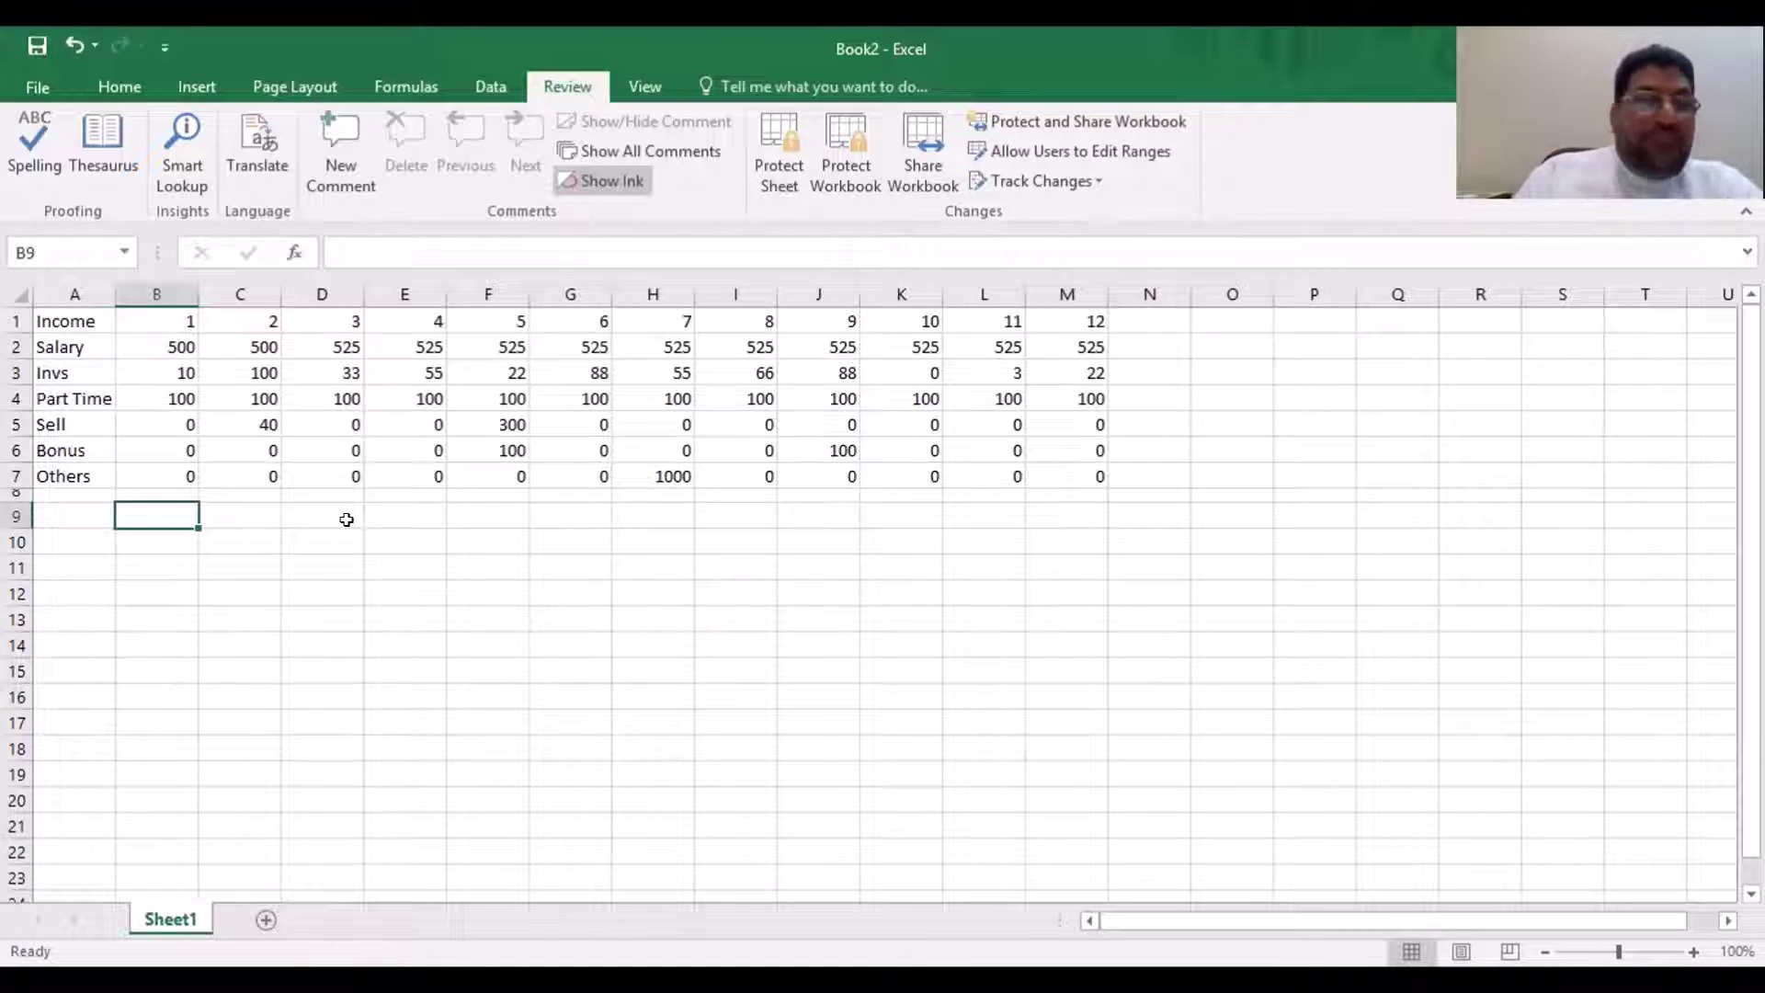
Add the row label "Total" in cell A9
key("Left")
type("Total")
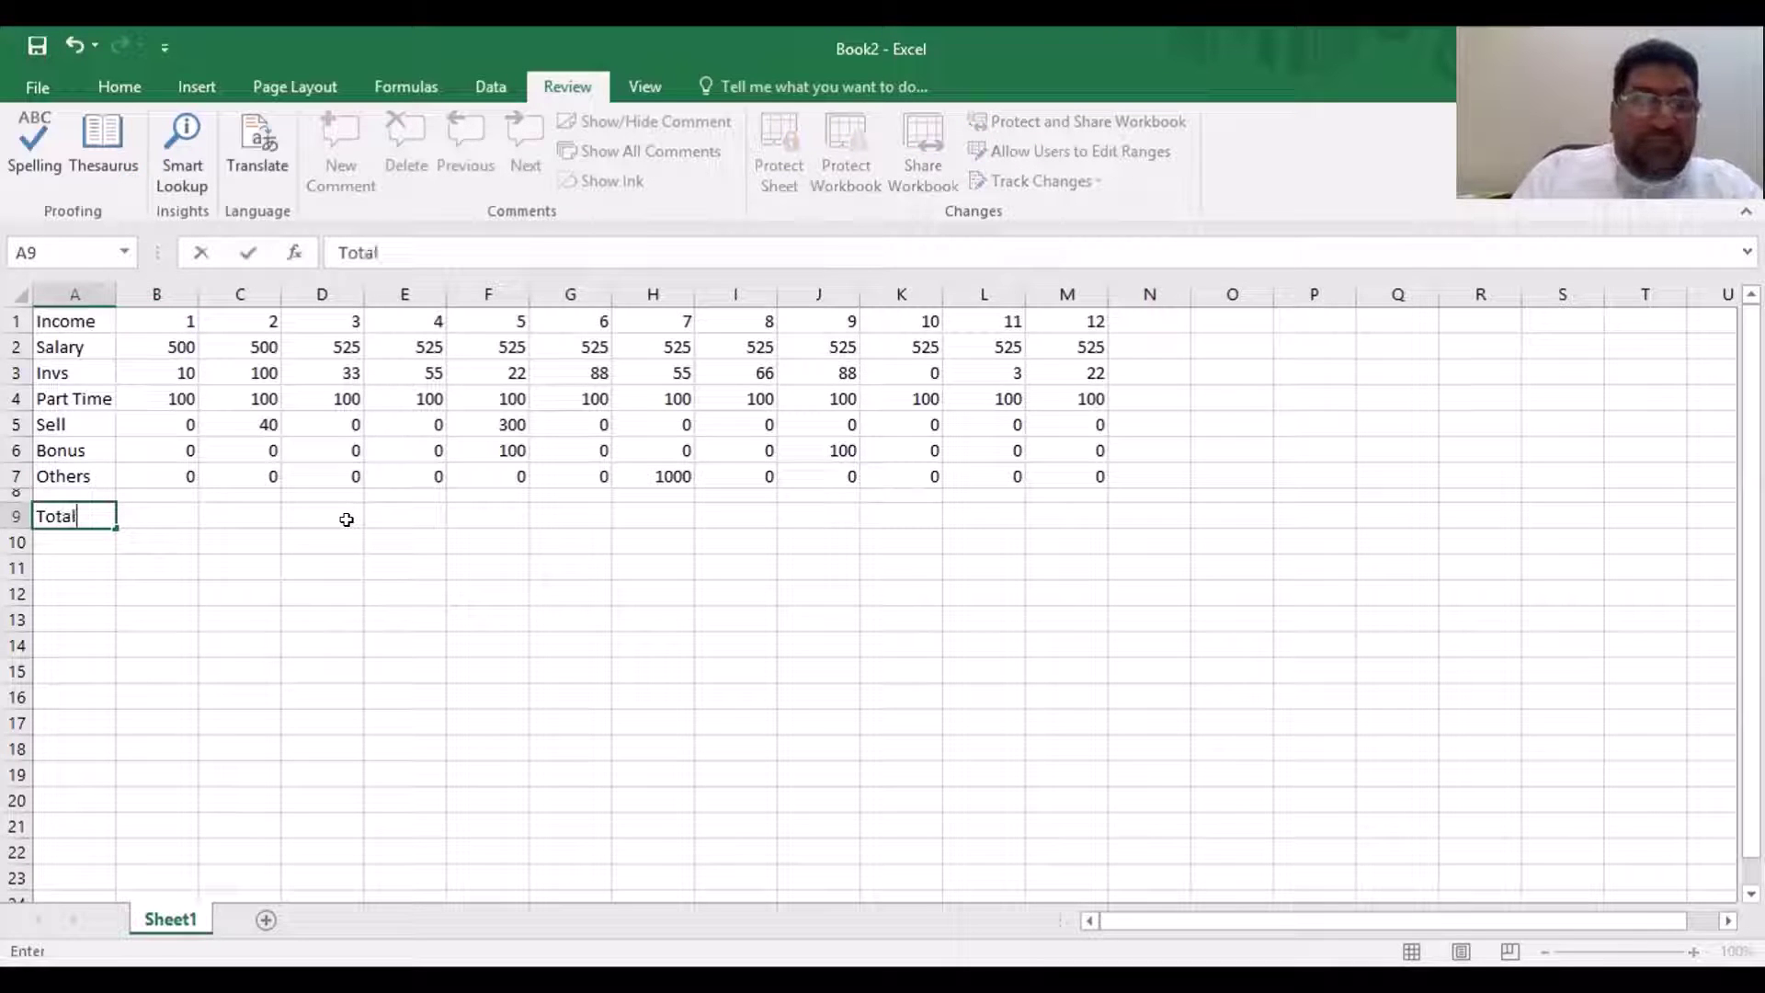
key("Tab")
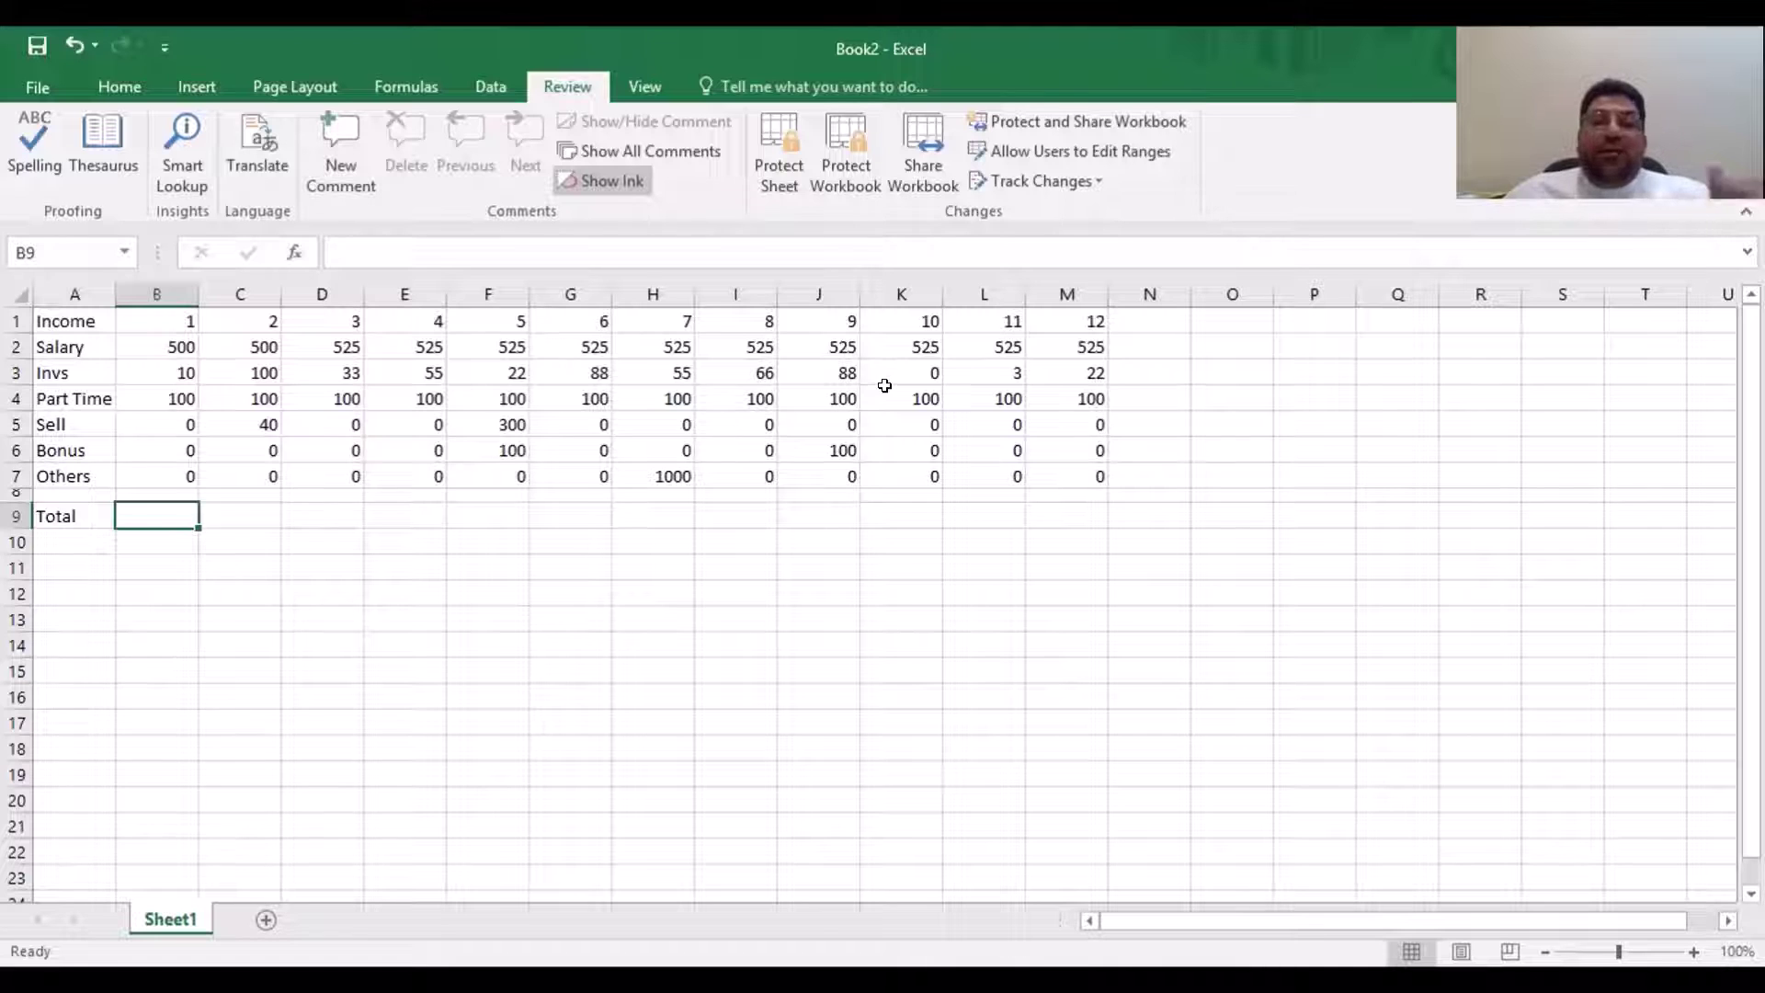
left_click(38, 88)
key("Escape")
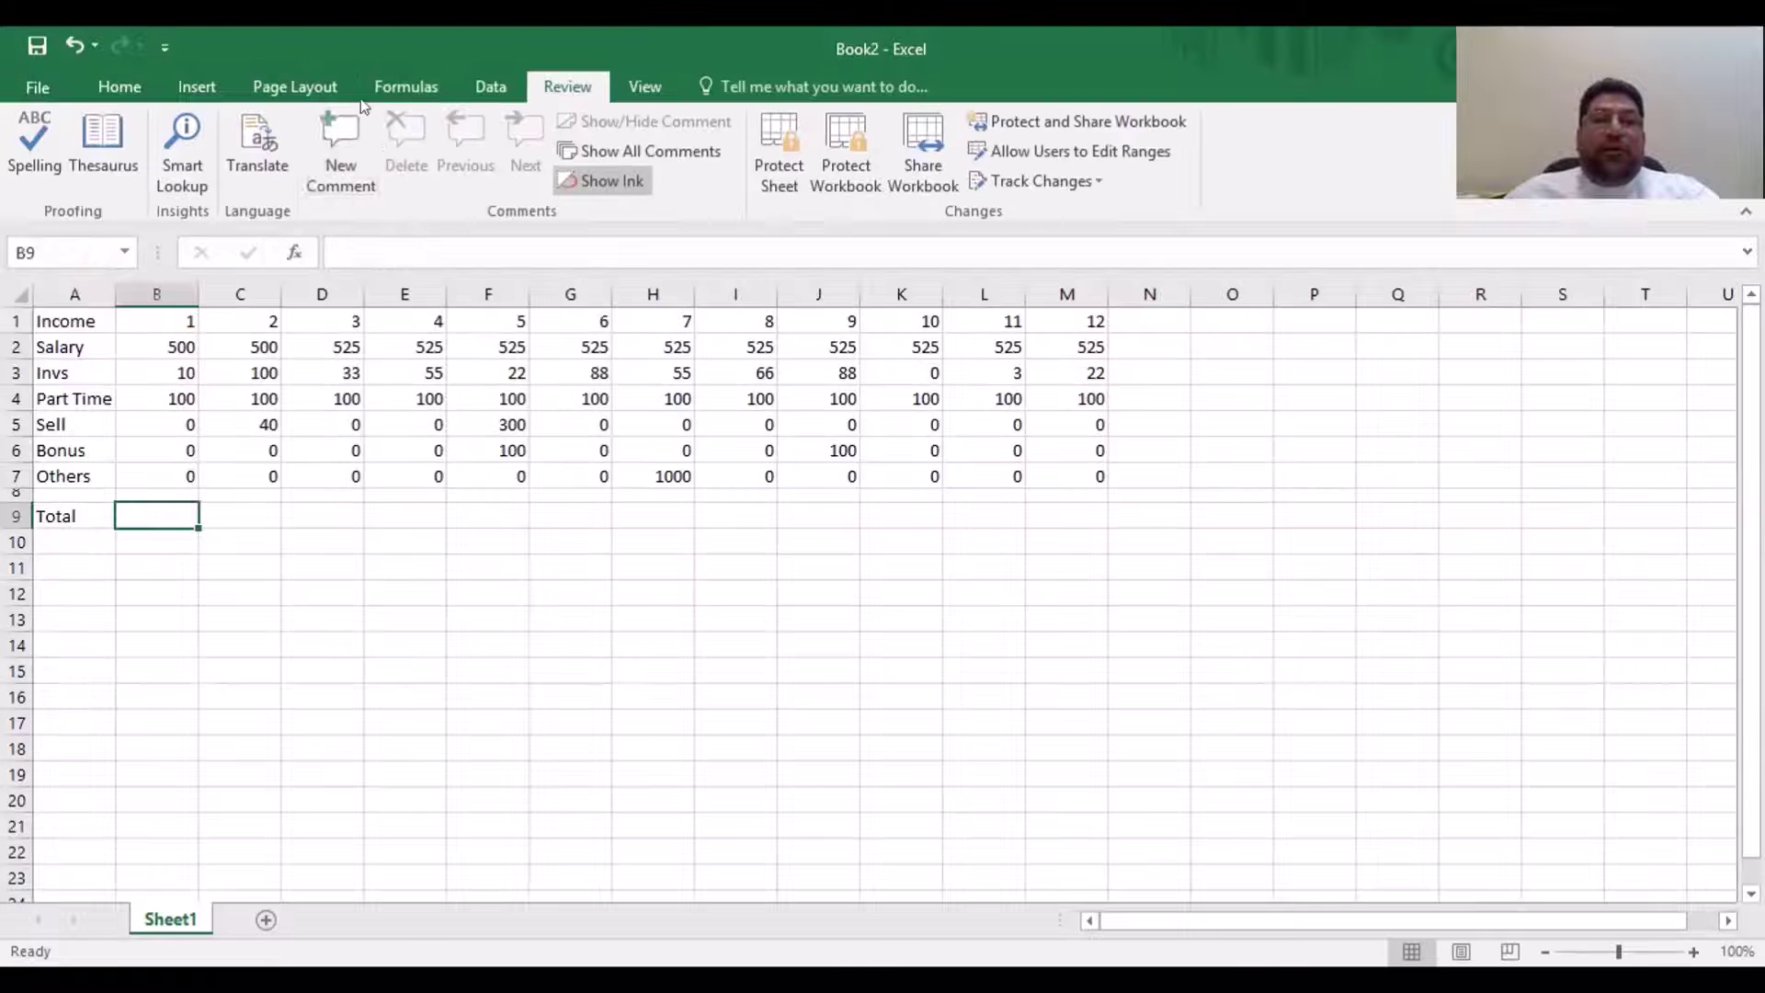
left_click(63, 89)
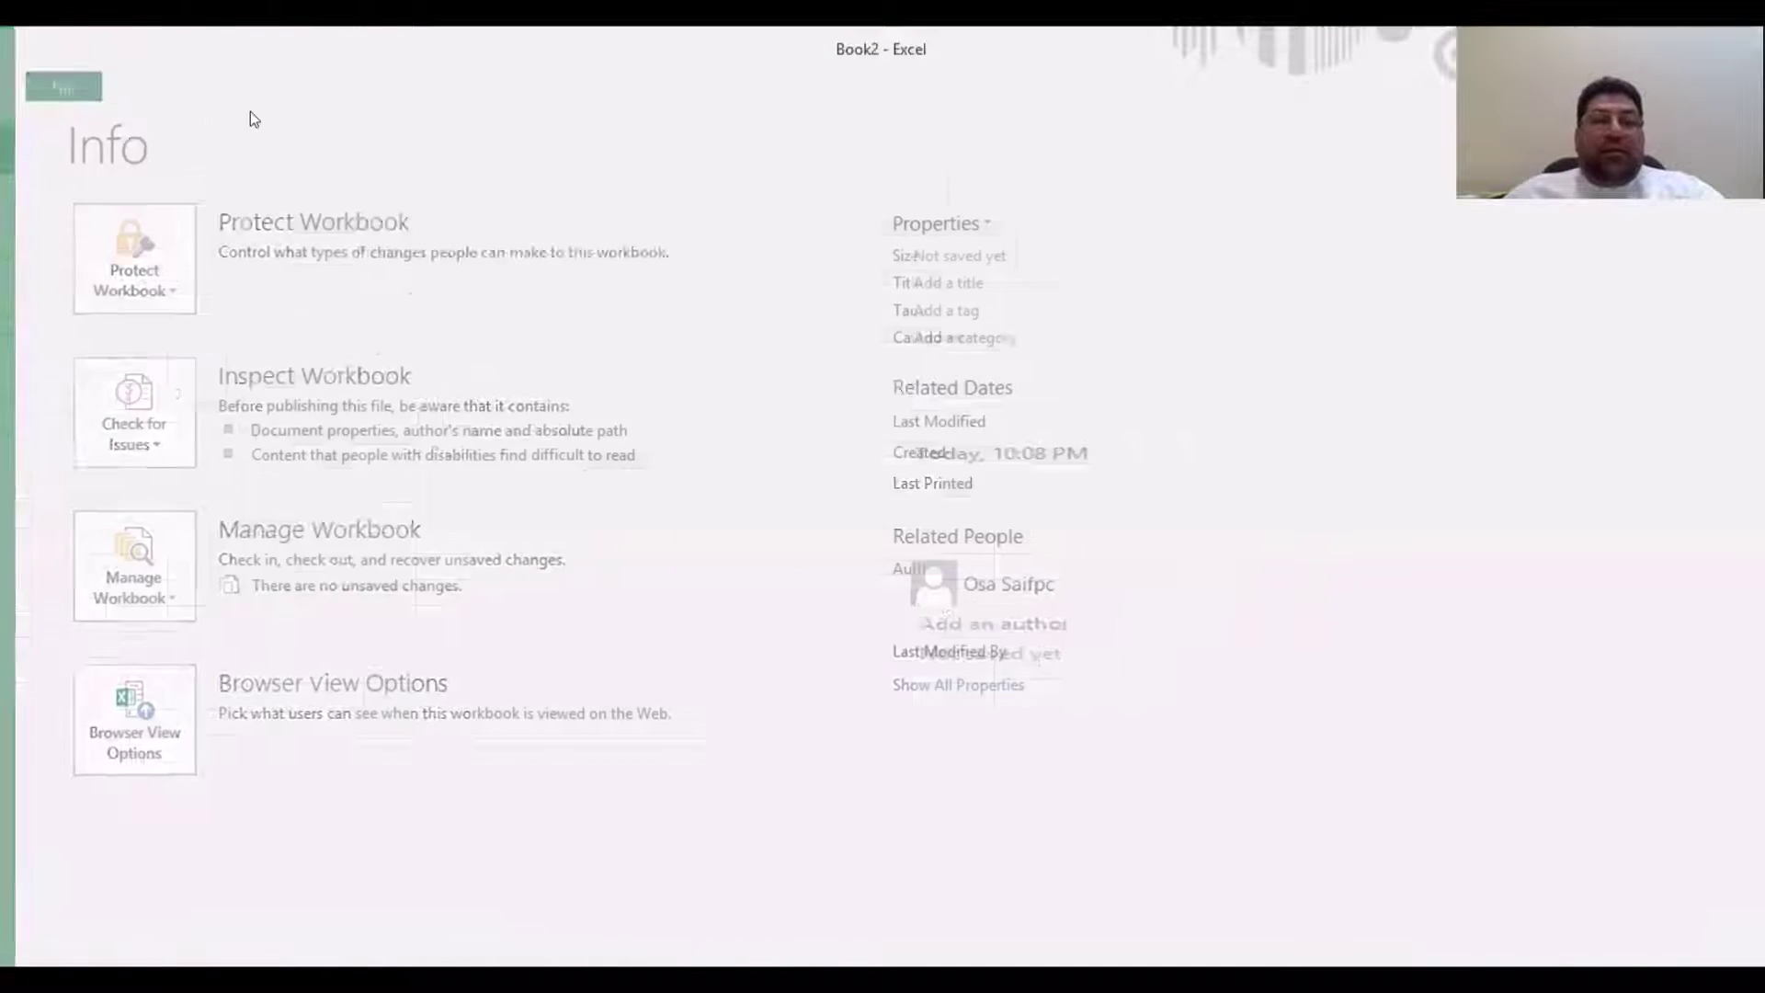
key("Escape")
Insert an AutoSum formula in the Total cell B9 that refers to the Salary cell B2, as =SUM(B2)
left_click(120, 87)
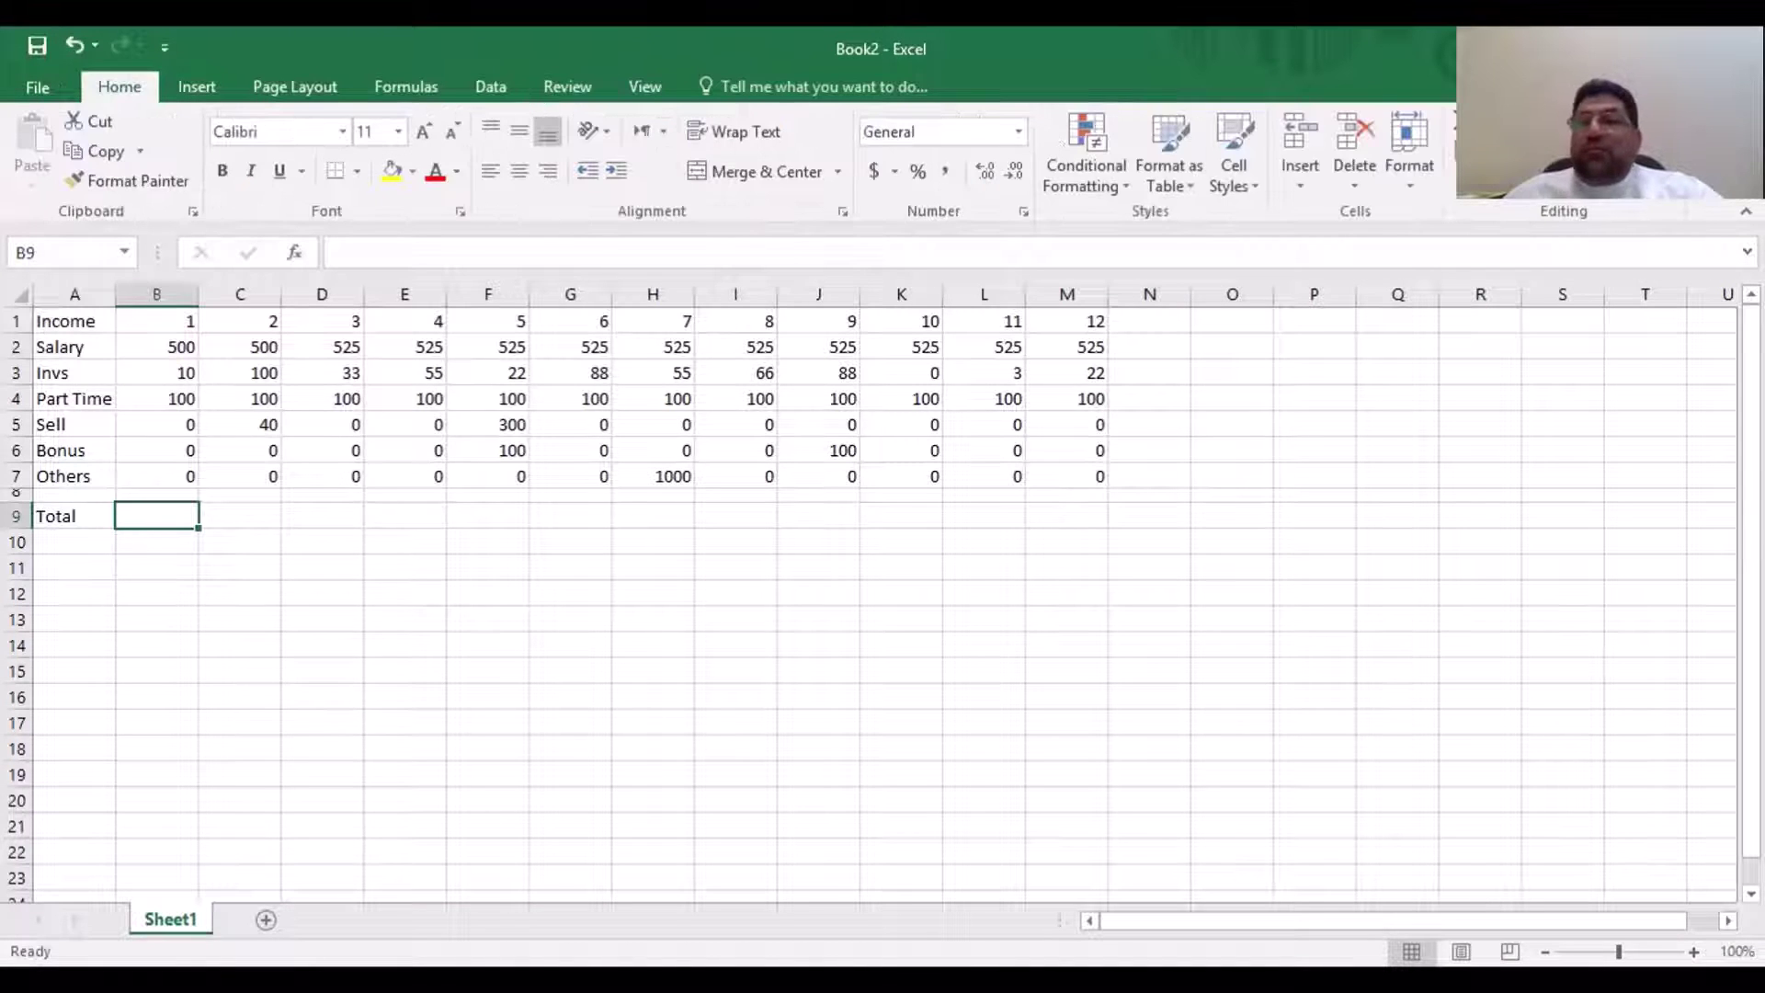
key("alt+equal")
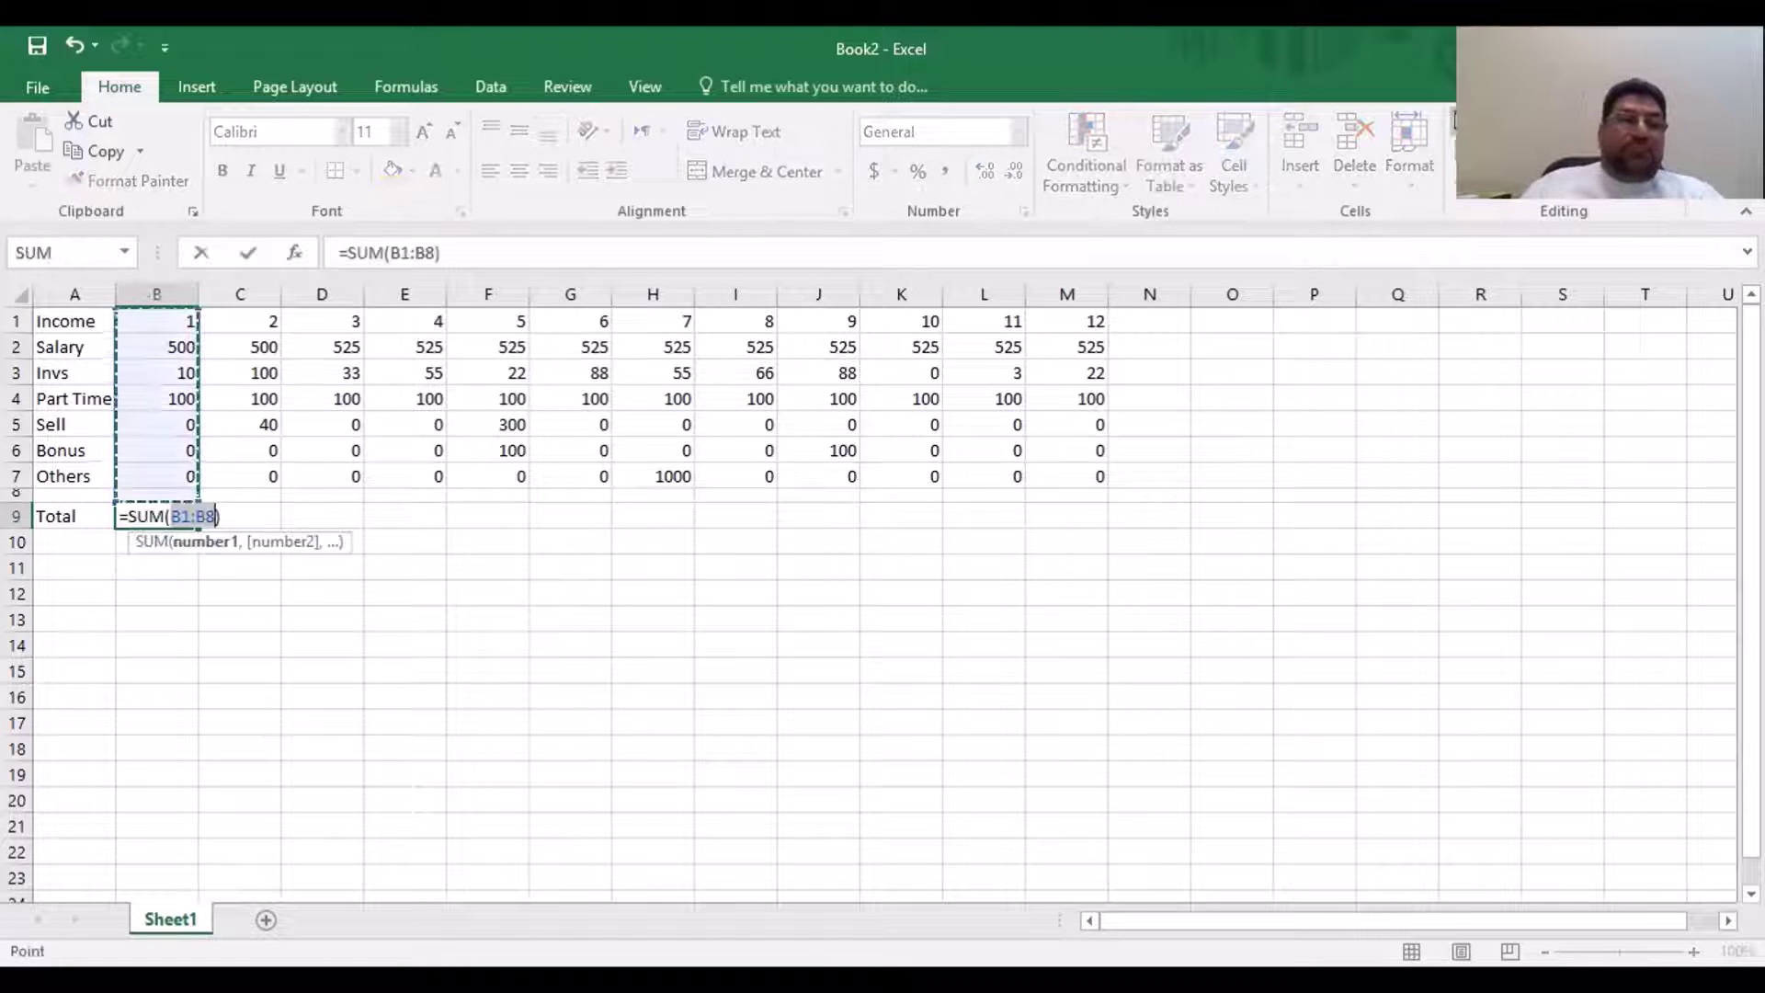
left_click(170, 337)
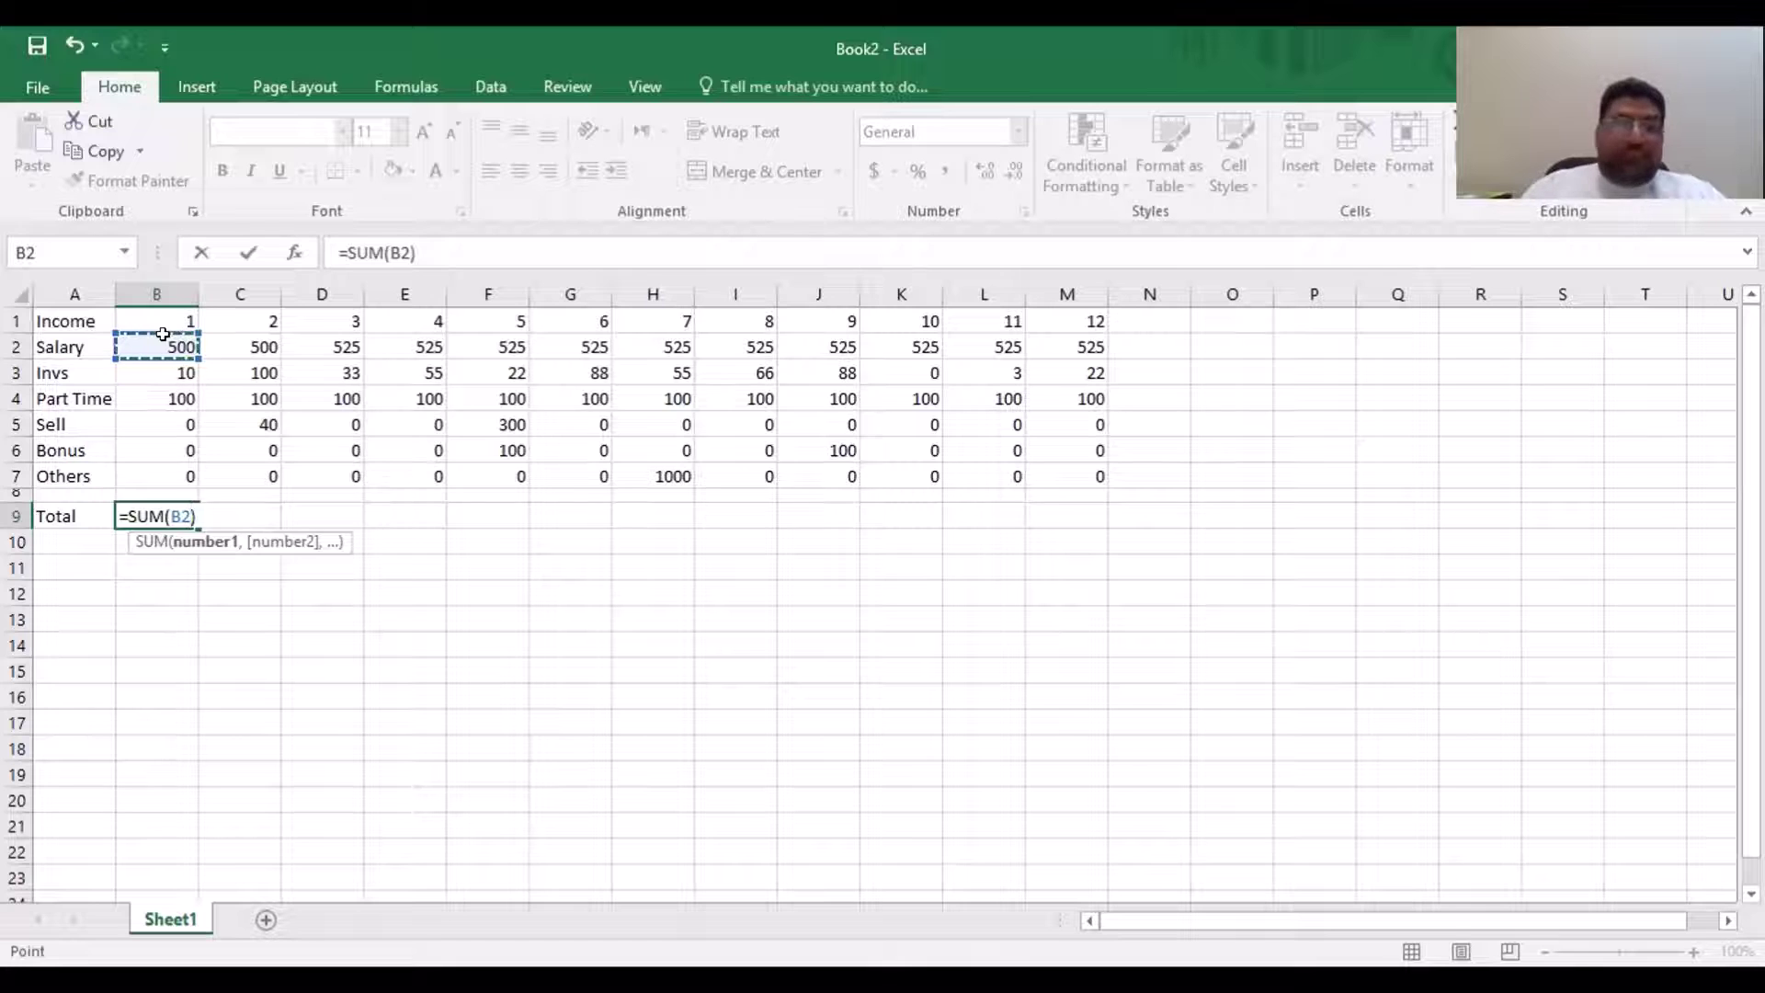
key("Return")
key("Down")
key("Down")
key("Up")
key("Up")
key("Up")
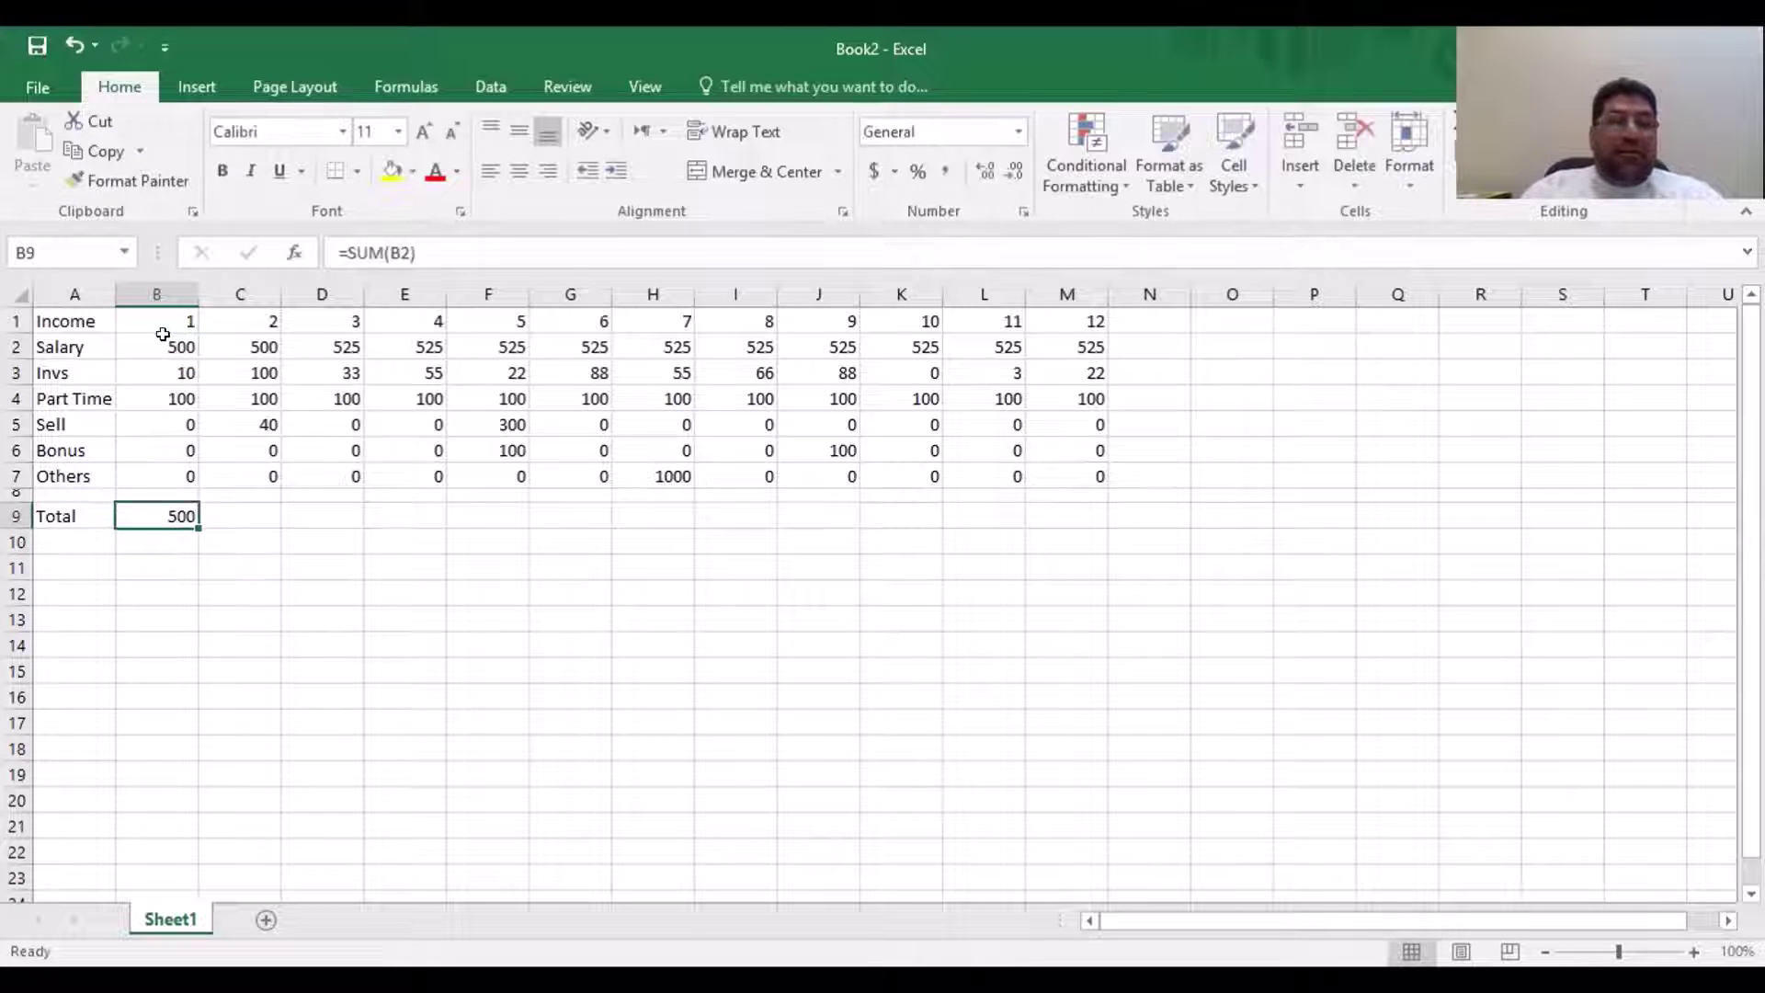
key("Up")
key("Up")
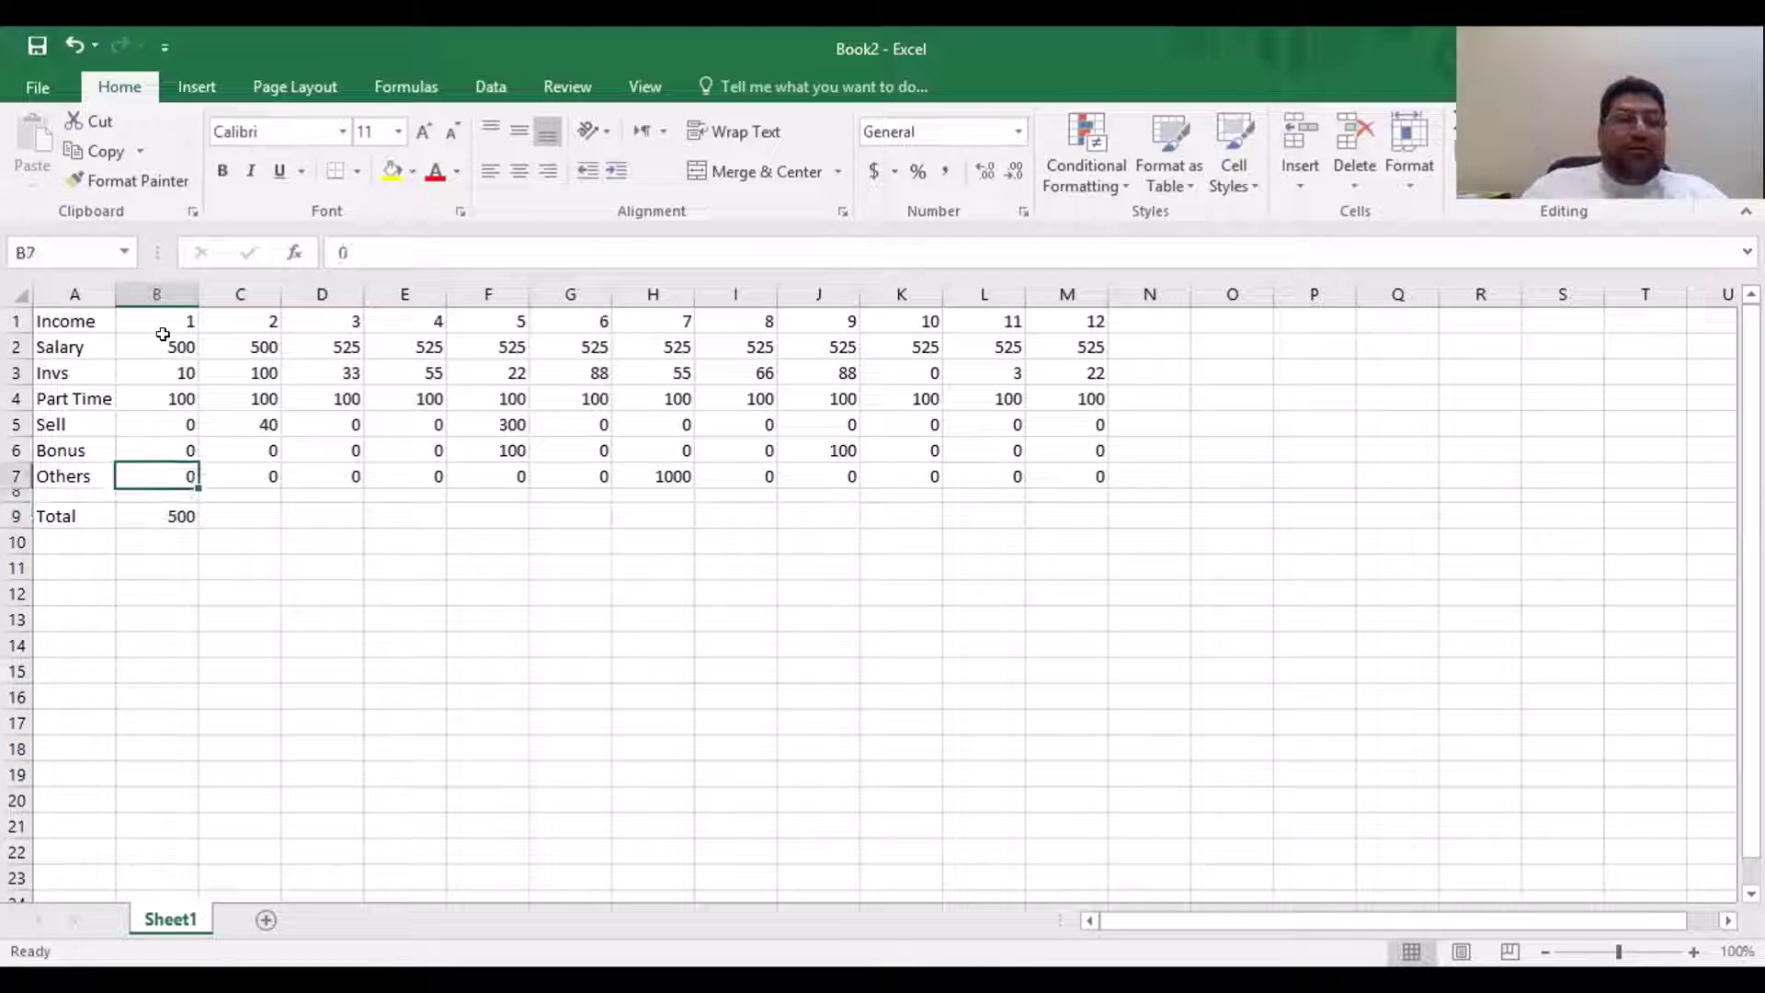
Extend the Total formula in cell B9 to cover all income rows, as =SUM(B2:B7)
left_click(174, 513)
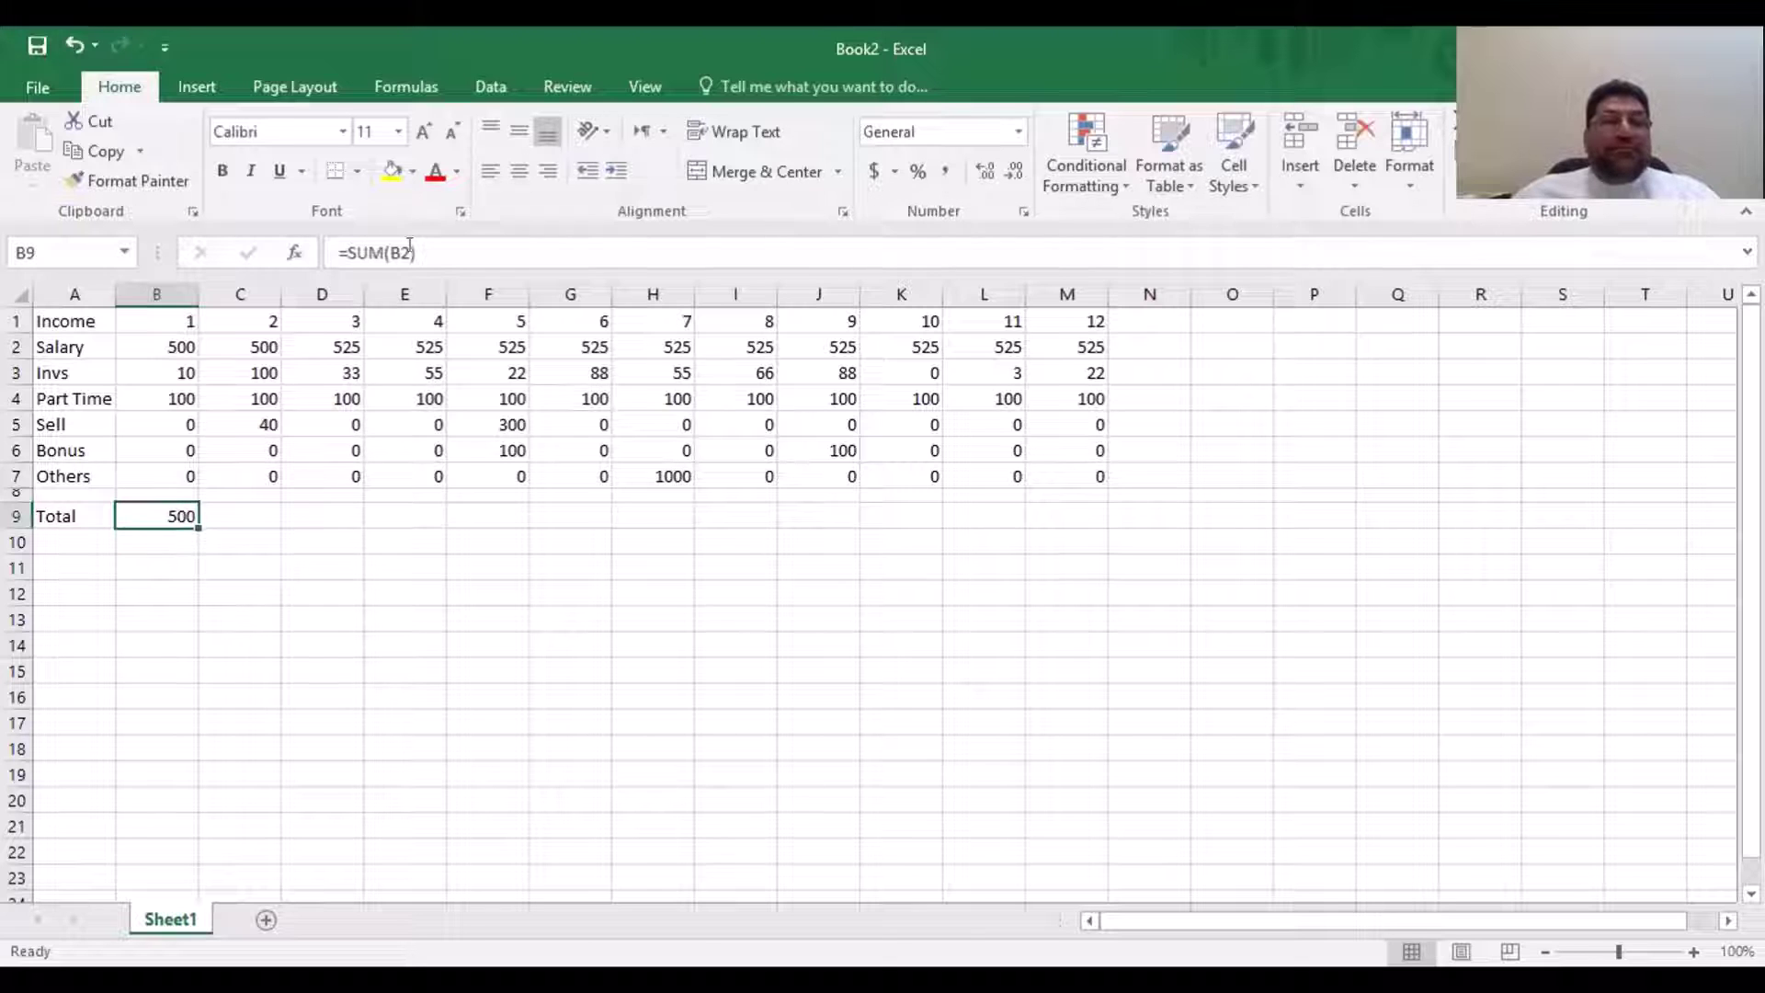
left_click(454, 246)
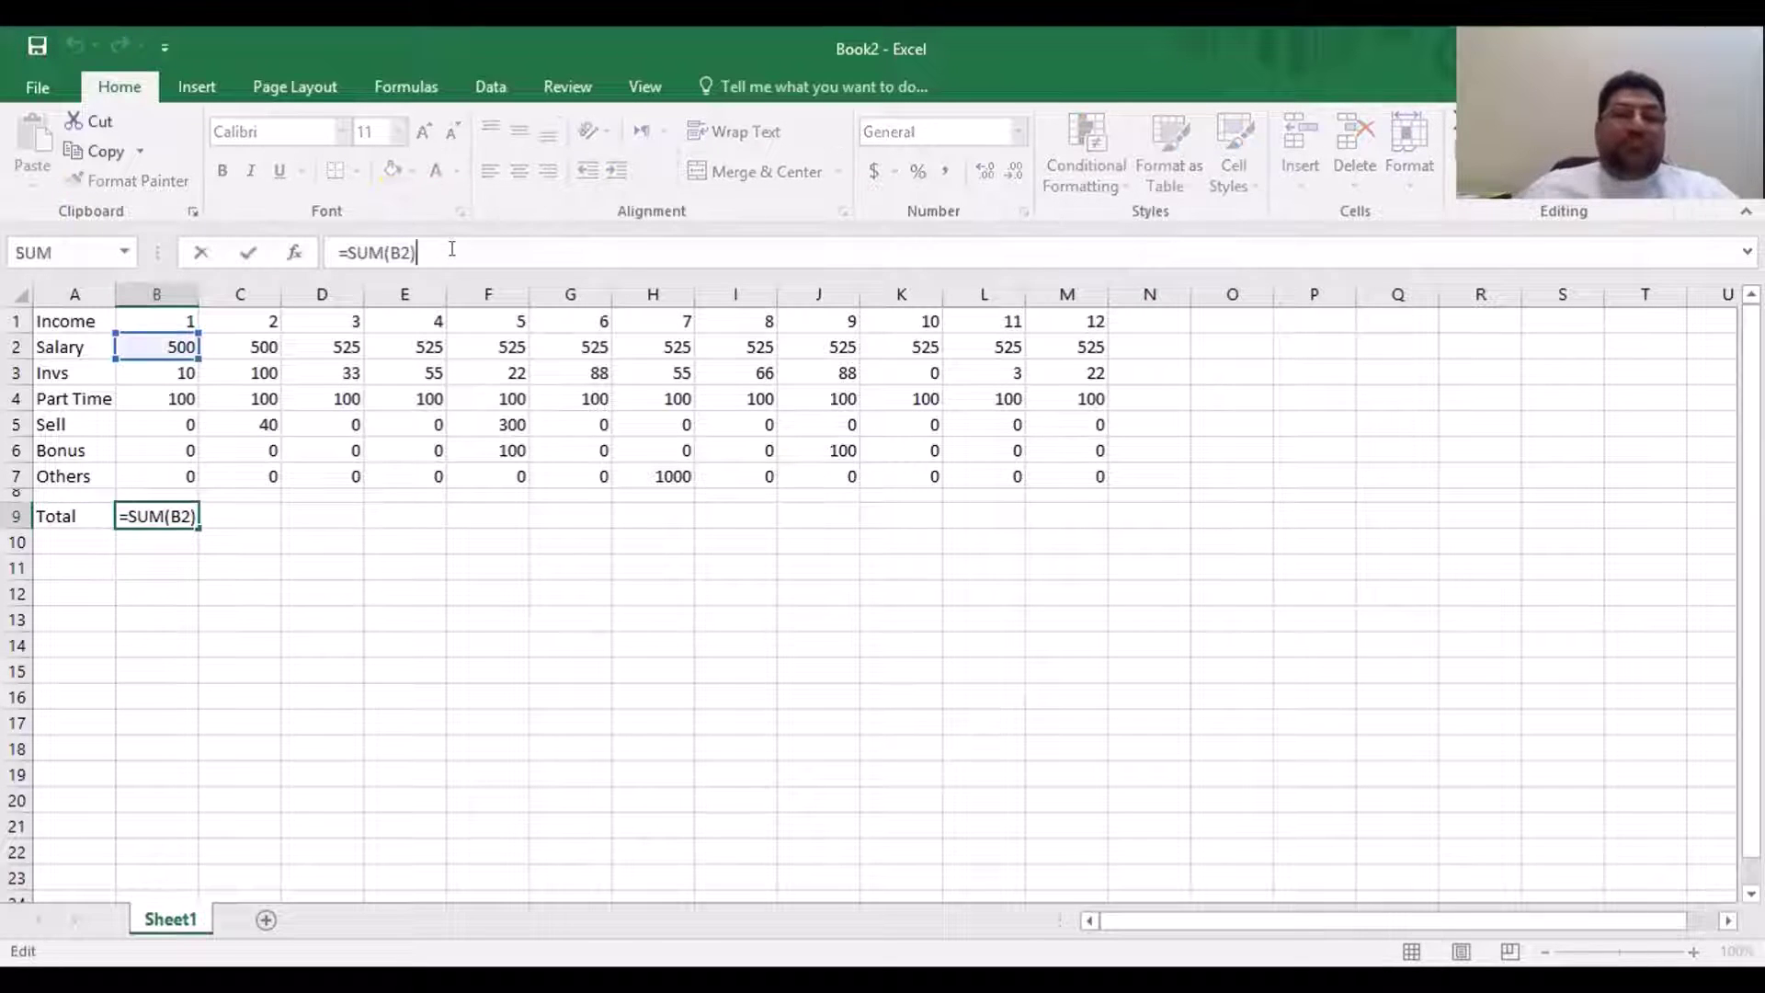
key("Left")
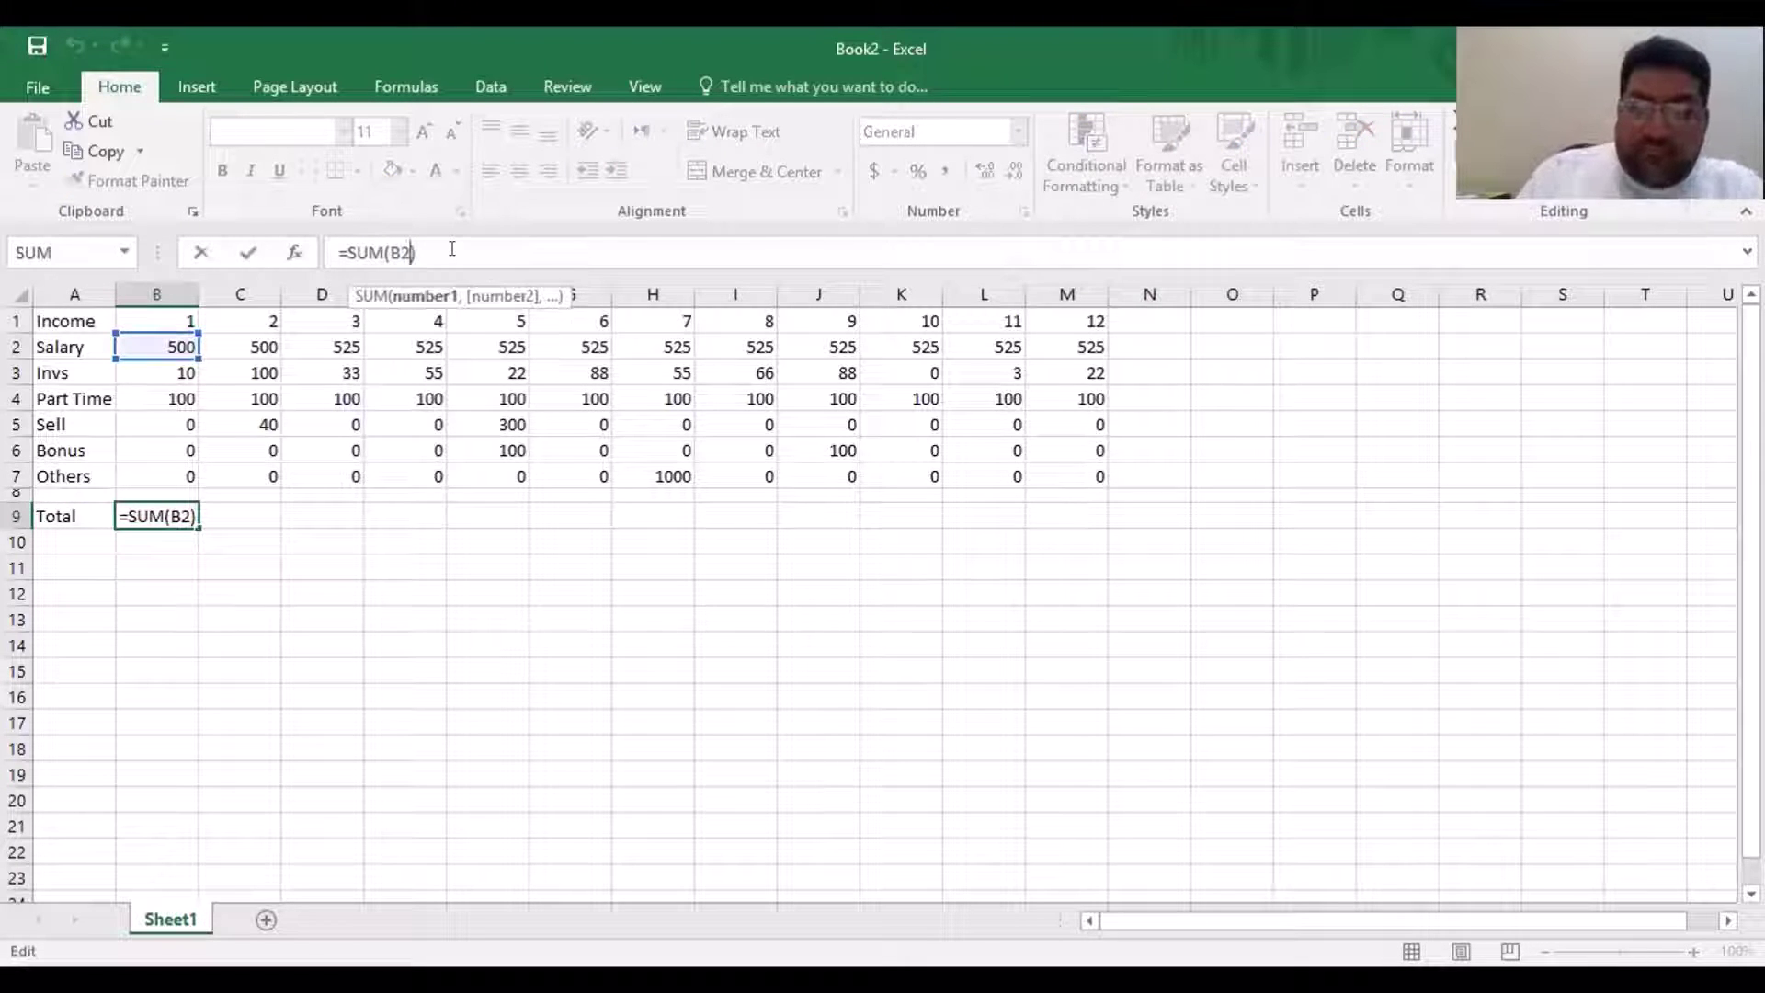
type(":")
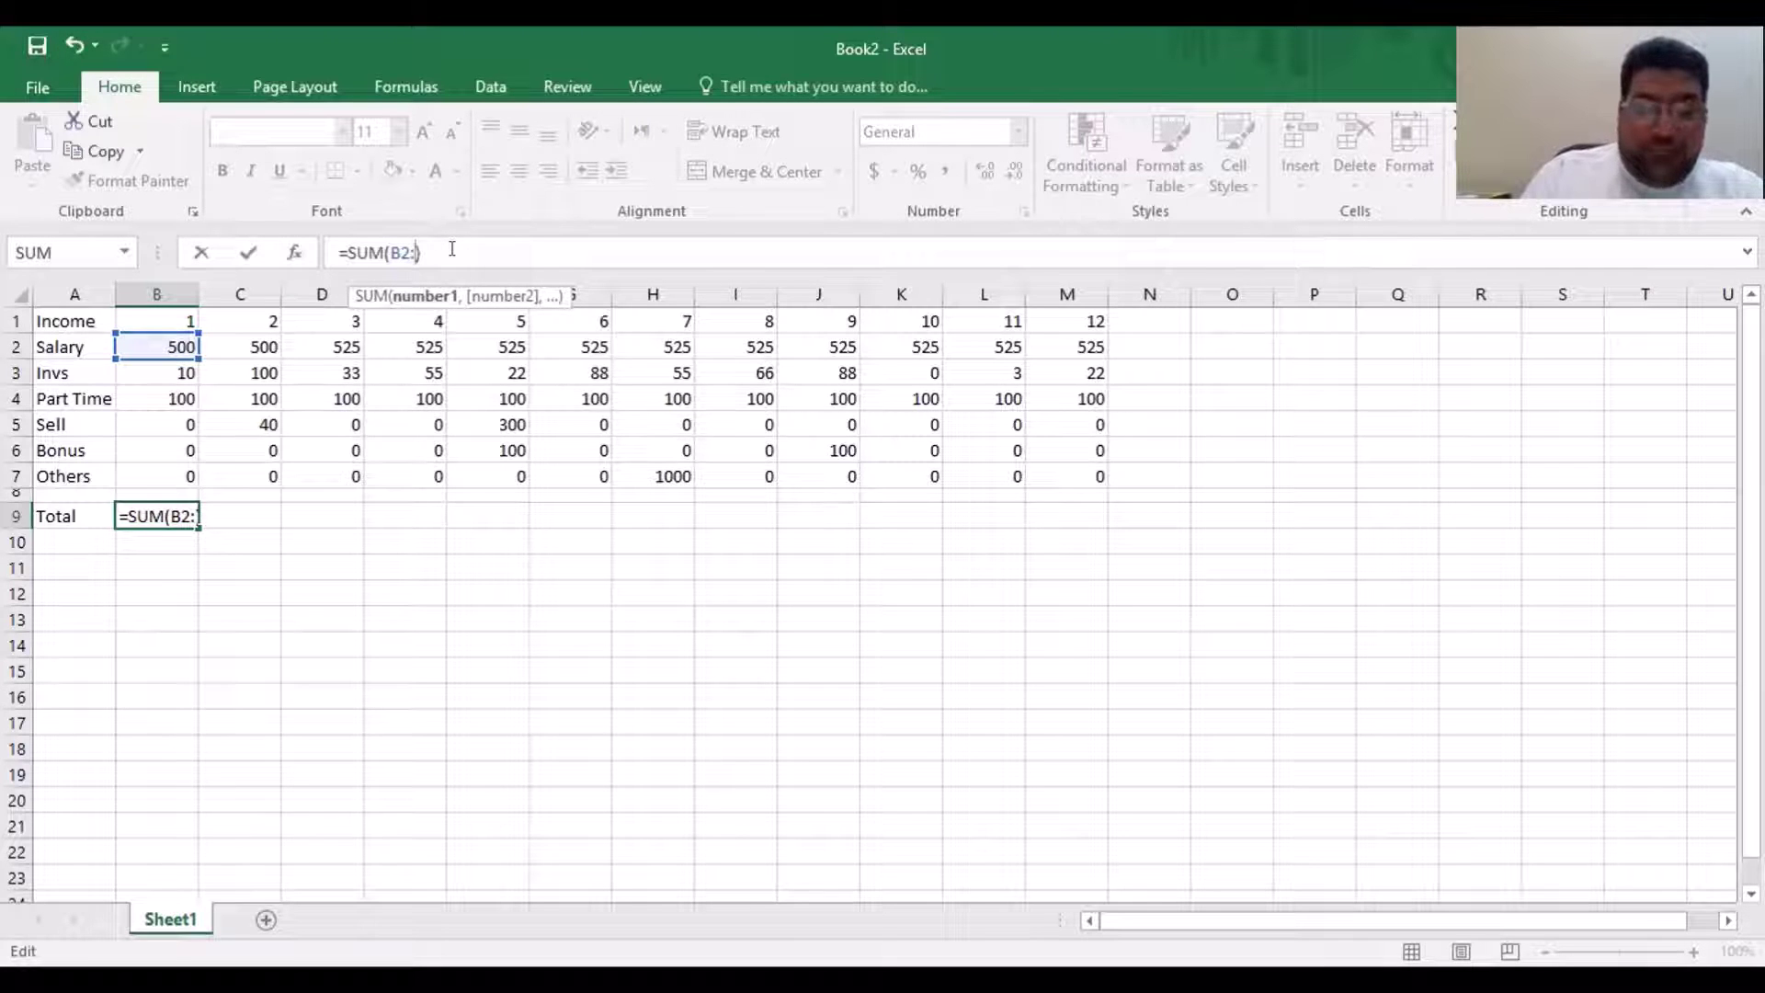
type("b")
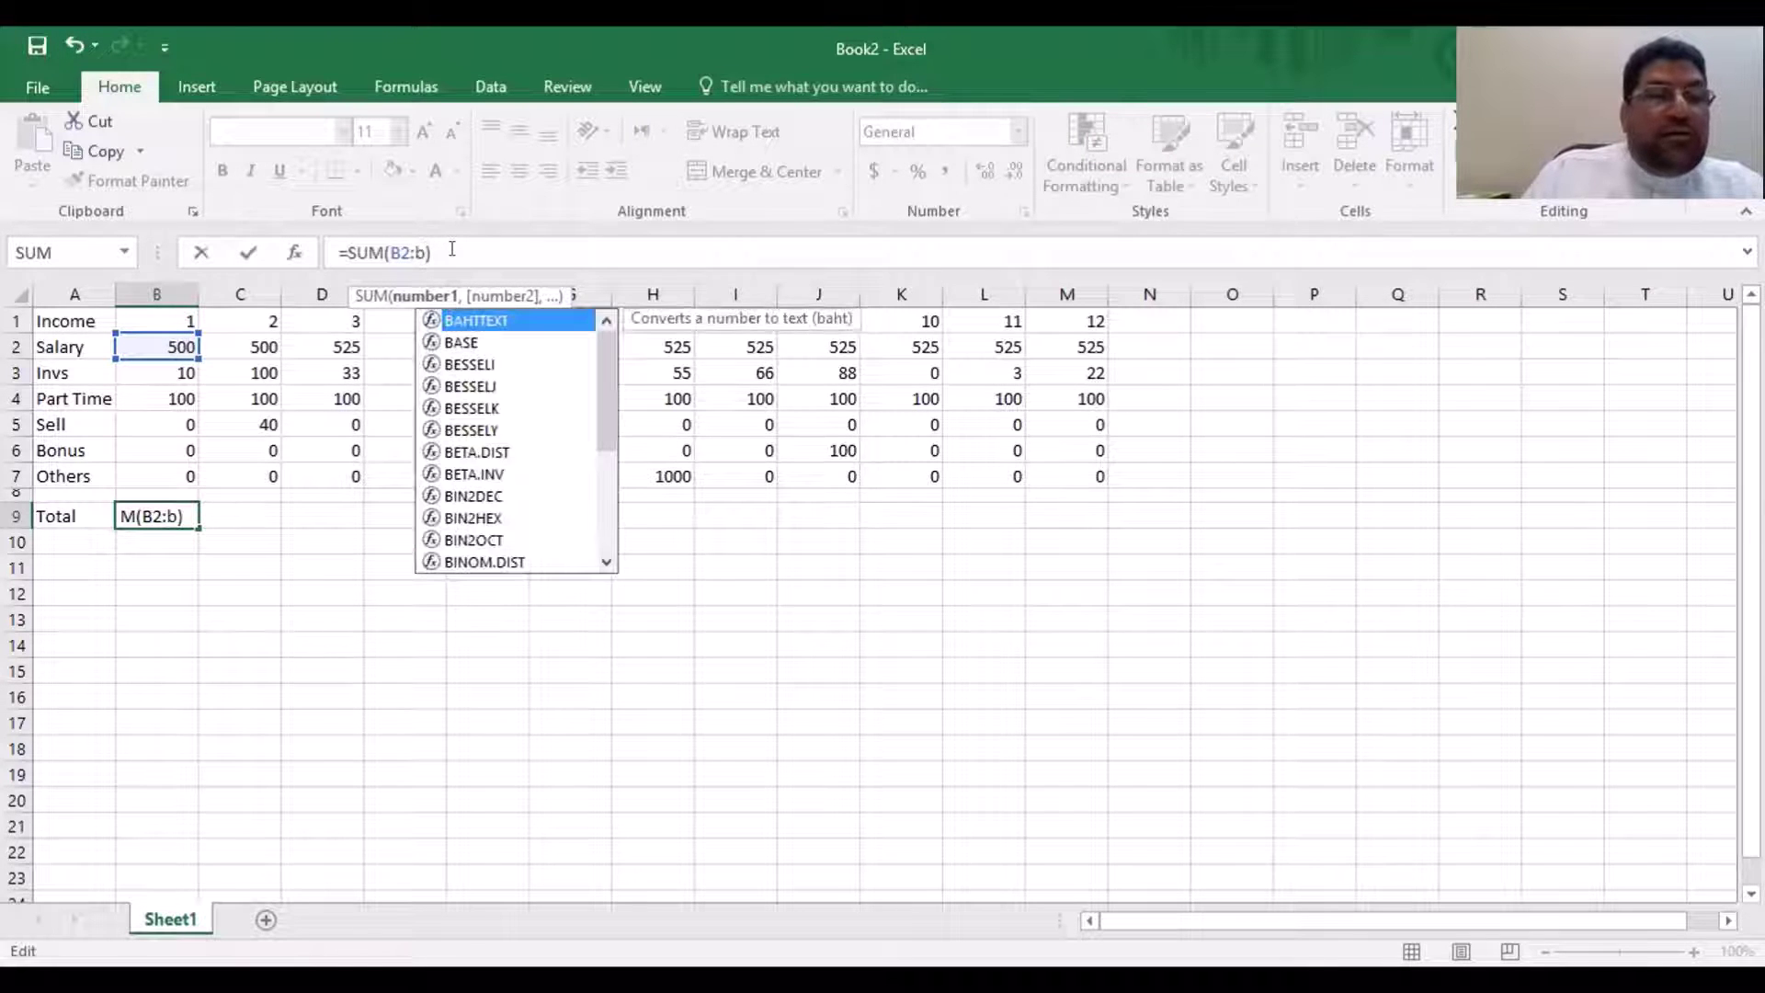
type("7")
key("Return")
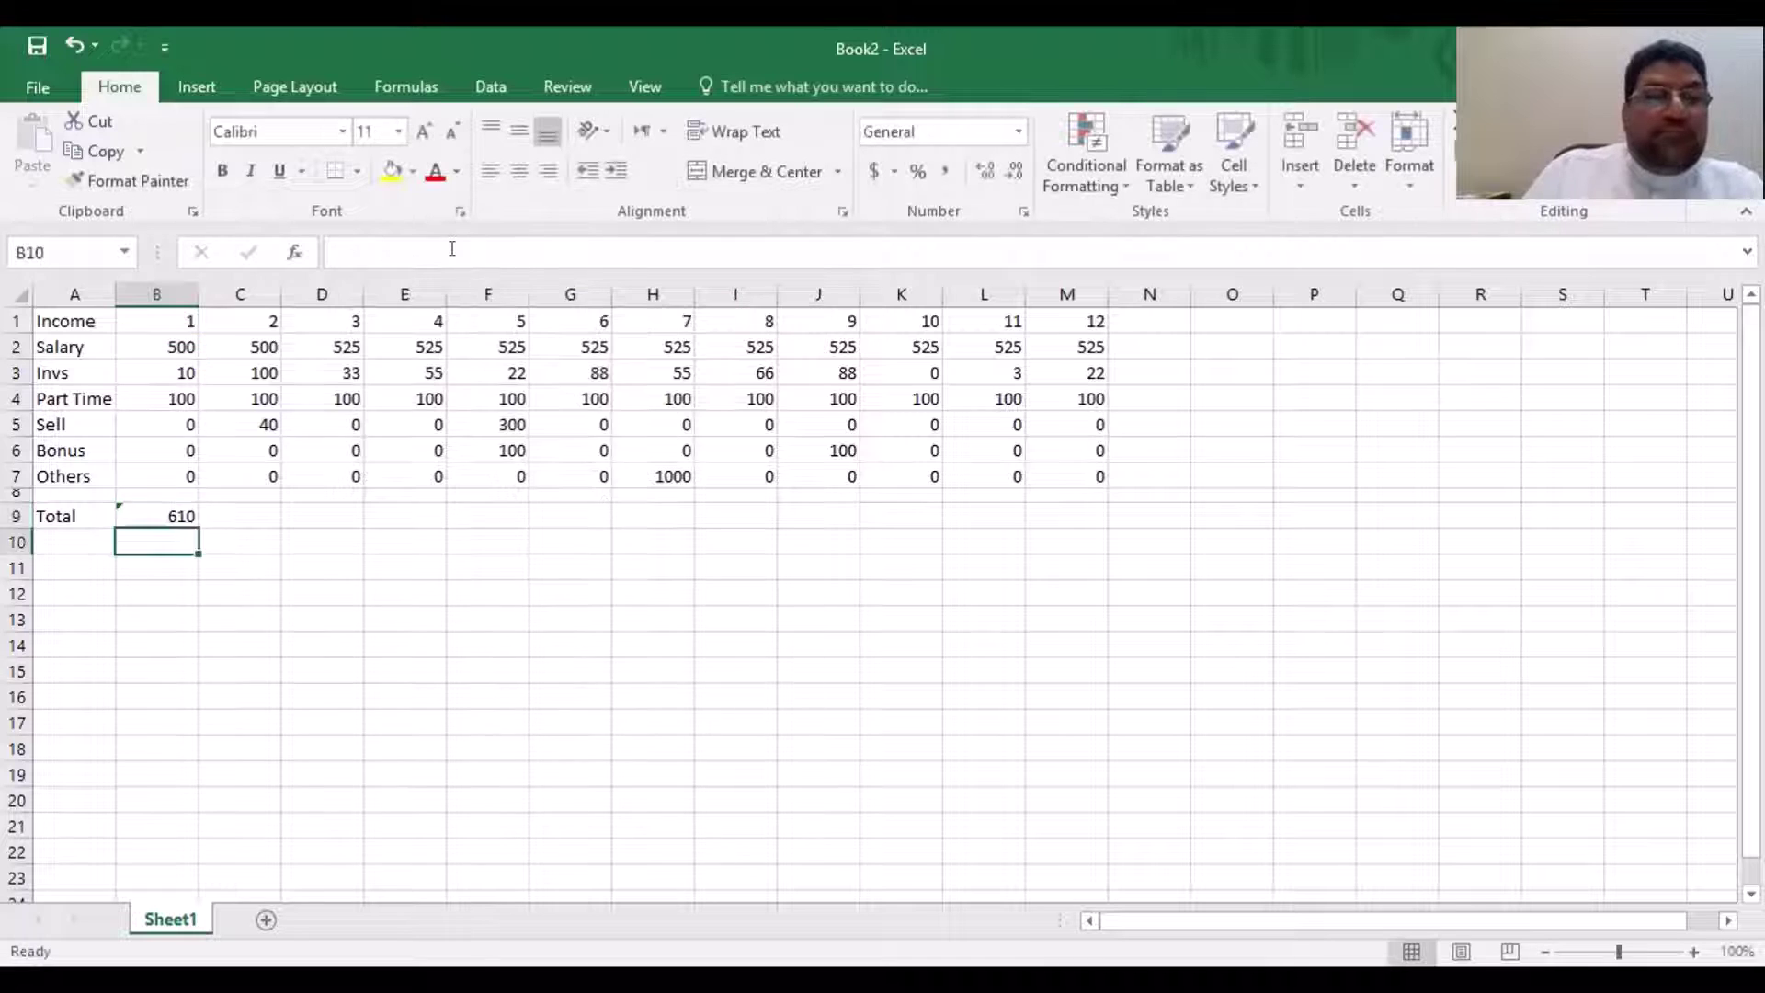
Set the Others amount for column 9, in cell J7, to 500
key("Up")
key("Up")
key("Up")
key("Left")
key("Right")
key("Right")
key("Right")
key("Right")
key("Right")
key("Right")
key("Right")
key("Right")
key("Right")
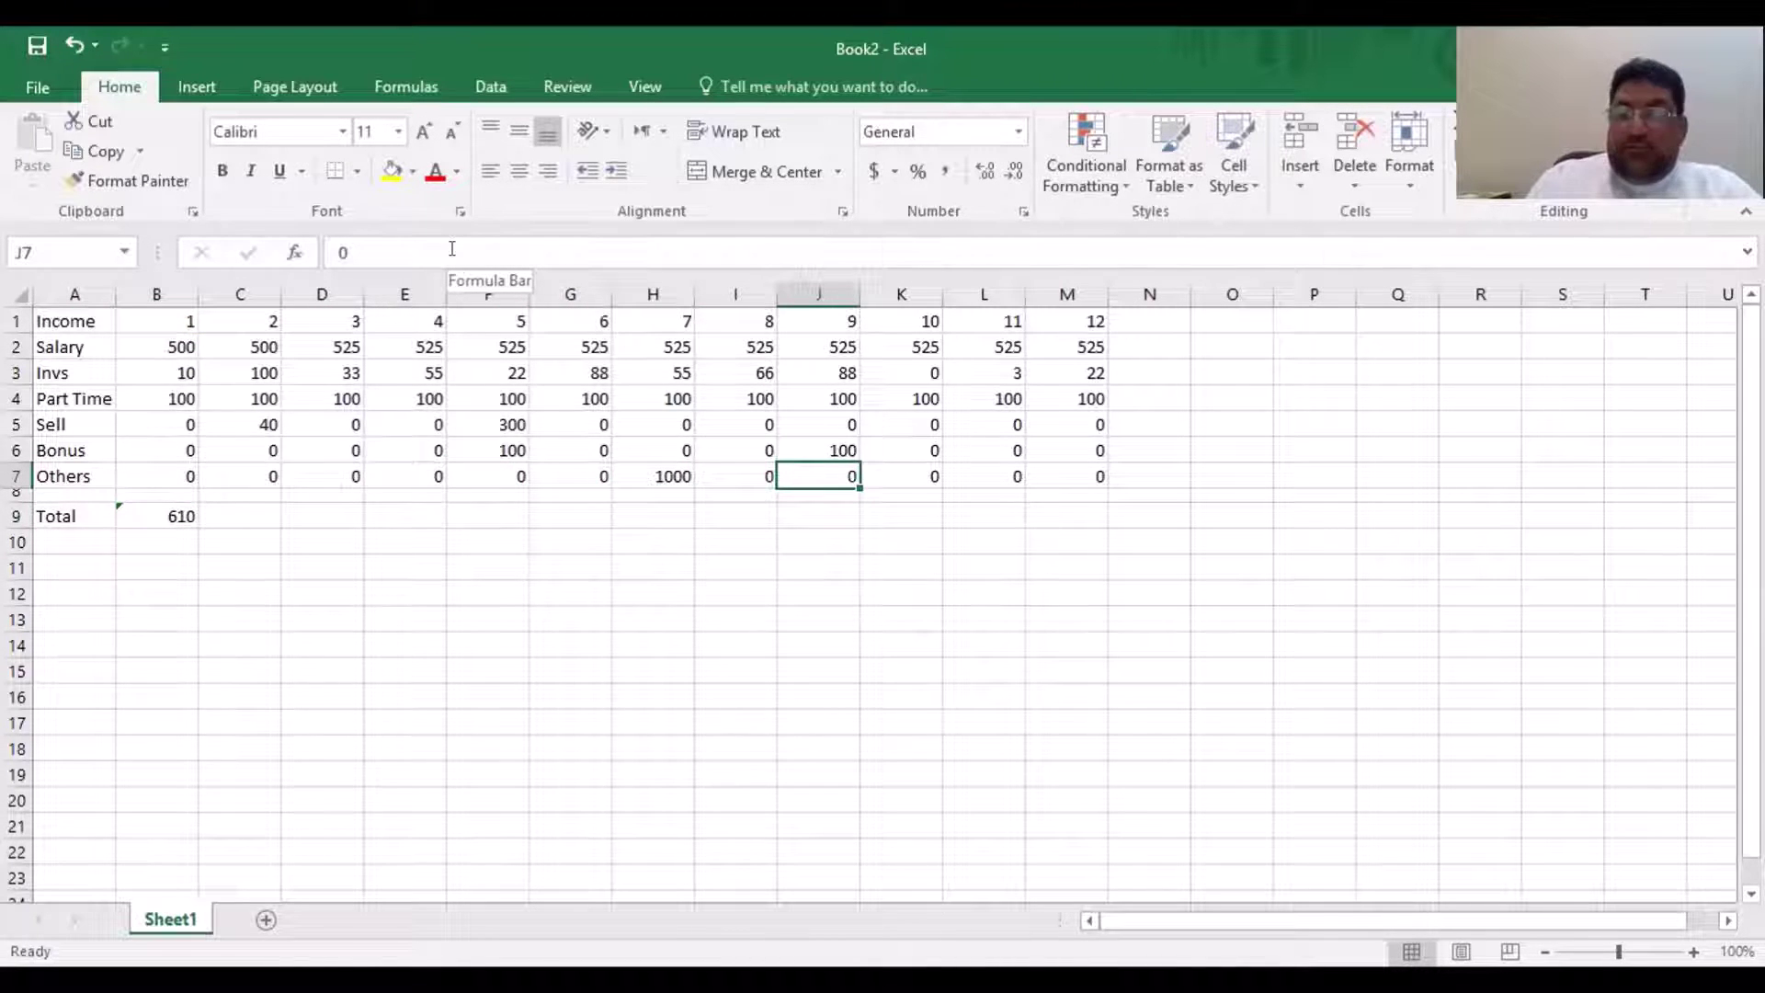
type("500")
key("Return")
Copy the Total formula in B9 across cells C9 to M9
key("Left")
key("Left")
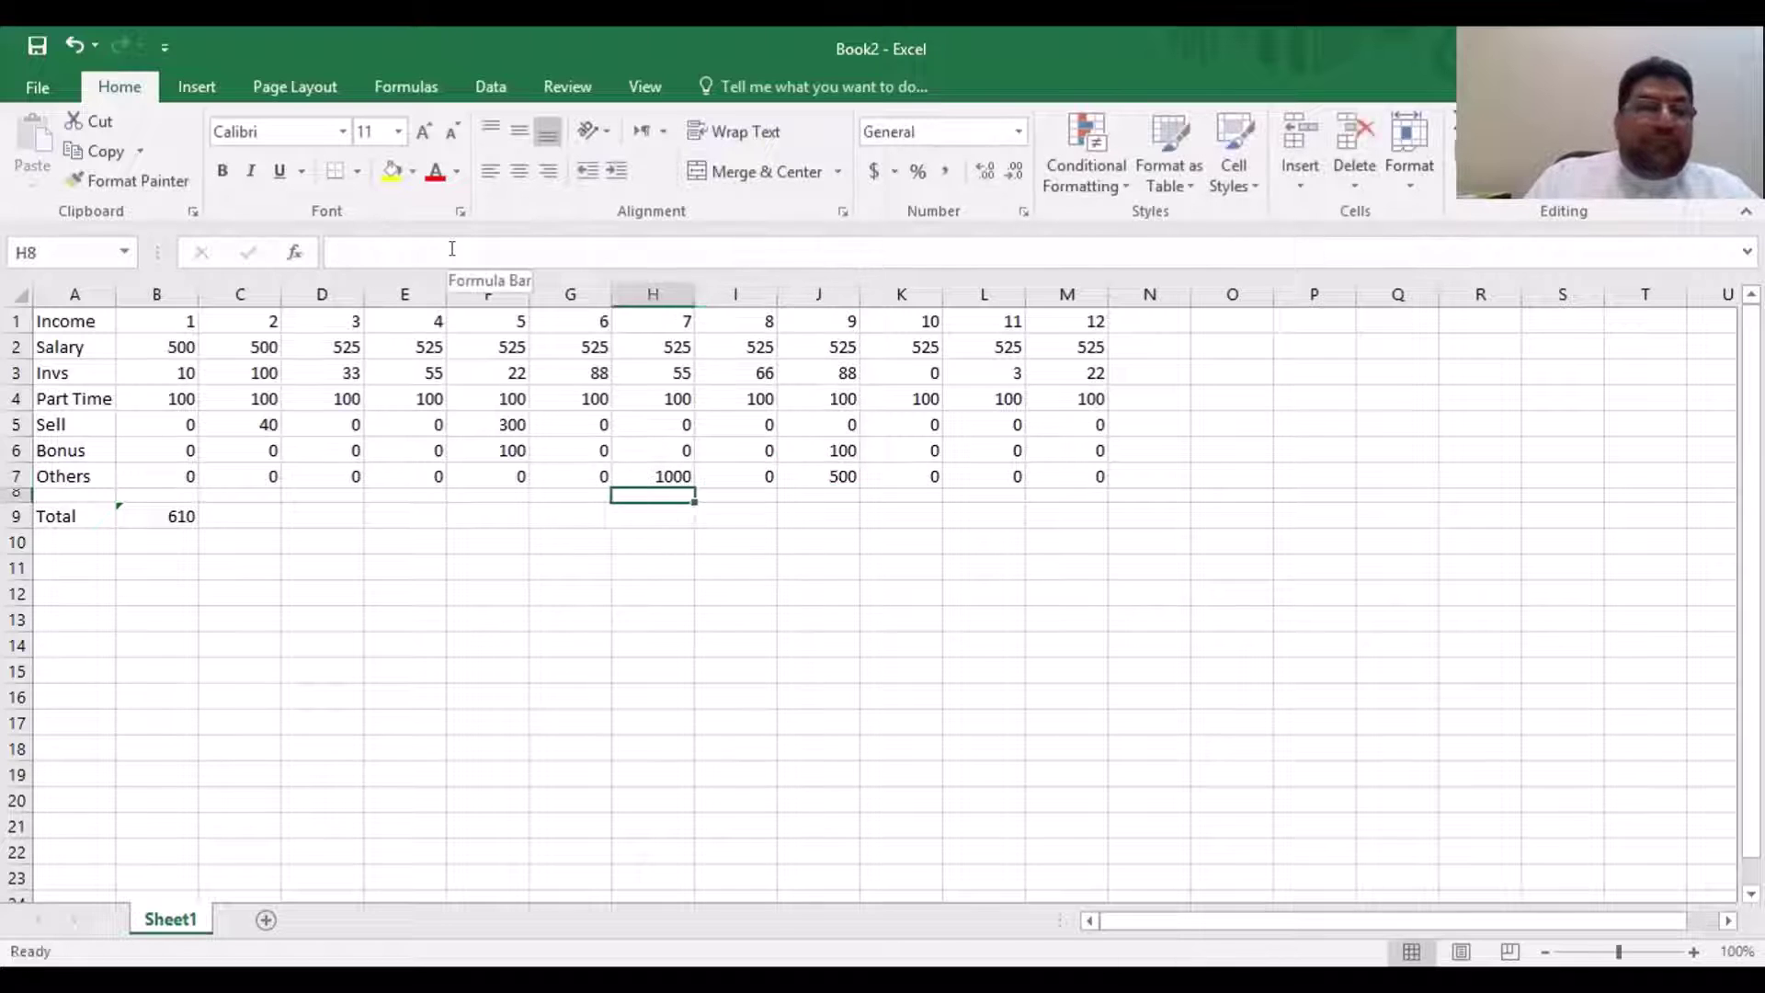
key("Left")
key("Left")
key("Left")
key("Left")
key("Left")
key("Left")
key("Down")
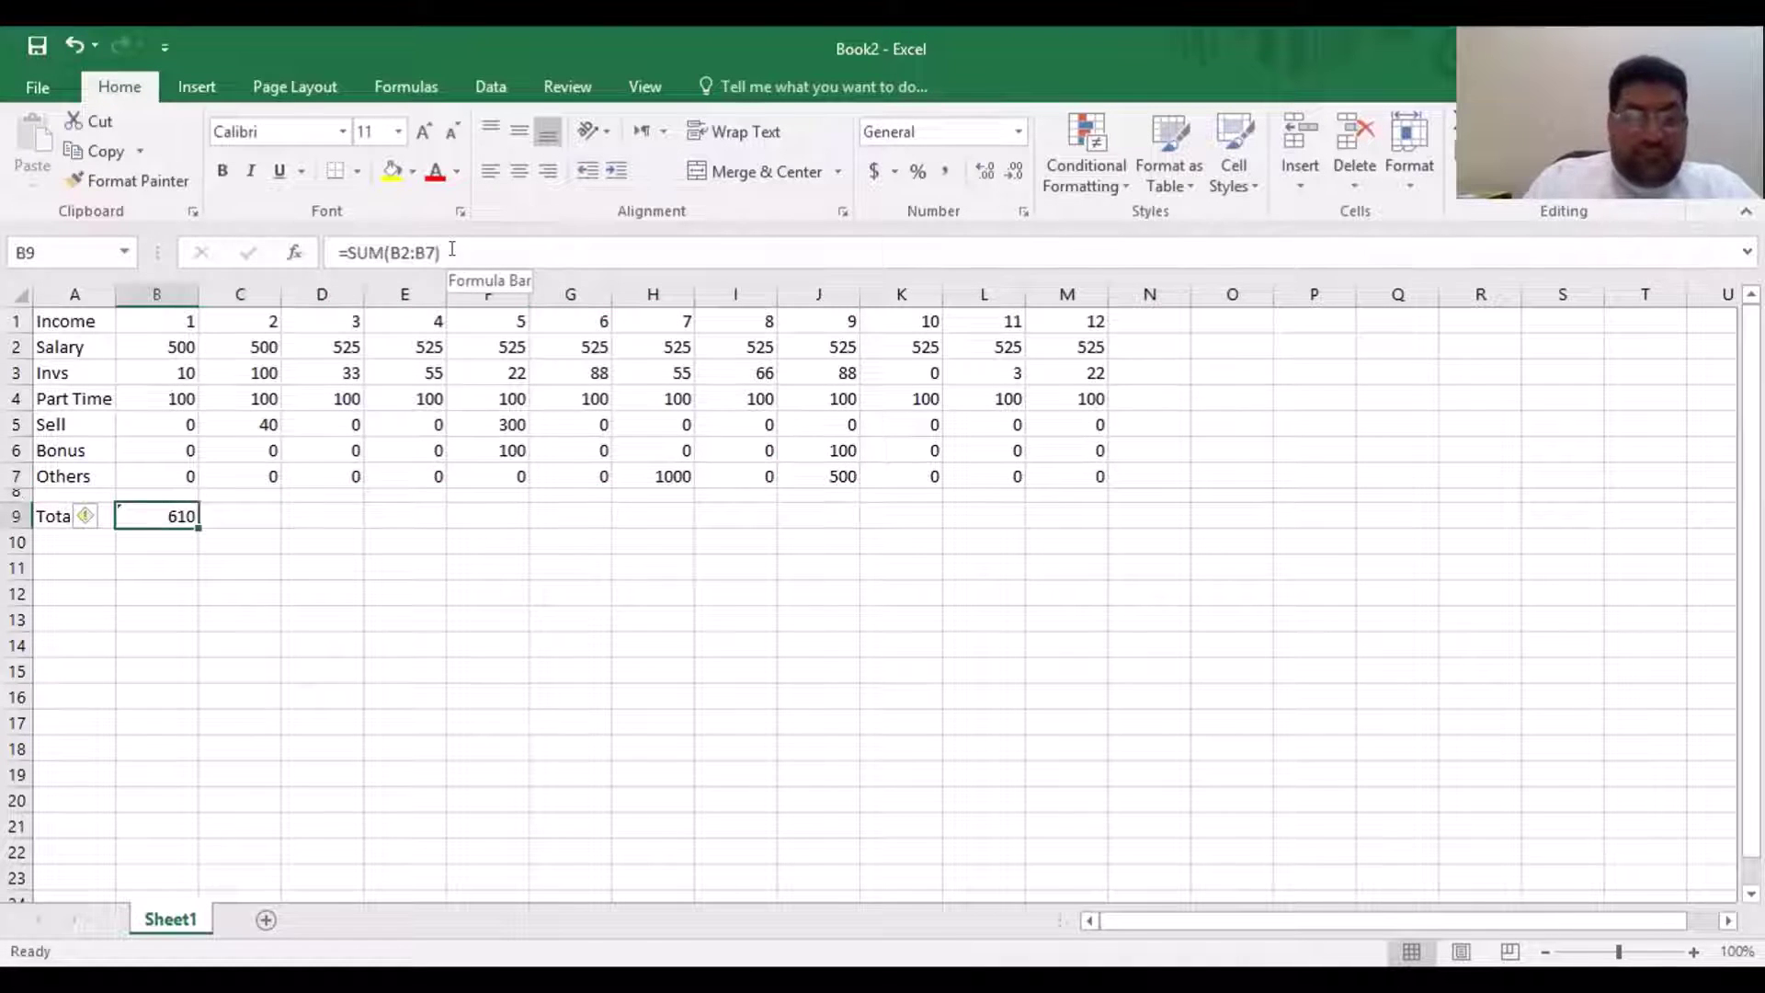
key("ctrl+c")
key("Right")
key("shift+Right")
key("shift+Right")
key("shift+Right")
key("shift+Right")
key("shift+Right")
key("shift+Right")
key("shift+Right")
key("shift+Right")
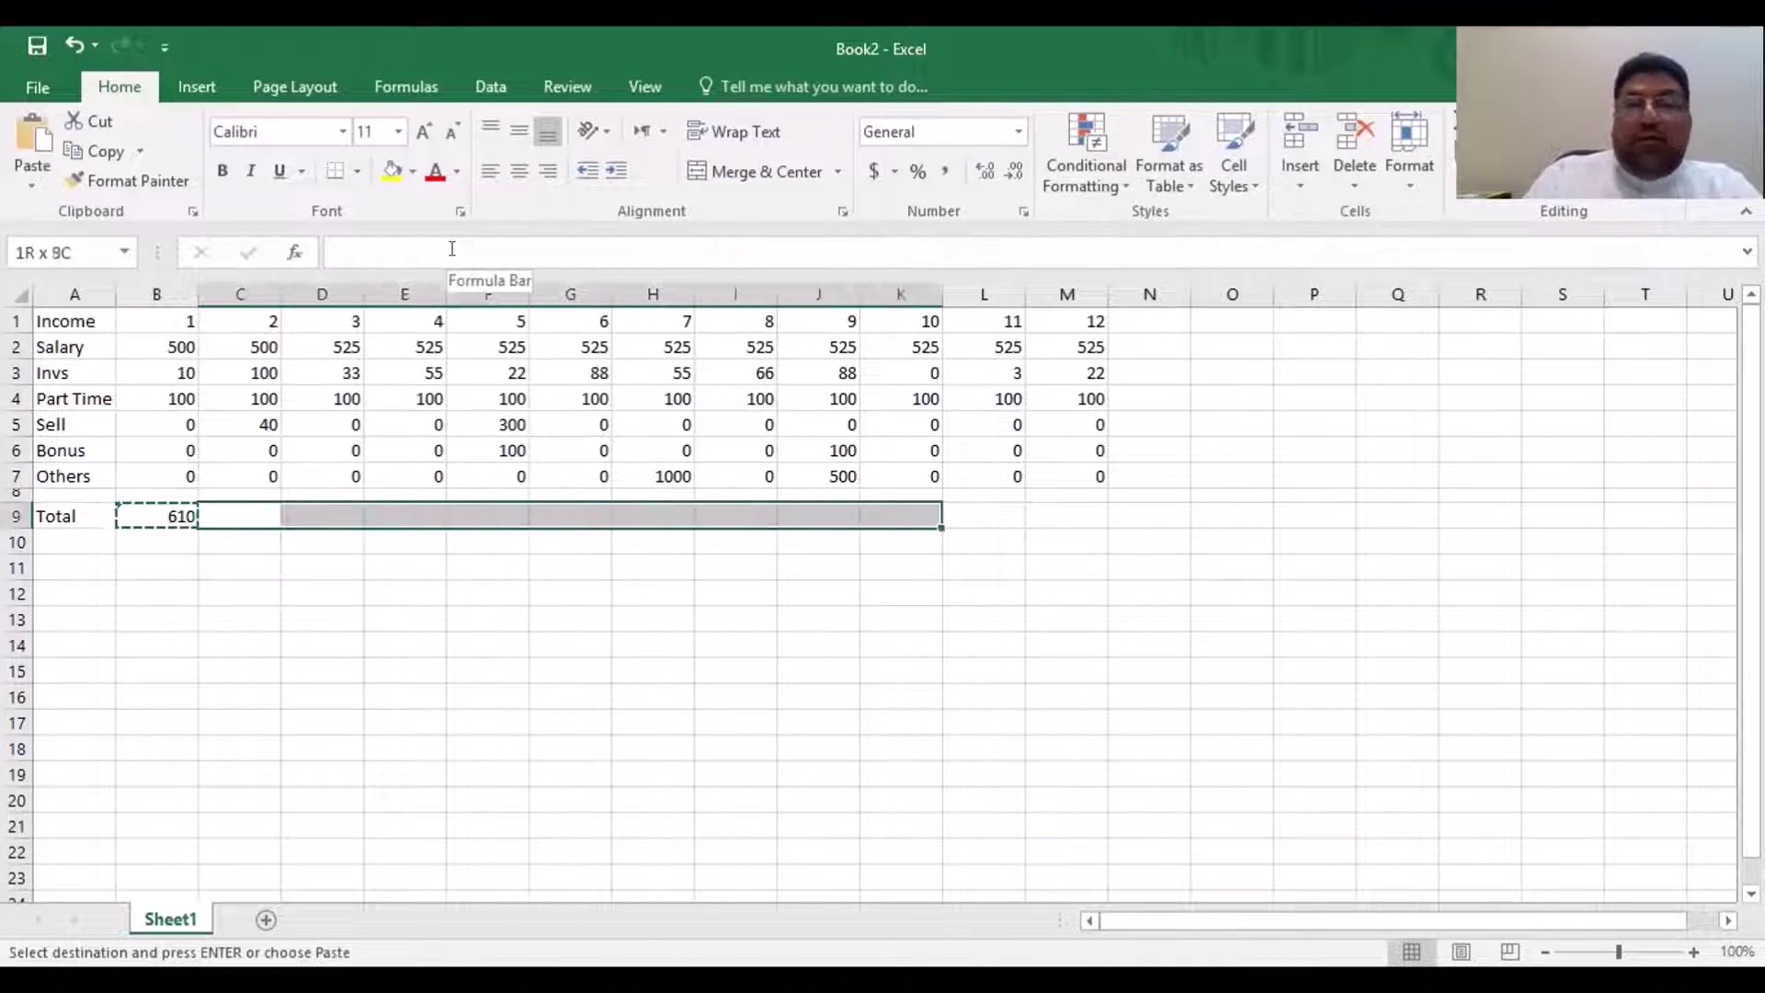
key("shift+Right")
key("shift+Right")
key("ctrl+v")
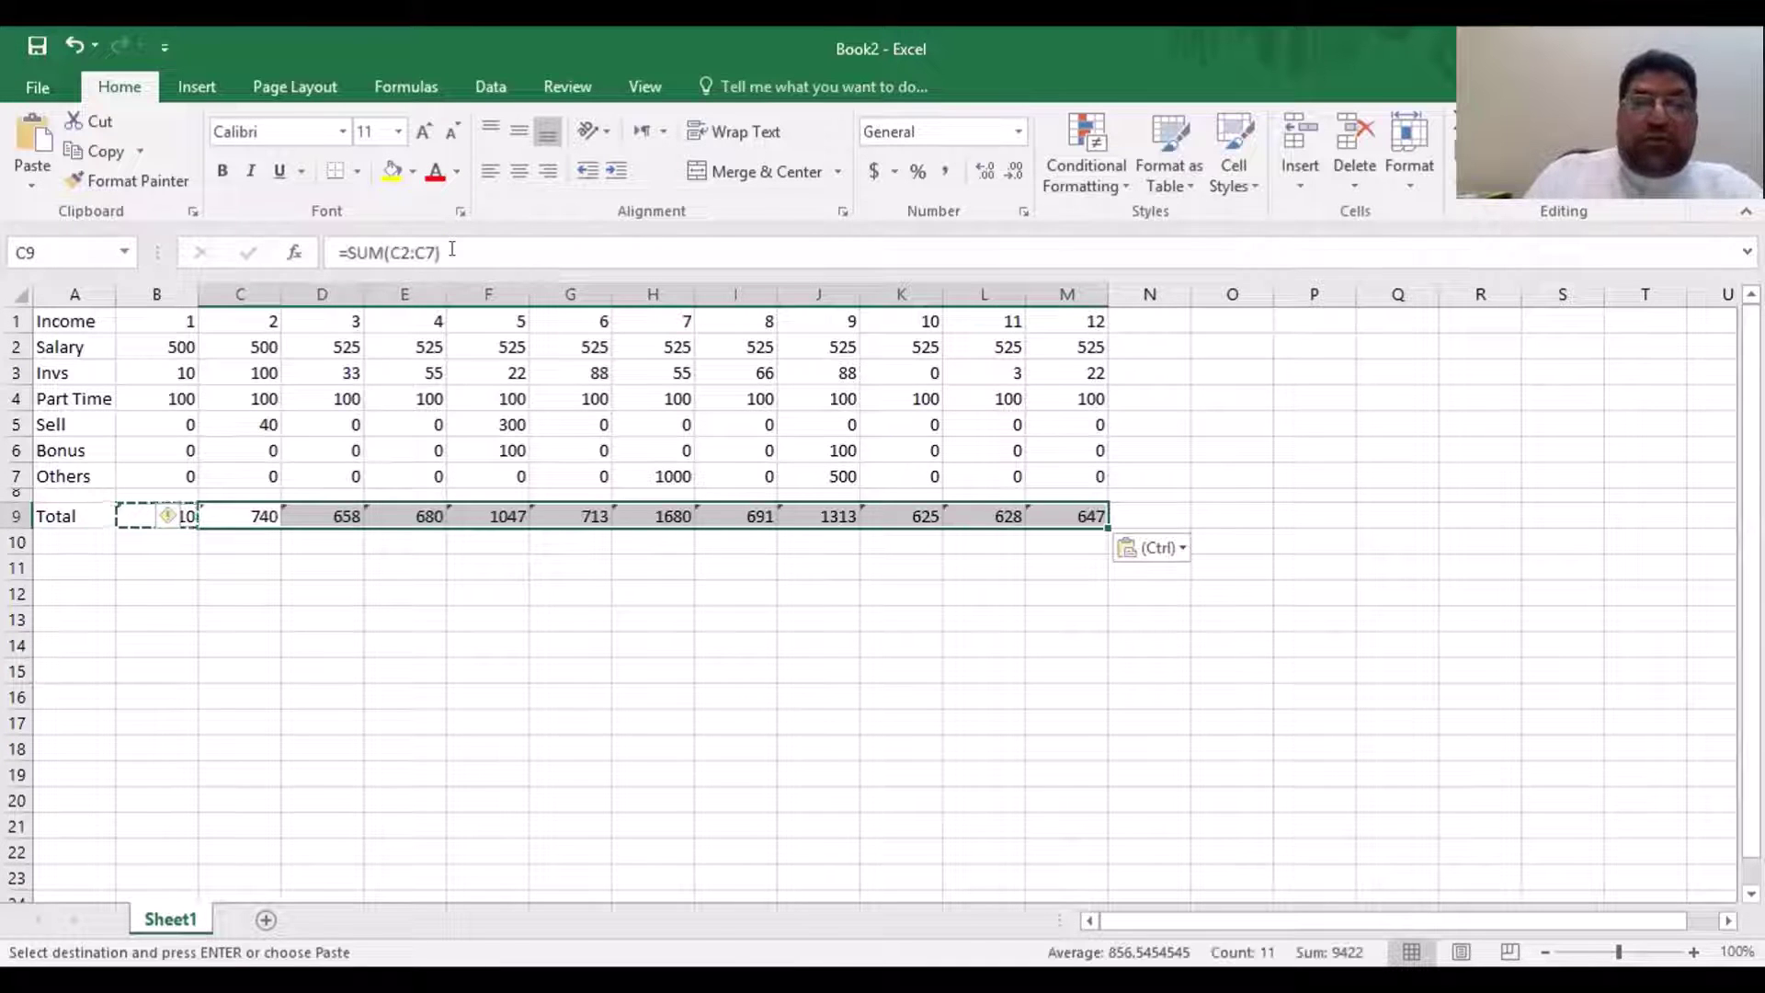
key("Escape")
Check the Total formulas in the first columns of row 9 for the ranges they sum
key("Left")
key("Right")
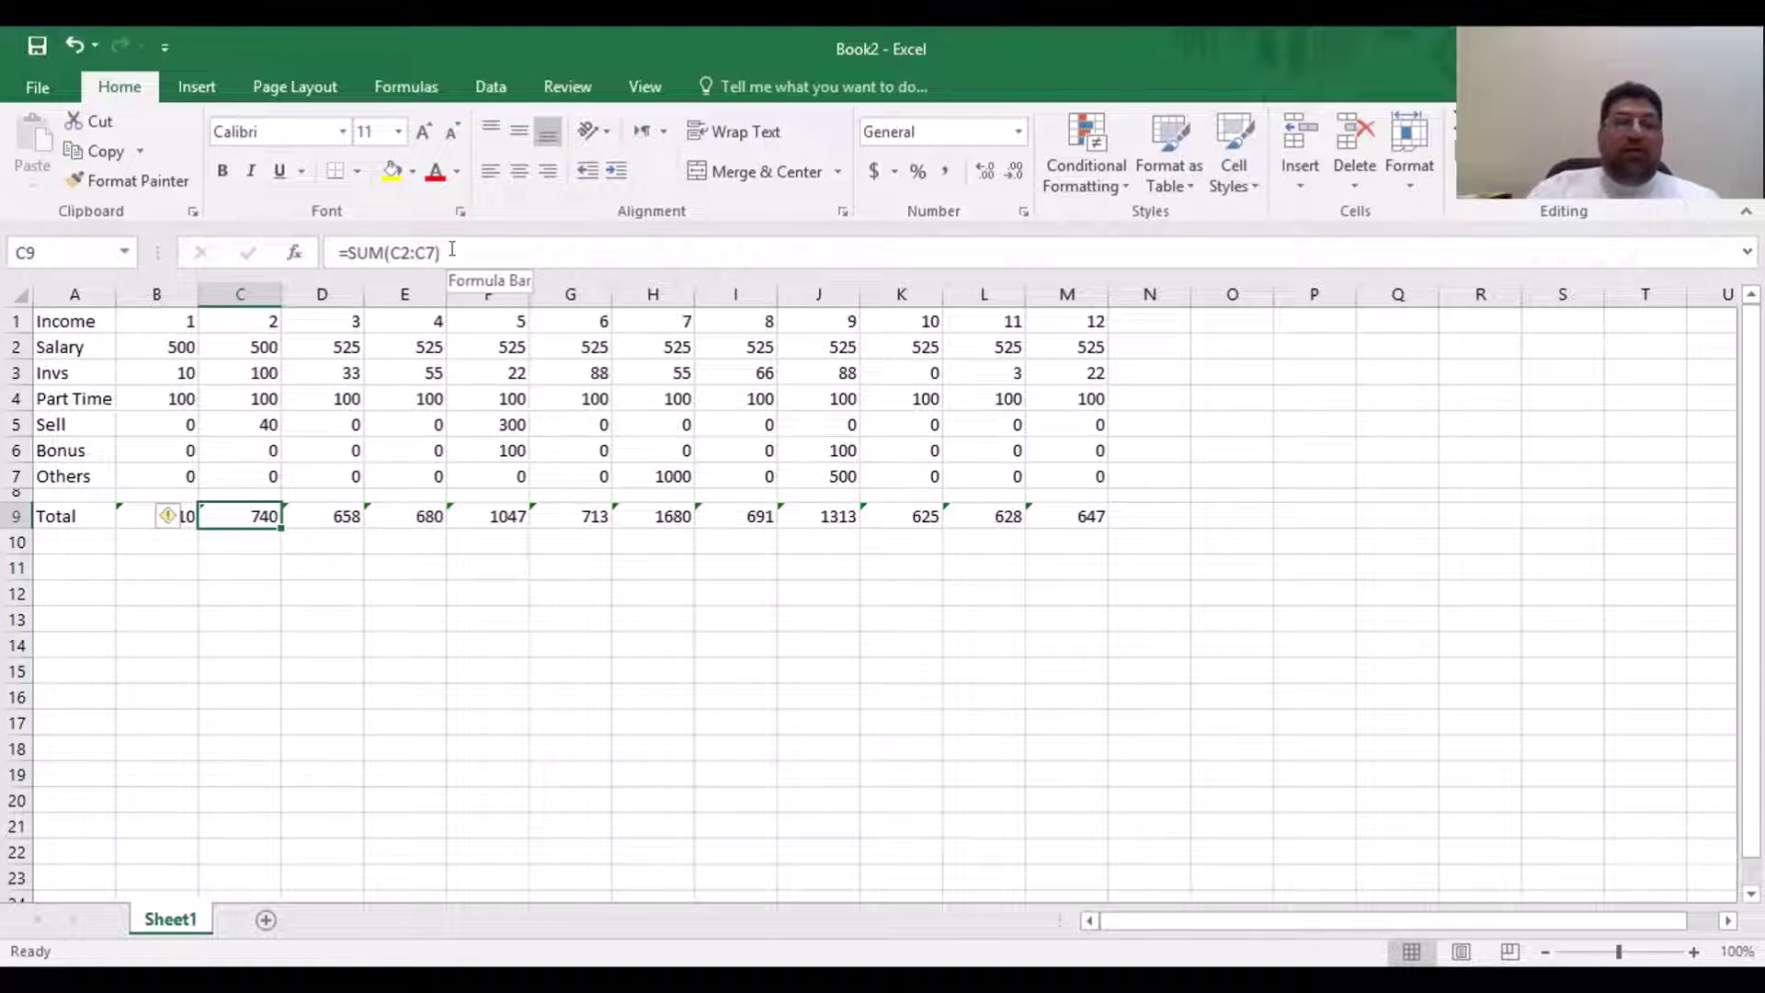
key("Left")
key("Right")
key("Right")
key("Left")
key("Left")
Add the section heading "Outcome" in cell A12 and the row label "Rent" in cell A13
key("Down")
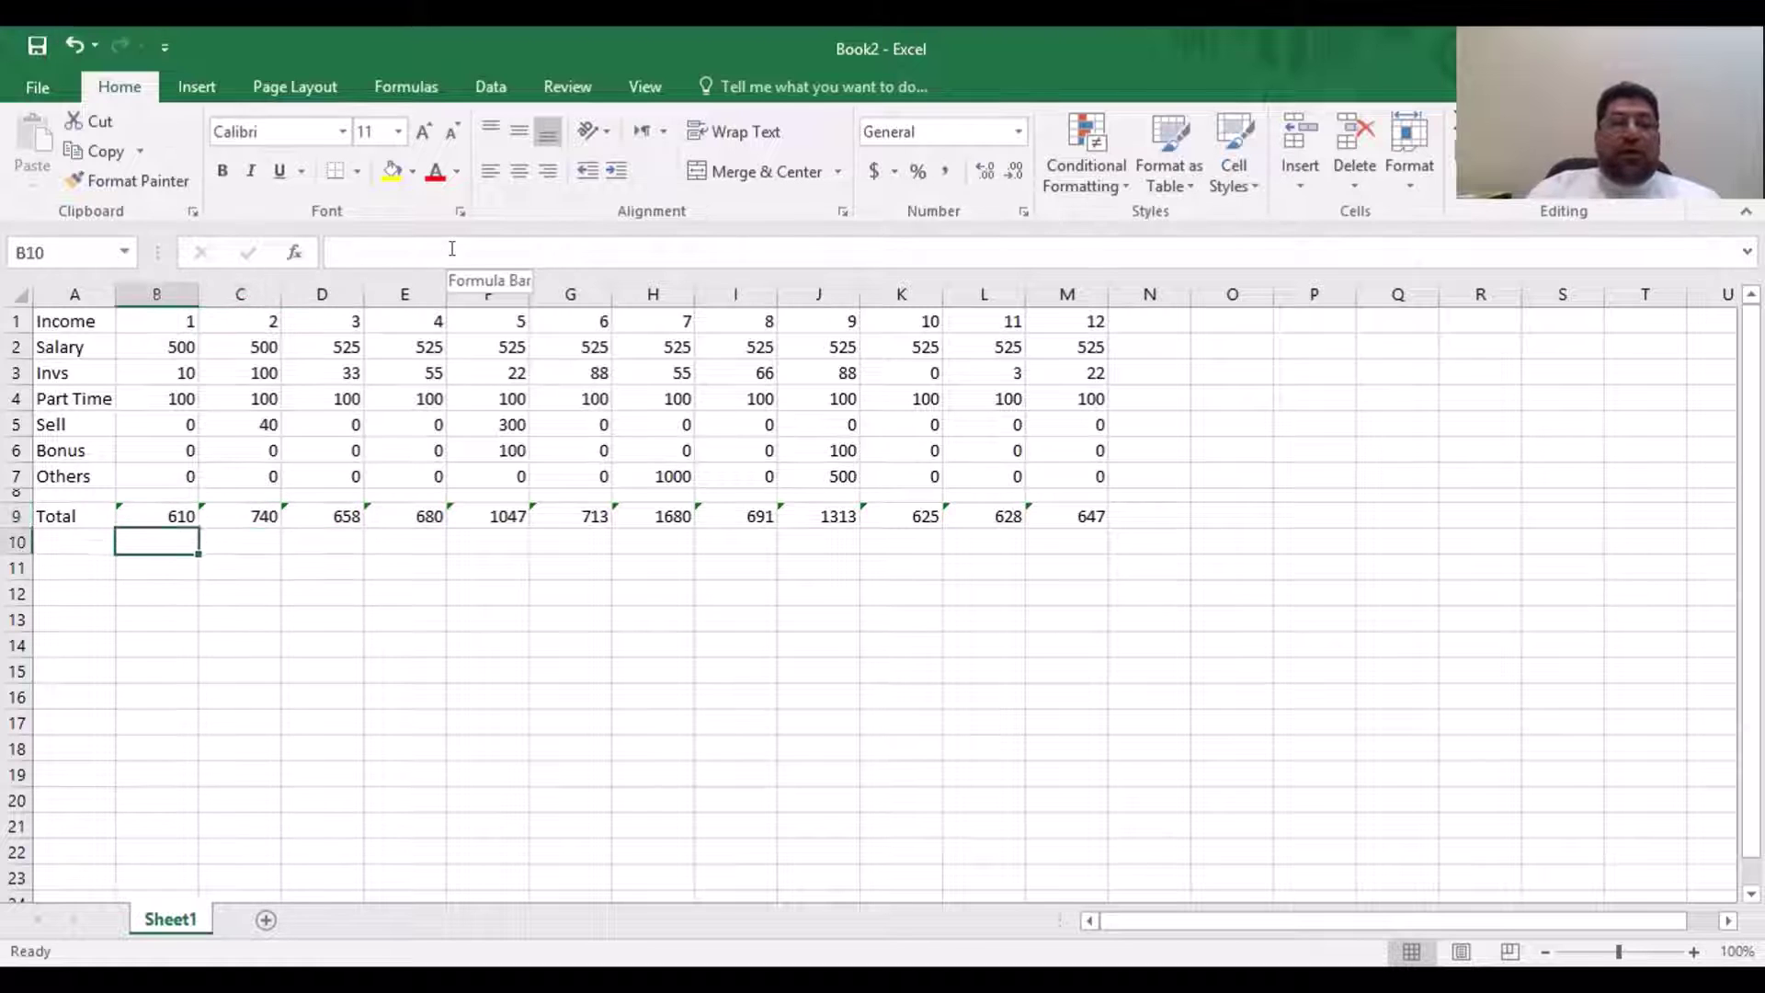
key("Down")
key("Down")
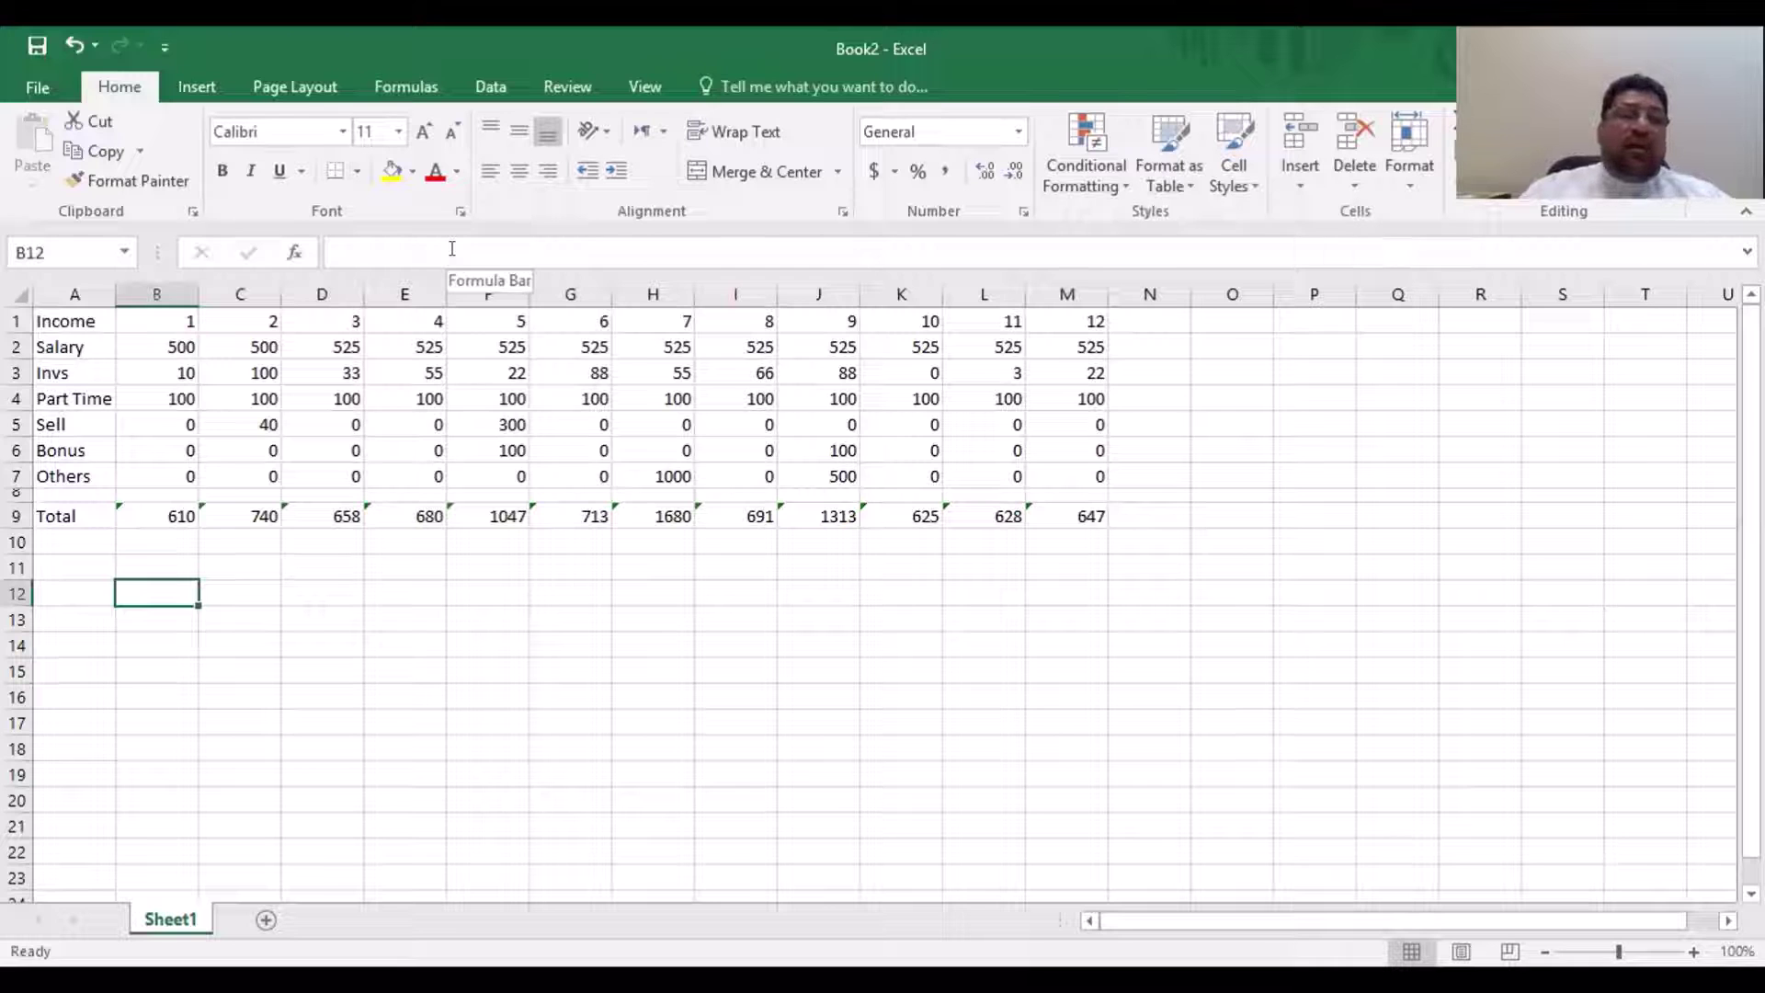
key("Left")
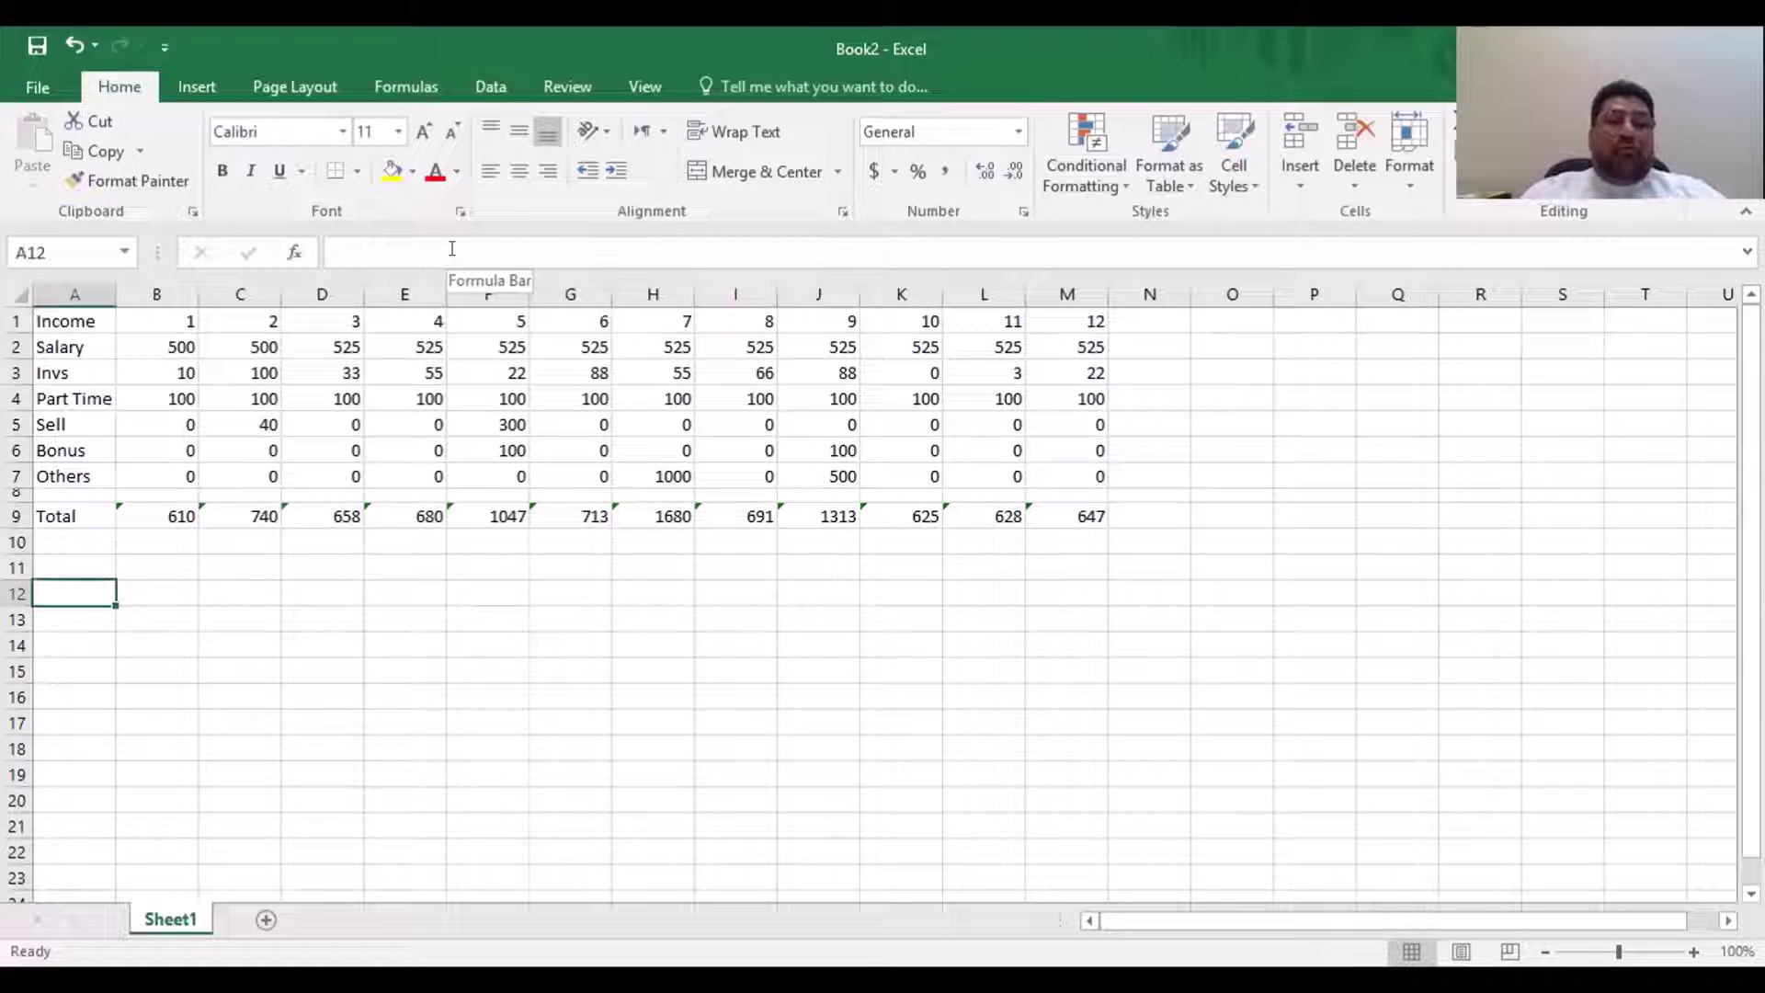
type("Outc")
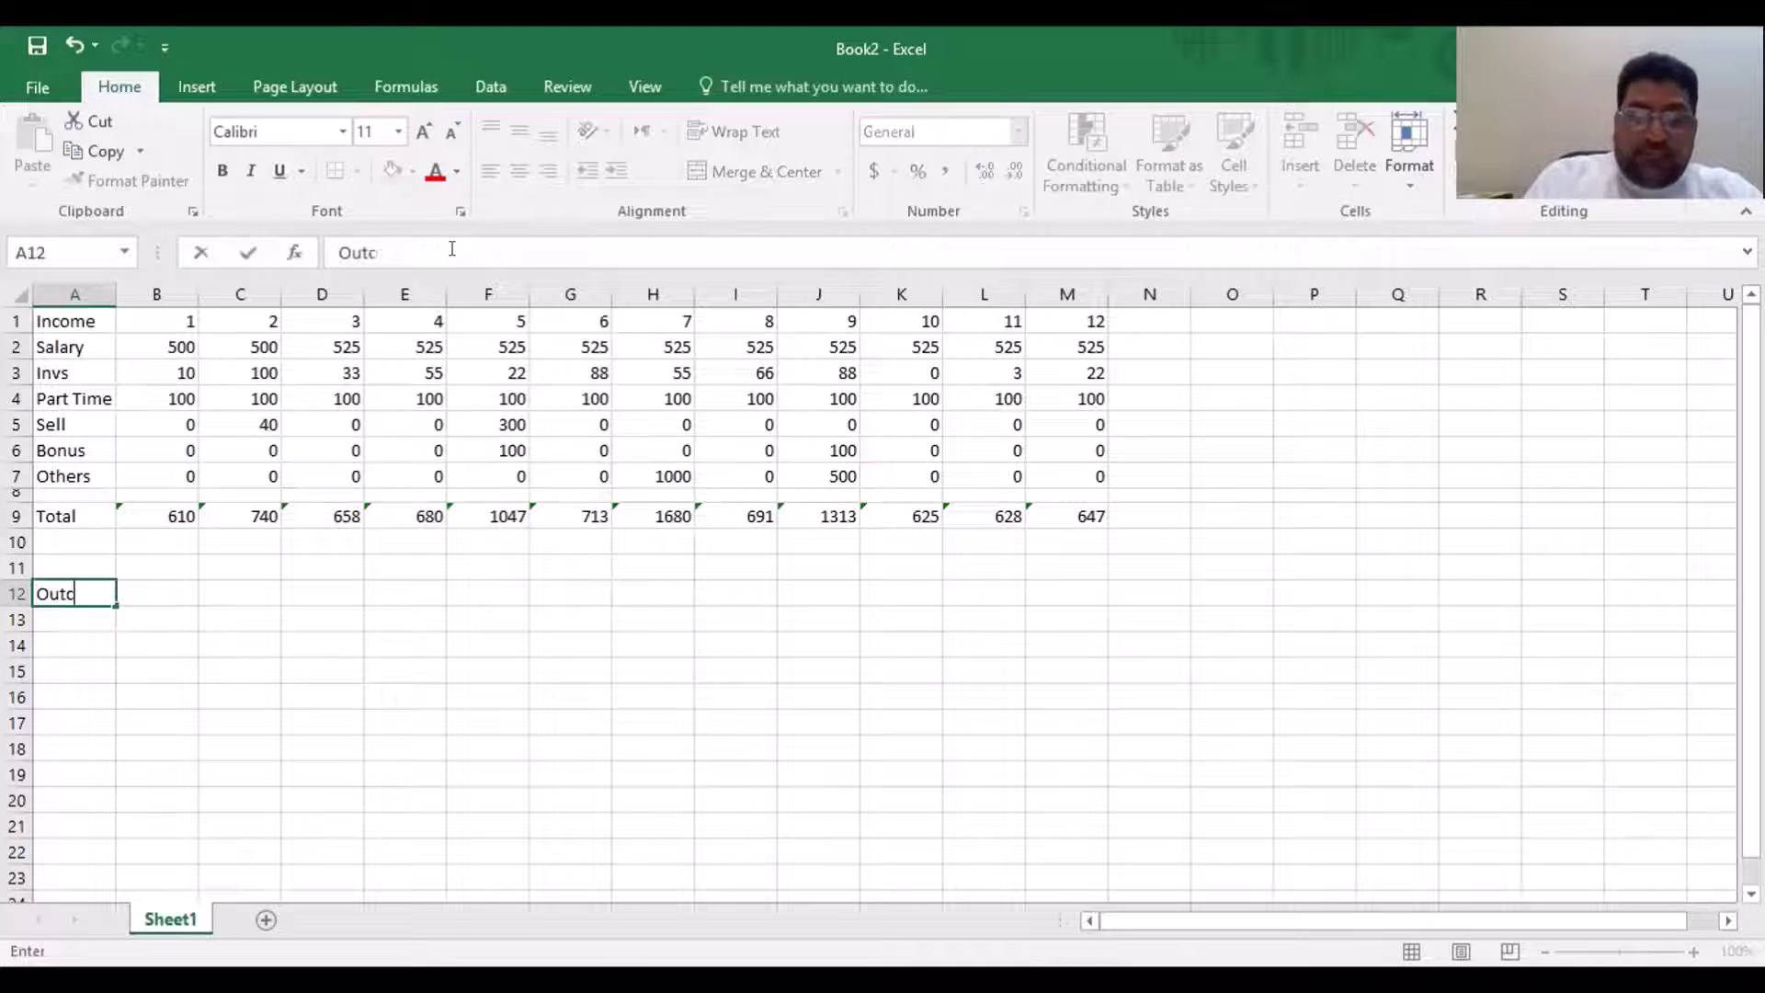
type("ome")
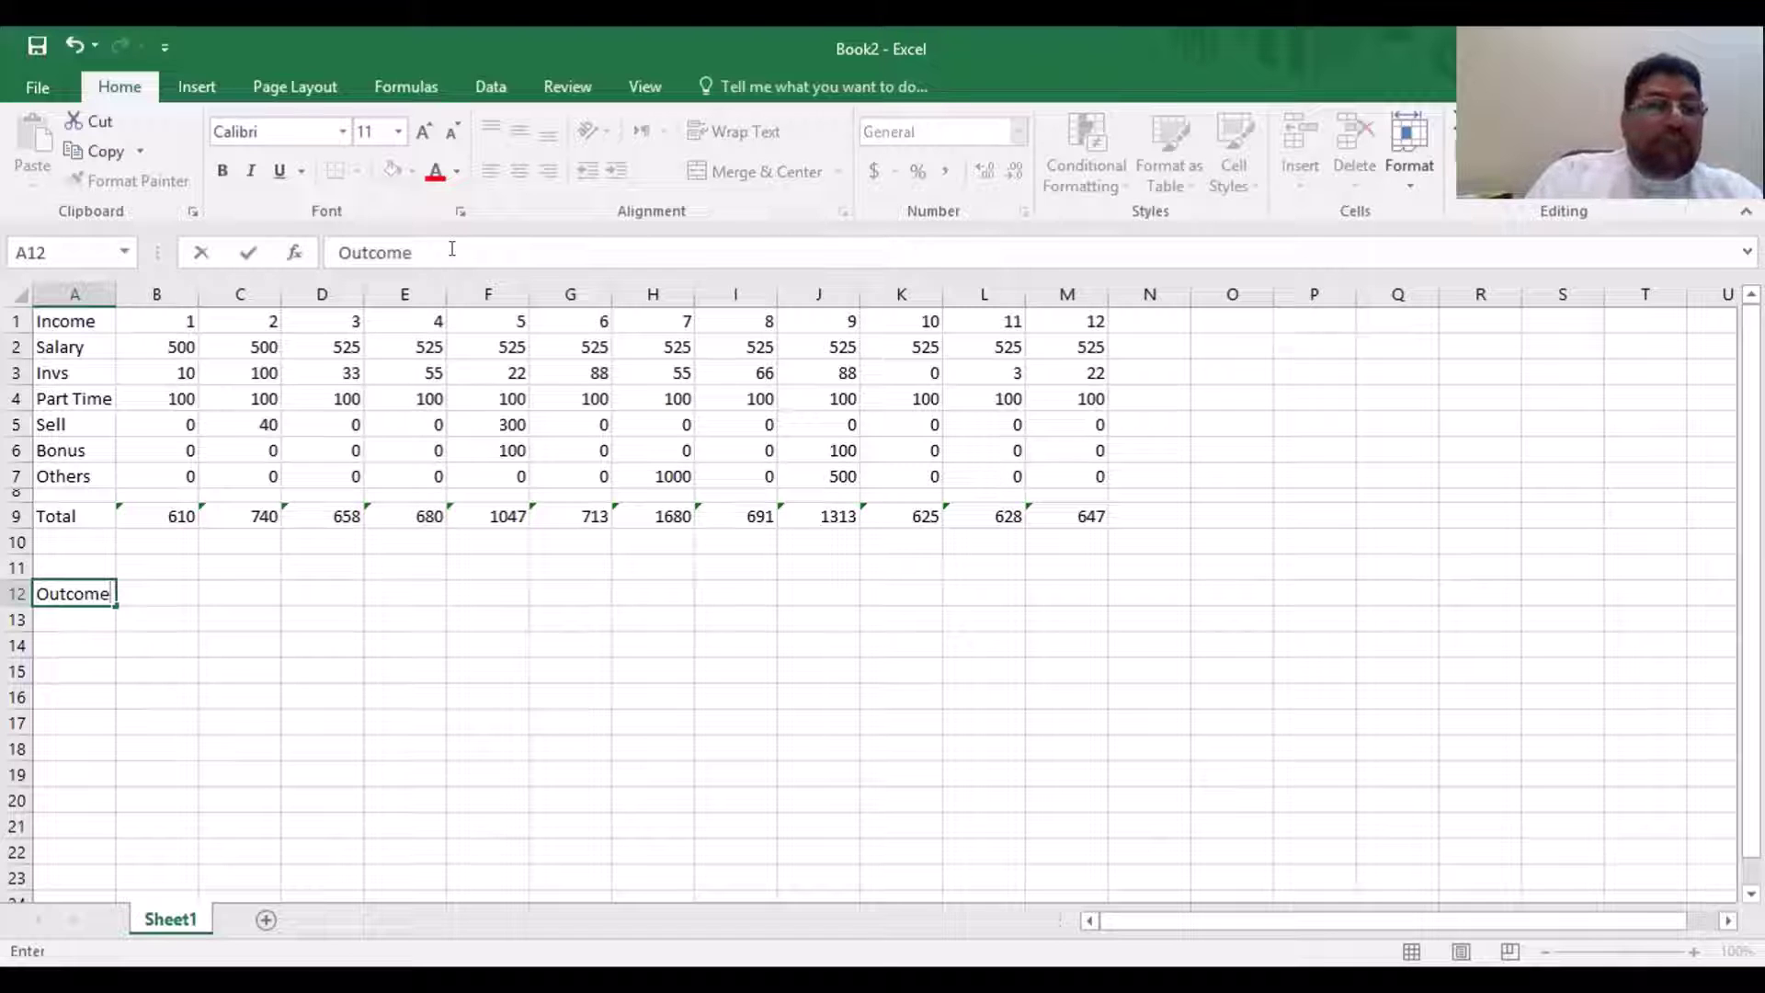
key("Return")
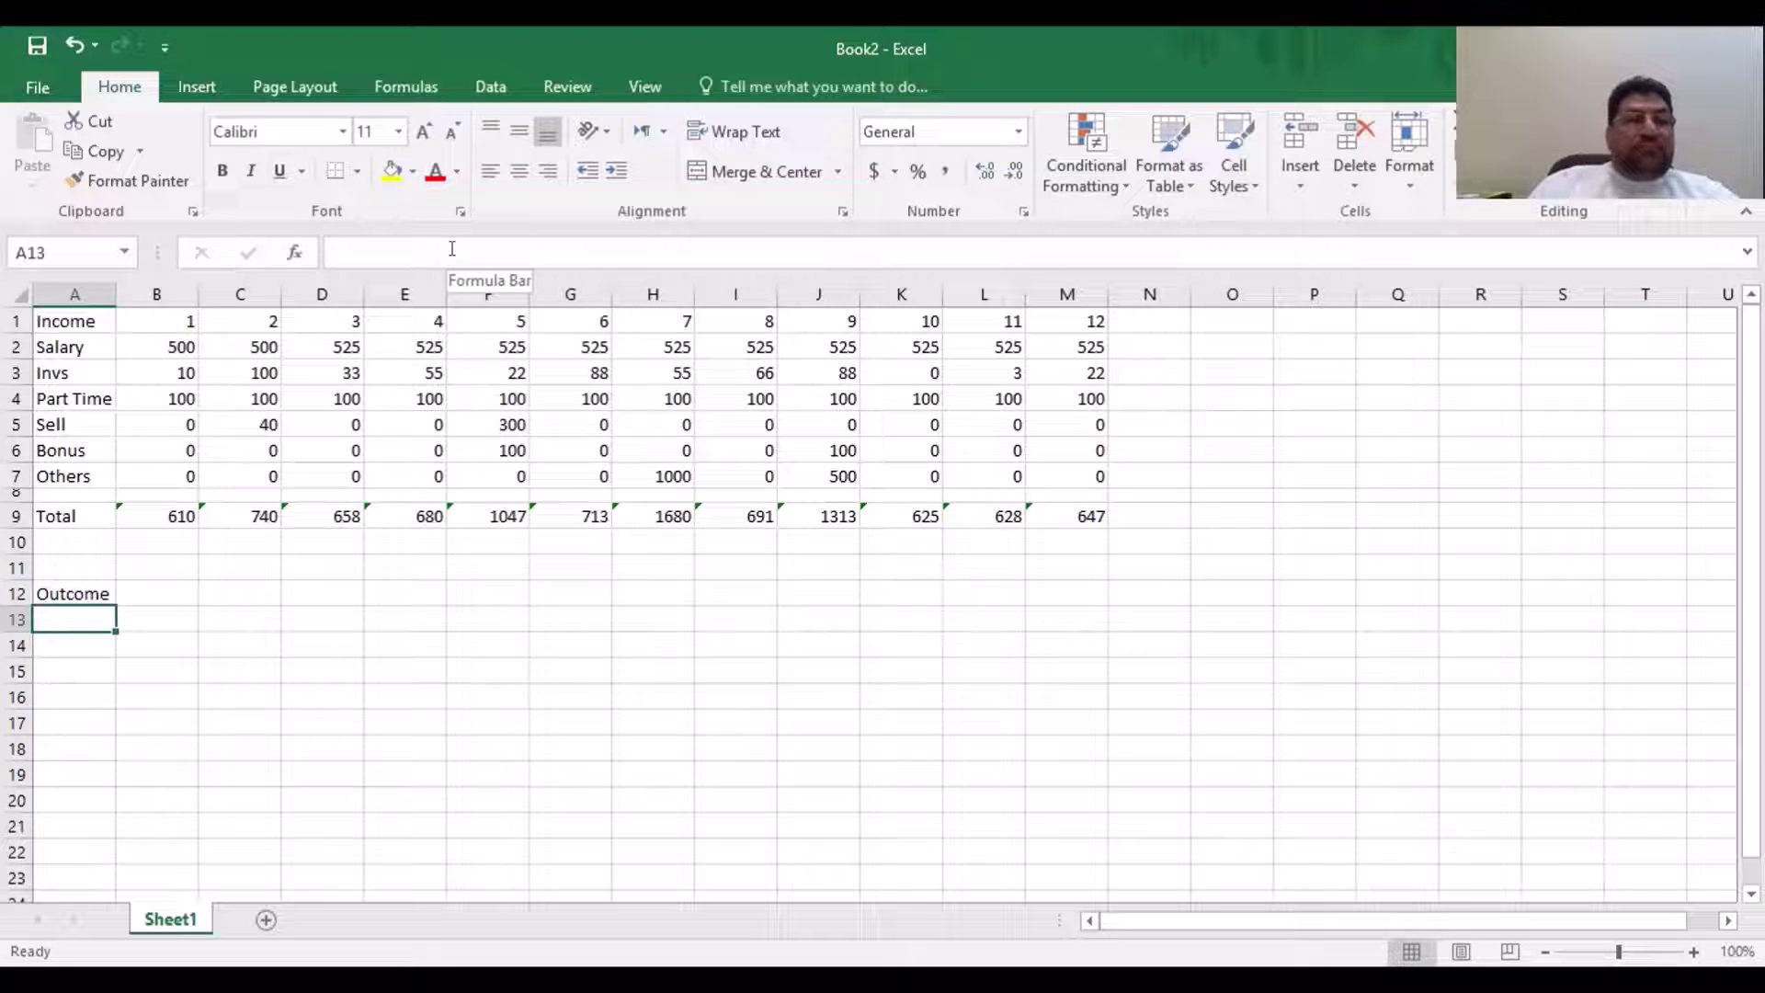
type("Rent")
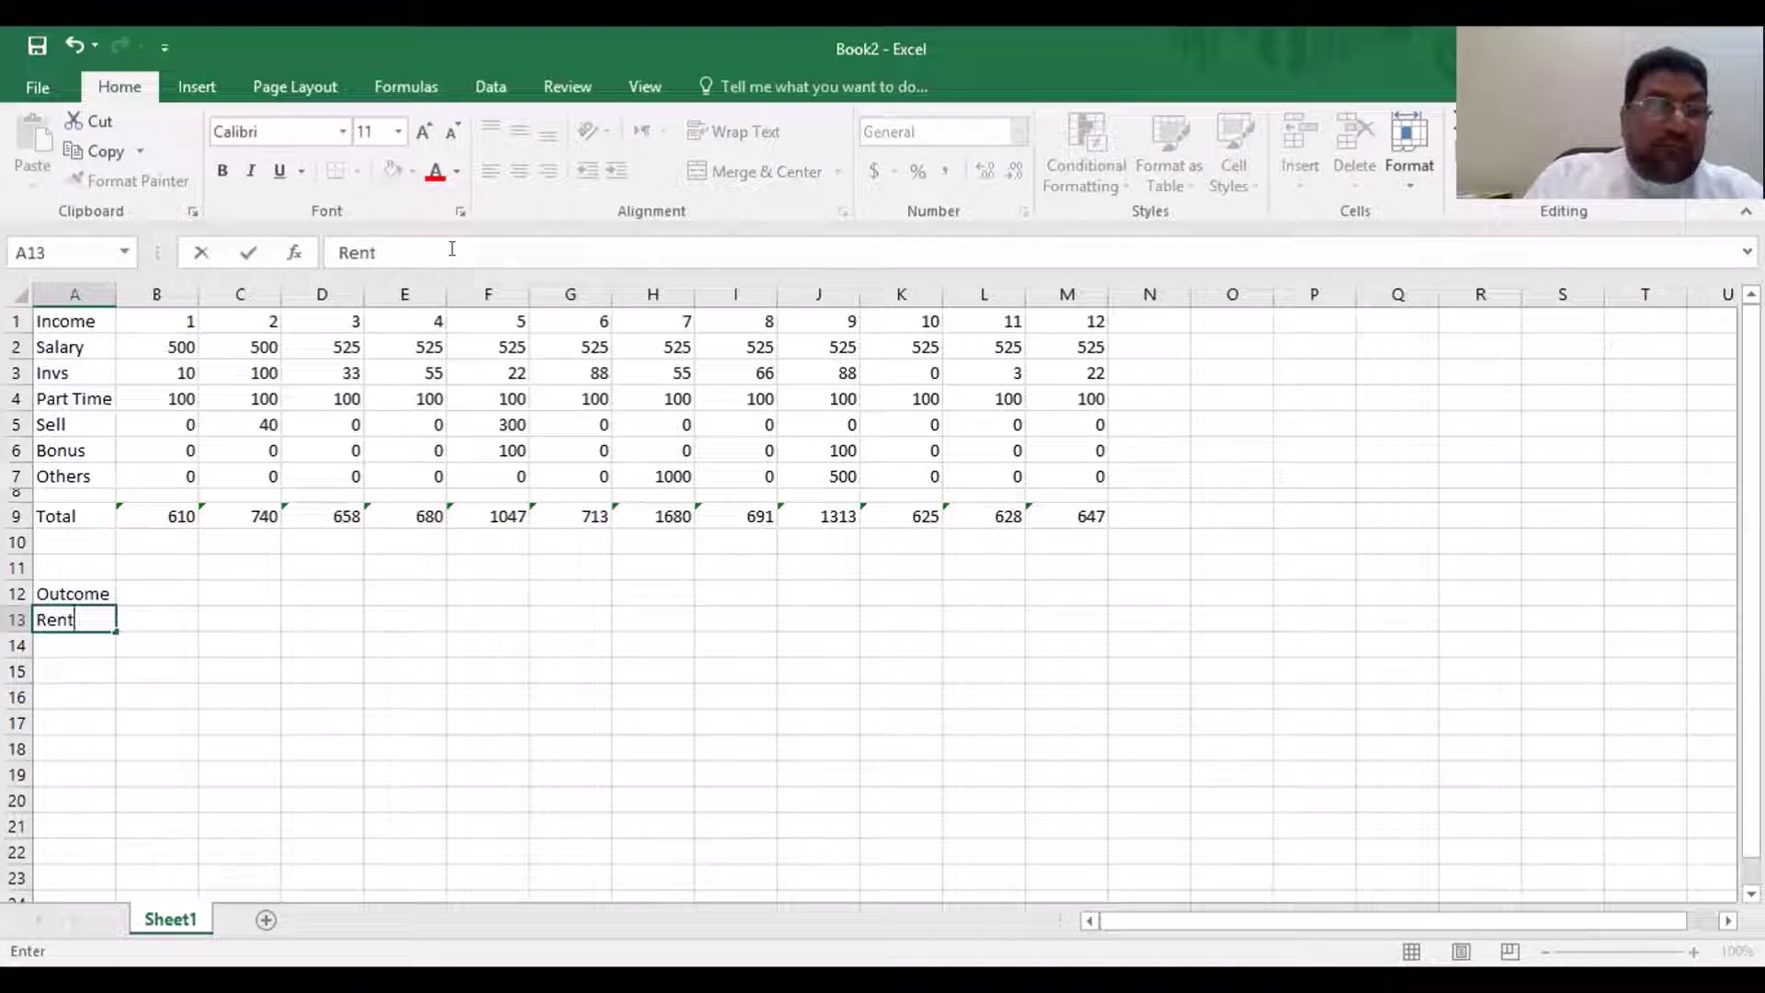
key("Tab")
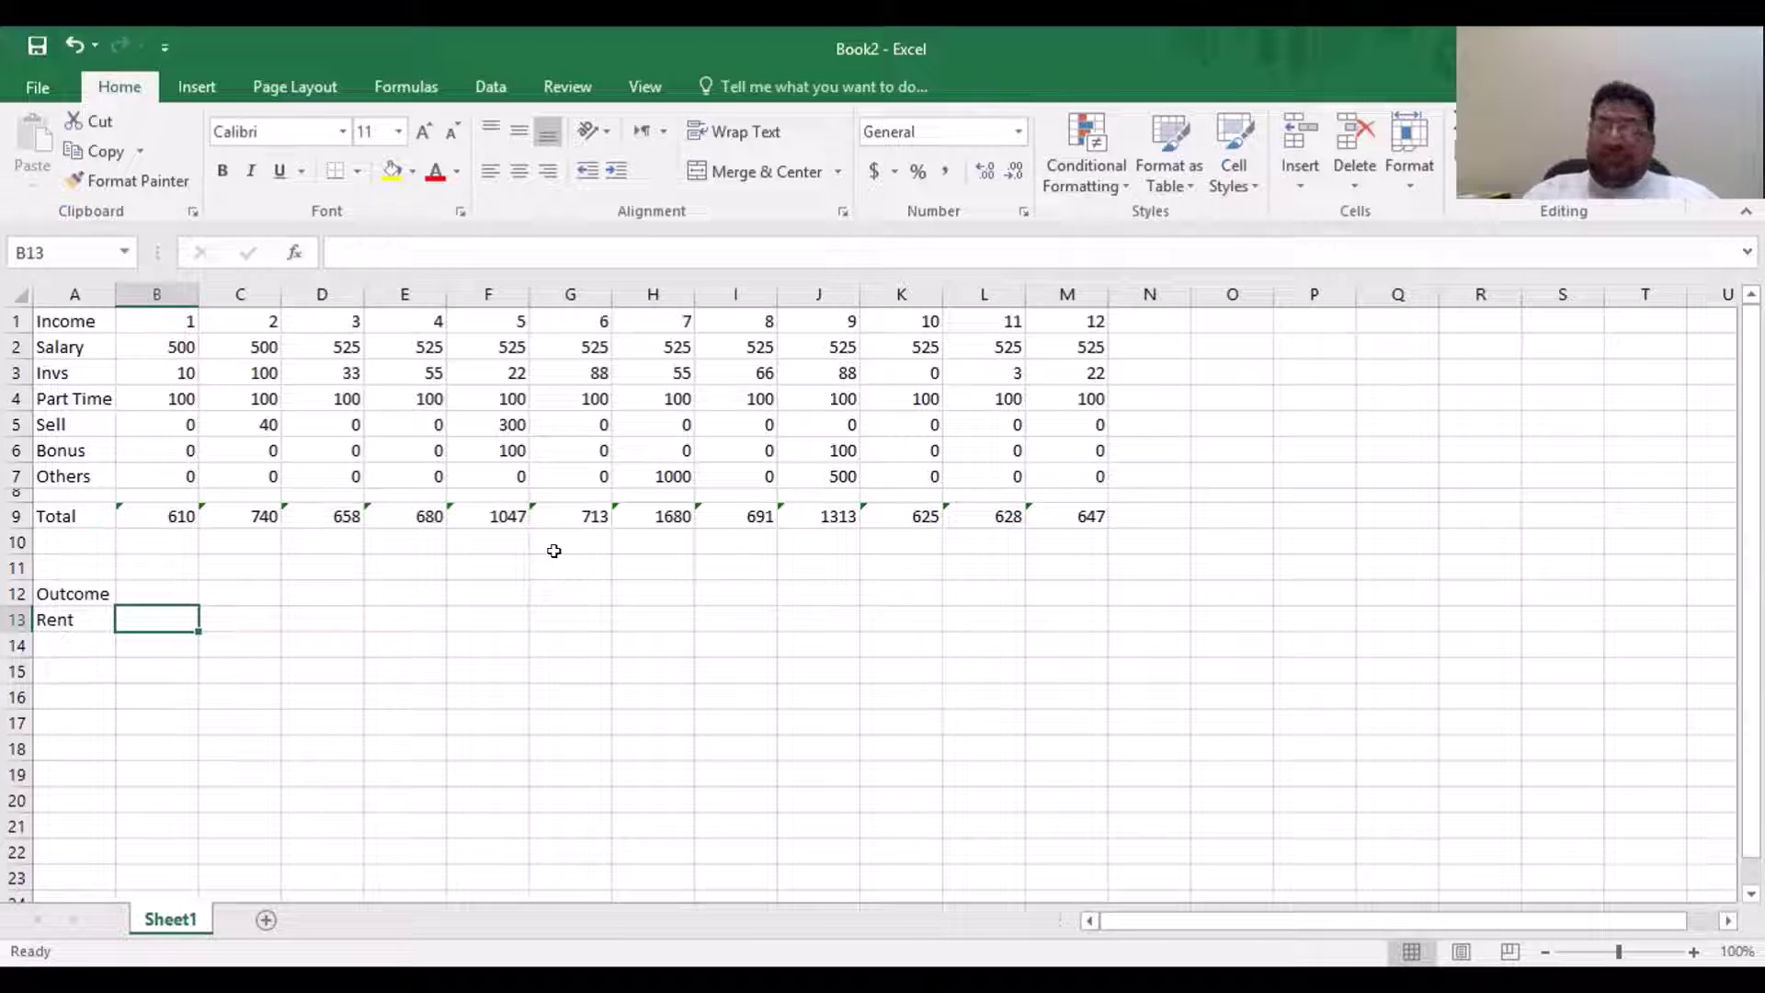
Enter a Rent amount of 100 in cell B13 and copy it across cells C13 to M13
type("100")
key("Return")
key("Up")
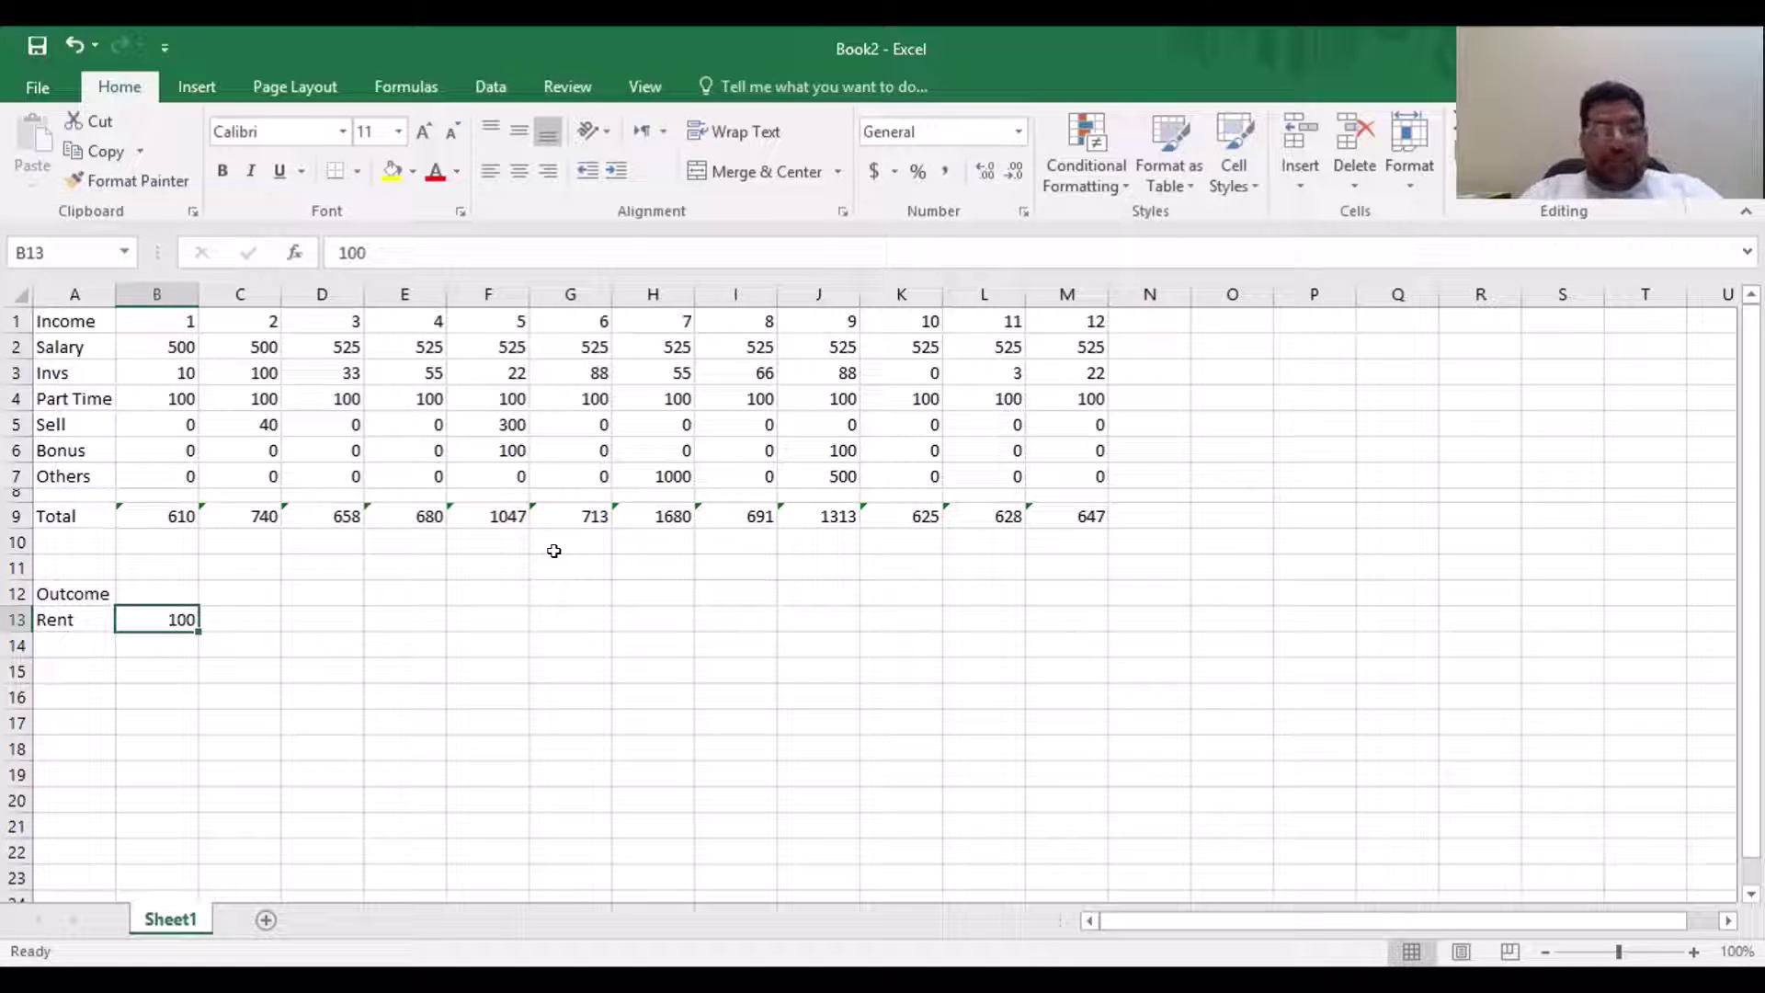
key("ctrl+c")
key("Right")
key("shift+Right")
key("shift+Right")
key("shift+Right")
key("shift+Right")
key("shift+Right")
key("shift+Right")
key("shift+Right")
key("shift+Right")
key("shift+Right")
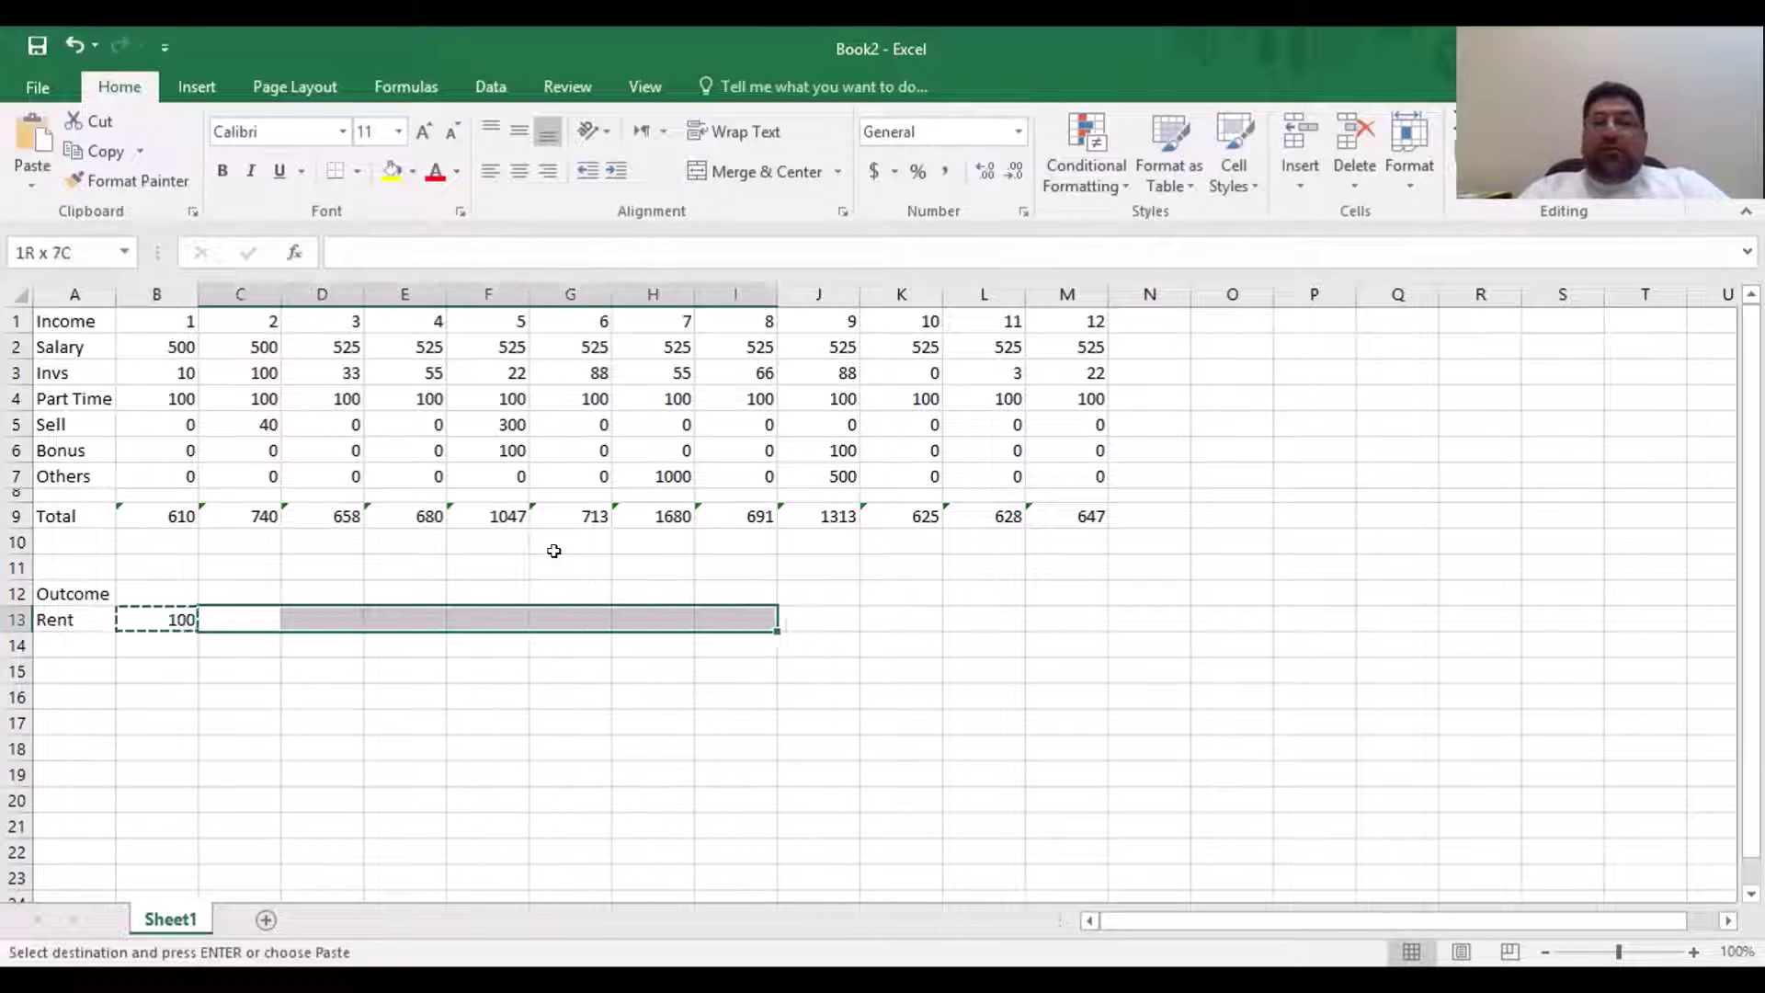
key("shift+Right")
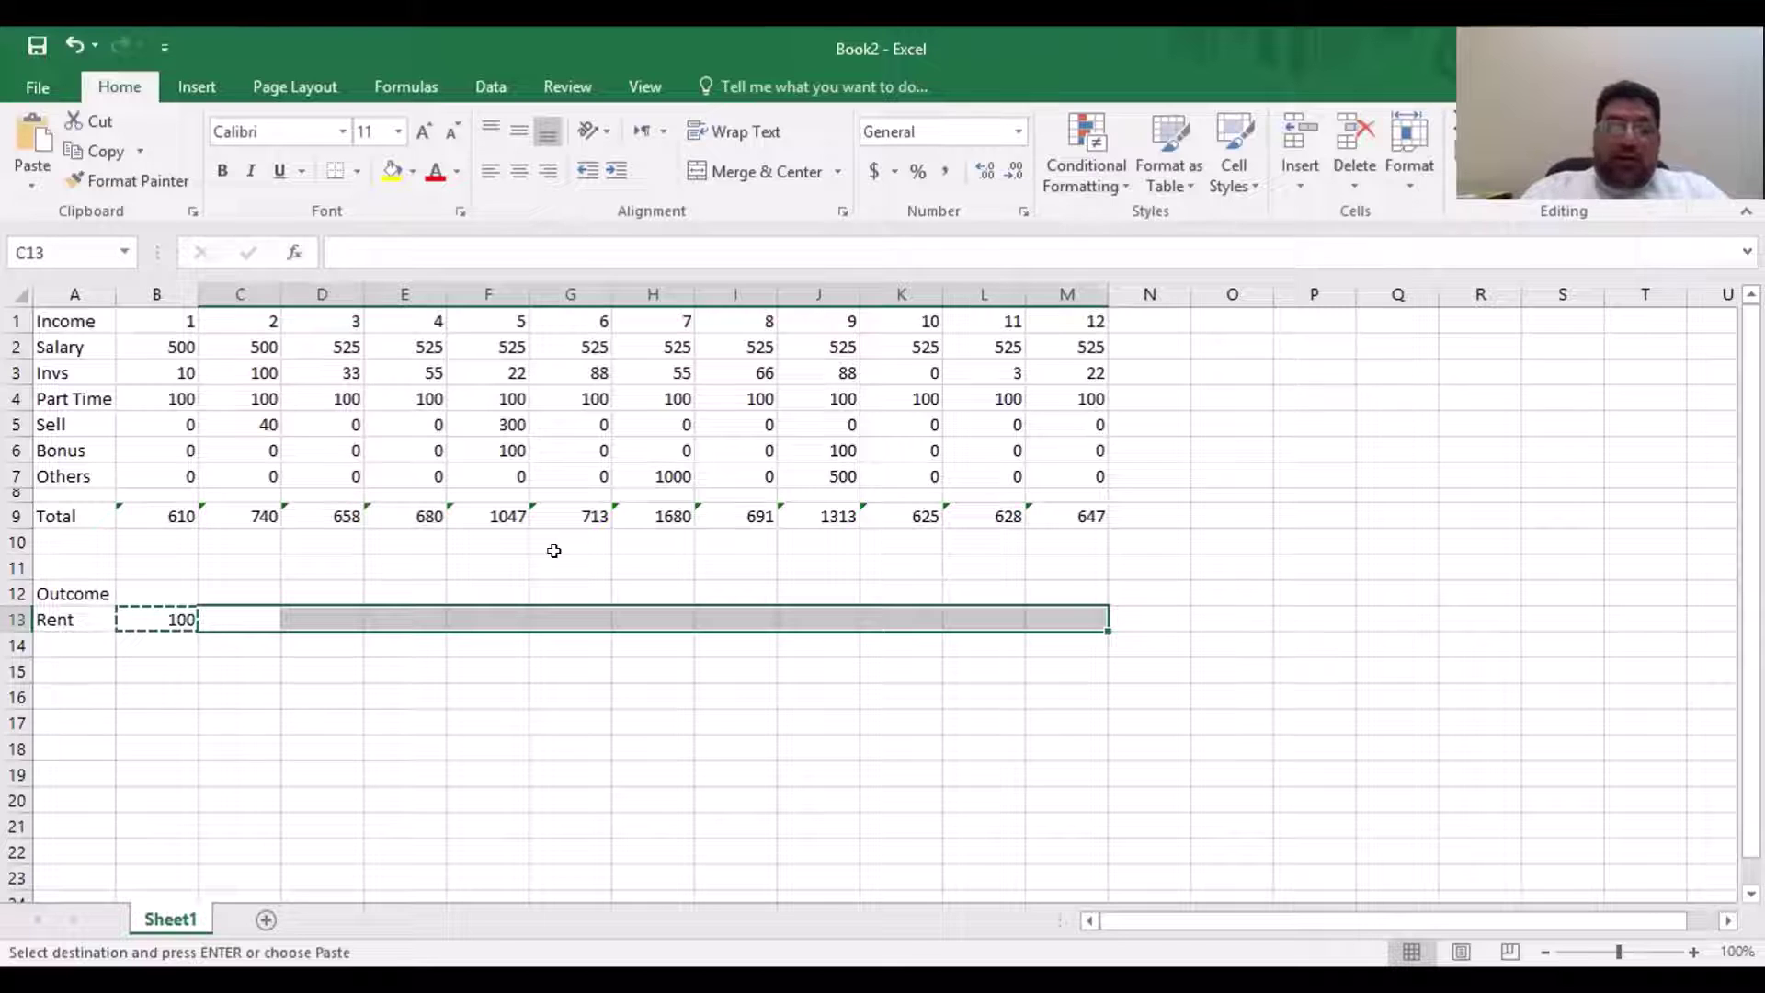
key("ctrl+v")
key("Escape")
key("Home")
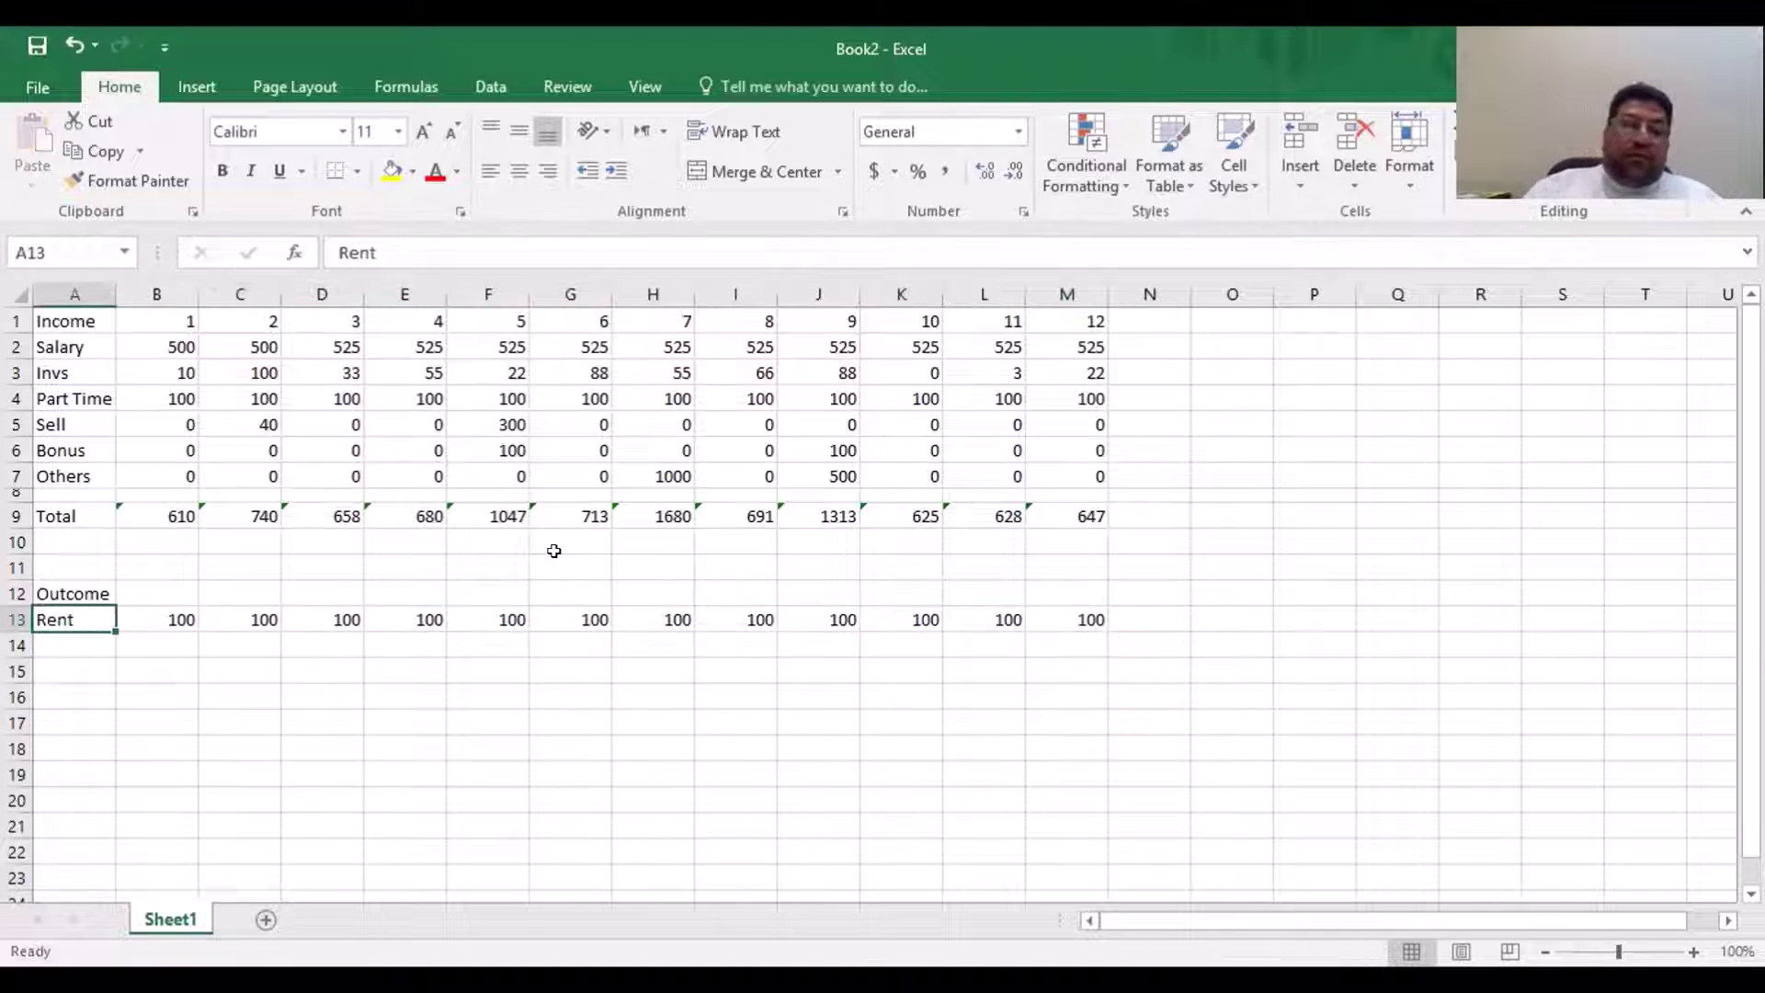
Review the Rent amounts along row 13 across all twelve columns
key("Right")
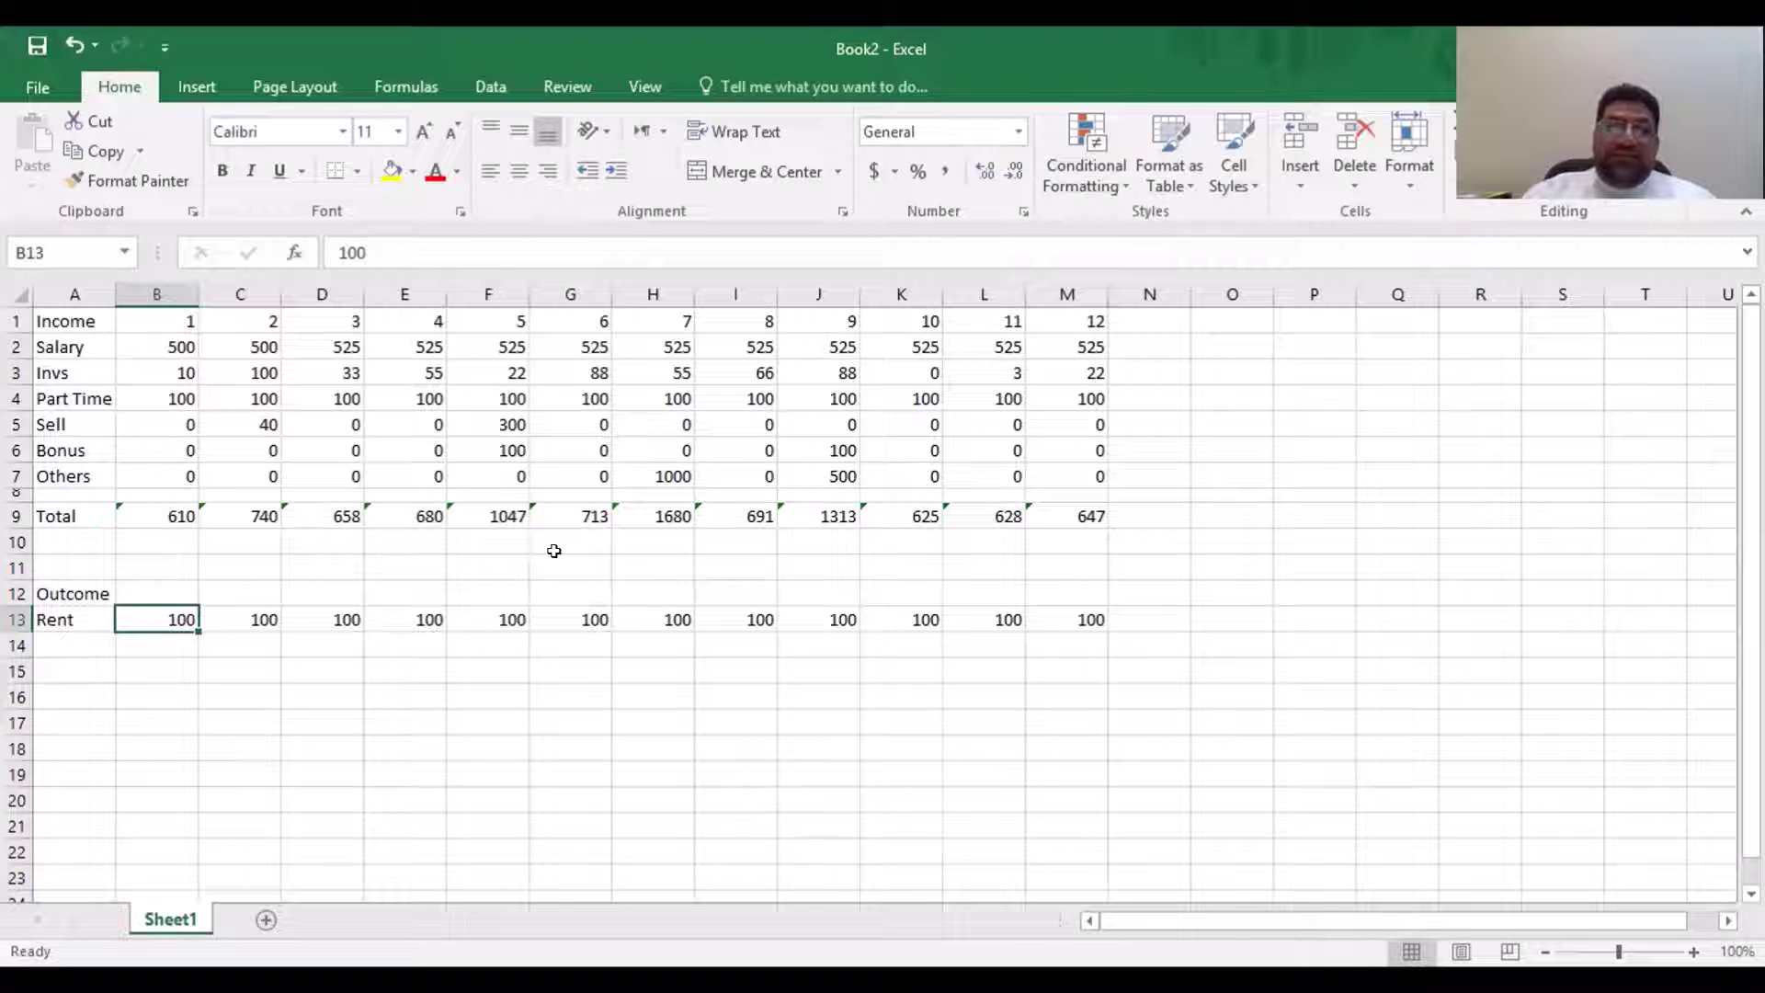
key("Down")
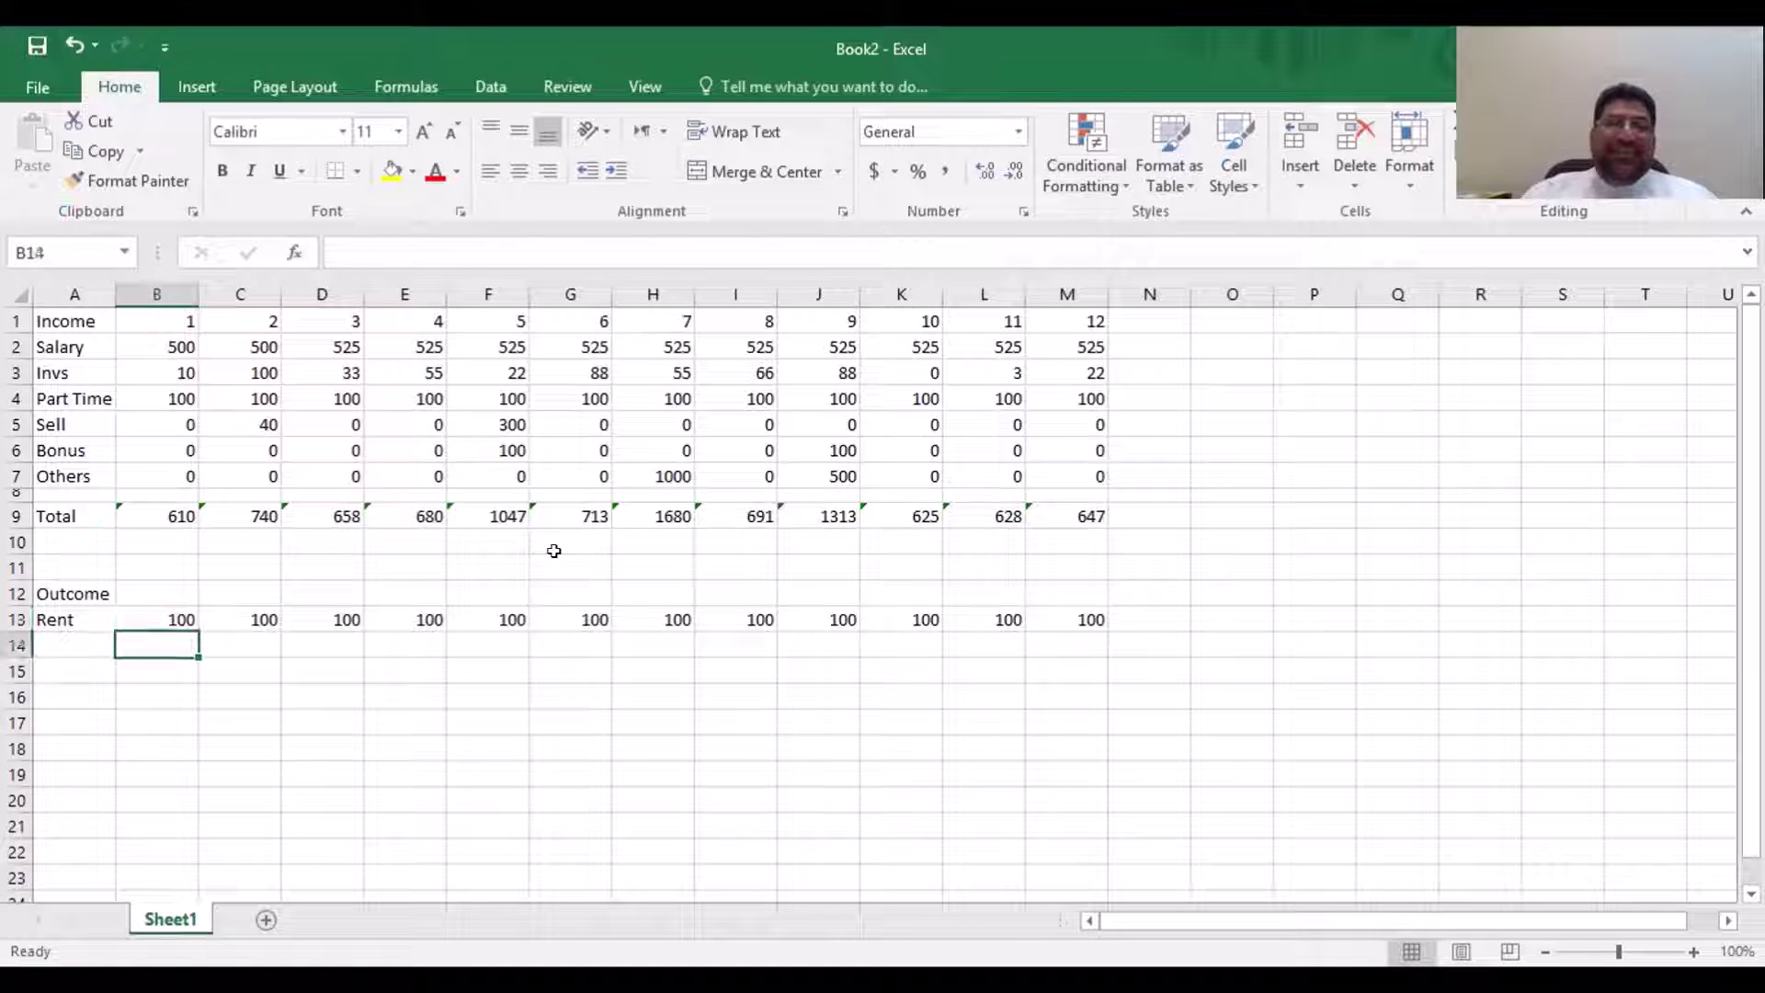
key("Left")
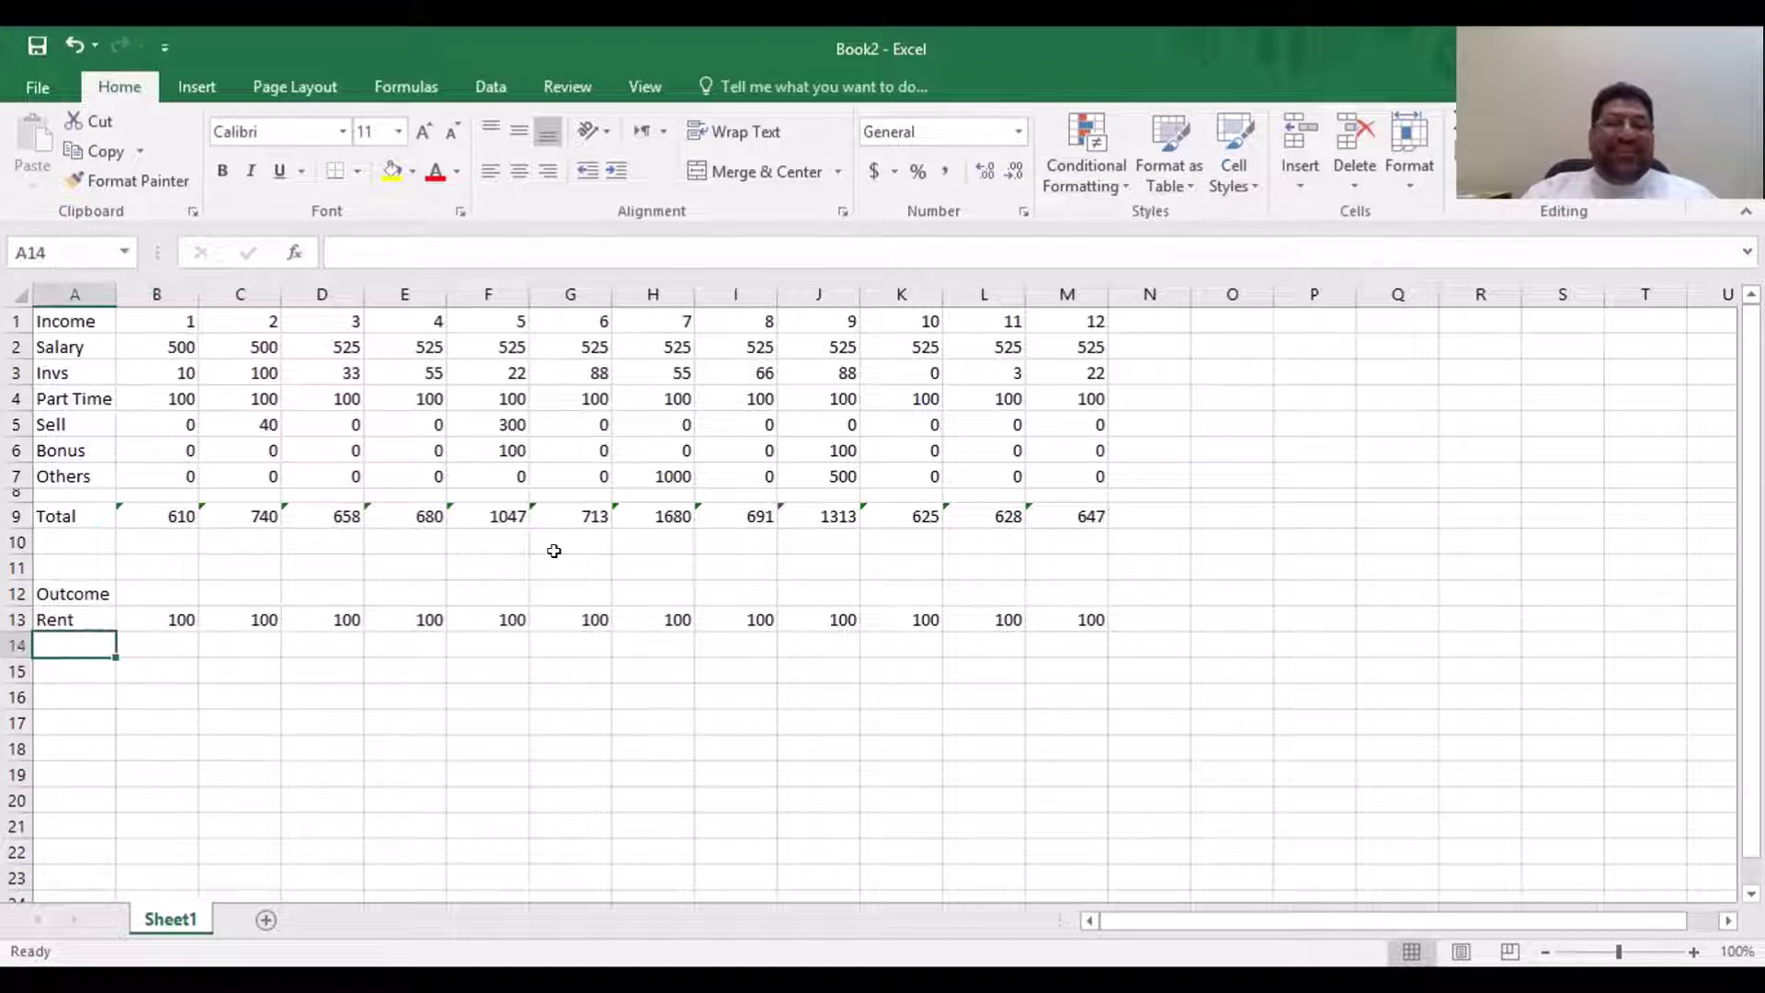
key("Up")
key("Right")
key("Right")
key("Right")
key("Right")
key("Right")
key("Right")
key("Right")
key("Right")
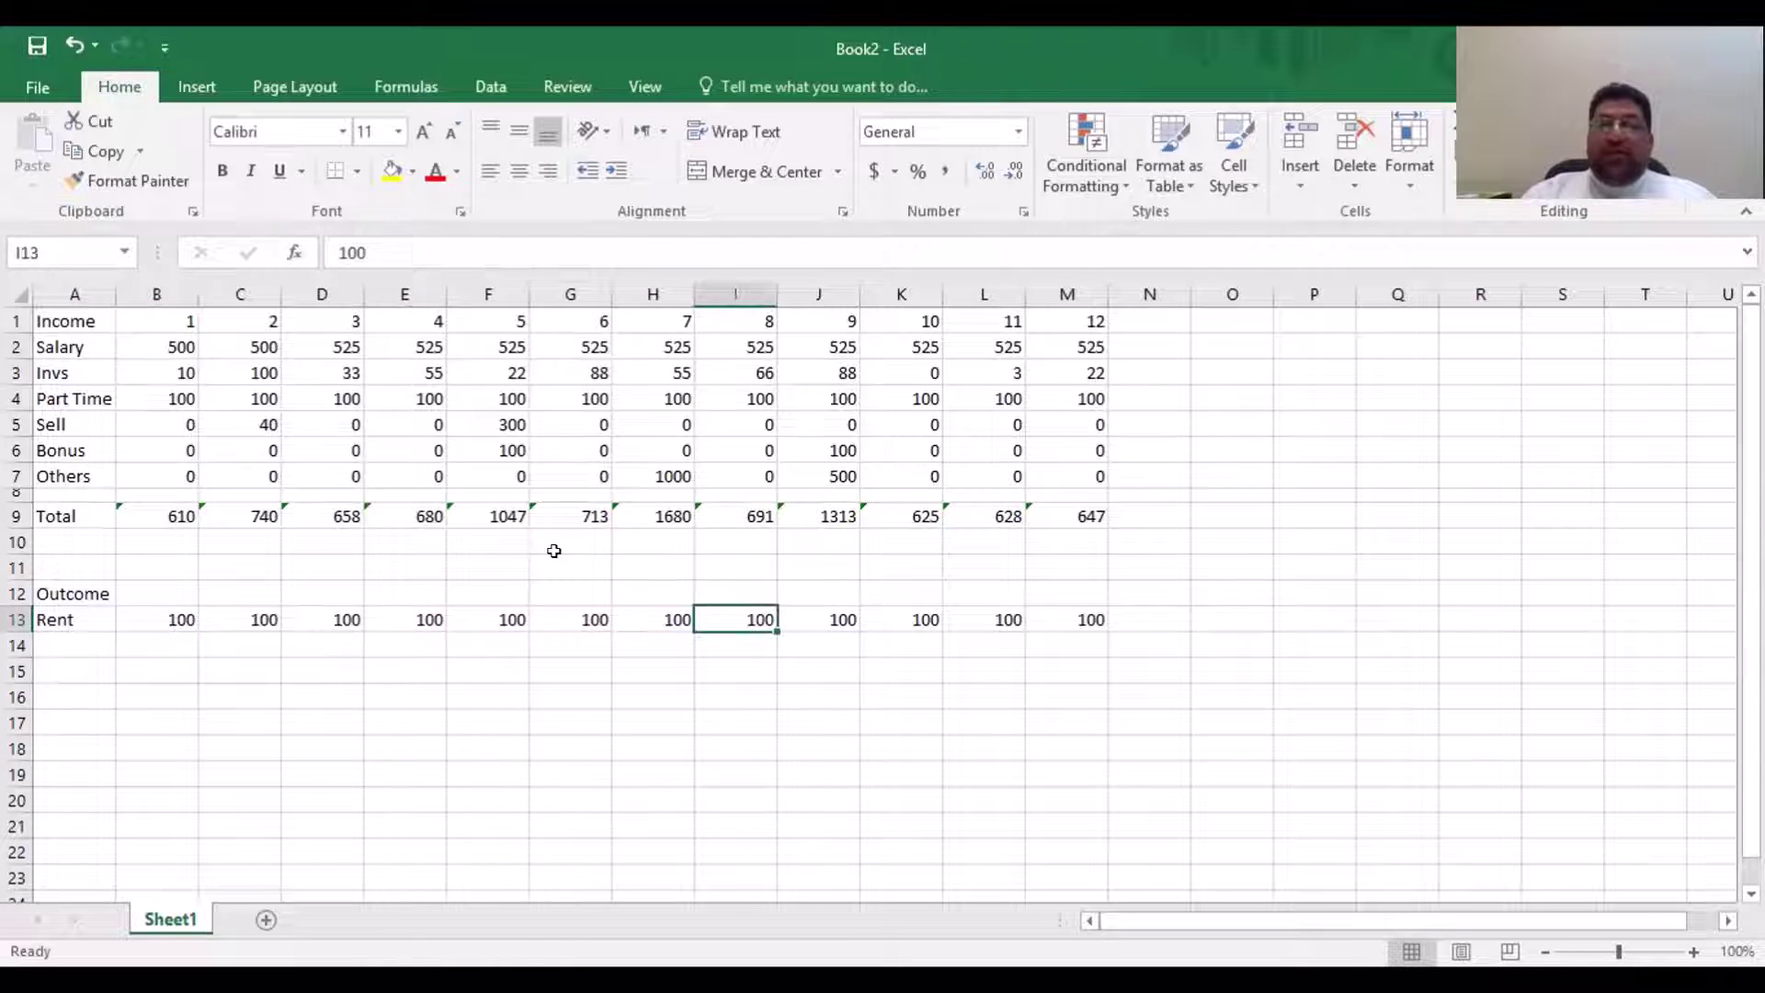
key("Right")
key("Right")
key("Right")
key("Right")
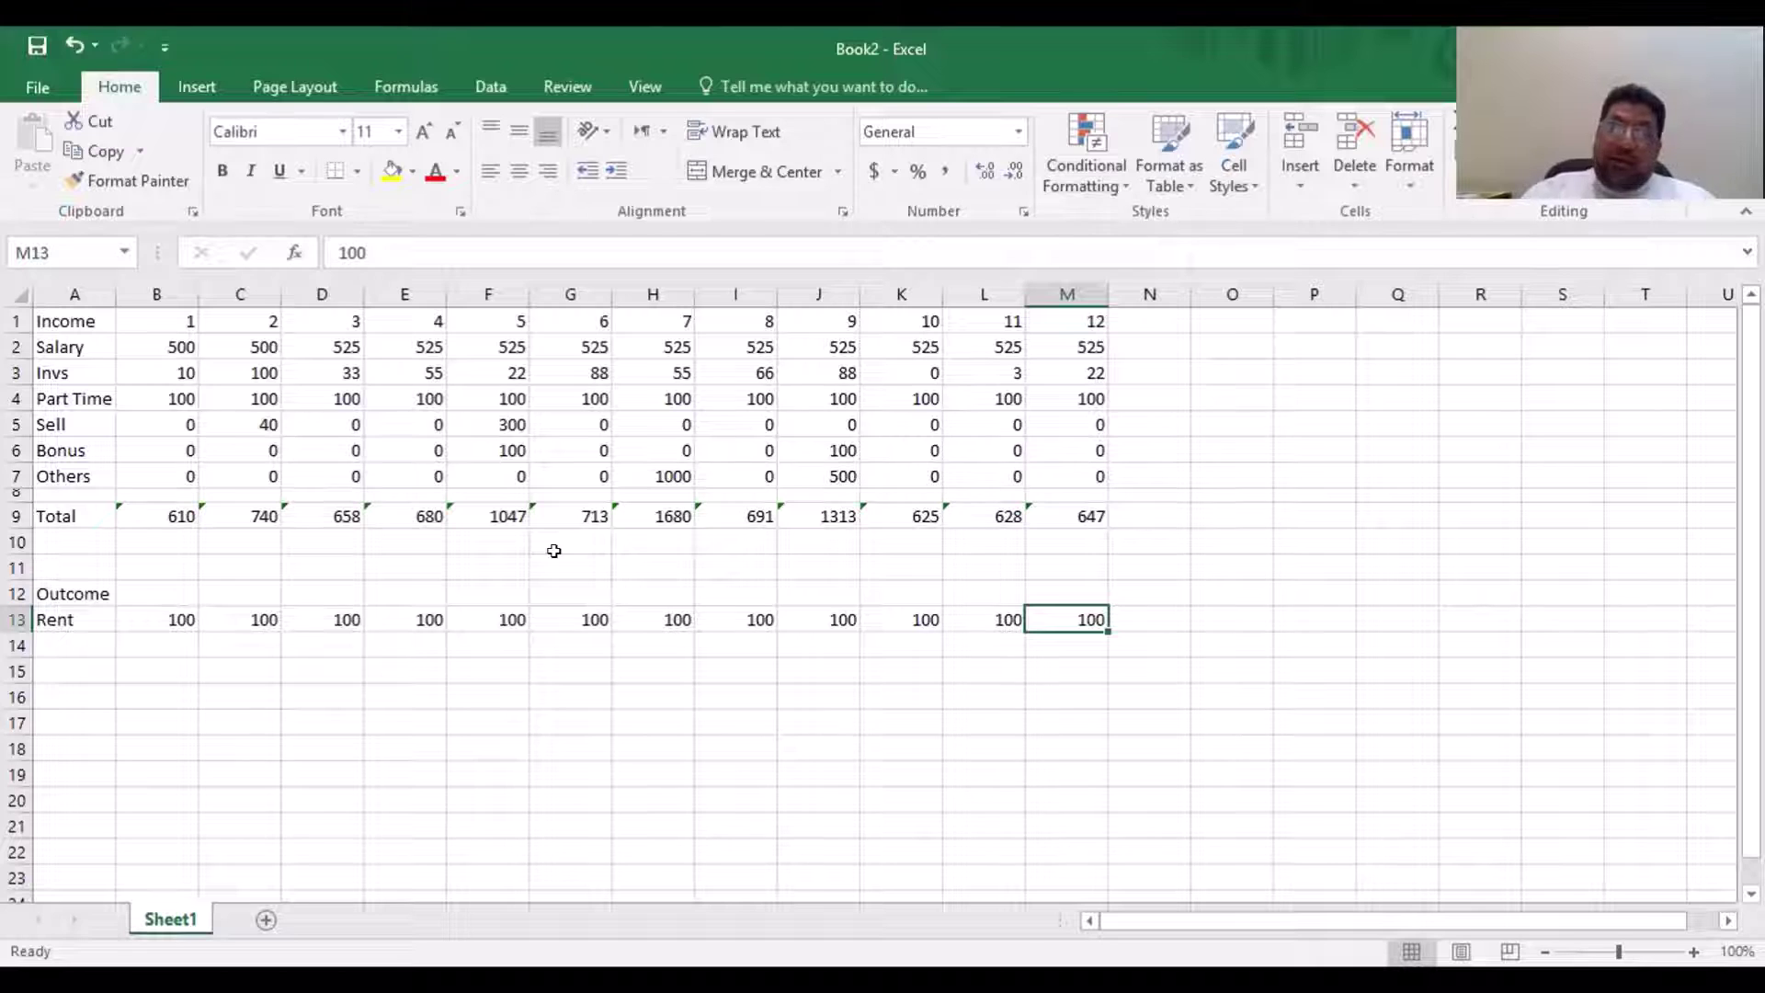
key("Left")
key("Left")
key("Left")
key("Left")
key("Left")
key("Left")
key("Left")
key("Left")
key("Left")
key("Left")
key("Left")
key("Left")
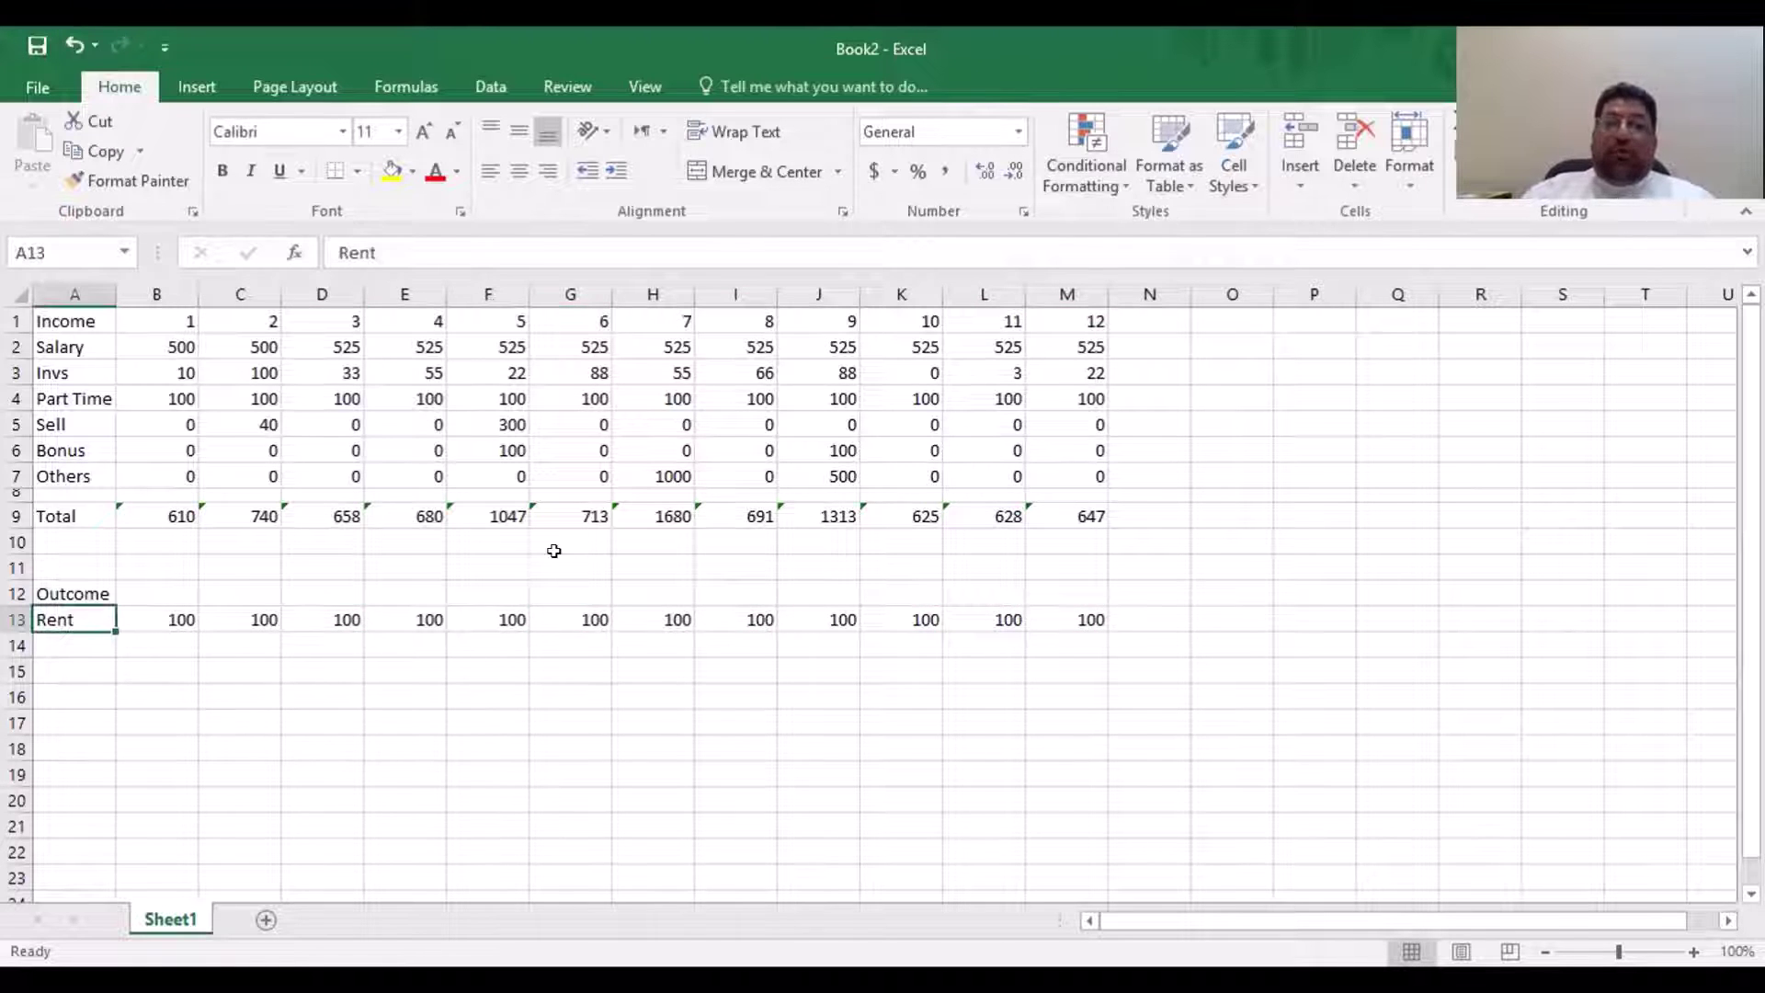
Add the row label "Util" in cell A14 below Rent
key("Down")
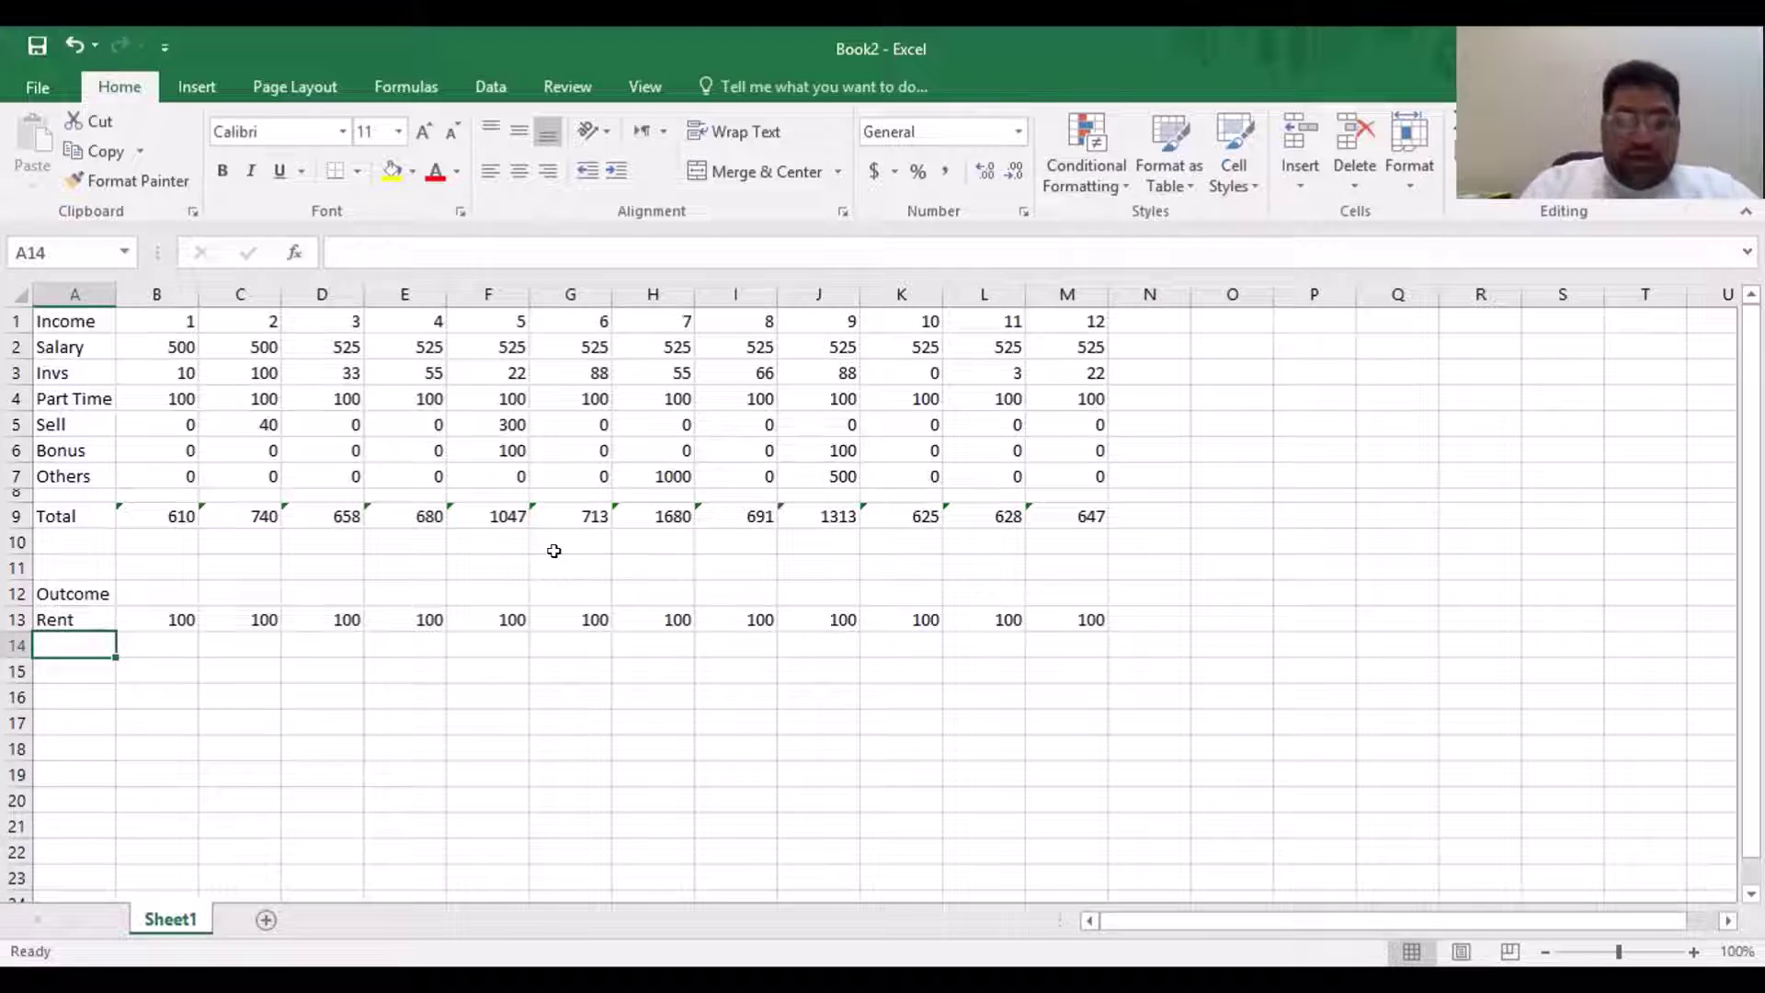
type("Uti")
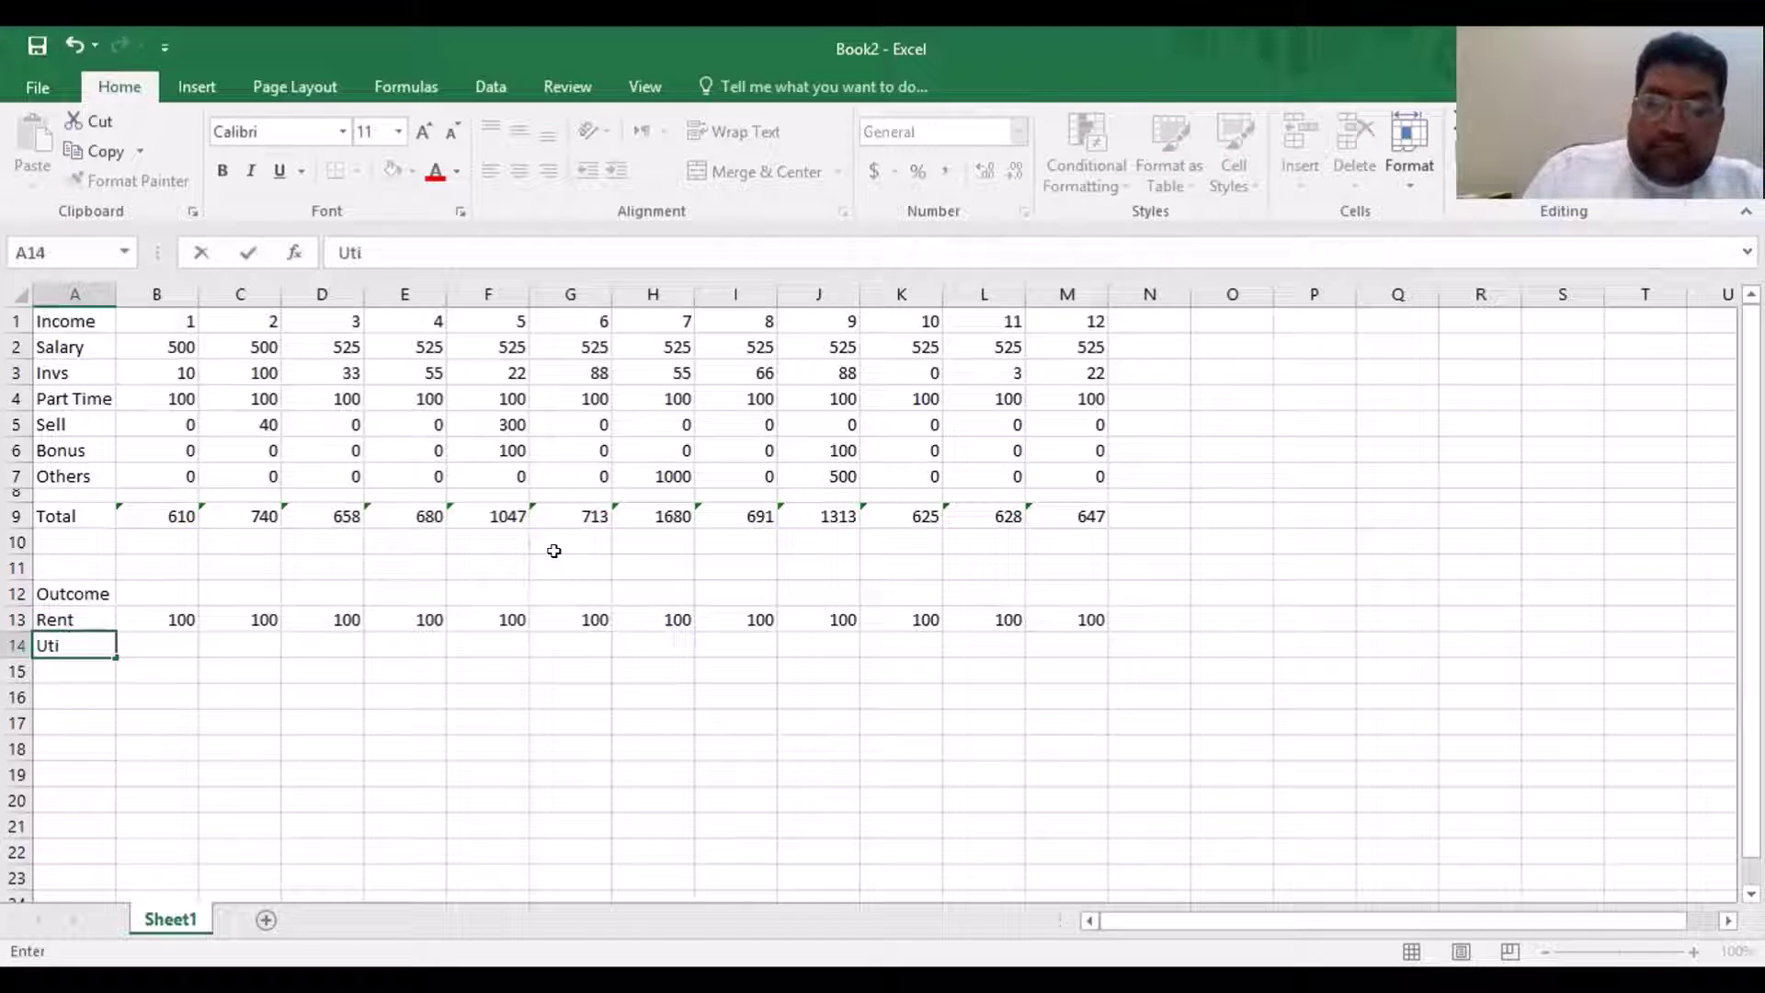
type("l")
key("Tab")
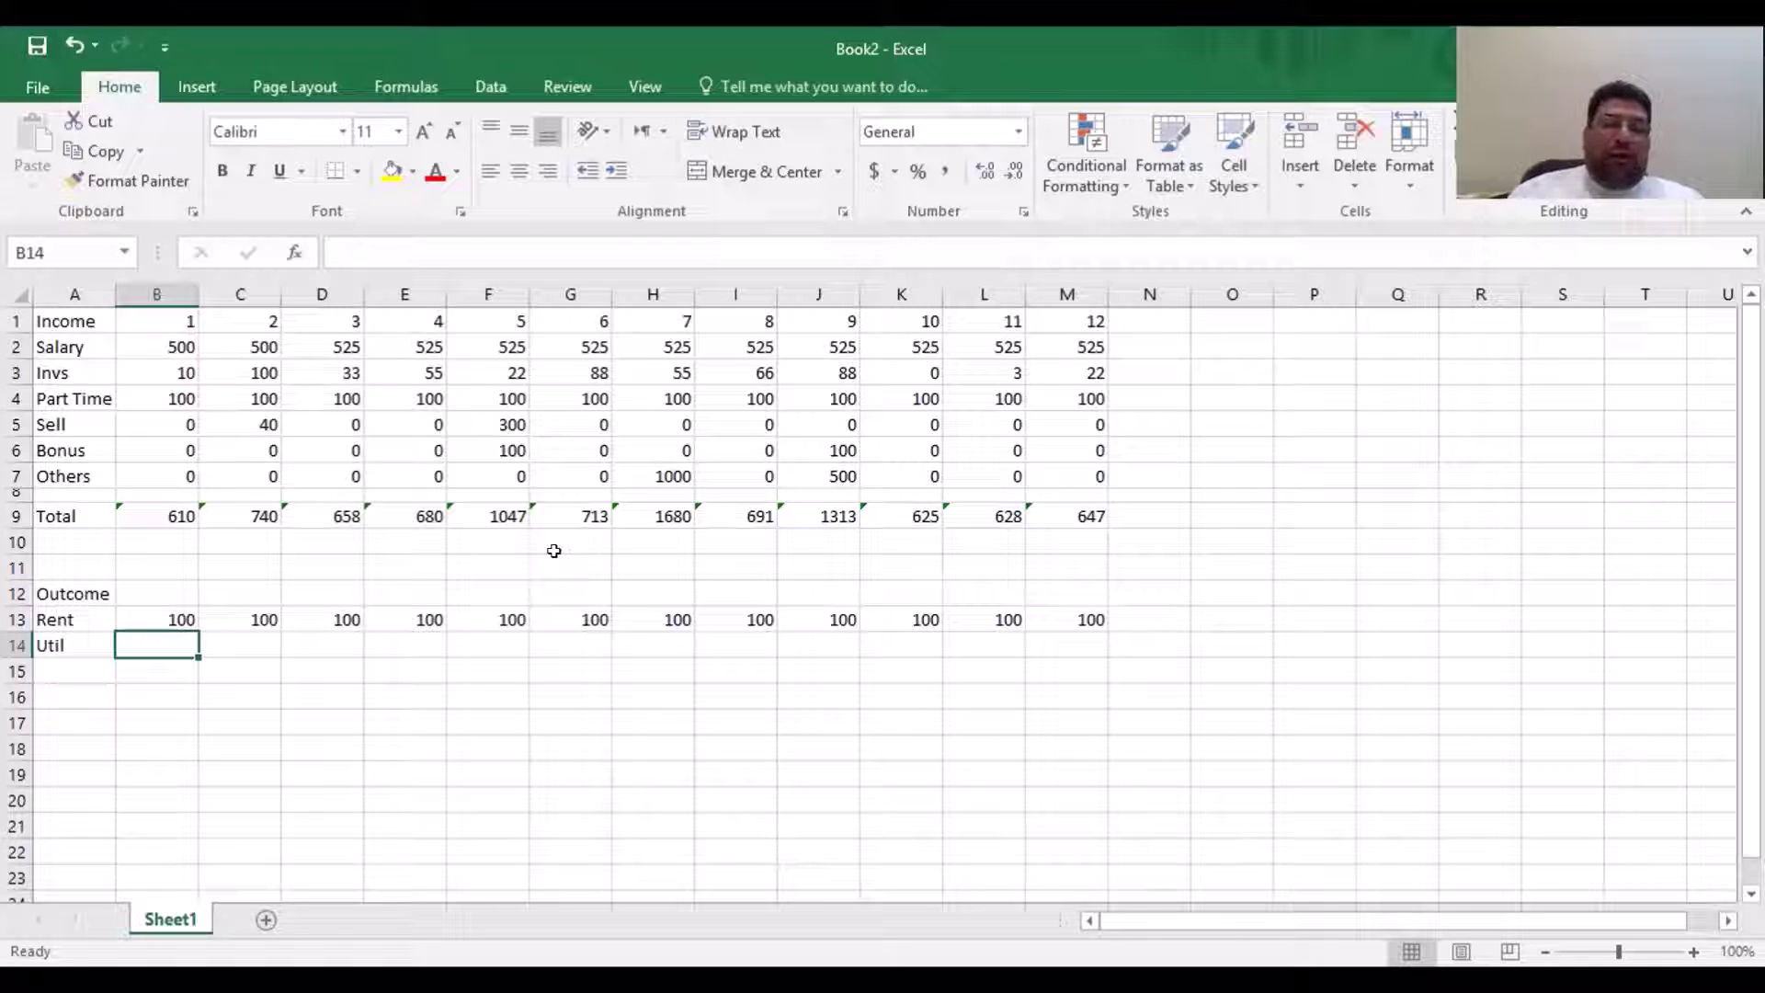
Enter an amount of 80 in cell B14 and copy it across cells C14 to M14
type("80")
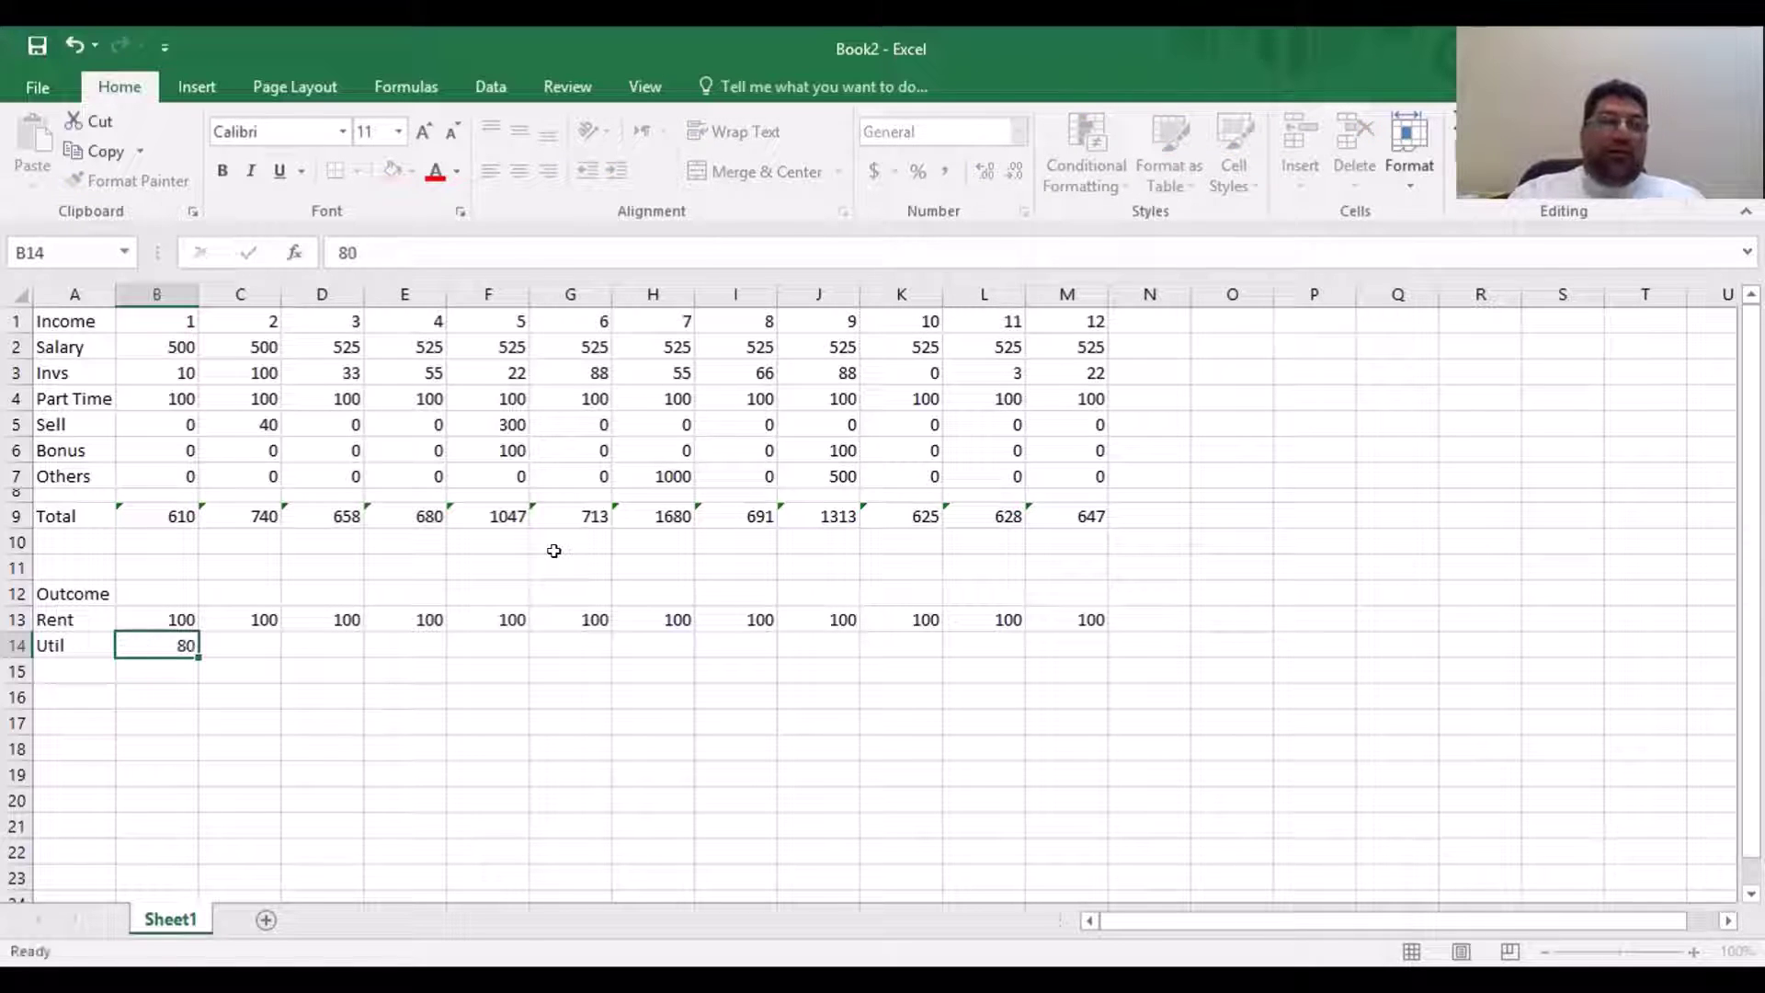
key("Return")
key("Up")
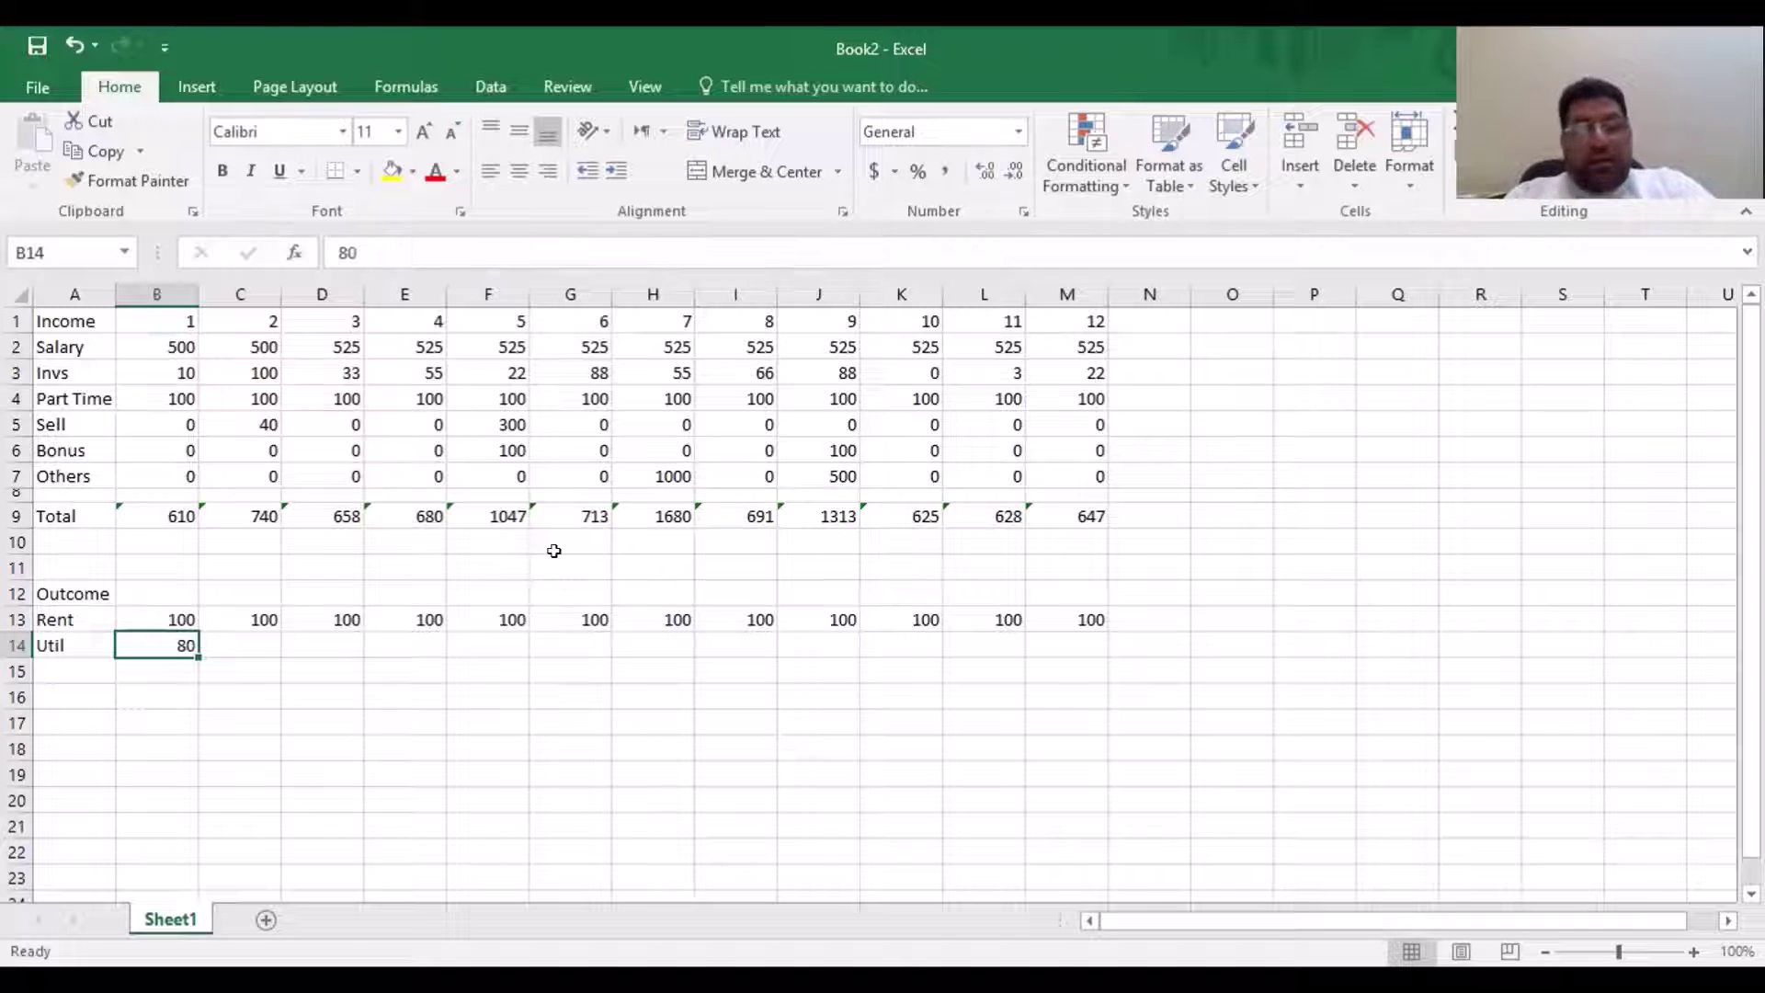
key("ctrl+c")
key("Right")
key("shift+Right")
key("shift+Right")
key("shift+Right")
key("shift+Right")
key("shift+Right")
key("shift+Right")
key("shift+Right")
key("shift+Right")
key("shift+Right")
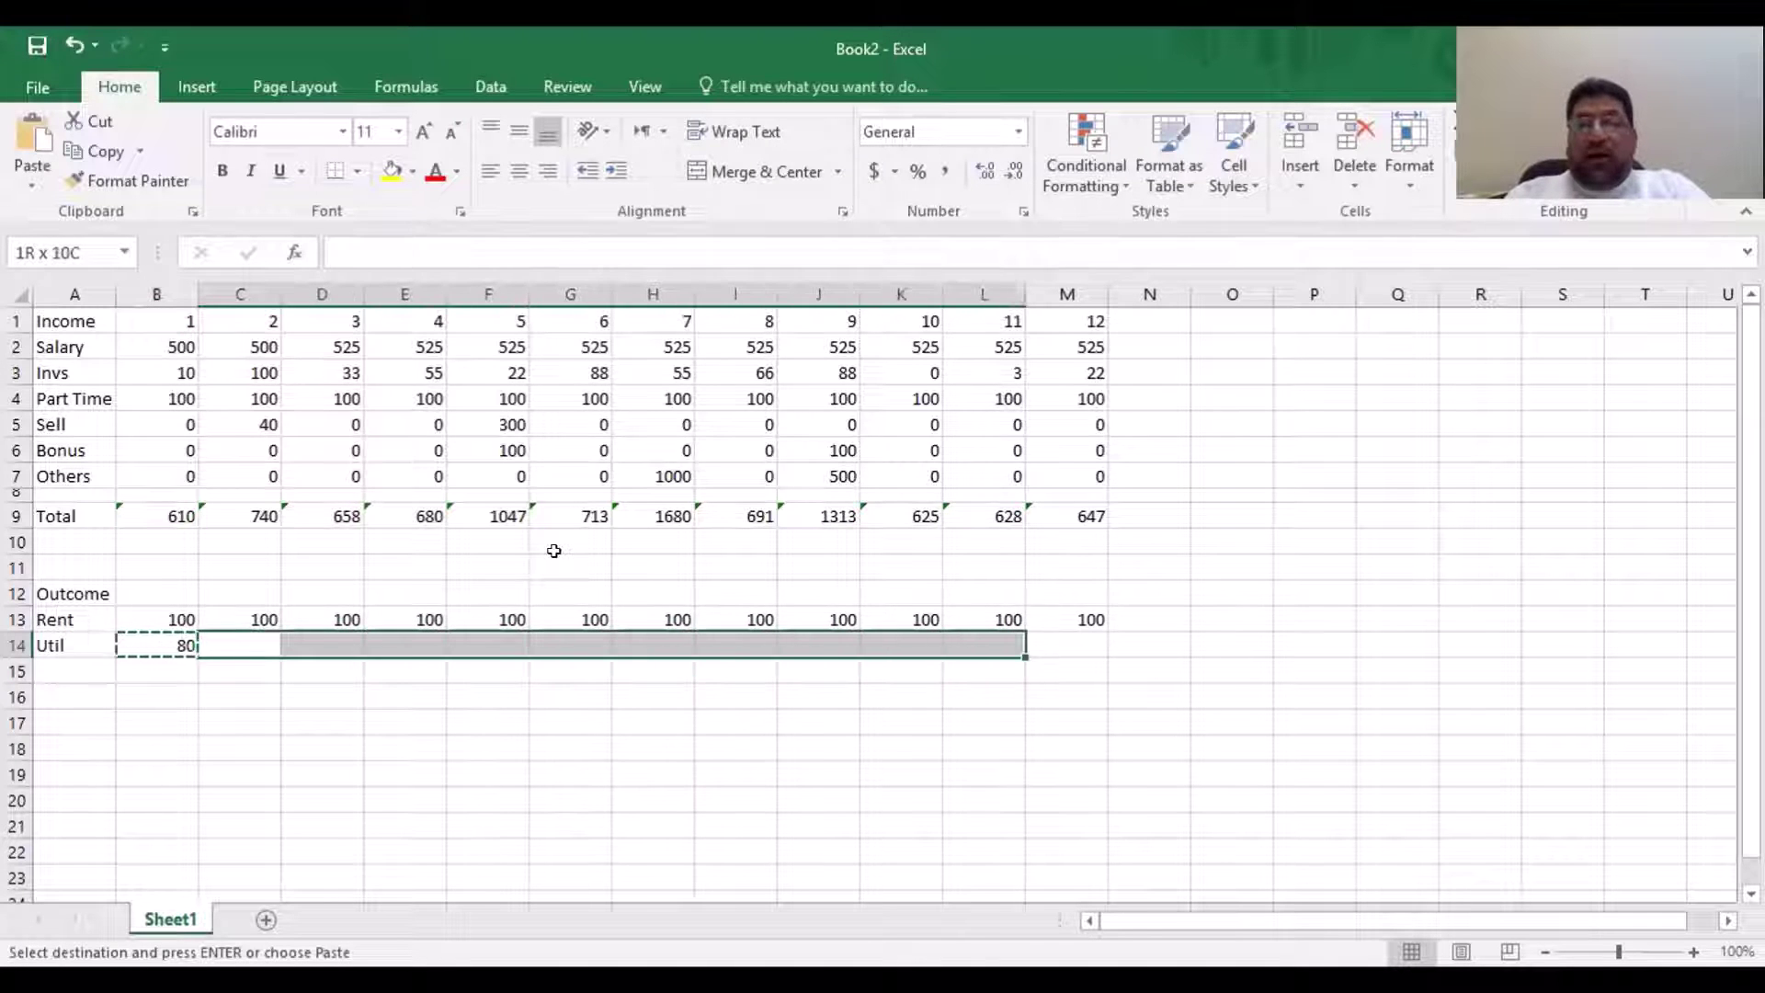
key("shift+Right")
key("ctrl+v")
key("Escape")
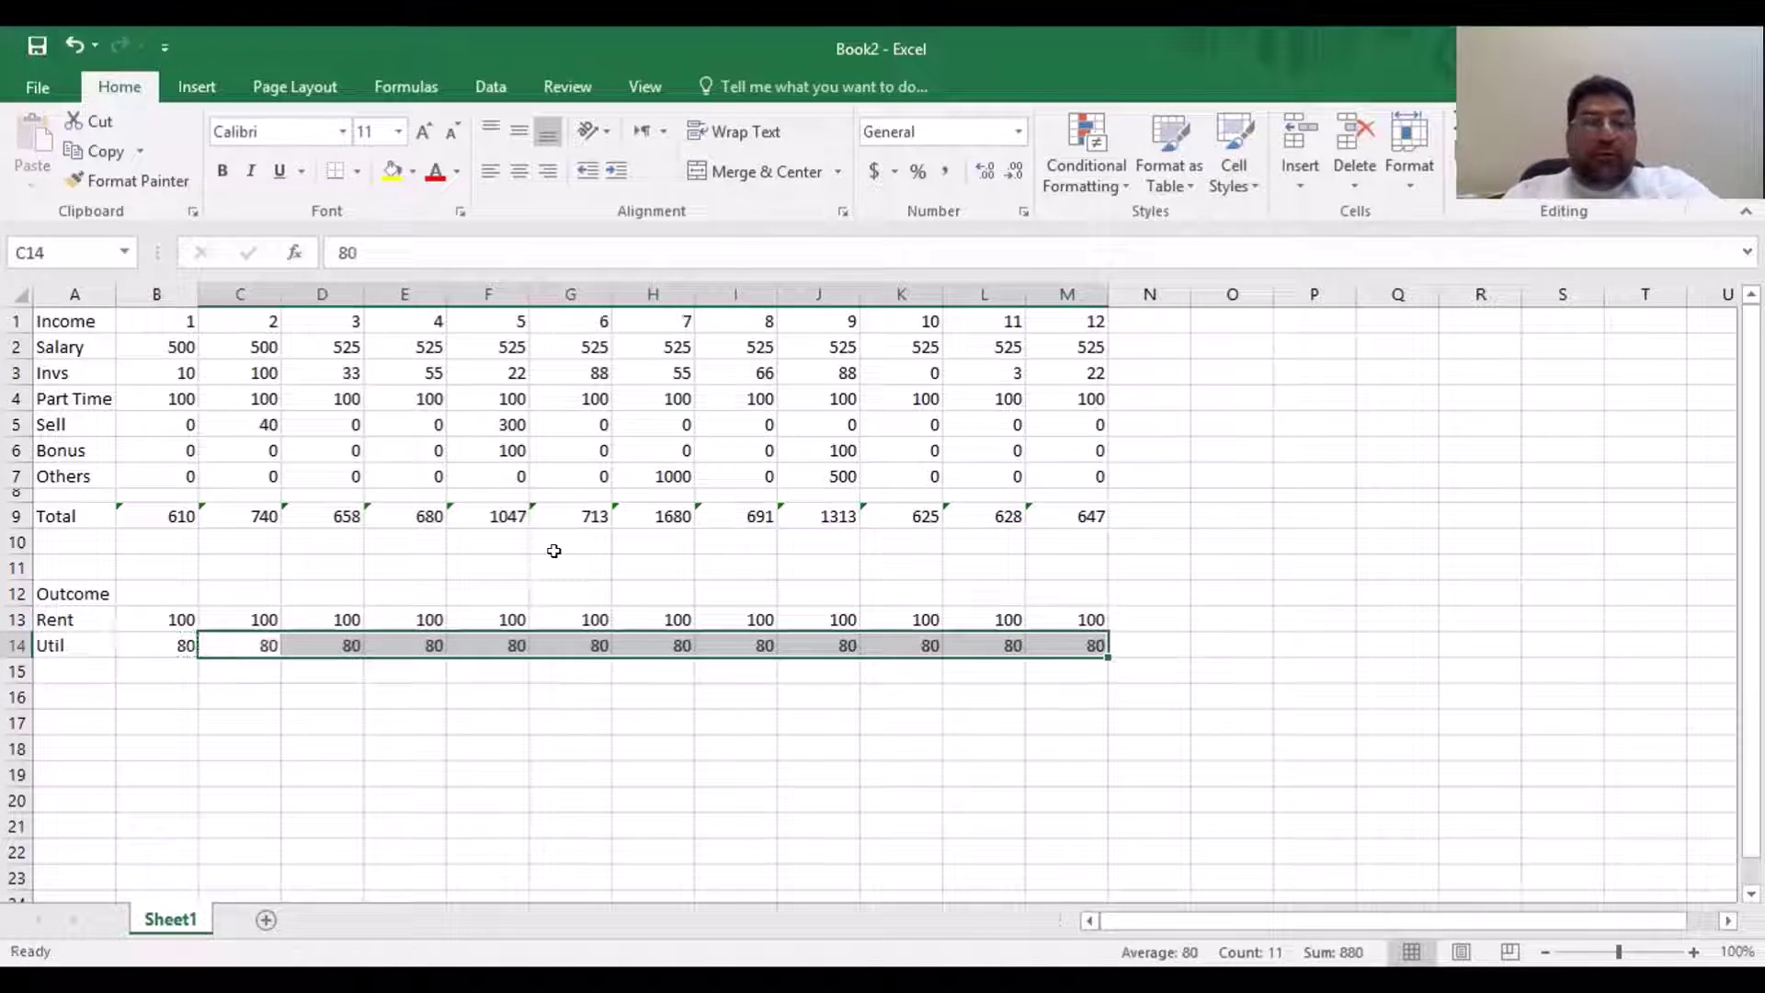
key("Left")
key("Right")
key("Left")
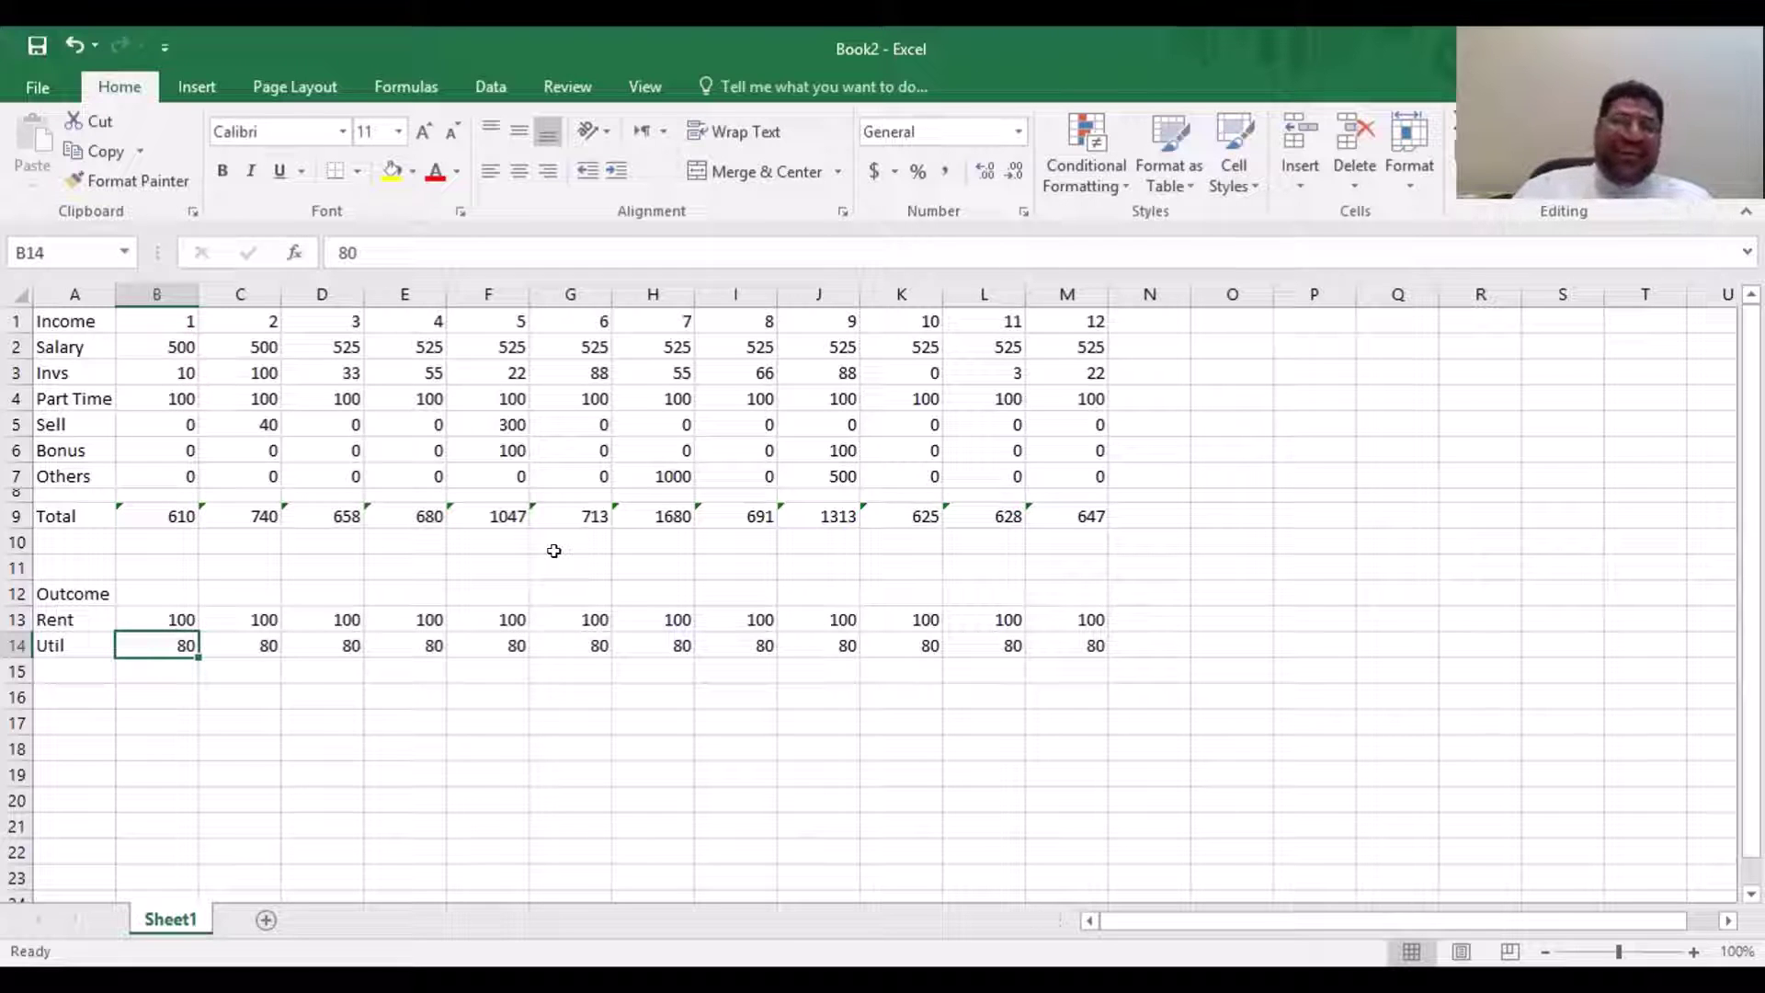
Center and bold the column numbers 1 to 12 in cells B1 to M1
left_click(185, 312)
left_click_drag(185, 312, 1094, 317)
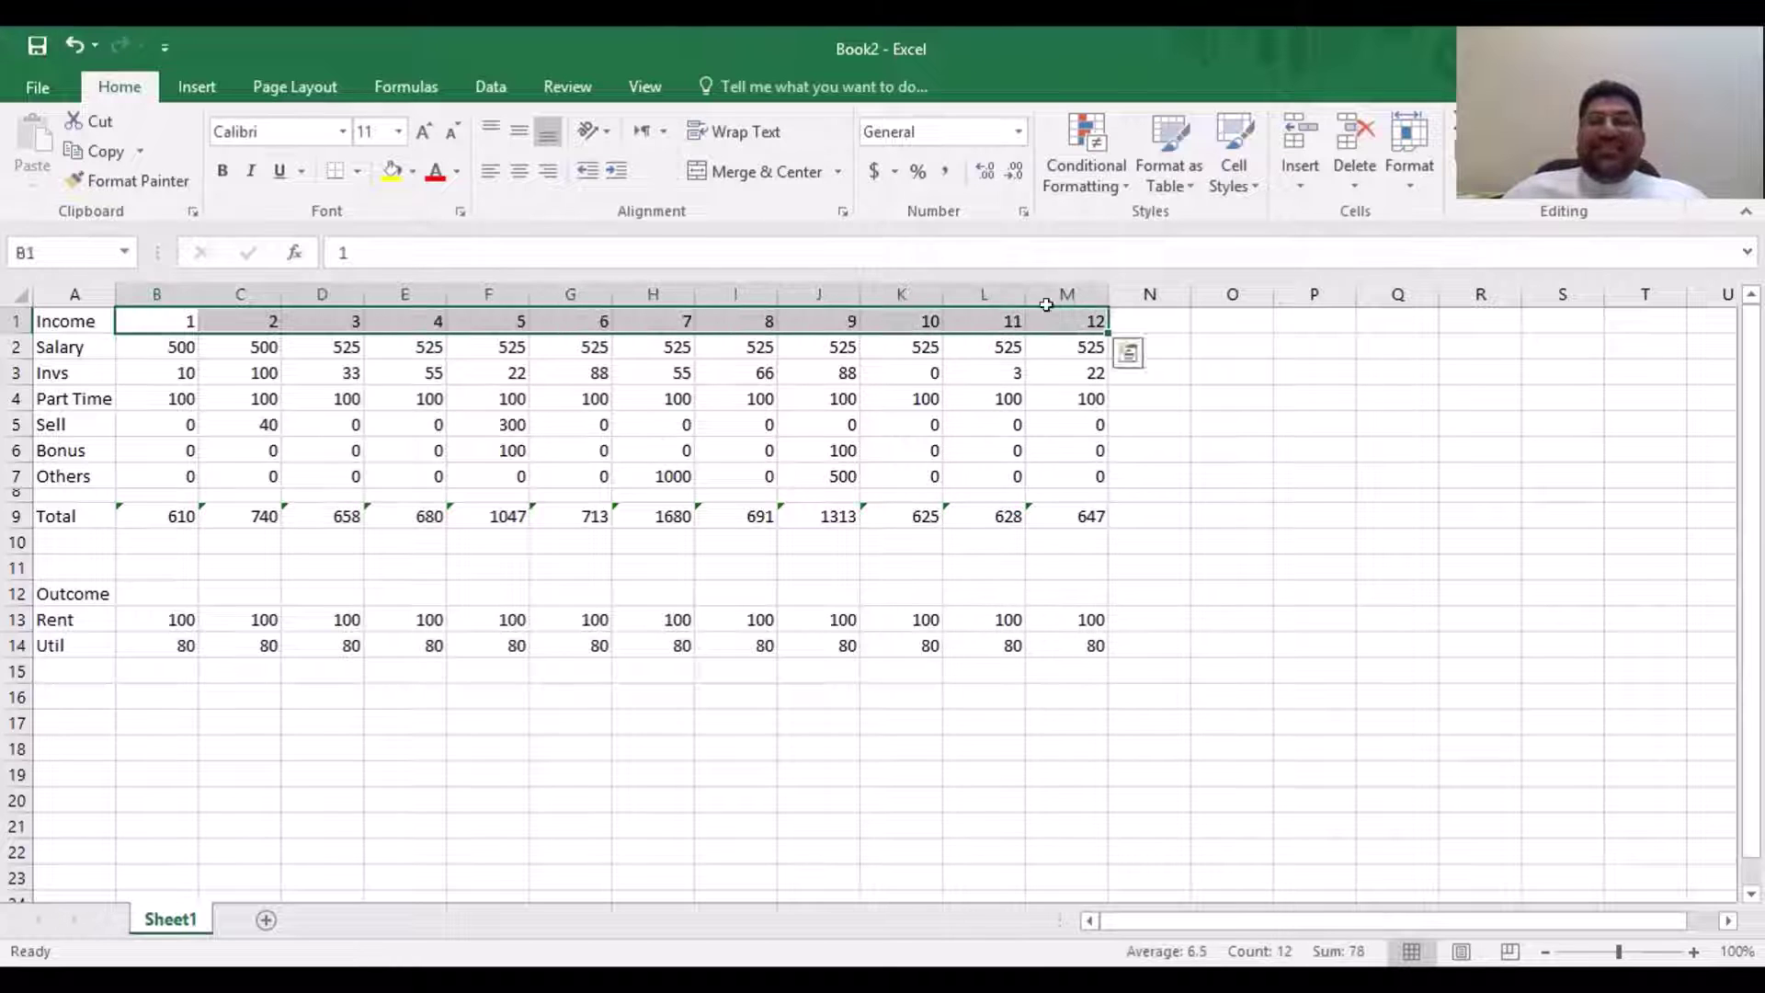
left_click(519, 171)
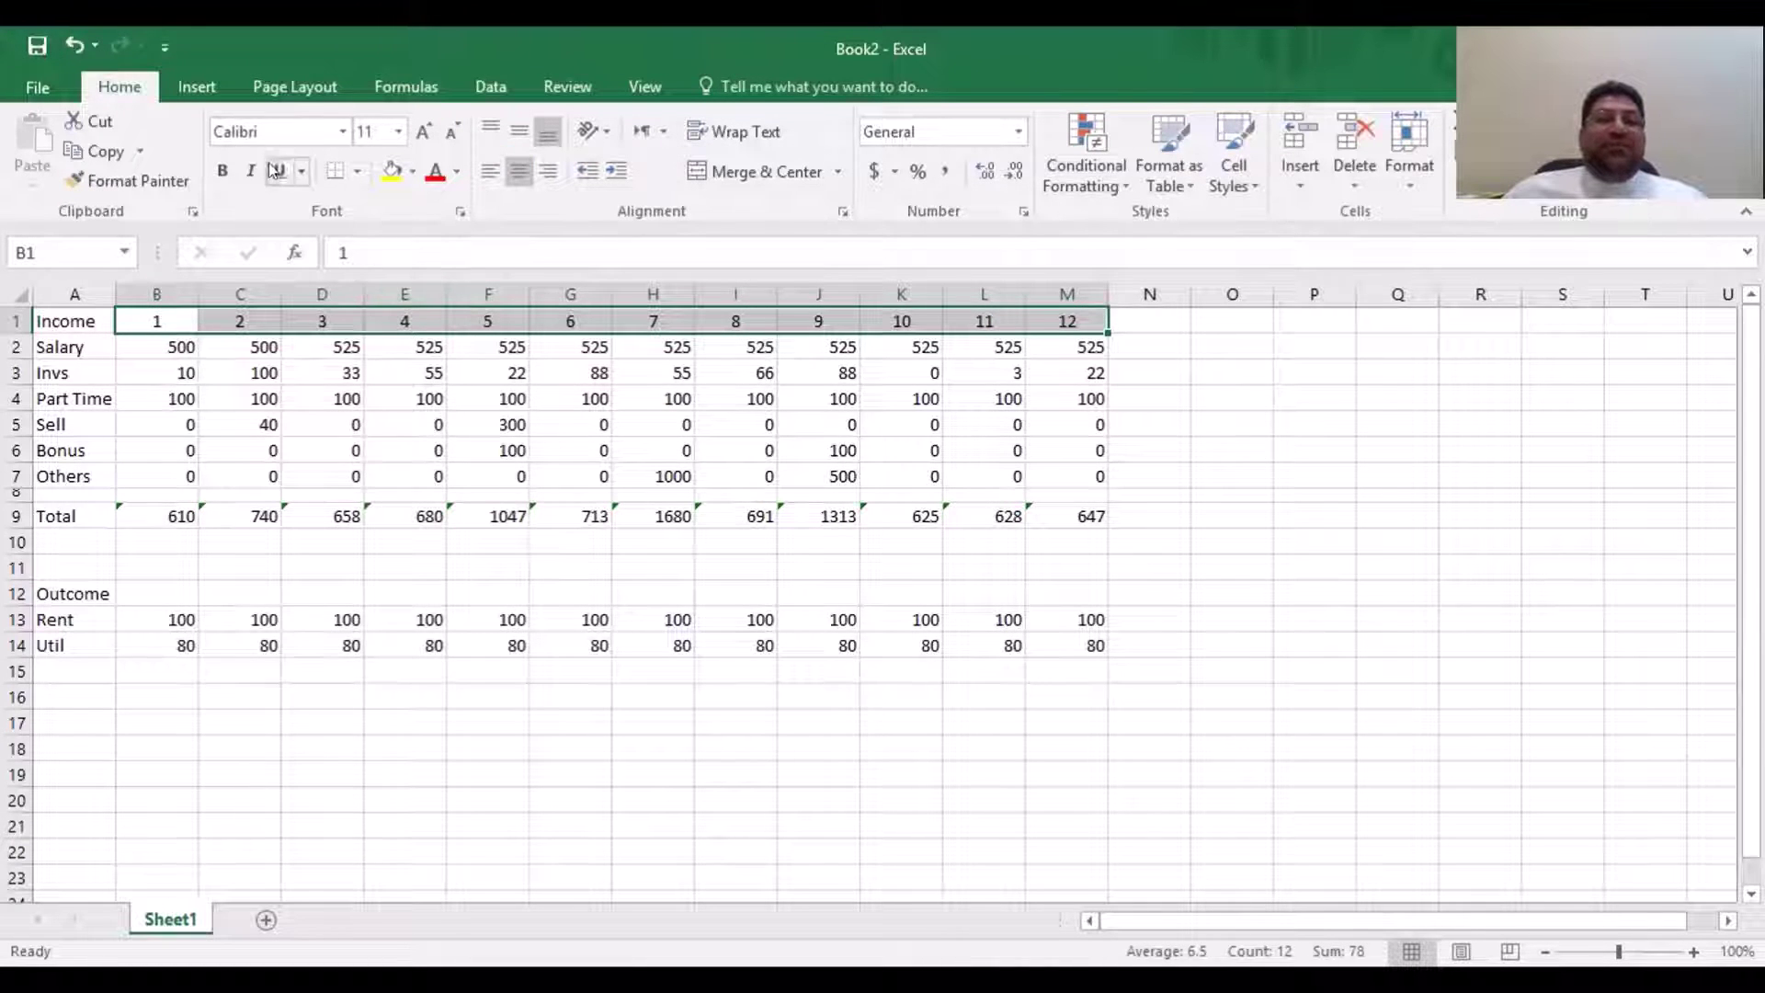
left_click(223, 170)
left_click(326, 471)
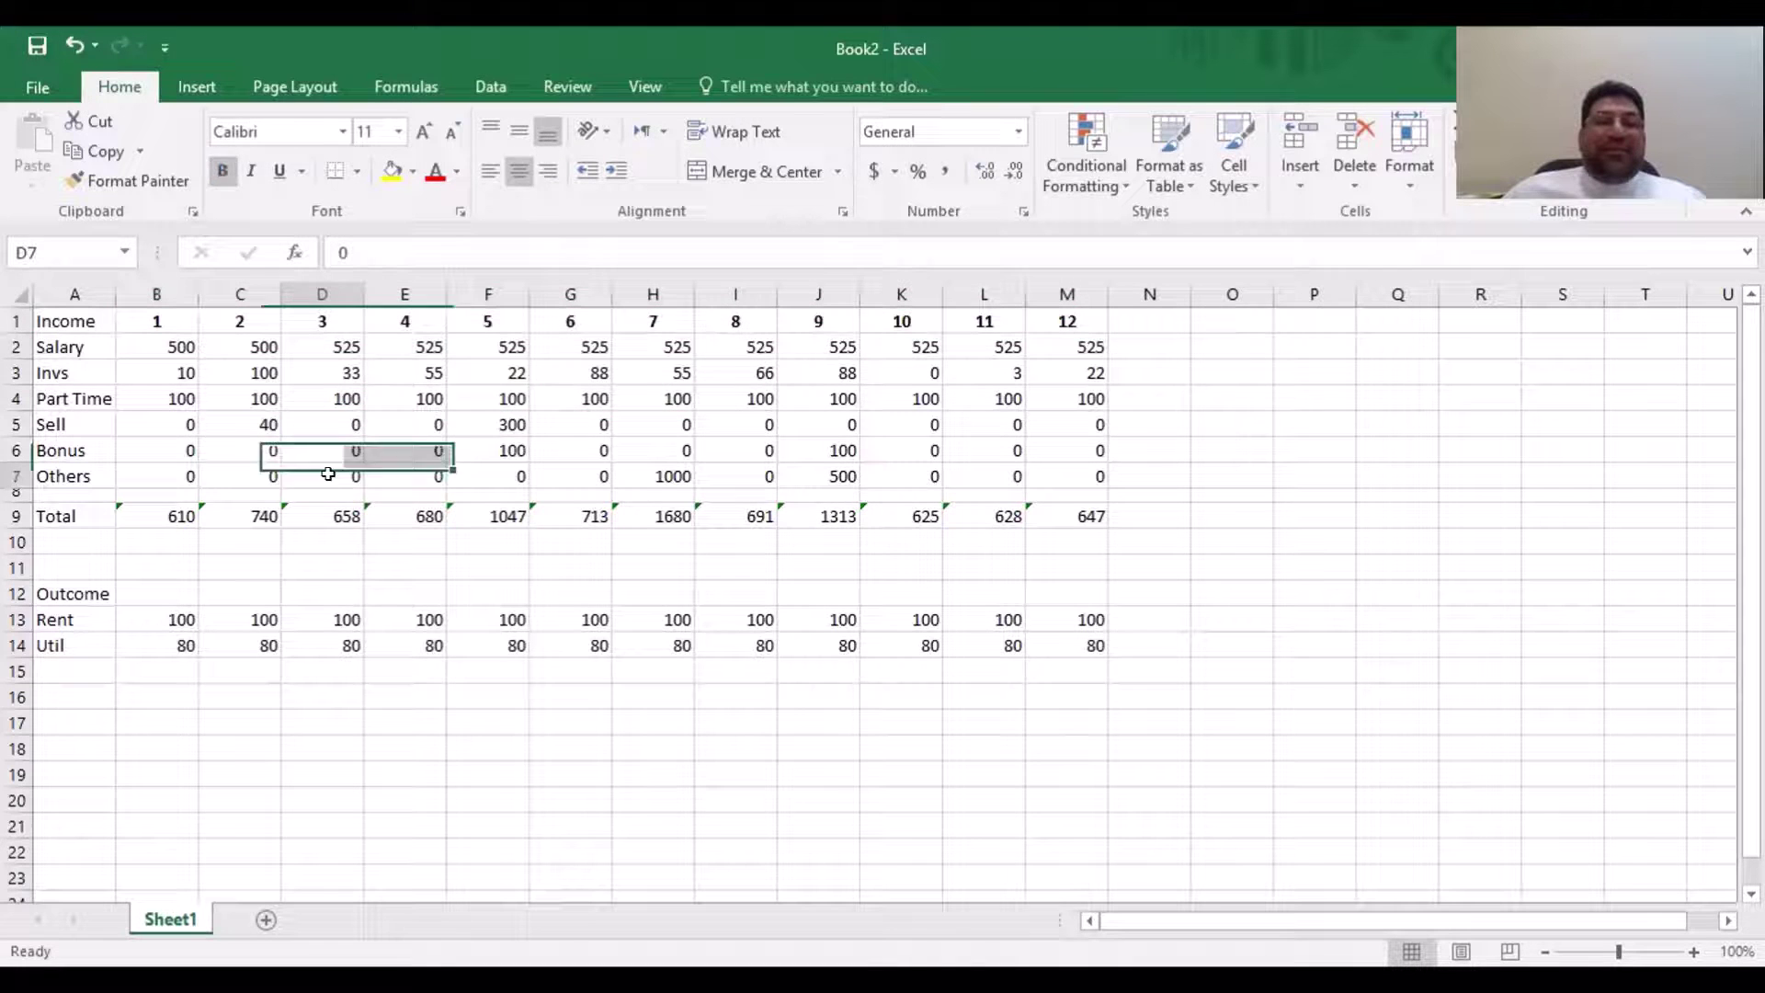
left_click(317, 588)
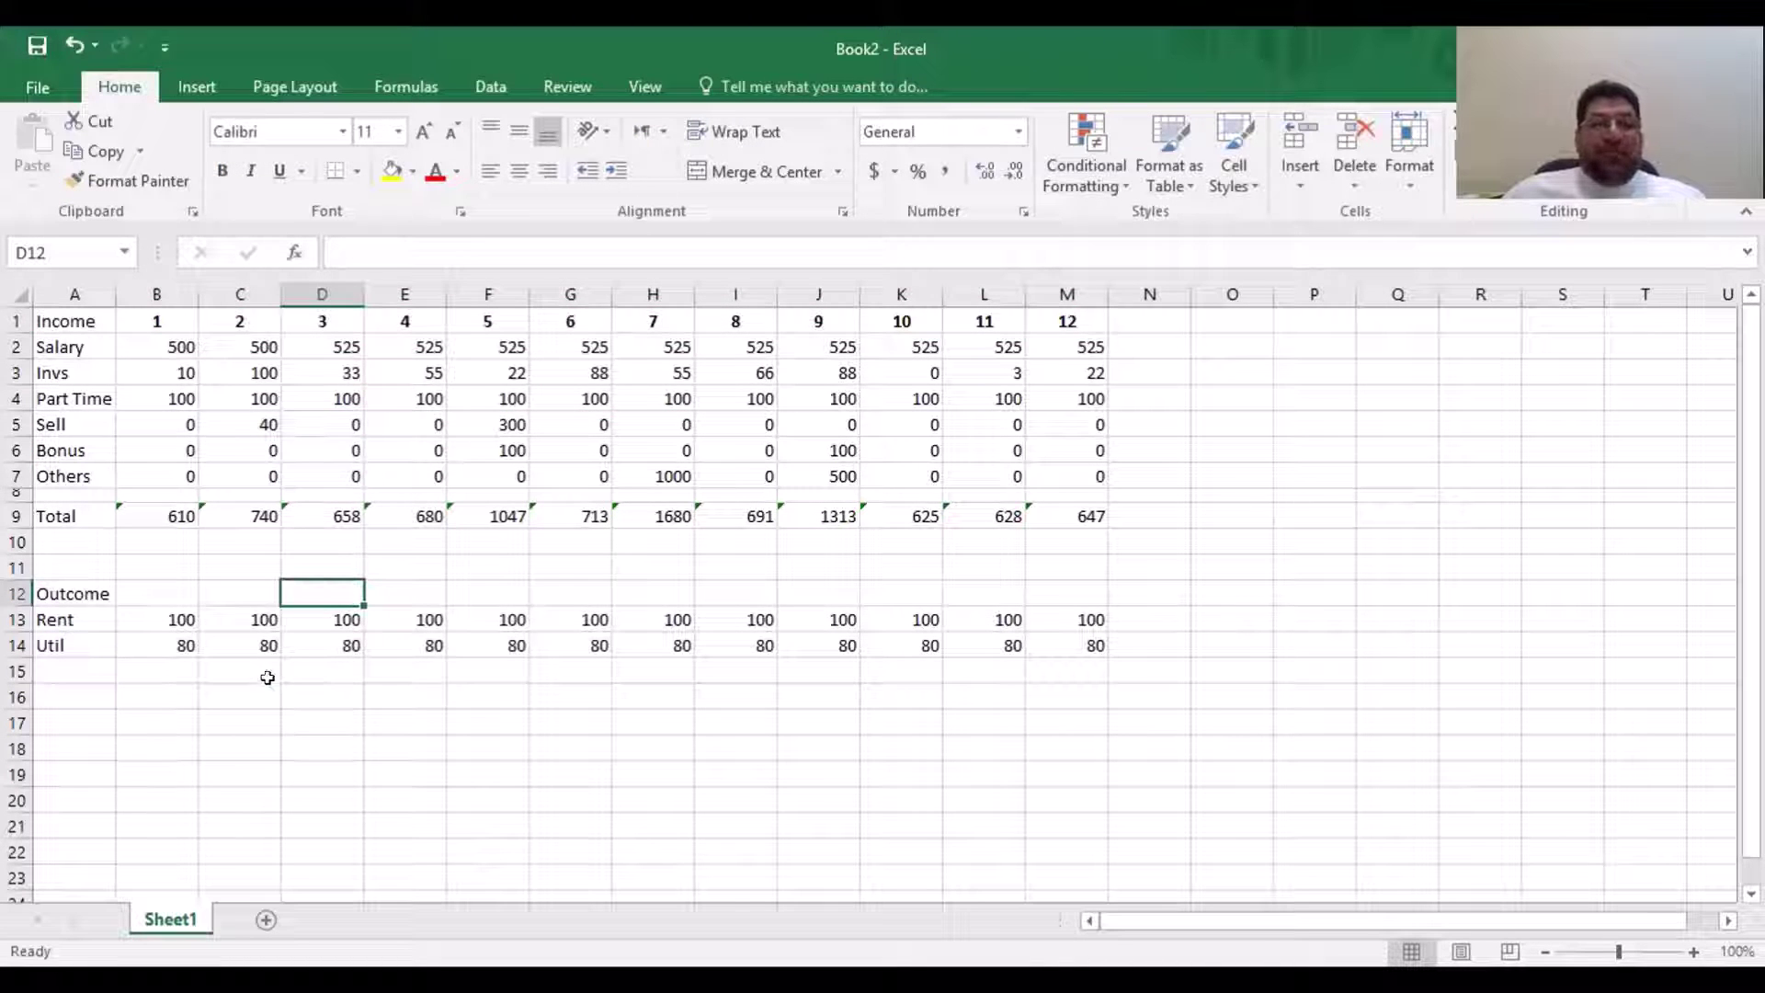
Replace the row label in cell A14 with "Elec"
left_click(180, 641)
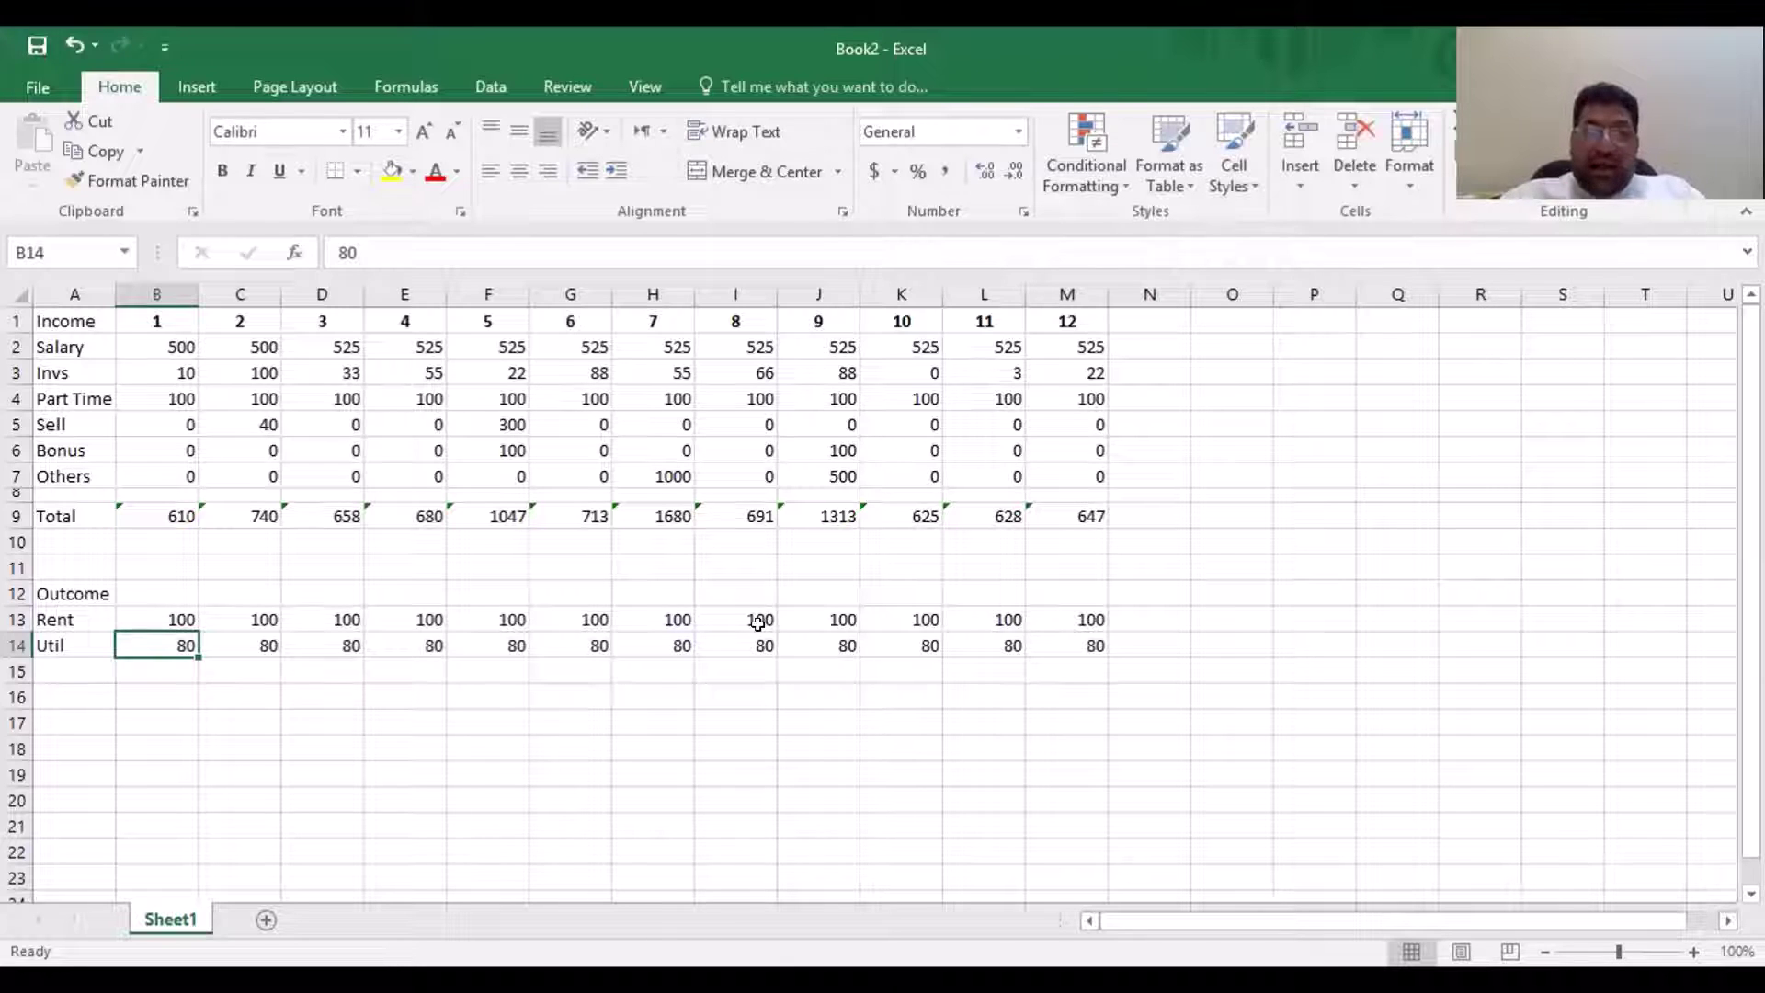
key("Left")
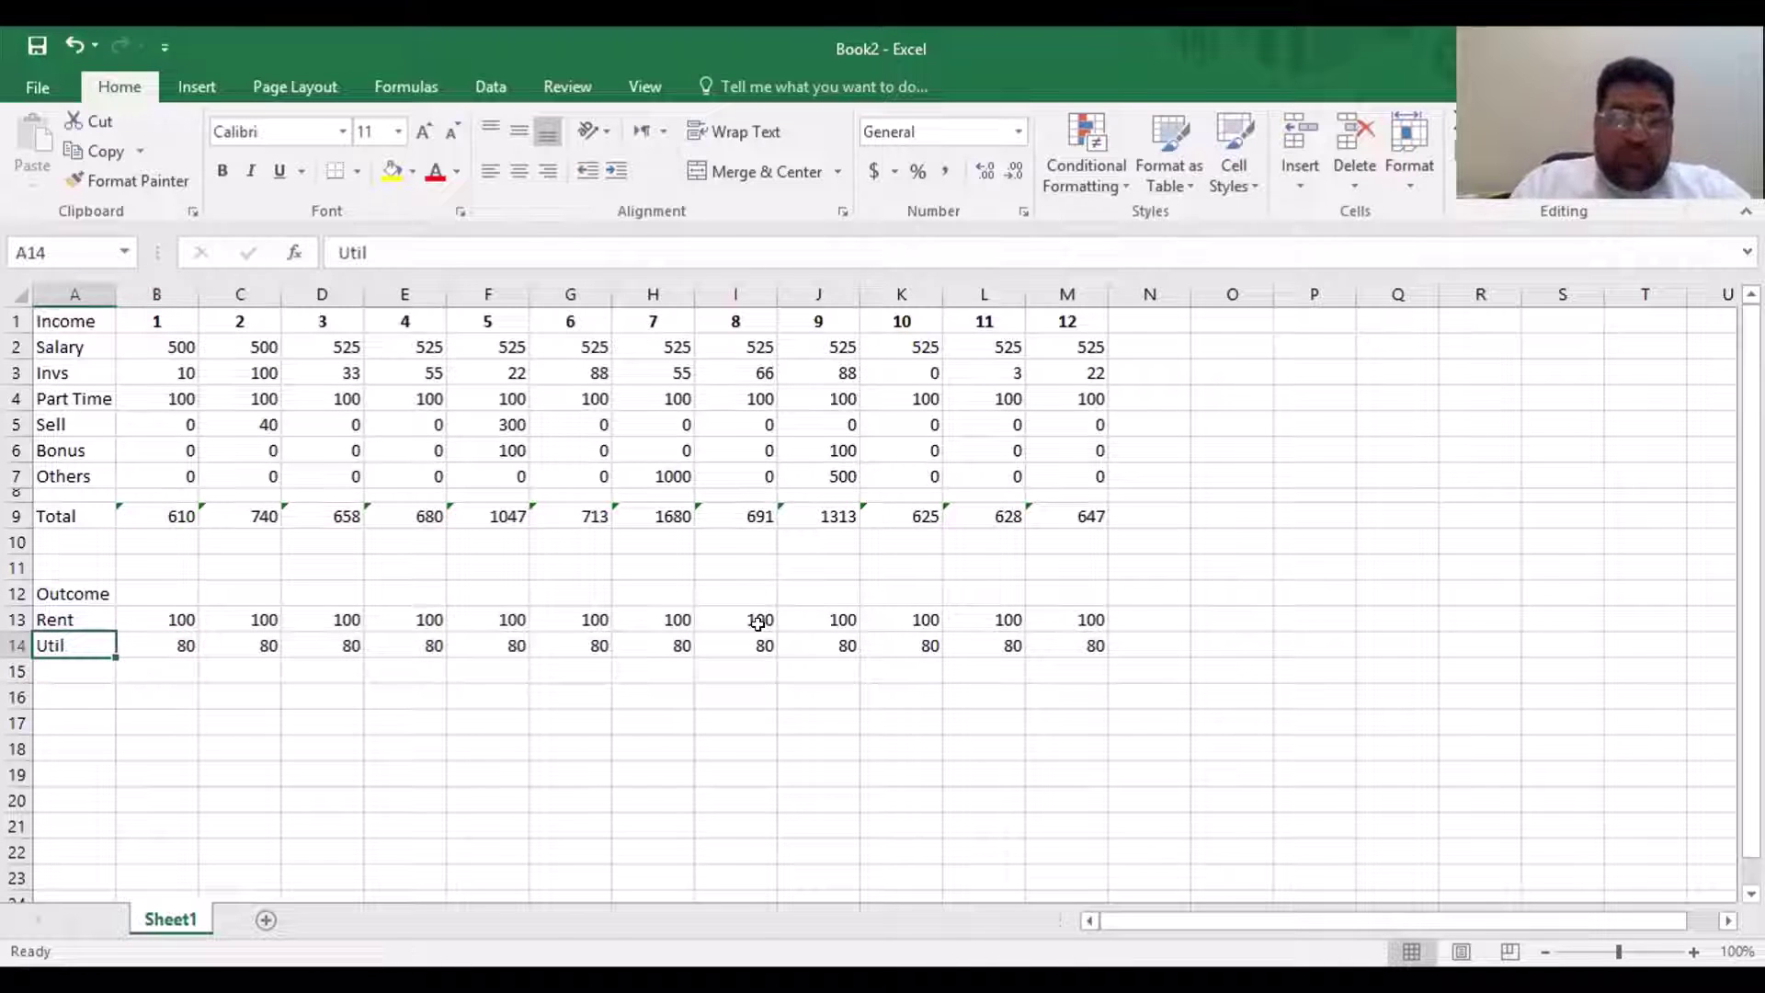
key("BackSpace")
type("Elec")
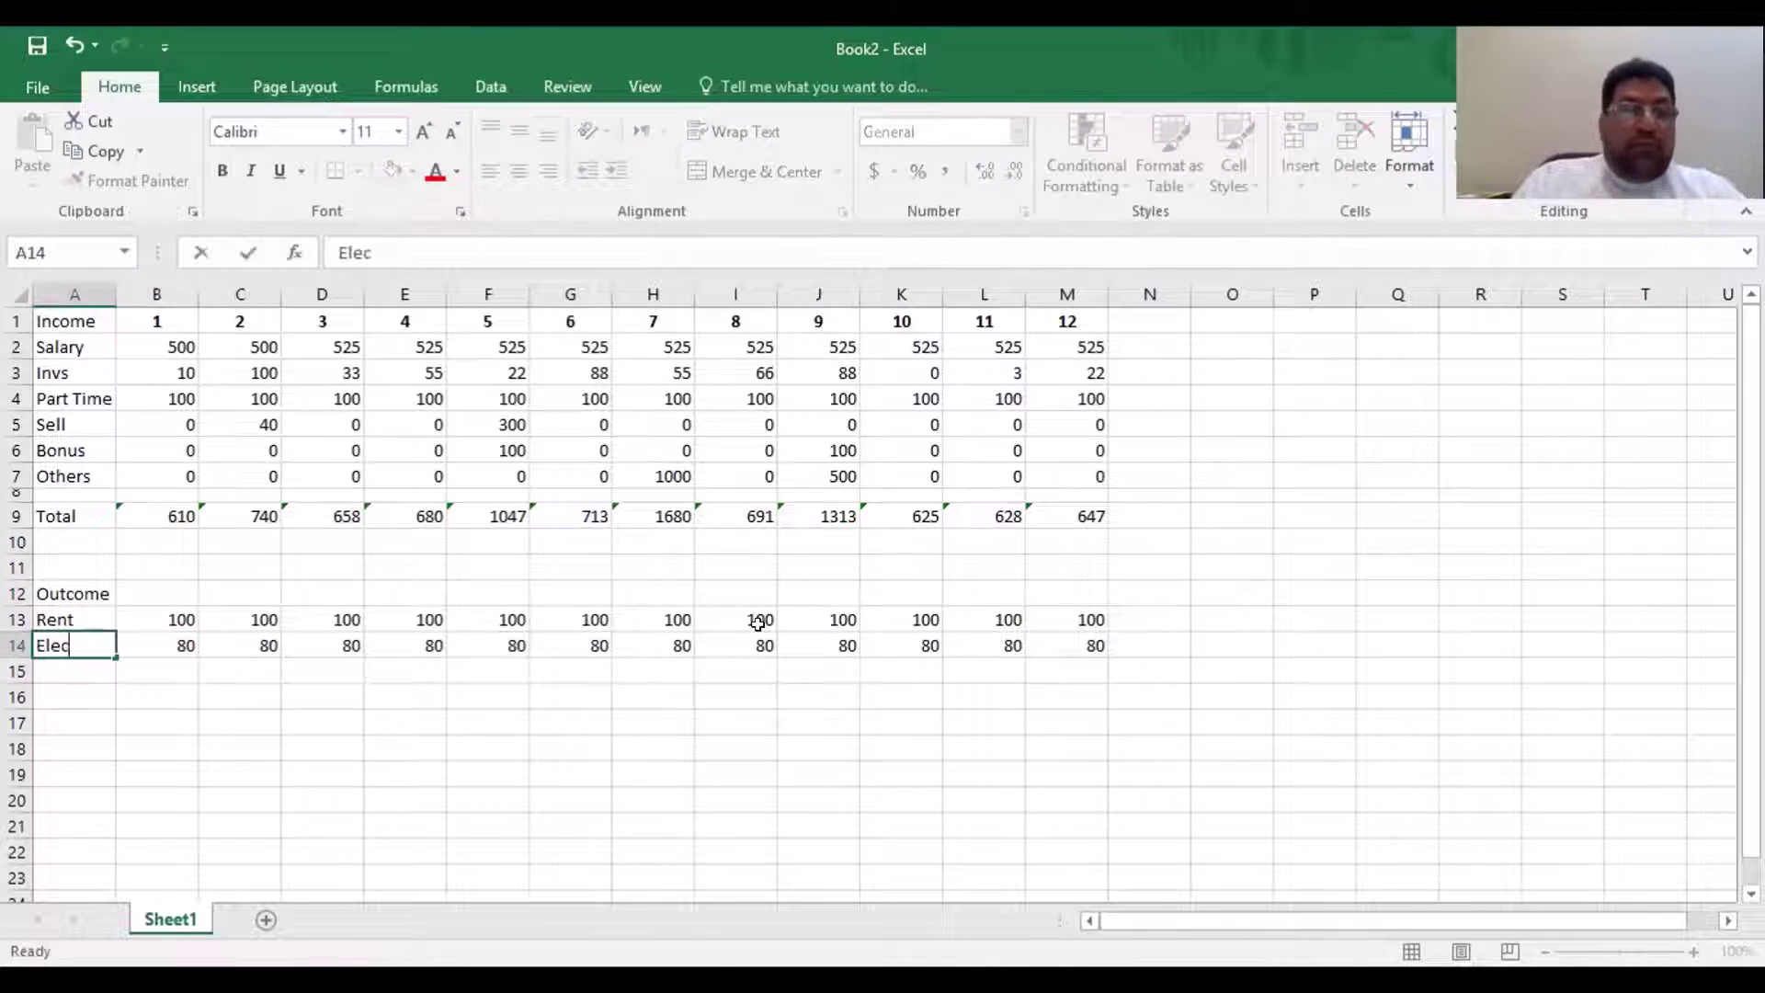
key("Tab")
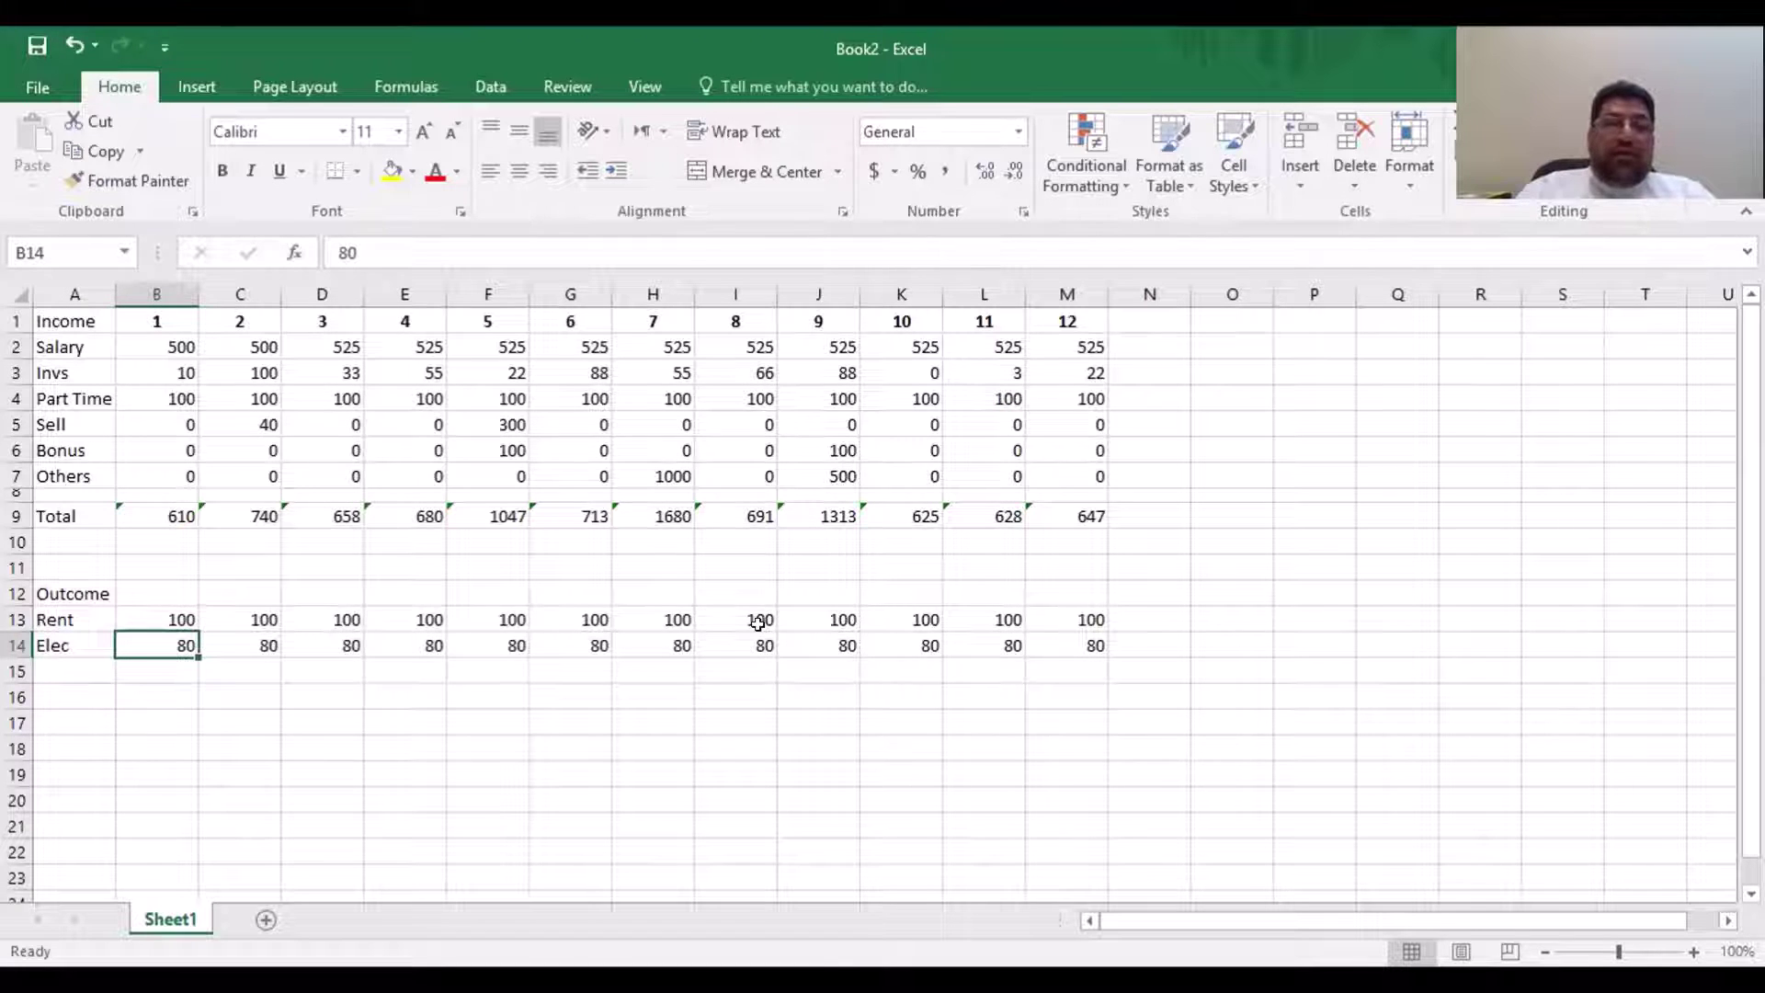
Set the Elec amount for column 7, in cell H14, to 120 and for column 8, in cell I14, to 110
key("shift+Right")
key("shift+Left")
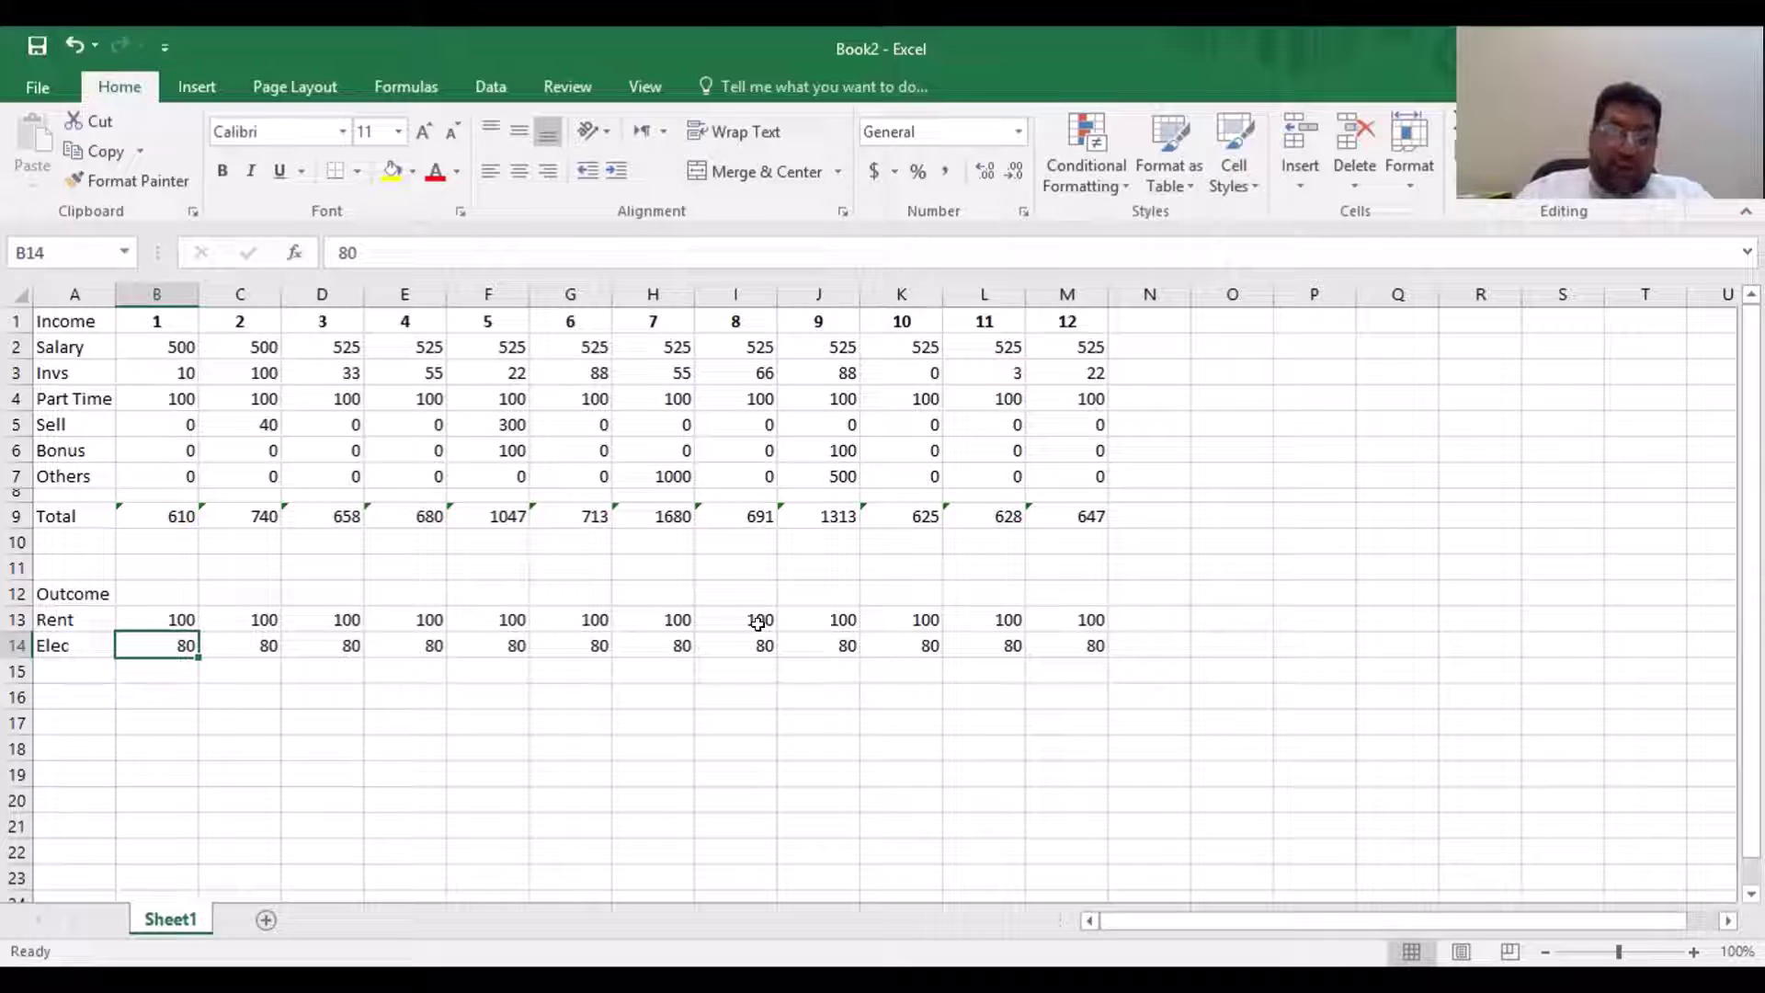
key("Right")
key("Right")
key("Right")
key("Right")
key("Right")
key("Right")
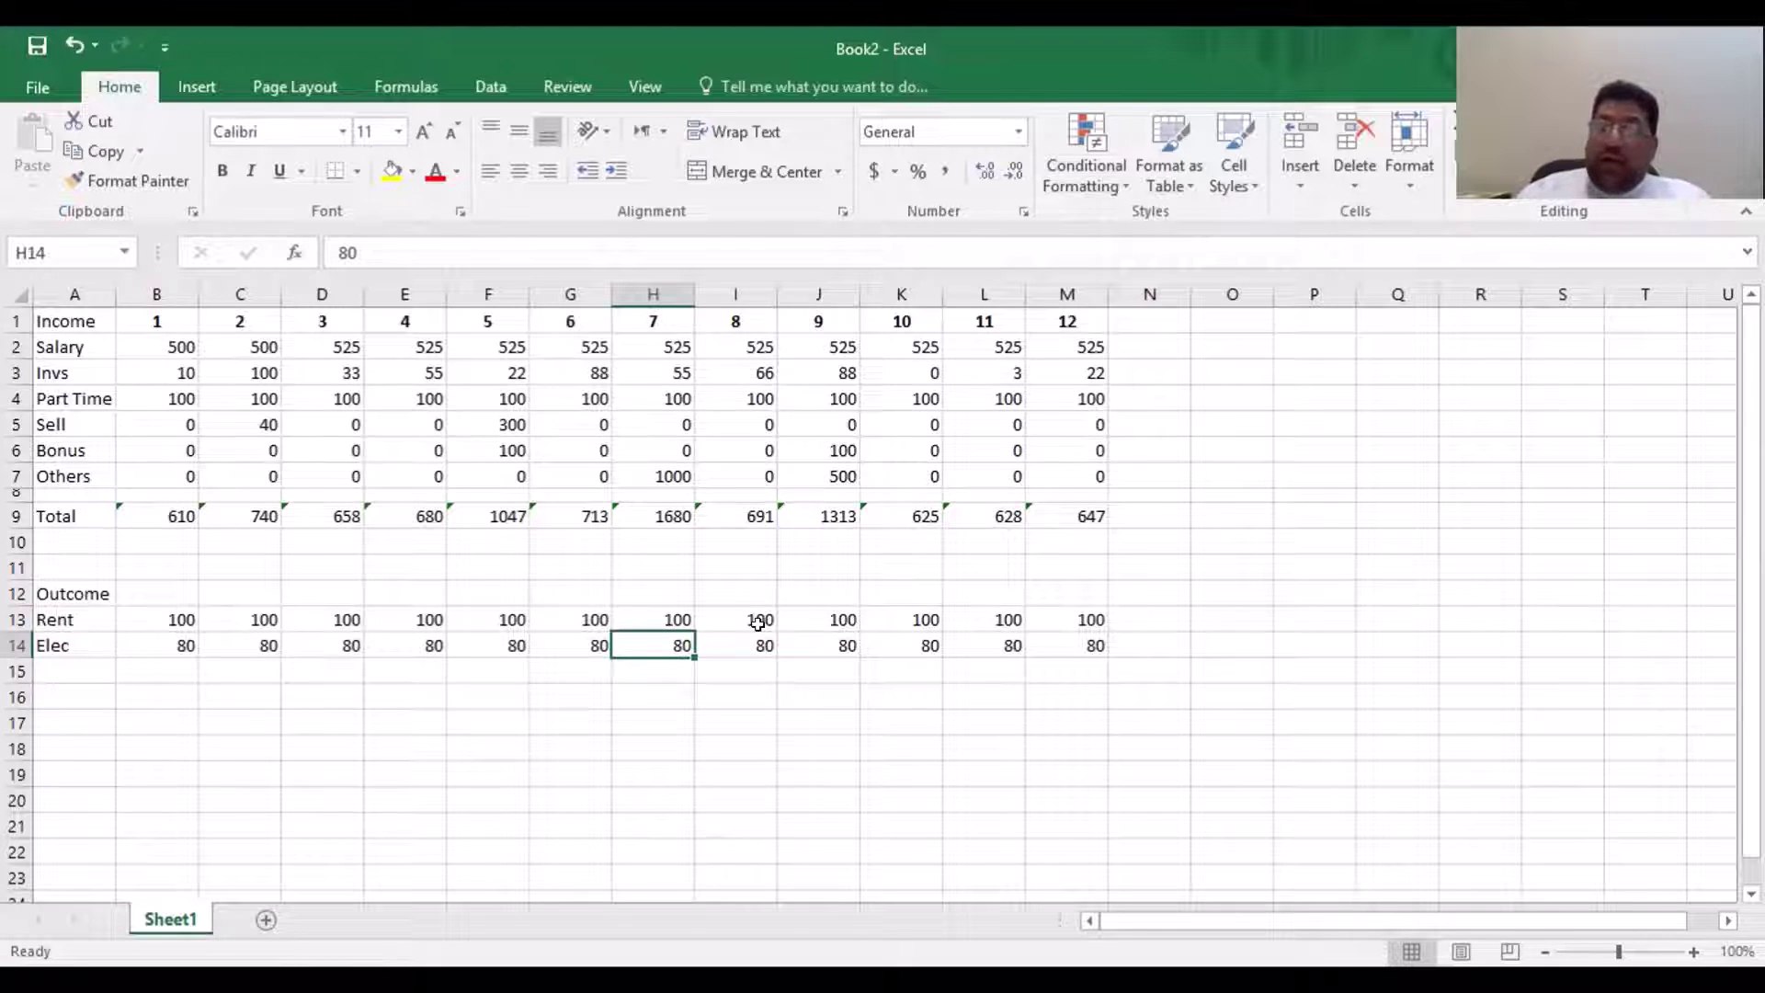
type("120")
key("Return")
key("Up")
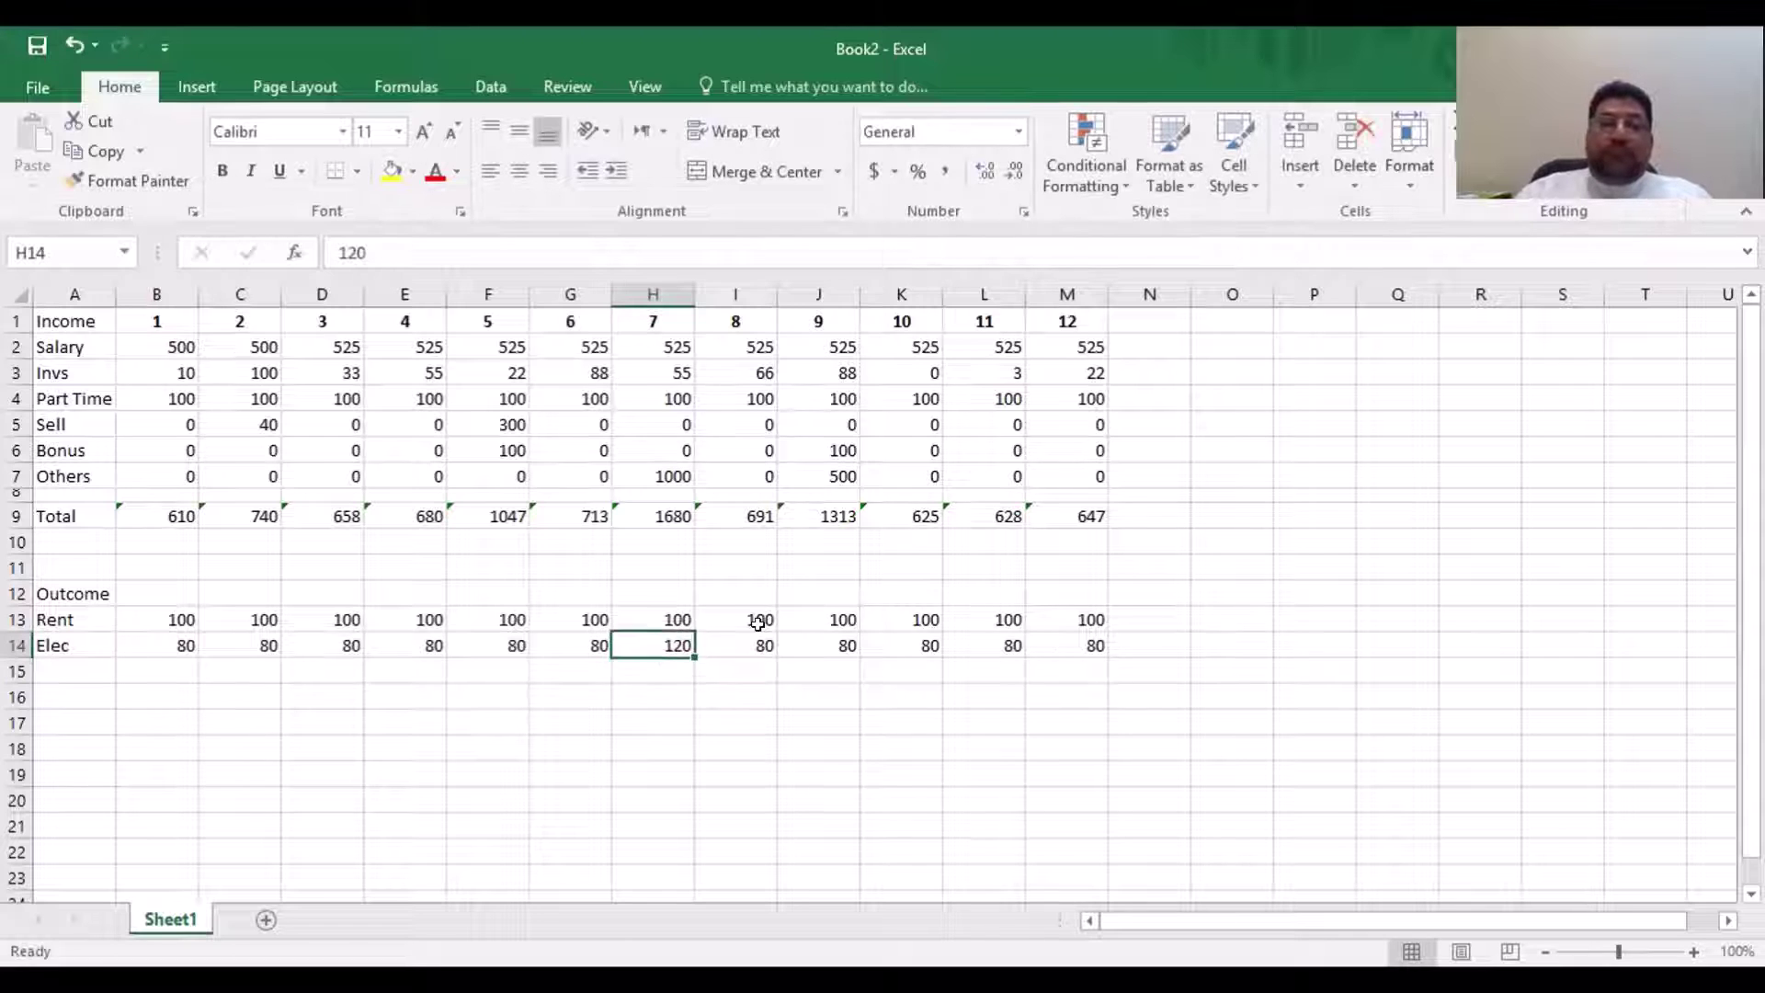
key("Right")
type("110")
key("Return")
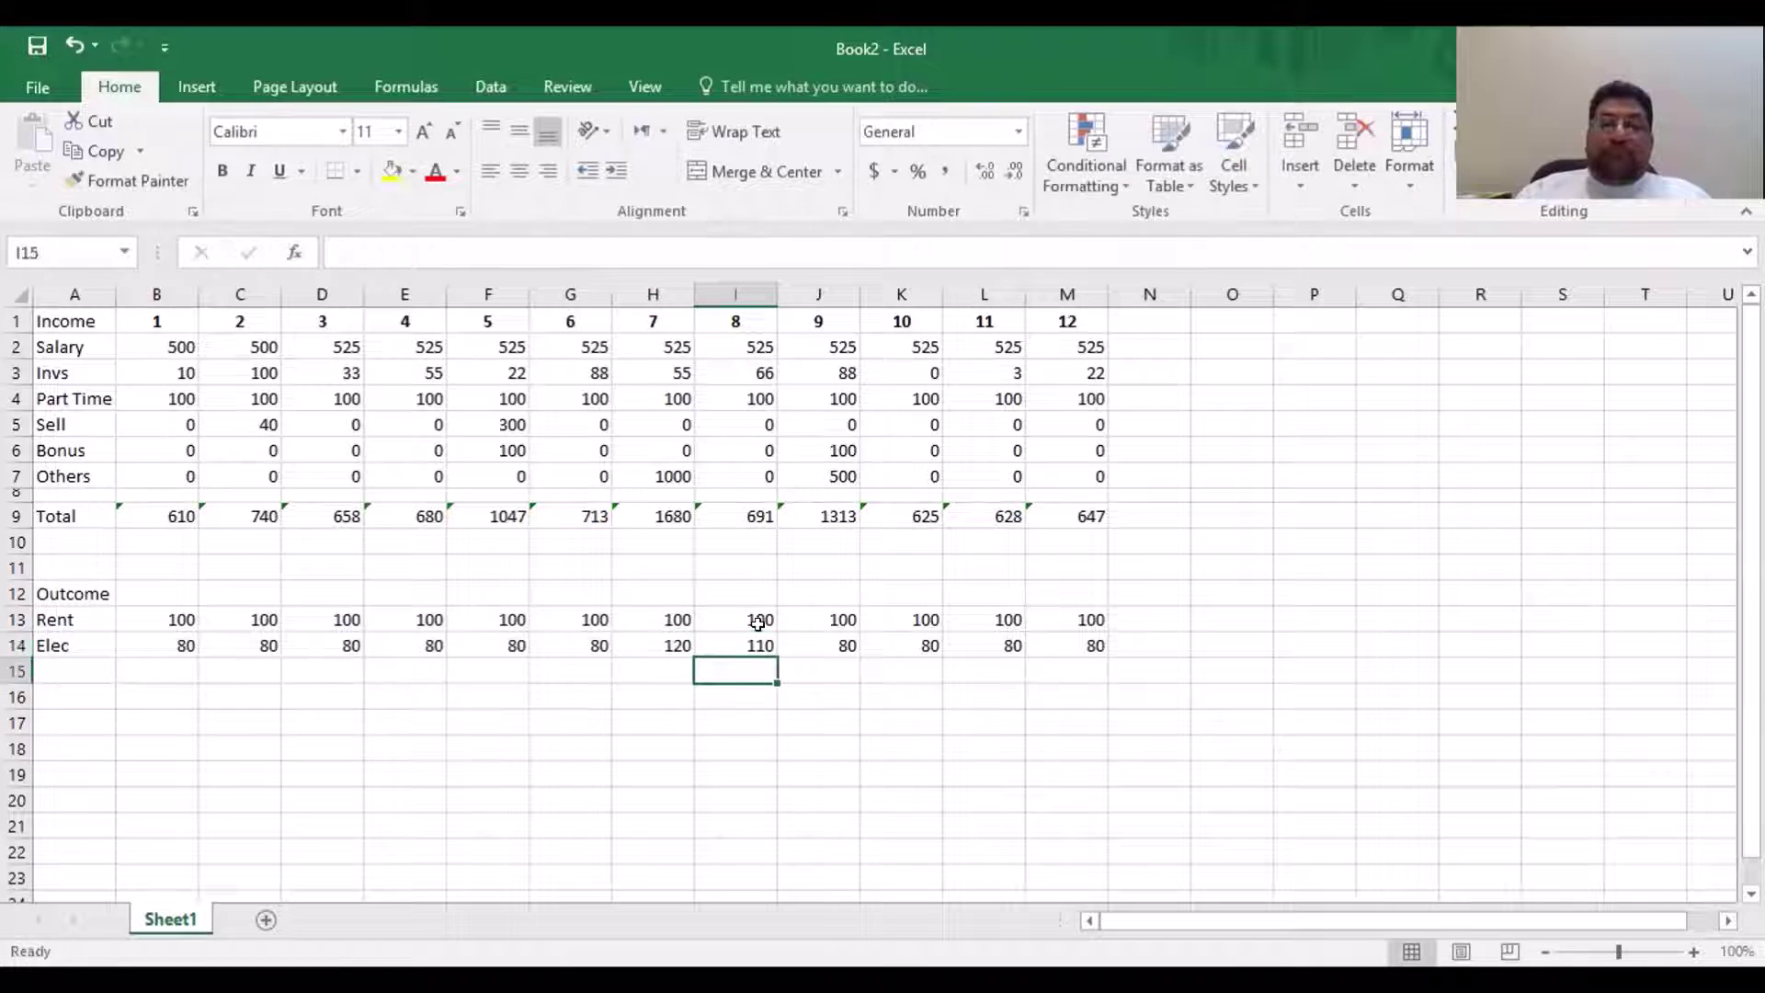
Add the row label "Water" in cell A15 below Elec
key("Up")
key("Left")
key("Left")
key("Left")
key("Left")
key("Left")
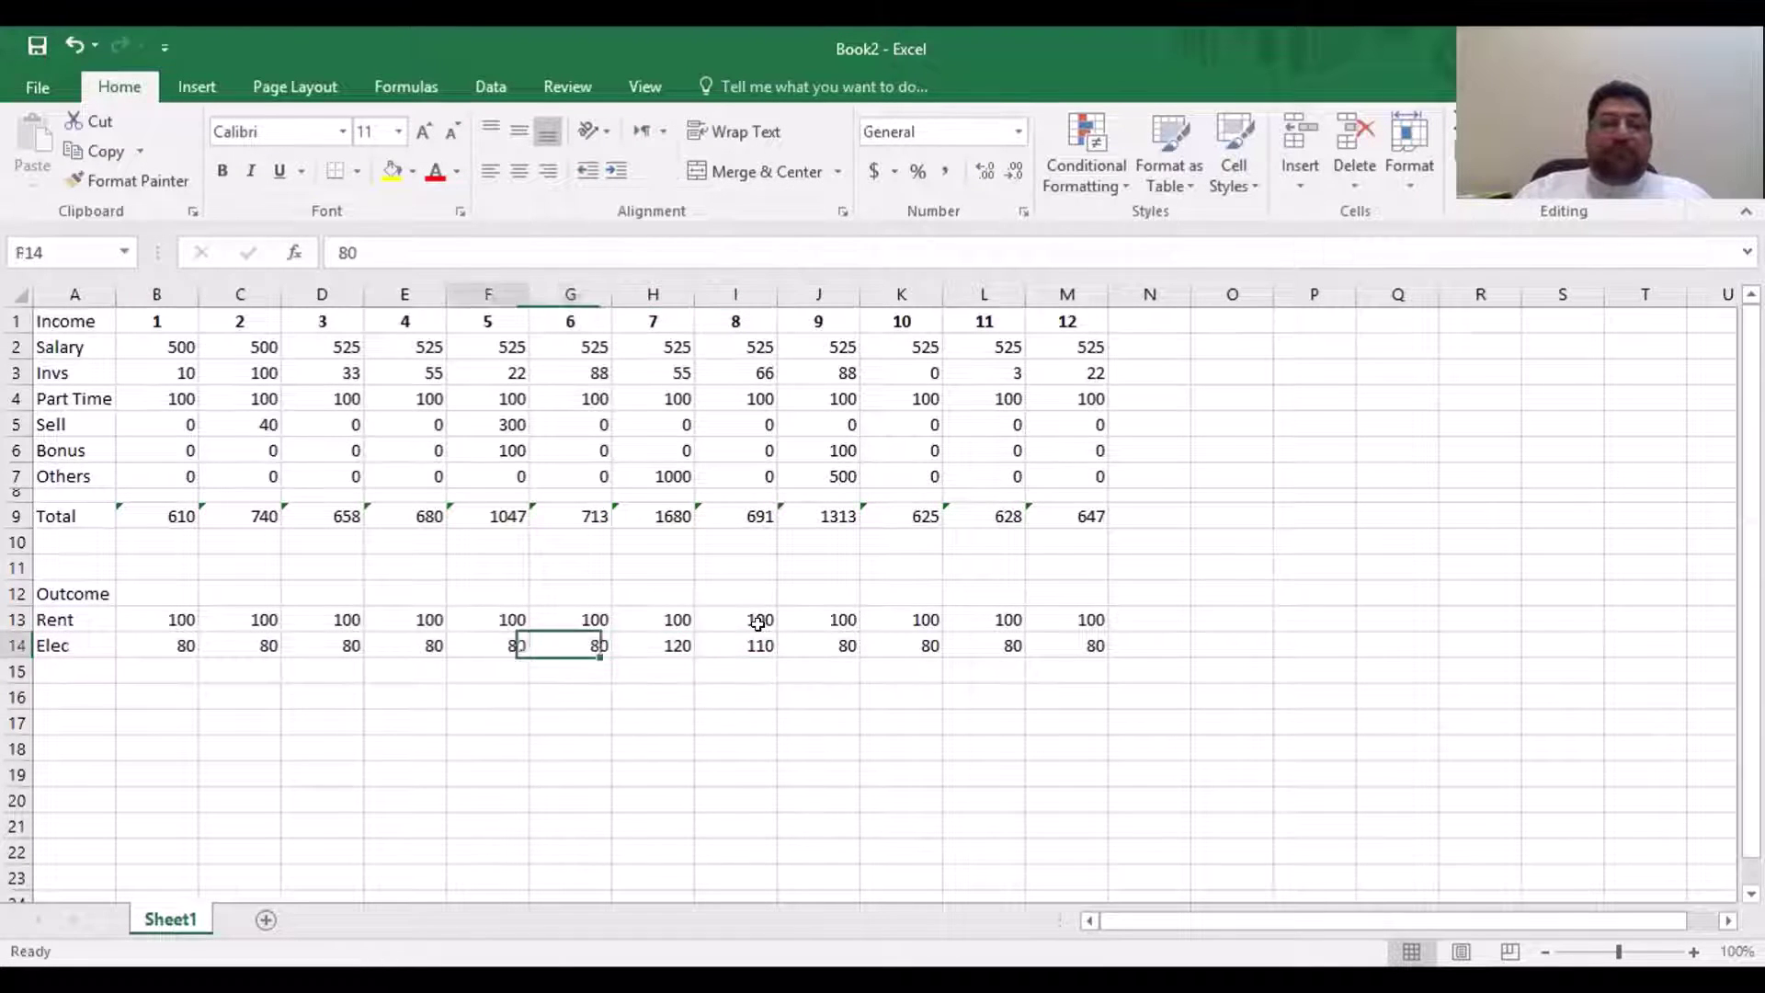
key("Left")
key("Left")
key("Left")
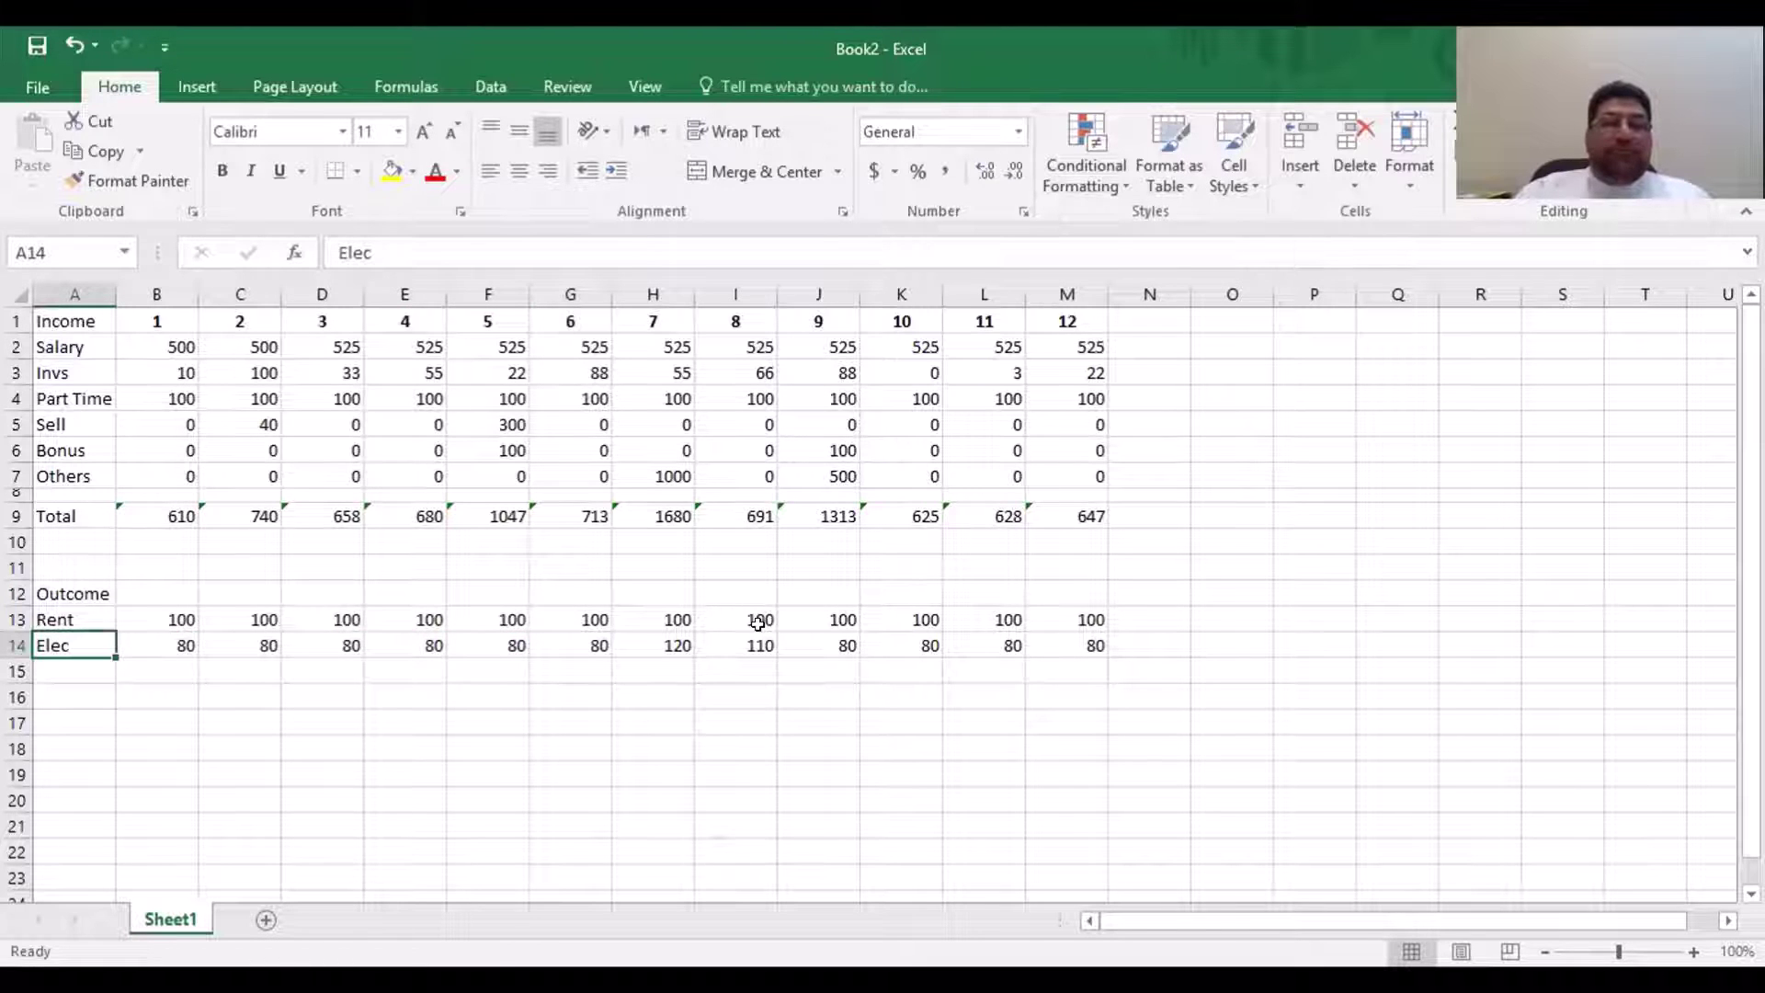
key("Down")
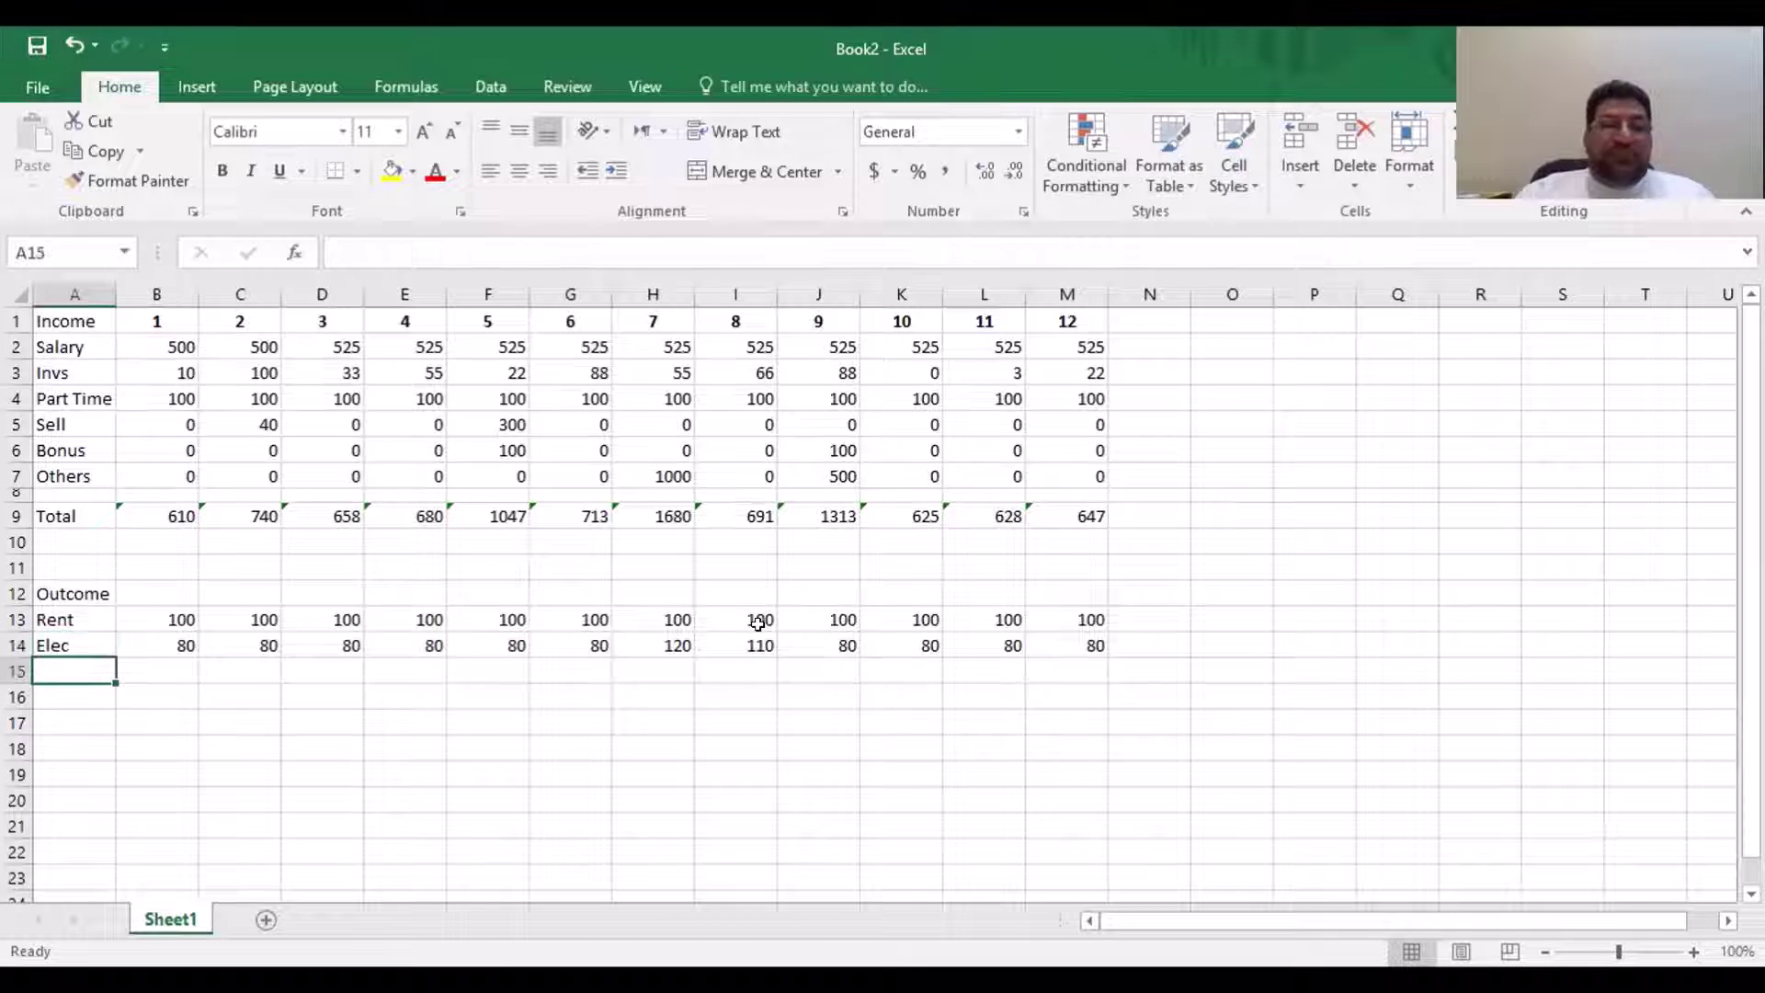
type("Water")
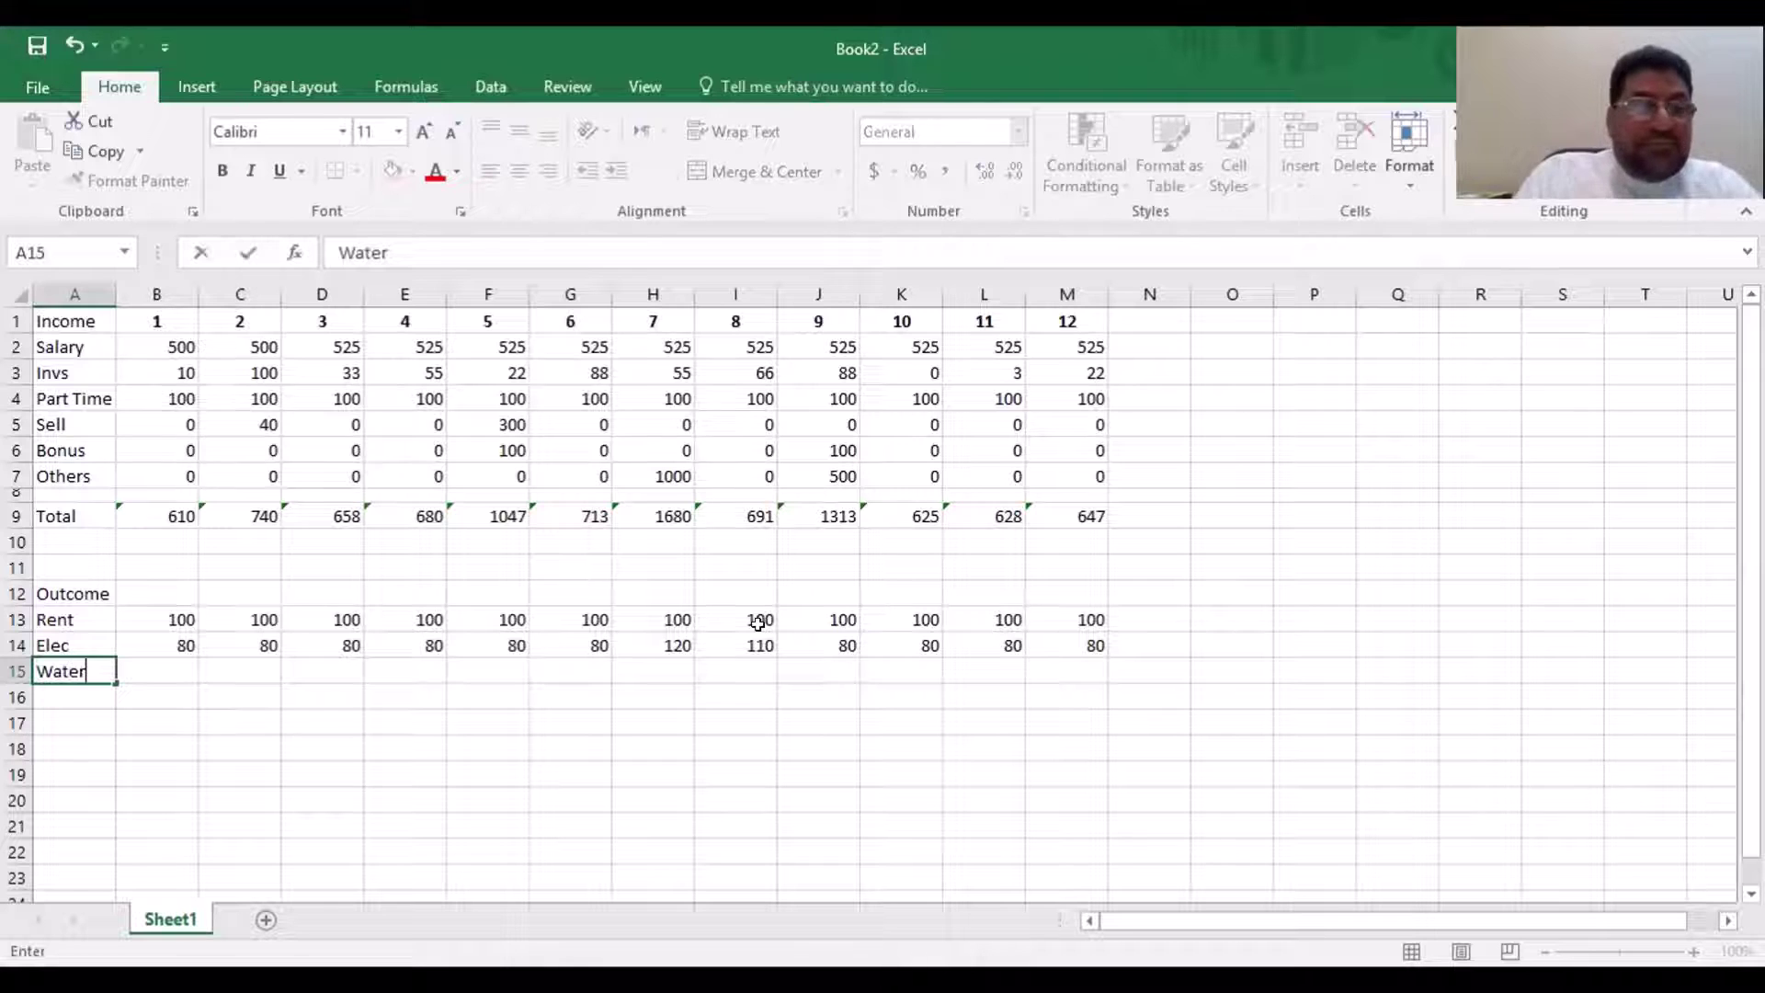
key("Right")
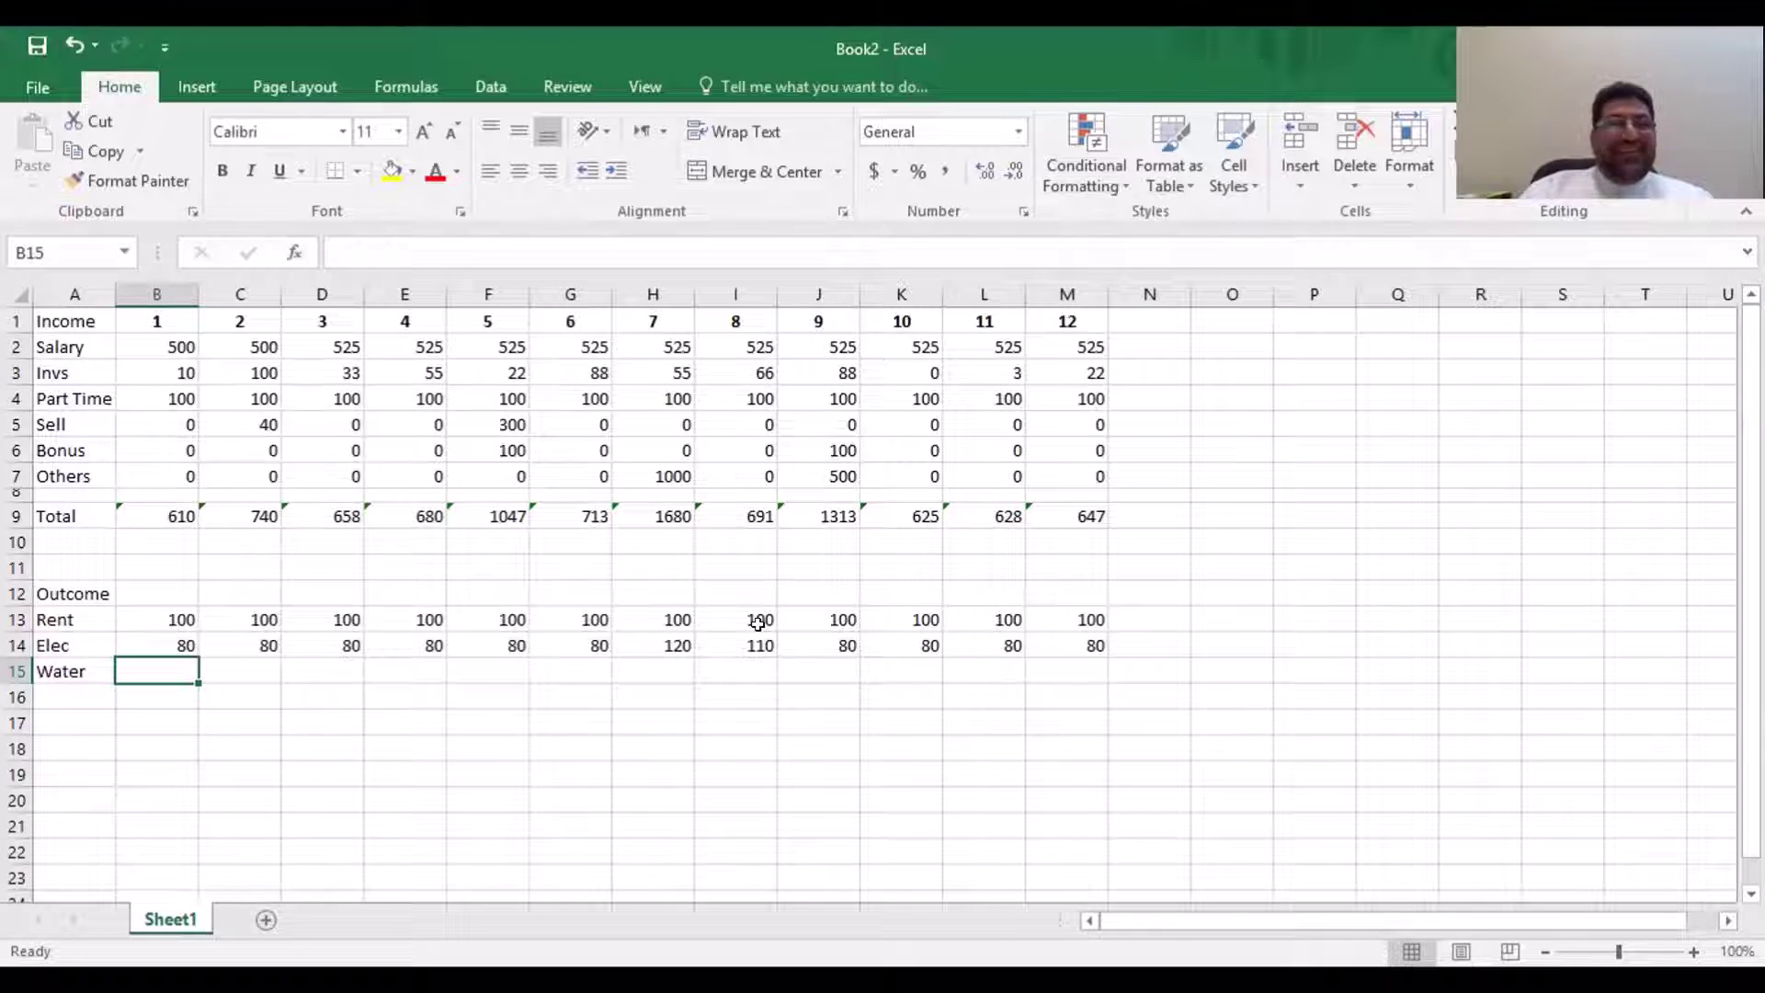
Set the Elec amount for column 1, in cell B14, to 50
key("Up")
type("50")
key("Return")
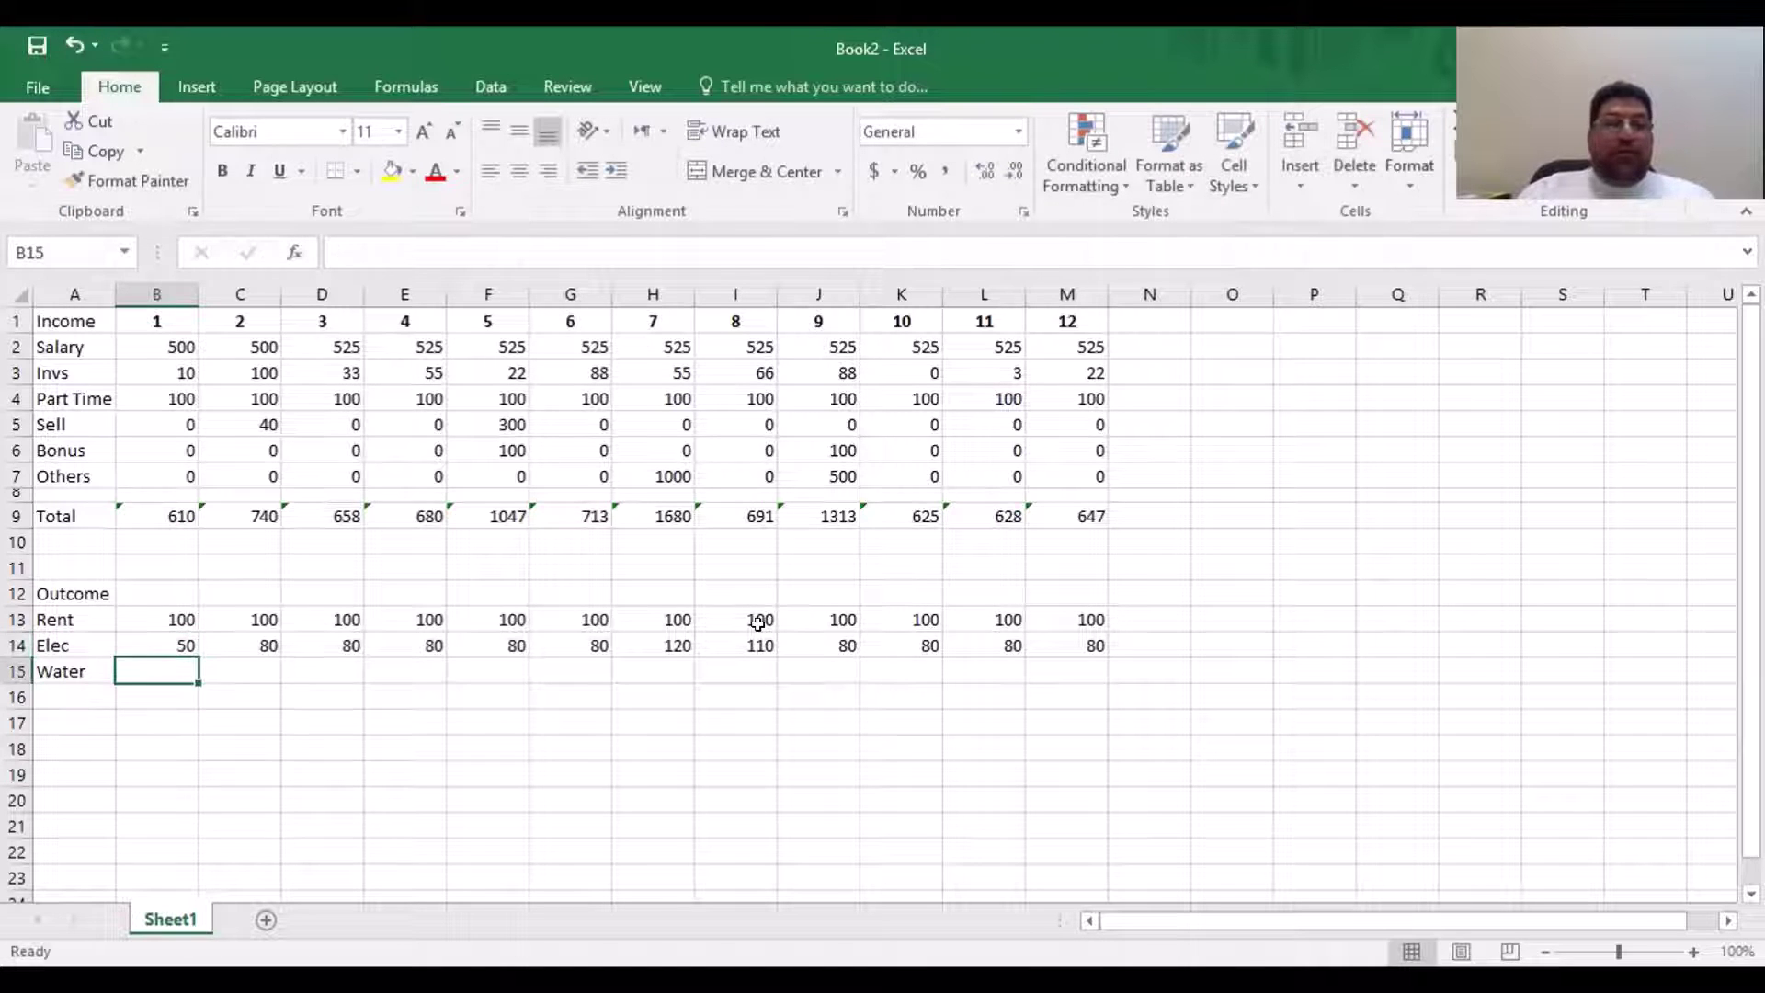
Copy the Elec amount in B14 across cells C14 to M14, replacing the amounts there
key("Up")
key("Right")
key("Left")
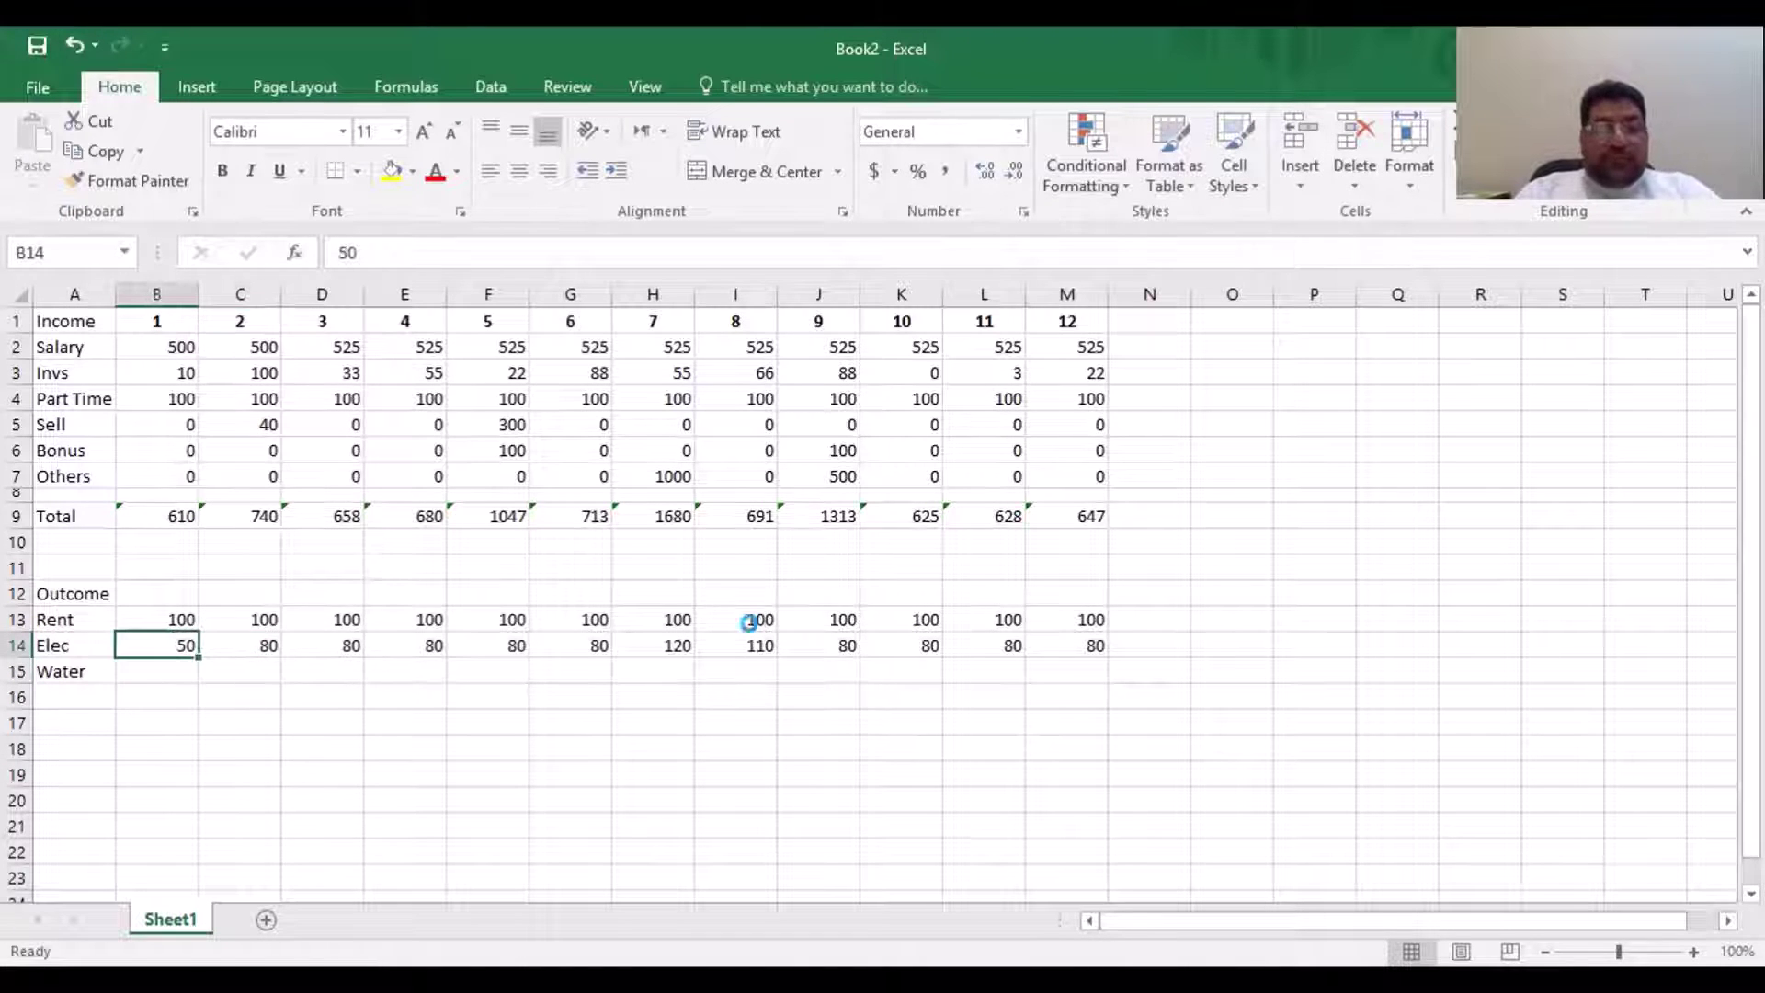
key("ctrl+c")
key("Right")
key("shift+Right")
key("shift+Right")
key("shift+Right")
key("shift+Right")
key("shift+Right")
key("shift+Right")
key("shift+Right")
key("shift+Right")
key("shift+Right")
key("shift+Right")
key("shift+Right")
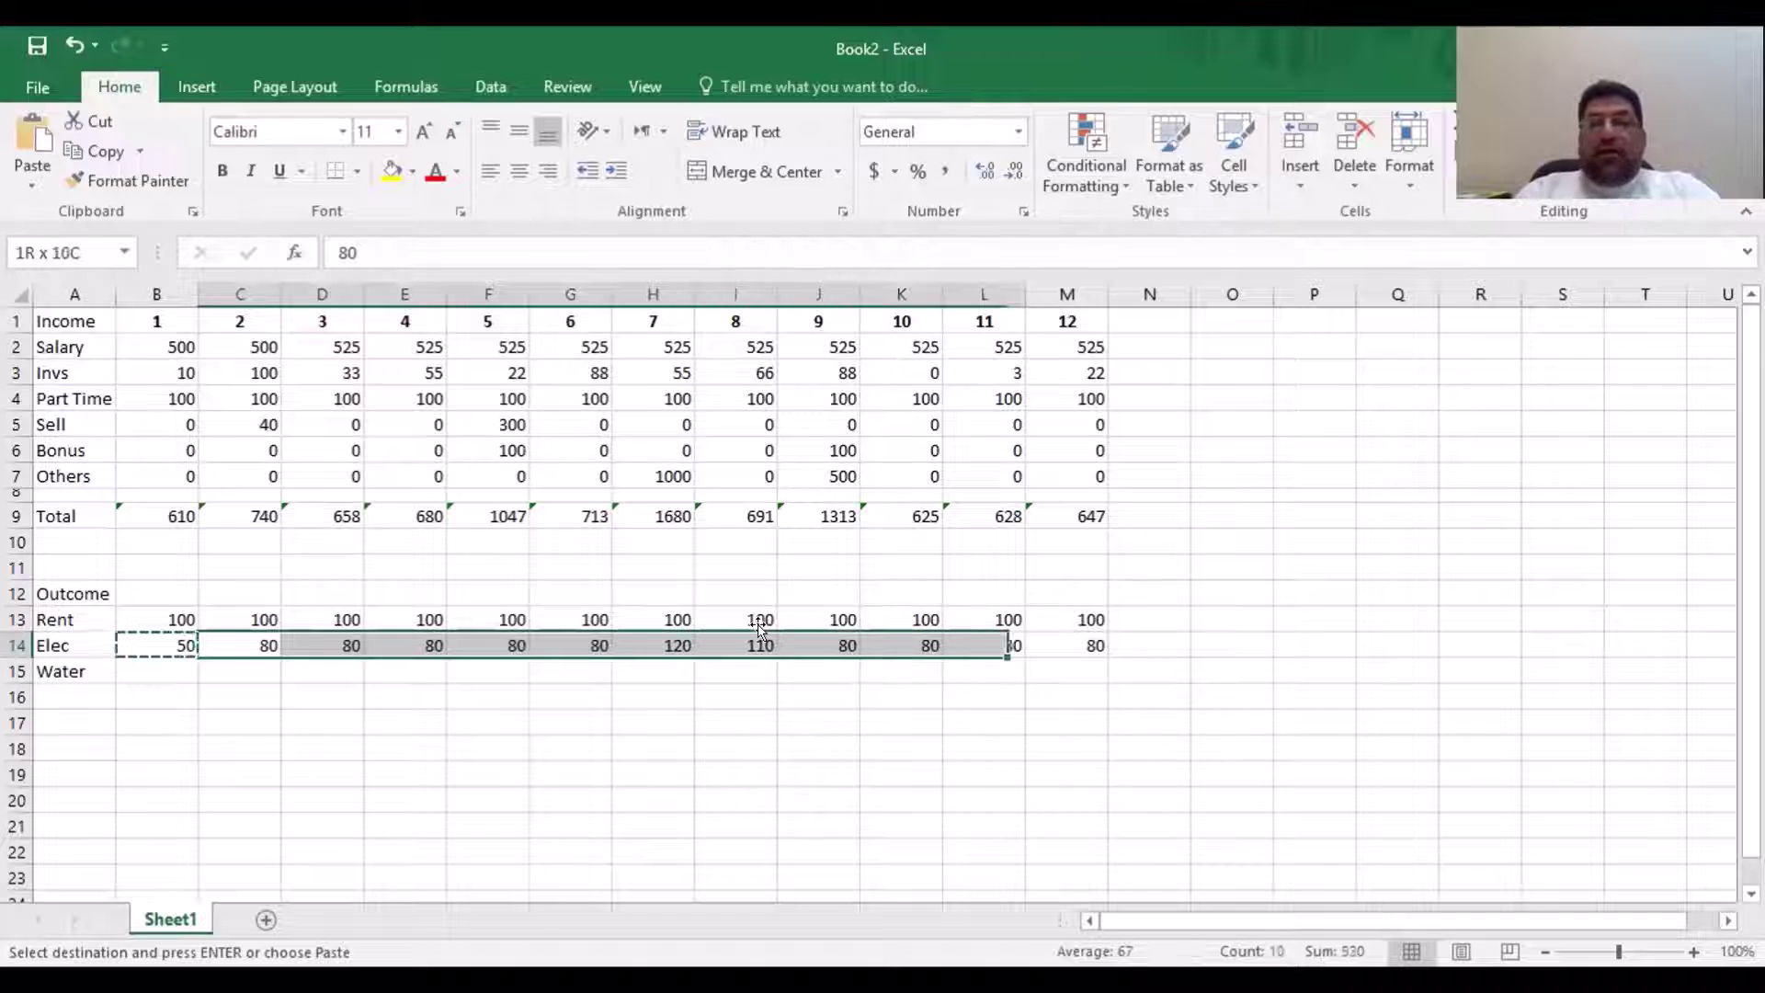
key("shift+Left")
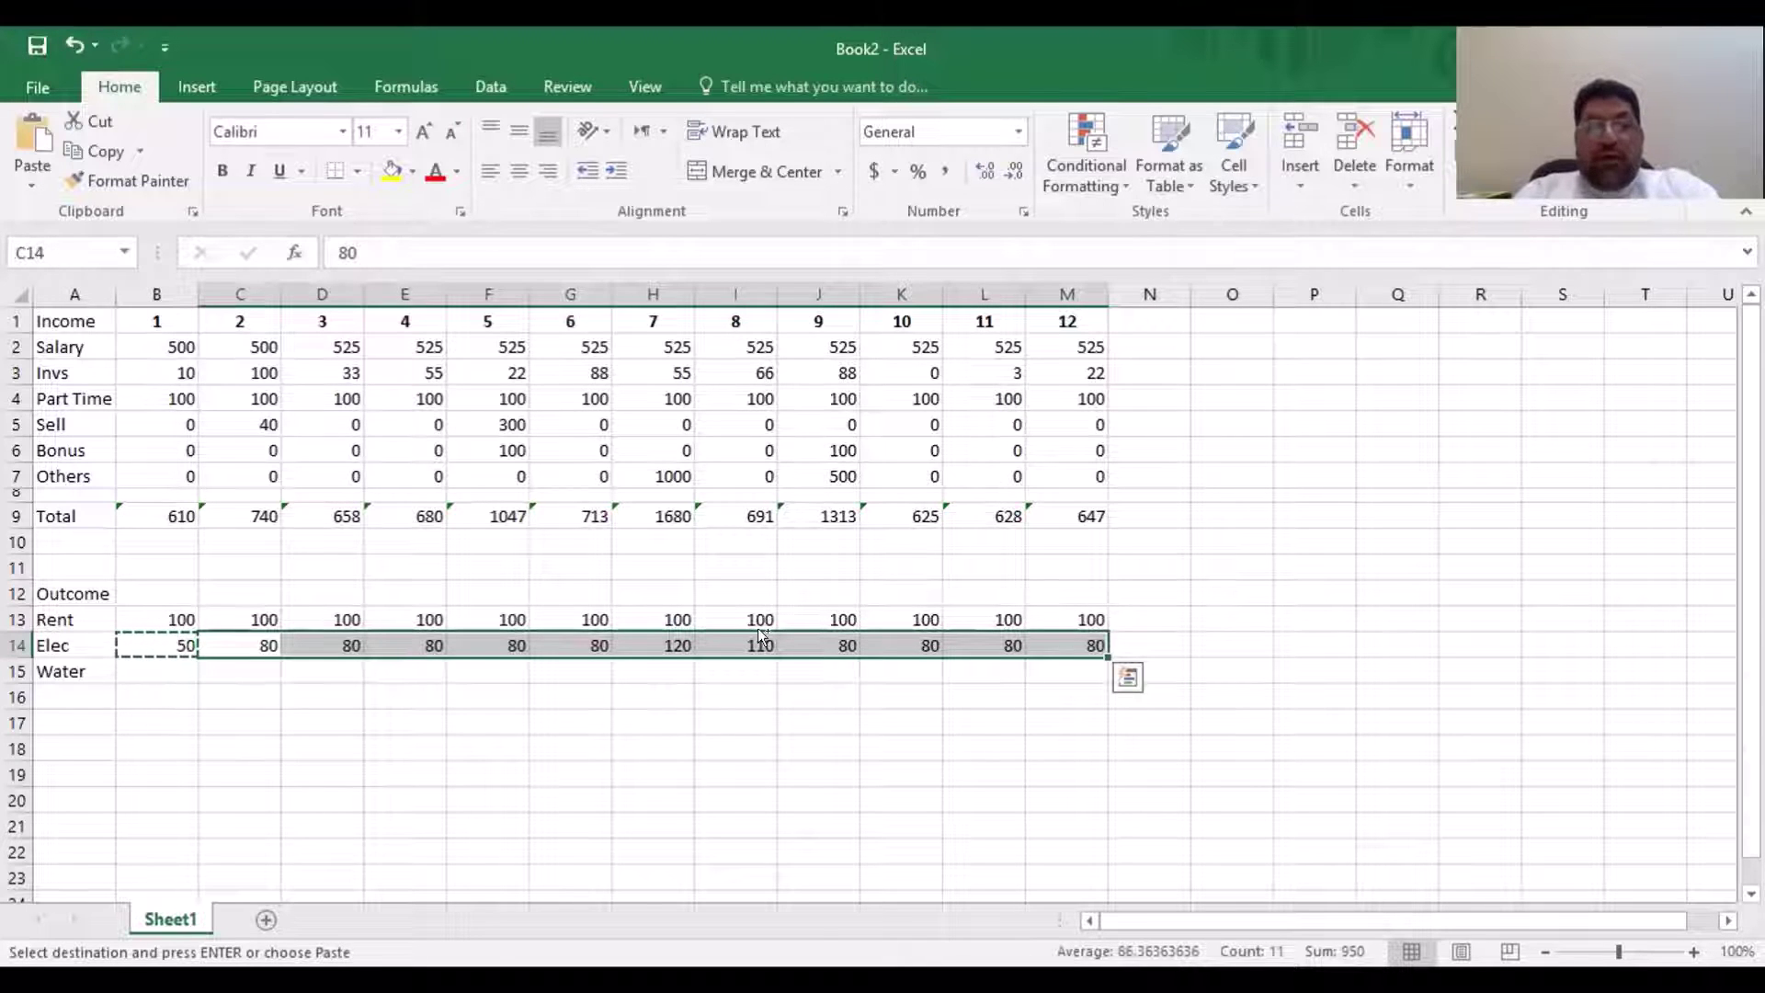
key("ctrl+v")
key("Escape")
key("Home")
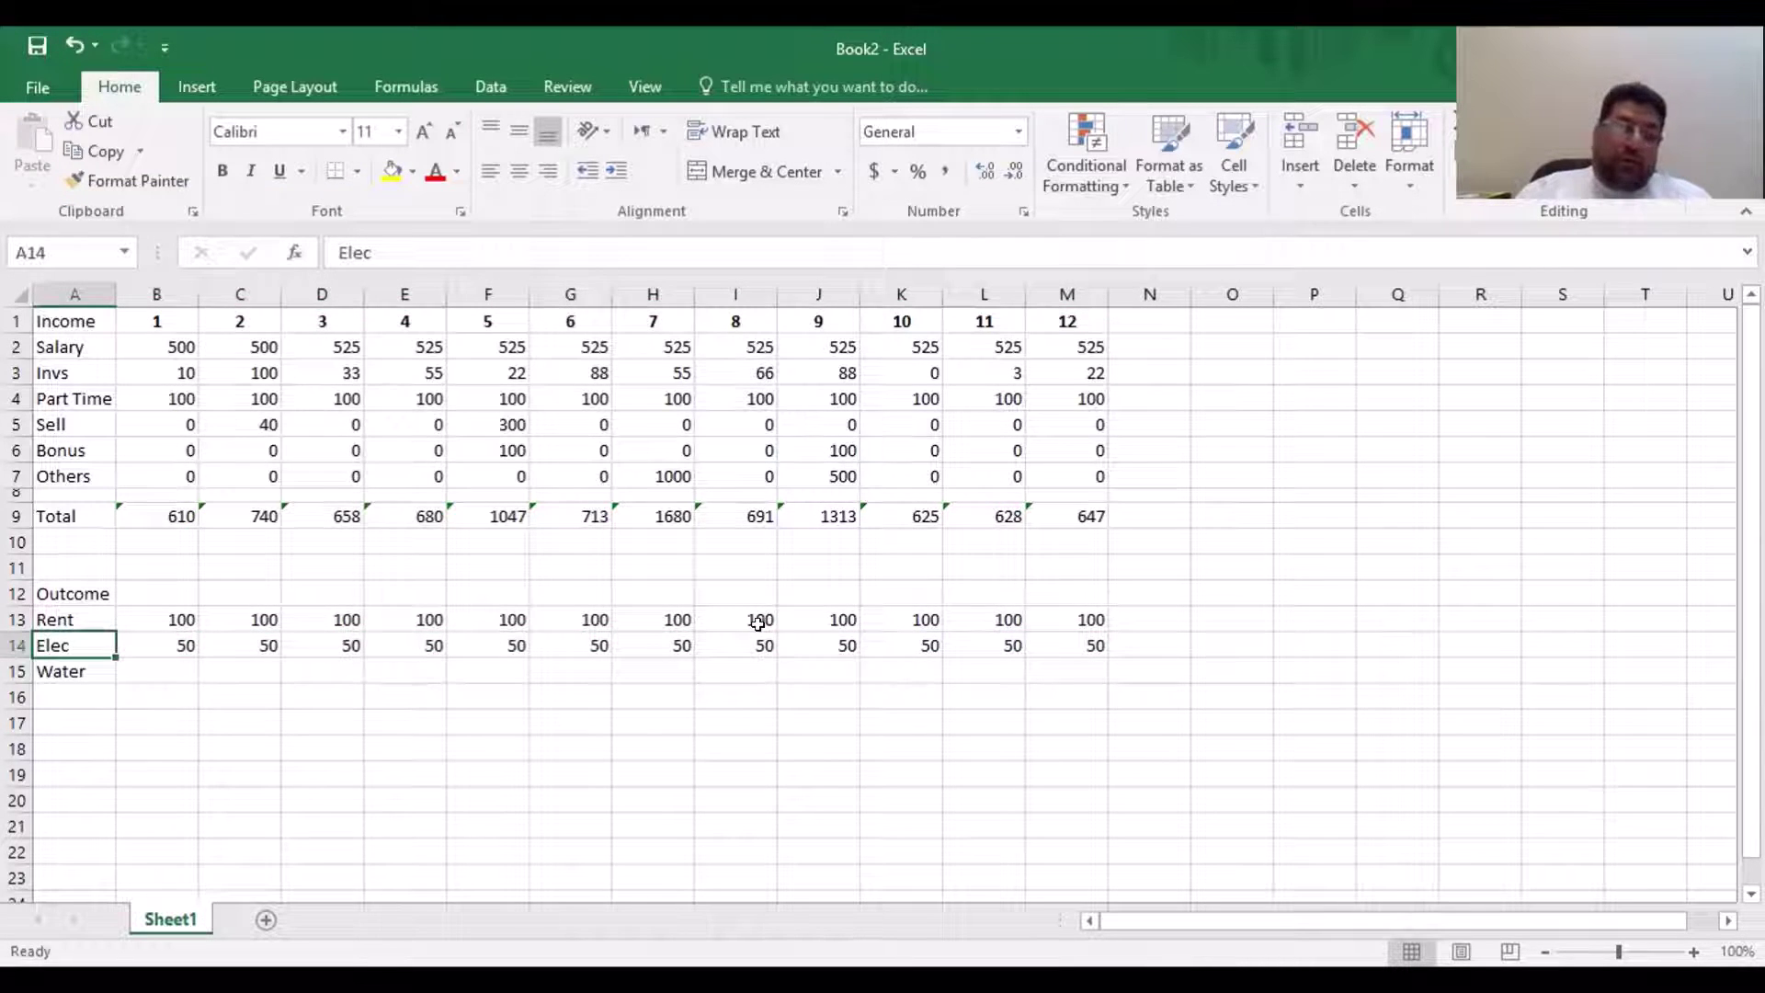
Set the Elec amounts for columns 7 and 8, in cells H14 and I14, to 70
key("Right")
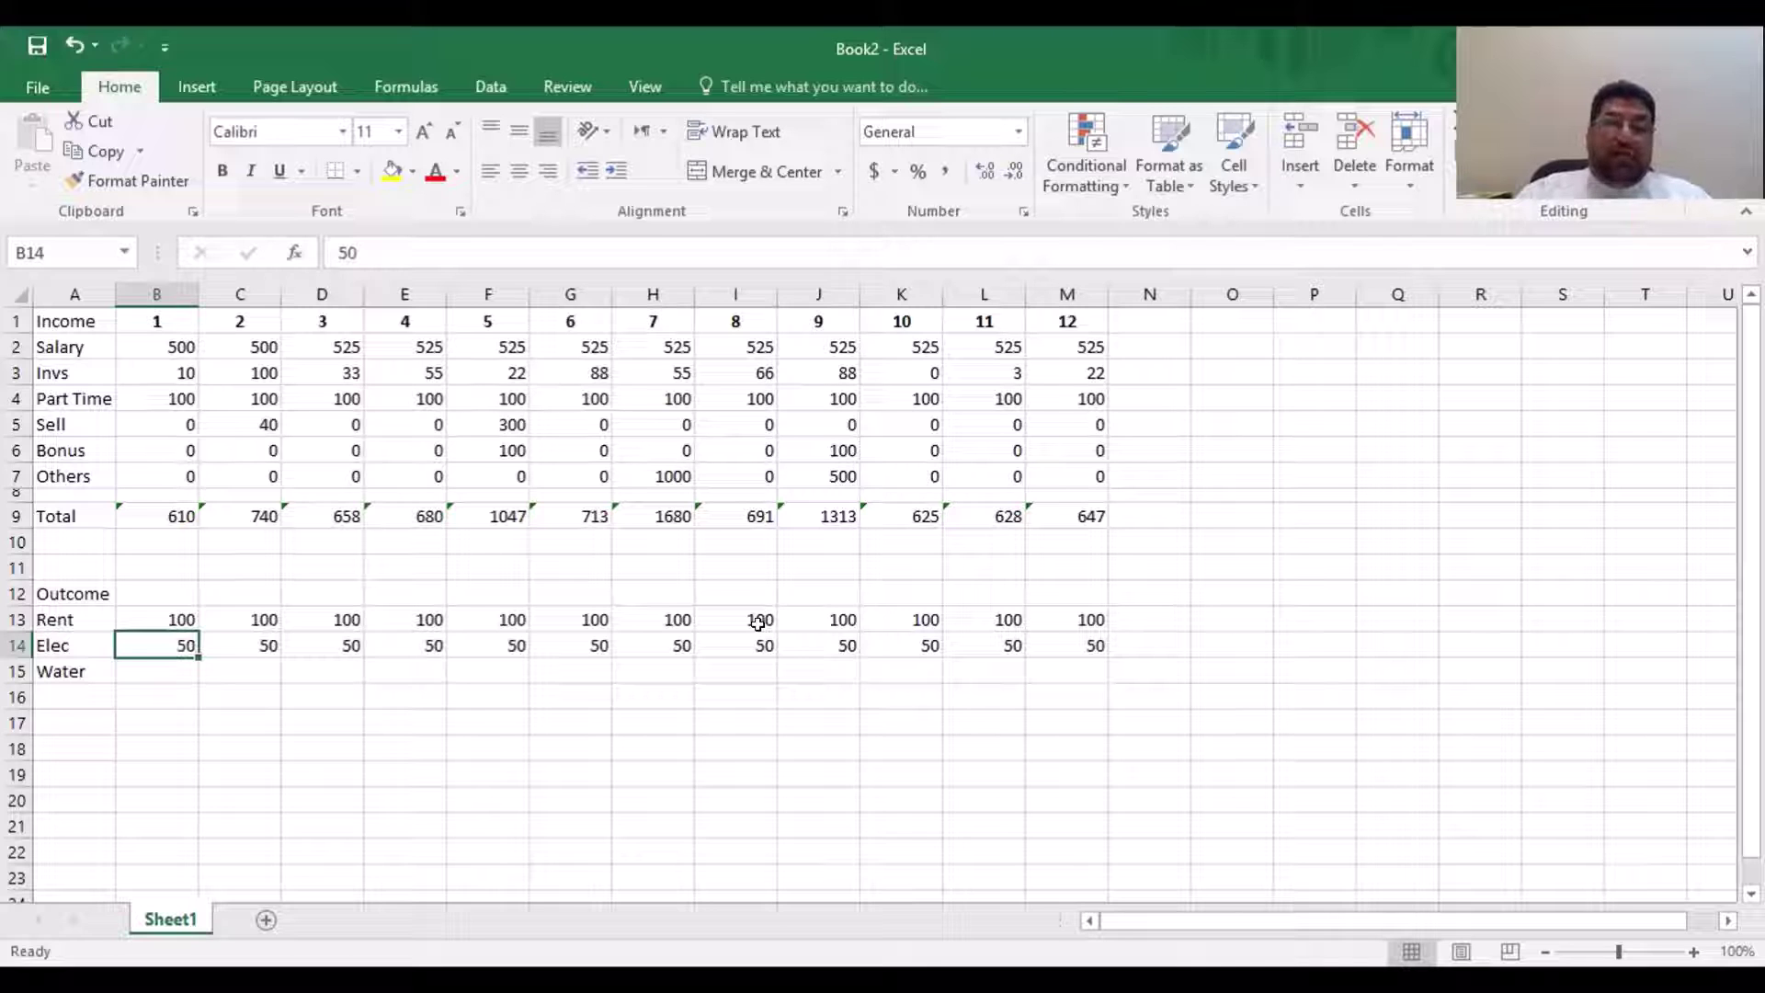
key("Right")
key("Right")
key("Right")
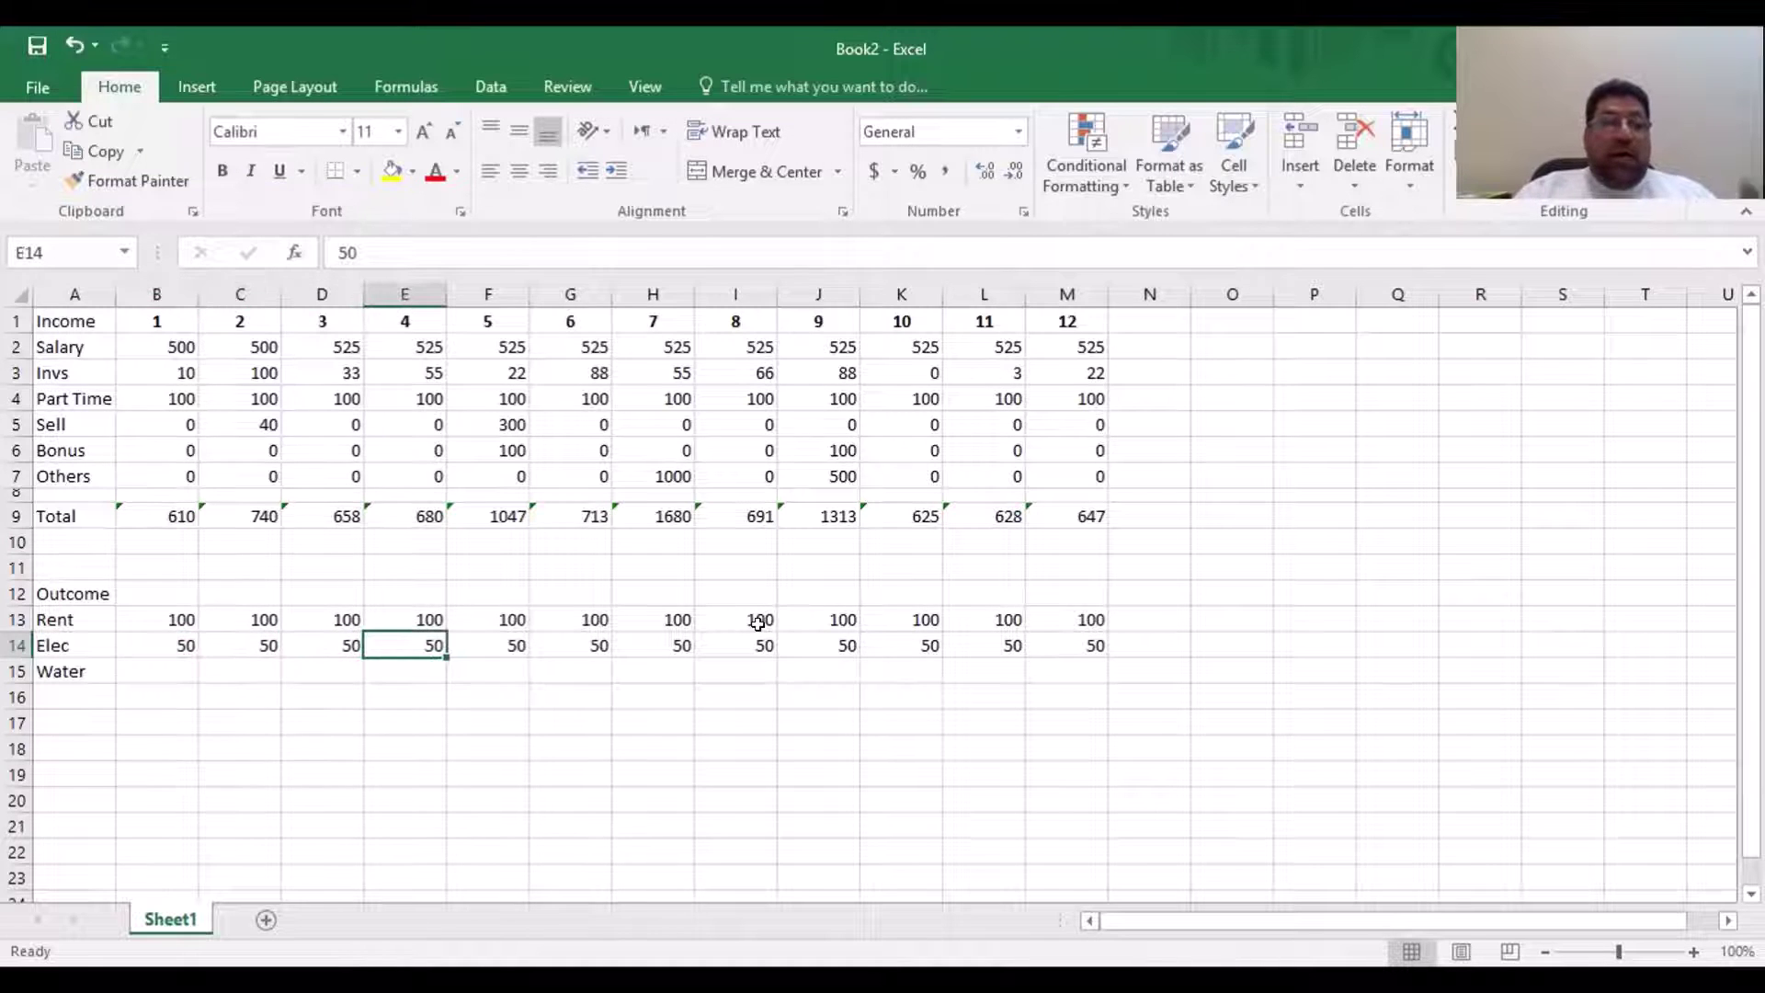
key("Right")
key("Right")
key("Right")
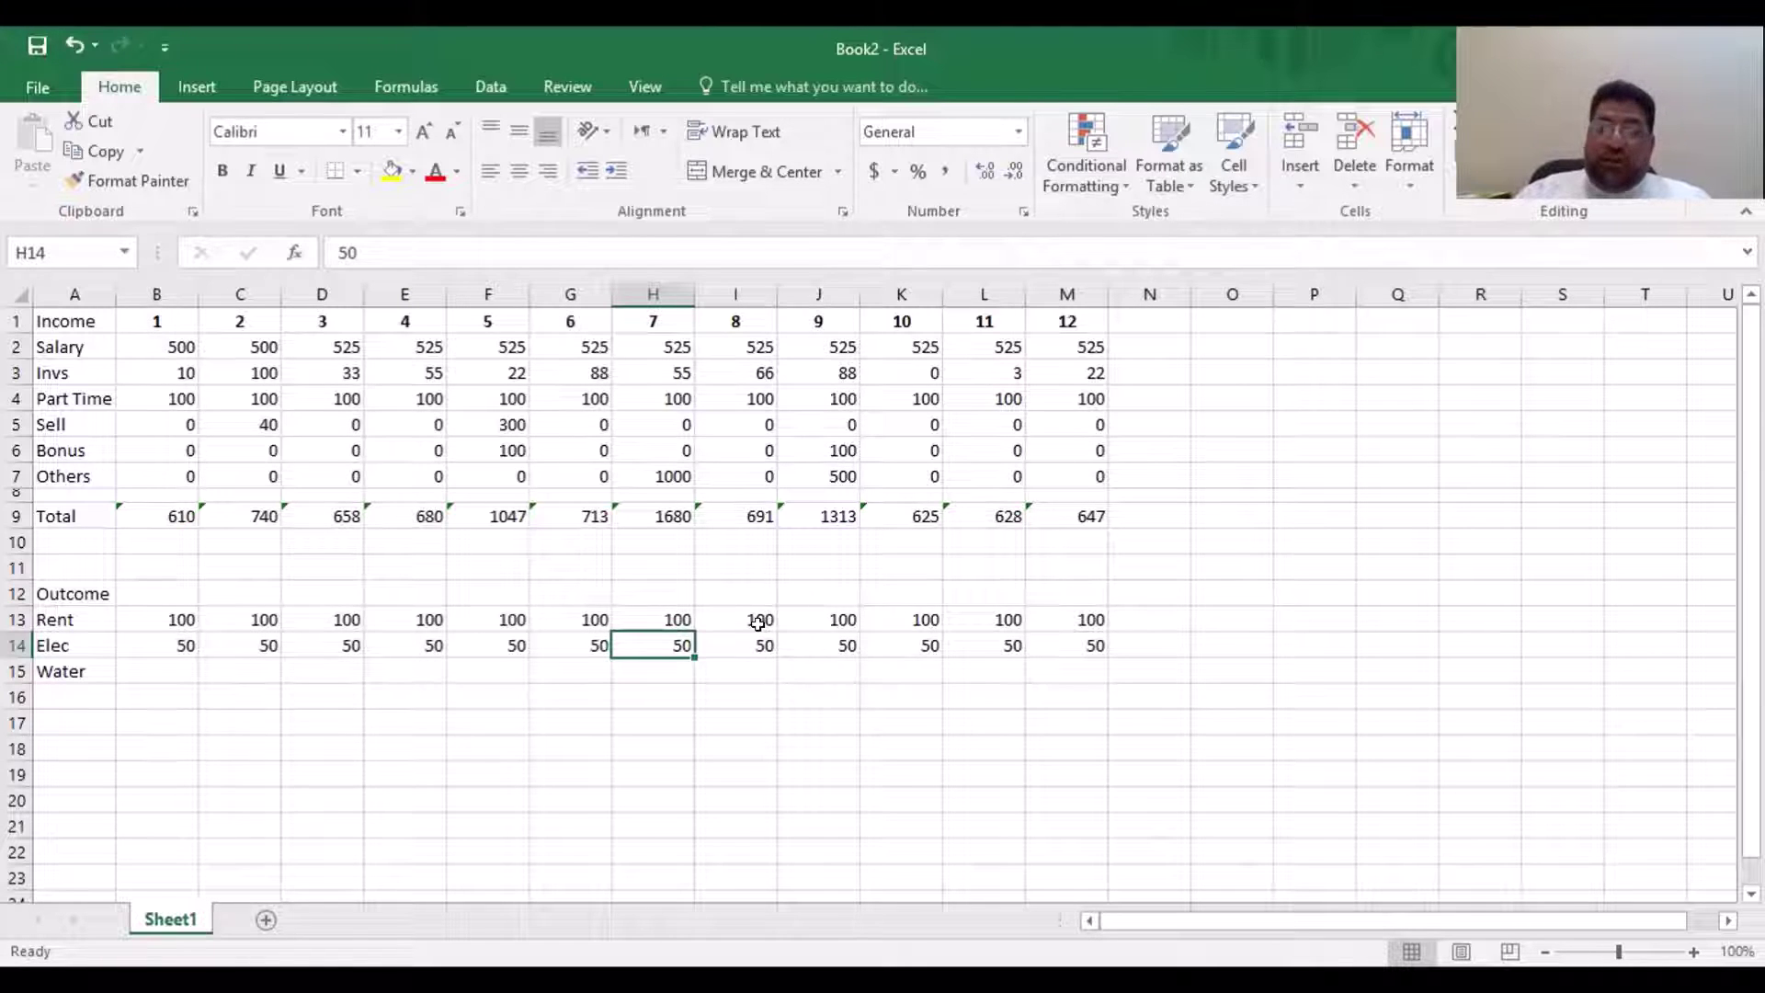
type("70")
key("Right")
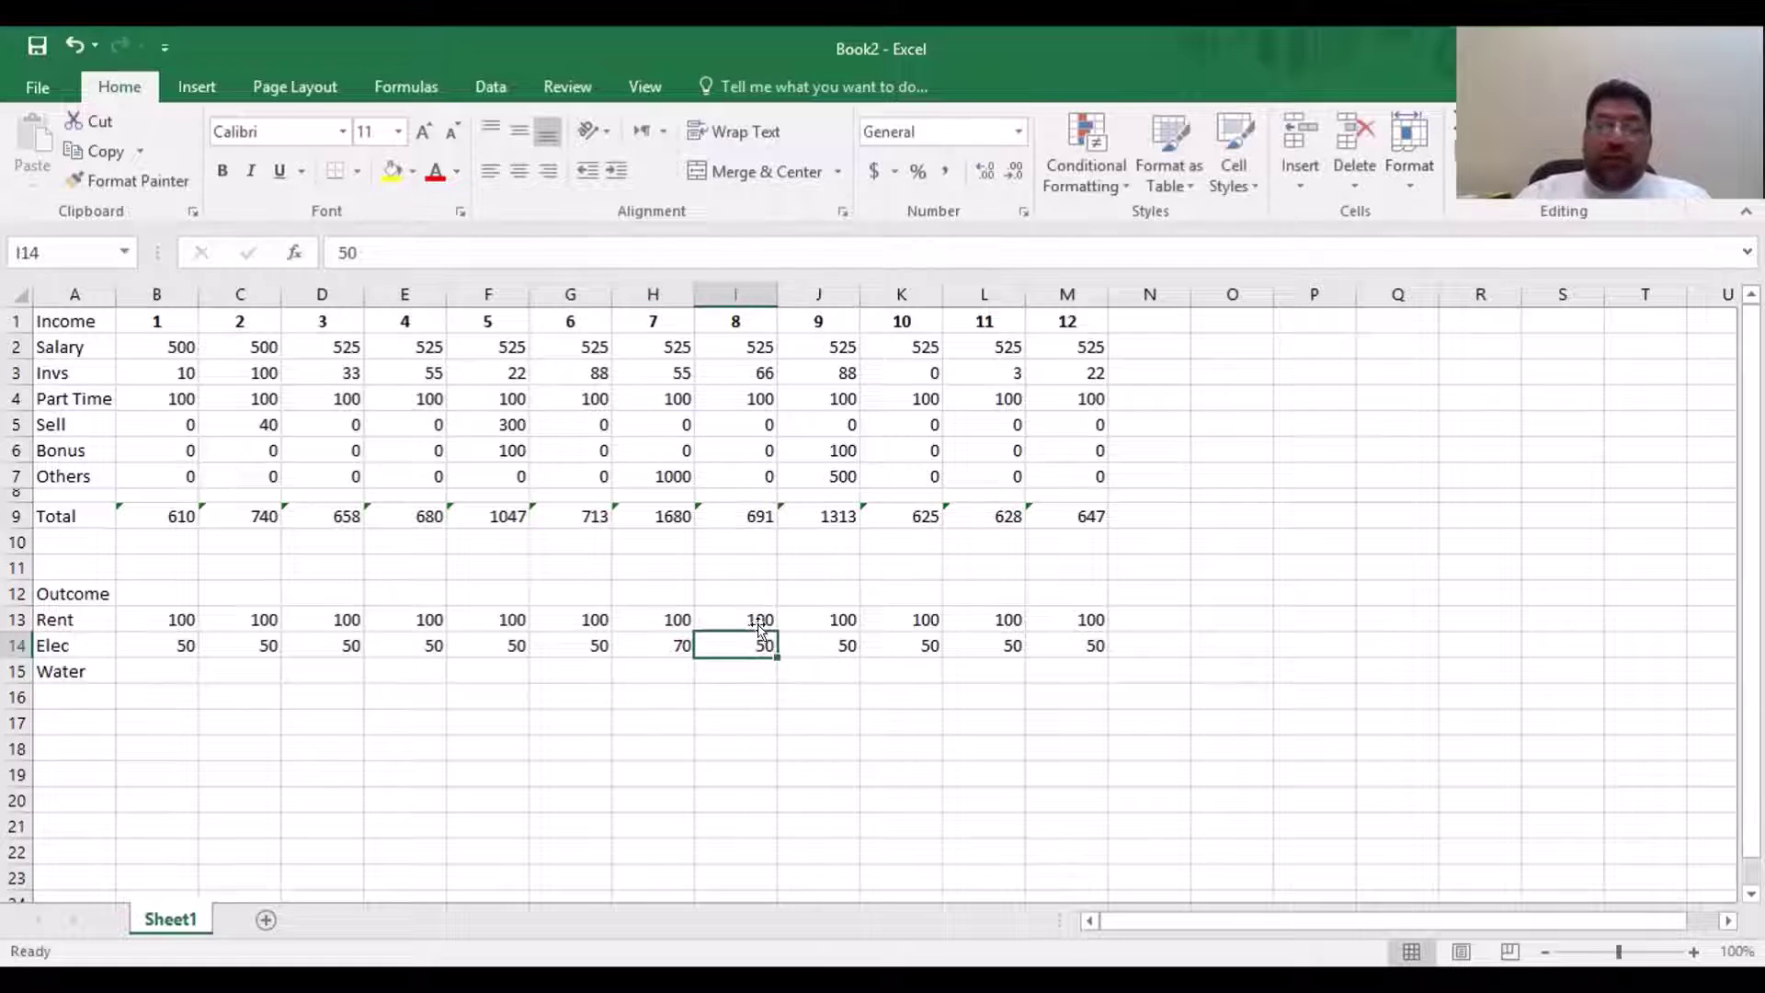
type("70")
key("Right")
key("Left")
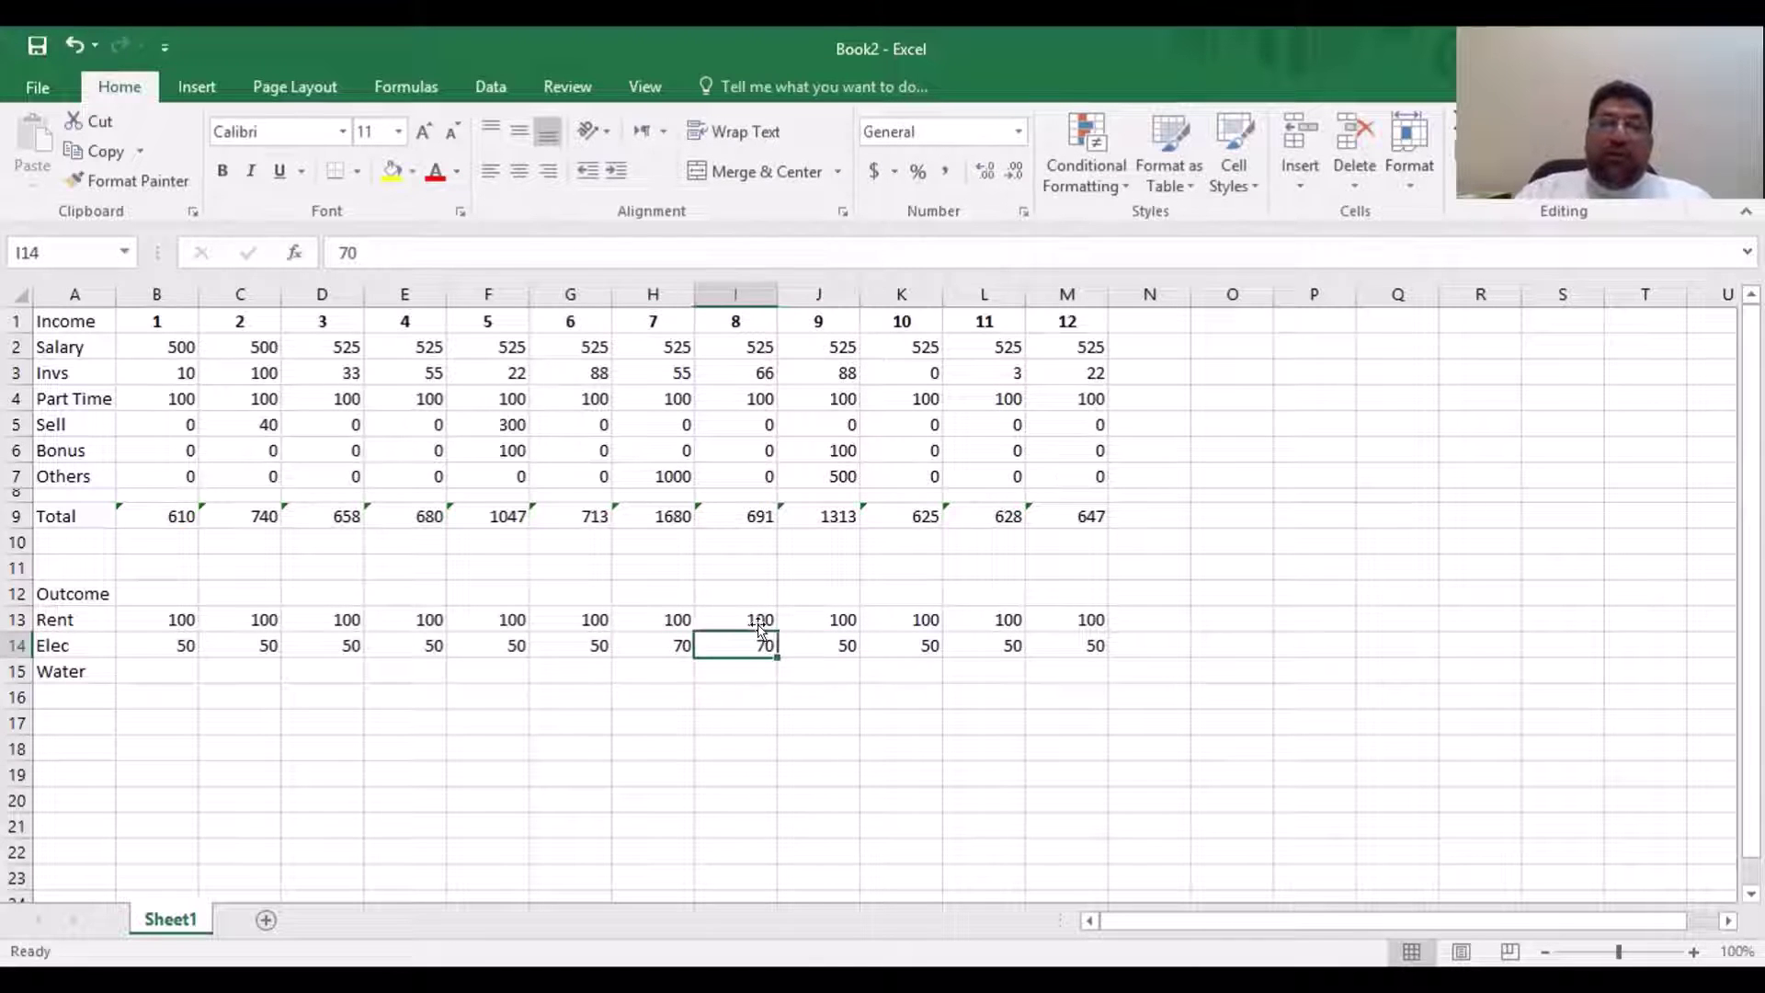
key("Left")
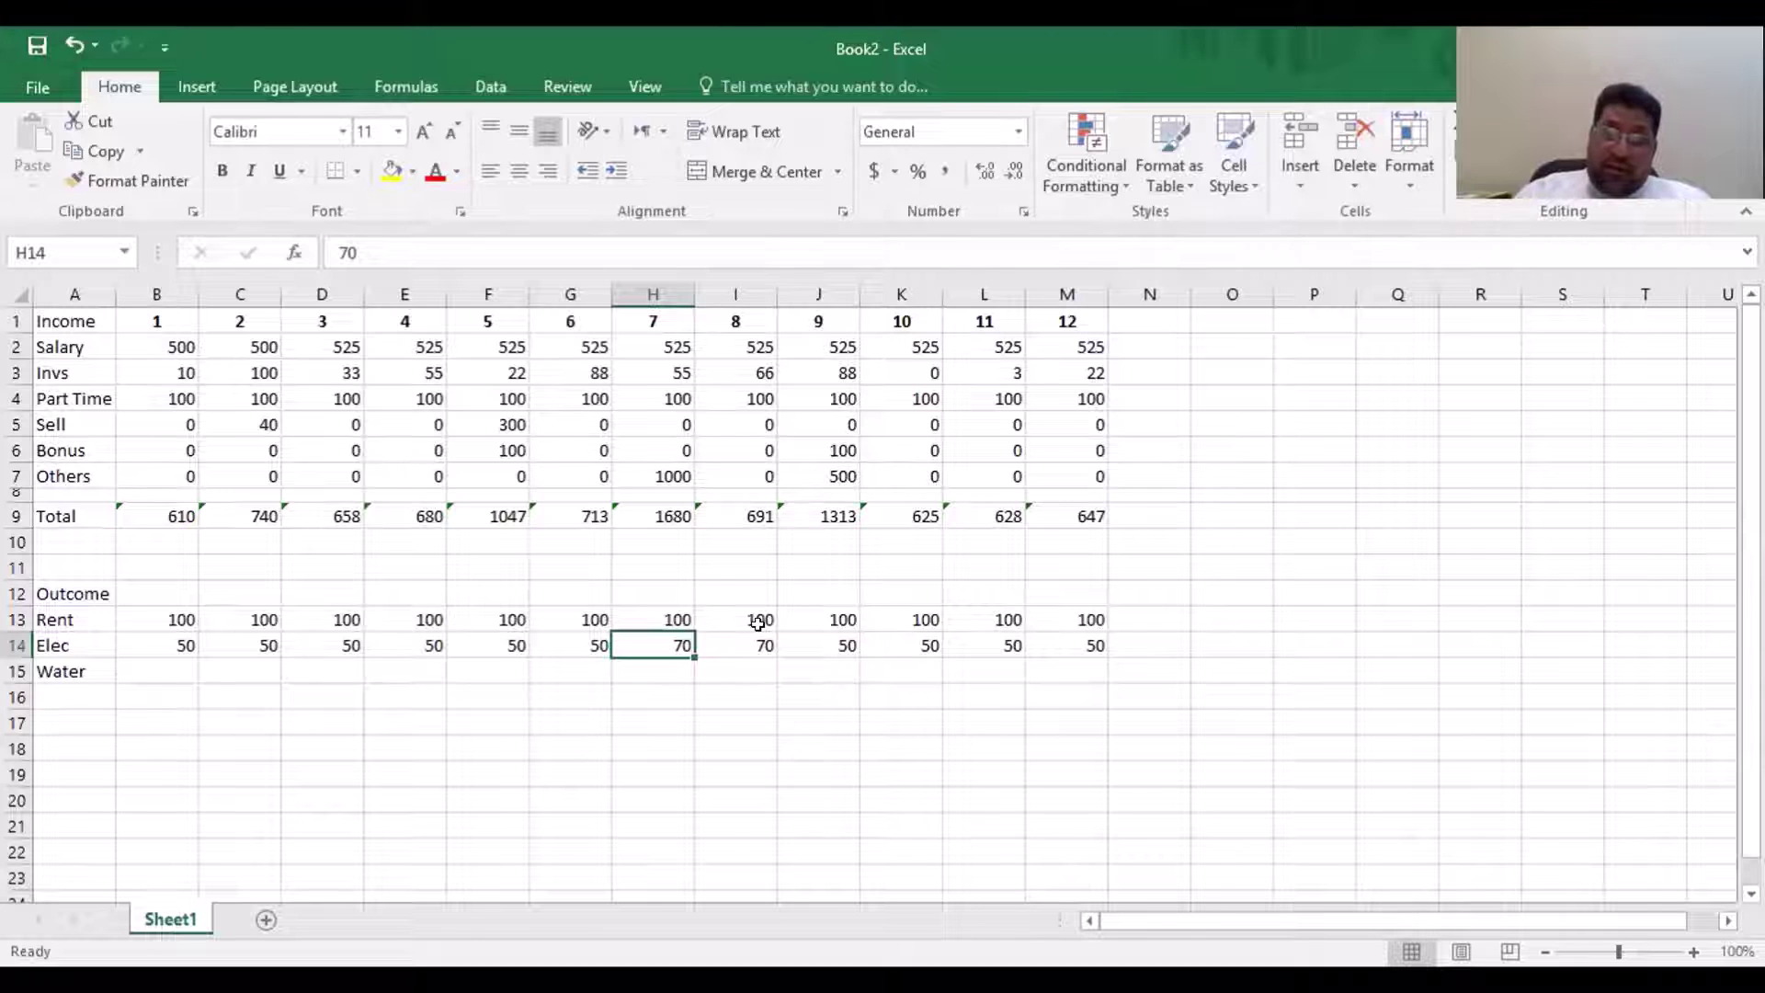
key("Right")
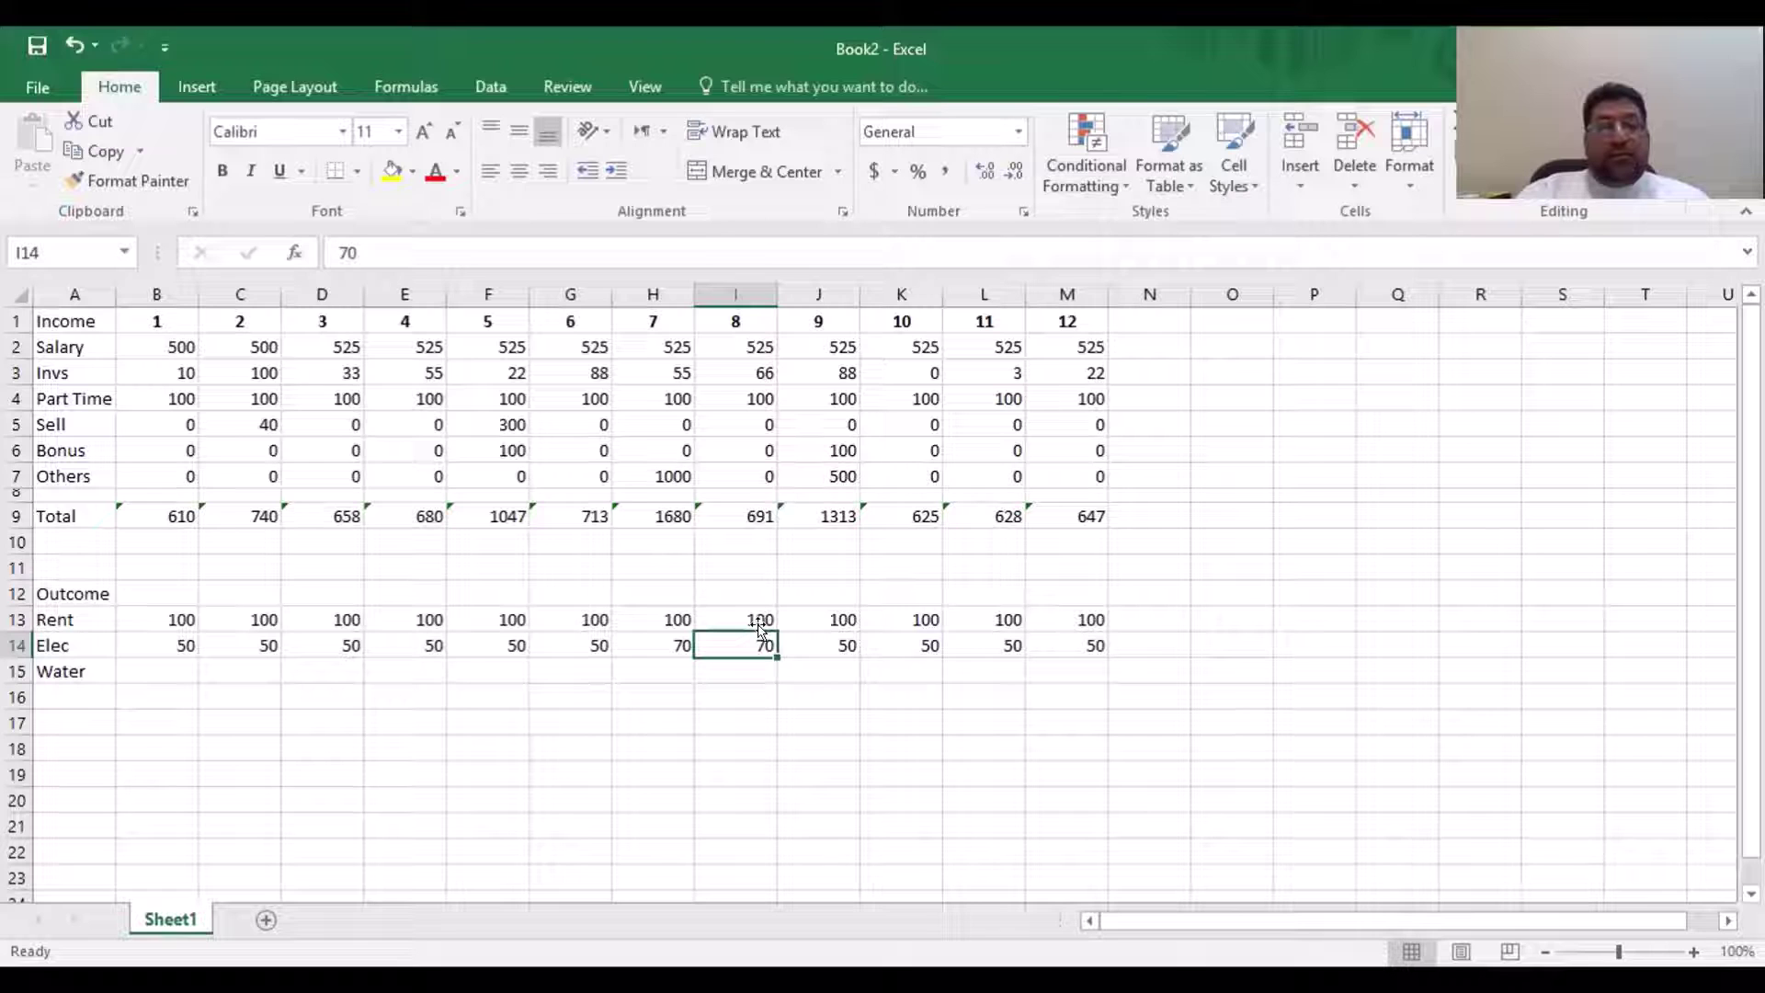
key("Right")
key("Right")
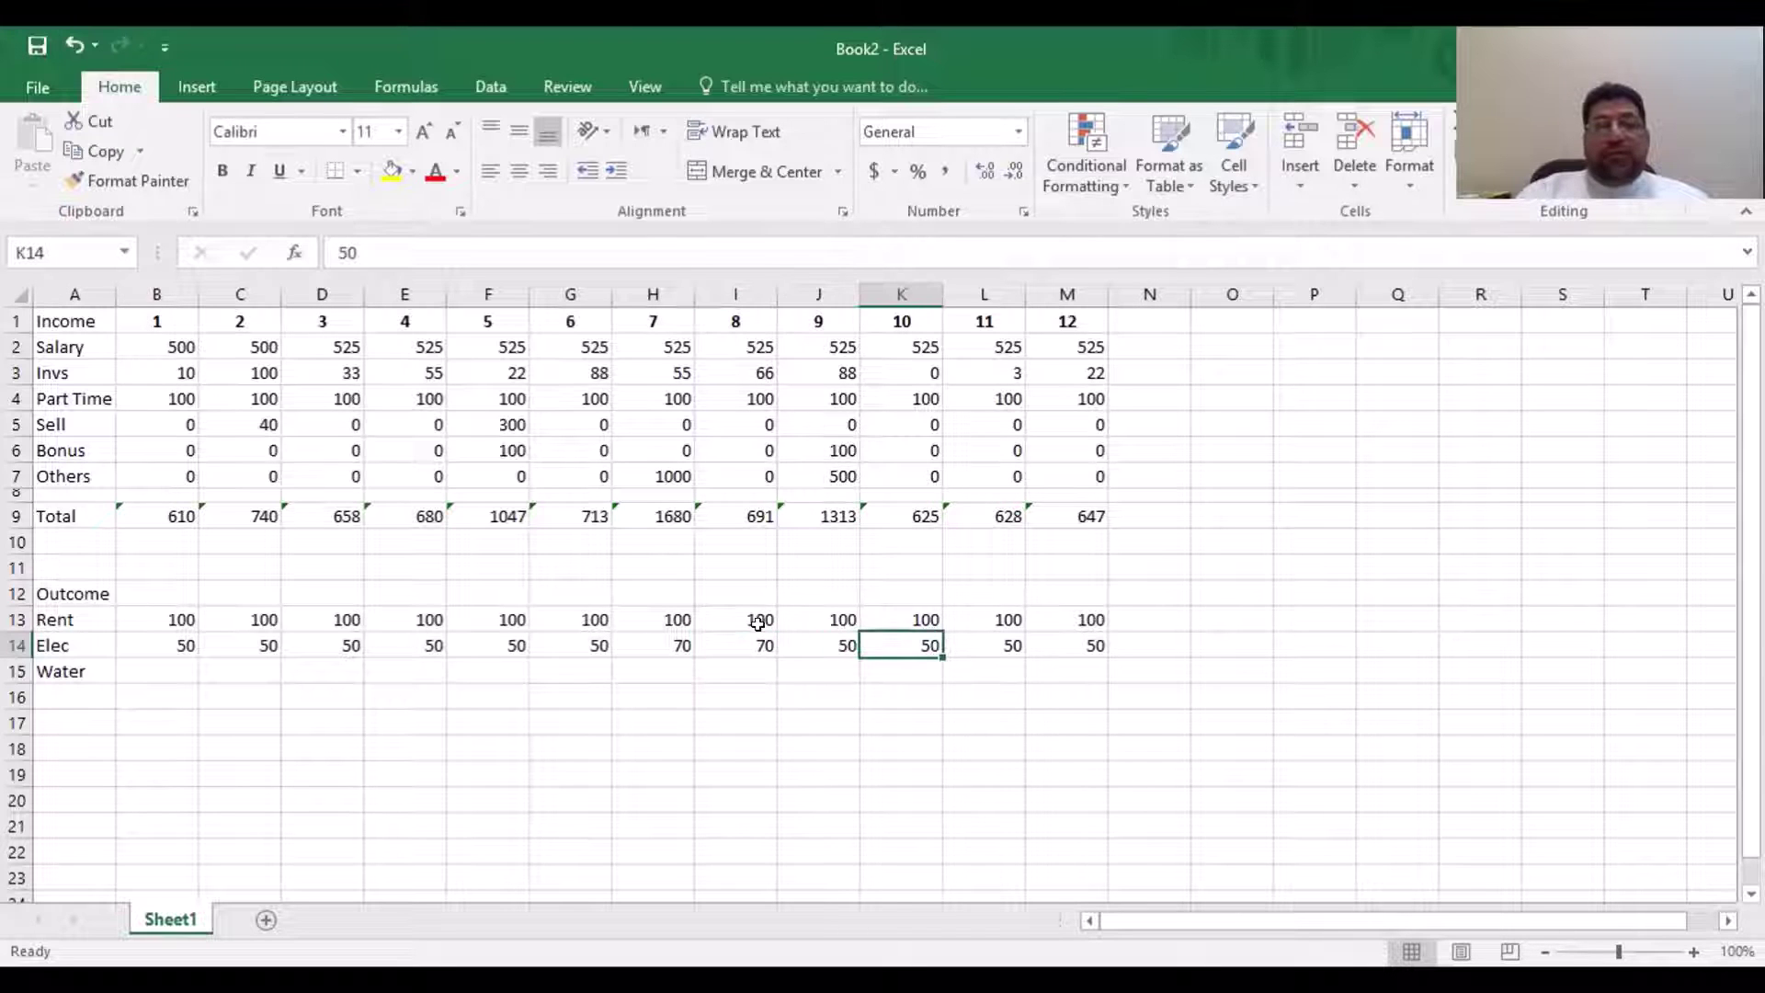
key("Left")
key("Left")
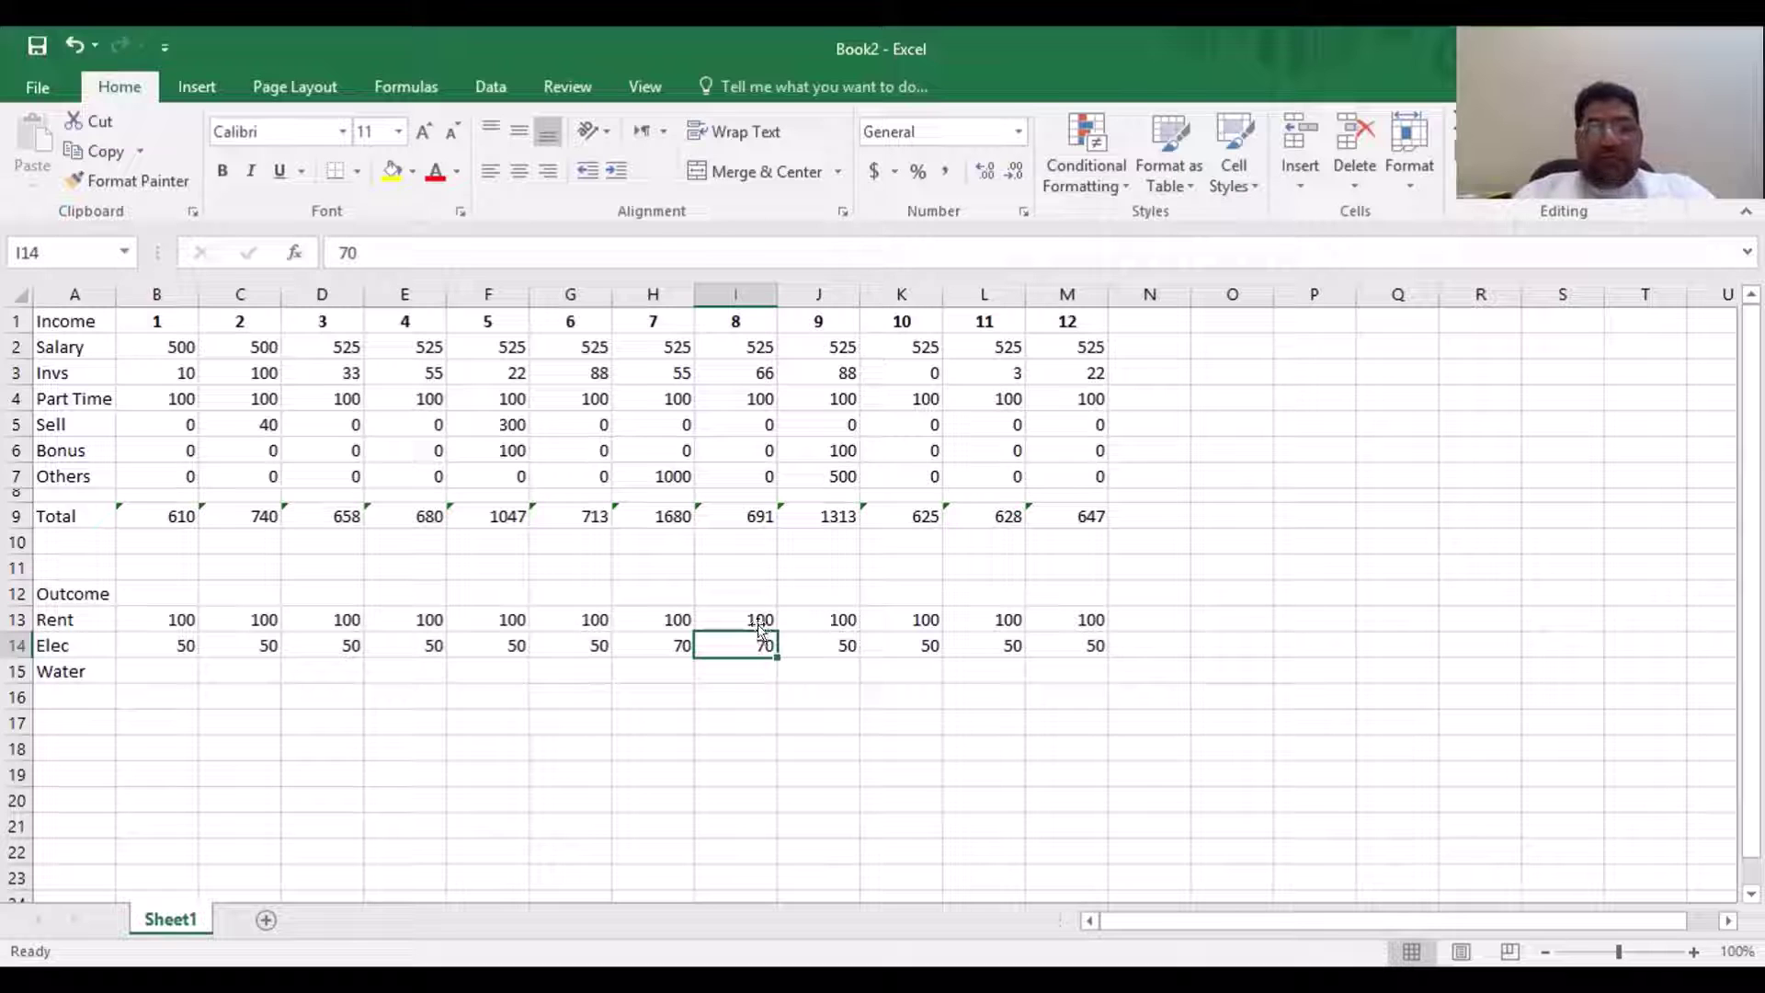
key("Left")
key("Left")
key("Left")
key("Left")
key("Left")
key("Left")
key("Left")
key("Left")
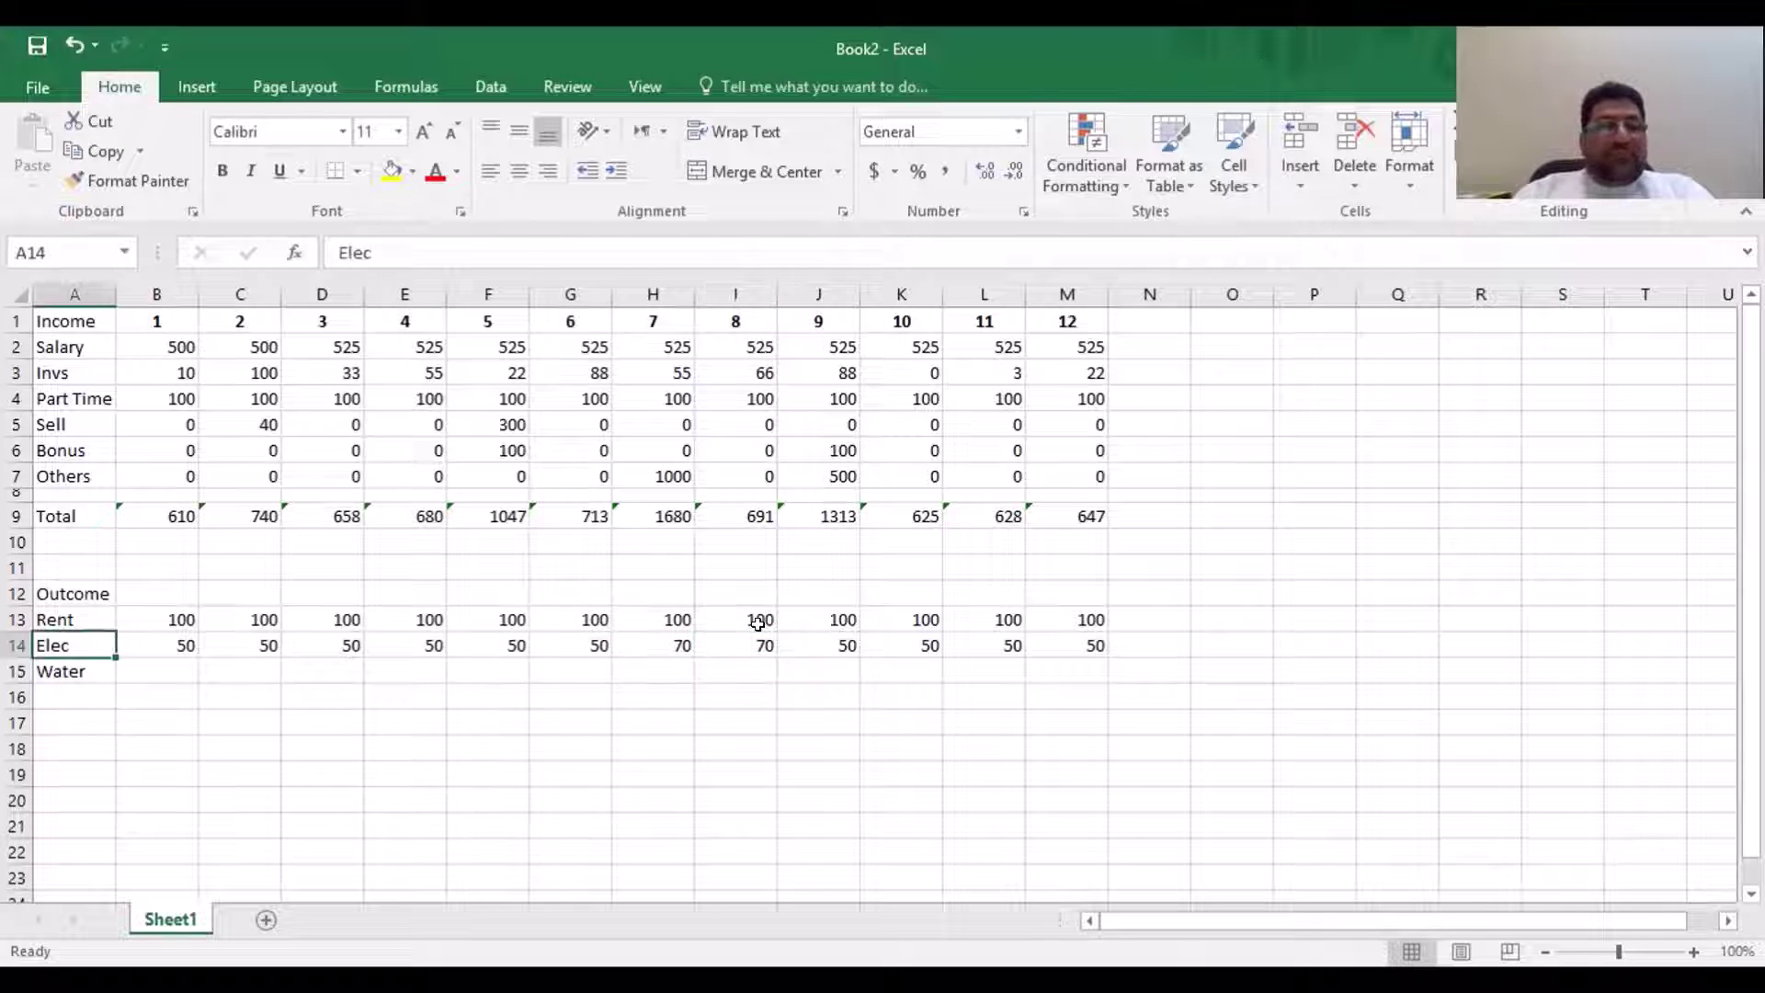
Set the Elec amounts for columns 11 and 12, in cells L14 and M14, to 60
key("Right")
key("Right")
key("Right")
key("Right")
key("Right")
key("Right")
key("Right")
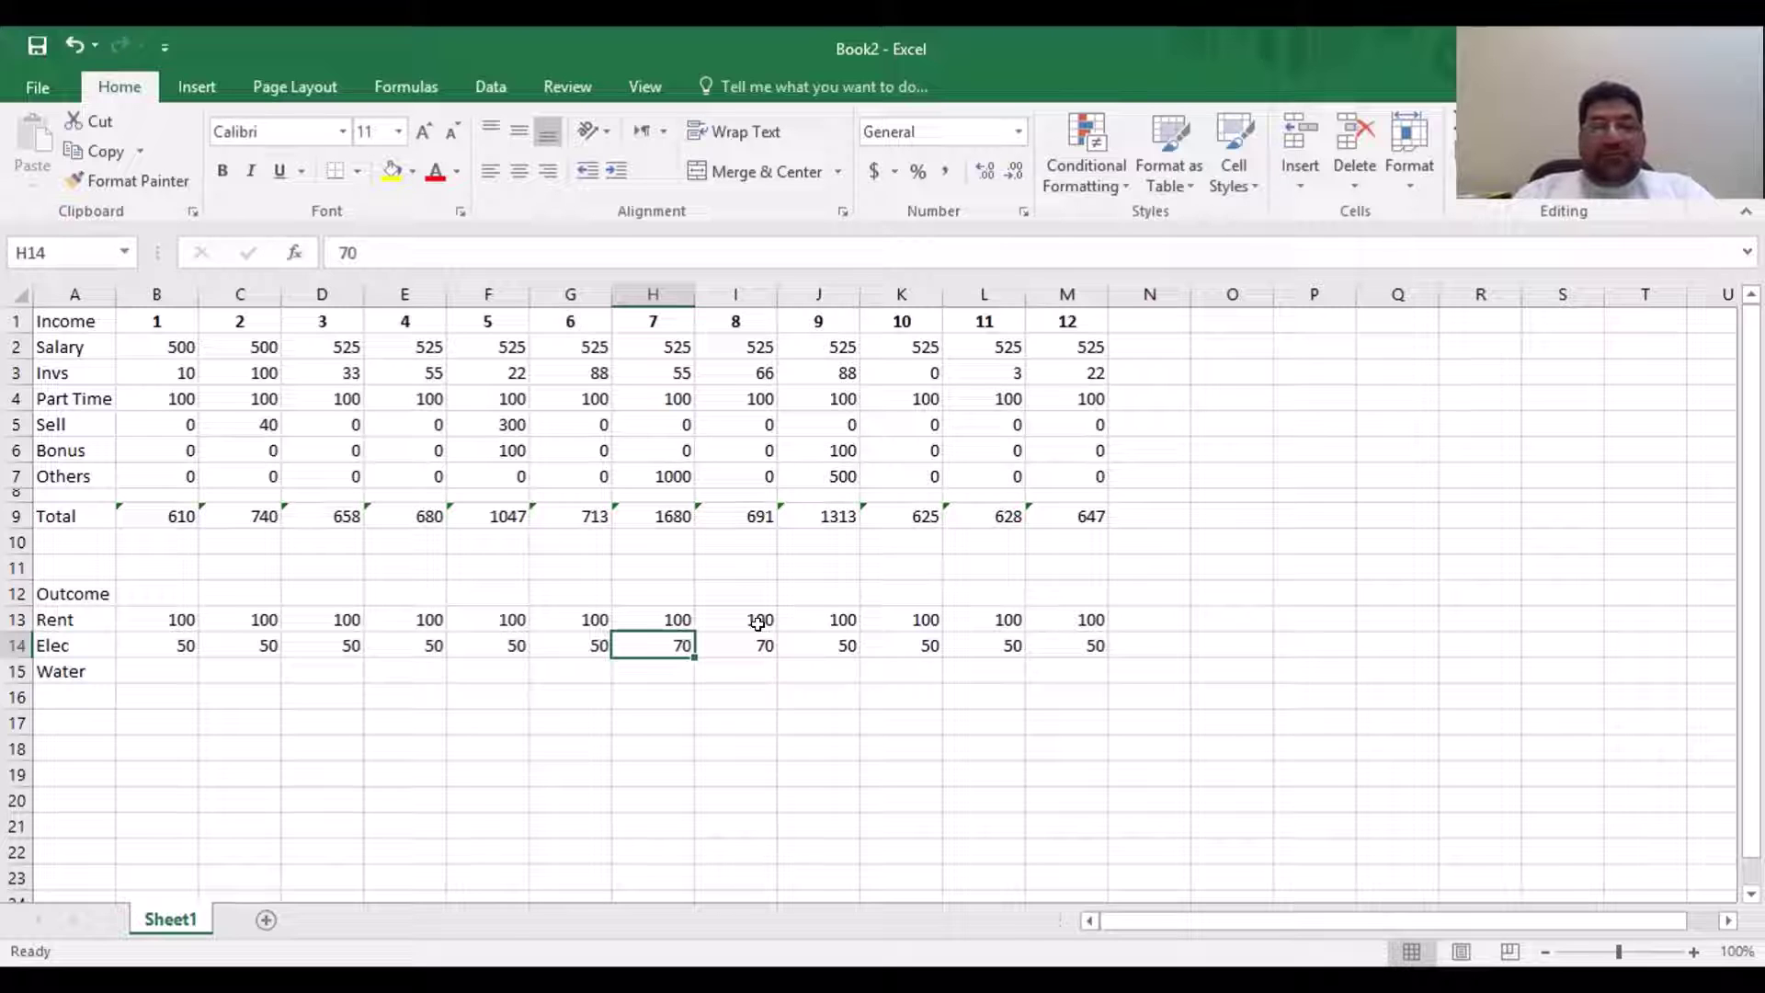
key("Right")
key("Right")
key("Right")
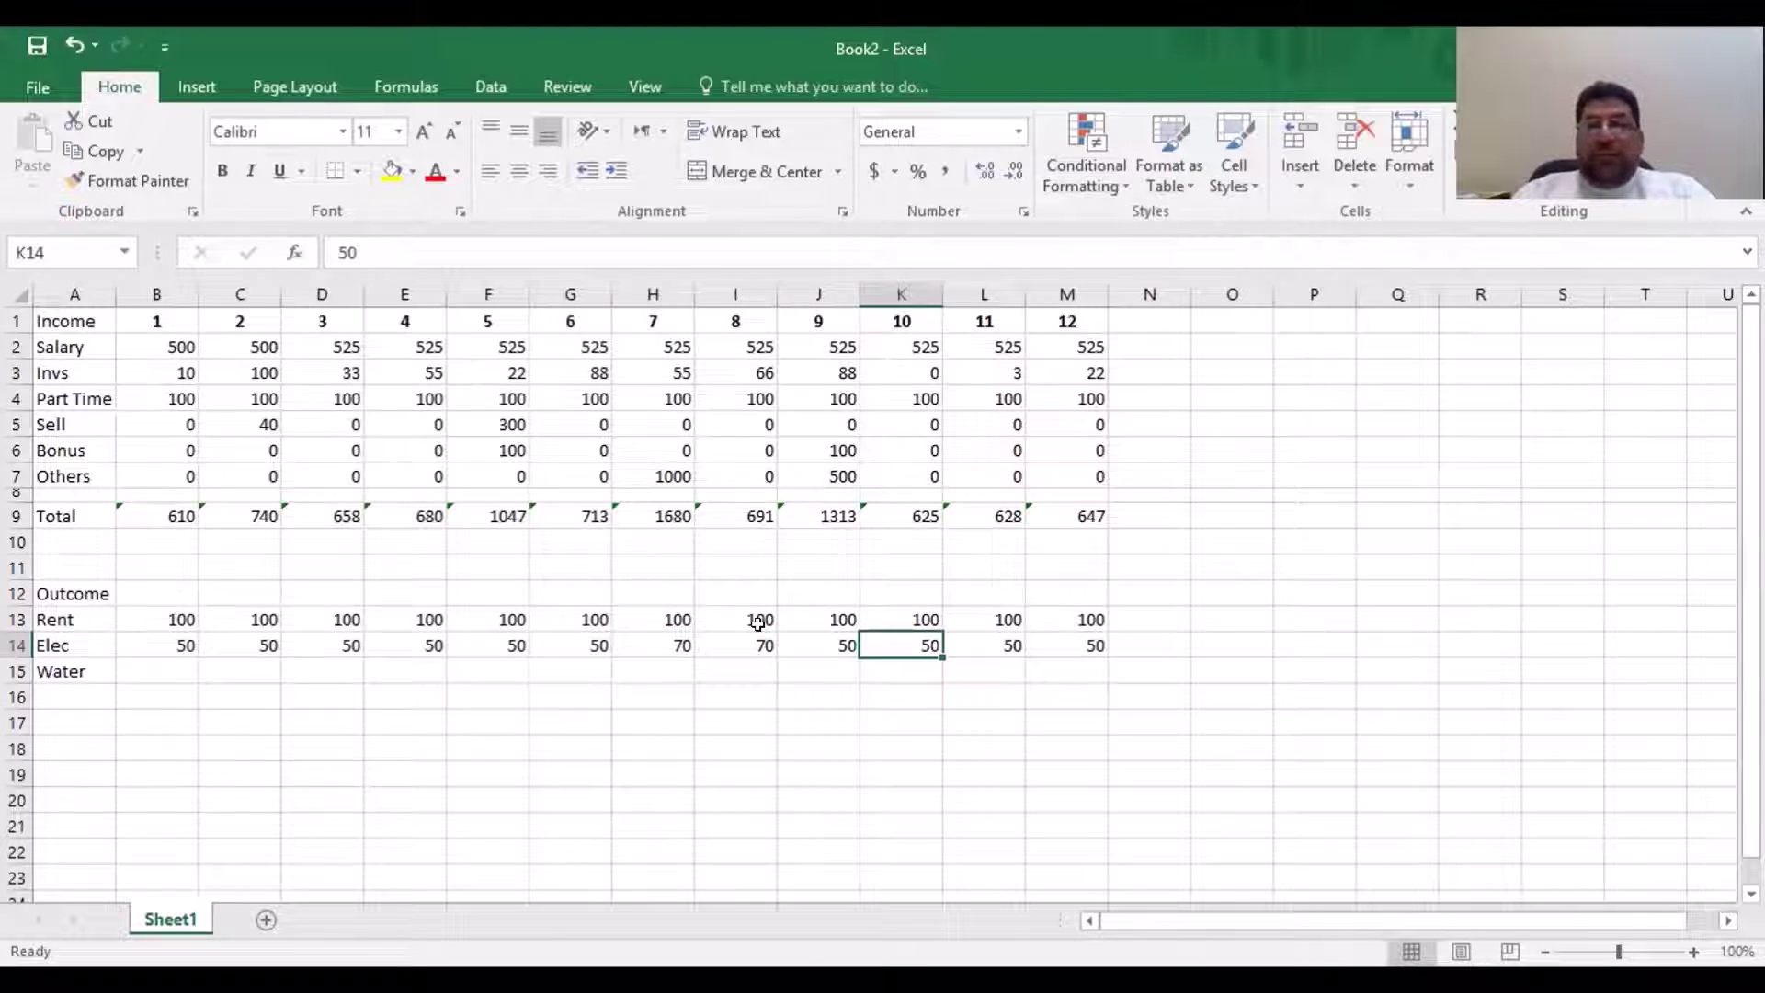
key("Right")
type("60")
key("Return")
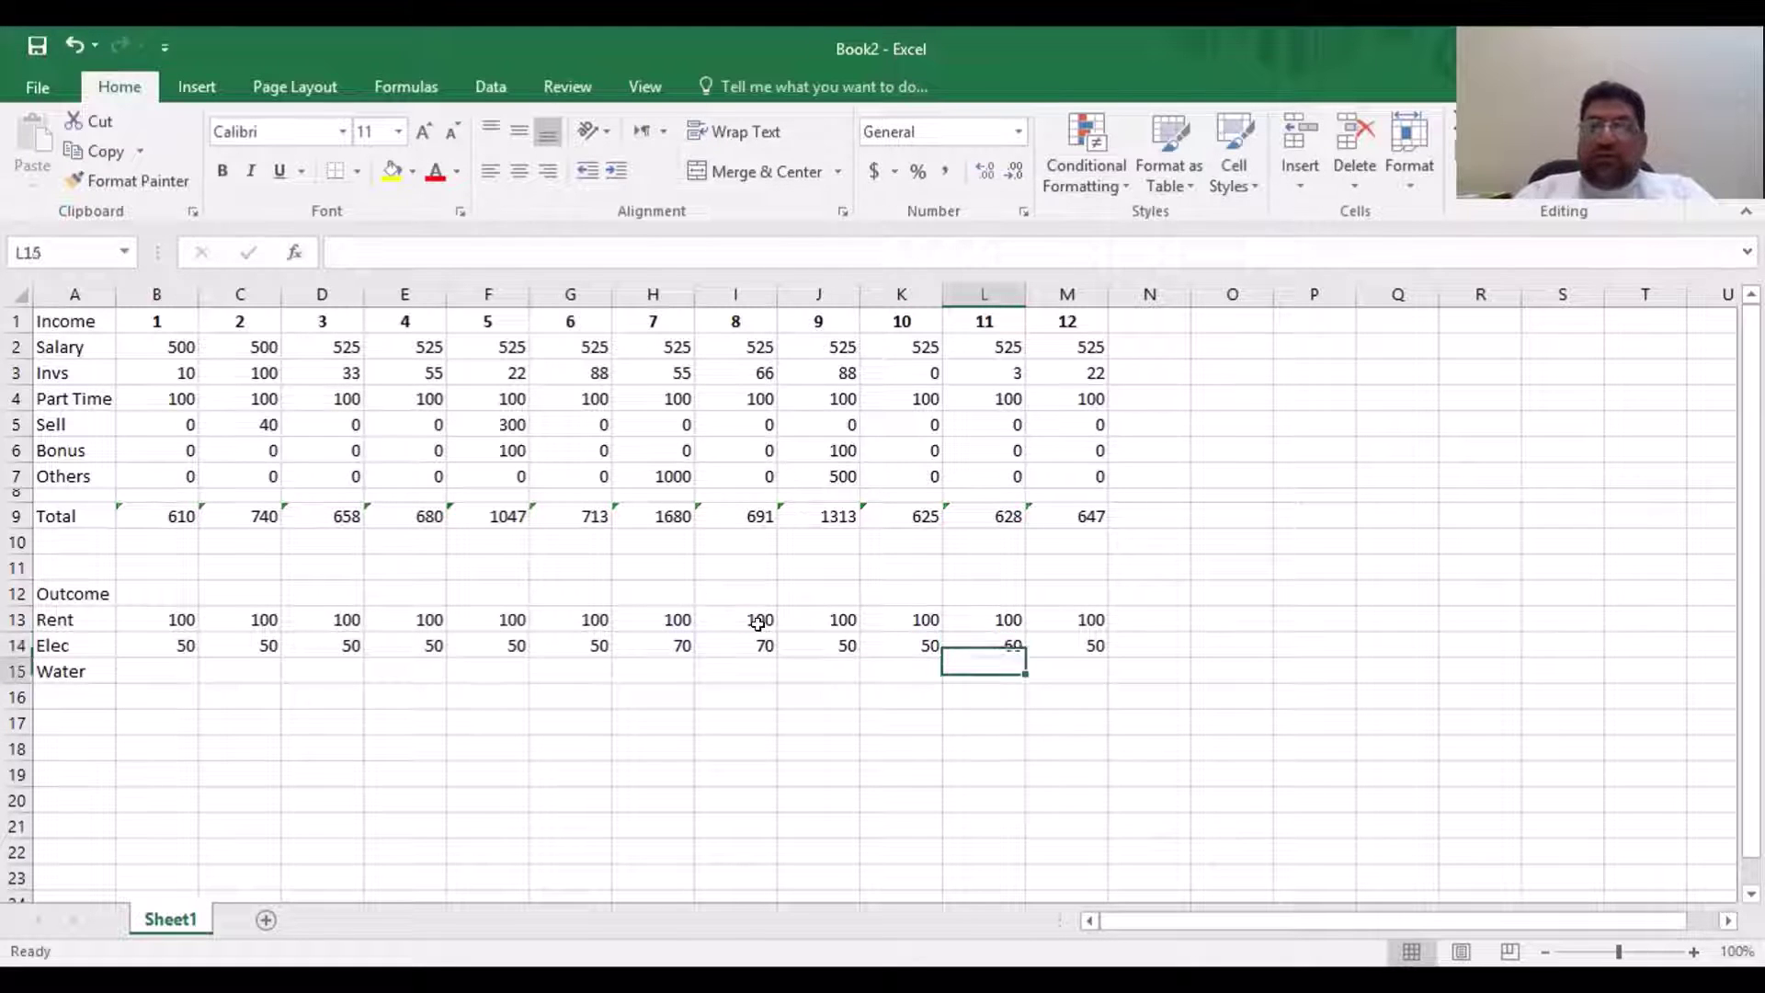
key("Up")
key("Right")
type("60")
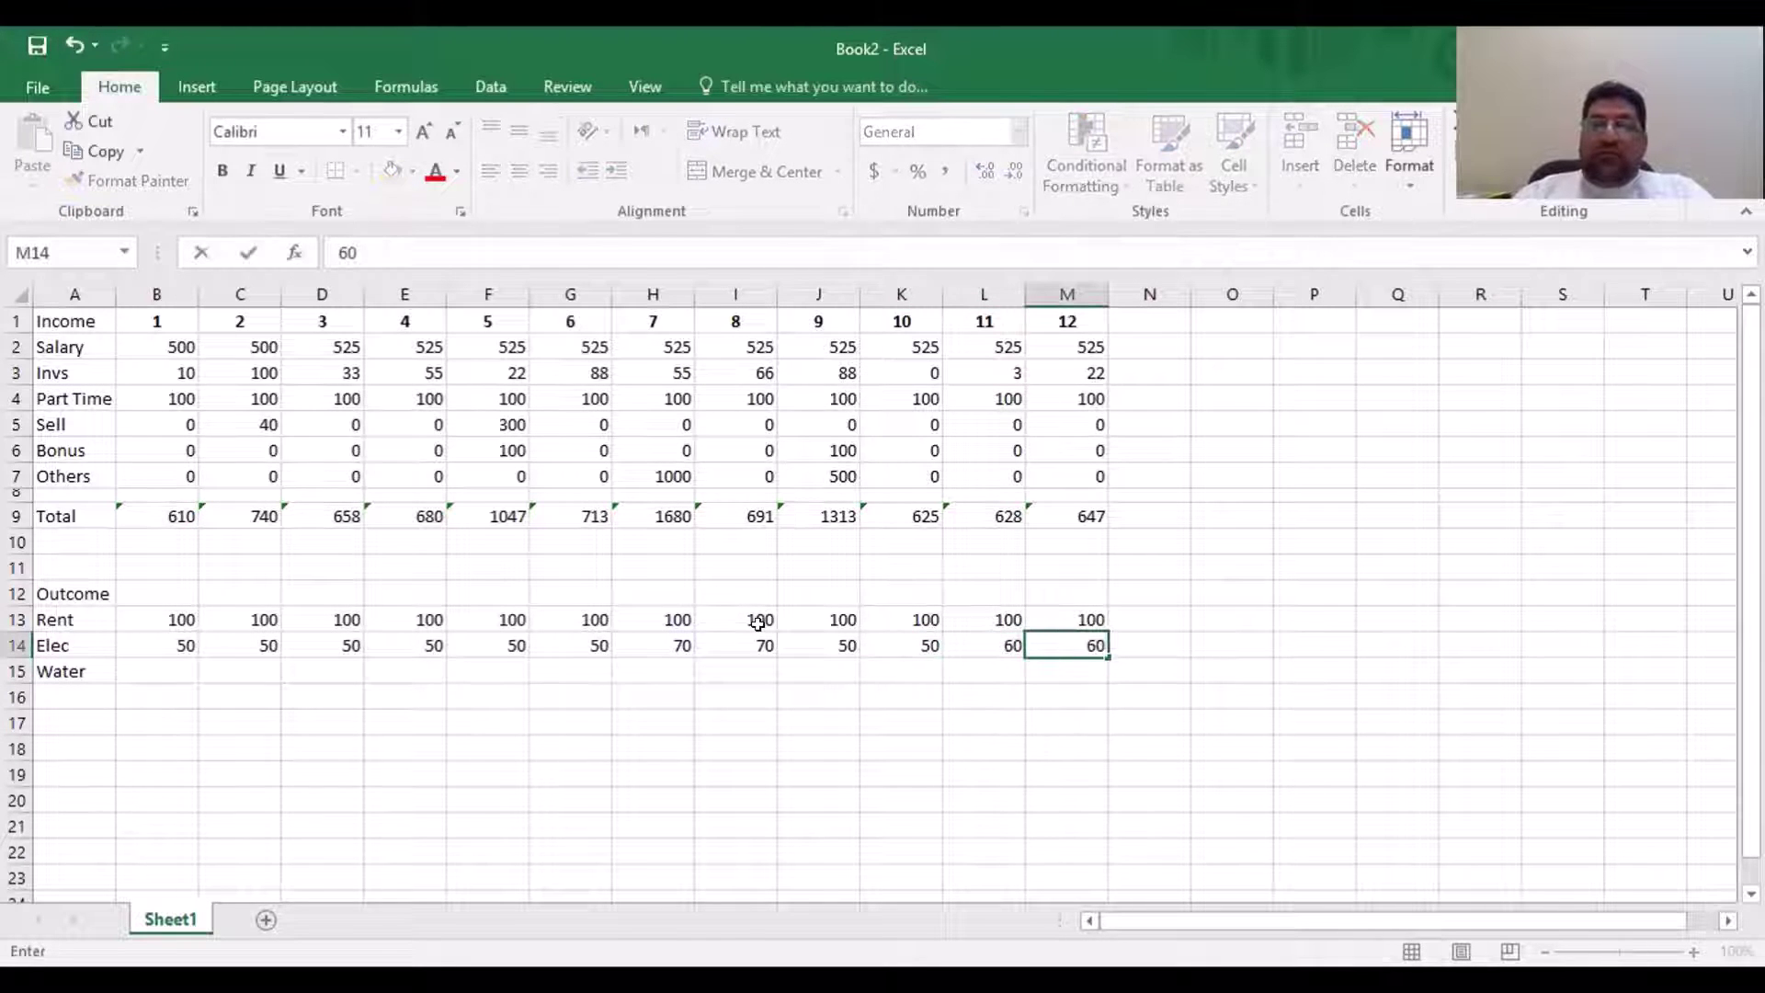
key("Return")
Set the Elec amounts for columns 1 and 2, in cells B14 and C14, to 60
key("Up")
key("Left")
key("Left")
key("Left")
key("Left")
key("Left")
key("Left")
key("Left")
key("Left")
key("Left")
key("Left")
key("Left")
key("Left")
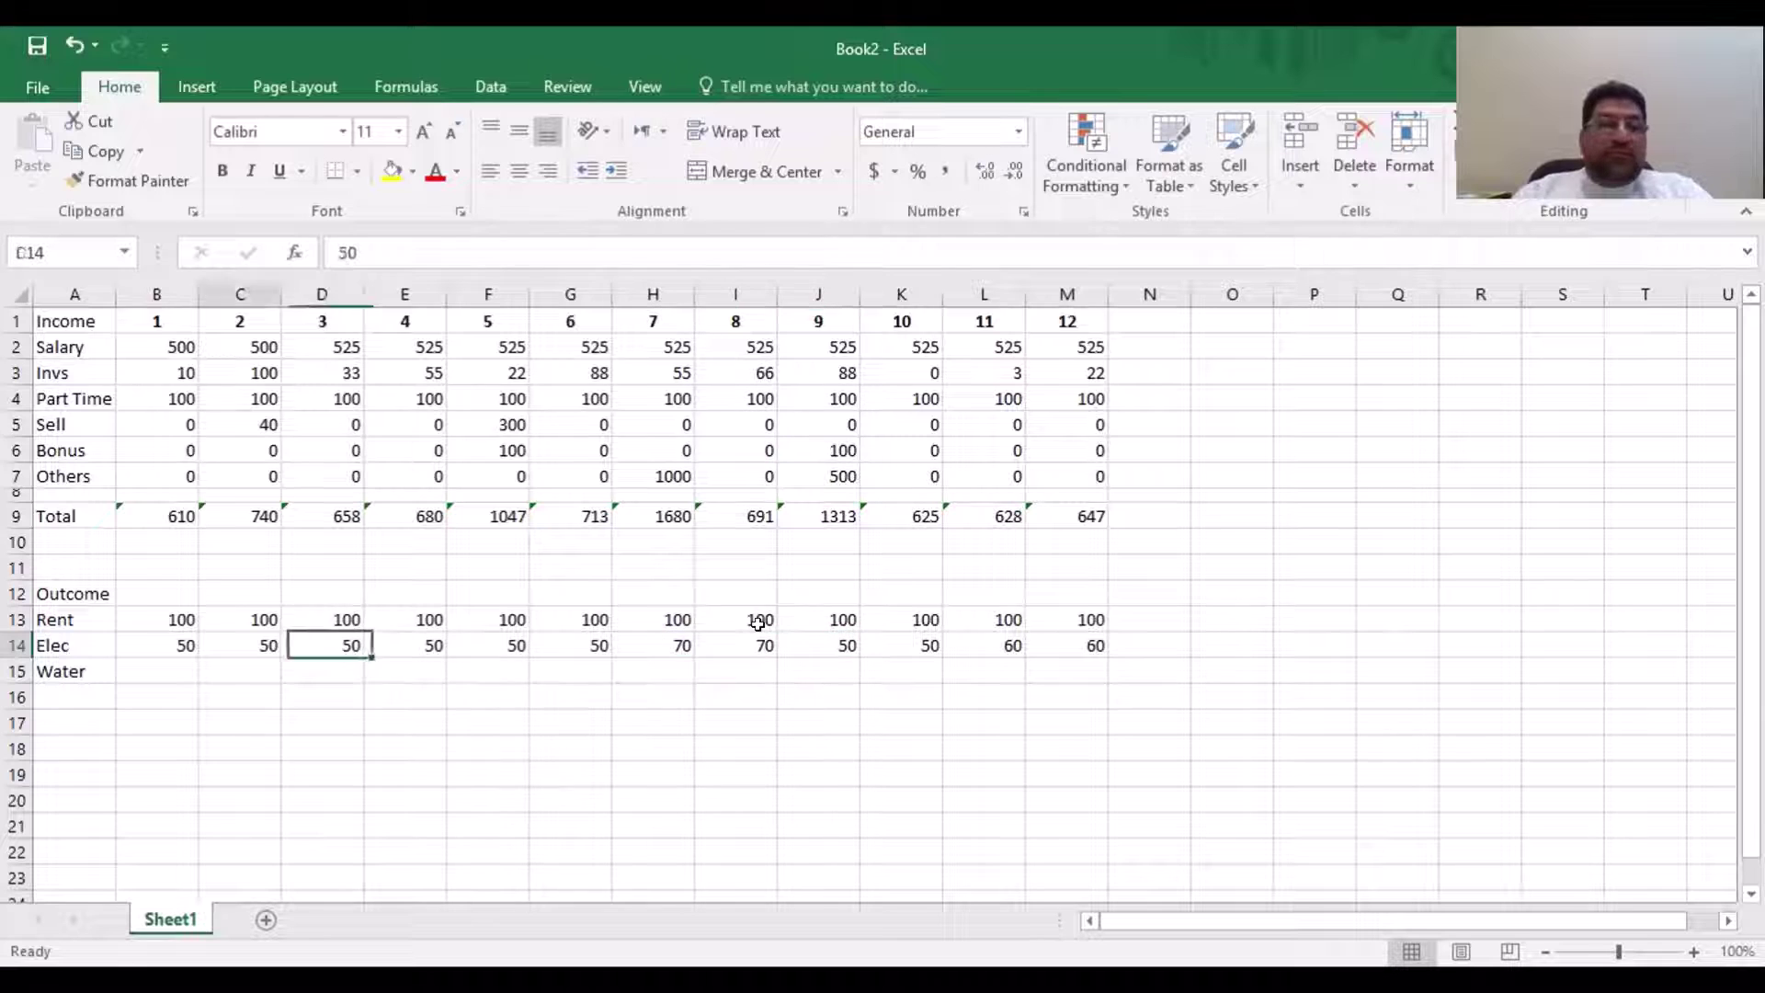
key("Right")
type("60")
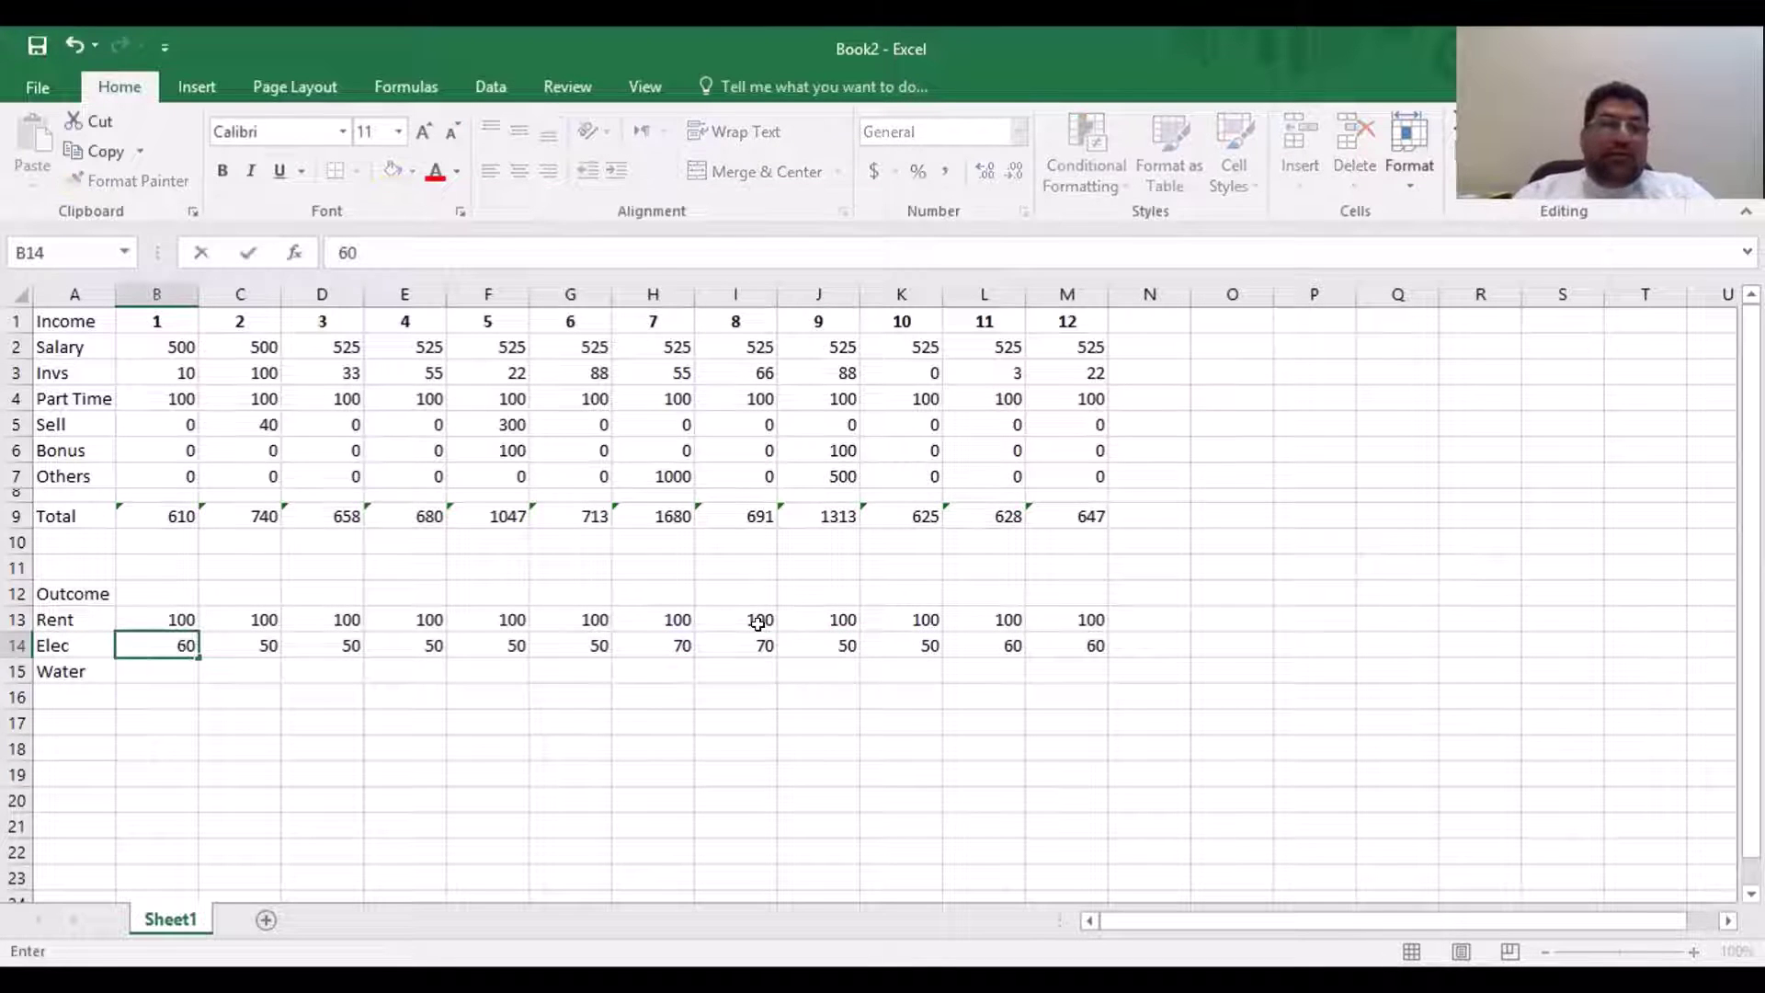
key("Return")
key("Up")
key("Right")
type("60")
key("Return")
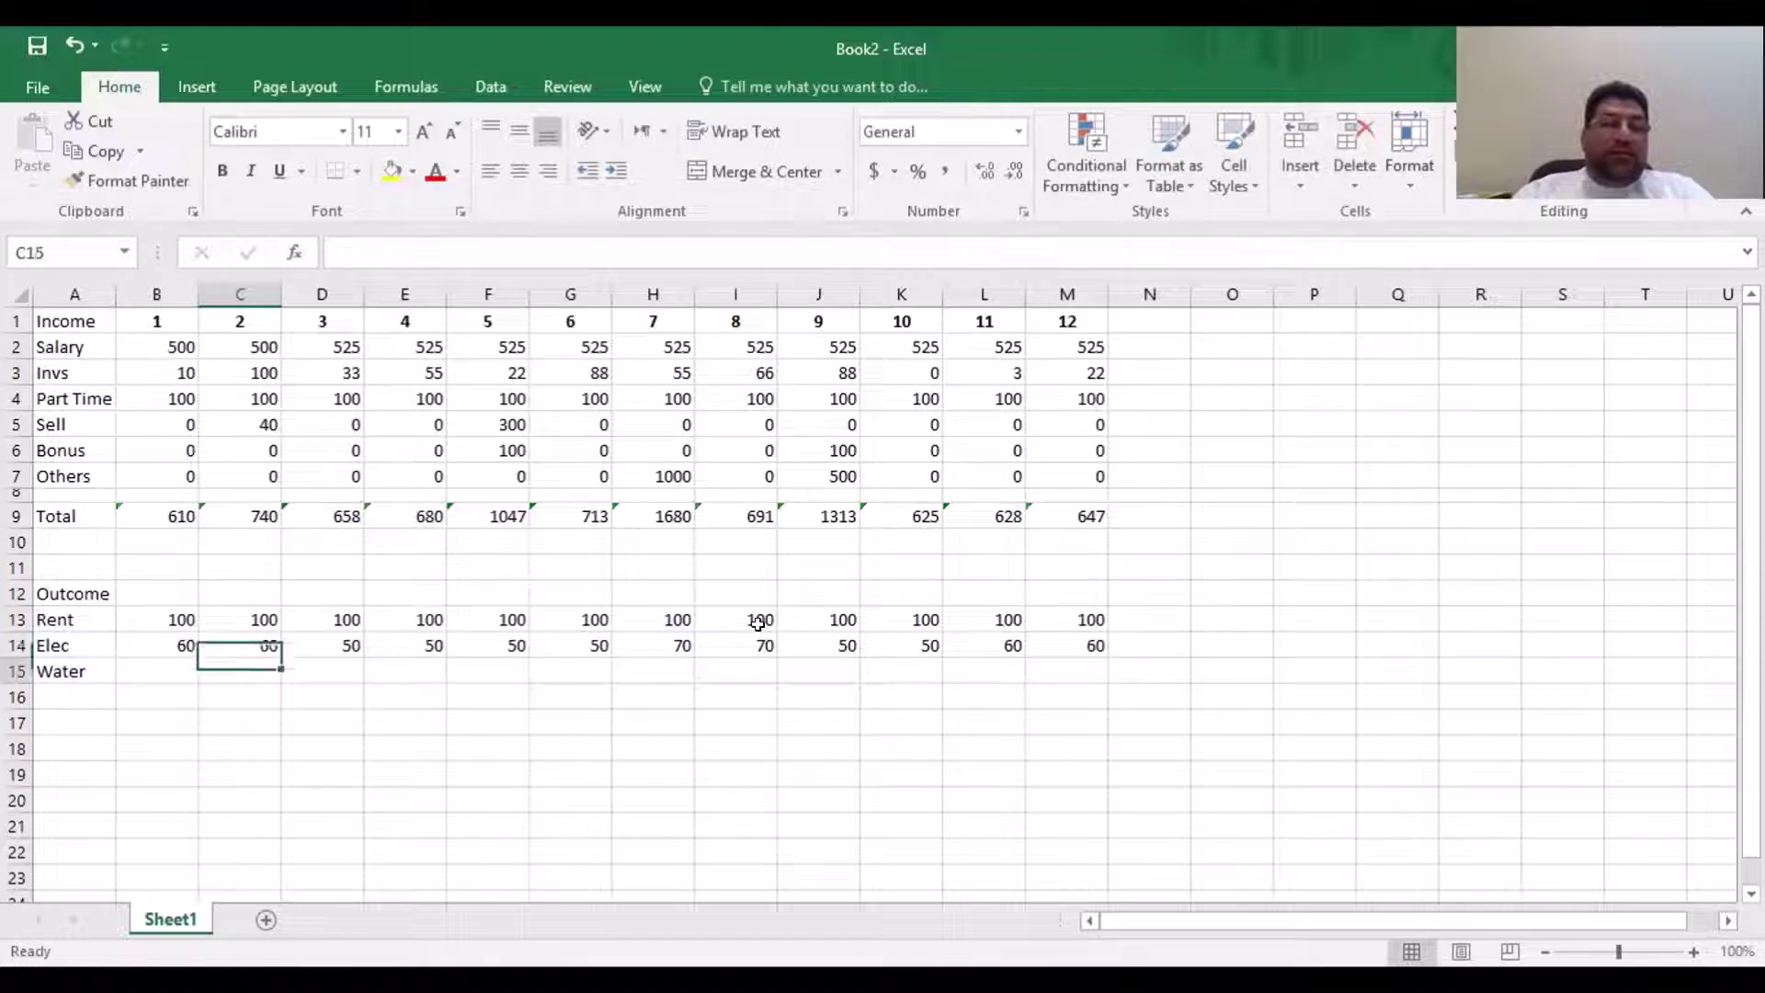
Enter 30 as the Water amount for column 1, in cell B15
key("Left")
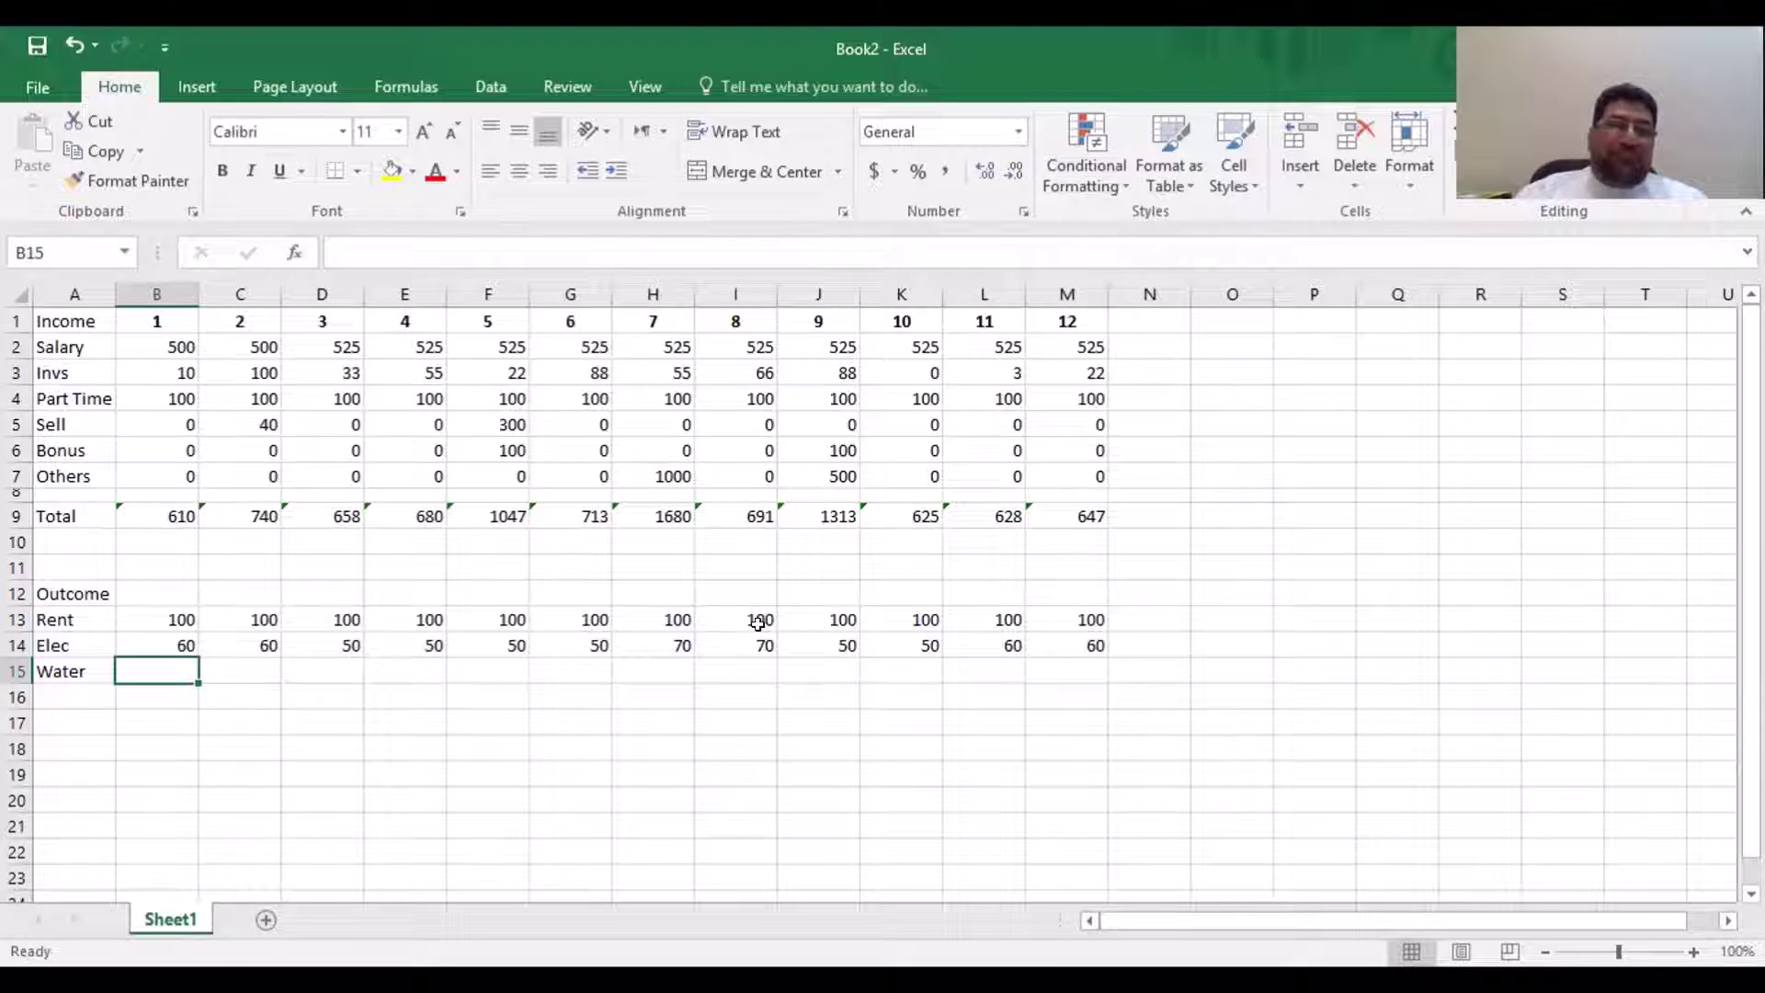
type("30")
key("Return")
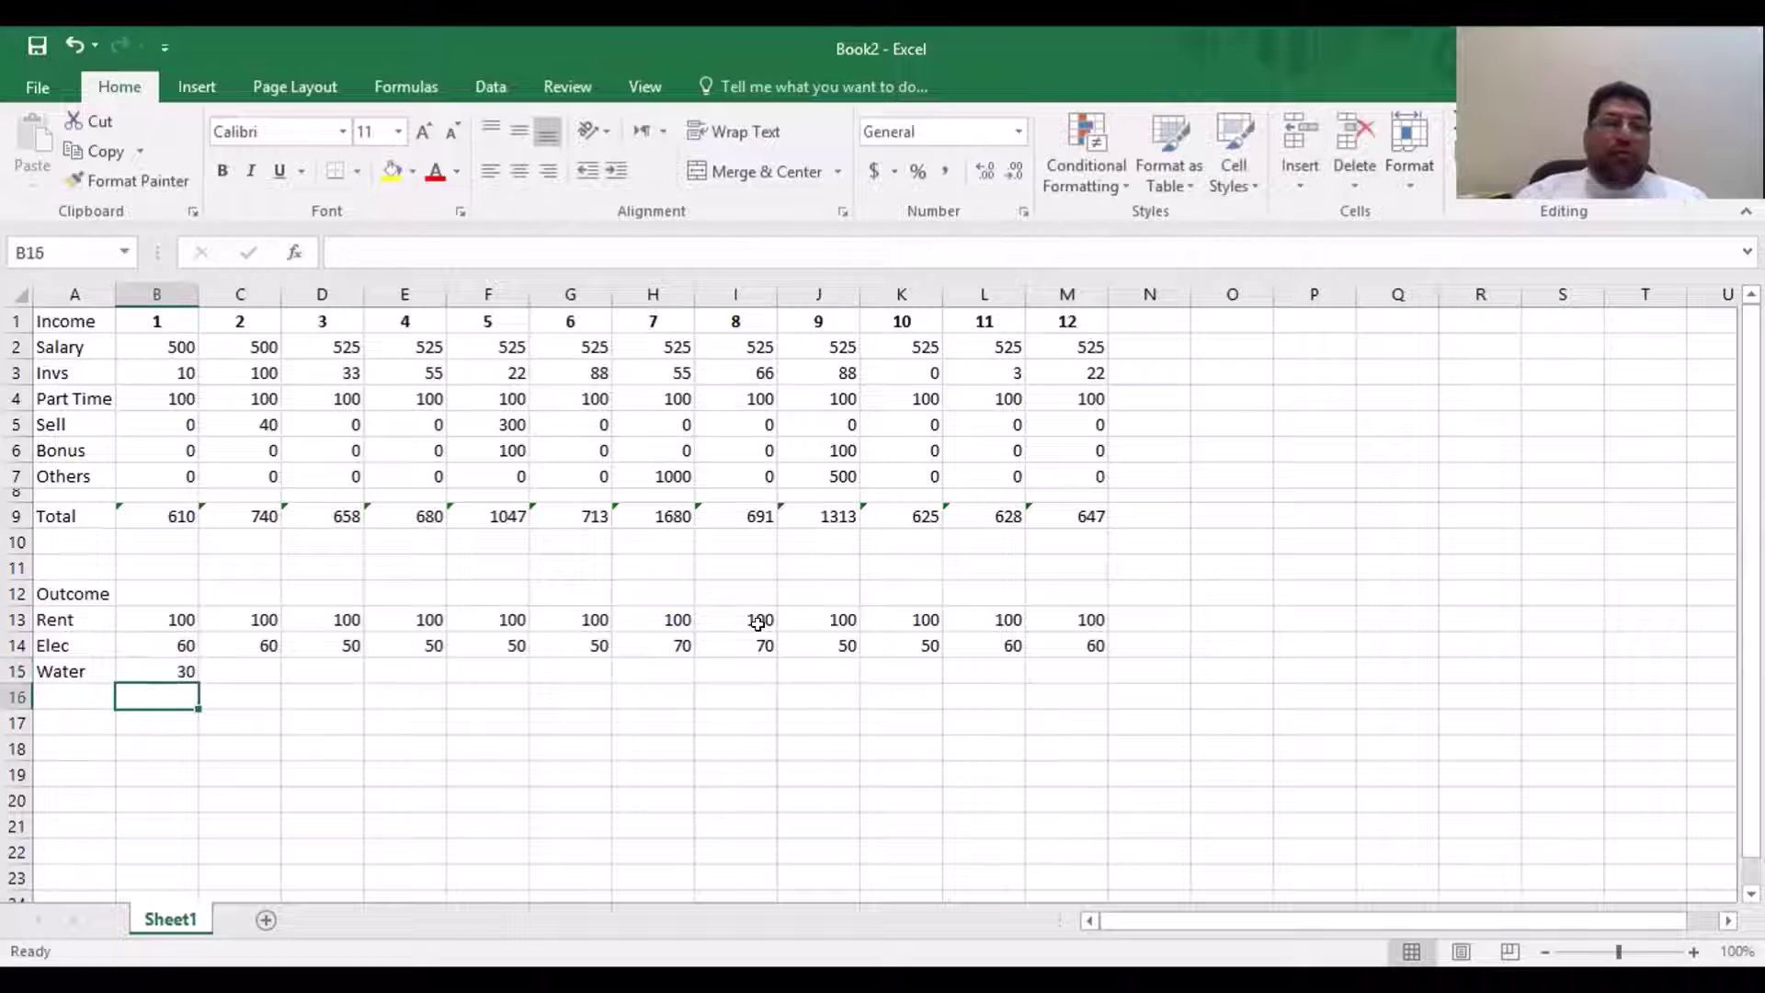
Copy the Water amount in B15 across cells C15 to M15
key("Up")
key("Right")
key("Left")
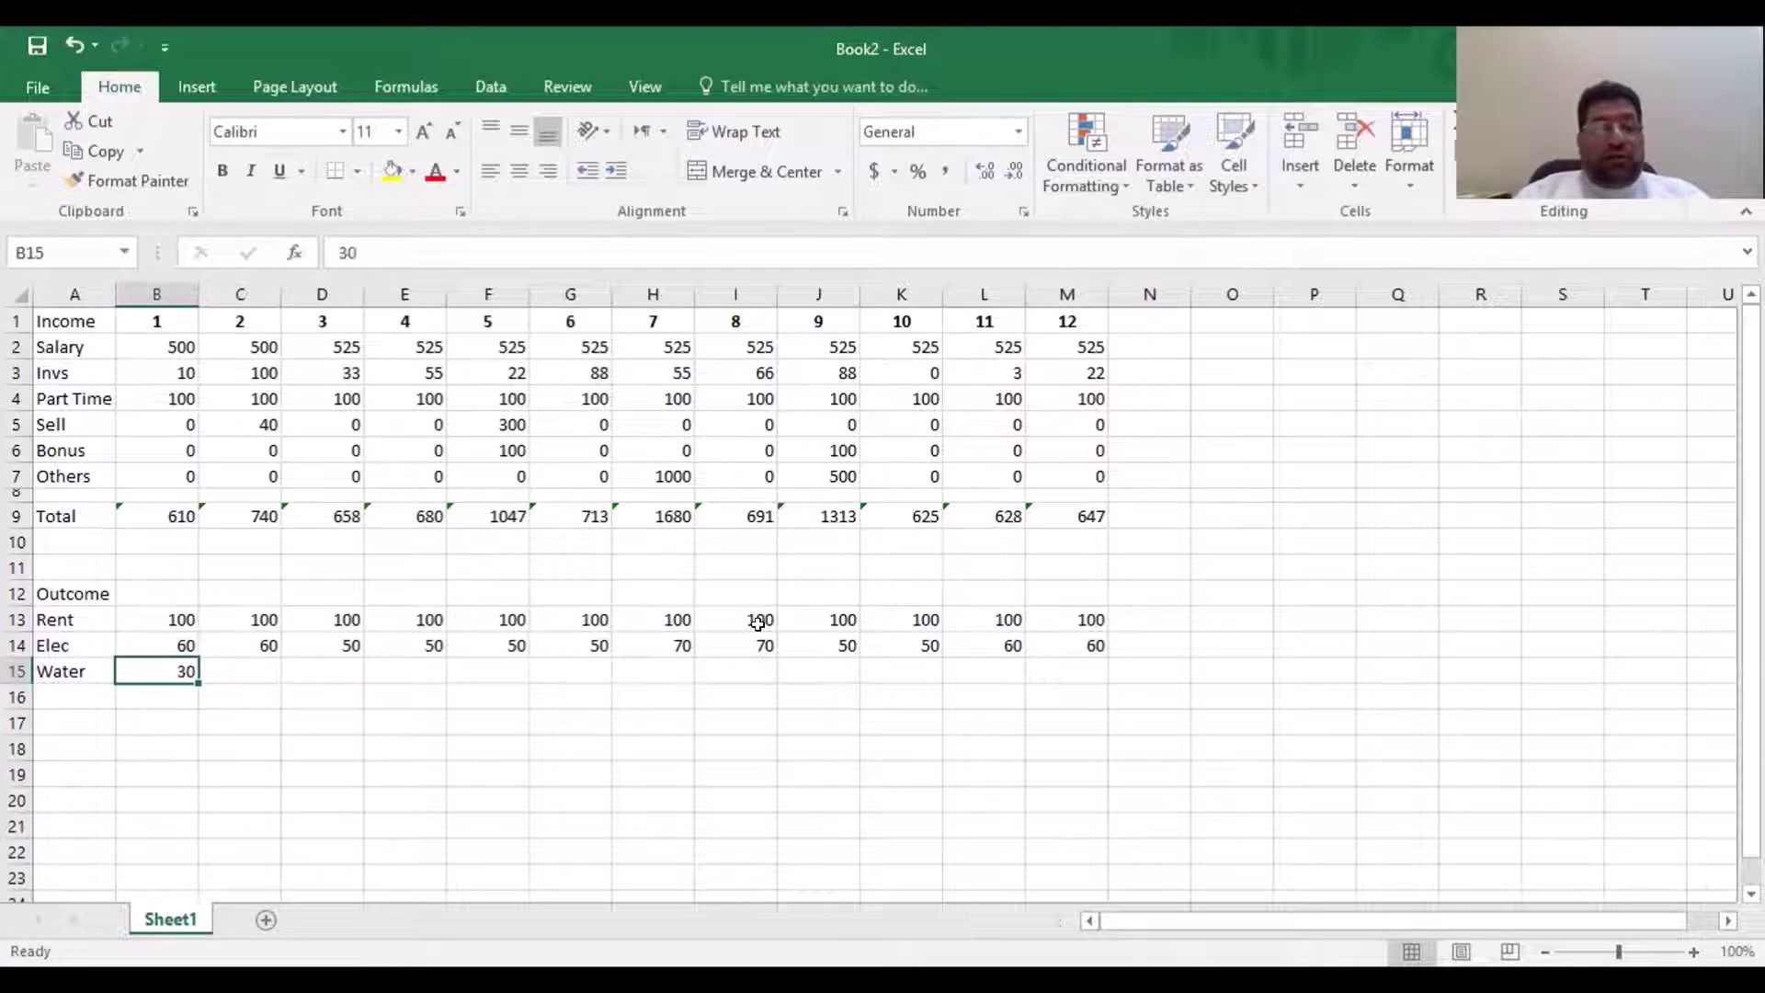
key("ctrl+c")
key("Right")
key("shift+Right")
key("shift+Right")
key("shift+Right")
key("shift+Right")
key("shift+Right")
key("shift+Right")
key("shift+Right")
key("shift+Right")
key("shift+Right")
key("shift+Right")
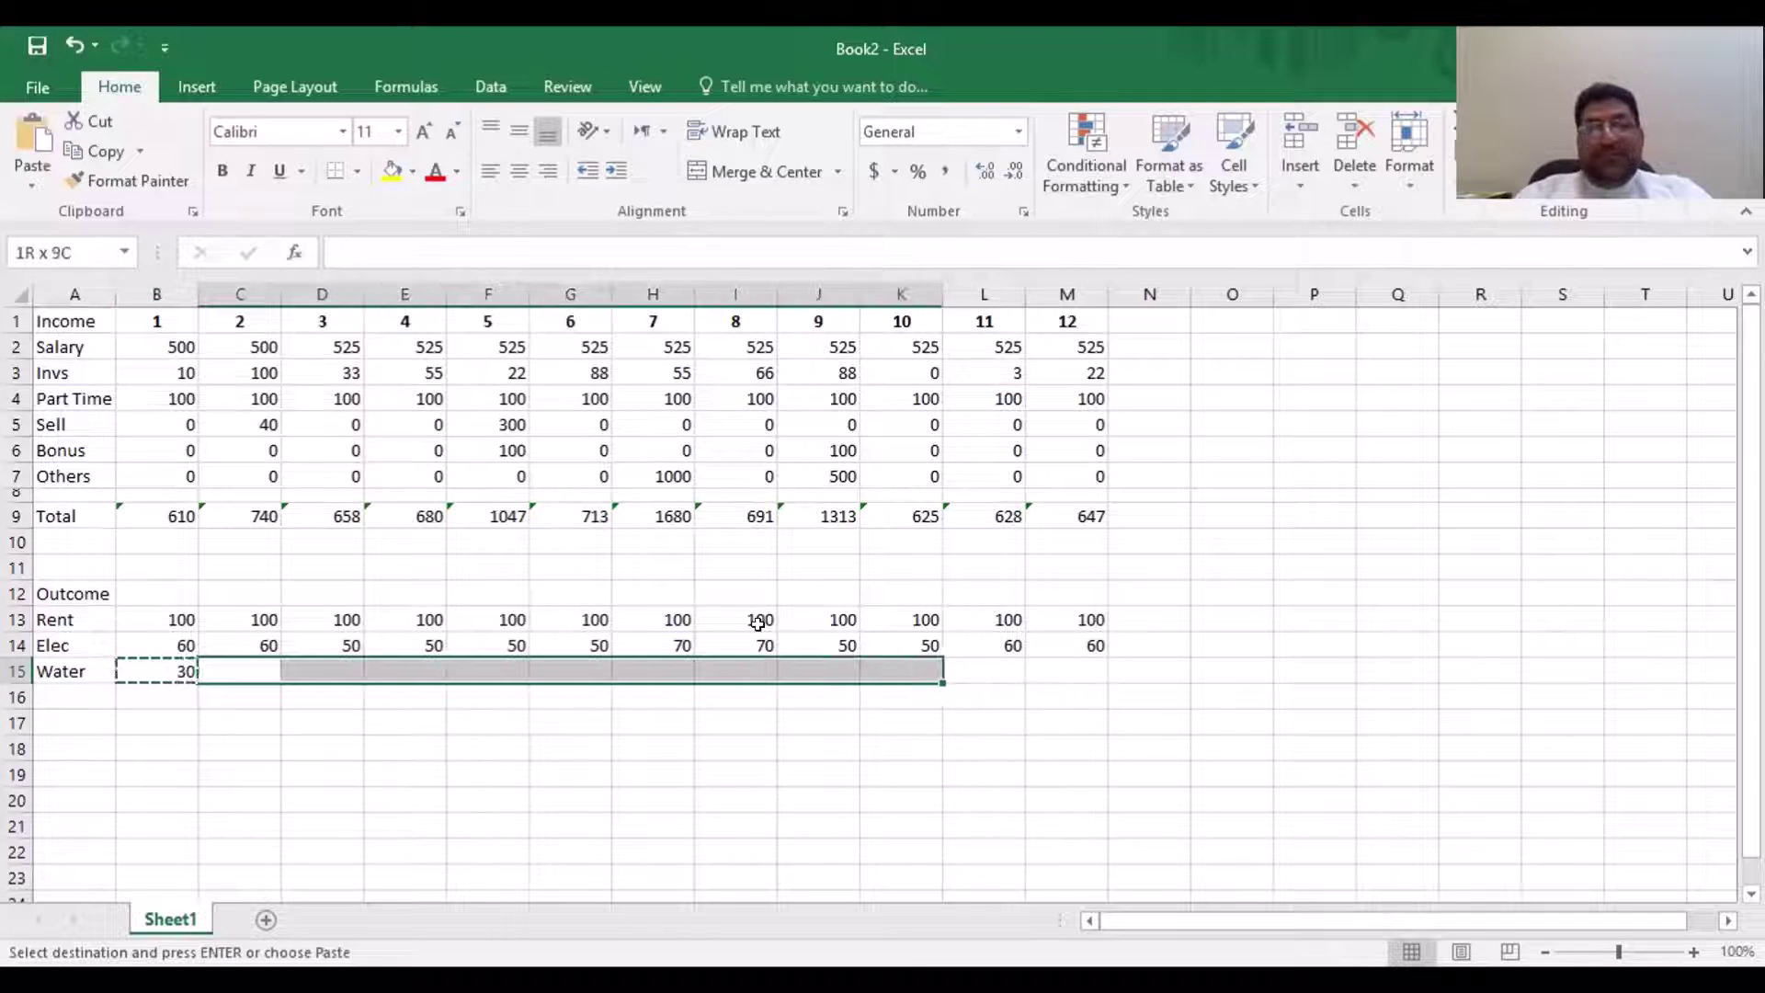
key("ctrl+v")
key("Left")
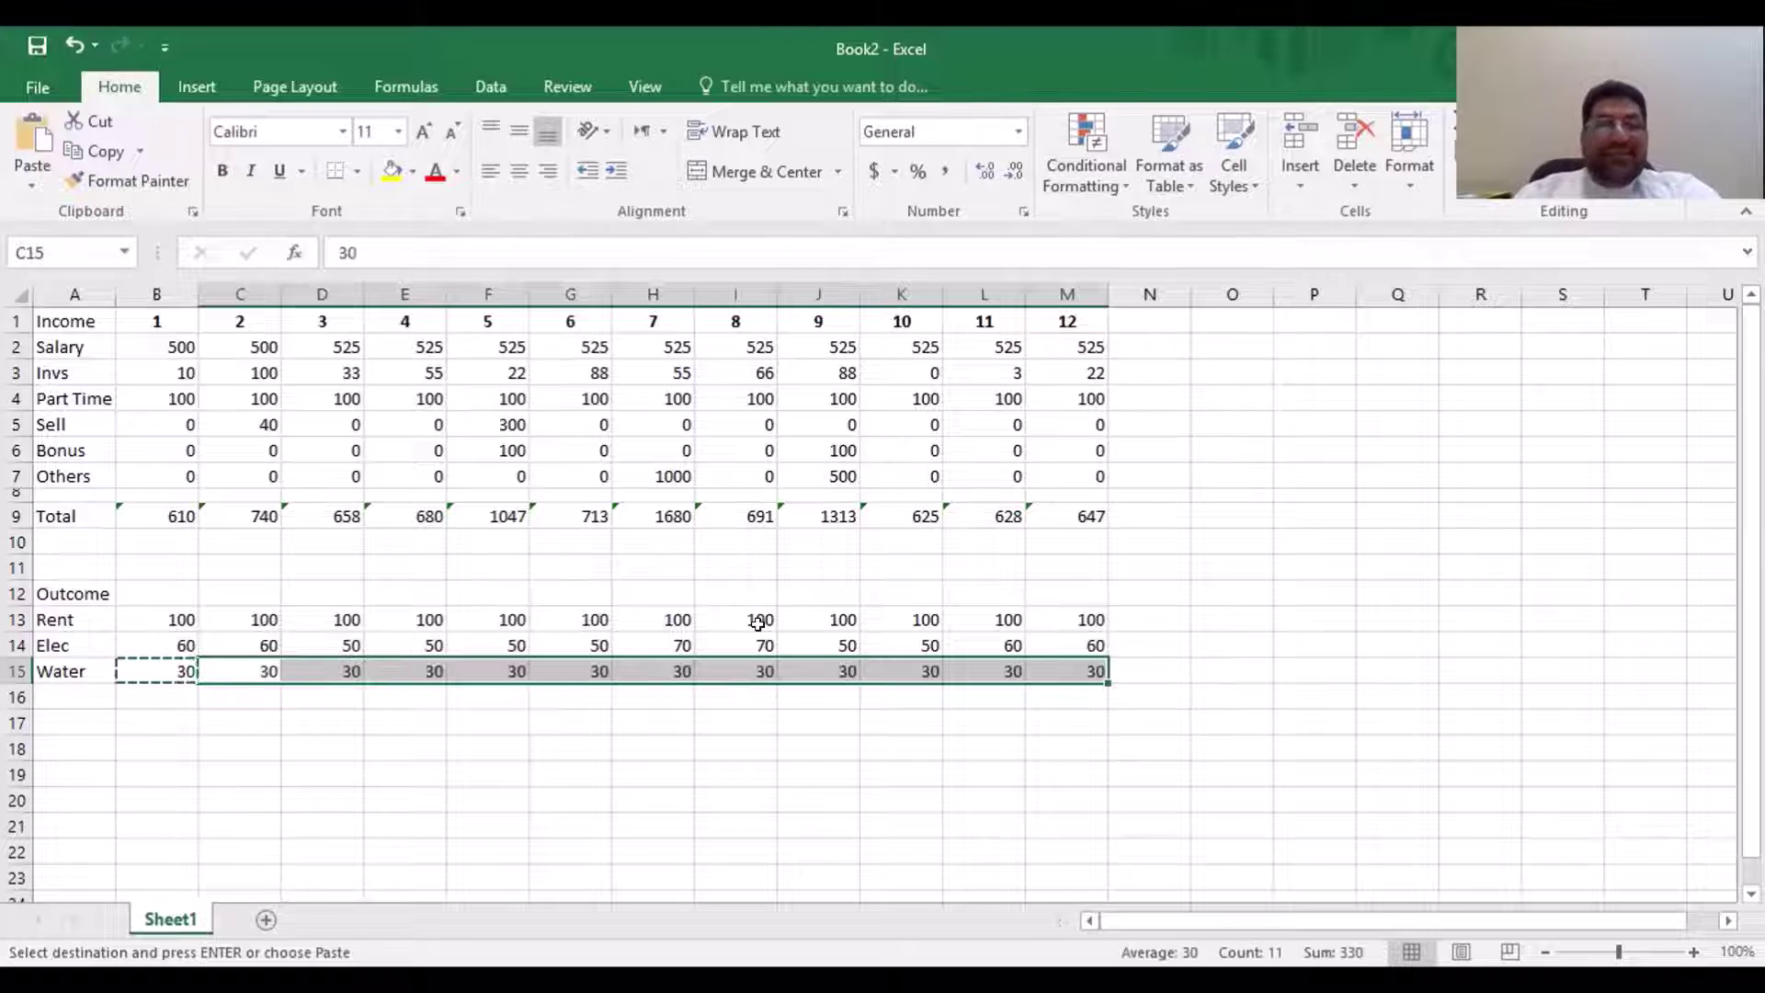
key("Escape")
key("Right")
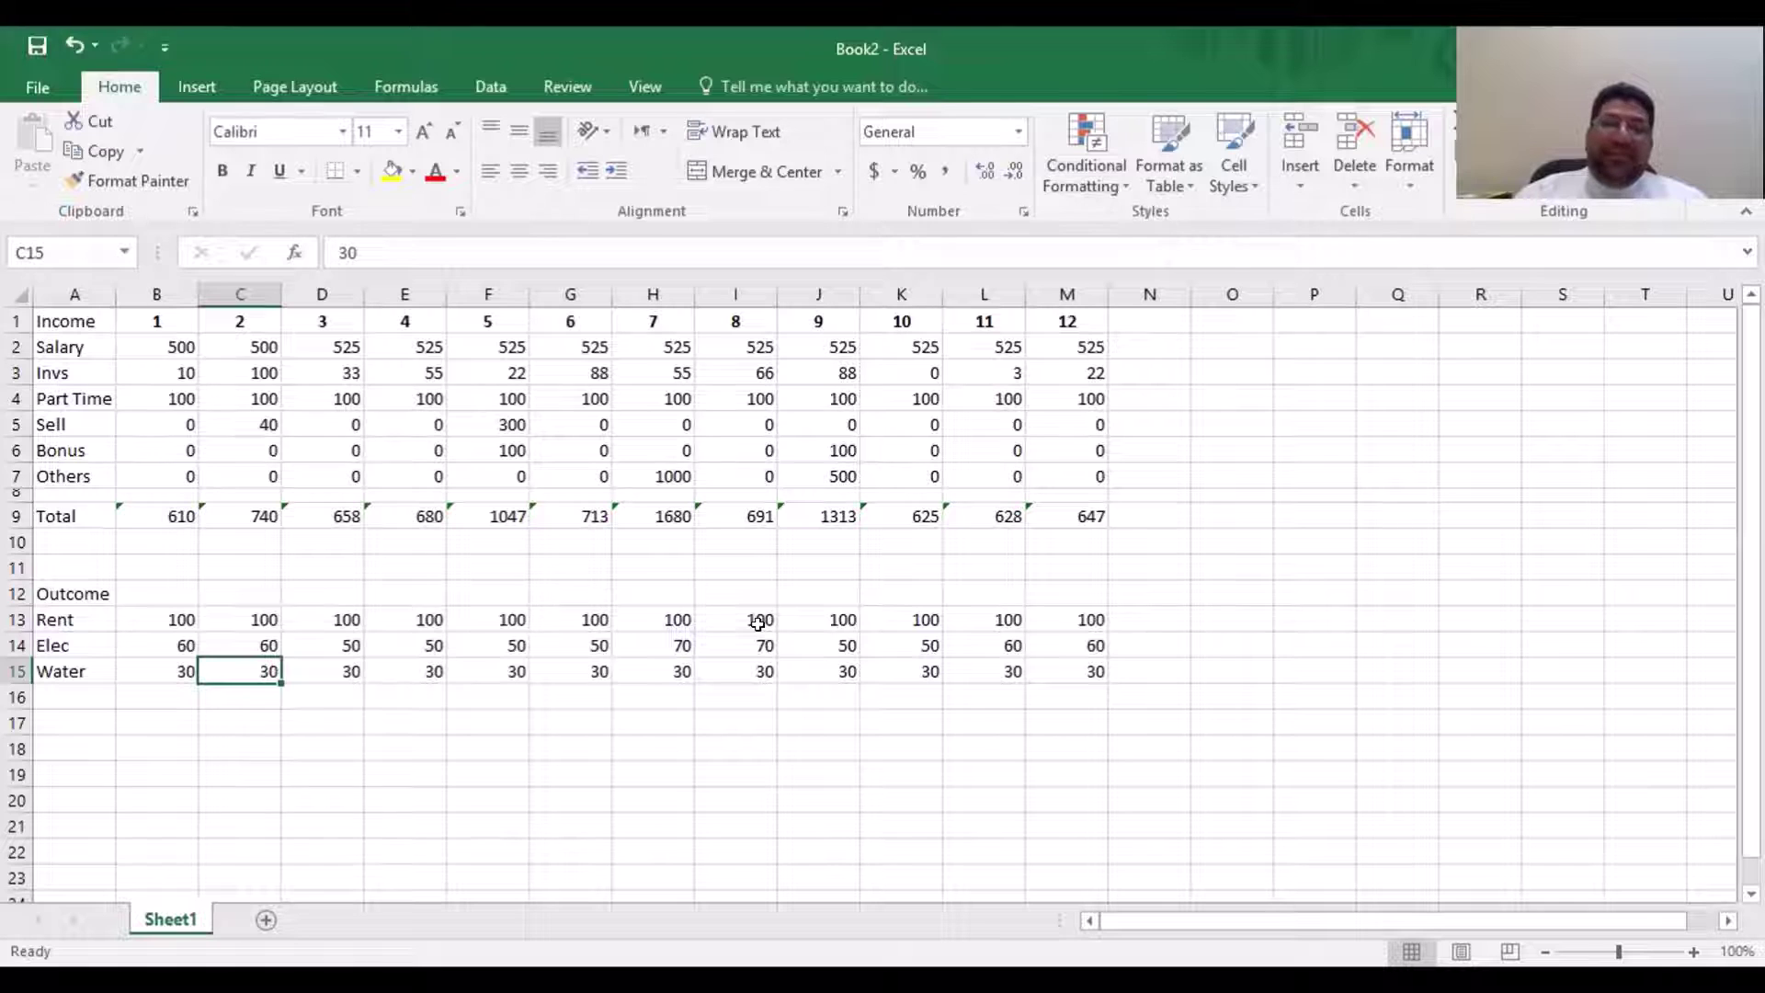
Add the row labels "Gas", "School" and "Car" in cells A16 to A18 below Water
key("Left")
key("Left")
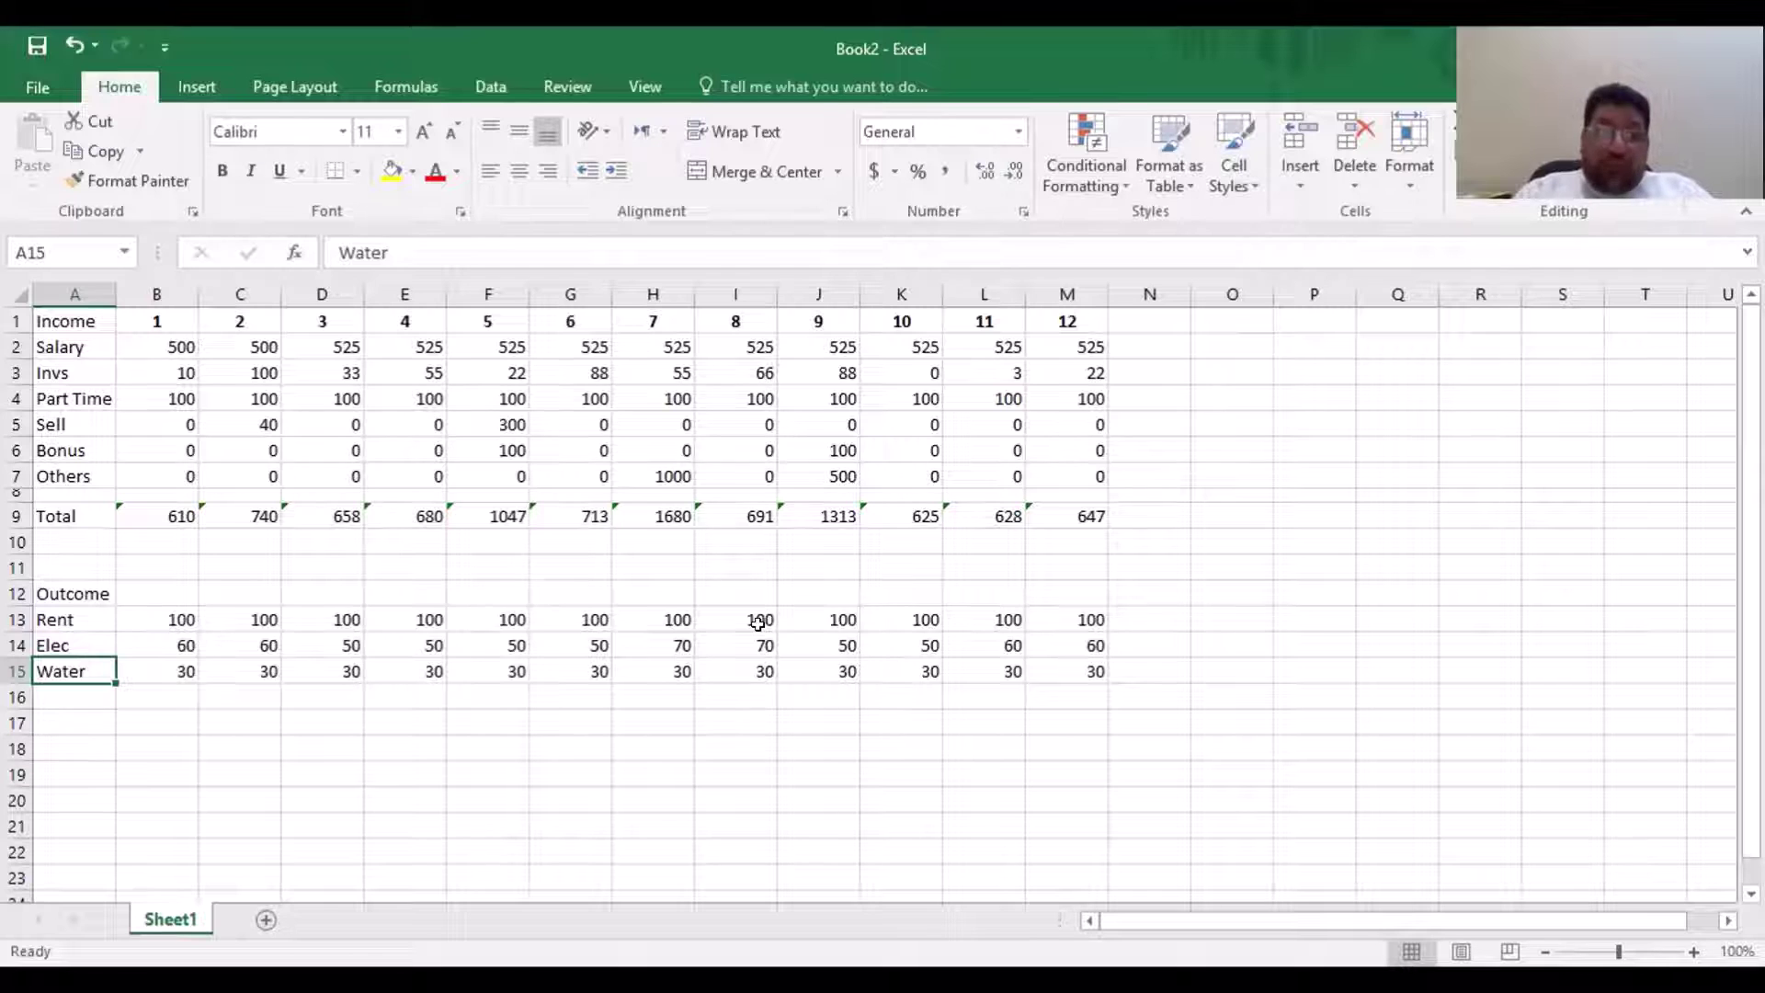
key("Return")
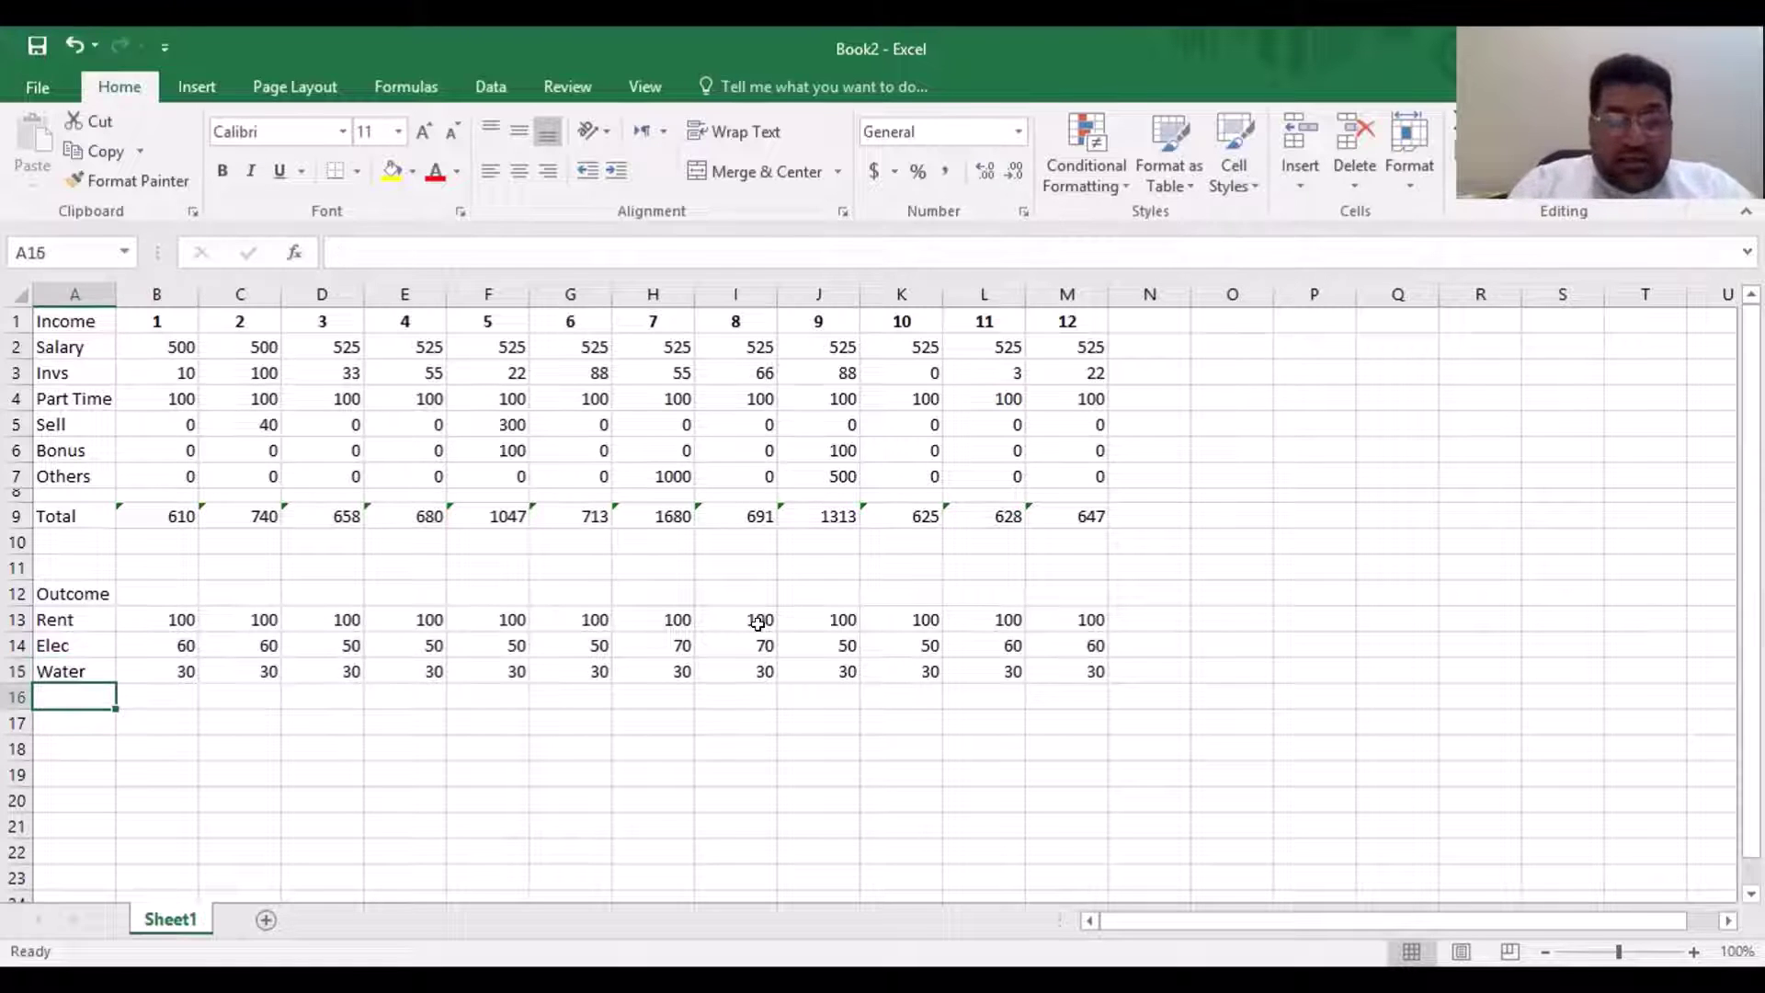
type("Gas")
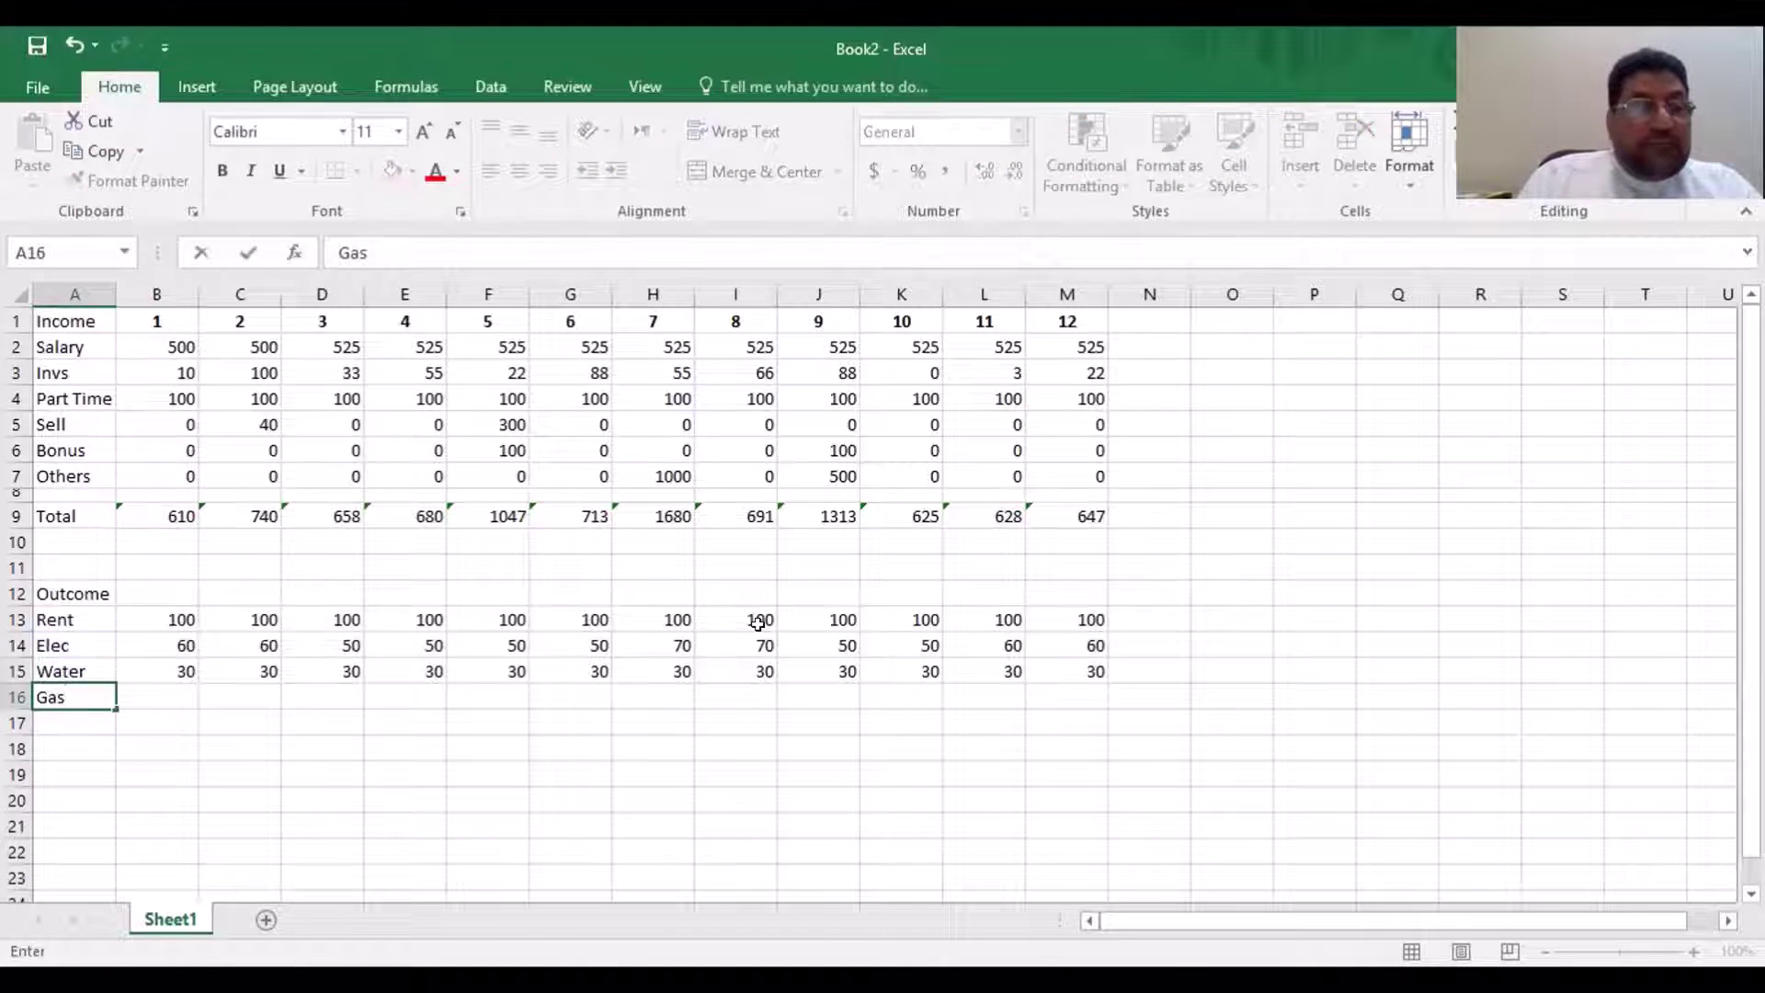
key("Return")
type("School")
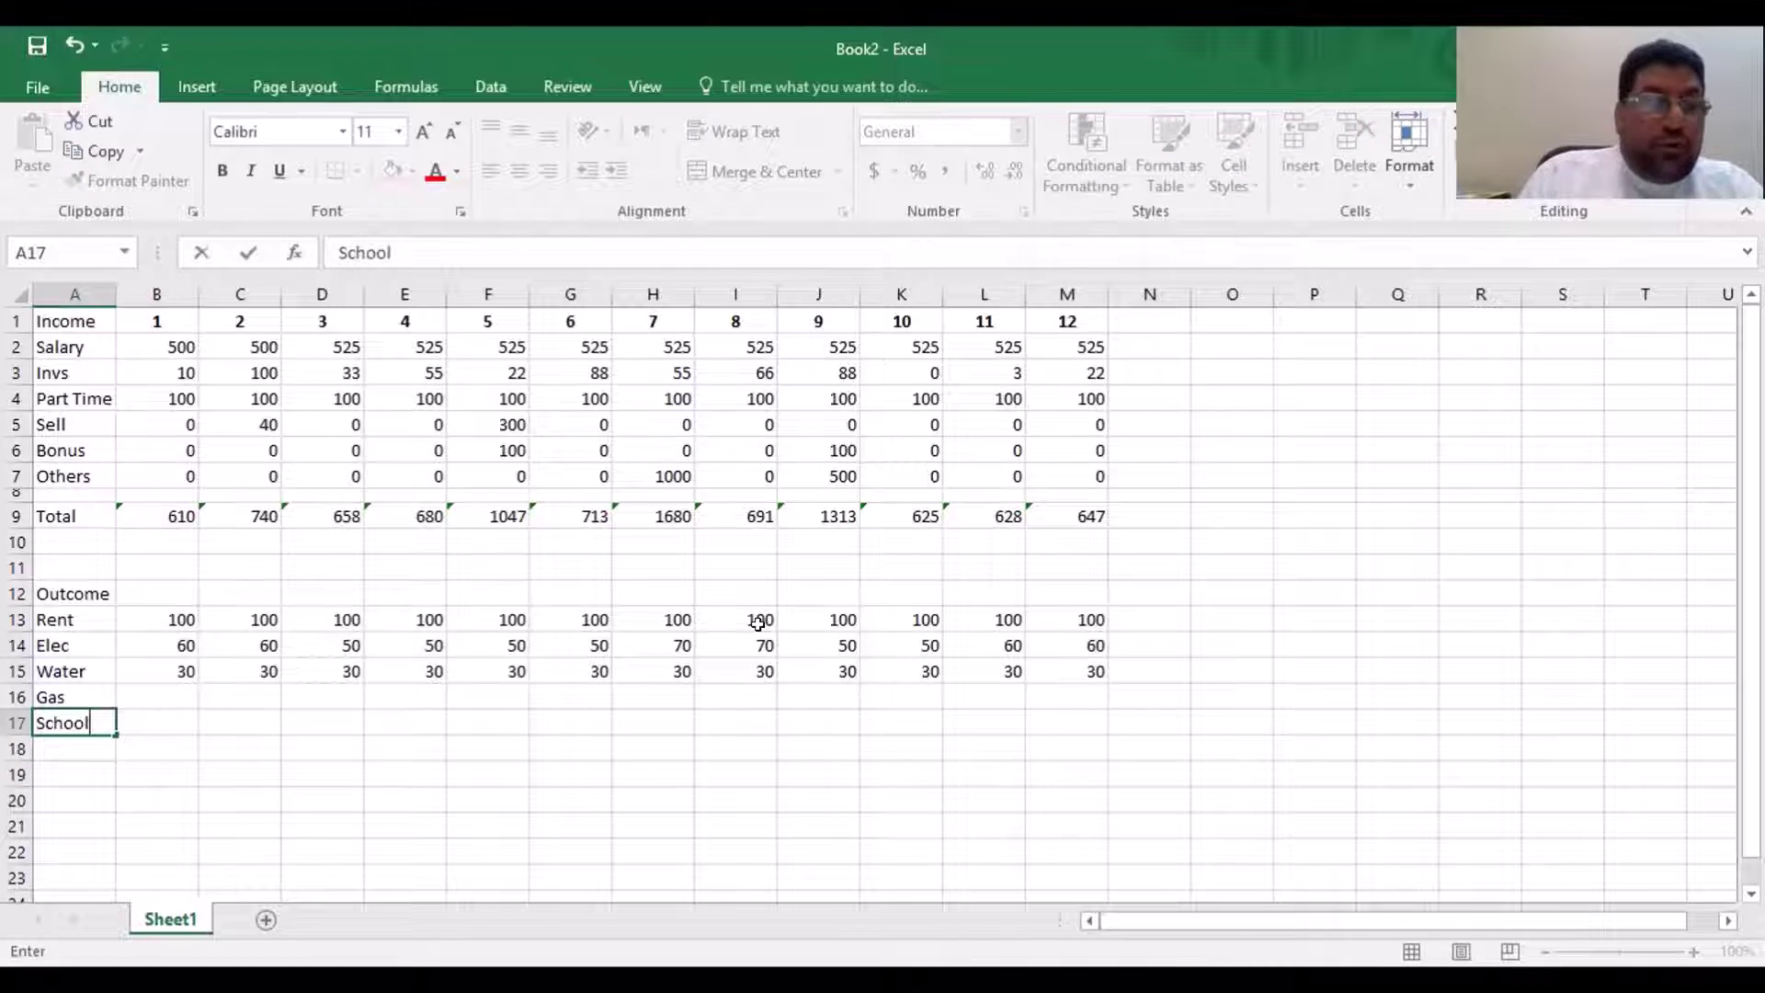
key("Return")
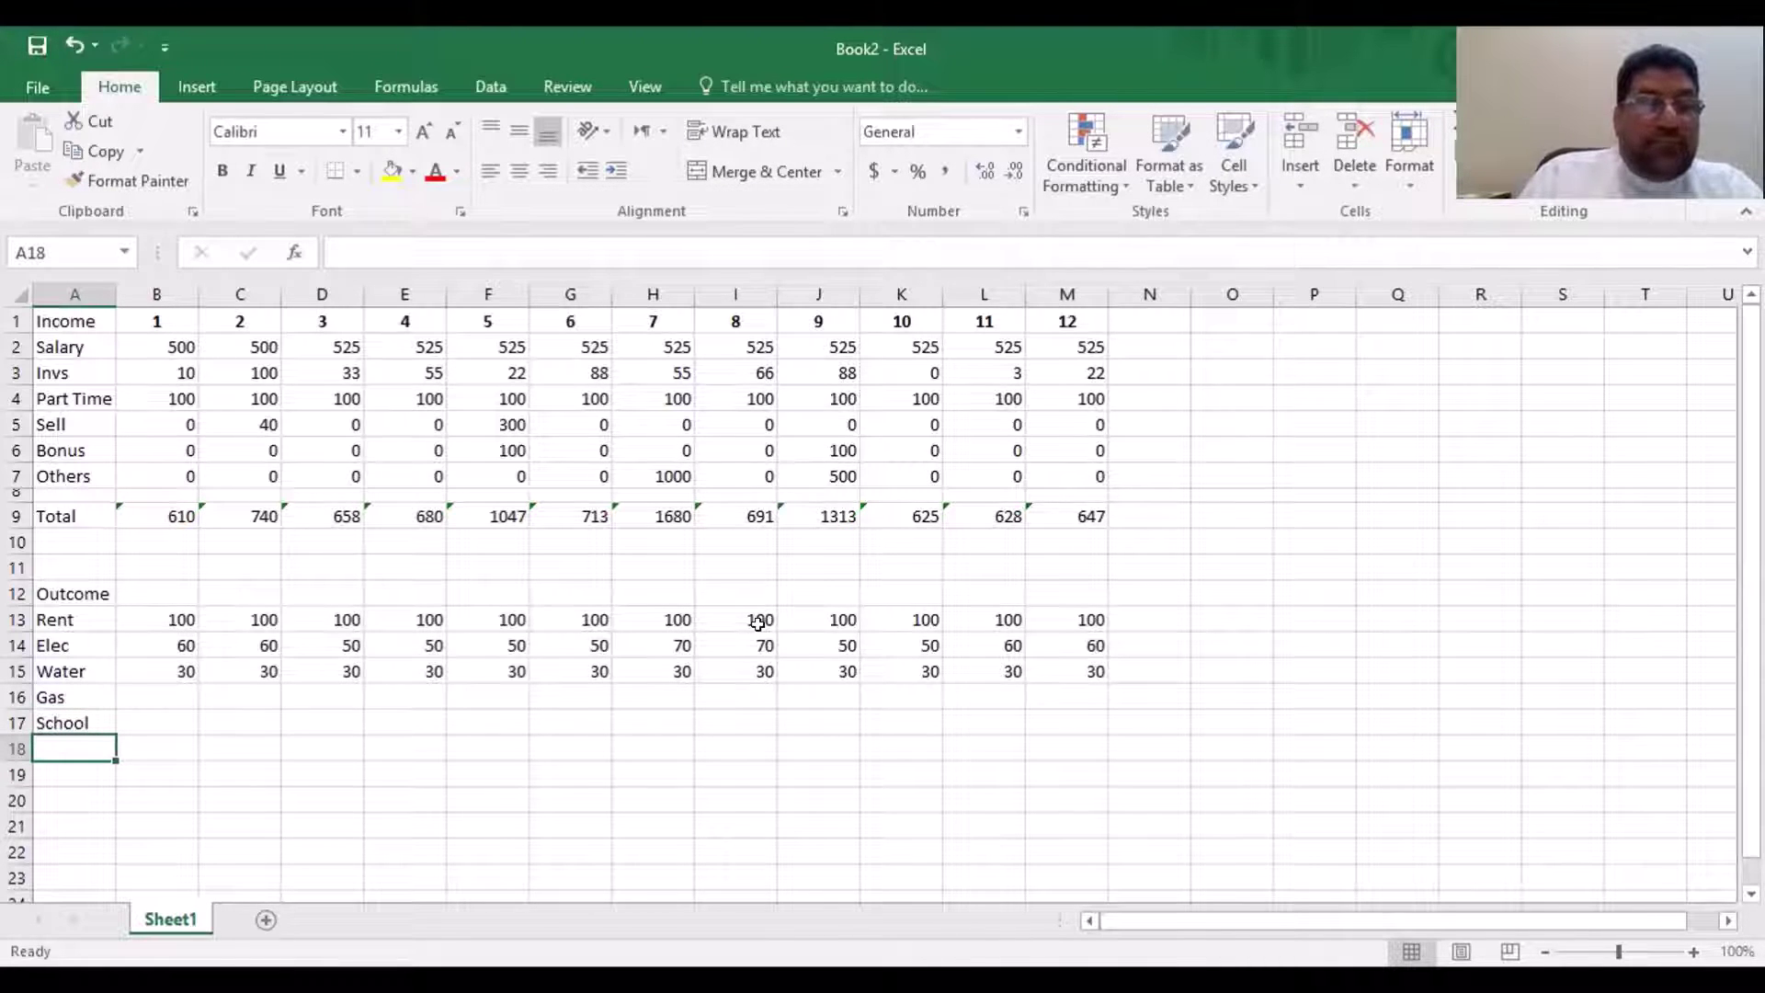
type("Car")
key("Tab")
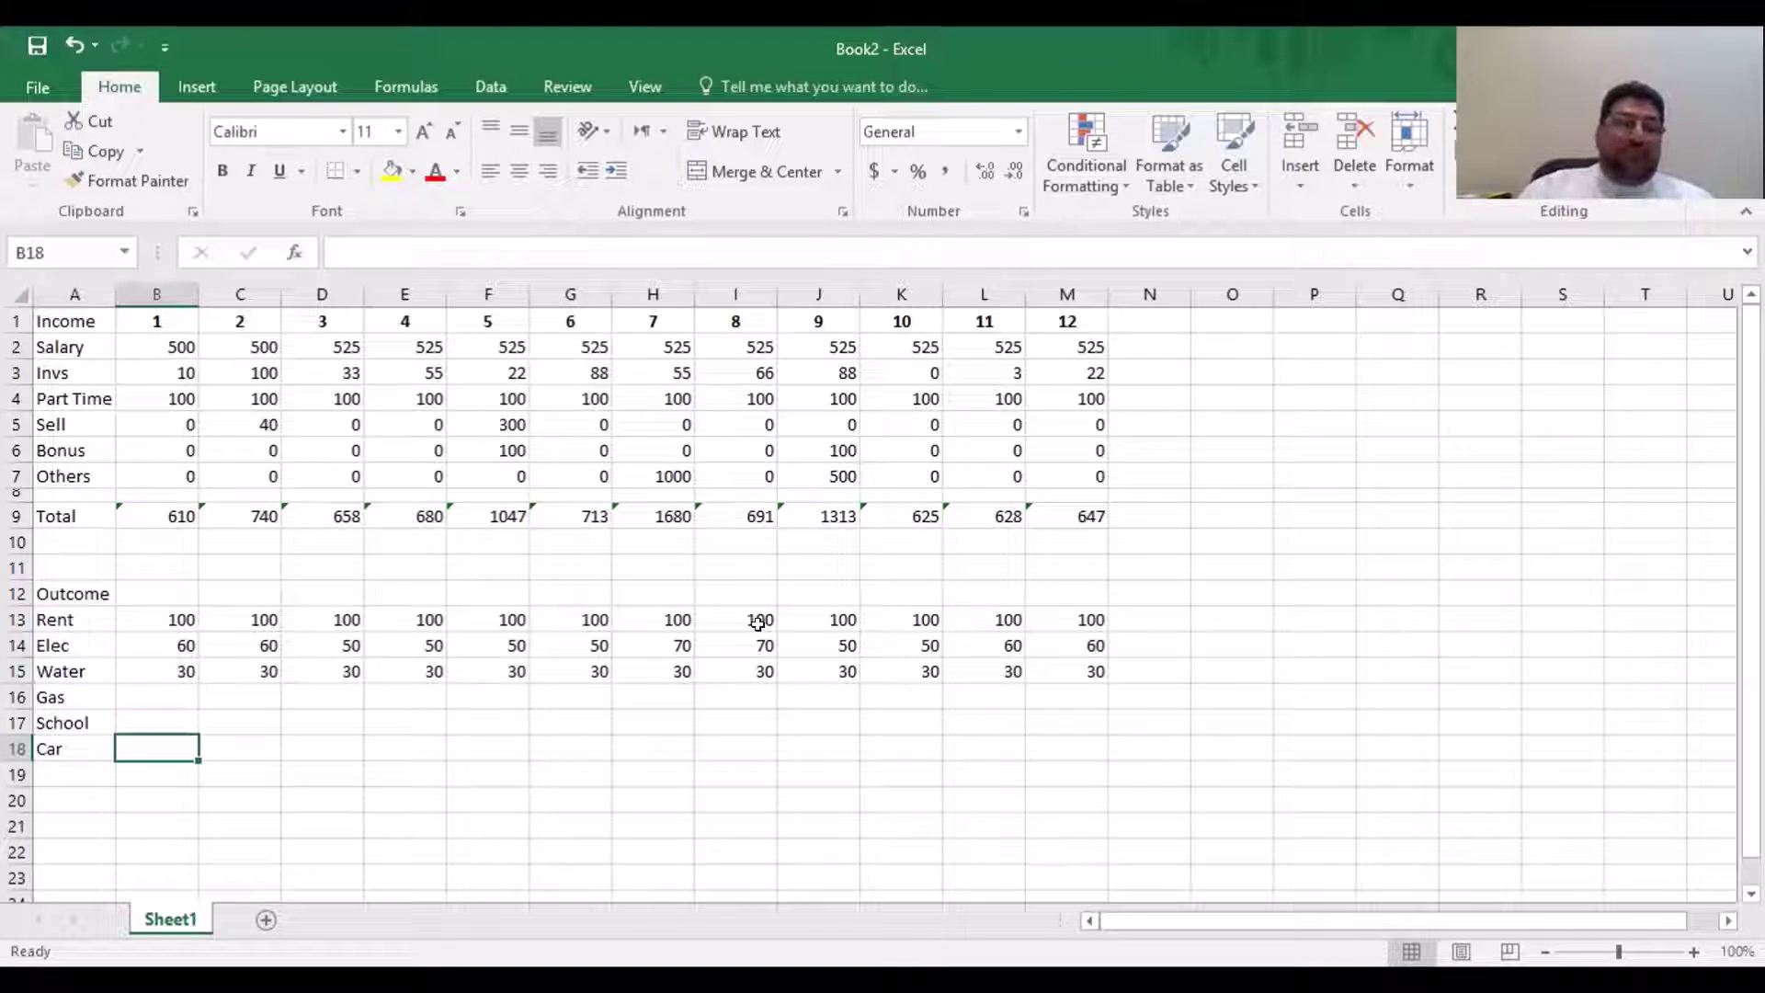
key("Return")
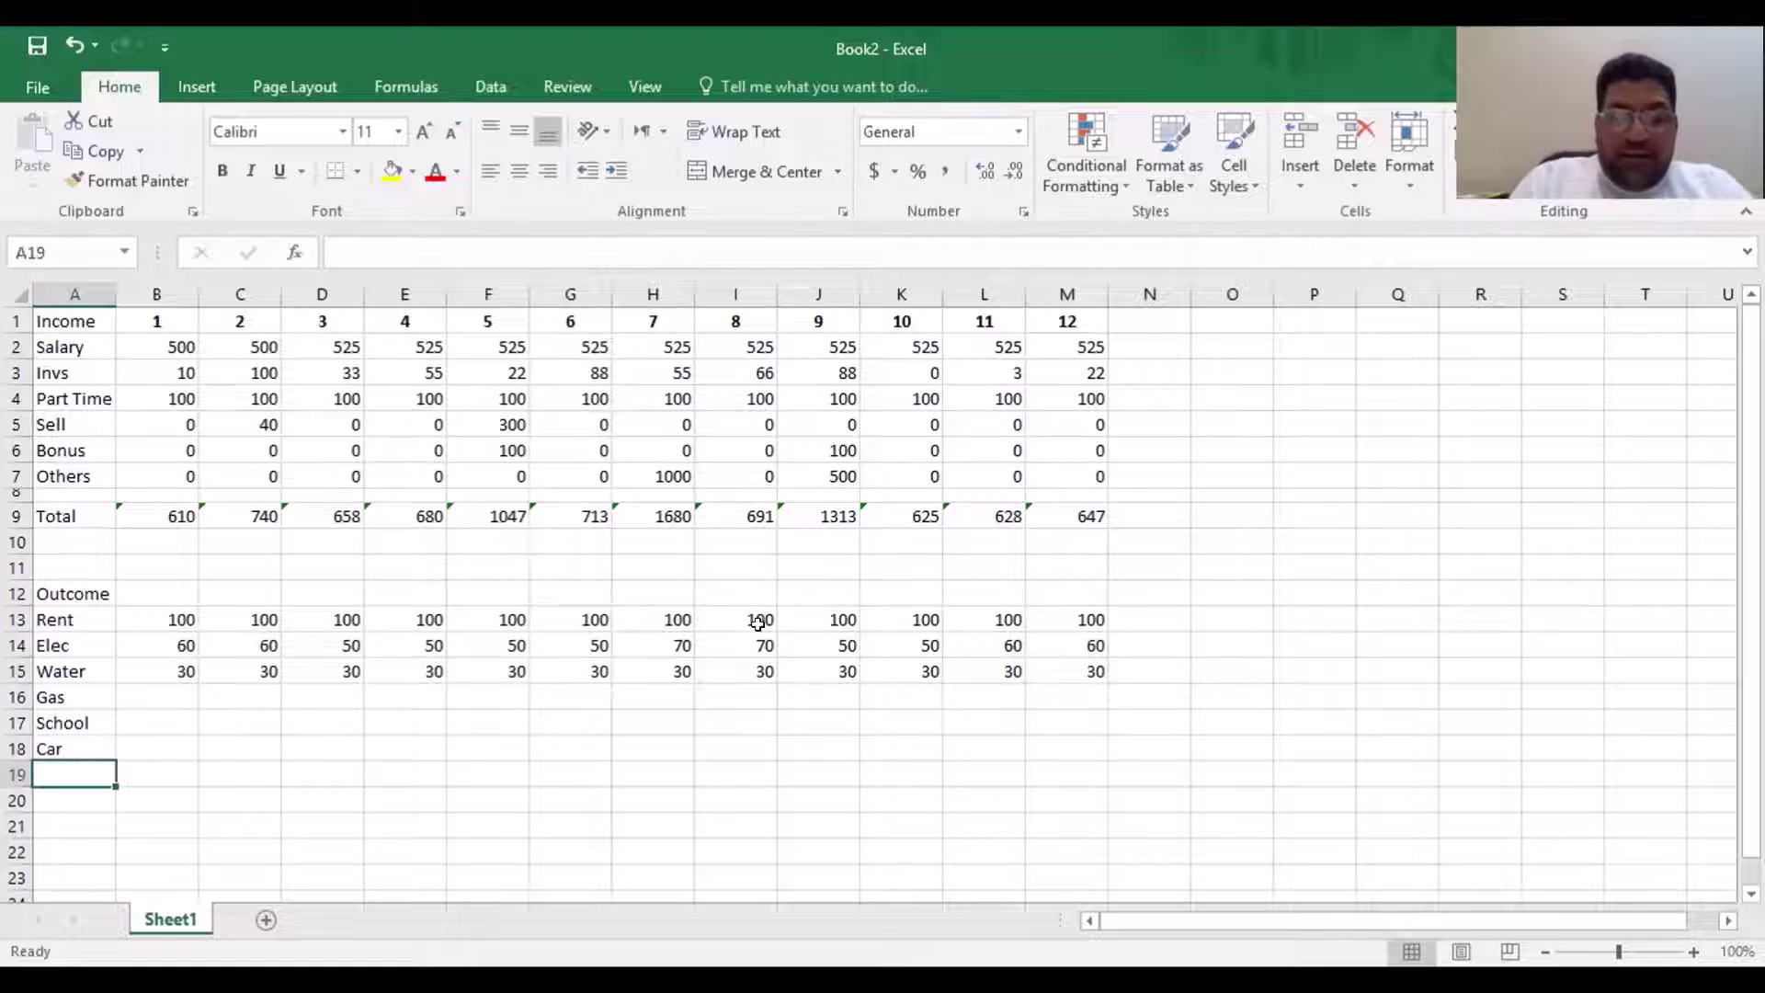
Add the row labels "Net" and "Food" in cells A19 and A20 below Car
type("Net")
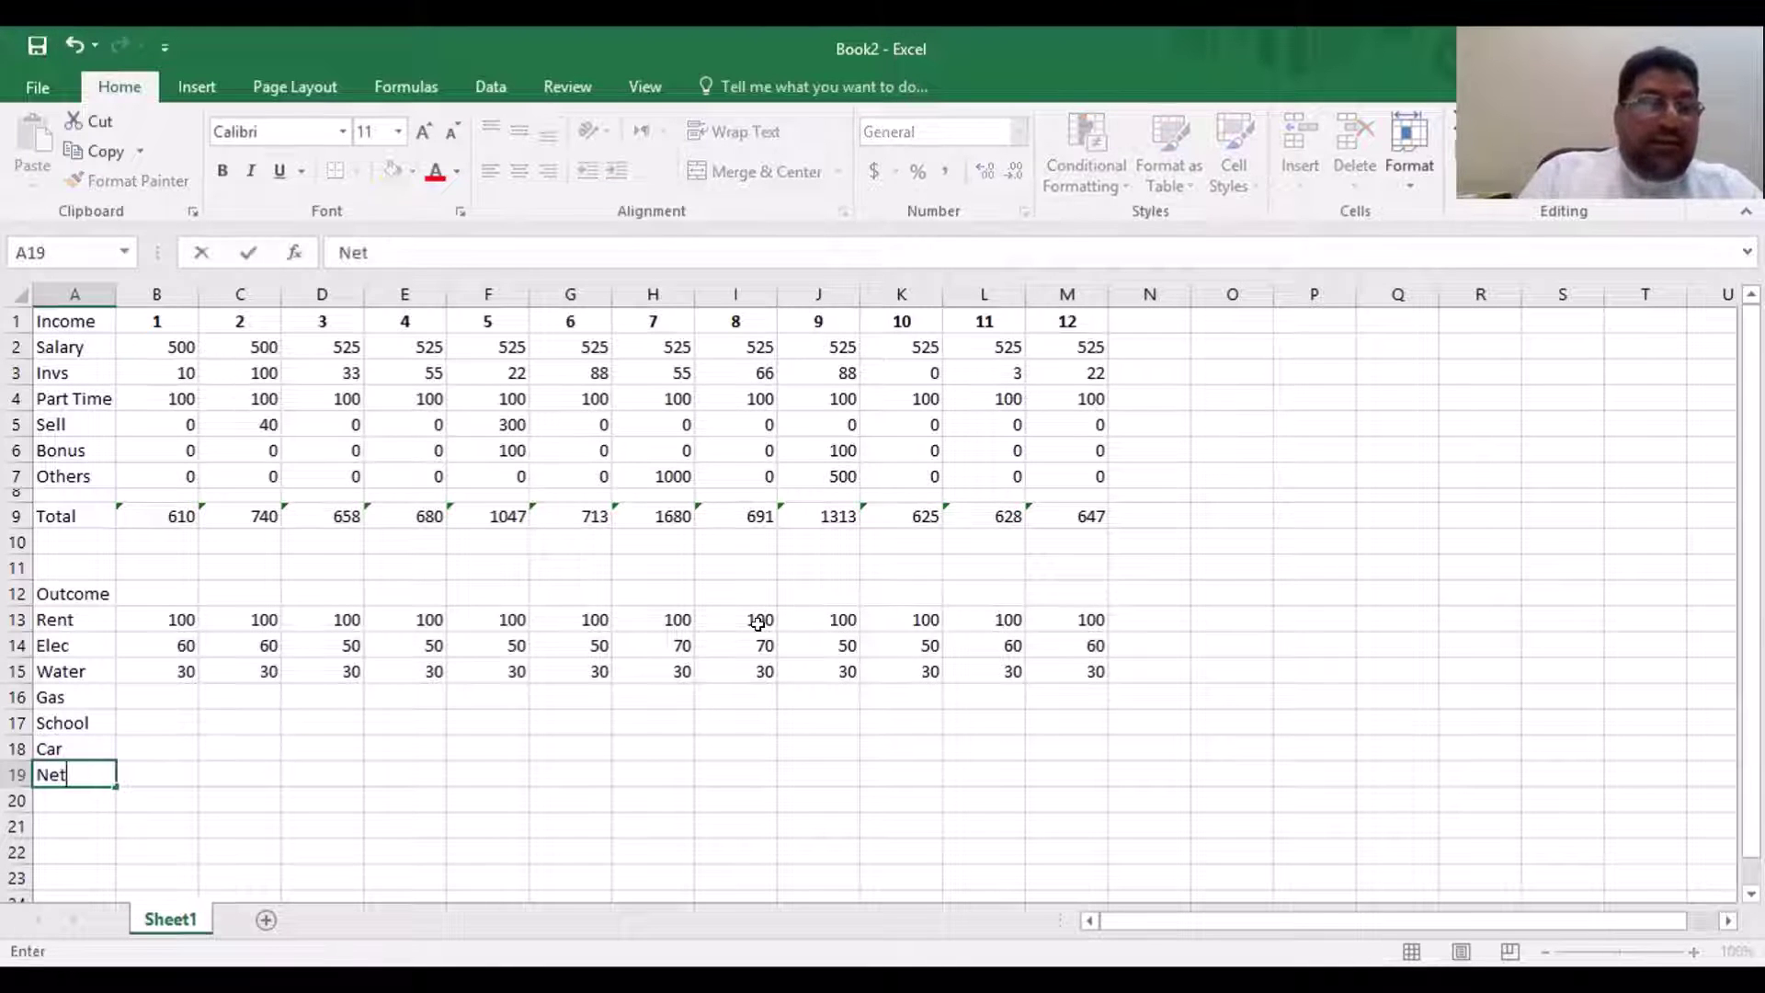
key("Tab")
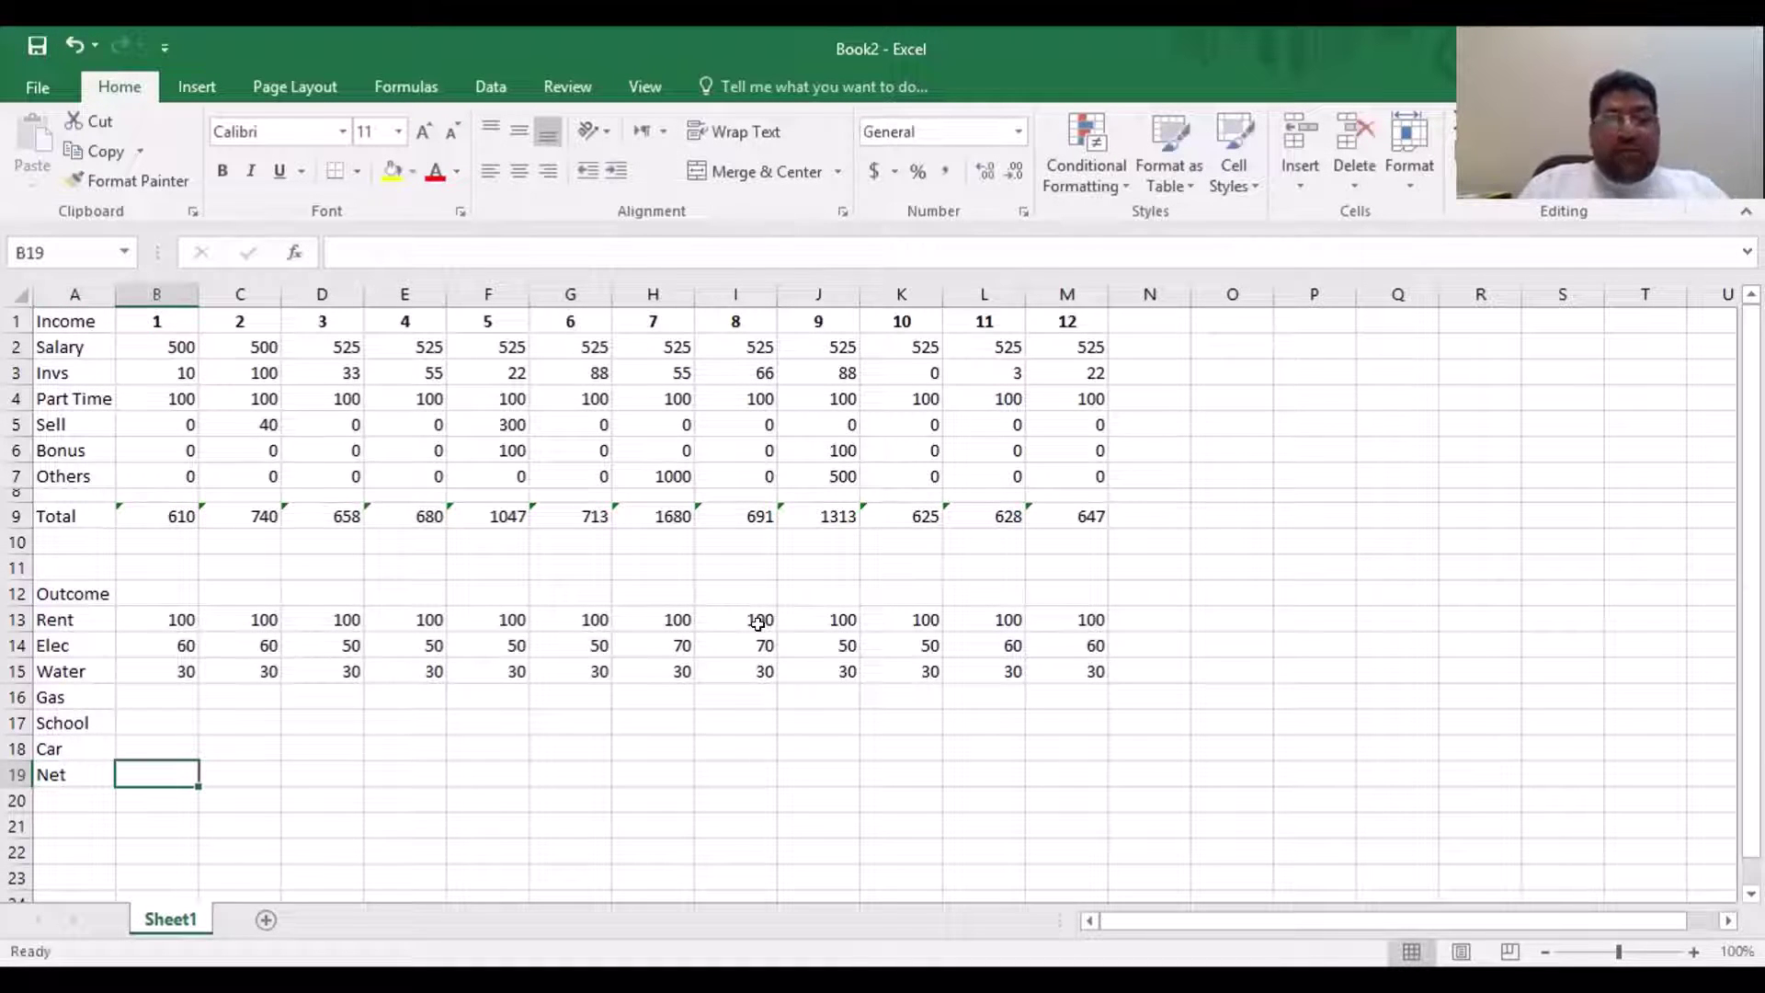
key("Up")
key("Up")
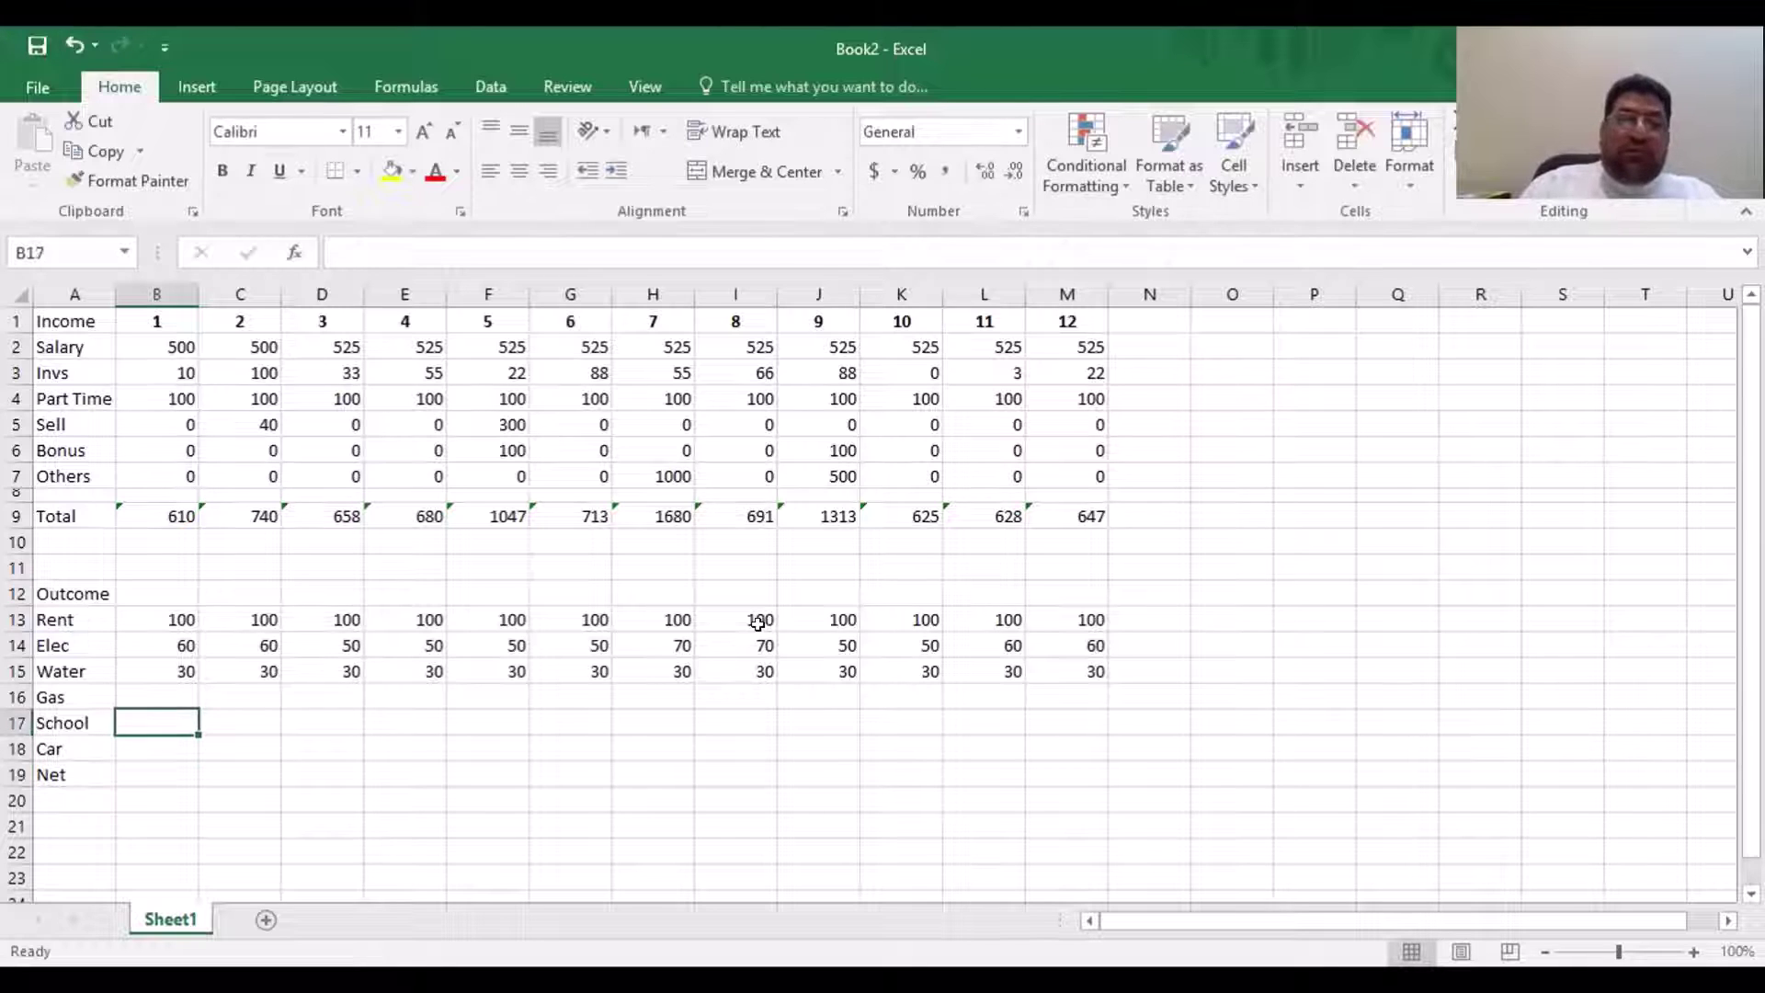
key("Left")
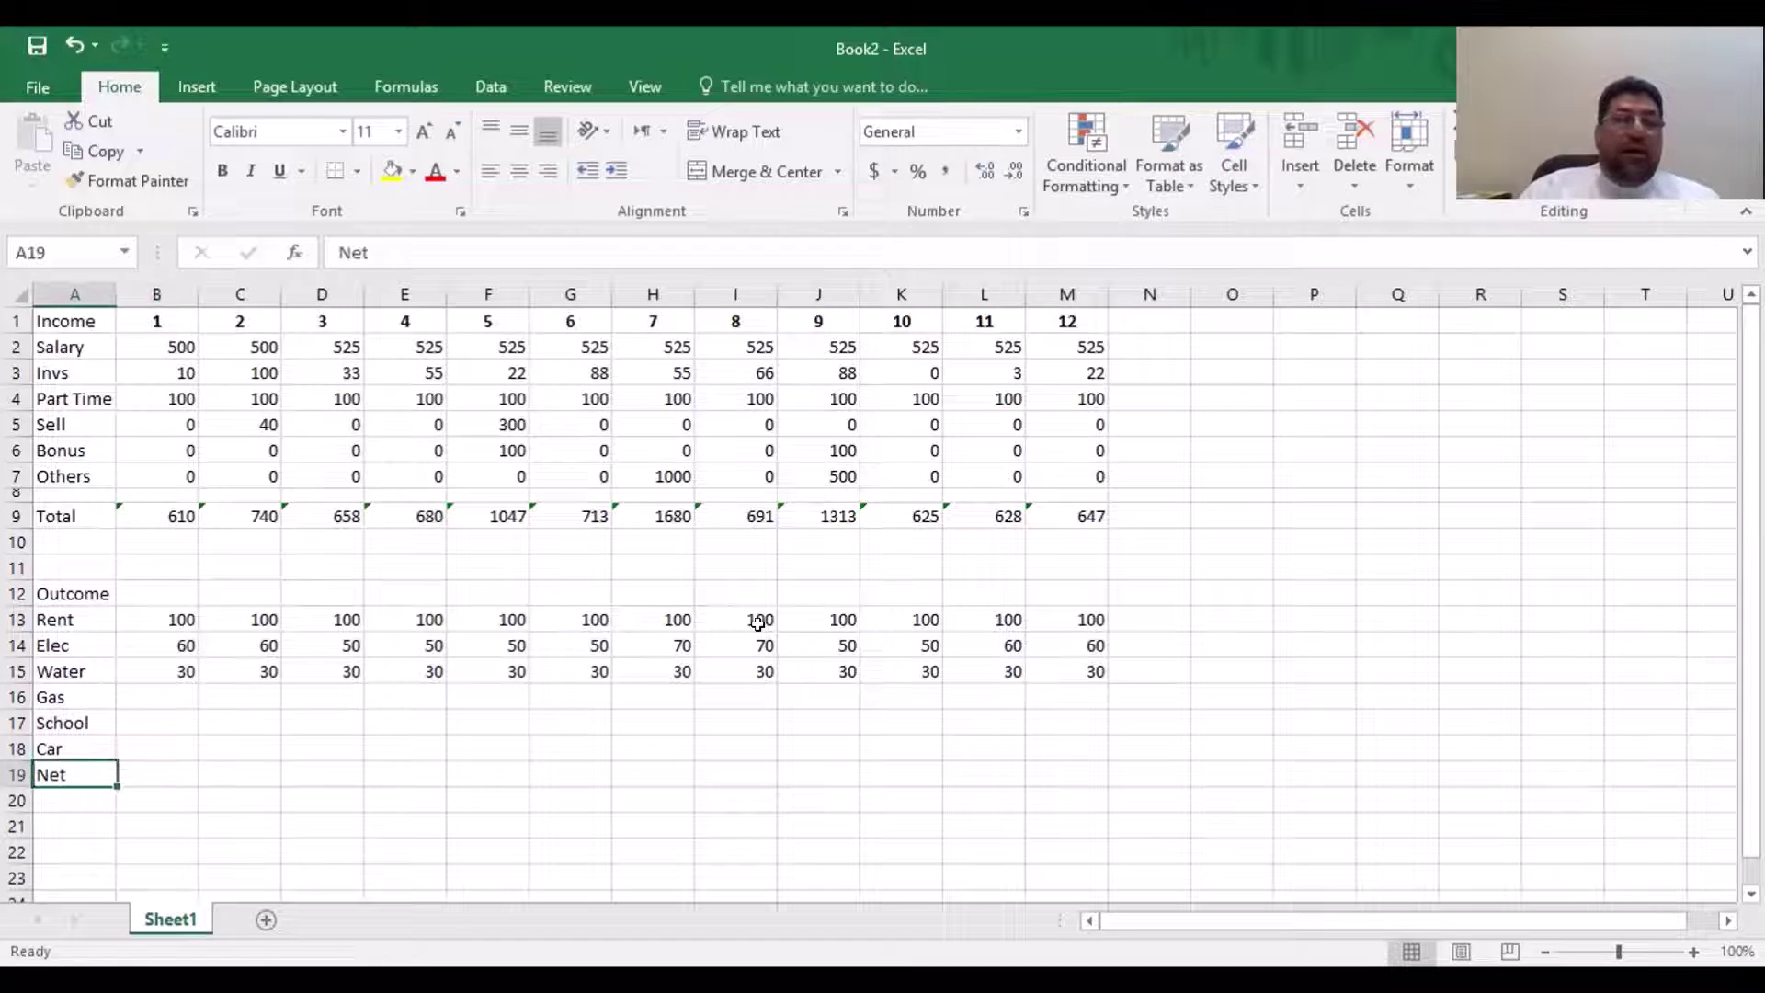
key("Down")
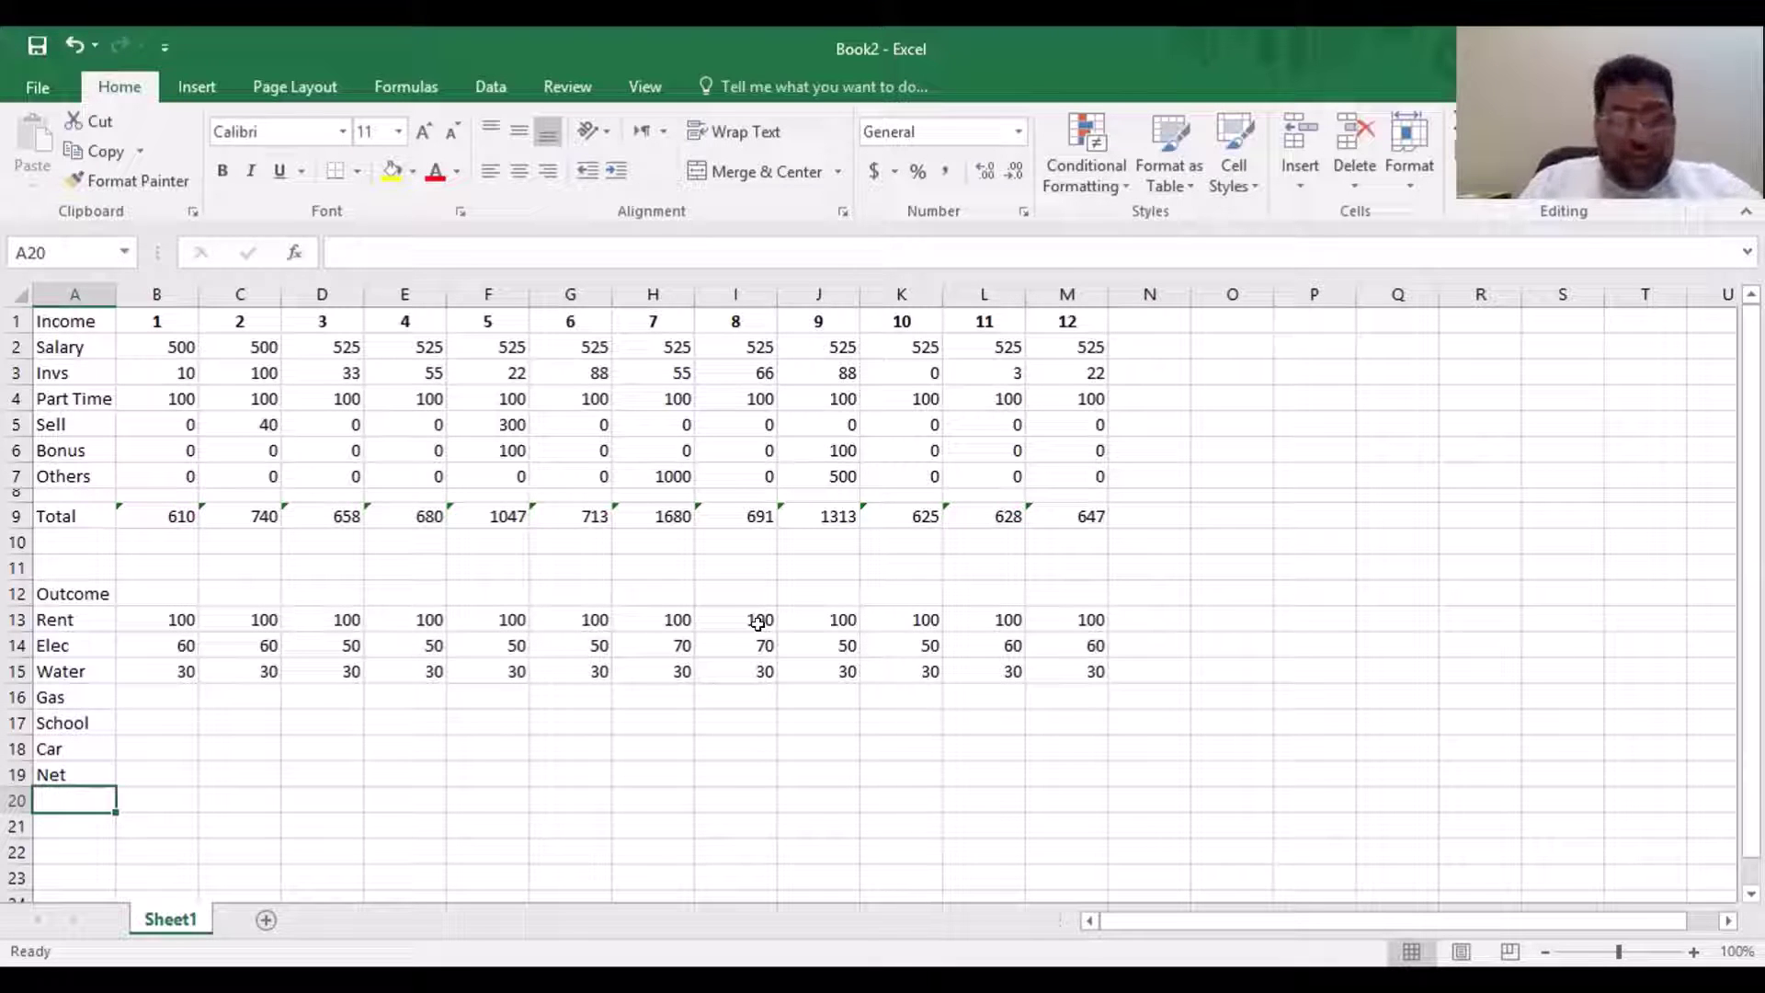
type("Food")
key("Tab")
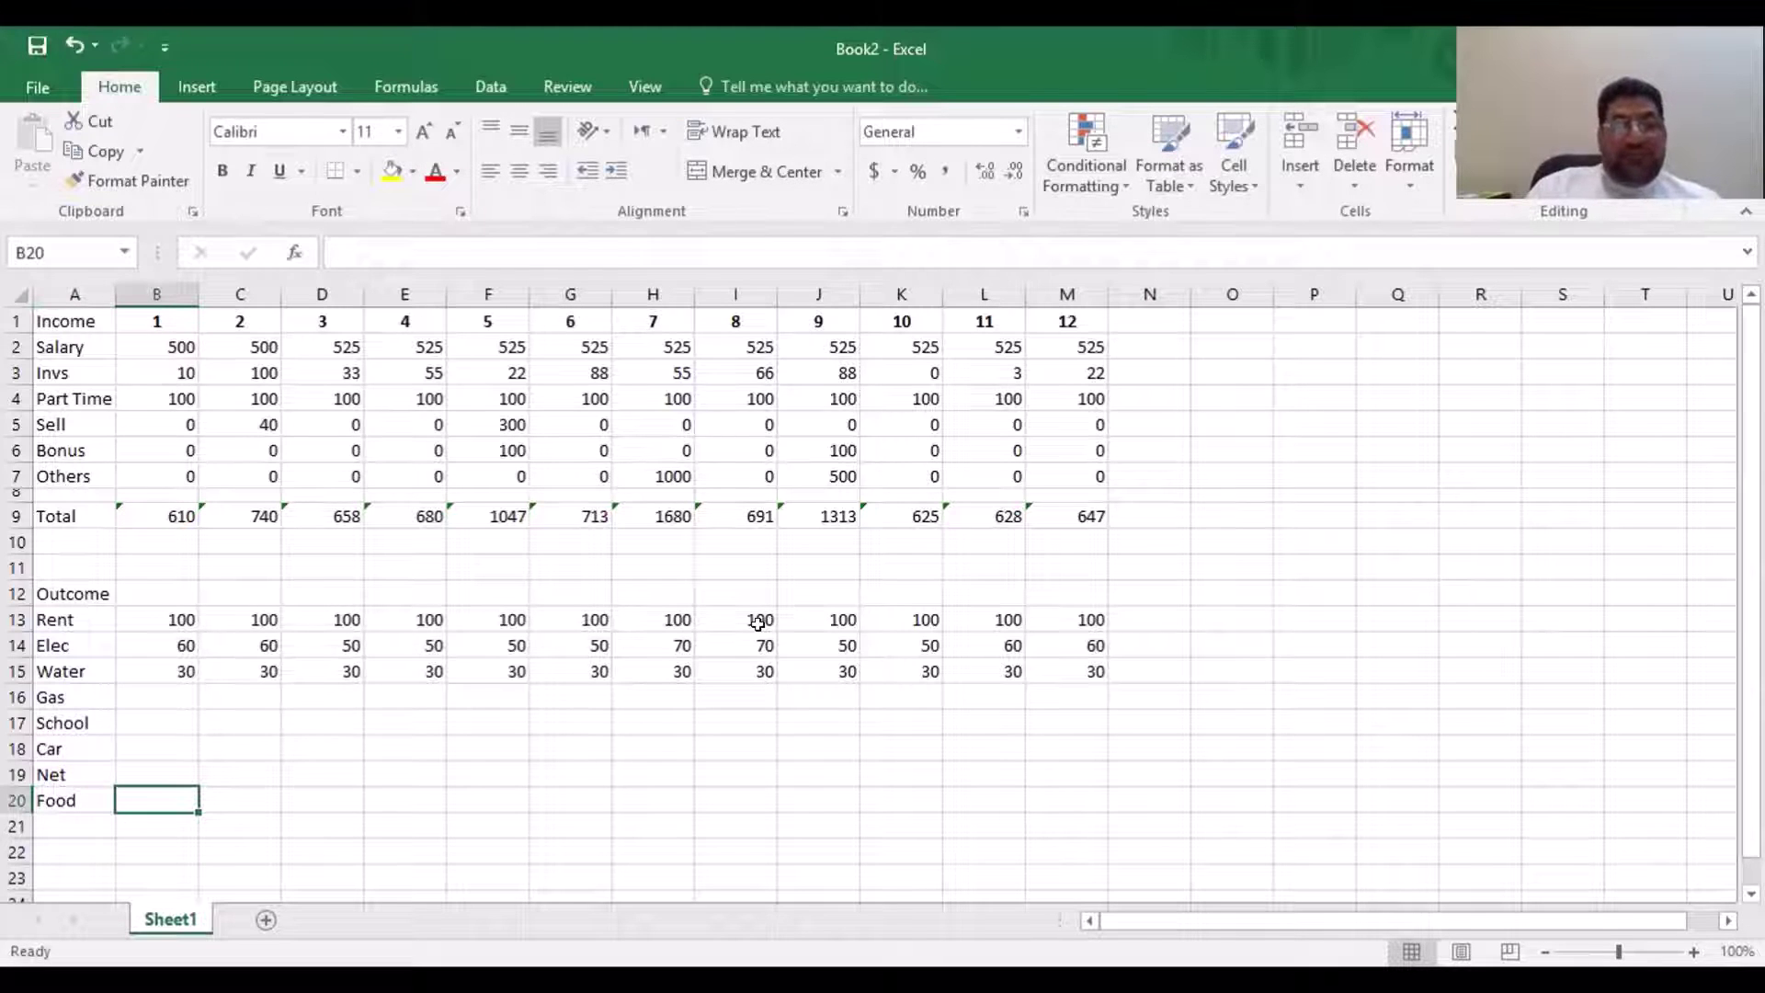
key("Left")
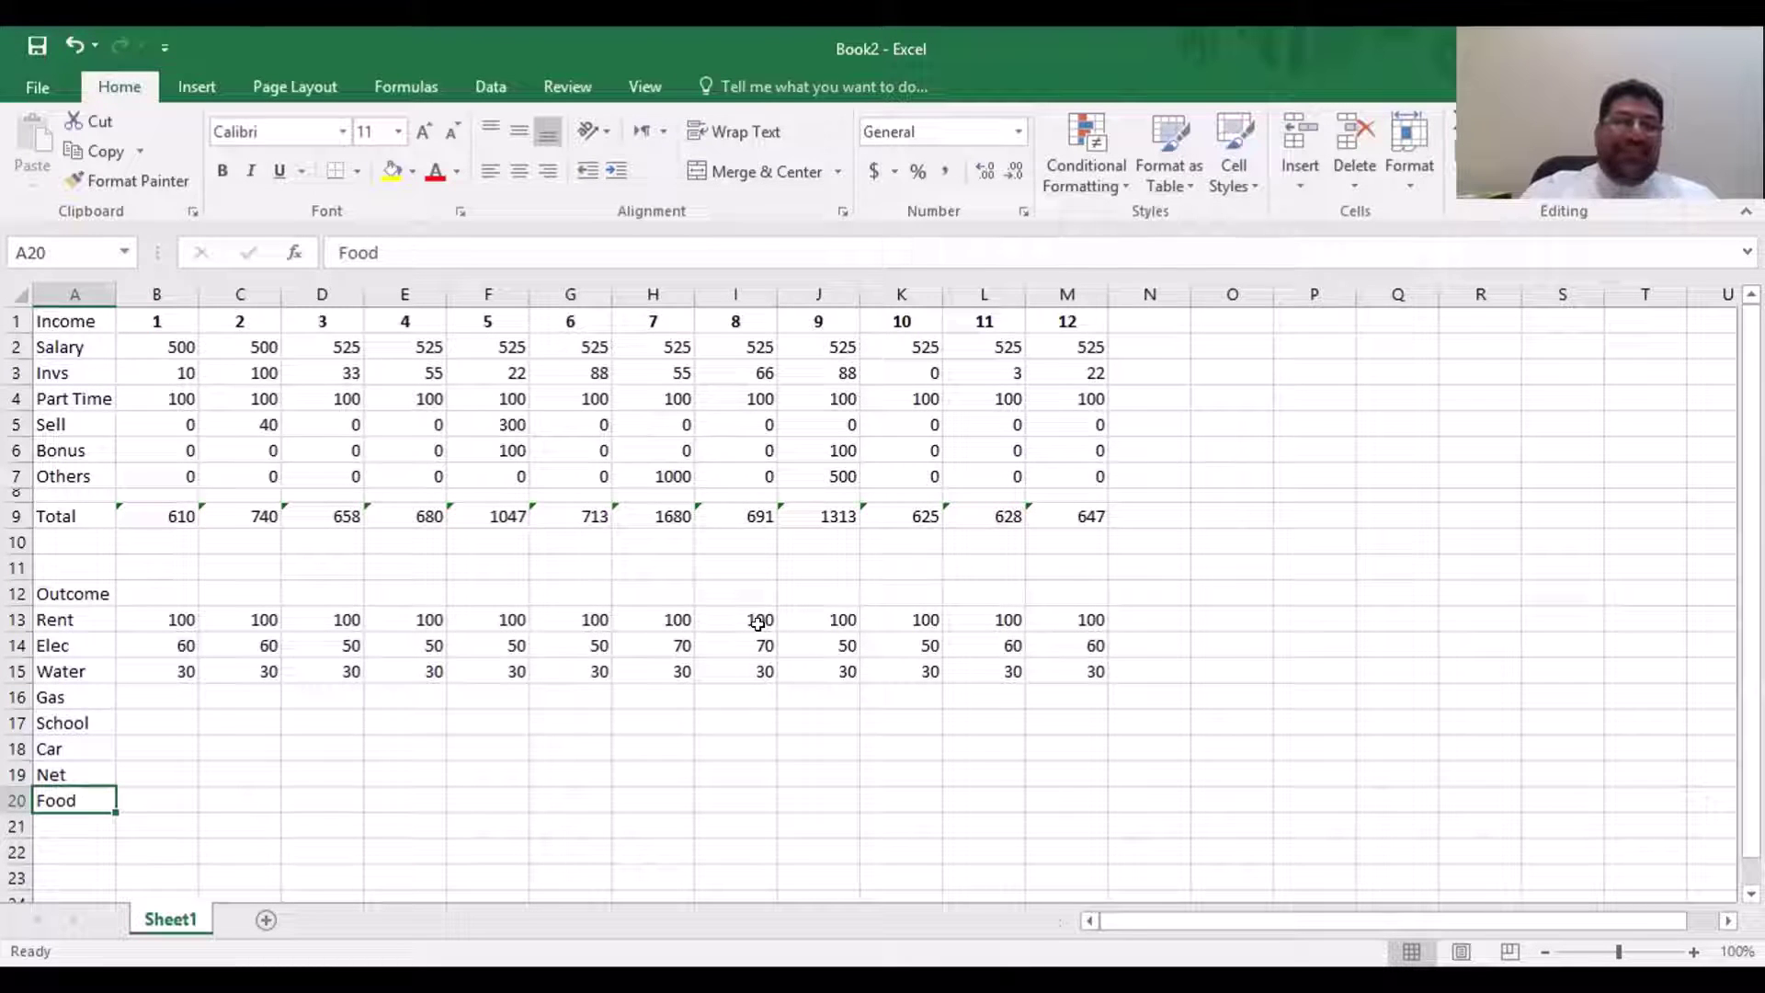
key("Down")
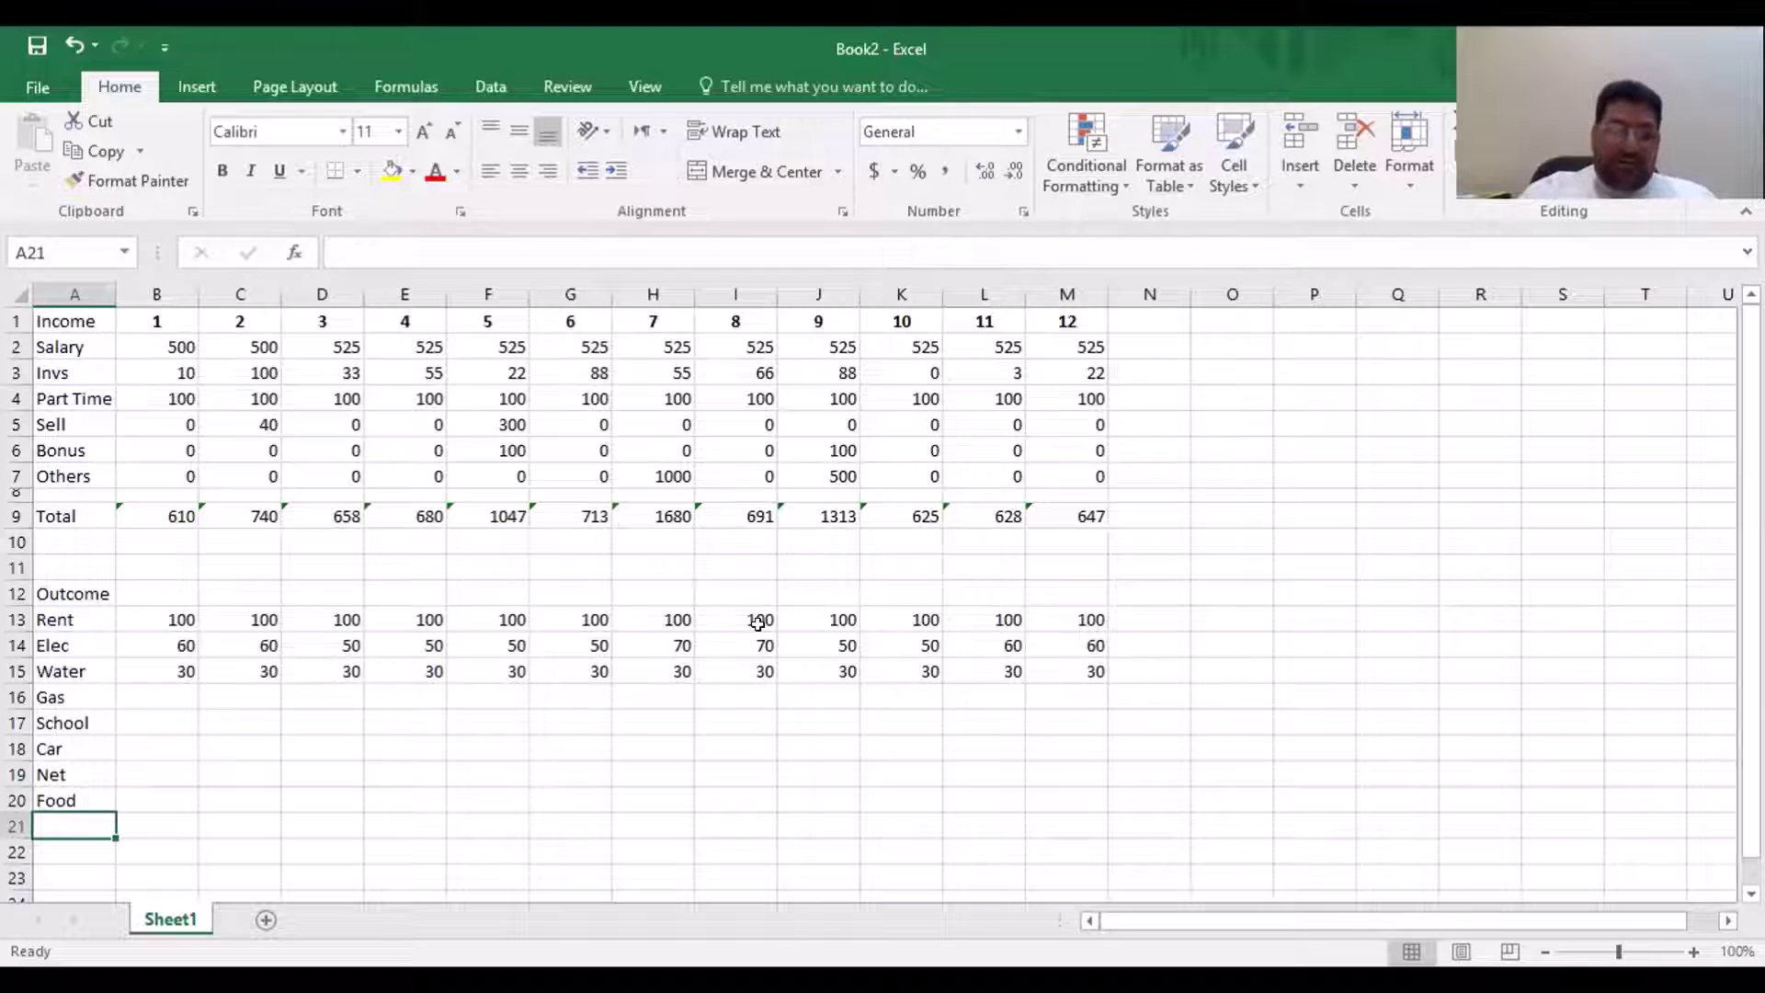
Add the row labels "Buy" and "Vacation" in cells A21 and A22 below Food
type("Buy")
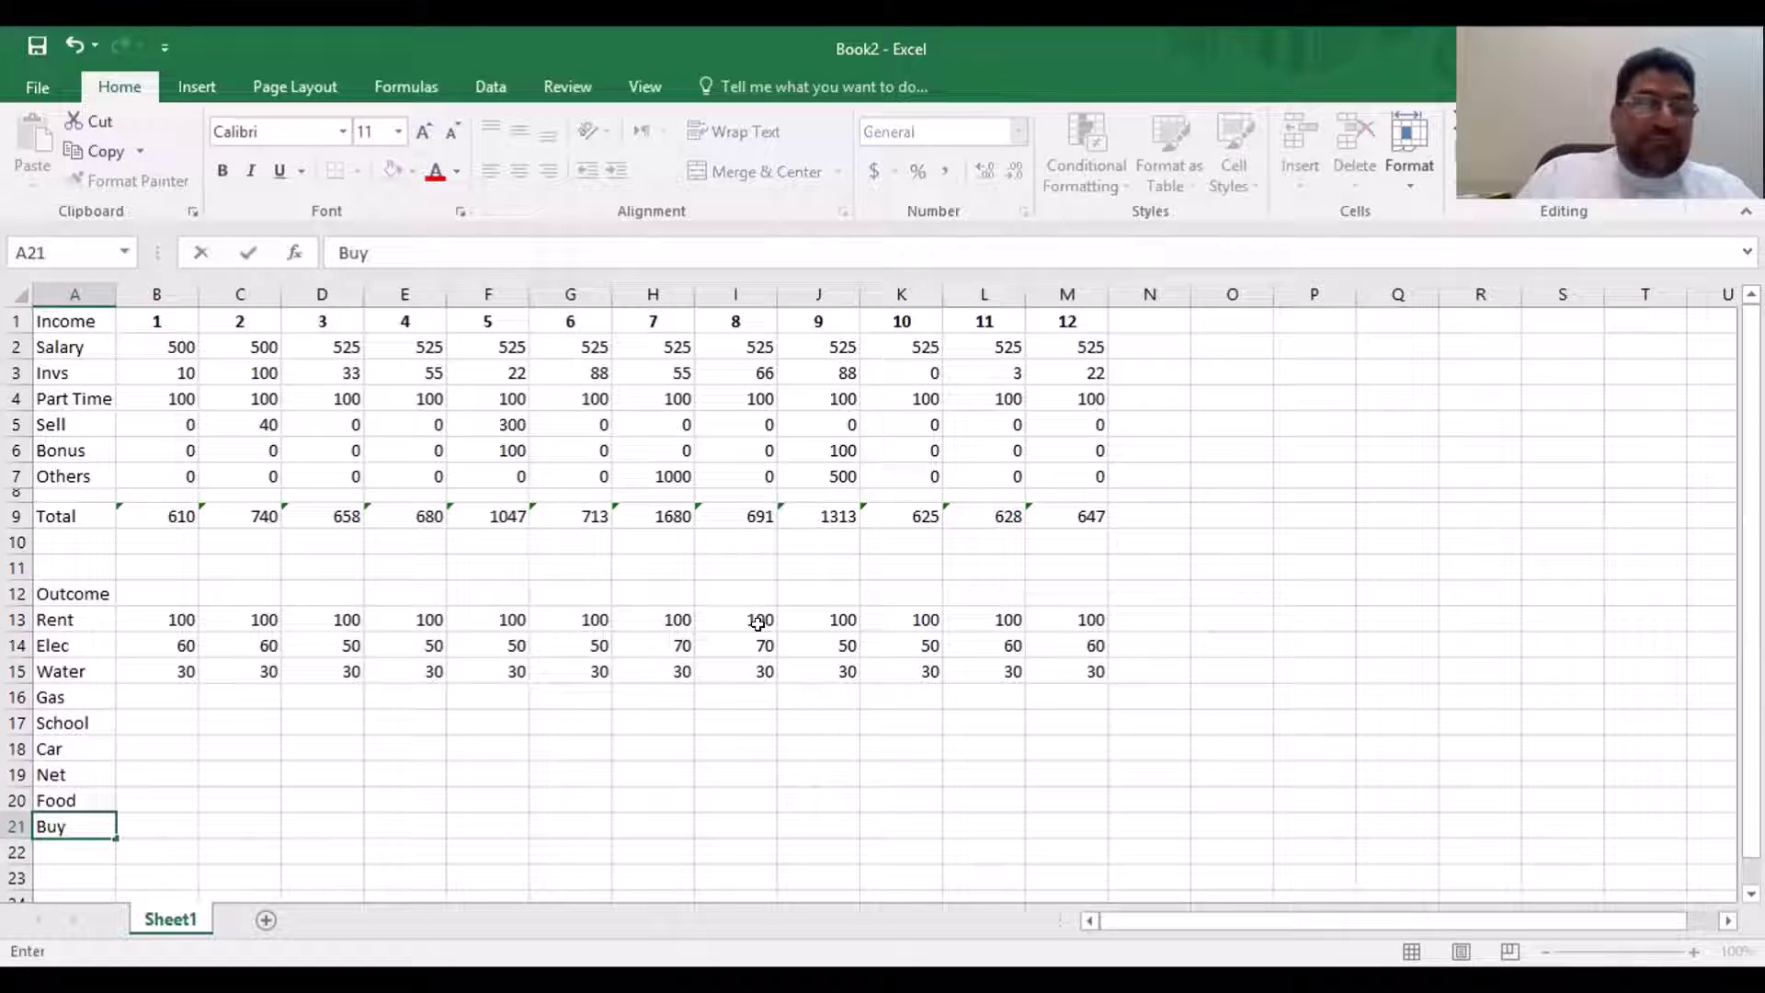
key("Tab")
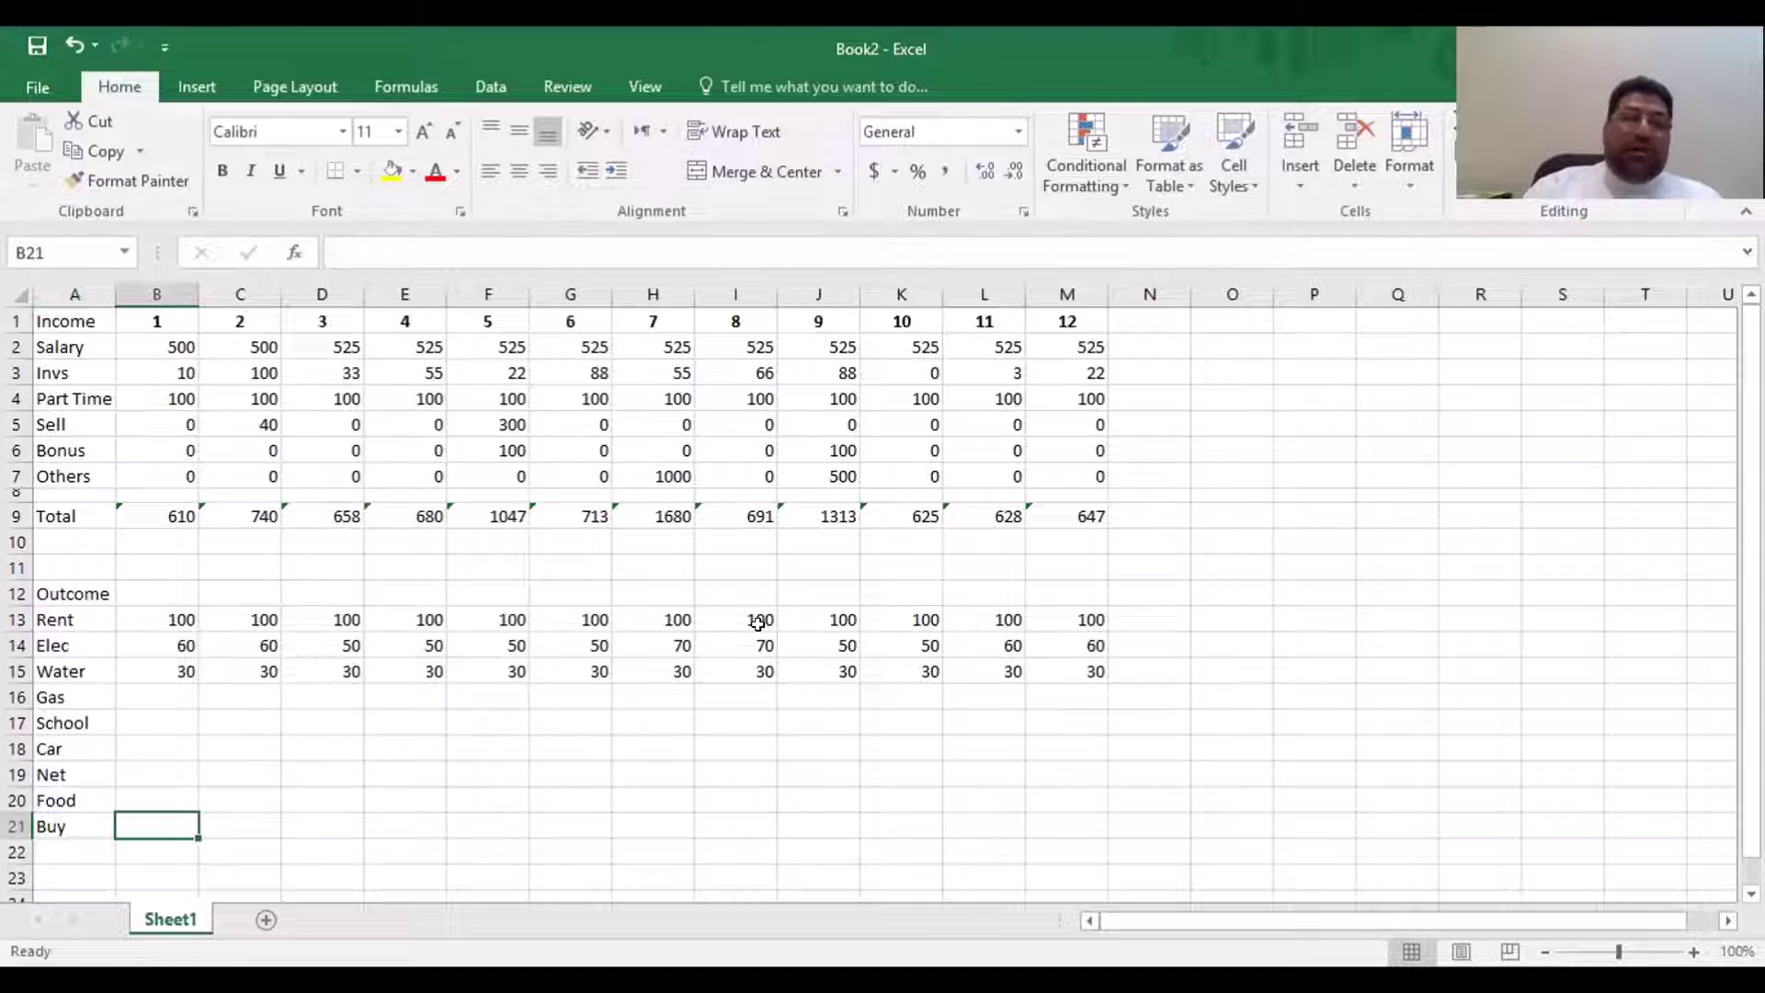
key("Down")
key("Down")
key("Down")
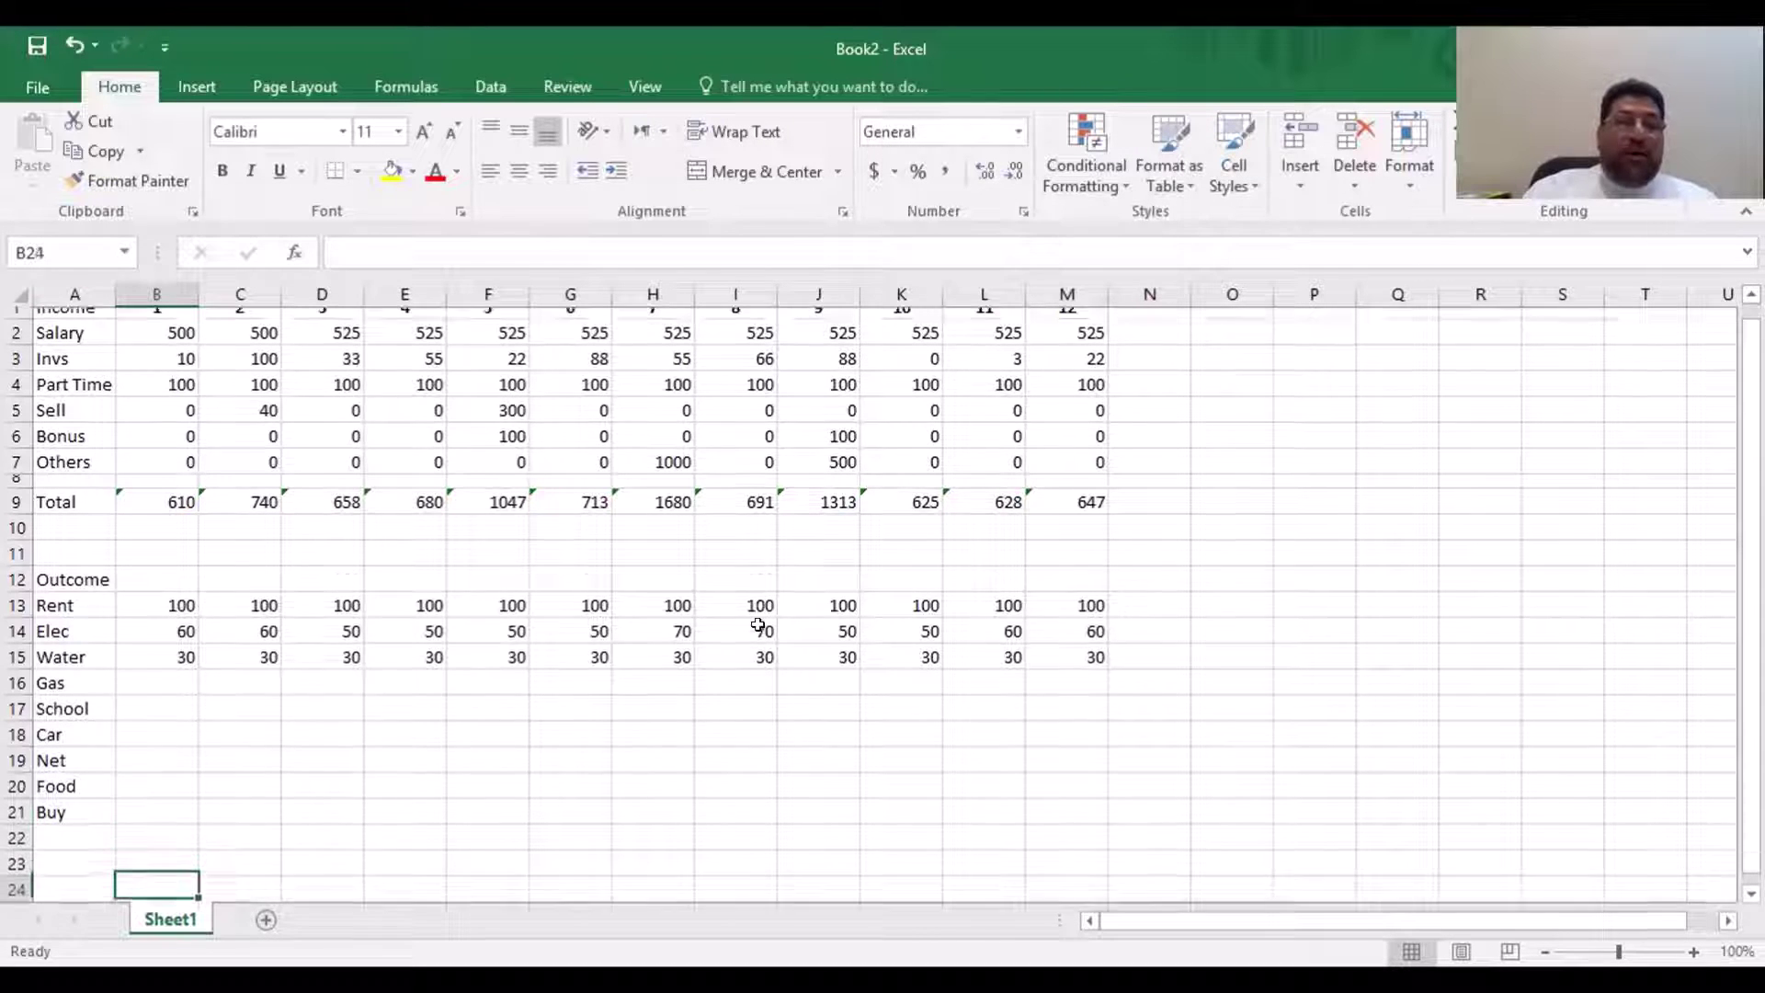
key("Up")
key("Up")
key("Left")
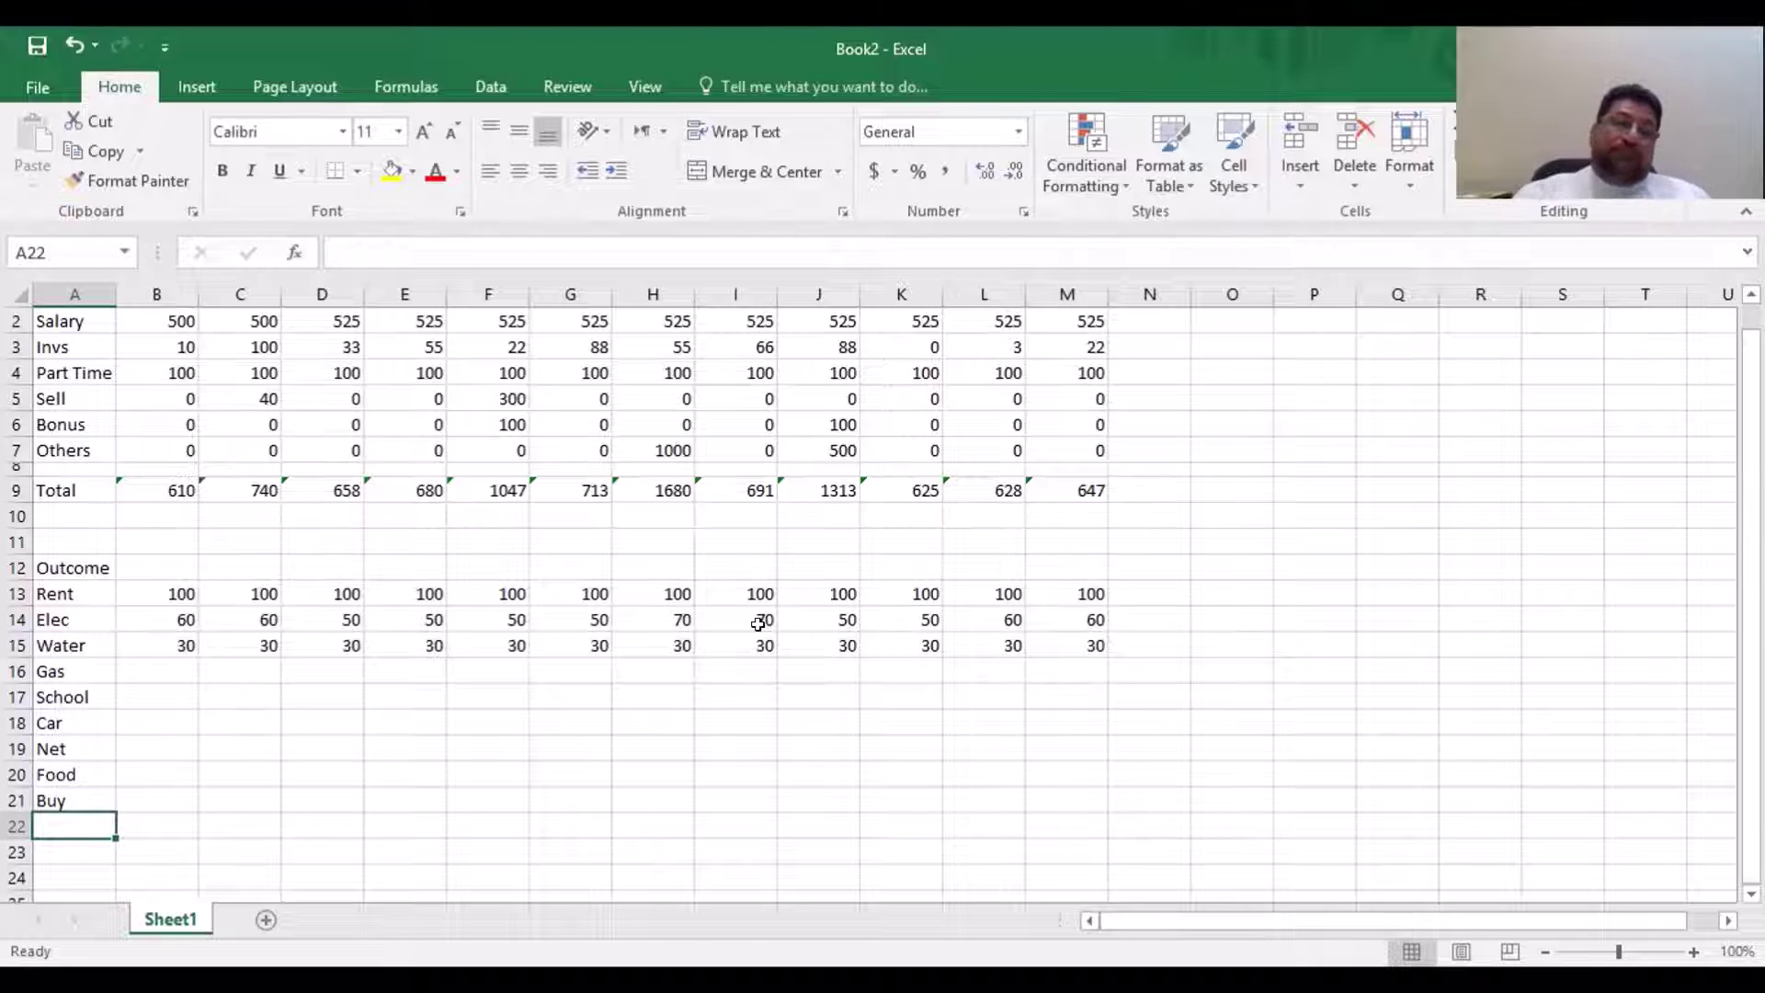
key("Up")
key("Down")
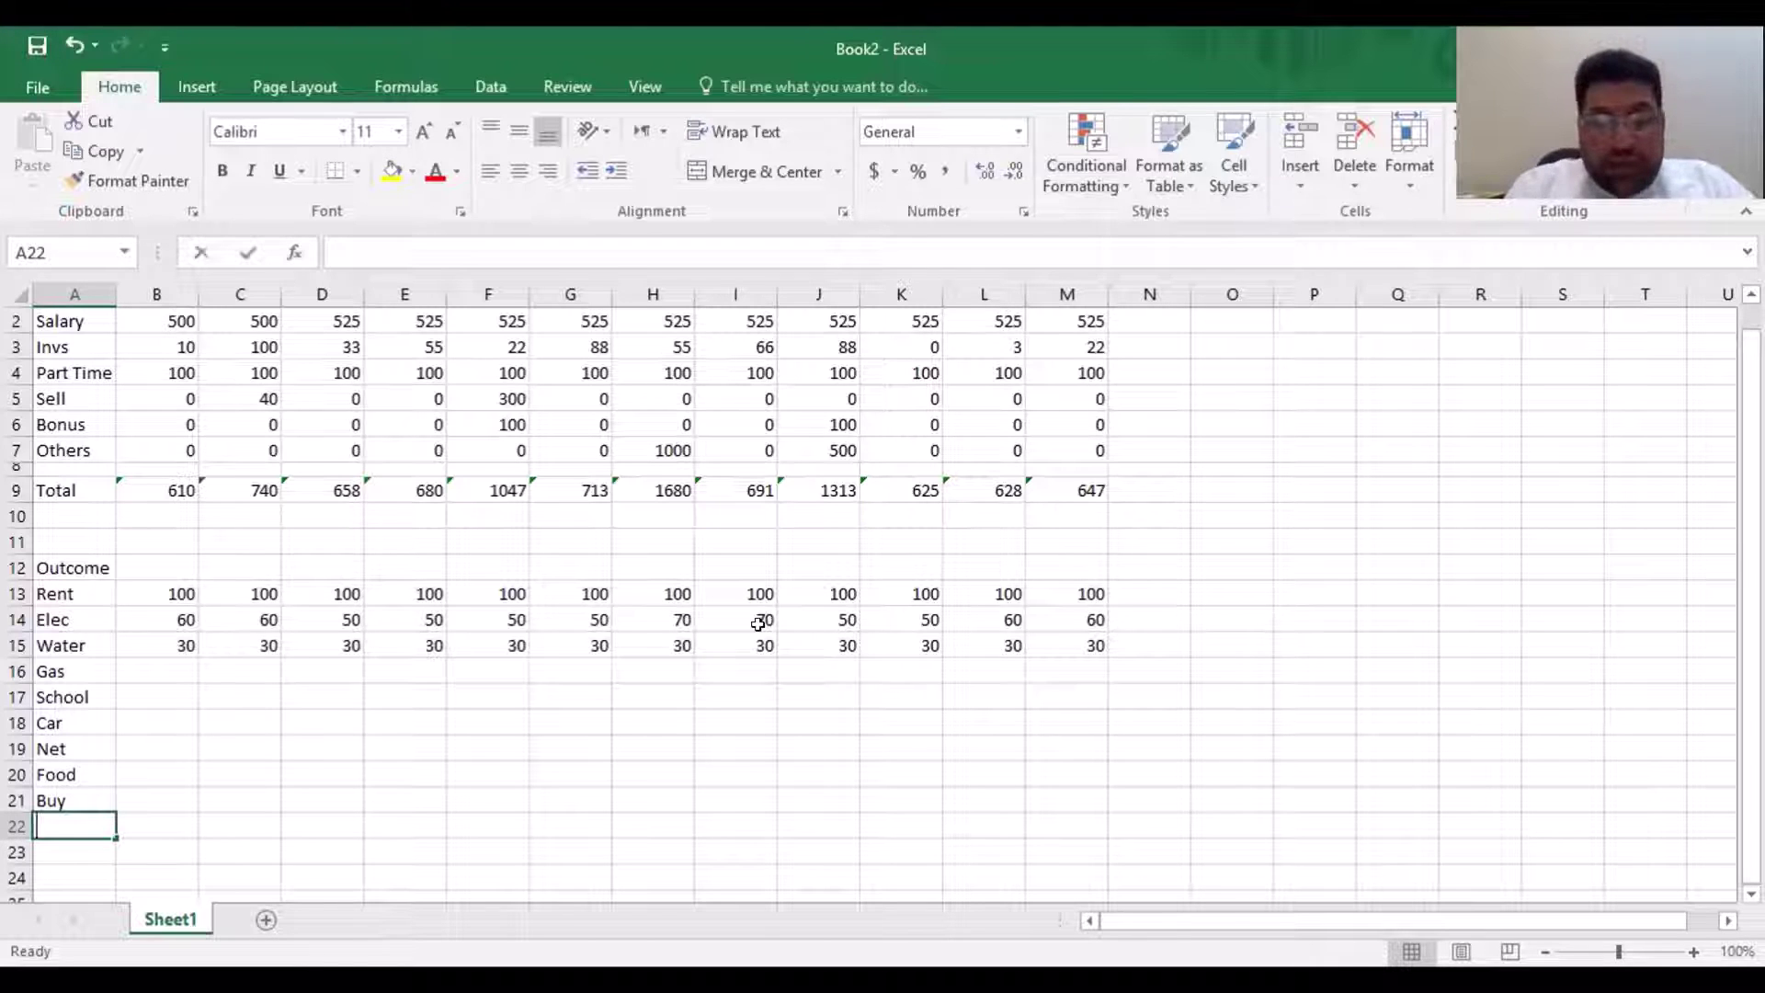
type("Vacation")
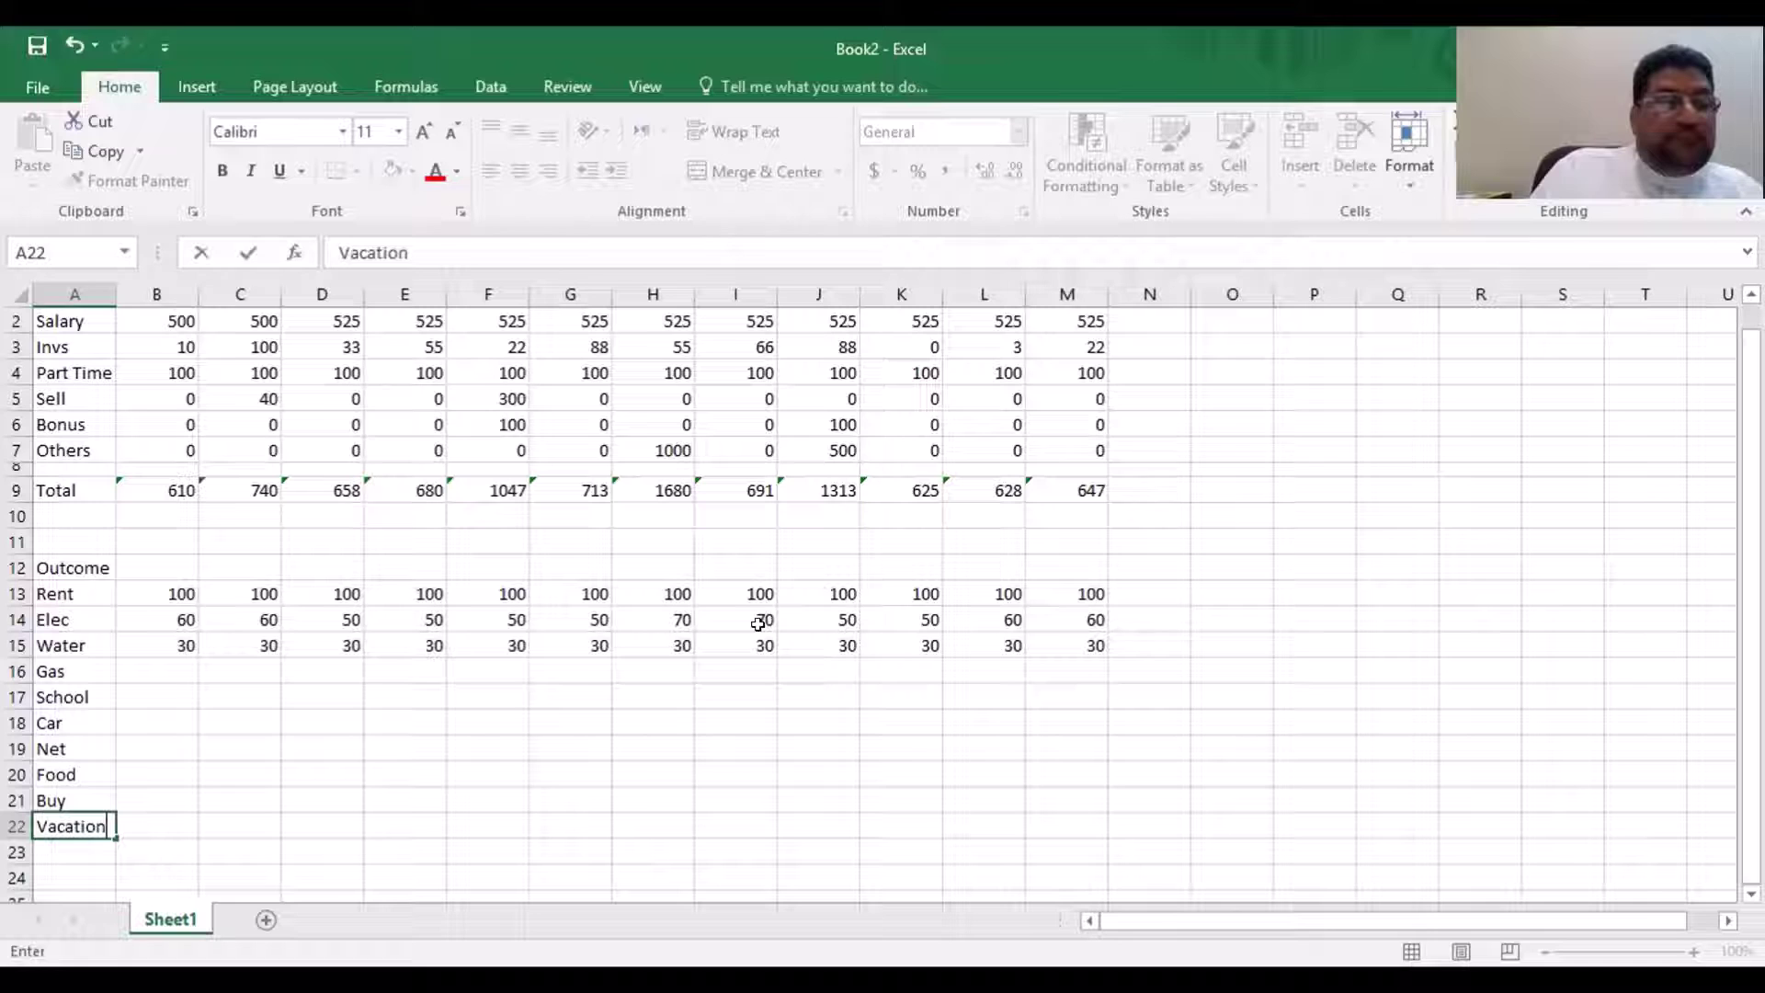
key("Tab")
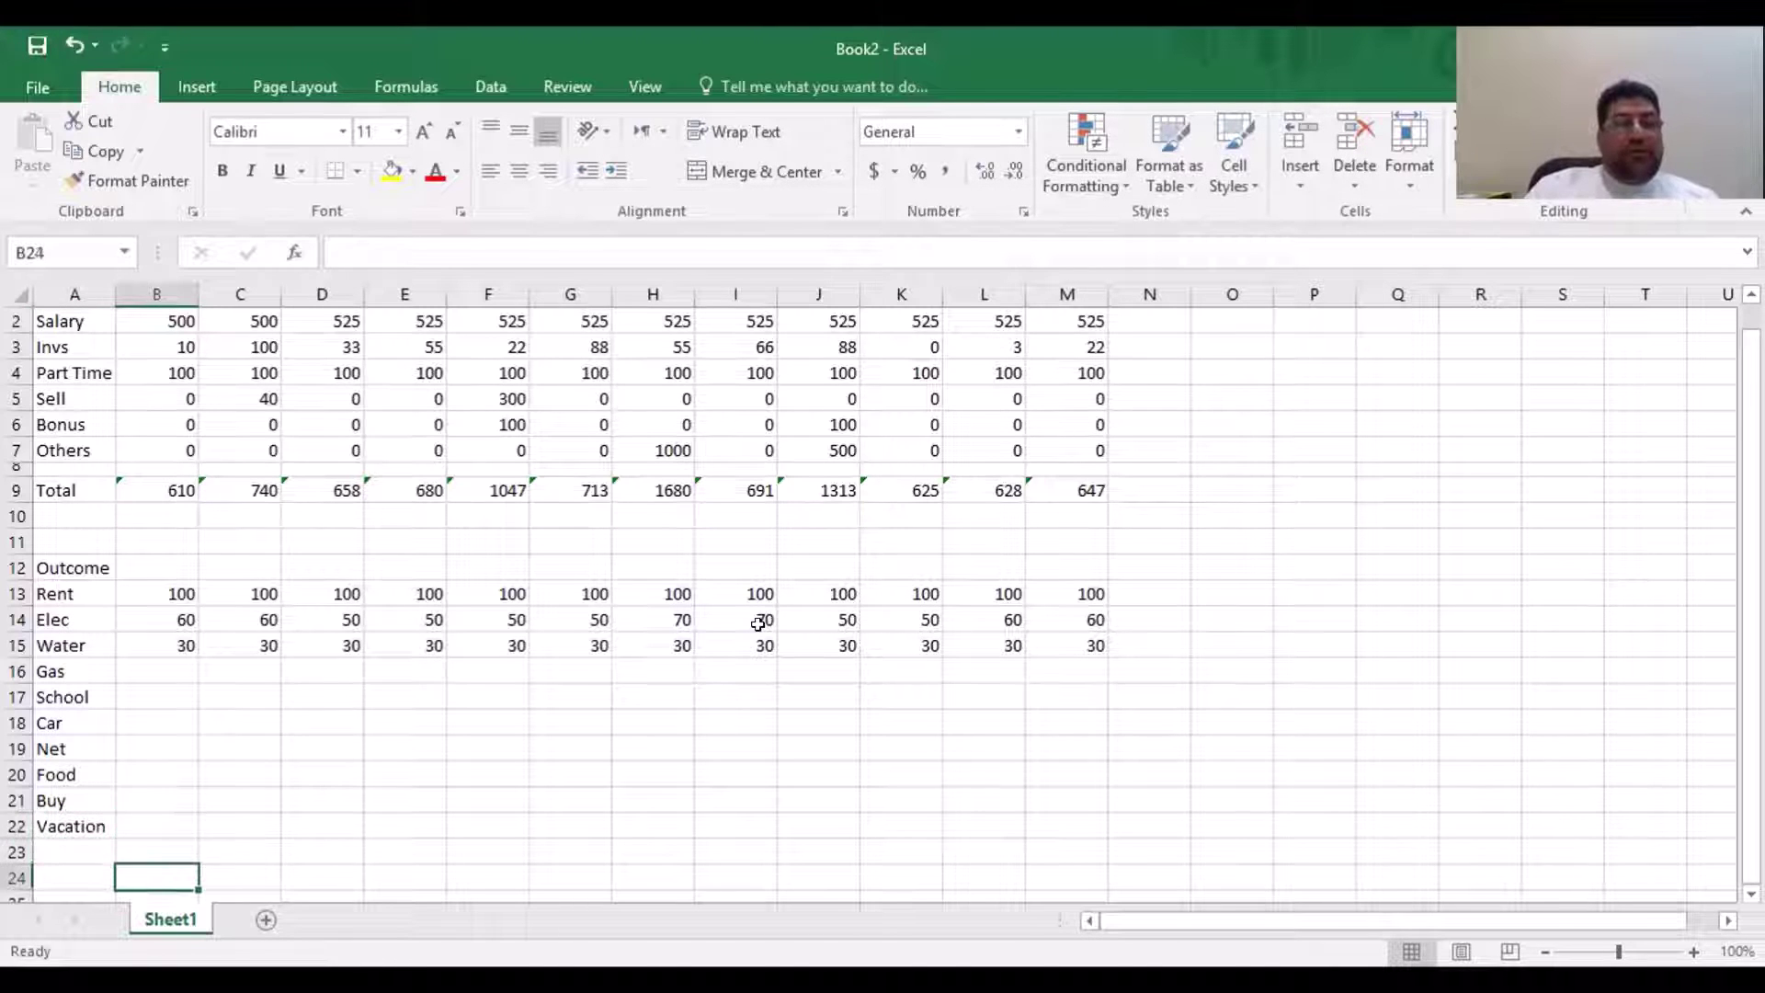
scroll(757, 624, "down", 1)
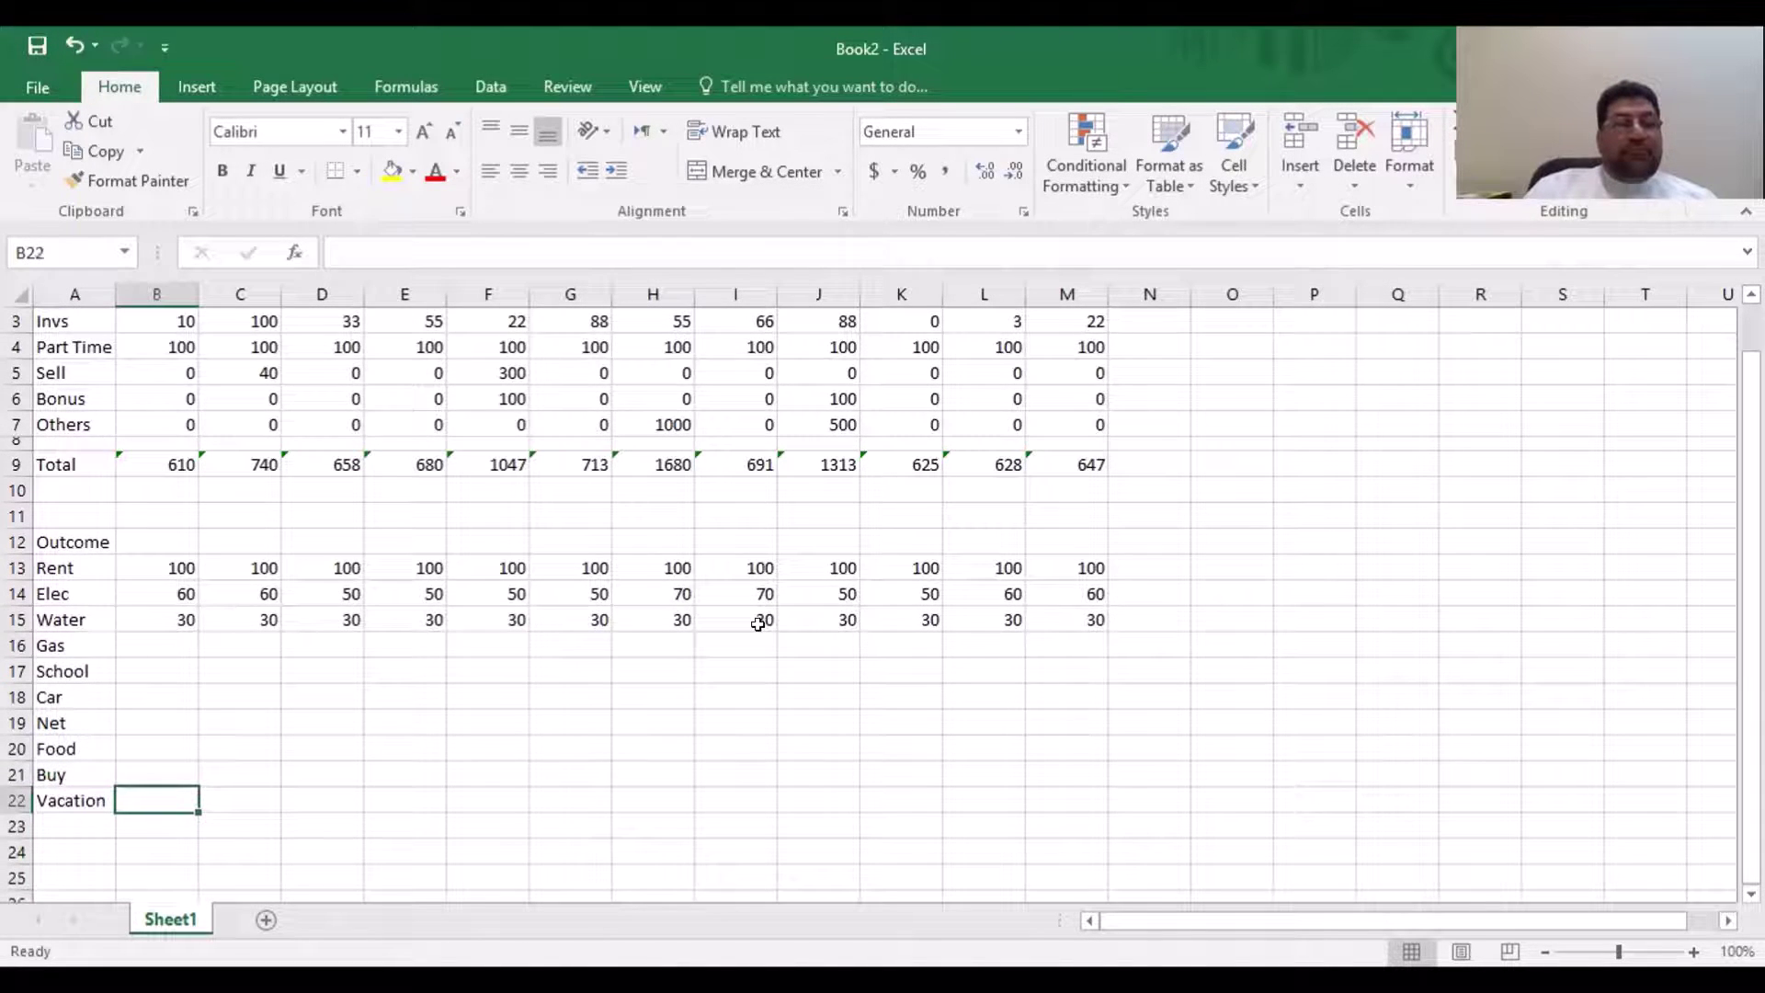
Add the row labels "Med" and "Living" in cells A23 and A24 below Vacation
key("Return")
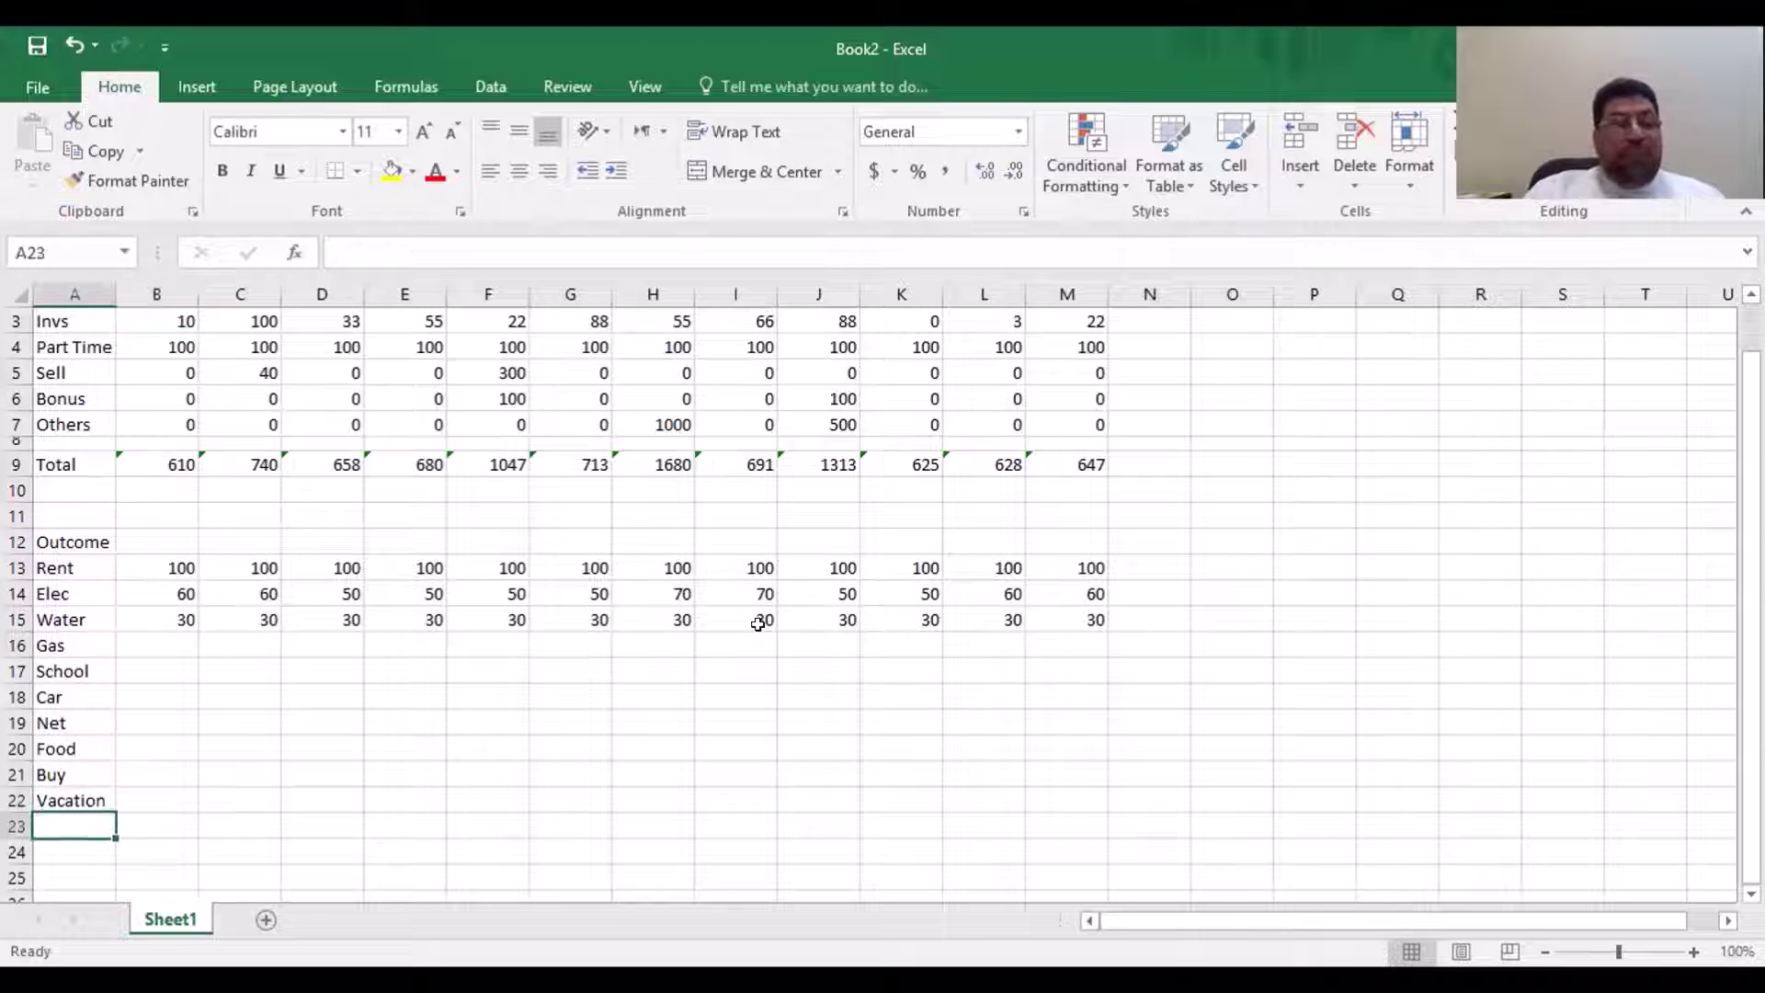
type("Med")
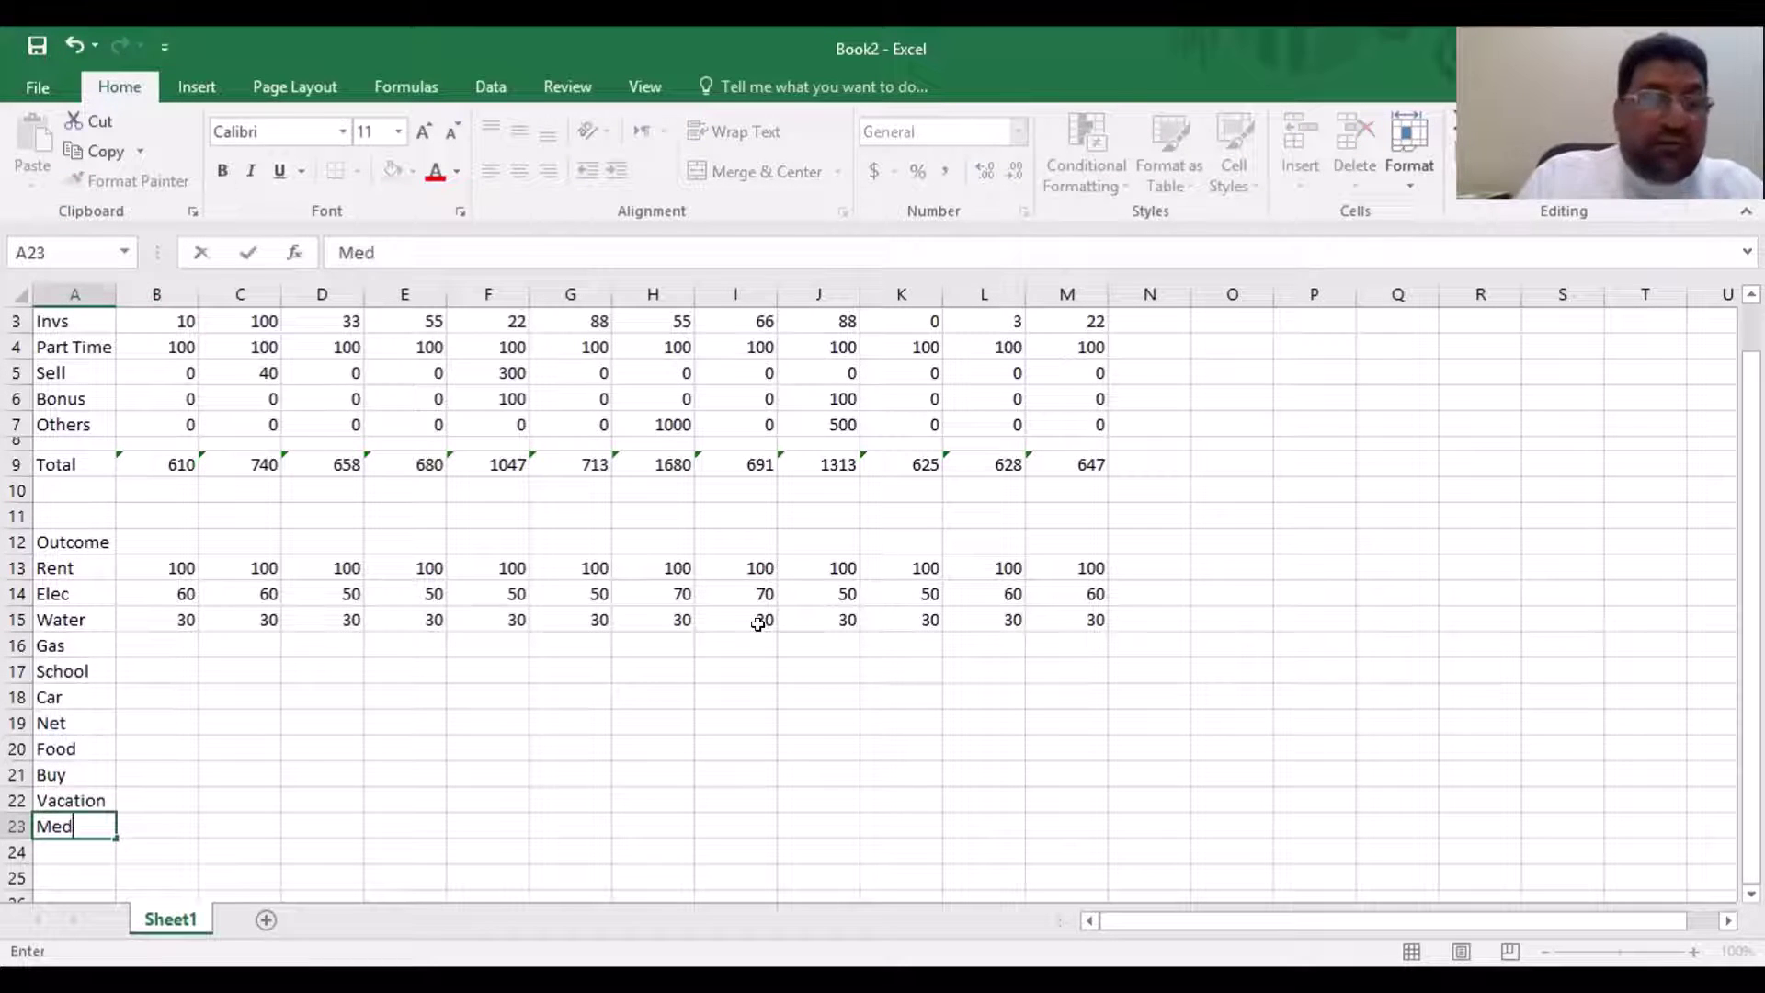
key("Tab")
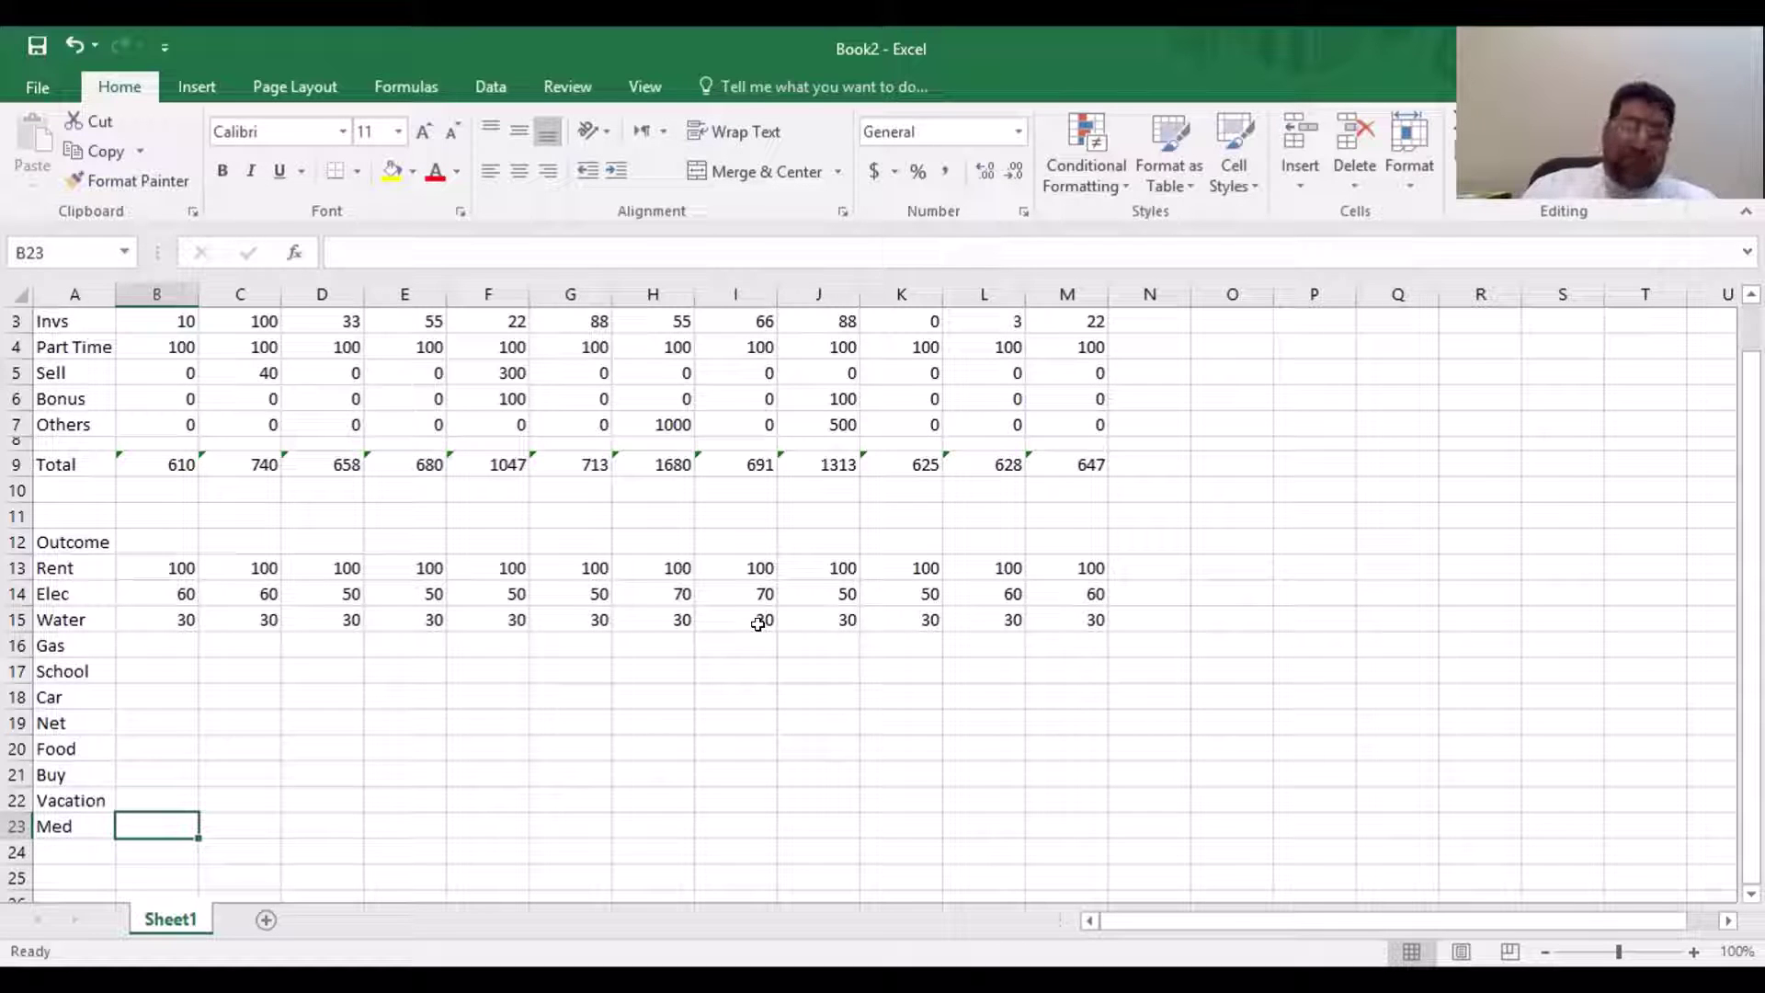
key("Left")
key("Down")
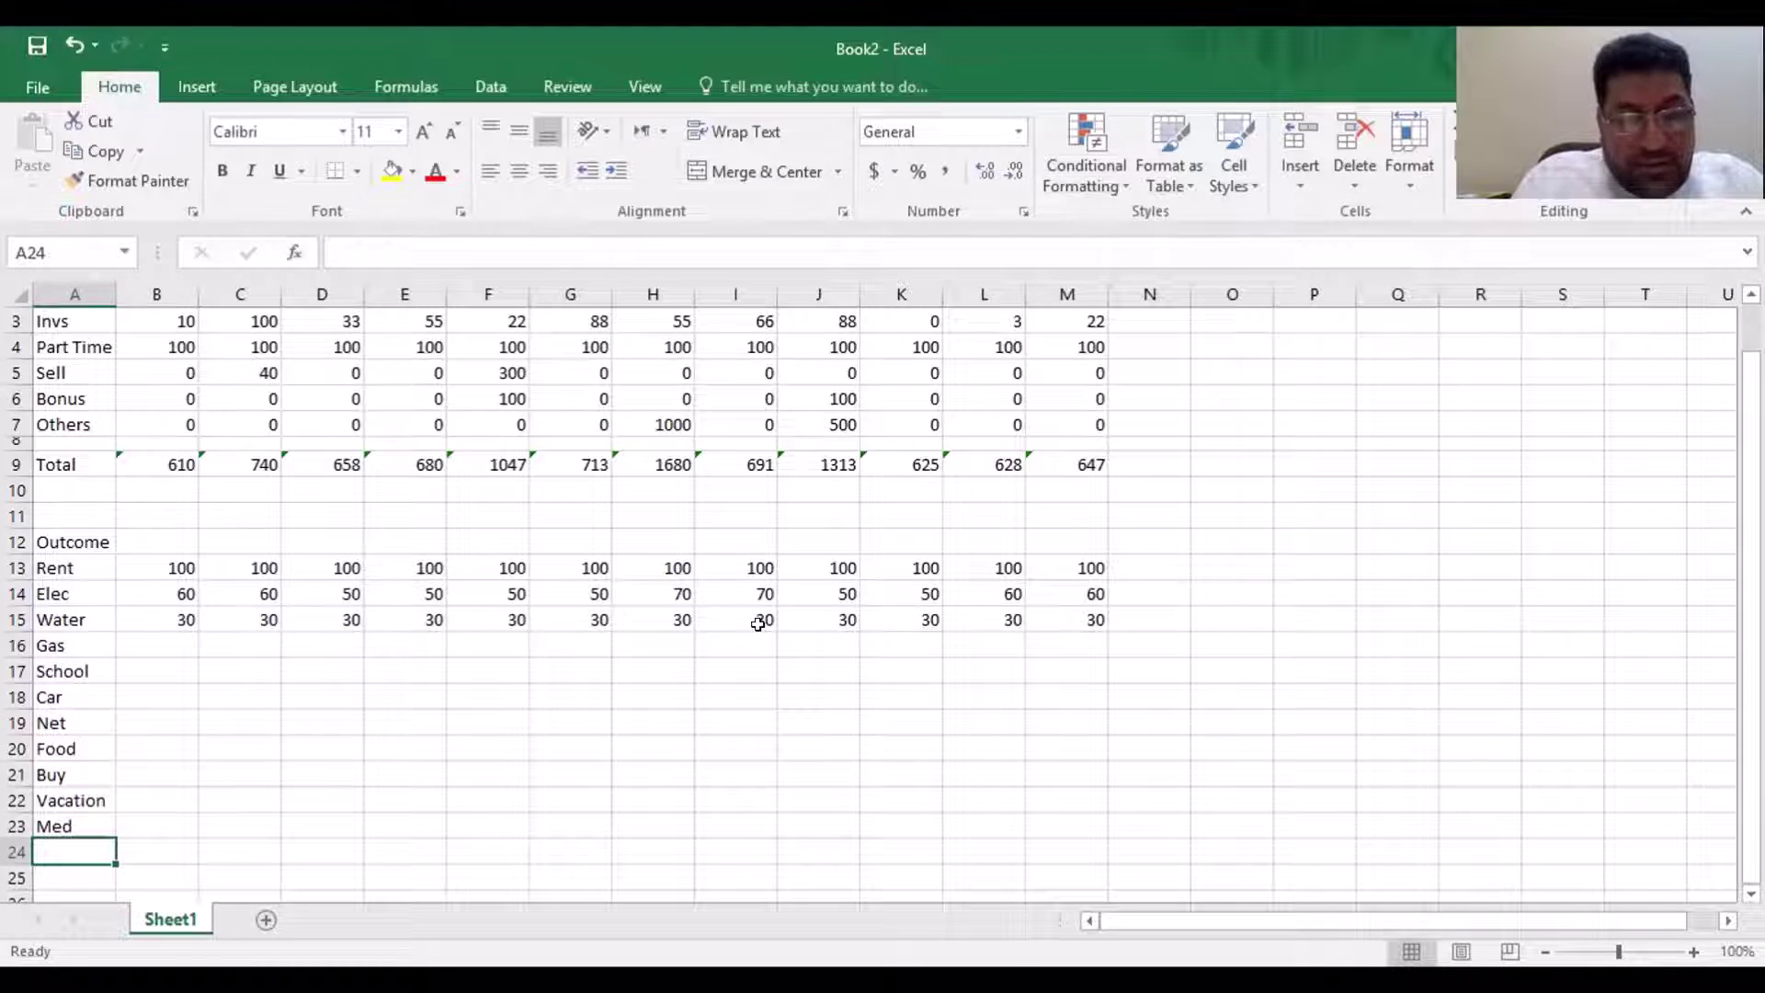
type("Living")
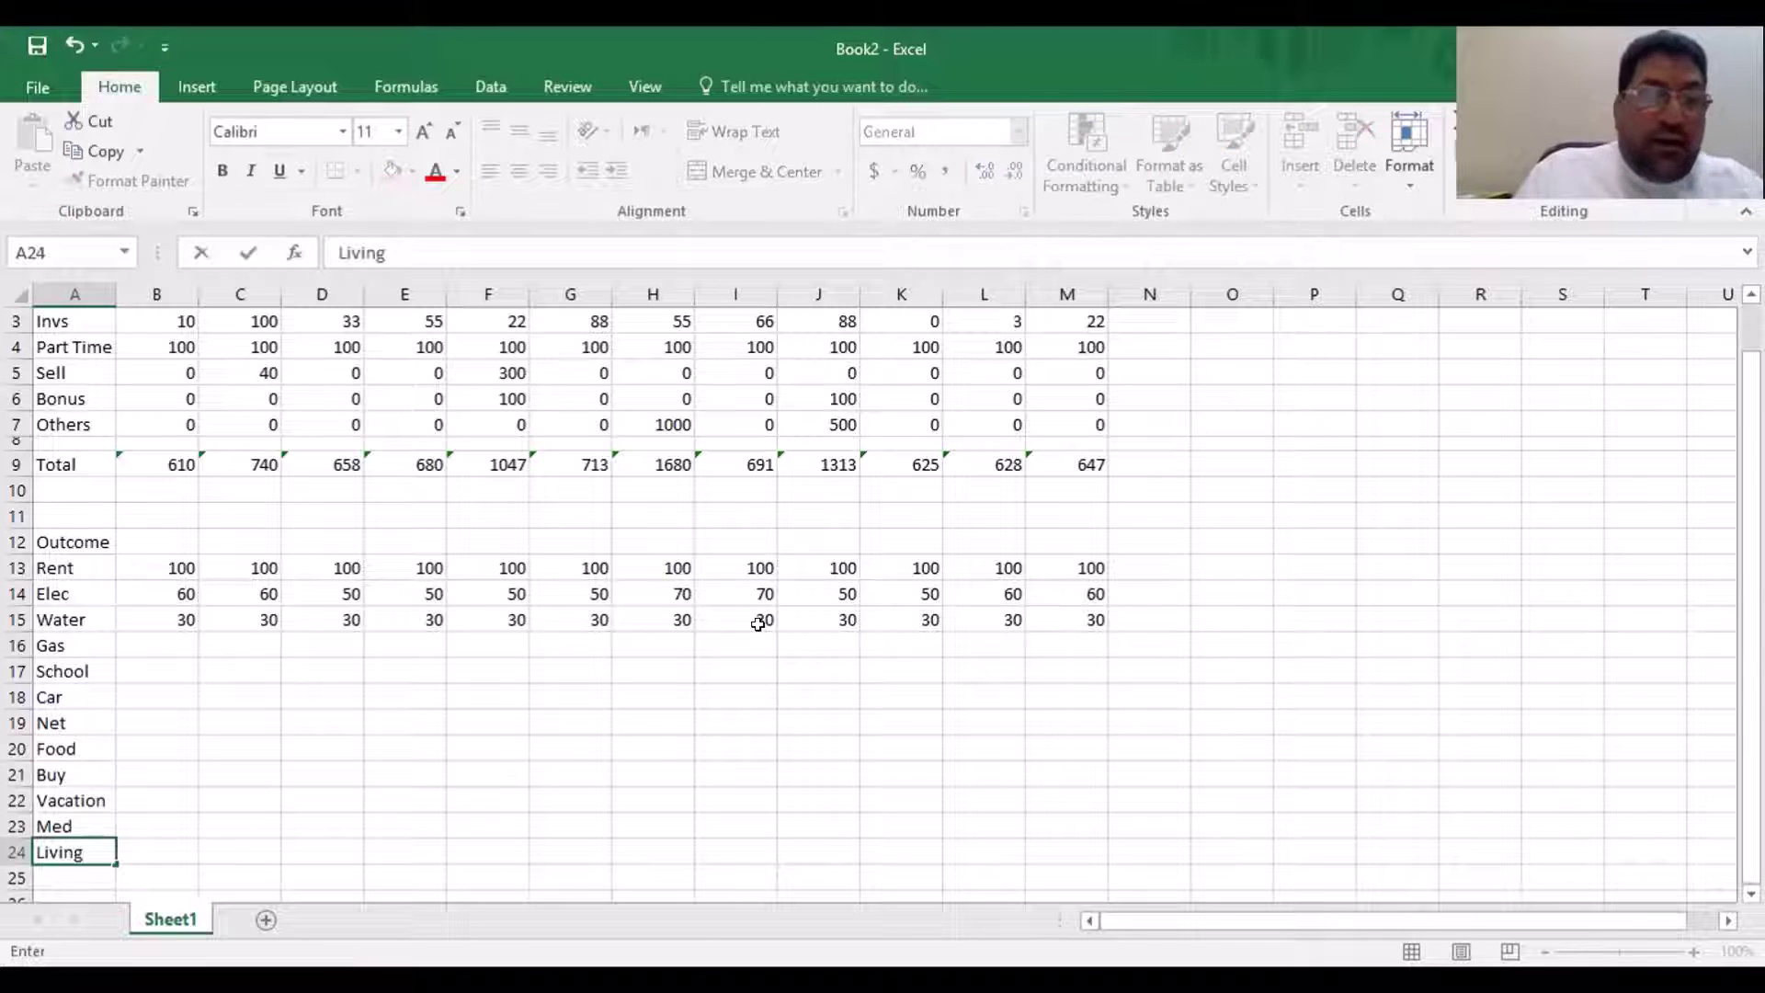
key("Tab")
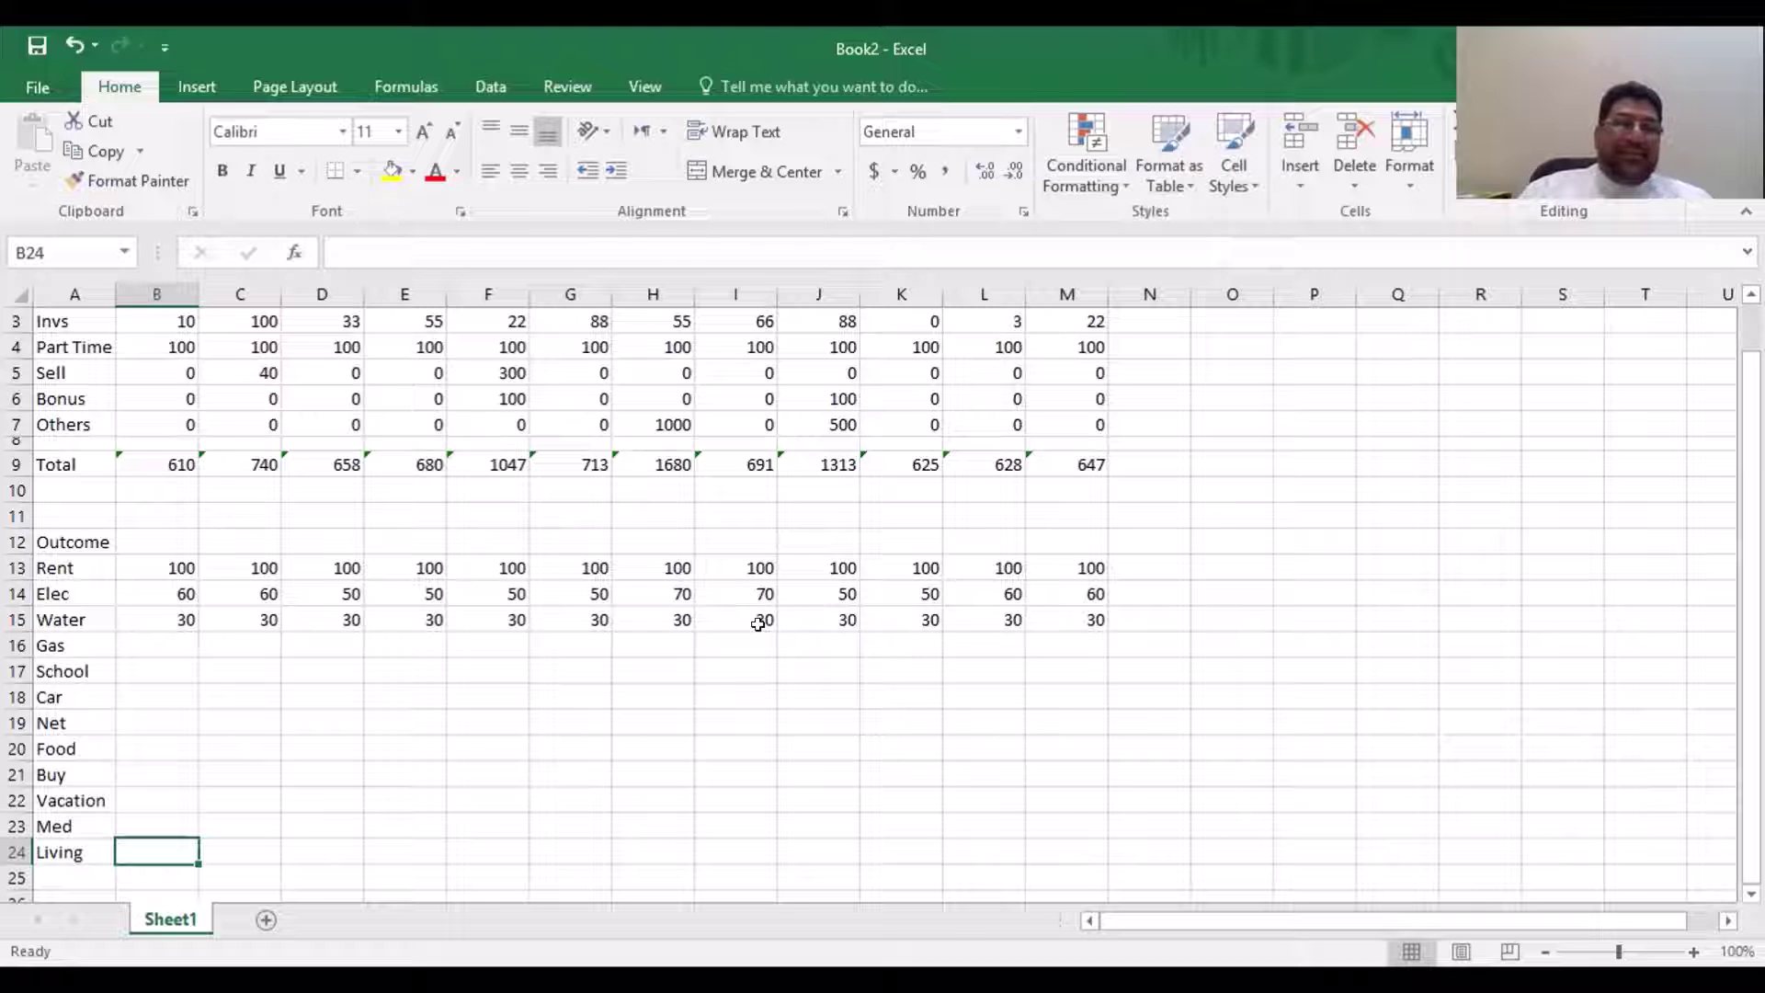
Enter 30 as the Gas amount for column 1, in cell B16
key("Up")
key("Up")
key("Up")
key("Up")
key("Up")
key("Up")
key("Up")
key("Up")
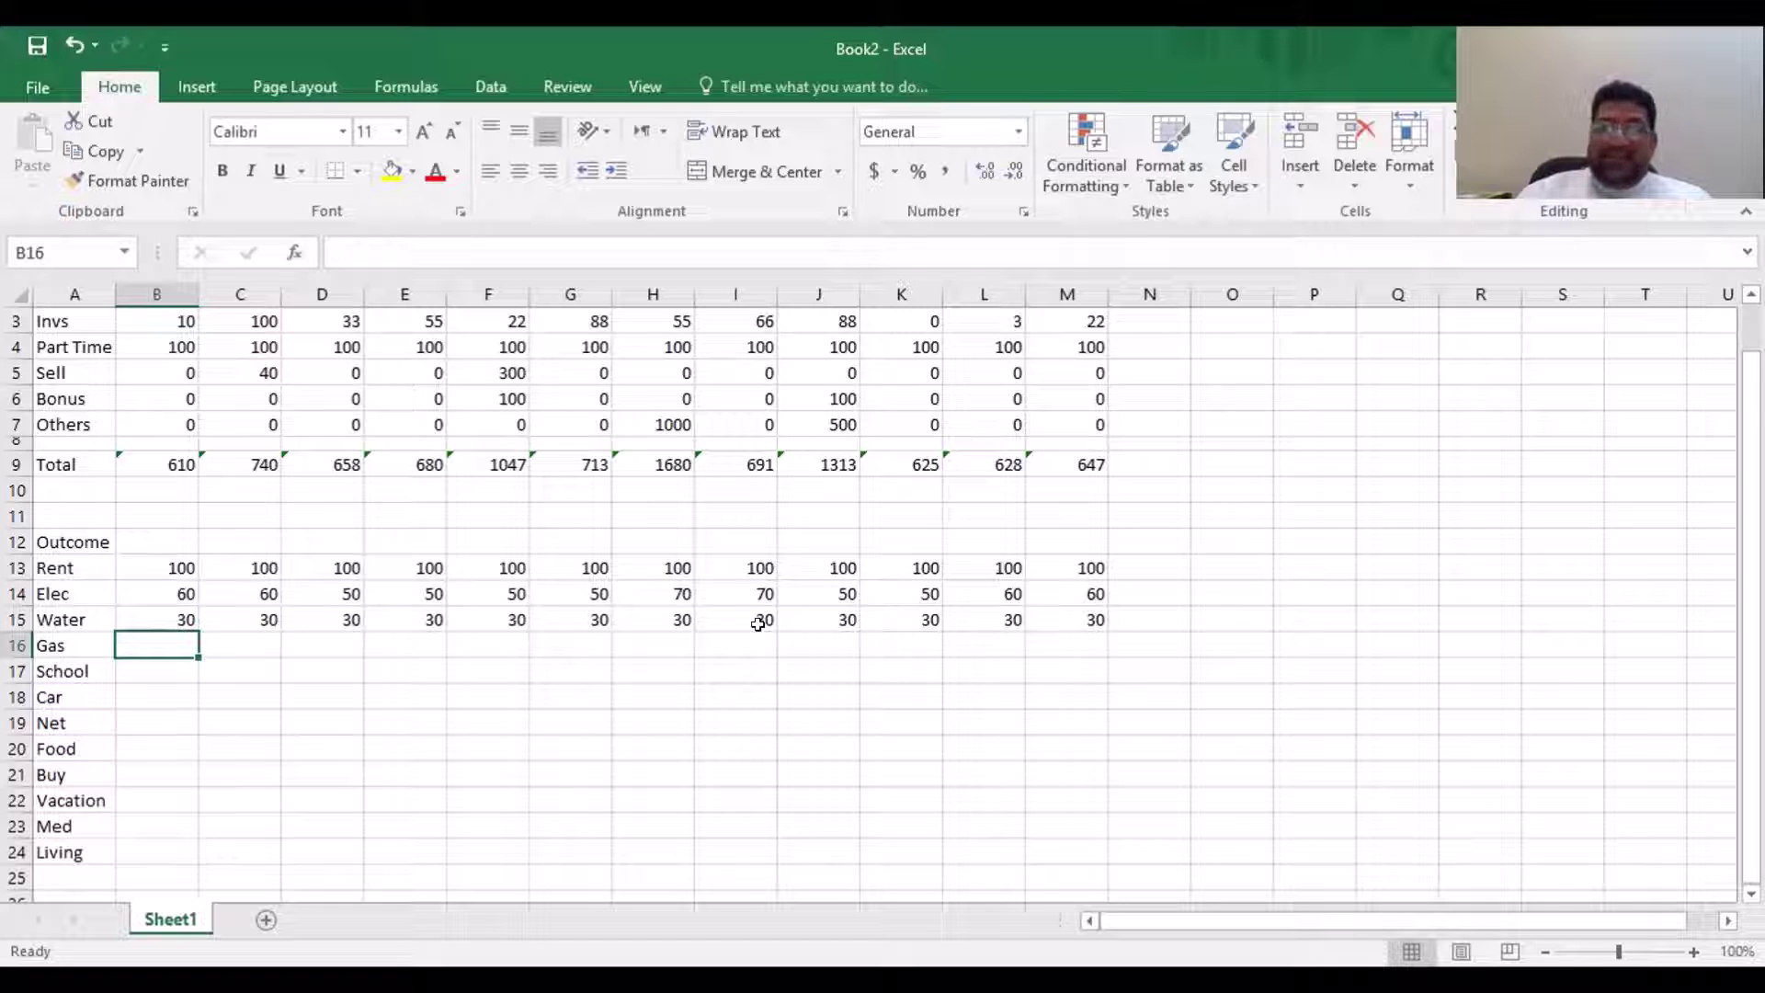
type("30")
key("Return")
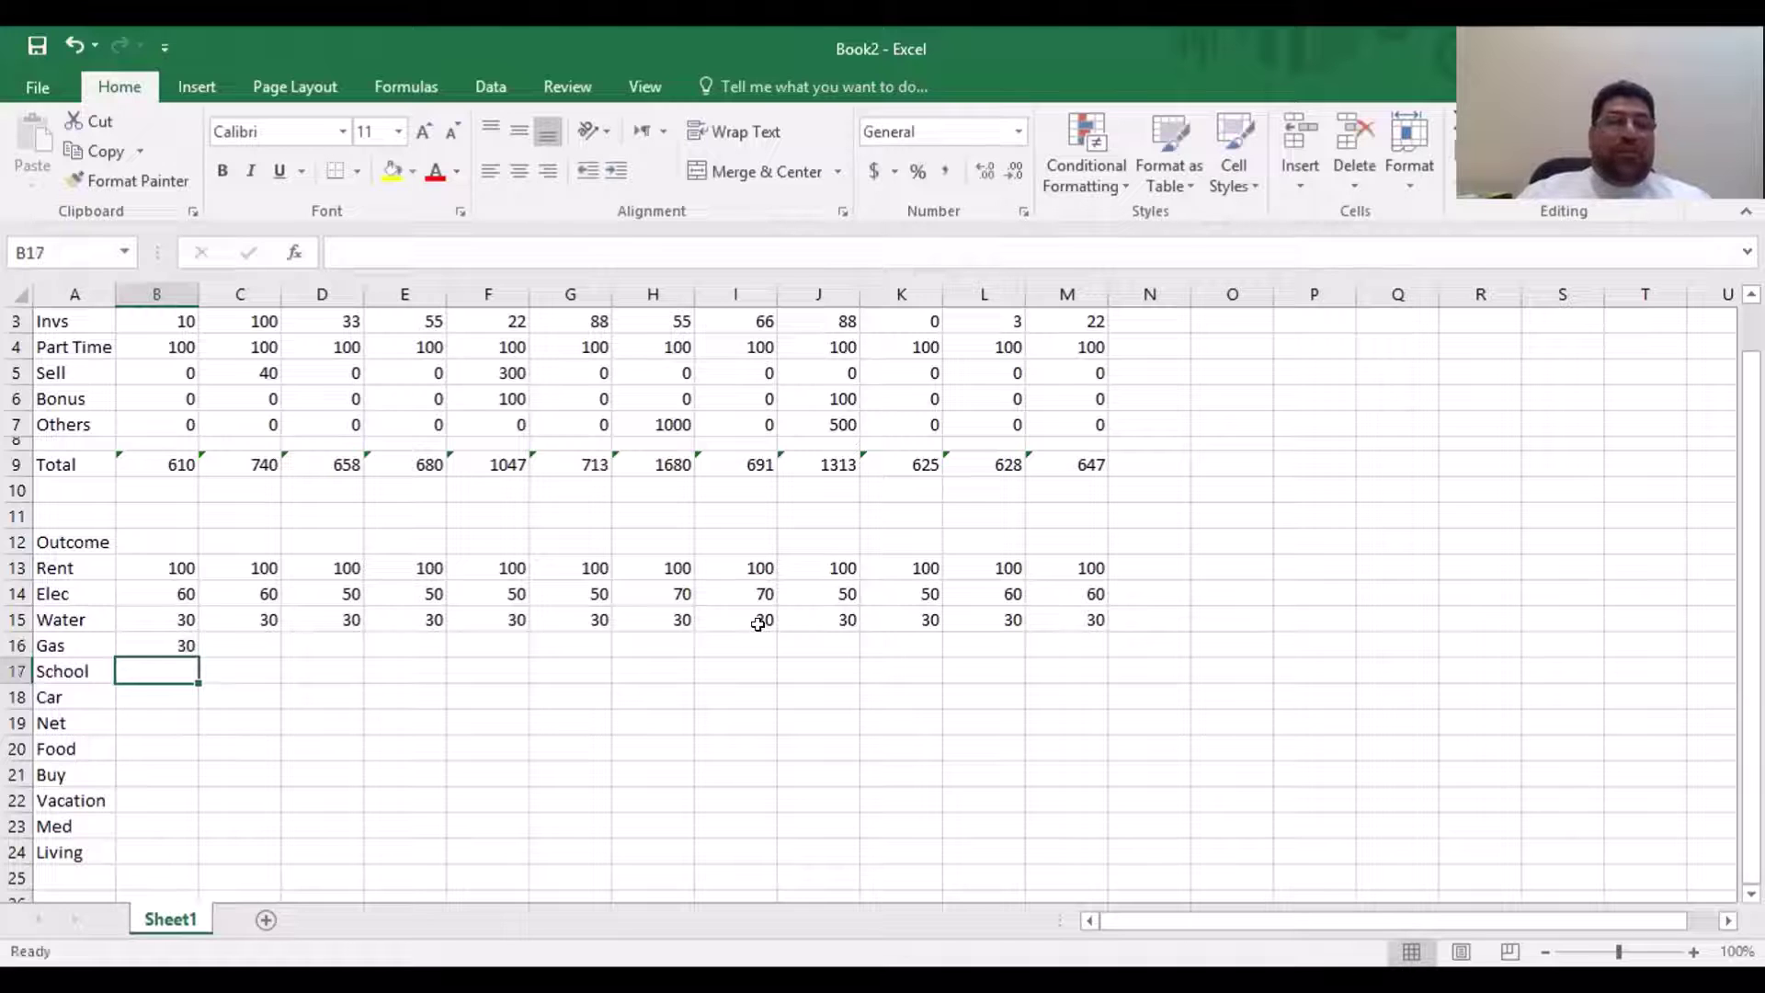
Copy the Gas amount in B16 across cells C16 to M16
key("Up")
key("shift+Right")
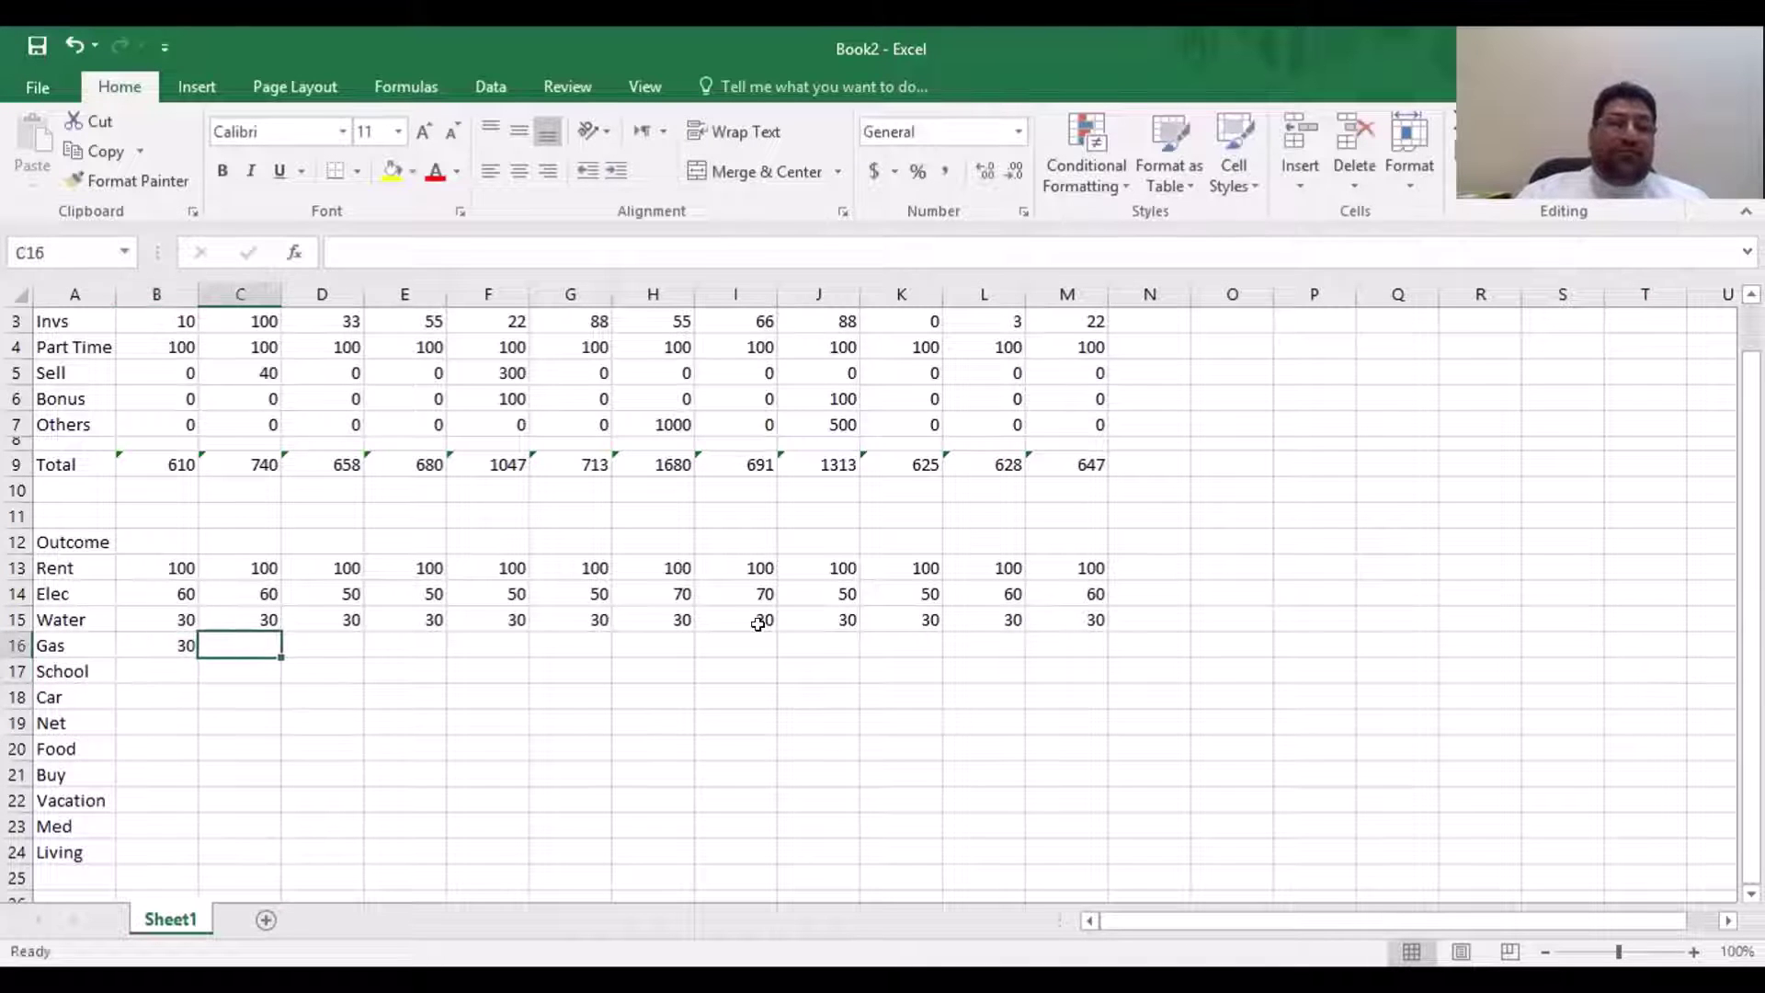
key("shift+Left")
key("ctrl+c")
key("Right")
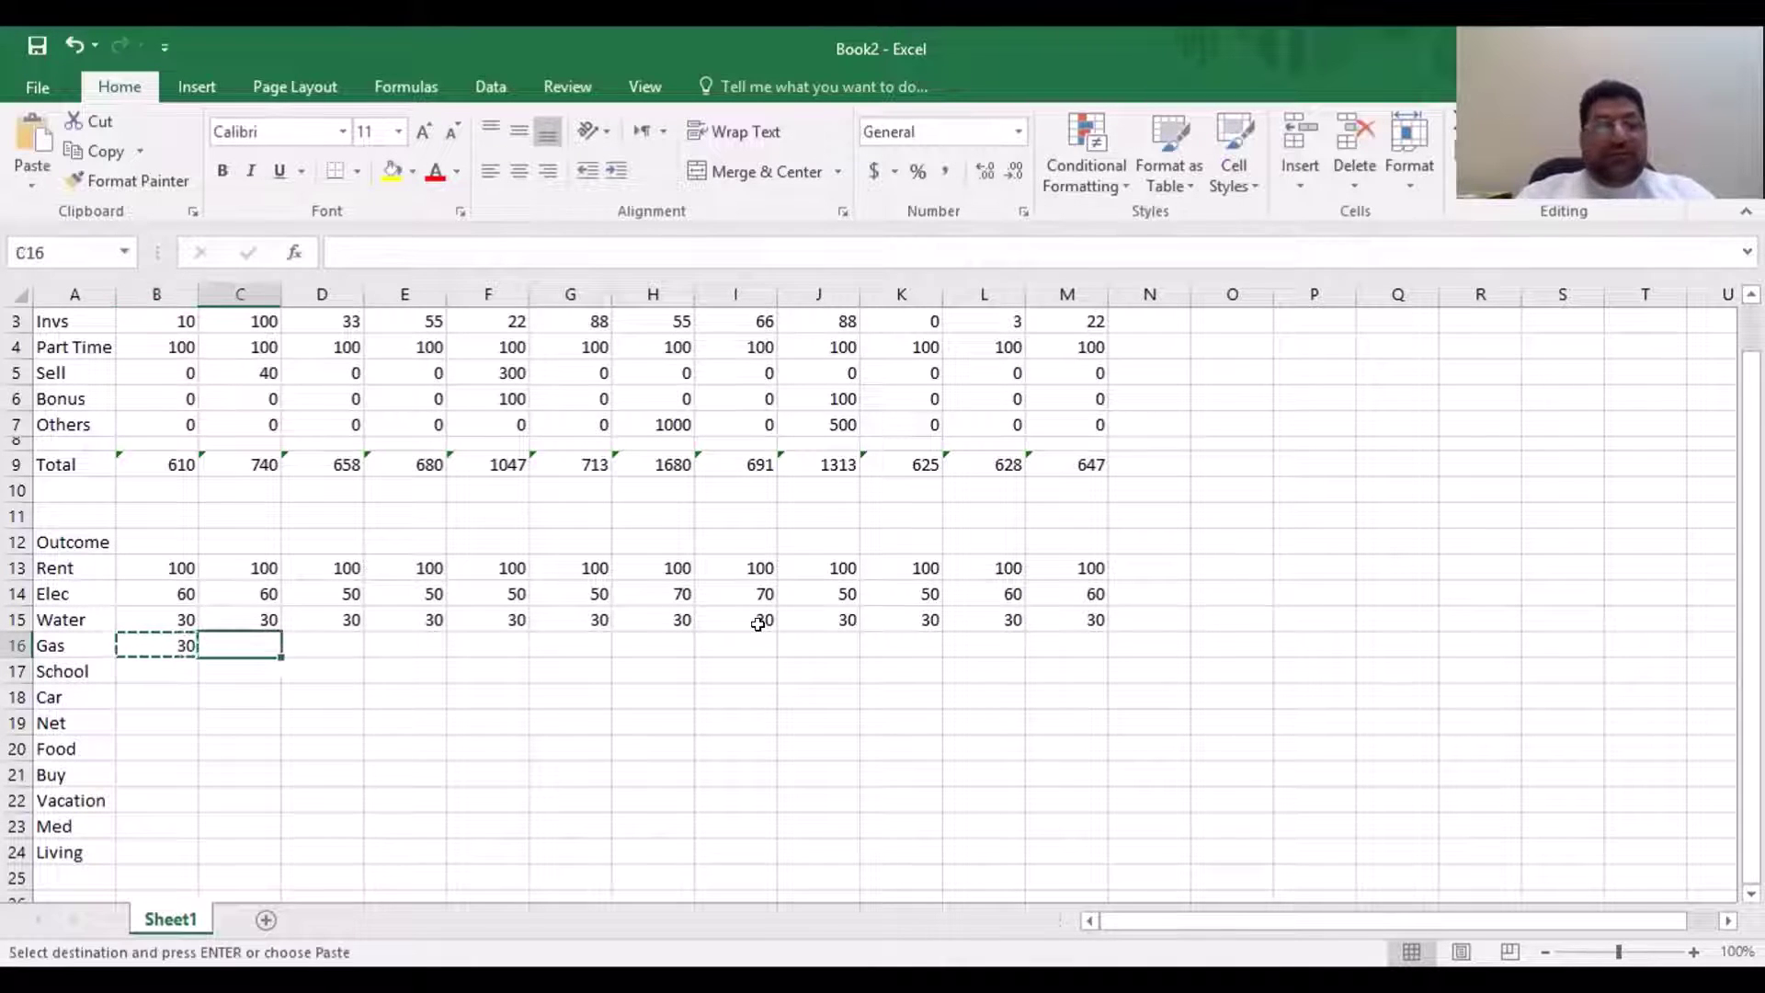
key("shift+Right")
key("shift+Right")
key("shift+Right")
key("shift+Right")
key("shift+Right")
key("shift+Right")
key("shift+Right")
key("shift+Right")
key("shift+Right")
key("shift+Right")
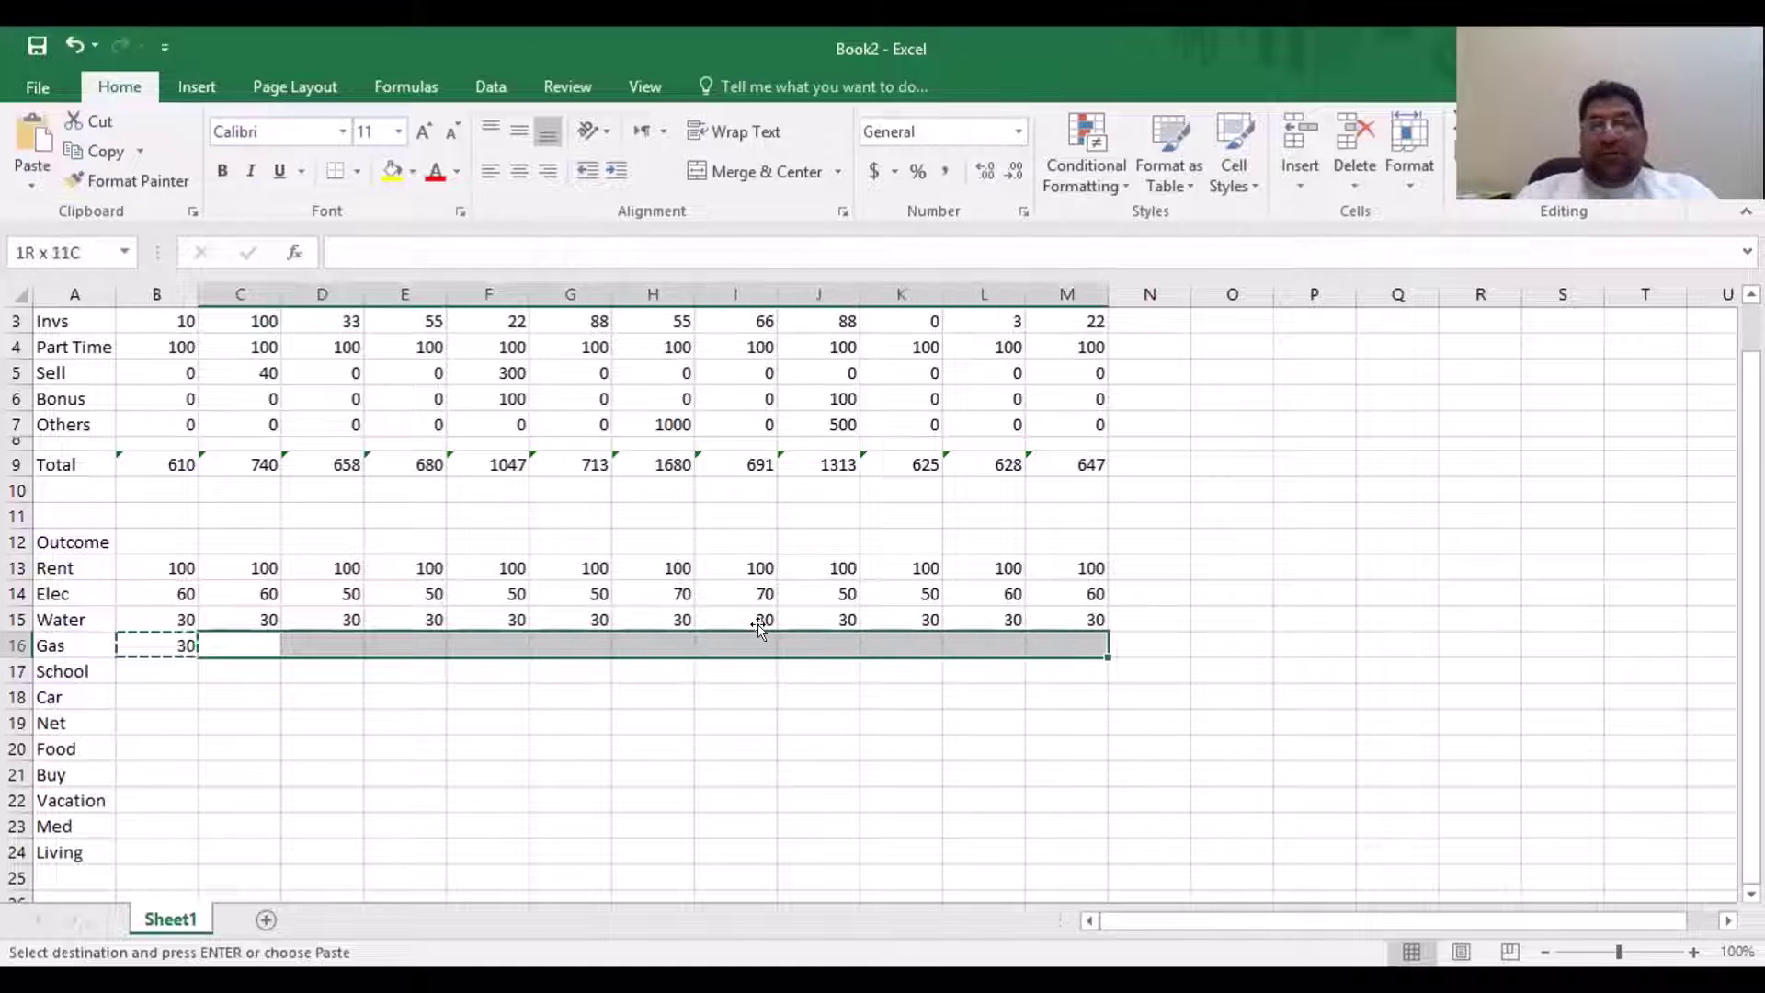
key("ctrl+v")
key("Escape")
key("Left")
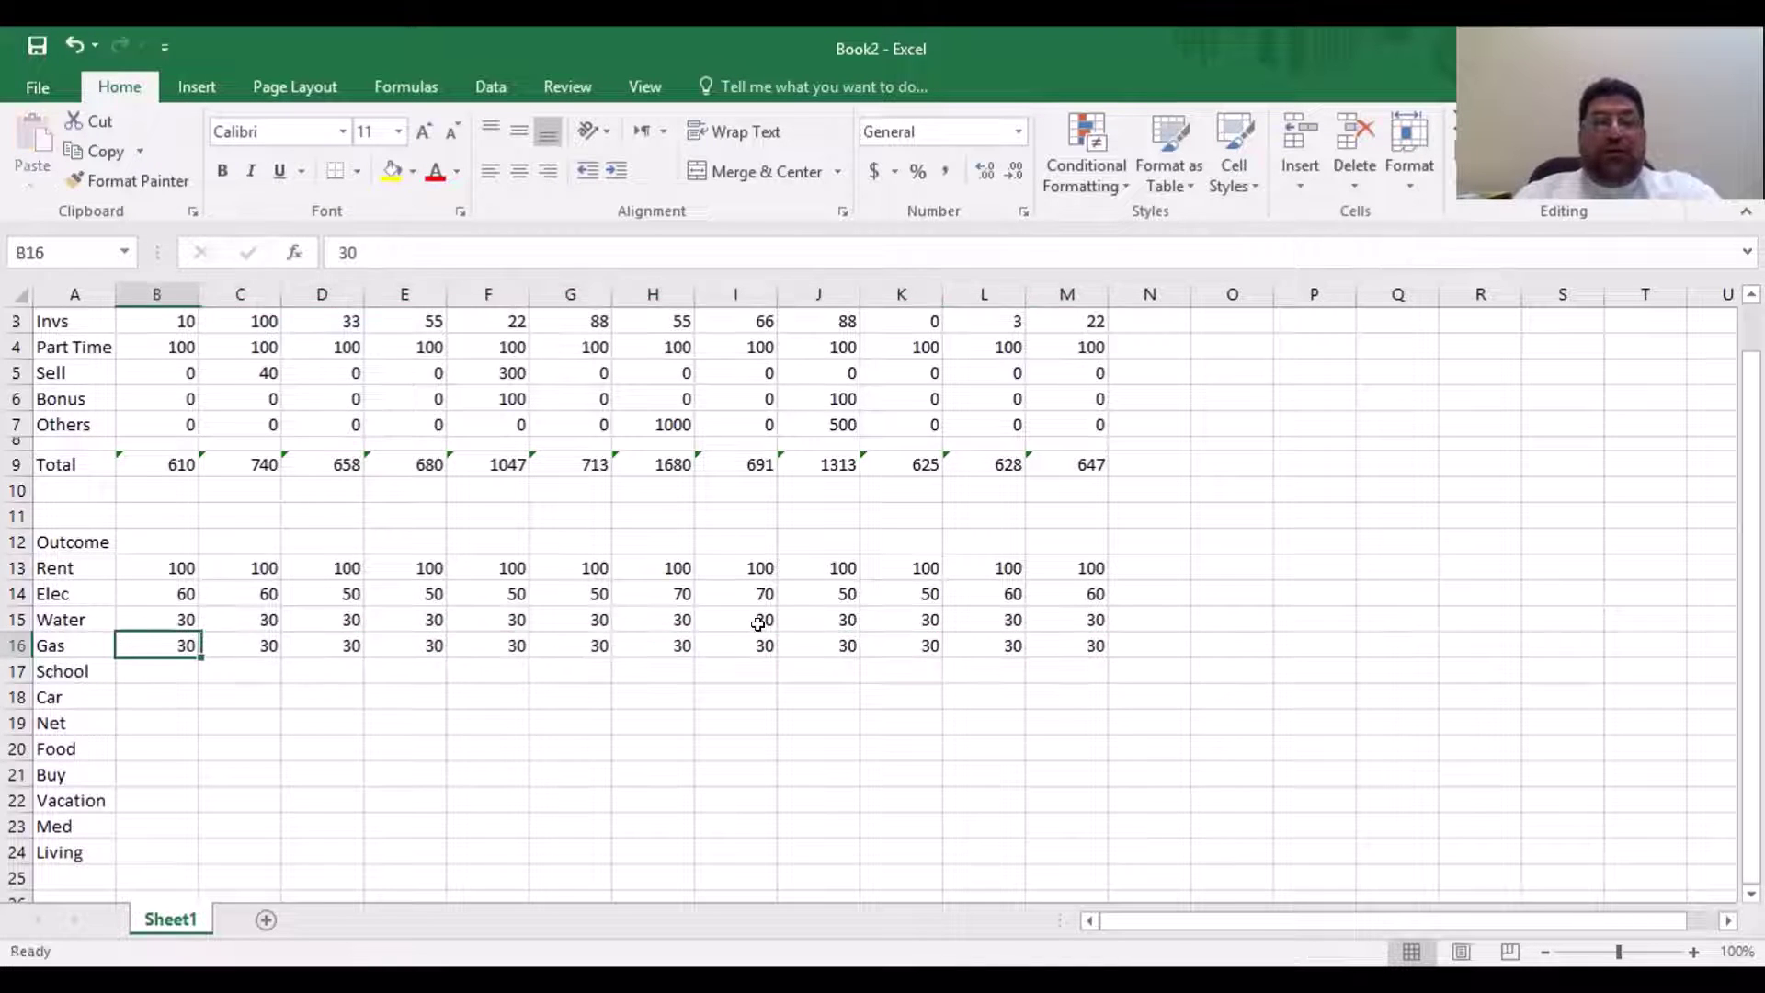
Delete the empty row 11 directly above the Outcome heading, leaving one blank row below the income totals
key("Right")
key("Right")
key("Right")
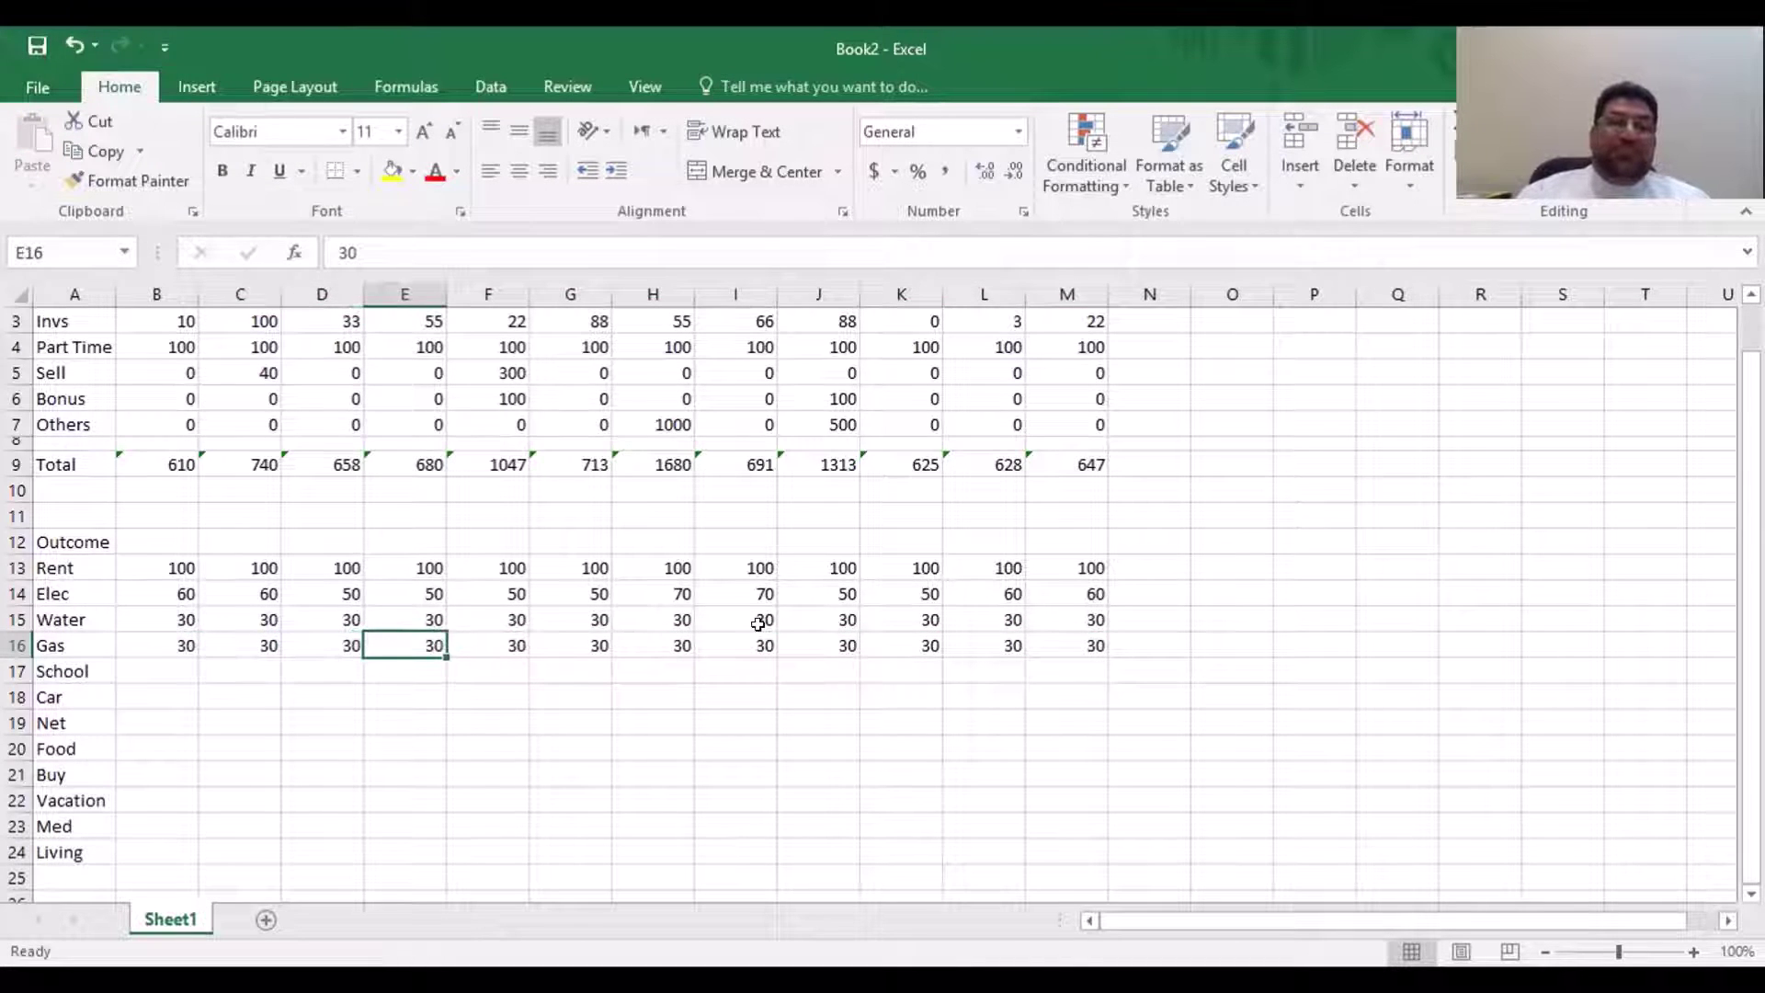
key("Up")
key("Up")
key("Up")
key("Up")
key("Up")
key("Up")
key("Up")
key("Up")
key("Up")
key("Up")
key("Up")
key("Up")
key("Up")
key("Up")
key("Up")
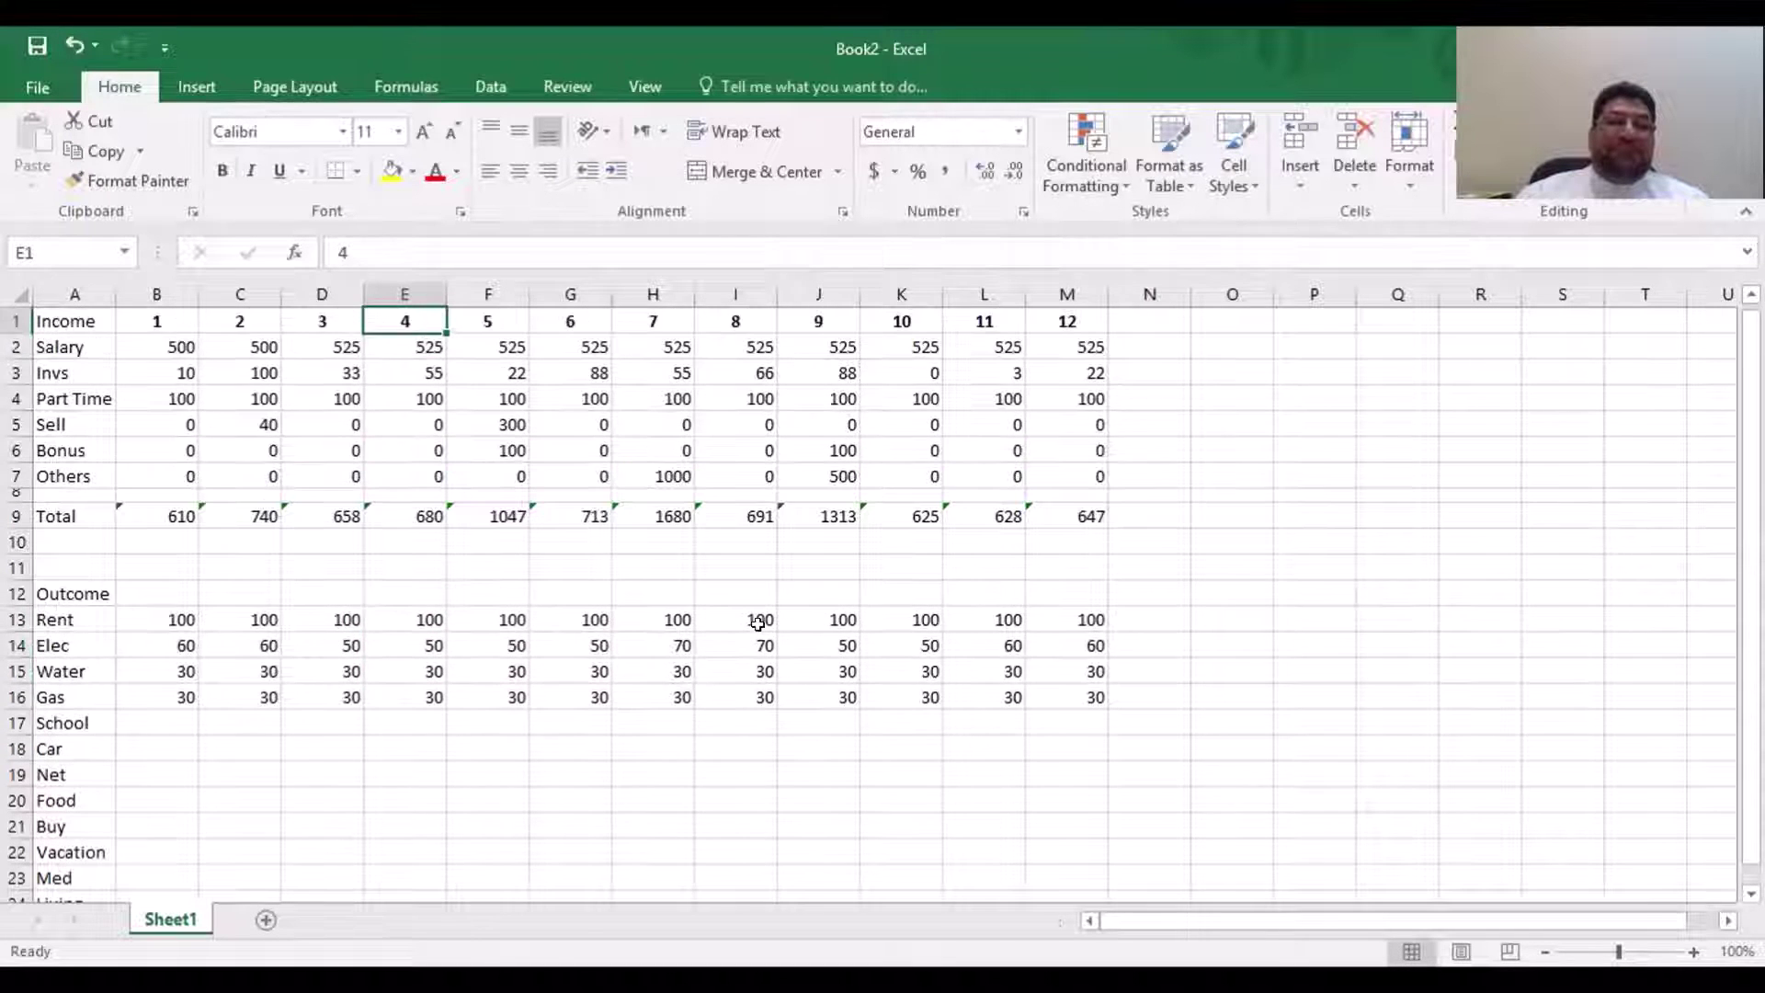
key("Down")
key("Down")
key("Down")
key("Down")
key("Down")
key("Down")
key("Down")
key("Down")
key("Down")
key("Down")
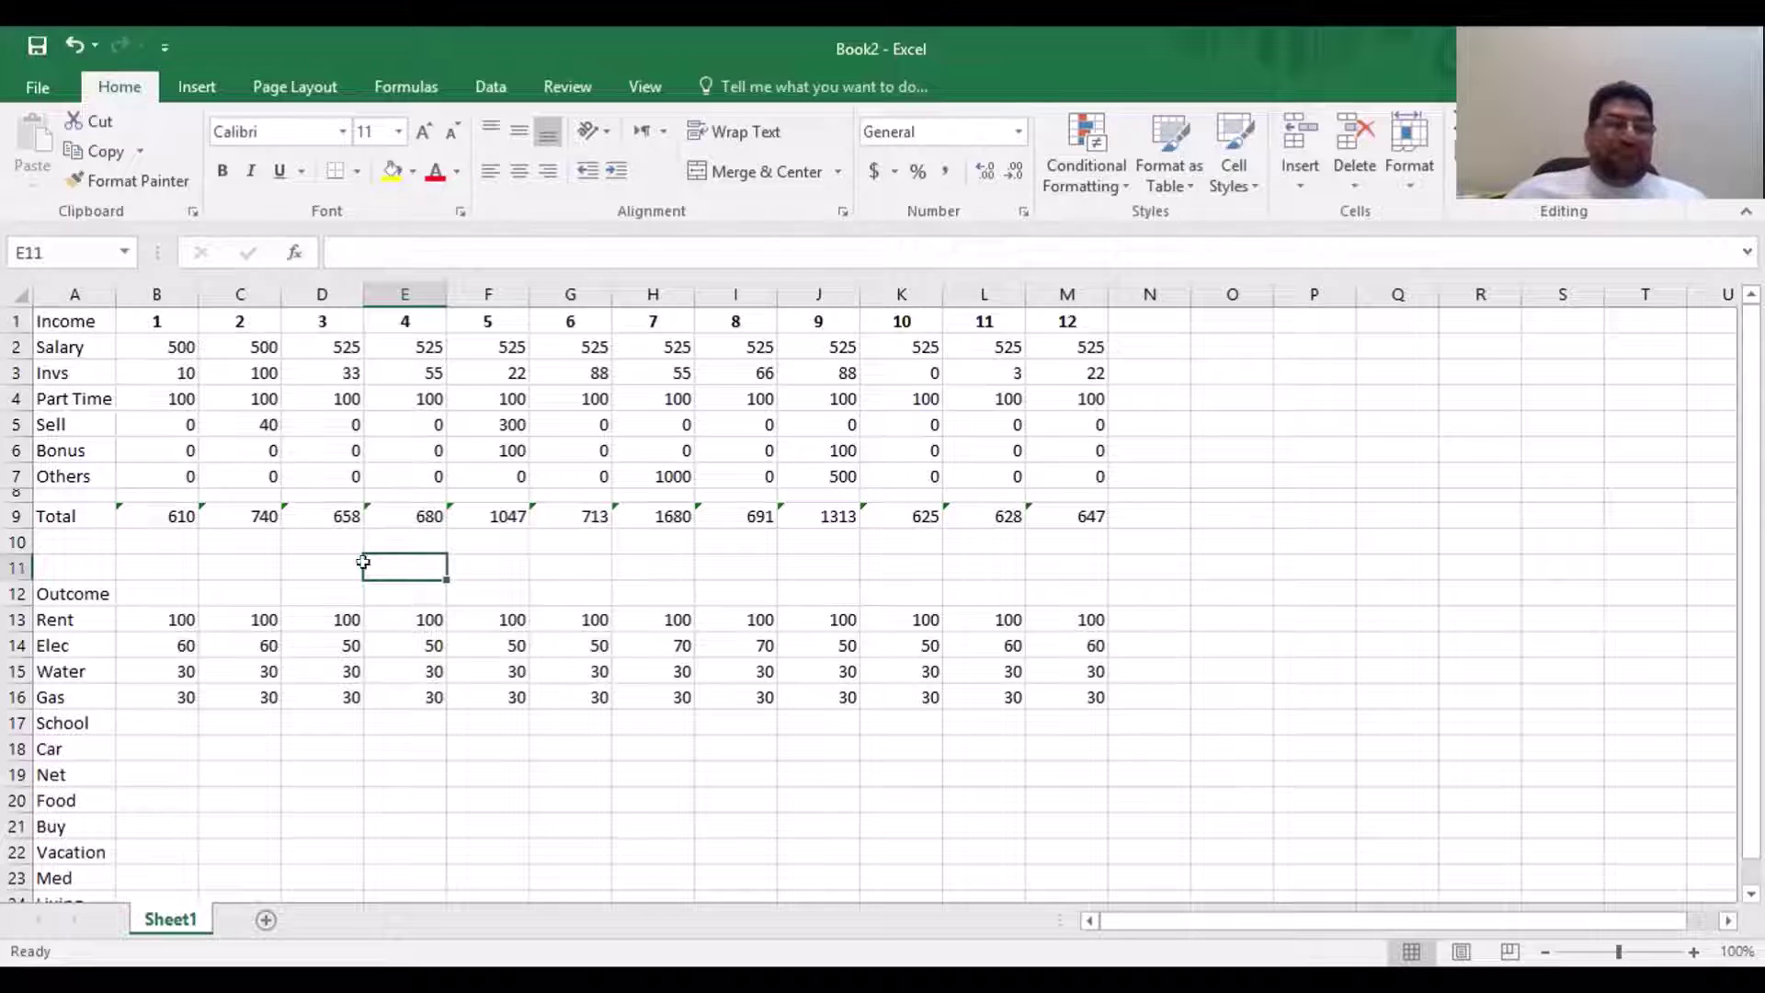
left_click(32, 563)
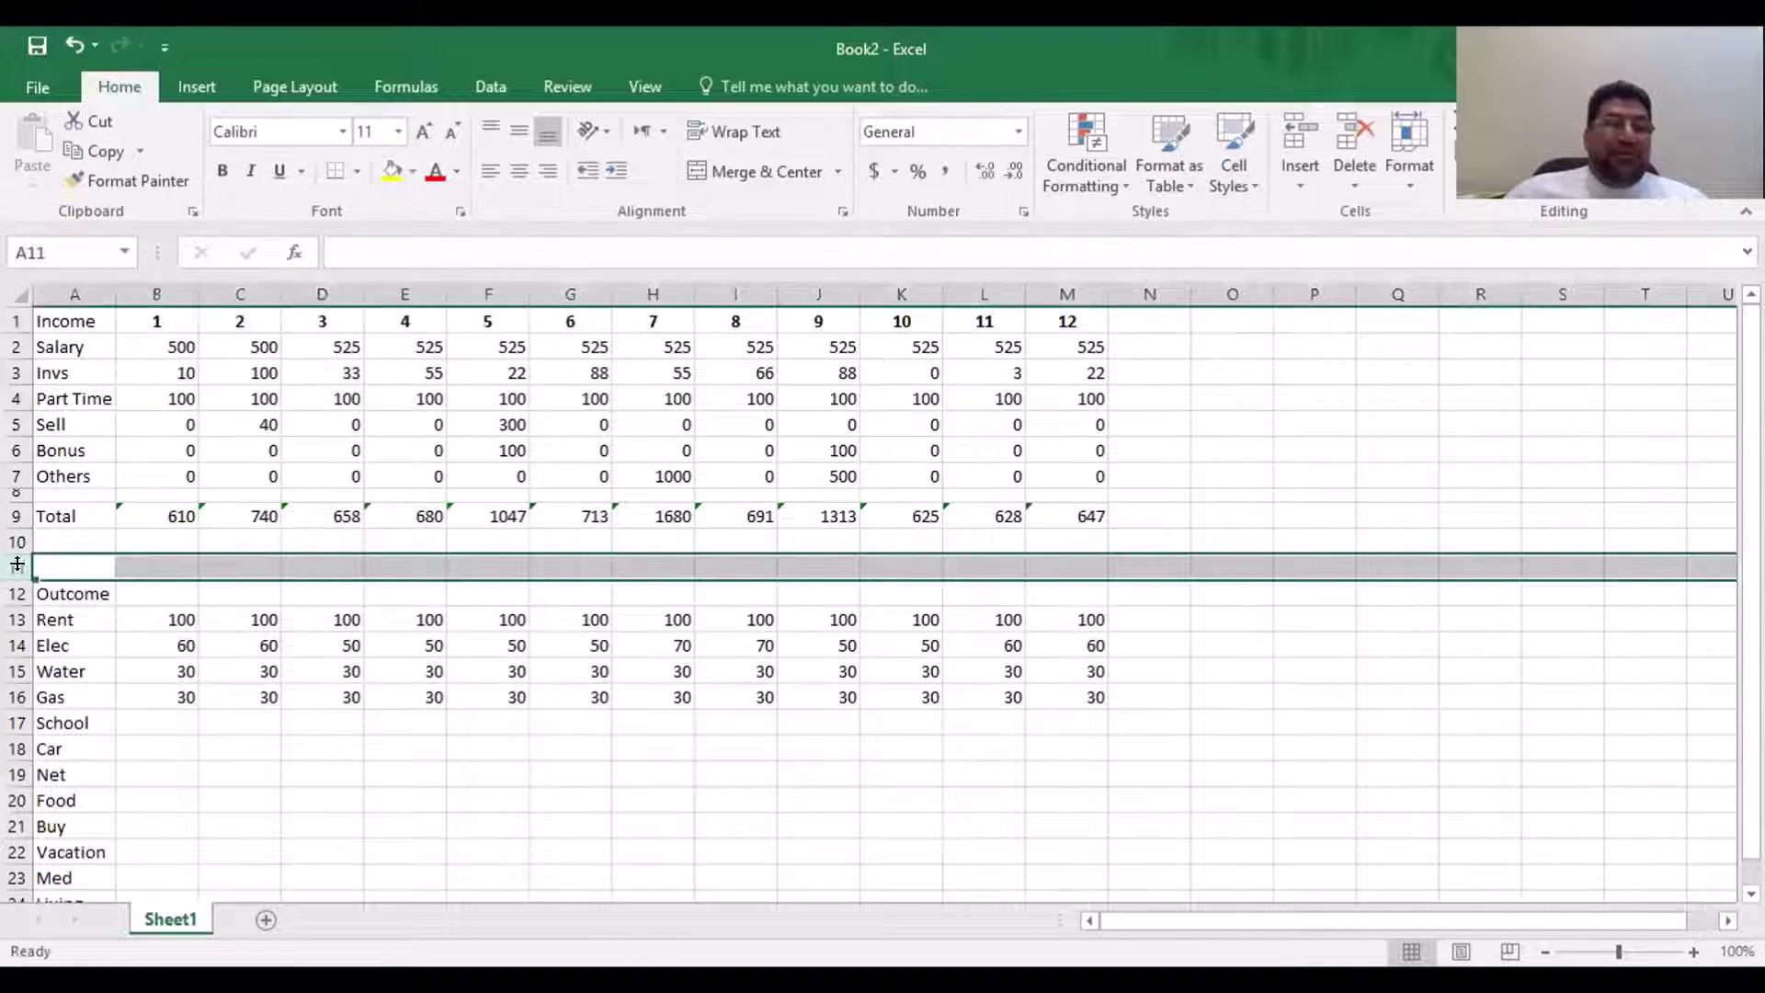
right_click(13, 563)
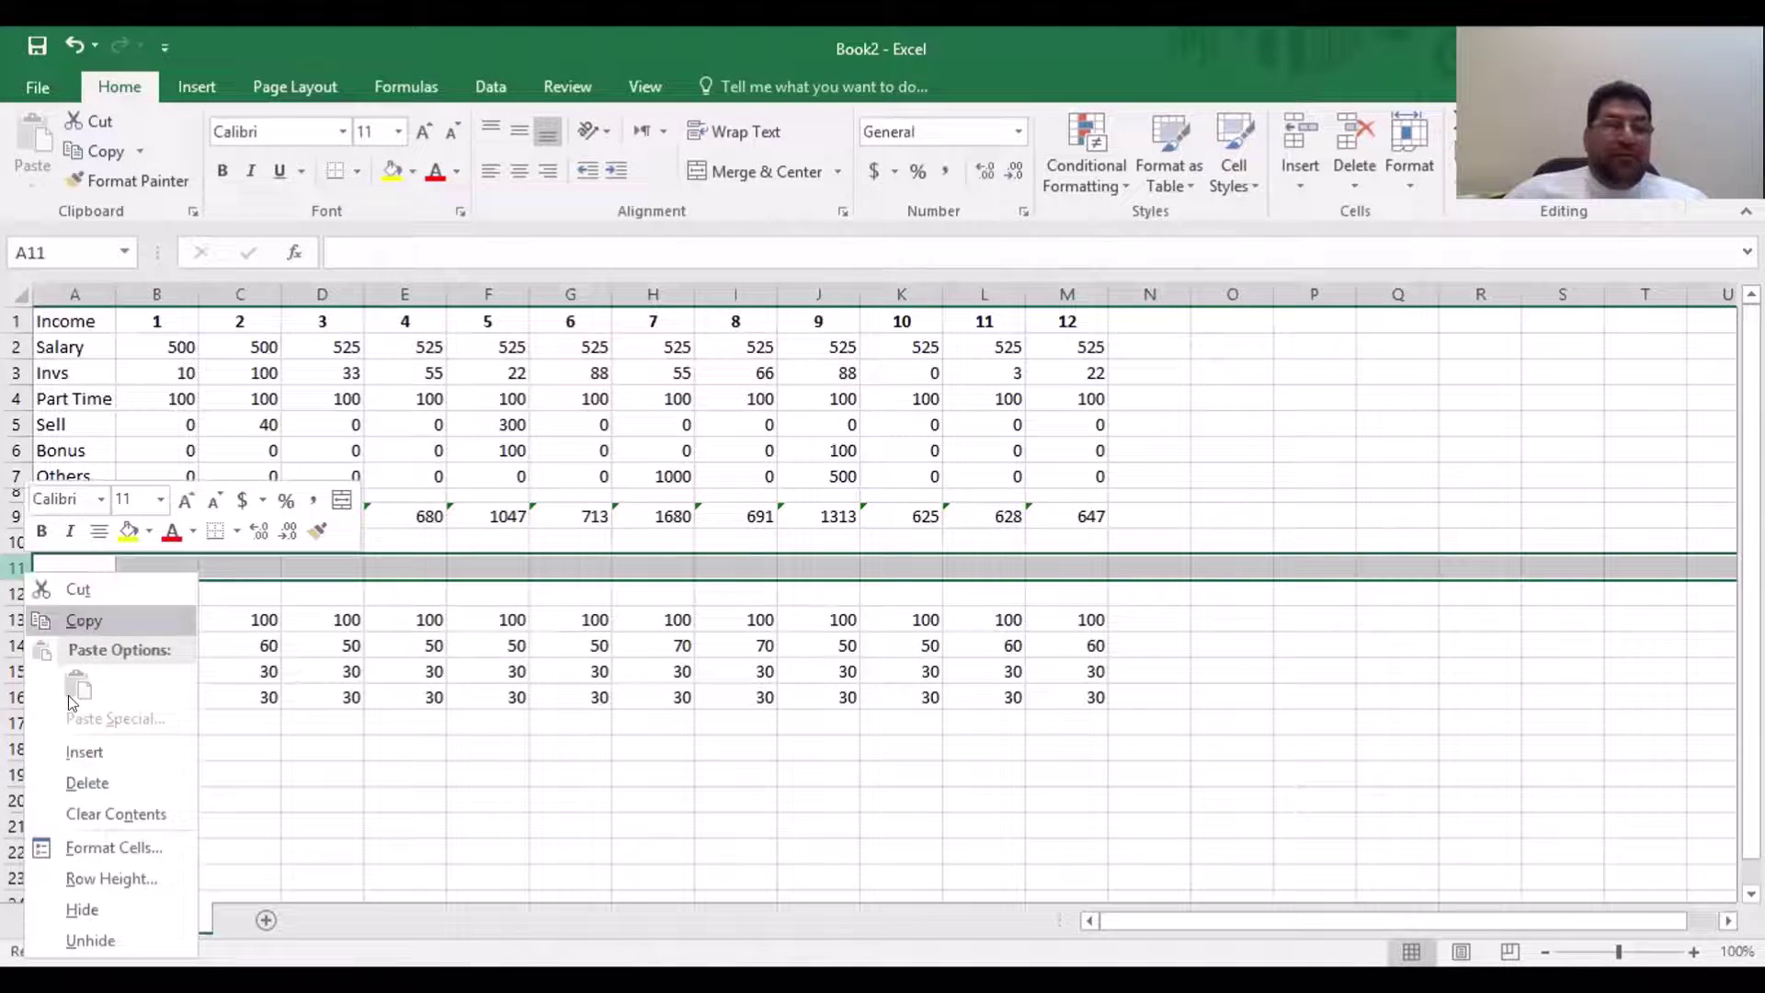
left_click(95, 781)
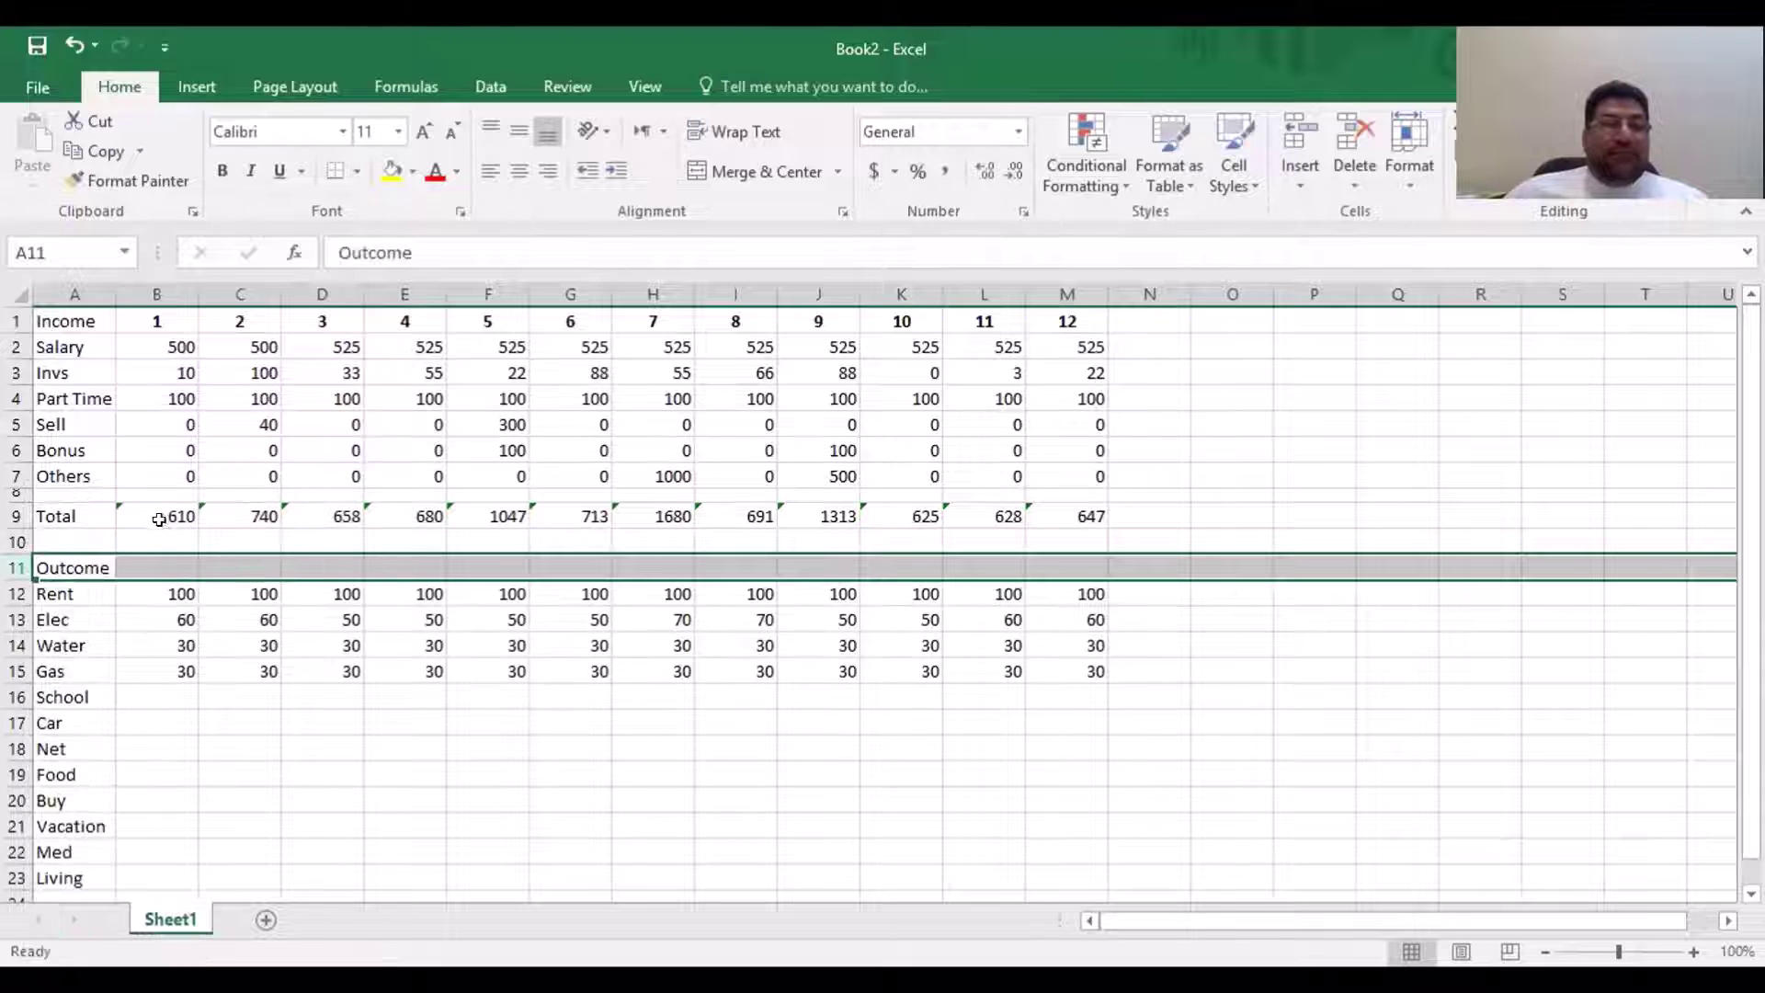
left_click(129, 539)
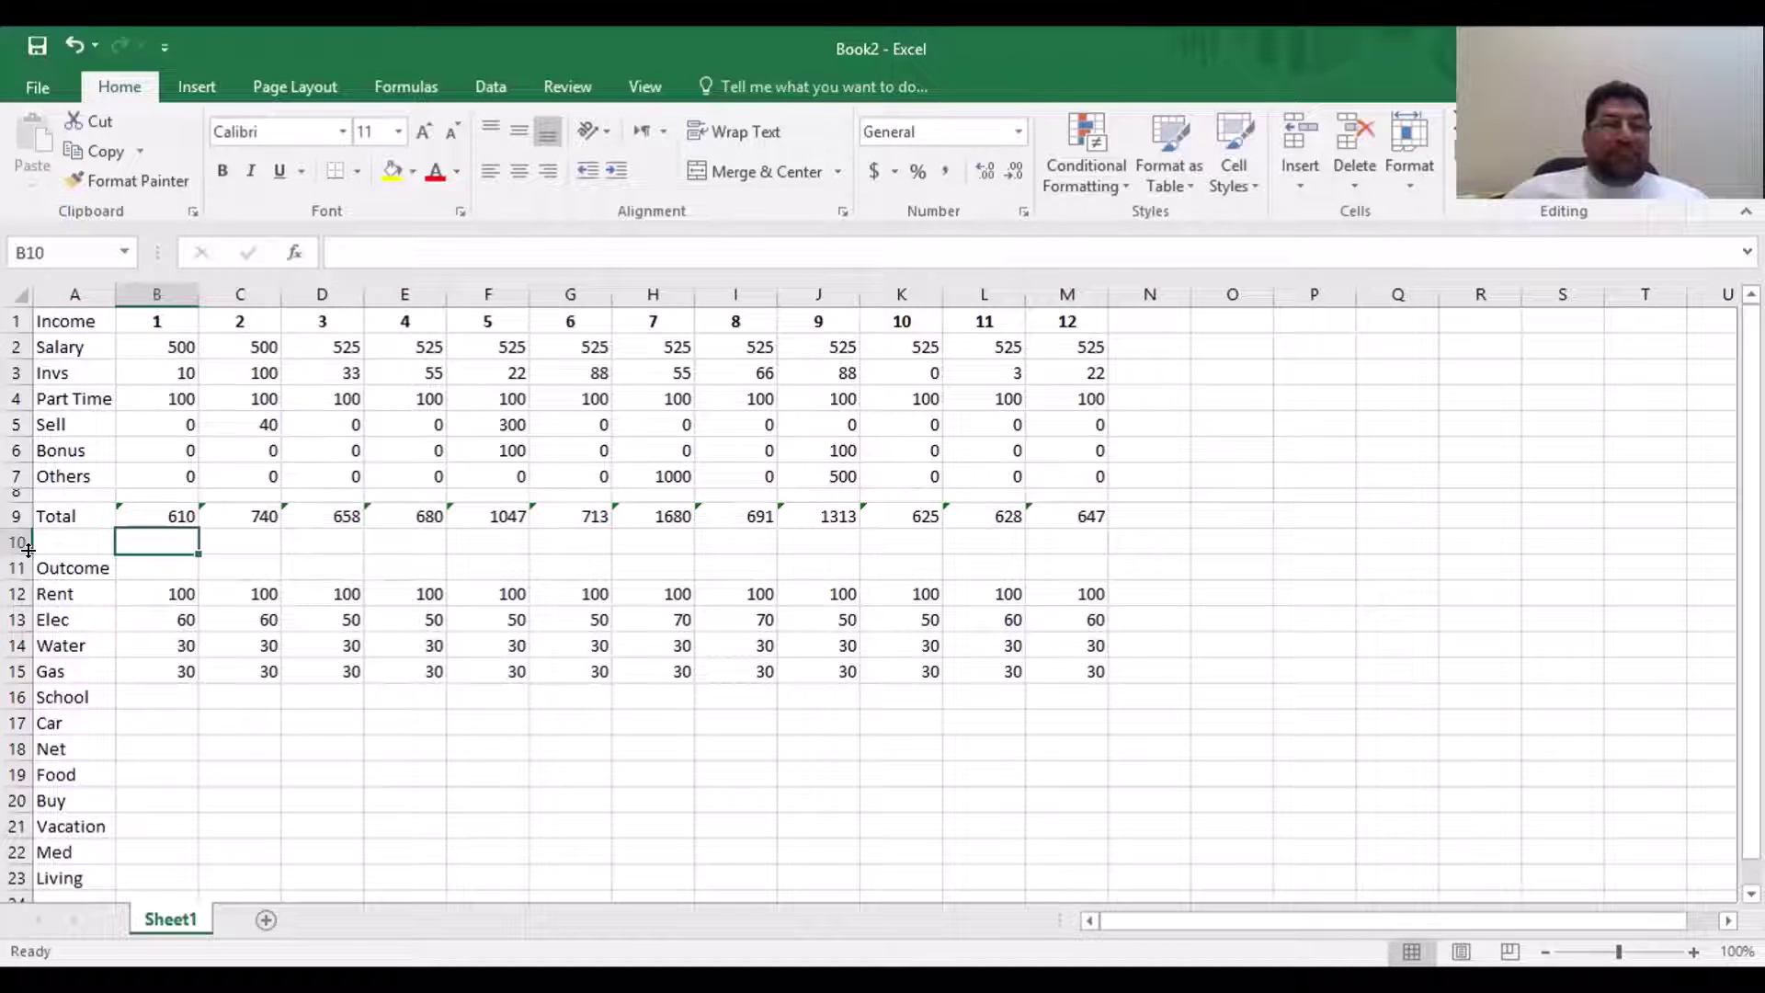
Reduce the height of blank row 10, between the income totals and the Outcome heading, to a thin strip
left_click_drag(27, 549, 34, 535)
left_click(371, 651)
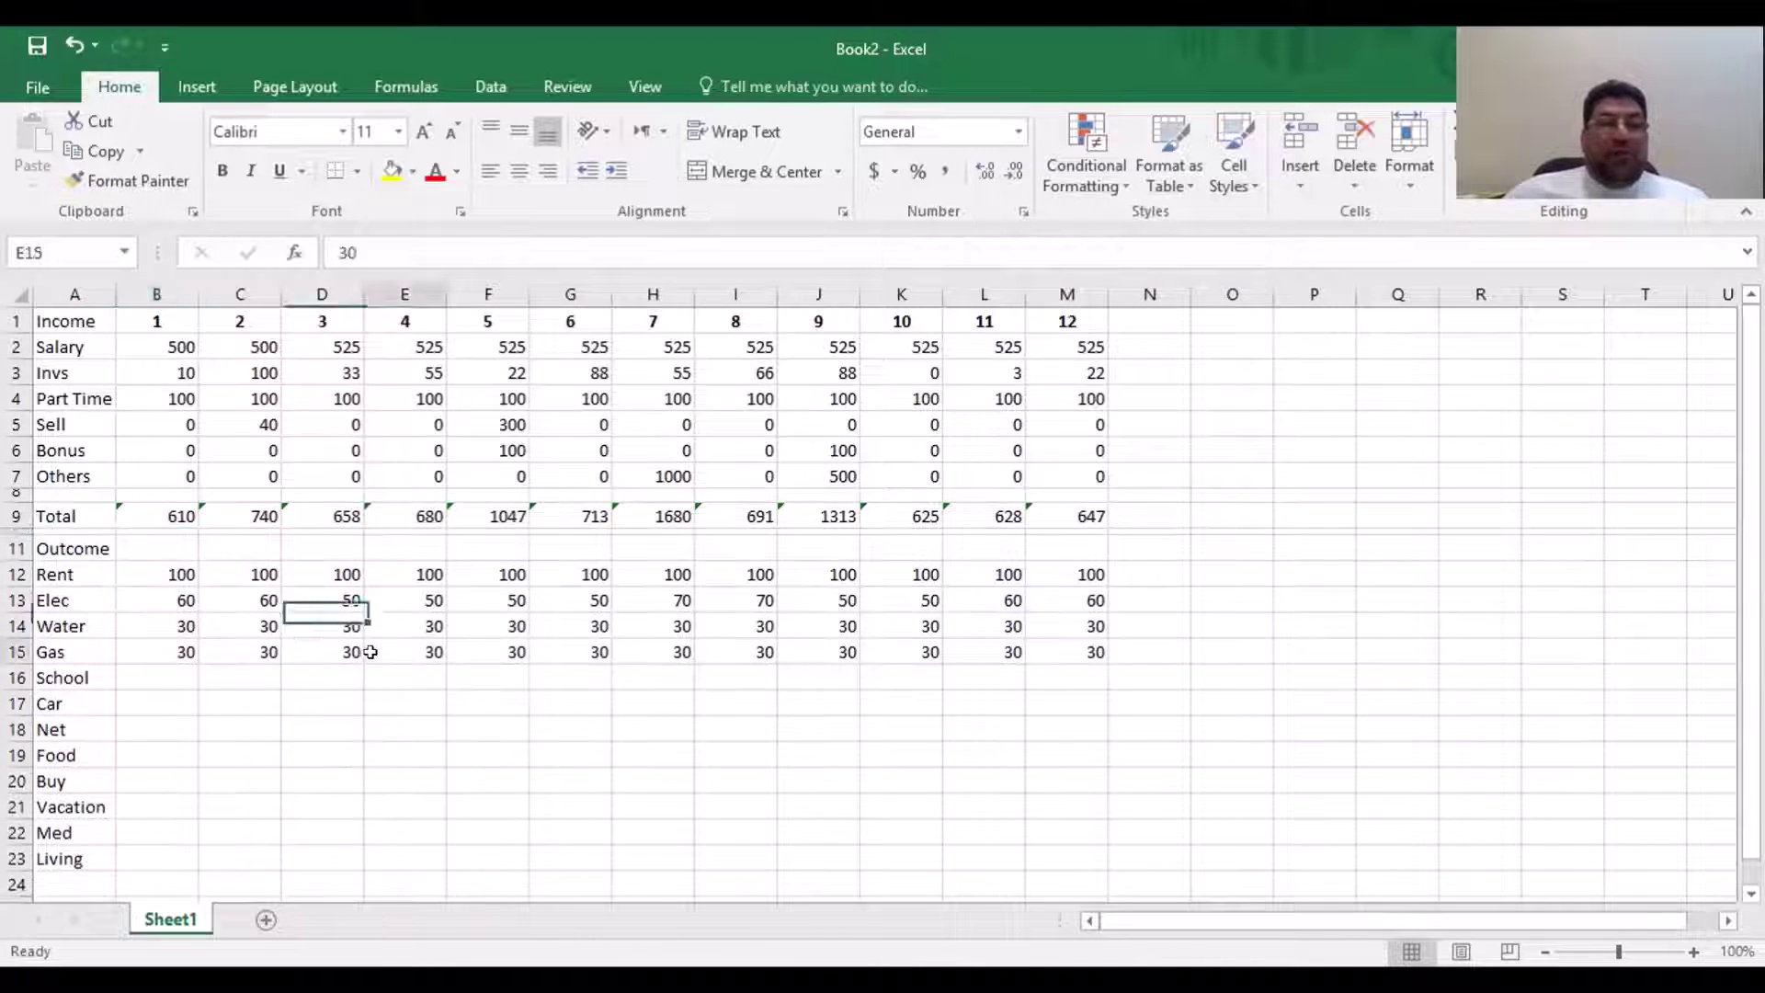
Set the Gas amounts for columns 1 and 2 to 40, in cells B15 and C15
key("Left")
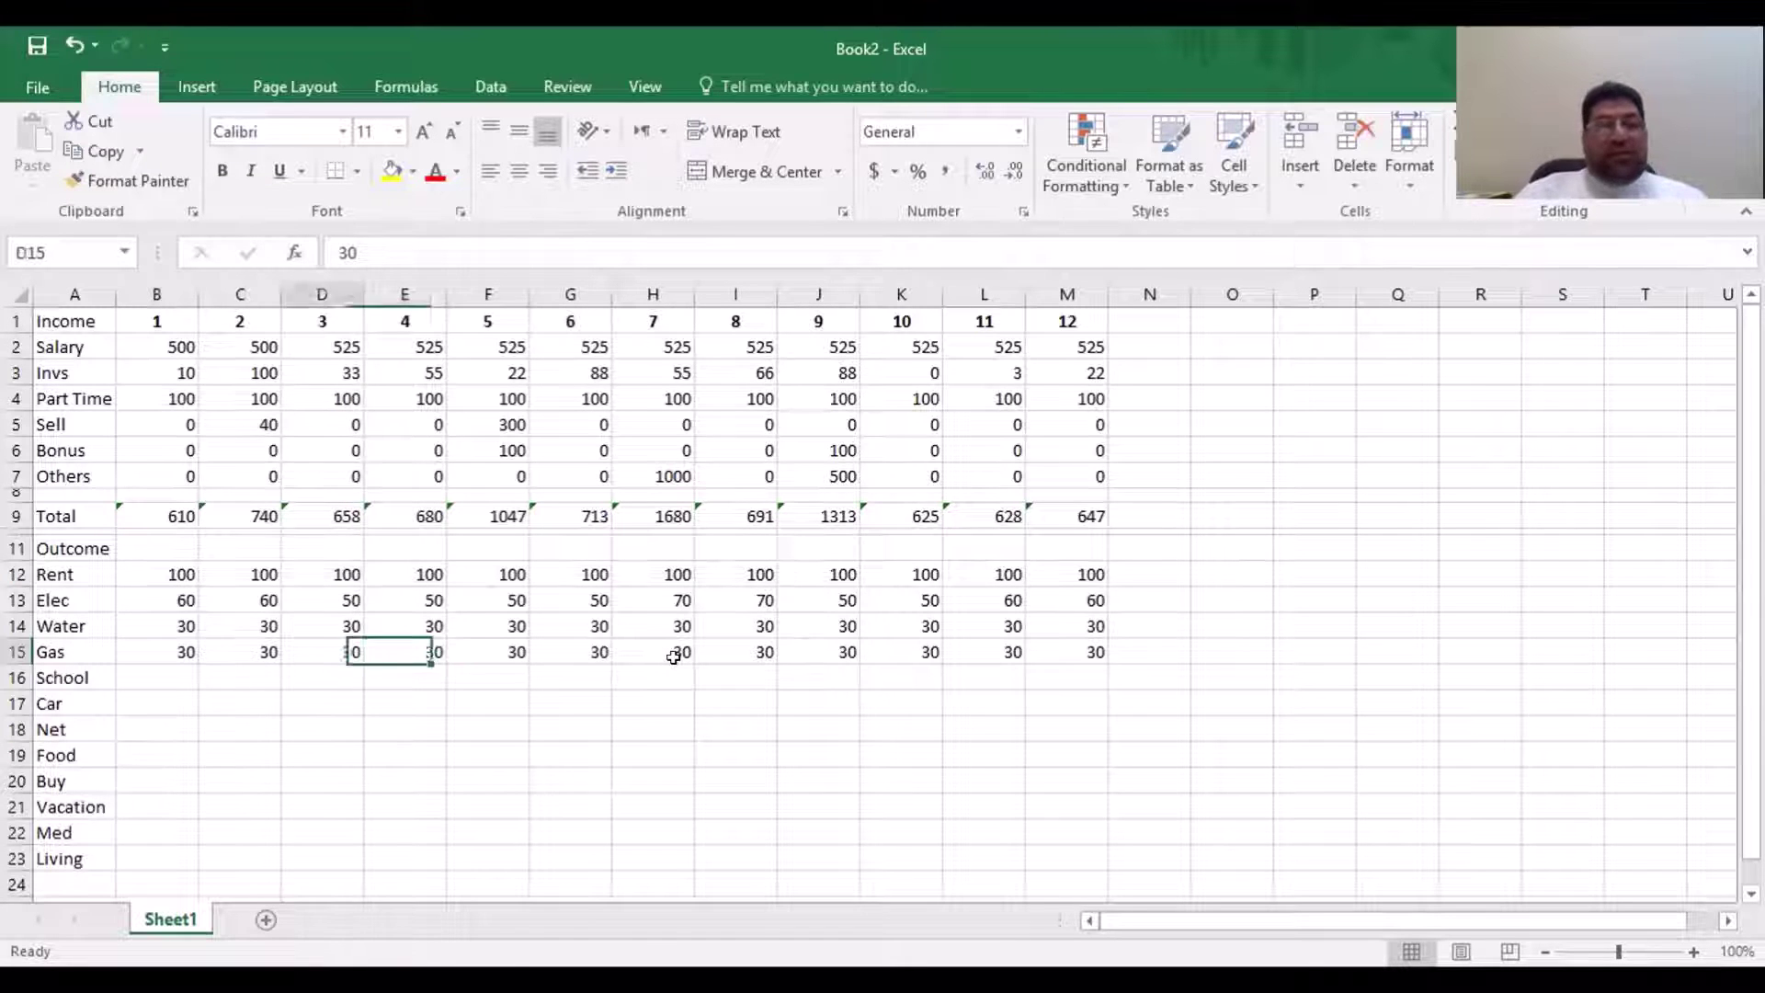
key("Left")
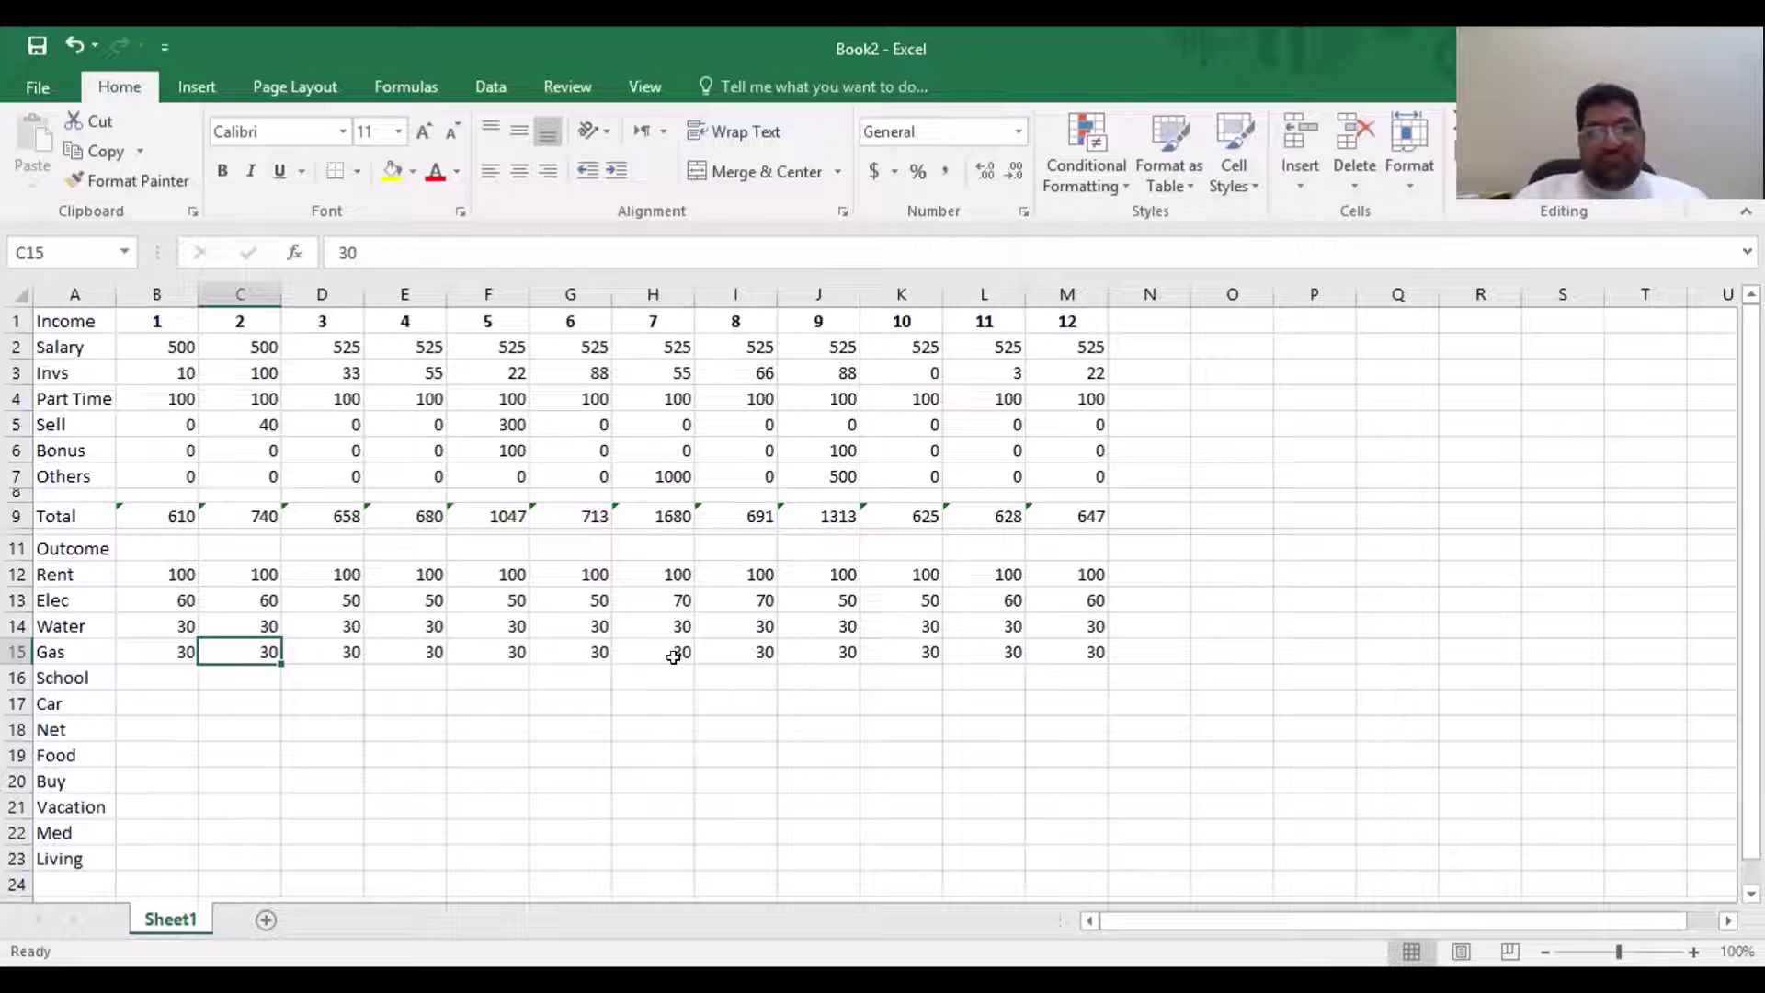
key("Right")
key("Right")
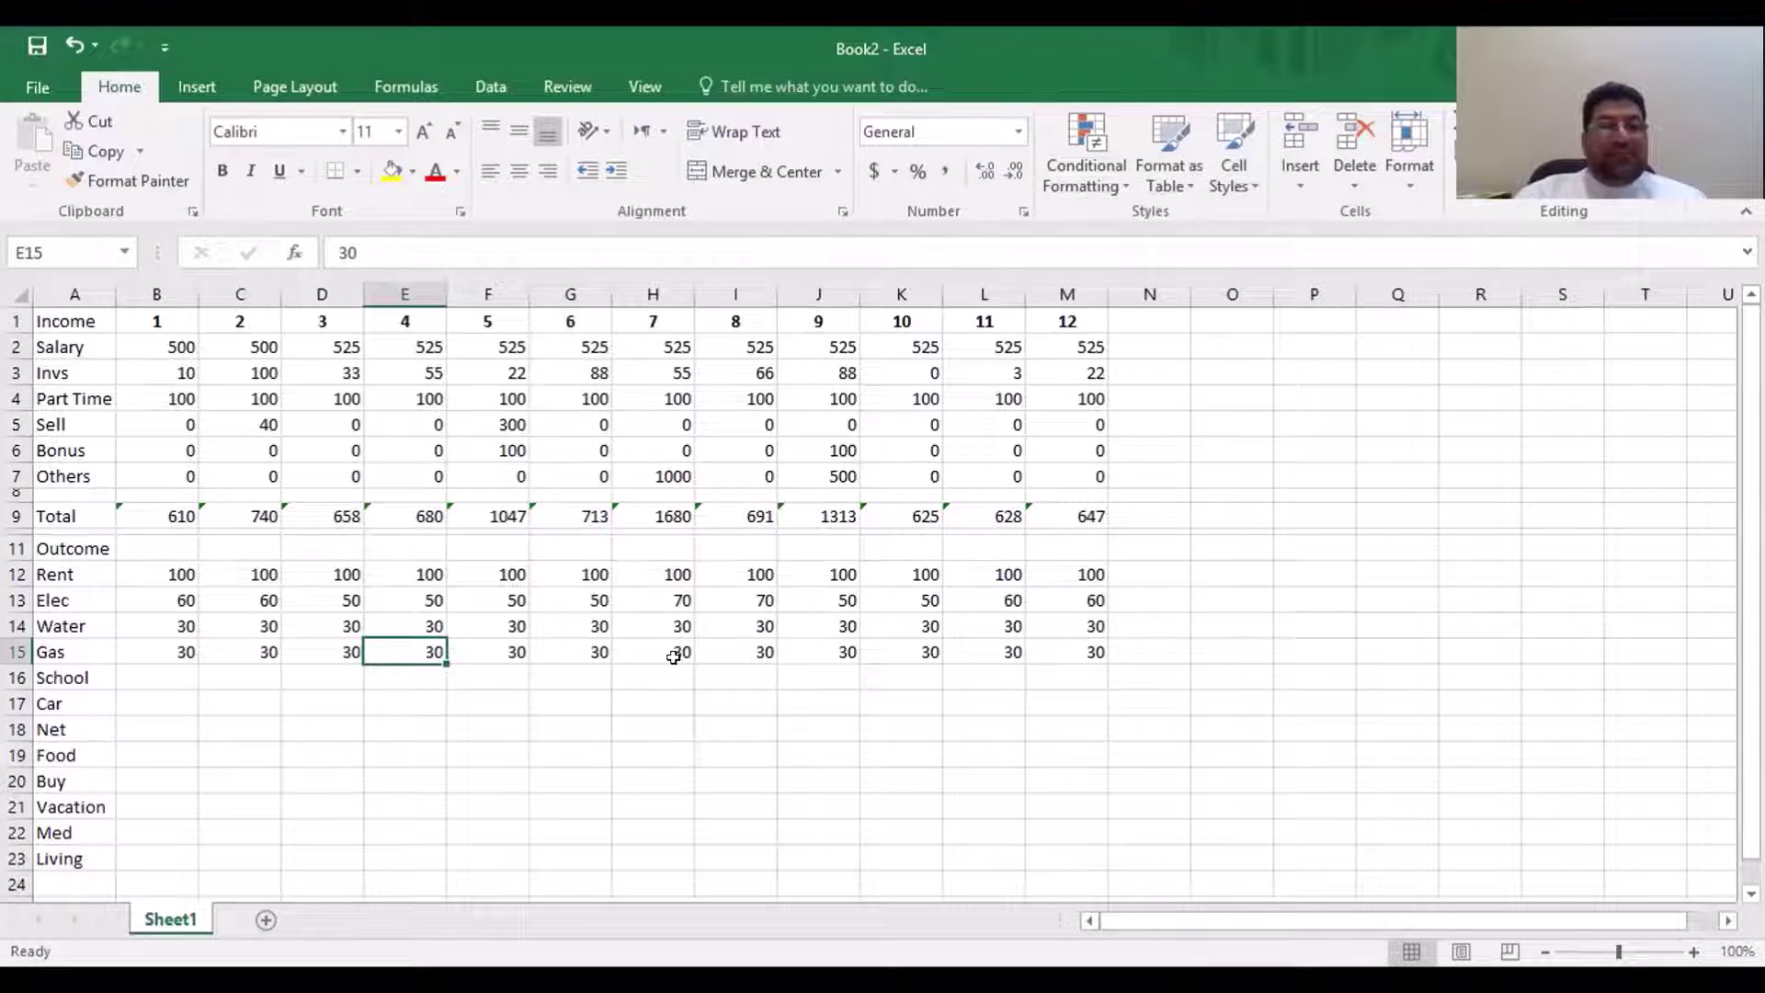
key("Left")
key("Left")
key("Left")
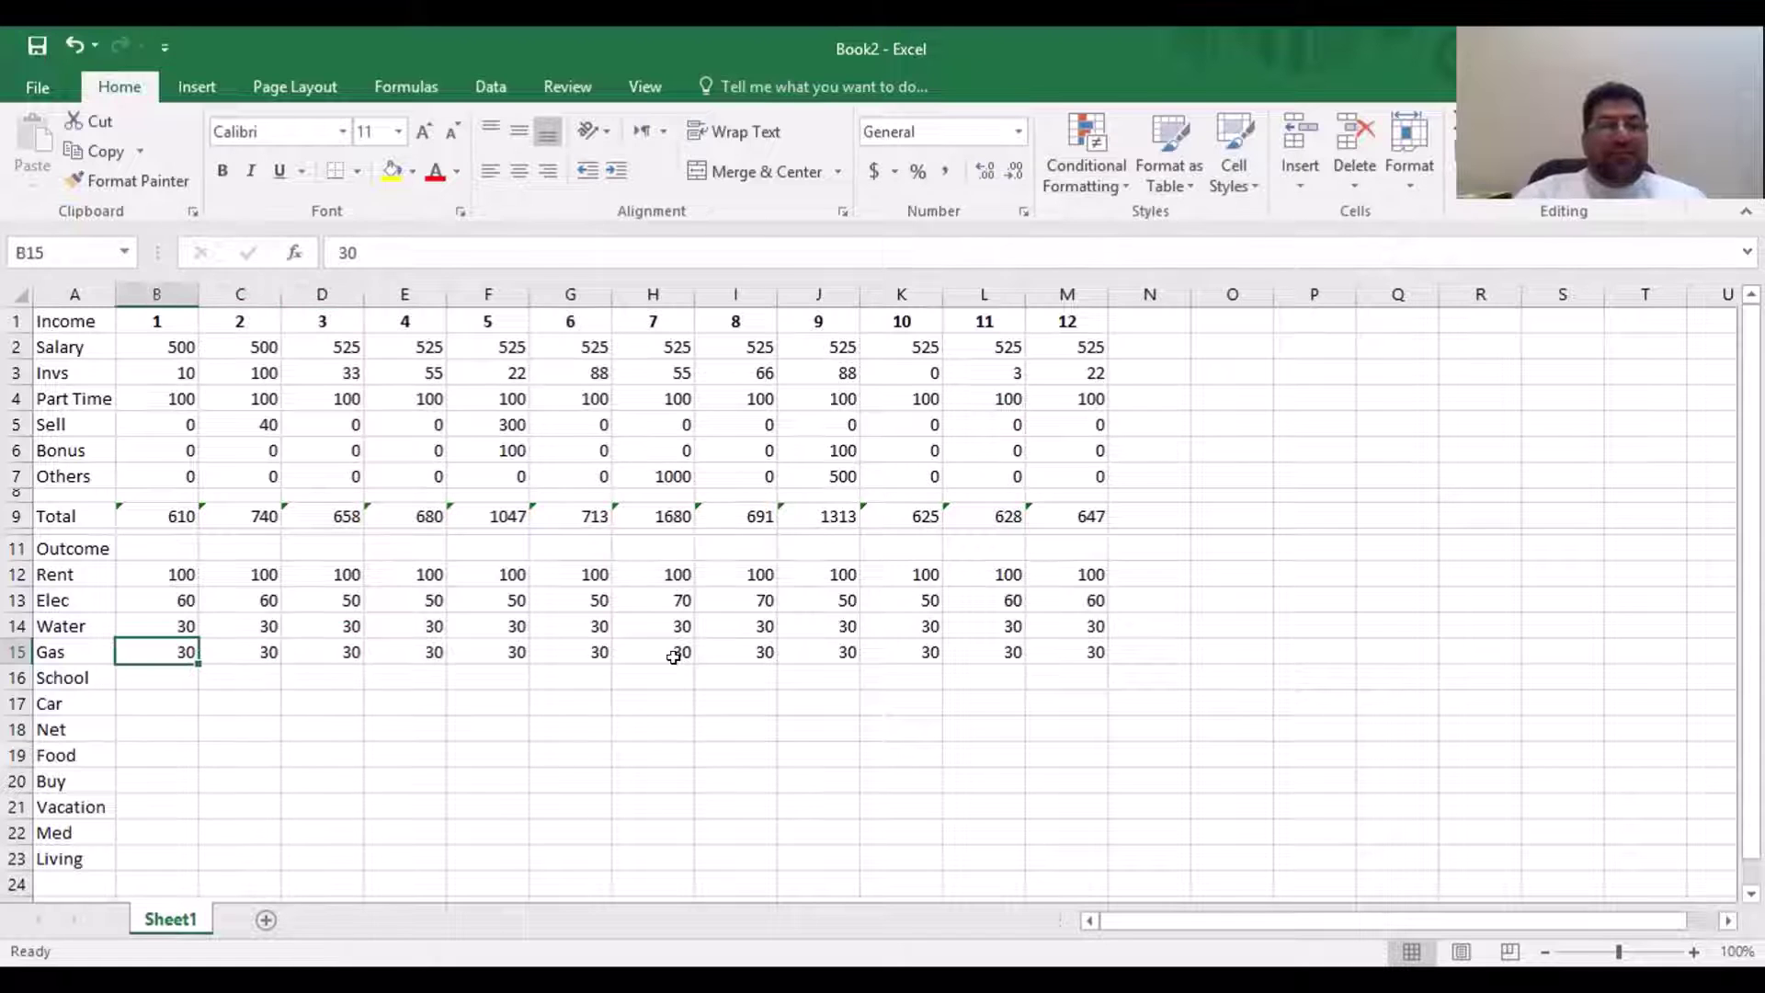
type("40")
key("Right")
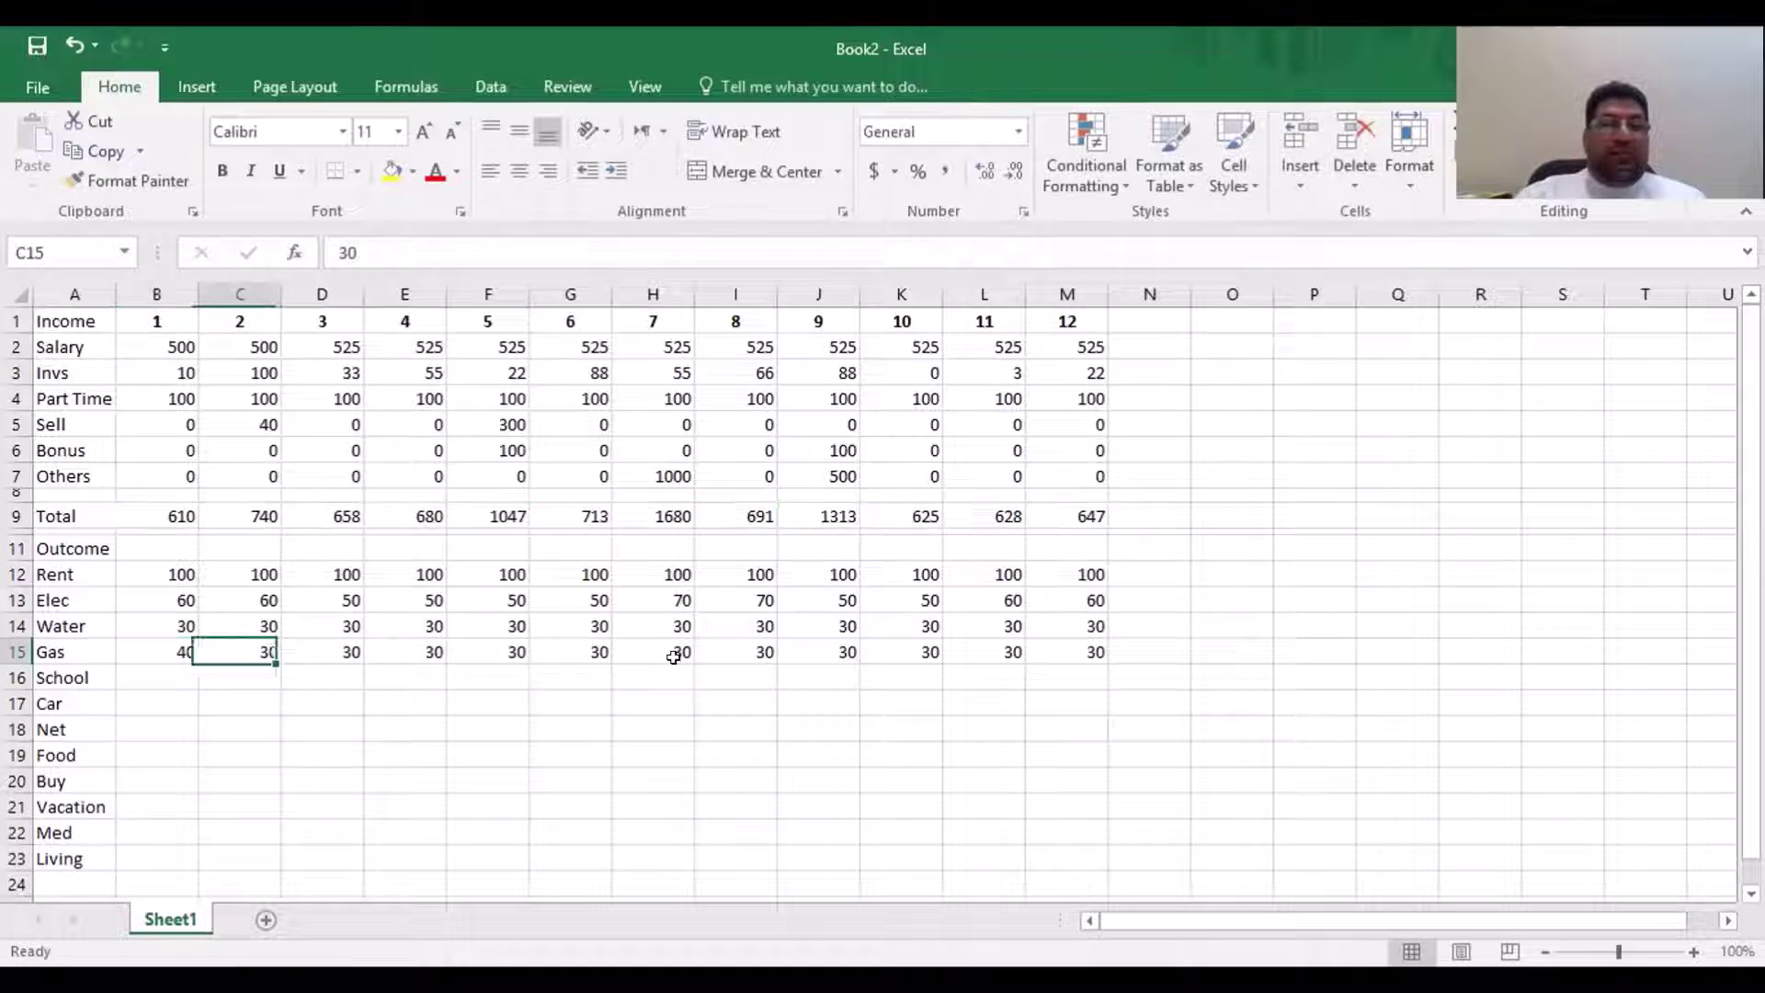
type("40")
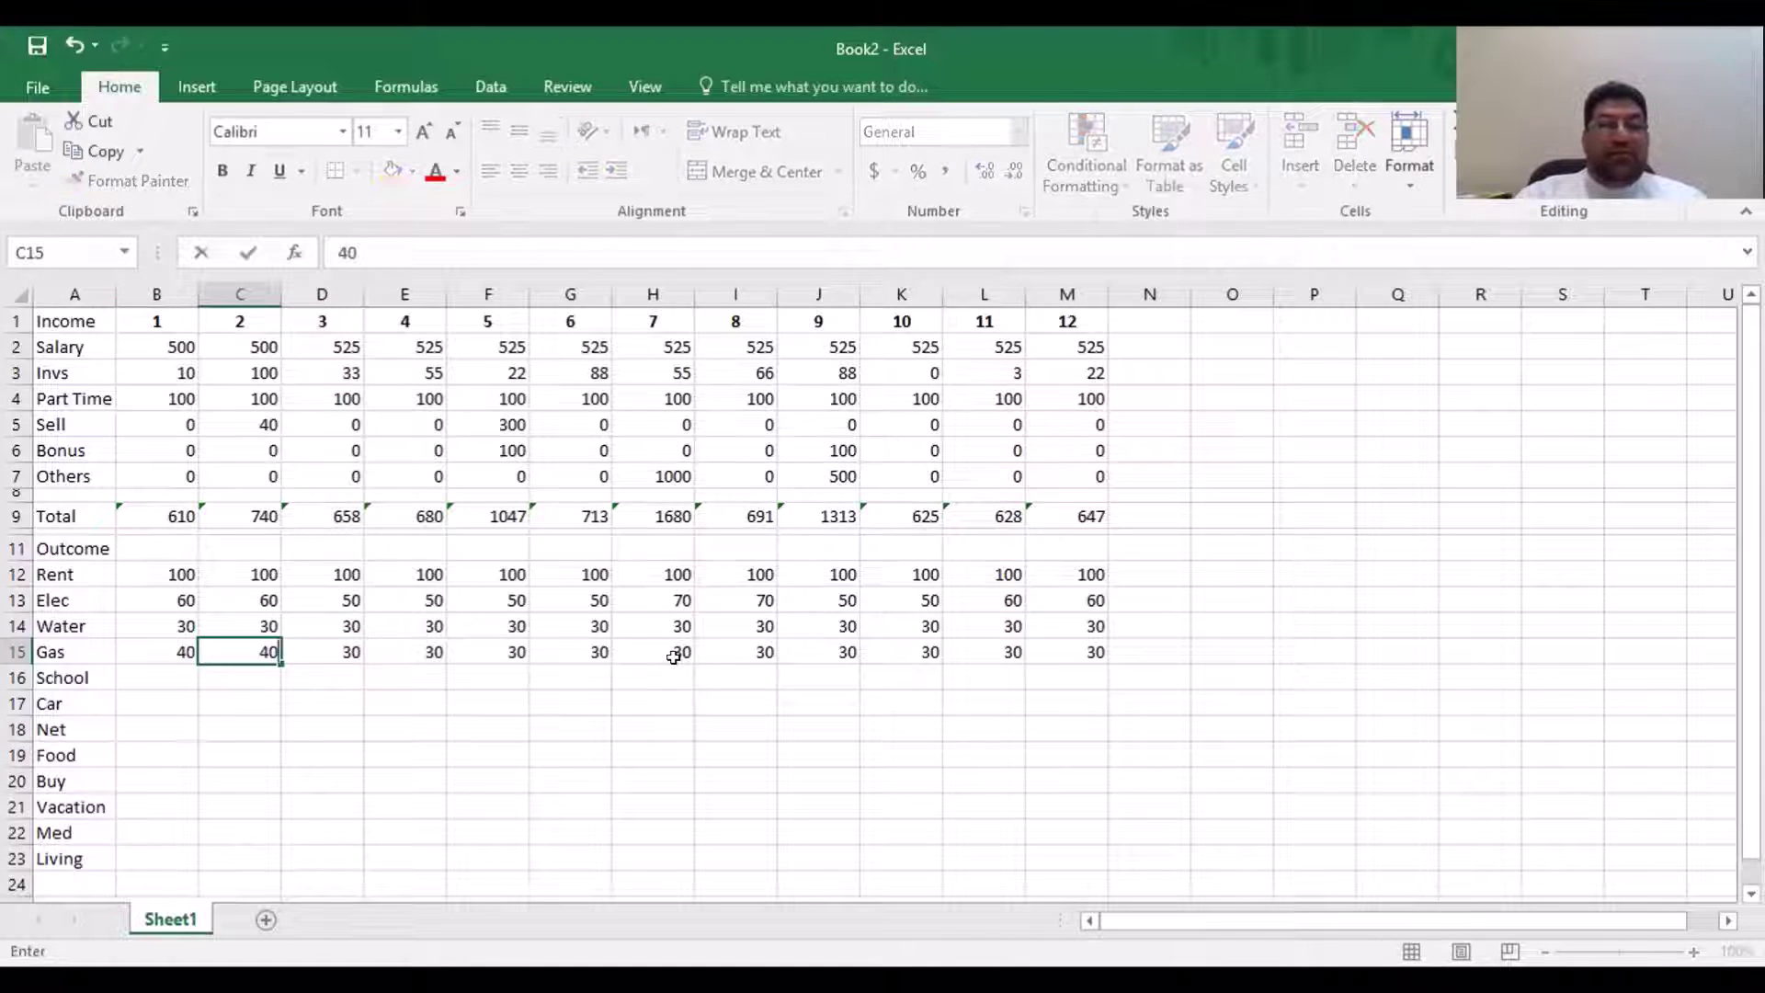
Set the Gas amount for column 7 to 50, in cell H15
key("Right")
key("Right")
key("Right")
key("Right")
key("Right")
key("Right")
key("Left")
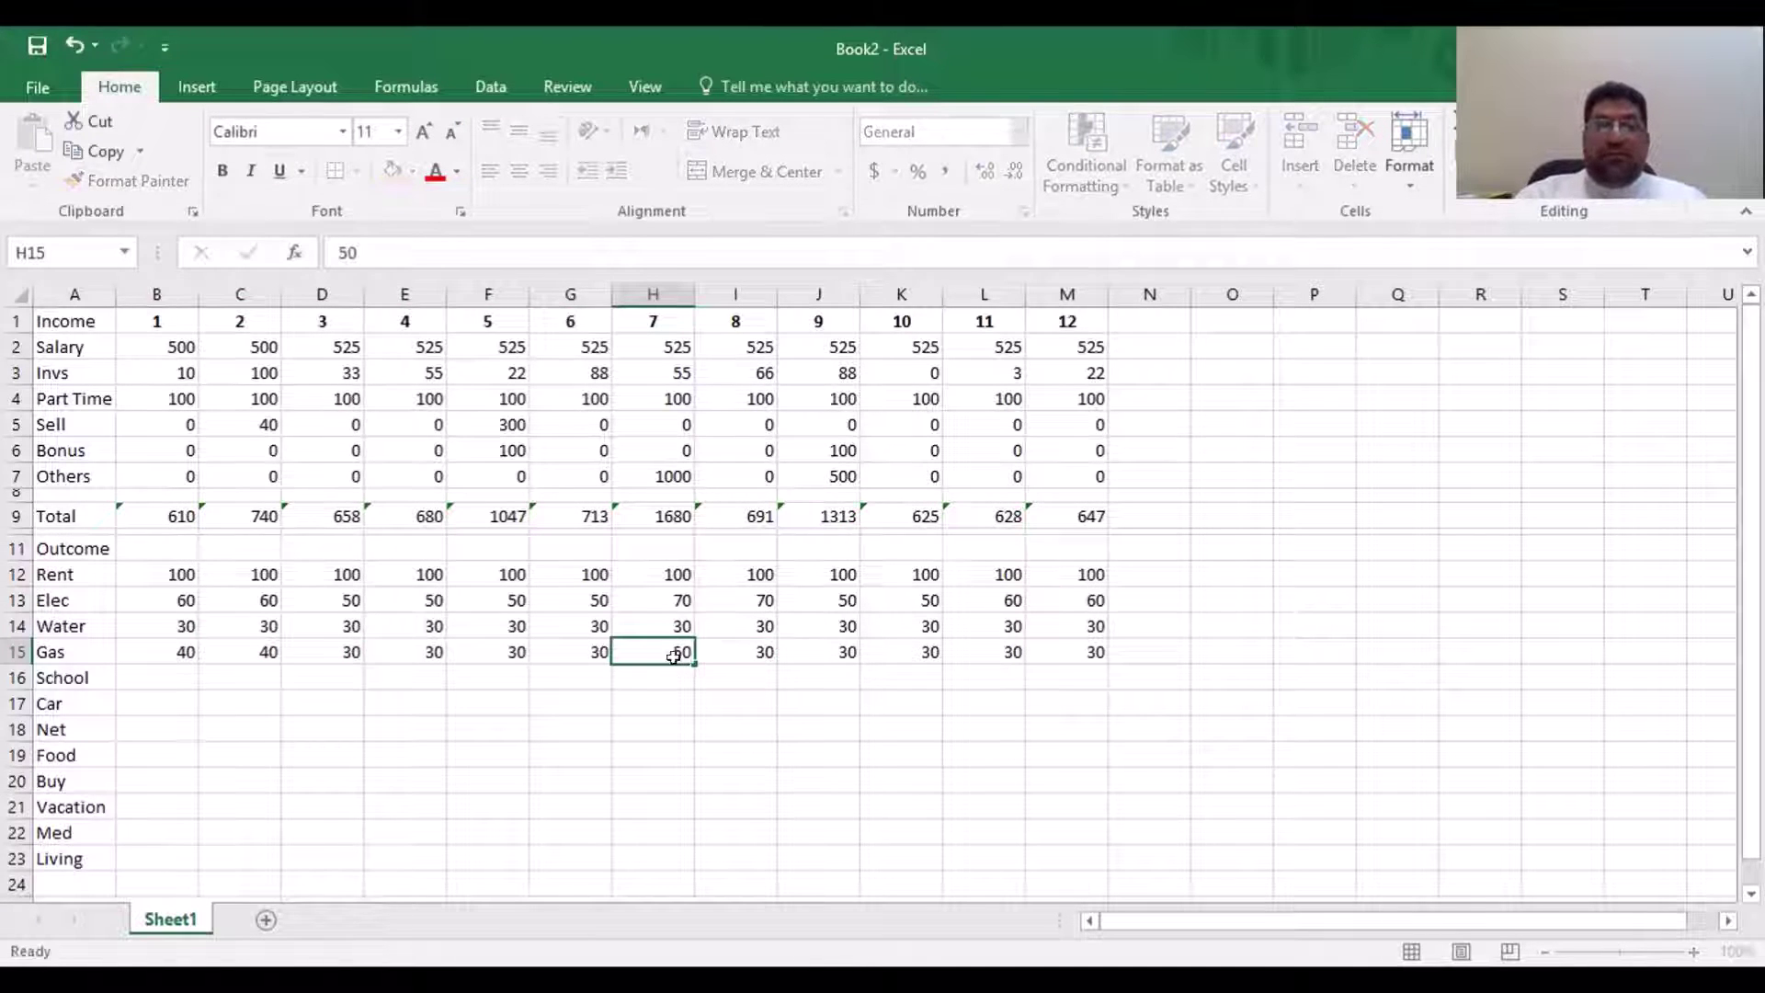
Set the Gas amounts for columns 11 and 12 to 40, in cells L15 and M15
key("Right")
key("Right")
key("Right")
key("Right")
key("Right")
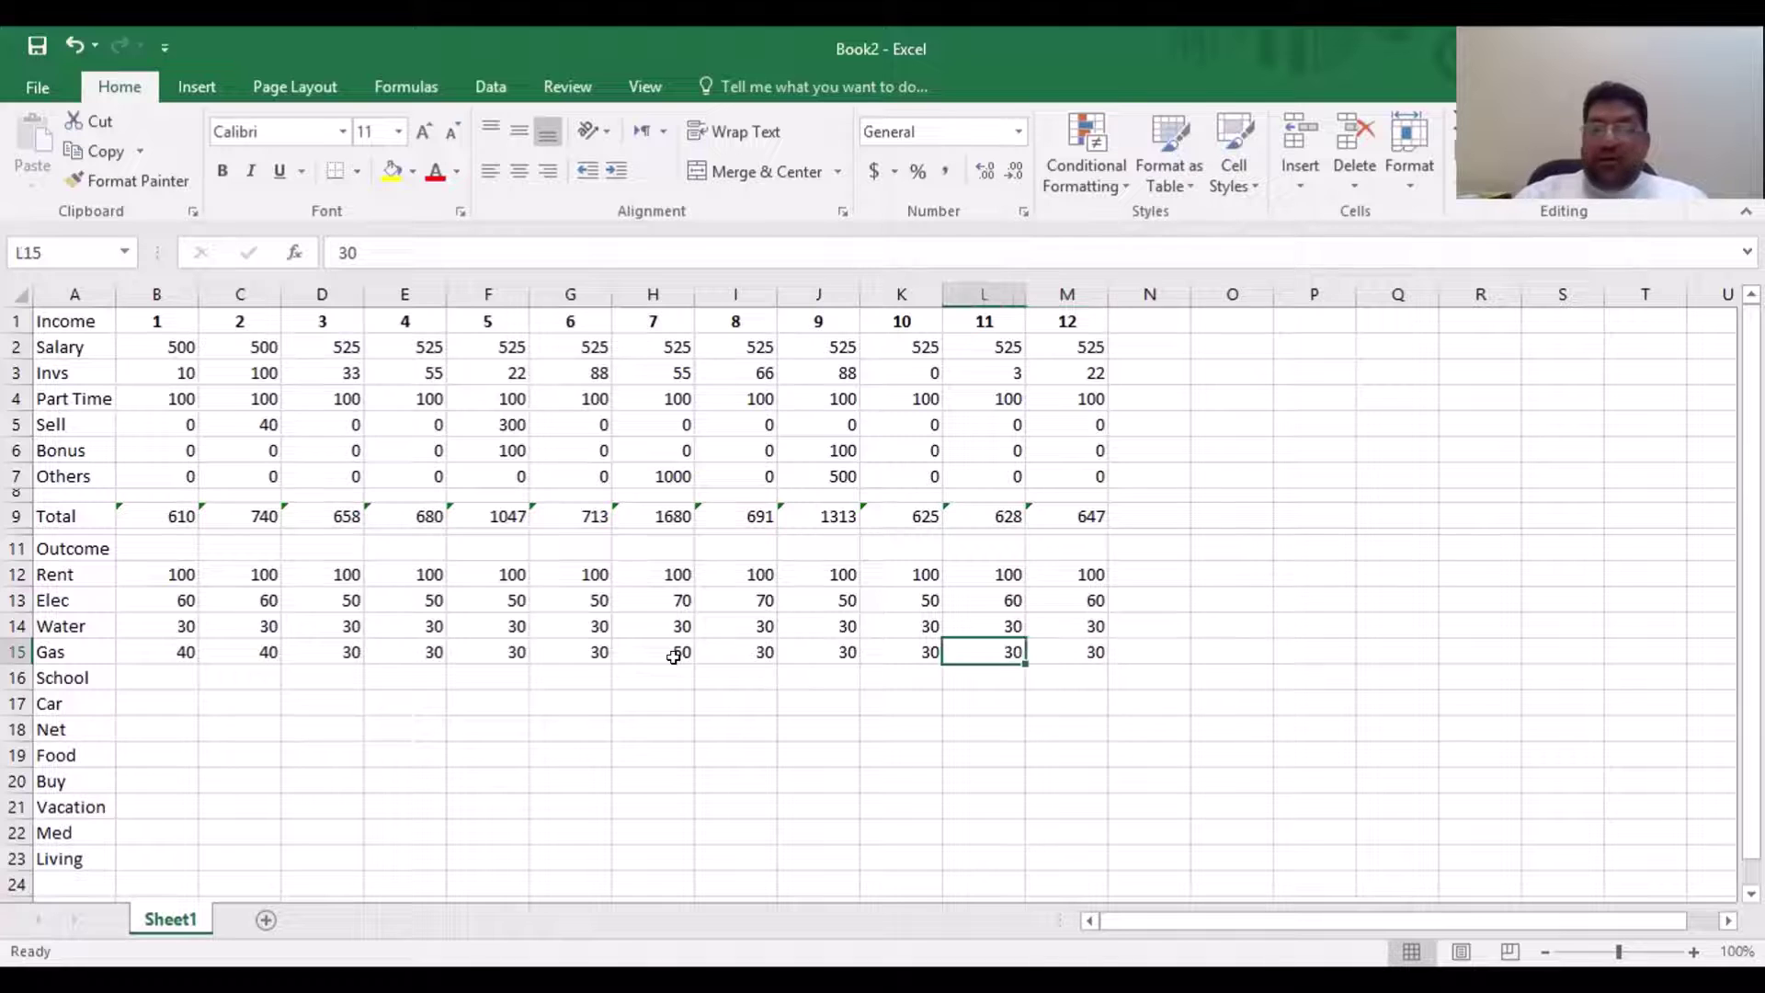
type("60")
key("Left")
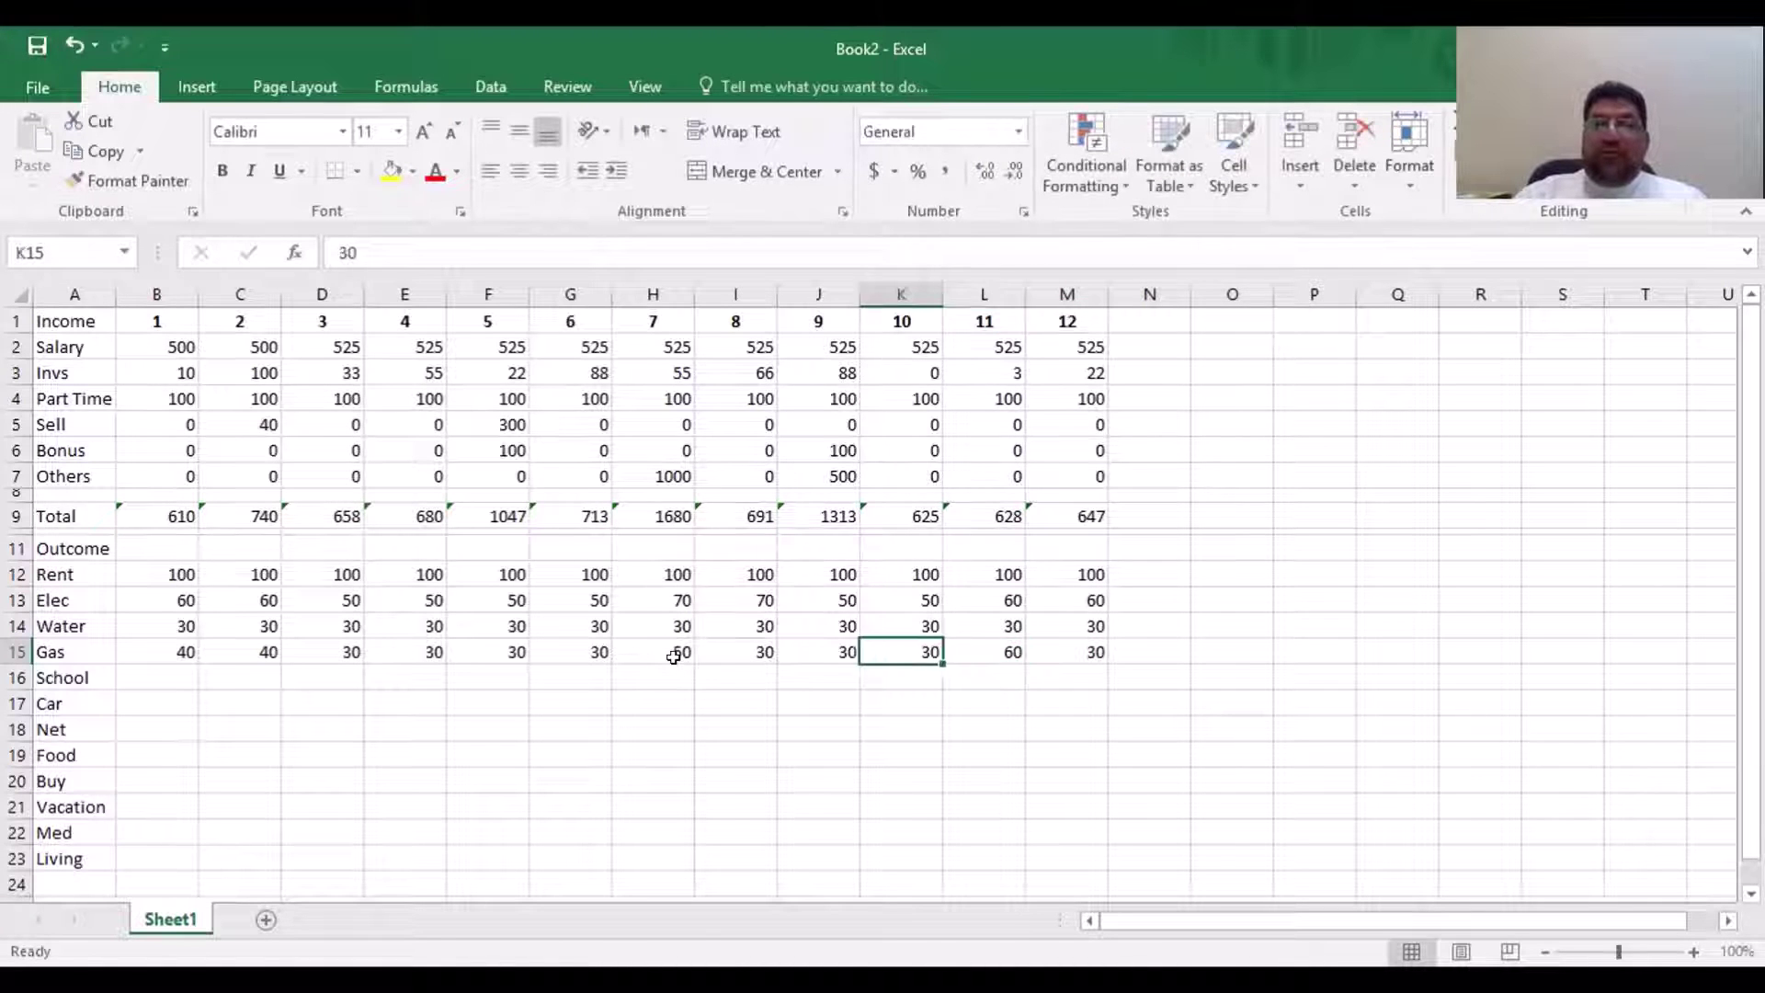
key("Right")
type("40")
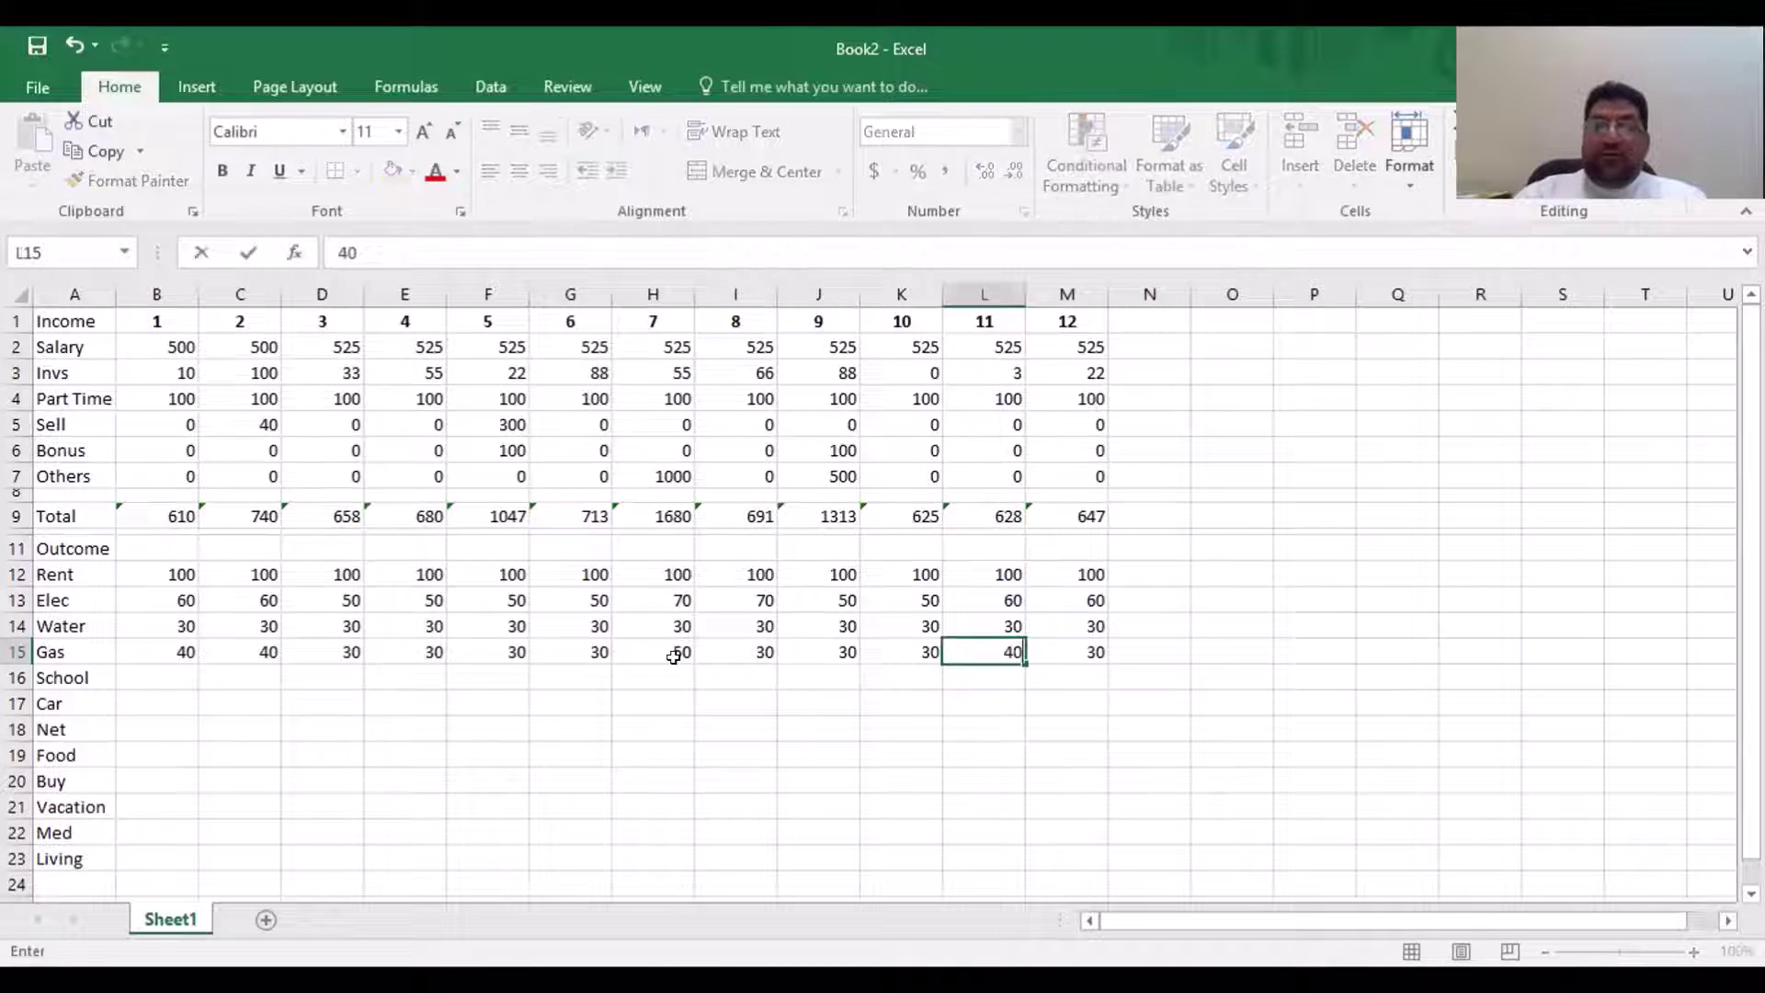
key("Right")
type("40")
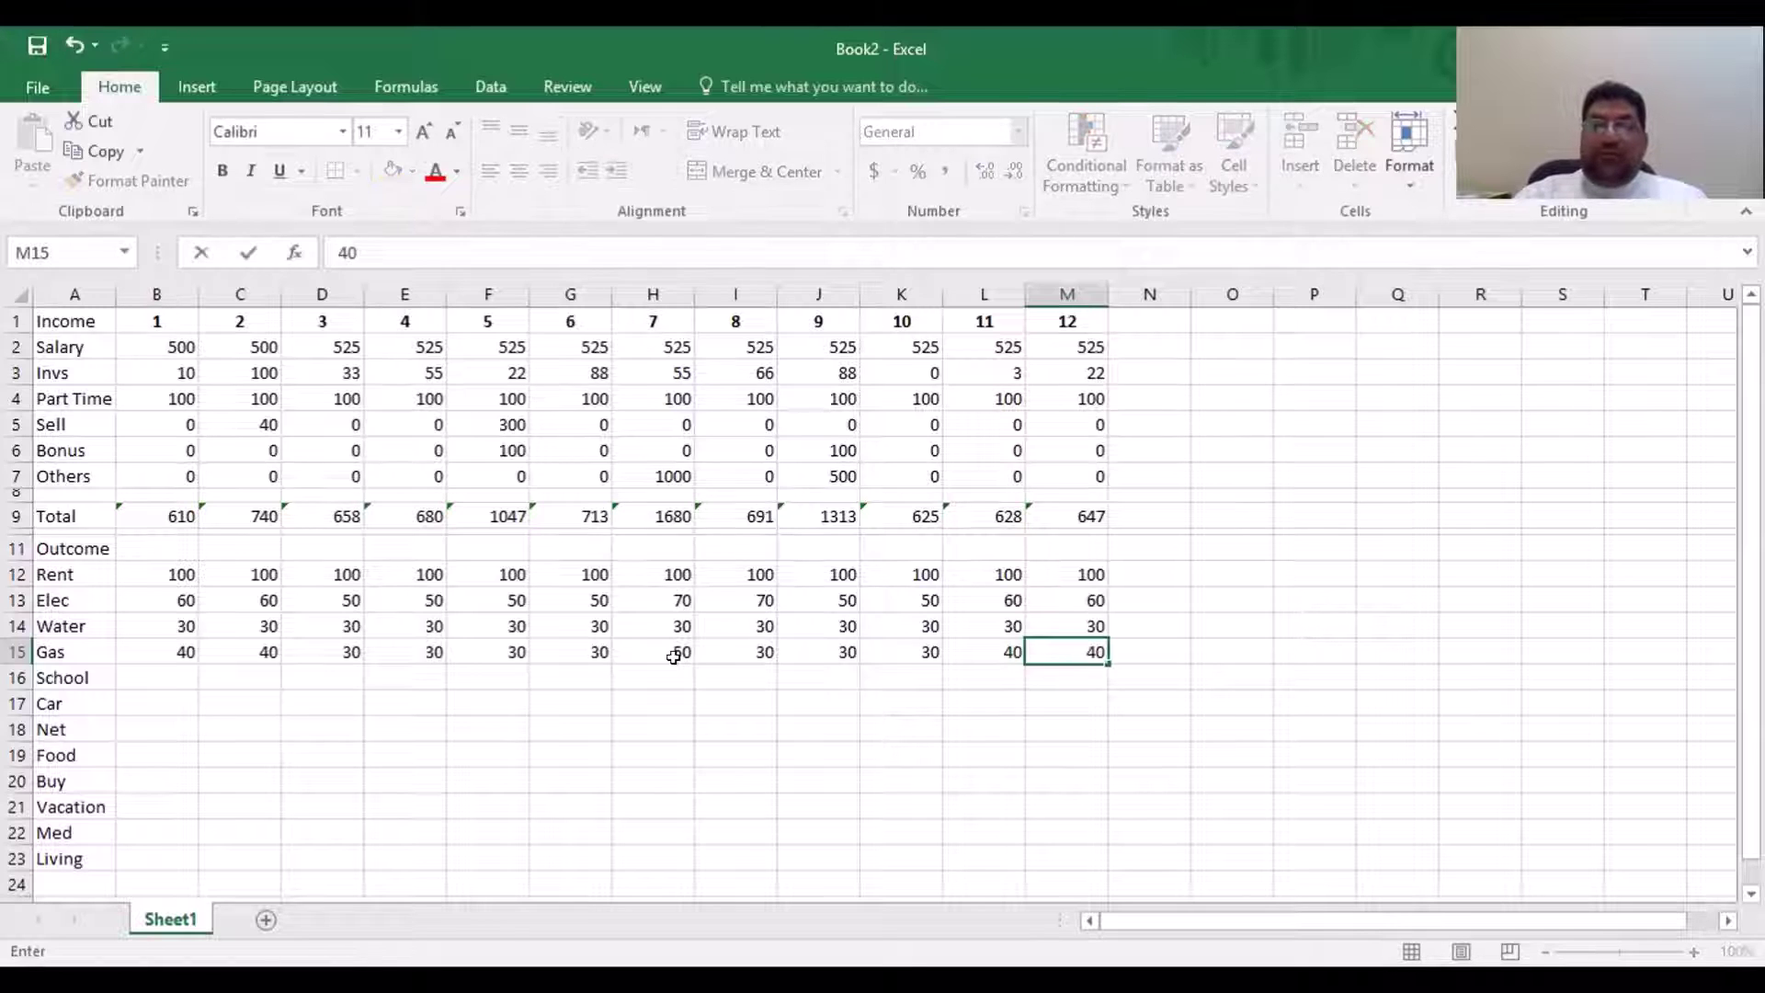
key("Return")
Set the Gas amount for column 10 to 35, in cell K15
key("Up")
key("Left")
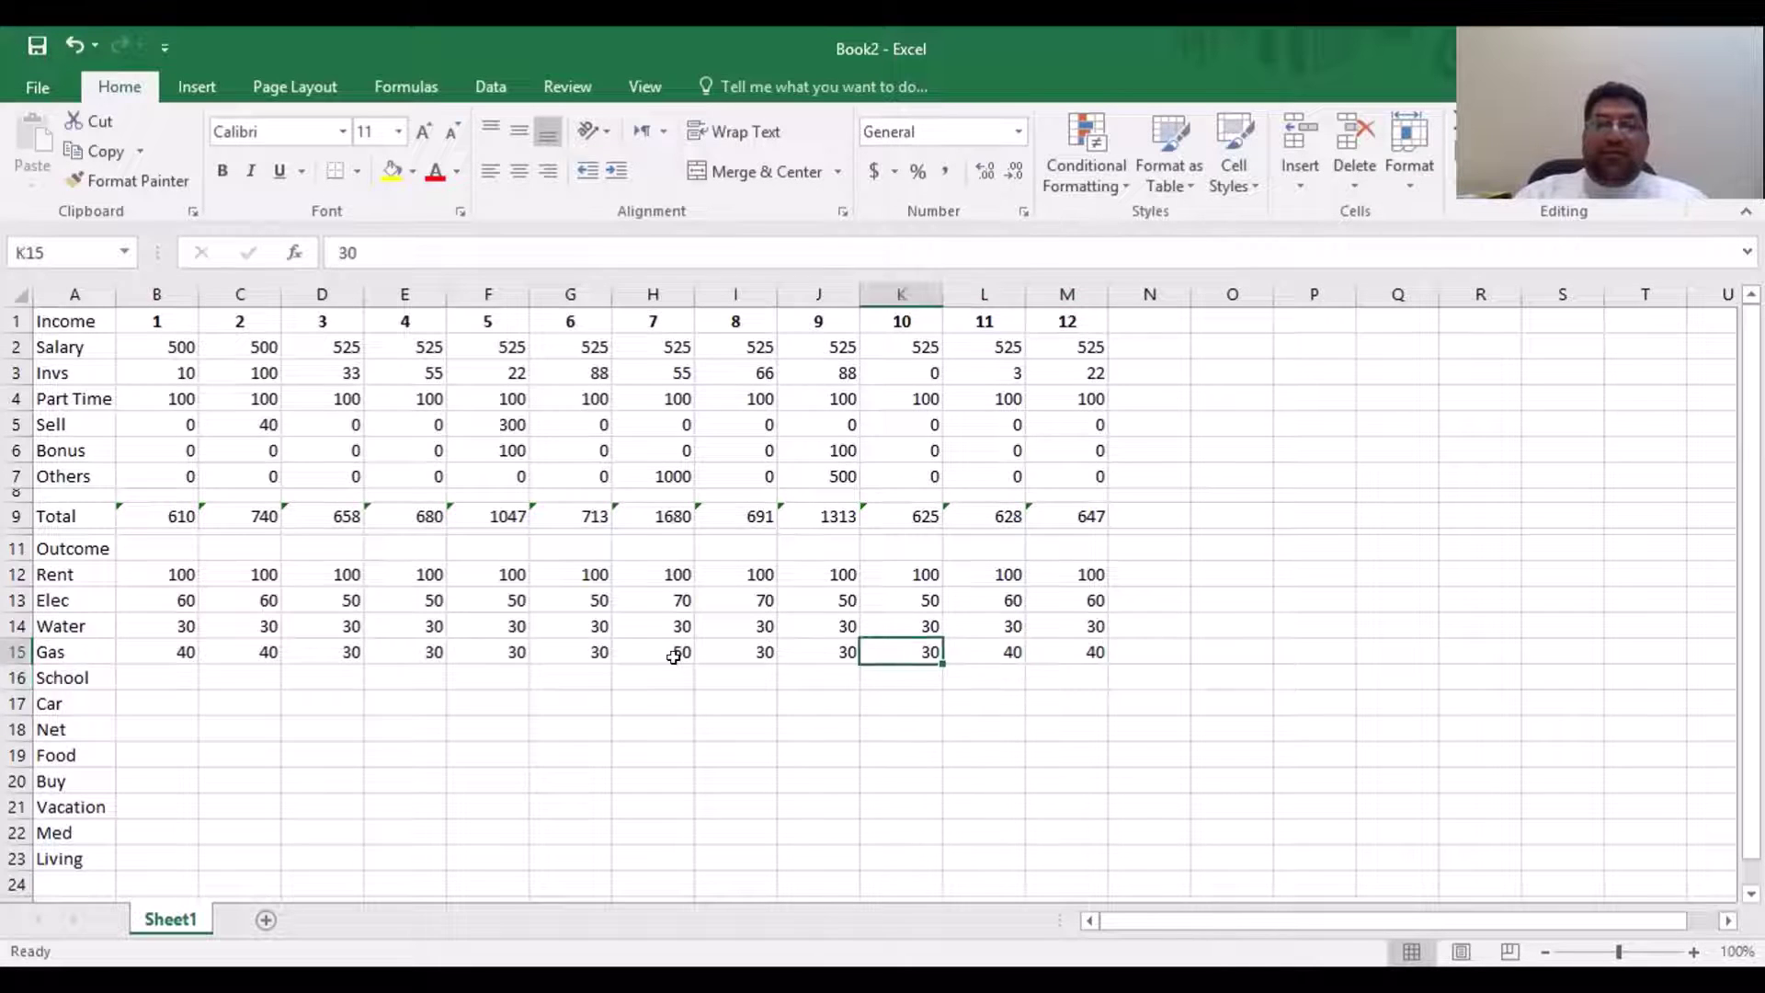
key("Left")
key("Right")
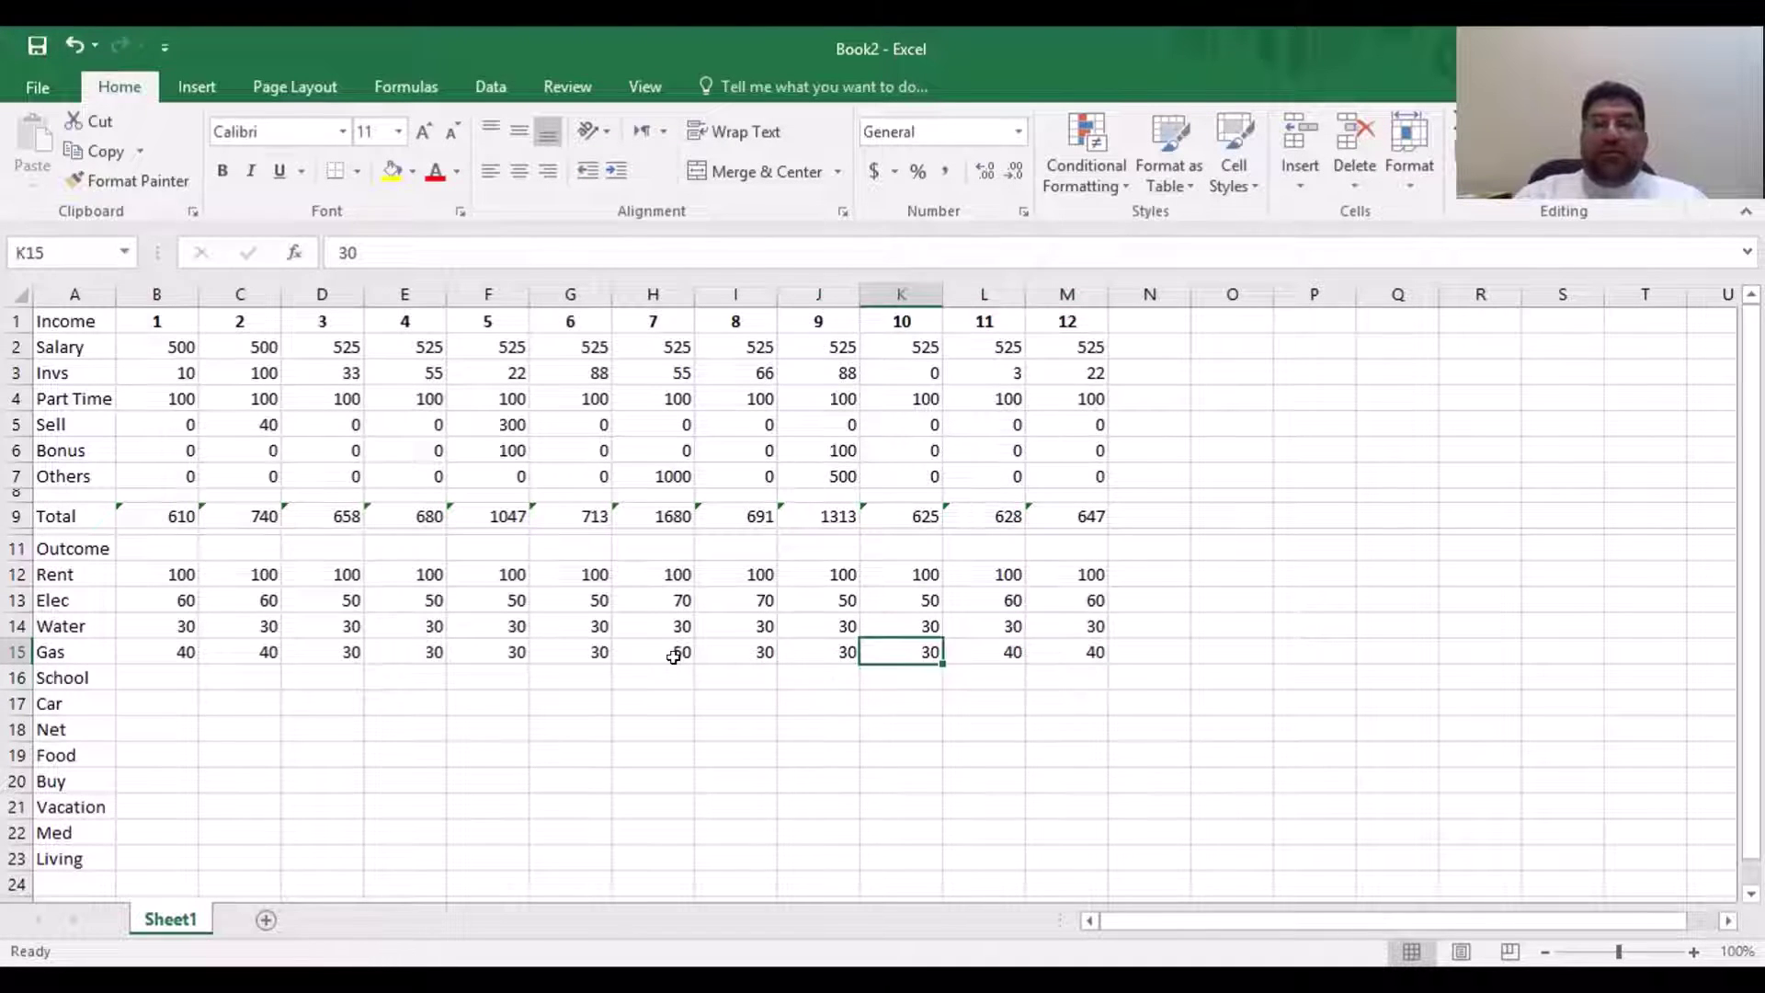
type("35")
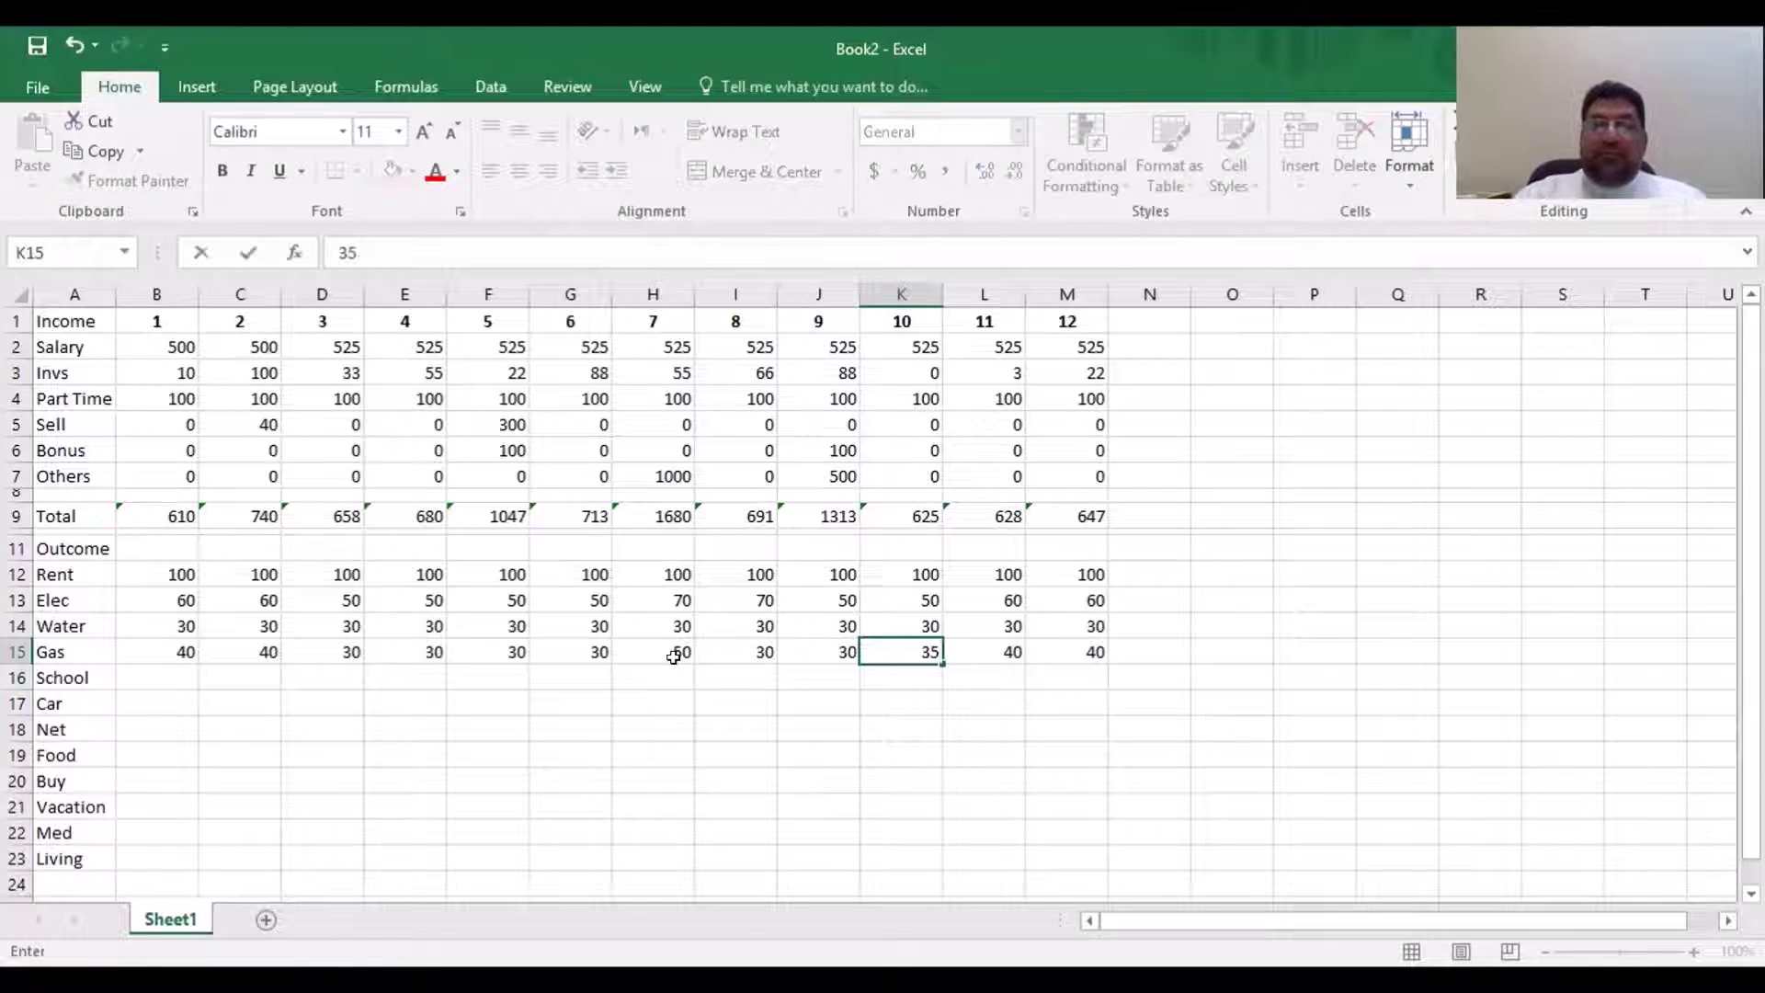
key("Return")
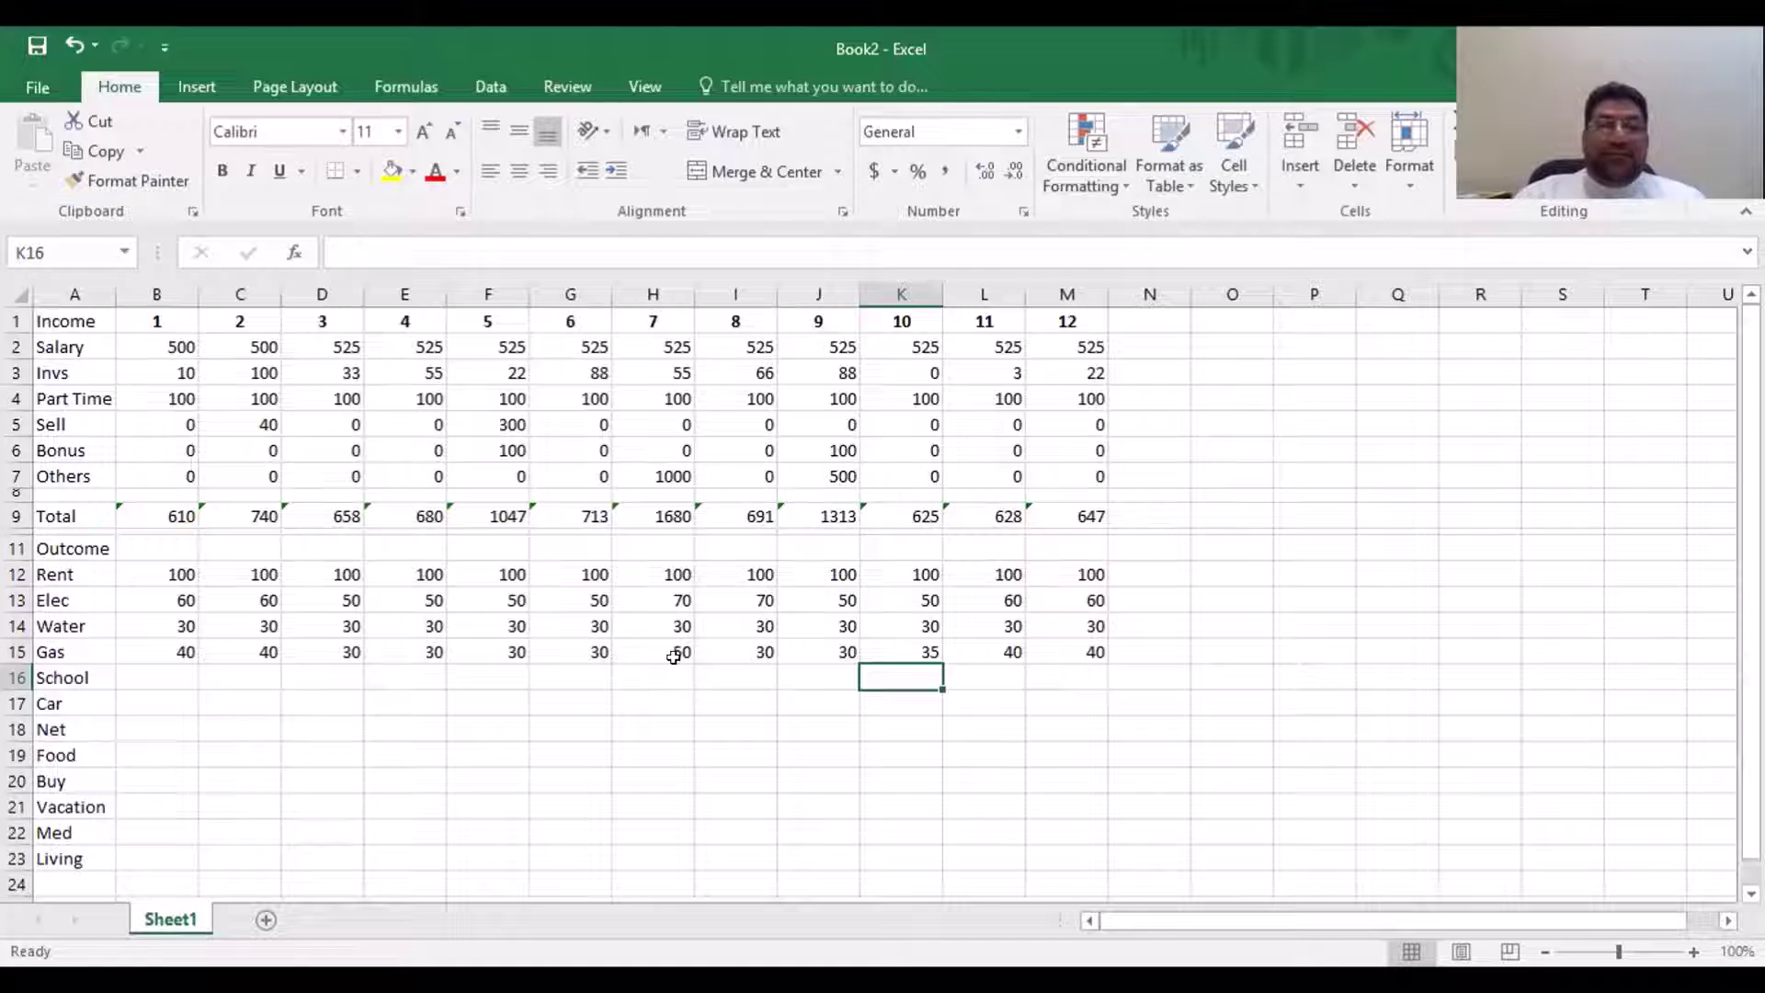
Enter 40 as the School amount for column 1, in cell B16
key("Left")
key("Left")
key("Left")
key("Left")
key("Left")
key("Left")
key("Left")
key("Left")
key("Left")
key("Left")
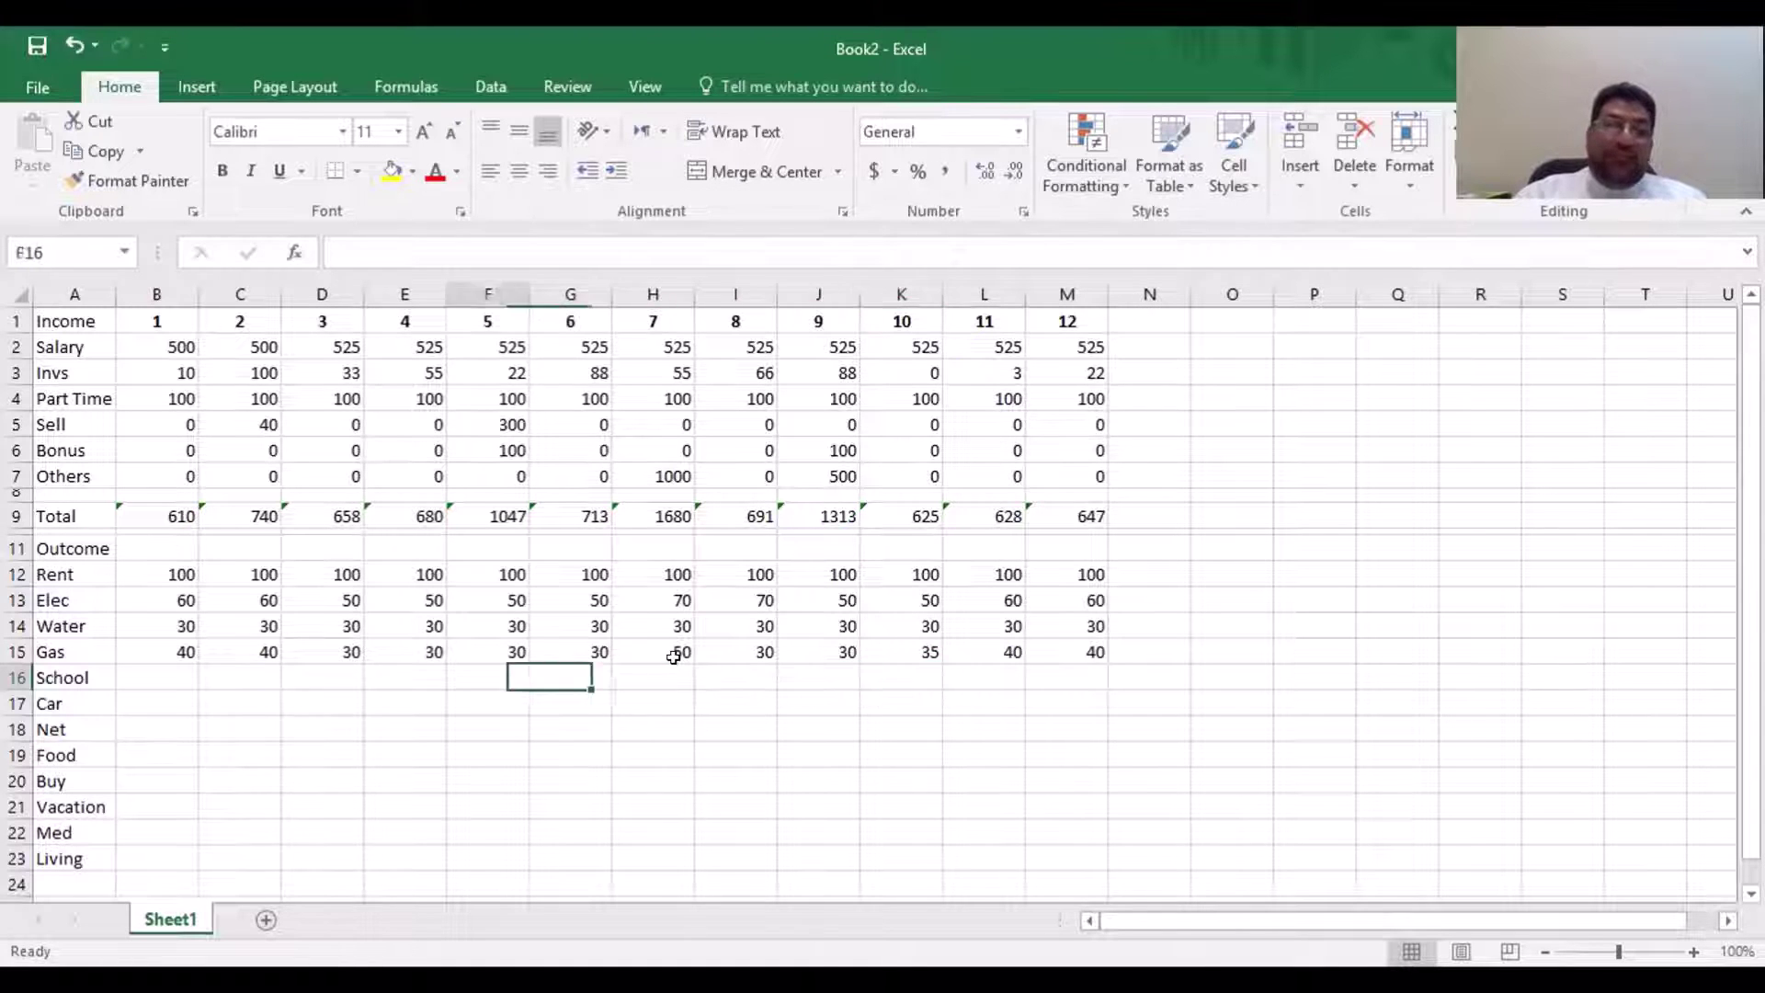
key("Right")
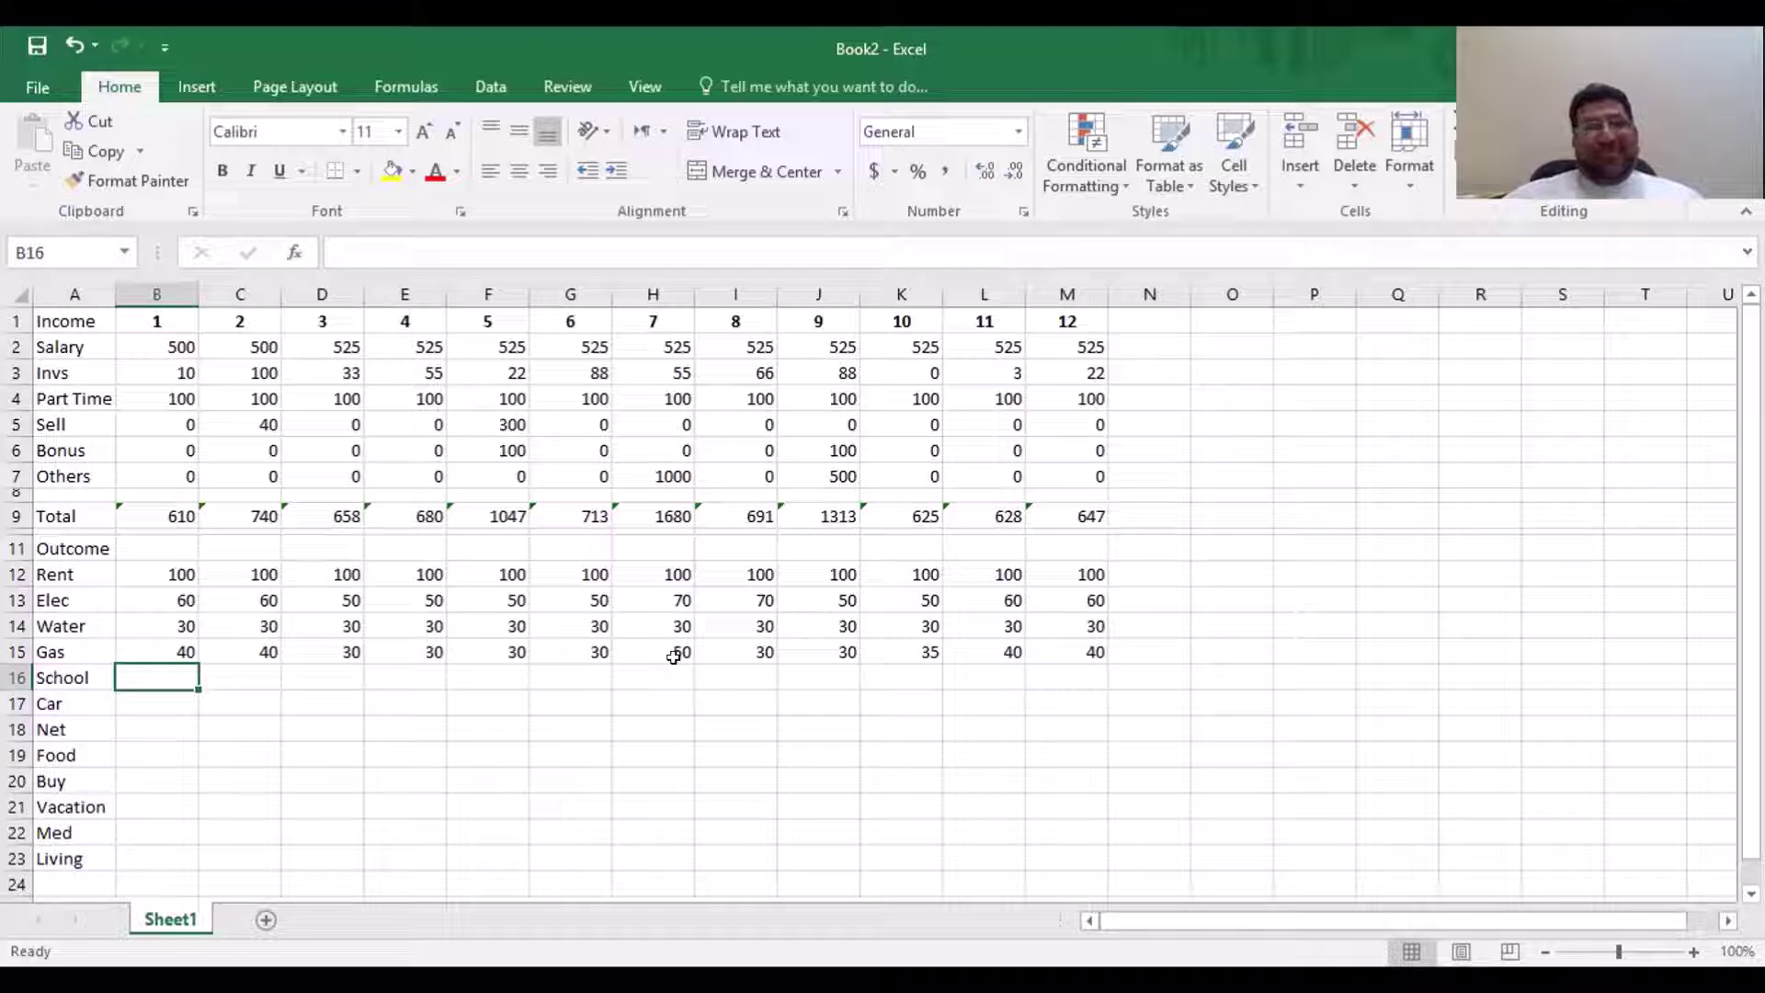
type("40")
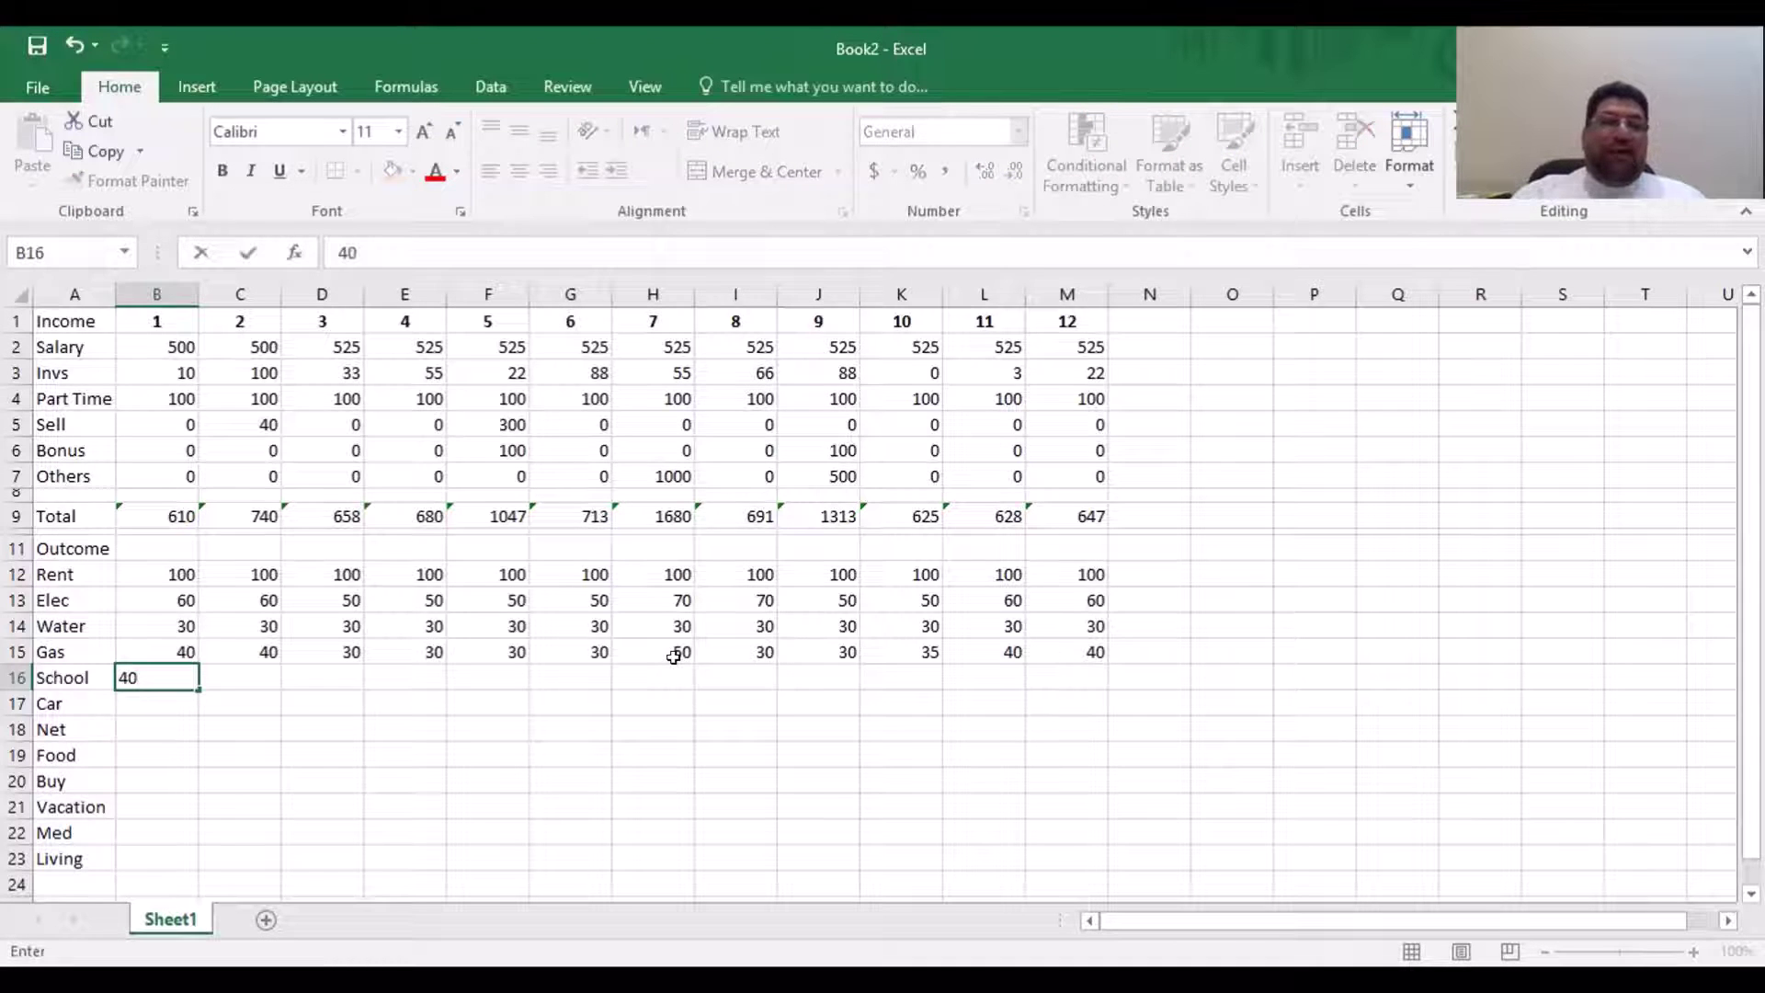
key("Tab")
key("Left")
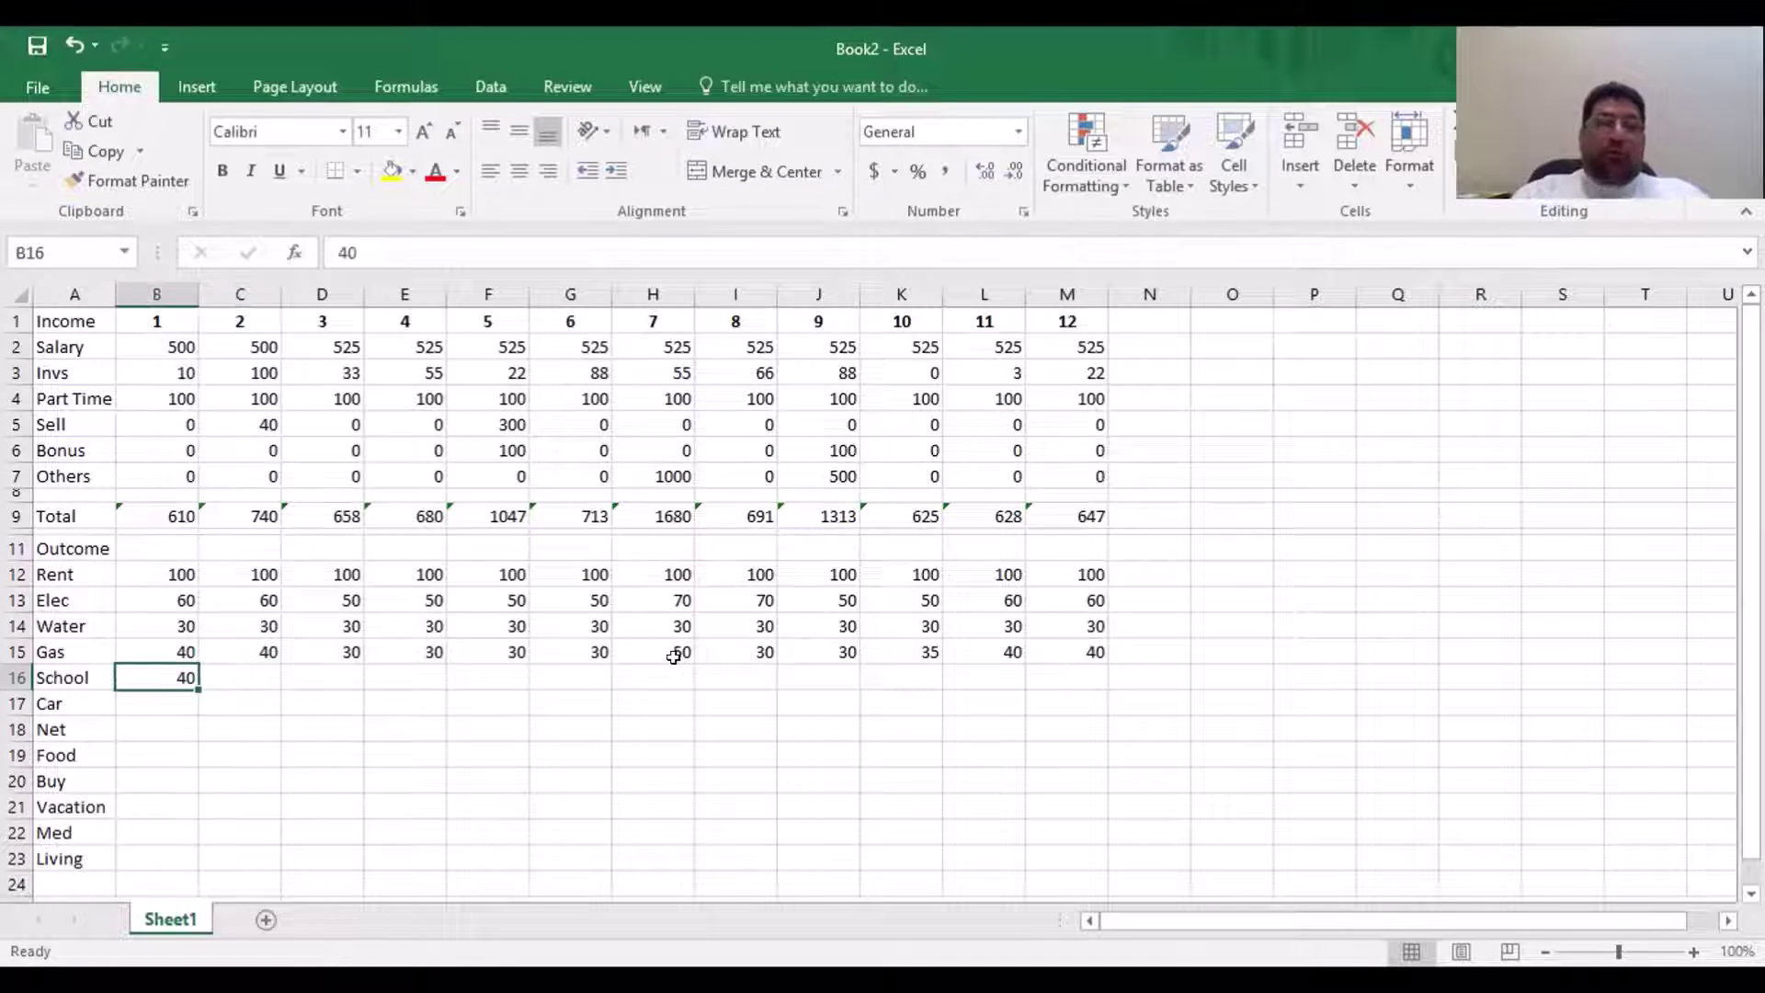
Copy the School amount in B16 across cells C16 to M16
key("ctrl+c")
key("Right")
key("shift+Right")
key("shift+Right")
key("shift+Right")
key("shift+Right")
key("shift+Right")
key("shift+Right")
key("shift+Right")
key("shift+Right")
key("shift+Right")
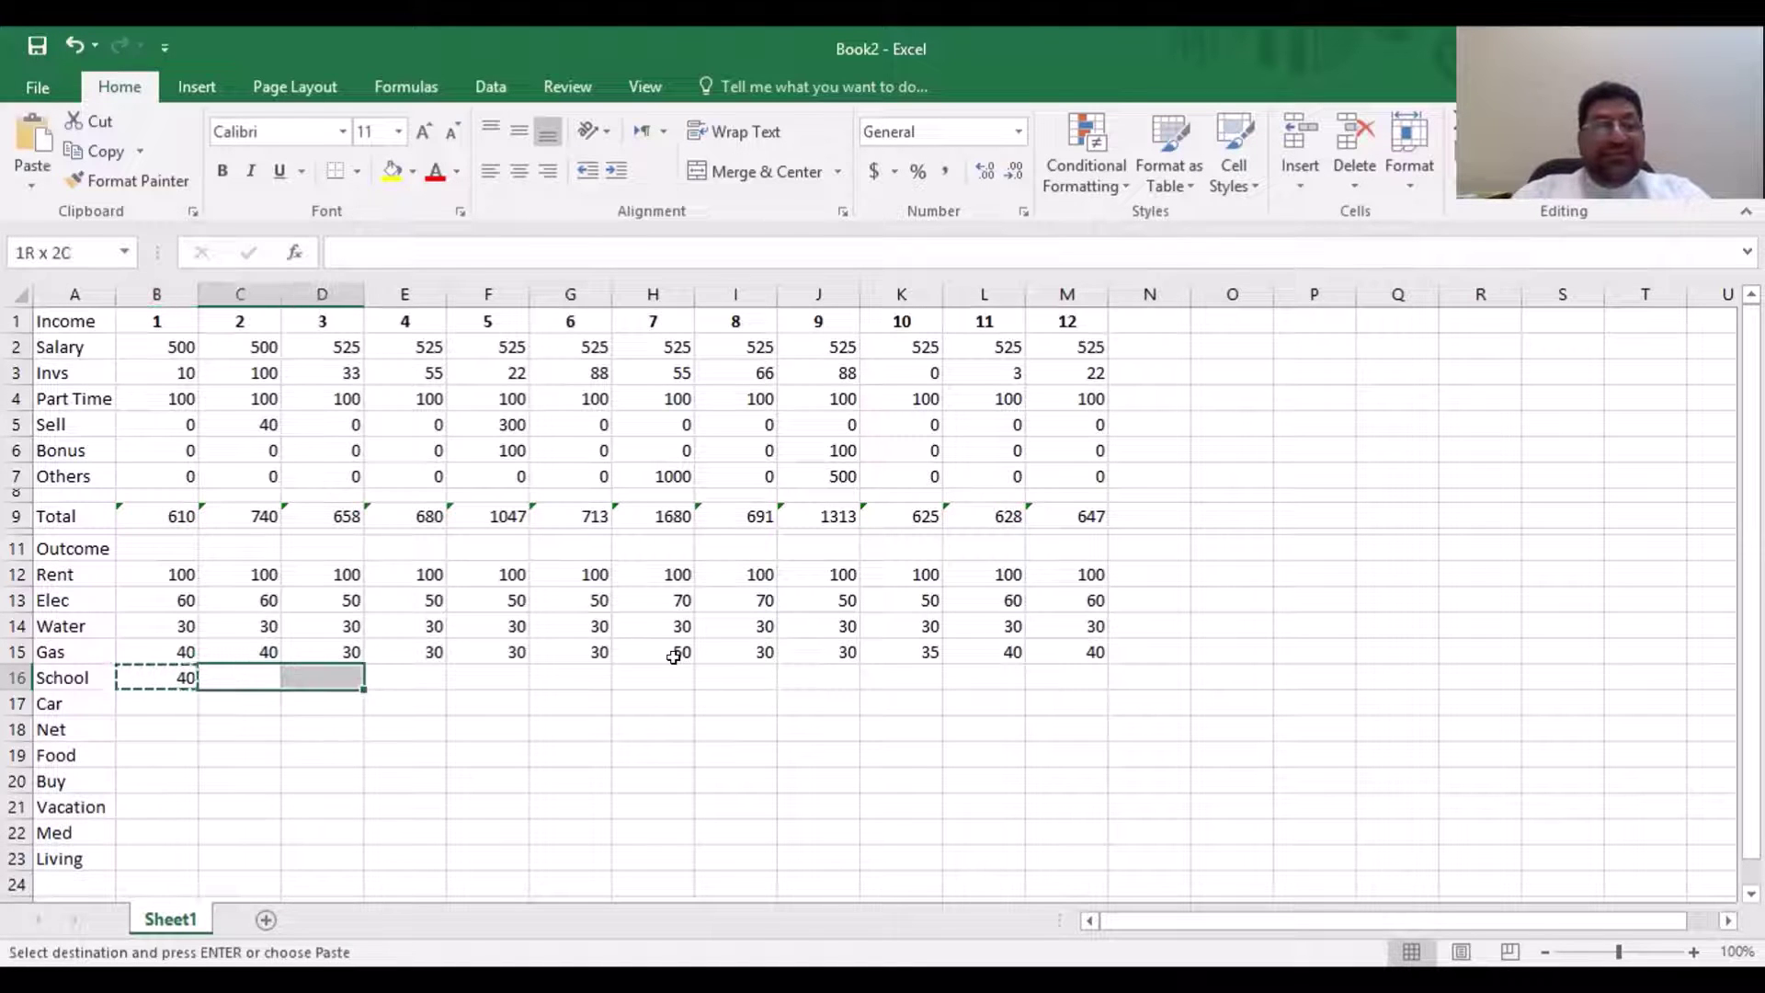
key("shift+Right")
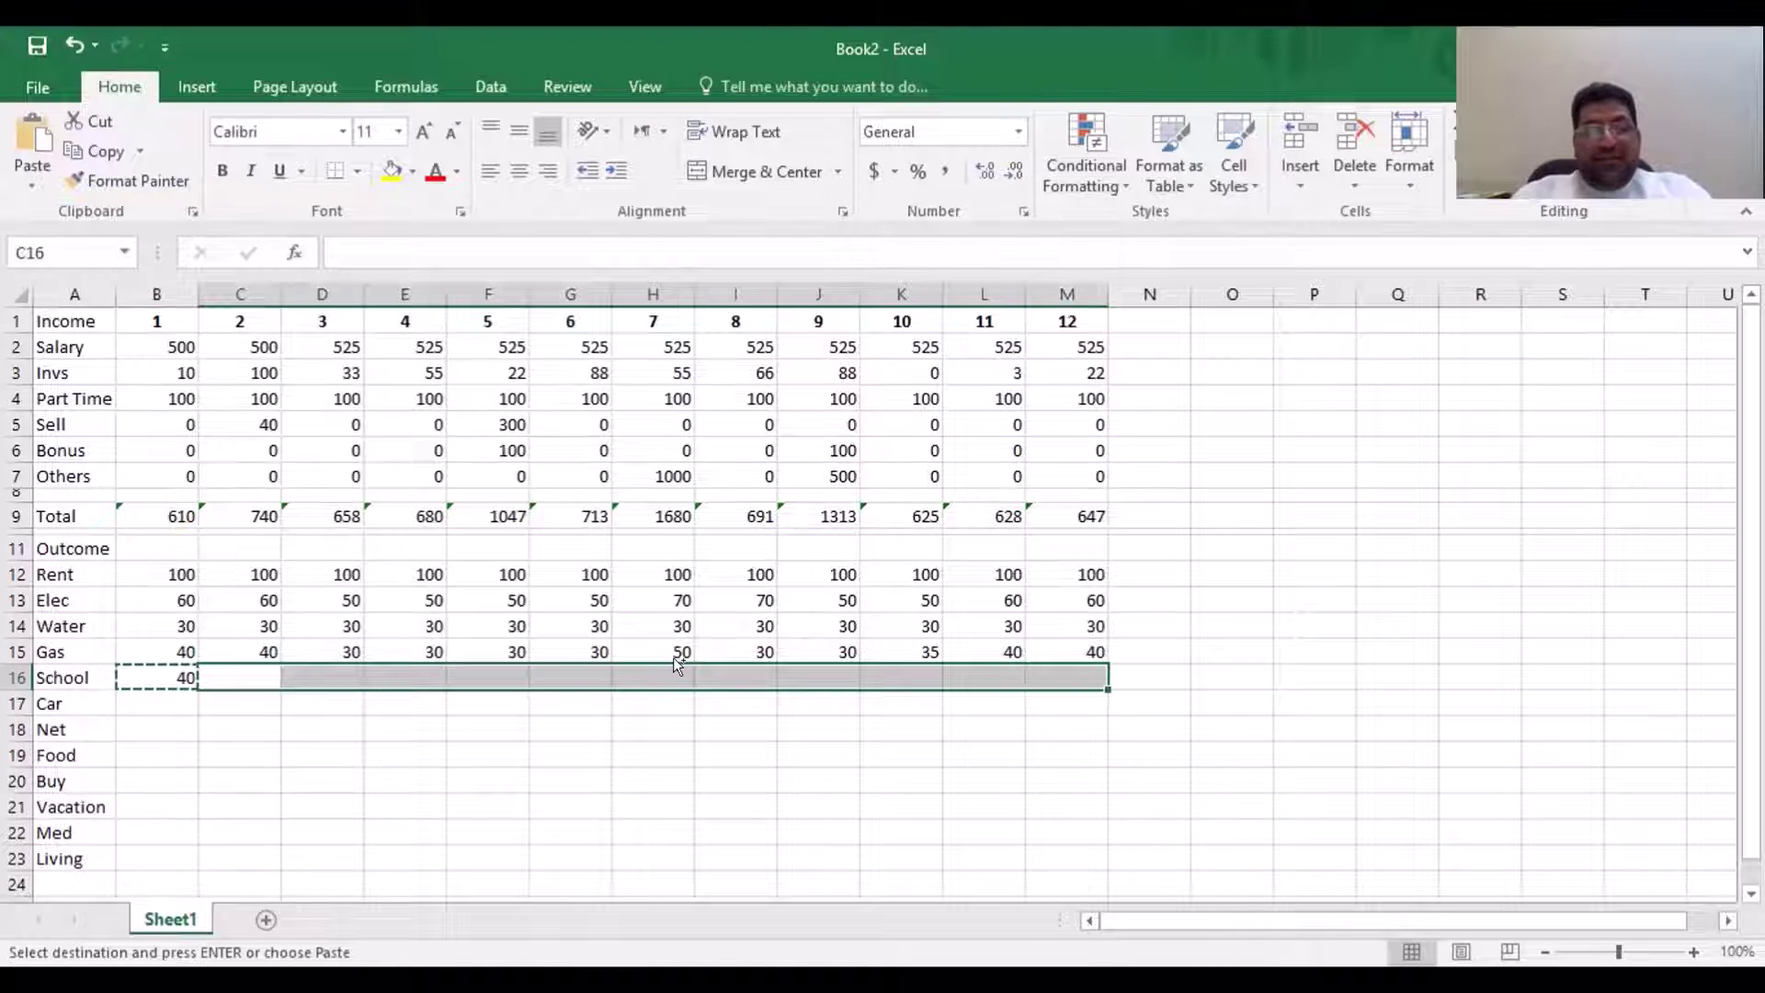
key("ctrl+v")
key("Escape")
key("Left")
key("Right")
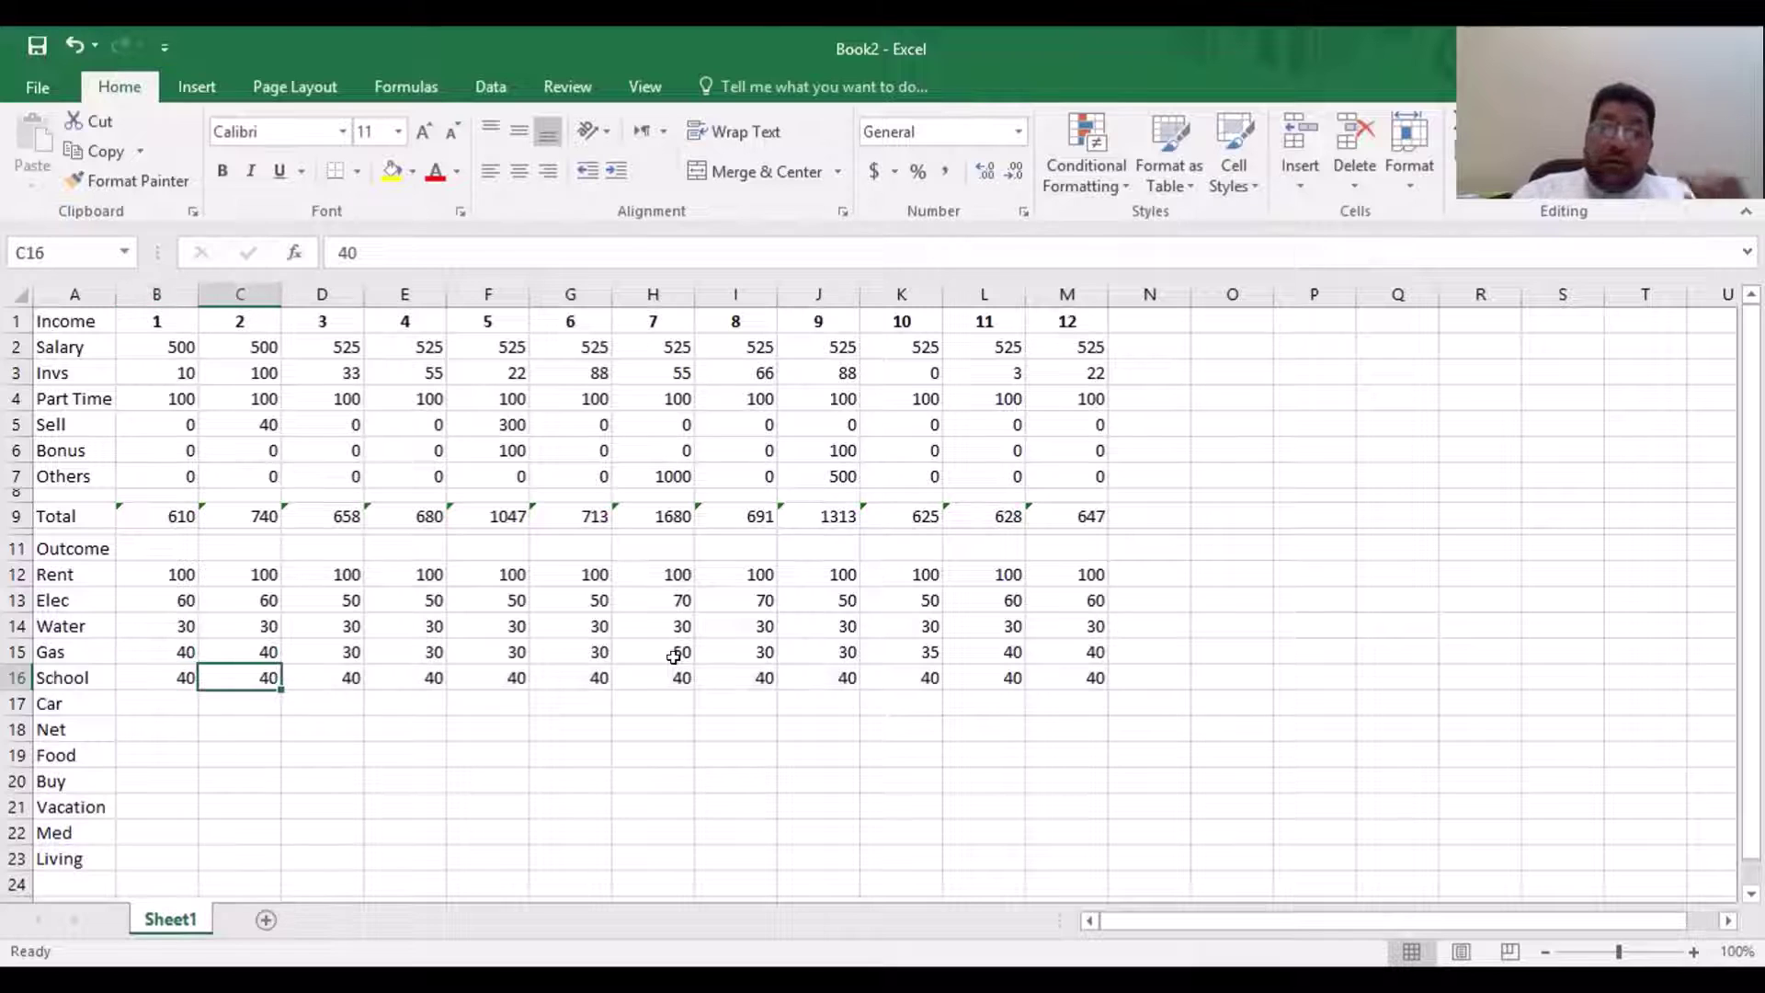
Set the School amounts for columns 7, 8 and 9 to 0, in cells H16 to J16
key("Right")
key("Right")
key("Right")
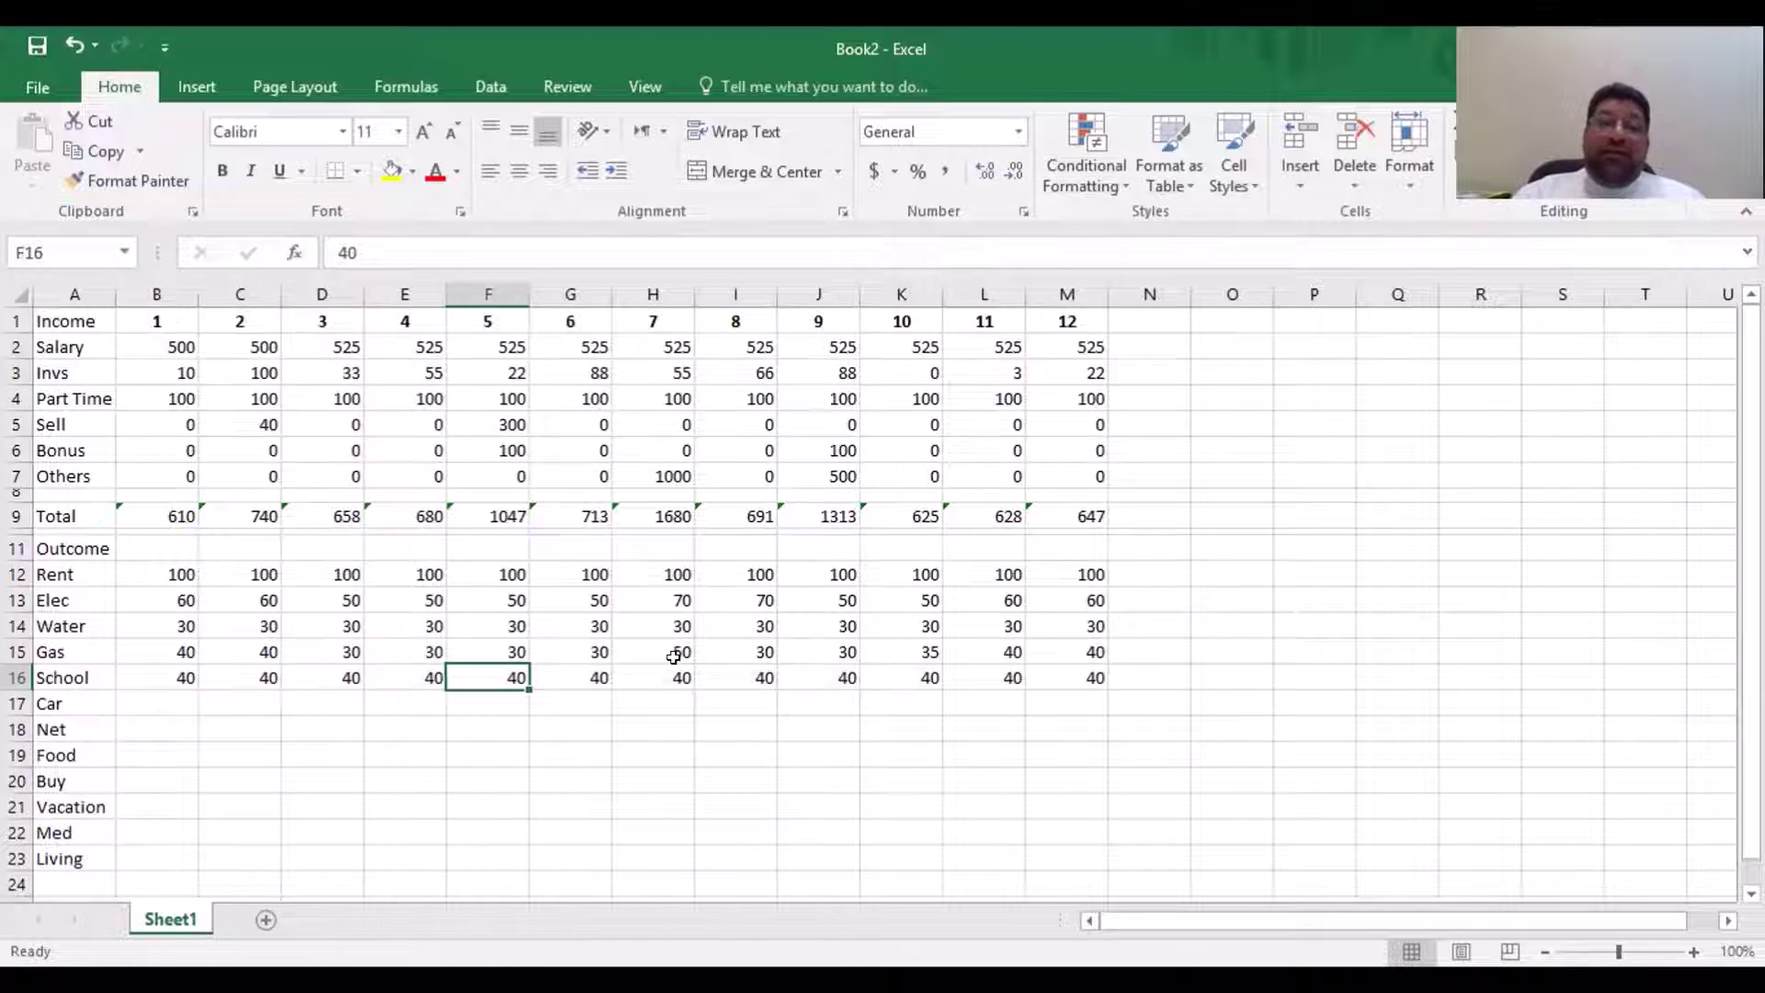
key("Right")
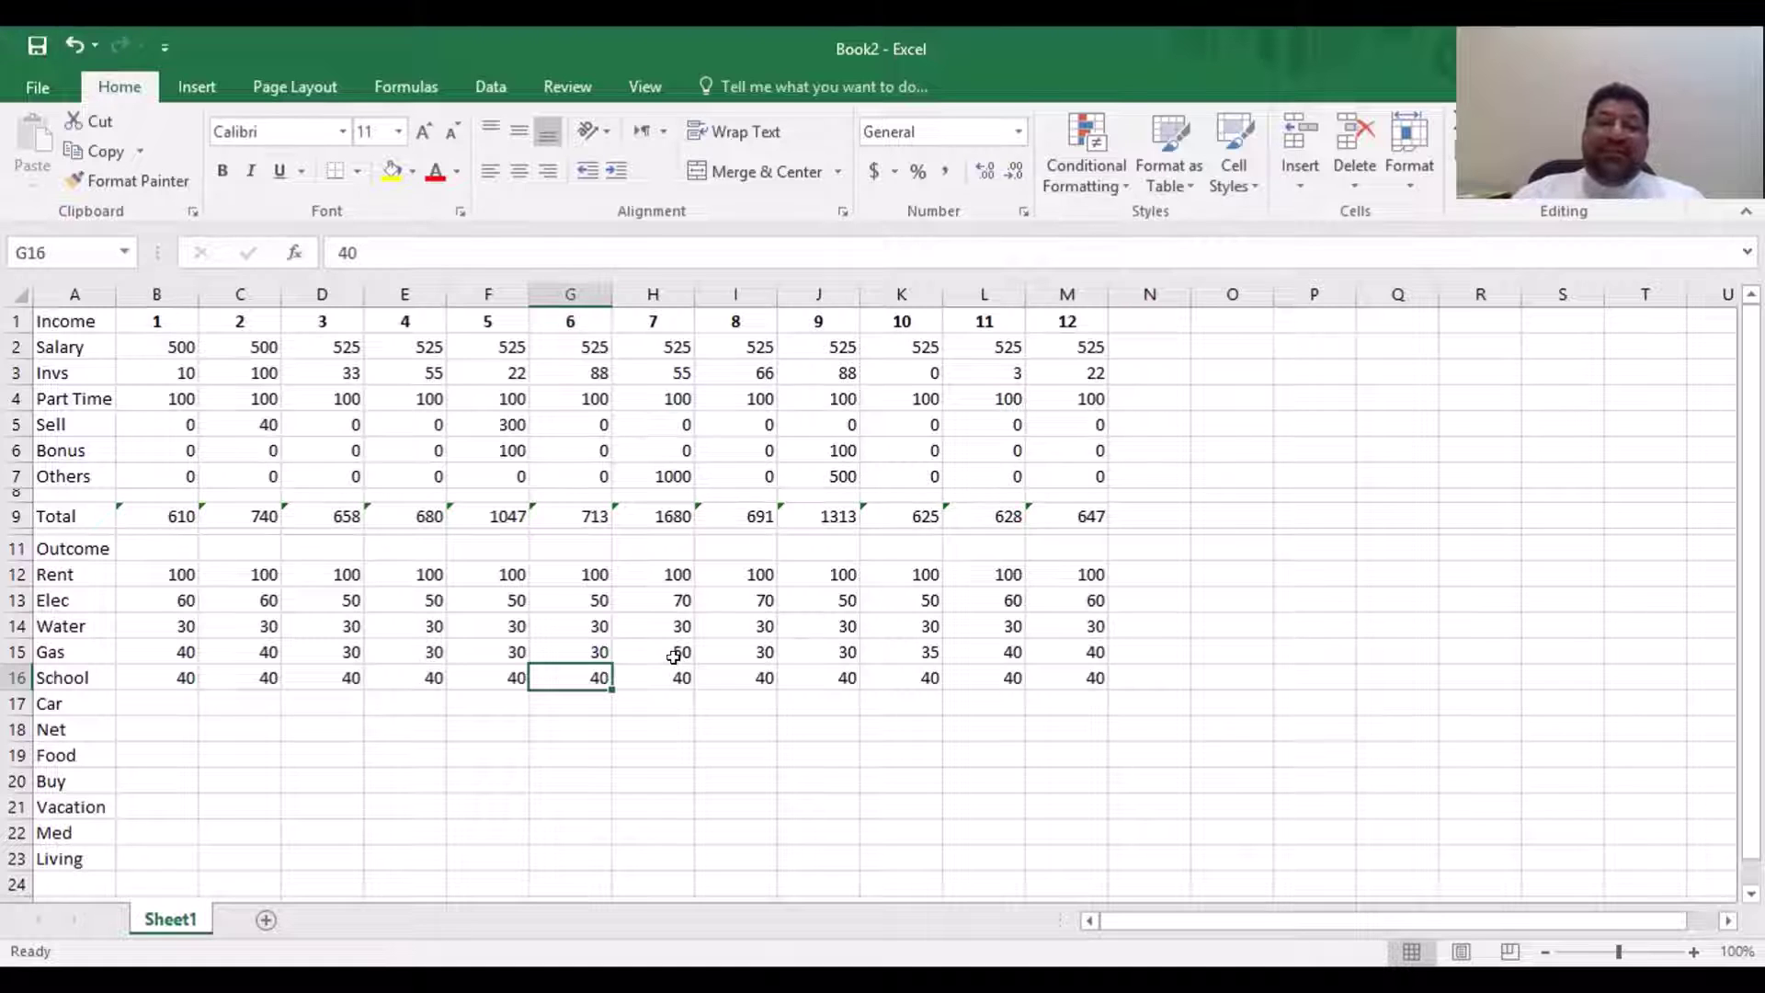
key("Right")
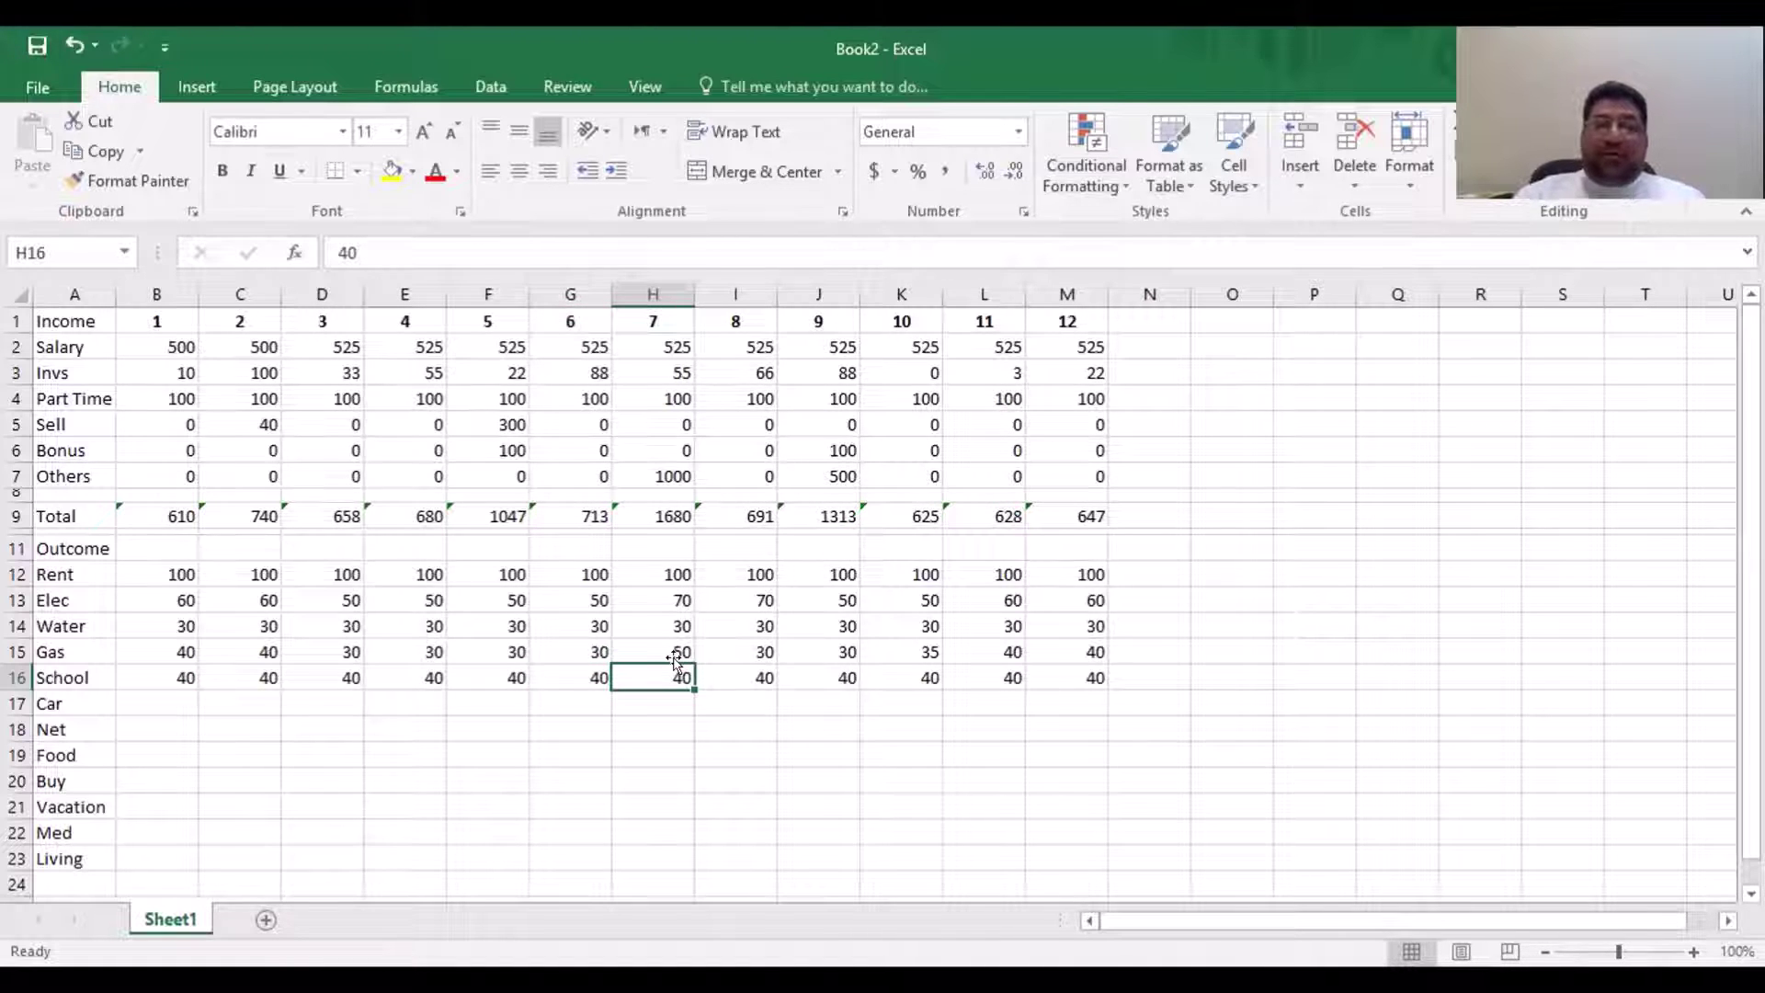
type("0")
key("Right")
type("0")
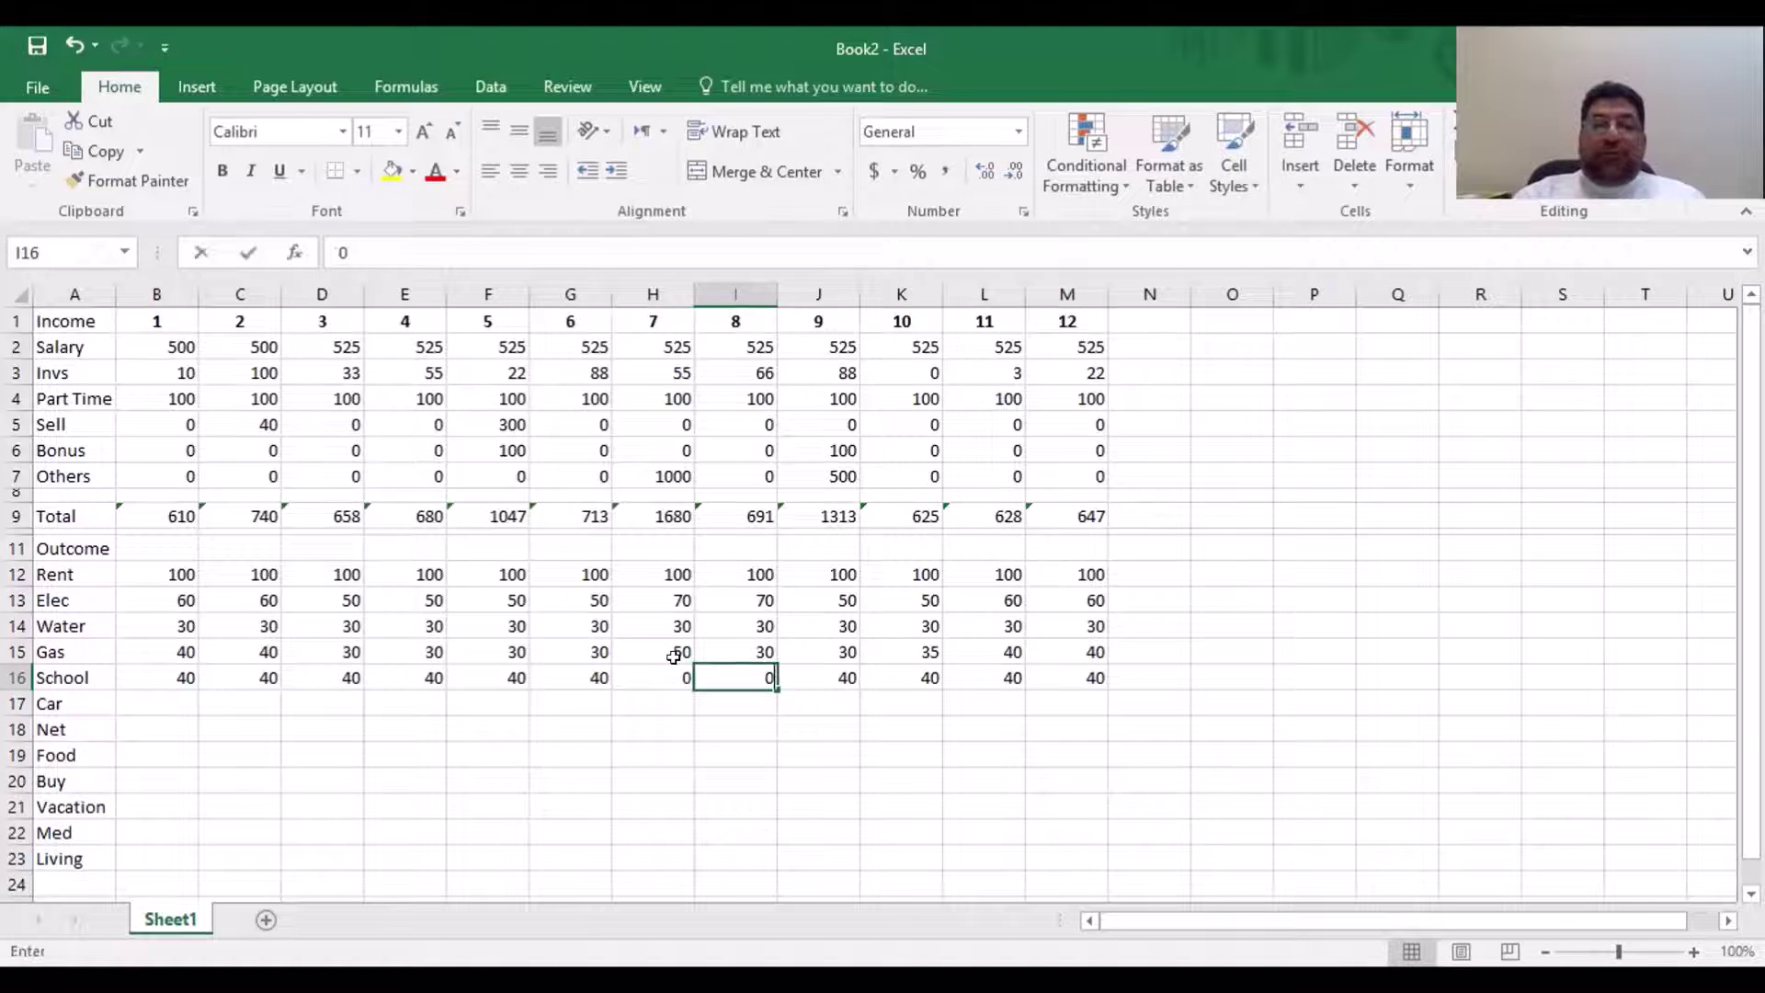
key("Right")
type("0")
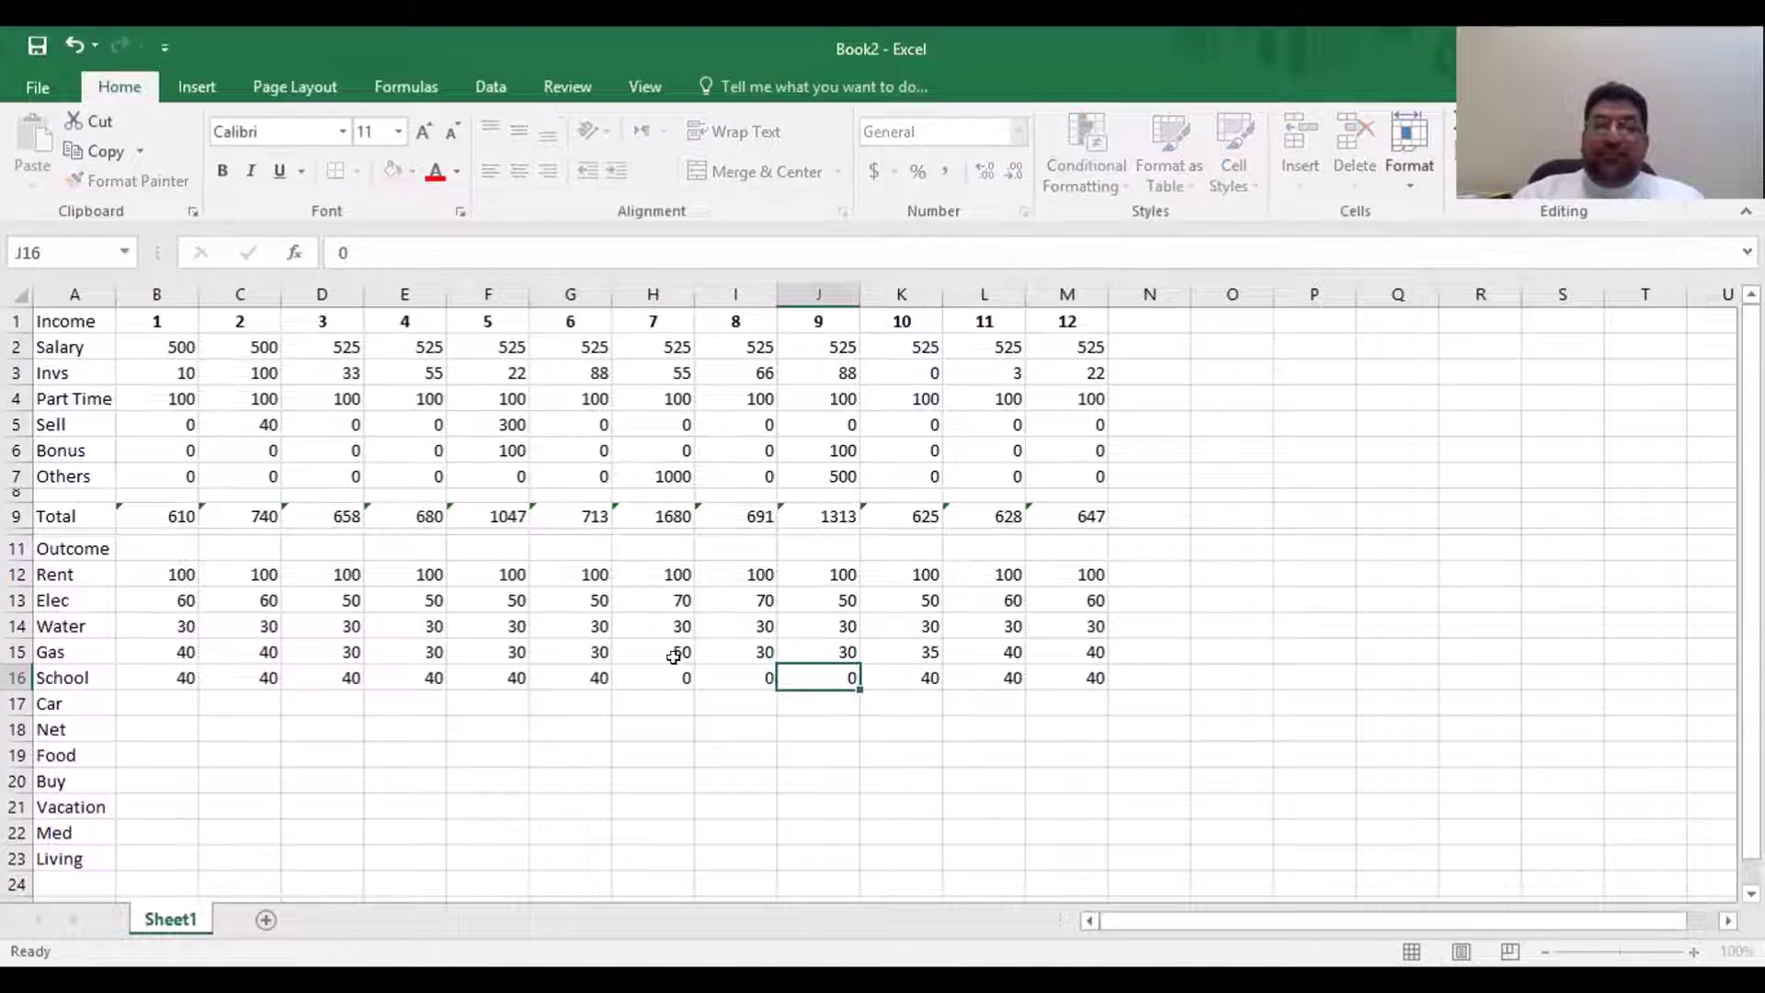
key("Right")
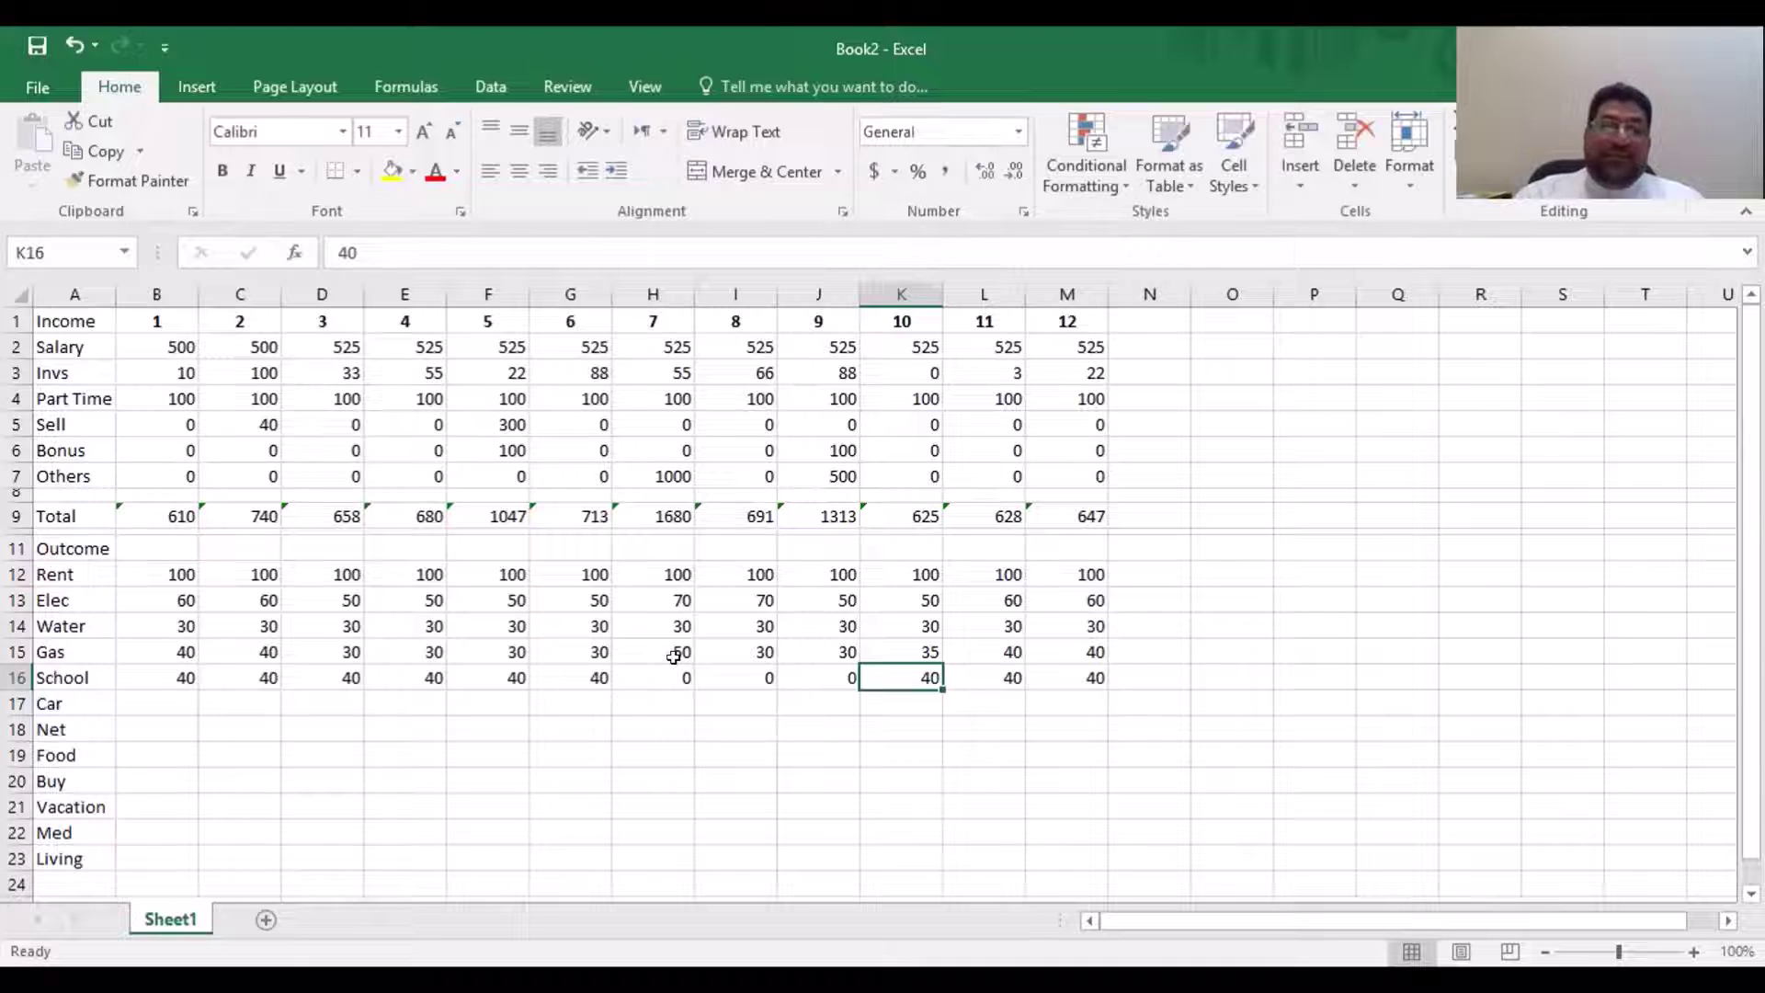
key("Left")
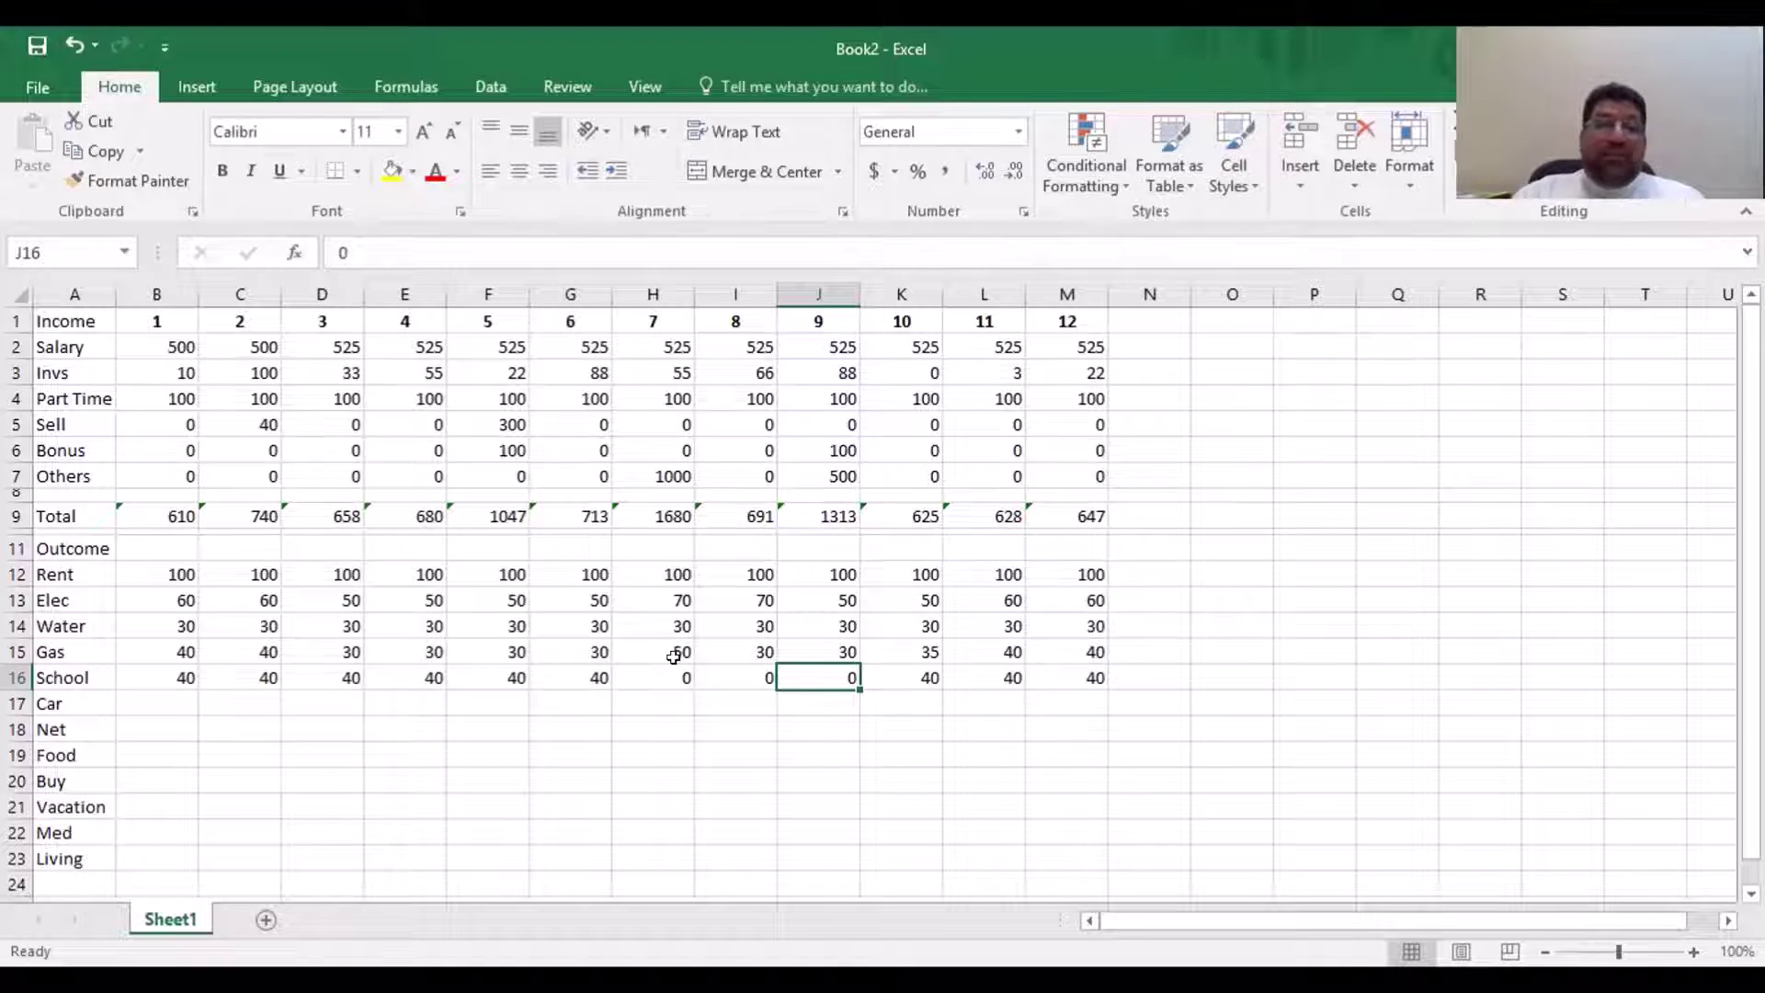
Set the School amount for column 6 to 0, in cell G16
left_click(675, 663)
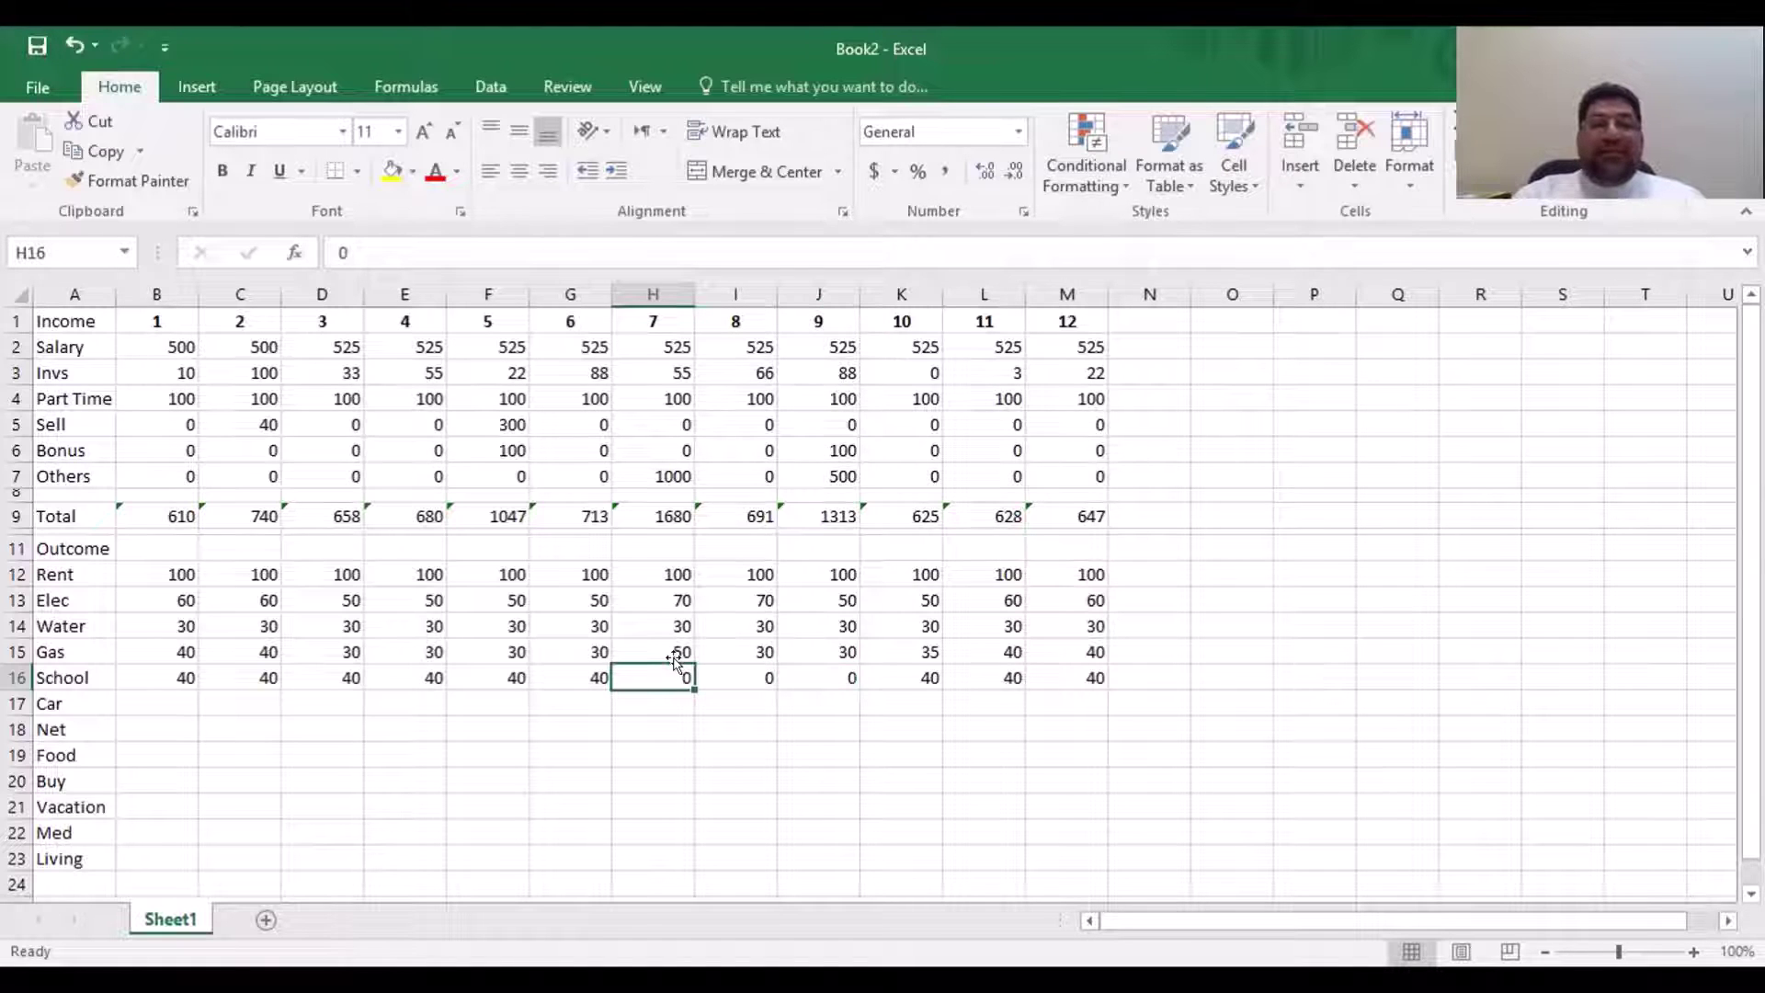
key("Left")
type("0")
key("Right")
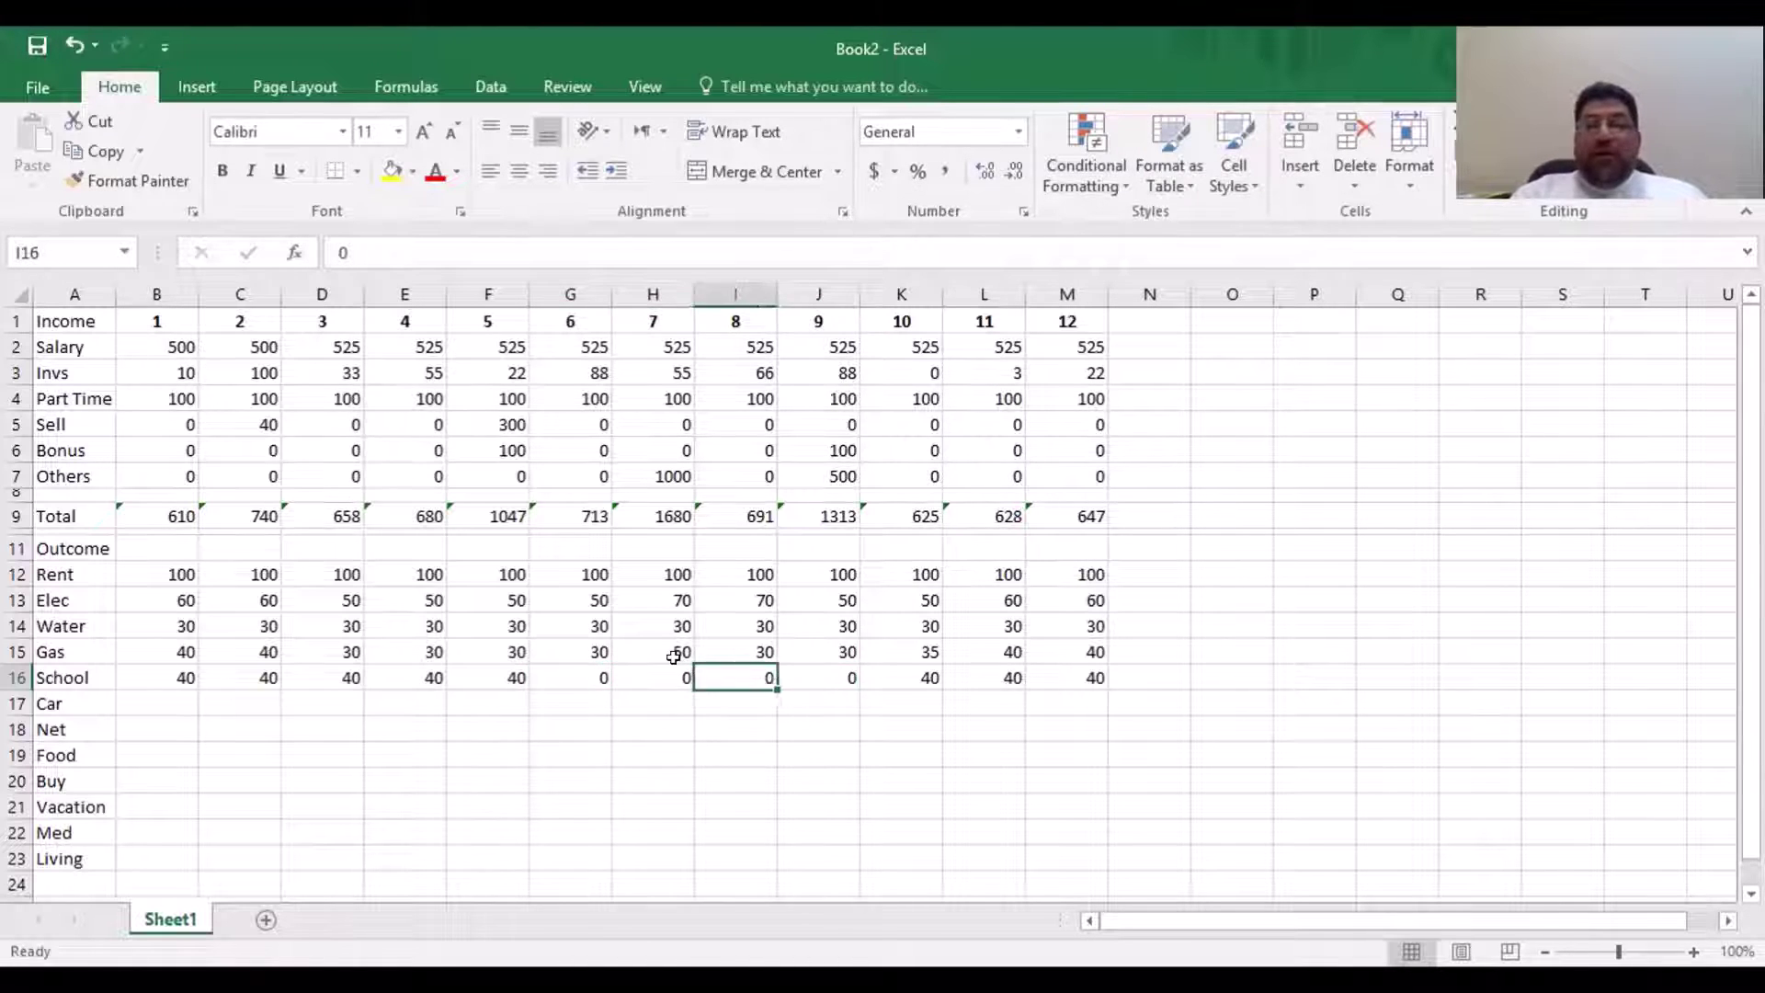
key("Right")
key("Right")
key("Right")
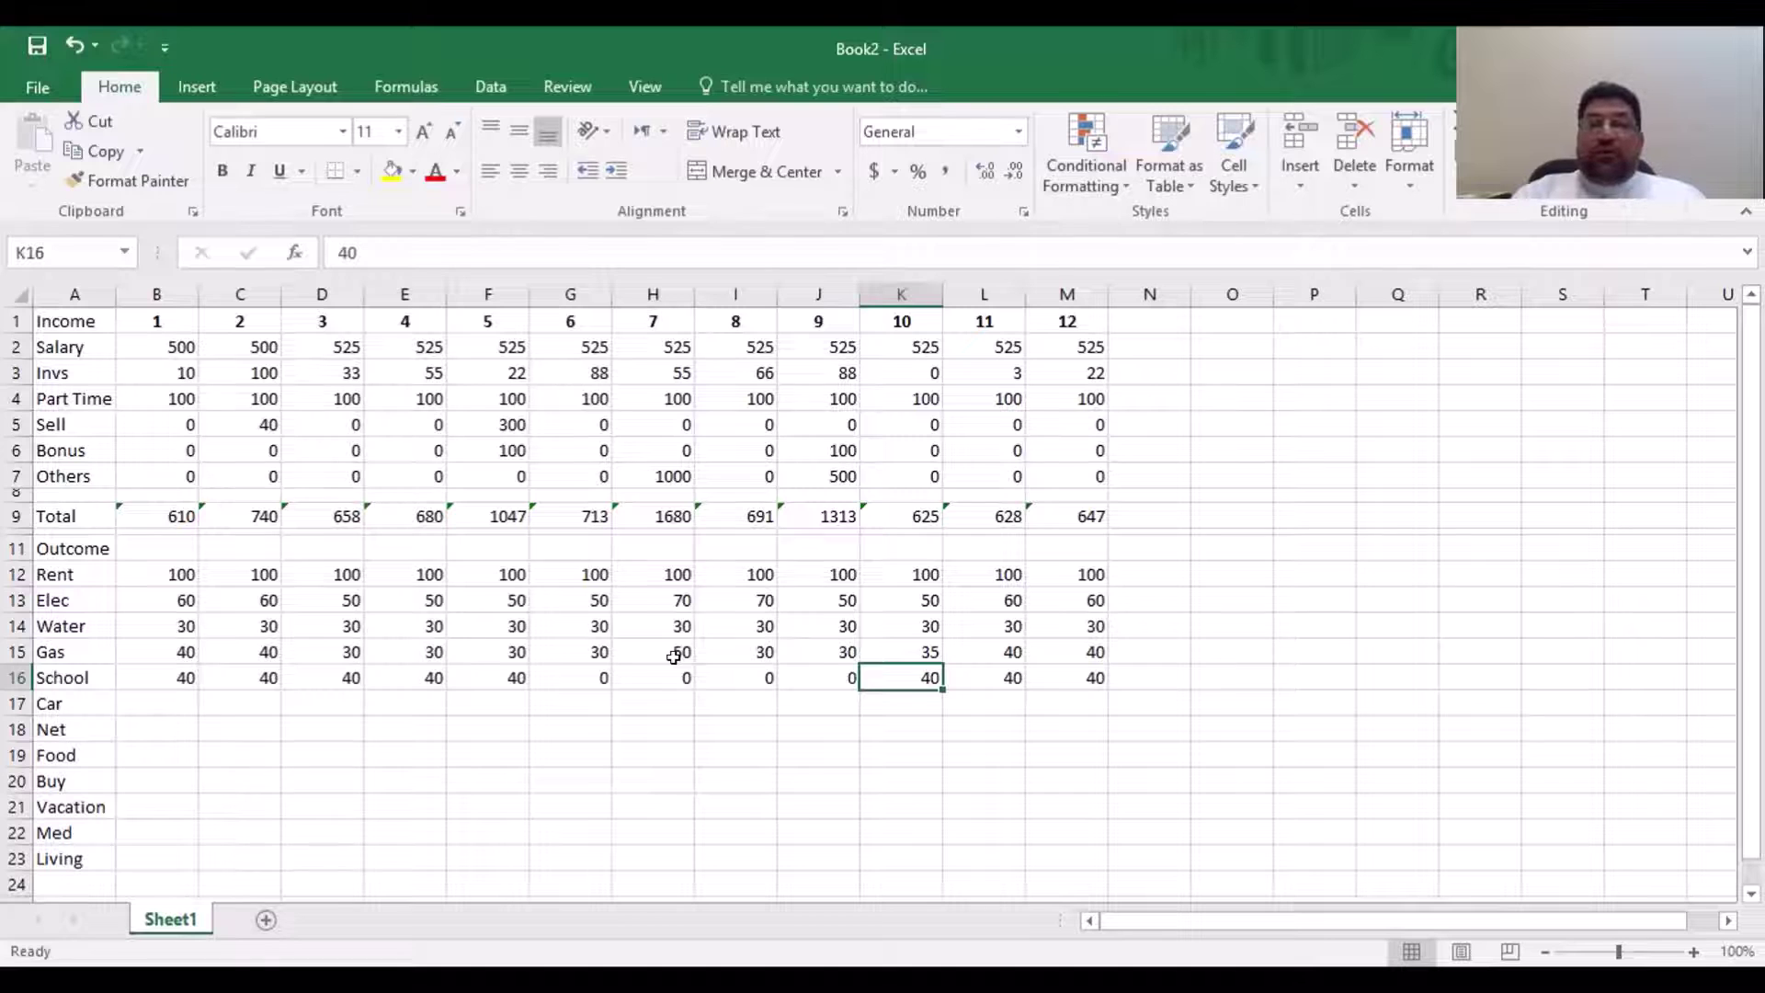
key("Left")
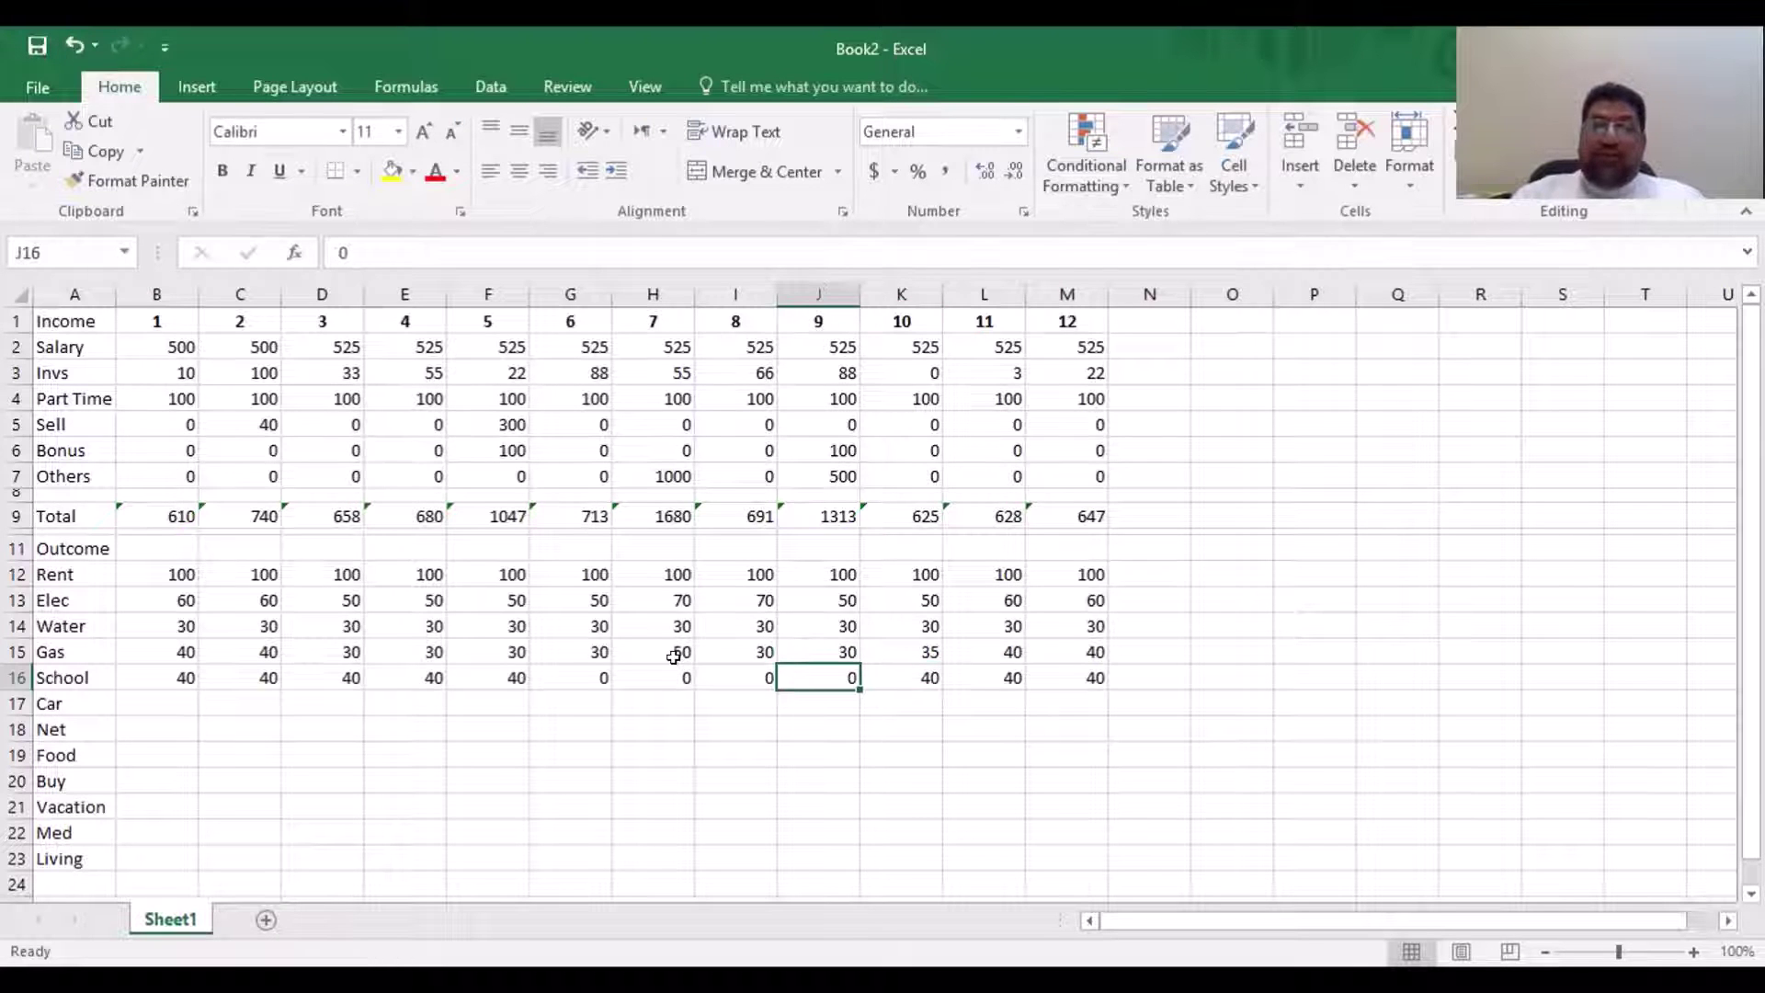
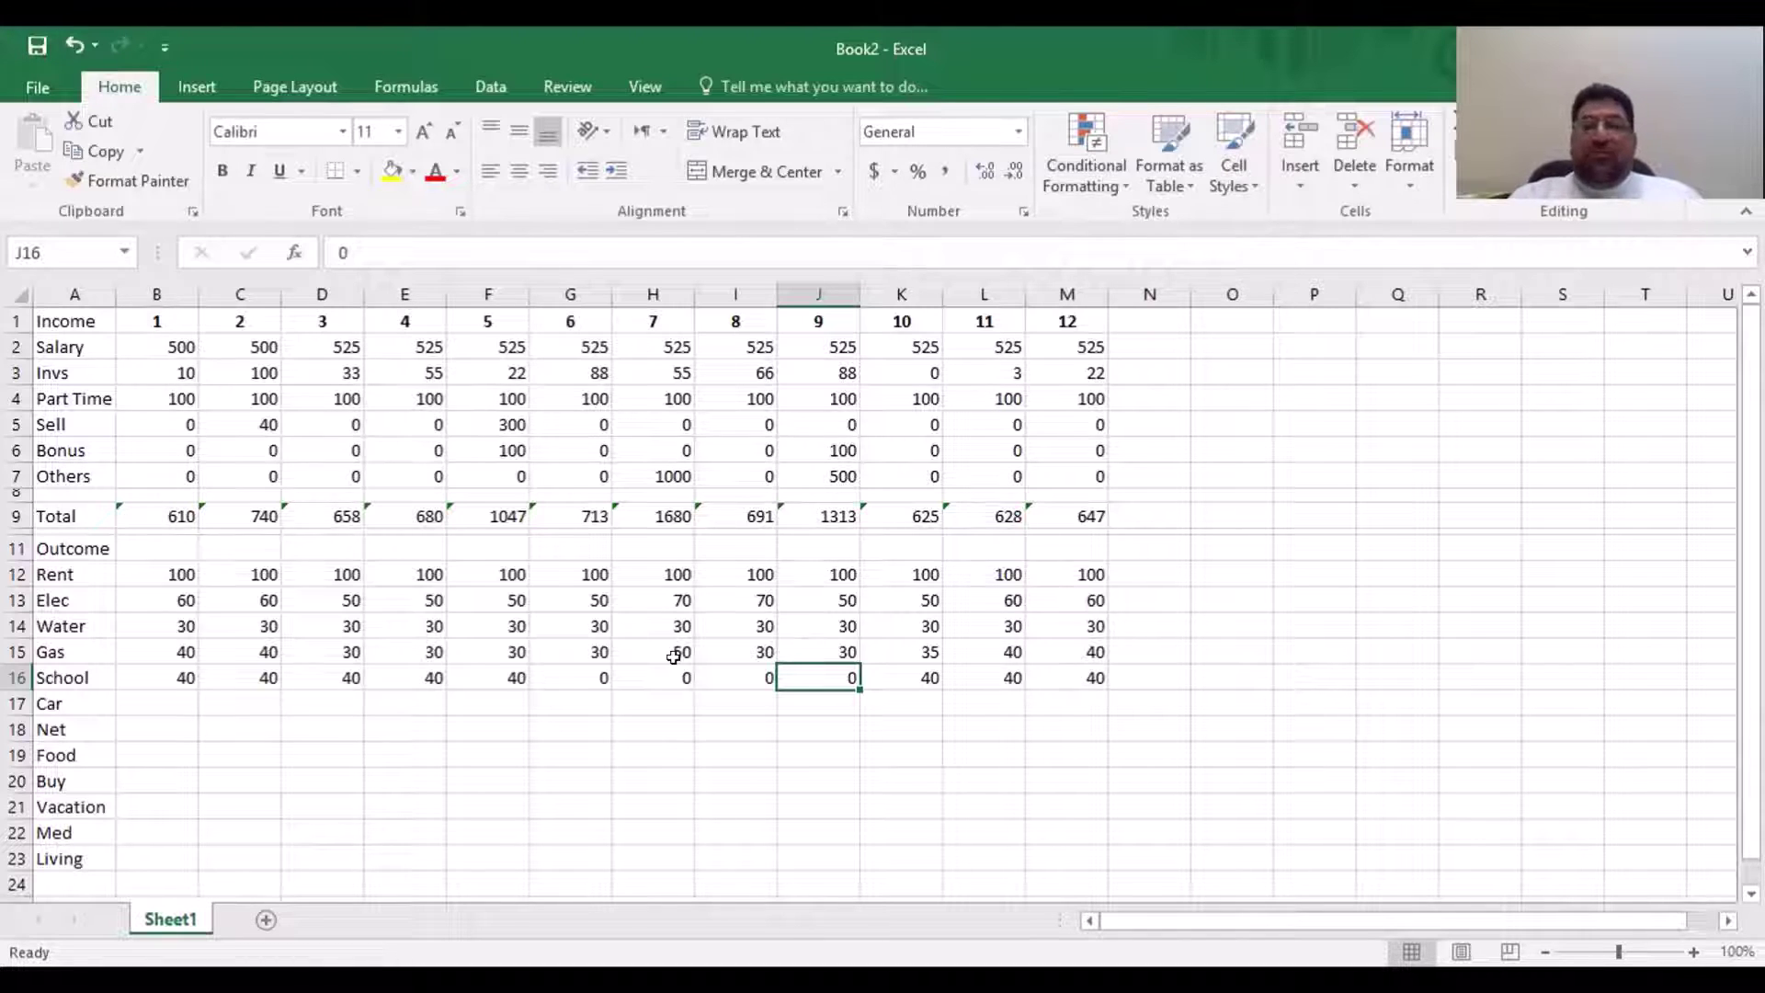
key("Right")
key("Left")
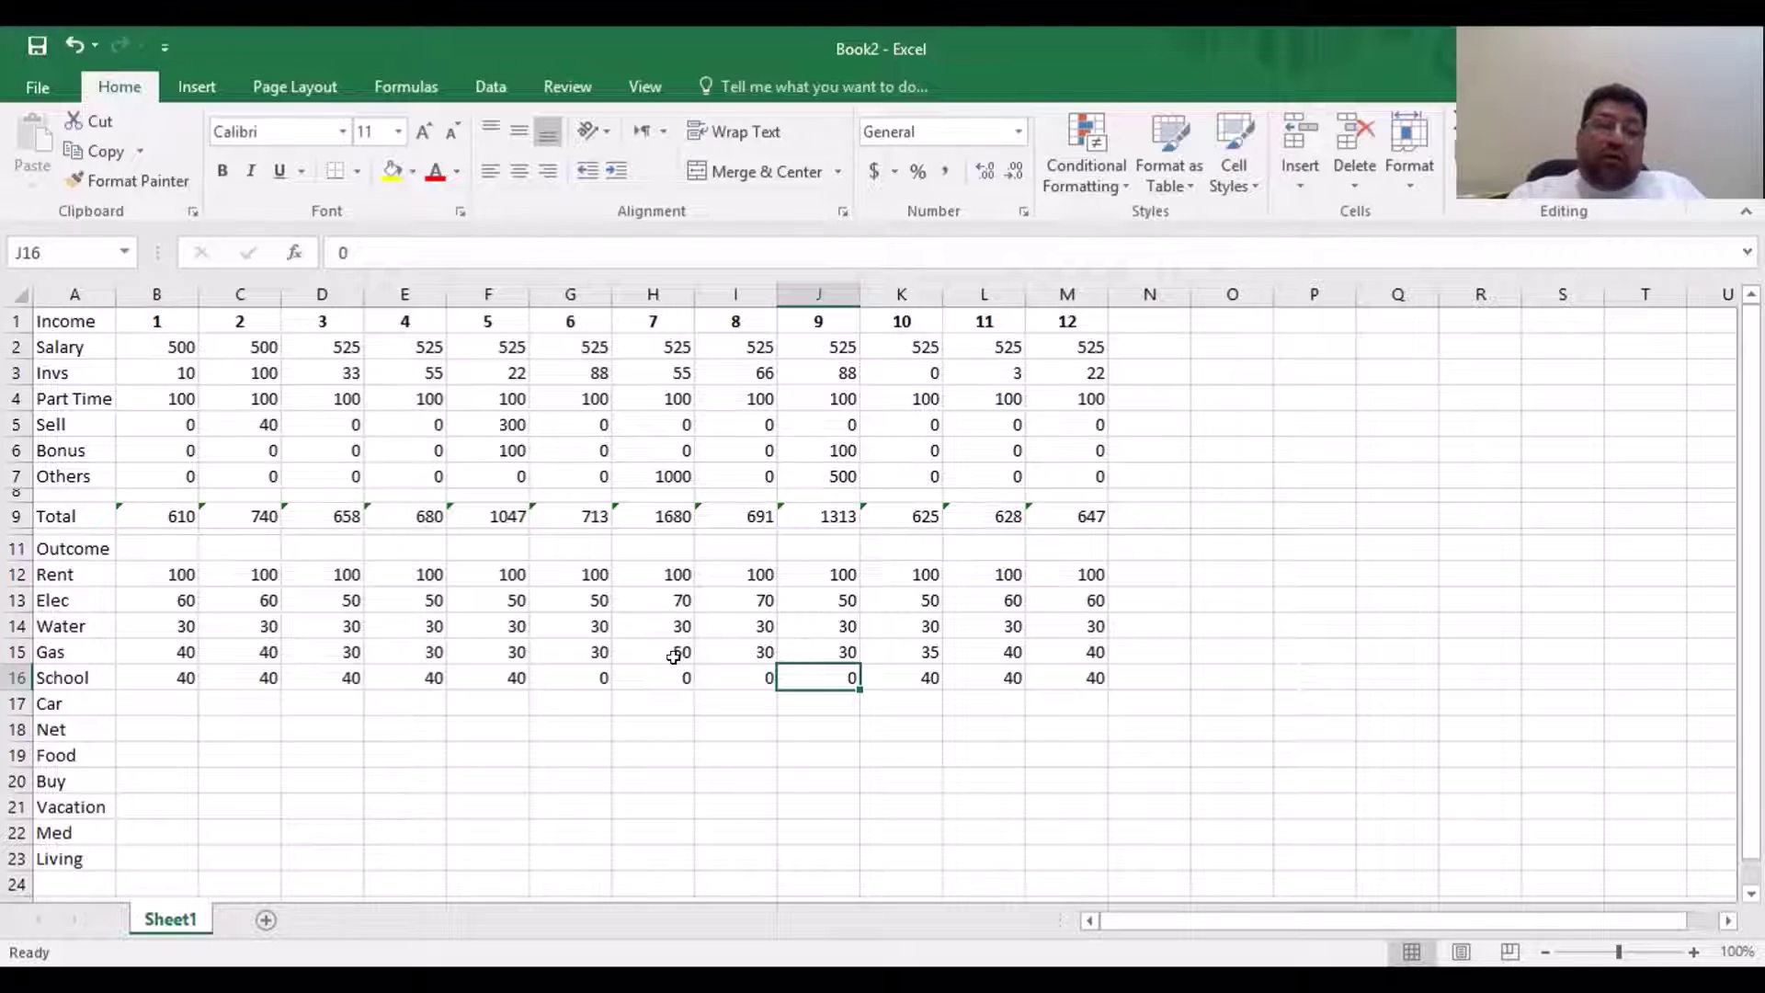
key("Left")
key("Left")
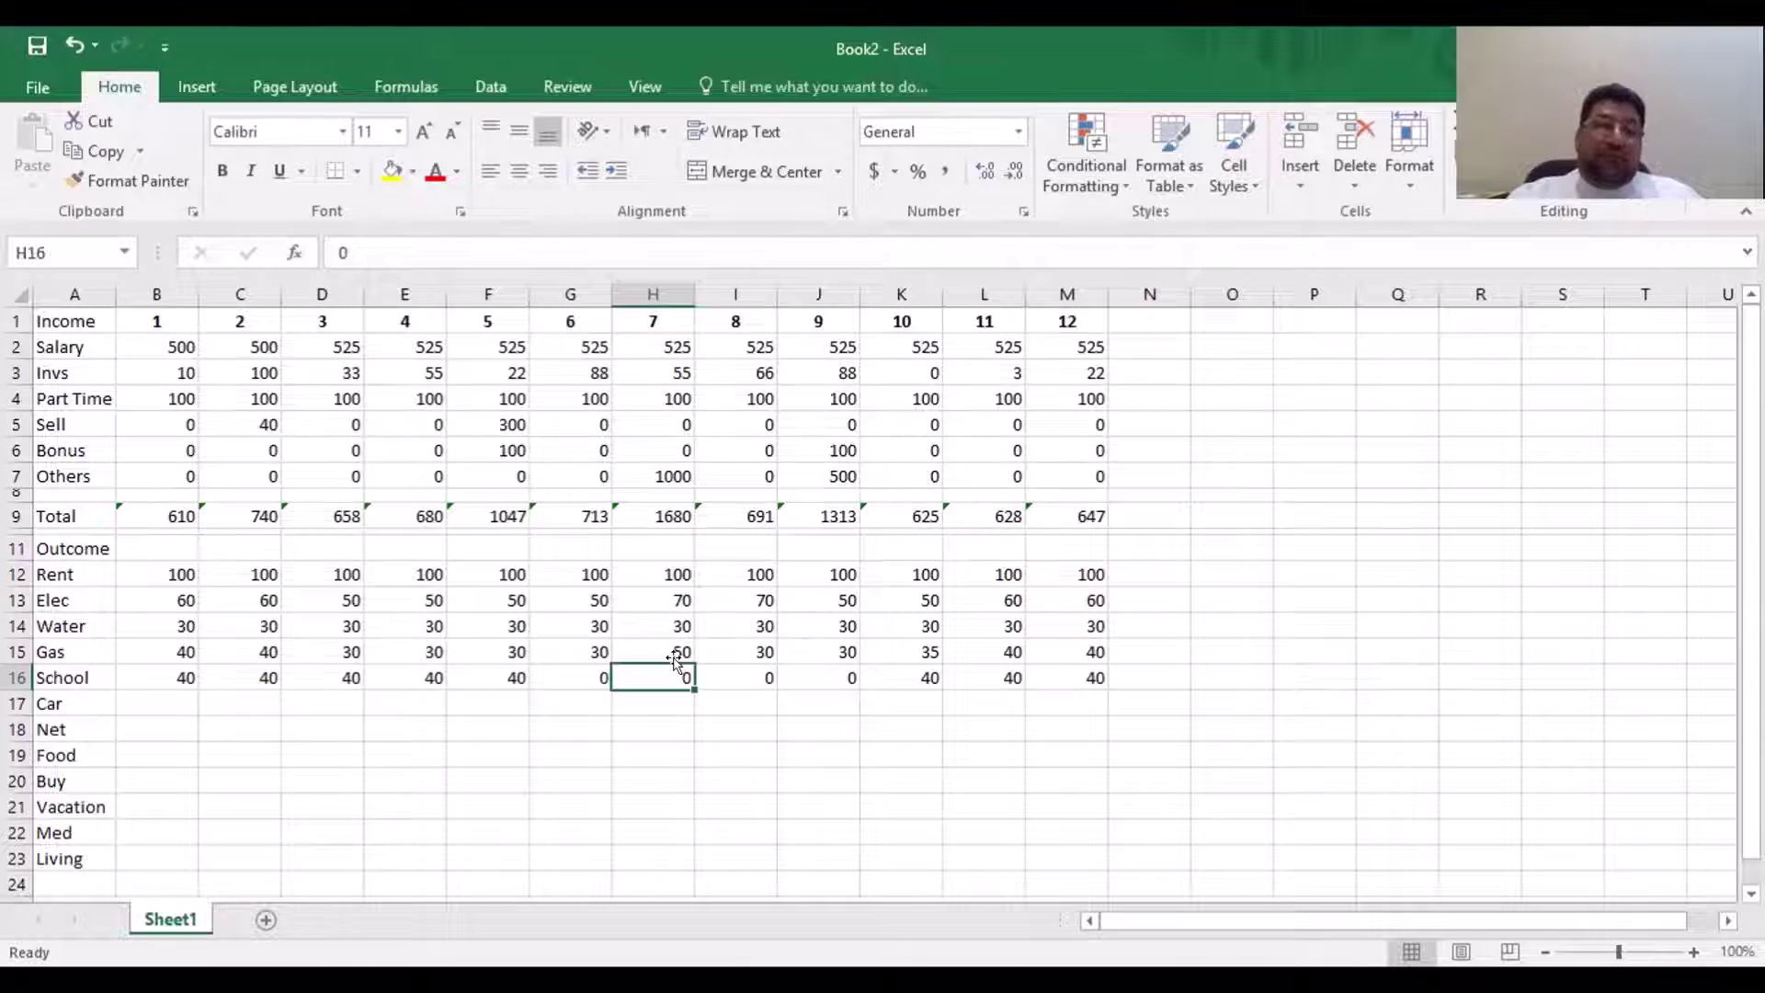
key("Right")
key("Right")
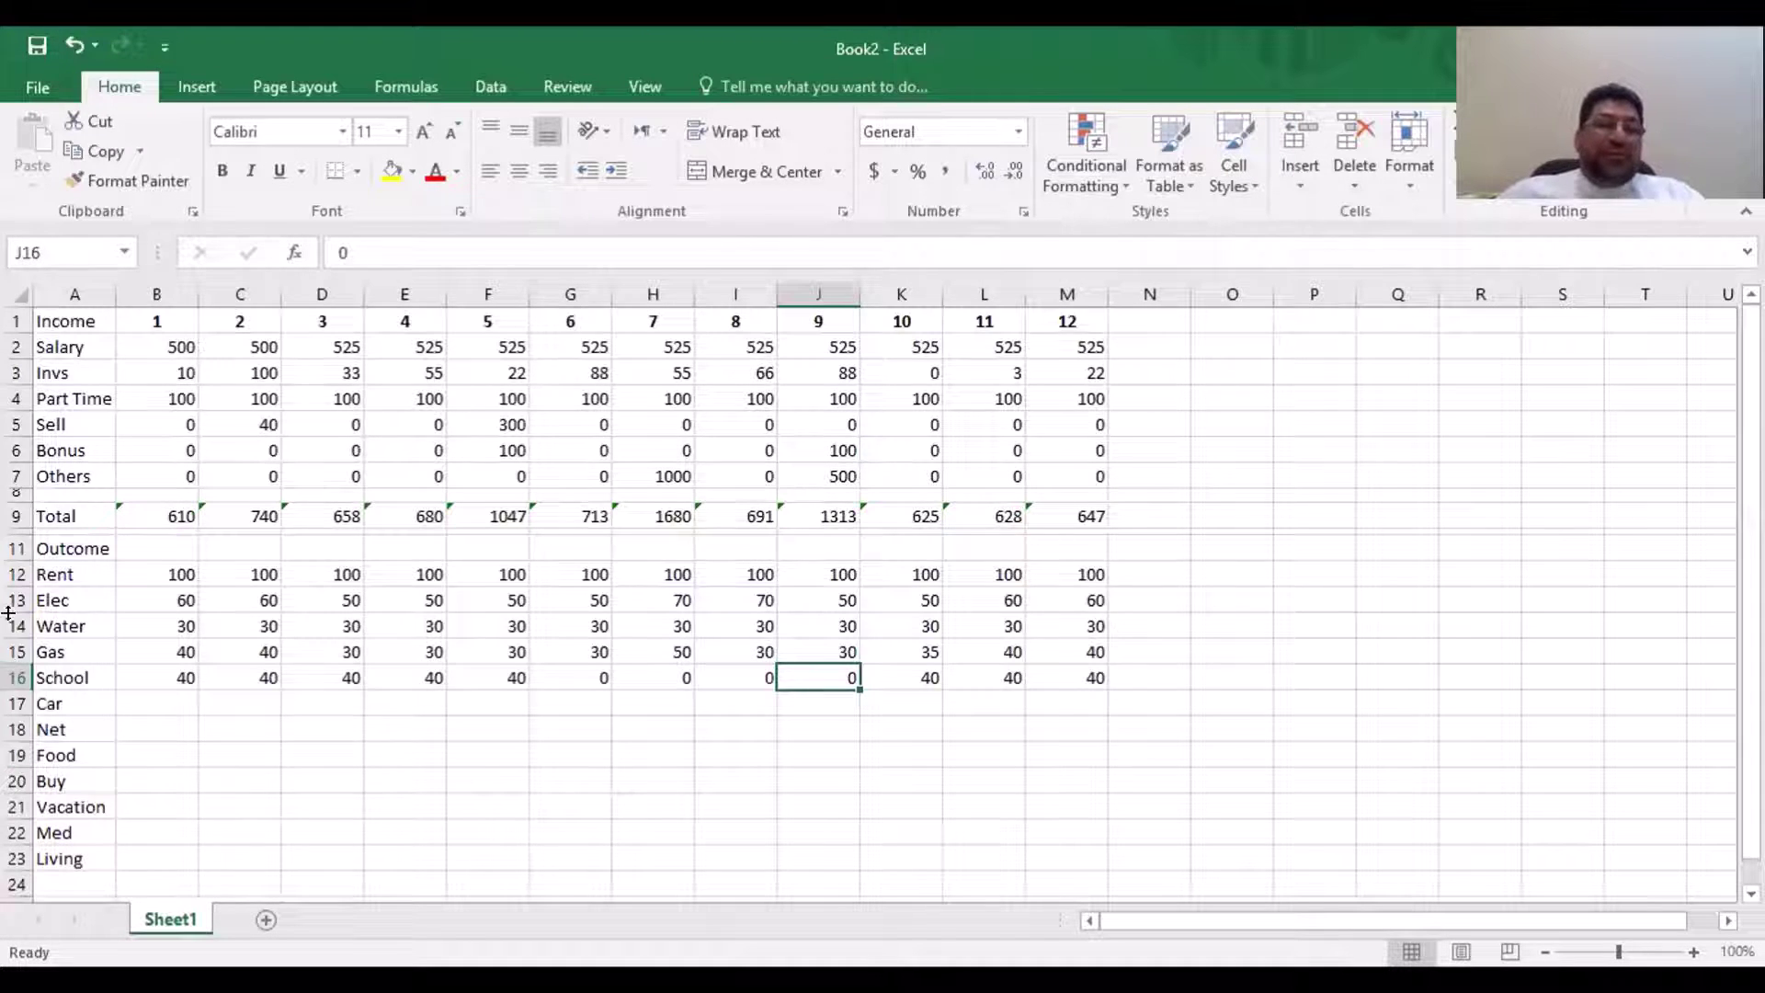
Insert a blank row between Gas and School in the Outcome table
left_click(14, 702)
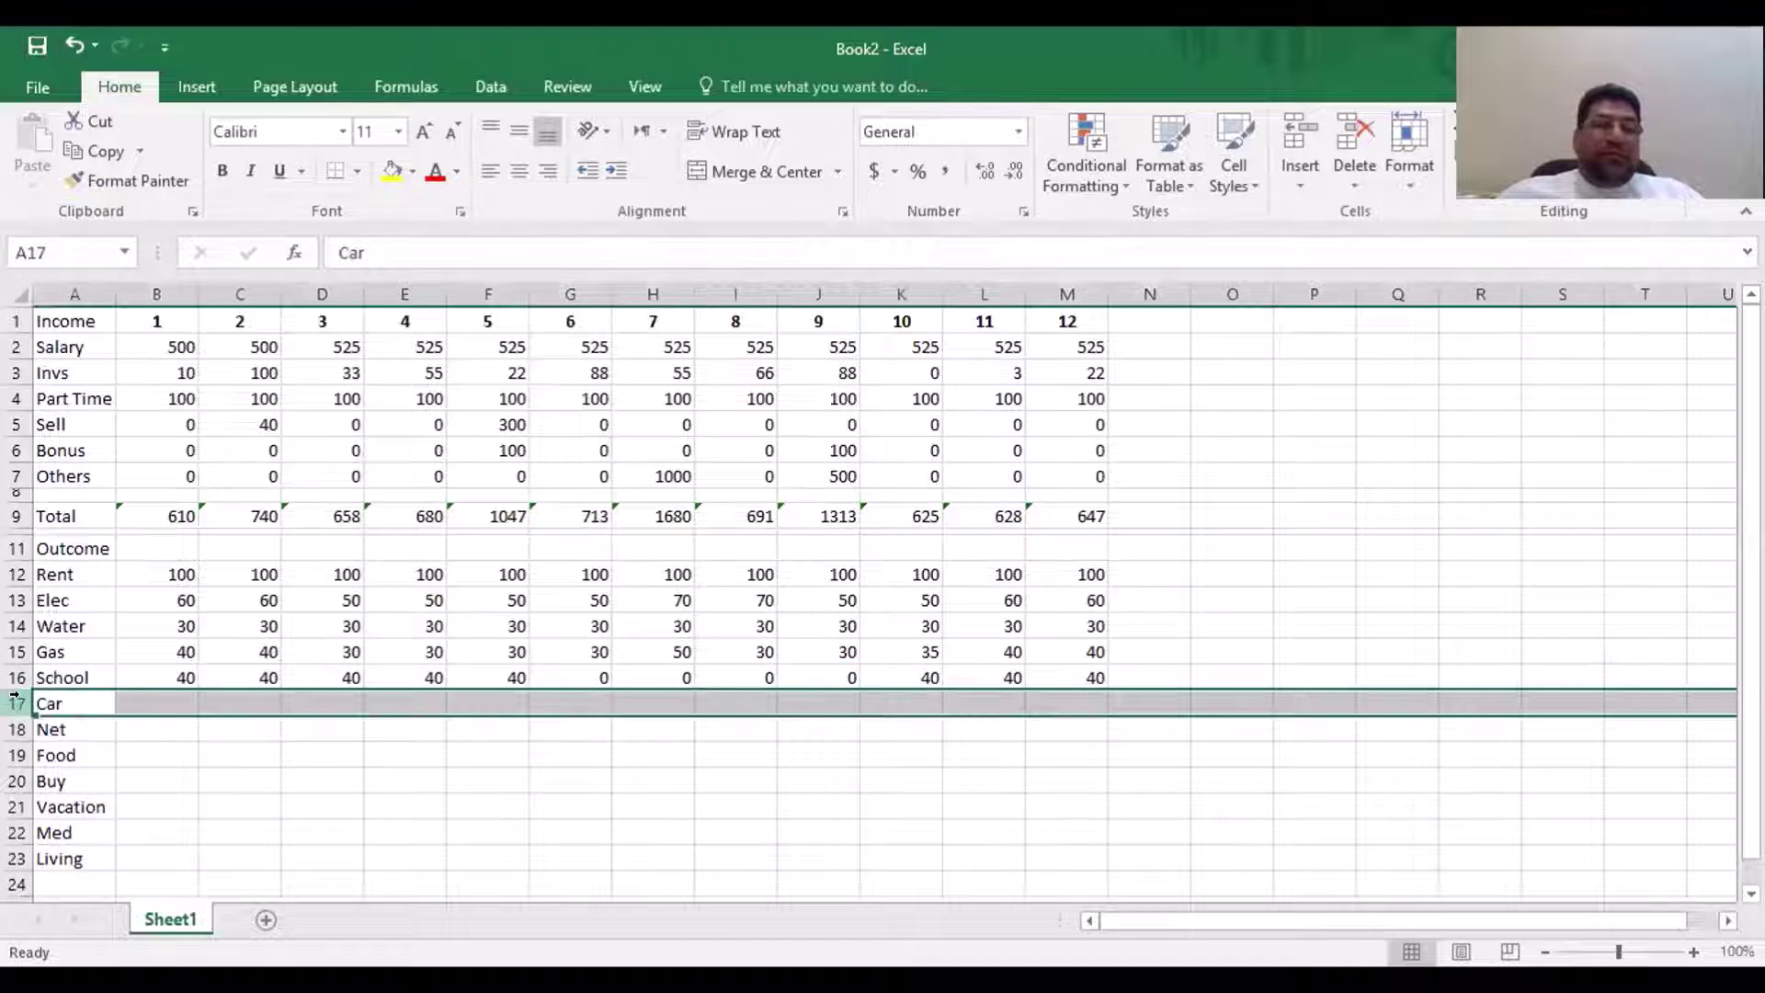
right_click(13, 702)
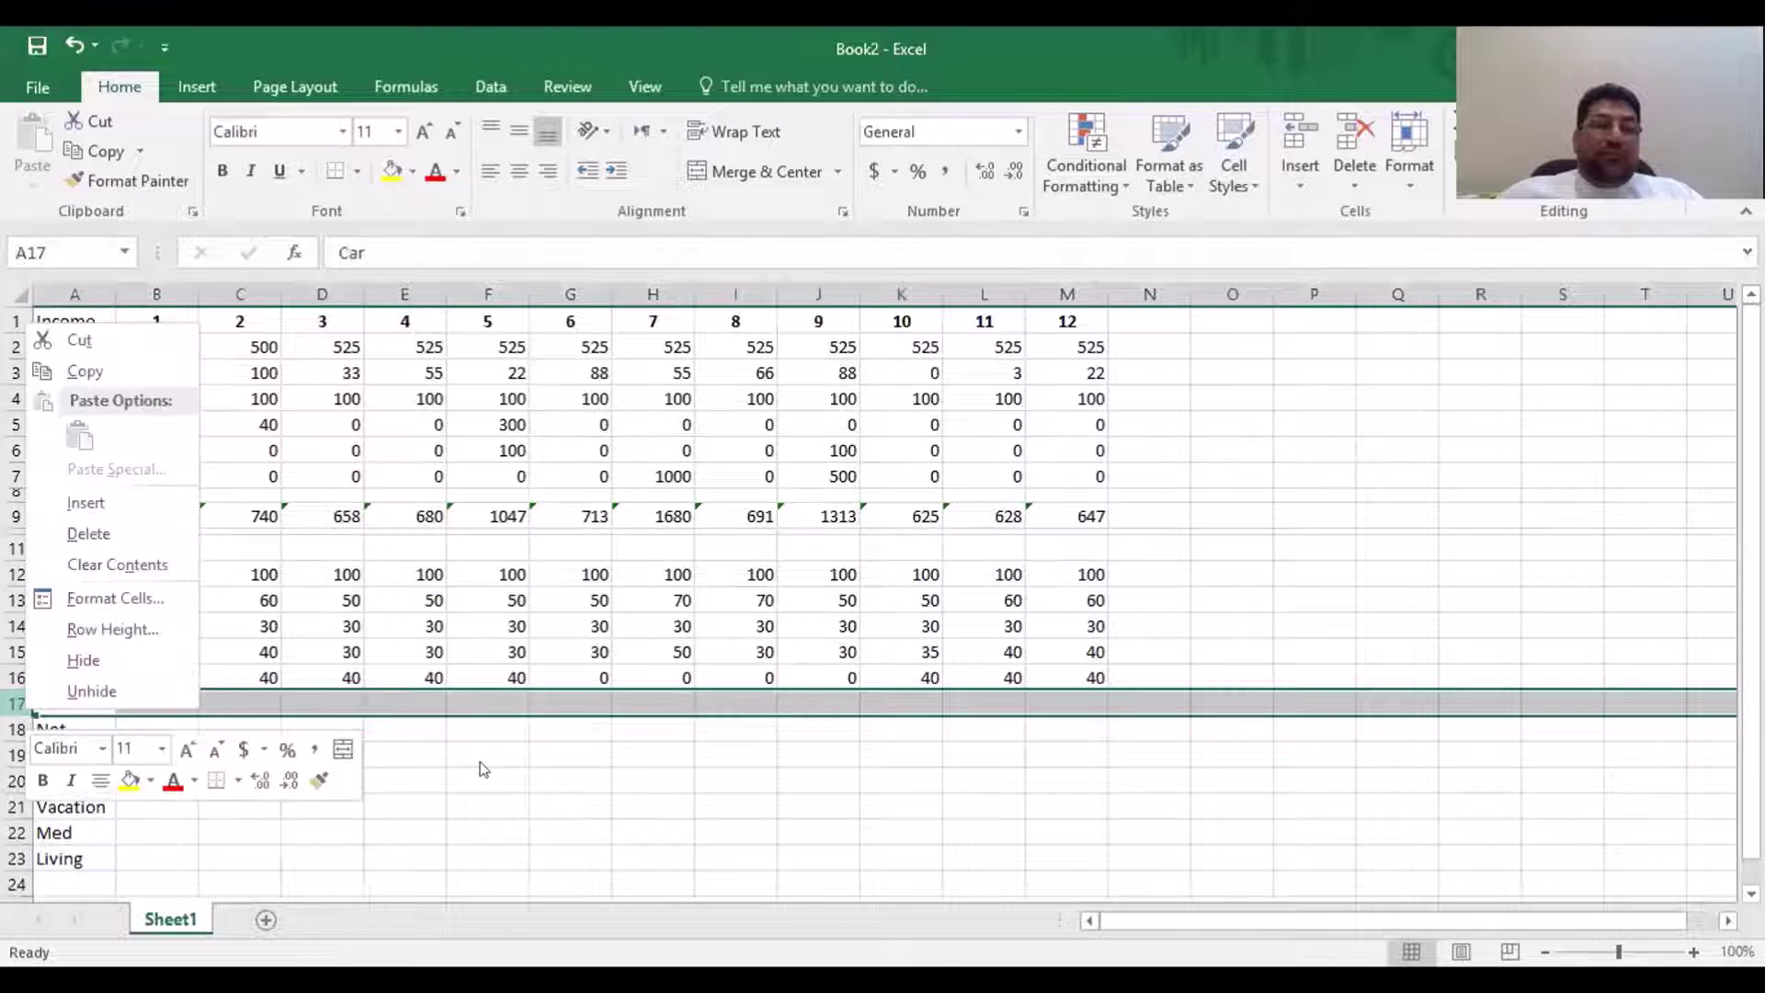
left_click(15, 676)
right_click(22, 677)
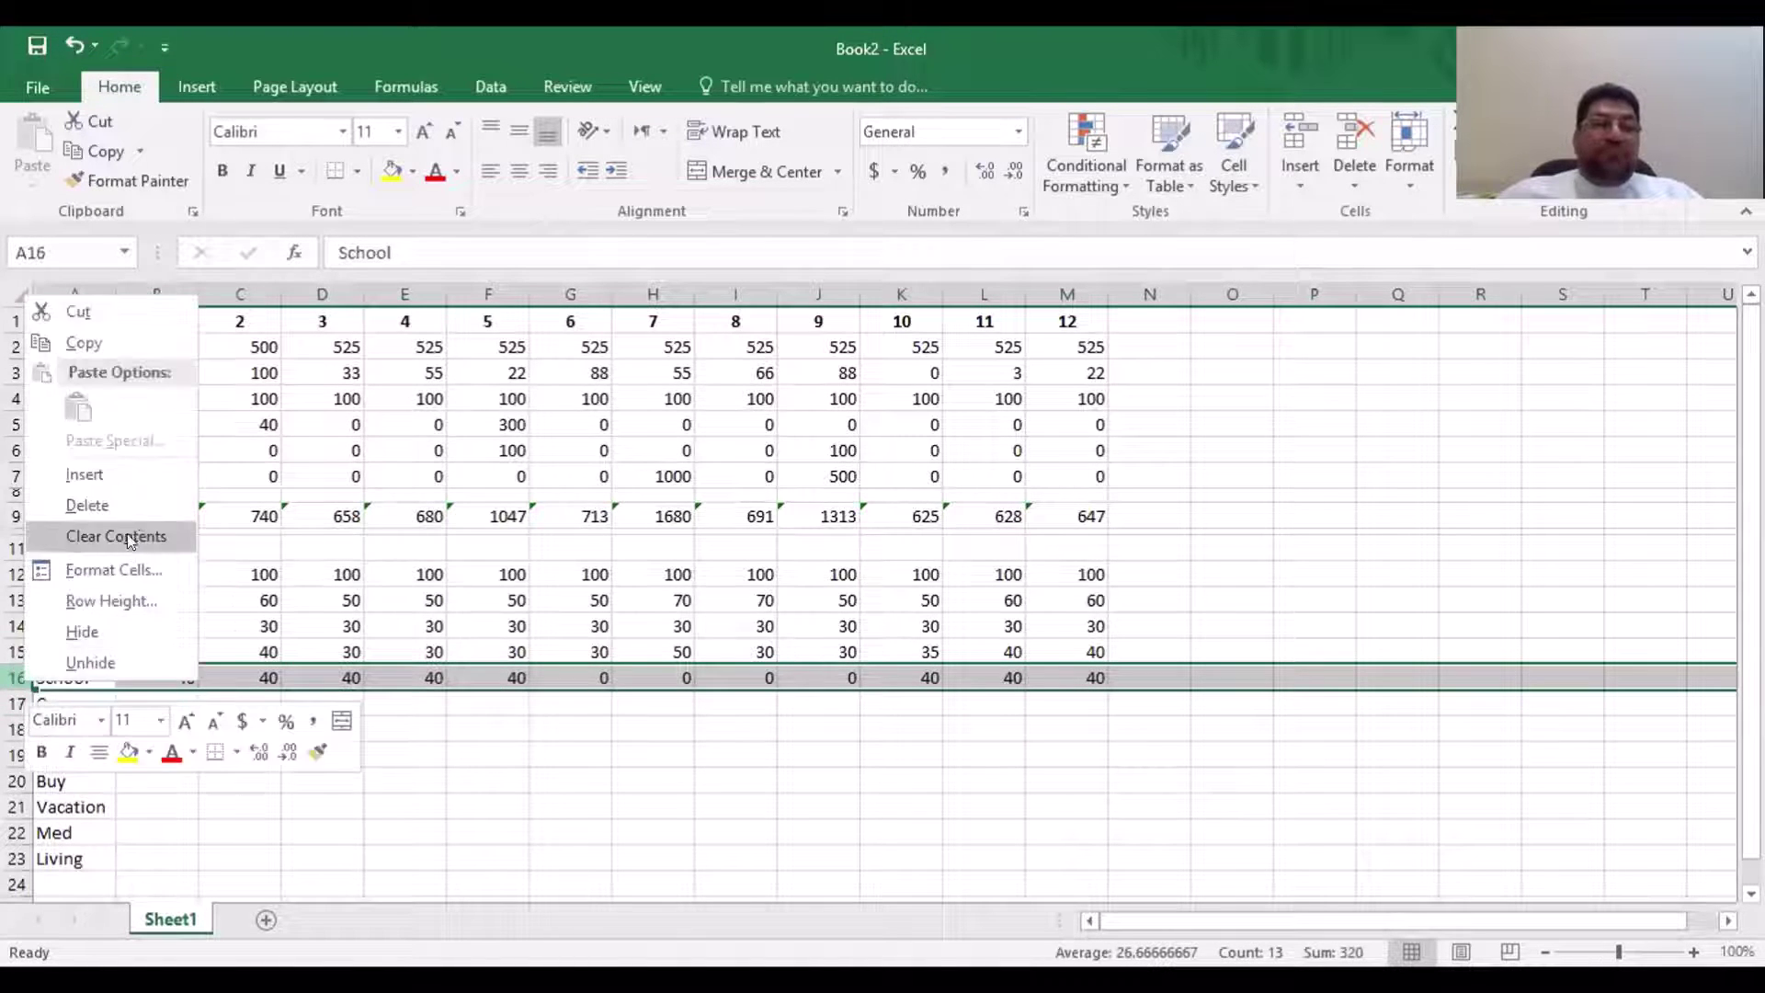
left_click(129, 484)
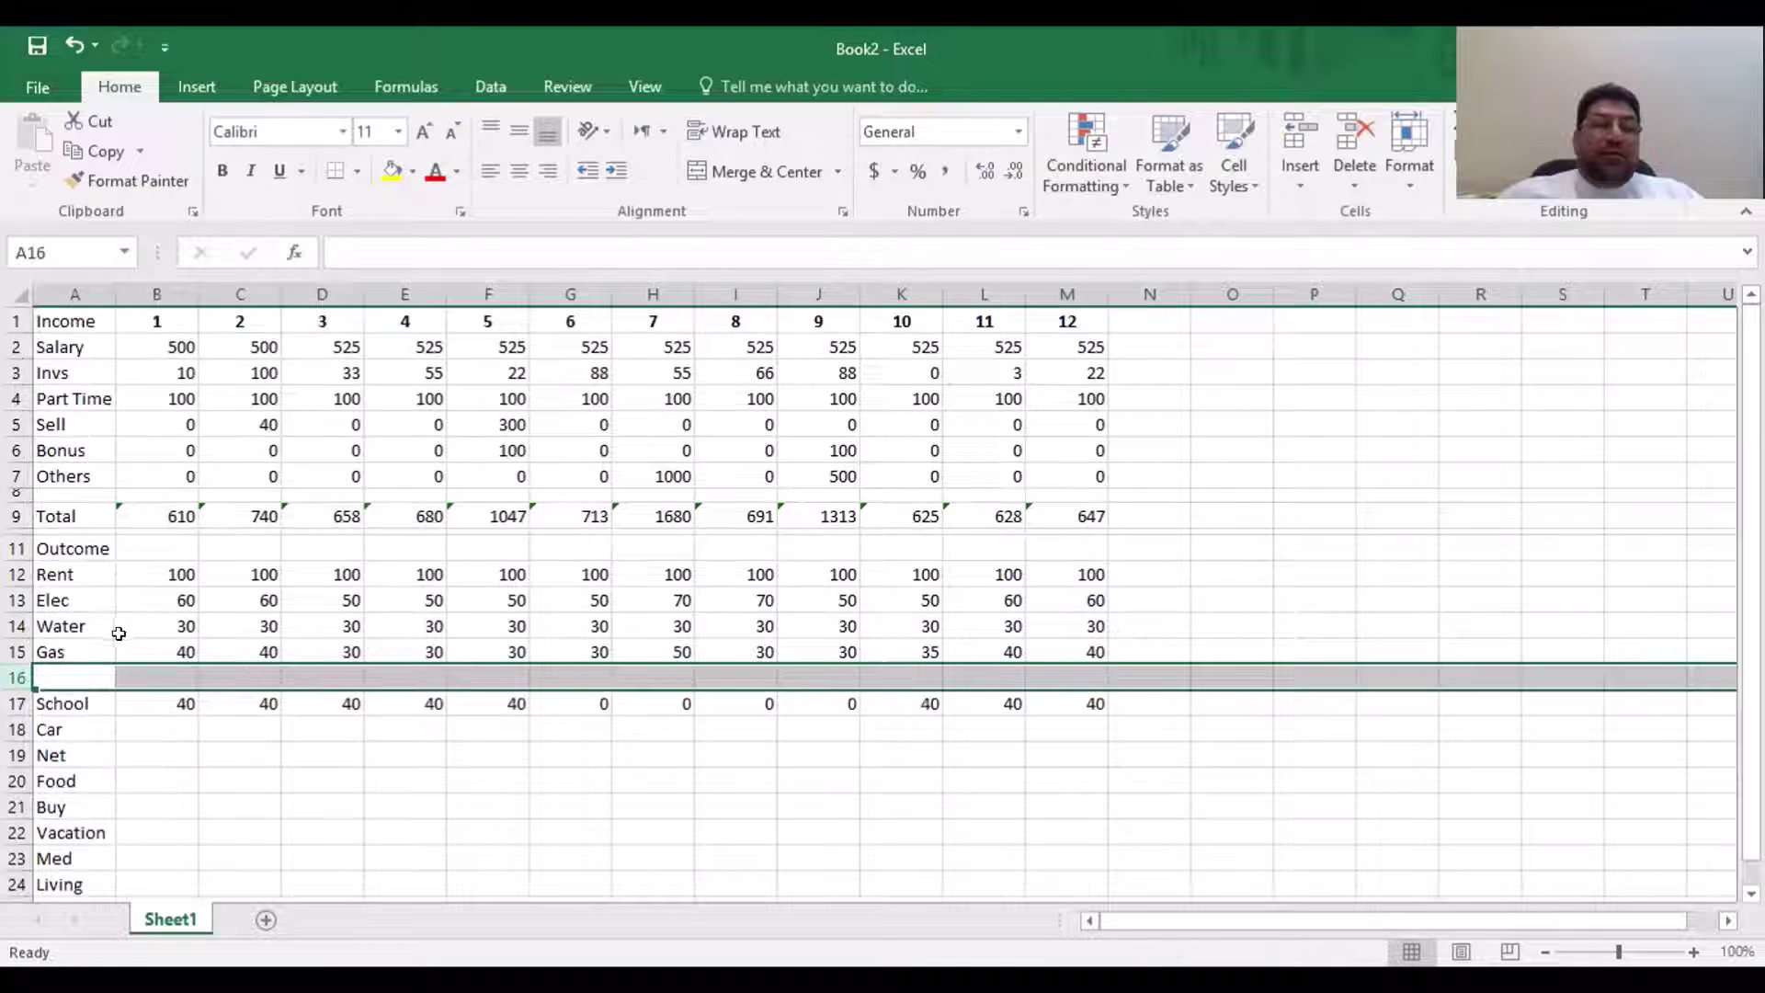
Label the blank row Dues in A16 and enter 0 as its amount for column 1, in B16
left_click(78, 674)
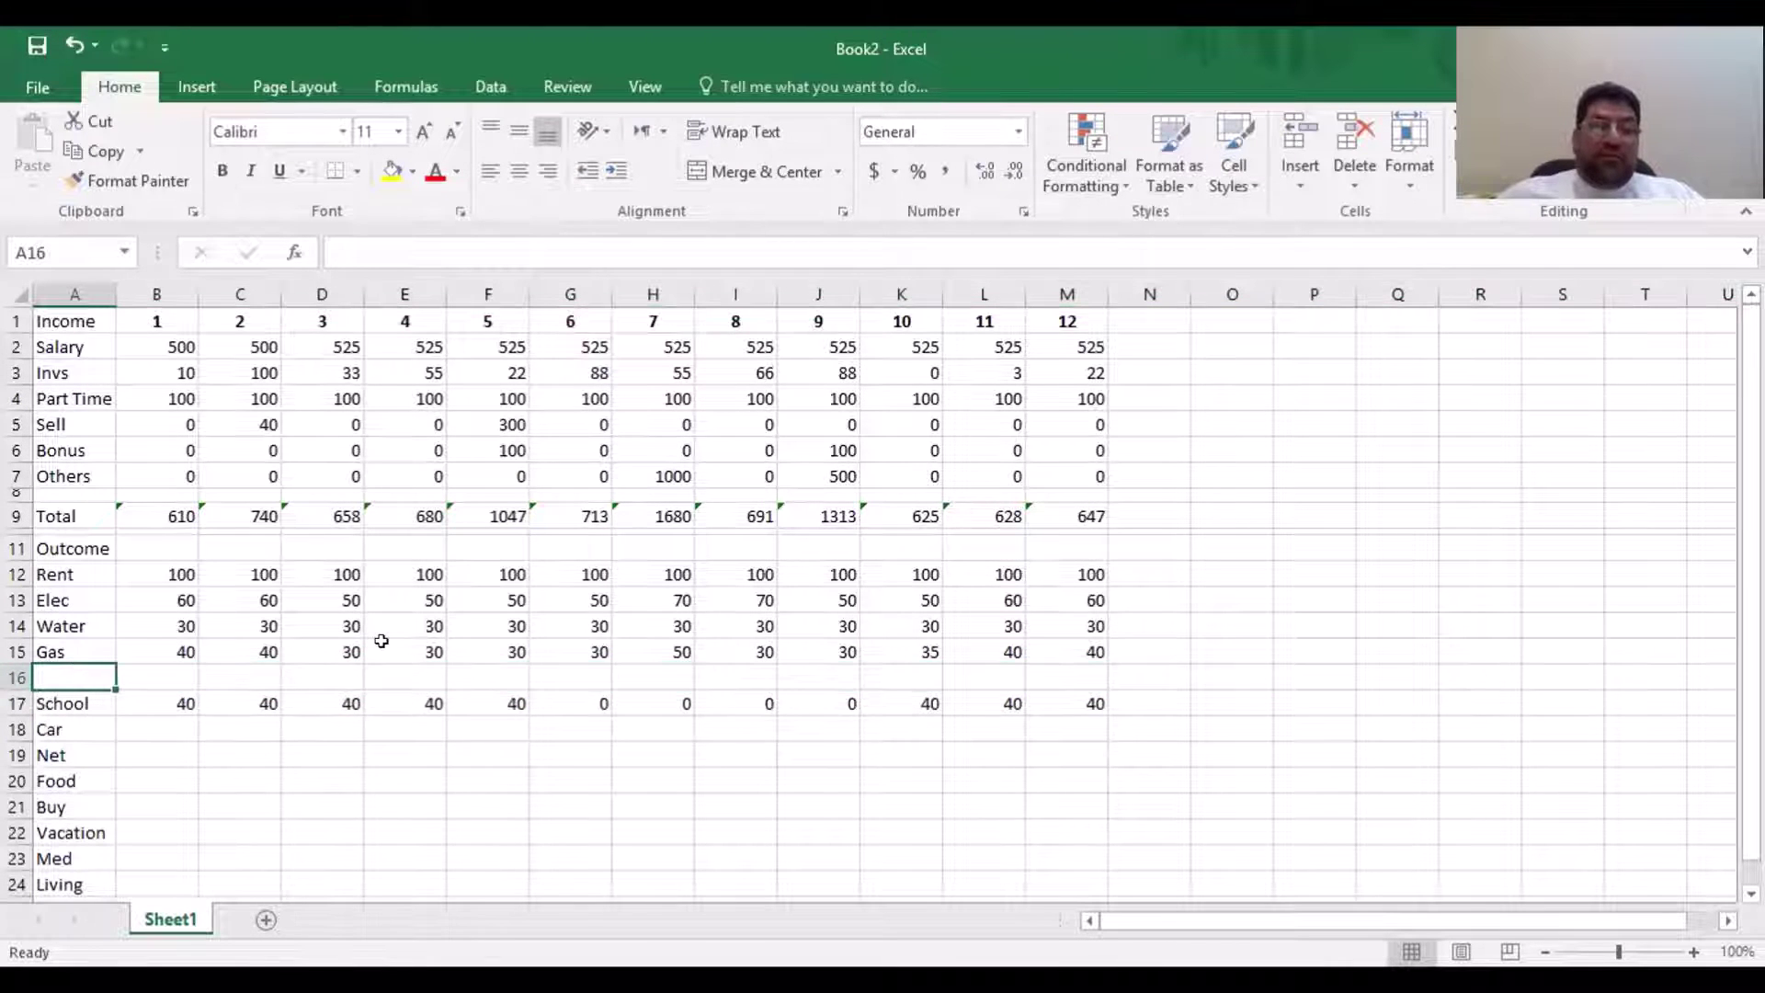
type("D")
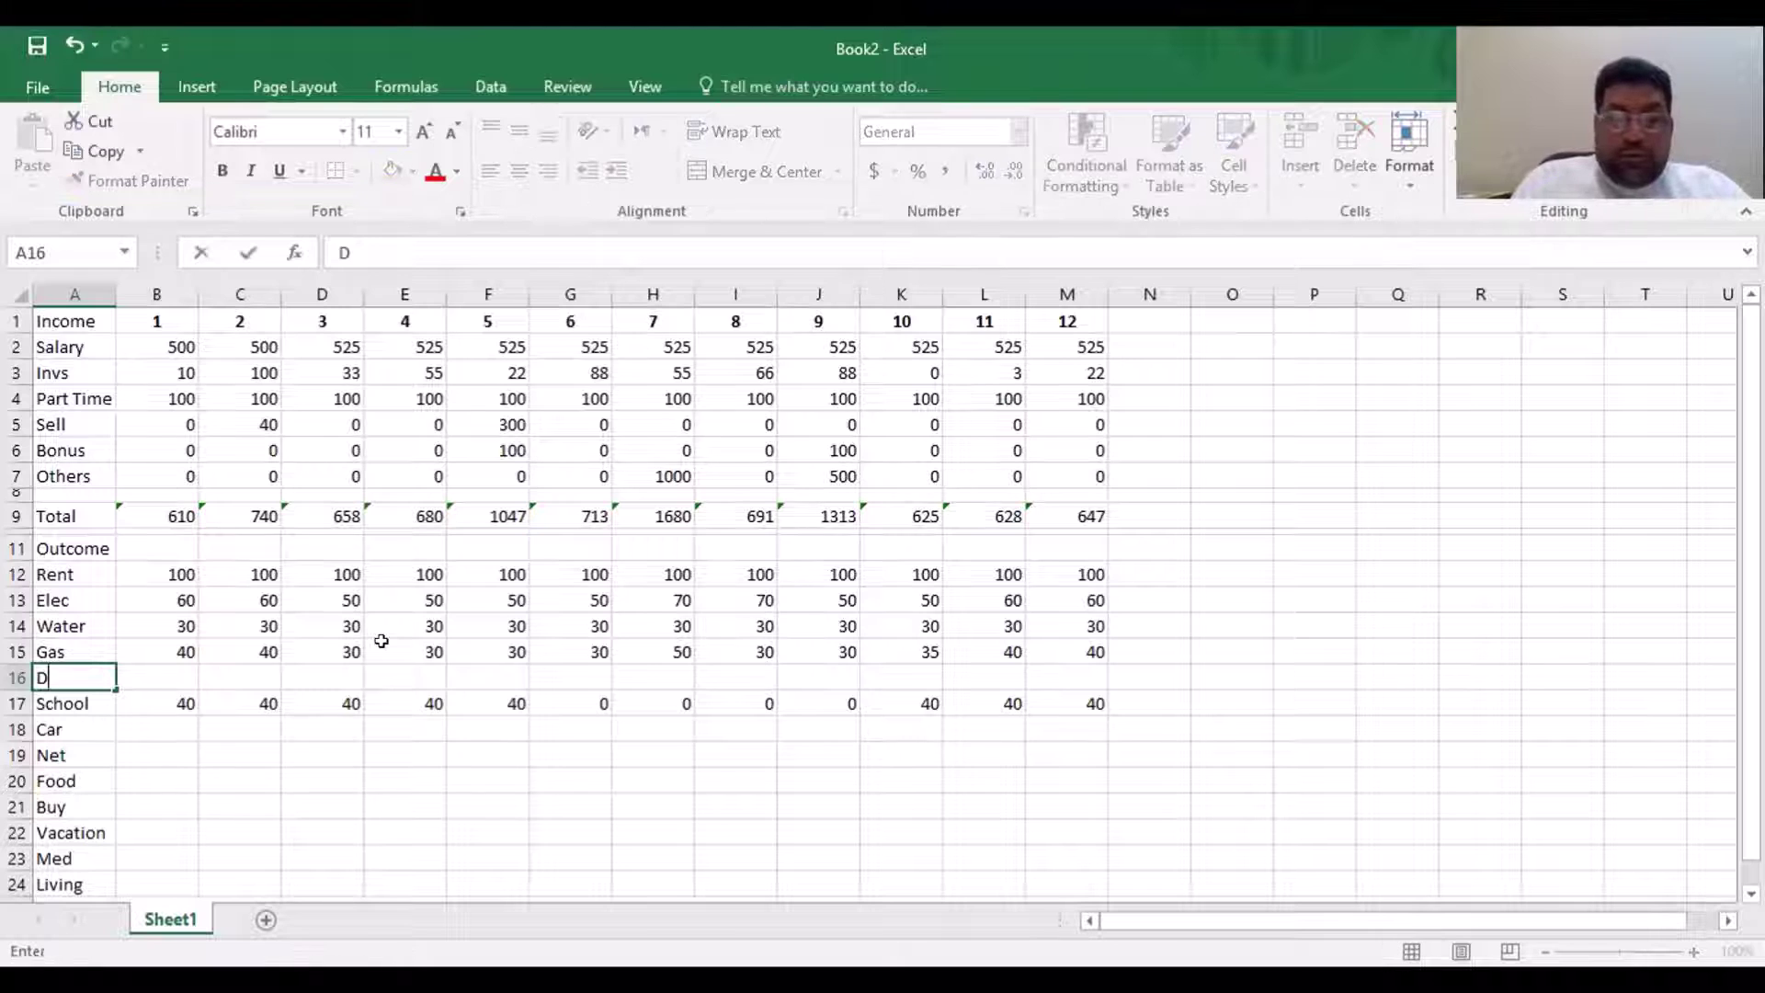
type("ues")
key("Tab")
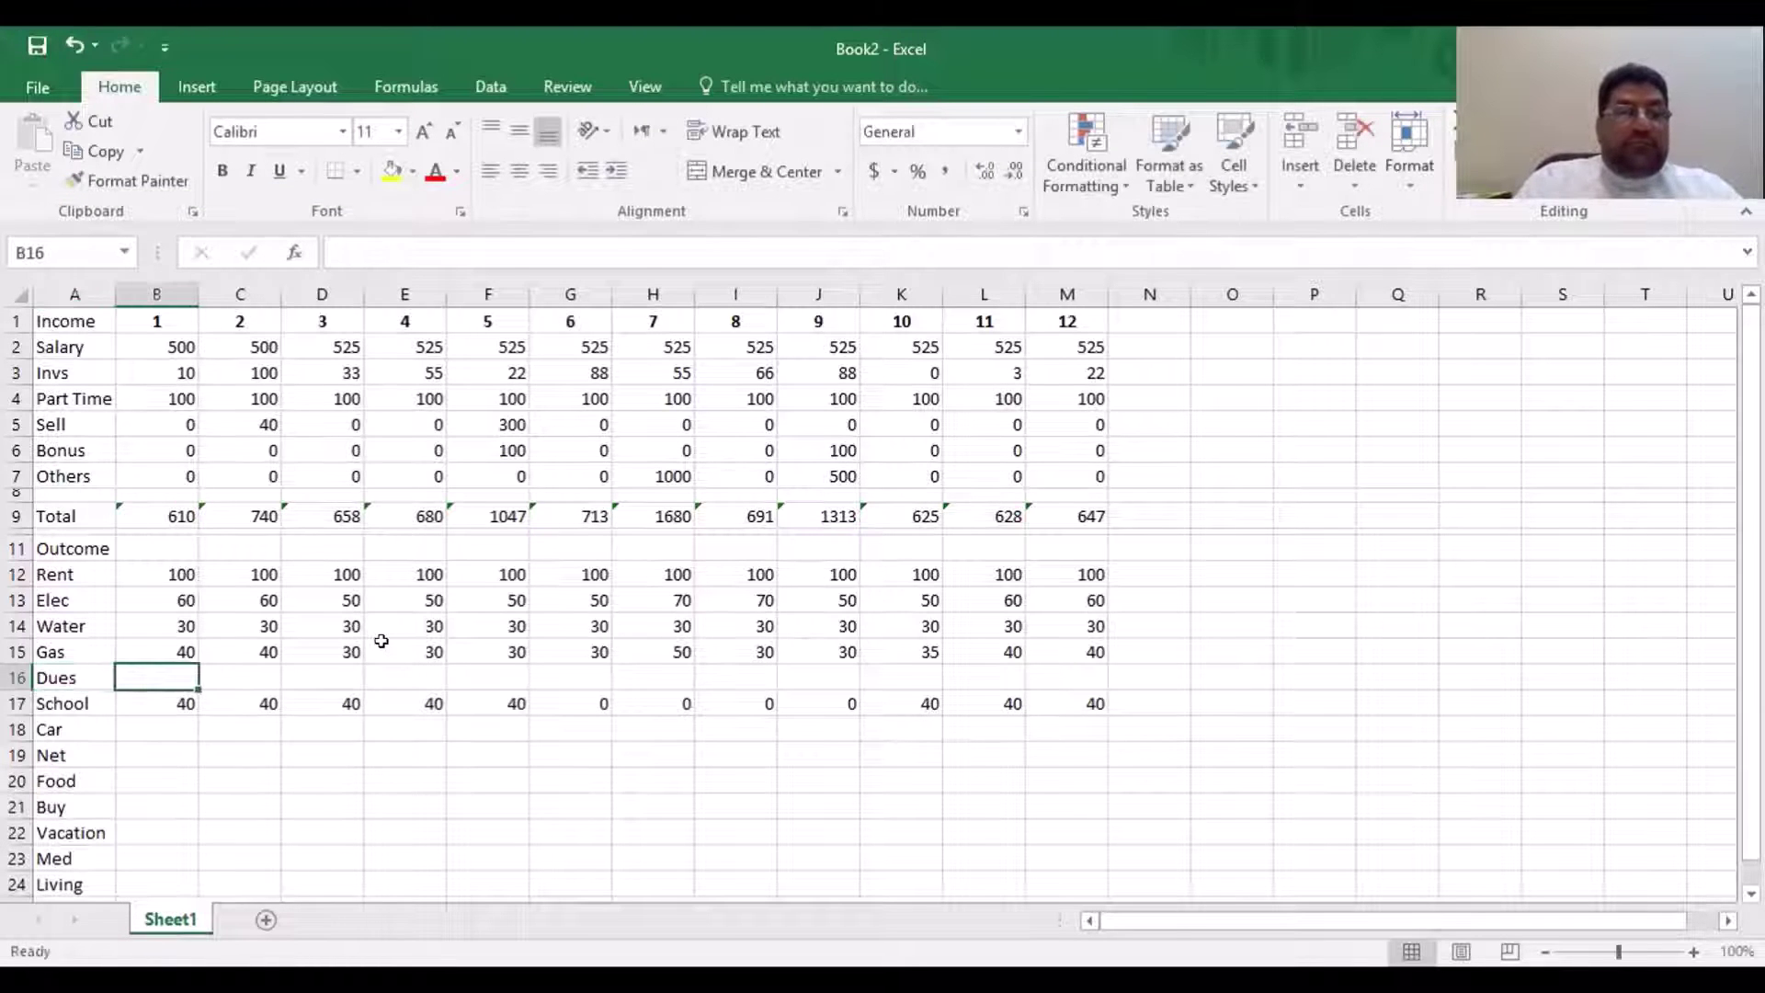
type("0")
key("ctrl+Return")
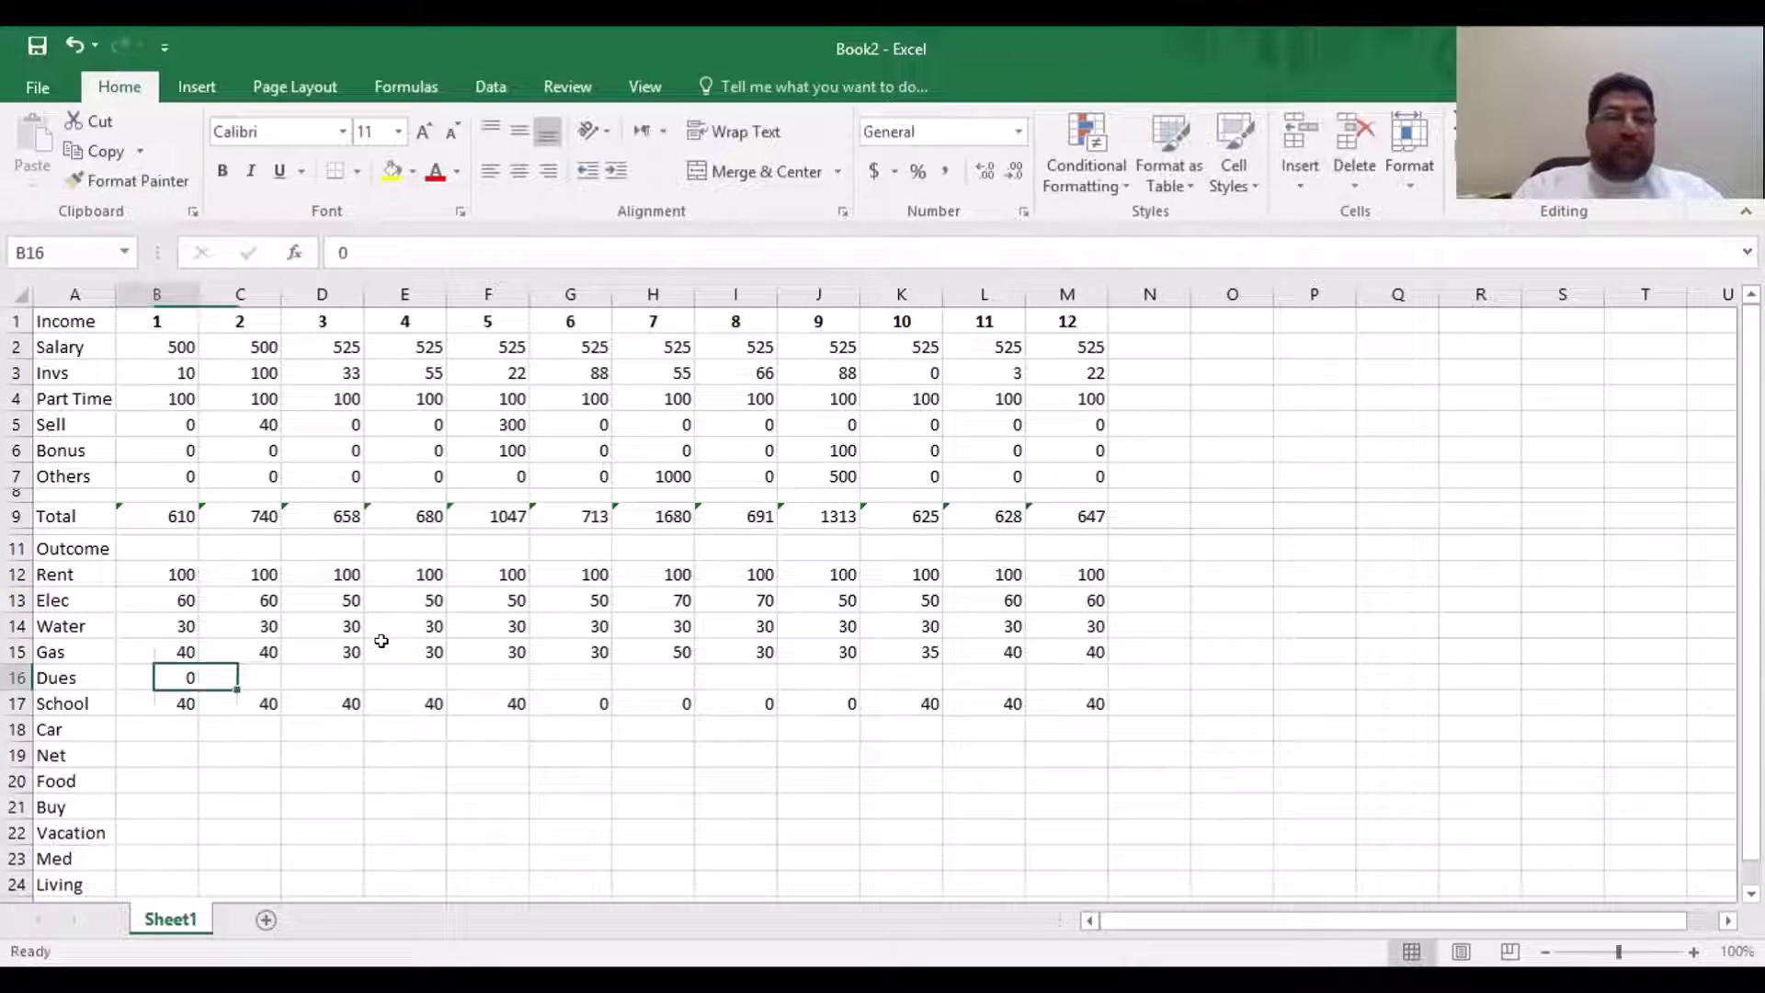
Change the row label in A16 to Fees
key("Left")
type("ees")
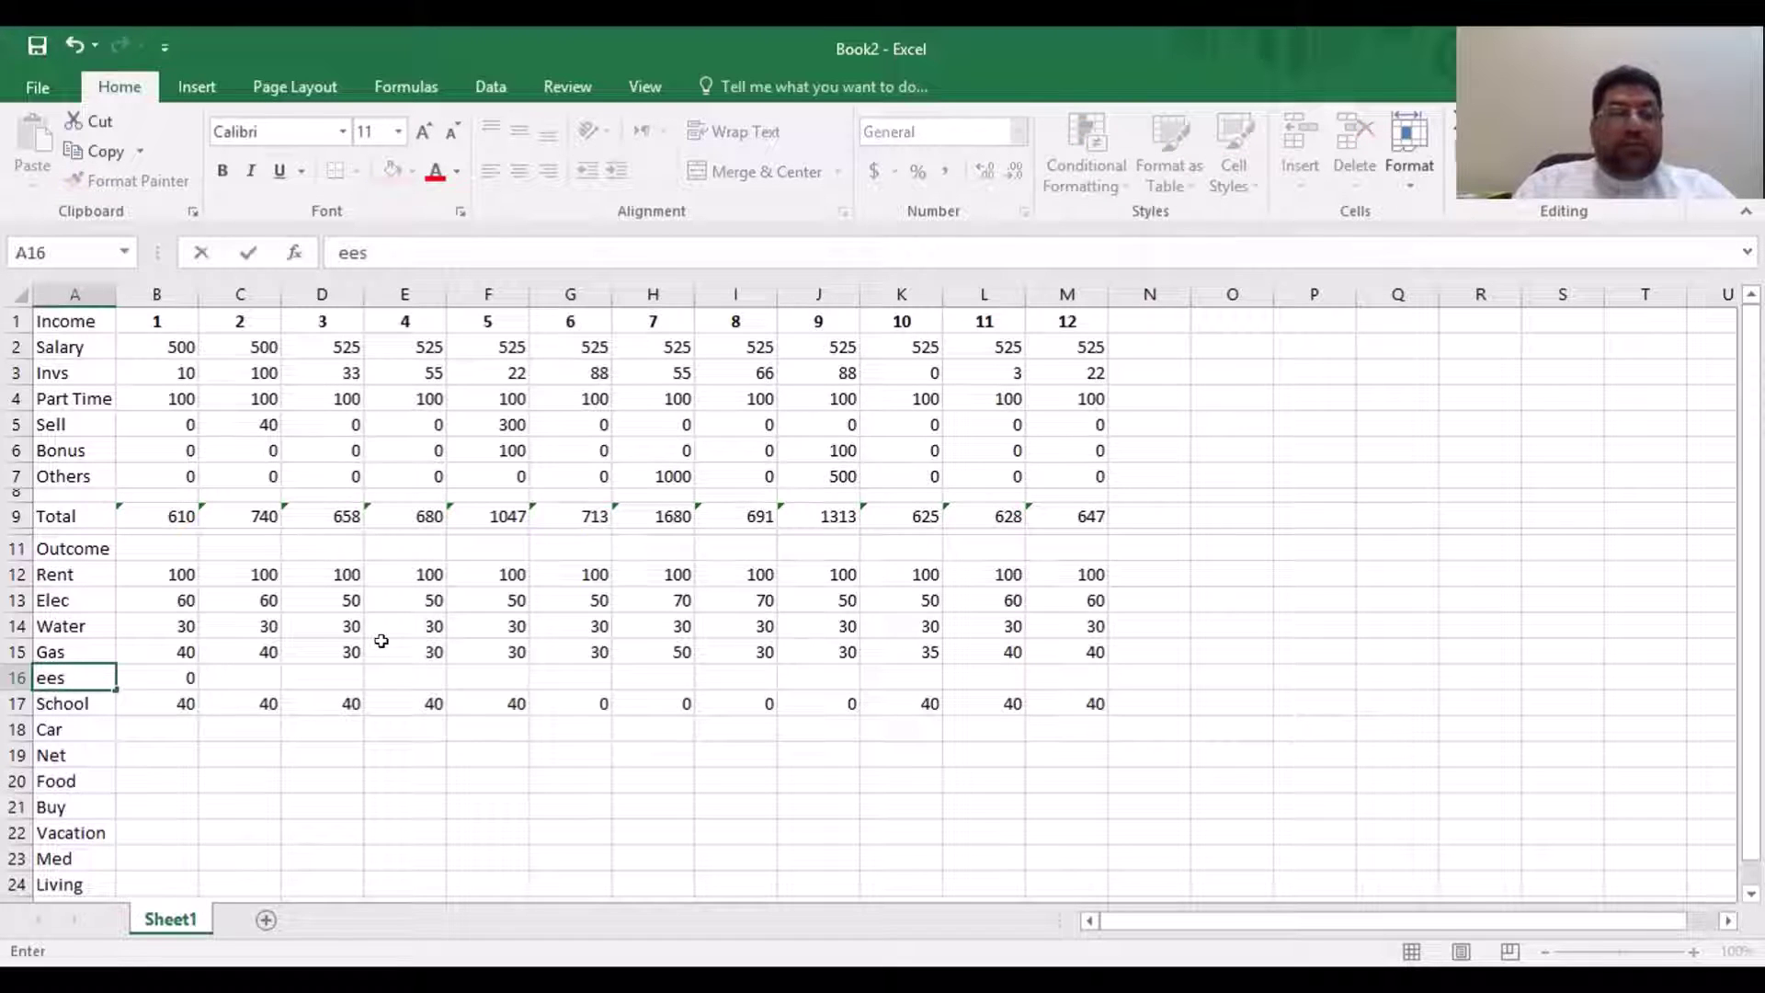
key("Tab")
key("Left")
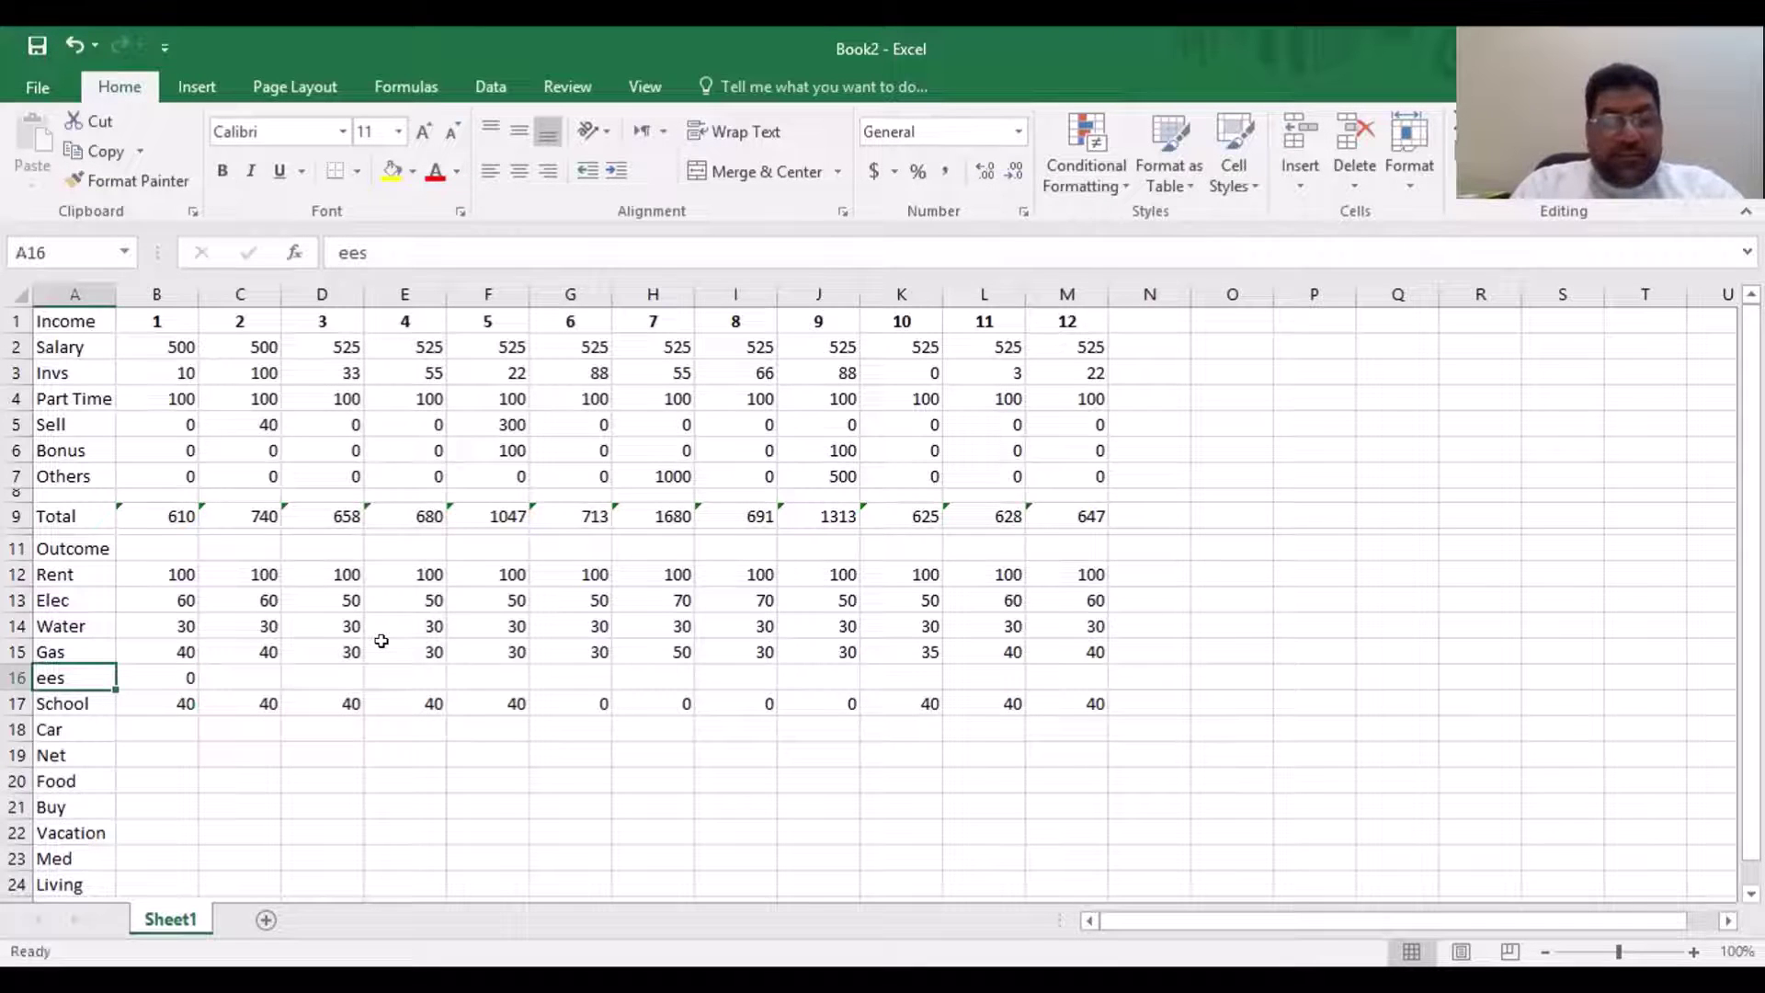
type("ee")
key("BackSpace")
key("BackSpace")
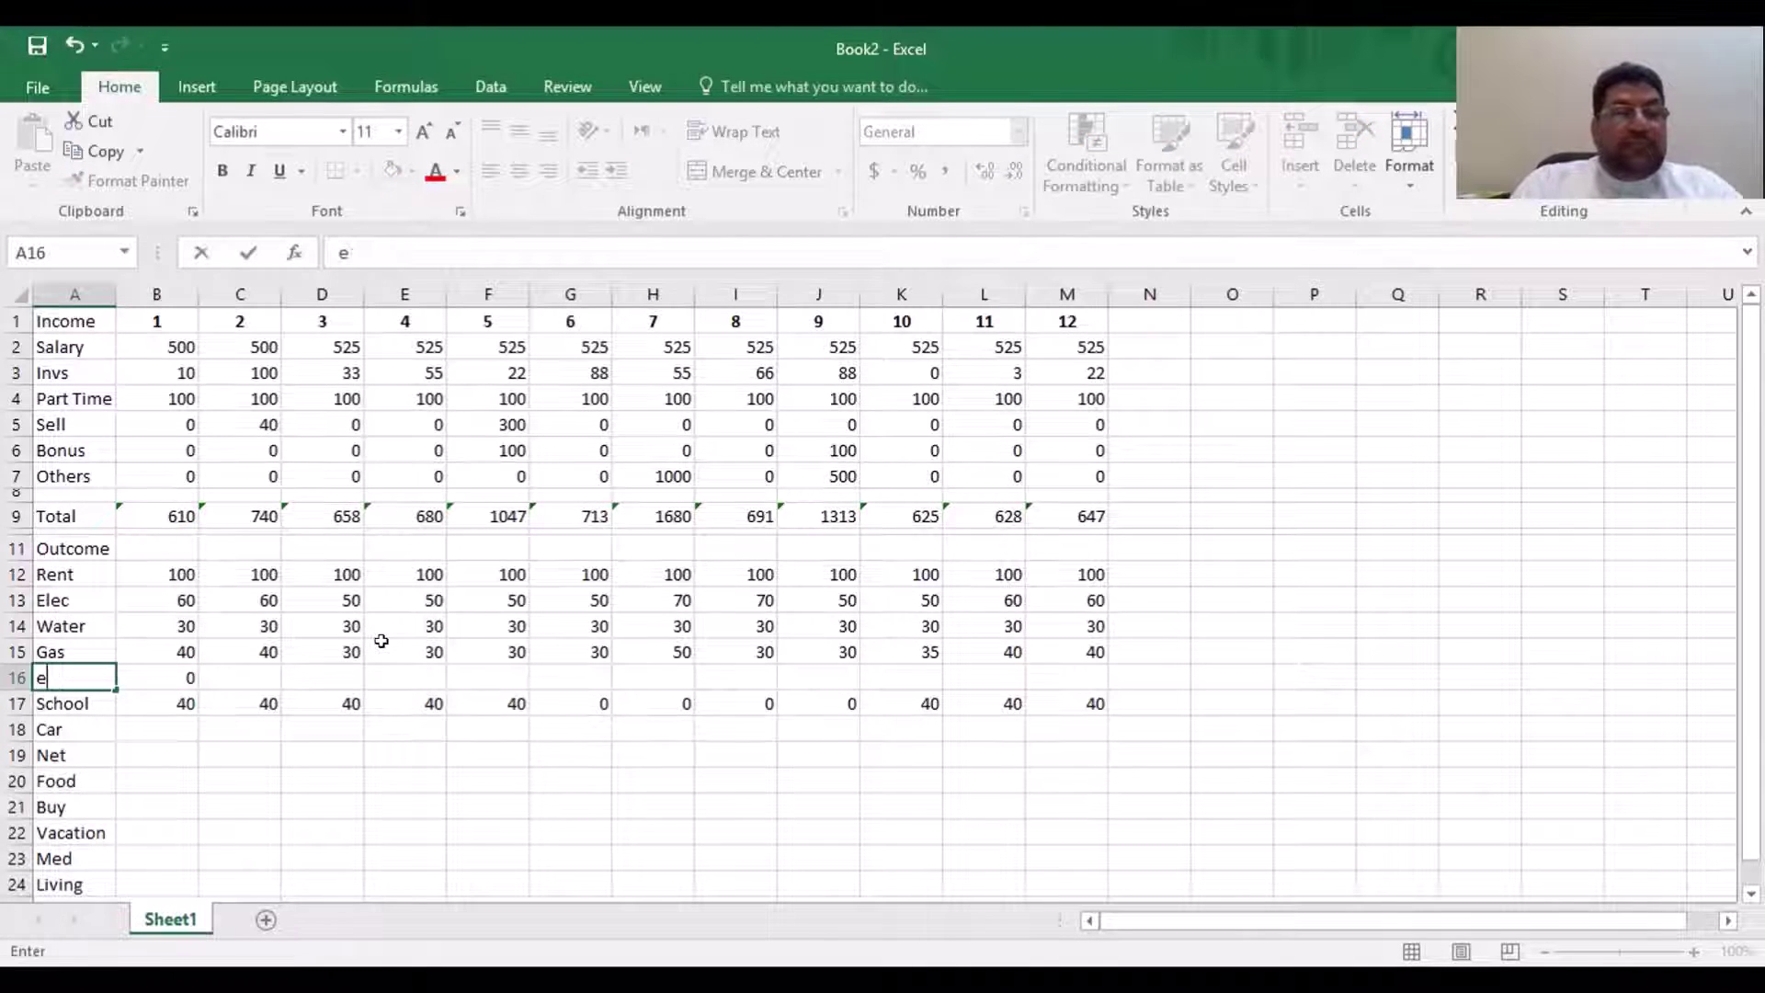
type("Fees")
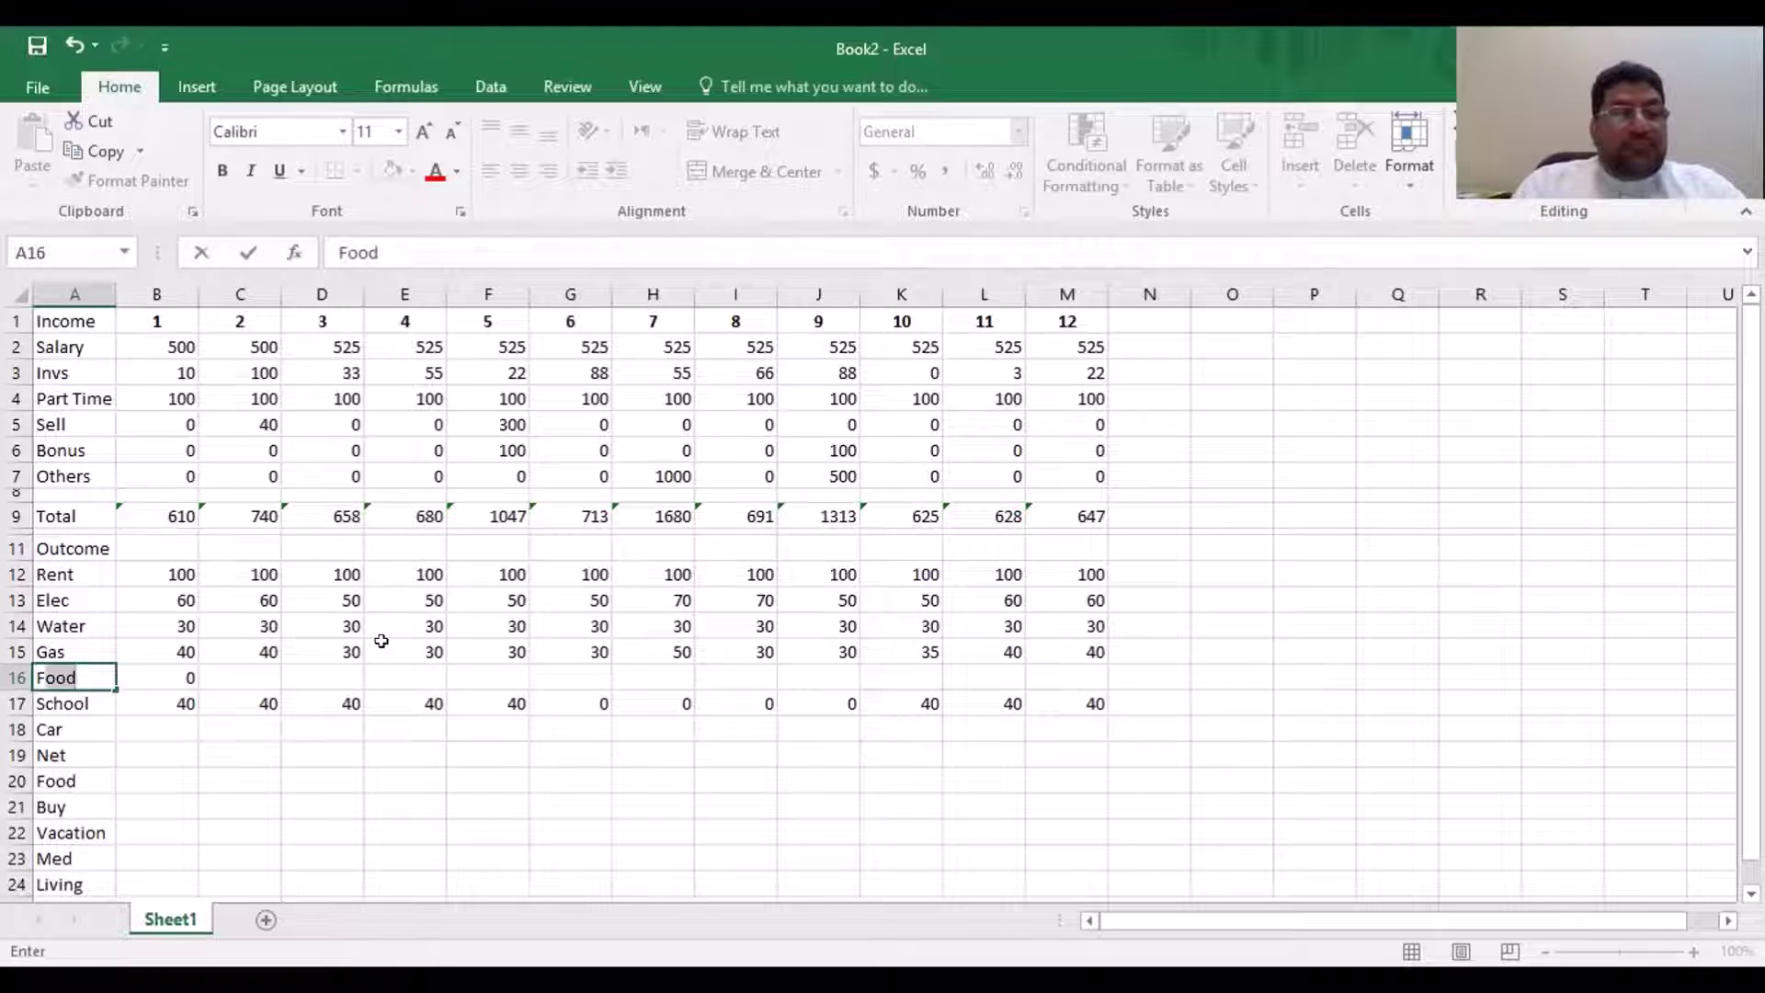
key("Tab")
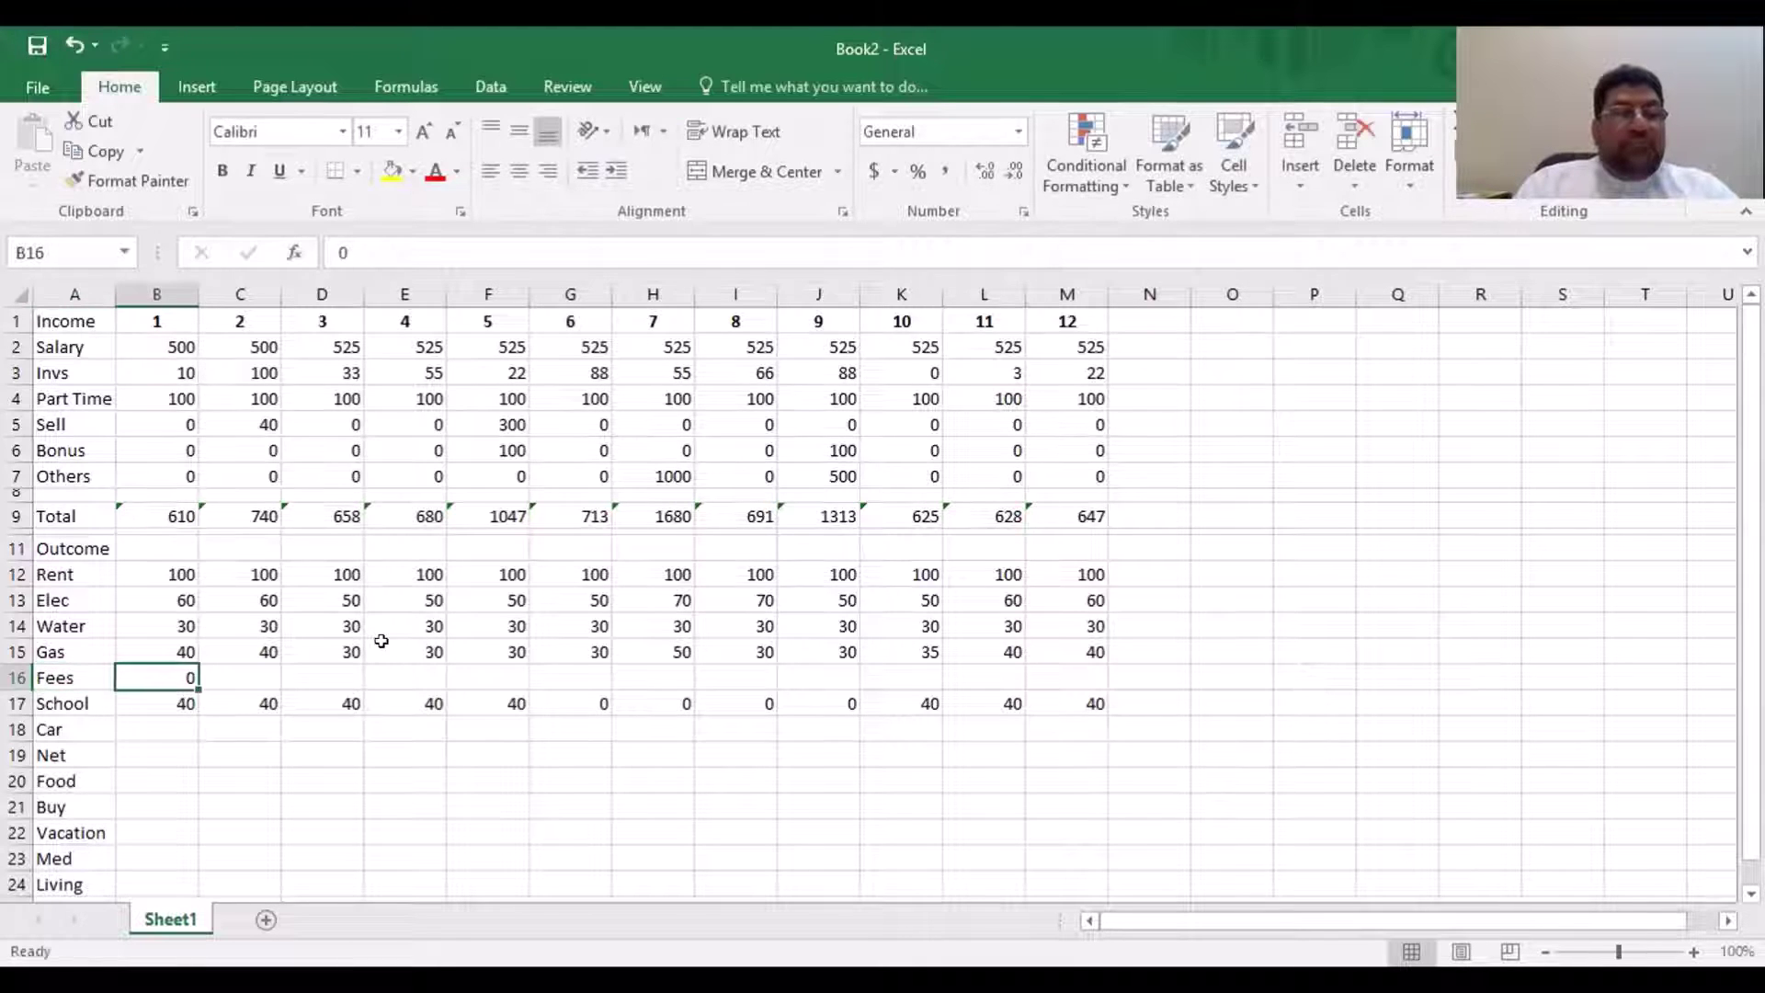
Enter 0 as the Fees amount for column 2, in cell C16
key("Tab")
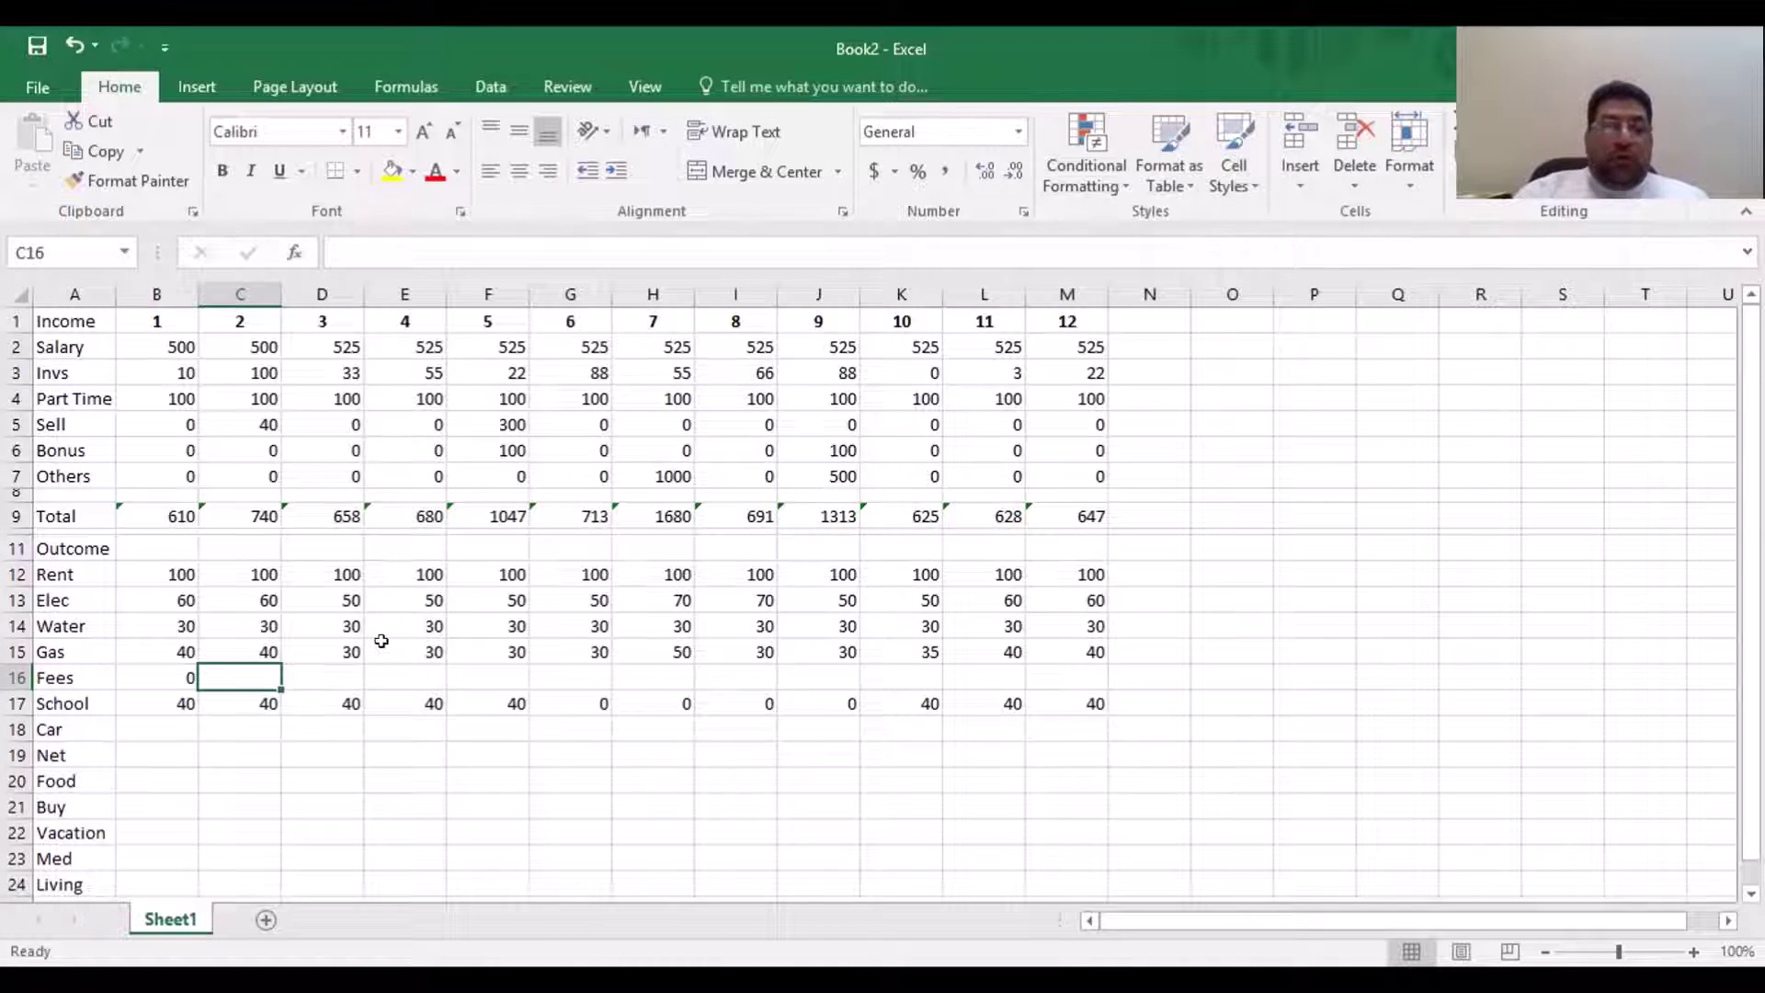
key("Left")
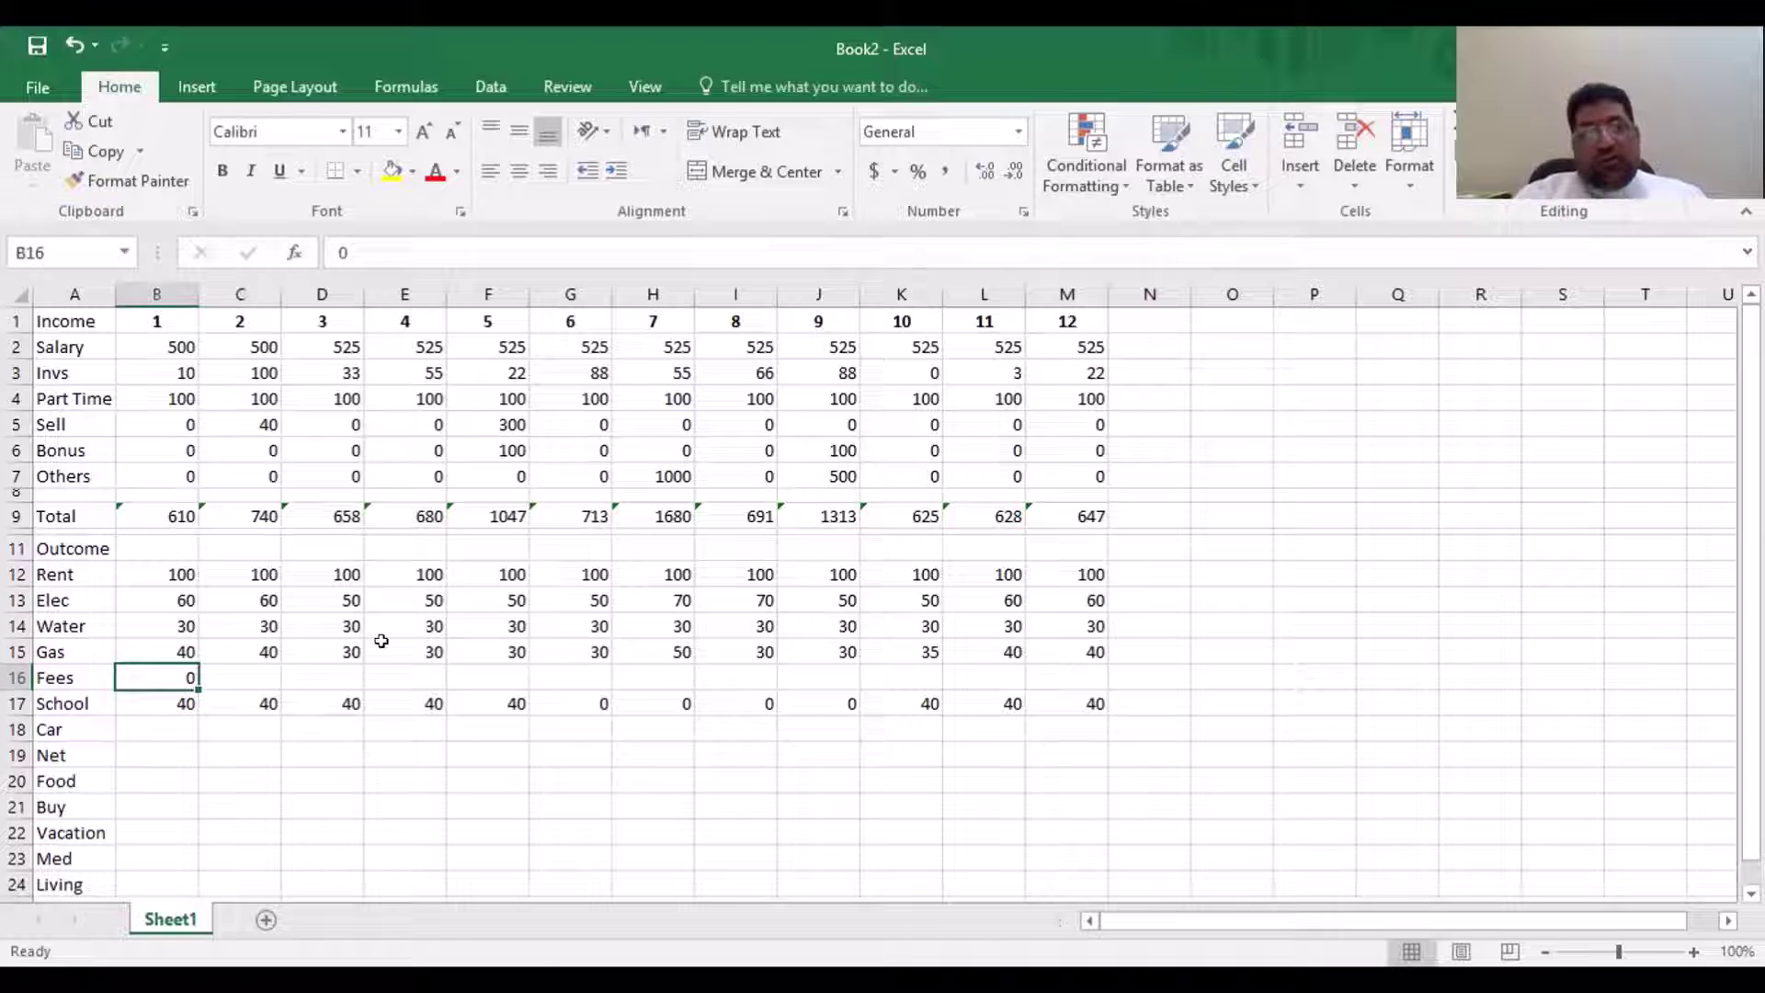
key("Right")
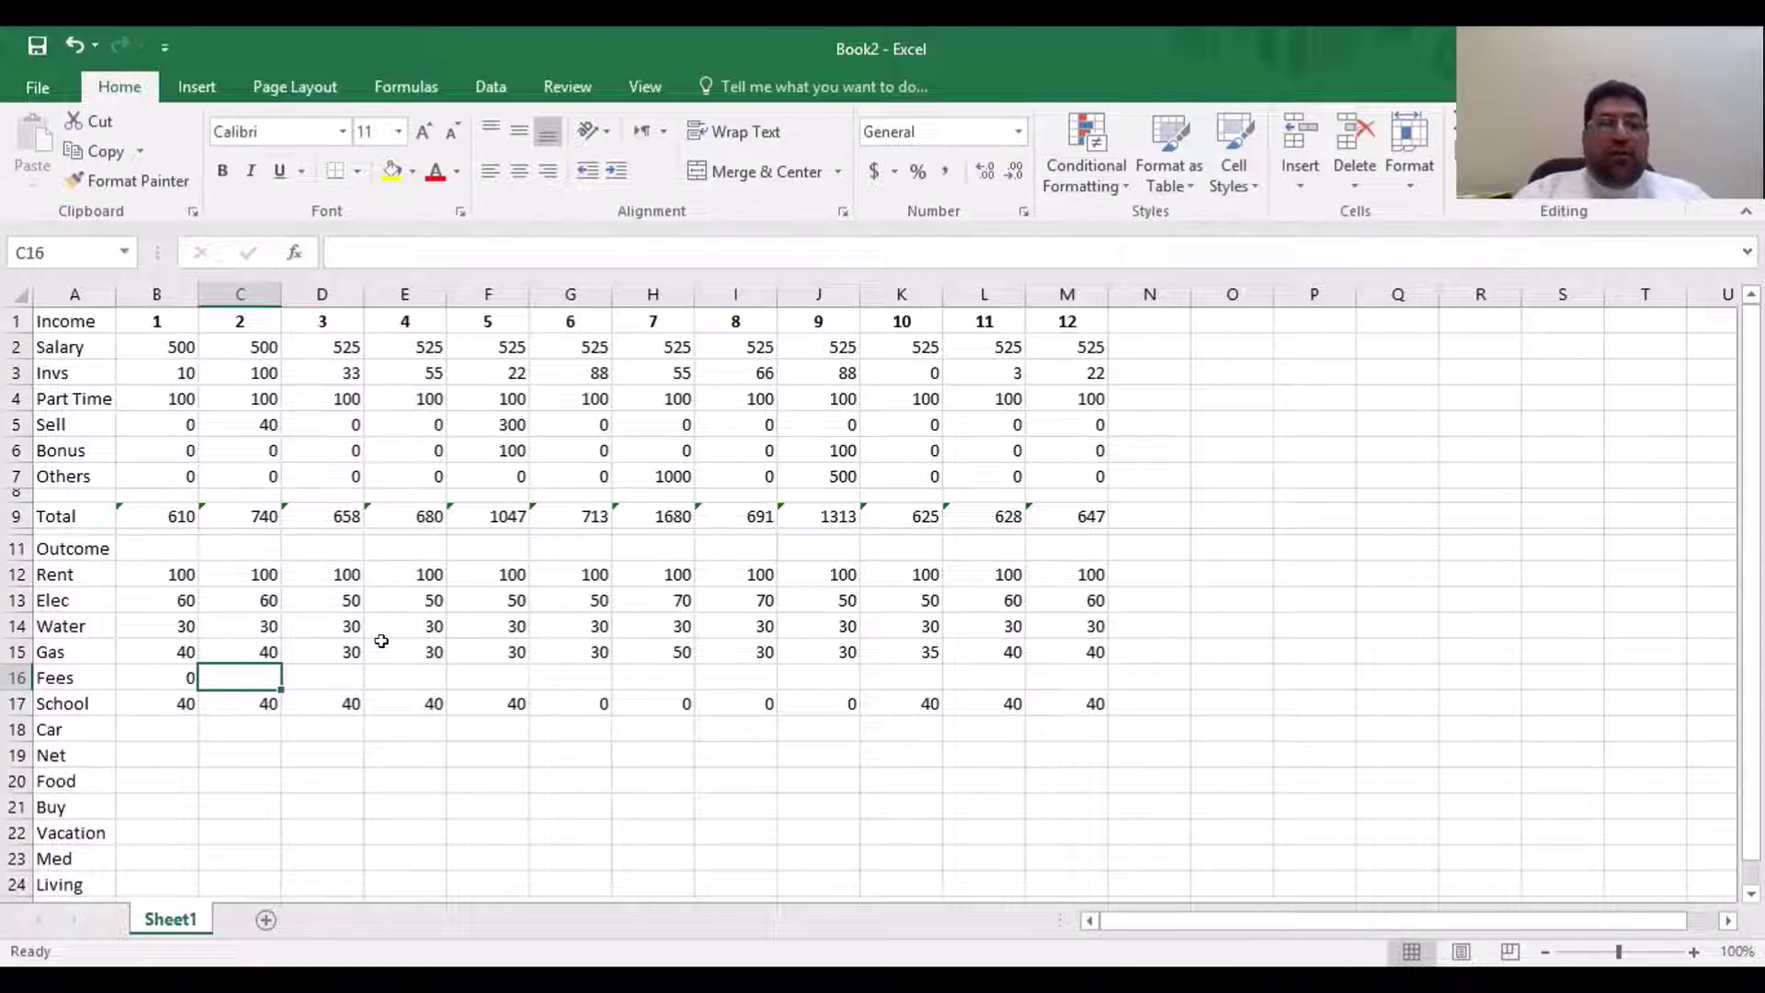
type("0")
key("Right")
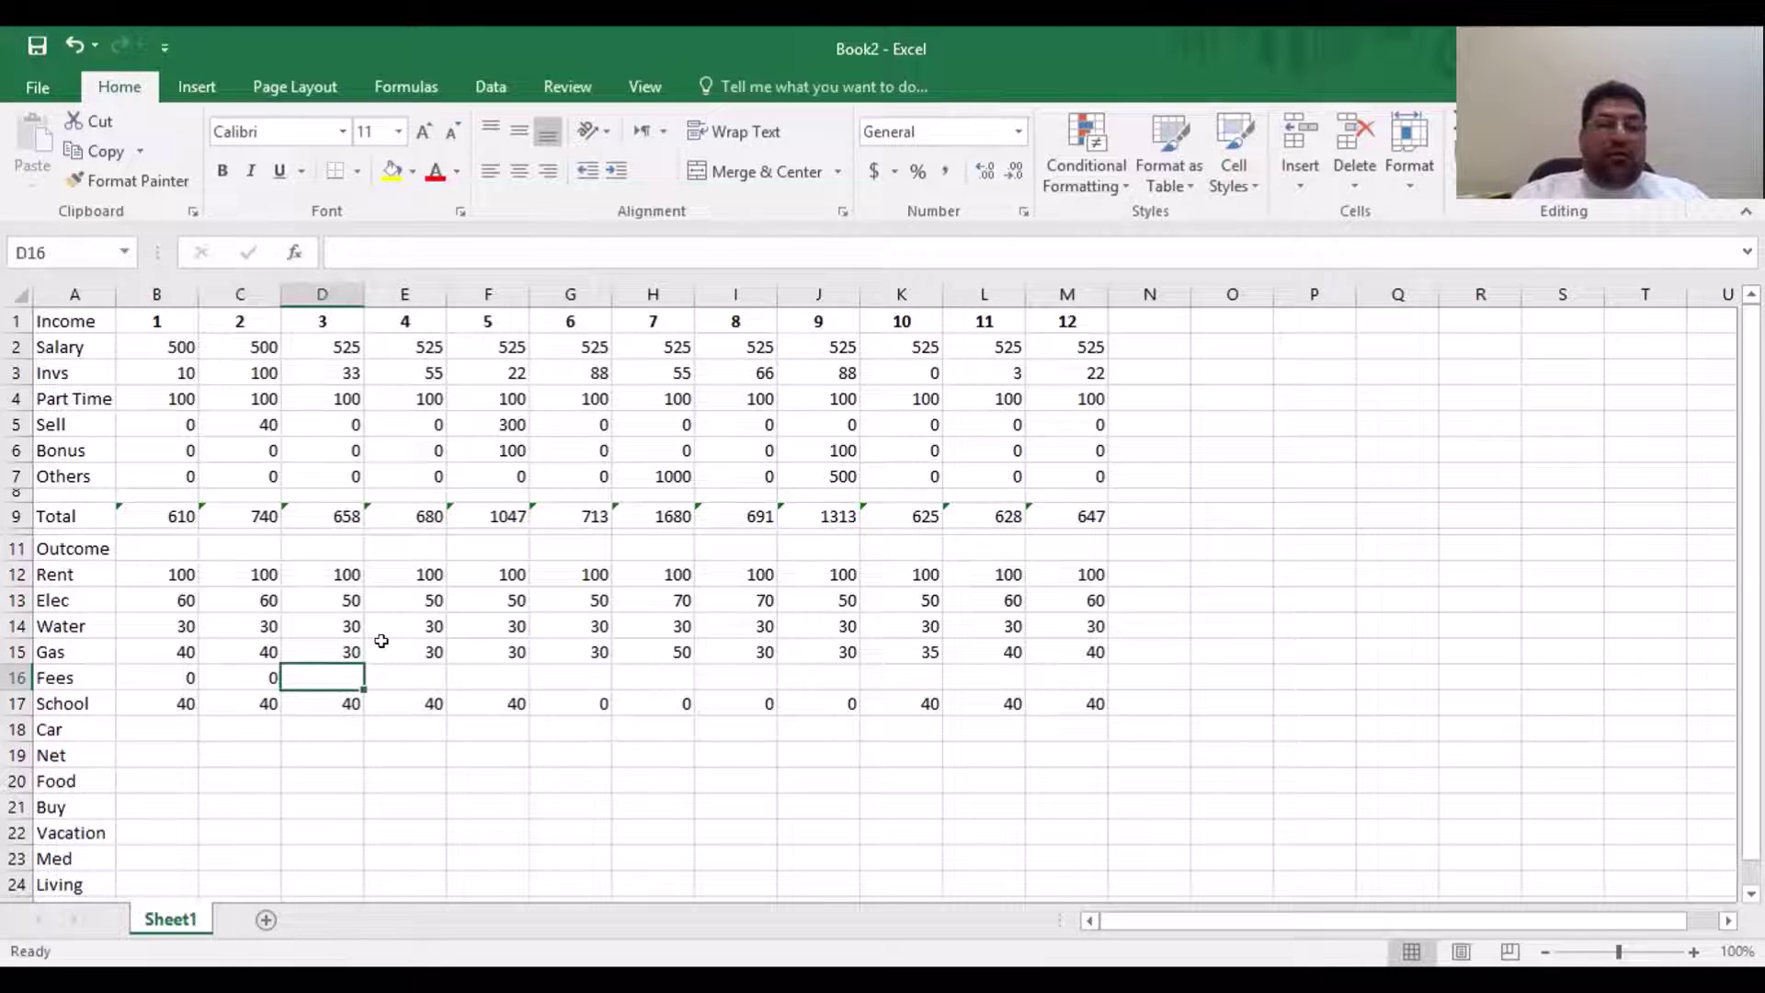
Copy the Fees amount in C16 across cells D16 to M16
key("Left")
key("ctrl+c")
key("Right")
key("shift+Right")
key("shift+Right")
key("shift+Right")
key("shift+Right")
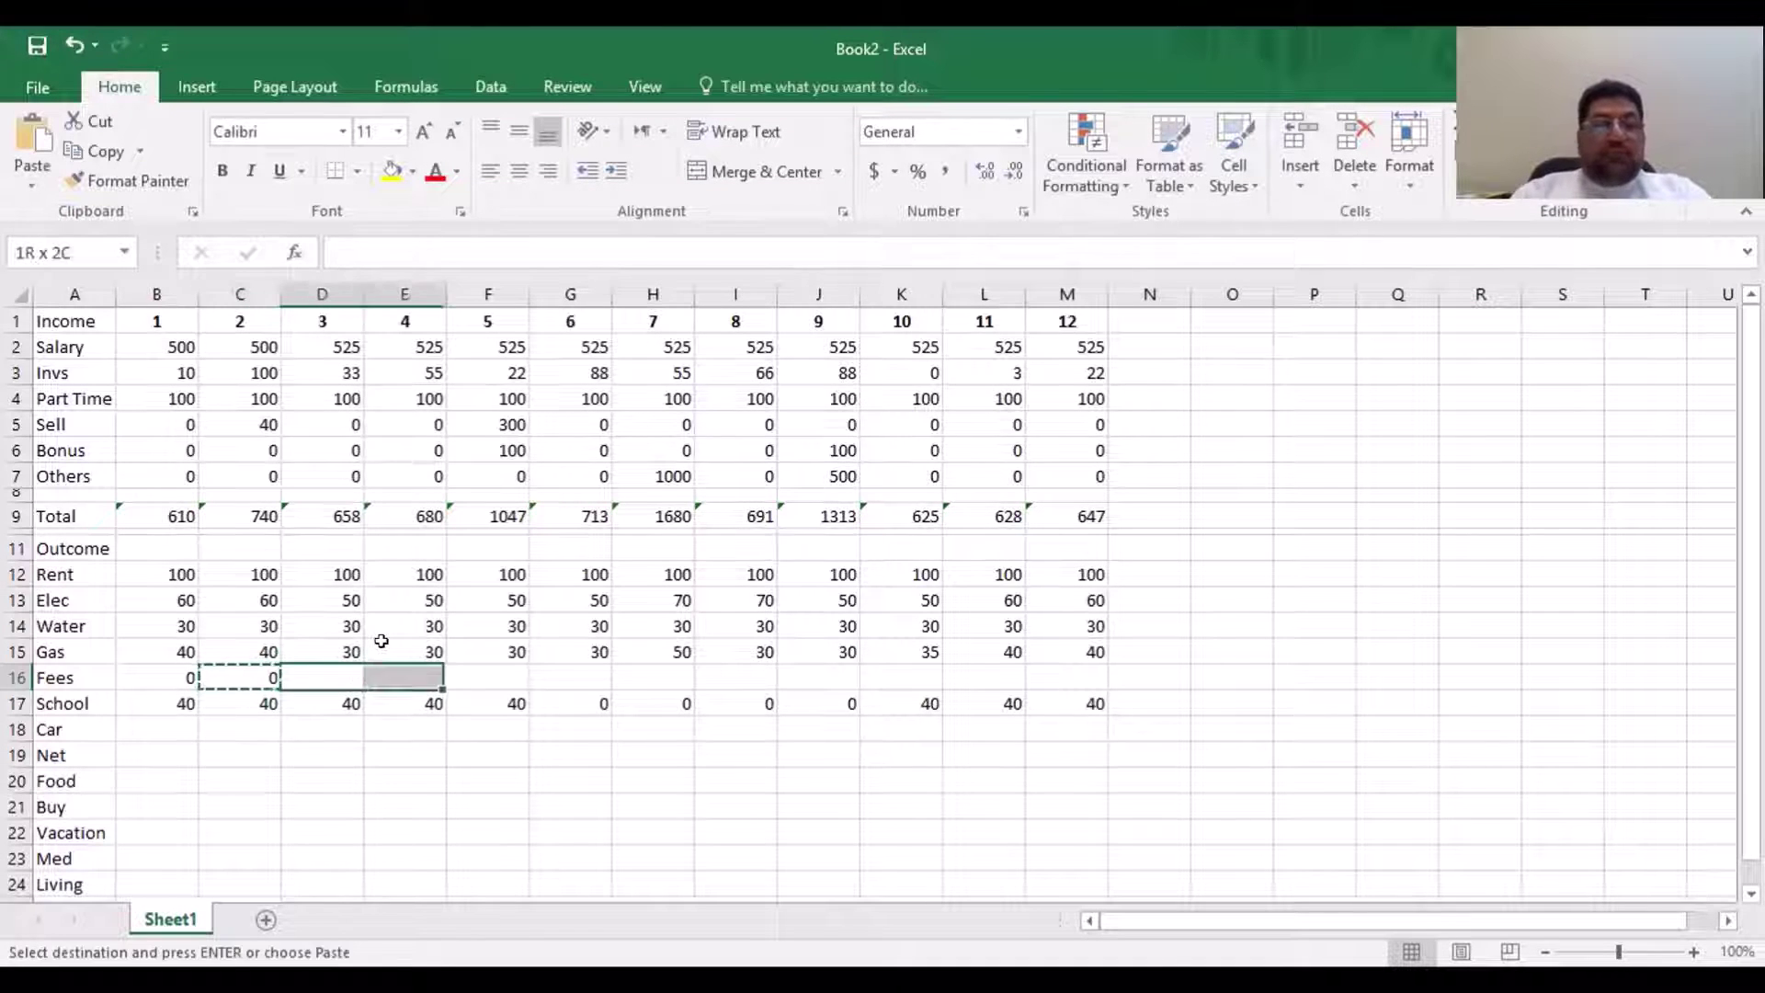
key("shift+Right")
key("shift+Right")
key("shift+Right")
key("shift+Right")
key("shift+Right")
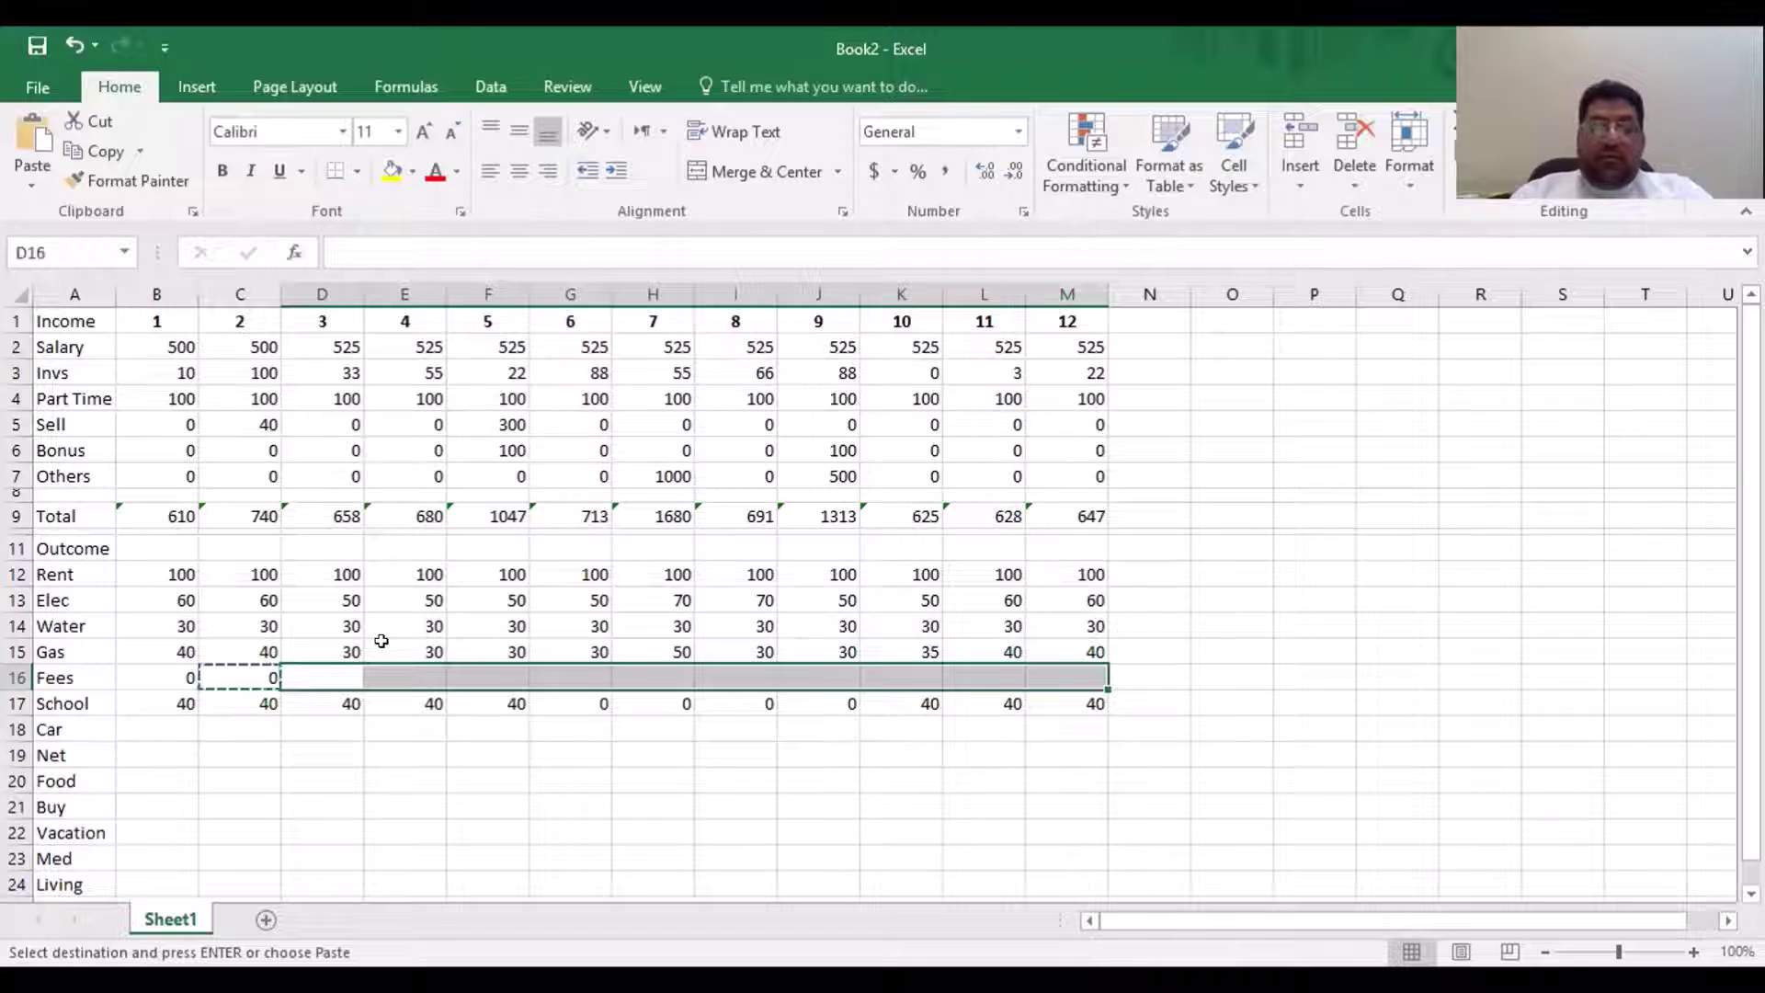
key("ctrl+v")
key("Escape")
key("Right")
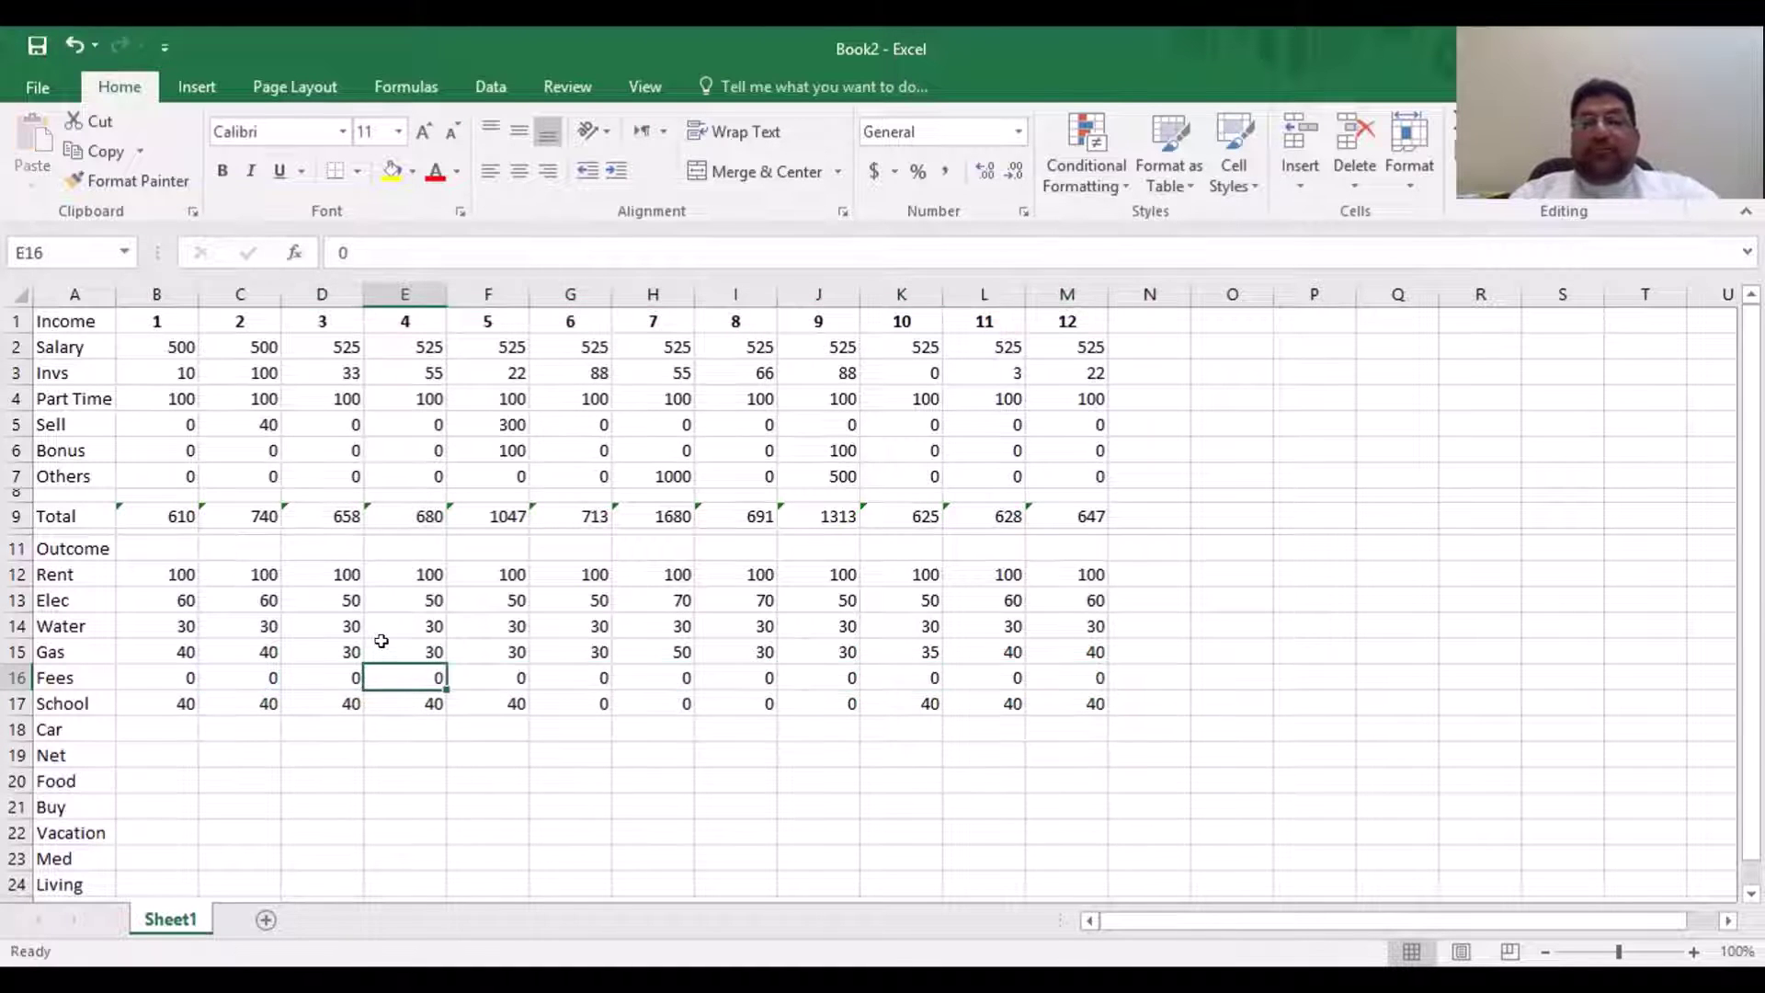
Set the Fees amount for column 5 to 300, in cell F16
key("Right")
key("Right")
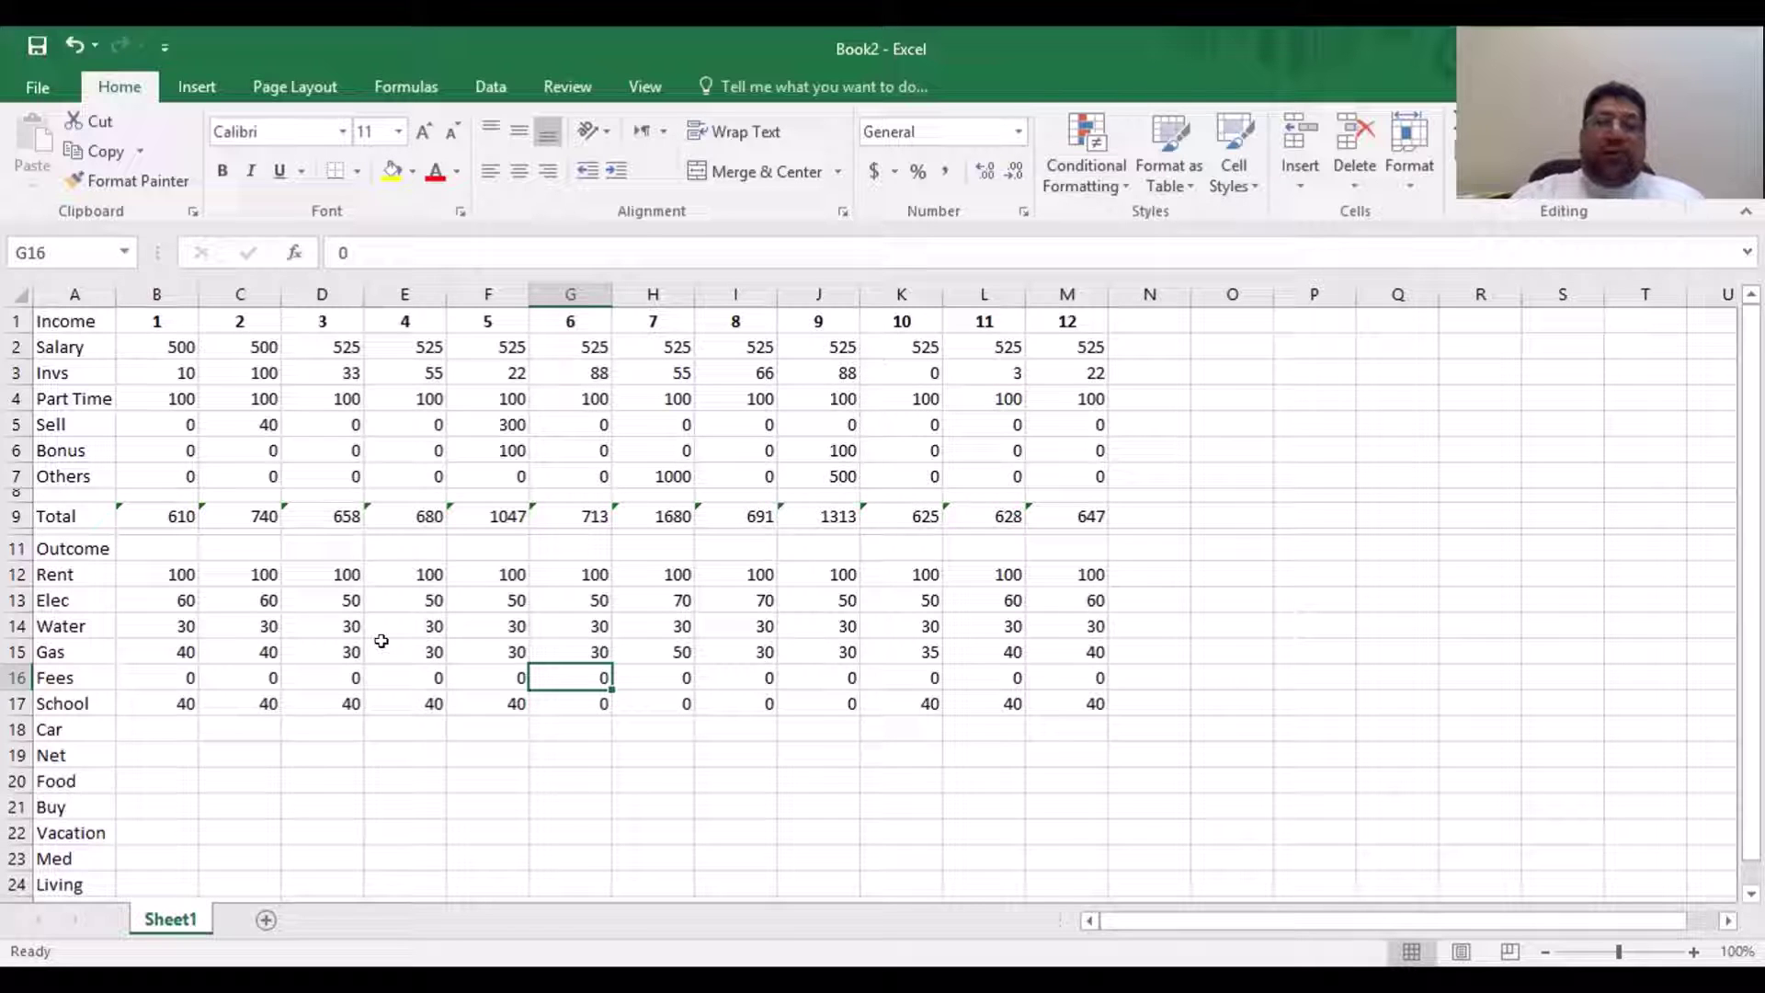
key("Left")
key("Left")
key("Left")
key("Left")
key("Left")
key("Right")
key("Right")
key("Right")
key("Right")
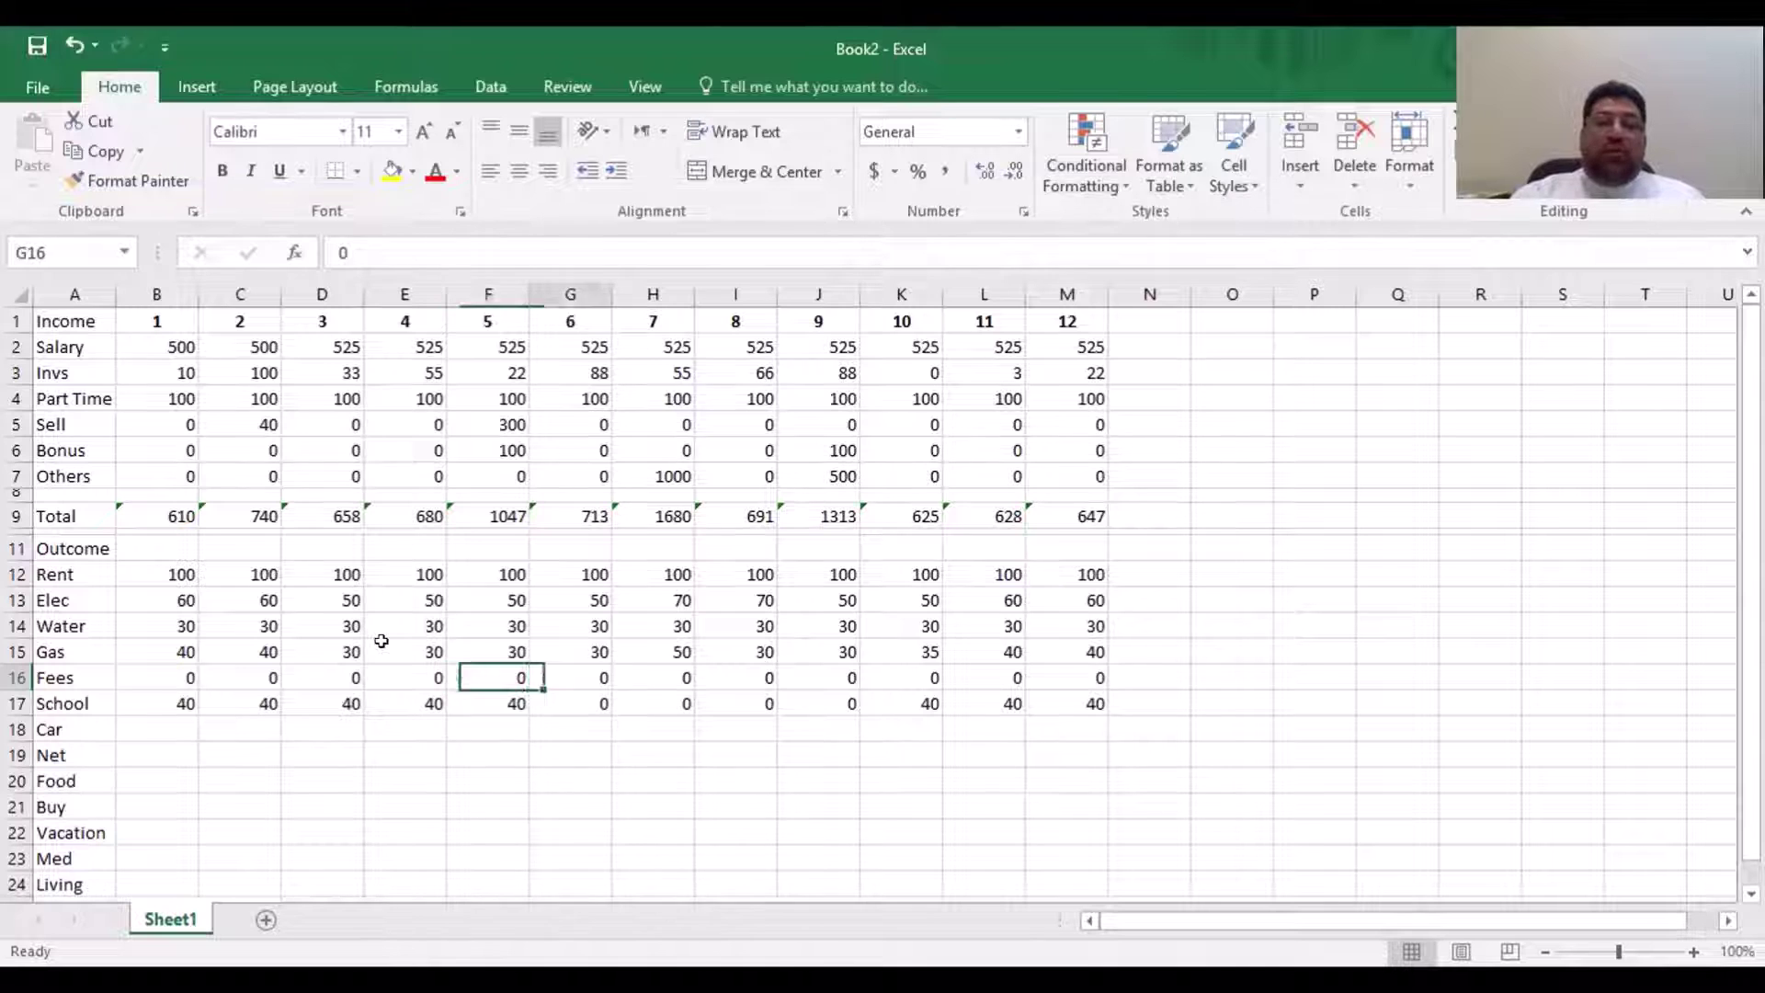
key("Right")
key("Left")
type("300")
key("Return")
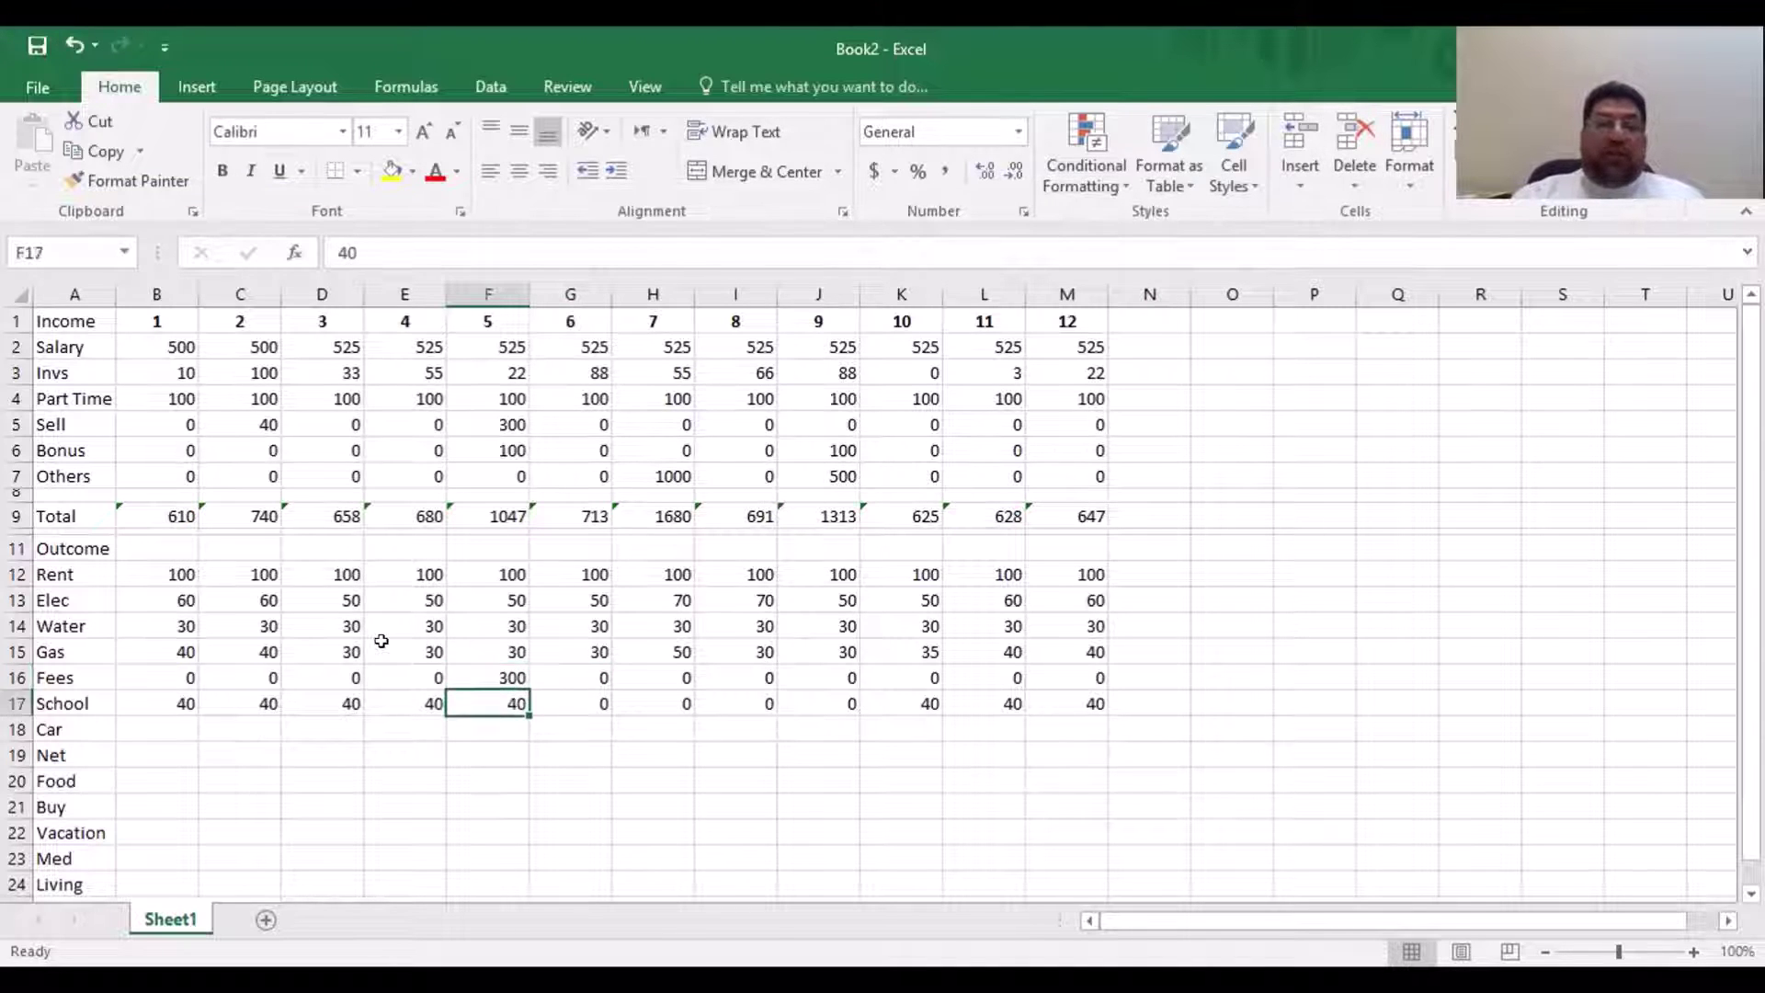
Set the Fees amount for column 9 to 200, in cell J16
key("Up")
key("Right")
key("Right")
key("Right")
key("Right")
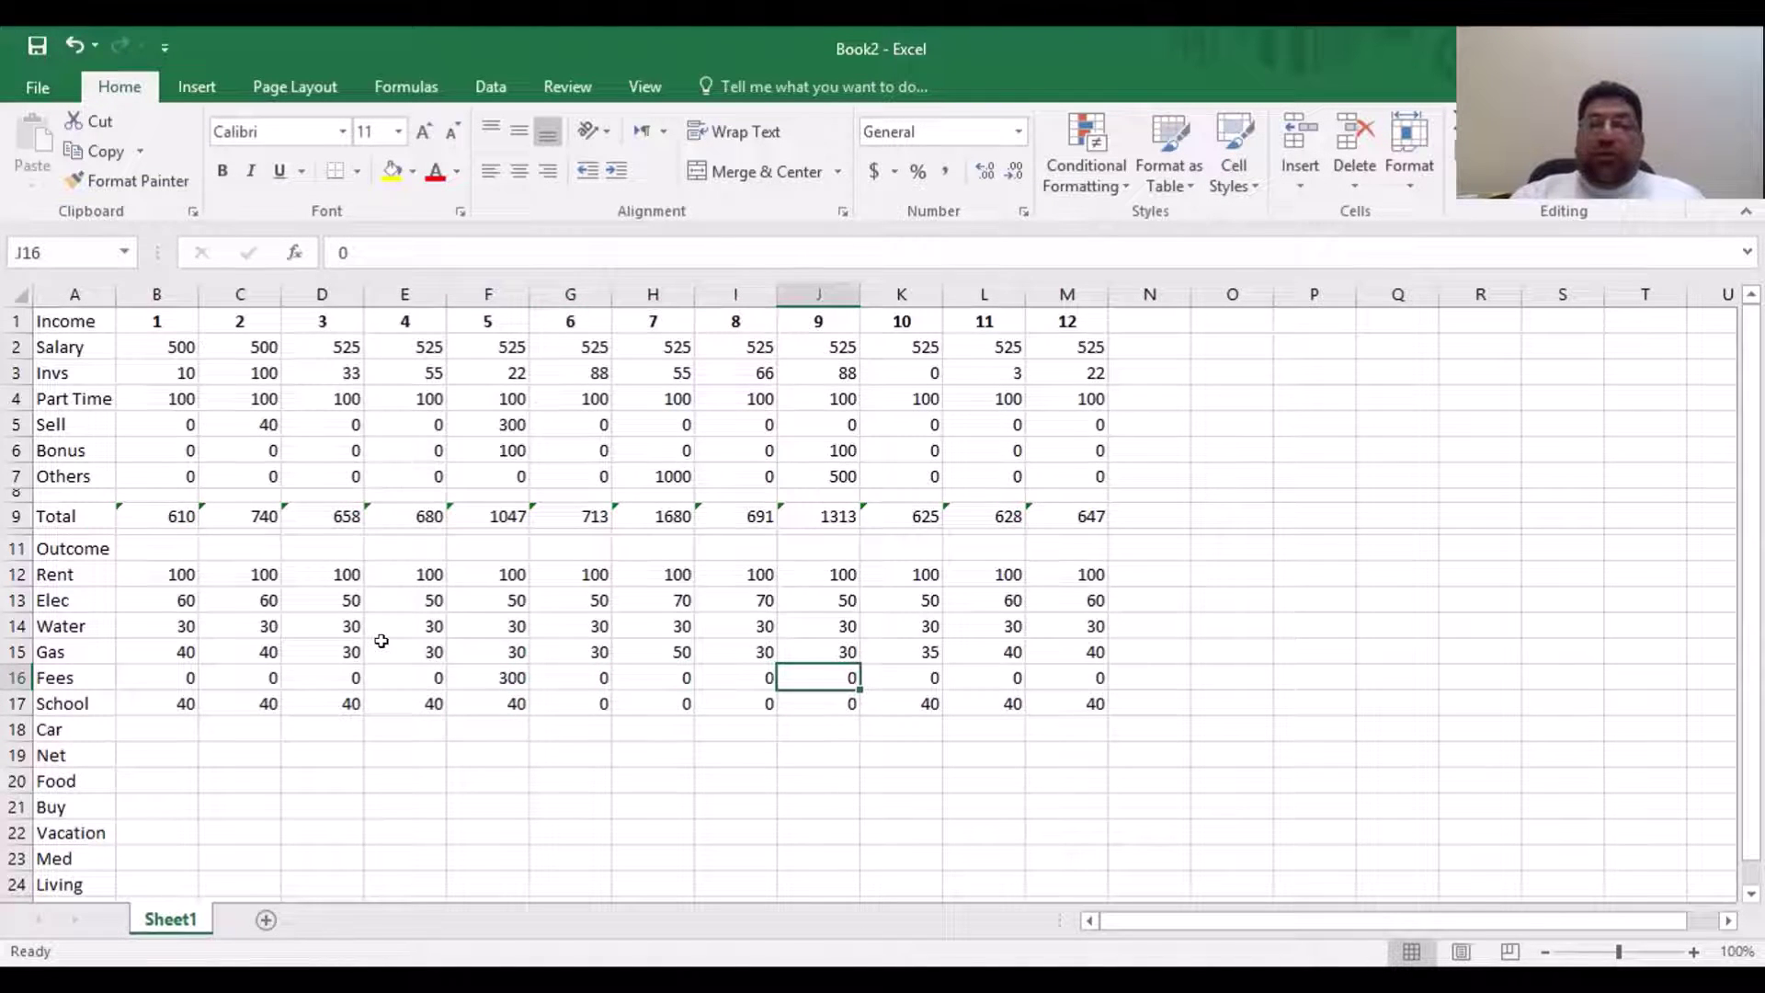
type("200")
key("Return")
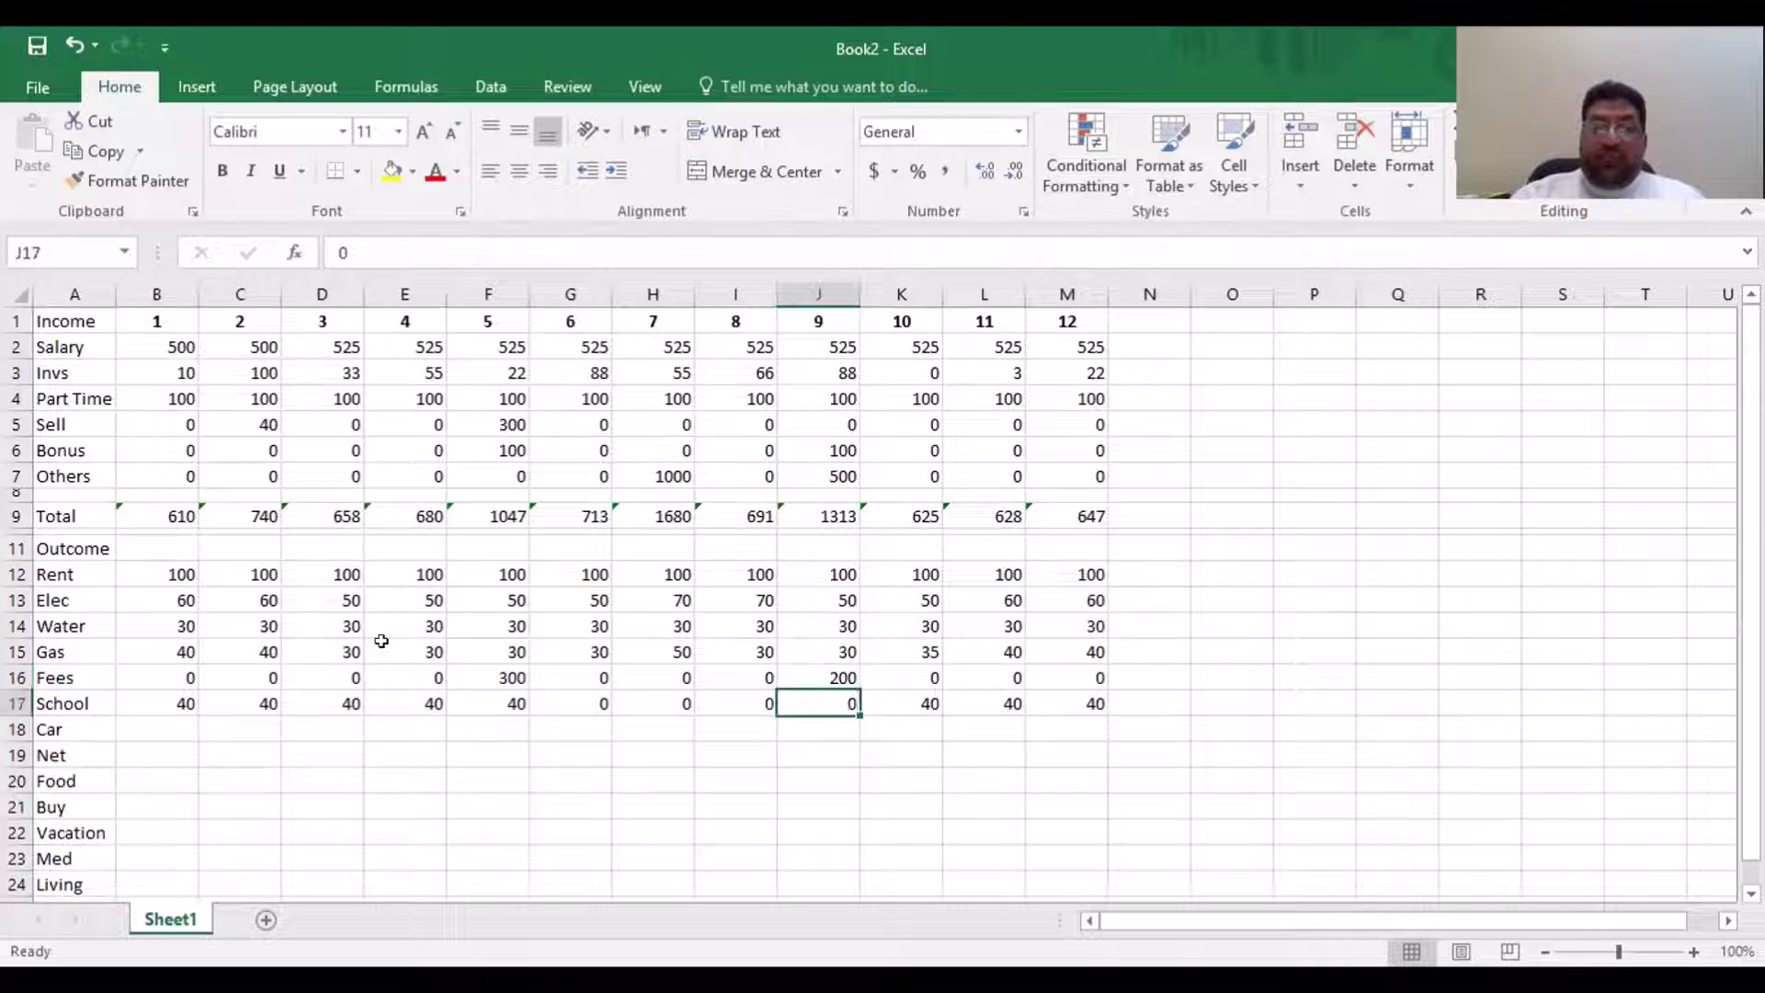
key("Left")
key("Left")
key("Left")
key("Right")
key("Right")
key("Right")
key("Right")
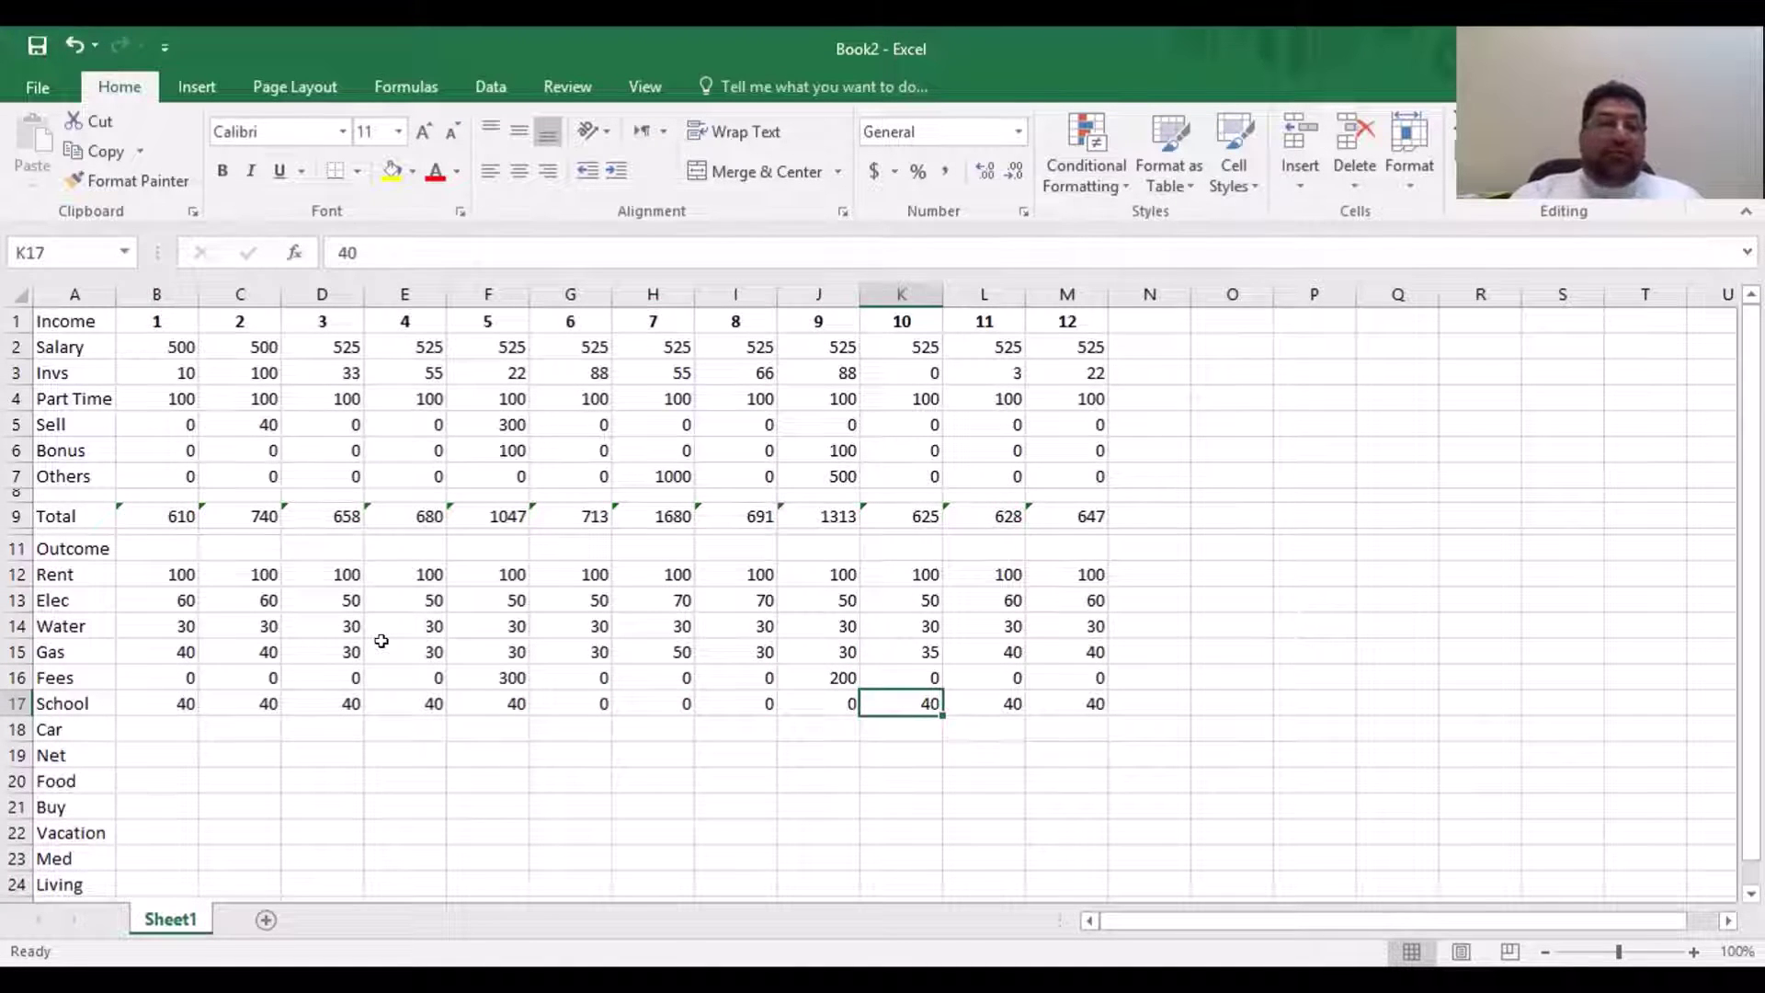
key("Up")
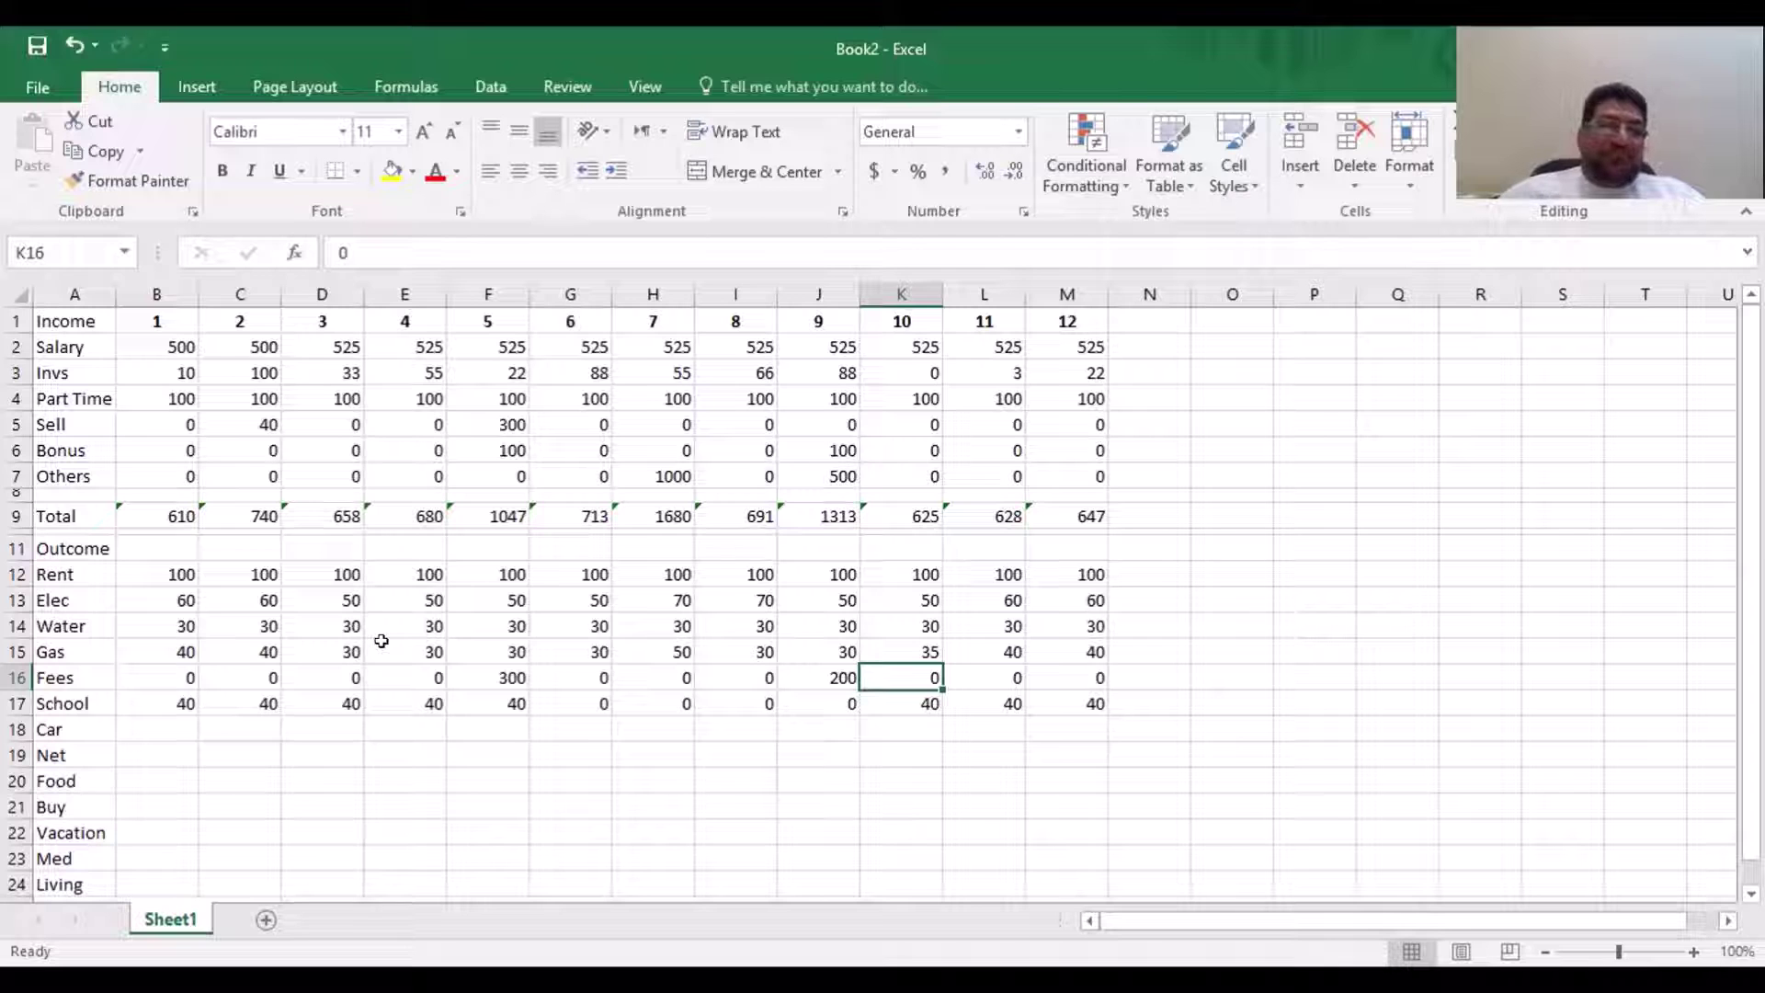
Sum the column 1 expenses in B12:B24 with AutoSum, in cell B25 below the Living row
left_click(212, 802)
scroll(550, 781, "down", 2)
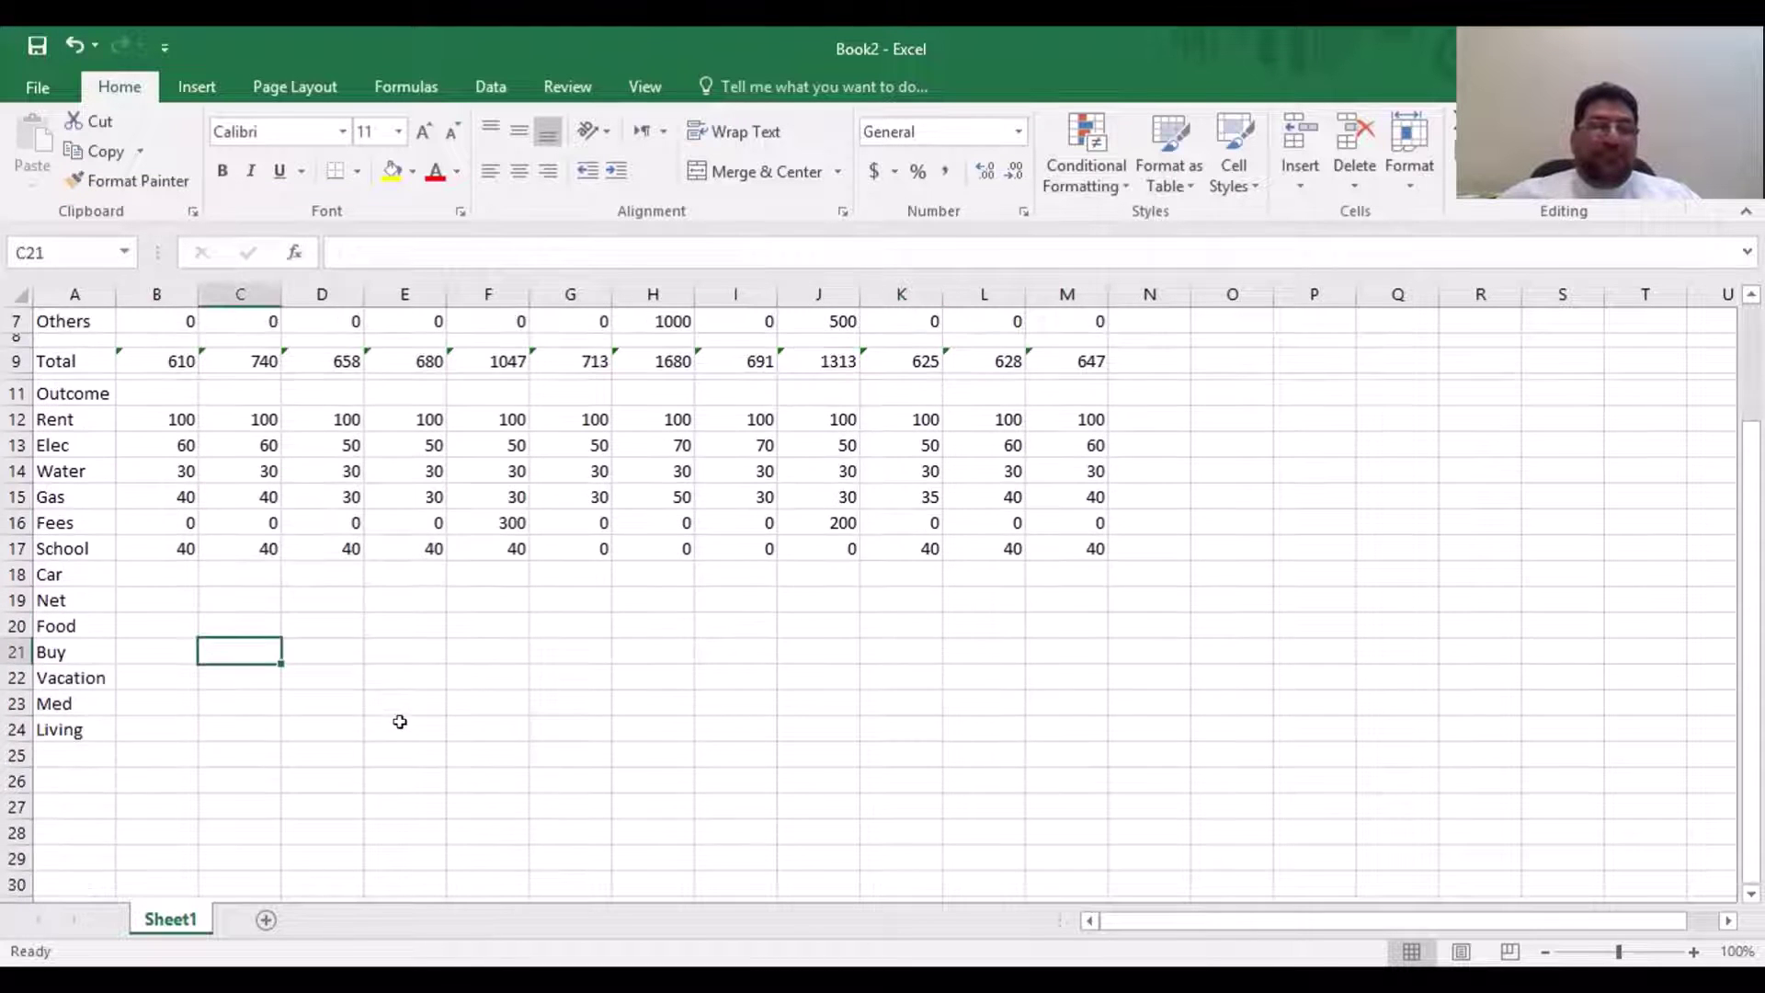
left_click(138, 749)
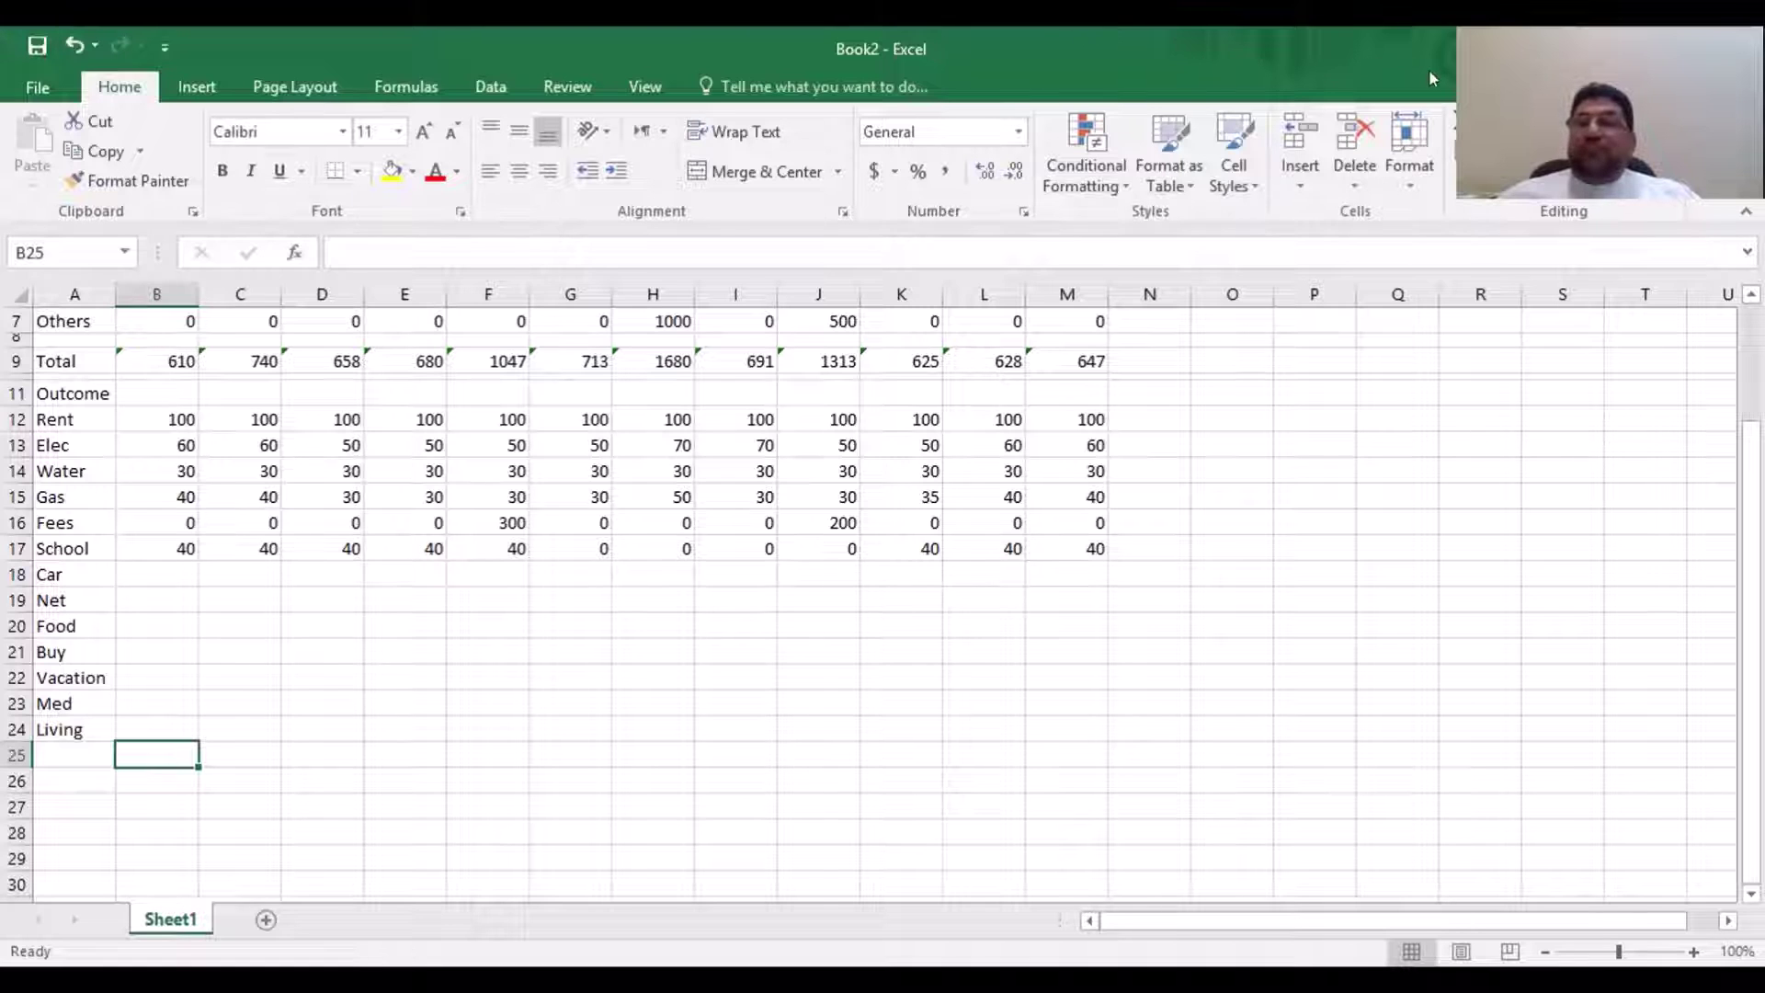
left_click(1471, 124)
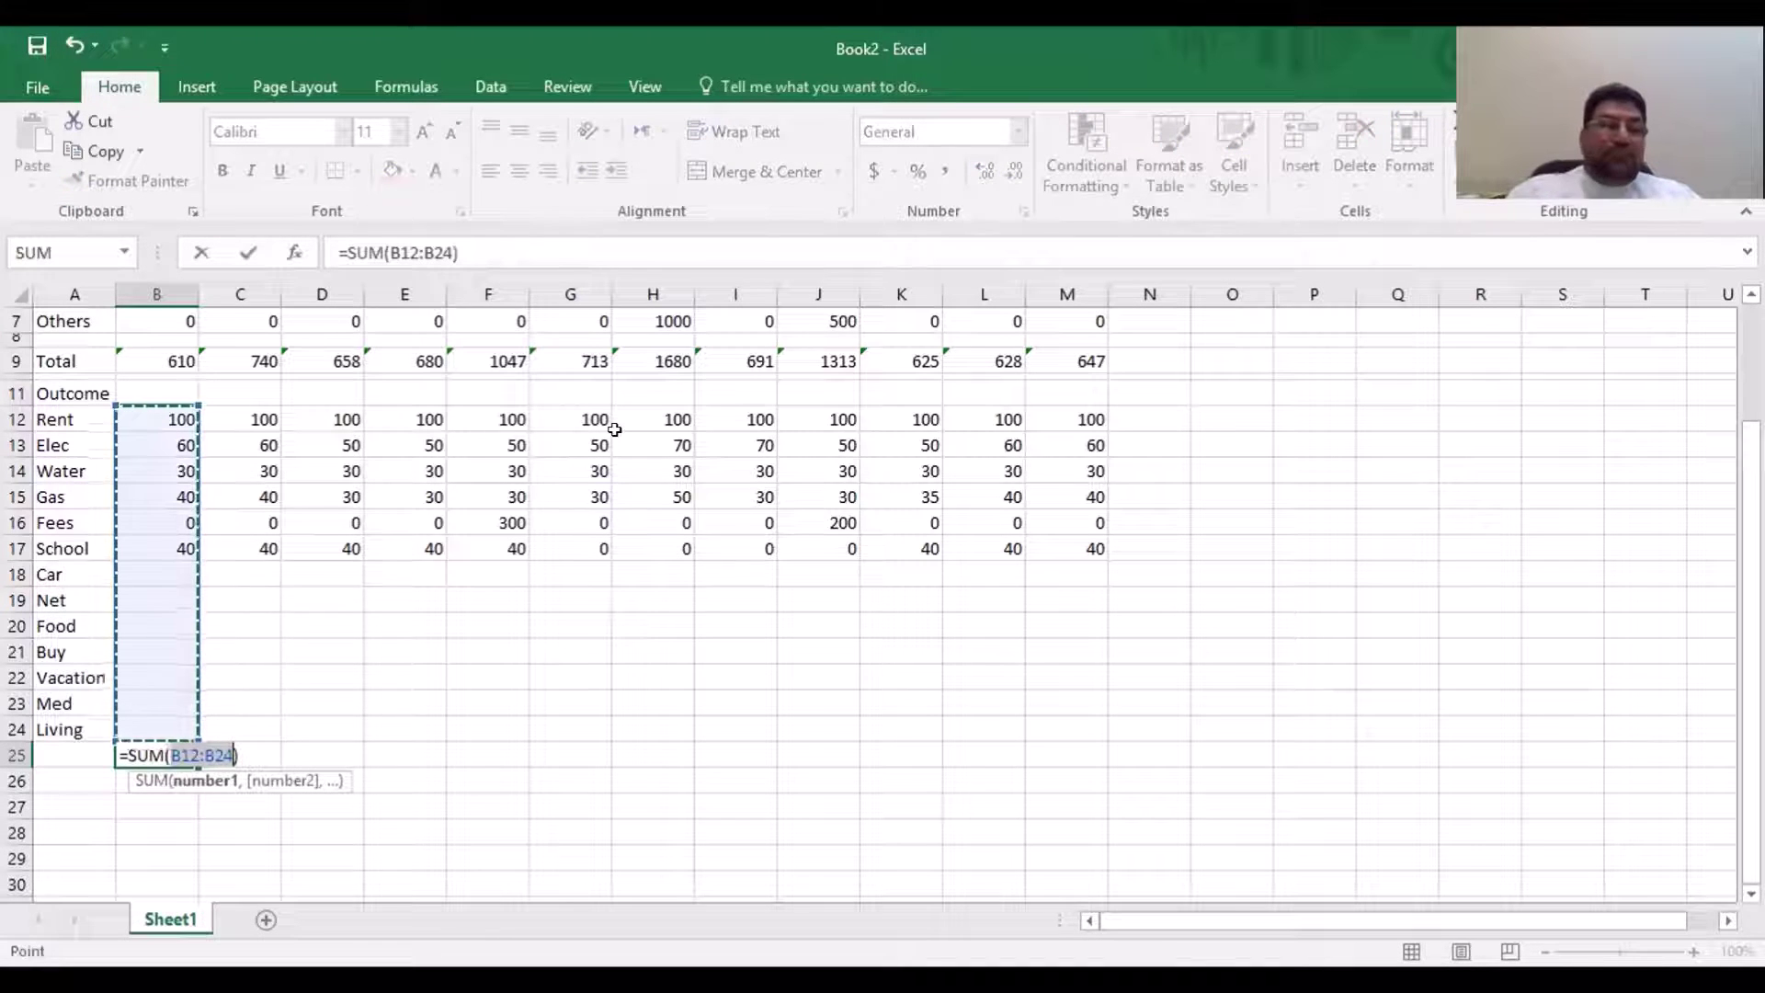
key("Return")
Label the expense sum row below Living as Total, in cell A25
key("Left")
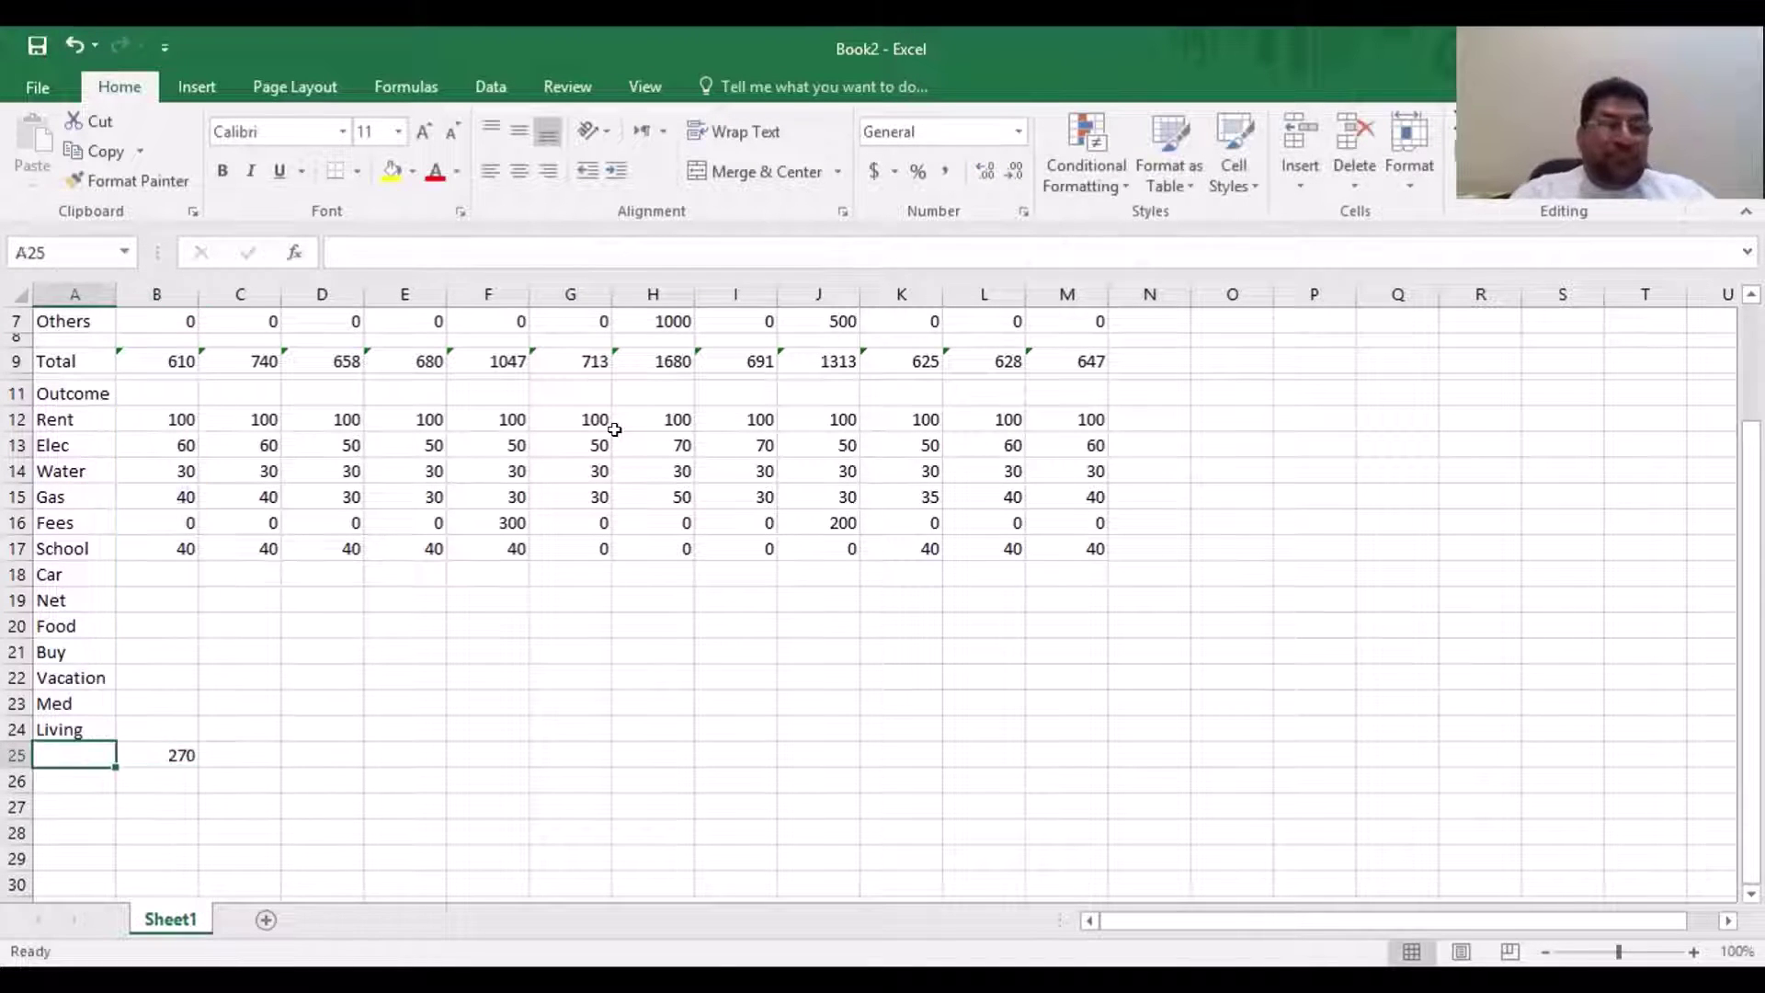
type("Tot")
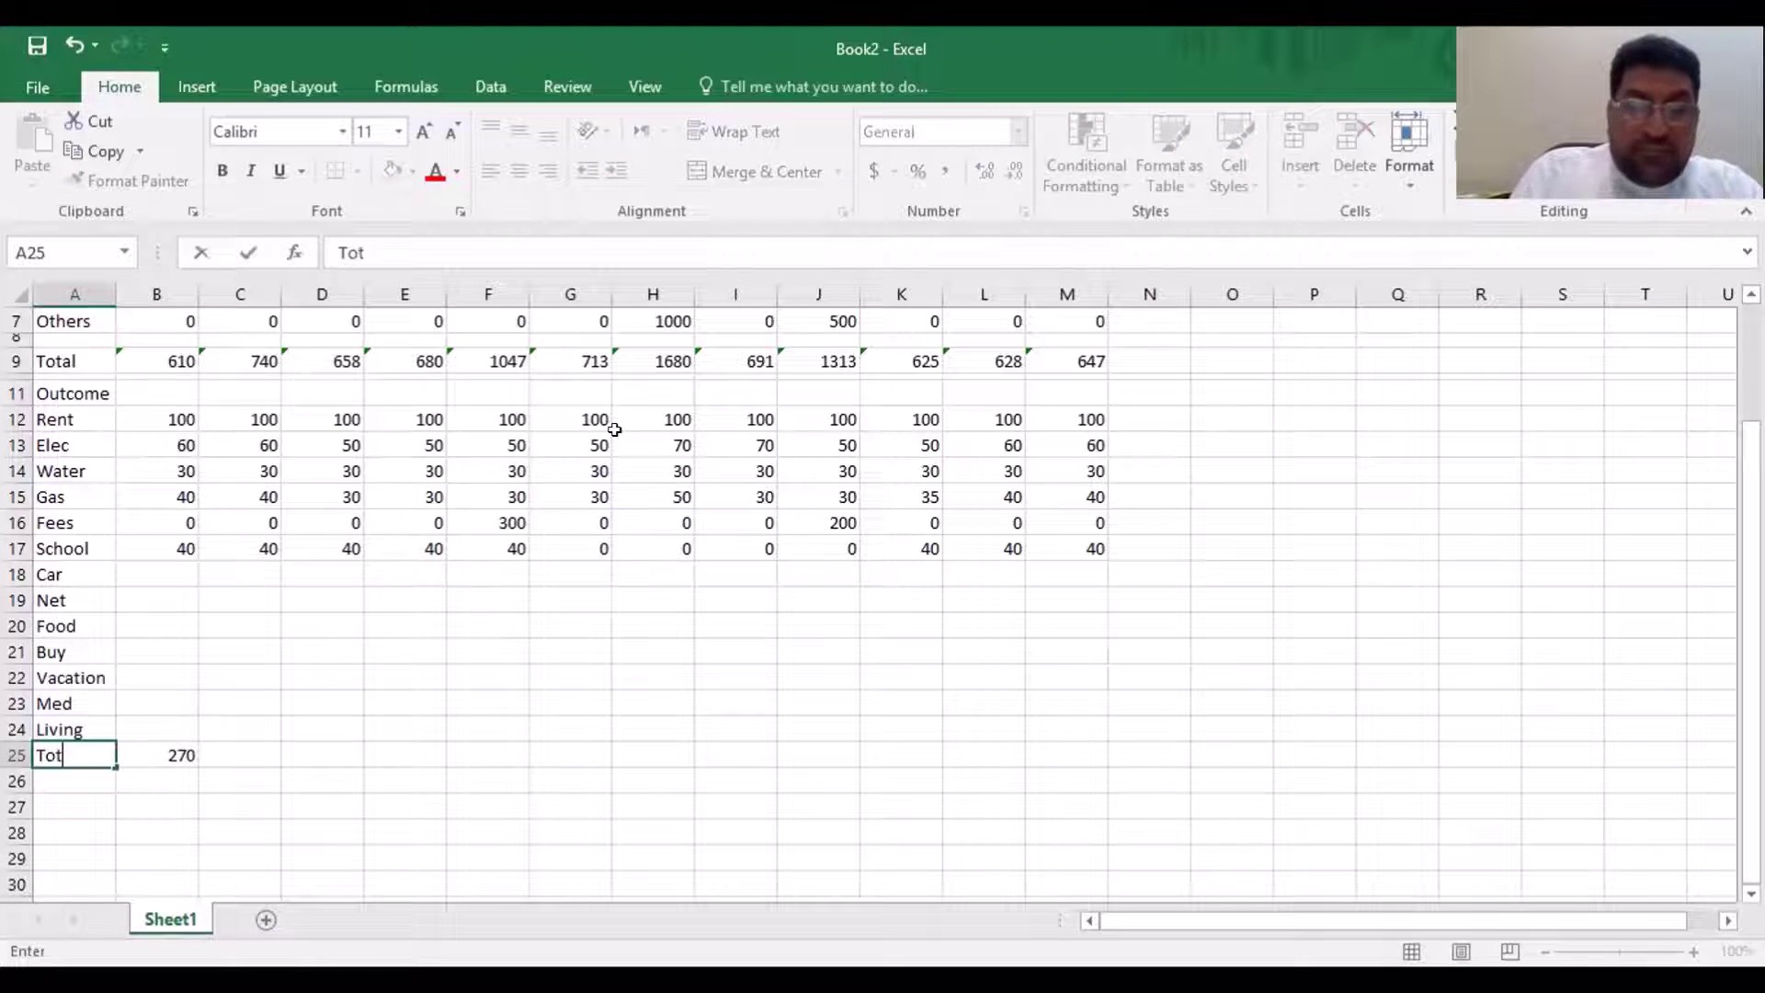
type("al")
key("Tab")
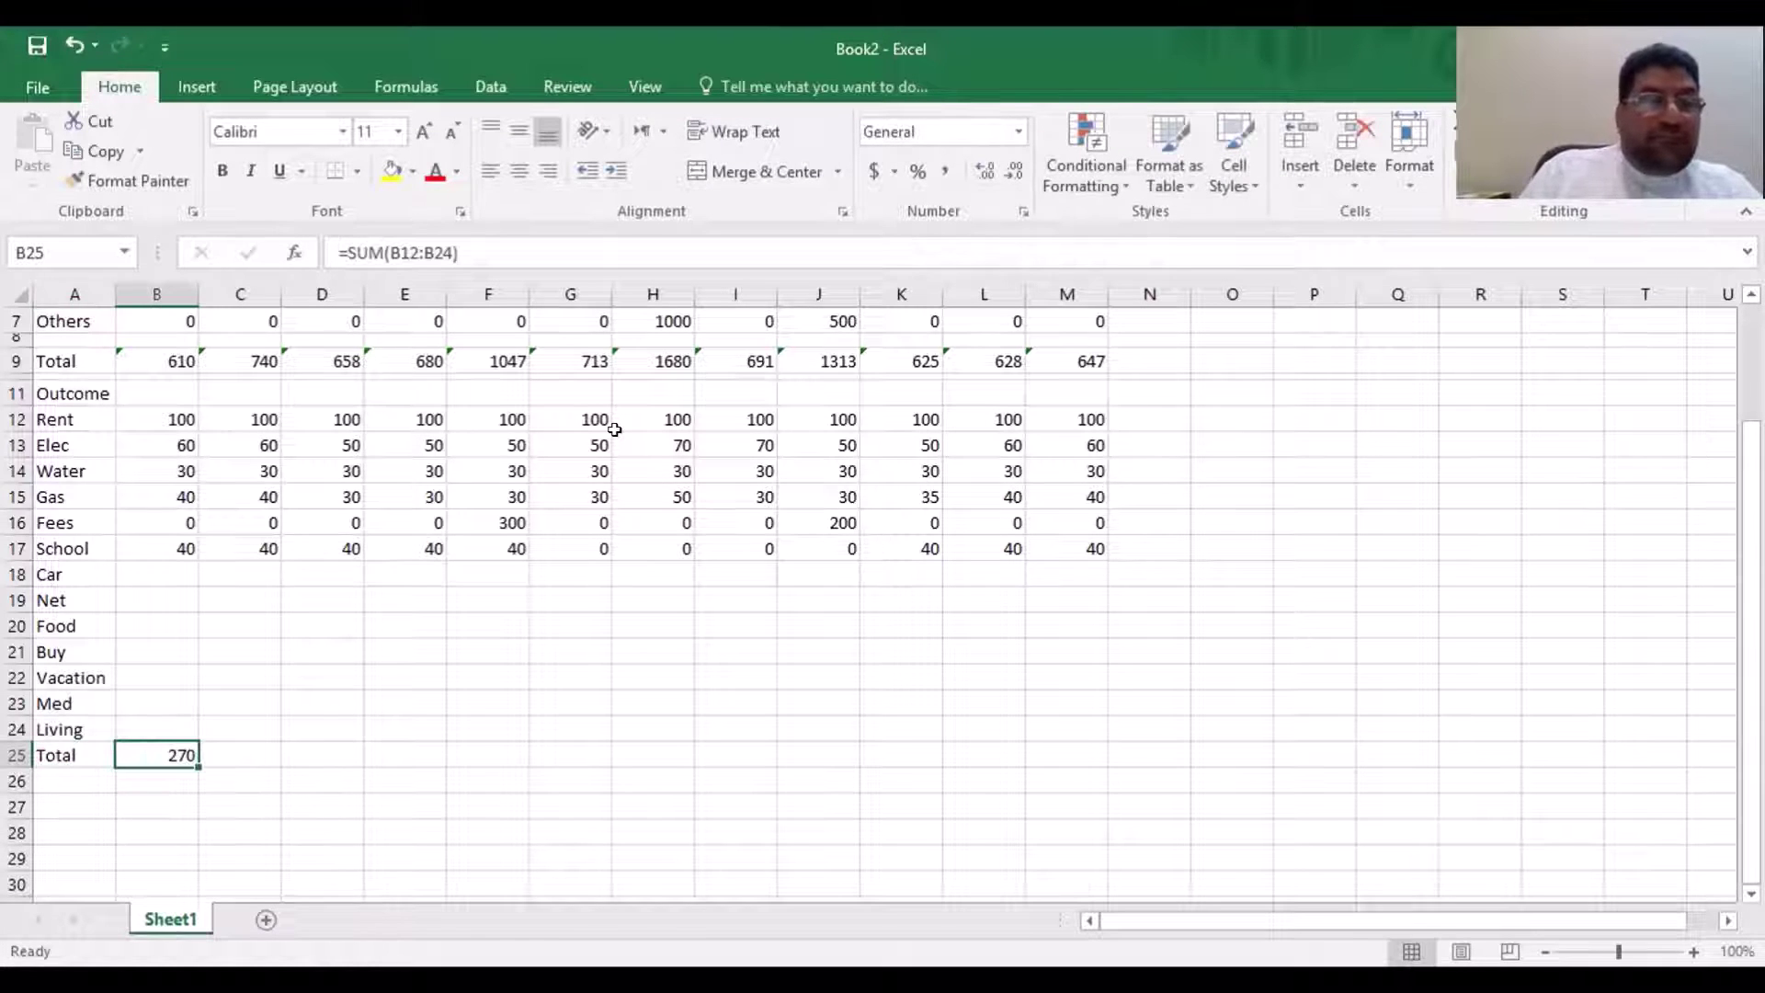
Copy the column 1 expense total formula in B25 across cells C25 to M25
key("ctrl+c")
key("Right")
key("shift+Right")
key("shift+Right")
key("shift+Right")
key("shift+Right")
key("shift+Right")
key("shift+Right")
key("shift+Right")
key("shift+Right")
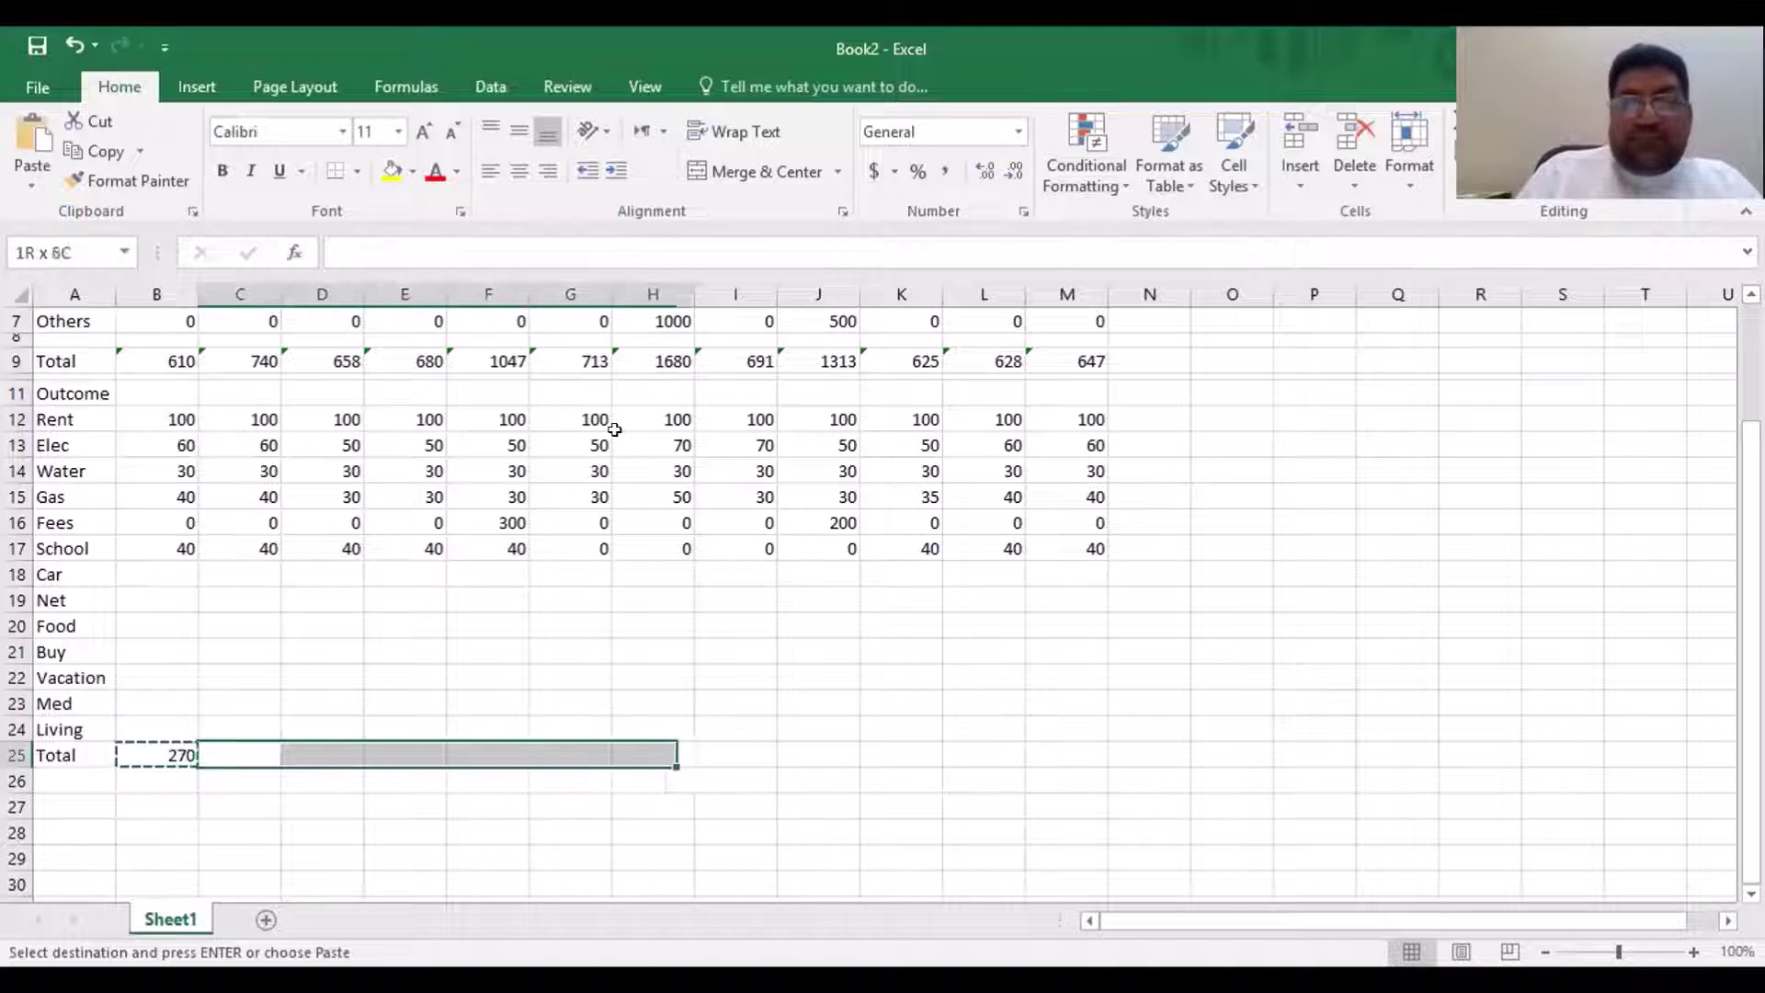
key("shift+Right")
key("shift+Right")
key("shift+Right")
key("shift+Right")
key("shift+Left")
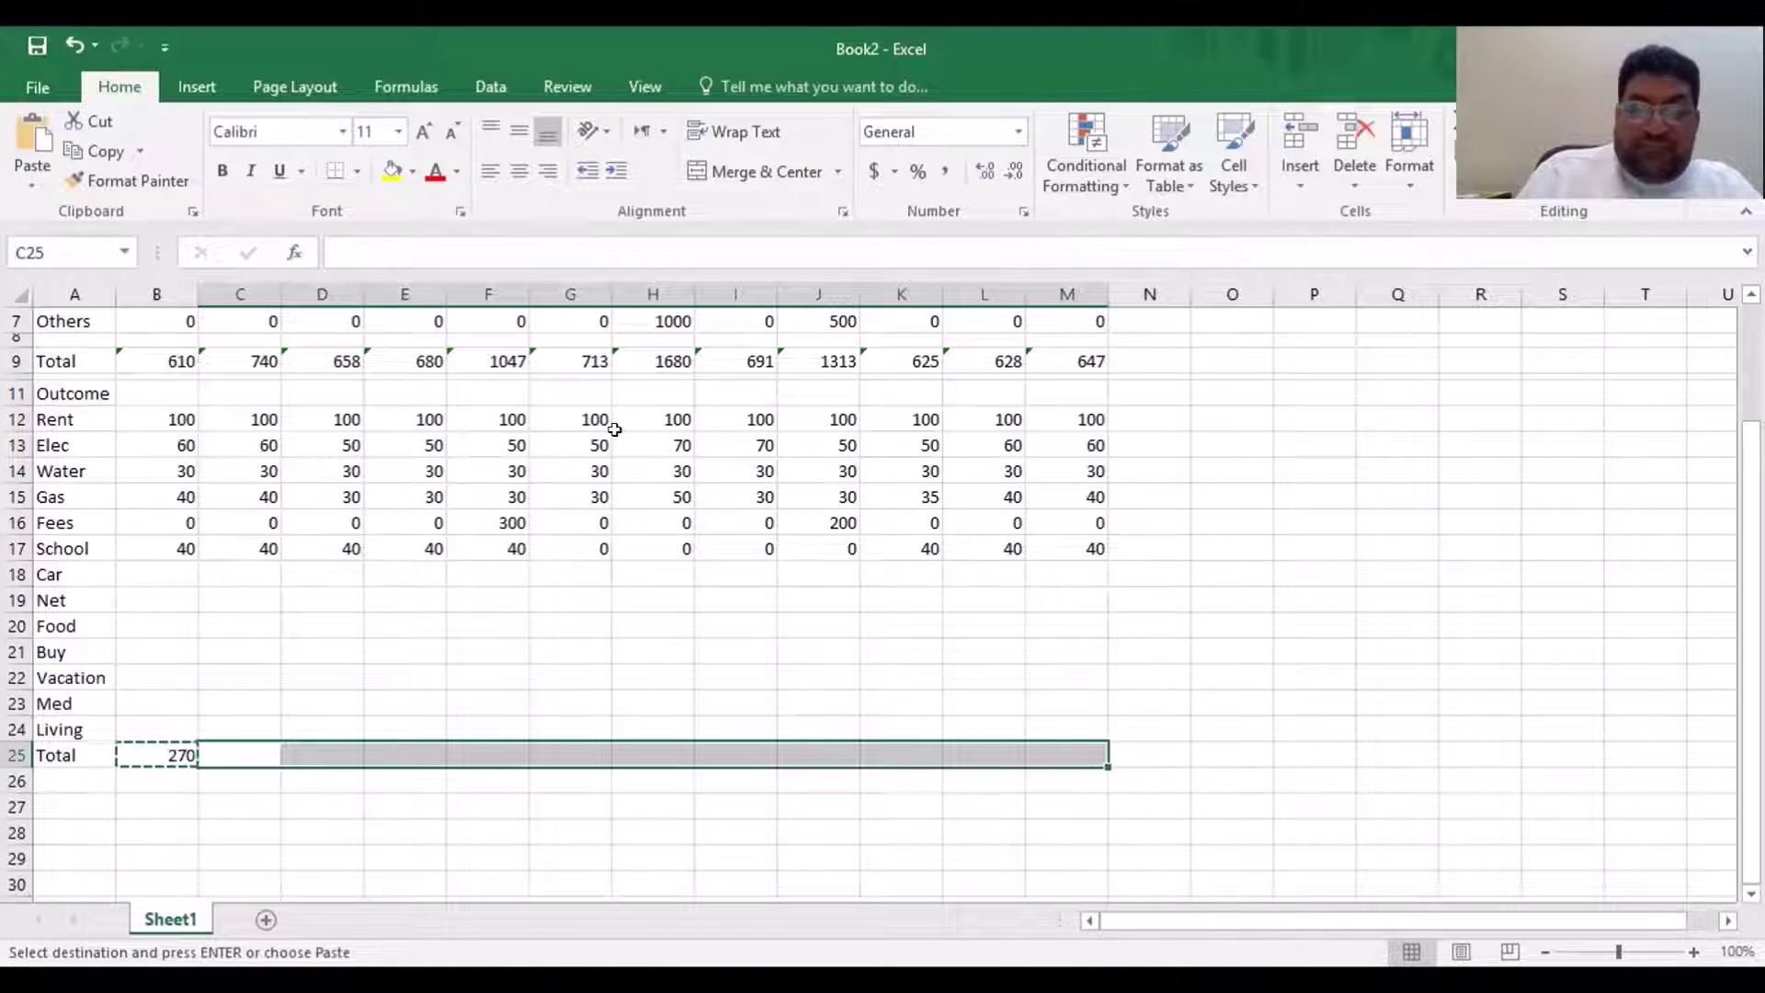
key("ctrl+v")
key("Escape")
Look over the Fees row from column 1 to column 9 and the column 9 income amounts above it
key("Left")
key("Up")
key("Up")
key("Up")
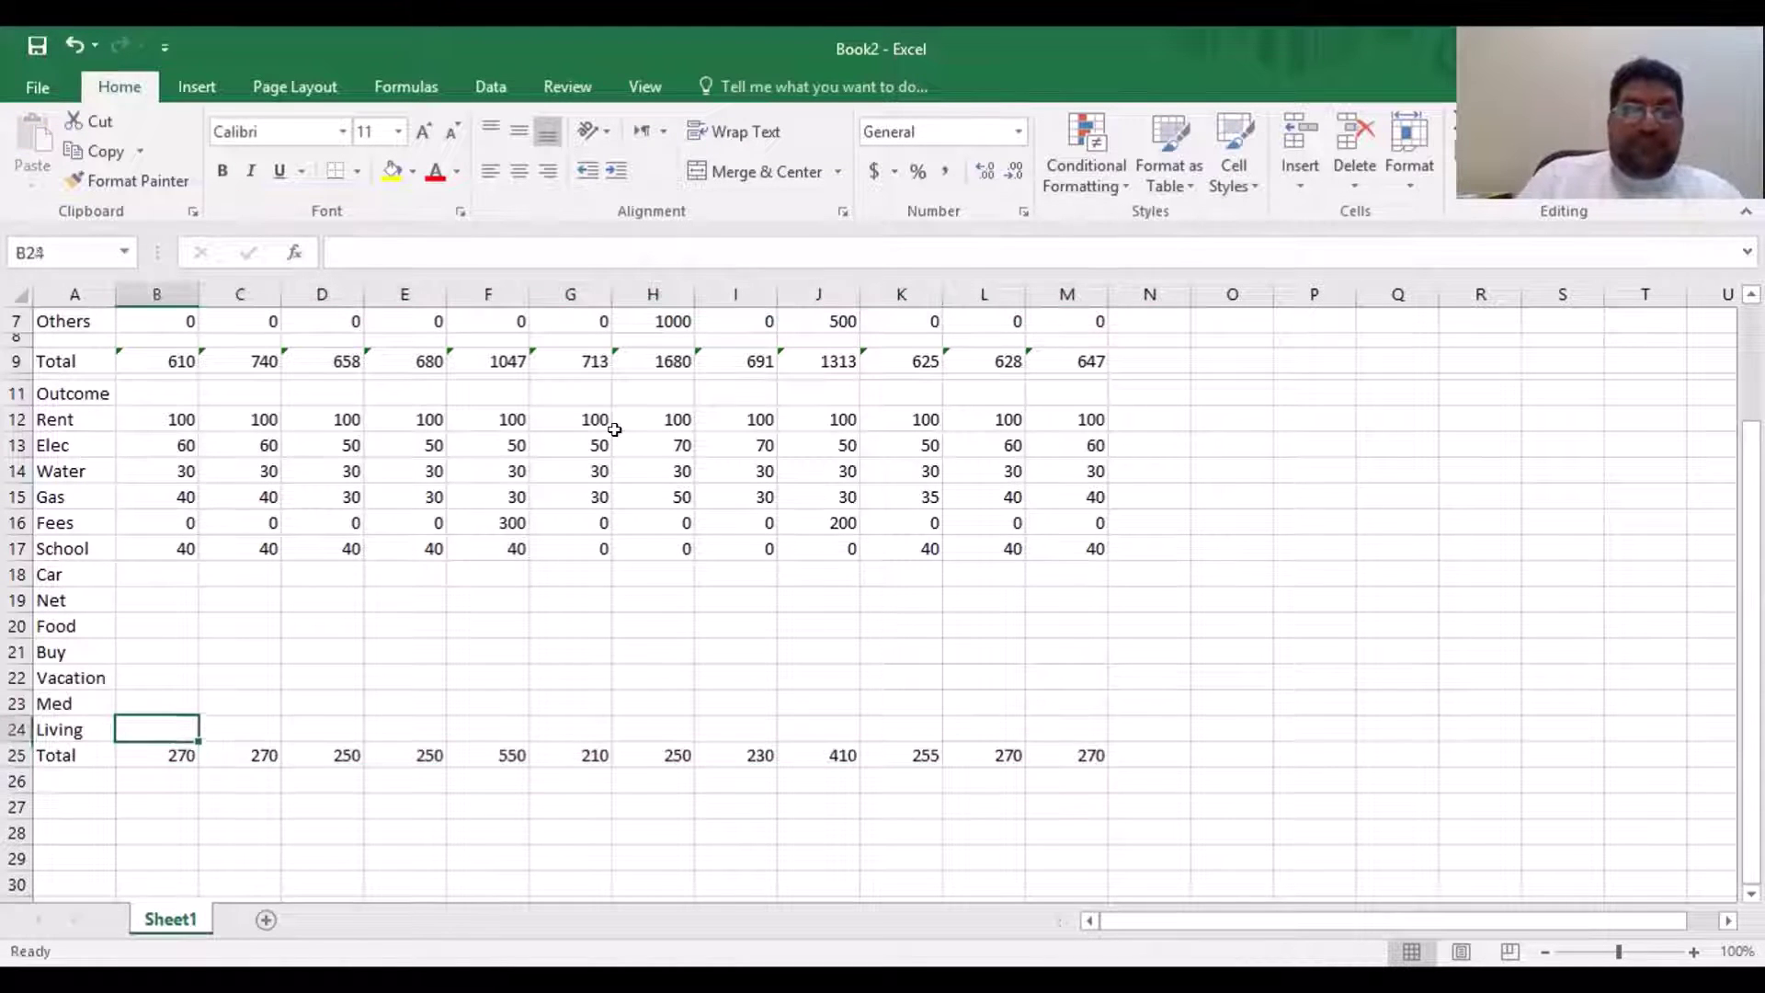
key("Up")
key("Up")
key("Up")
key("Up")
key("Up")
key("Up")
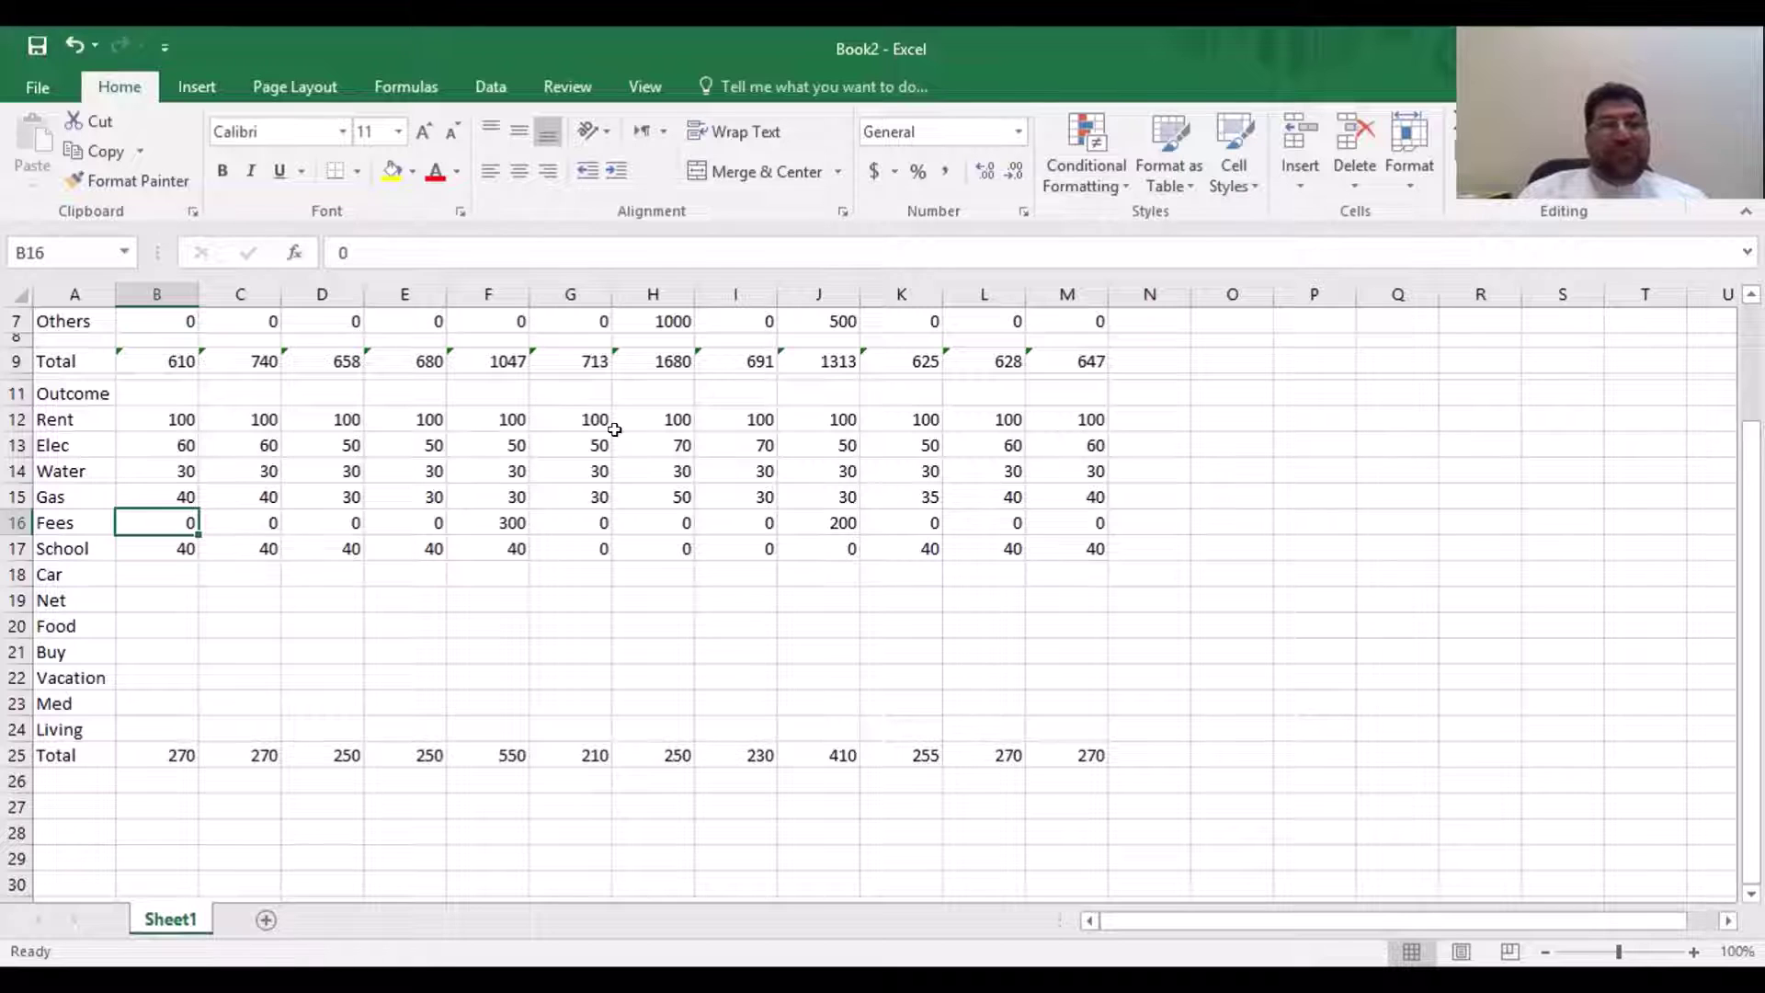
key("Right")
key("Right")
key("Right")
key("Right")
key("Right")
key("Right")
key("Right")
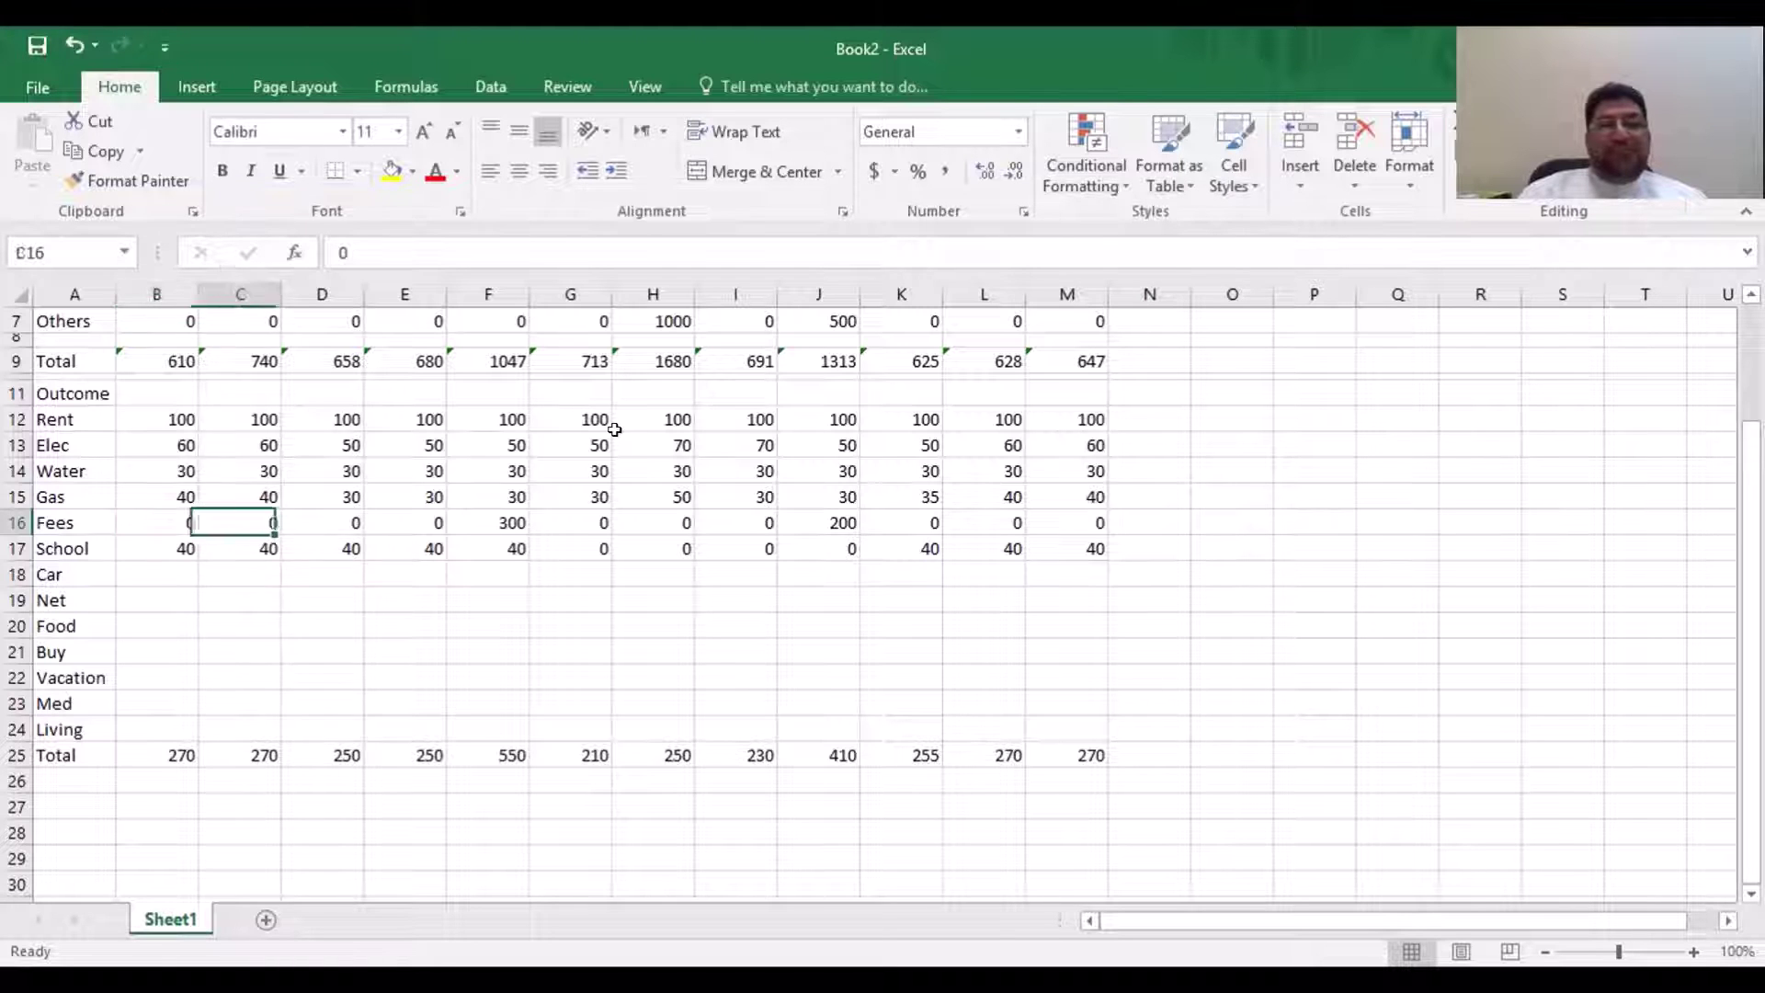
key("Right")
key("Up")
key("Up")
key("Up")
key("Up")
key("Up")
key("Up")
key("Up")
key("Up")
key("Up")
key("Up")
key("Up")
key("Up")
key("Up")
key("Up")
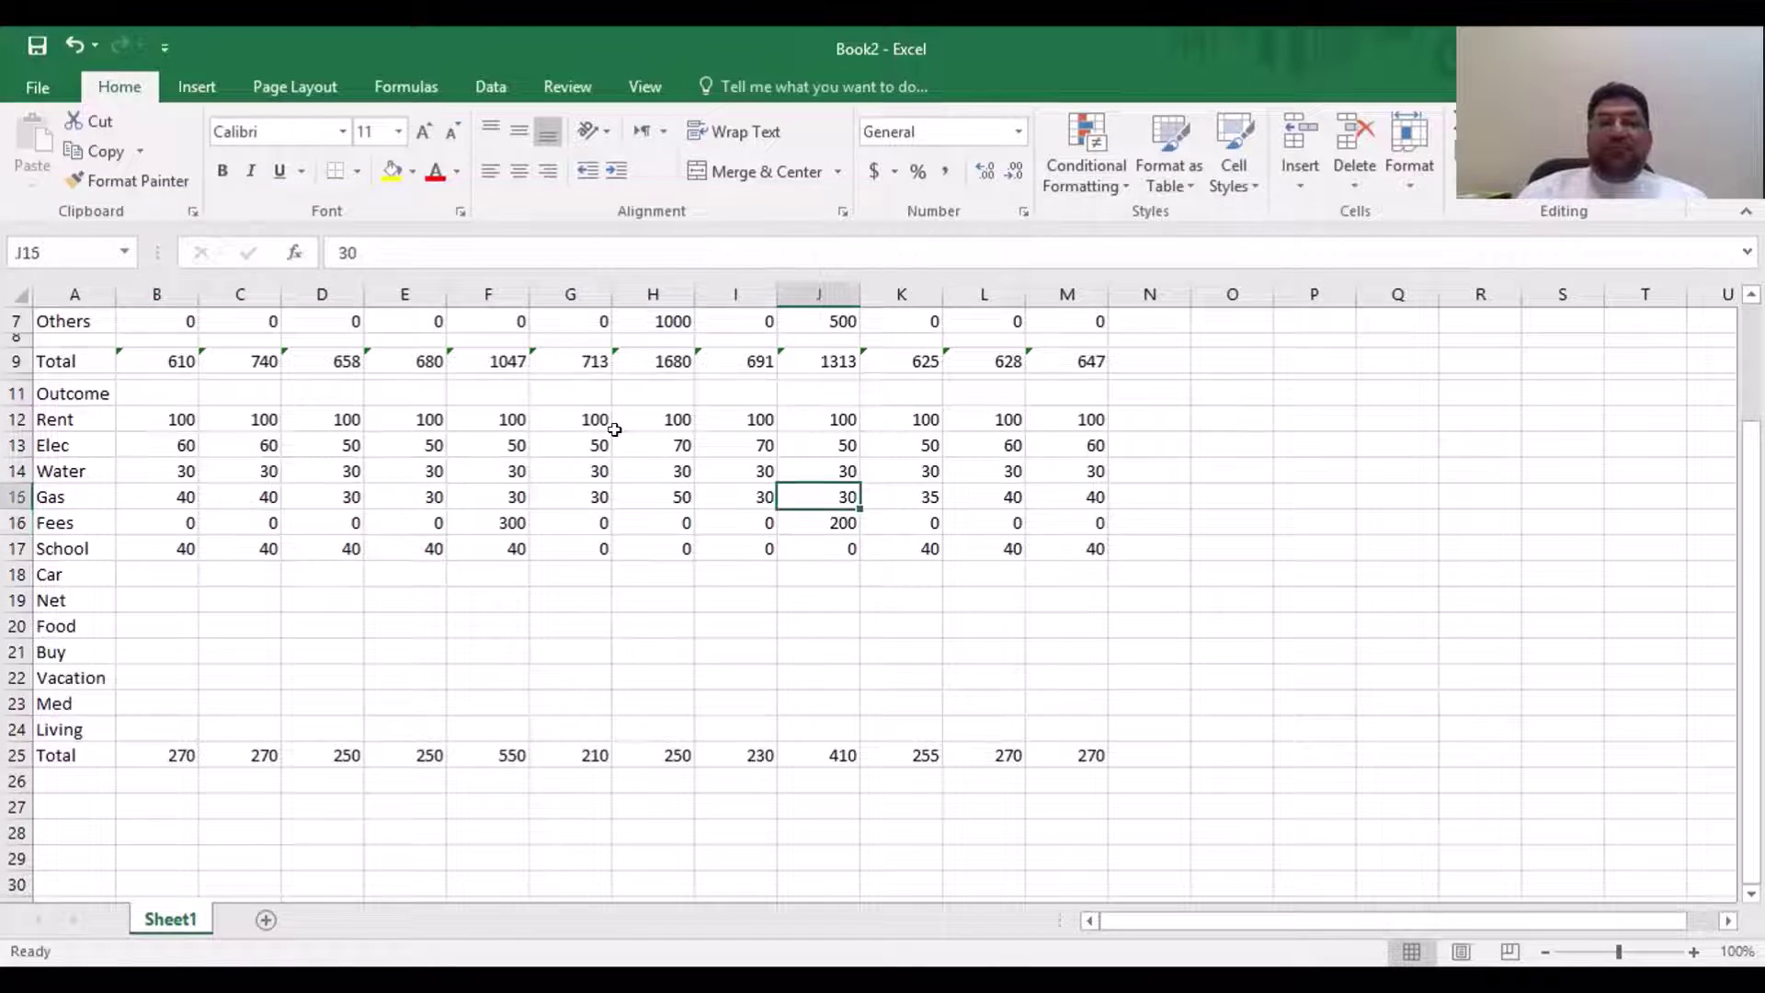
Set the Fees amount for column 9 to 300, in cell J16
key("Down")
key("Down")
key("Down")
key("Down")
key("Down")
key("Down")
key("Down")
key("Down")
key("Down")
key("Down")
key("Down")
key("Down")
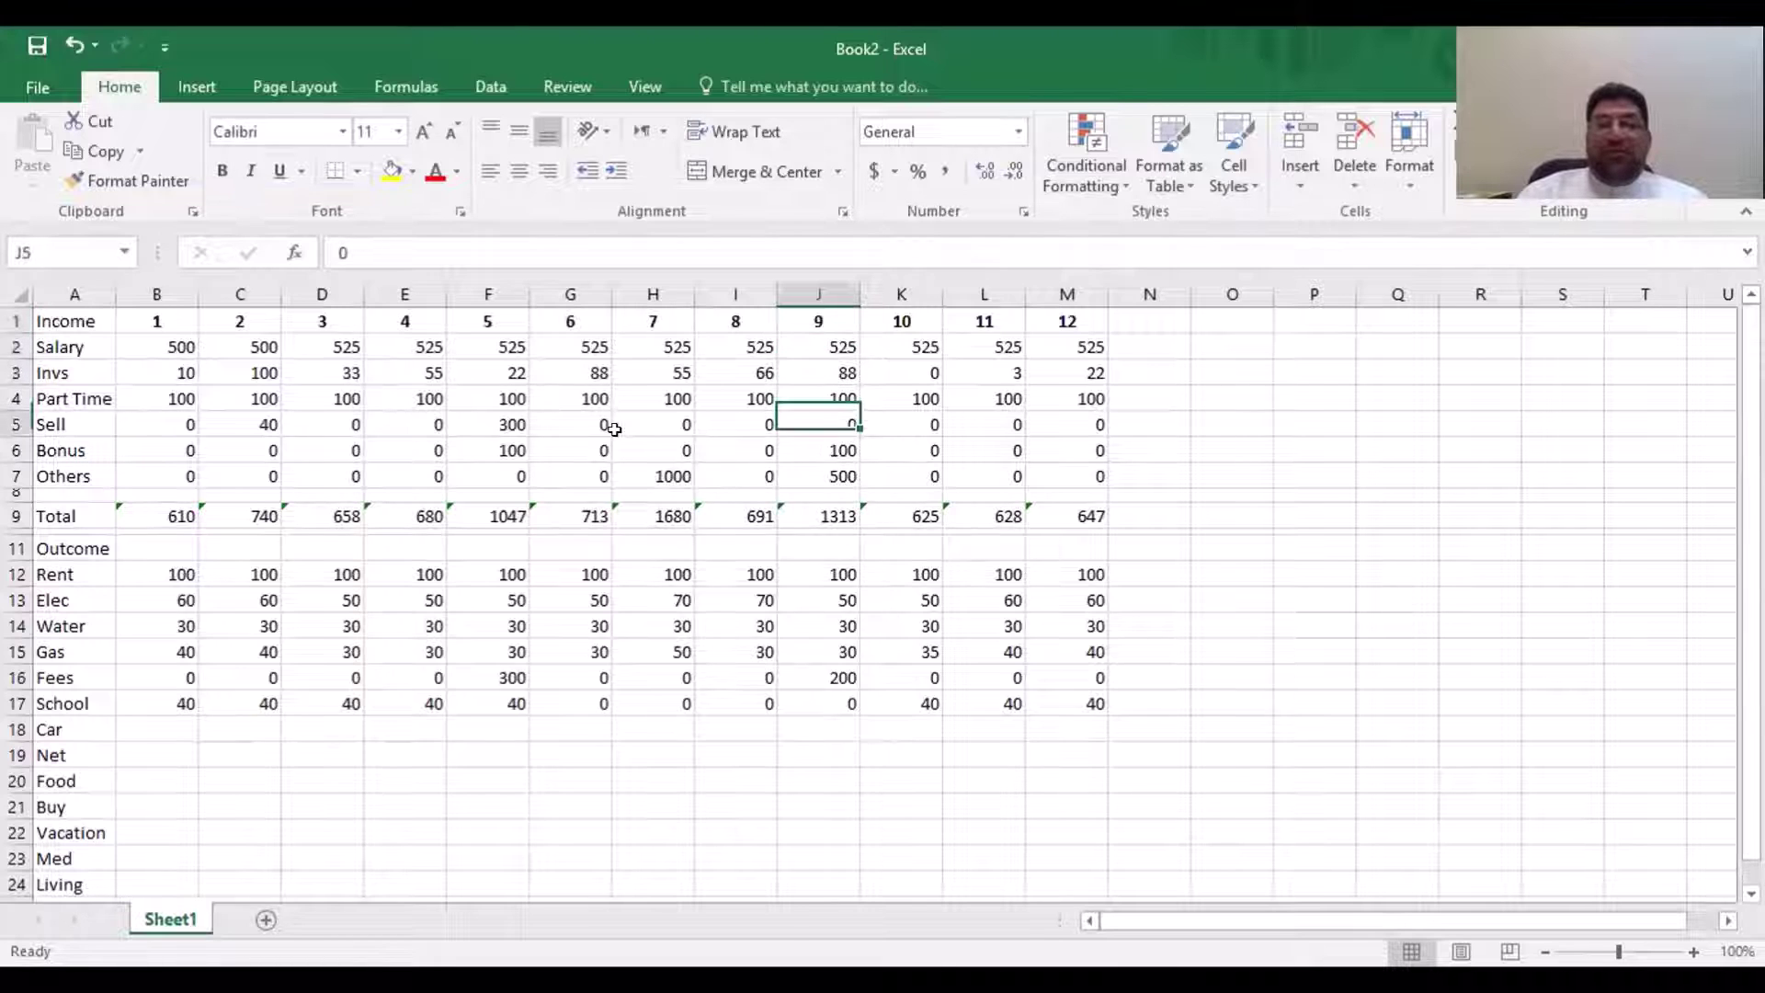
key("Down")
key("Down")
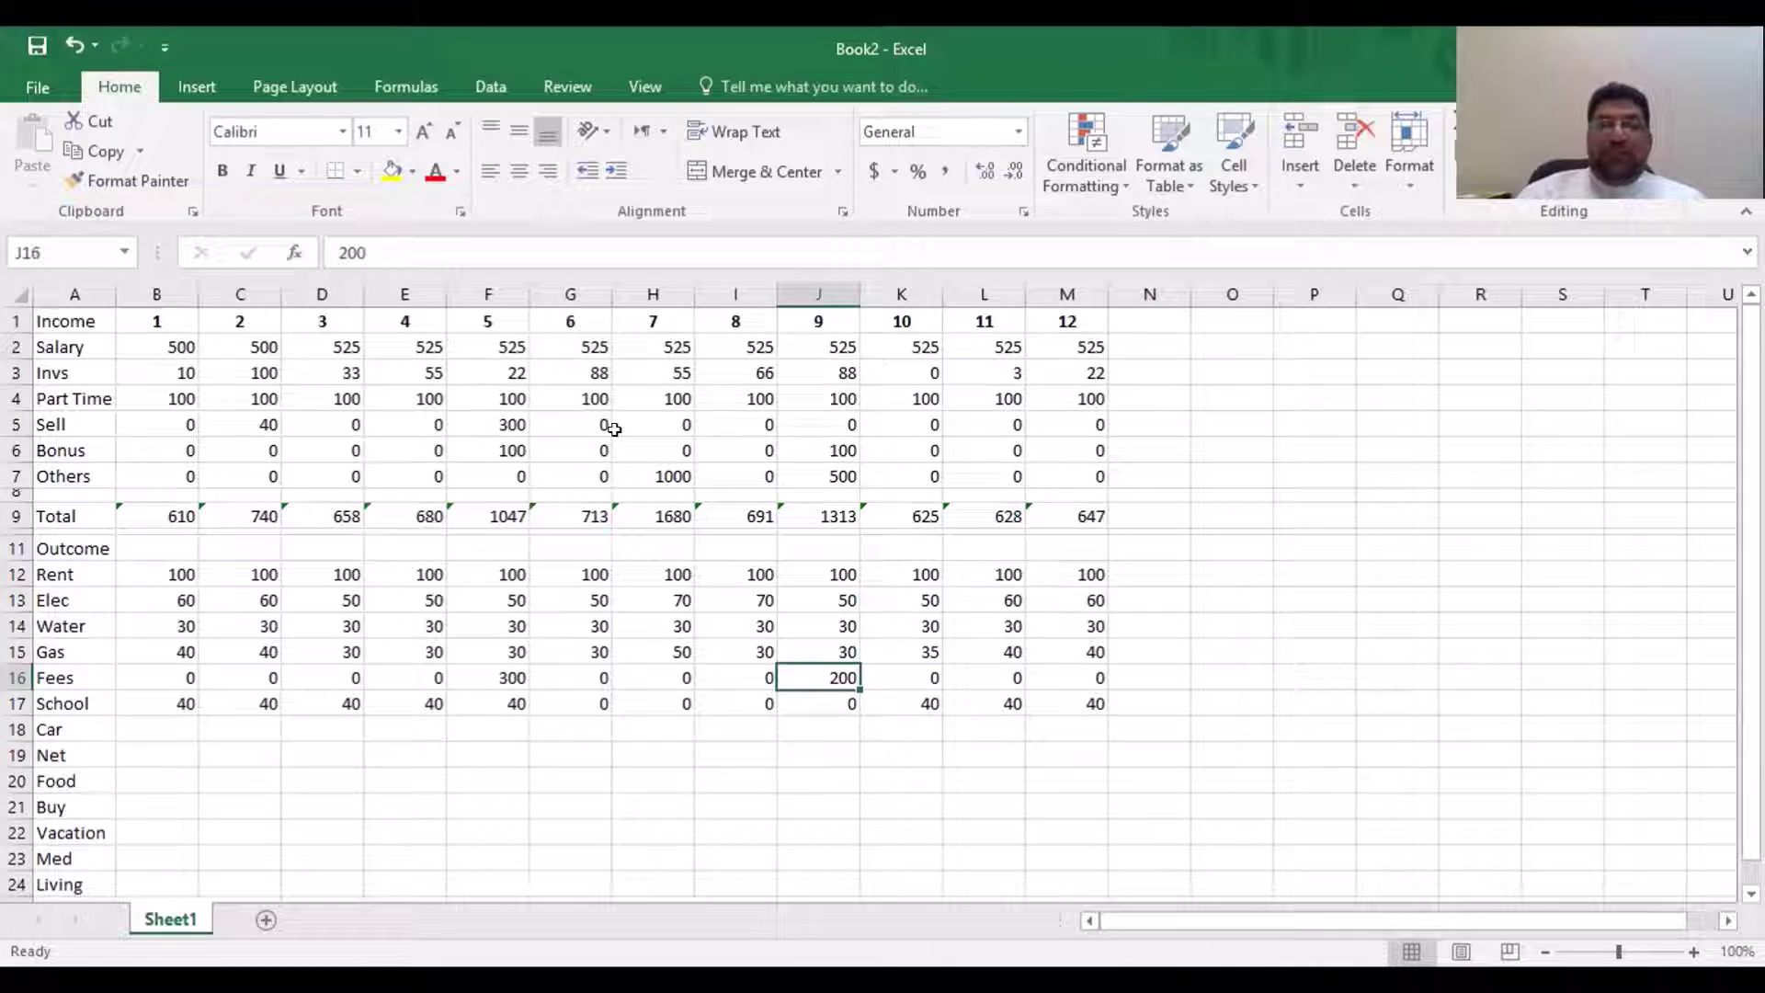
type("300")
key("Return")
key("Up")
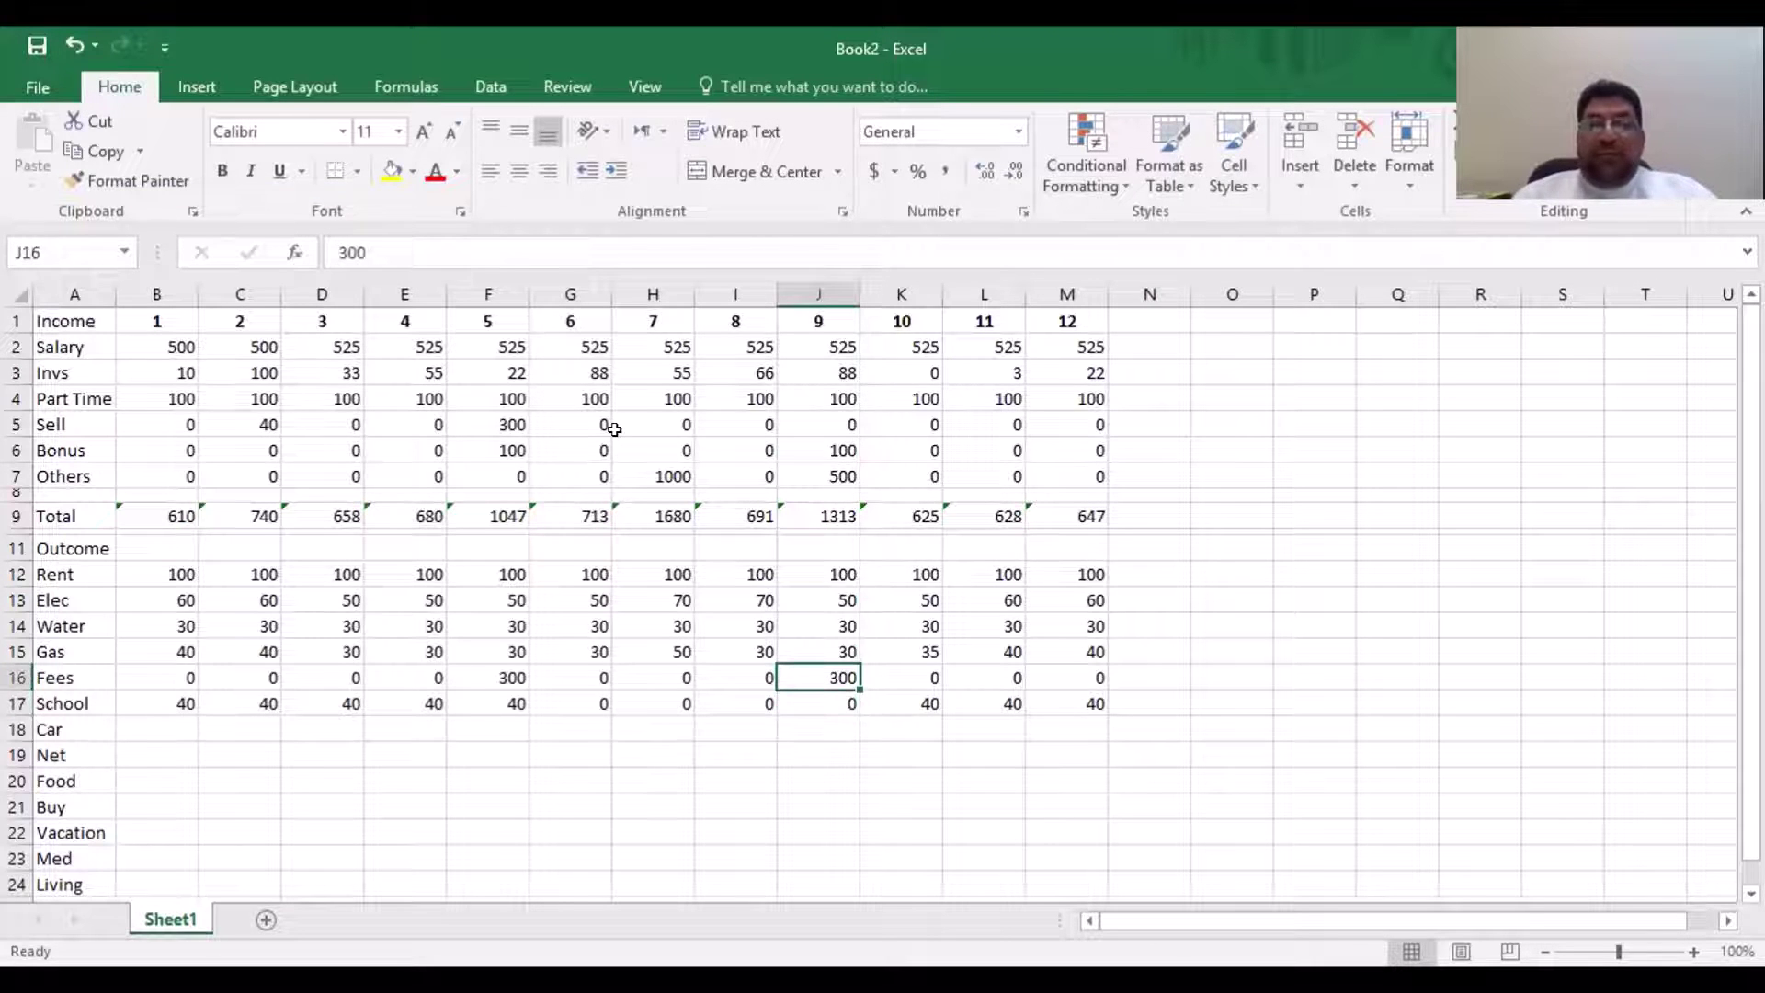
Copy the Fees amount in J16 to columns 10 through 12, in cells K16 to M16
key("ctrl+c")
key("Right")
key("shift+Right")
key("shift+Right")
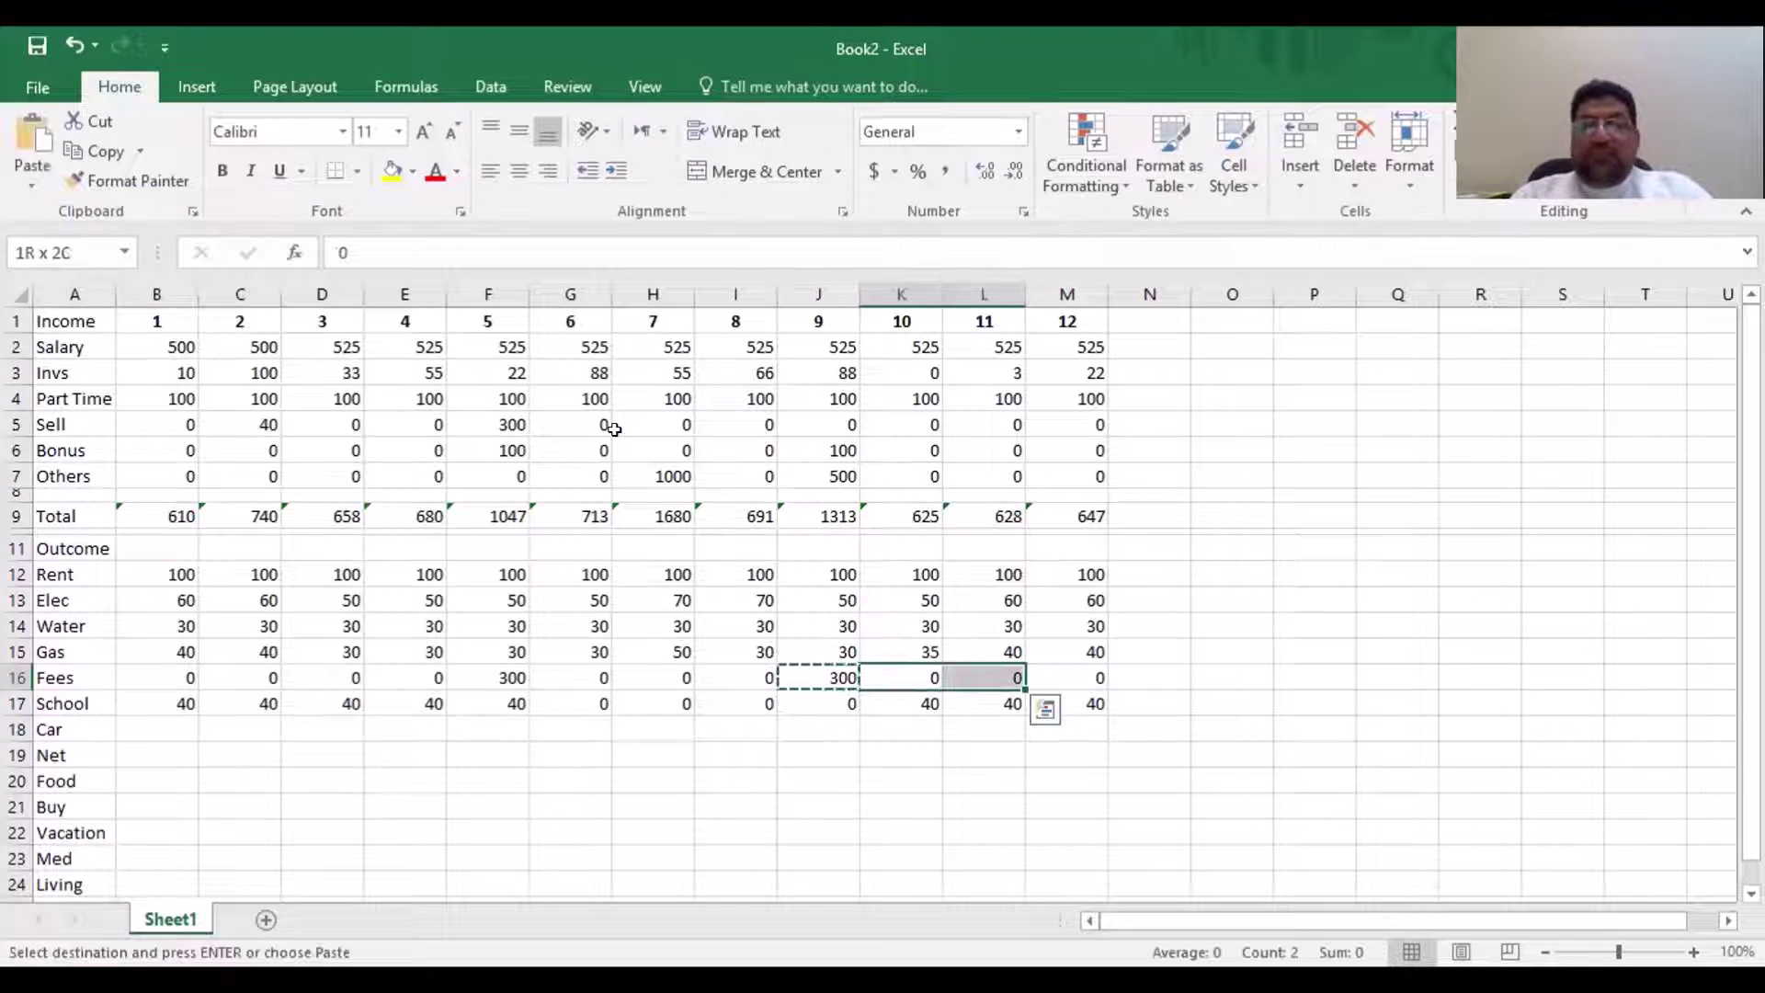
key("ctrl+v")
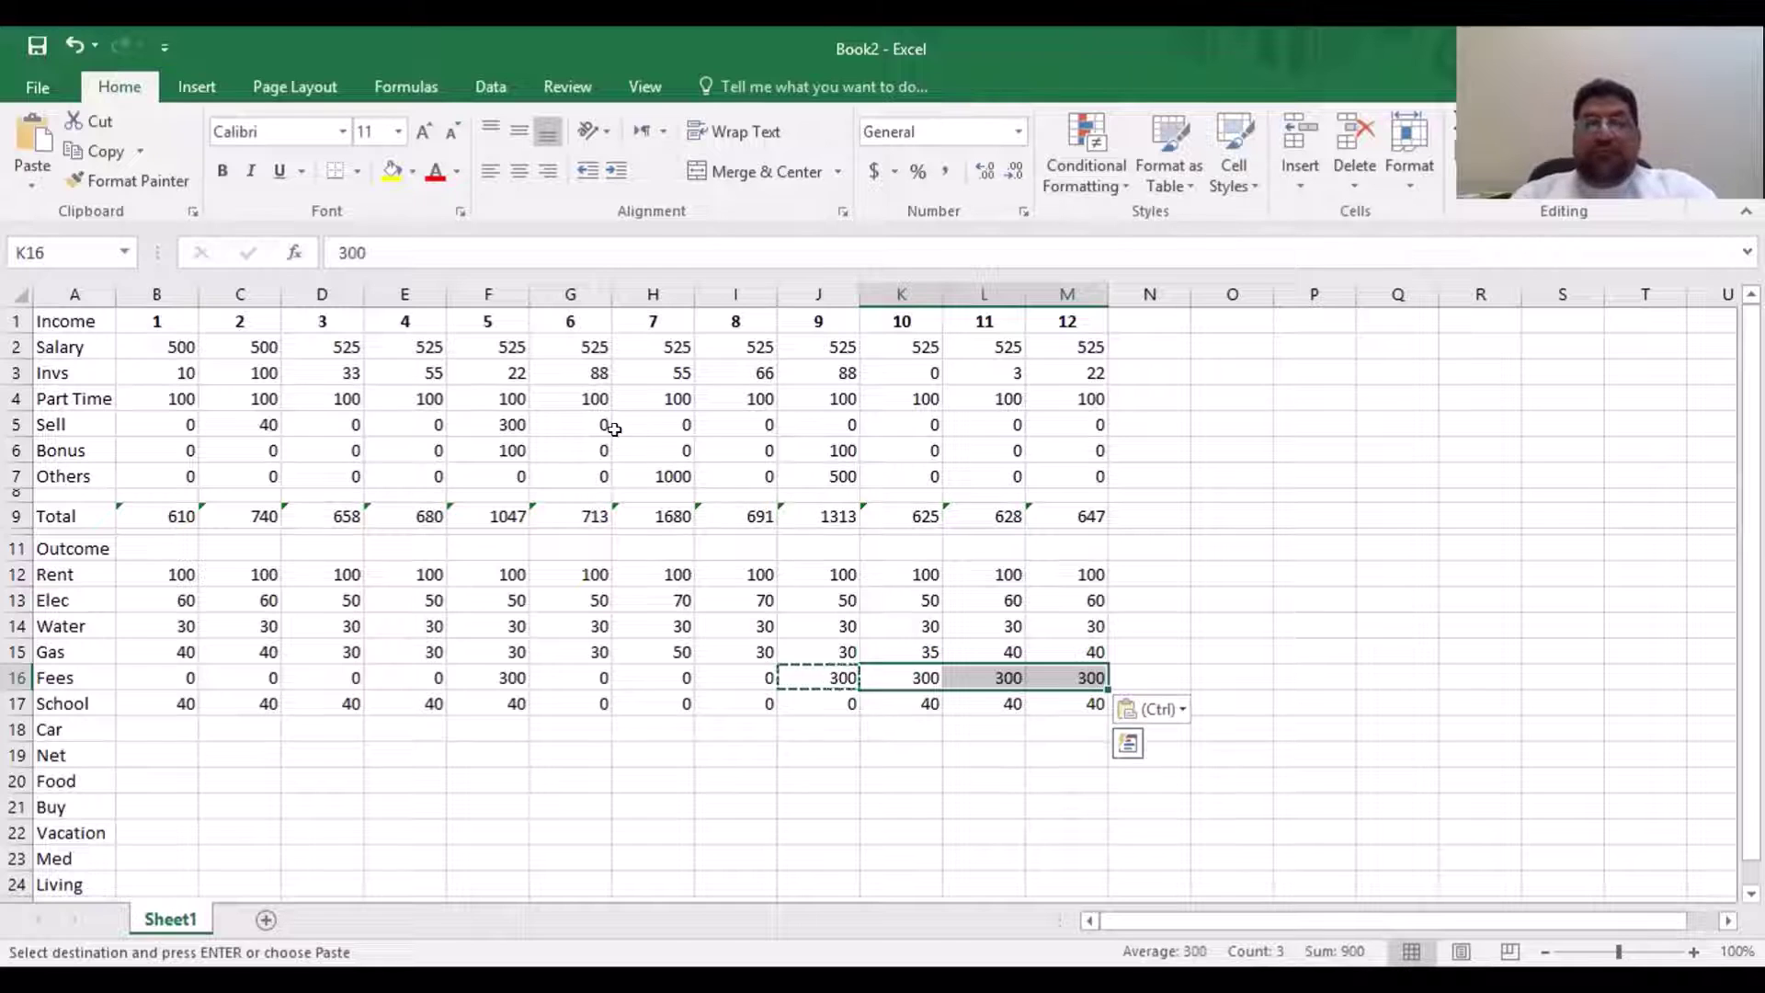
Copy the Fees amount in F16 to columns 1 through 4, in cells B16 to E16
key("Left")
key("Left")
key("Left")
key("Left")
key("Left")
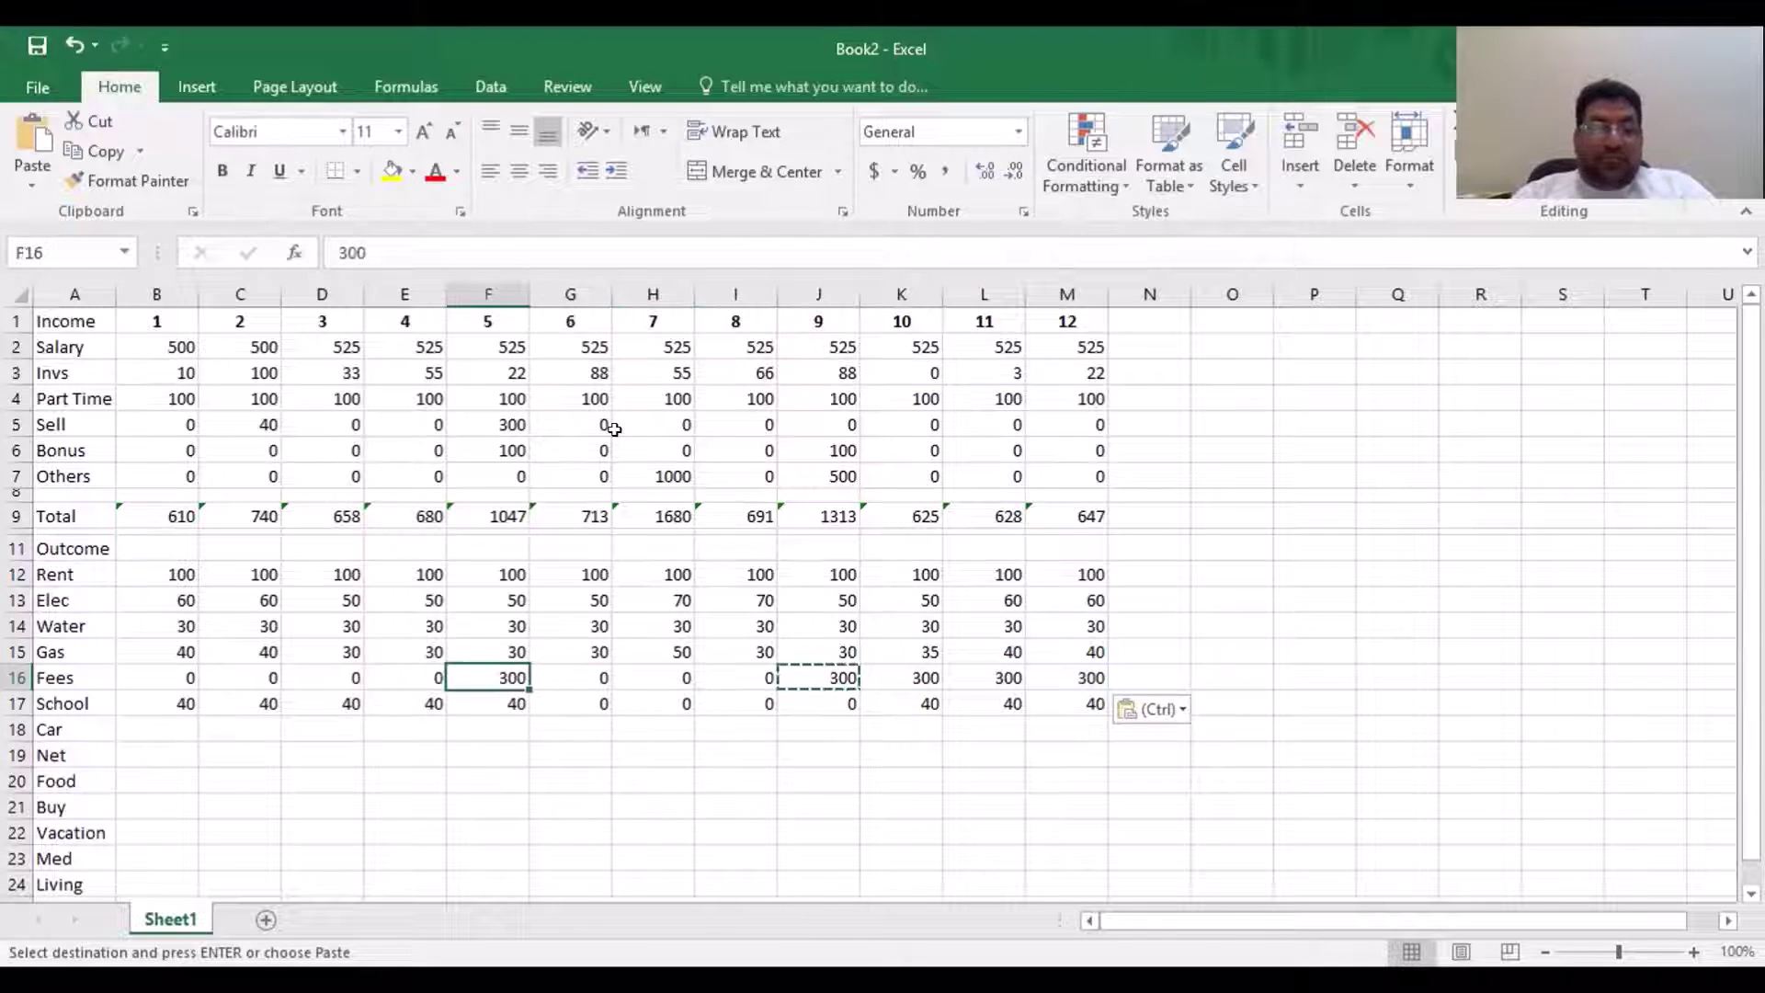
key("ctrl+c")
key("Left")
key("Left")
key("Left")
key("Left")
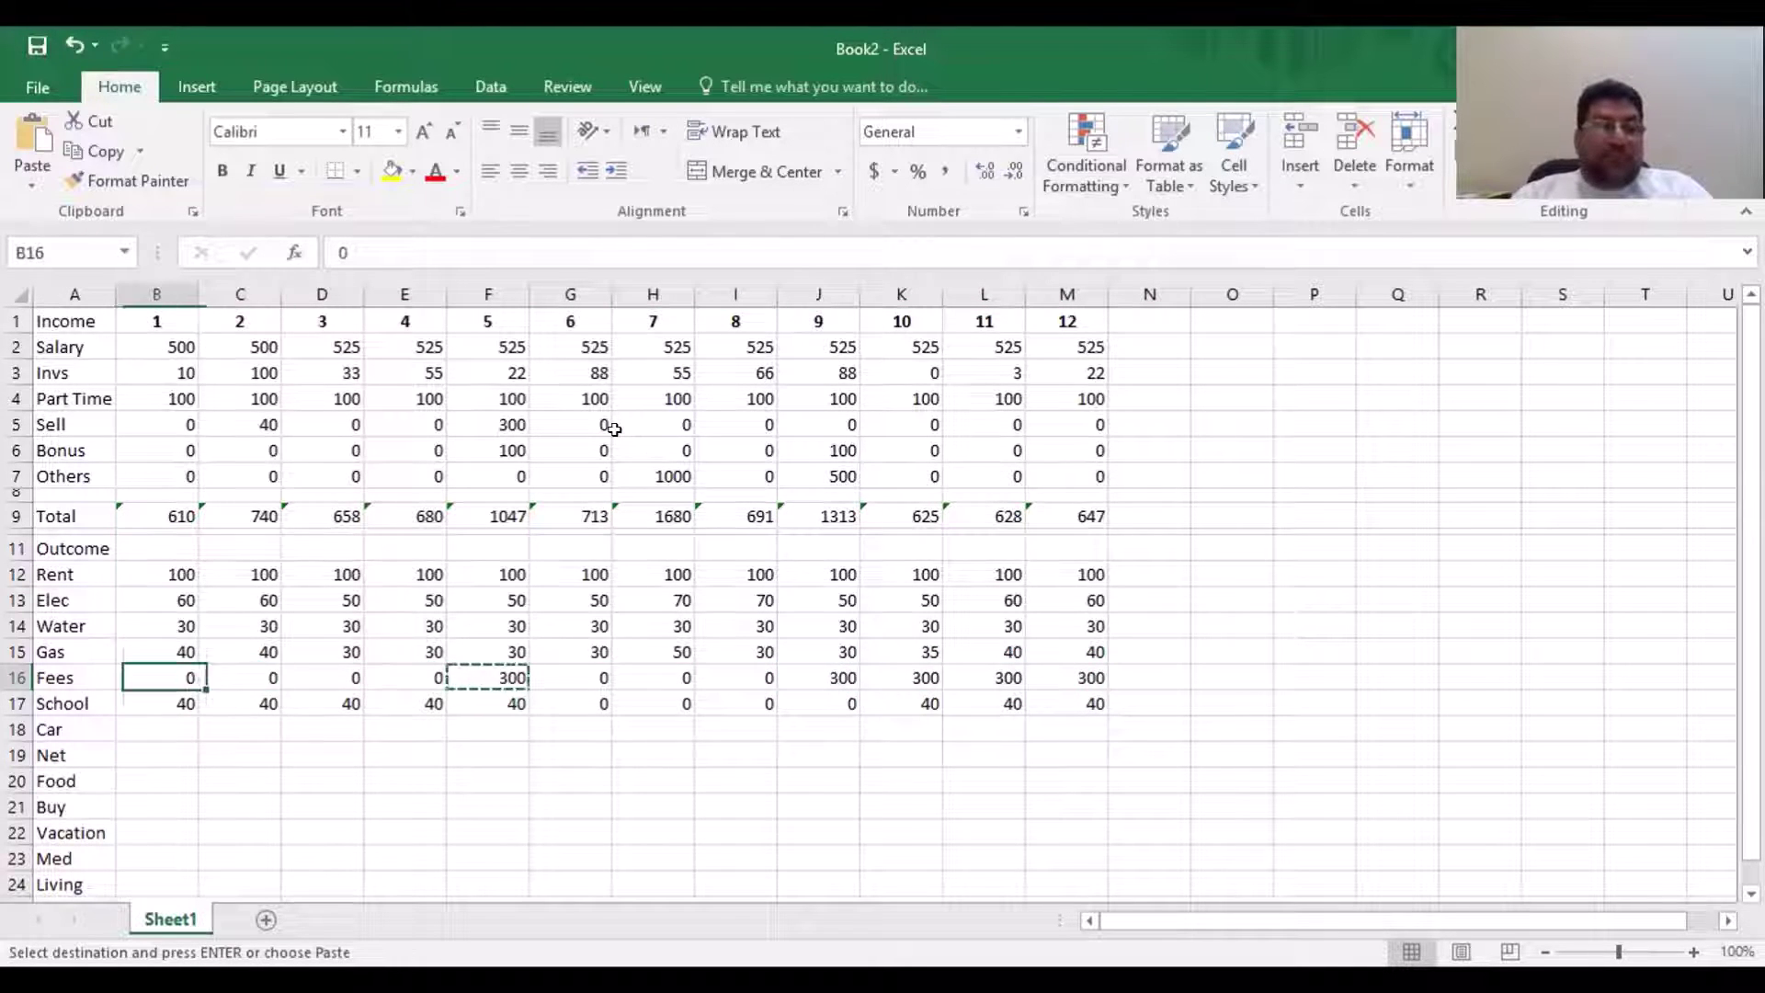
key("shift+Right")
key("shift+Right")
key("shift+Right")
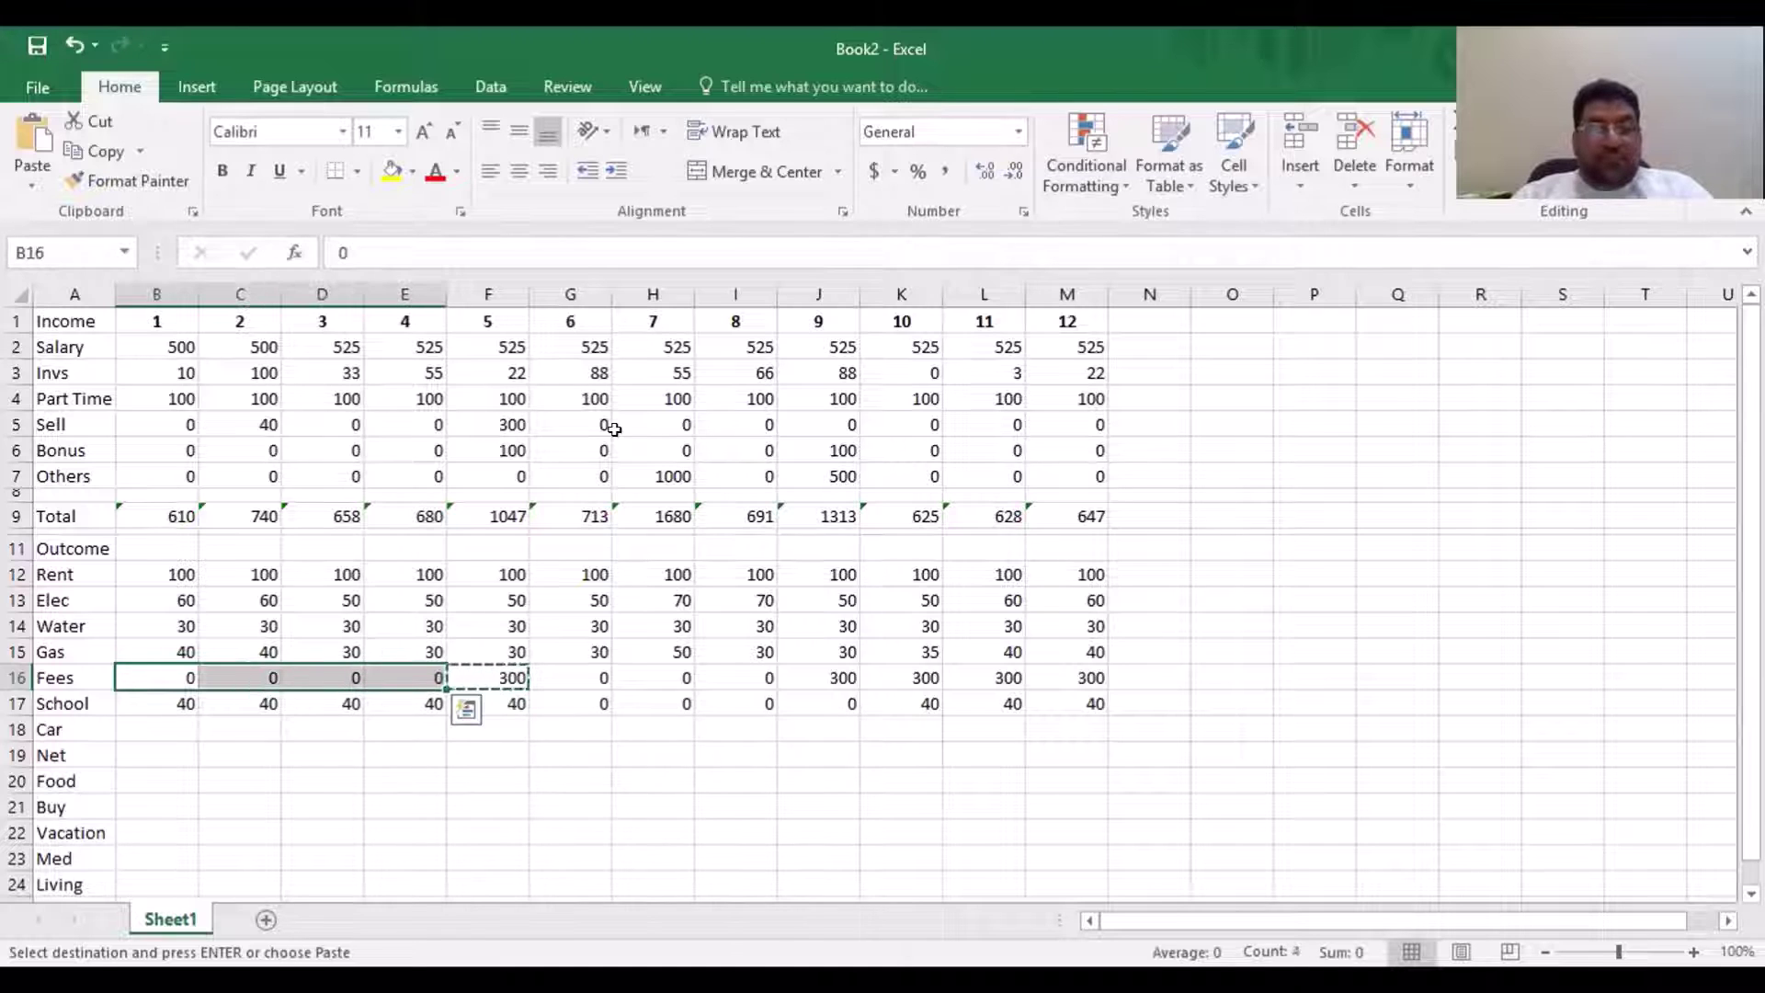
key("ctrl+v")
key("Right")
key("Right")
key("Right")
key("Right")
key("Right")
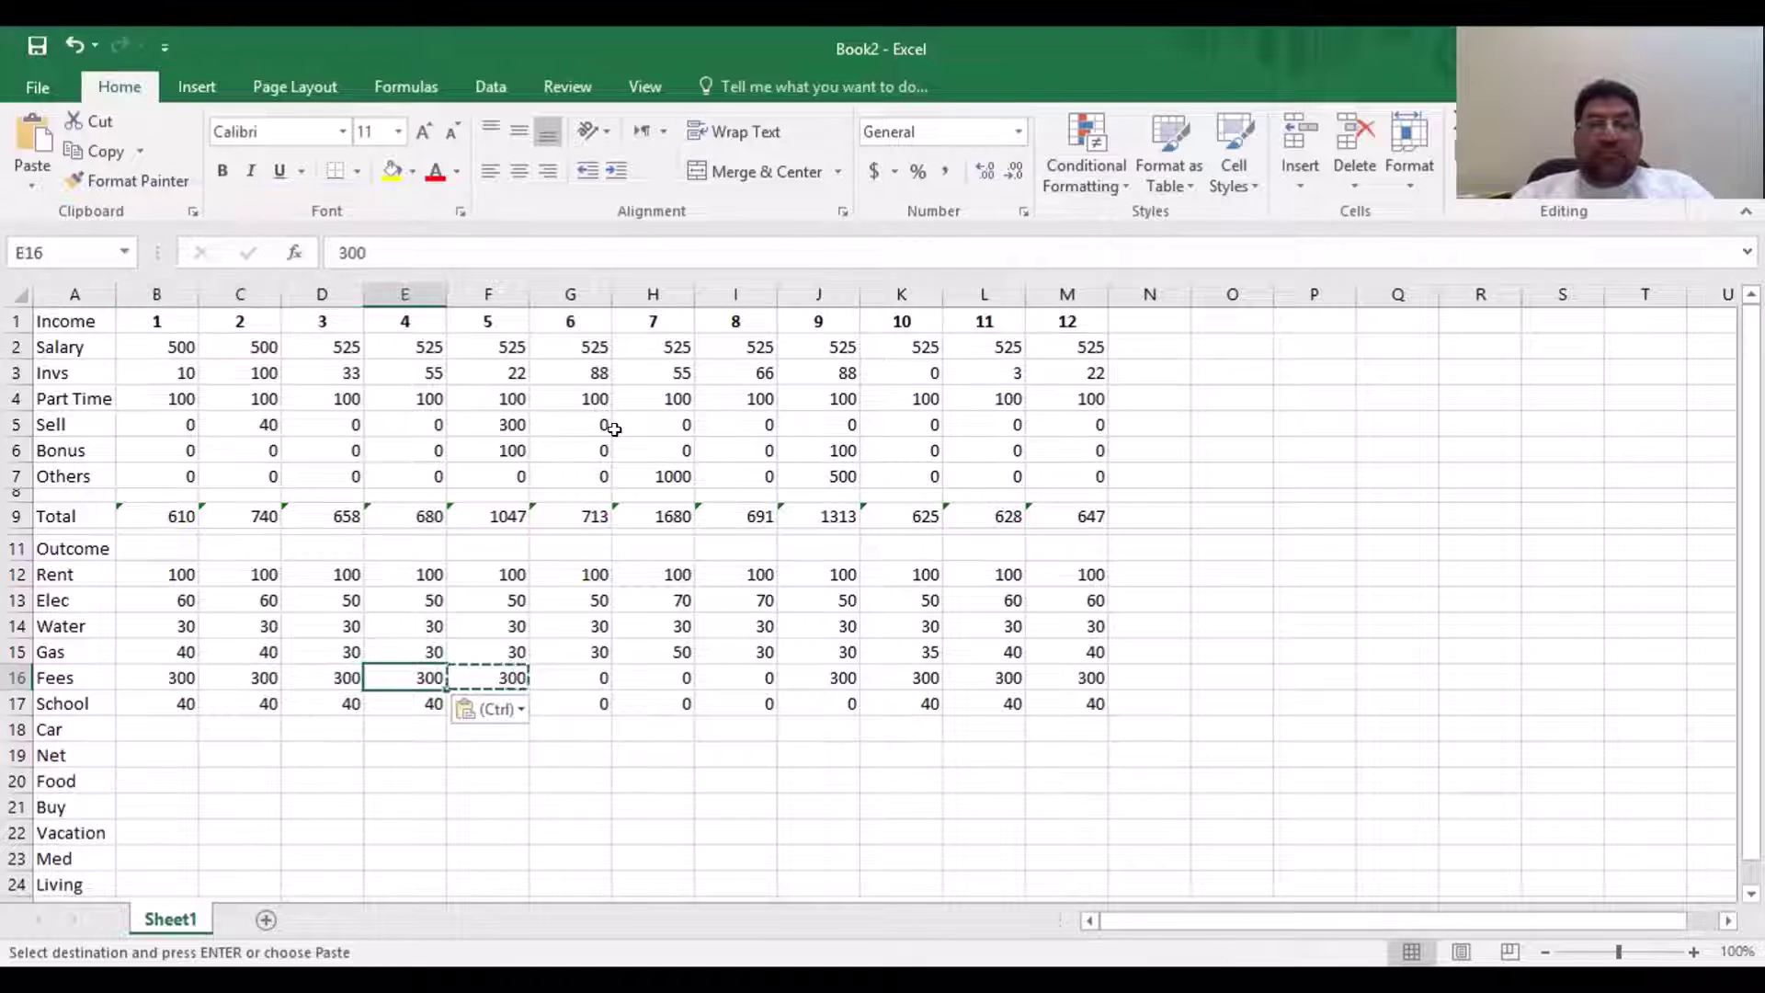
key("Right")
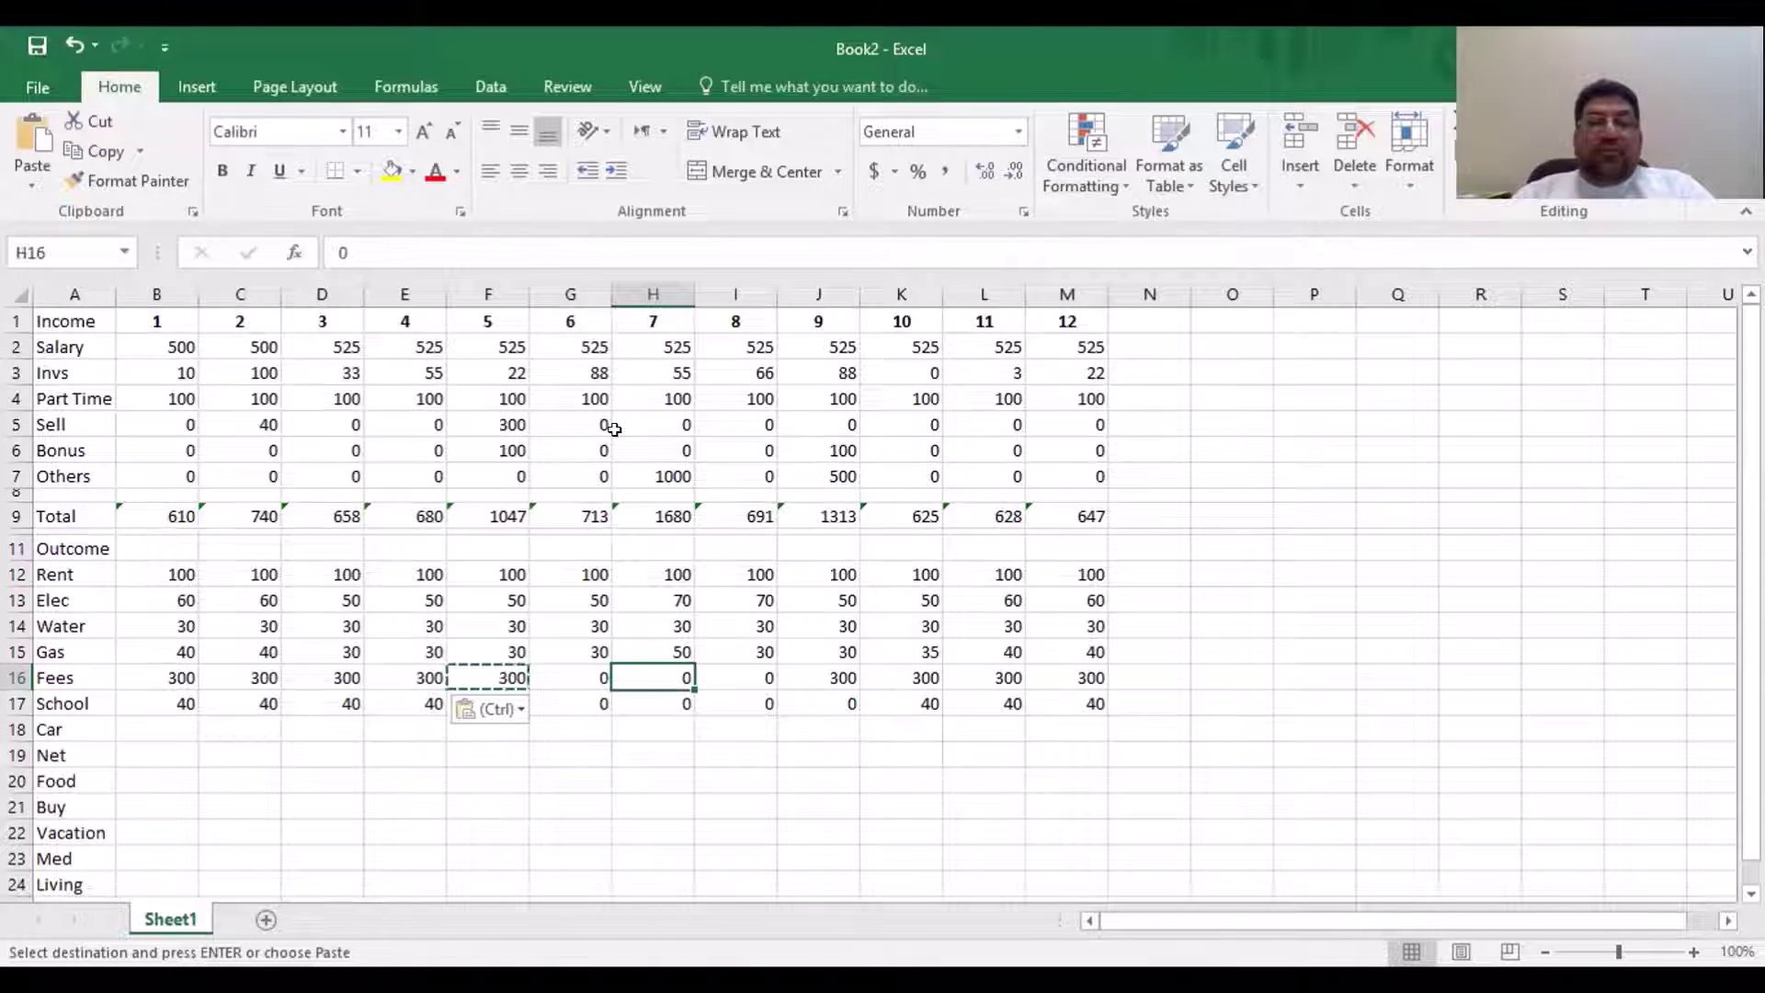
key("Left")
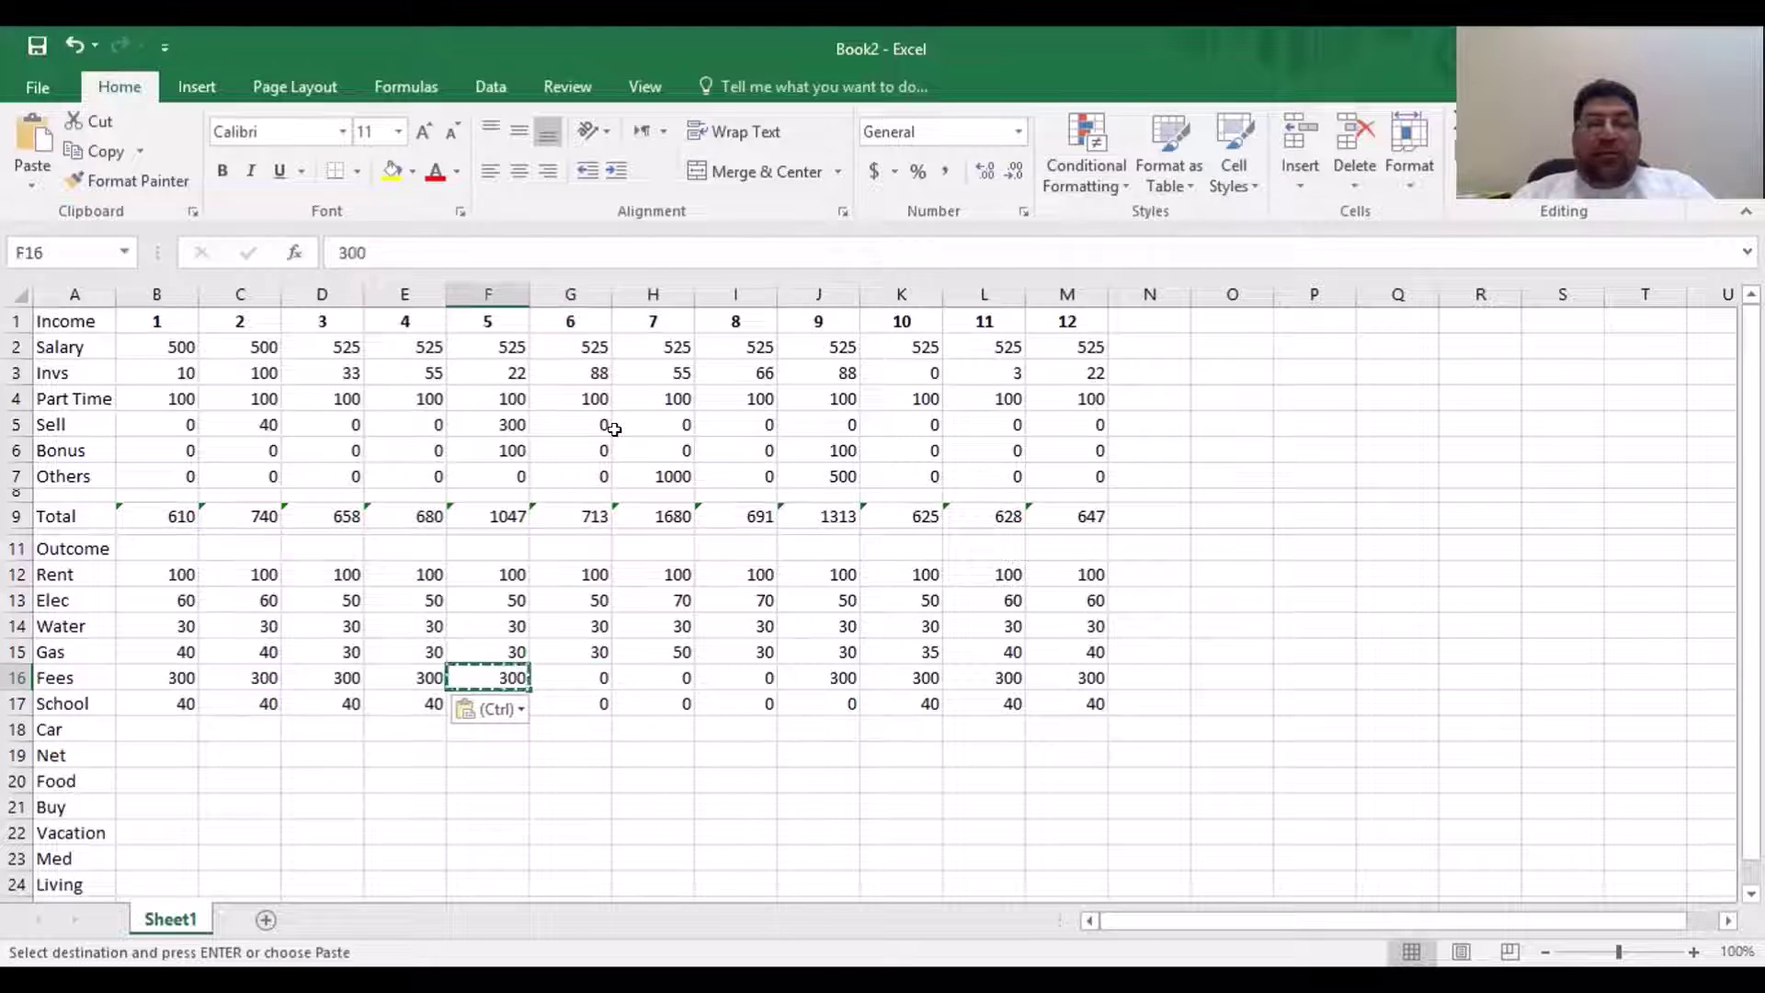
key("Left")
key("Escape")
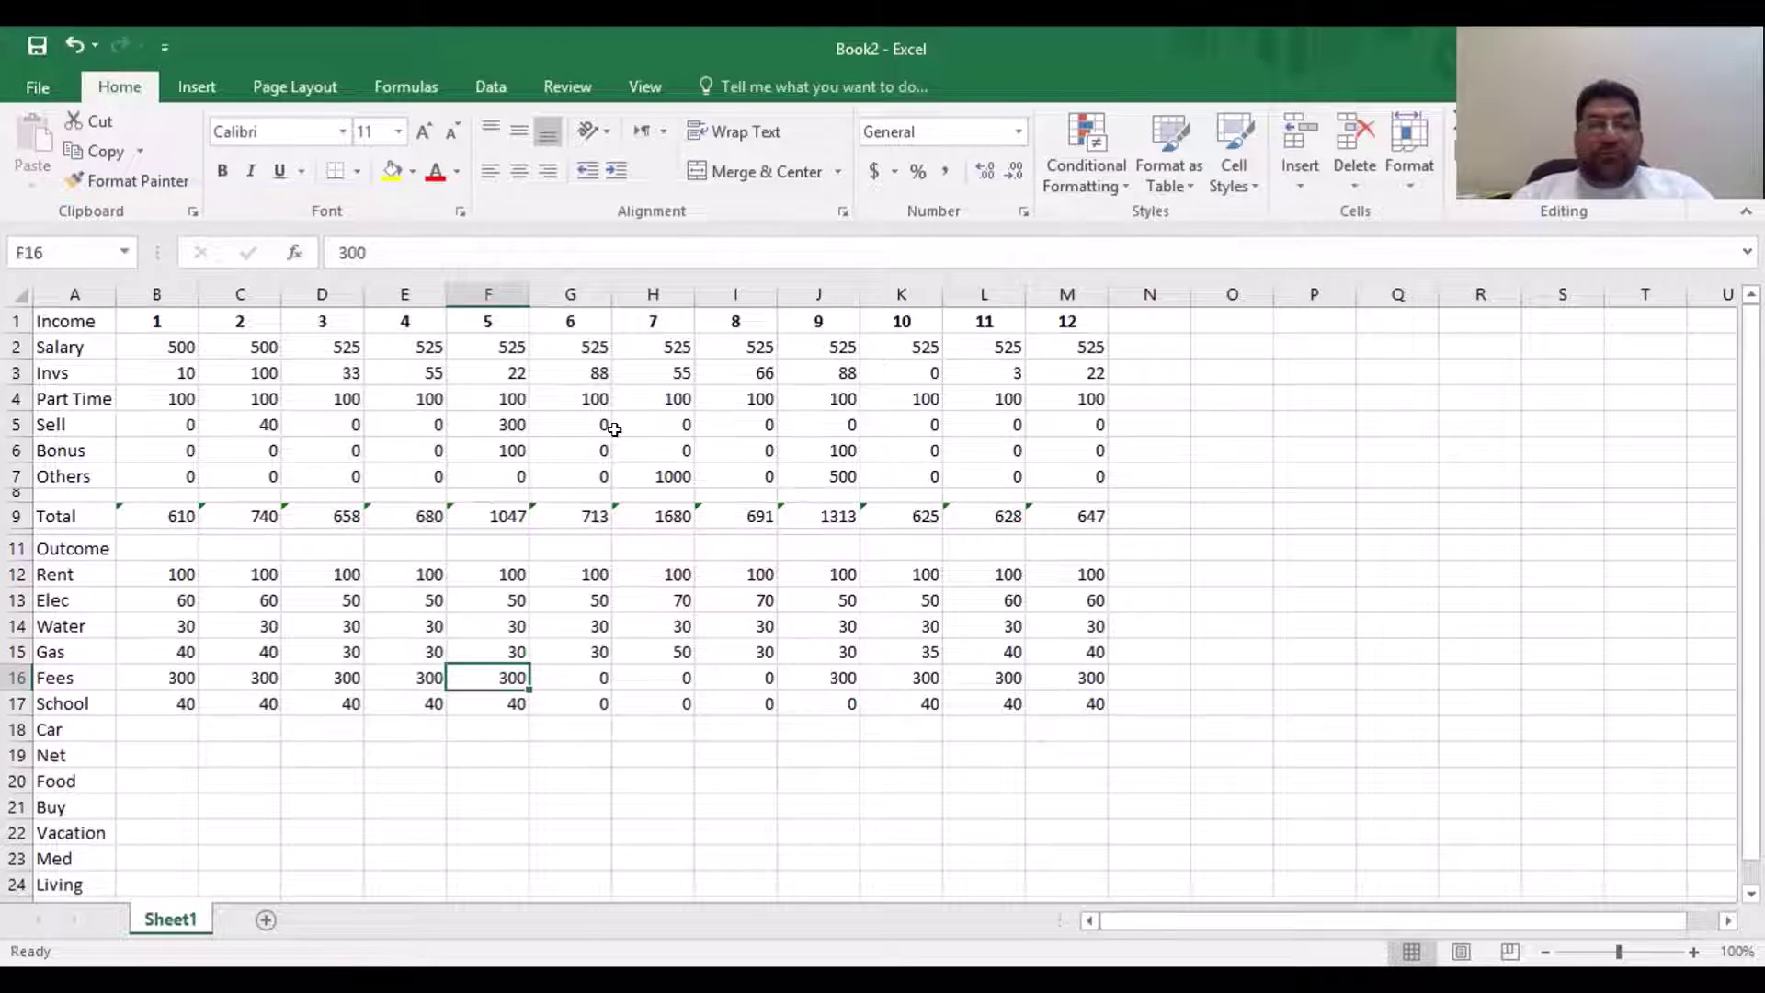
key("Up")
key("Up")
key("Down")
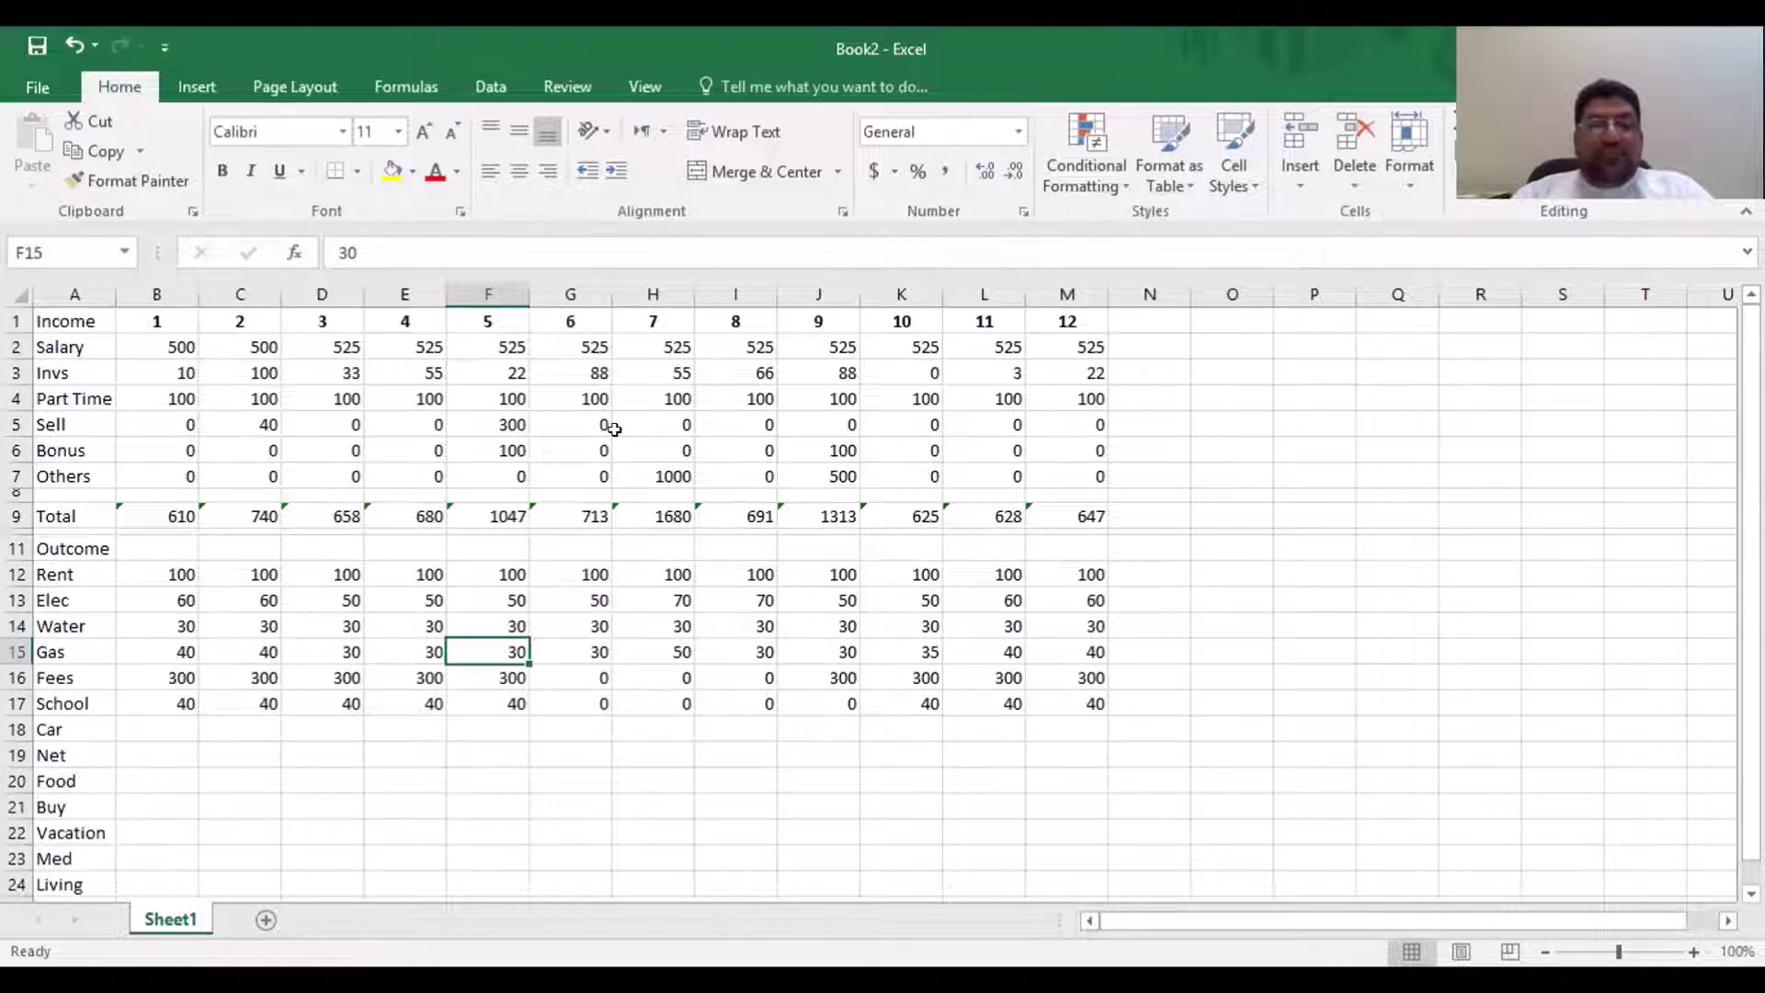
key("ctrl+c")
key("shift+Right")
key("shift+Left")
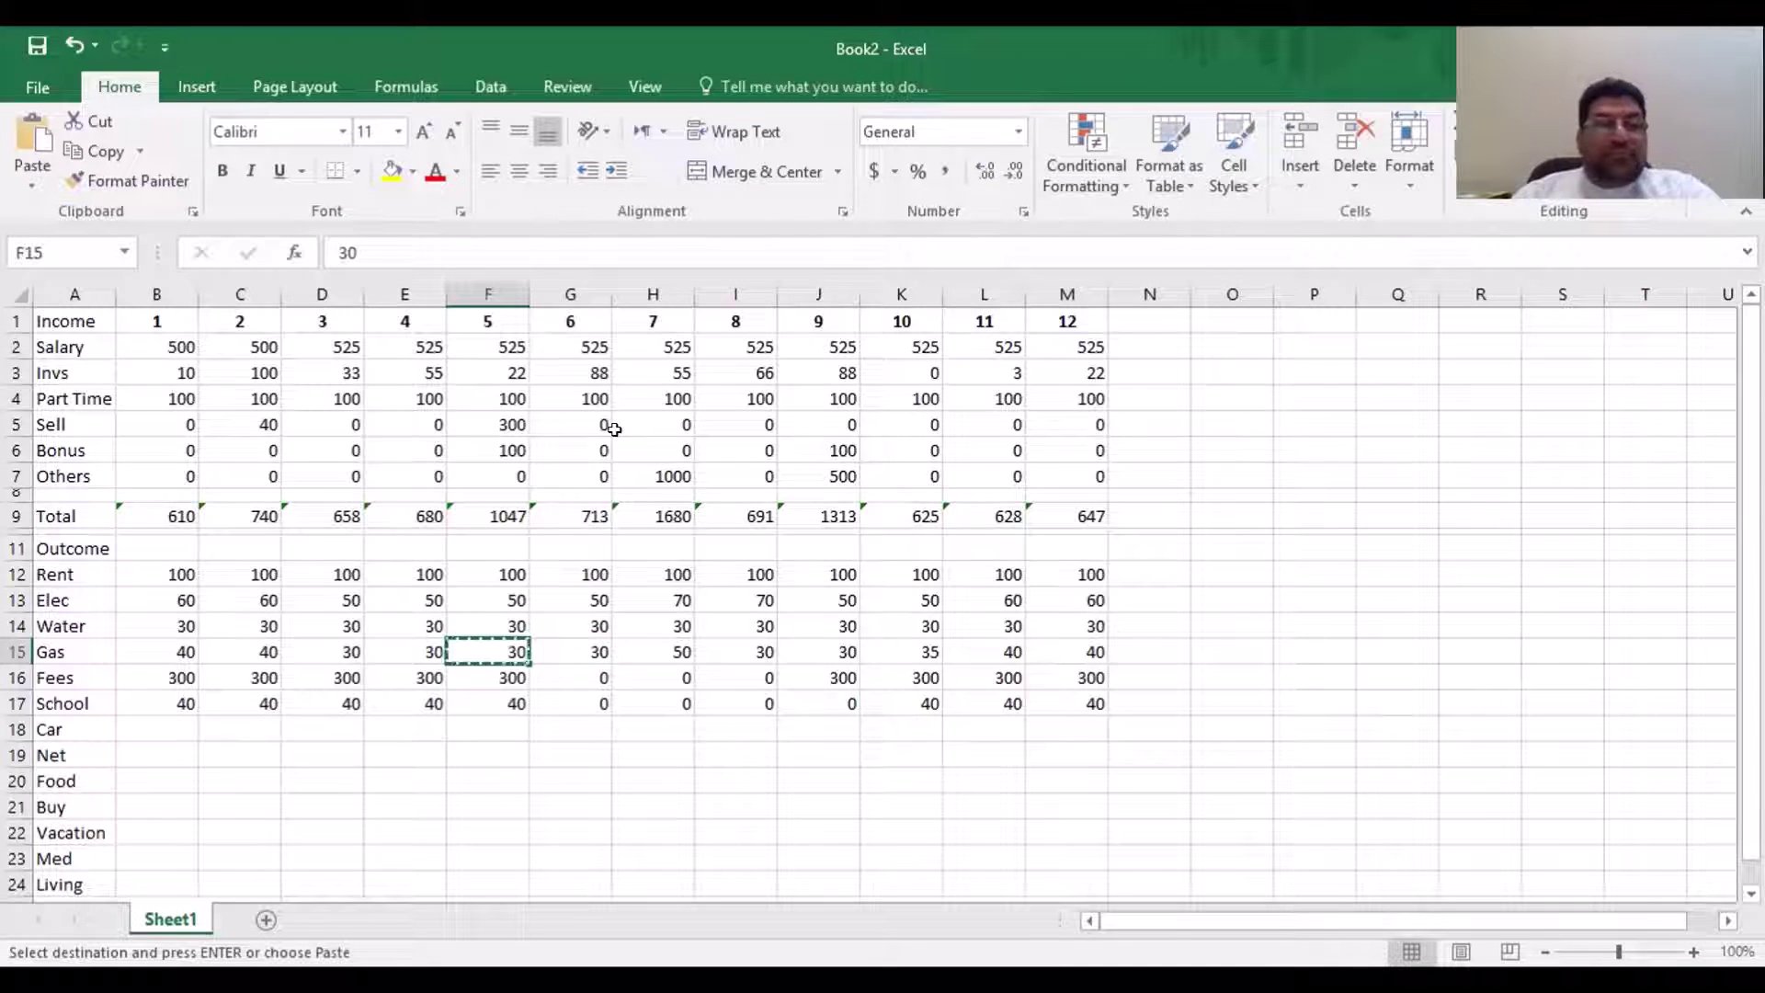
key("Escape")
key("Down")
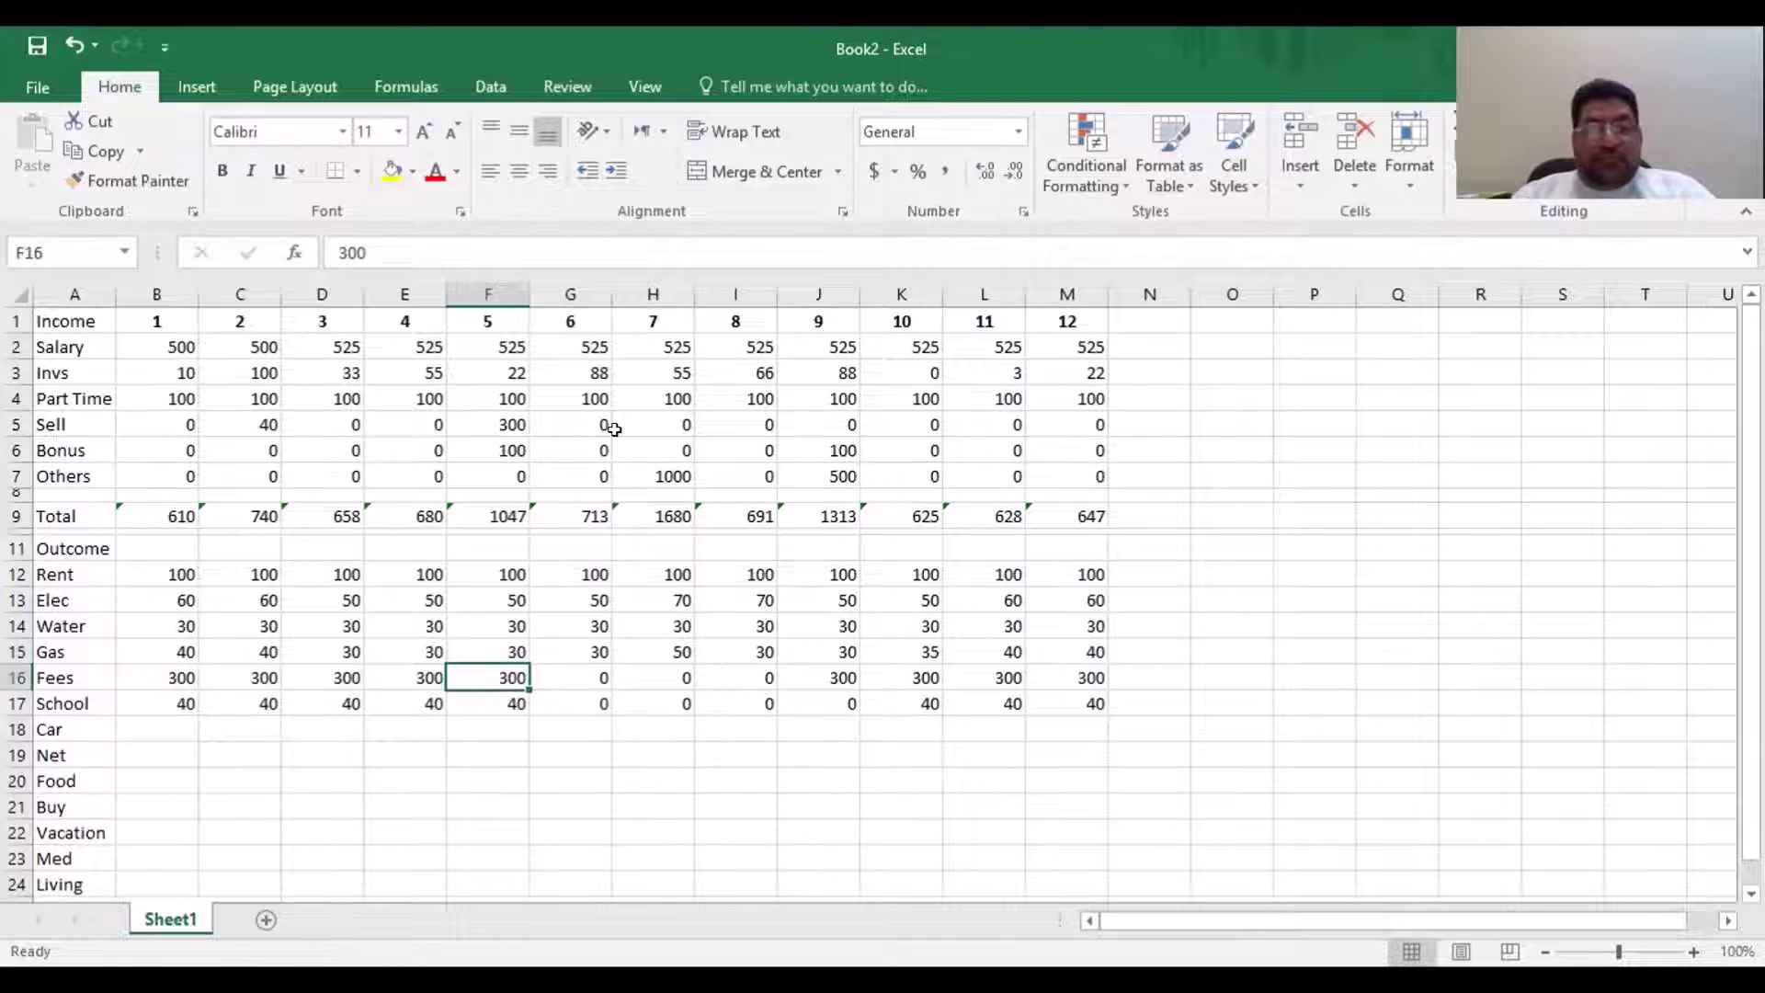
Copy the Fees amount in F16 to column 6, in cell G16
key("ctrl+c")
key("Right")
key("ctrl+v")
key("Escape")
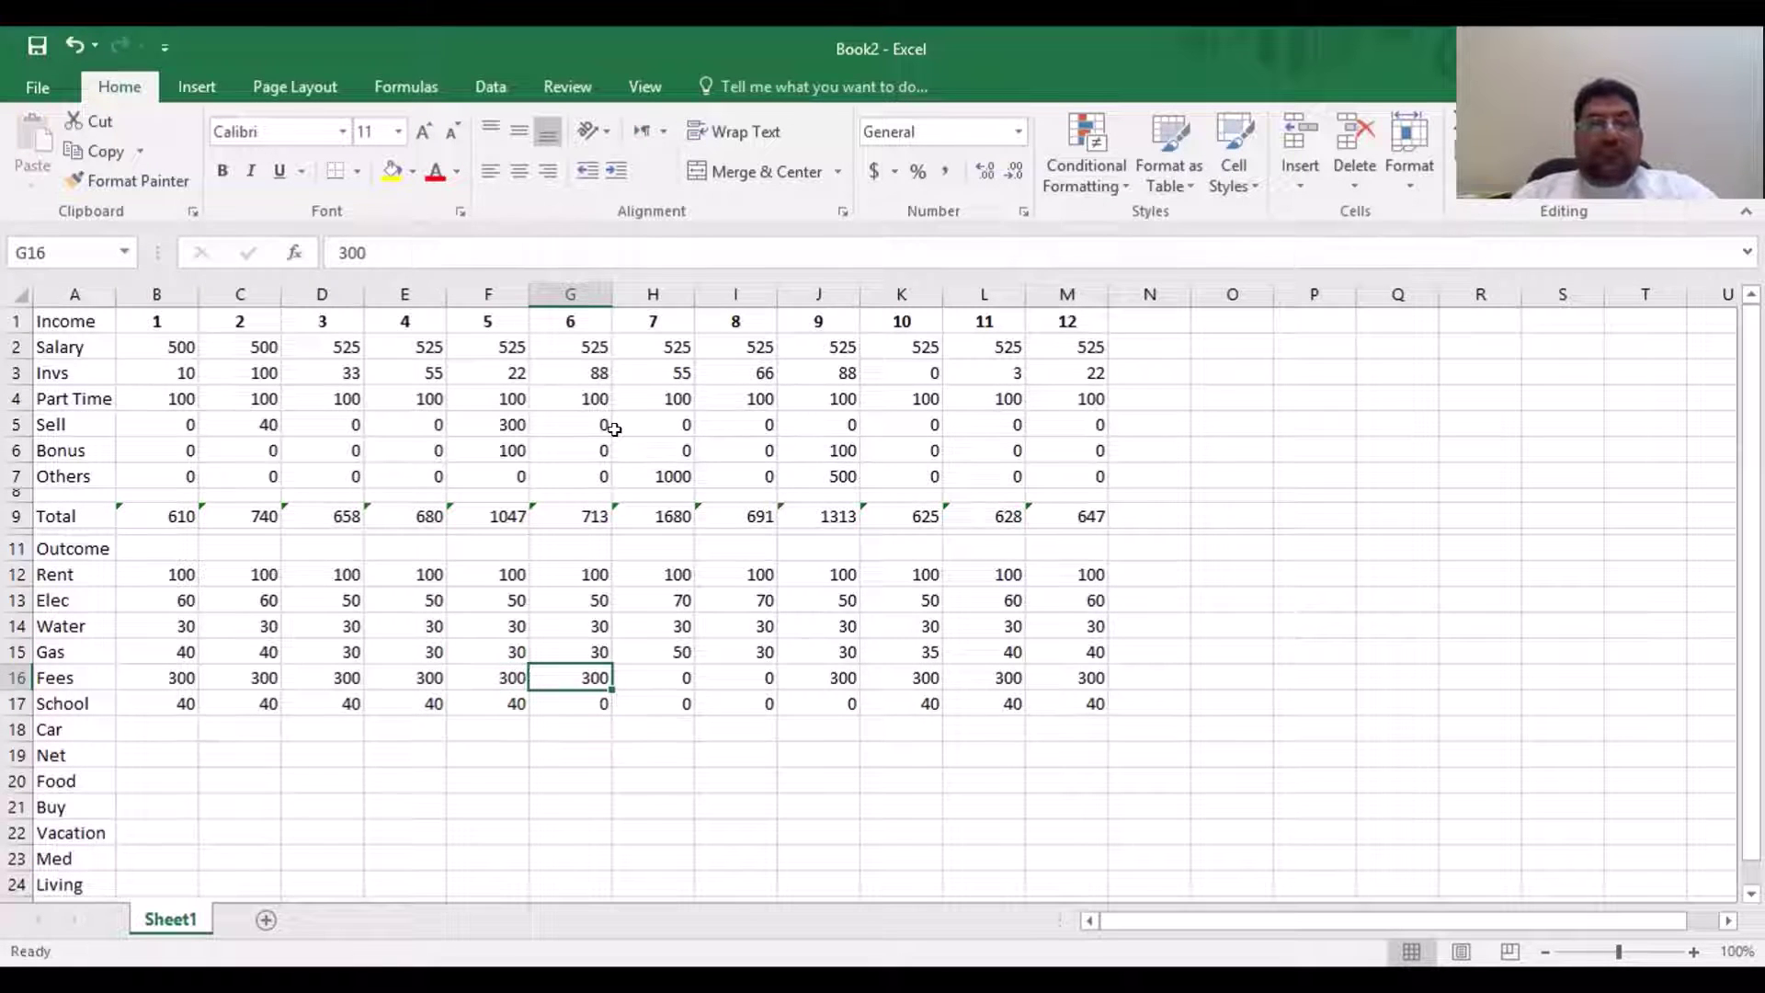
Review the still empty expense rows below School and the expense totals in row 25
key("Right")
key("Right")
key("Down")
key("Down")
key("Down")
key("Down")
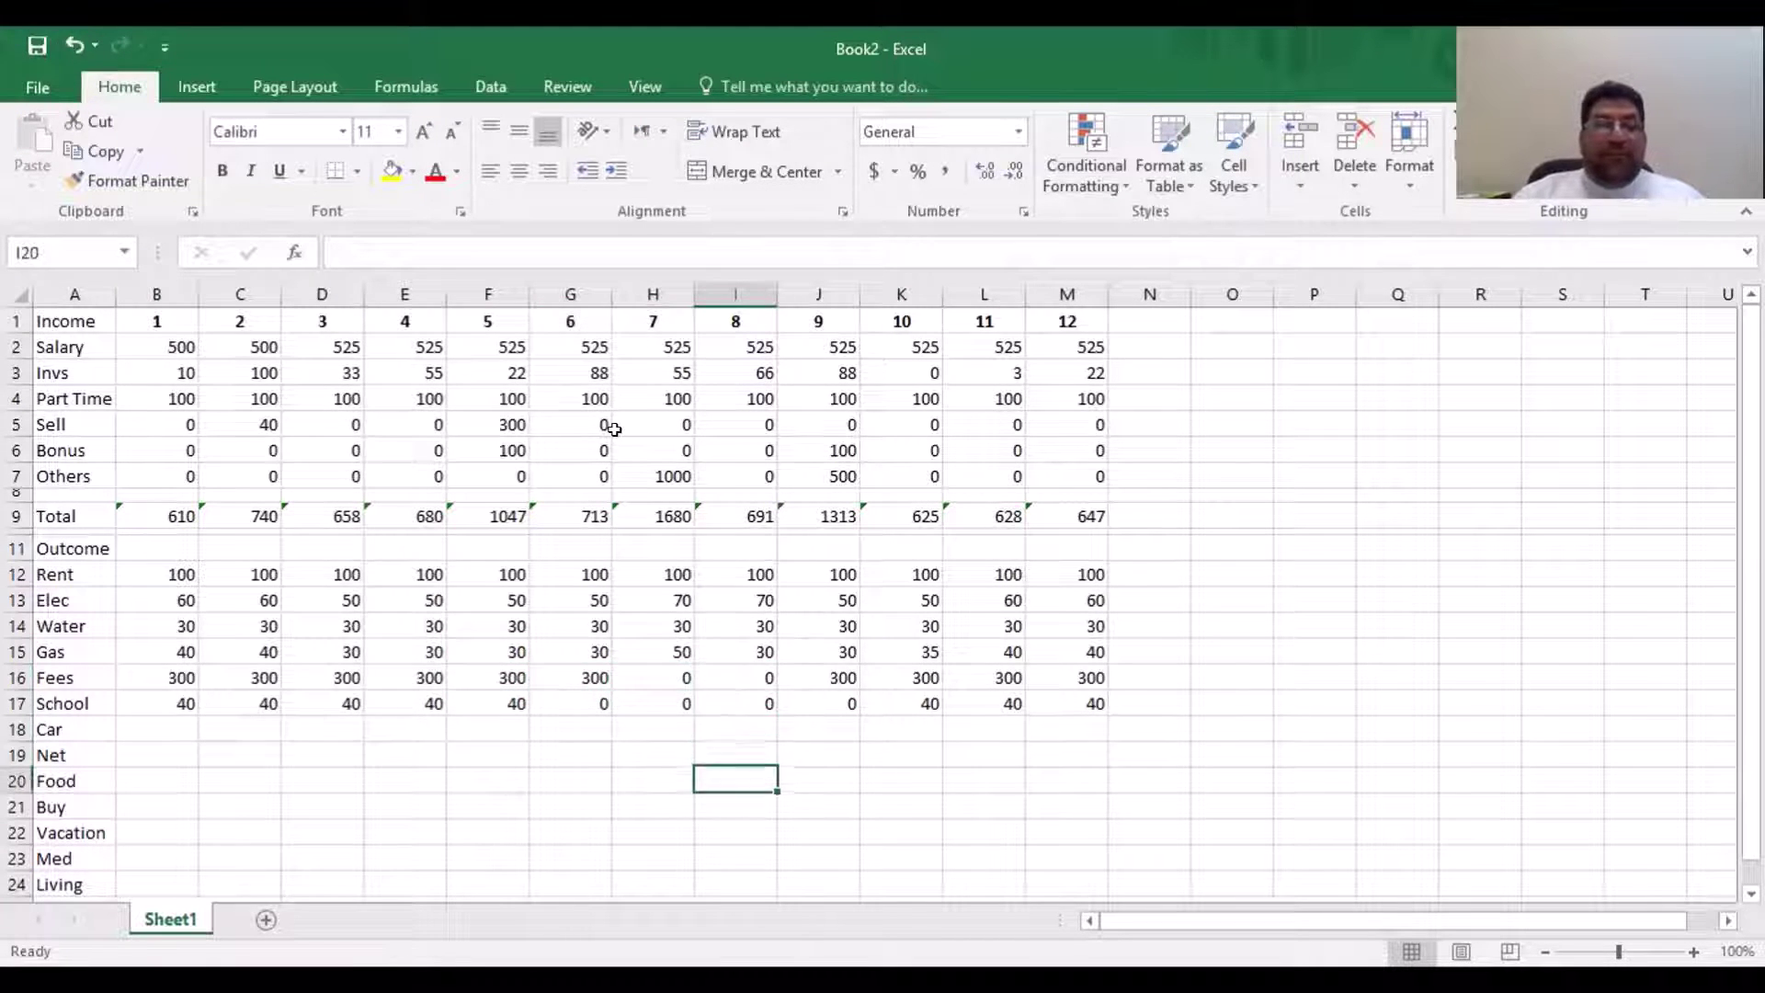
key("Down")
key("Left")
key("Left")
key("Left")
key("Left")
key("Left")
key("Up")
key("Up")
key("Up")
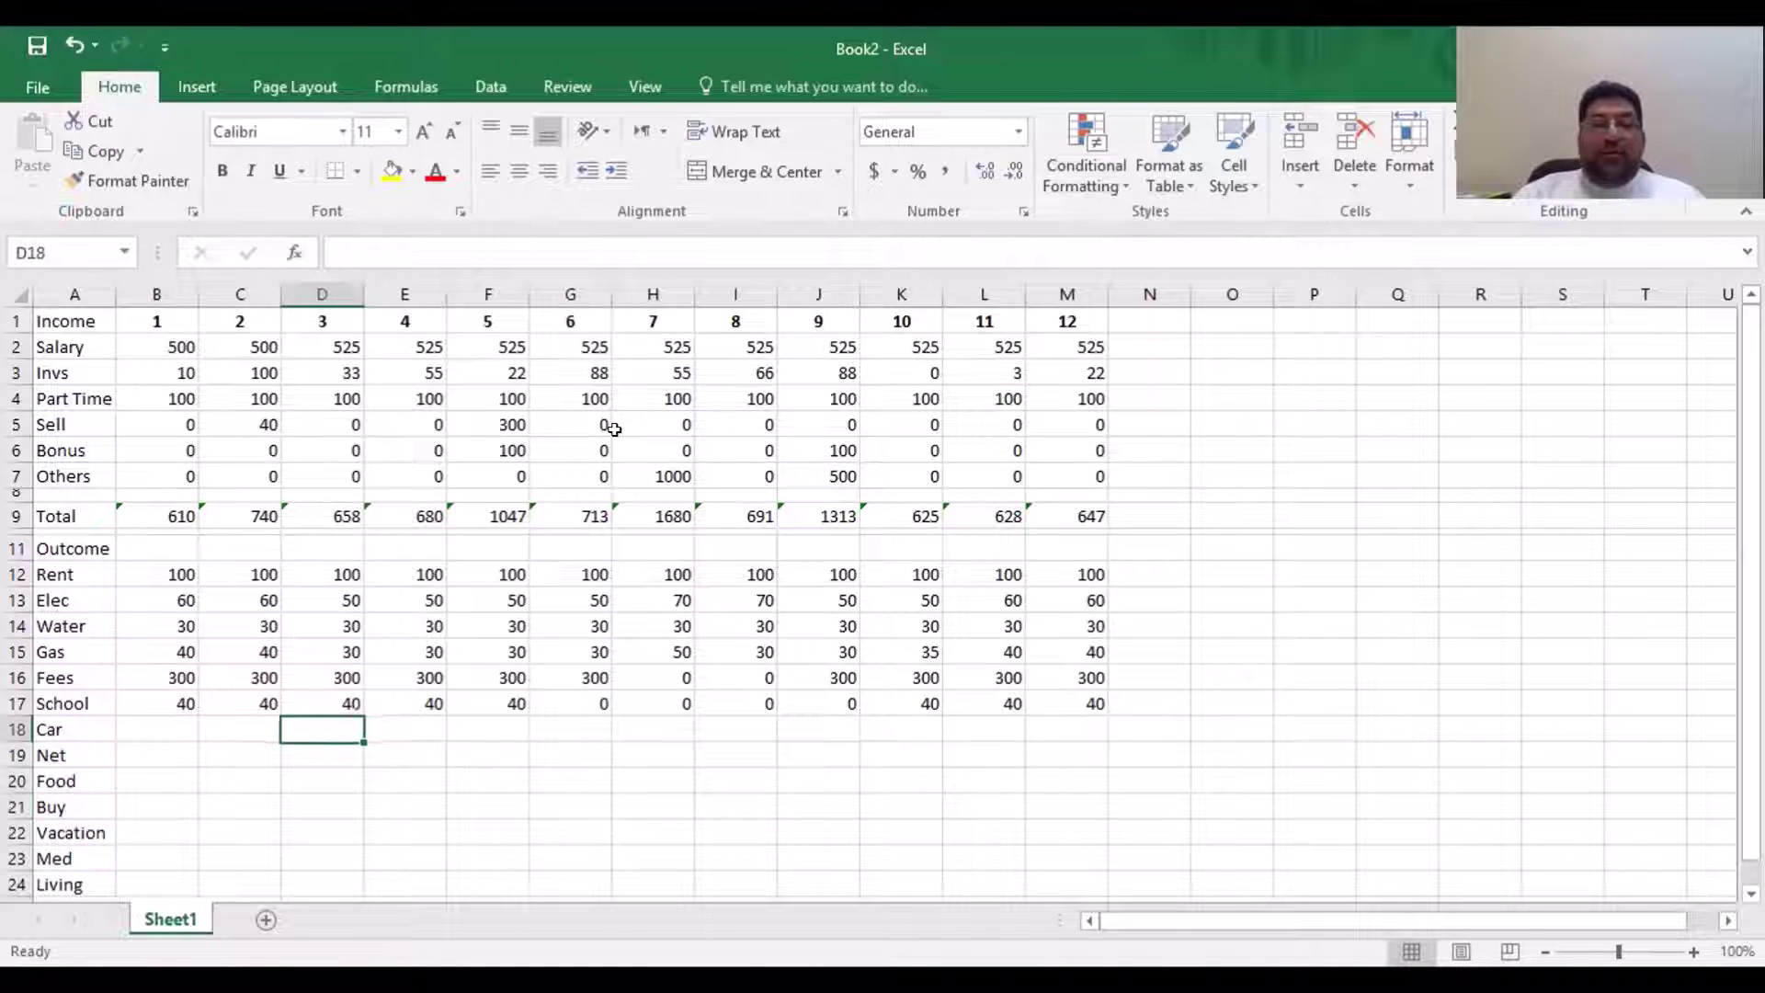
key("Left")
key("Left")
key("Right")
key("Down")
key("Down")
key("Down")
key("Down")
key("Down")
key("Down")
key("Down")
key("Down")
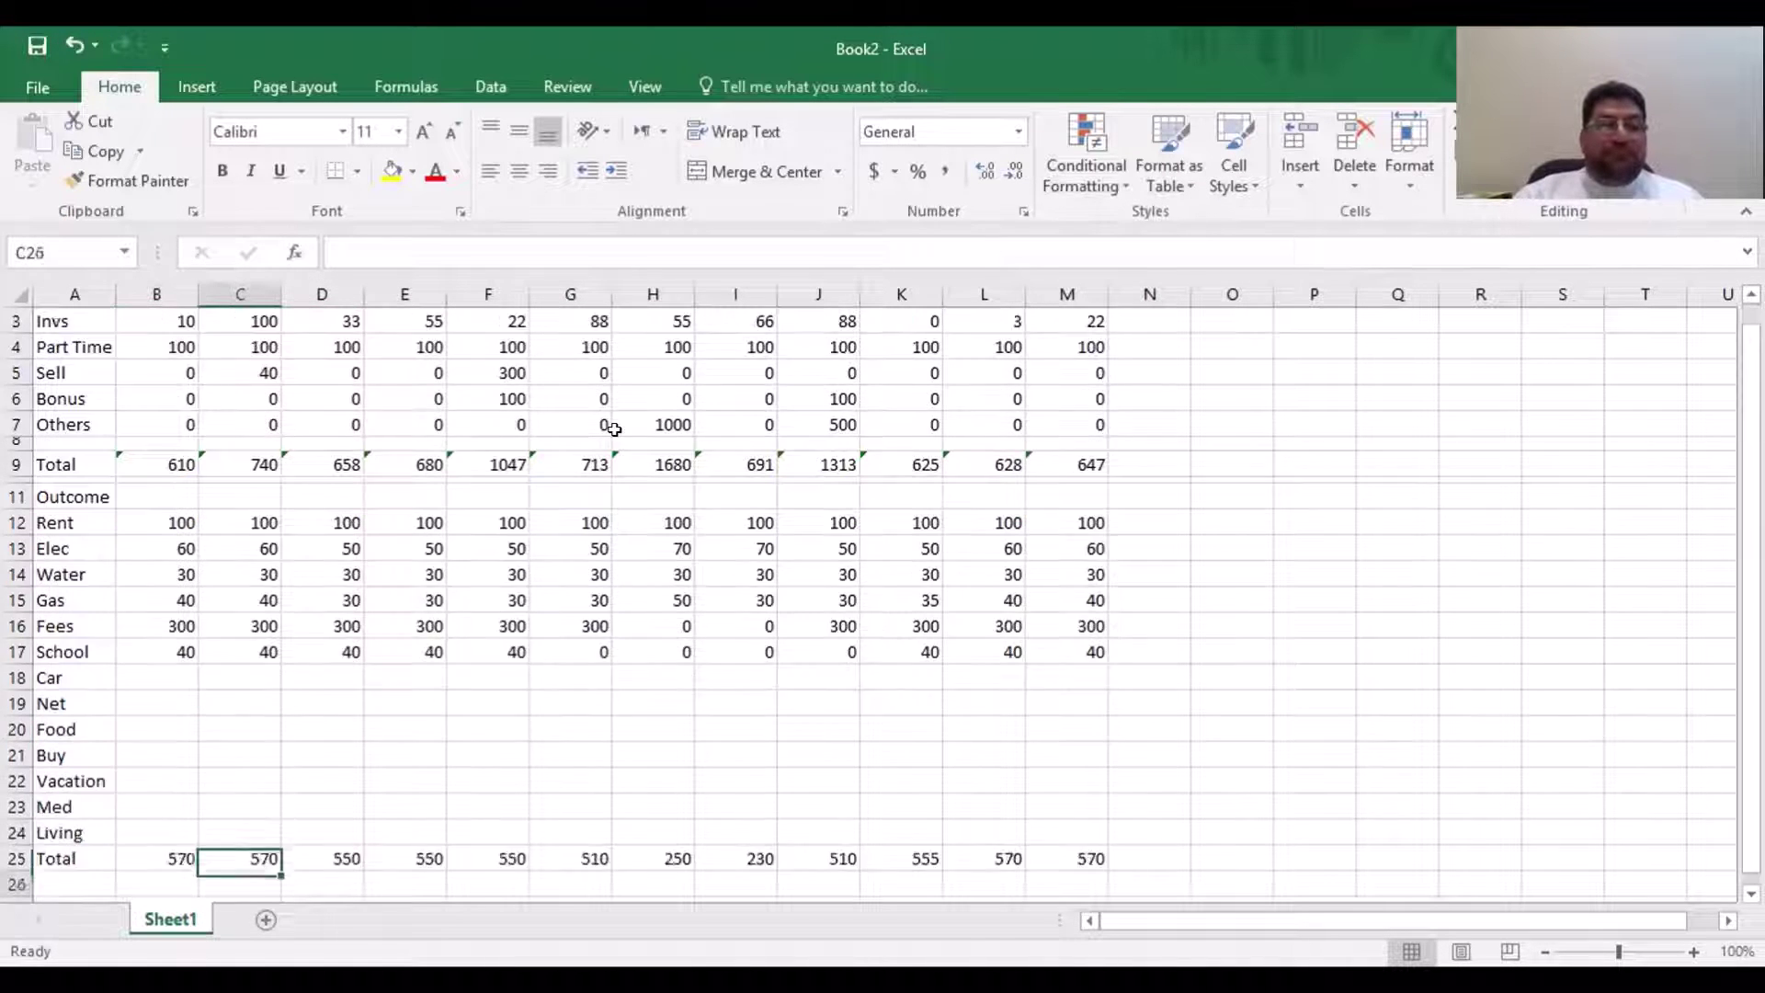
key("Down")
key("Down")
key("Down")
key("Up")
key("Up")
key("Up")
key("Up")
key("Up")
key("Up")
key("Up")
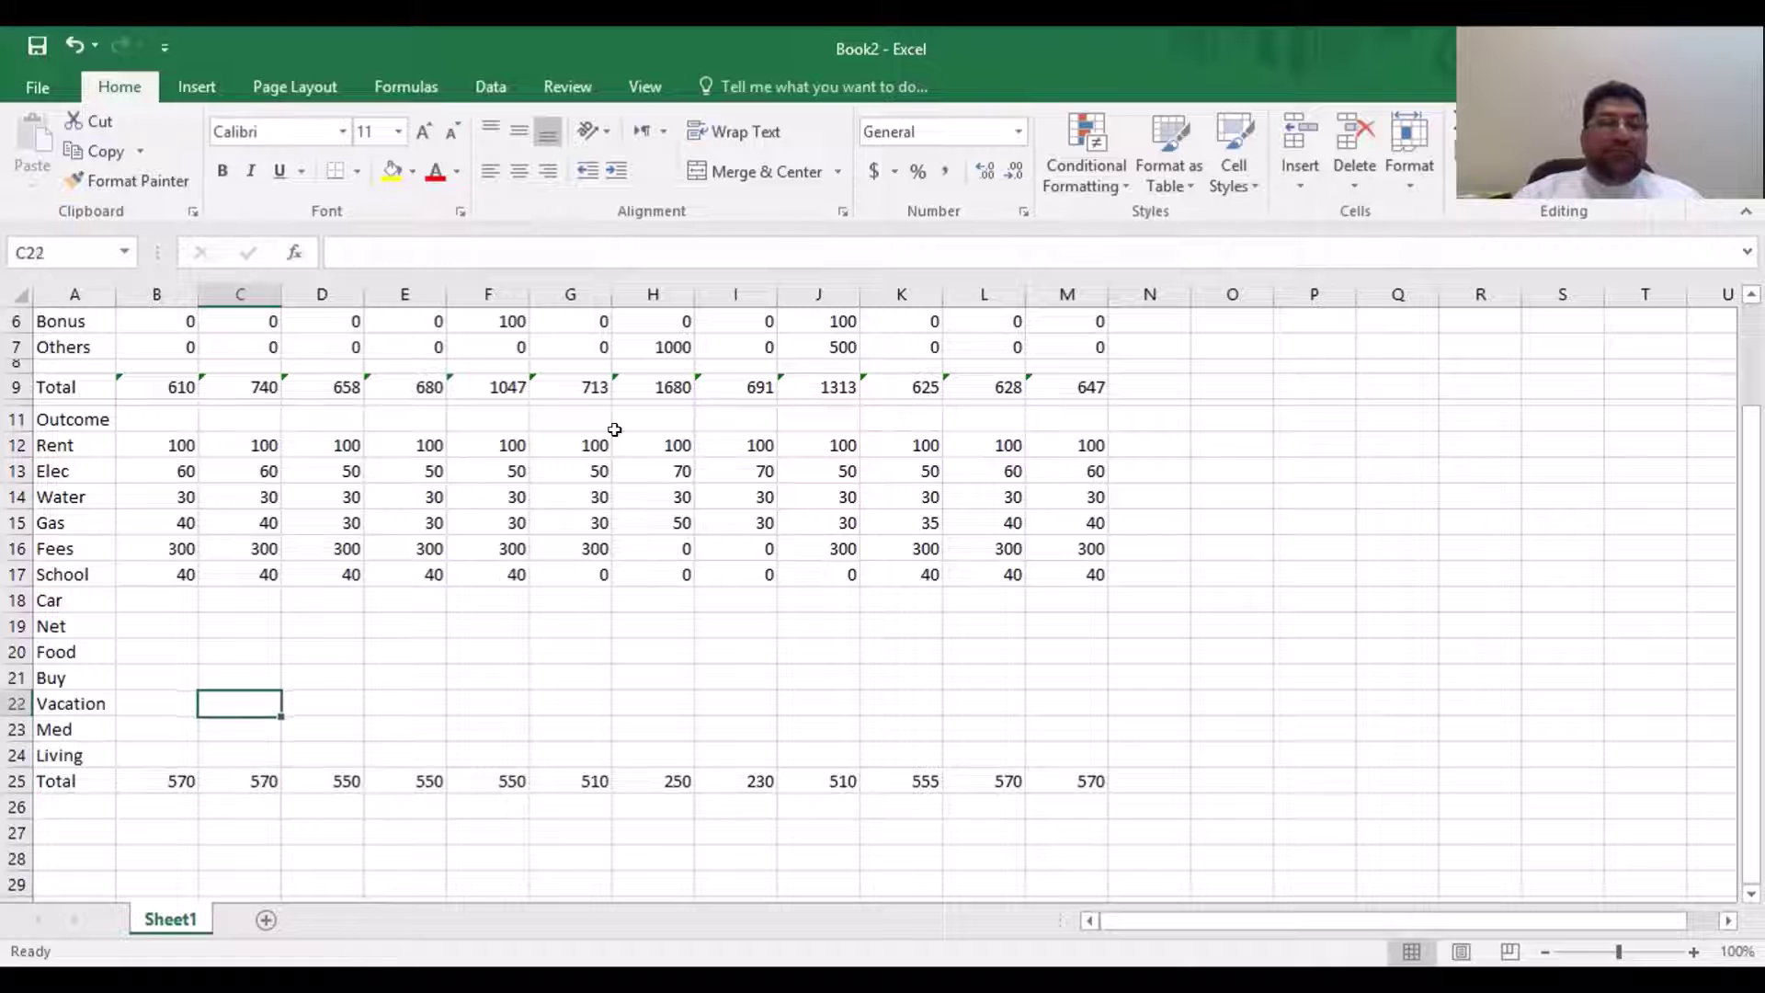
key("Up")
key("Up")
key("Up")
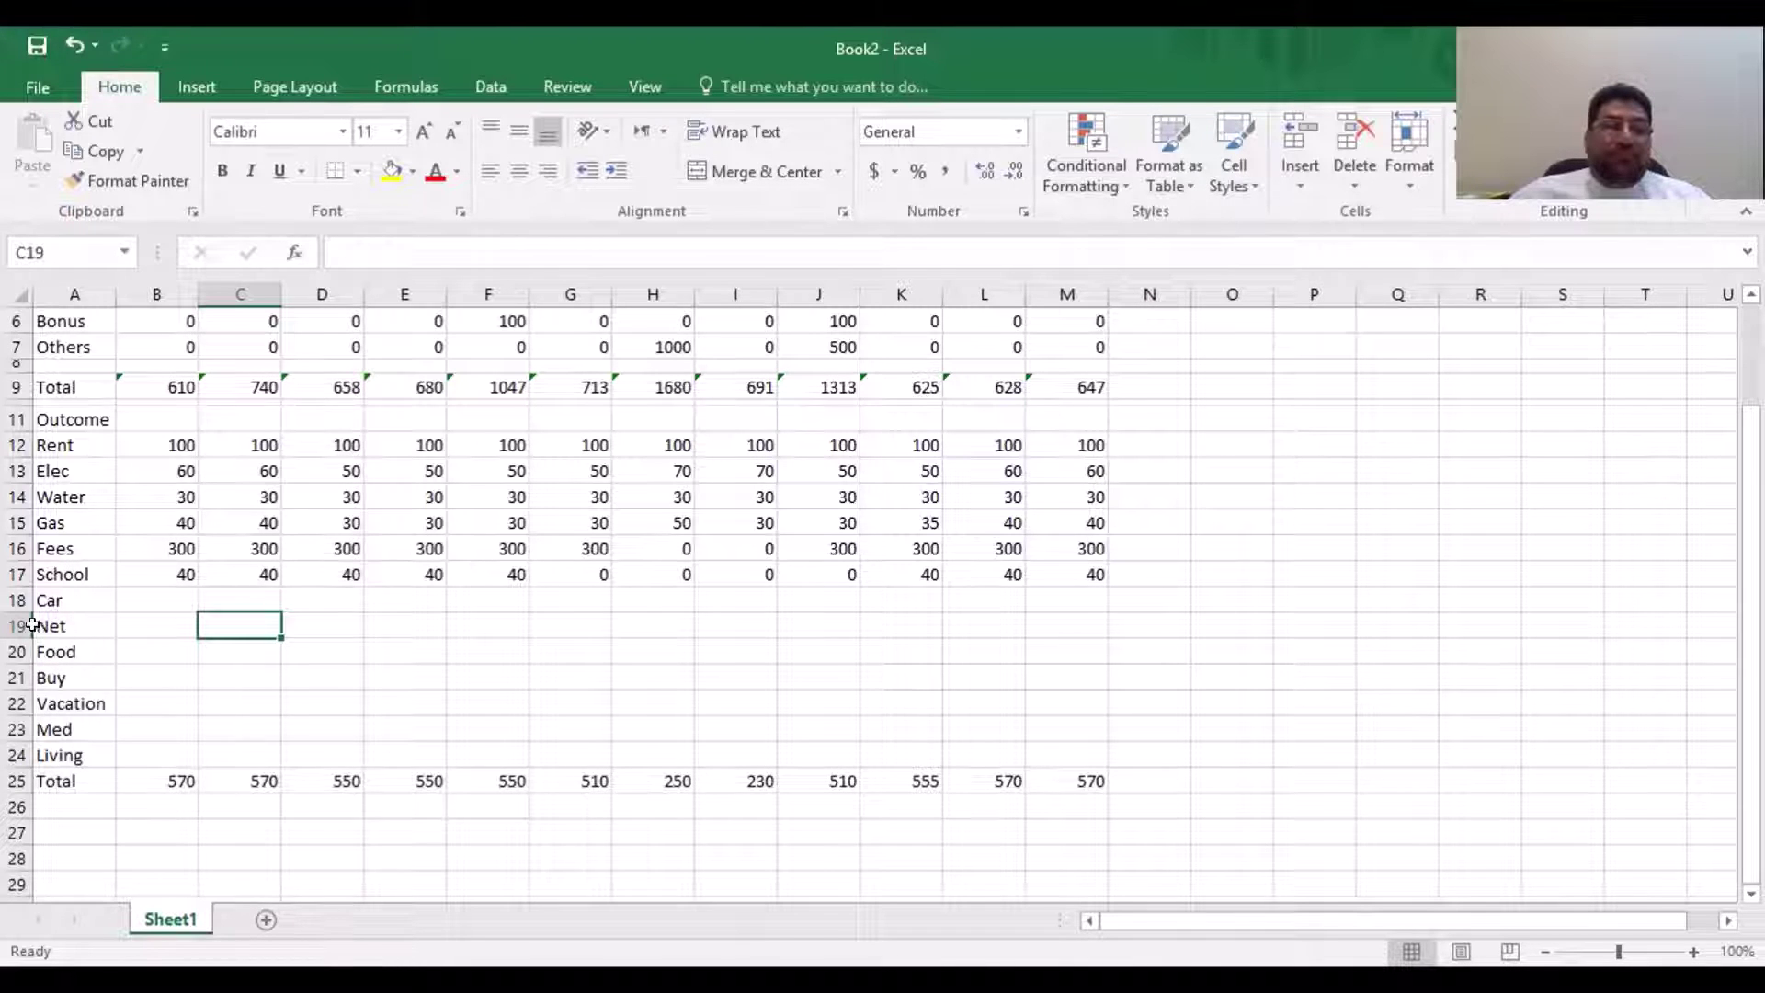
Insert a new row above Food in the Outcome table and label it Sadgat in A20
left_click(14, 650)
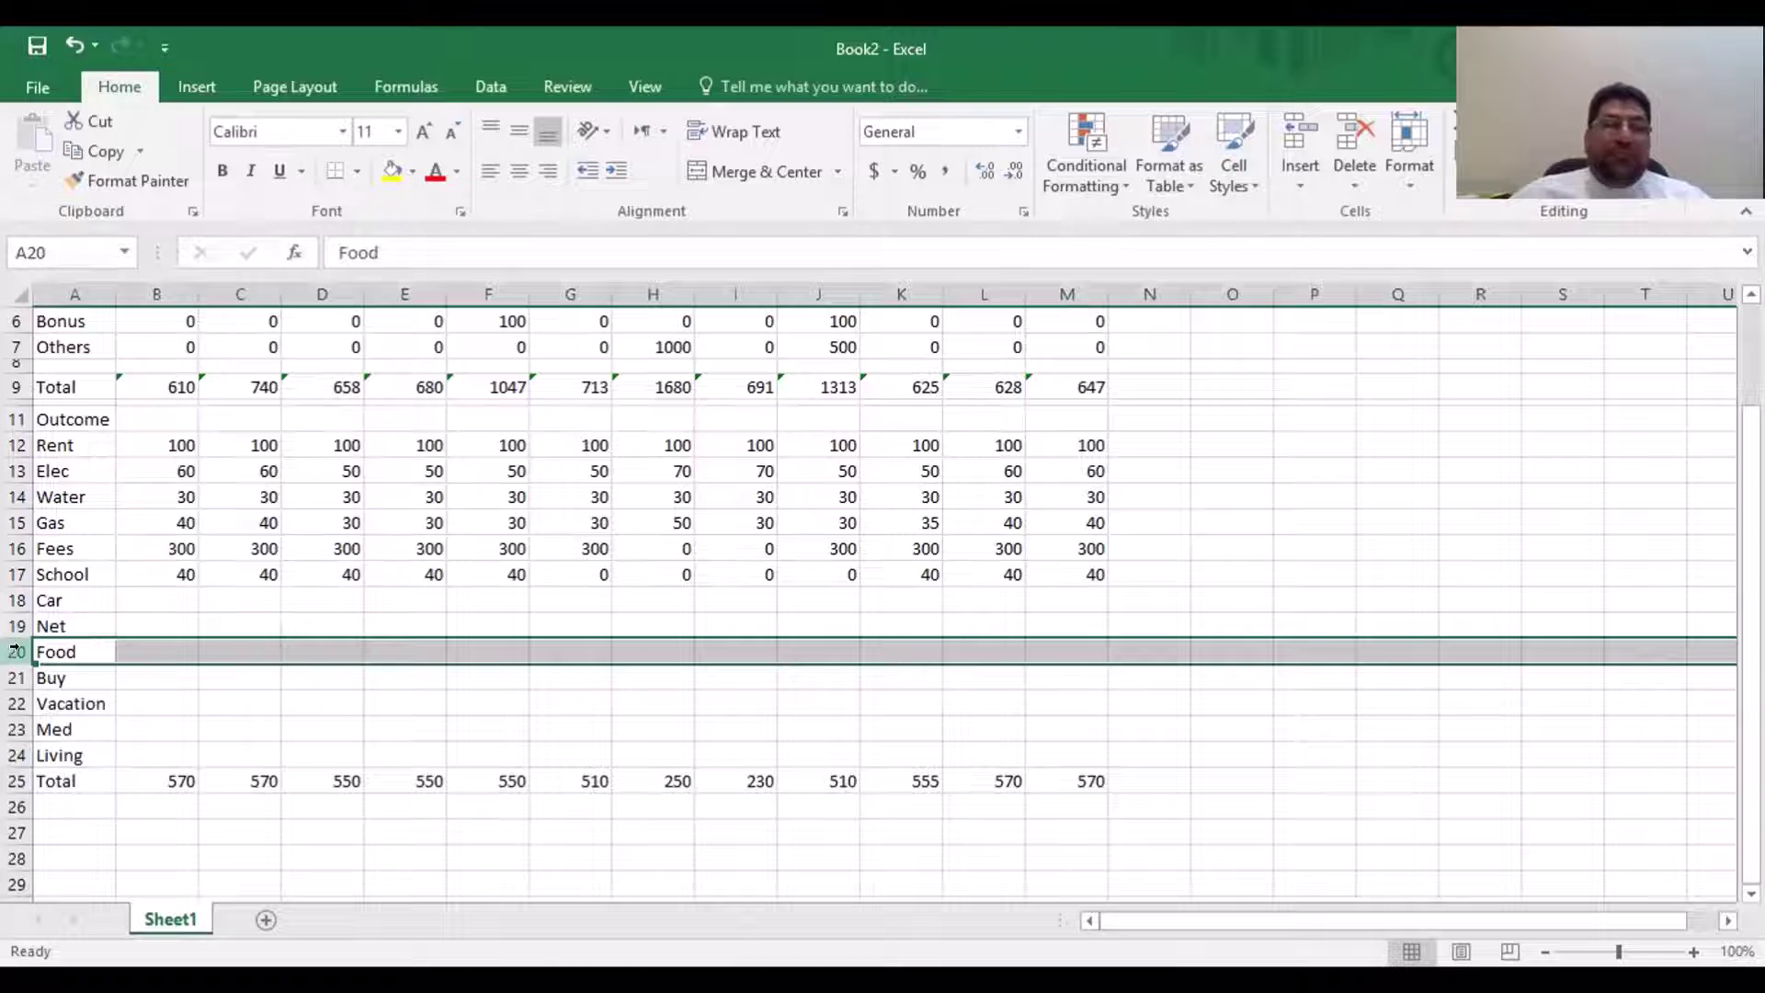
right_click(14, 650)
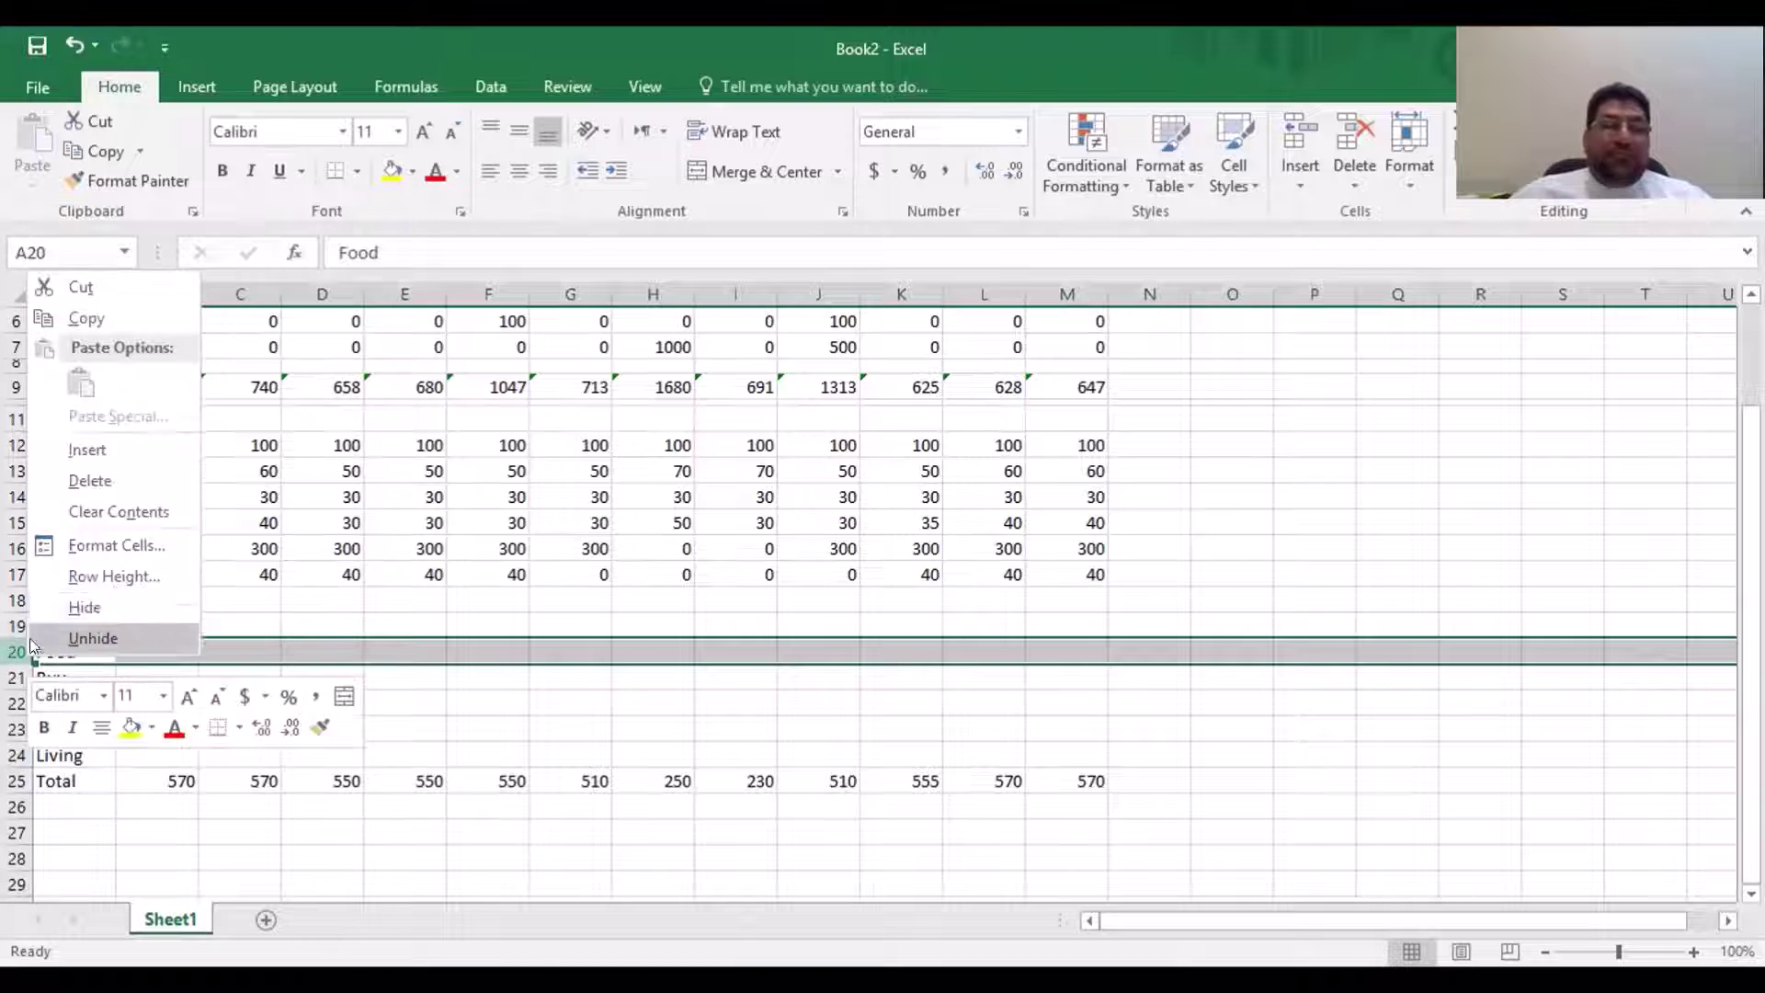
left_click(151, 441)
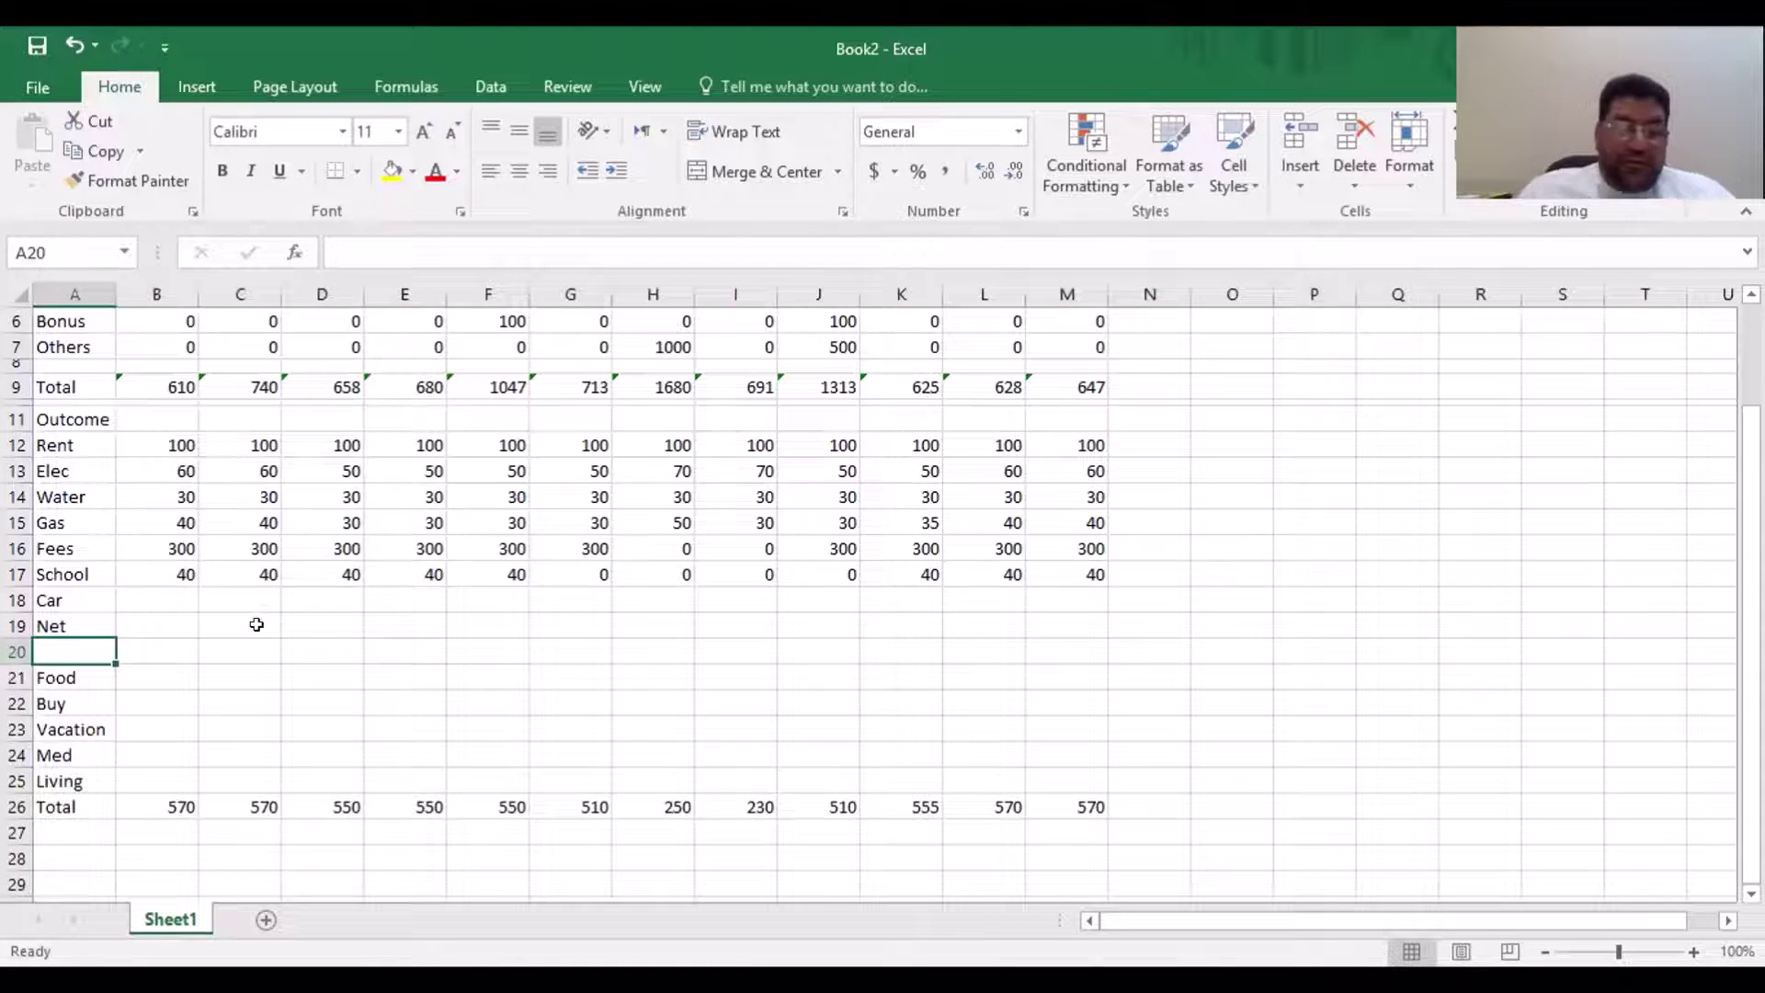
type("Sad")
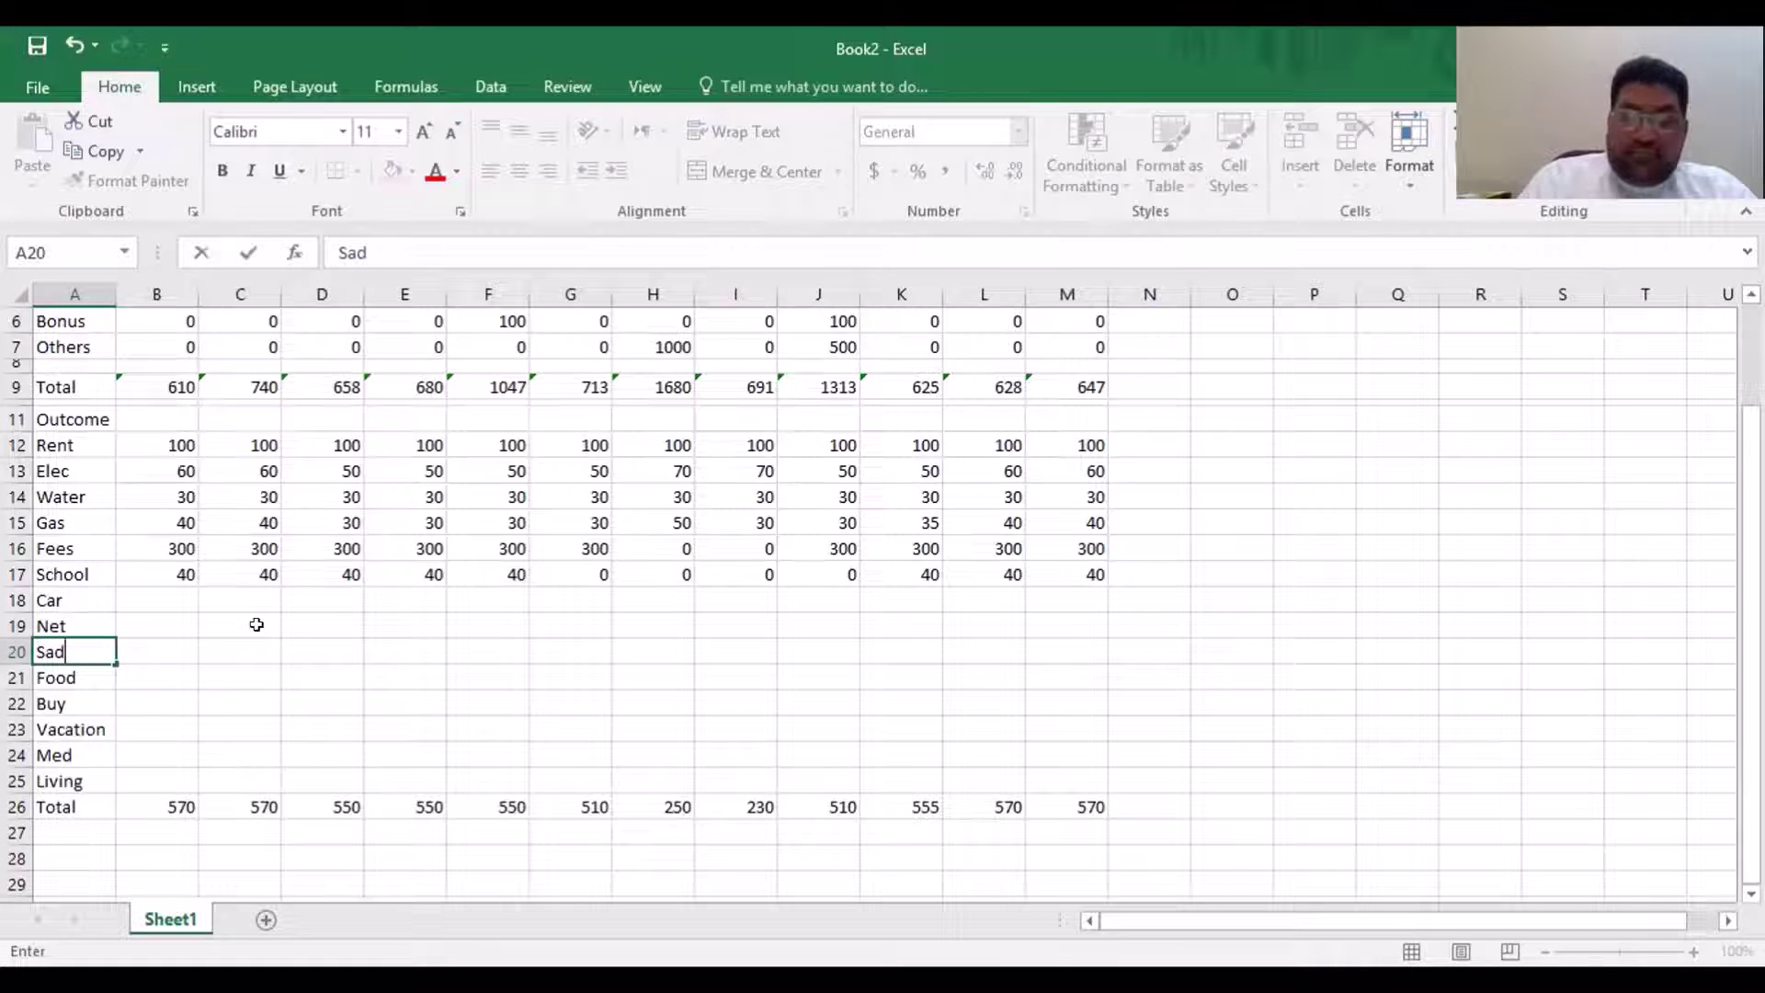
type("ga")
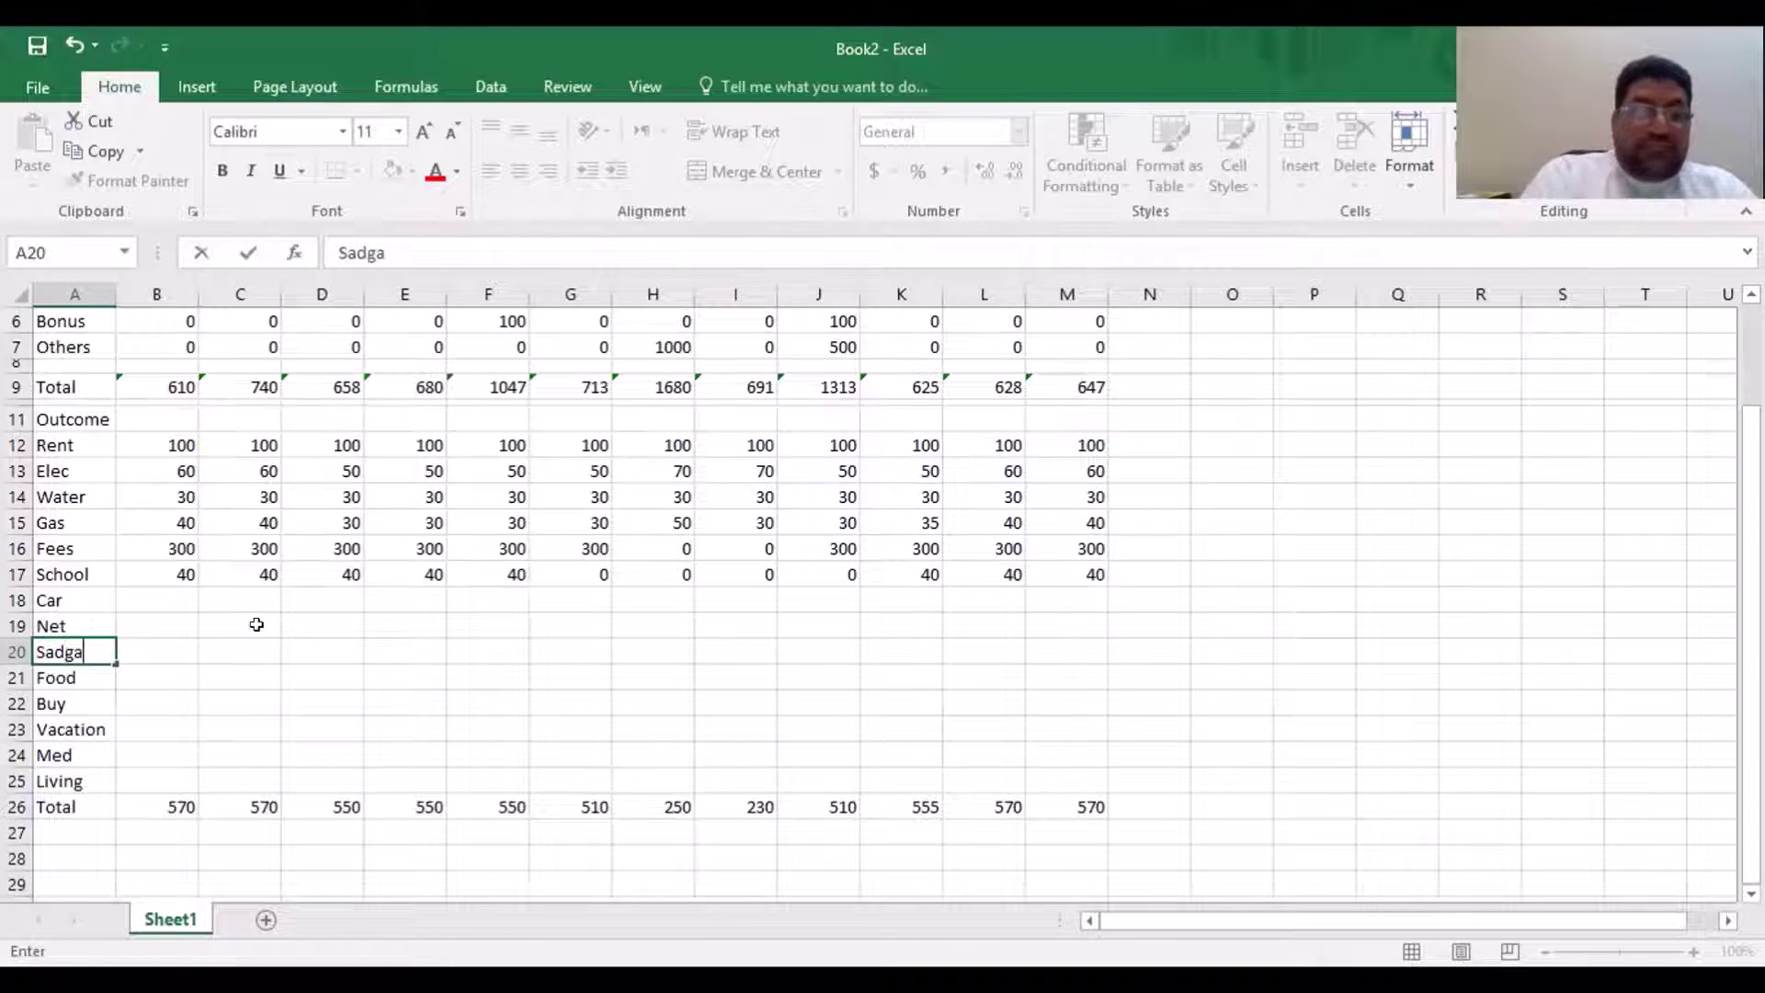
type("t")
key("Tab")
Enter 50 as the Car expense for the first column, in cell B18
key("Up")
key("Up")
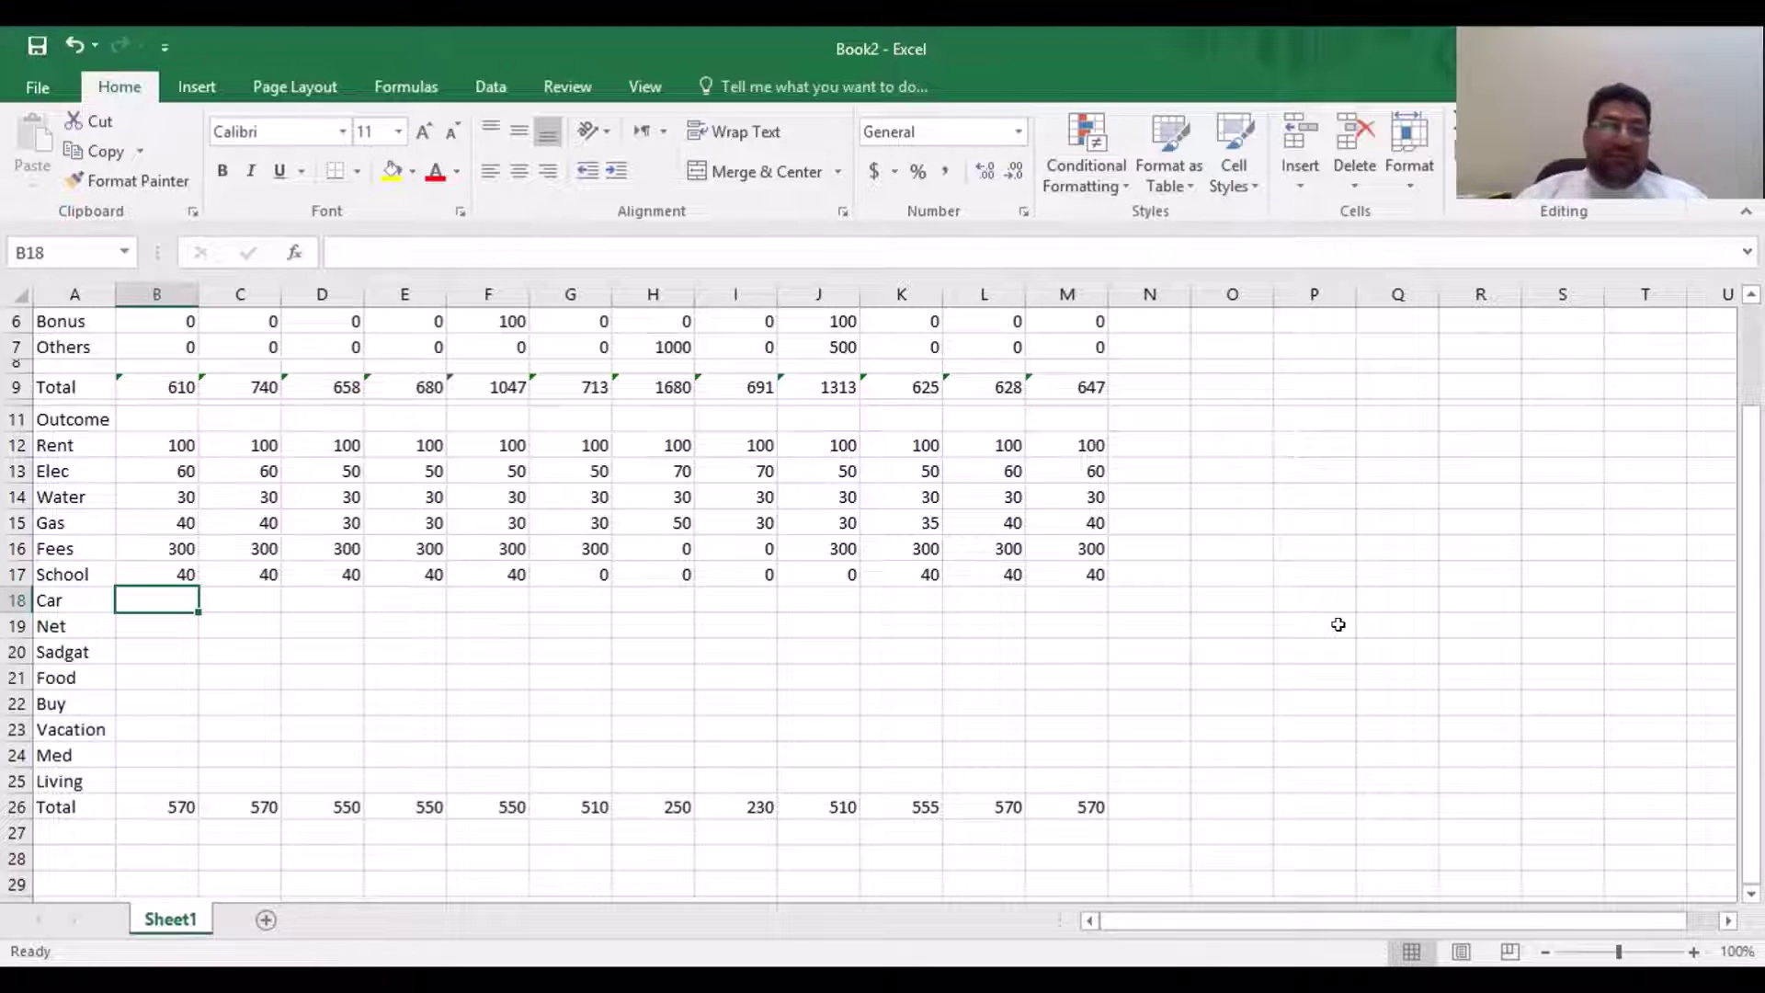
type("50")
key("Return")
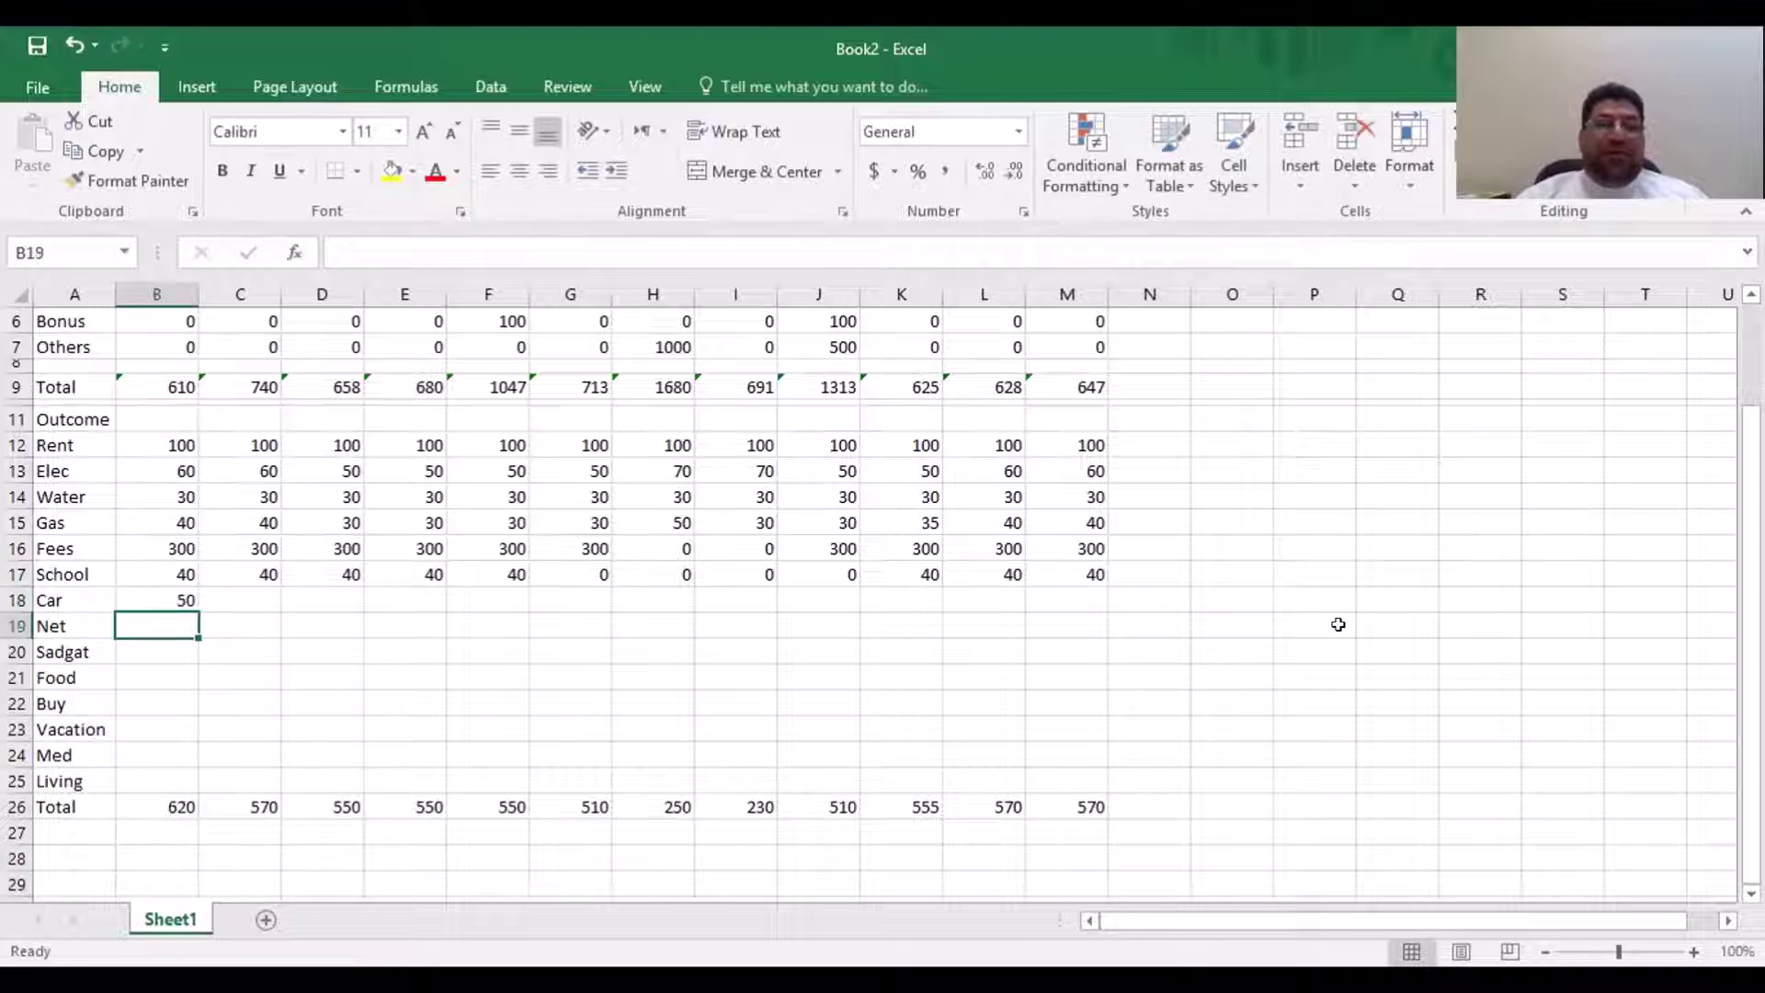
Copy the Car amount in B18 to the remaining eleven columns, in cells C18 to M18
key("Up")
key("ctrl+c")
key("Right")
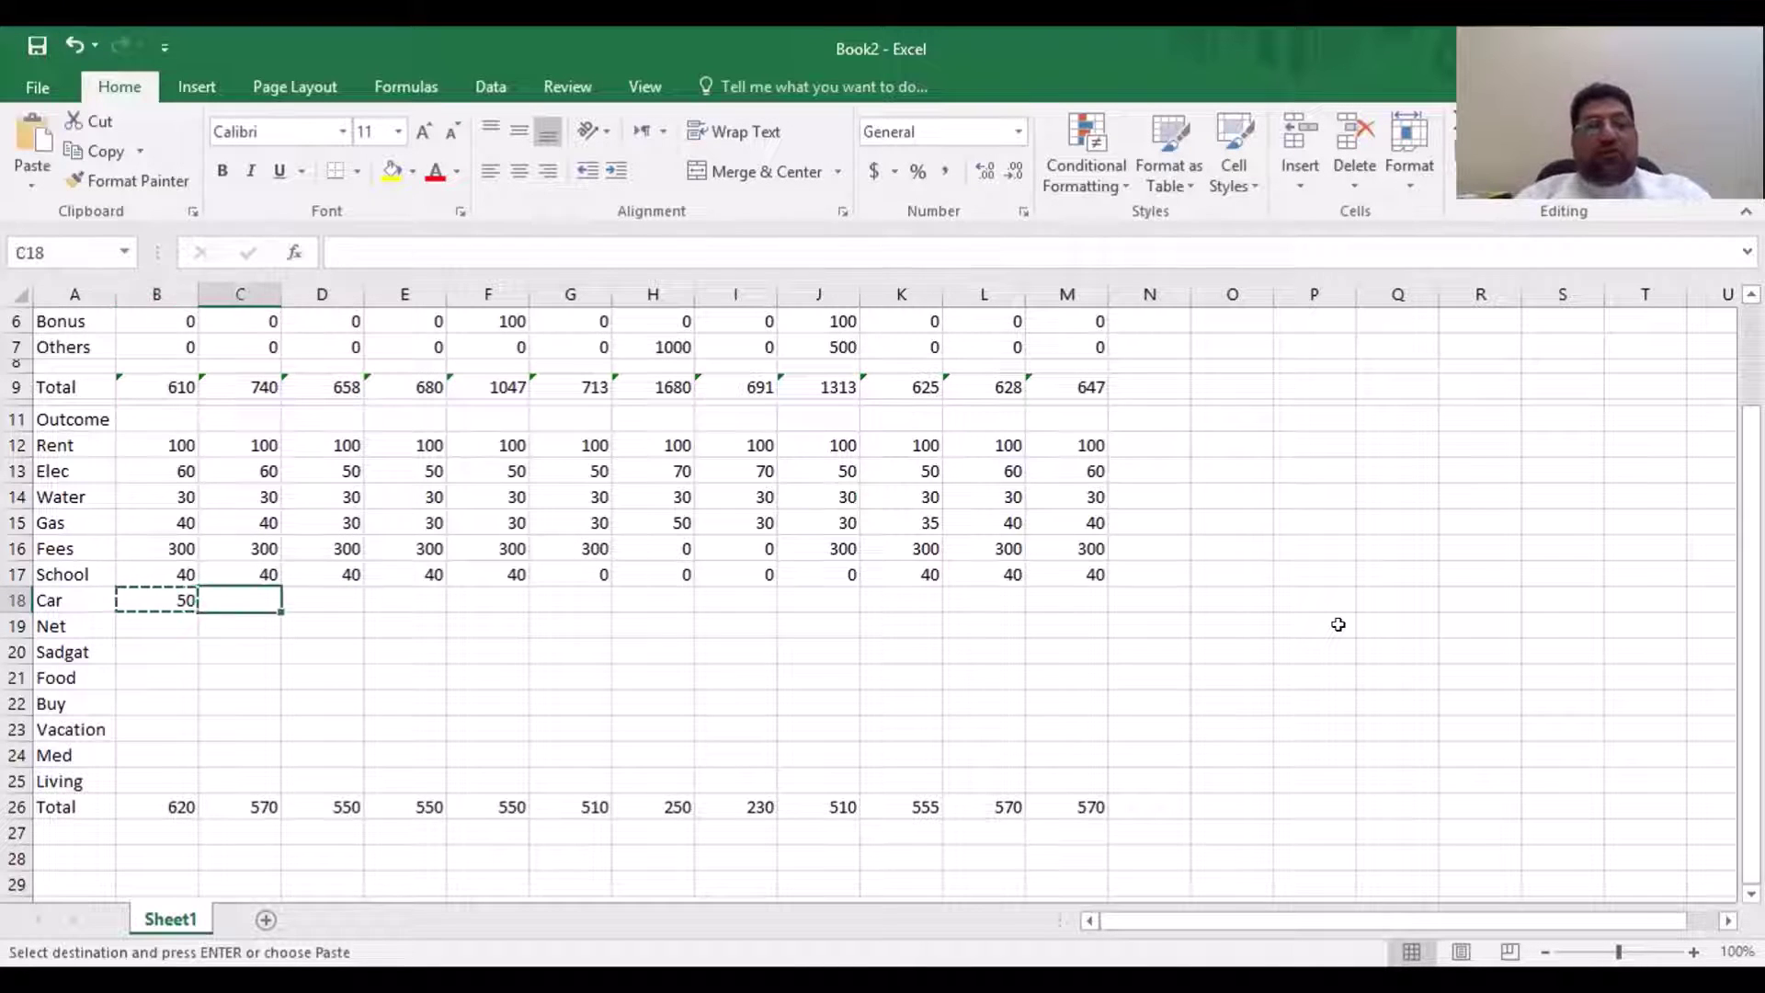
key("shift+Right")
key("shift+Right")
key("shift+Right")
key("shift+Right")
key("shift+Right")
key("shift+Right")
key("shift+Right")
key("shift+Right")
key("shift+Right")
key("shift+Right")
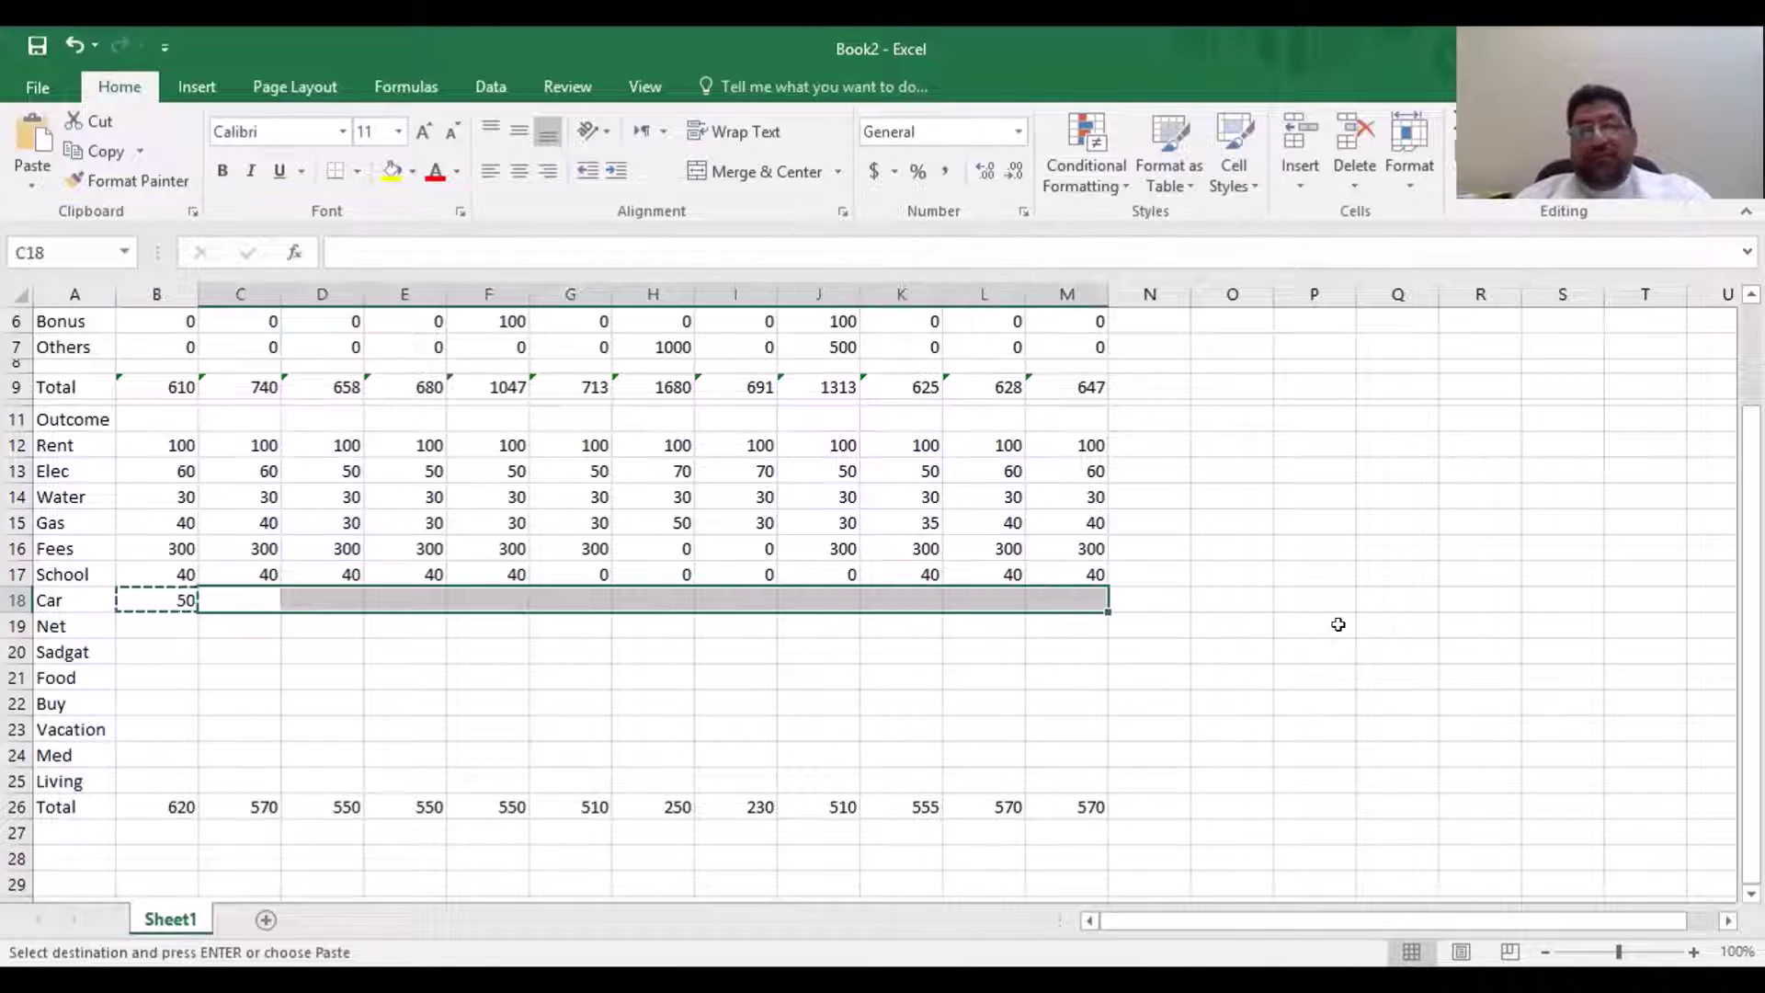
key("ctrl+v")
key("Escape")
key("Left")
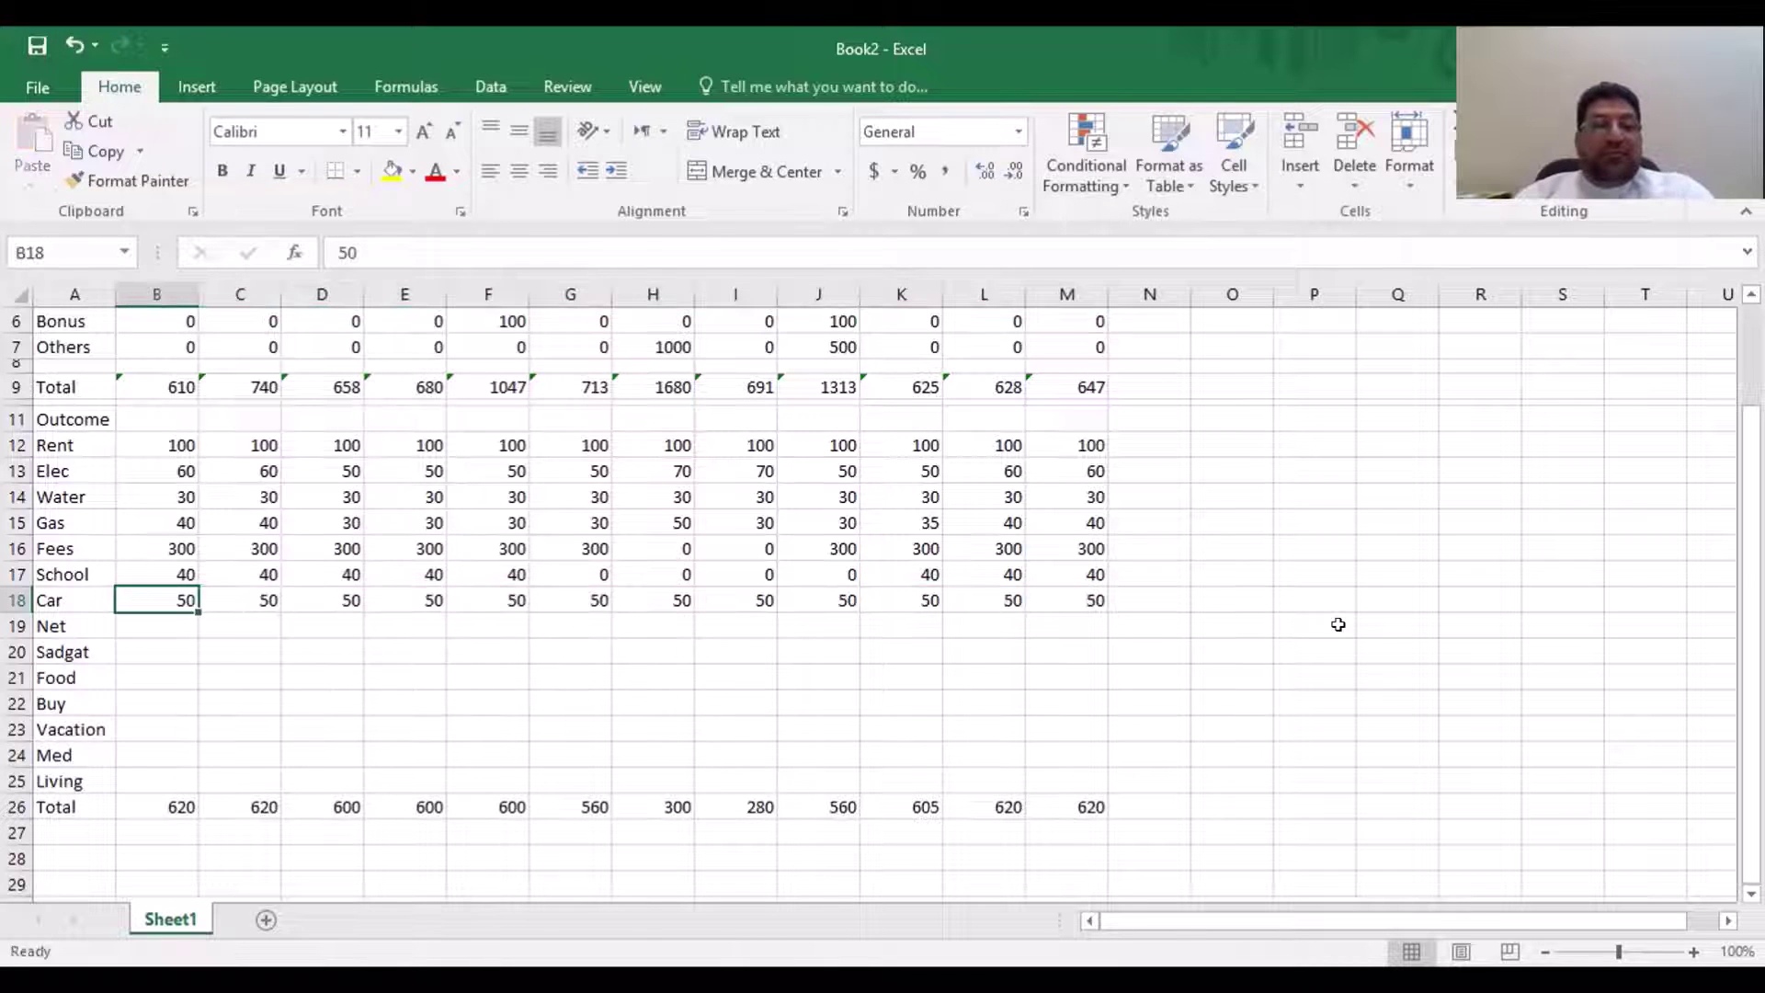
key("Right")
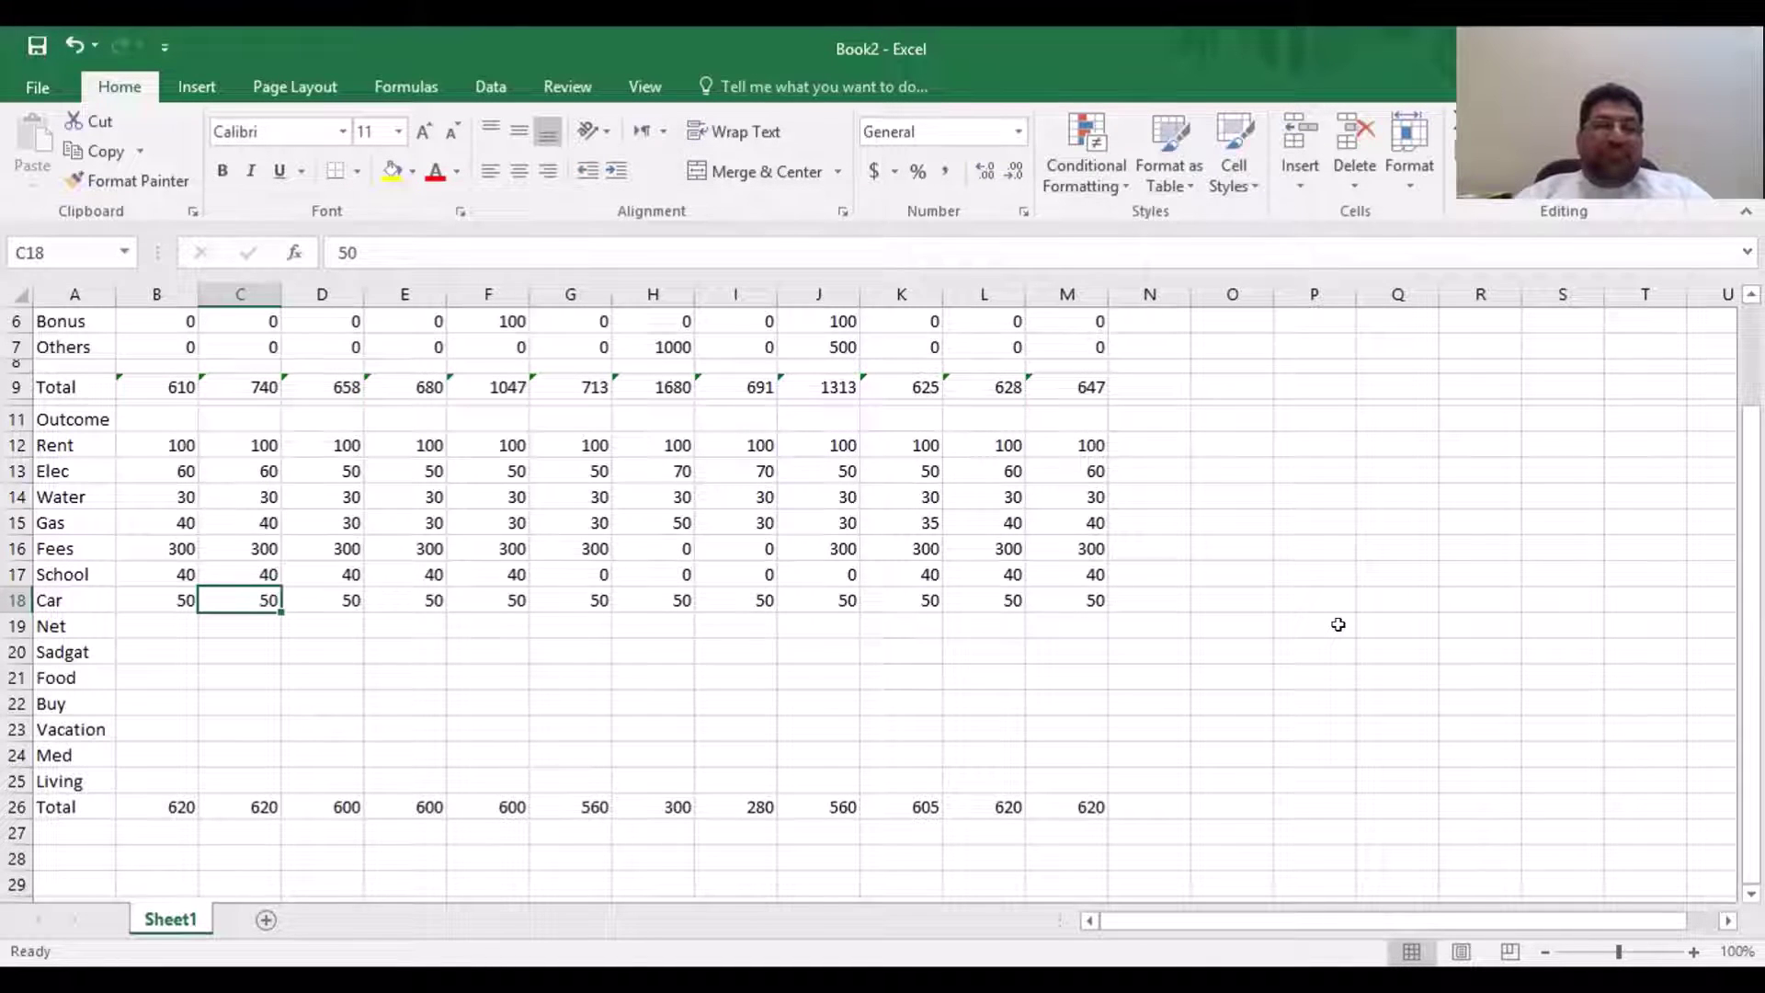
key("Left")
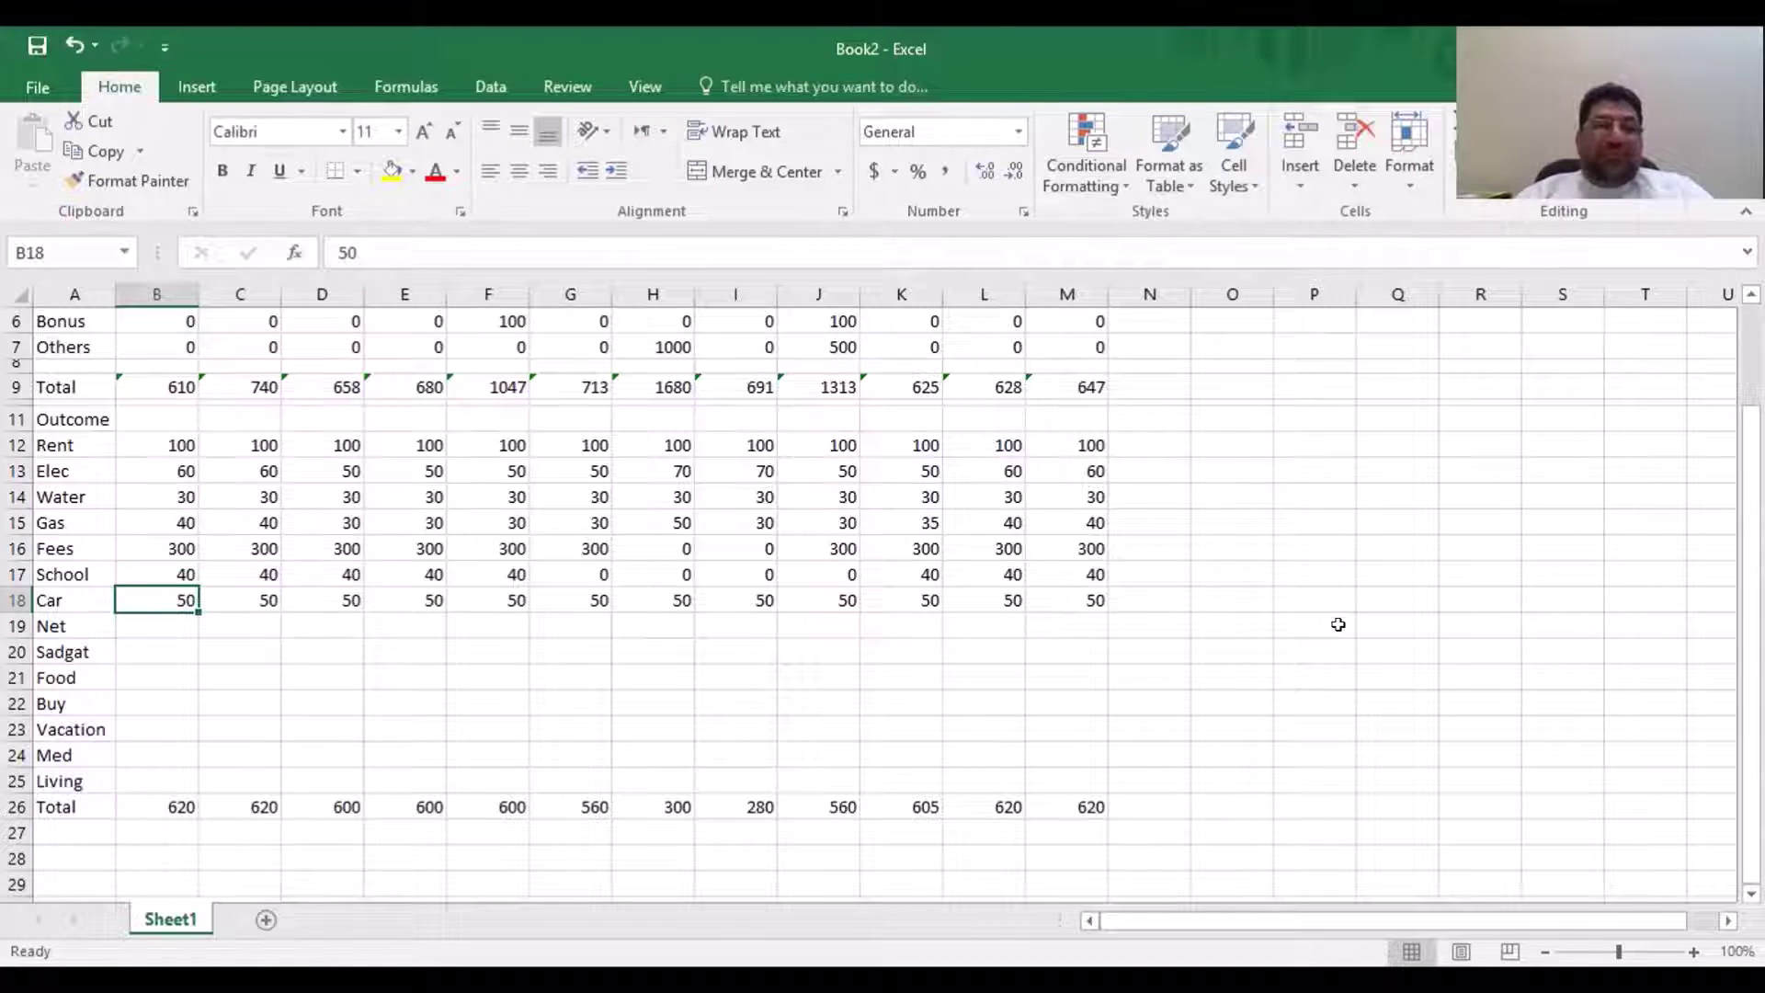
key("F2")
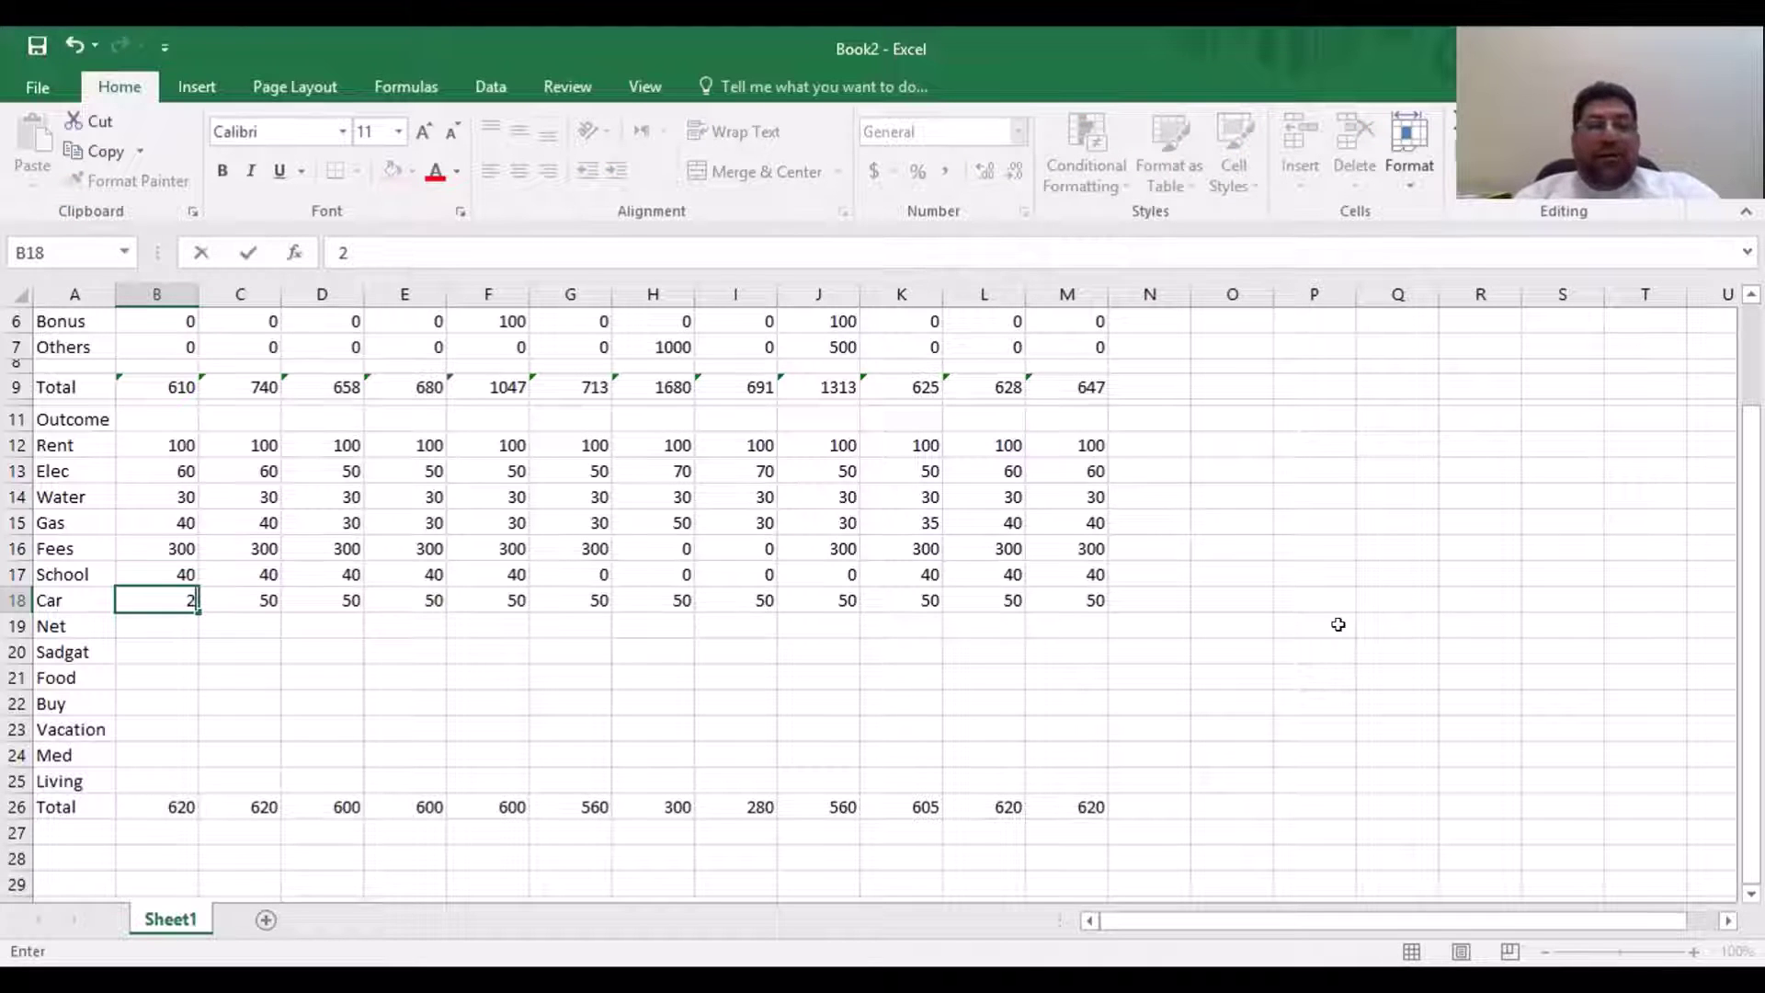
key("Escape")
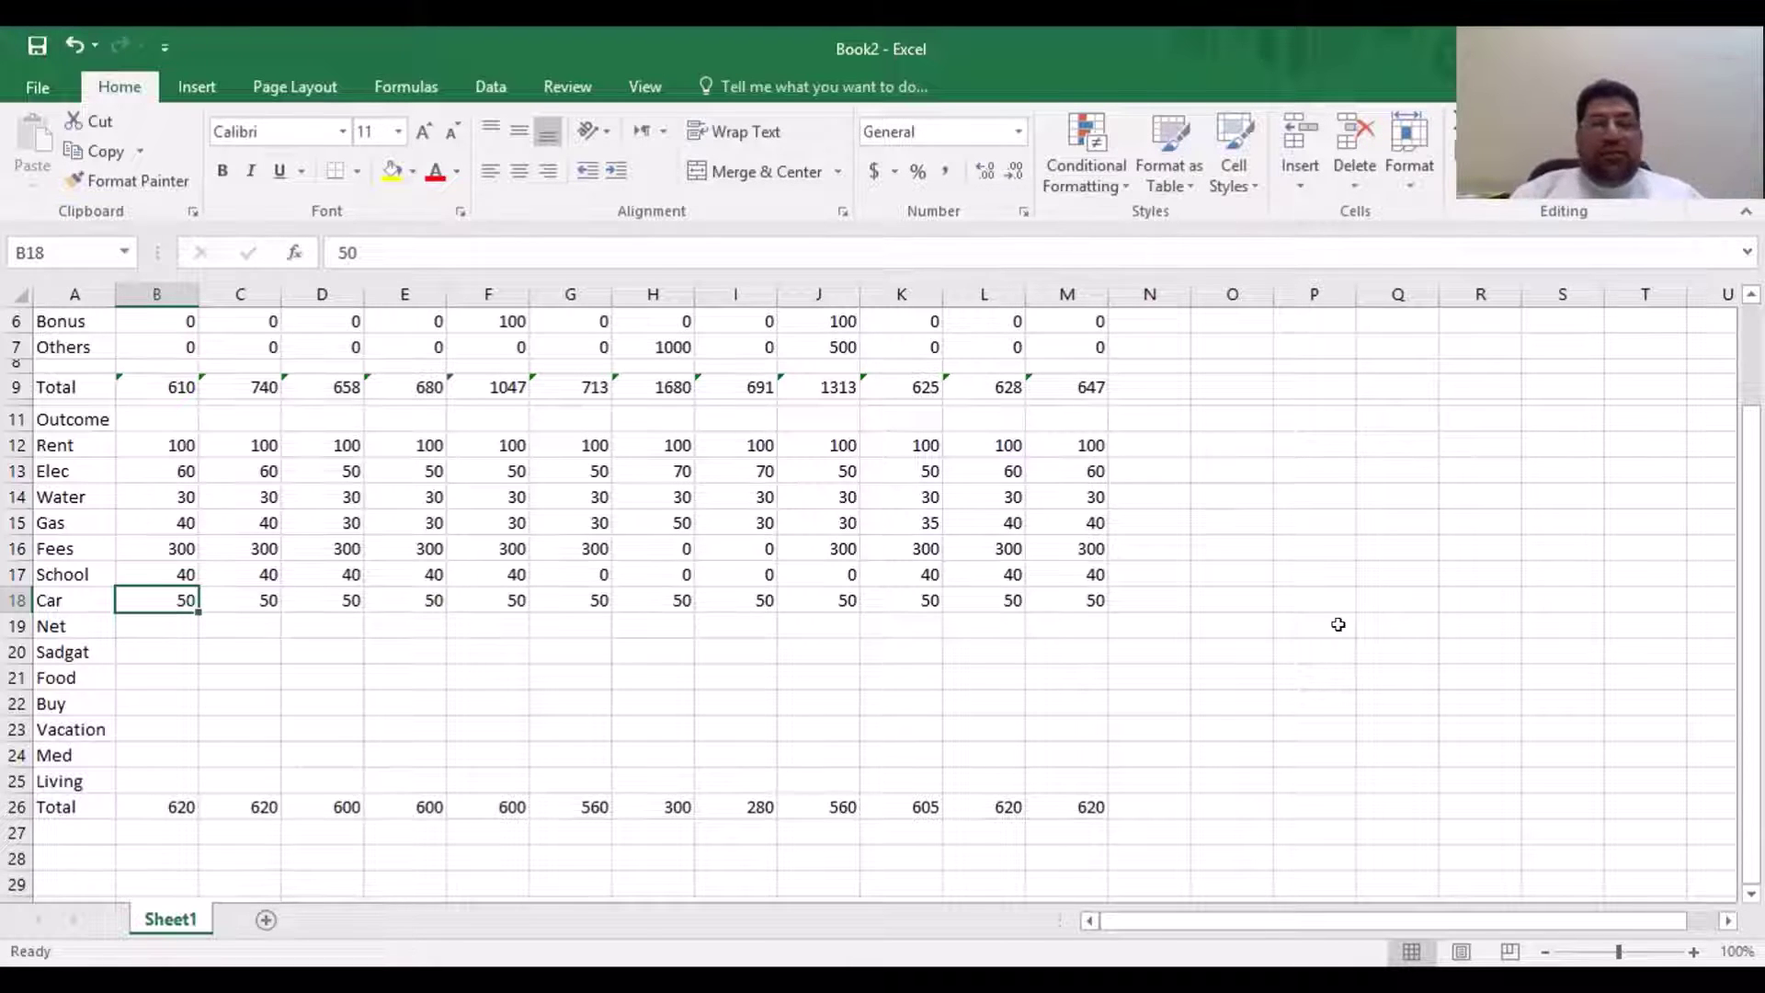
Set the Car expense to 70 for columns 7 and 8, in cells H18 and I18
key("Right")
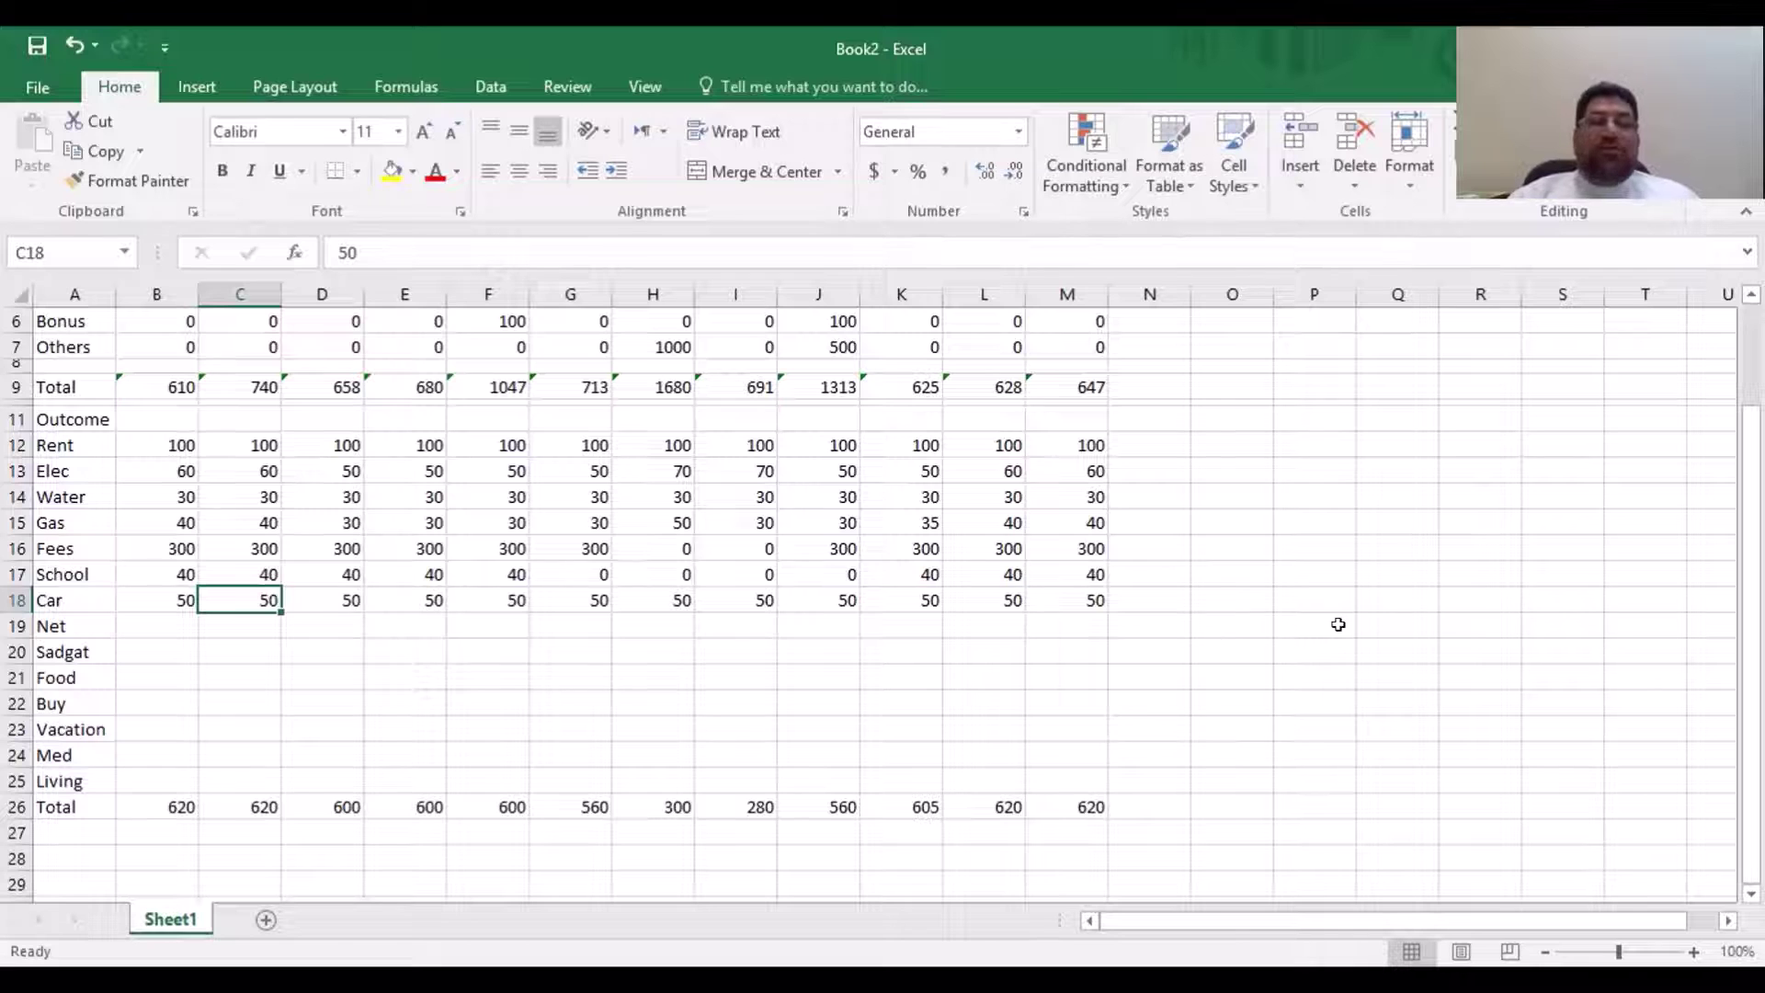
key("Right")
key("Right")
key("Right")
key("Right")
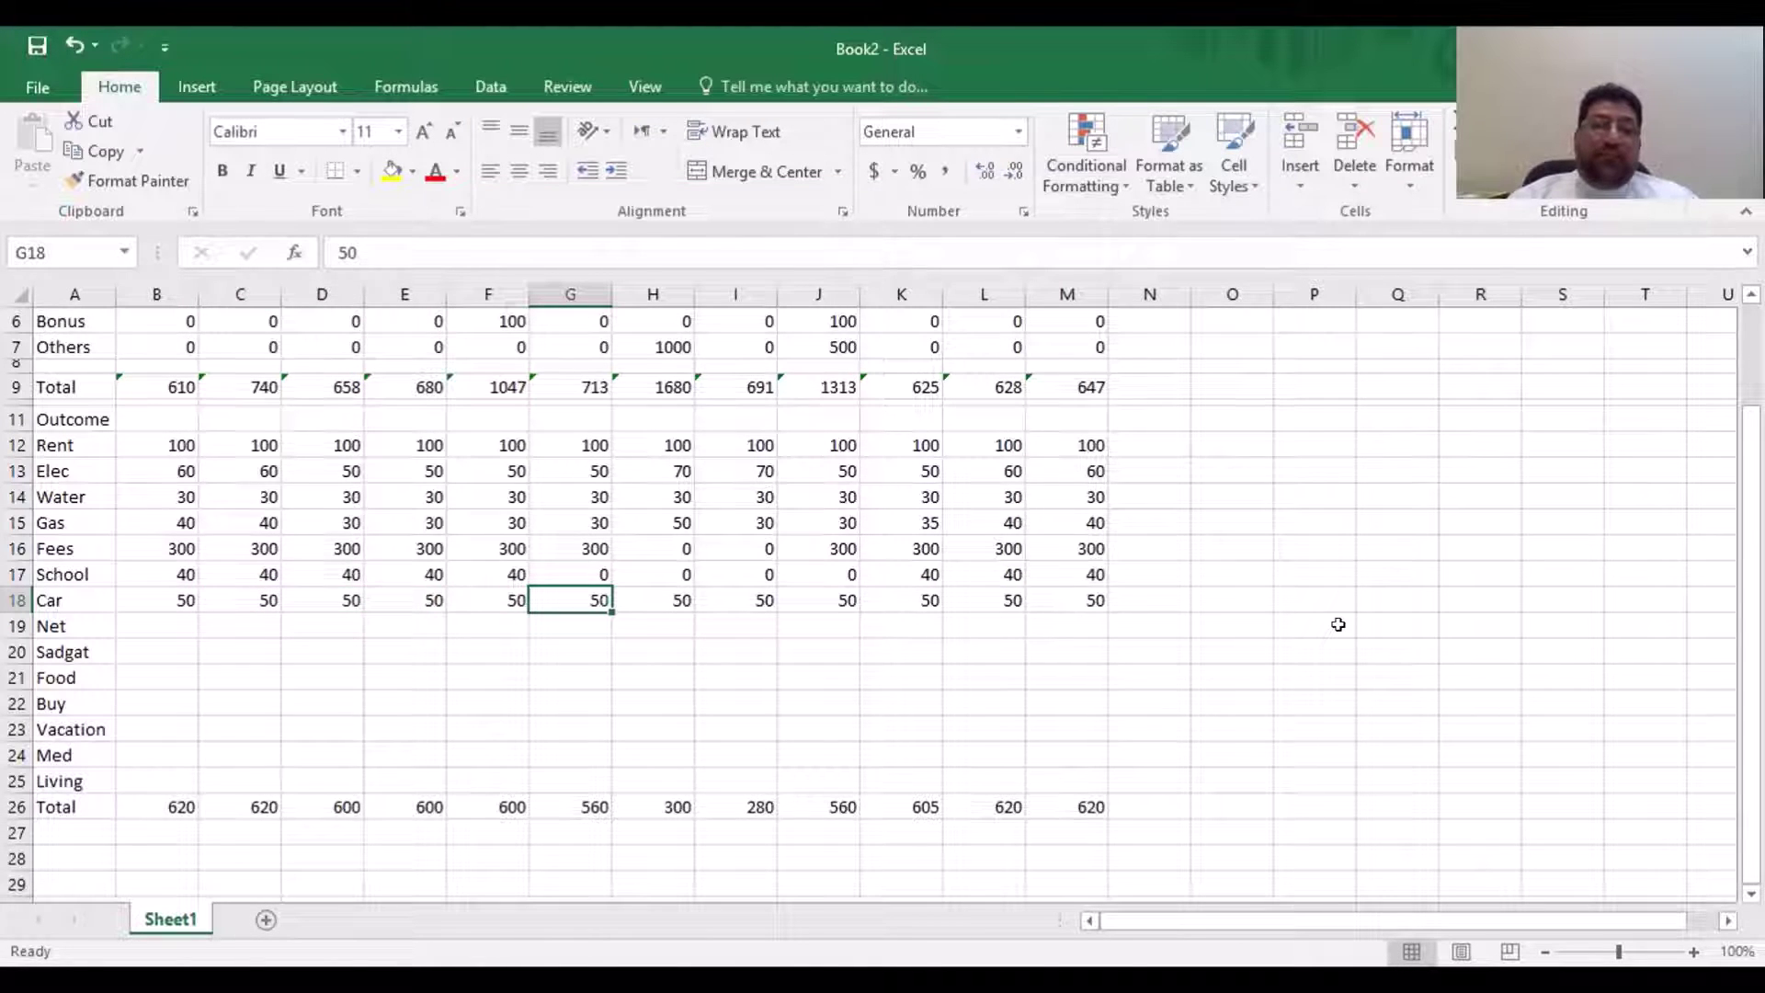
key("Right")
key("Right")
key("Left")
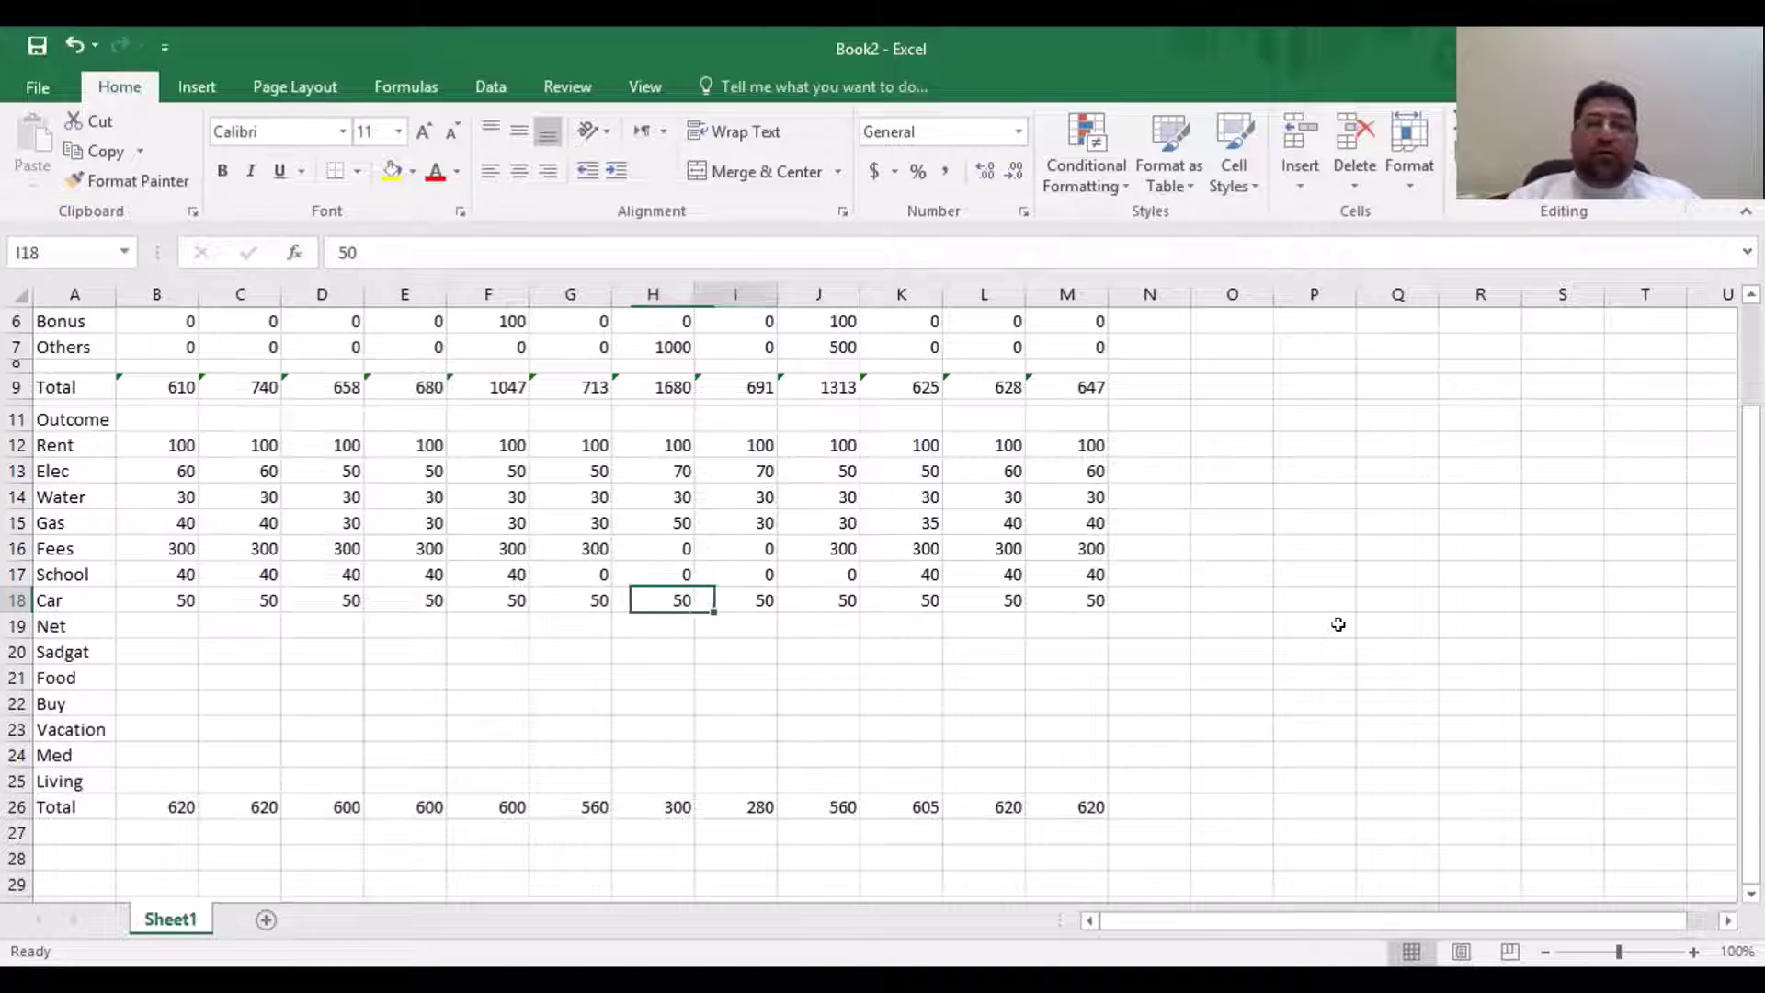
key("Right")
key("Left")
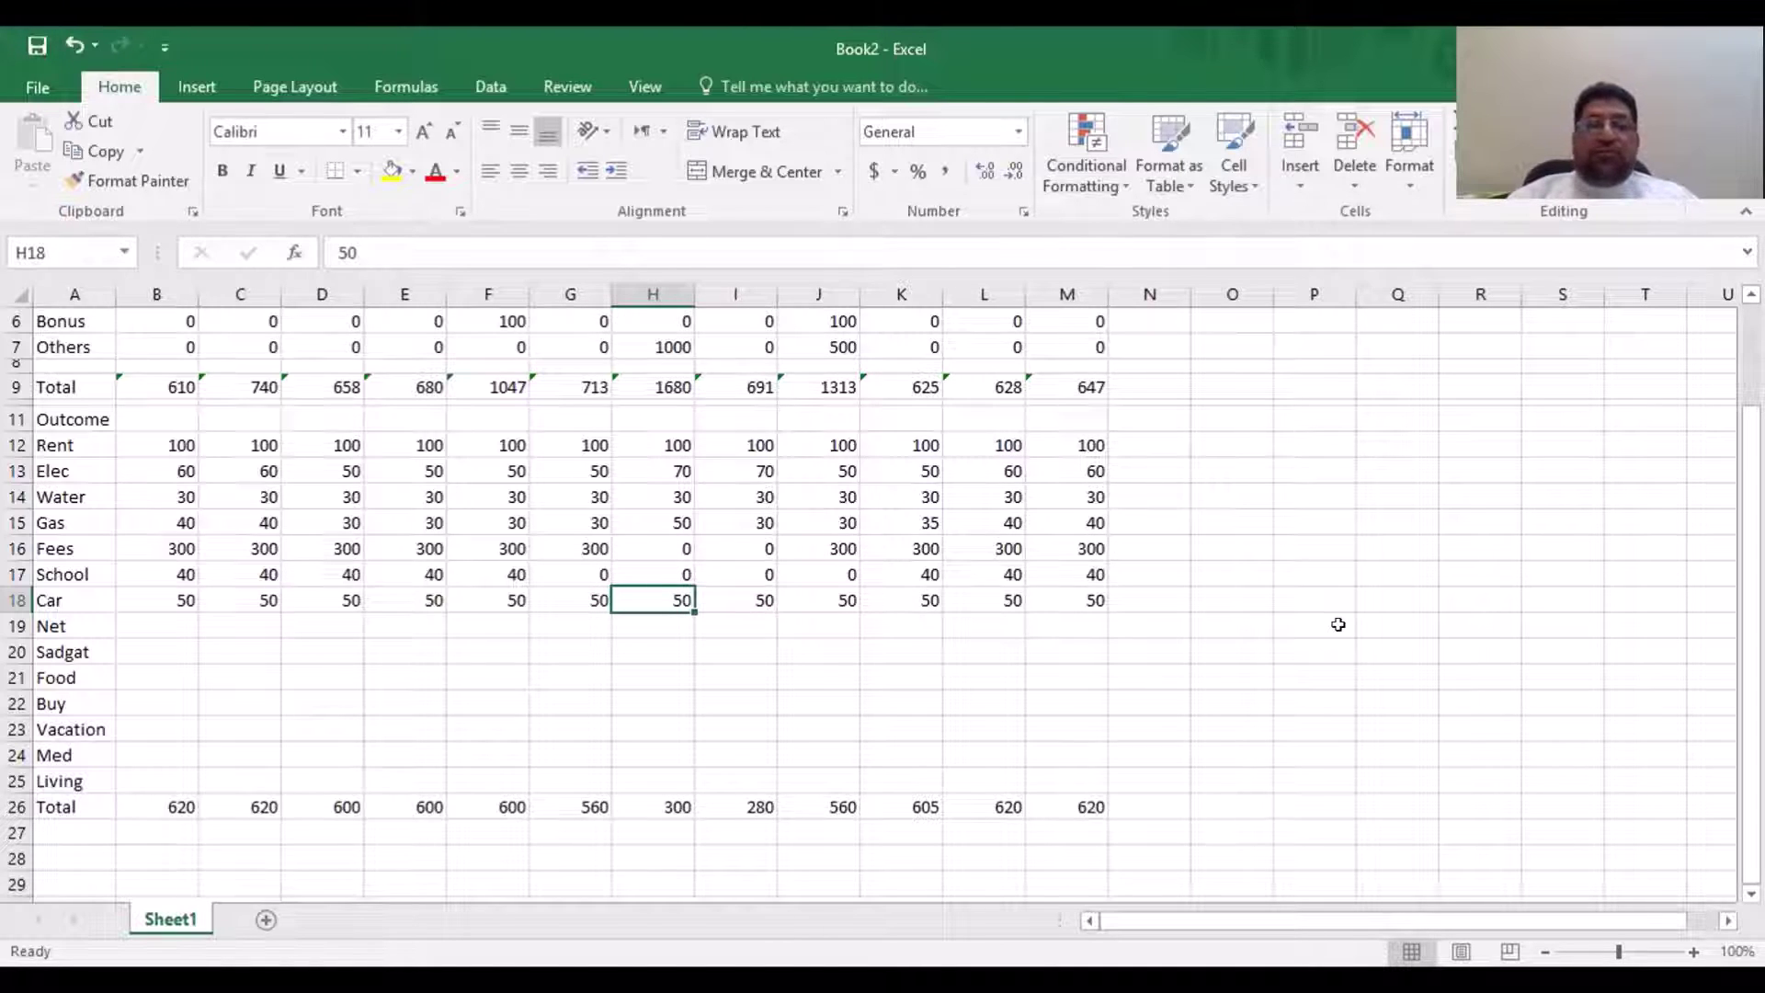
key("Right")
key("Left")
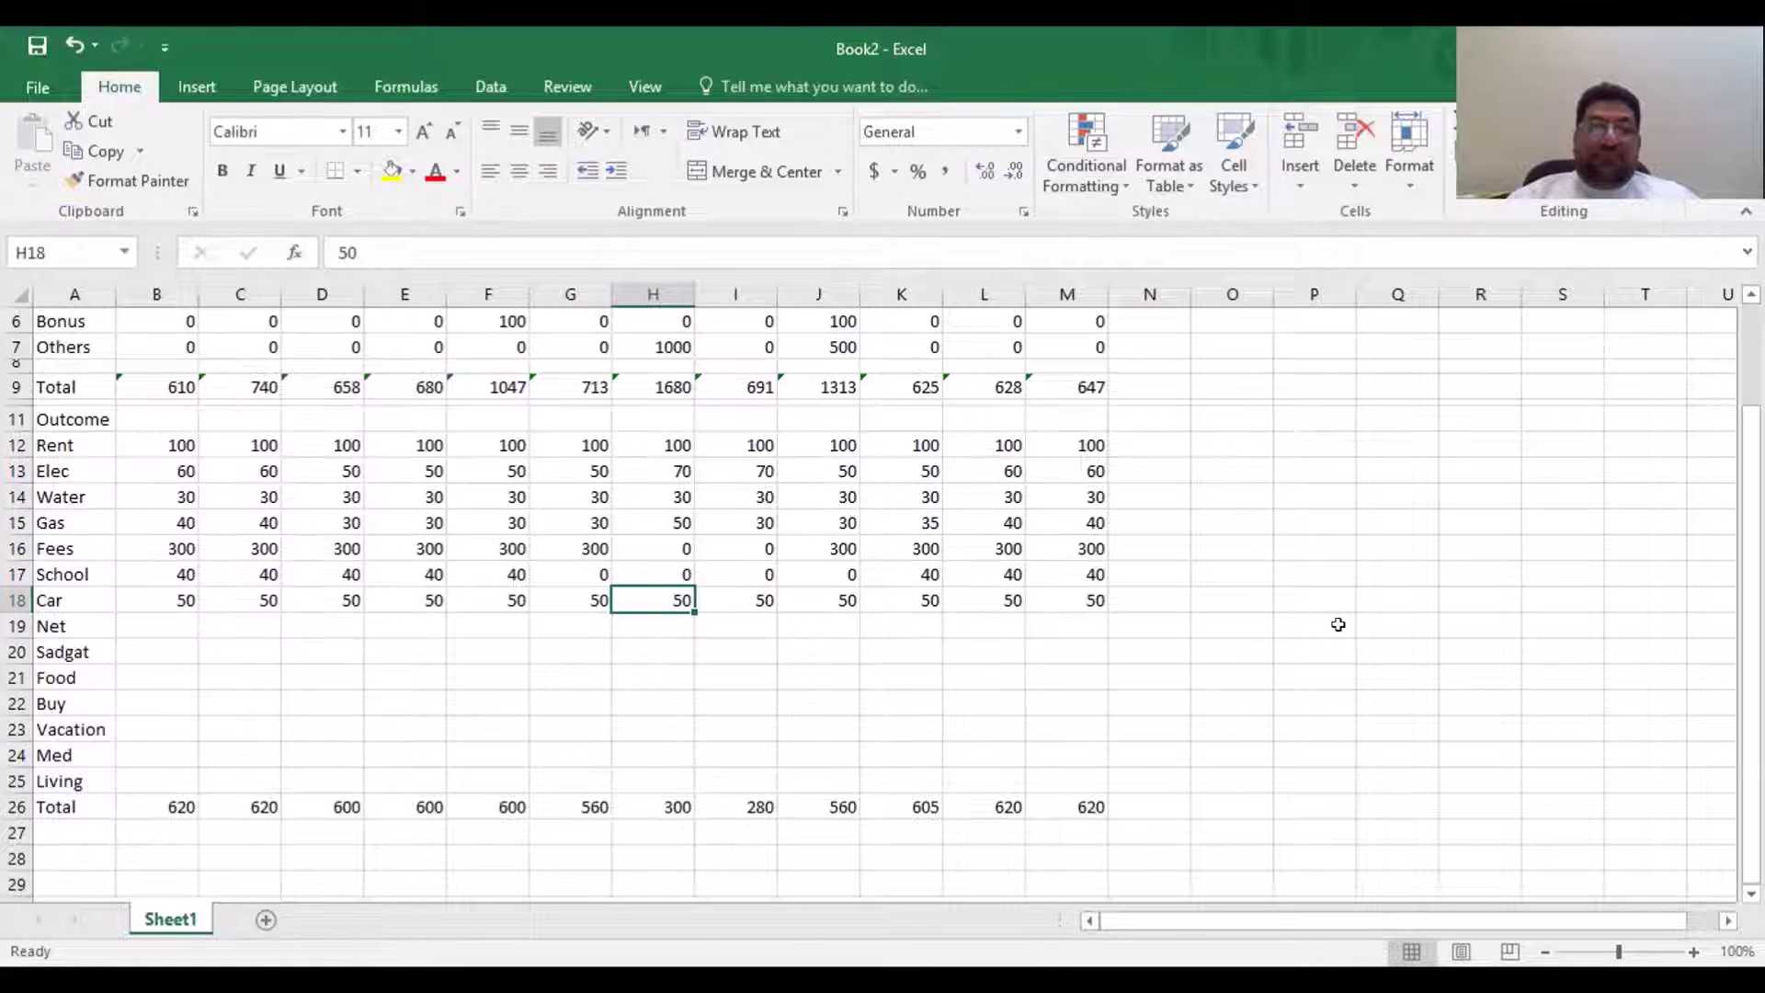
key("Right")
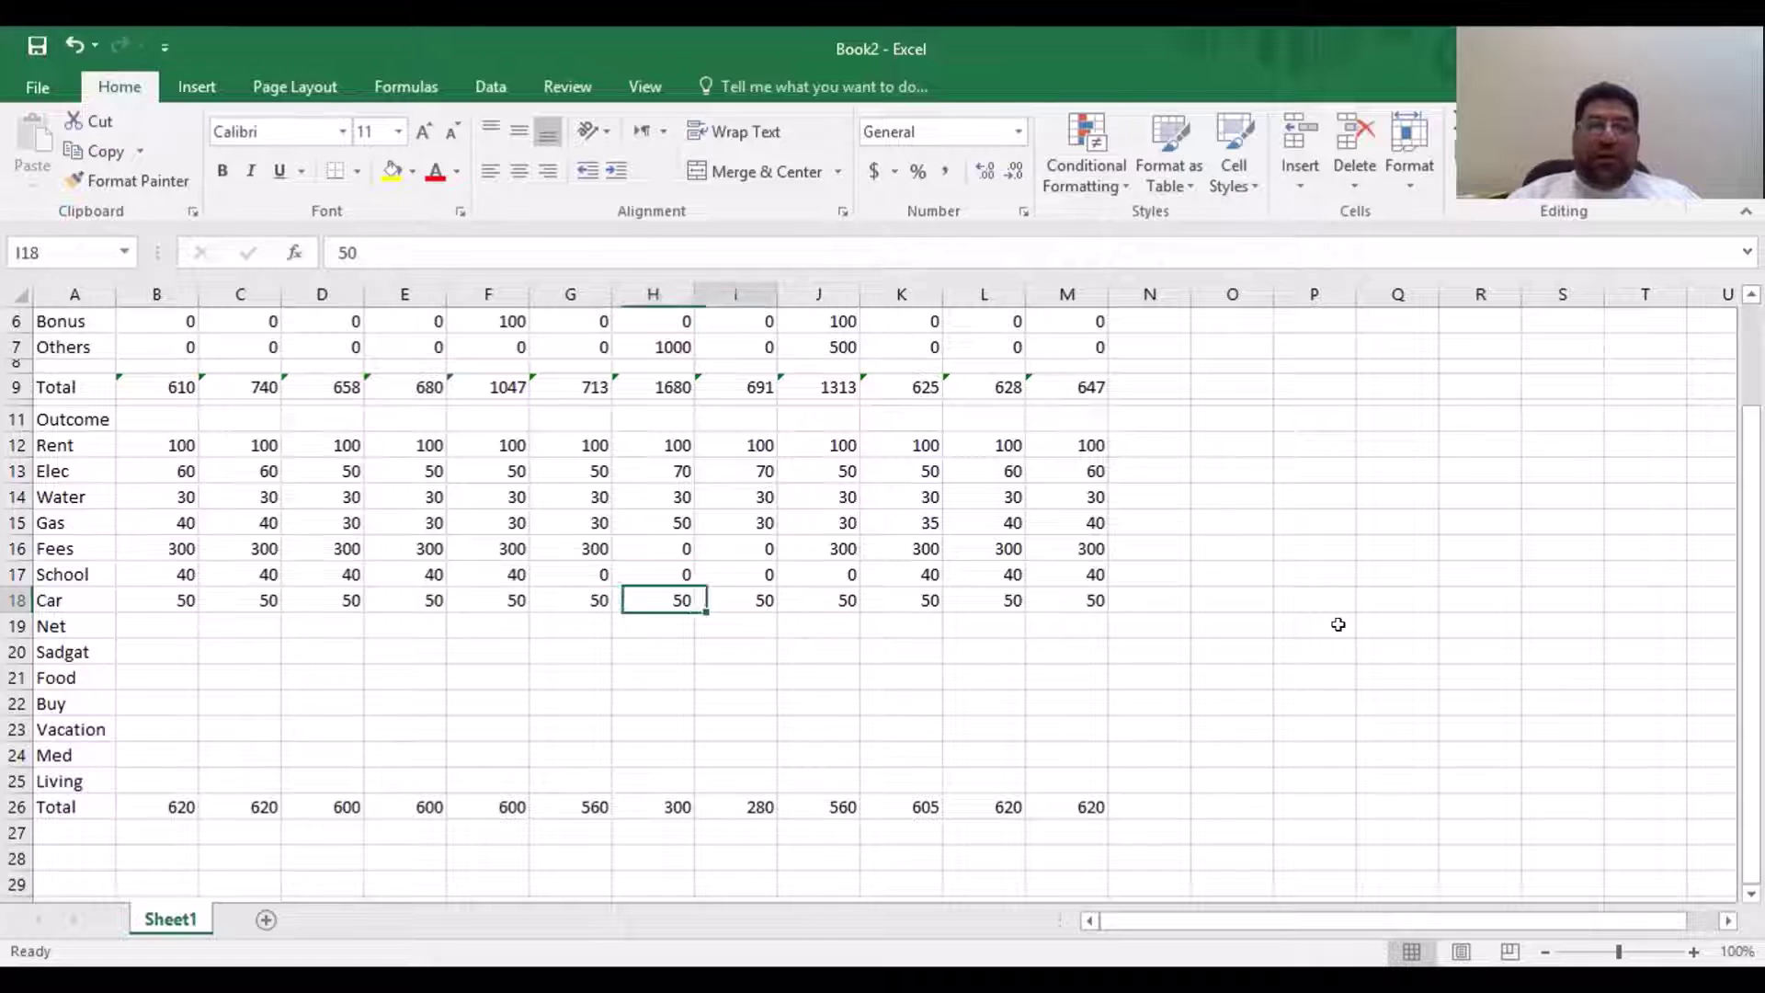
key("Left")
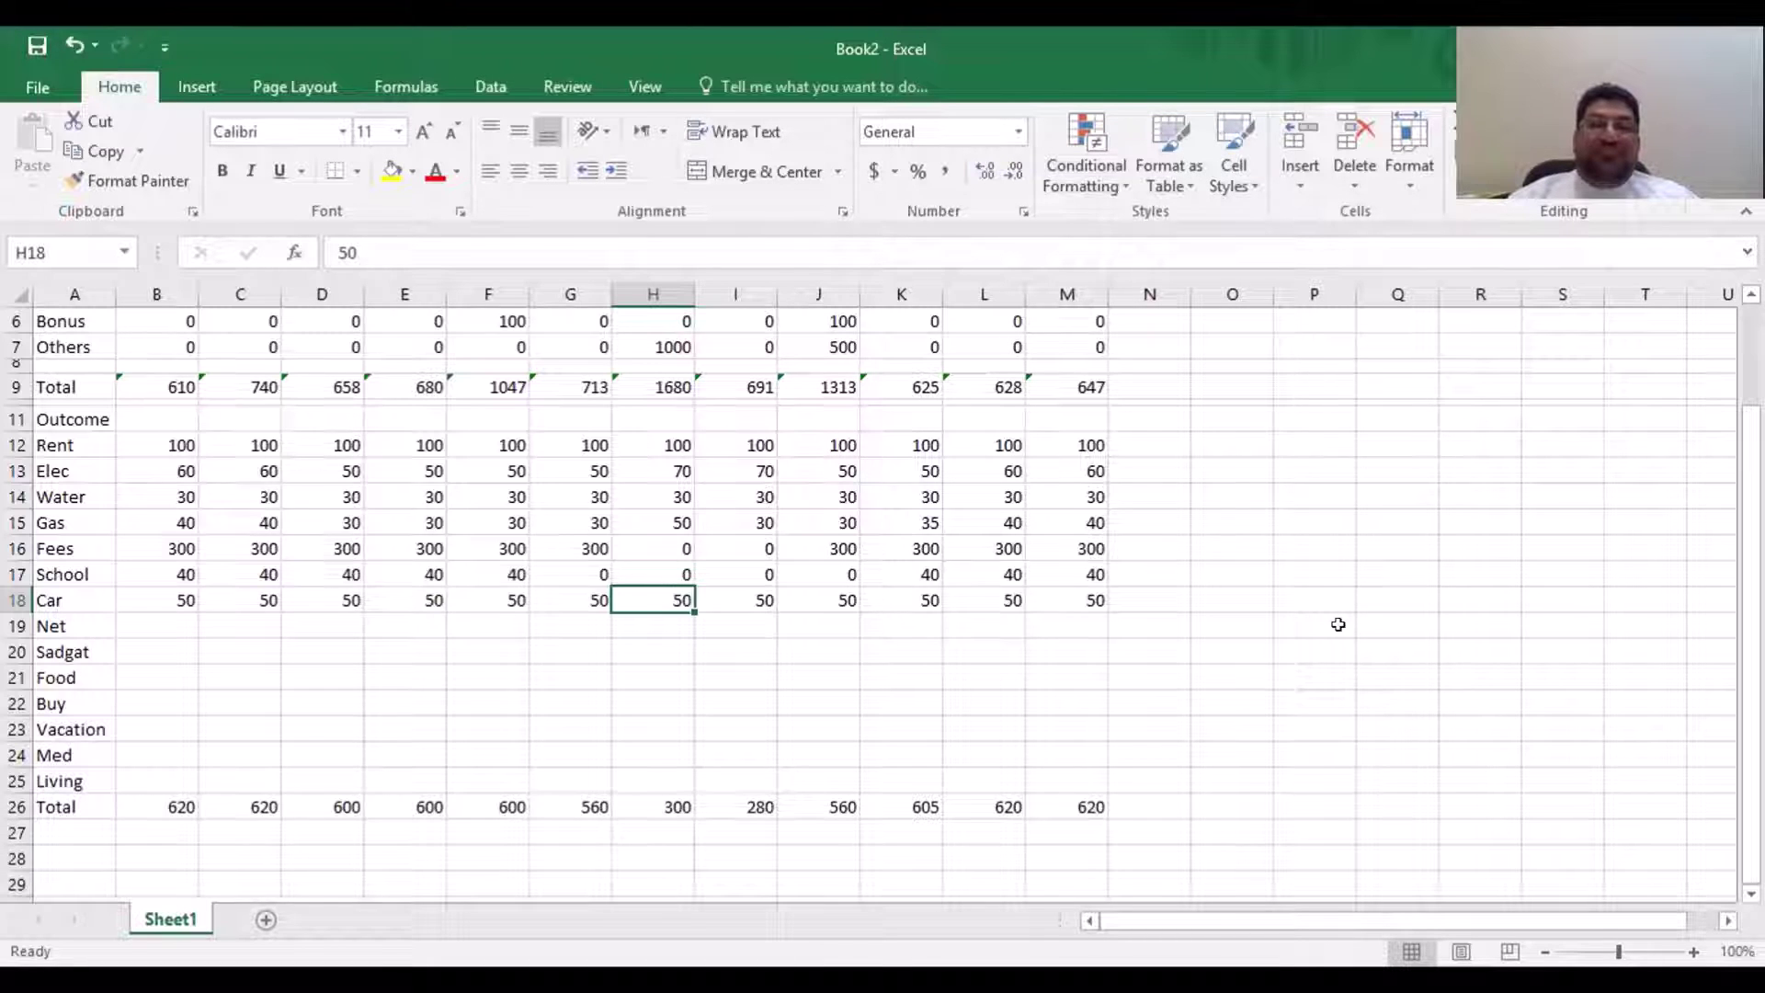
type("70")
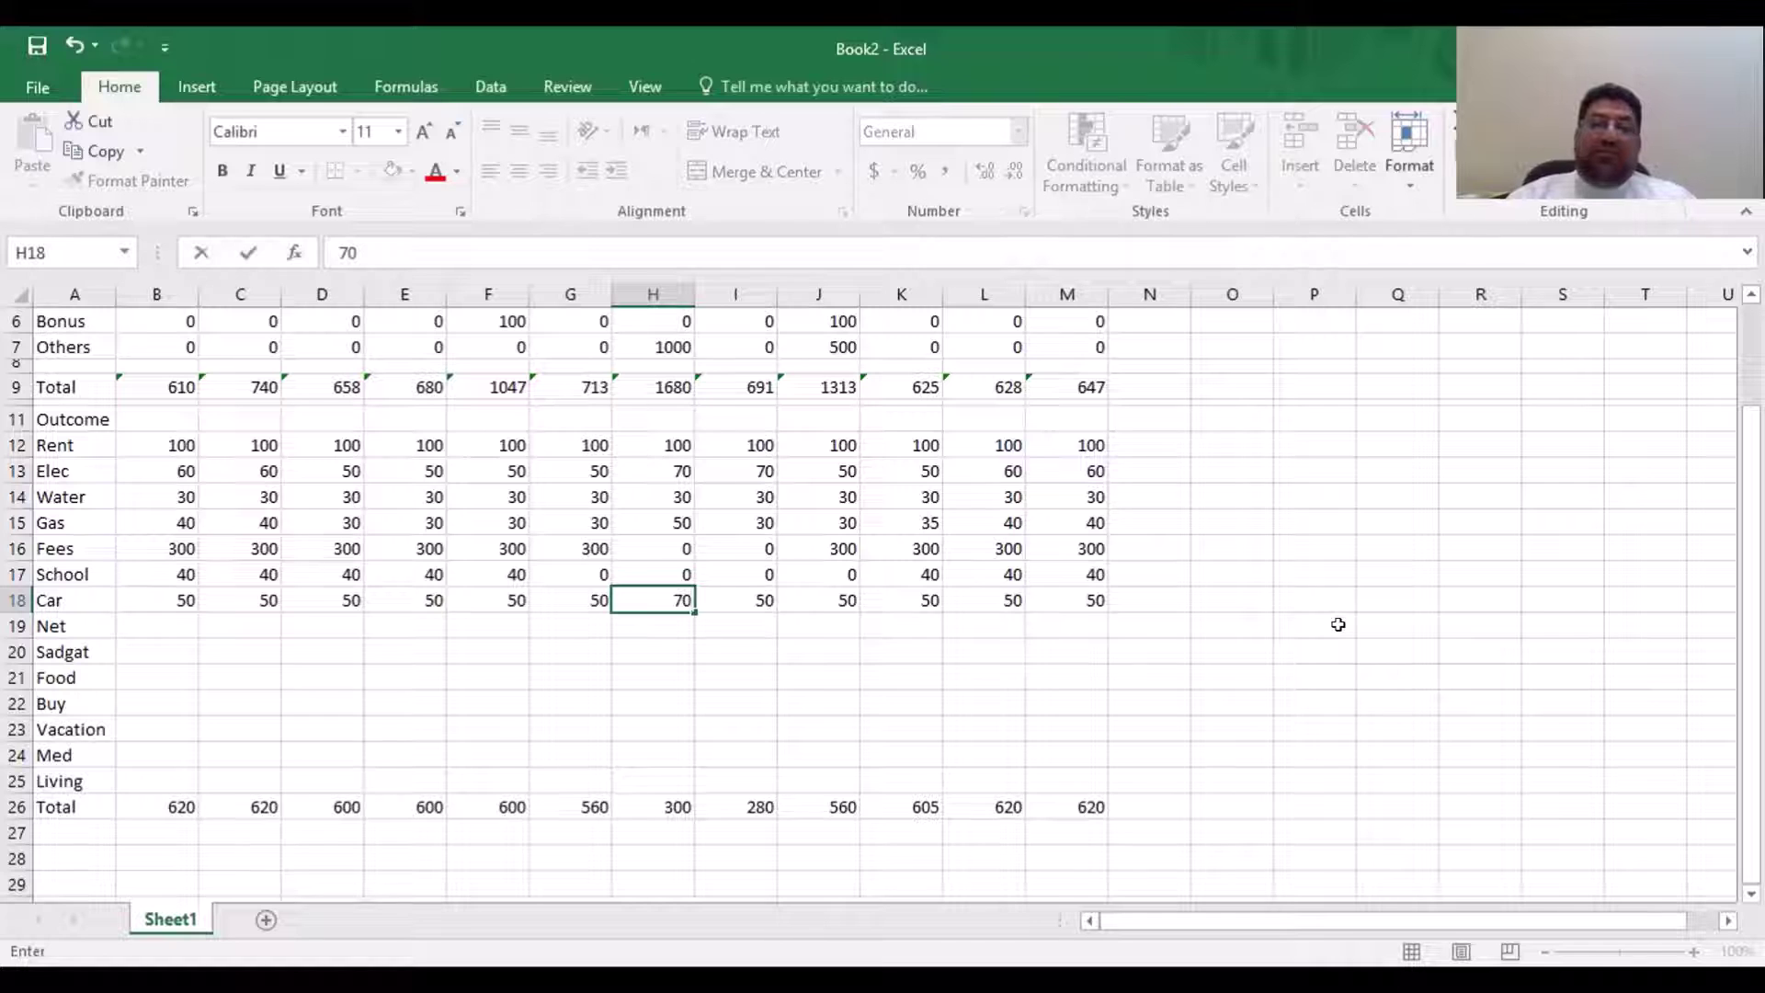
key("Tab")
type("70")
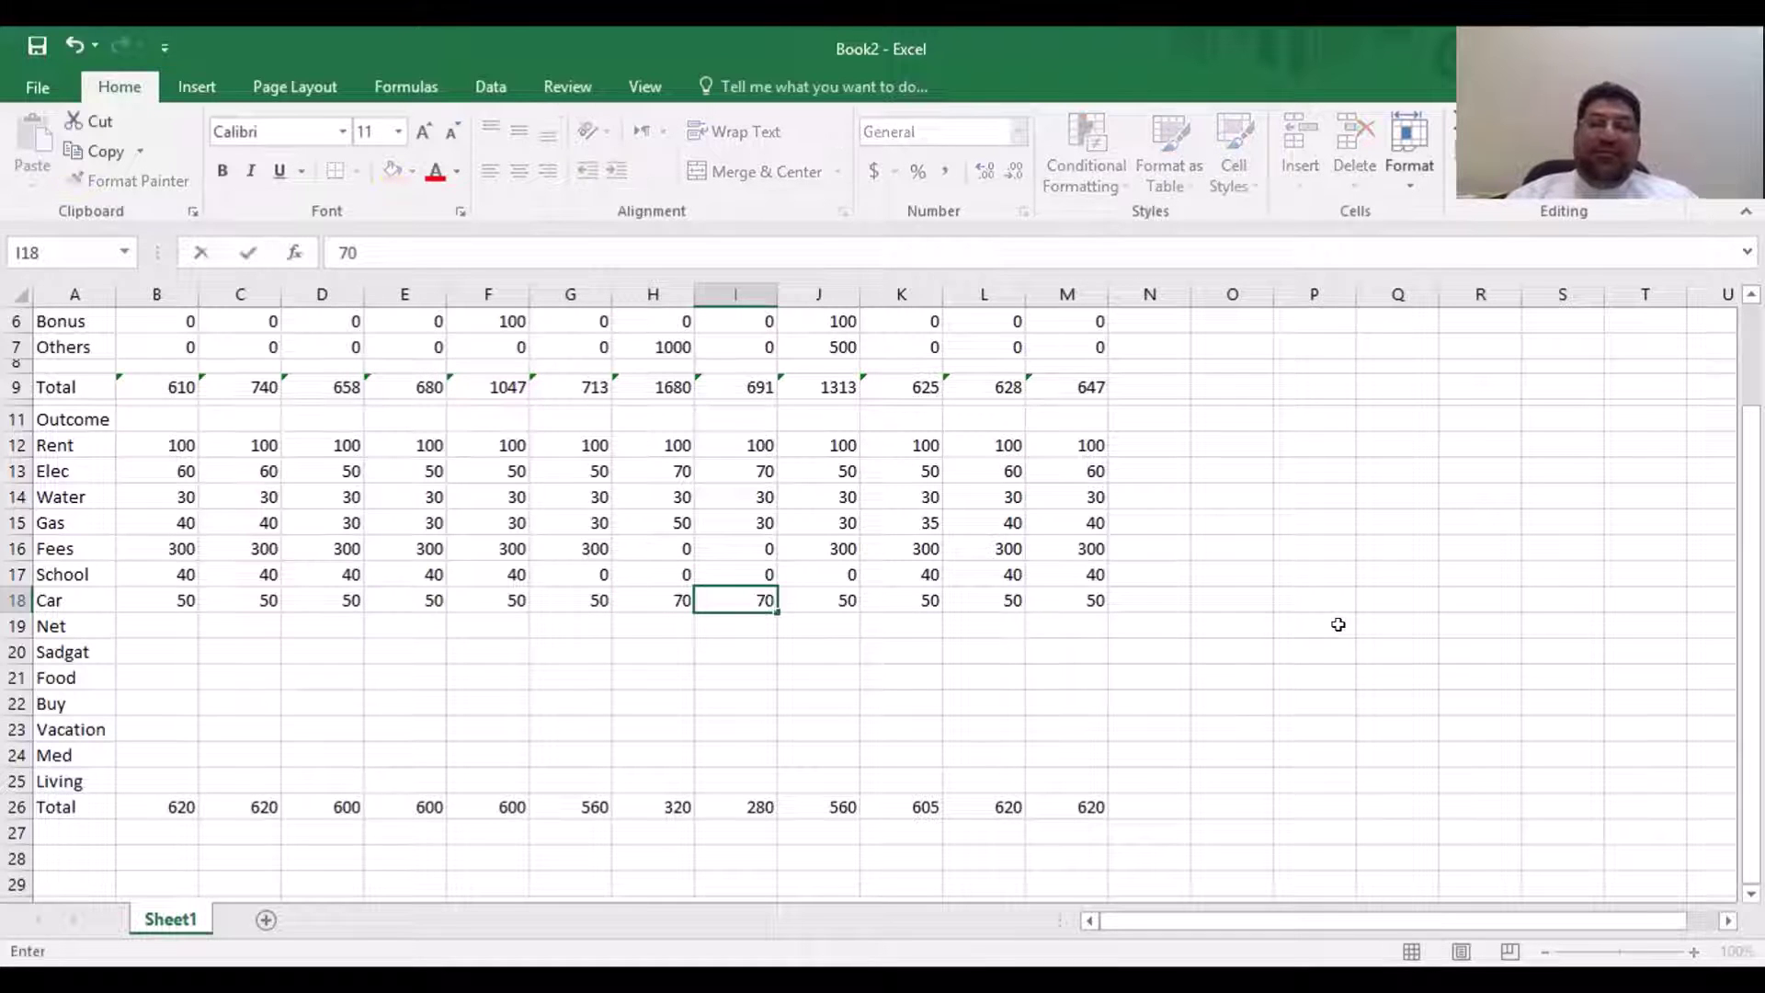
key("Tab")
key("Left")
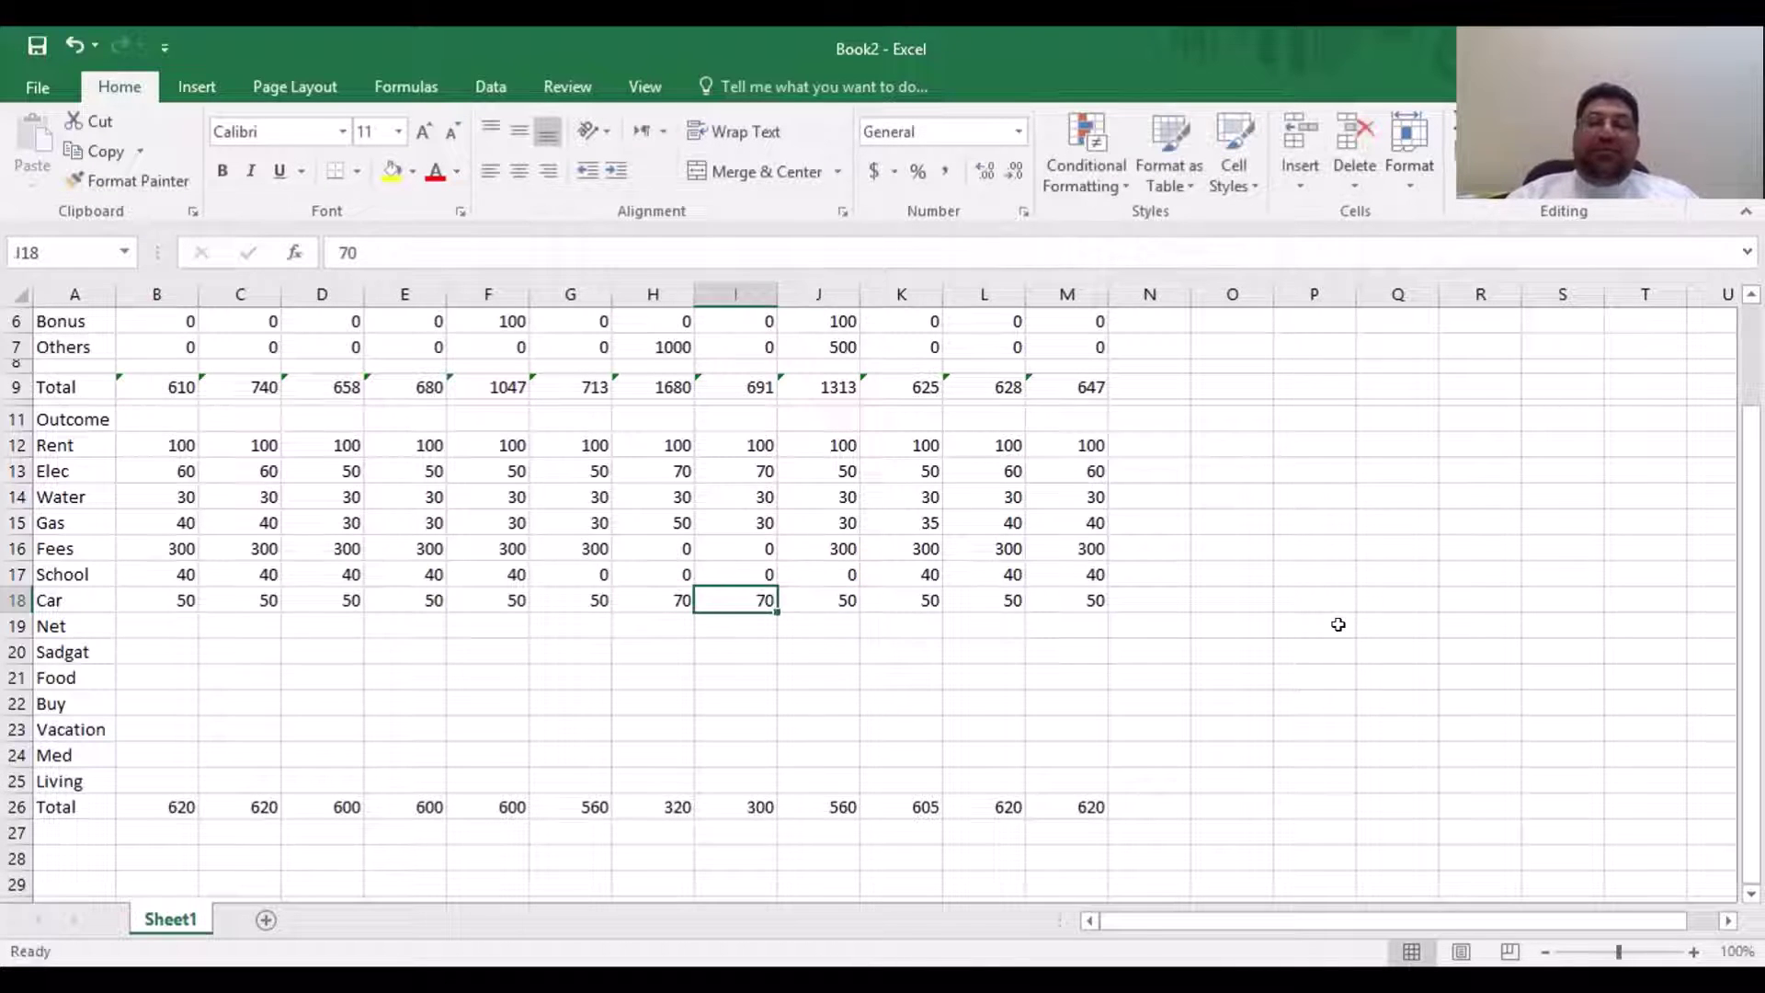
key("Left")
key("Left")
key("Left")
key("Left")
key("Left")
key("Left")
key("Left")
key("Left")
key("Down")
key("Down")
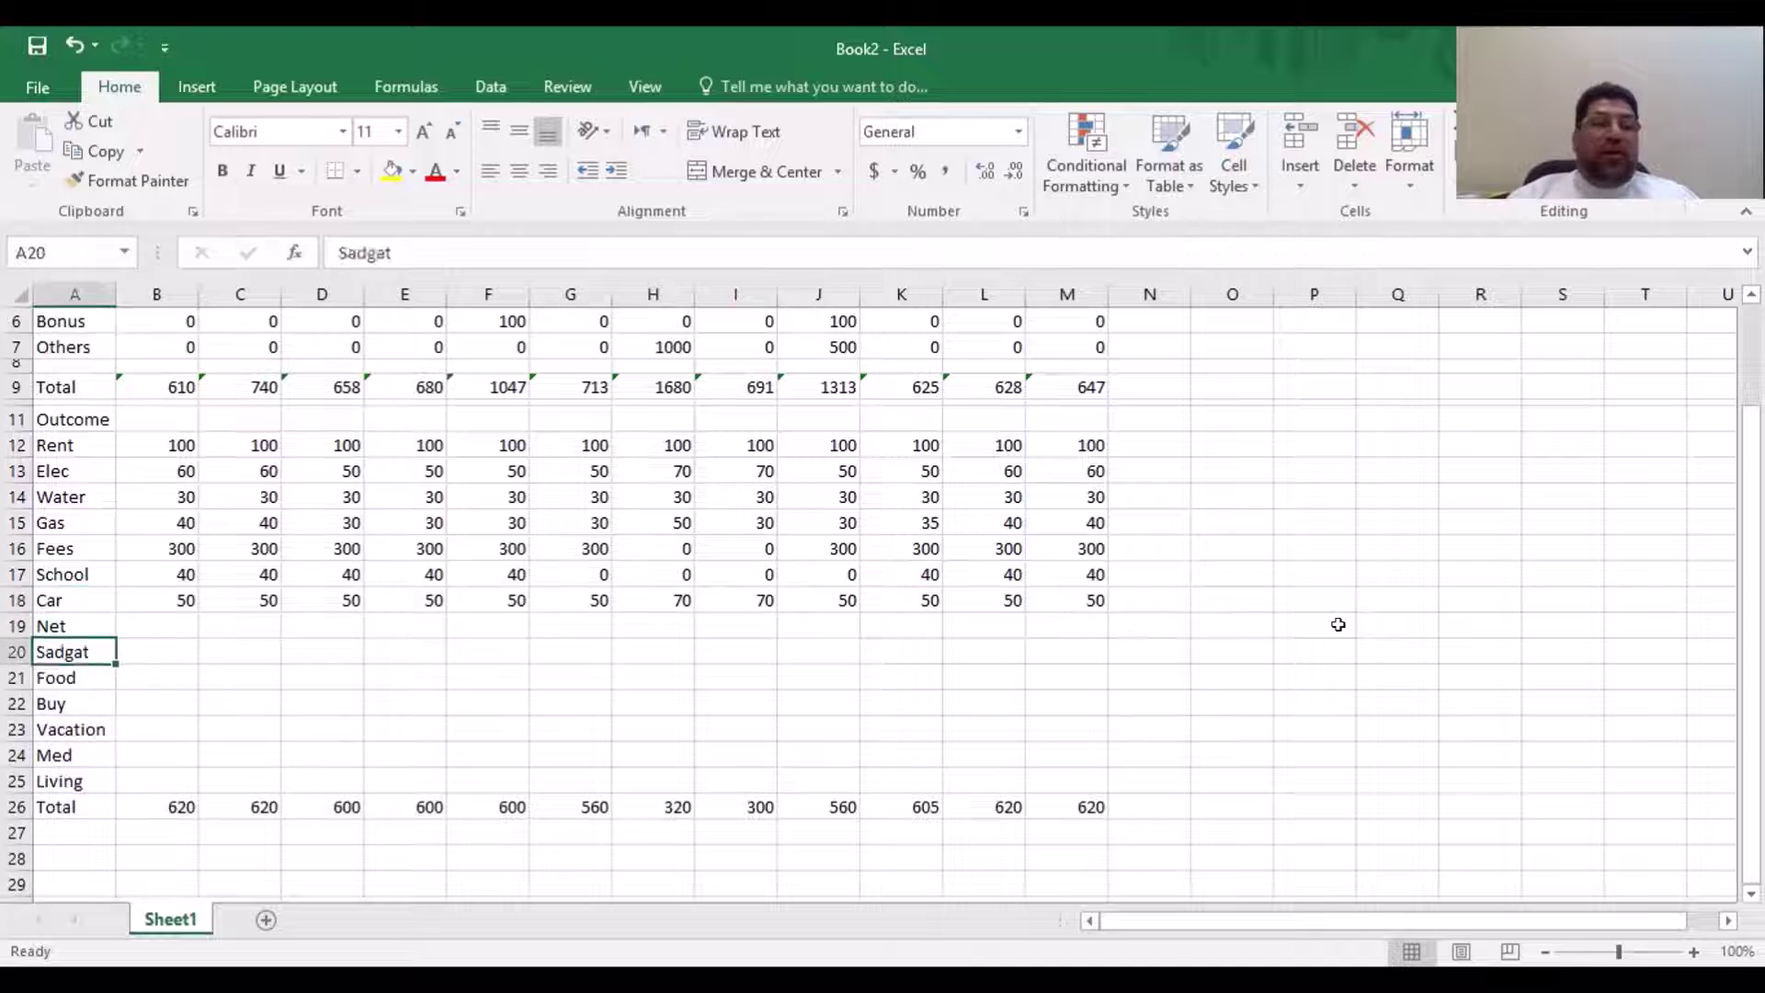
key("Right")
key("Up")
key("Right")
key("Left")
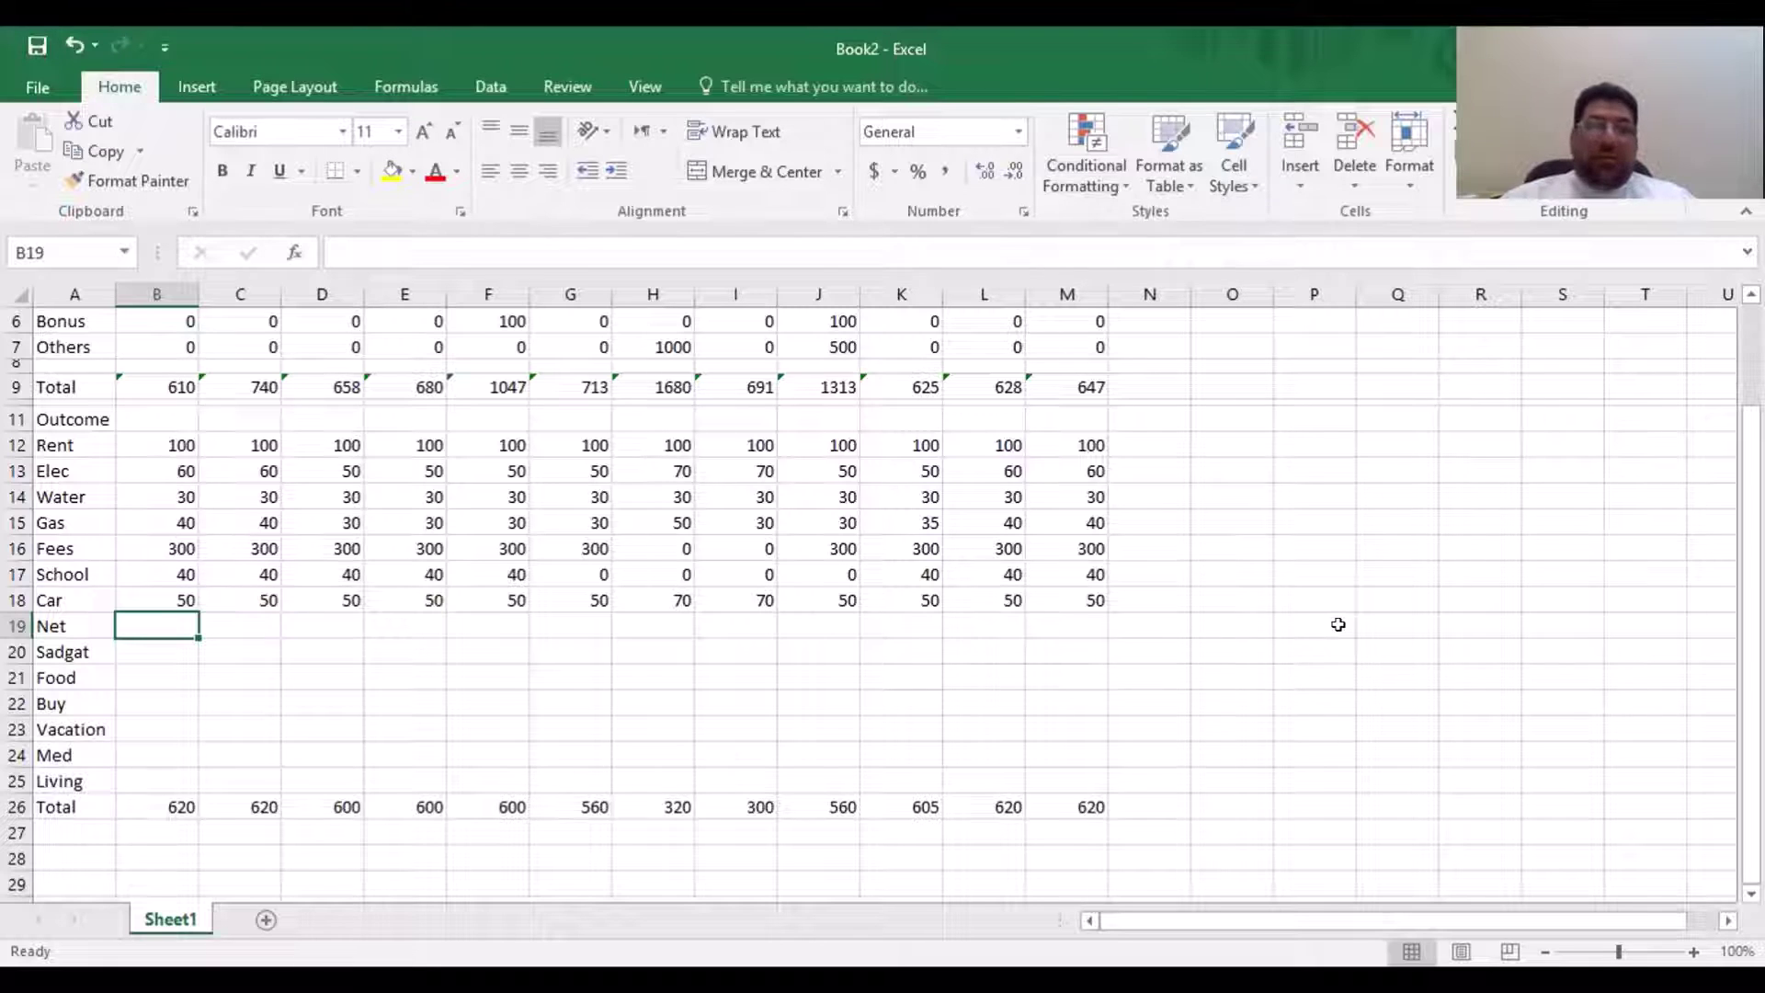
Set the Car expense for the first column to 150, in cell B18
key("Up")
key("Right")
key("Right")
key("Right")
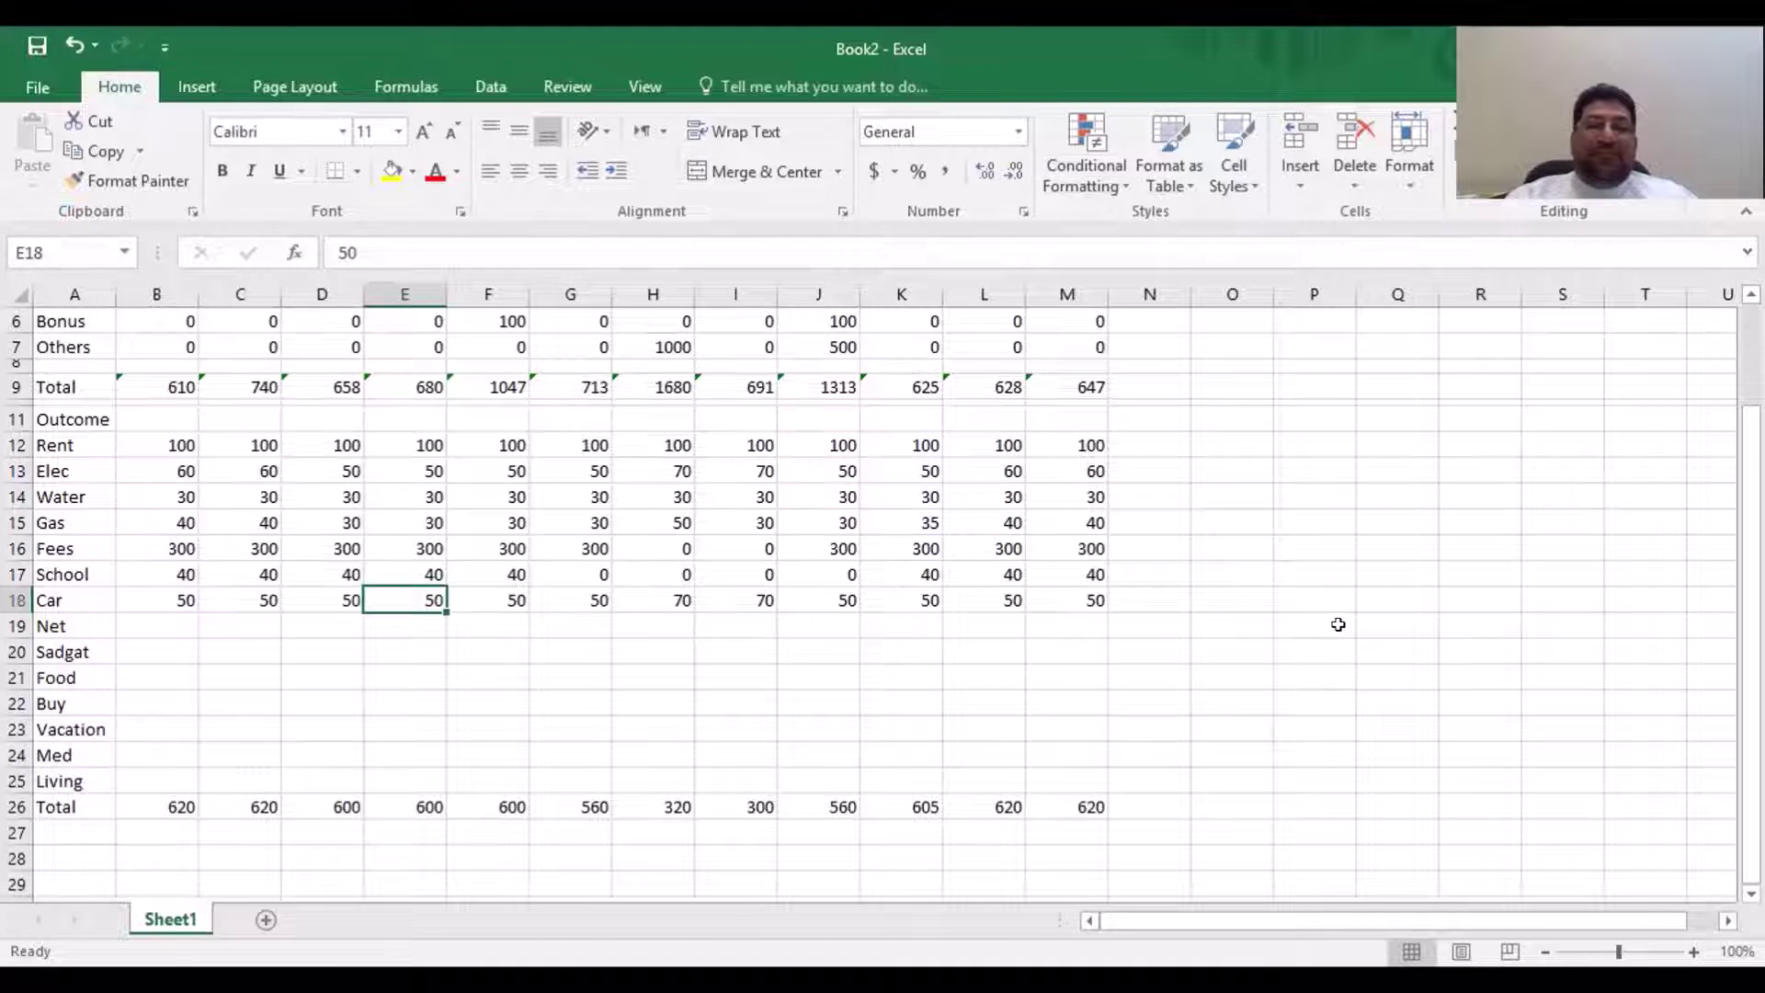
key("Left")
key("Left")
key("Left")
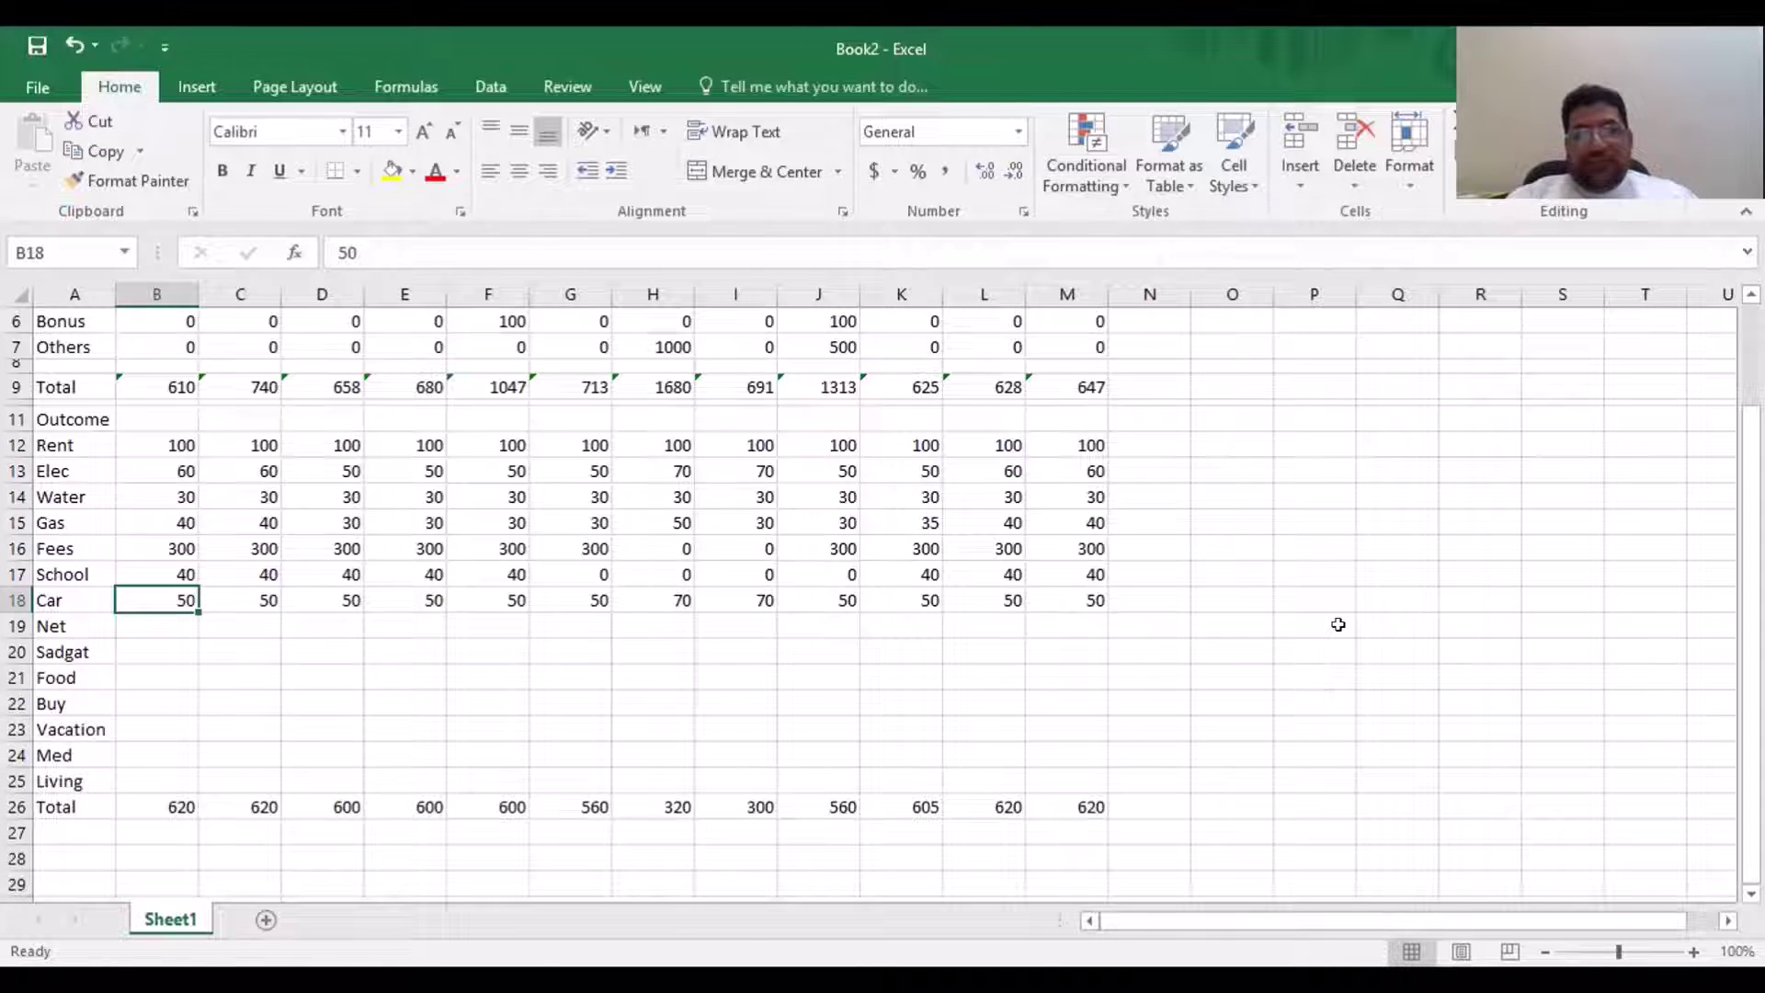
key("F2")
key("Home")
type("1")
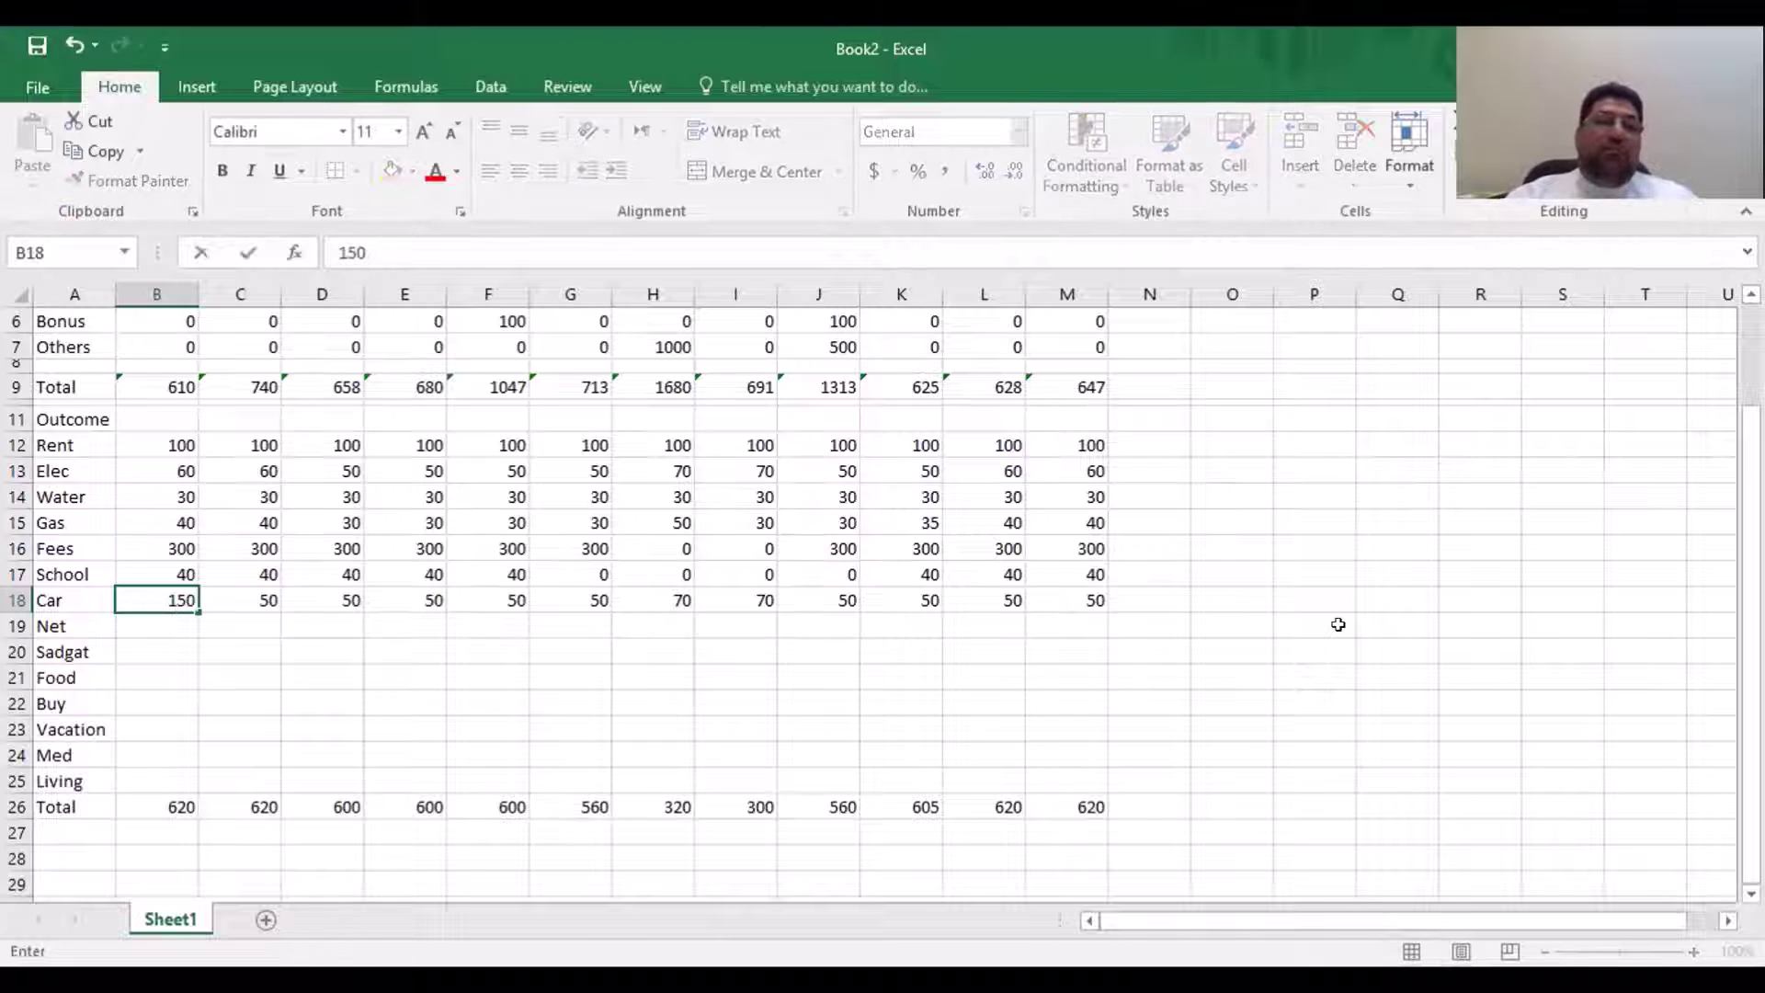
key("Return")
key("Up")
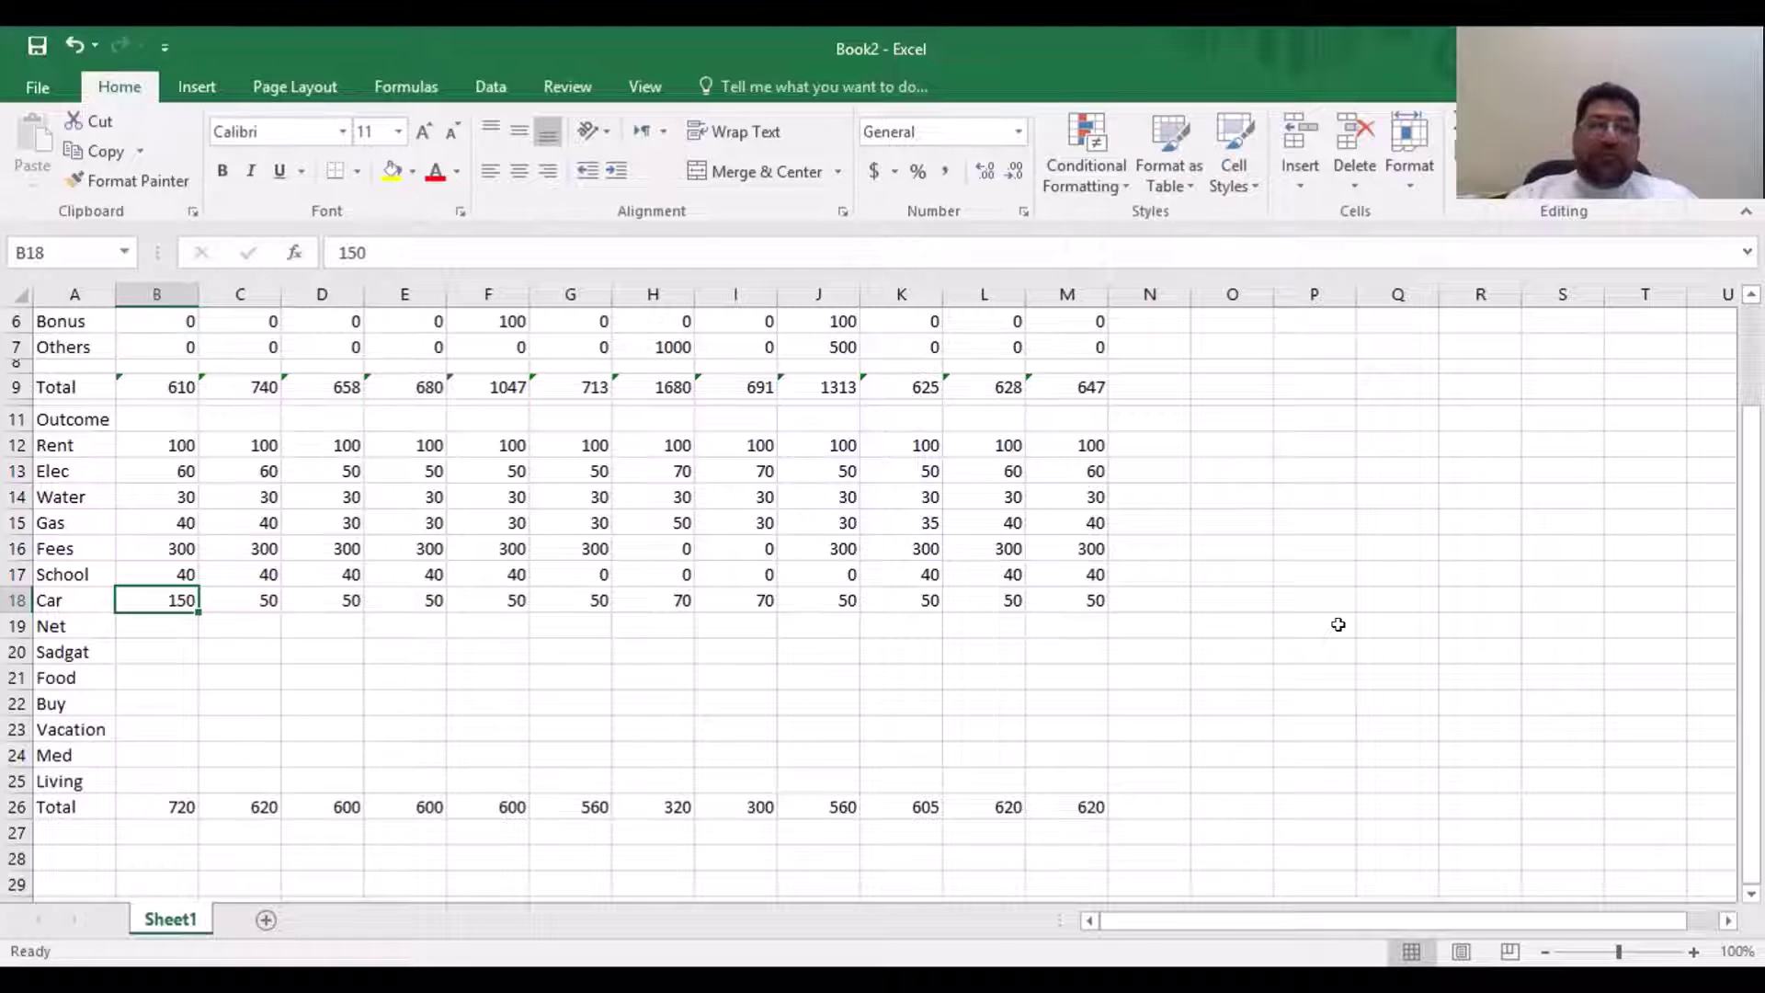
Turn the Car amount in B18 into the formula =150+15
key("Right")
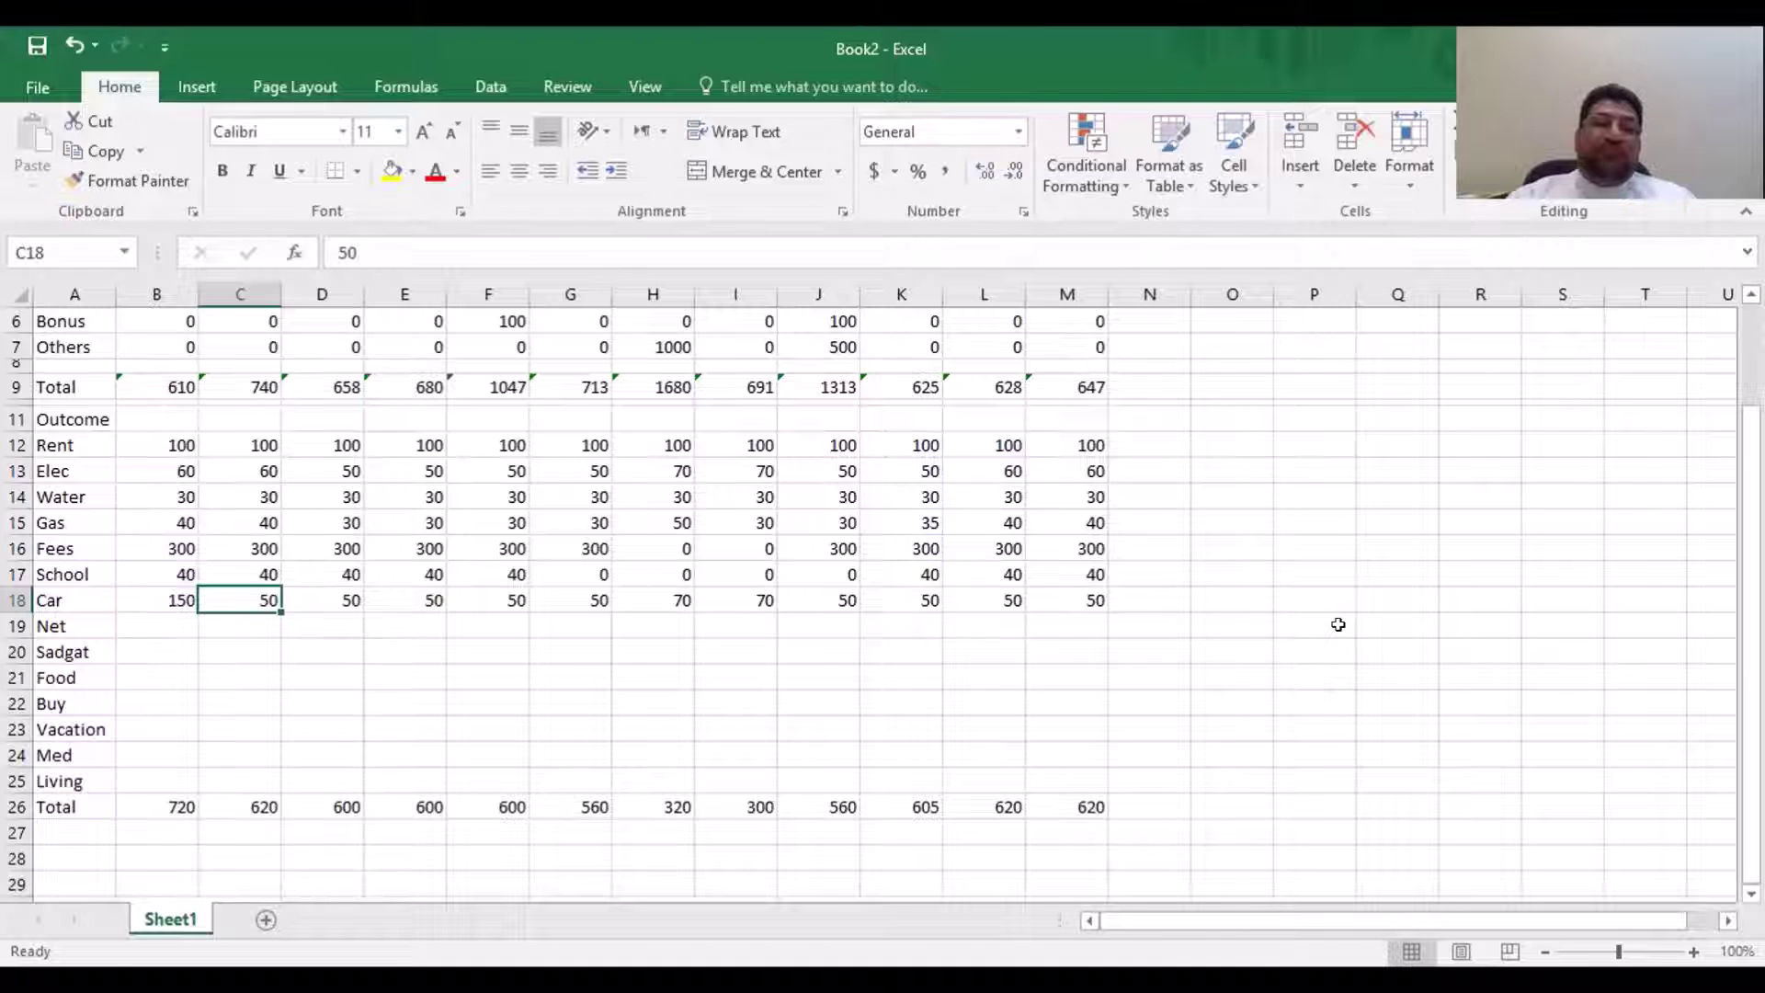
key("Left")
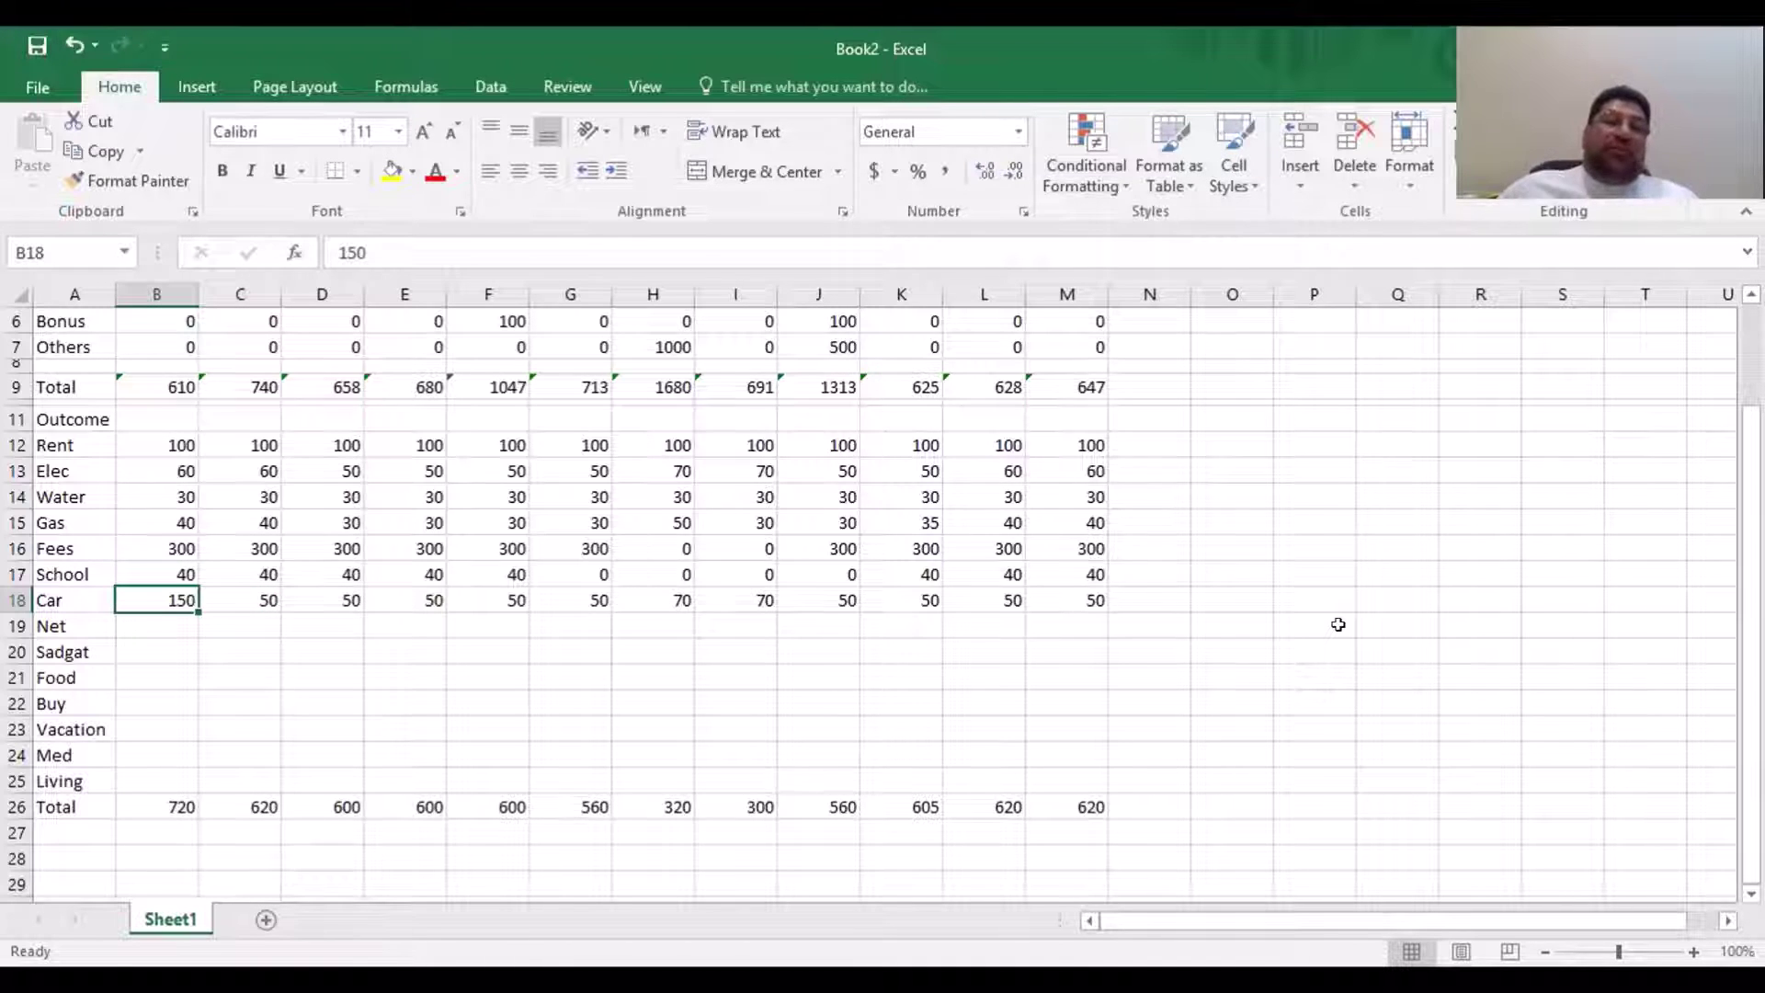
left_click(423, 232)
key("Home")
type("=")
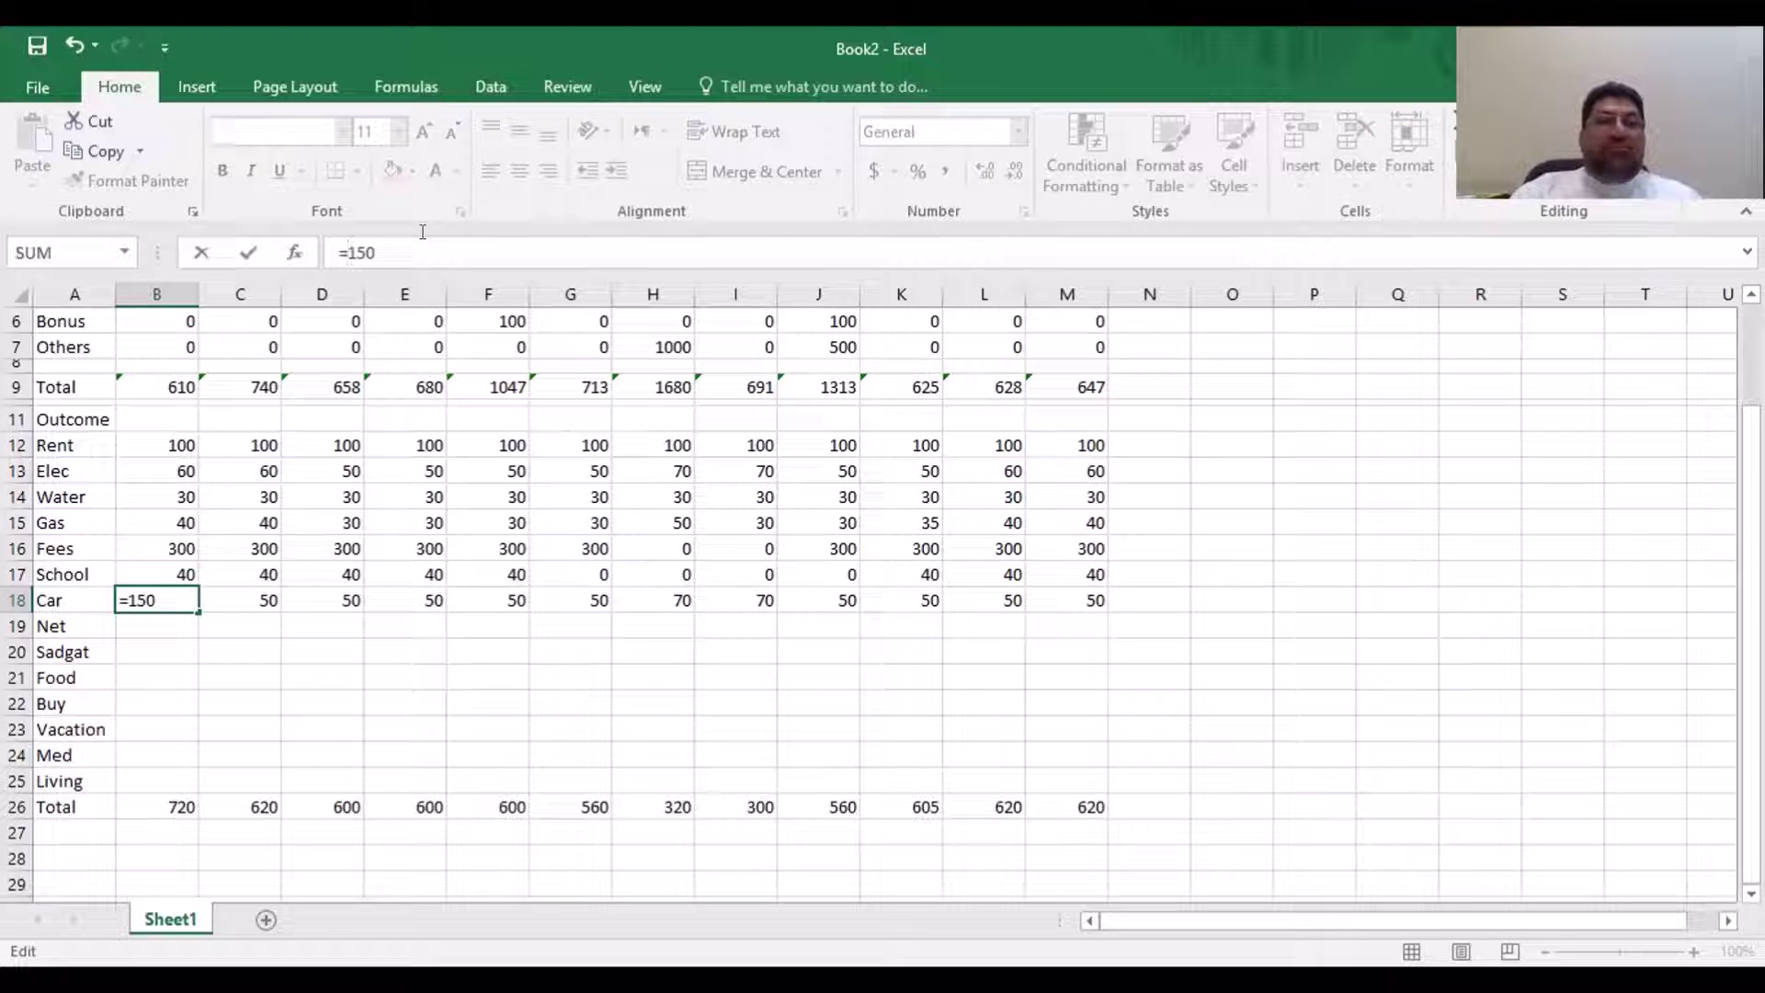
key("End")
type("+")
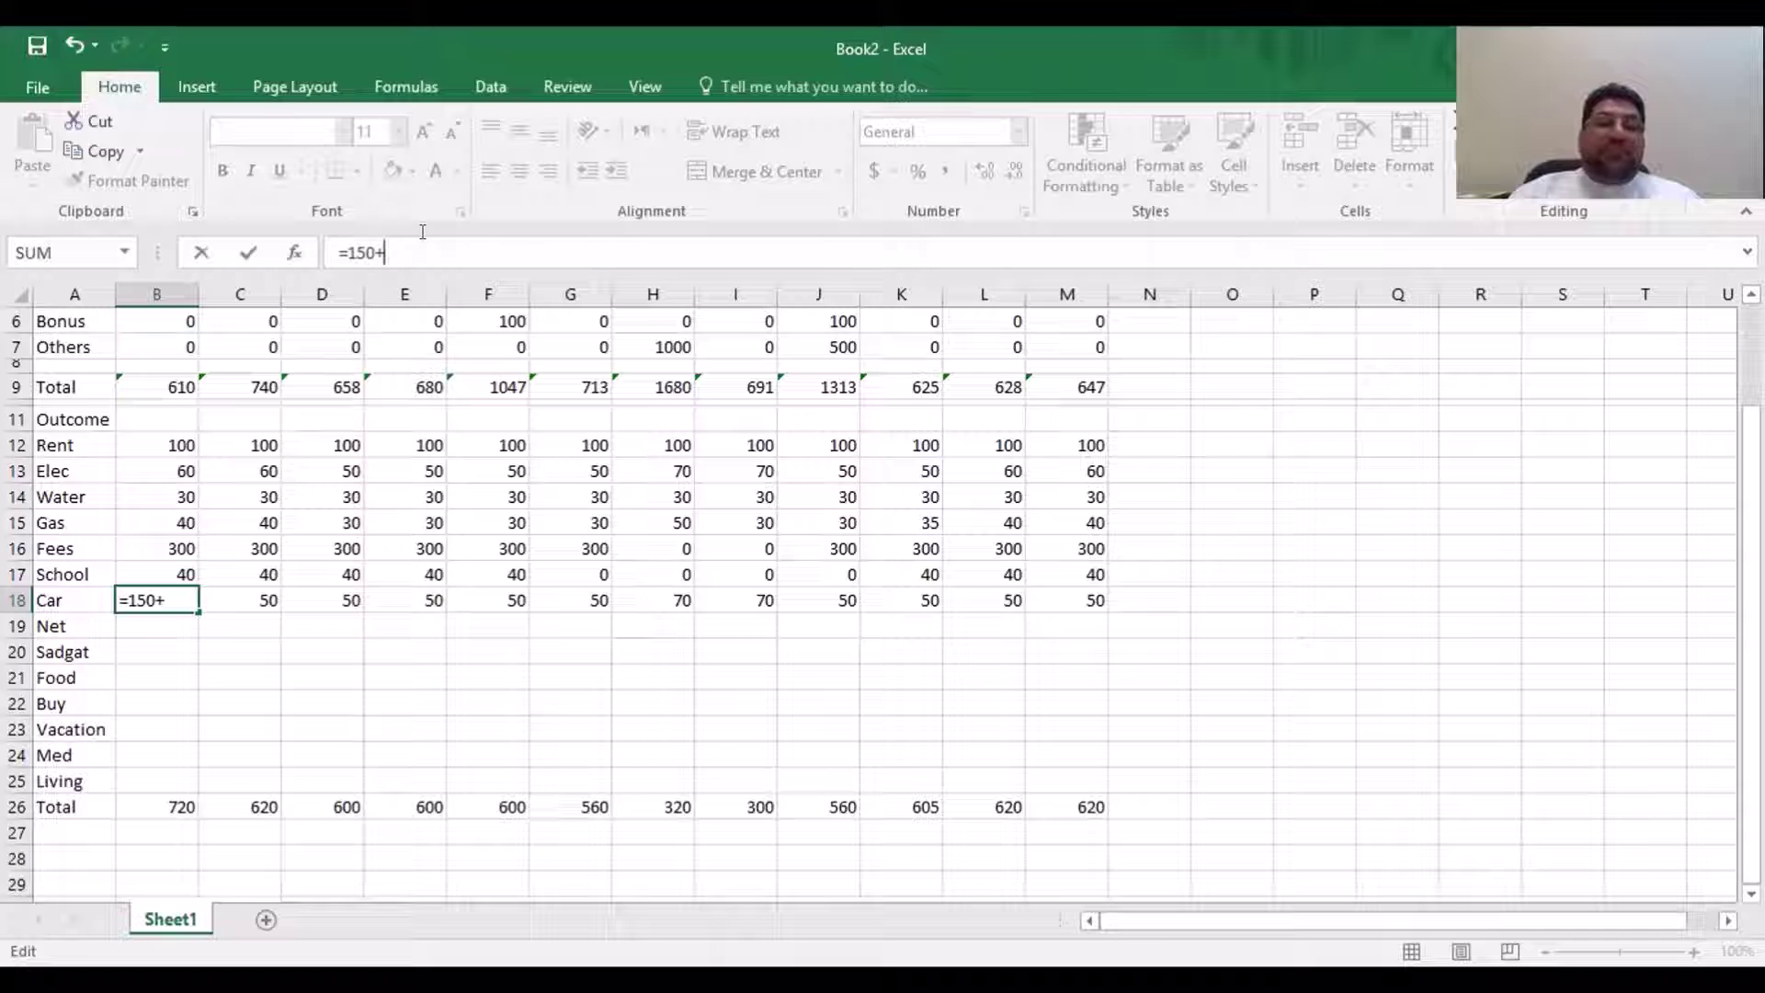
type("15")
key("Return")
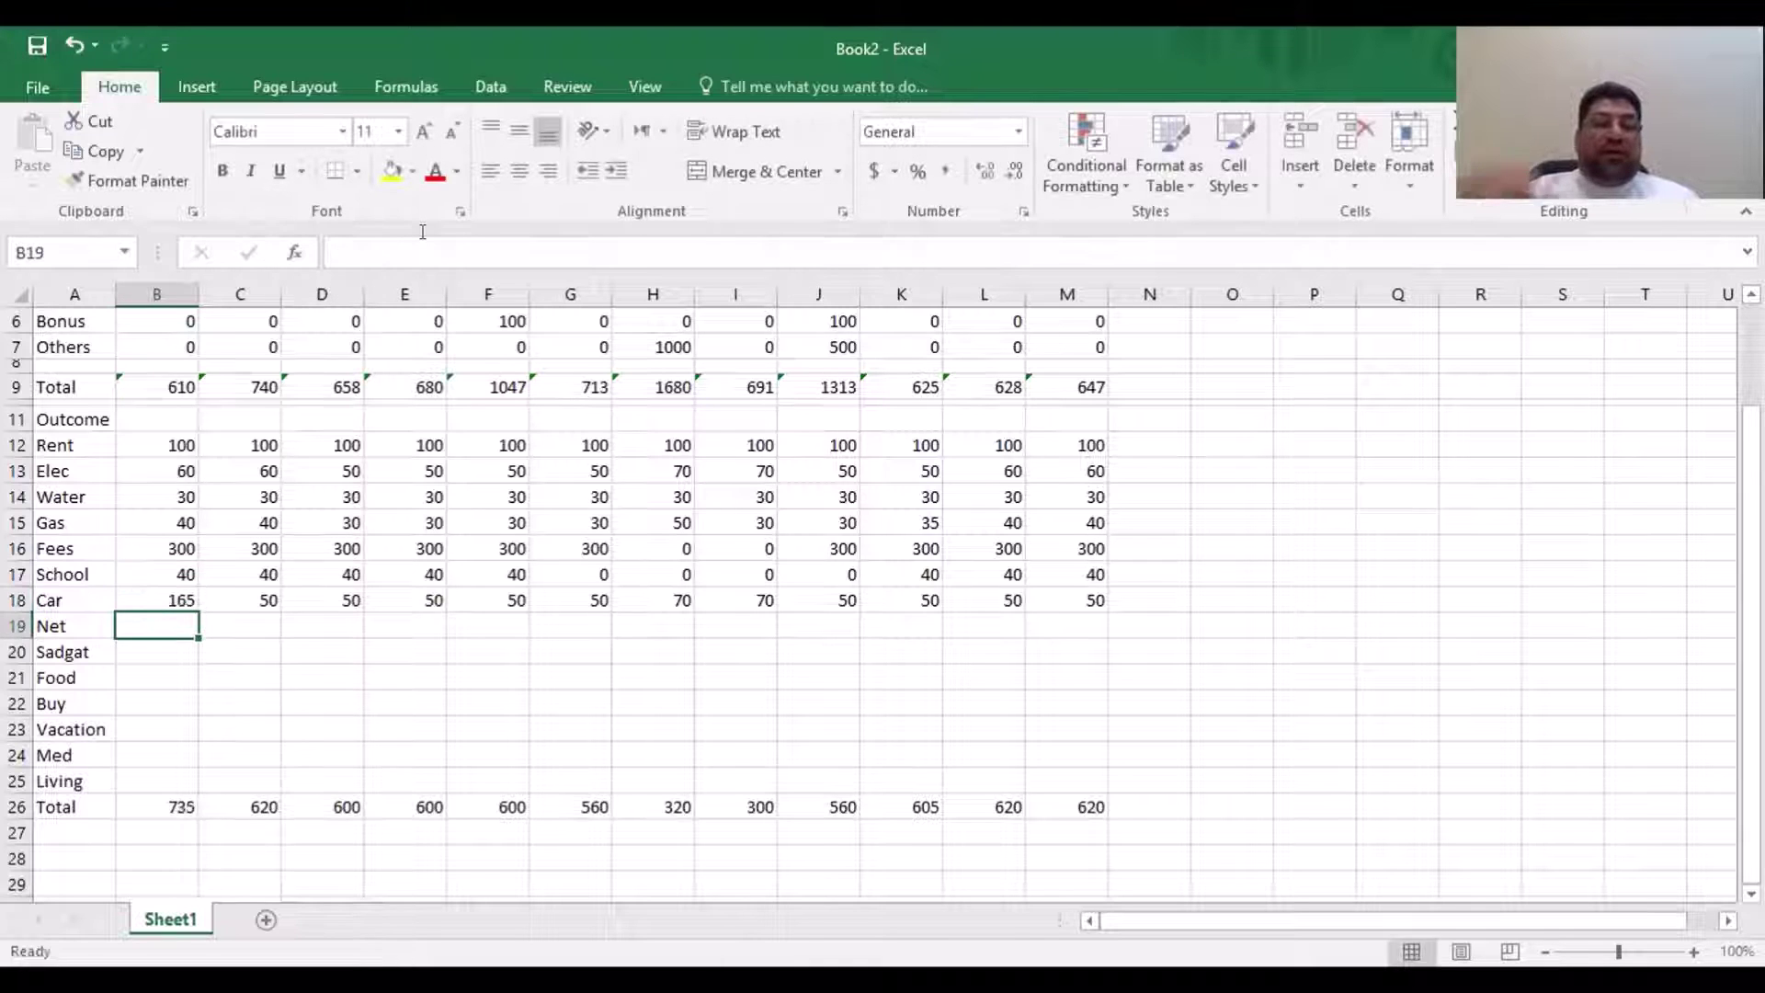
Review the Car expenses in row 18, comparing the first column's amount with those in the columns up to J
key("Up")
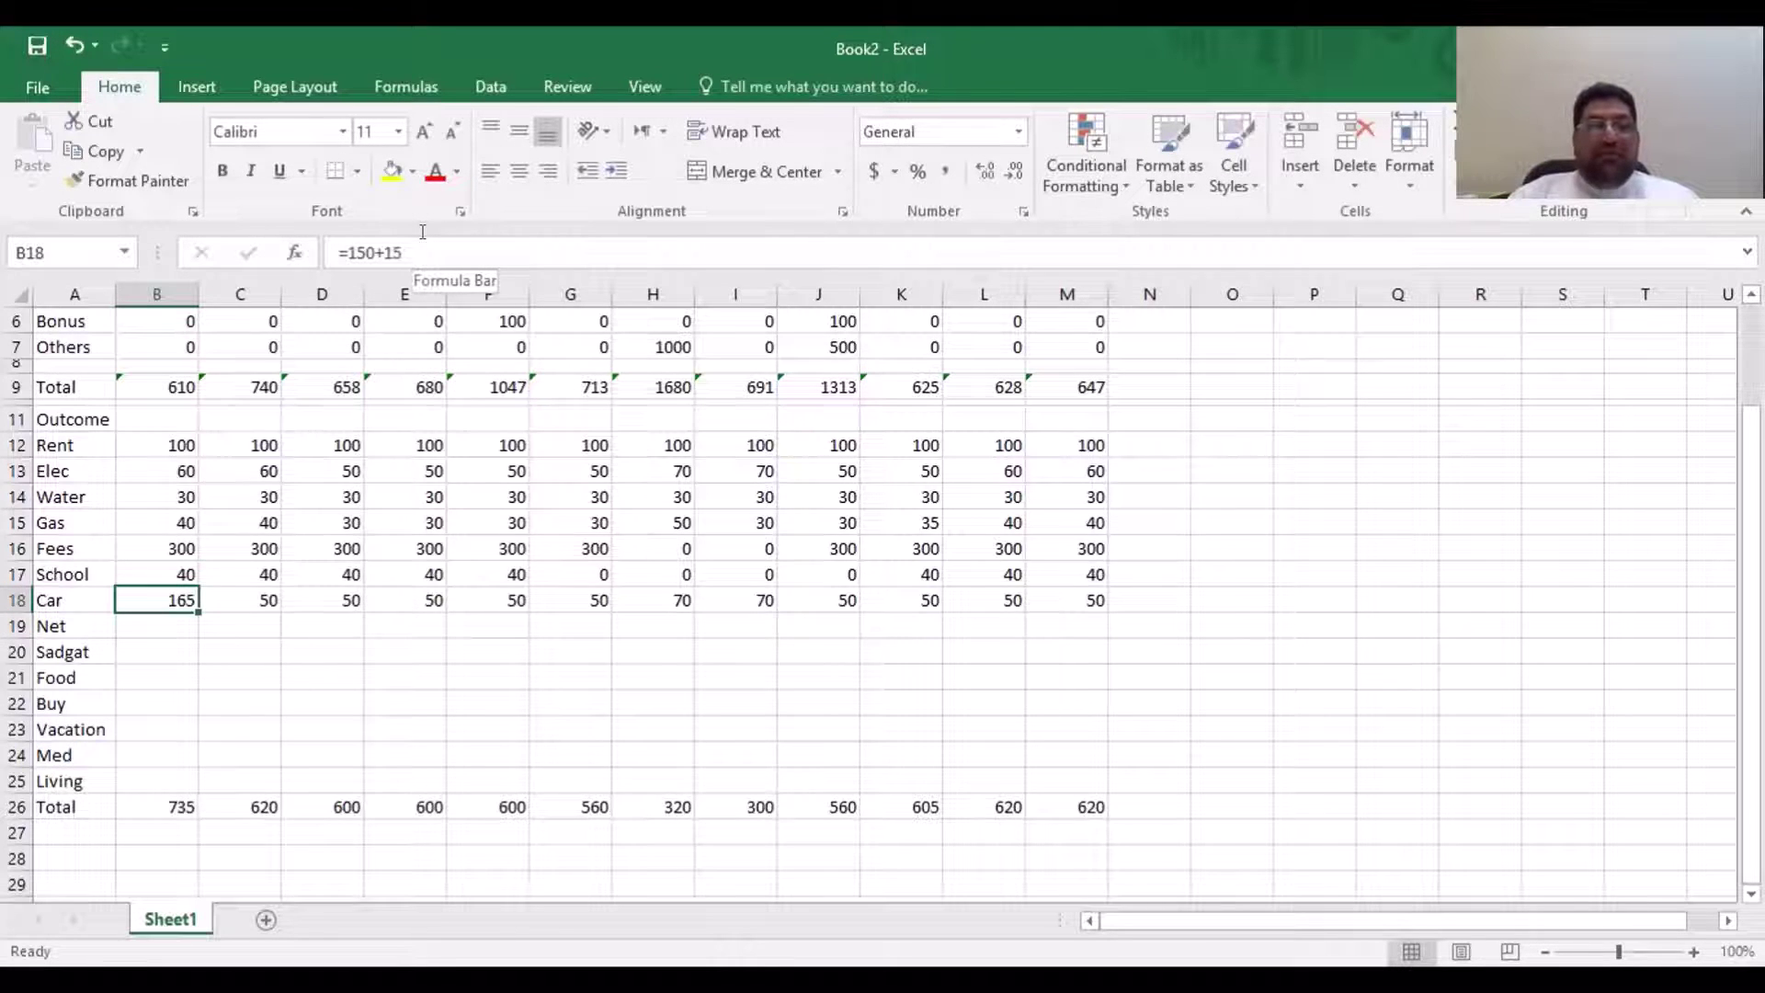
key("Right")
key("Right")
key("Right")
key("Right")
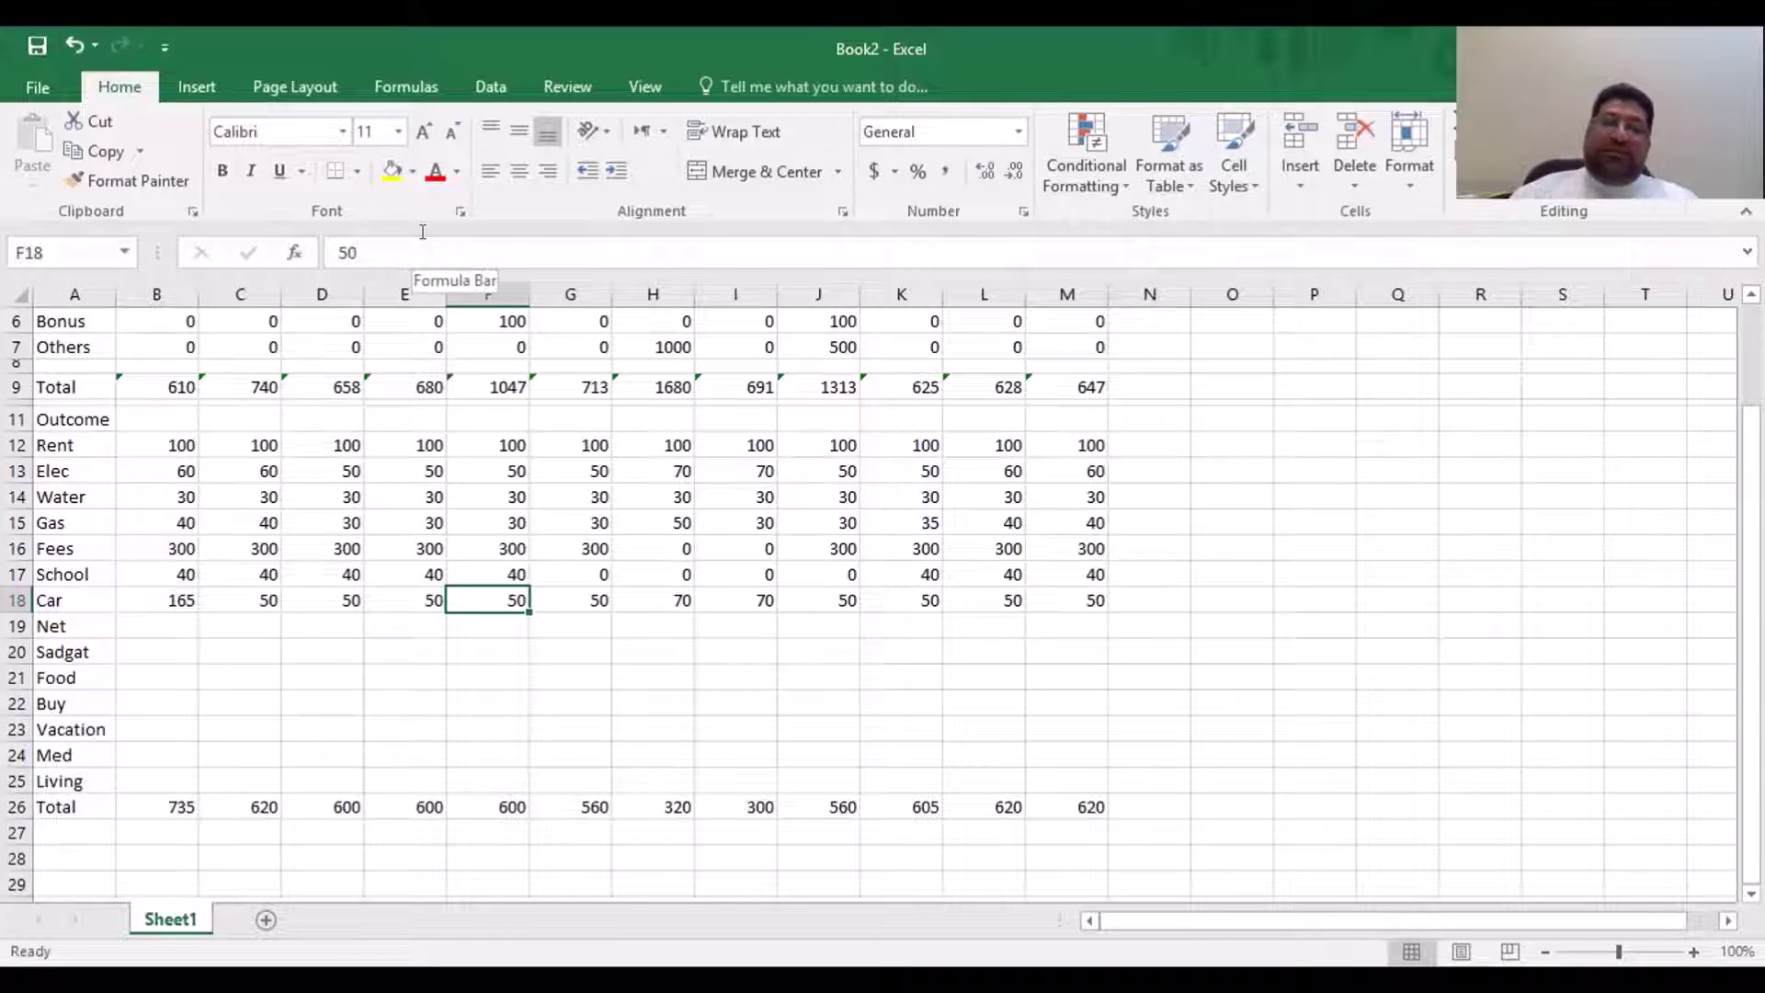
key("Left")
key("Left")
key("Left")
key("Left")
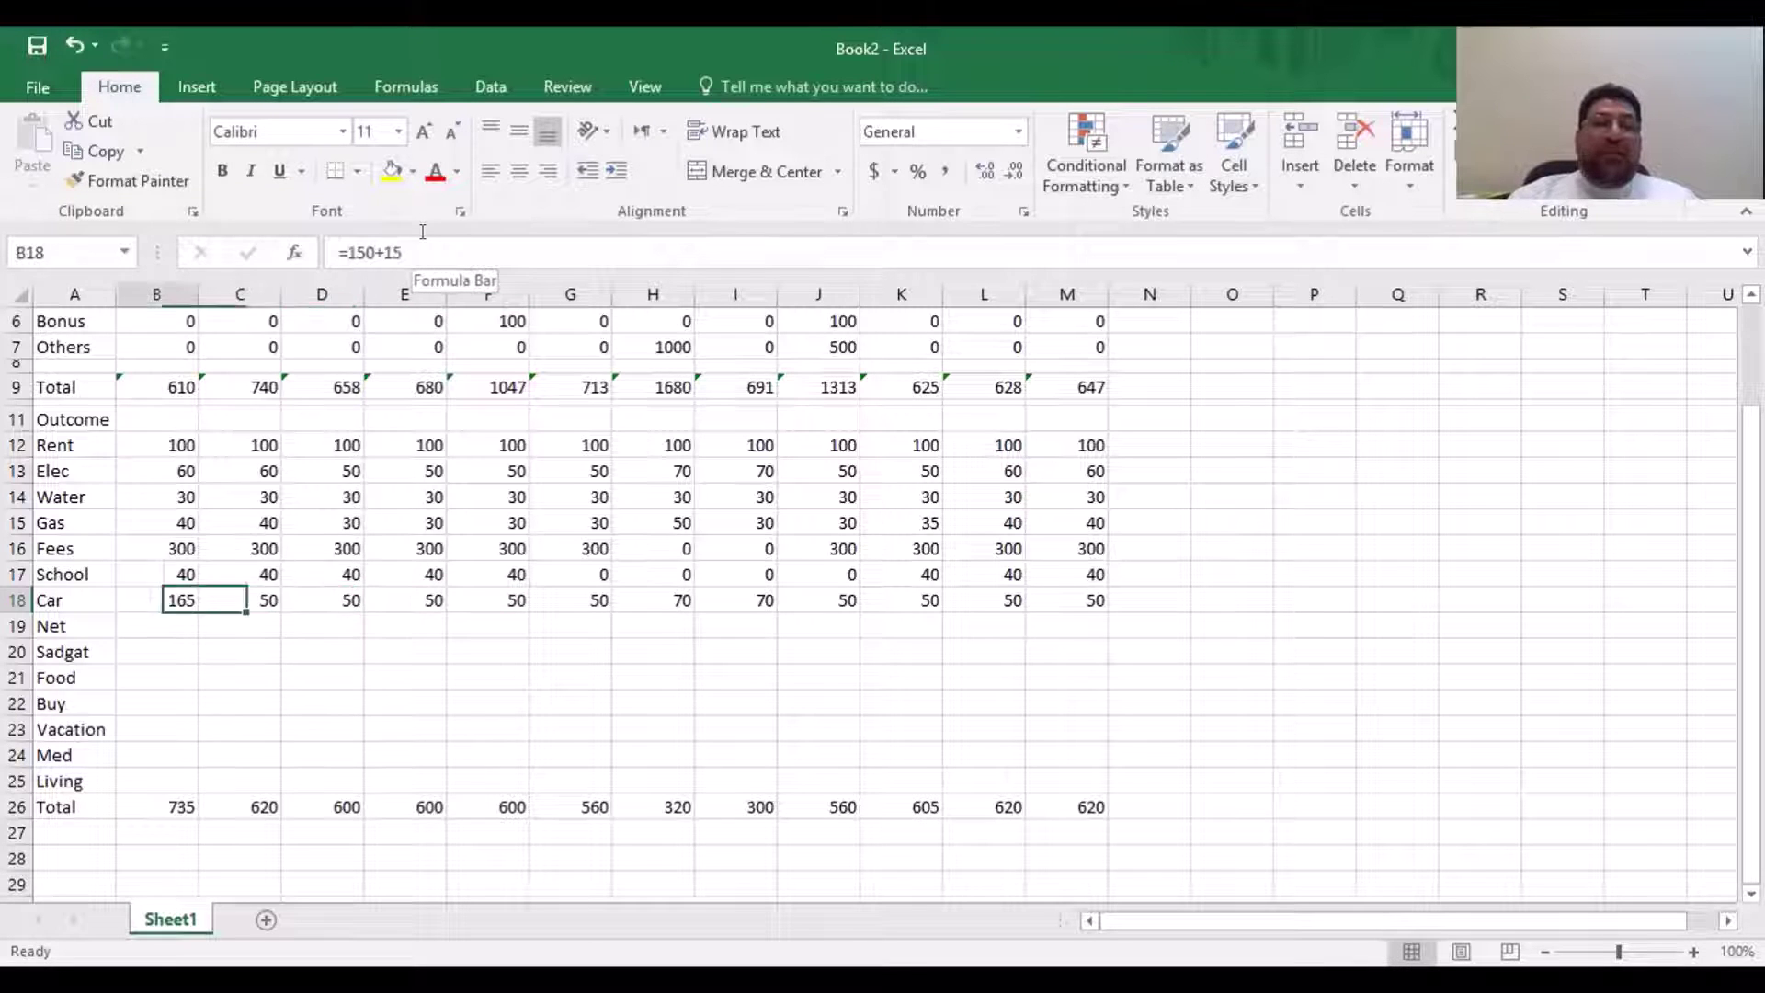
key("Right")
key("Right")
key("Right")
key("Right")
key("Right")
key("Right")
key("Right")
key("Right")
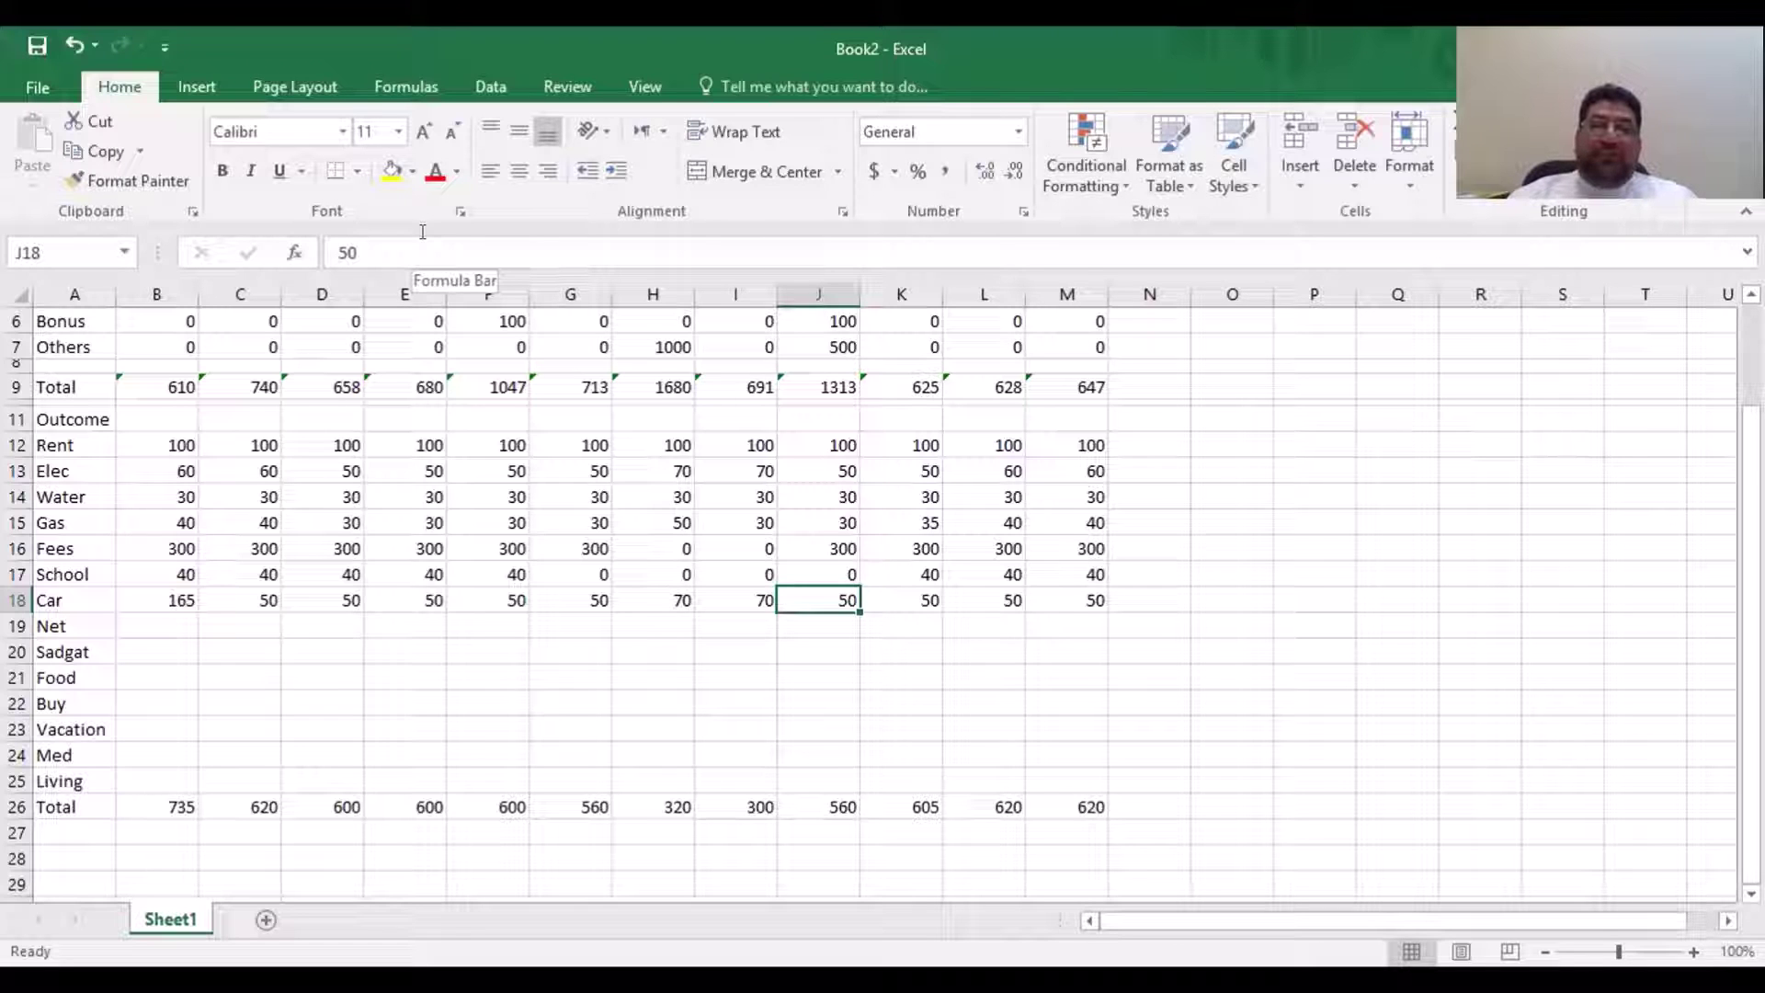
key("Left")
key("Left")
key("Left")
key("Left")
key("Left")
key("Left")
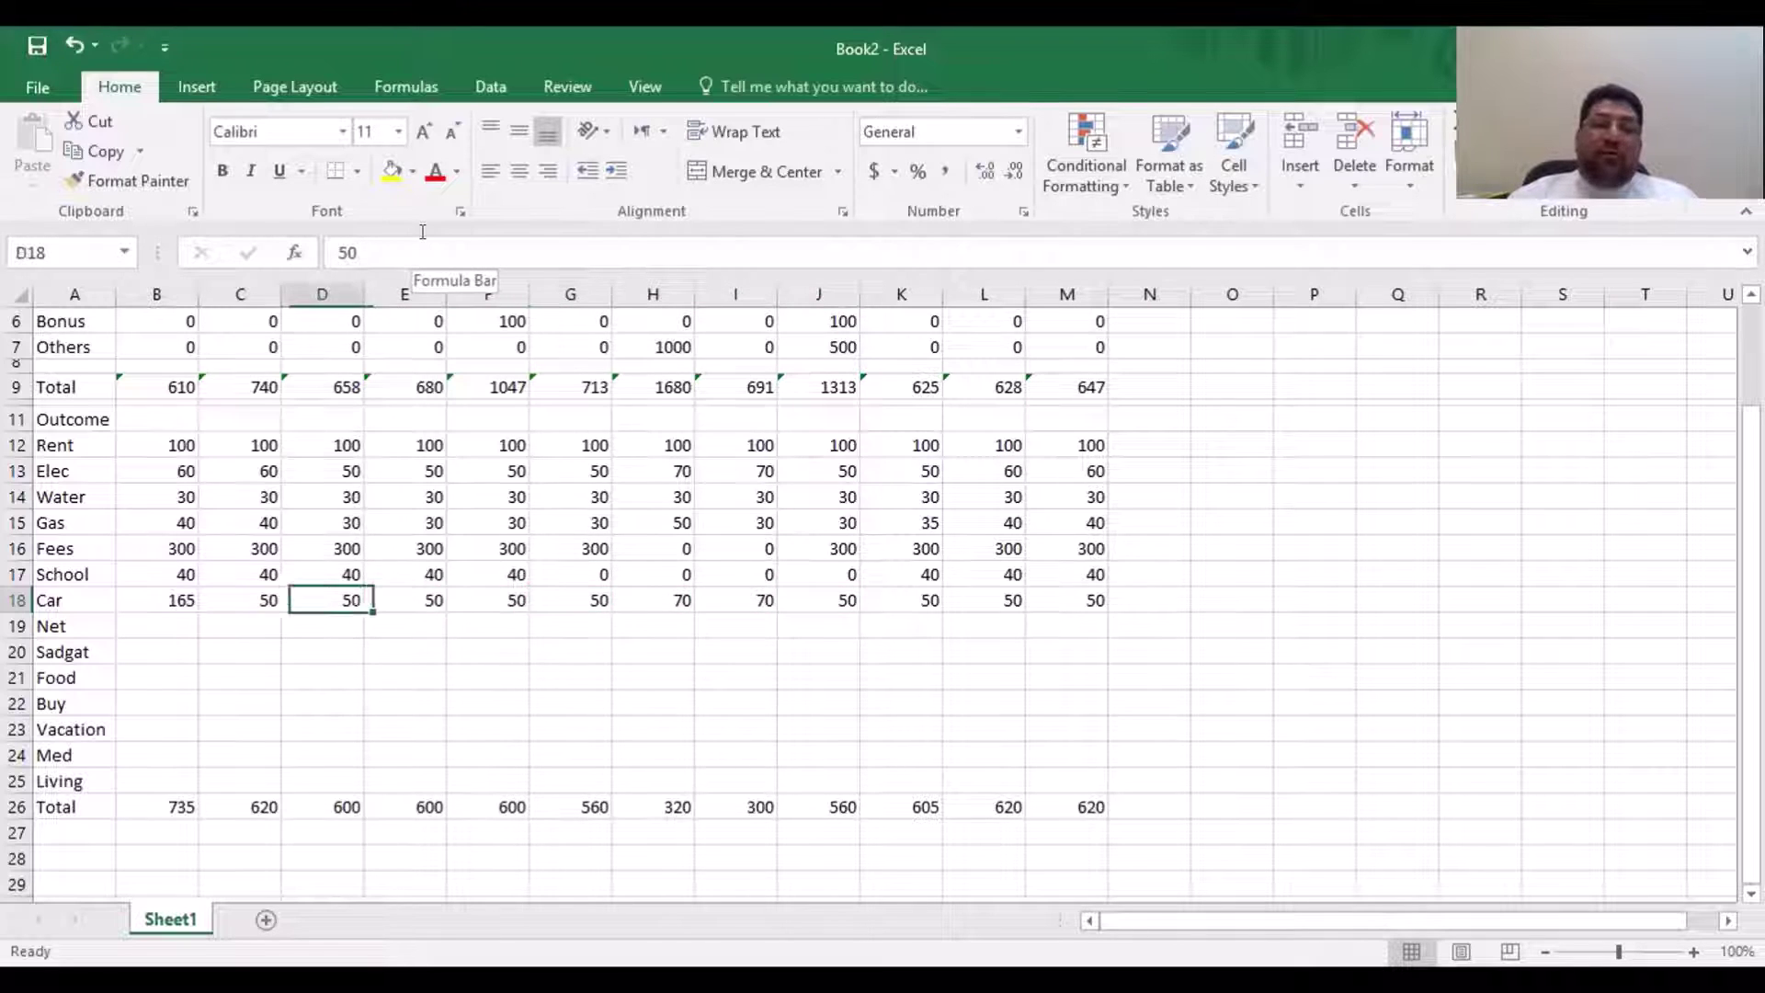
key("Left")
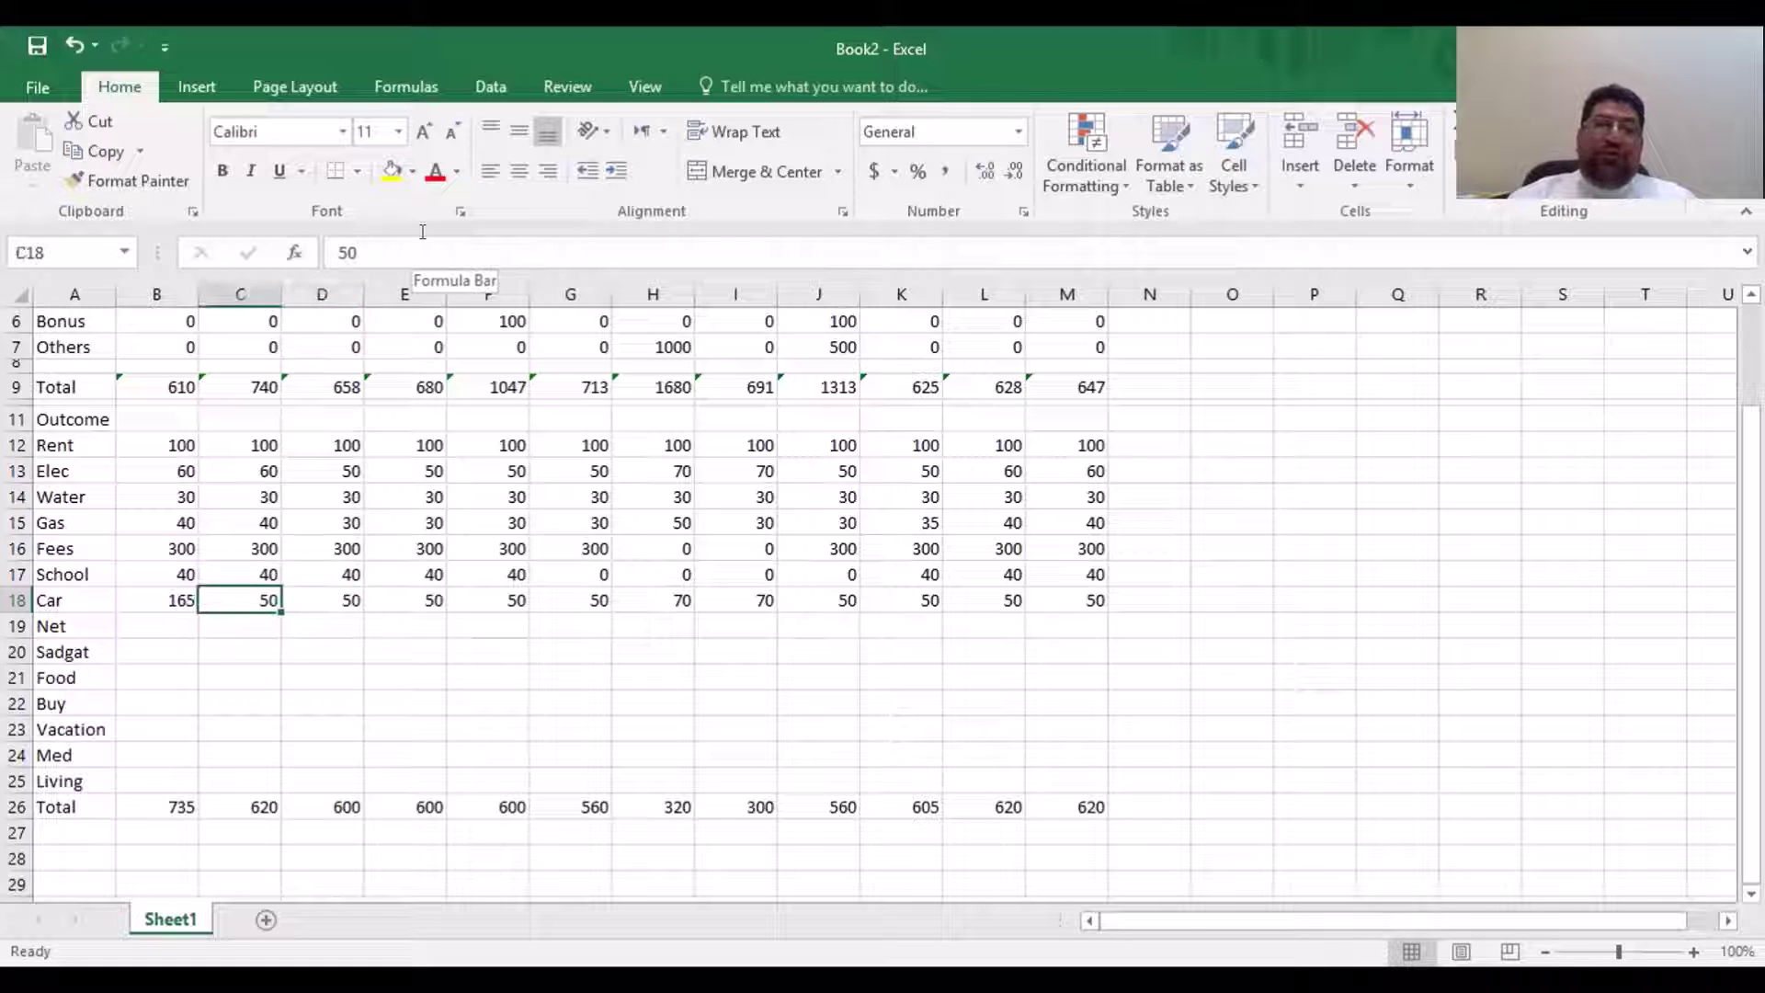
key("Left")
key("Right")
key("Right")
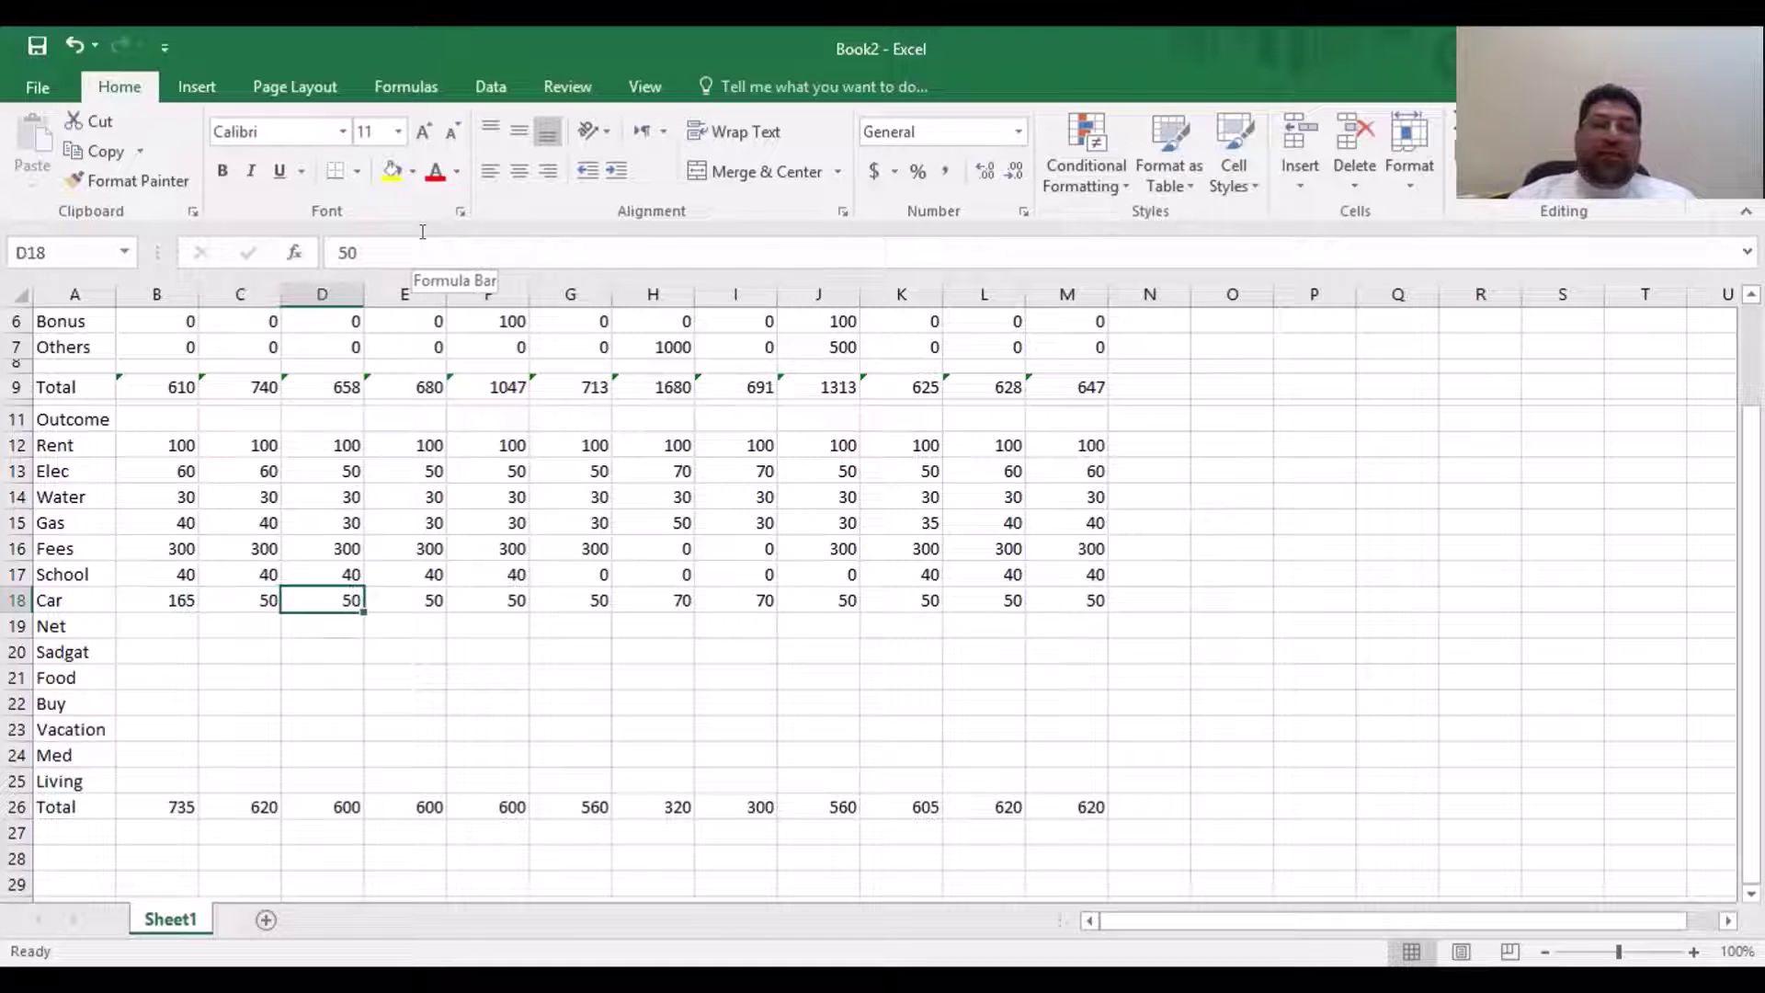
Set the Car expense for month 3 in cell D18 to 70
type("70.")
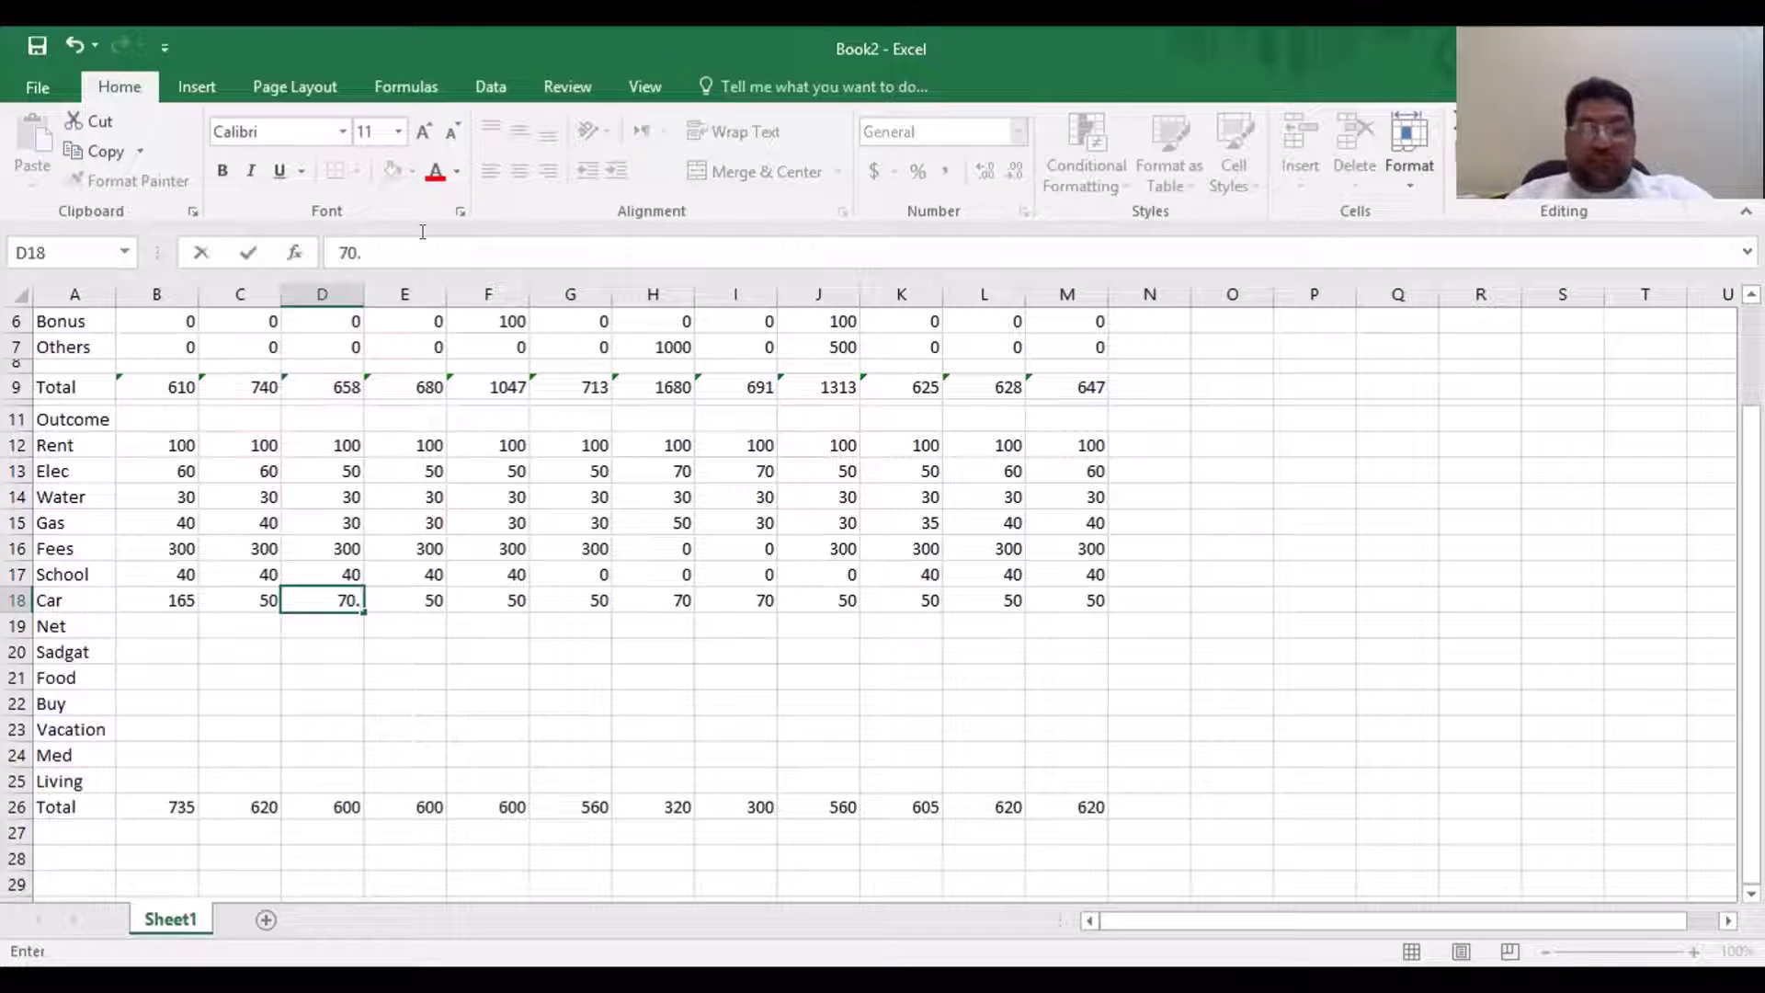
type("`70")
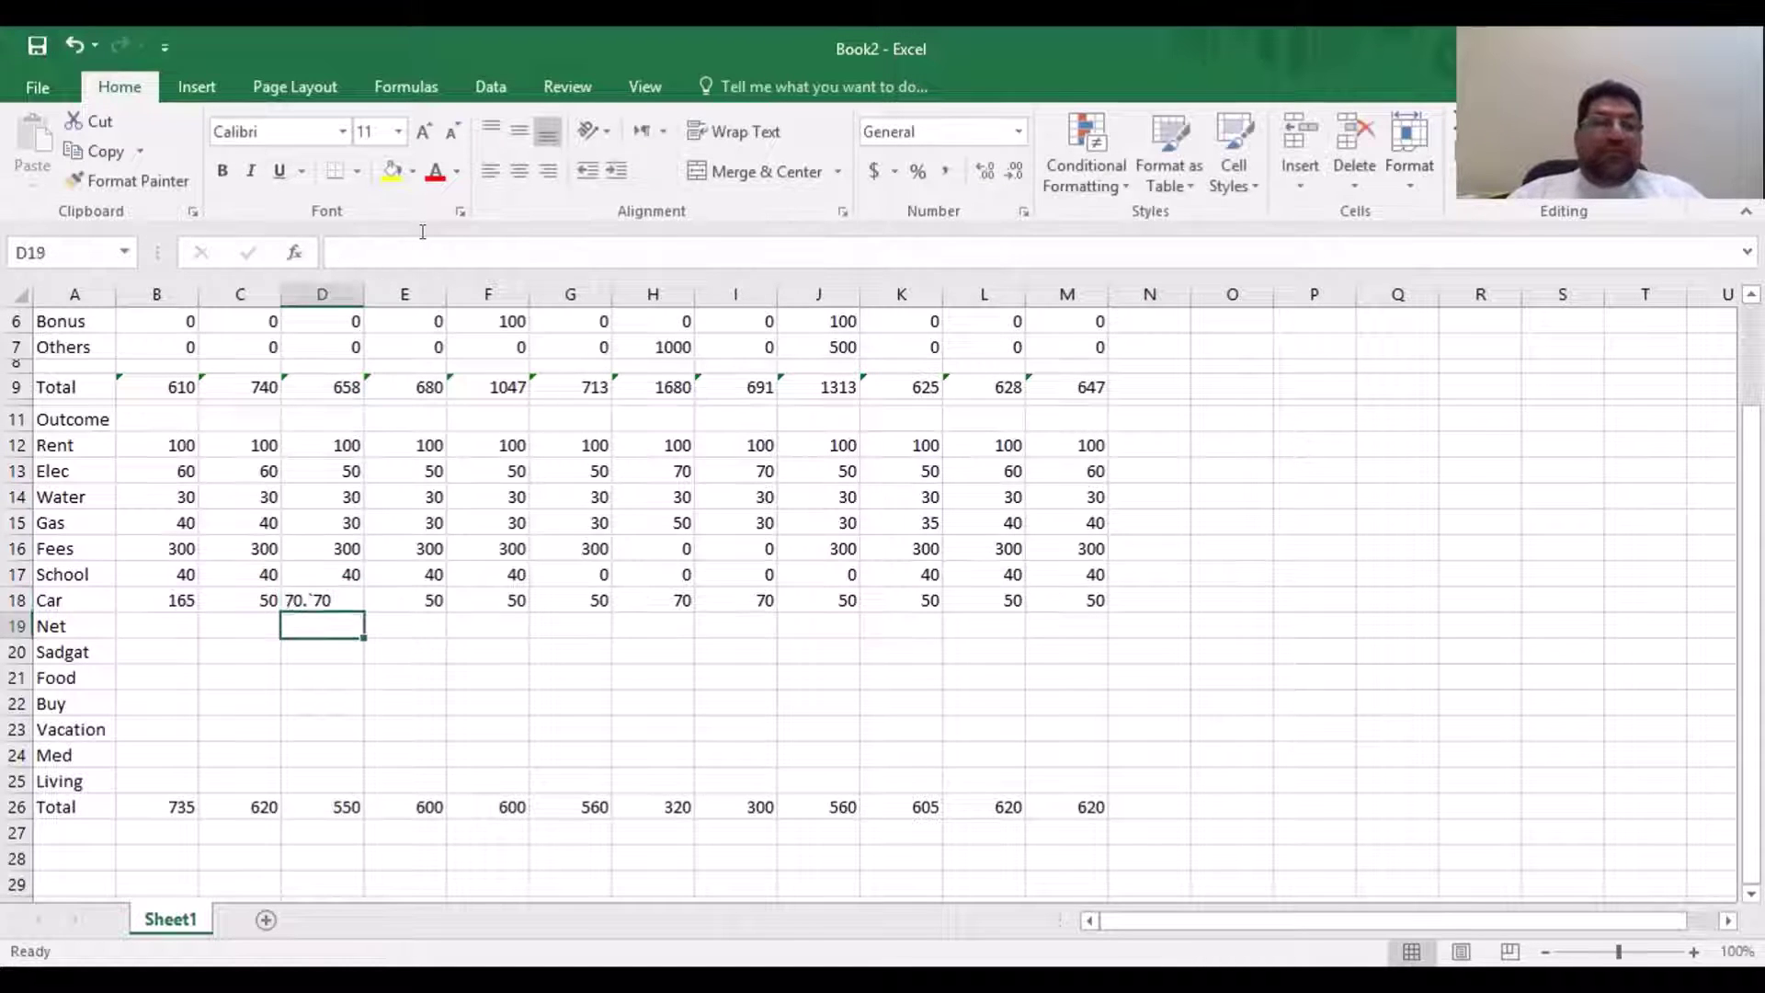
key("Return")
key("Up")
type("70")
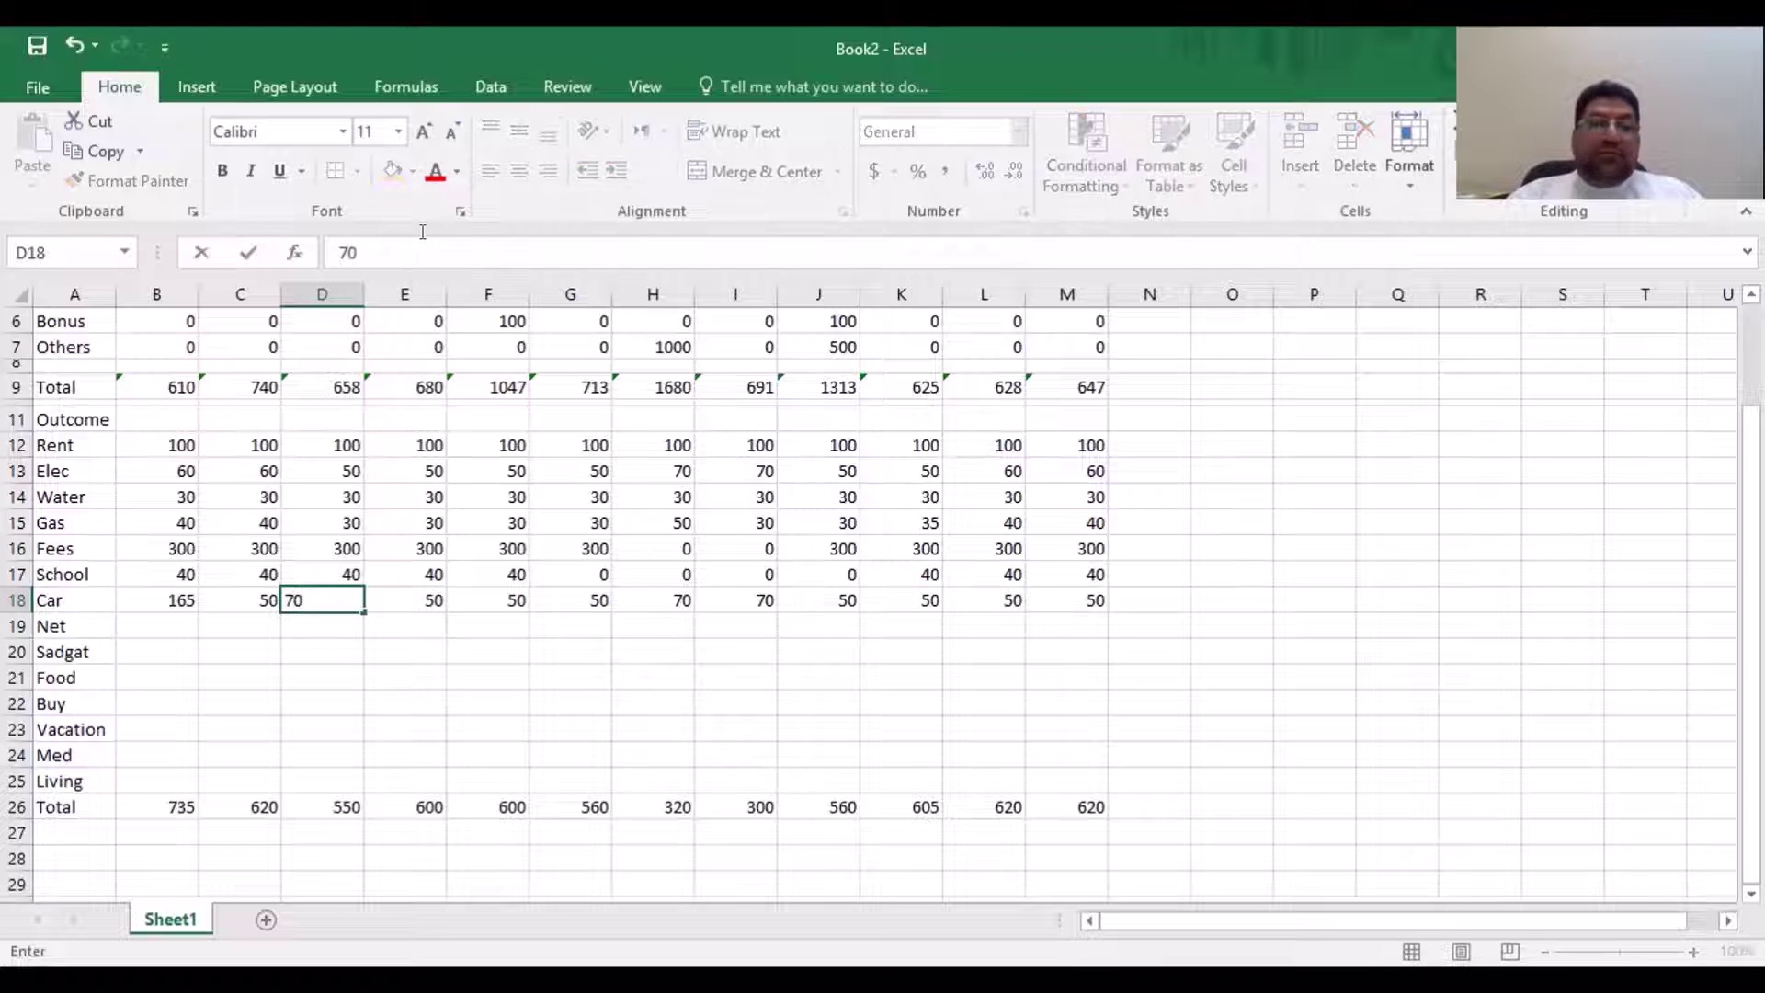
key("Tab")
key("shift+Tab")
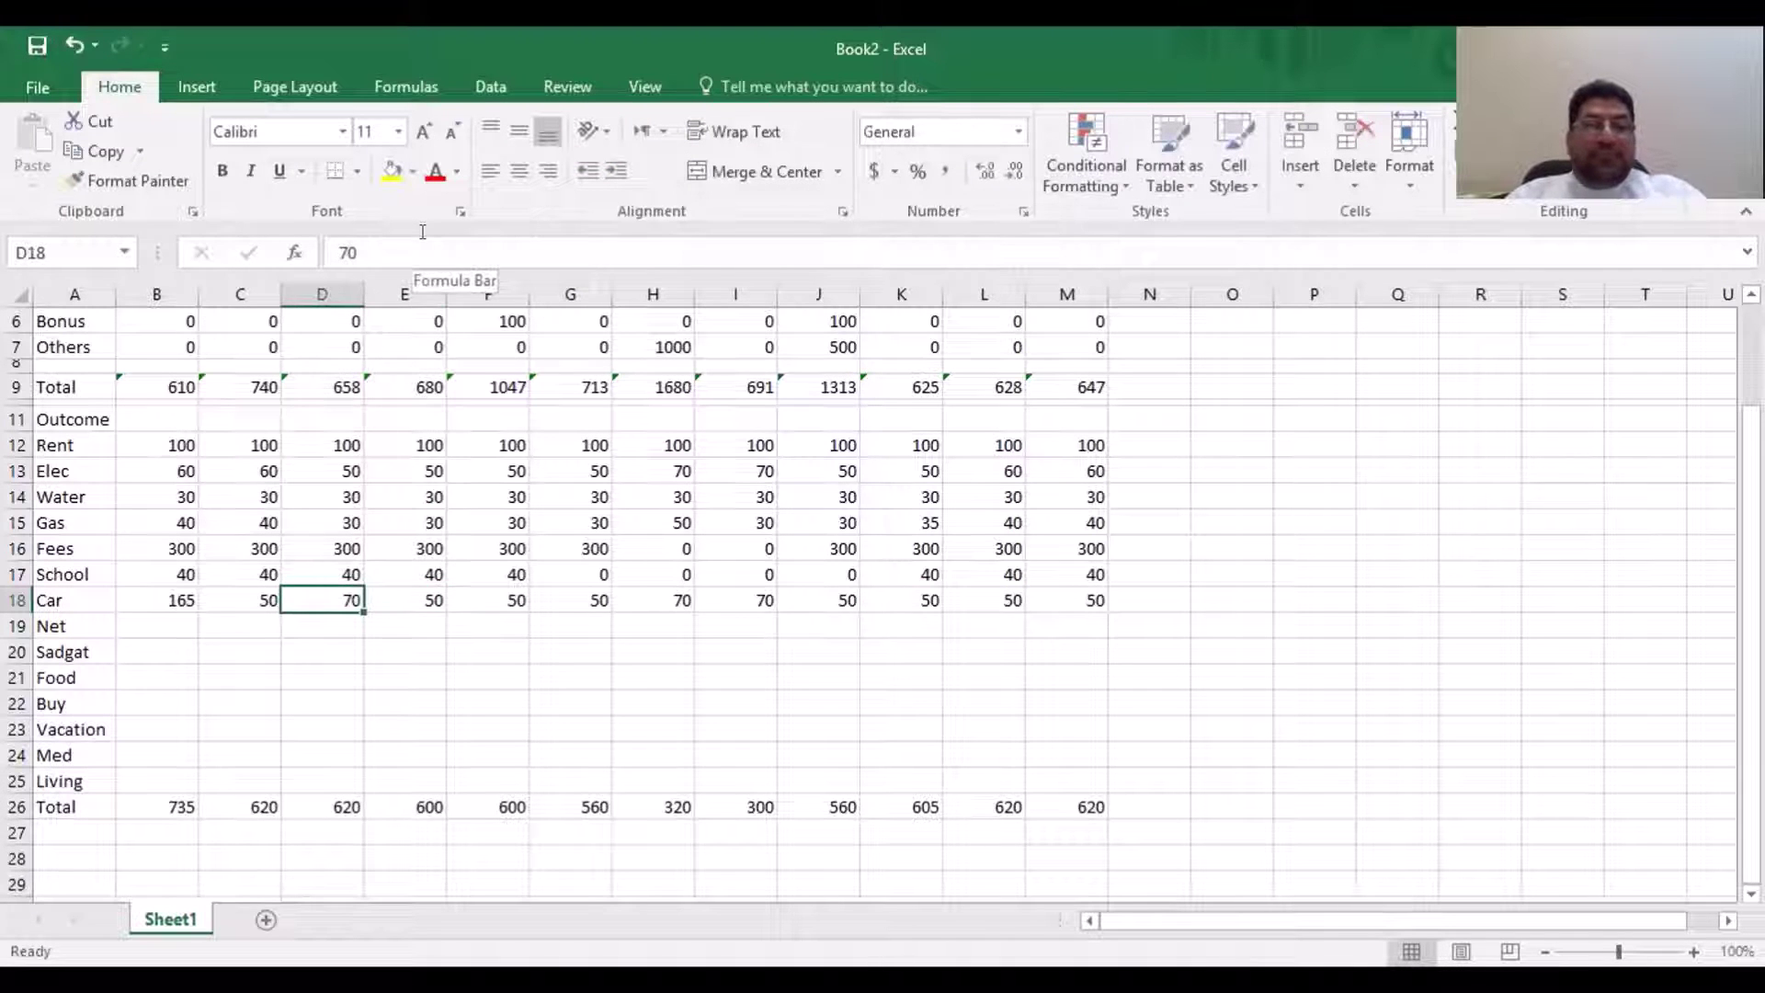
key("Tab")
key("shift+Tab")
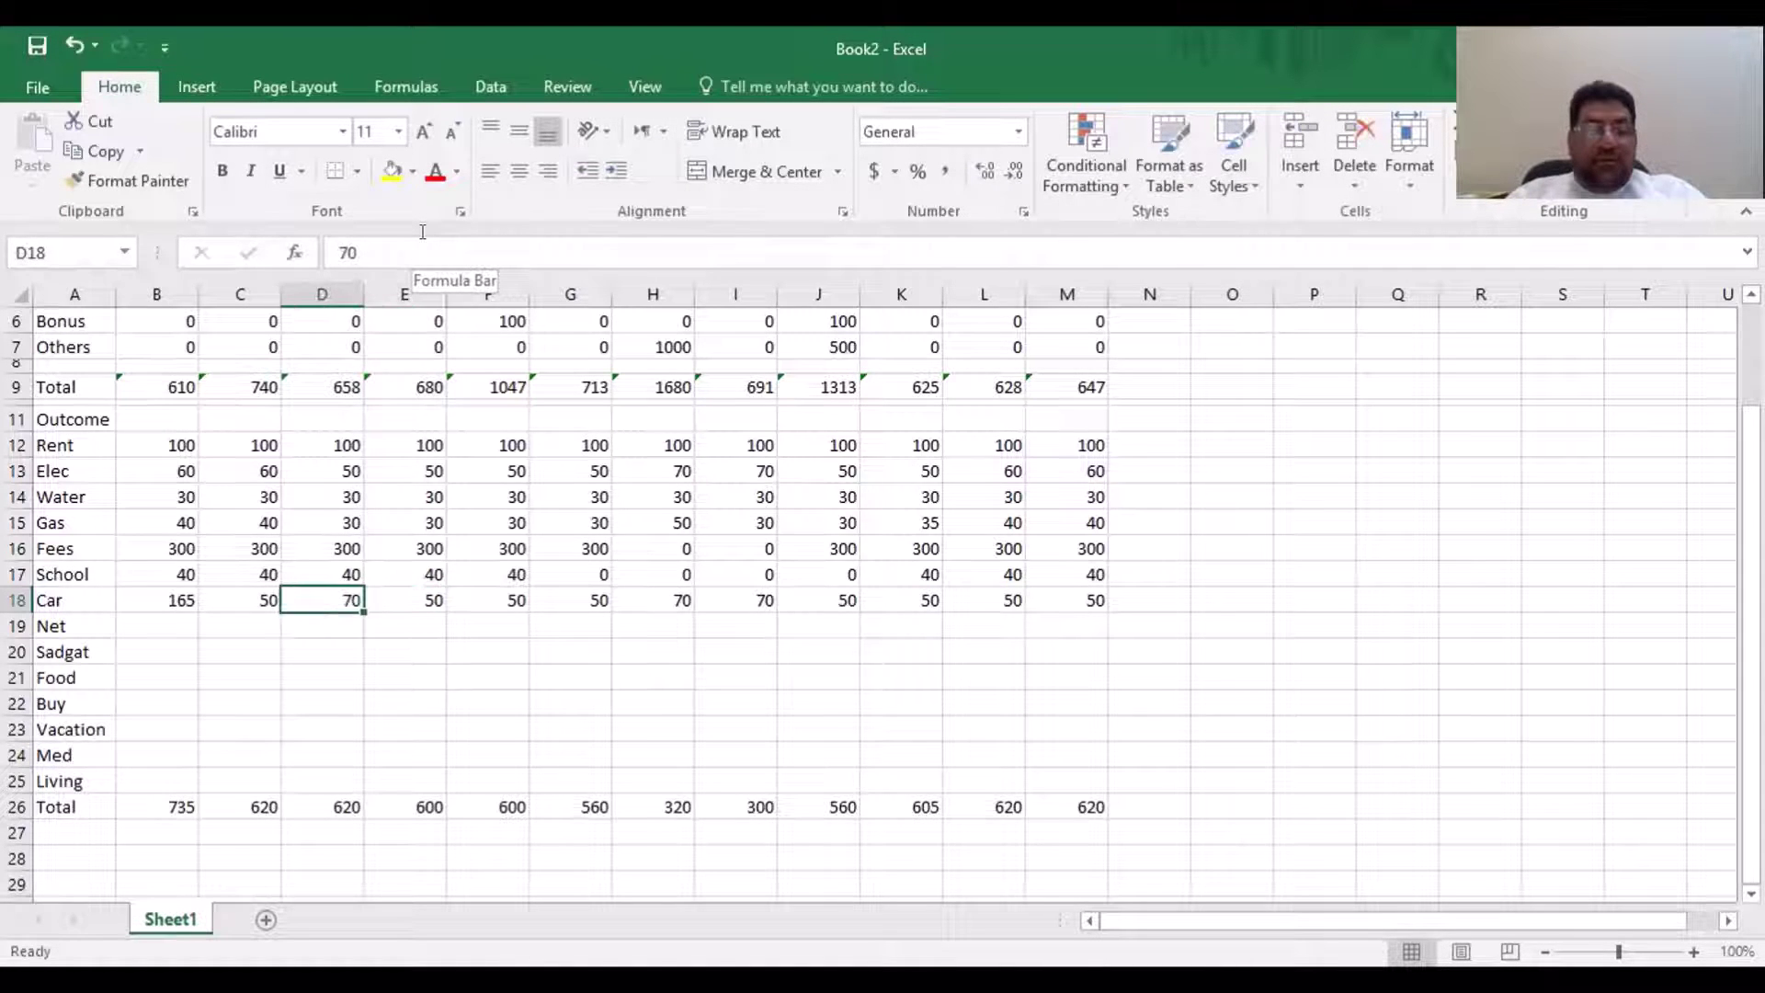
Set the Car expense for month 6 in cell G18 to 70
key("Tab")
key("Tab")
key("Tab")
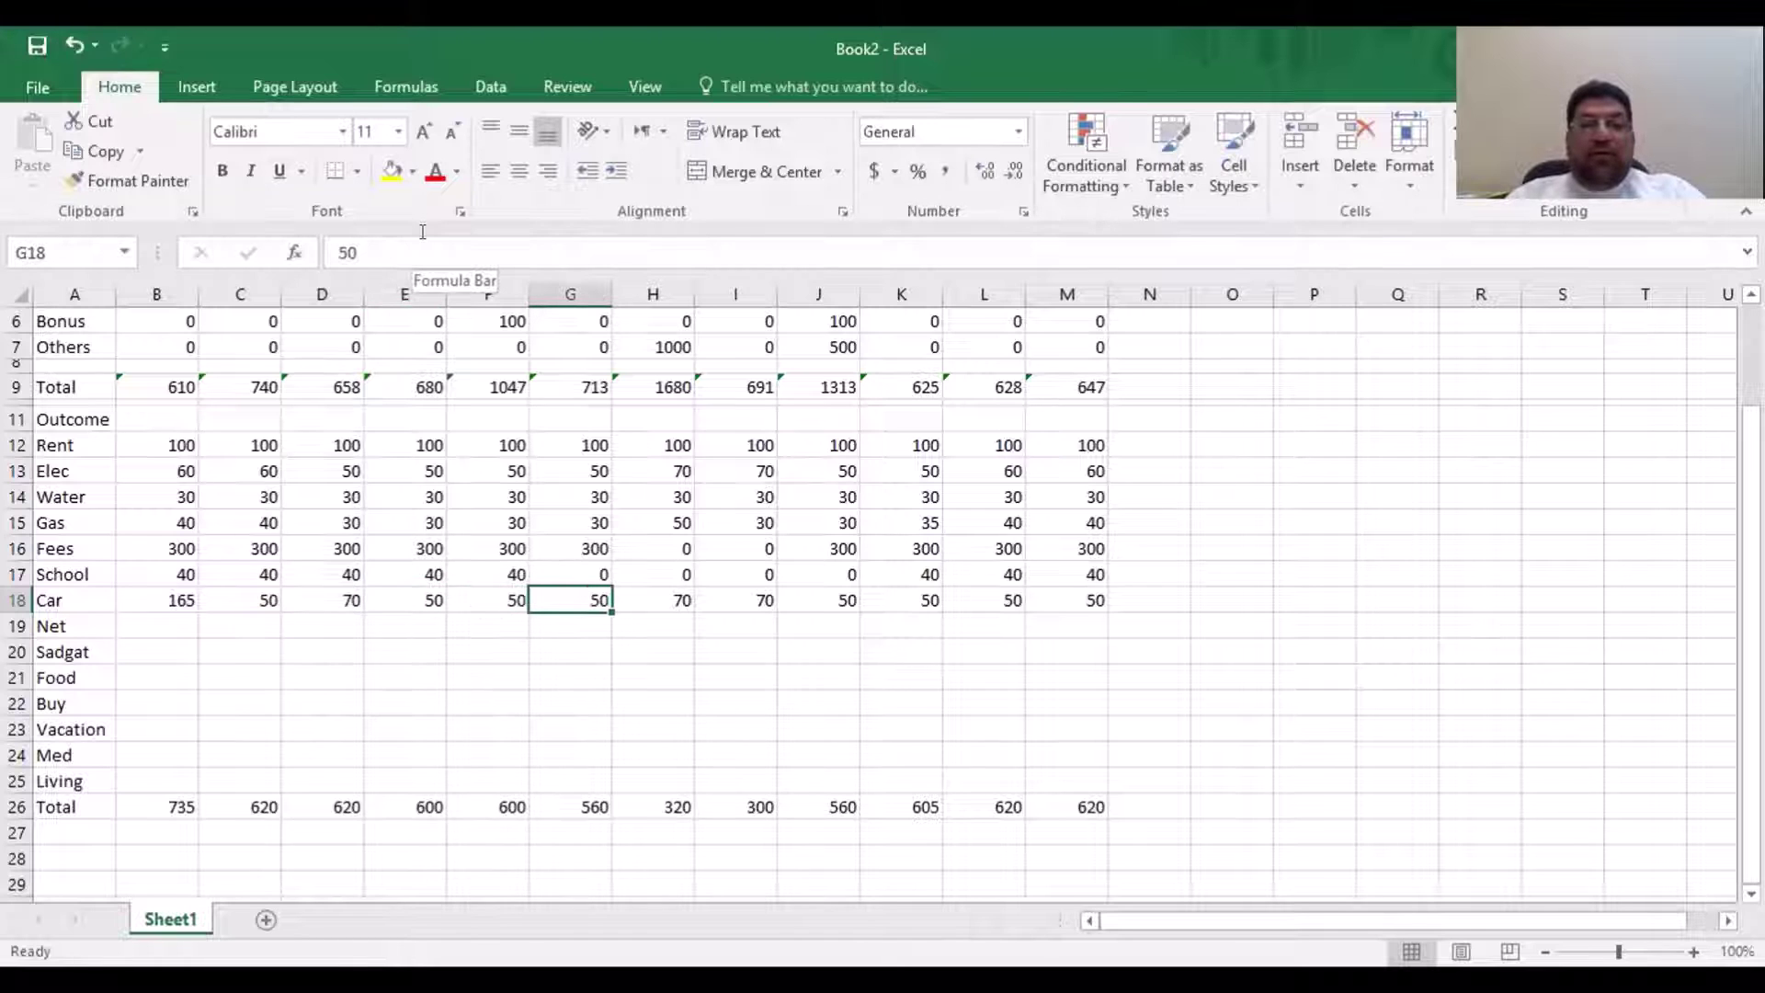
key("shift+Tab")
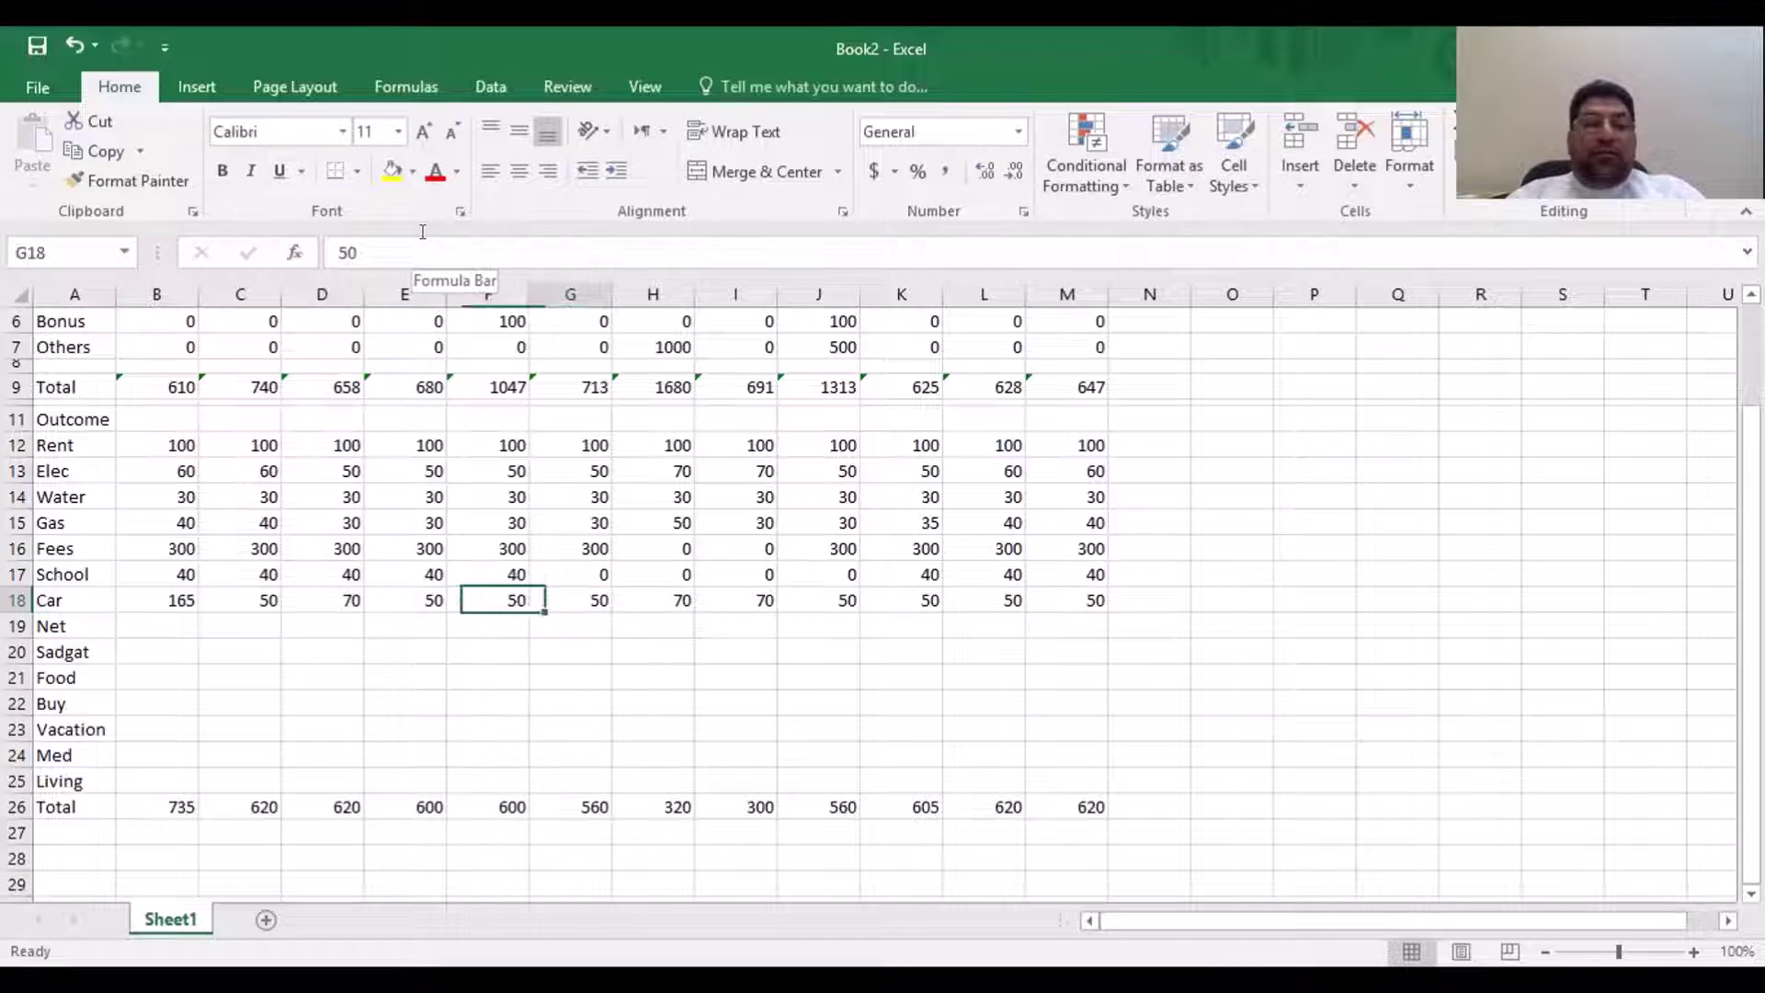
key("Tab")
type("70")
key("Tab")
Set the Car expenses for months 9 and 12 in cells J18 and M18 to 70 each
key("Tab")
key("Tab")
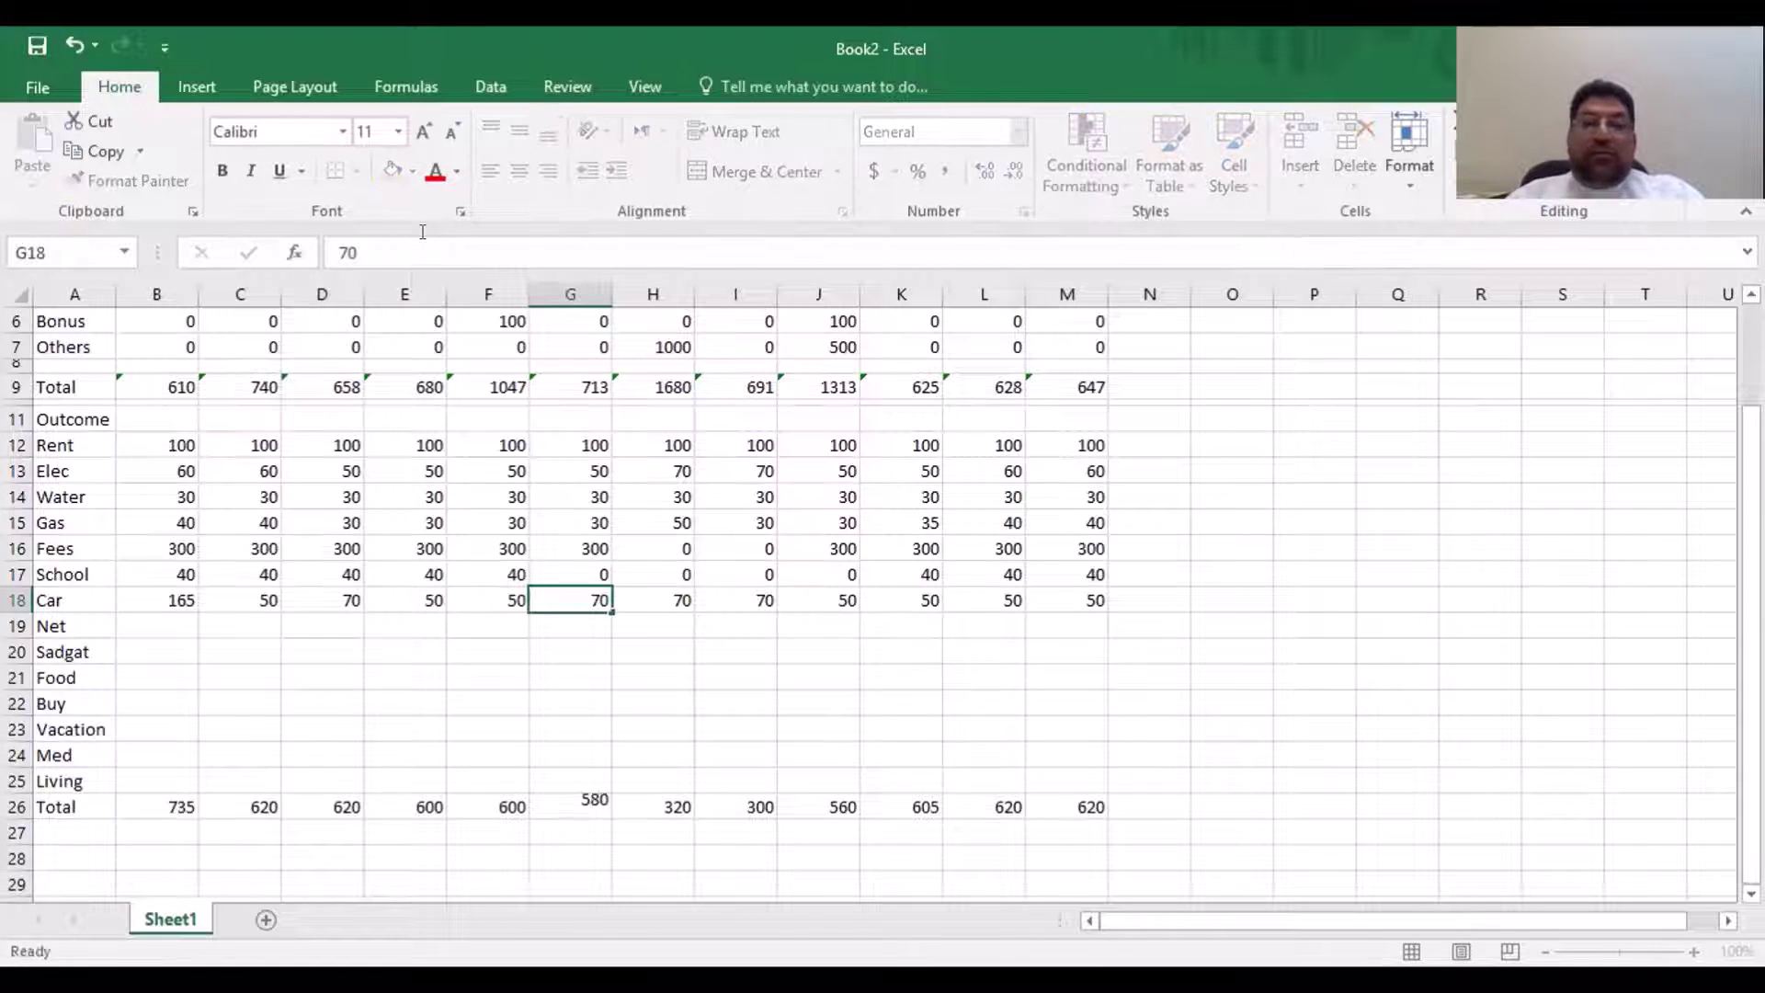
type("7")
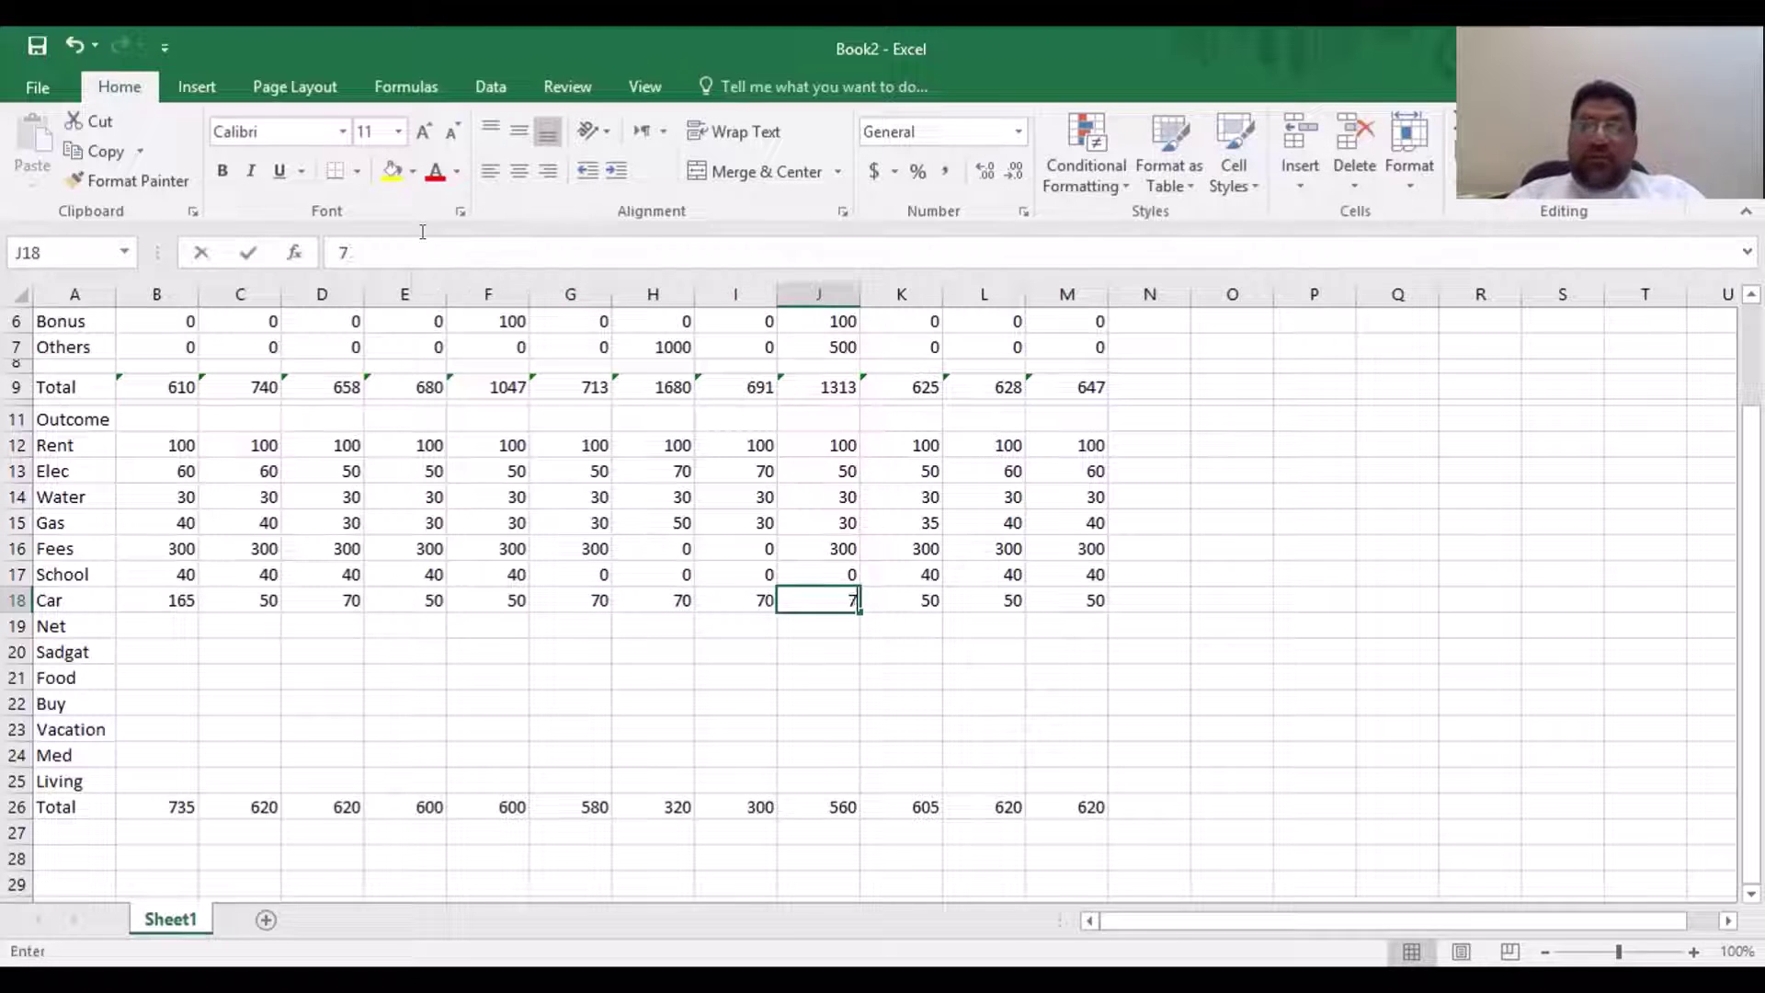
type("0")
key("Tab")
key("Tab")
key("Tab")
type("70")
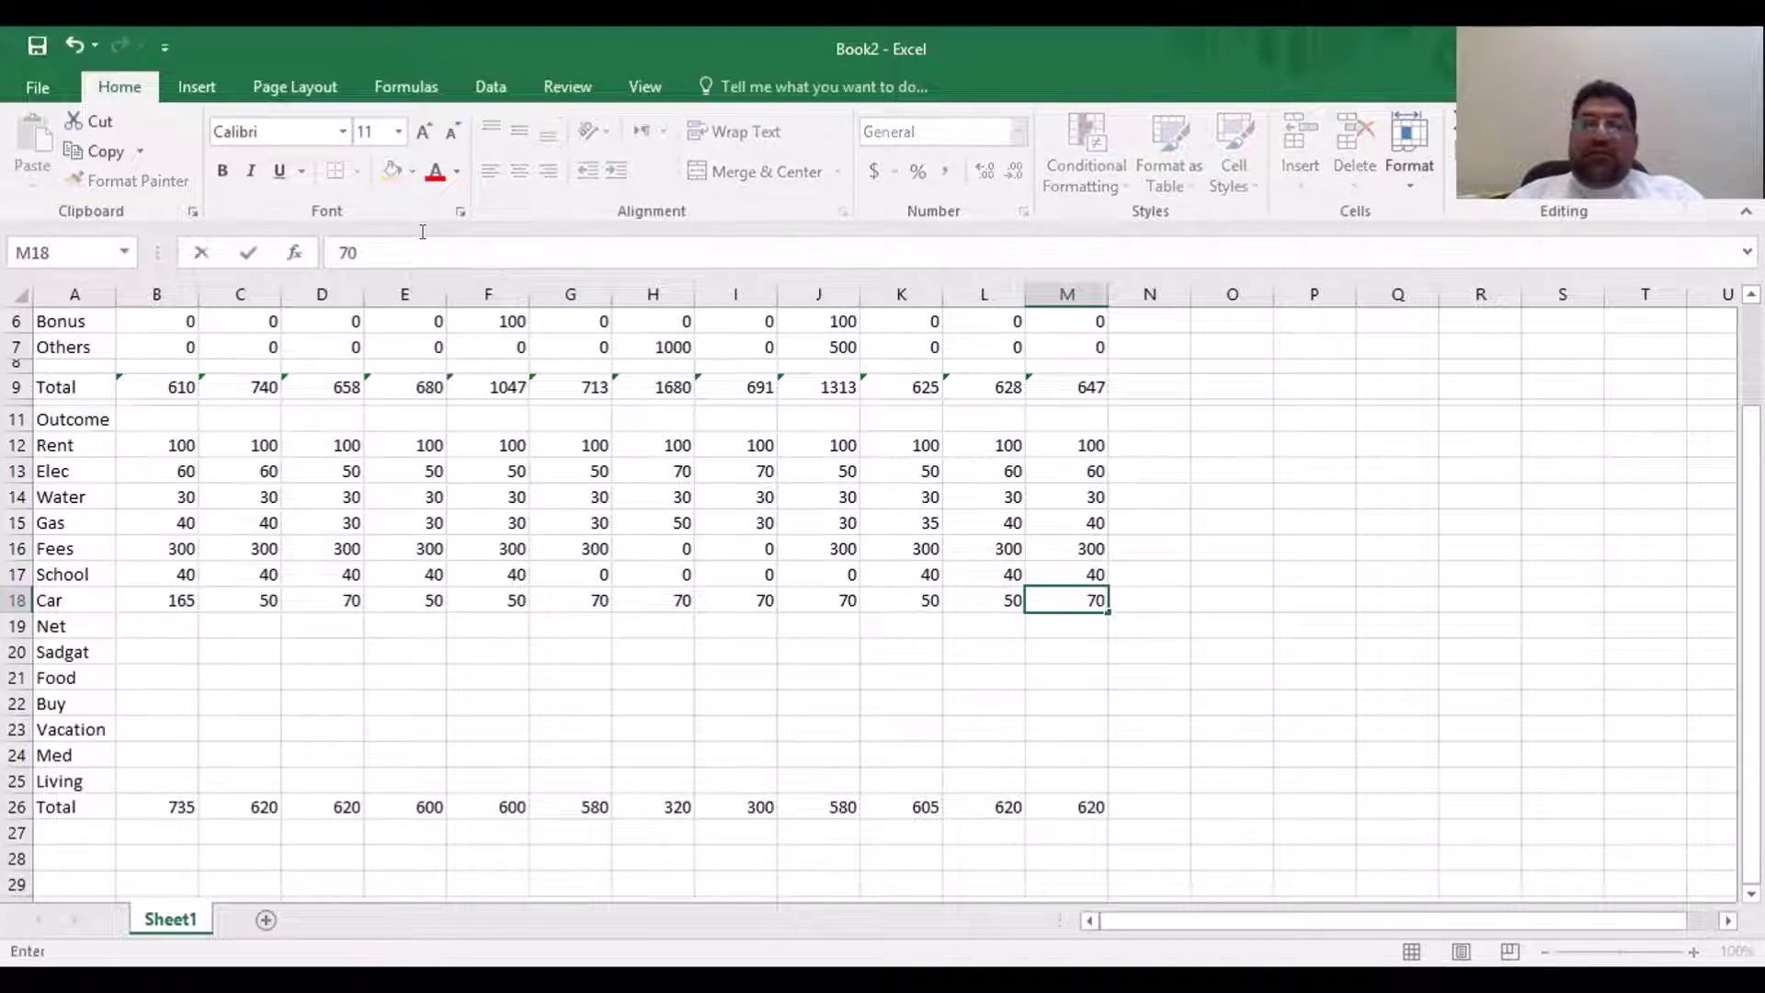
key("Left")
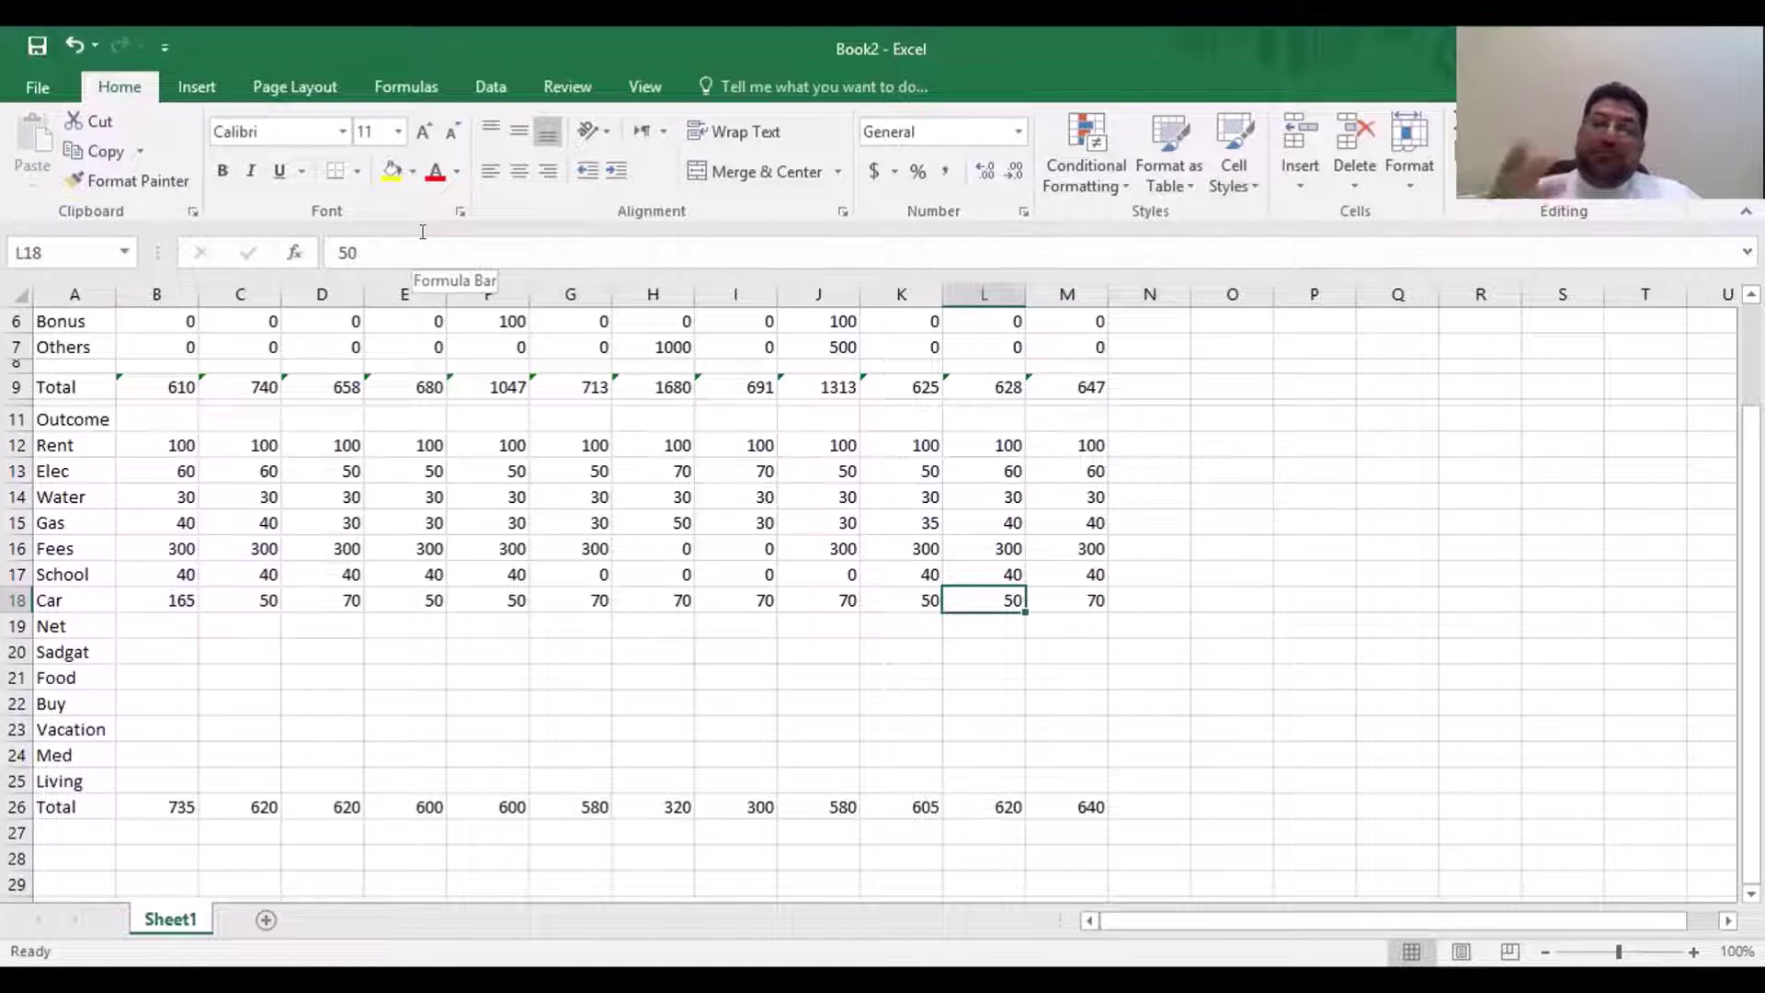
Enter 40 as the Net expense for month 1 in cell B19
key("Left")
key("Left")
key("Left")
key("Left")
key("Left")
key("Left")
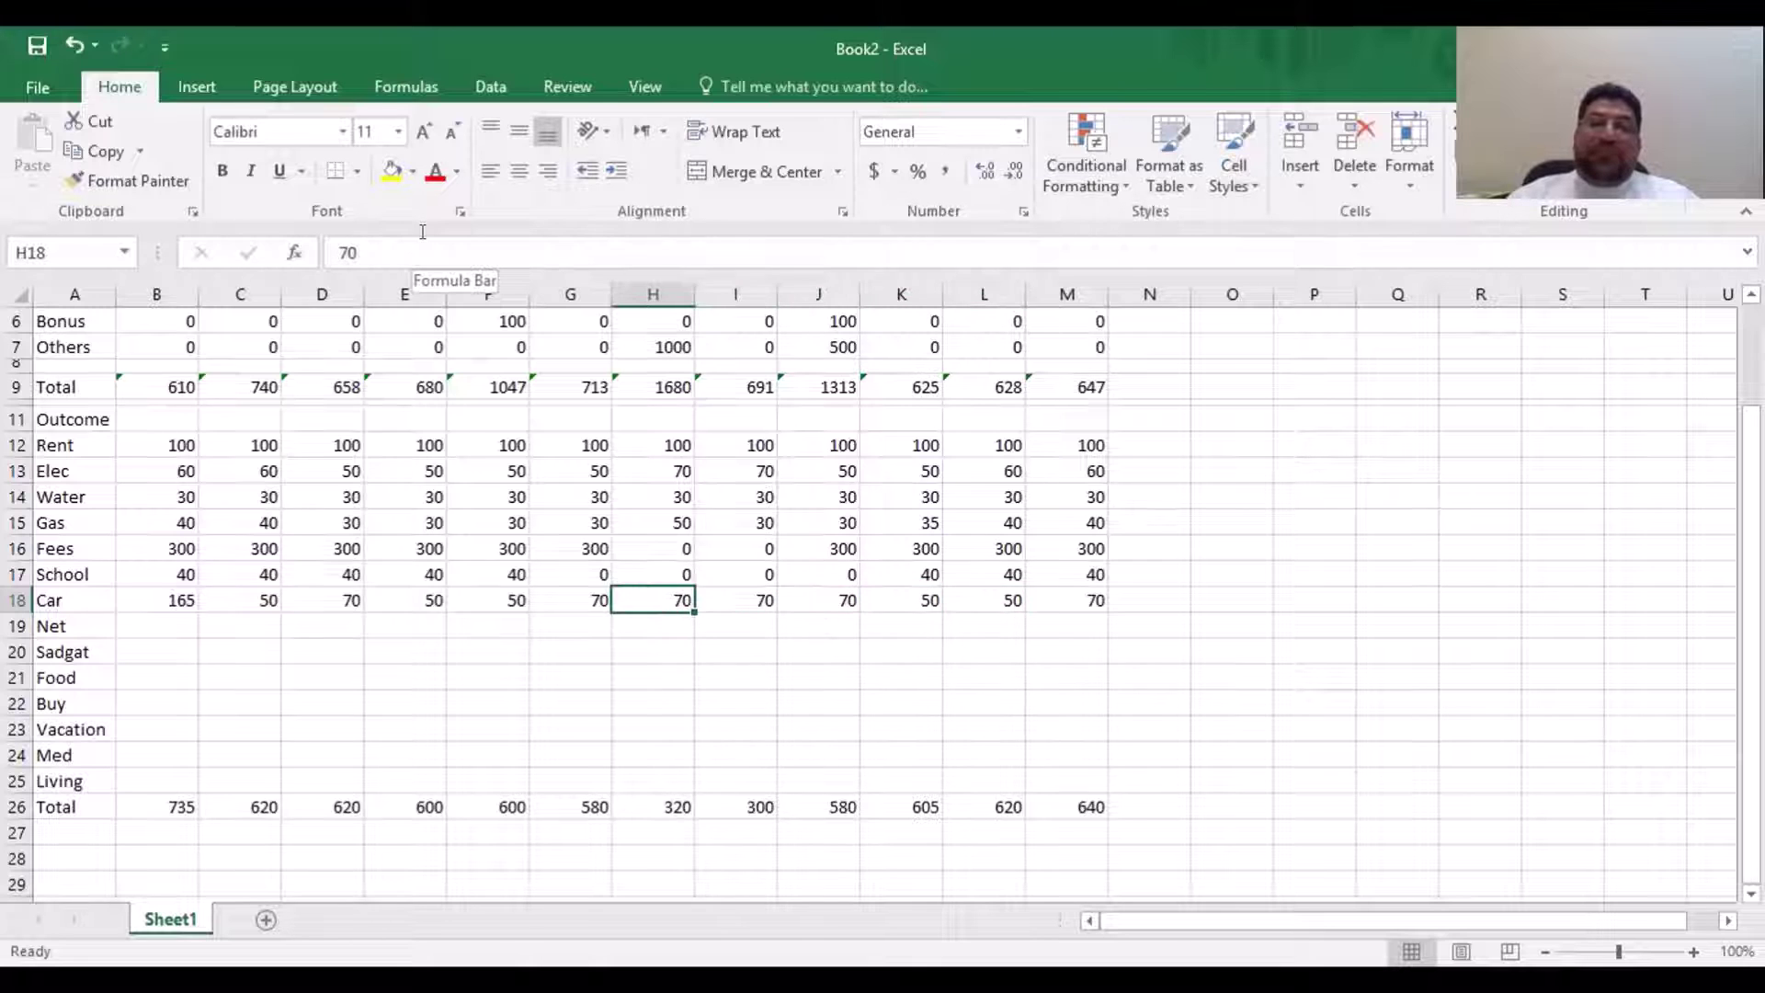
key("Left")
key("Down")
key("Down")
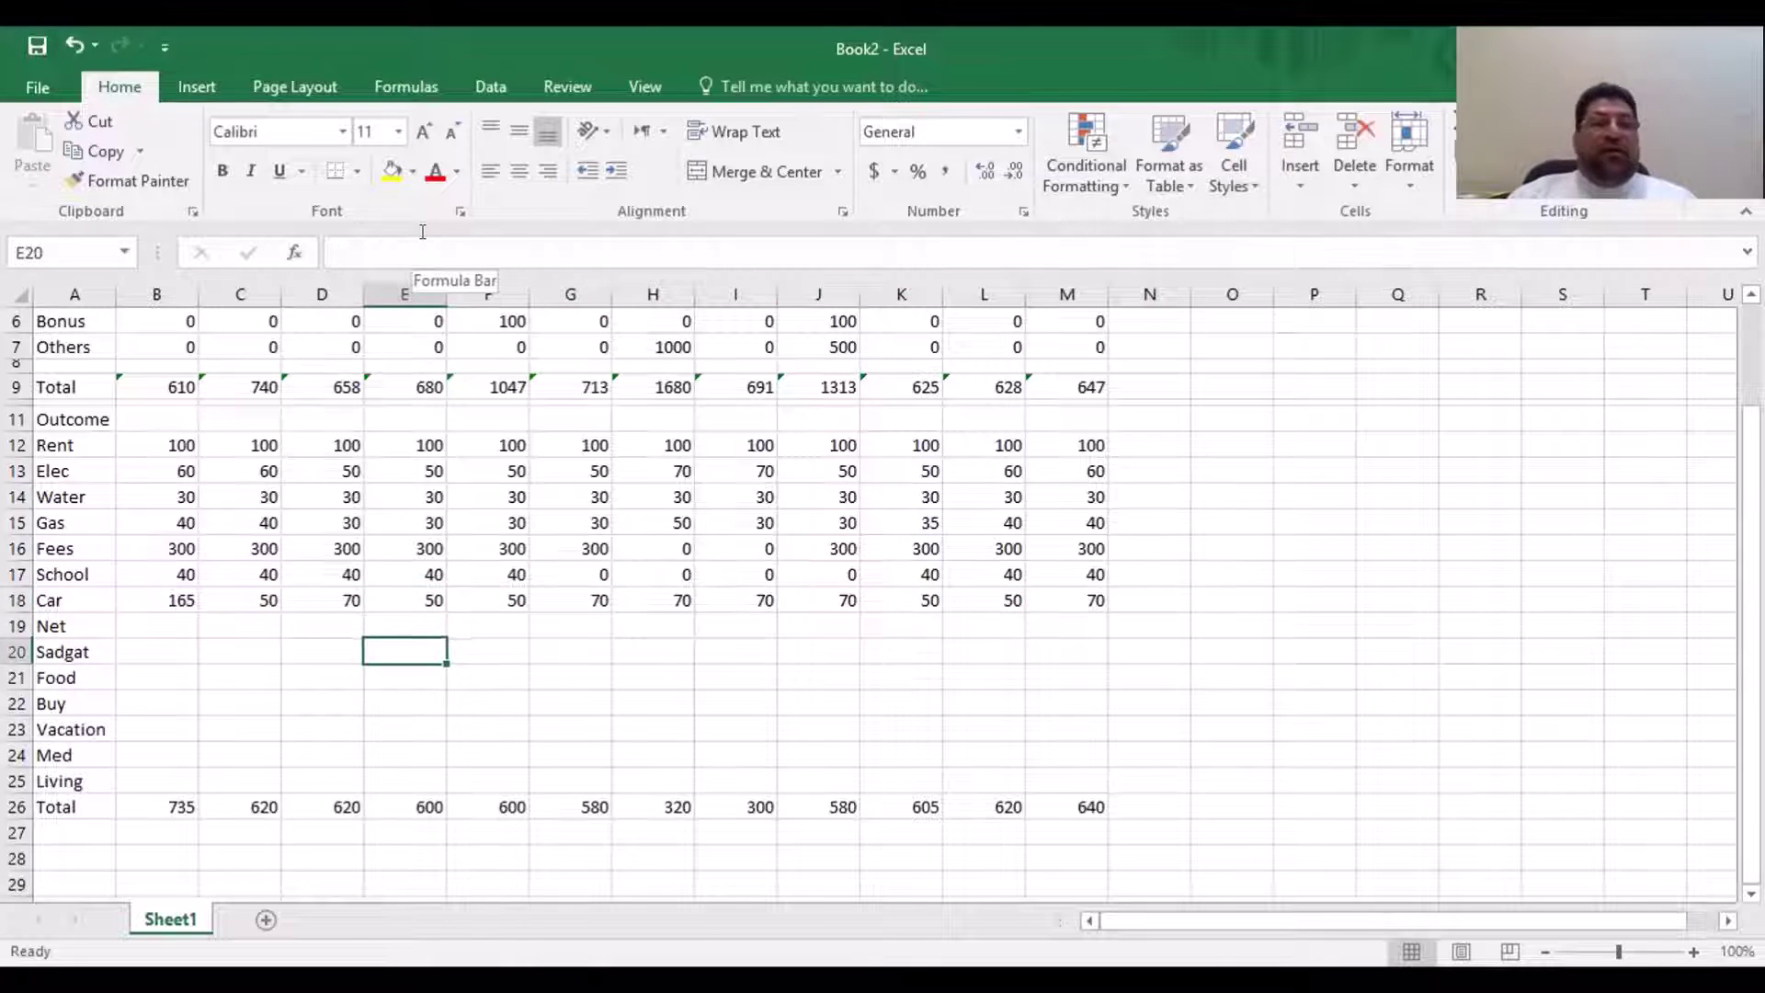
key("Left")
key("Up")
key("Left")
key("Left")
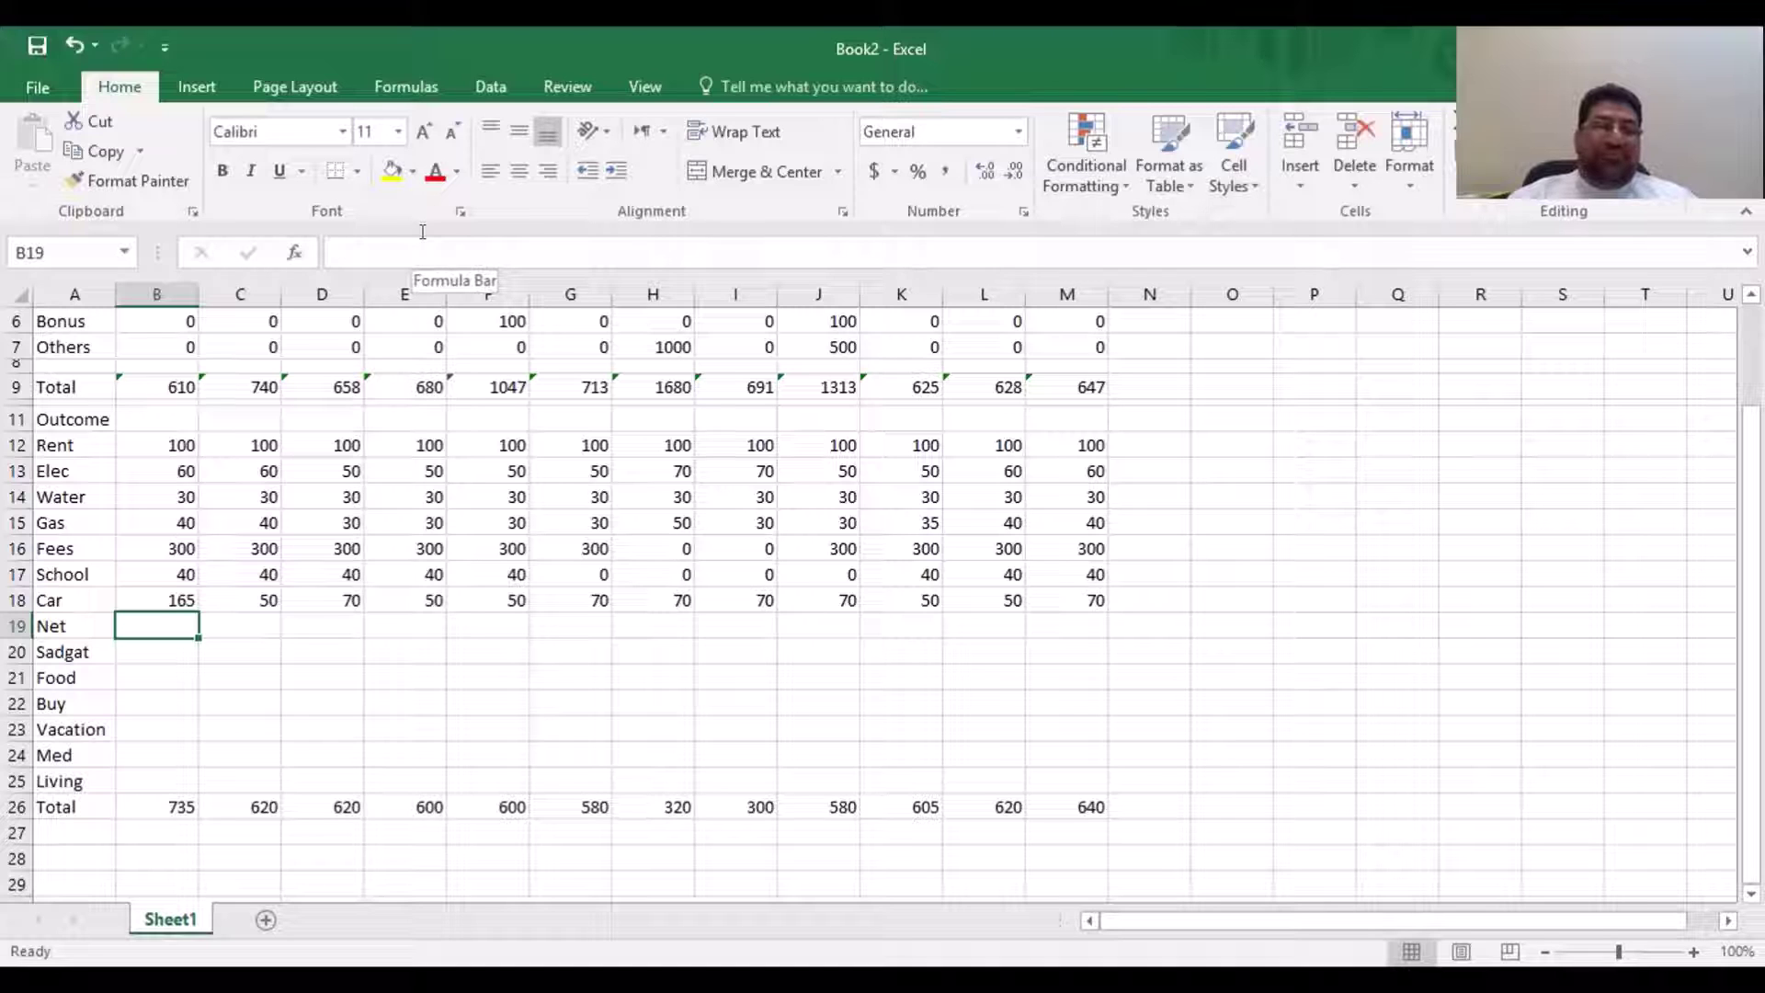
type("40")
key("ctrl+Return")
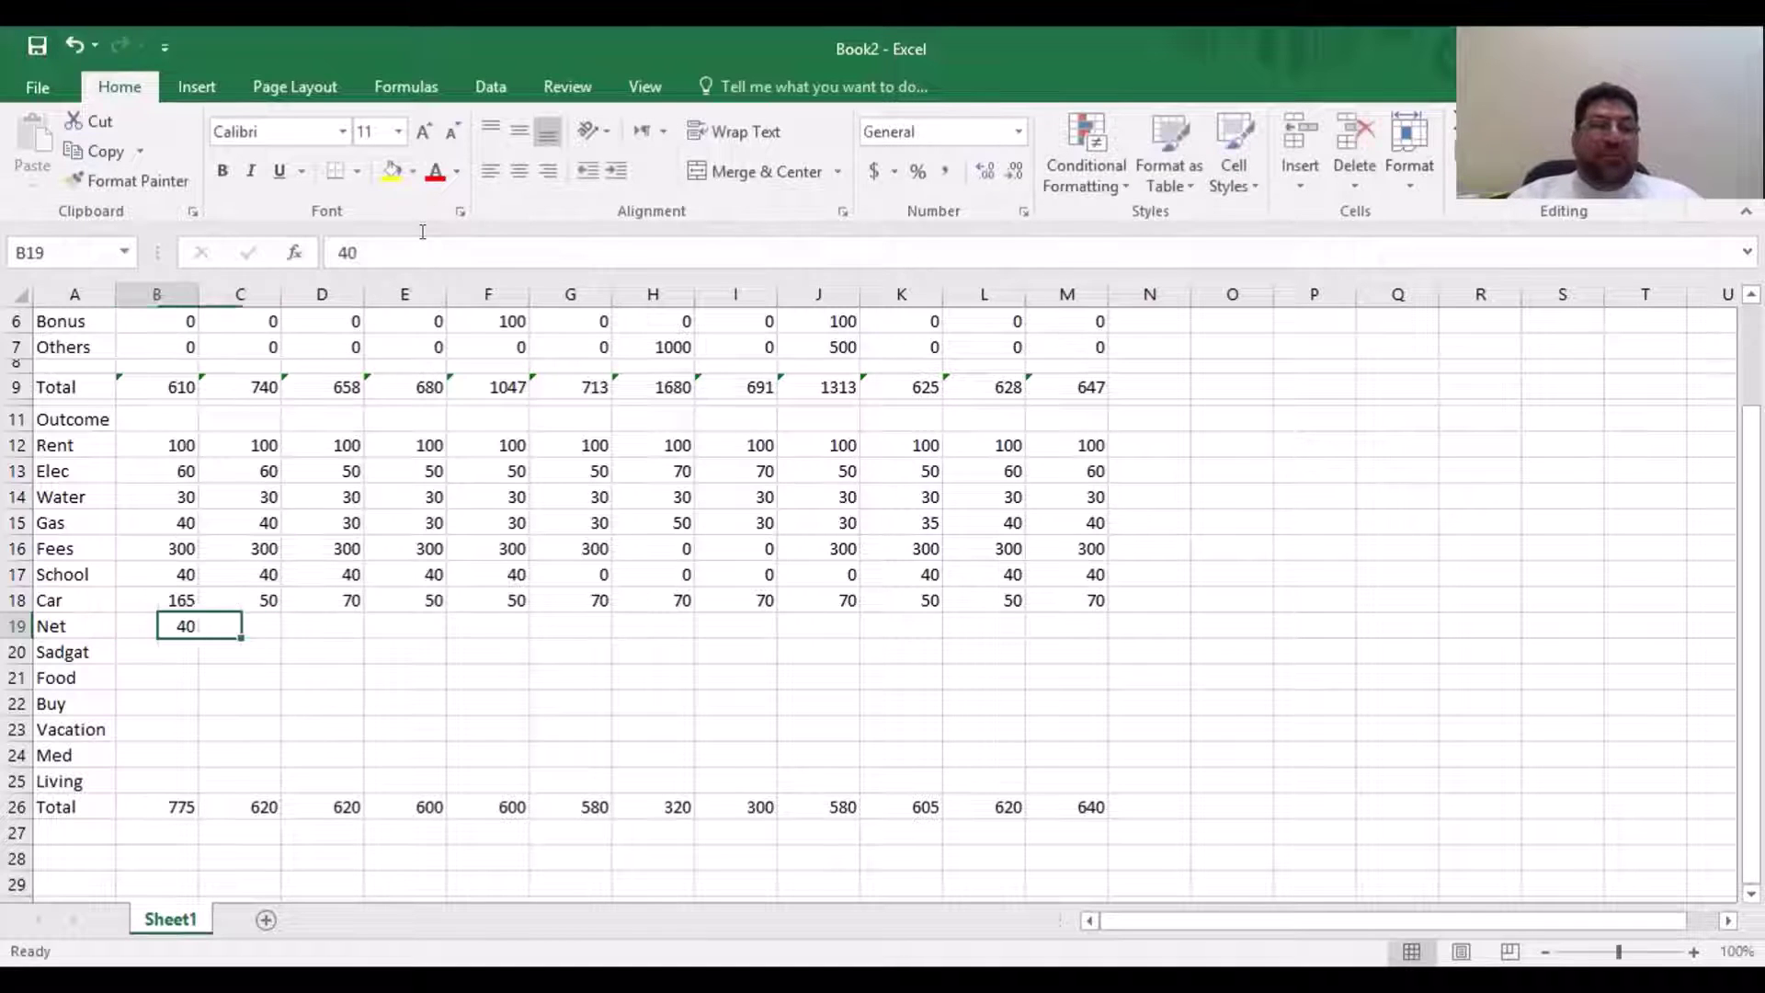
Copy the Net amount from B19 across the remaining months, C19 to M19
key("ctrl+c")
key("Right")
key("shift+Right")
key("shift+Right")
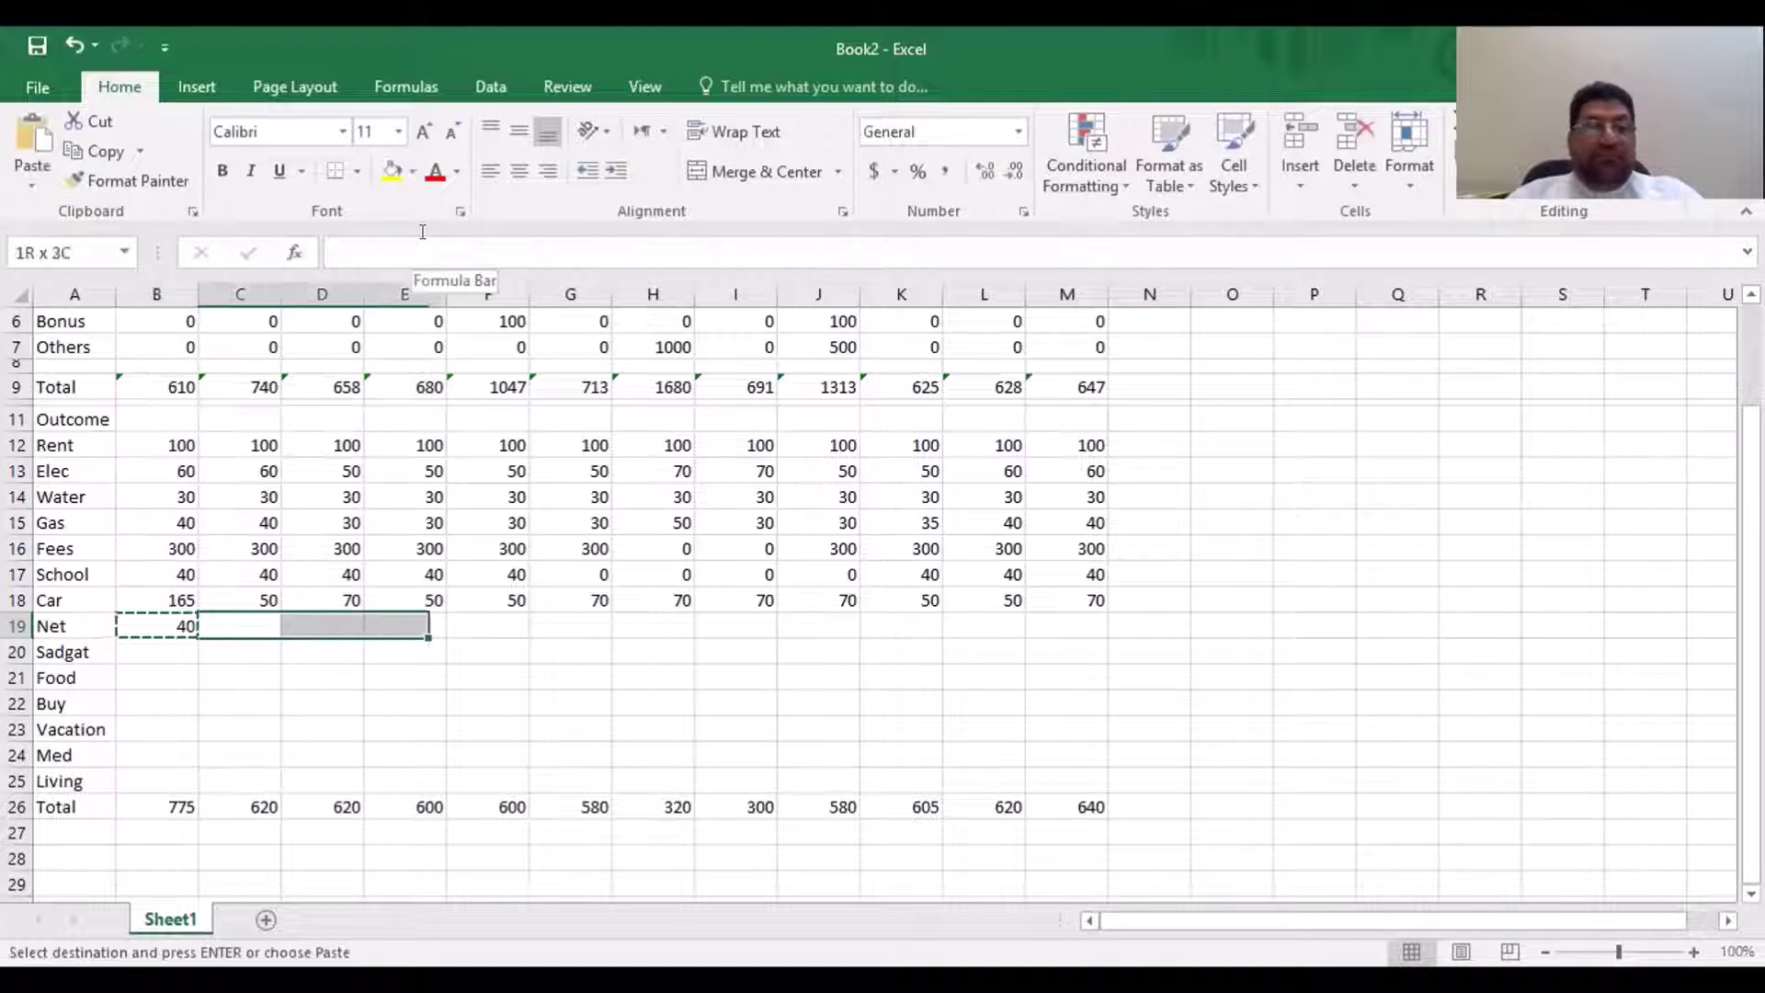
key("shift+Right")
key("shift+Right")
key("shift+Right")
key("shift+Right")
key("shift+Right")
key("shift+Right")
key("shift+Right")
key("shift+Right")
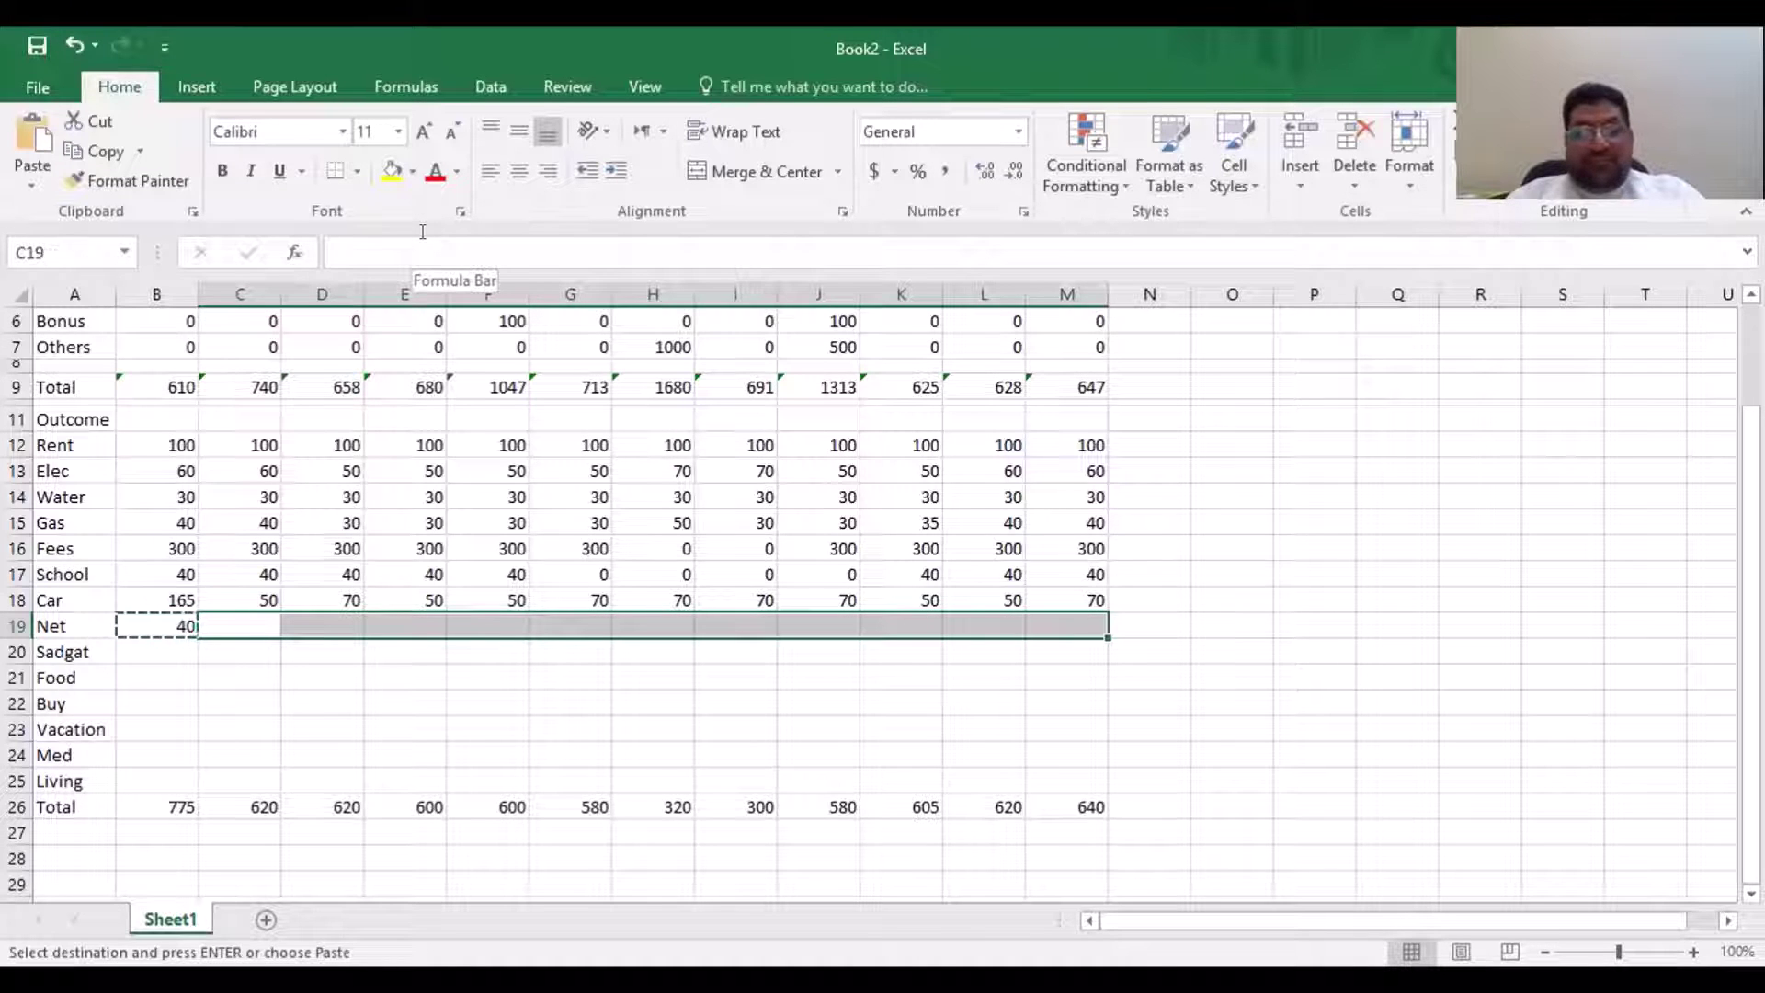
key("ctrl+v")
key("Escape")
Enter 1 as the Sadgat expense for months 1 and 2 in cells B20 and C20
key("Down")
key("Left")
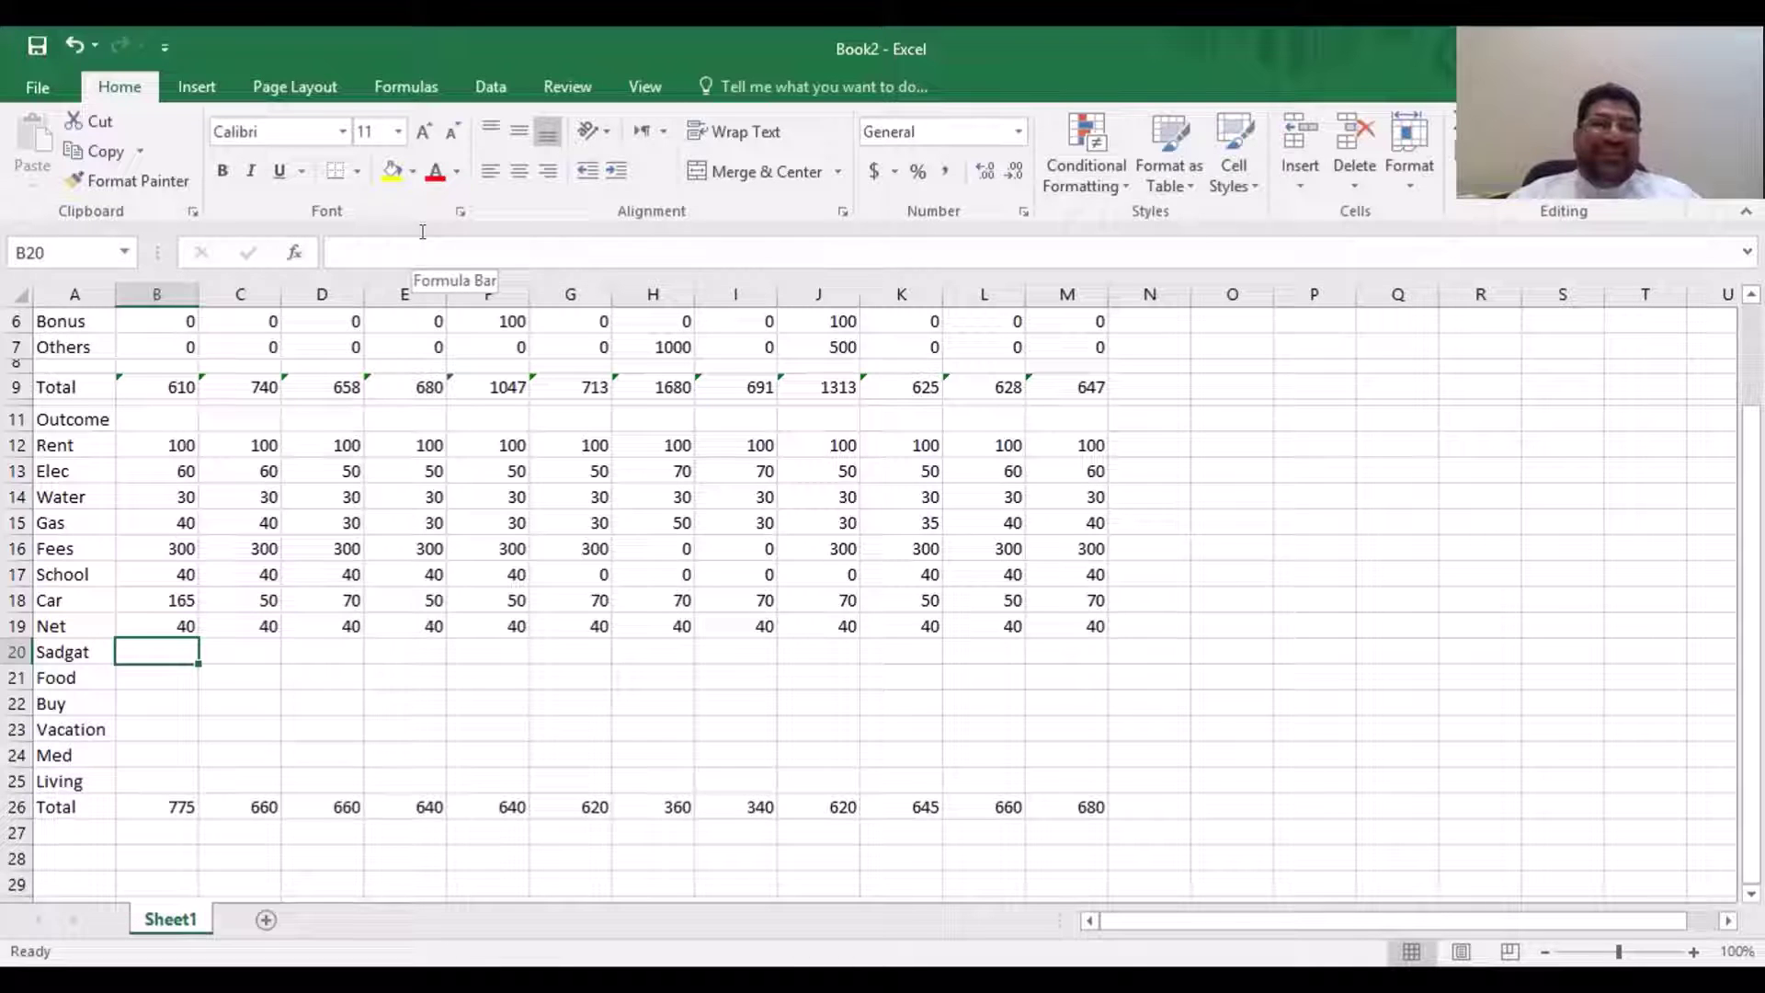
type("1")
key("Tab")
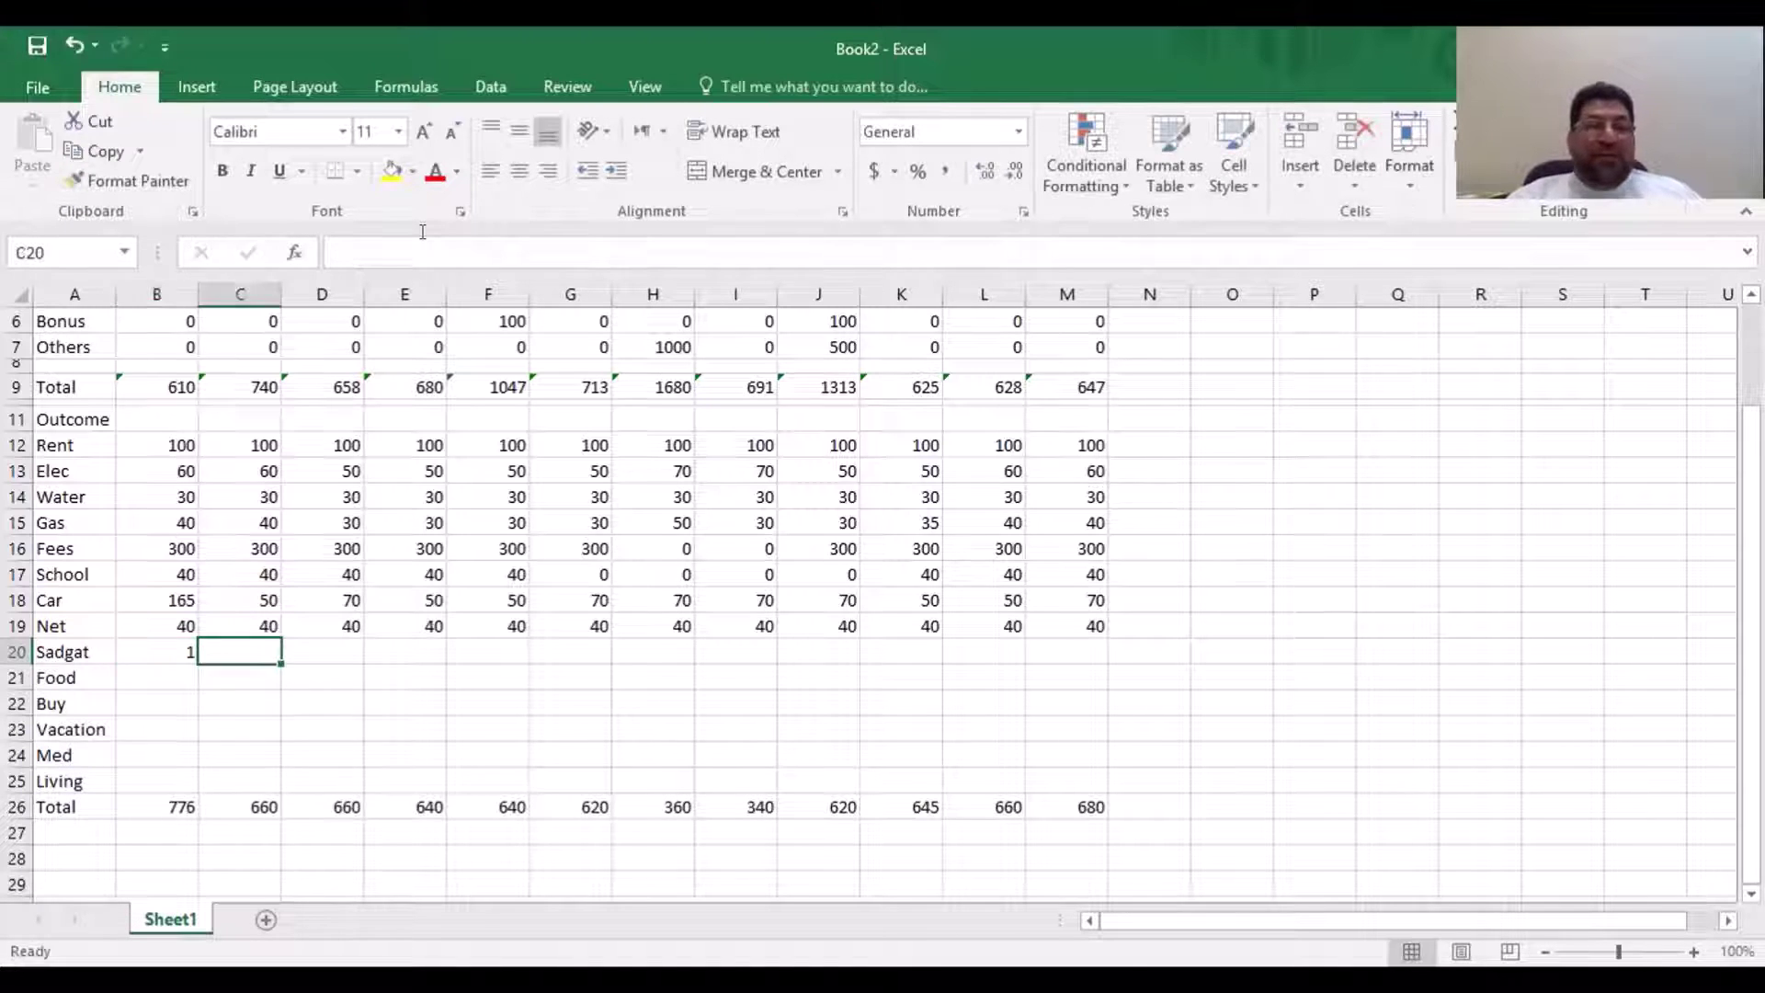
type("1")
key("Tab")
key("Left")
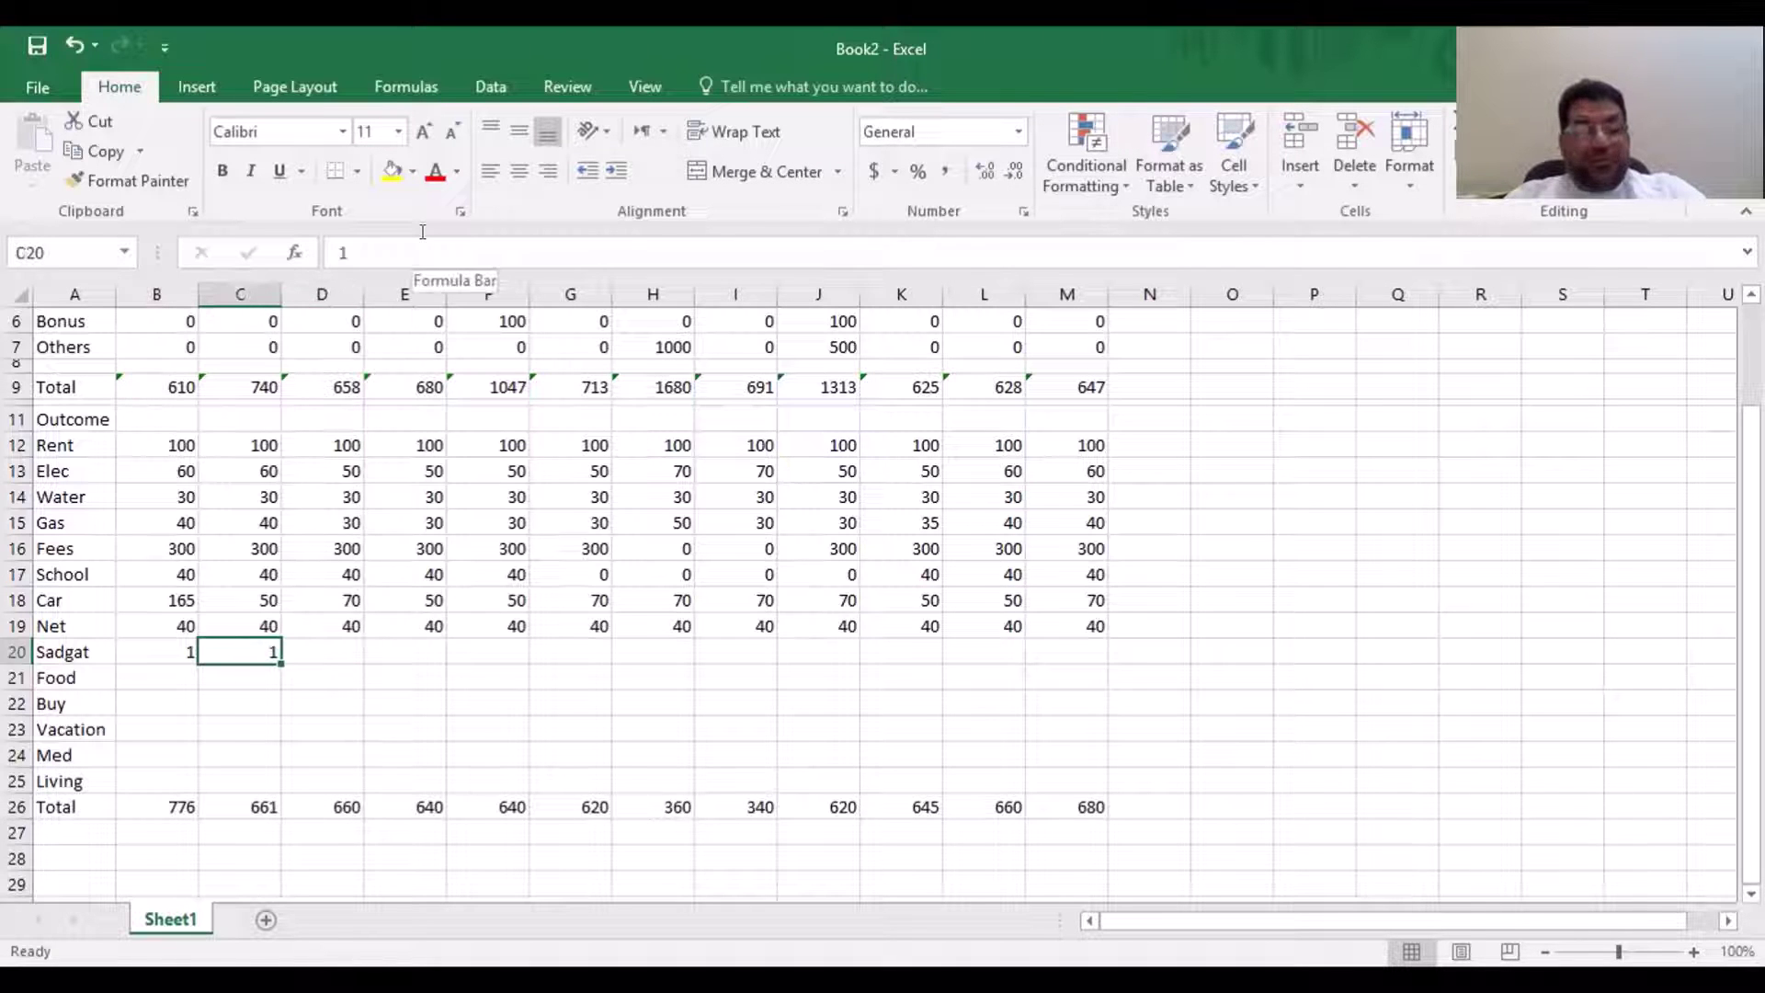
Copy the Sadgat amount from C20 across the remaining months, D20 to M20
key("ctrl+c")
key("Right")
key("shift+Right")
key("shift+Right")
key("shift+Right")
key("shift+Right")
key("shift+Right")
key("shift+Right")
key("shift+Right")
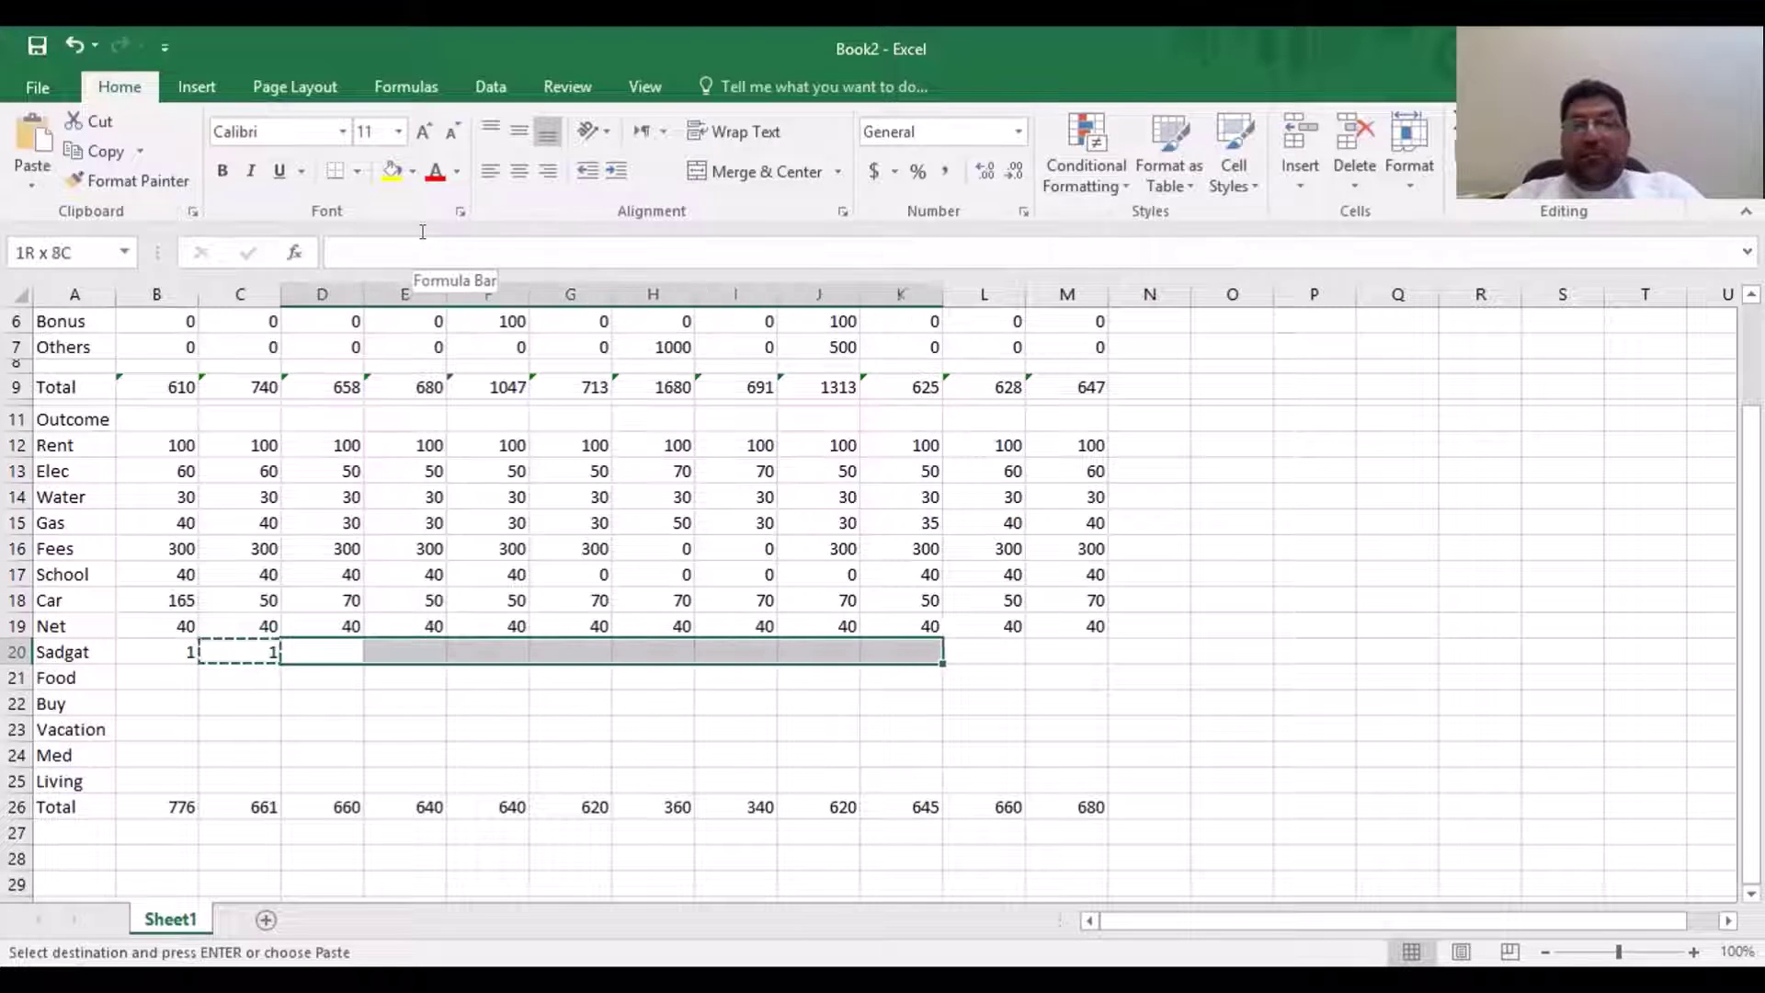
key("shift+Right")
key("shift+Right")
key("ctrl+v")
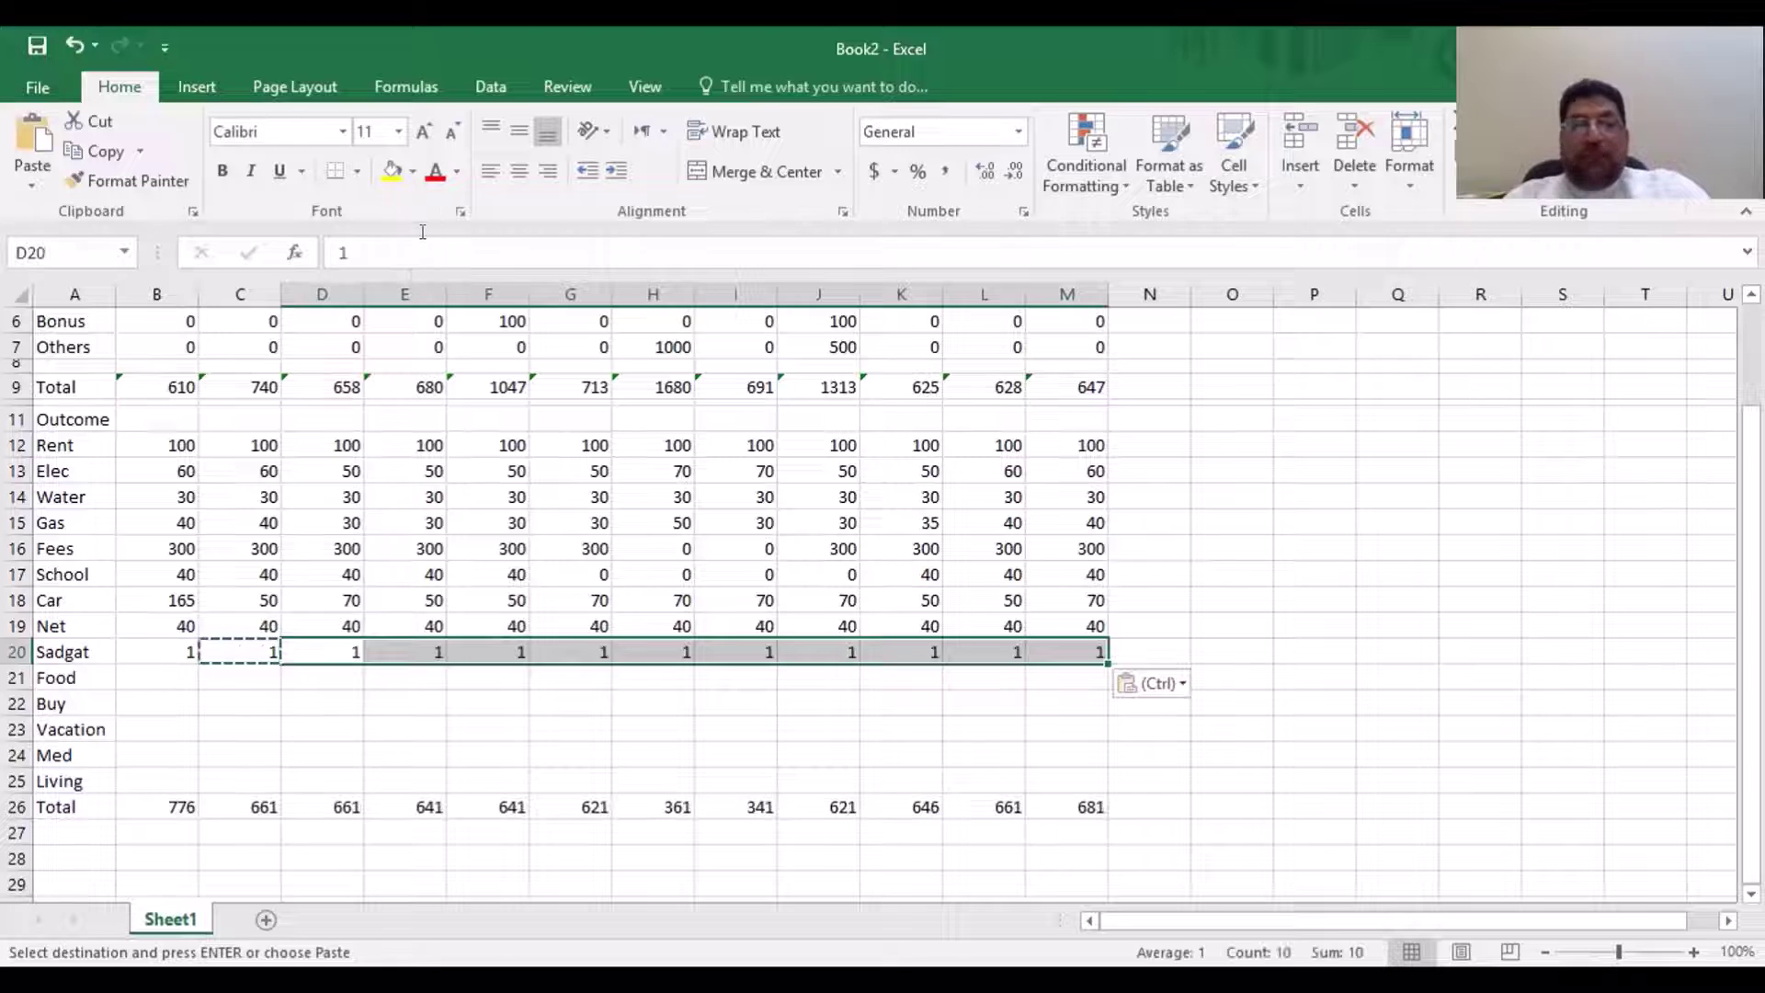
key("Escape")
Set the Sadgat expense for month 9 in cell J20 to 10
key("Left")
key("Right")
key("Right")
key("Right")
key("Right")
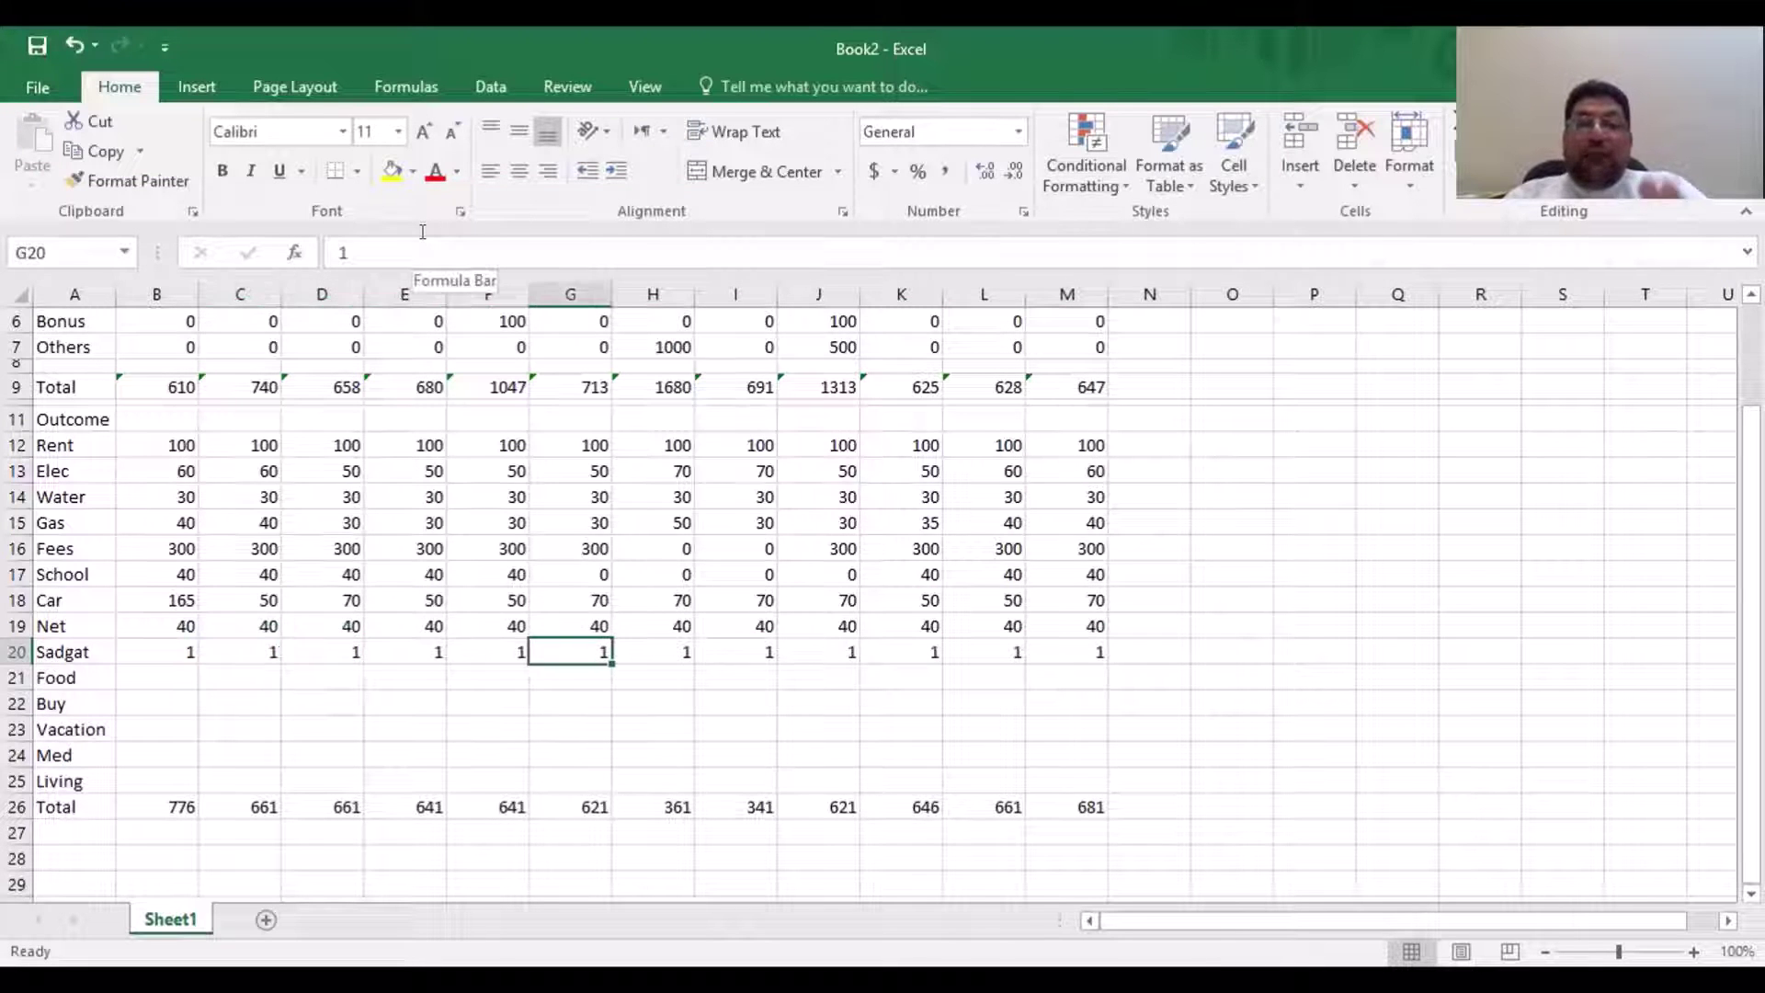
key("Up")
key("Up")
key("Up")
key("Up")
key("Up")
key("Up")
key("Up")
key("Up")
key("Up")
key("Up")
key("Up")
key("Up")
key("Up")
key("Up")
key("Up")
key("Up")
key("Up")
key("Up")
key("Up")
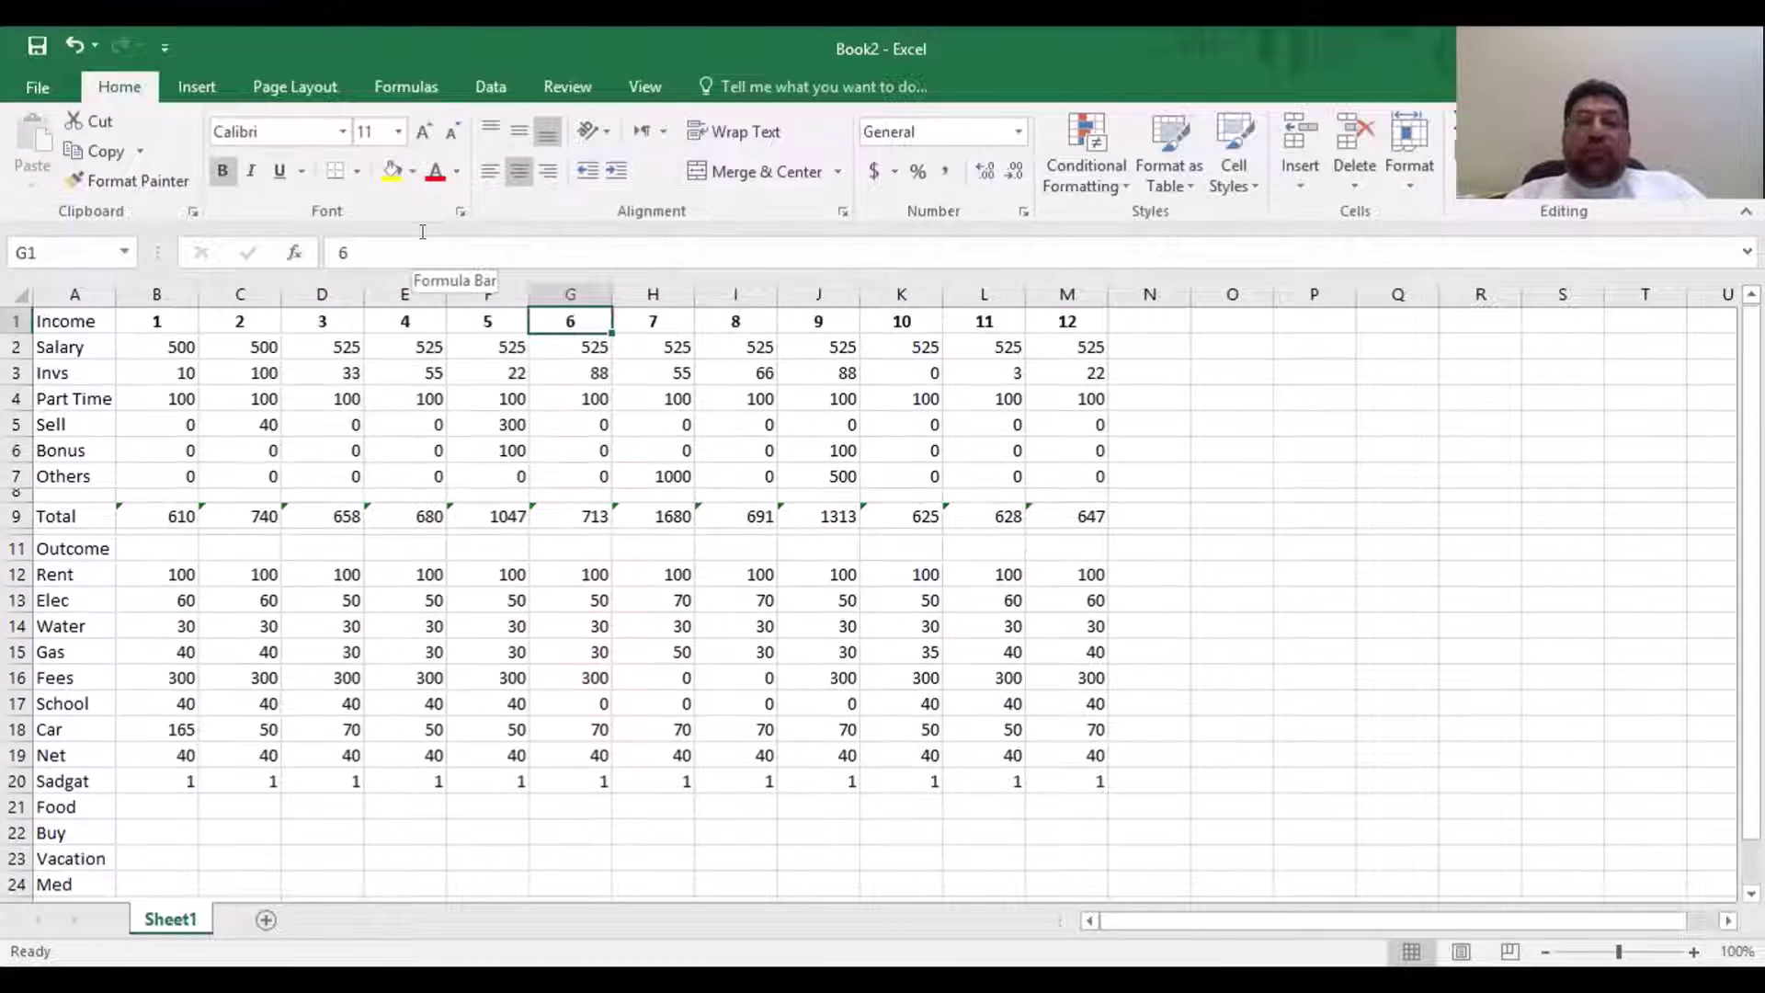
key("Right")
key("Right")
key("Right")
key("Down")
key("Down")
key("Down")
key("Down")
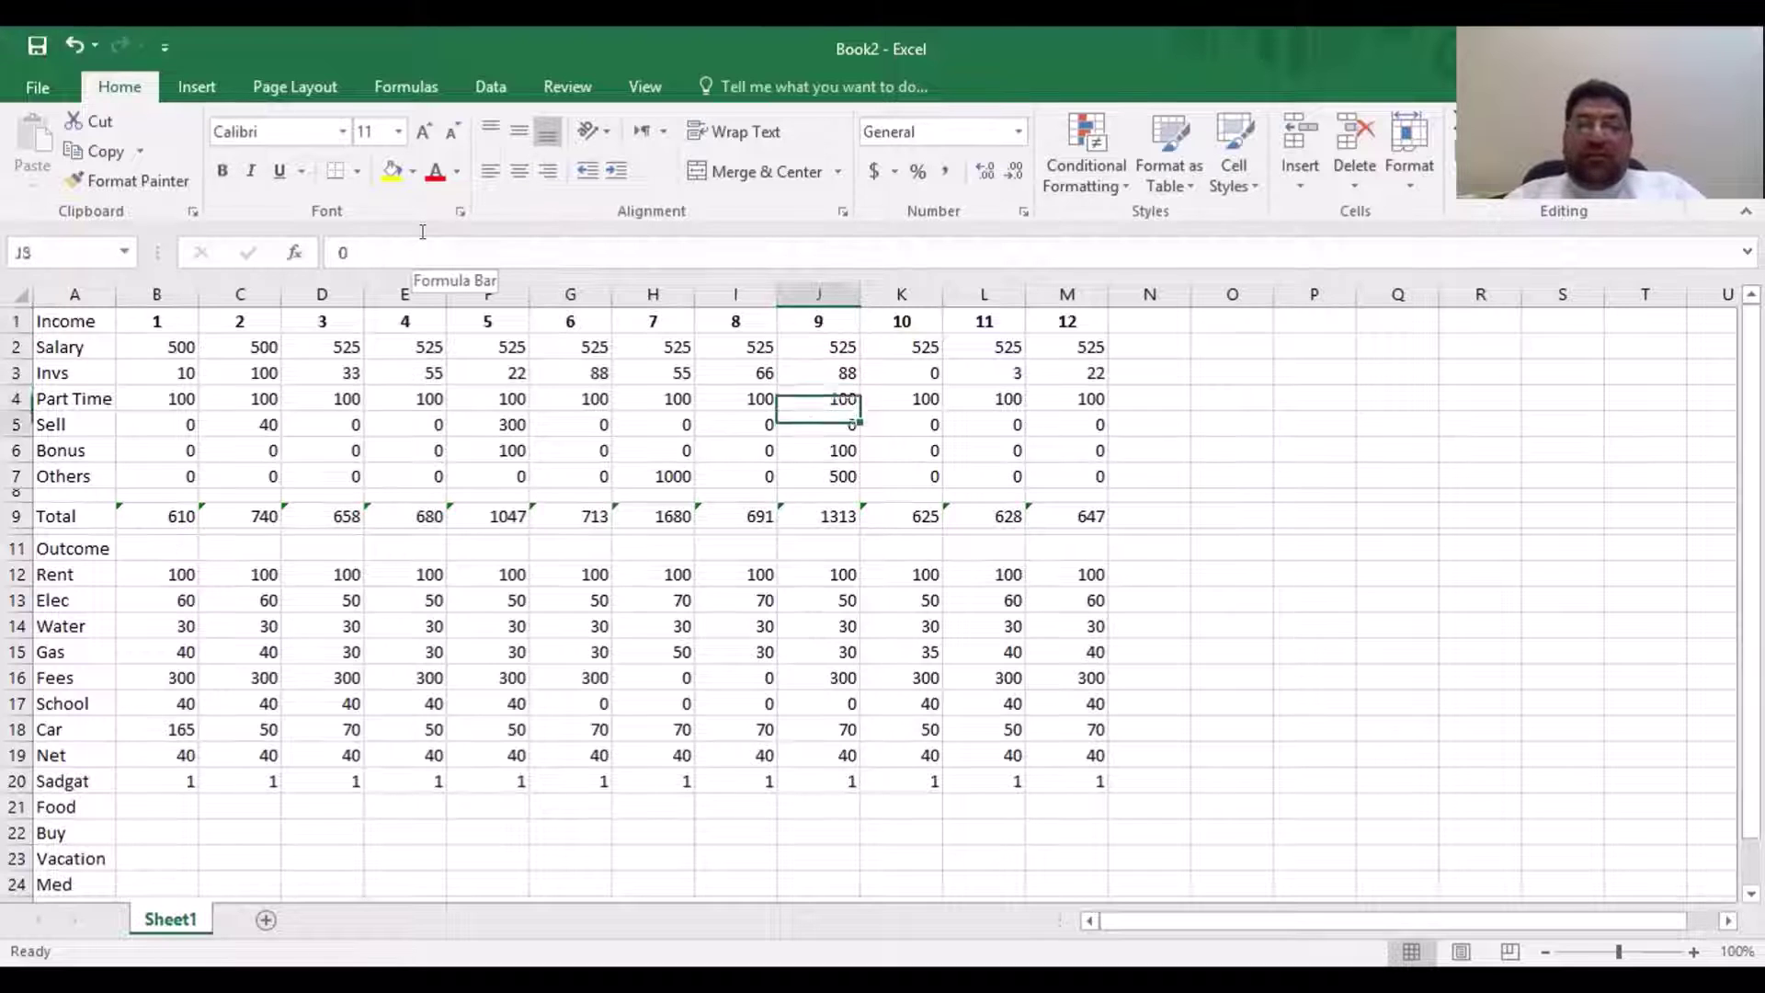
key("Down")
key("Down")
key("Down")
key("Down")
key("Down")
key("Down")
key("Down")
key("Down")
key("Down")
key("Down")
key("Down")
key("Down")
key("Down")
key("Down")
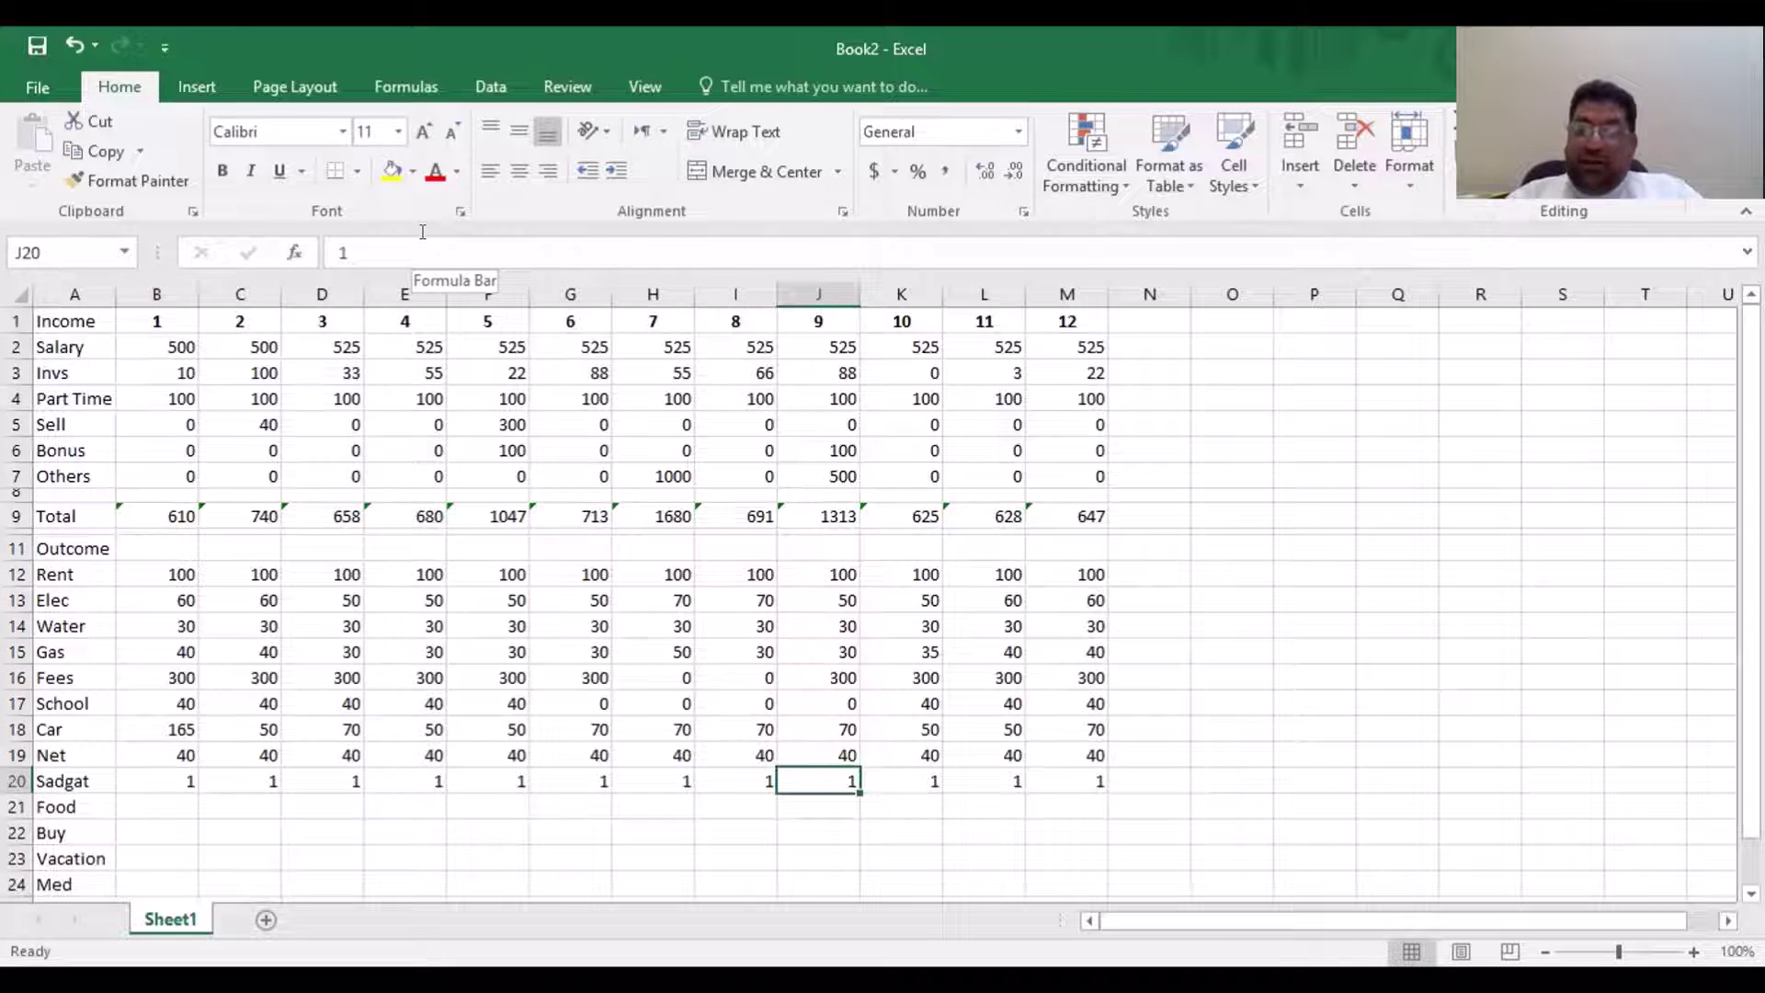
key("F2")
type("0")
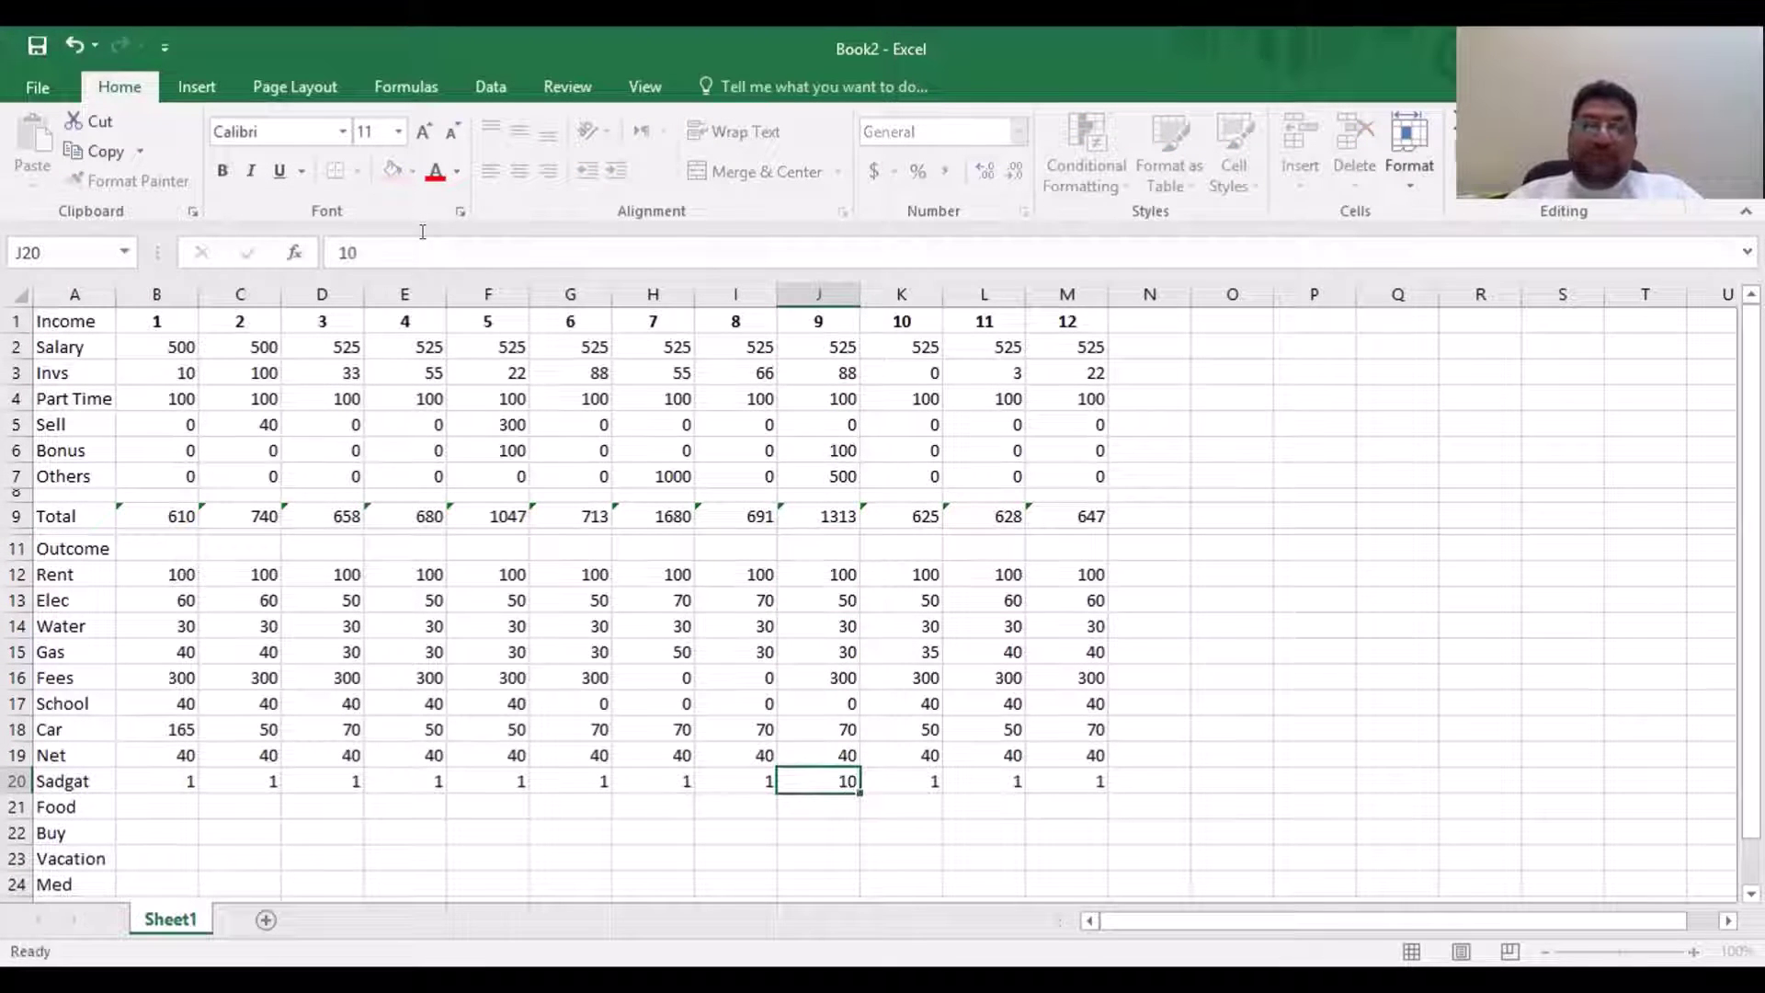
key("Left")
key("Right")
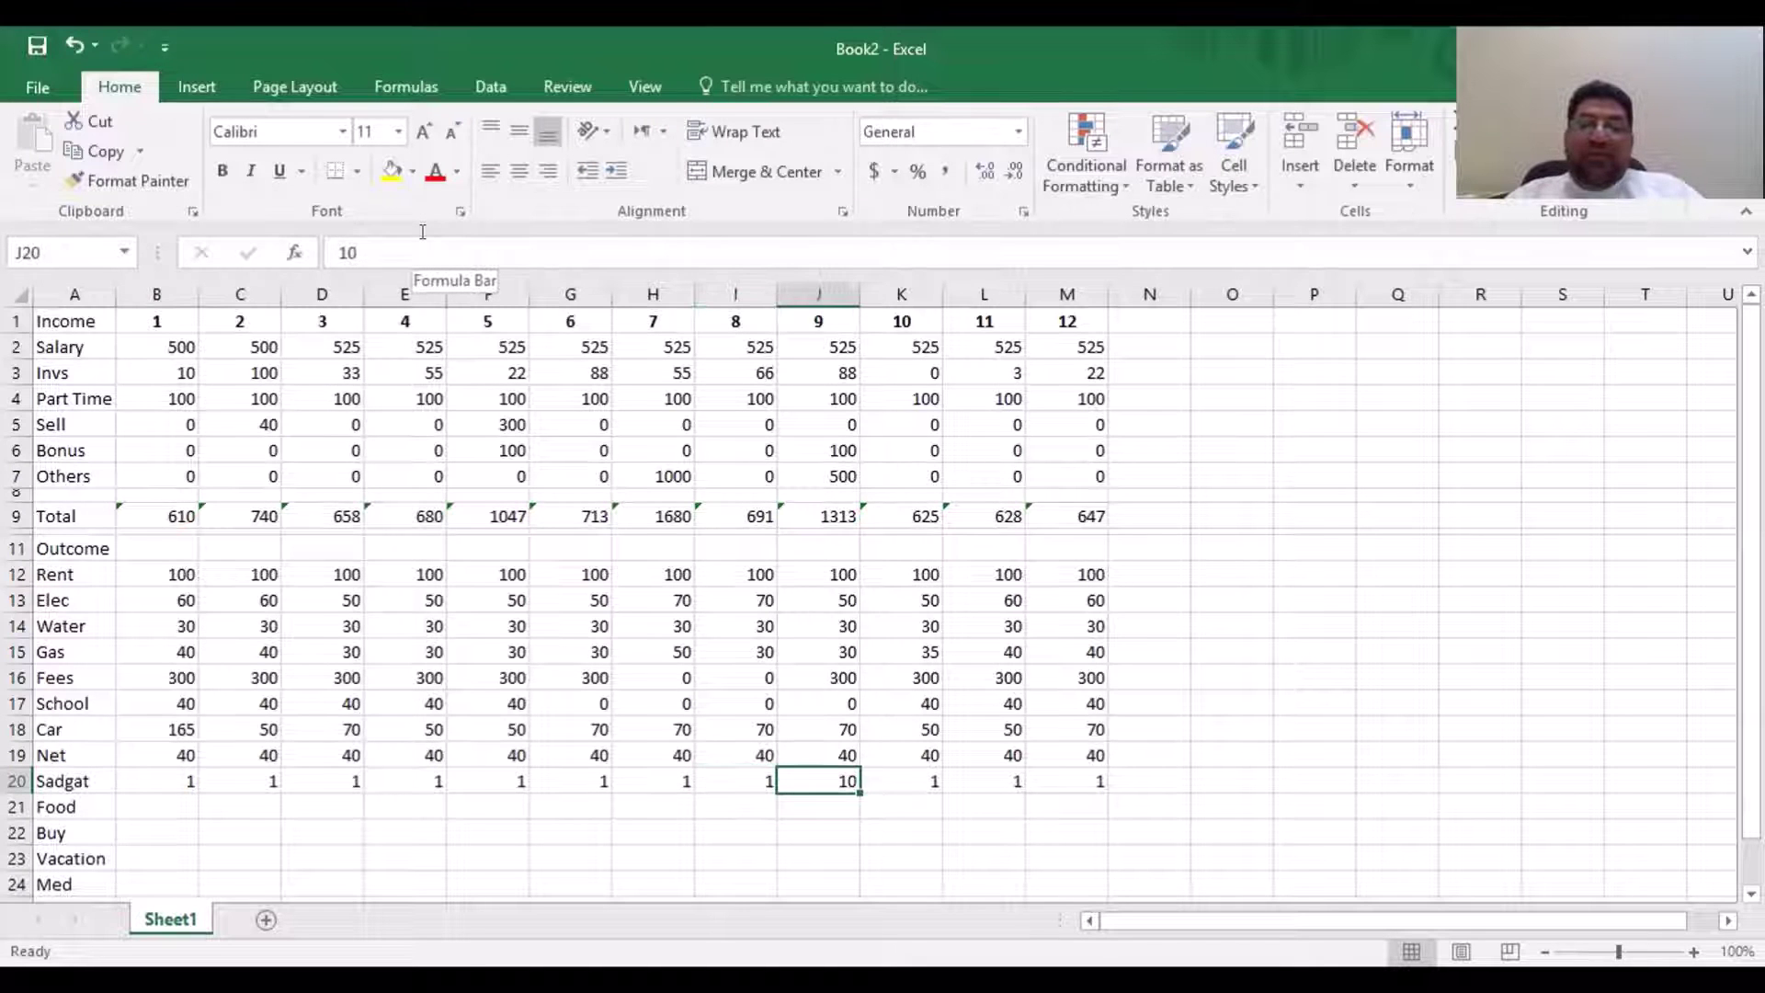
Copy the Sadgat amount from J20 over all twelve months, B20 to M20
key("ctrl+c")
key("Left")
key("Left")
key("Left")
key("Left")
key("Left")
key("Left")
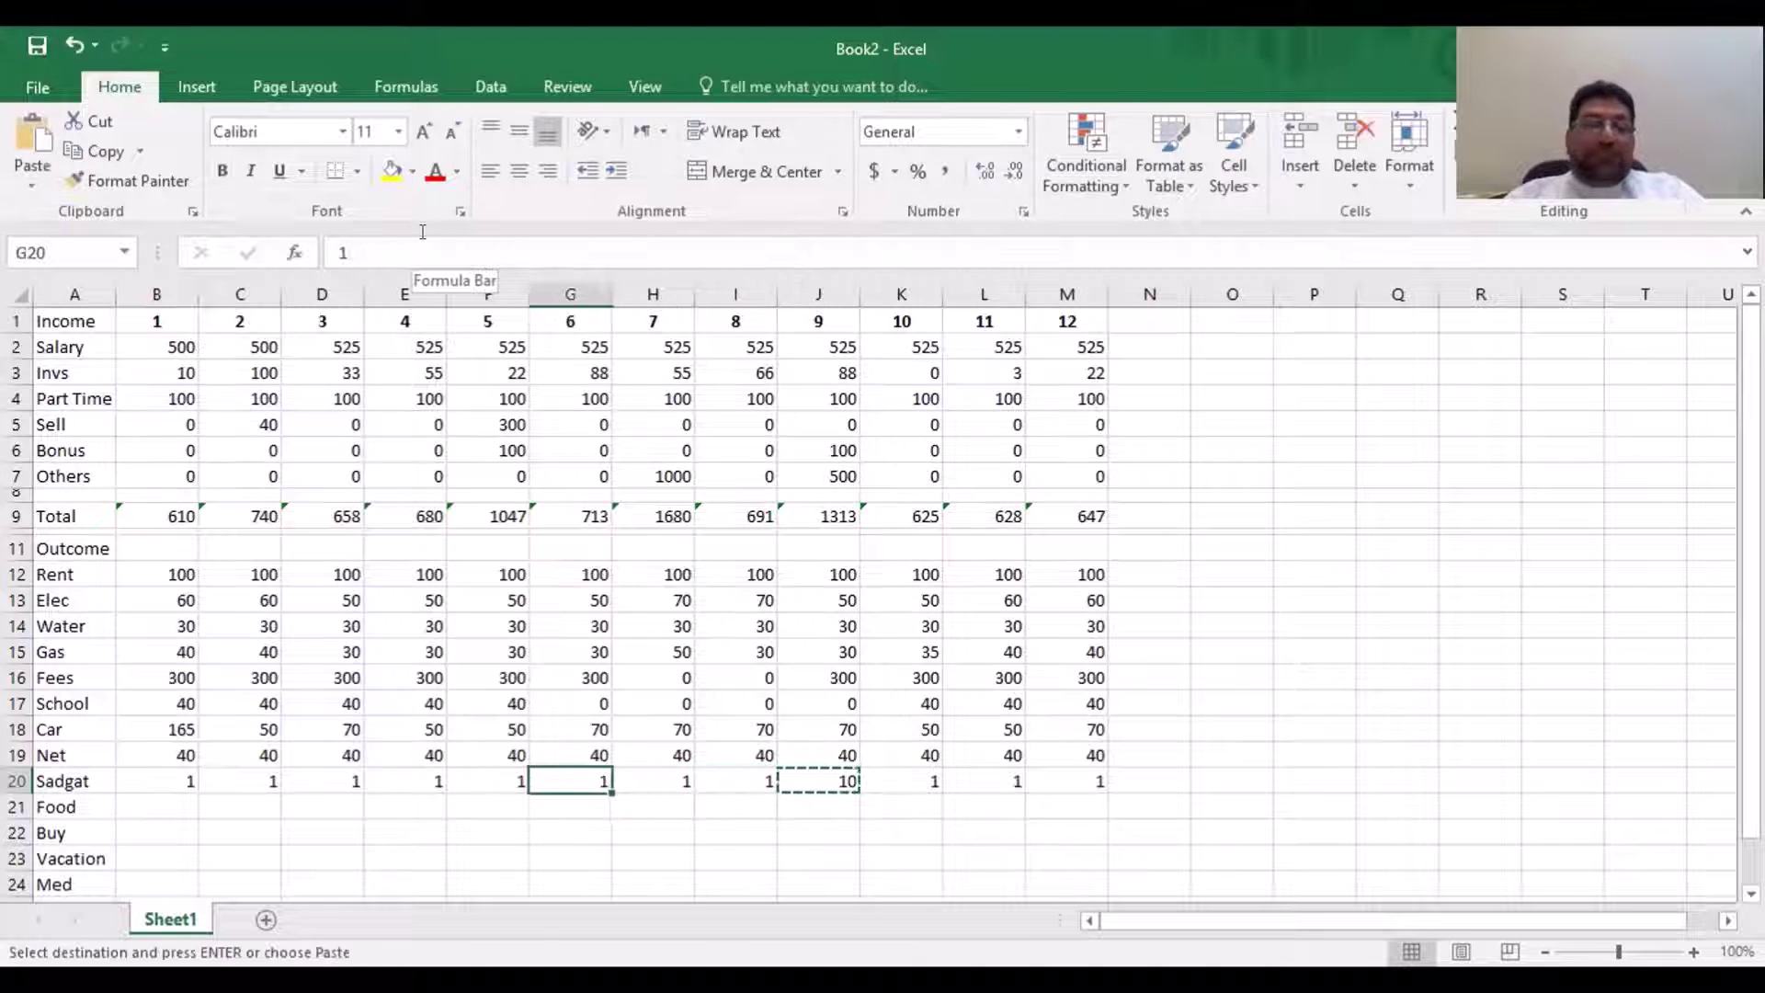
key("Left")
key("Left")
key("shift+Right")
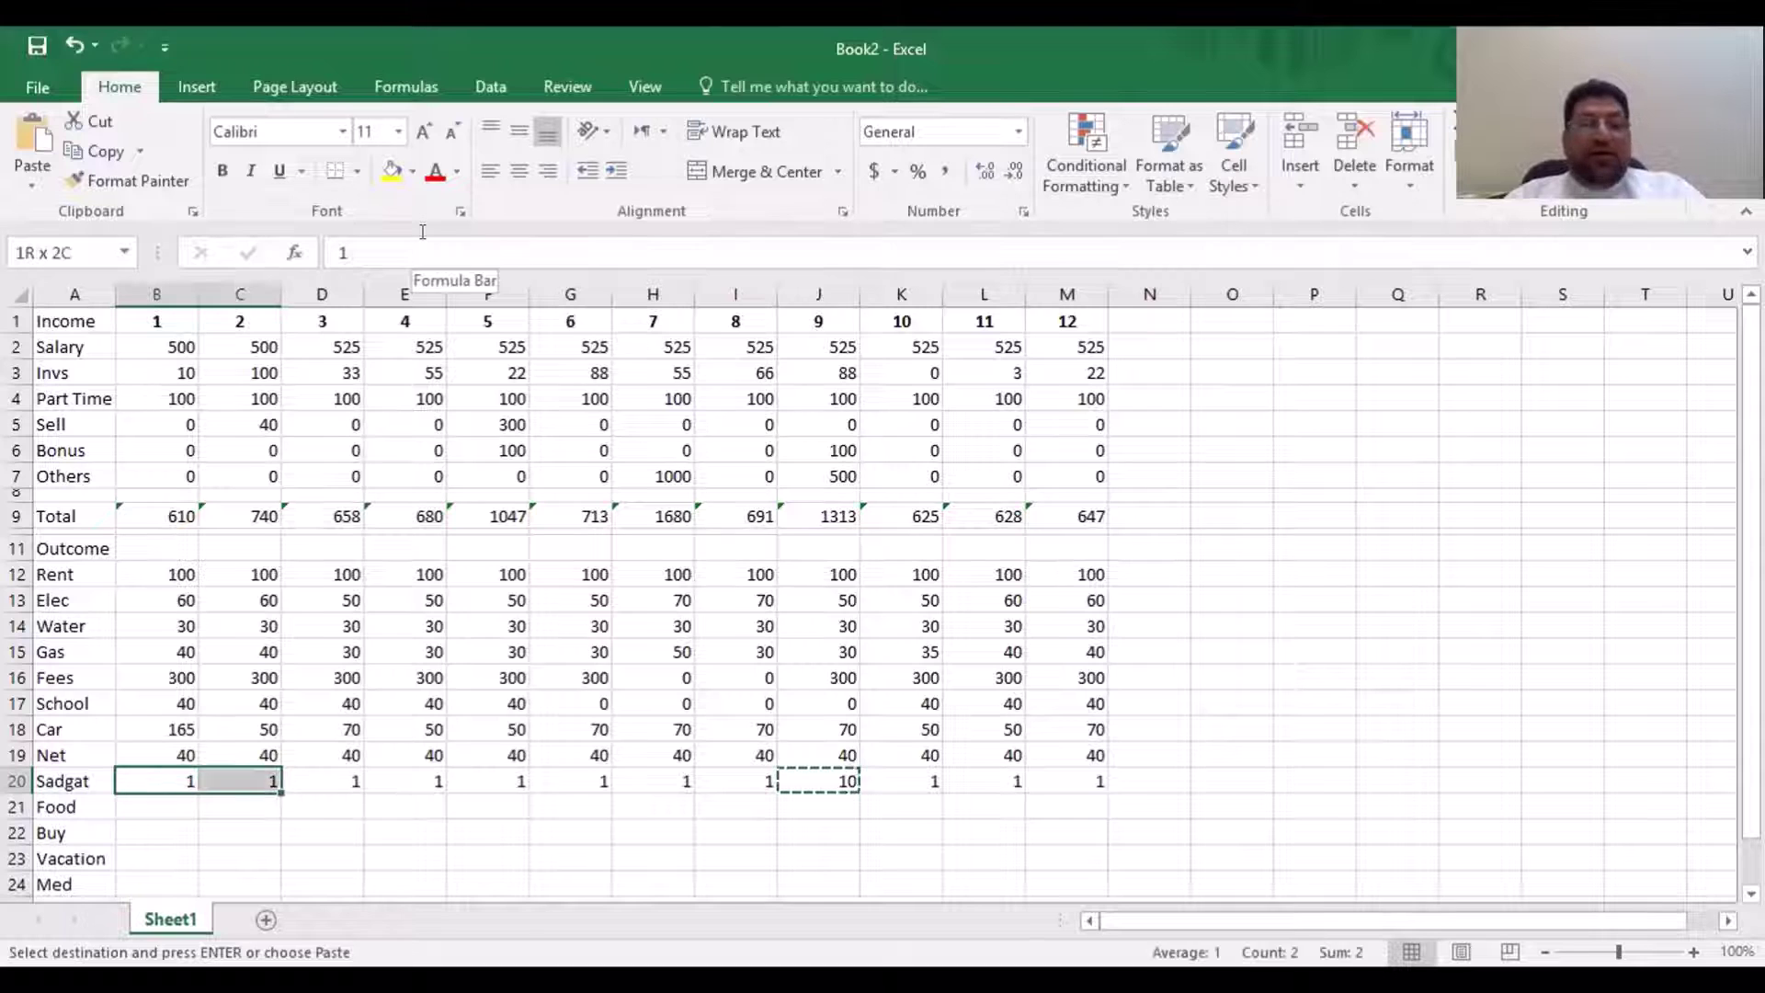
key("shift+Right")
key("ctrl+shift+Right")
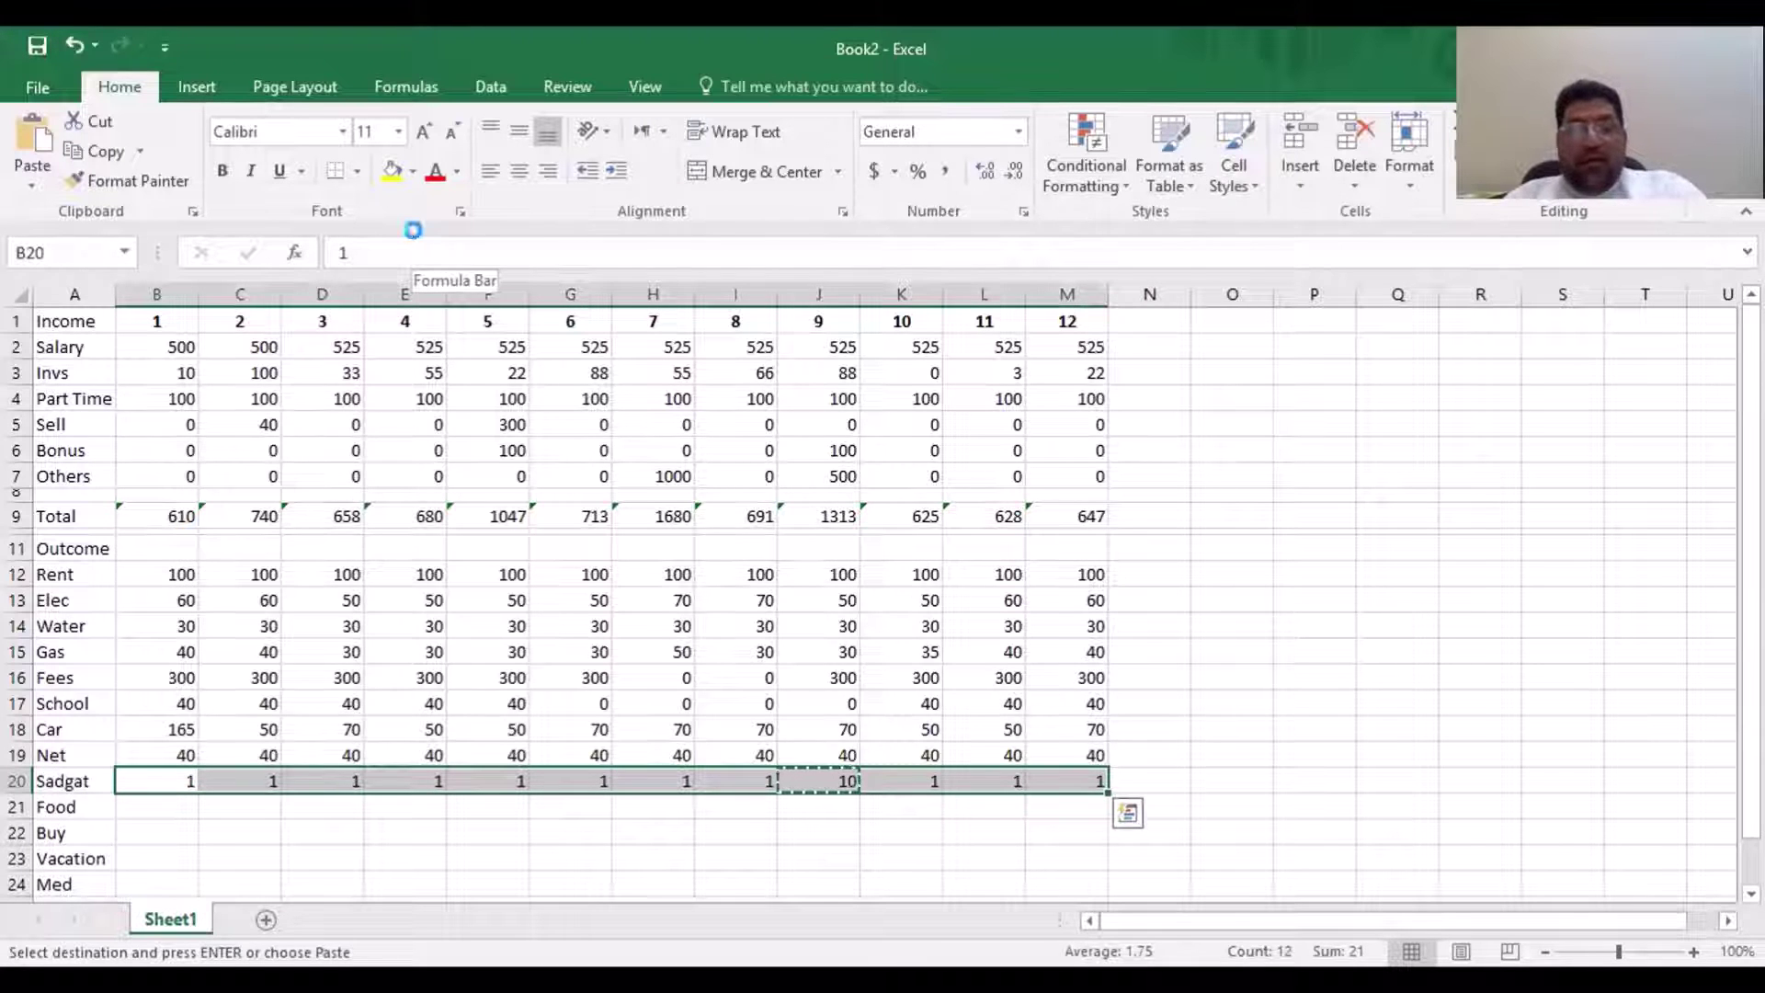
key("Return")
Set the Sadgat expense for month 9 in cell J20 to 30
key("Right")
key("Right")
key("Right")
key("Right")
key("Right")
key("Right")
key("Right")
key("Right")
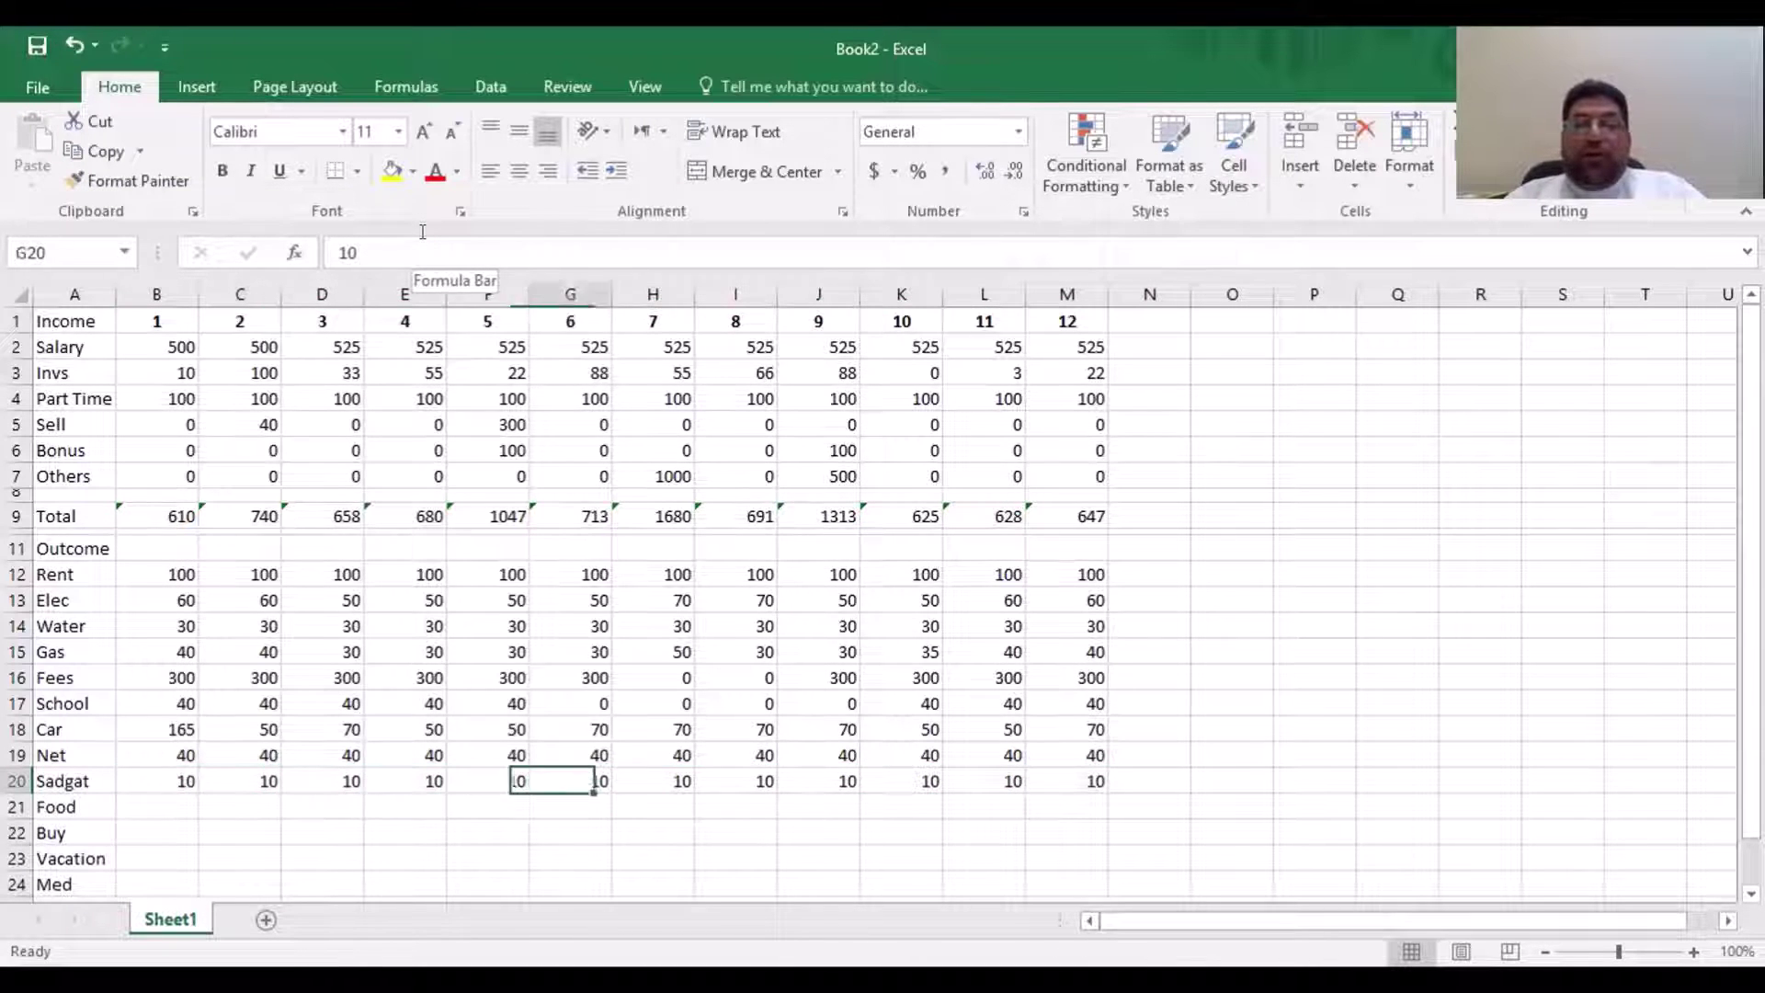
key("Left")
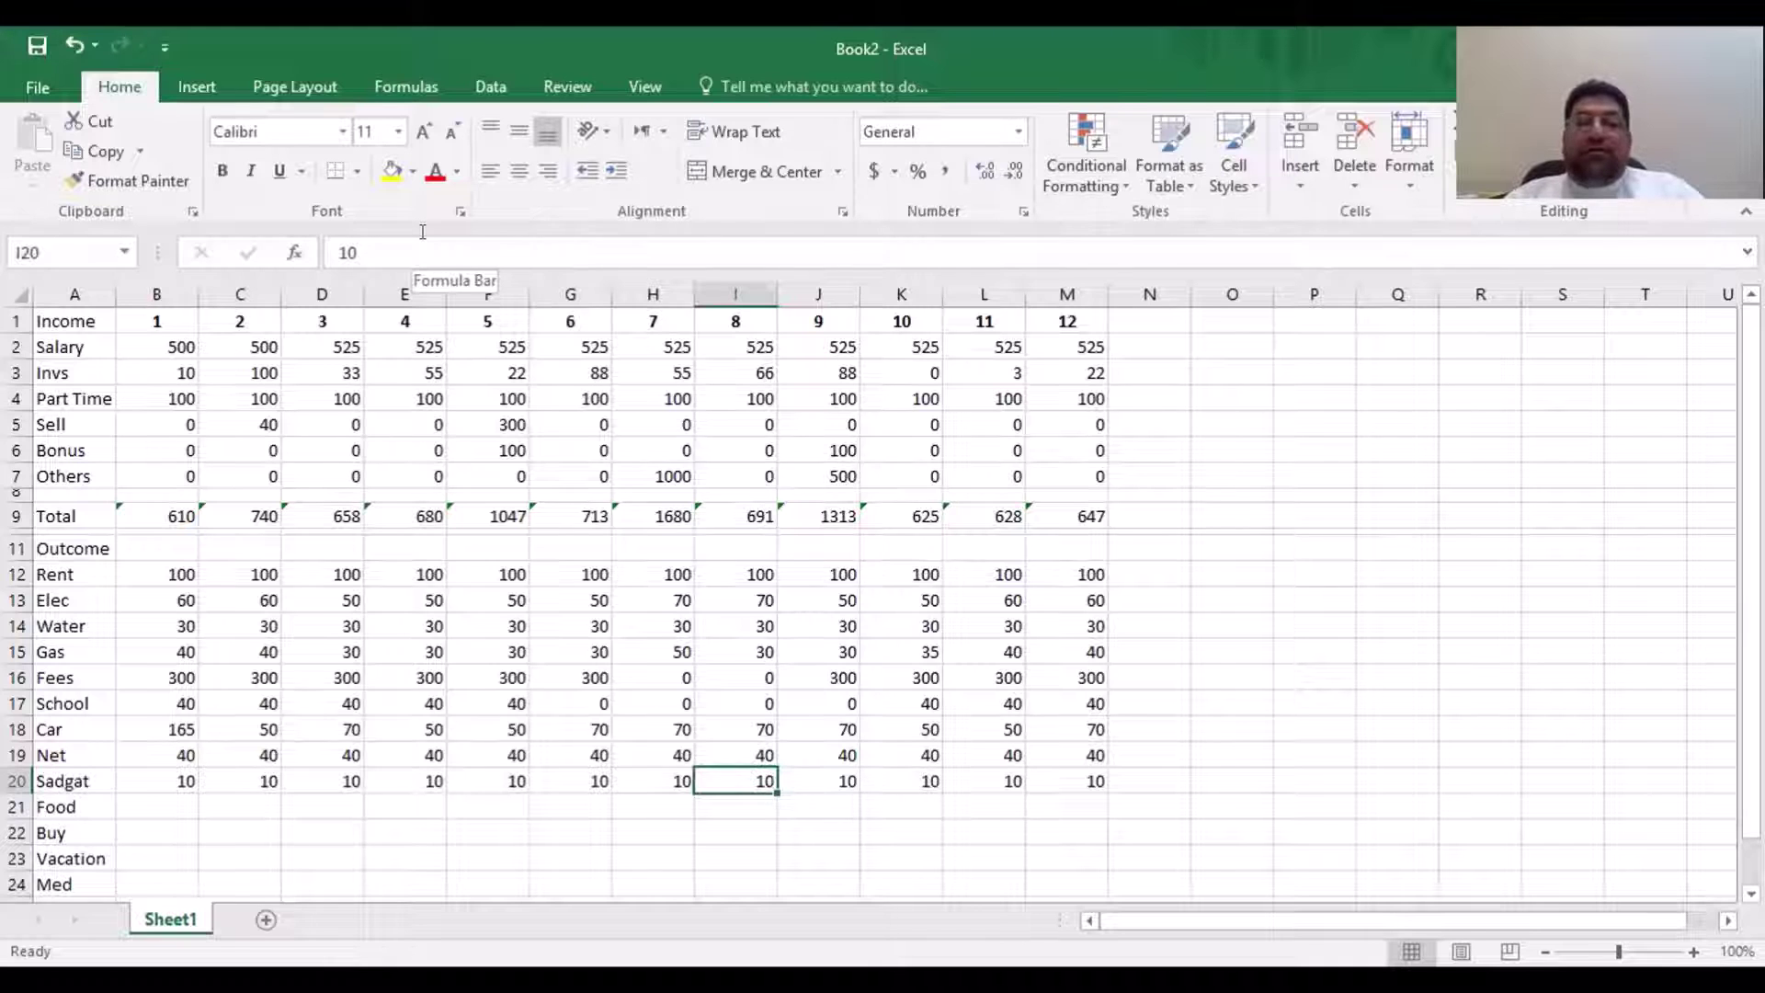
key("Right")
type("30")
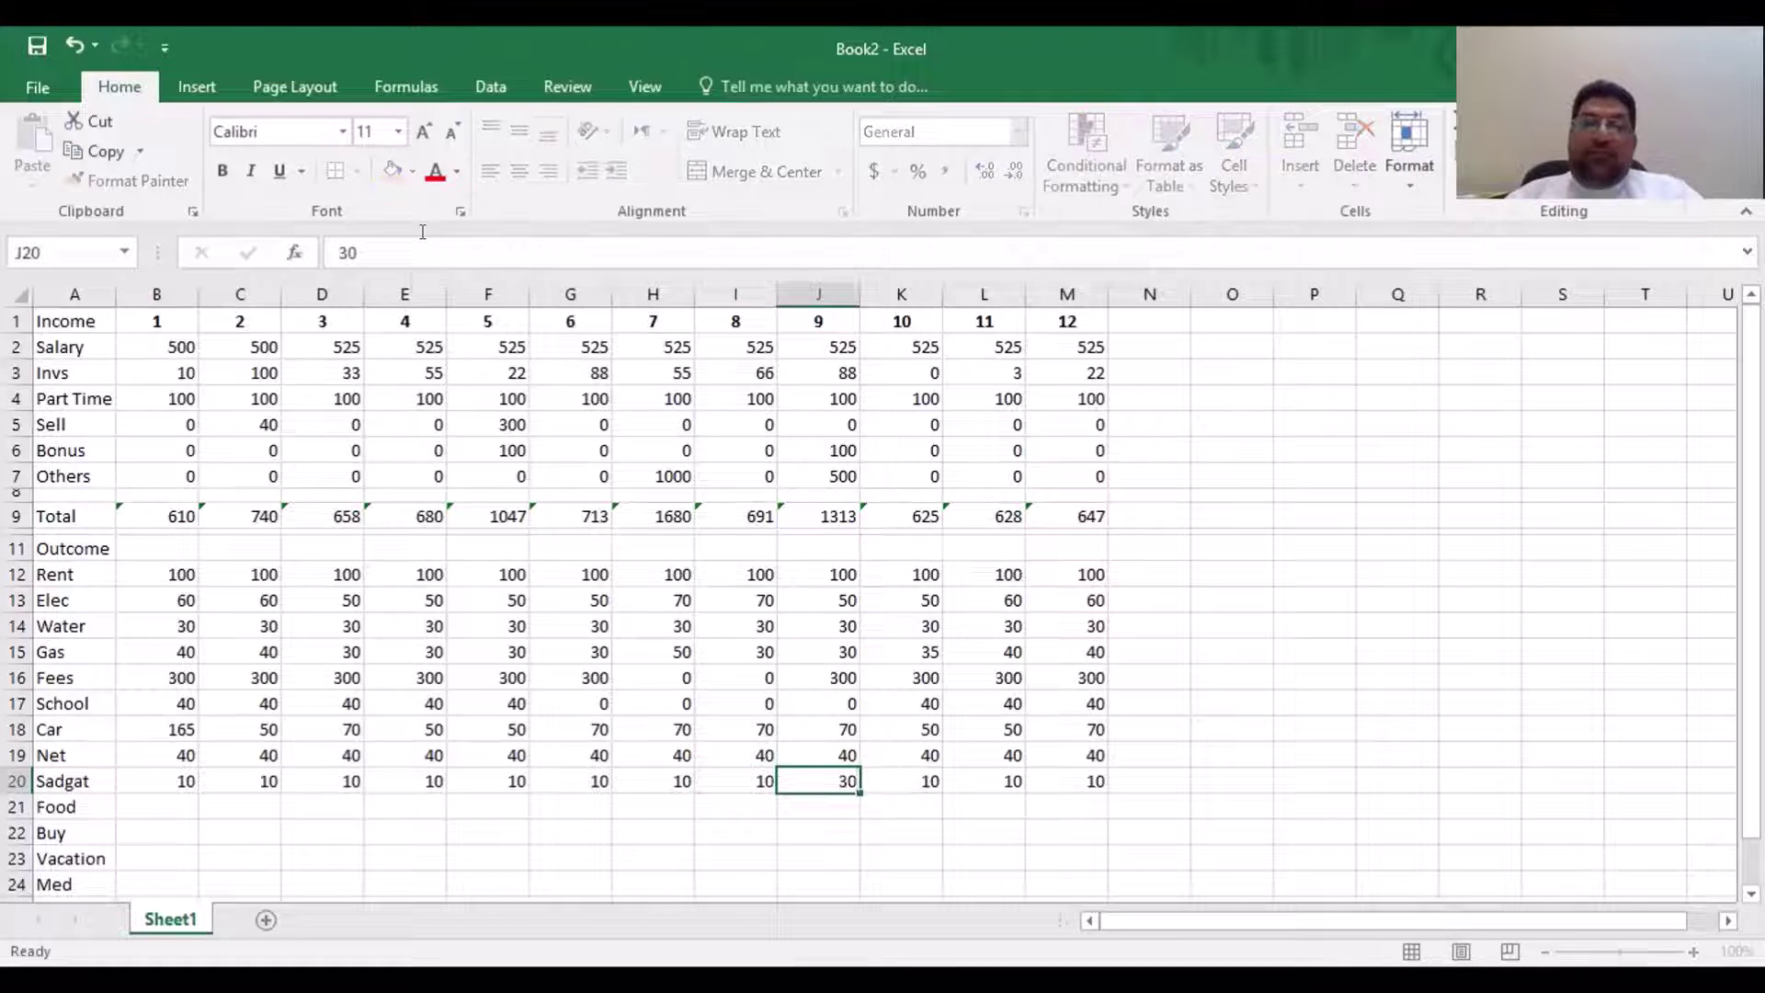
key("Return")
key("Up")
key("Right")
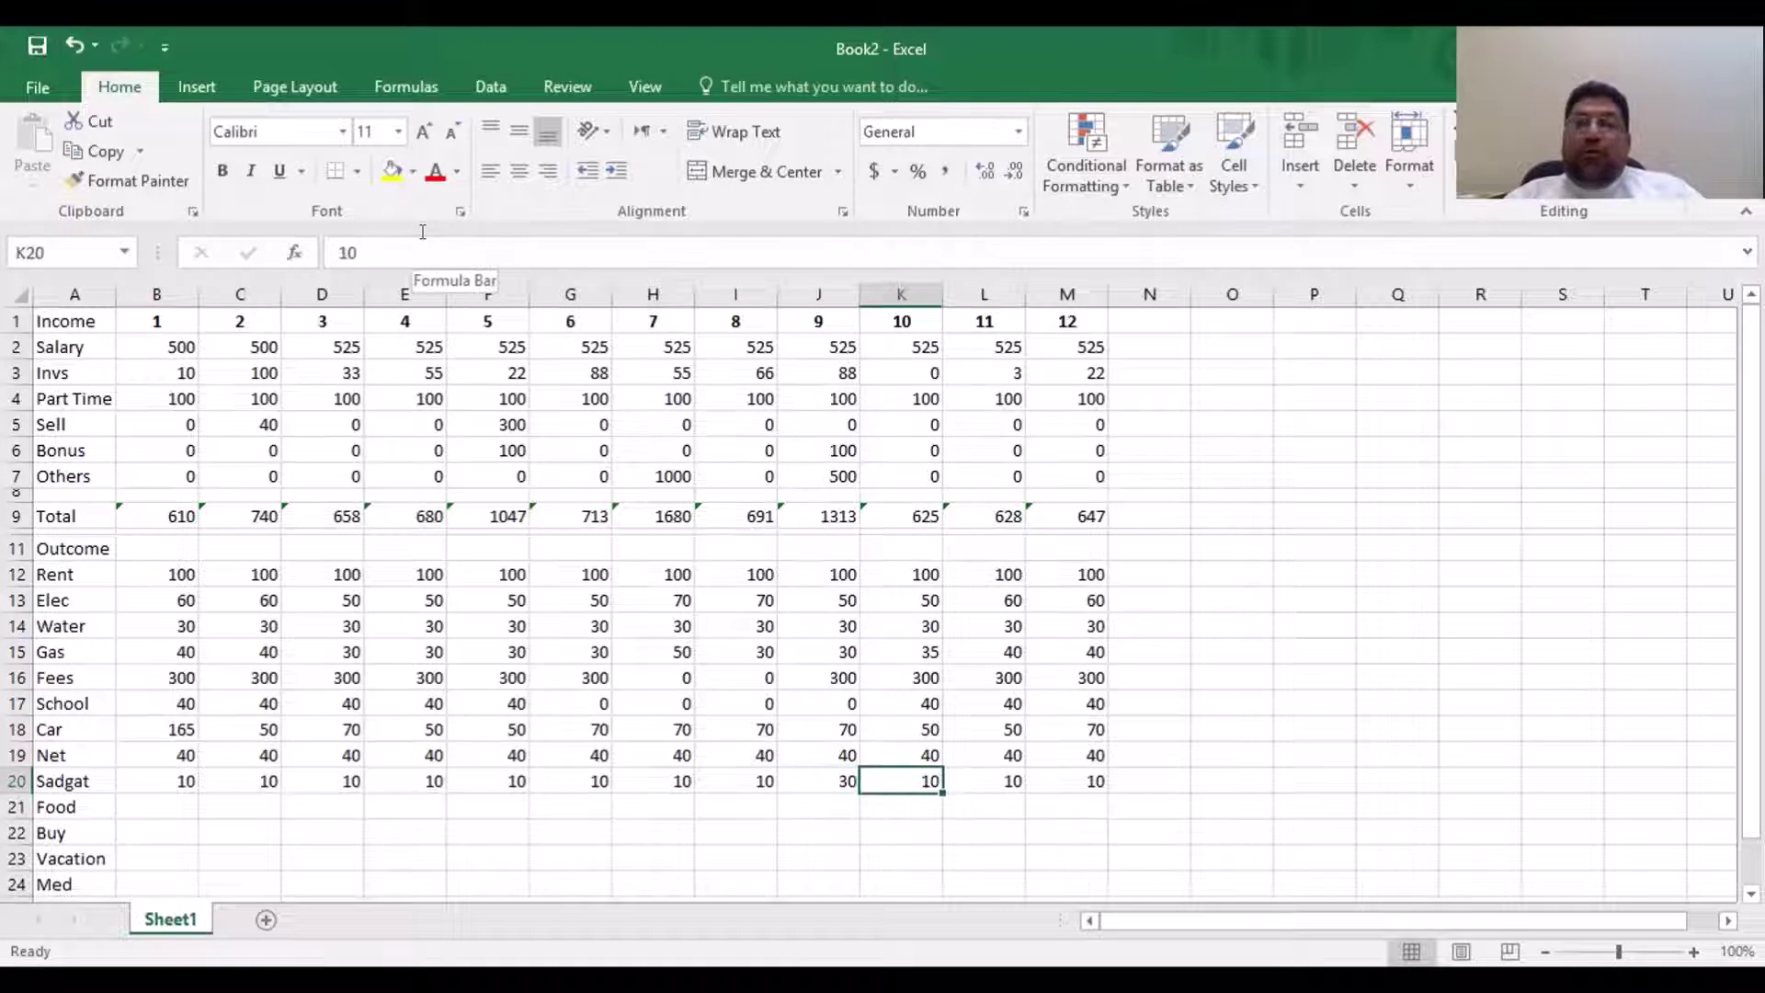
Set the Sadgat expense for month 12 in cell M20 to 15
key("Right")
key("Right")
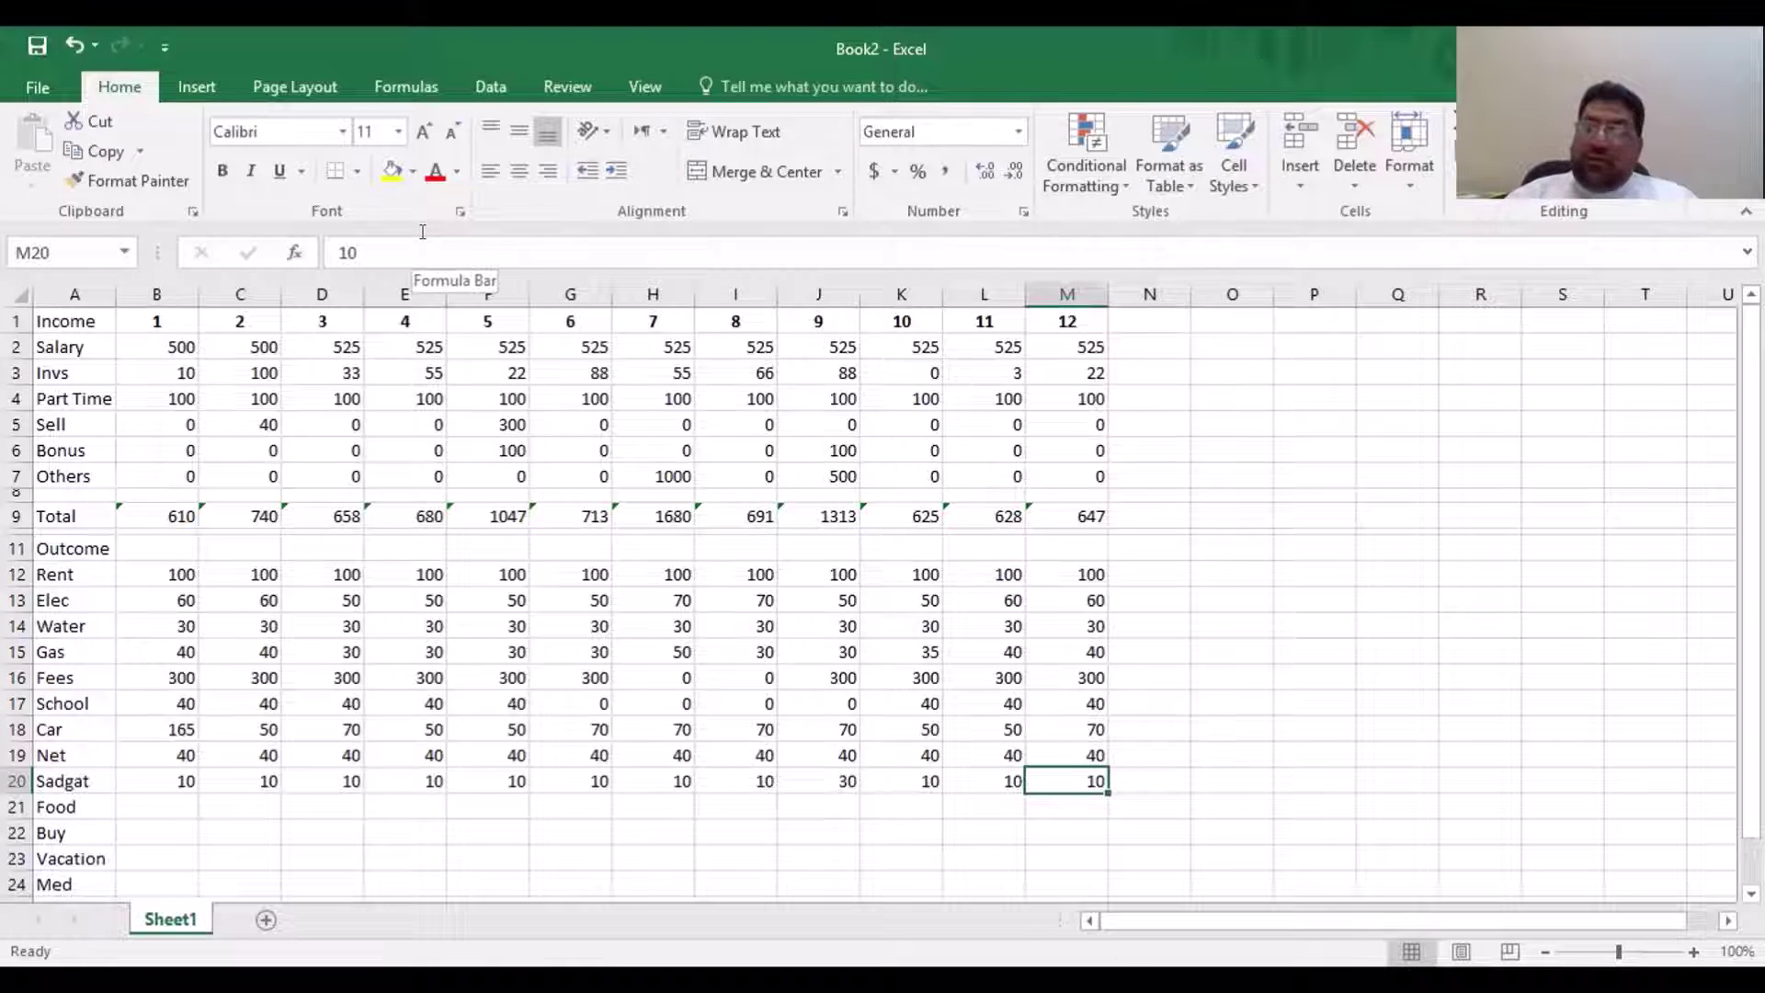
type("15")
key("Return")
Set the Sadgat expense to 40 for month 1 in B20 and 30 for month 2 in C20
key("Up")
key("Left")
key("Left")
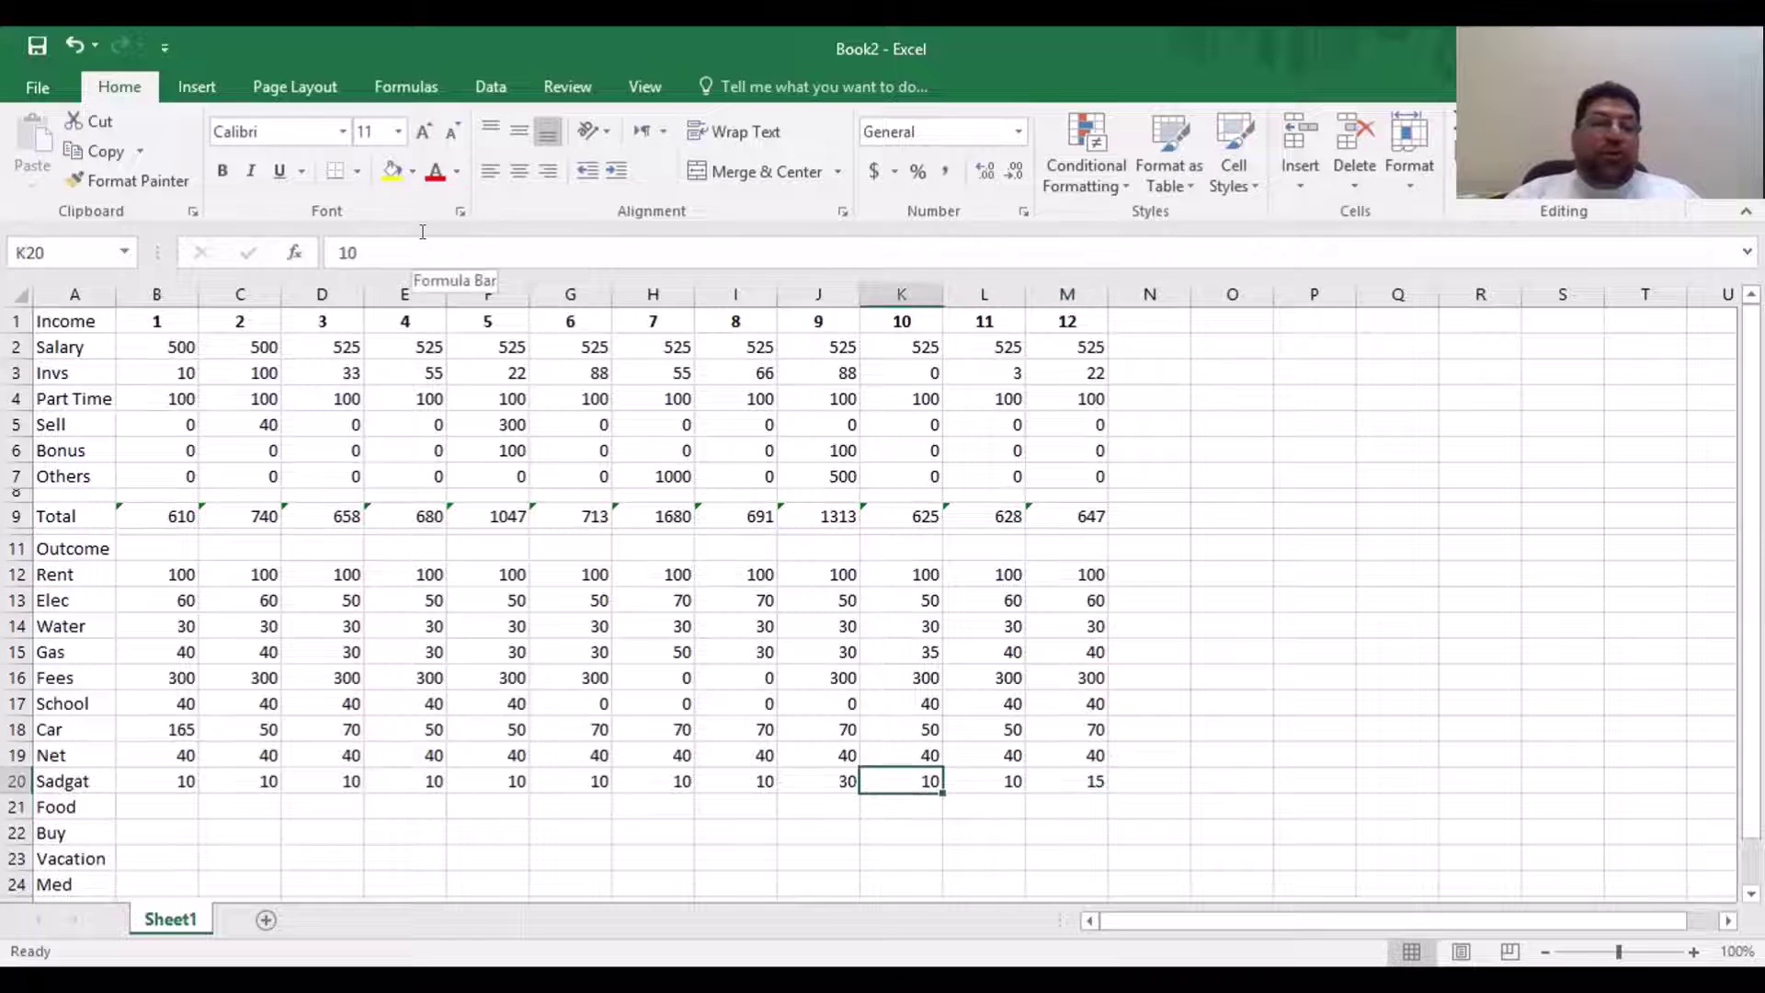
key("Left")
key("Left")
key("Left")
key("Left")
key("Left")
key("Left")
key("Left")
key("Left")
key("Left")
key("Up")
key("Down")
key("Right")
key("Left")
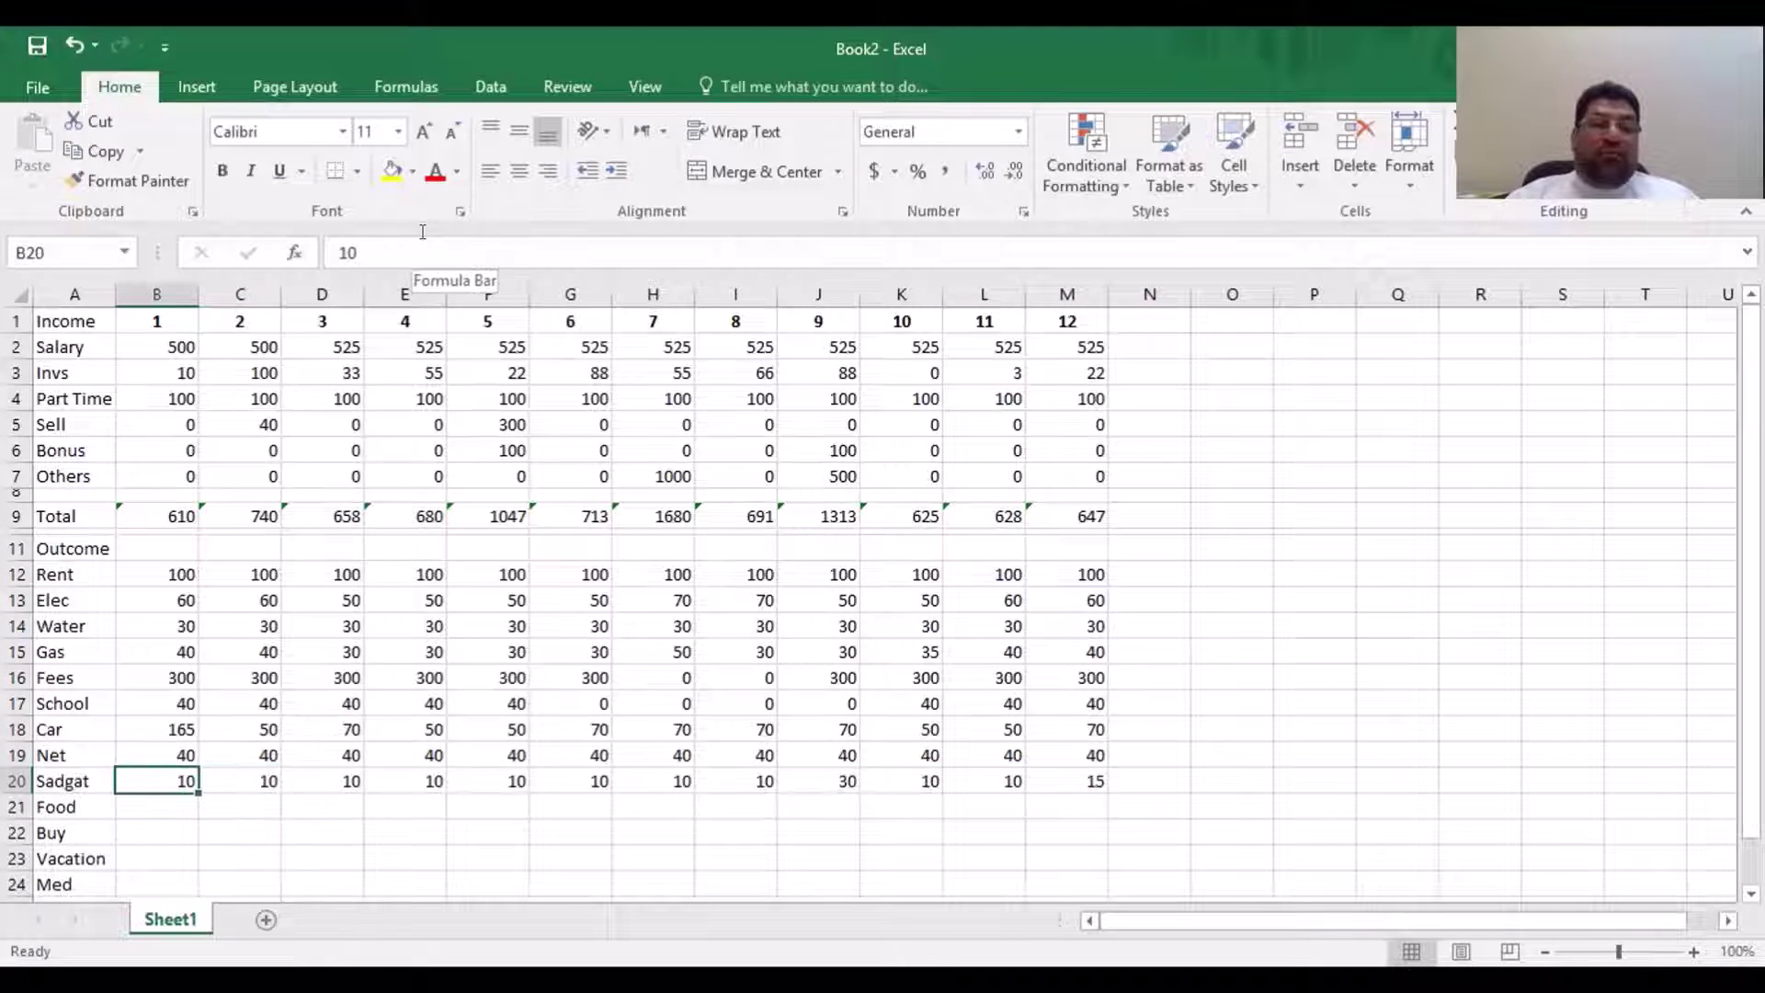
type("40")
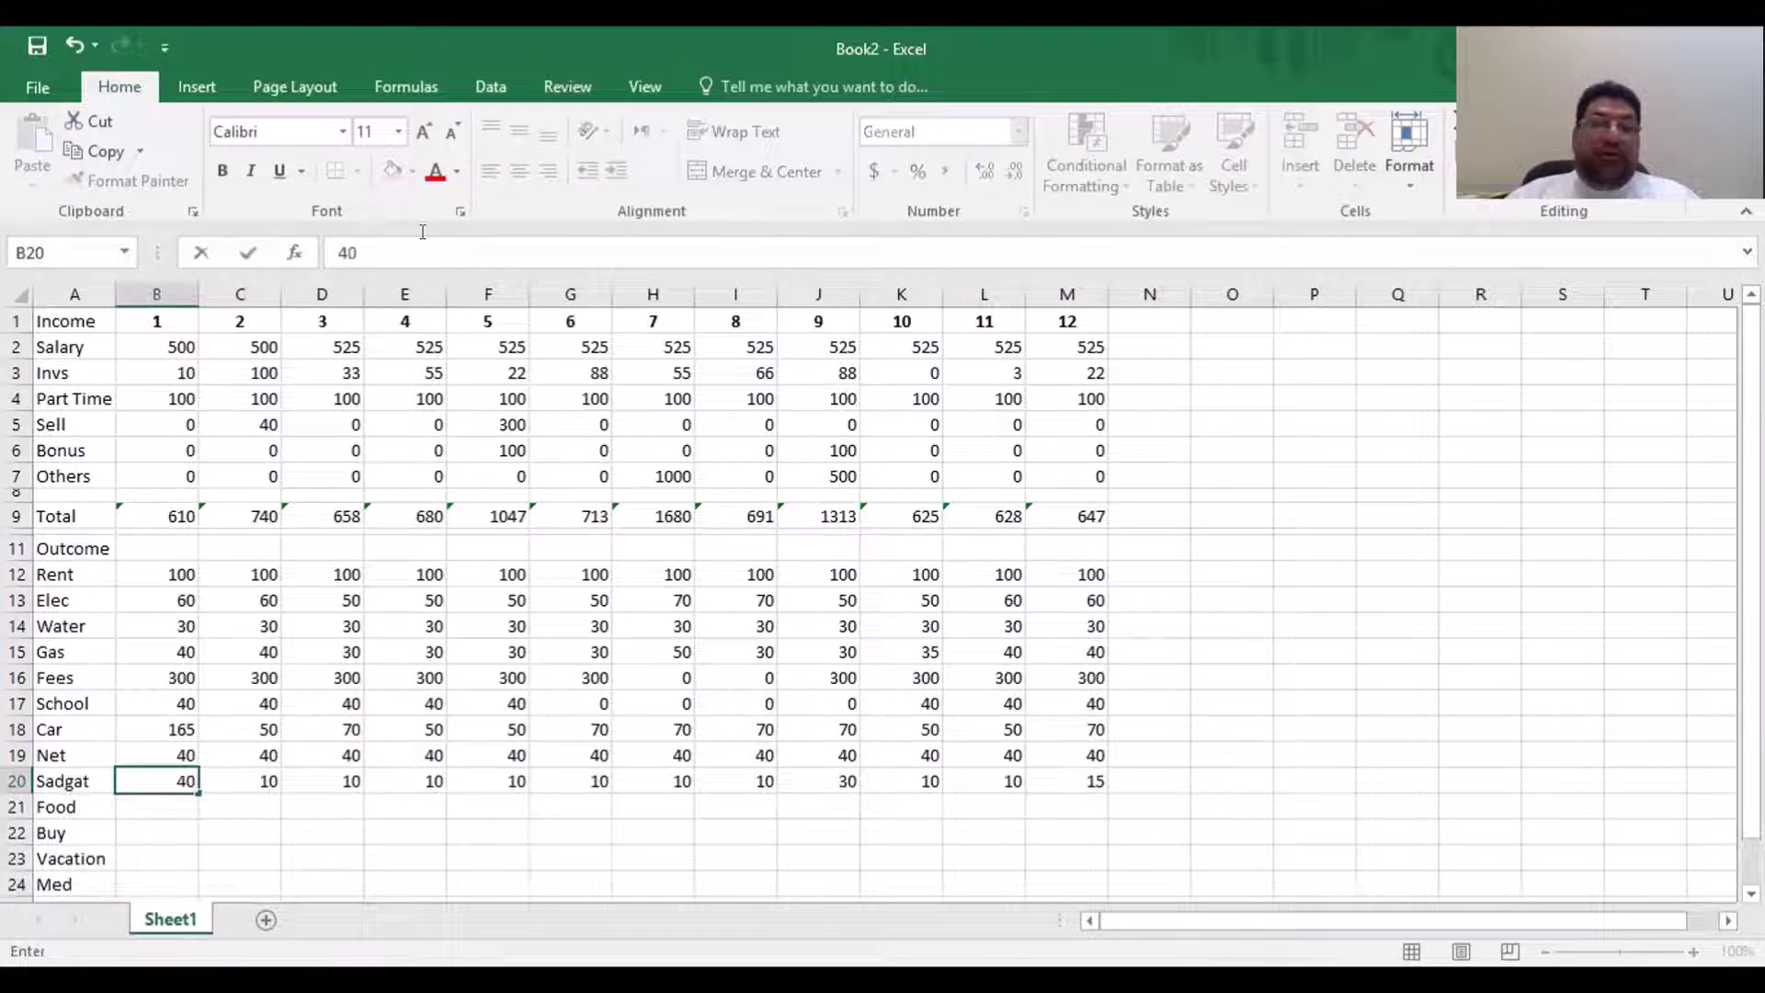
key("Right")
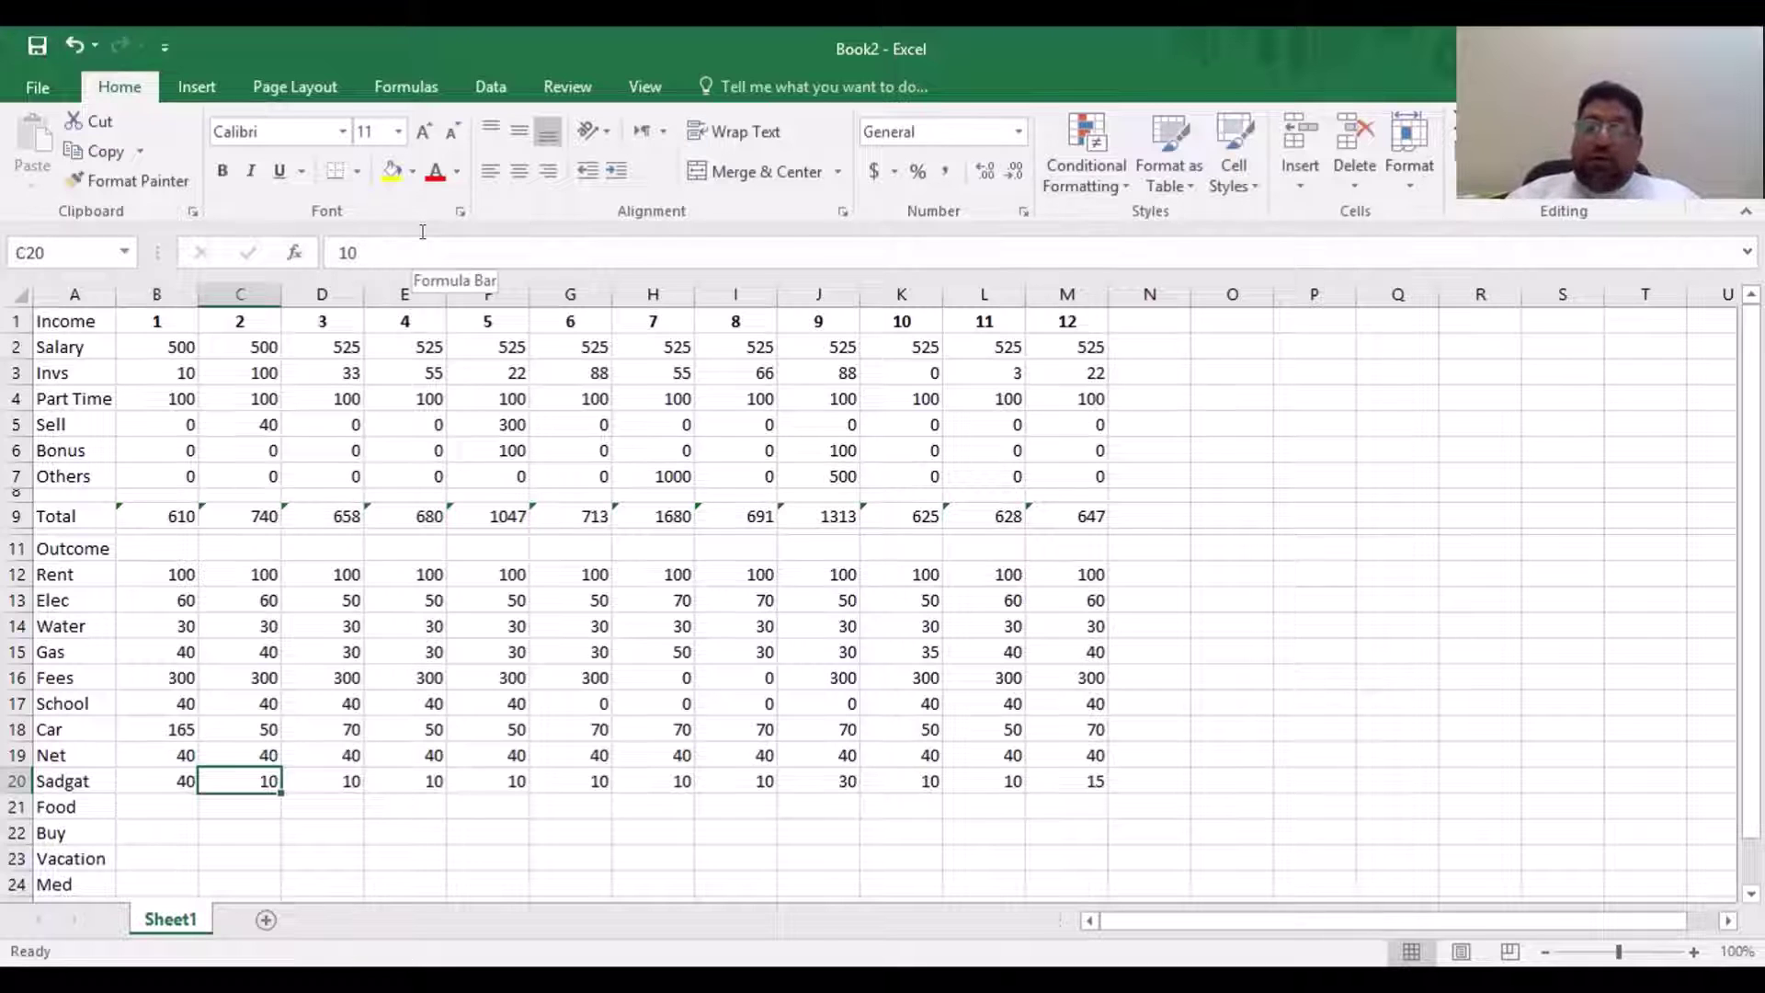
type("30")
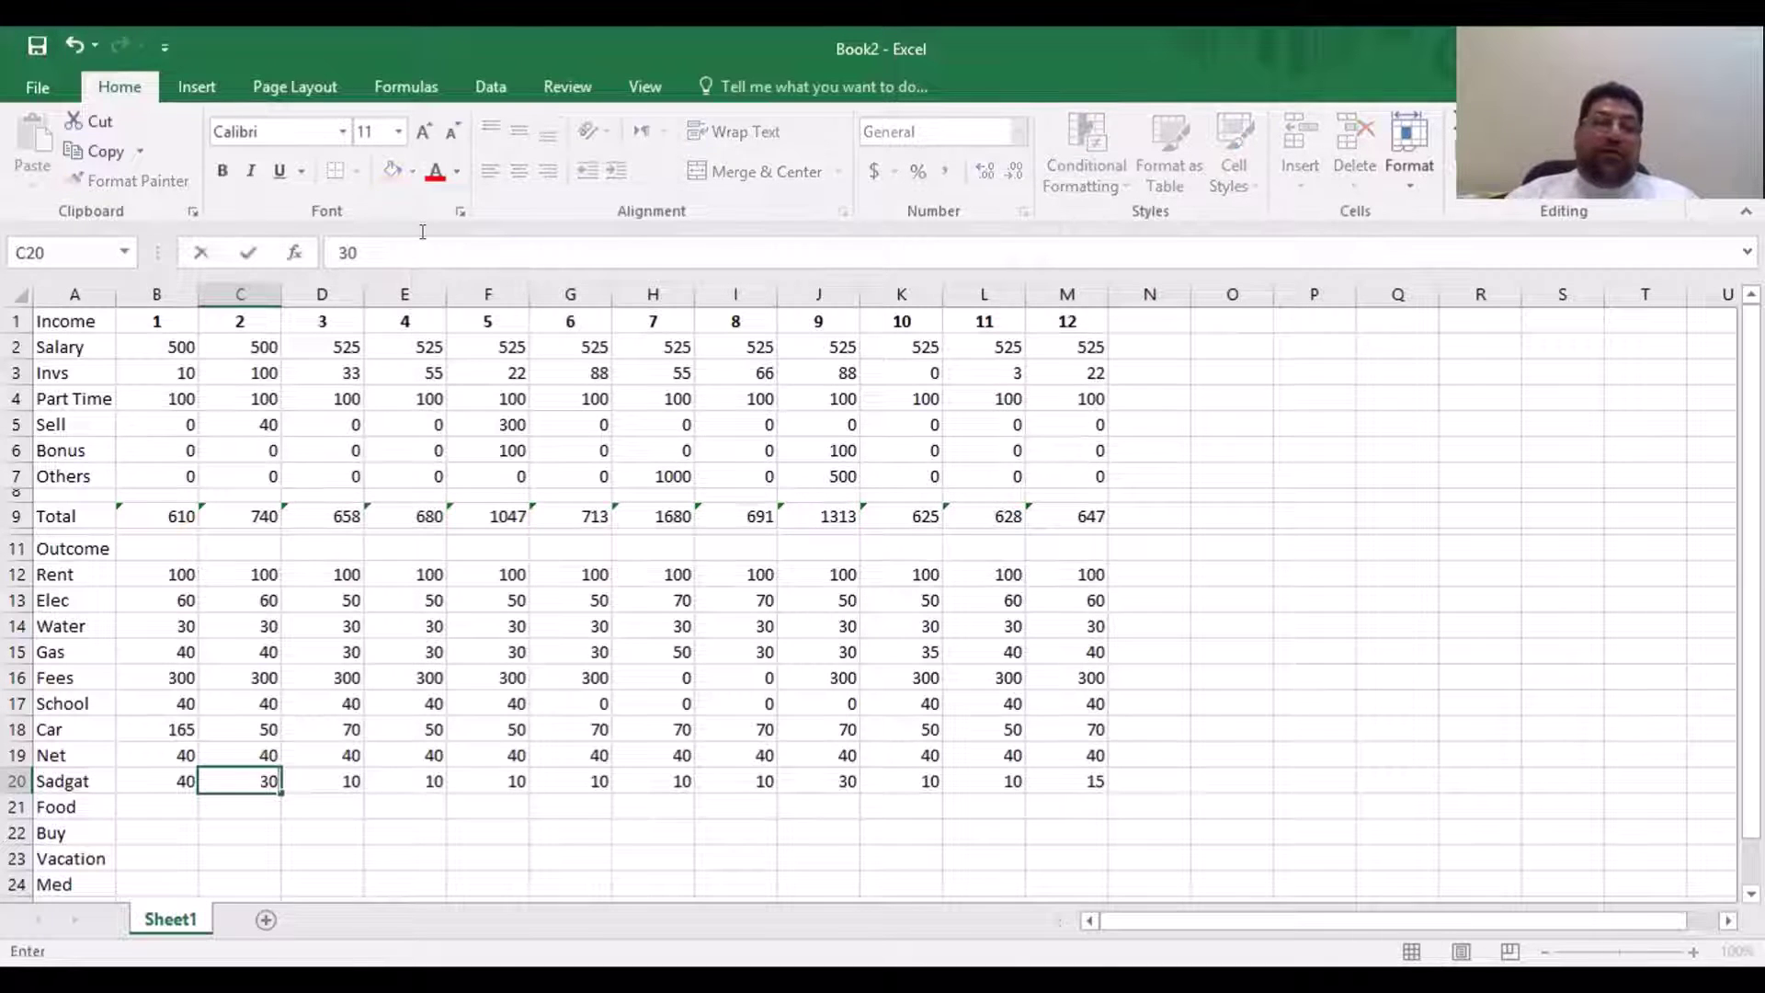
key("Return")
Examine the still empty expense rows from Food down and the monthly outcome totals in row 26
key("Left")
key("Left")
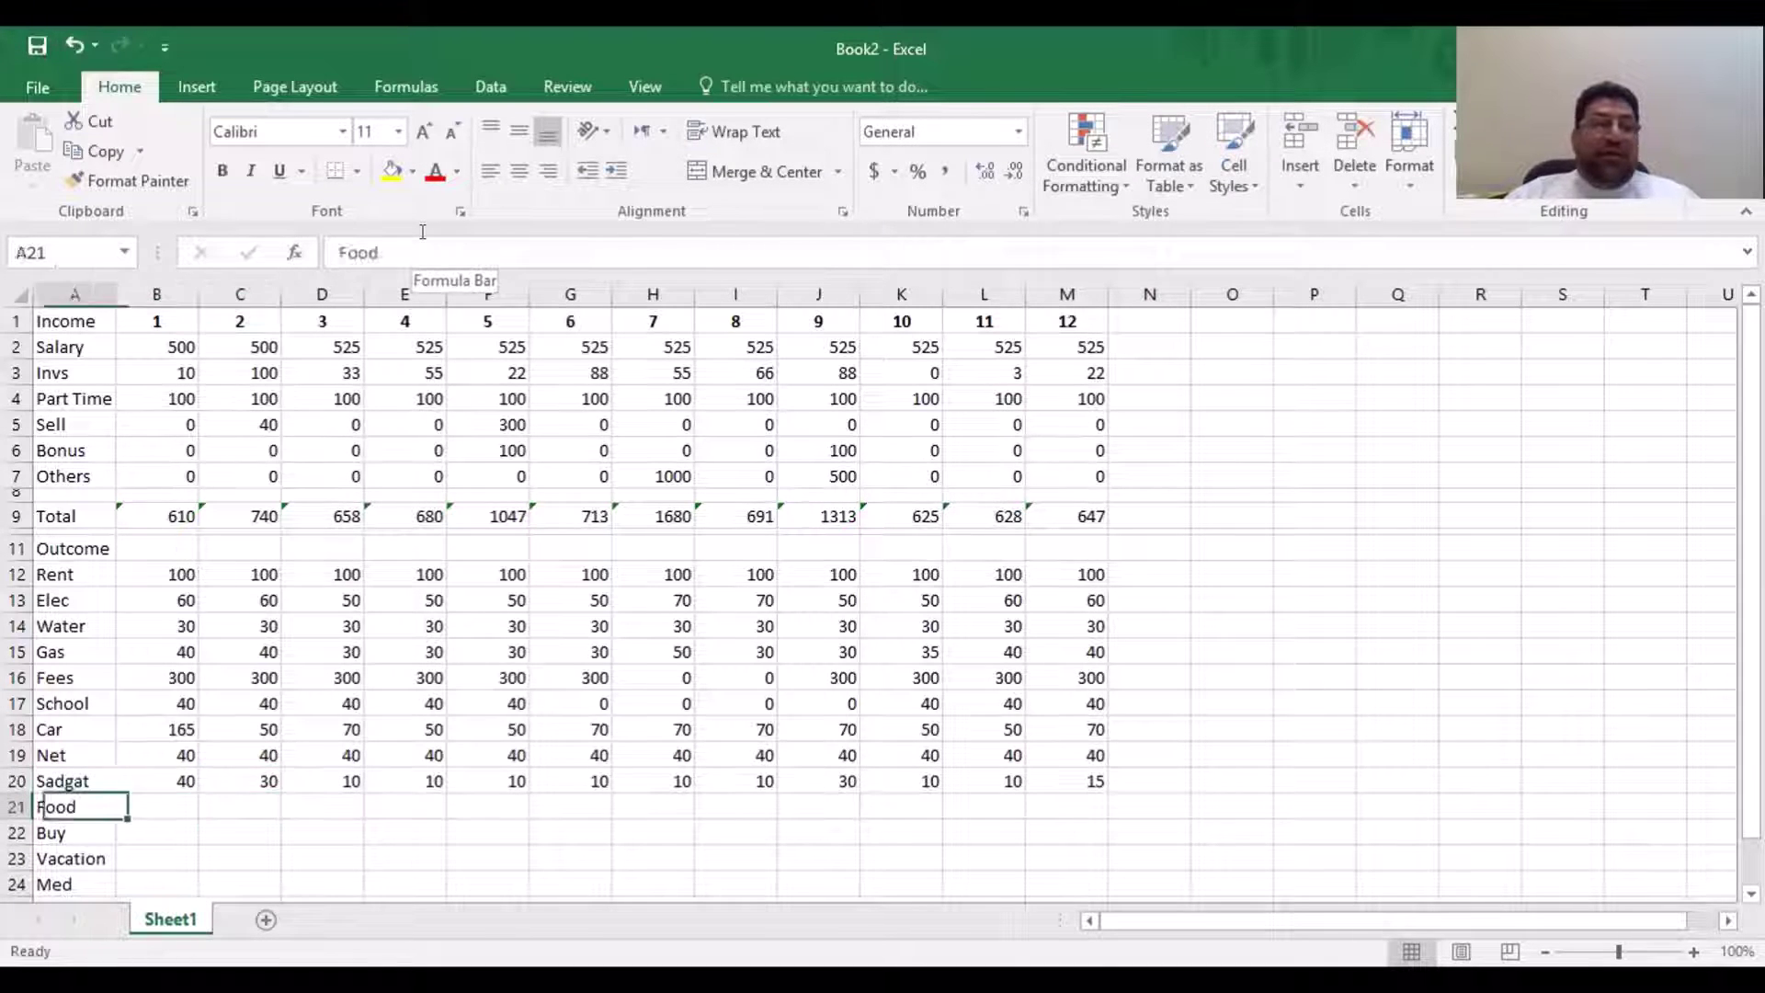
key("Right")
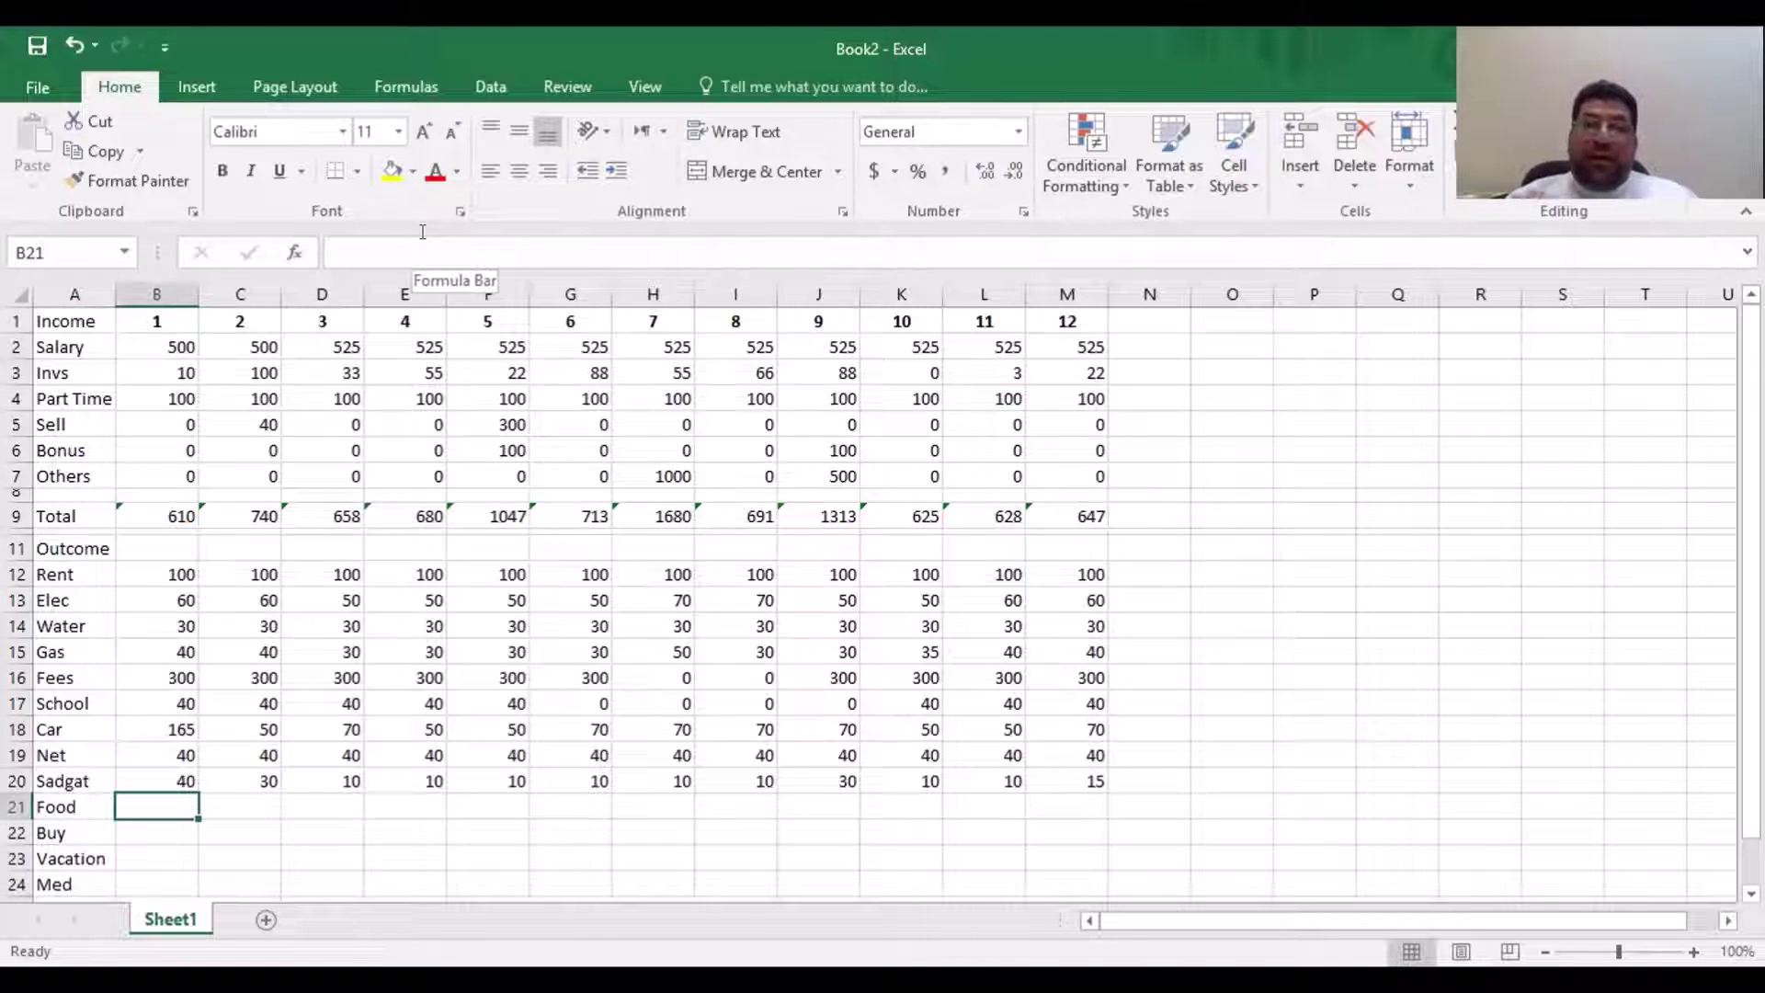
key("Up")
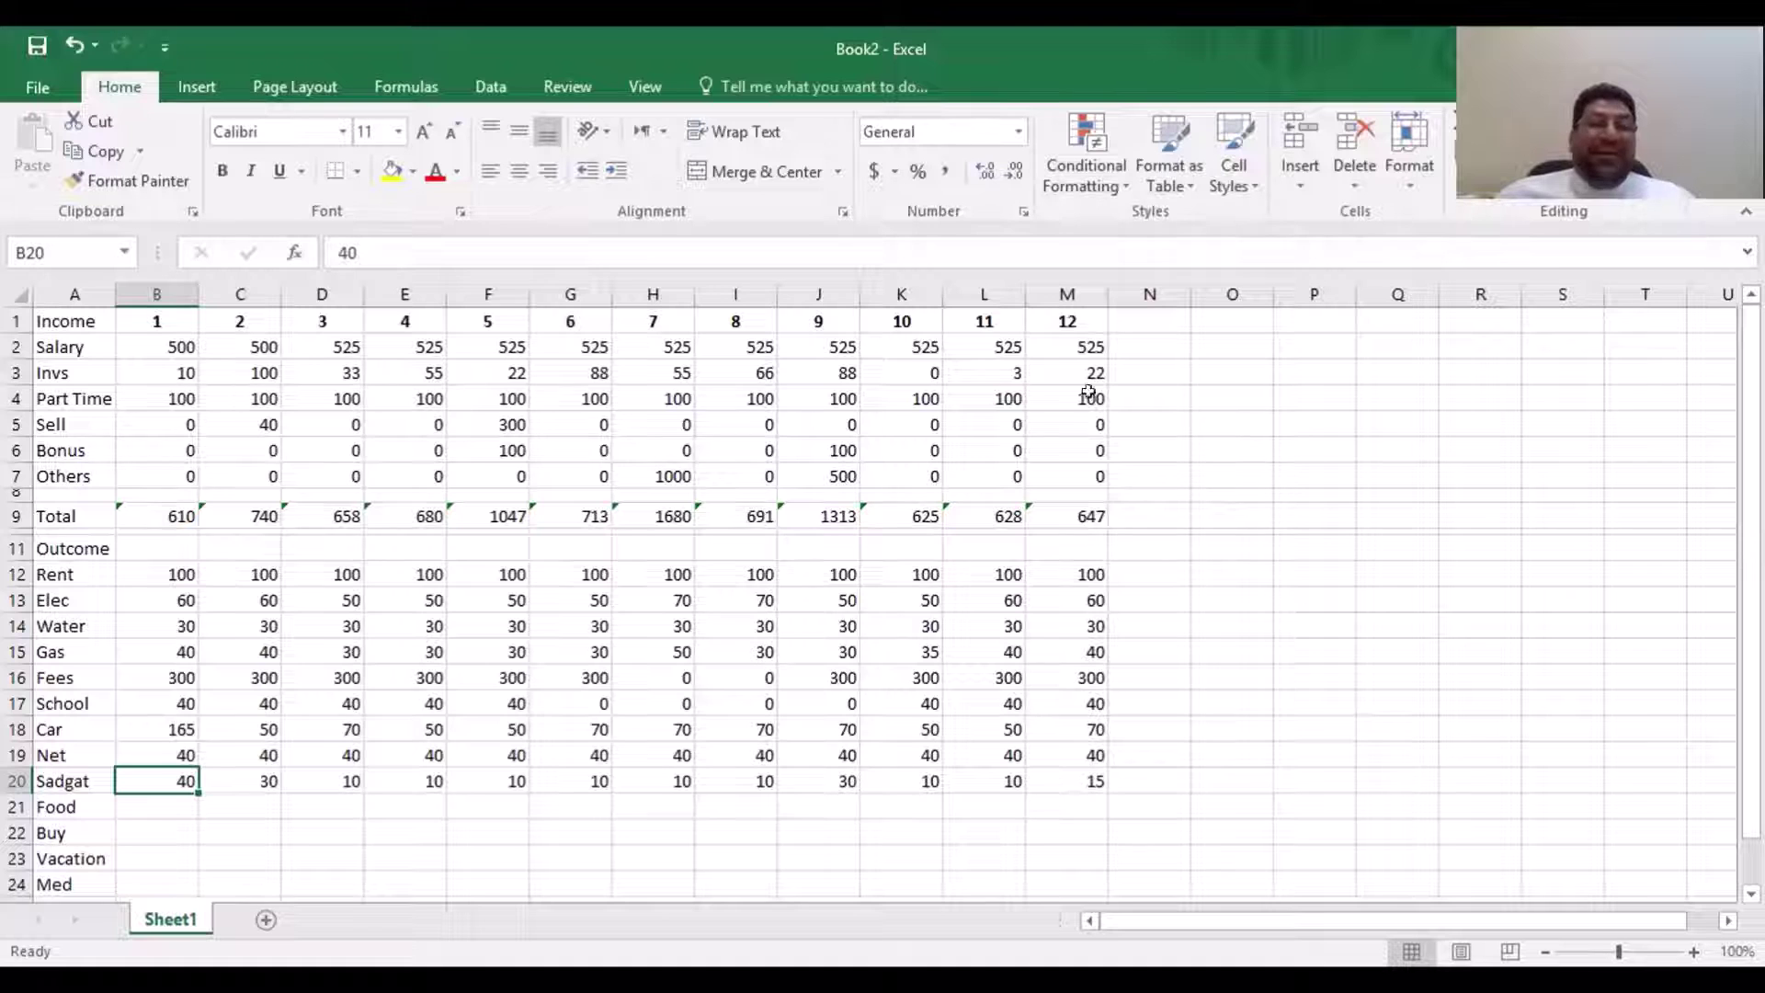
key("Down")
key("Down")
key("Down")
key("Down")
key("Down")
key("Down")
key("Down")
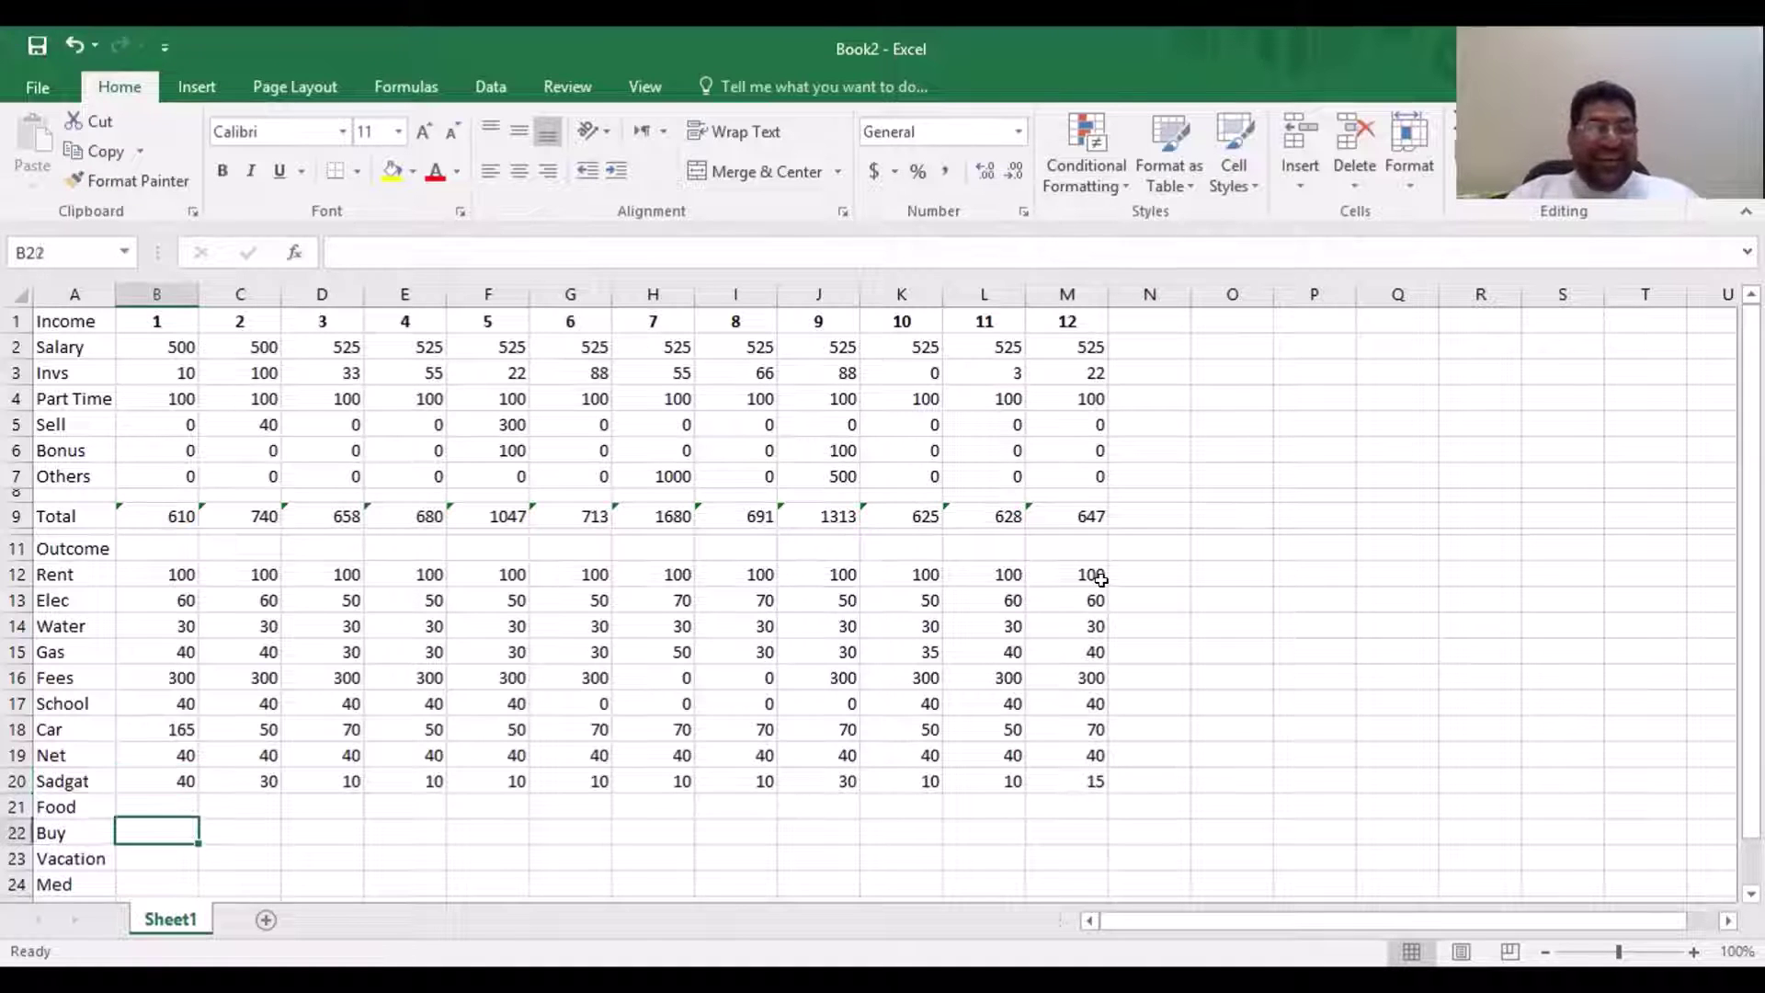
key("Up")
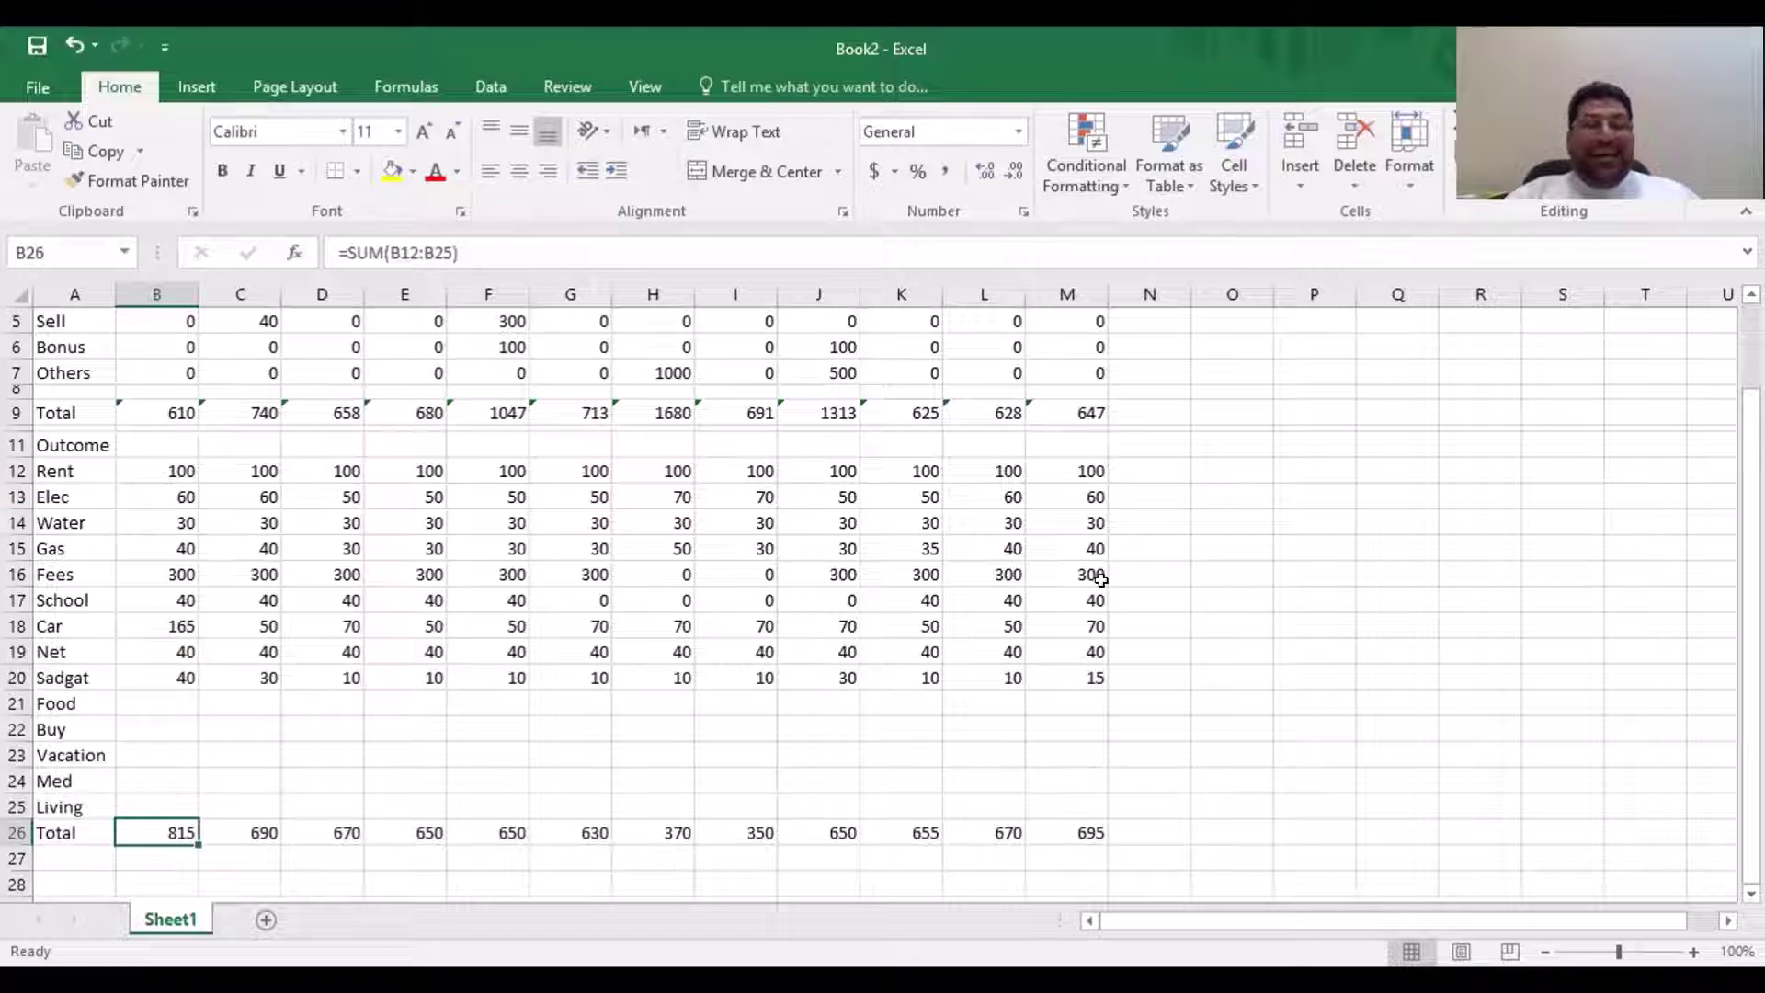
key("Up")
key("Up")
key("Up")
key("Up")
key("Up")
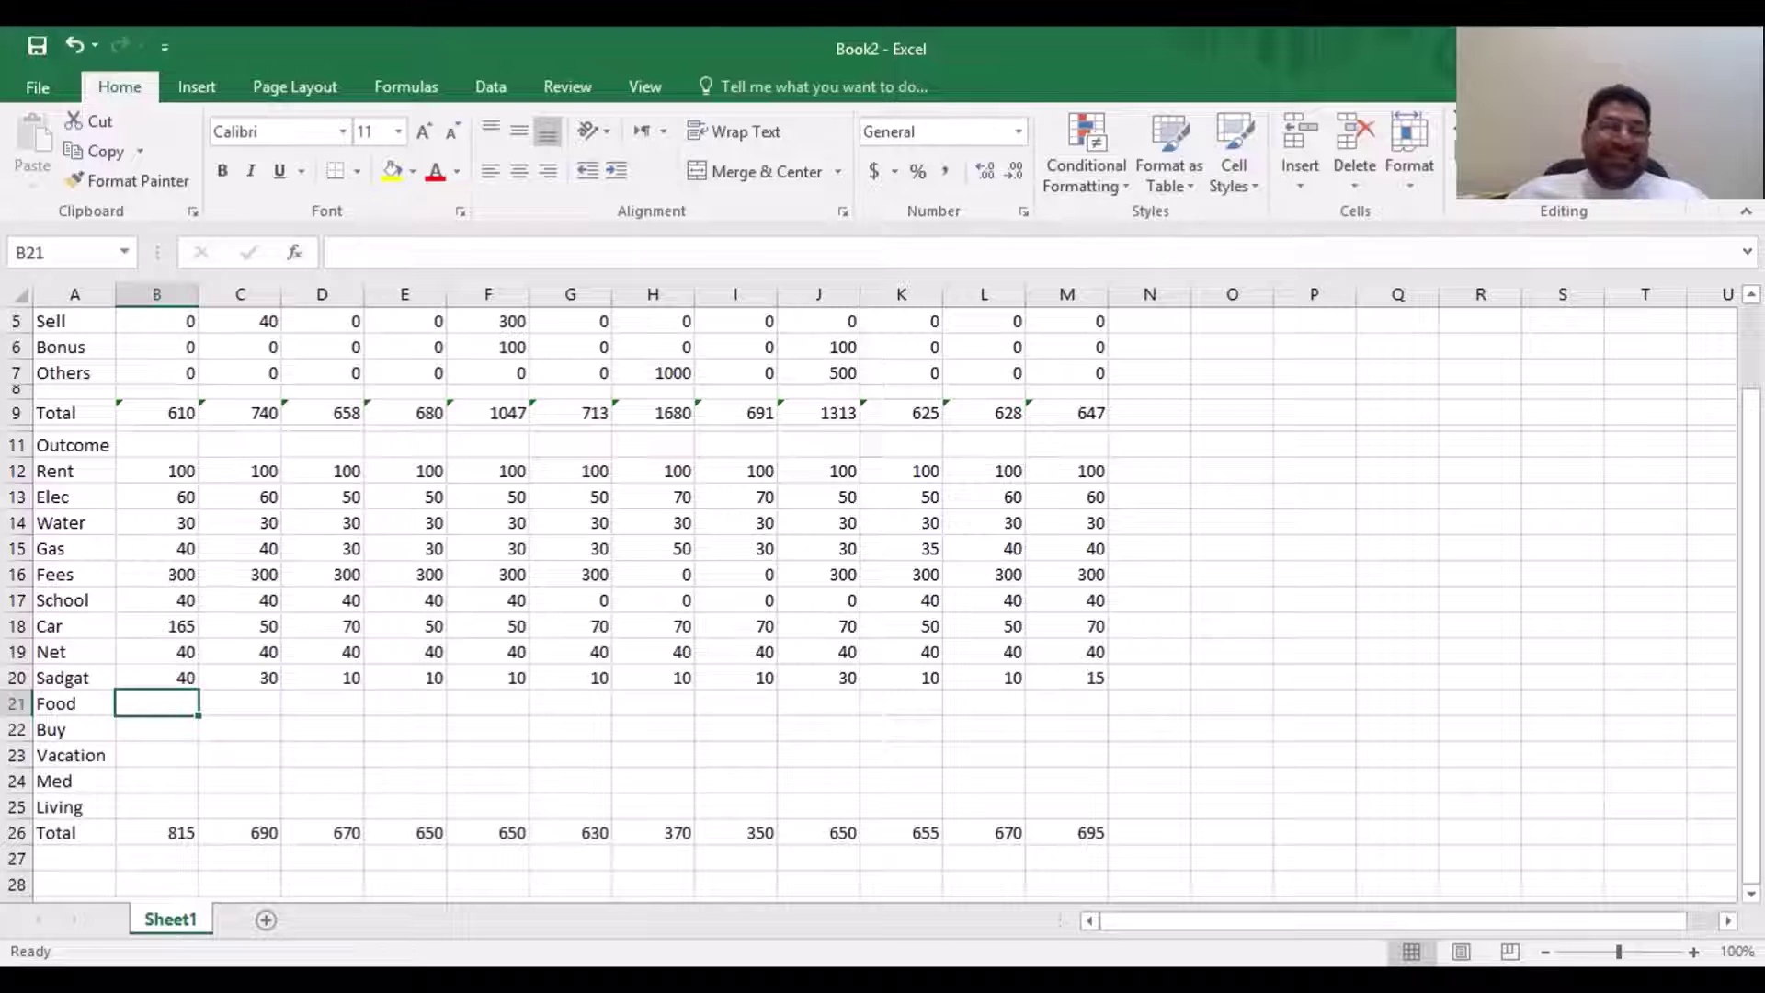
Enter the formula =B9-B26 in cell B27 to subtract month 1's outcome total from its income total
left_click(181, 847)
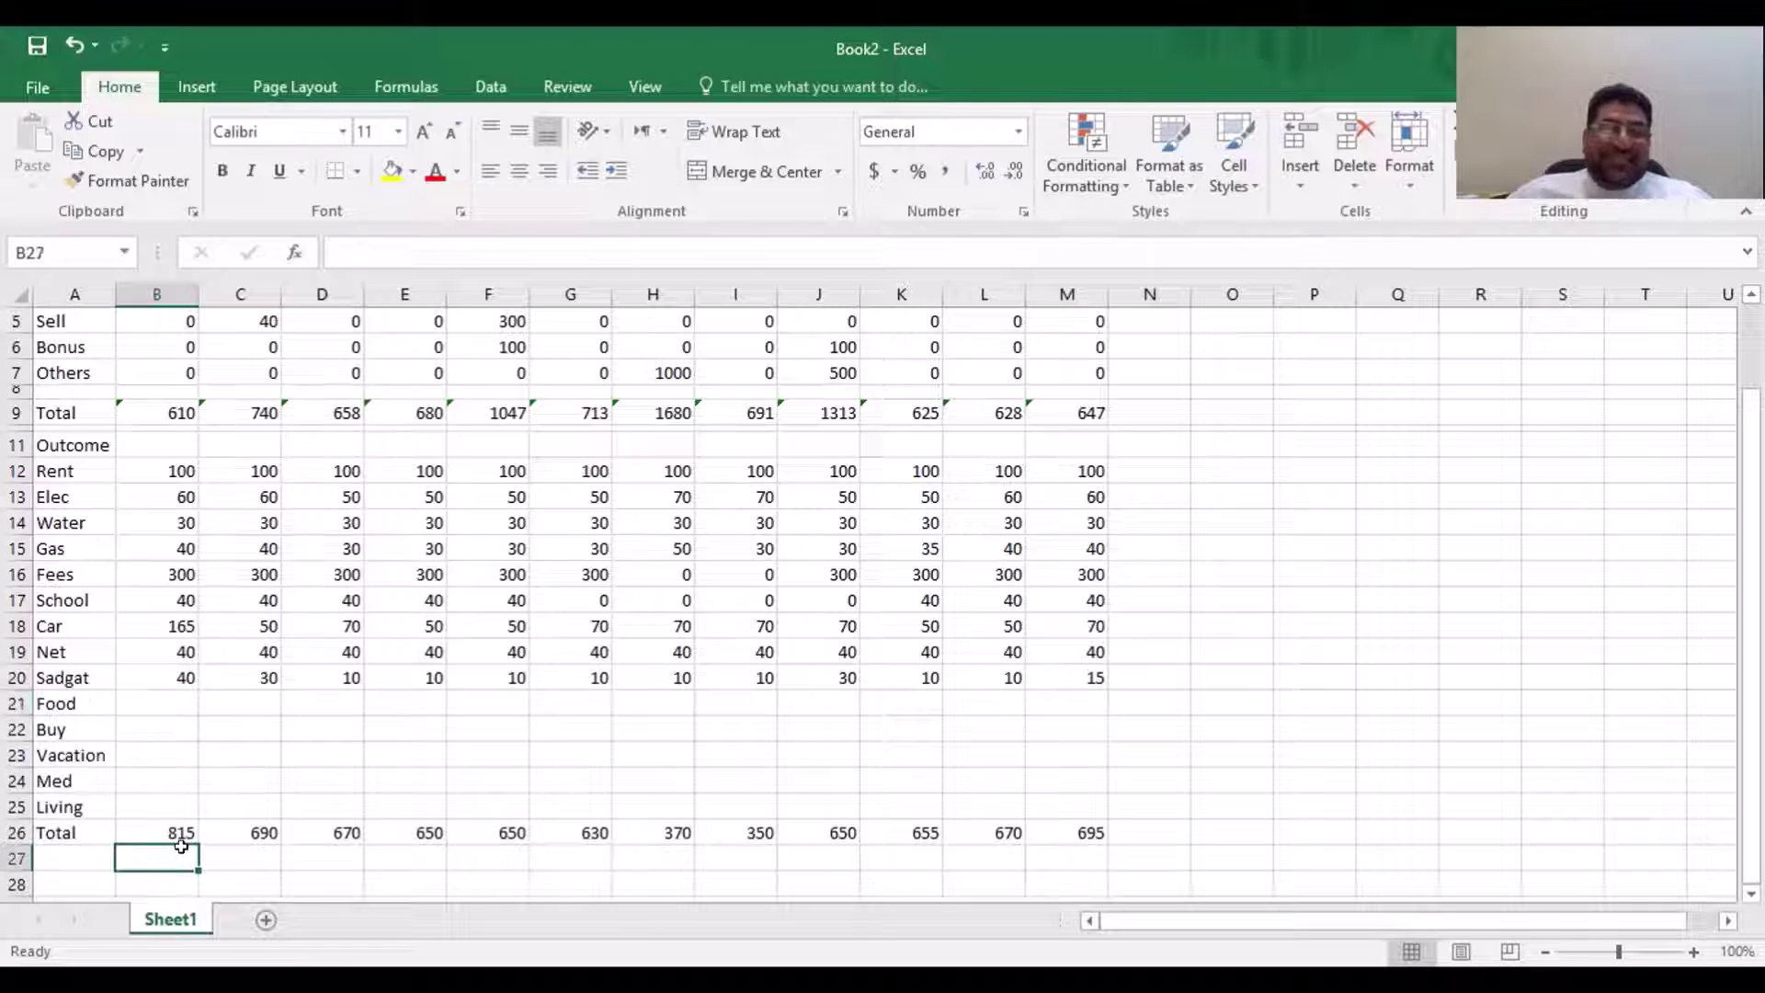
type("=")
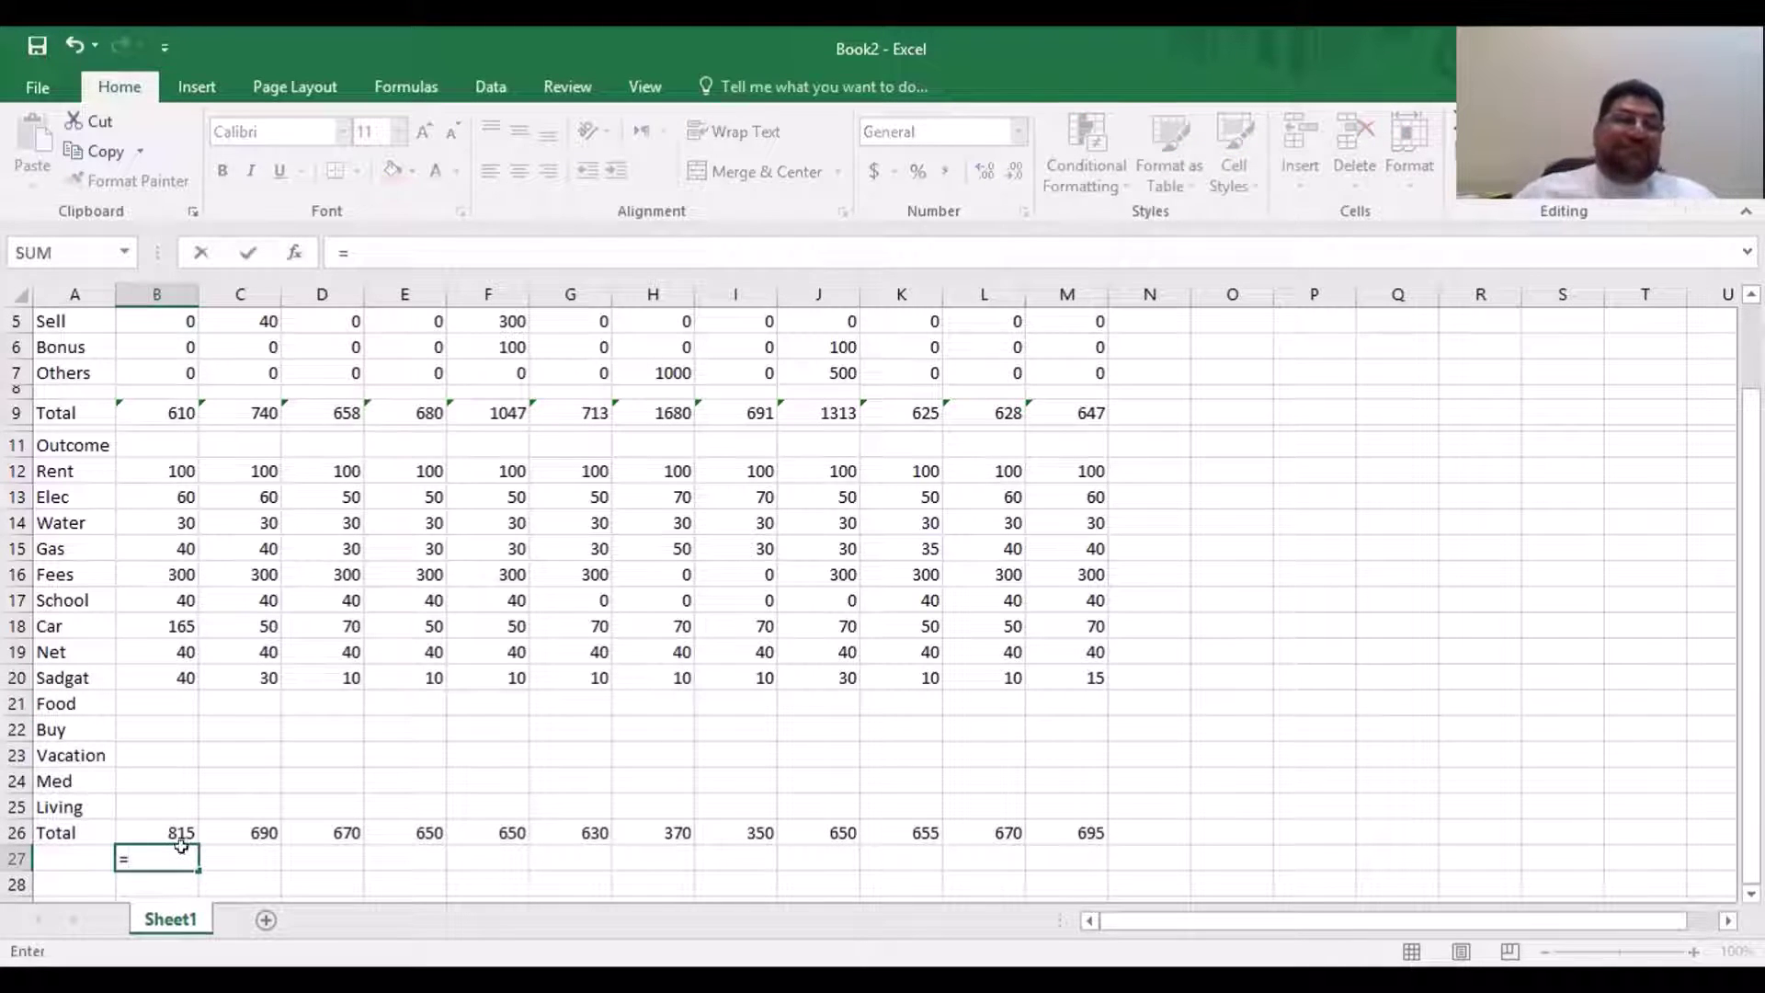
left_click(179, 410)
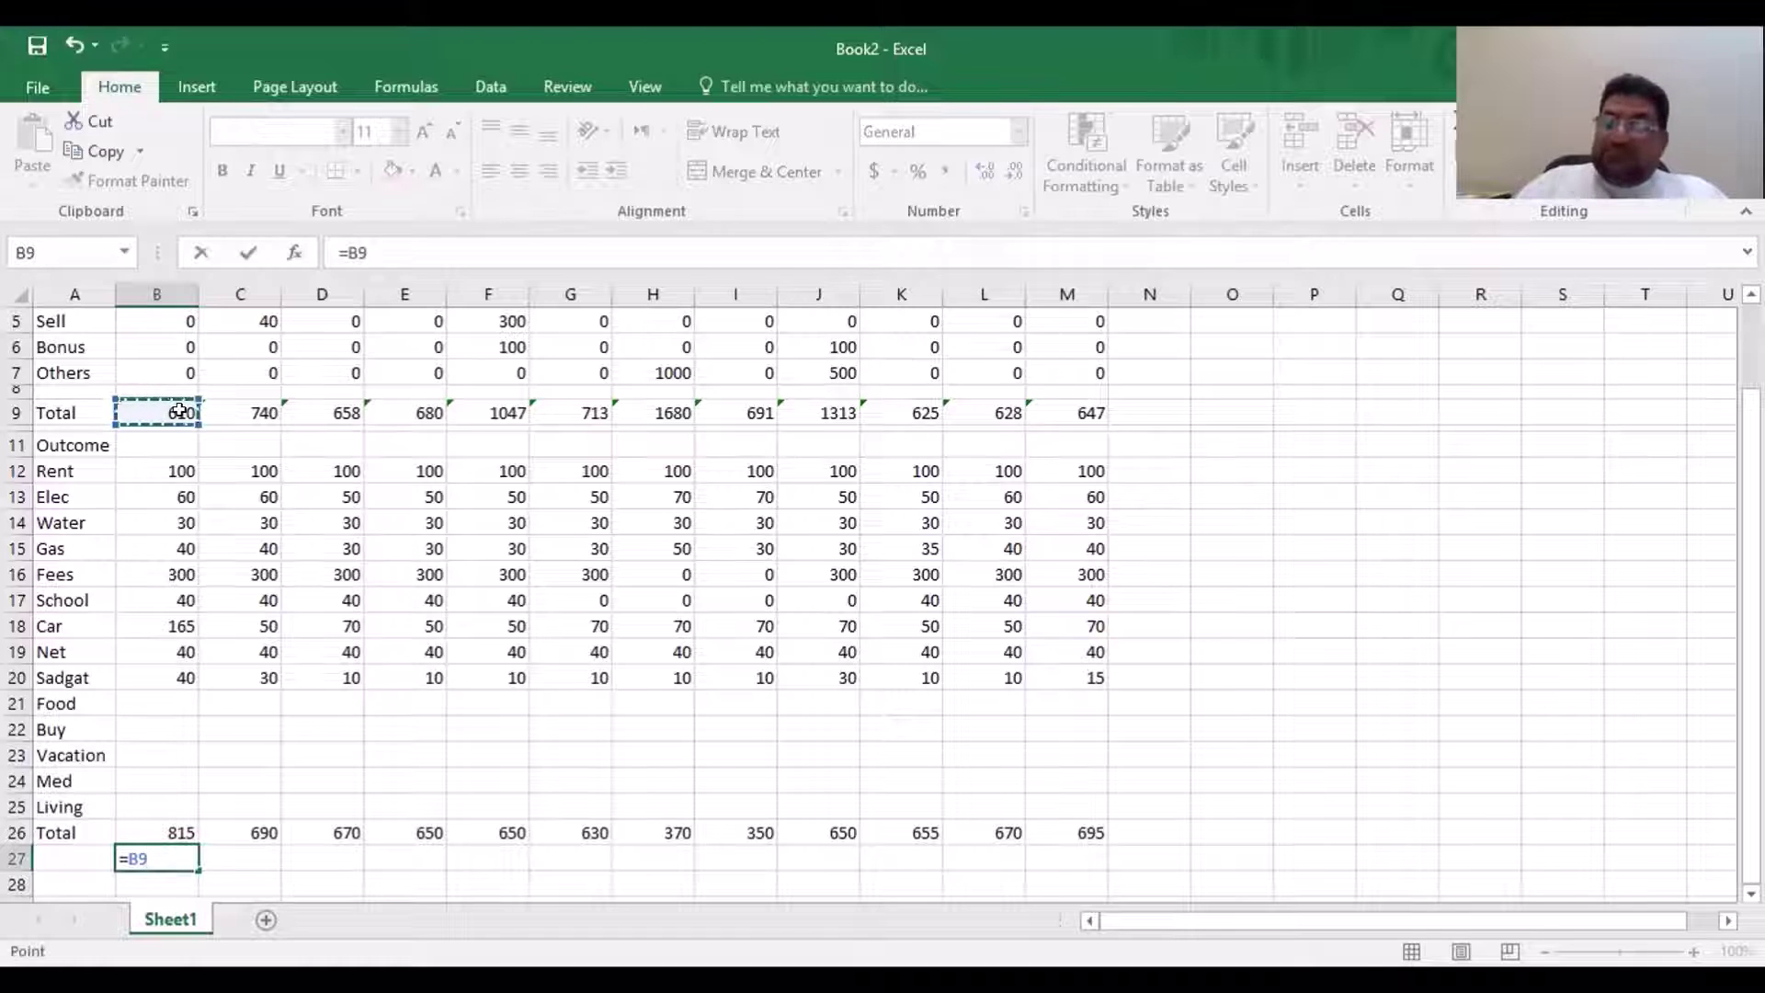
type("-")
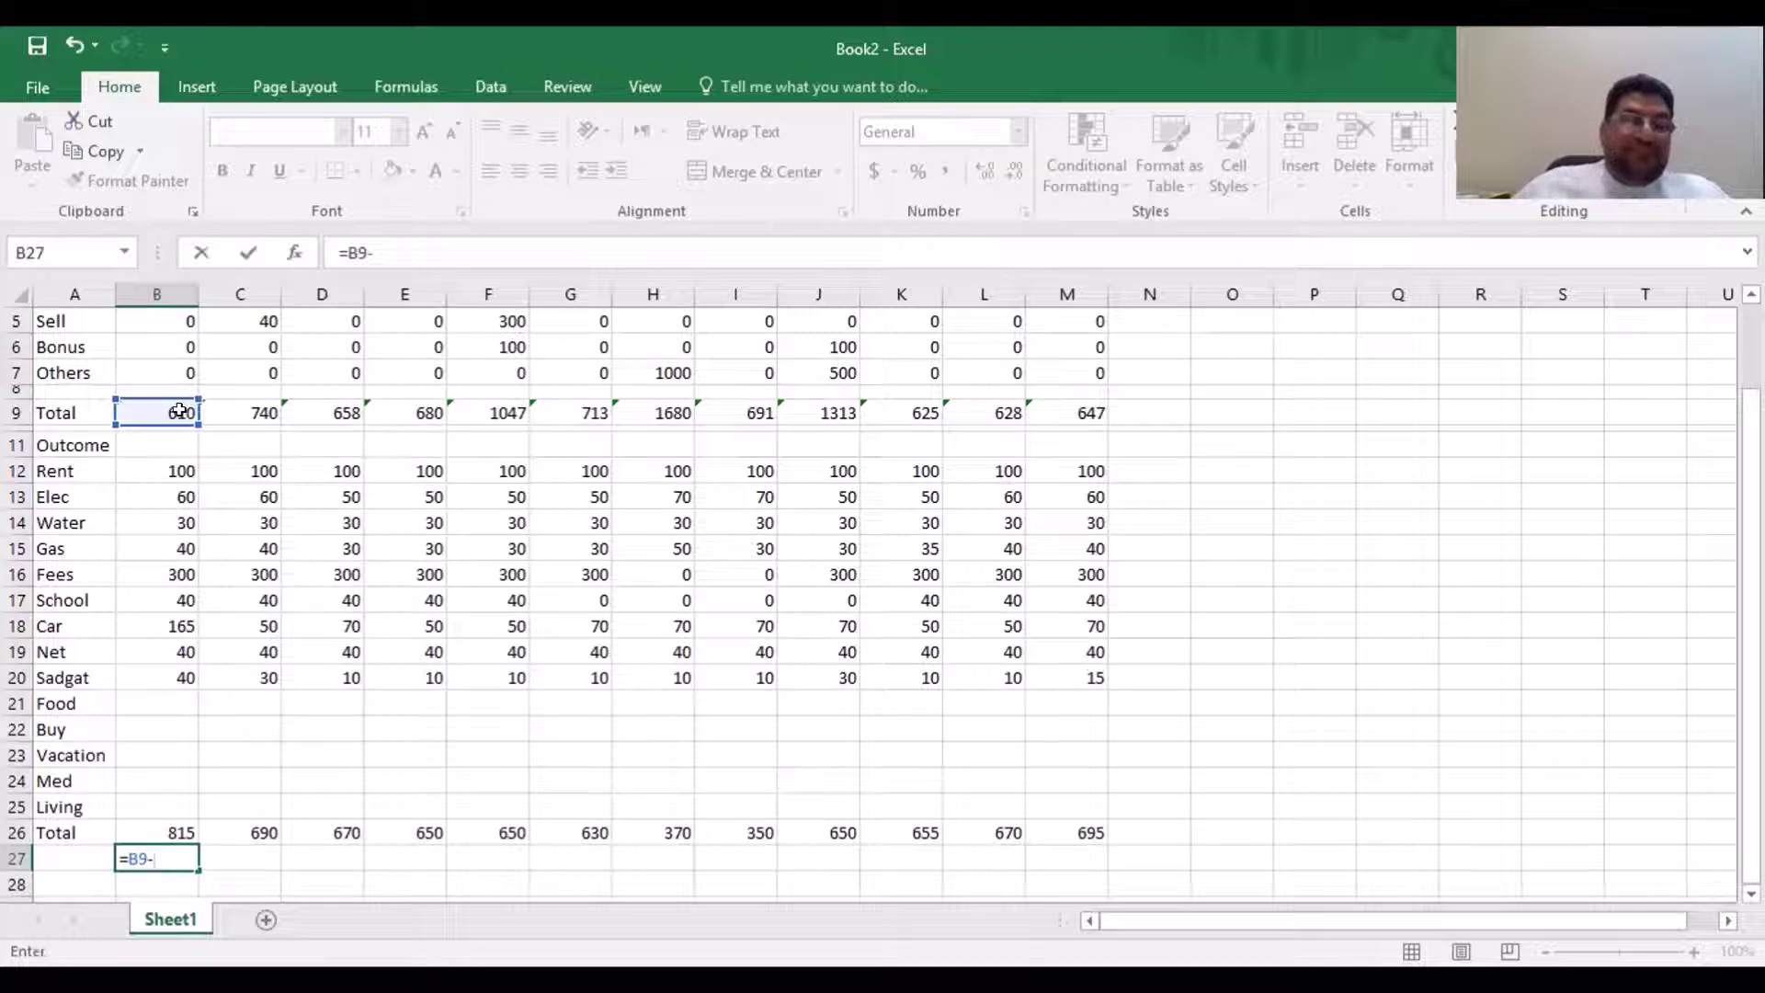
left_click(181, 829)
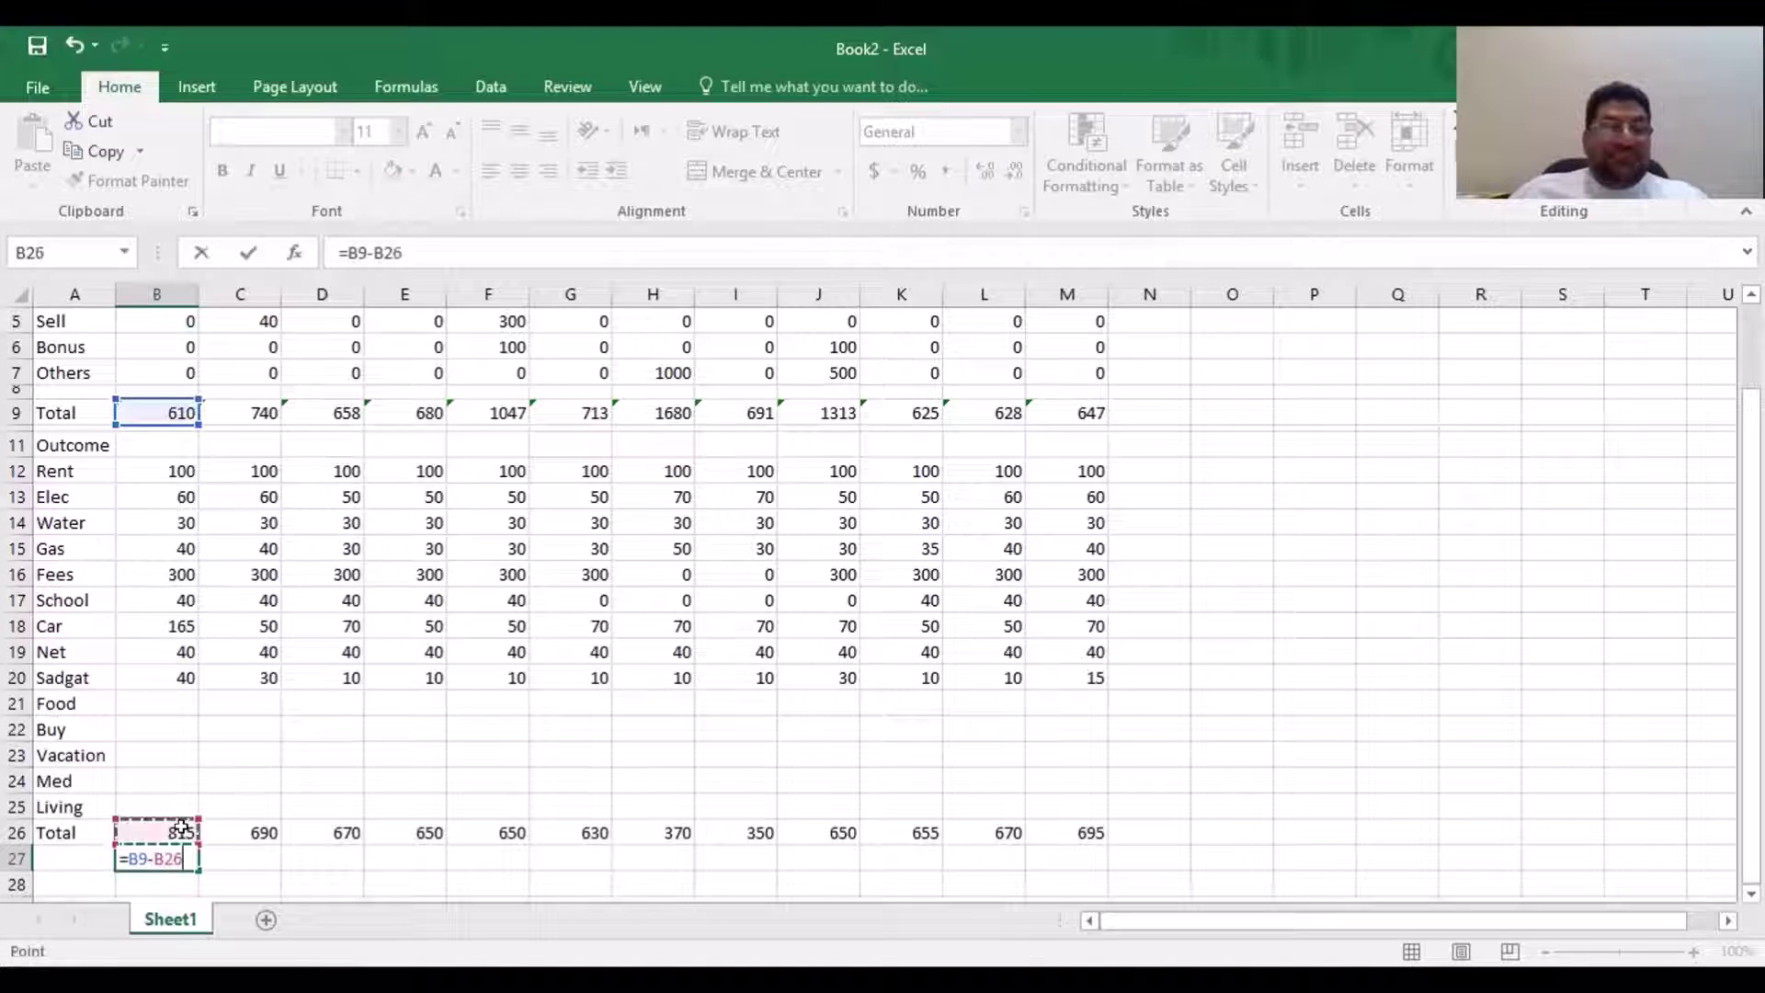
key("Return")
key("Up")
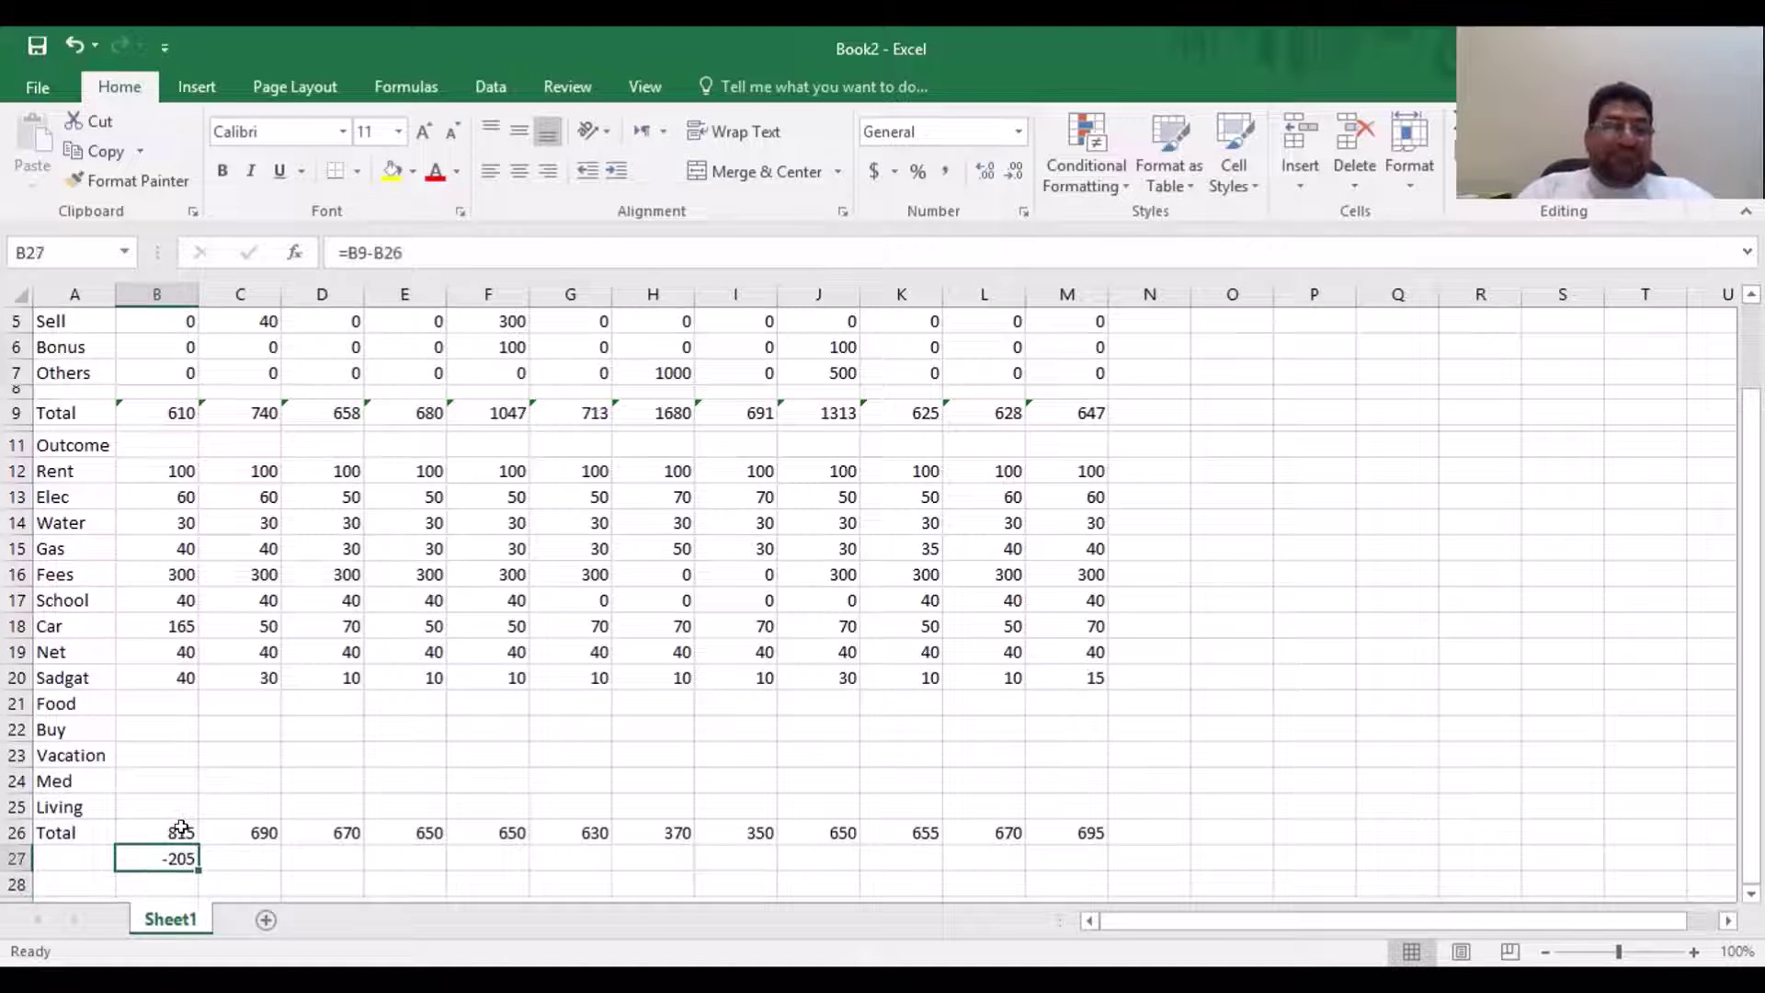
Copy the income-minus-outcome formula from B27 across the remaining months, C27 to M27
key("ctrl+c")
key("Right")
key("shift+Right")
key("shift+Right")
key("shift+Right")
key("shift+Right")
key("shift+Right")
key("shift+Right")
key("shift+Right")
key("shift+Right")
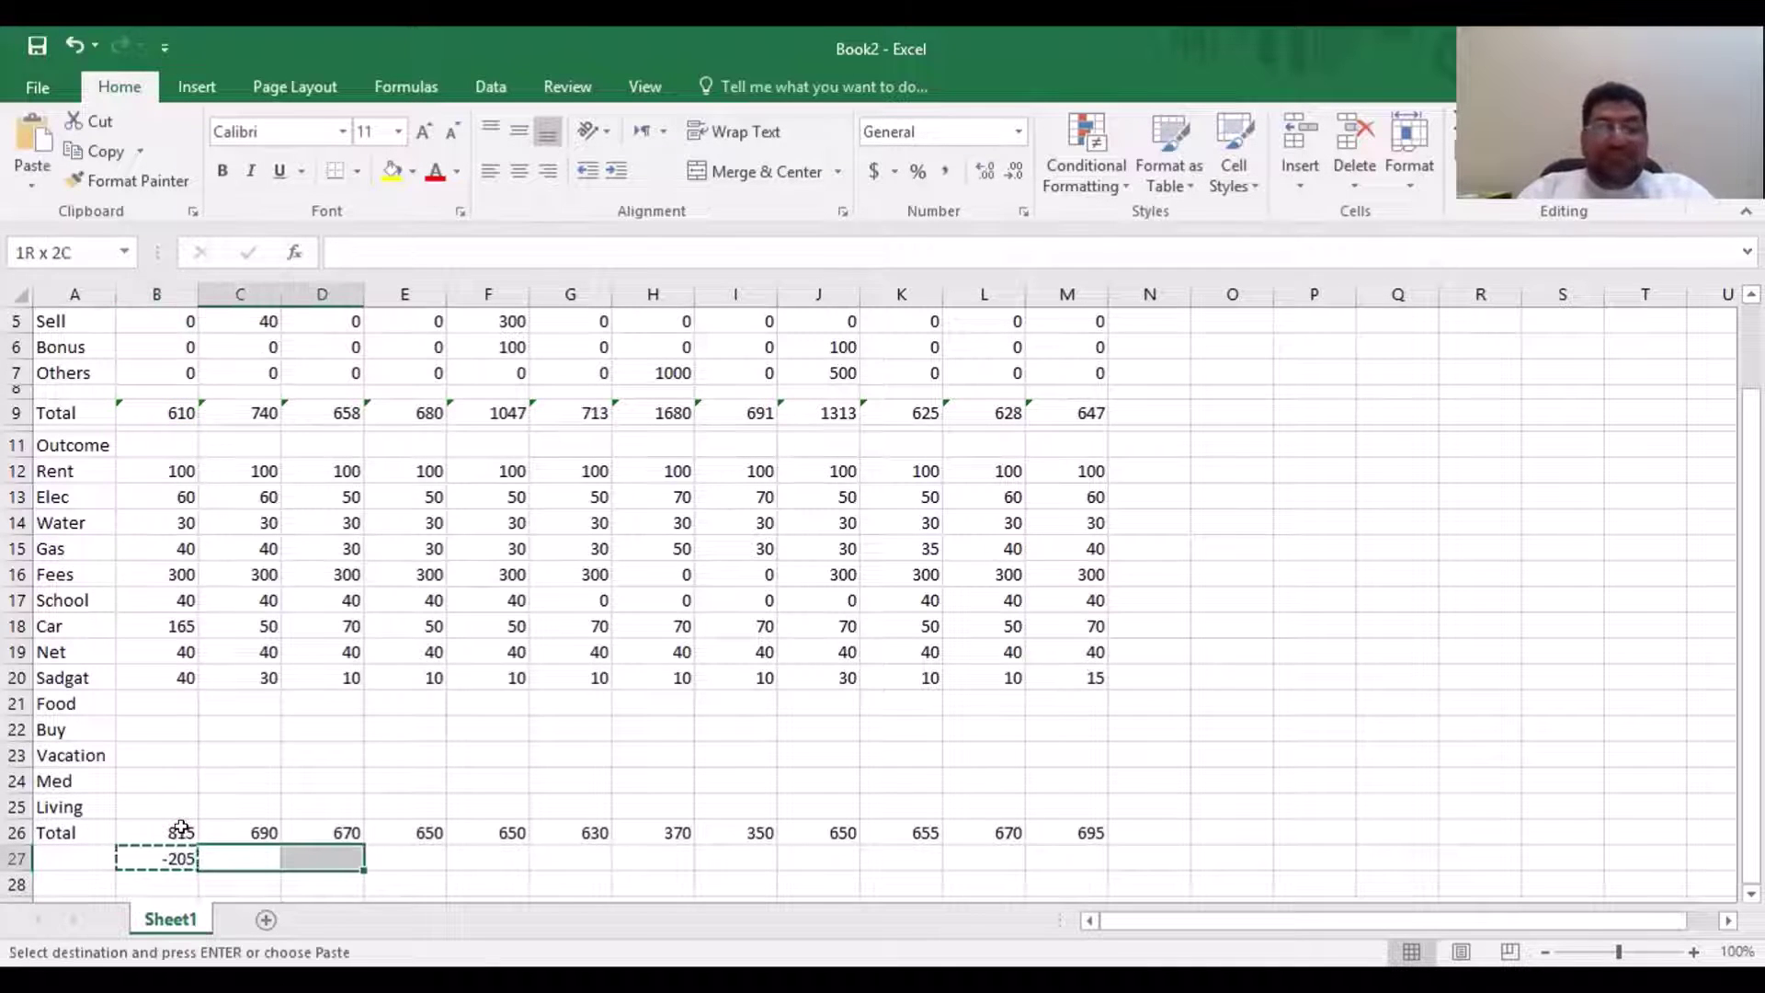
key("shift+Right")
key("shift+Right")
key("ctrl+v")
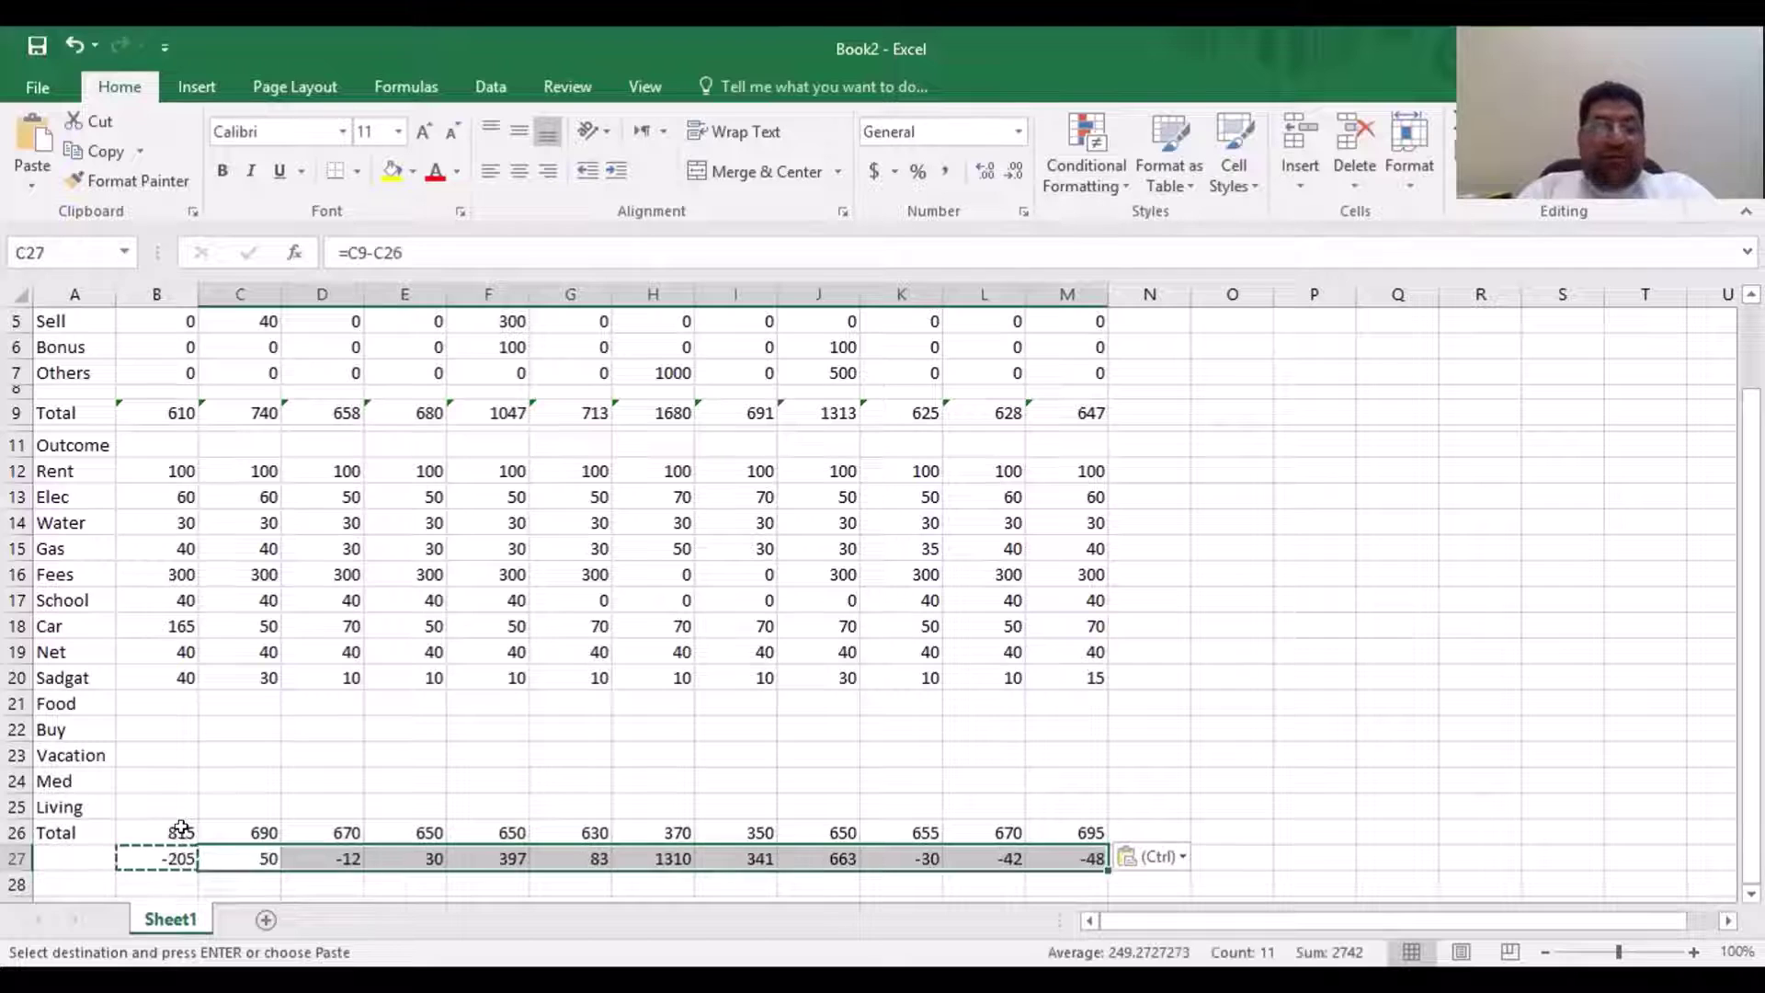
key("Escape")
key("Left")
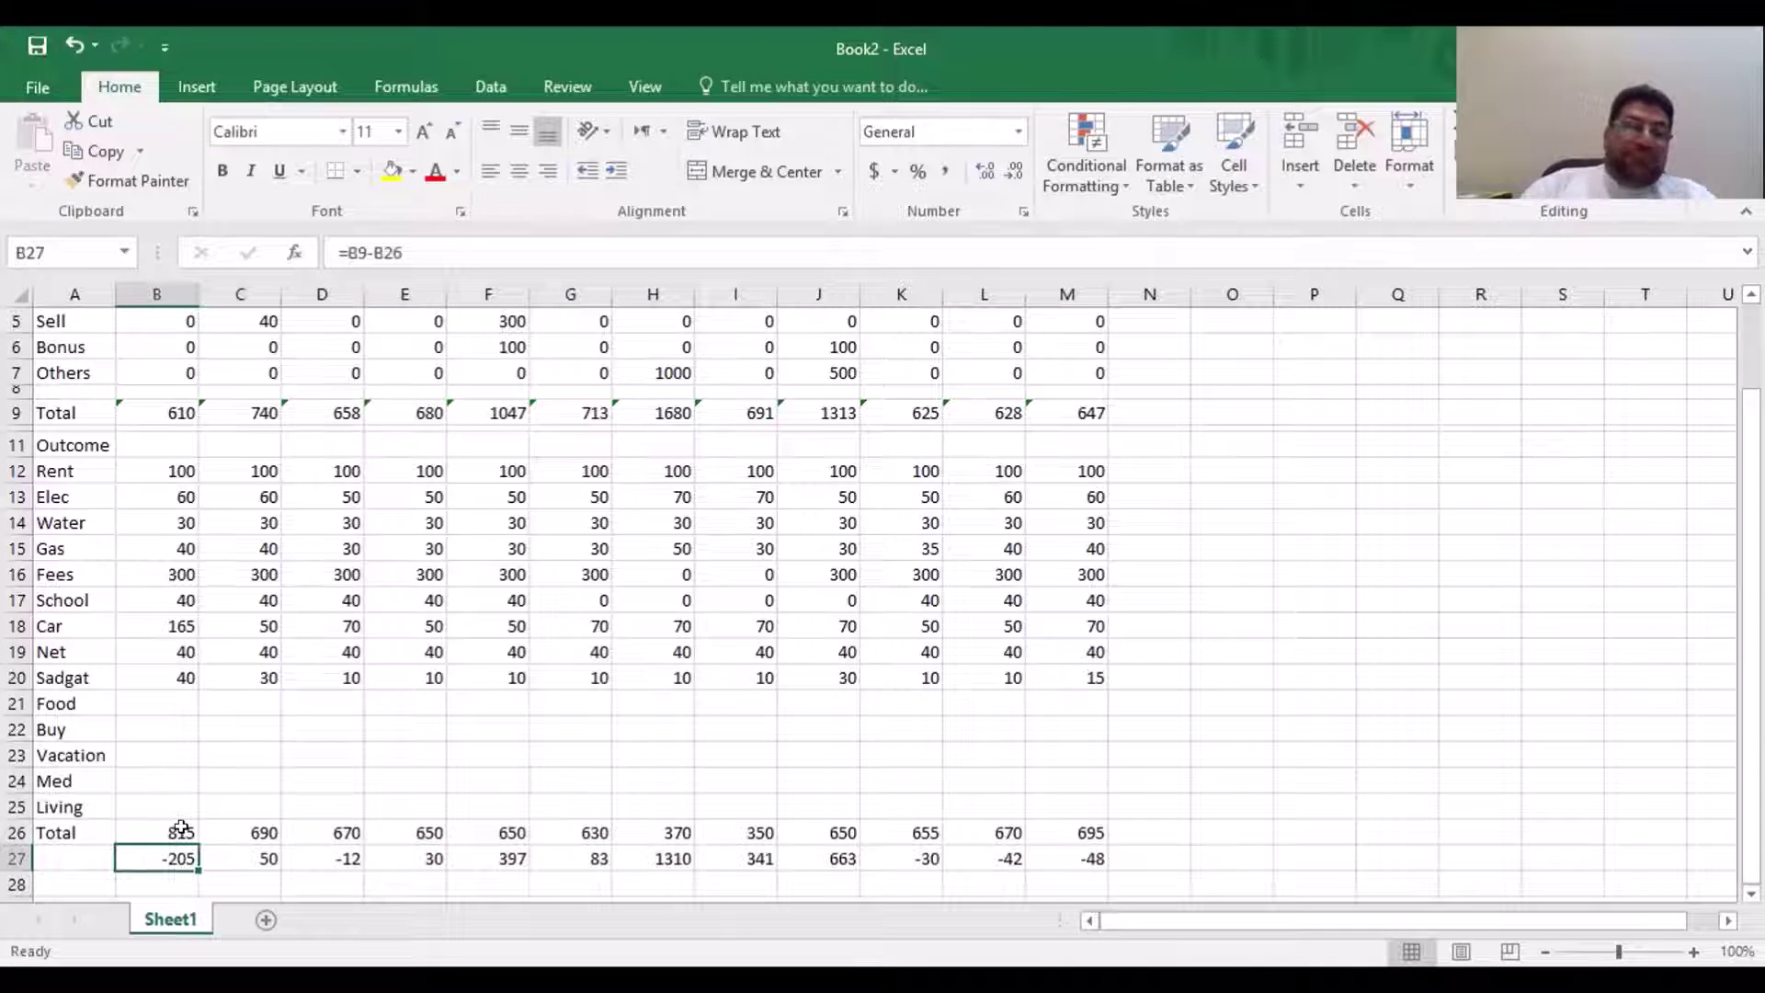
Format the monthly differences in B27 to M27 as Number with 0 decimal places and negatives in red parentheses
key("shift+Right")
key("shift+Right")
key("shift+Right")
key("shift+Right")
key("shift+Right")
key("shift+Right")
key("shift+Right")
key("shift+Right")
key("shift+Right")
key("shift+Right")
key("shift+Right")
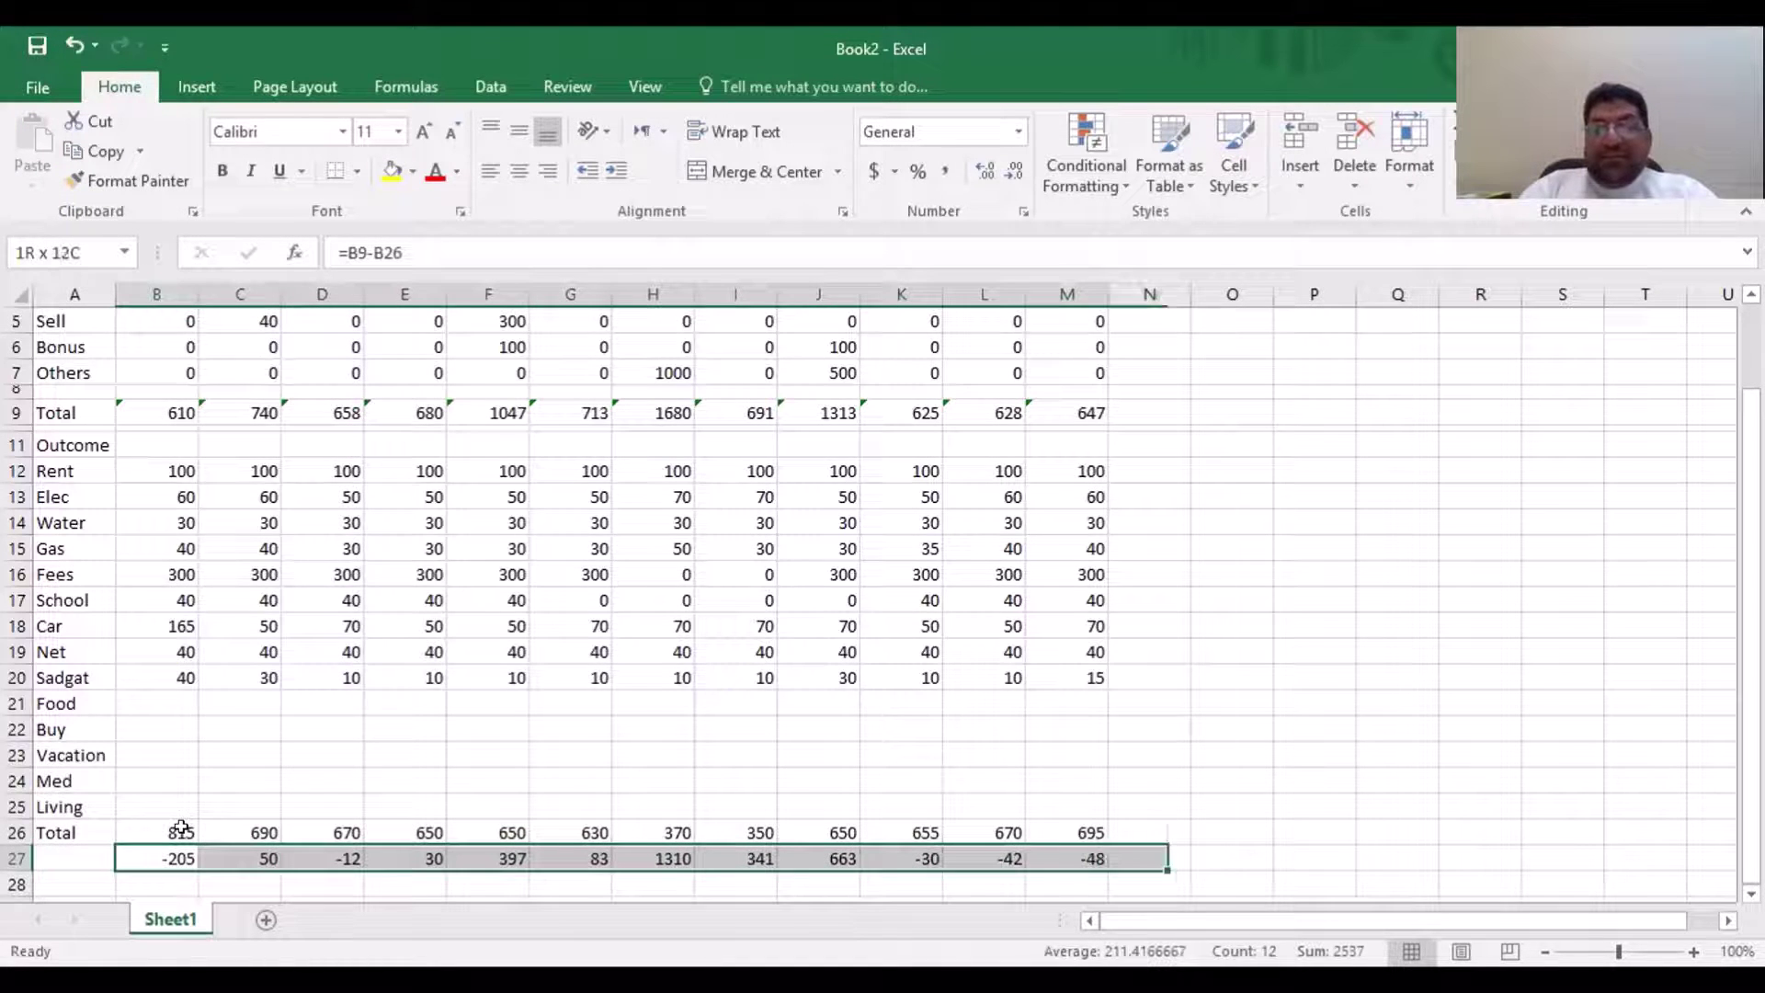
key("ctrl+v")
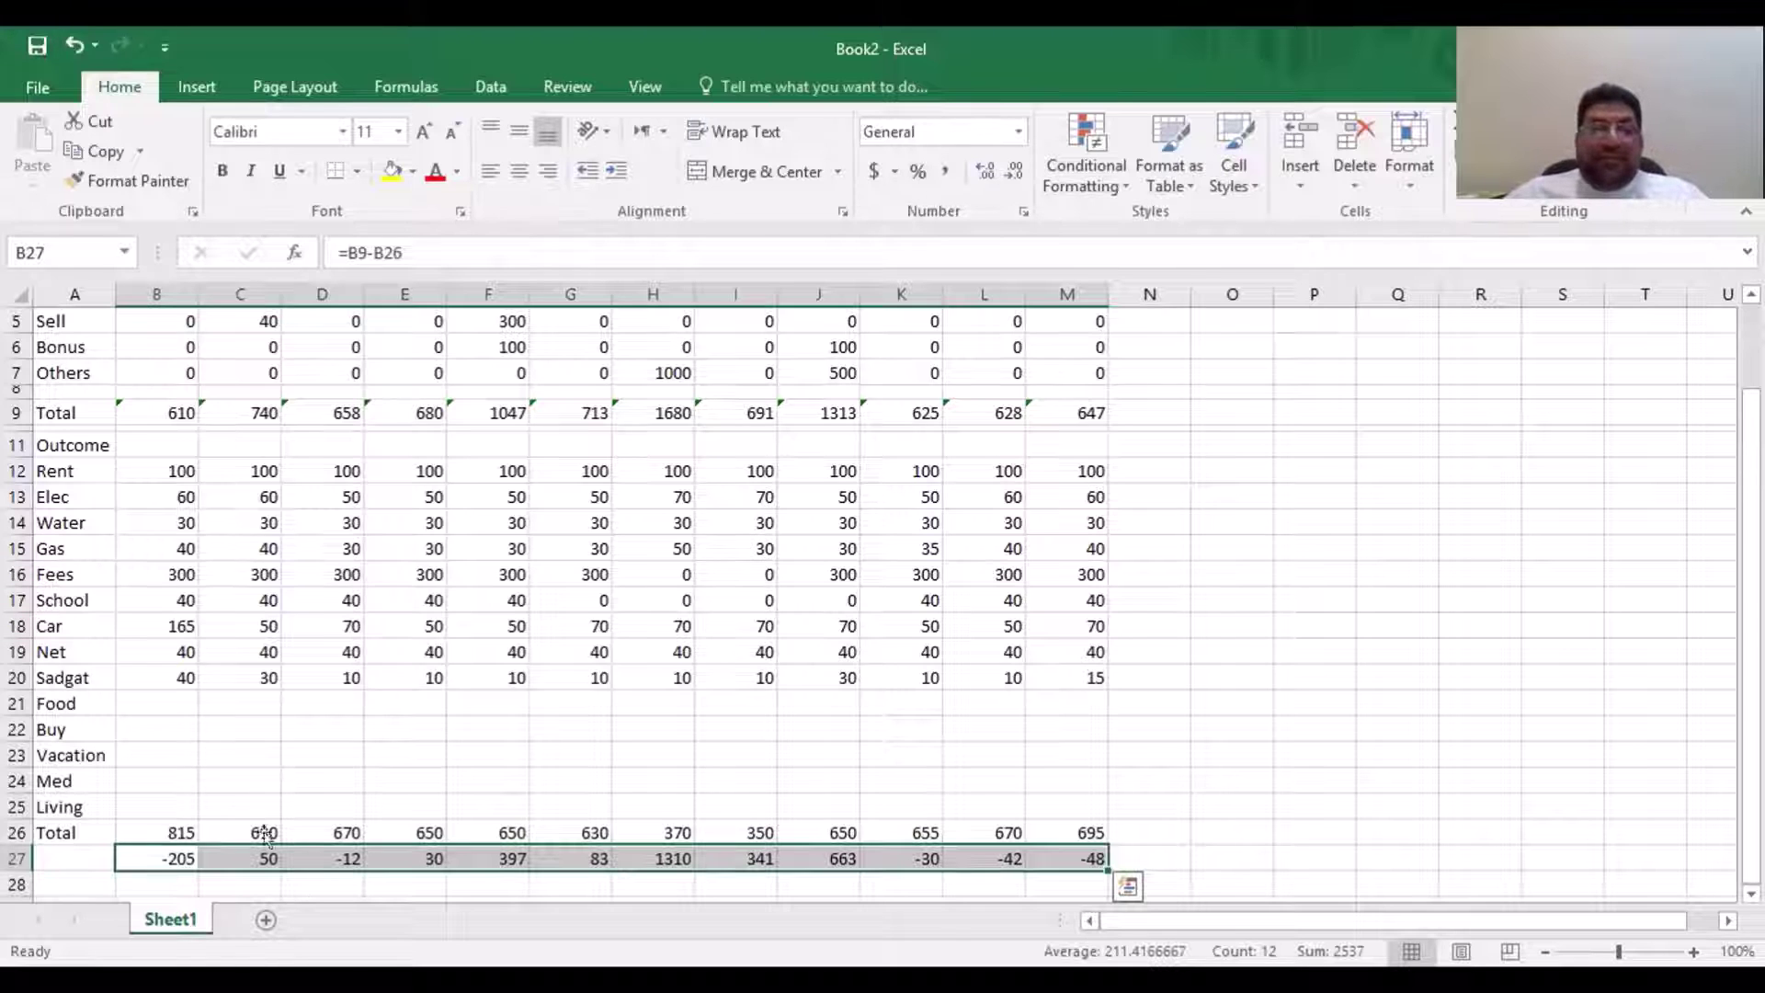
right_click(304, 858)
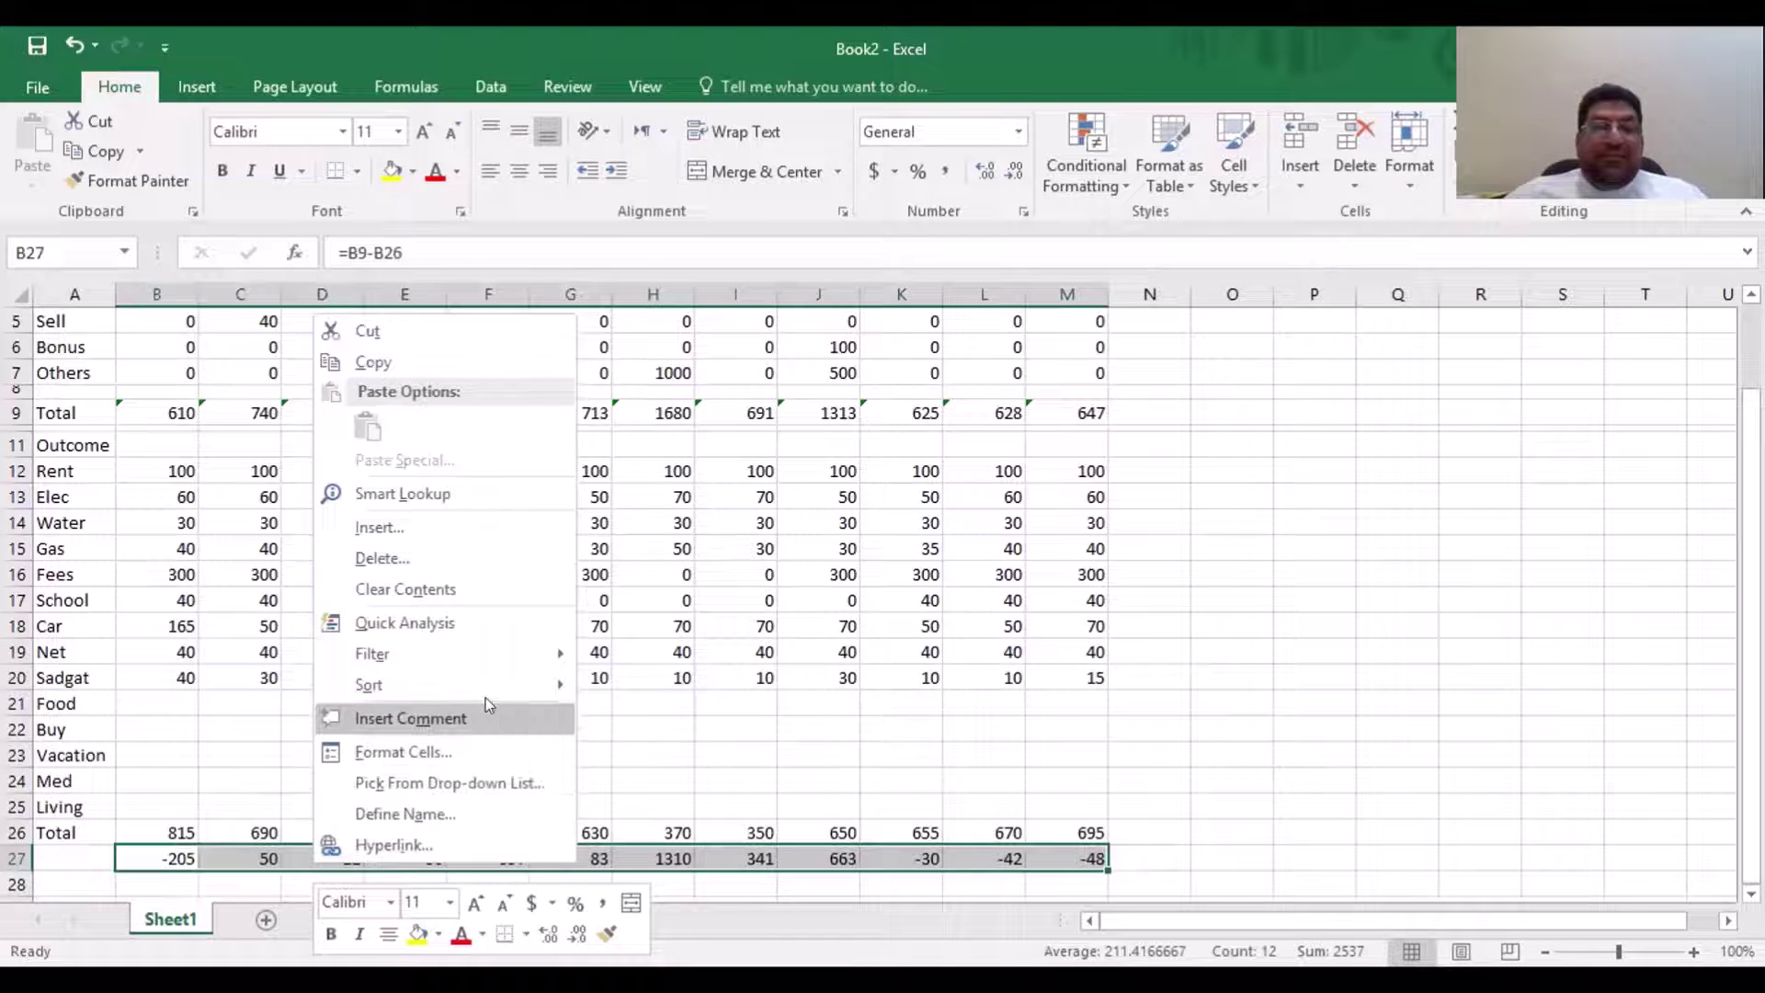
left_click(459, 748)
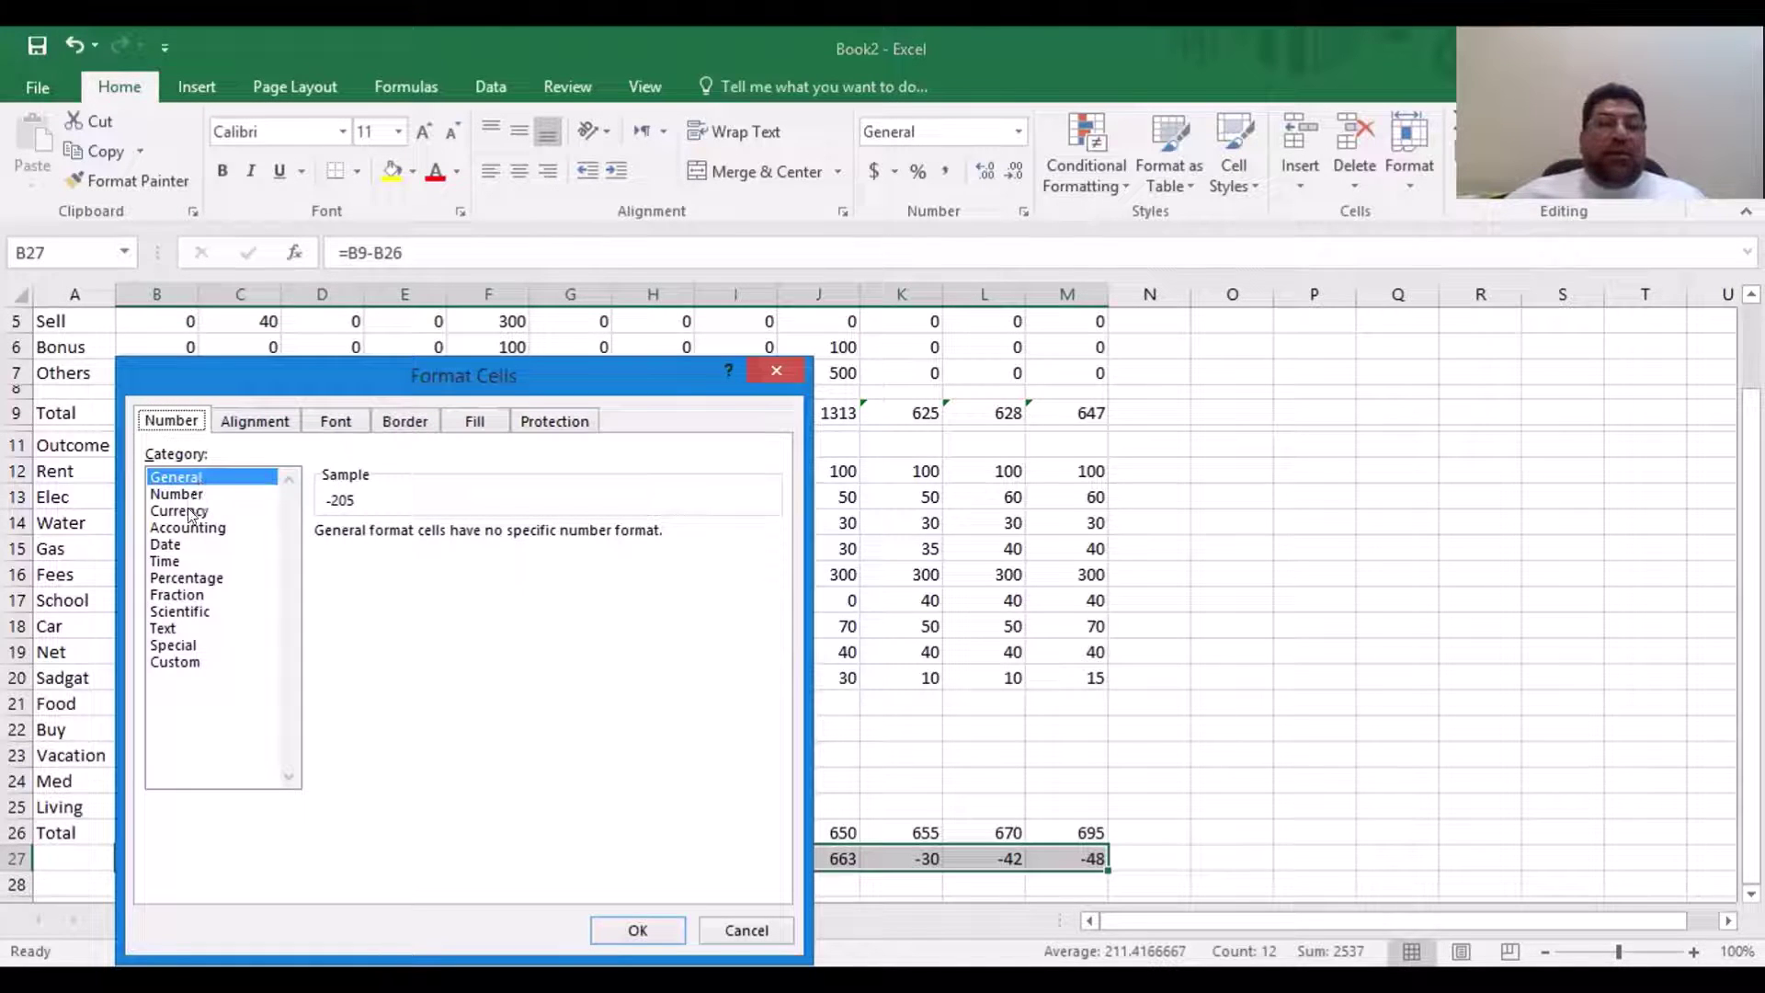
left_click(192, 494)
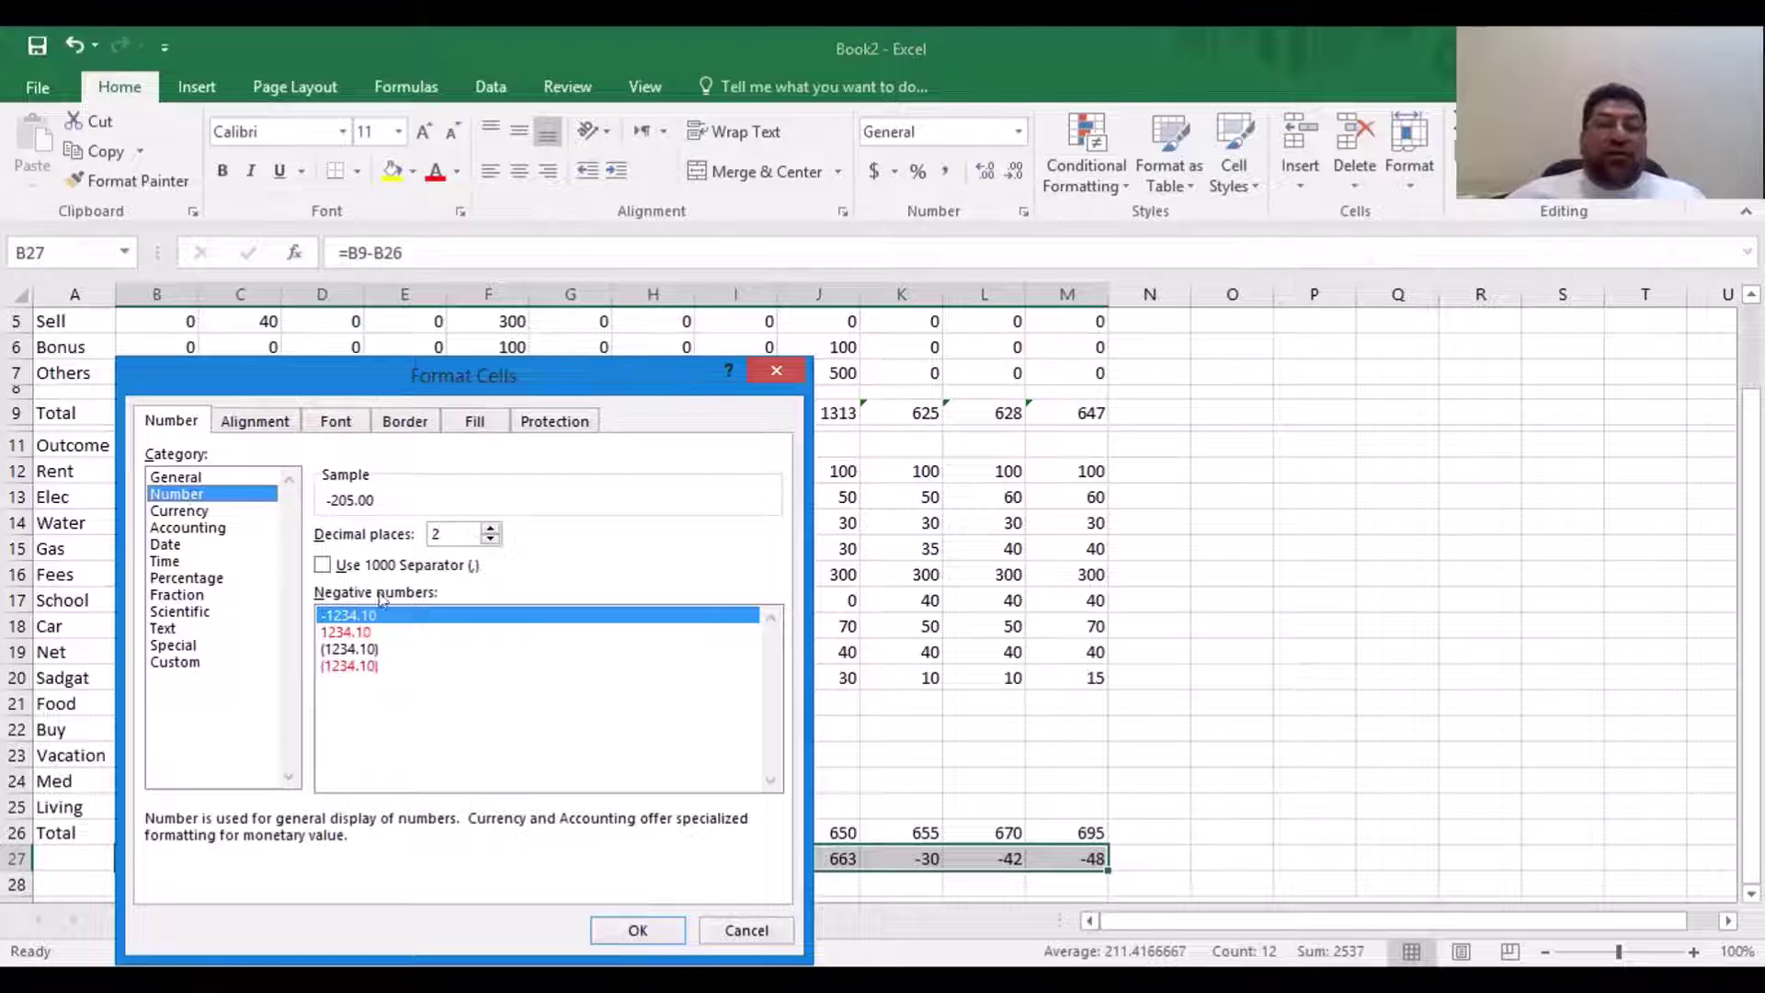
left_click(355, 664)
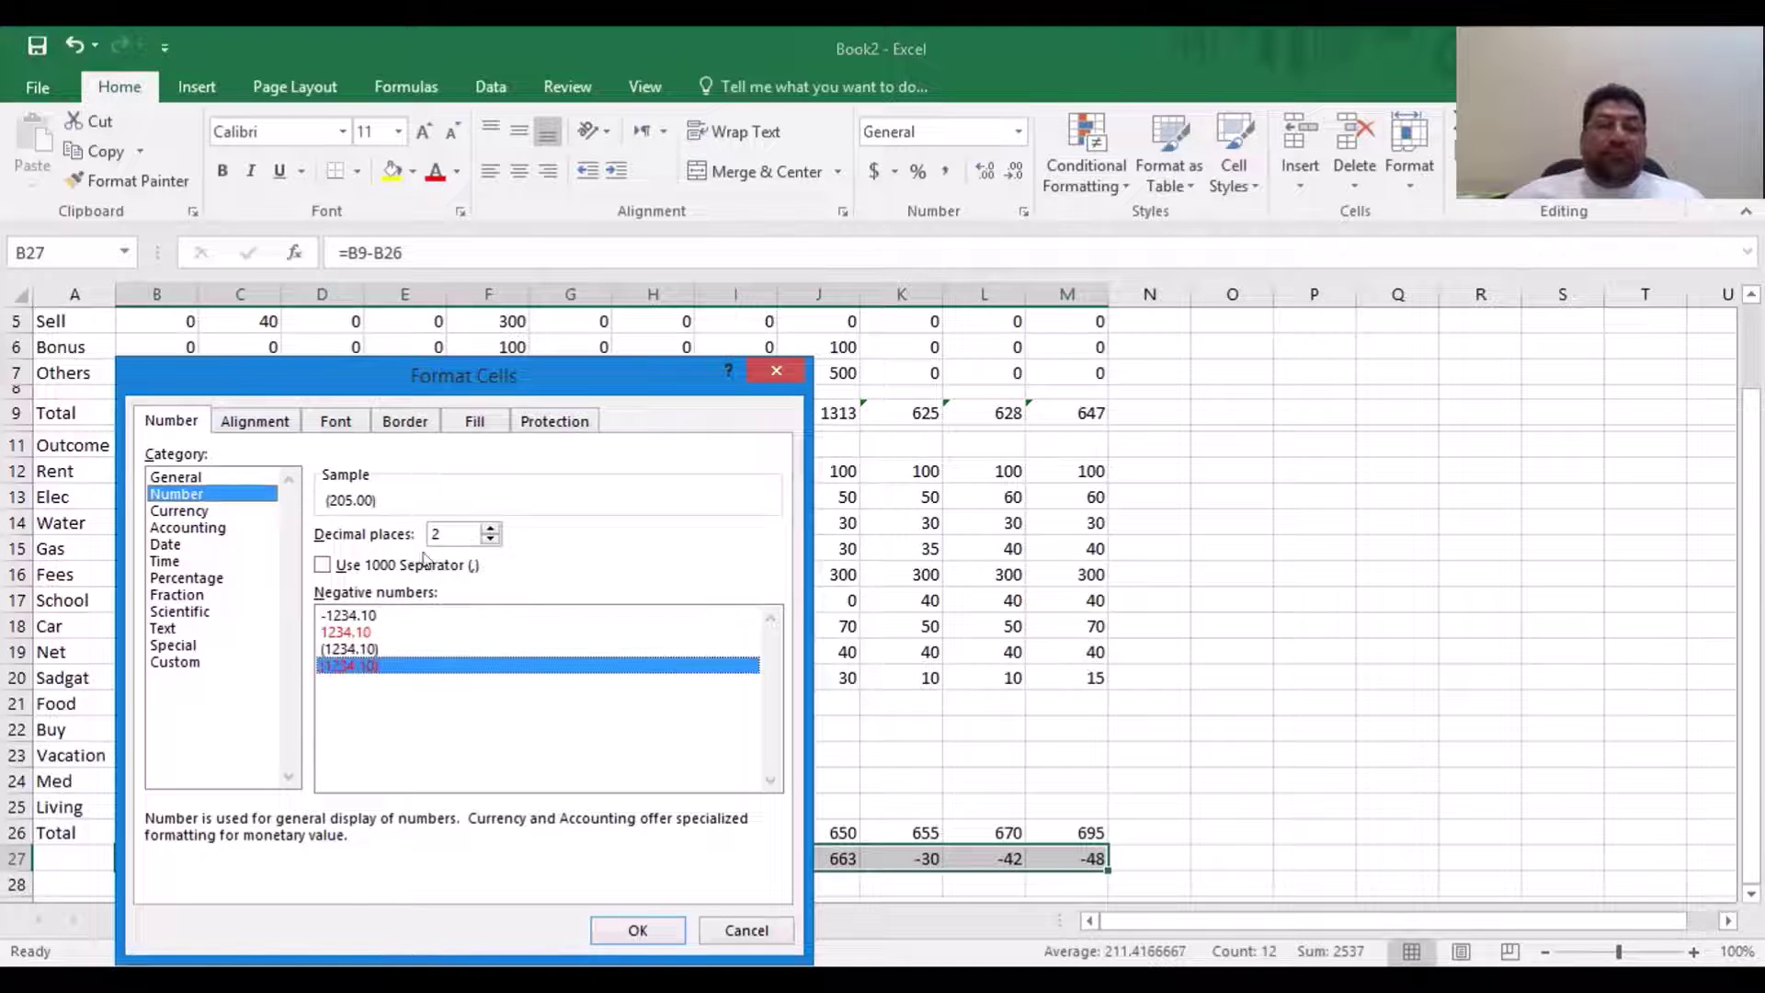
left_click(490, 539)
left_click(490, 539)
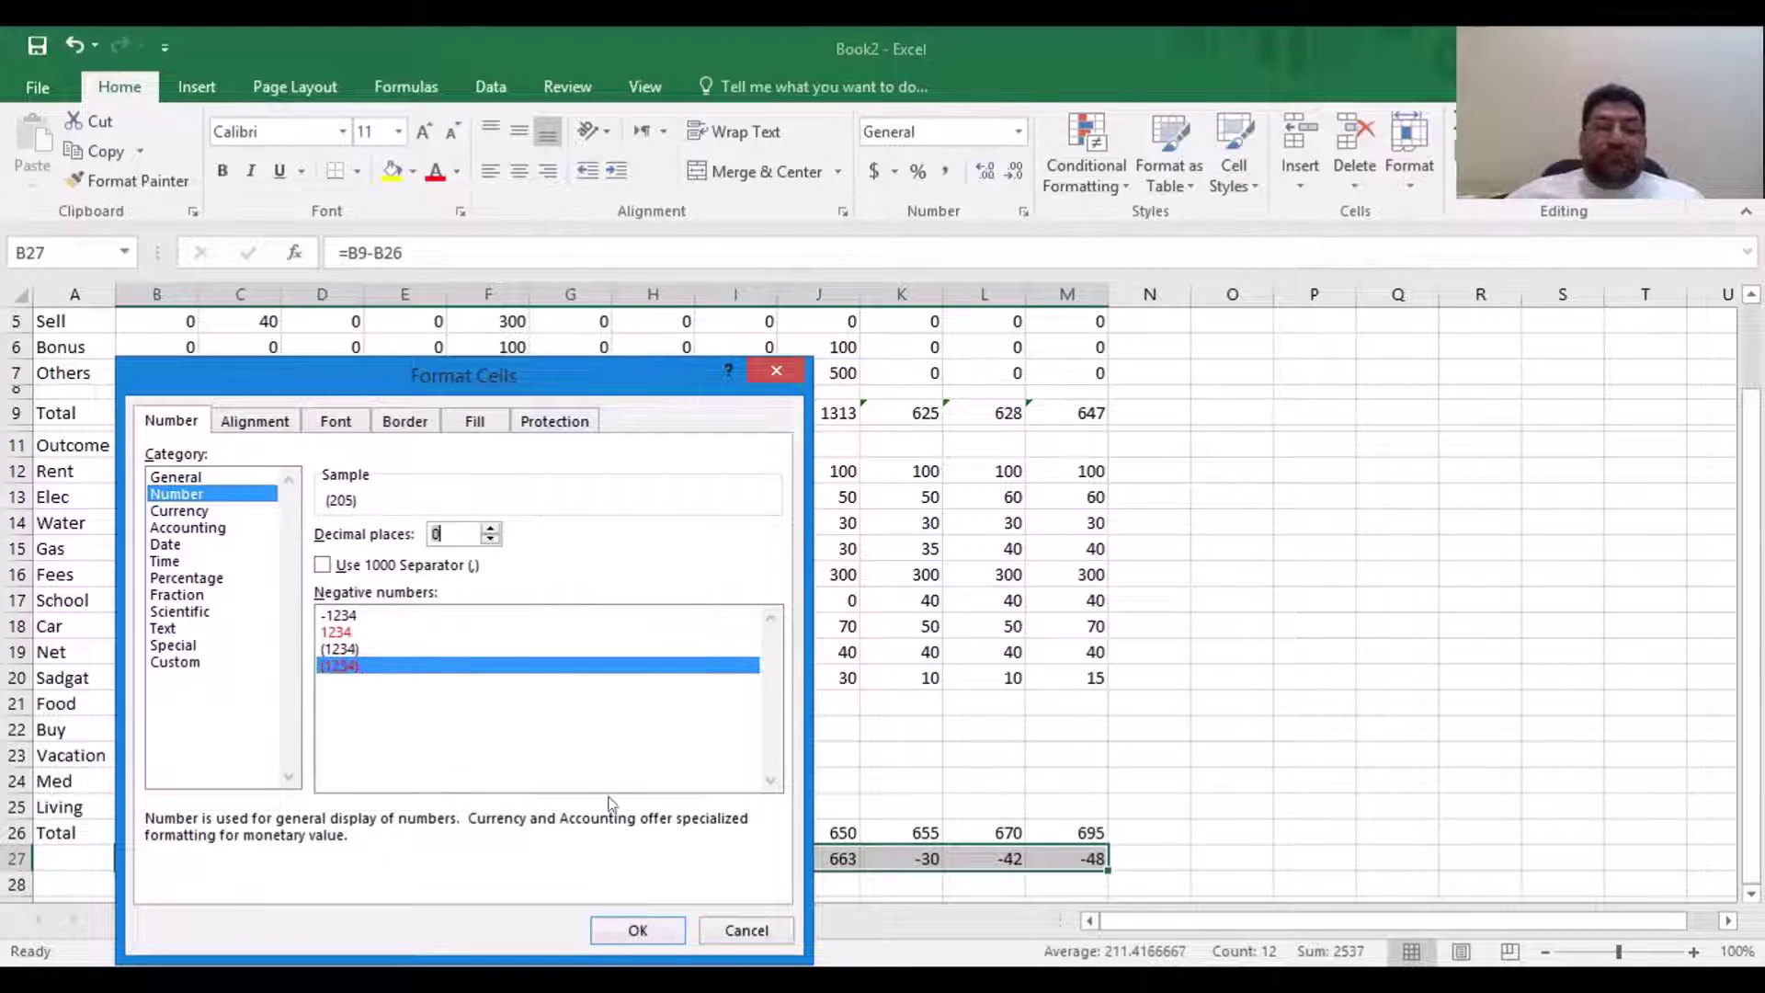
left_click(643, 929)
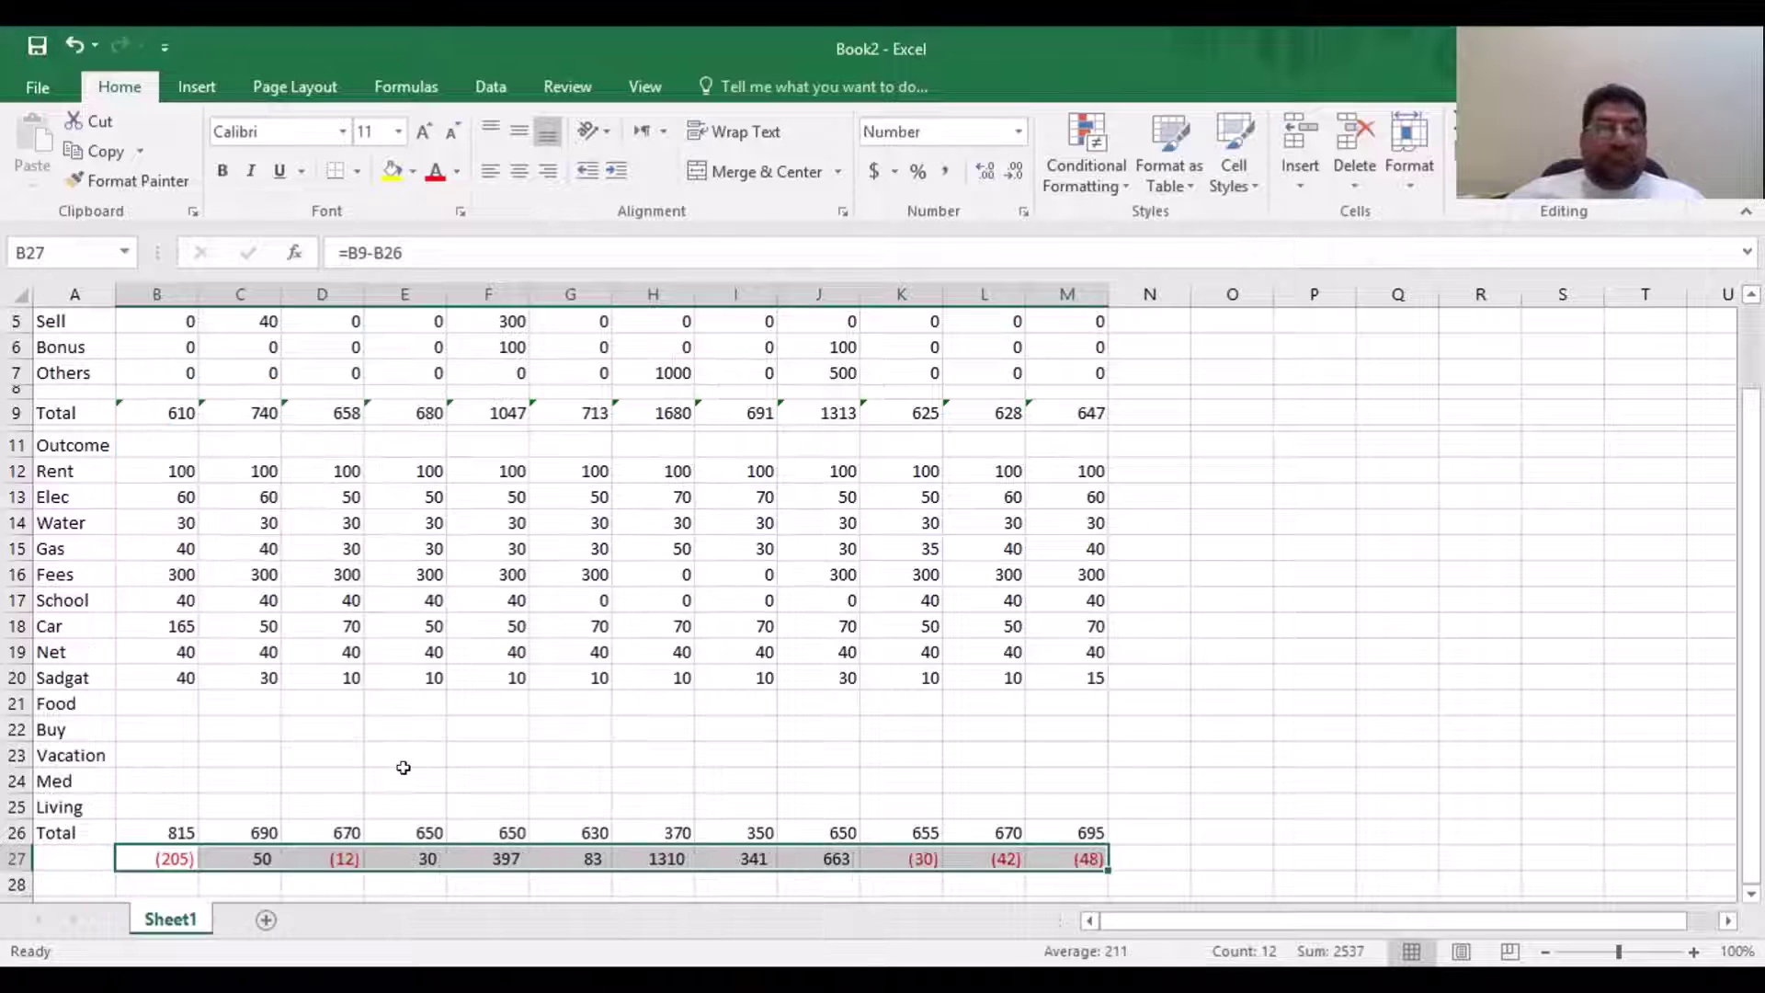
left_click(403, 772)
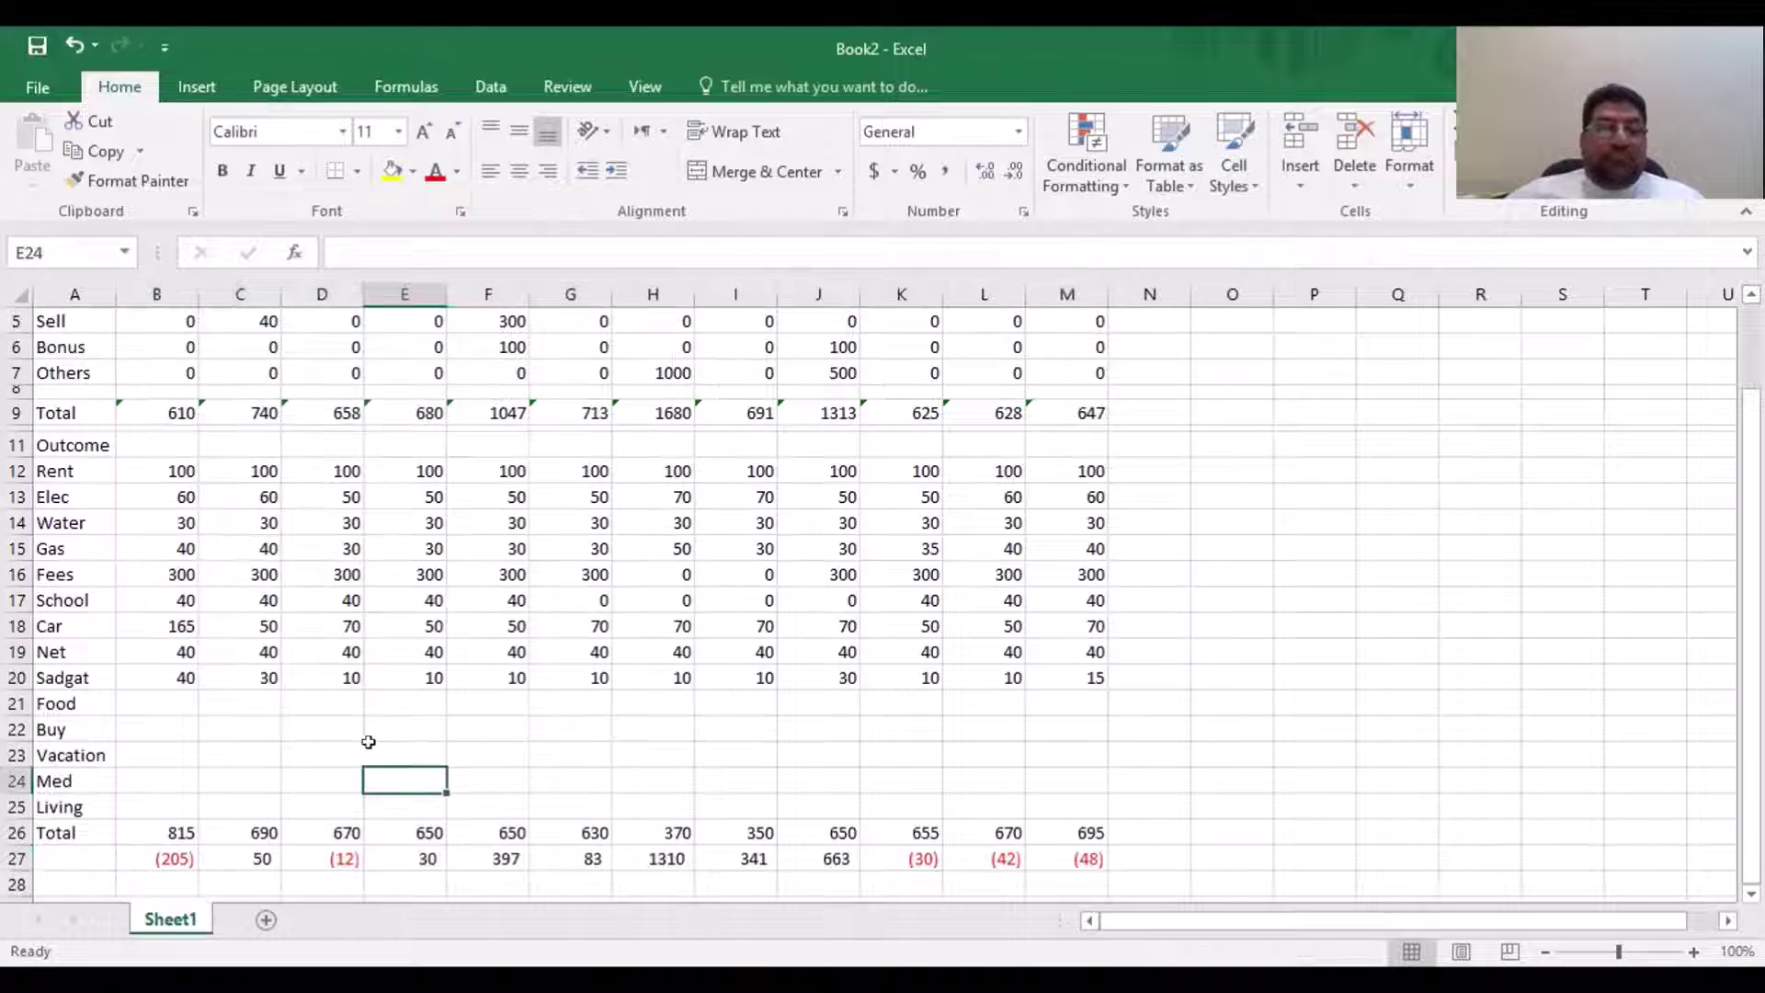
Enter the formula =.25*B2 in cell B21 to set month 1's Food expense to 25% of the salary
left_click(184, 699)
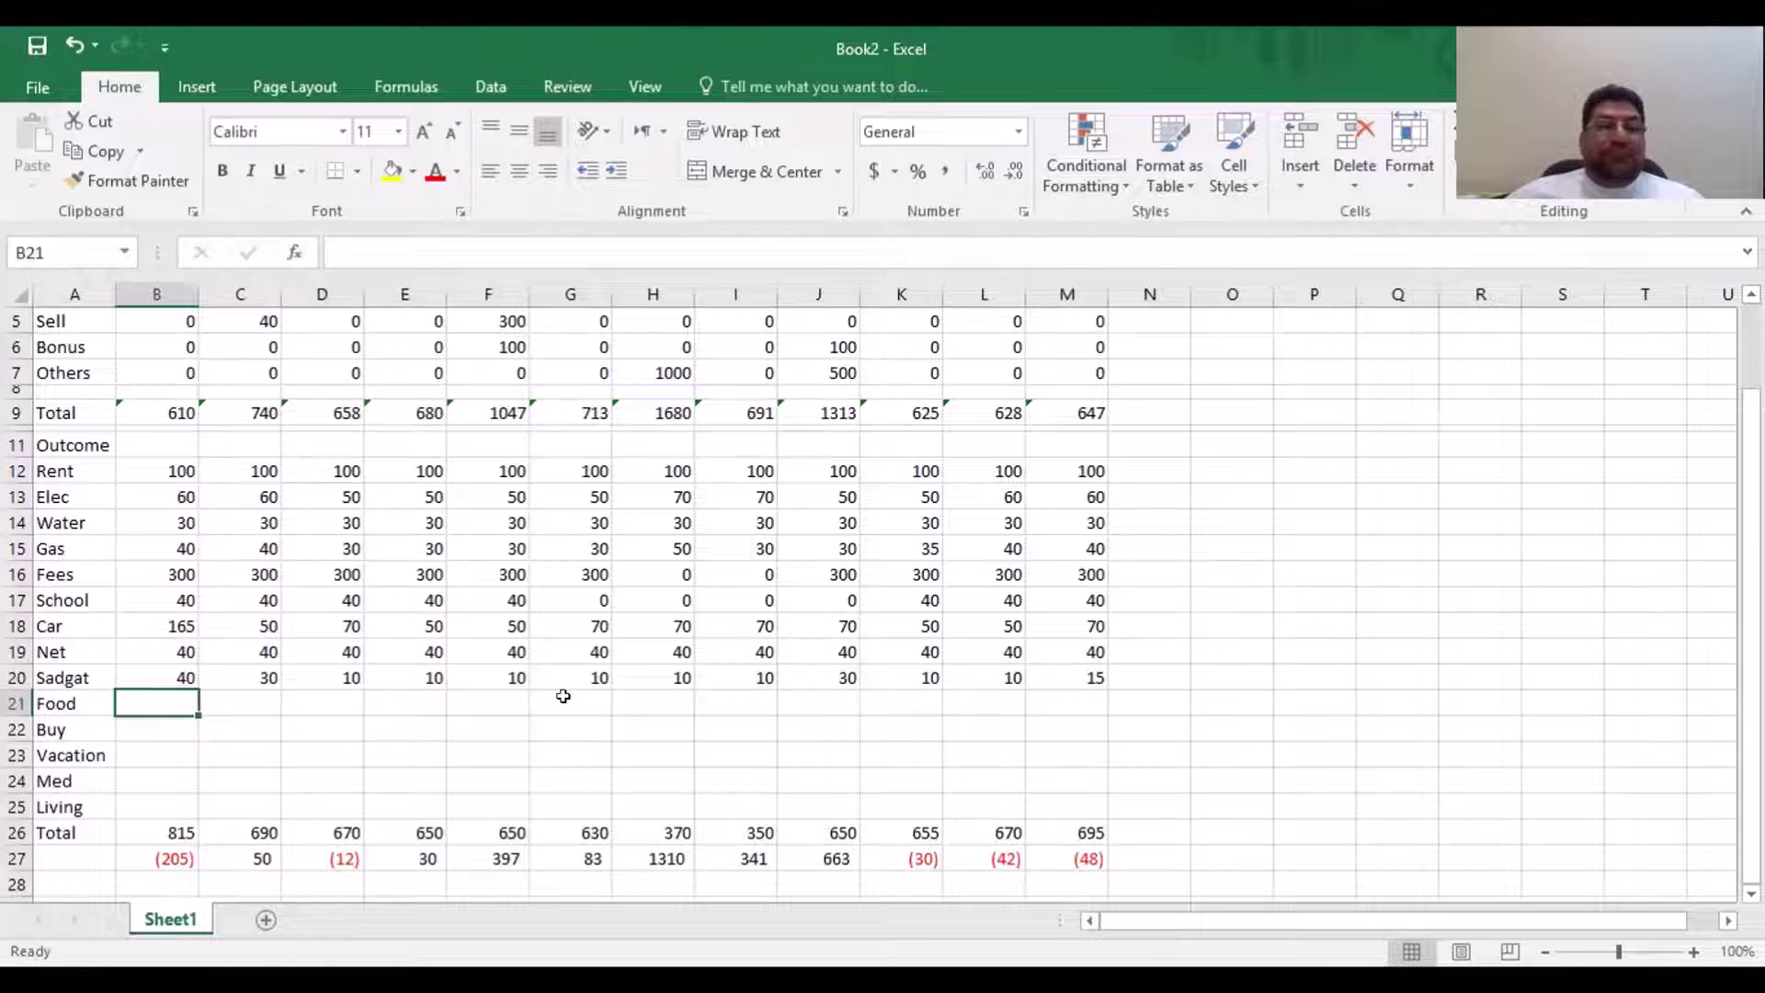
scroll(563, 696, "up", 2)
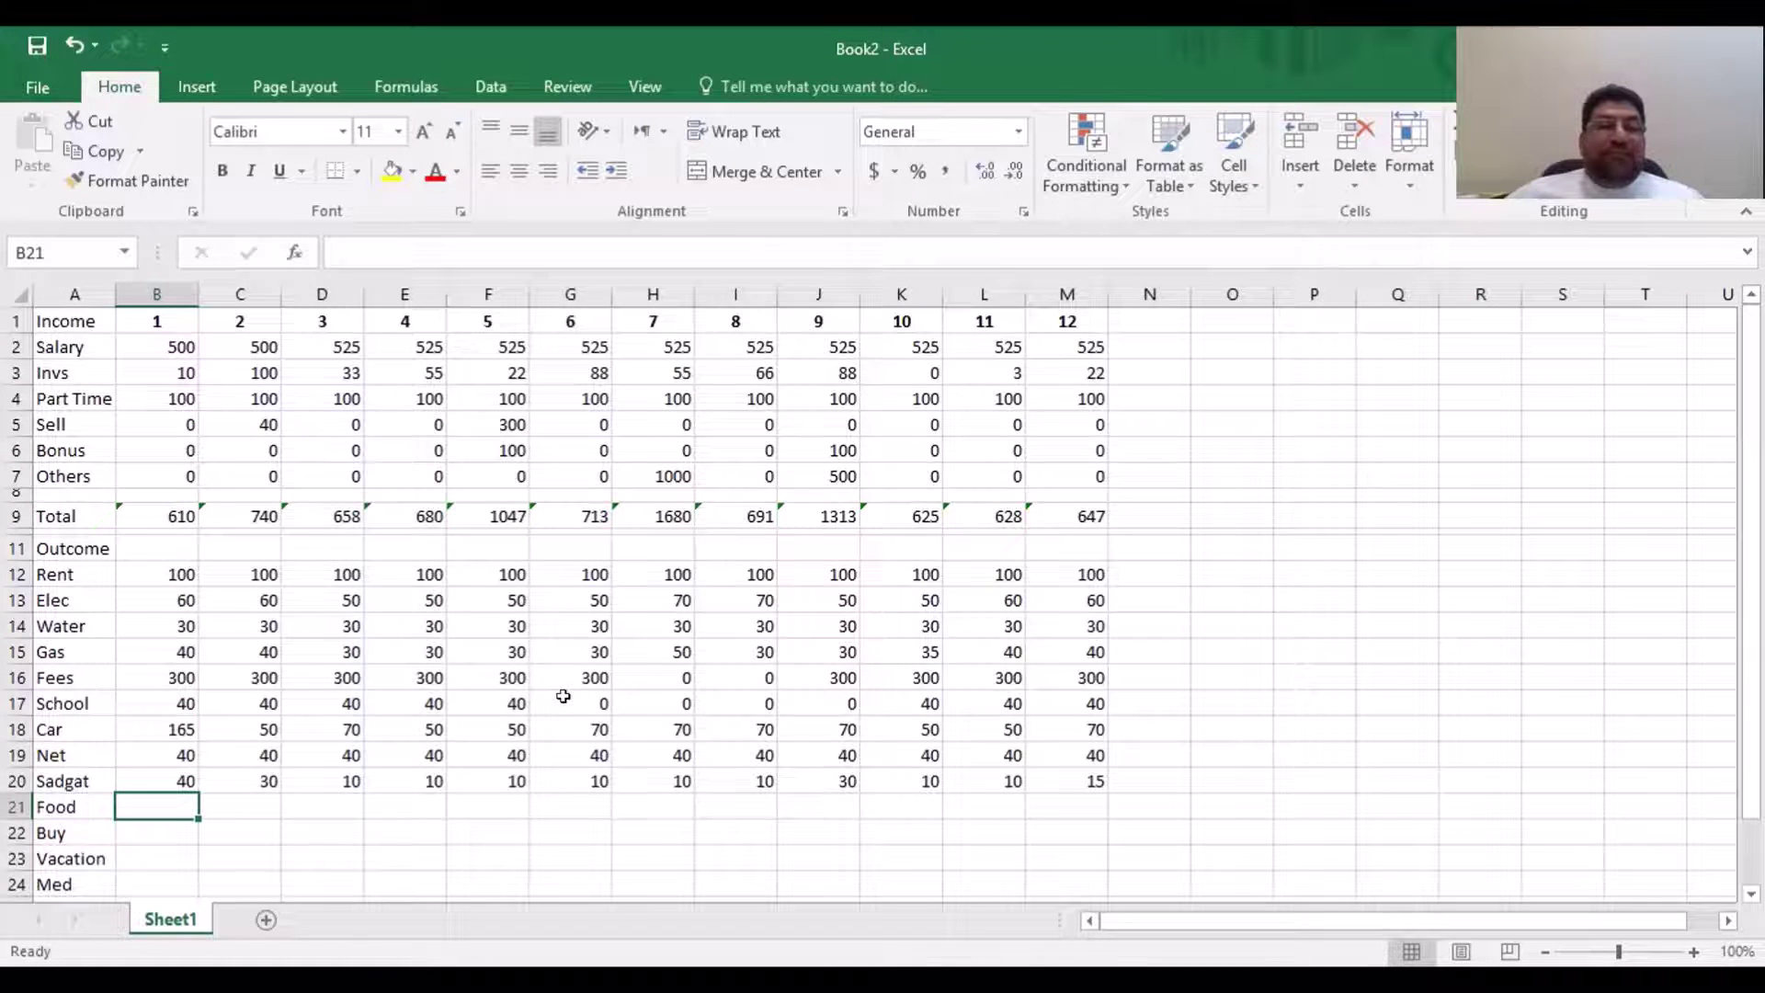
scroll(563, 695, "down", 1)
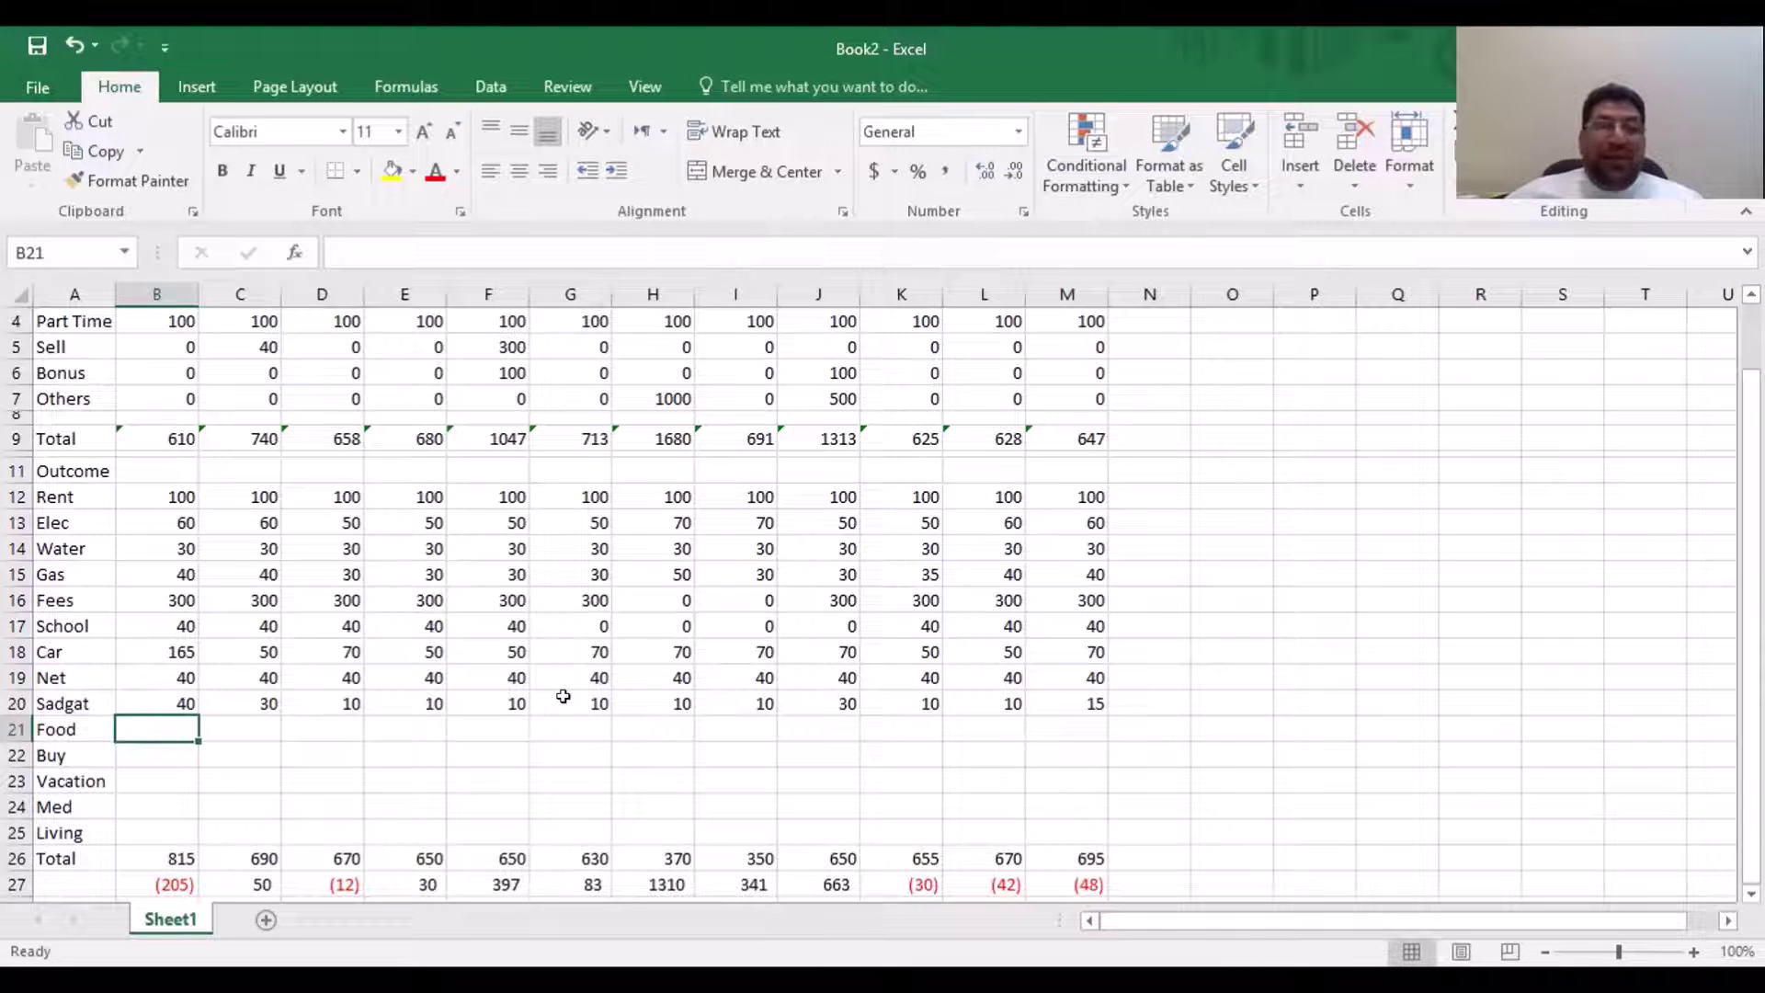
scroll(564, 696, "up", 1)
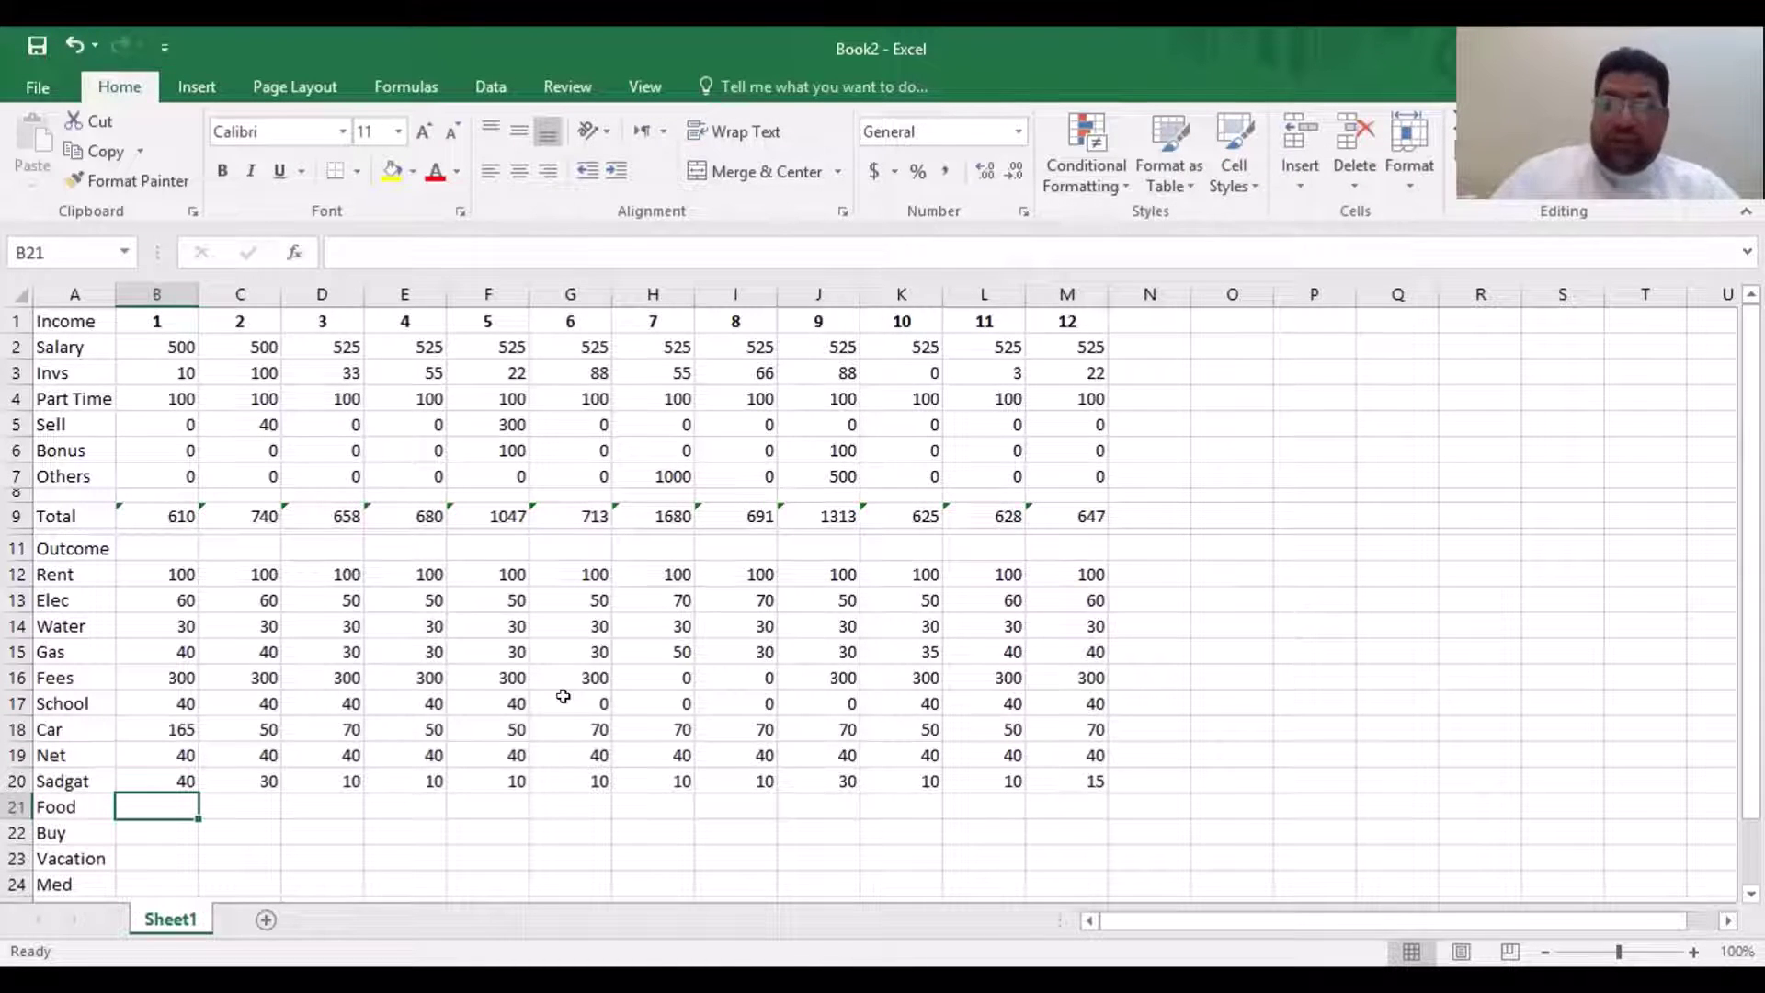
type("=")
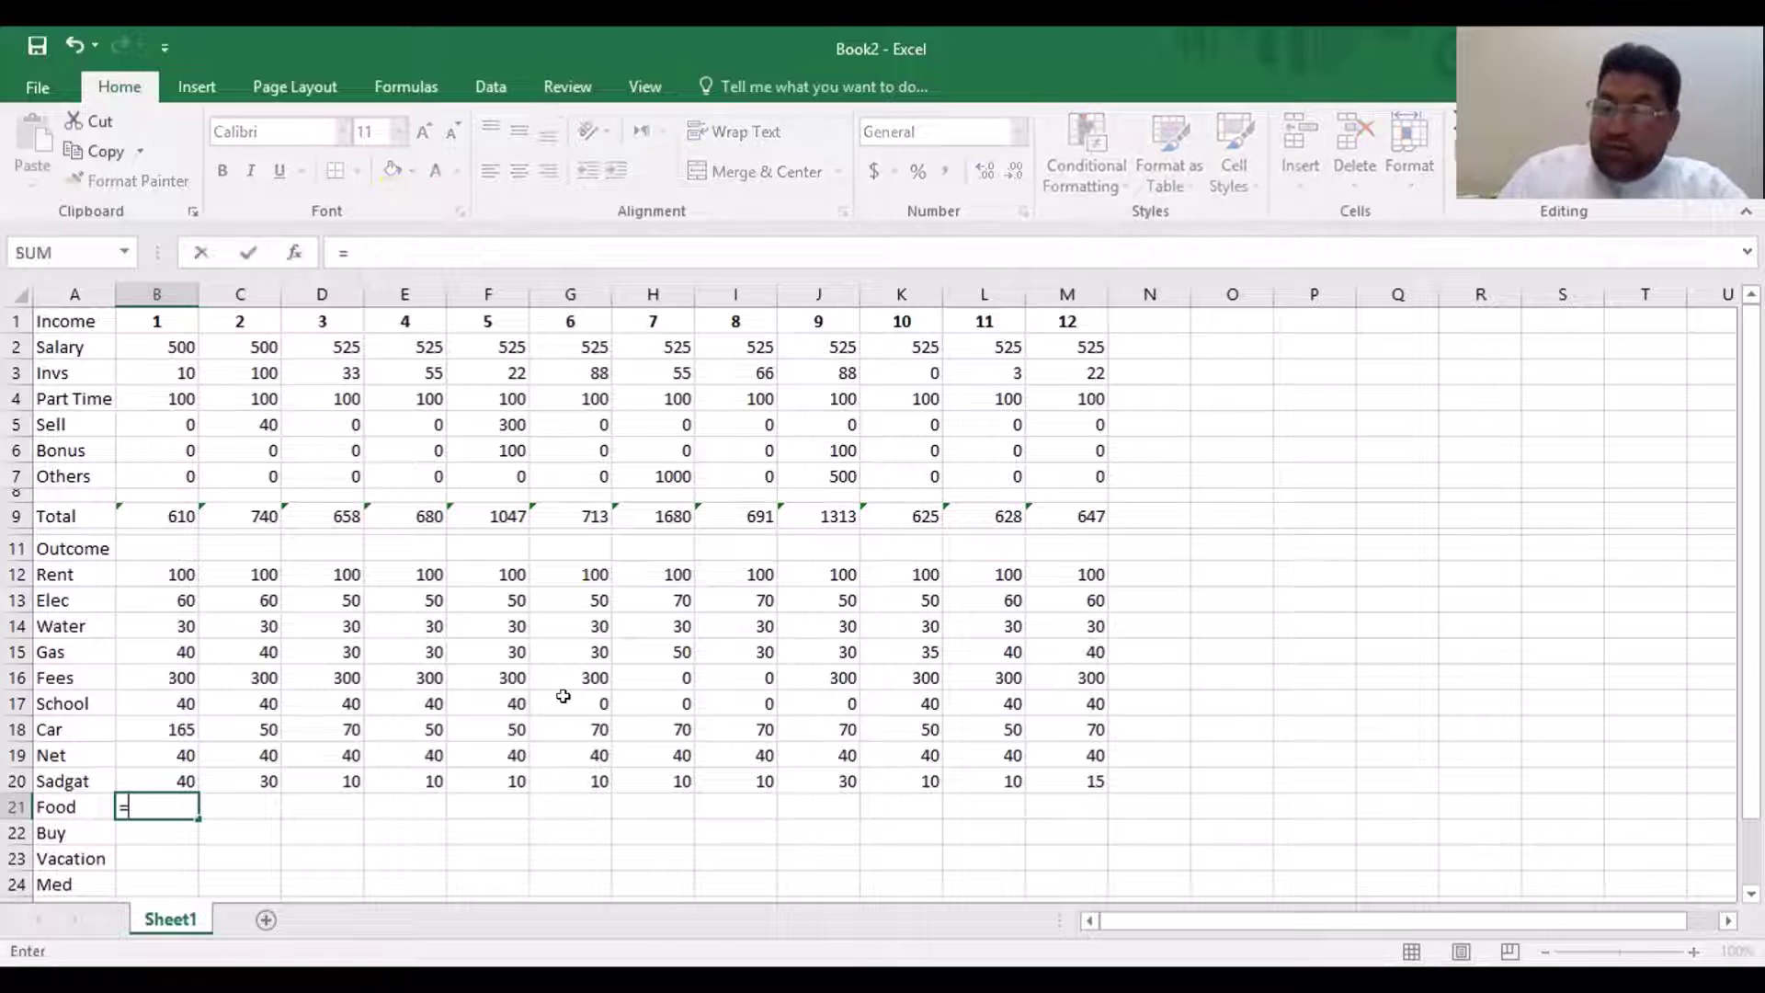
type(".25")
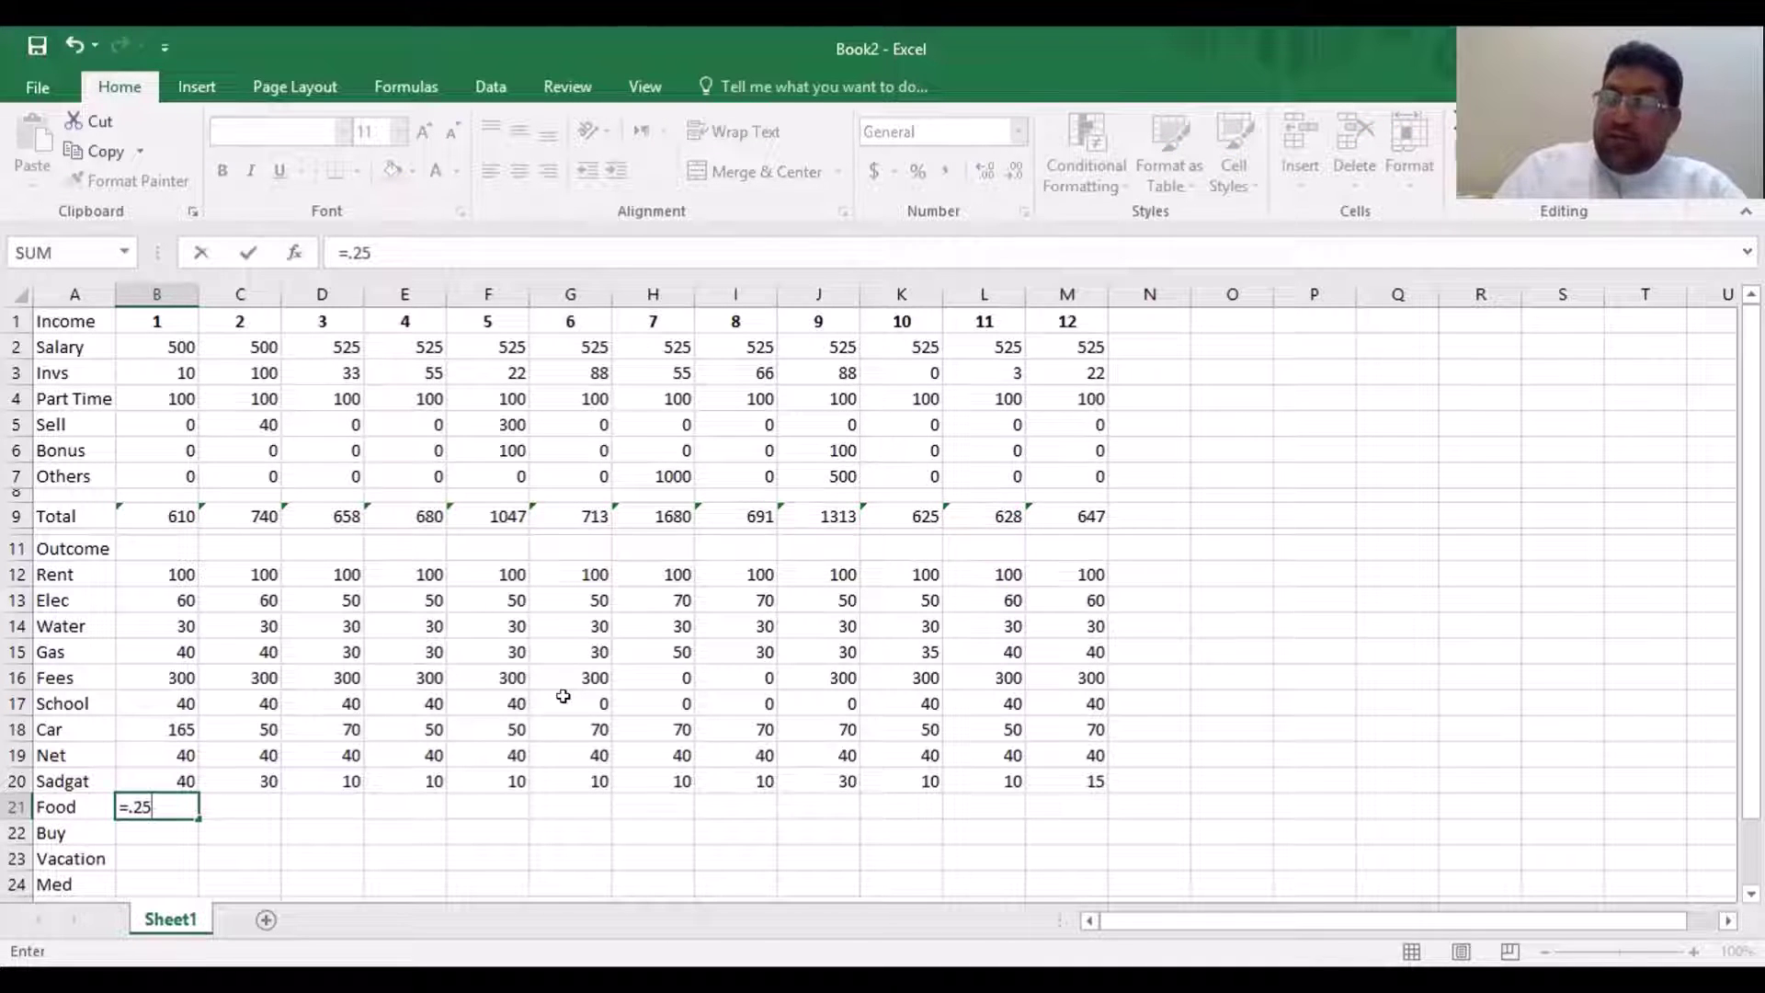
type("*")
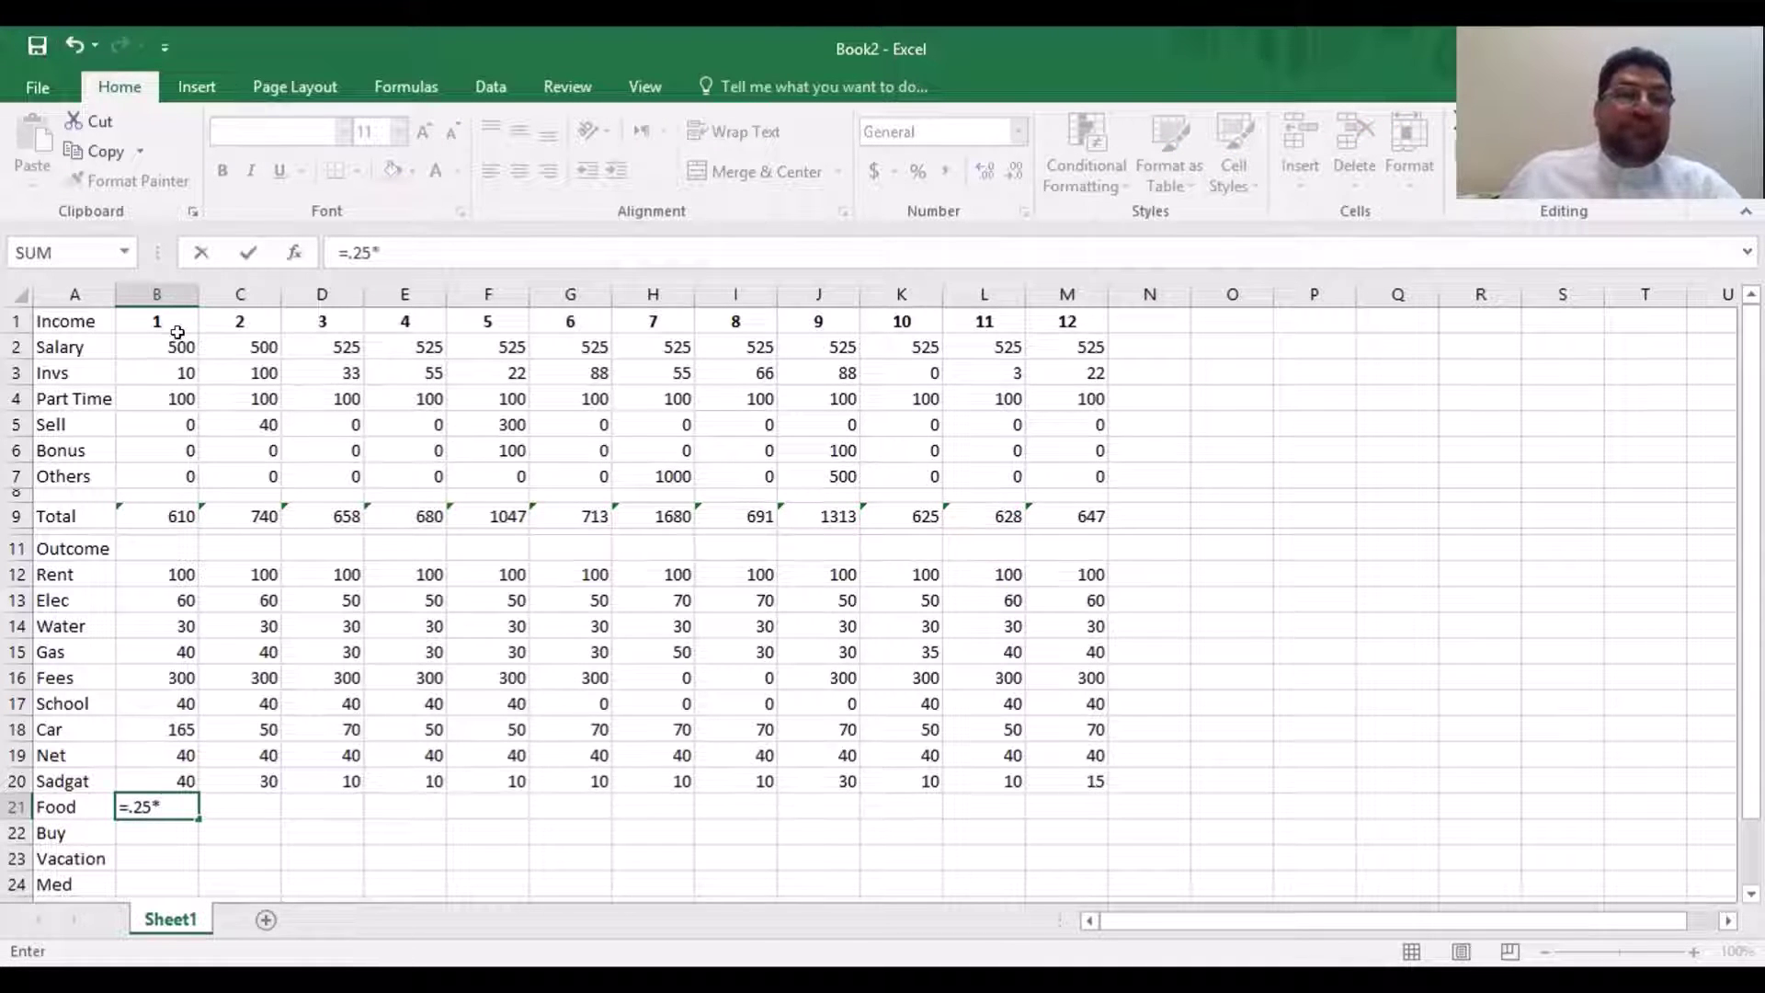
left_click(179, 344)
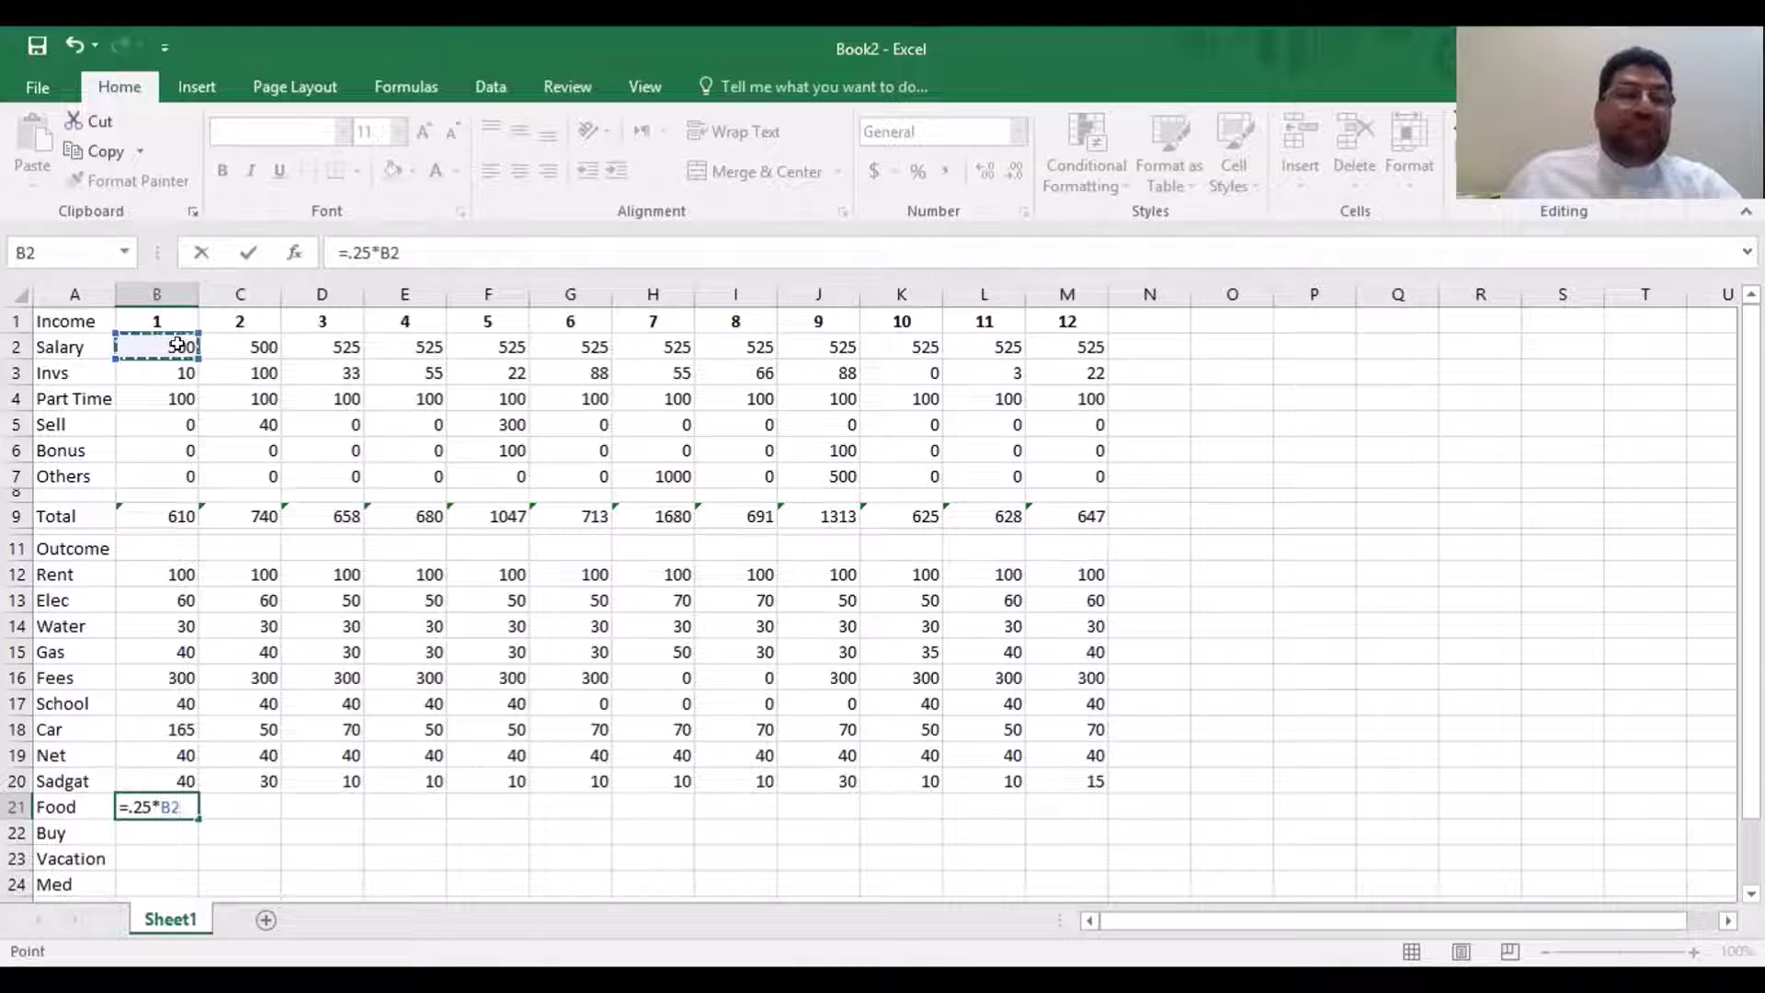
key("Return")
key("Up")
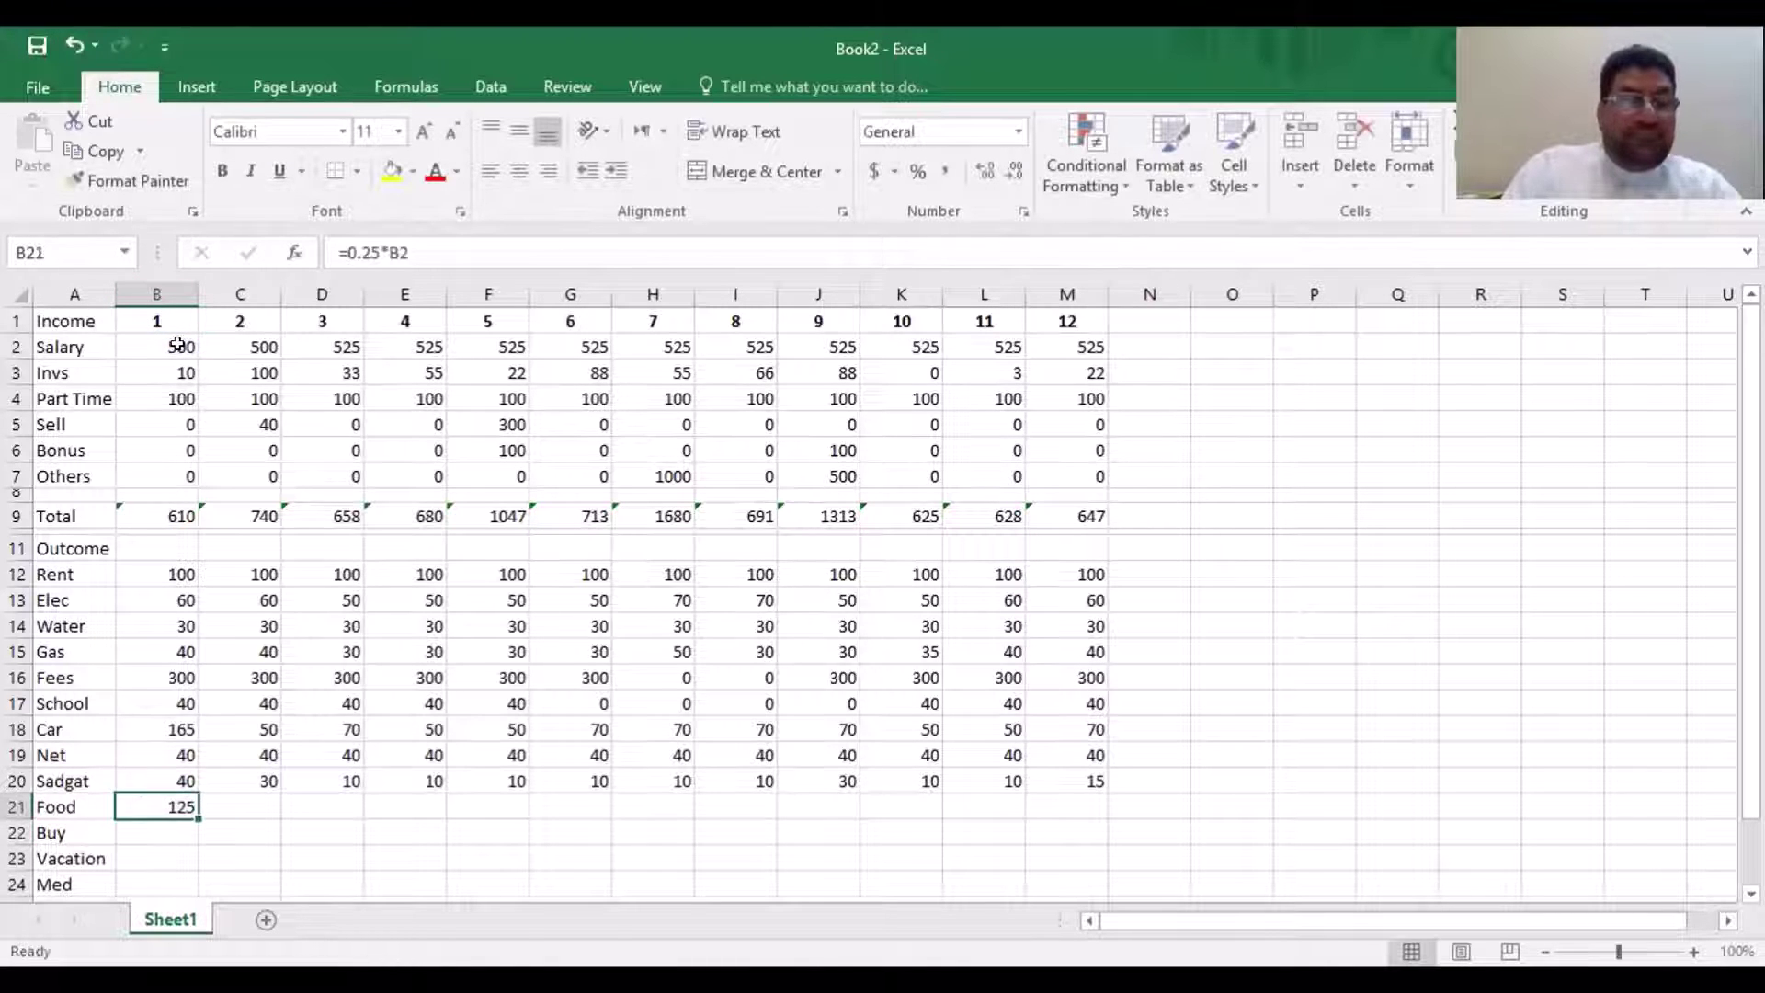
Copy the Food formula from B21 across the remaining months, C21 to M21
key("ctrl+c")
key("Right")
key("shift+Right")
key("shift+Right")
key("shift+Right")
key("shift+Right")
key("shift+Right")
key("shift+Right")
key("shift+Right")
key("shift+Right")
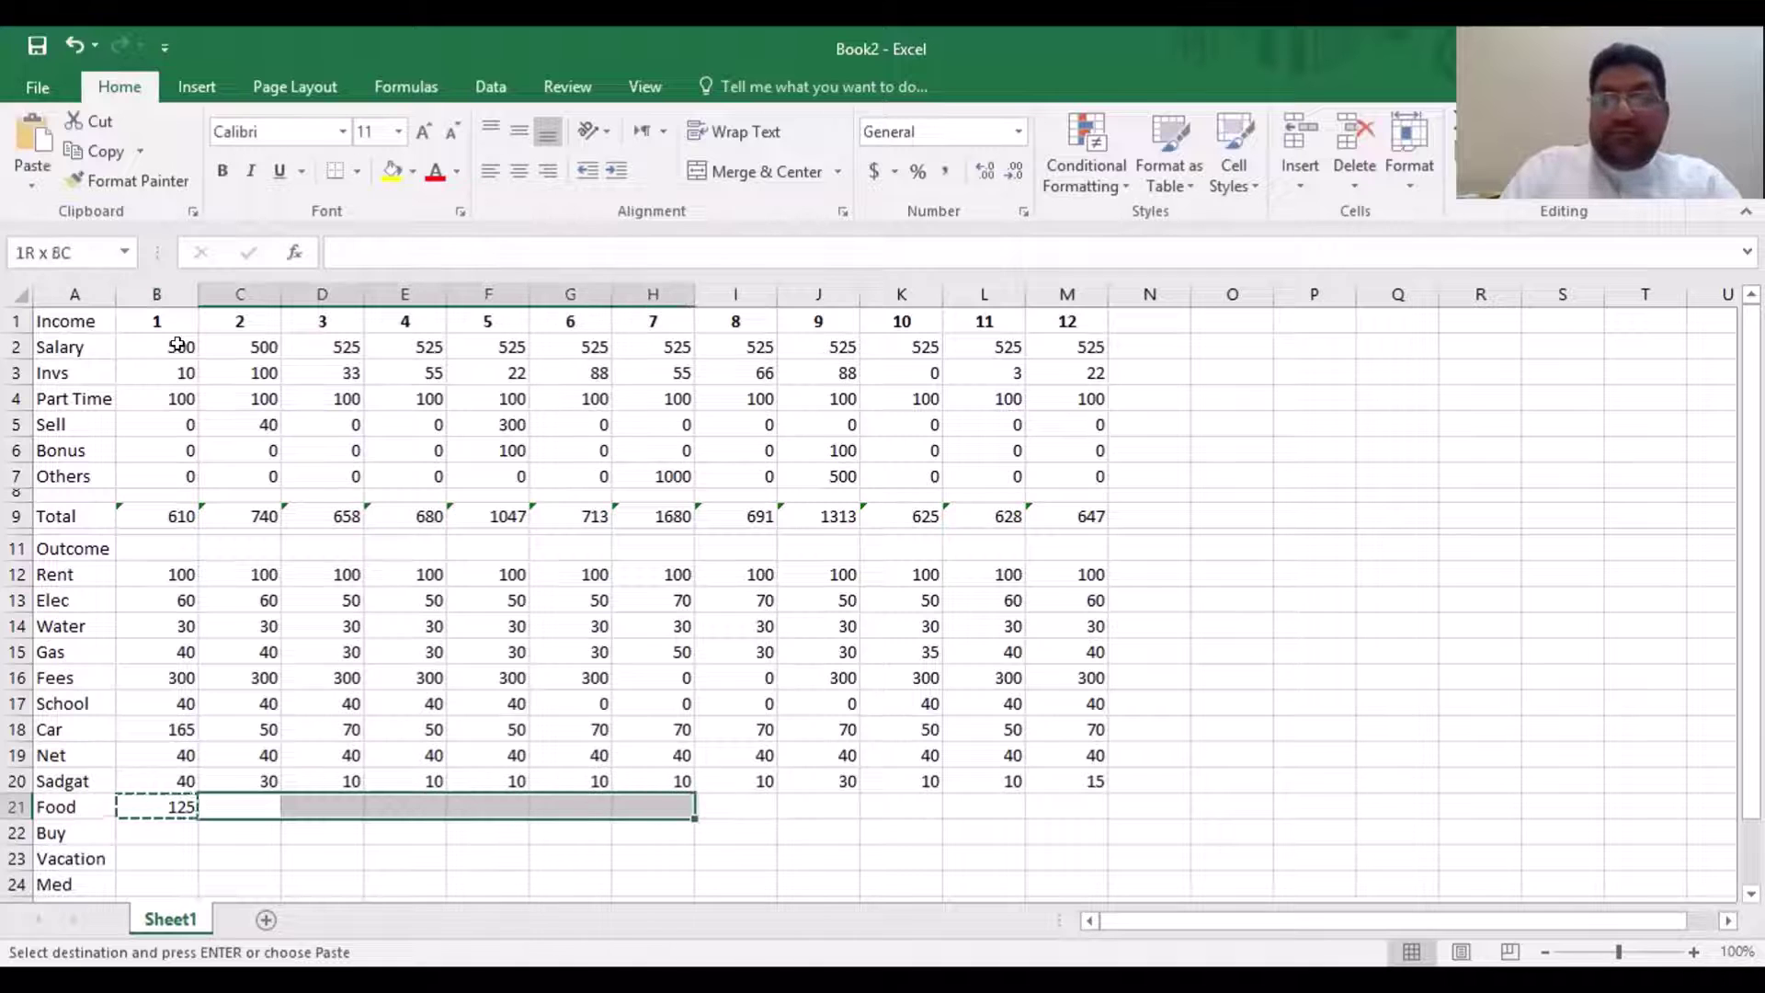
key("shift+Right")
key("shift+Right")
key("ctrl+v")
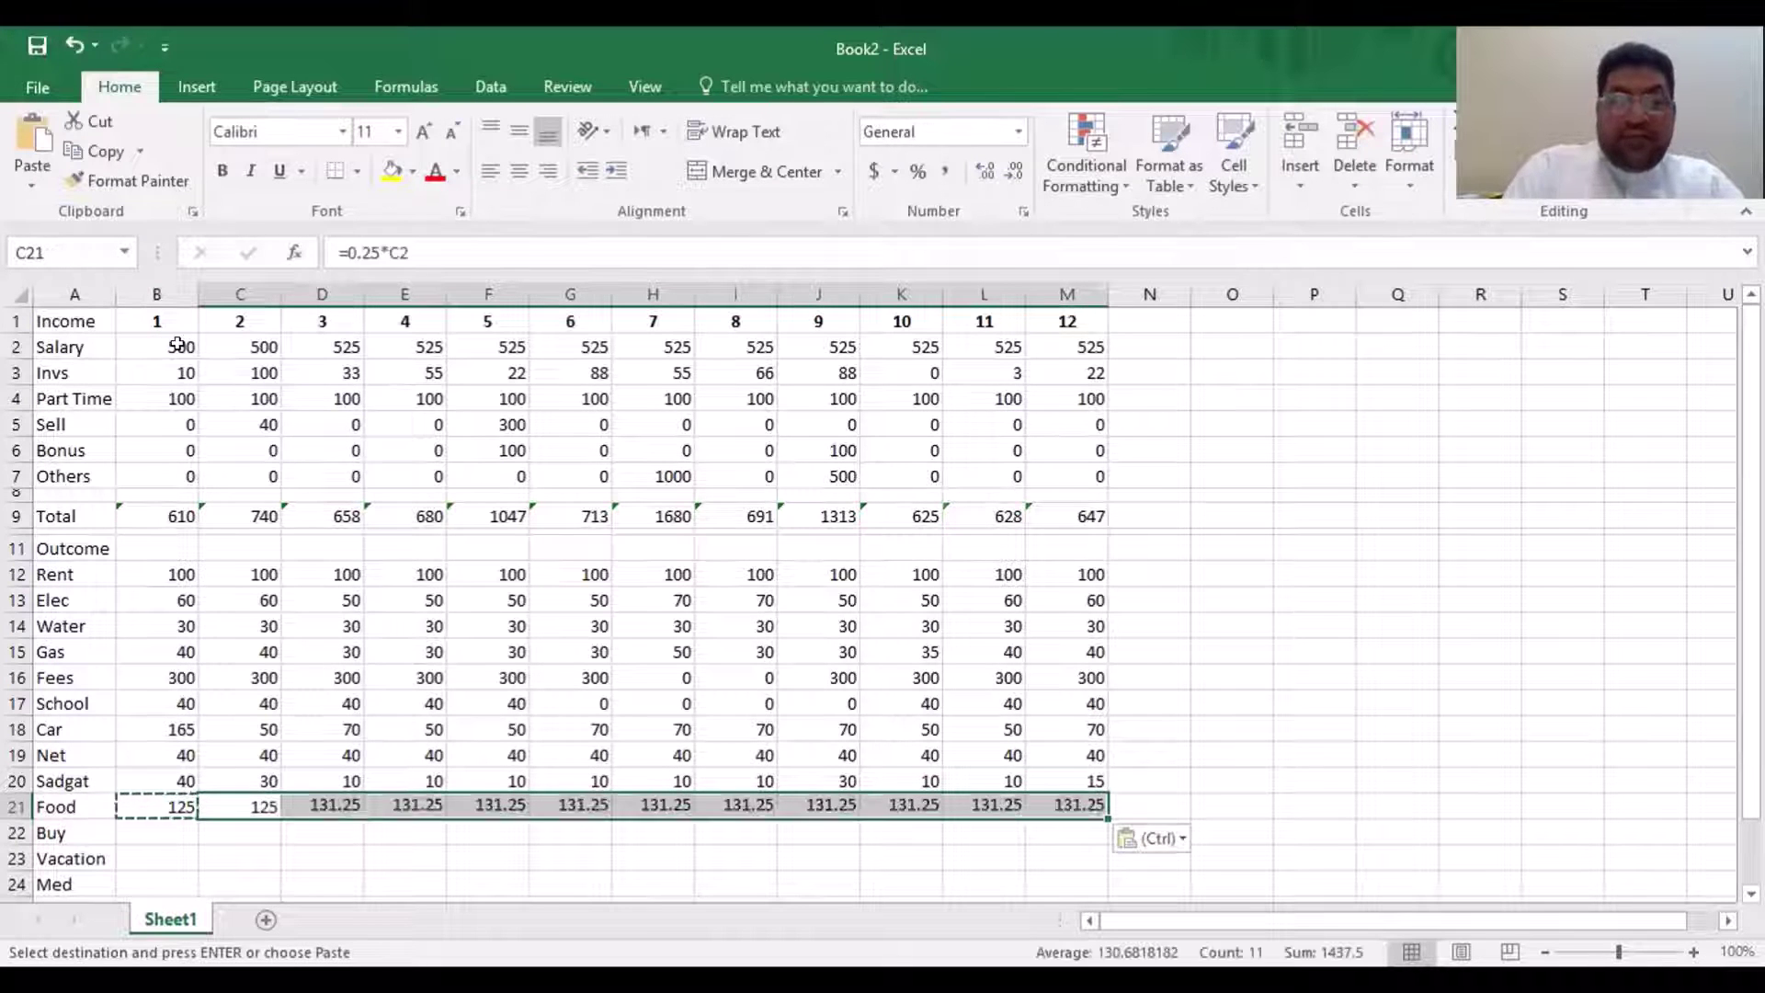
key("Escape")
Enter 0 as month 1's Buy expense in cell B22
key("Down")
key("Down")
key("Down")
key("Down")
key("Down")
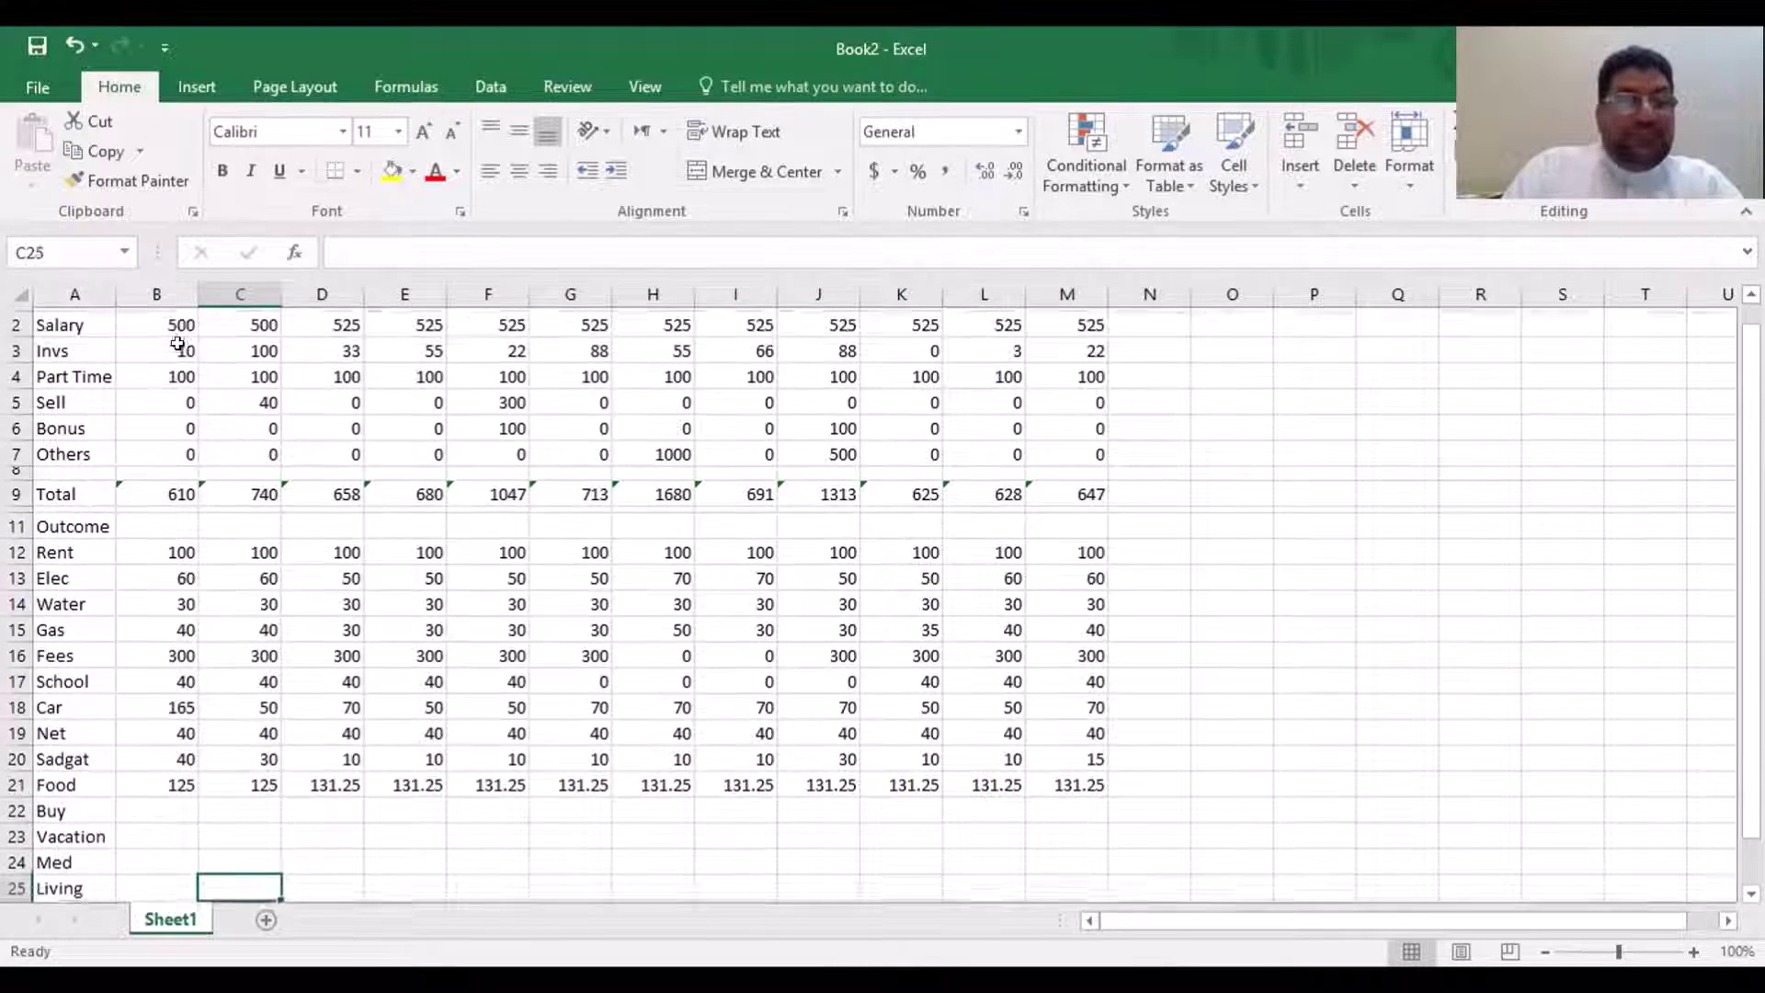
key("Up")
key("Up")
key("Up")
key("Up")
key("Left")
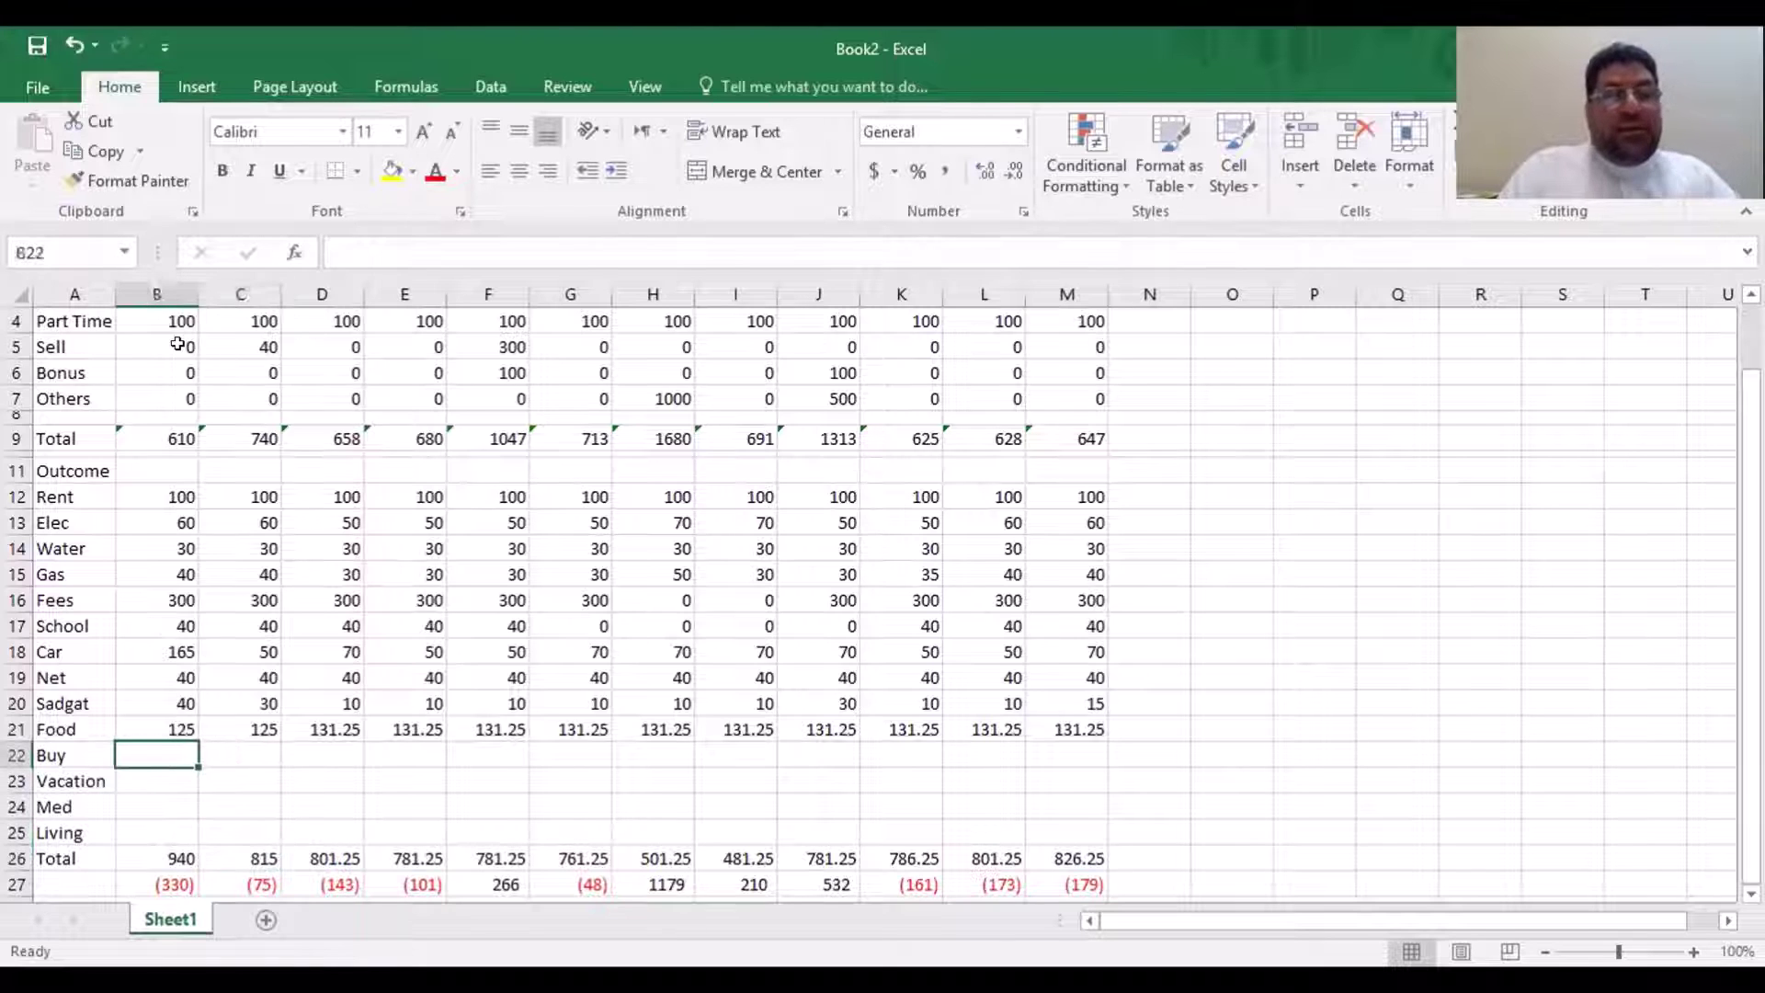
type("0")
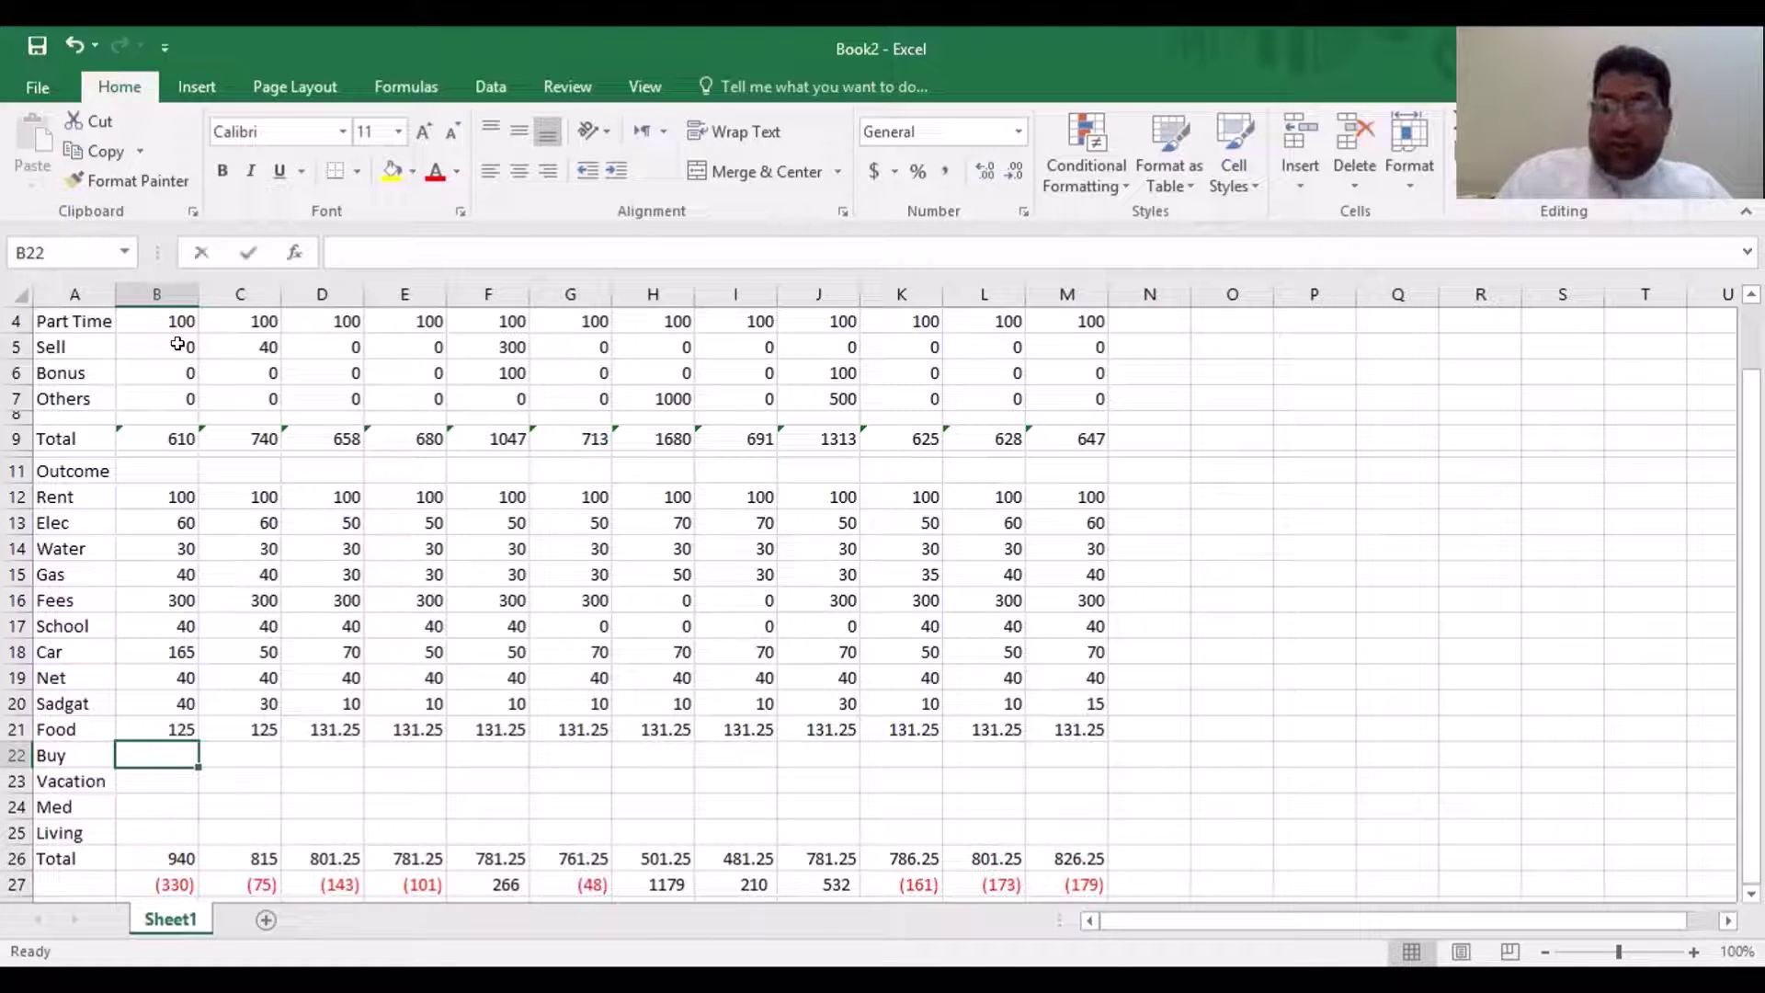
key("Right")
key("Left")
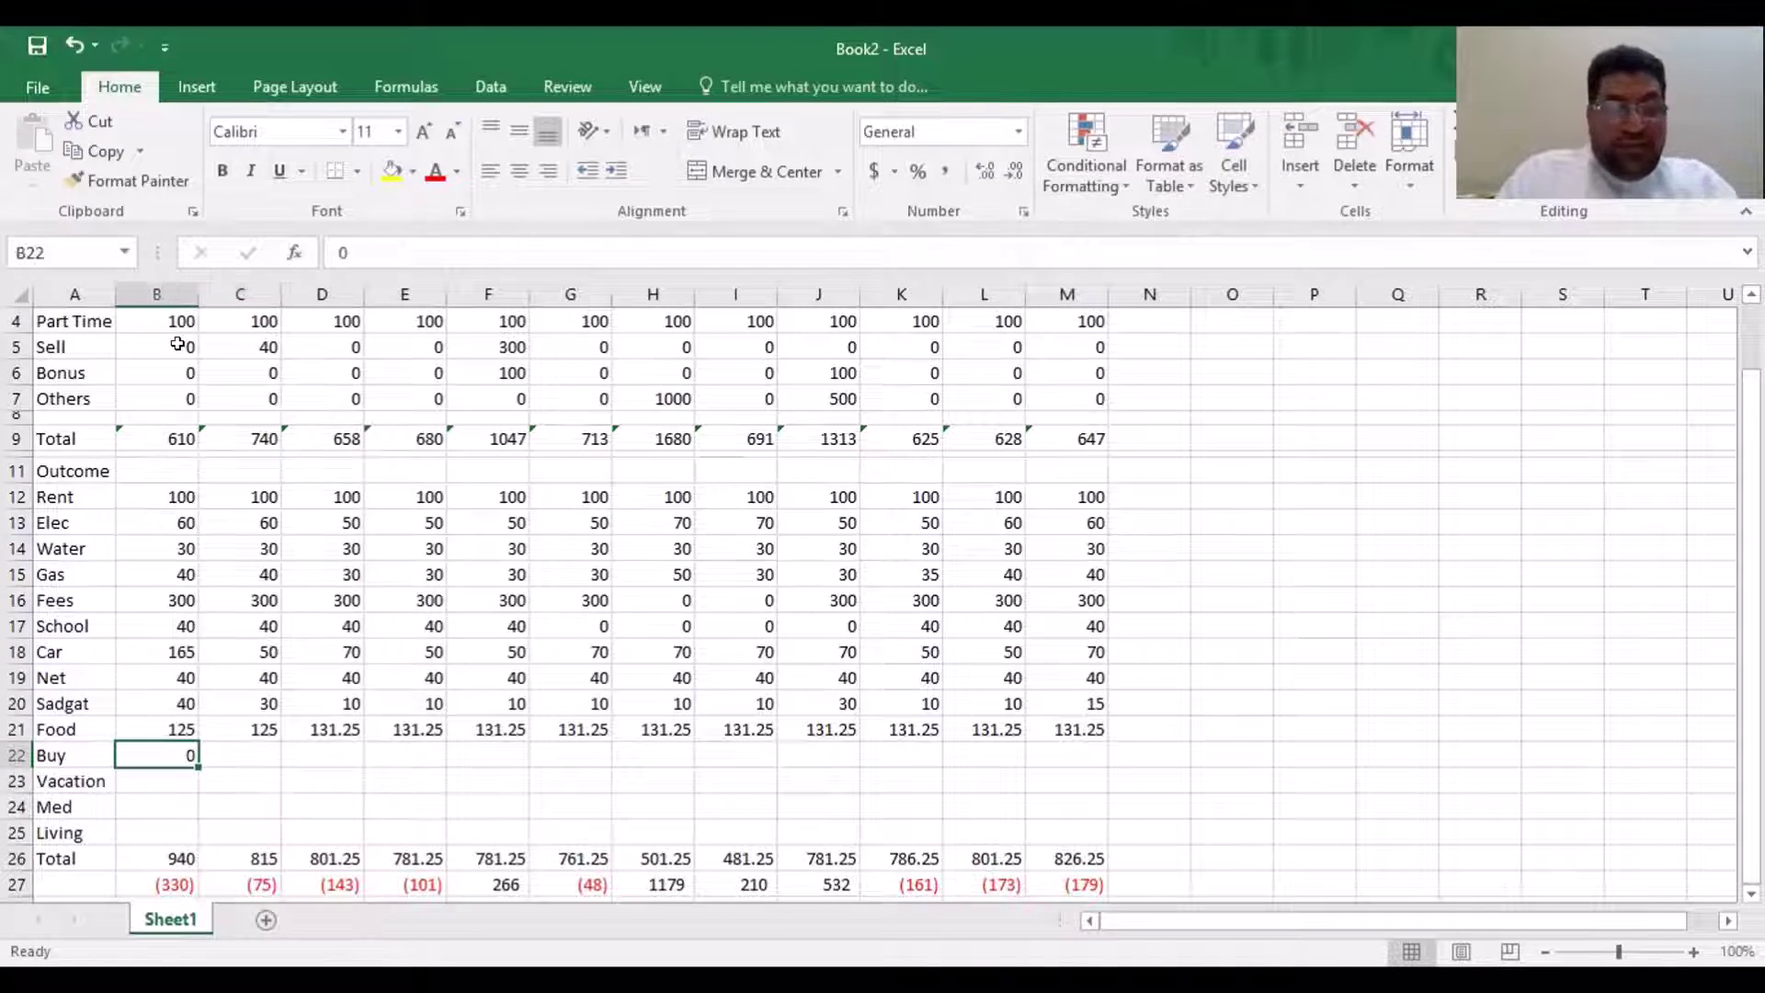
Copy the Buy value from B22 across the remaining months, C22 to M22
key("ctrl+c")
key("Right")
key("shift+Right")
key("shift+Right")
key("shift+Right")
key("shift+Right")
key("shift+Right")
key("shift+Right")
key("shift+Right")
key("shift+Right")
key("shift+Right")
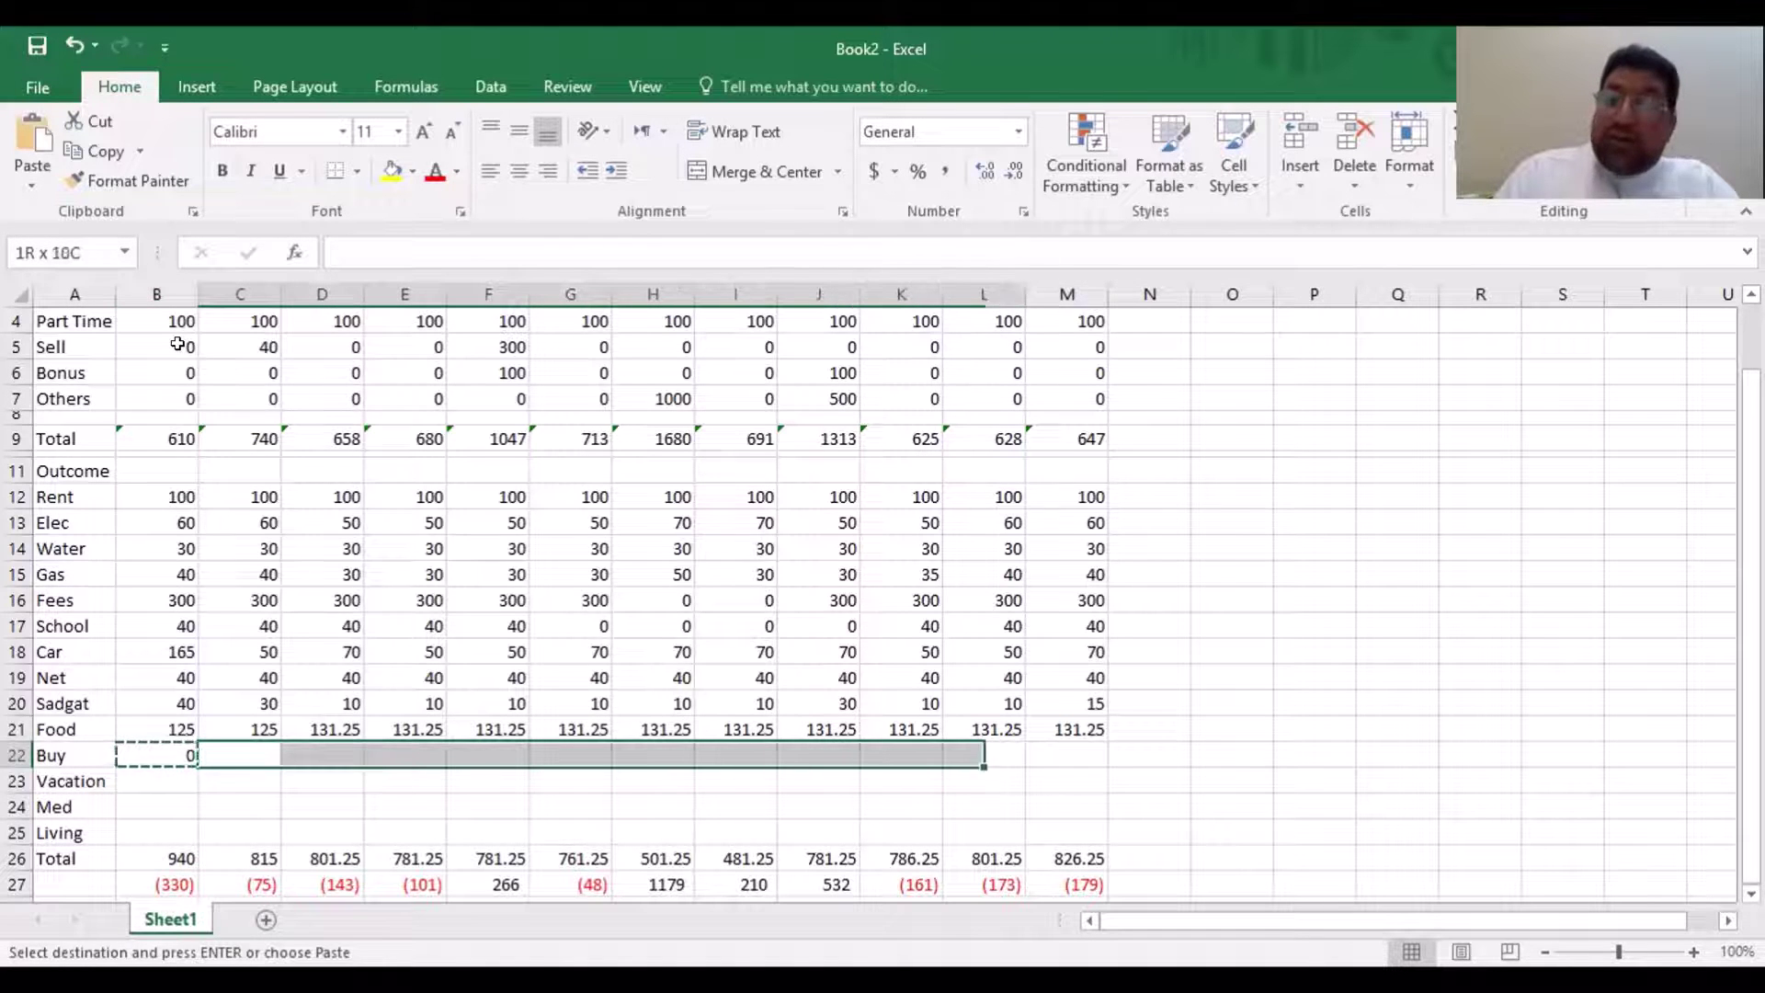
key("shift+Right")
key("ctrl+v")
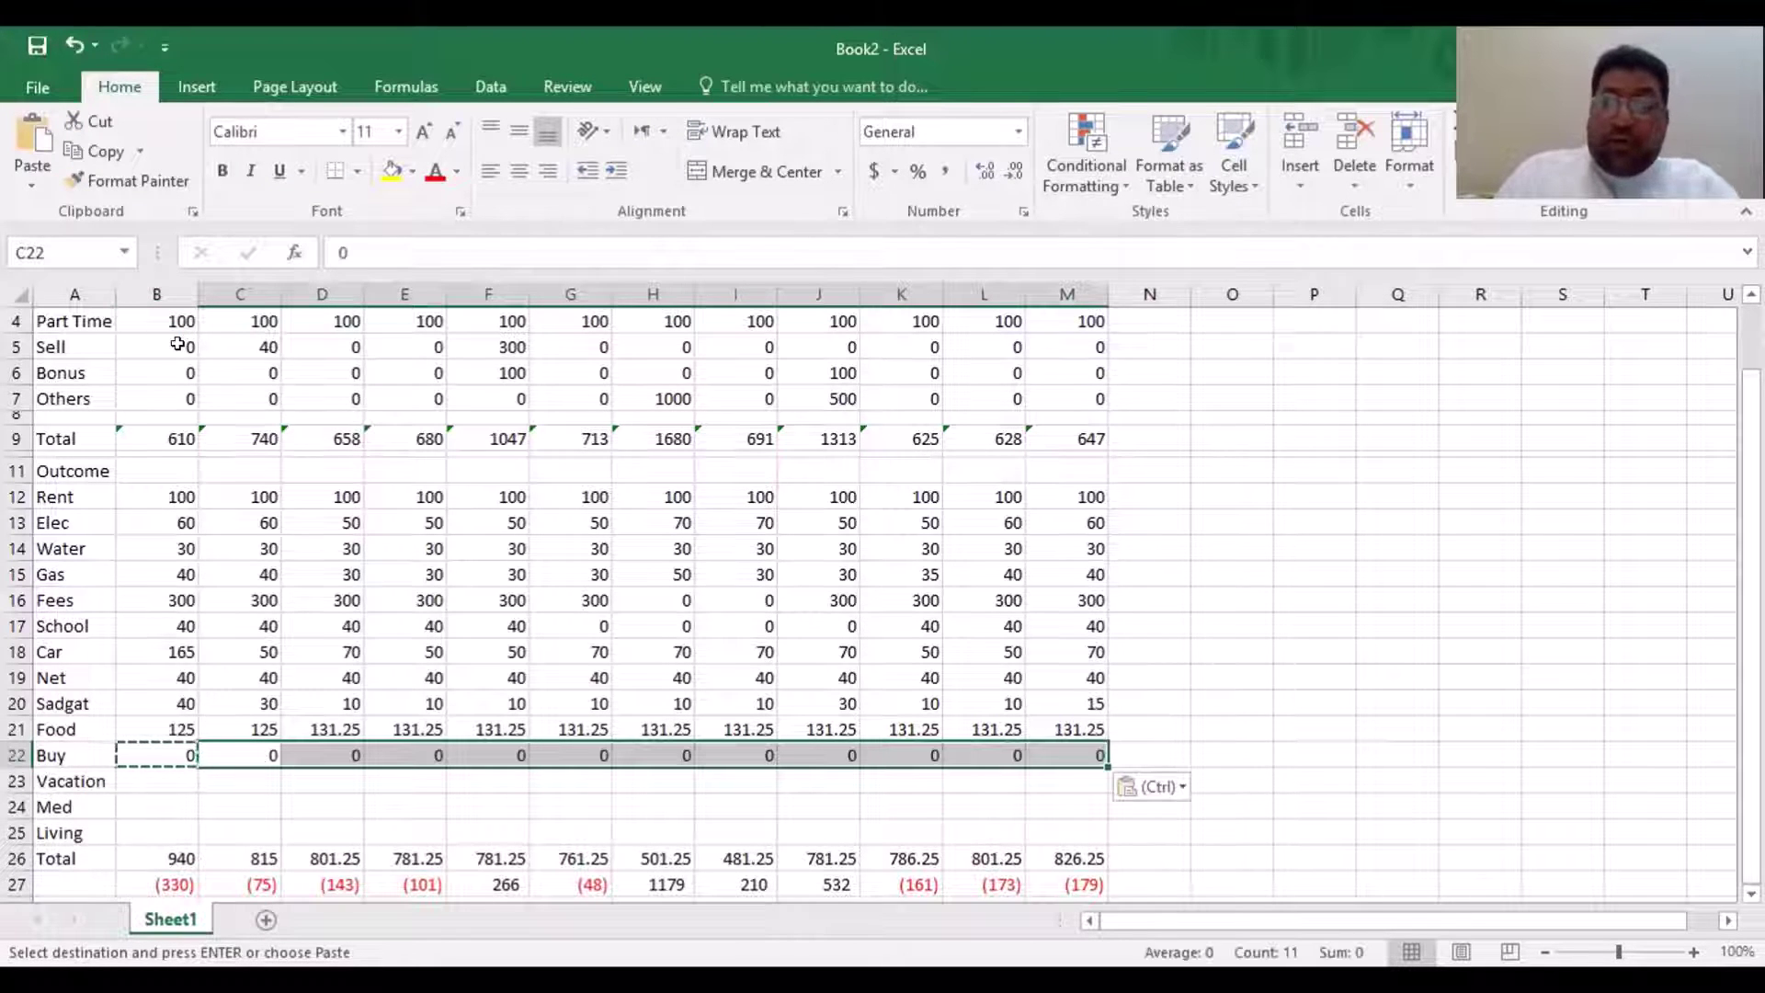
key("Escape")
Enter 0 as month 1's Vacation expense in cell B23
key("Left")
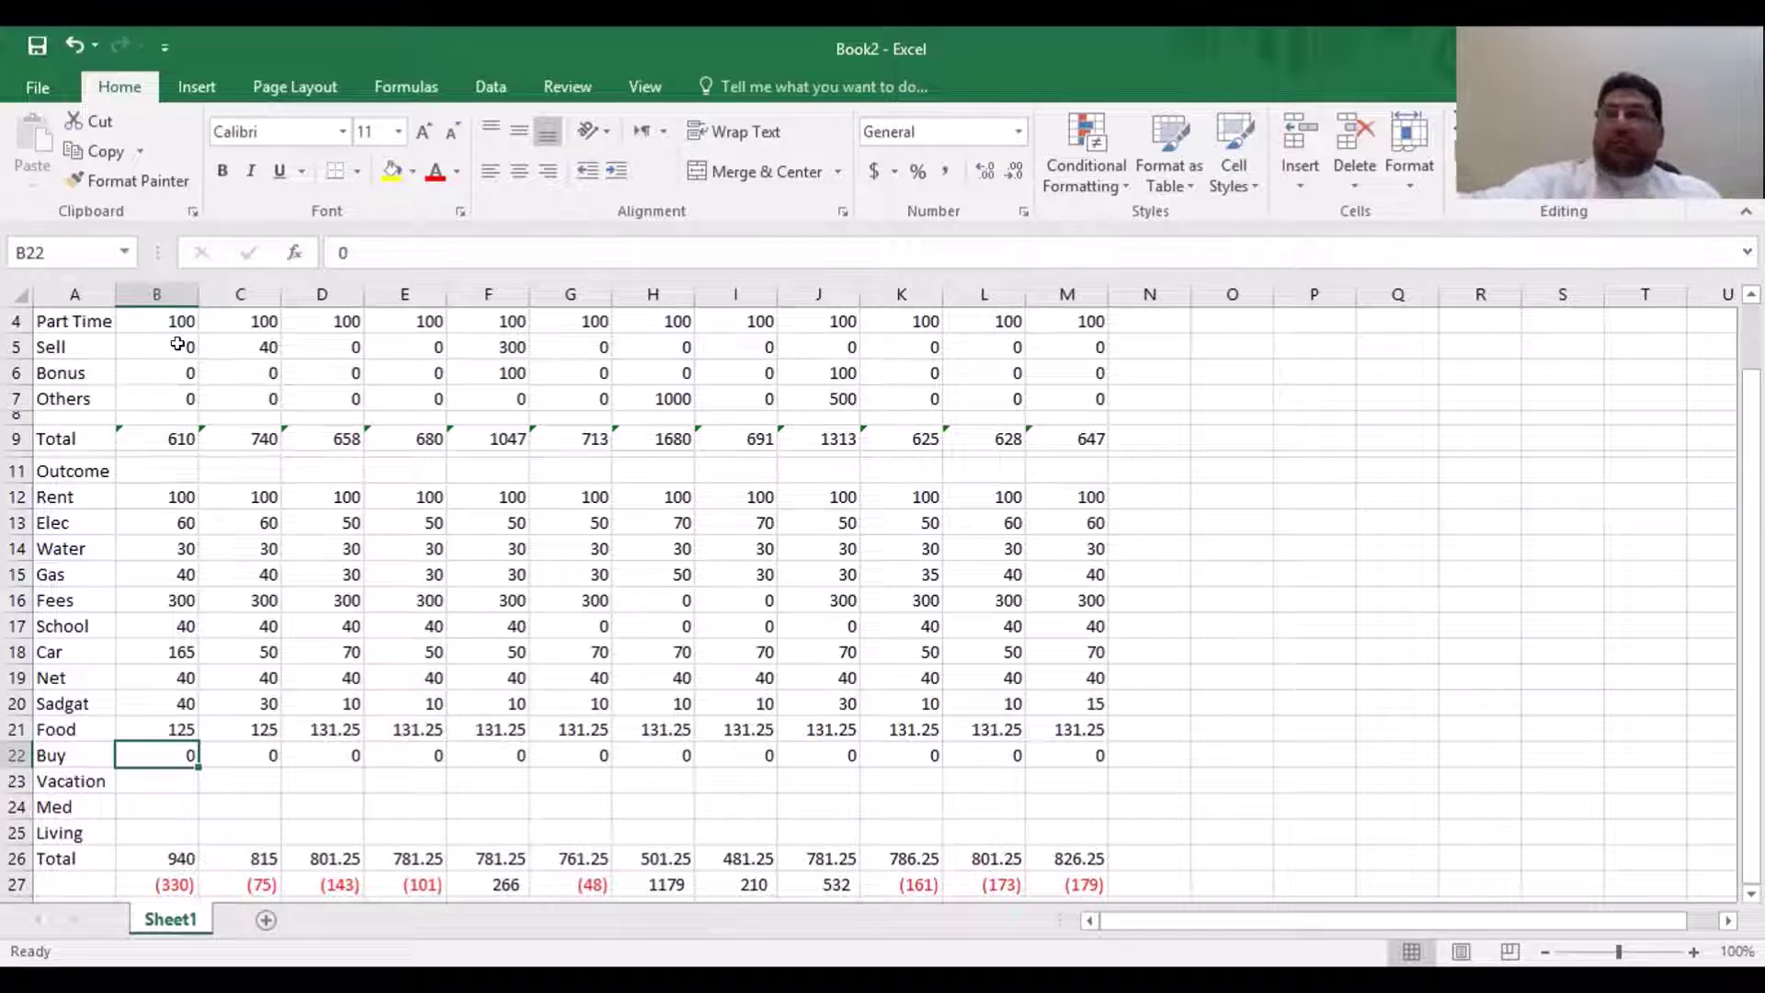
key("Return")
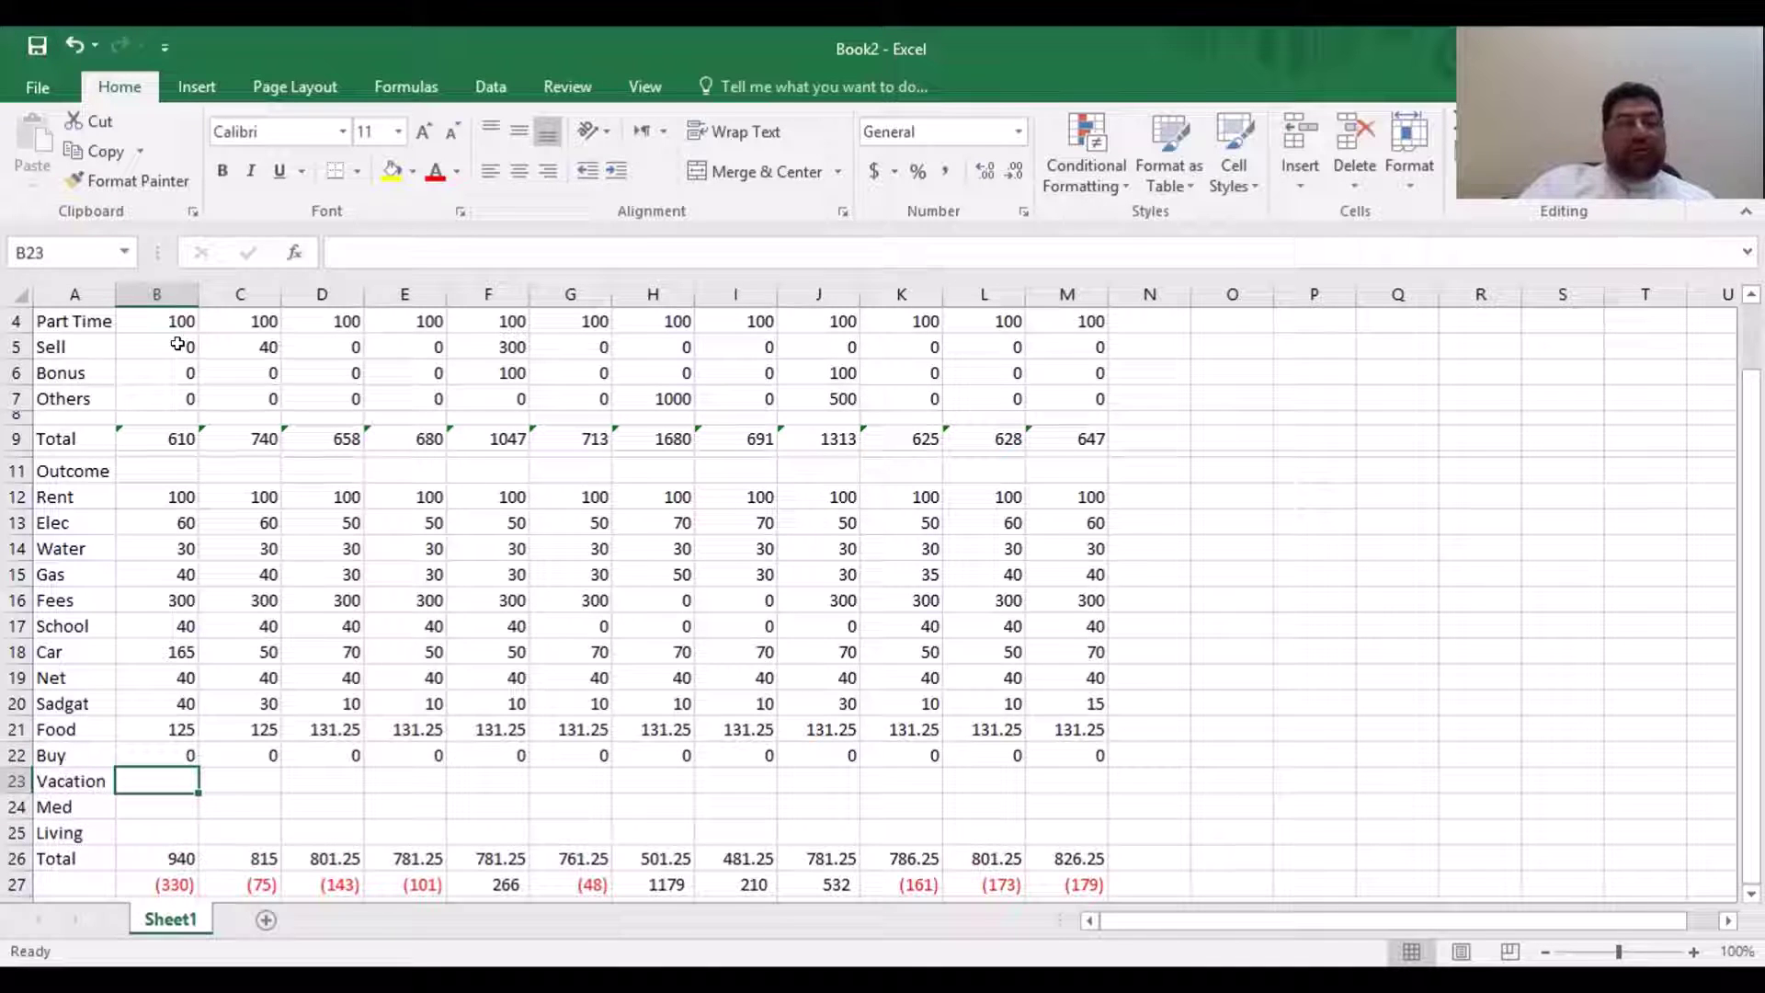
type("0")
key("ctrl+Return")
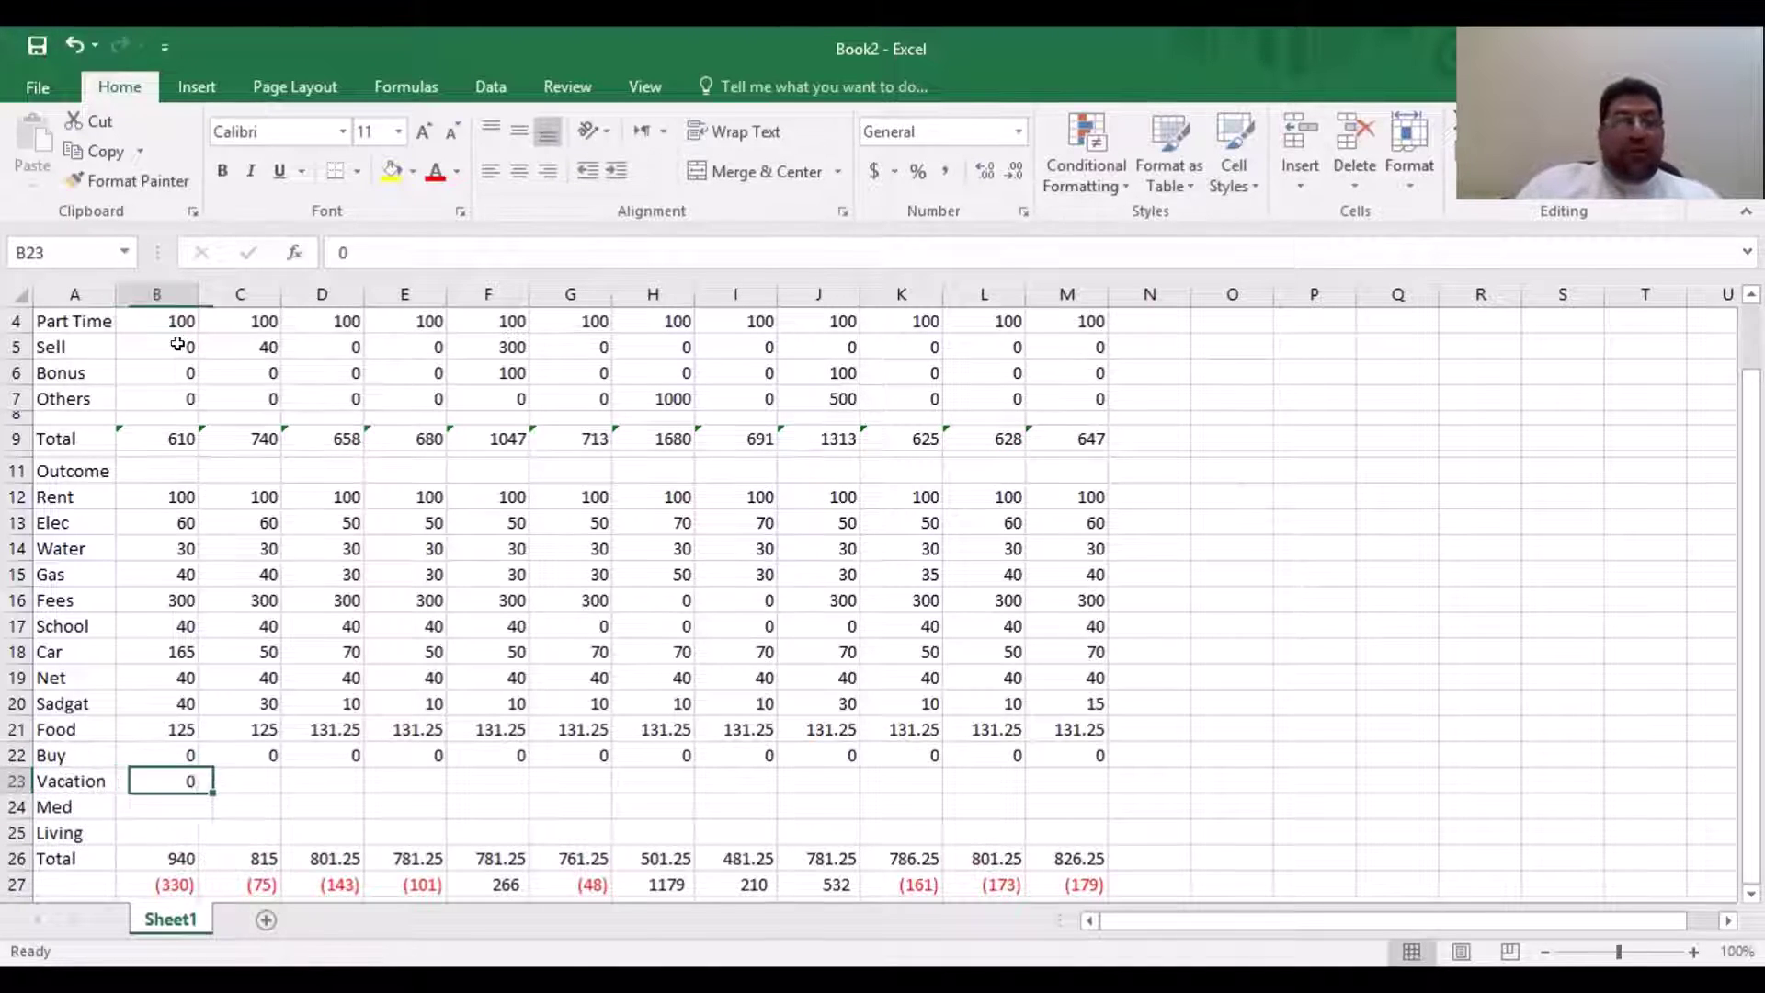
Copy the Vacation value from B23 across C23 to M23 and move to the first Med cell, B24
key("ctrl+c")
key("Right")
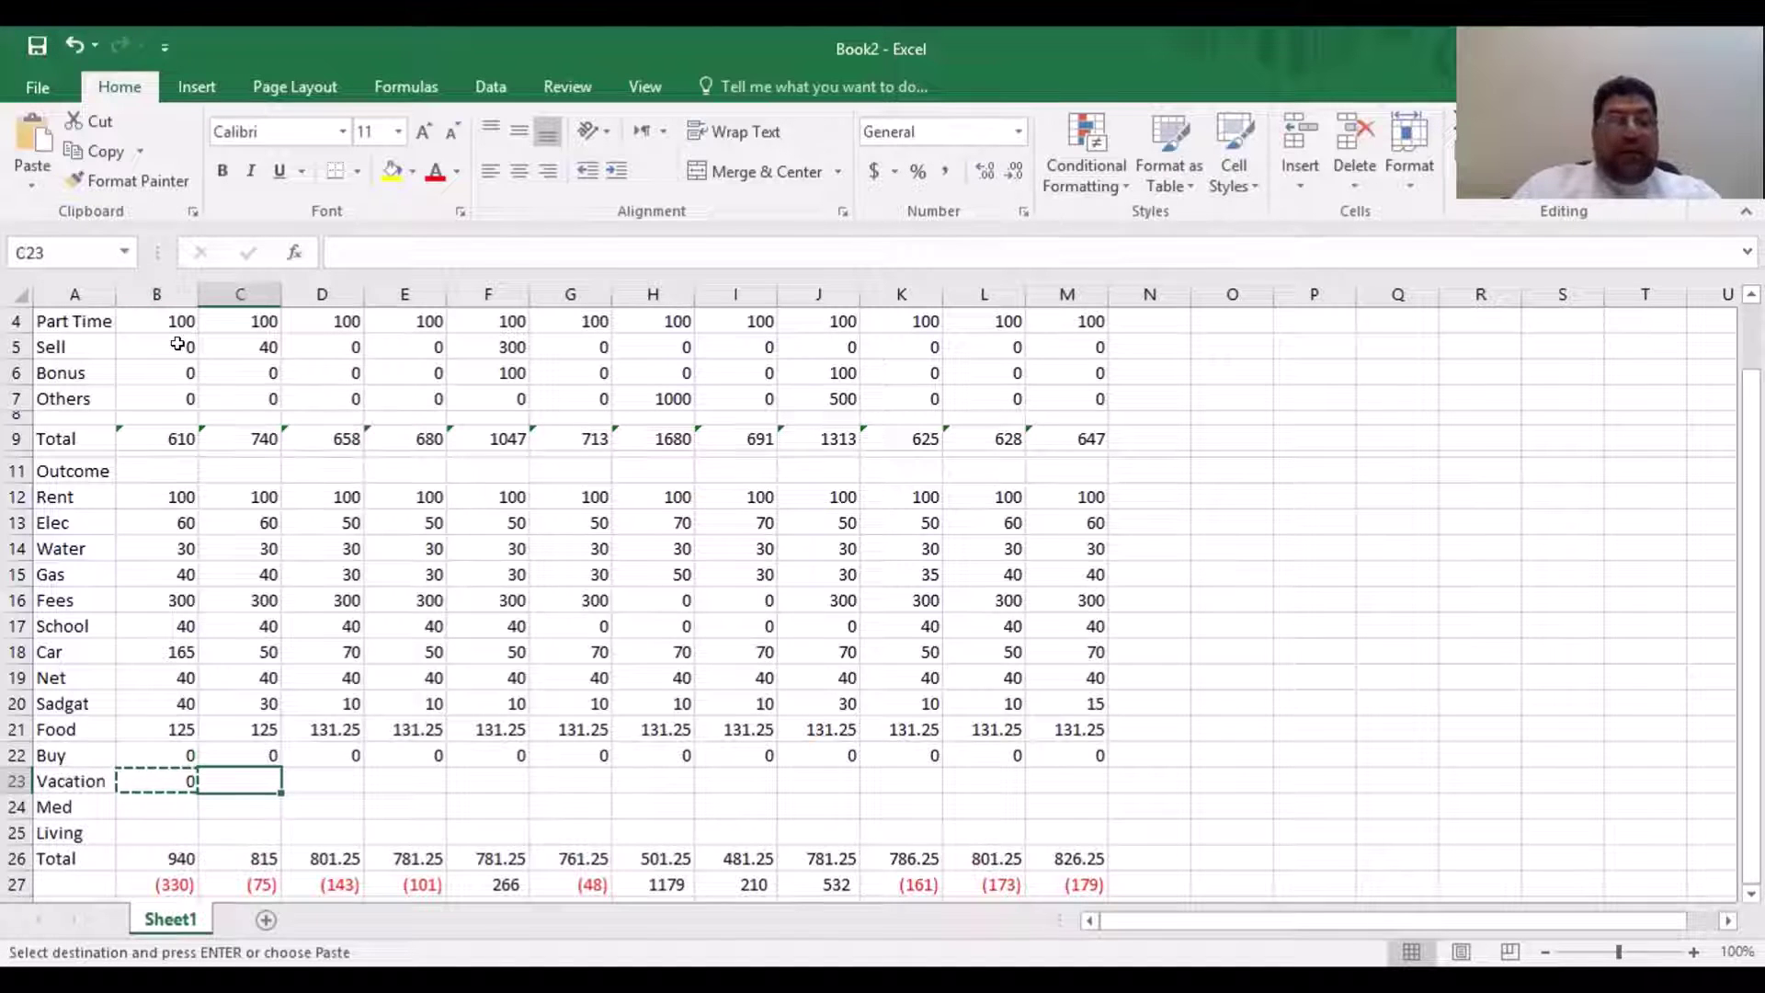
key("shift+Right")
key("shift+Right")
key("shift+Right")
key("shift+Right")
key("shift+Right")
key("shift+Right")
key("shift+Right")
key("shift+Right")
key("shift+Right")
key("shift+Right")
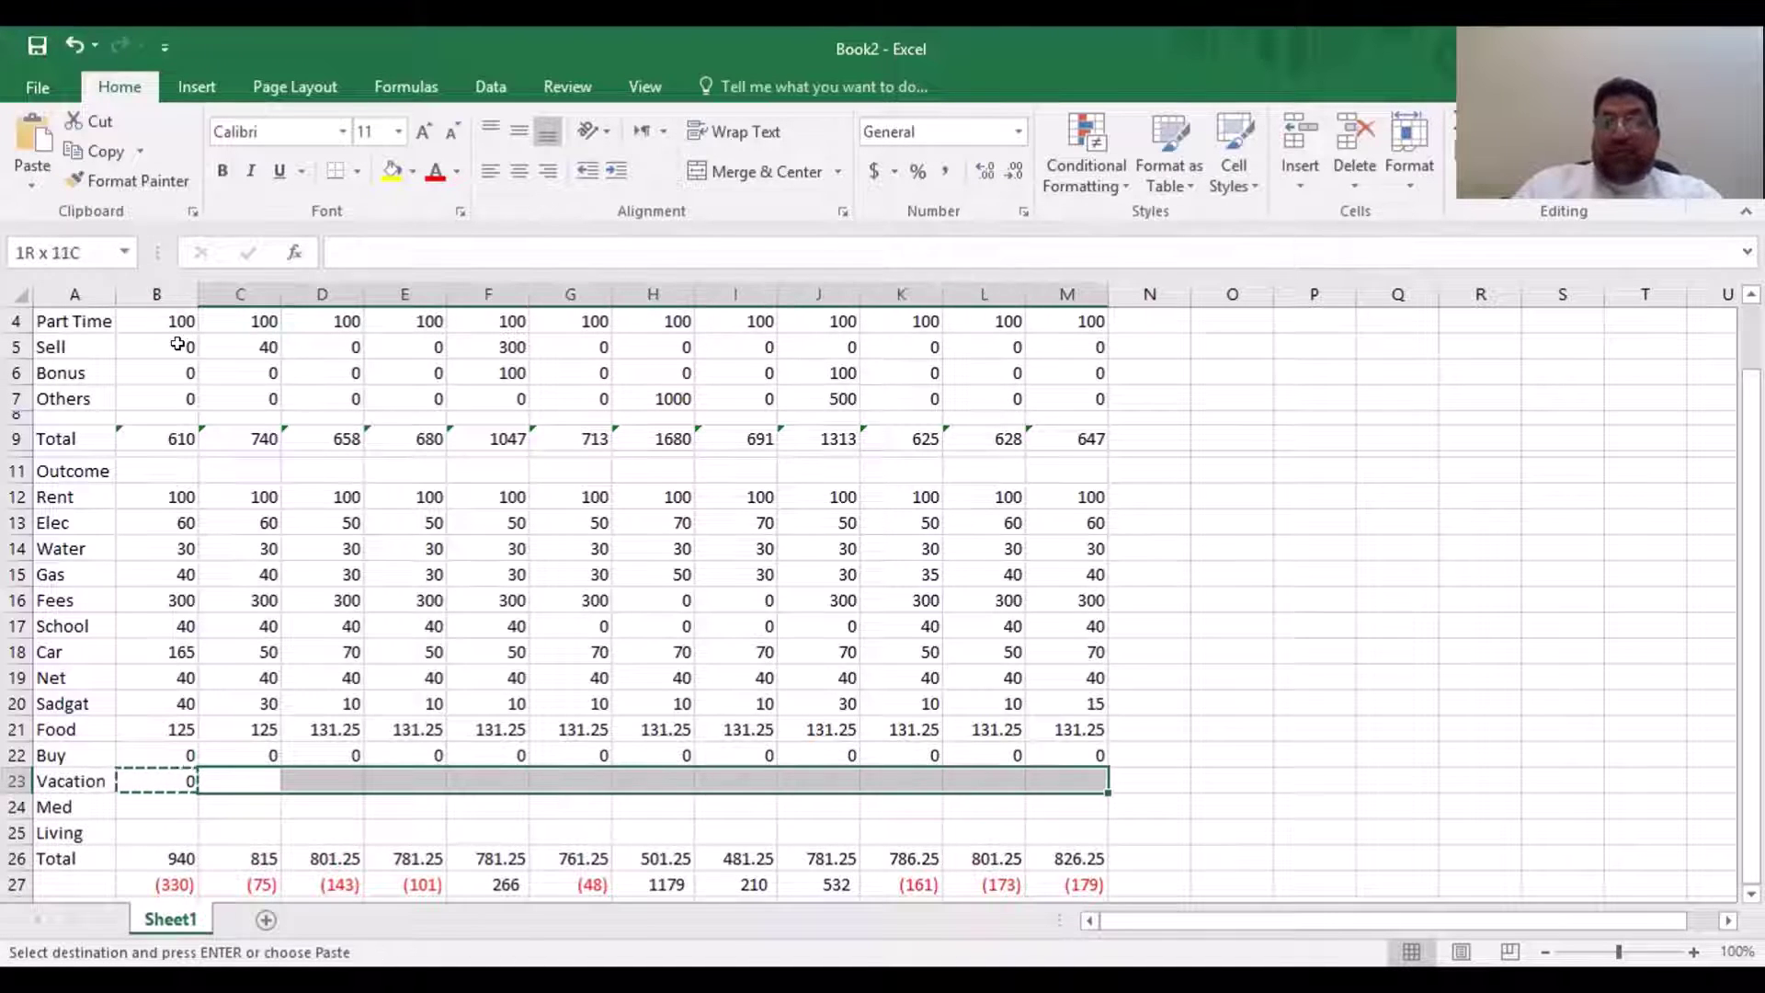
key("ctrl+v")
key("Down")
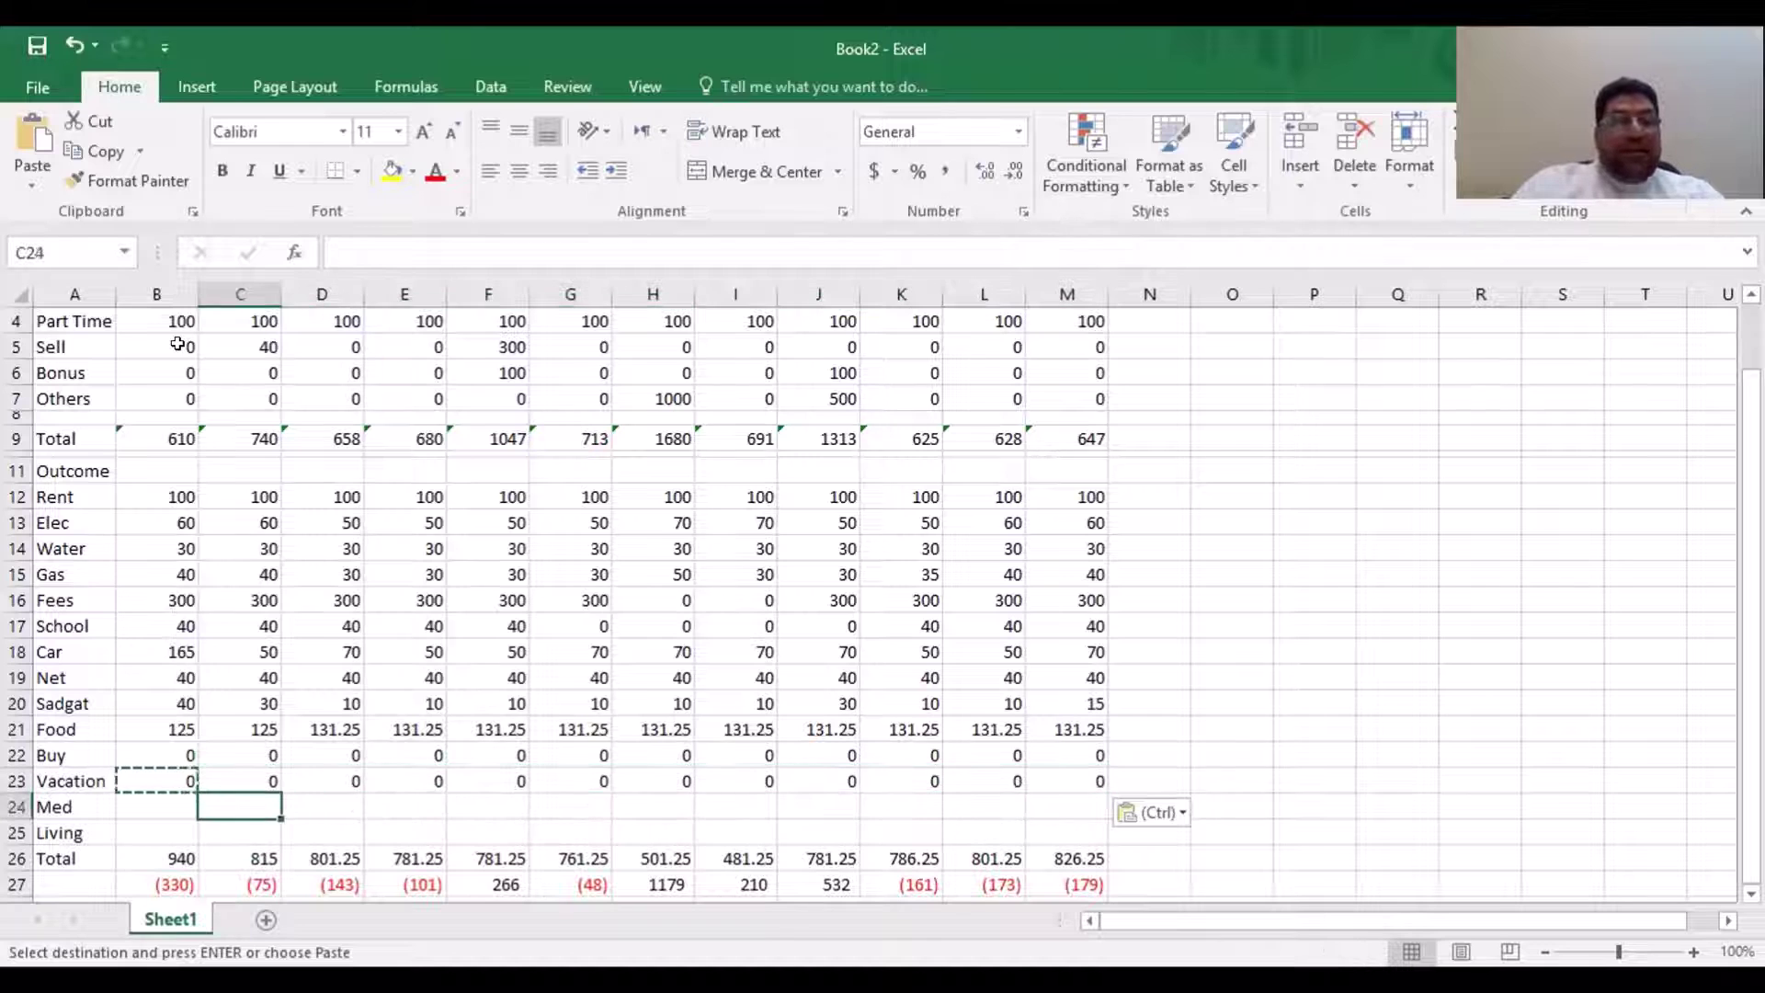
key("Escape")
key("Left")
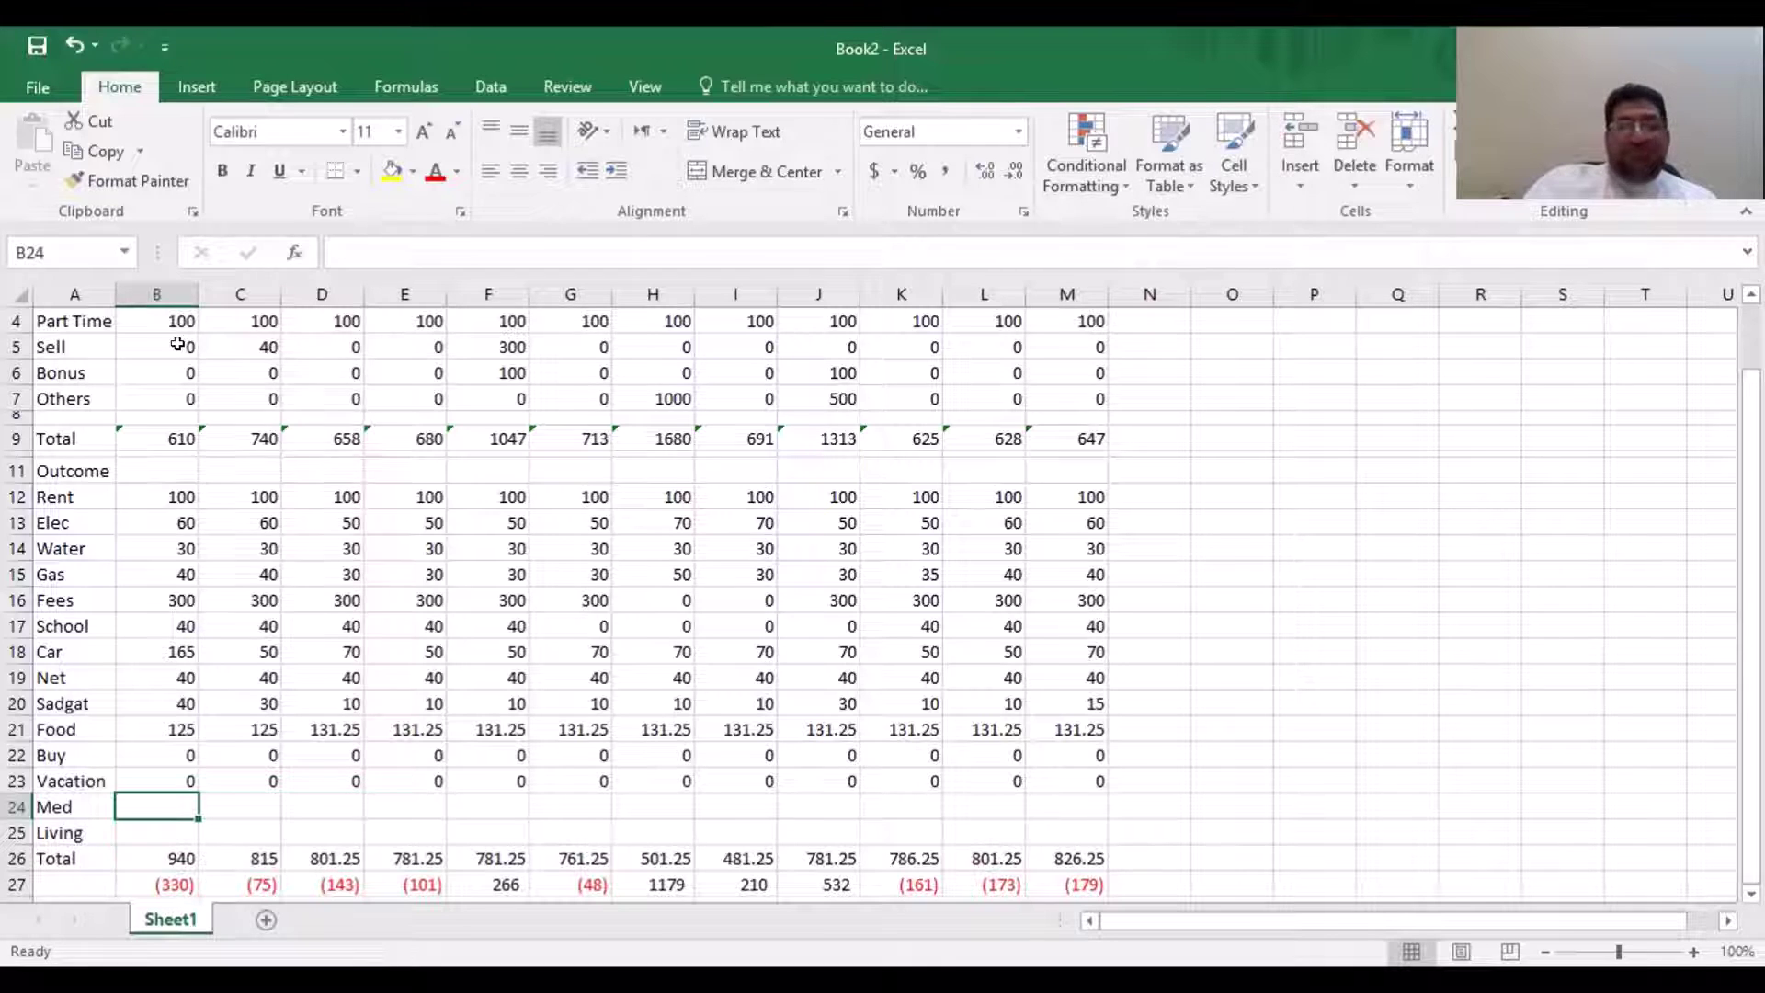
type(".05")
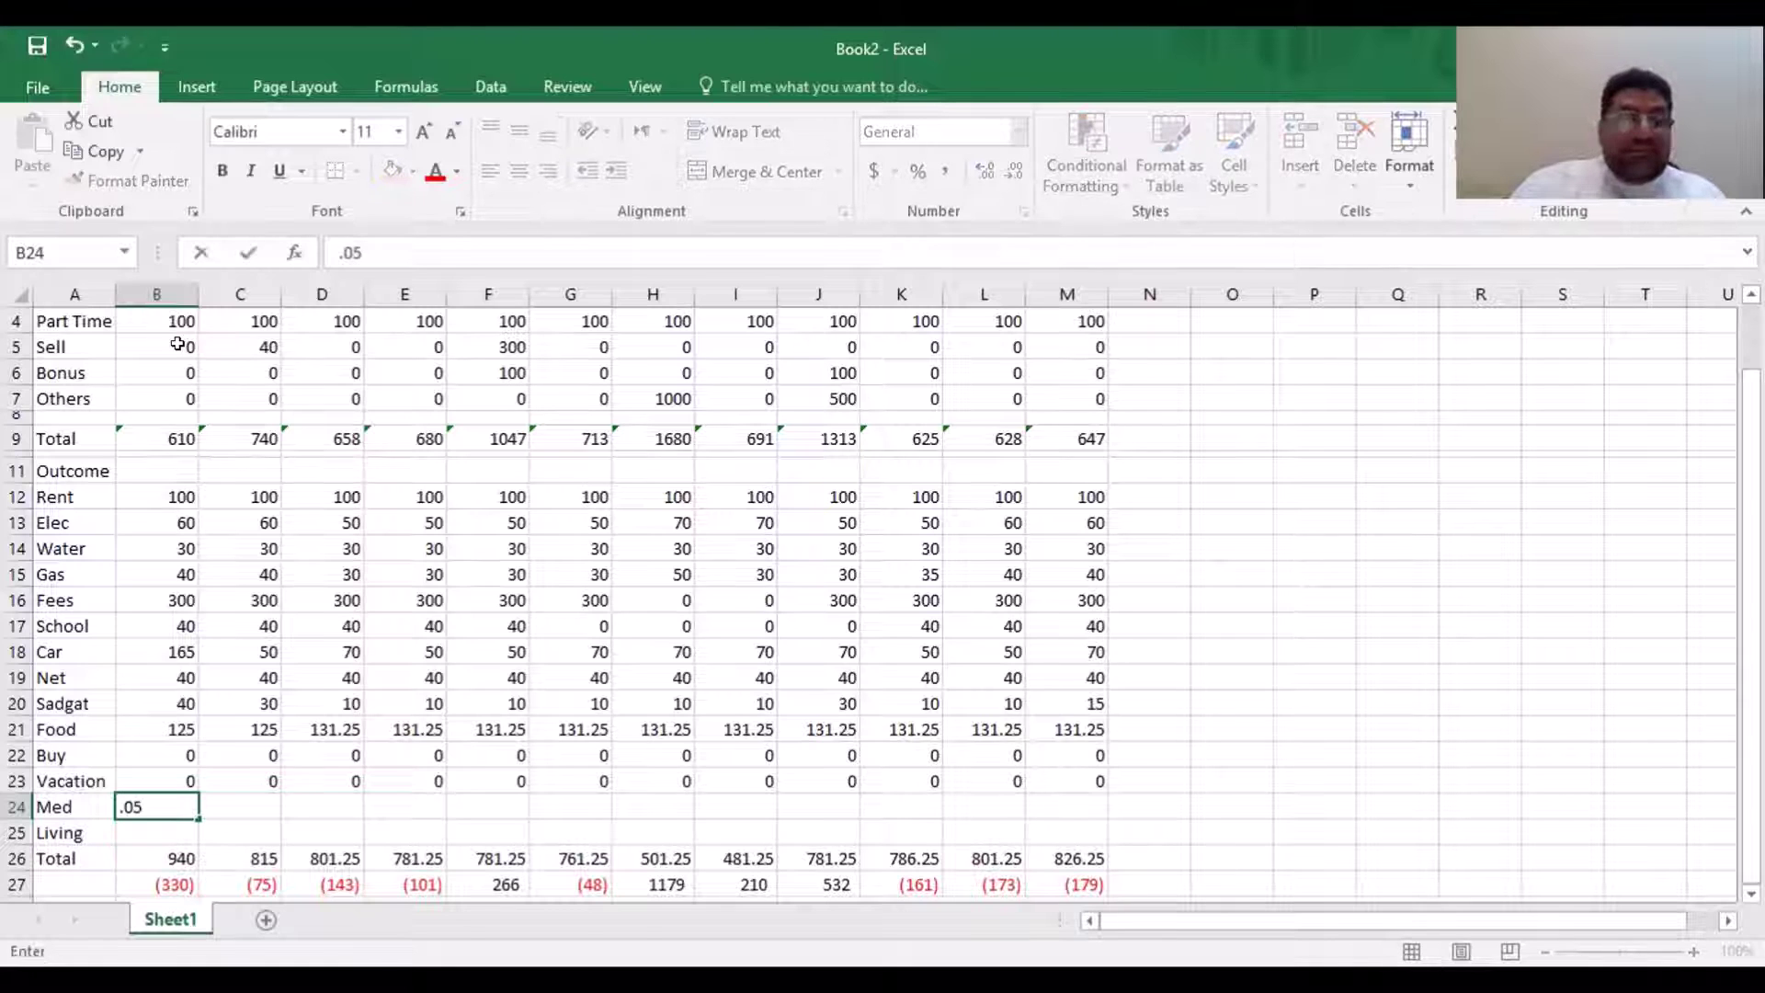
key("BackSpace")
key("BackSpace")
key("BackSpace")
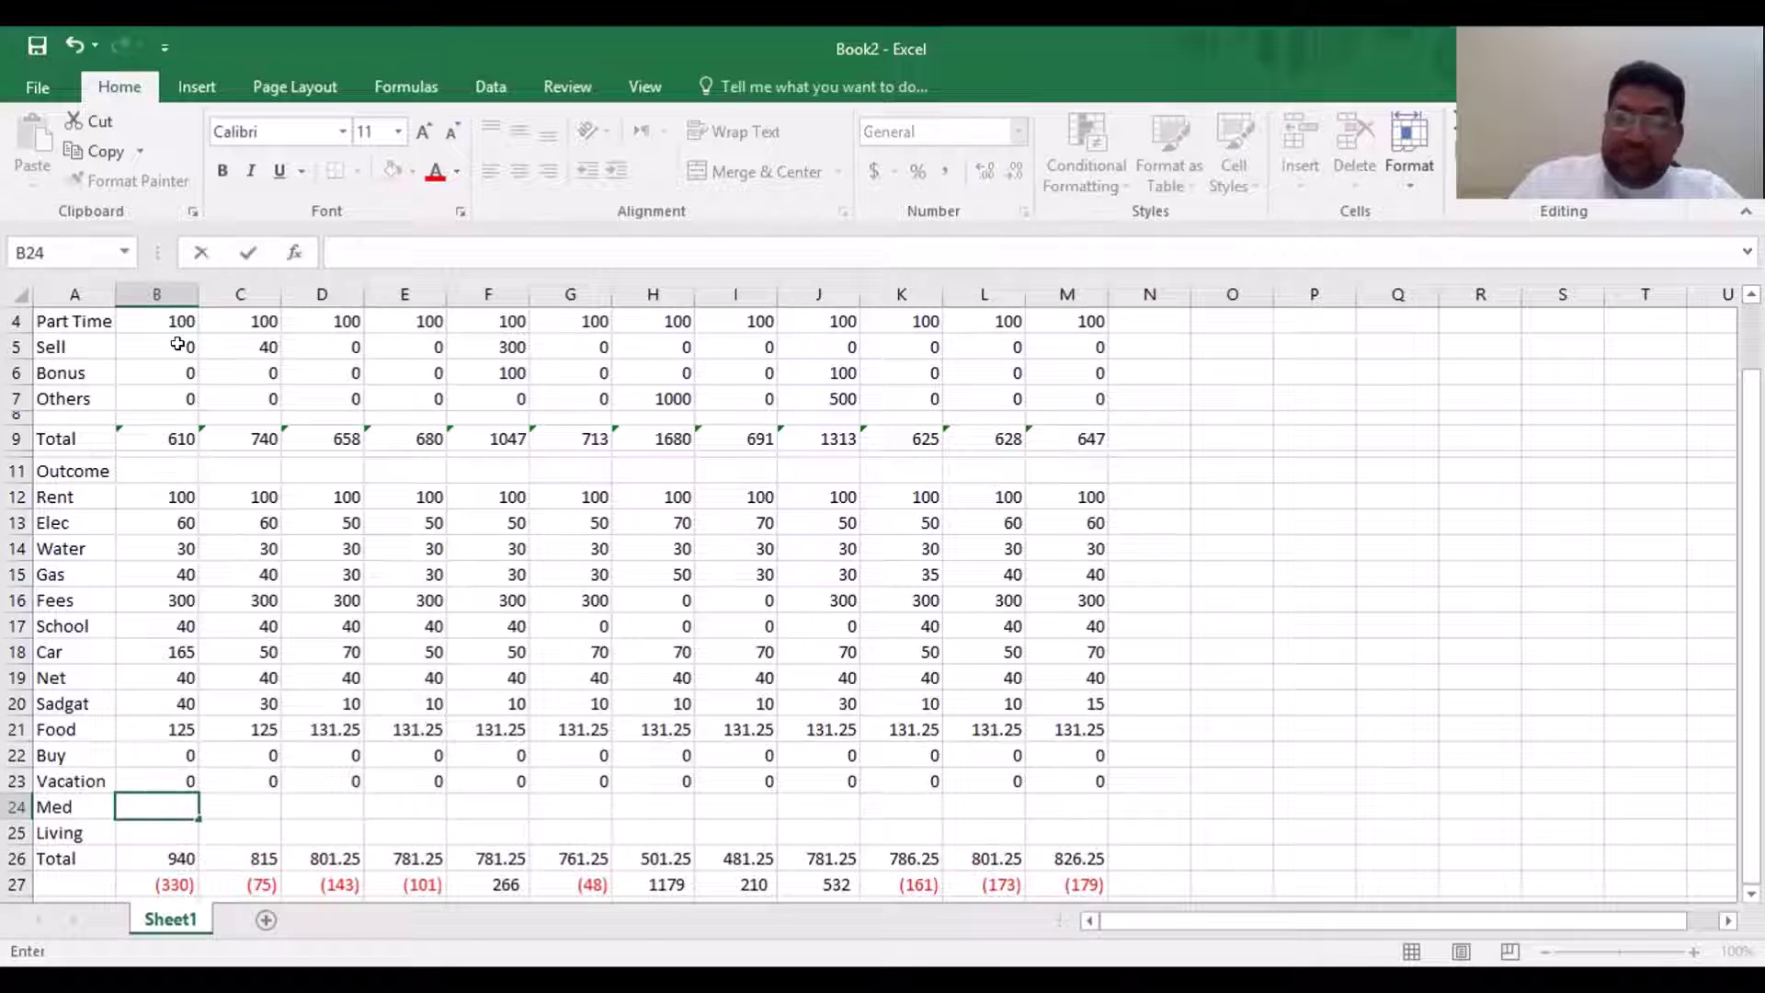
Enter the formula =.05*B2 in cell B24 to set month 1's Med expense to 5% of the salary
type("=.05")
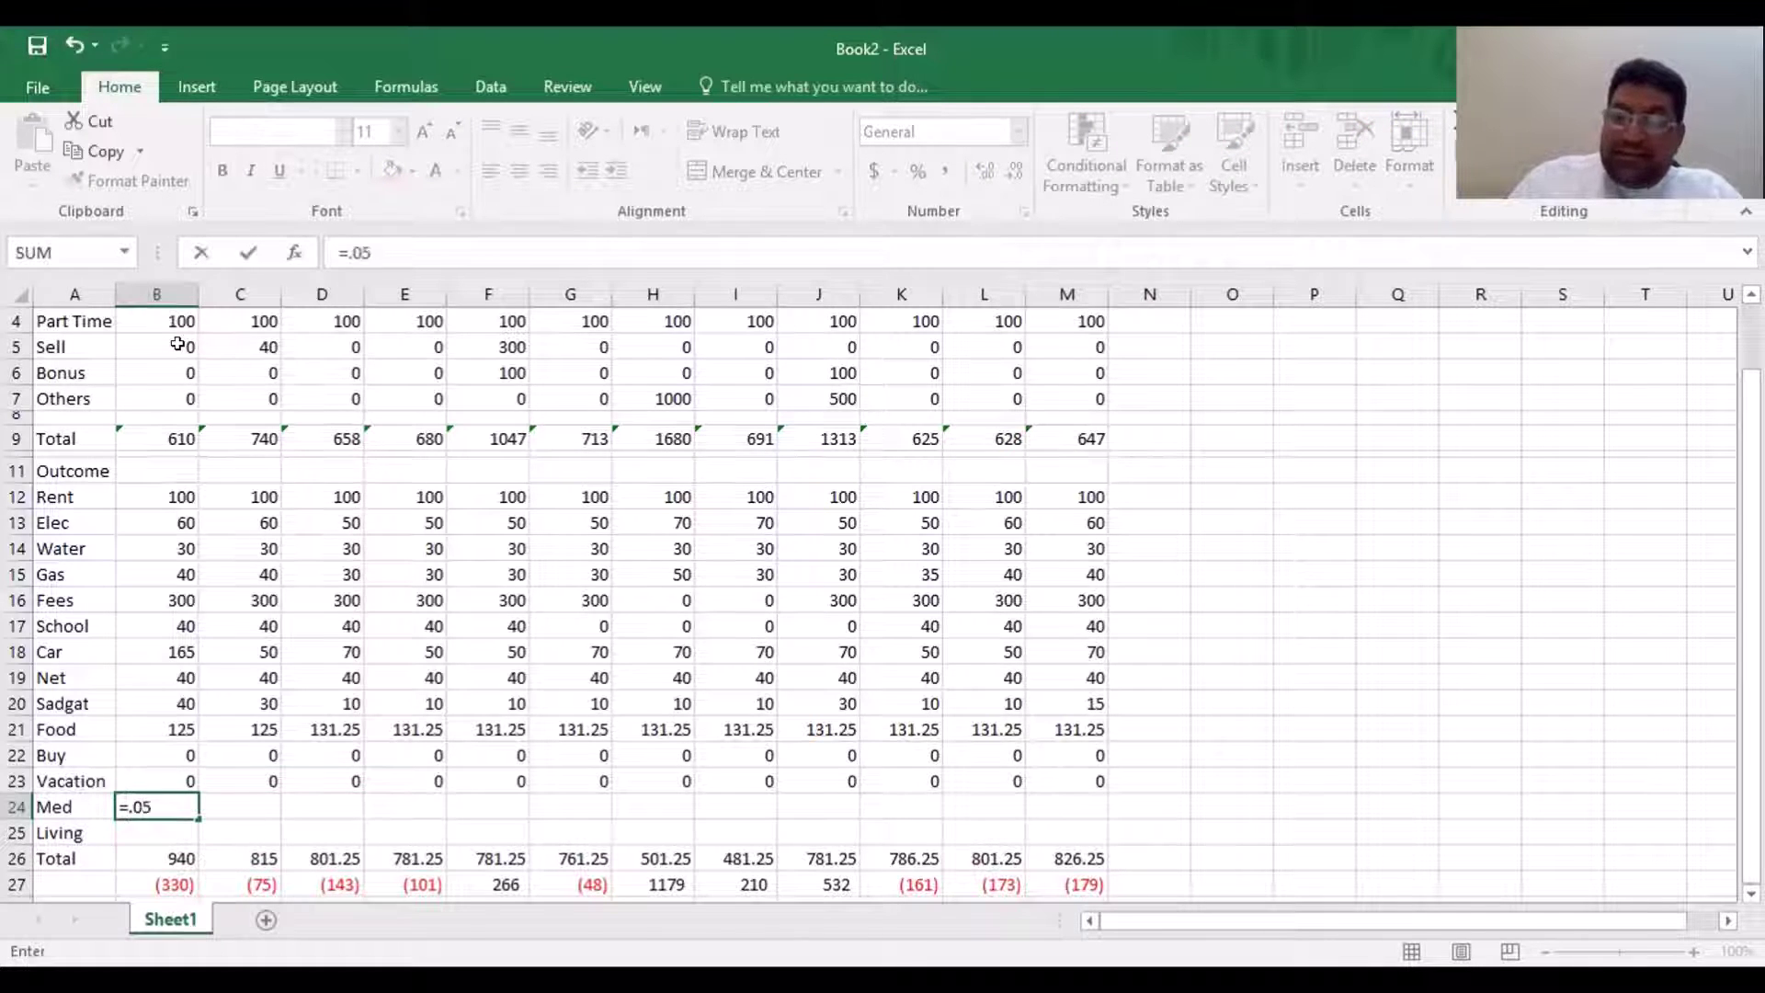
type("*")
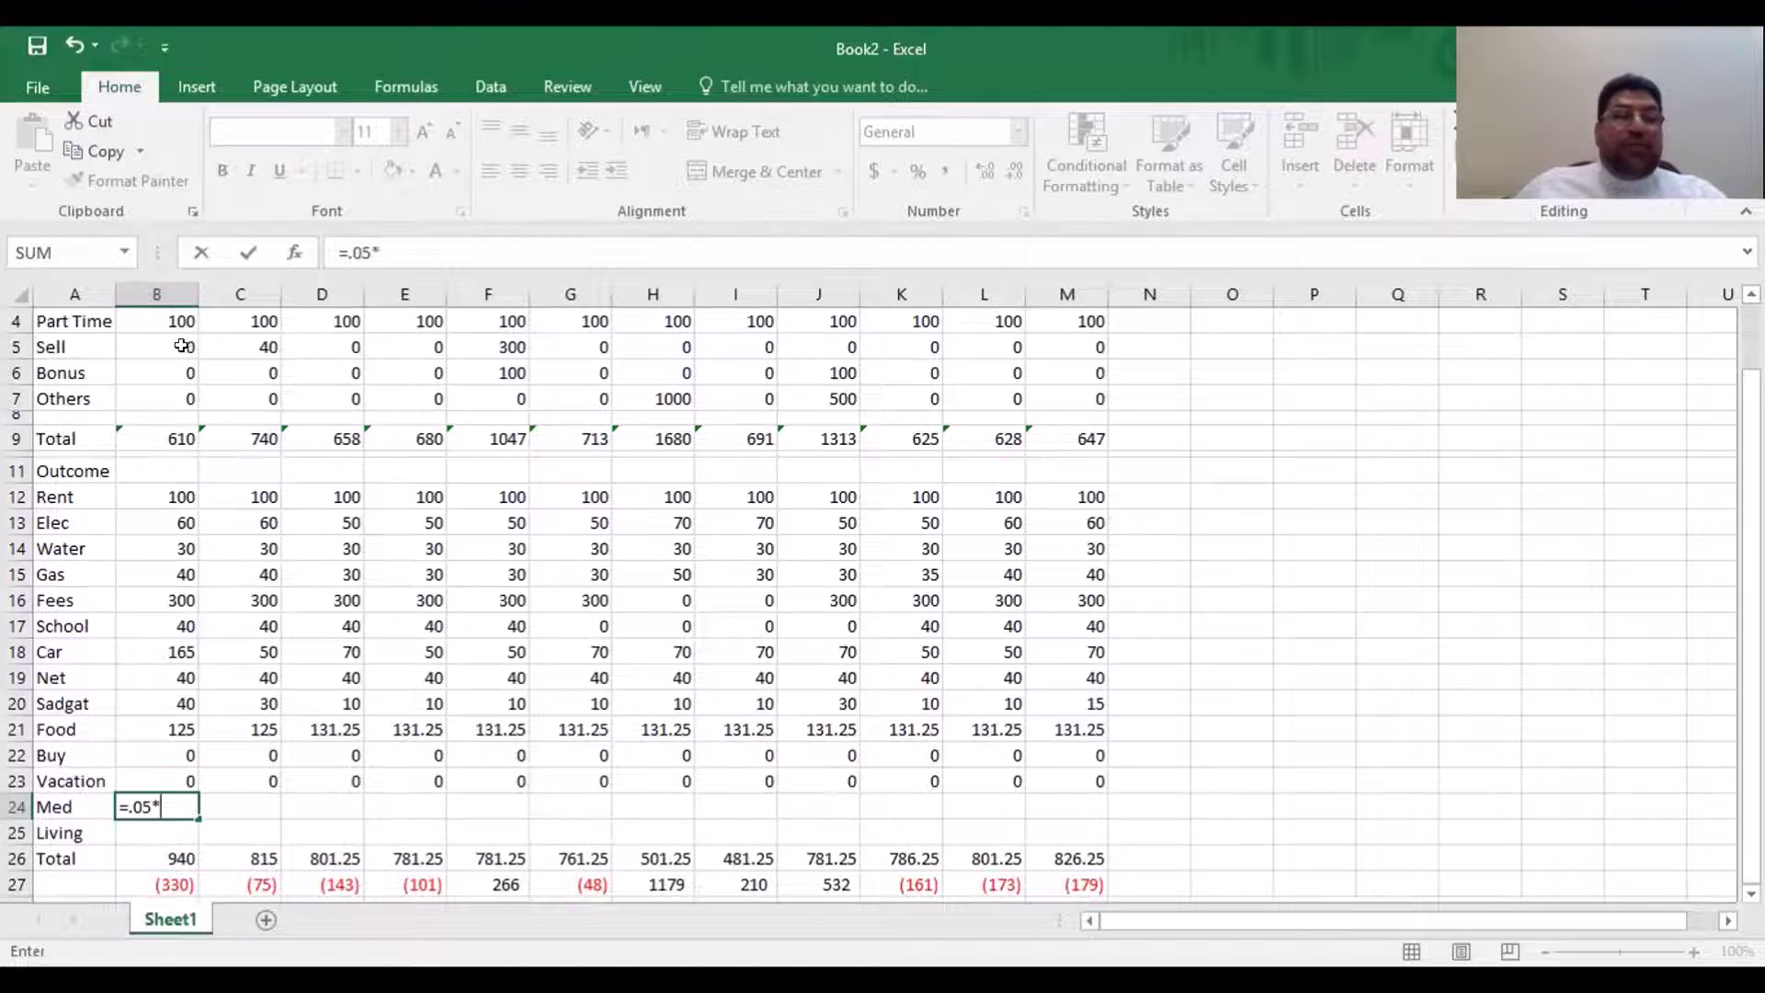
scroll(172, 394, "up", 1)
left_click(163, 346)
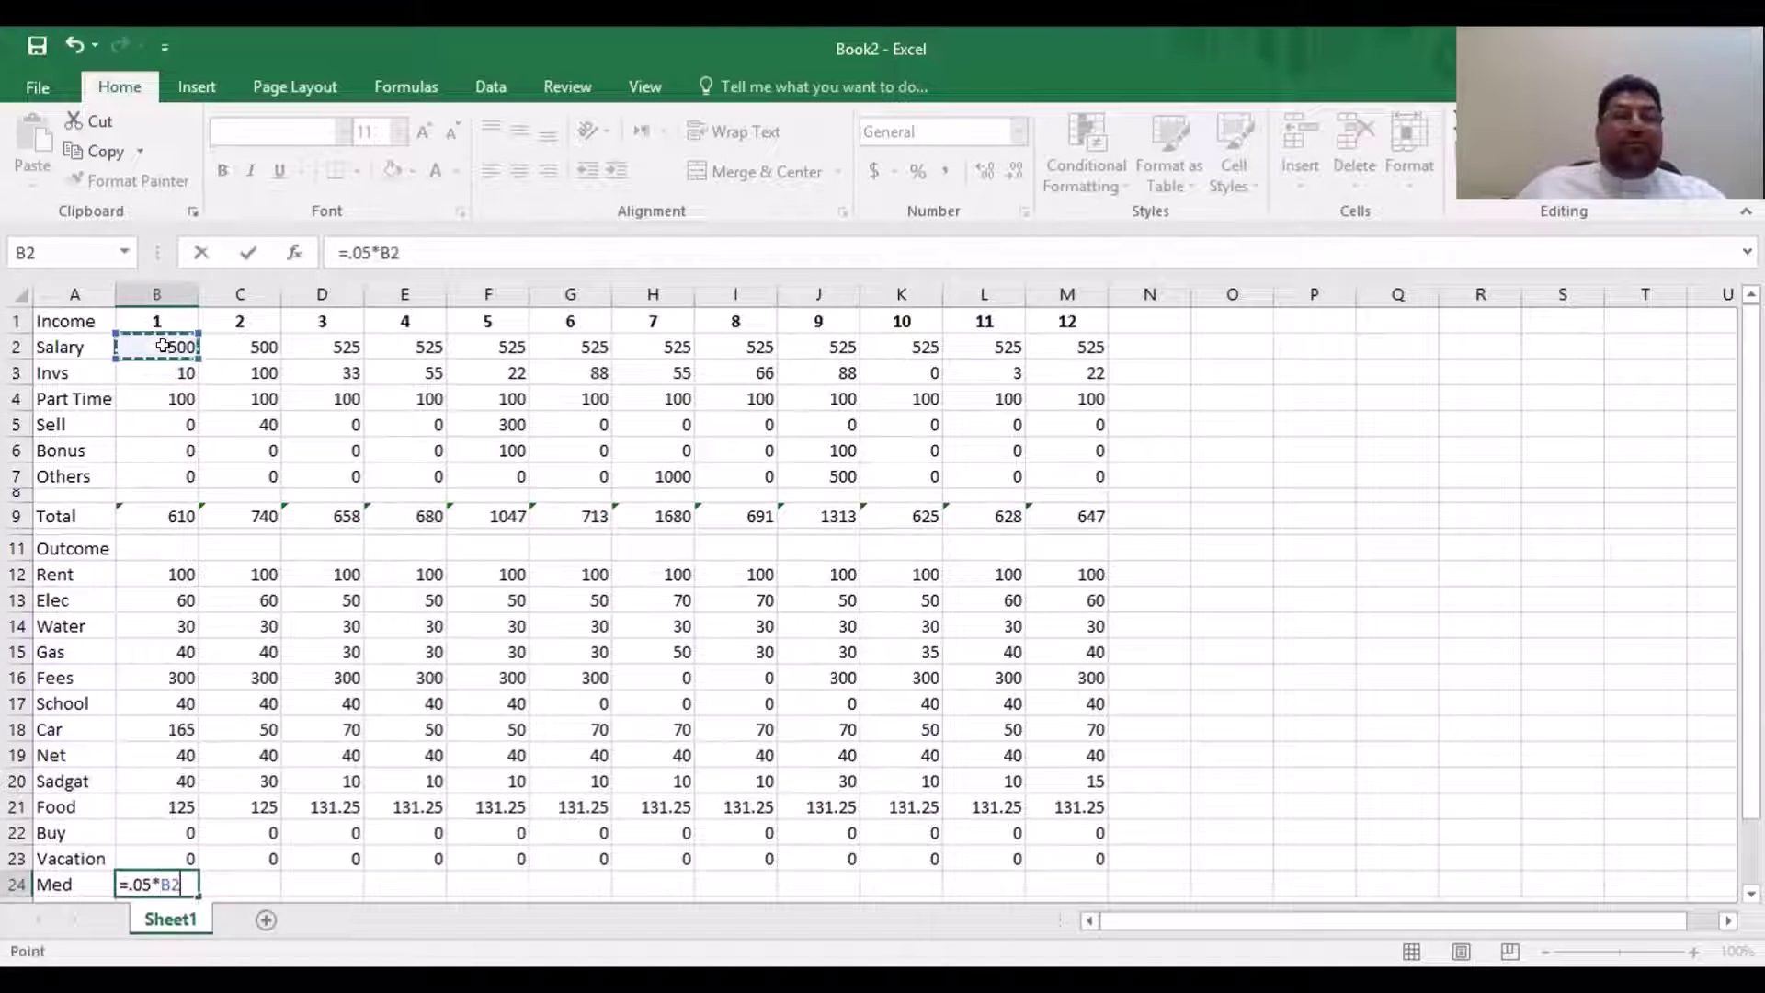
key("ctrl+Return")
Copy the Med formula from B24 across the remaining months, C24 to M24
scroll(163, 346, "down", 1)
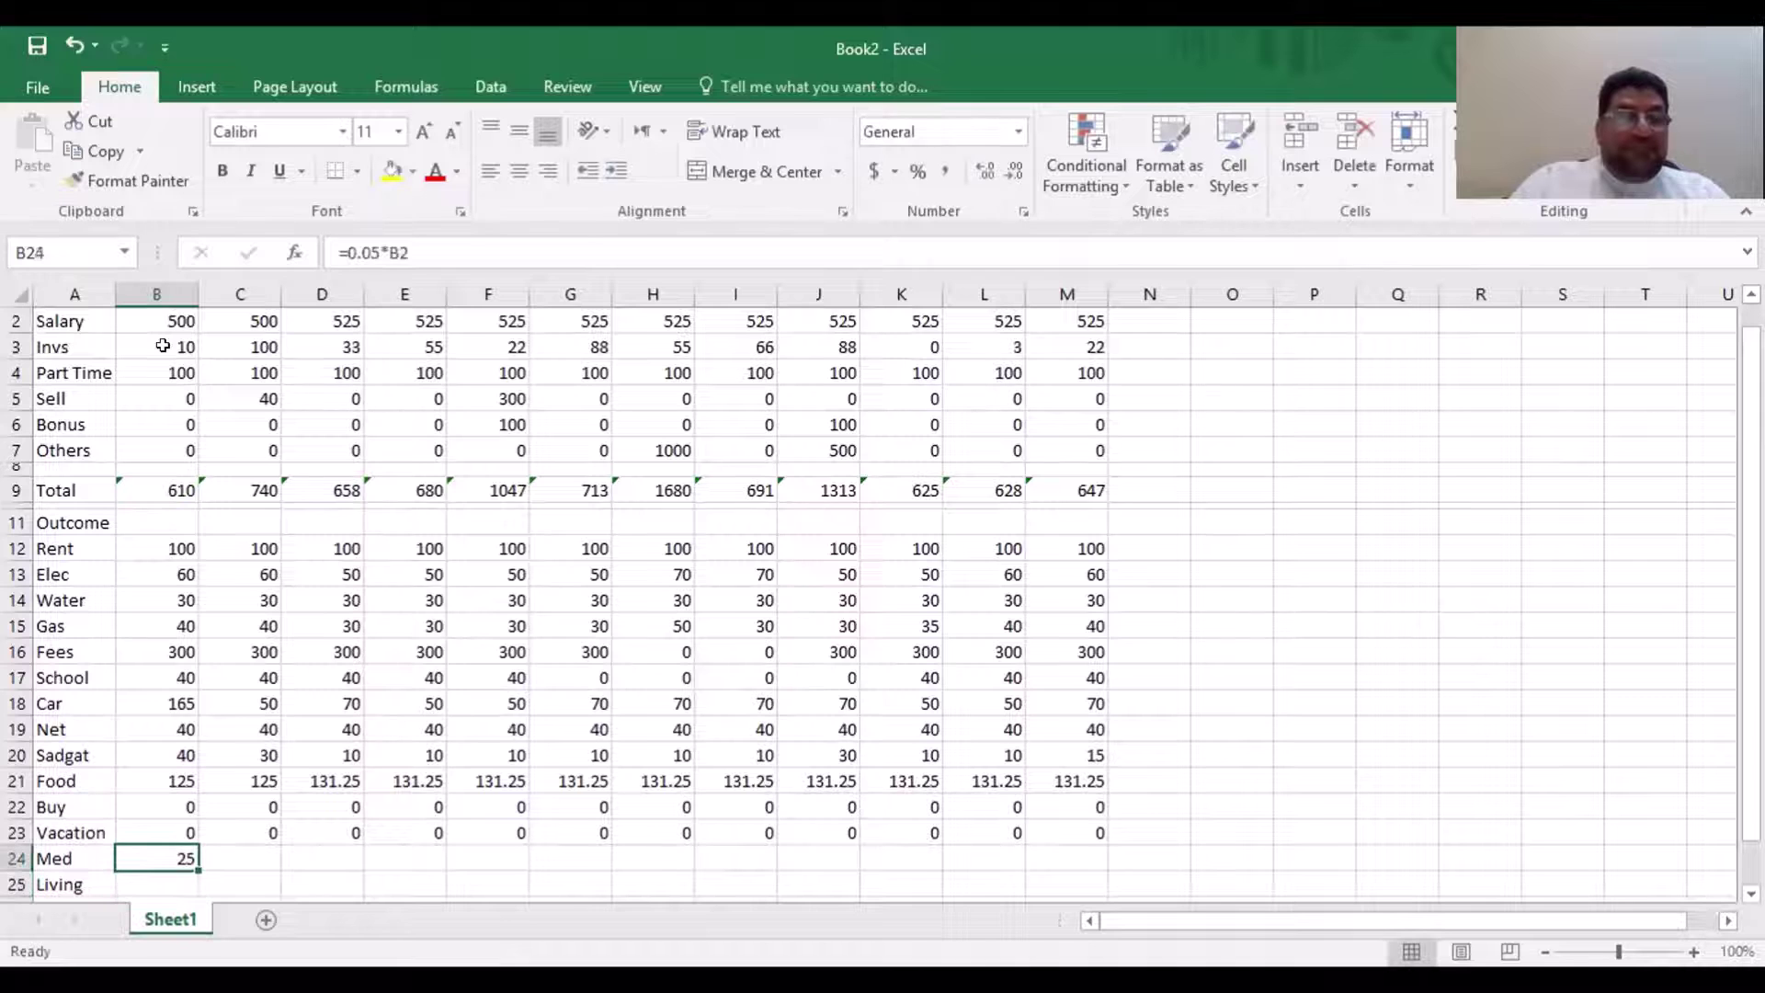
key("ctrl+c")
key("Right")
key("shift+Right")
key("shift+Right")
key("shift+Right")
key("shift+Right")
key("shift+Right")
key("shift+Right")
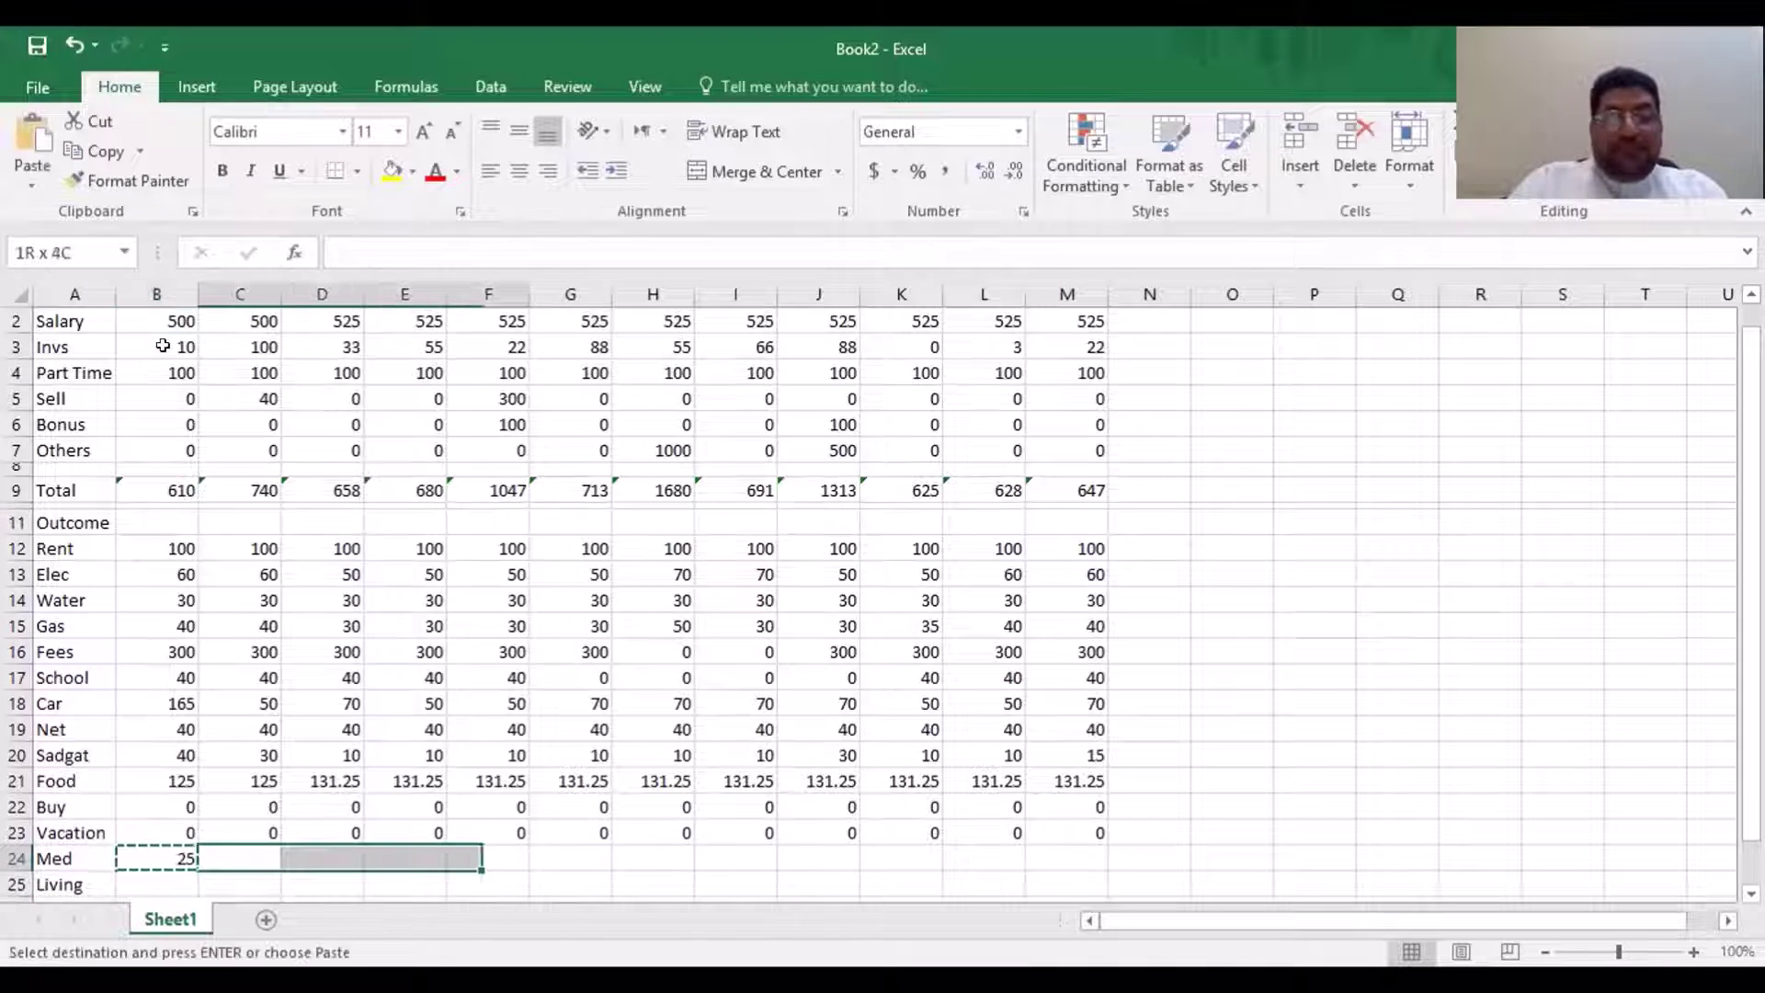
key("shift+Right")
key("shift+Right")
key("shift+Right")
key("shift+Right")
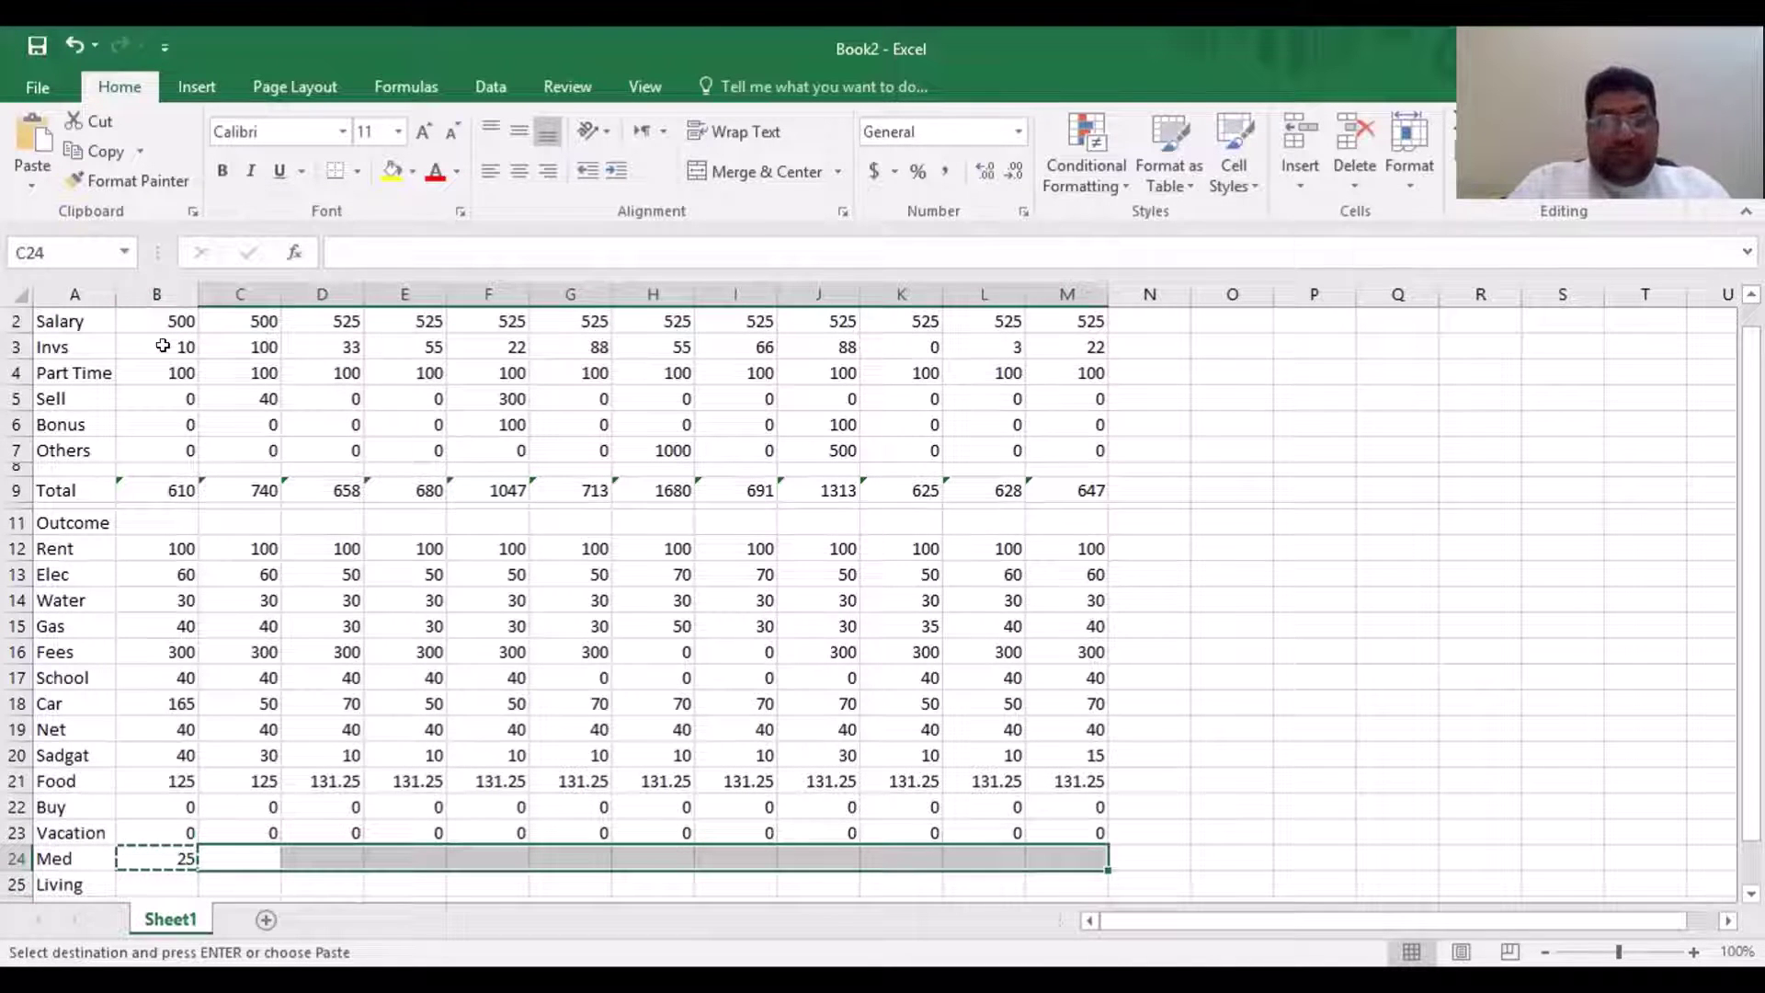
key("ctrl+v")
key("Escape")
Insert a blank row between Living and the outcome Total, and shrink its height to a thin spacer
key("Down")
key("Down")
key("Down")
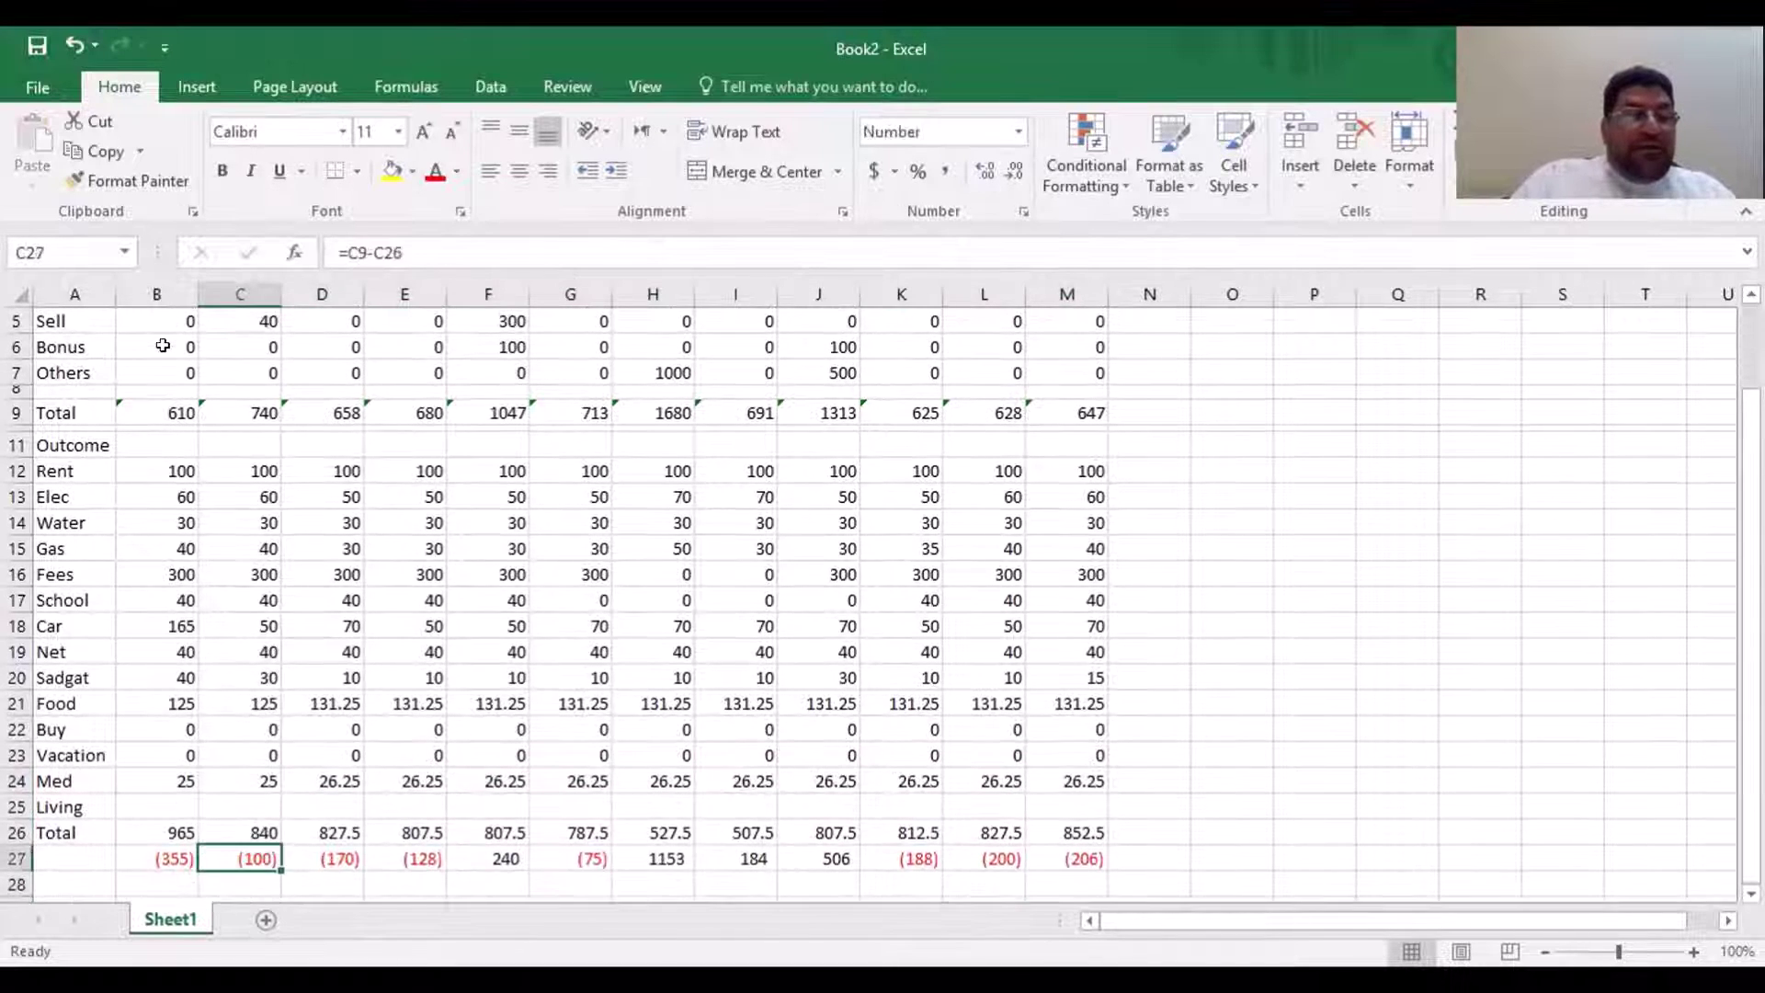
key("Up")
key("Up")
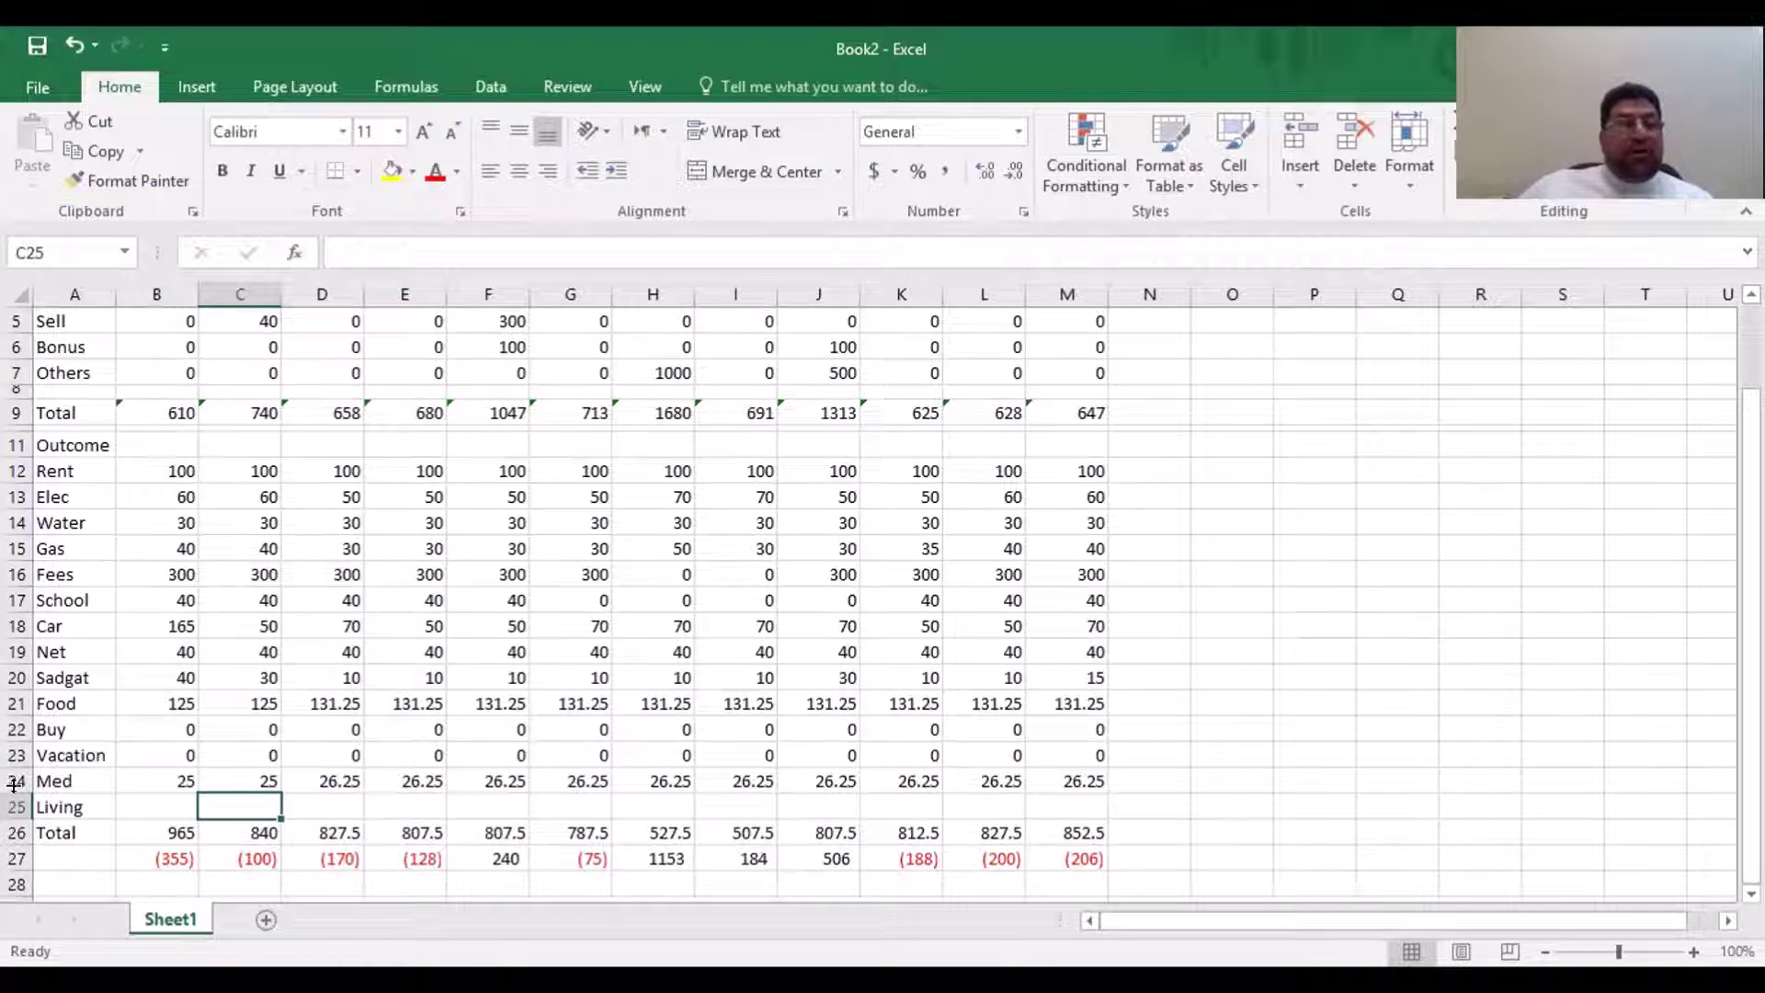
left_click(17, 832)
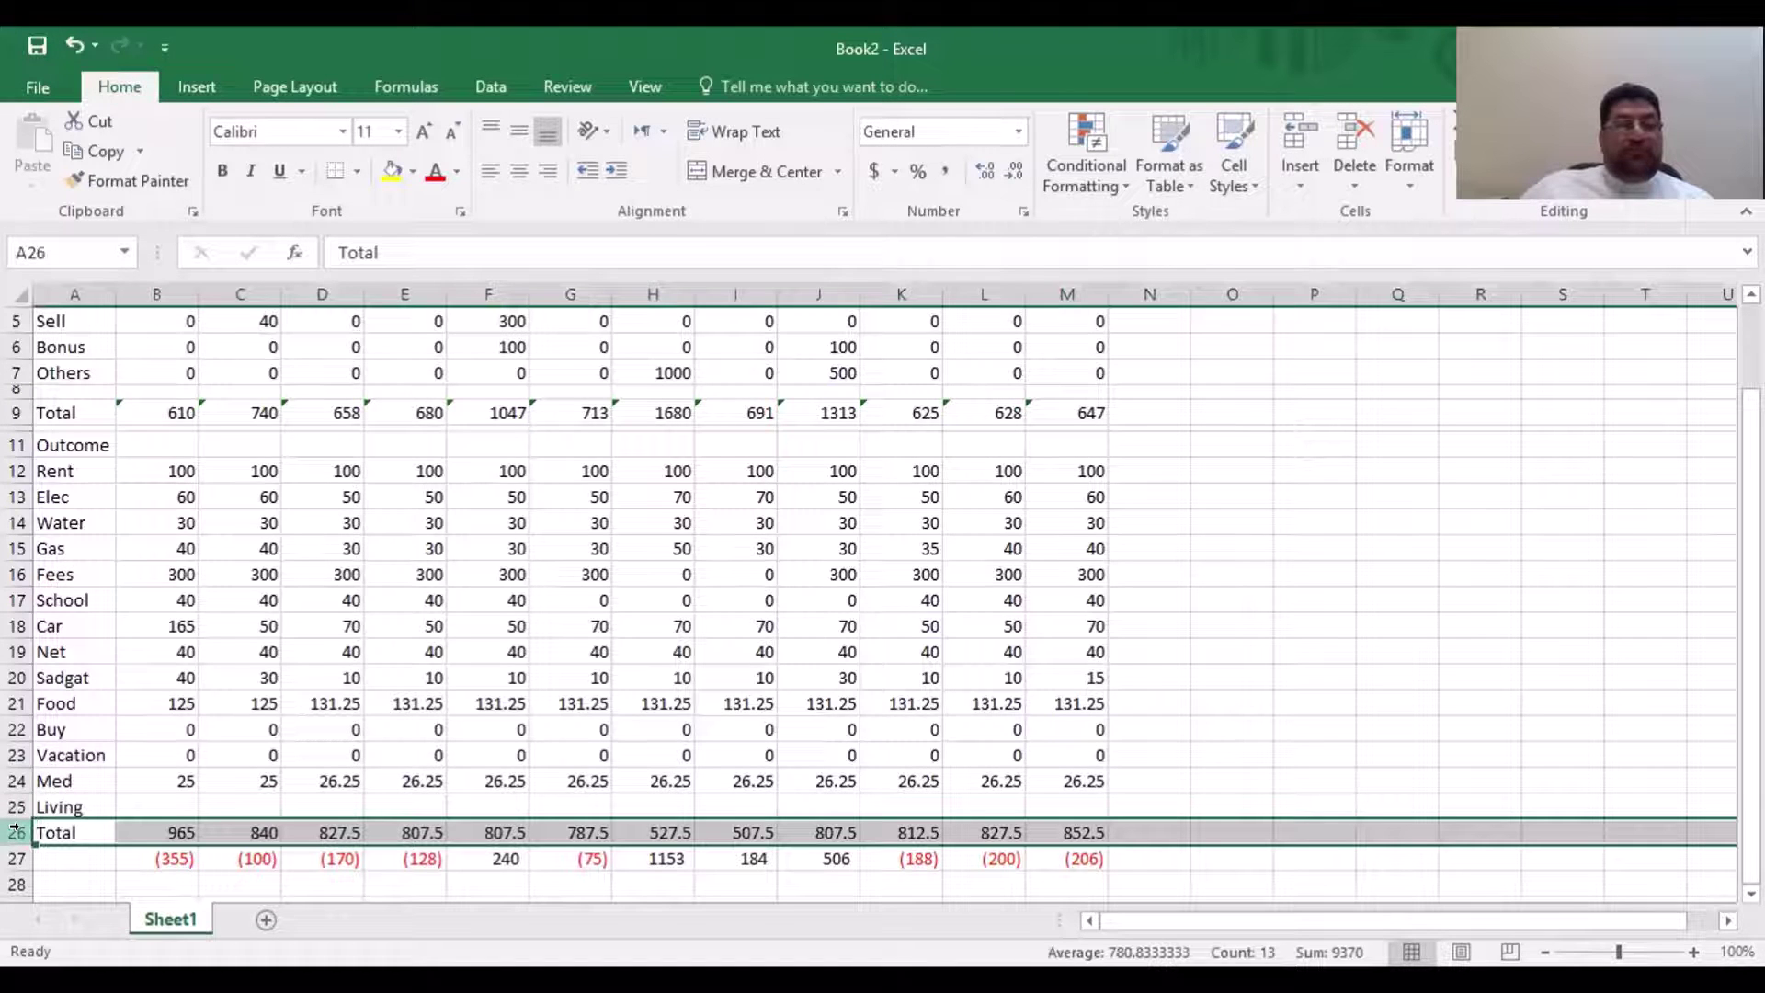
right_click(24, 834)
left_click(114, 621)
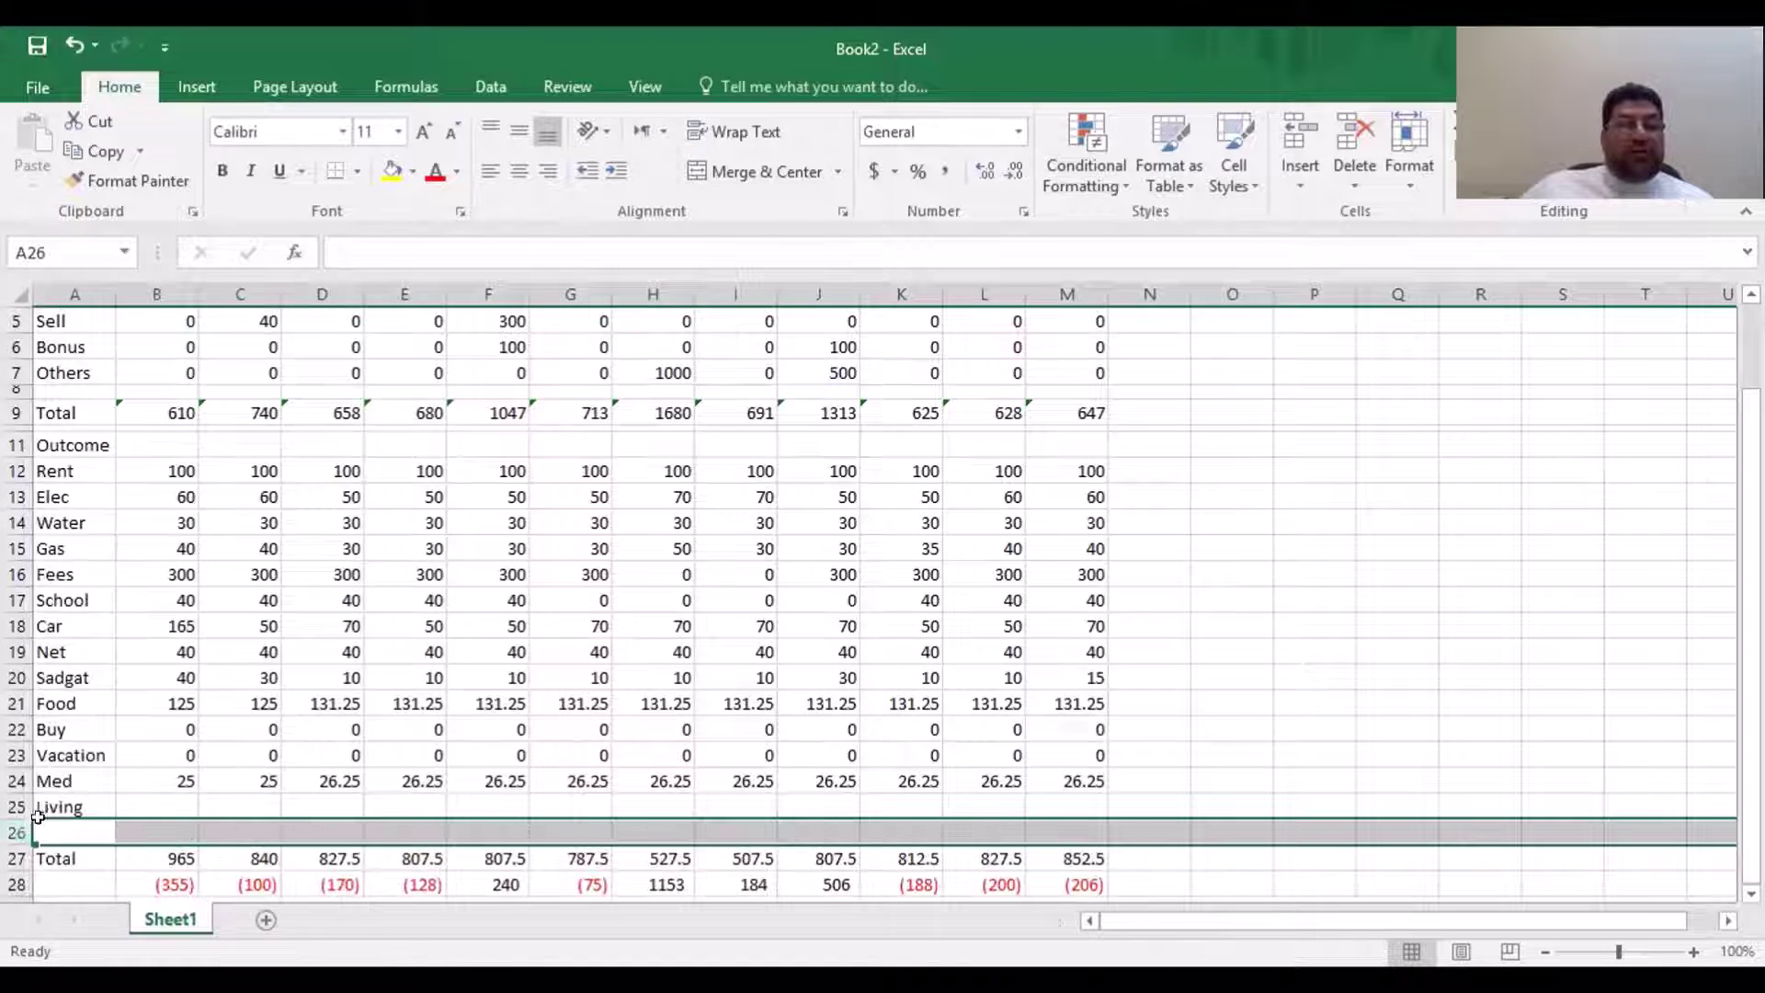
left_click_drag(18, 832, 19, 828)
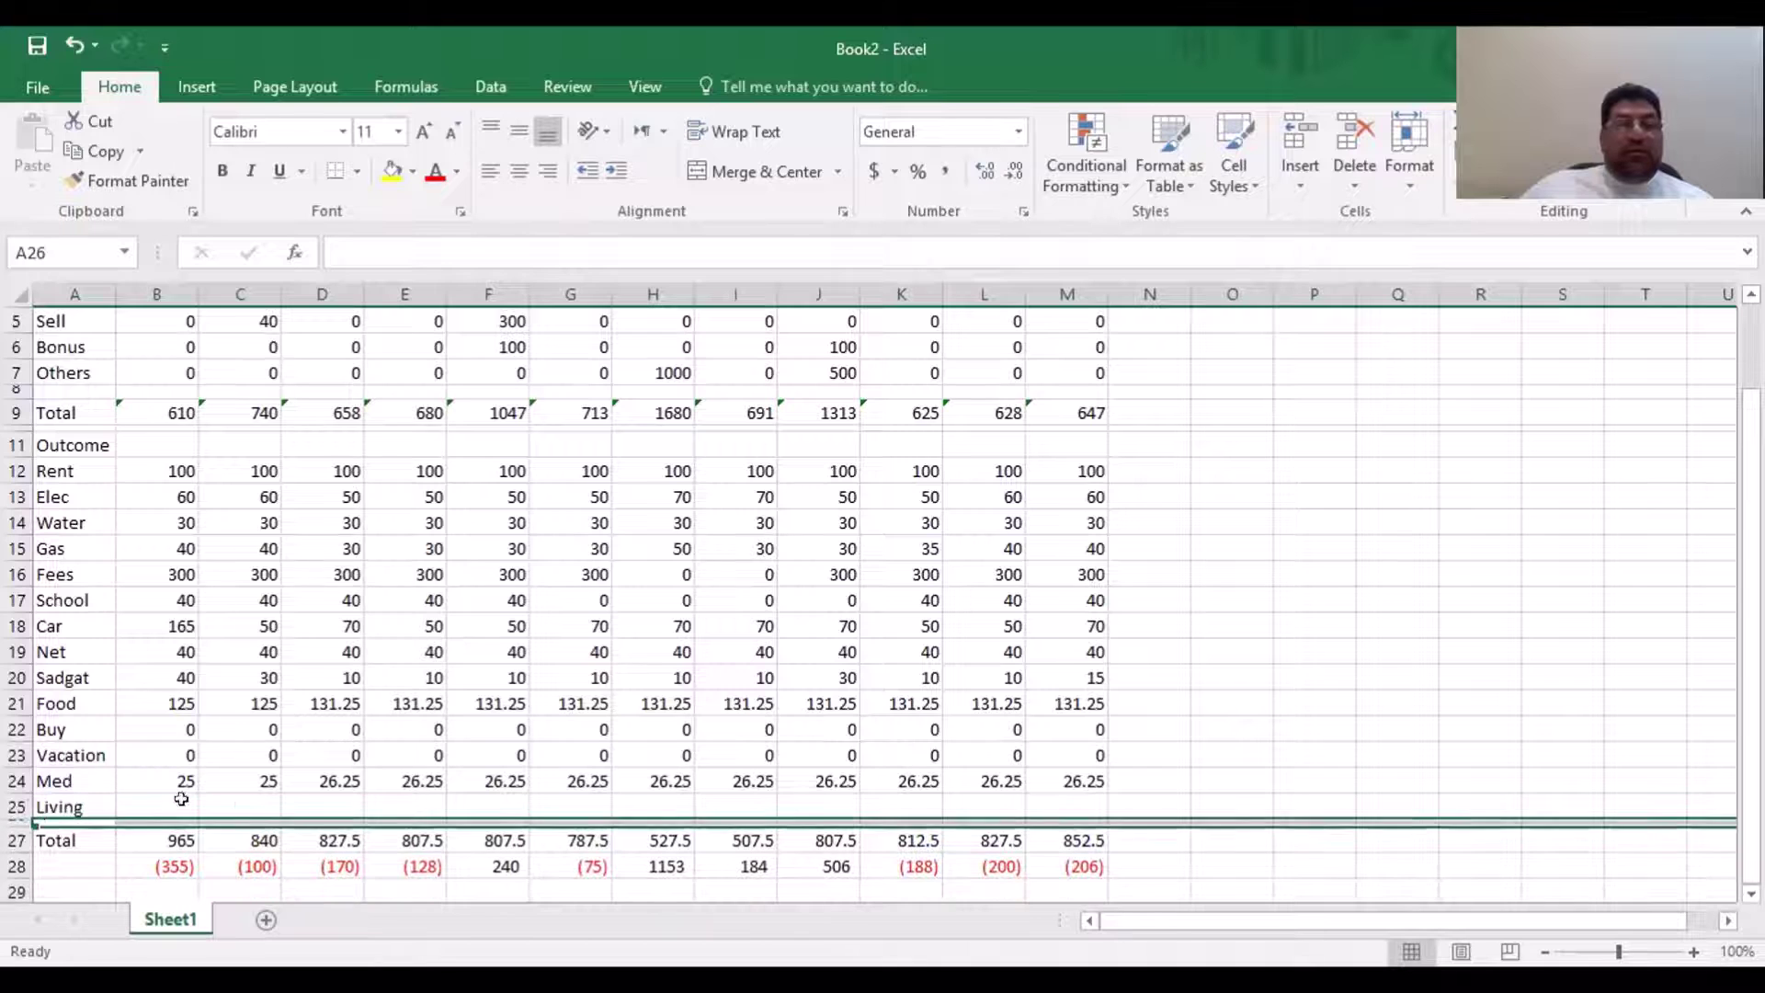
Enter 10 as month 1's Living expense in cell B25
left_click(239, 806)
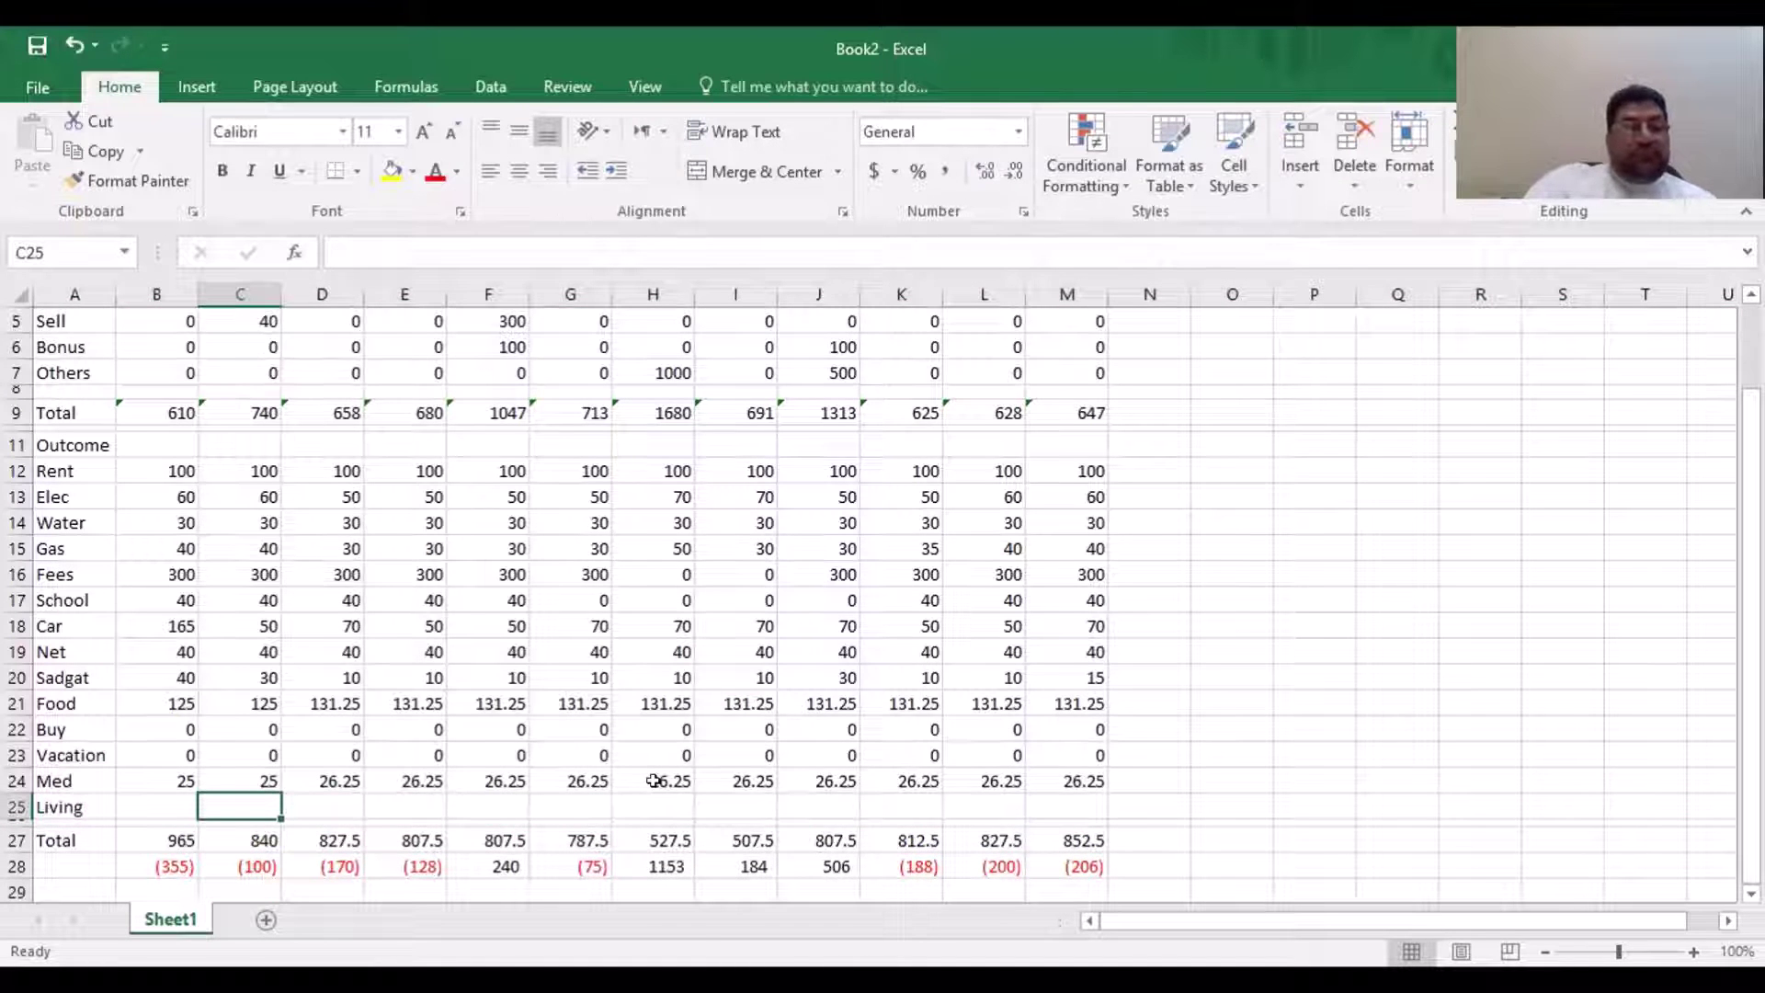
key("Left")
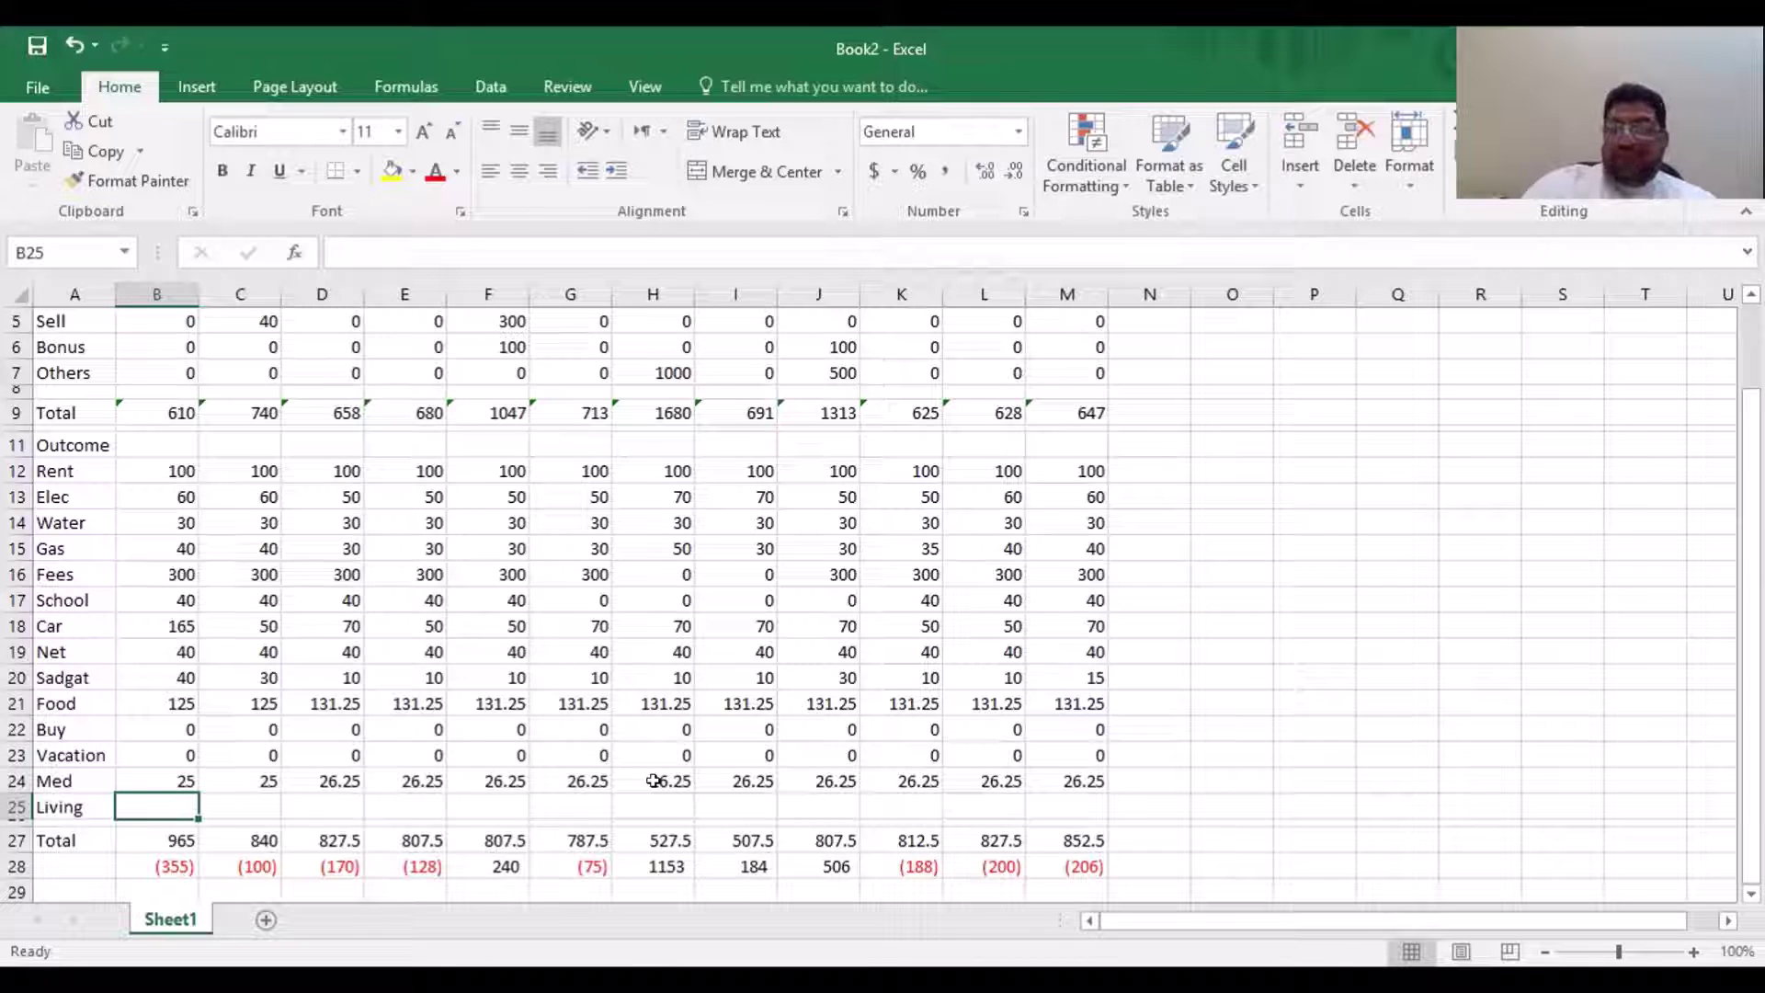
type("10")
key("Tab")
key("shift+Tab")
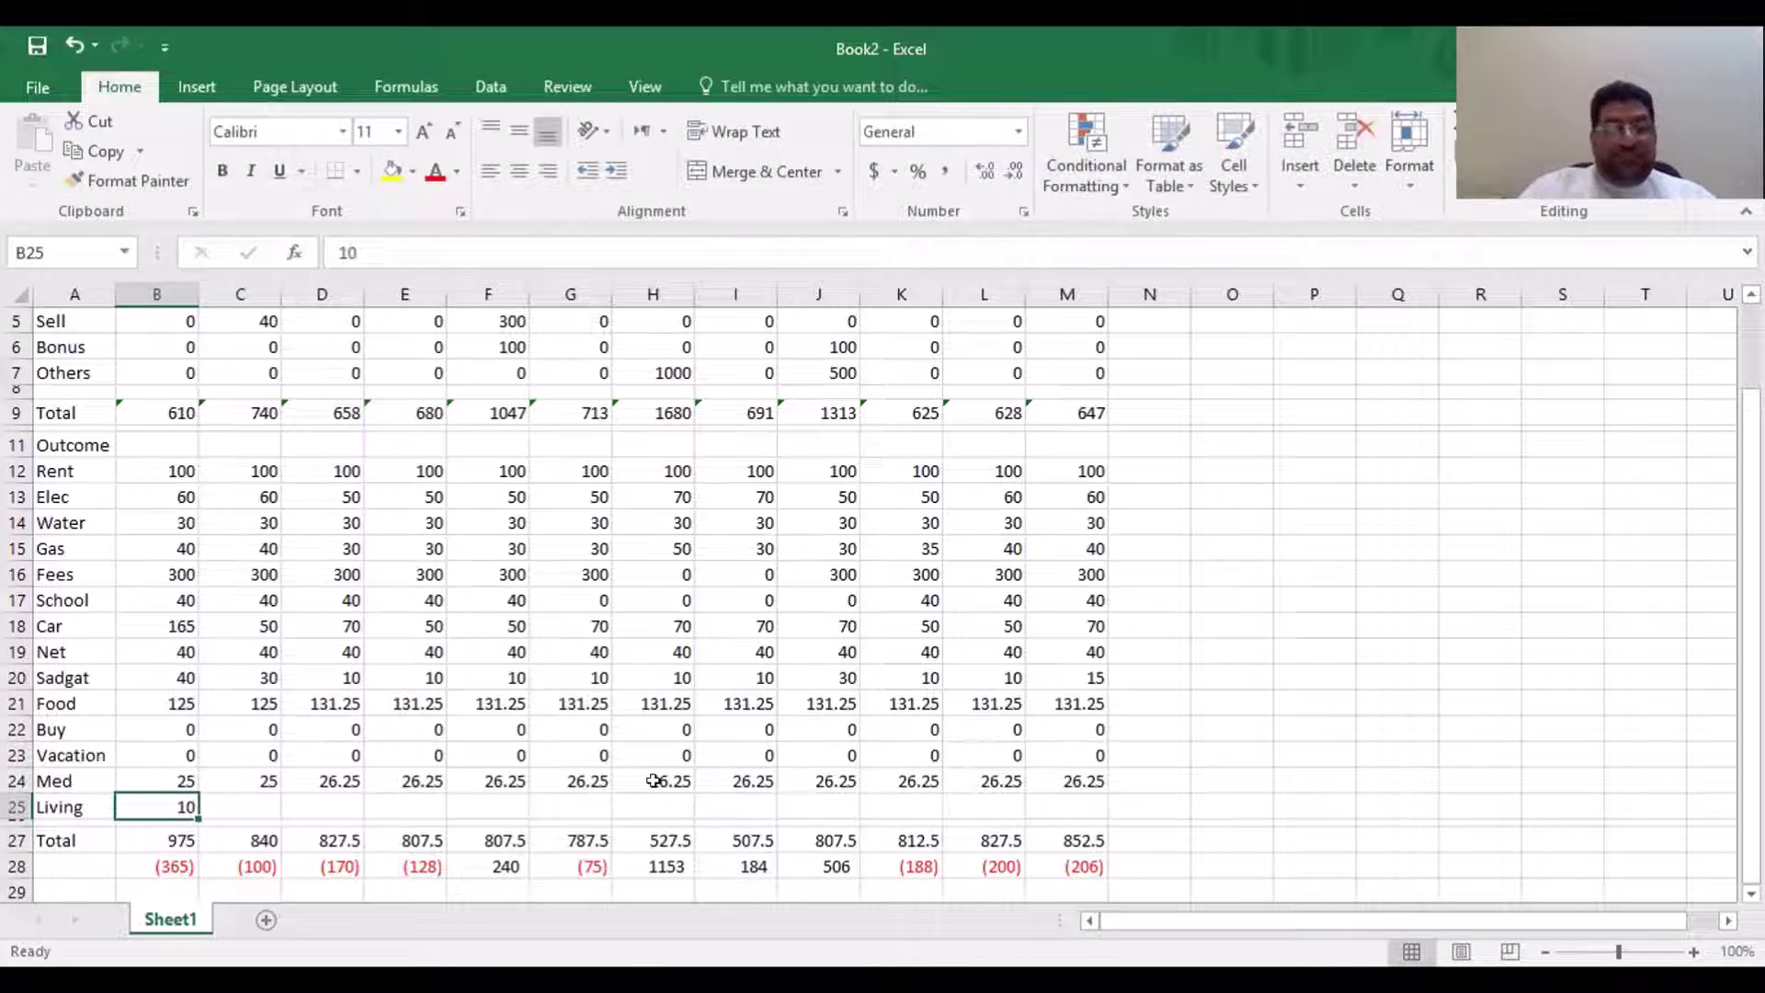
Copy the Living value from B25 across the remaining months, C25 to M25, and return to B25
key("ctrl+c")
key("Right")
key("shift+Right")
key("shift+Right")
key("shift+Right")
key("shift+Right")
key("shift+Right")
key("shift+Right")
key("shift+Right")
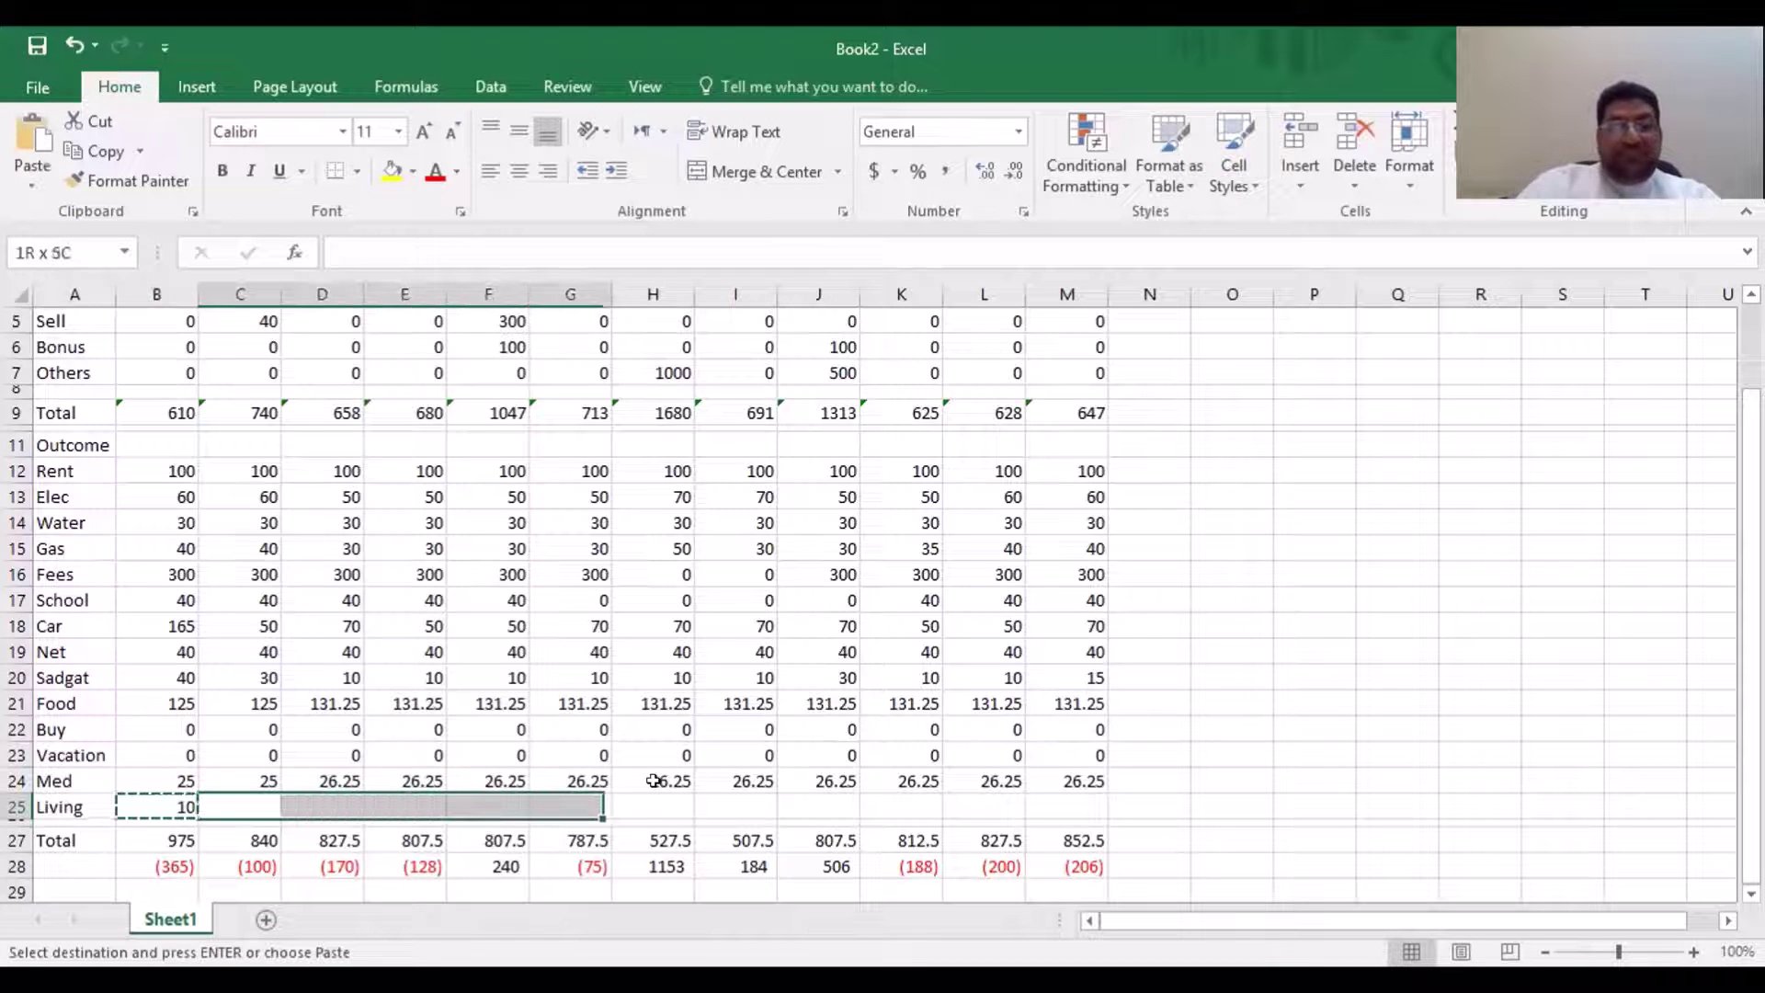
key("shift+Right")
key("shift+Right")
key("shift+Right")
key("ctrl+v")
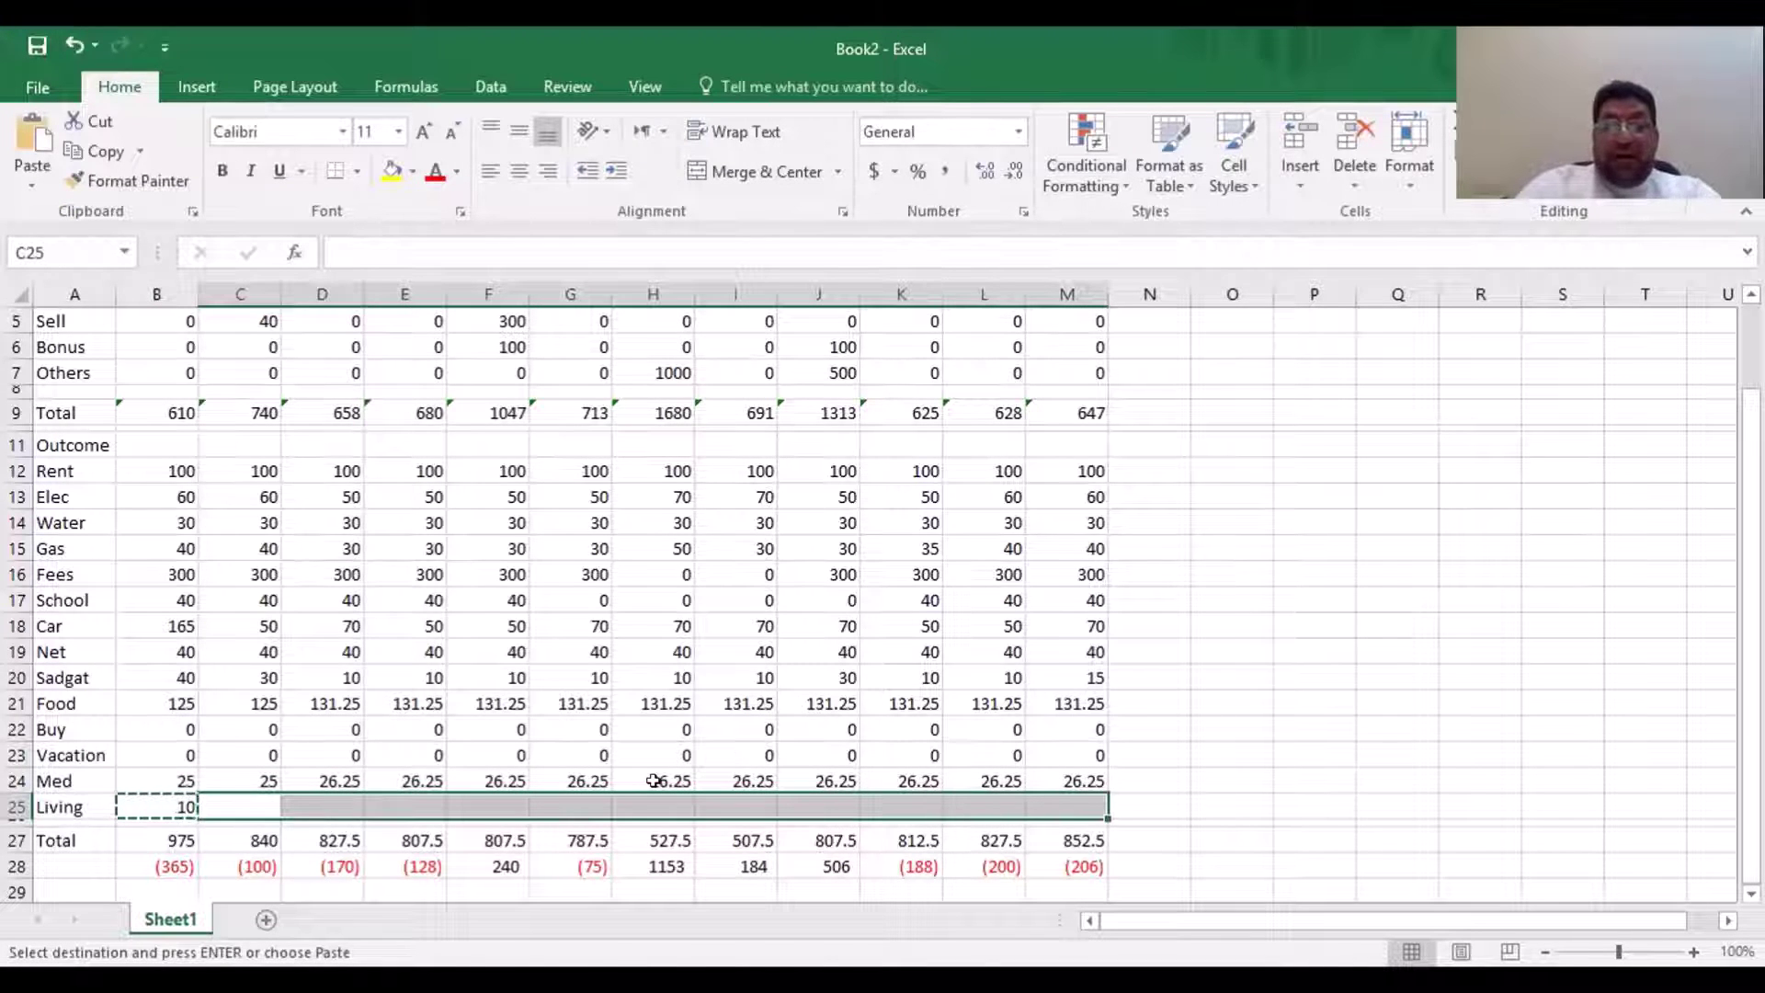
key("Escape")
key("Left")
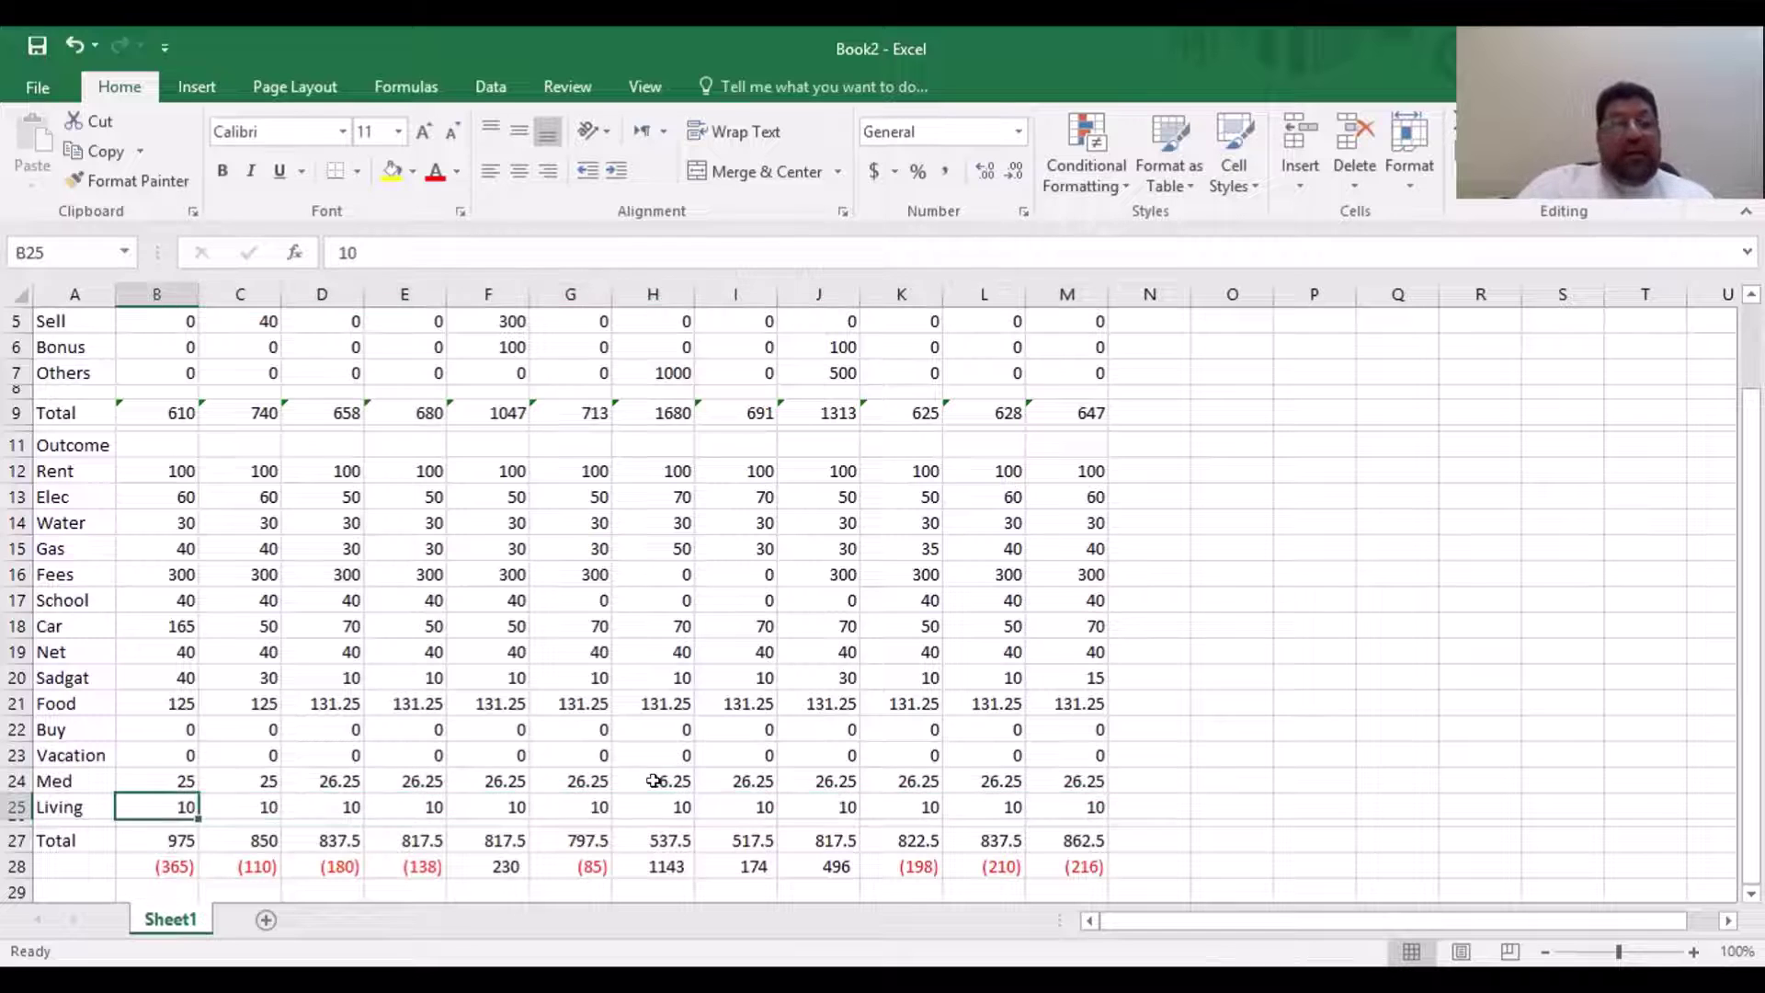
key("Left")
key("Right")
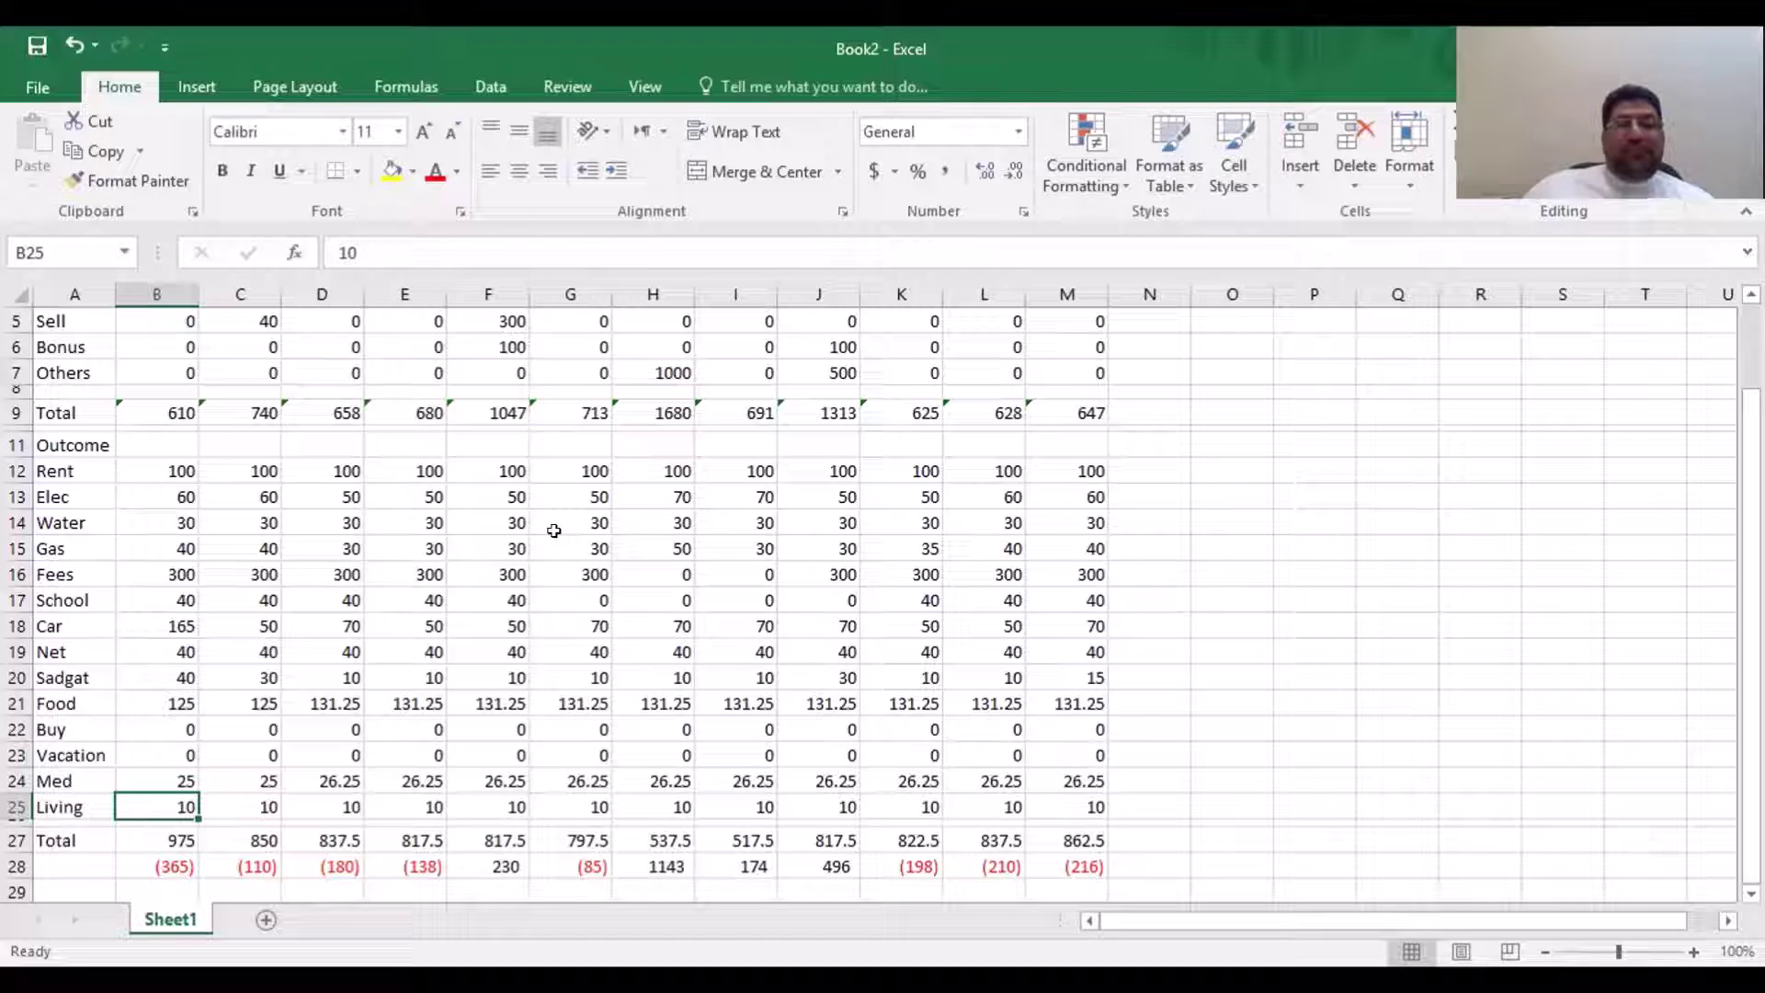
Review the income and outcome rows against the monthly balances in B28 to M28
scroll(276, 759, "up", 2)
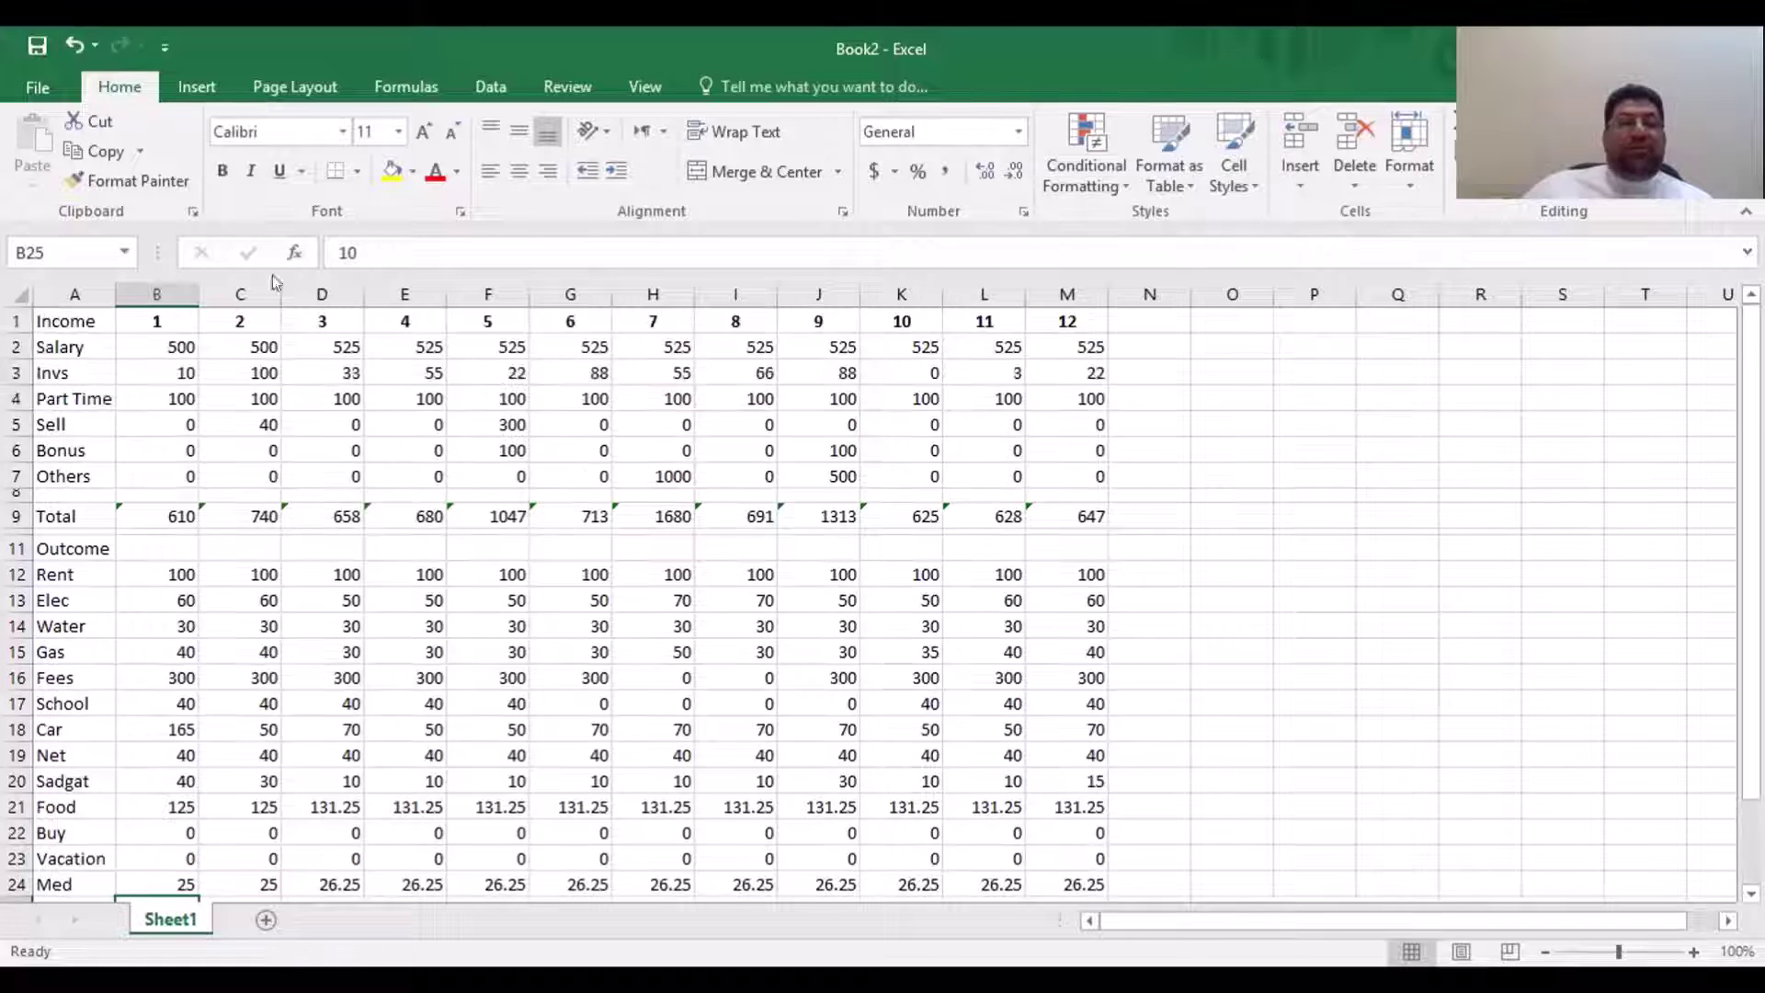
scroll(260, 368, "down", 1)
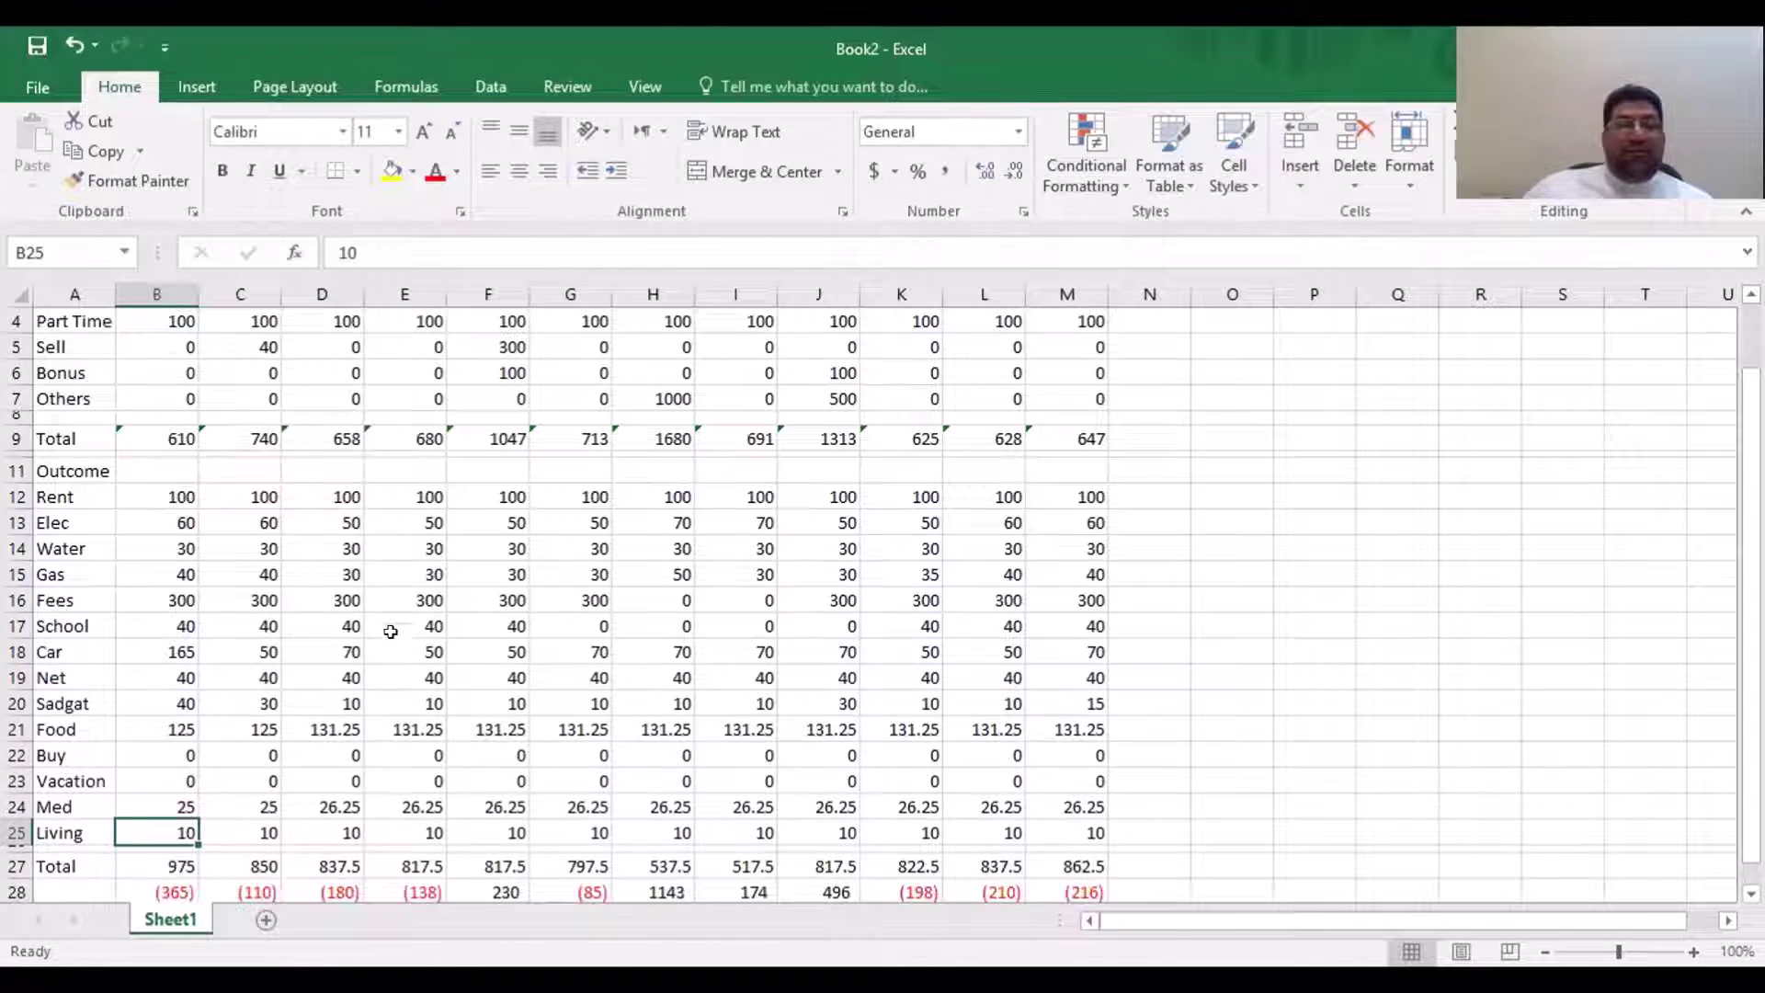
scroll(396, 625, "down", 2)
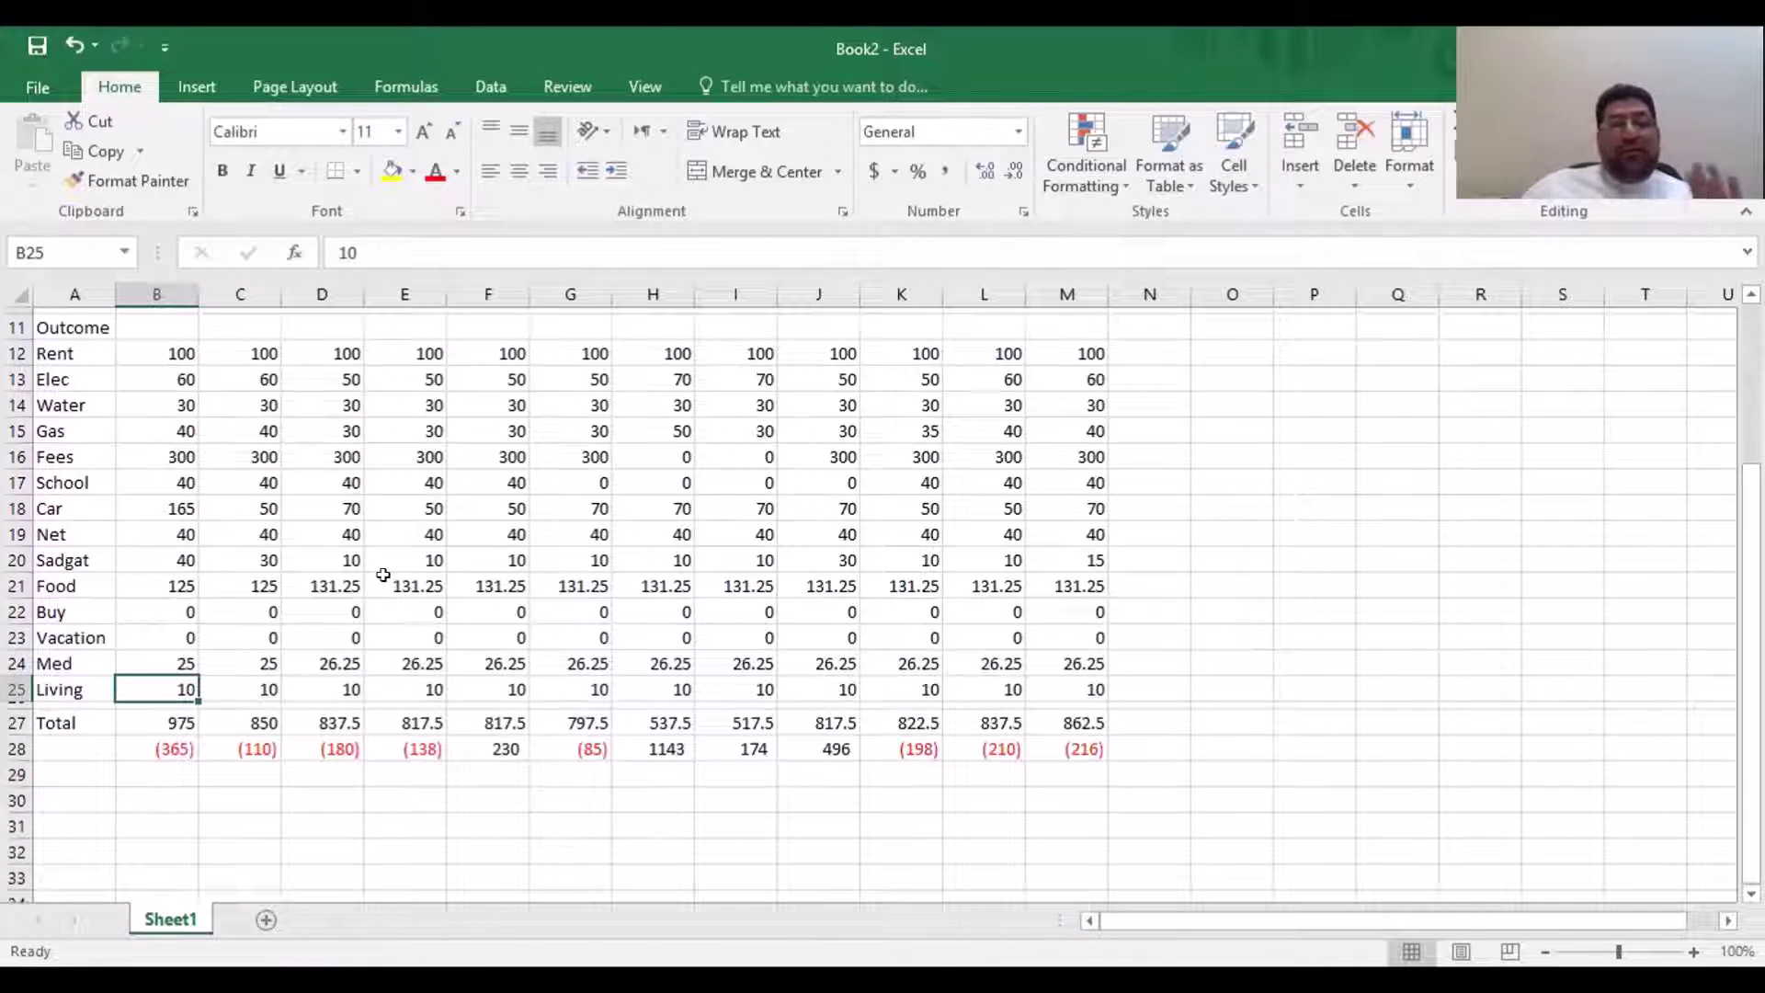
scroll(383, 574, "up", 3)
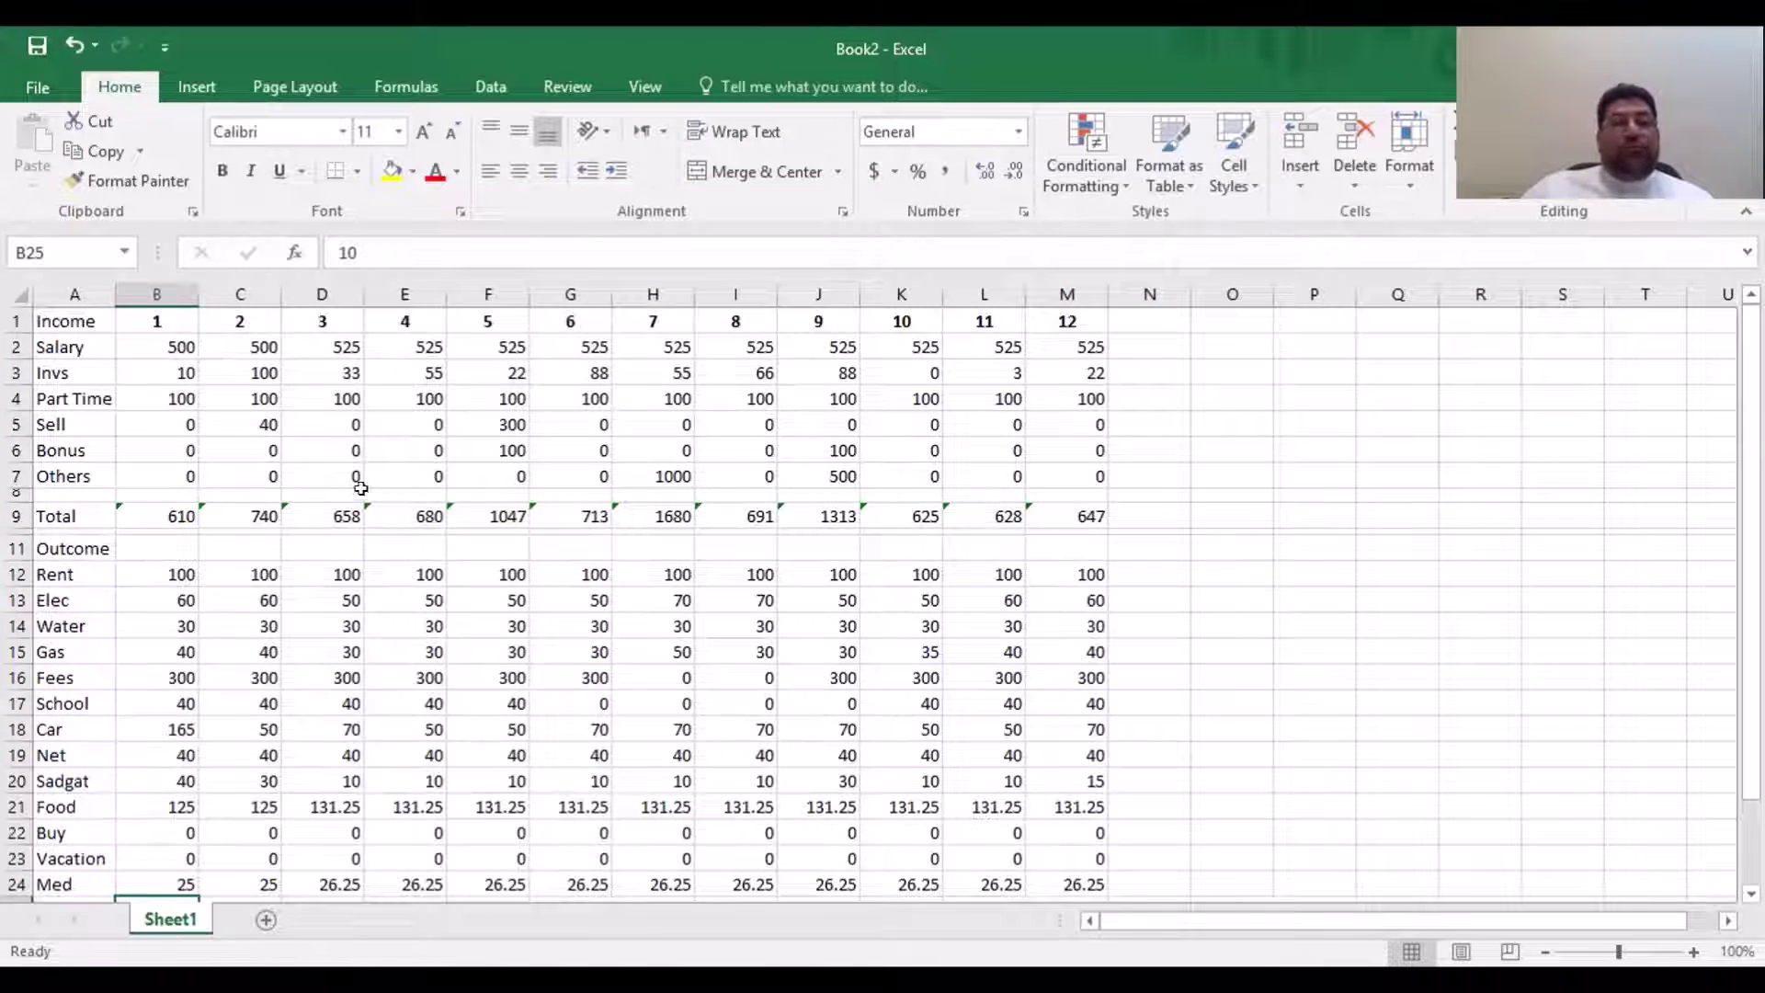
scroll(418, 599, "down", 3)
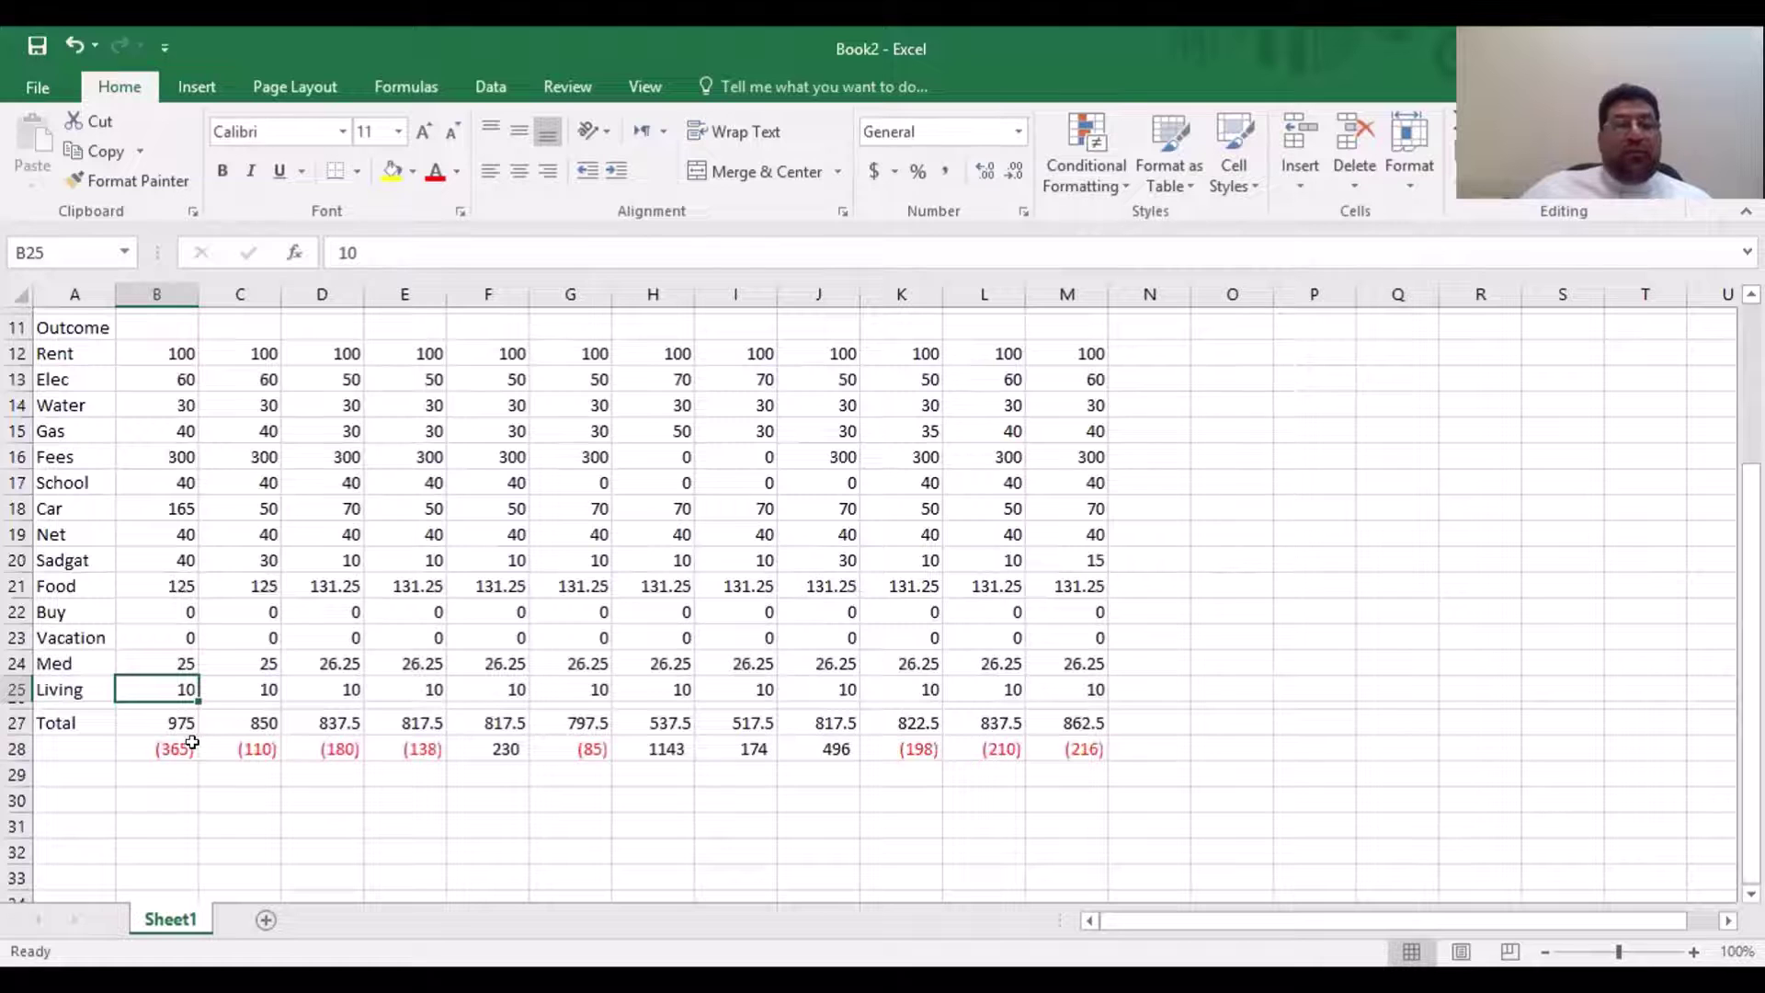
left_click_drag(194, 741, 1044, 746)
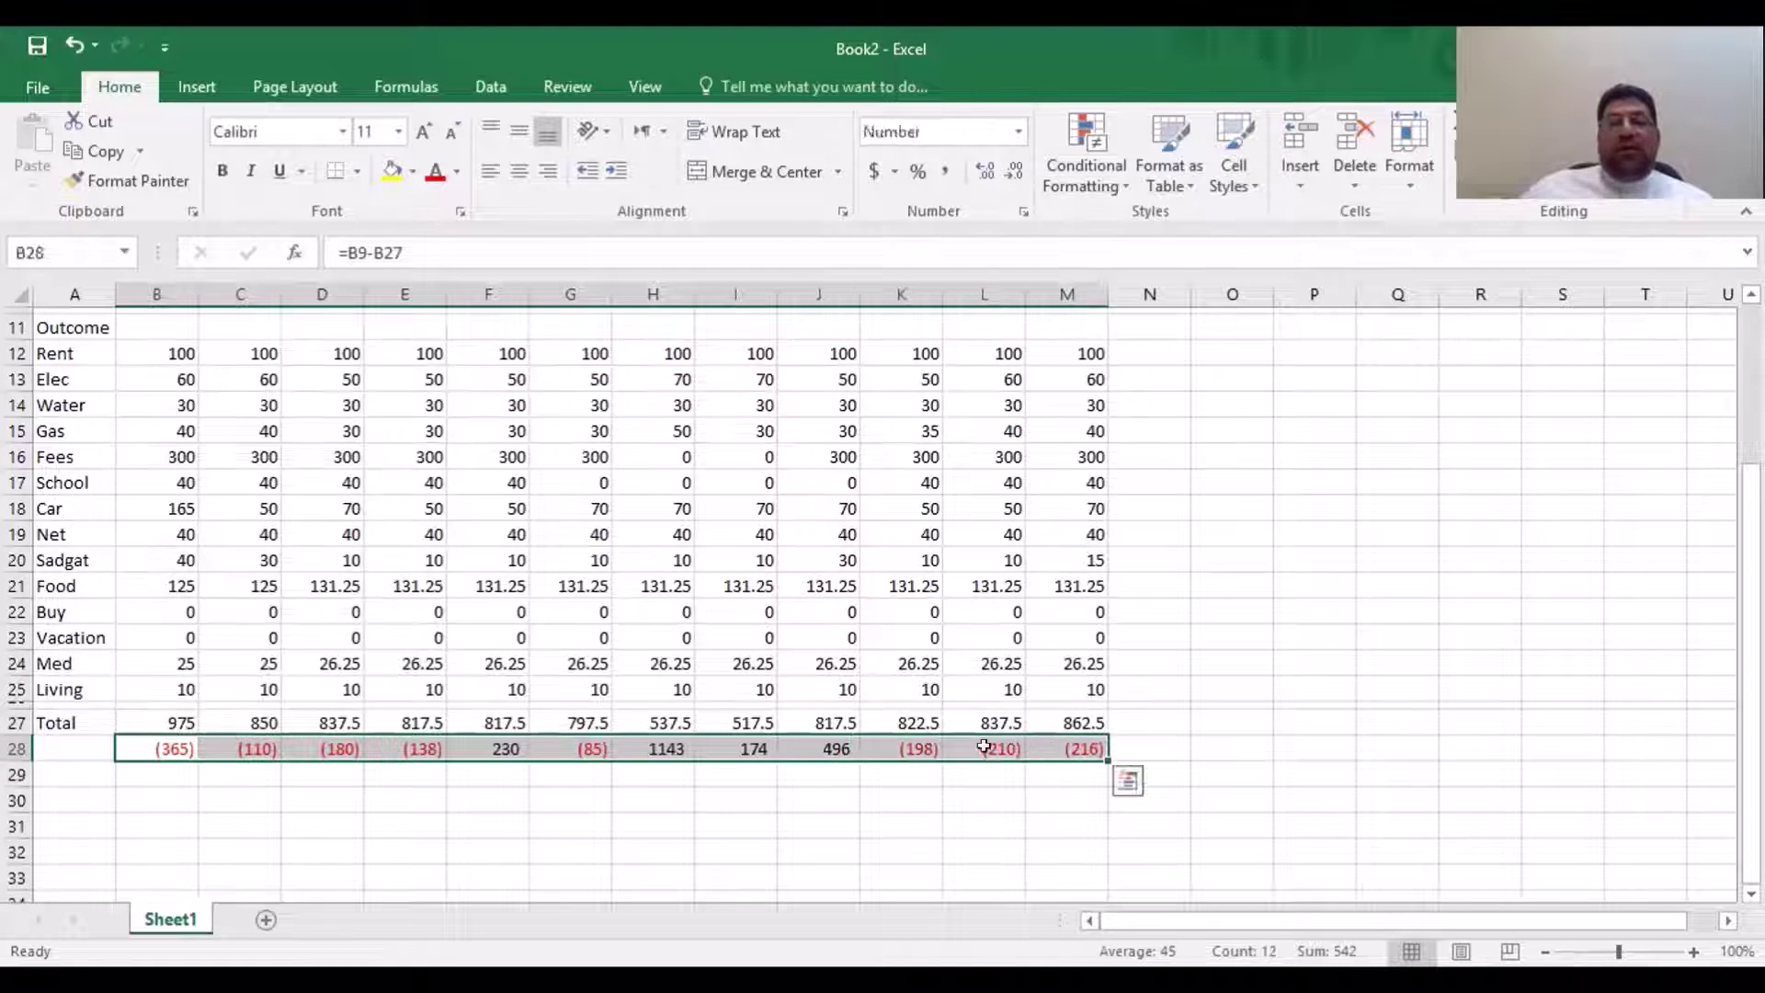
scroll(284, 573, "up", 3)
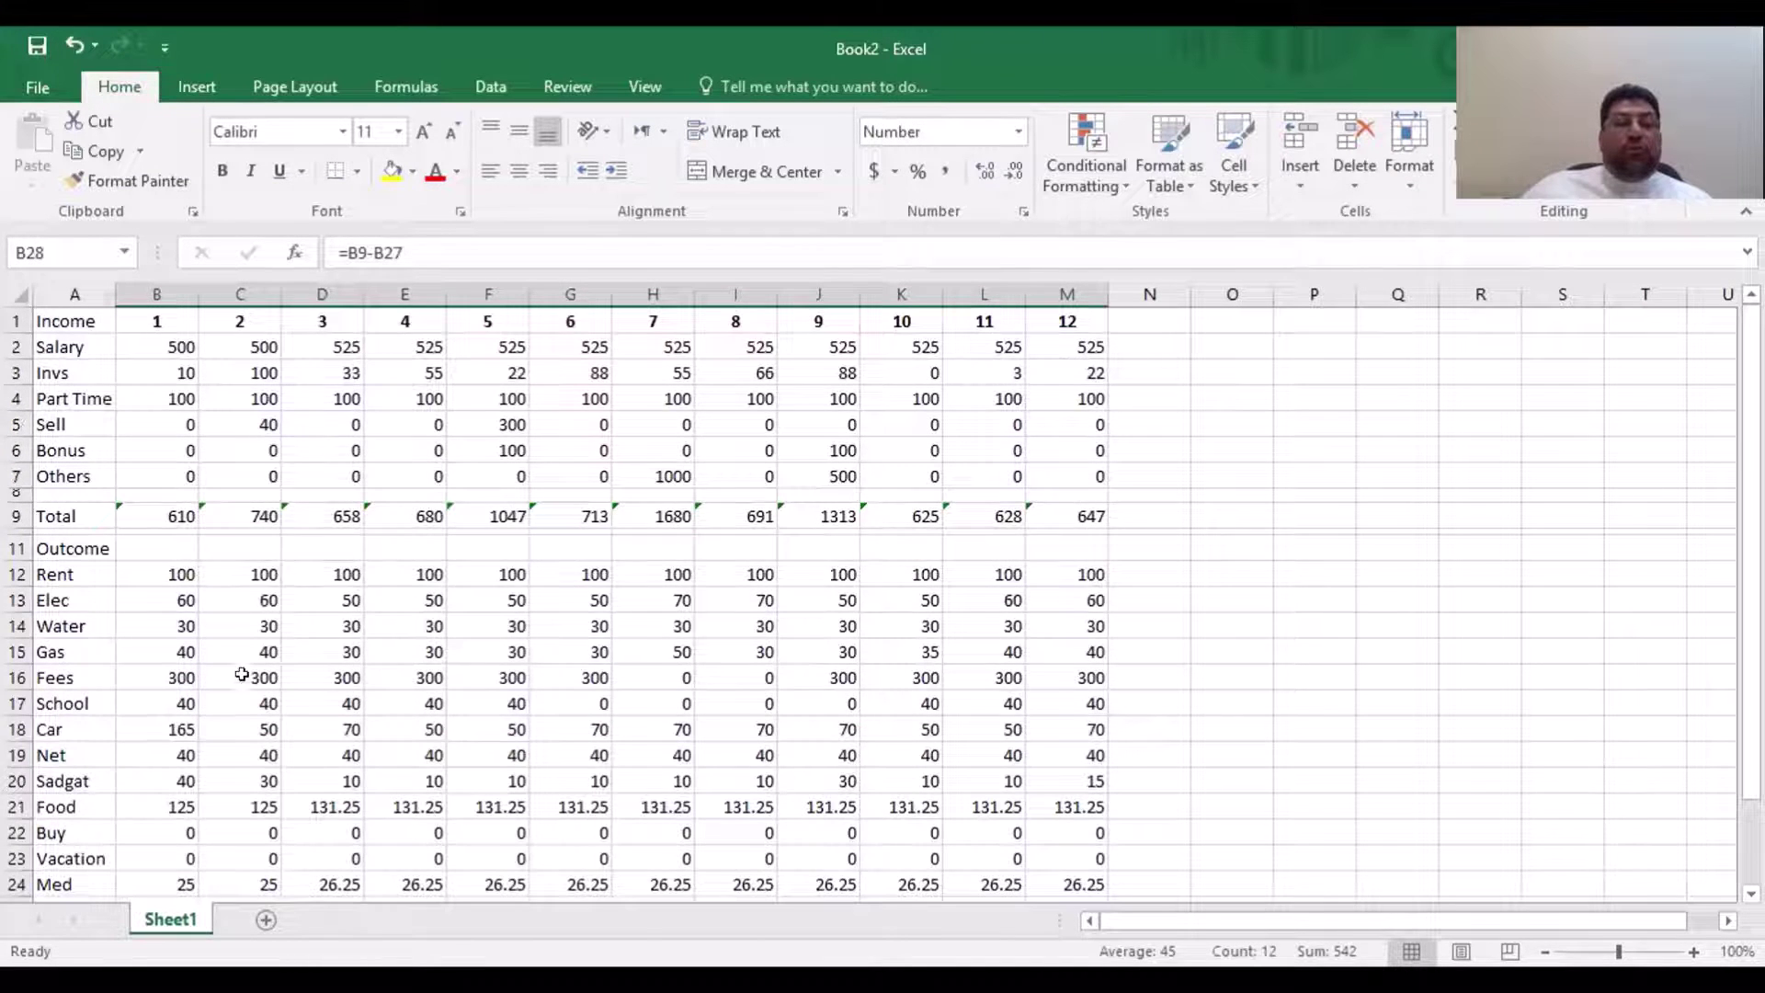
scroll(241, 672, "down", 3)
left_click(173, 746)
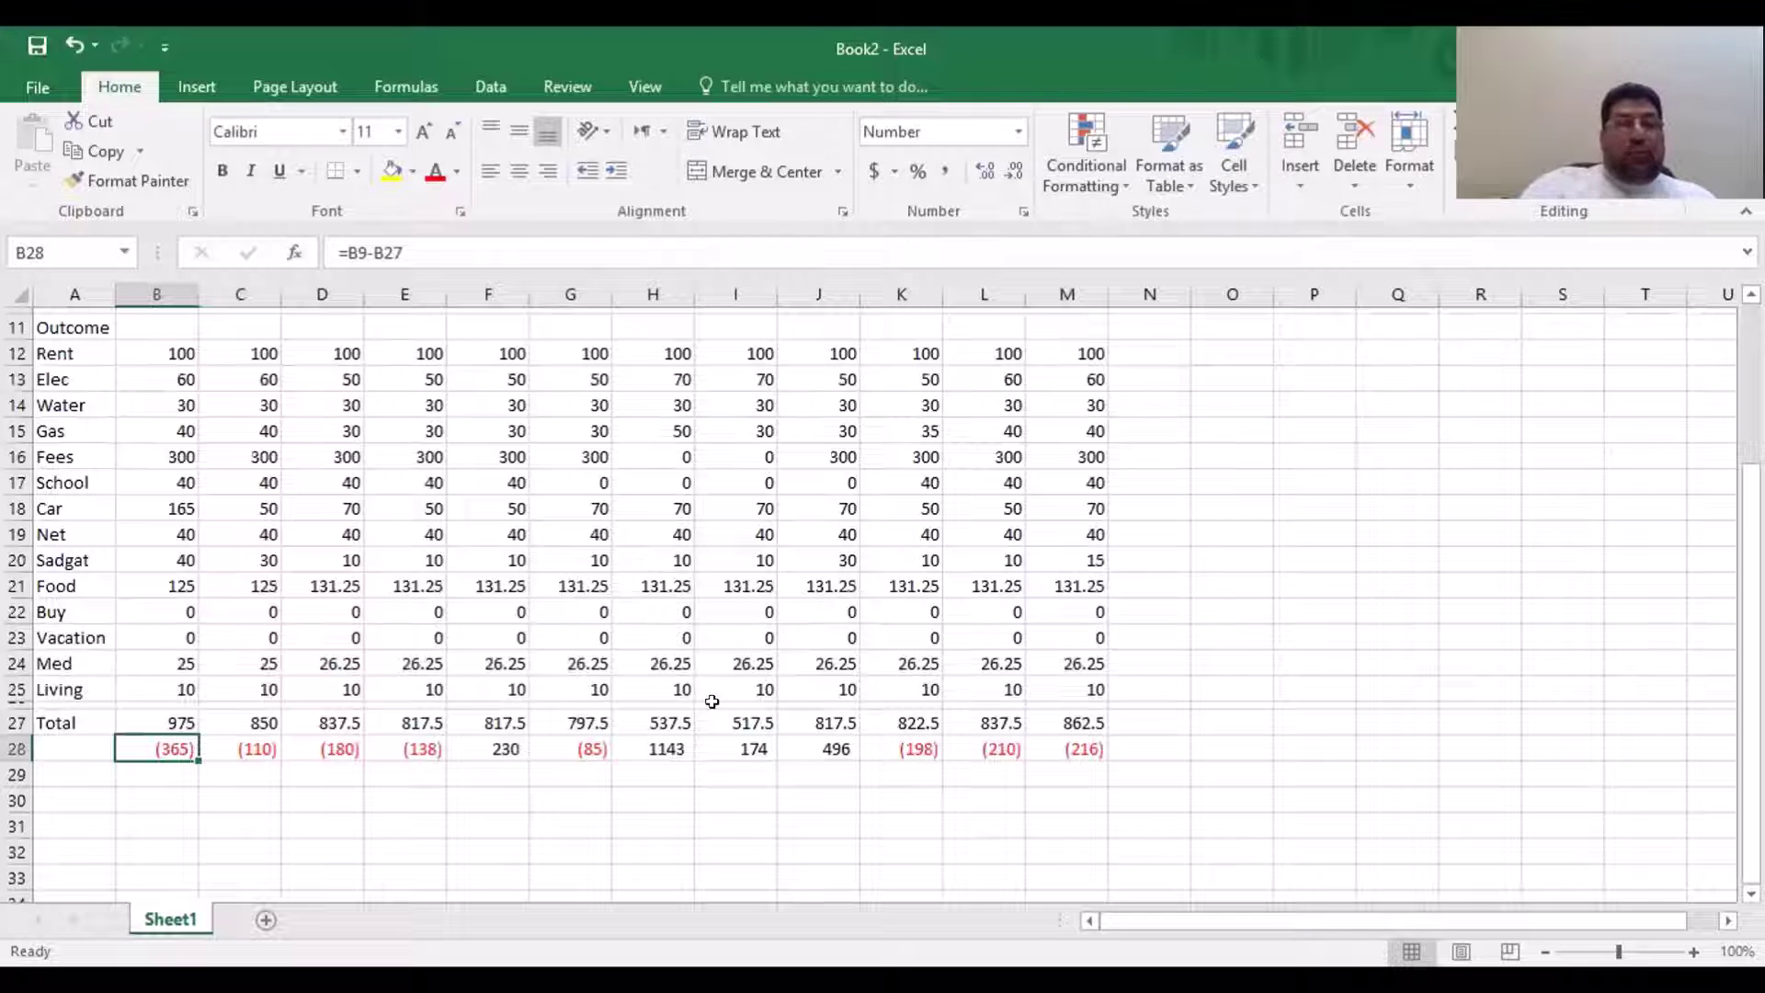
Go through month 1's column from the balance in B28 up to the header in B1 and back down
key("Up")
key("Up")
key("Up")
key("Up")
key("Up")
key("Up")
key("Up")
key("Up")
key("Up")
key("Up")
key("Up")
key("Up")
key("Up")
key("Up")
key("Up")
key("Up")
key("Up")
key("Up")
key("Up")
key("Up")
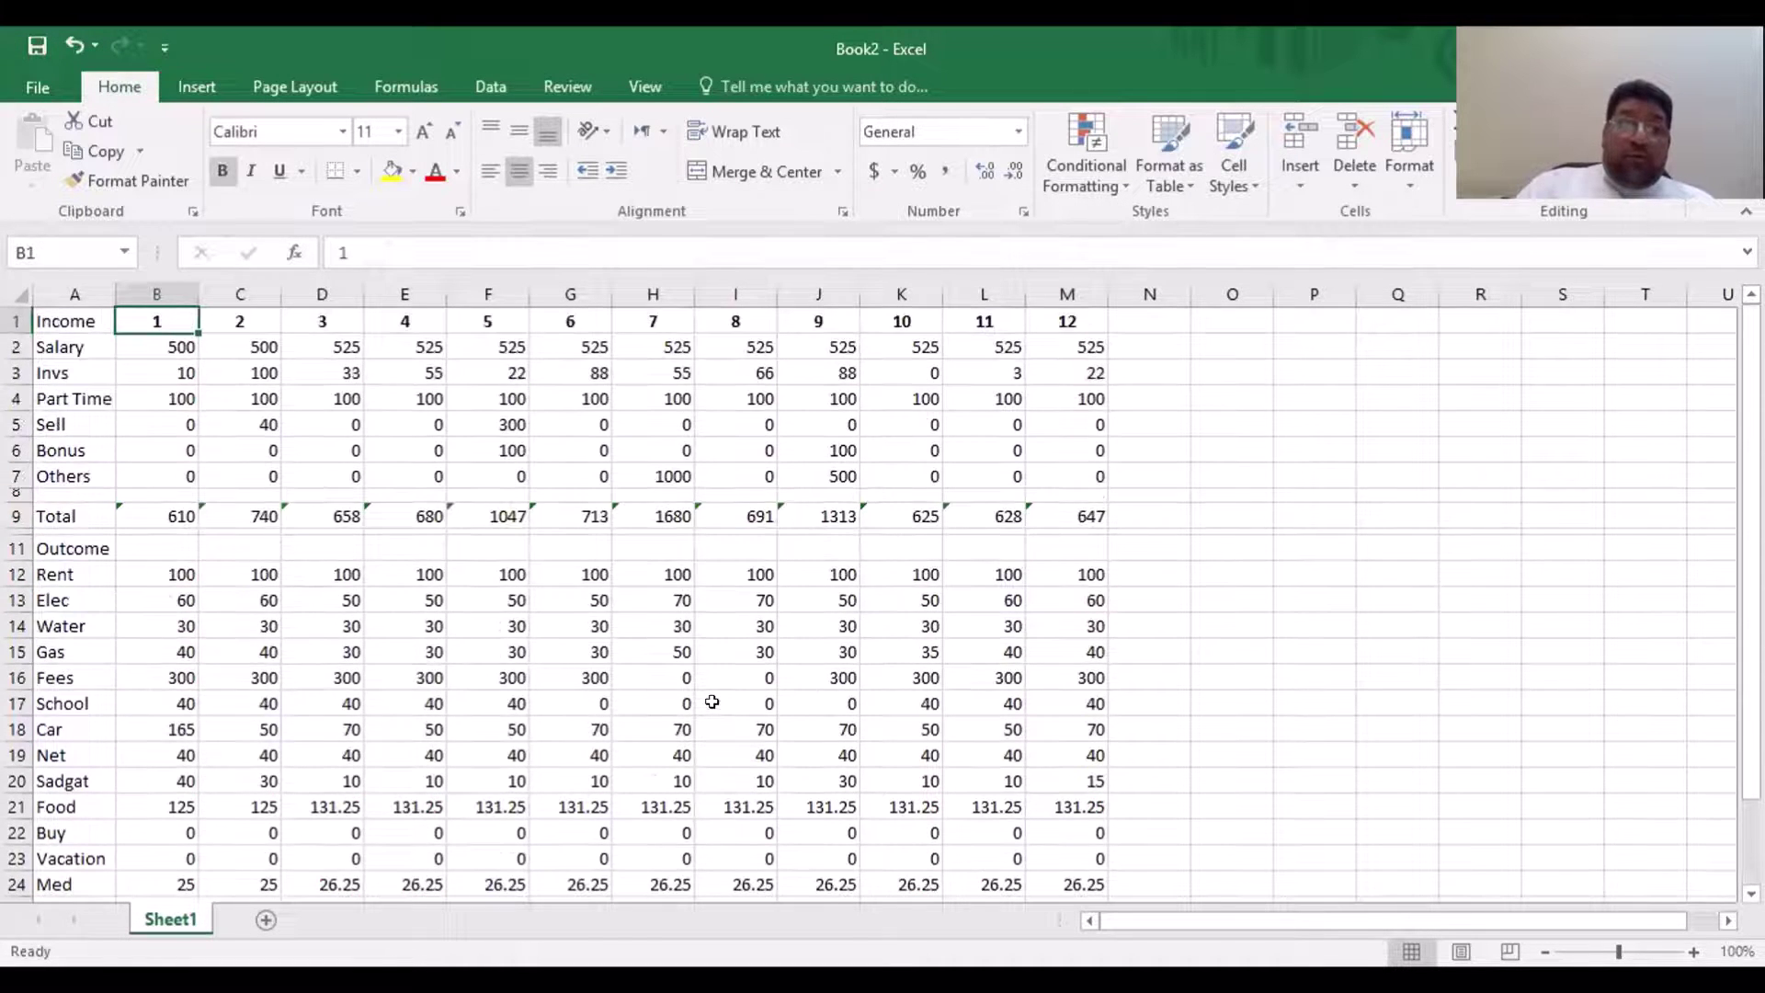
key("Down")
key("Down")
key("Down")
key("Down")
key("Down")
key("Down")
key("Down")
key("Down")
key("Down")
key("Down")
key("Down")
key("Down")
key("Down")
key("Down")
key("Down")
key("Down")
key("Down")
key("Down")
key("Down")
key("Down")
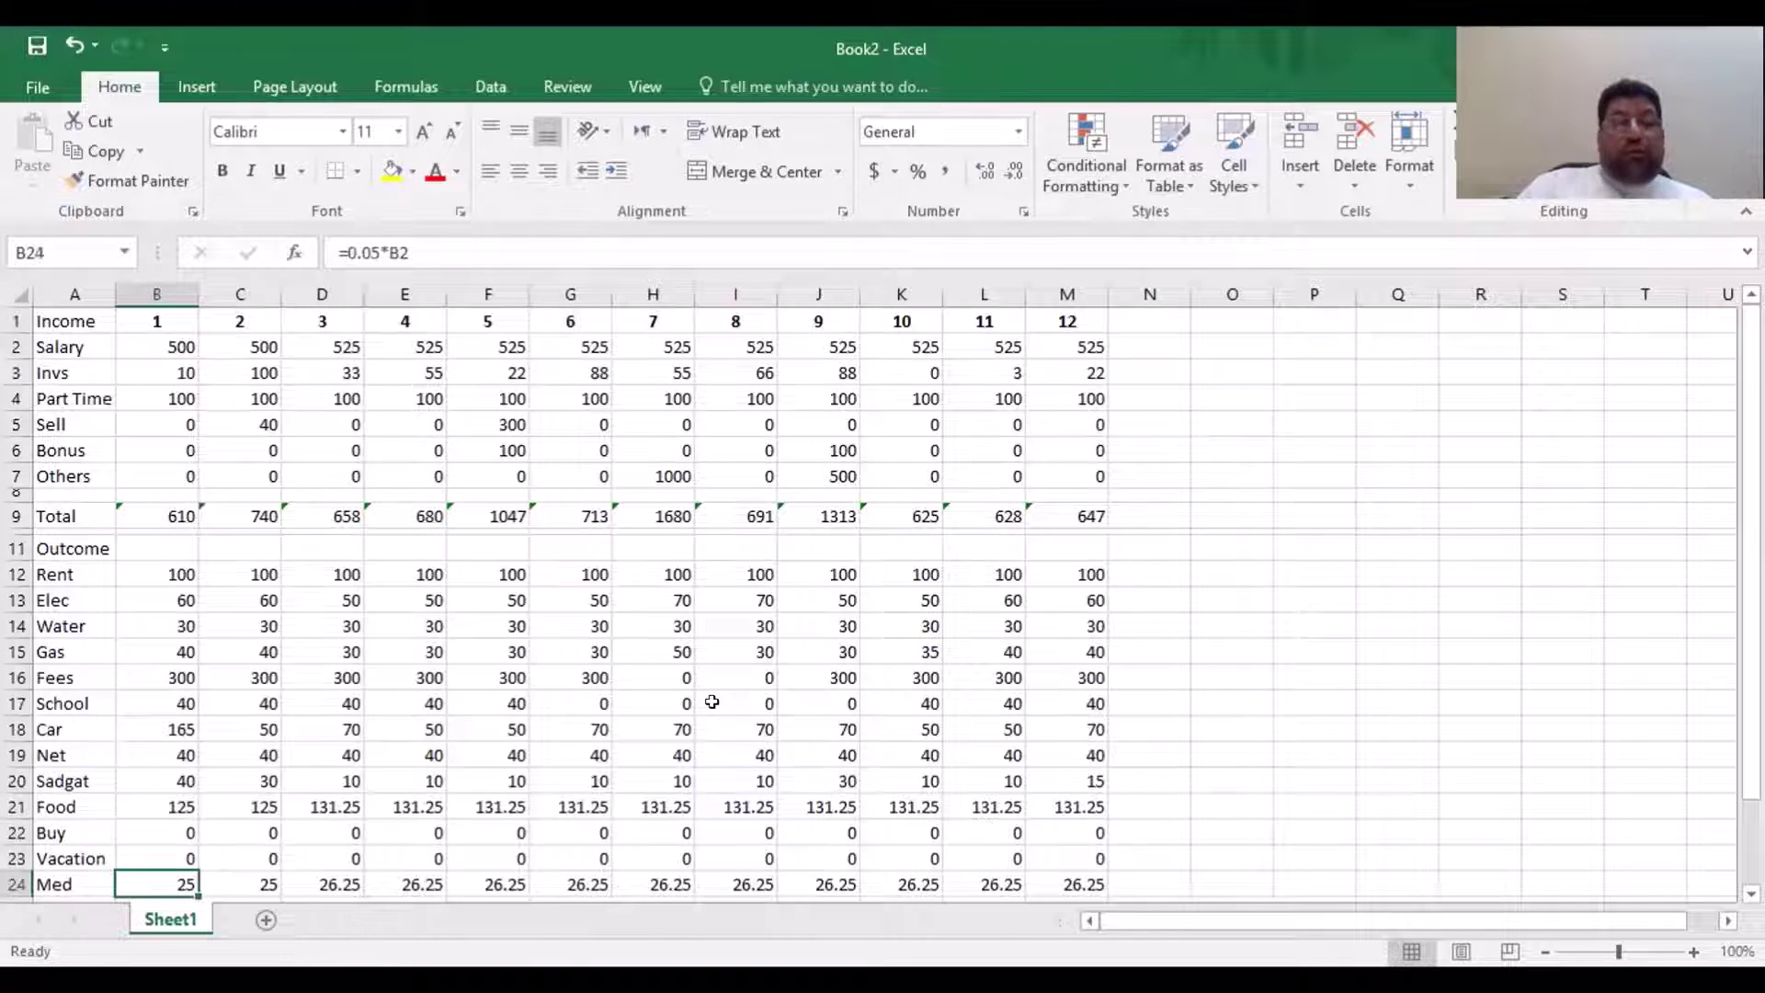
key("Down")
key("Down")
key("Down")
key("Down")
key("Down")
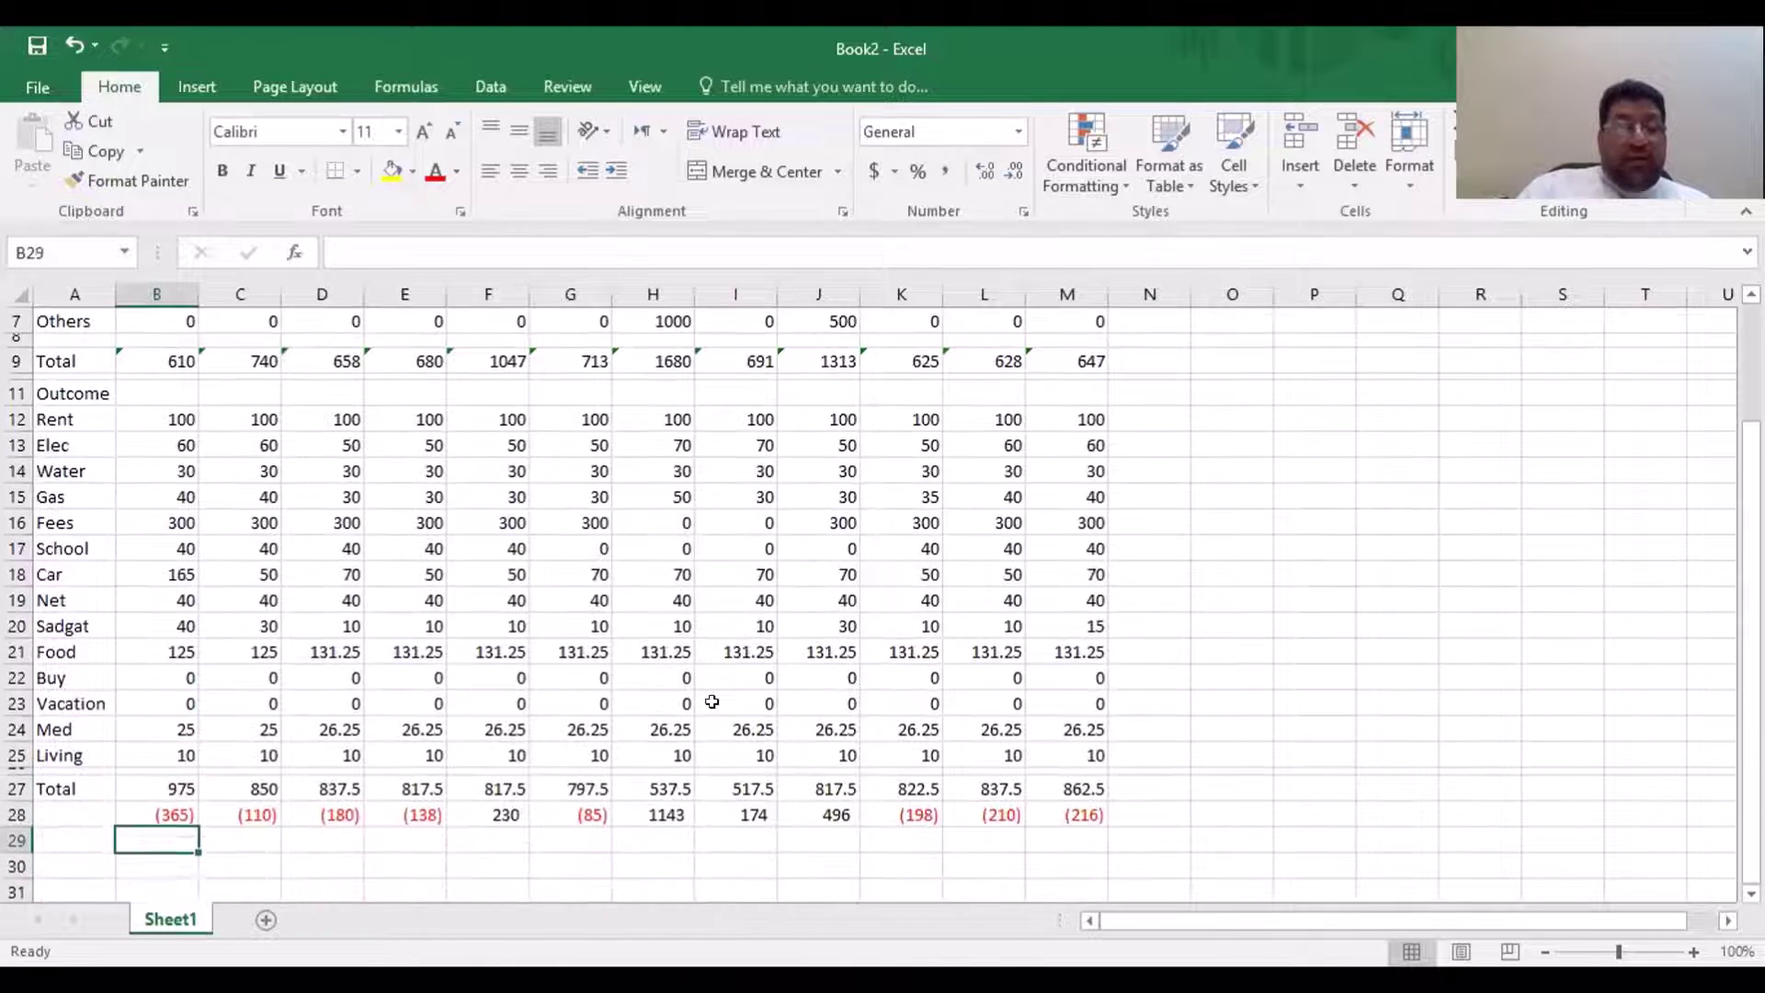
key("Up")
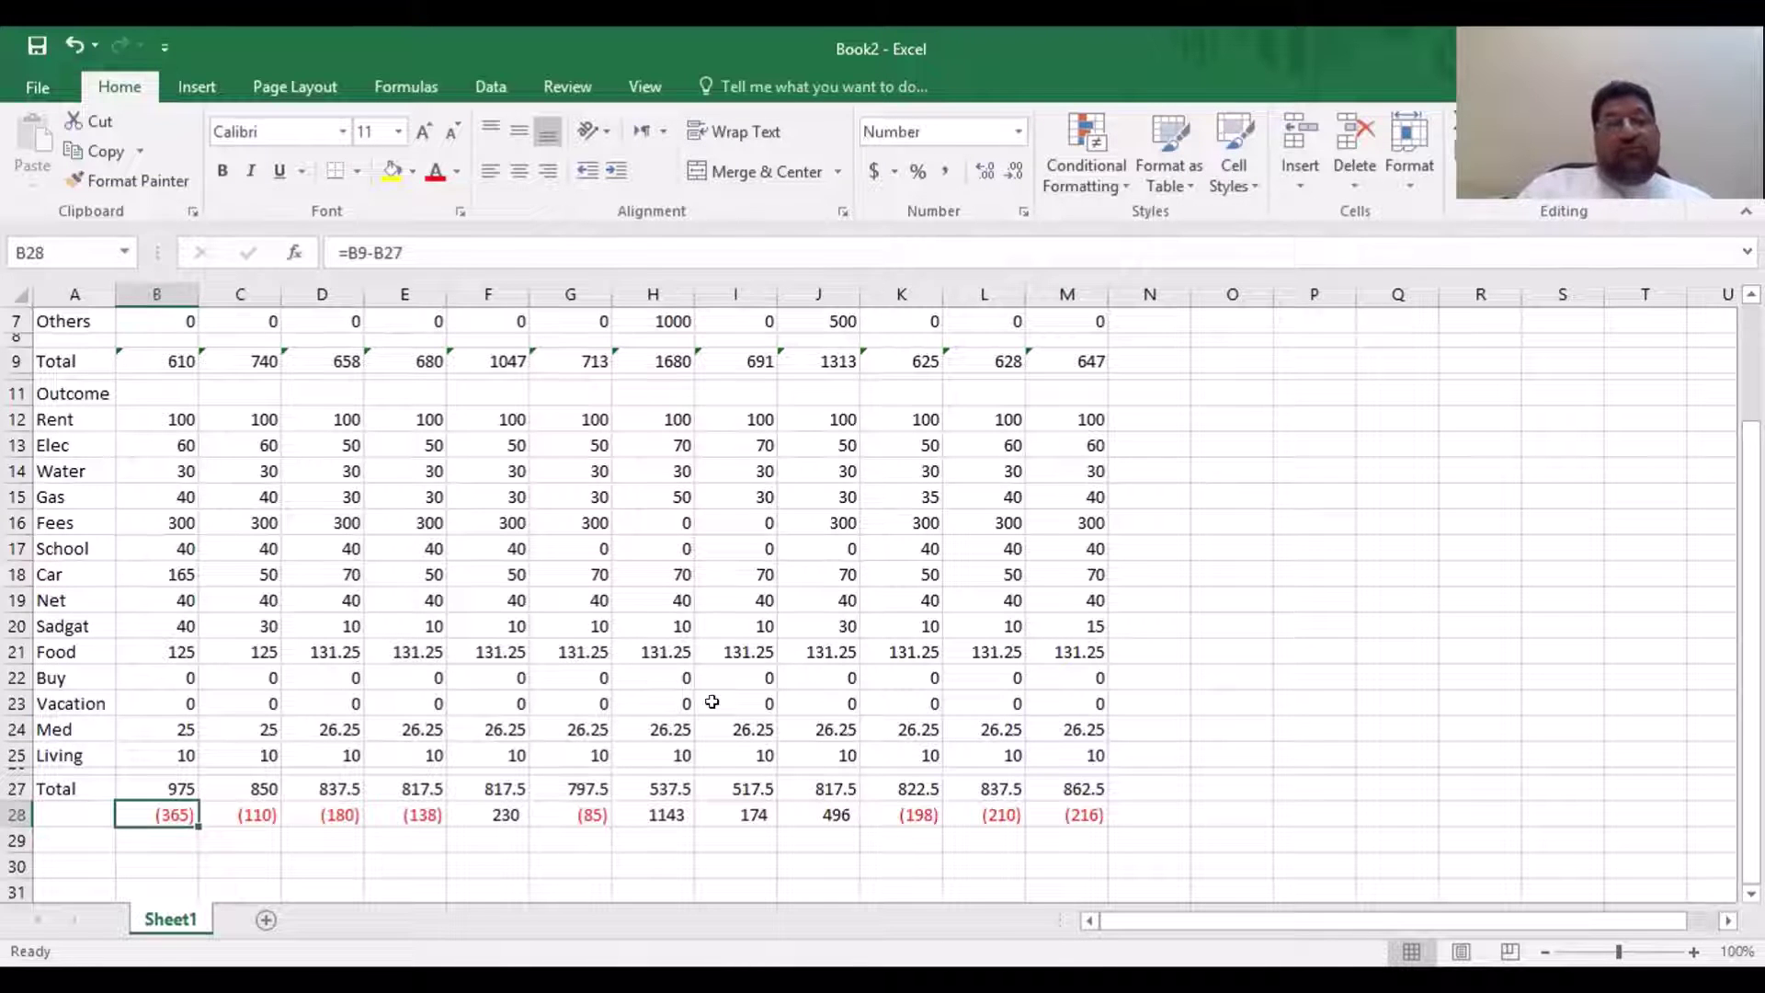
Examine month 1's expense and income entries again, ending at the Others income in B7
key("Up")
key("Up")
key("Up")
key("Up")
key("Up")
key("Up")
key("Up")
key("Up")
key("Up")
key("Up")
key("Up")
key("Up")
key("Up")
key("Up")
key("Up")
key("Up")
key("Up")
key("Up")
key("Up")
key("Up")
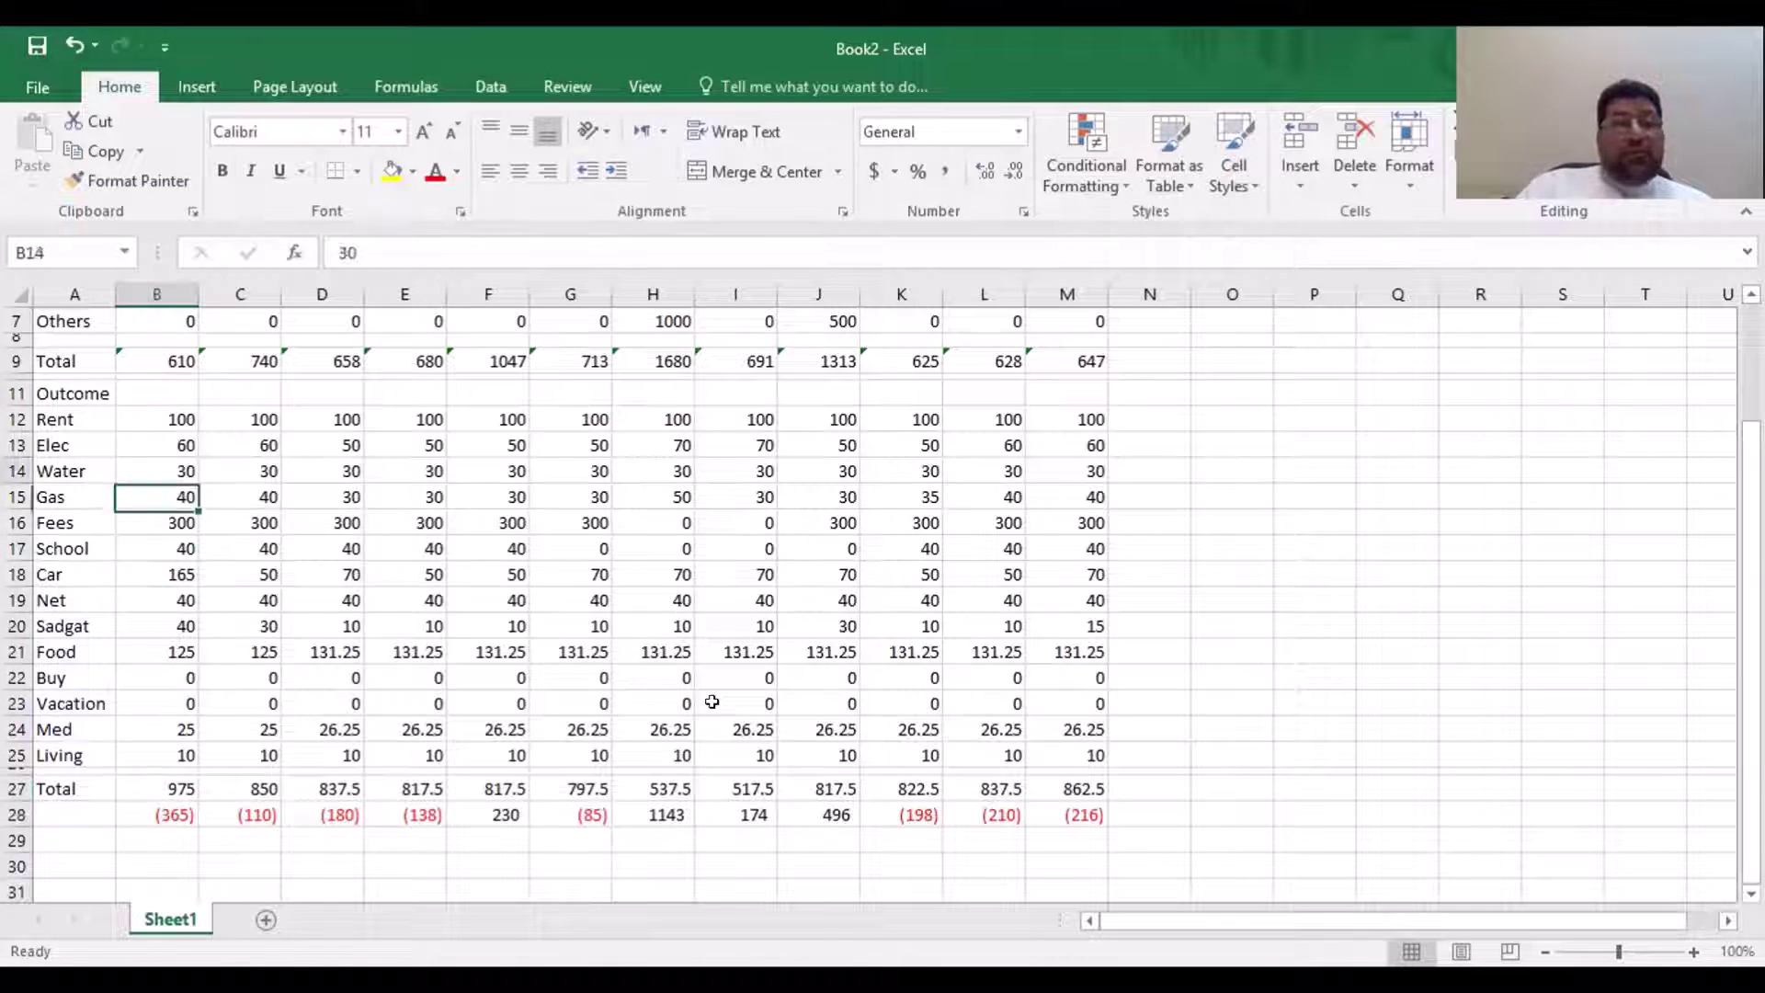
key("Down")
key("Down")
key("Down")
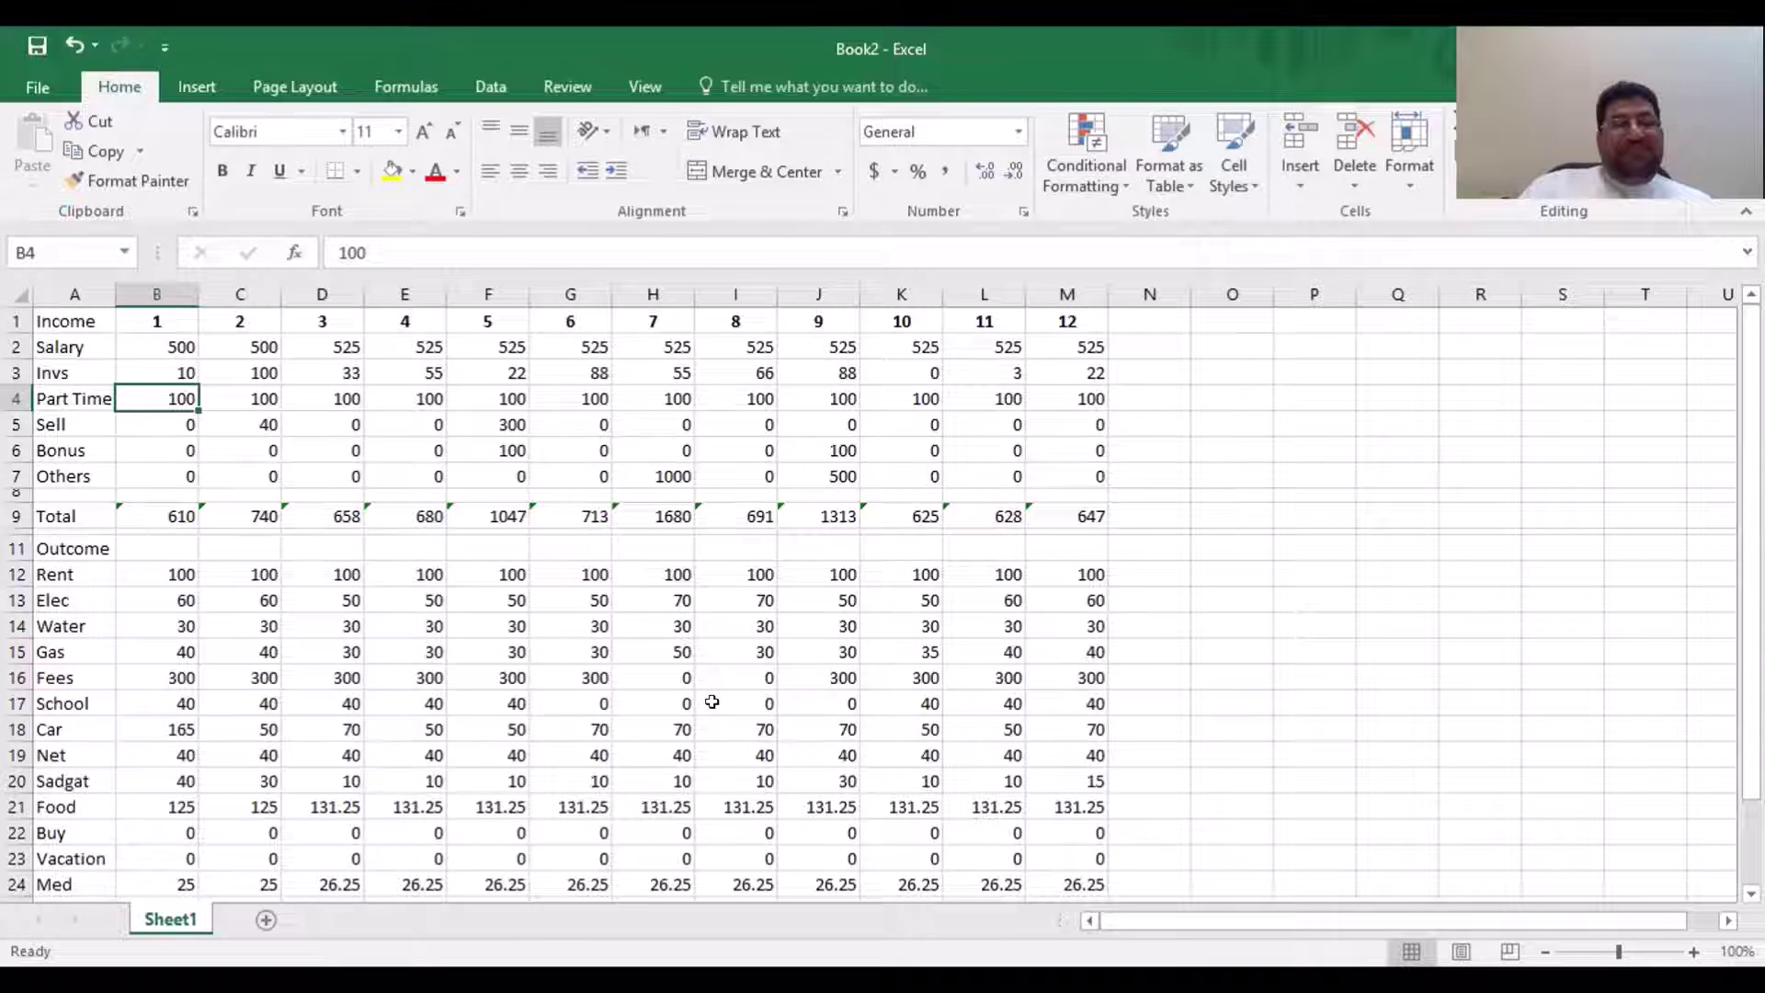
key("Down")
key("Down")
key("Down")
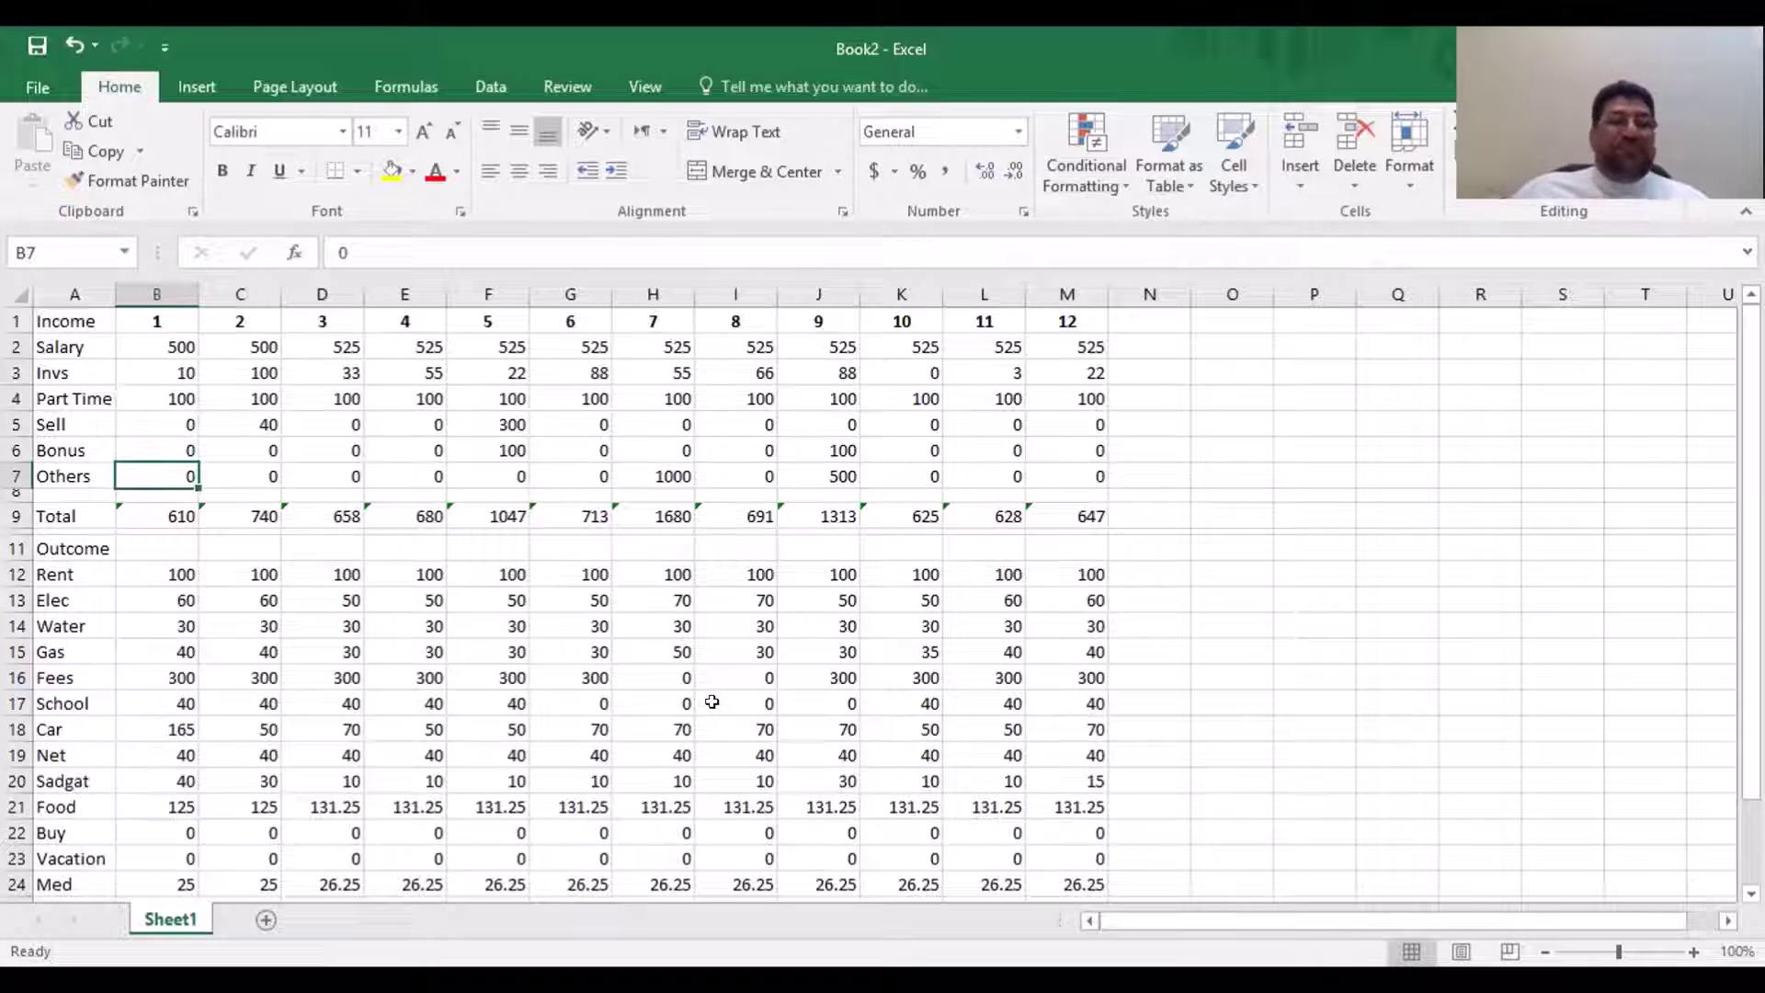
Try inserting a blank row above the Others income row, and undo the insertion
left_click(15, 476)
right_click(14, 477)
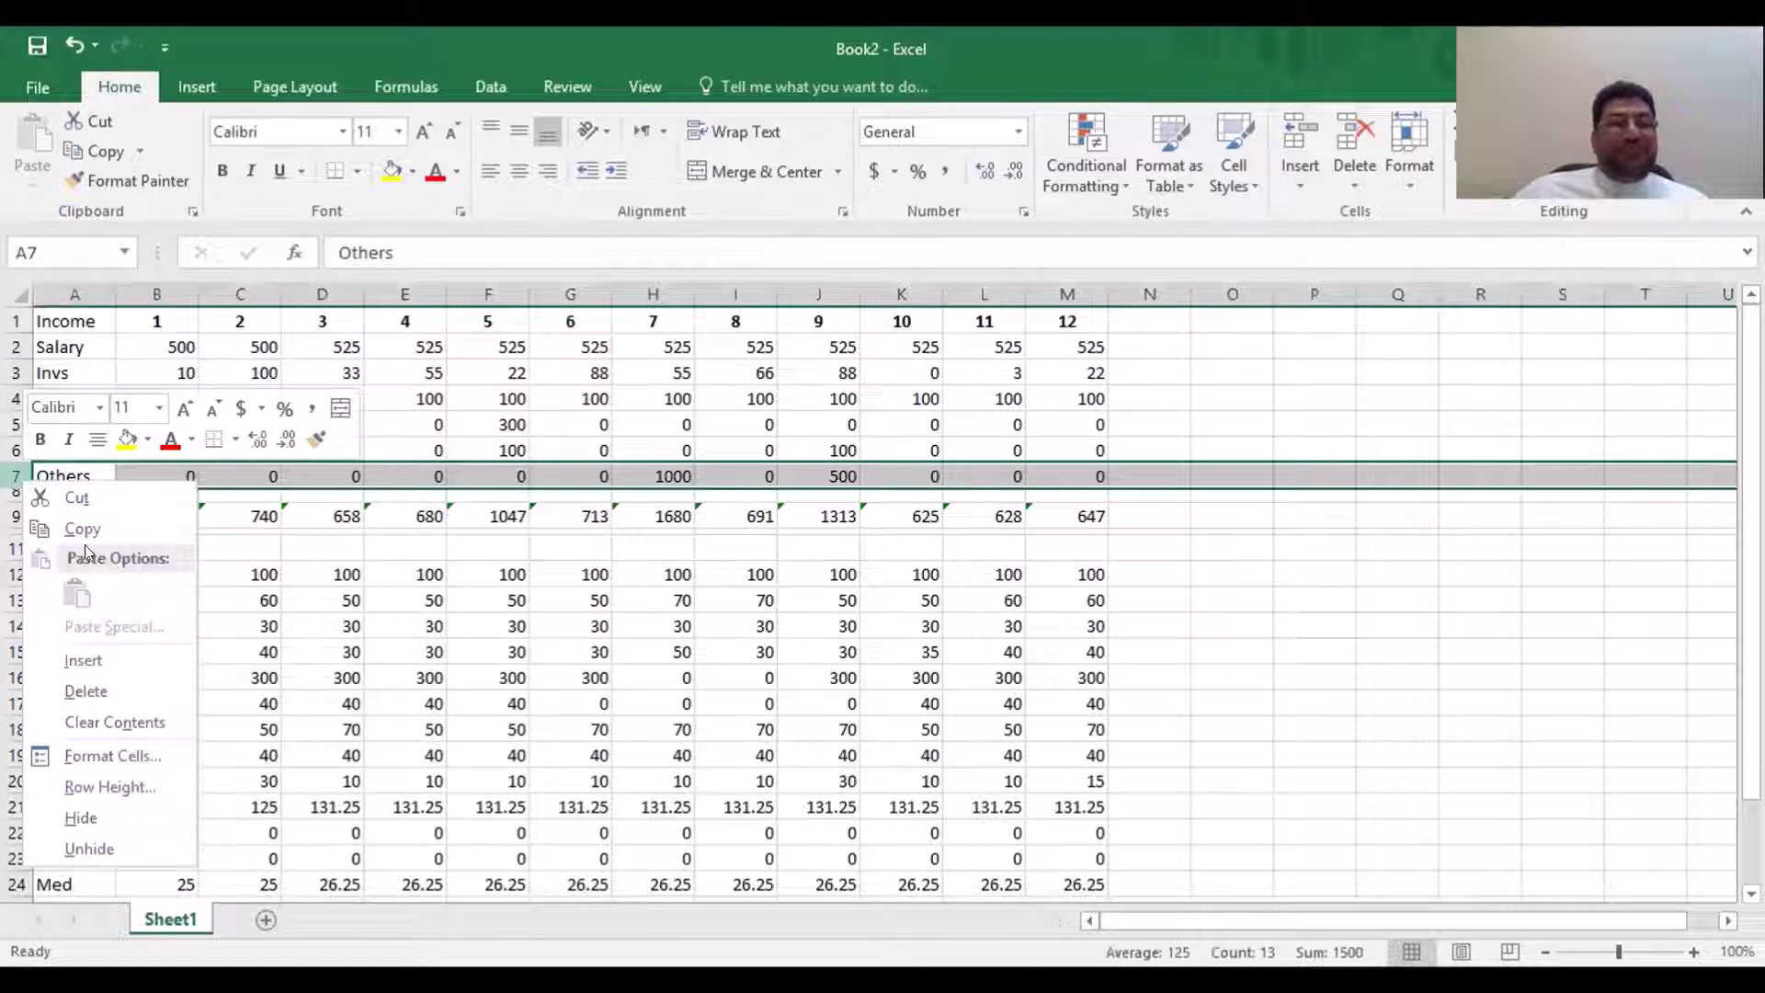
left_click(129, 660)
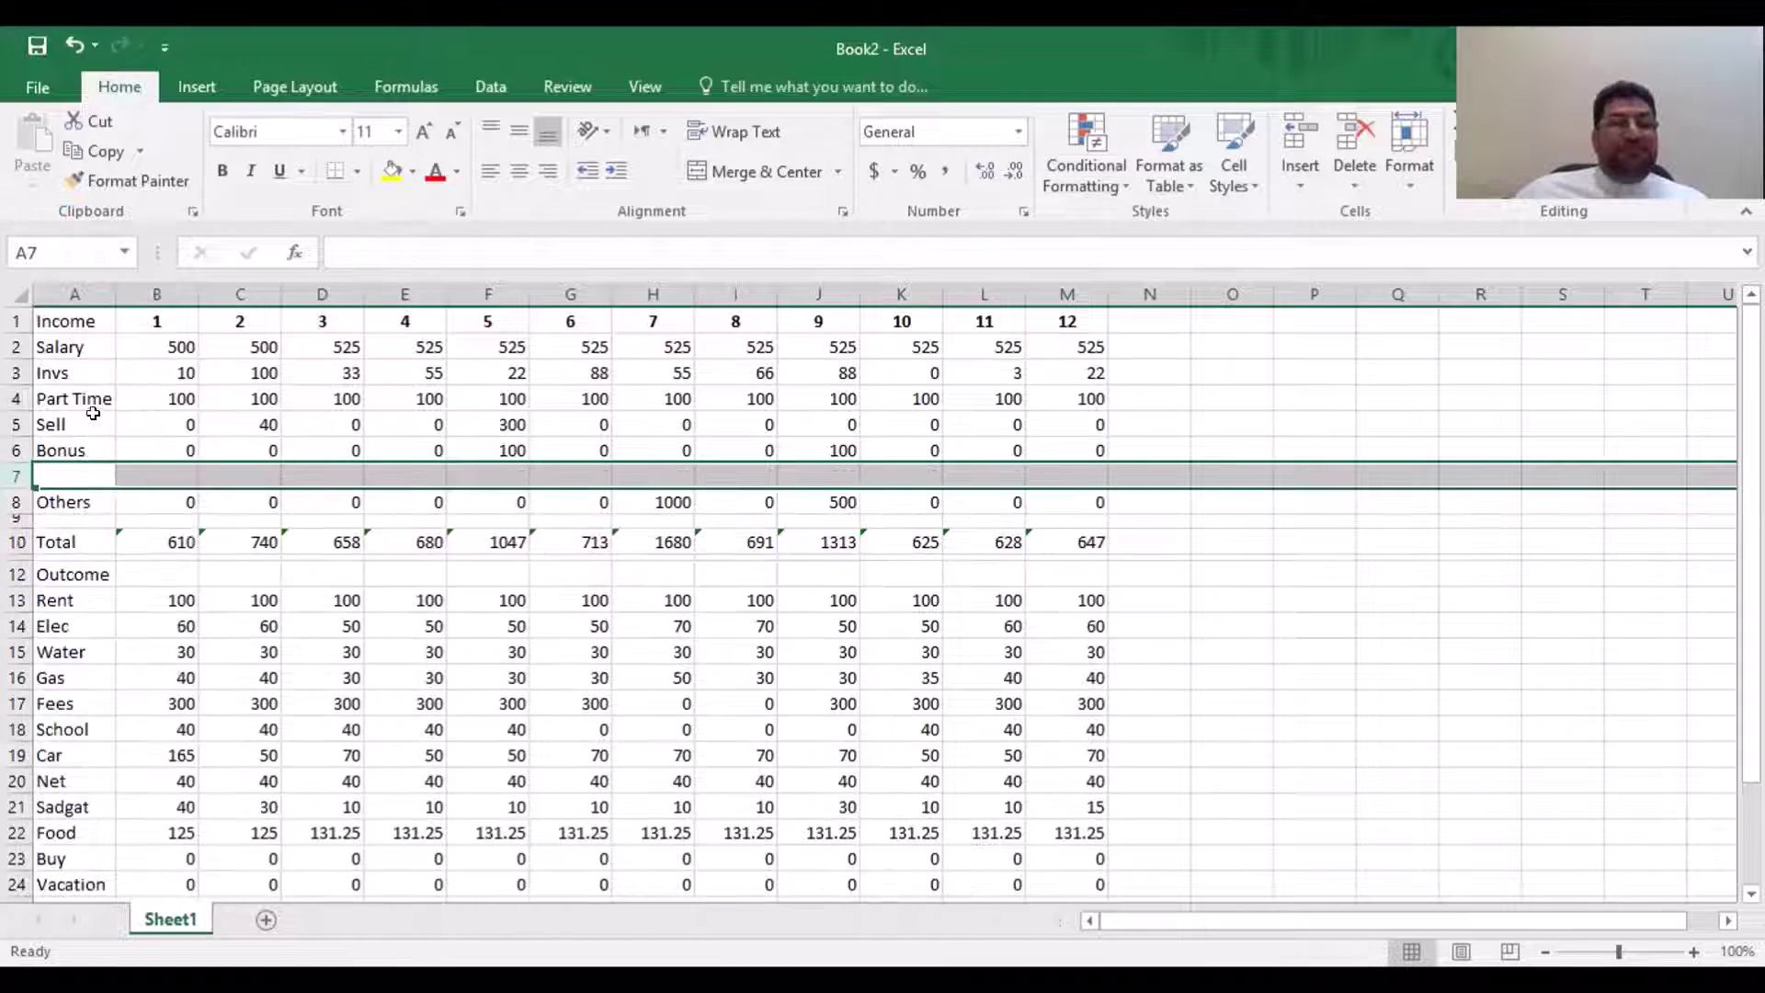
left_click(77, 472)
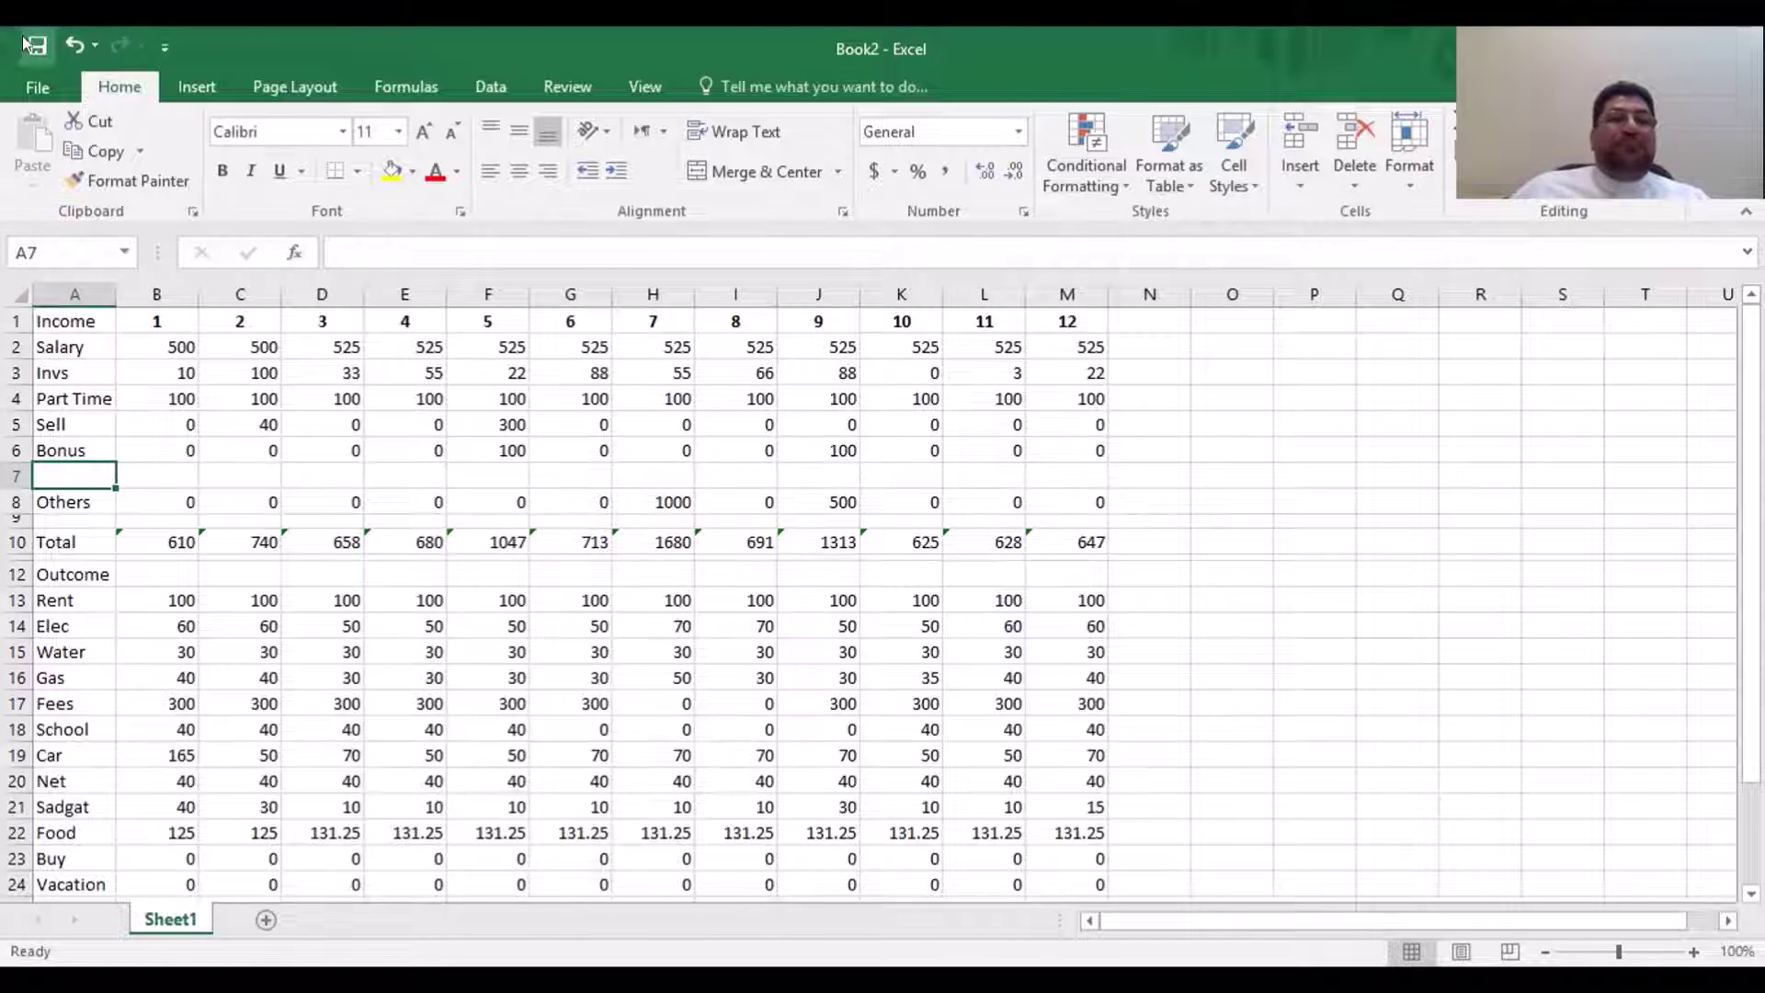
left_click(66, 46)
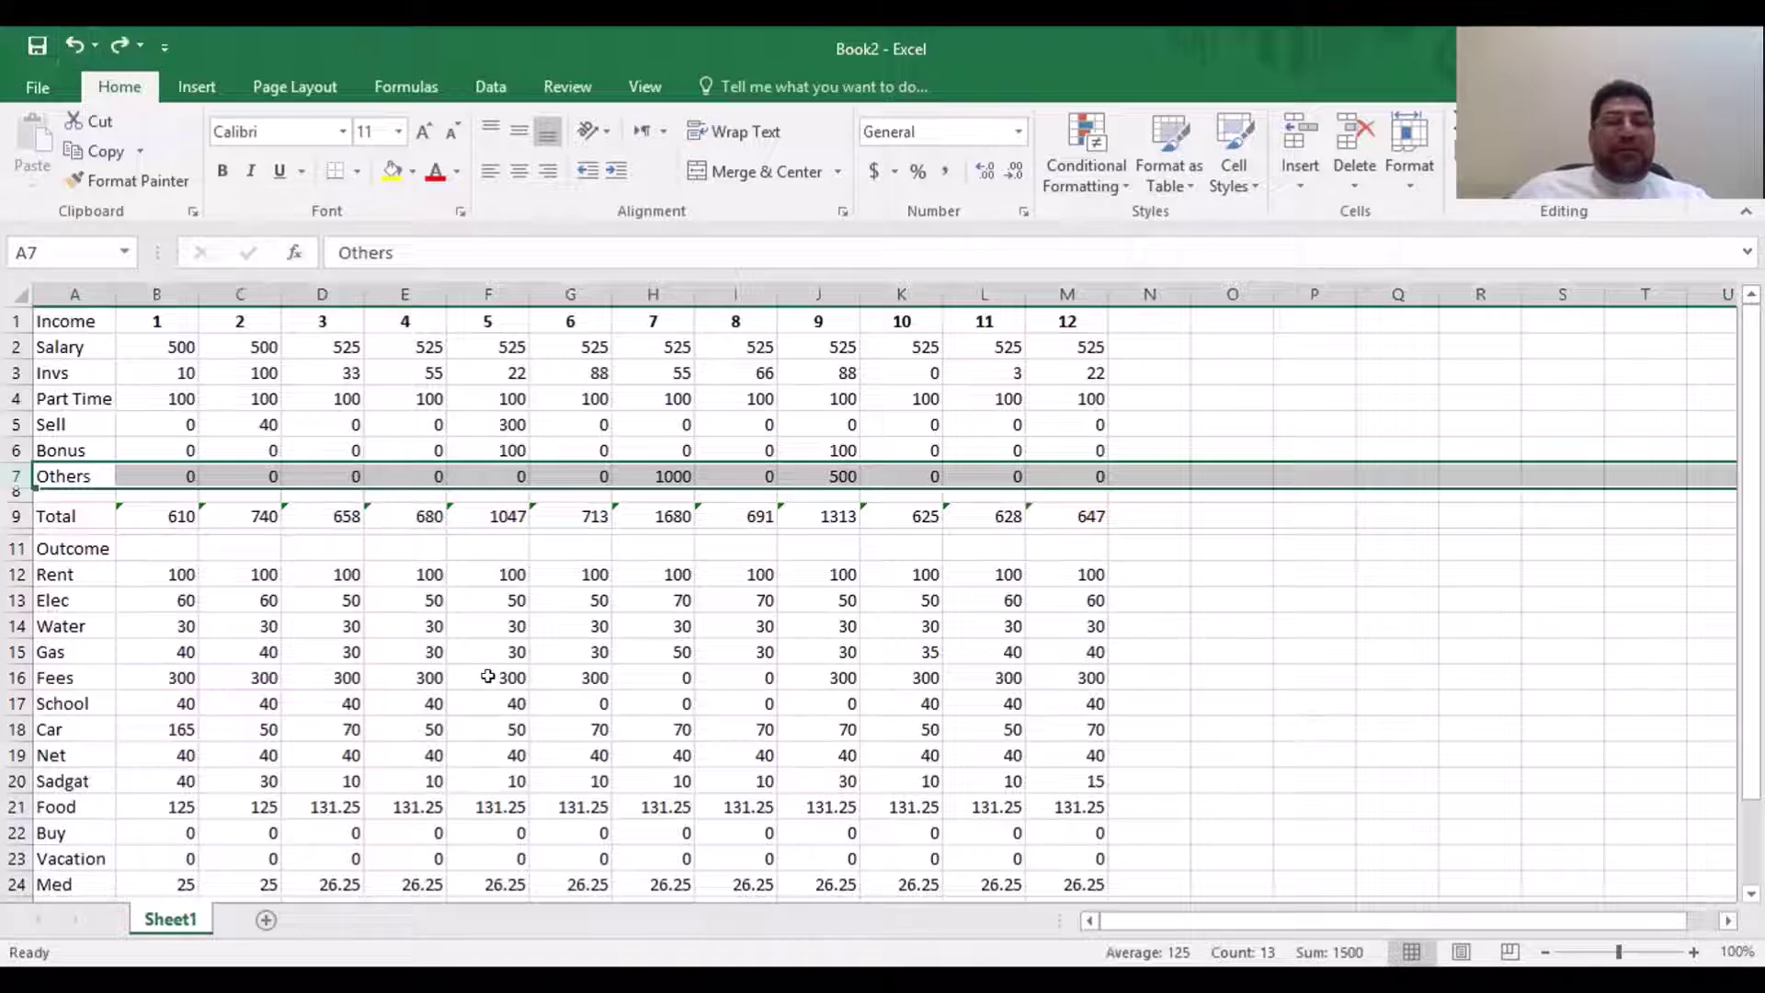
Inspect the formula behind month 1's income Total in cell B9
left_click(487, 676)
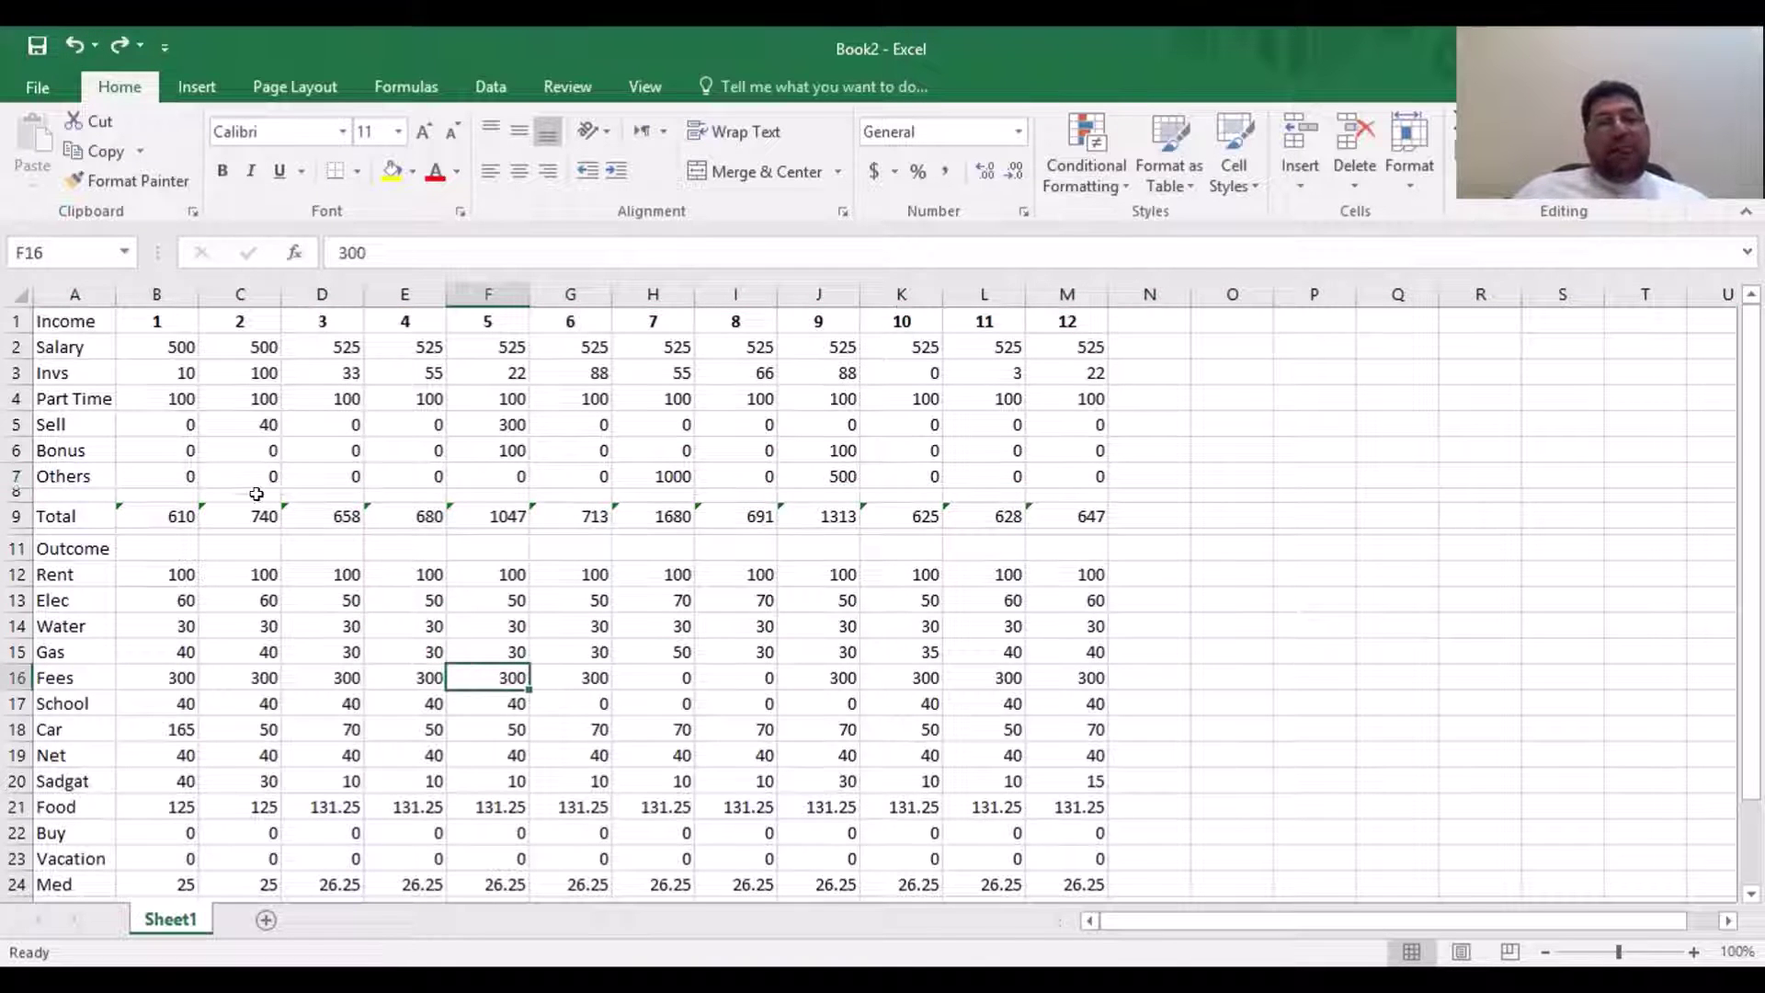
left_click(272, 544)
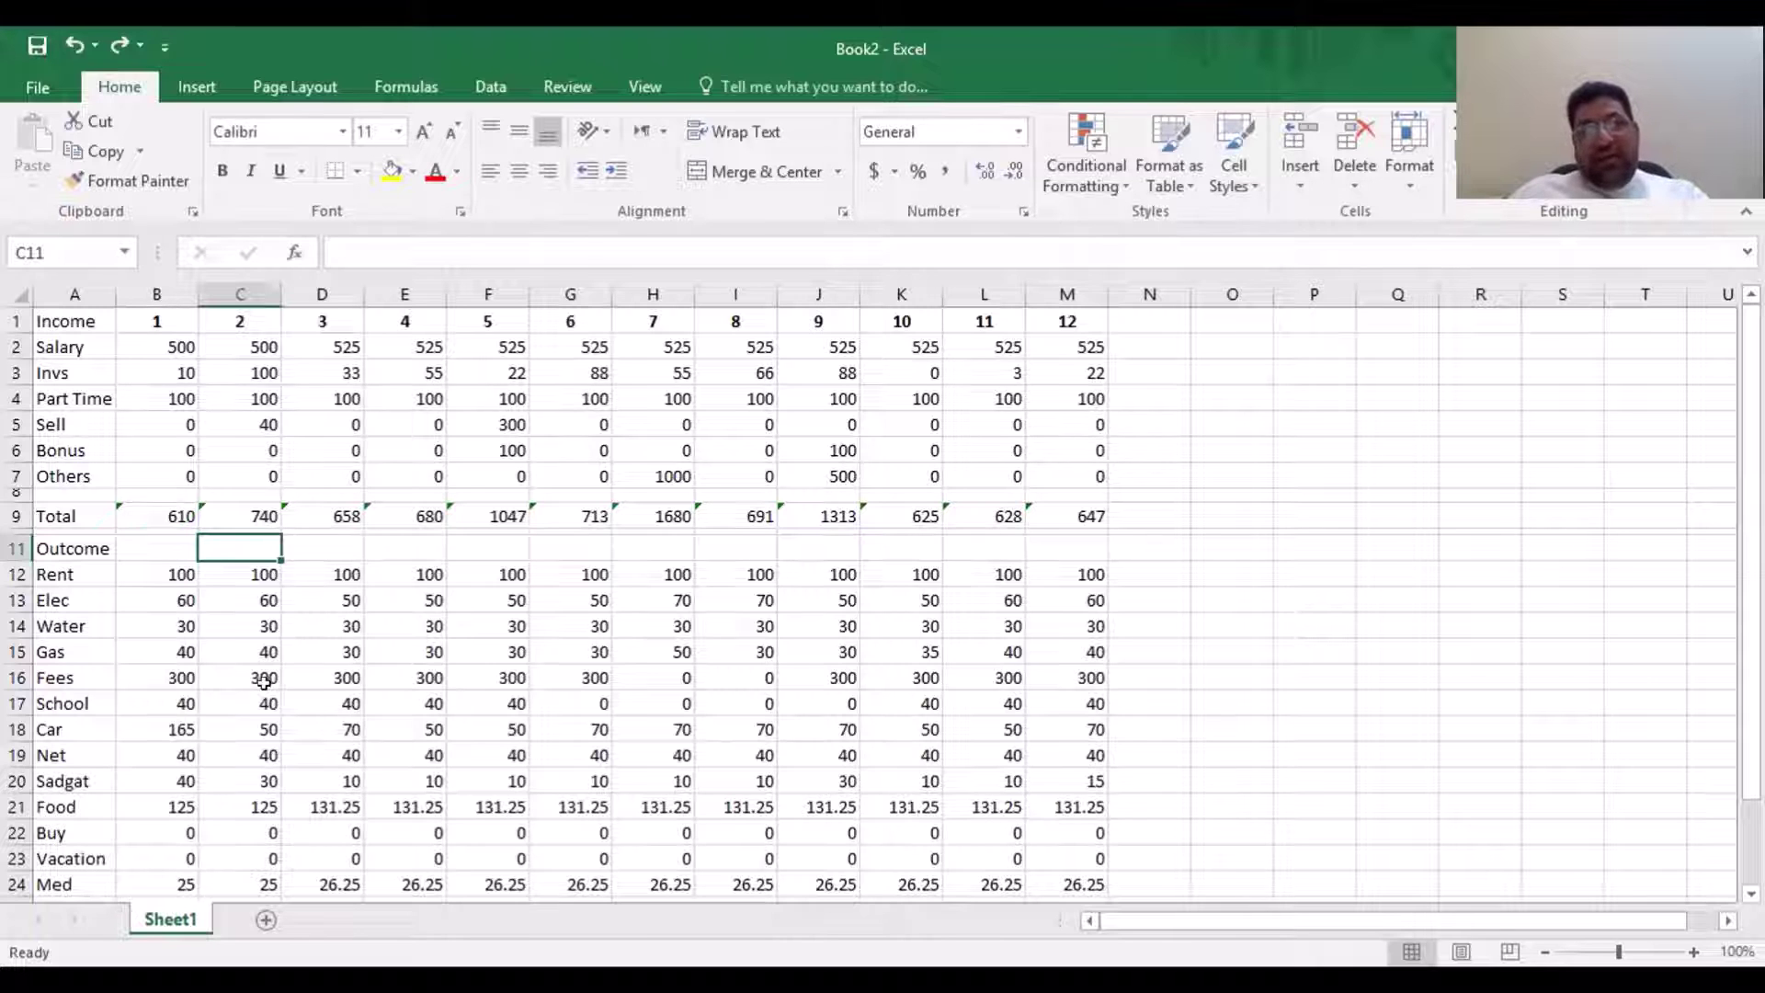
scroll(163, 738, "down", 2)
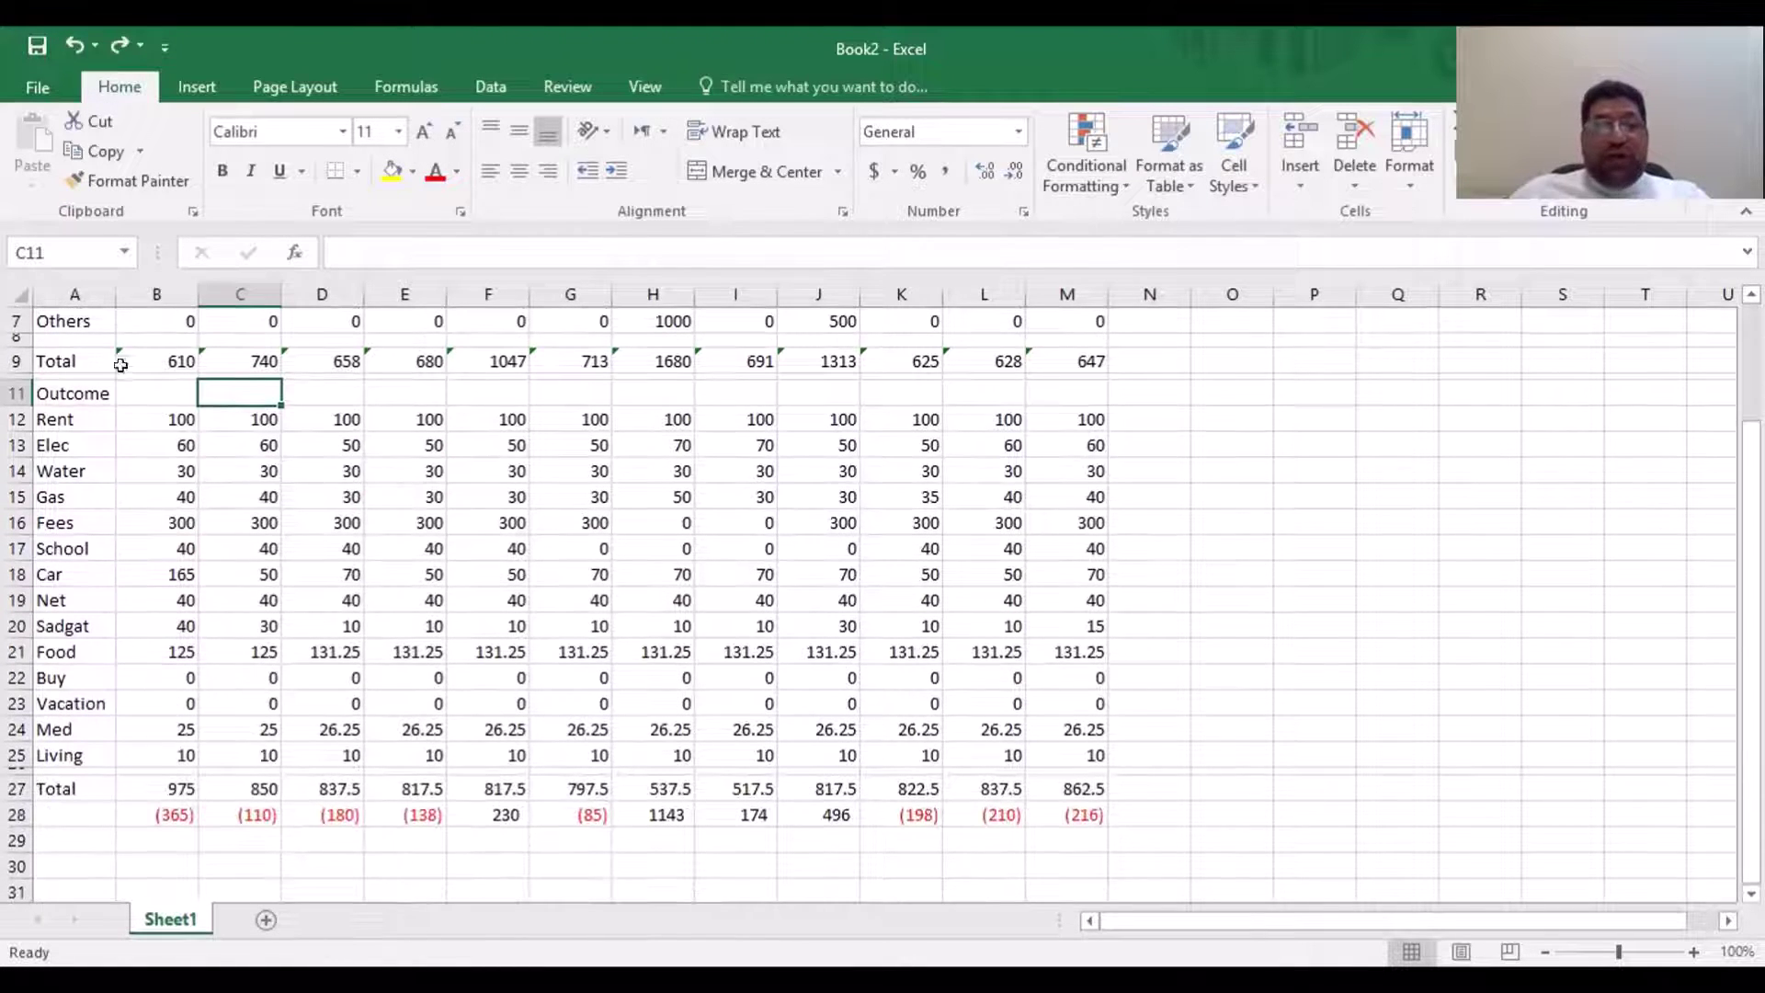
left_click(177, 358)
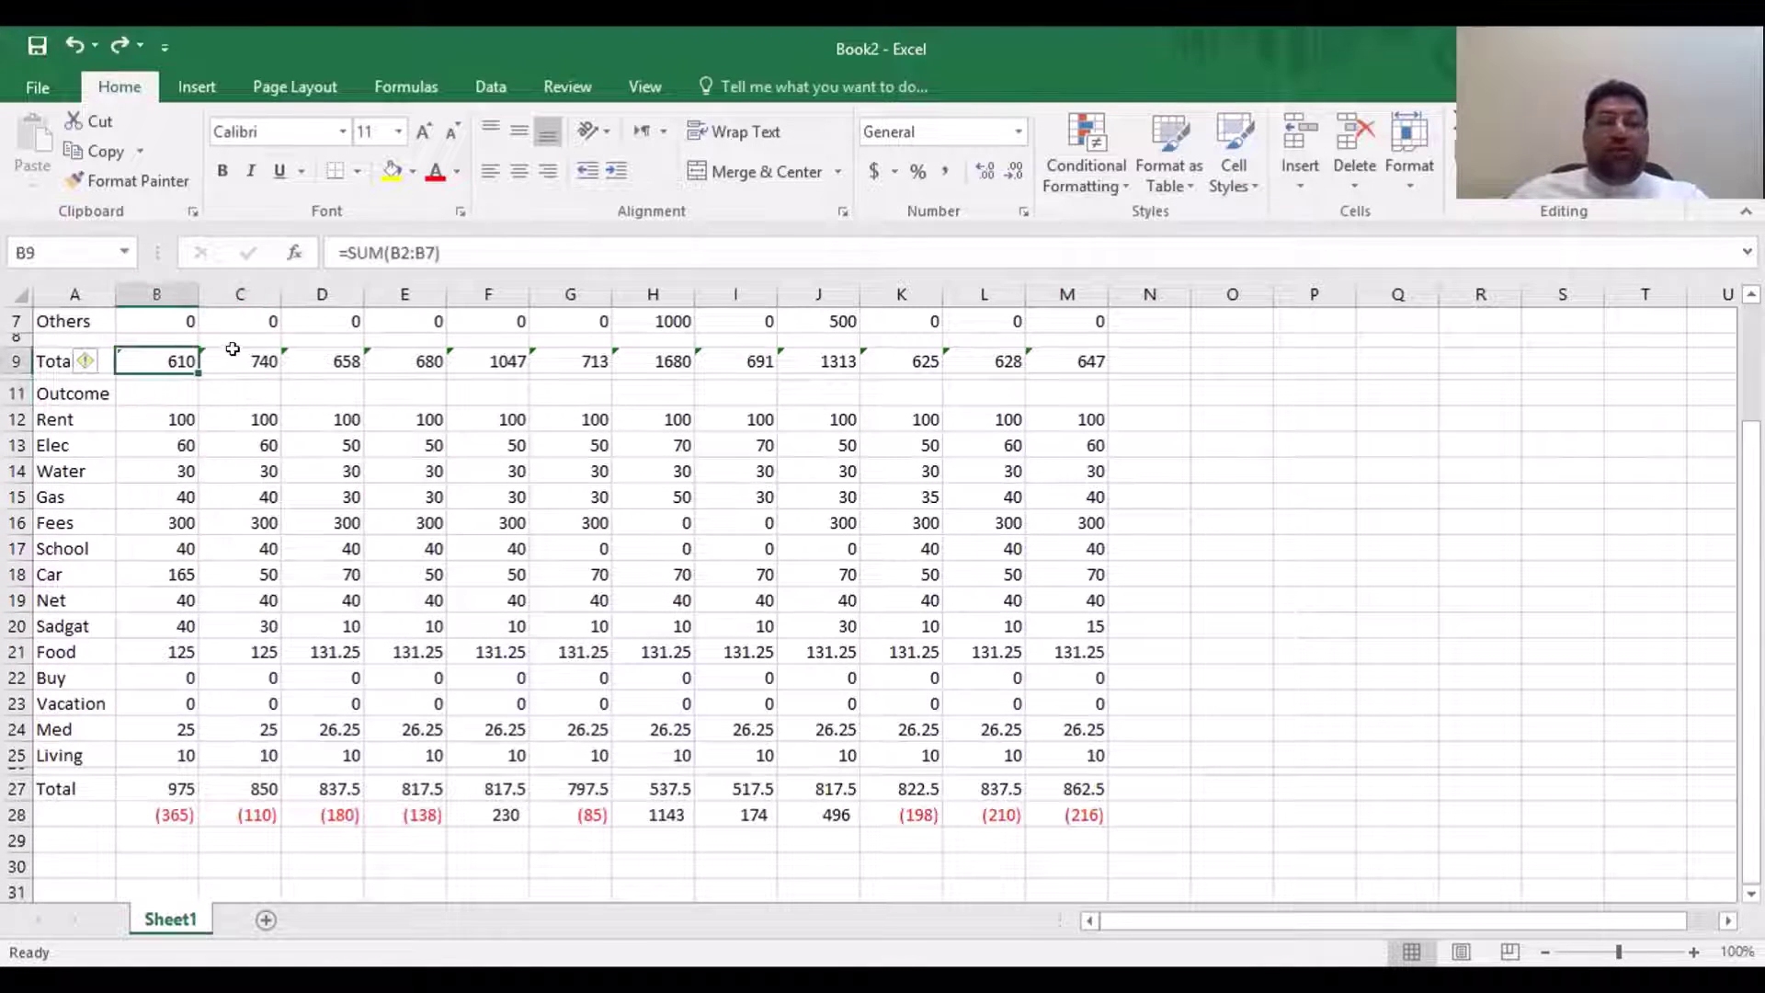
Inspect the balance formula in B28 and the Others income row for months 1 and 2
left_click(180, 809)
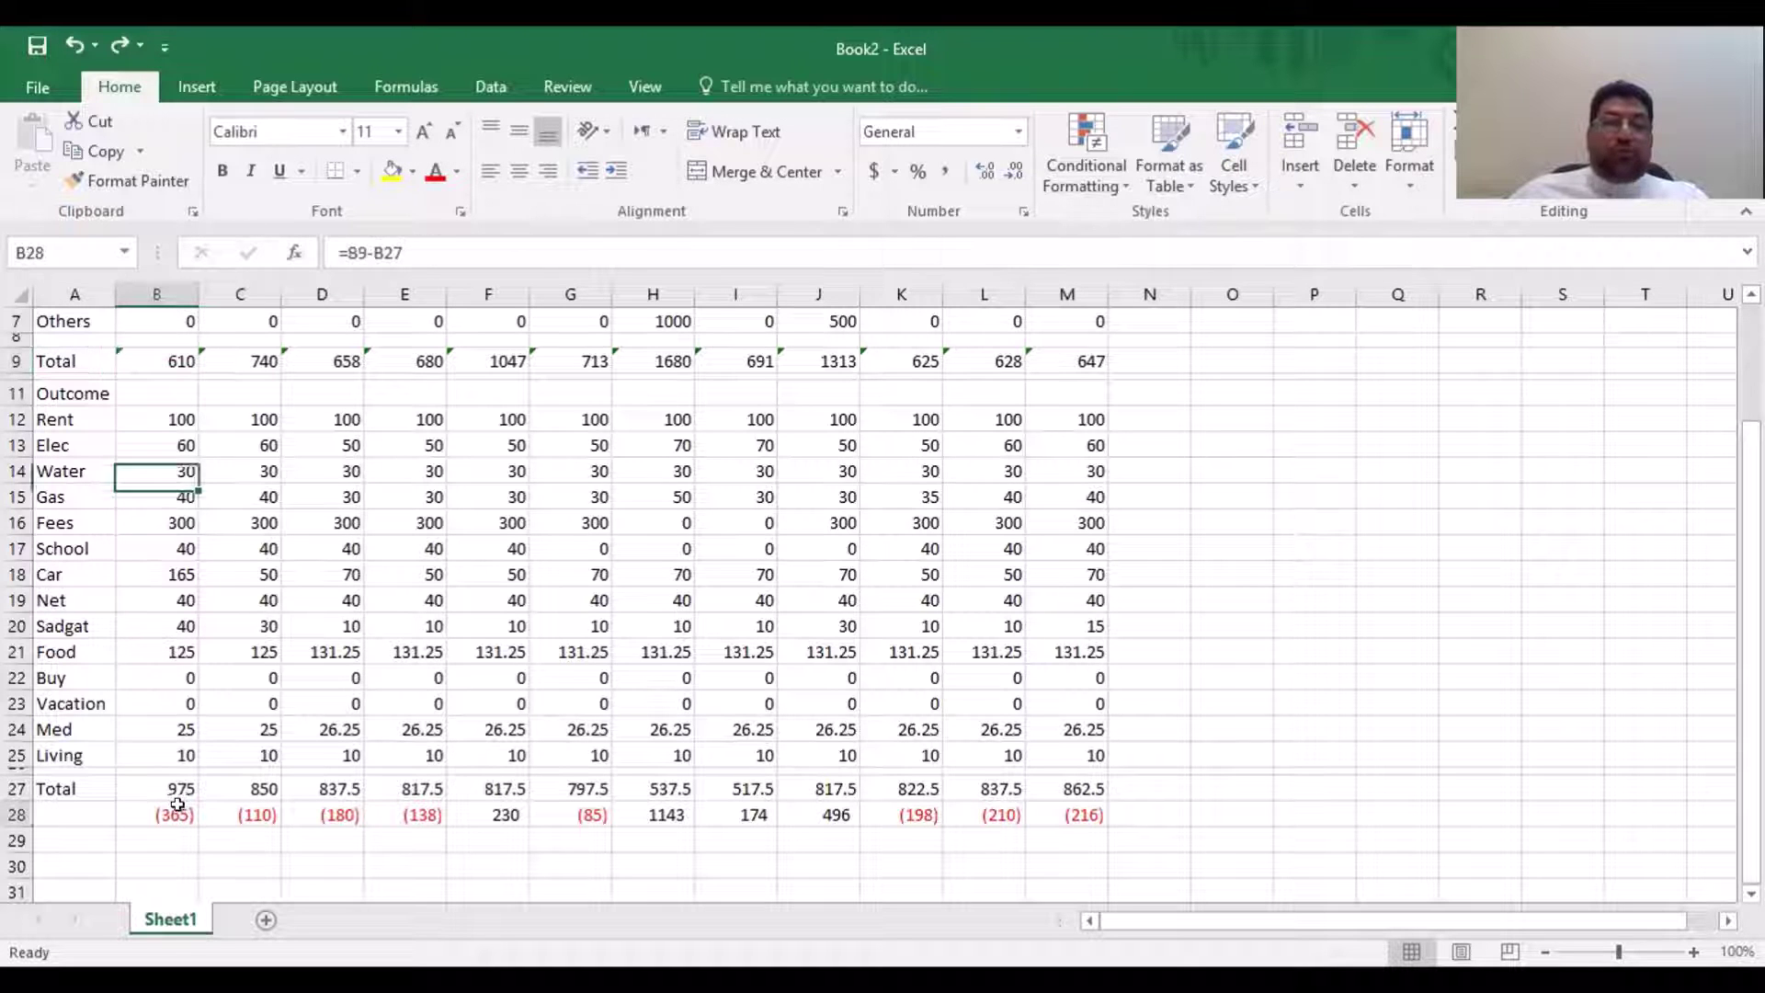
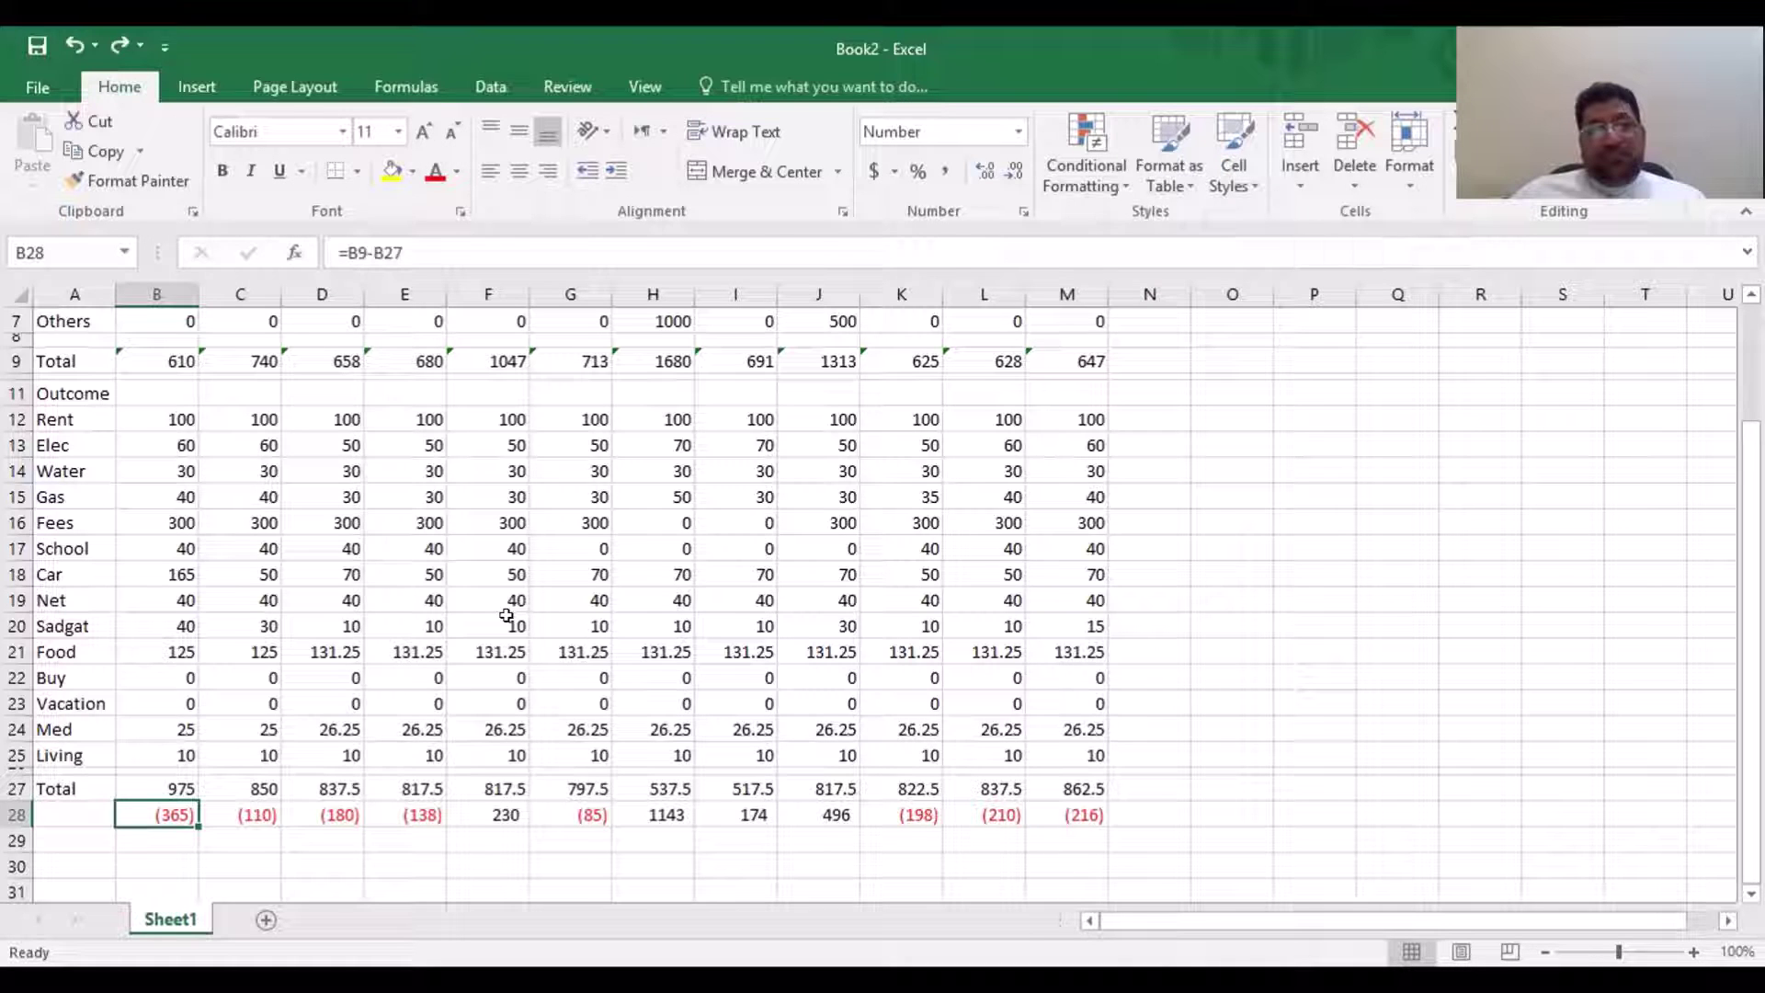
scroll(507, 615, "up", 2)
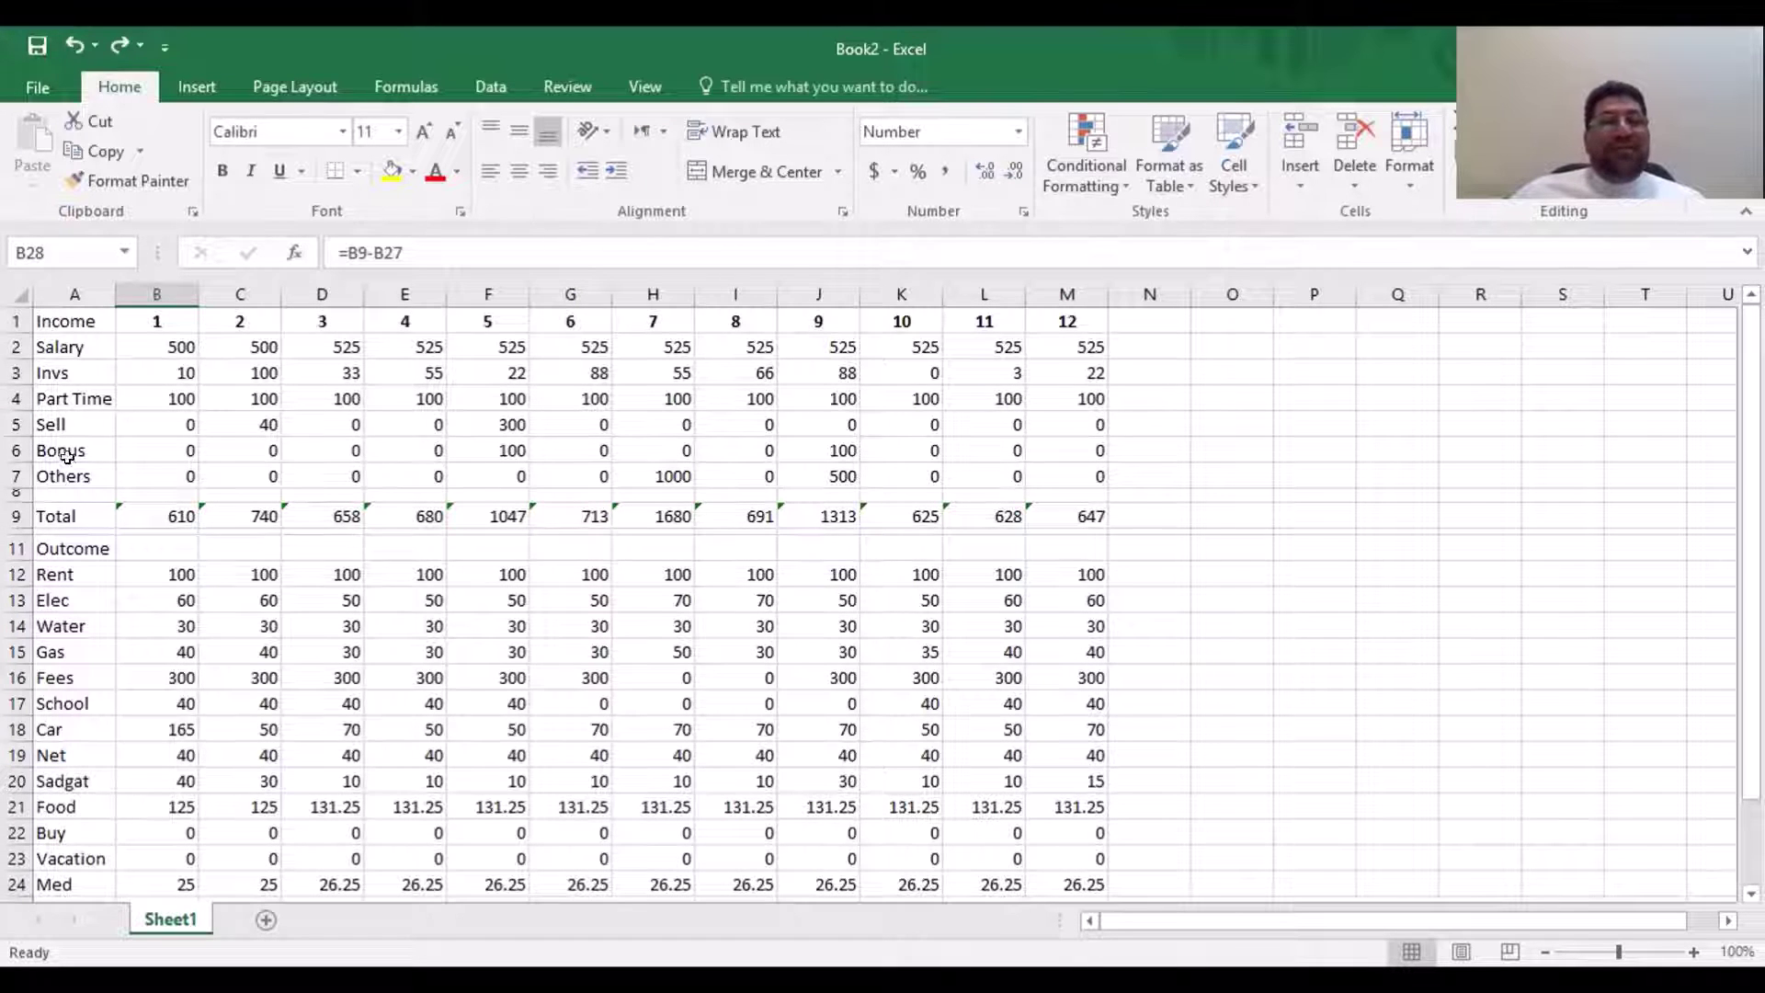
left_click(210, 476)
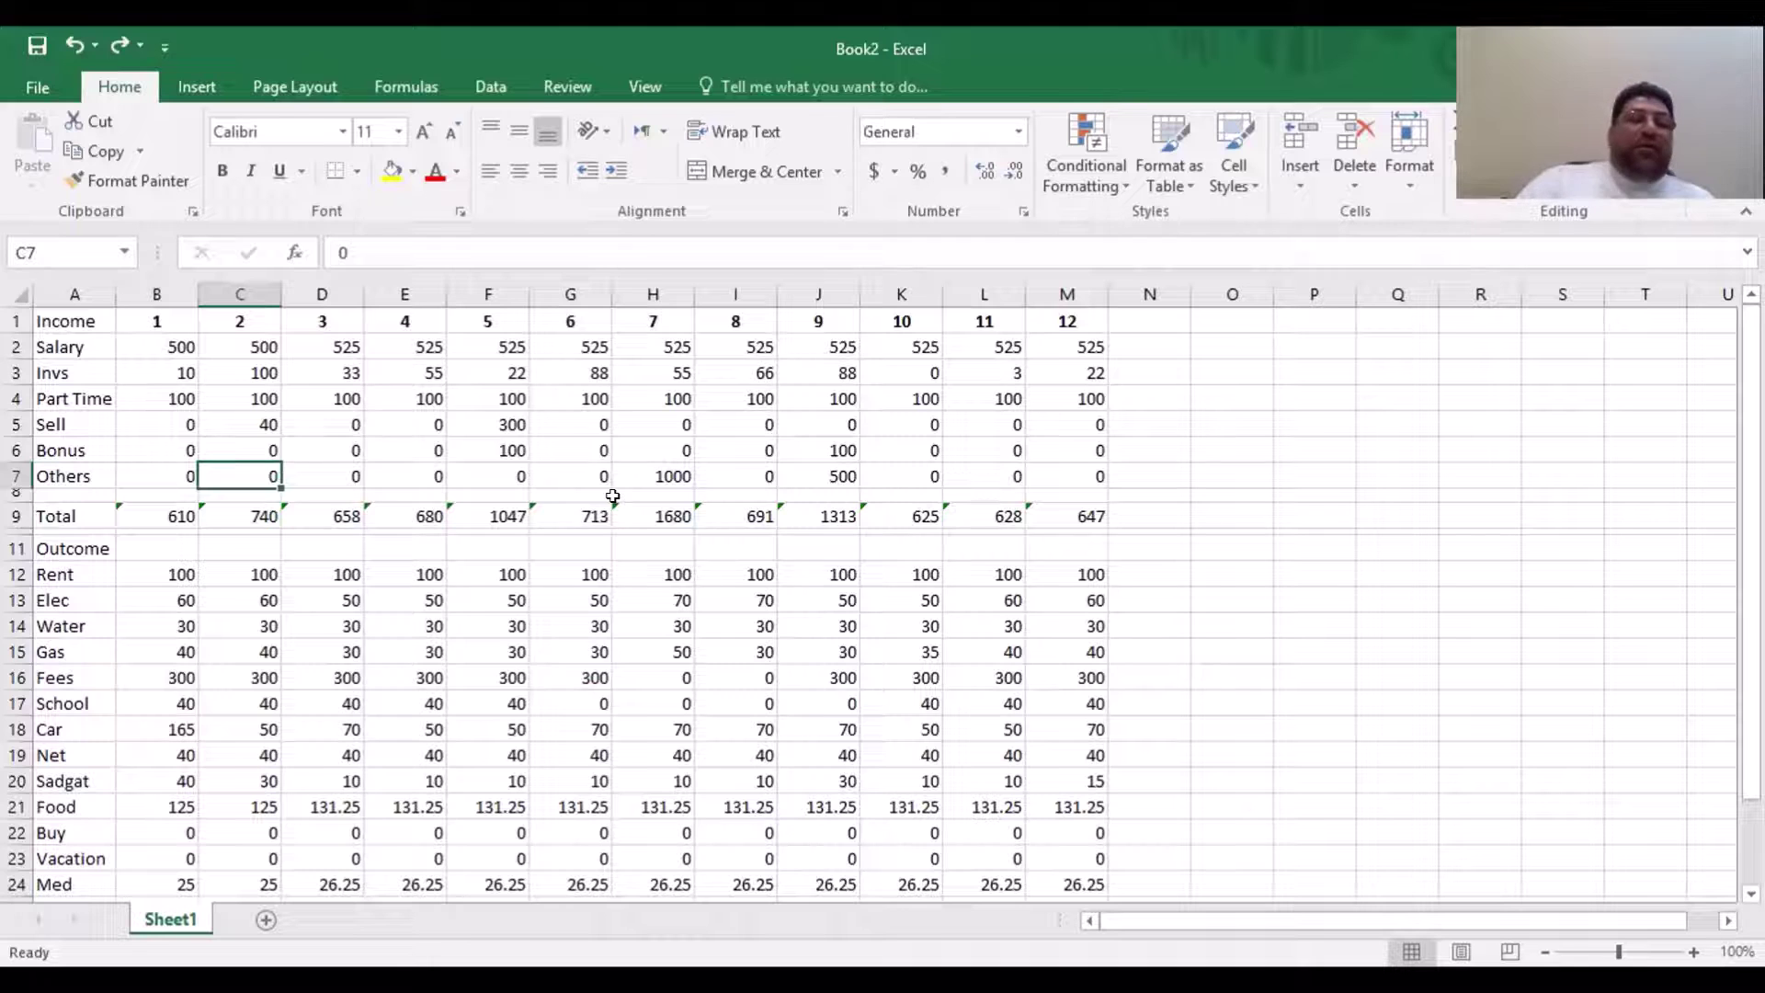
key("Left")
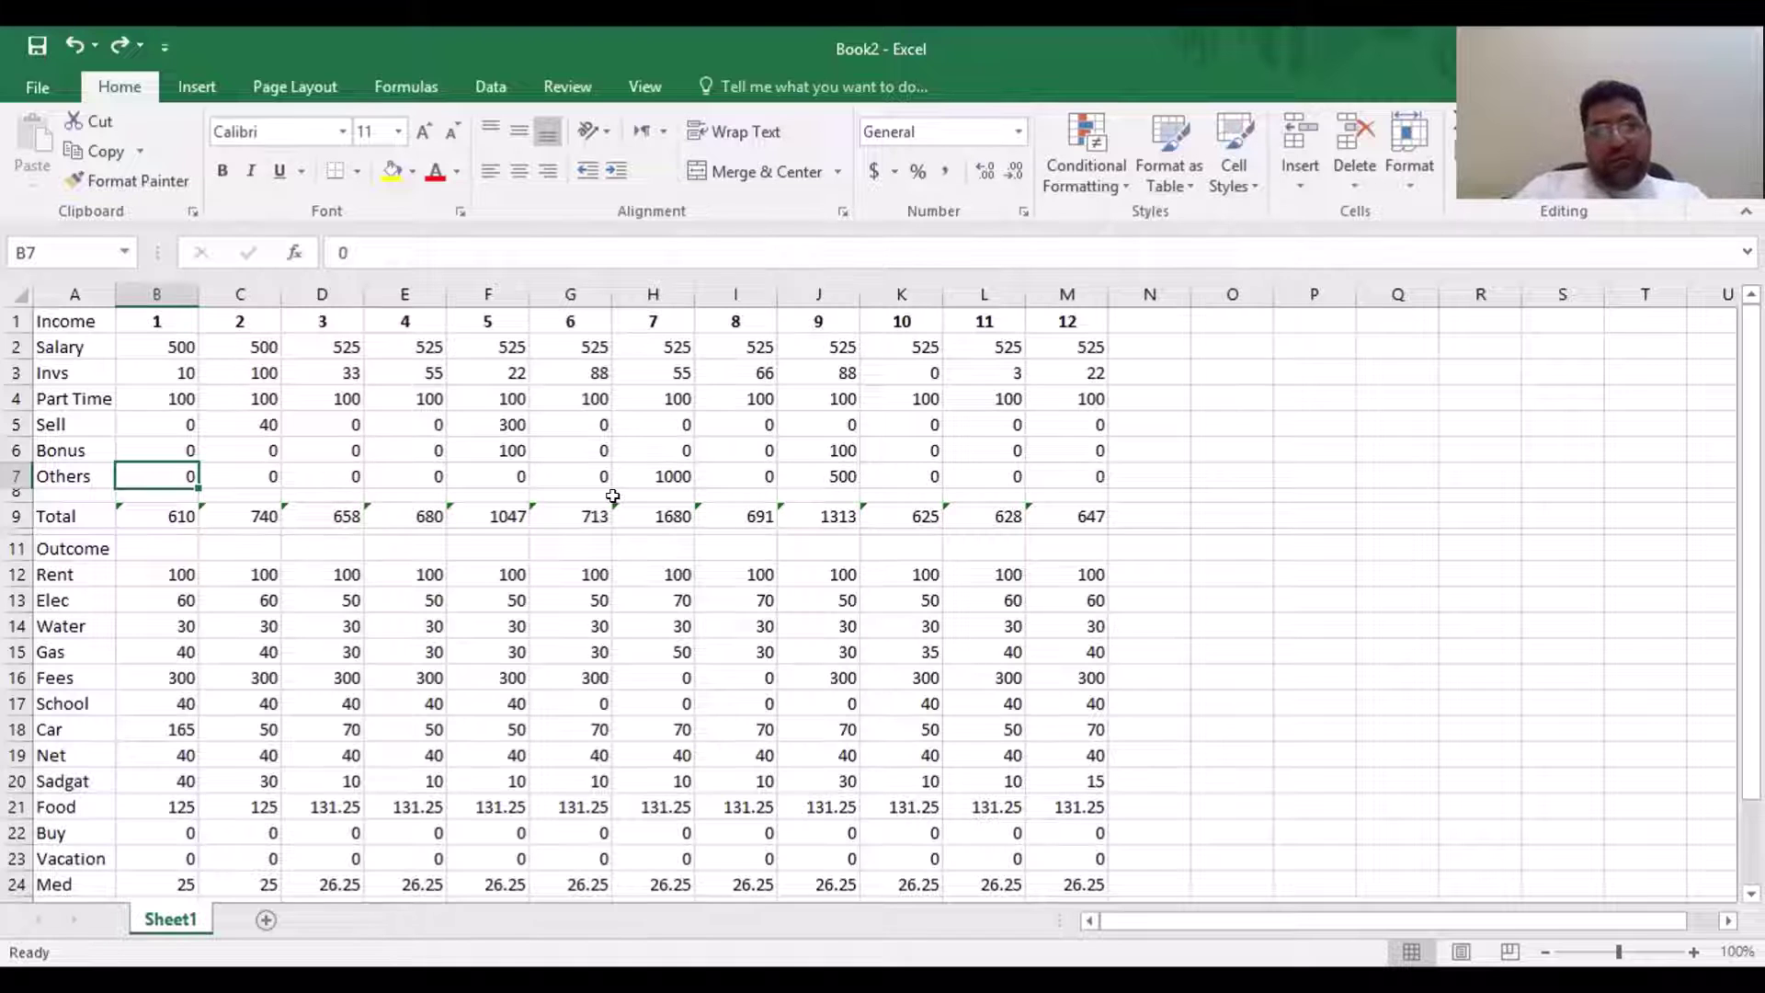
key("Left")
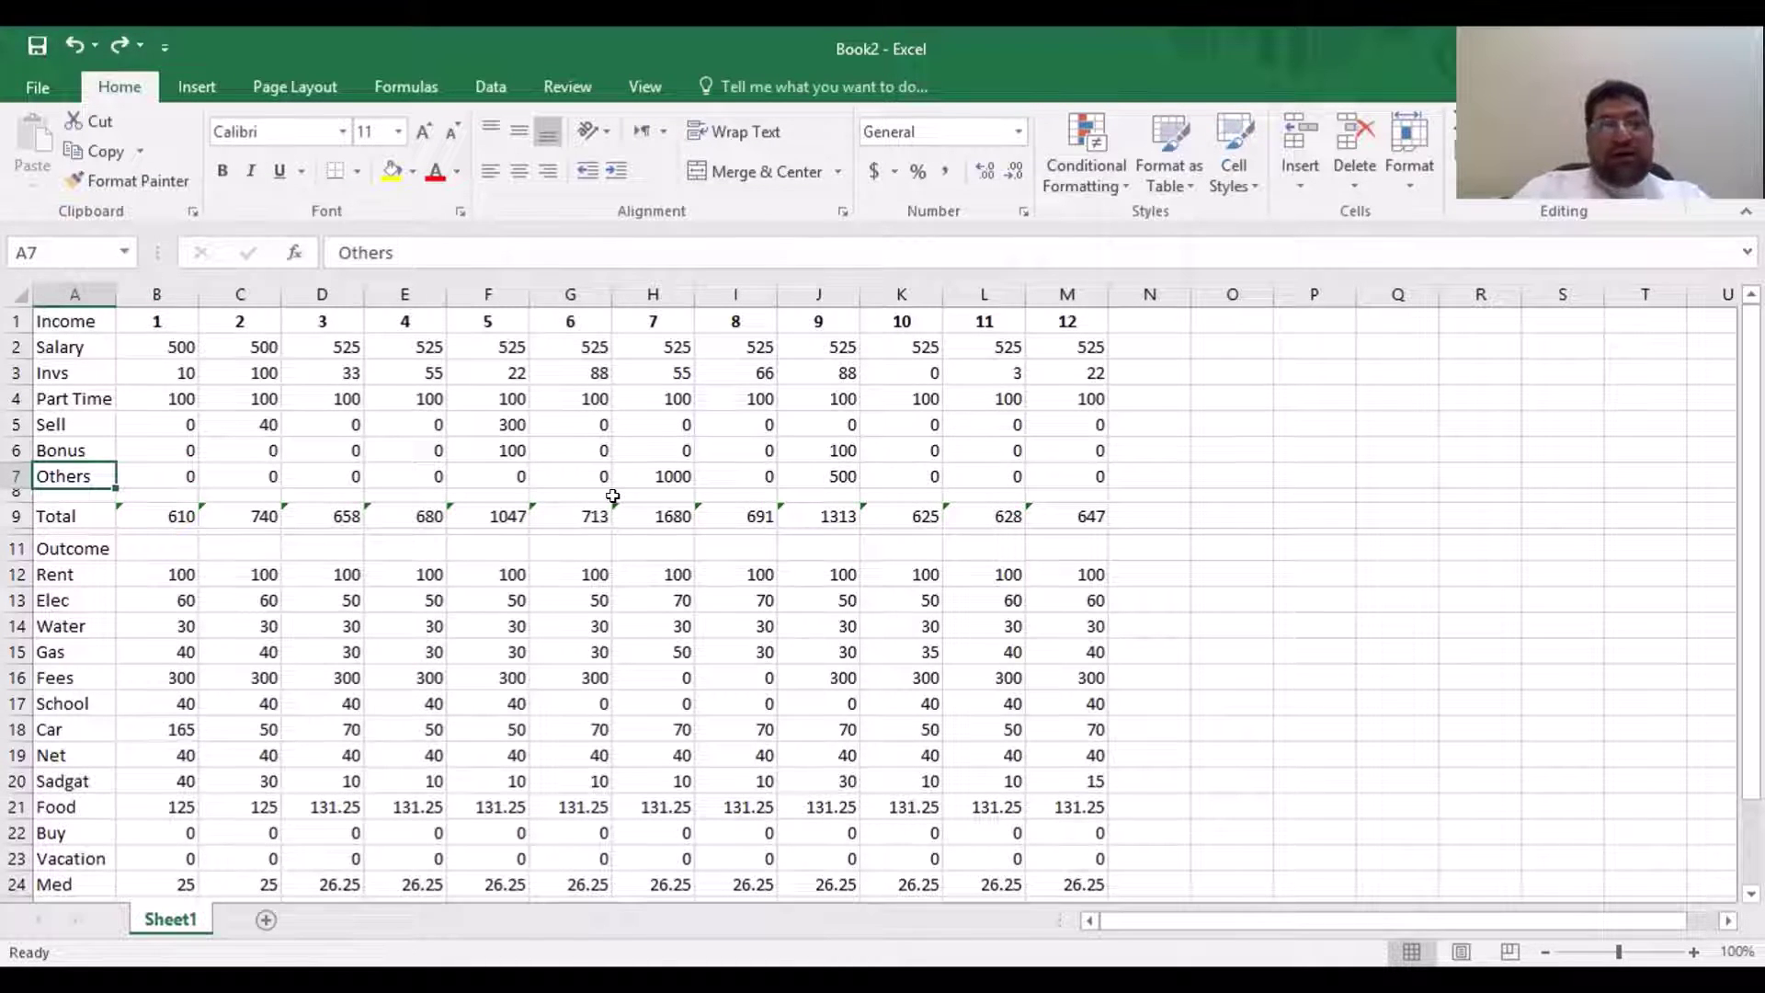
Go down month 1's column from the Others income to the income-minus-outcome balance in B28
key("Right")
key("Down")
key("Down")
key("Down")
key("Down")
key("Down")
key("Down")
key("Down")
key("Down")
key("Down")
key("Down")
key("Down")
key("Down")
key("Down")
key("Down")
key("Down")
key("Down")
key("Down")
key("Down")
key("Down")
key("Down")
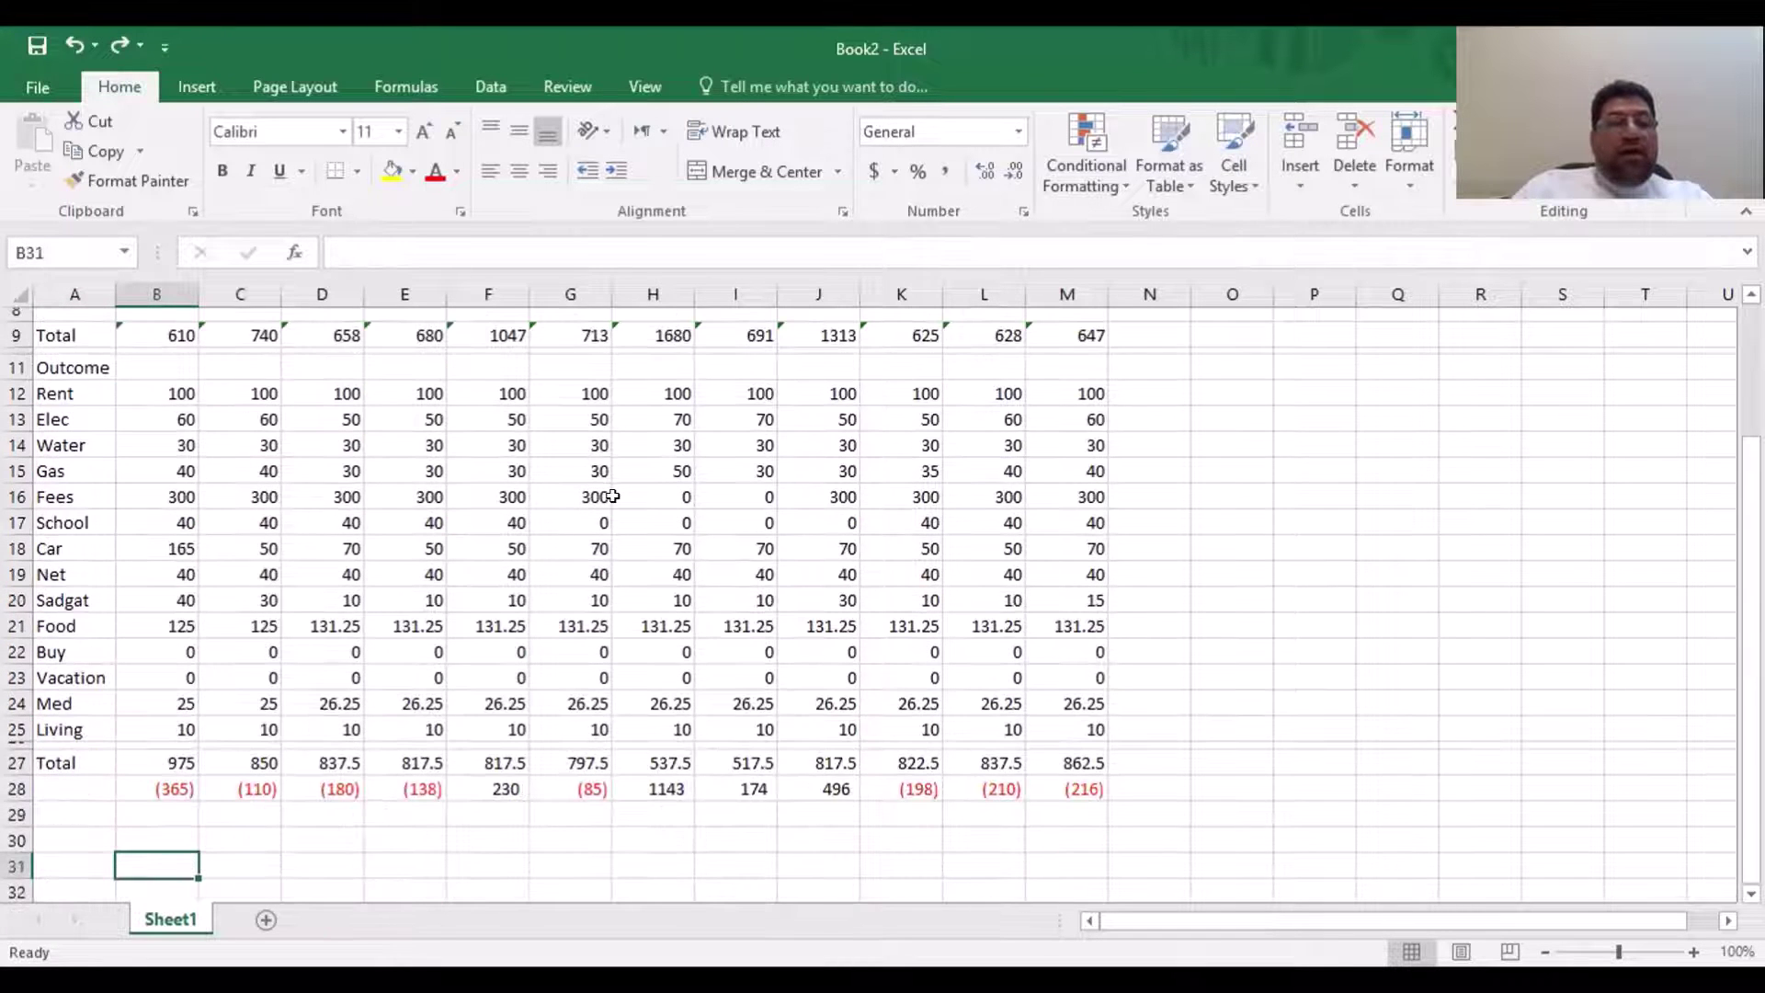
key("Up")
key("Up")
key("Up")
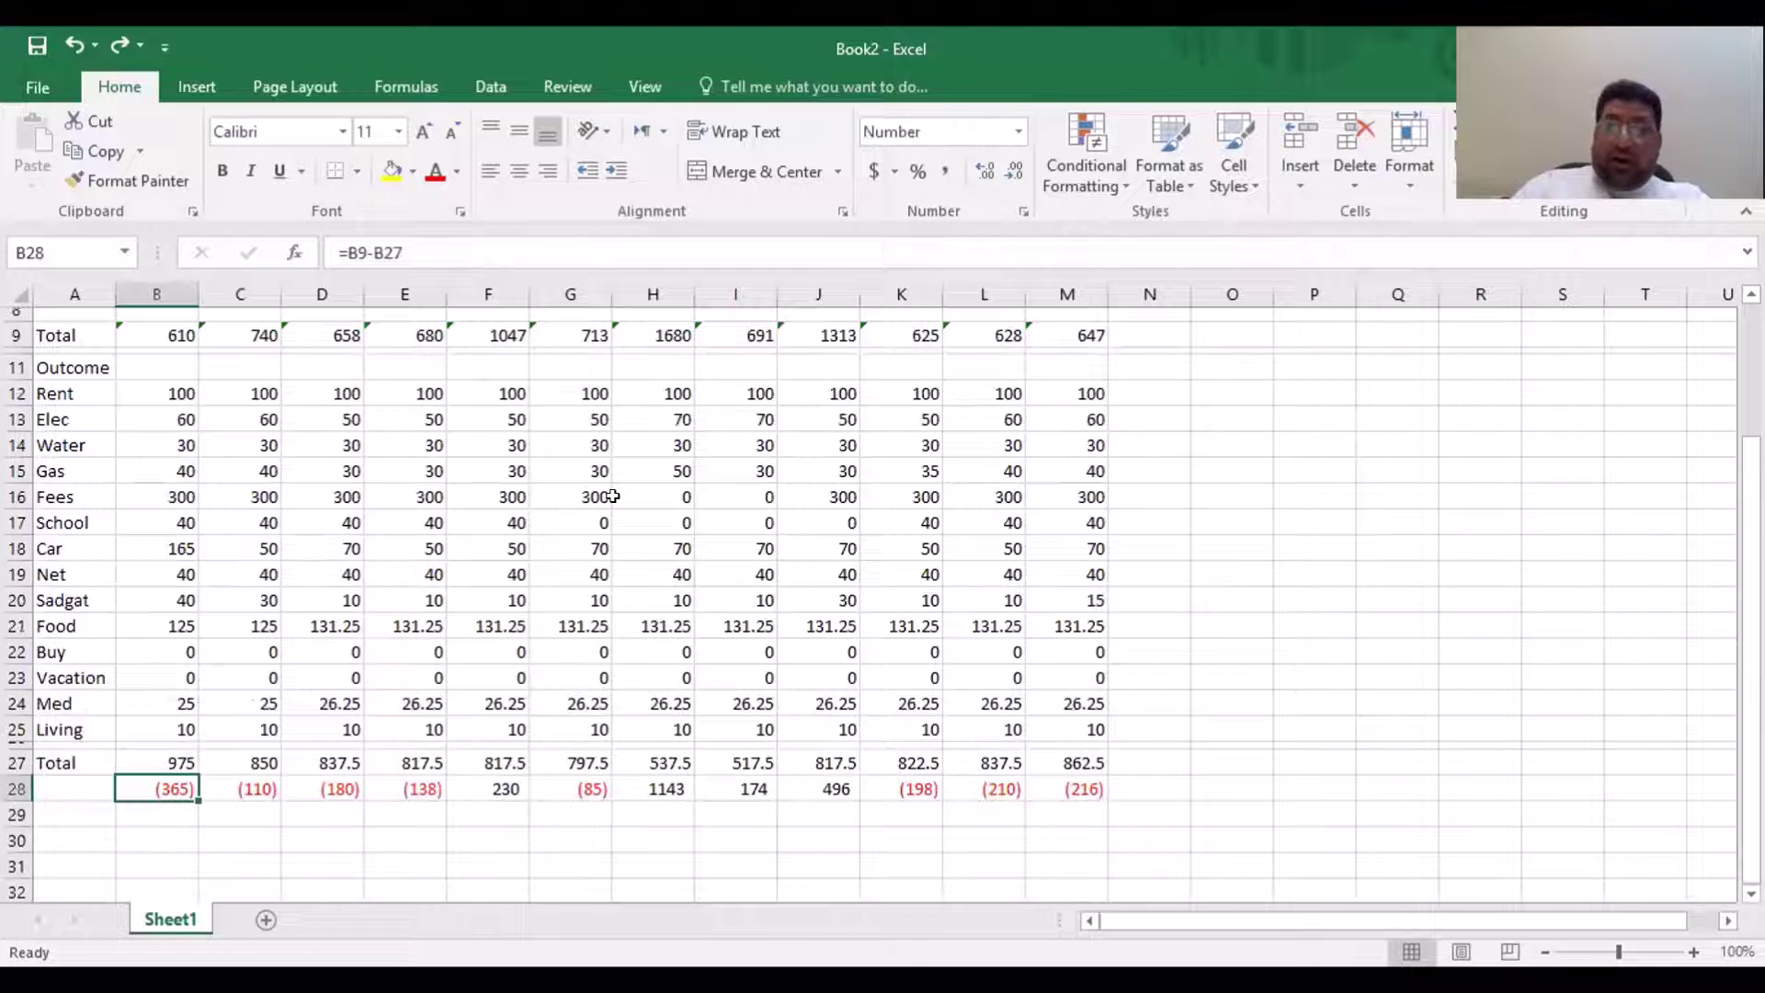
Set month 1's Others income in B7 to 370
key("Up")
key("Up")
key("Up")
key("Up")
key("Up")
key("Up")
key("Up")
key("Up")
key("Up")
key("Up")
key("Up")
key("Up")
key("Up")
key("Up")
key("Up")
key("Up")
key("Up")
key("Up")
key("Up")
key("Up")
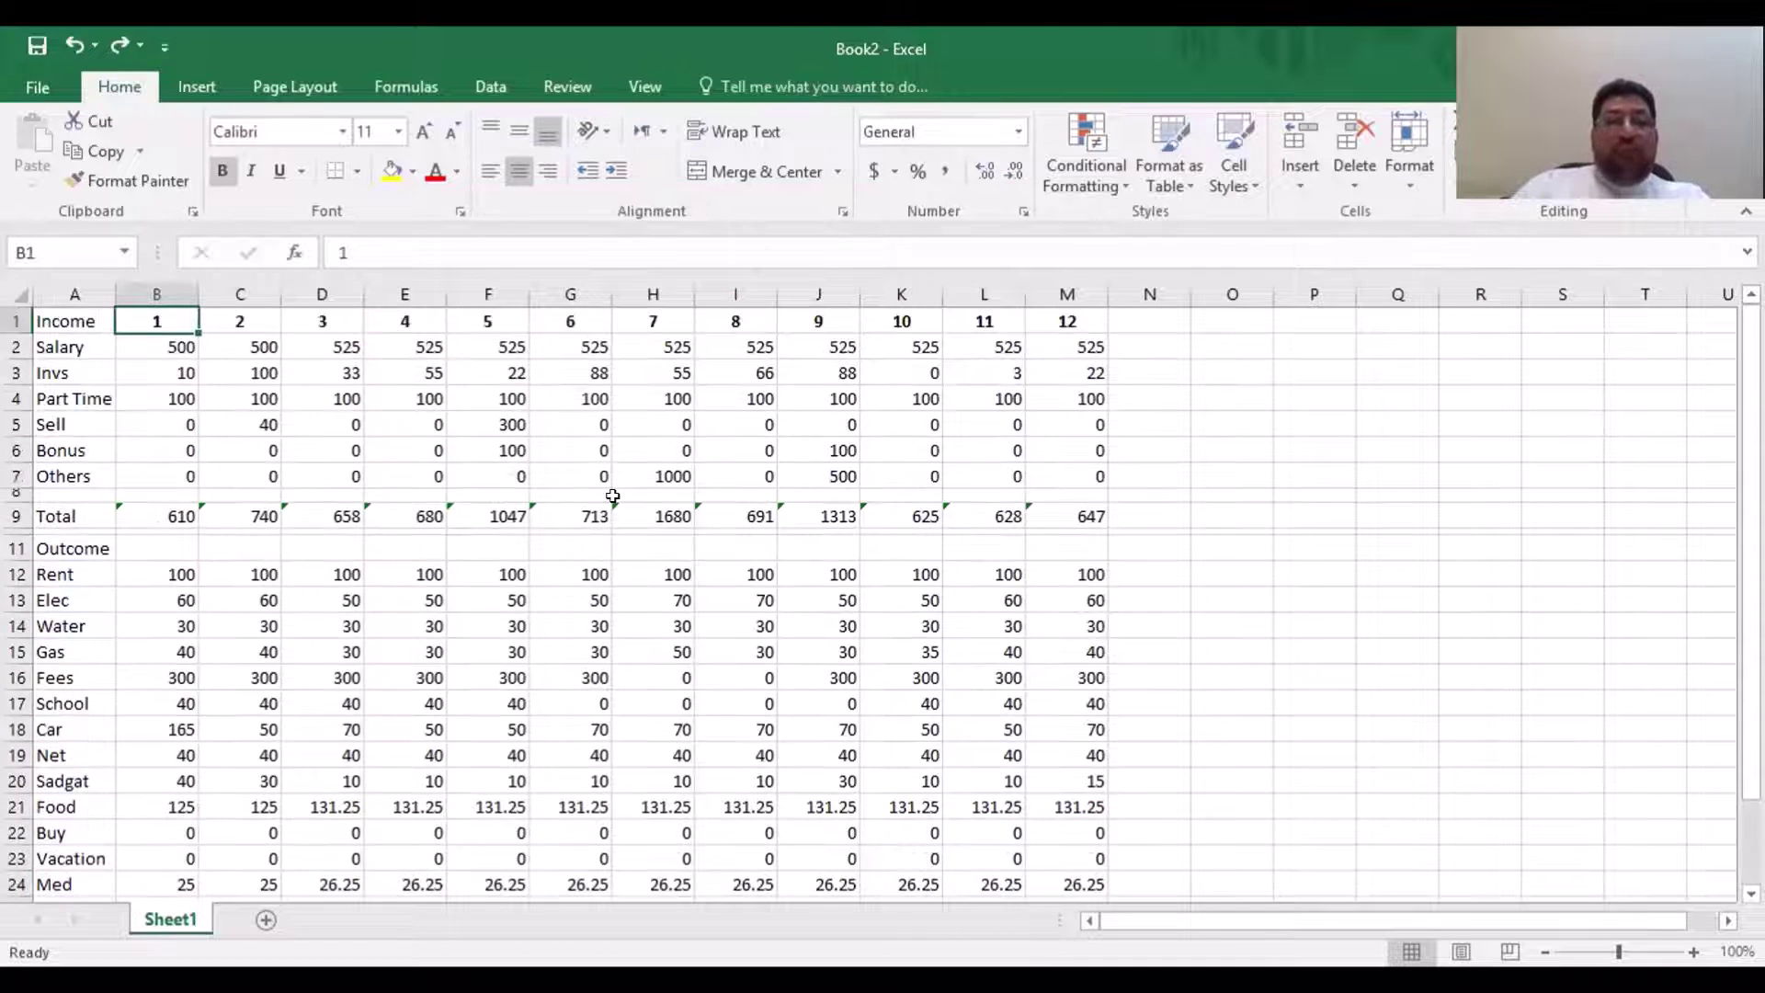
key("Down")
key("Down")
key("Down")
key("Down")
key("Down")
key("Down")
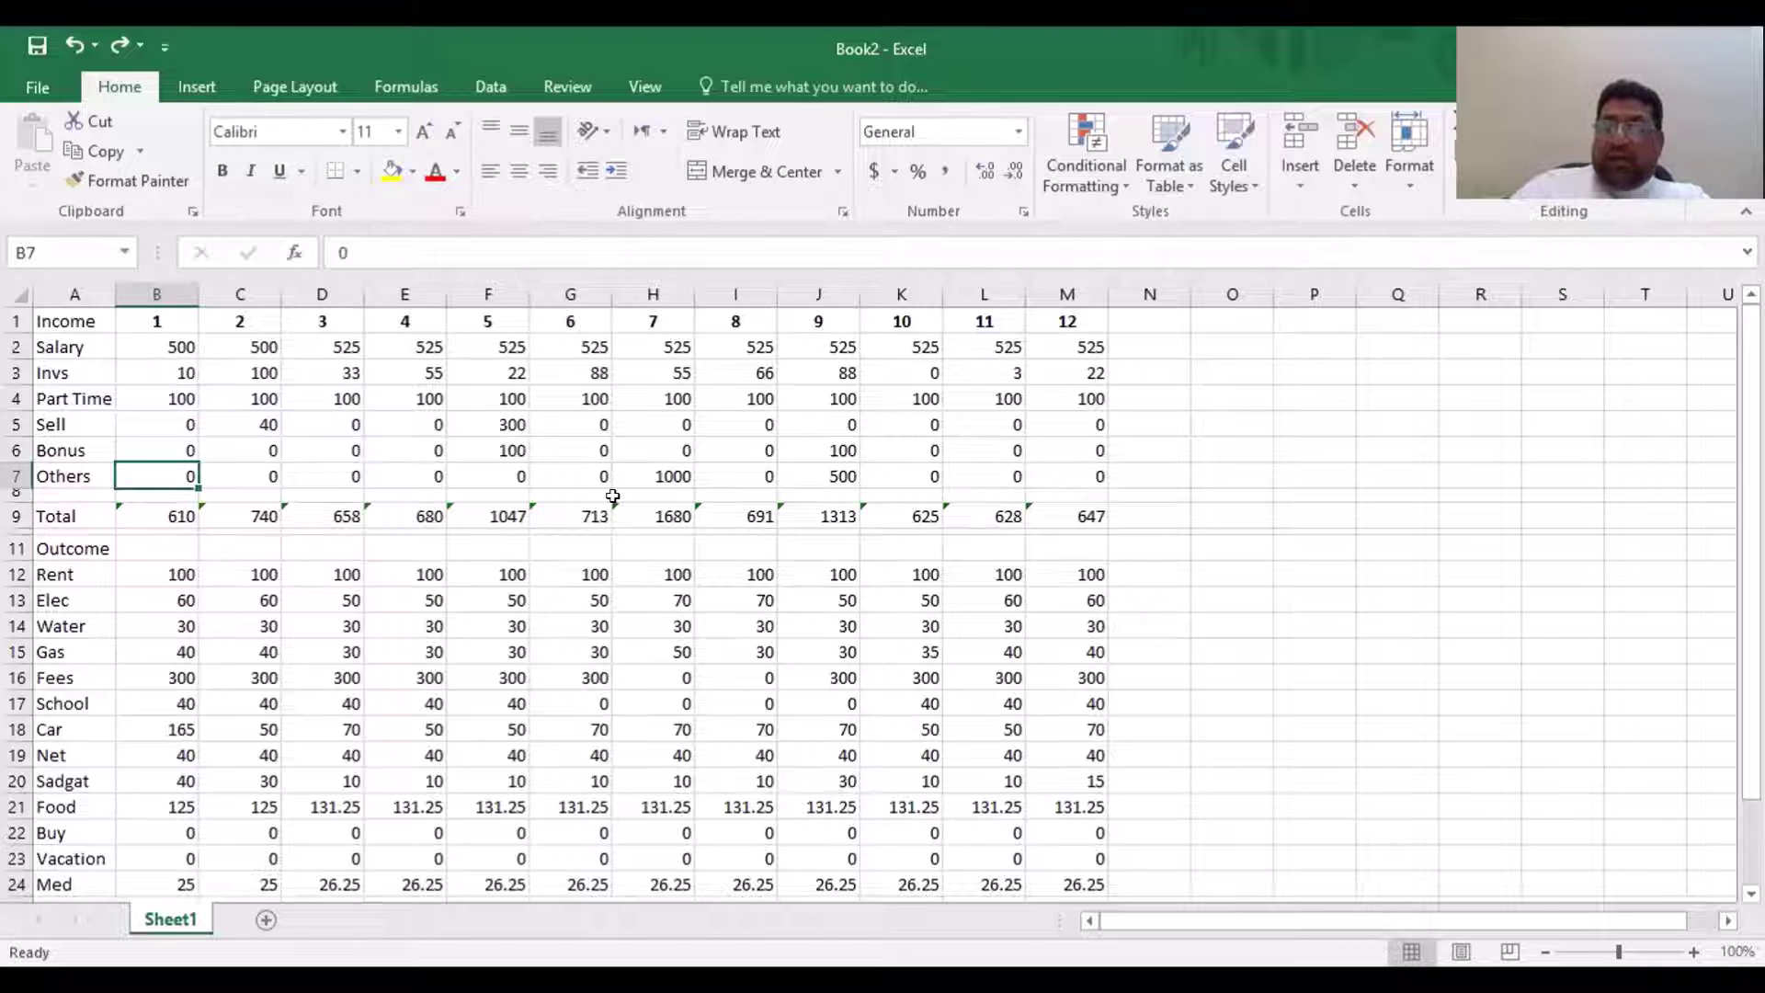
type("370")
key("Return")
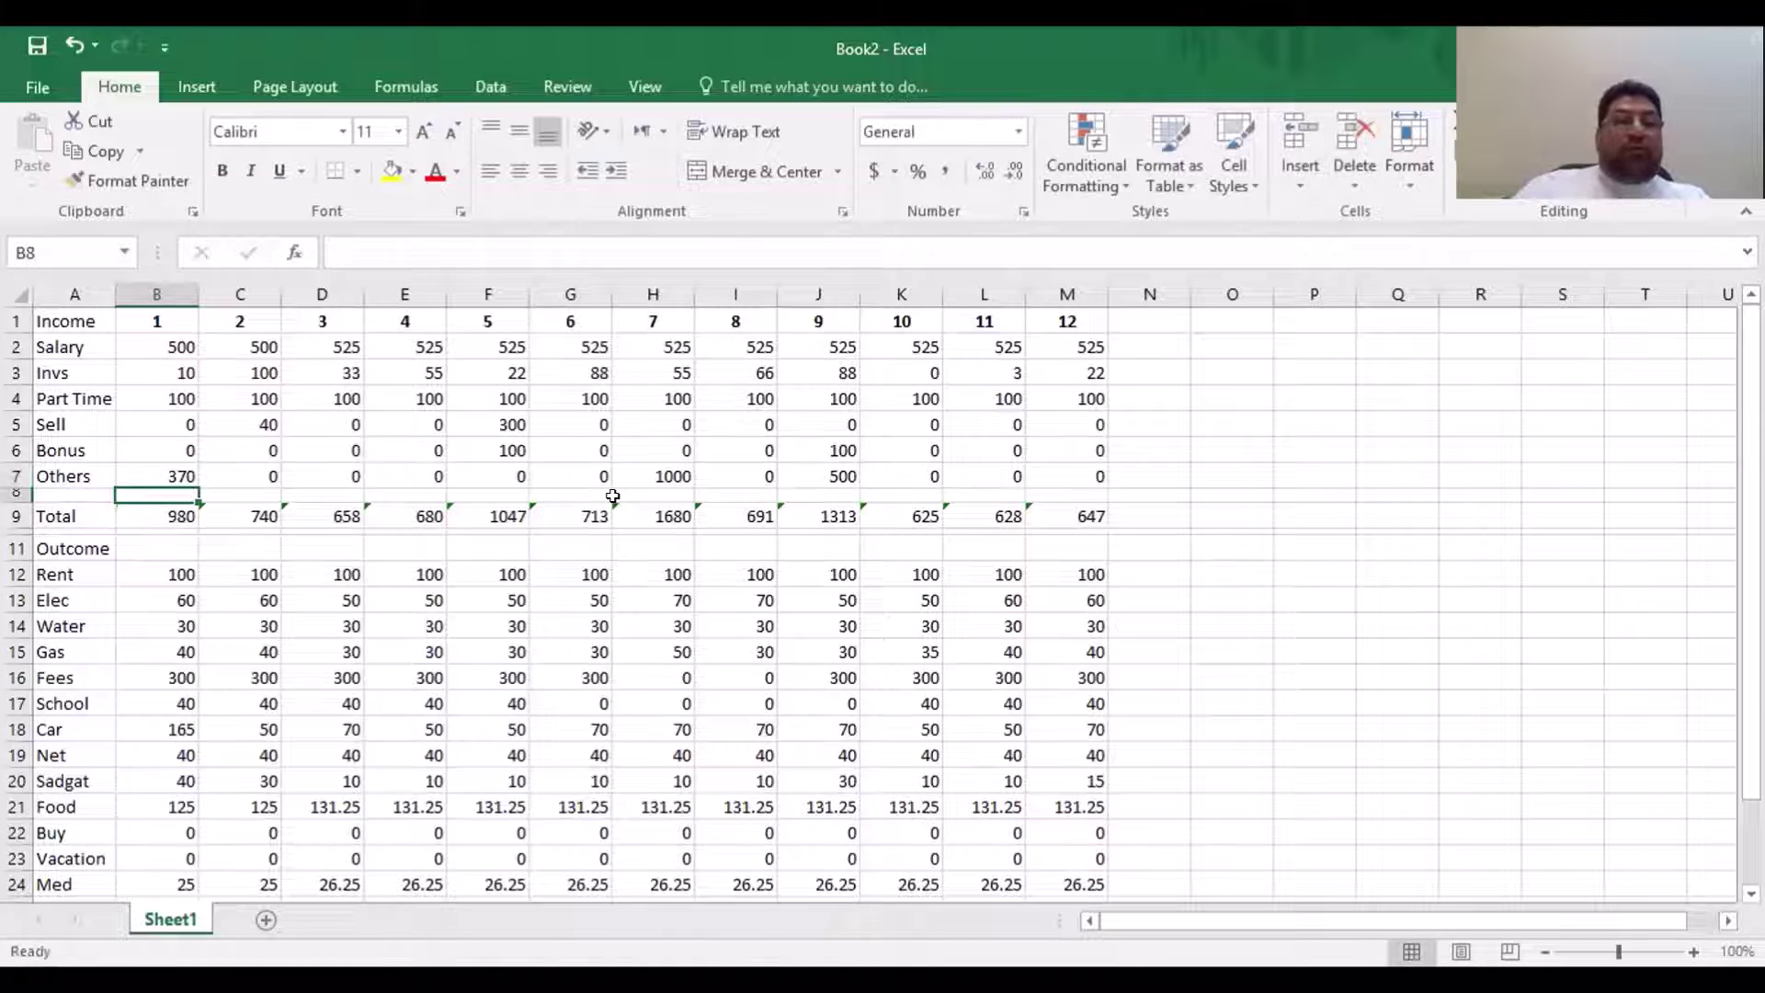
Check month 1's outcome total in B27 and the recalculated balance in B28
key("Down")
key("Down")
key("Down")
key("Down")
key("Down")
key("Down")
key("Down")
key("Down")
key("Down")
key("Down")
key("Down")
key("Down")
key("Down")
key("Down")
key("Down")
key("Down")
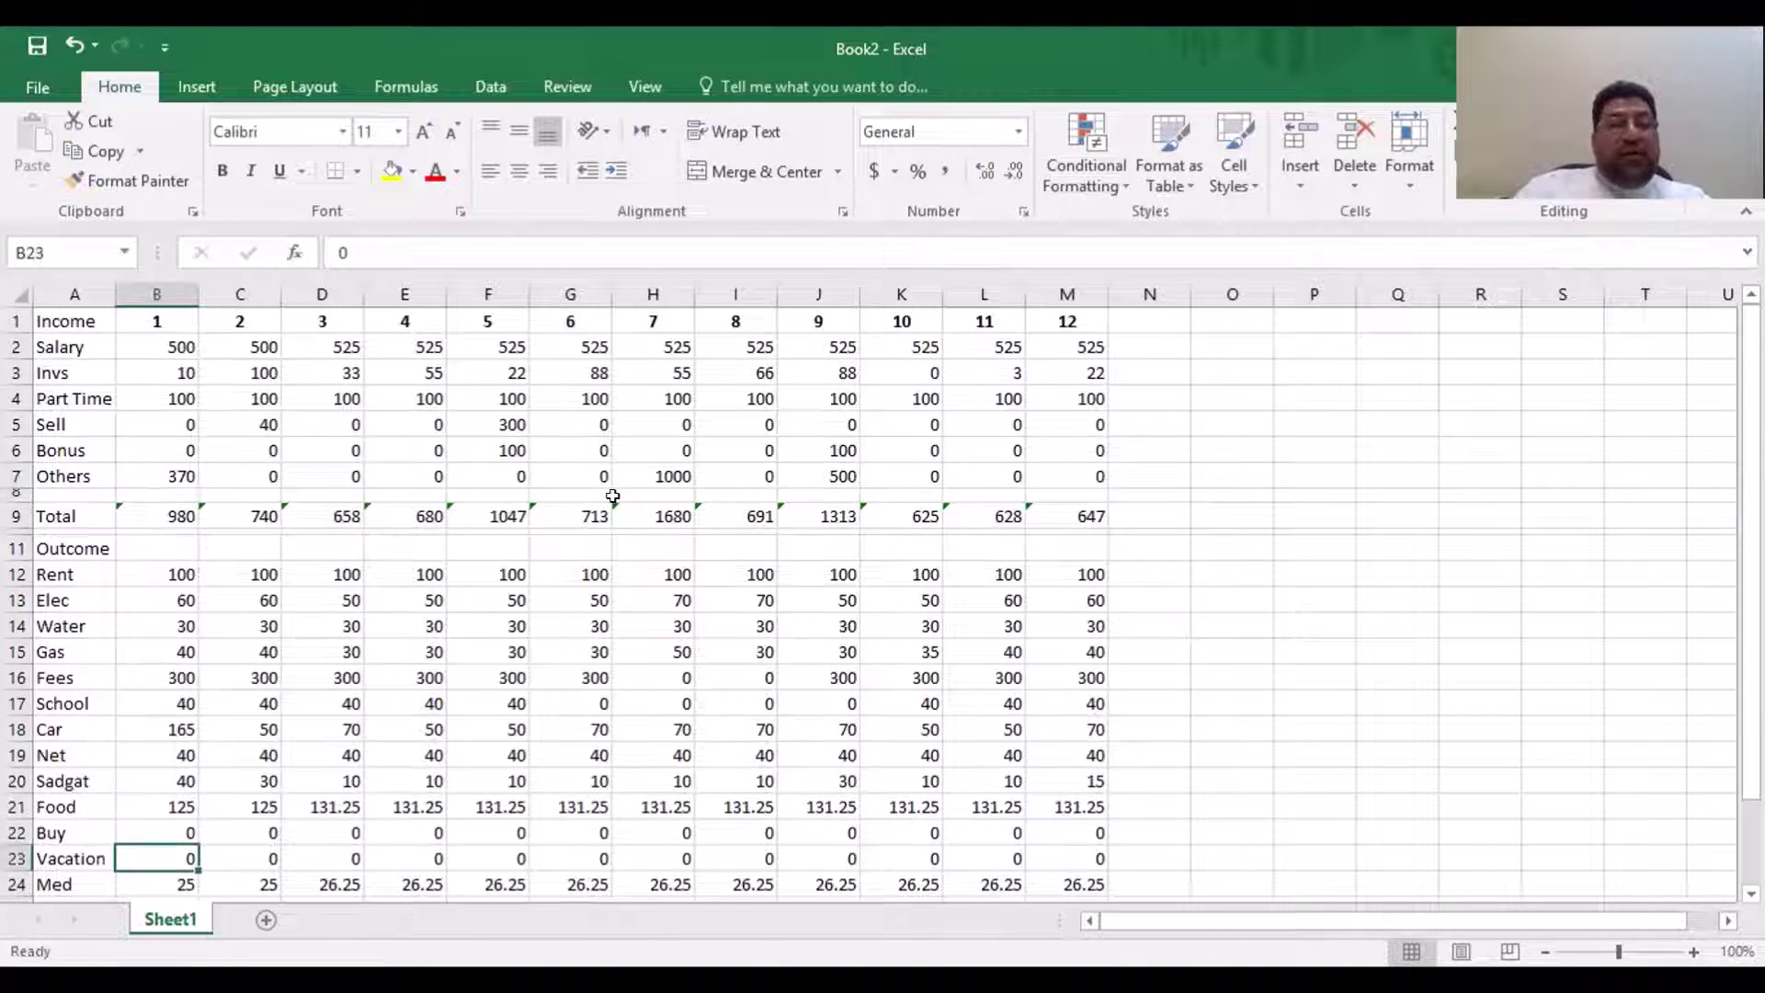
key("Down")
key("Down")
key("Down")
key("Down")
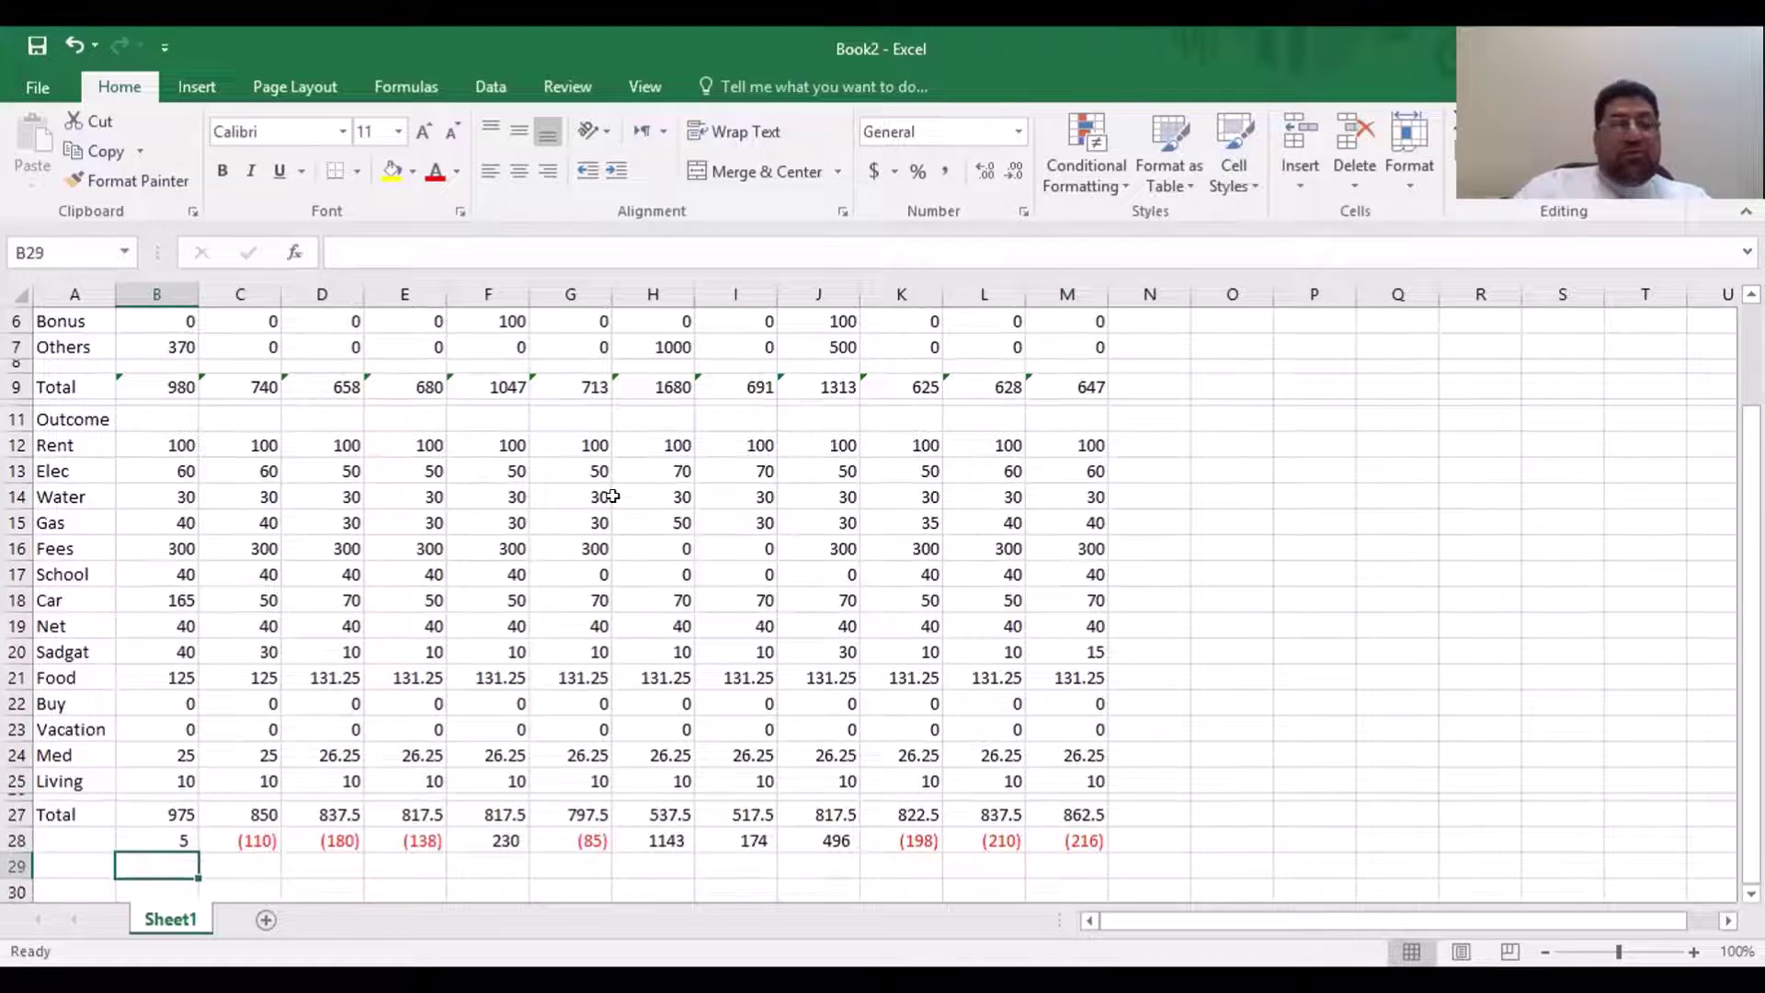
key("Up")
key("Up")
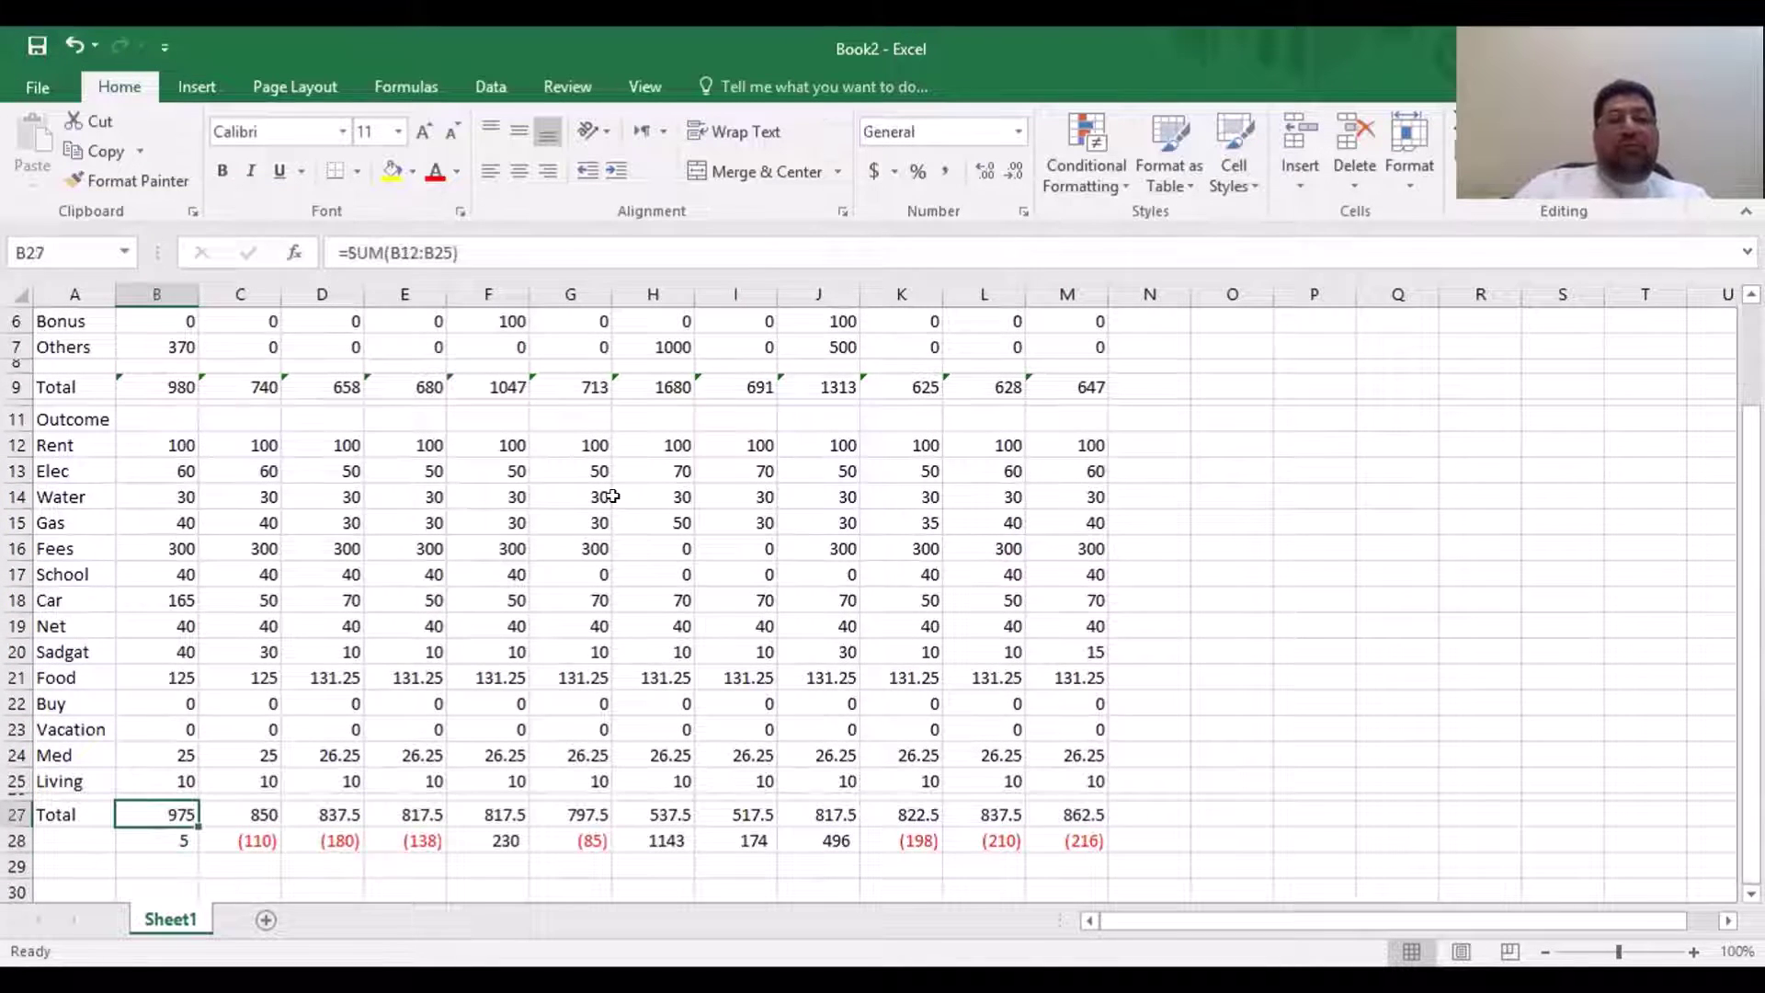
key("Down")
key("Down")
key("Up")
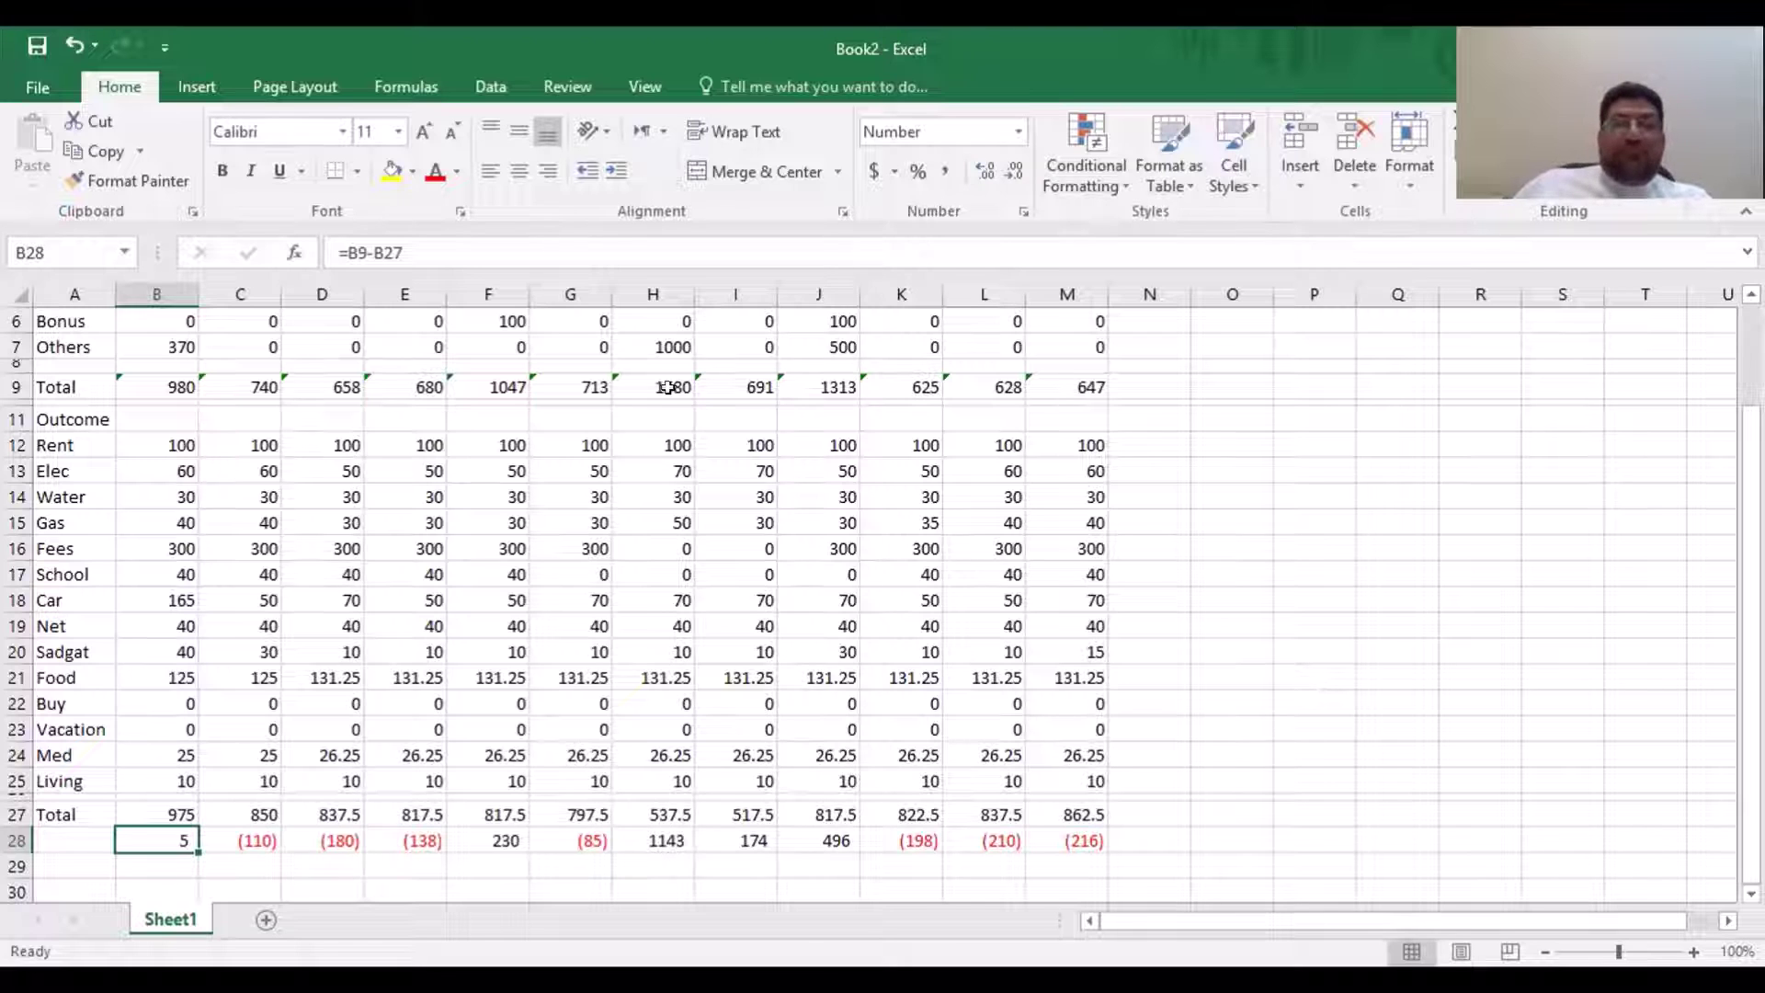
Carry month 1's balance into month 2's Others income by entering =B28 in C7
left_click(266, 343)
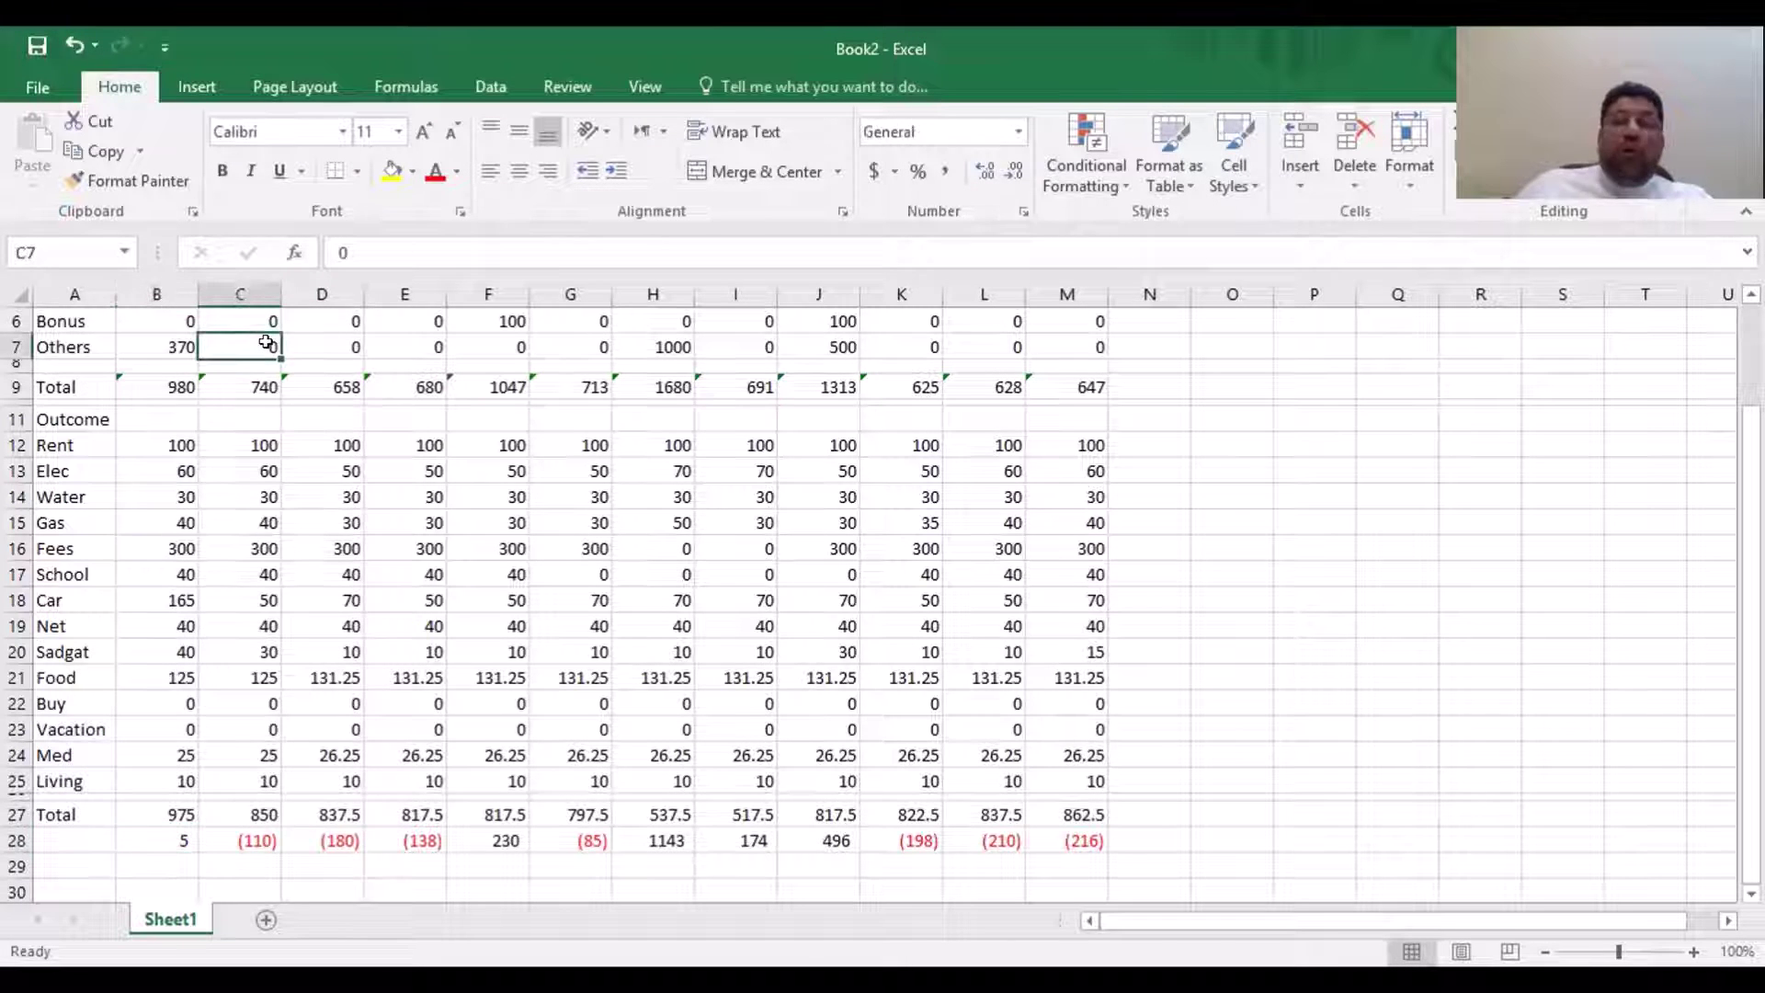
type("=")
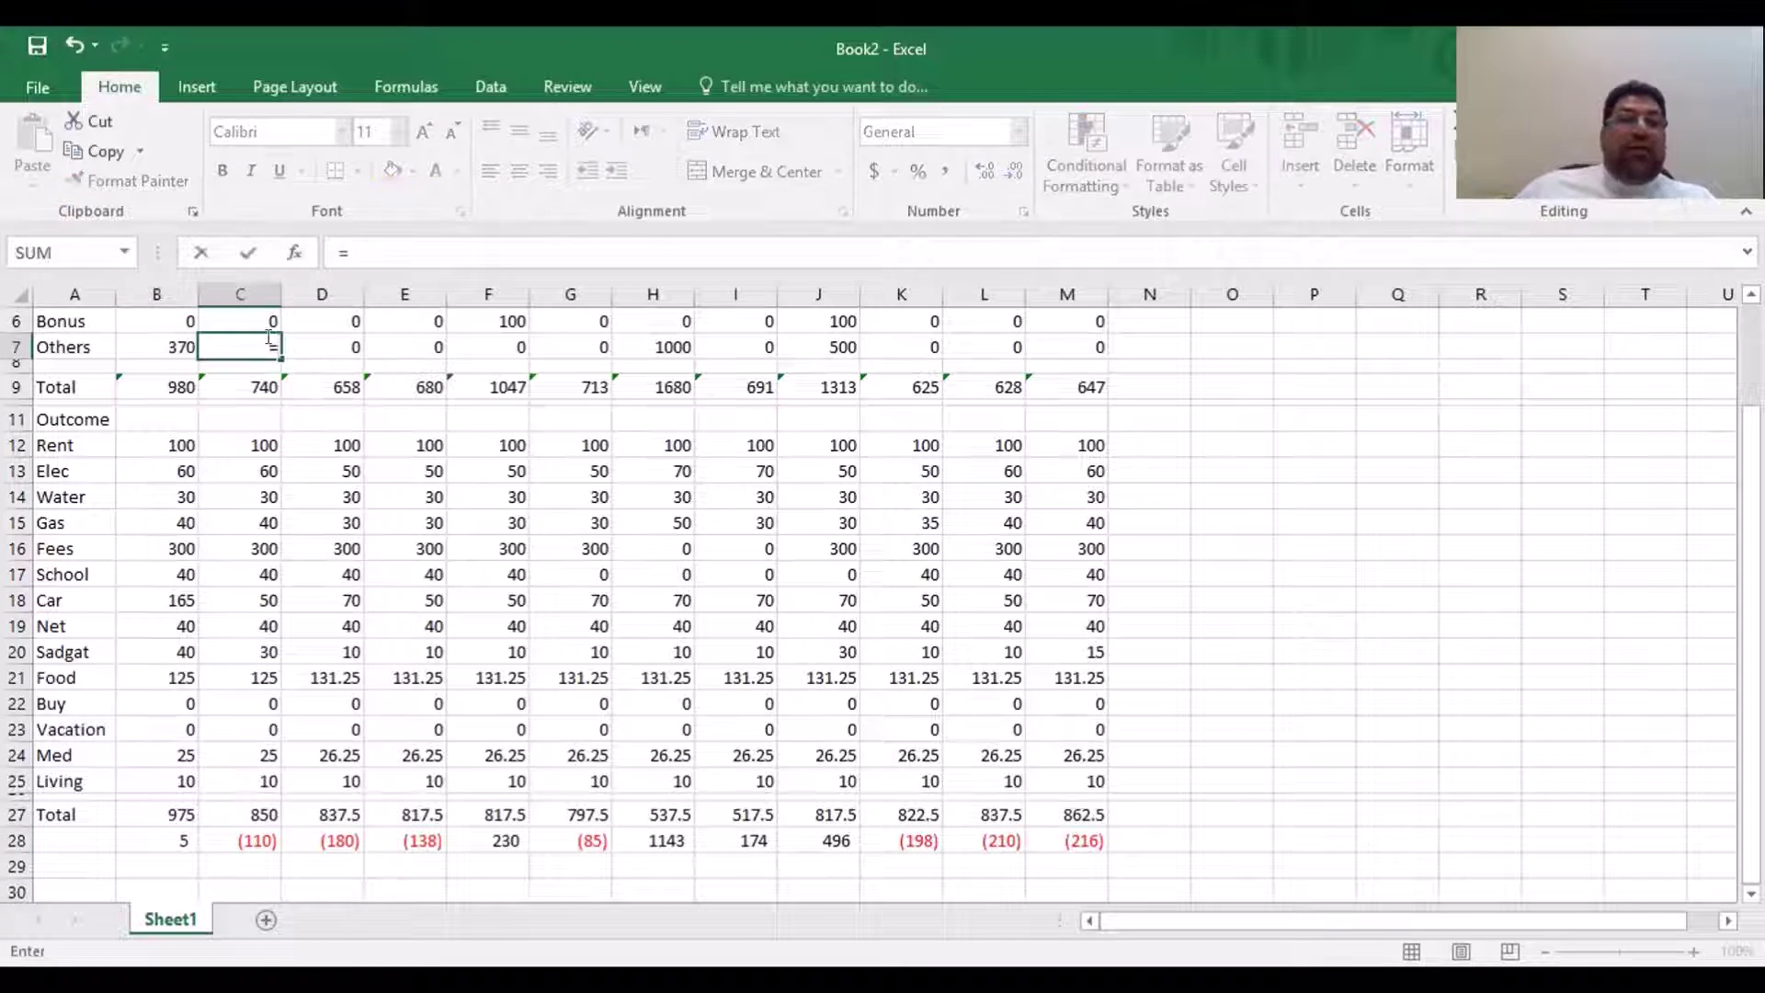
left_click(179, 839)
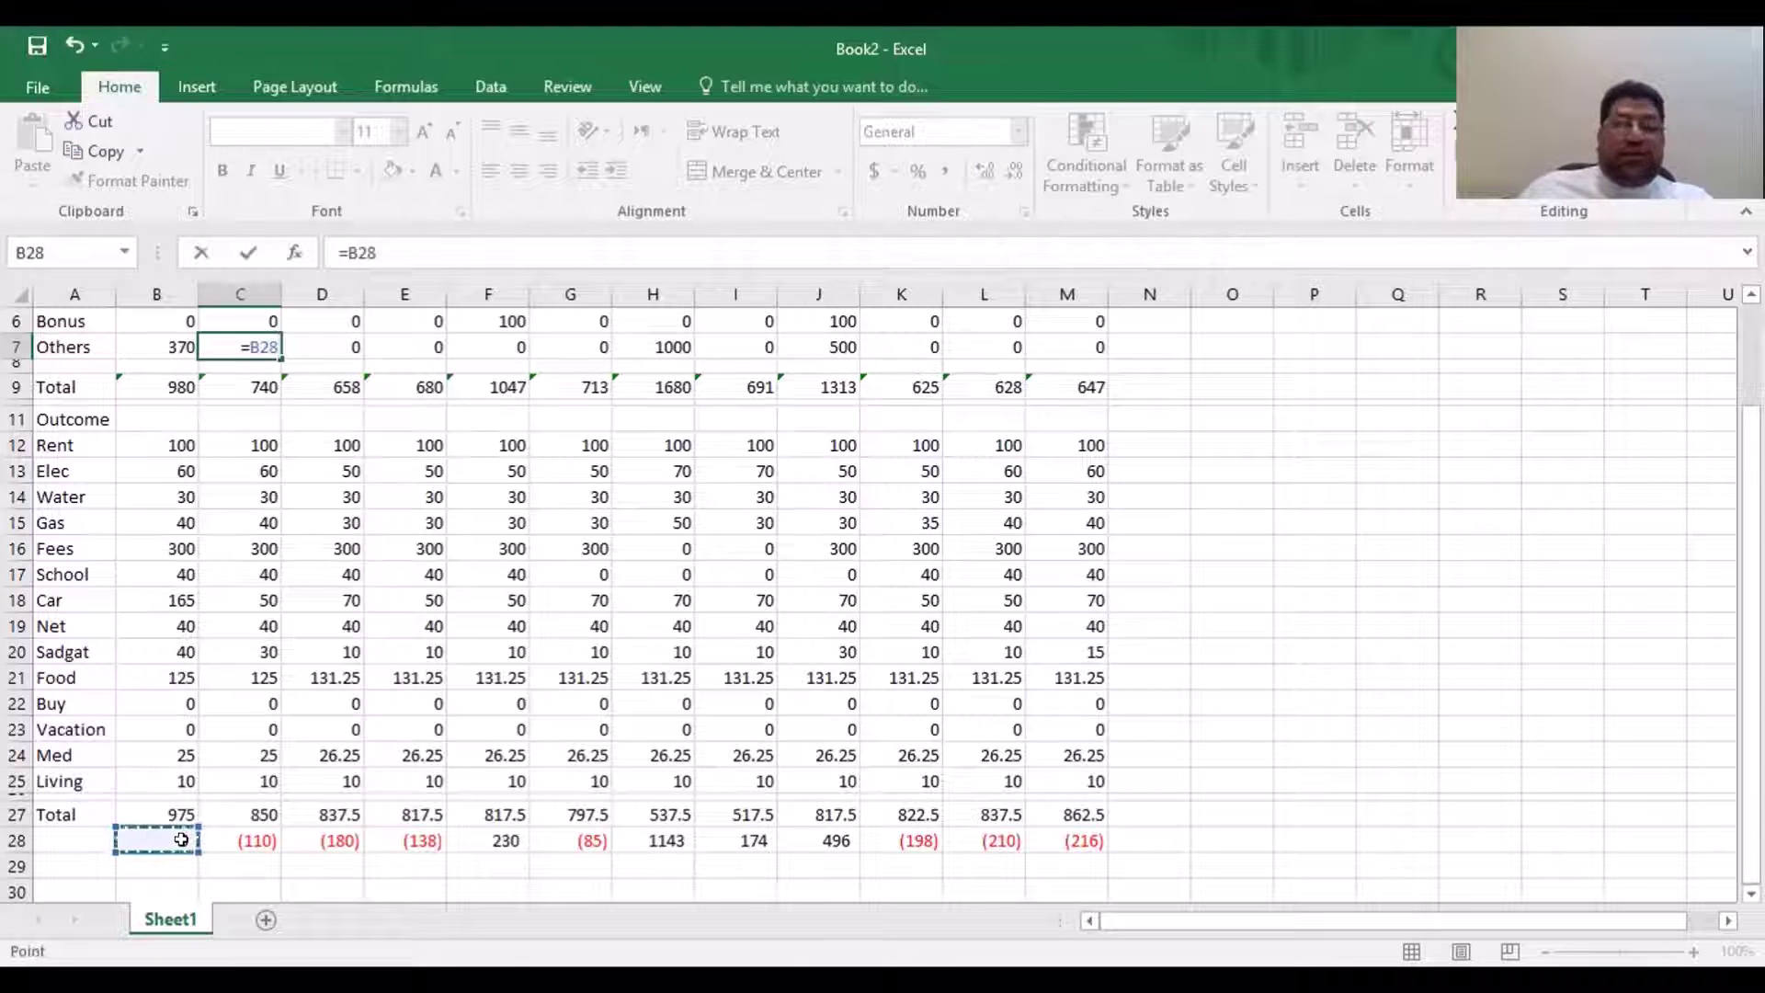
key("Return")
key("Up")
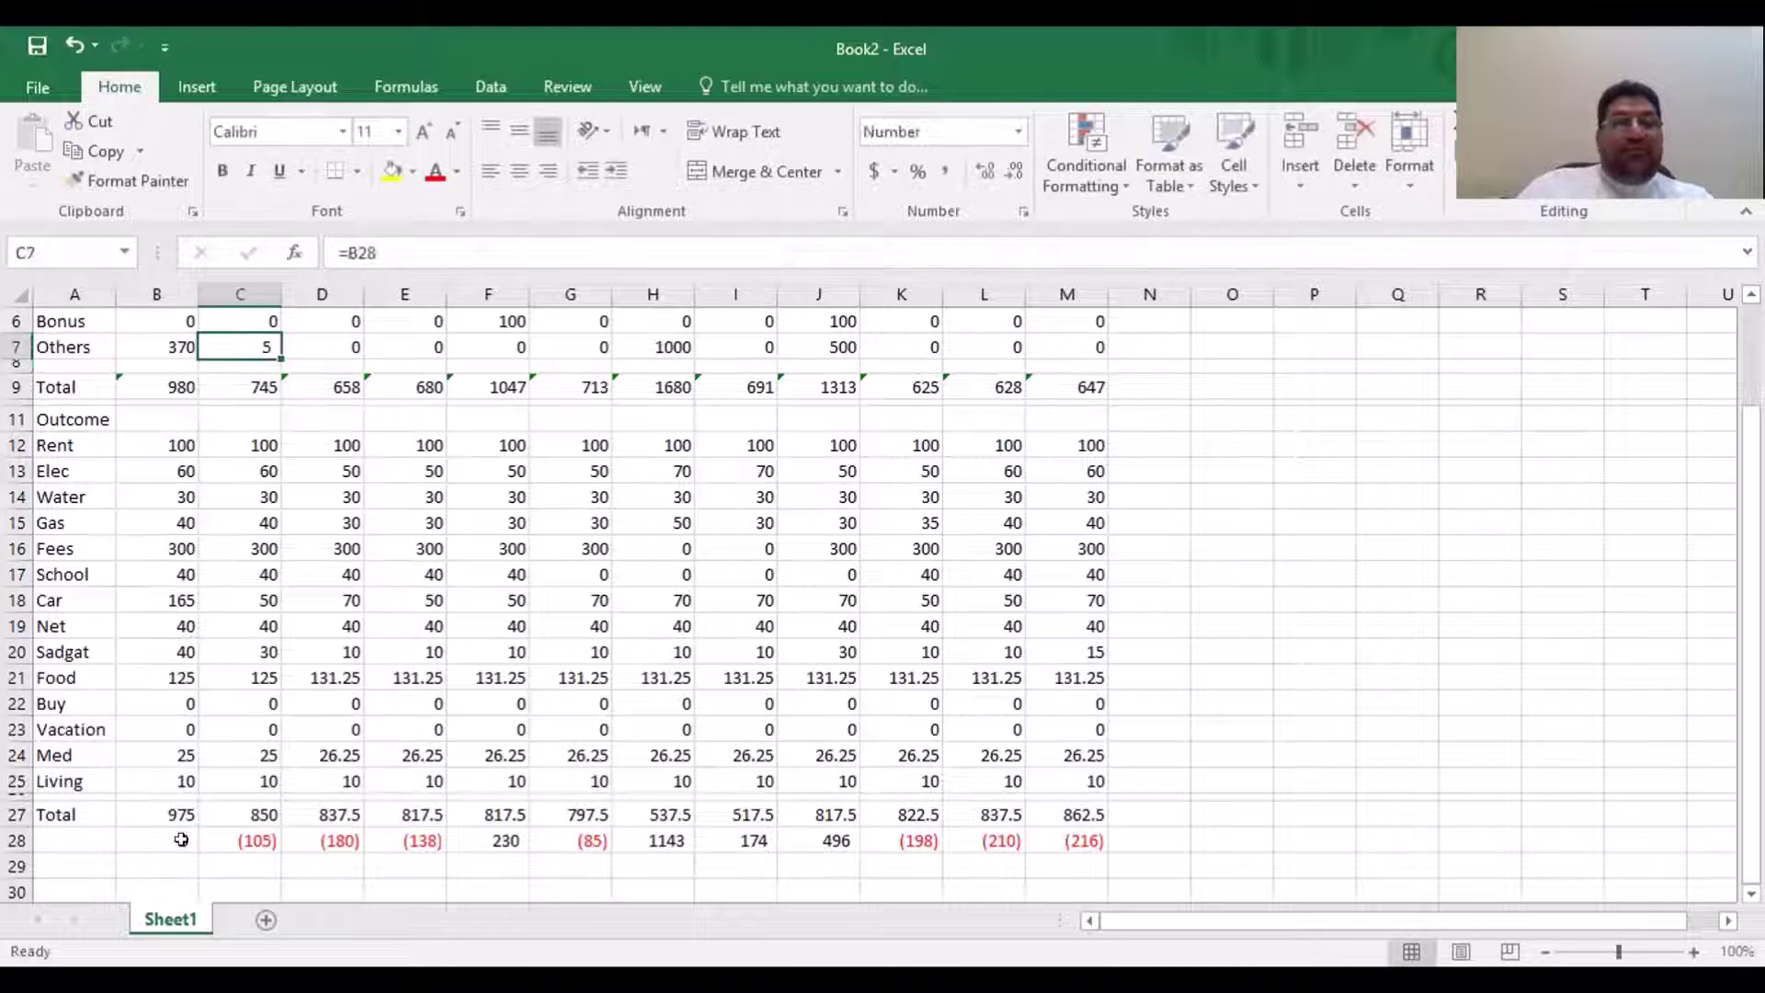
Highlight month 1's Others income in B7 with a yellow fill
key("Left")
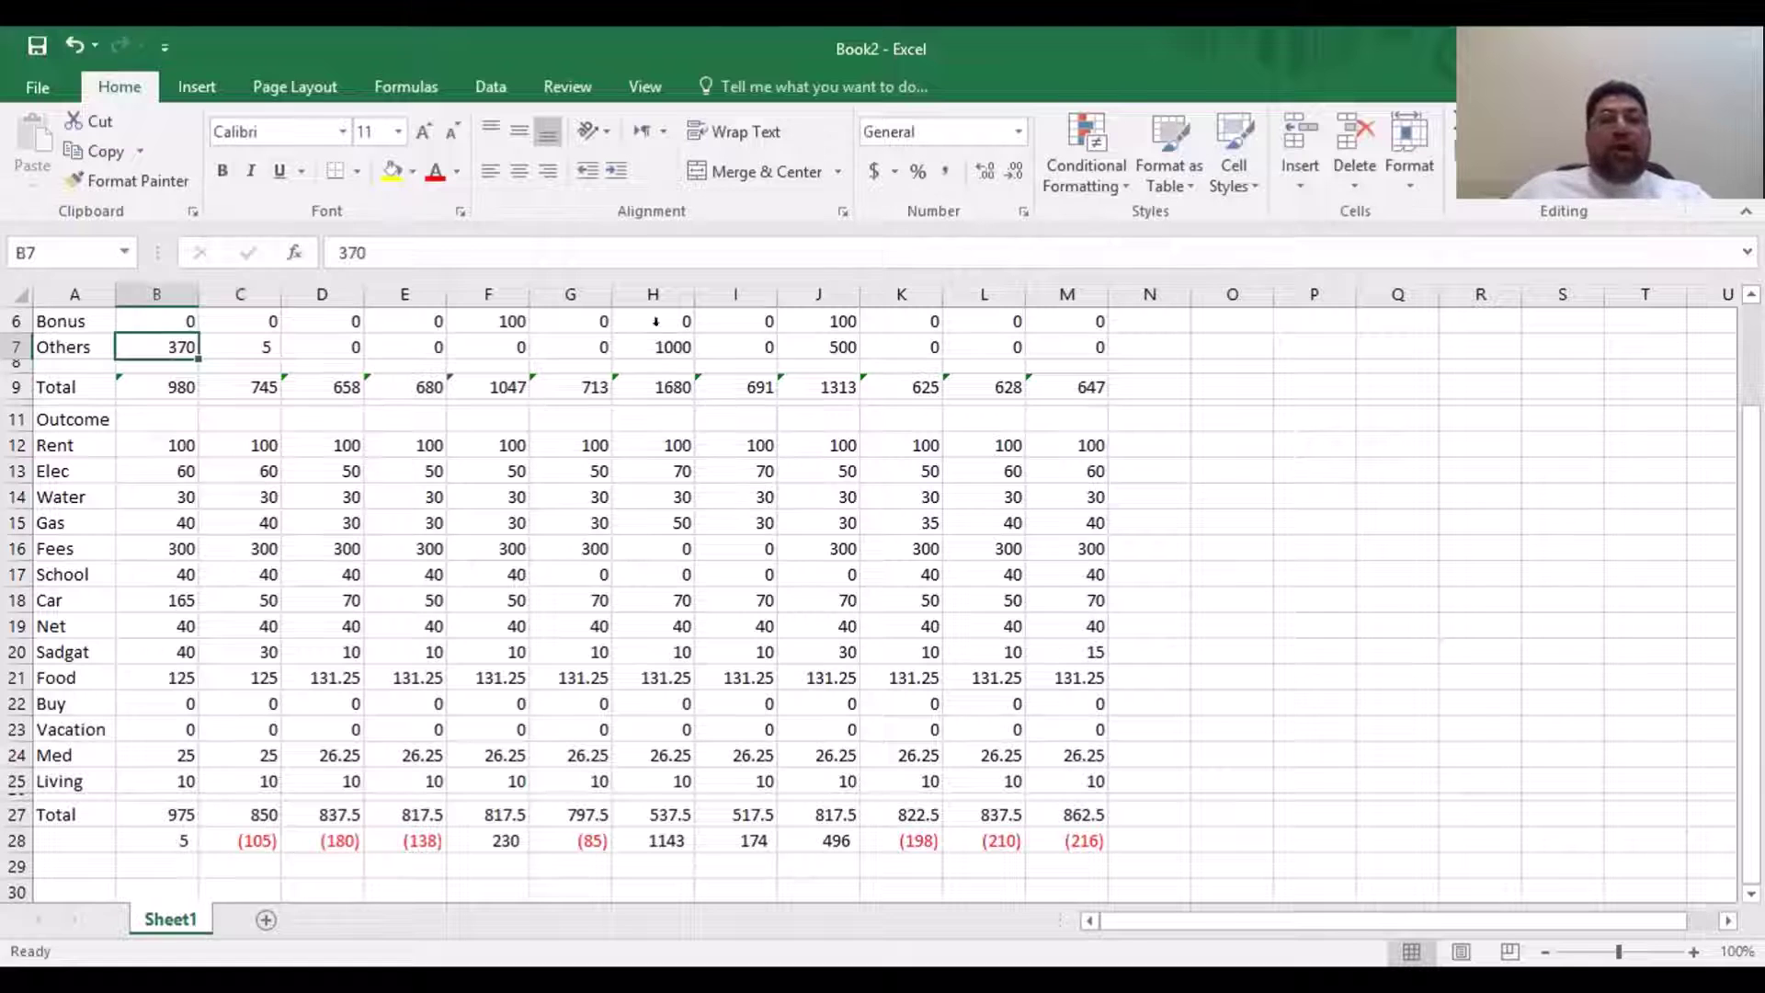
left_click(389, 171)
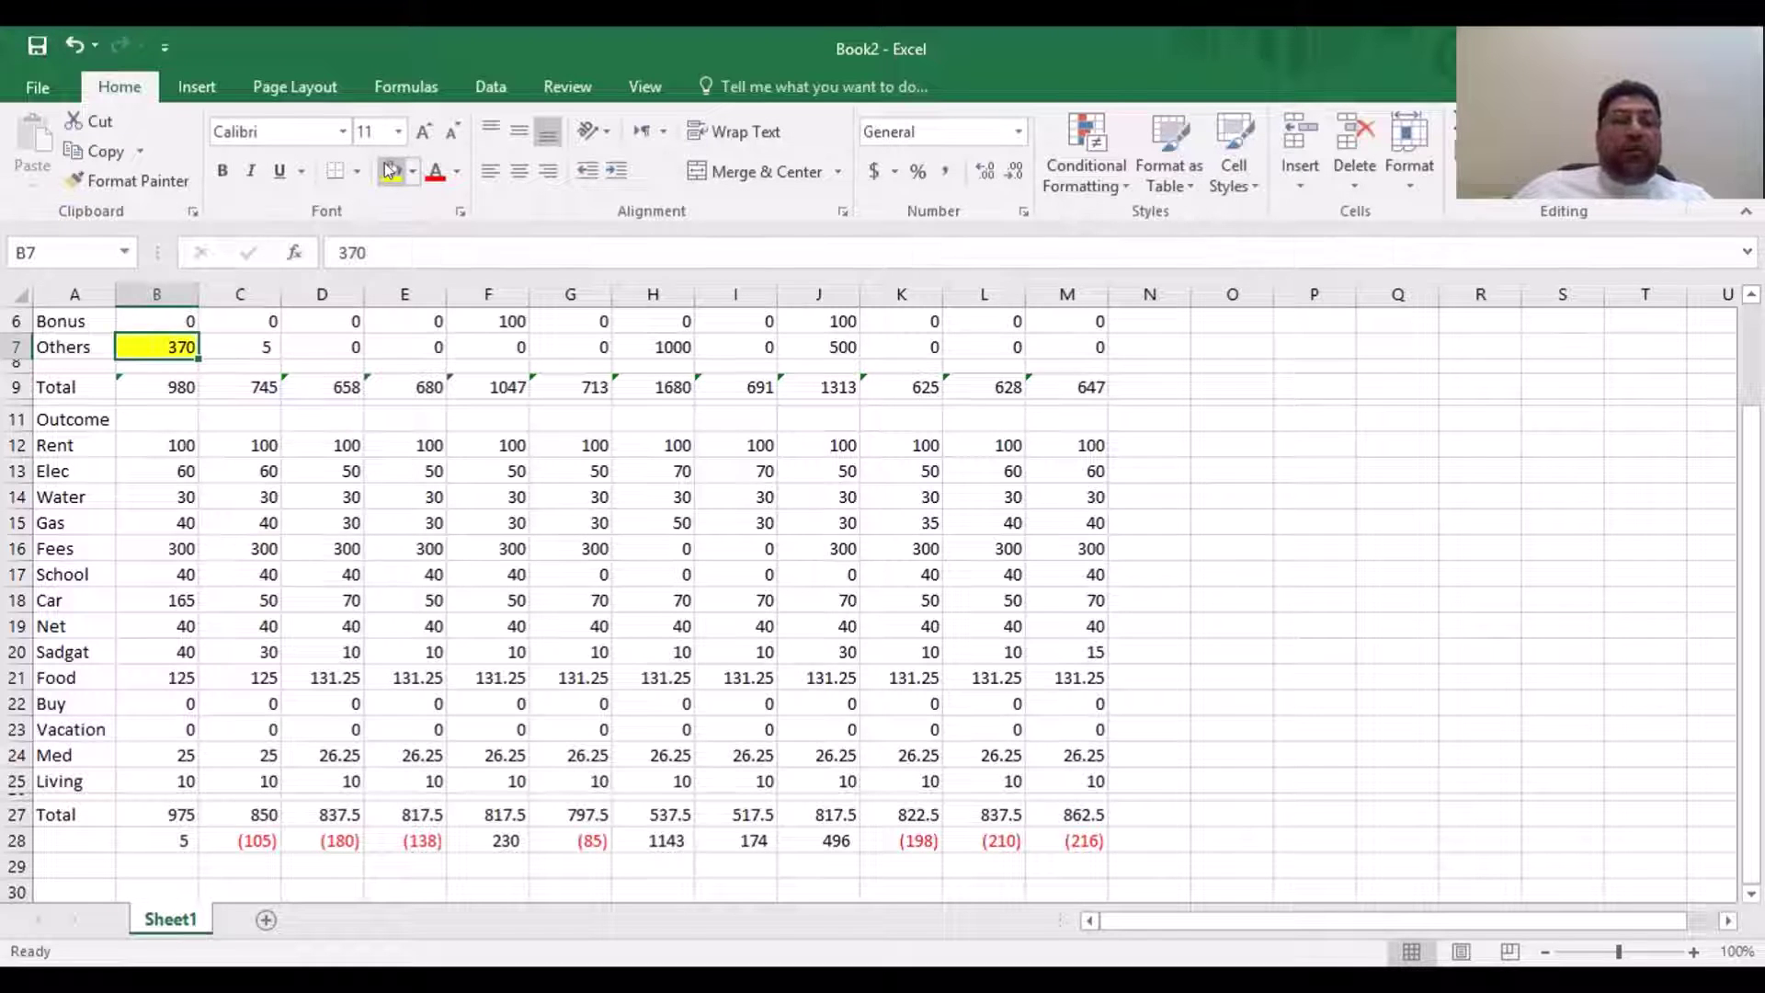
key("Down")
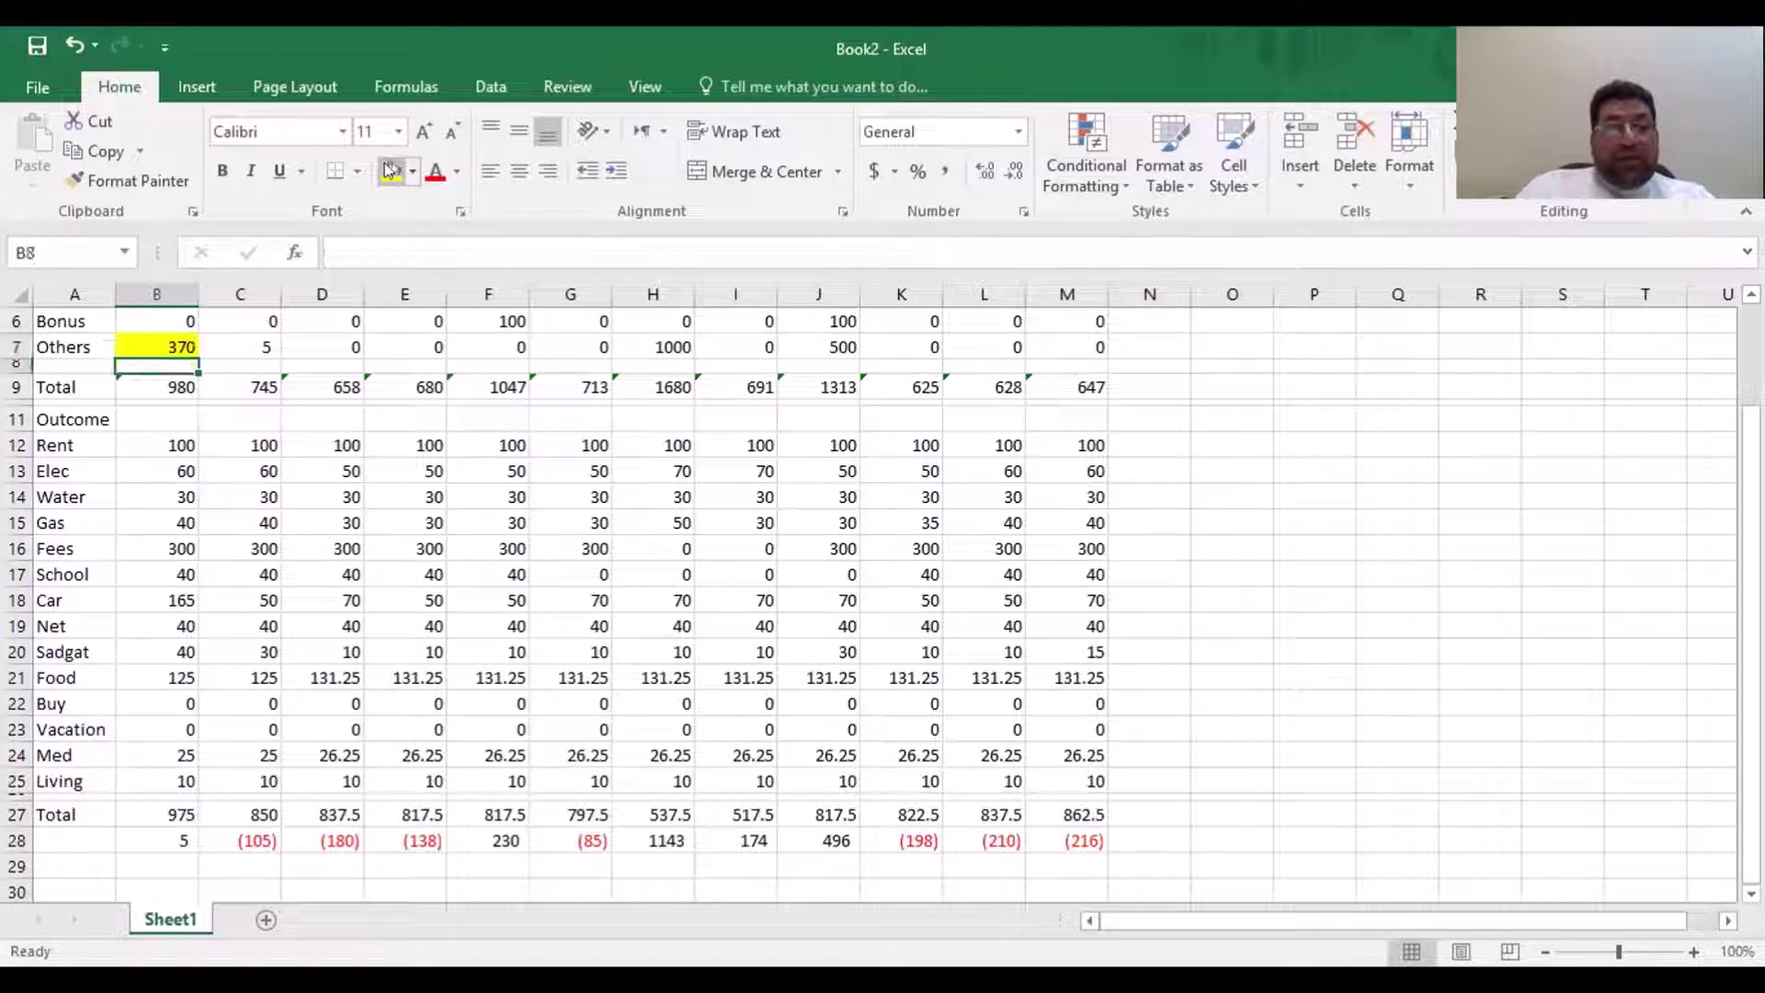
key("Up")
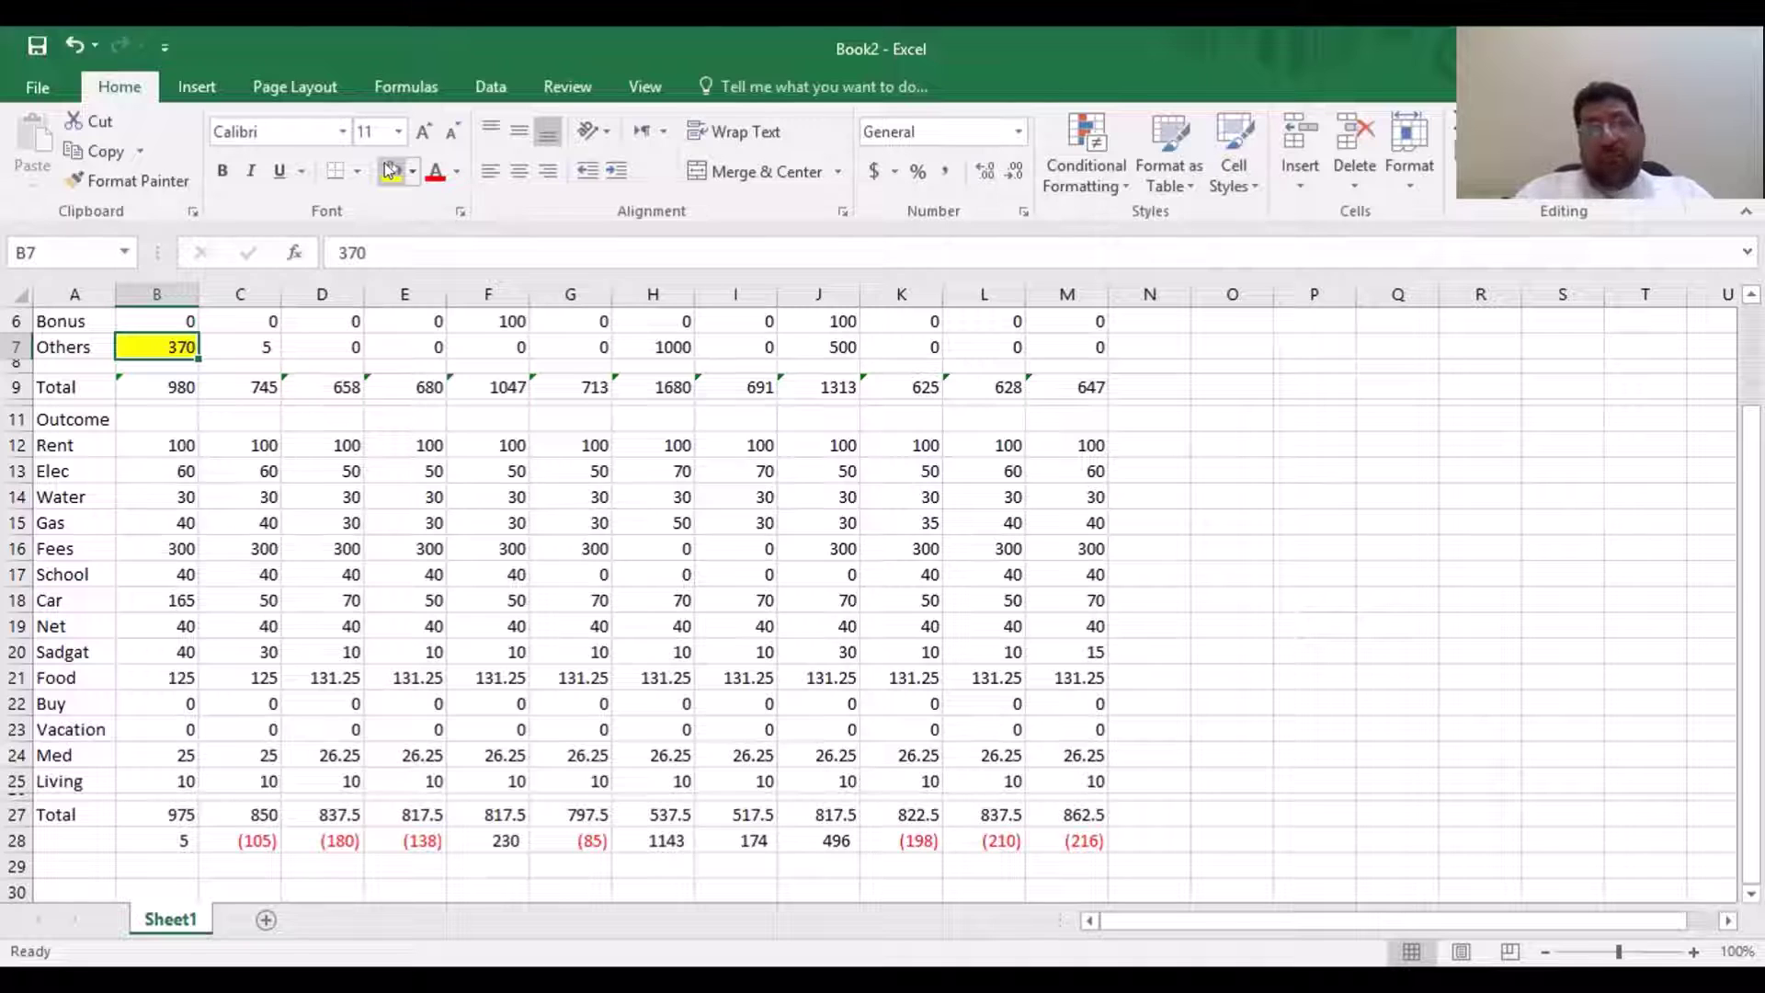
Compare month 1's Others income with the carry-over formula in C7, and follow column B down to the balance in B28
key("Right")
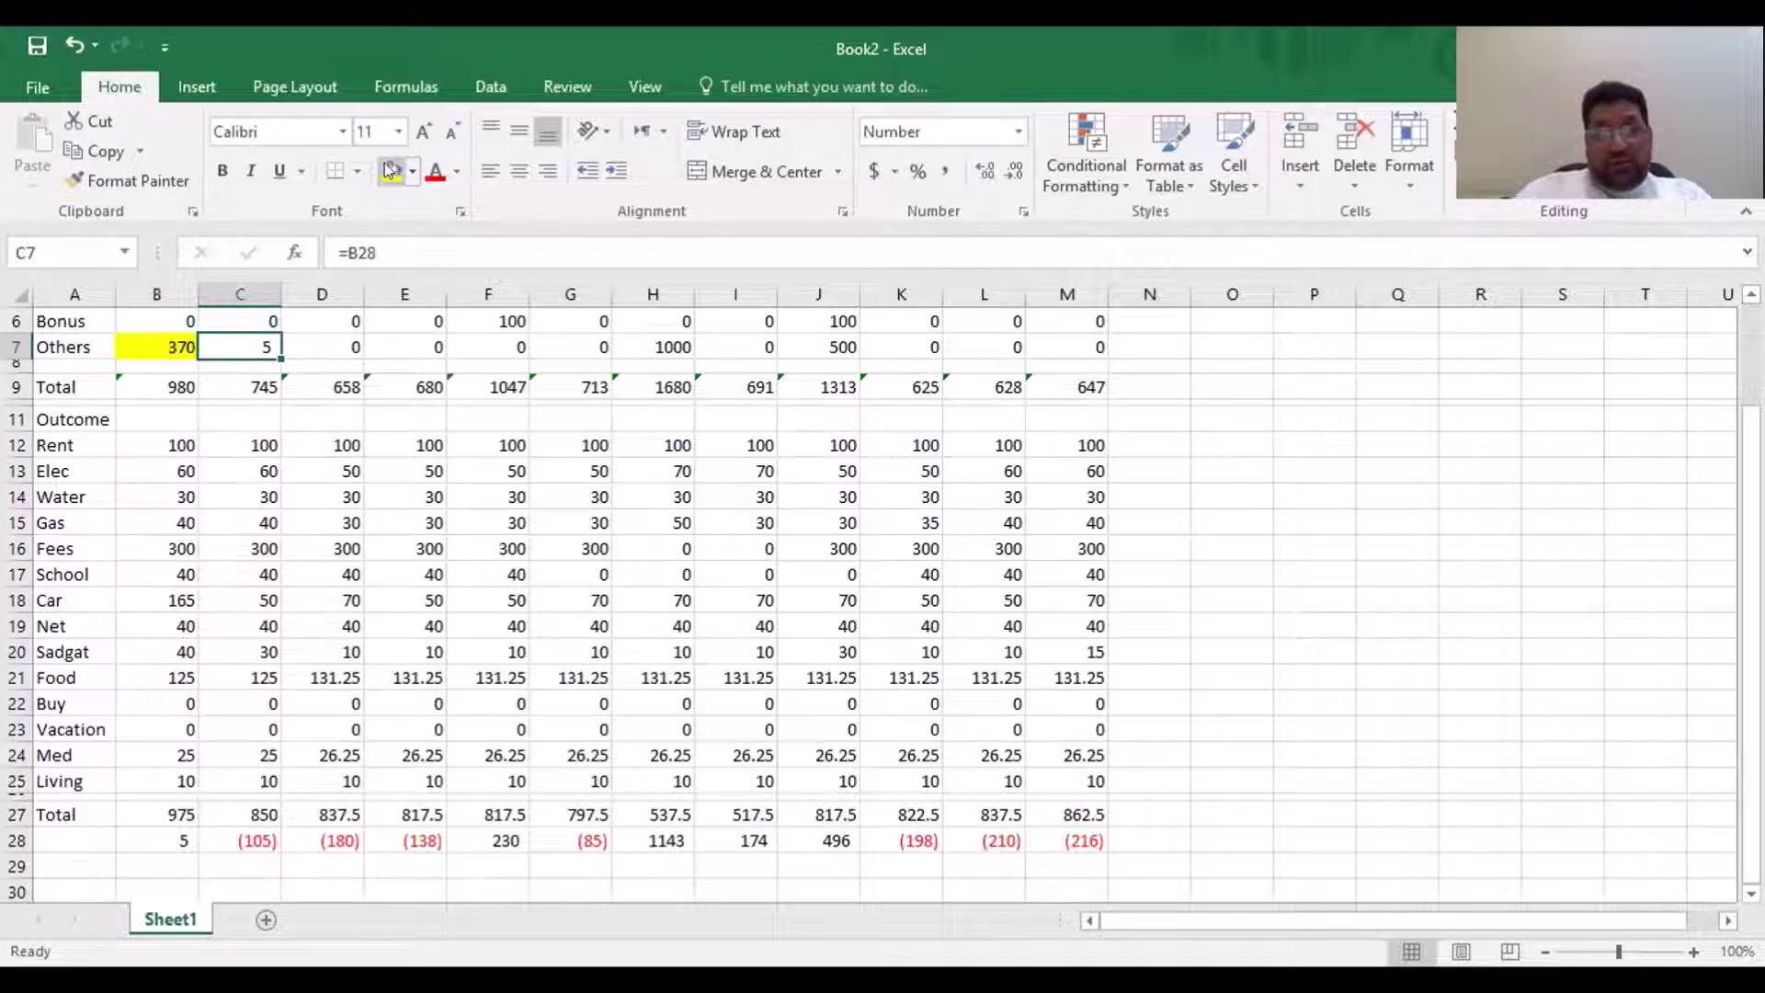
key("Left")
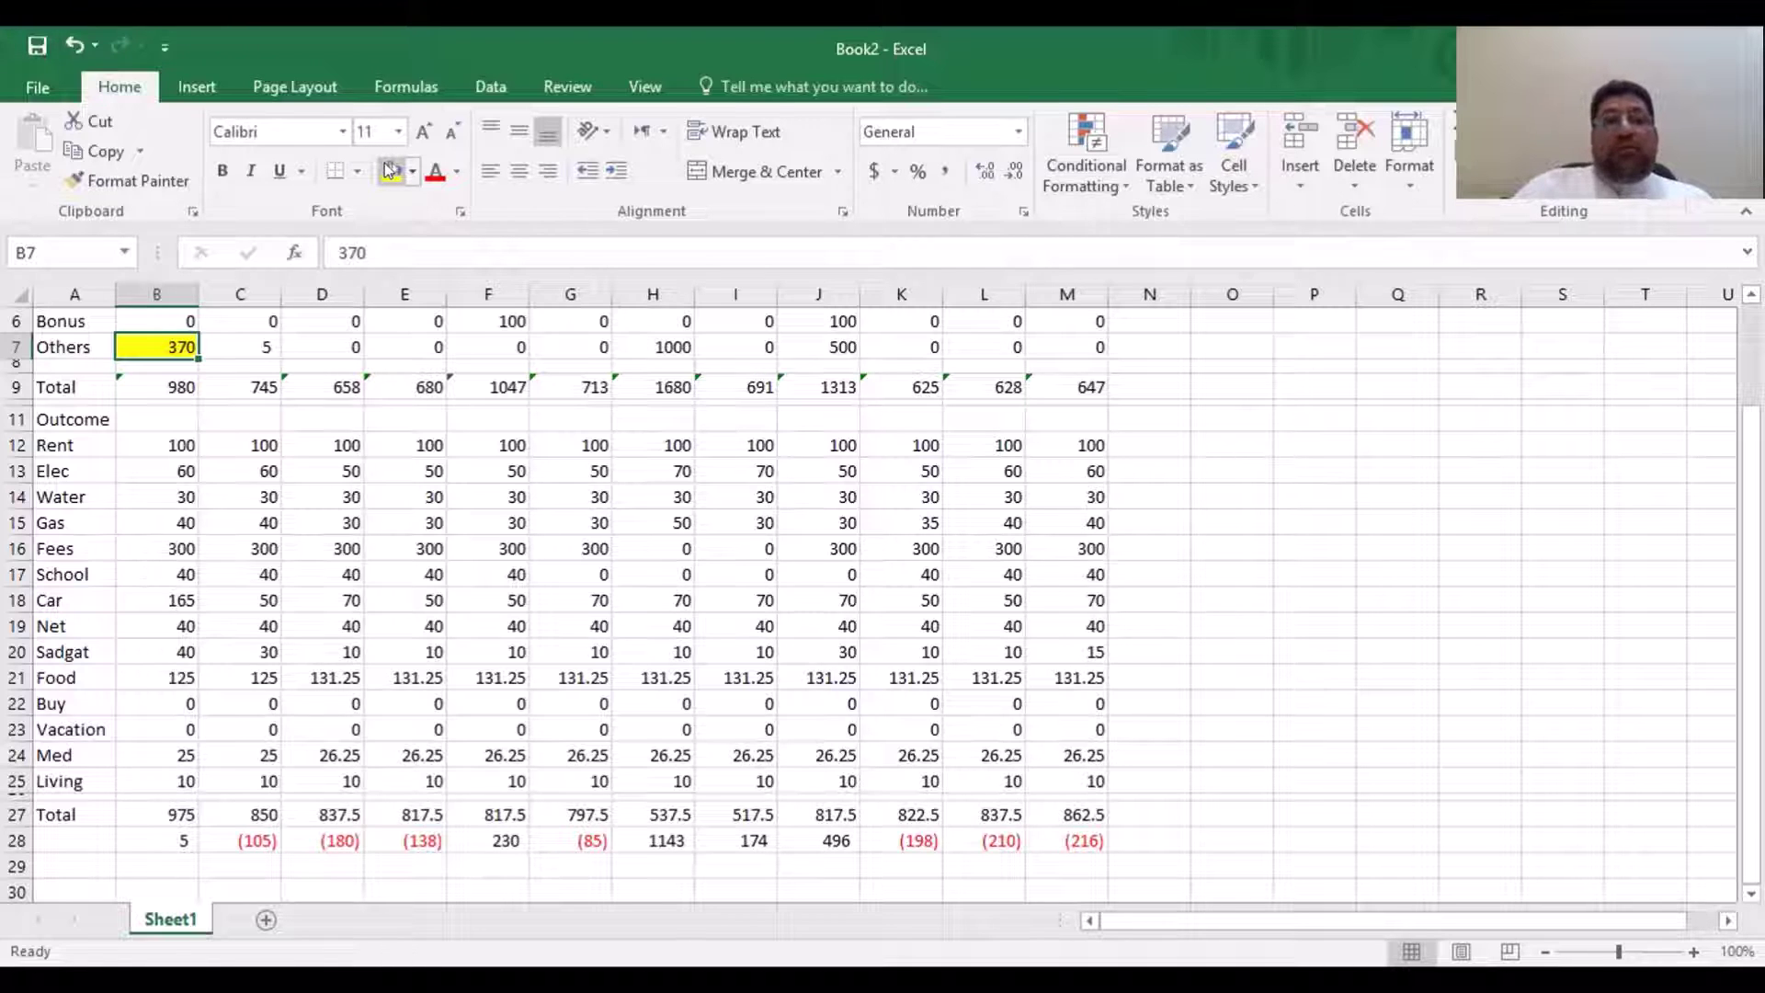
key("Right")
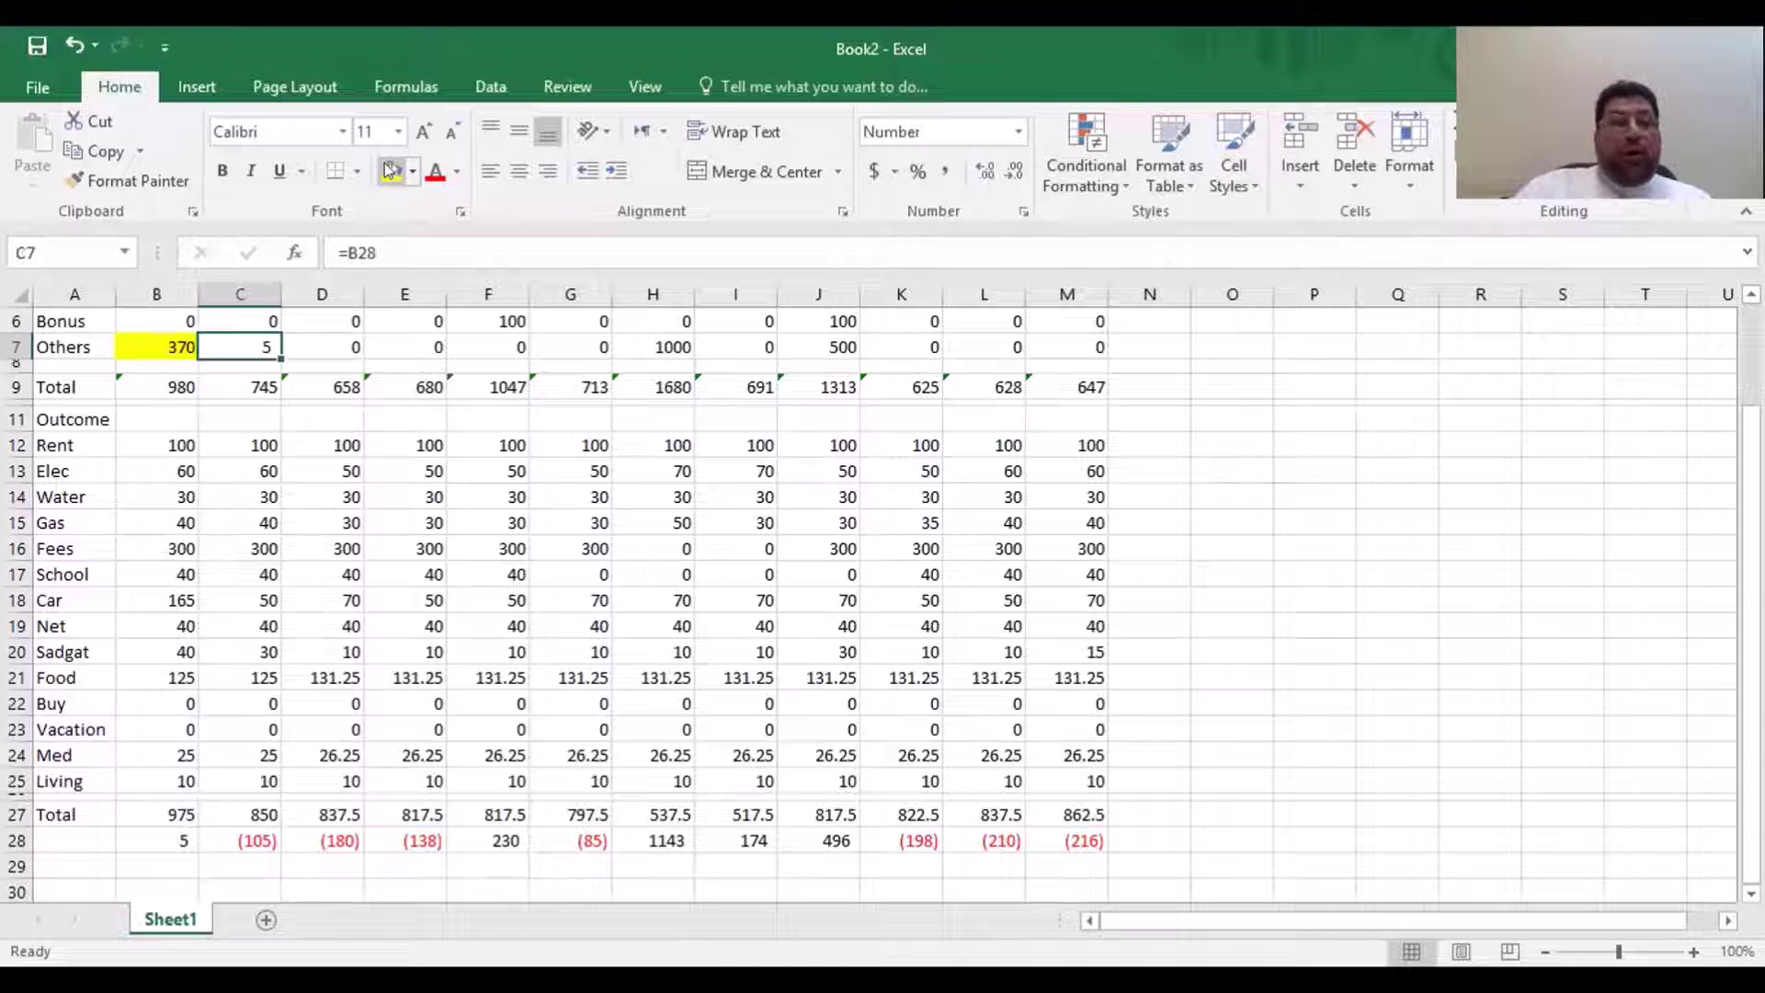
key("Left")
key("Down")
key("Down")
key("Down")
key("Down")
key("Down")
key("Down")
key("Down")
key("Down")
key("Down")
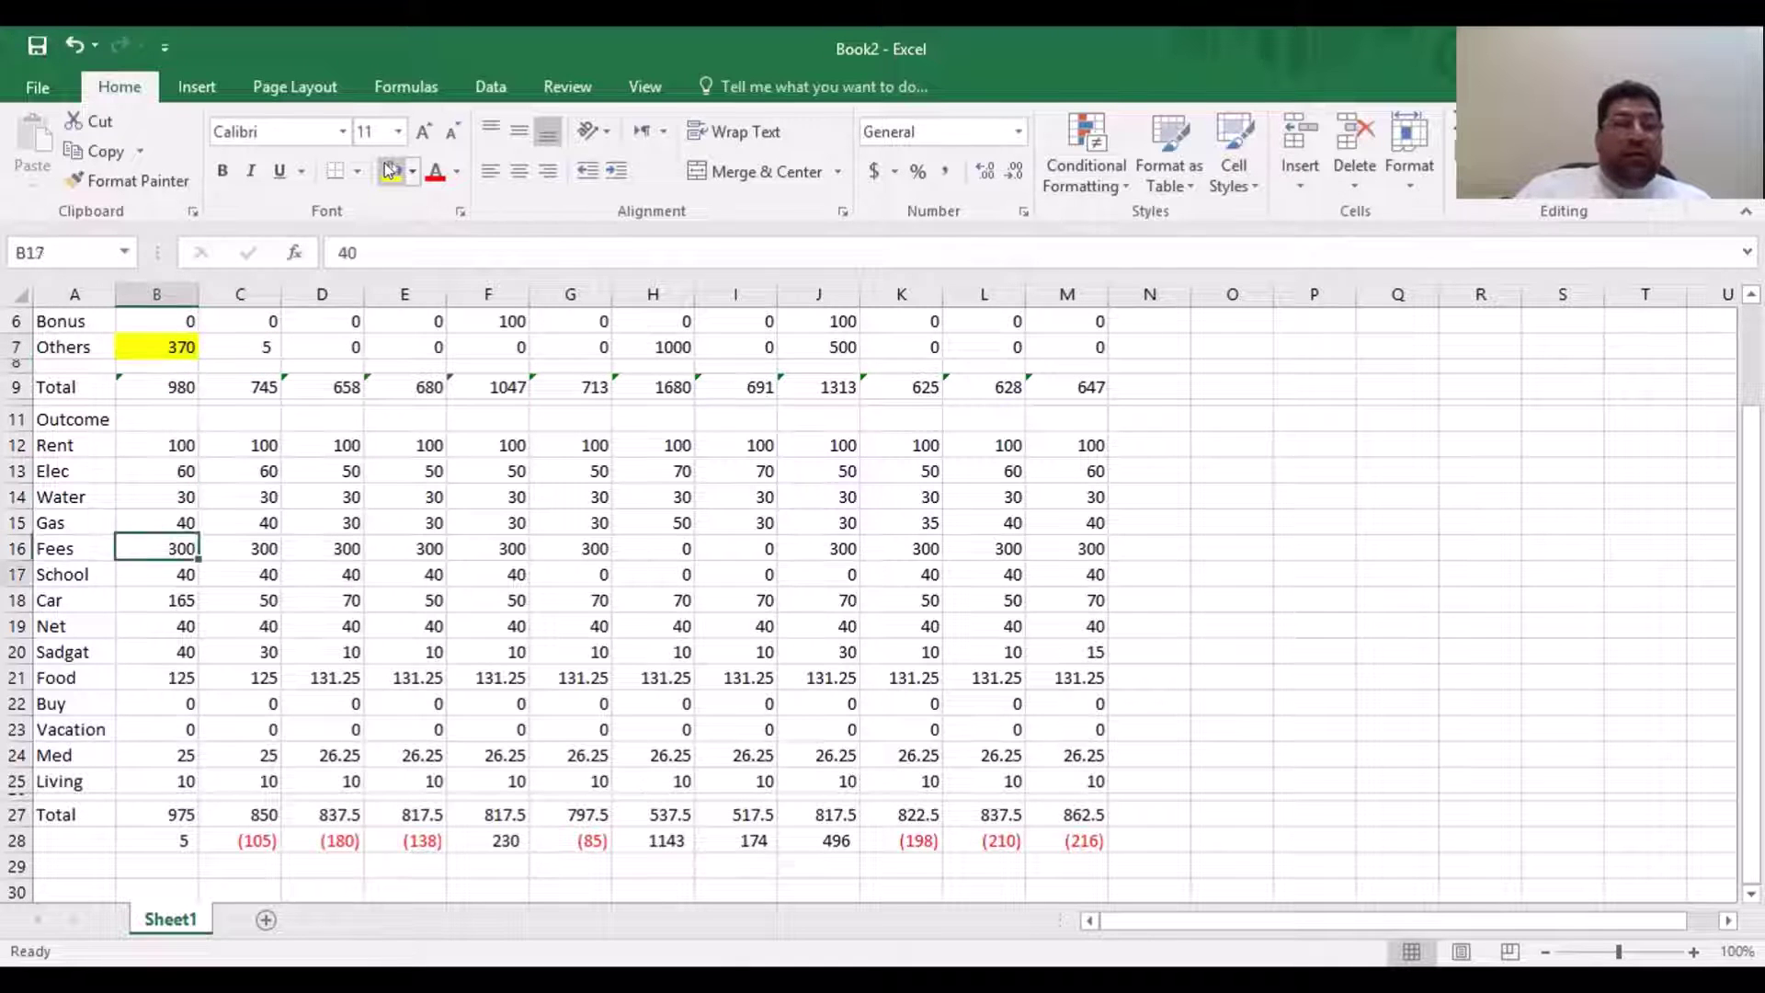
key("Down")
key("Down")
key("Down")
key("Down")
key("Down")
key("Down")
key("Down")
key("Down")
key("Down")
key("Down")
key("Down")
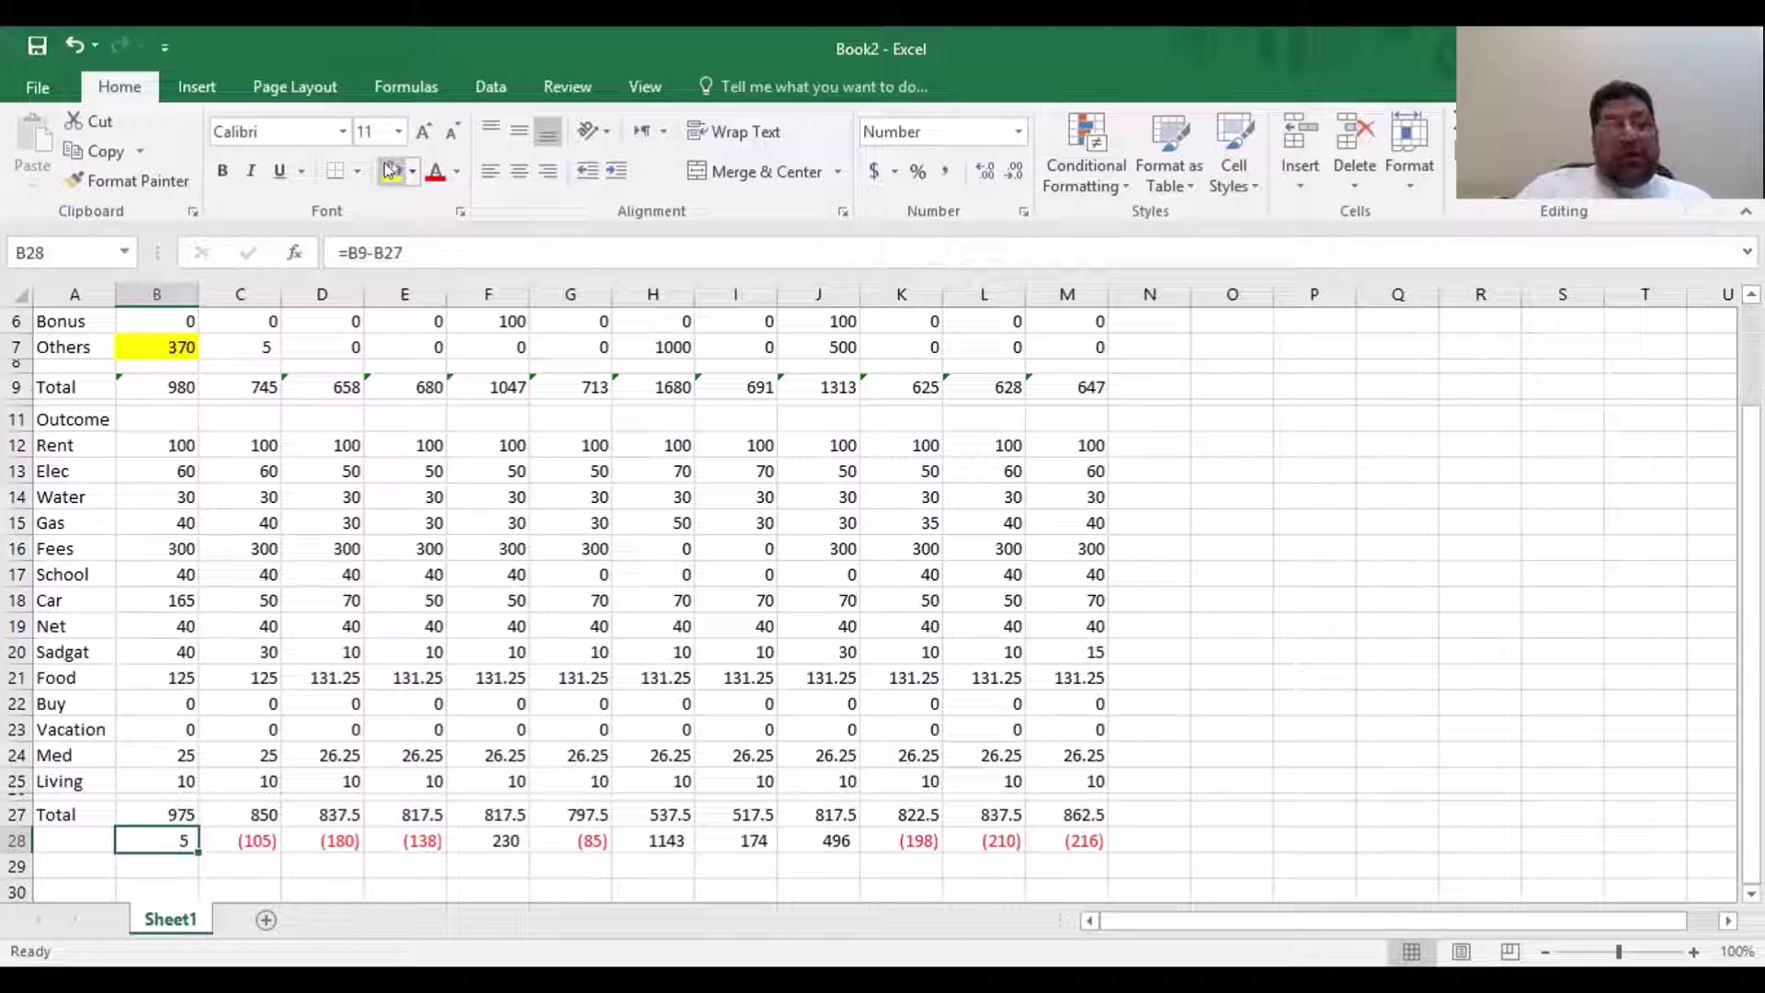
Go back up month 1's column and across to month 2, up to the header in C1
key("Up")
key("Up")
key("Up")
key("Up")
key("Up")
key("Up")
key("Up")
key("Up")
key("Up")
key("Up")
key("Up")
key("Up")
key("Up")
key("Up")
key("Up")
key("Up")
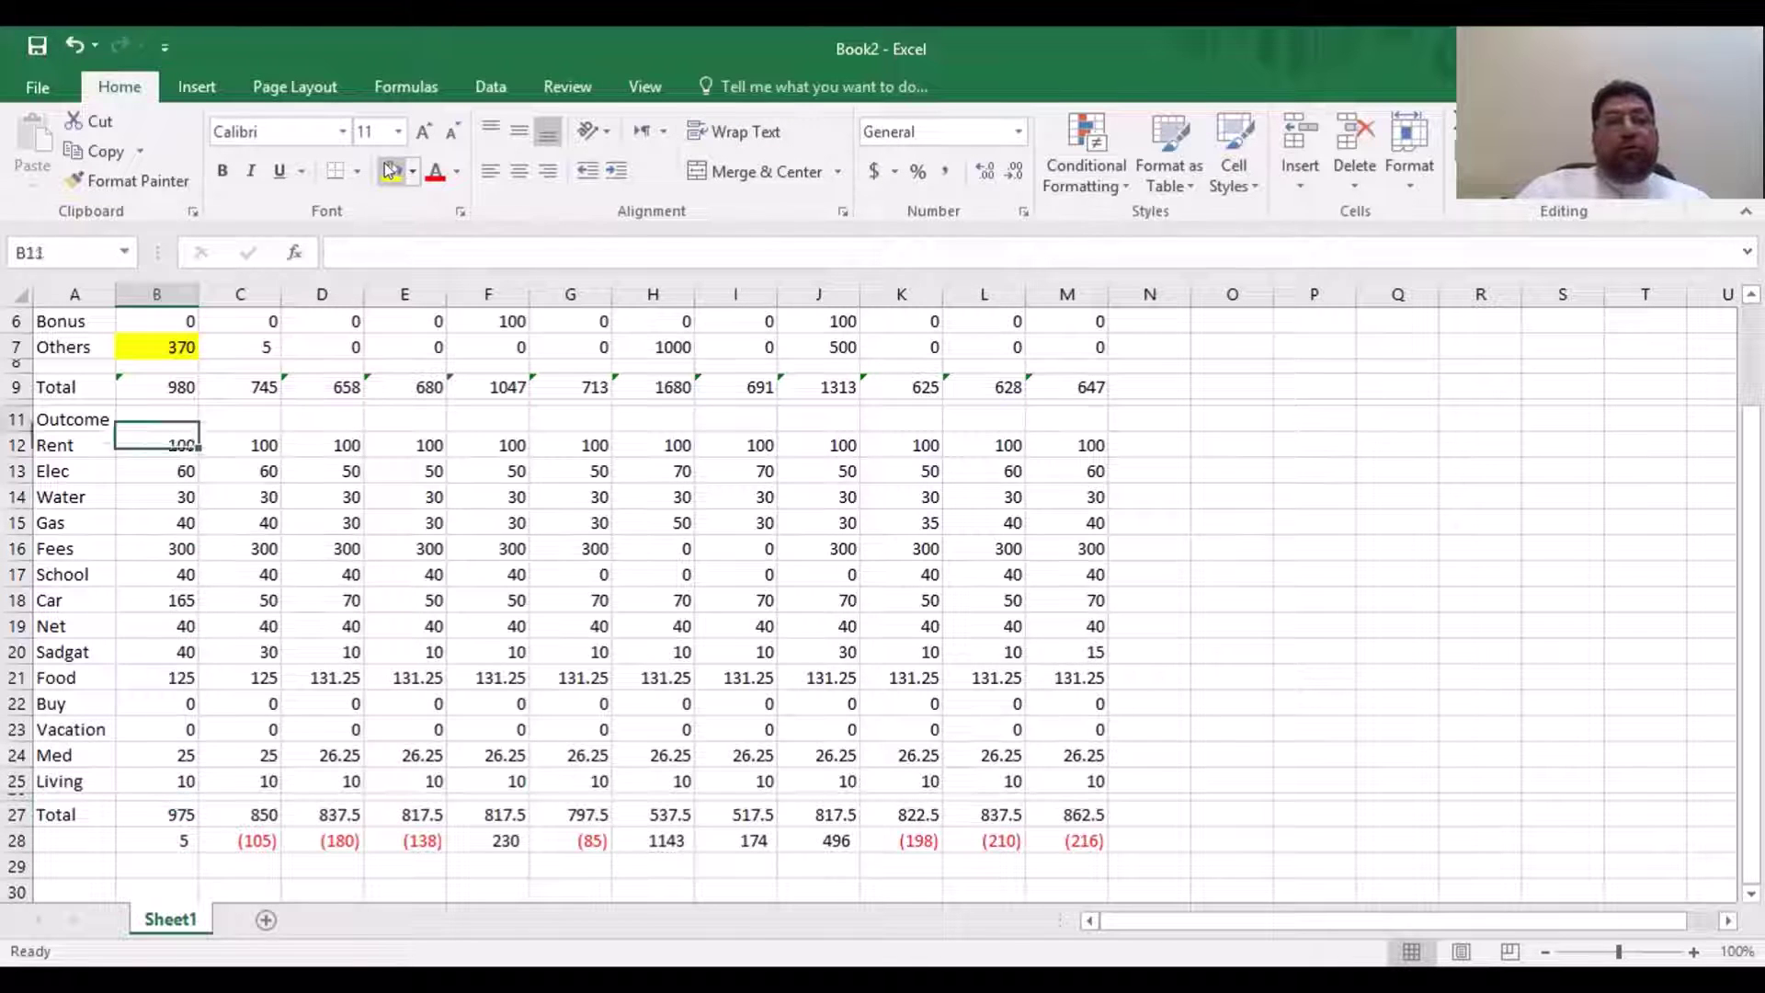
key("Up")
key("Up")
key("Right")
key("Up")
key("Up")
key("Up")
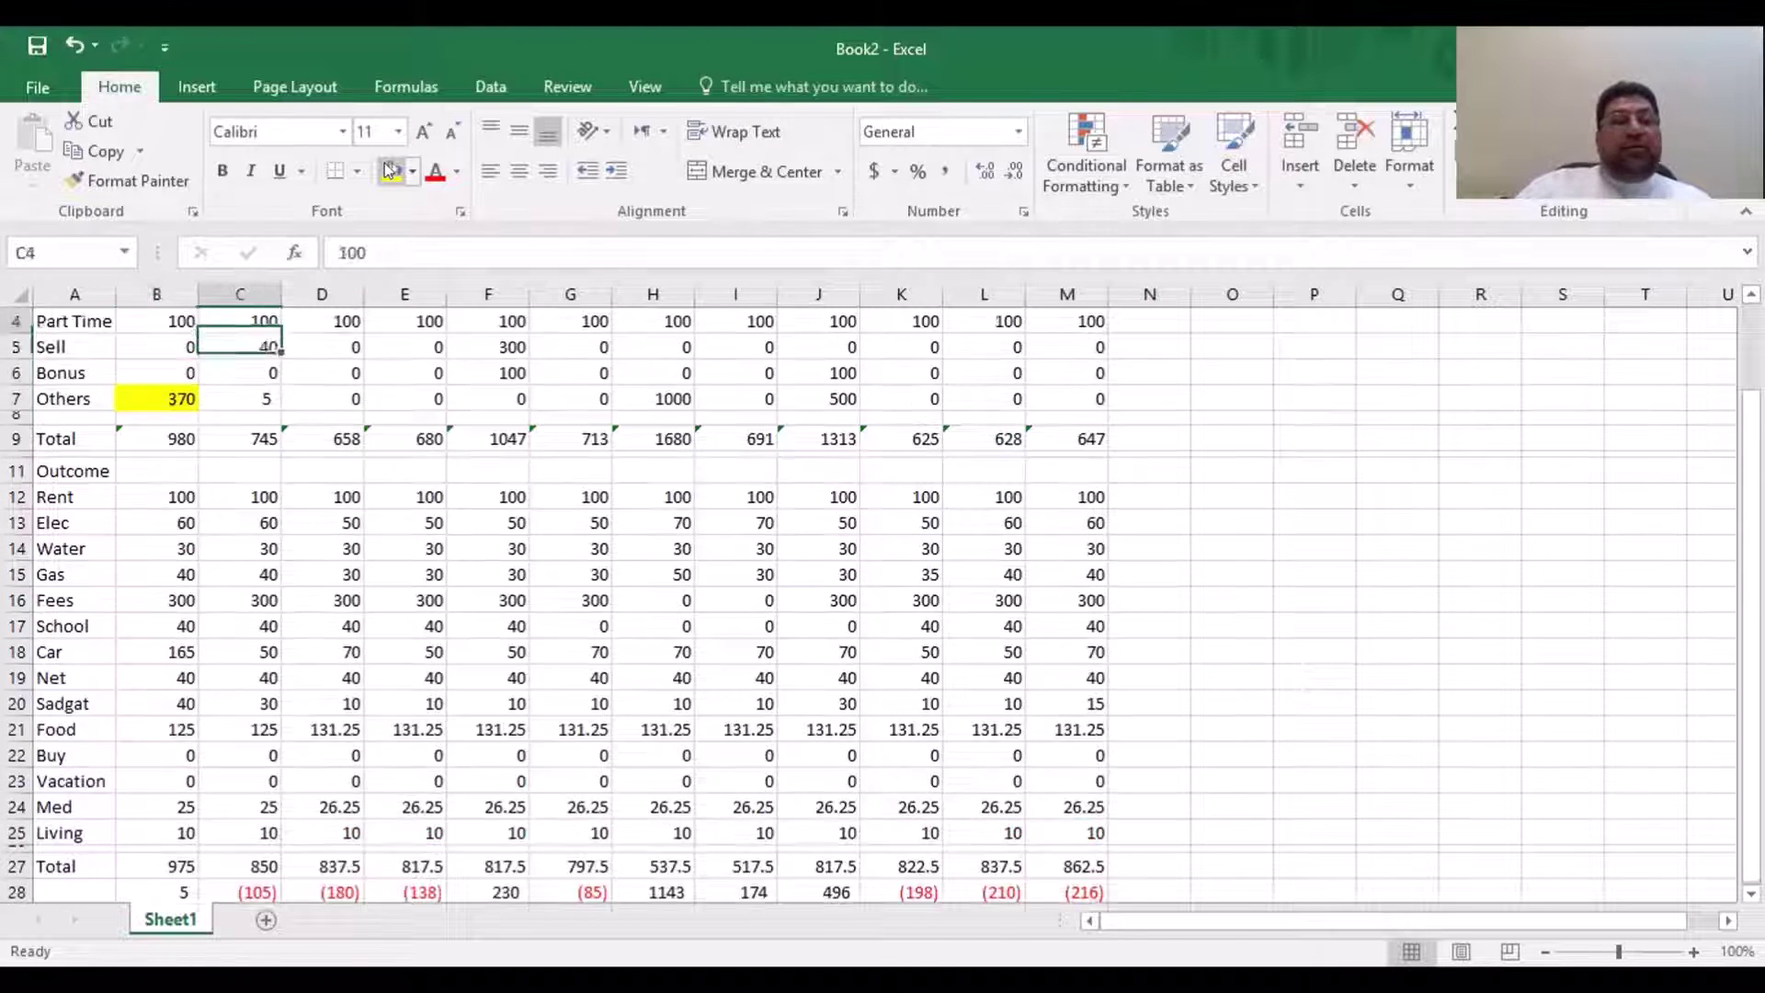
key("Up")
key("Up")
key("Up")
Review month 2's income entries in column C, from Salary down through Others to the income total in C9
key("Down")
key("Down")
key("Down")
key("Down")
key("Down")
key("Down")
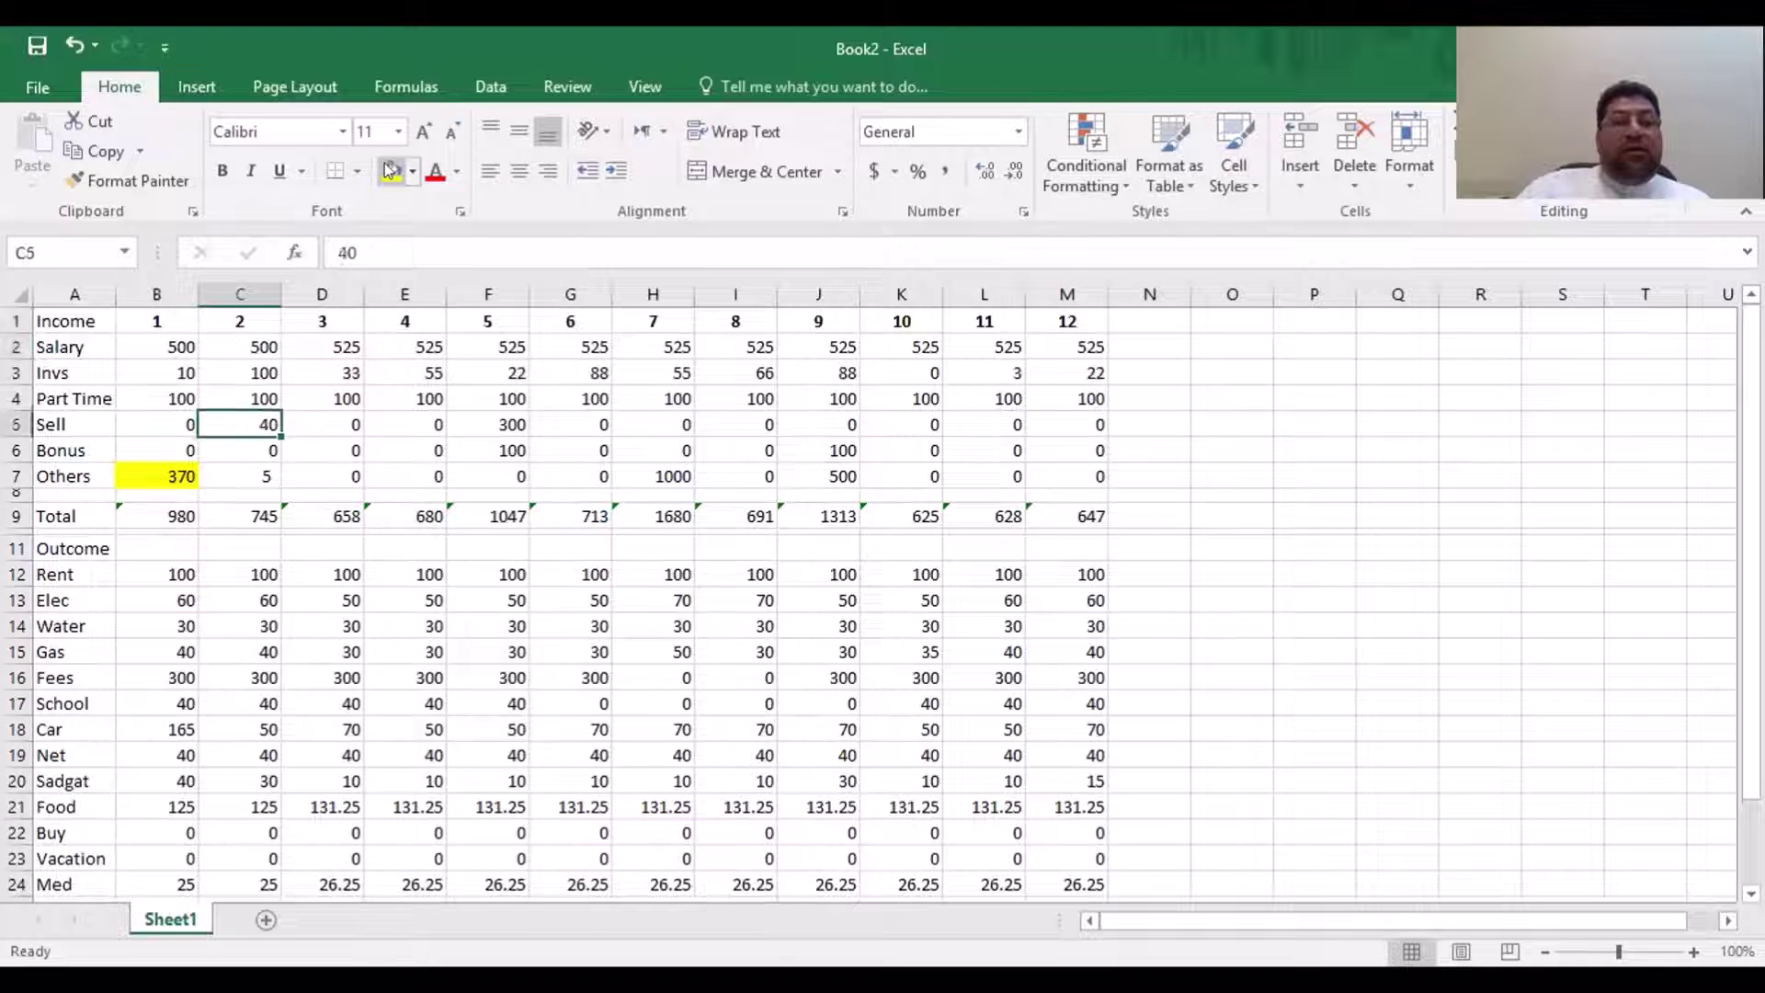
key("Down")
key("Down")
key("Down")
key("Down")
key("Down")
key("Down")
key("Down")
key("Down")
key("Down")
key("Down")
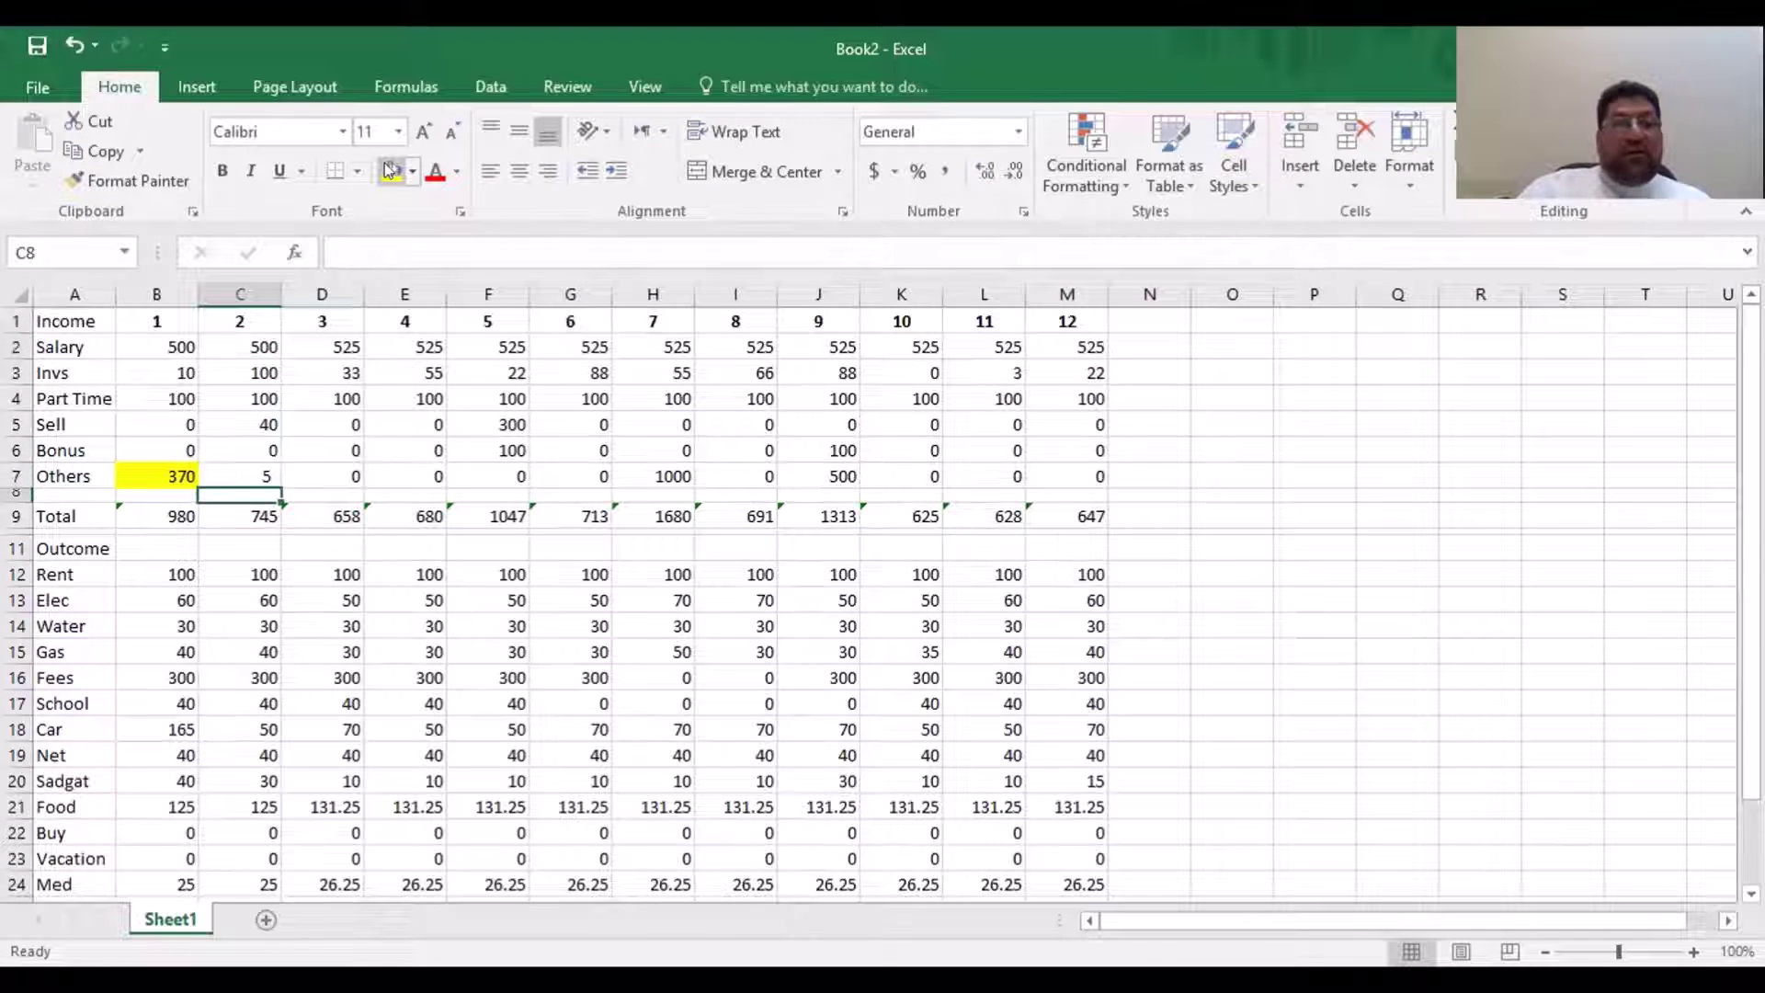
key("Up")
key("Up")
key("Up")
key("Up")
key("Up")
key("Up")
key("Up")
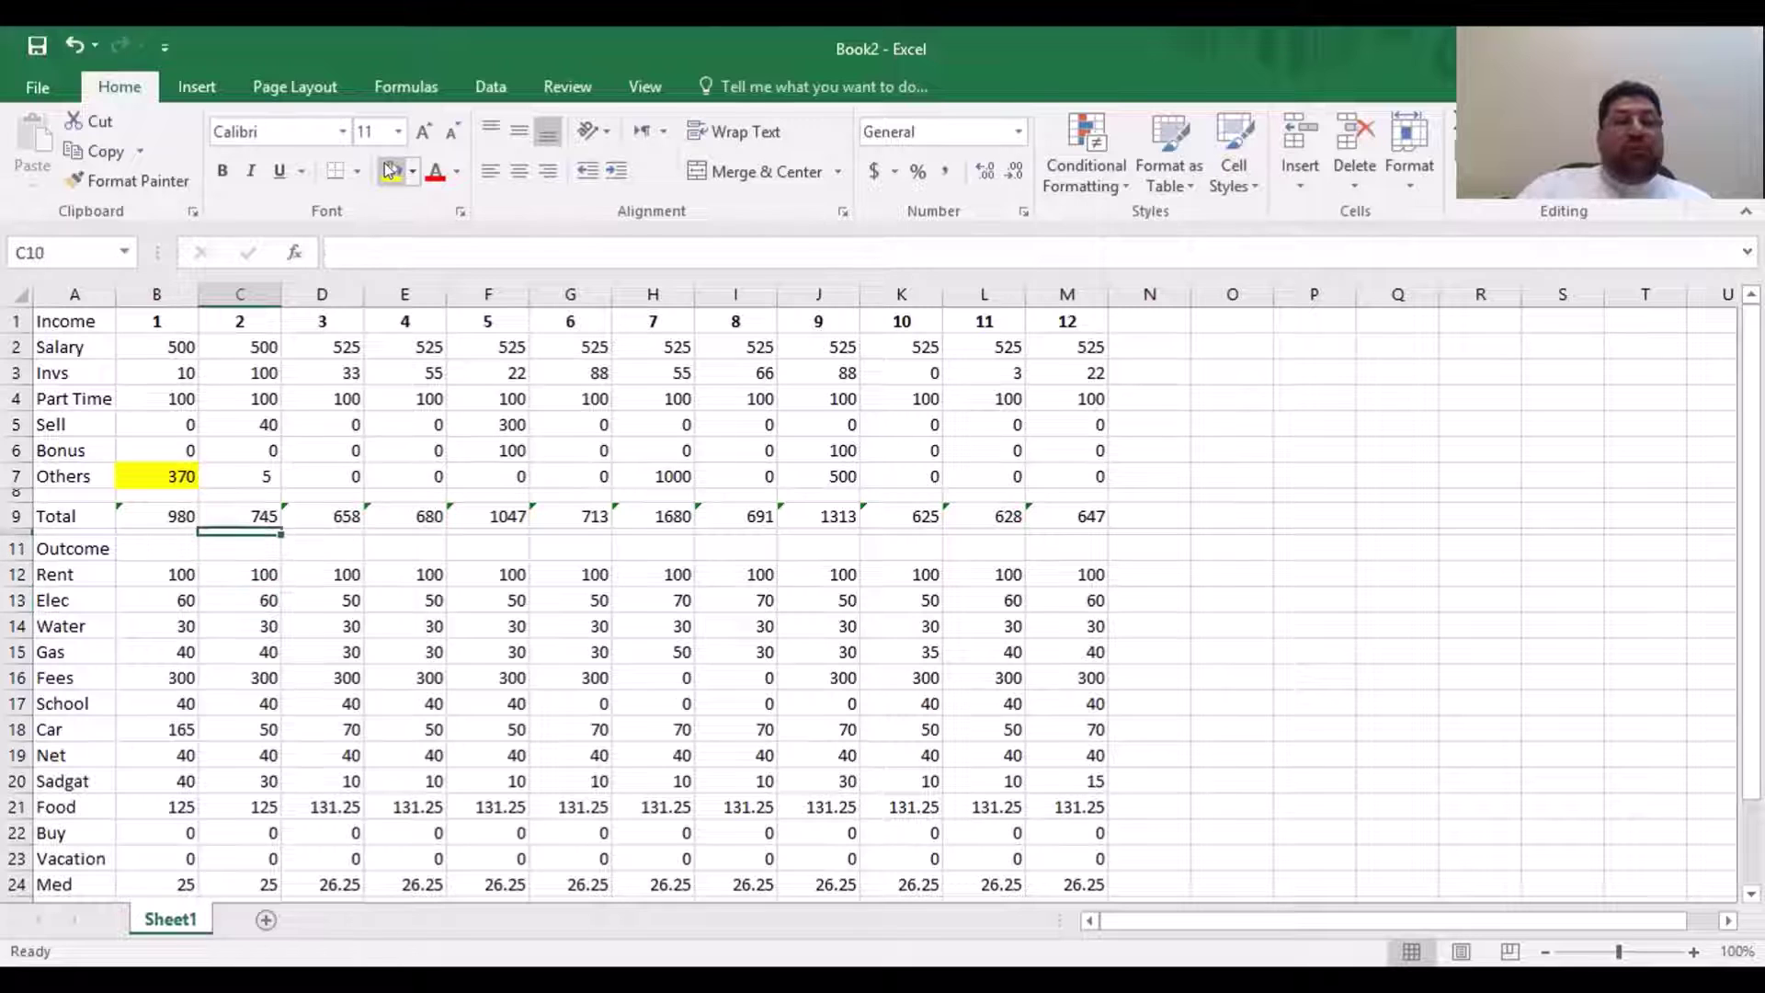
Follow month 2's expenses down column C to the total in C27 and the balance formula in C28
key("Down")
key("Down")
key("Down")
key("Down")
key("Down")
key("Down")
key("Down")
key("Down")
key("Down")
key("Down")
key("Down")
key("Down")
key("Down")
key("Down")
key("Down")
key("Down")
key("Down")
key("Down")
key("Down")
key("Down")
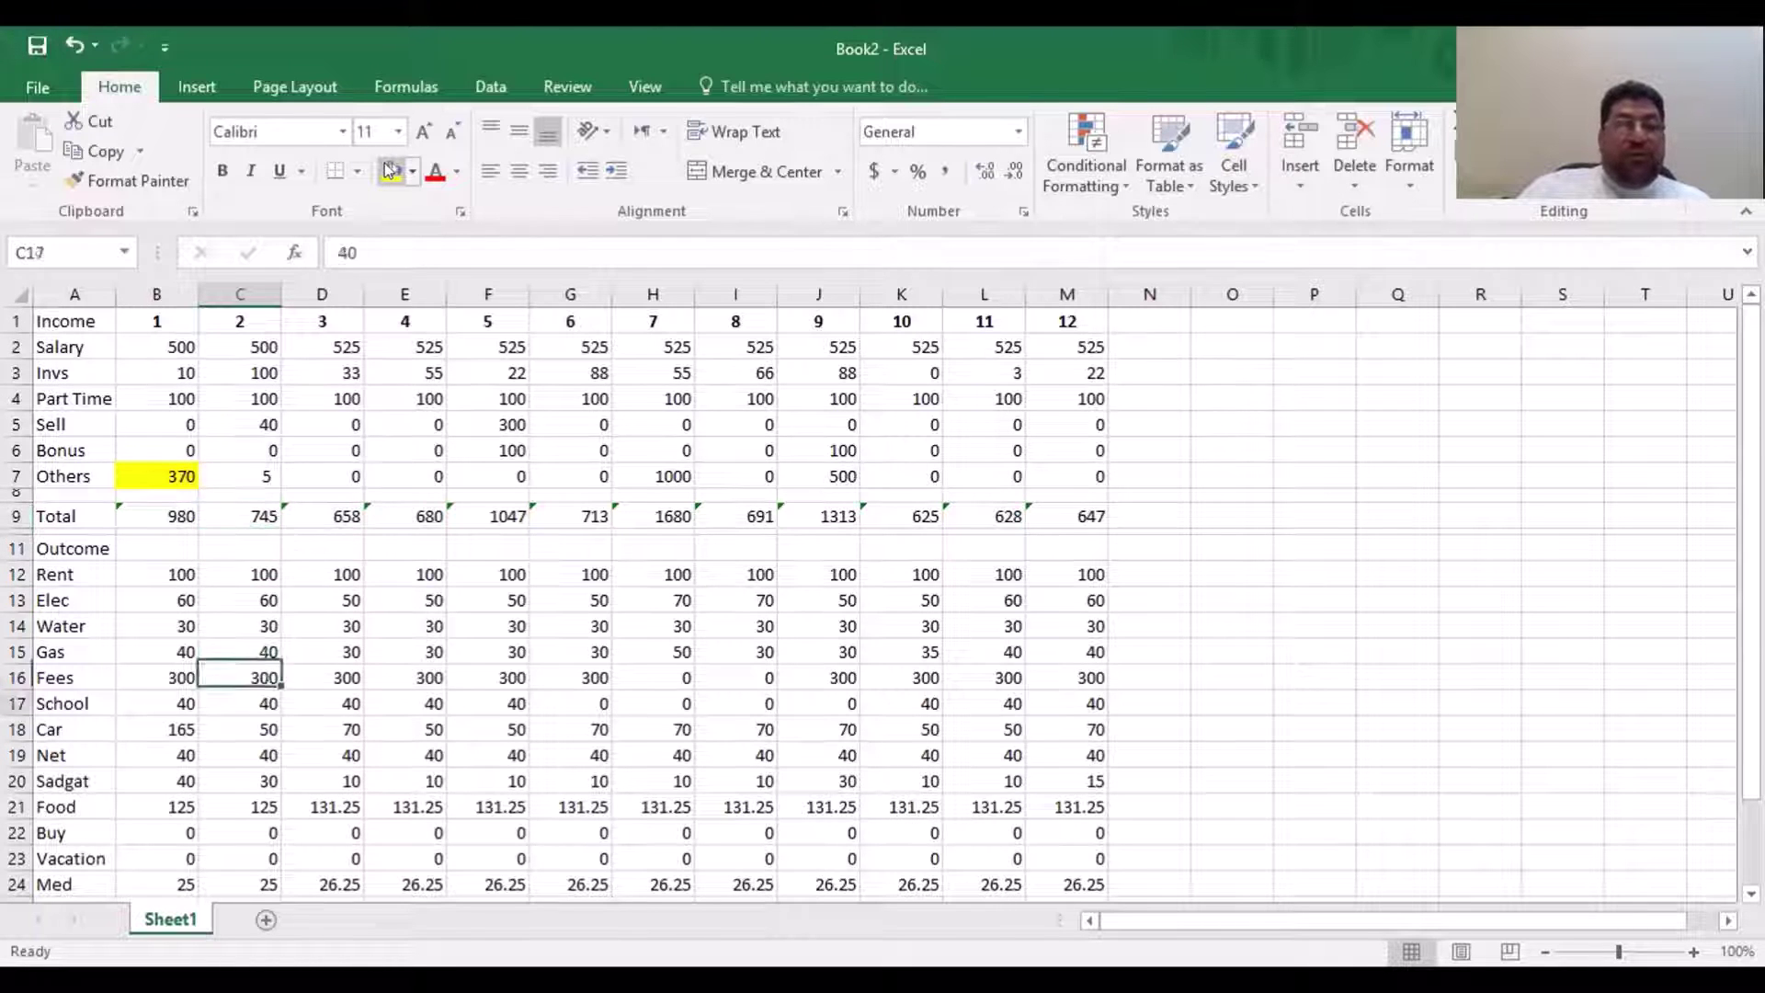
key("Up")
key("Up")
key("Up")
key("Up")
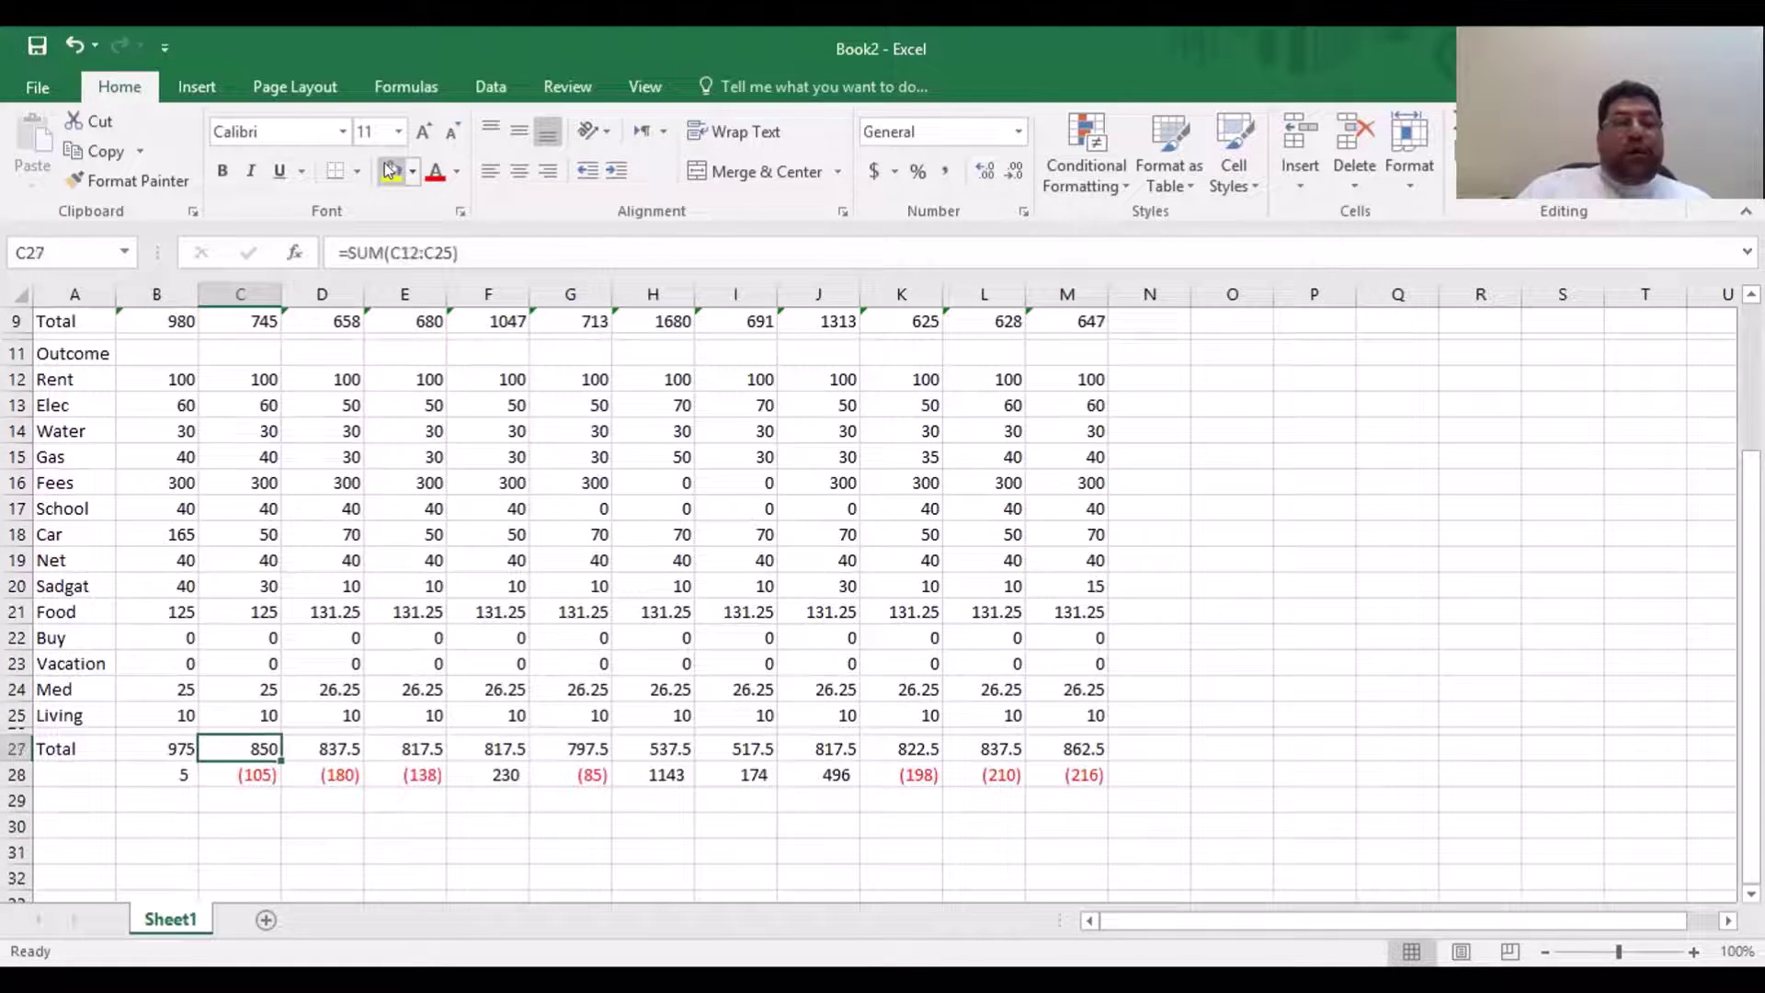
key("Down")
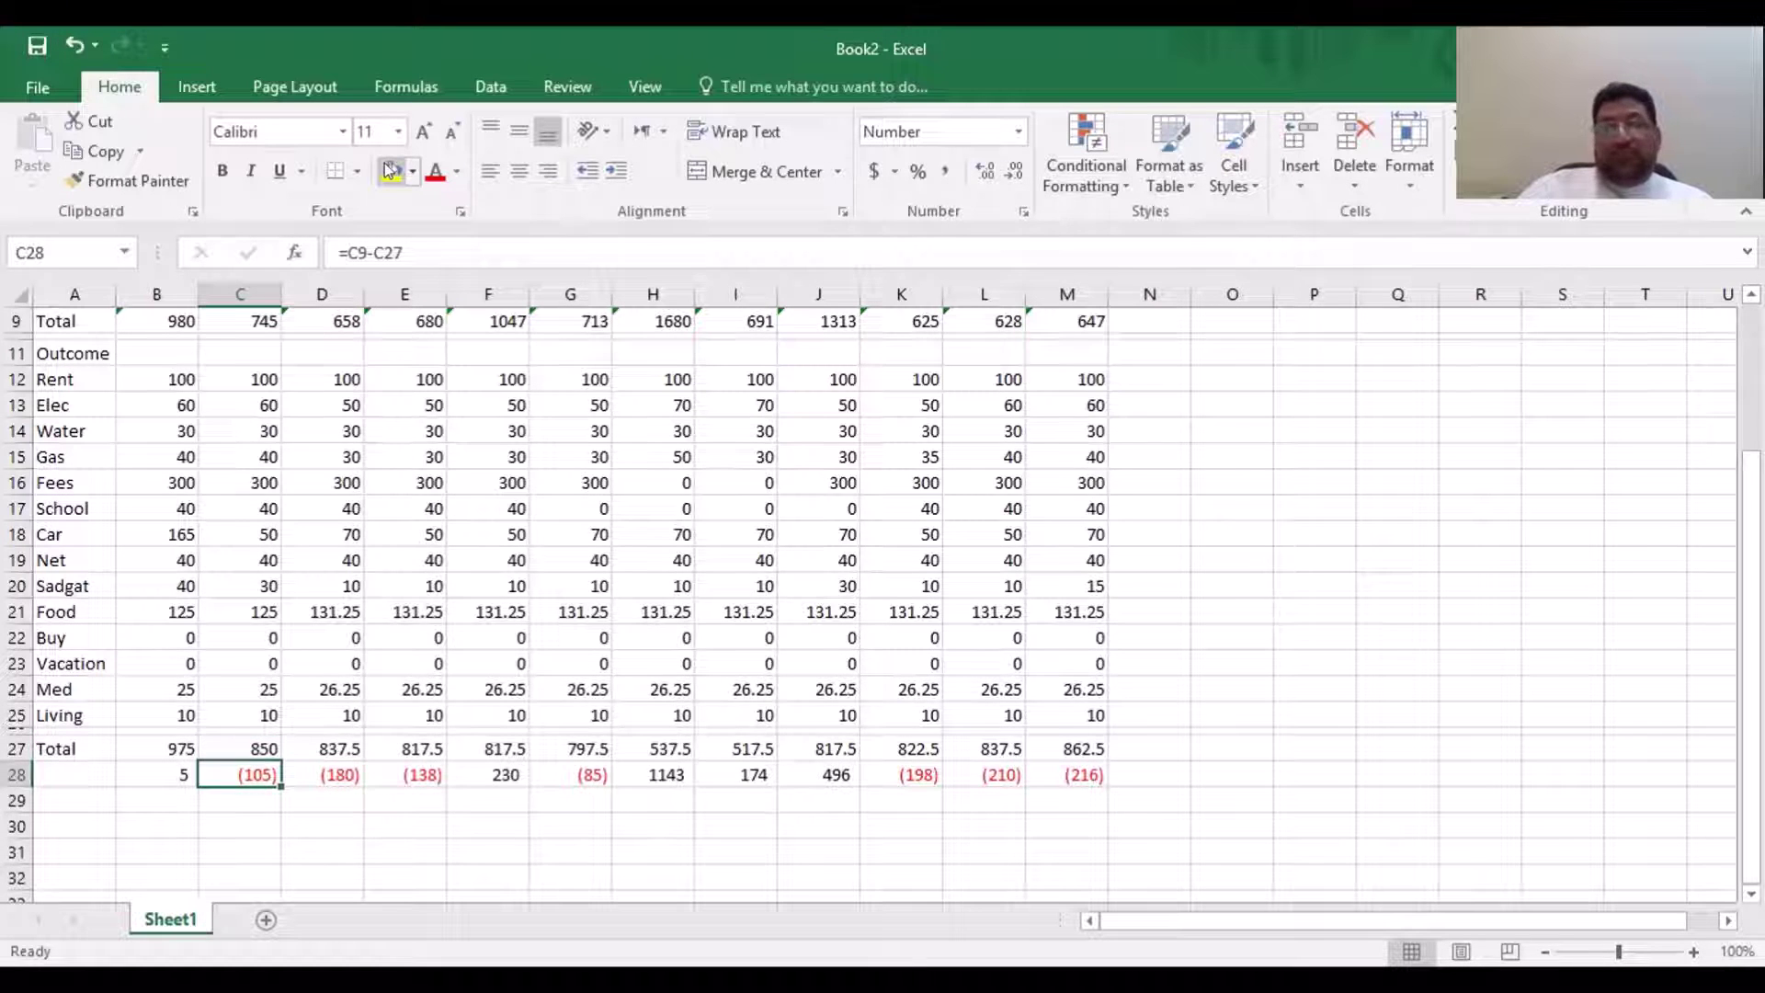
Return to month 2's income entries and examine the carry-over formula for Others in C7
key("Up")
key("Up")
key("Up")
key("Up")
key("Up")
key("Up")
key("Up")
key("Up")
key("Up")
key("Up")
key("Up")
key("Up")
key("Up")
key("Up")
key("Up")
key("Up")
key("Up")
key("Up")
key("Up")
key("Up")
key("Down")
key("Down")
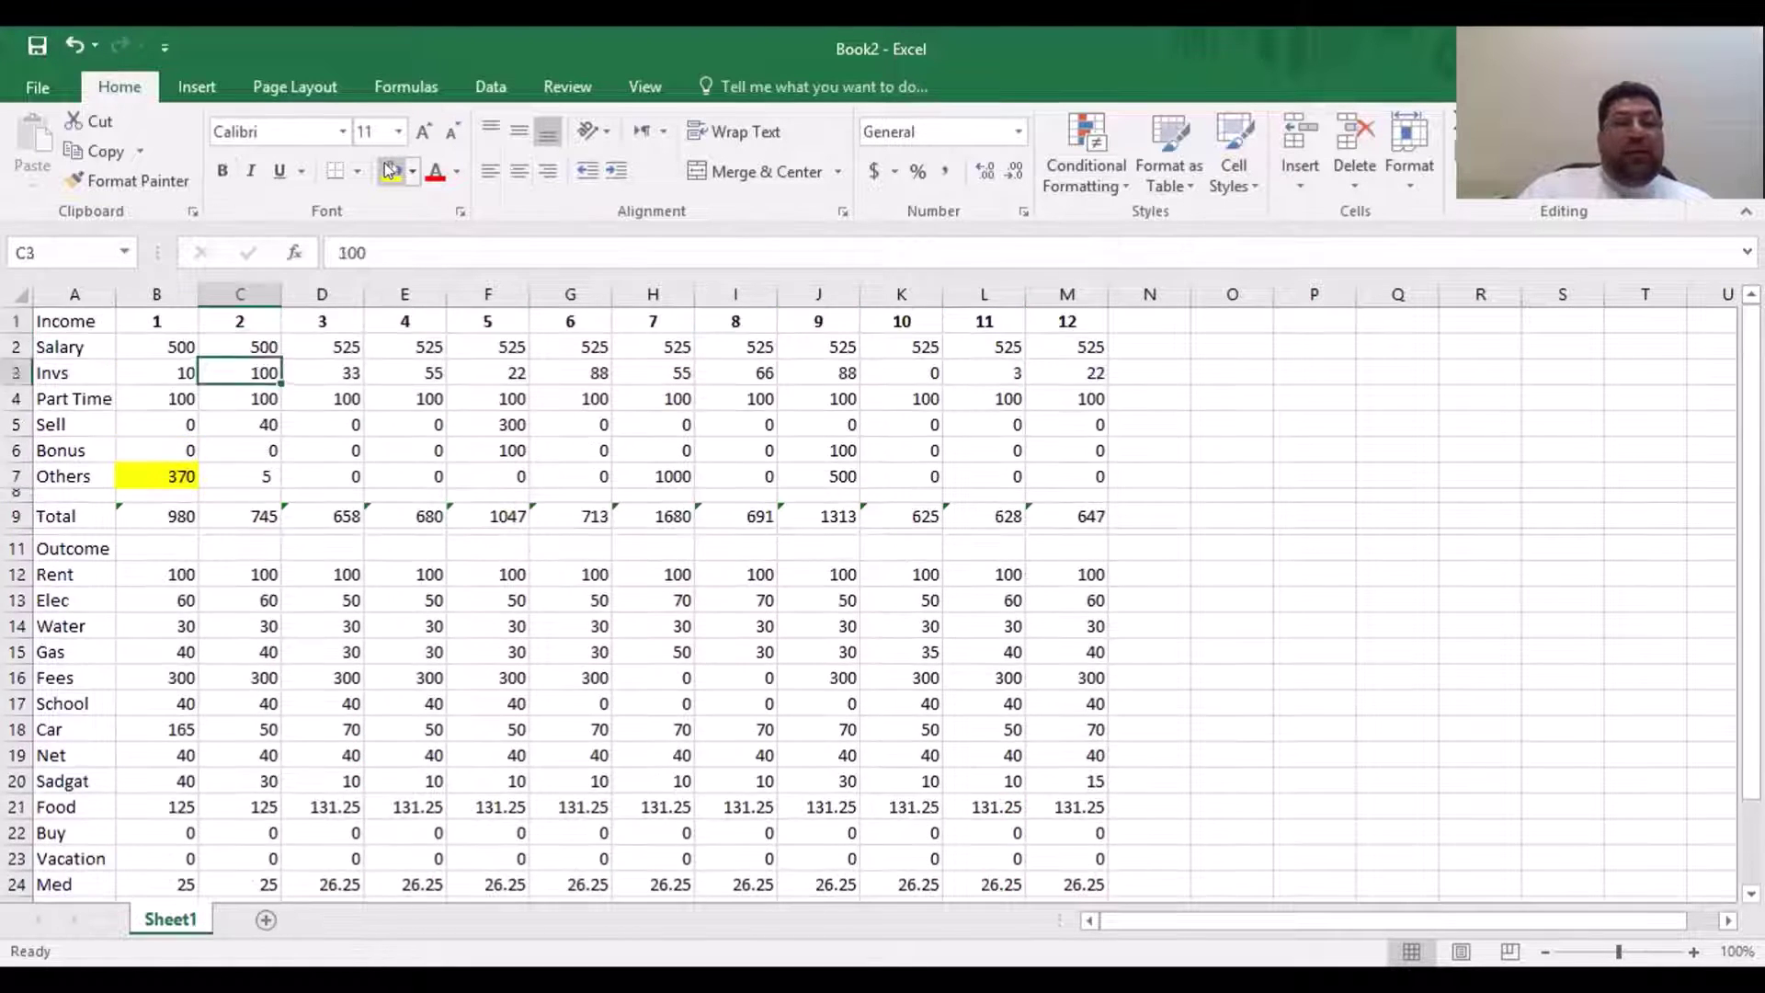
key("Down")
key("Down")
key("Down")
key("Down")
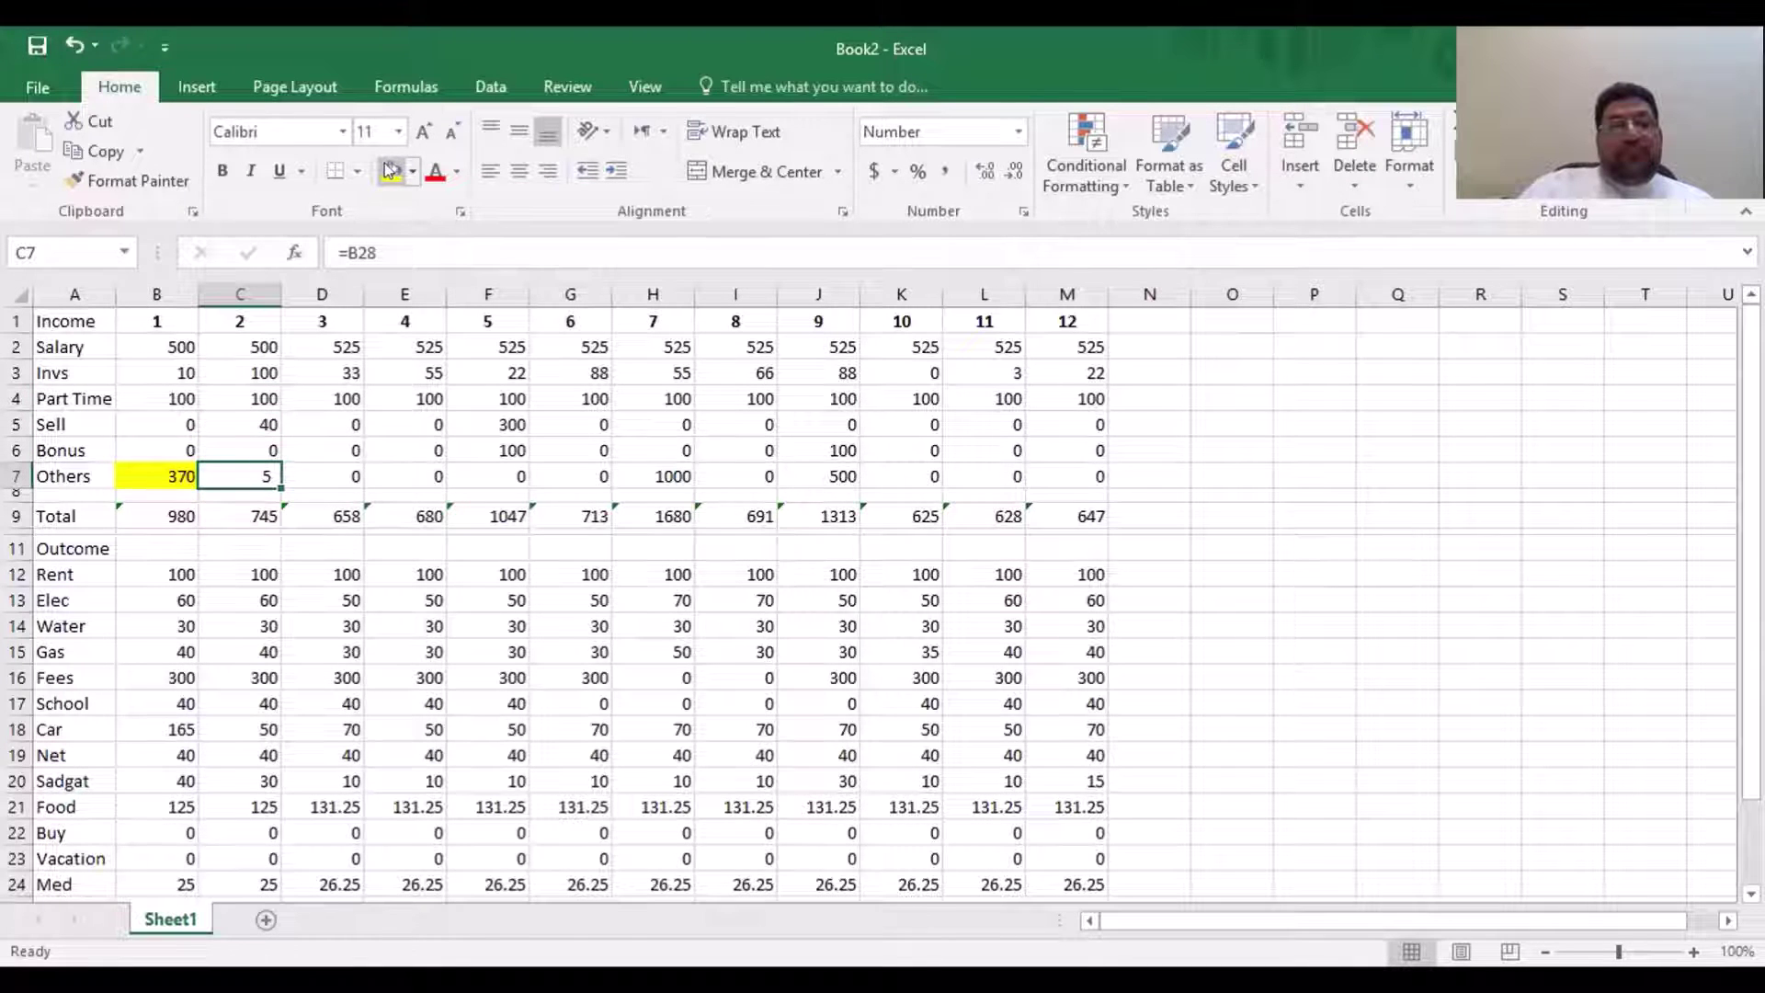
Trace month 2's column again from the income entries through all expenses to just below the balance in row 28
key("Up")
key("Up")
key("Up")
key("Up")
key("Up")
key("Down")
key("Down")
key("Down")
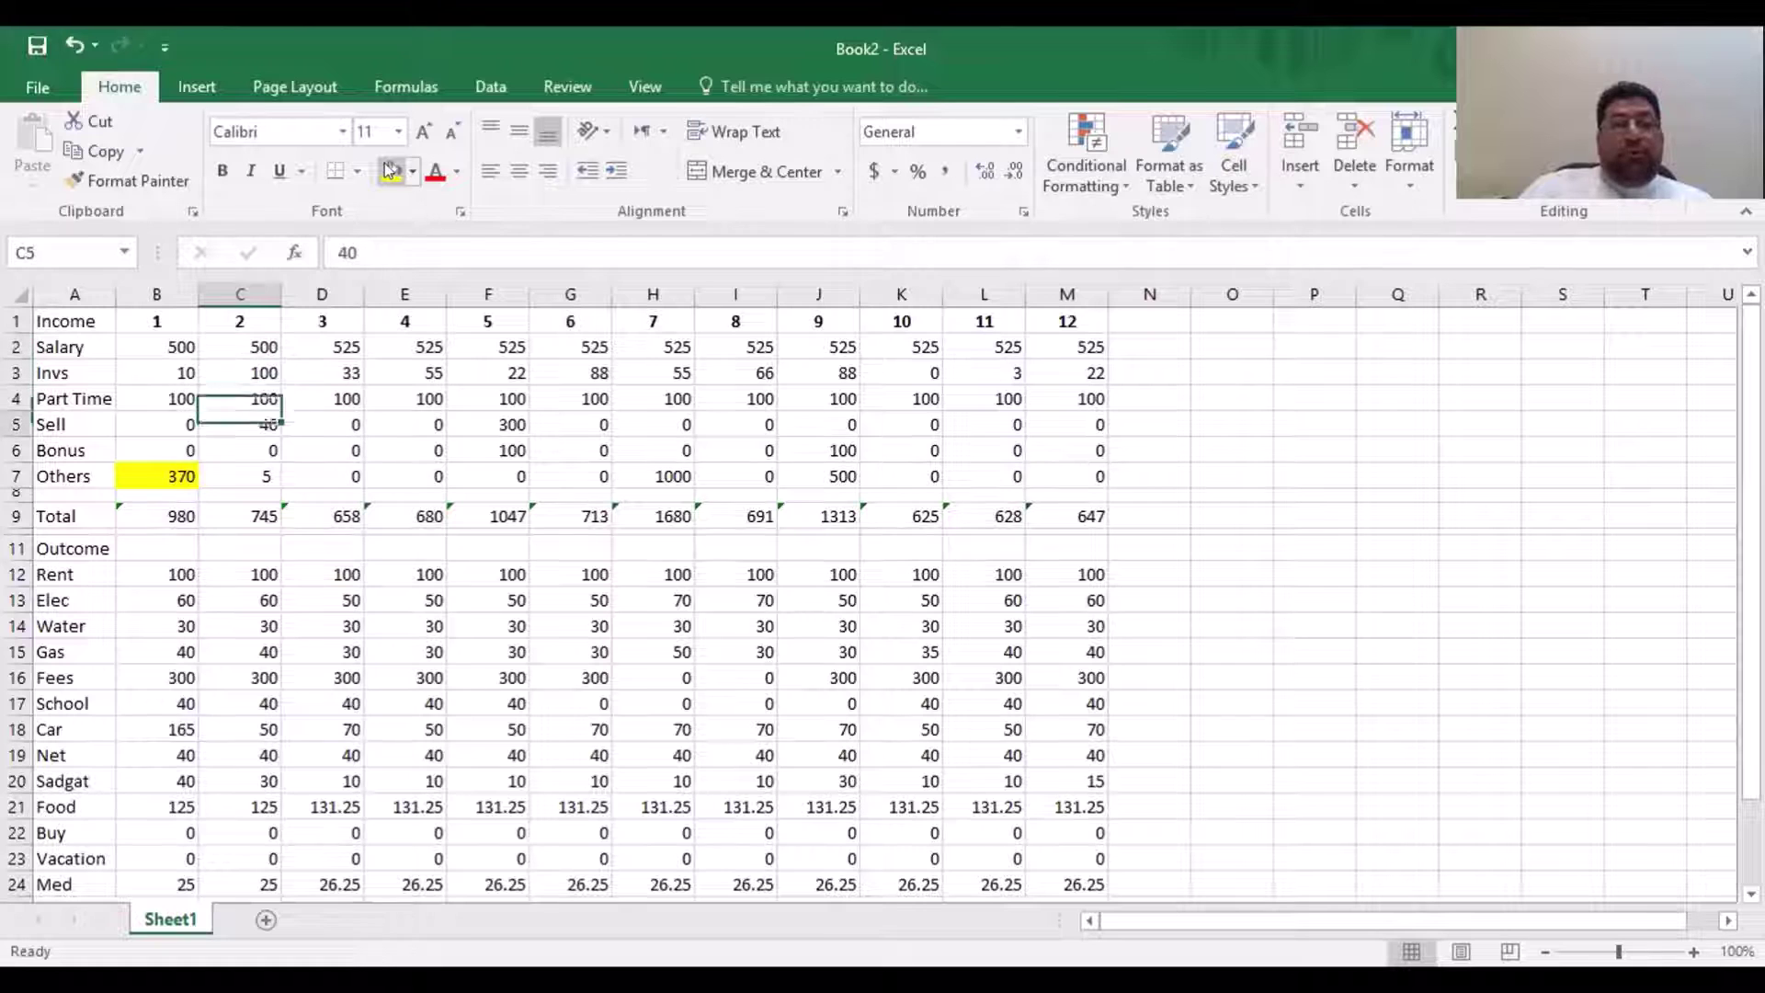
key("Down")
key("Down")
key("Down")
key("Down")
key("Down")
key("Down")
key("Down")
key("Down")
key("Down")
key("Down")
key("Down")
key("Down")
key("Down")
key("Down")
key("Down")
key("Down")
key("Down")
key("Down")
key("Down")
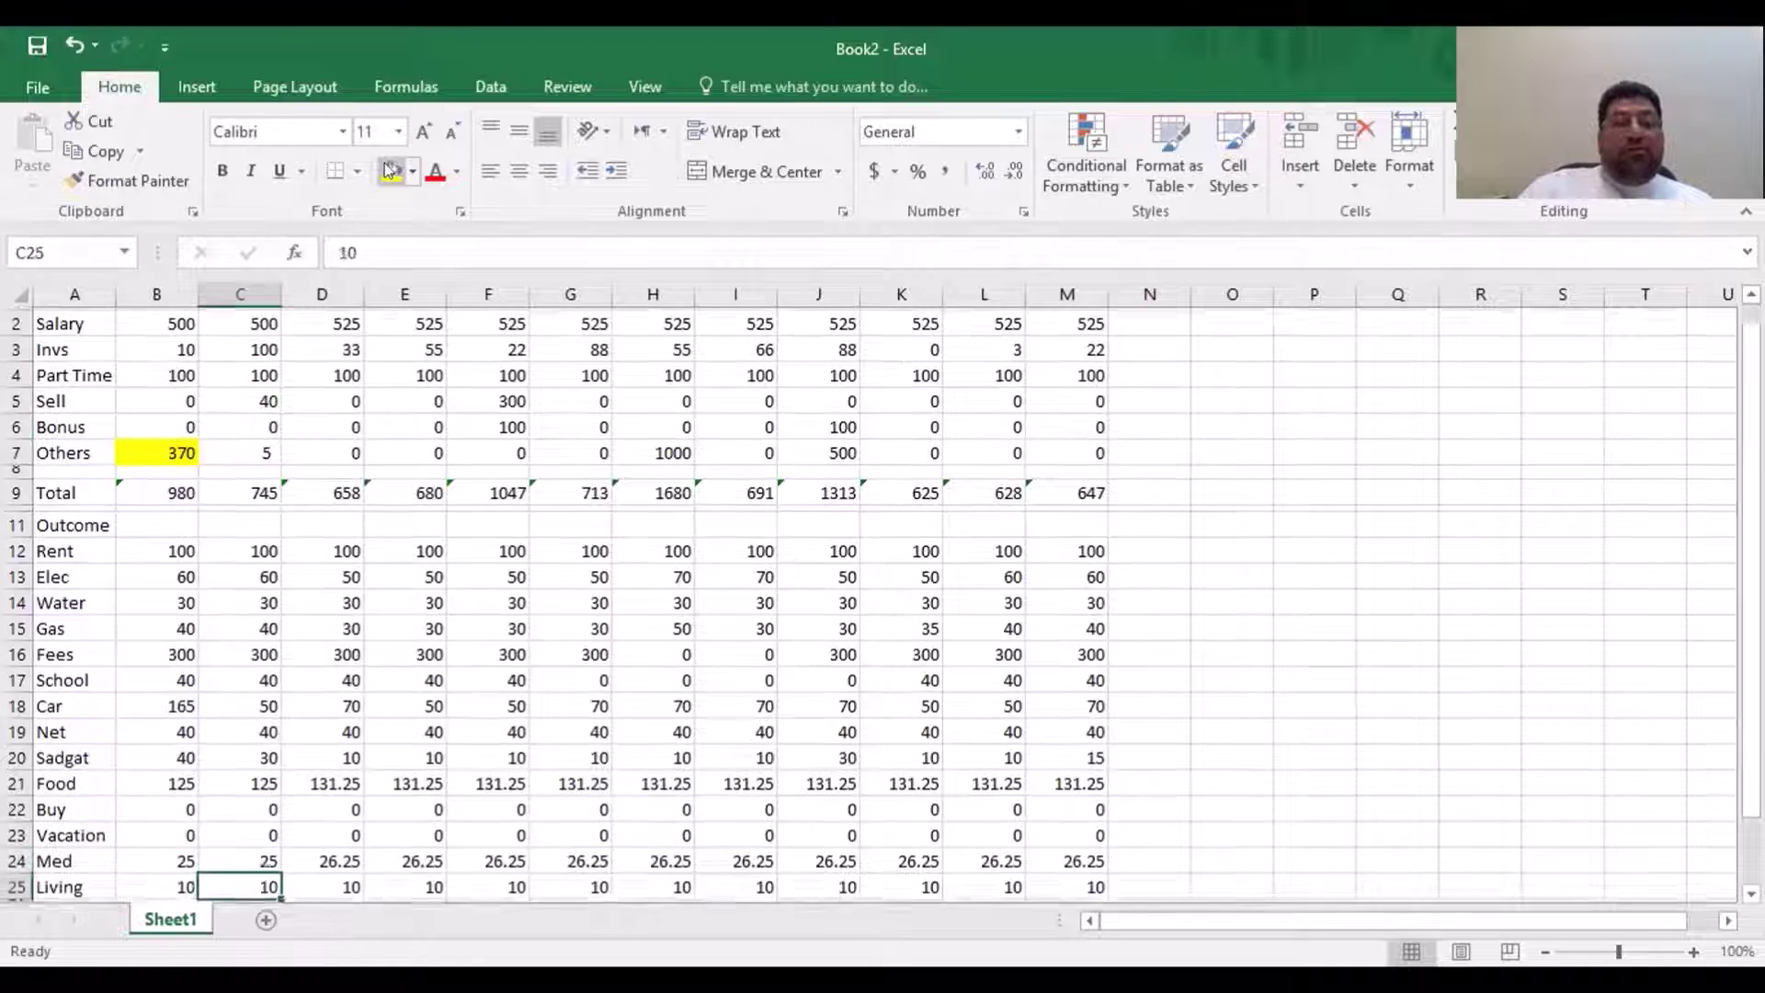
key("Down")
key("Down")
key("Down")
key("Down")
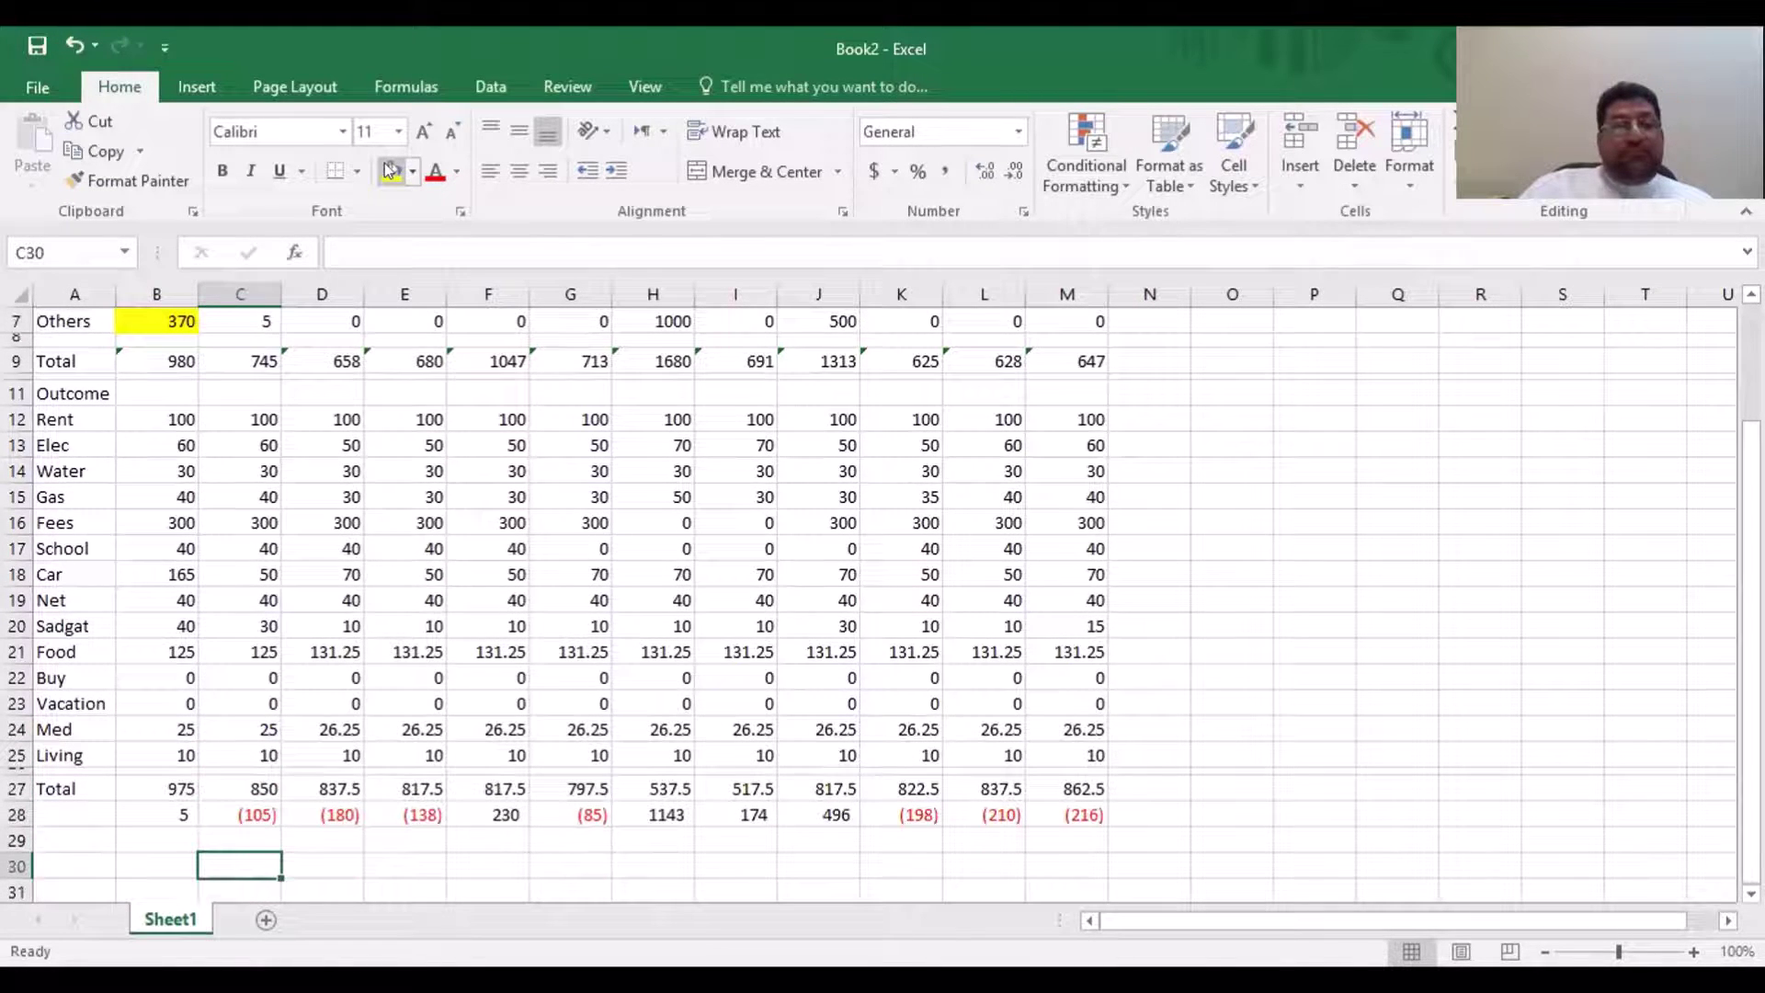
Examine month 2's individual expenses between Food and Elec, including Fees and Sadgat, for possible adjustments
key("Up")
key("Up")
key("Up")
key("Up")
key("Up")
key("Up")
key("Up")
key("Up")
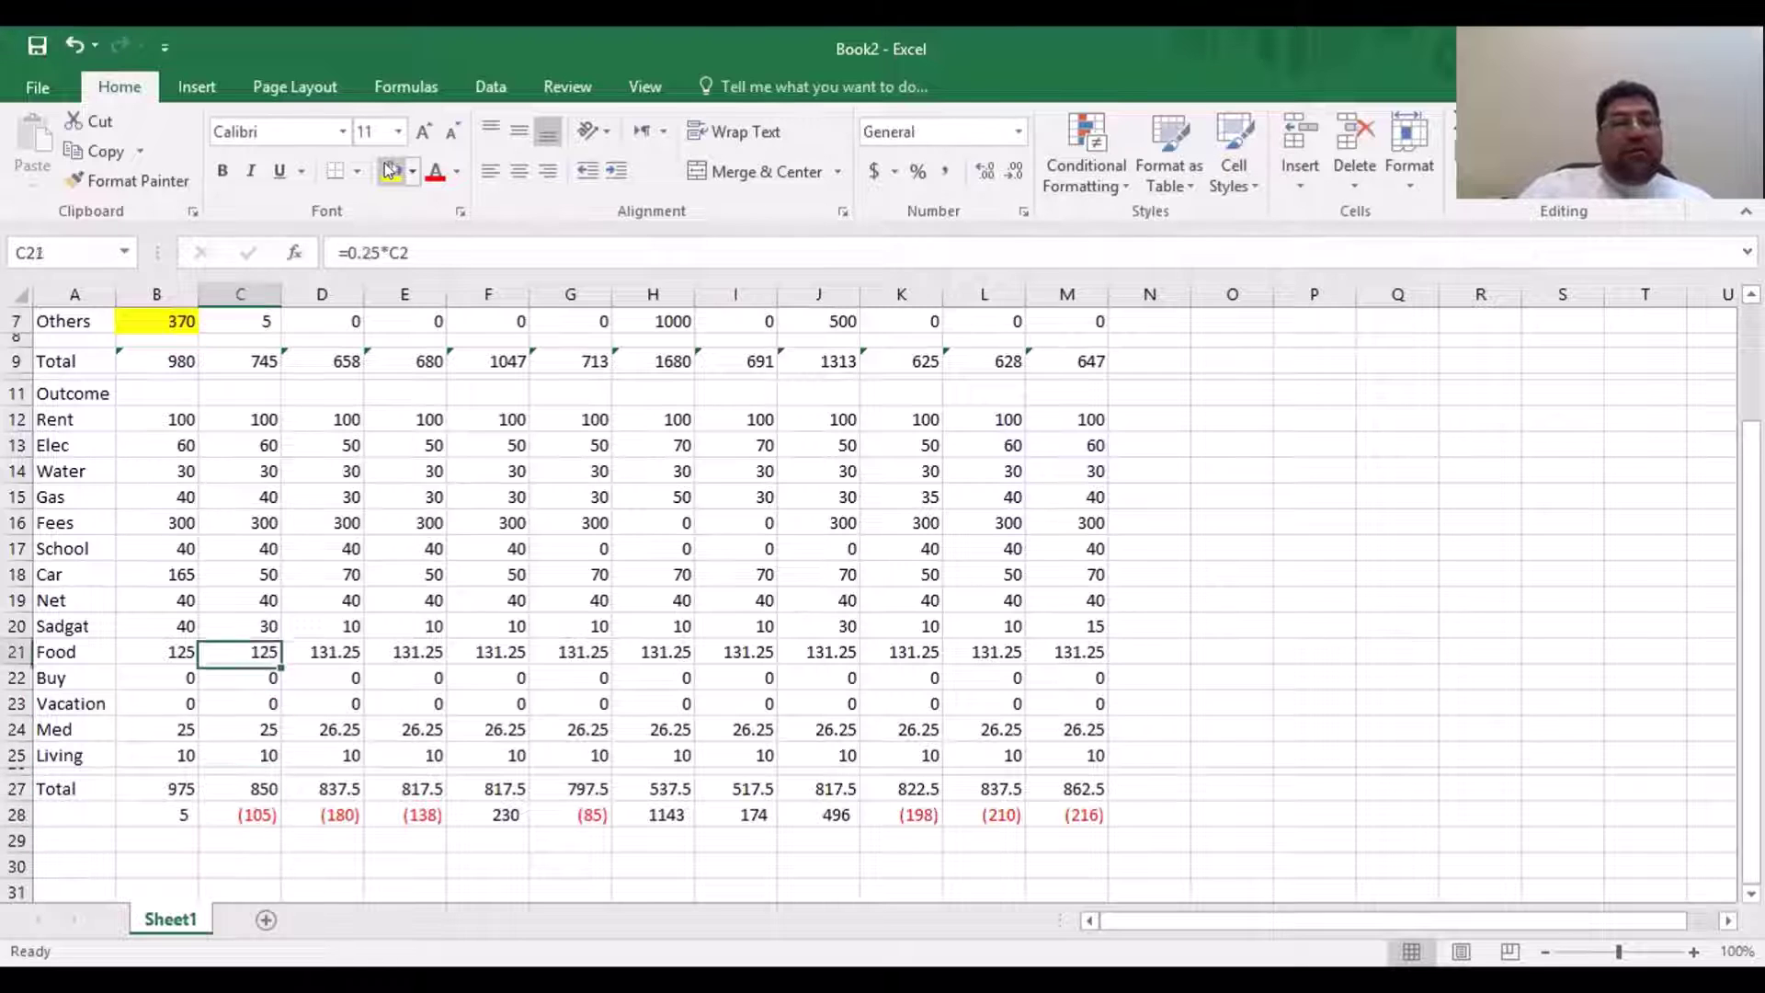
key("Up")
key("Up")
key("Up")
key("Up")
key("Up")
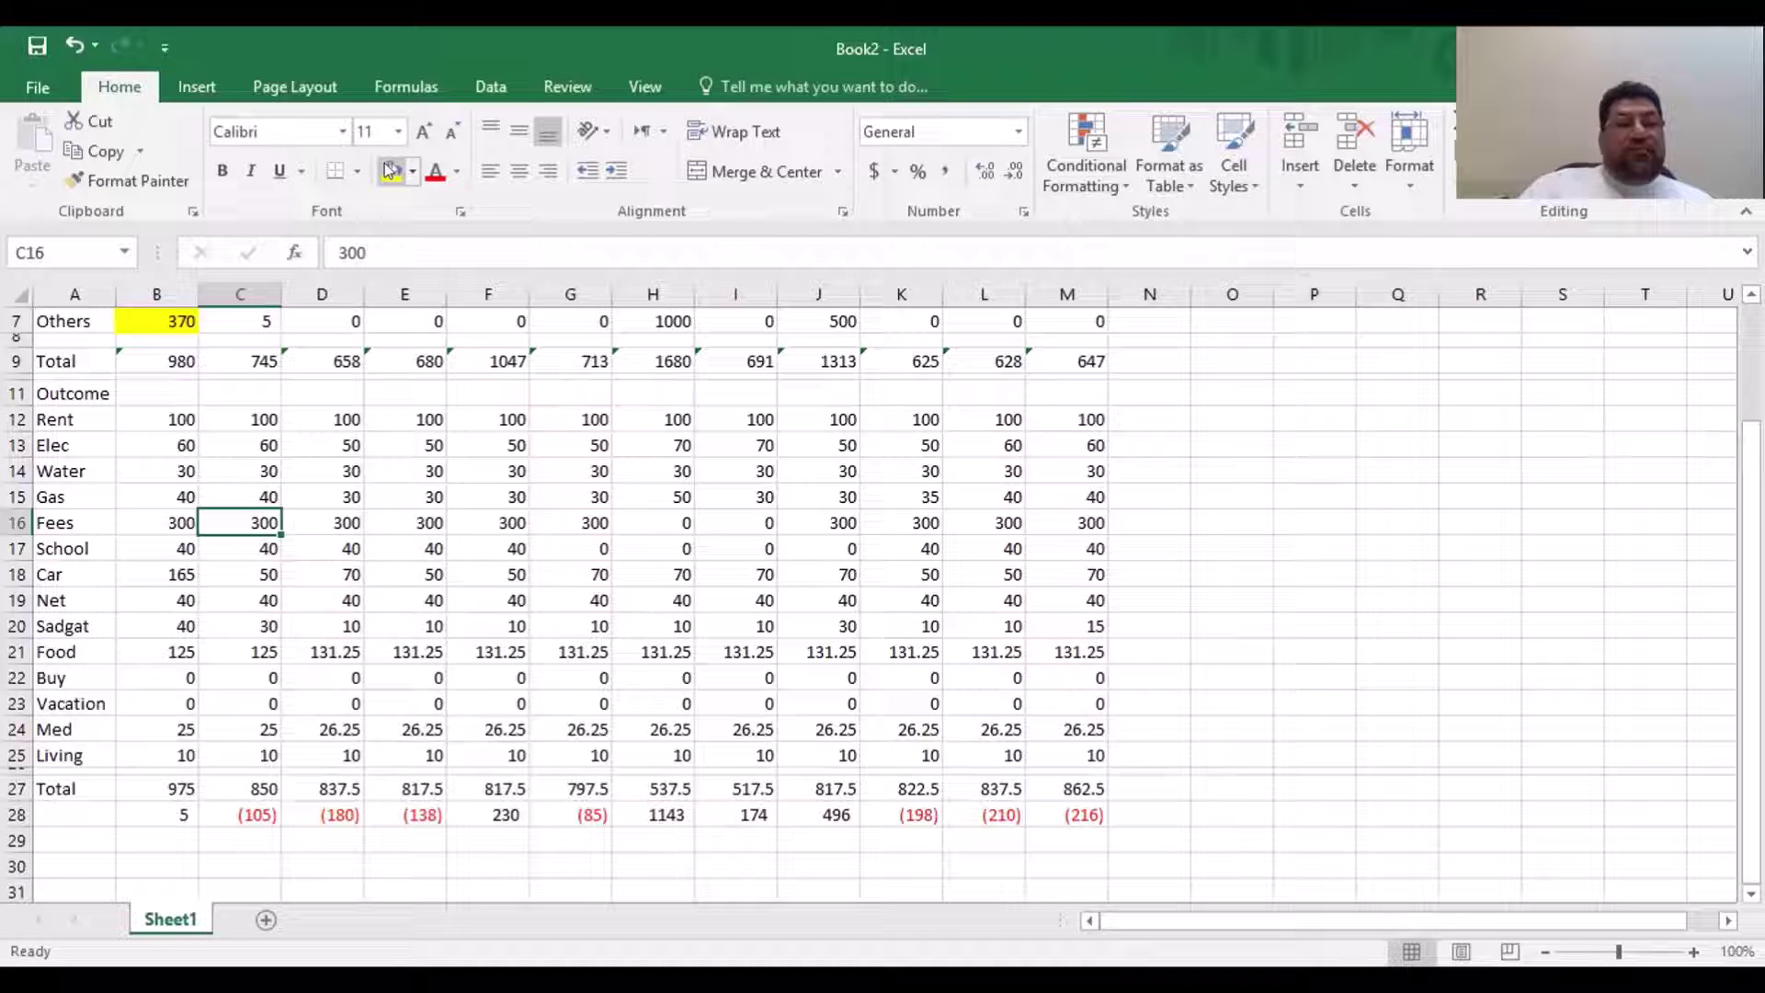
key("Down")
key("Down")
key("Down")
key("Down")
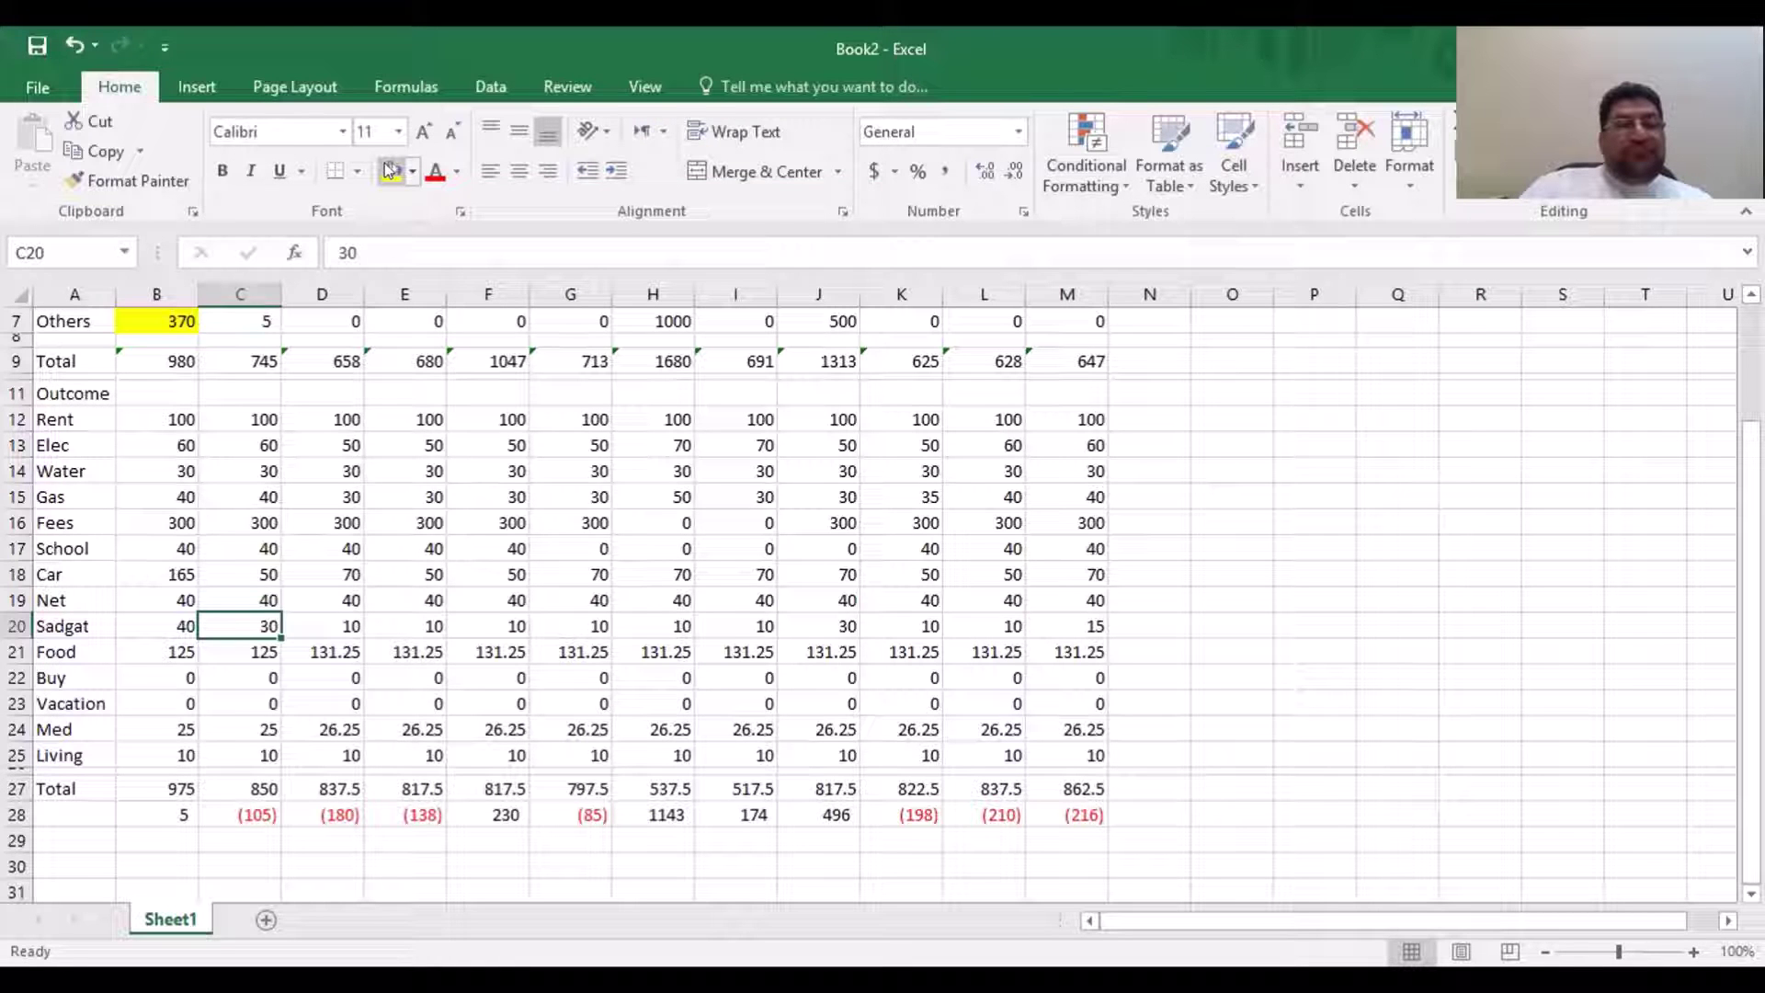
key("Up")
key("Up")
key("Up")
key("Up")
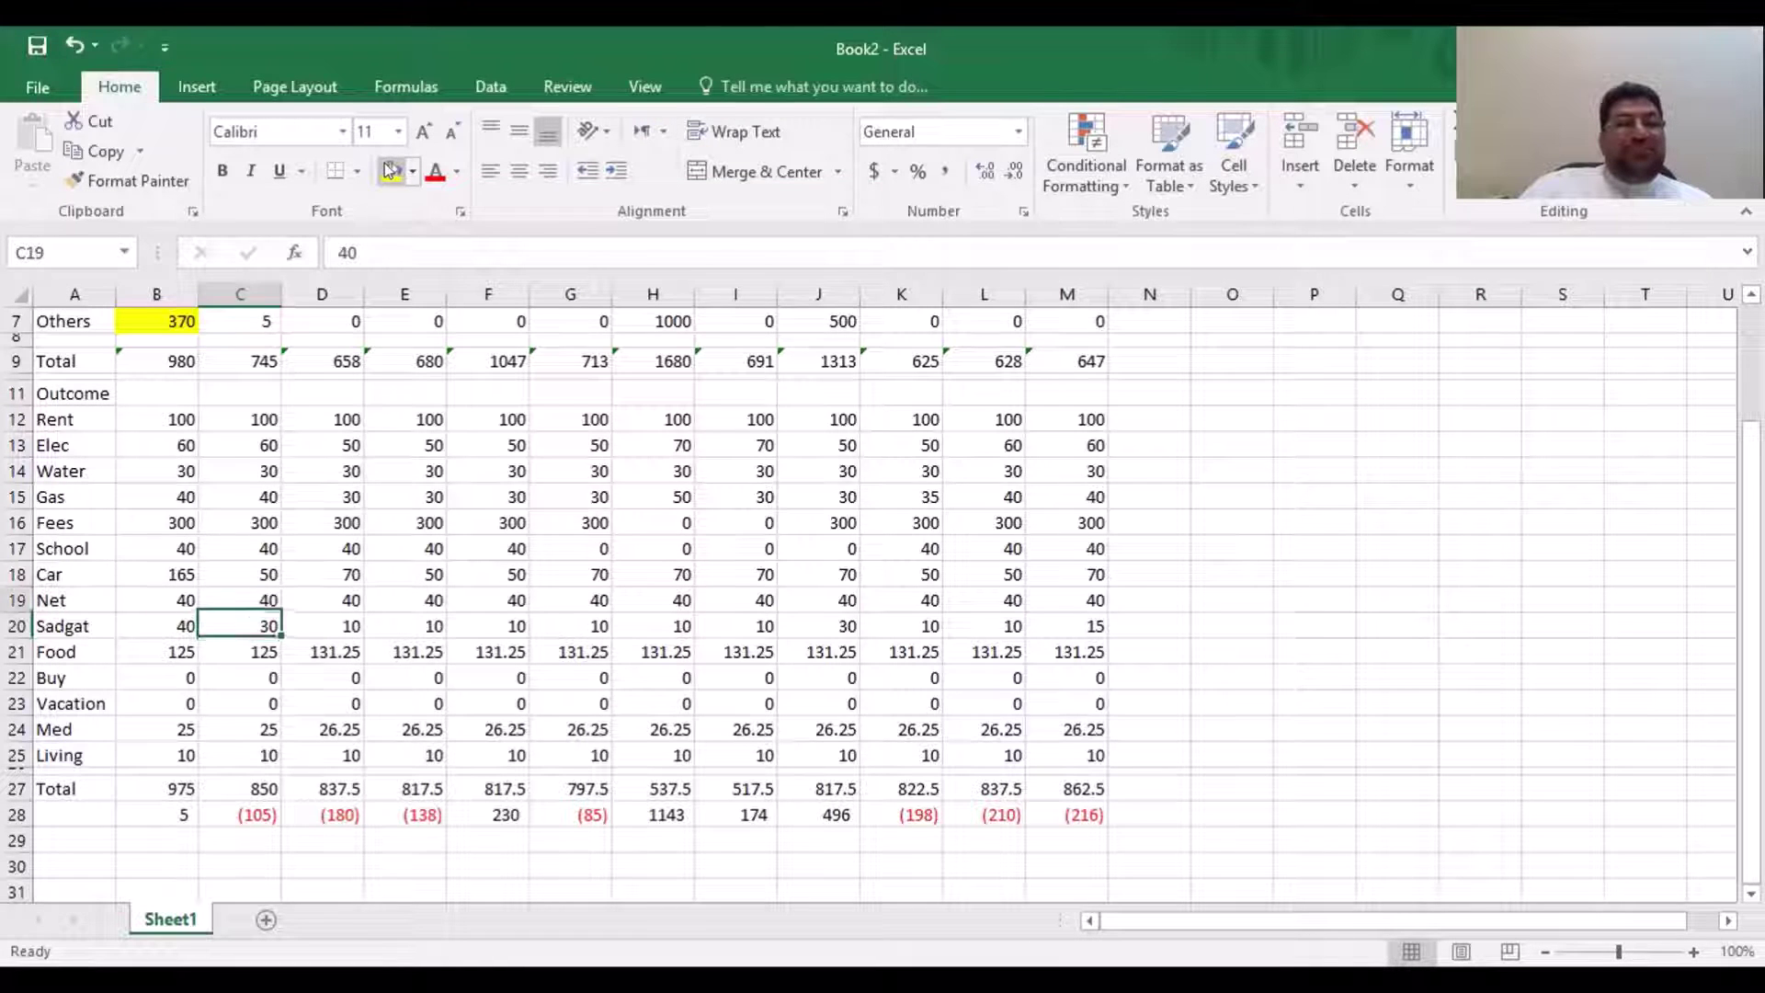
key("Up")
key("Up")
key("Up")
key("Up")
key("Up")
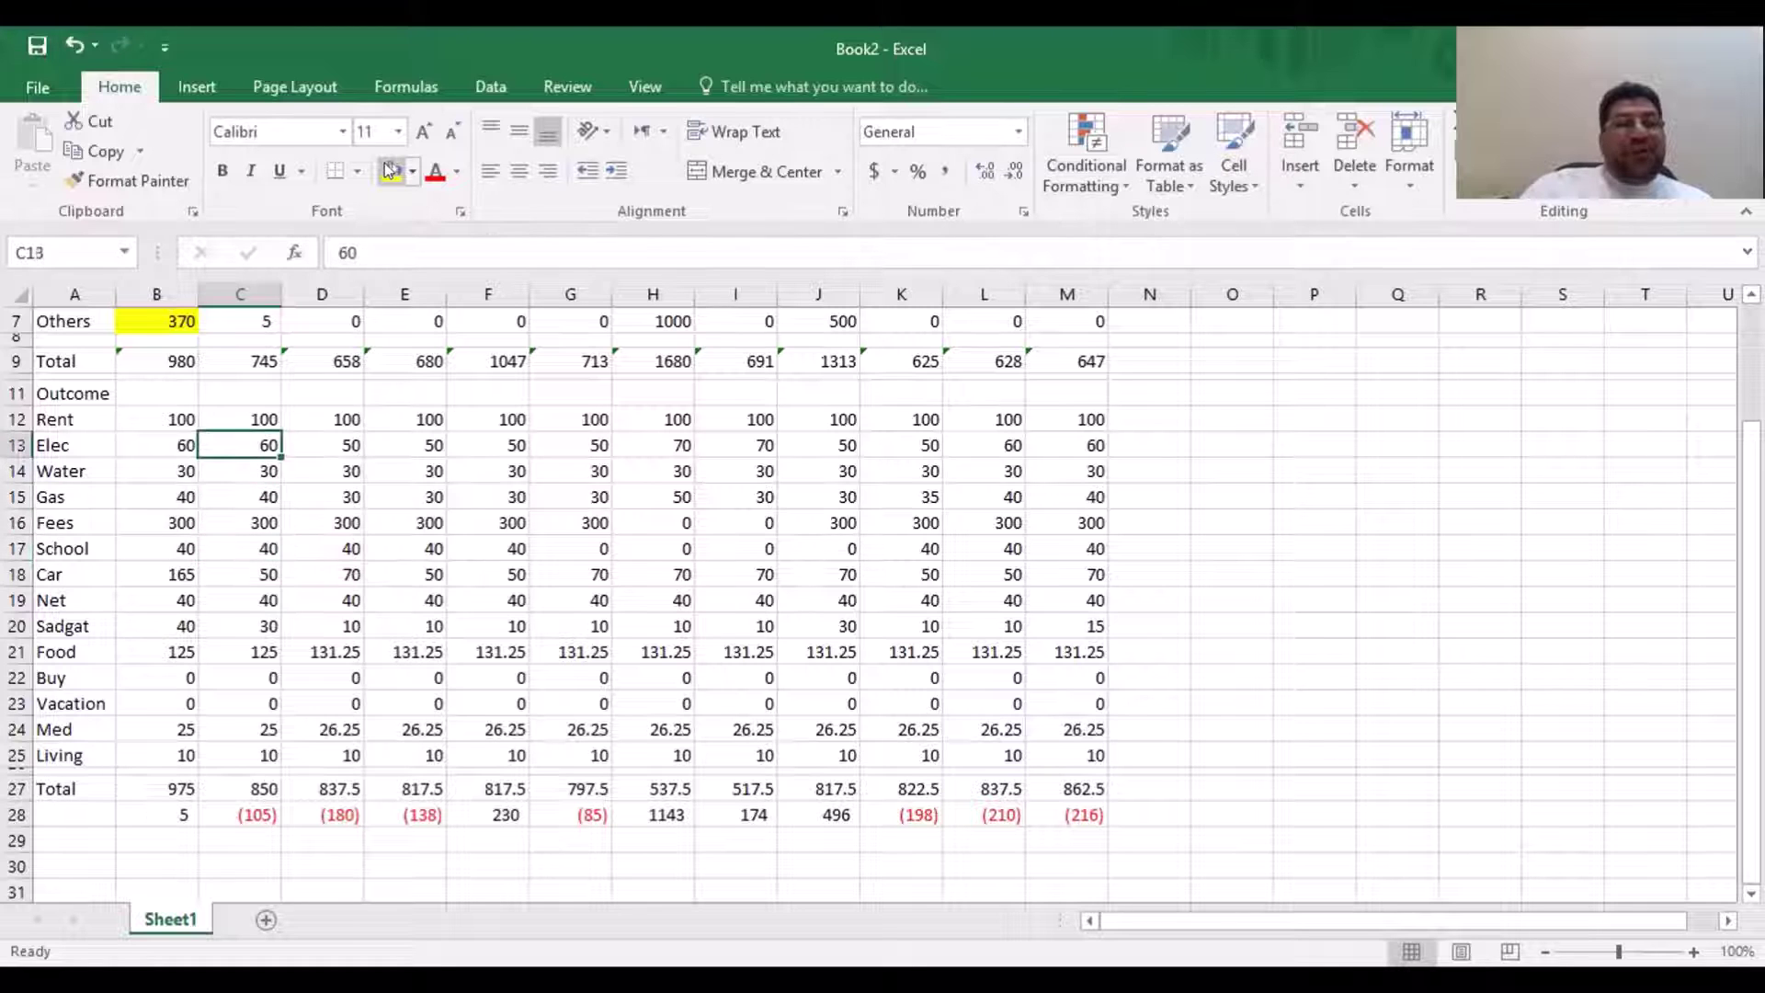
Split the window at B2 to separate the month headers in row 1 and the item labels in column A
key("Up")
key("Up")
key("Up")
key("Up")
key("Up")
key("Up")
key("Up")
key("Up")
key("Up")
key("Up")
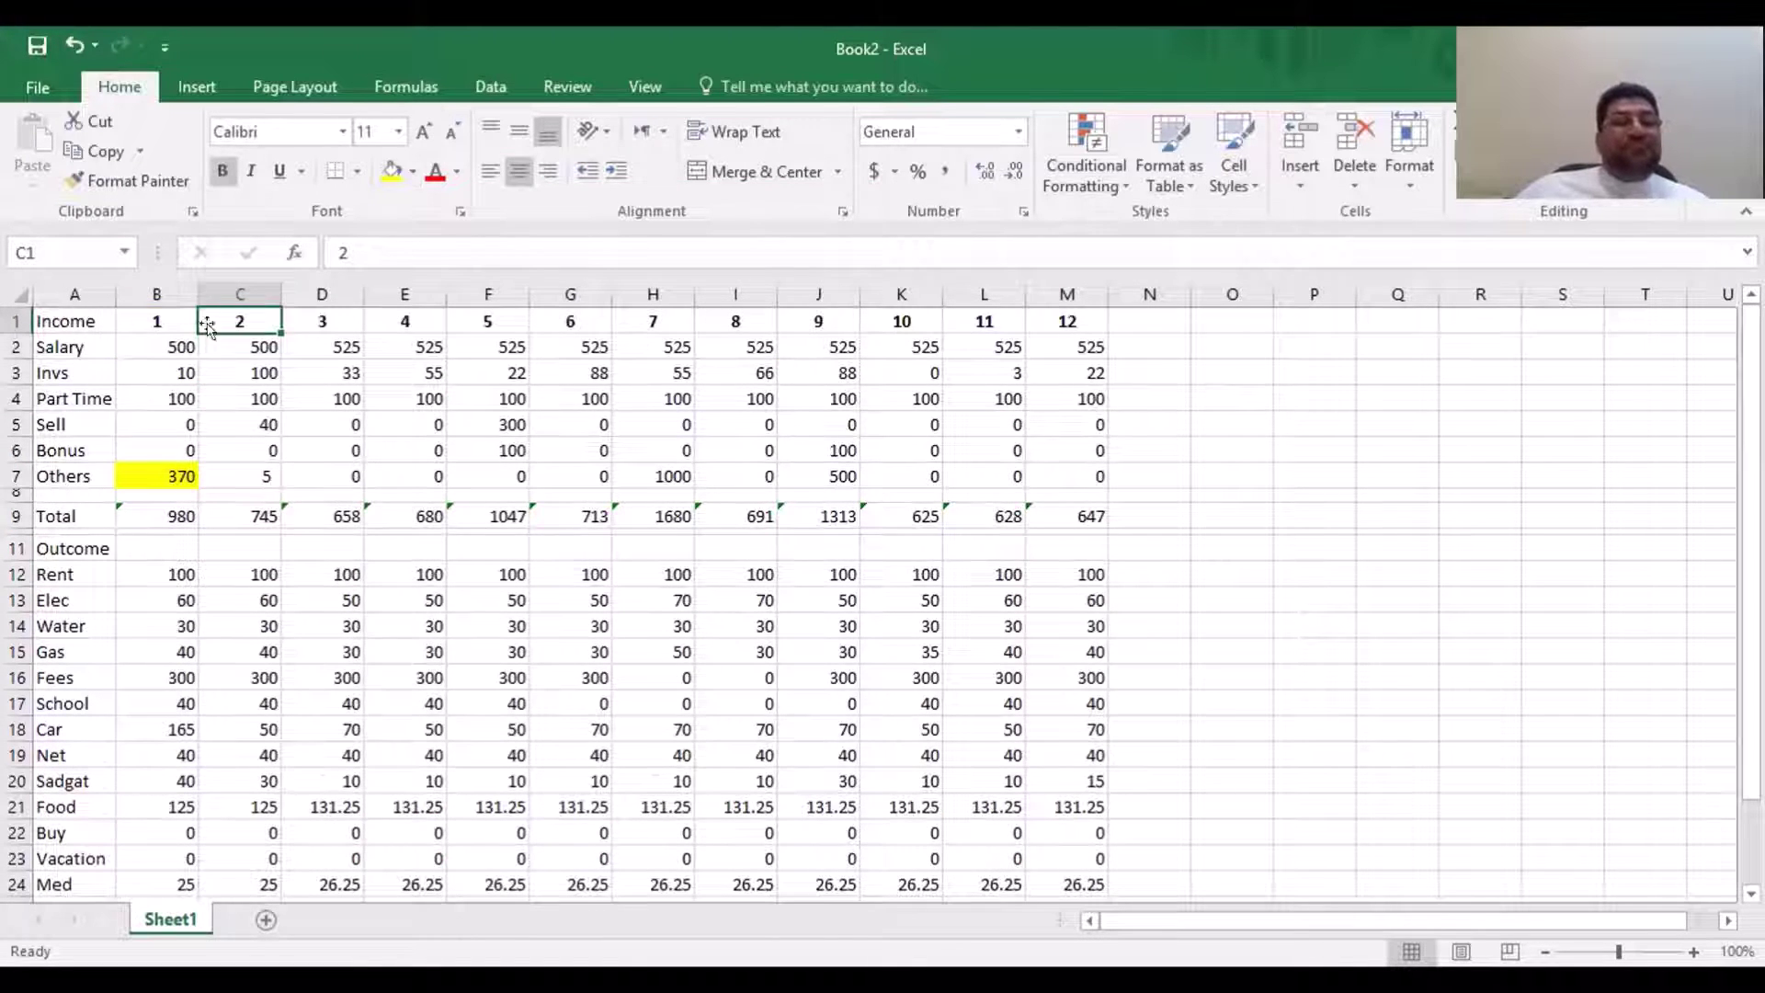
left_click(183, 346)
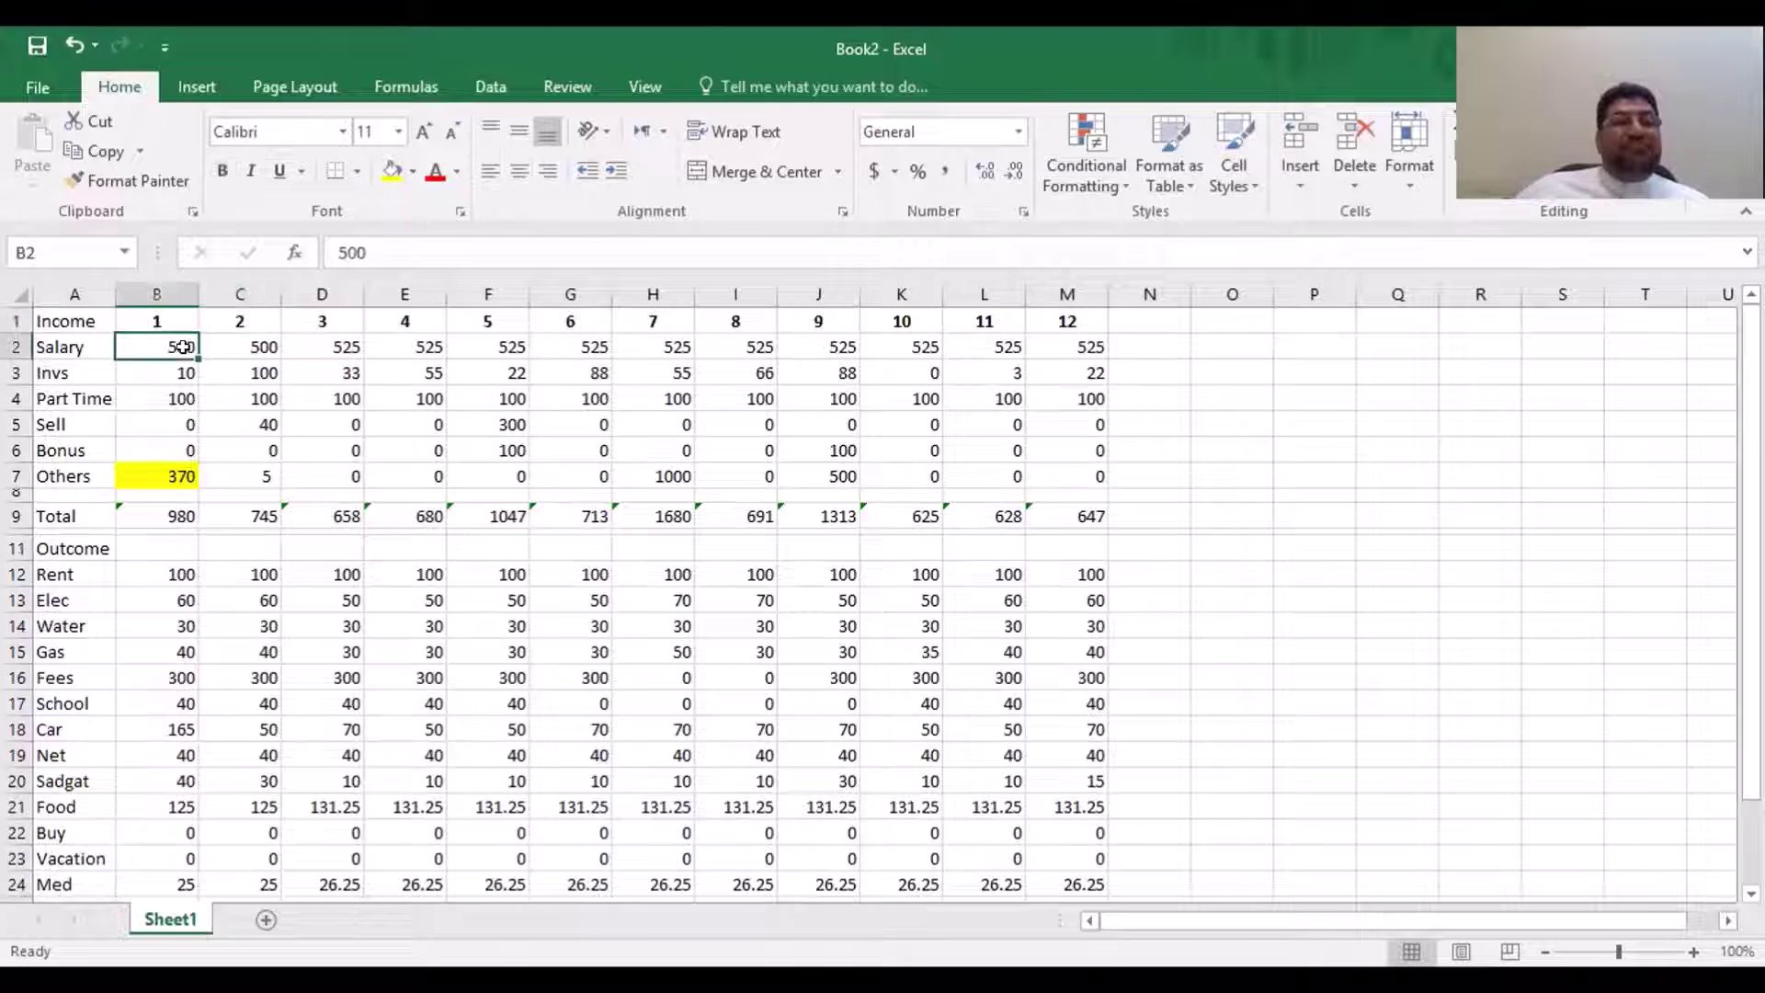
left_click(645, 88)
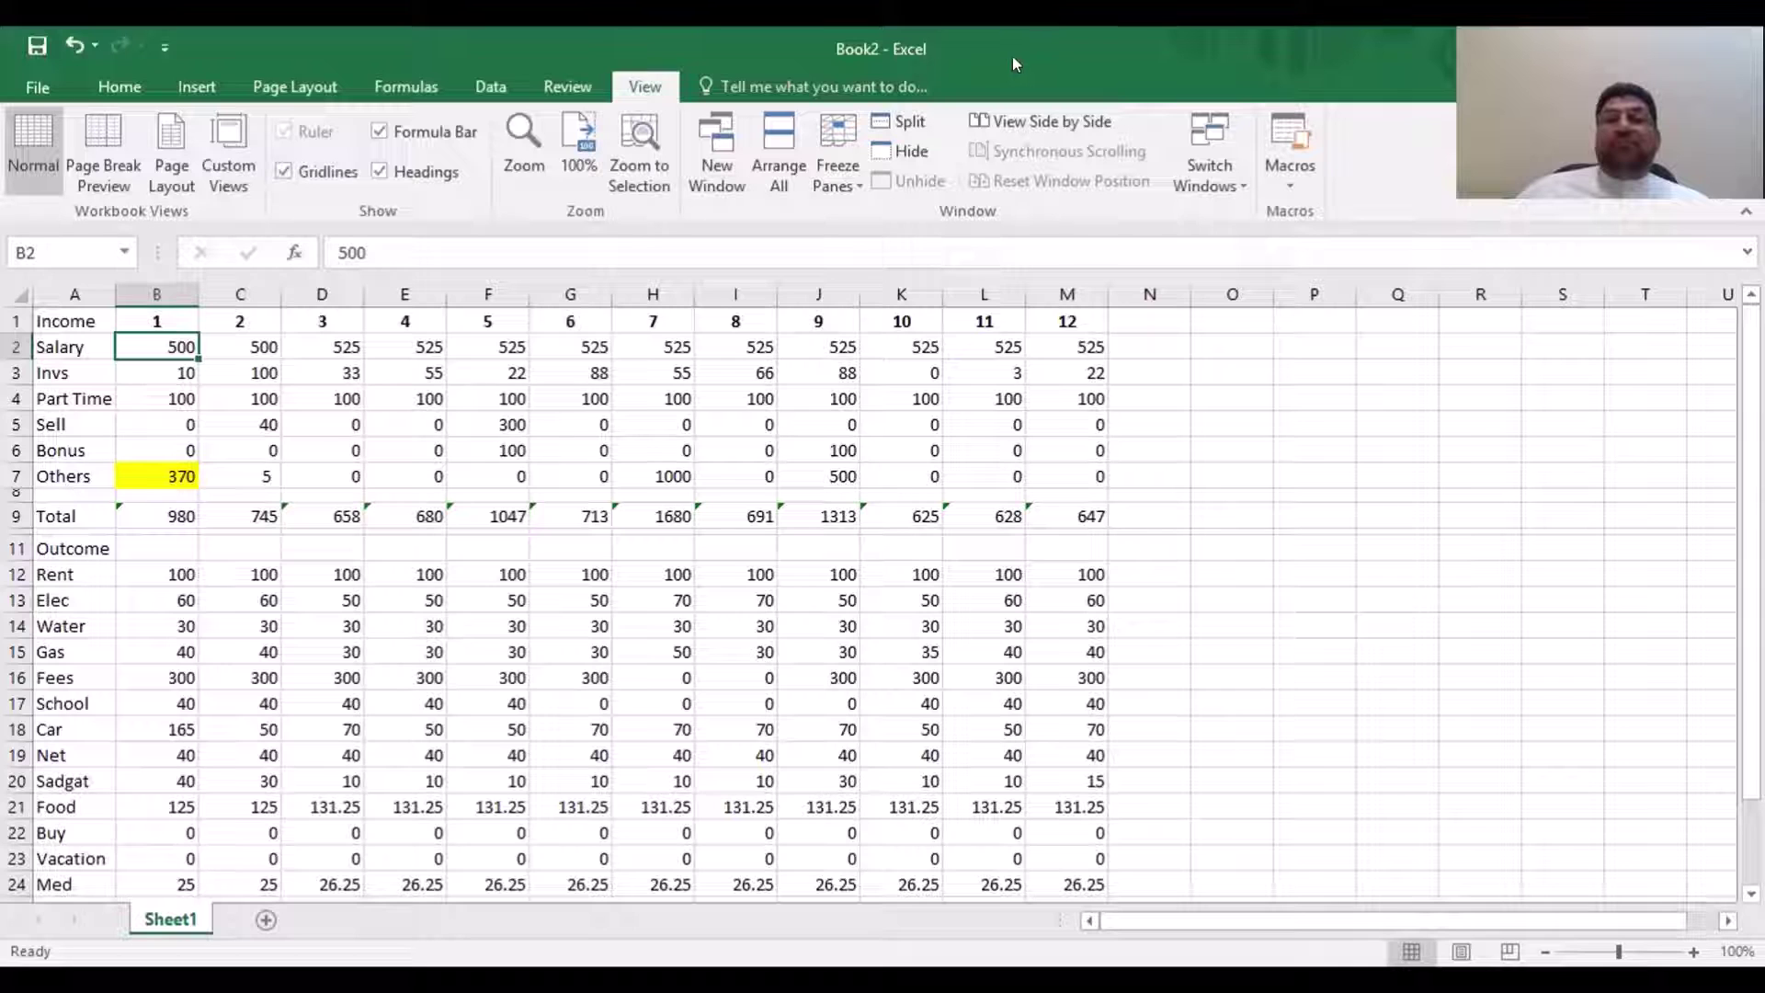
left_click(878, 123)
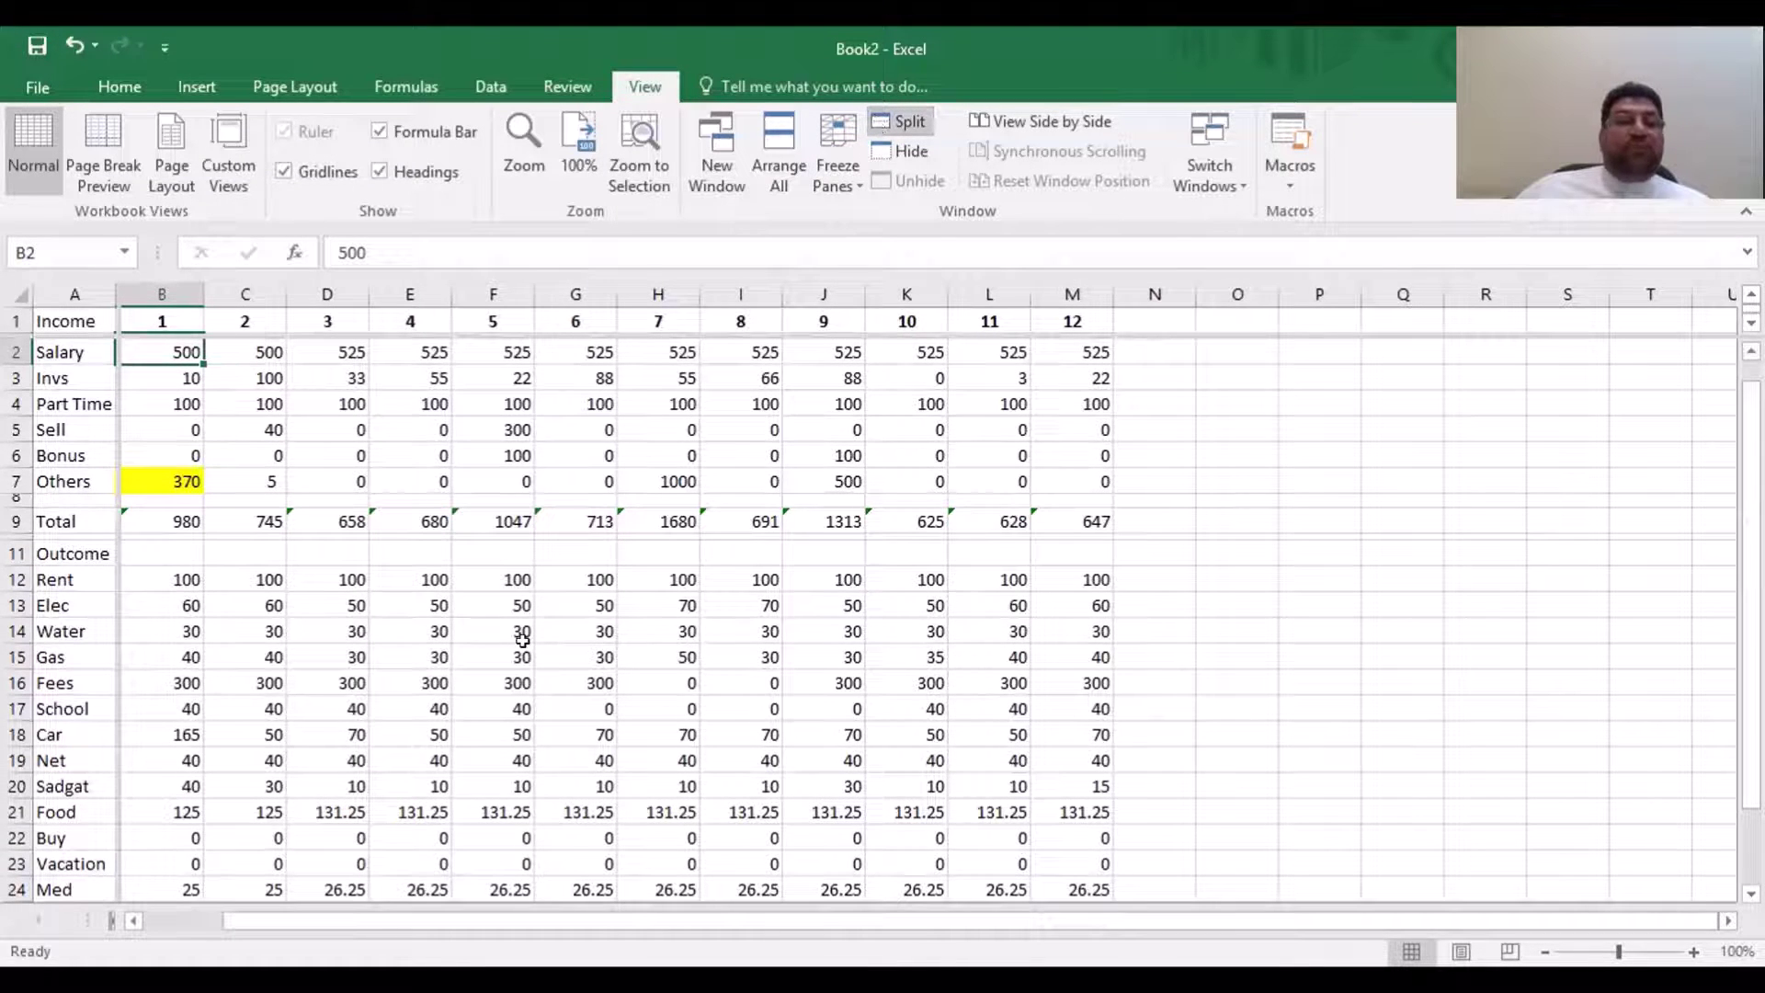
Trace month 1's column from Salary through all expenses to below the balance in row 28 with the split in place
key("Down")
key("Down")
key("Down")
key("Down")
key("Down")
key("Down")
key("Down")
key("Down")
key("Down")
key("Down")
key("Down")
key("Down")
key("Down")
key("Down")
key("Down")
key("Down")
key("Down")
key("Down")
key("Down")
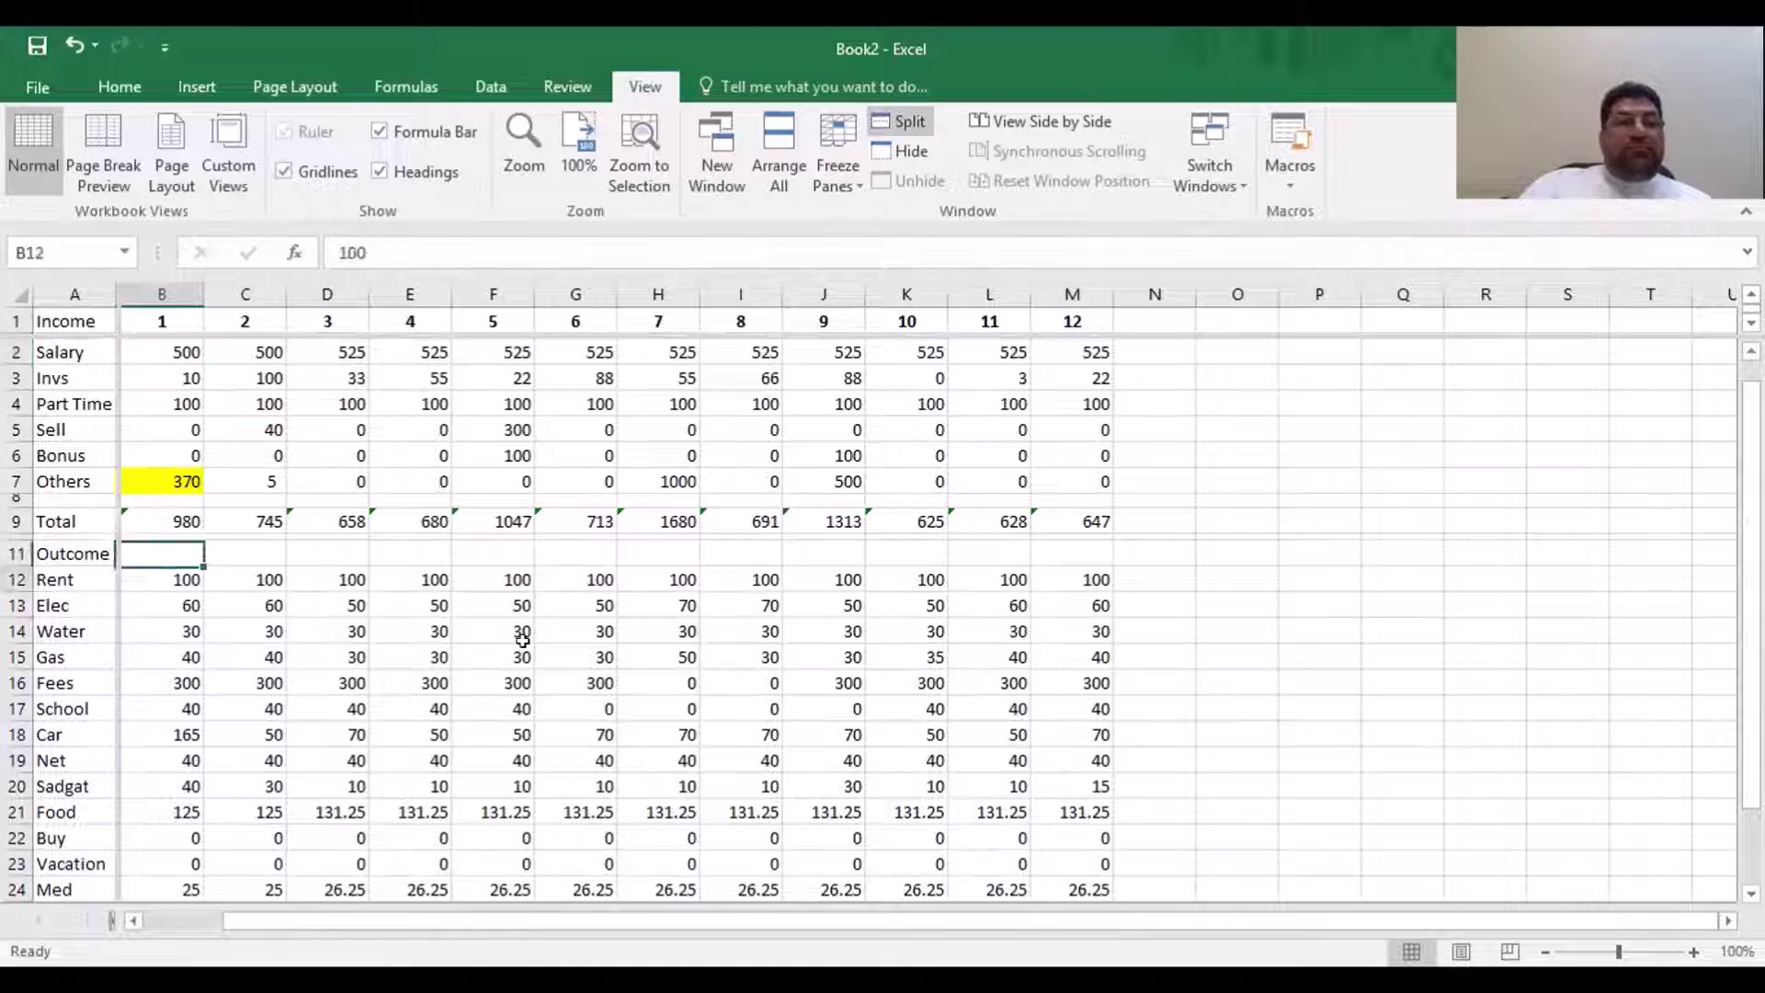
key("Down")
key("Down")
key("Down")
key("Down")
key("Down")
key("Down")
key("Down")
key("Down")
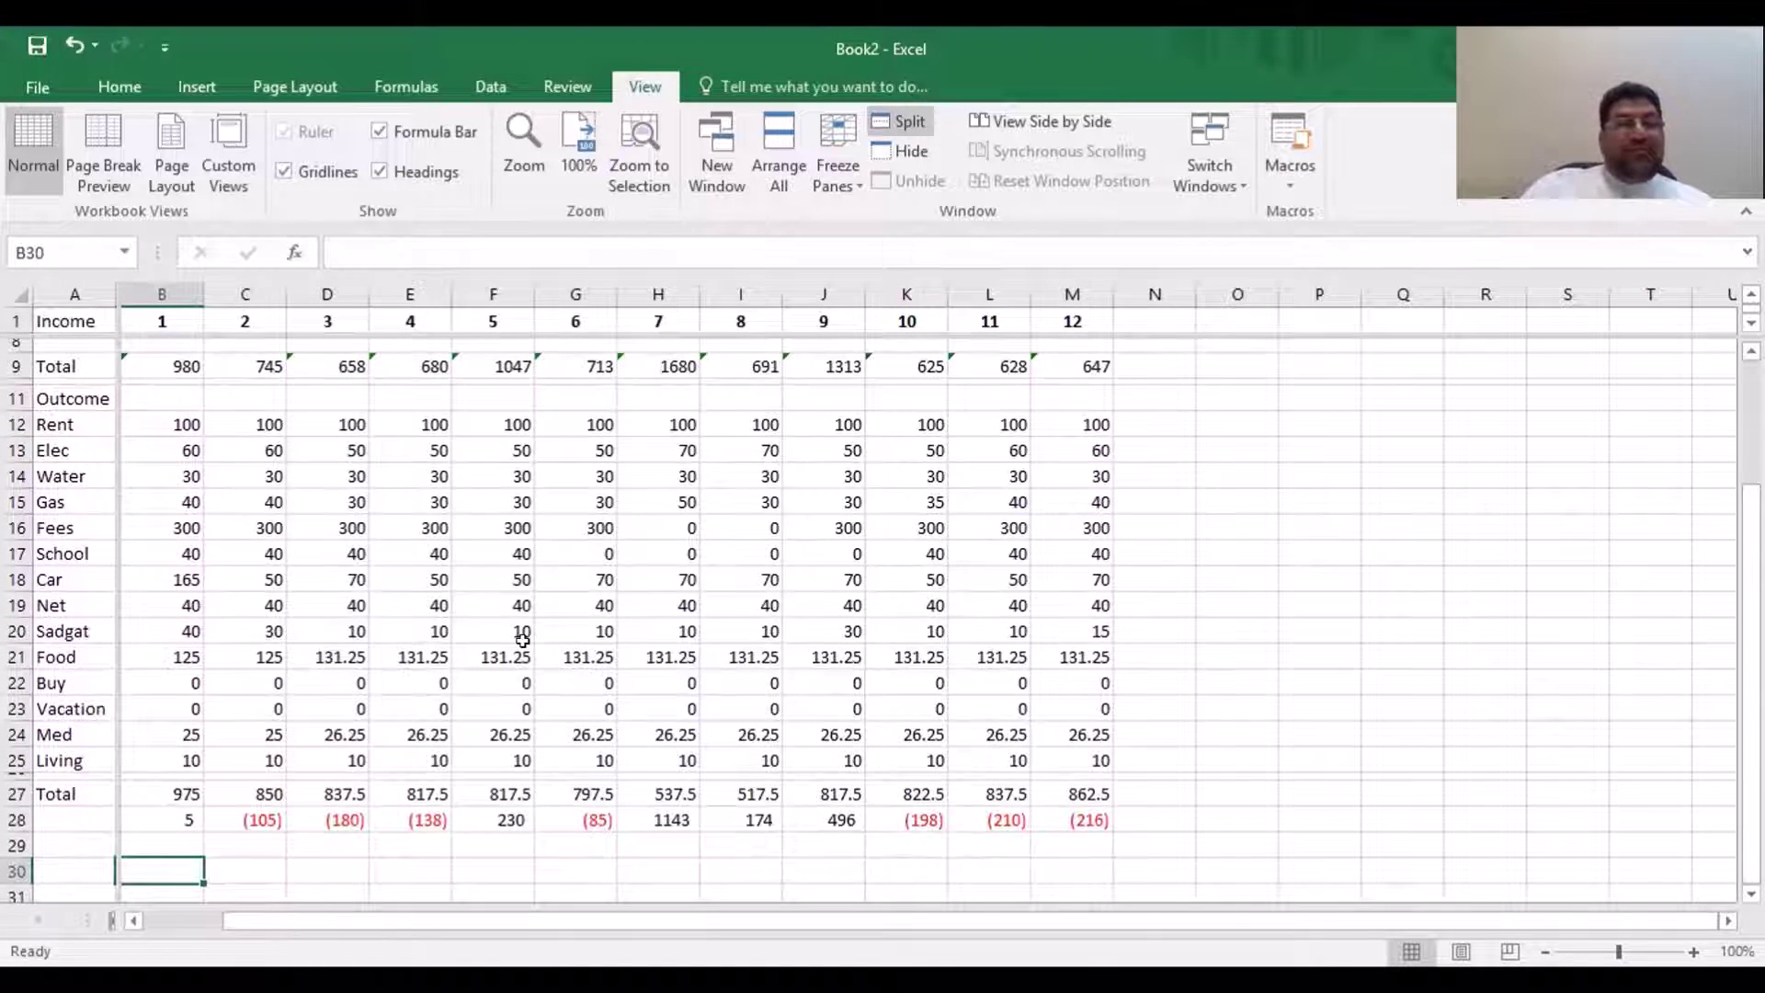
Return to the top of the income section and examine the Part Time entries for months 1 to 3
key("Up")
key("Up")
key("Up")
key("Up")
key("Up")
key("Up")
key("Up")
key("Up")
key("Up")
key("Up")
key("Up")
key("Up")
key("Up")
key("Up")
key("Up")
key("Up")
key("Up")
key("Up")
key("Up")
key("Up")
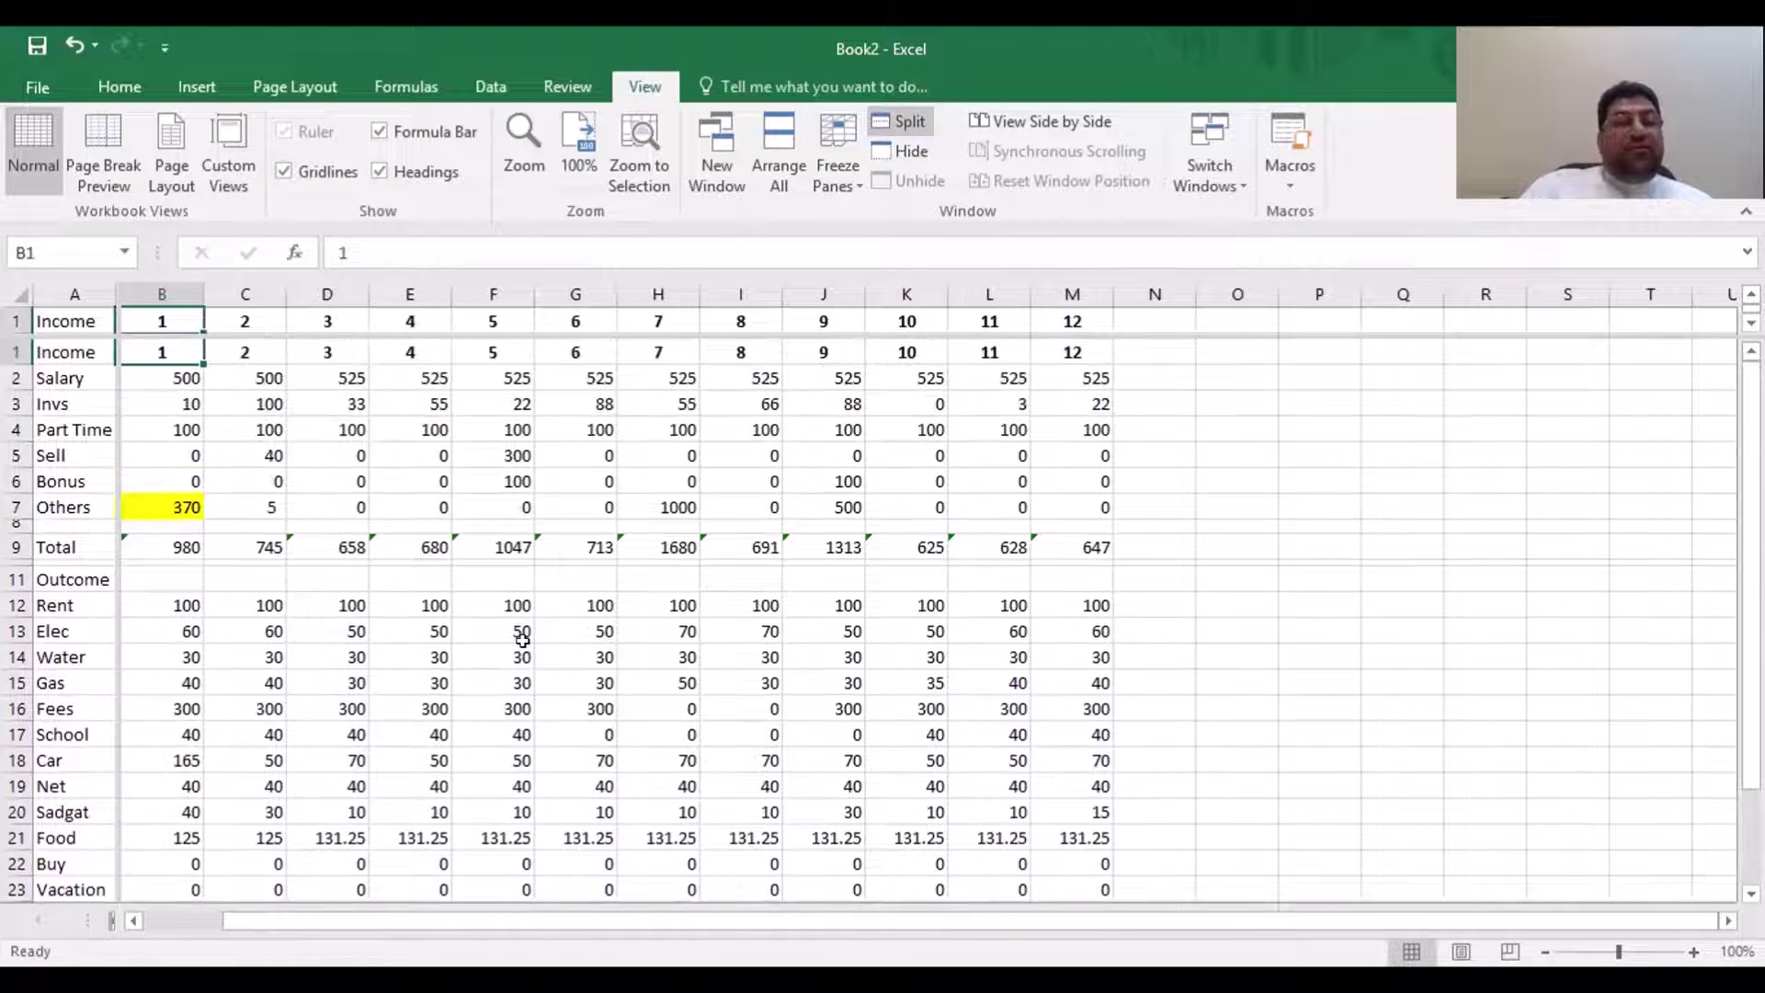
key("Down")
key("Down")
key("Down")
key("Left")
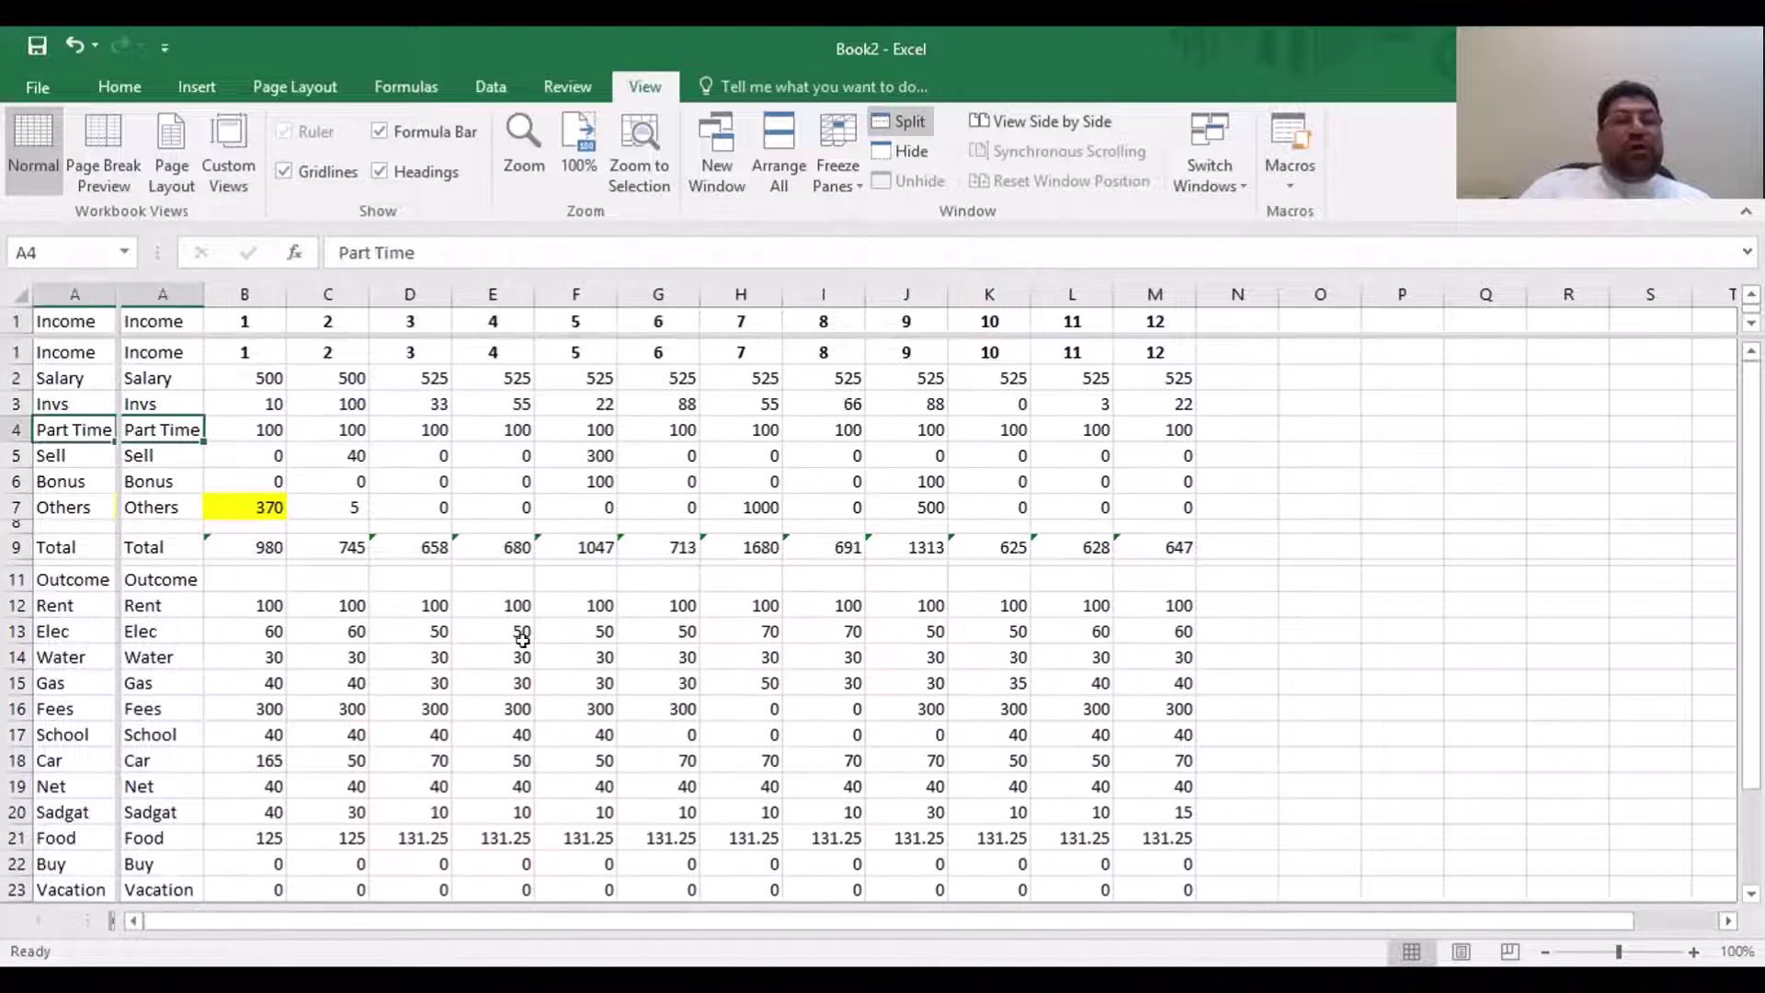
key("Right")
key("Left")
key("Right")
key("Right")
key("Right")
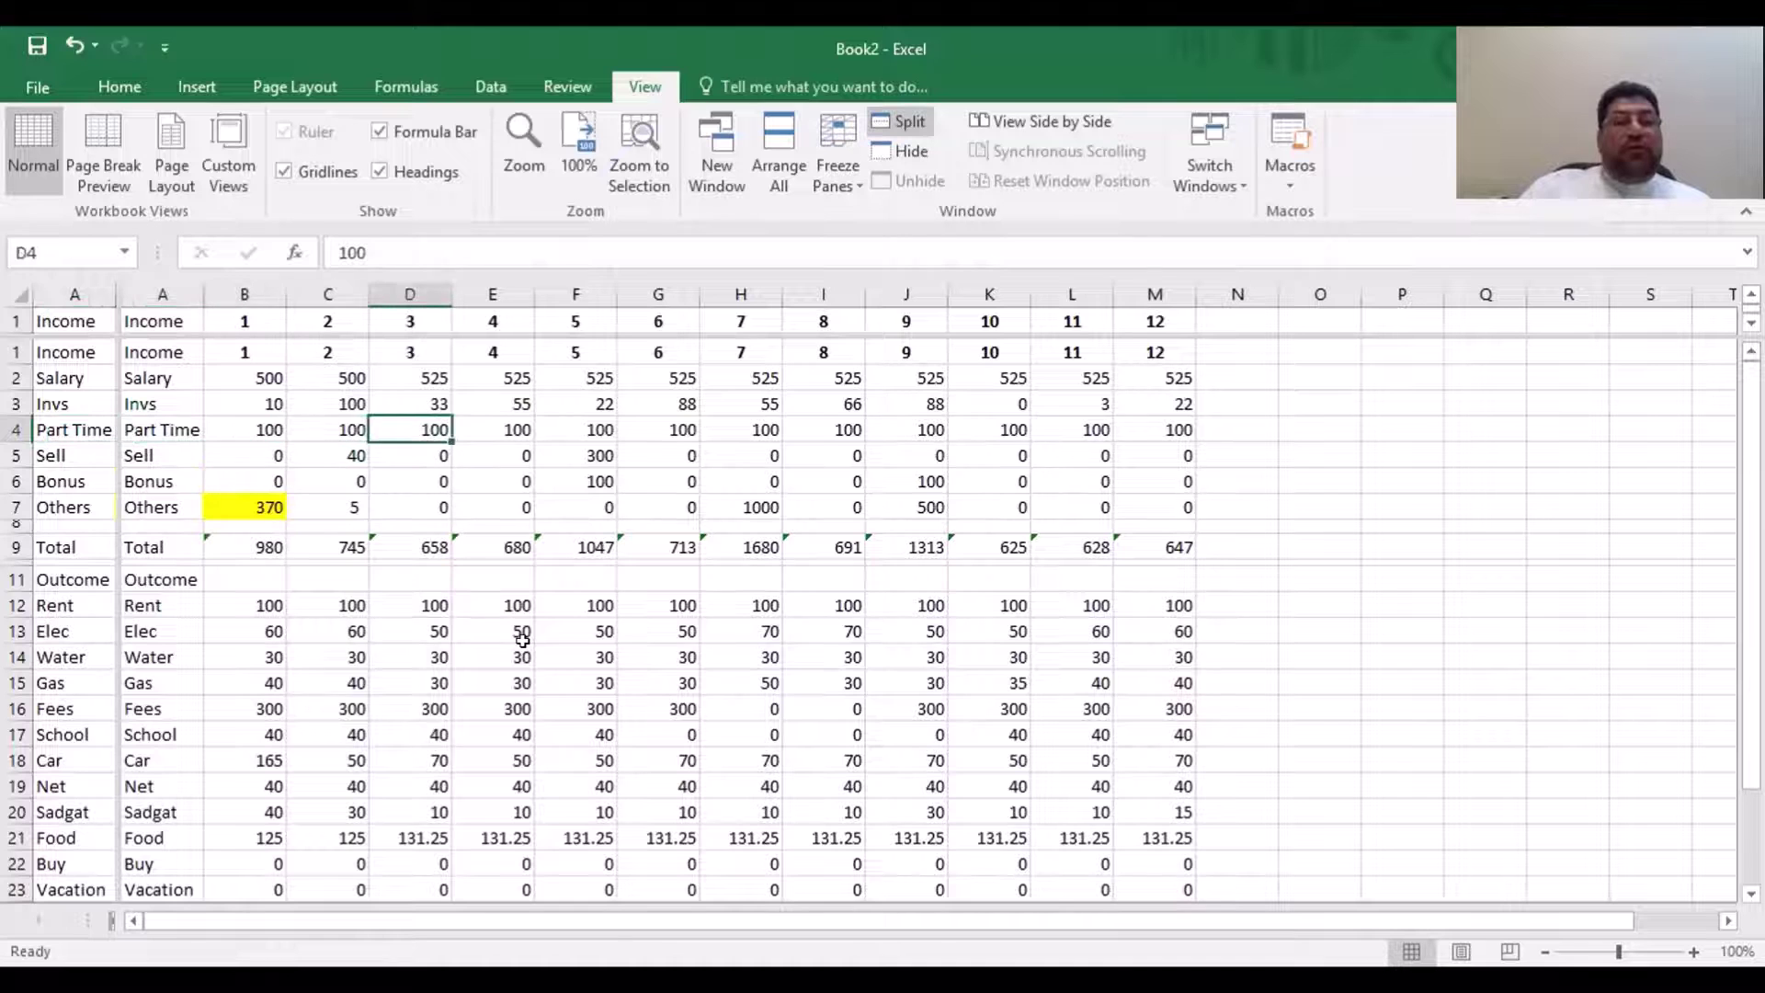
key("Left")
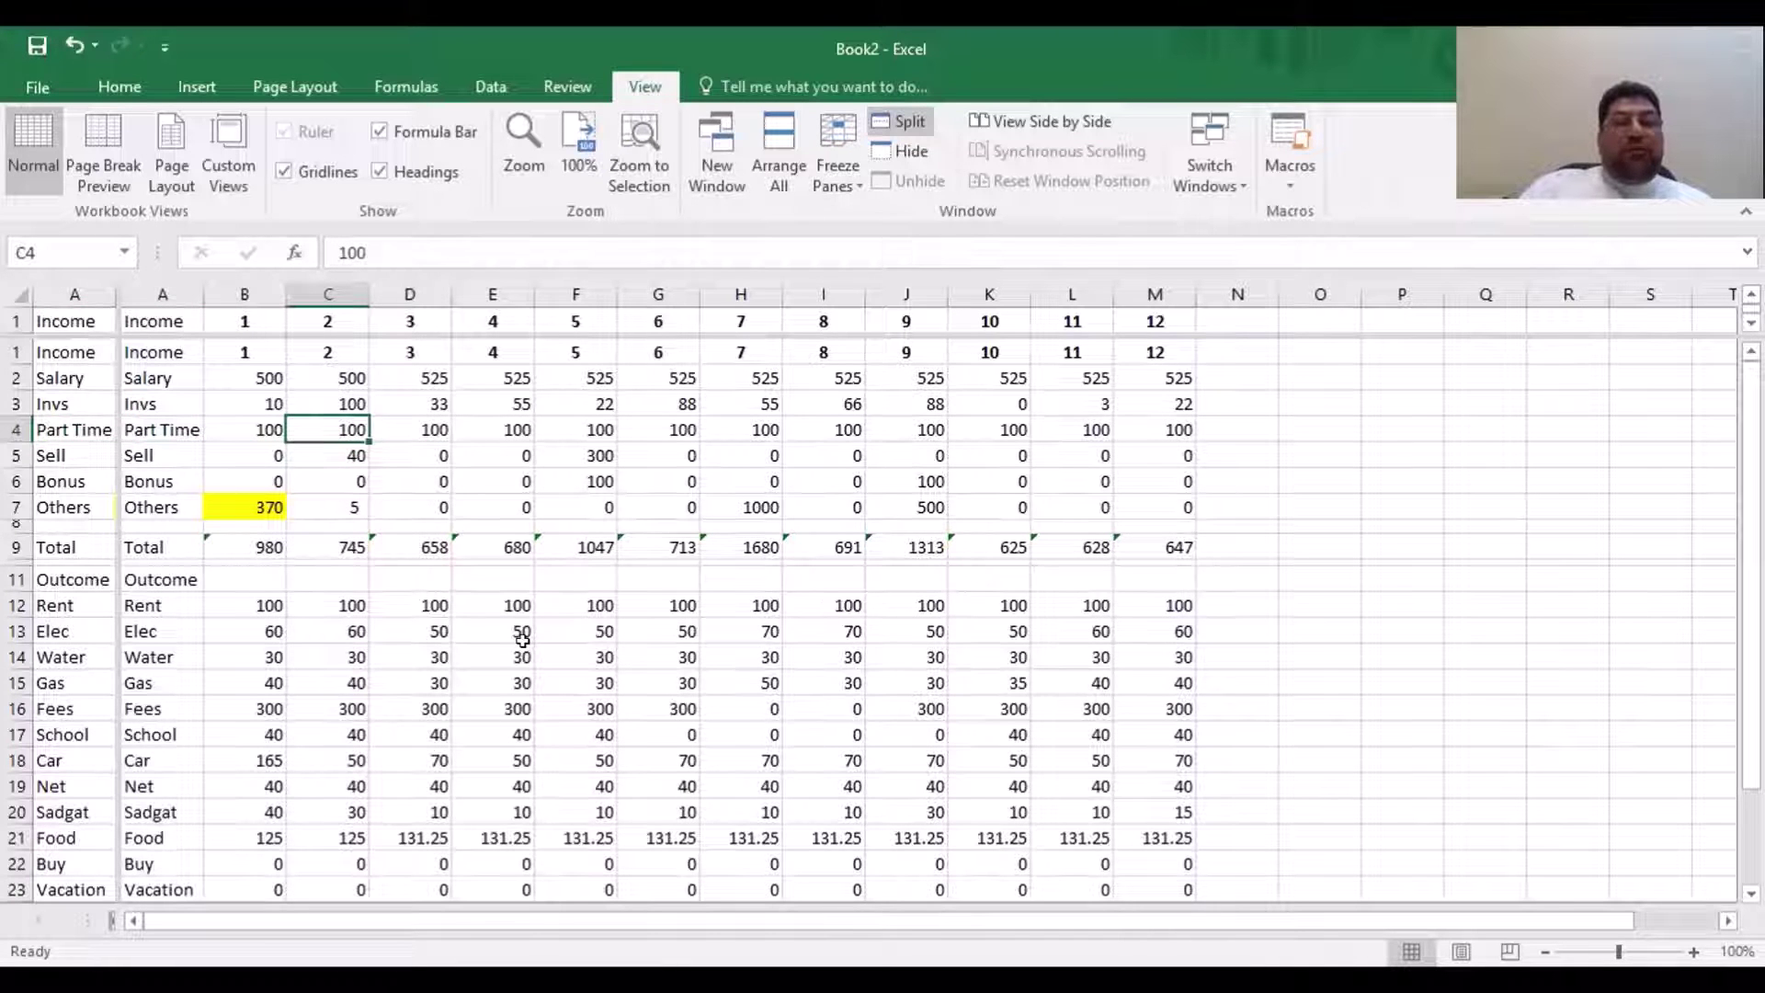
Examine month 2's column from Part Time through the expenses to below its balance in row 28
key("Down")
key("Down")
key("Down")
key("Down")
key("Down")
key("Down")
key("Down")
key("Down")
key("Down")
key("Down")
key("Down")
key("Down")
key("Down")
key("Down")
key("Down")
key("Down")
key("Down")
key("Down")
key("Down")
key("Down")
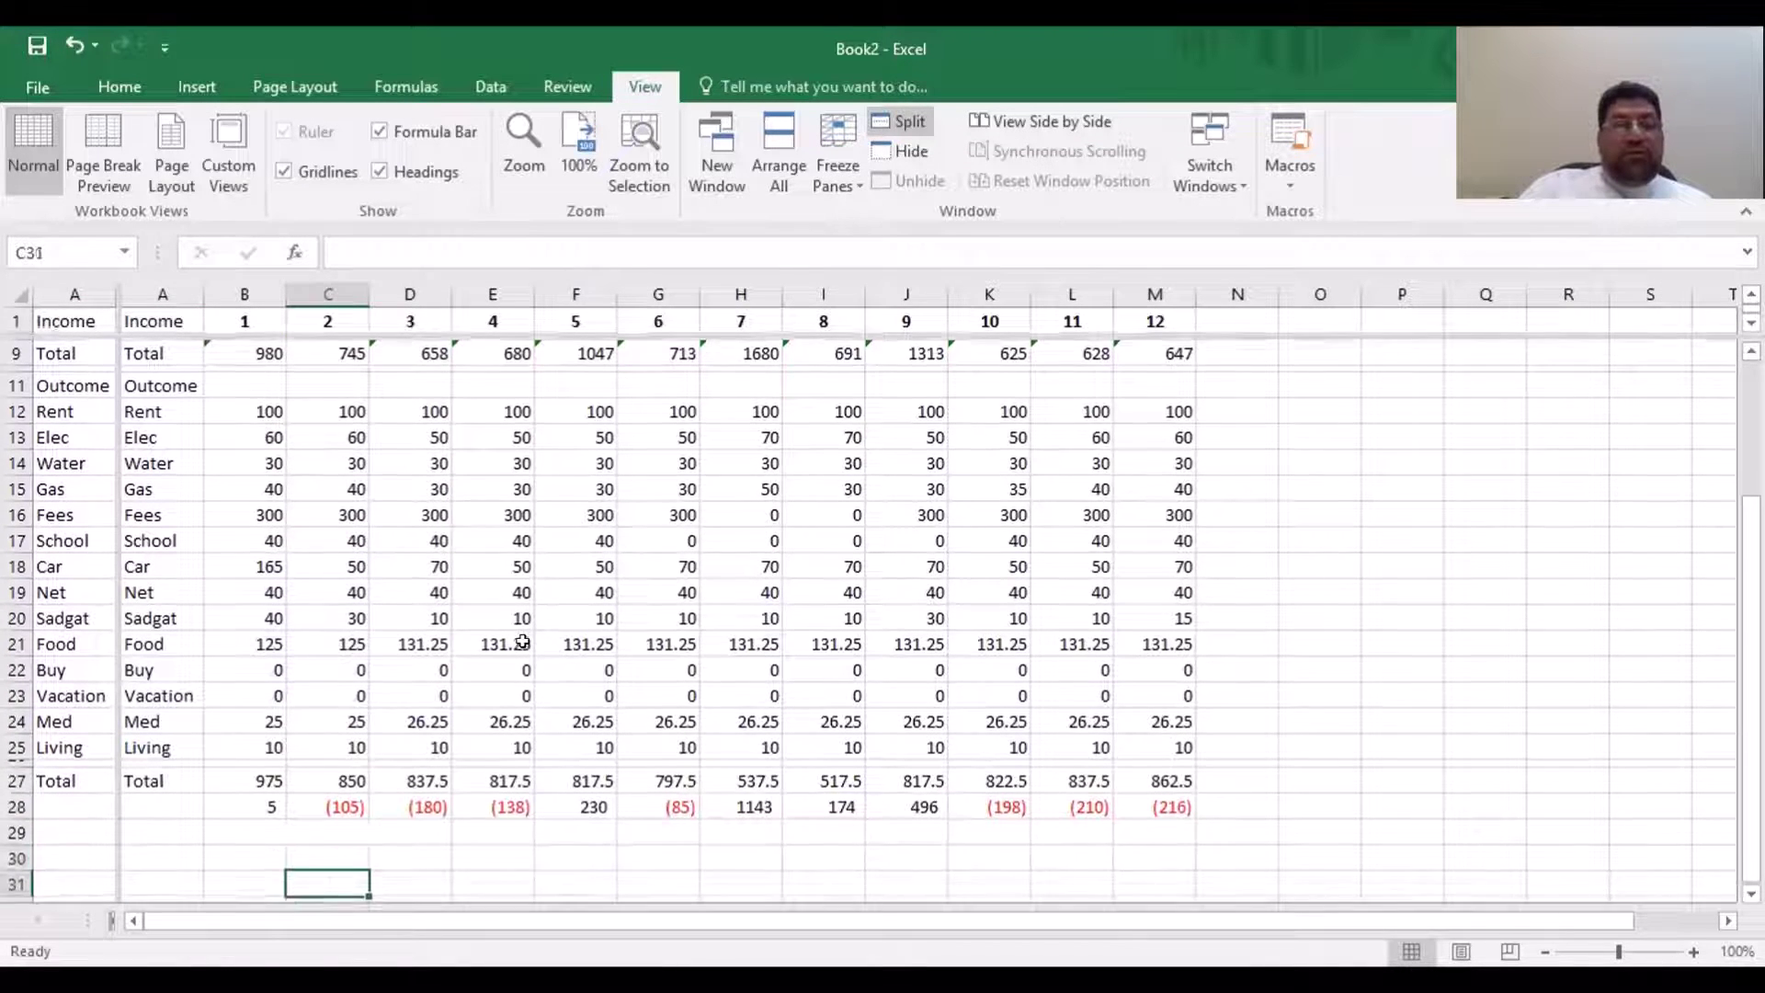
Set month 2's Part Time income in C4 to 205
key("Up")
key("Up")
key("Up")
key("Up")
key("Up")
key("Up")
key("Up")
key("Up")
key("Up")
key("Up")
key("Up")
key("Up")
key("Up")
key("Up")
key("Up")
key("Up")
key("Up")
key("Up")
key("Up")
key("Up")
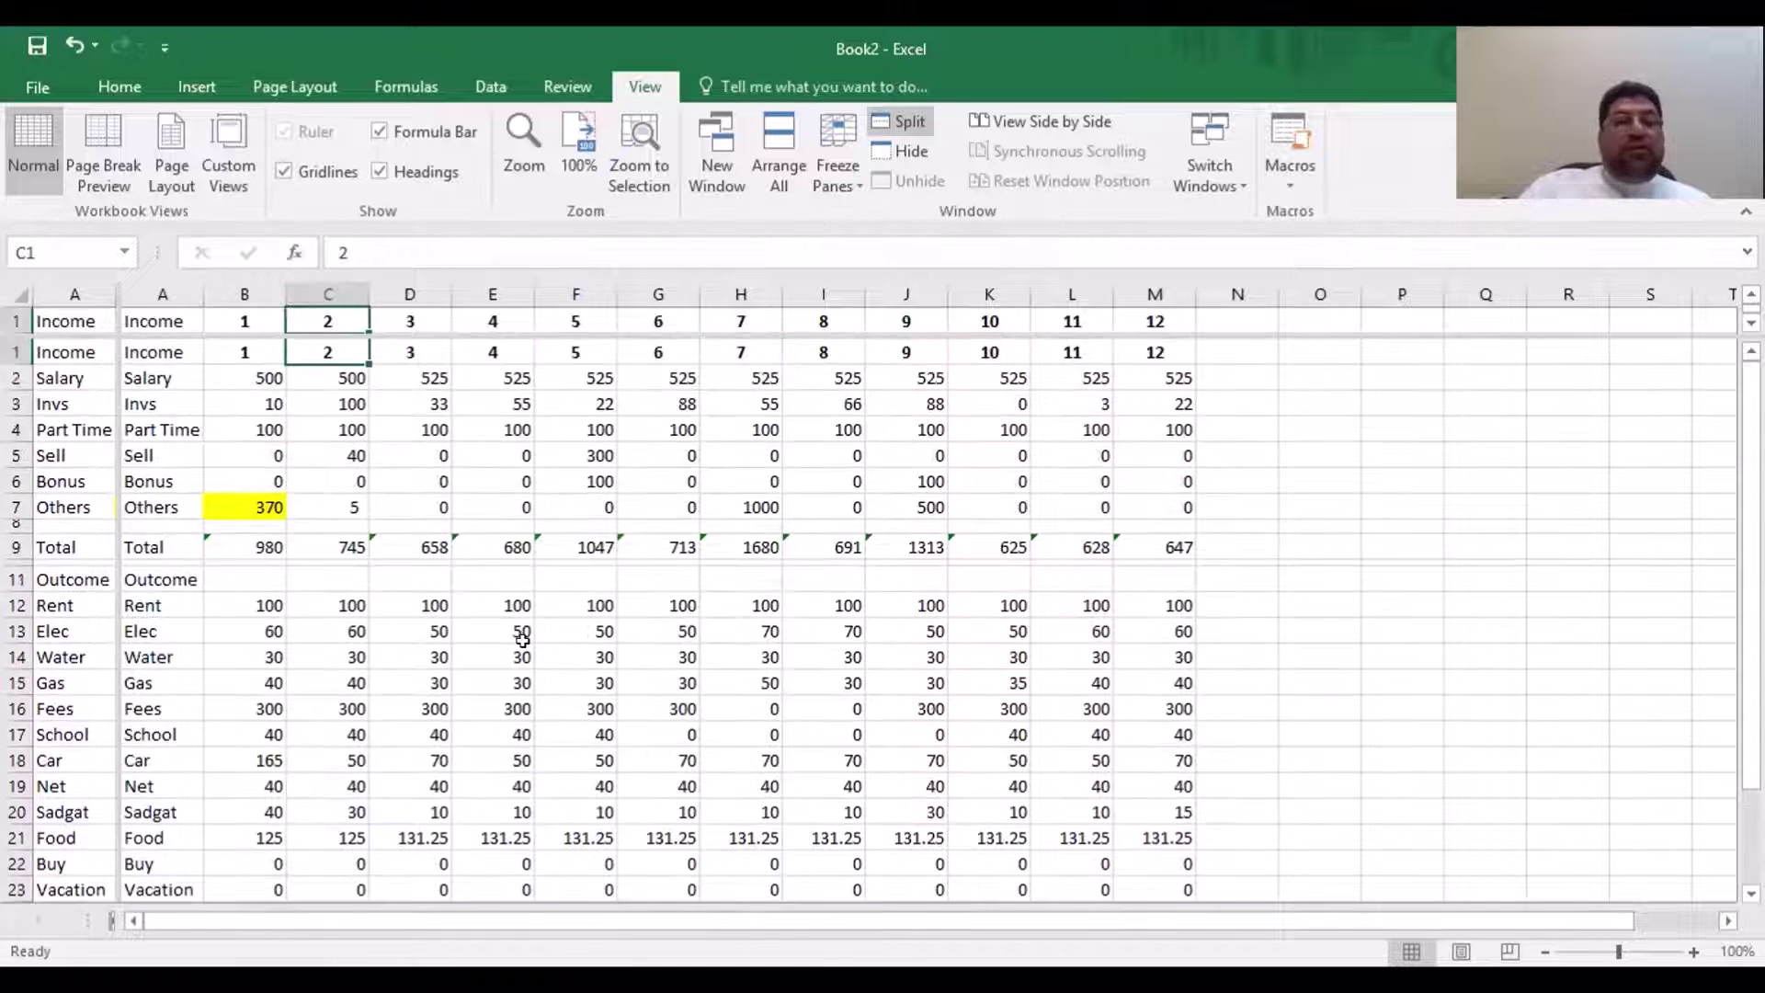
key("Down")
key("Down")
key("Down")
type("205")
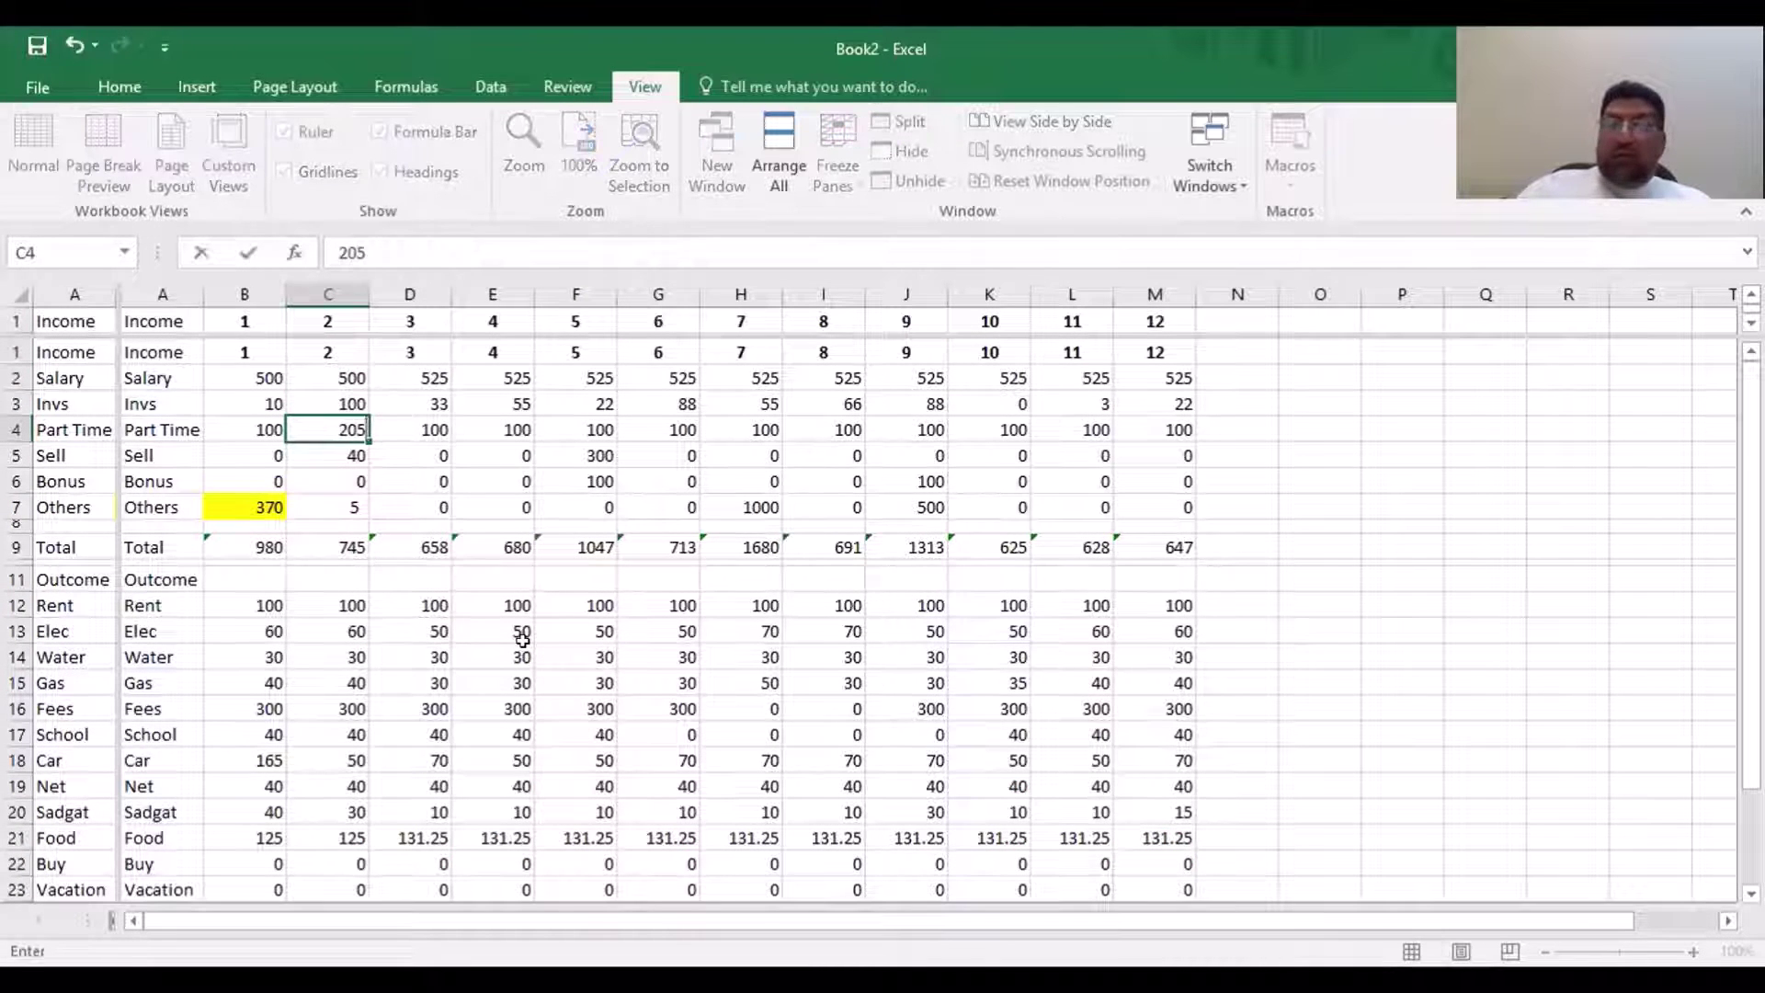
key("Return")
Check month 2's updated balance in C28 against its income and expense totals
key("Down")
key("Down")
key("Down")
key("Down")
key("Down")
key("Down")
key("Down")
key("Down")
key("Down")
key("Down")
key("Down")
key("Down")
key("Down")
key("Down")
key("Down")
key("Down")
key("Down")
key("Down")
key("Down")
key("Down")
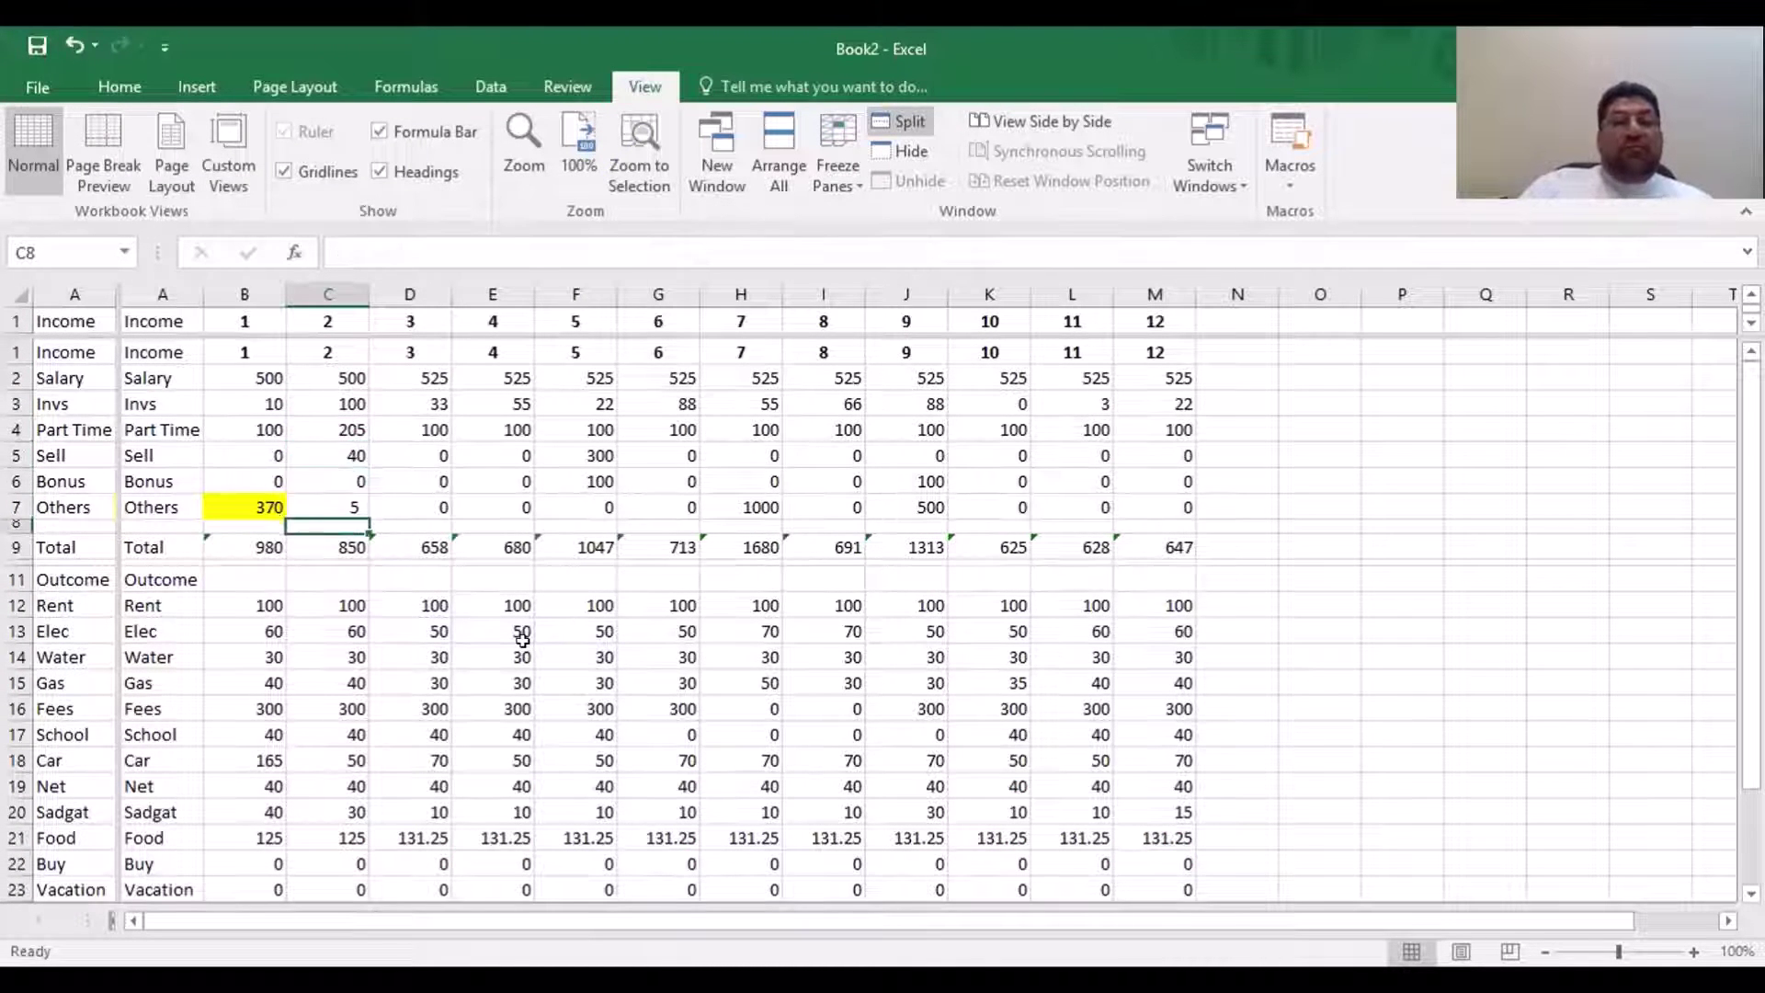
key("Up")
key("Up")
key("Up")
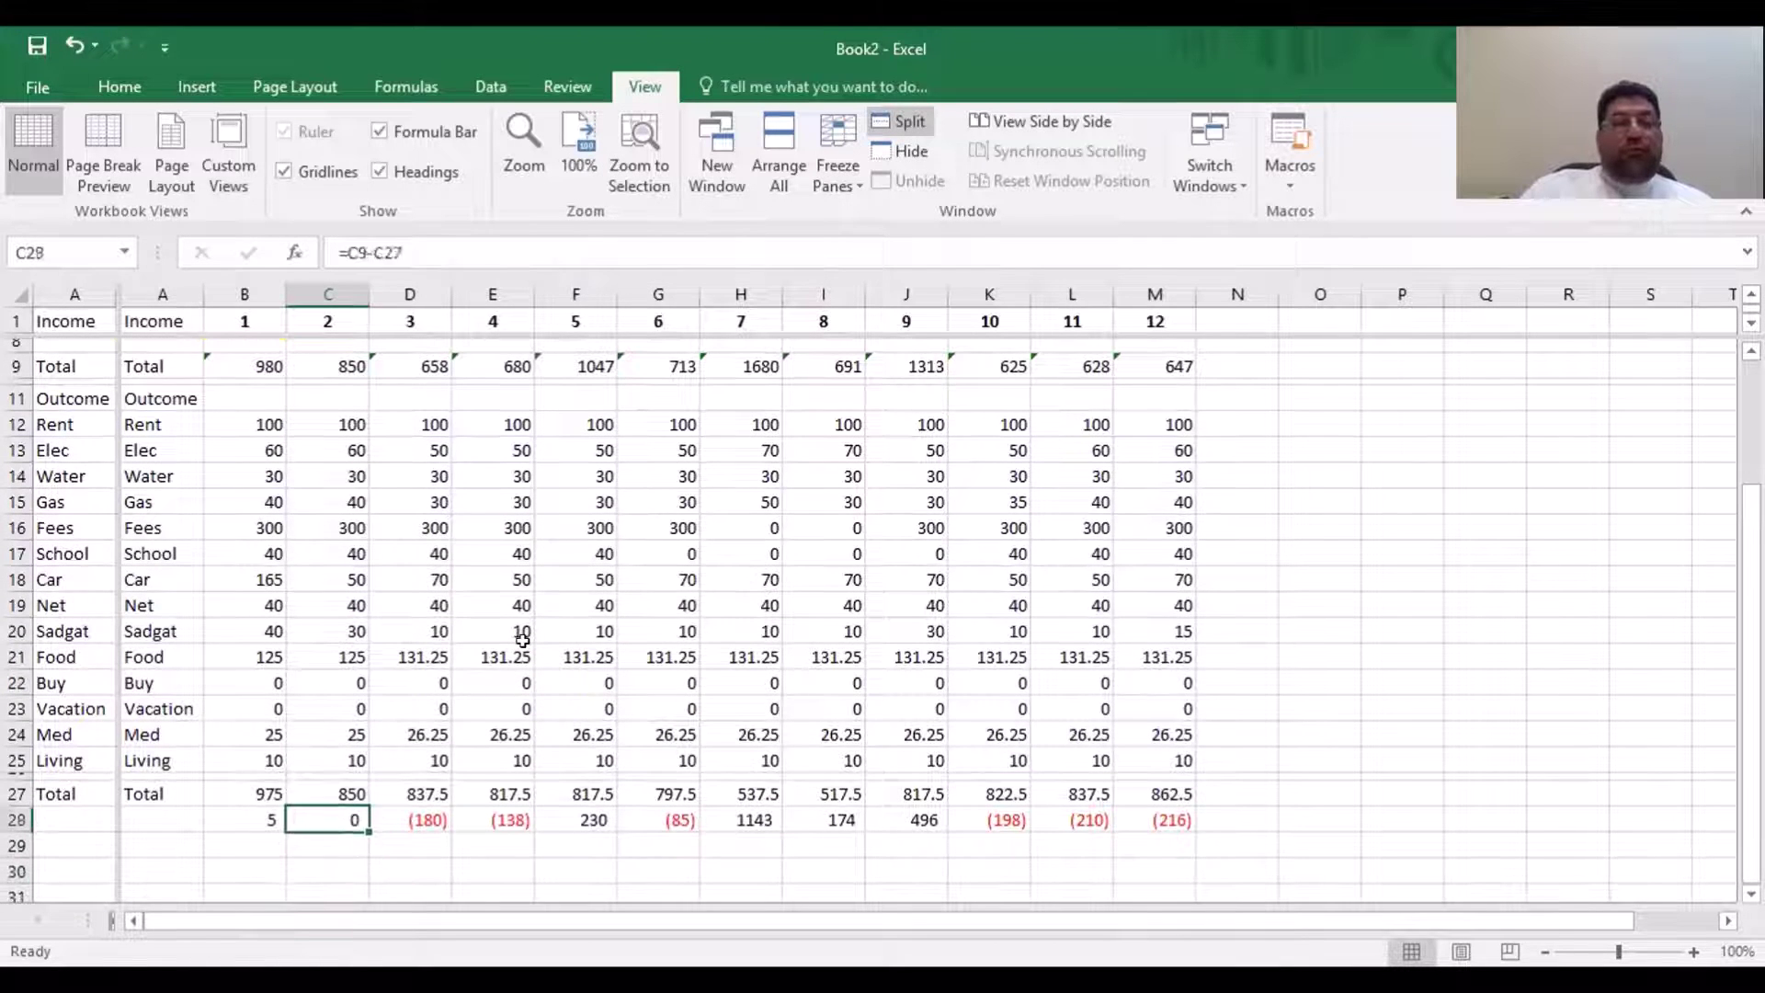
key("Down")
key("Up")
key("Down")
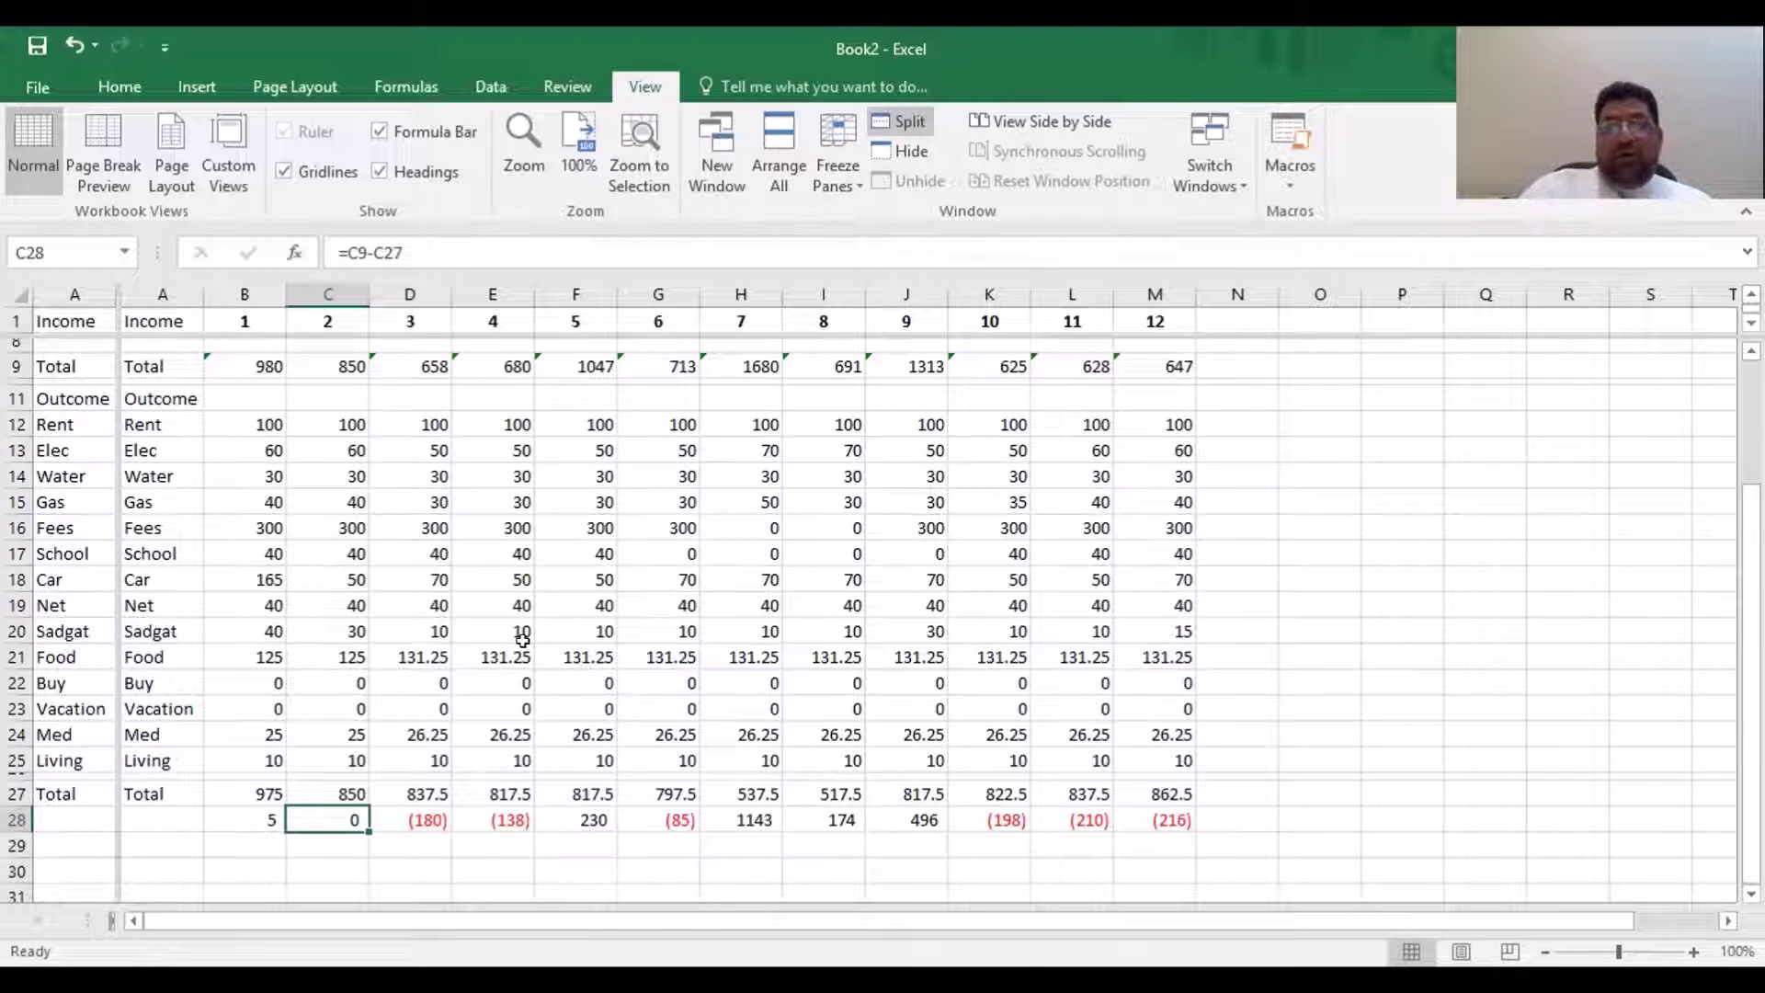
Copy the carry-over formula from C7 into the Others cells for months 3 to 6, D7:G7
key("ctrl+Up")
key("ctrl+Up")
key("ctrl+Up")
key("ctrl+Up")
key("ctrl+Up")
key("ctrl+Up")
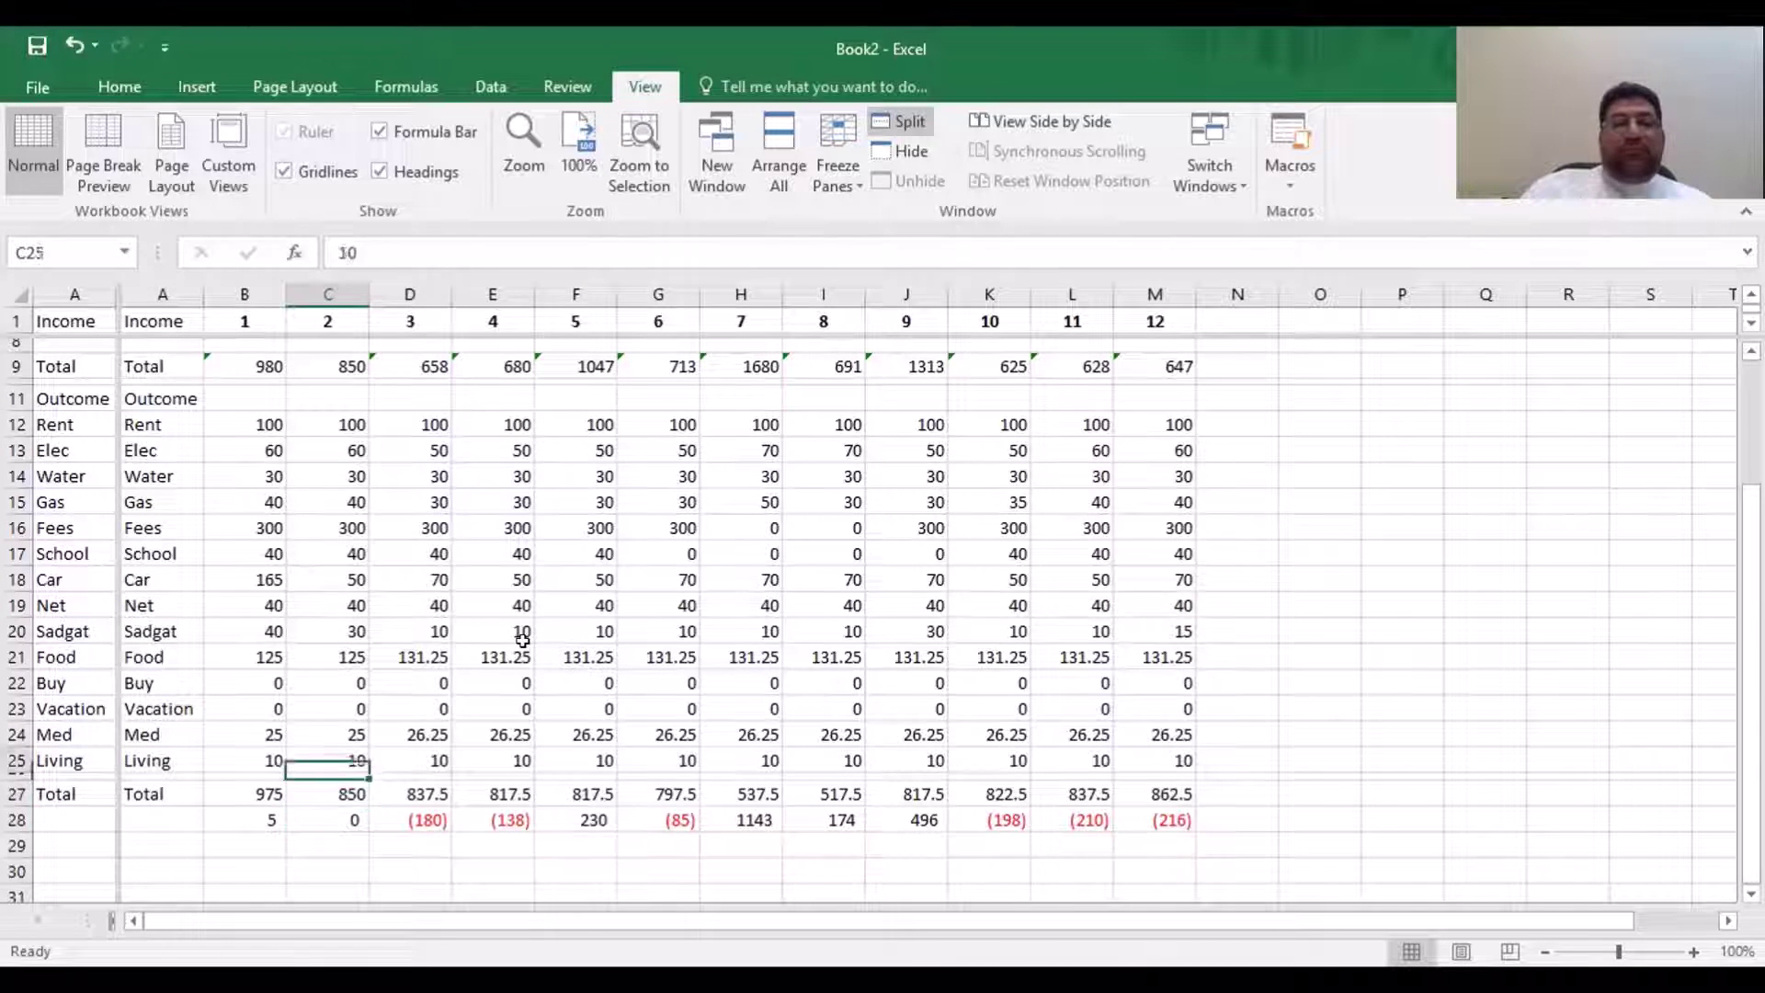
key("Down")
key("Down")
key("Down")
key("Down")
key("Down")
key("Down")
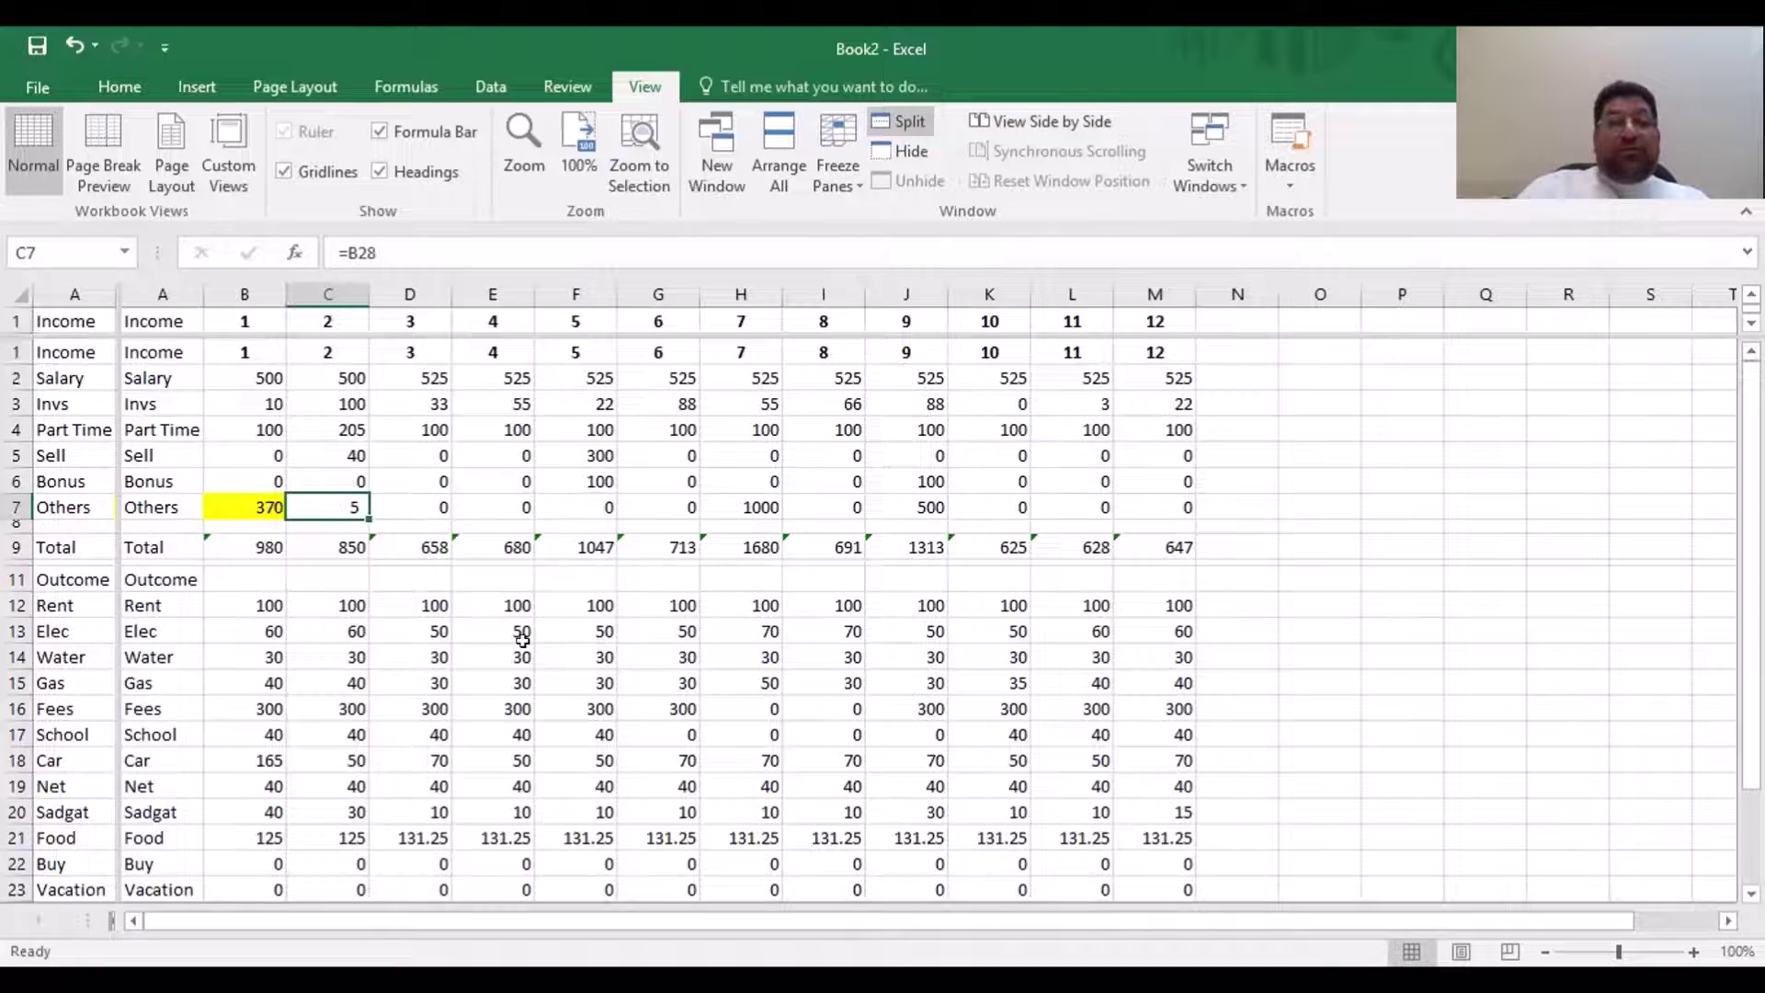
key("ctrl+c")
key("Right")
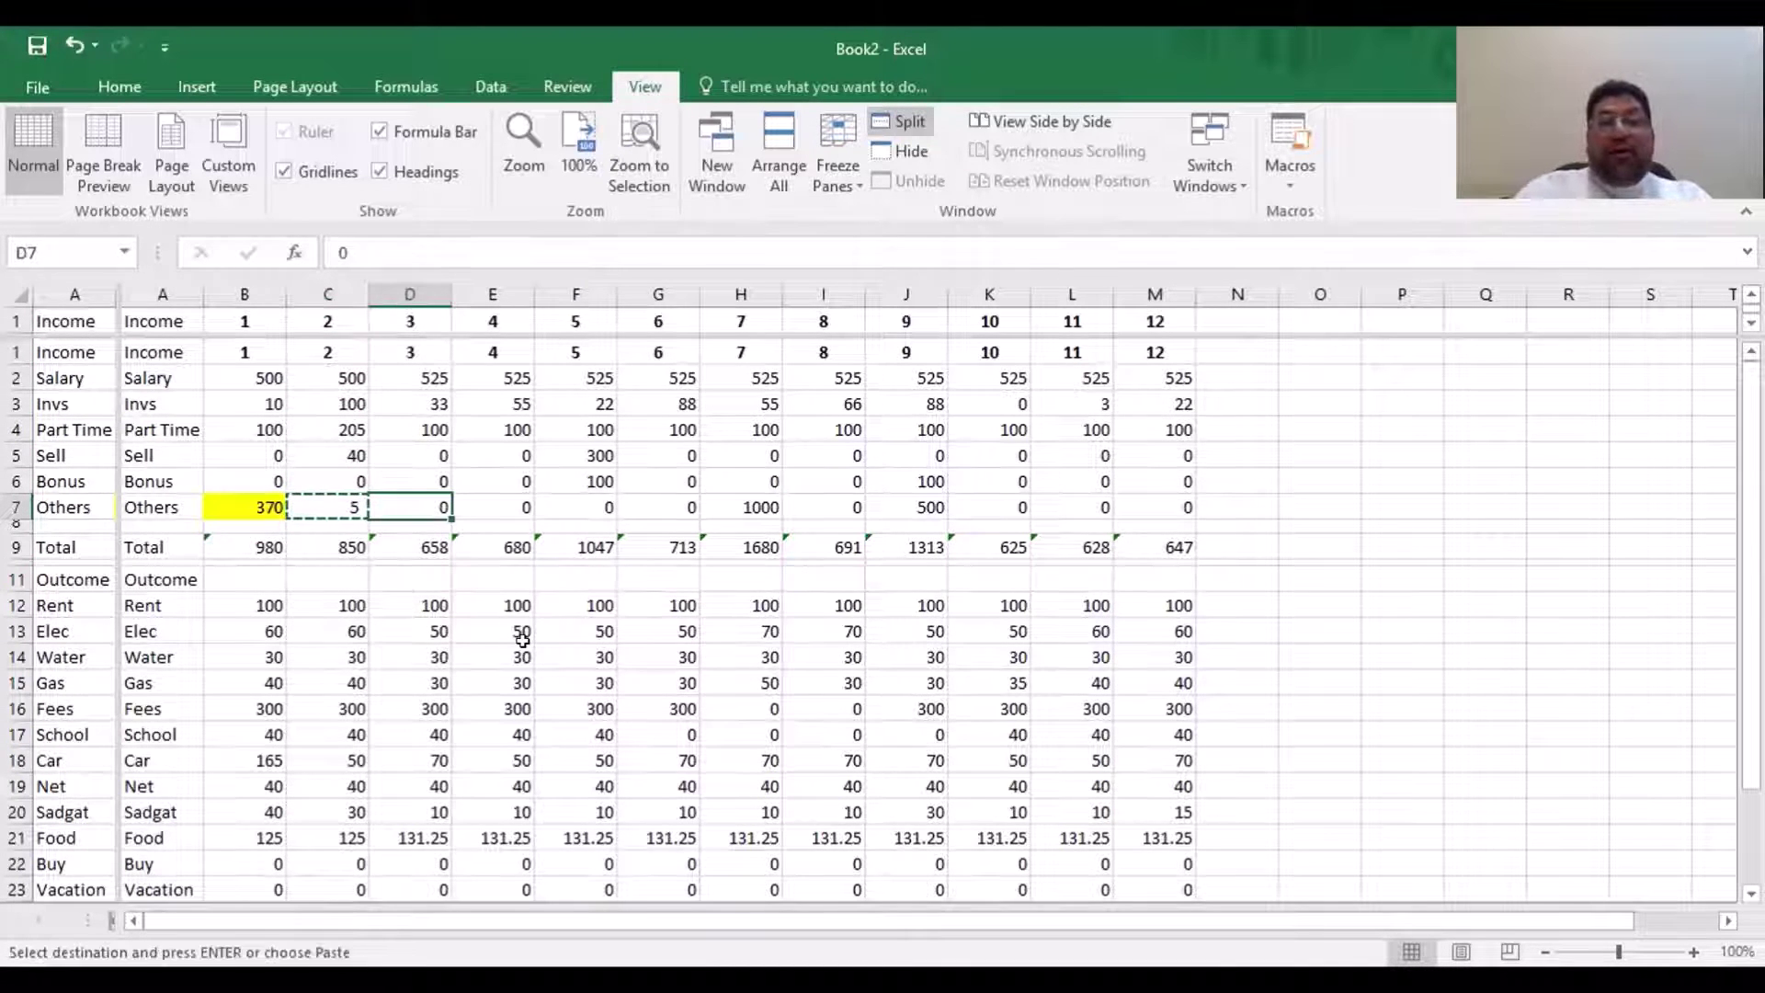
key("shift+Right")
key("shift+Right")
key("shift+Right")
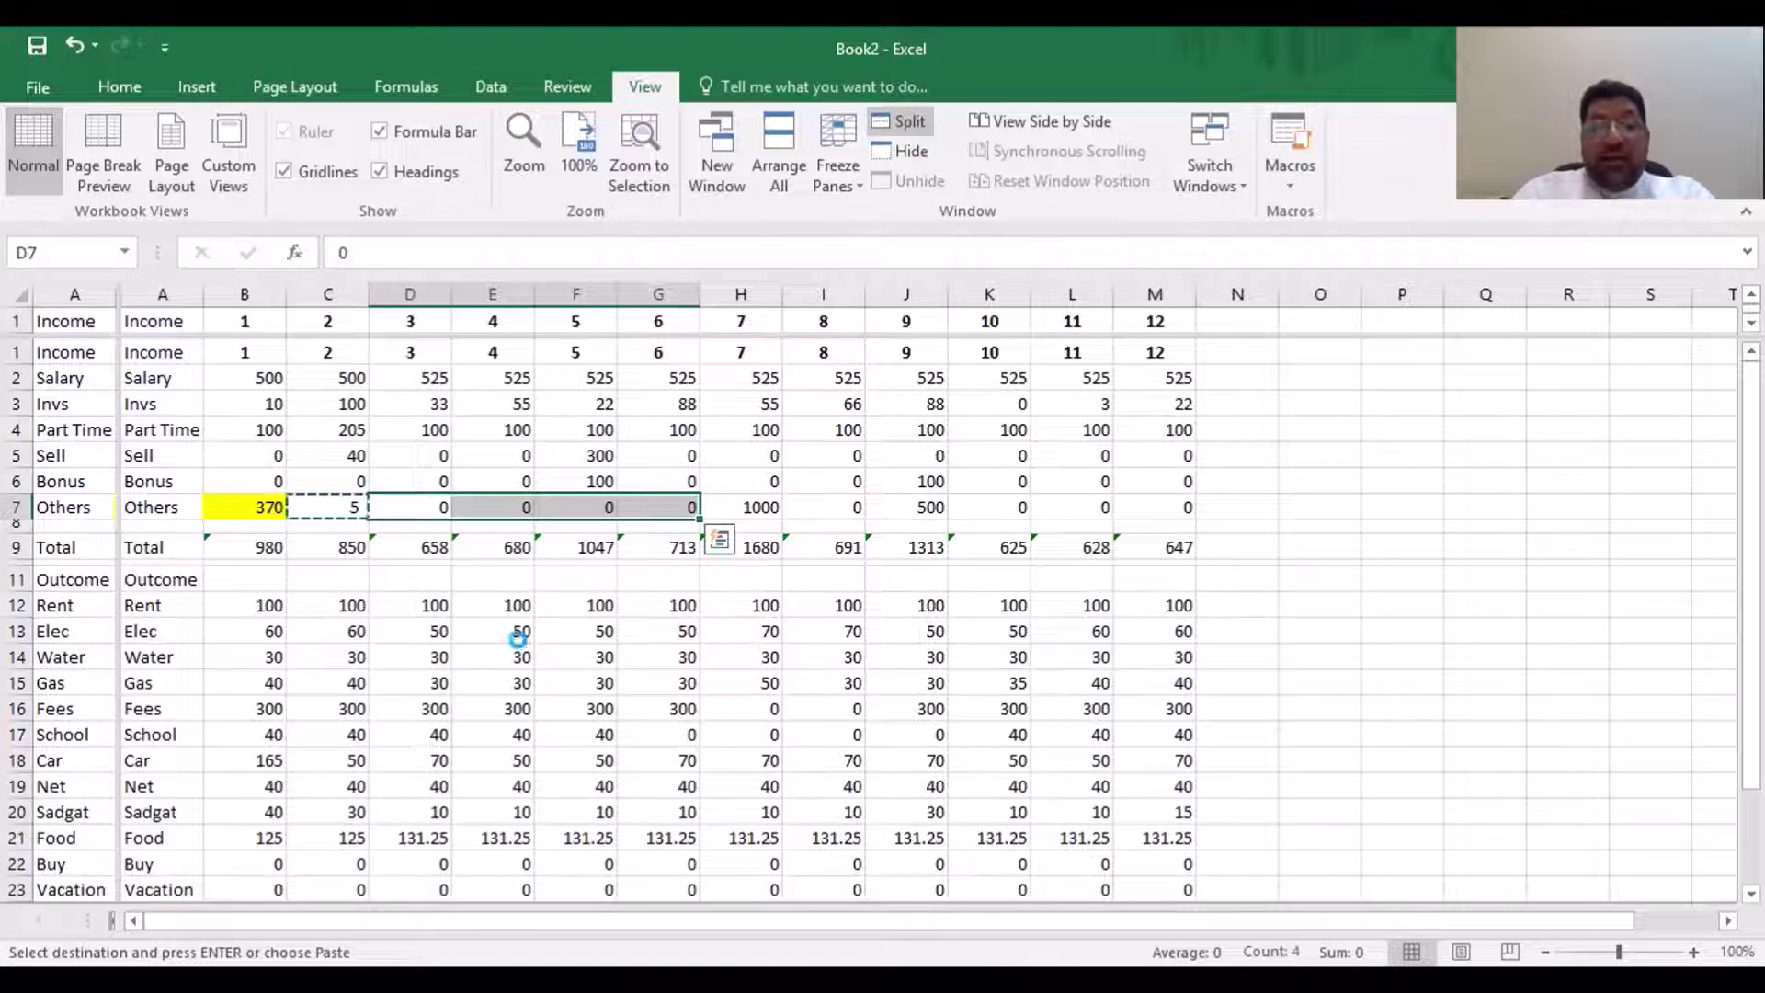
key("ctrl+v")
key("Escape")
key("Right")
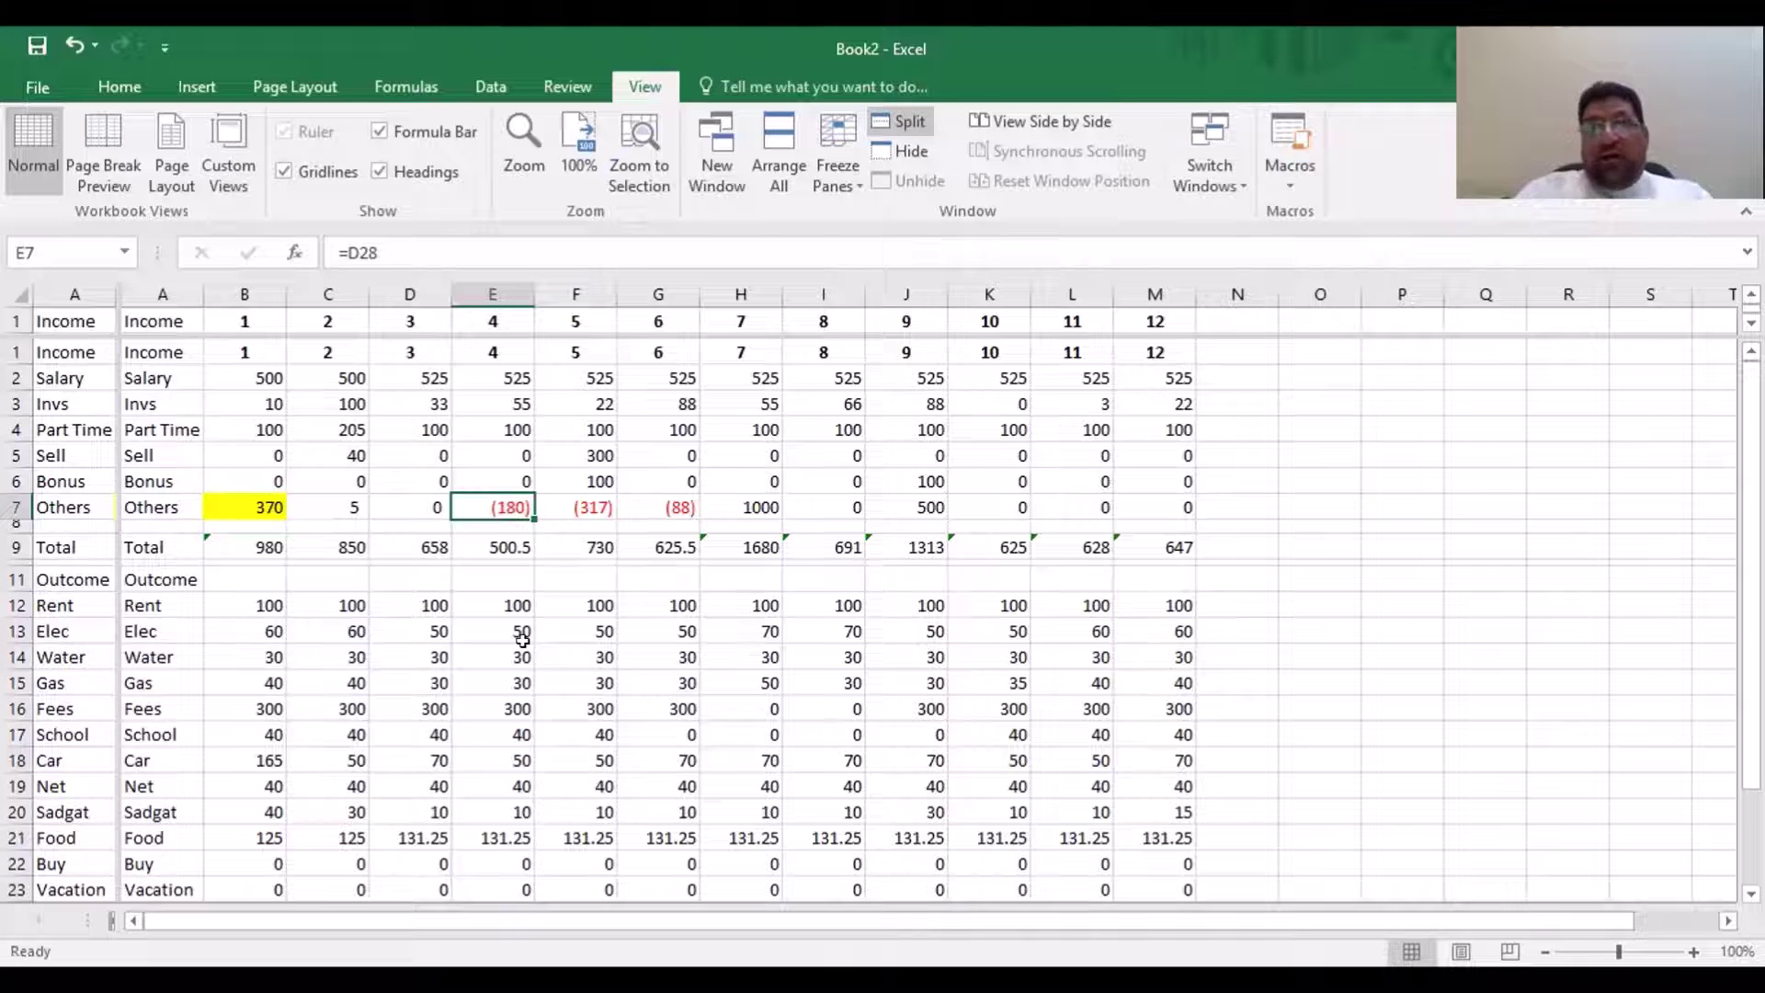
Highlight month 2's Part Time cell C4 and Others cell C7 with yellow fill
key("Left")
key("Left")
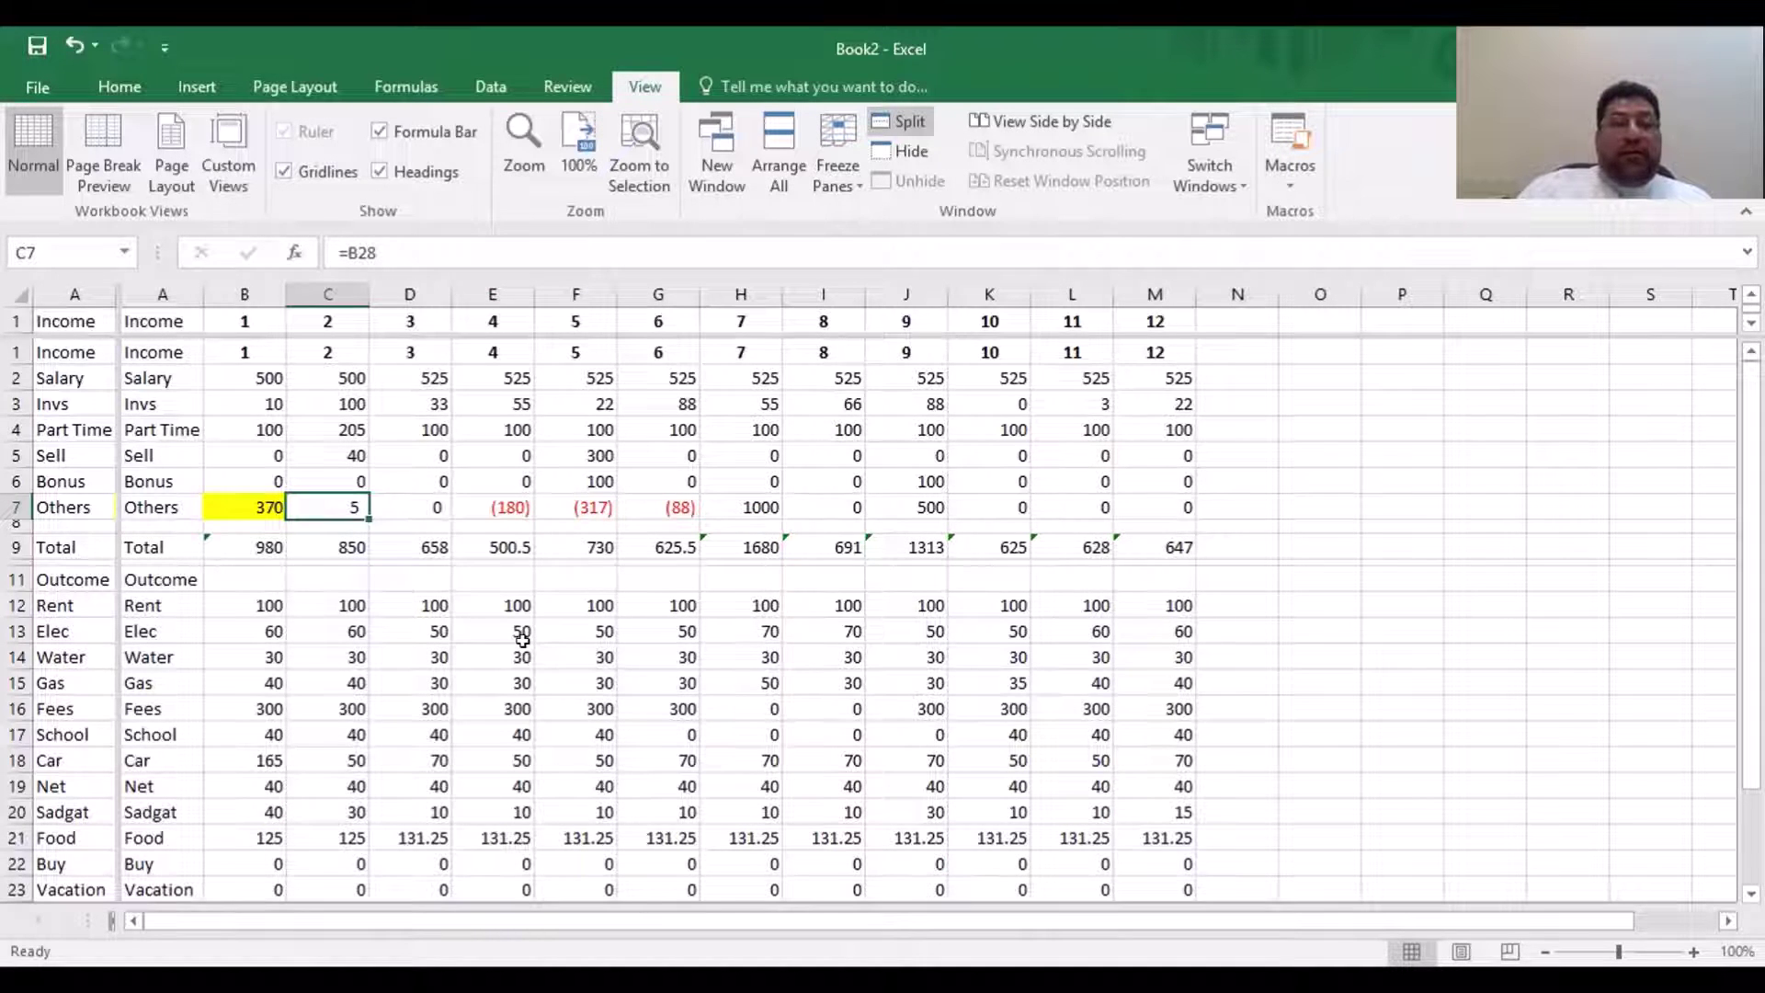
left_click(329, 430)
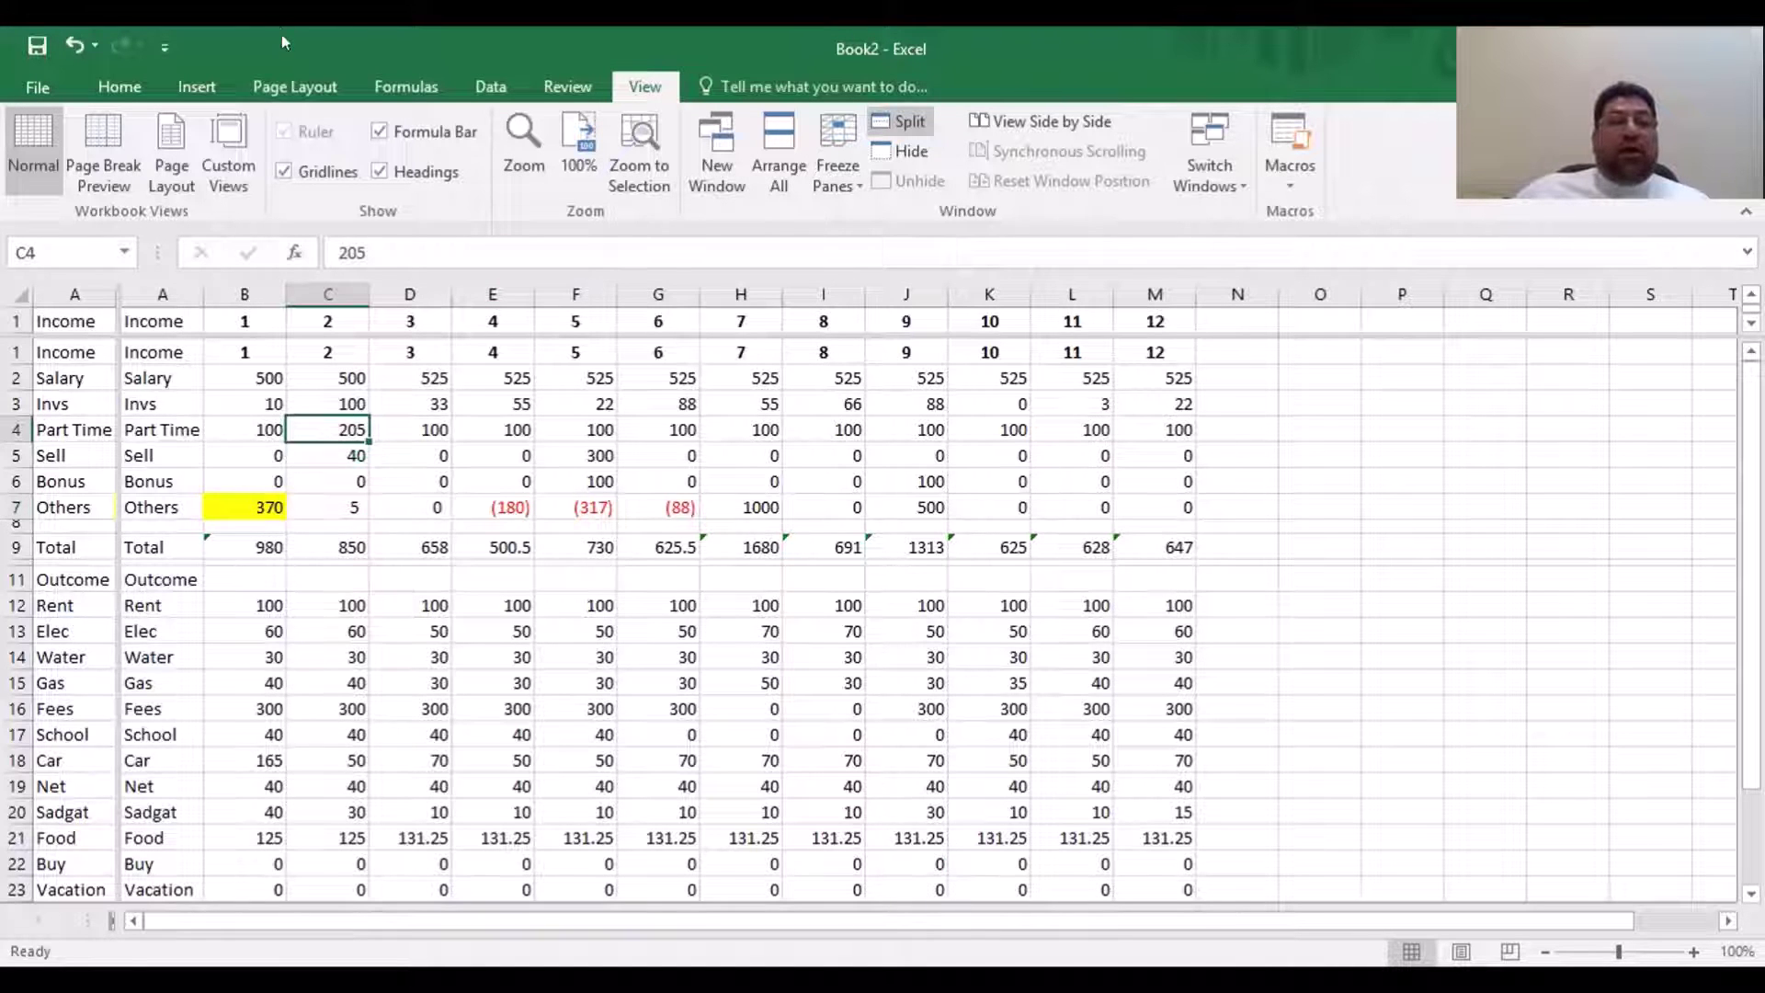
left_click(109, 85)
left_click(389, 173)
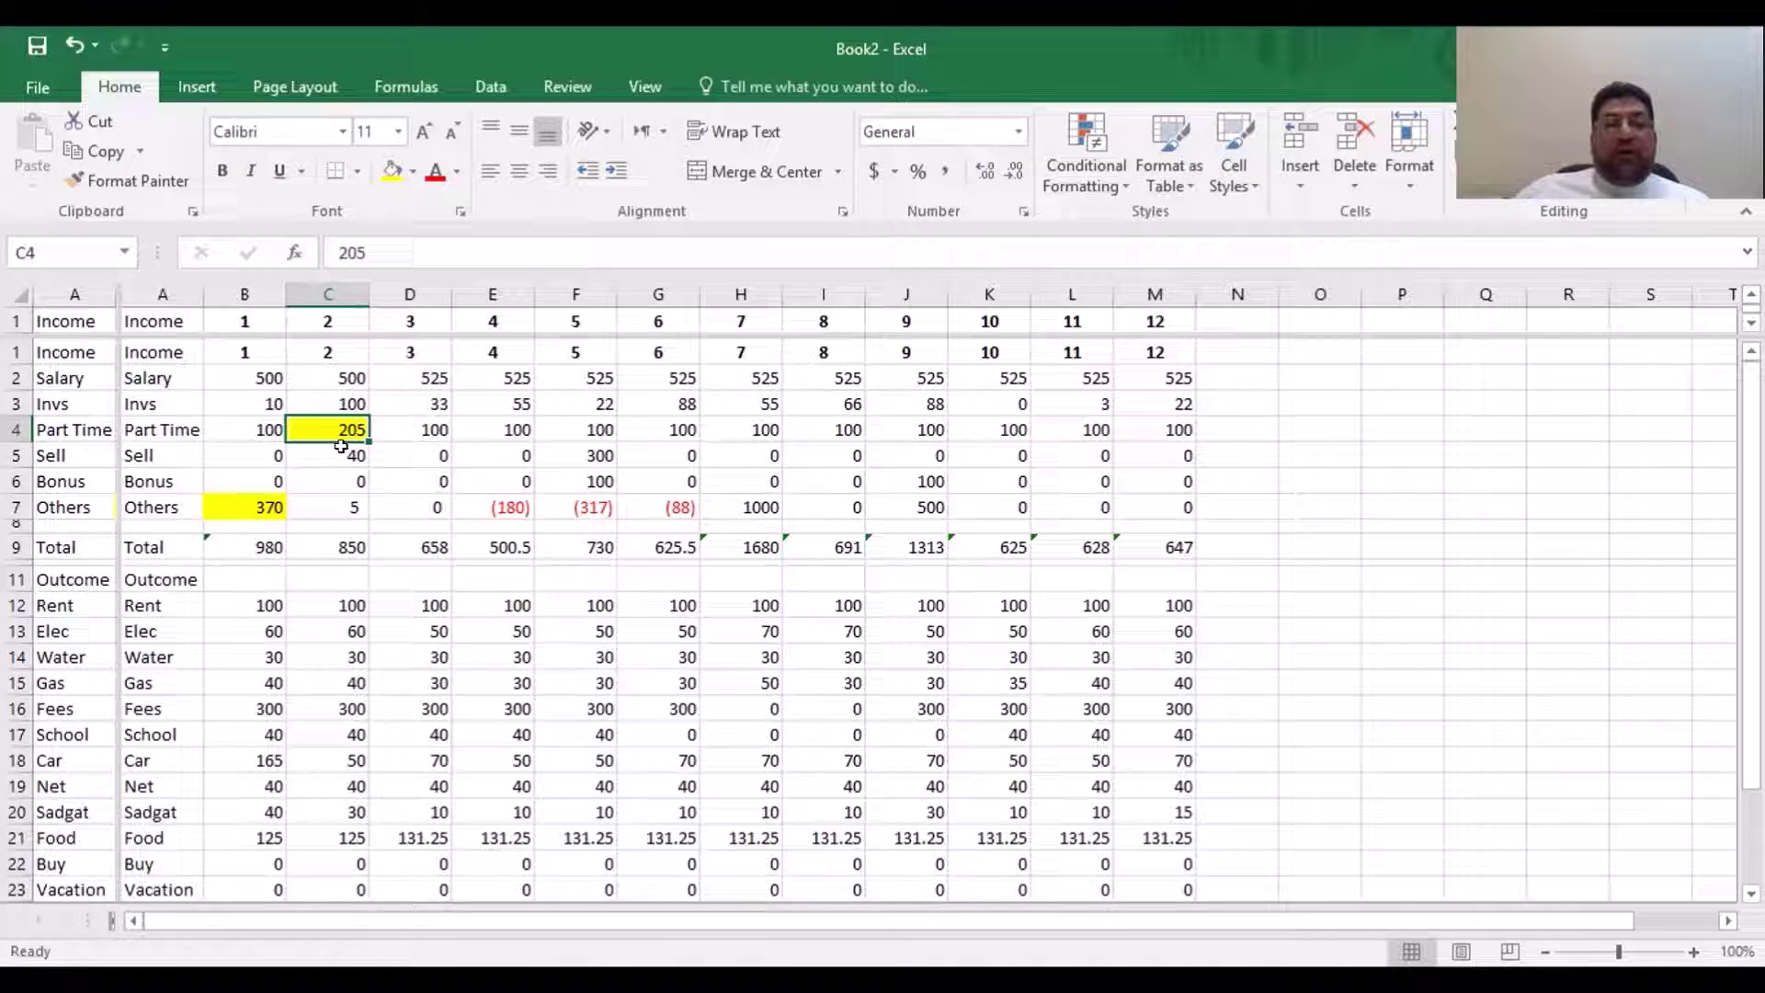
left_click(347, 506)
left_click(391, 175)
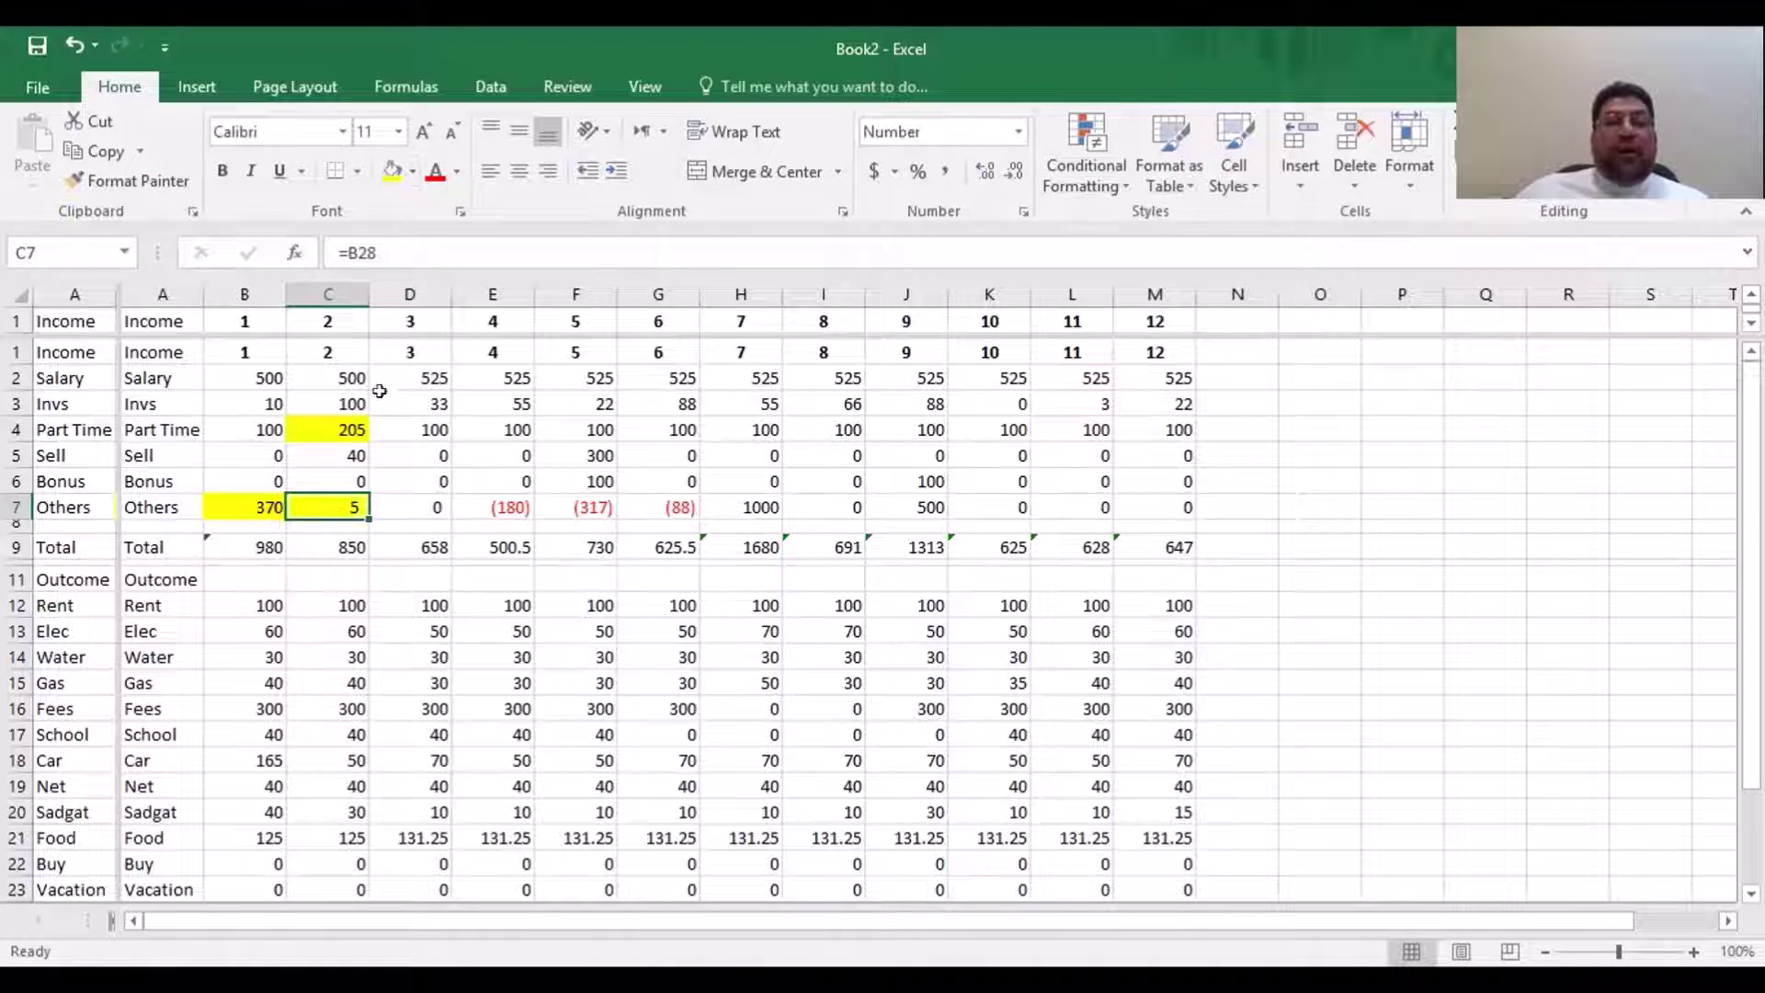
Select month 3's income entries and total in D2:D9 for review
scroll(399, 529, "down", 4)
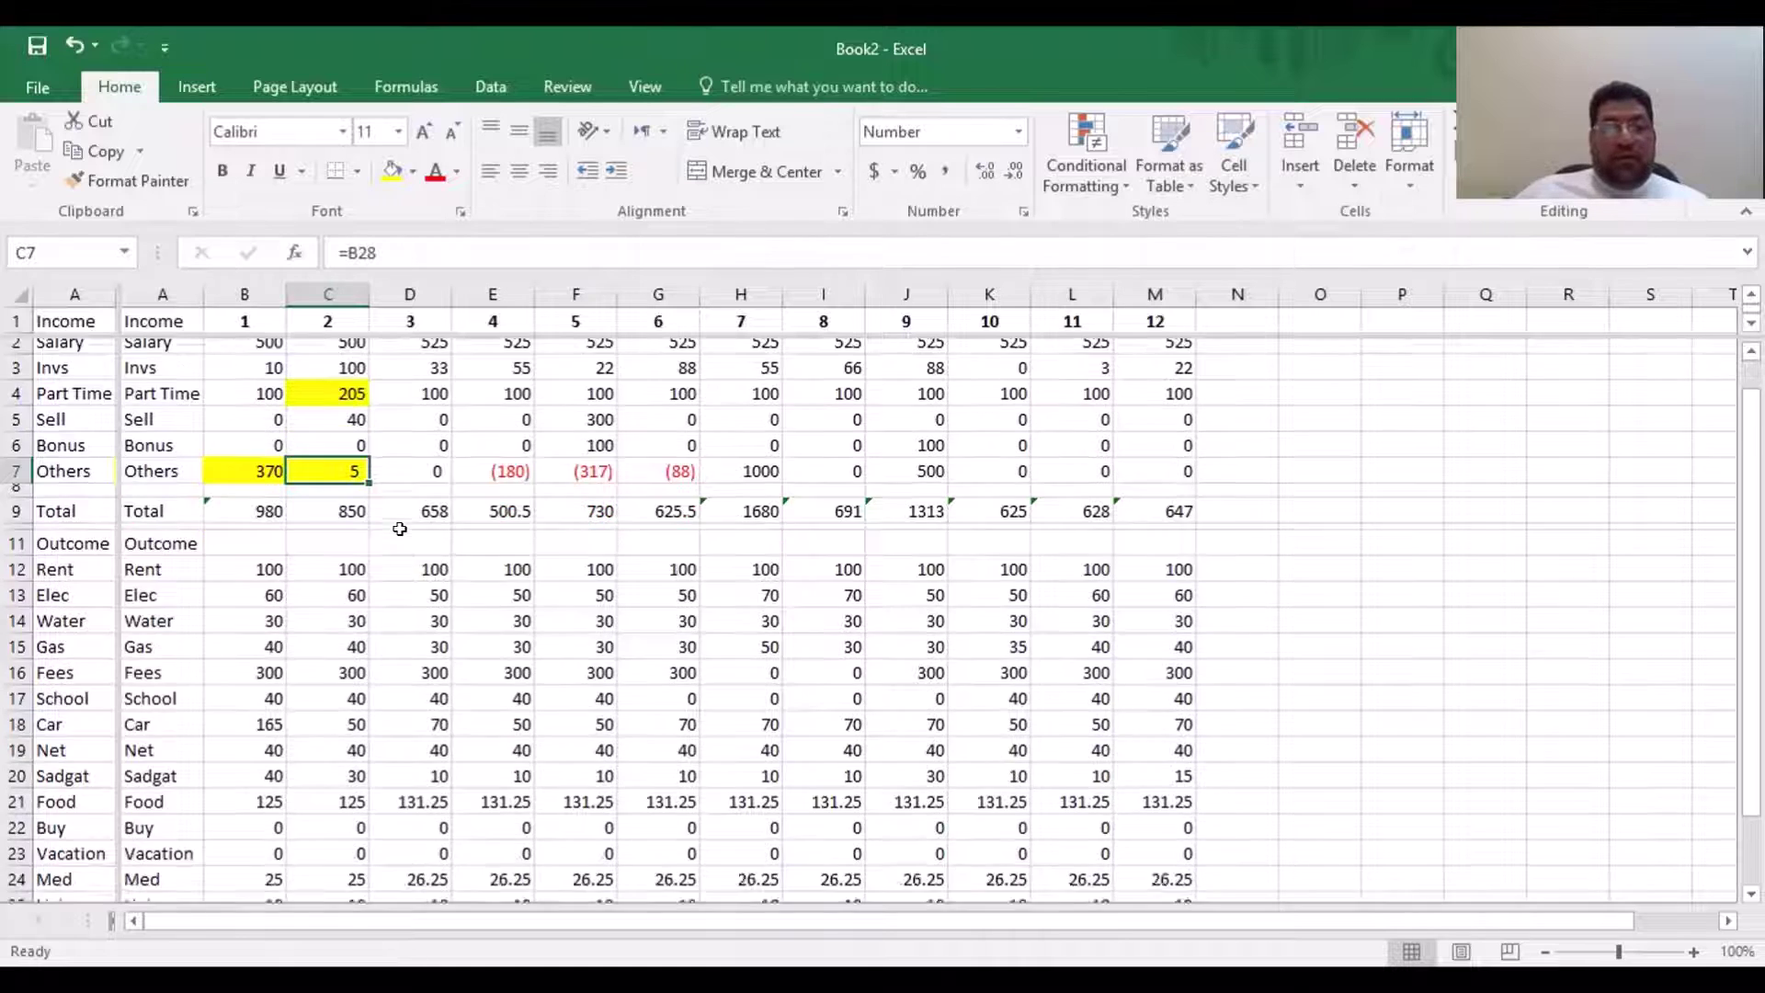
scroll(397, 526, "up", 4)
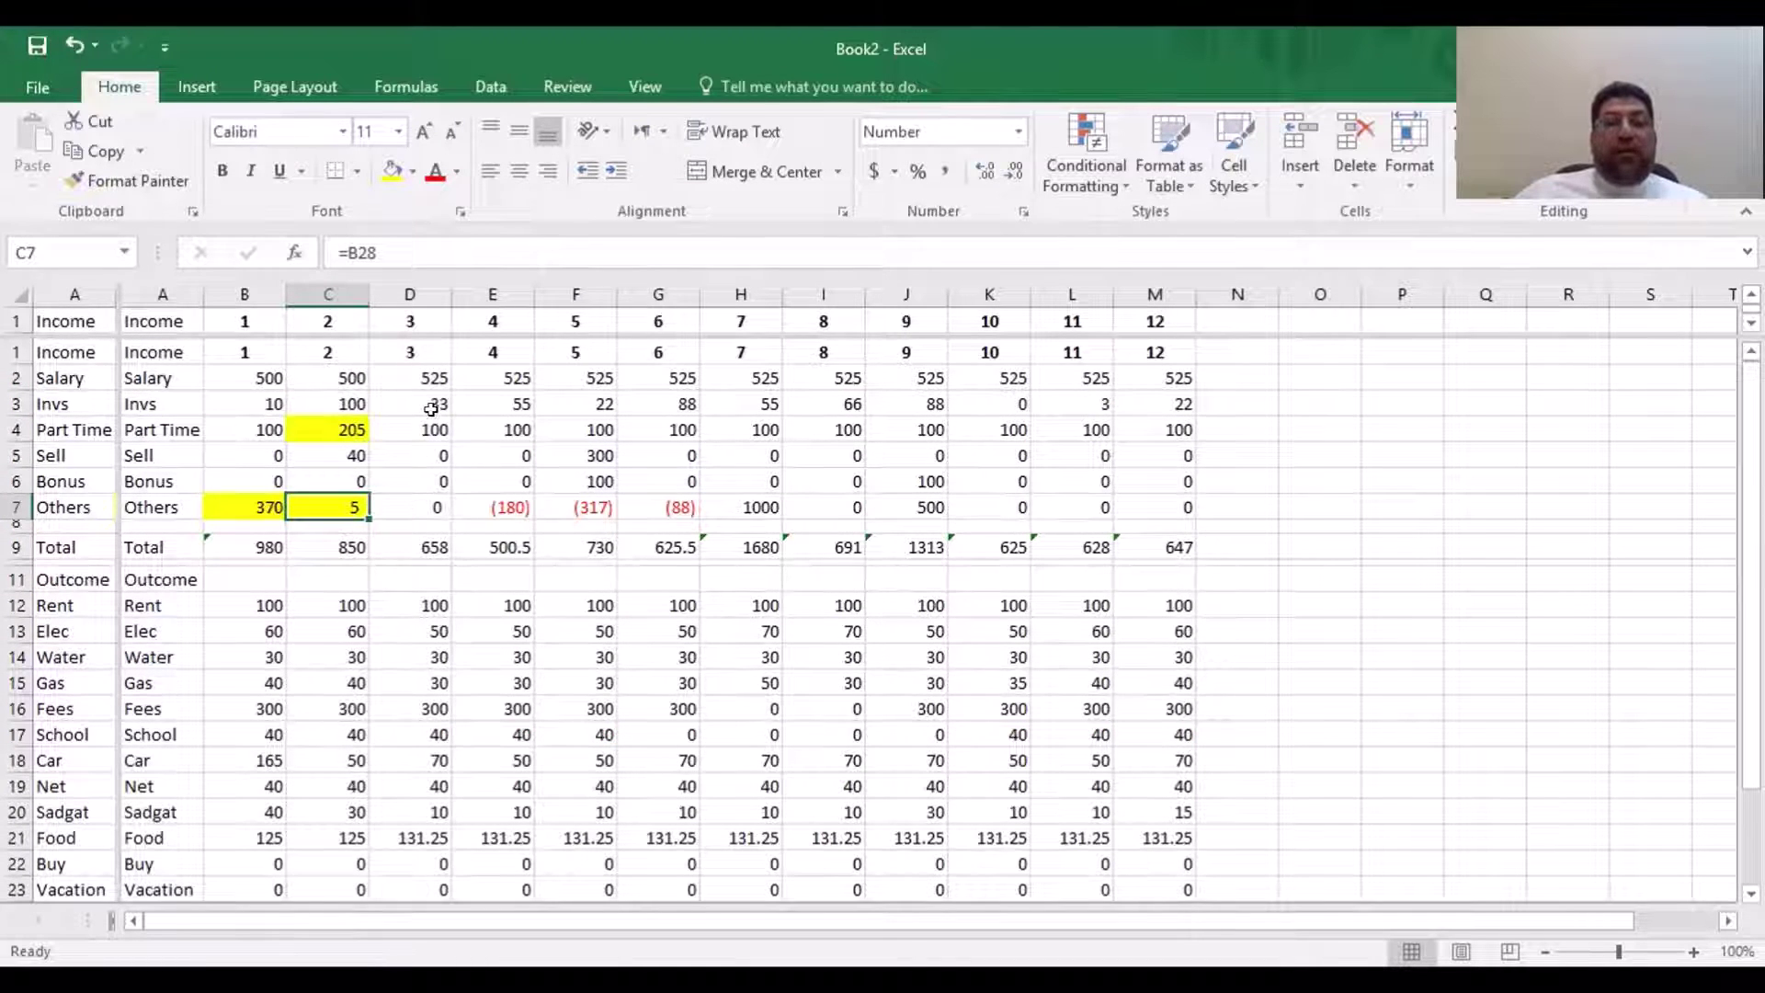
left_click_drag(425, 375, 452, 538)
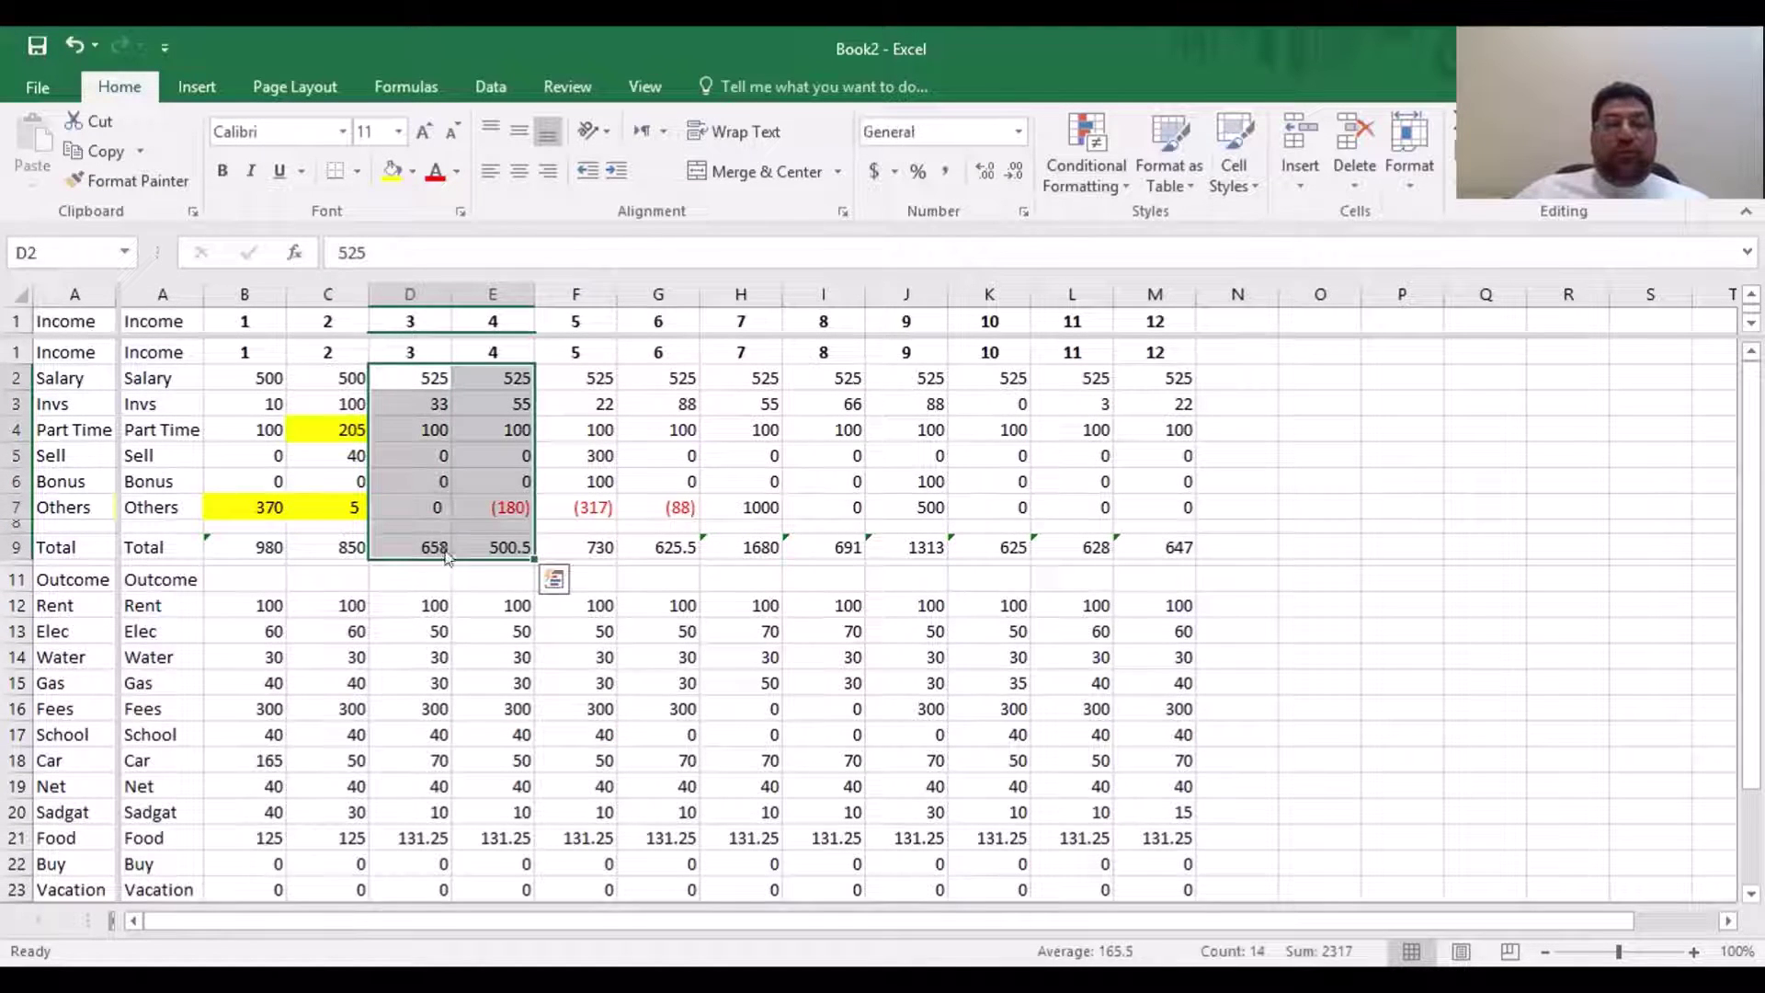
left_click(448, 542)
left_click_drag(424, 373, 434, 547)
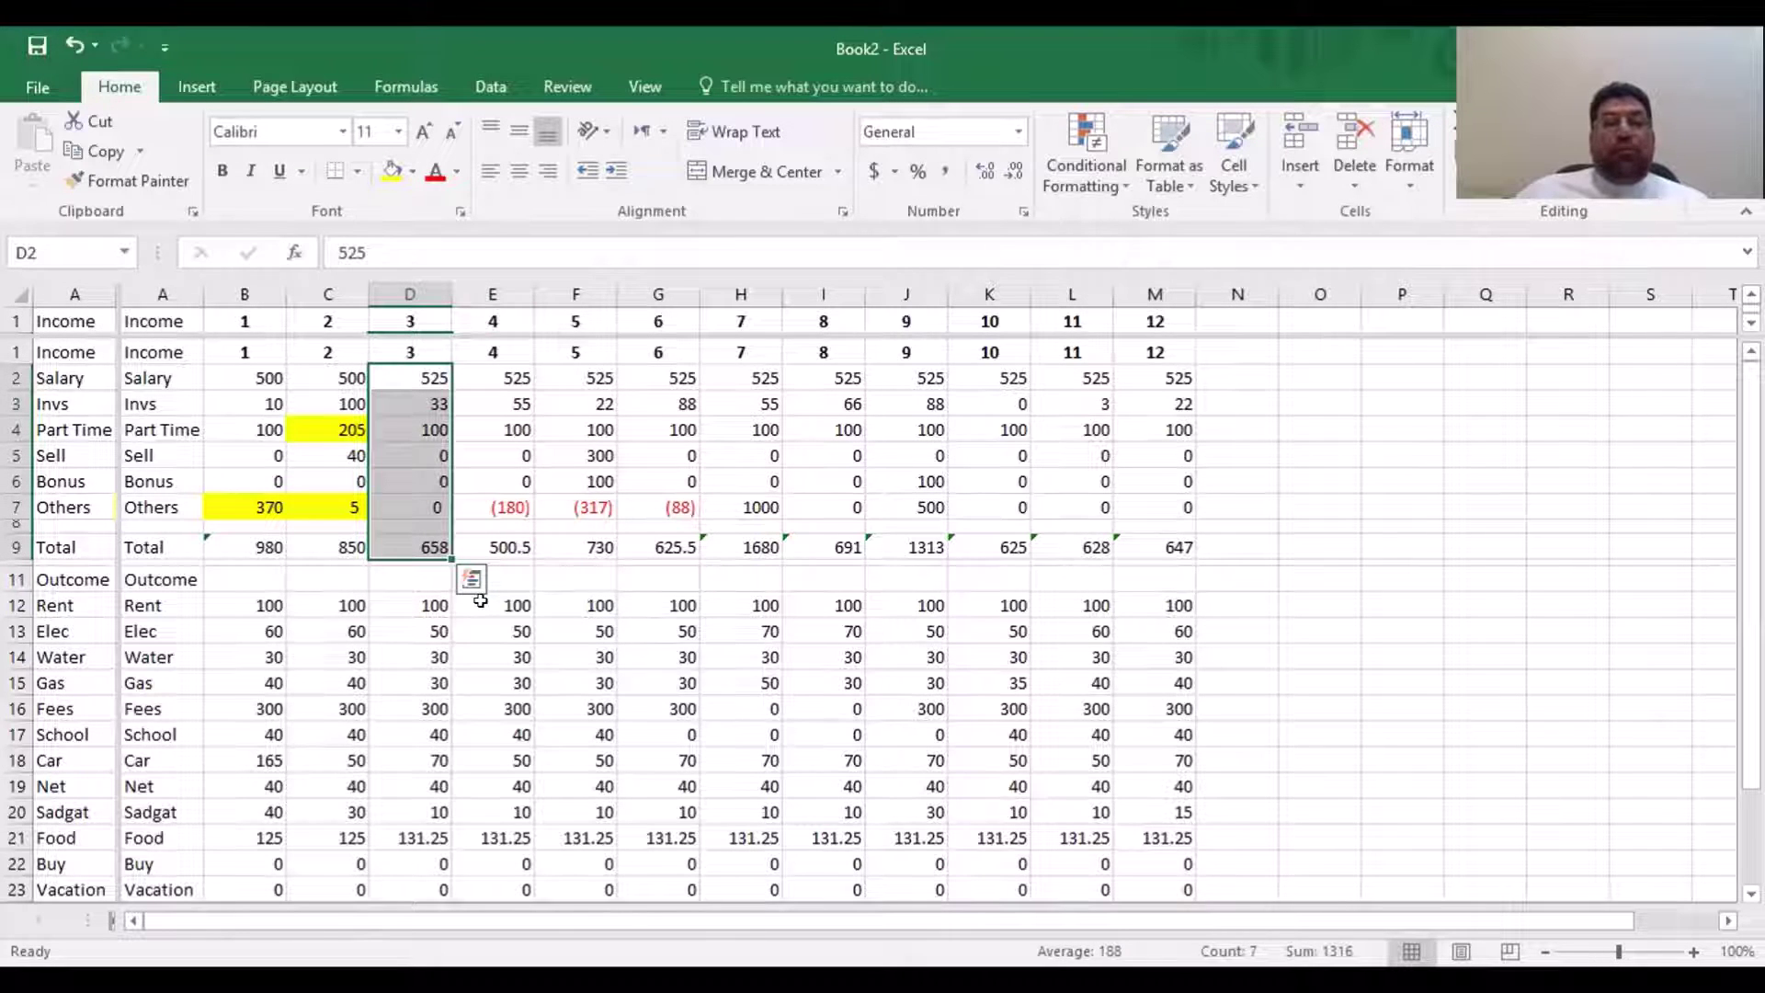
Check month 3's balance in D28 against its outcome total
scroll(480, 600, "down", 3)
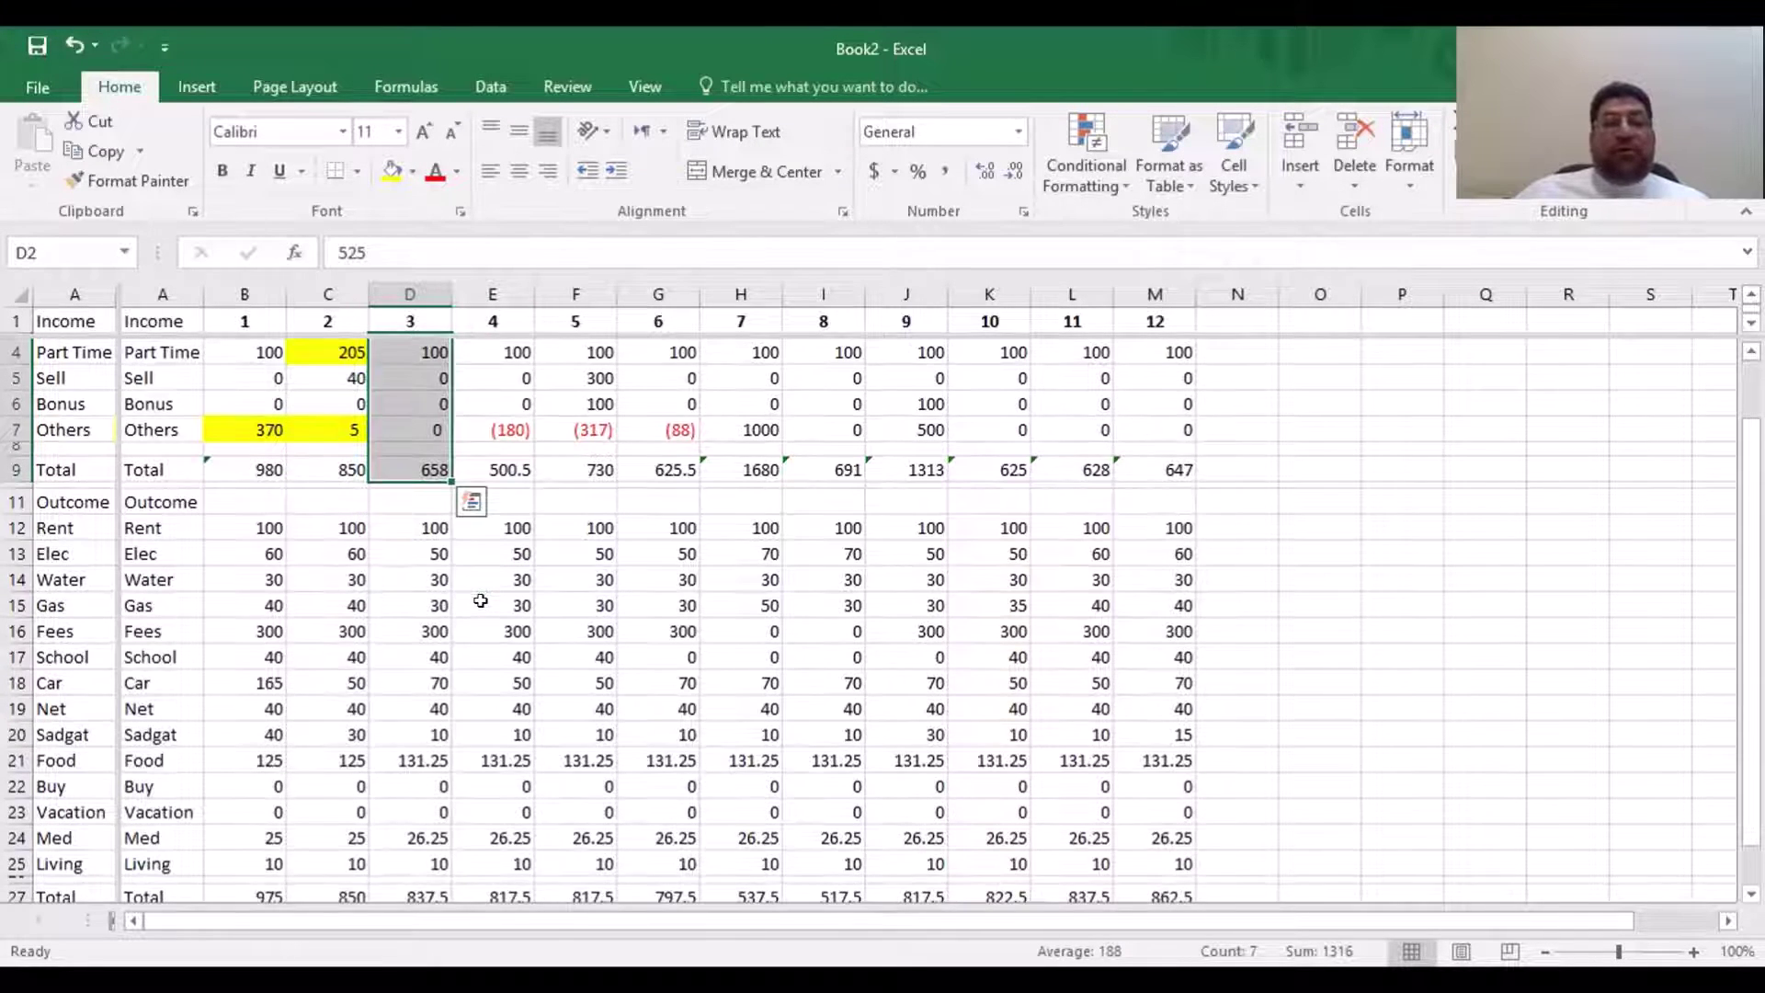
left_click_drag(432, 384, 430, 755)
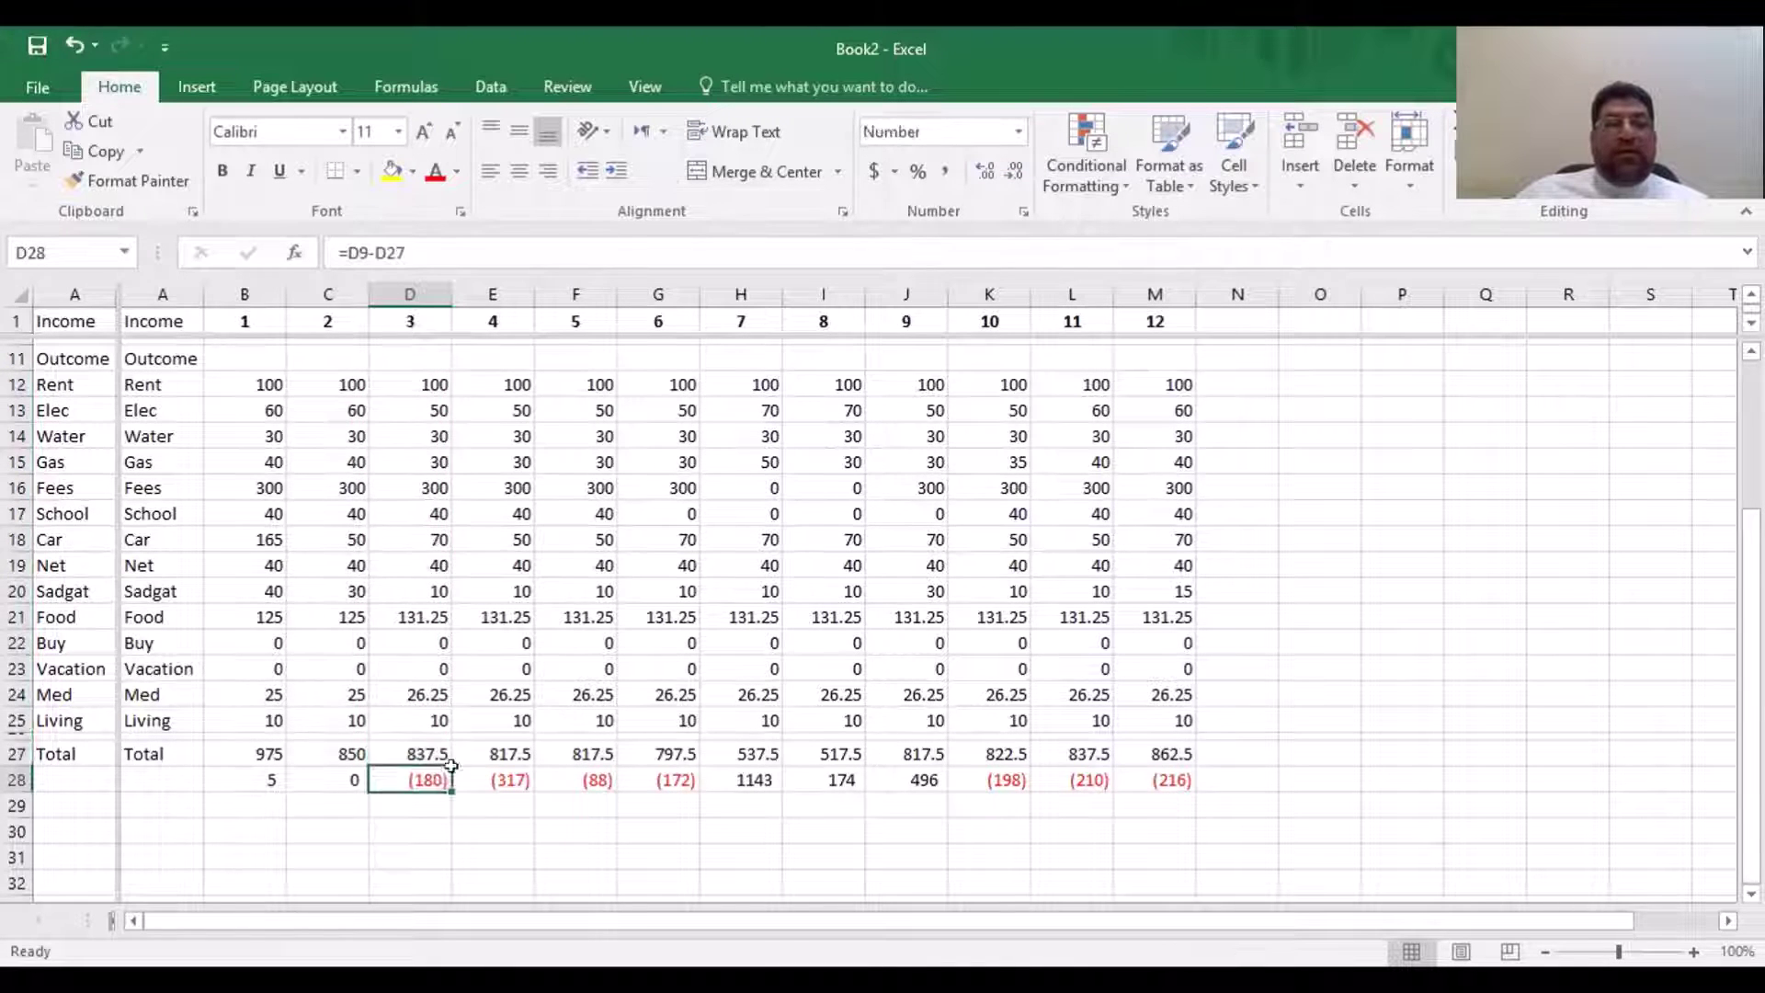
left_click(430, 779)
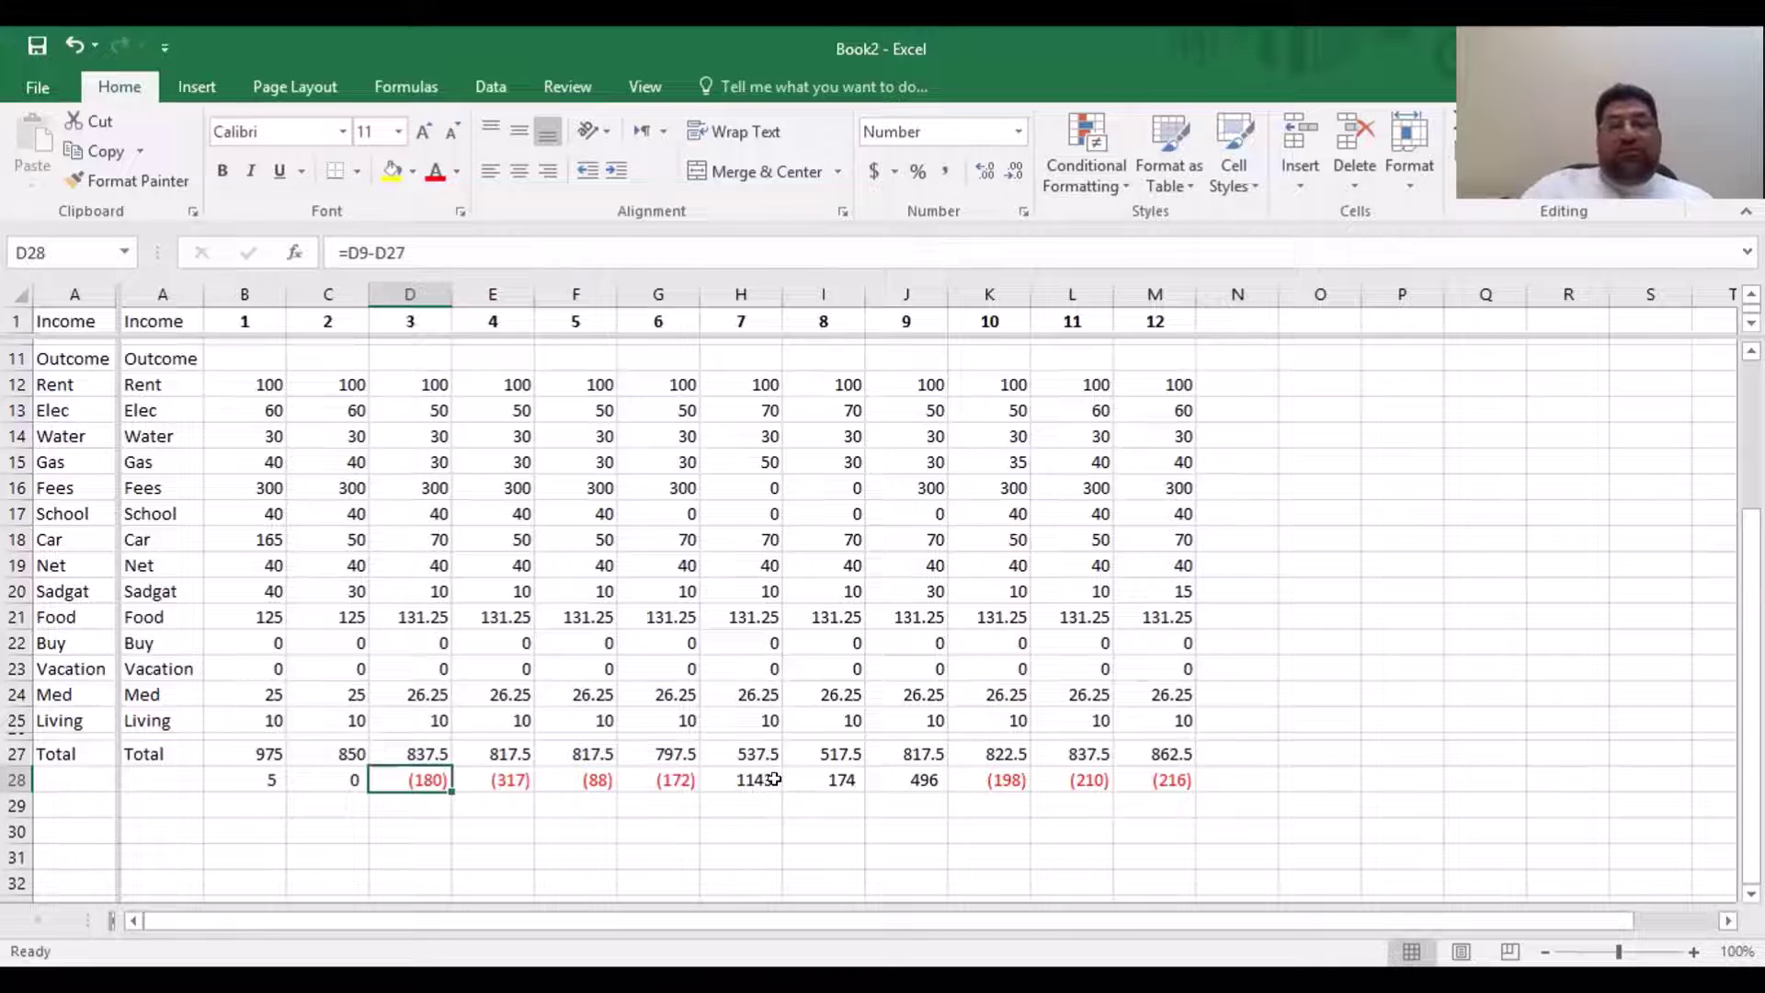
Examine month 3's outcome and income entries in column D for amounts that could be adjusted
key("Up")
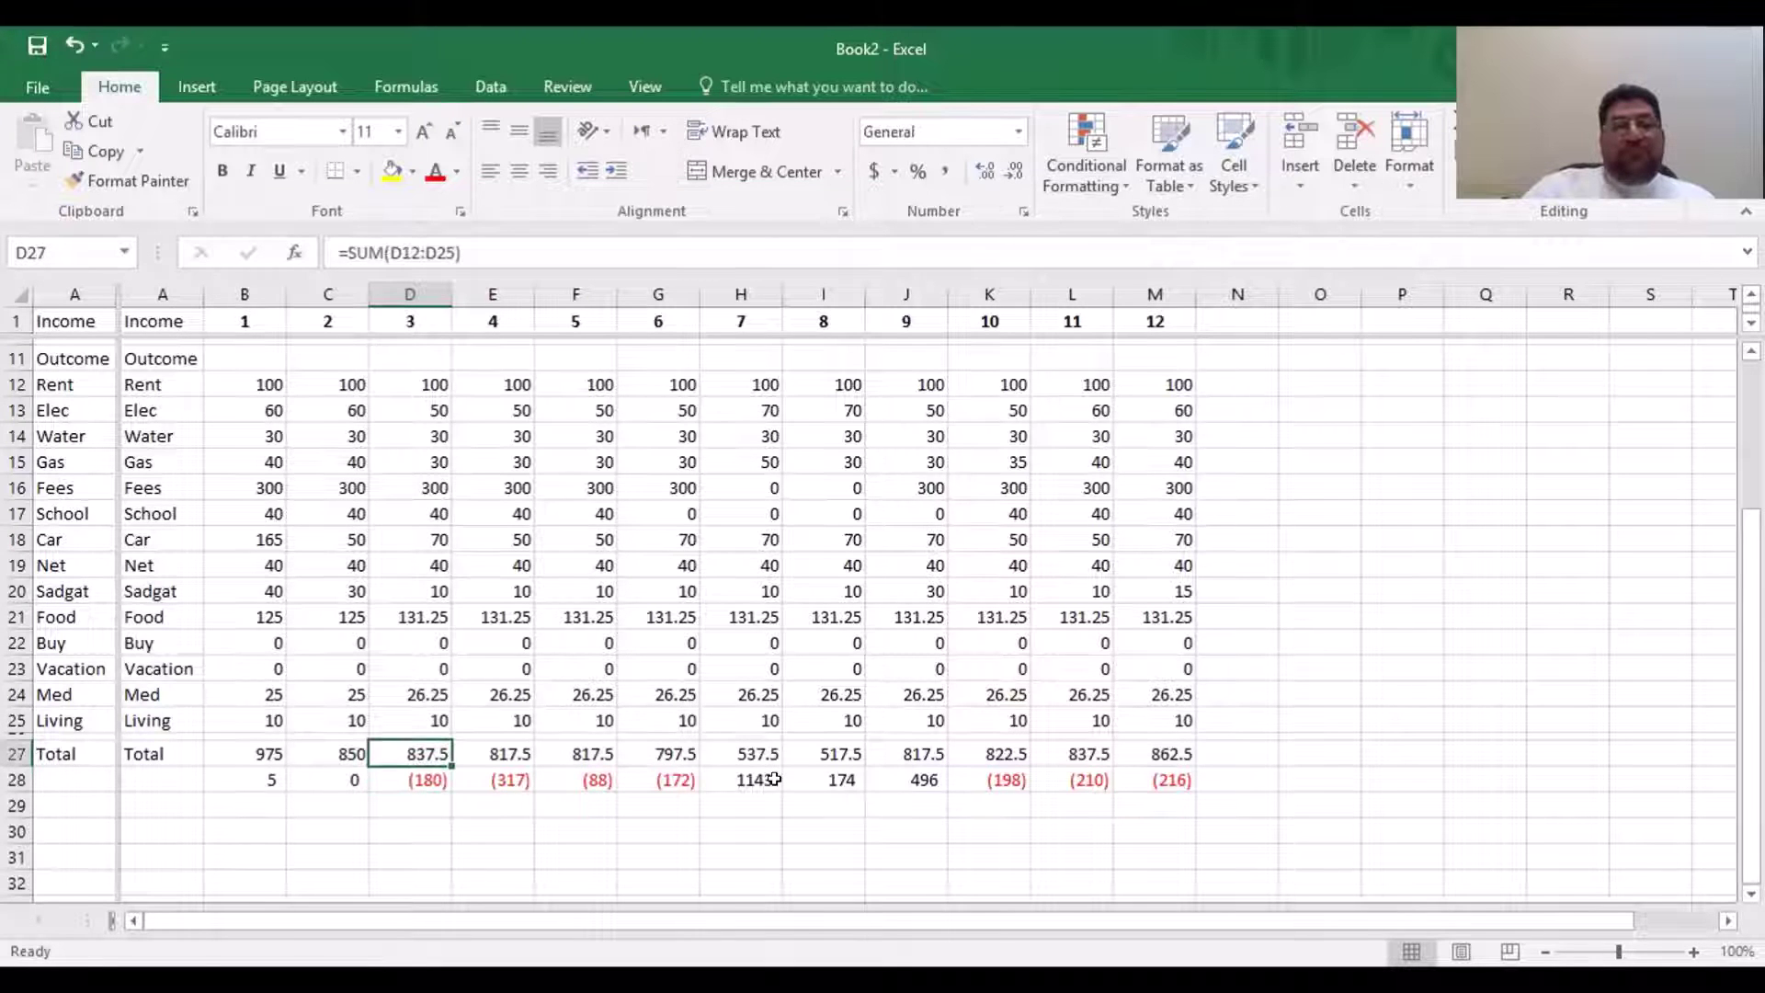
key("Up")
key("Up")
key("Up")
key("Up")
key("Up")
key("Up")
key("Up")
key("Up")
key("Up")
key("Up")
key("Up")
key("Up")
key("Up")
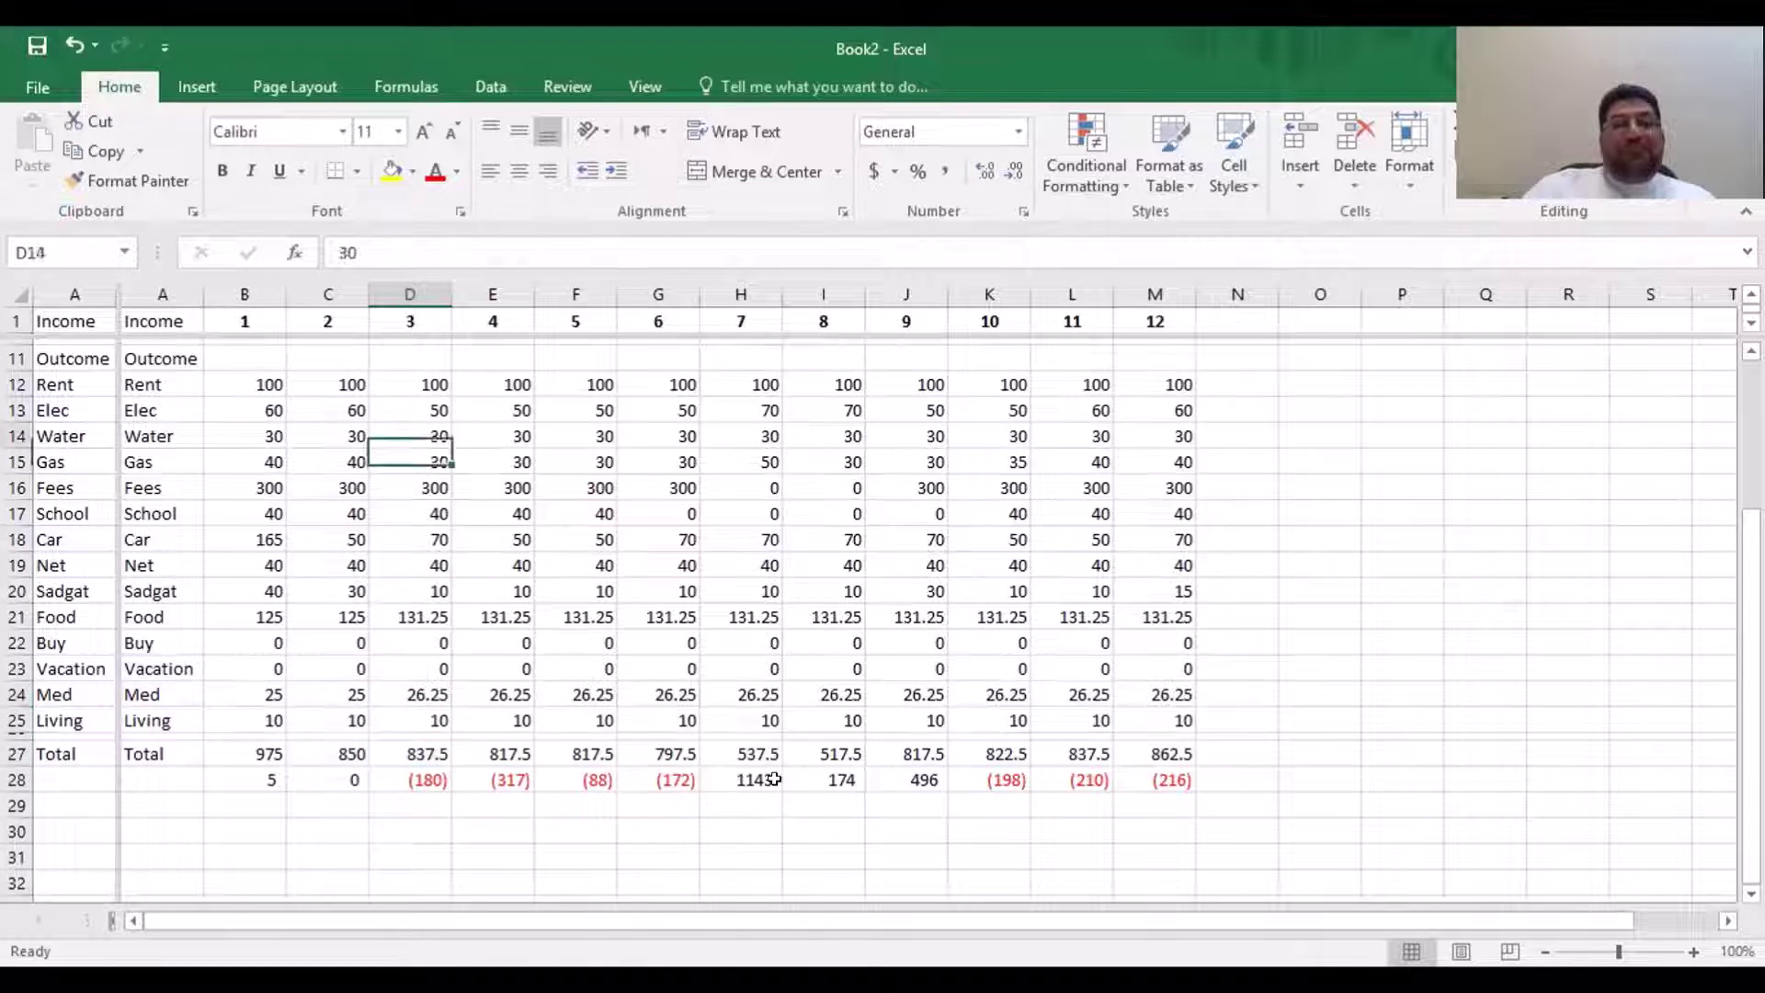
key("Up")
key("Up")
key("Up")
key("Up")
key("Up")
key("Up")
key("Up")
key("Up")
key("Up")
key("Up")
key("Up")
key("Up")
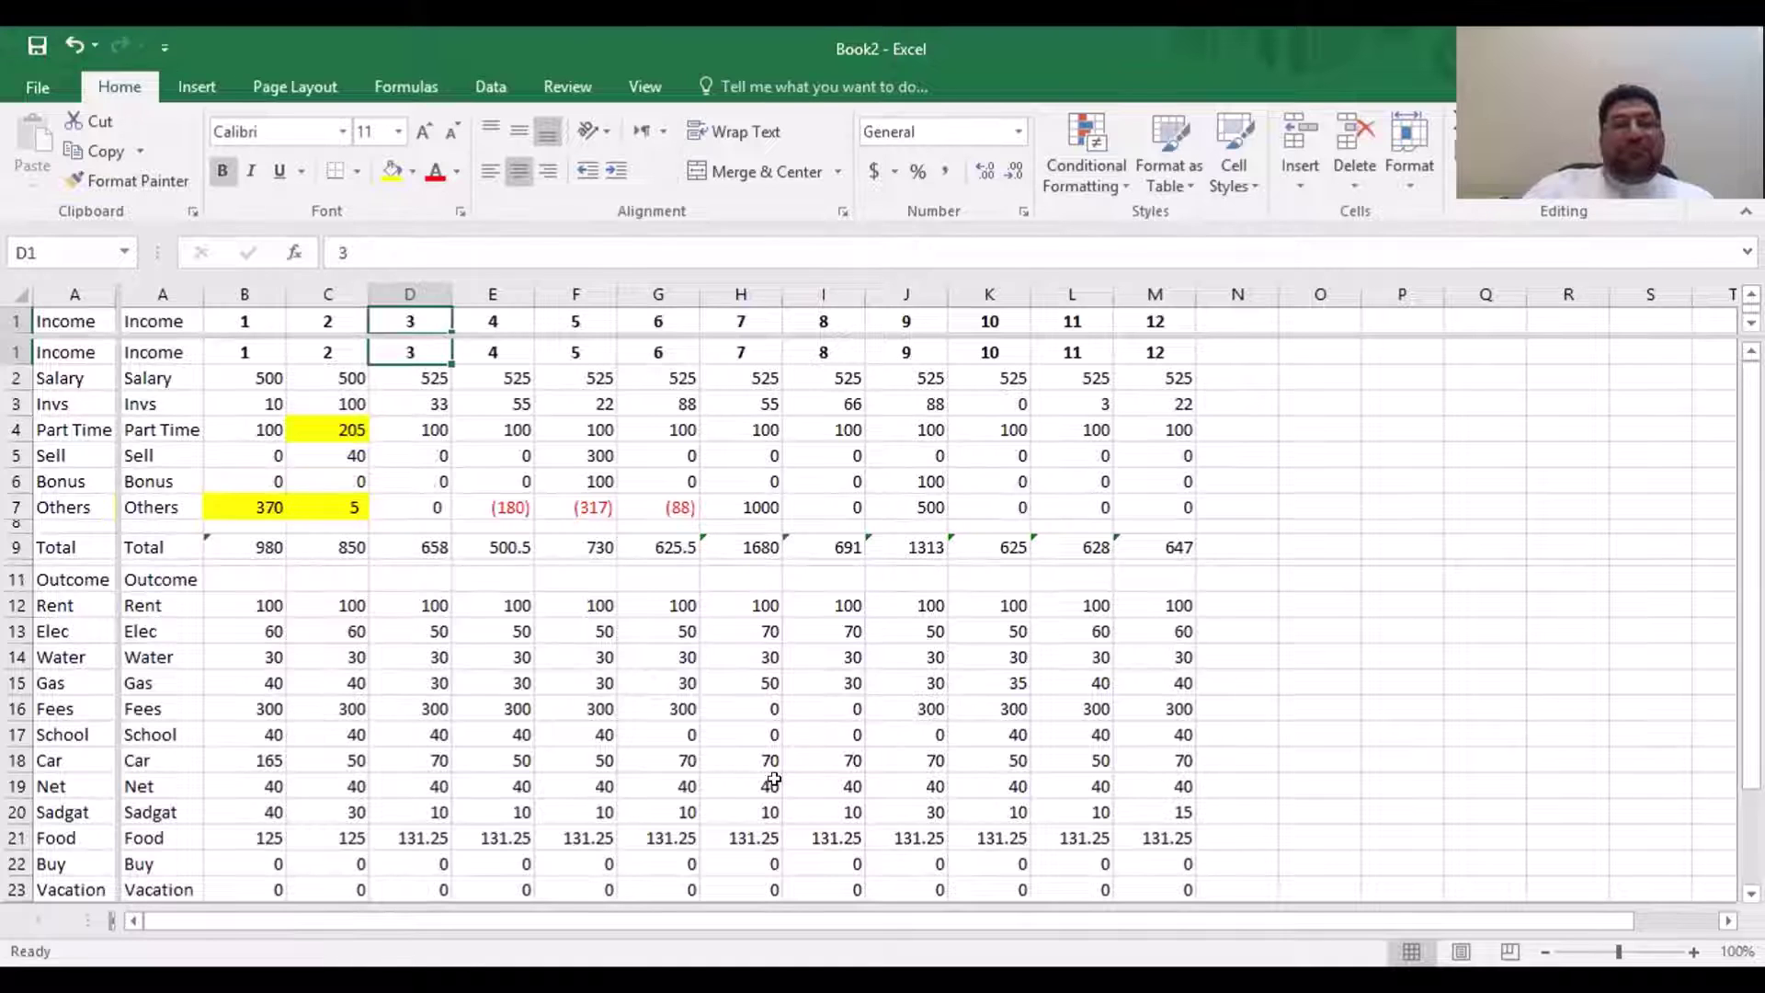
Try setting month 3's Gas expense in D15 to 0, and undo that change
key("Down")
key("Down")
key("Down")
key("Down")
key("Down")
key("Down")
key("Down")
key("Down")
key("Down")
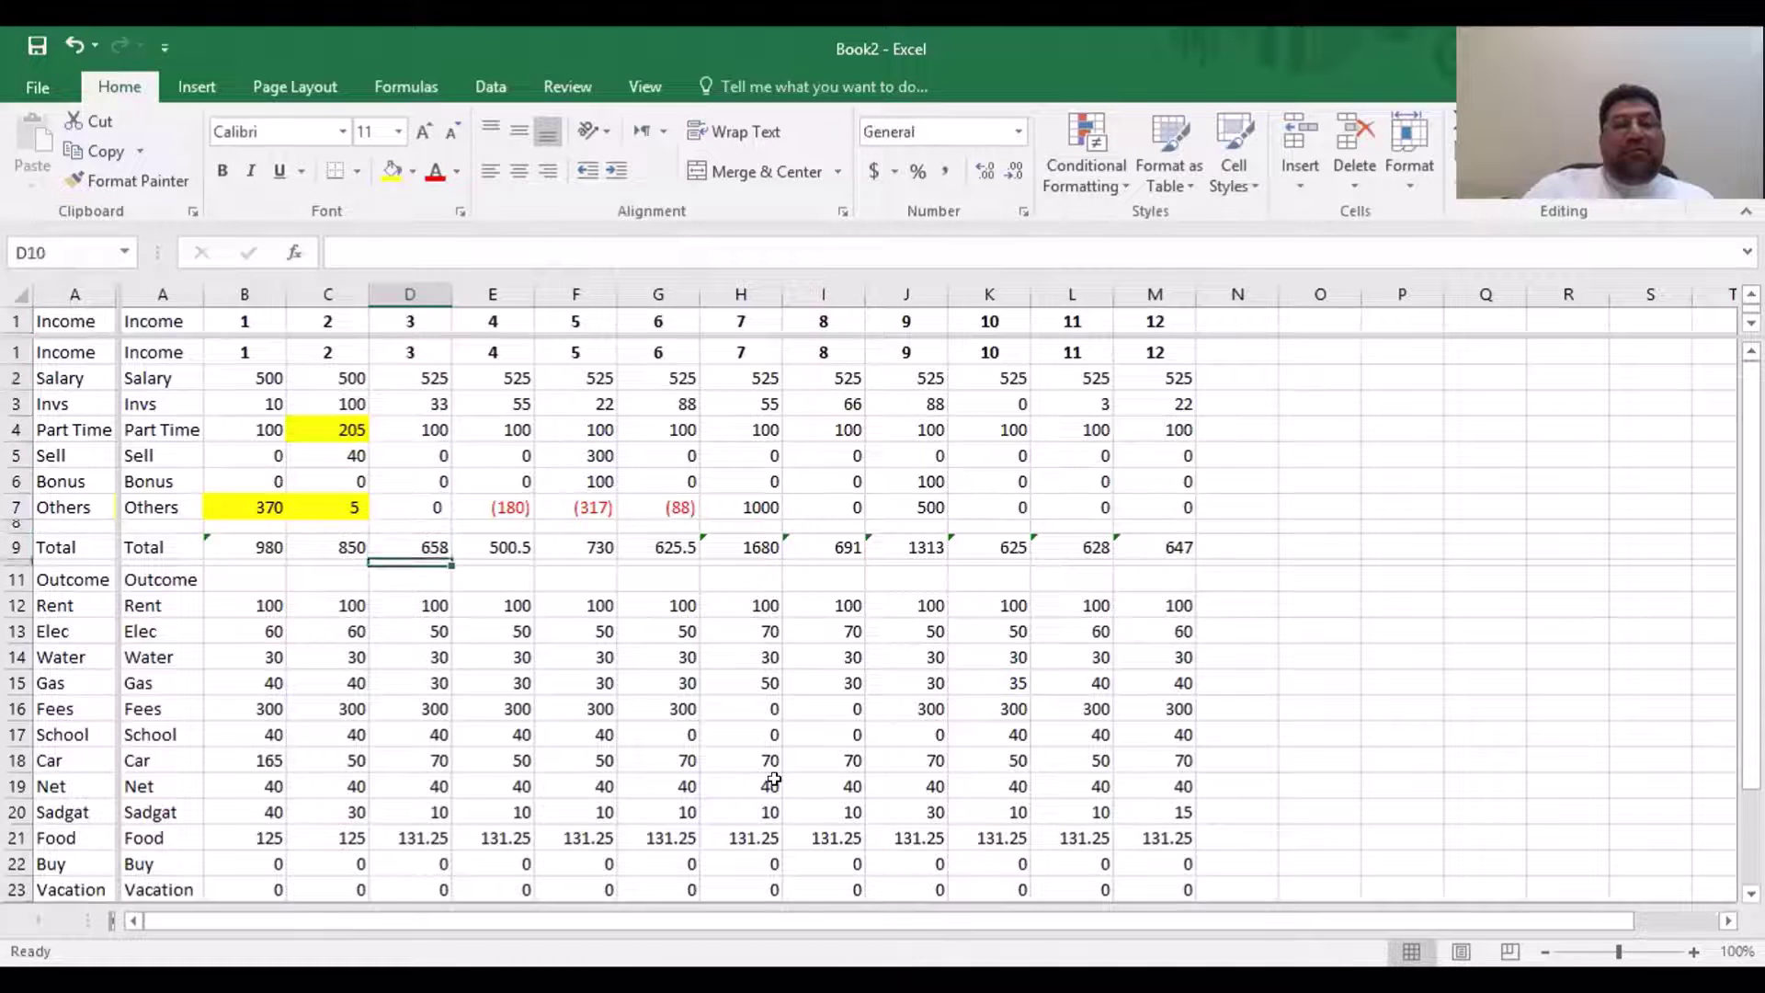
key("Down")
key("Down")
key("Down")
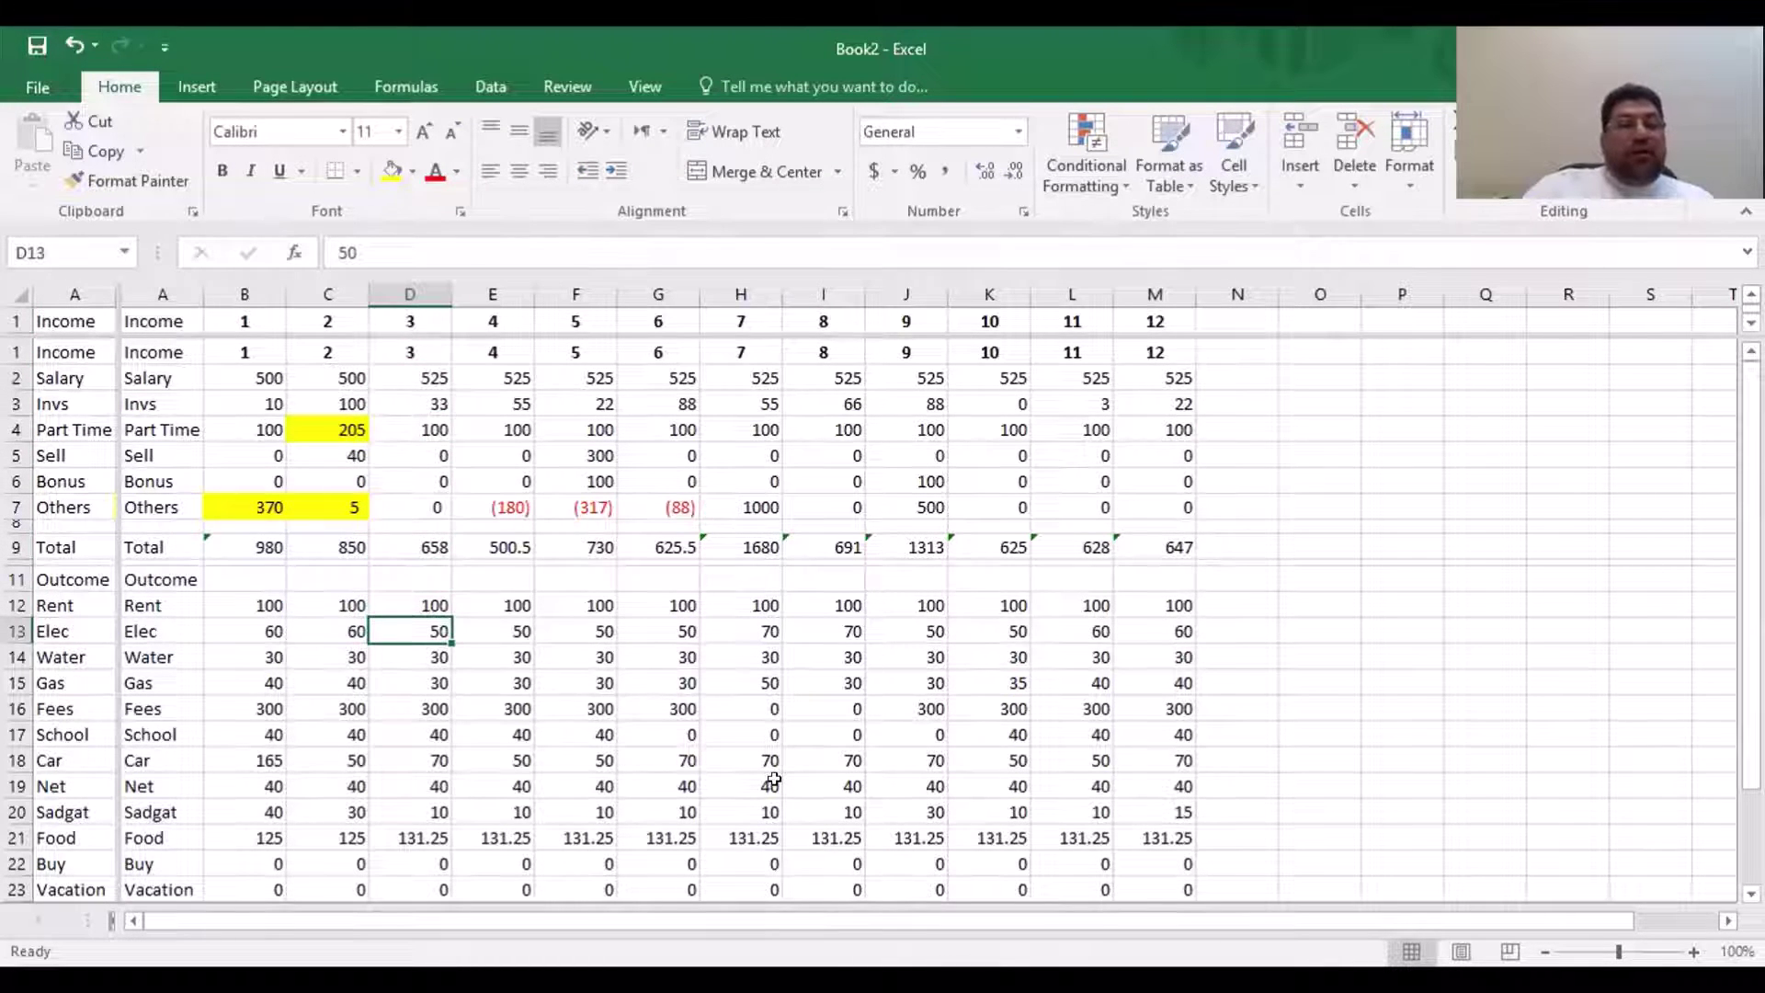
key("Down")
key("Down")
type("0")
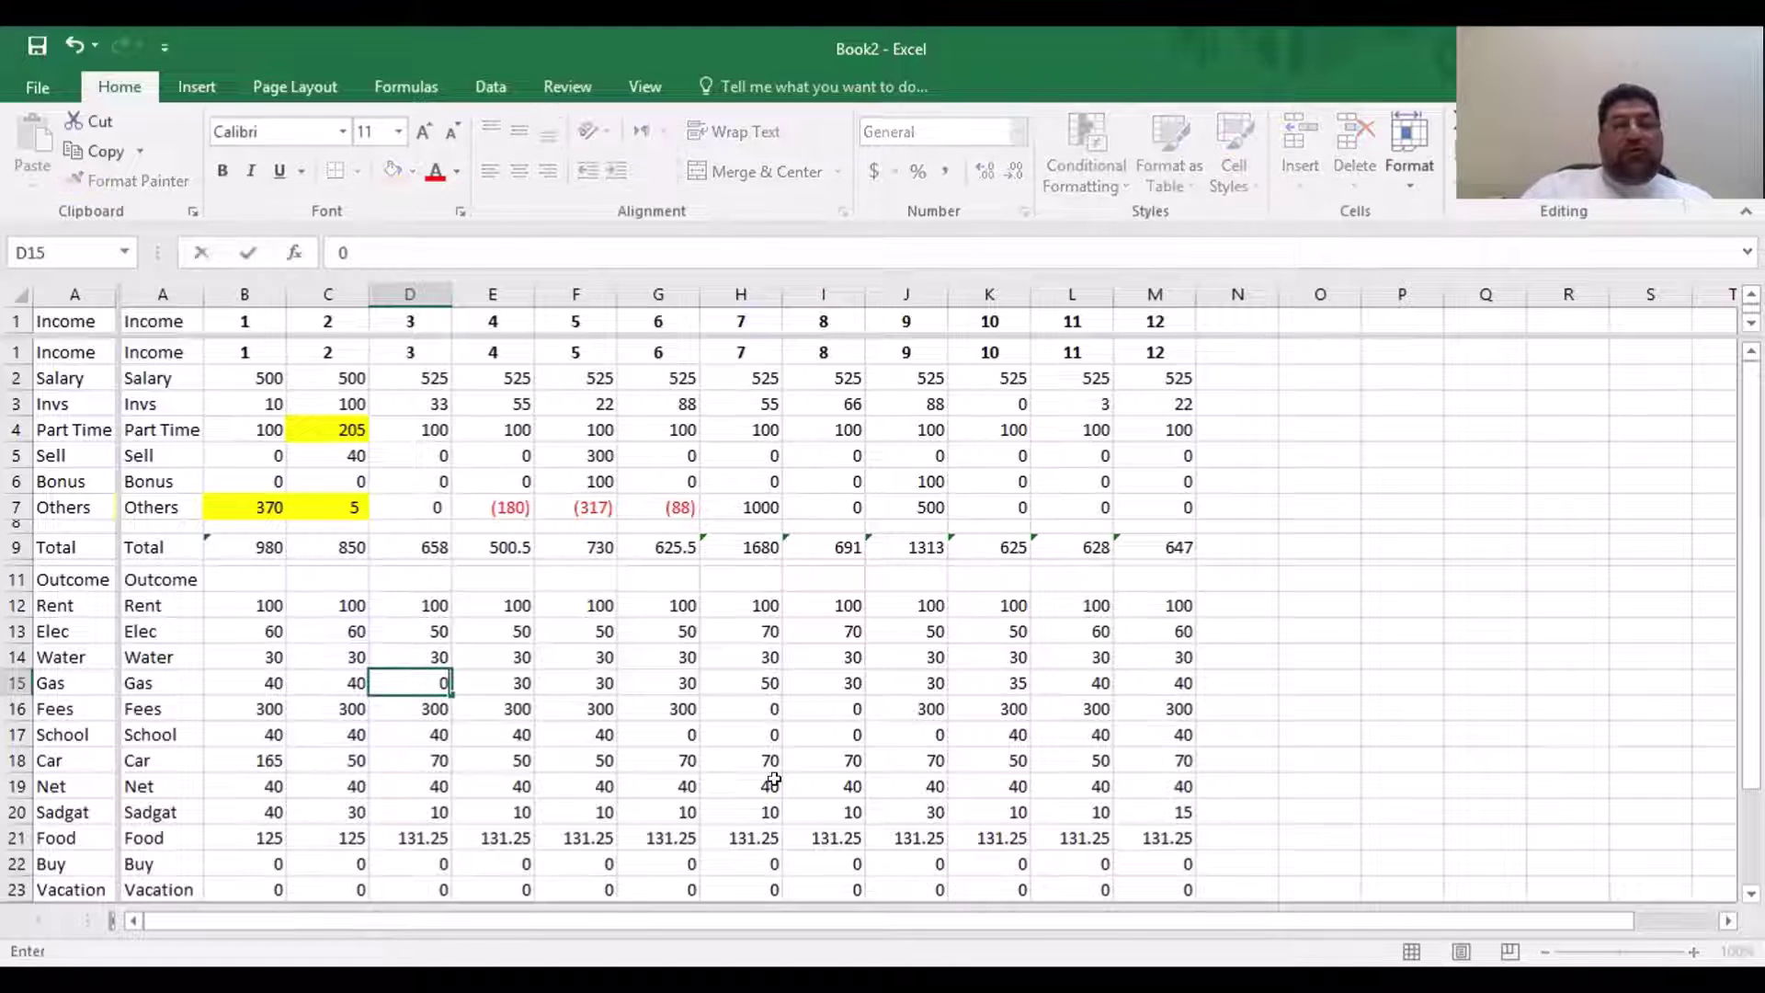
key("Right")
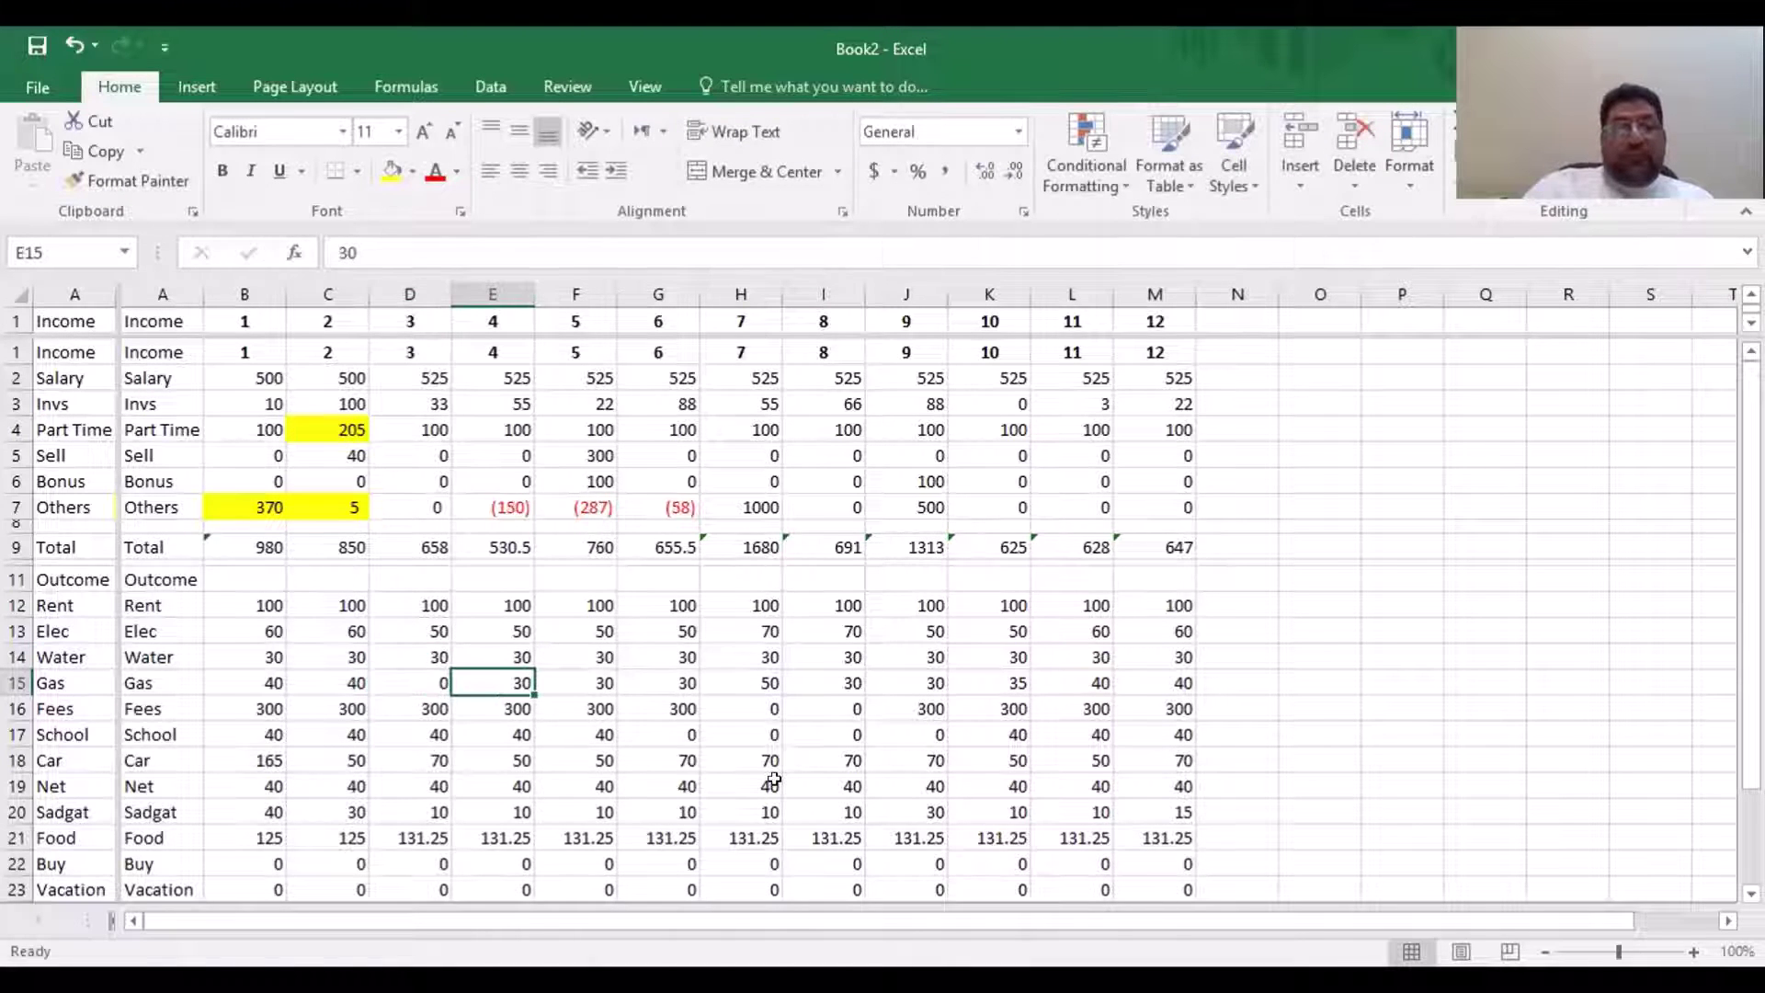
key("Left")
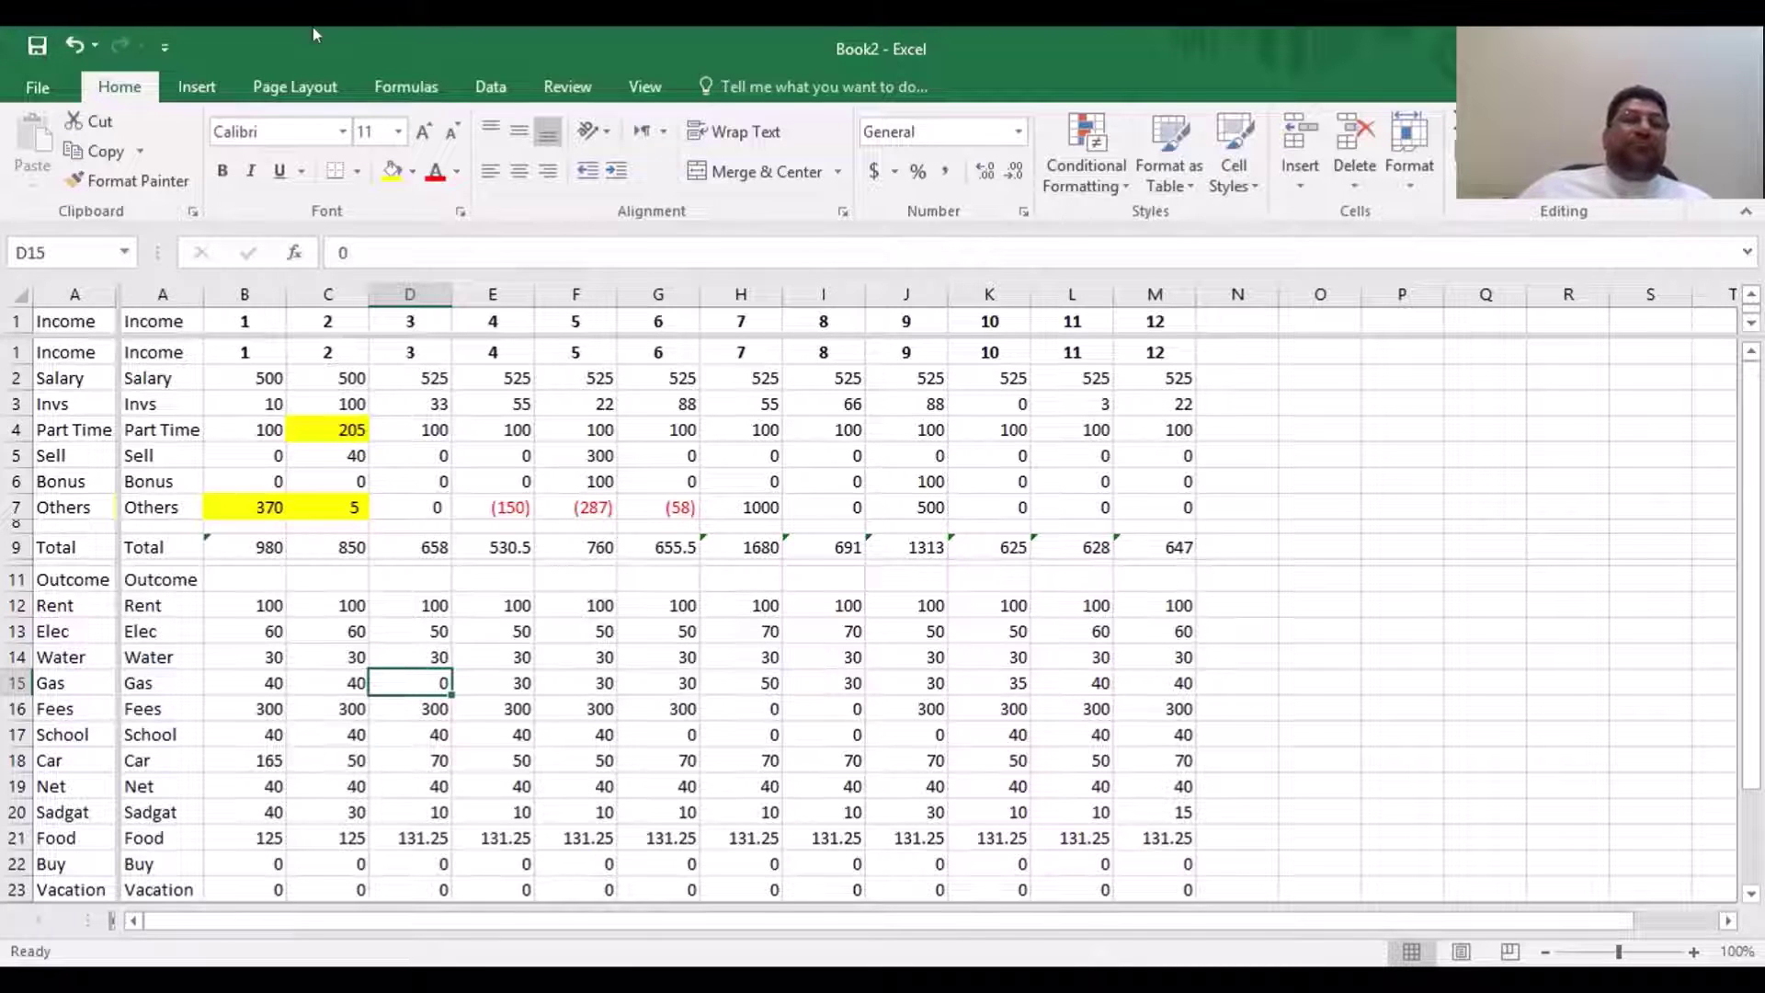
left_click(68, 38)
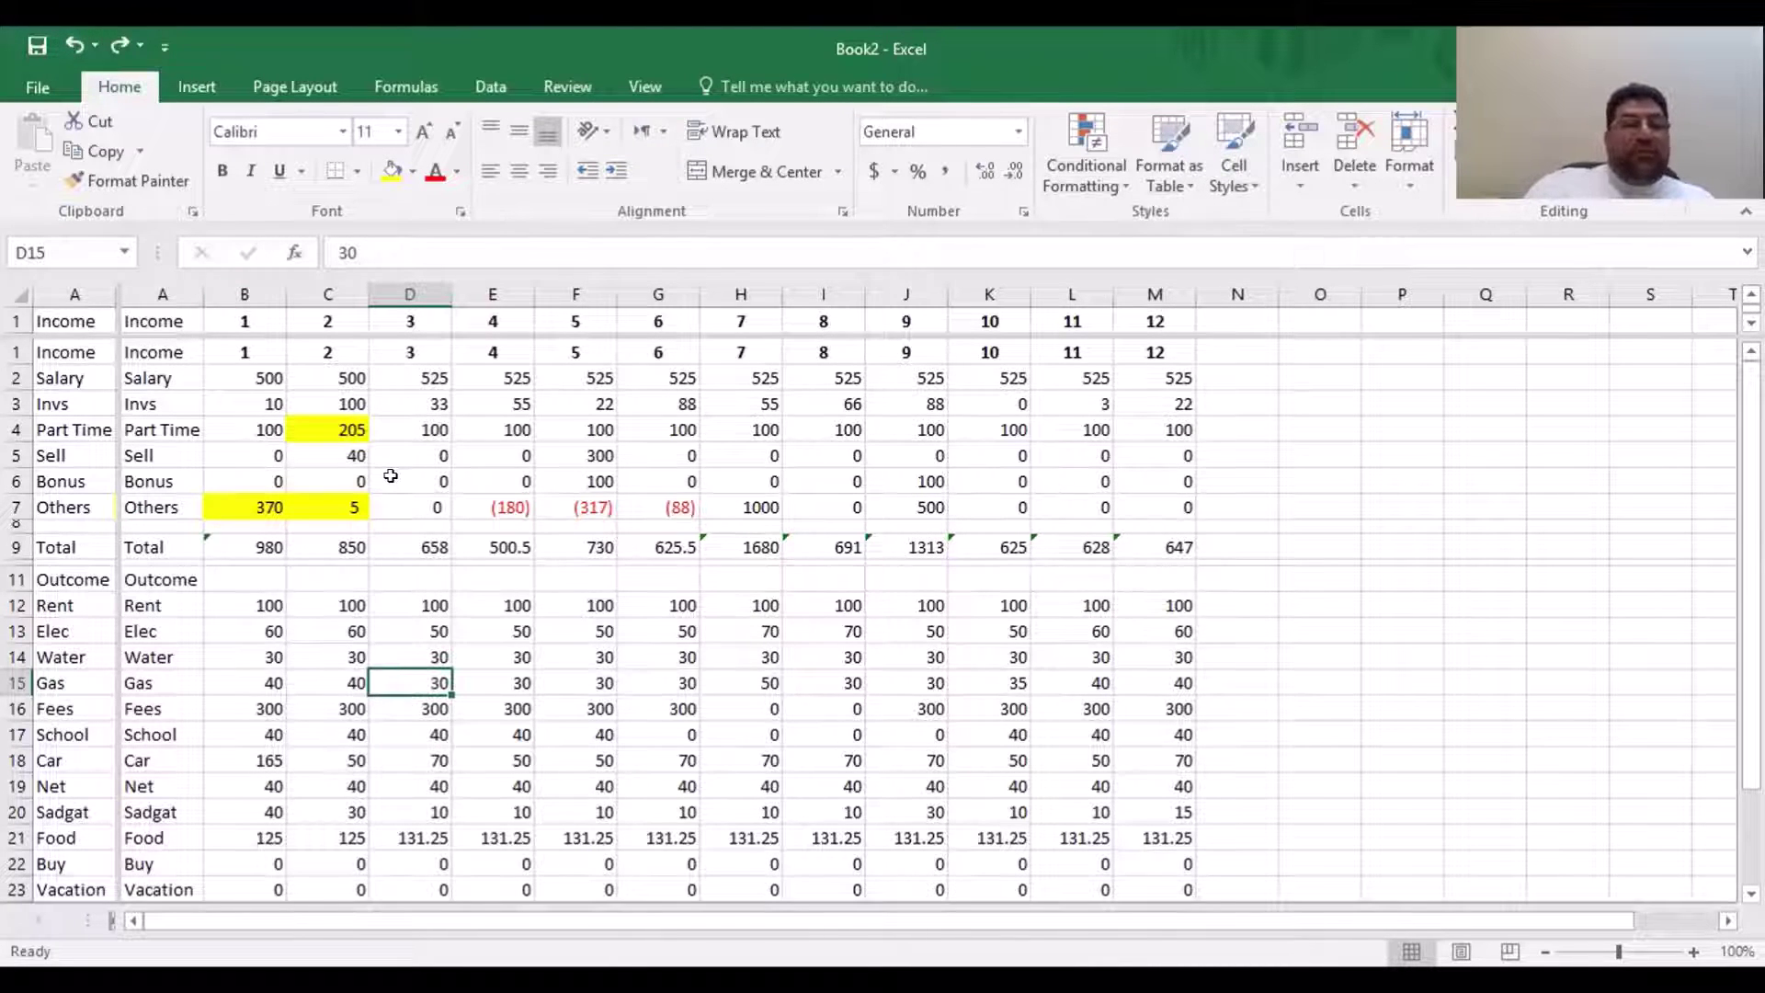
Try a value of 0 for month 3's Car expense in D18 and check its effect on the balance in D28
key("Down")
key("Down")
key("Down")
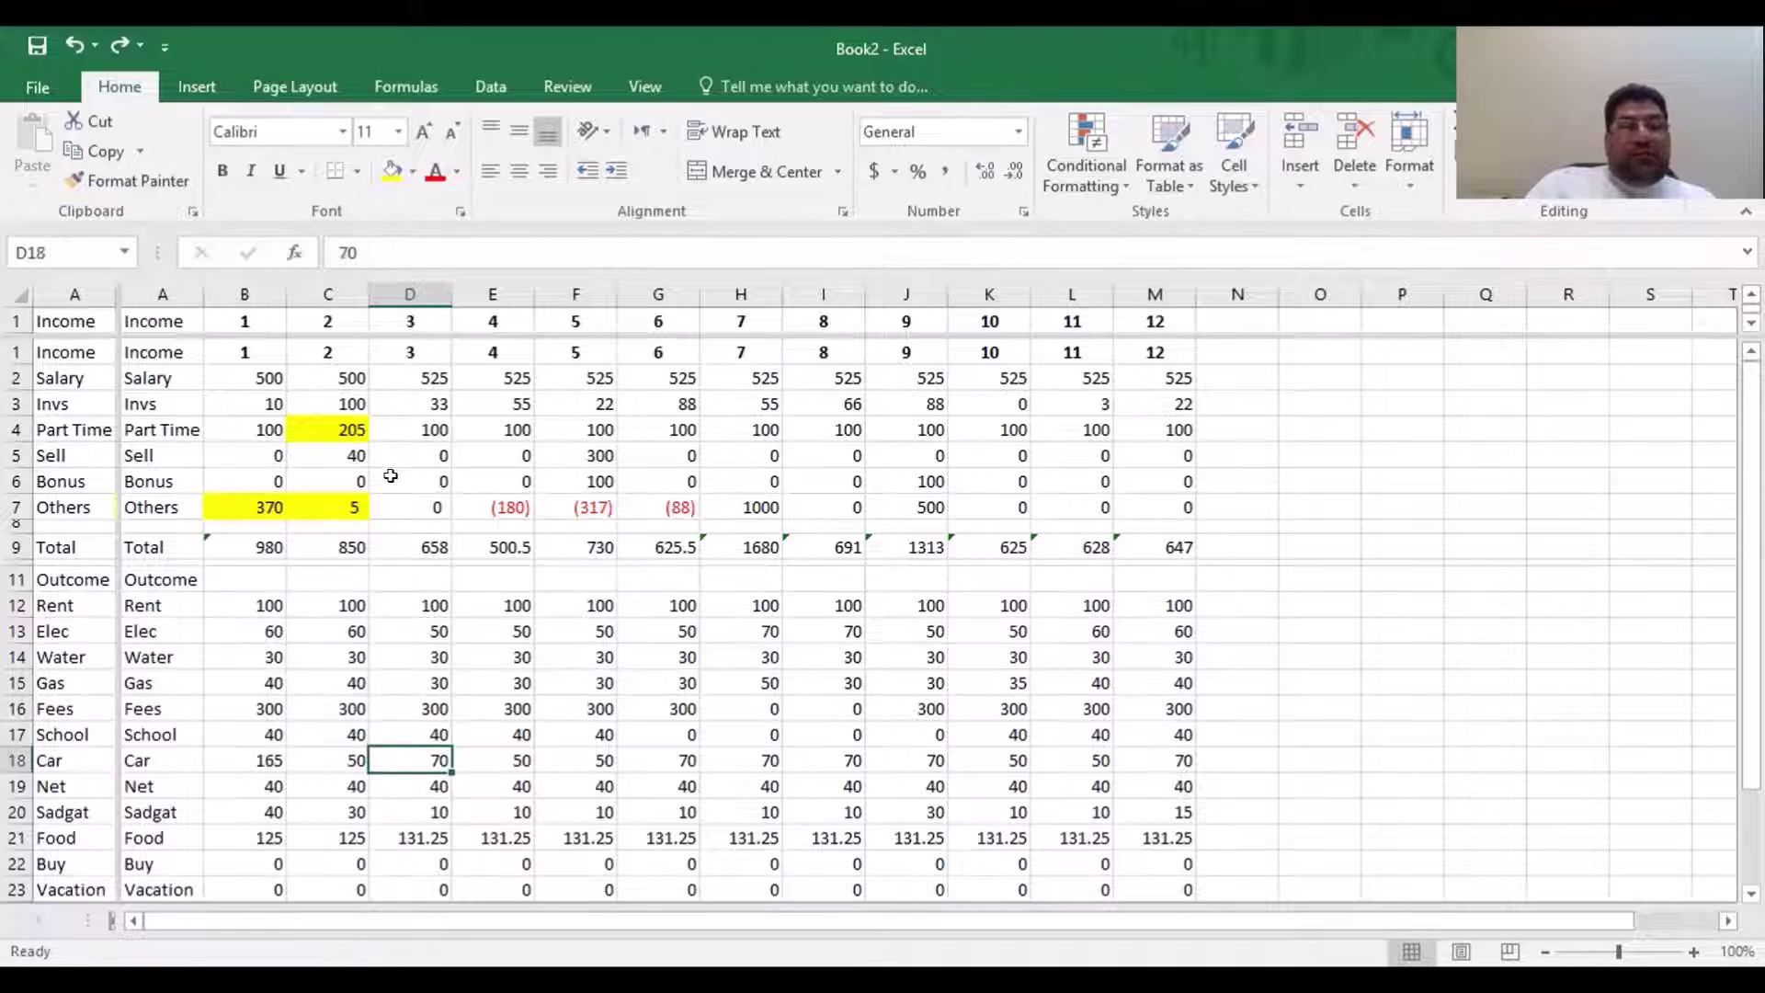
type("0")
key("Return")
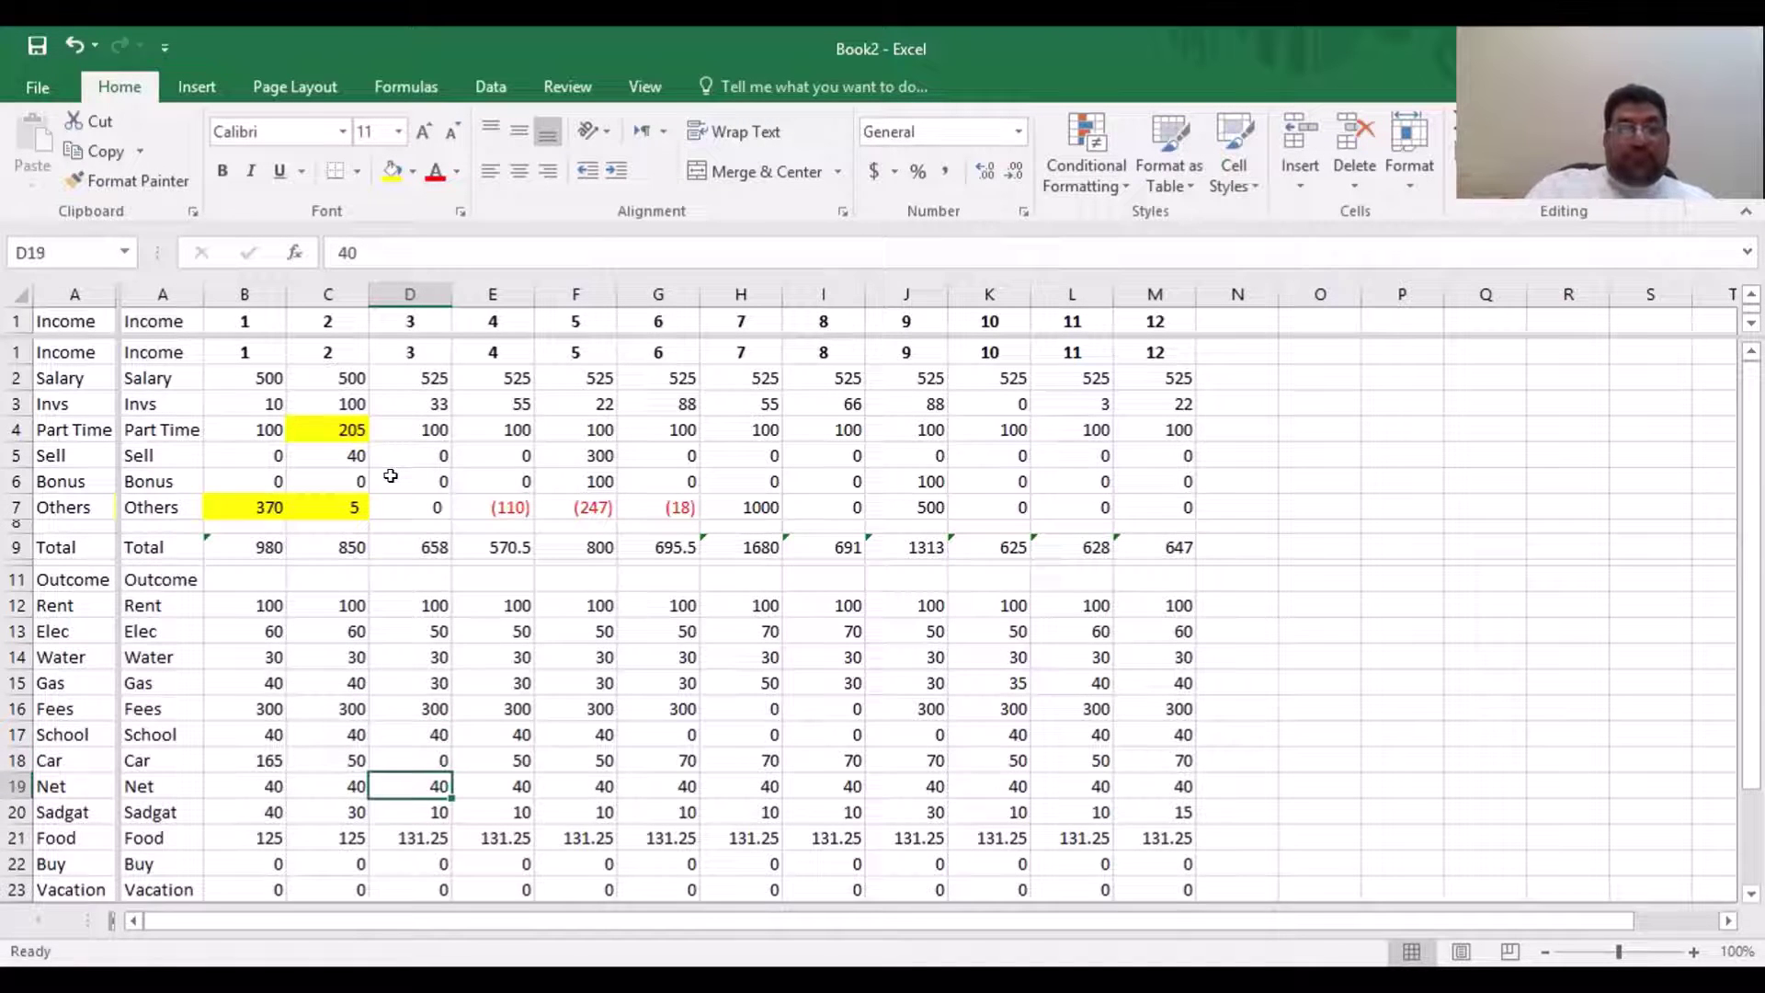
key("Down")
key("Down")
key("Down")
key("Down")
key("Down")
key("Down")
key("Down")
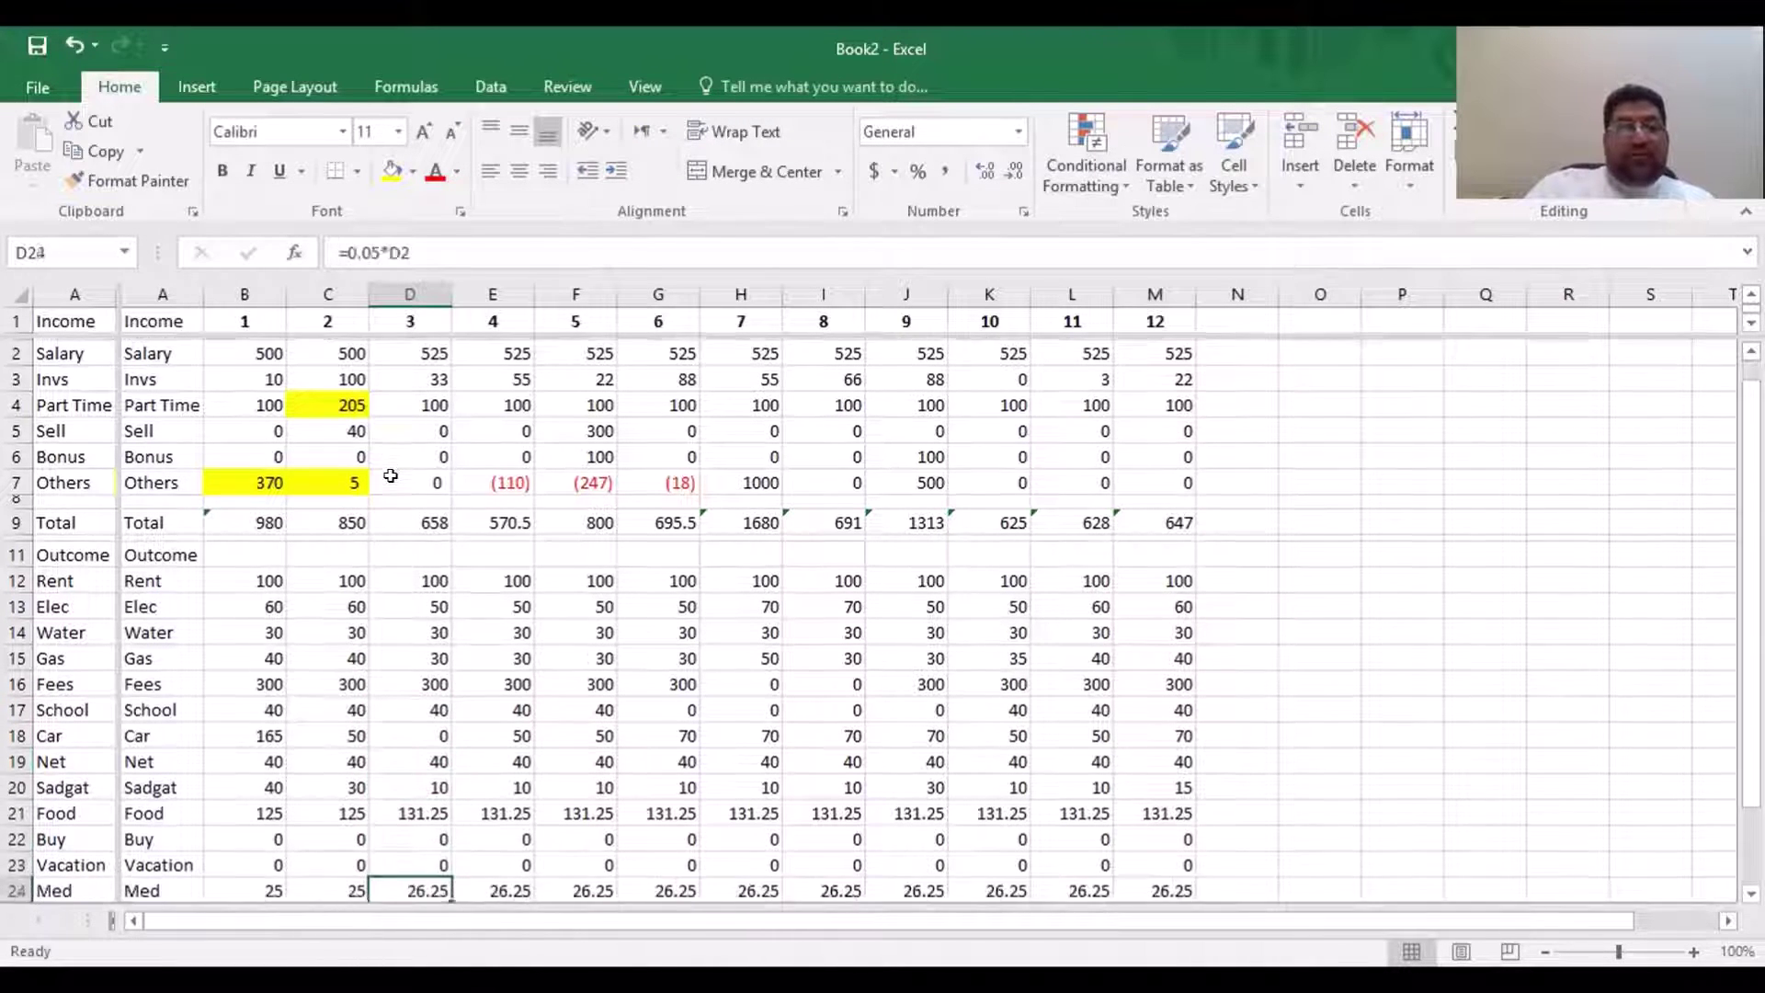
key("Down")
key("Down")
key("Down")
Set month 3's Car expense in D18 to 30 and highlight the cell with yellow fill
key("Up")
key("Up")
key("Up")
key("Up")
key("Up")
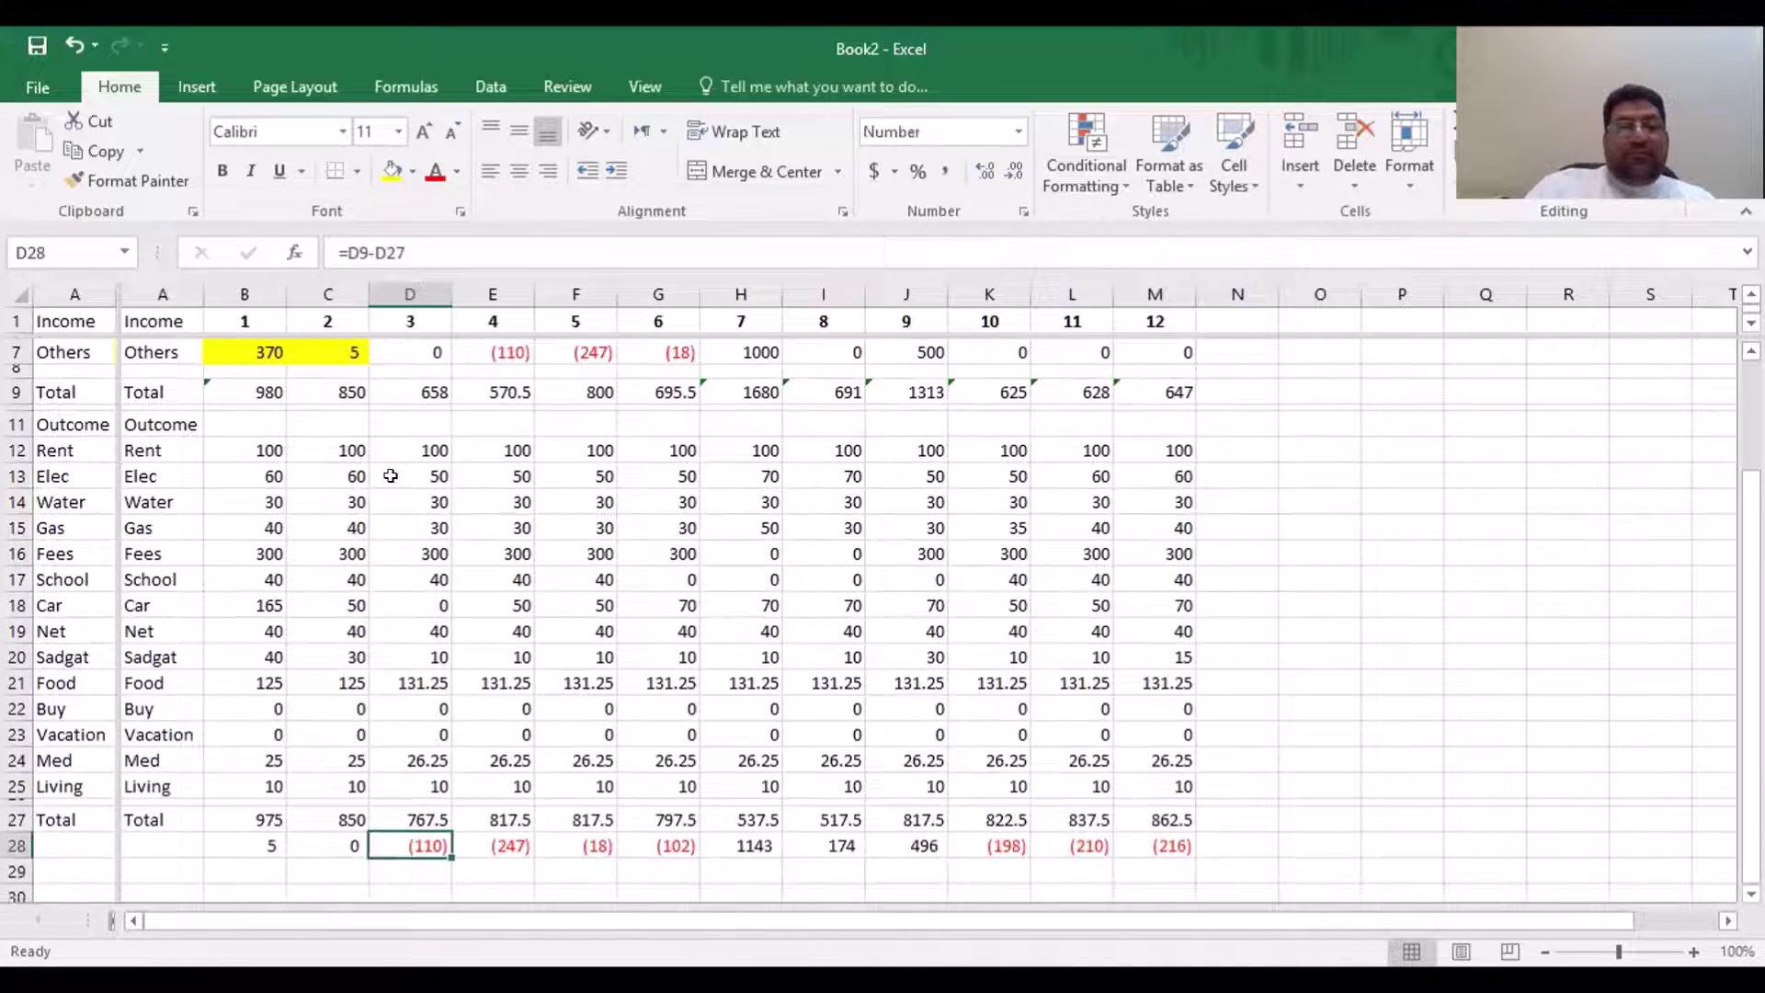
key("Up")
key("Up")
key("Up")
key("Up")
key("Up")
key("Up")
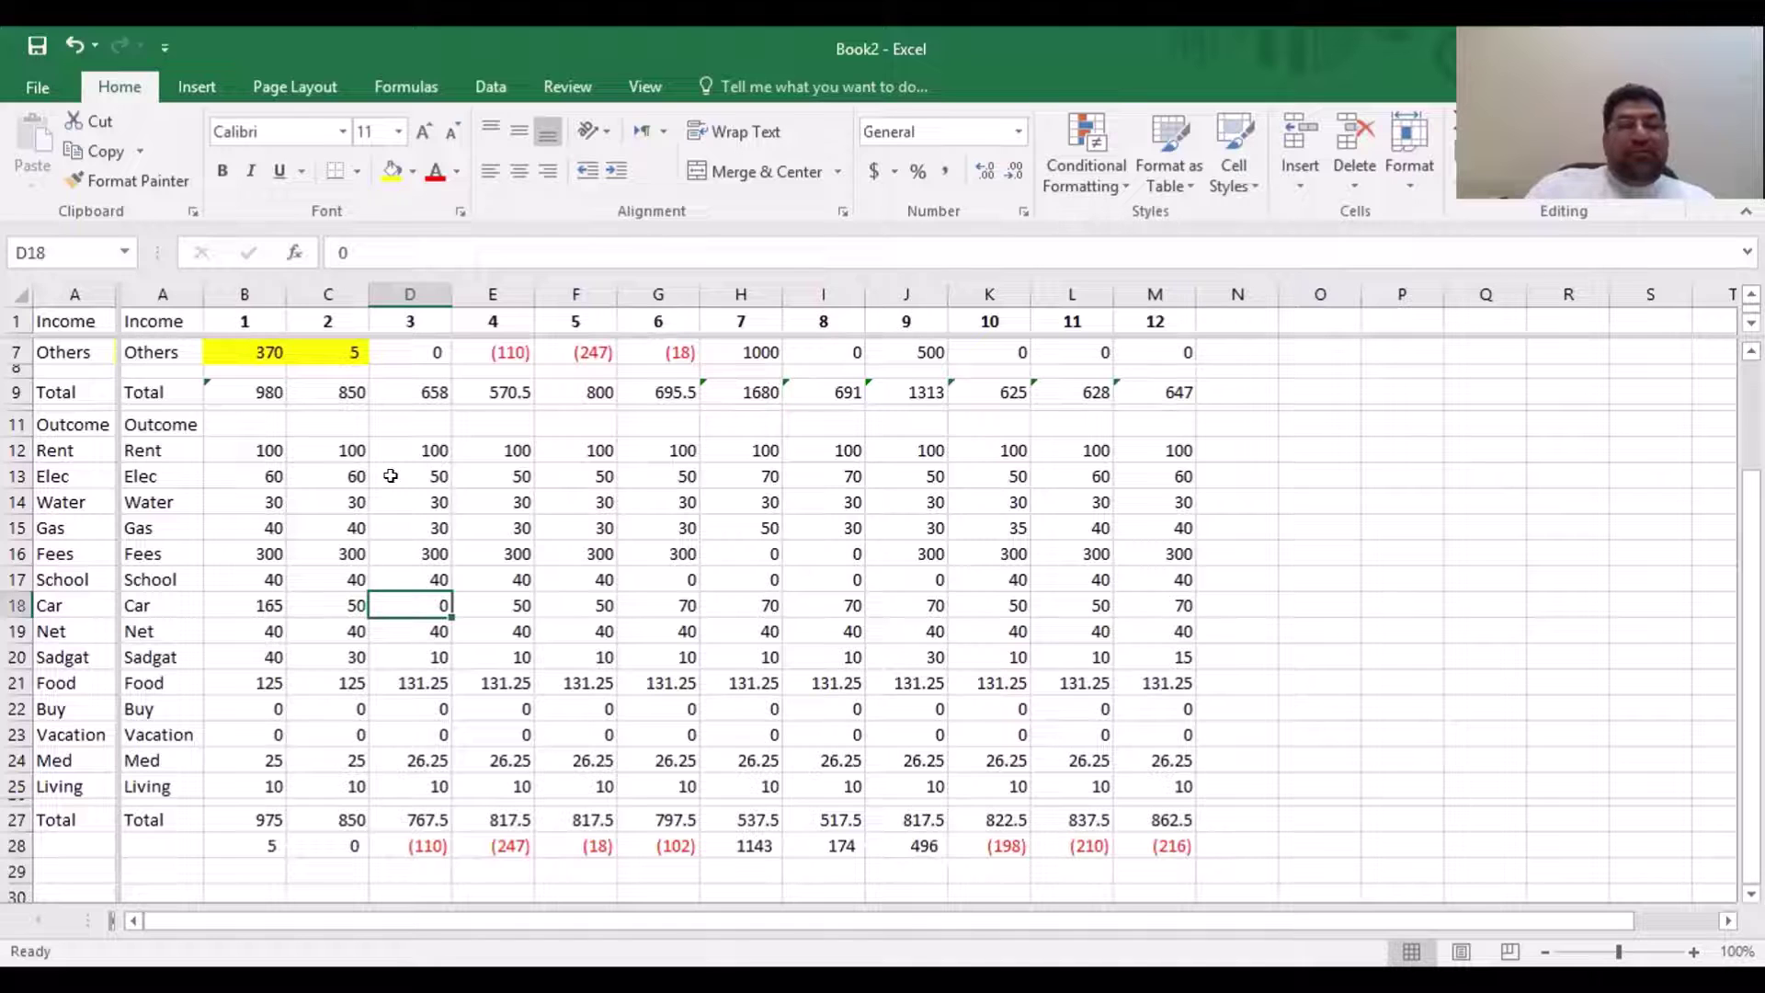
type("30")
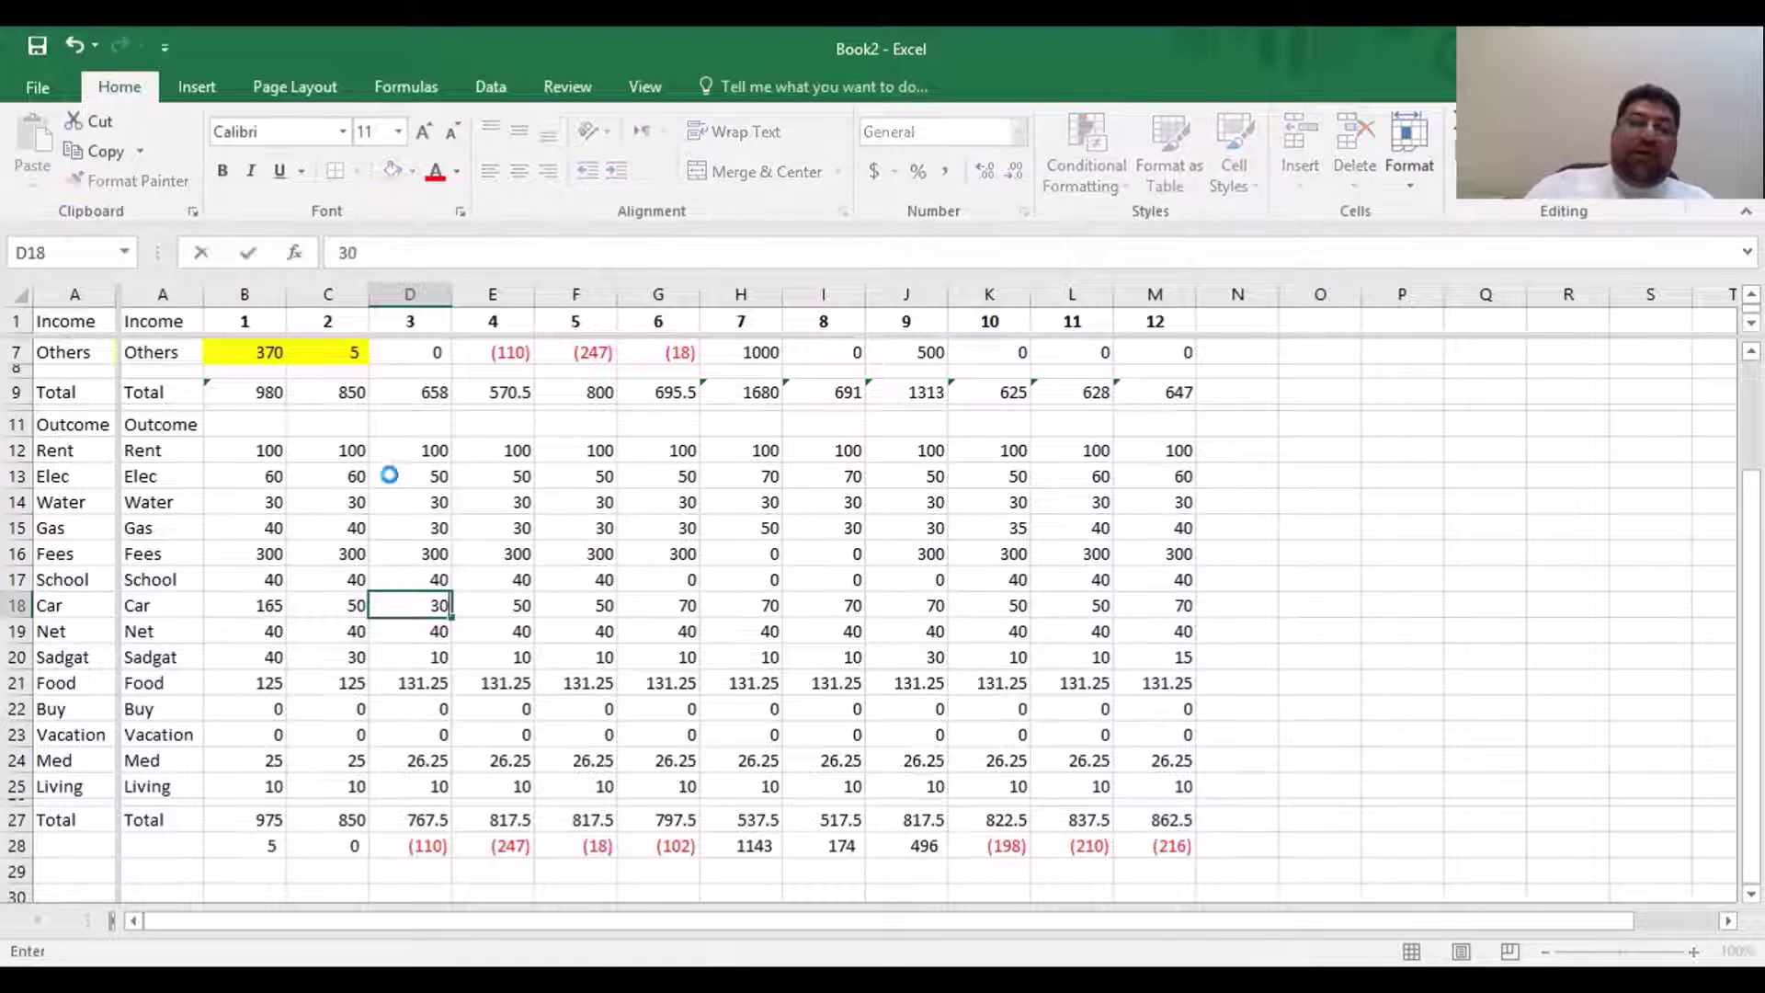
key("Return")
key("Down")
key("Down")
key("Up")
key("Up")
key("Up")
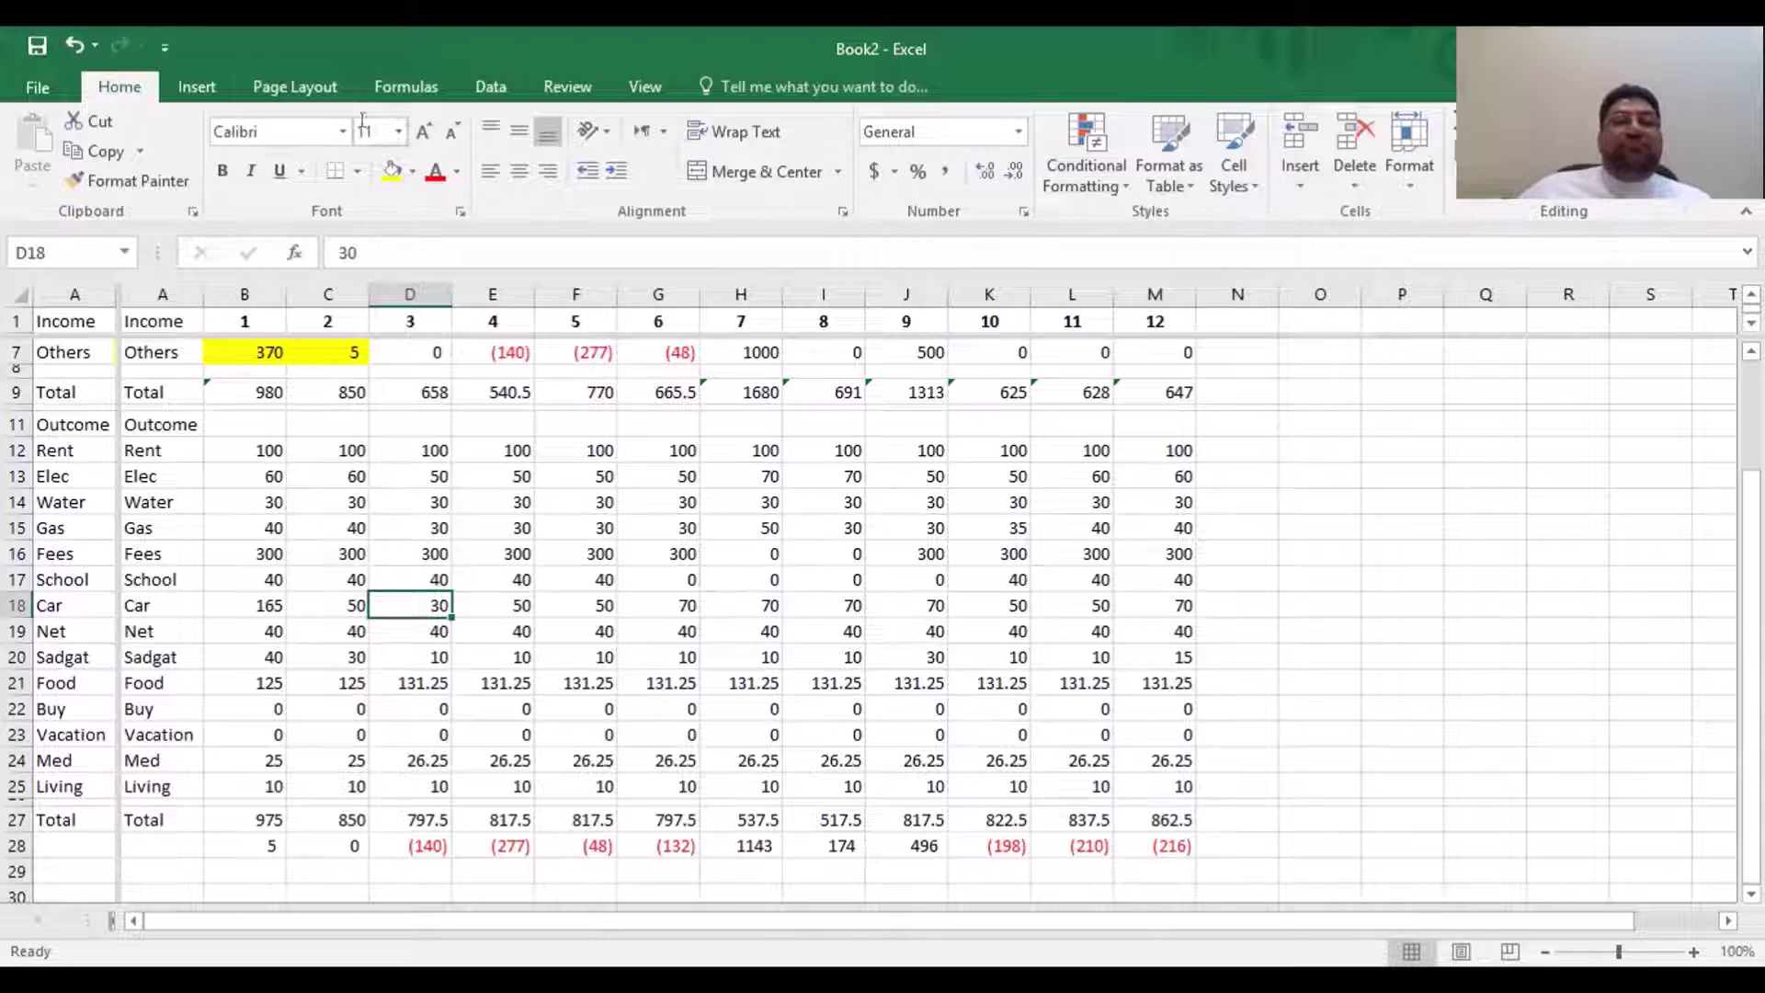
left_click(392, 170)
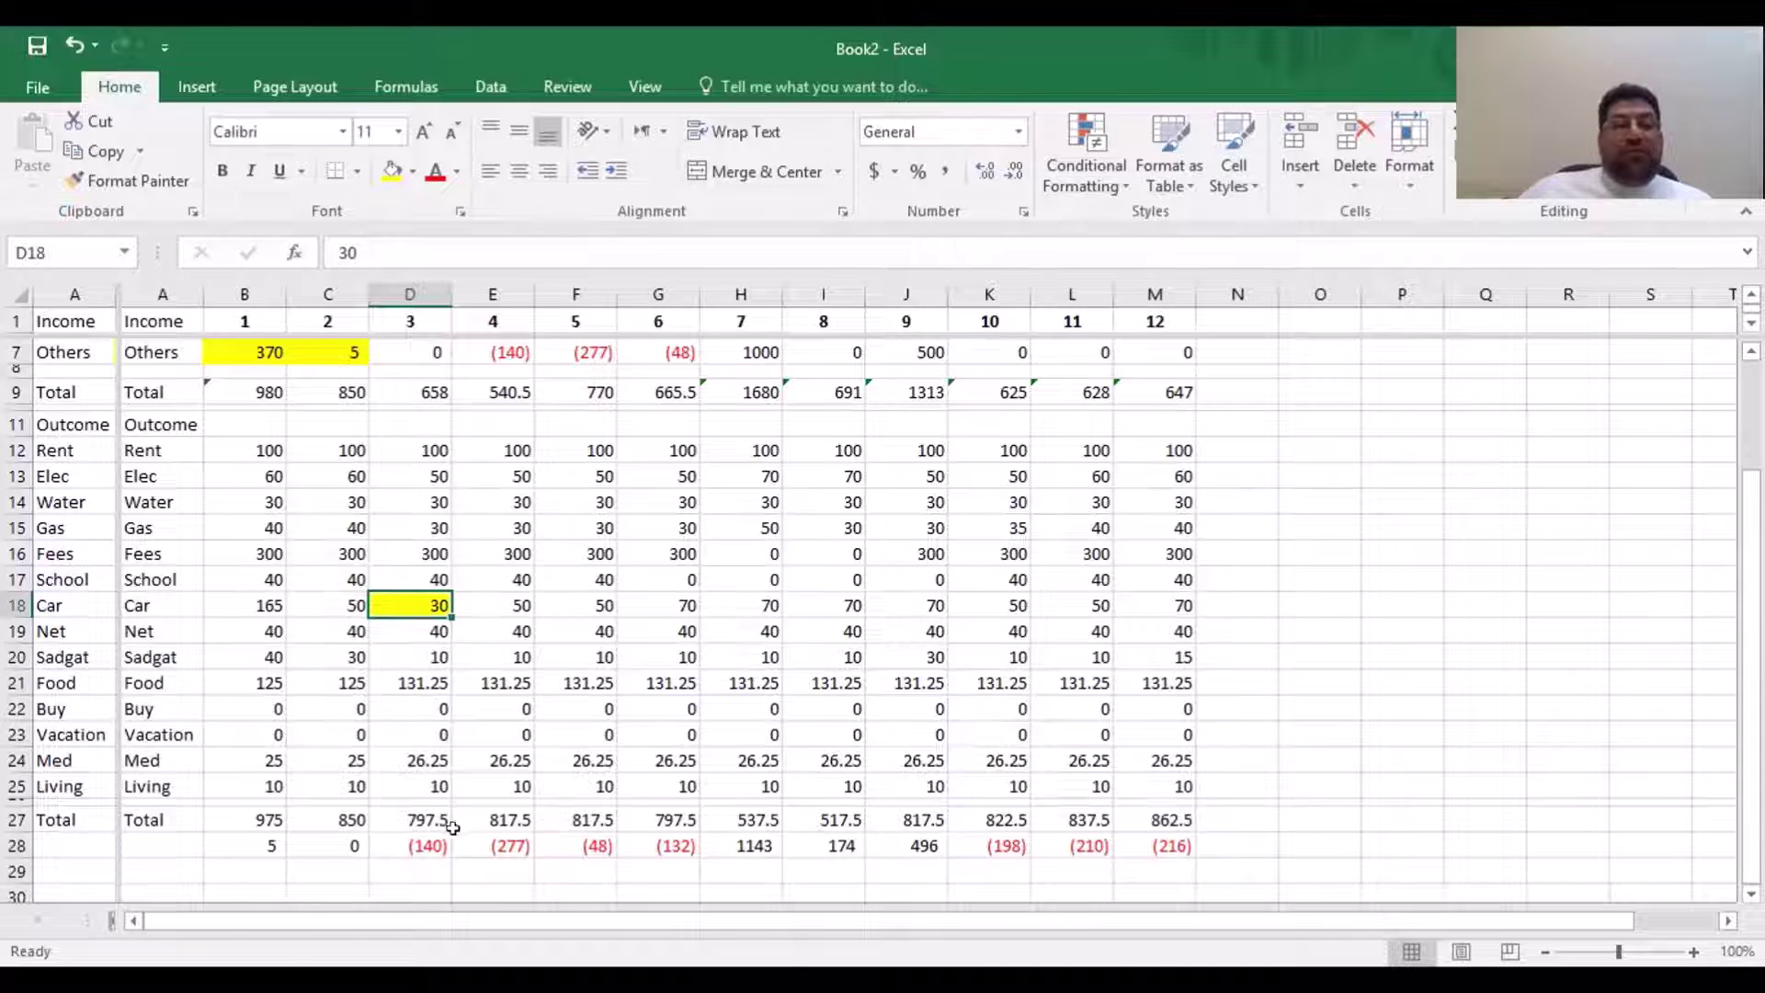
Compare month 3's balance in D28 with its income entries at the top of the sheet
left_click(418, 844)
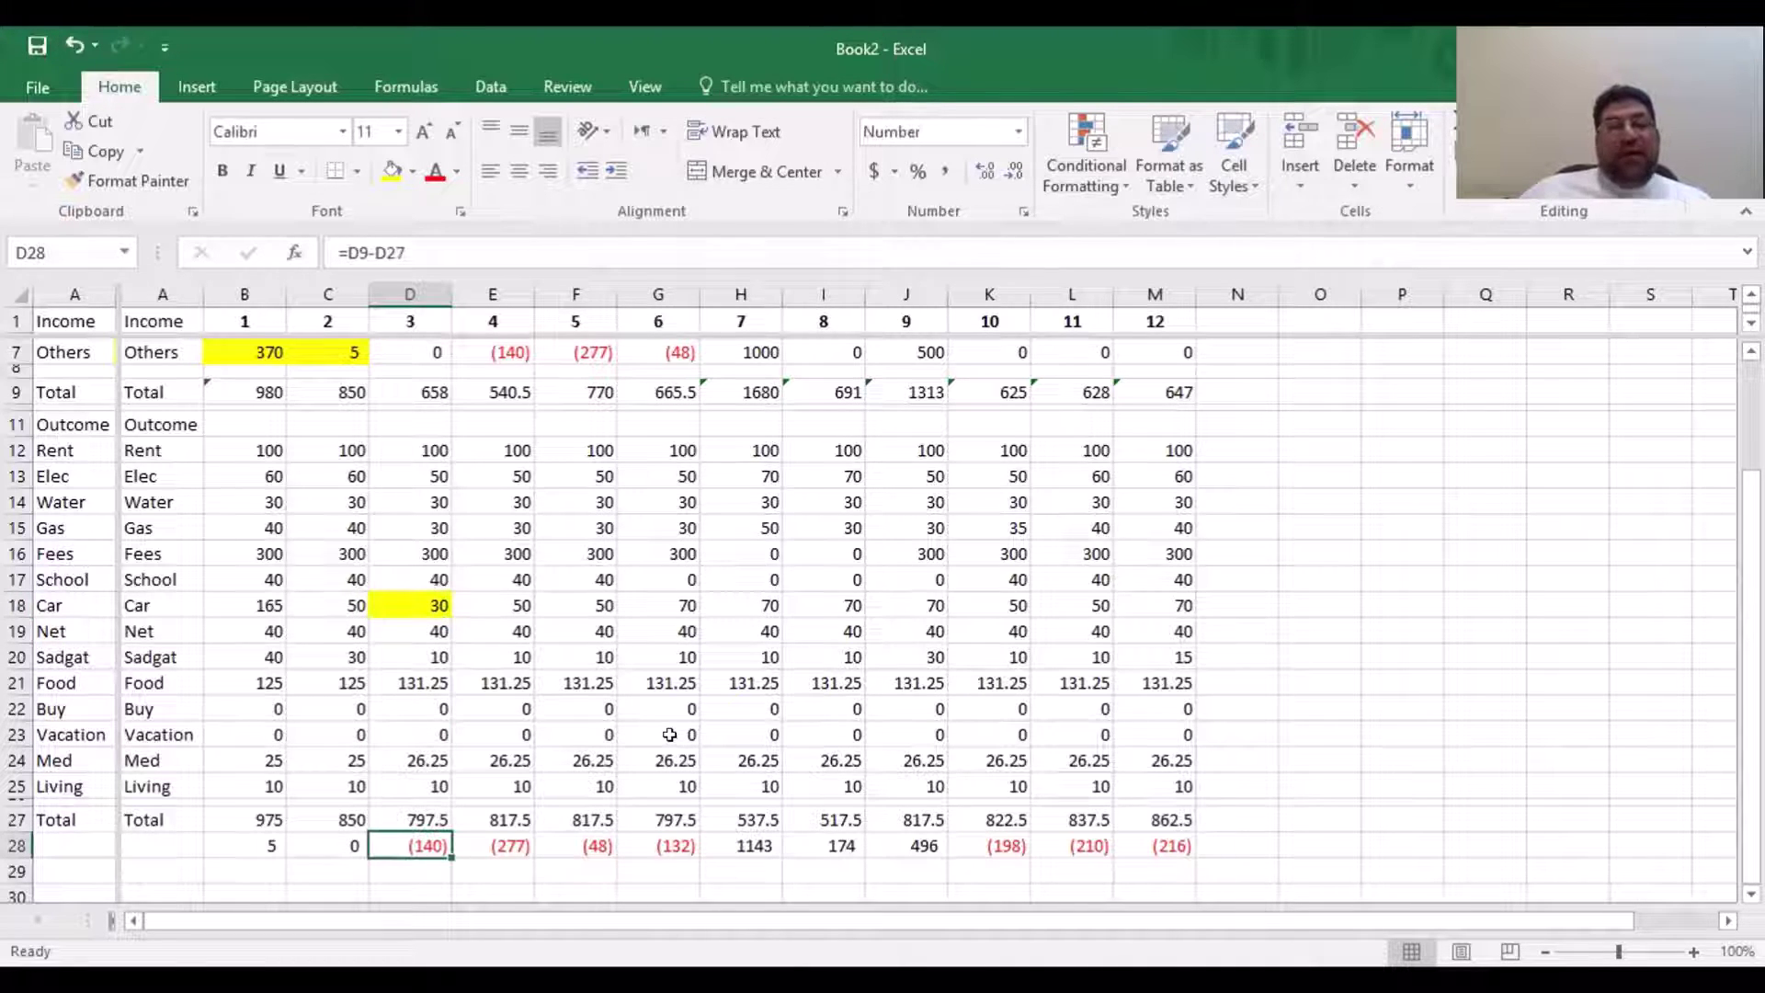
scroll(554, 477, "up", 2)
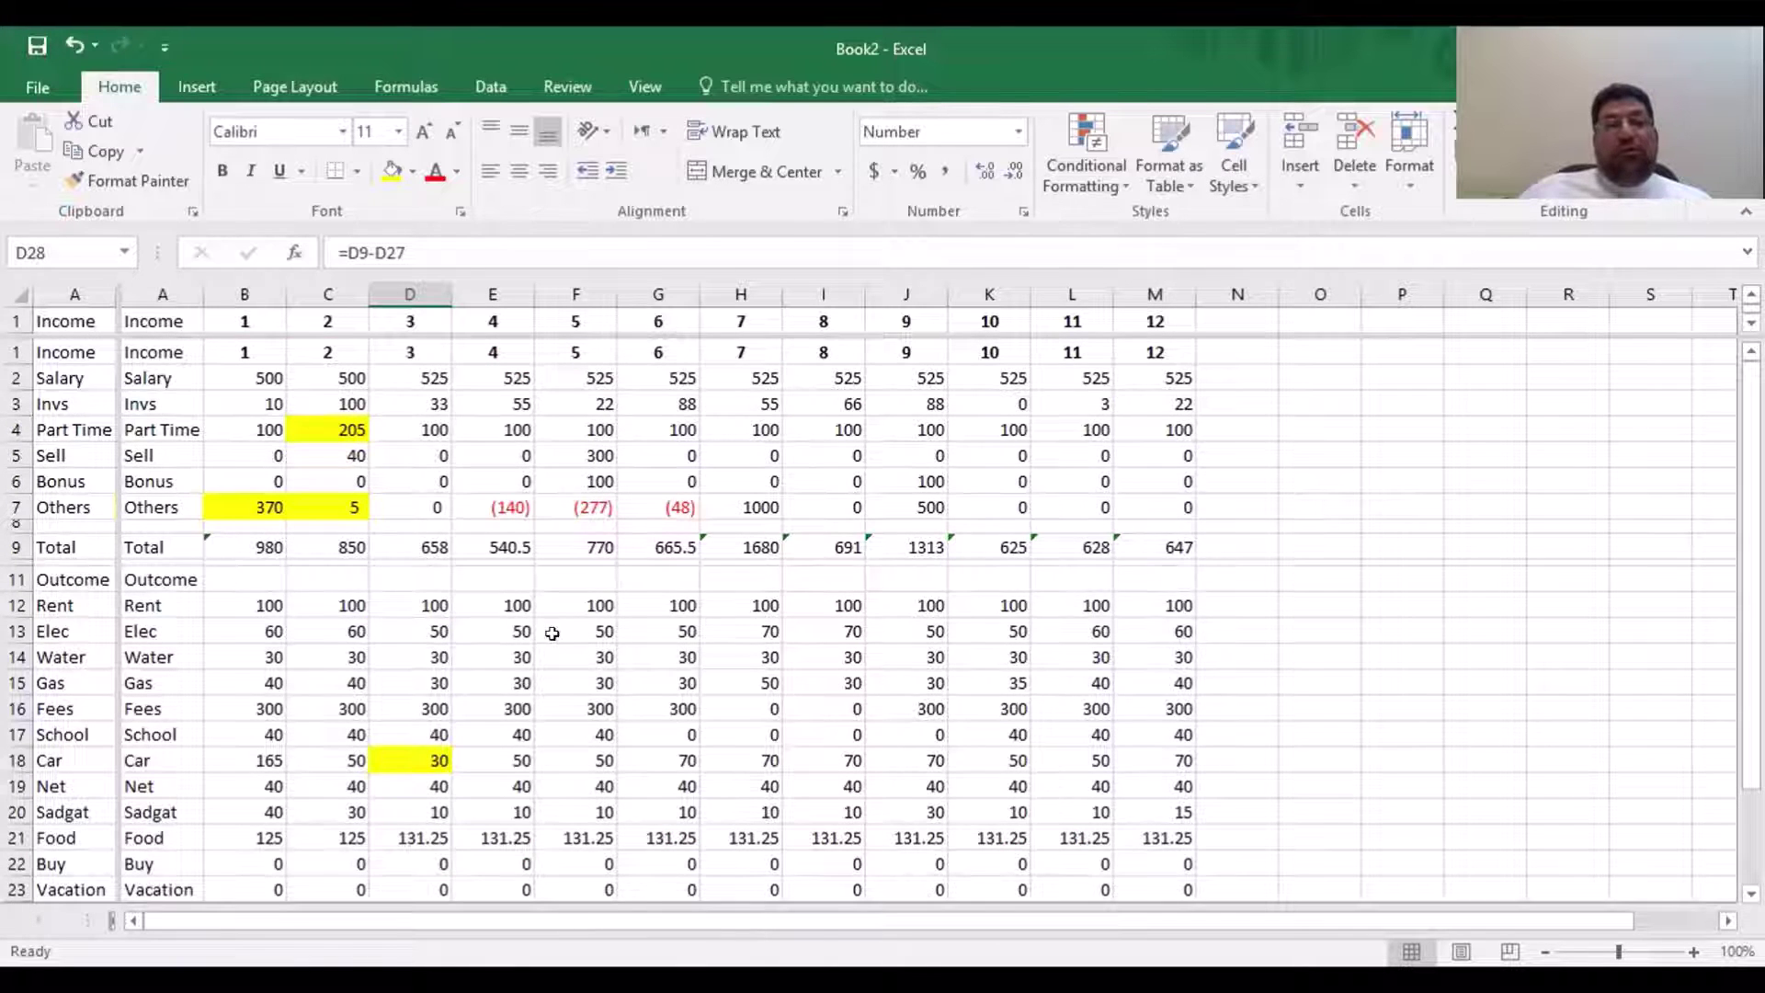
scroll(552, 633, "down", 3)
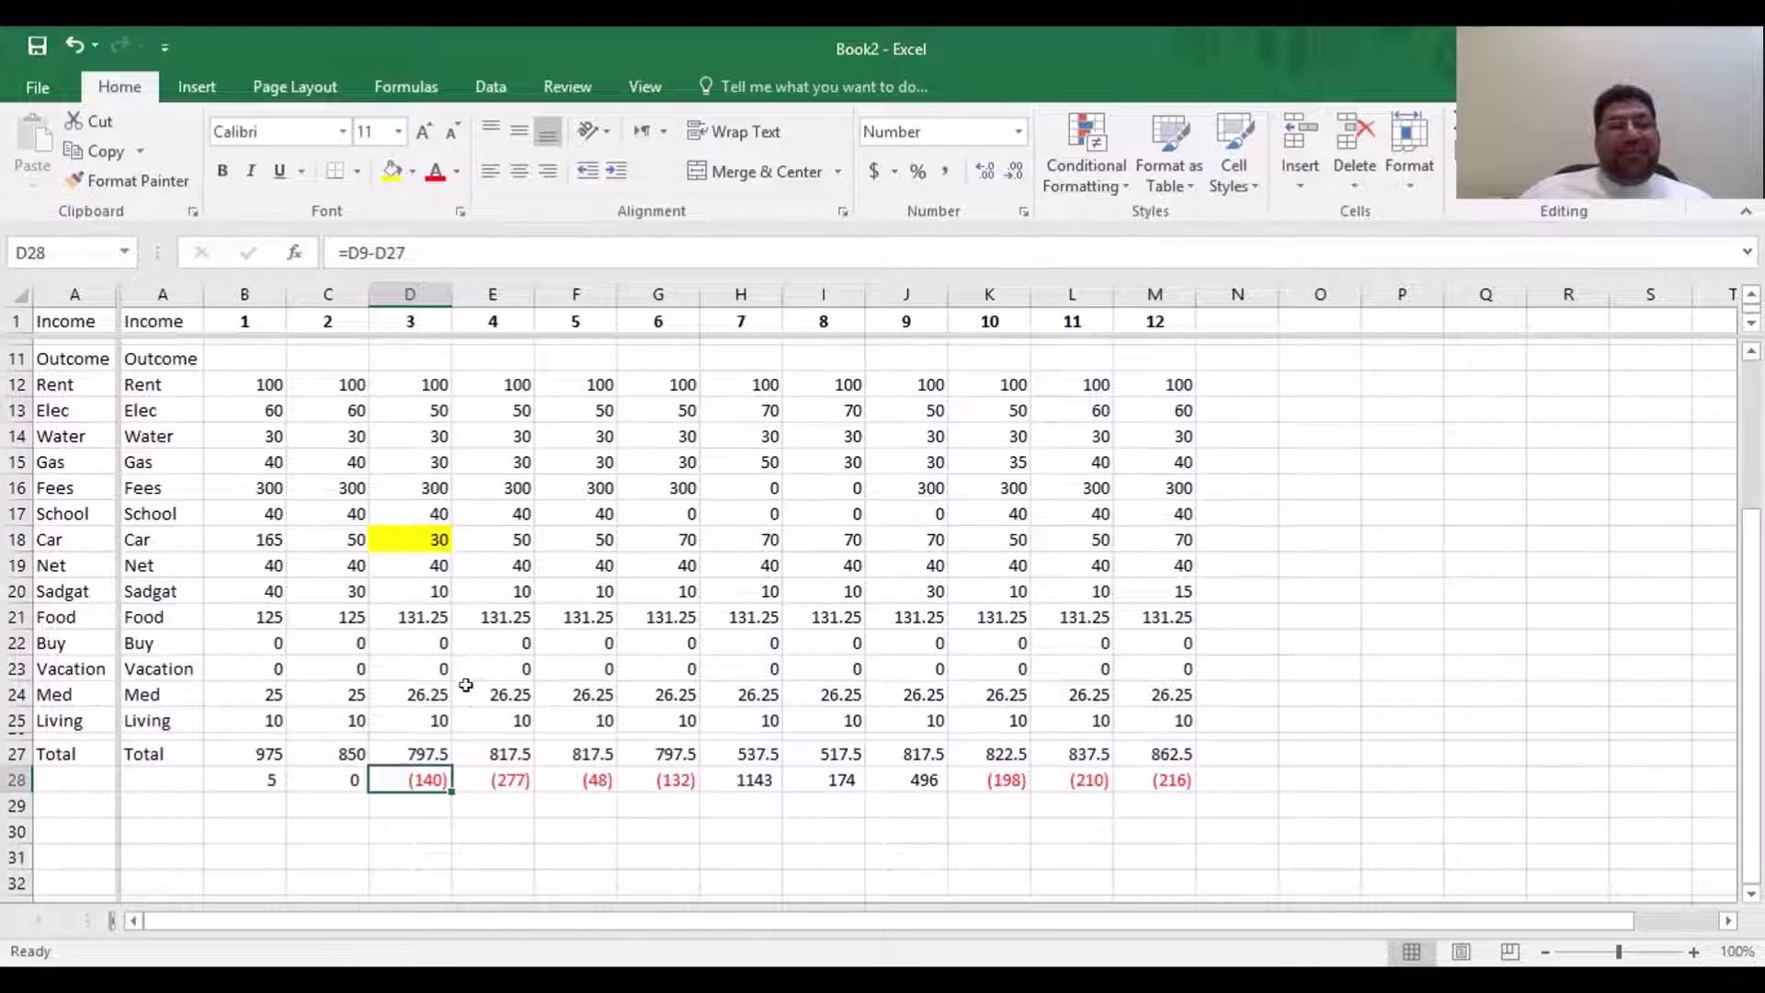
Set month 3's Food expense in D21 to 100 and highlight the cell with yellow fill
left_click(414, 612)
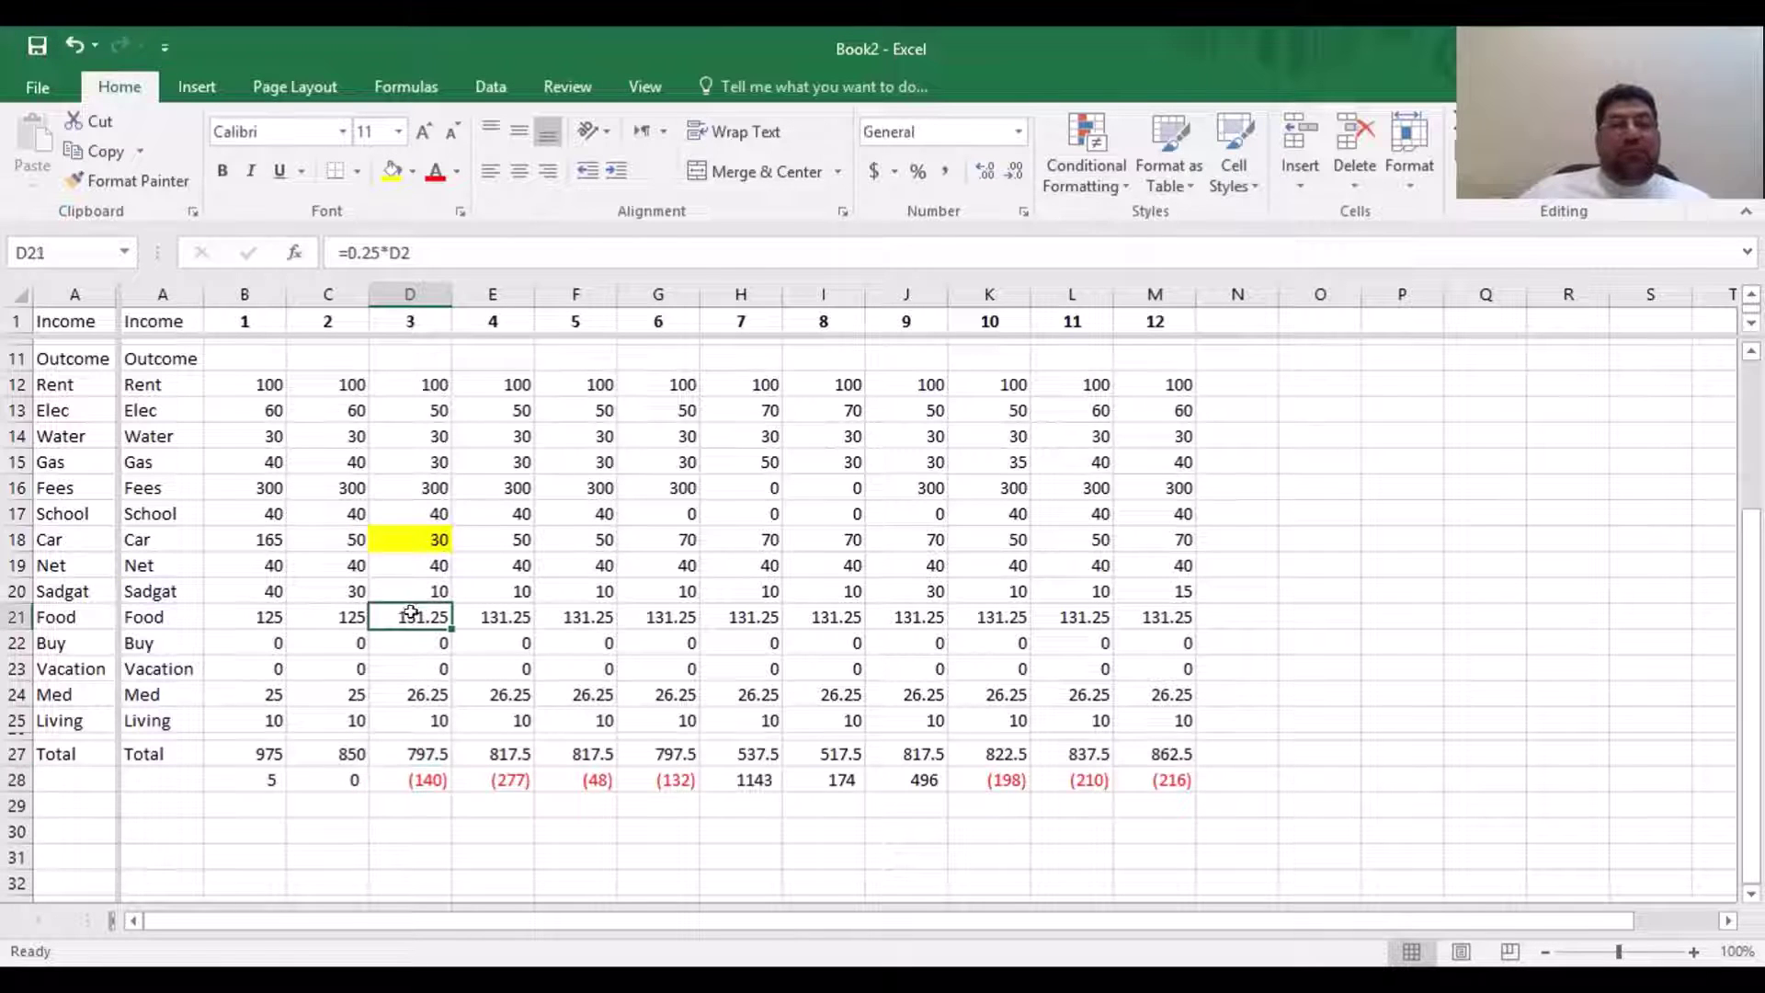
type("100")
key("Return")
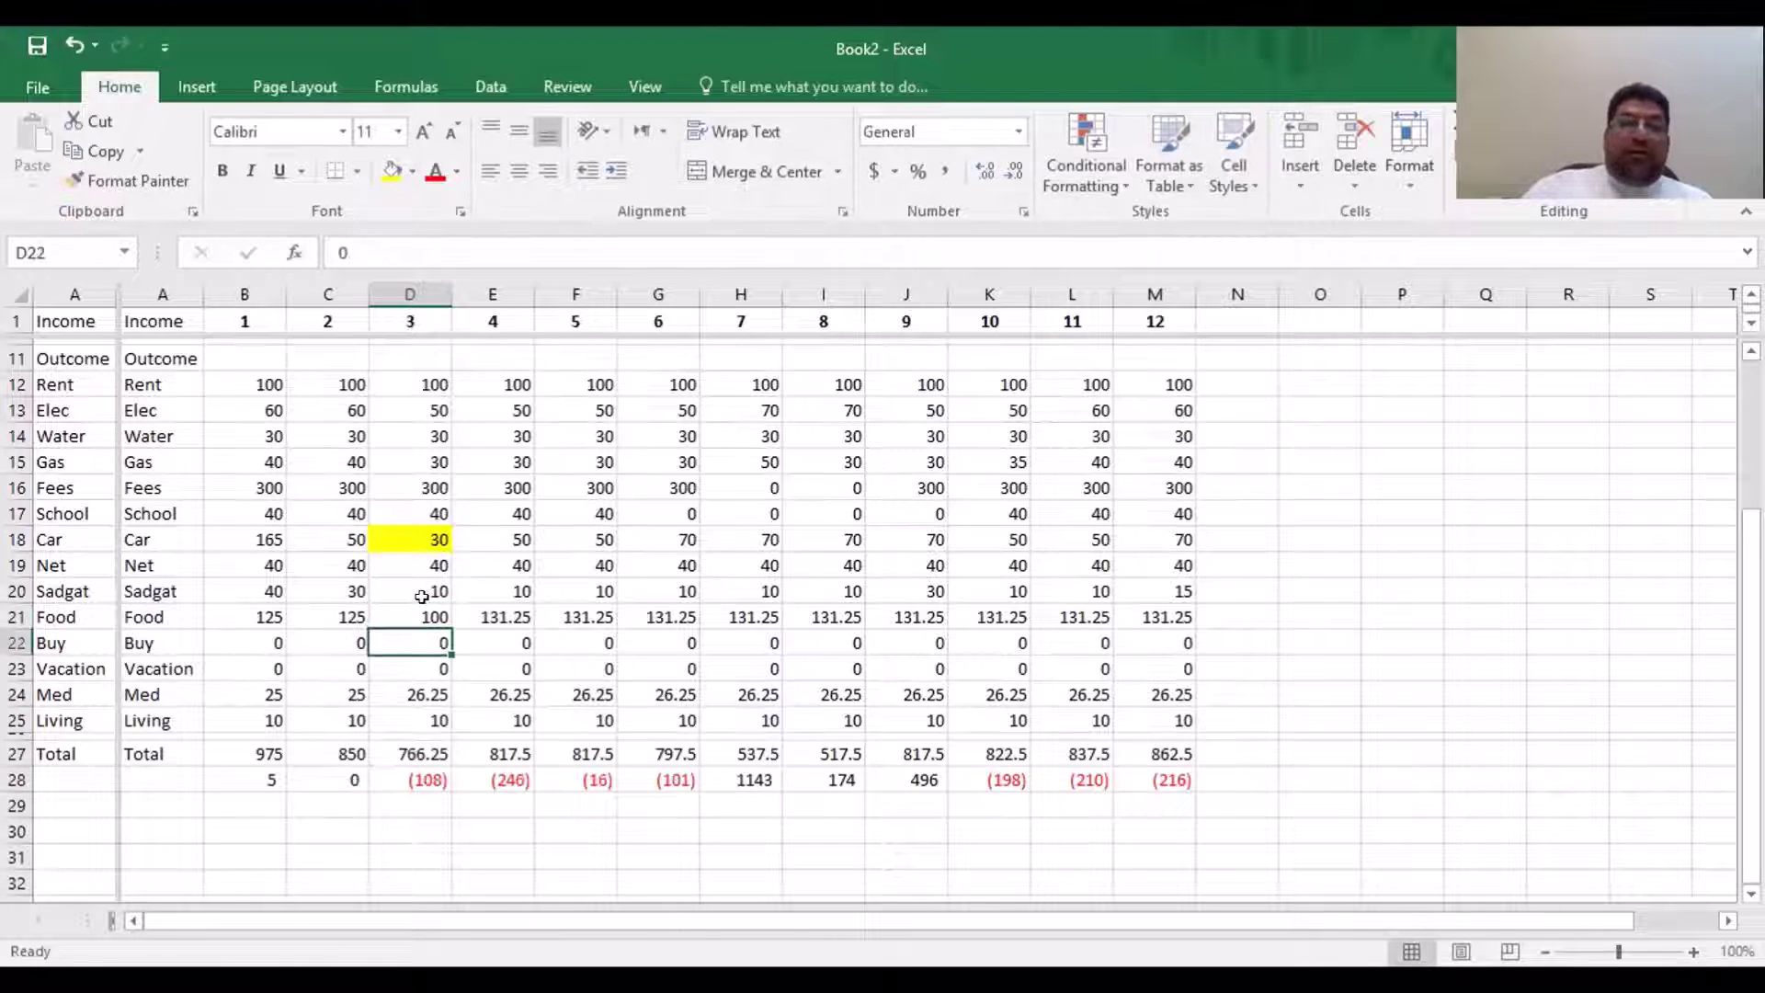
key("Up")
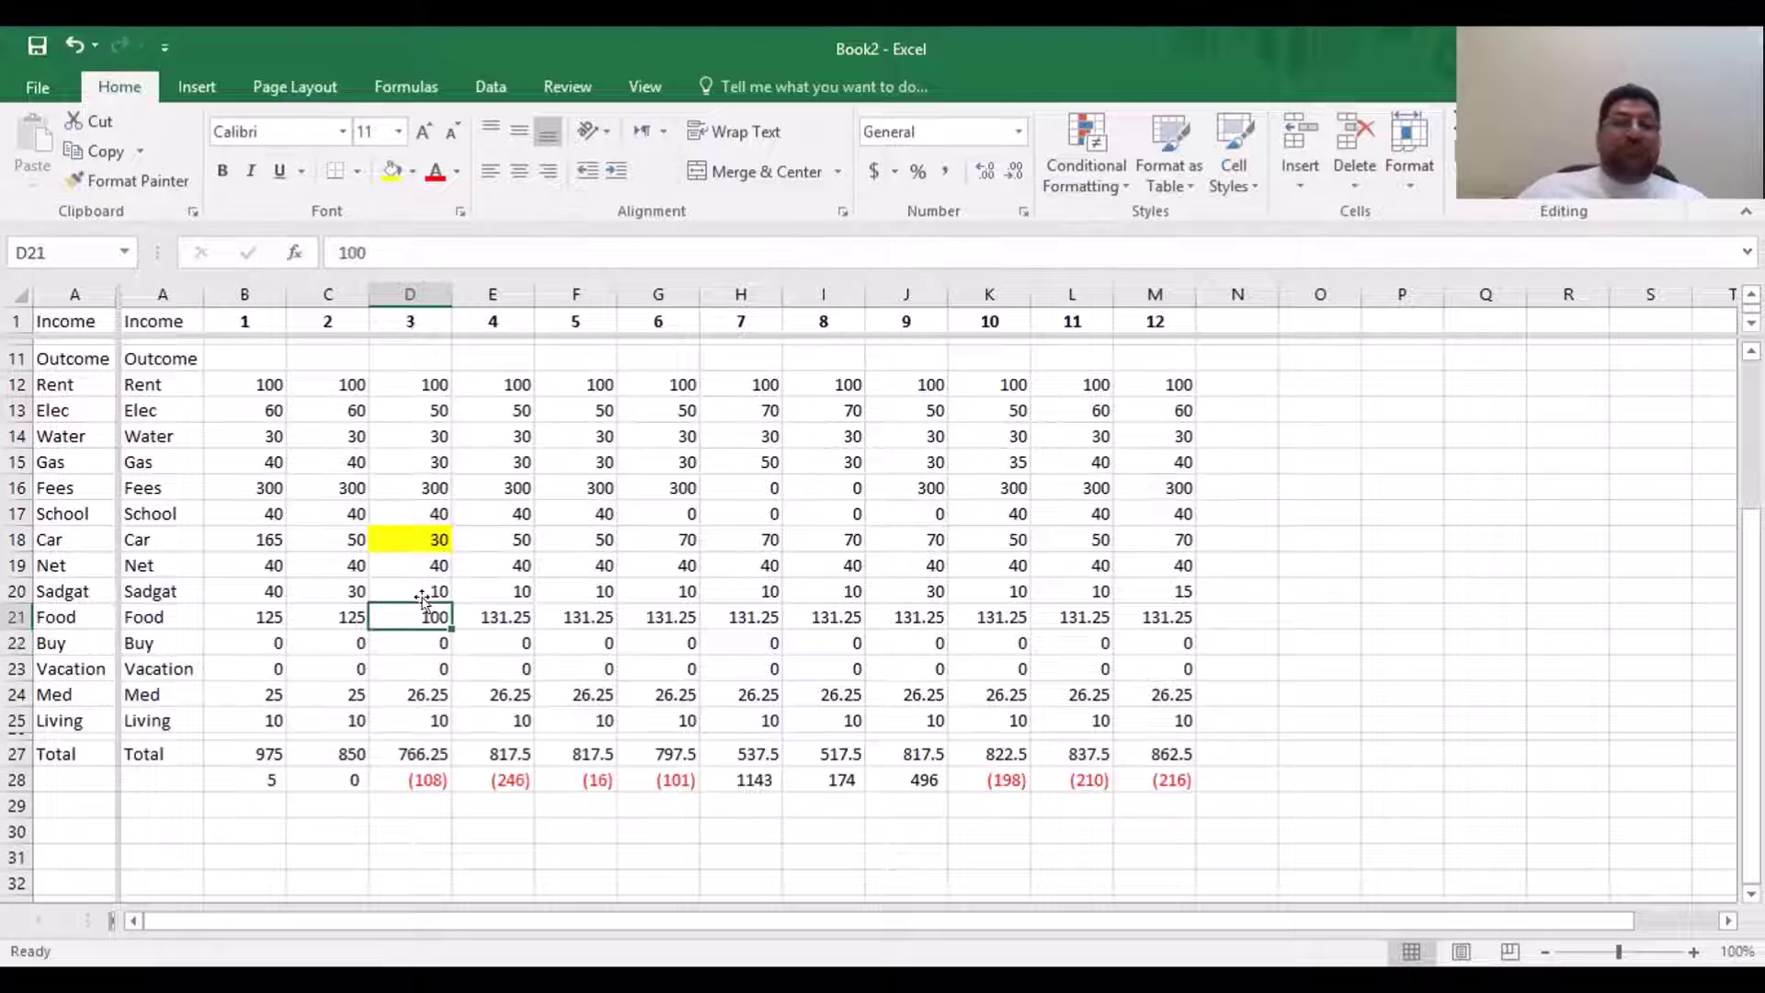
left_click(384, 169)
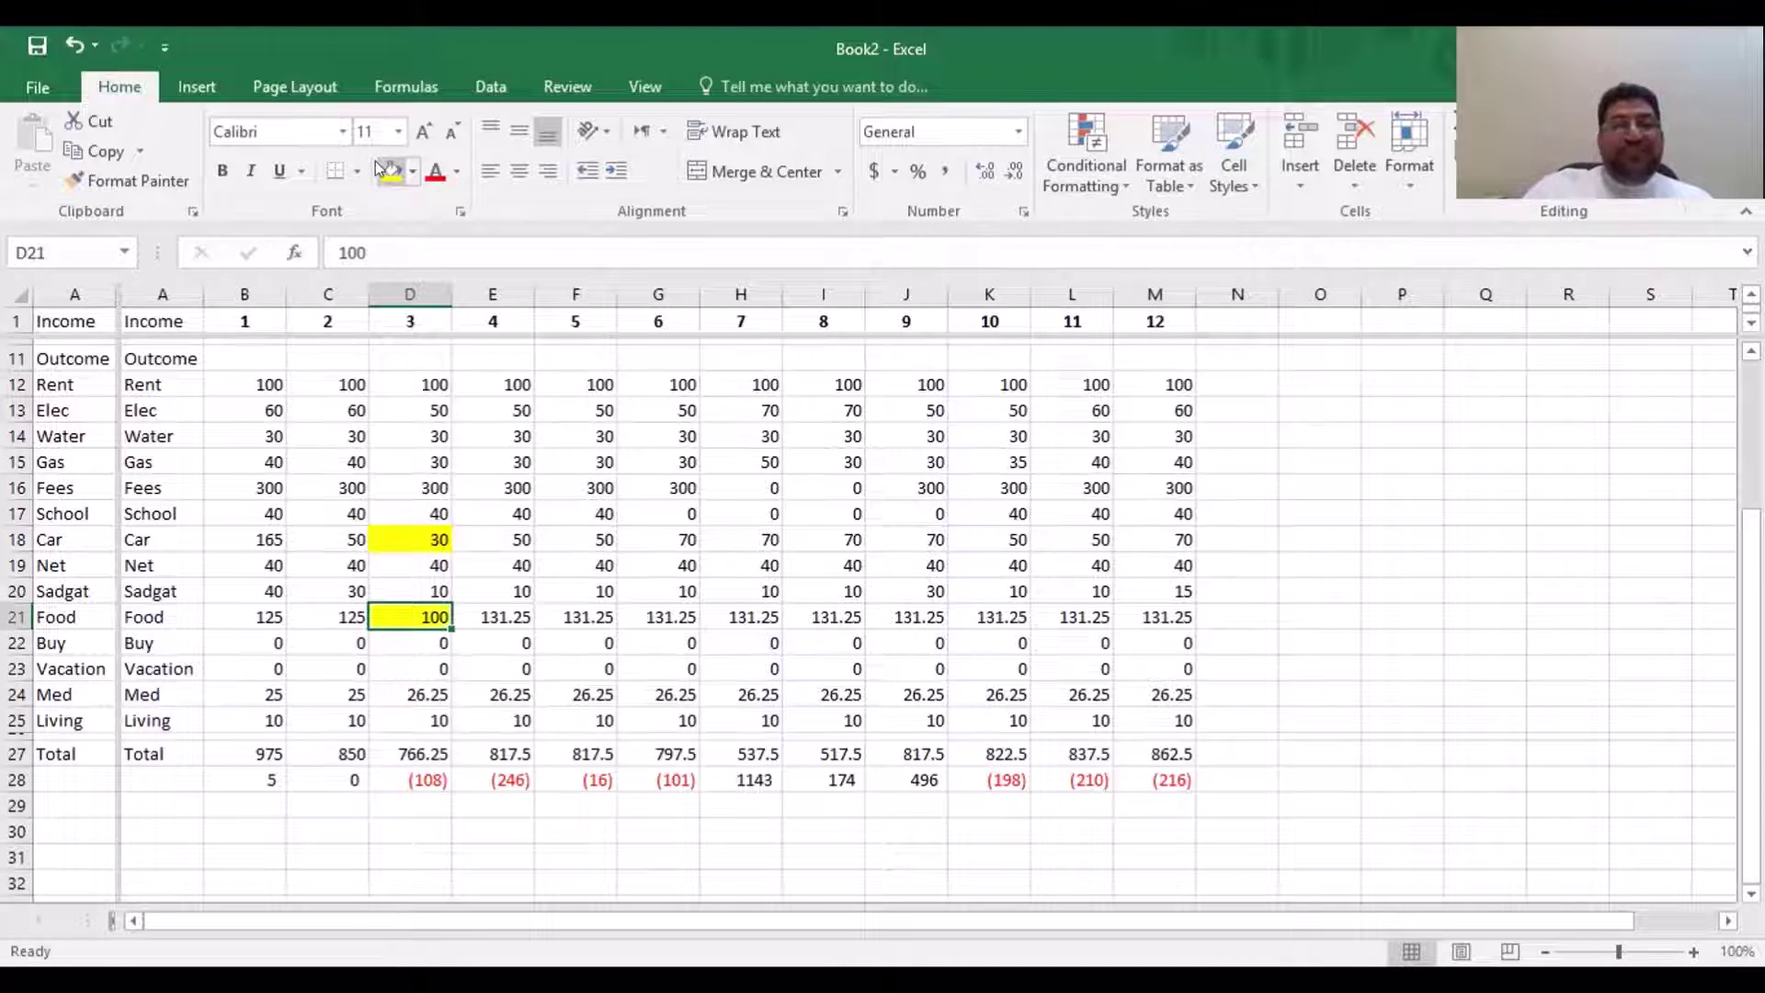
Check month 3's balance in D28 after the Food adjustment
key("Down")
key("Down")
key("Down")
key("Down")
key("Down")
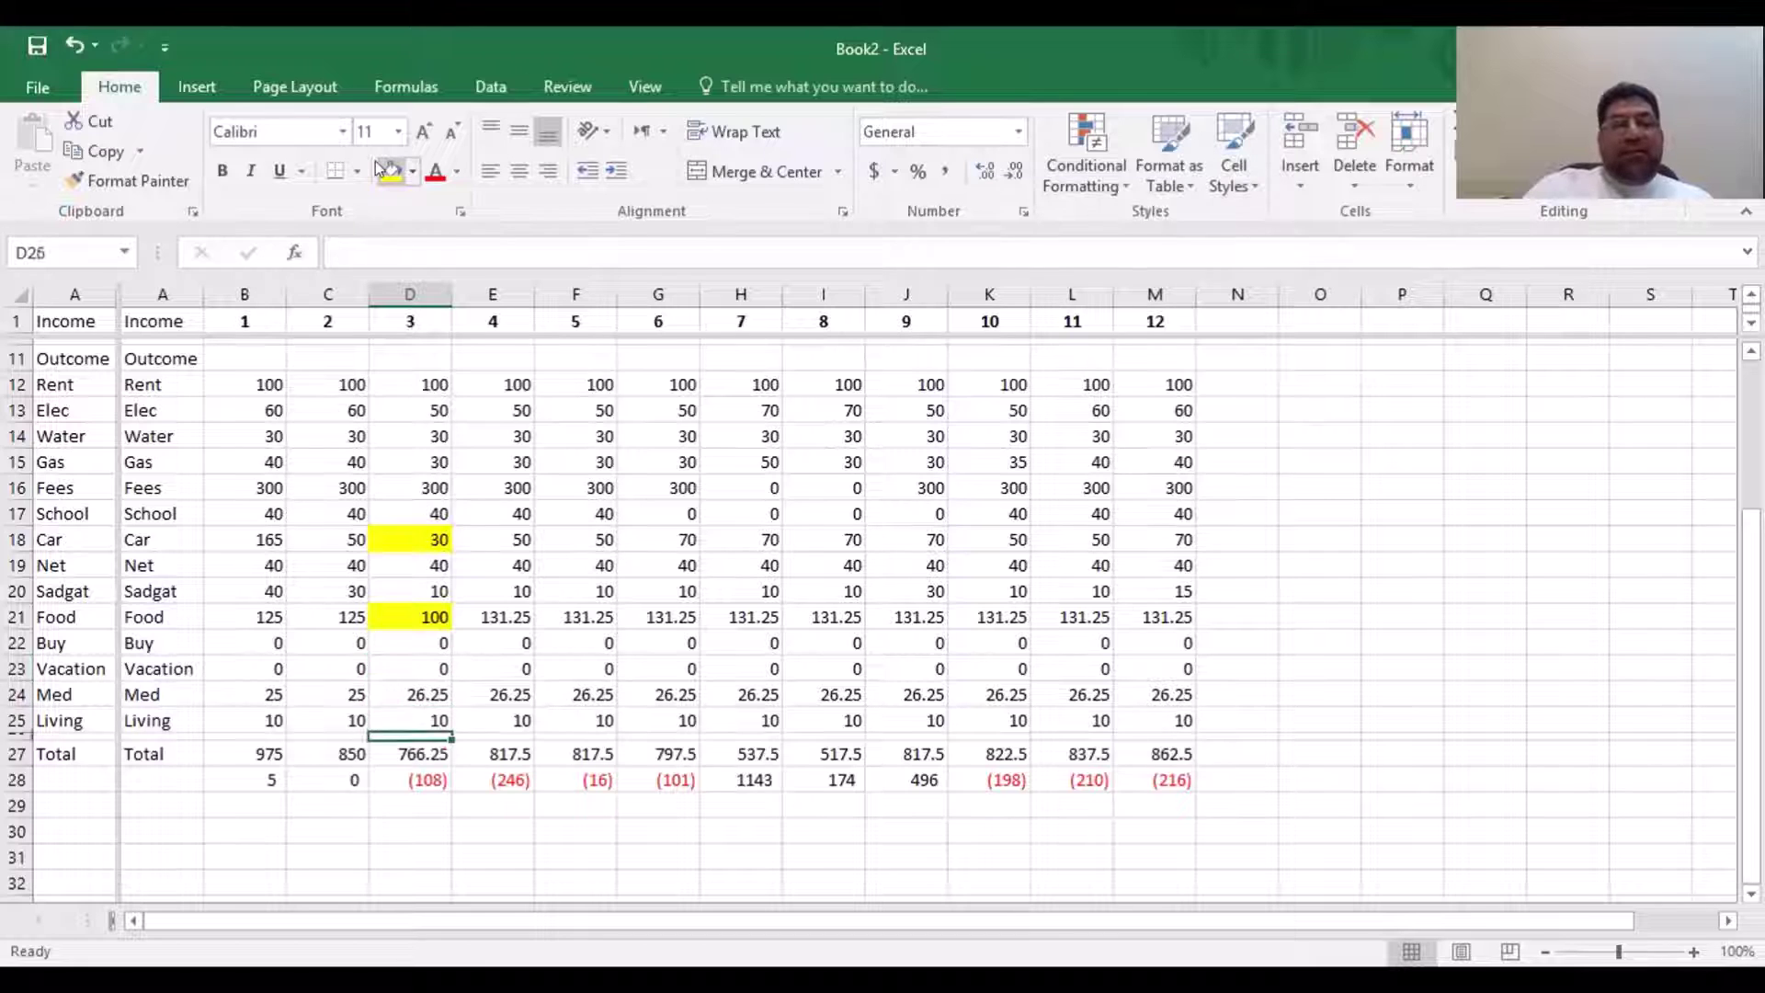
key("Down")
key("Down")
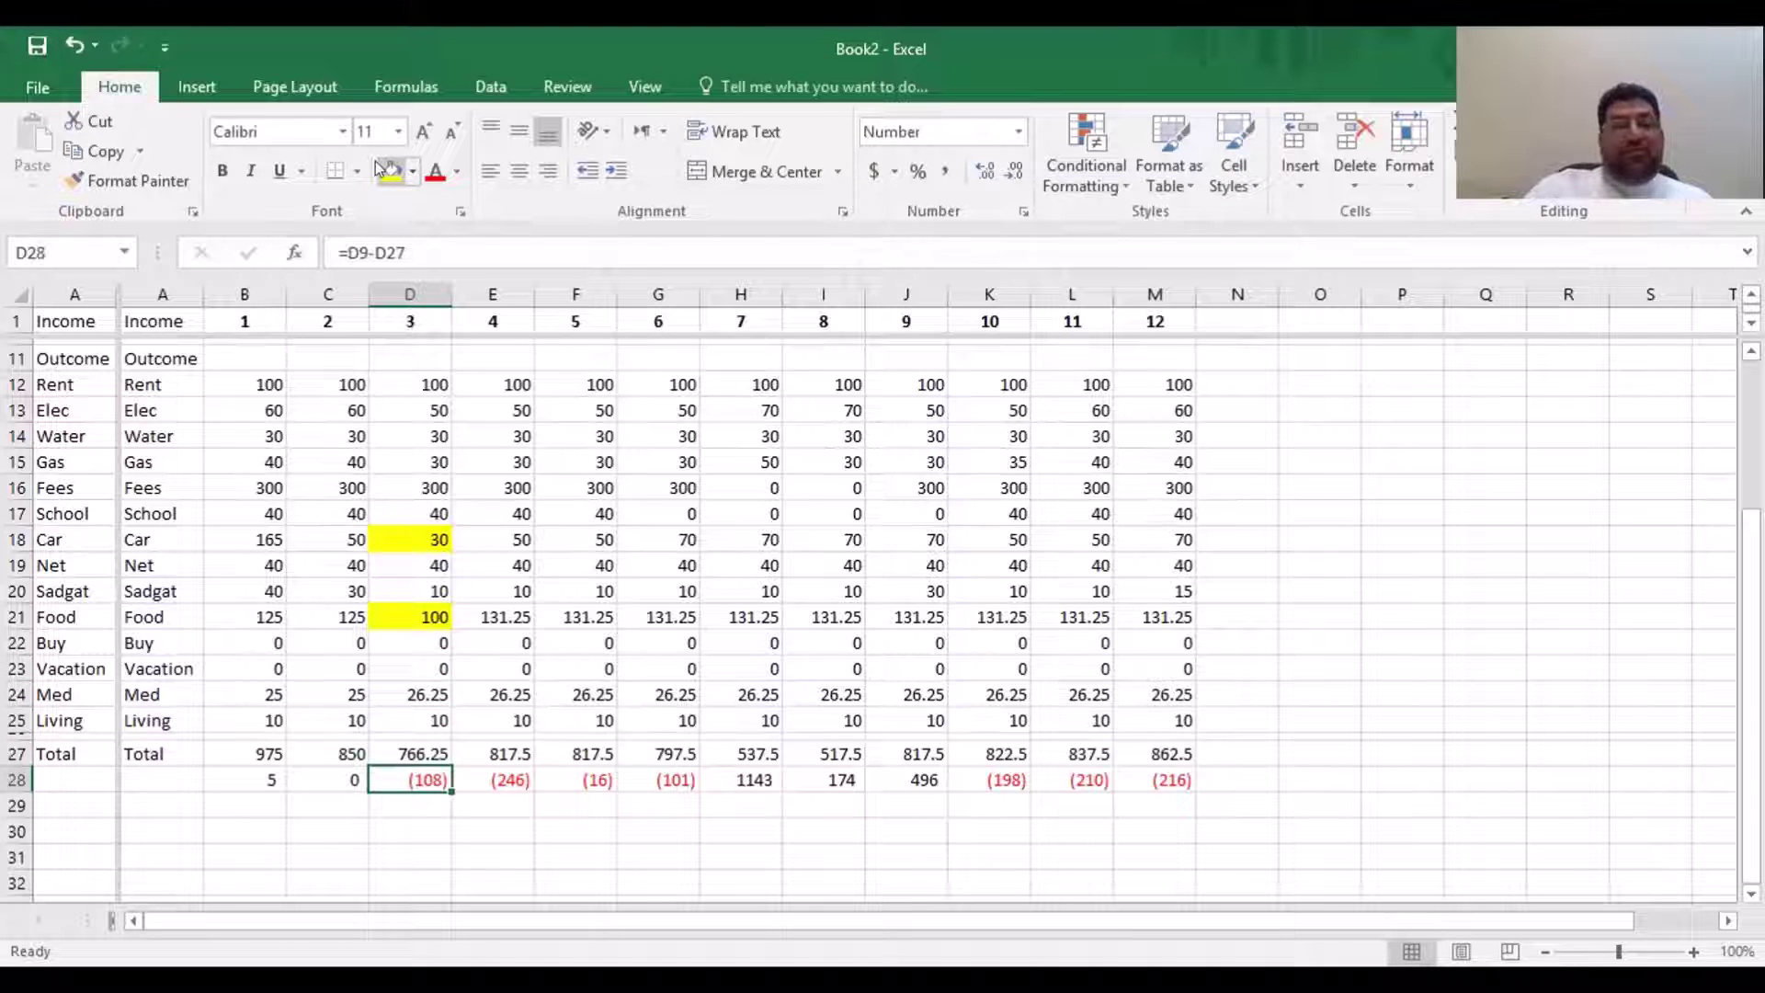
Copy month 2's highlighted Part Time amount of 205 from C4 into month 3's cell D4
key("Up")
key("Up")
key("Up")
key("Up")
key("Up")
key("Up")
key("Up")
key("Up")
key("Up")
key("Up")
key("Up")
key("Up")
key("Up")
key("Up")
key("Up")
key("Up")
key("Up")
key("Up")
key("Up")
key("Up")
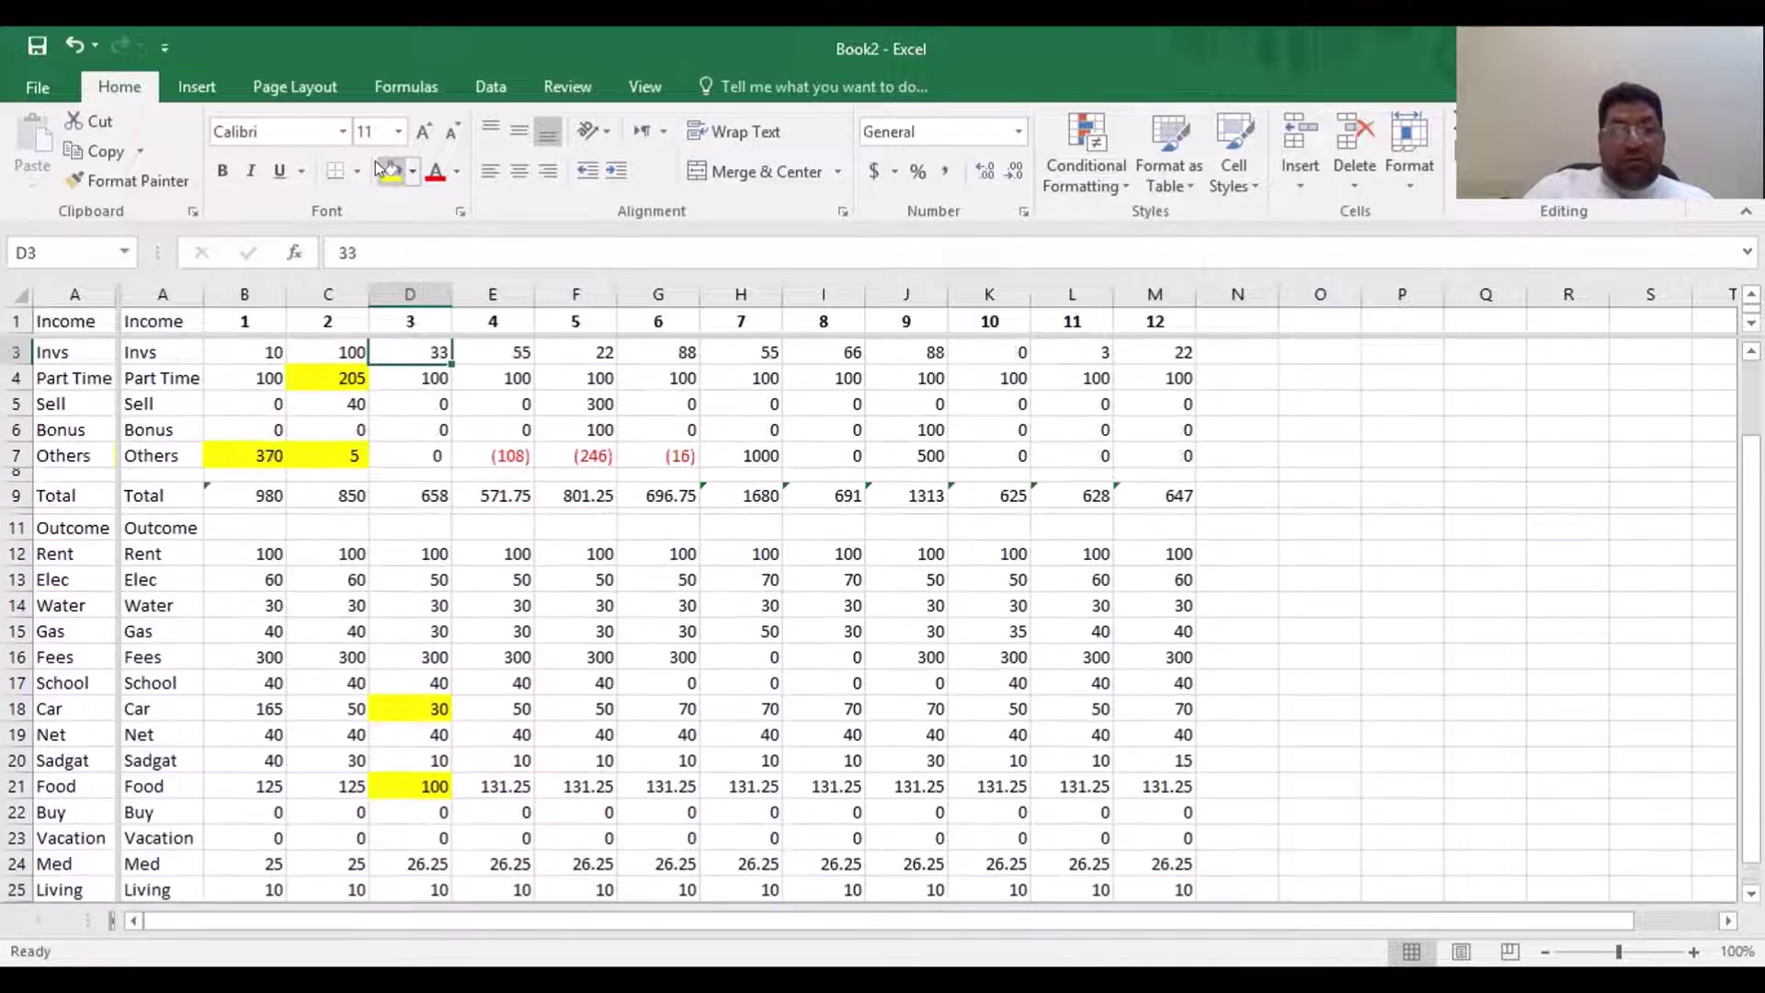
key("Down")
key("Down")
key("Down")
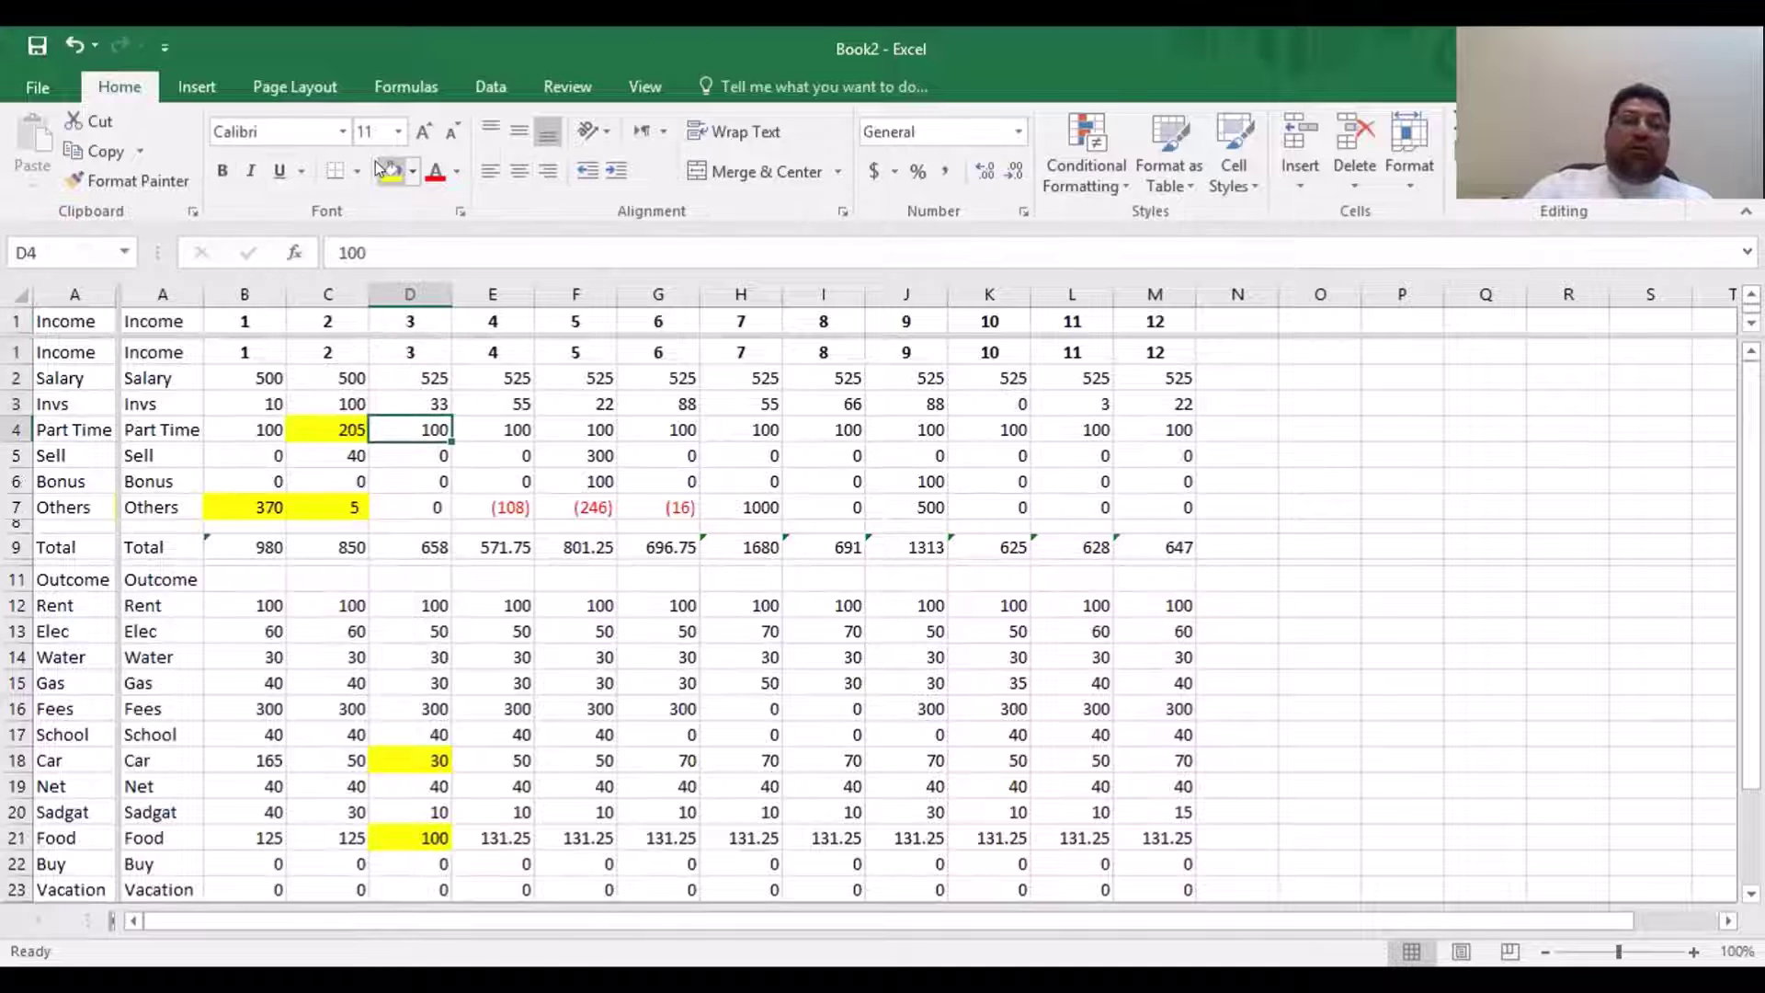
key("Left")
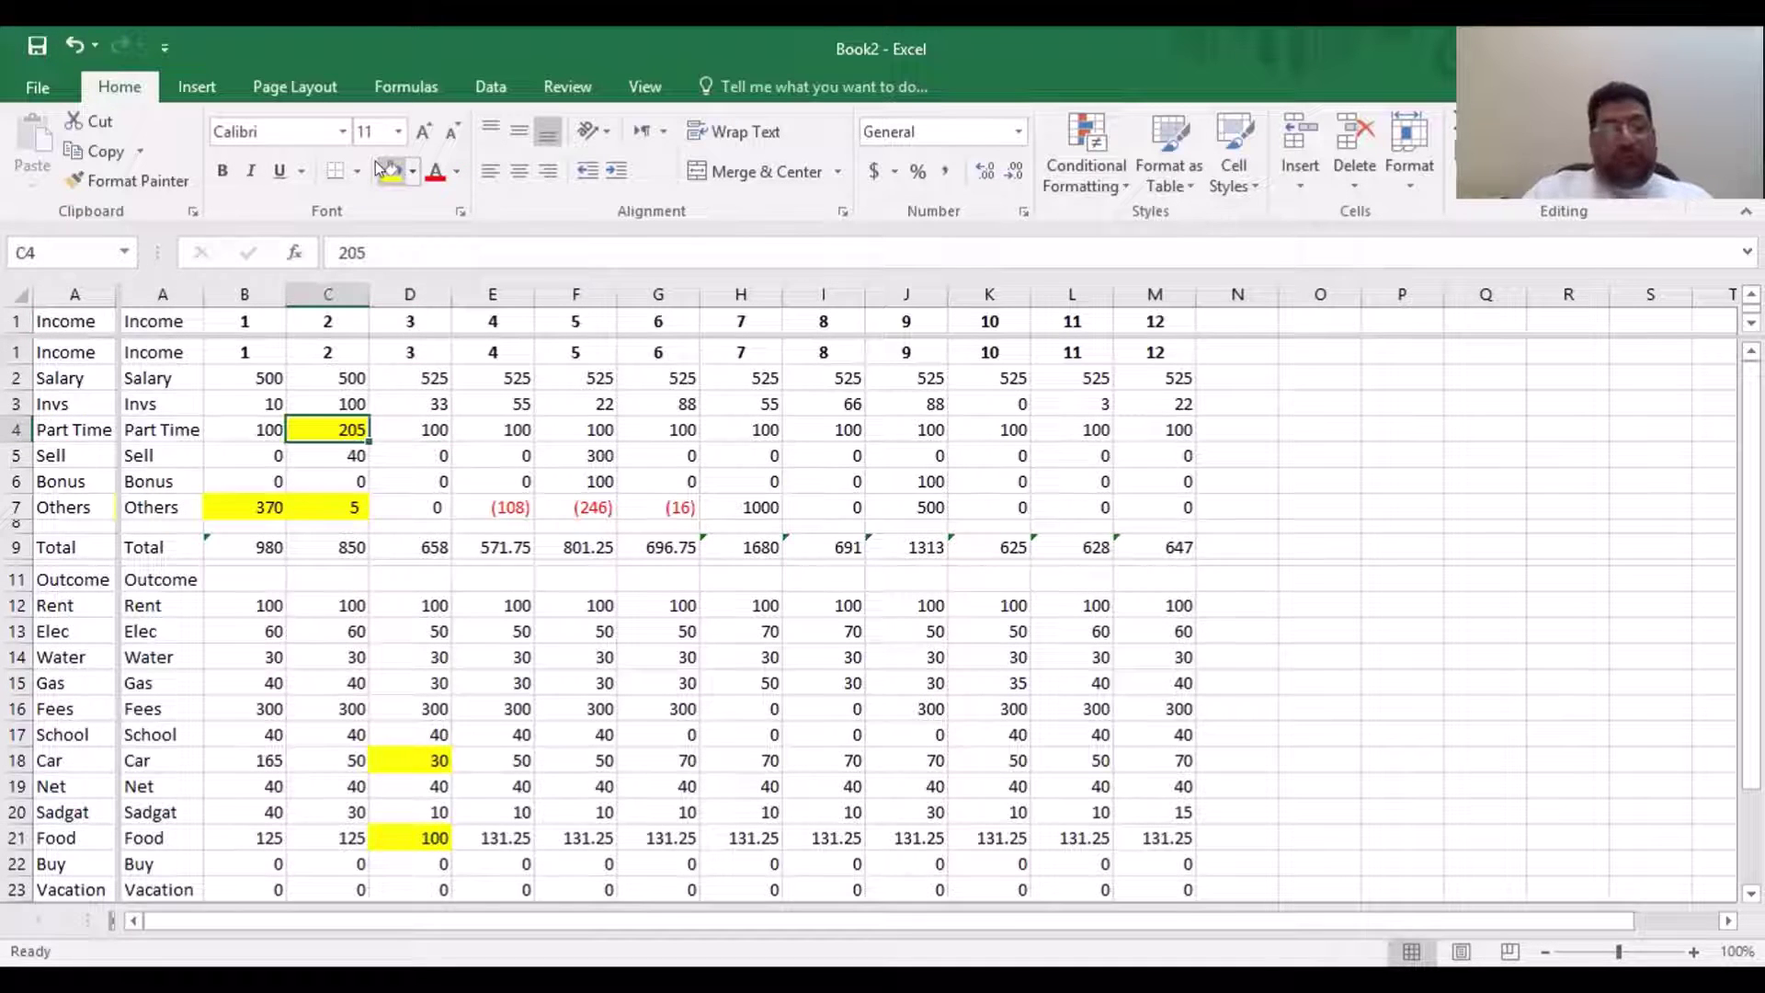
key("ctrl+c")
key("Right")
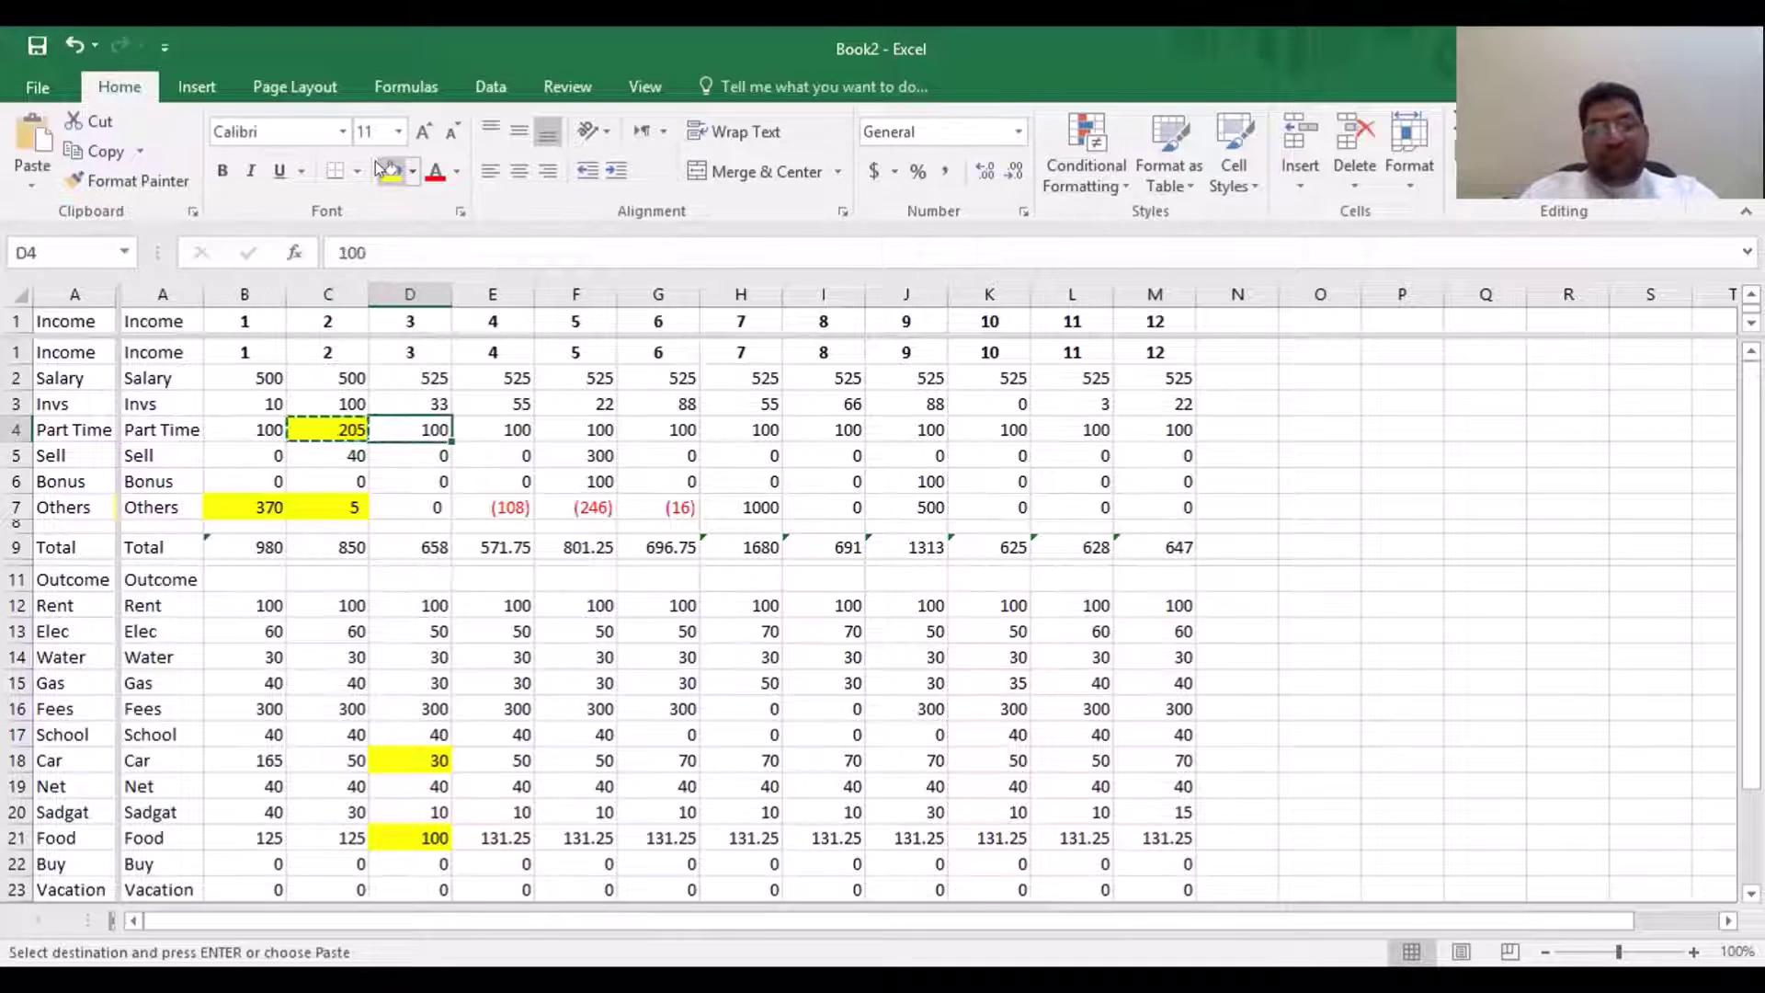
key("ctrl+v")
key("Escape")
Check month 3's balance in D28 after the Part Time change and review its outcome entries
key("Down")
key("Down")
key("Down")
key("Down")
key("Down")
key("Down")
key("Down")
key("Down")
key("Down")
key("Down")
key("Down")
key("Down")
key("Down")
key("Down")
key("Down")
key("Down")
key("Down")
key("Down")
key("Down")
key("Down")
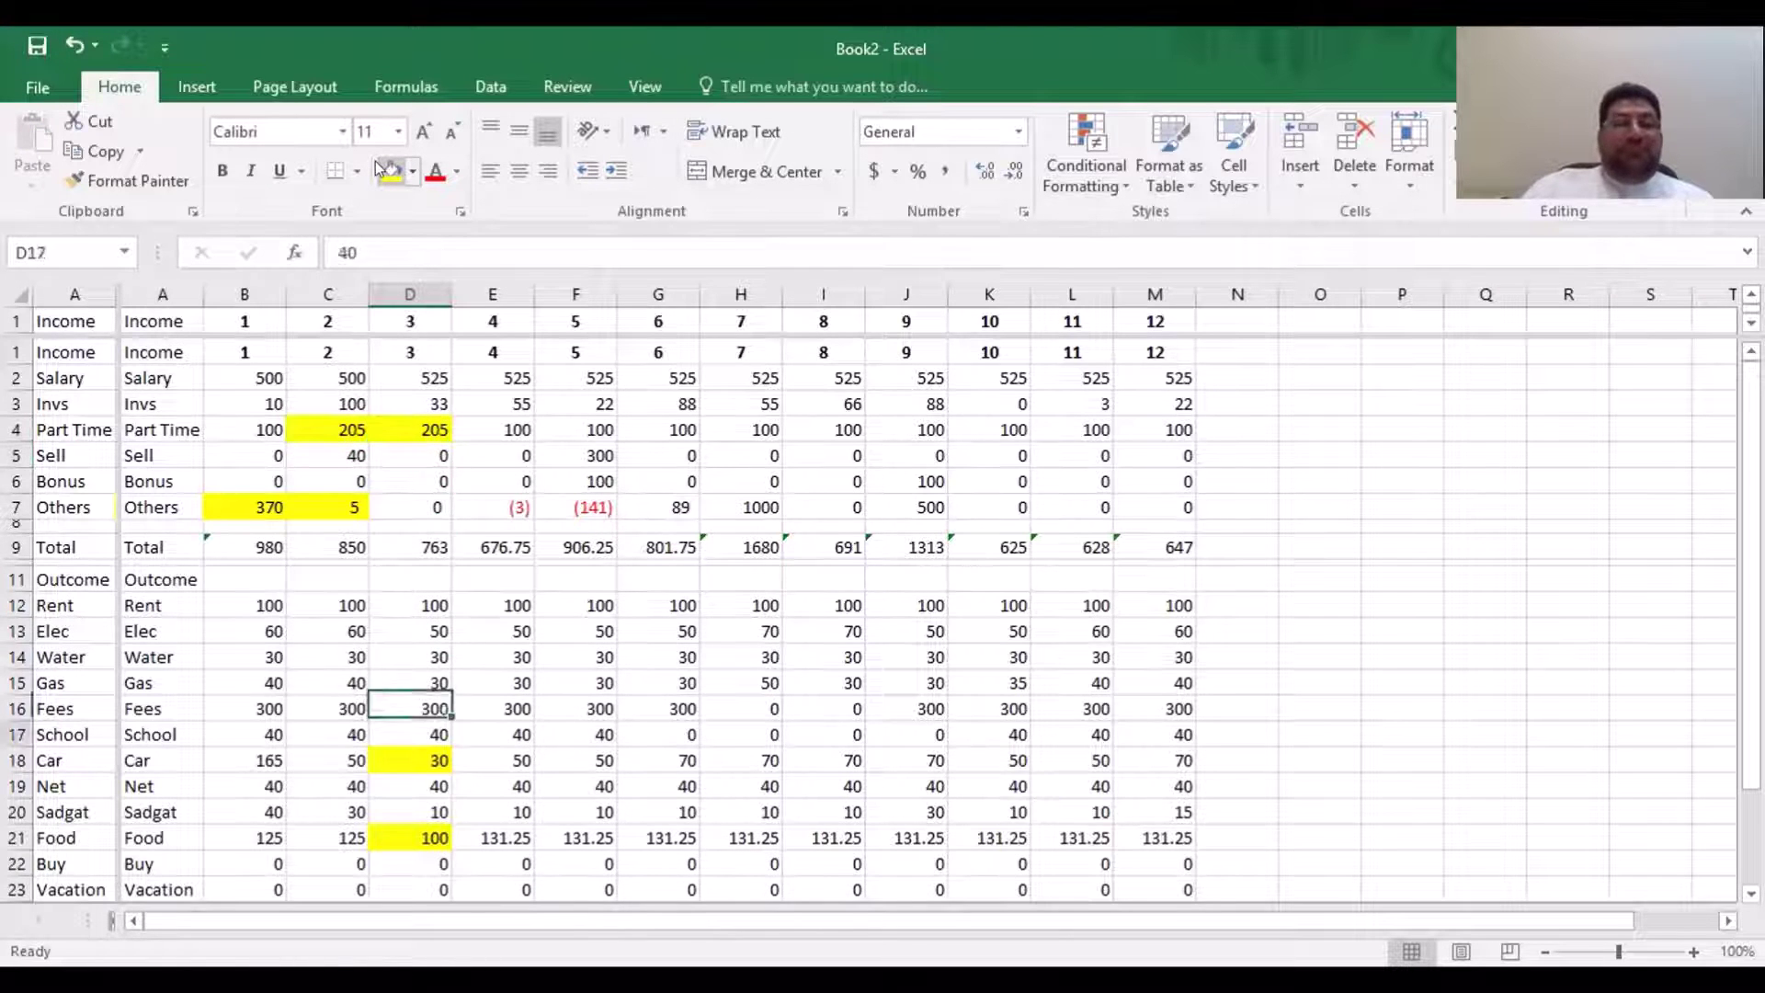
key("Down")
key("Down")
key("Down")
key("Down")
key("Down")
key("Down")
key("Up")
key("Up")
key("Up")
key("Up")
key("Up")
key("Up")
key("Up")
key("Up")
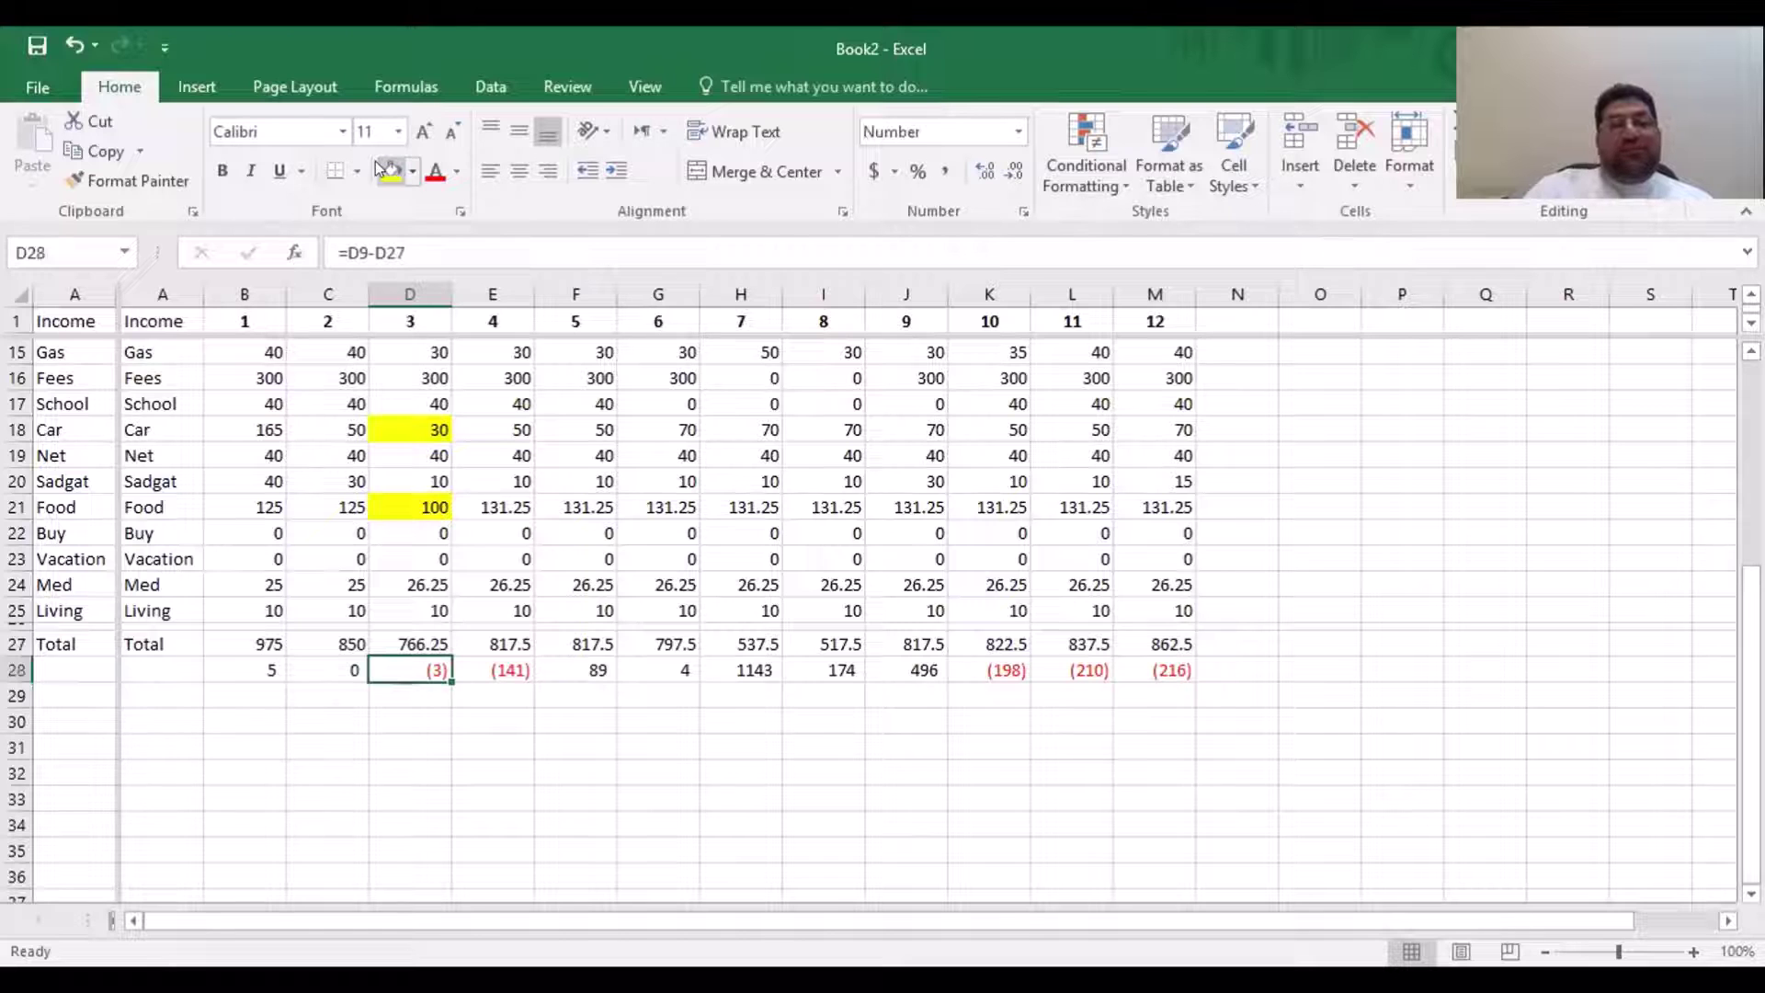
Set month 3's Part Time income in D4 to 208
key("Up")
key("Up")
key("Up")
key("Up")
key("Up")
key("Up")
key("Up")
key("Up")
key("Up")
key("Up")
key("Up")
key("Up")
key("Up")
key("Up")
key("Up")
key("Up")
key("Up")
key("Up")
key("Up")
key("Up")
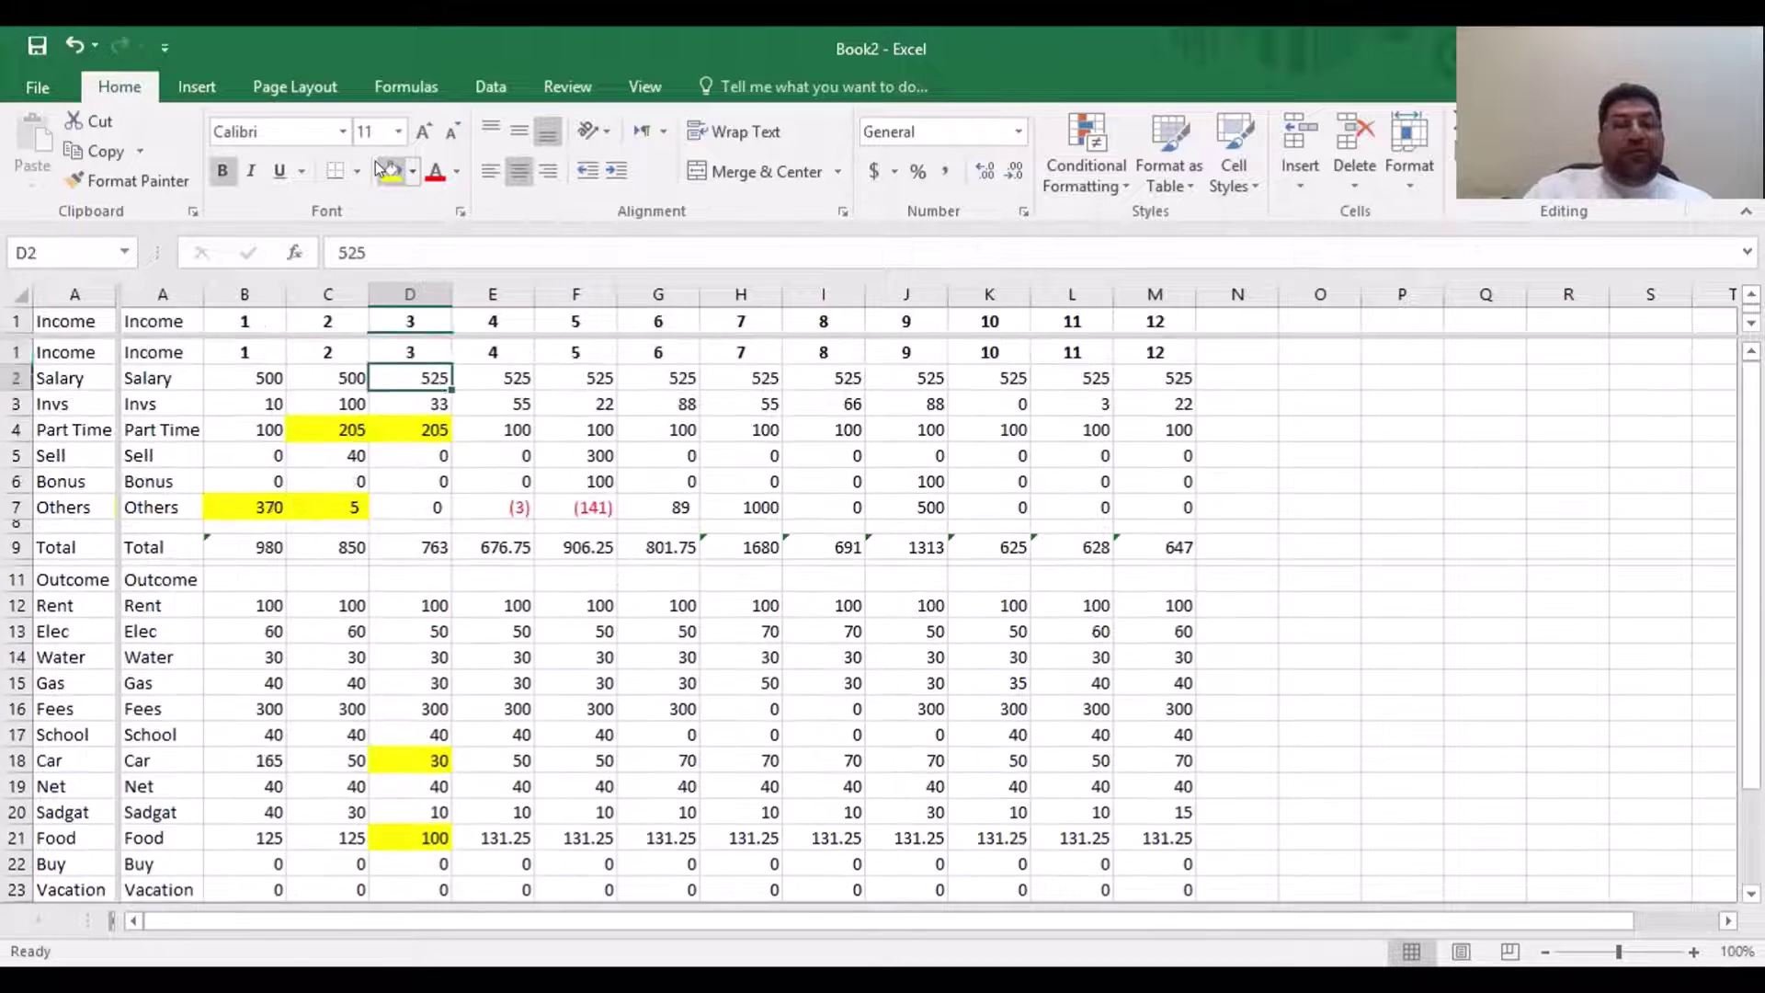
key("Down")
key("Down")
key("Left")
key("Right")
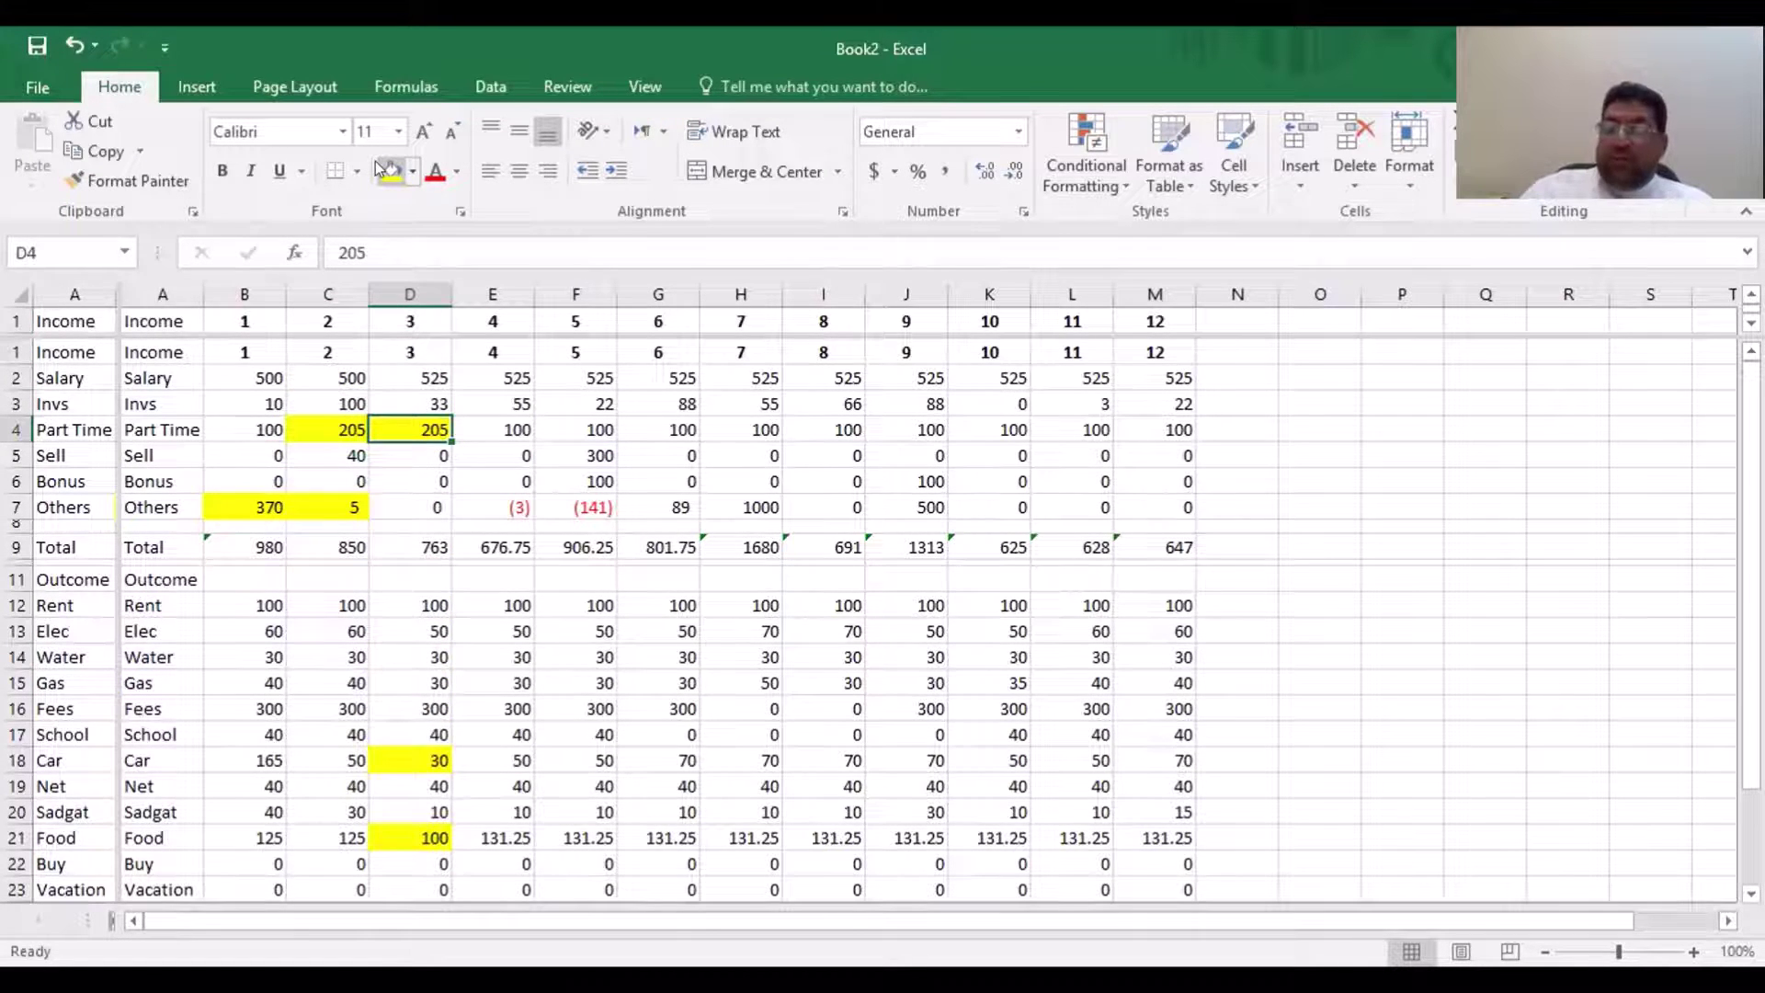
type("208")
key("Return")
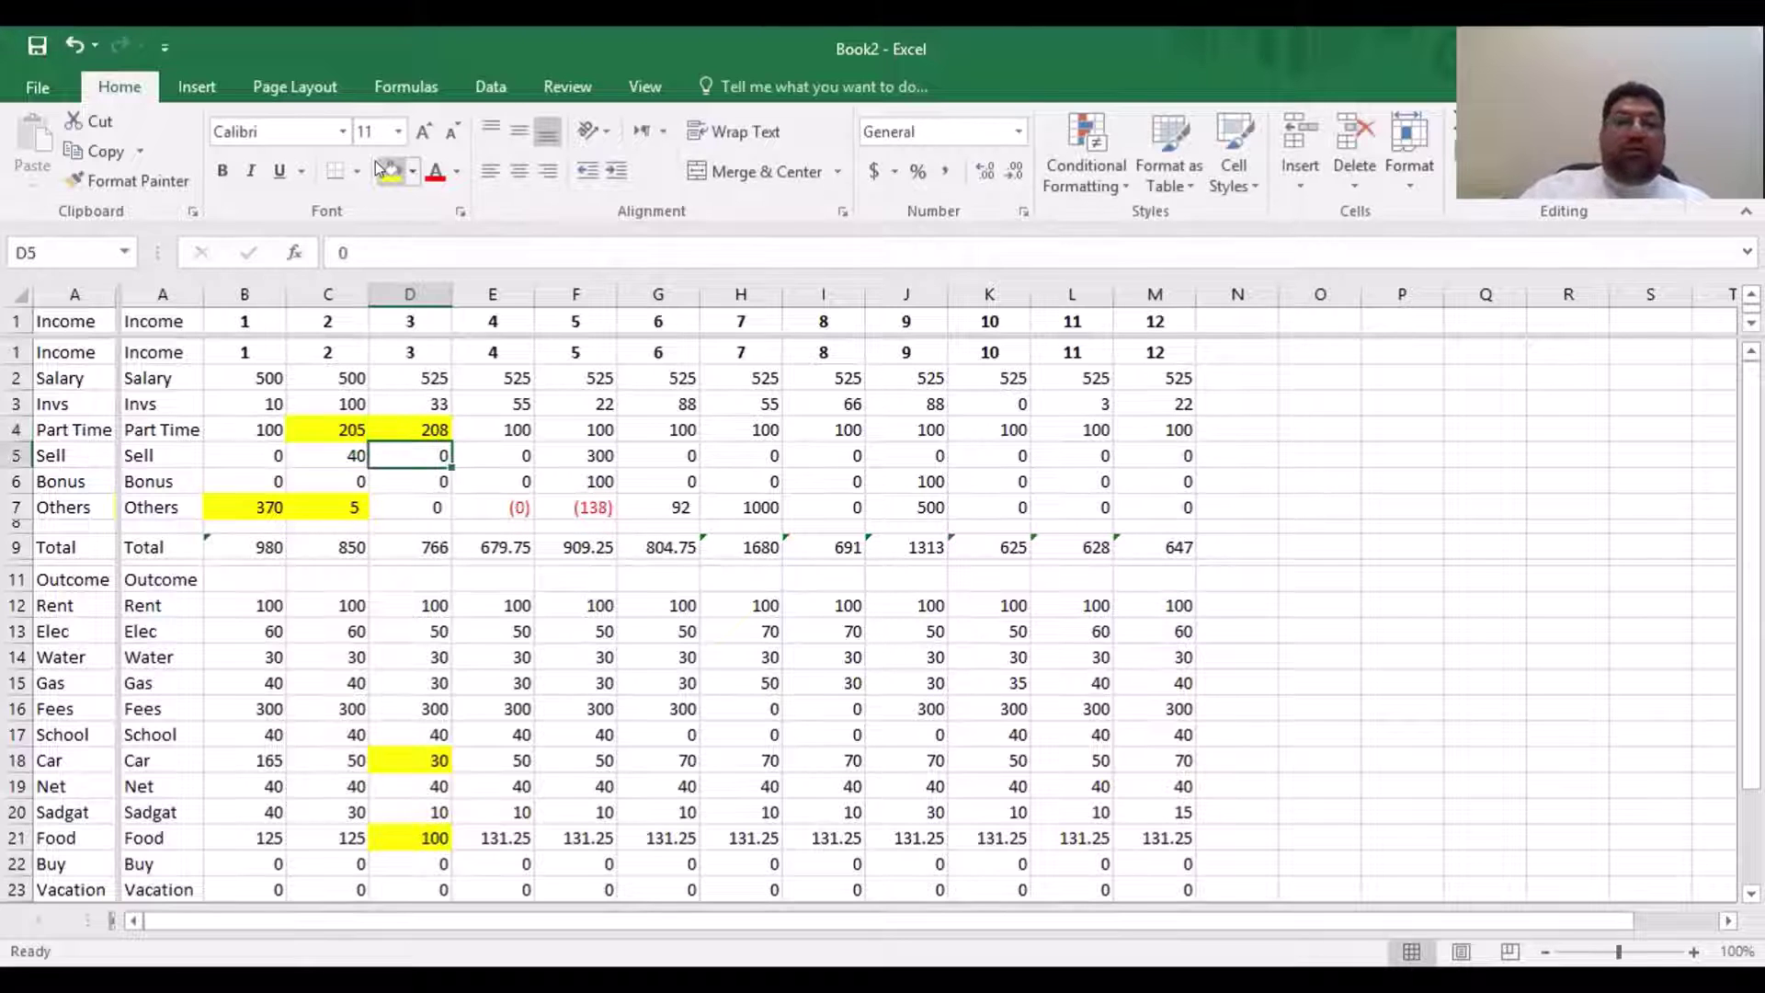
Check month 3's outcome total in D27 and balance in D28 after the new Part Time amount
key("Down")
key("Down")
key("Down")
key("Down")
key("Down")
key("Down")
key("Down")
key("Down")
key("Down")
key("Down")
key("Down")
key("Down")
key("Down")
key("Down")
key("Down")
key("Down")
key("Down")
key("Down")
key("Down")
key("Down")
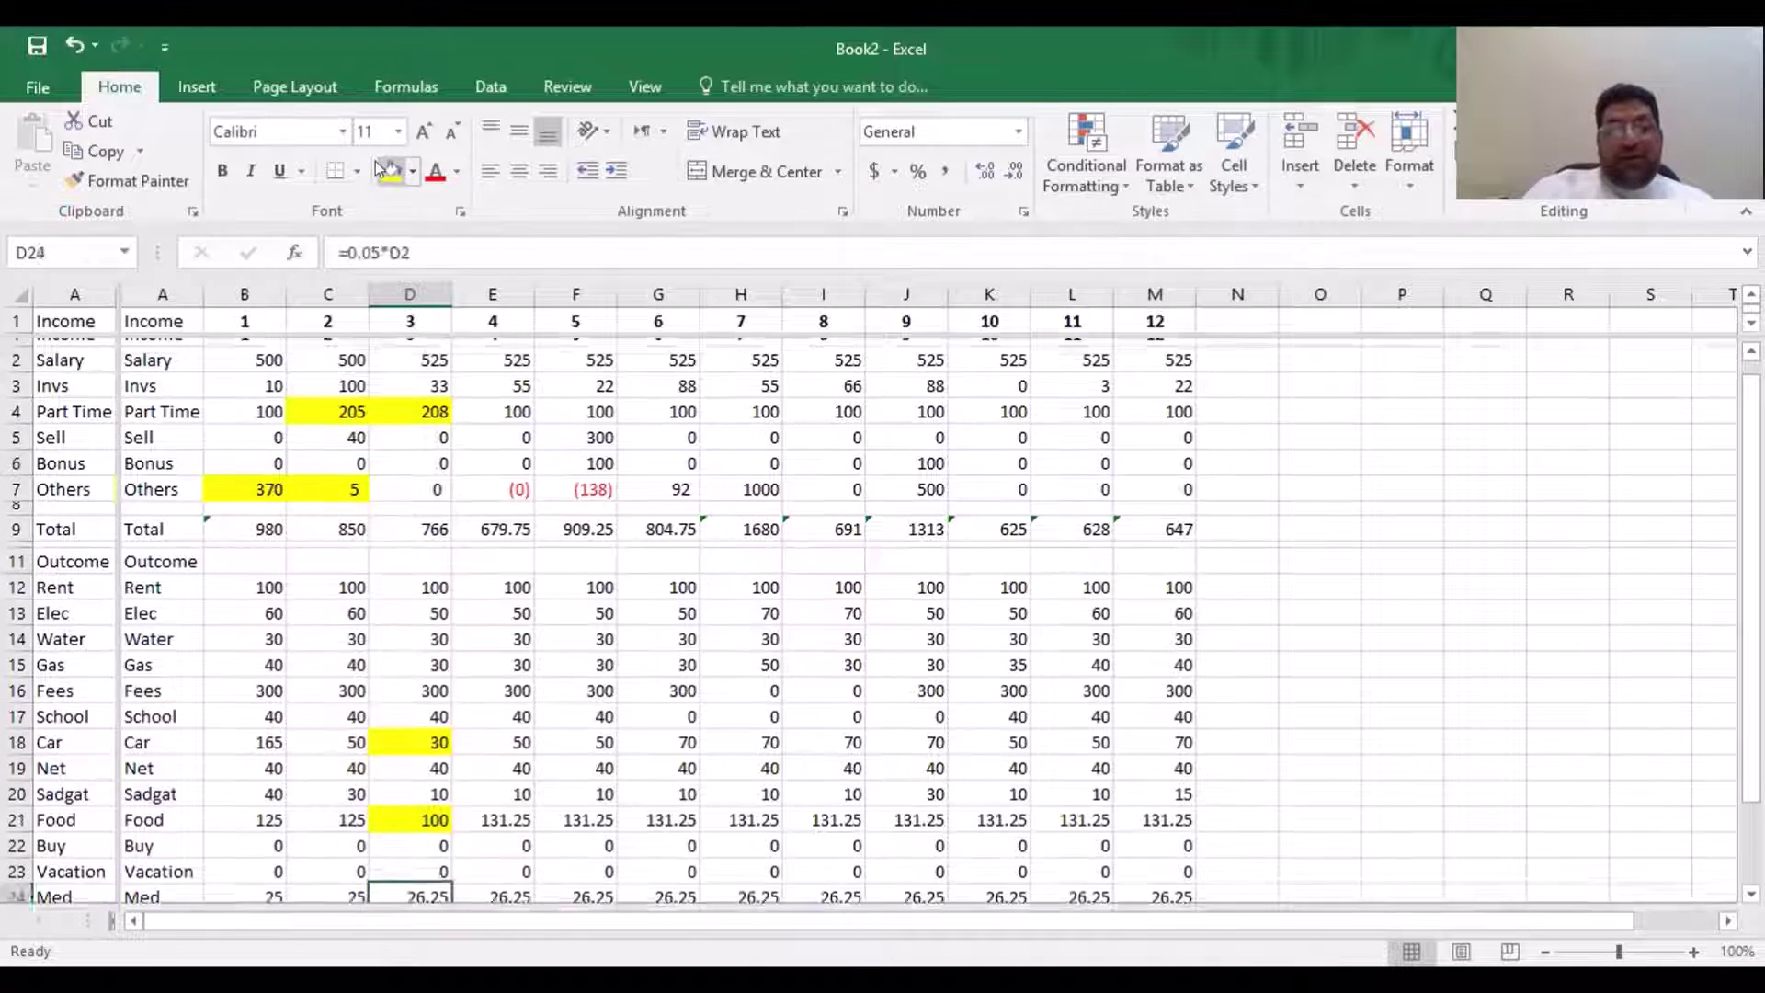
key("Down")
key("Down")
key("Down")
key("Up")
key("Up")
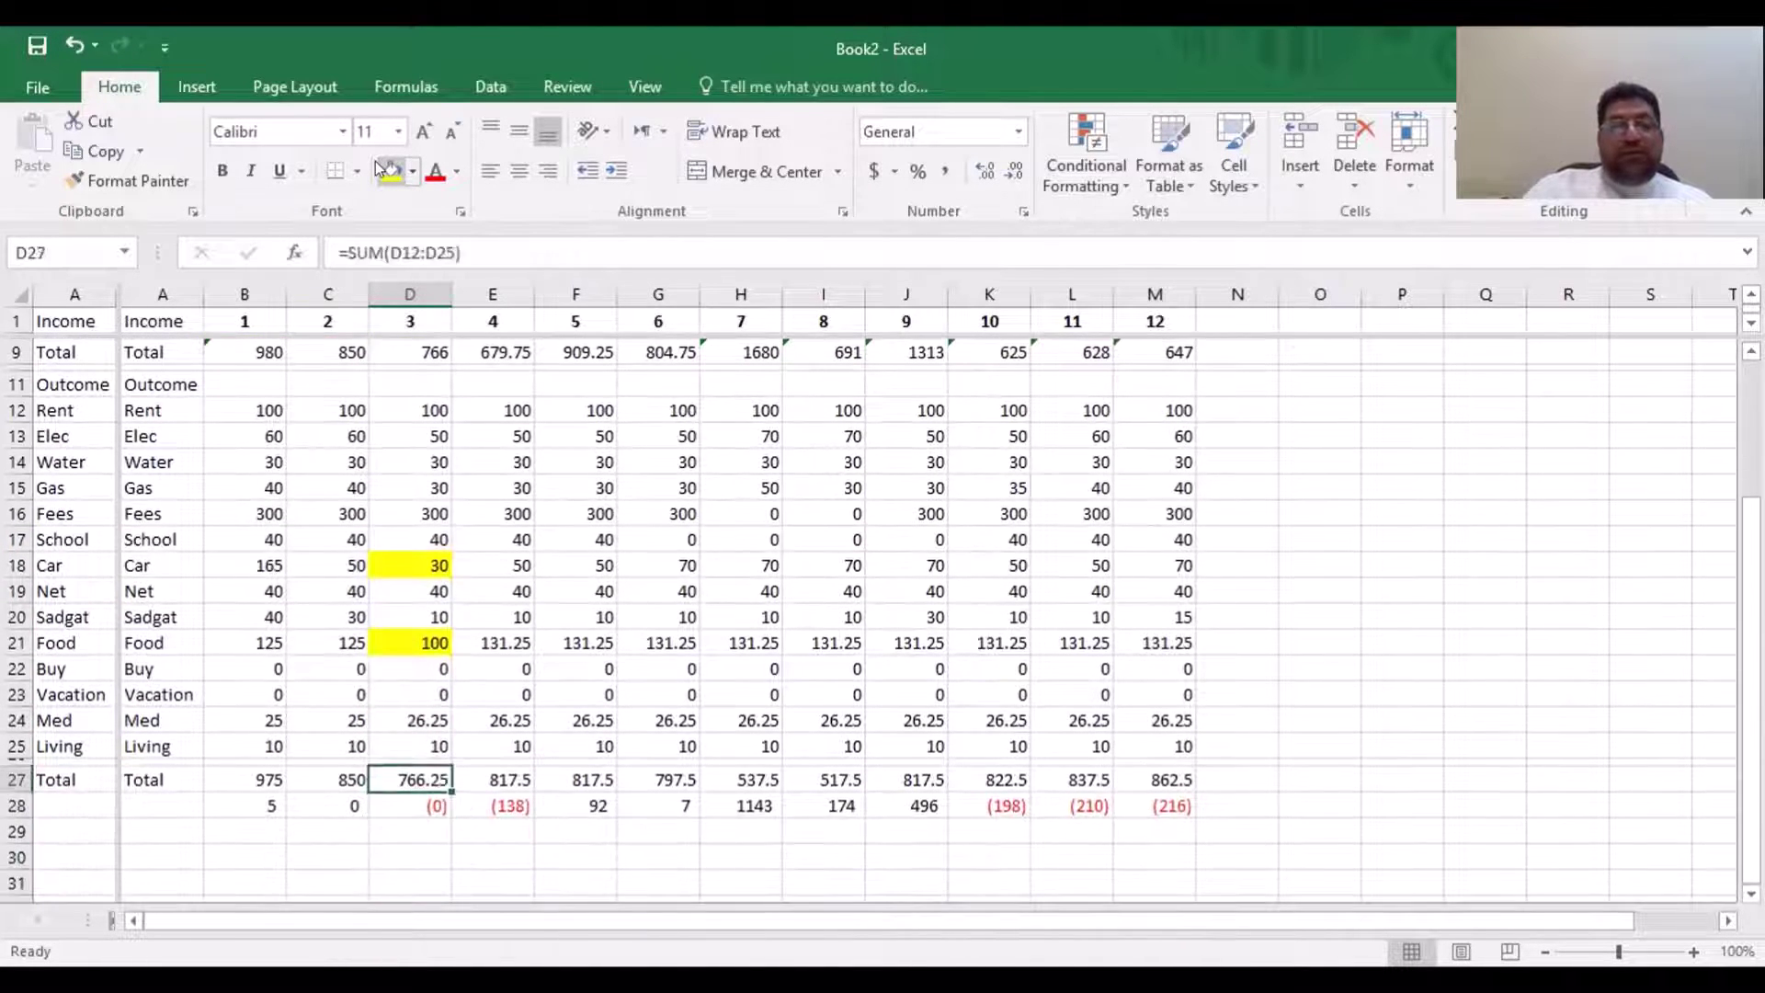
key("Down")
Review month 4's income entries from Part Time in E4 down to the income total in E9
key("Up")
key("Up")
key("Up")
key("Up")
key("Up")
key("Up")
key("Up")
key("Up")
key("Up")
key("Up")
key("Up")
key("Up")
key("Up")
key("Up")
key("Up")
key("Up")
key("Up")
key("Up")
key("Up")
key("Up")
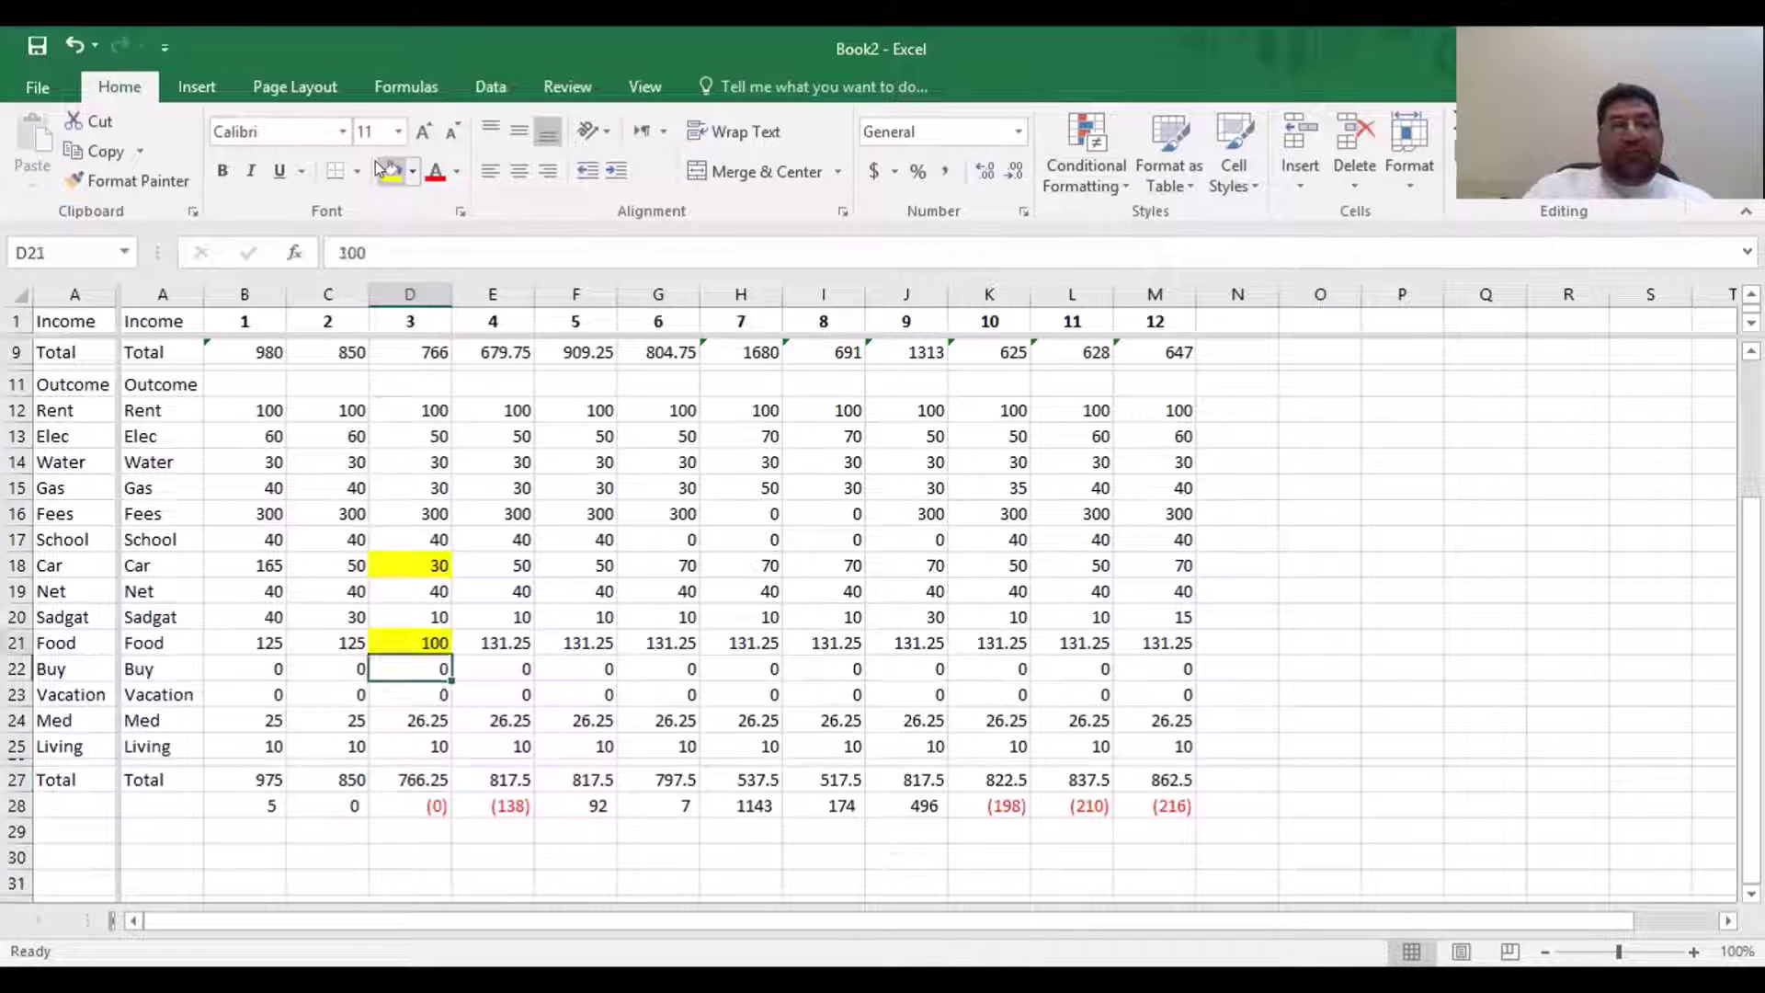
key("Down")
key("Down")
key("Down")
key("Right")
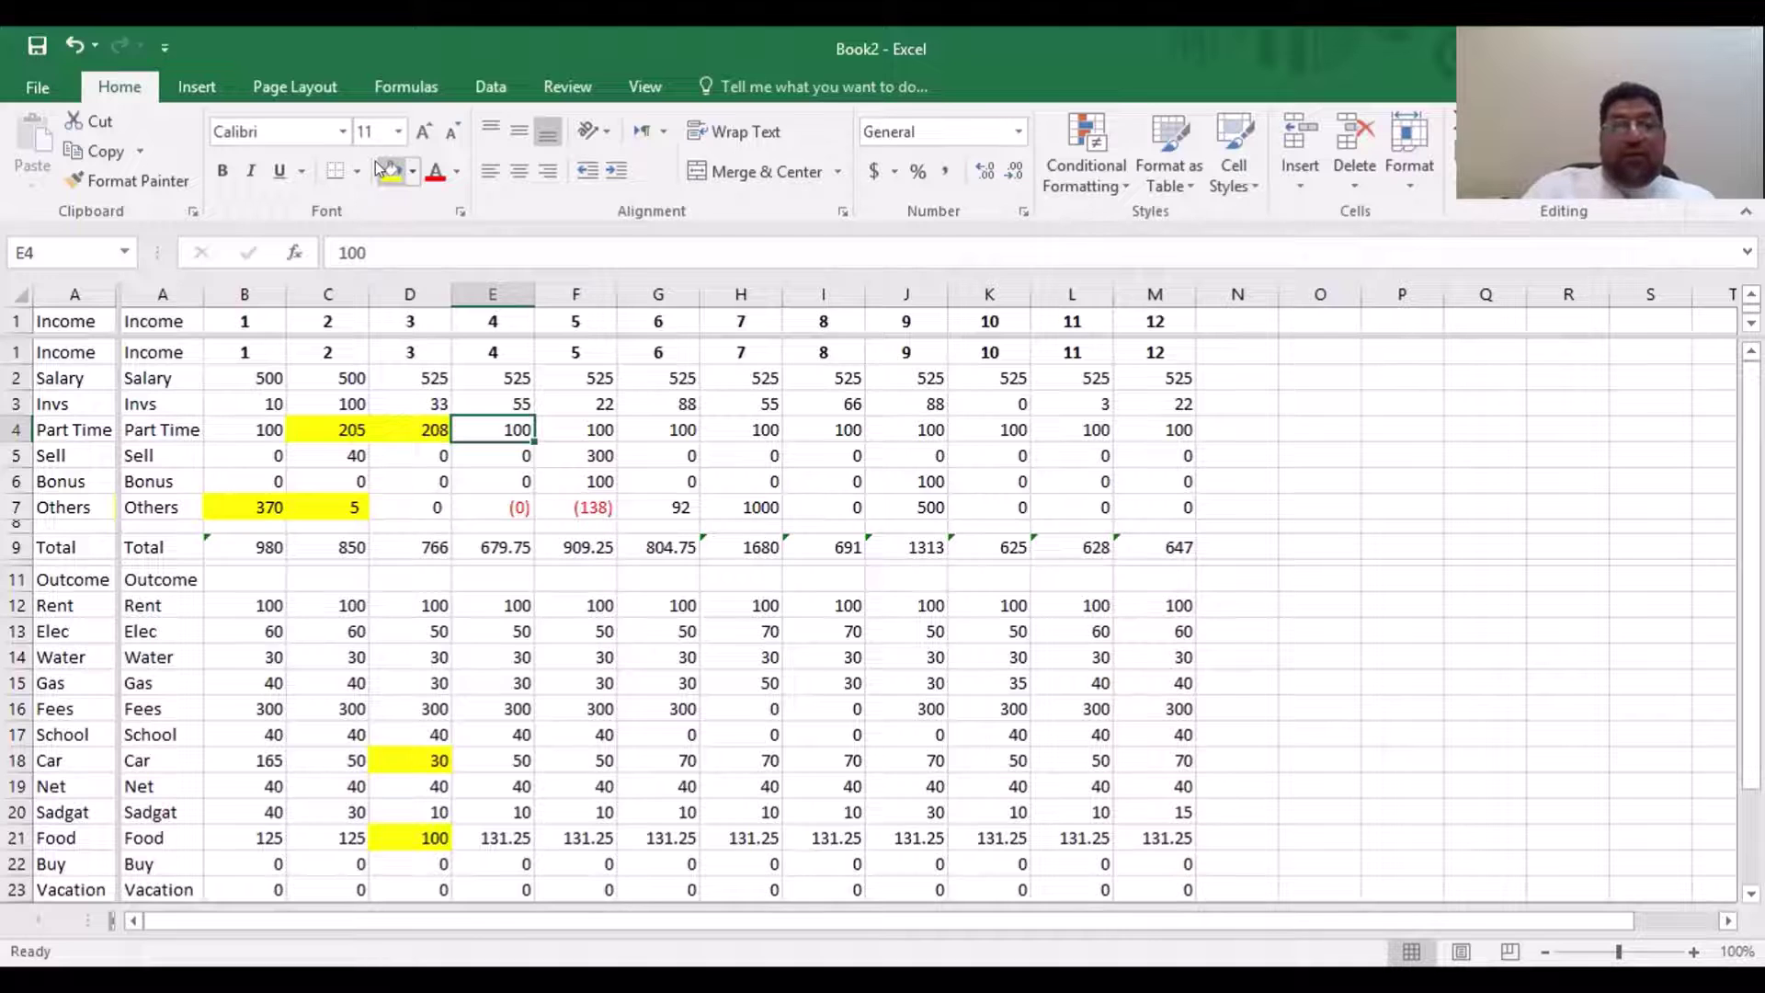
key("Down")
key("Down")
key("Down")
key("Down")
key("Down")
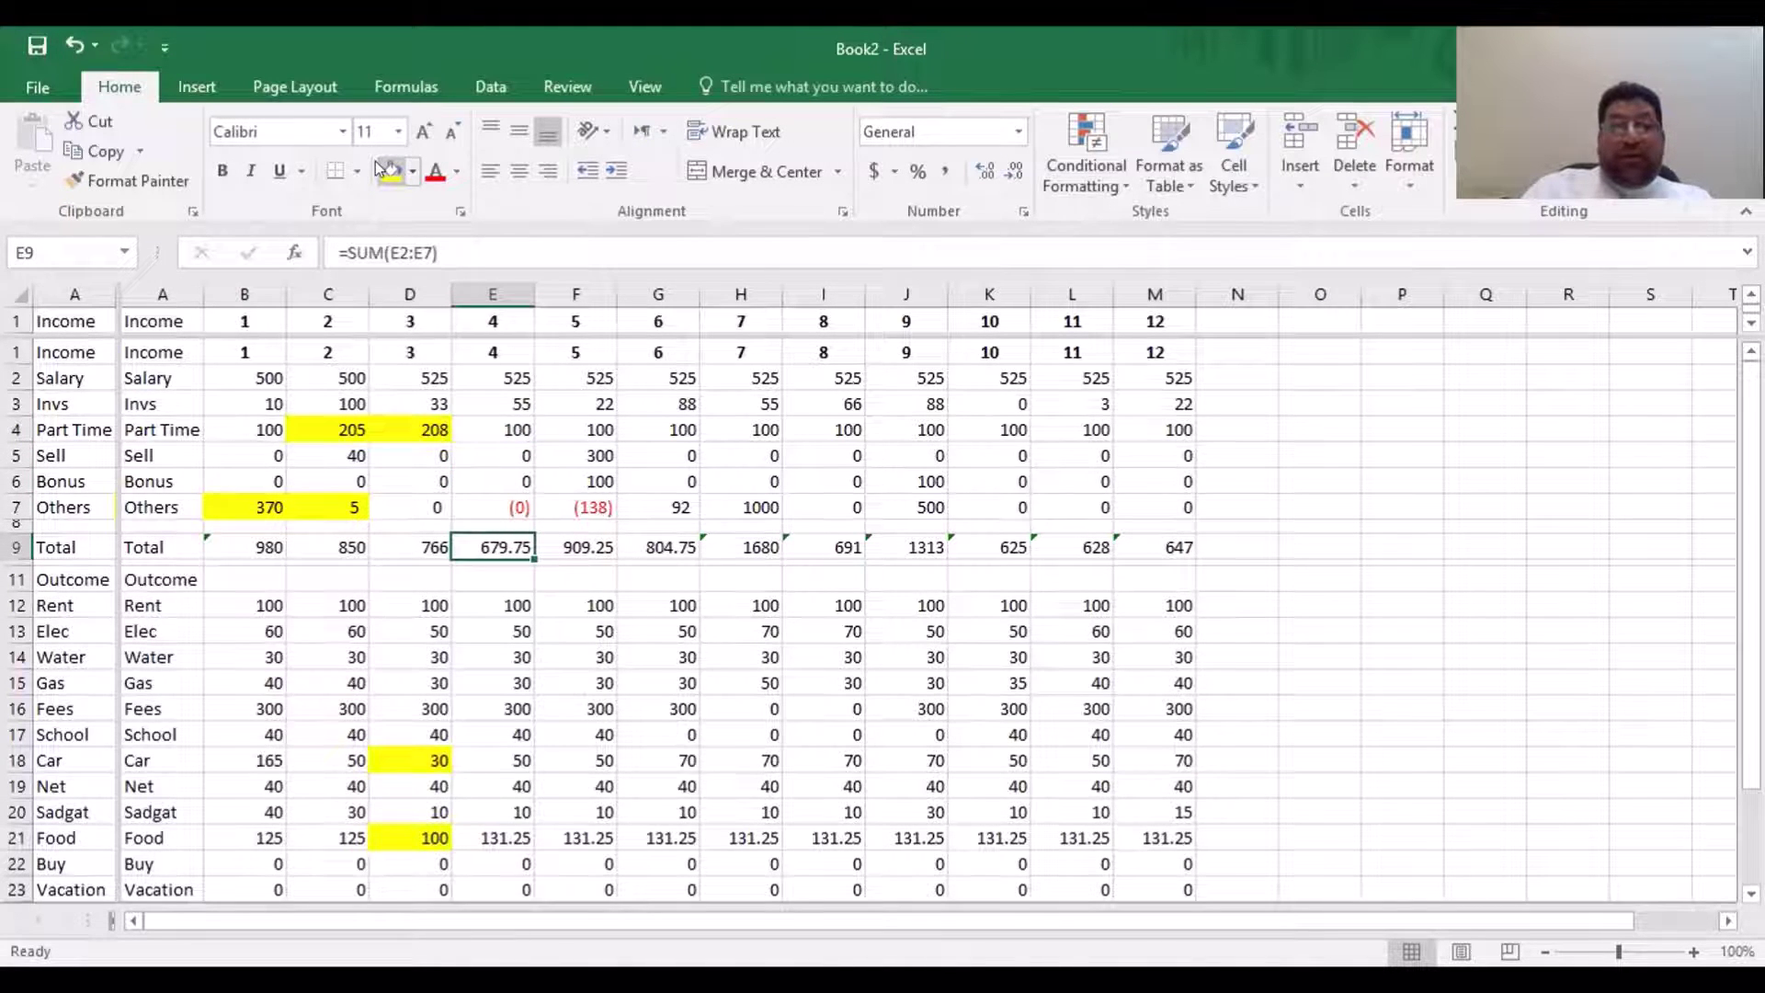
key("Down")
key("Down")
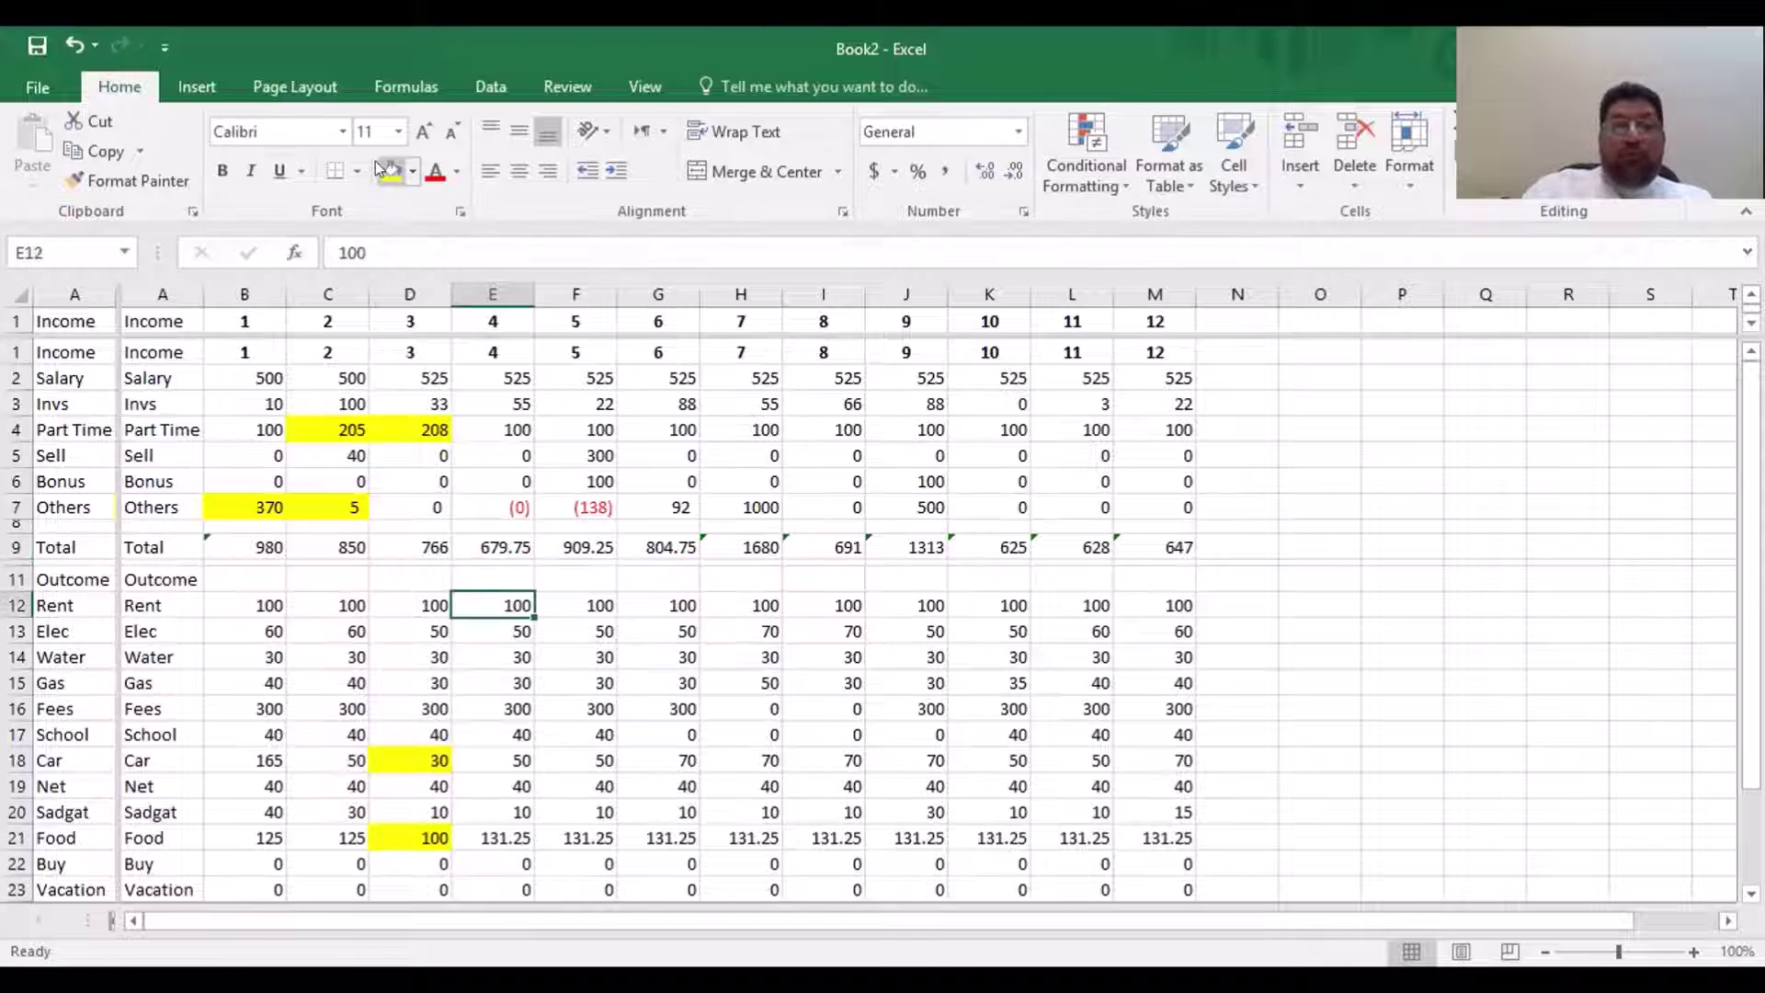
Examine month 4's outcome entries, its outcome total in E27 and its balance in E28
key("Down")
key("Down")
key("Down")
key("Down")
key("Down")
key("Down")
key("Down")
key("Down")
key("Down")
key("Down")
key("Down")
key("Down")
key("Down")
key("Down")
key("Down")
key("Down")
key("Down")
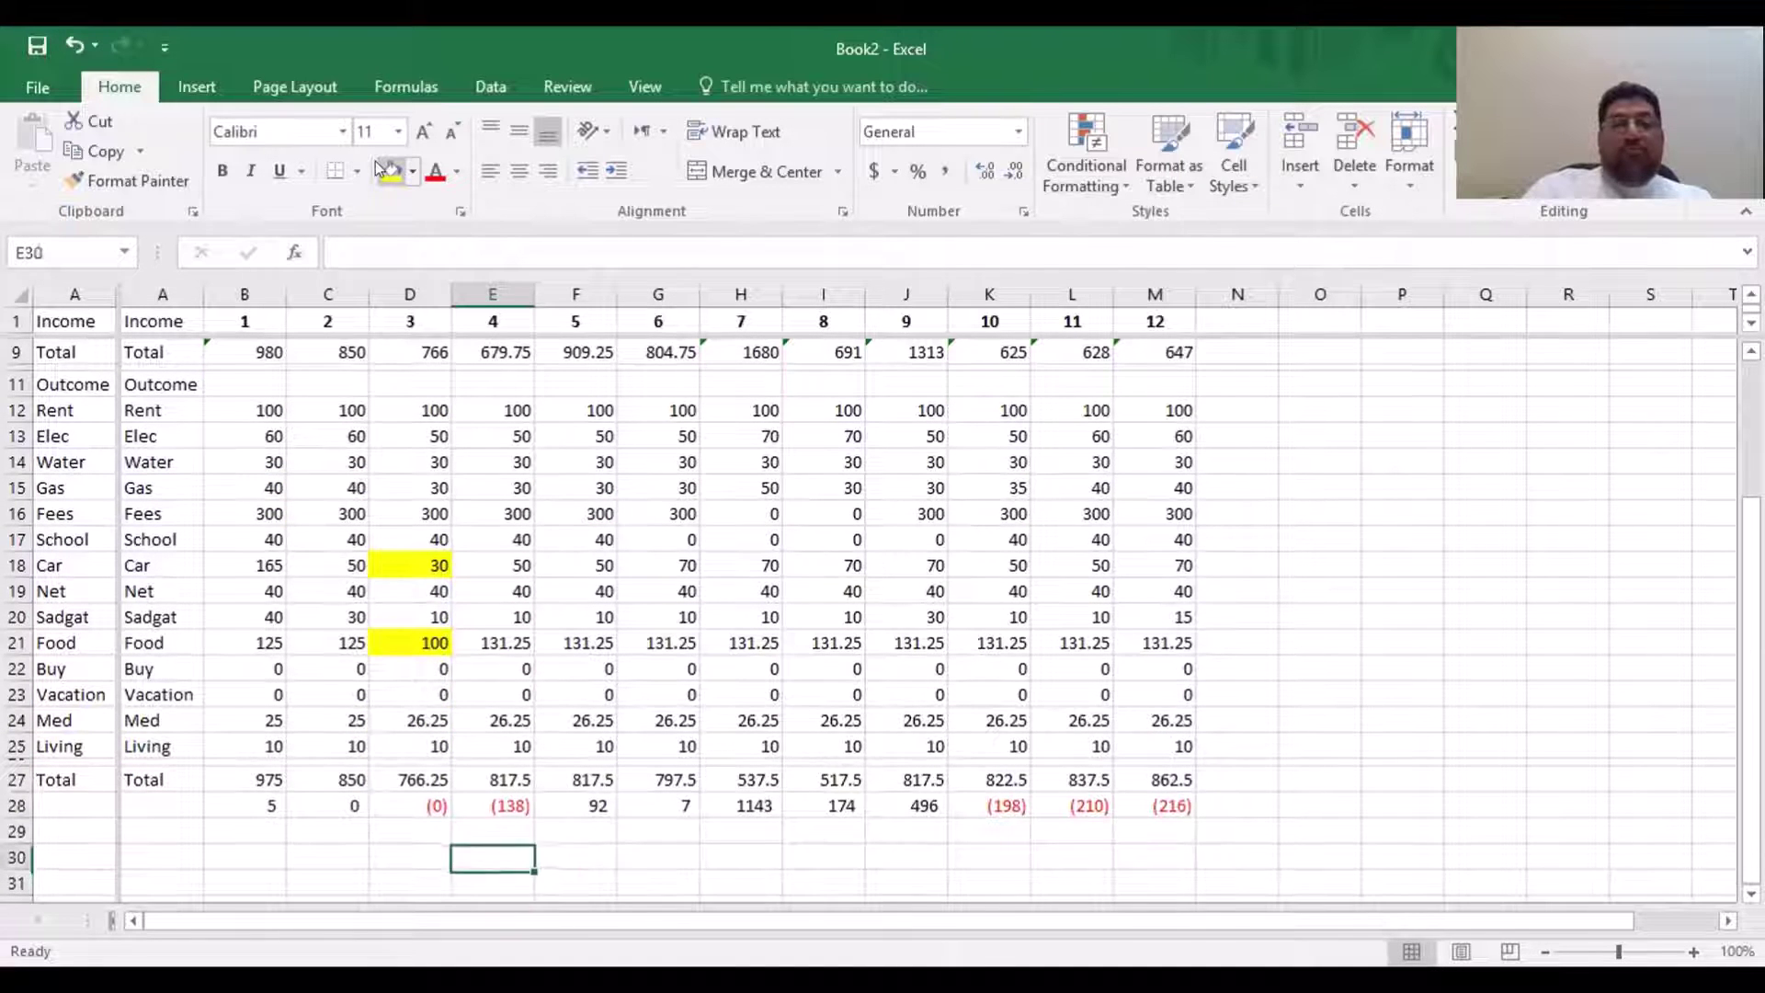
key("Up")
key("Up")
key("Up")
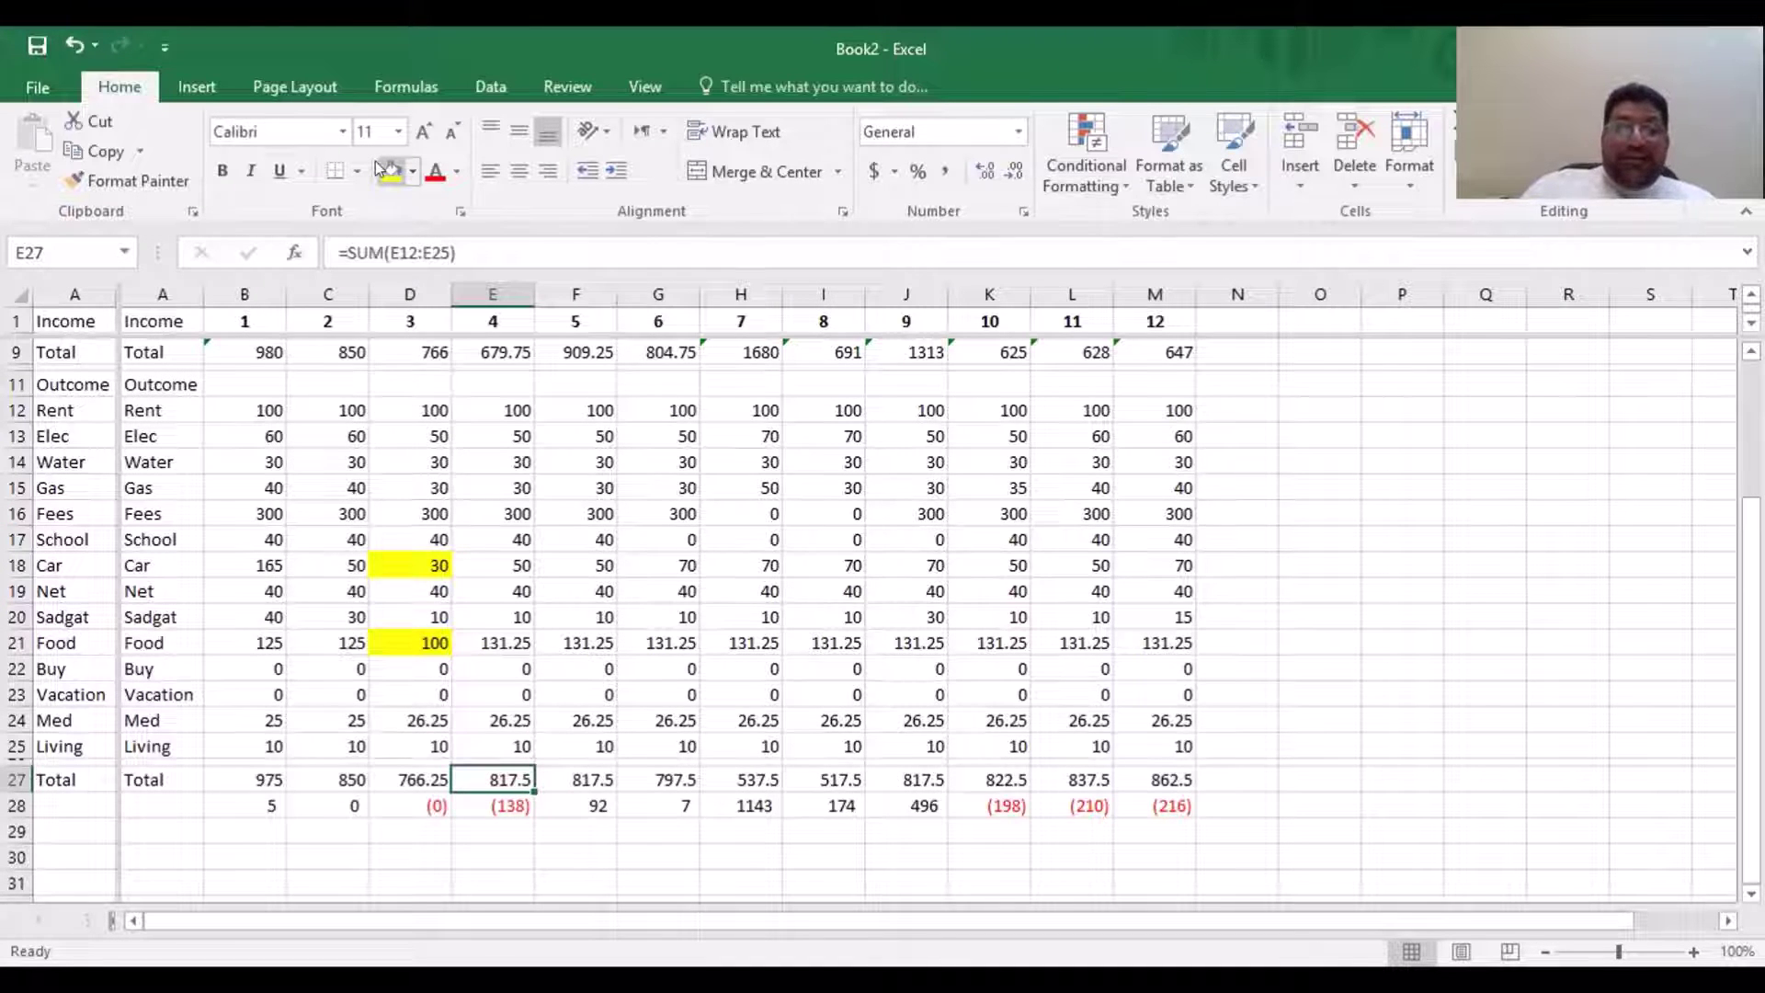
key("Right")
key("Left")
key("Down")
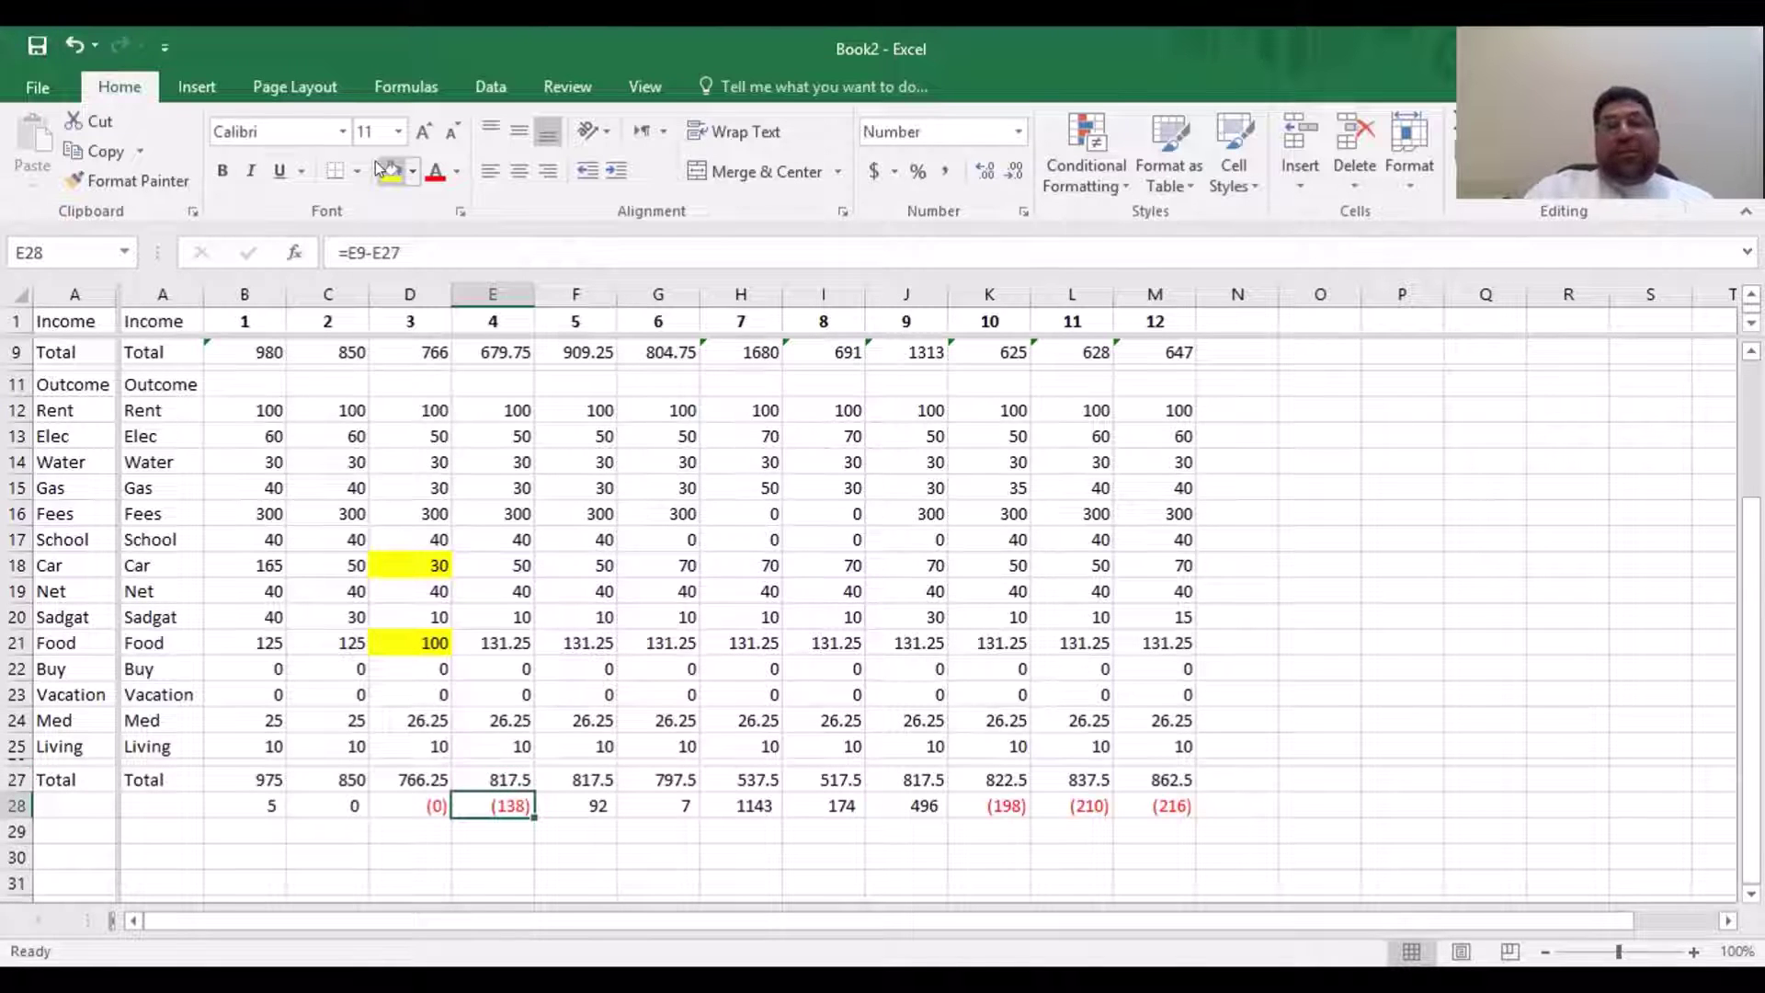
Look back over month 4's expenses and income up to Part Time in E4 for amounts that can be adjusted
key("Up")
key("Up")
key("Up")
key("Up")
key("Up")
key("Up")
key("Up")
key("Up")
key("Up")
key("Up")
key("Up")
key("Up")
key("Up")
key("Up")
key("Up")
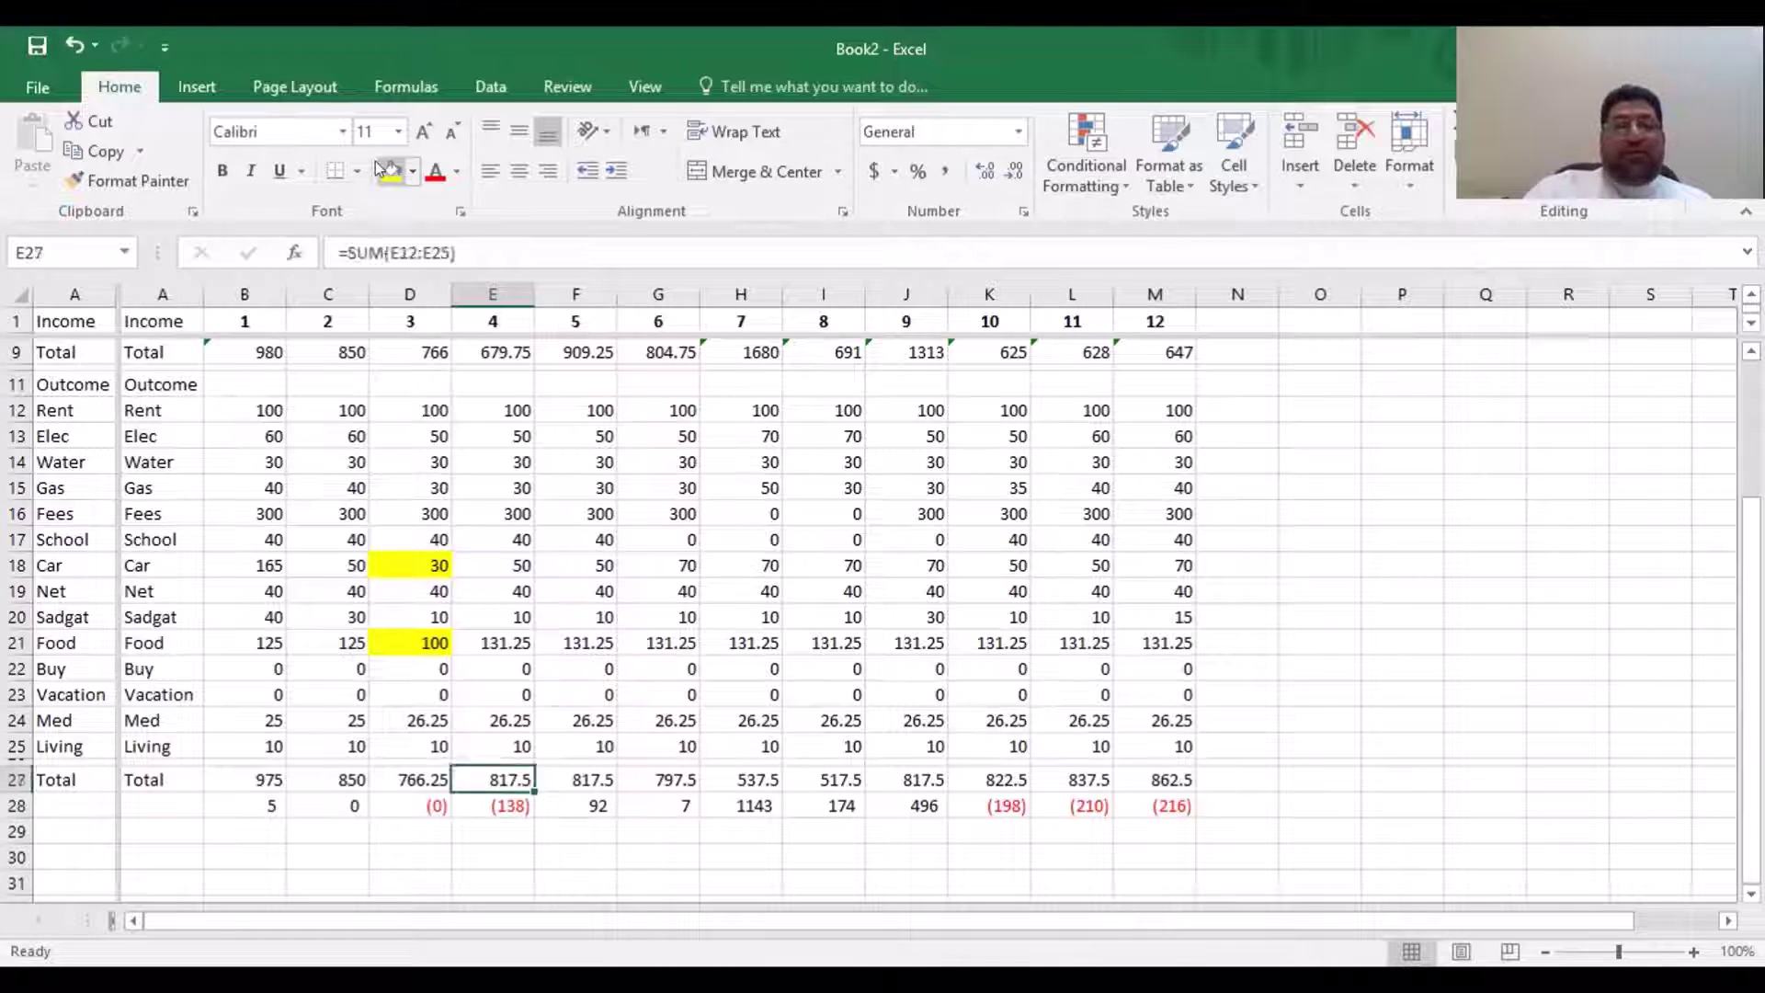
key("Up")
key("Up")
key("Up")
key("Up")
key("Up")
key("Up")
key("Up")
key("Up")
key("Up")
key("Up")
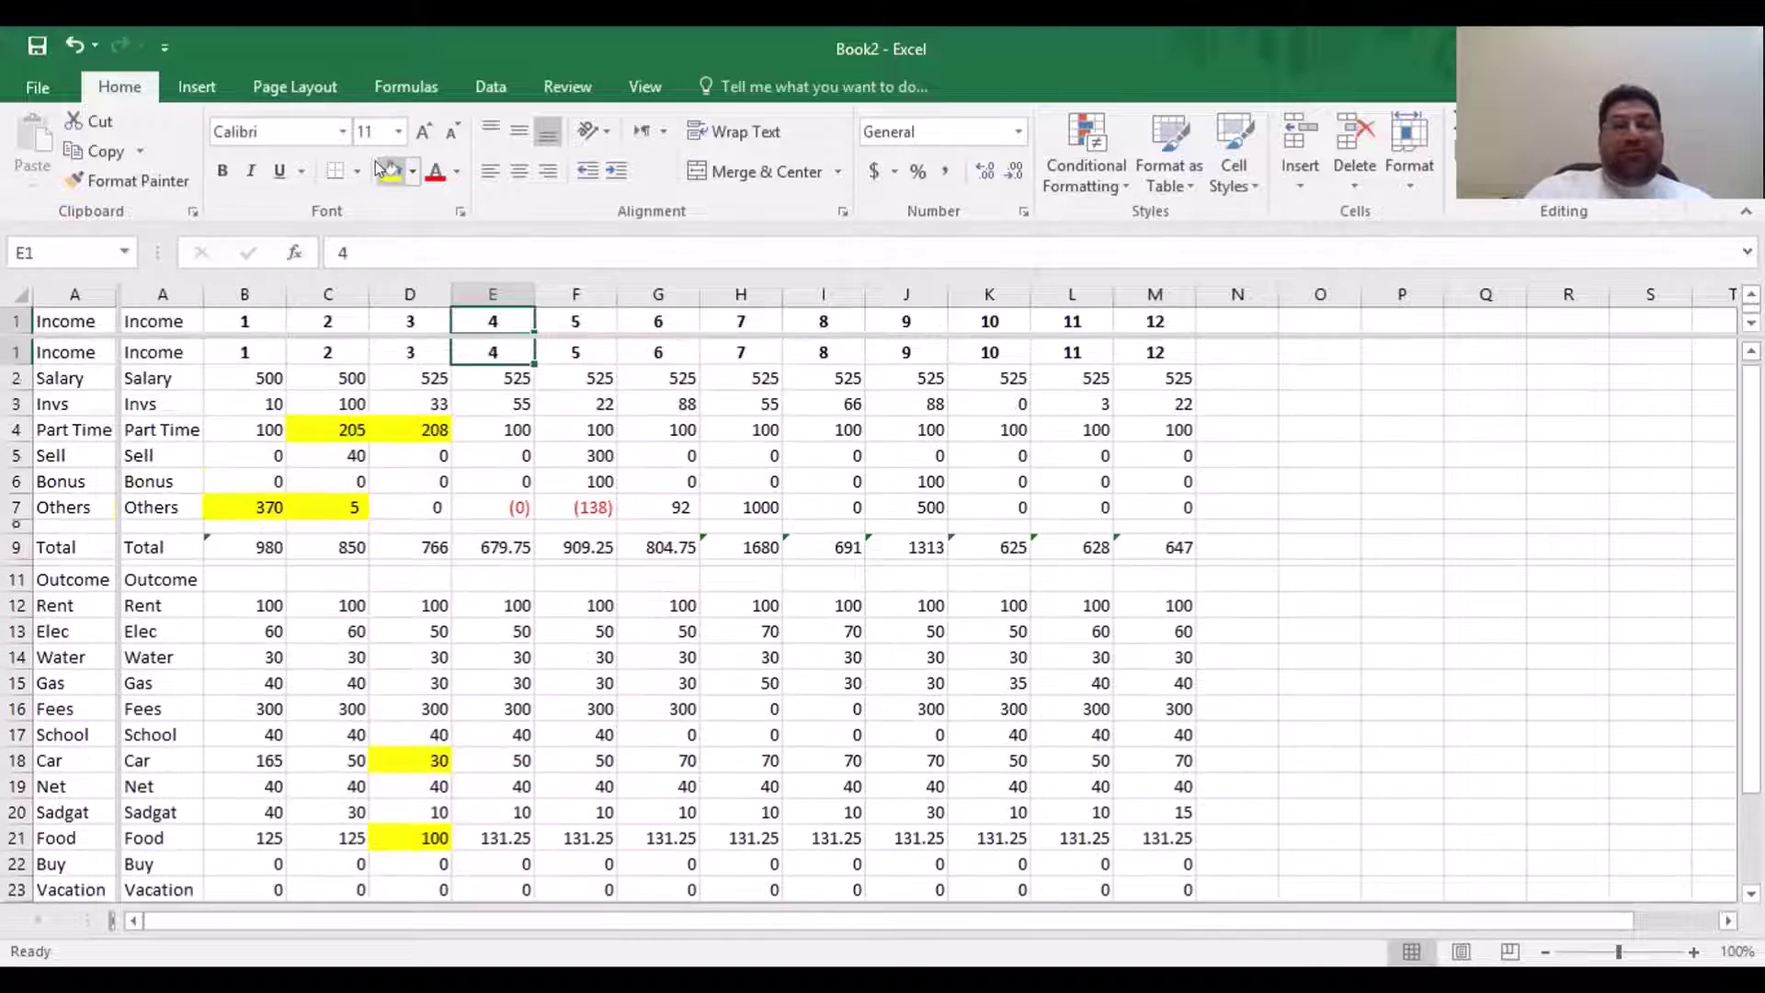
key("Down")
key("Down")
key("Down")
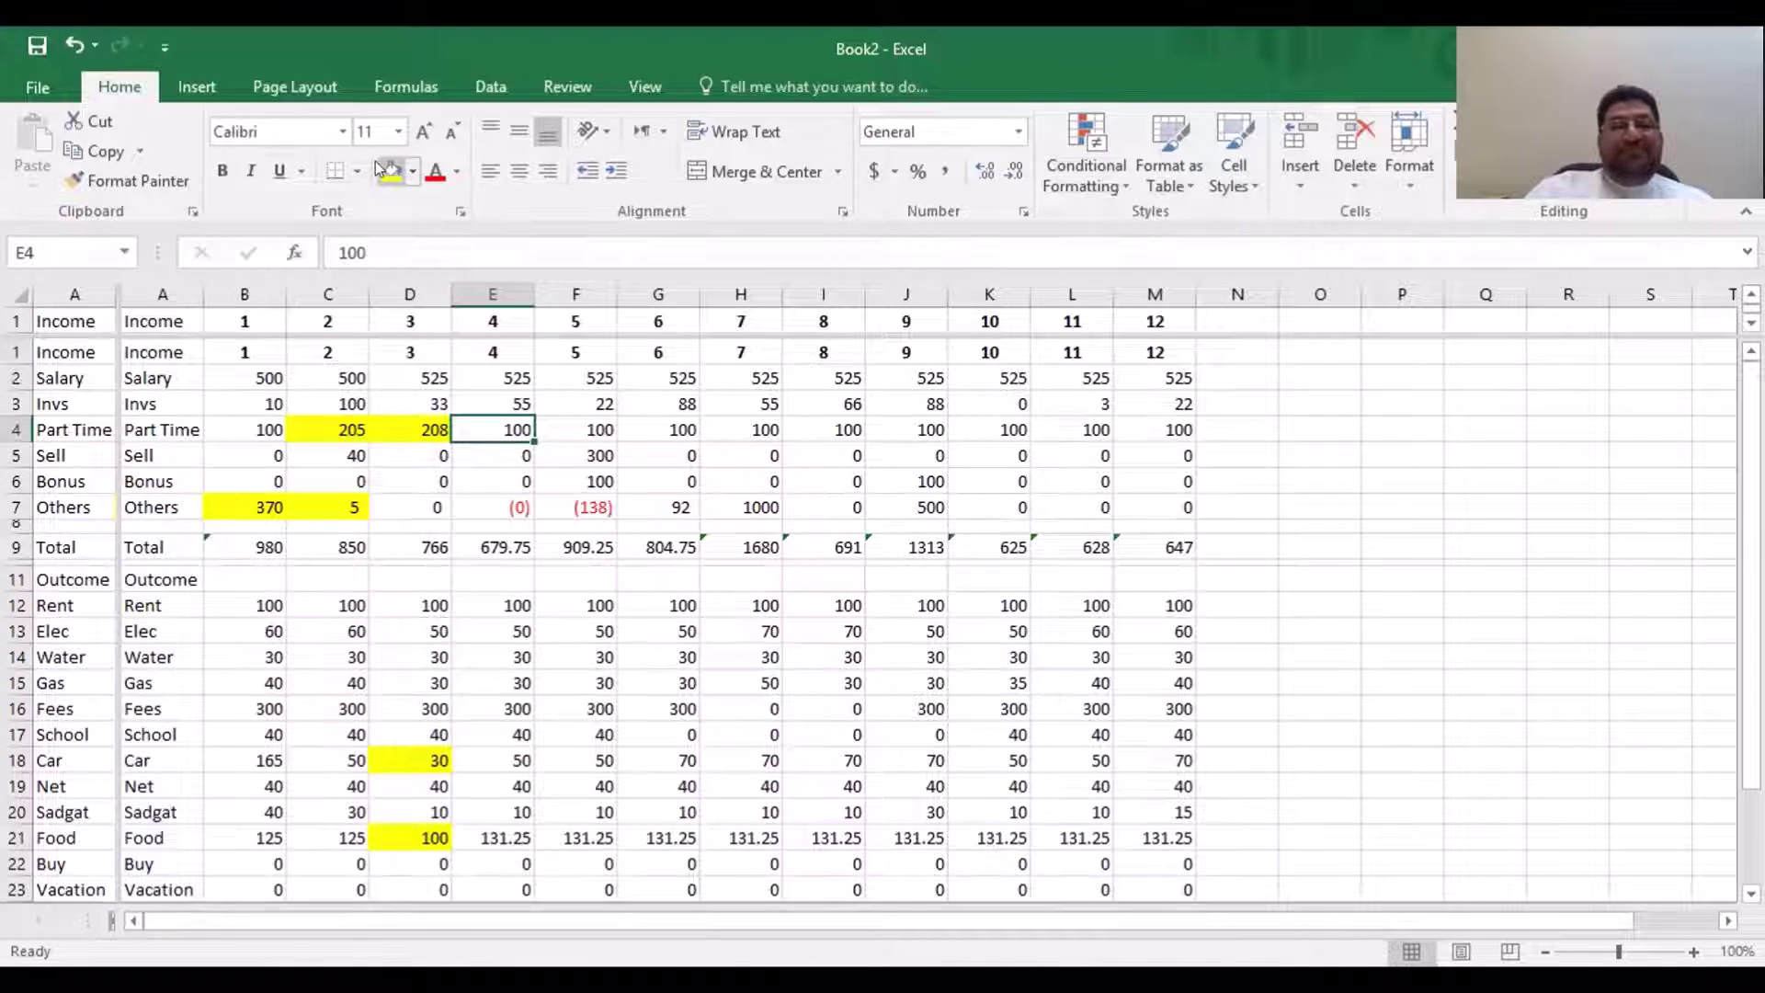
Set month 4's Elec expense in E13 to 40 and highlight the cell with yellow fill
key("Down")
key("Down")
key("Down")
key("Down")
key("Down")
key("Down")
key("Down")
key("Down")
key("Down")
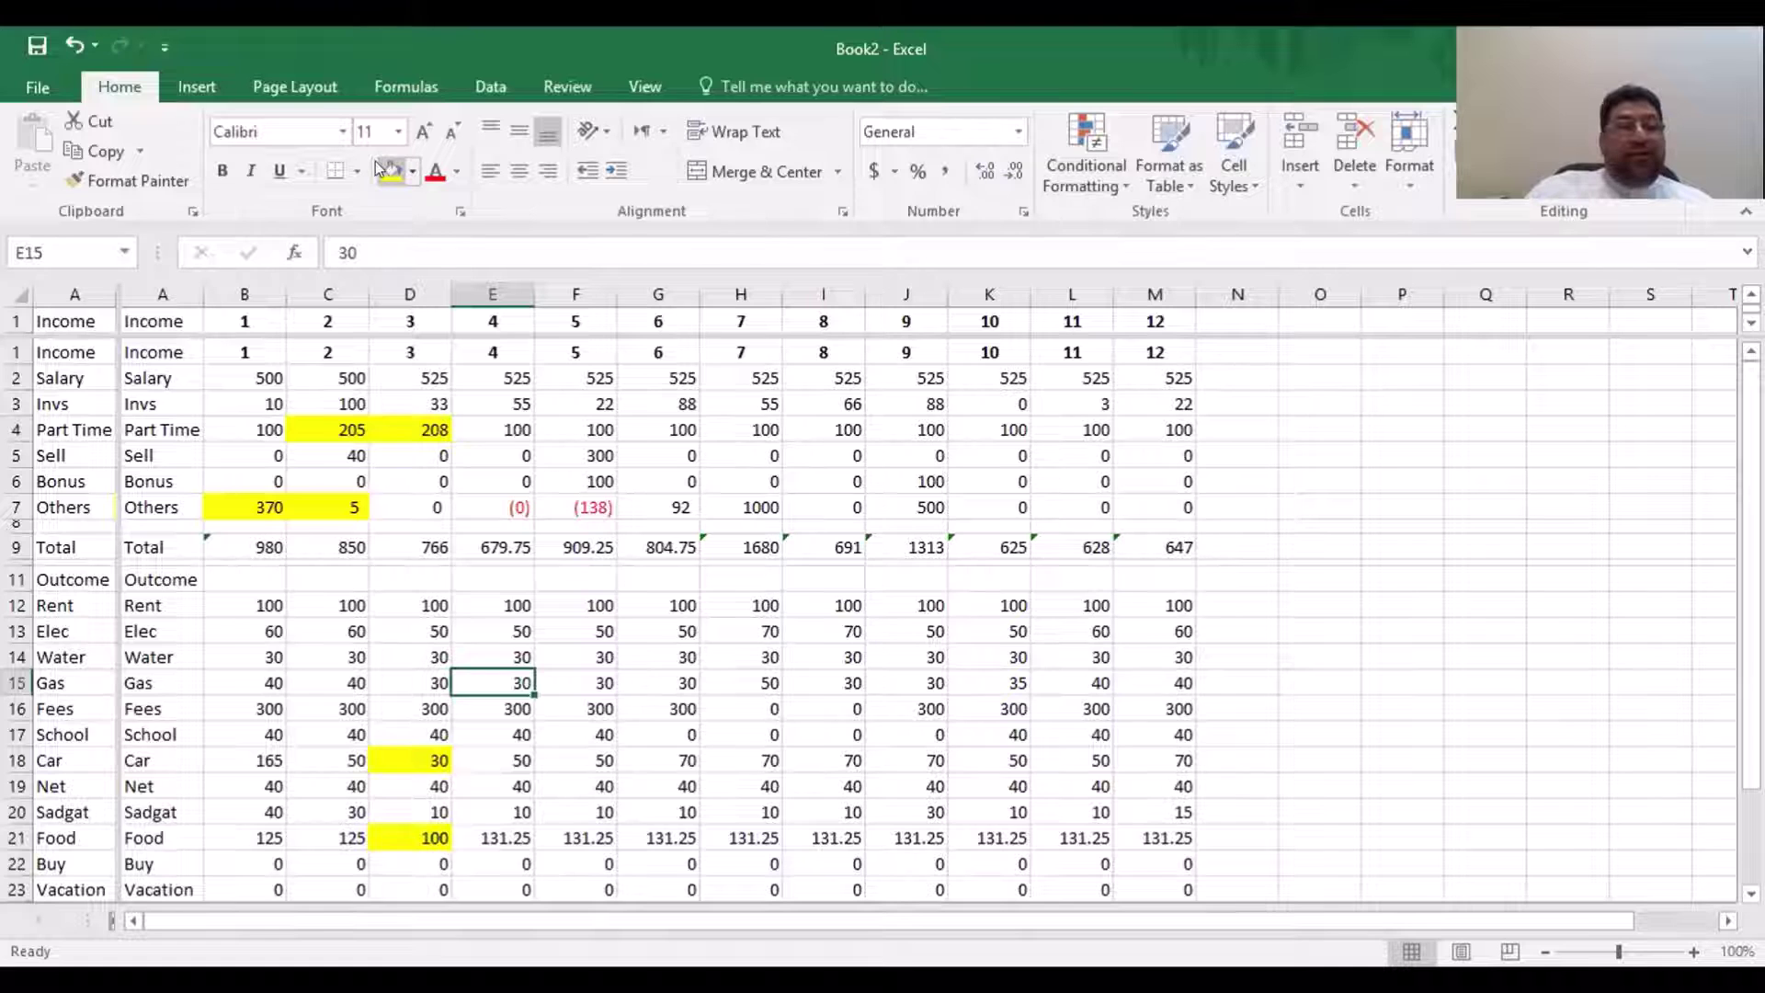
key("Up")
key("Up")
key("Left")
key("Right")
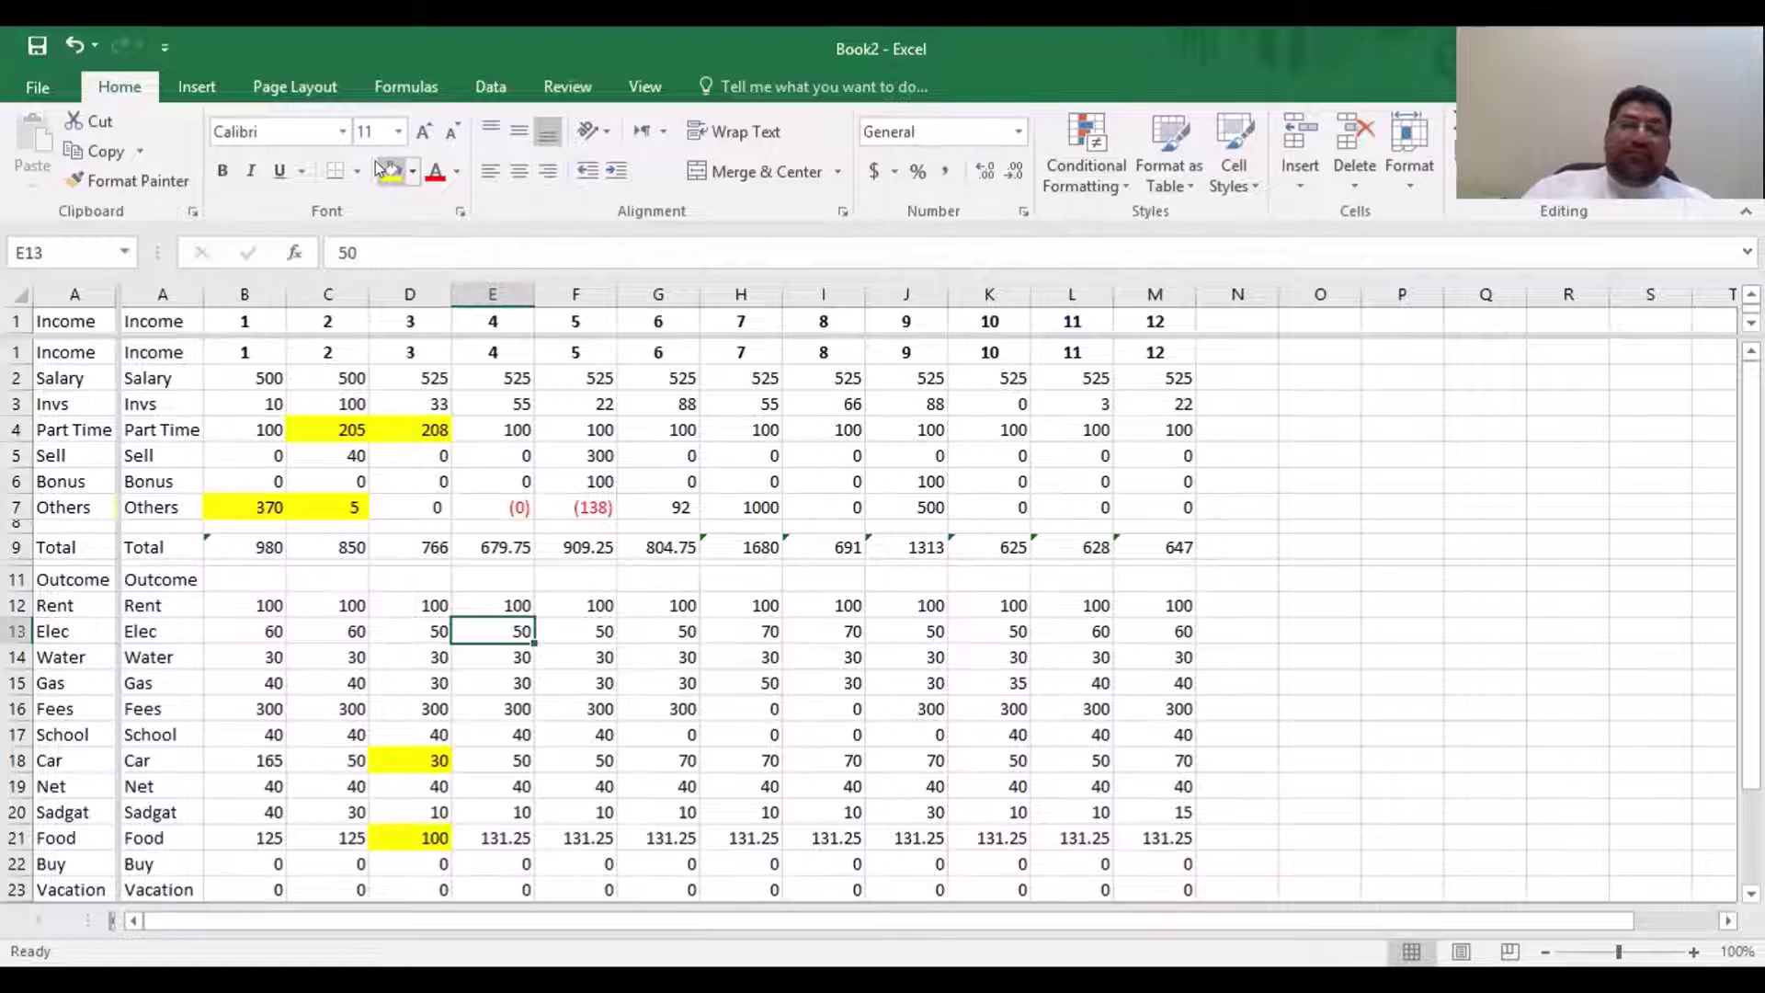
type("40")
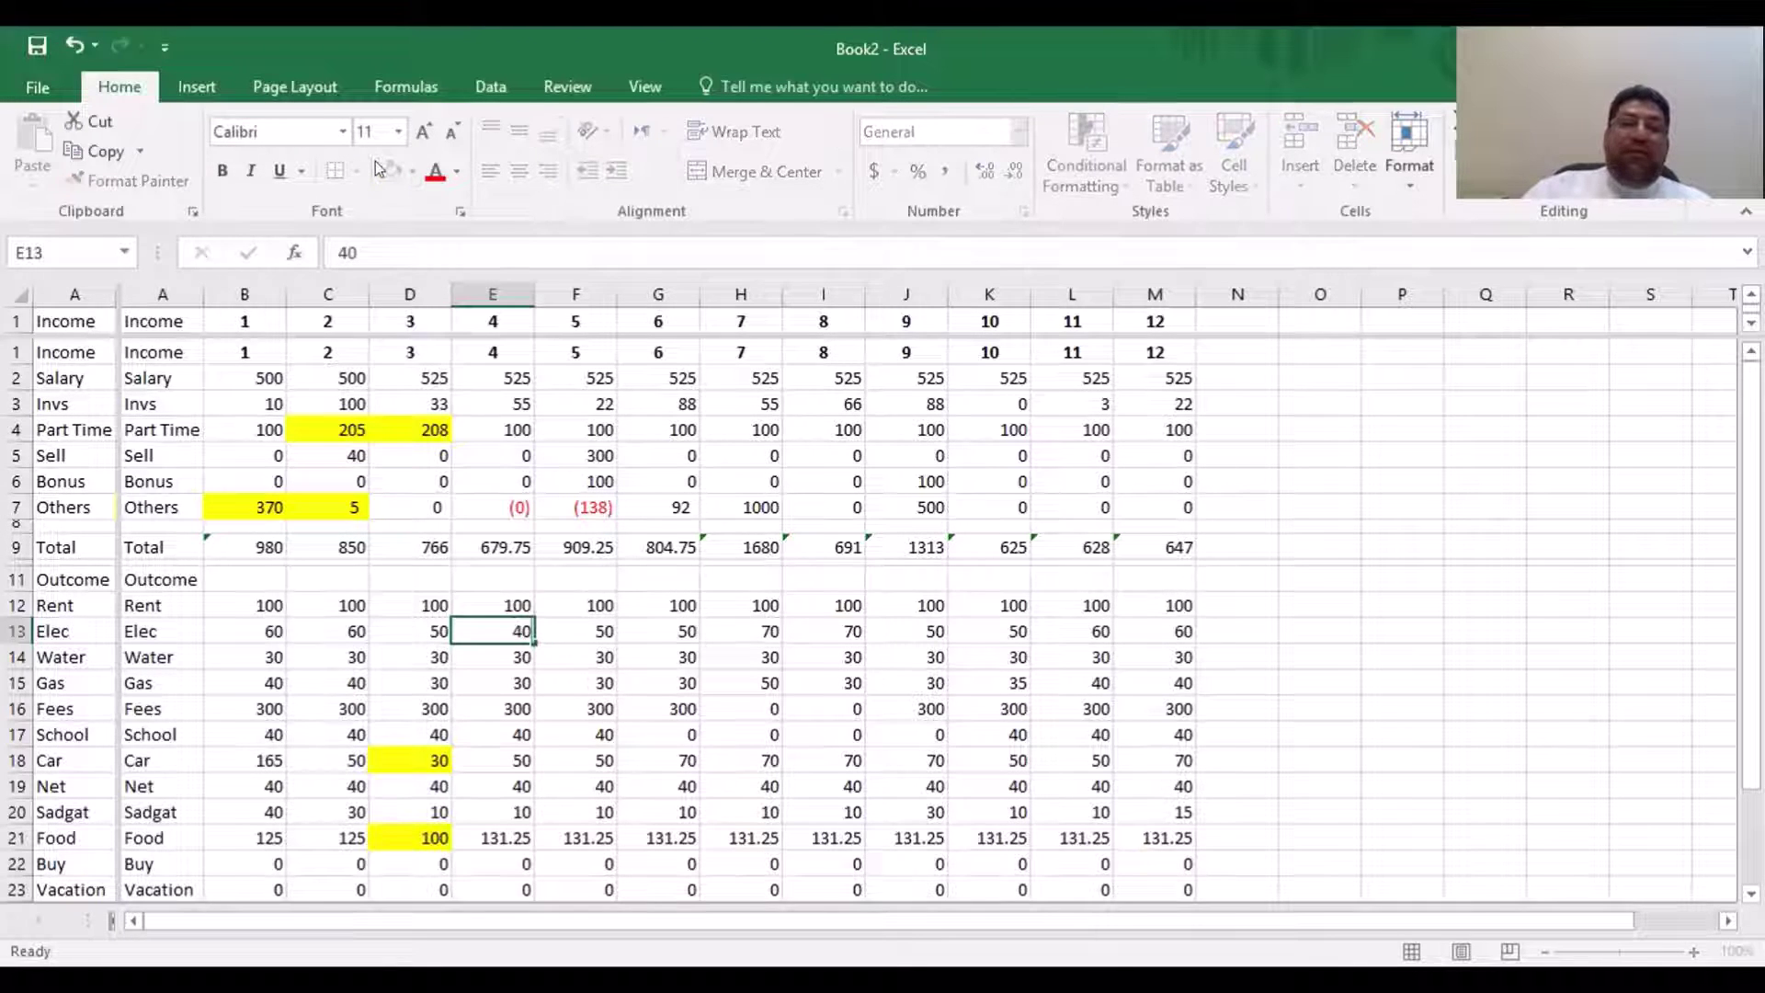
key("Return")
key("Up")
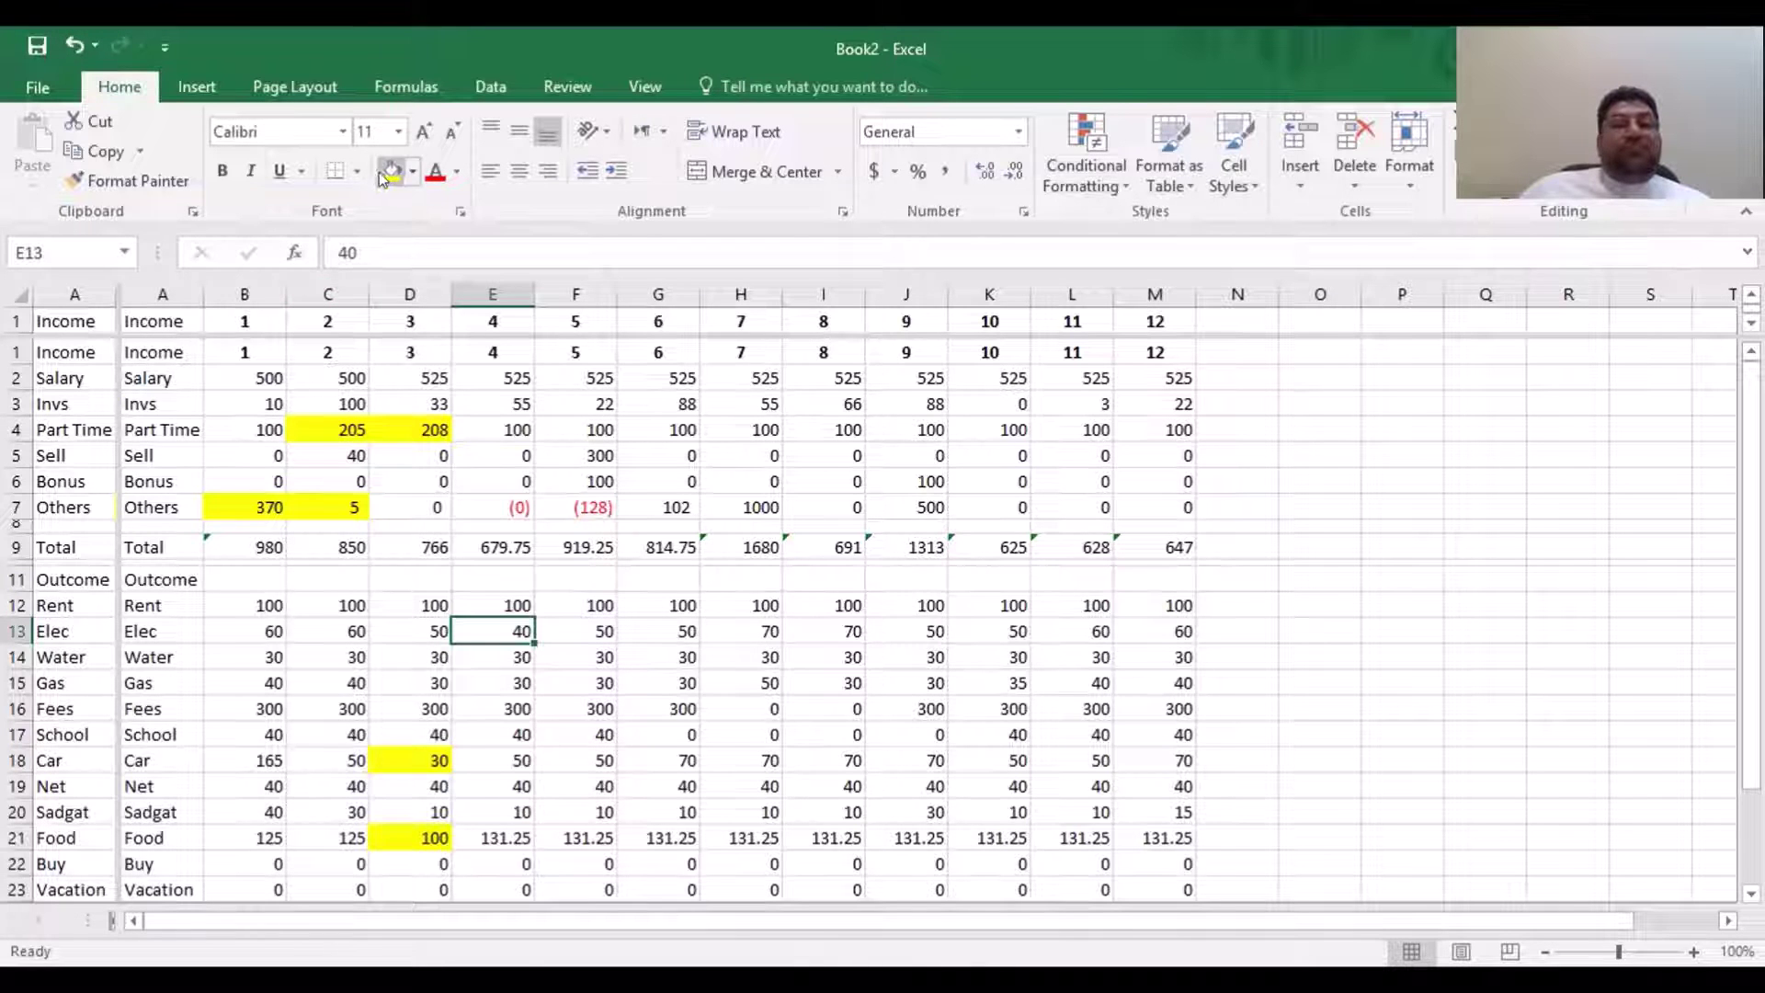
left_click(381, 173)
Examine the Buy and Vacation expense rows and compare month 4's balance in E28 with its income and expense entries
scroll(763, 563, "down", 2)
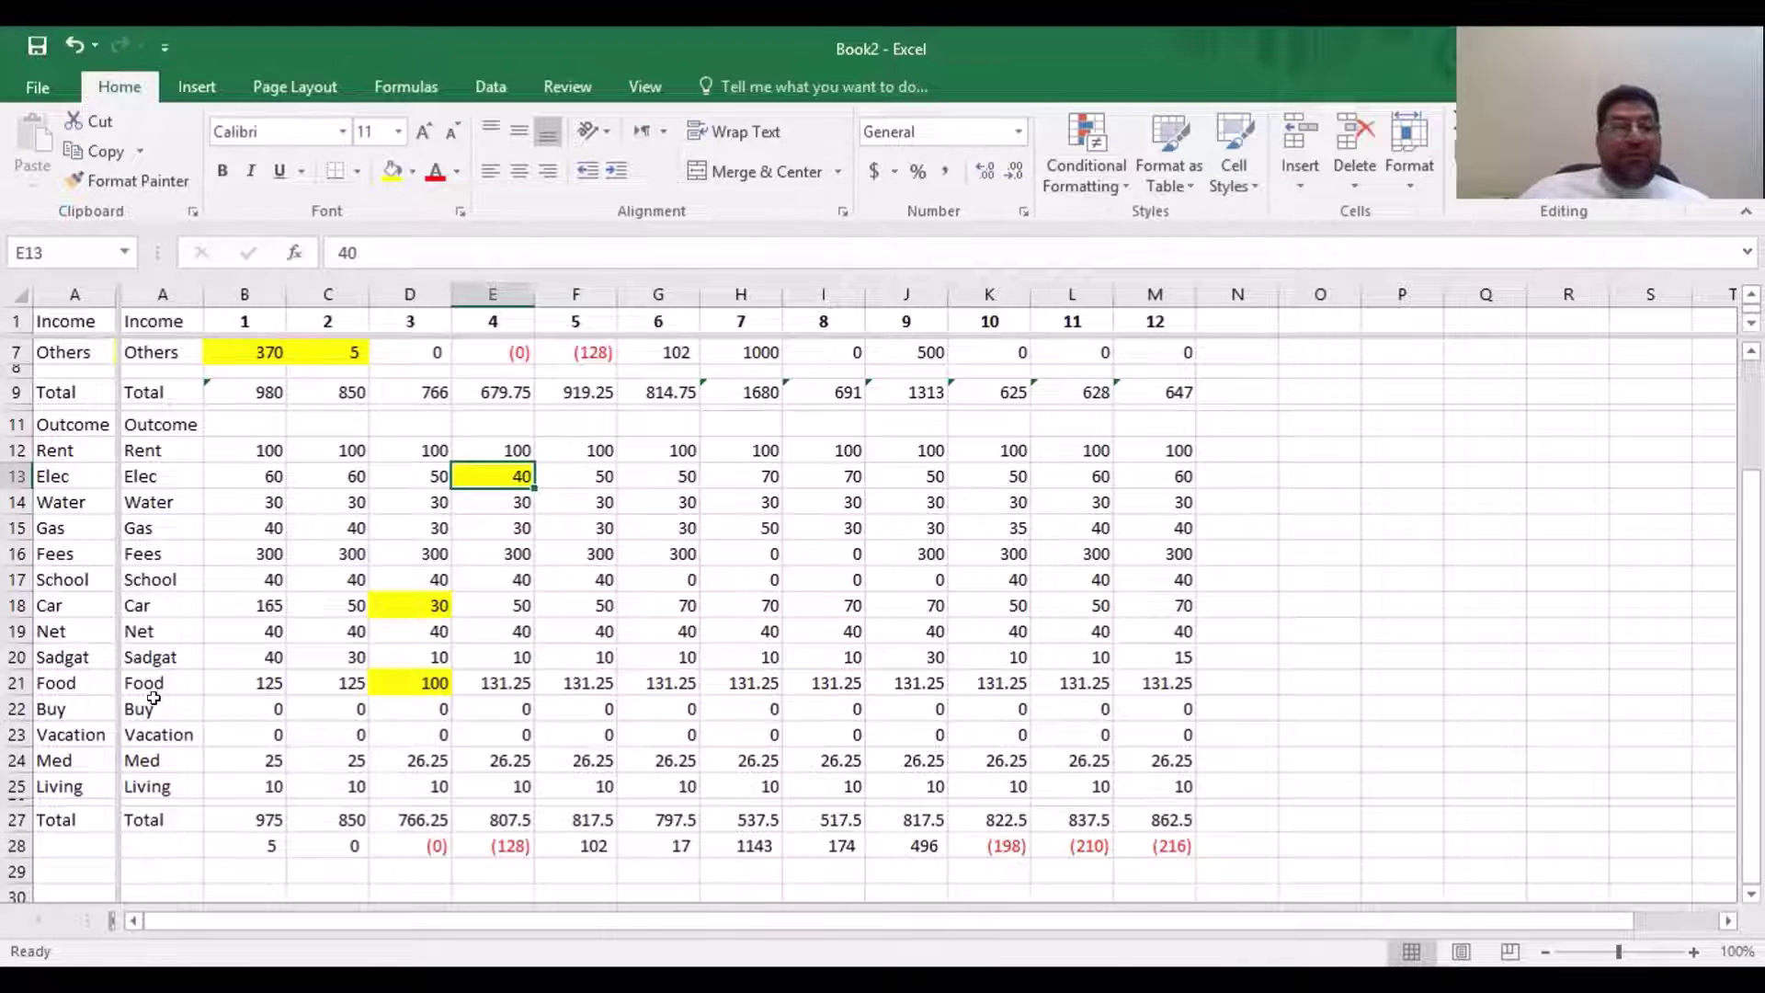
left_click_drag(155, 708, 875, 694)
left_click_drag(1058, 707, 607, 722)
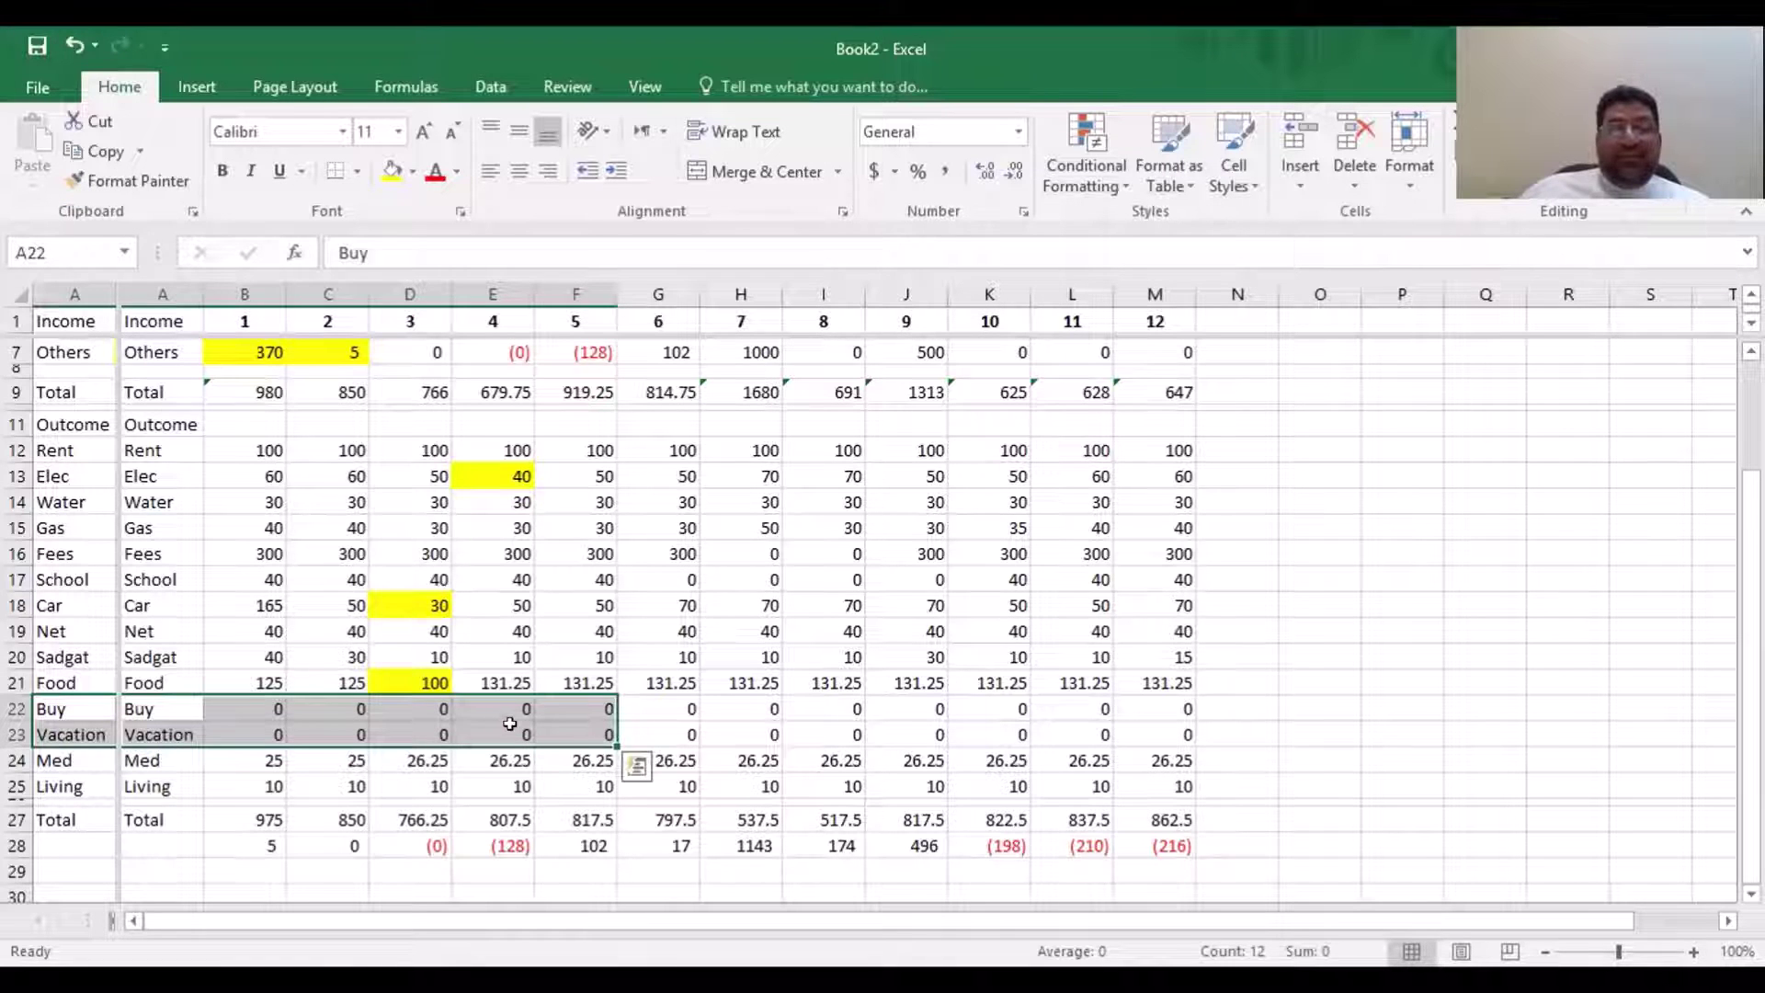
left_click(509, 711)
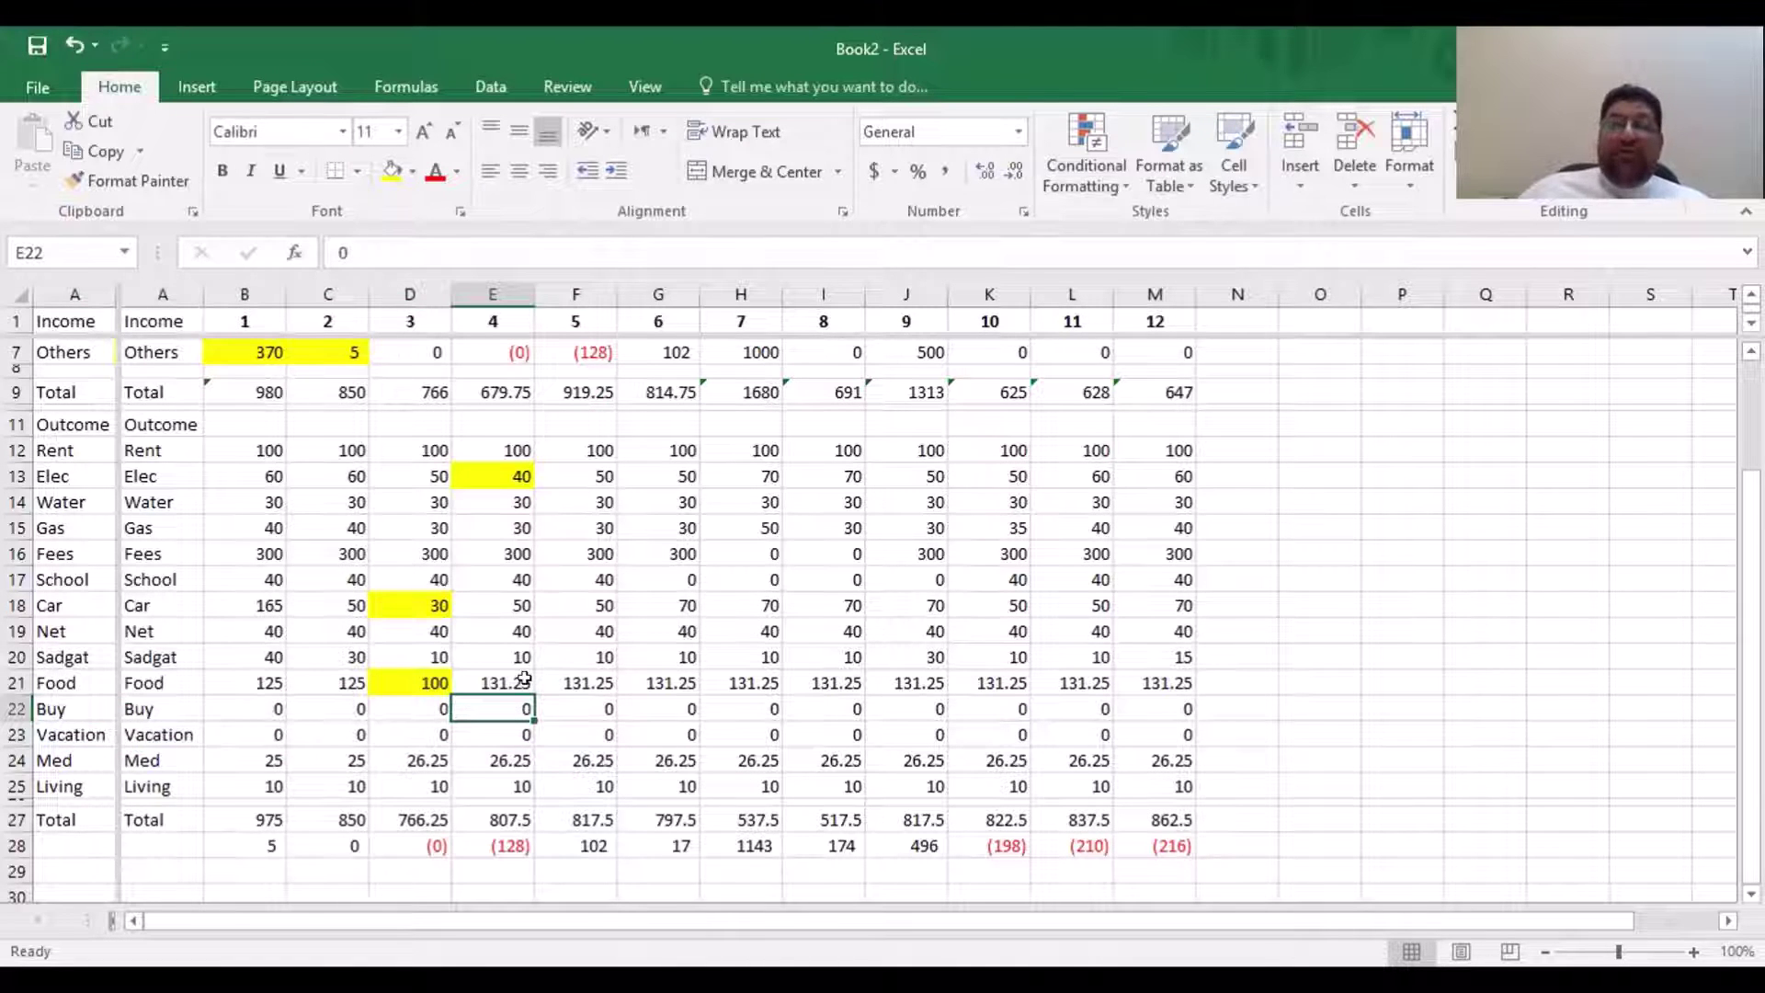
left_click(508, 838)
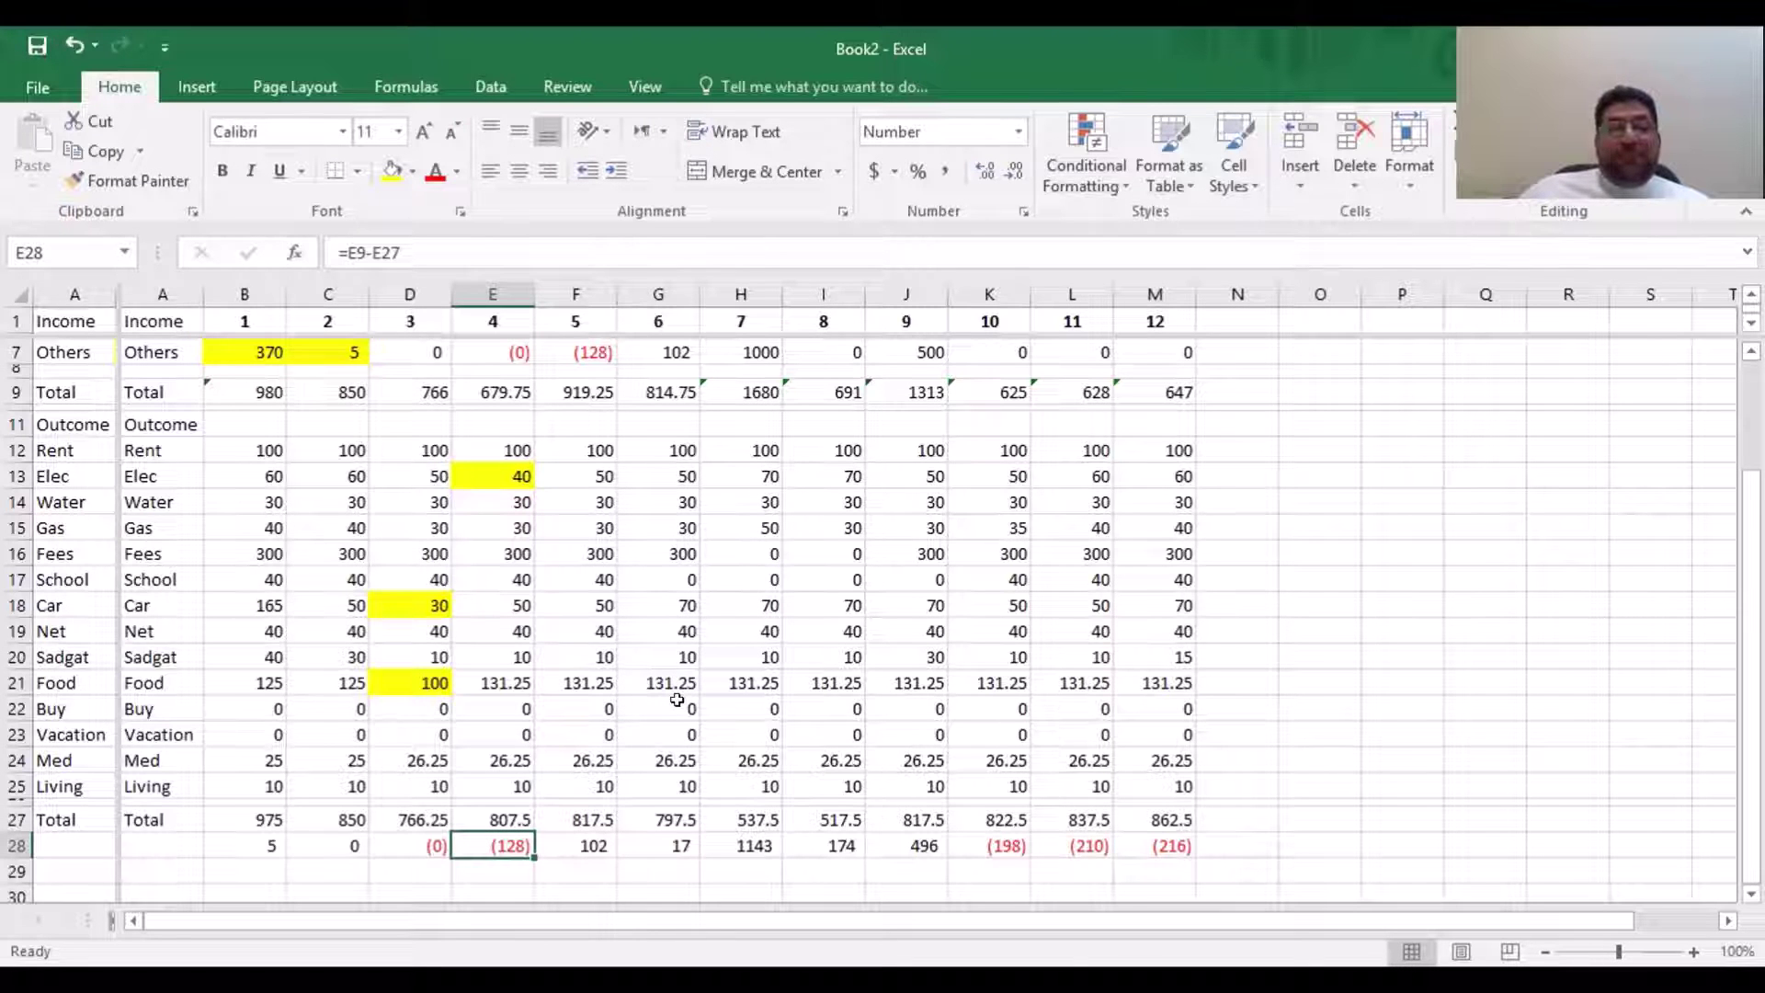
scroll(504, 464, "up", 2)
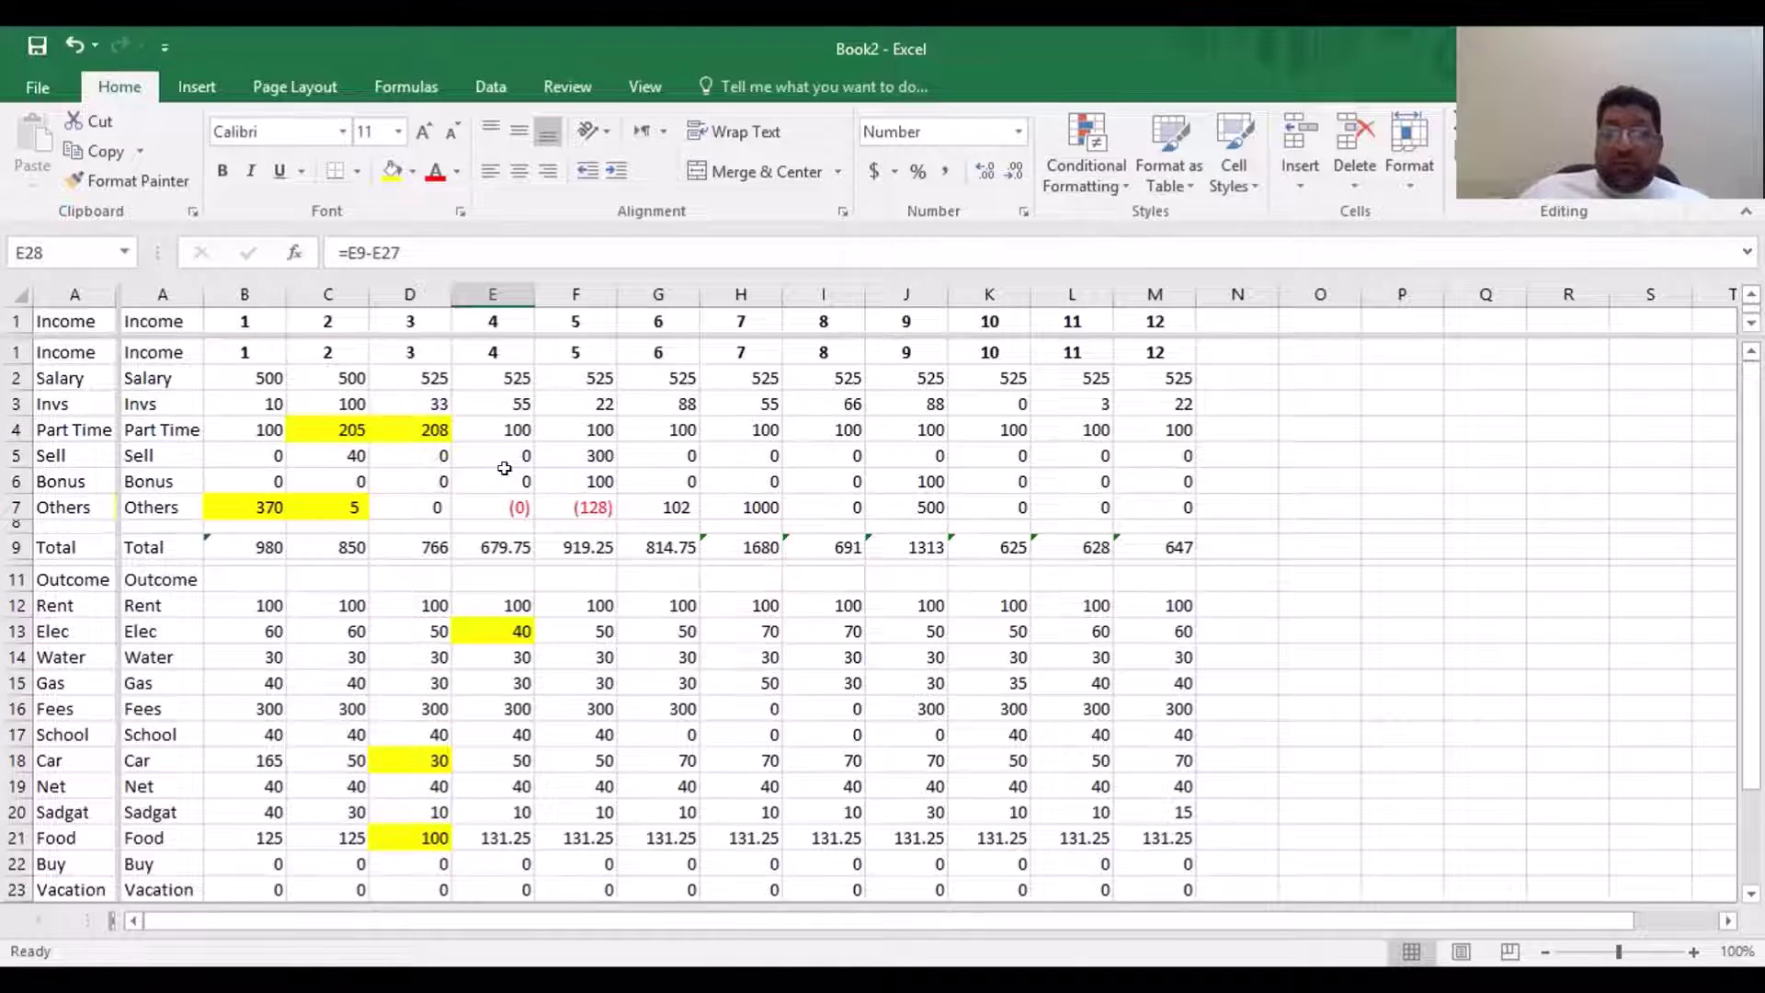
scroll(505, 467, "down", 5)
scroll(514, 478, "up", 4)
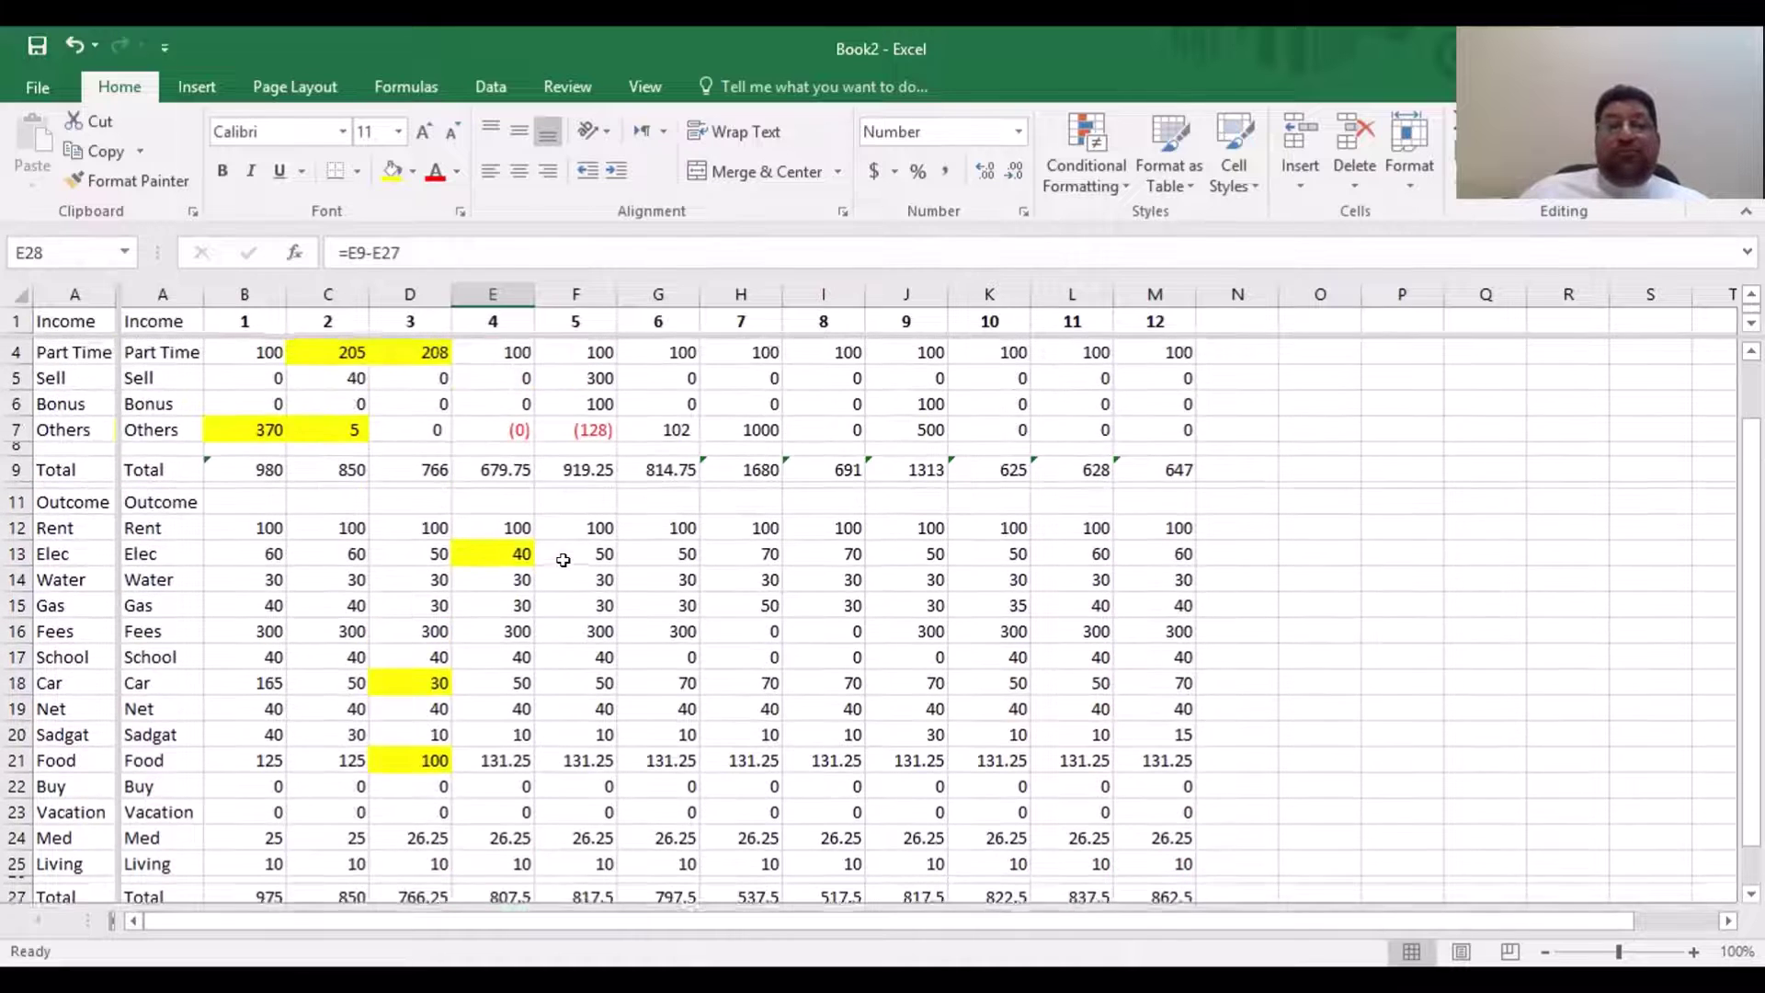
scroll(563, 560, "up", 1)
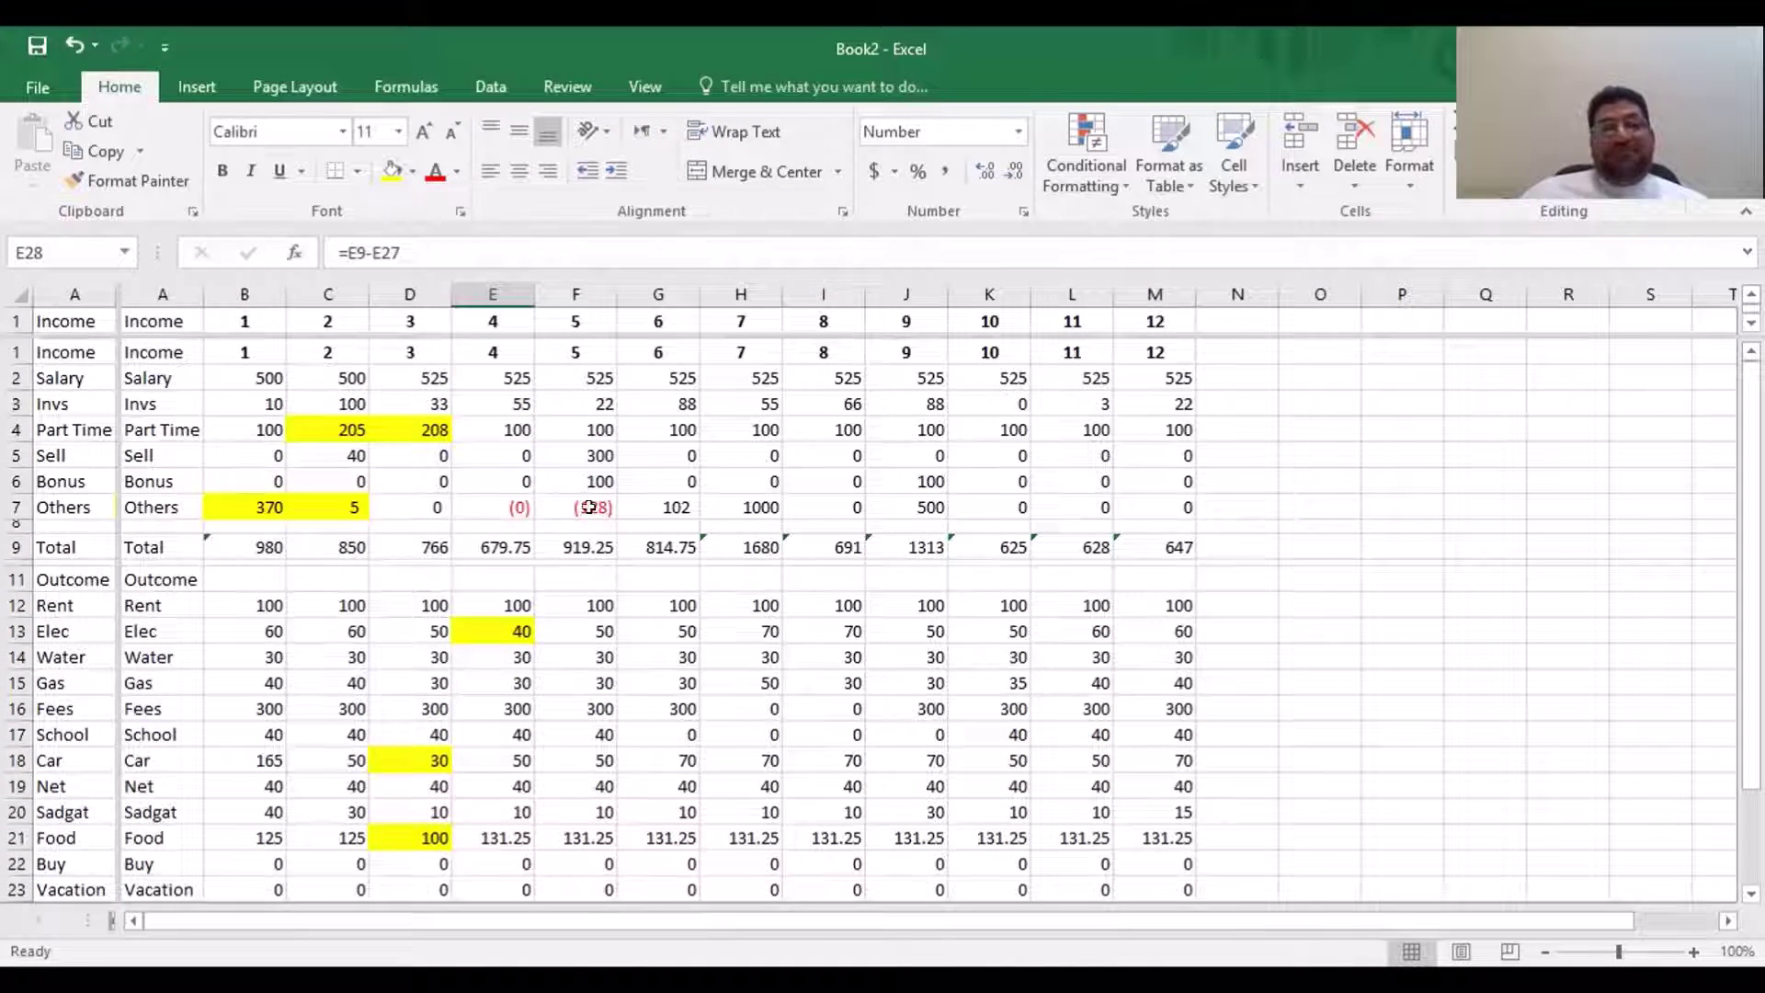
Set month 4's Food expense in E21 to 100 and highlight the cell with yellow fill
left_click(525, 452)
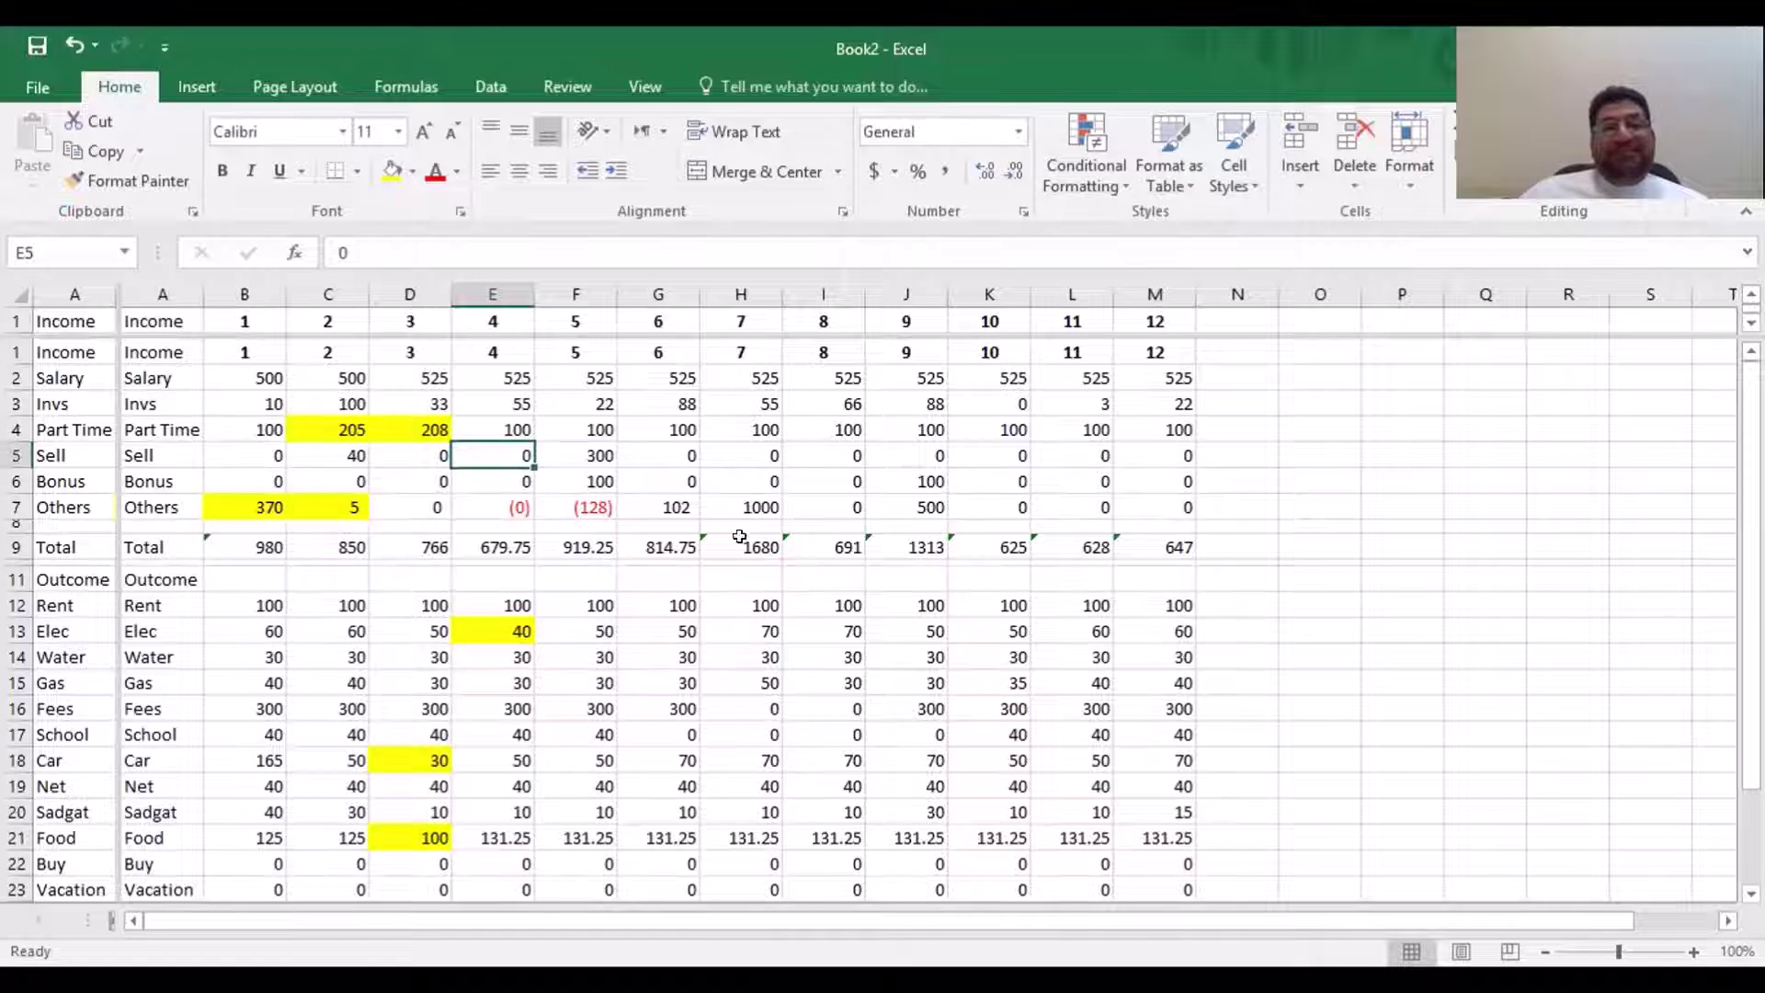
scroll(653, 612, "down", 2)
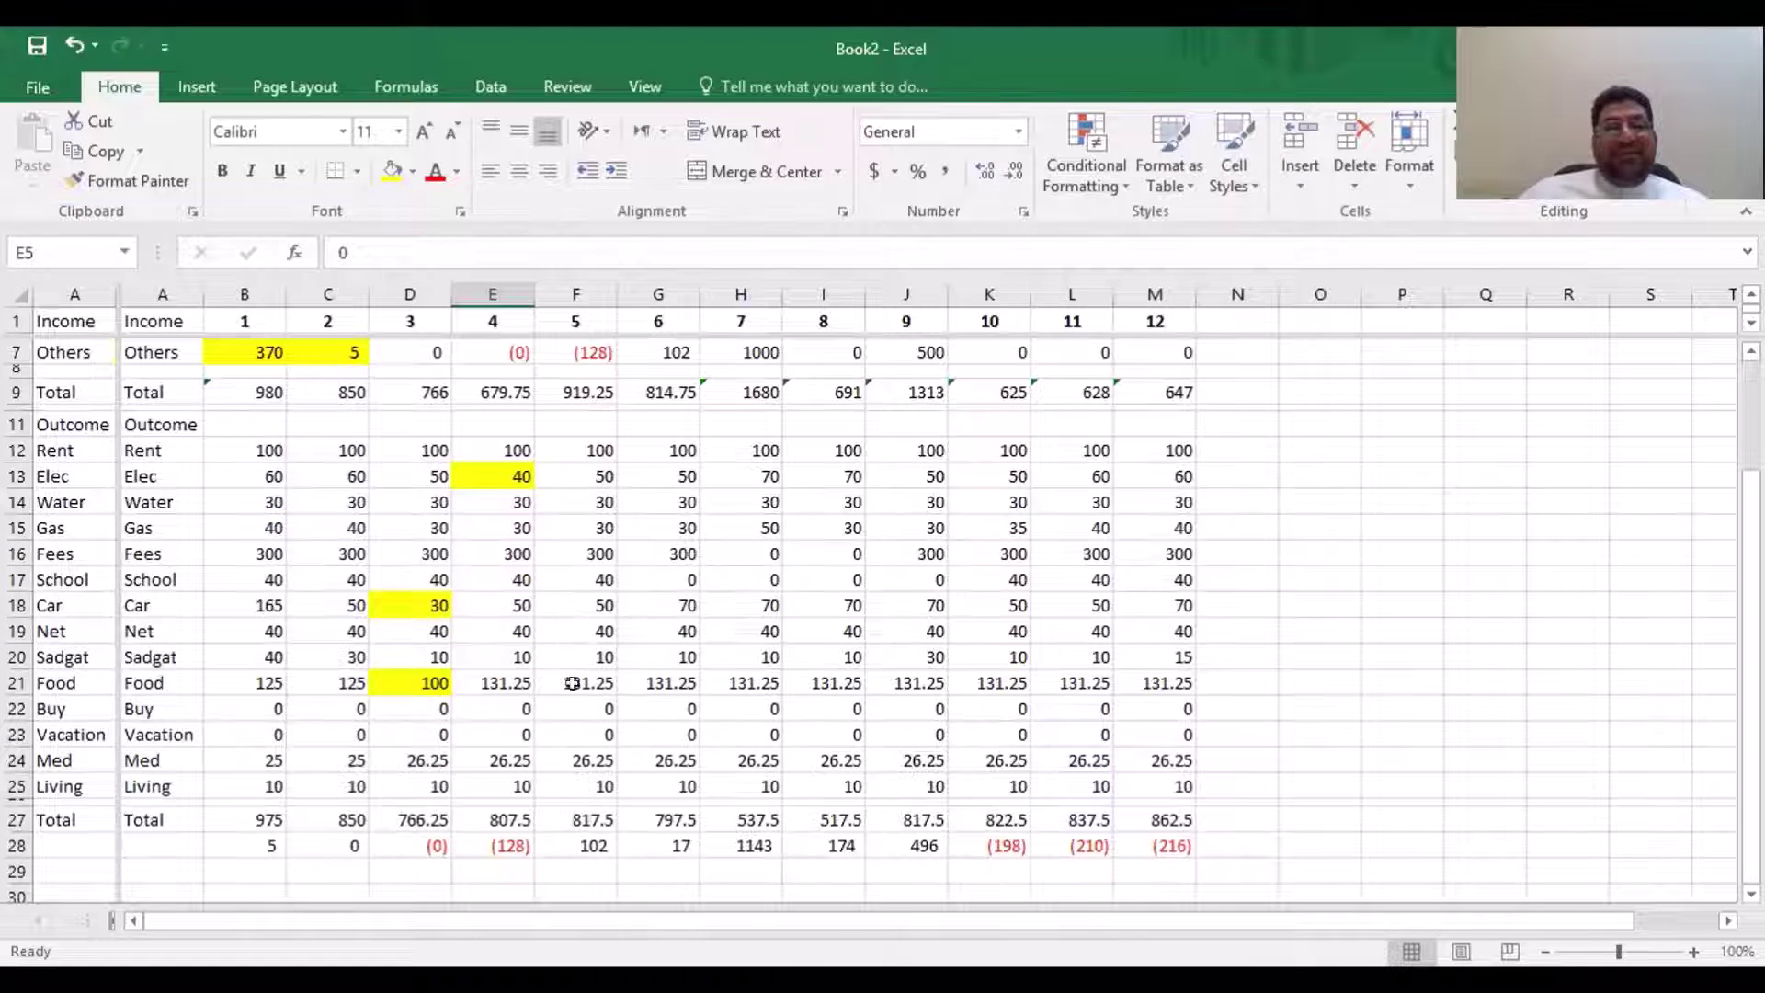
left_click(504, 680)
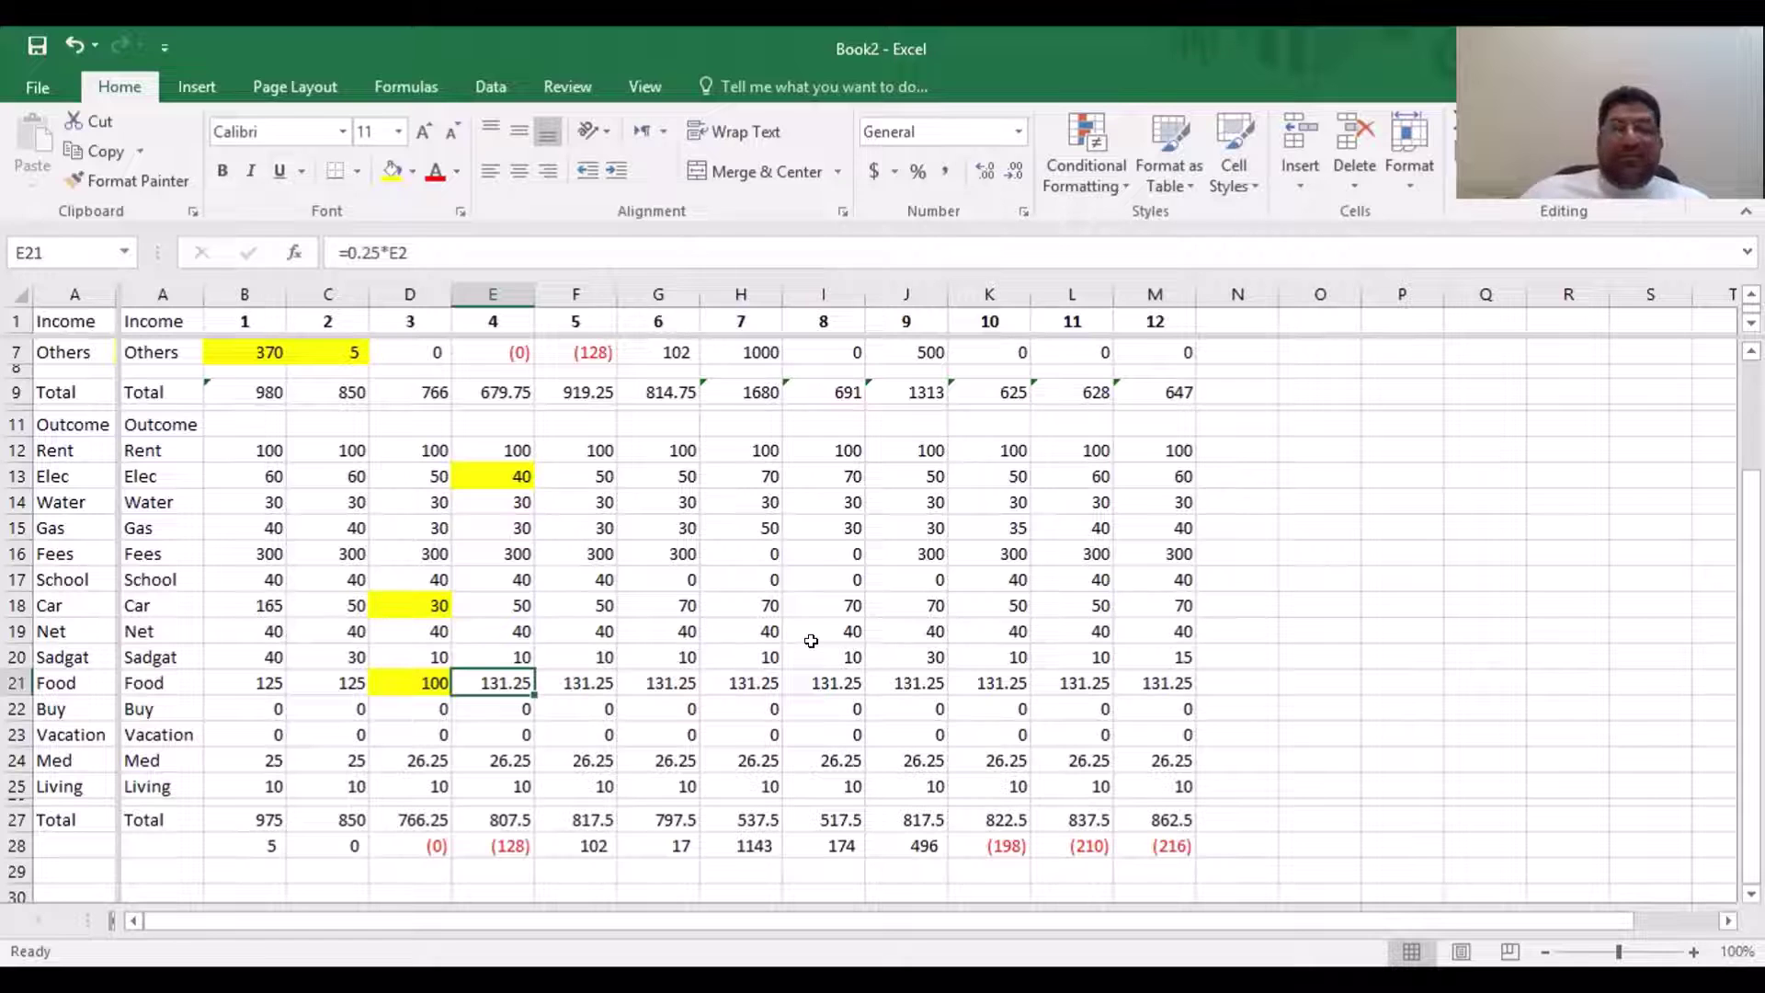
type("100")
key("Return")
key("Up")
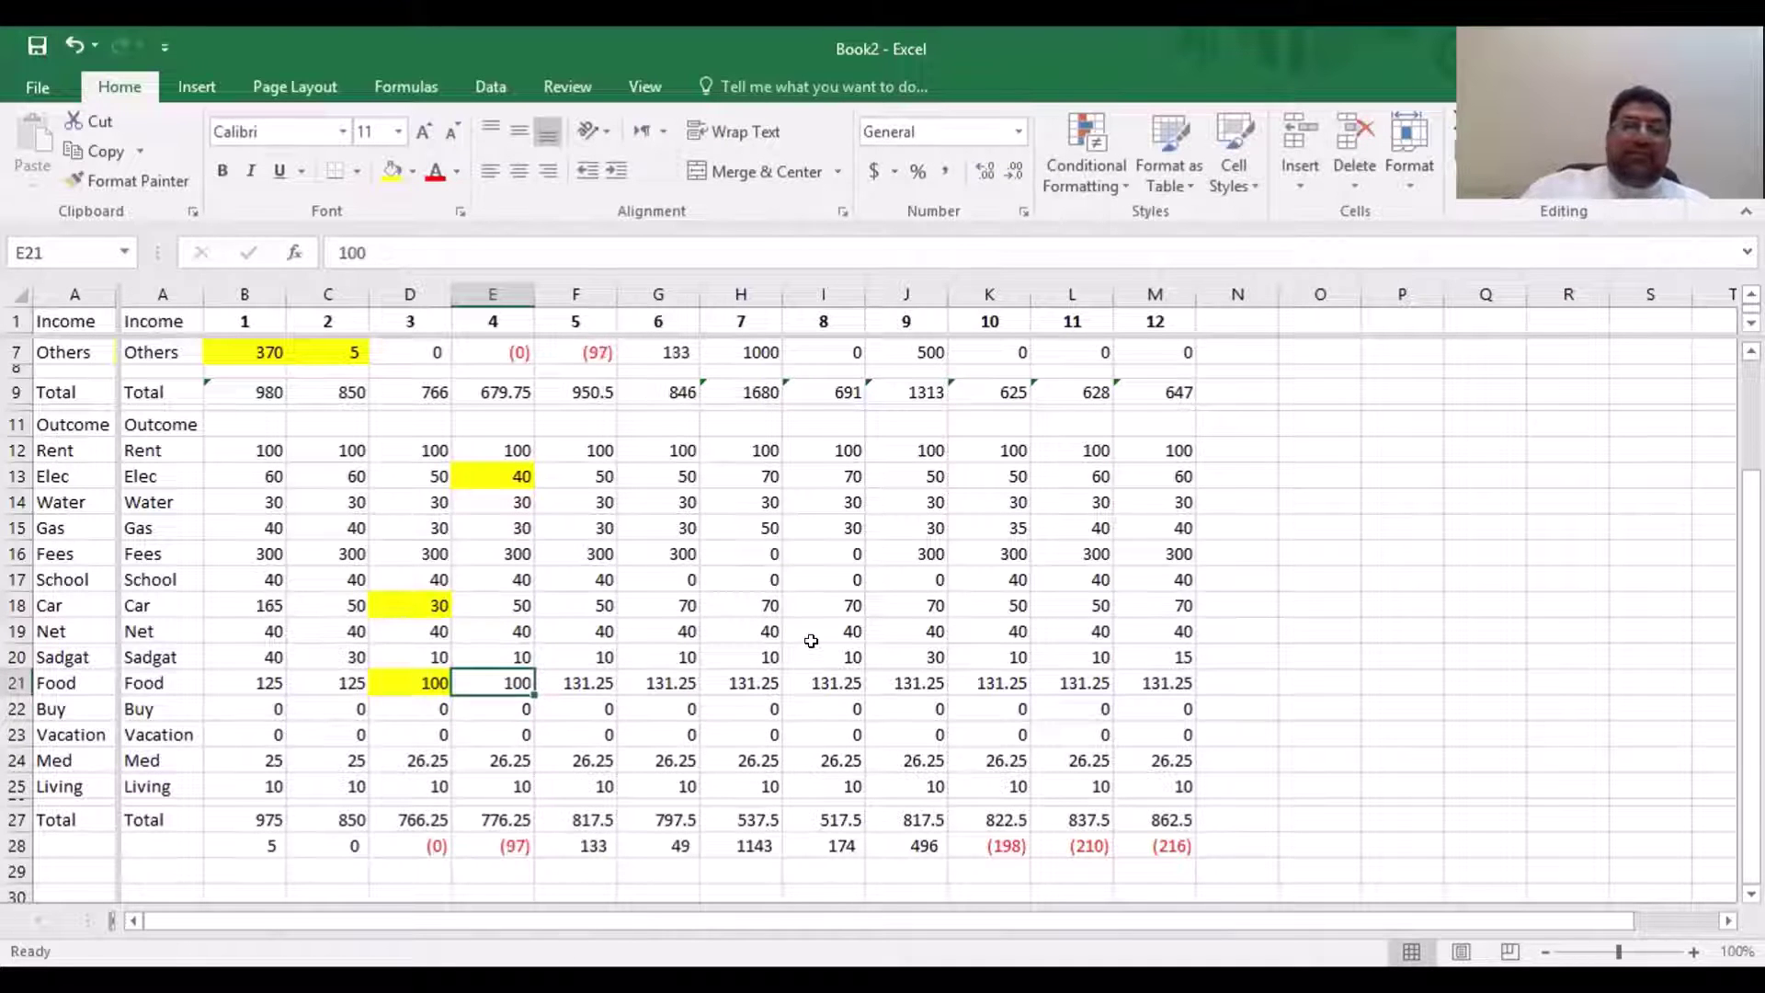
left_click(393, 170)
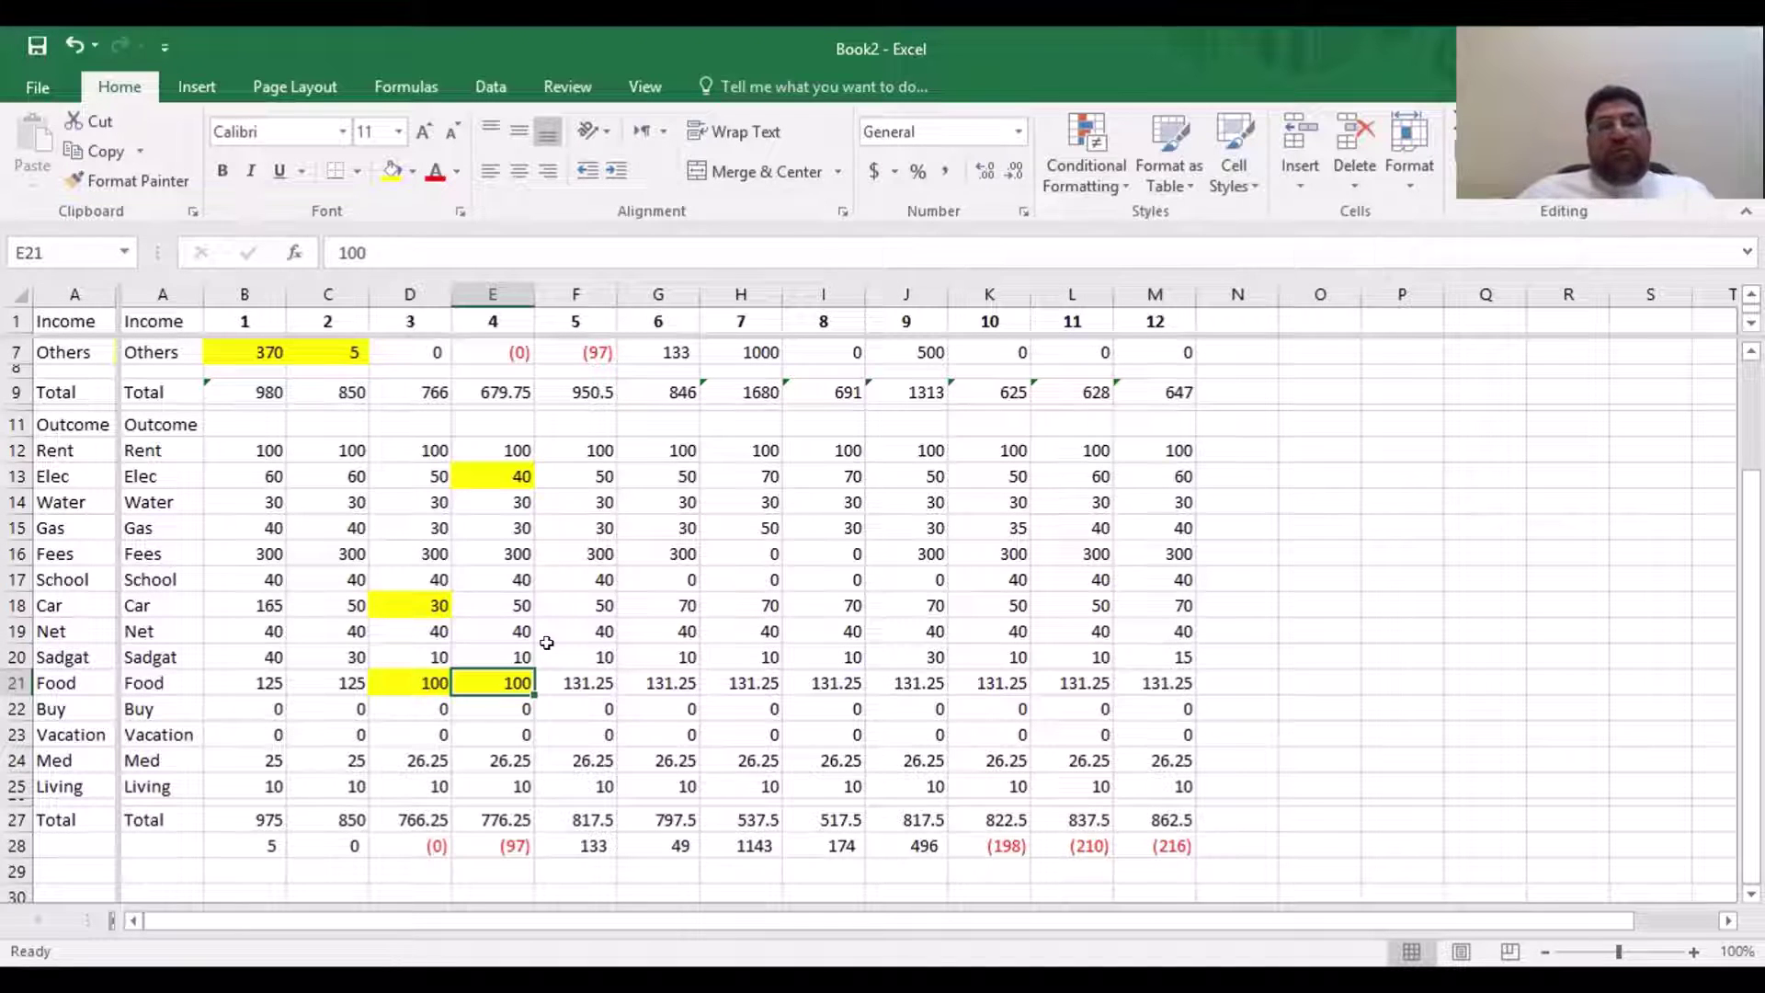
Set month 4's Part Time income in E4 to 180 and highlight the cell with yellow fill
left_click(510, 840)
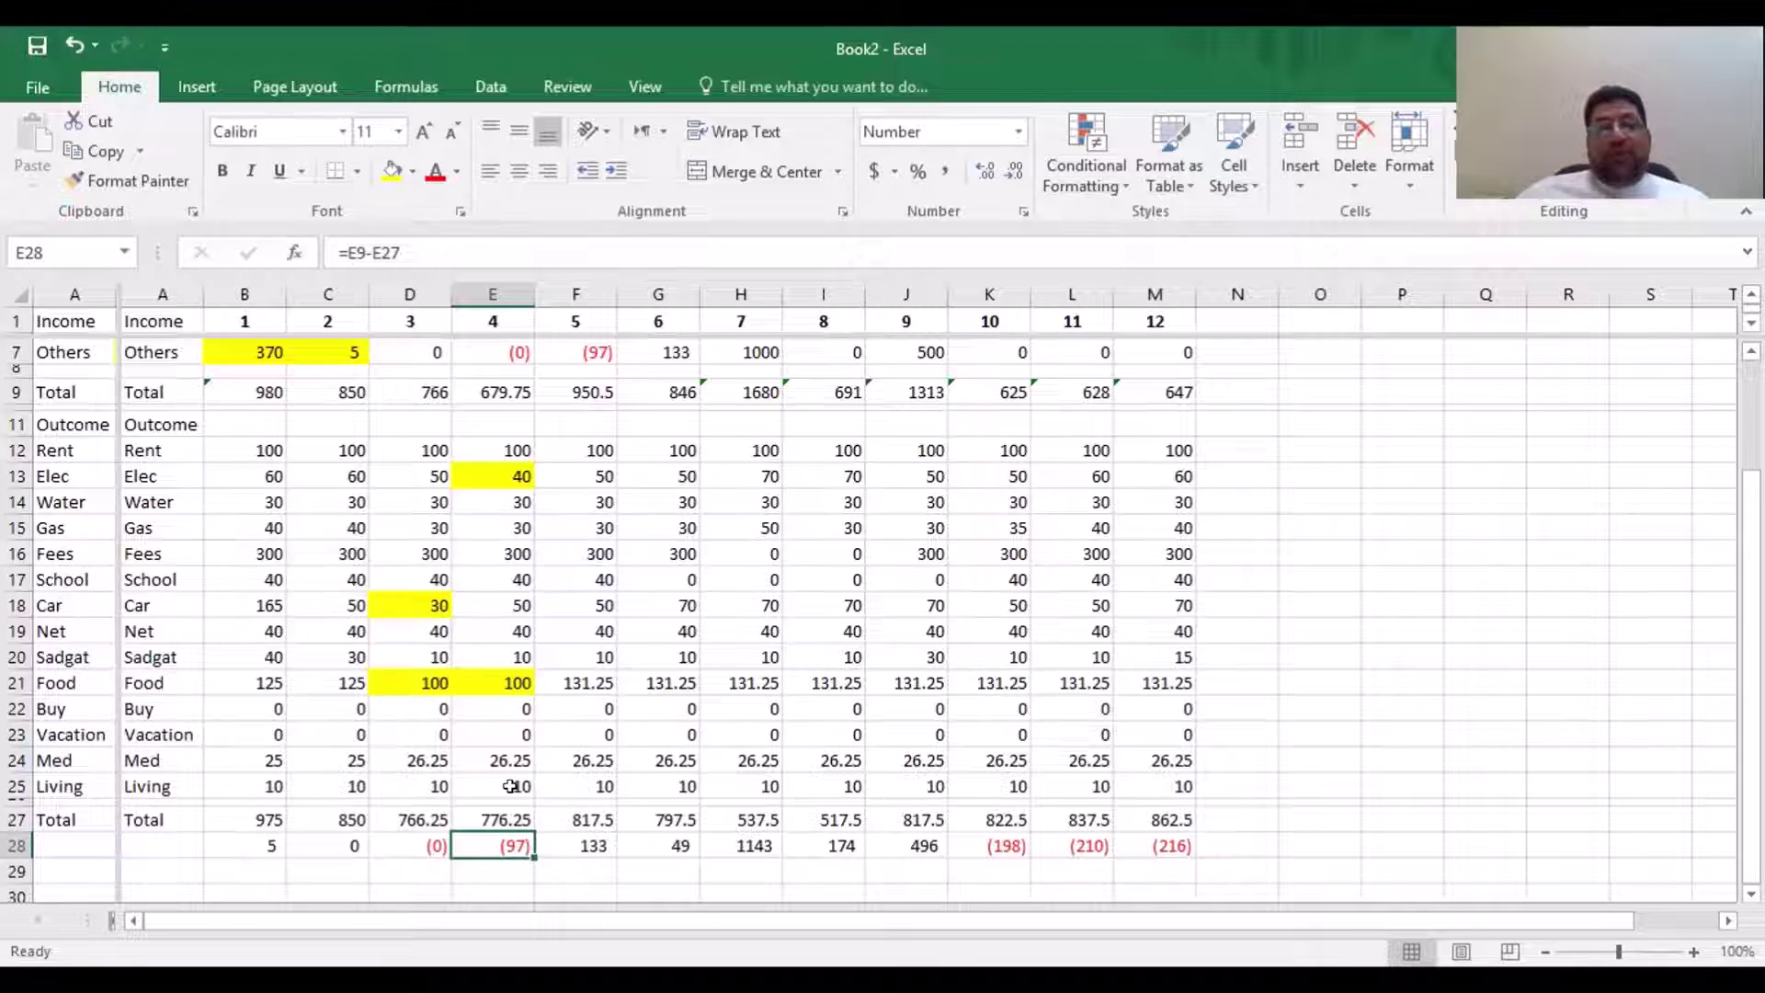
left_click(503, 644)
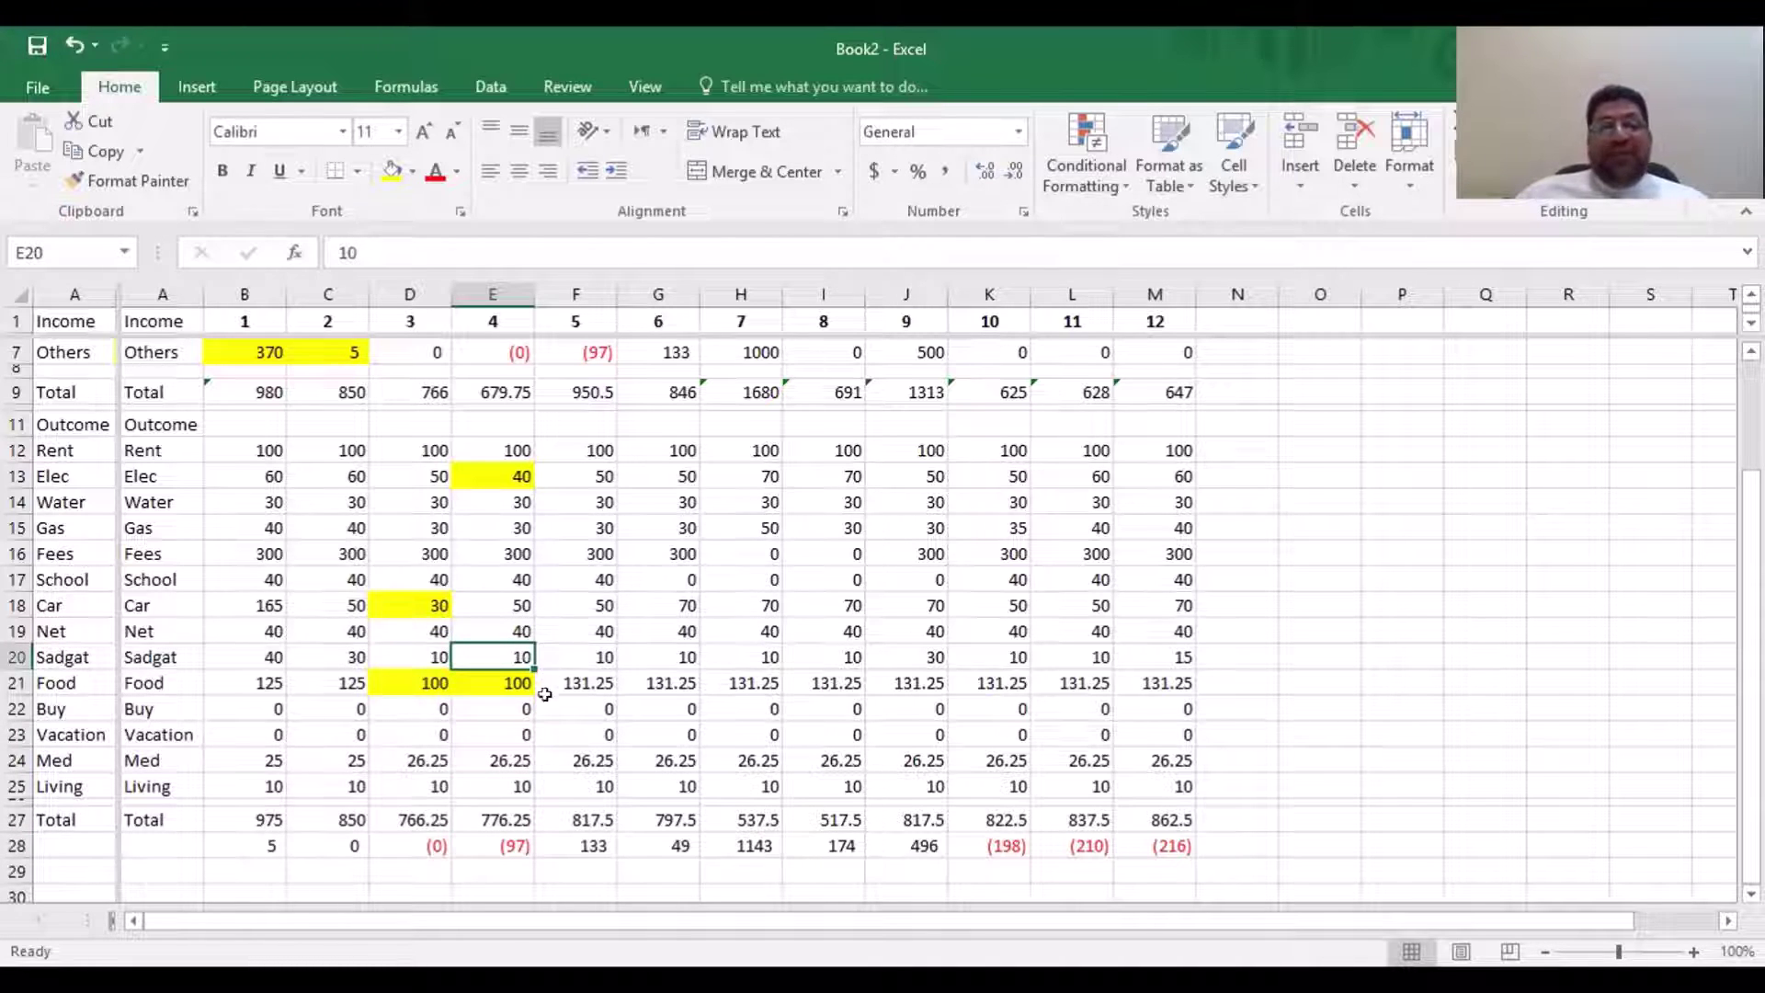
scroll(533, 740, "up", 2)
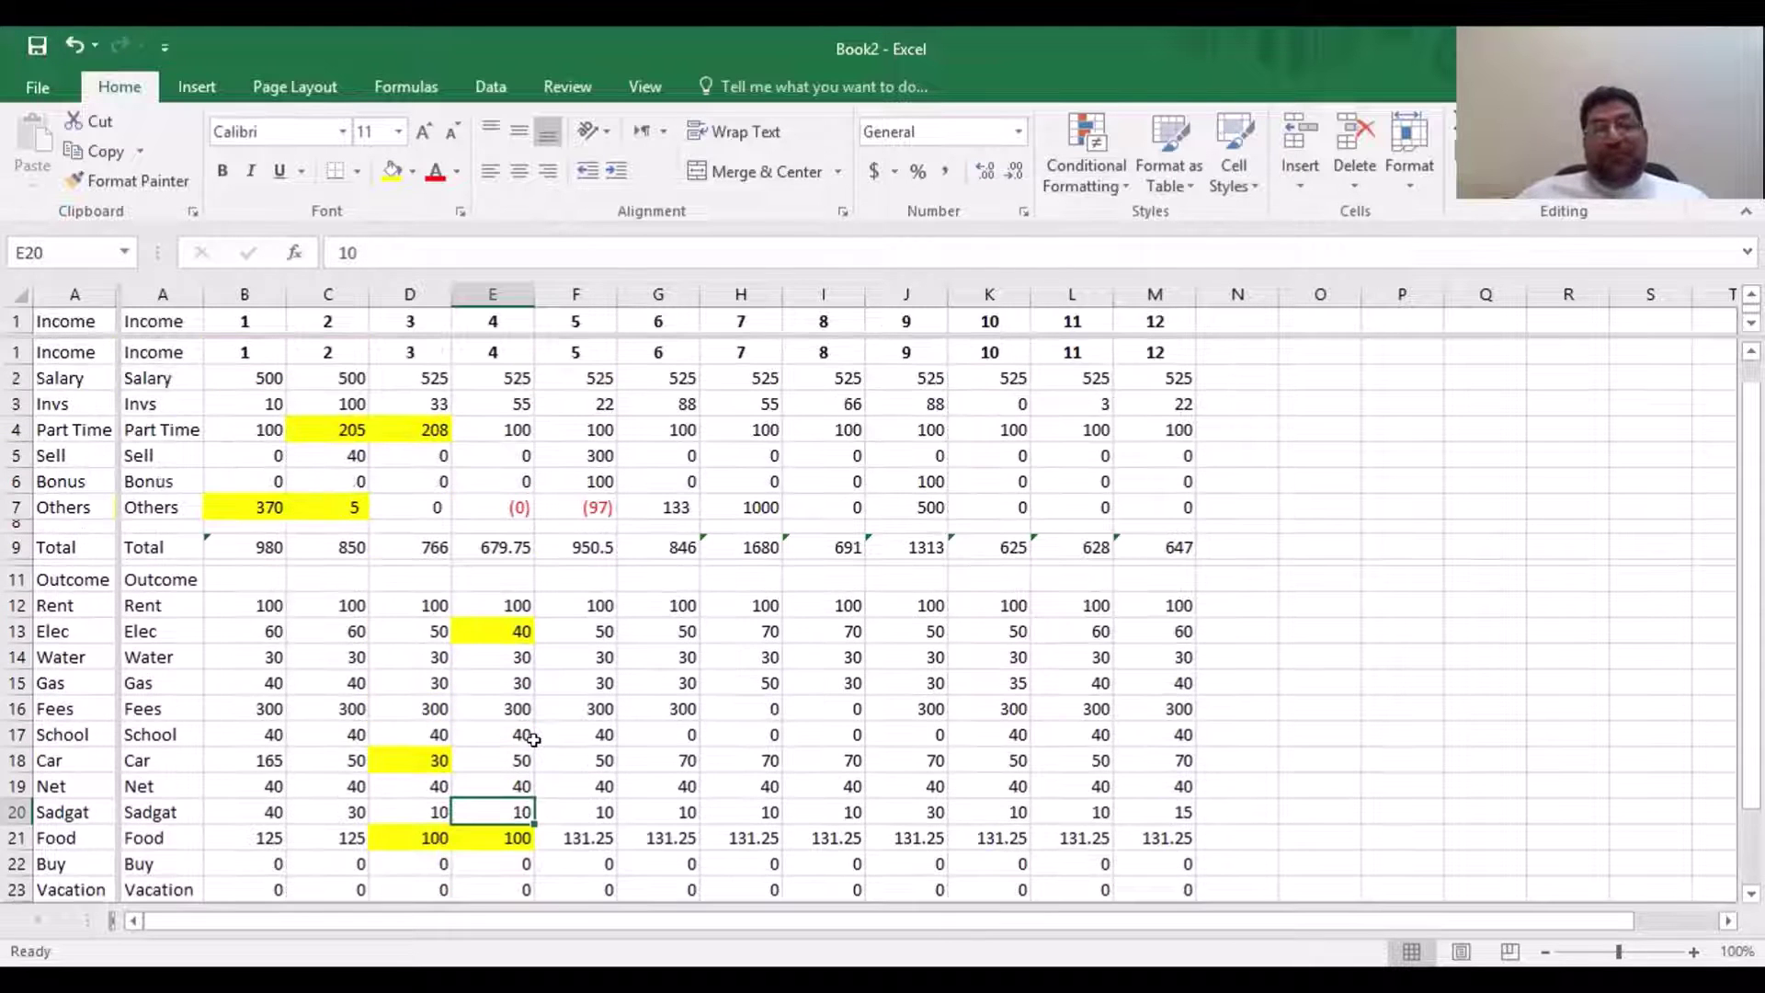
scroll(533, 739, "down", 2)
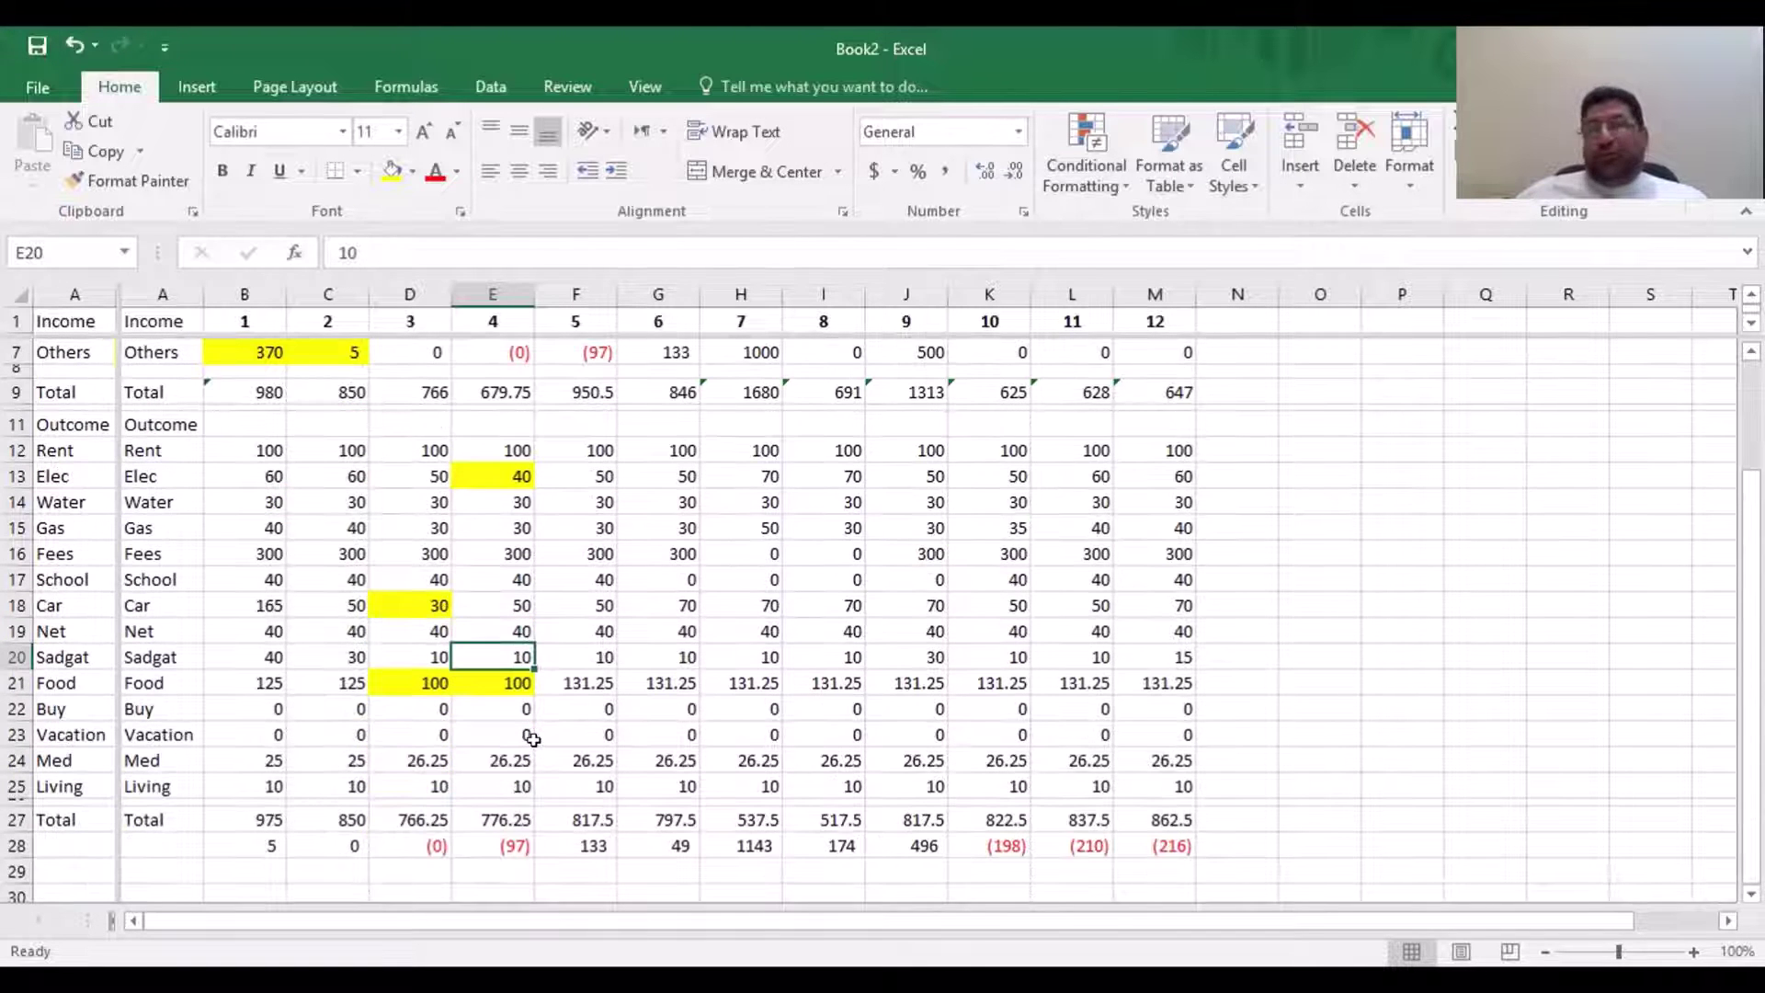
scroll(531, 737, "up", 2)
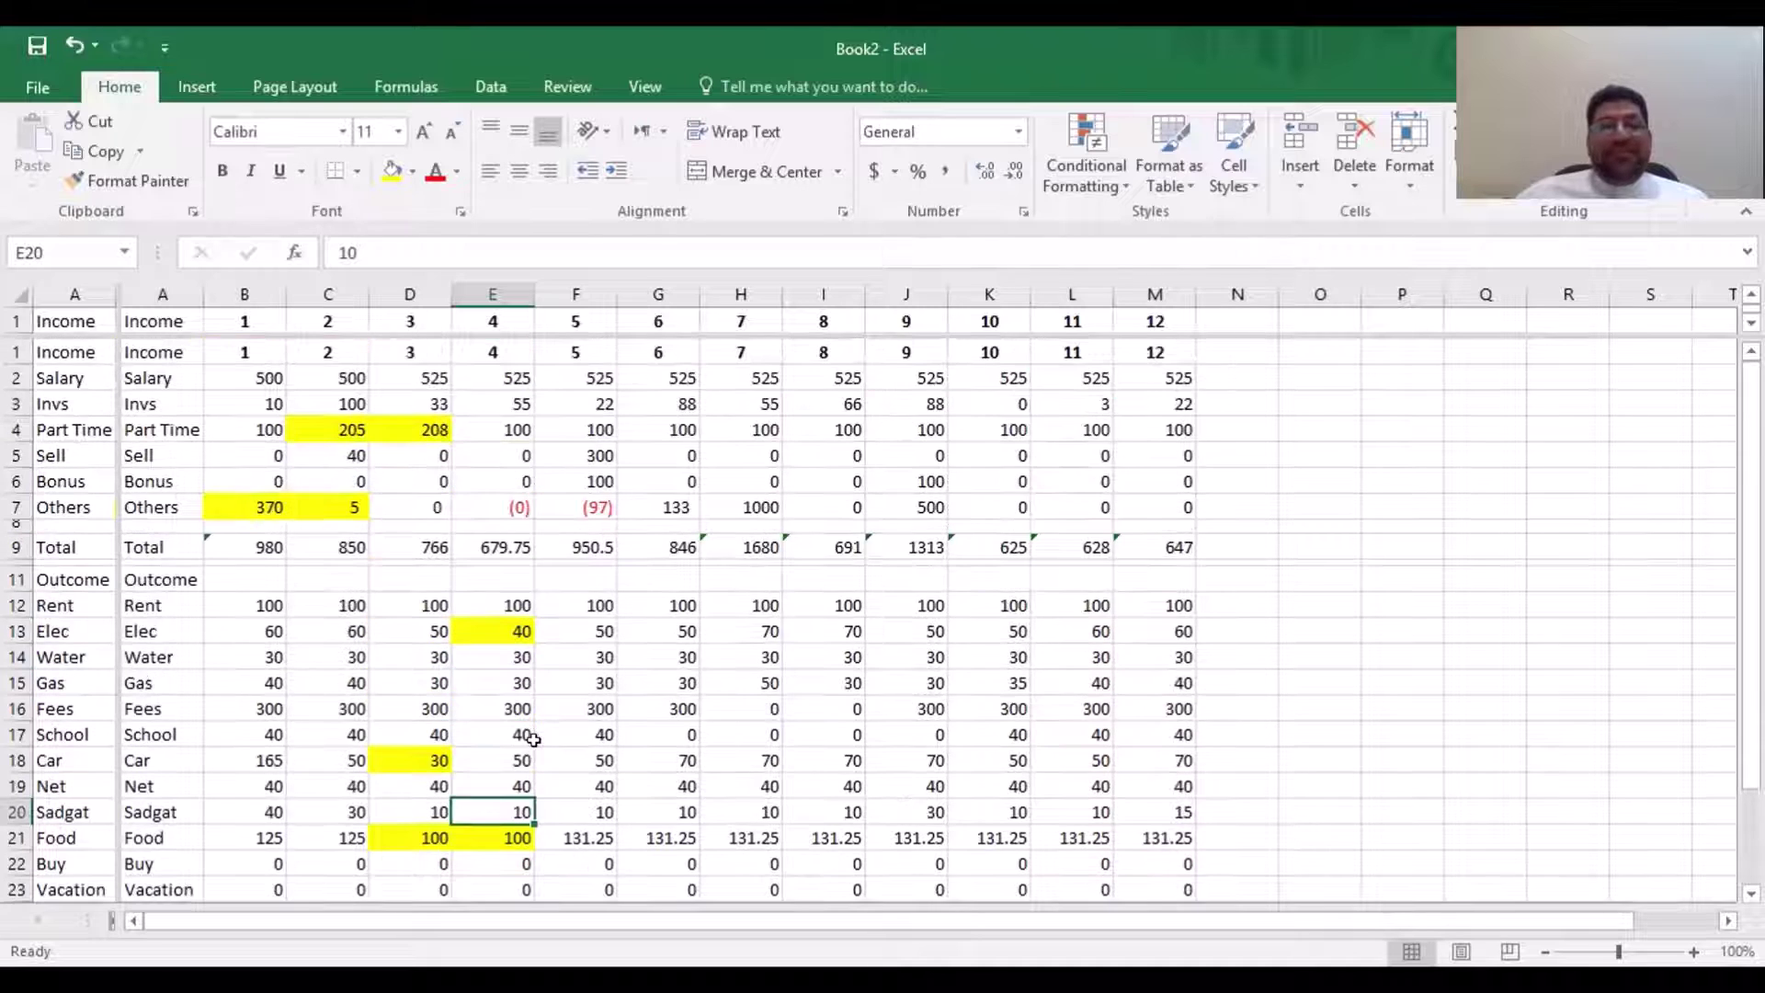
left_click(512, 425)
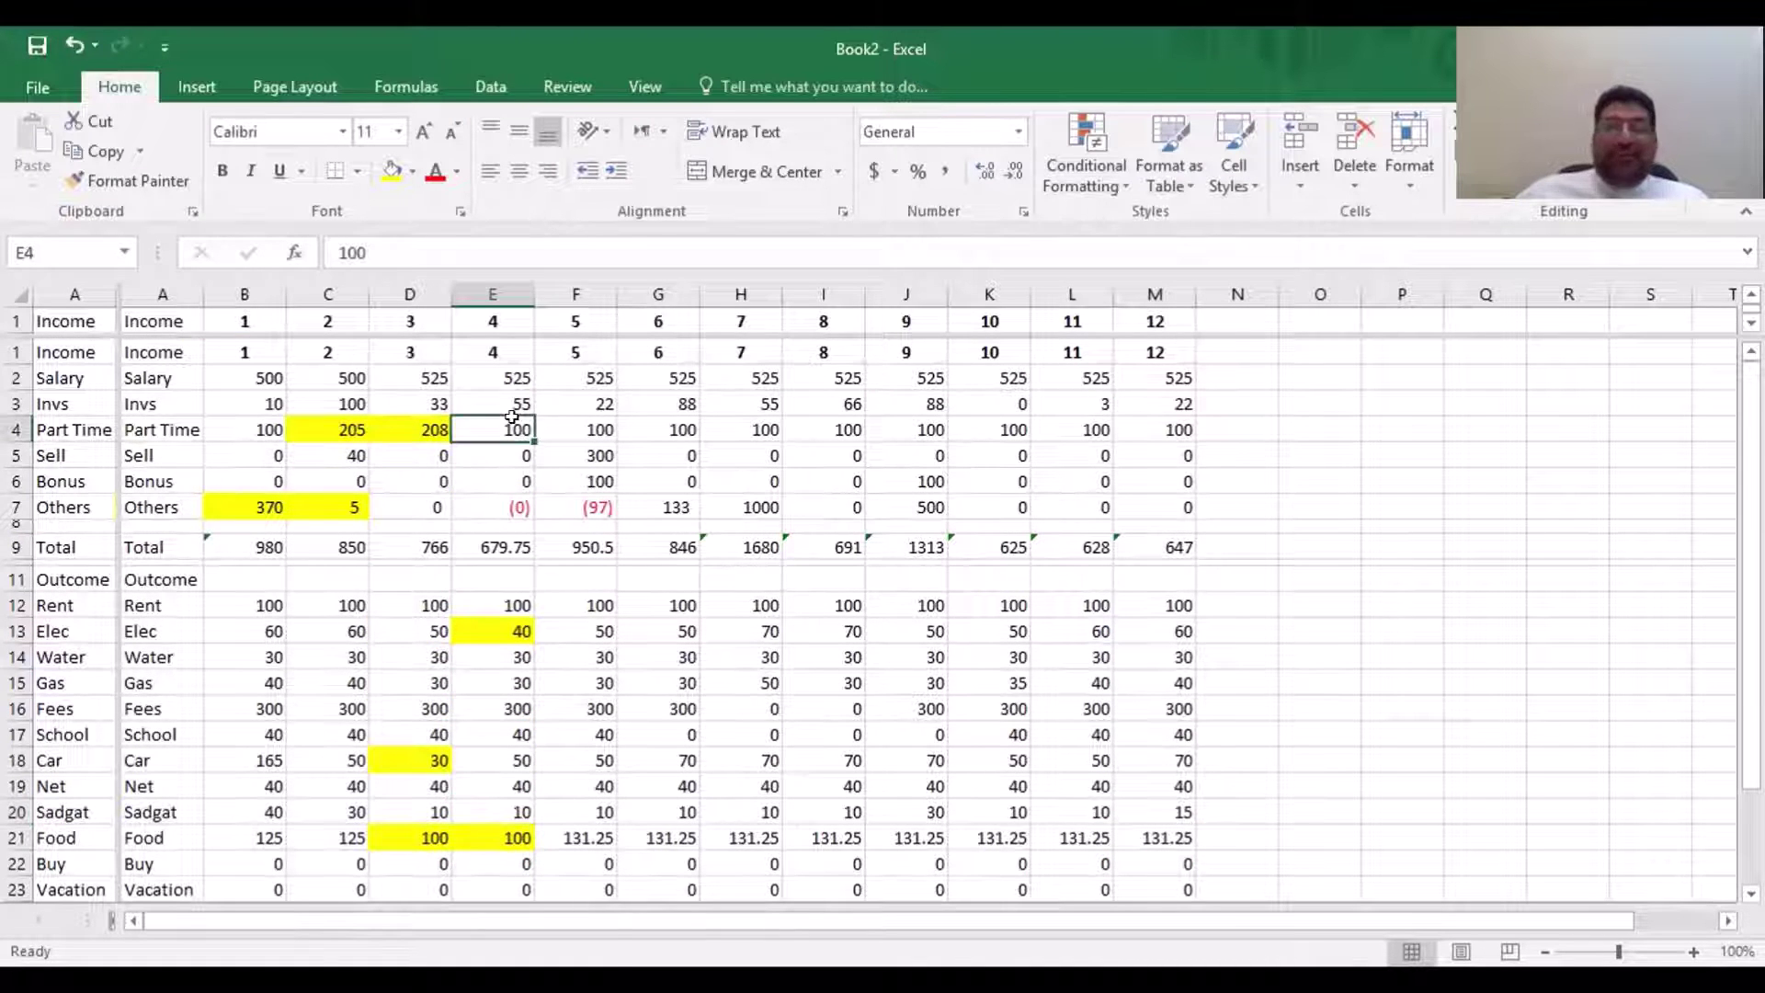
type("180")
key("Return")
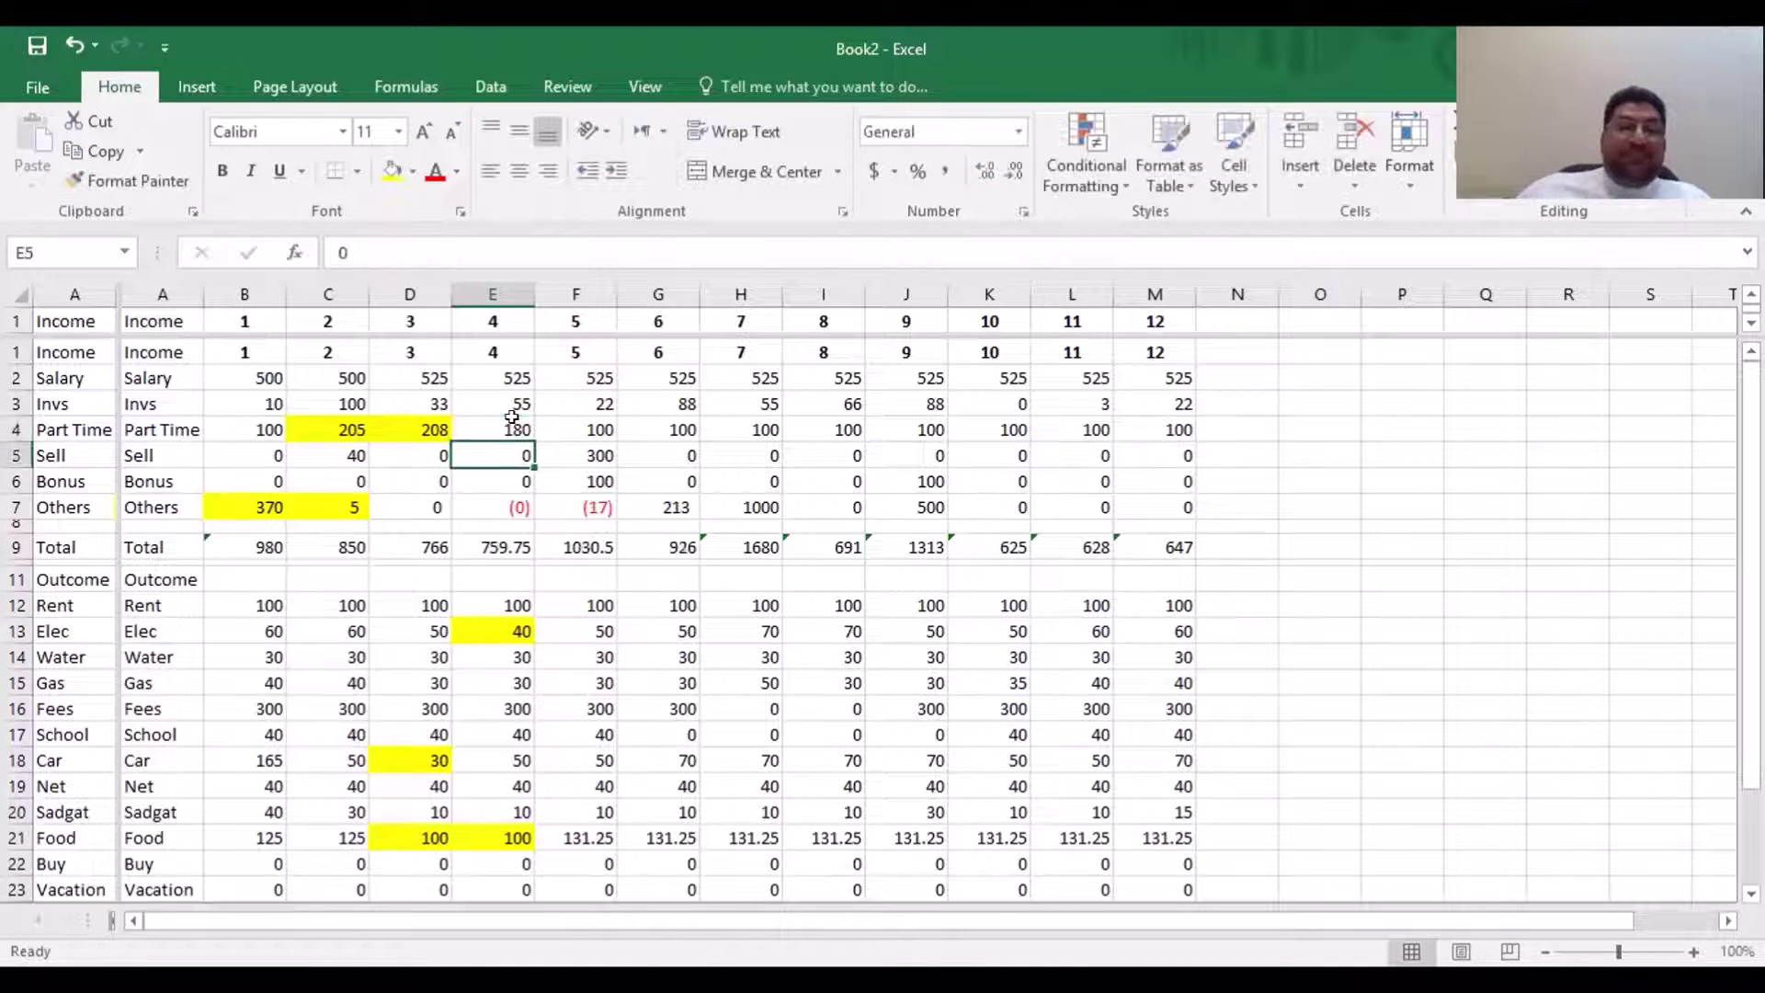
left_click(512, 419)
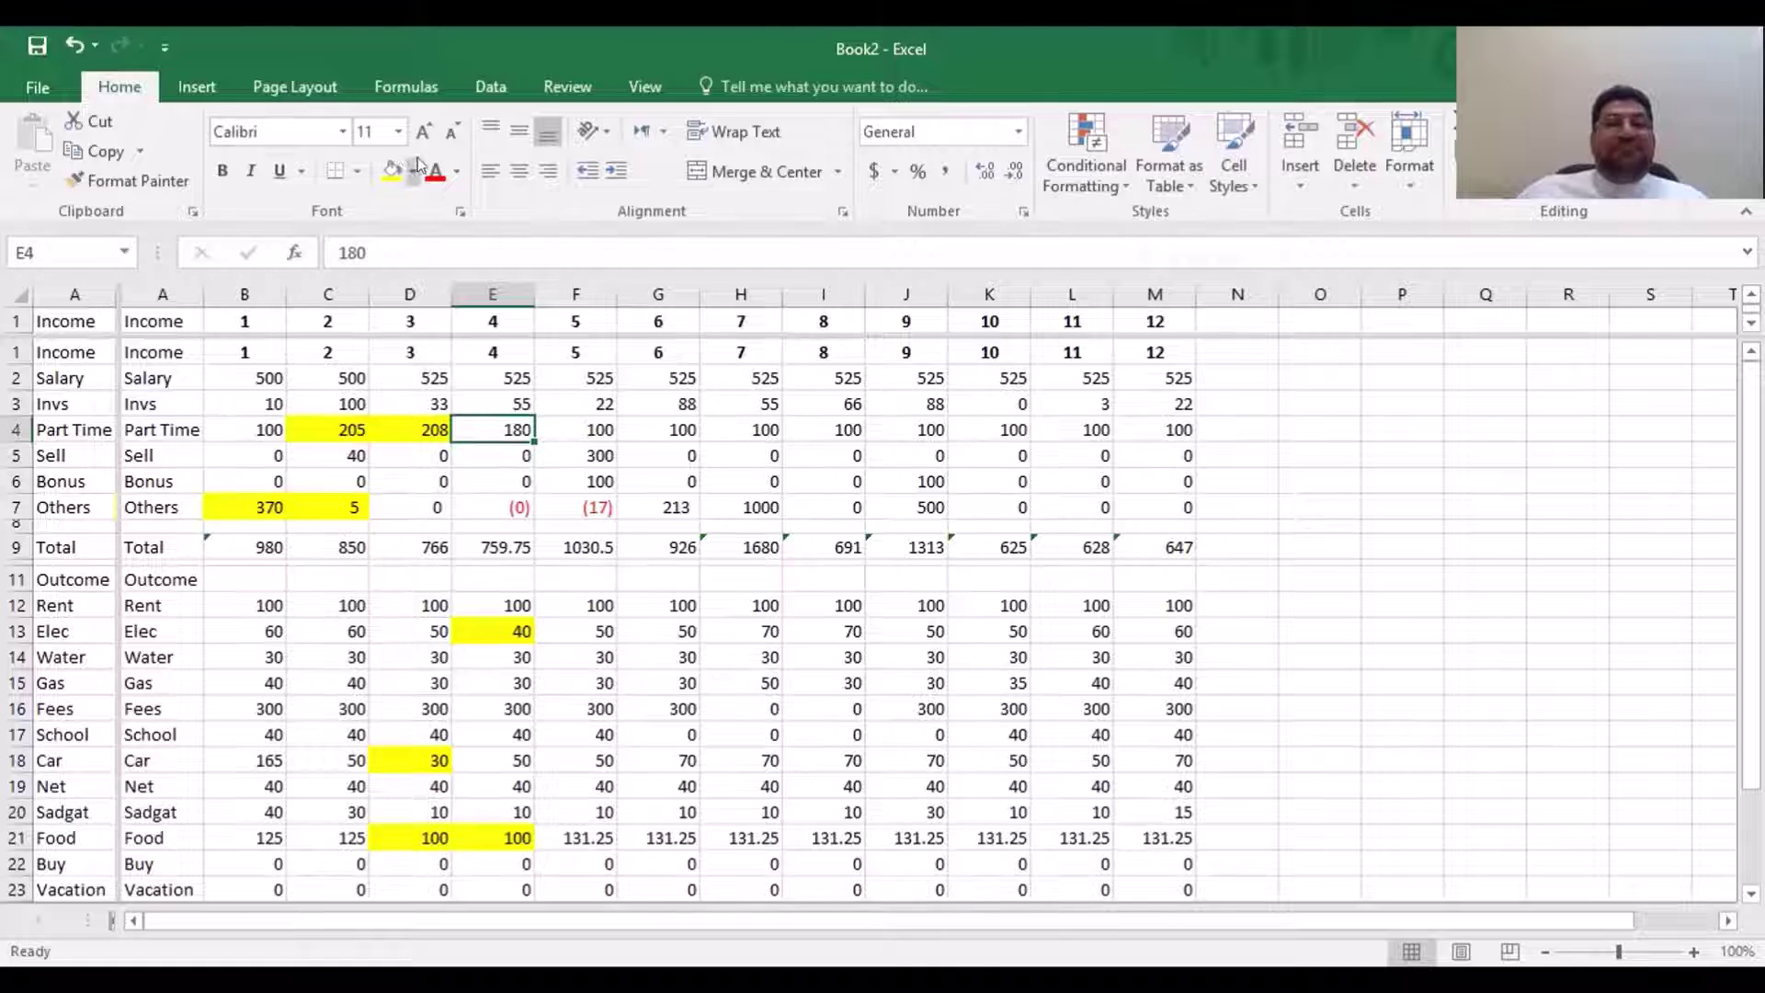
left_click(386, 173)
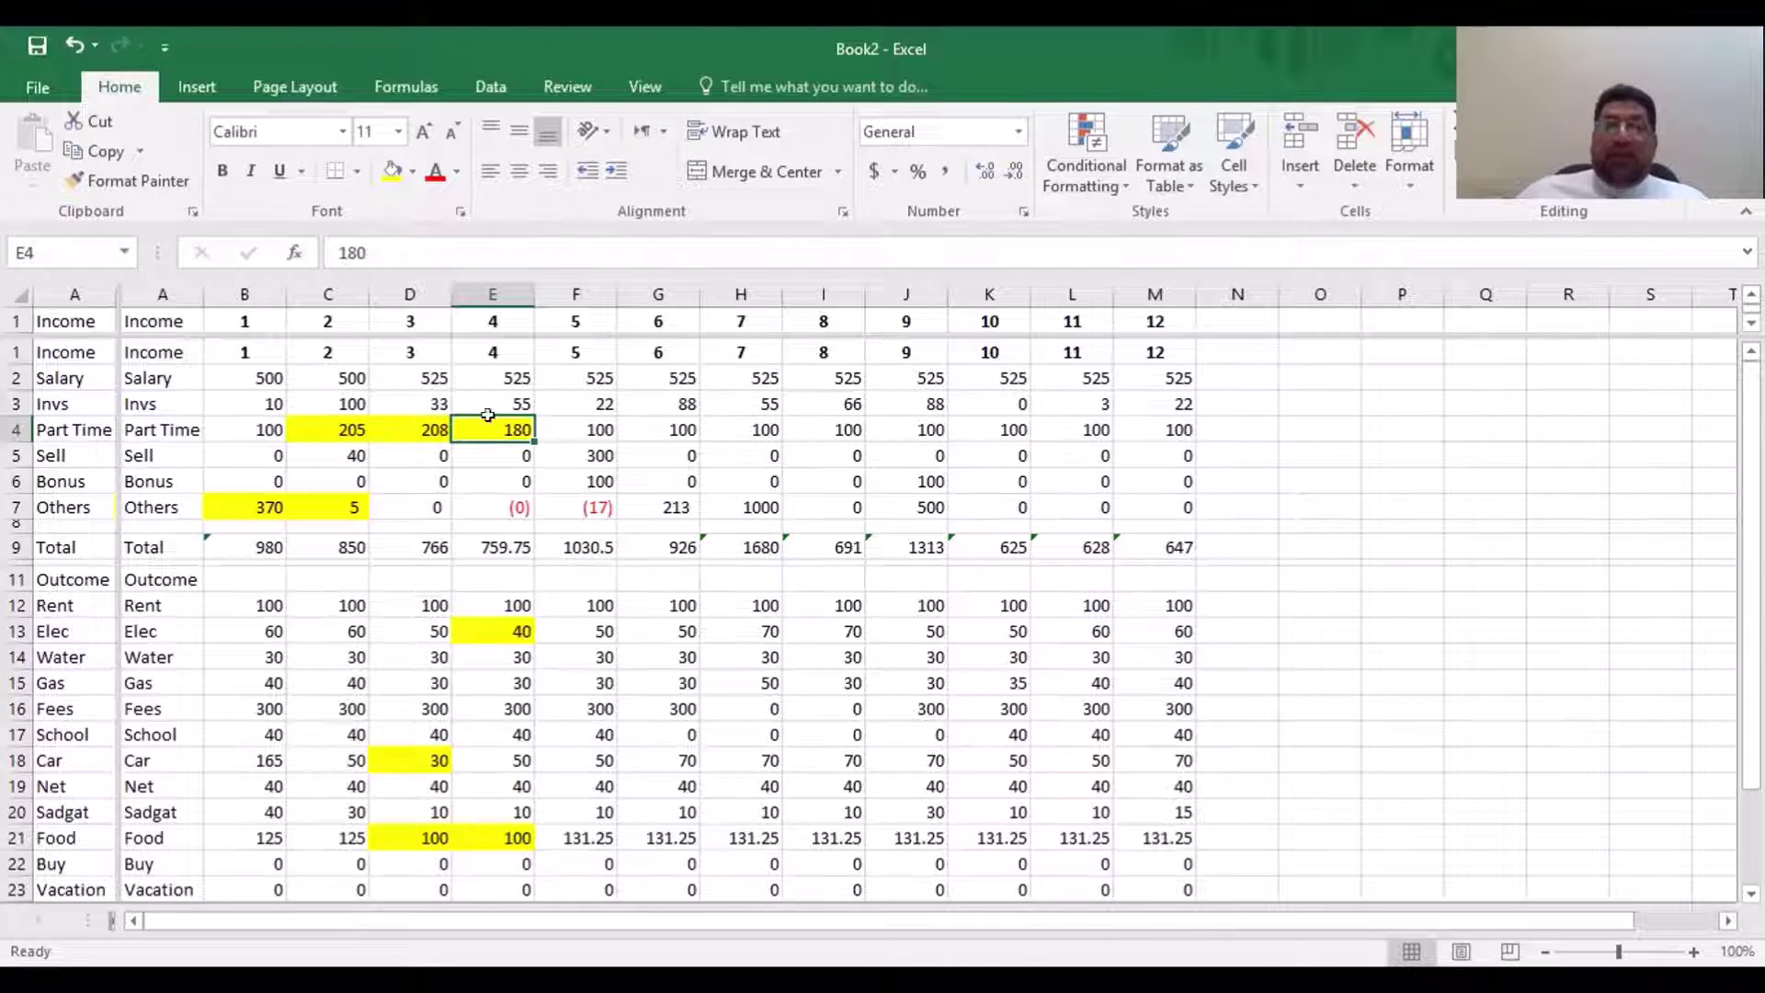
Check month 4's balance in E28 and raise its Part Time income in E4 to 200
left_click(512, 454)
scroll(516, 511, "down", 3)
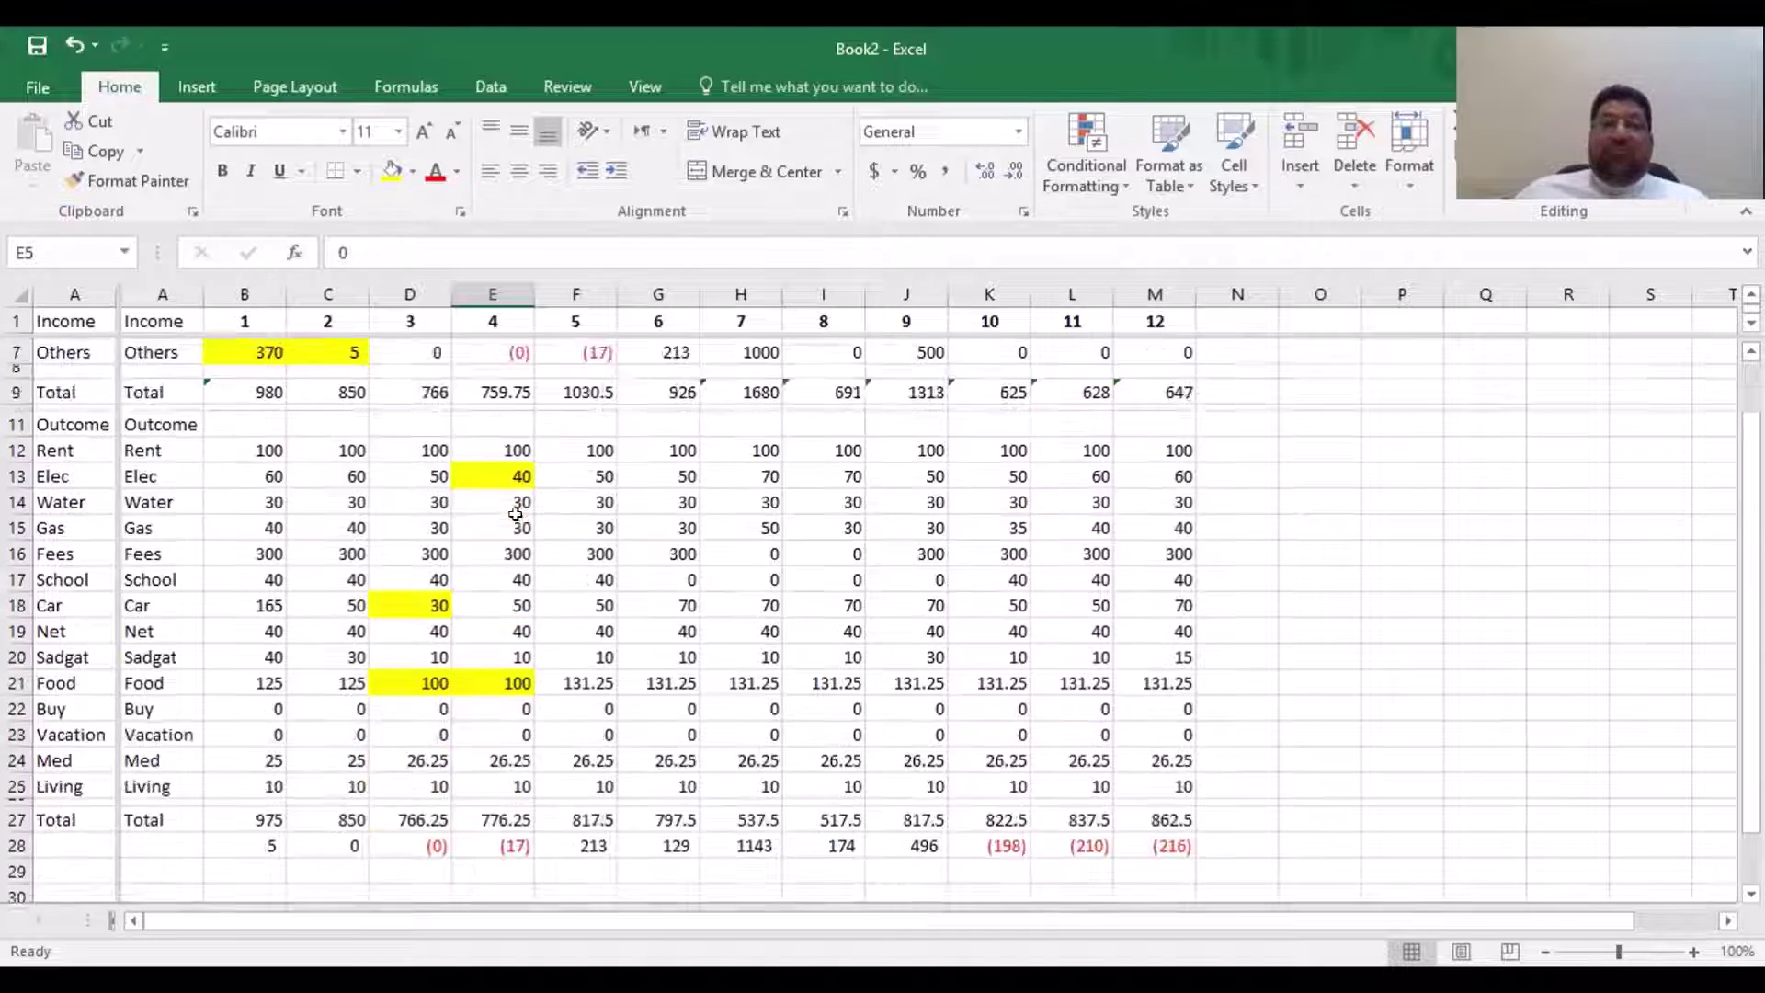
left_click(513, 778)
scroll(586, 639, "up", 3)
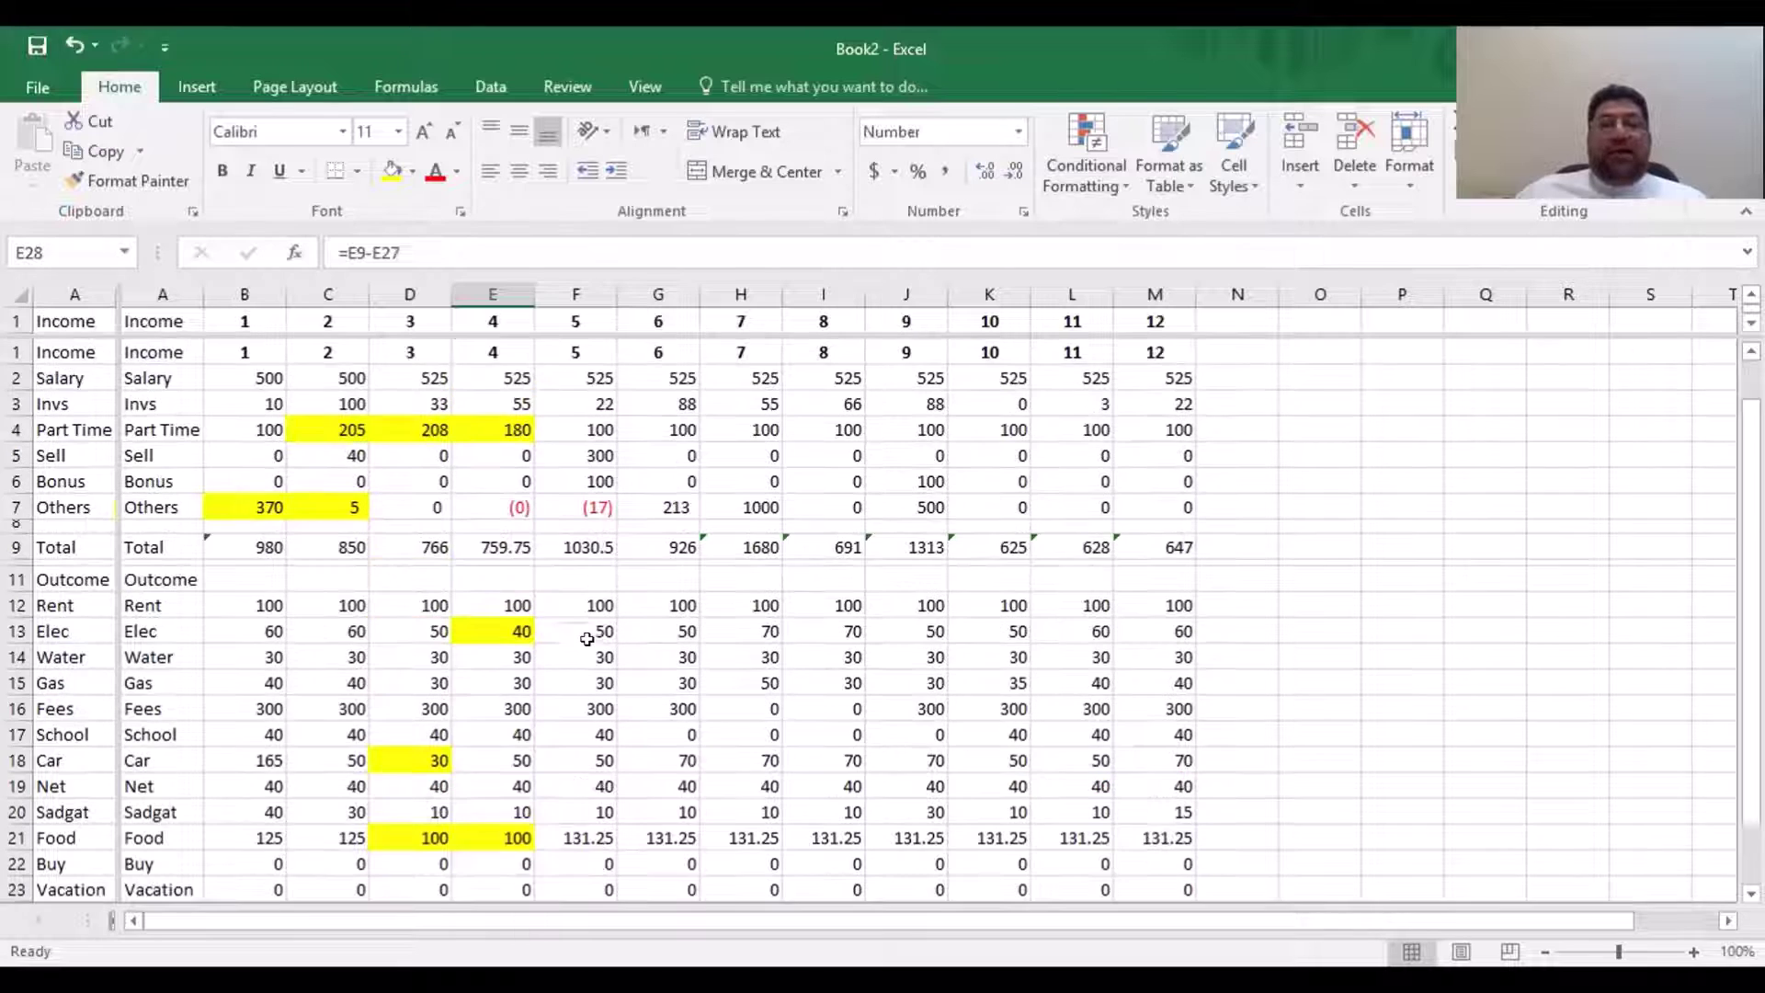
left_click(512, 428)
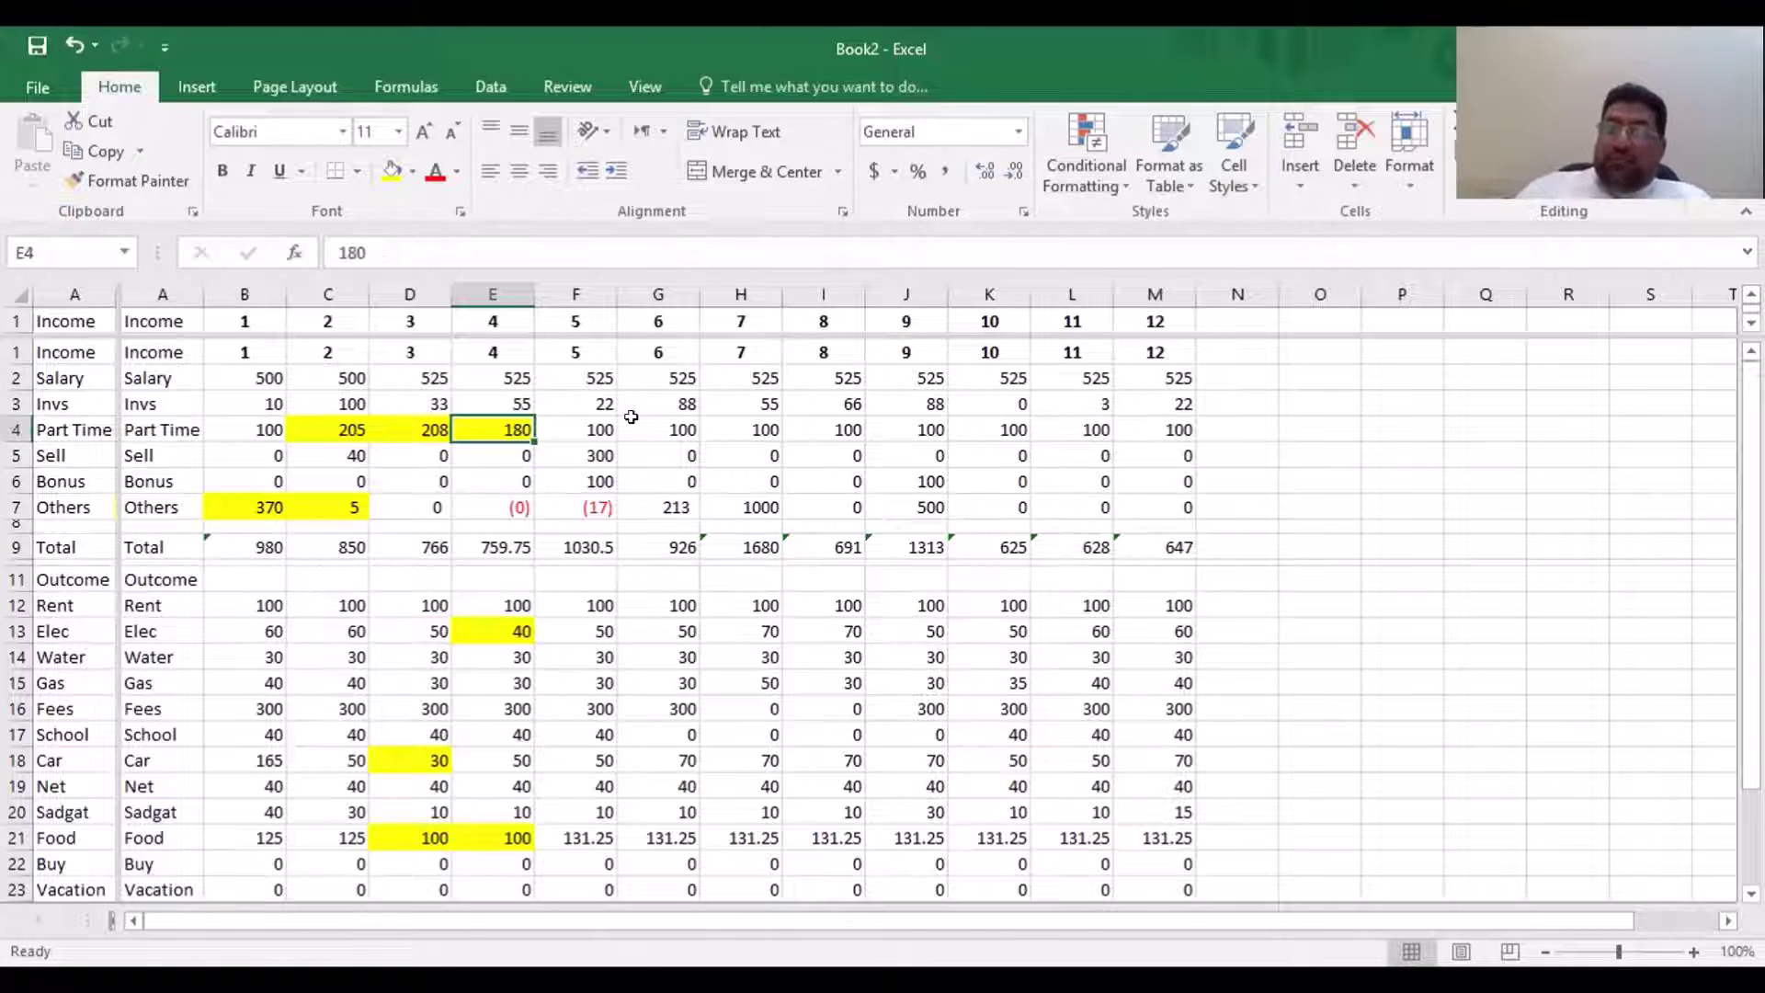
type("200")
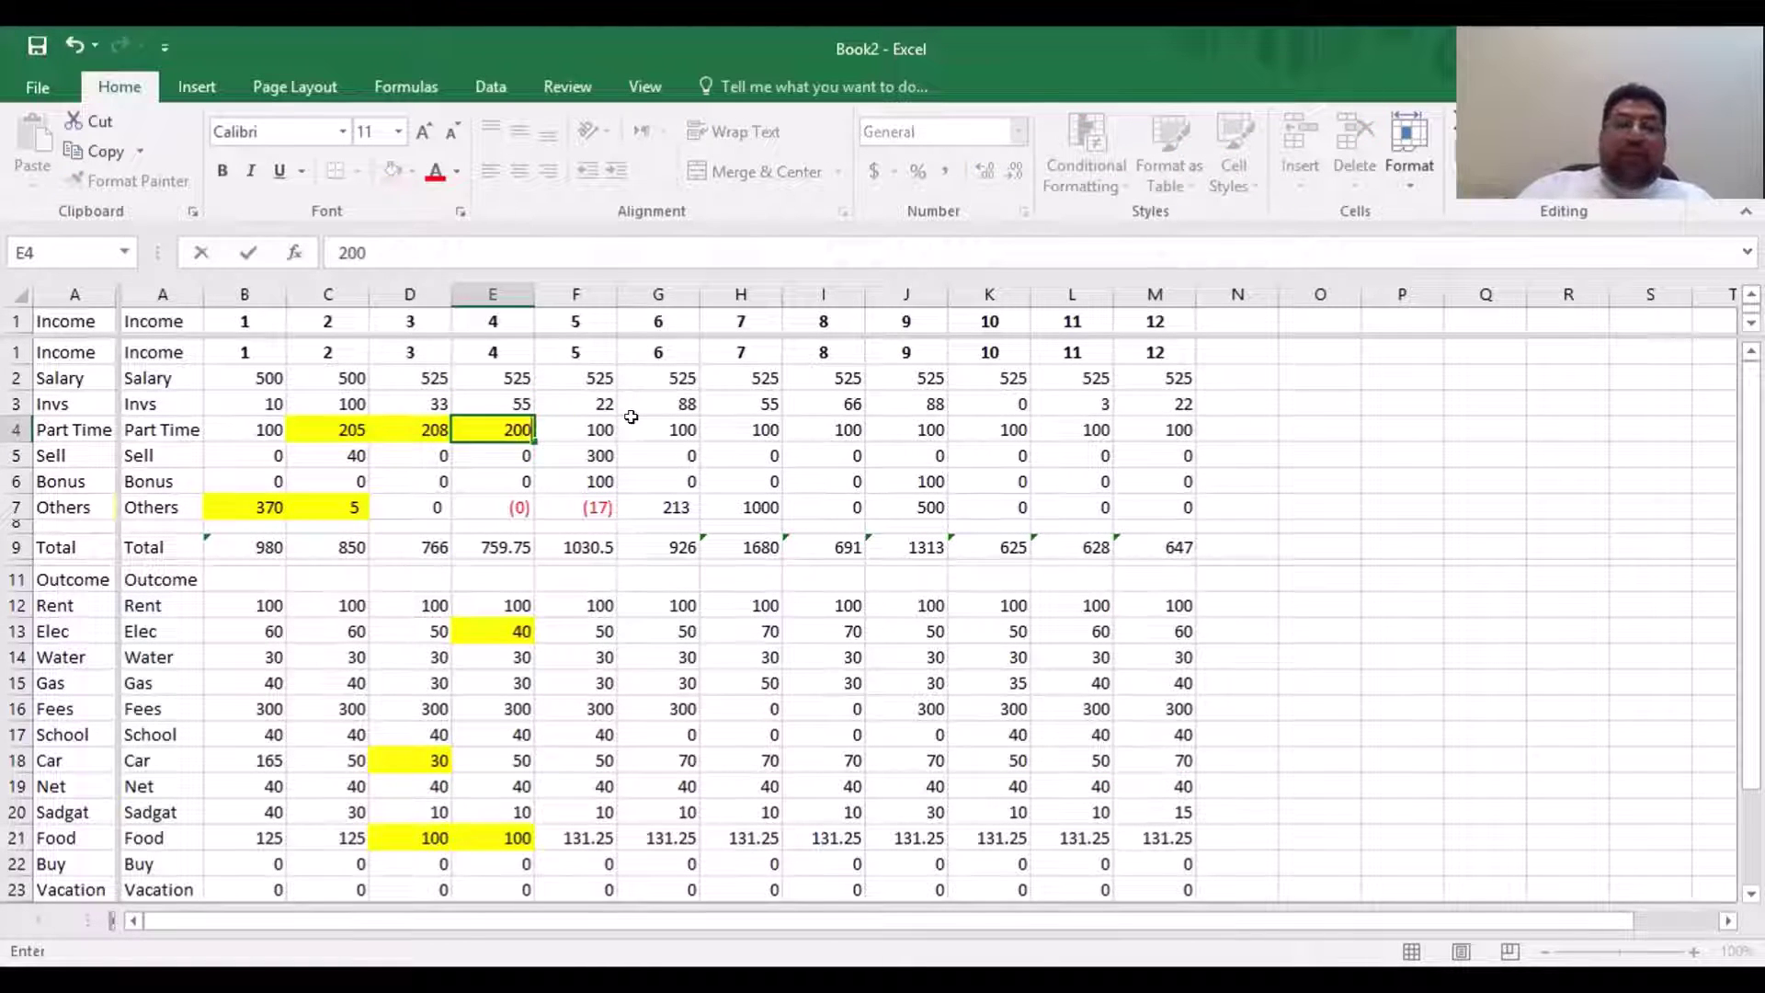
key("Return")
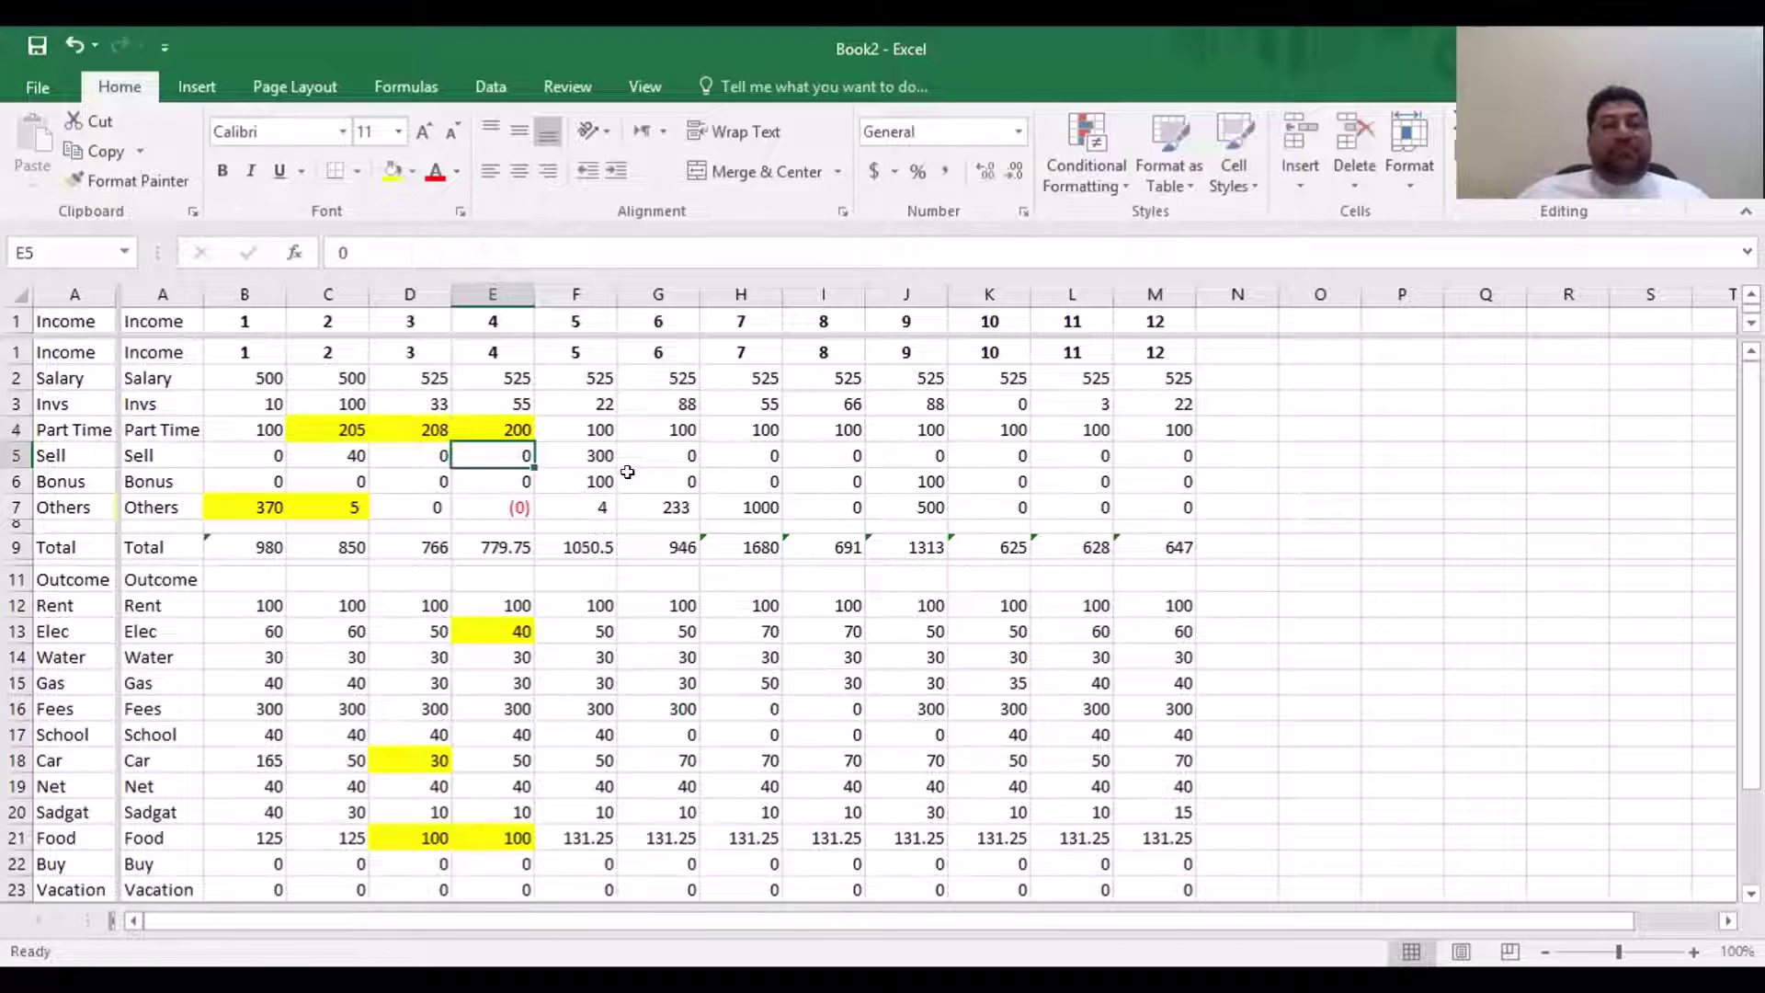
Compare month 4's balance in E28 with its adjusted Part Time income in E4
scroll(627, 475, "down", 2)
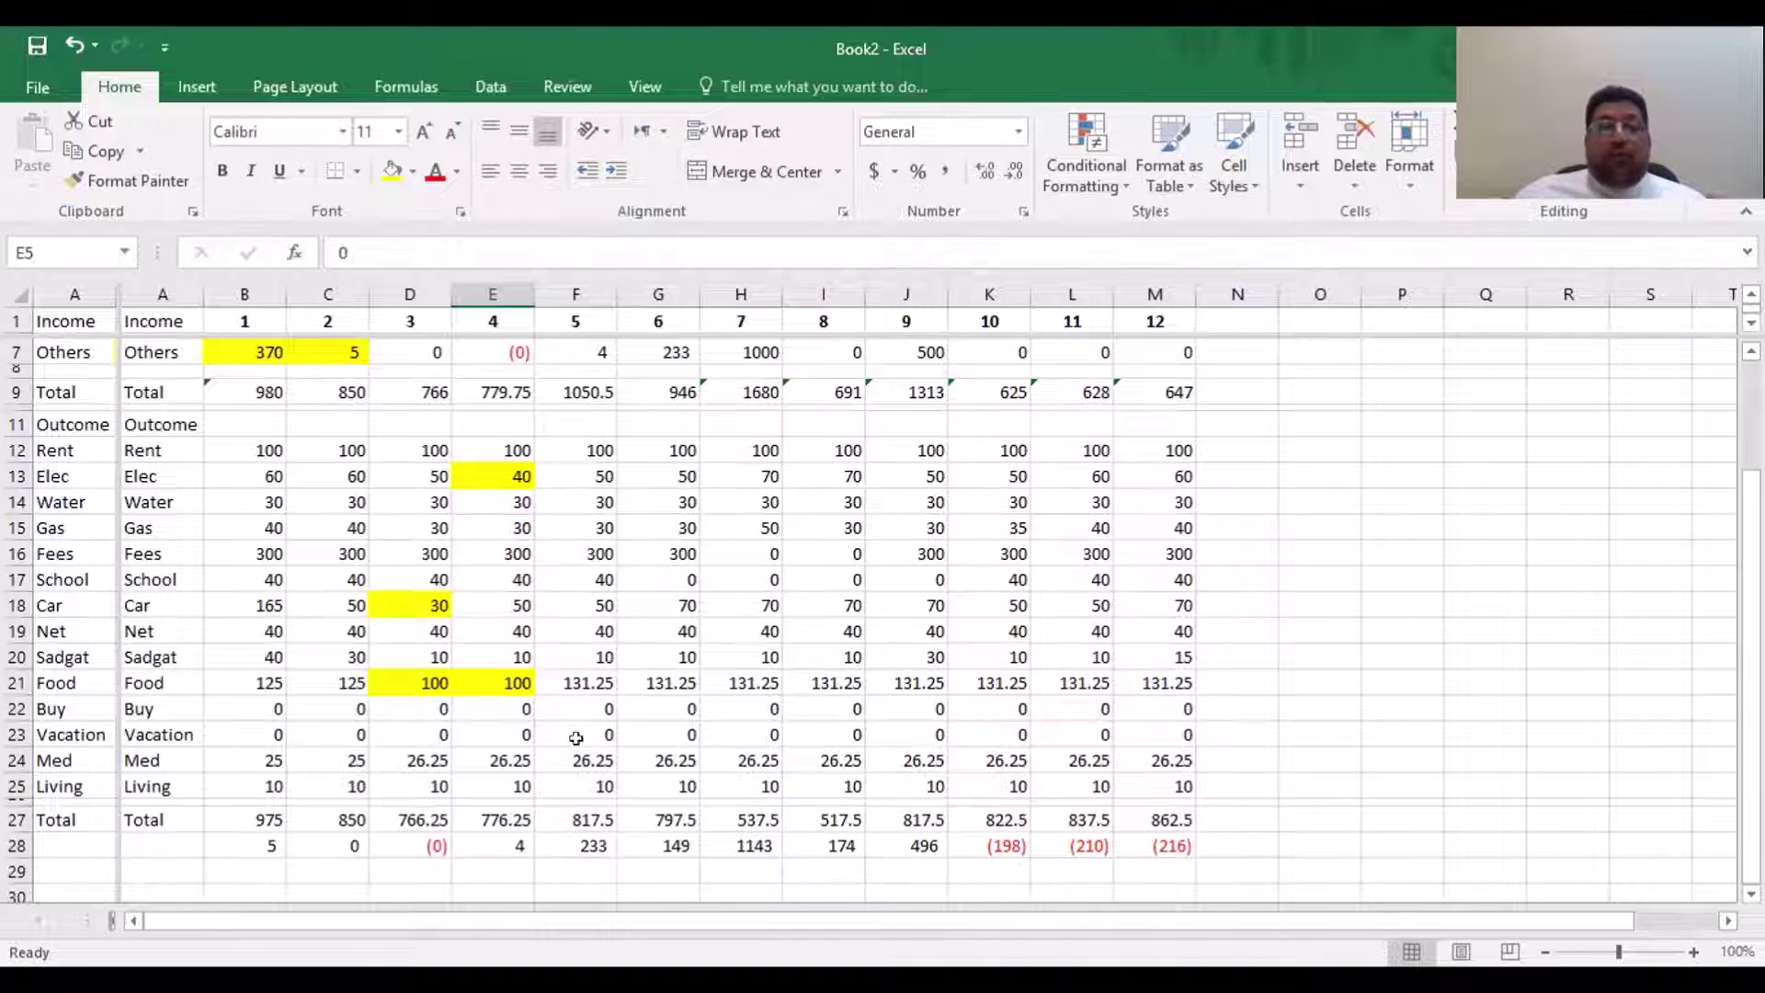
left_click(519, 844)
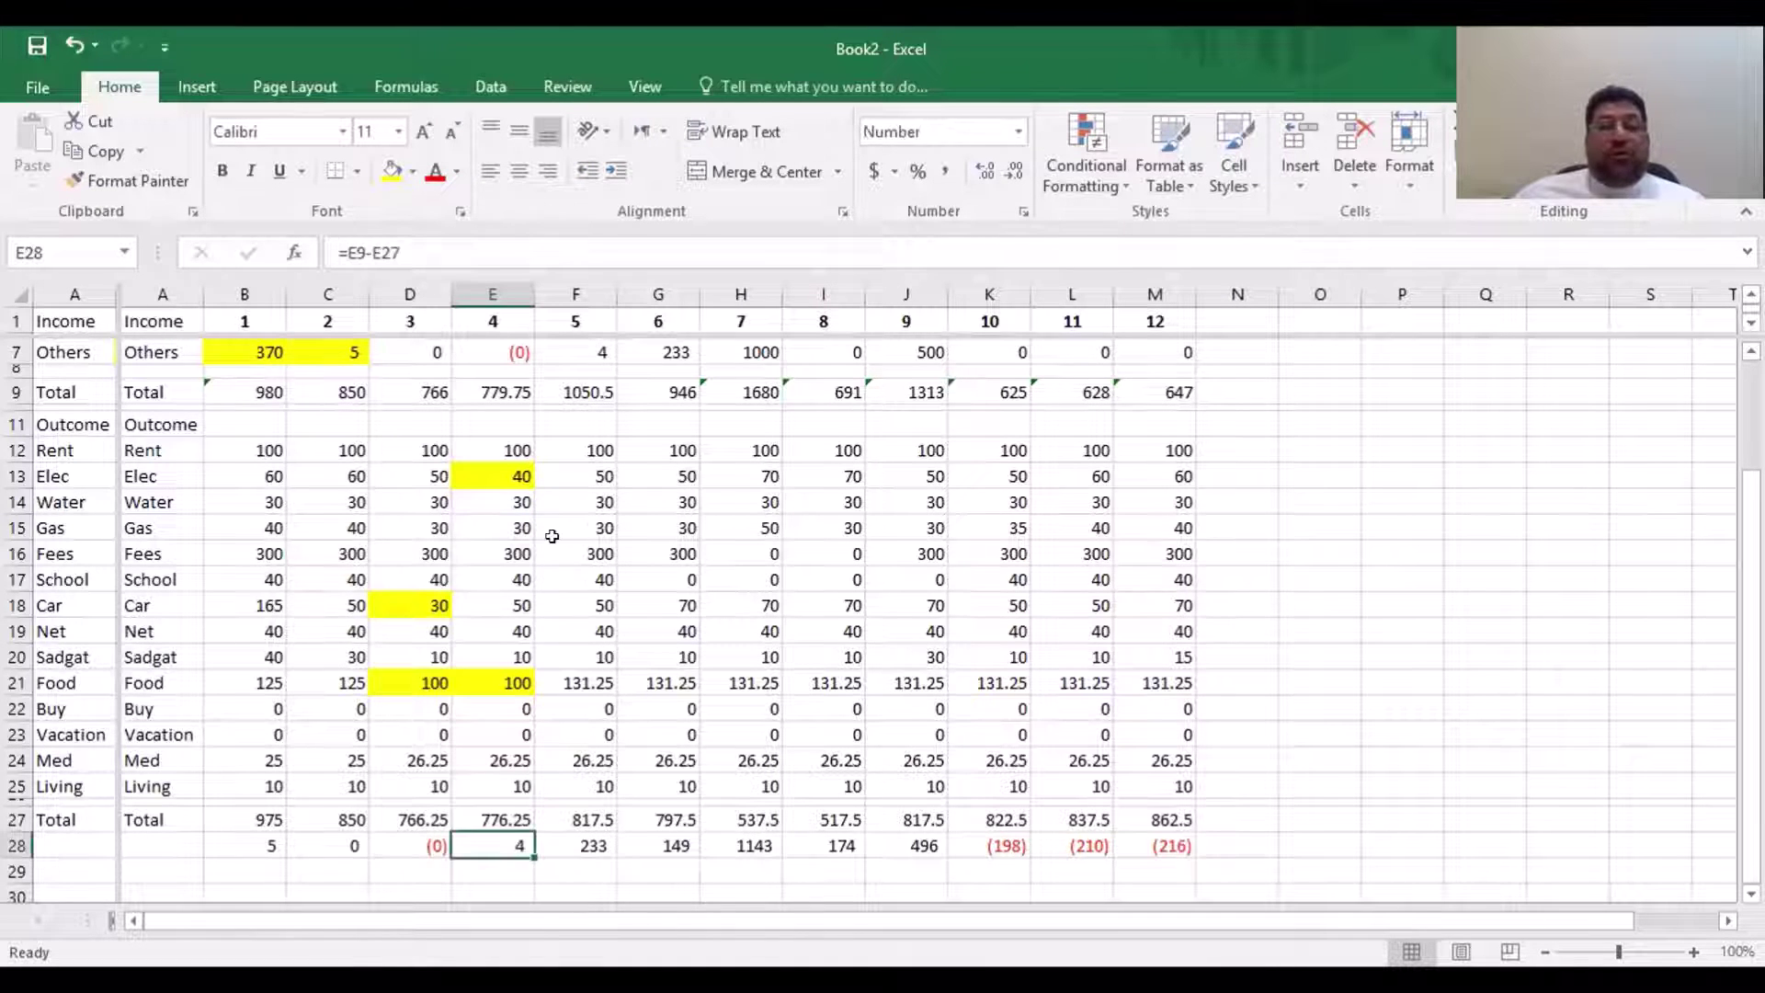
scroll(550, 510, "up", 2)
left_click(478, 429)
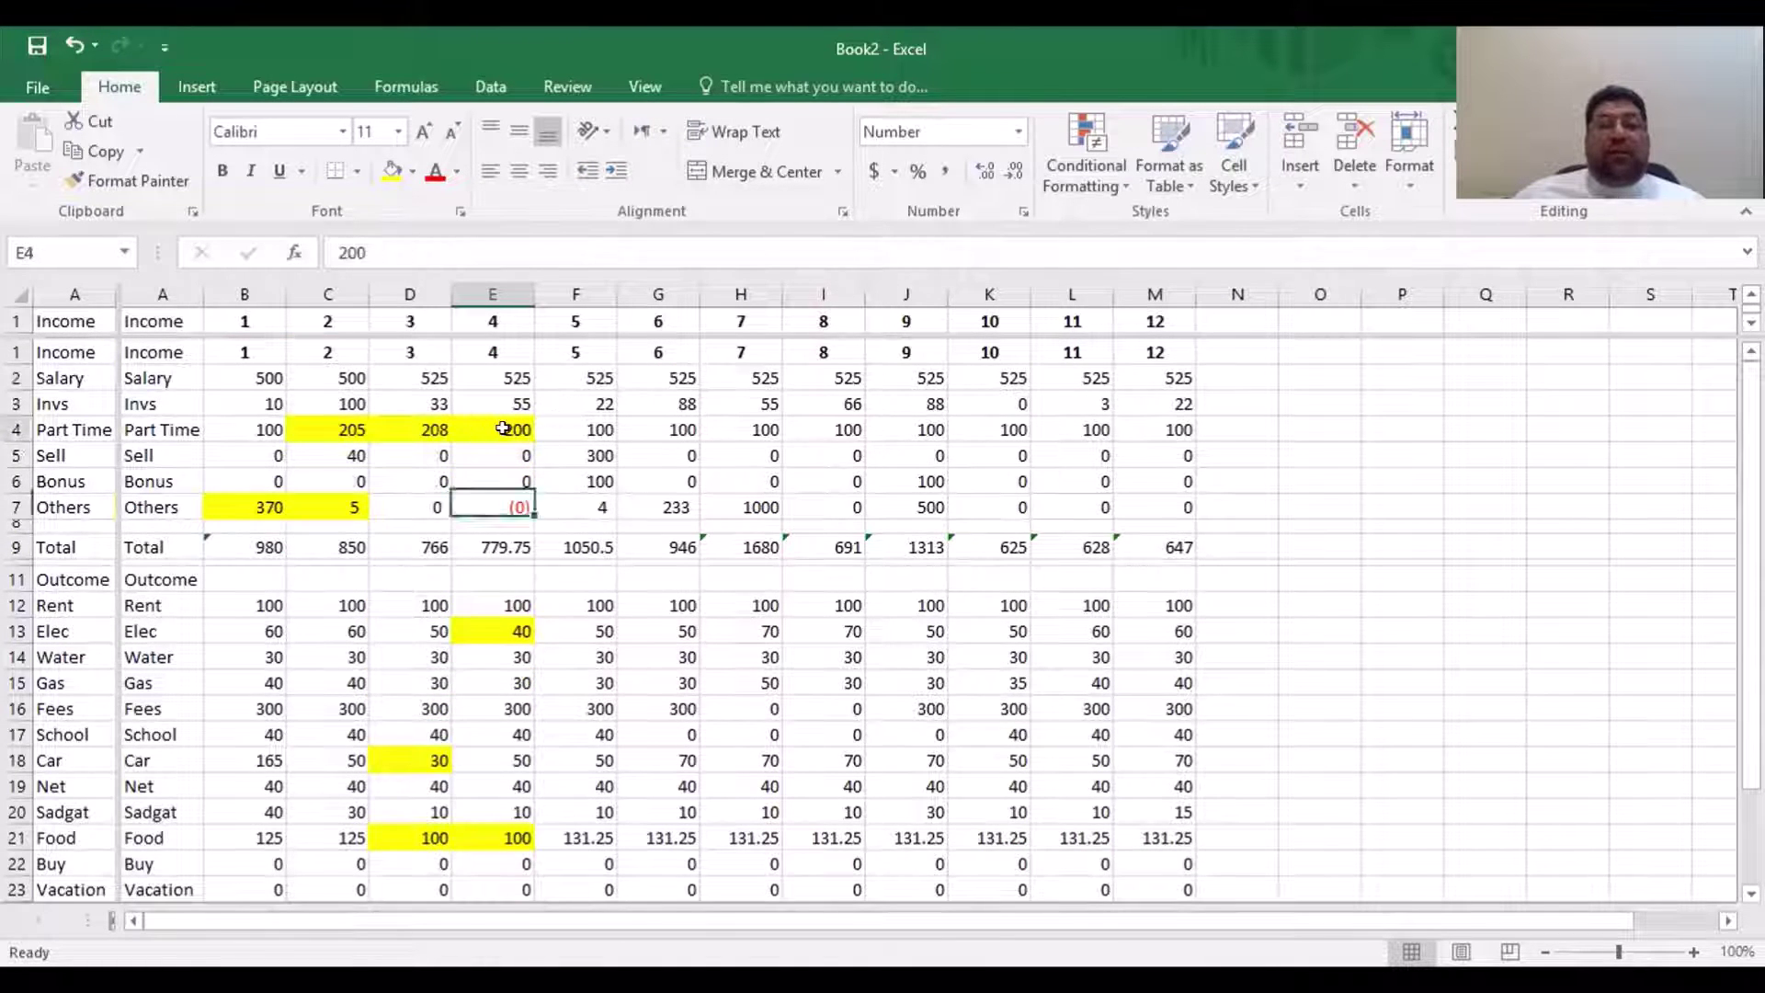
scroll(546, 637, "down", 3)
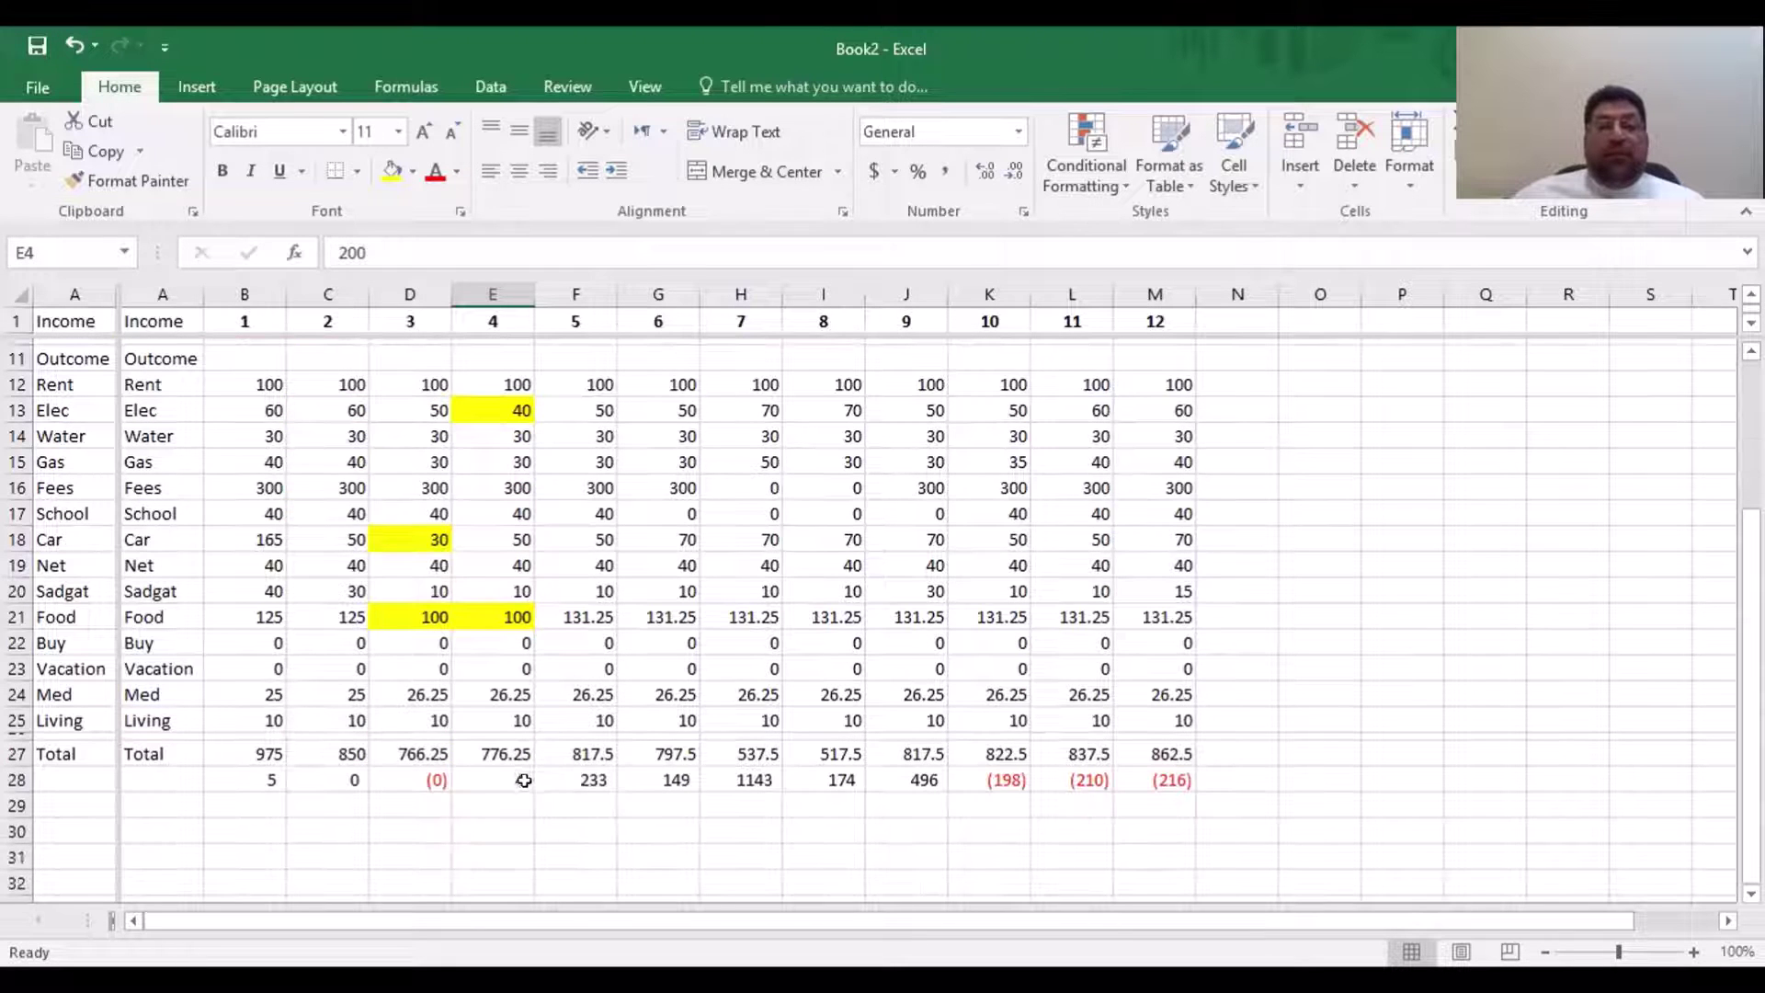
left_click(525, 782)
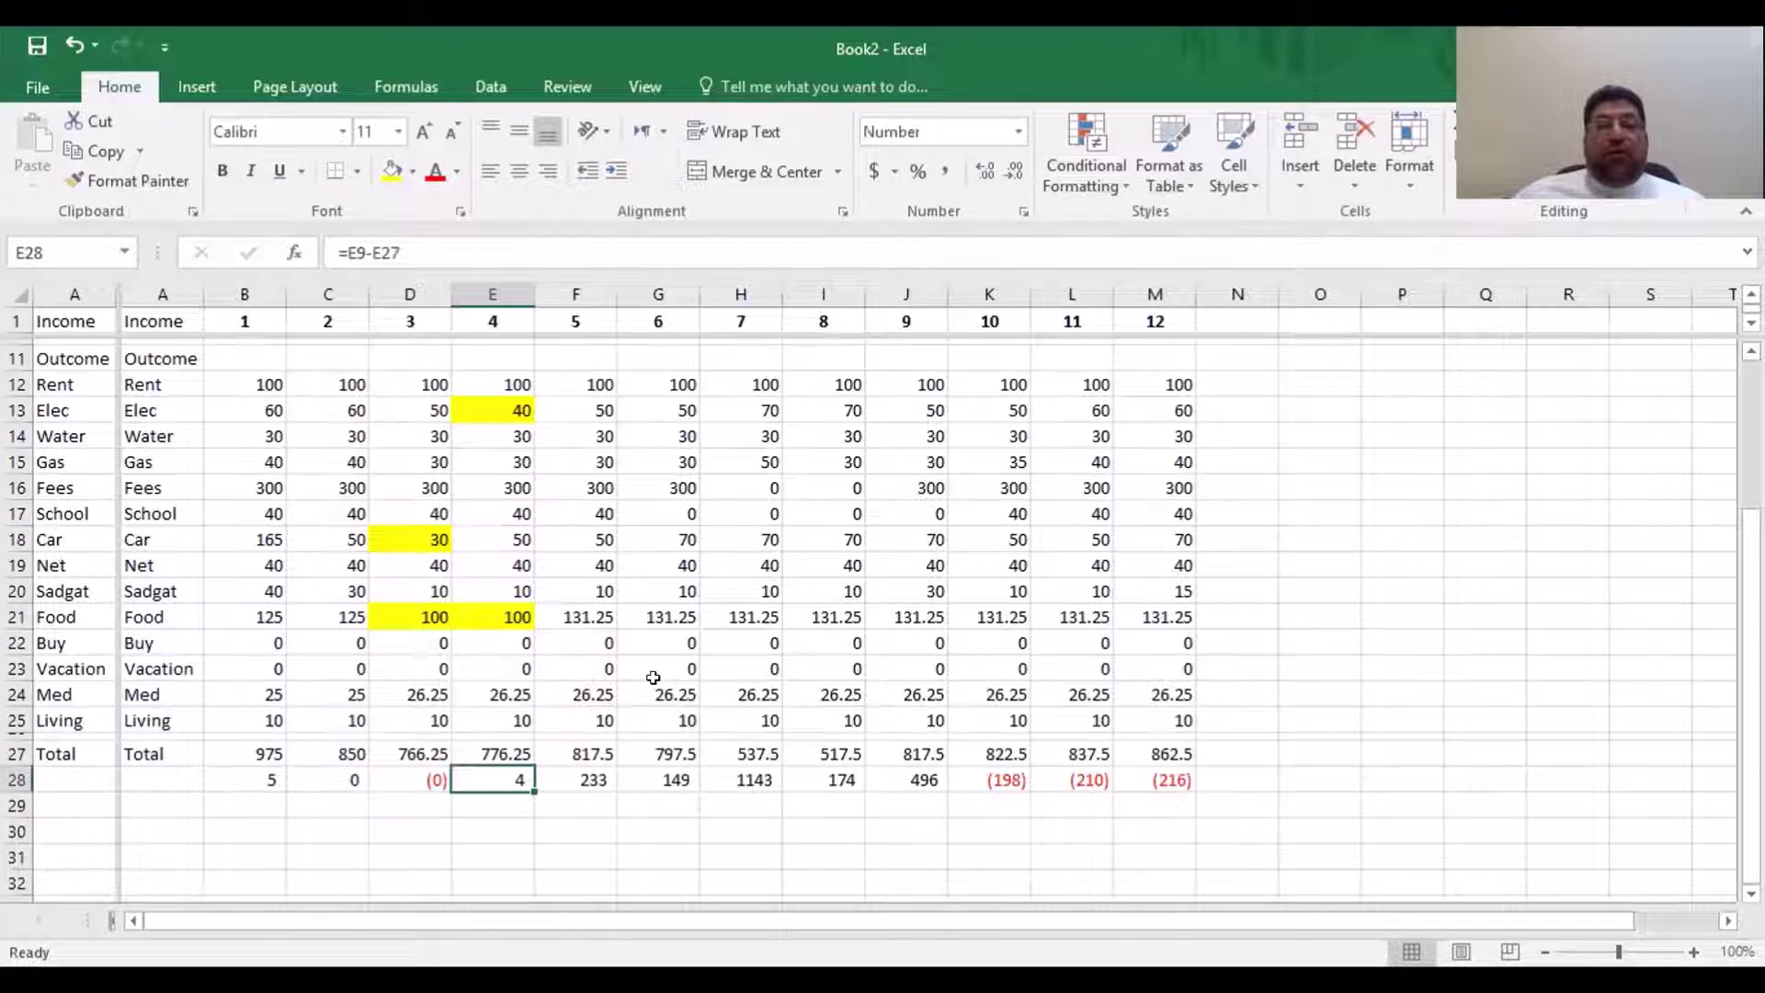
scroll(653, 677, "up", 4)
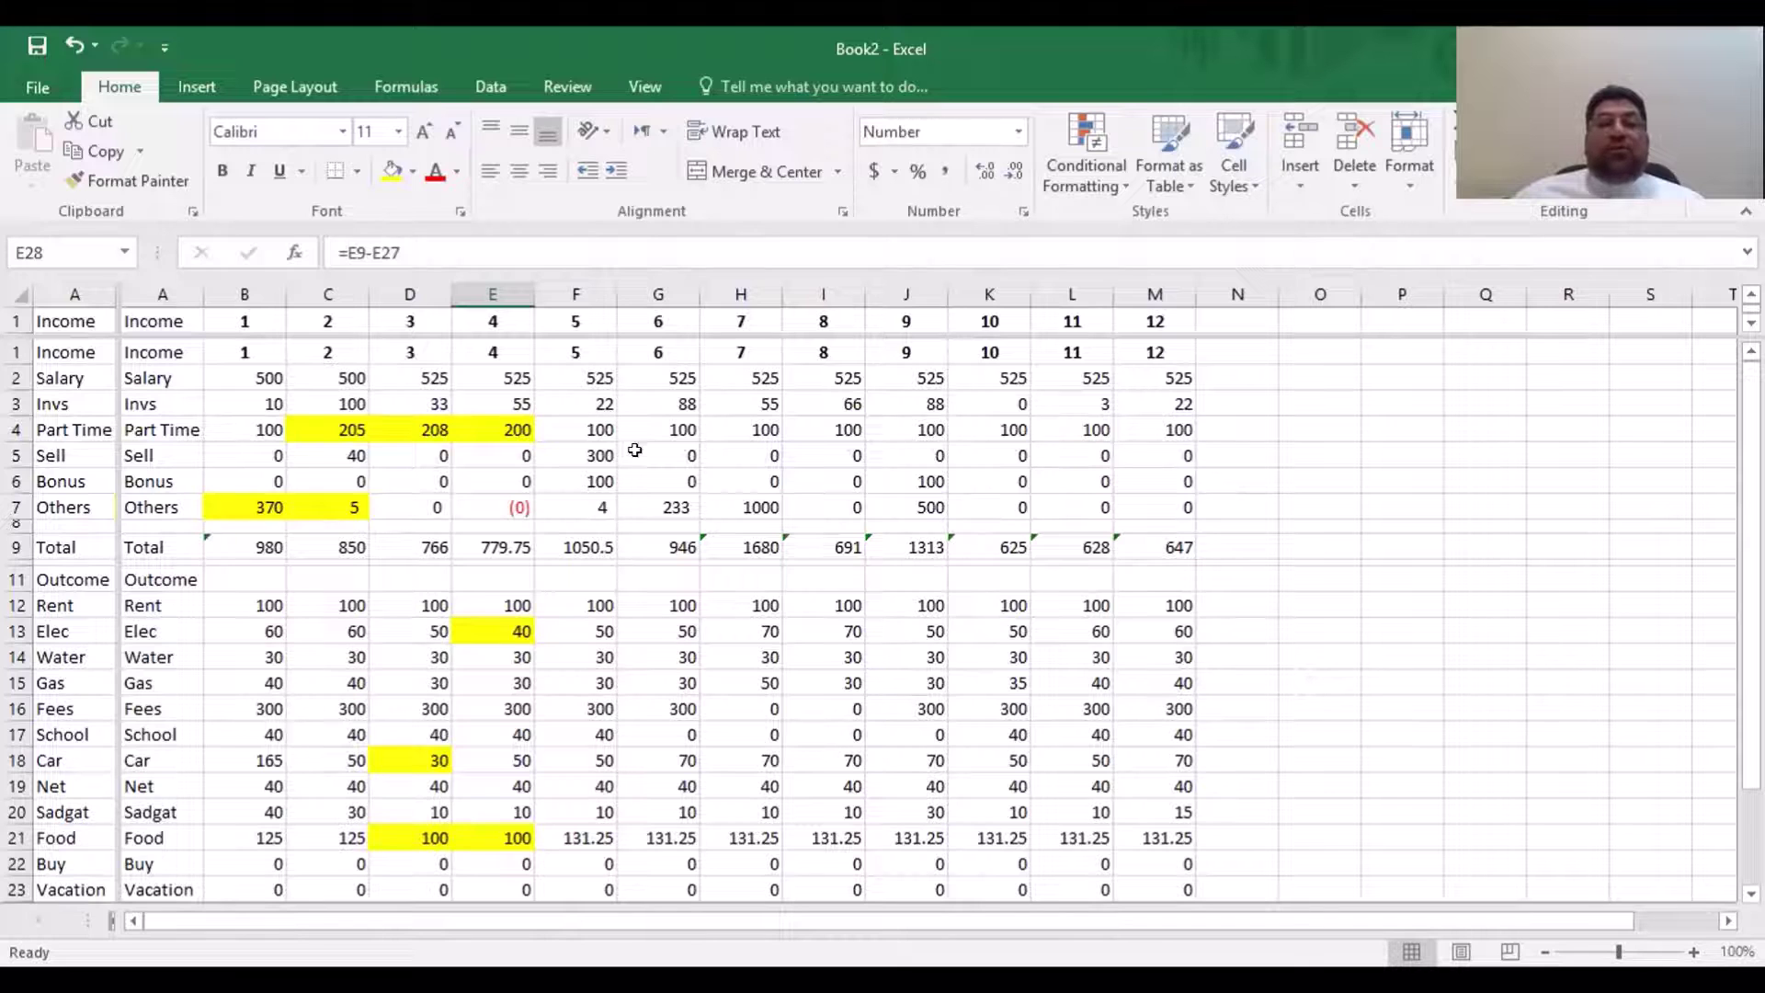
Examine month 5's carried-over balance in F7, its Part Time and Sell income, both totals and its balance in F28
left_click(604, 502)
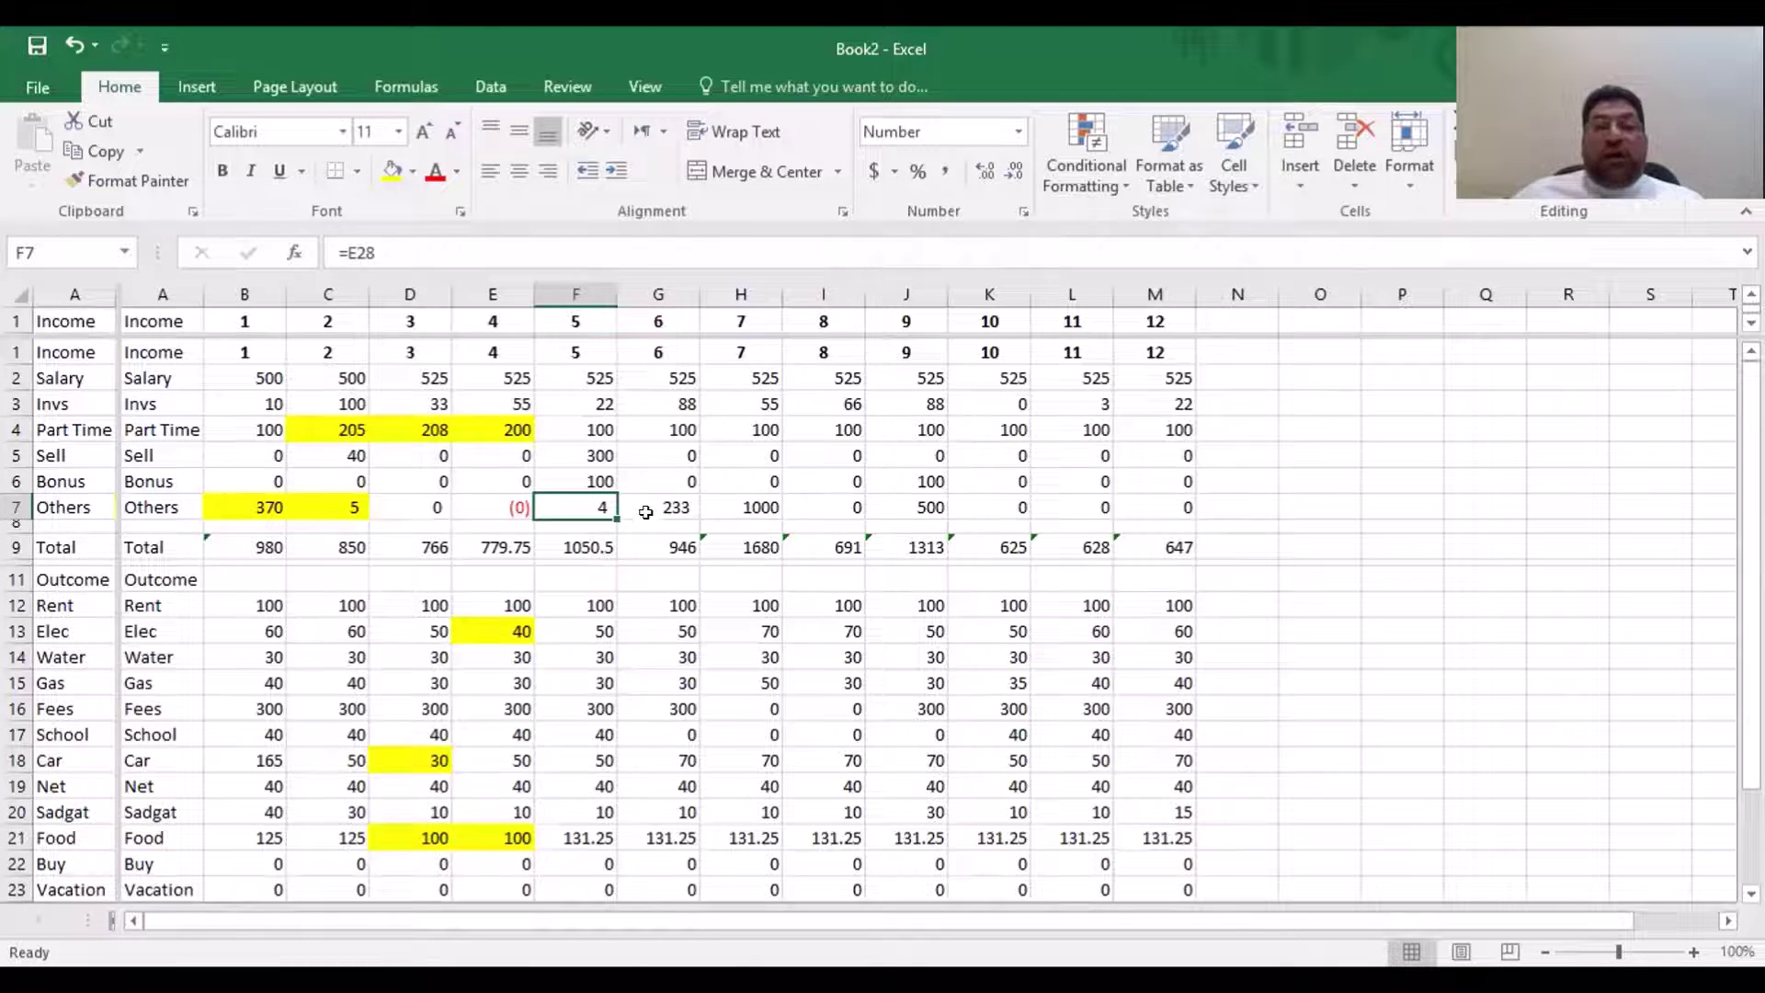
left_click(604, 431)
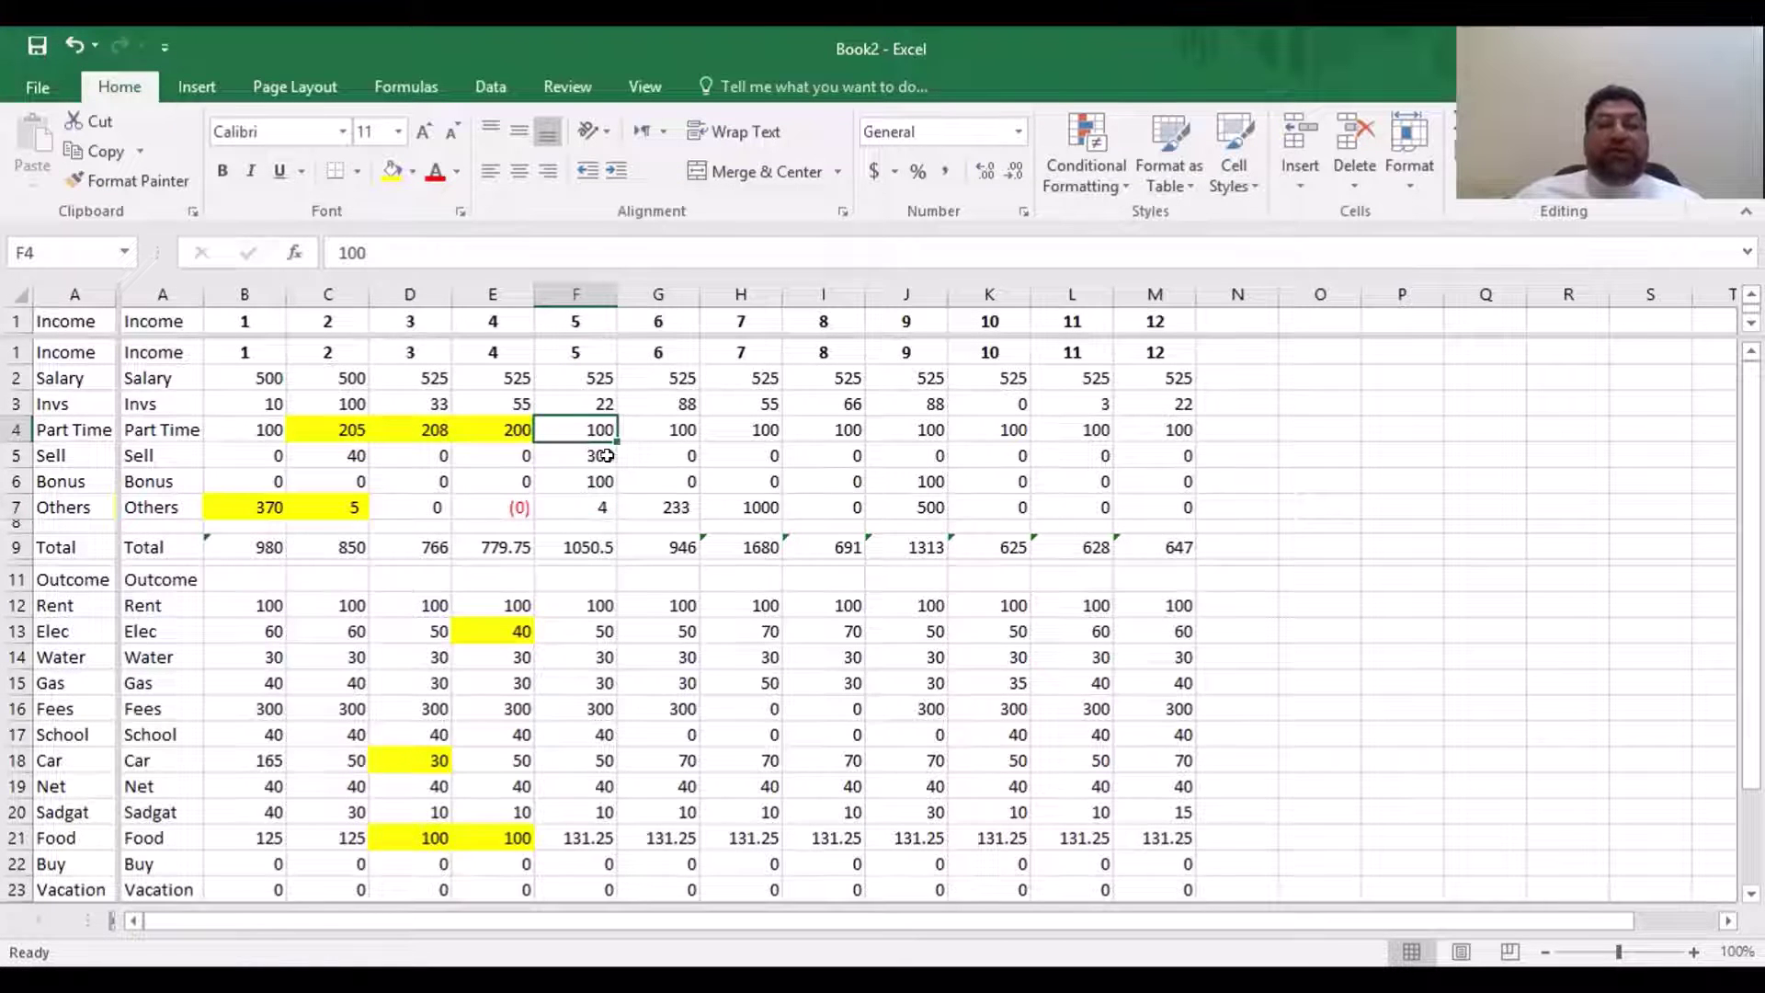
left_click(606, 455)
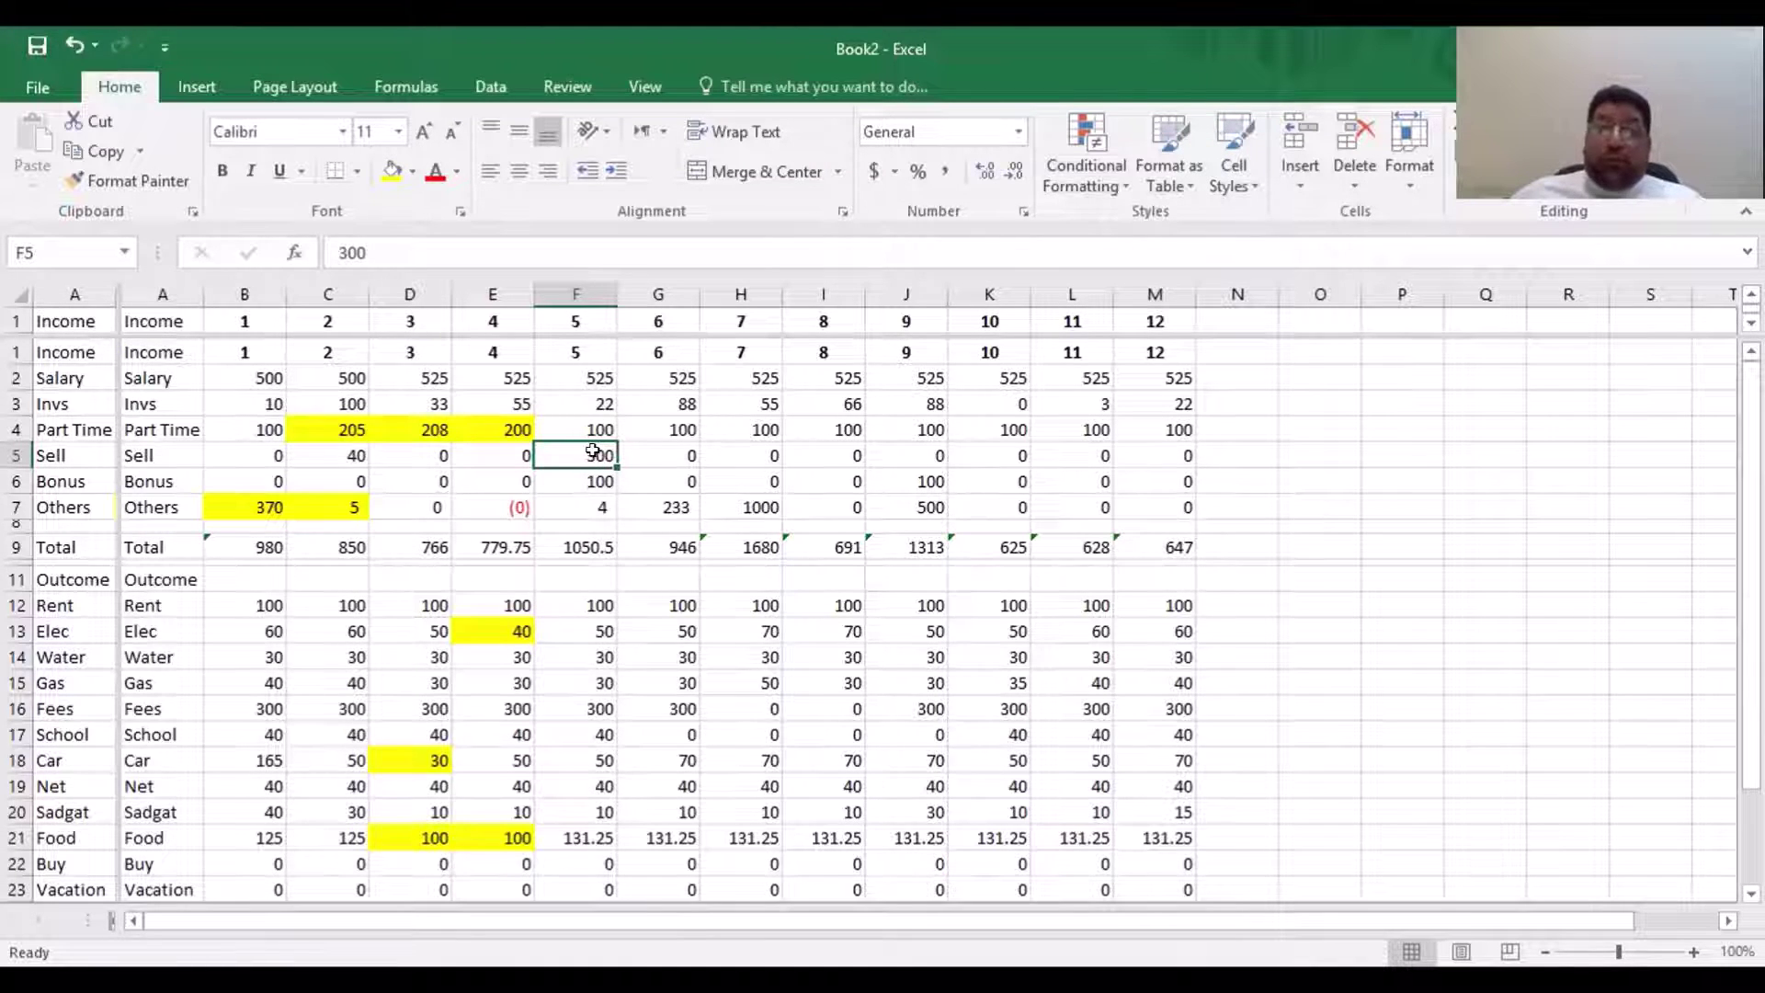
scroll(593, 451, "down", 2)
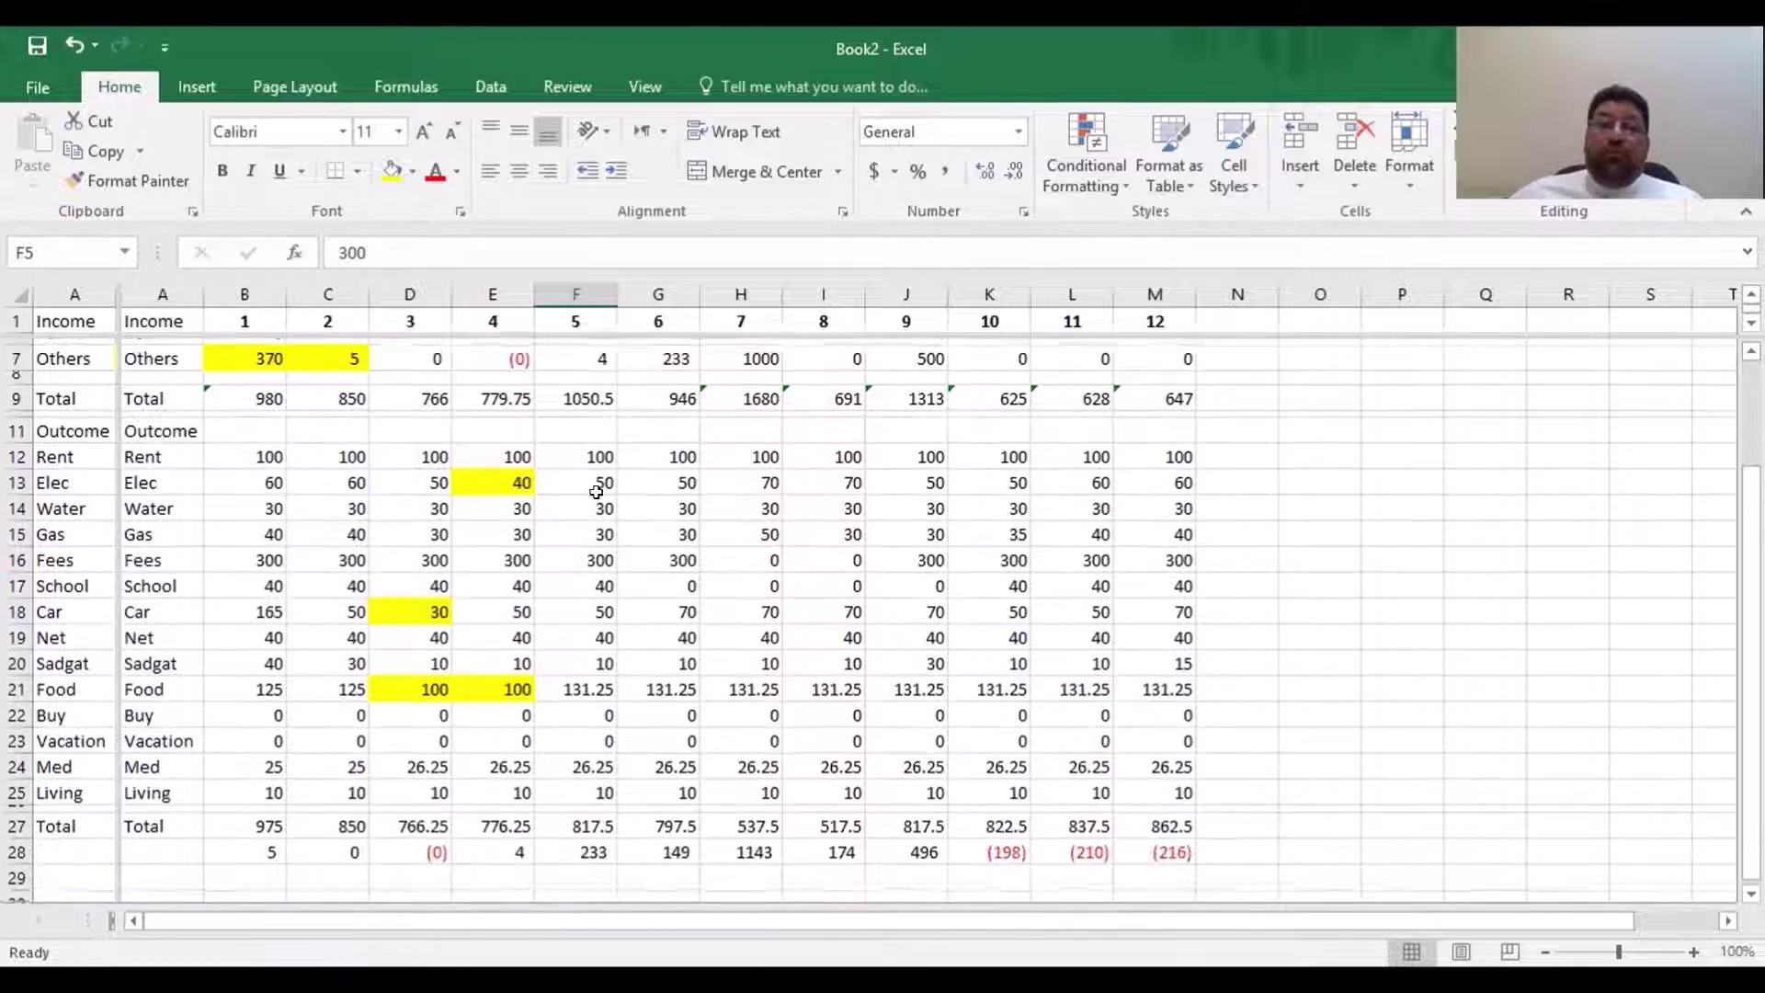
left_click(593, 392)
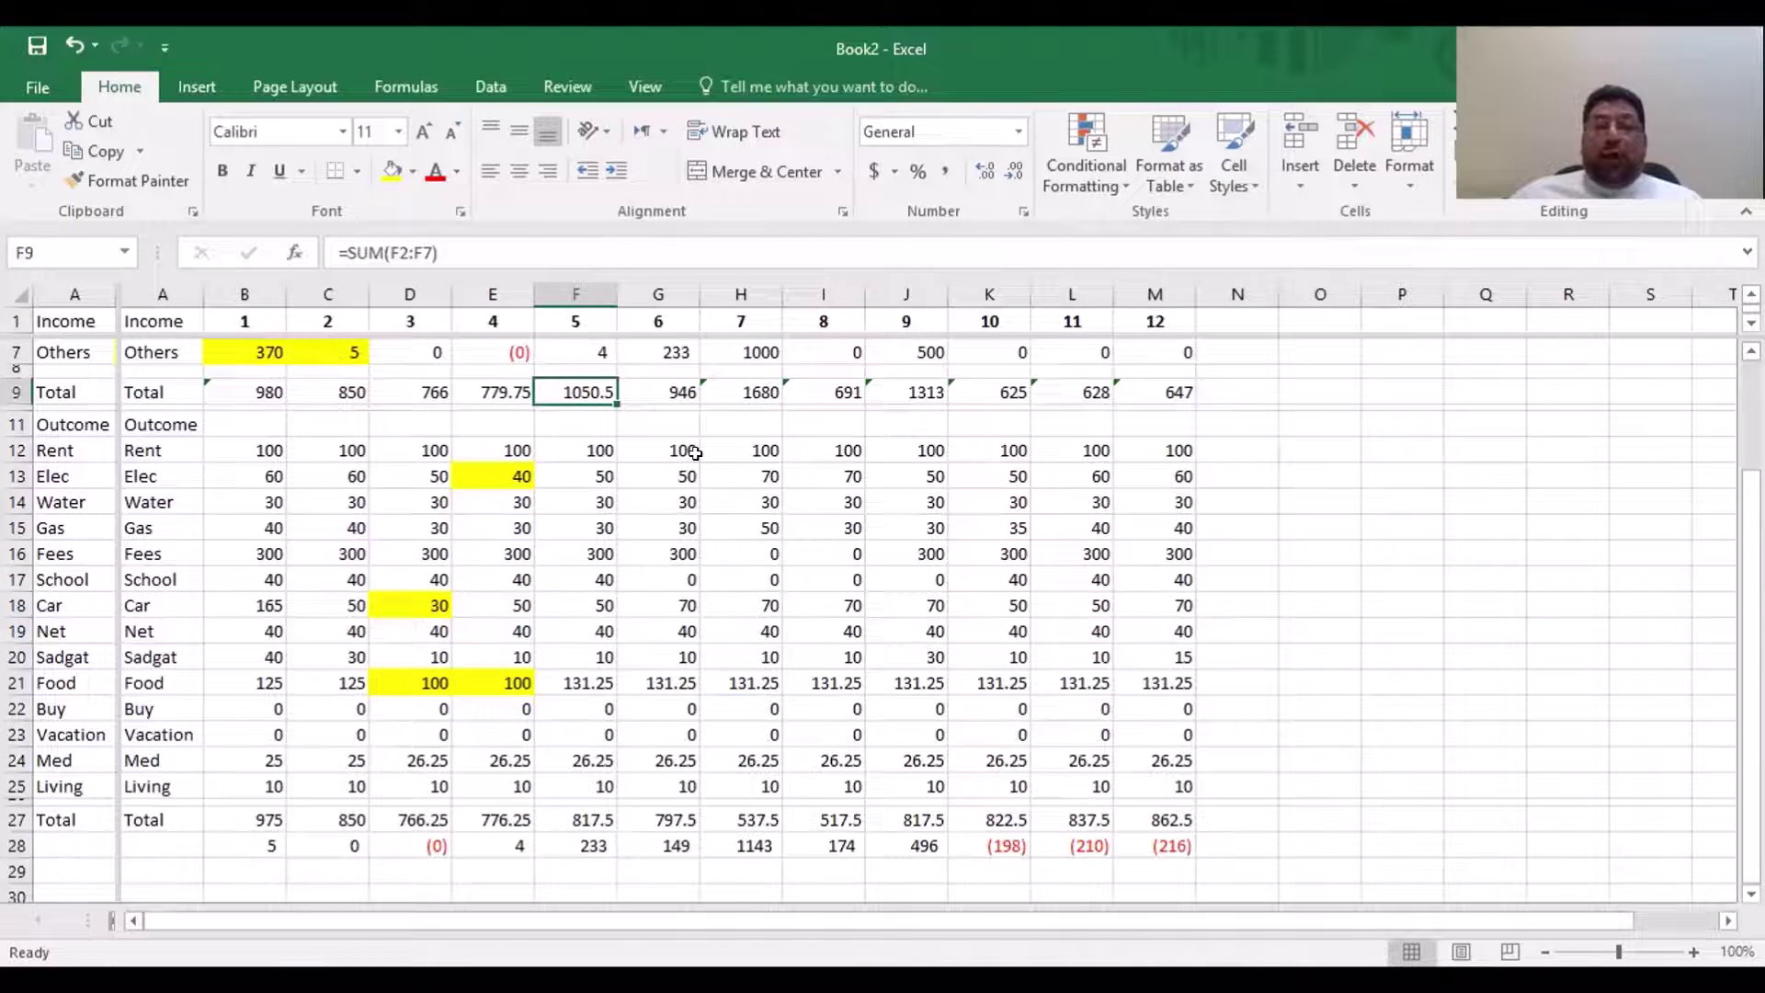
left_click(595, 810)
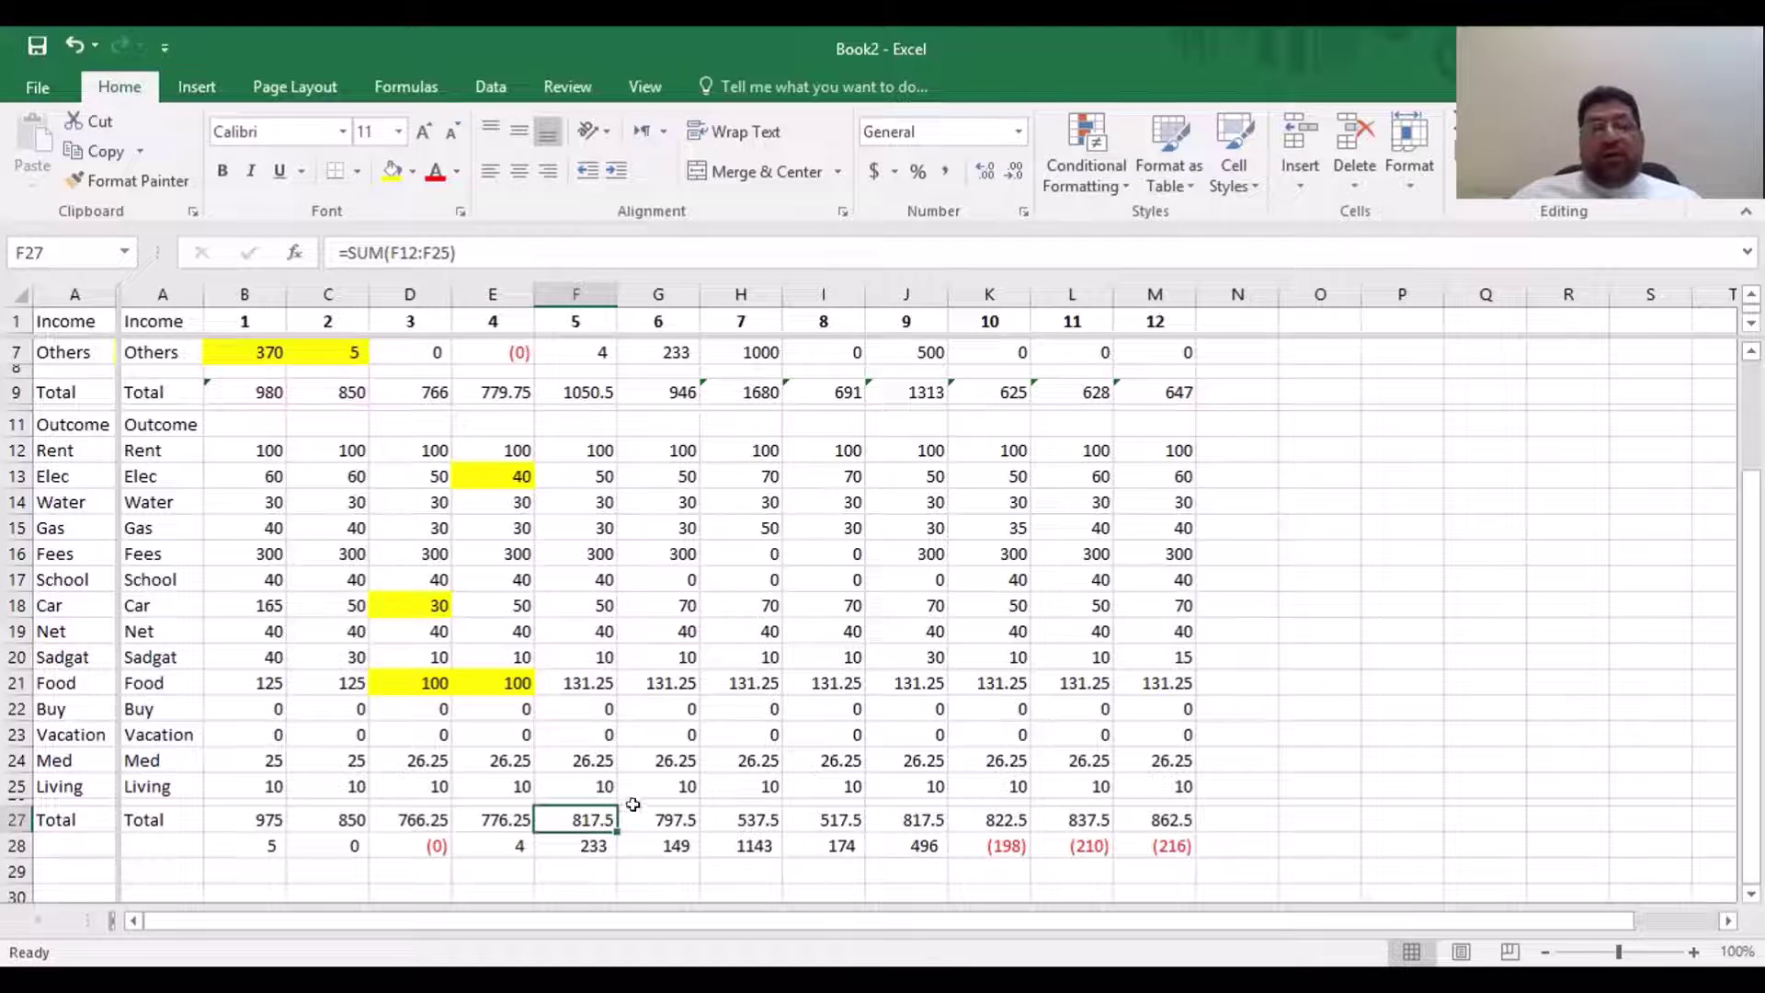
left_click(591, 839)
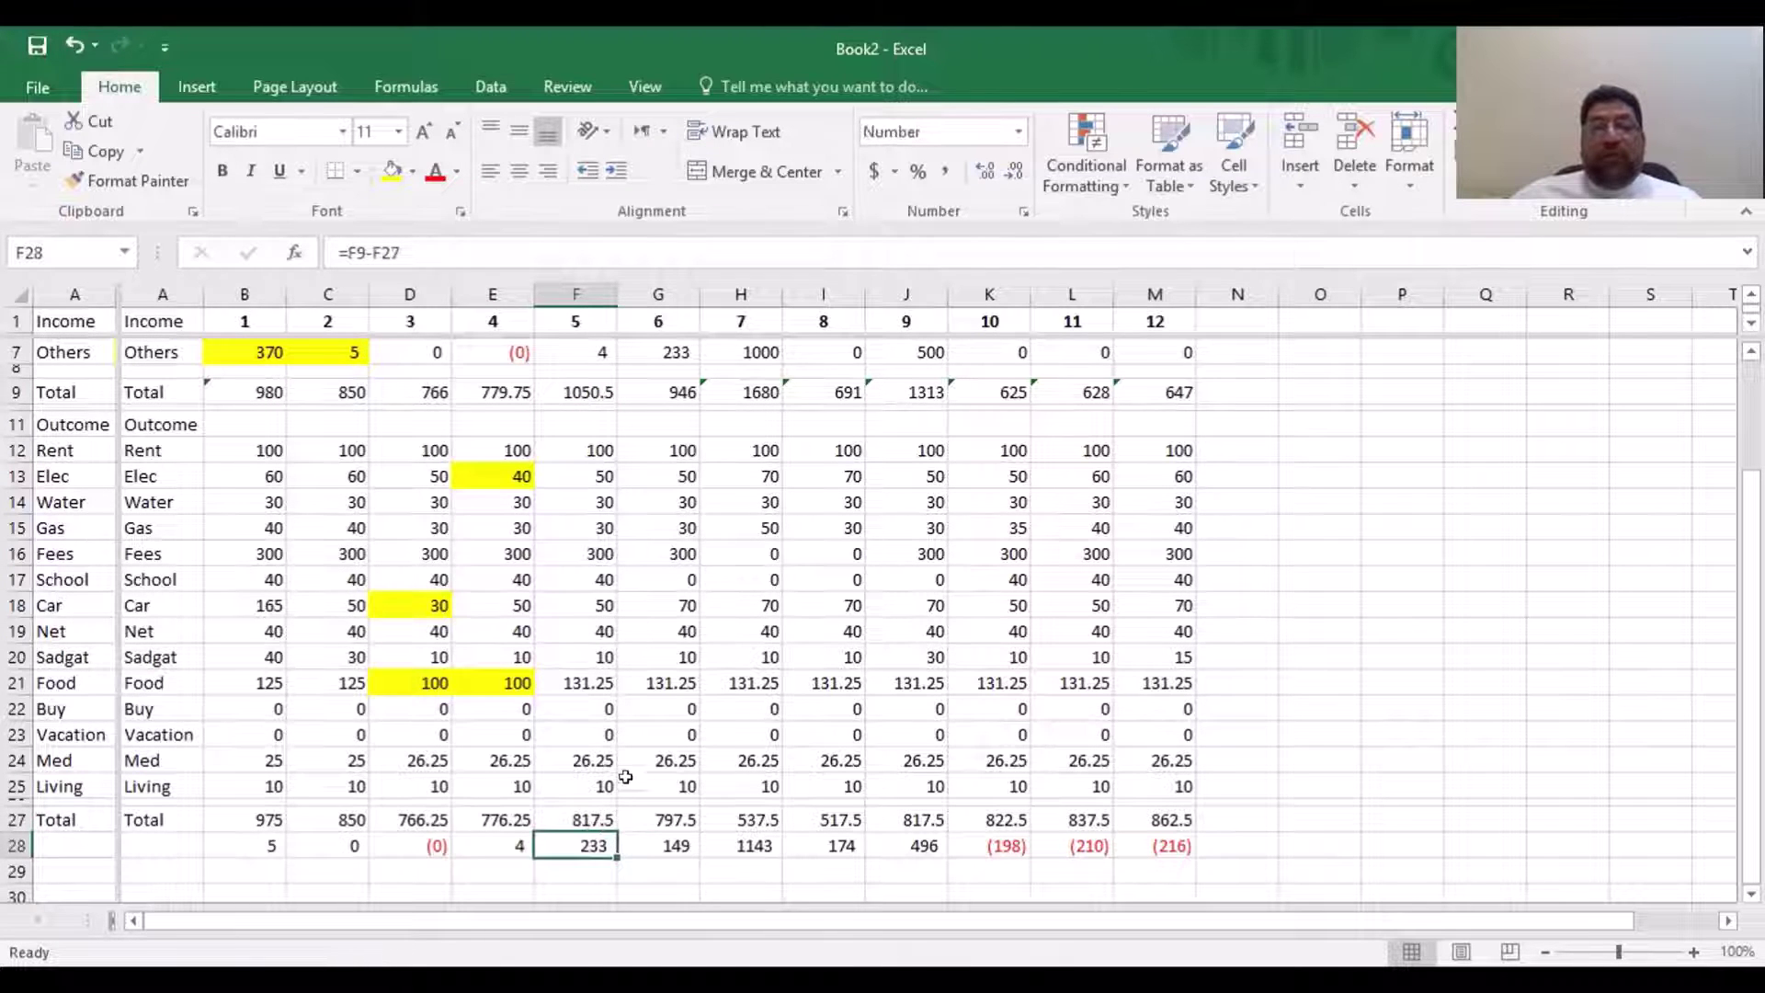
scroll(625, 777, "up", 2)
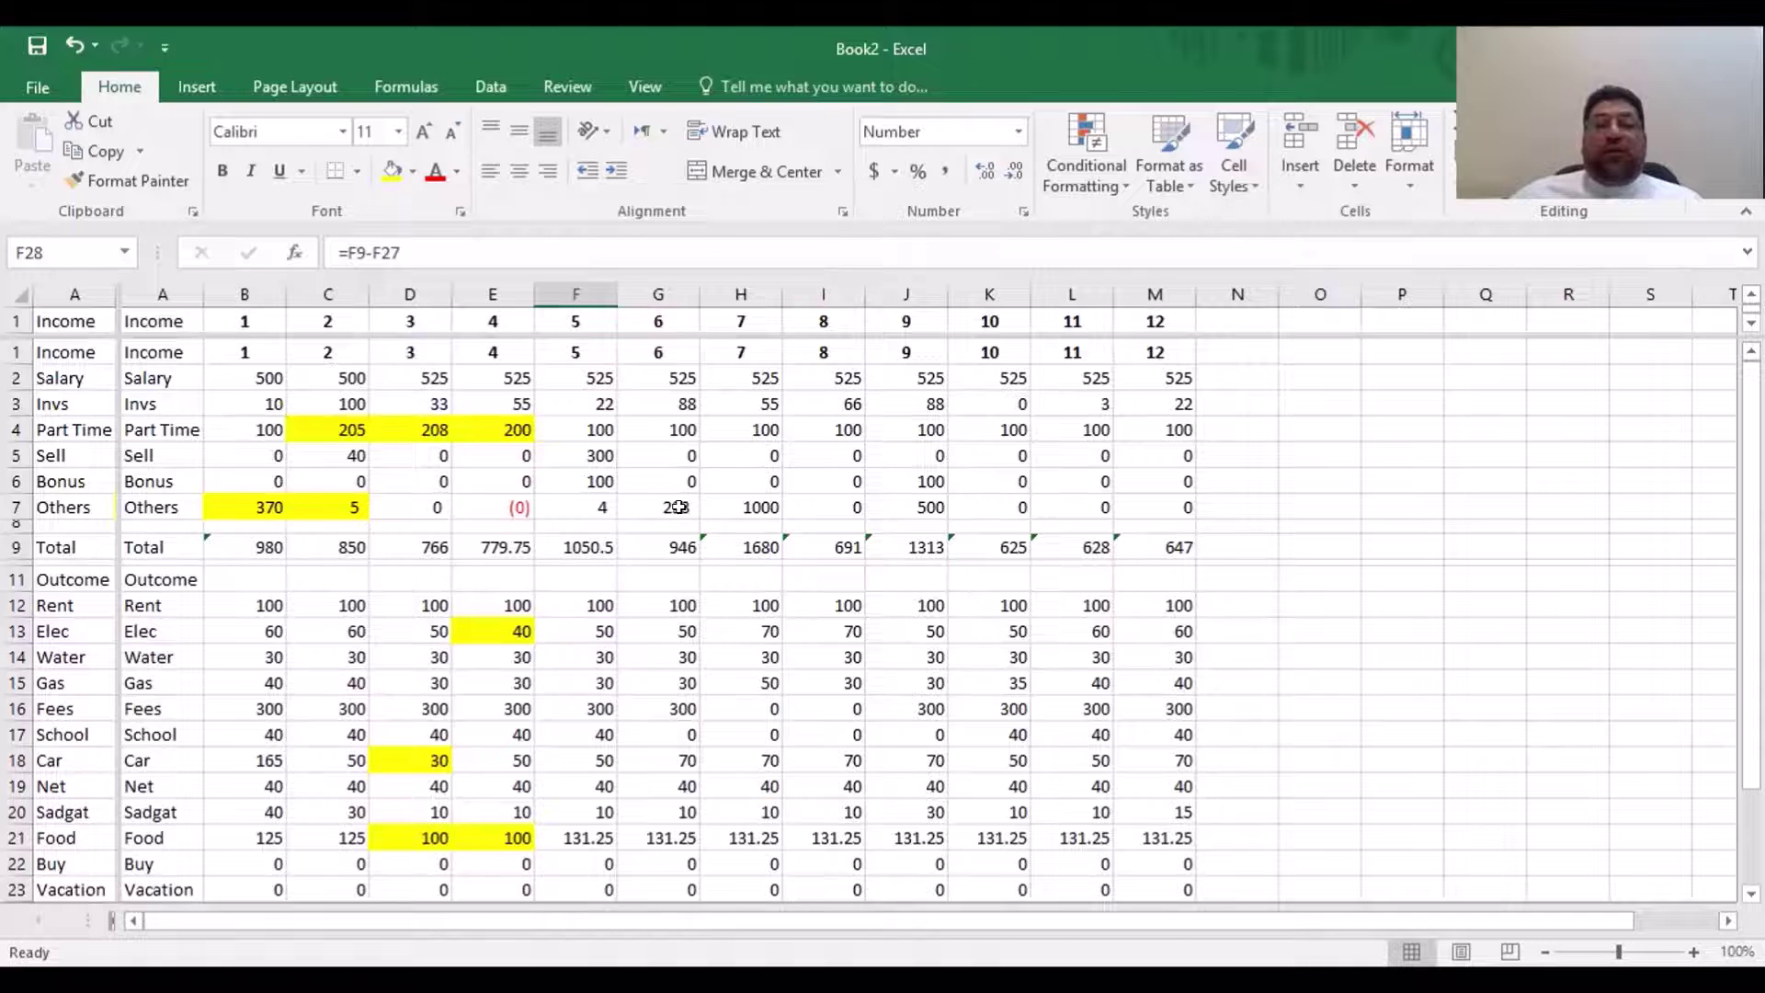
Examine month 6's carried-over balance in G7, its expenses and its balance in G28
left_click(678, 507)
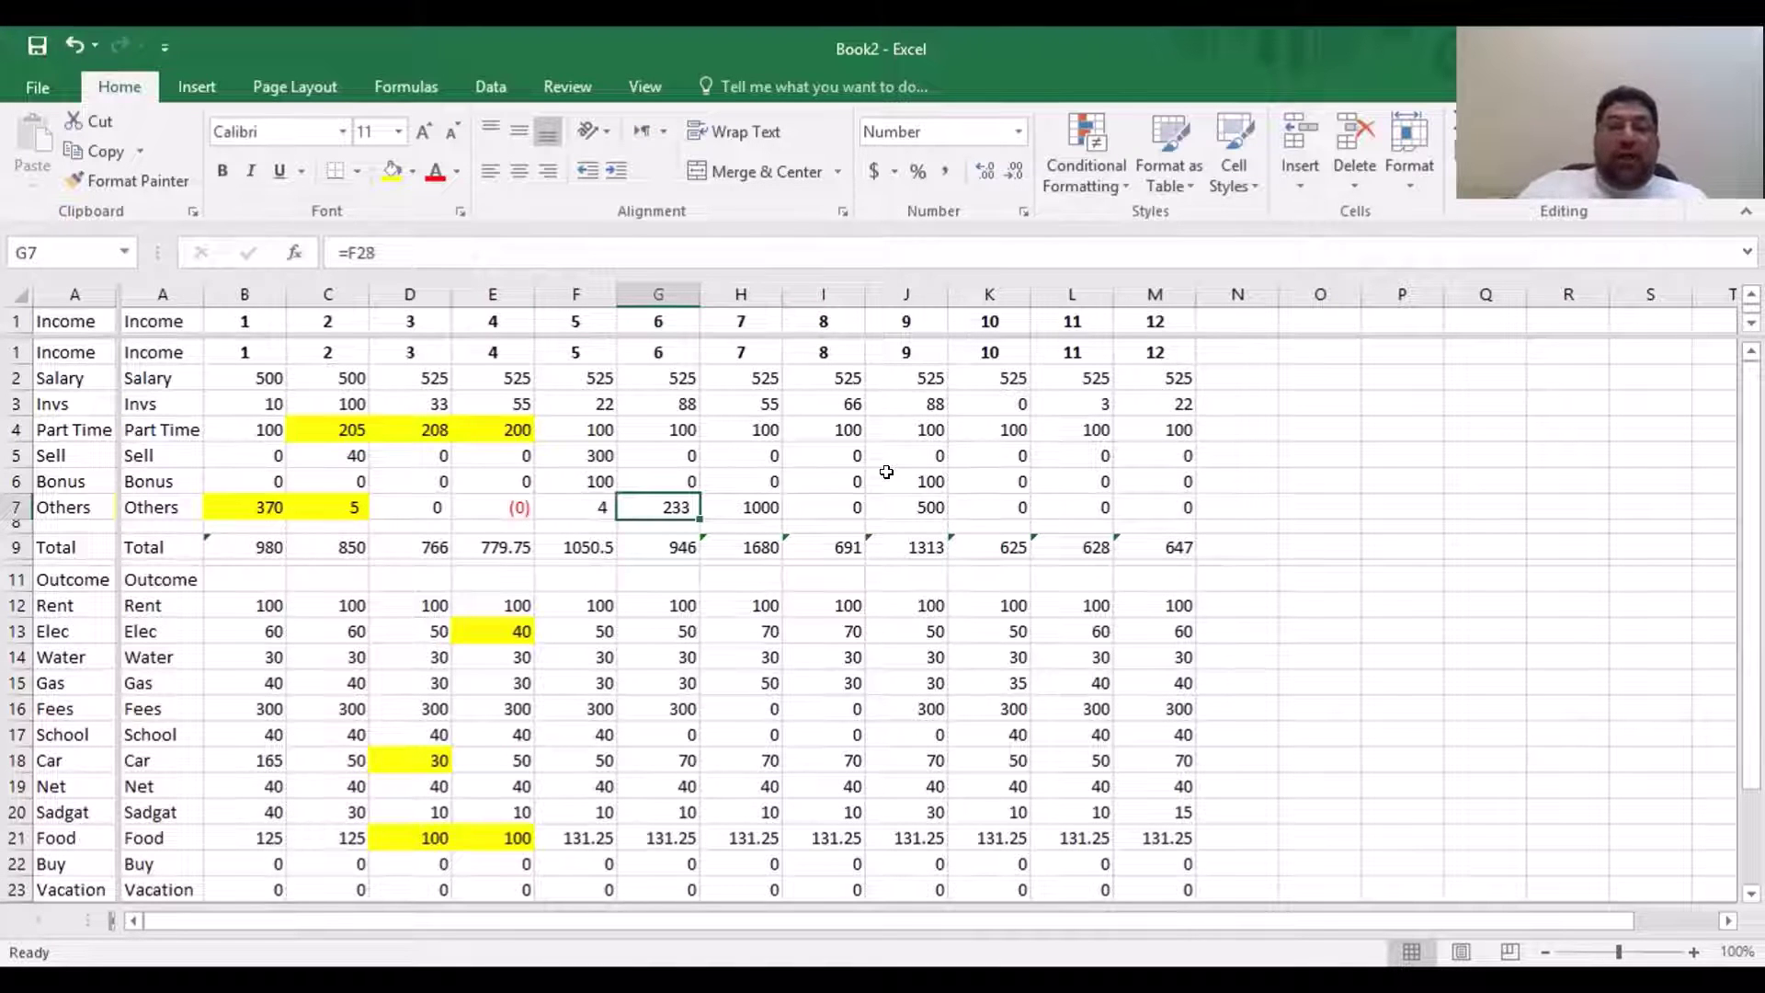
key("Down")
key("Down")
key("Down")
key("Down")
key("Down")
key("Down")
key("Down")
key("Down")
key("Down")
key("Down")
key("Down")
key("Down")
key("Down")
key("Down")
key("Down")
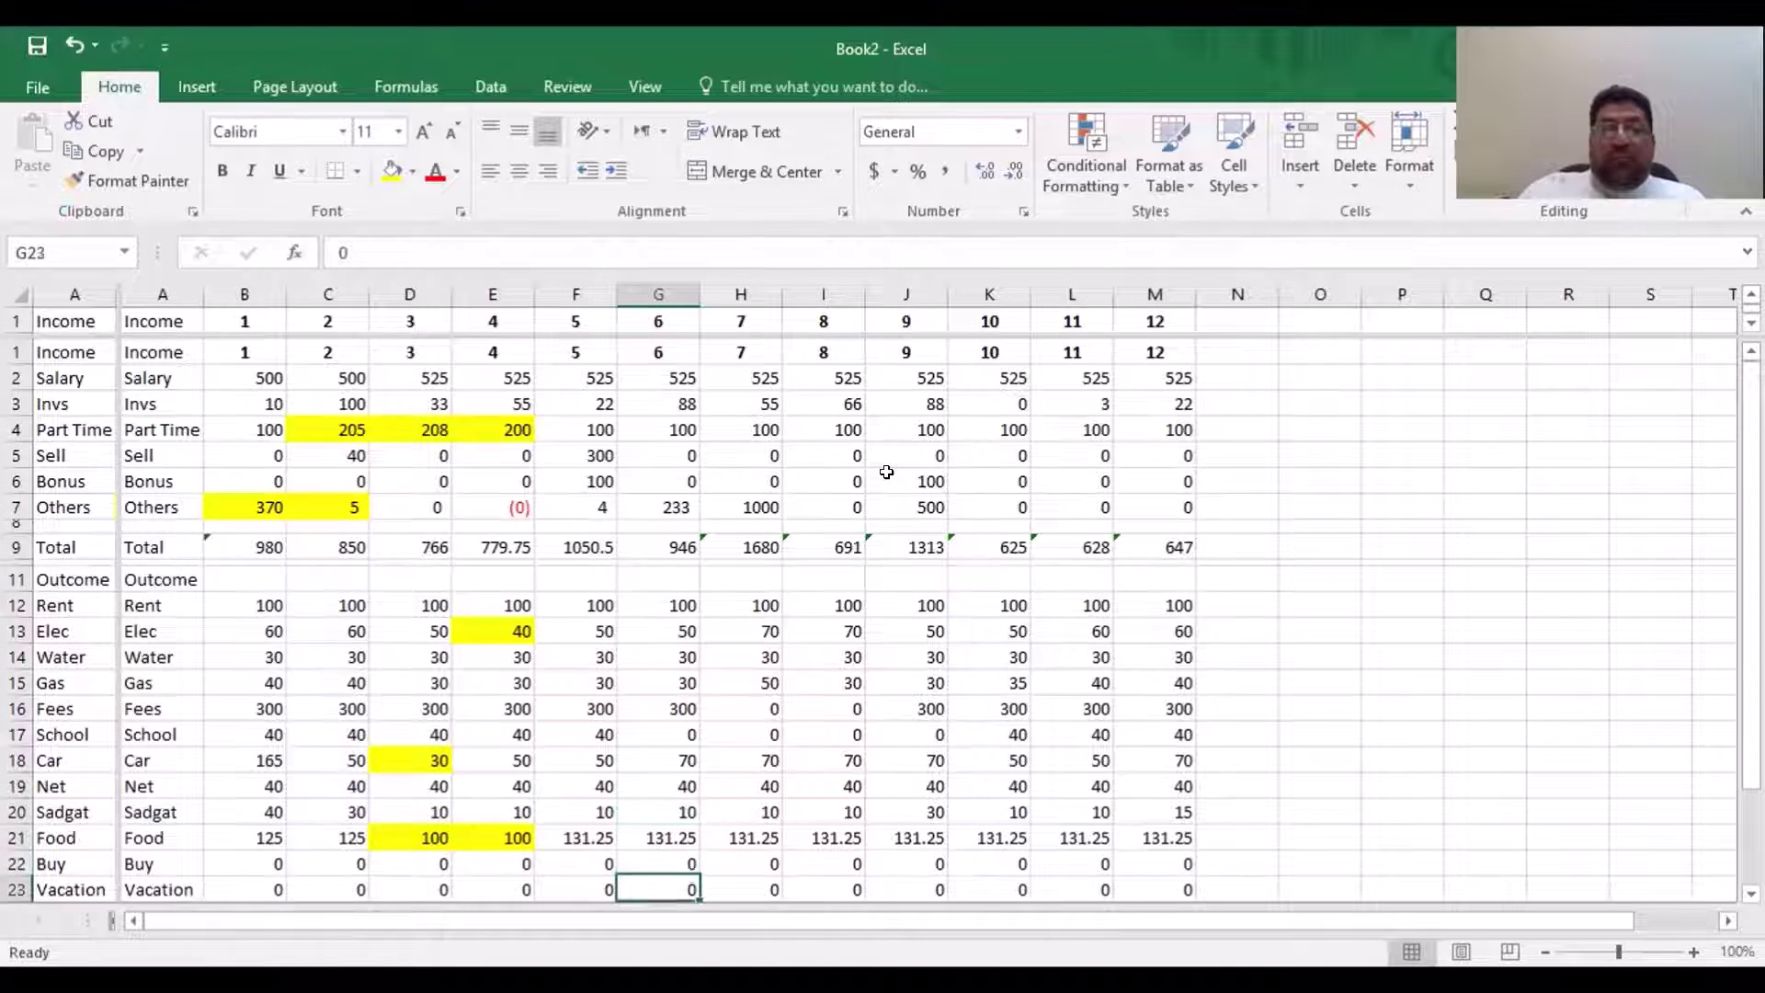
key("Down")
key("Down")
key("Down")
key("Down")
key("Down")
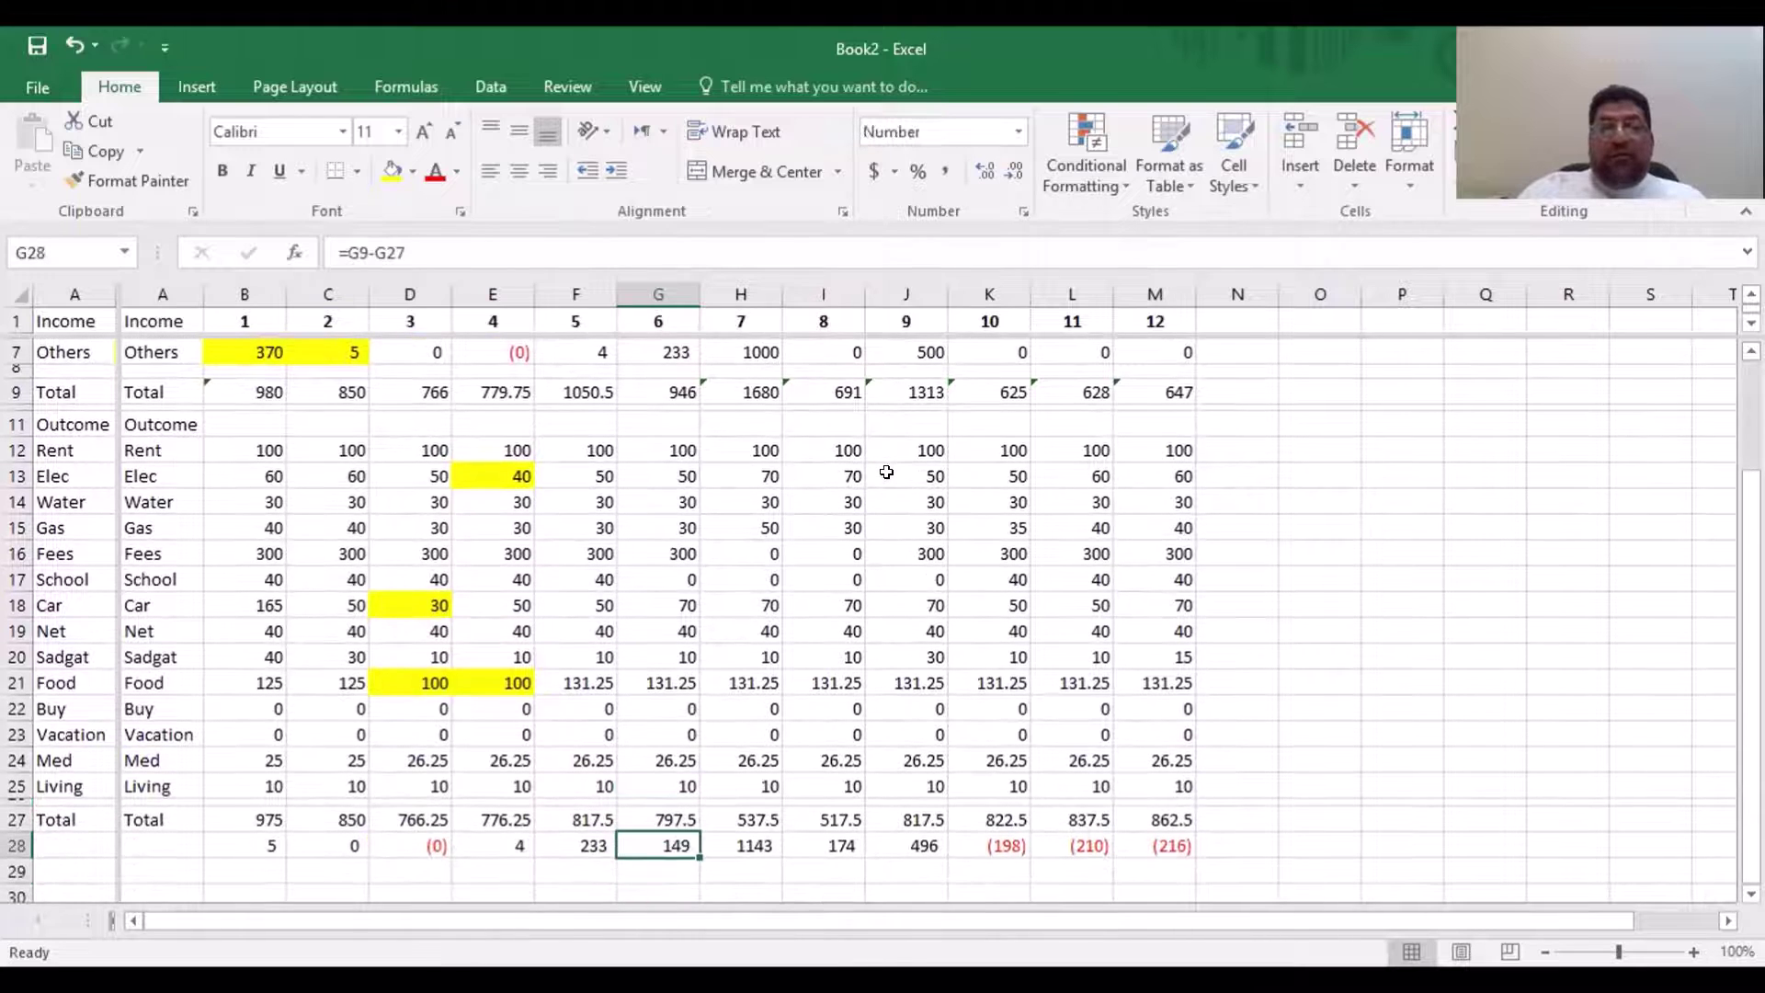
Look over month 7's expenses and its Others income in H7
key("Right")
key("Up")
key("Up")
key("Up")
key("Up")
key("Up")
key("Up")
key("Up")
key("Up")
key("Up")
key("Up")
key("Up")
key("Up")
key("Up")
key("Up")
key("Up")
key("Up")
key("Up")
key("Up")
key("Up")
key("Up")
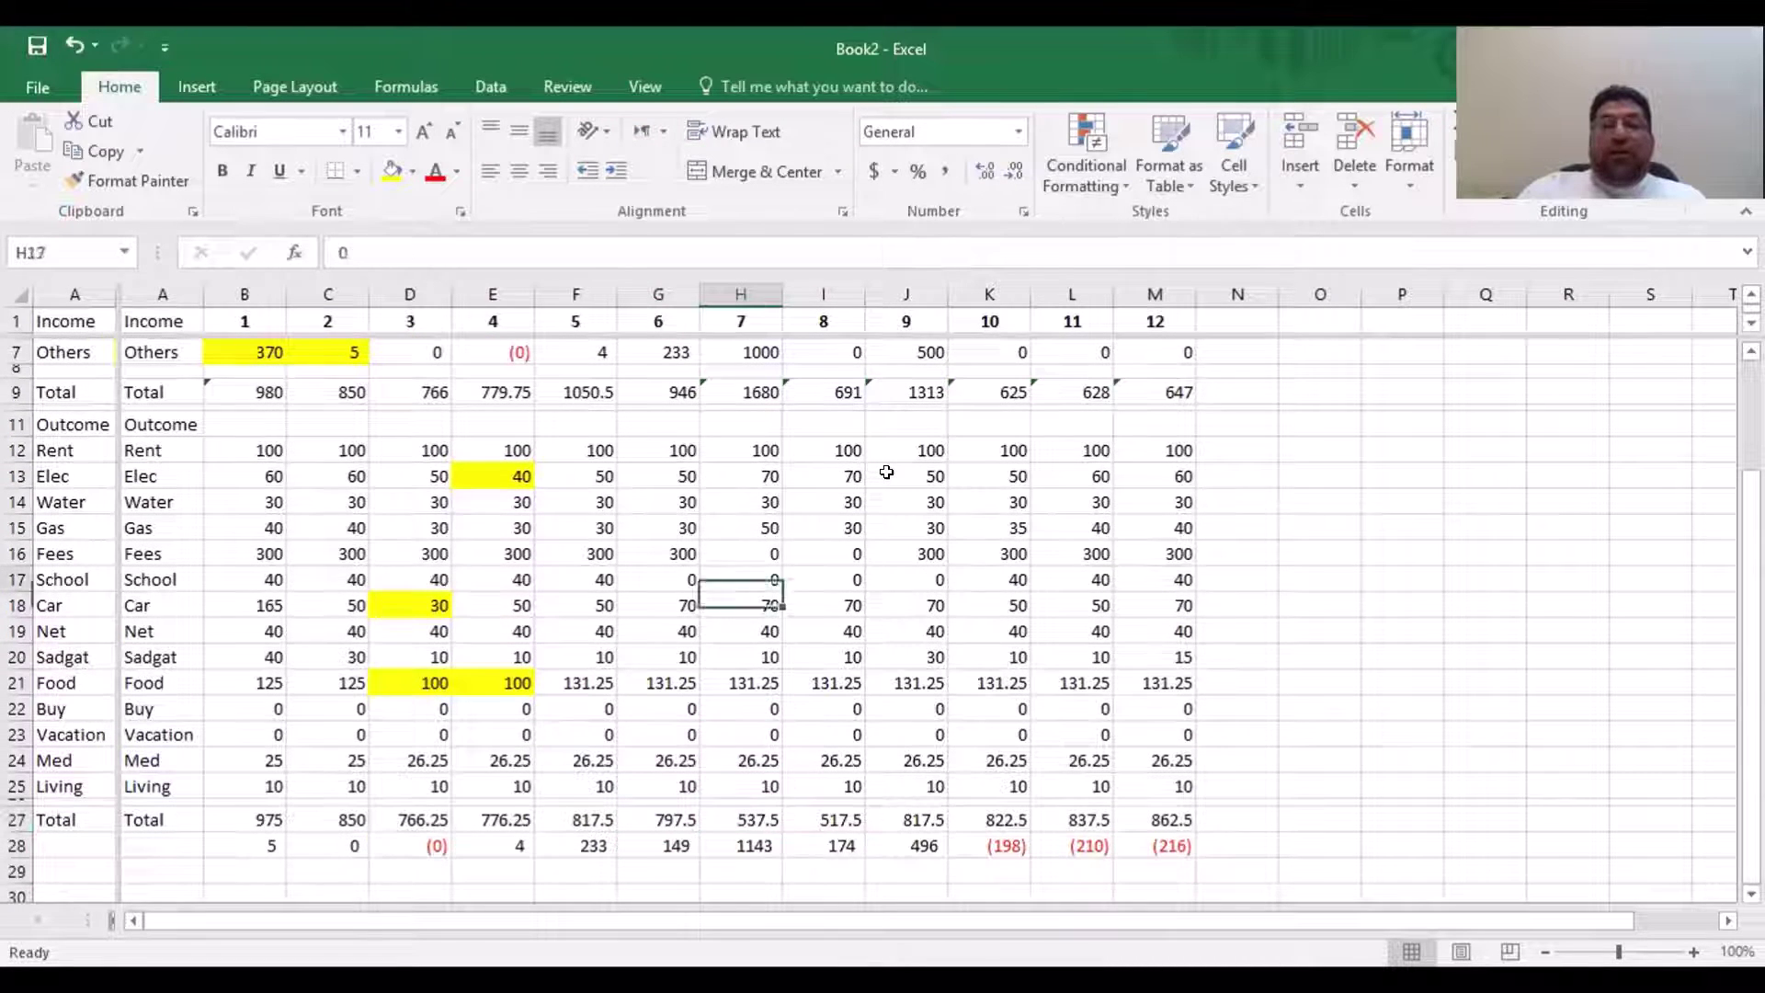
key("Down")
key("Down")
key("Down")
key("Down")
key("Down")
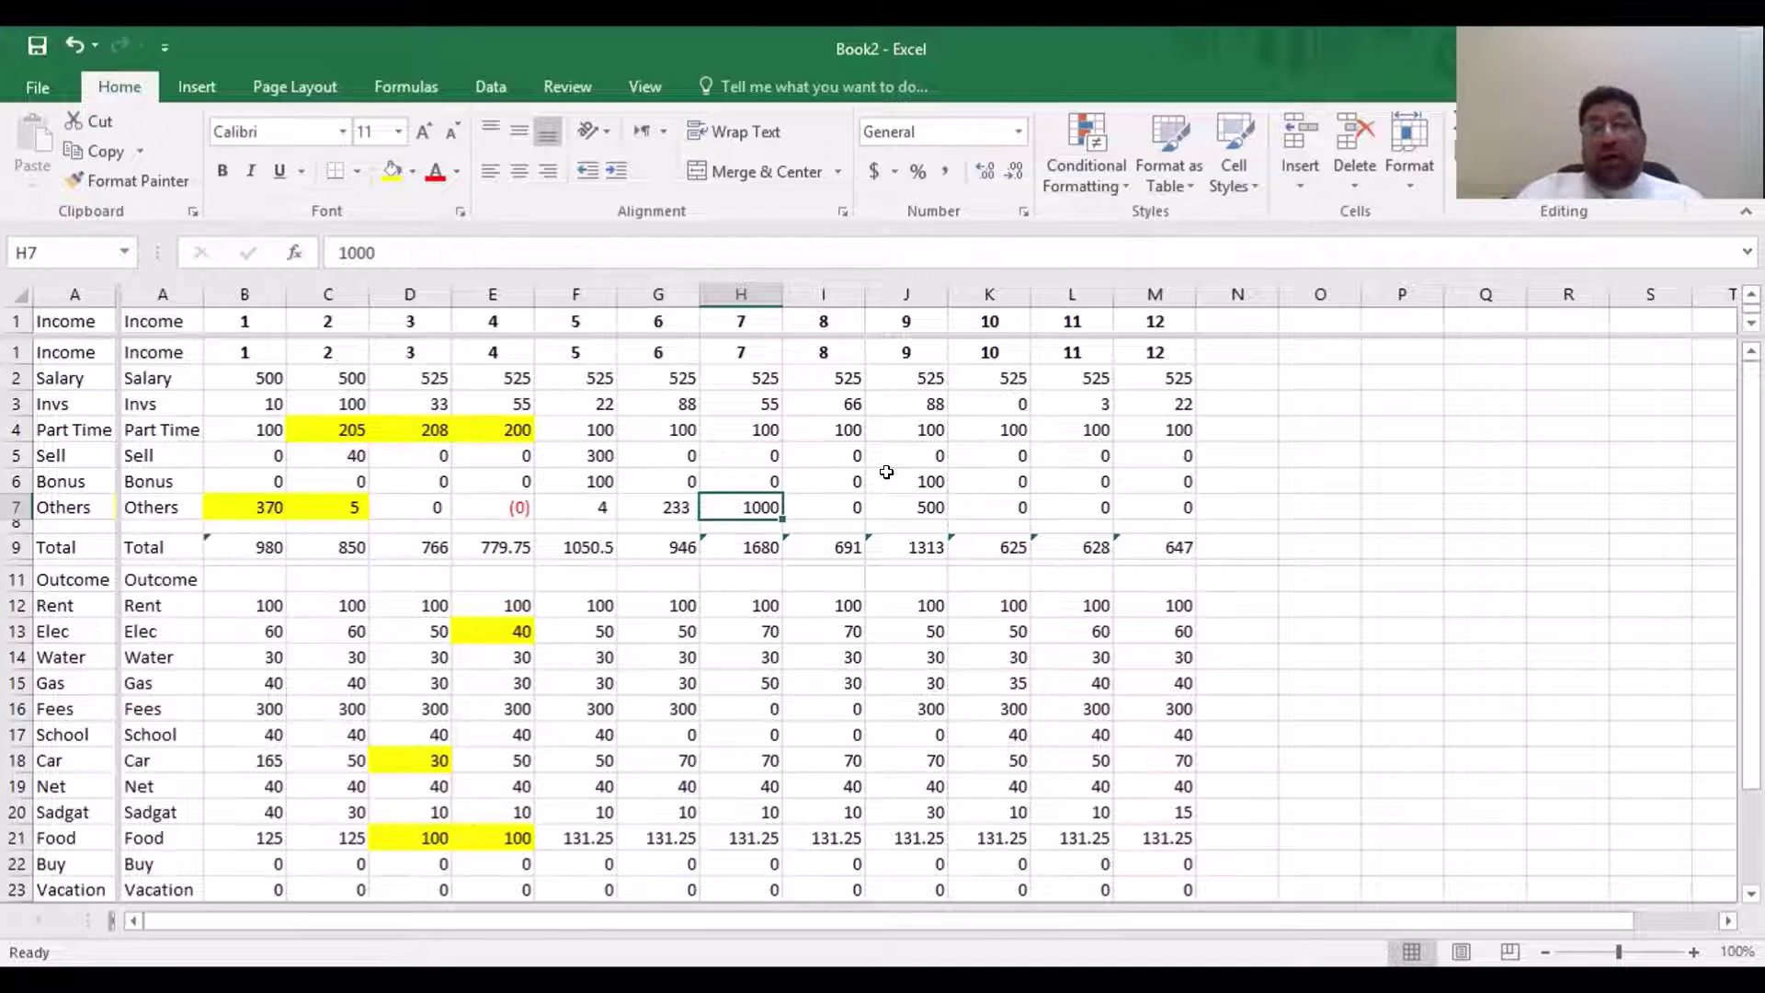
Check month 7's income and expense totals and its balance in H28
key("Down")
key("Down")
key("Down")
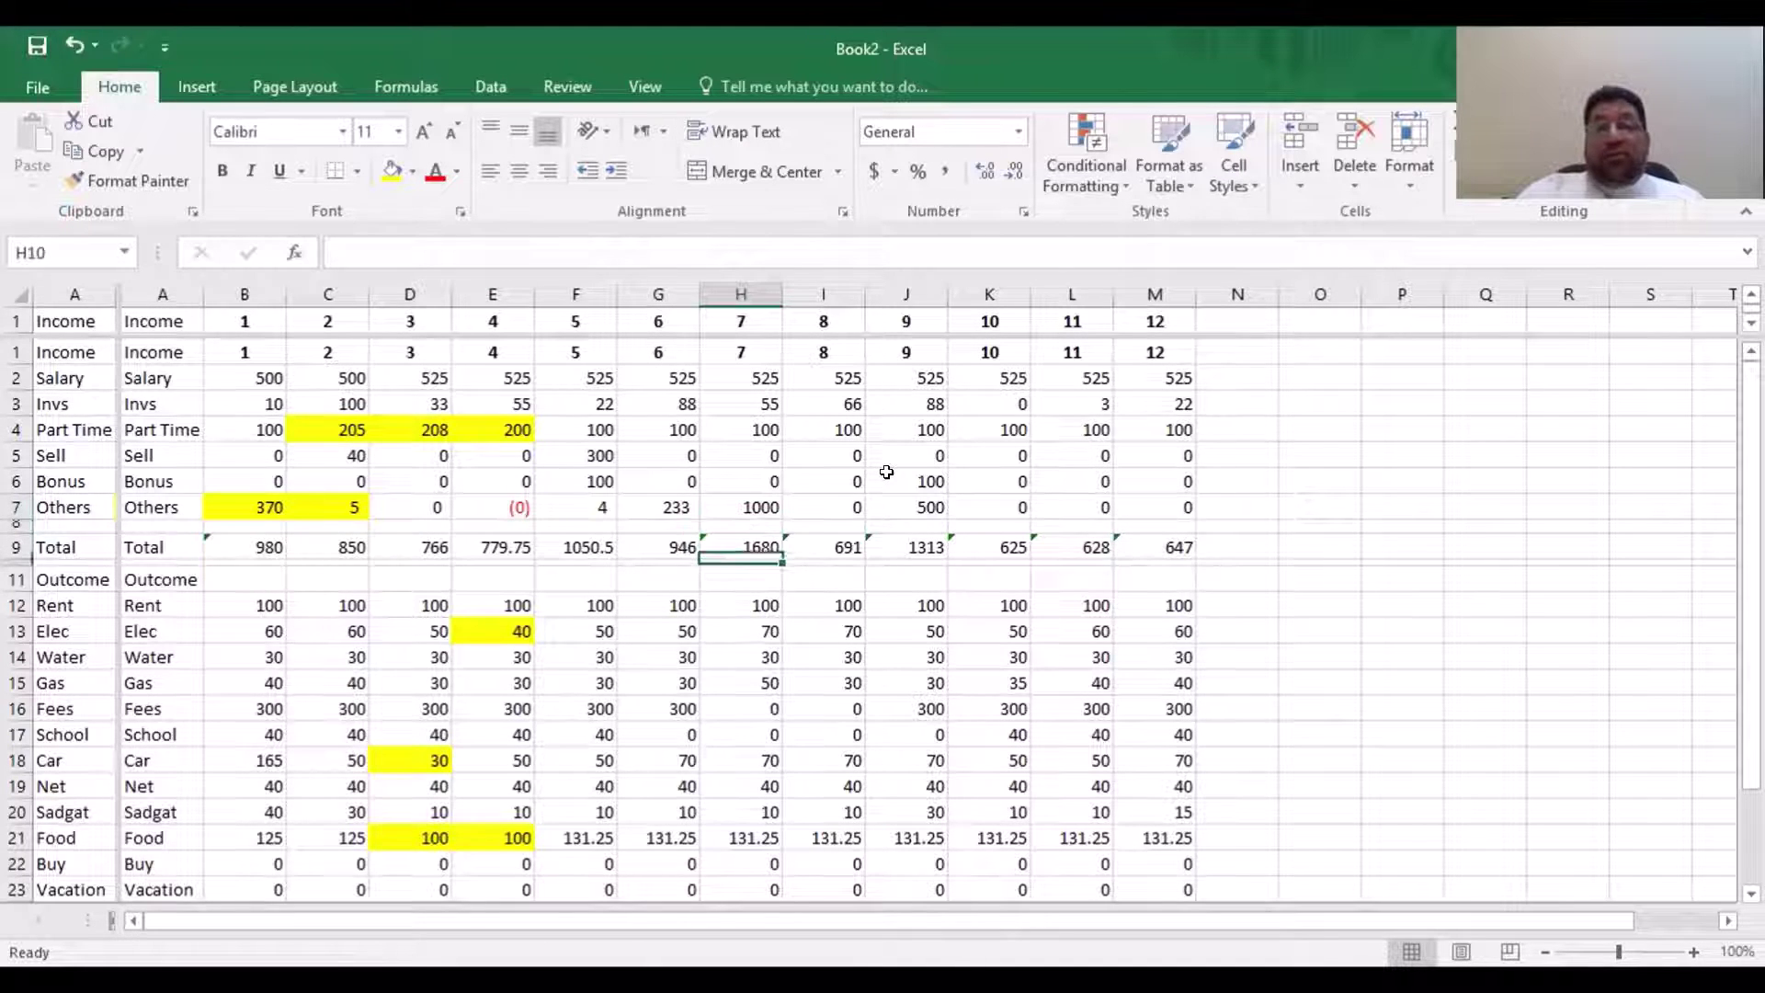
key("Down")
key("Down")
key("Down")
key("Down")
key("Down")
key("Down")
key("Down")
key("Down")
key("Down")
key("Down")
key("Down")
key("Down")
key("Down")
key("Down")
key("Down")
key("Down")
key("Down")
key("Down")
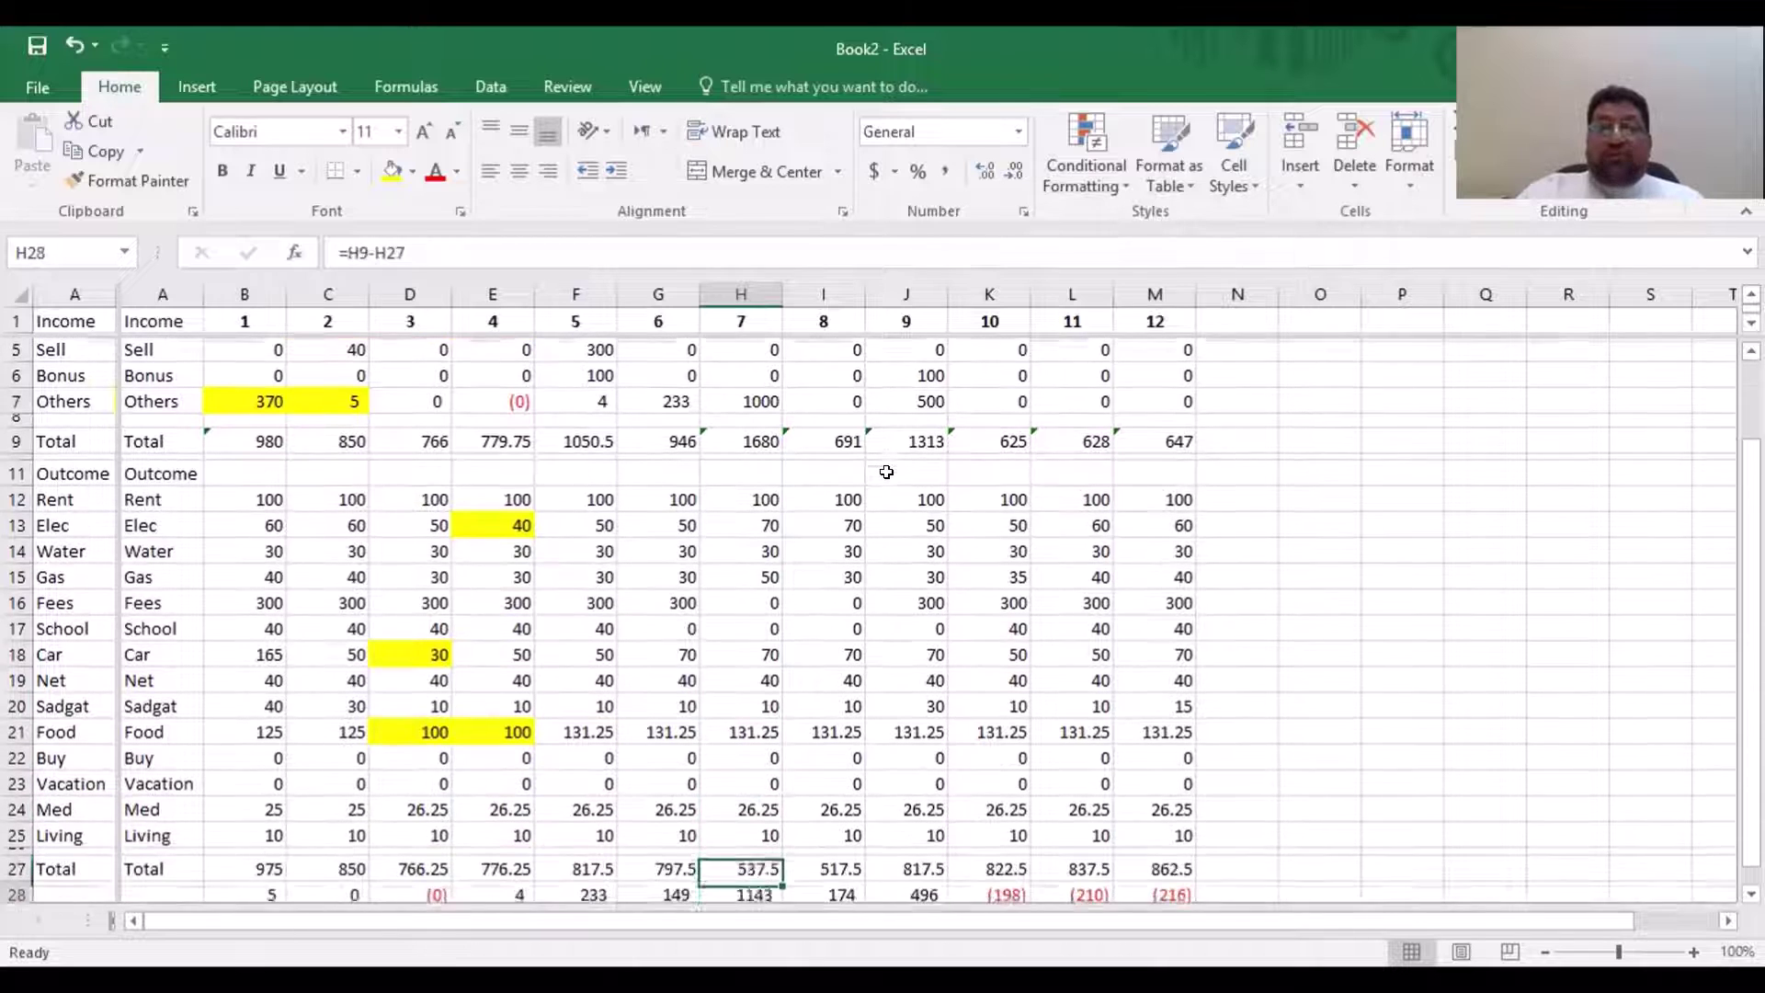
Compare the balances of months 8 to 11 in row 28
key("Right")
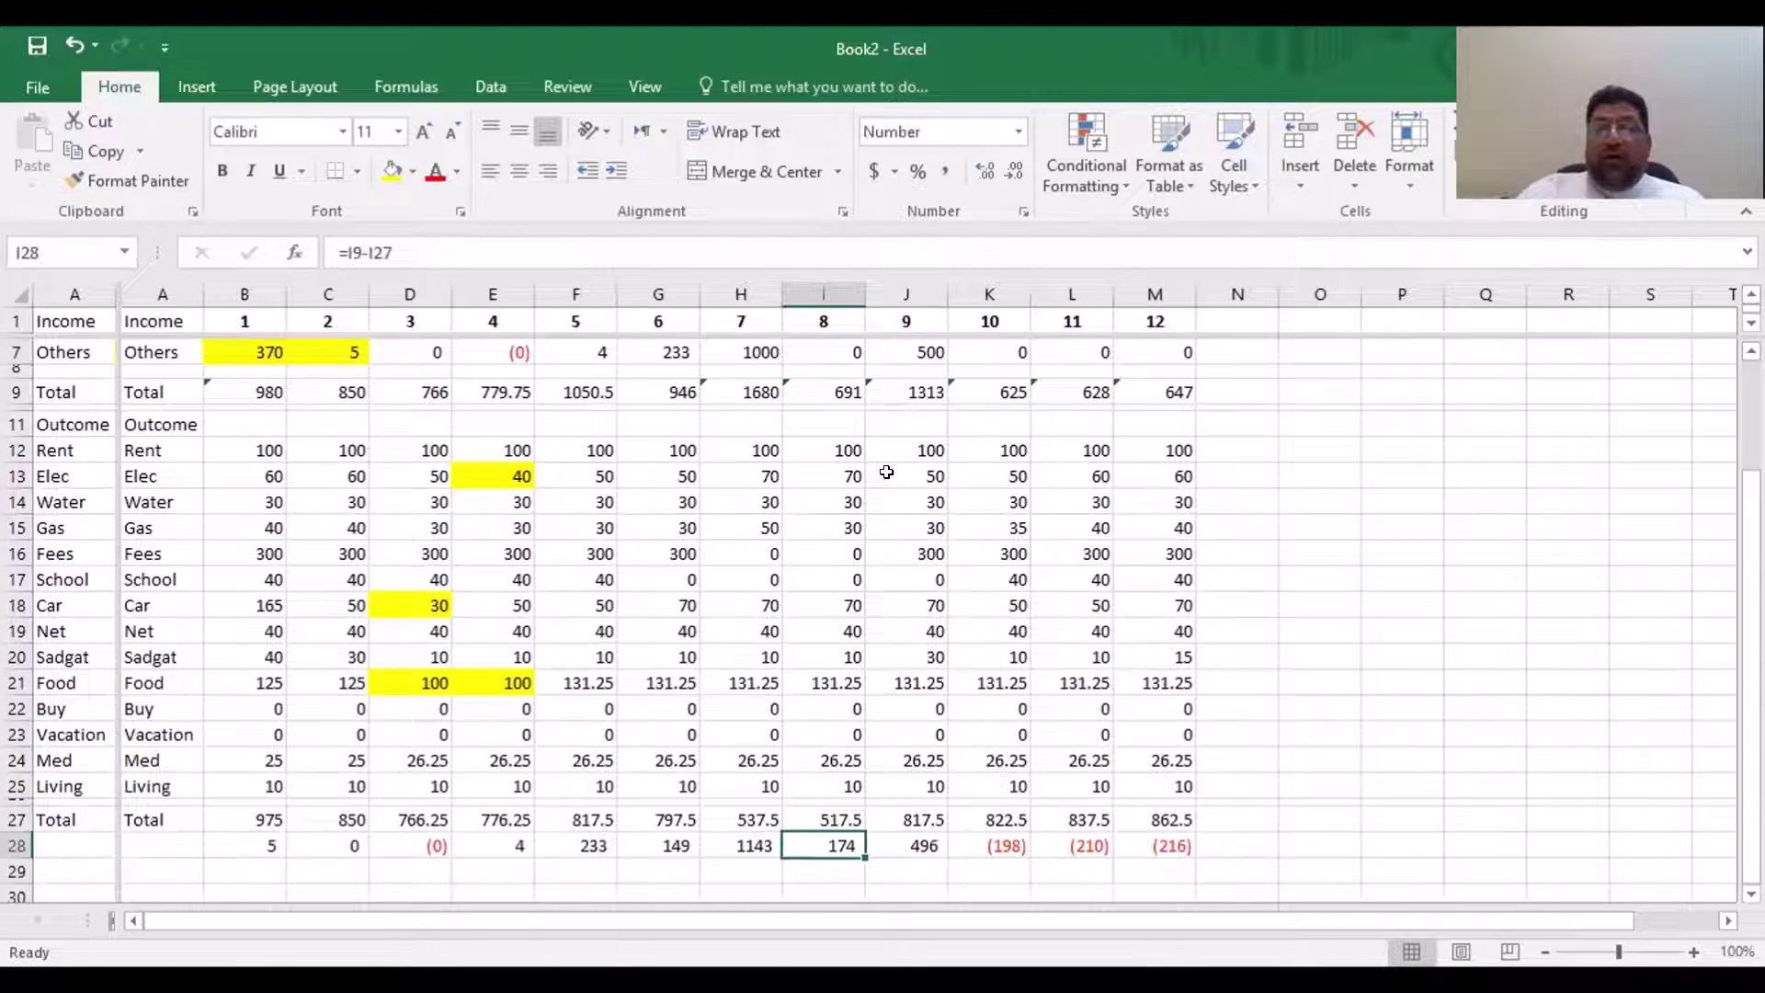
key("Right")
key("Right")
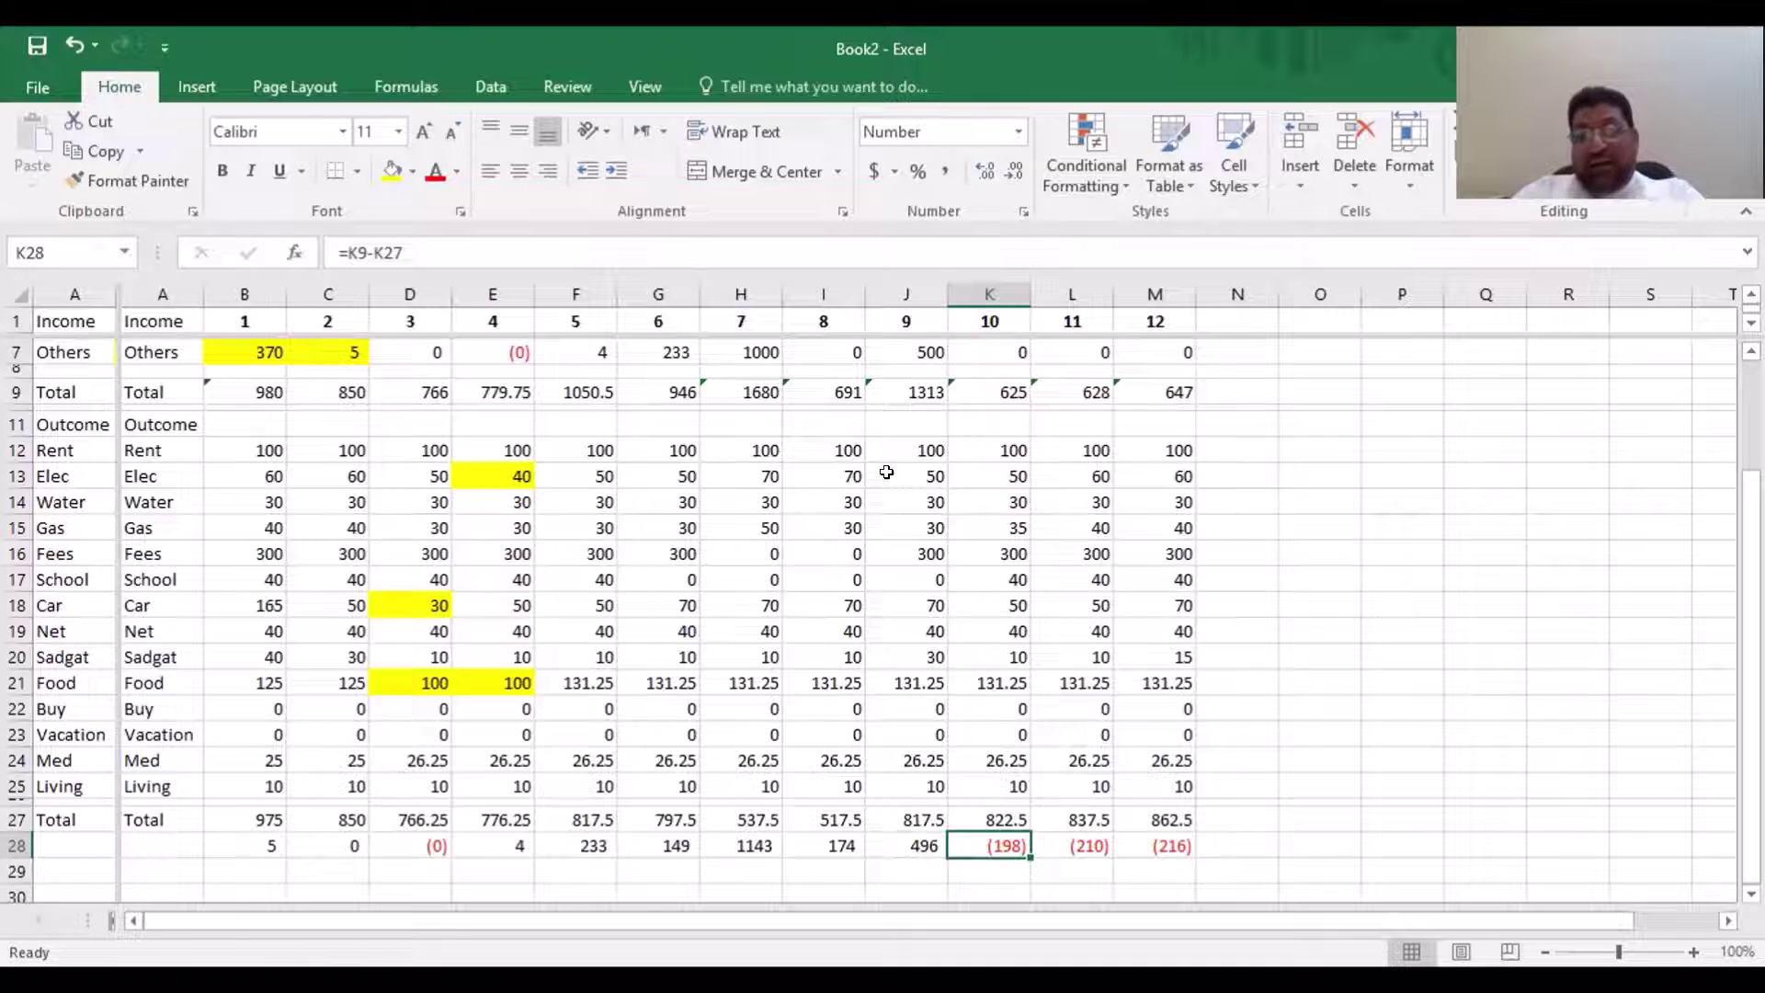
key("Left")
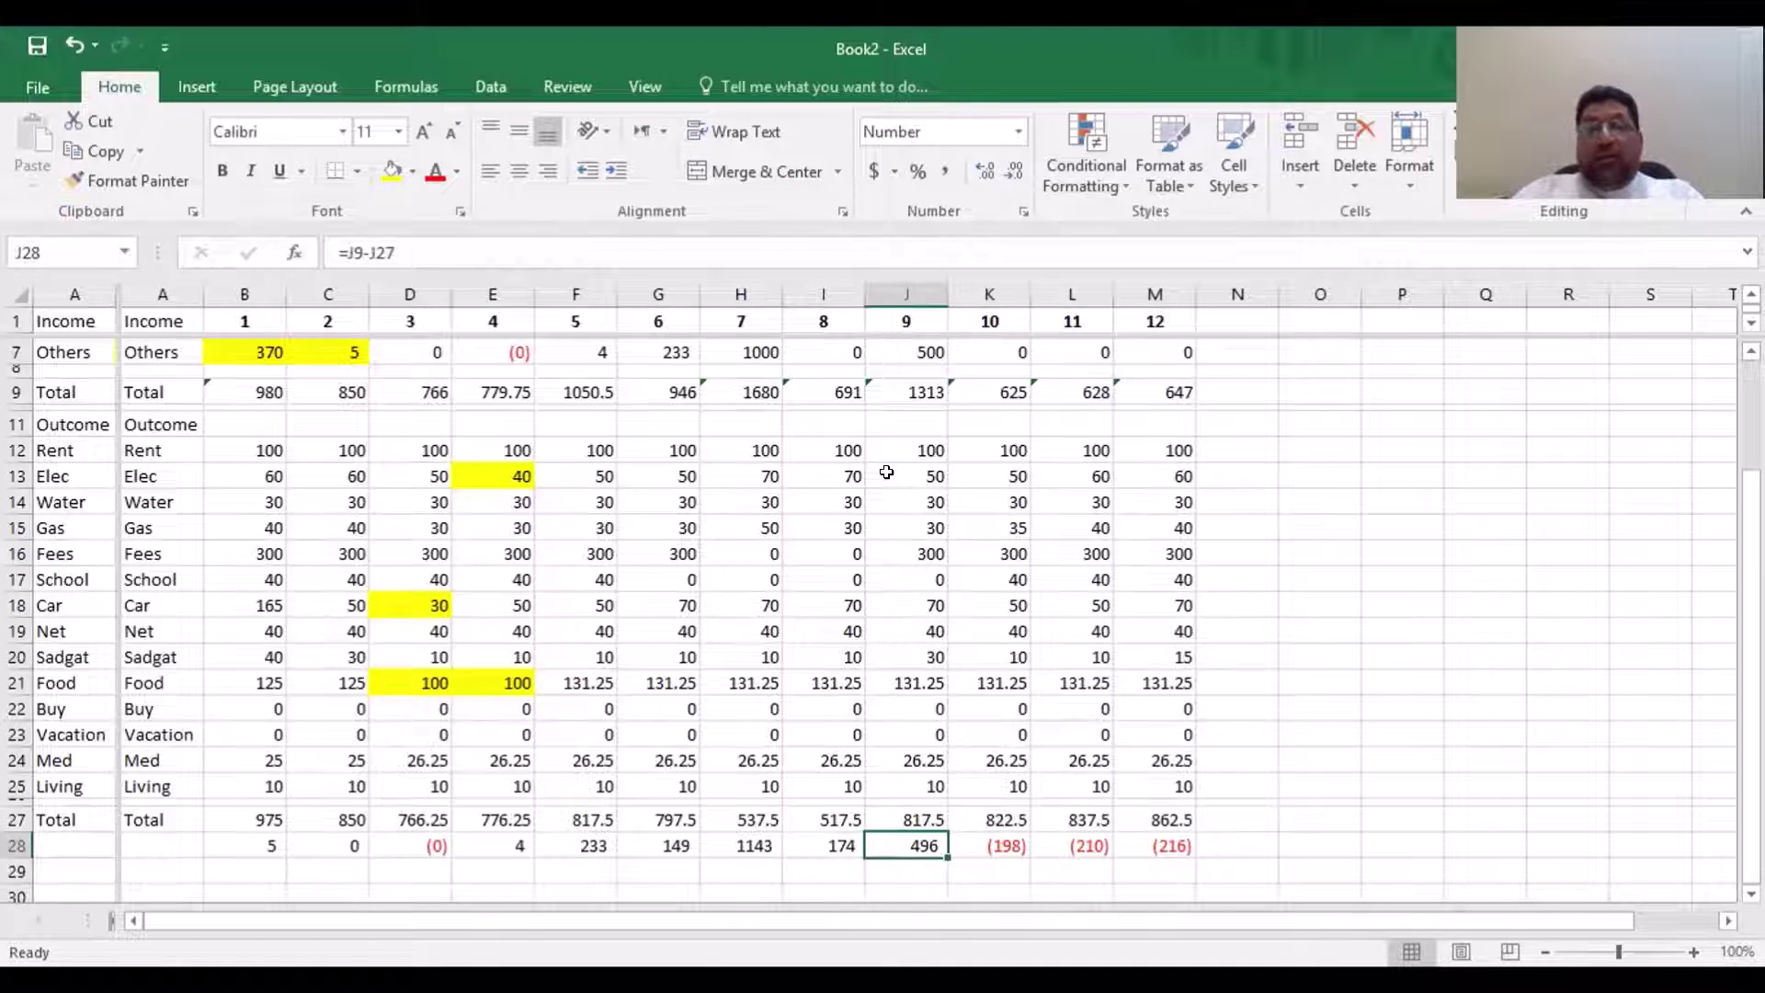
key("Left")
key("Right")
key("Right")
key("Right")
key("Left")
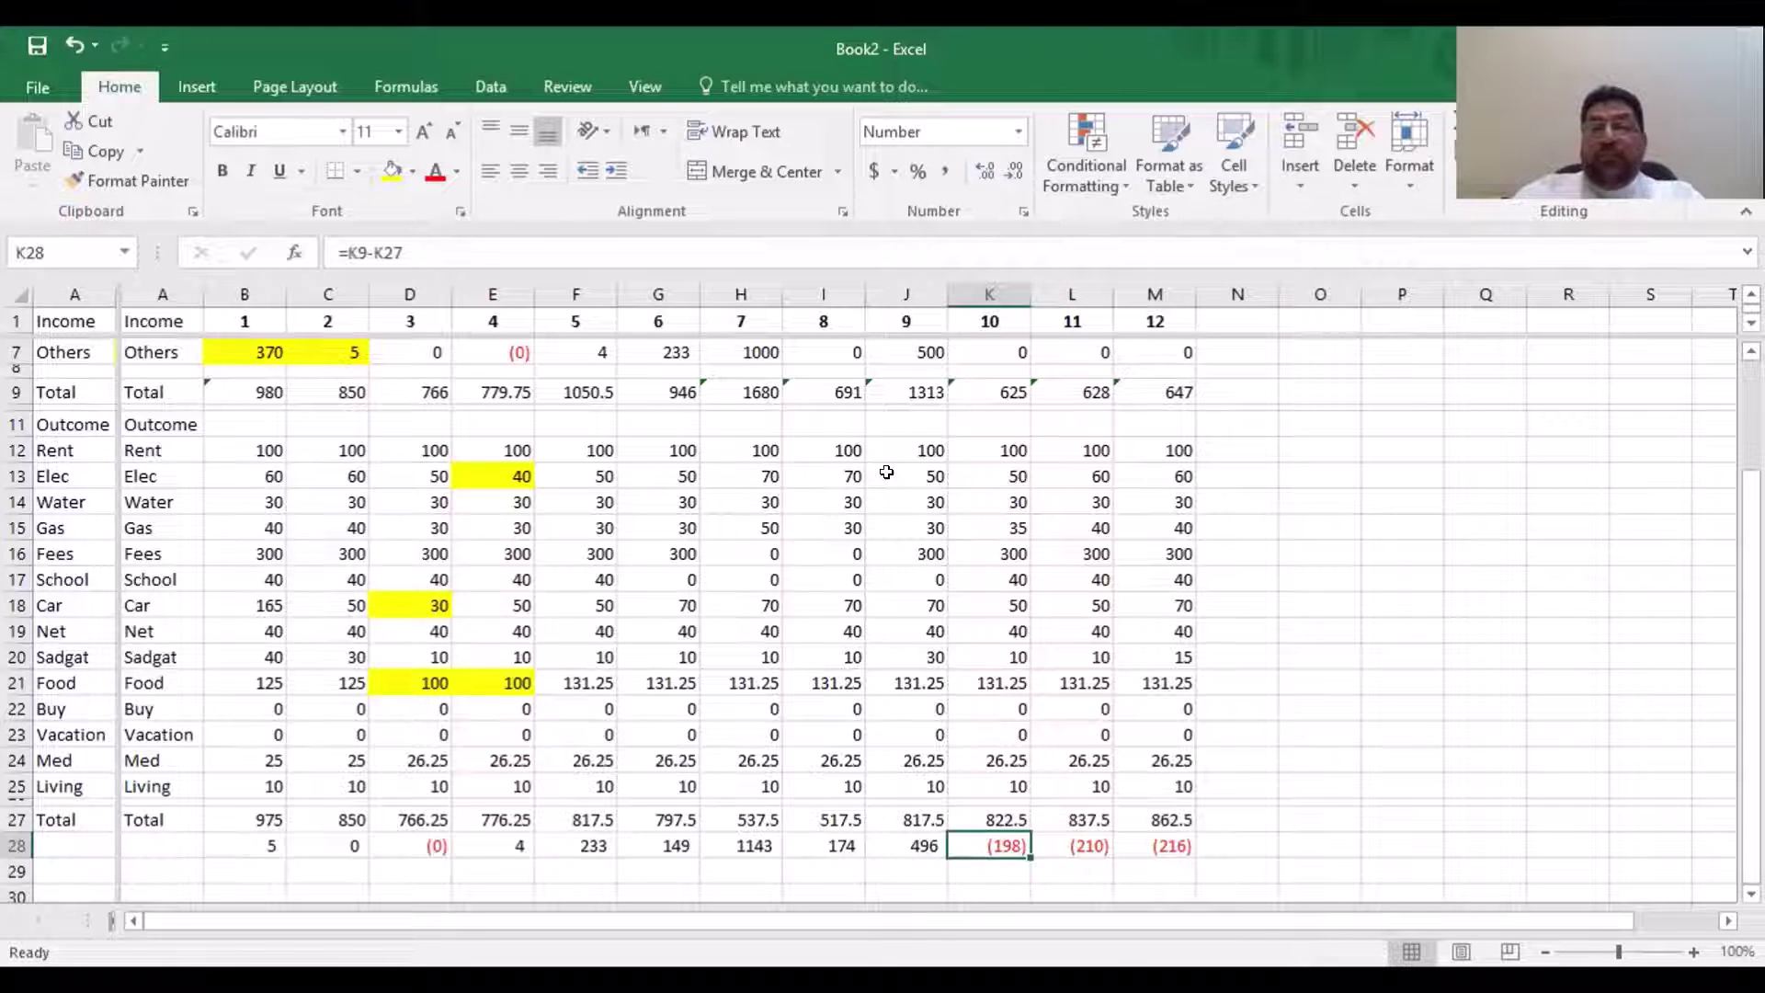
Examine month 10's expenses and its income entries up to Others in K7
key("Up")
key("Up")
key("Up")
key("Up")
key("Up")
key("Up")
key("Up")
key("Up")
key("Up")
key("Up")
key("Up")
key("Up")
key("Up")
key("Up")
key("Up")
key("Up")
key("Up")
key("Up")
key("Up")
key("Up")
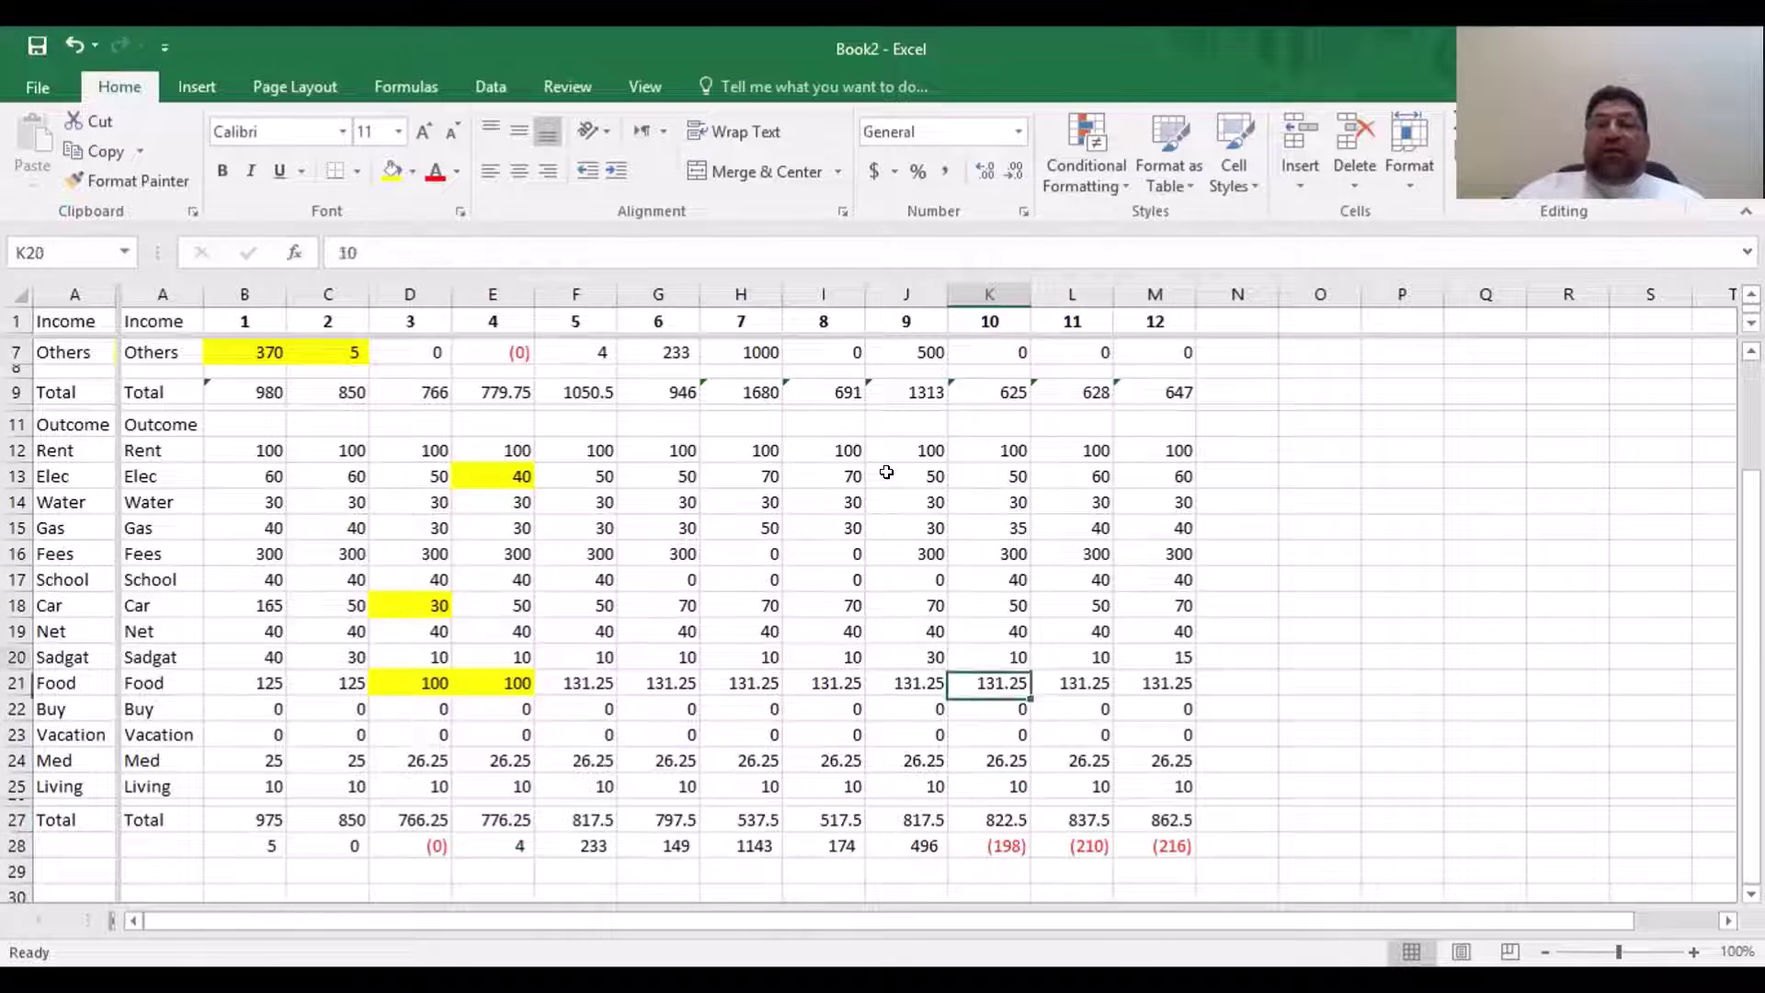
key("Down")
key("Down")
key("Down")
key("Down")
key("Down")
key("Down")
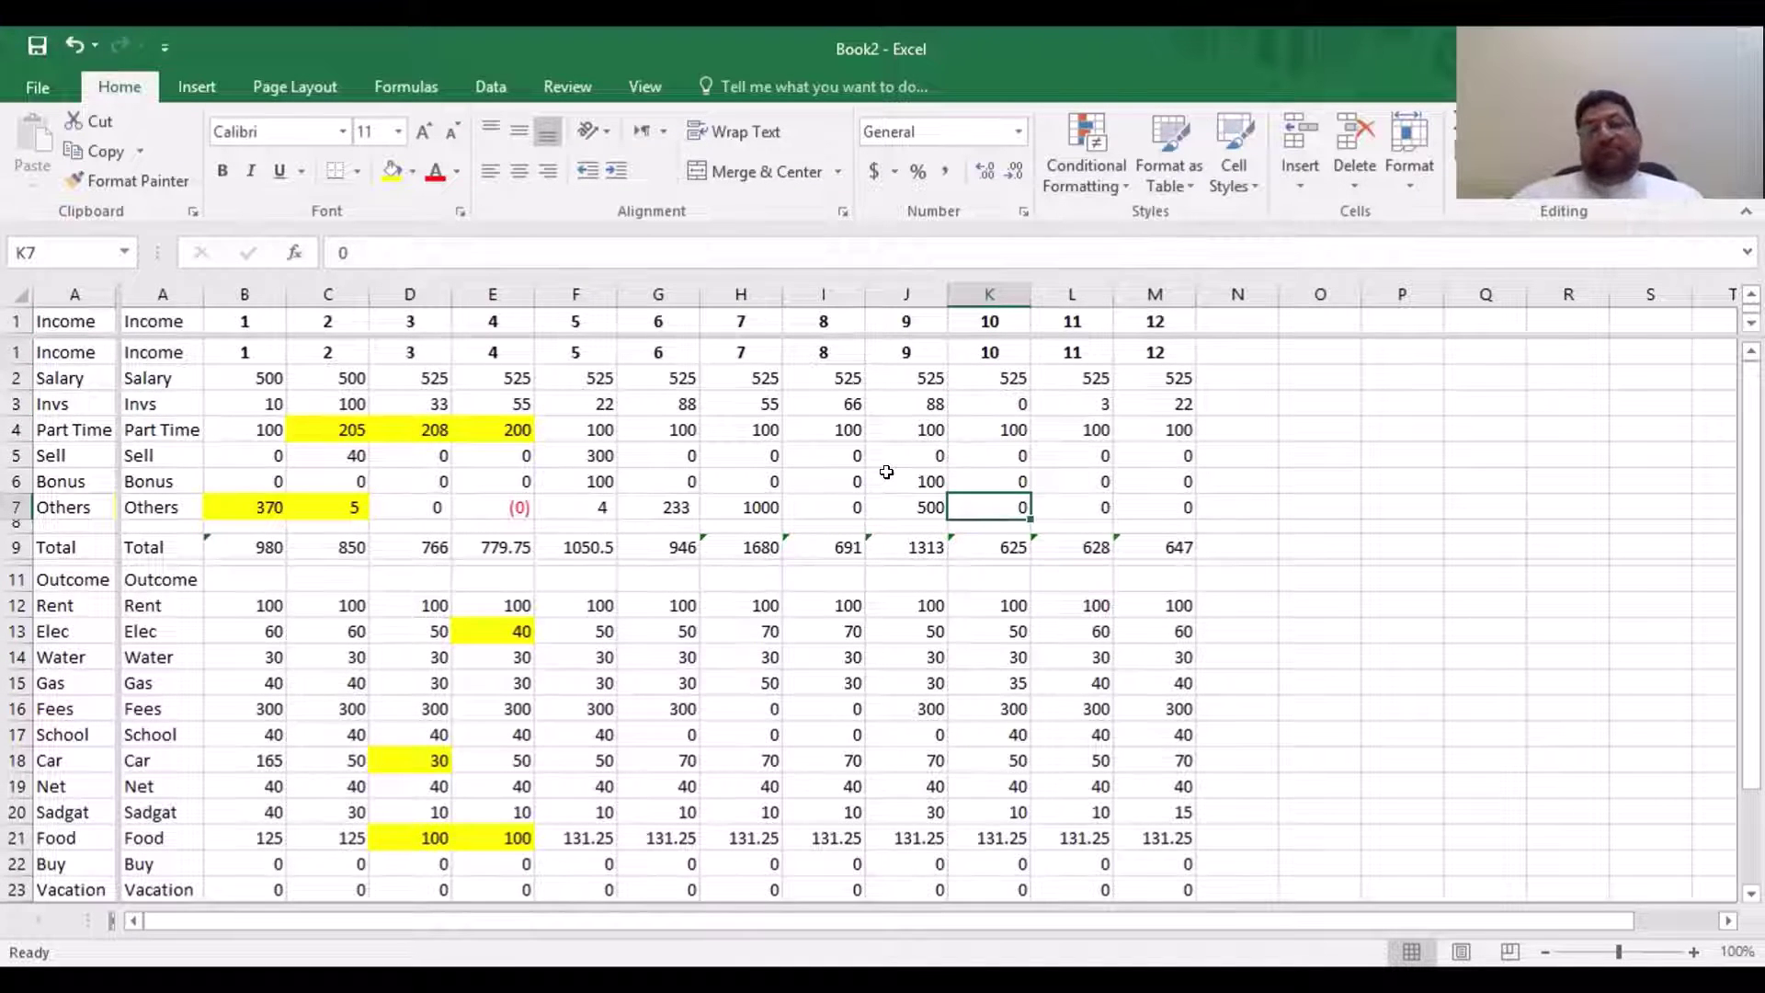
Review month 10's expense items from Rent down to Med in K24
key("Down")
key("Down")
key("Down")
key("Down")
key("Down")
key("Down")
key("Down")
key("Down")
key("Down")
key("Down")
key("Down")
key("Down")
key("Down")
key("Down")
key("Down")
key("Down")
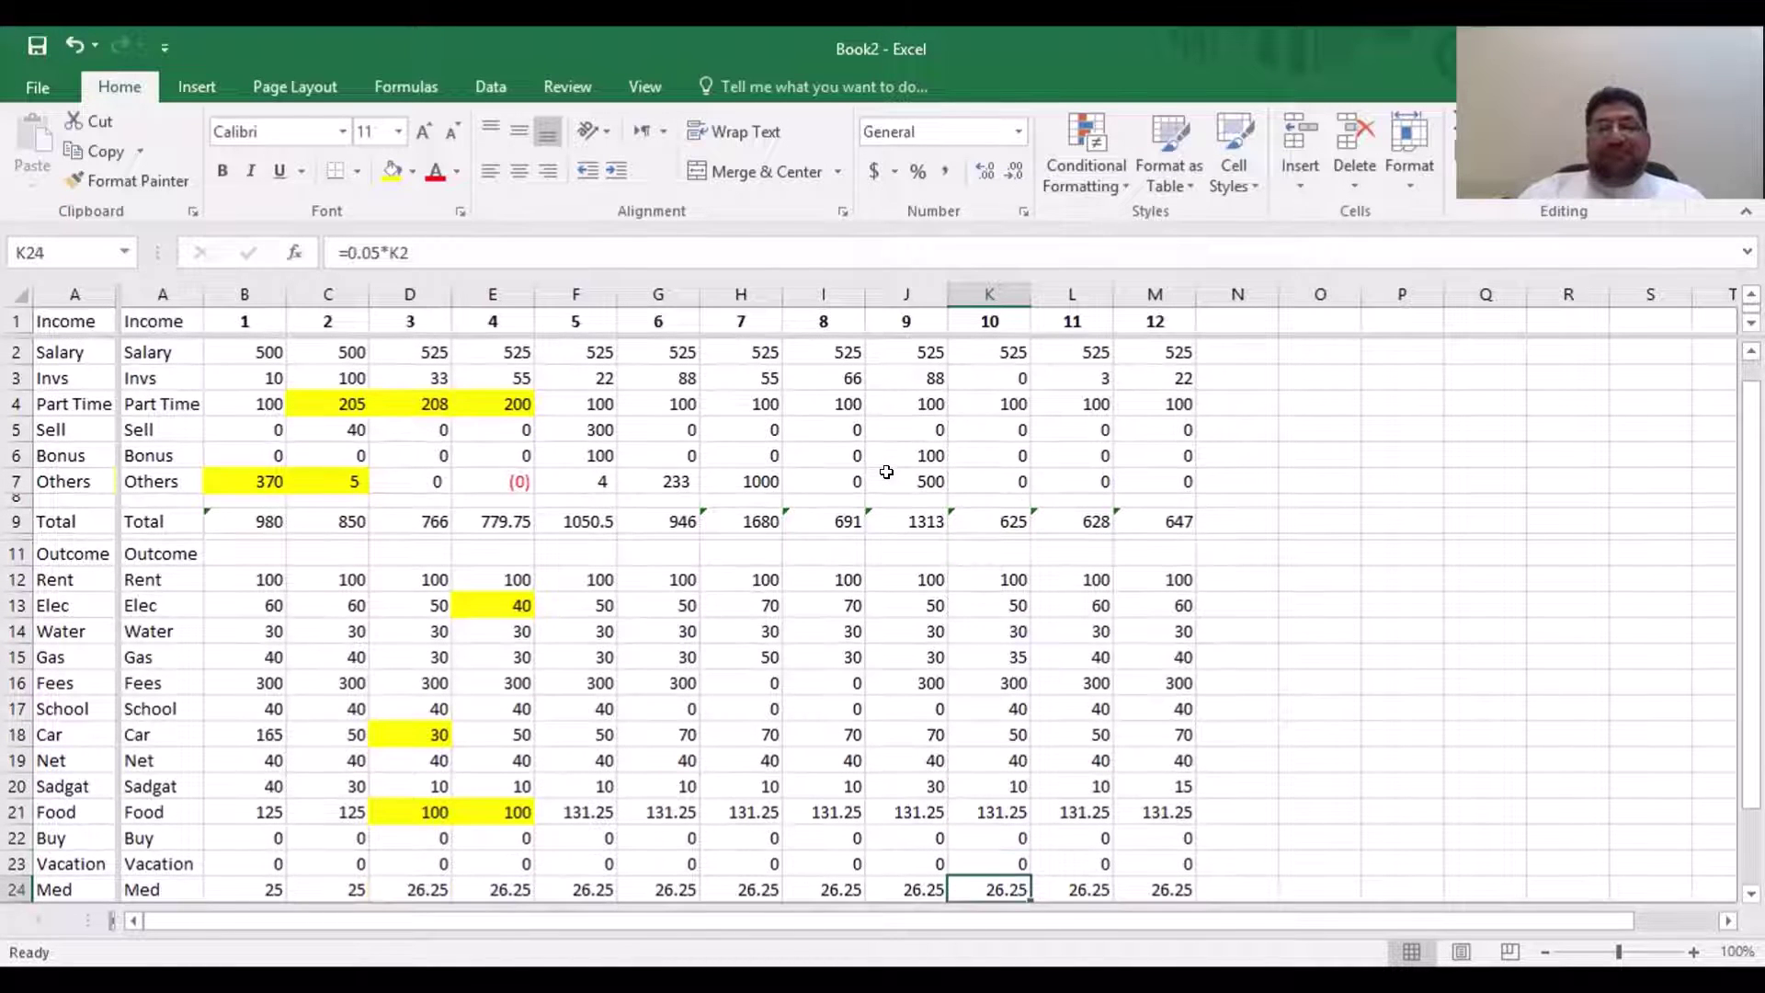
Check month 9's expense total in J27 and compare the row 28 balances from month 9 back to month 5
key("Down")
key("Left")
key("Down")
key("Down")
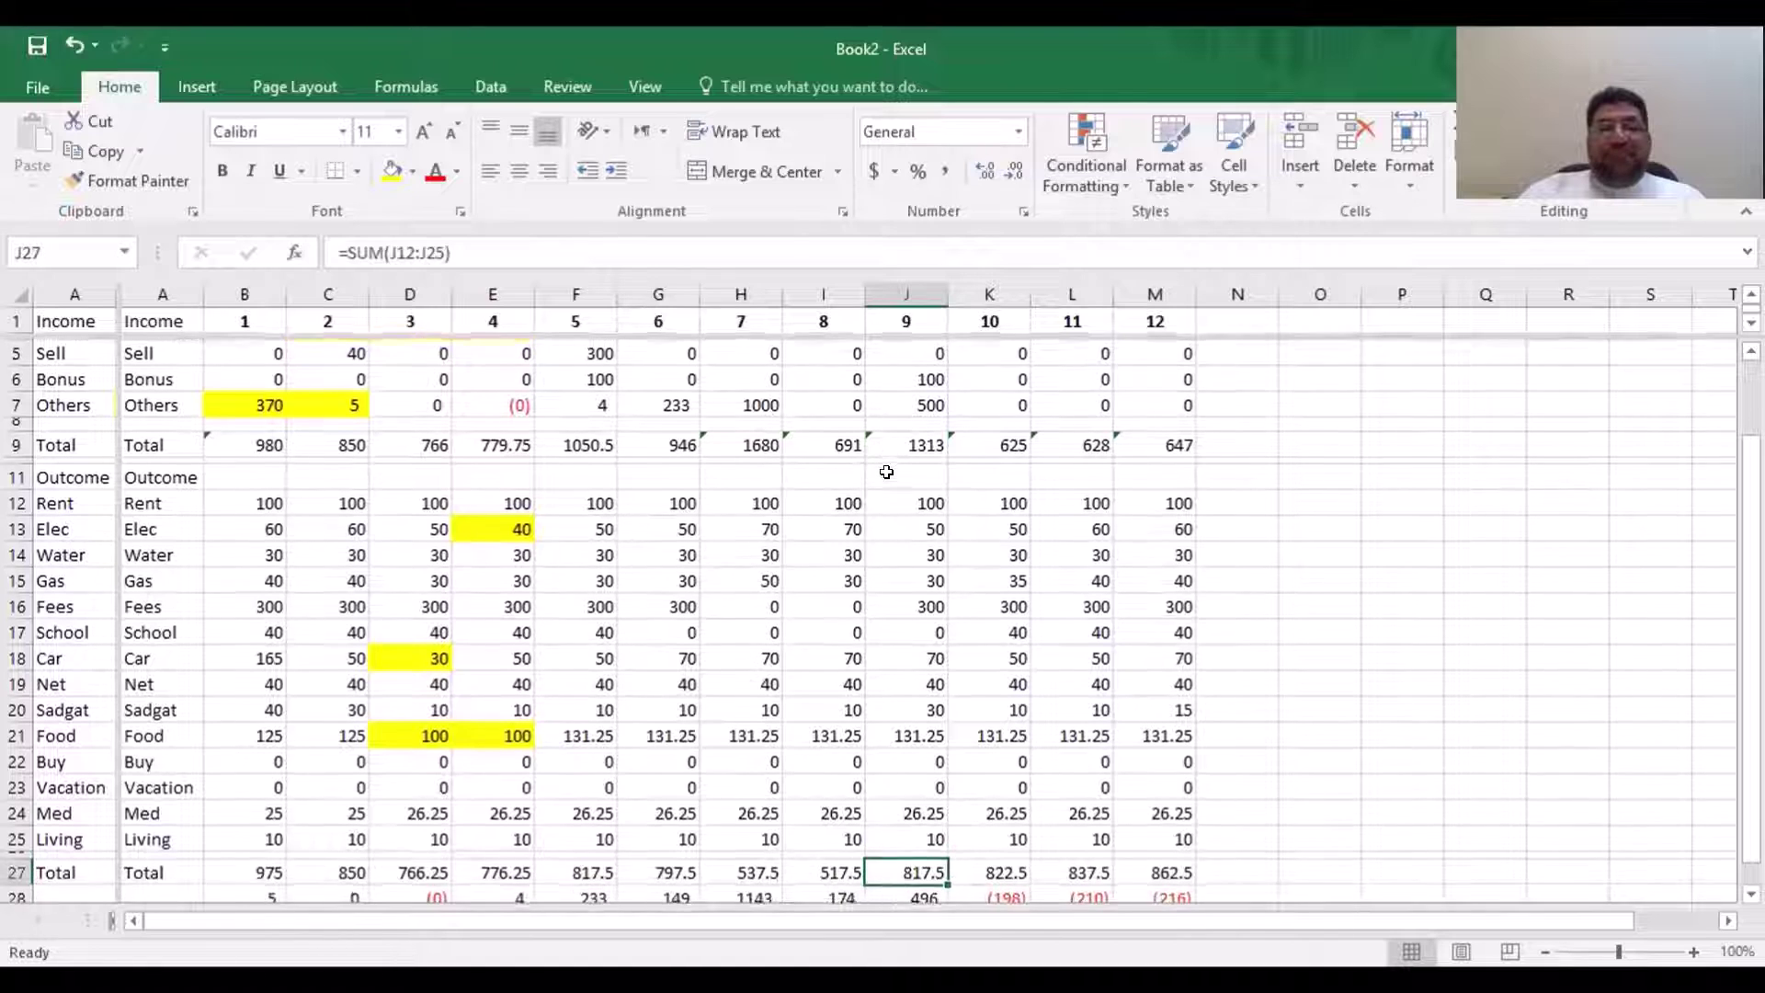
key("Down")
key("Left")
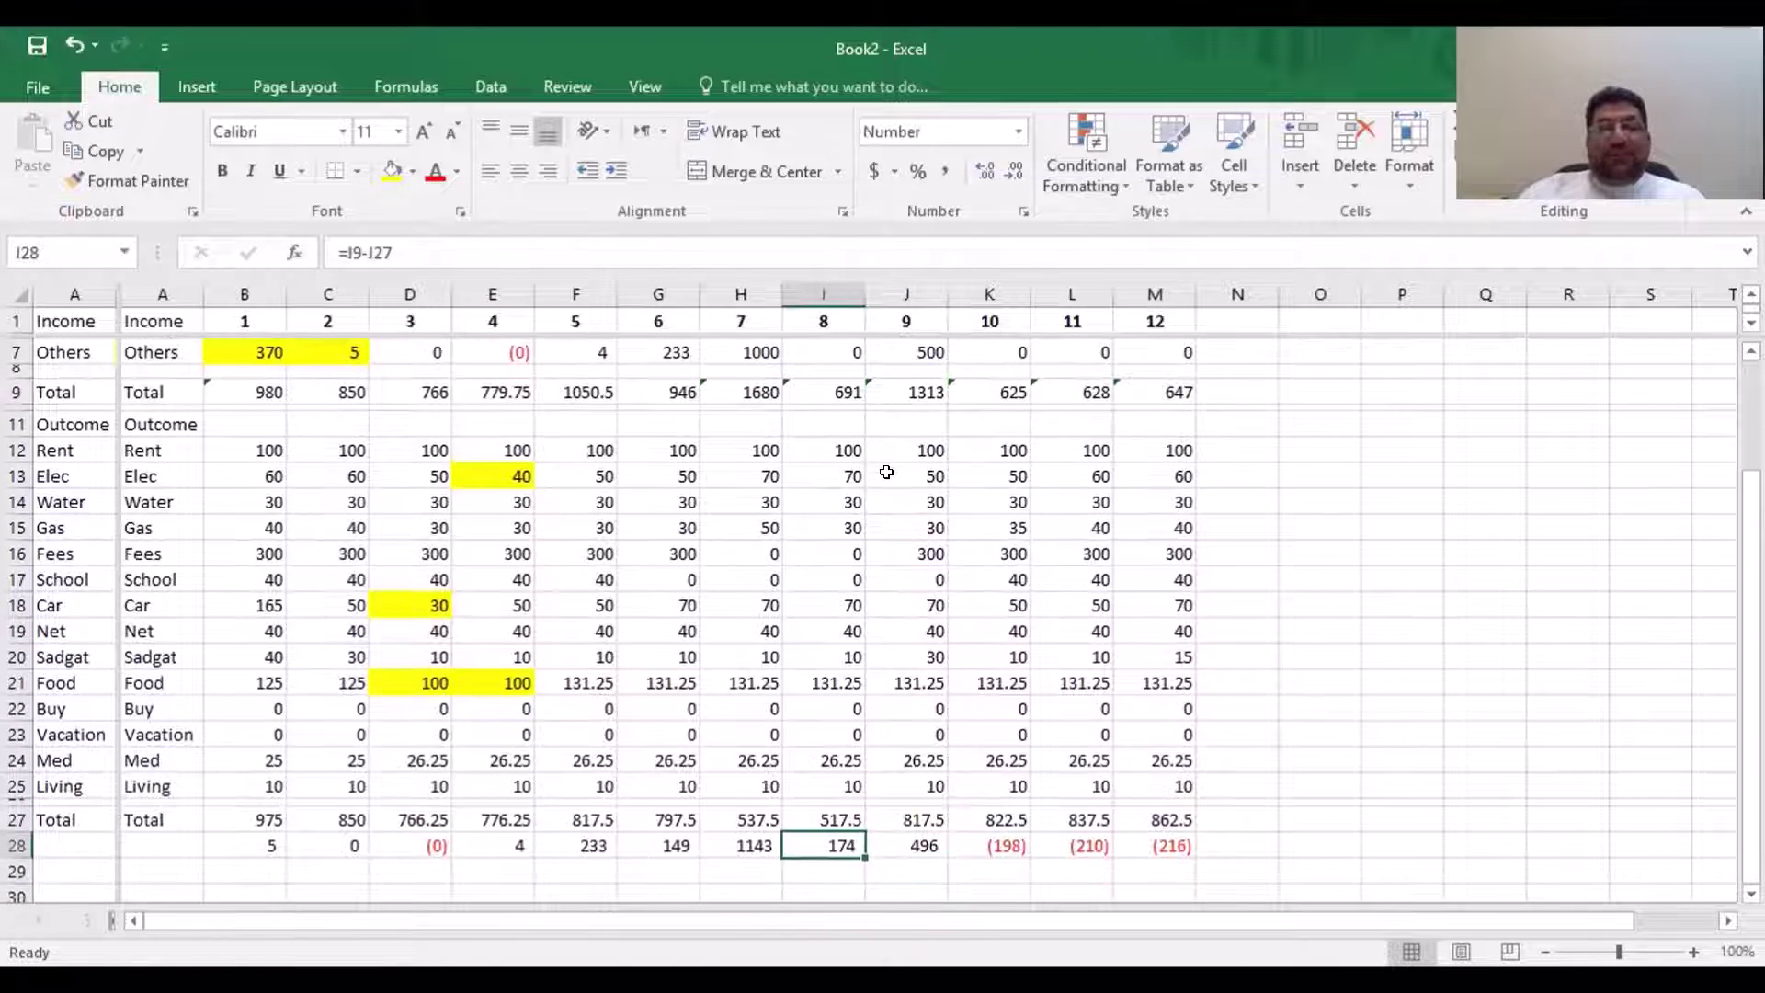
key("Left")
key("Left")
key("Left")
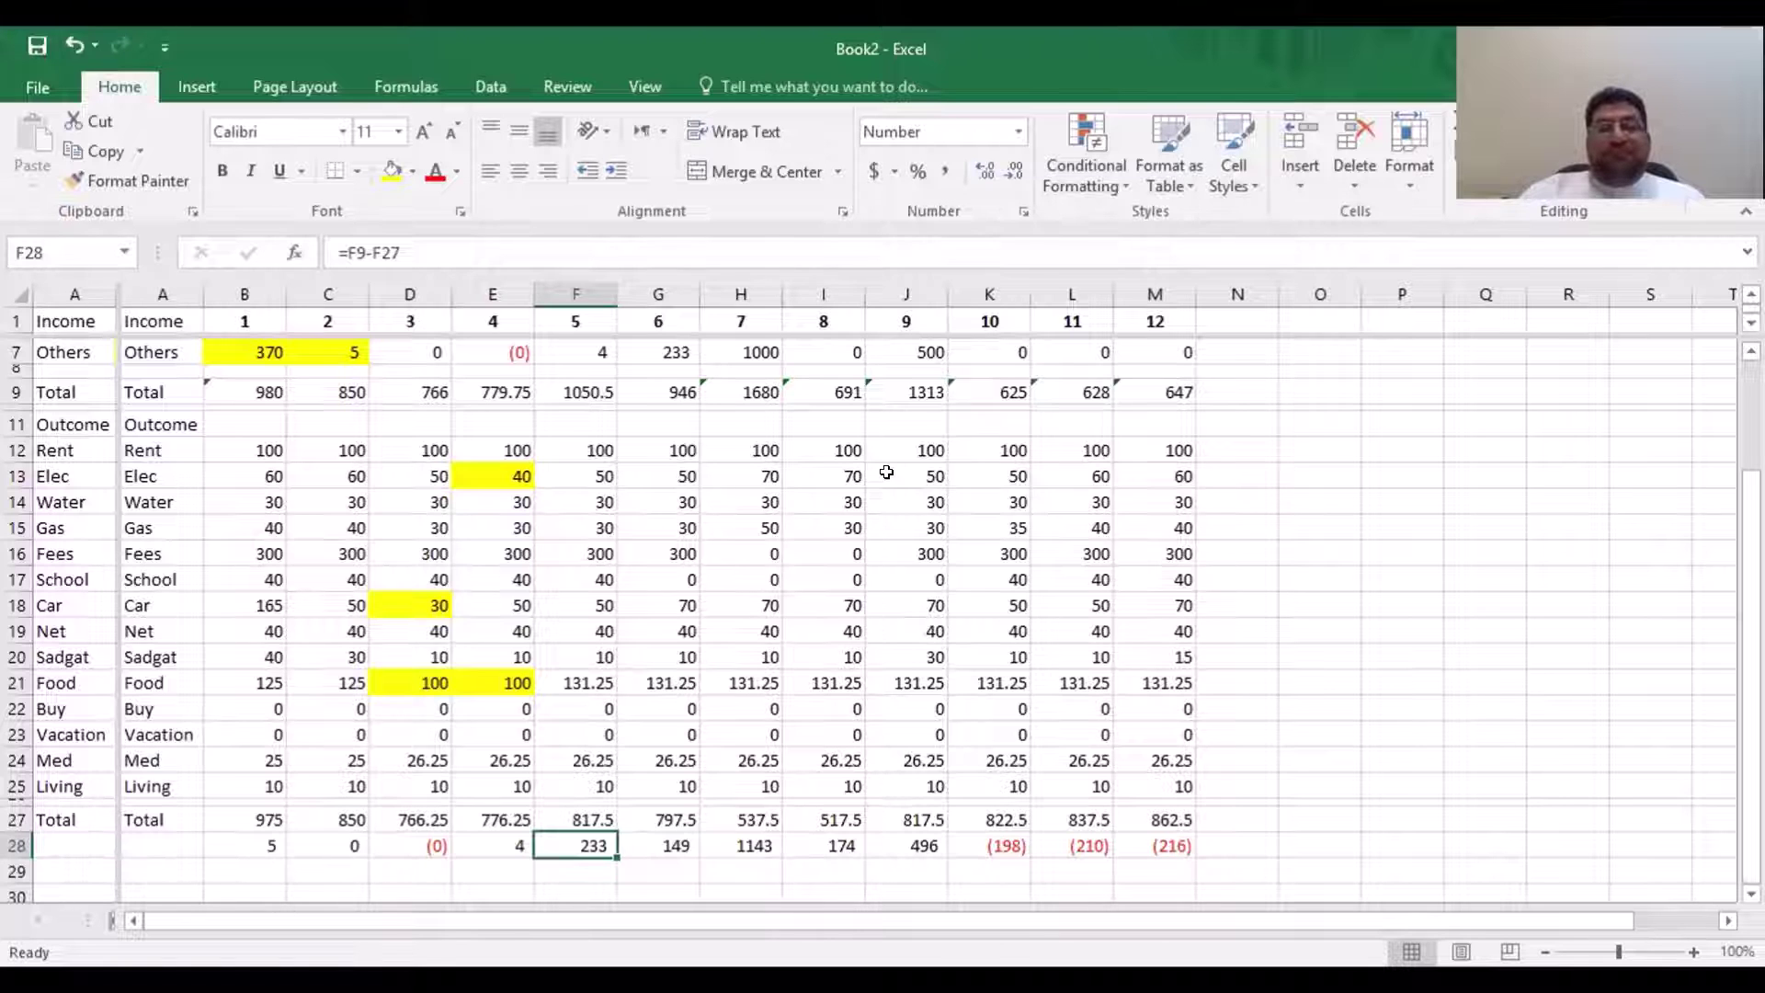
Review month 6's expense items and its income entries in column G
key("Right")
key("Up")
key("Up")
key("Up")
key("Up")
key("Up")
key("Up")
key("Up")
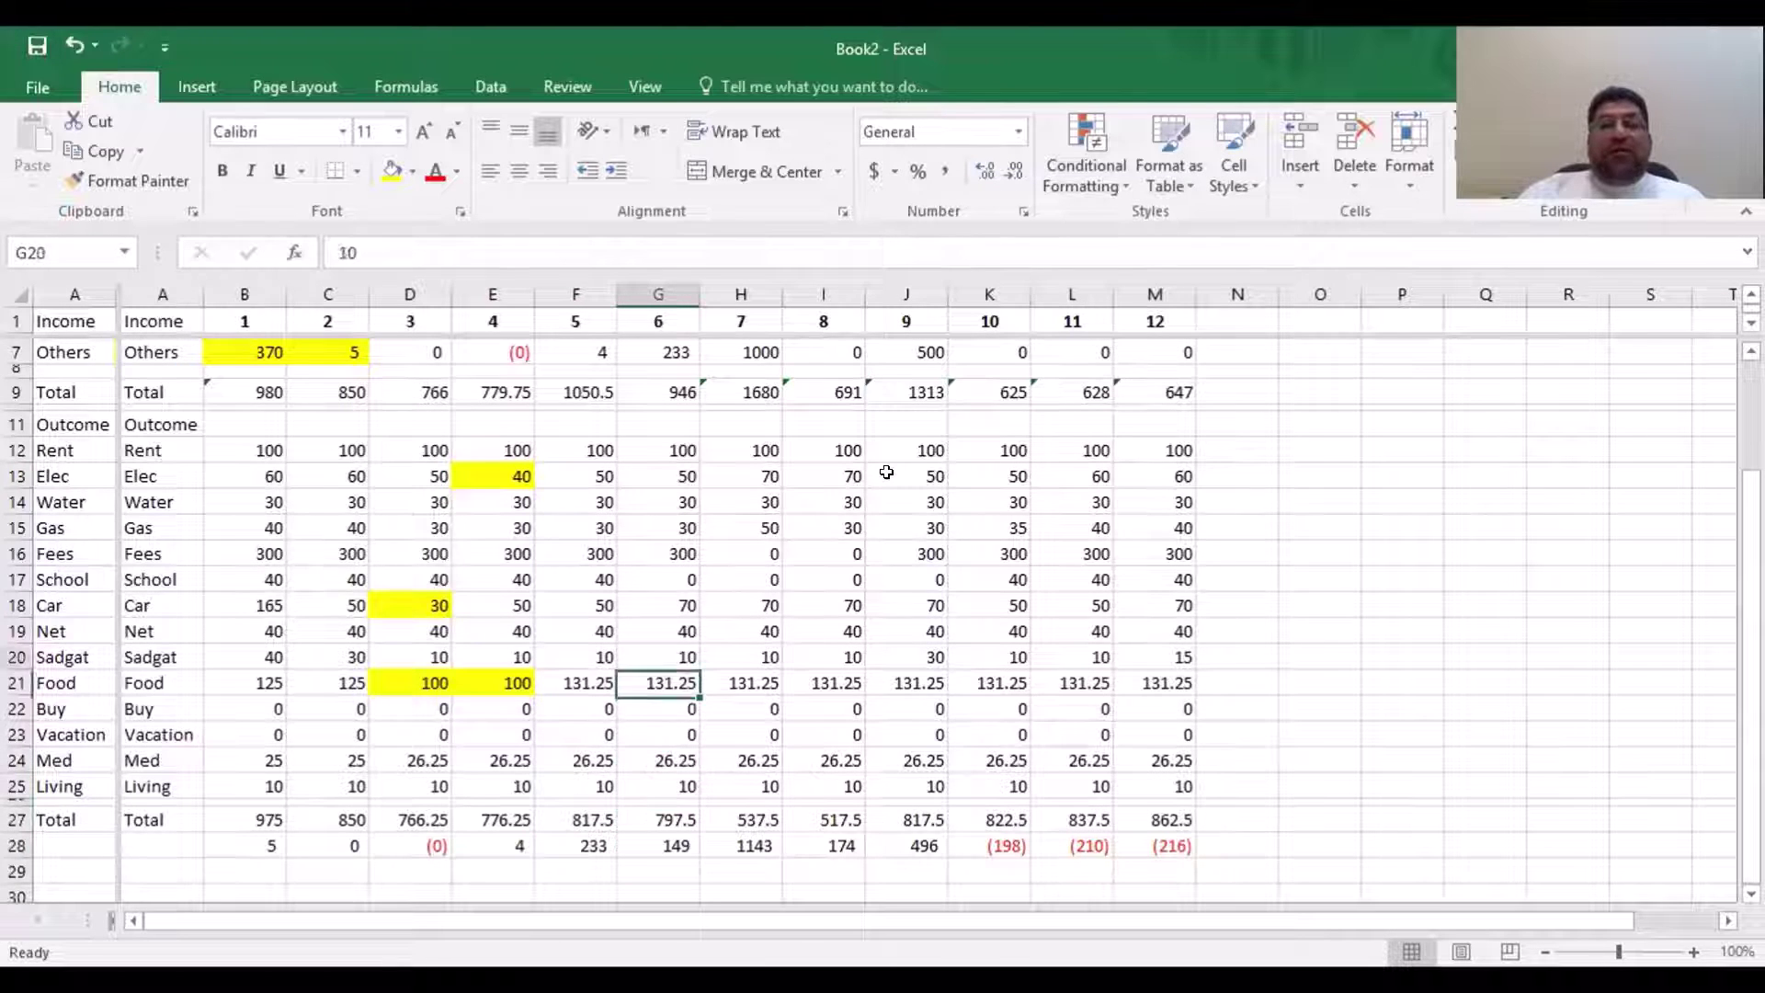
key("Up")
key("Up")
key("Up")
key("Up")
key("Up")
key("Up")
key("Up")
key("Up")
key("Up")
key("Up")
key("Up")
key("Up")
key("Up")
key("Up")
key("Up")
key("Down")
key("Down")
key("Down")
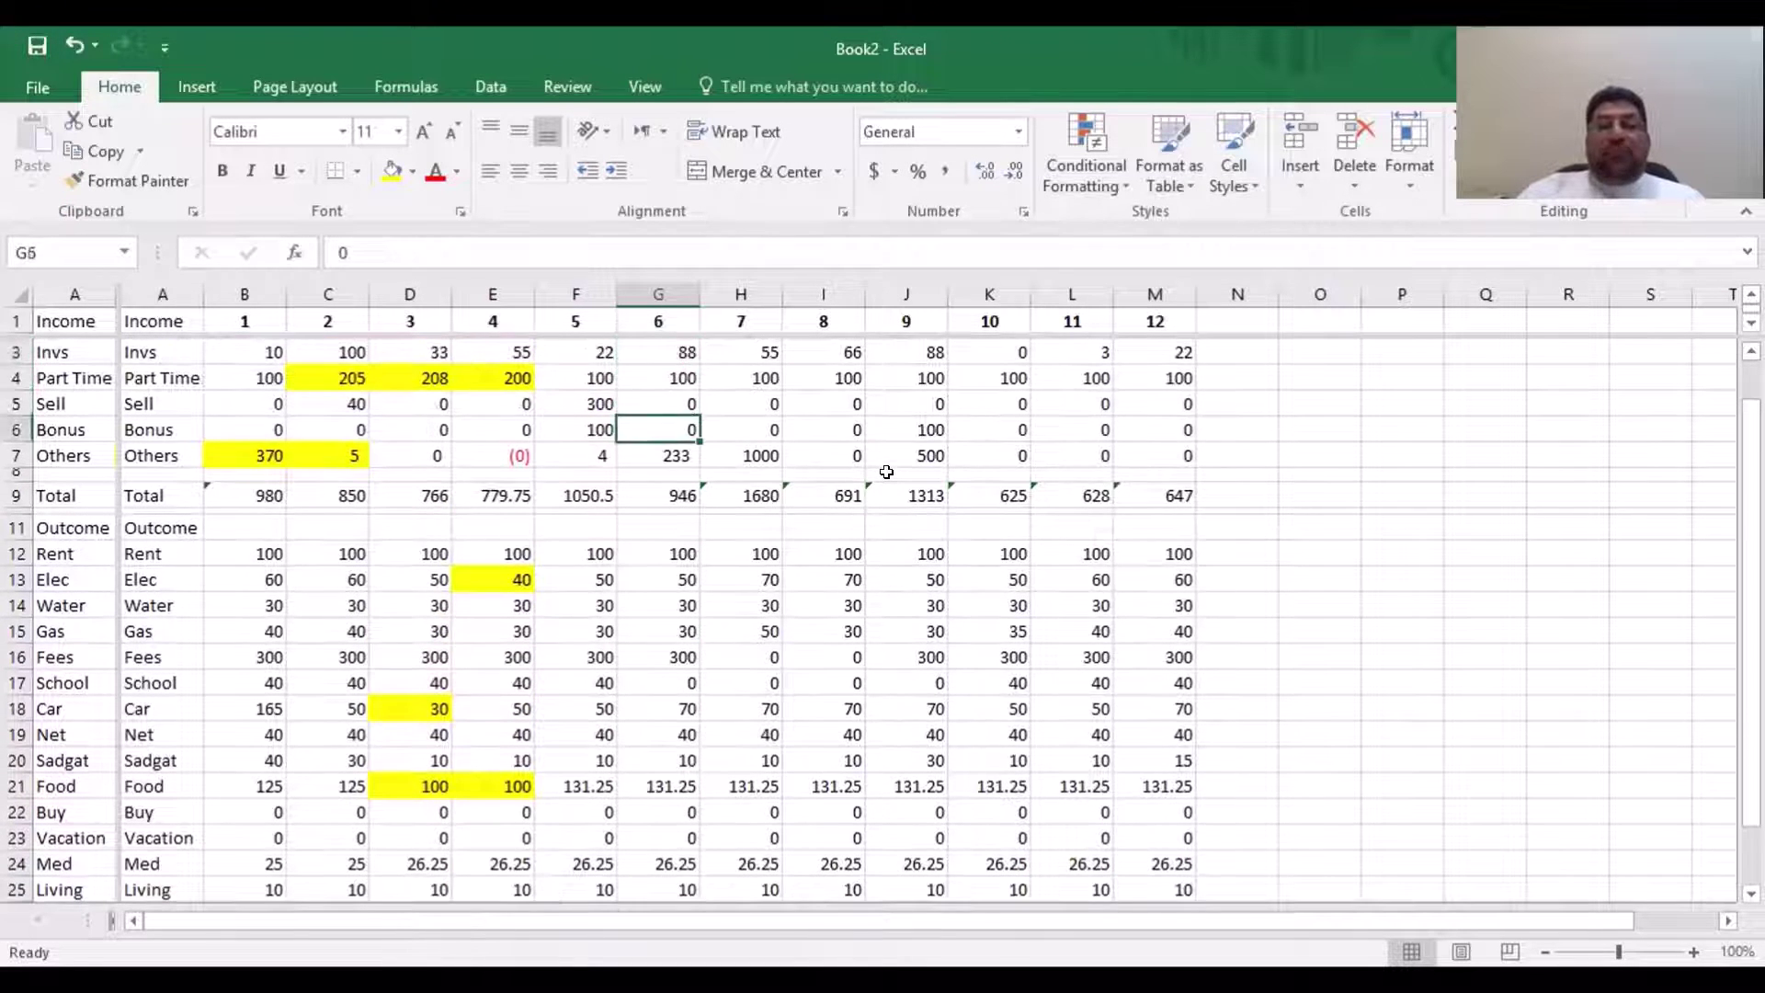
key("Down")
key("Right")
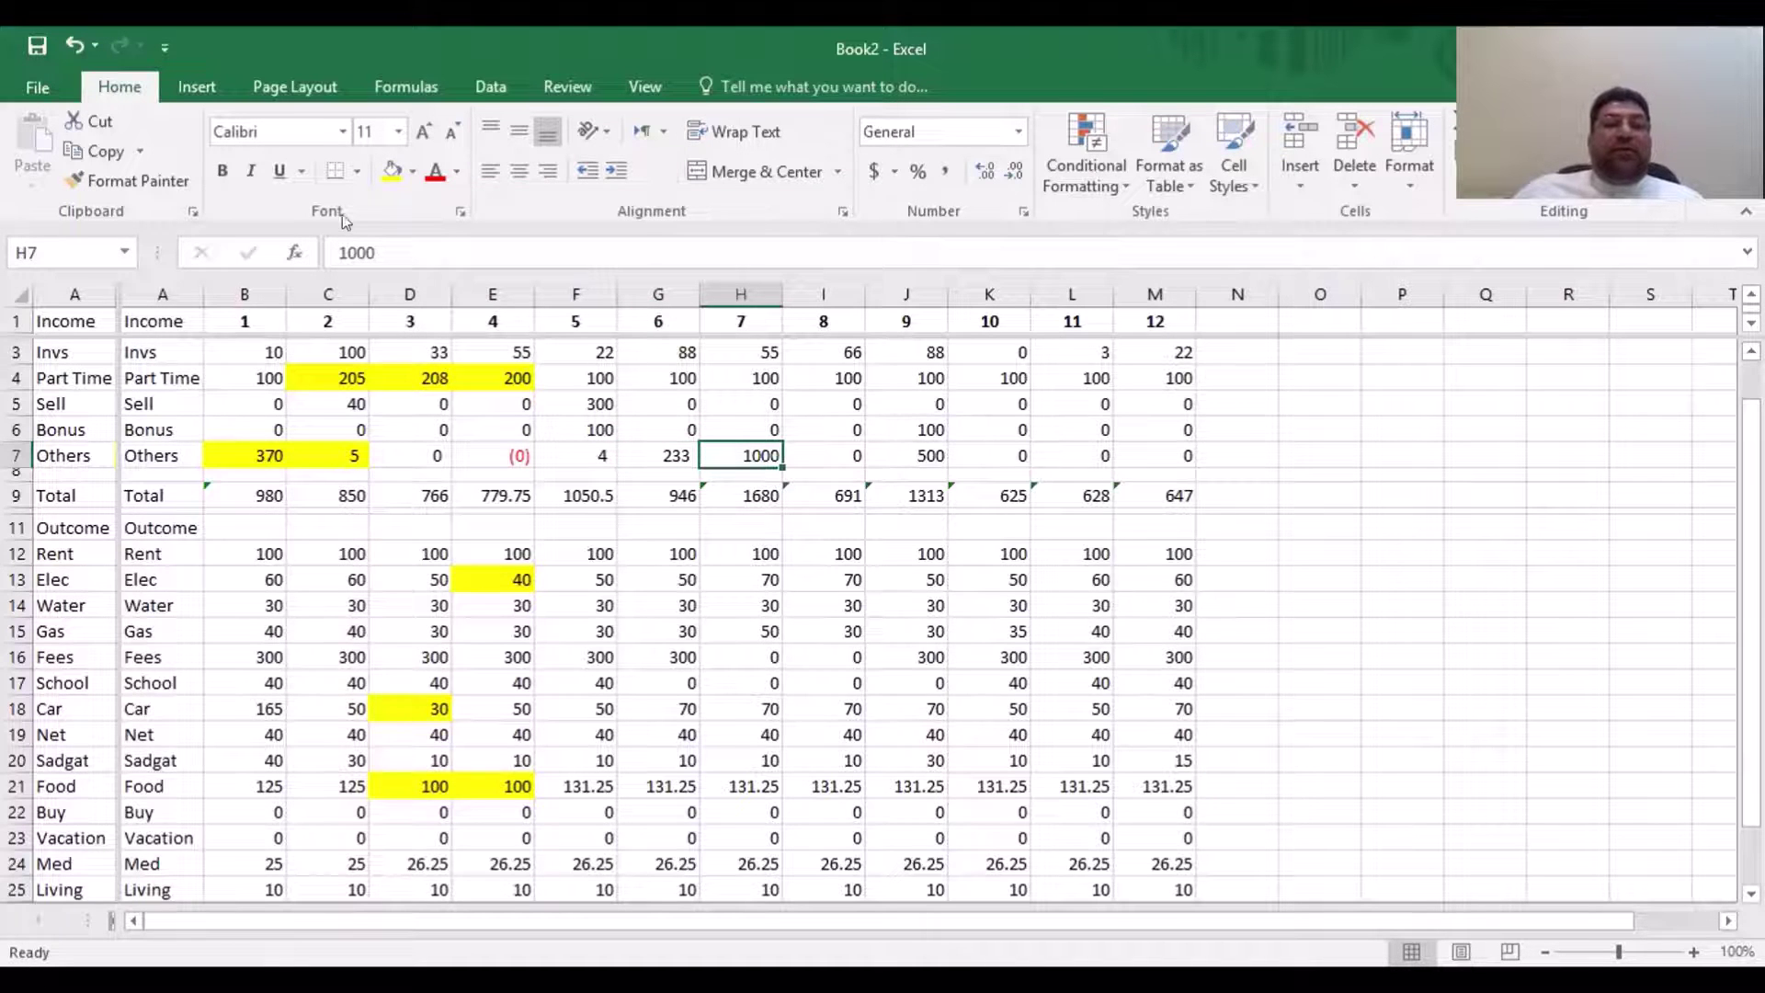
left_click(331, 251)
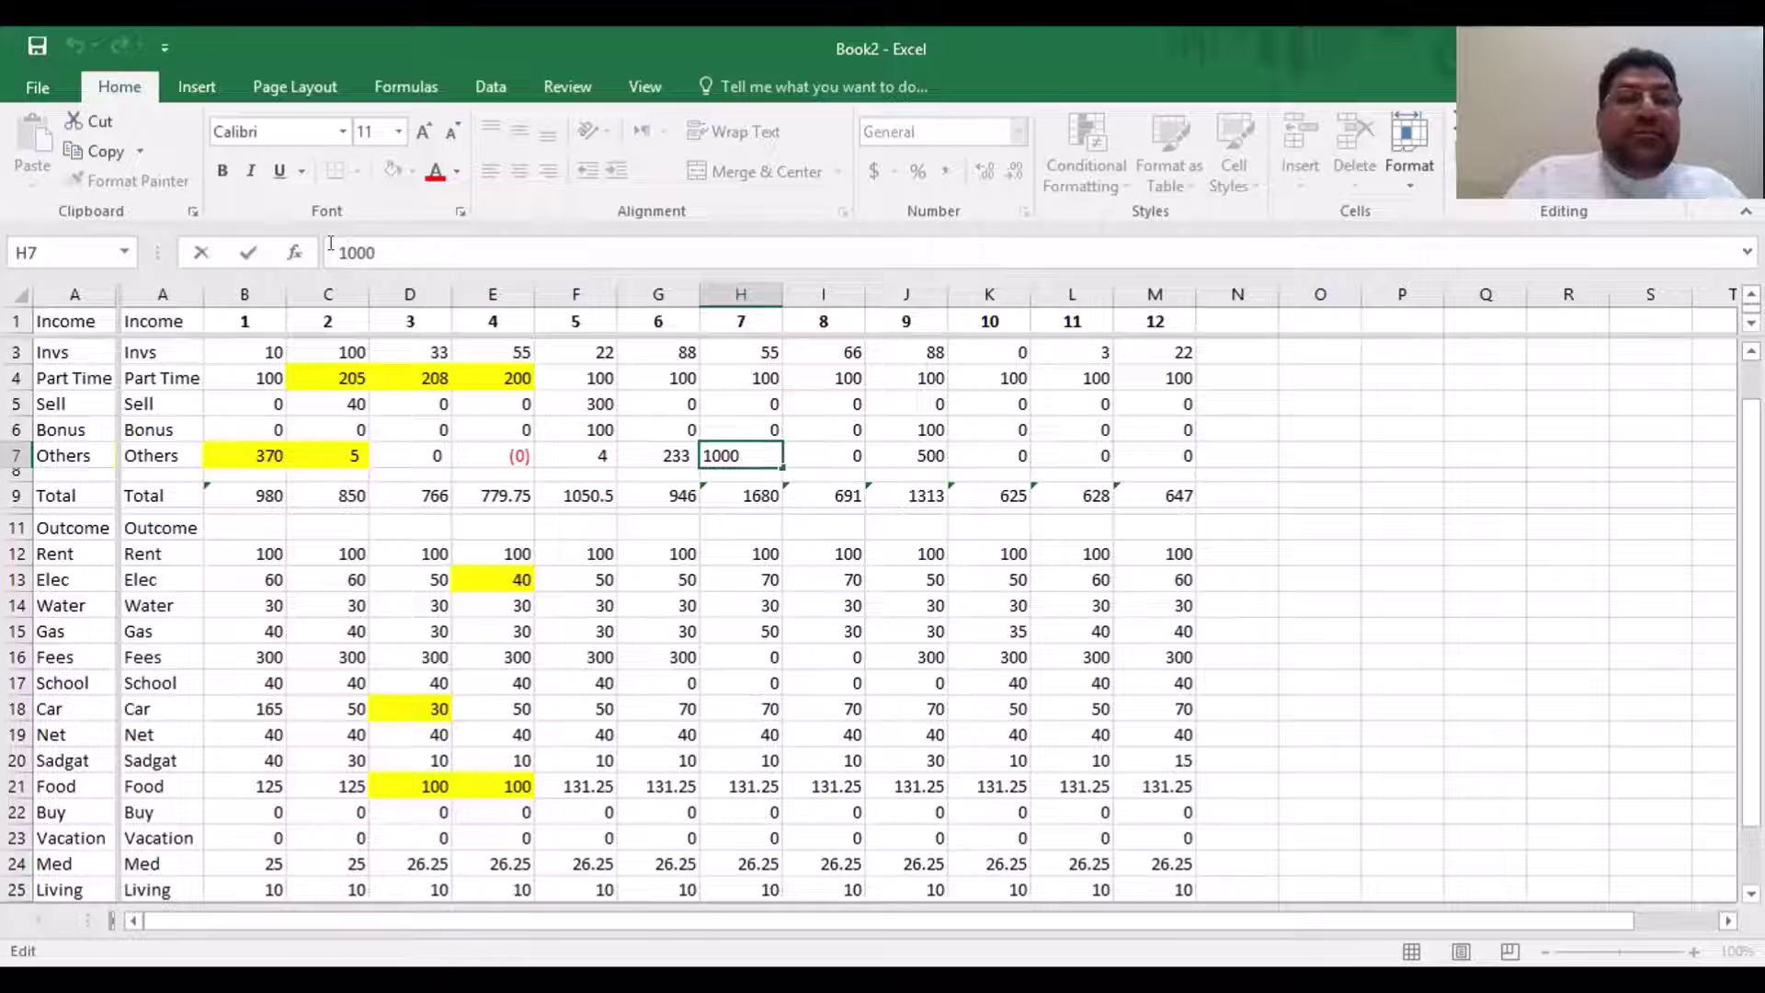
type("=")
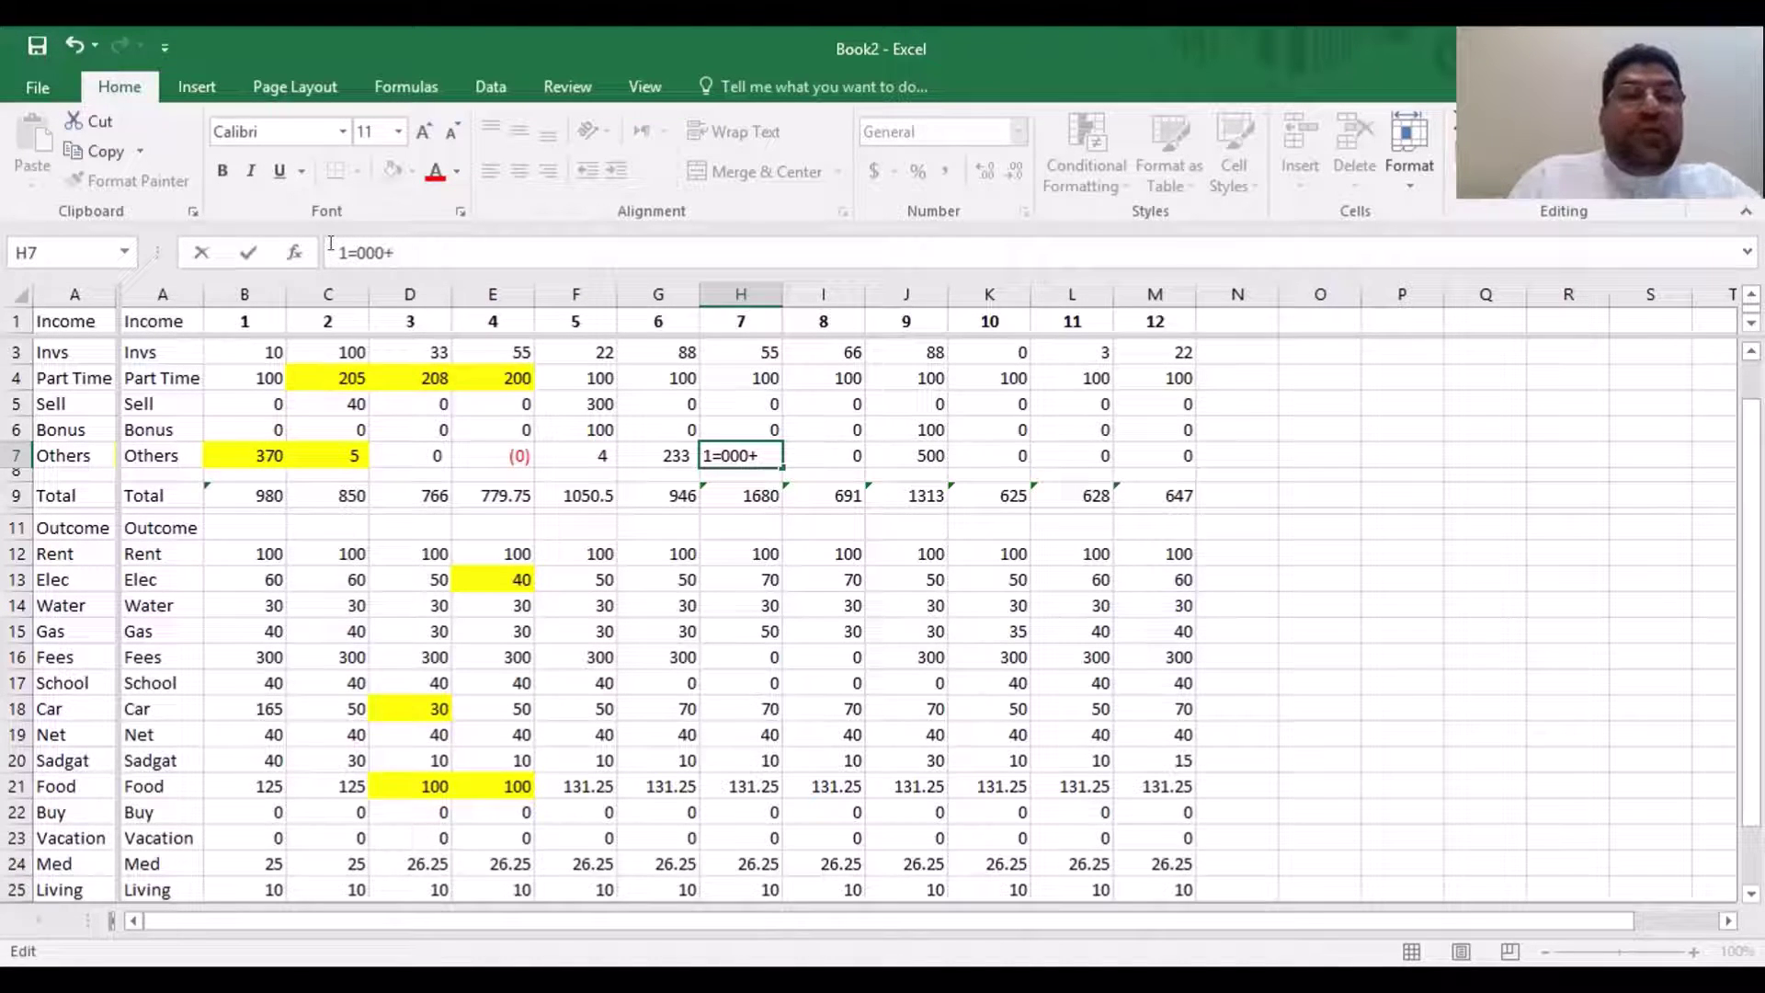
key("BackSpace")
key("BackSpace")
key("BackSpace")
key("BackSpace")
key("BackSpace")
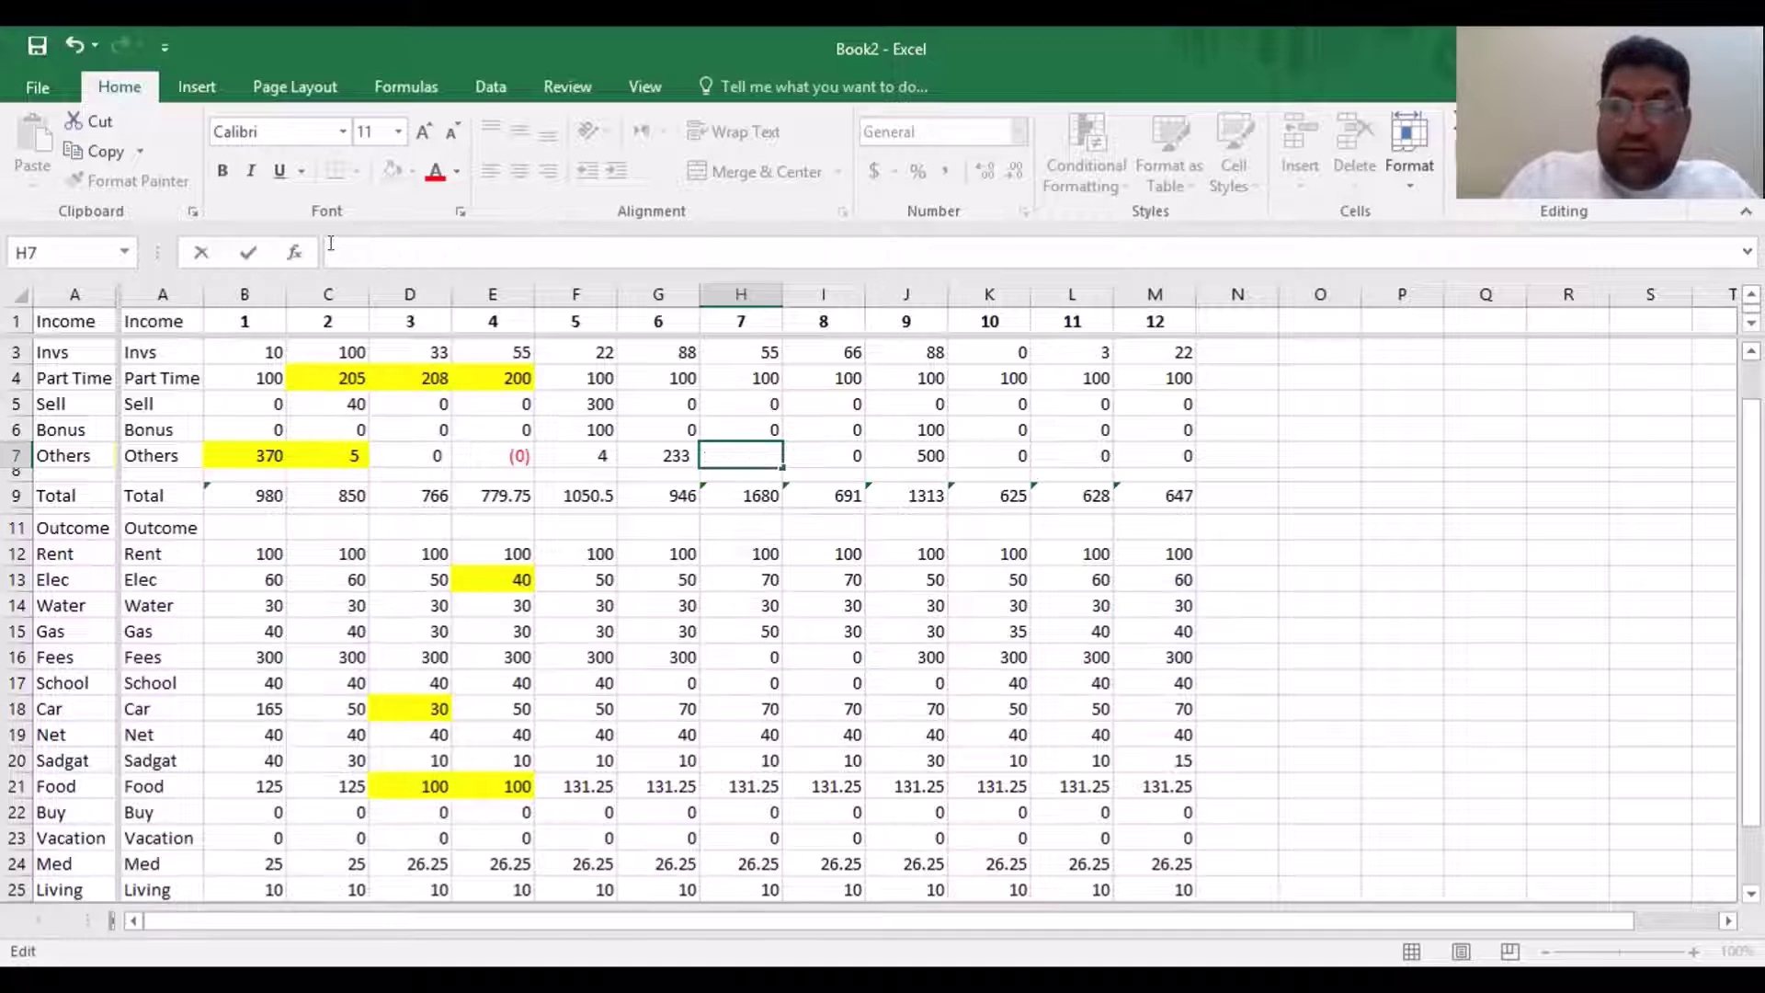
Enter the formula =1000+F28 as month 7's Others income in H7
type("=1000+")
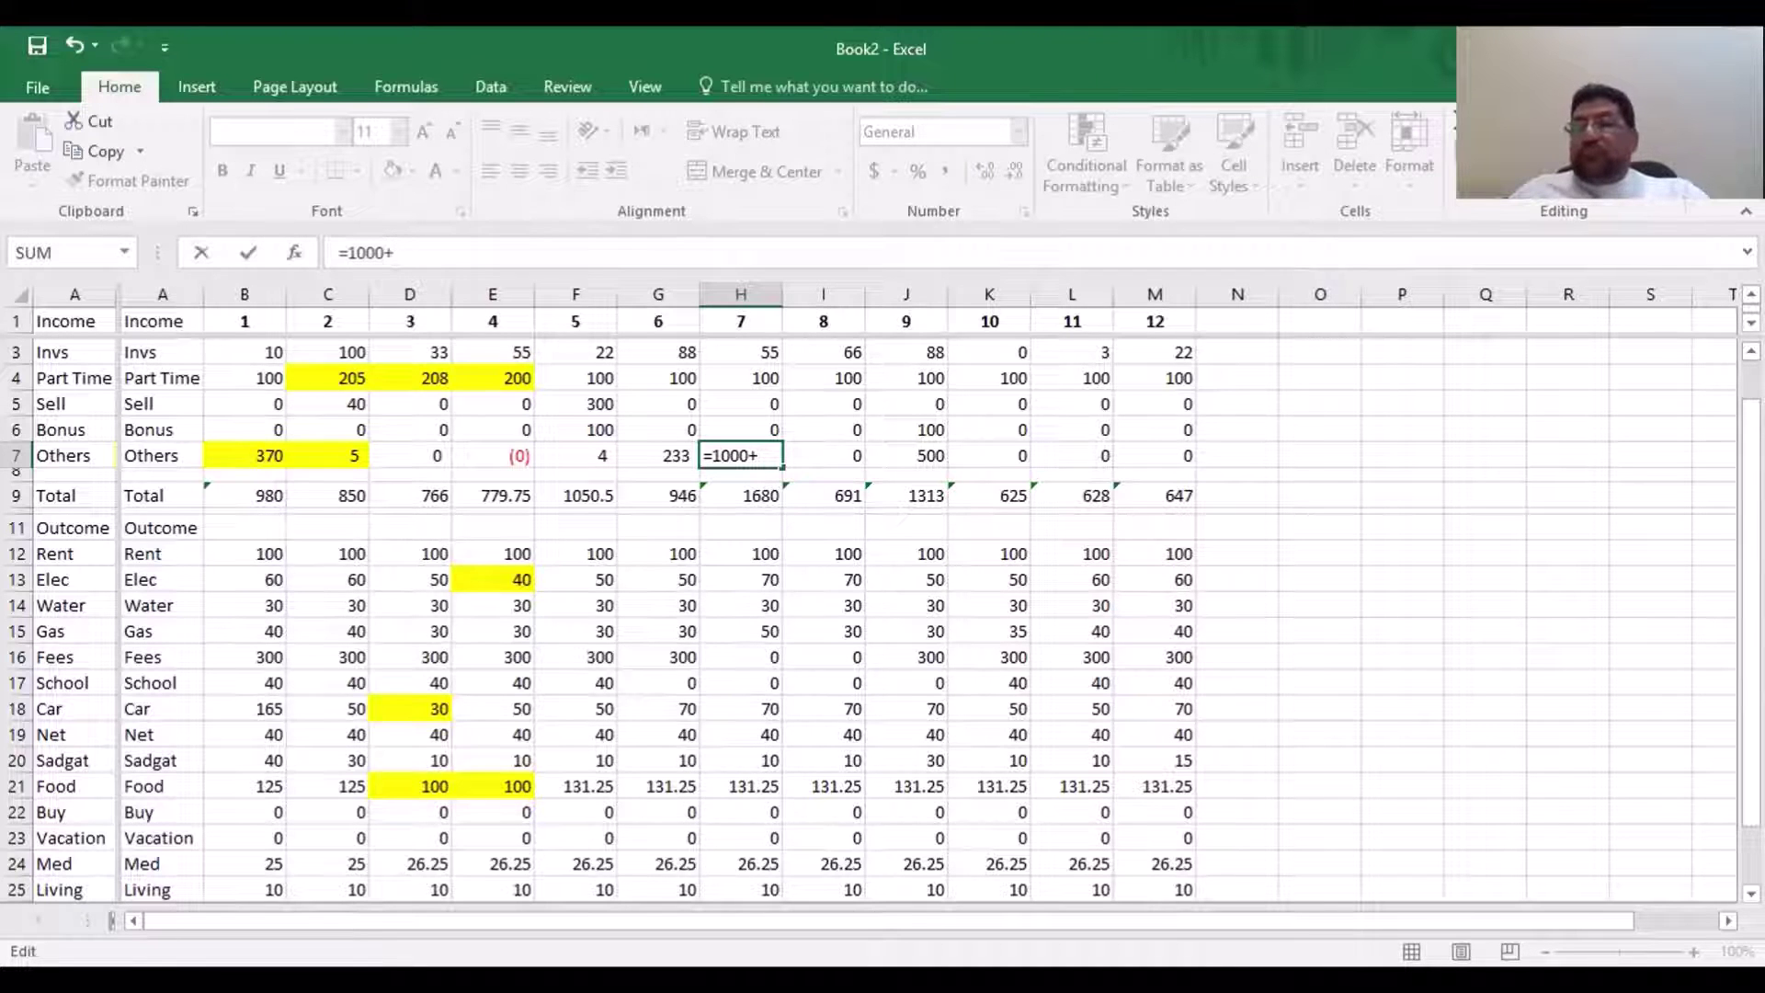
scroll(1059, 754, "down", 1)
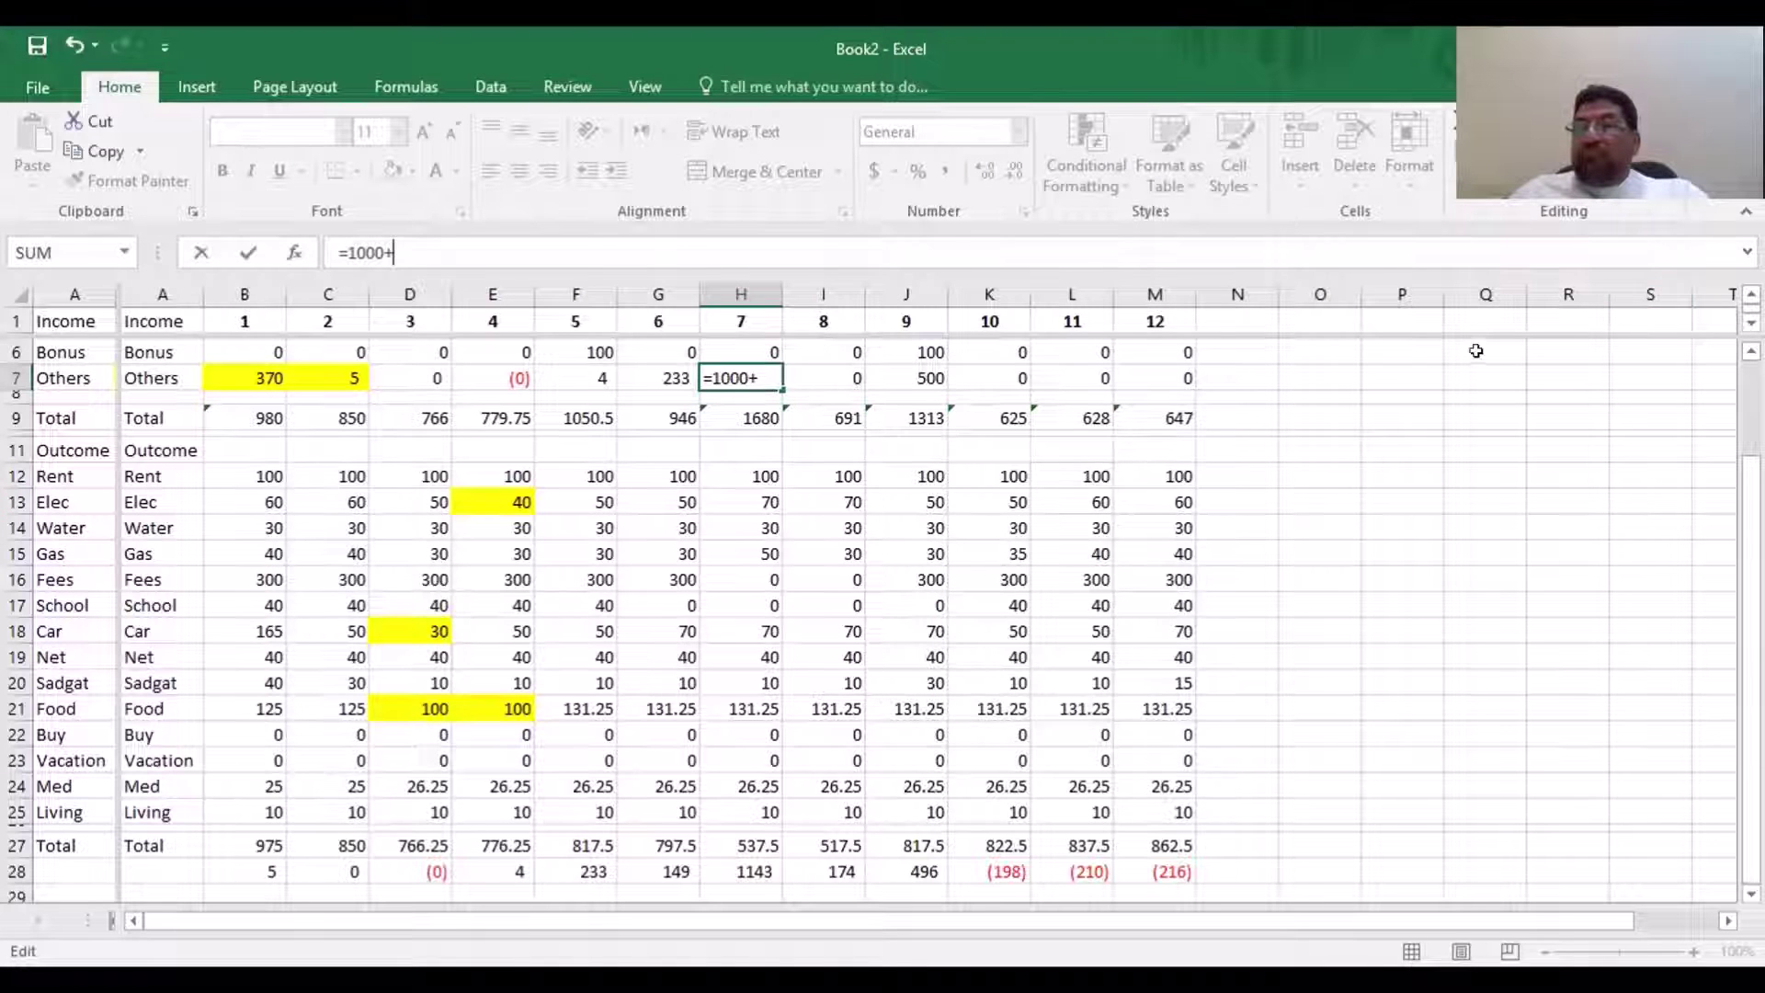
scroll(1706, 397, "up", 2)
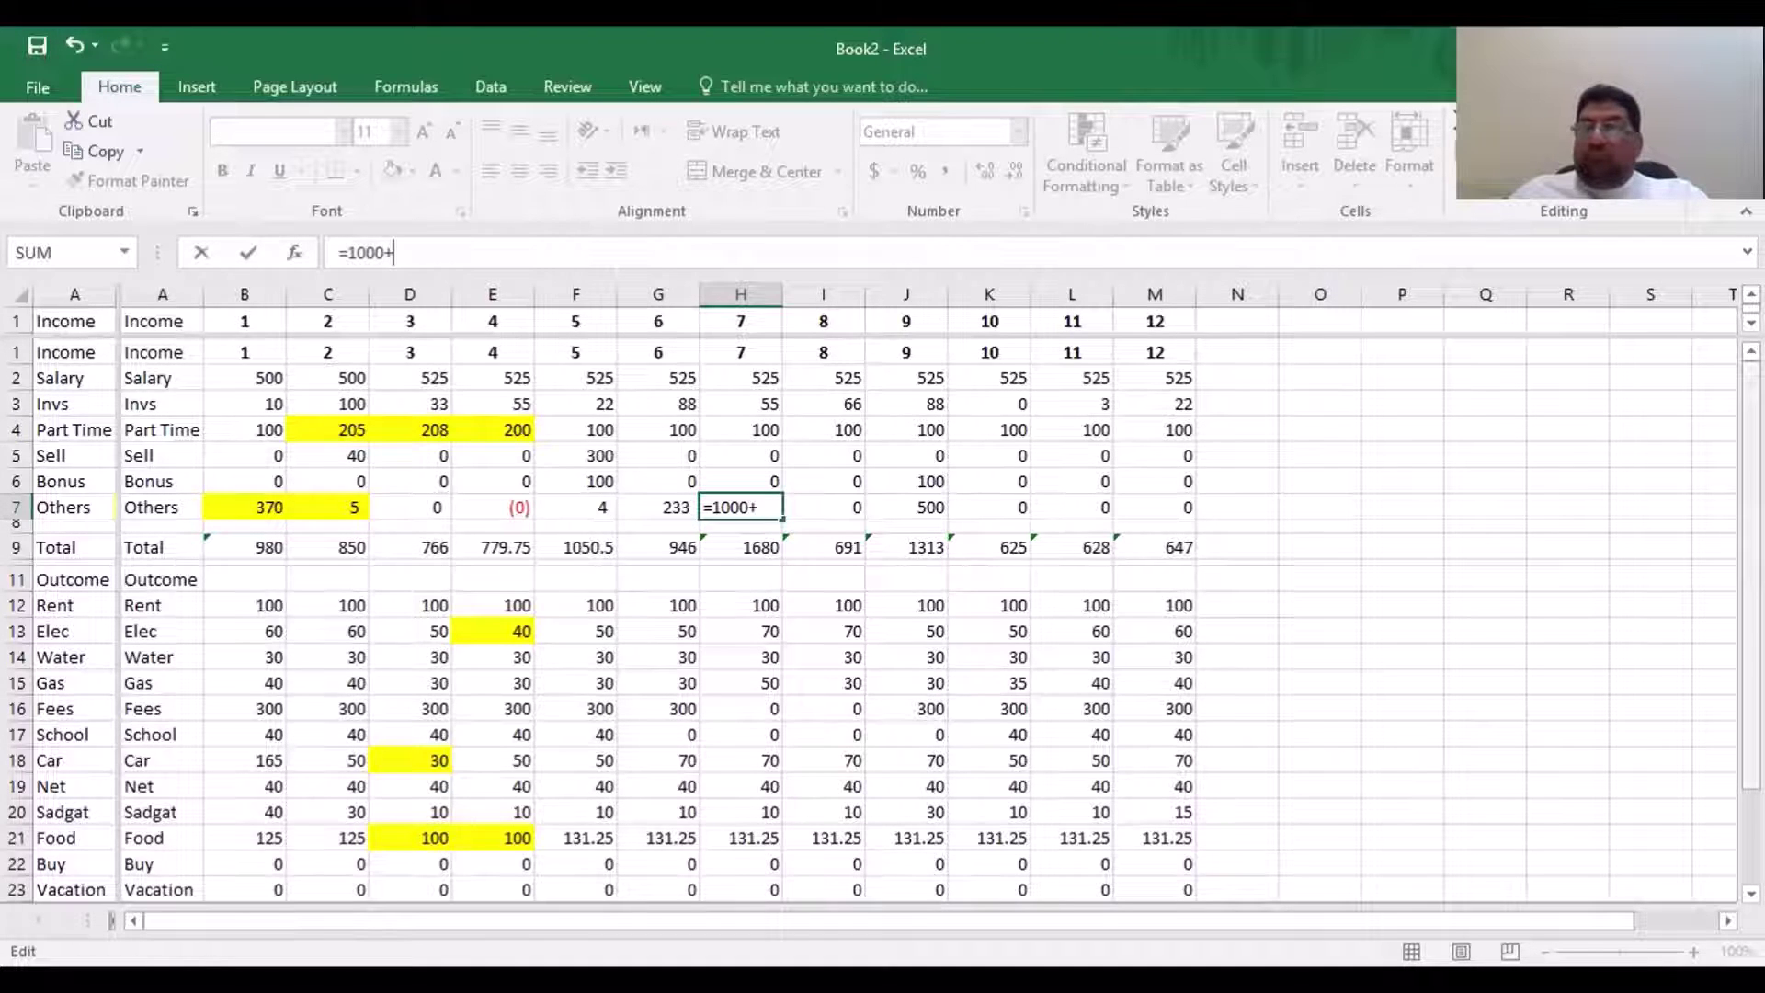
left_click_drag(1751, 551, 1751, 613)
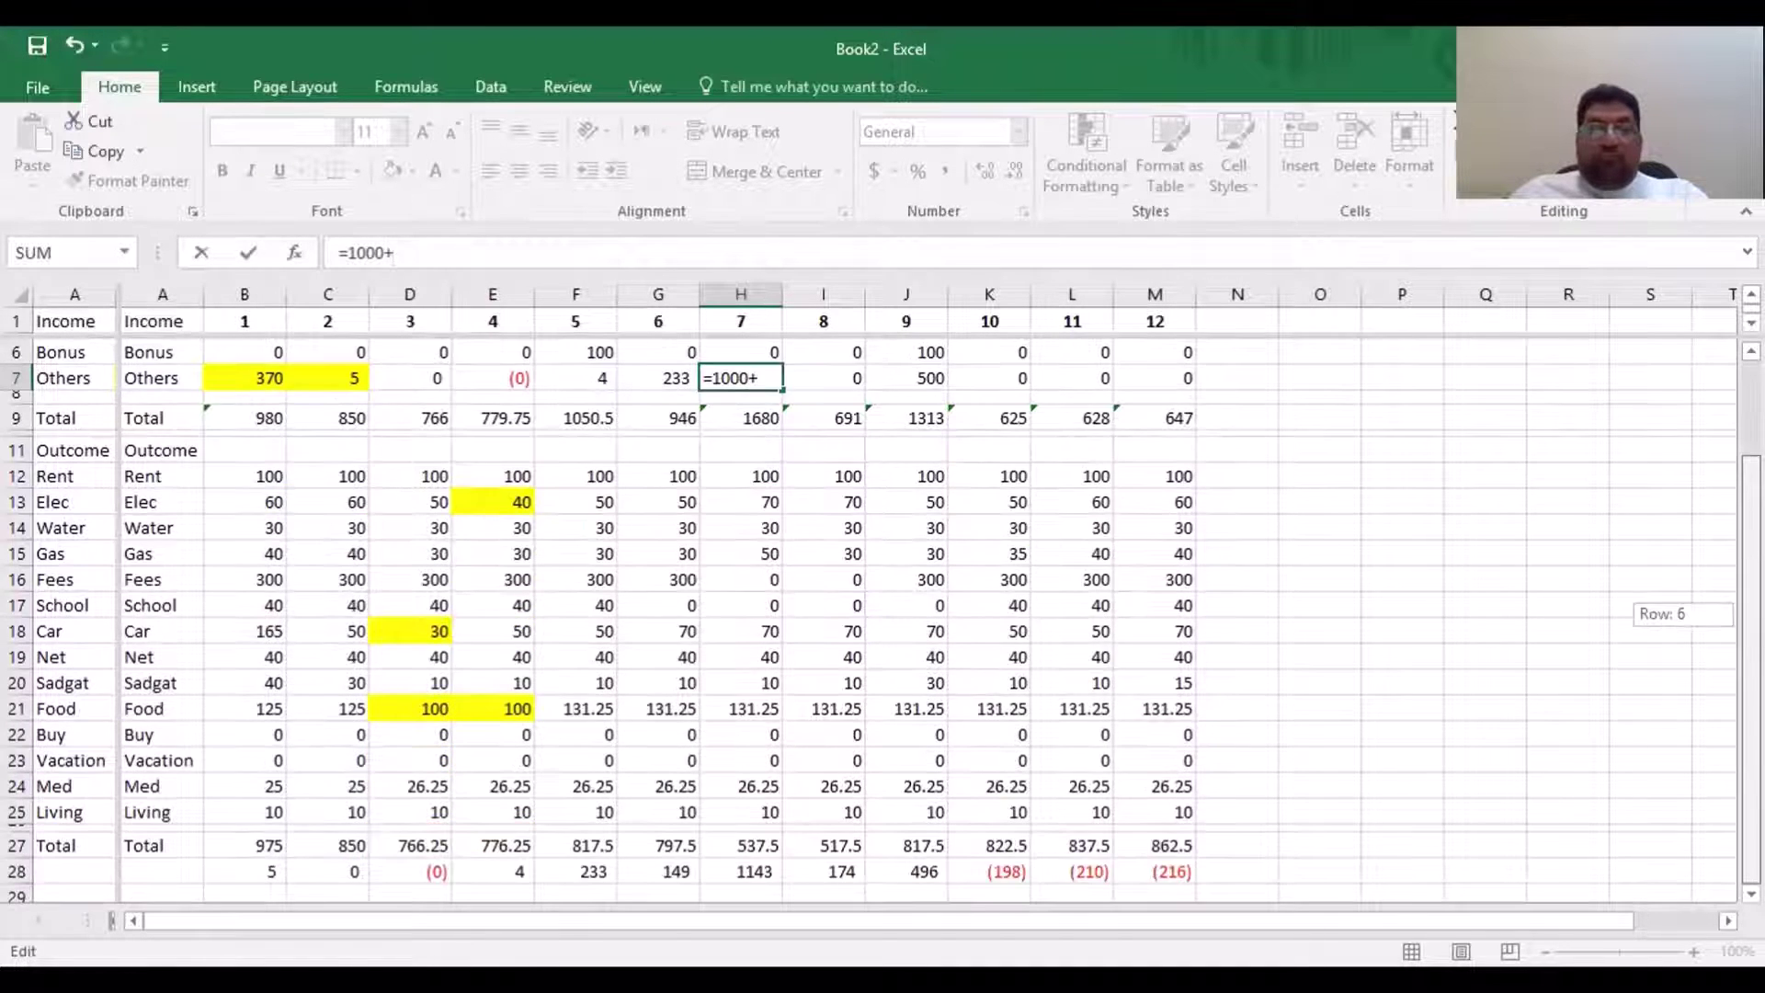
left_click(593, 869)
key("Return")
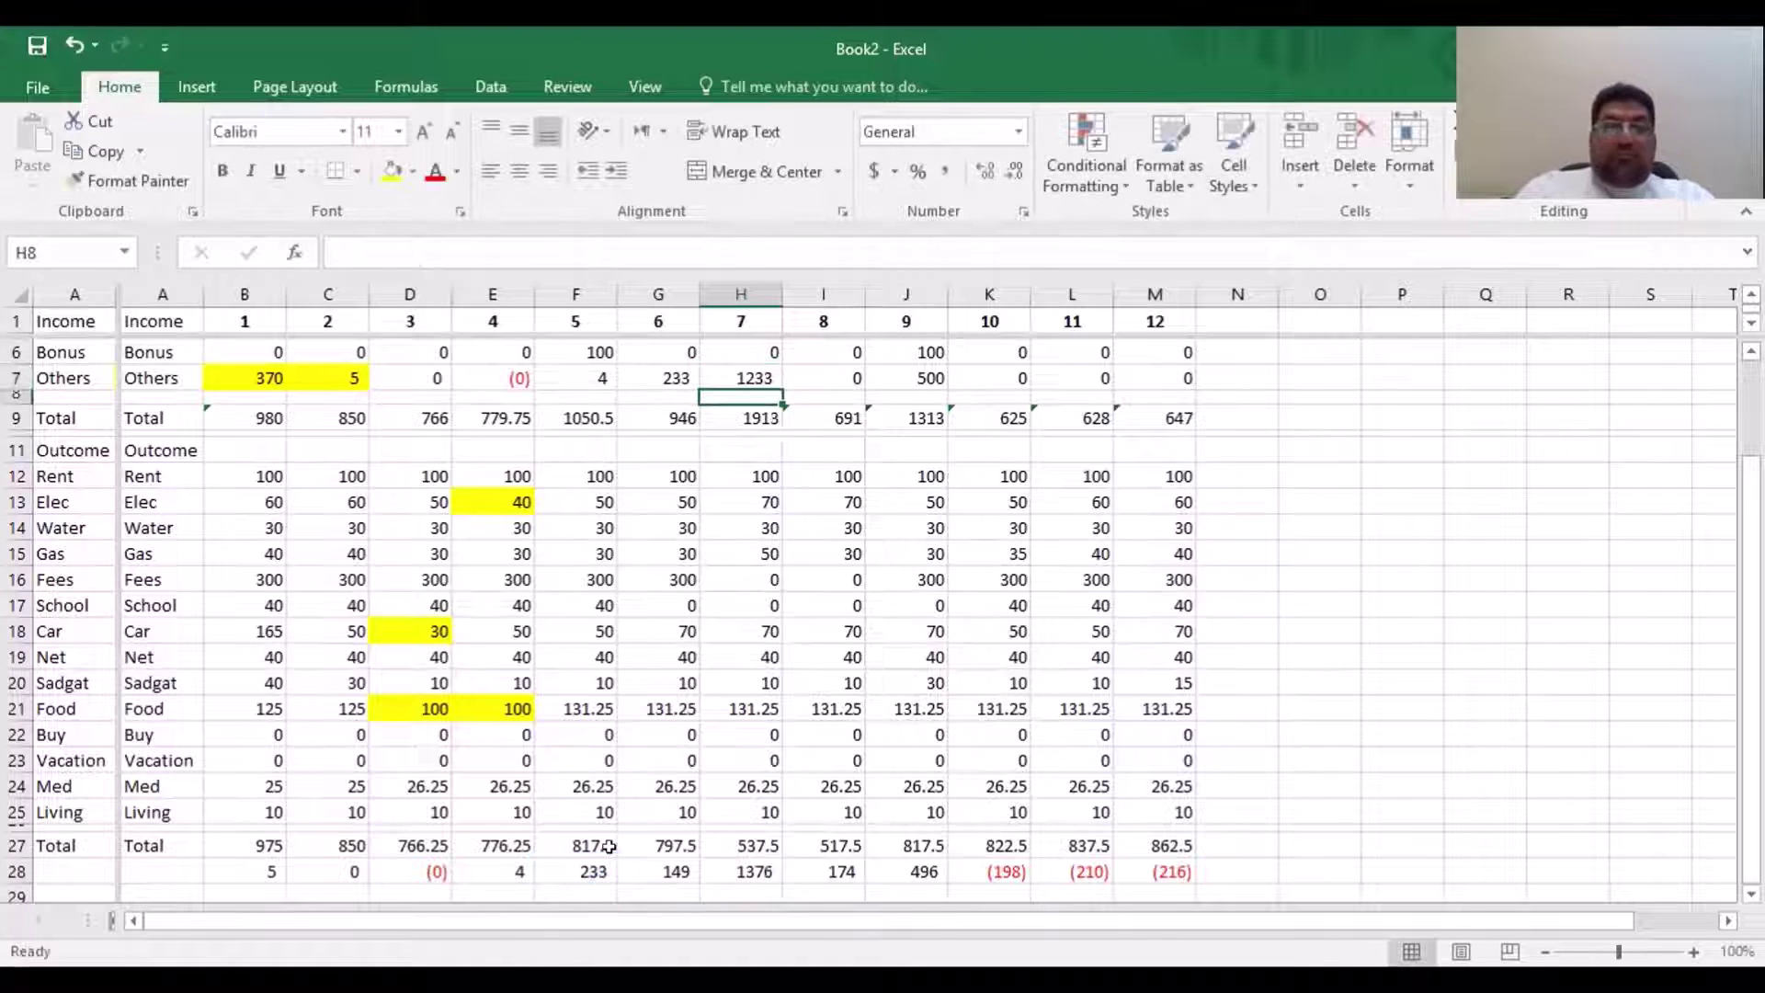
Copy the carry-forward formula from G7 into month 8's Others cell I7 so it reads =H28
key("Up")
key("Down")
key("Down")
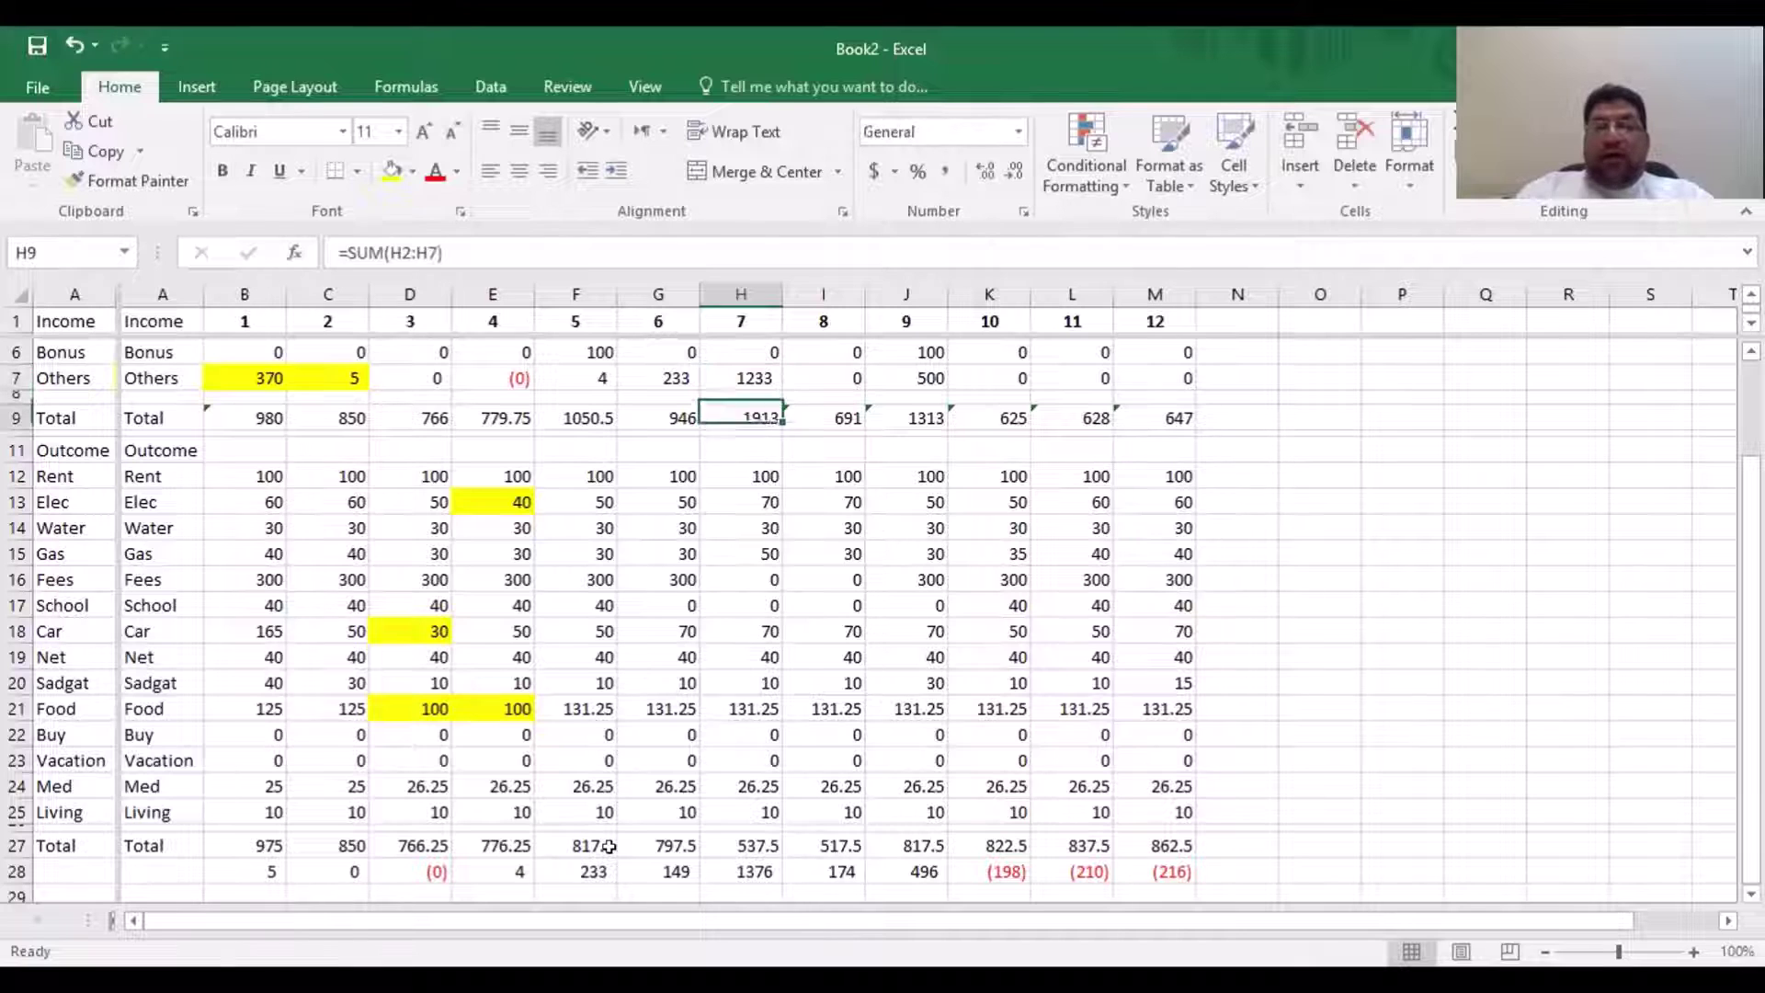
key("Right")
key("Up")
key("Up")
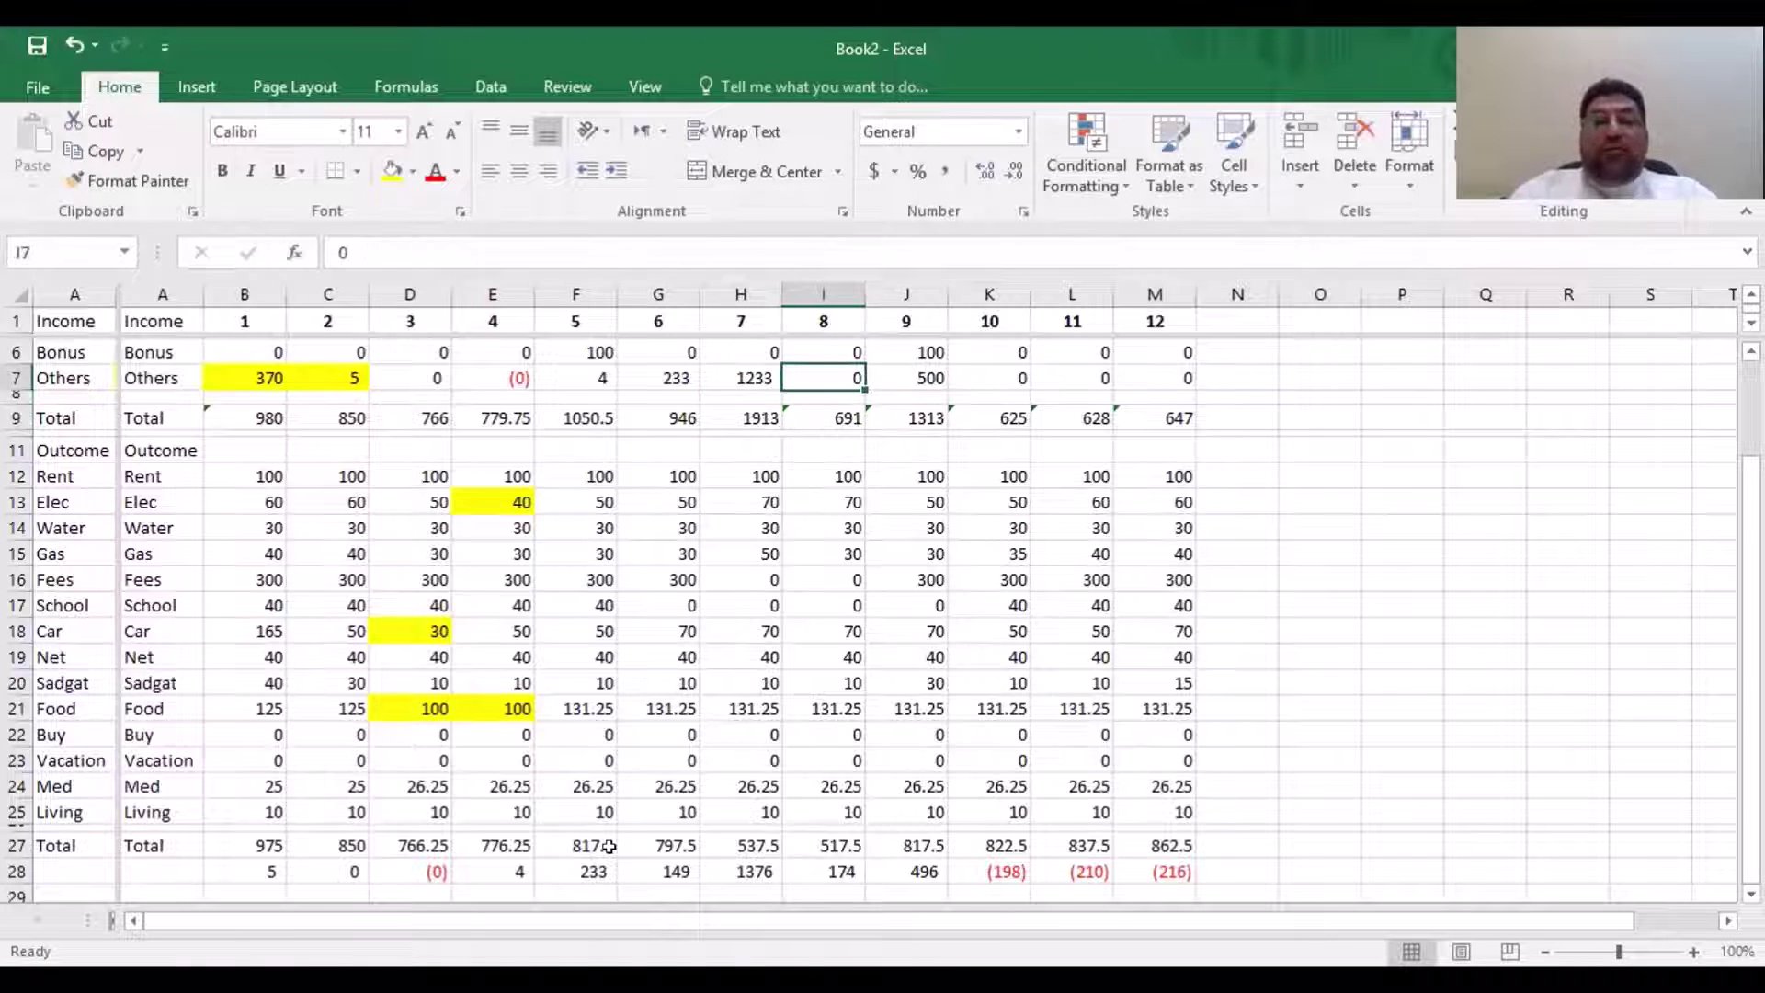
key("Left")
key("Left")
key("ctrl+c")
key("Right")
key("Right")
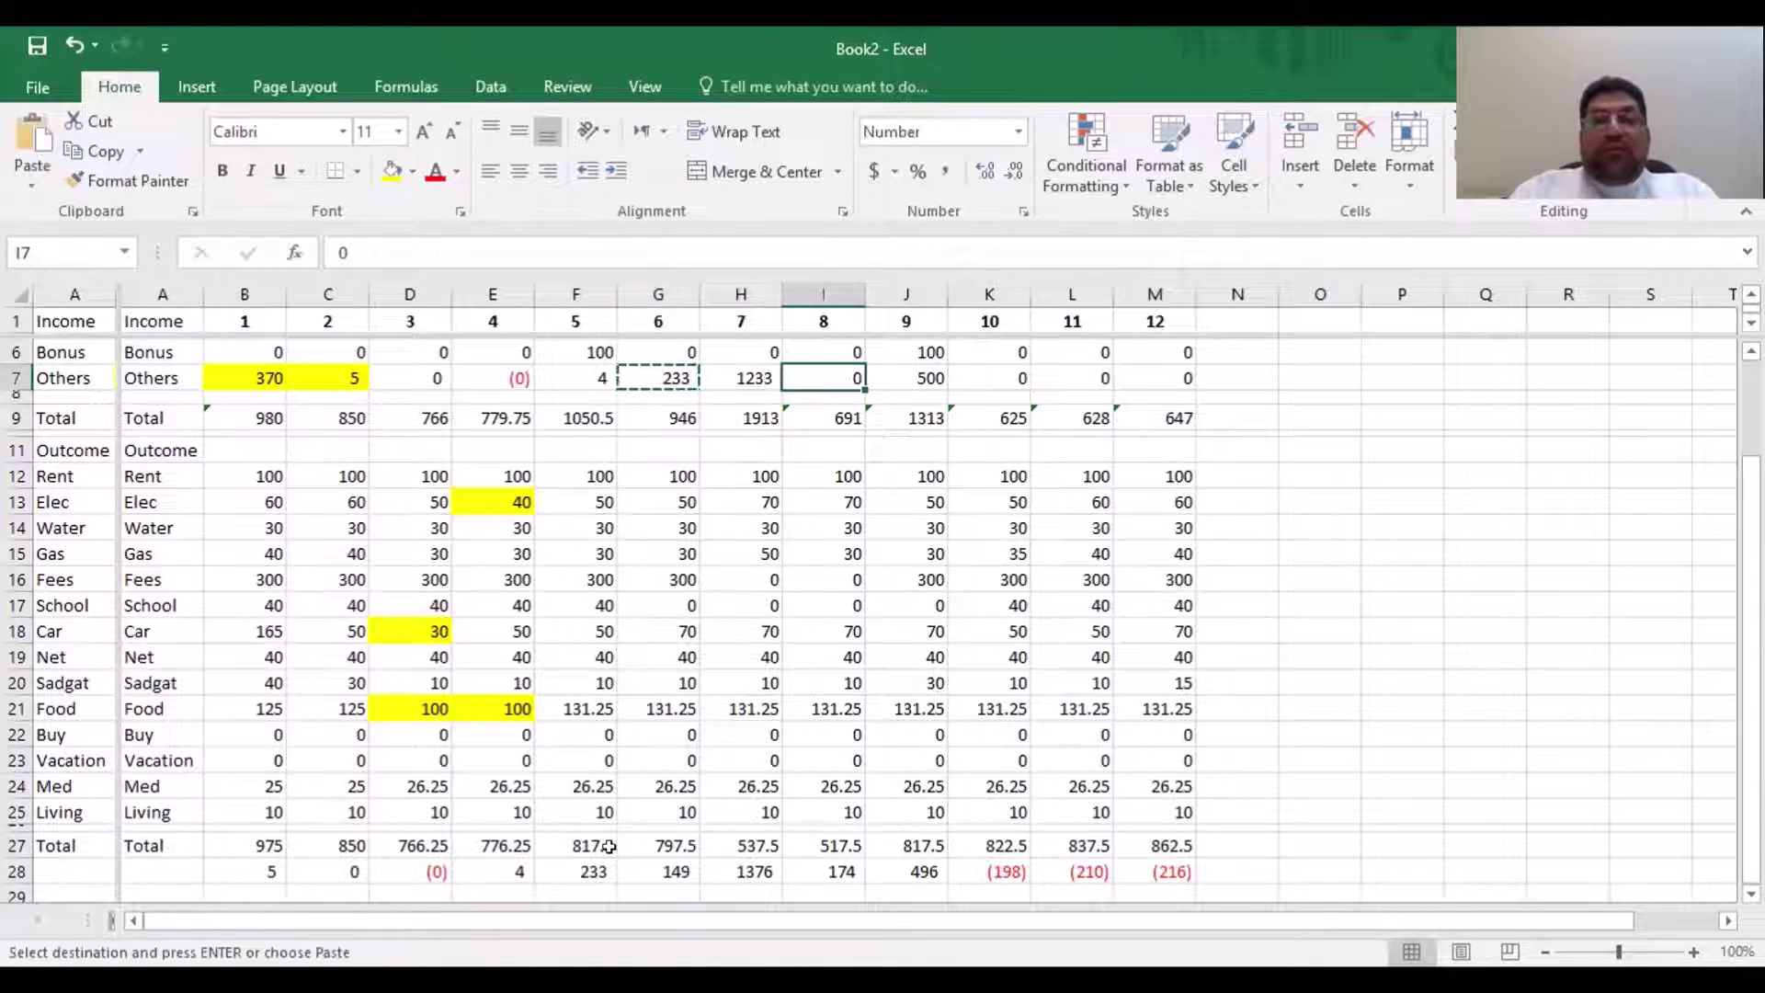
key("ctrl+v")
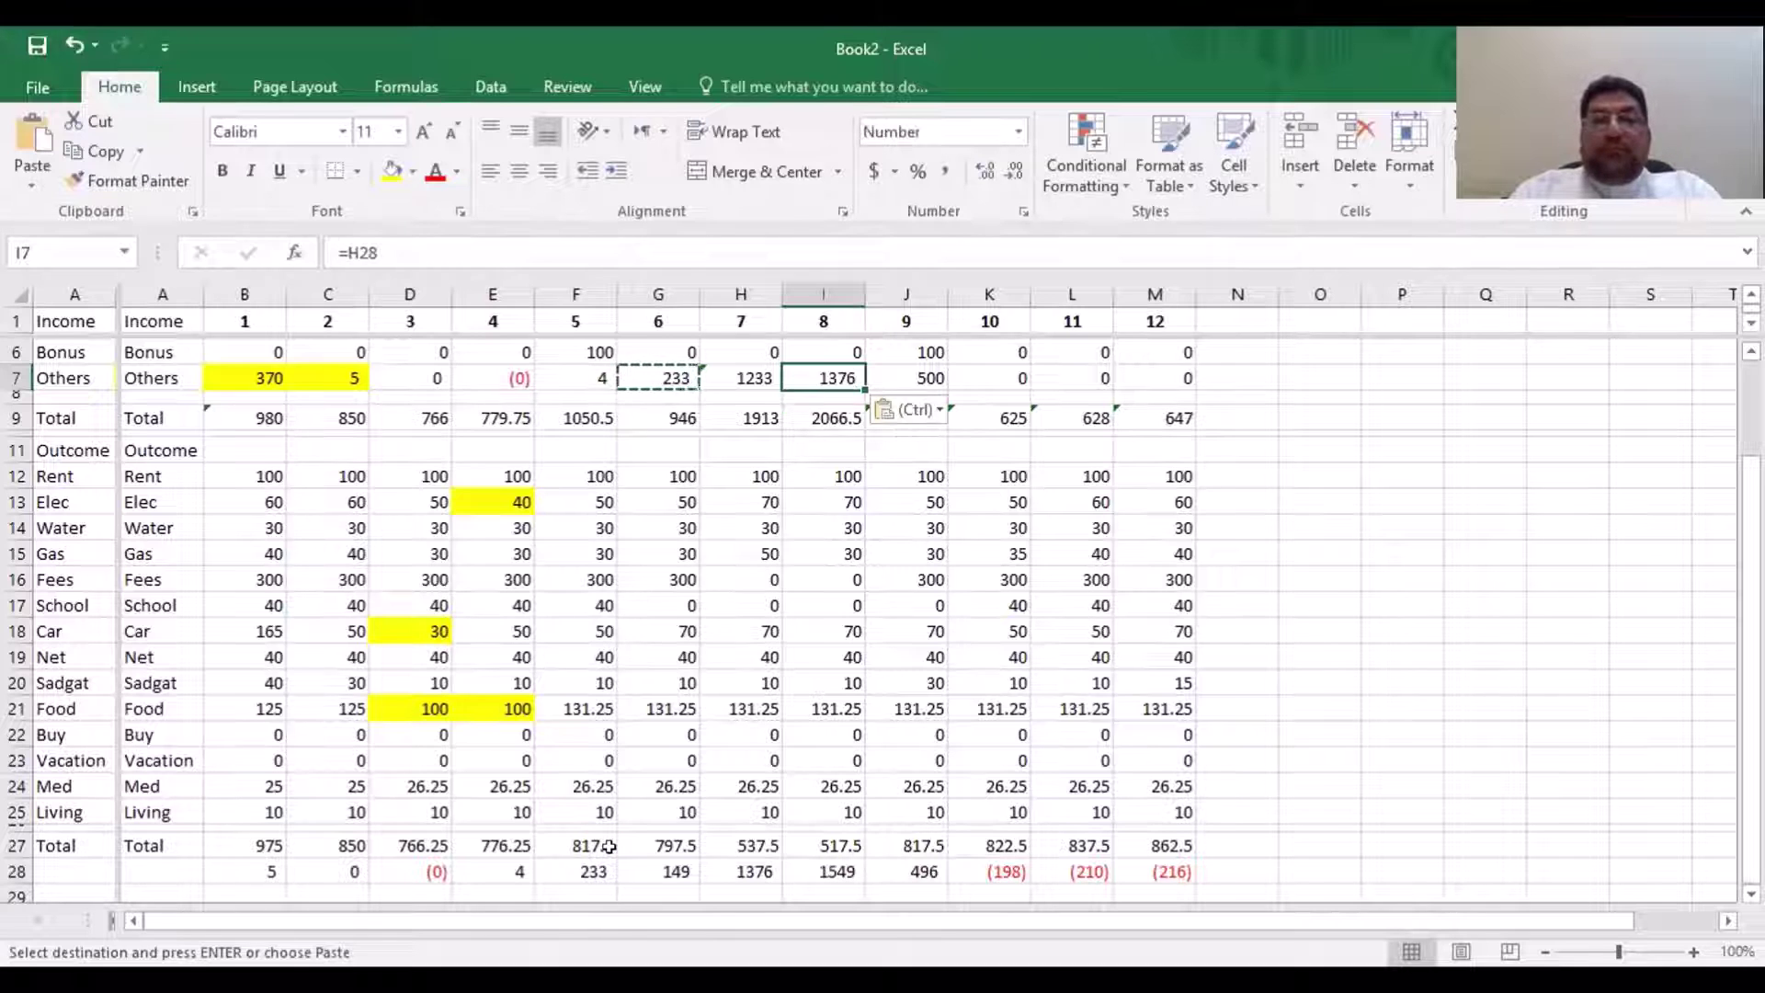
Correct month 7's Others formula in H7 to =1000+G28
key("Right")
key("Left")
key("Left")
key("Escape")
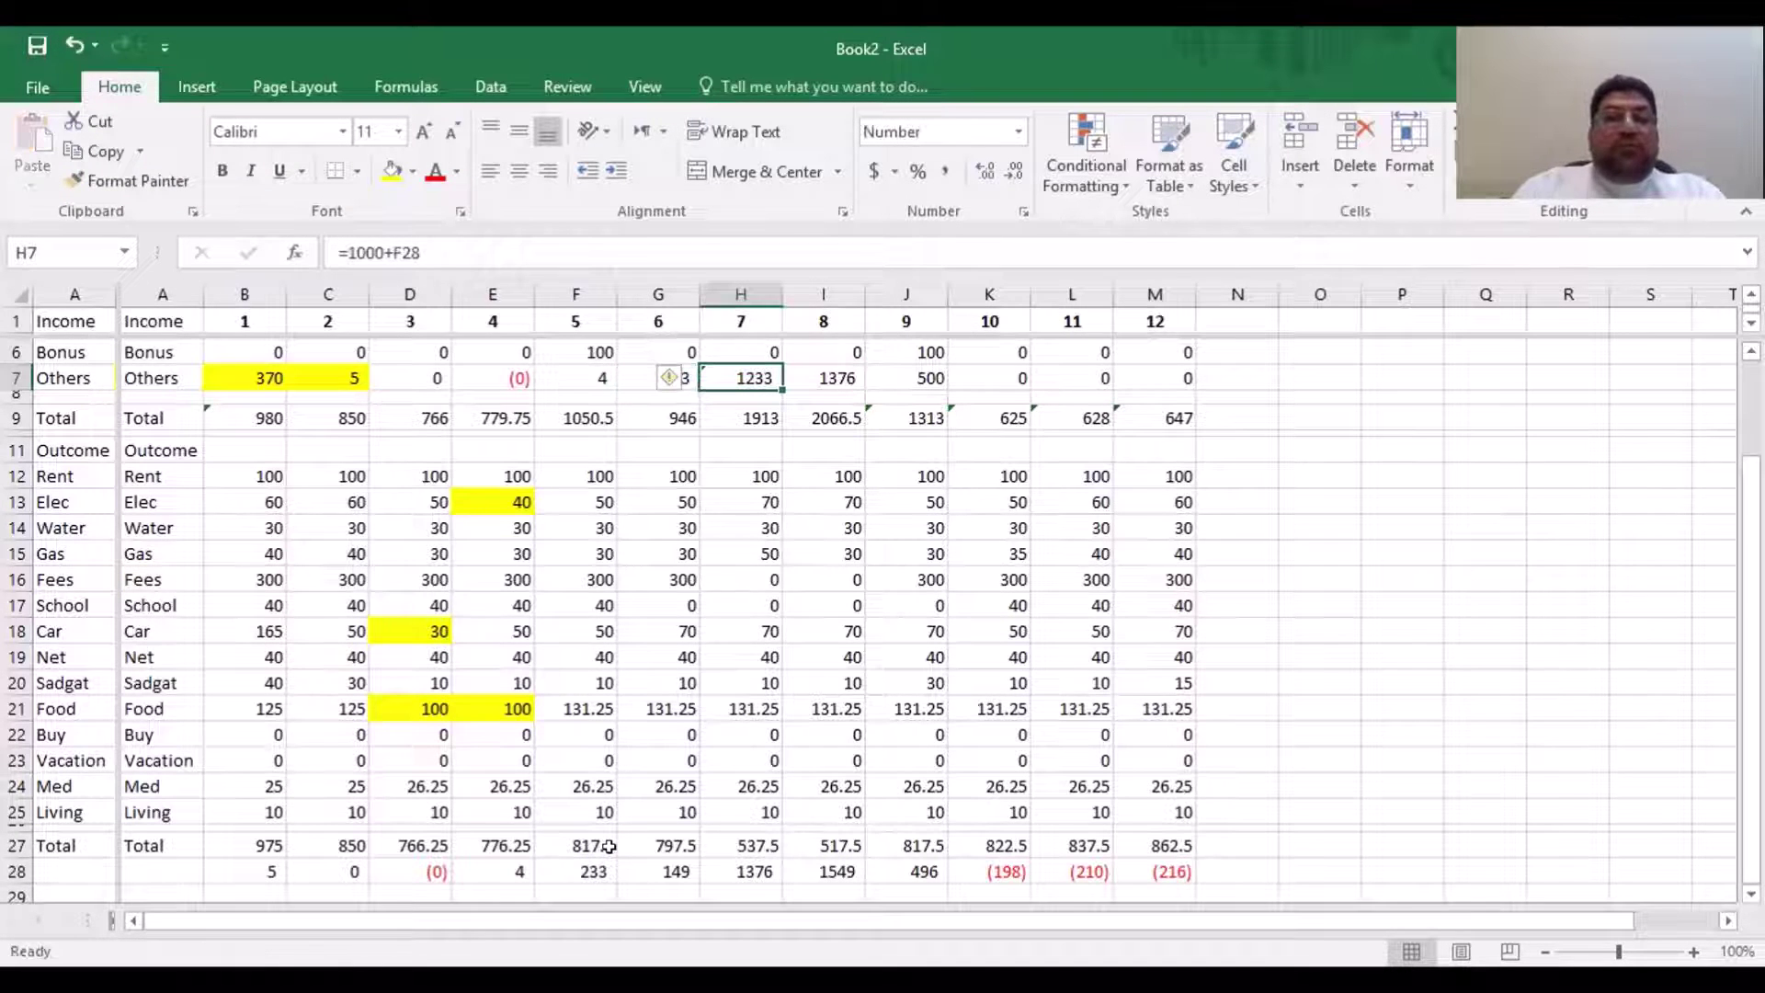
left_click(398, 252)
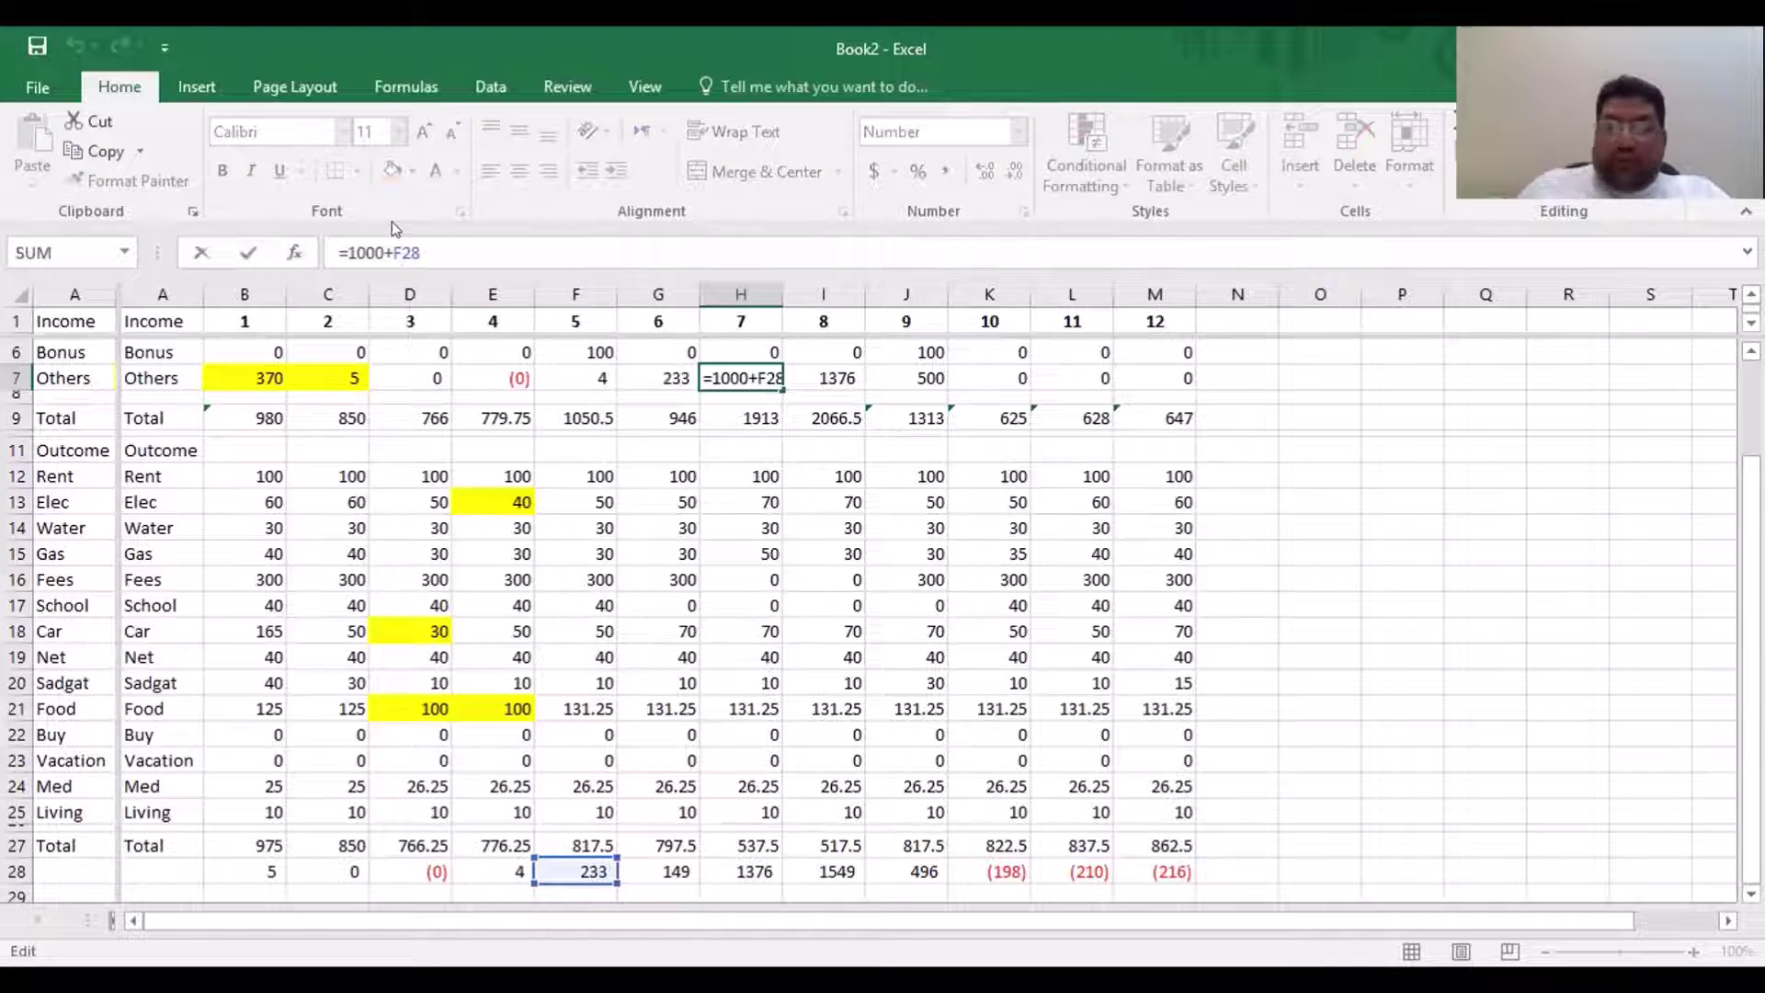
key("Delete")
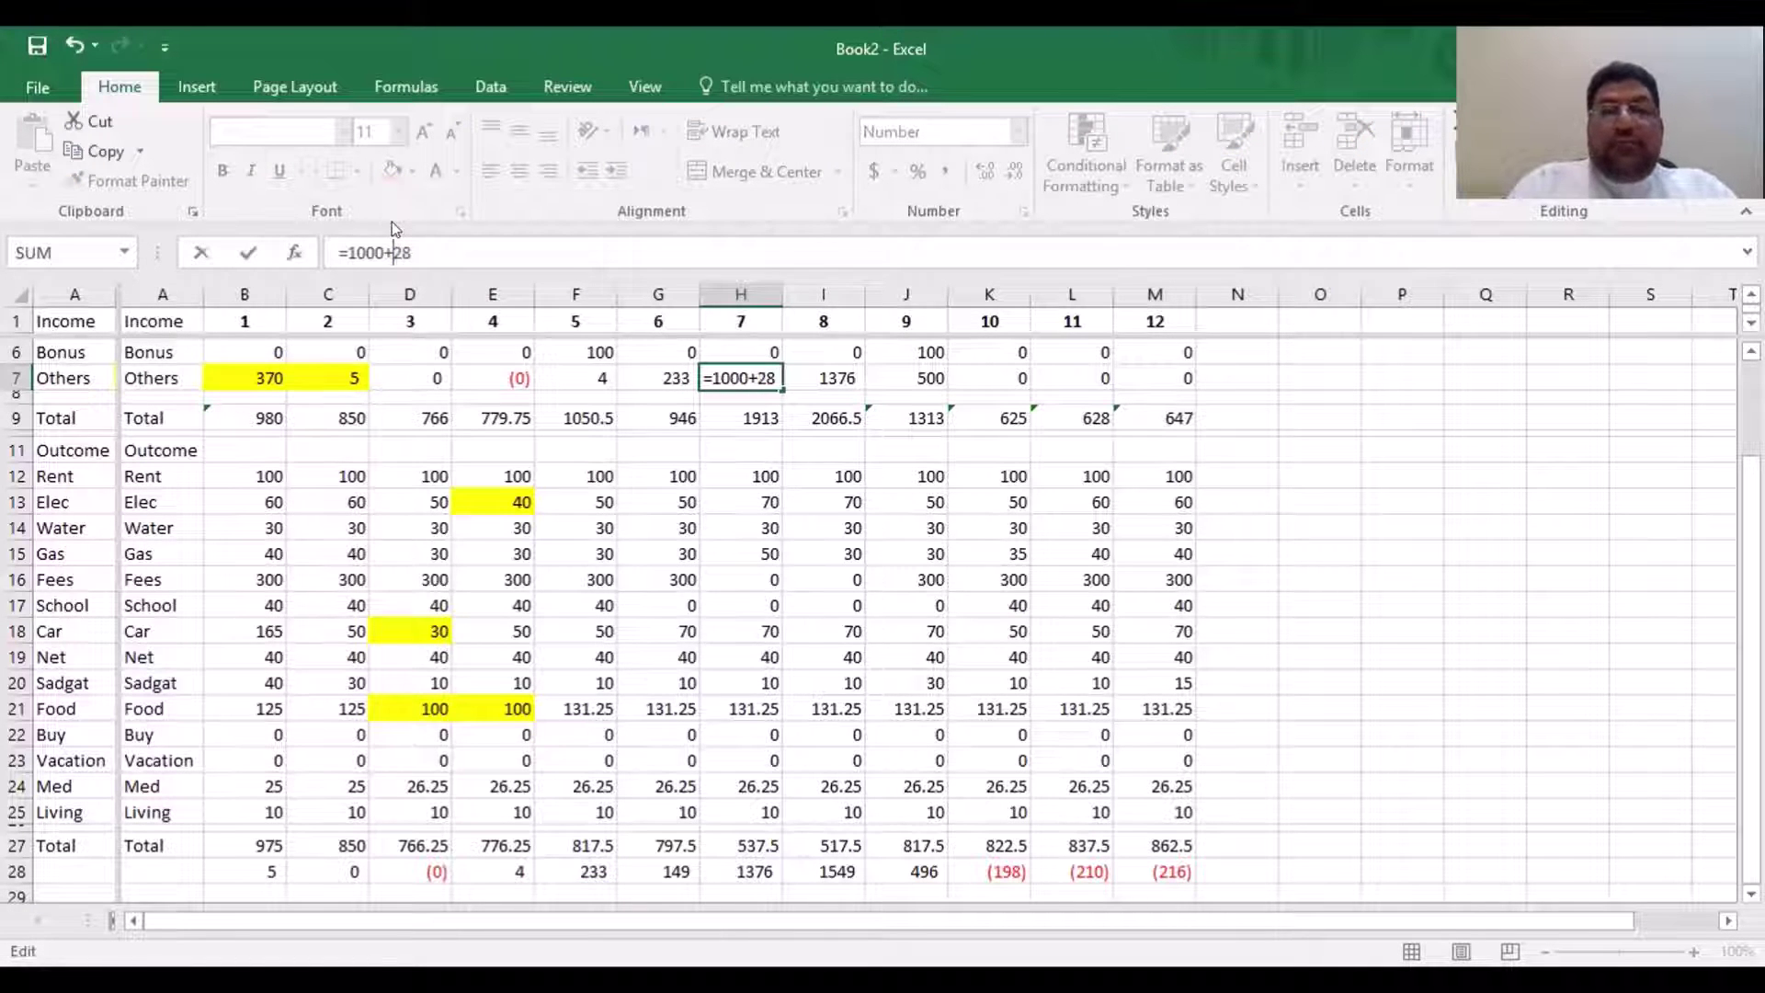
type("G")
key("ctrl+Return")
Set month 9's Others income in J7 to the formula =500+I28
key("Right")
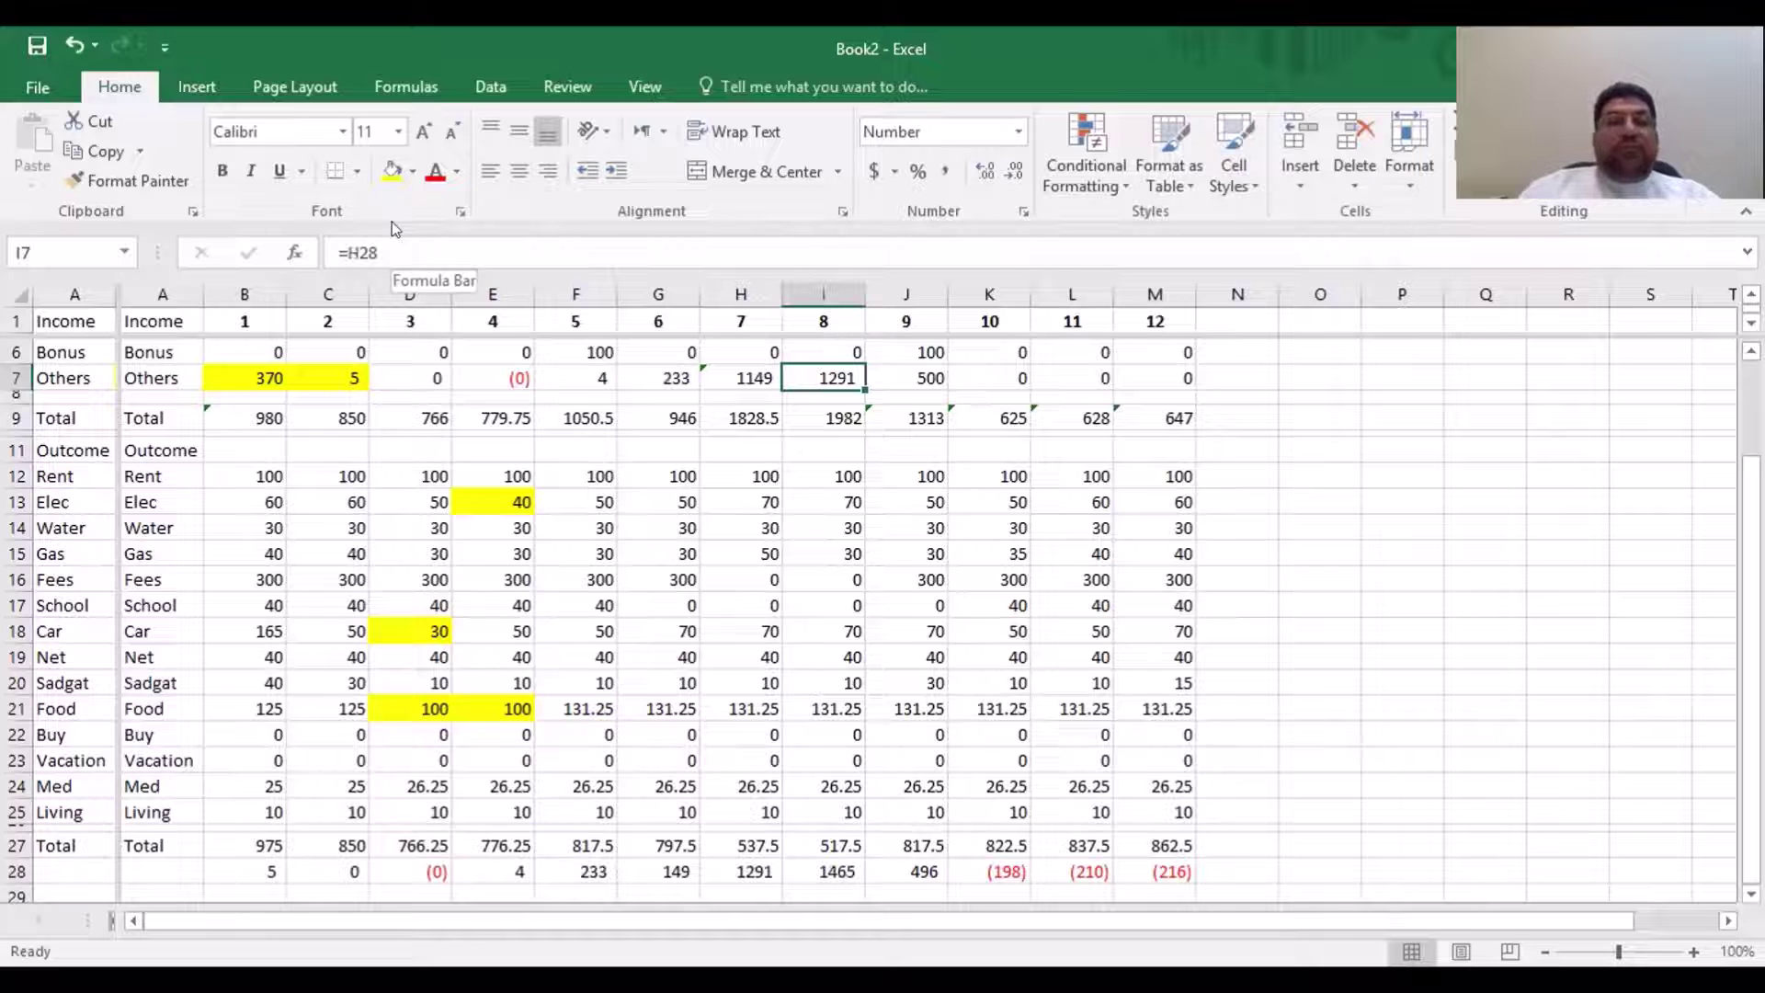
key("Right")
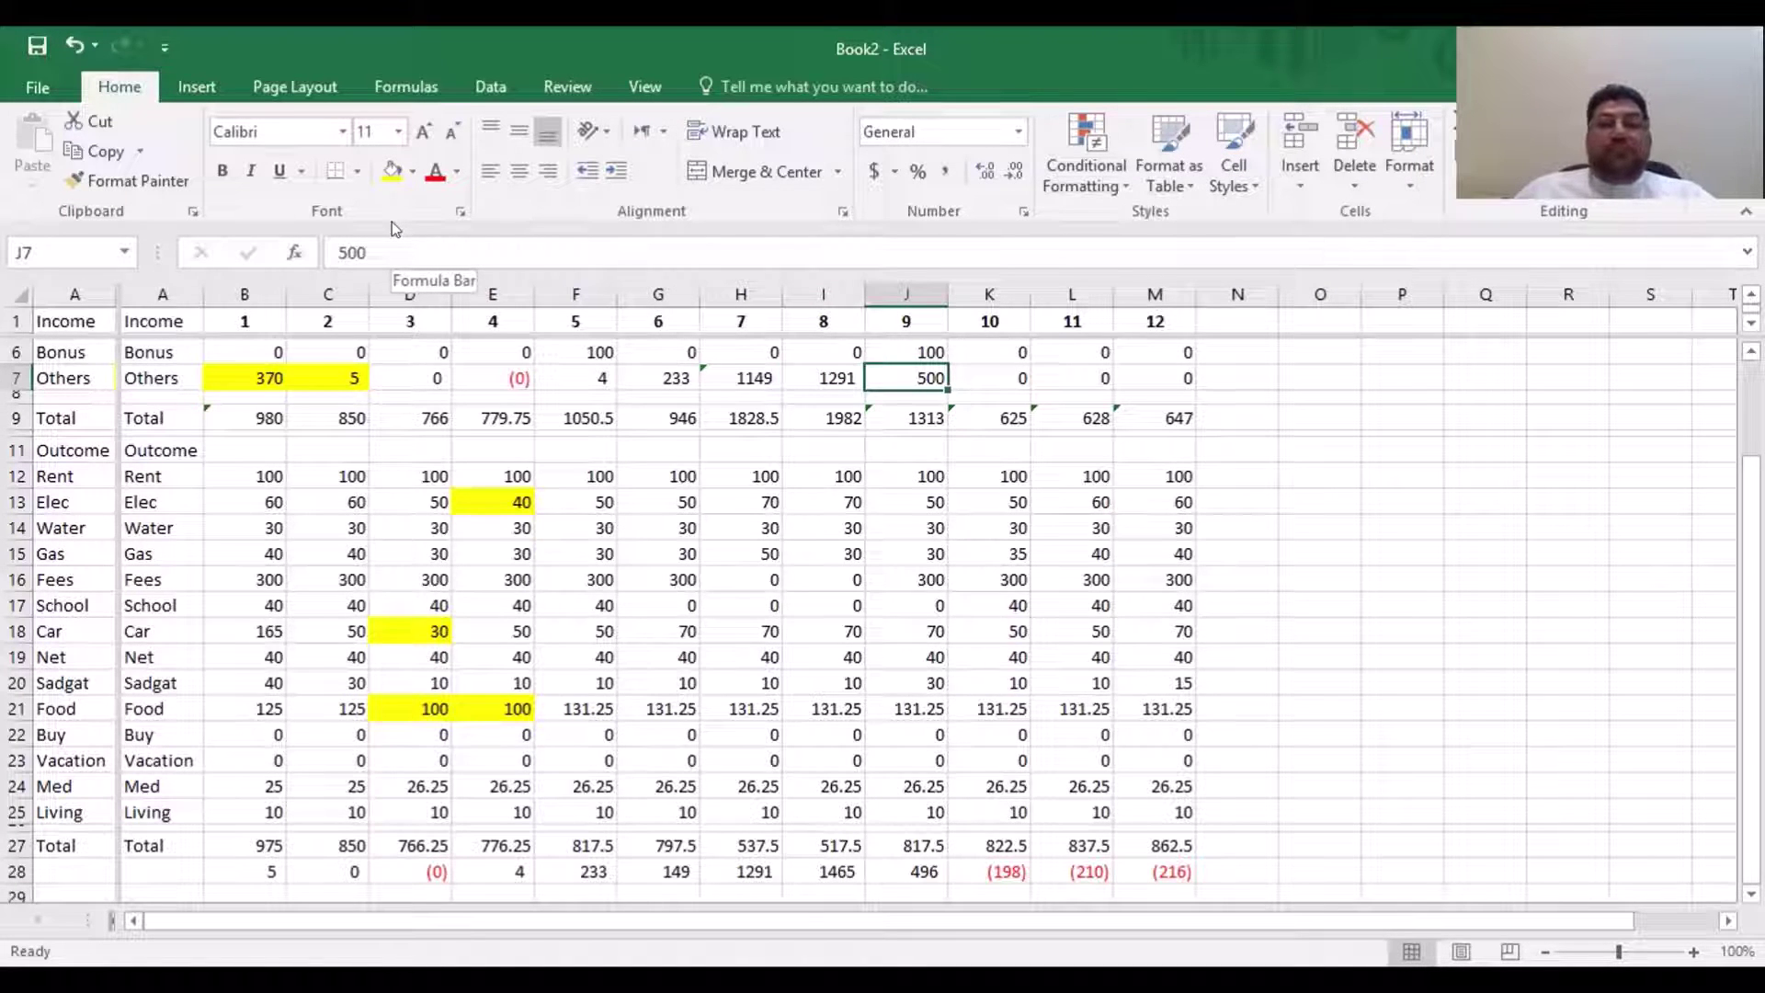
type("=500")
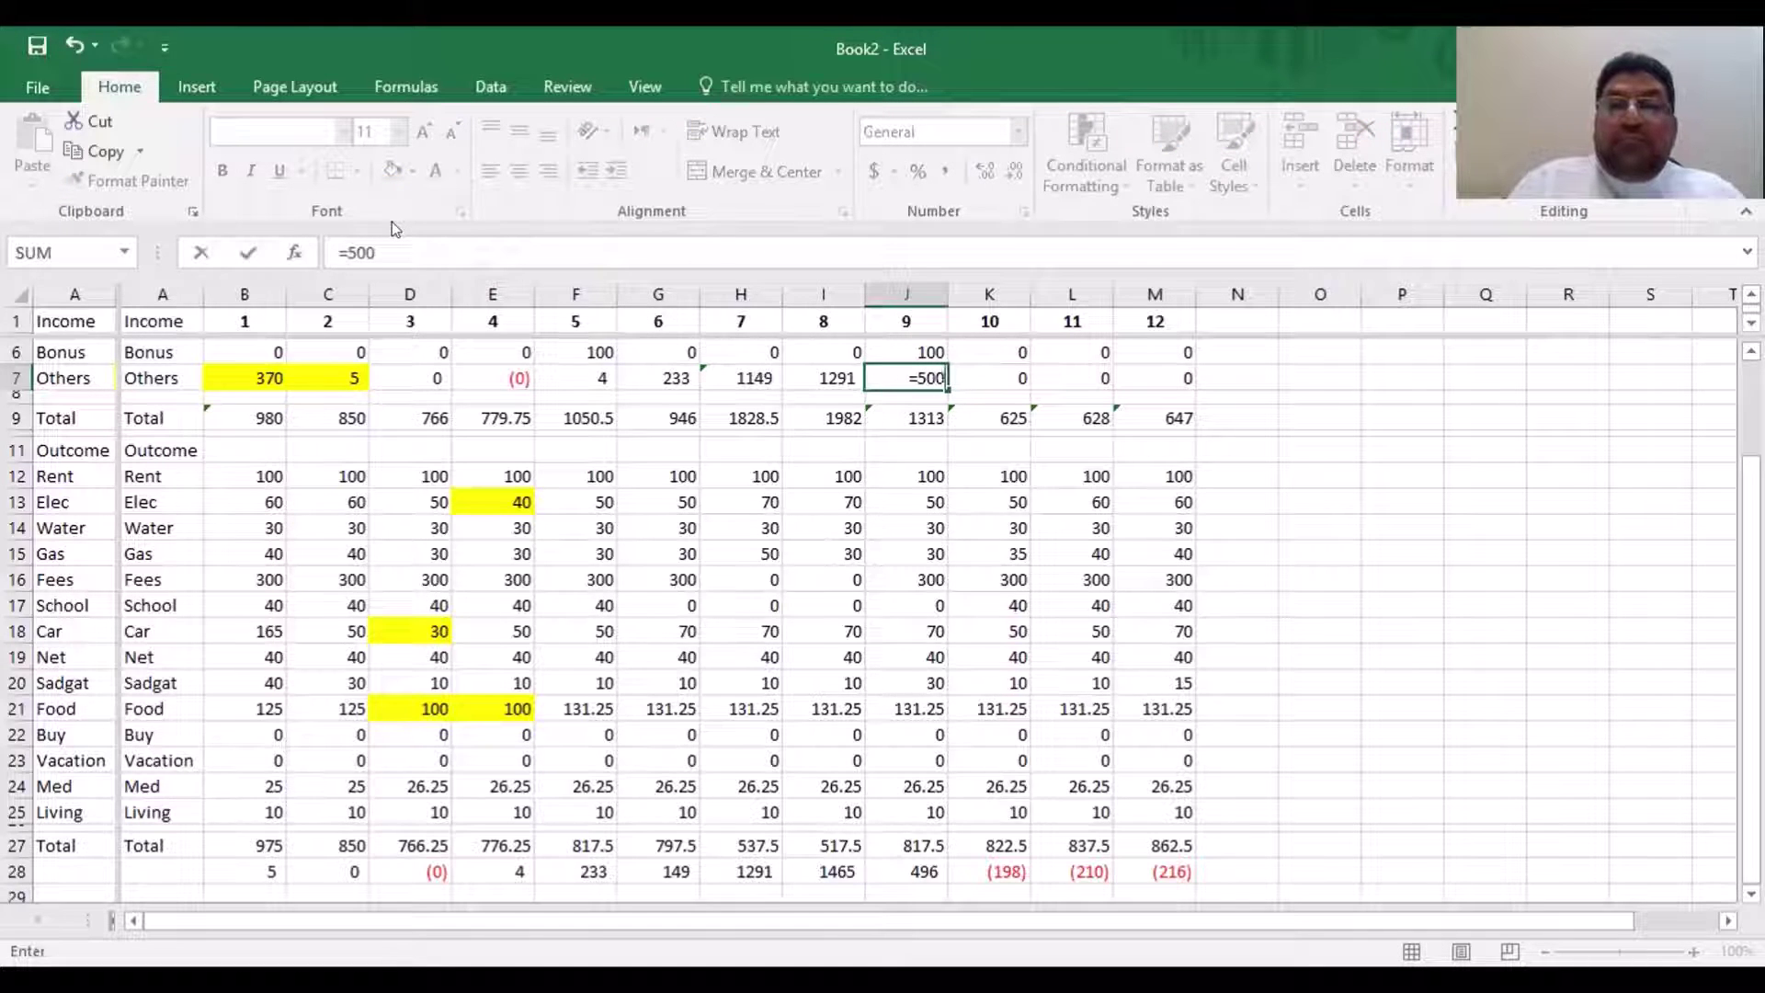
type("+")
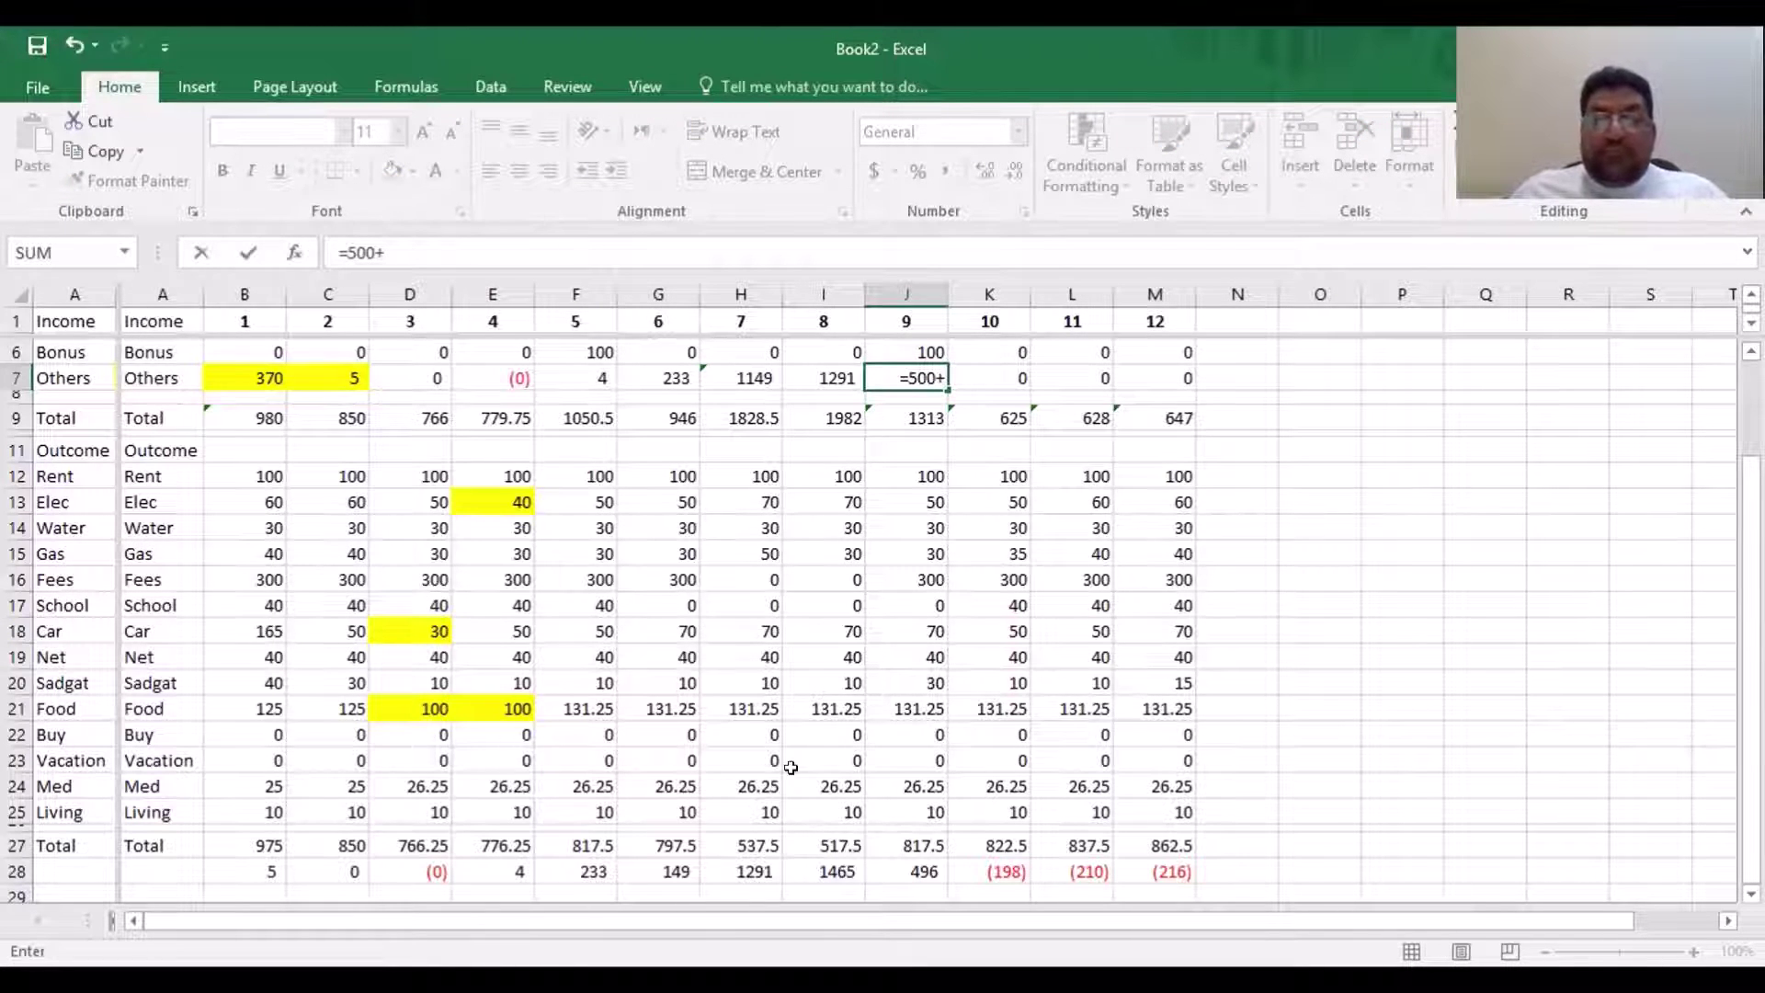
left_click(838, 877)
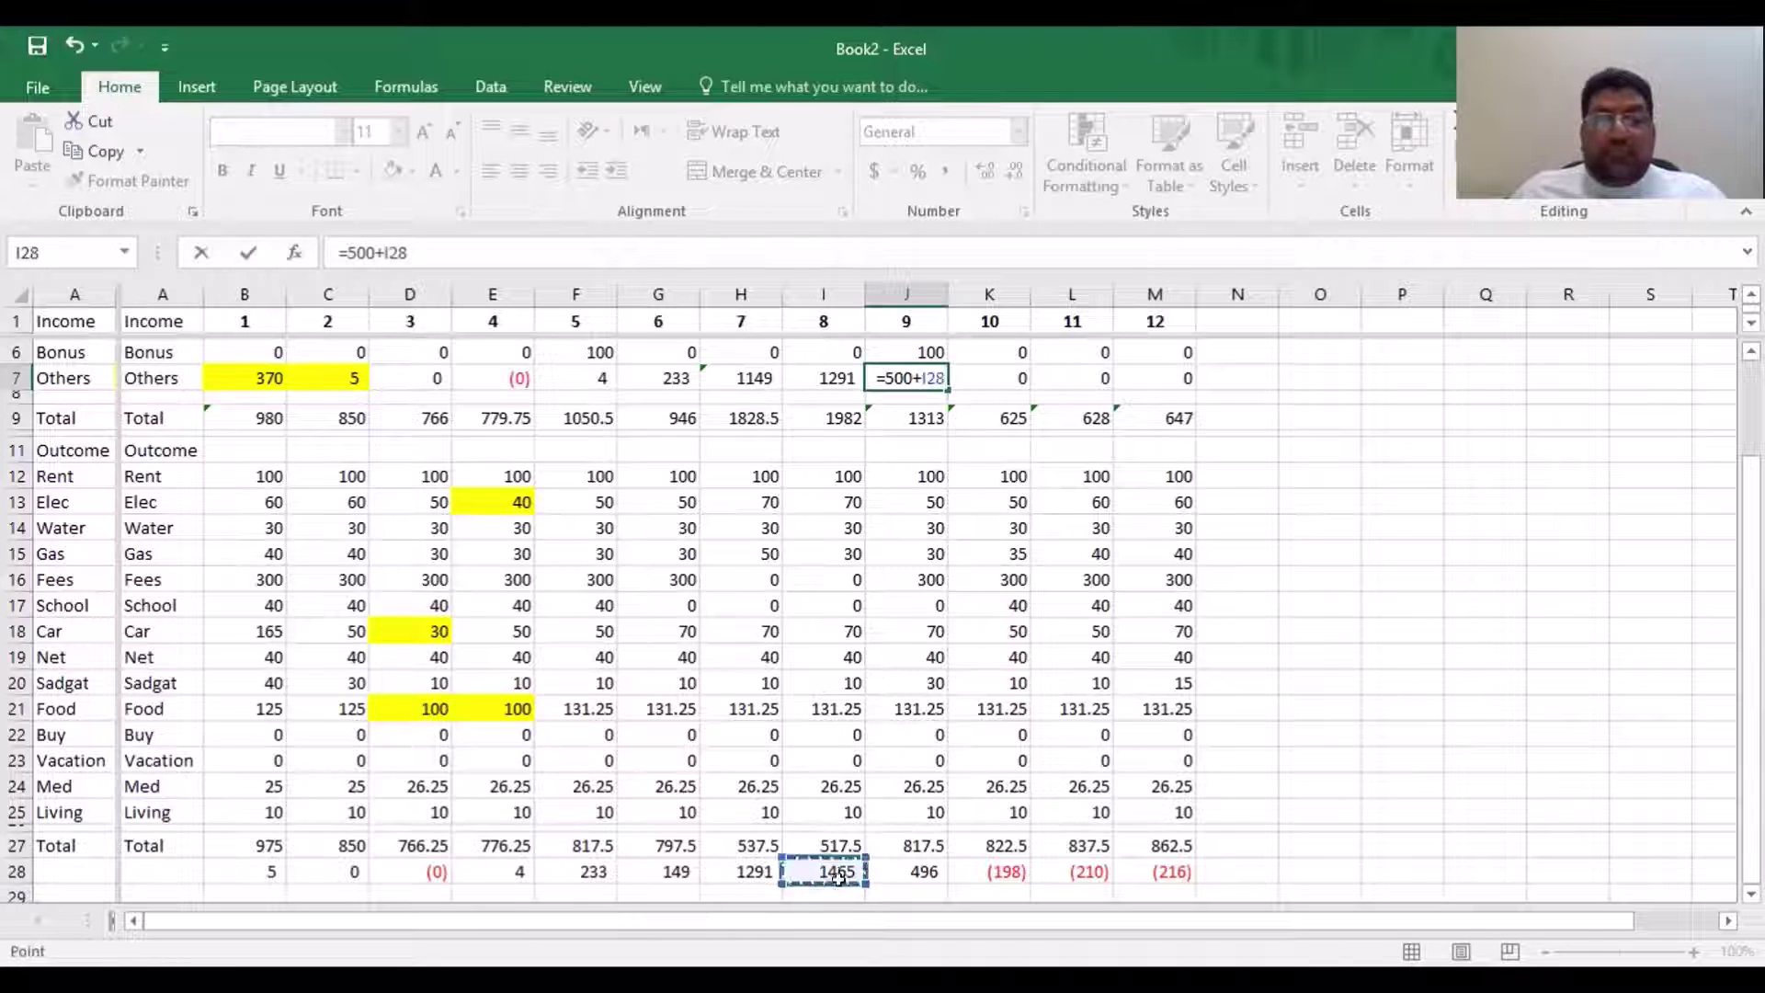
key("Return")
key("Up")
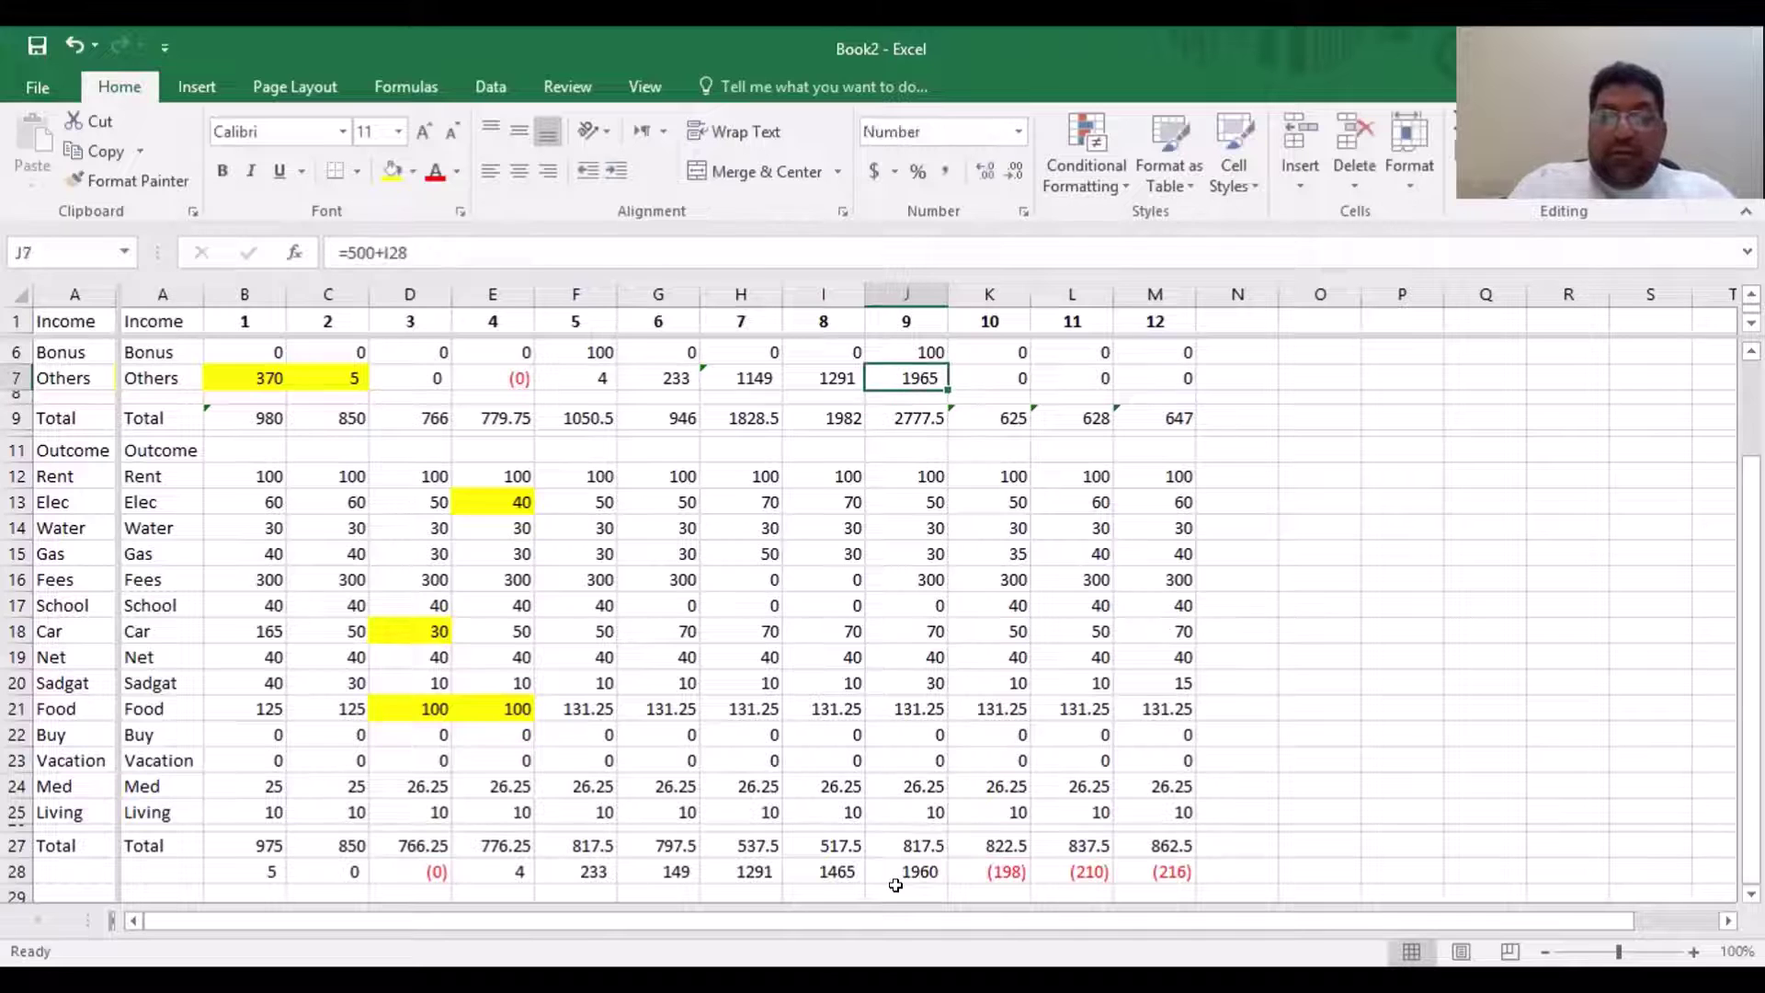
Label the balance row with Delta in A28
key("Left")
key("Up")
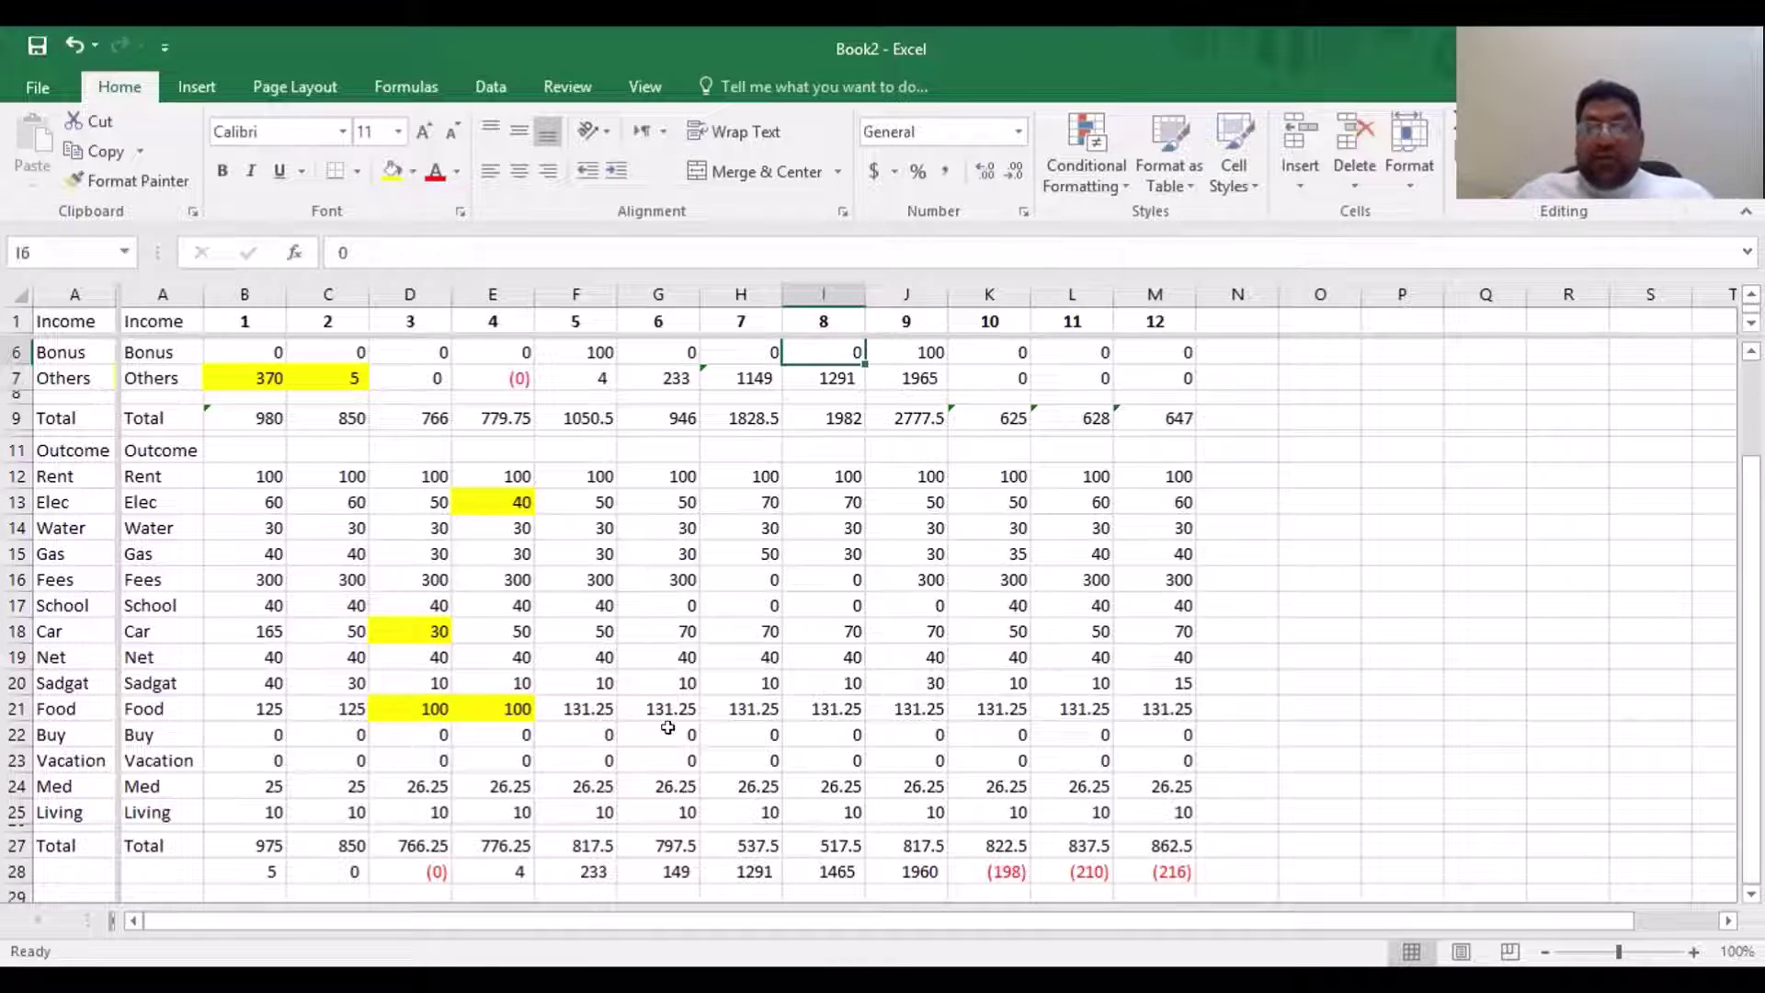
left_click(810, 869)
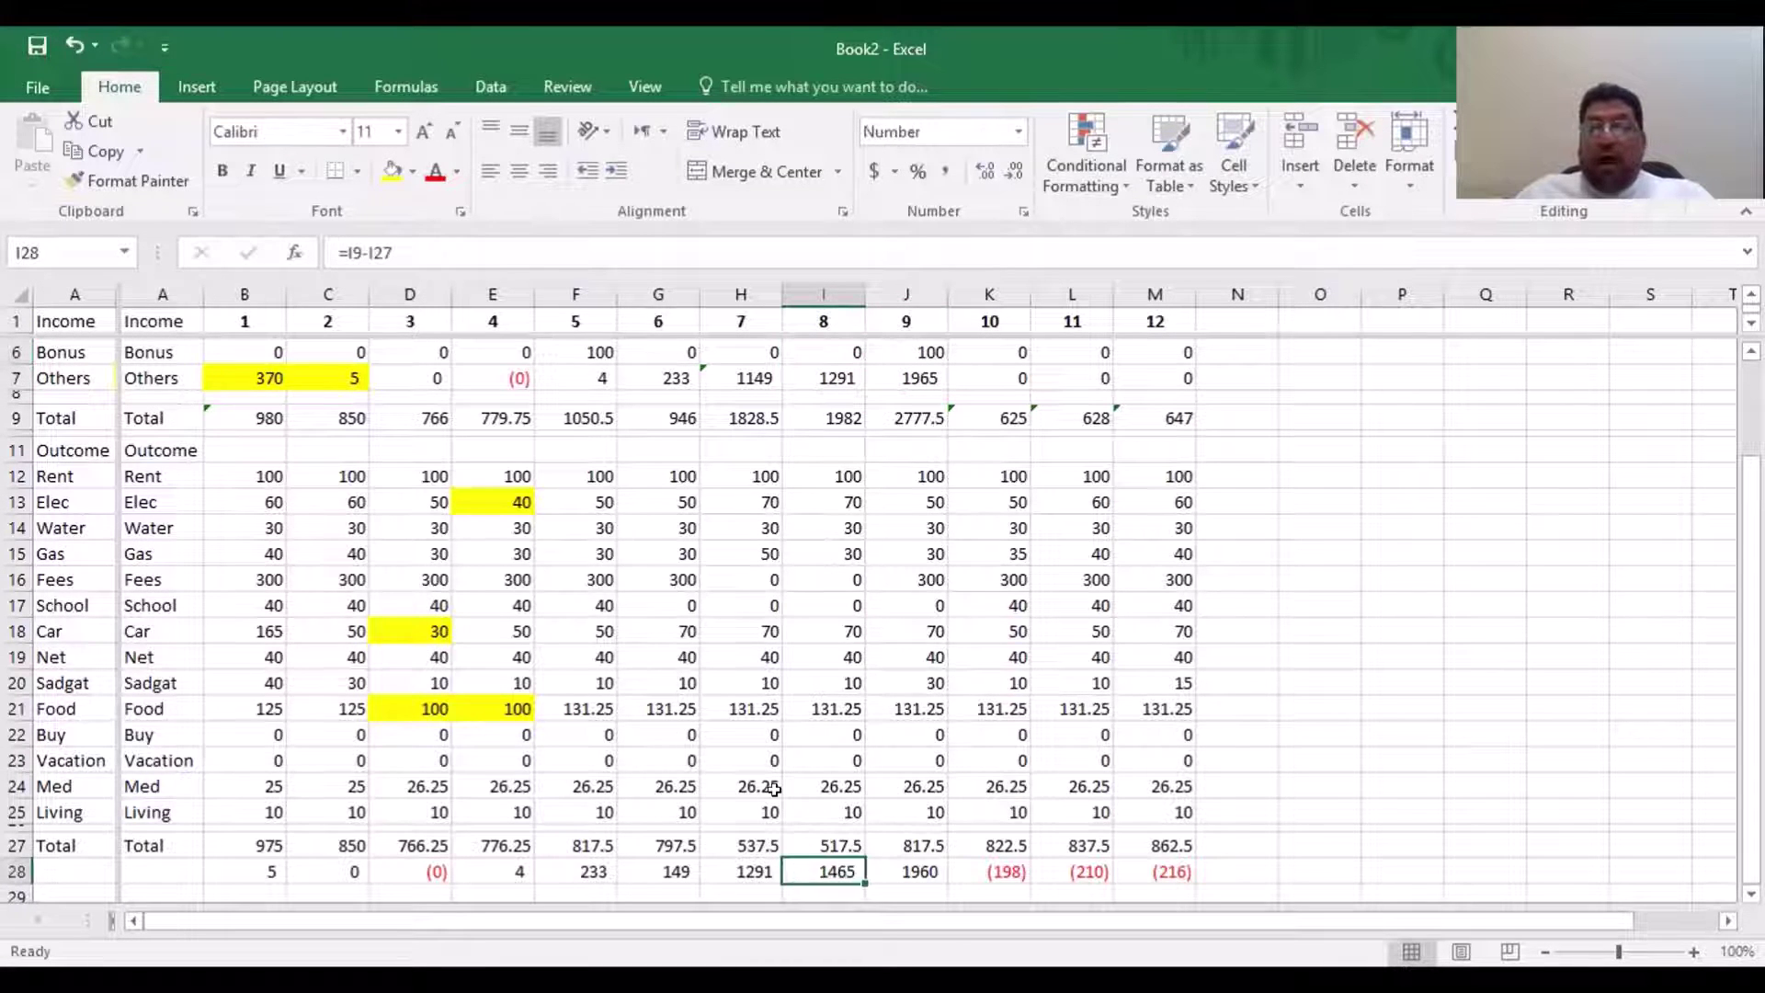
key("Left")
key("Left")
key("Left")
key("Left")
key("Left")
key("Left")
key("Left")
key("Left")
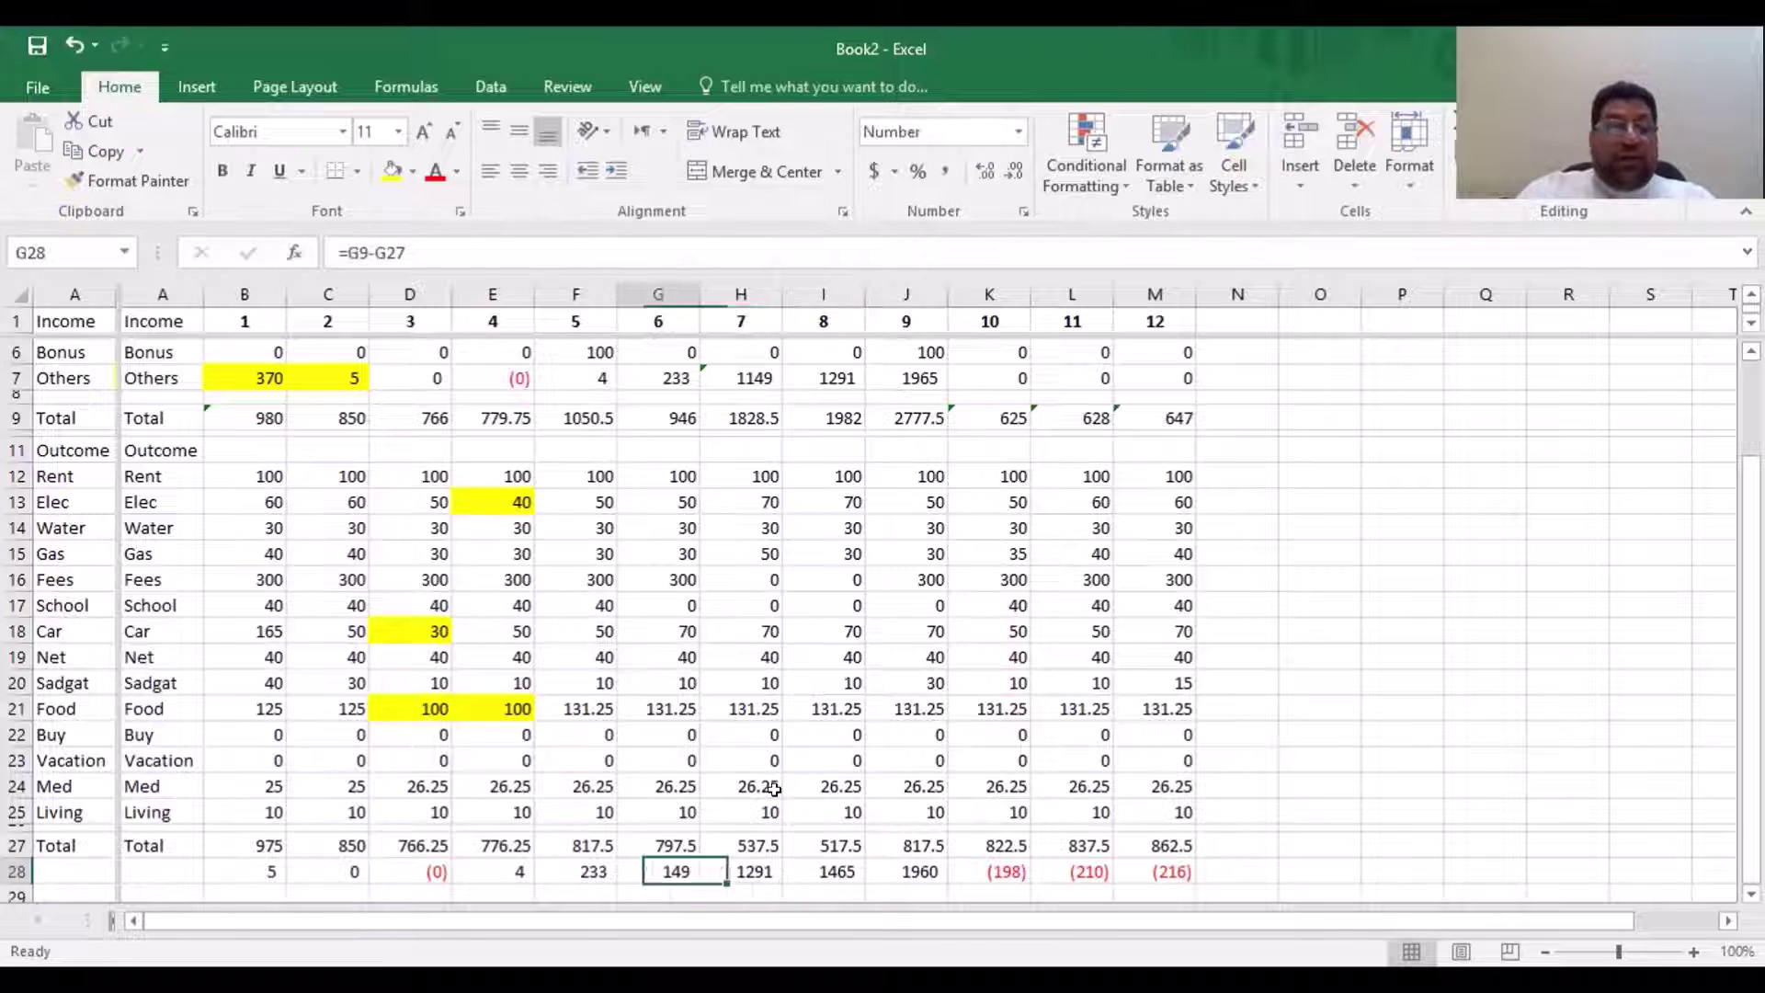
type("Delta")
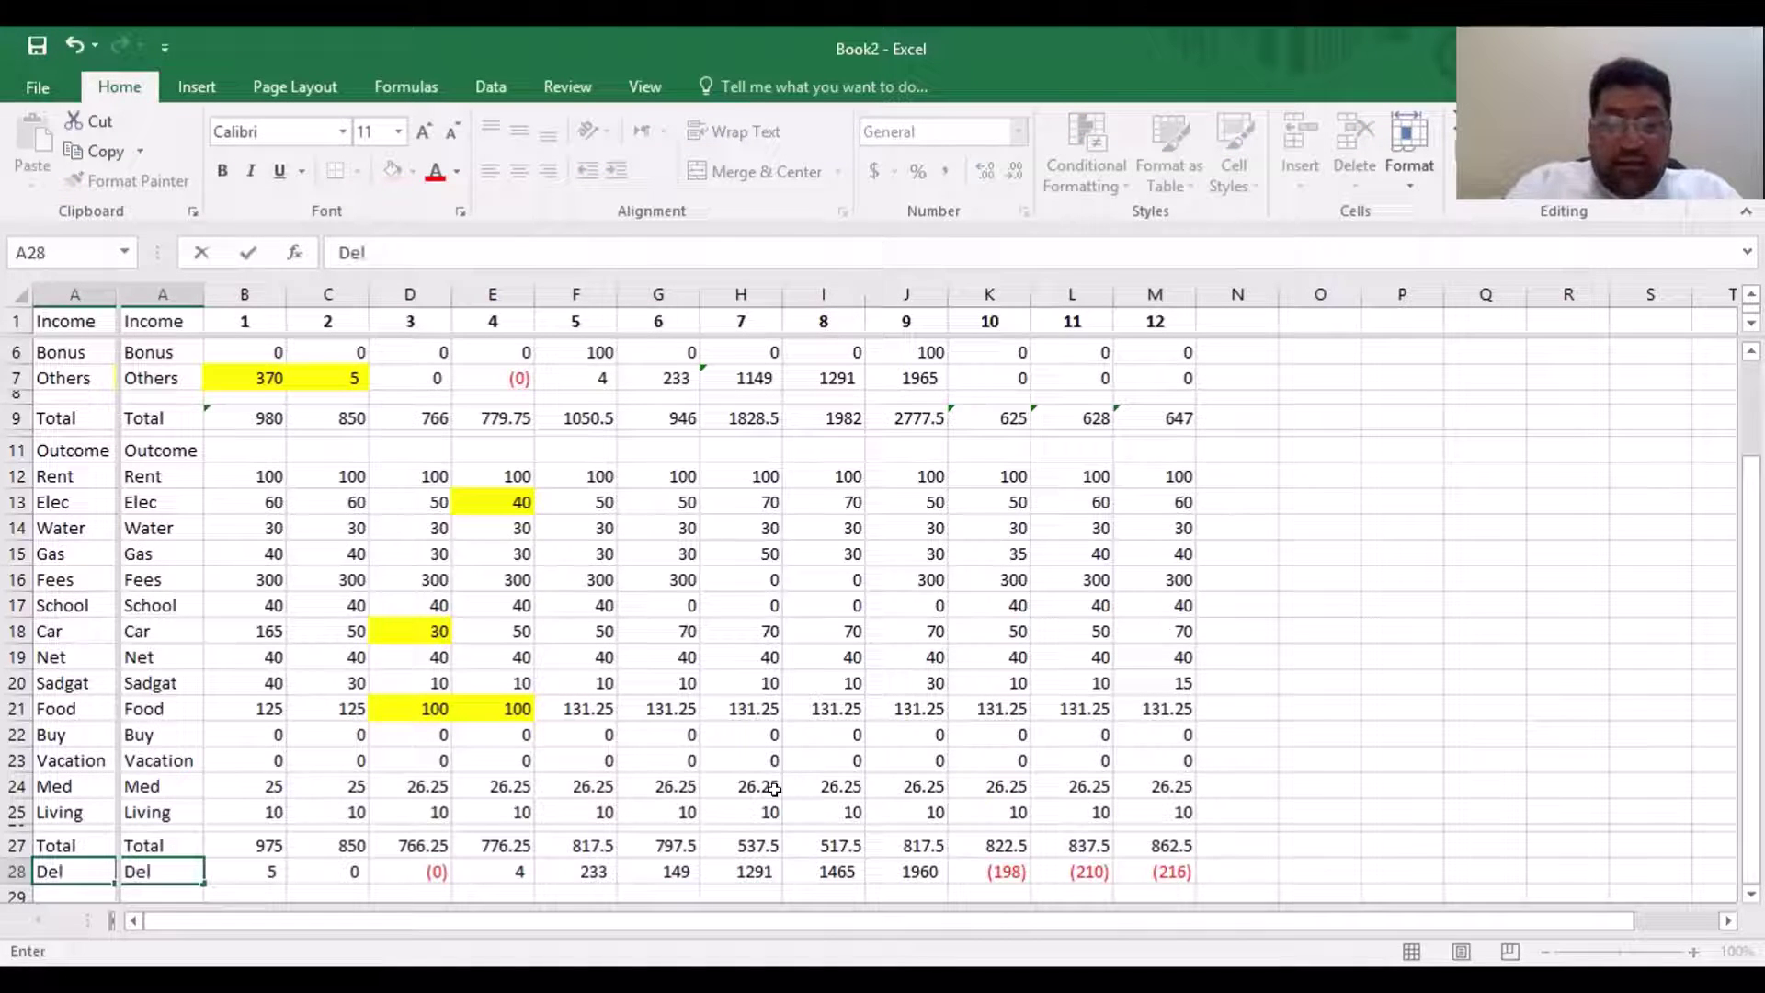
key("Right")
Look across the Delta row from the first month to month 9
key("Right")
key("Right")
key("Right")
key("Right")
key("Right")
key("Right")
key("Right")
key("Right")
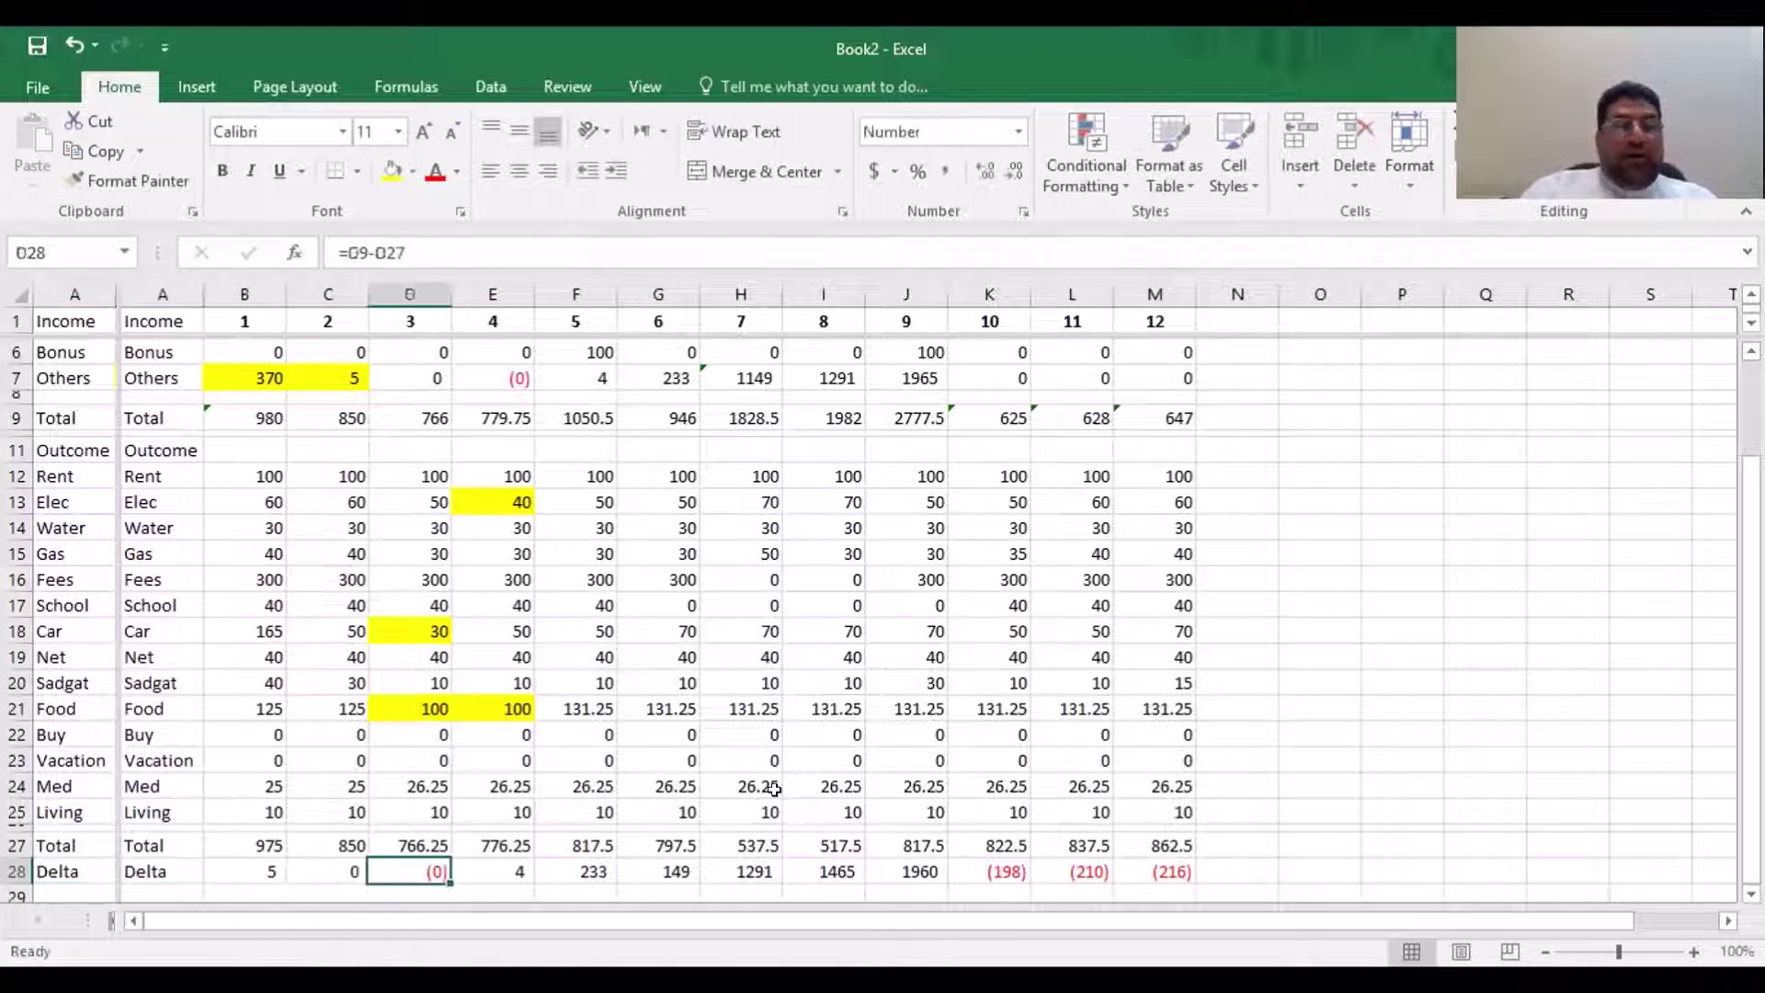
Review month 9's column from its expense total up to the Others formula in J7
key("Up")
key("Up")
key("Up")
key("Up")
key("Up")
key("Up")
key("Up")
key("Up")
key("Up")
key("Up")
key("Up")
key("Up")
key("Up")
key("Up")
key("Up")
key("Up")
key("Up")
key("Up")
key("Up")
key("Up")
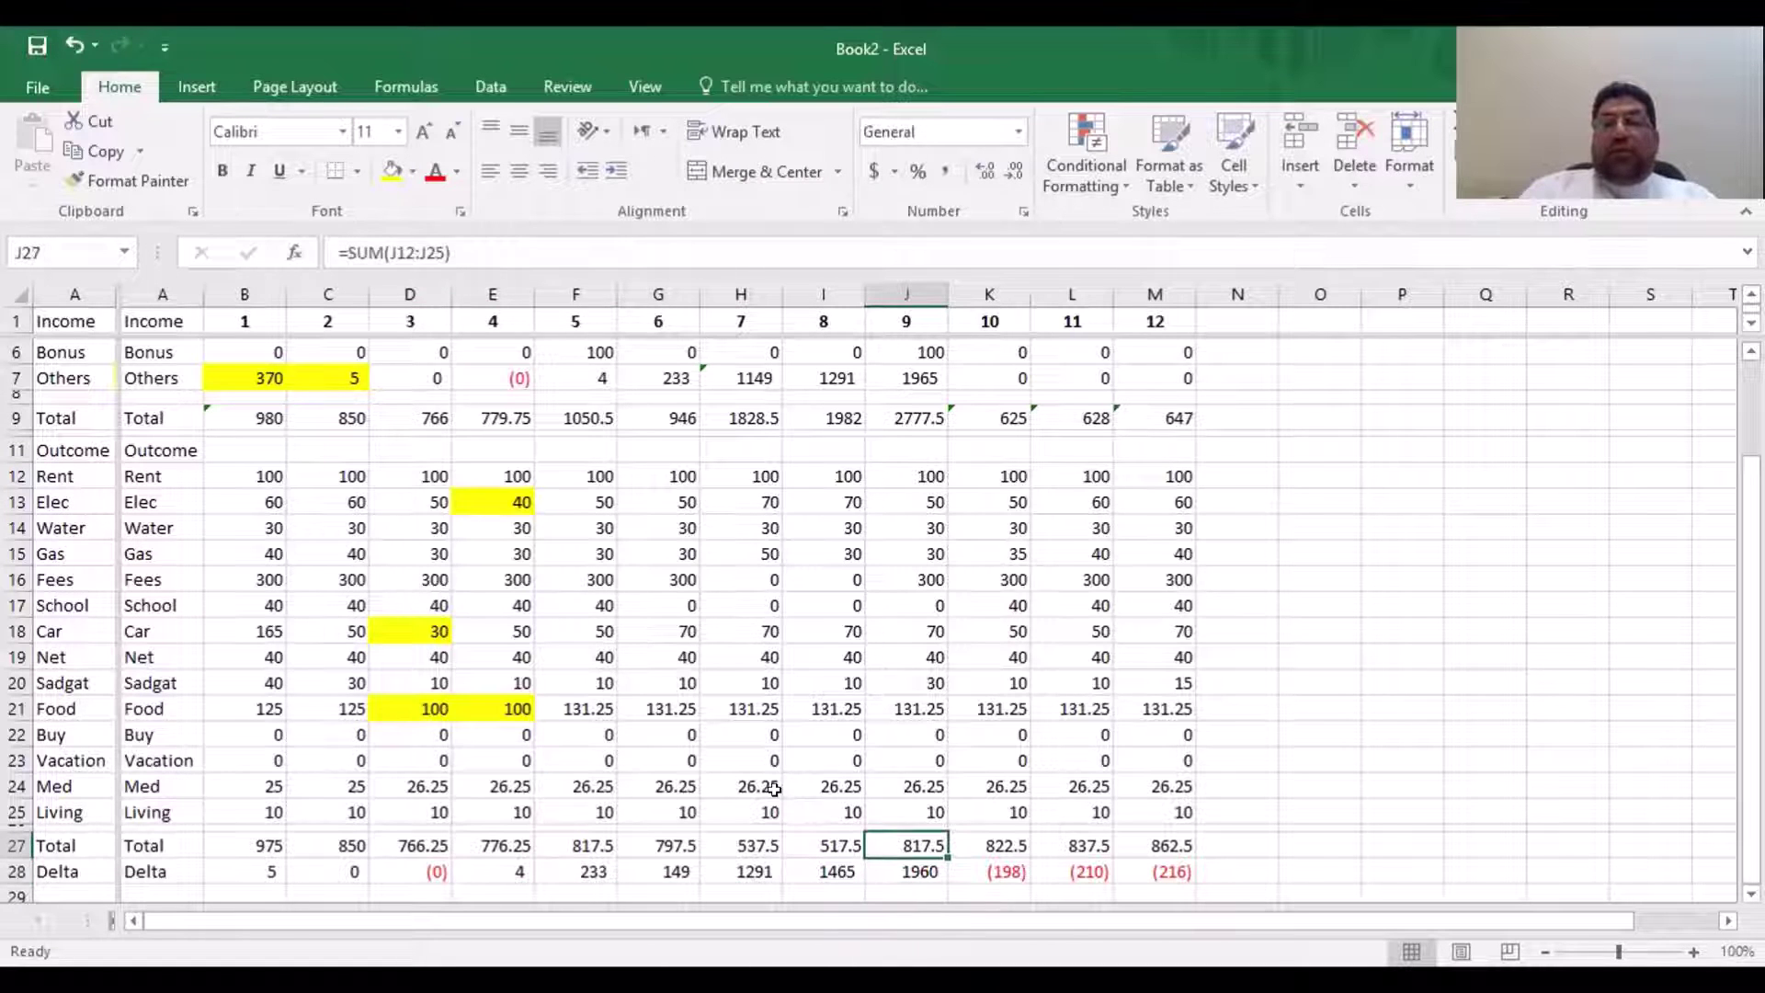
key("Down")
key("Down")
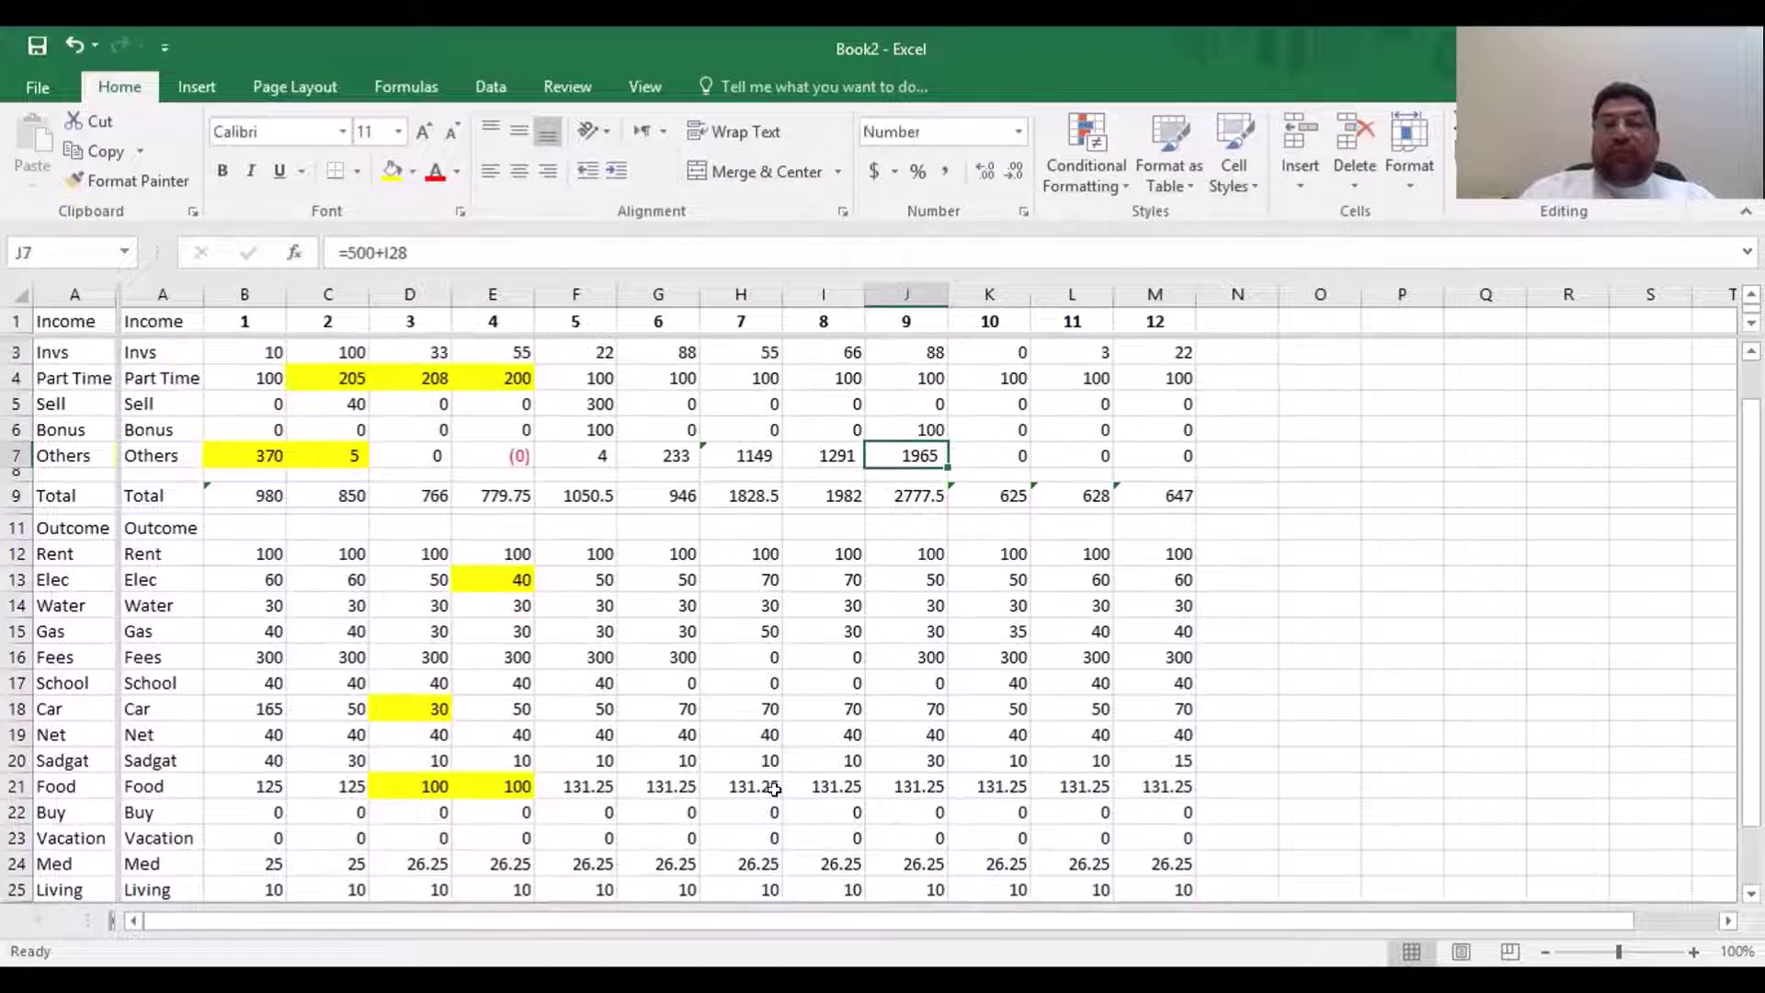
key("Up")
key("Down")
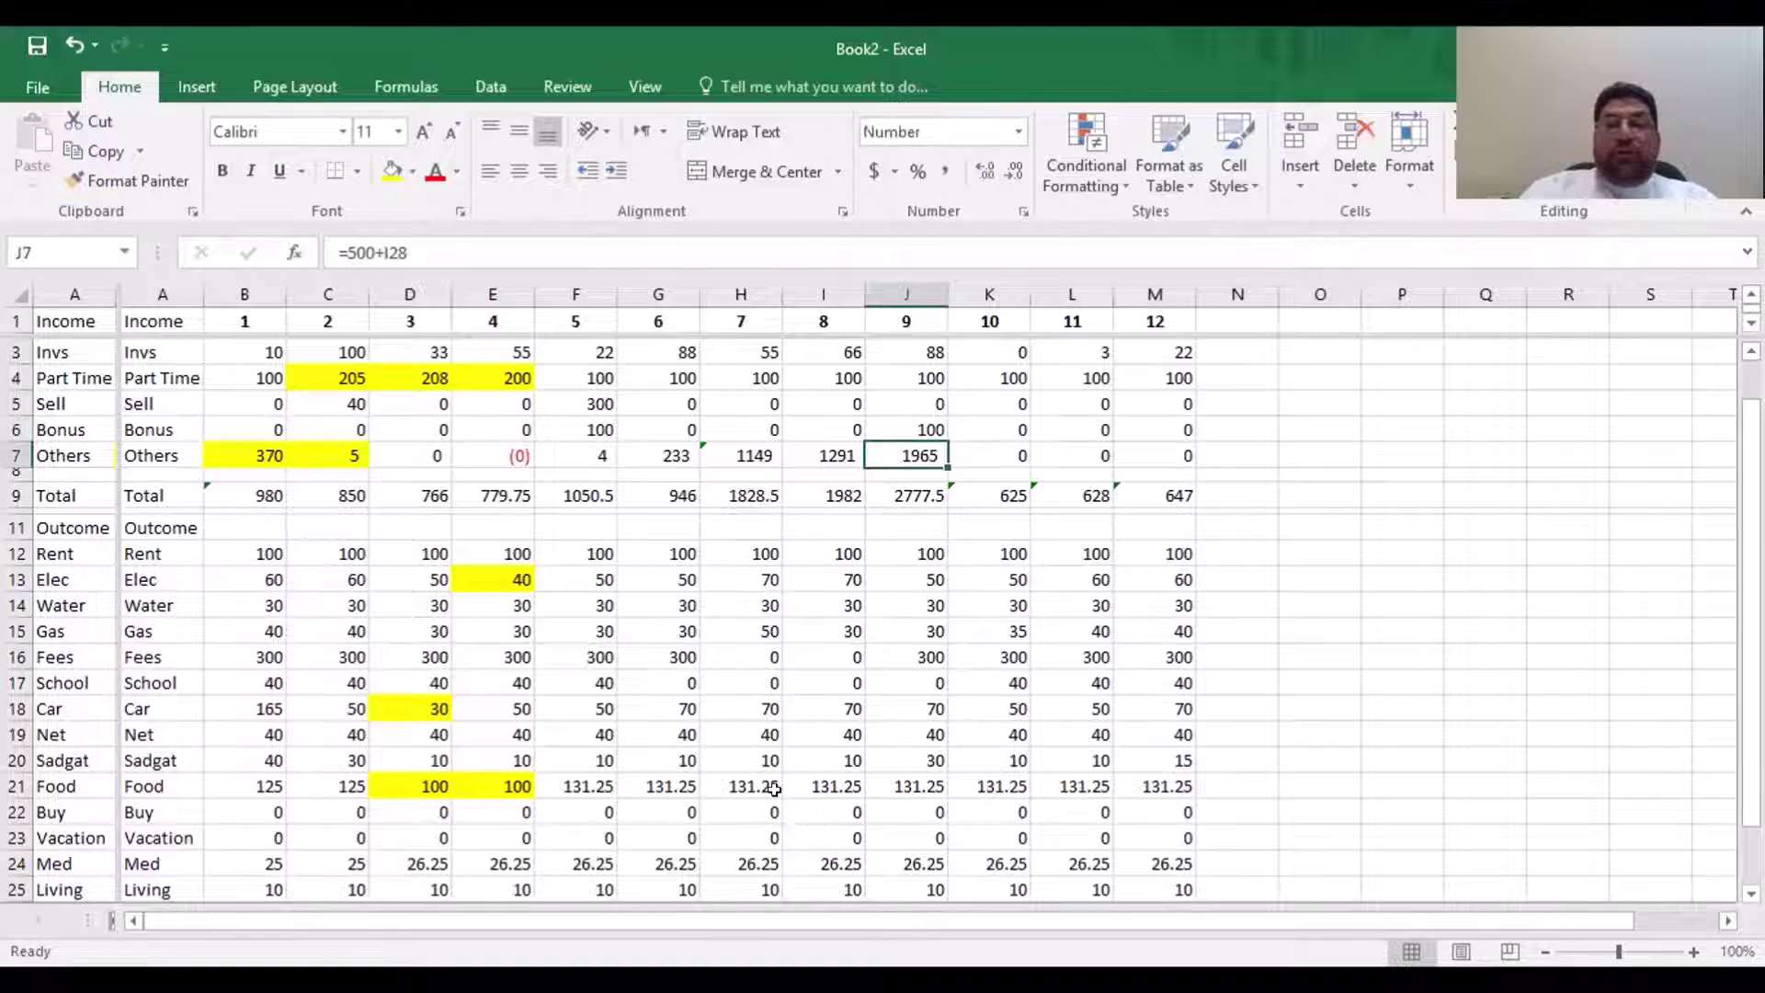
key("Left")
key("Right")
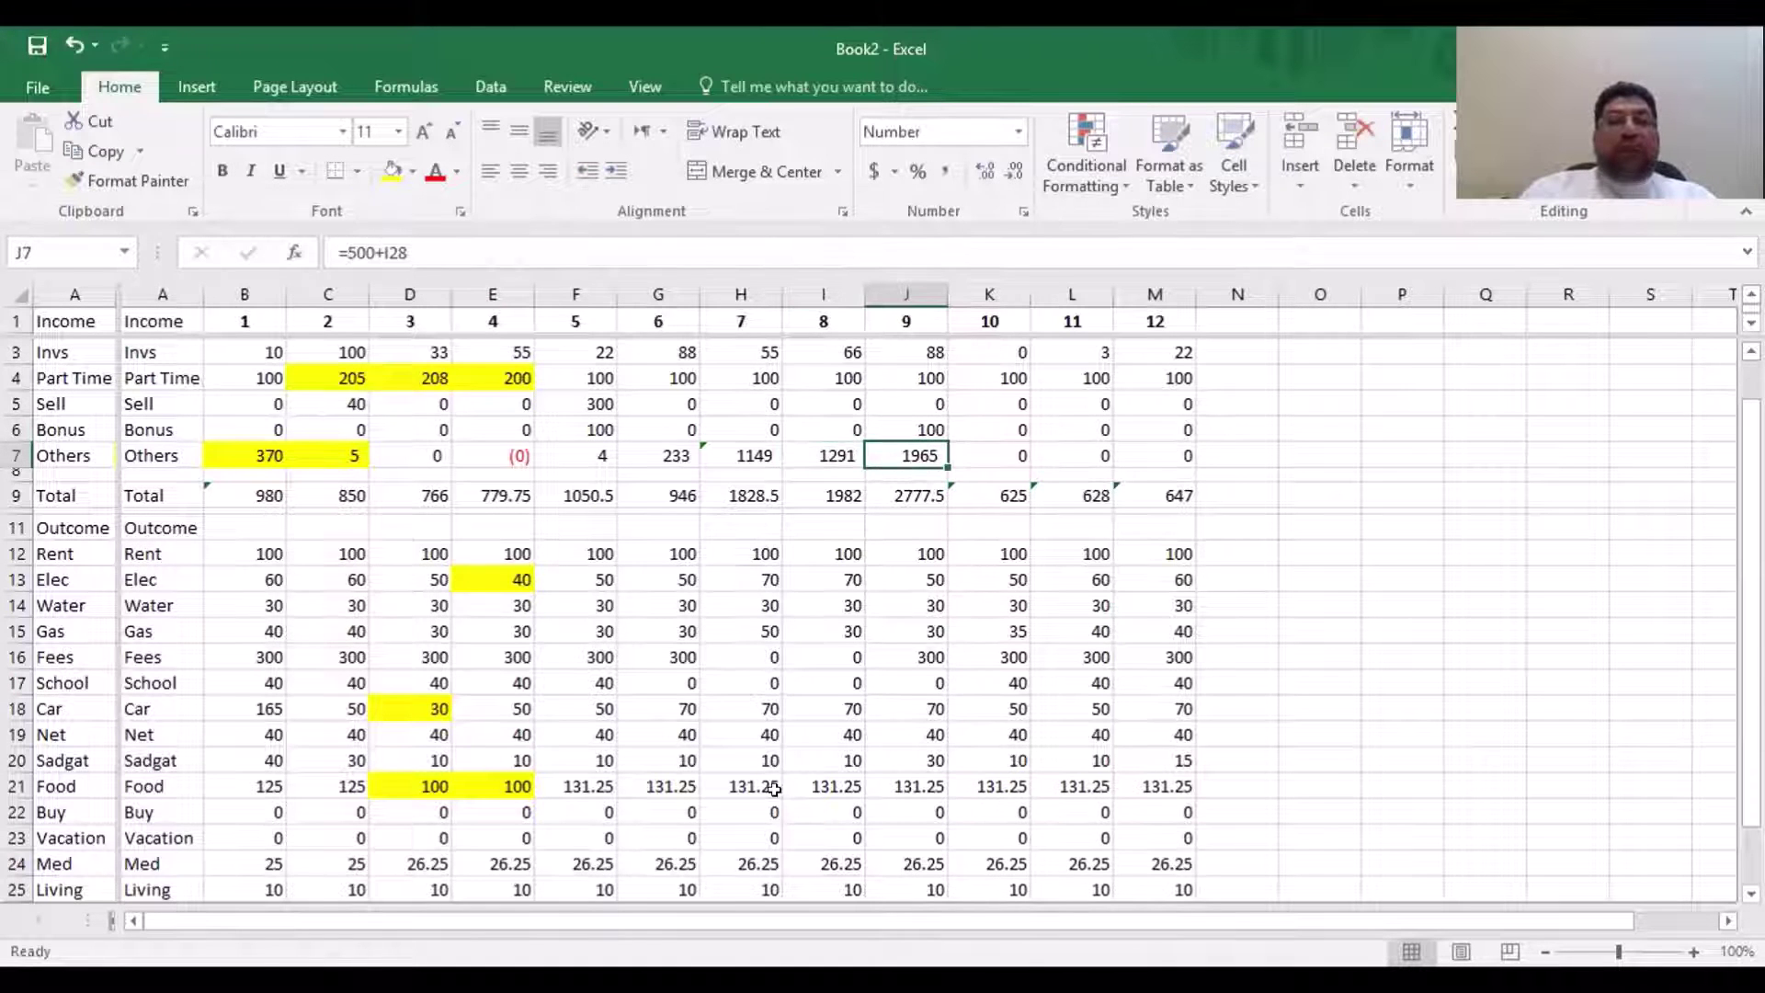
Check month 9's income total and expense items down to the Delta balance in J28
key("Down")
key("Down")
key("Down")
key("Down")
key("Down")
key("Down")
key("Down")
key("Down")
key("Down")
key("Down")
key("Down")
key("Down")
key("Down")
key("Down")
key("Down")
key("Down")
key("Down")
key("Down")
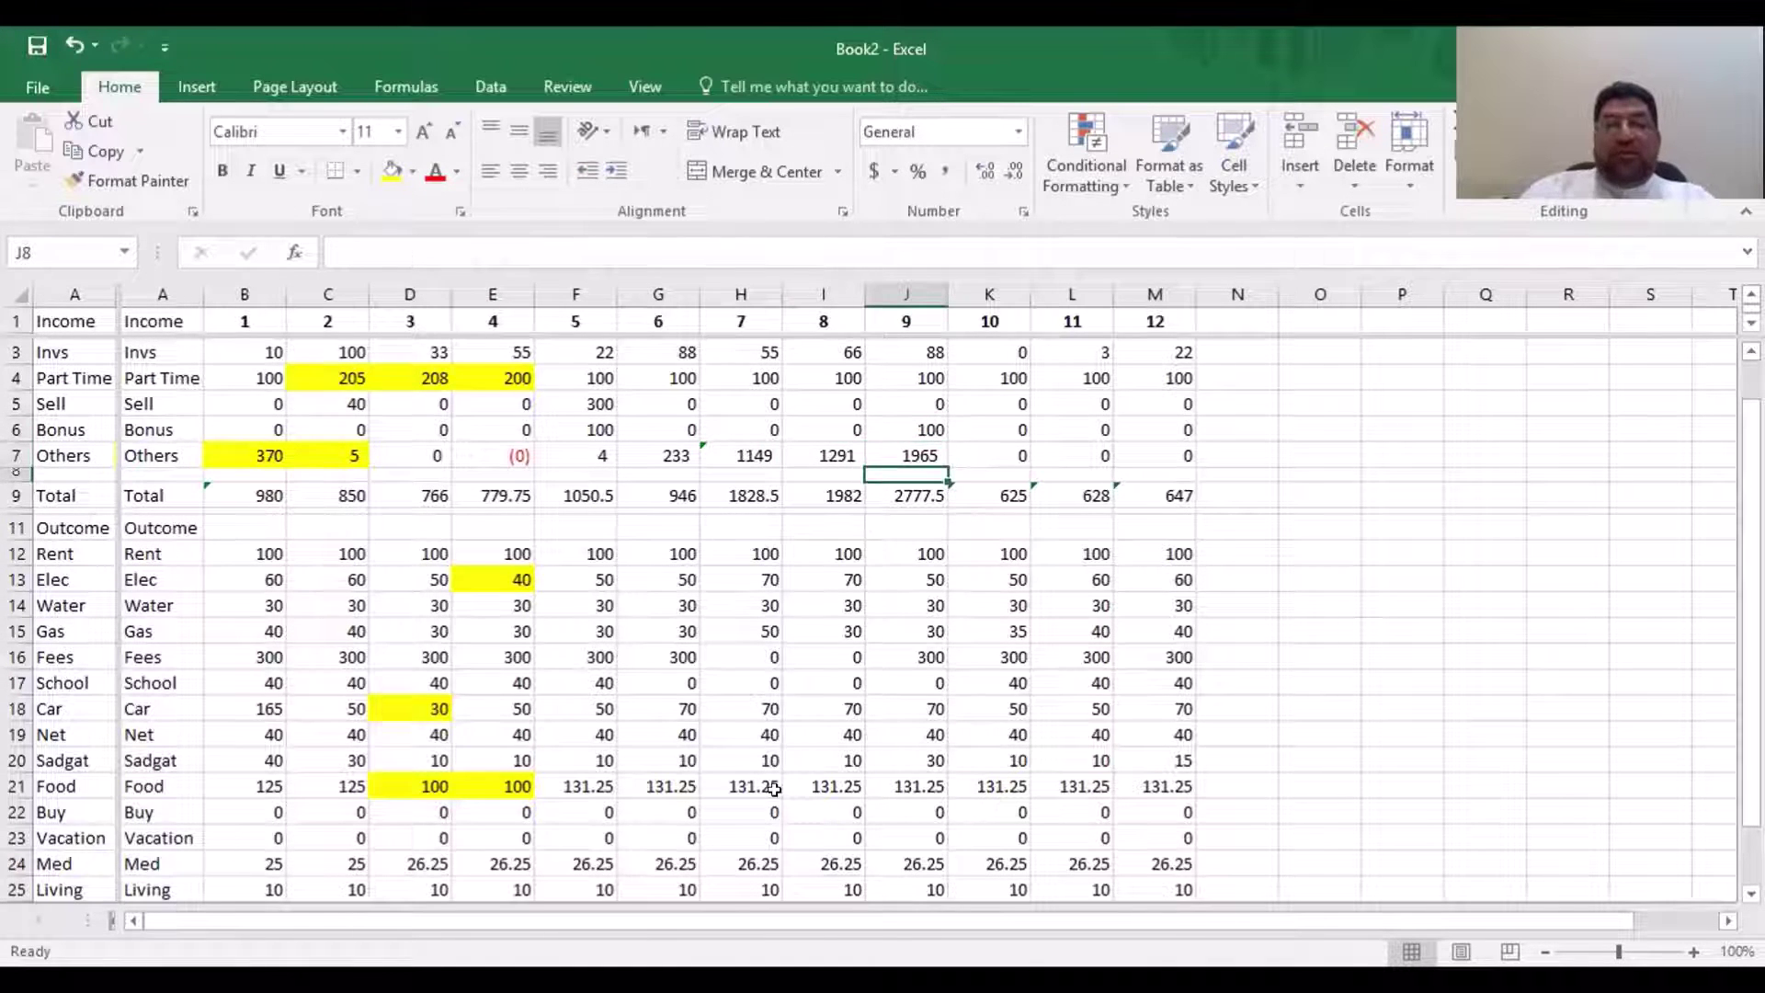
key("Down")
key("Down")
key("Down")
key("Down")
key("Down")
key("Down")
key("Up")
key("Up")
key("Up")
key("Up")
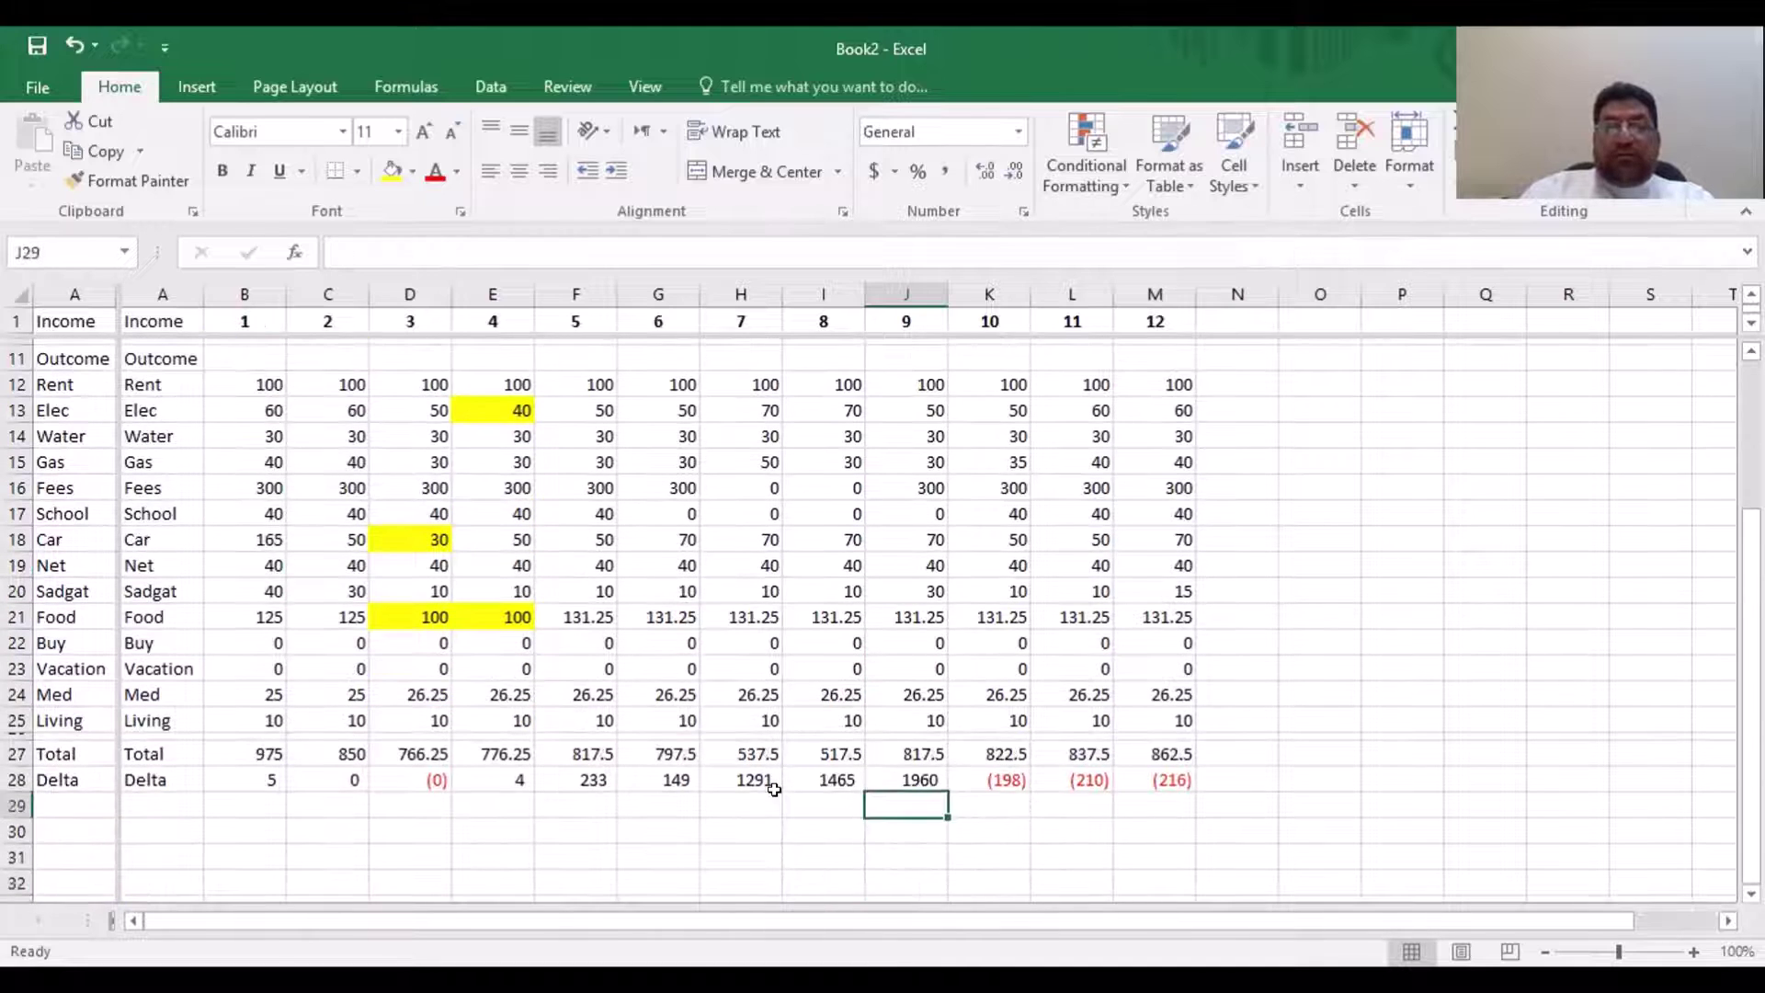
key("Left")
key("Right")
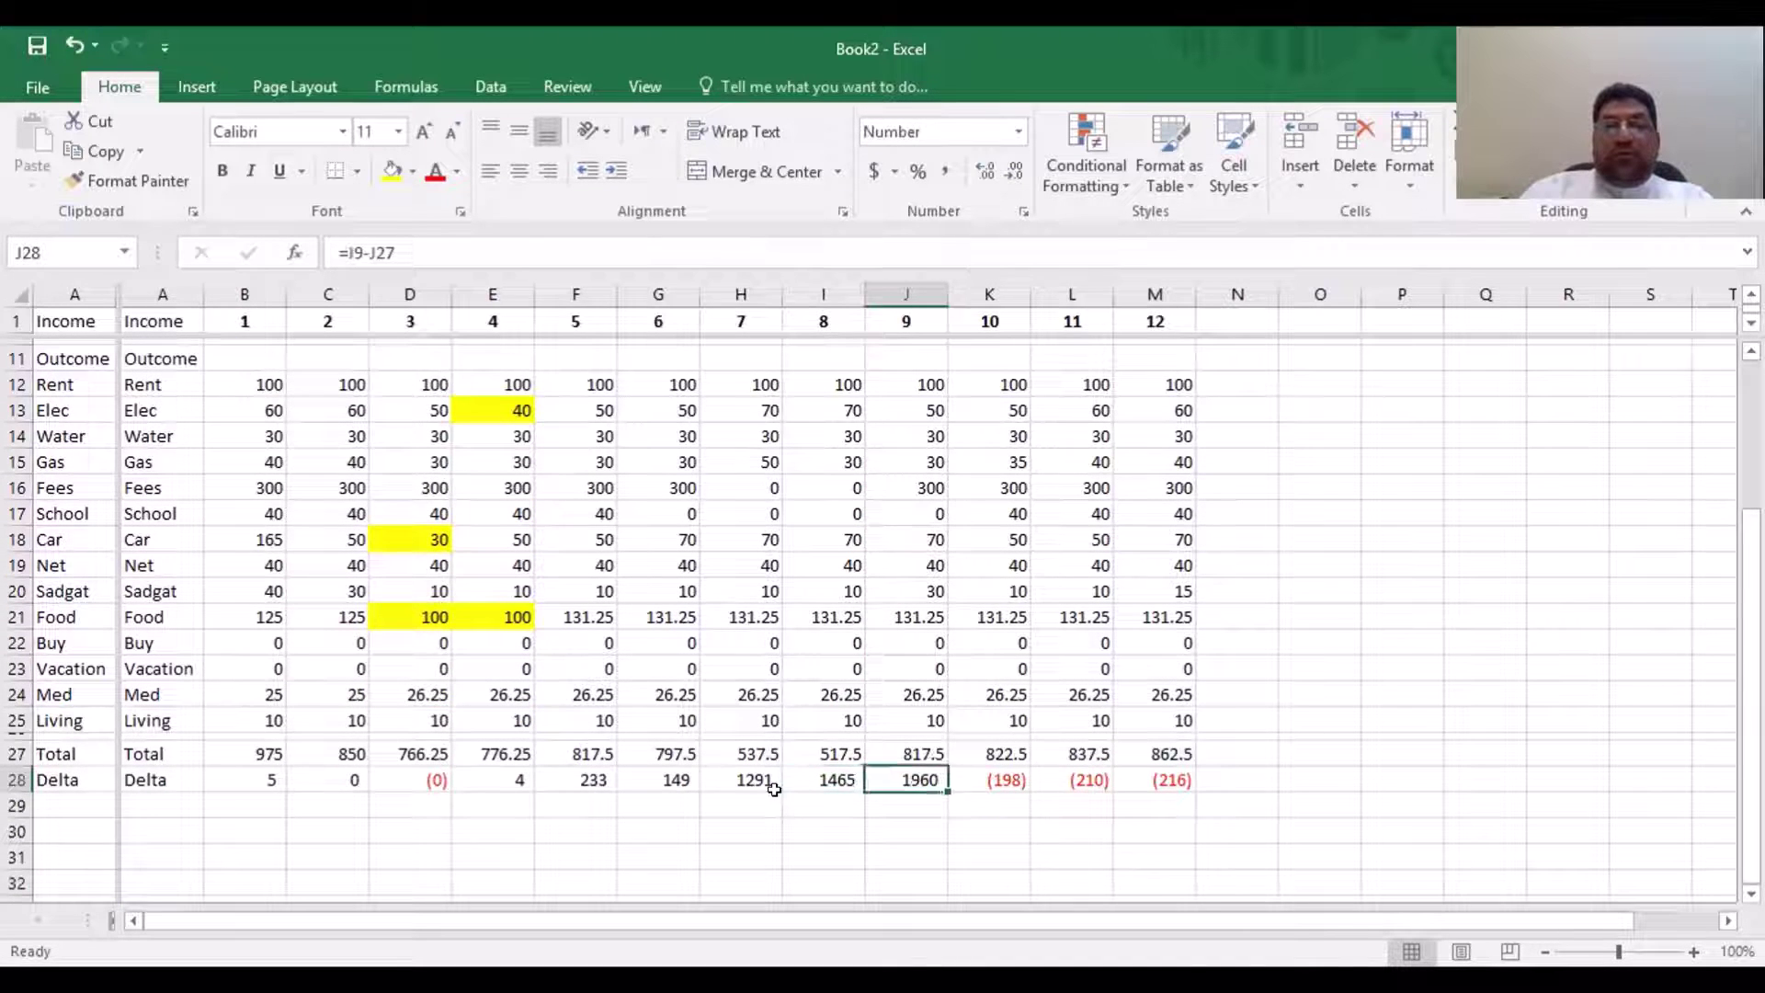
Trace month 9's figures from the Delta in J28 back up to Others in J7
key("Up")
key("Up")
key("Up")
key("Up")
key("Up")
key("Up")
key("Up")
key("Up")
key("Up")
key("Up")
key("Up")
key("Up")
key("Up")
key("Up")
key("Up")
key("Up")
key("Up")
key("Up")
key("Up")
key("Up")
key("Up")
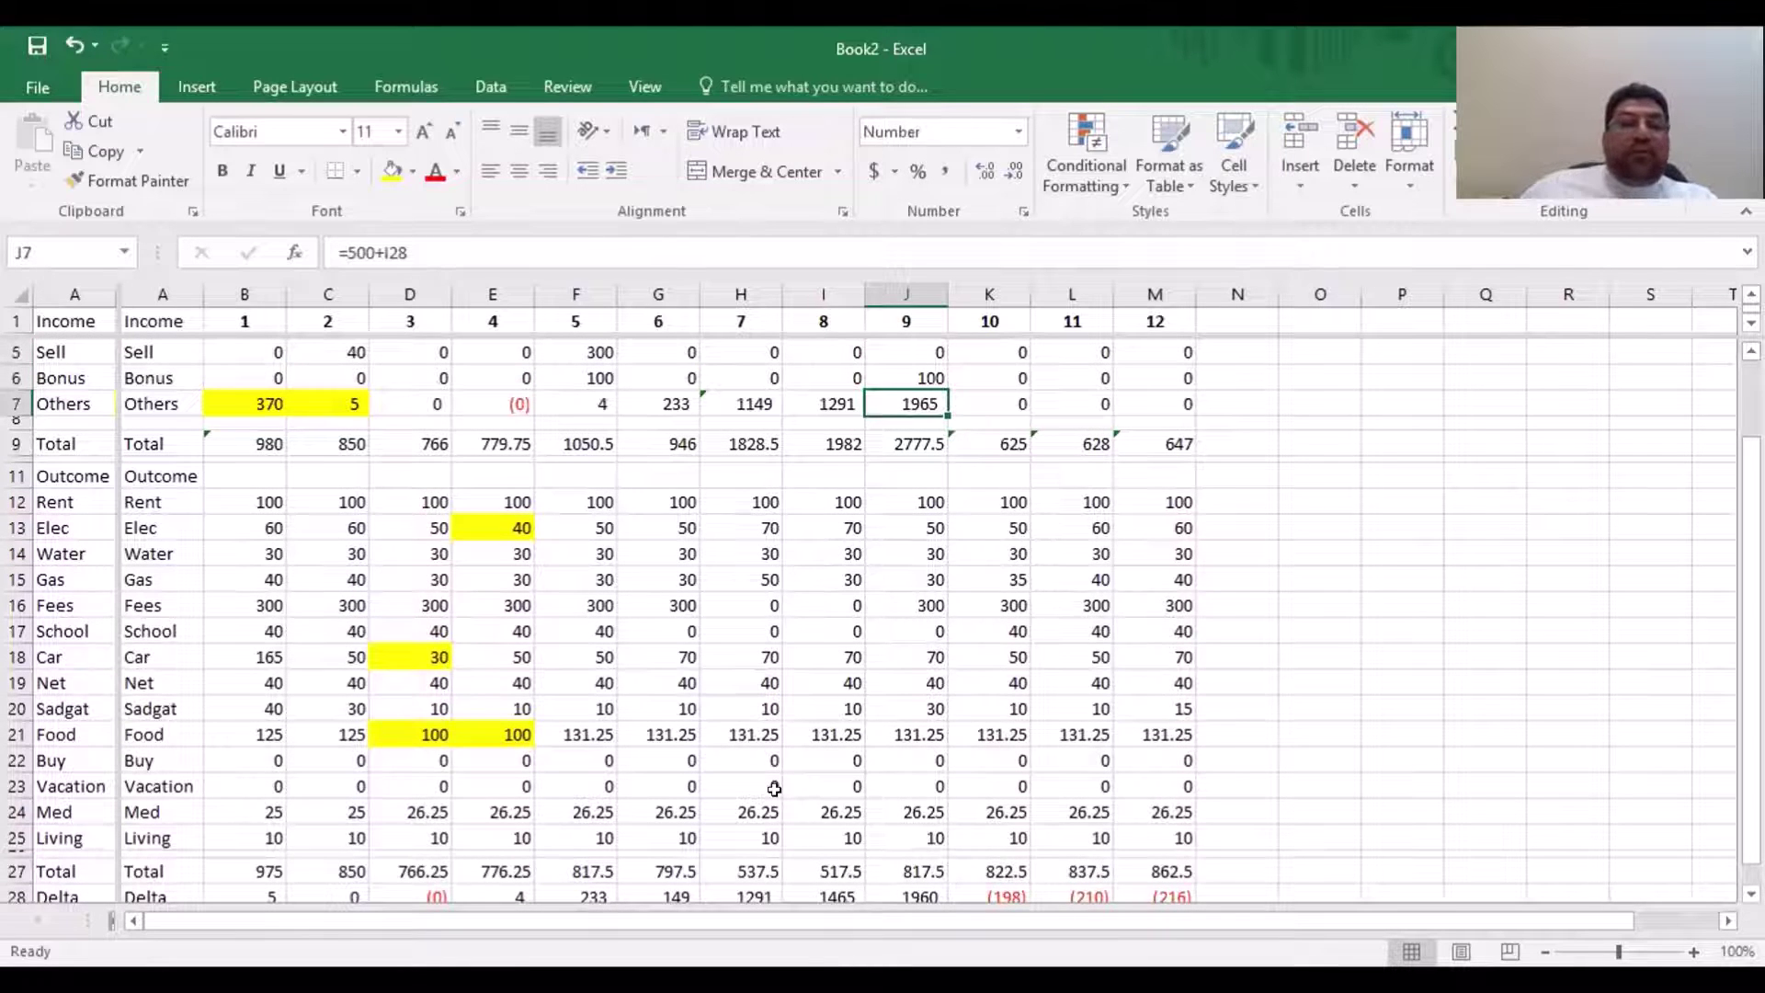
Compare month 8's Delta formula in I28 with month 9's Others formula in J7
scroll(860, 743, "down", 1)
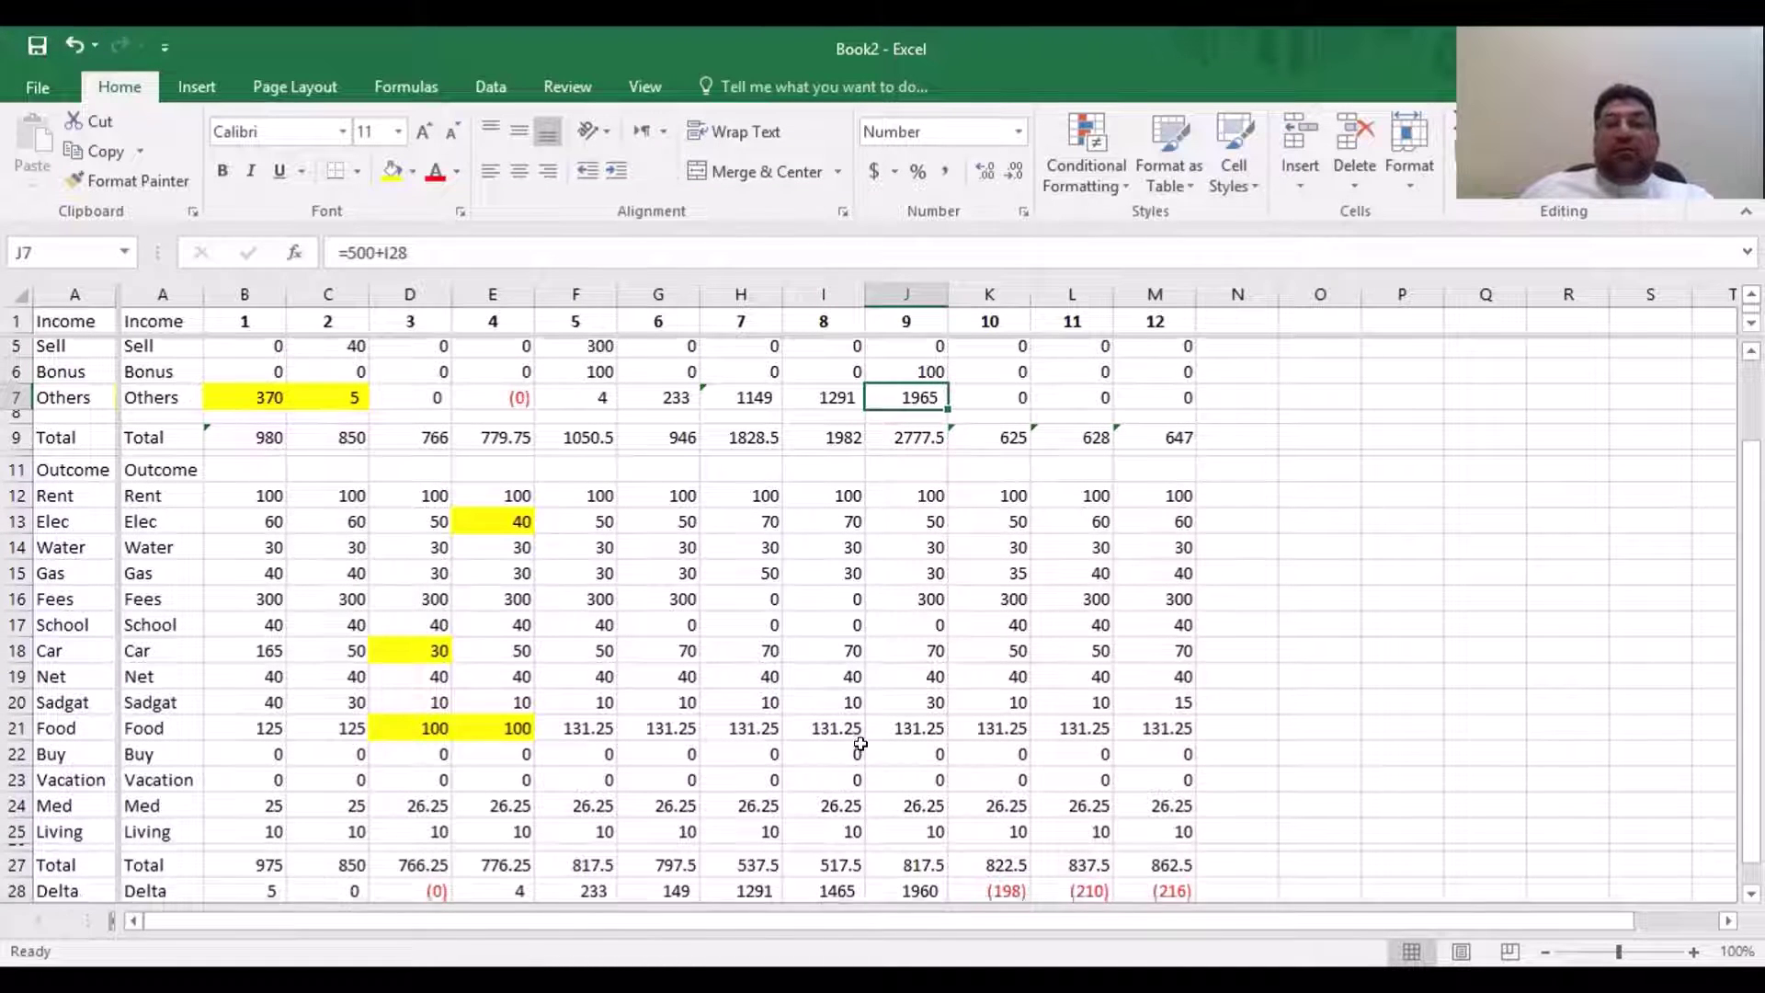
scroll(861, 743, "up", 1)
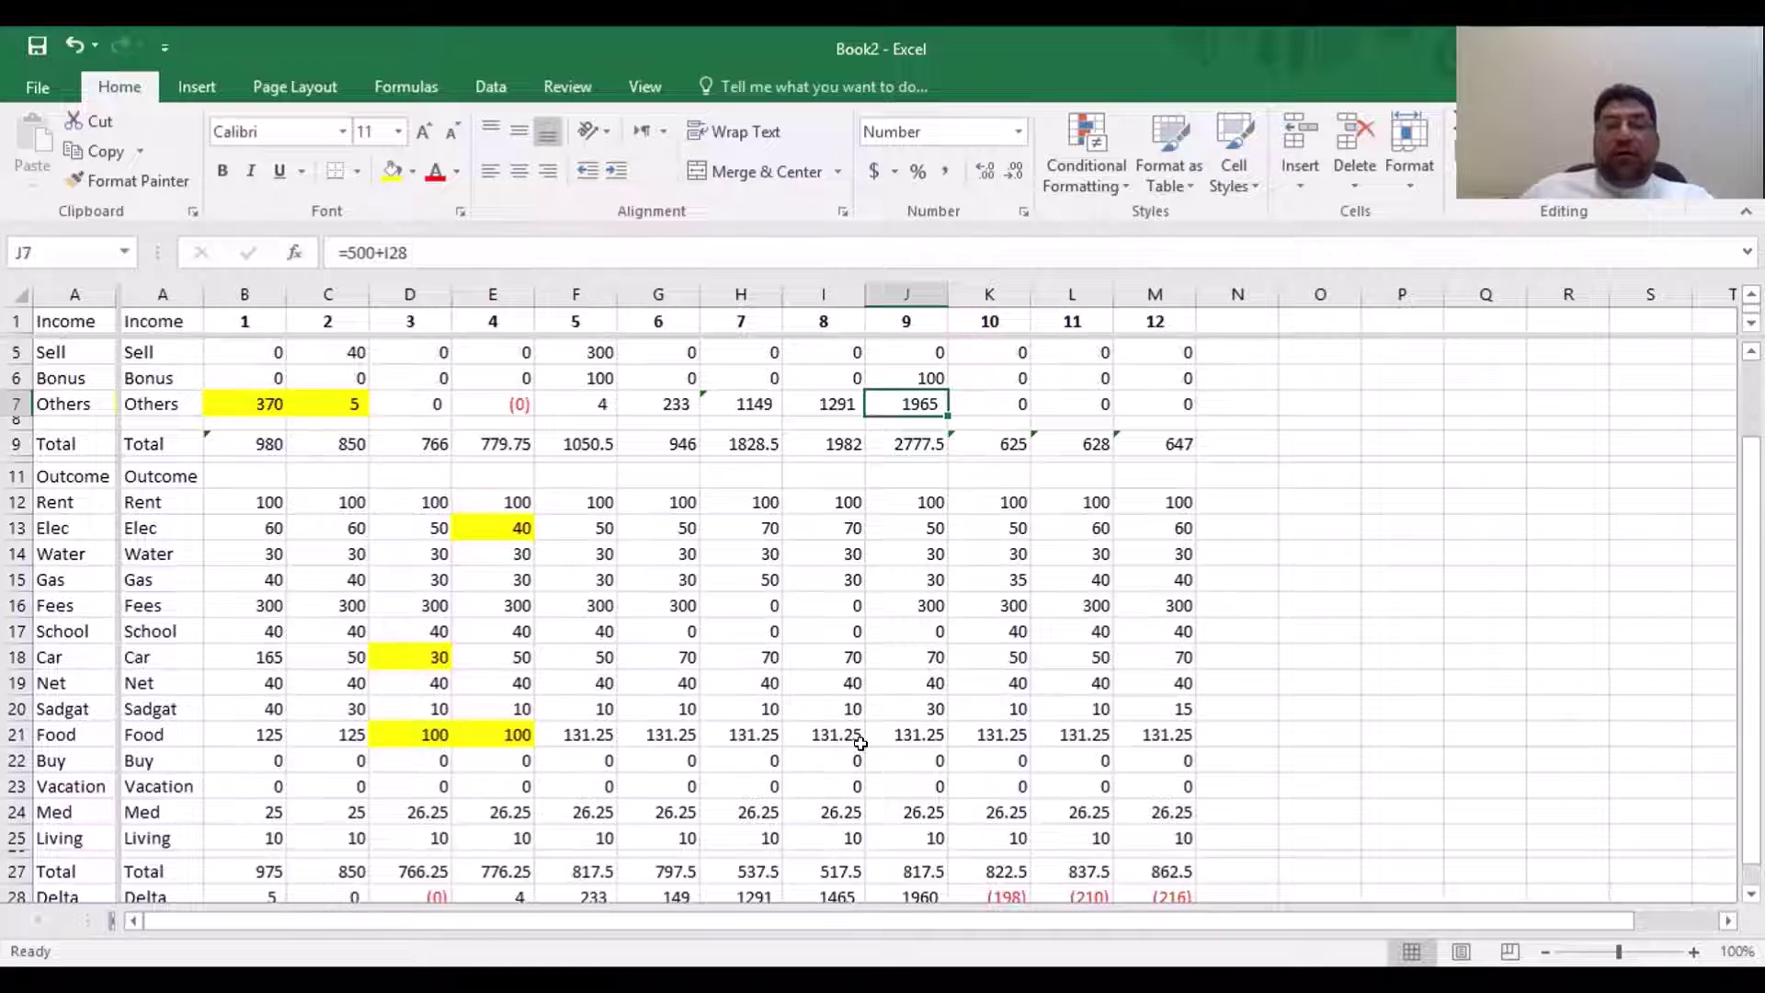
scroll(860, 743, "down", 2)
scroll(855, 712, "up", 2)
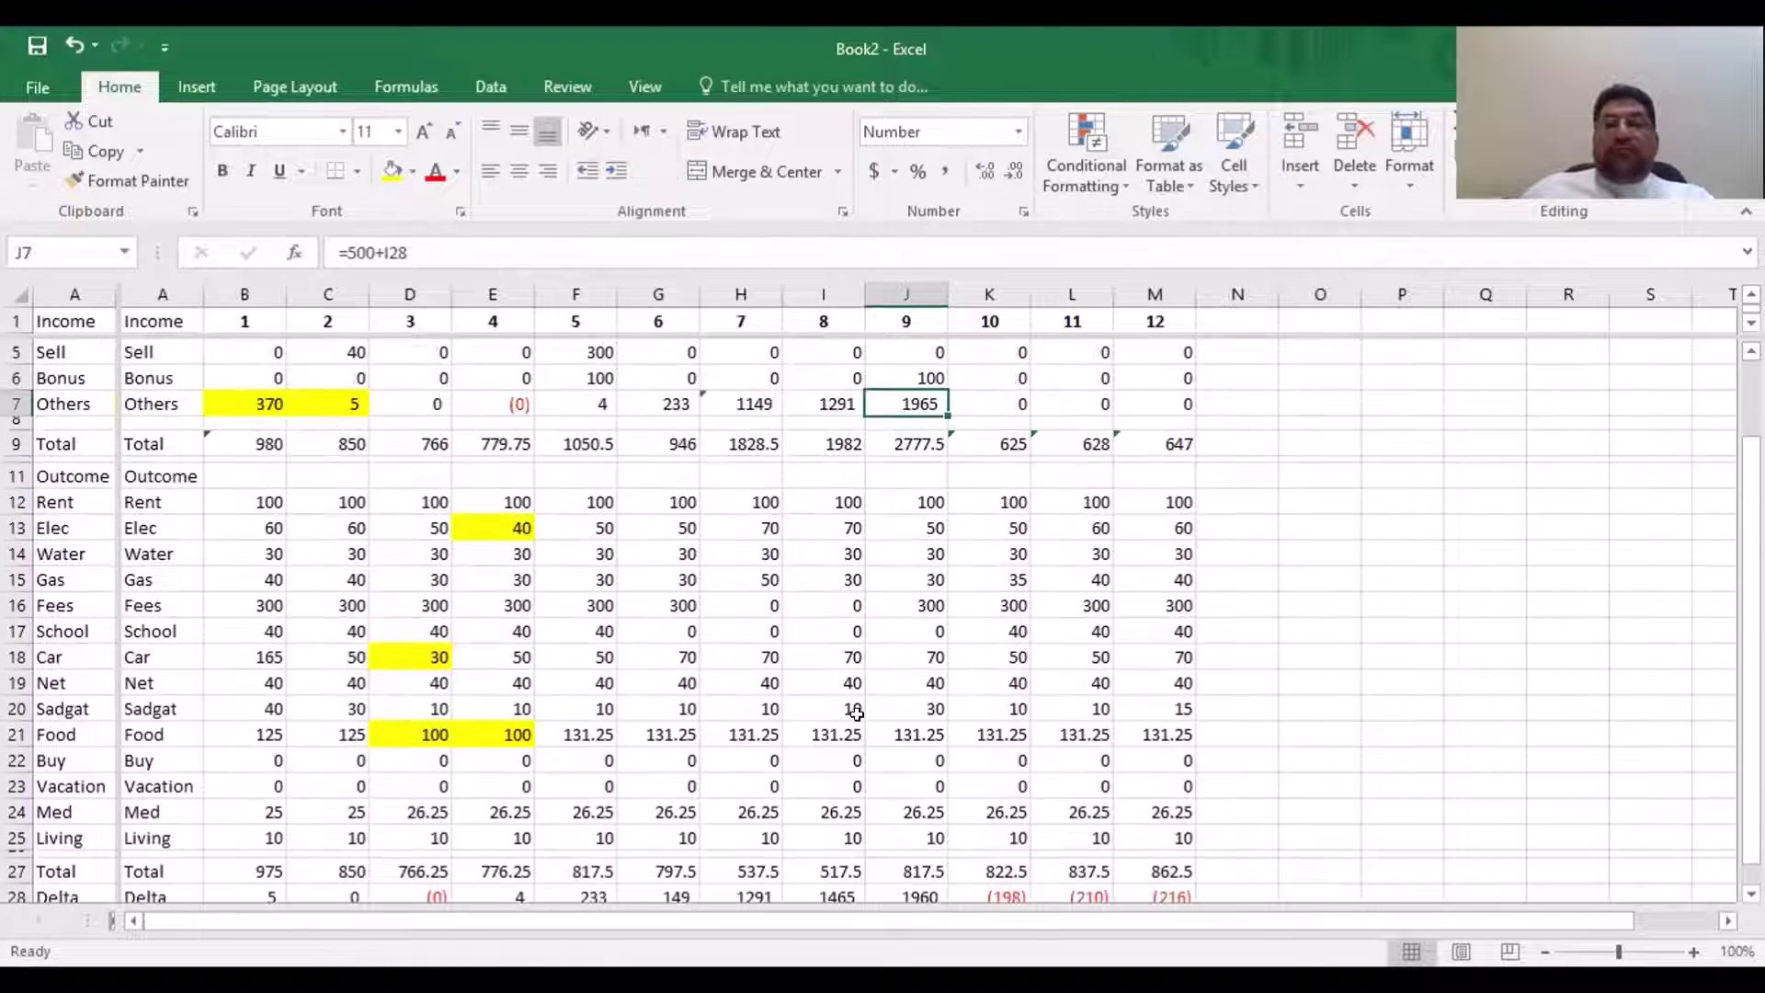
scroll(856, 712, "down", 2)
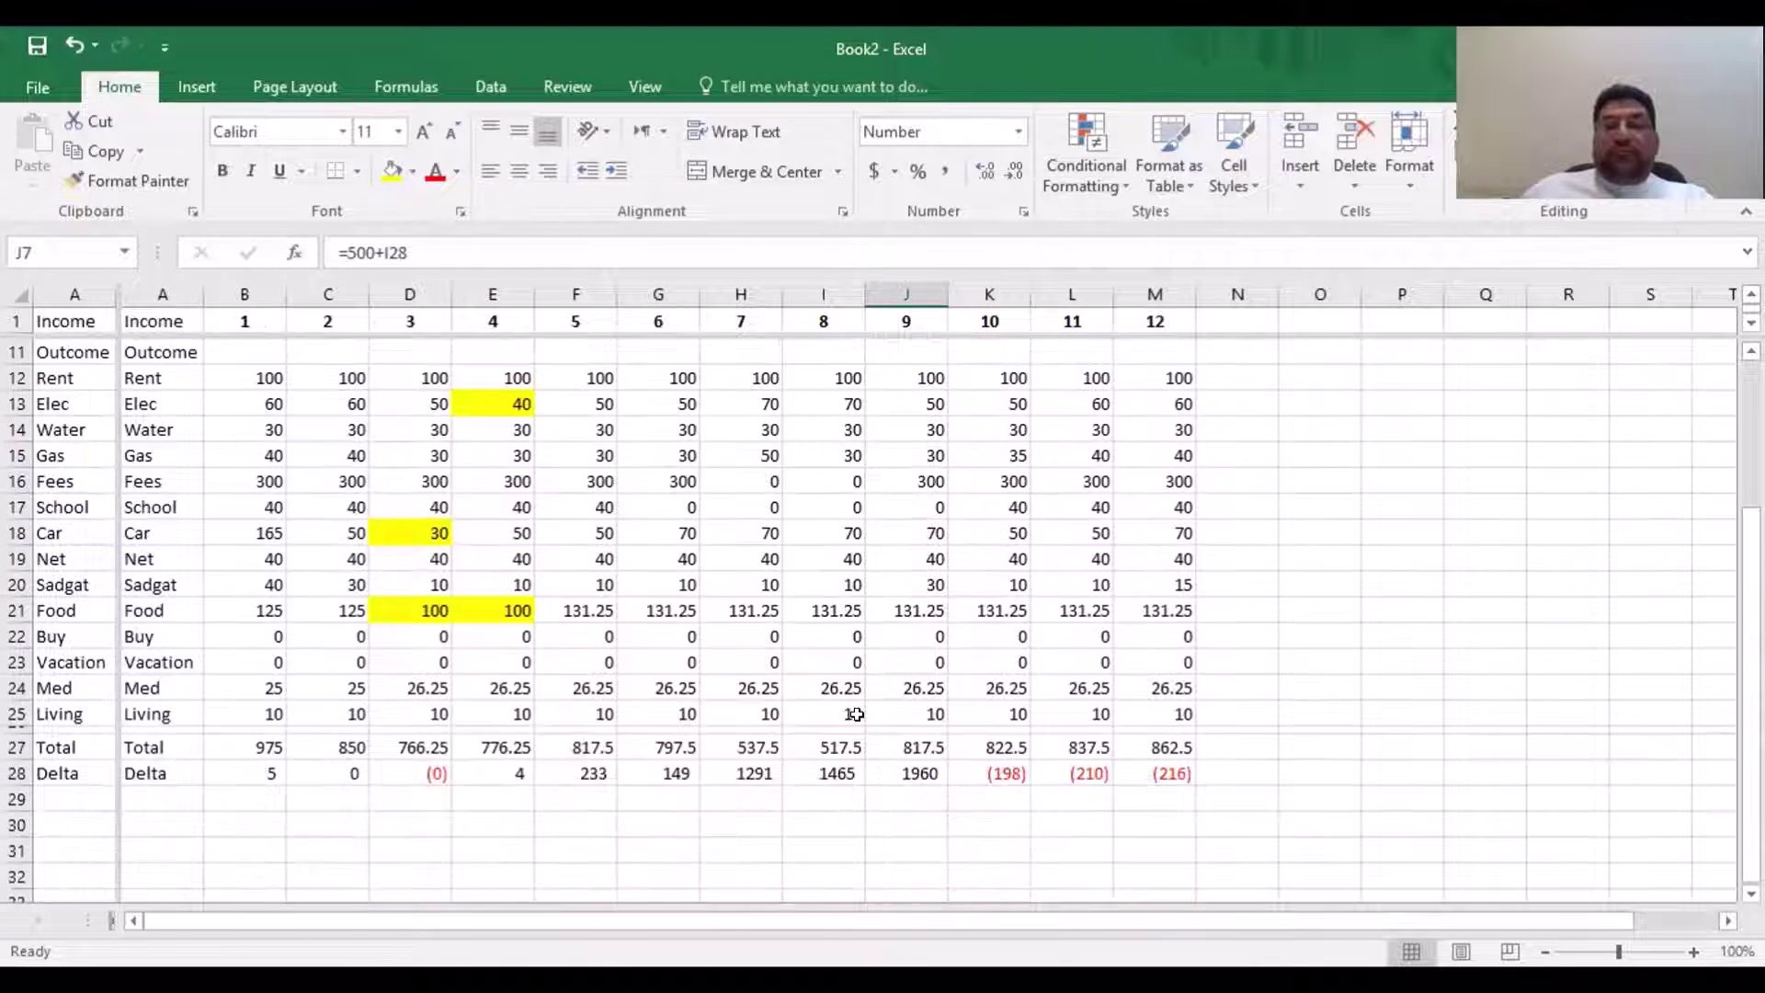
left_click(837, 775)
scroll(886, 707, "up", 3)
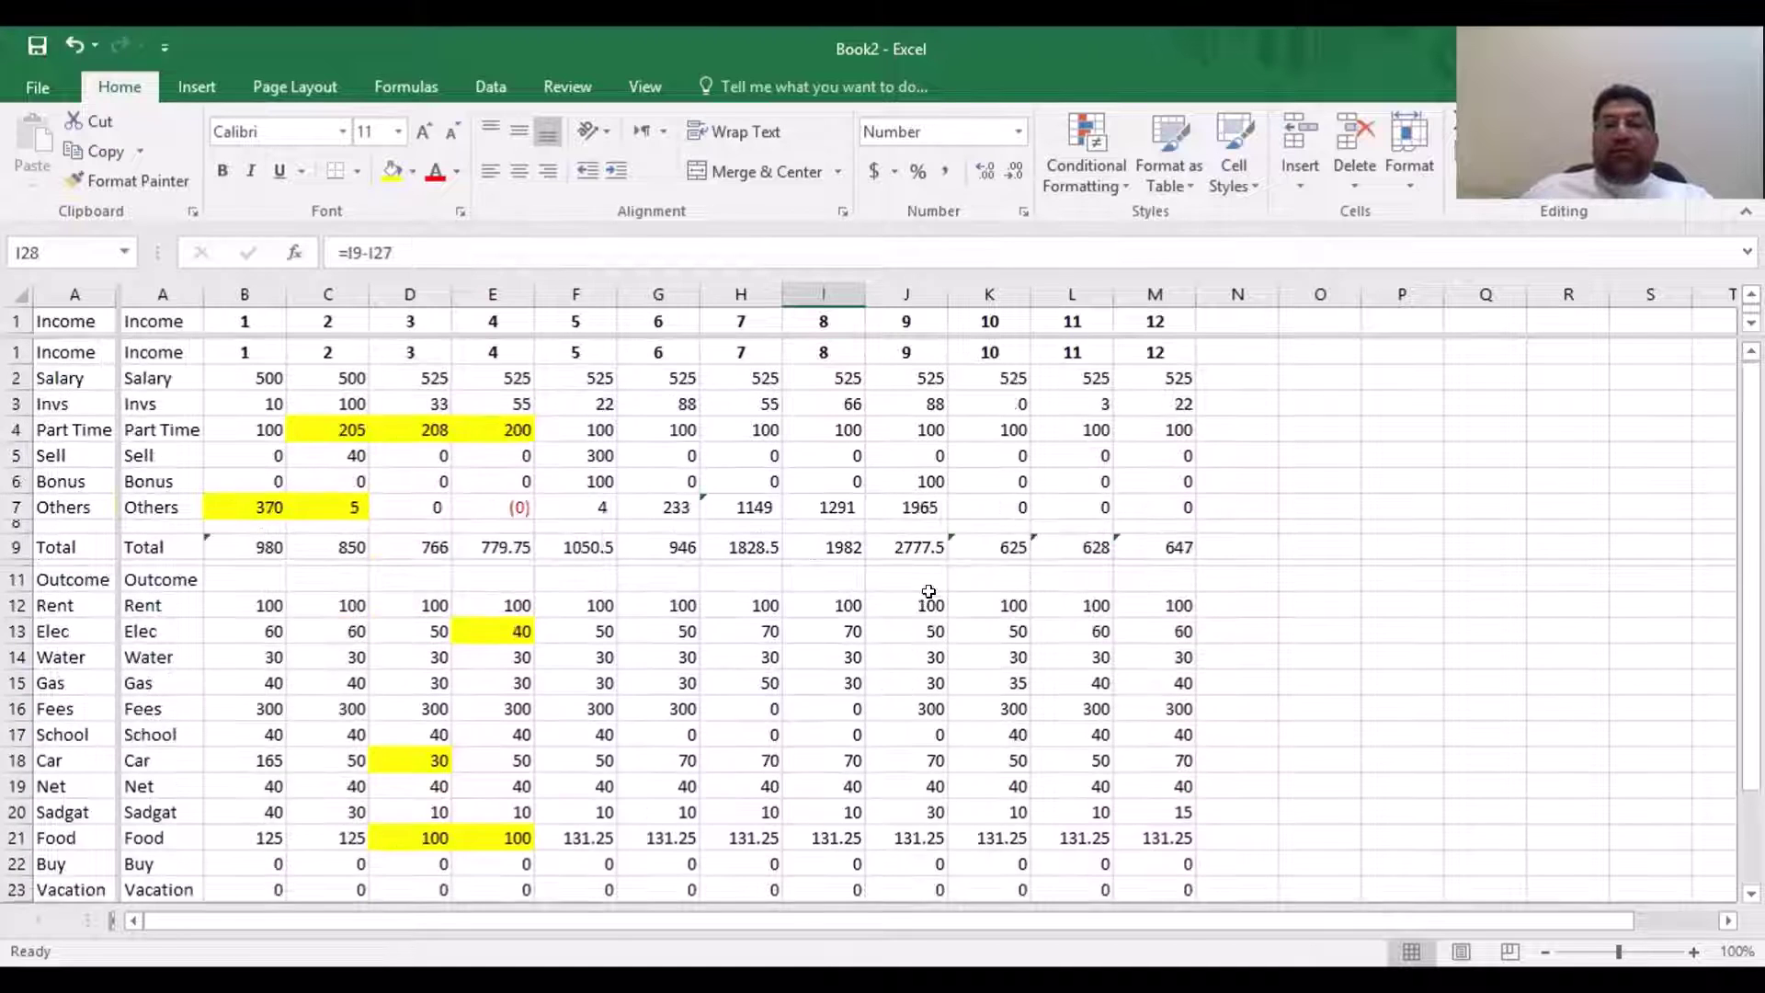
left_click(923, 496)
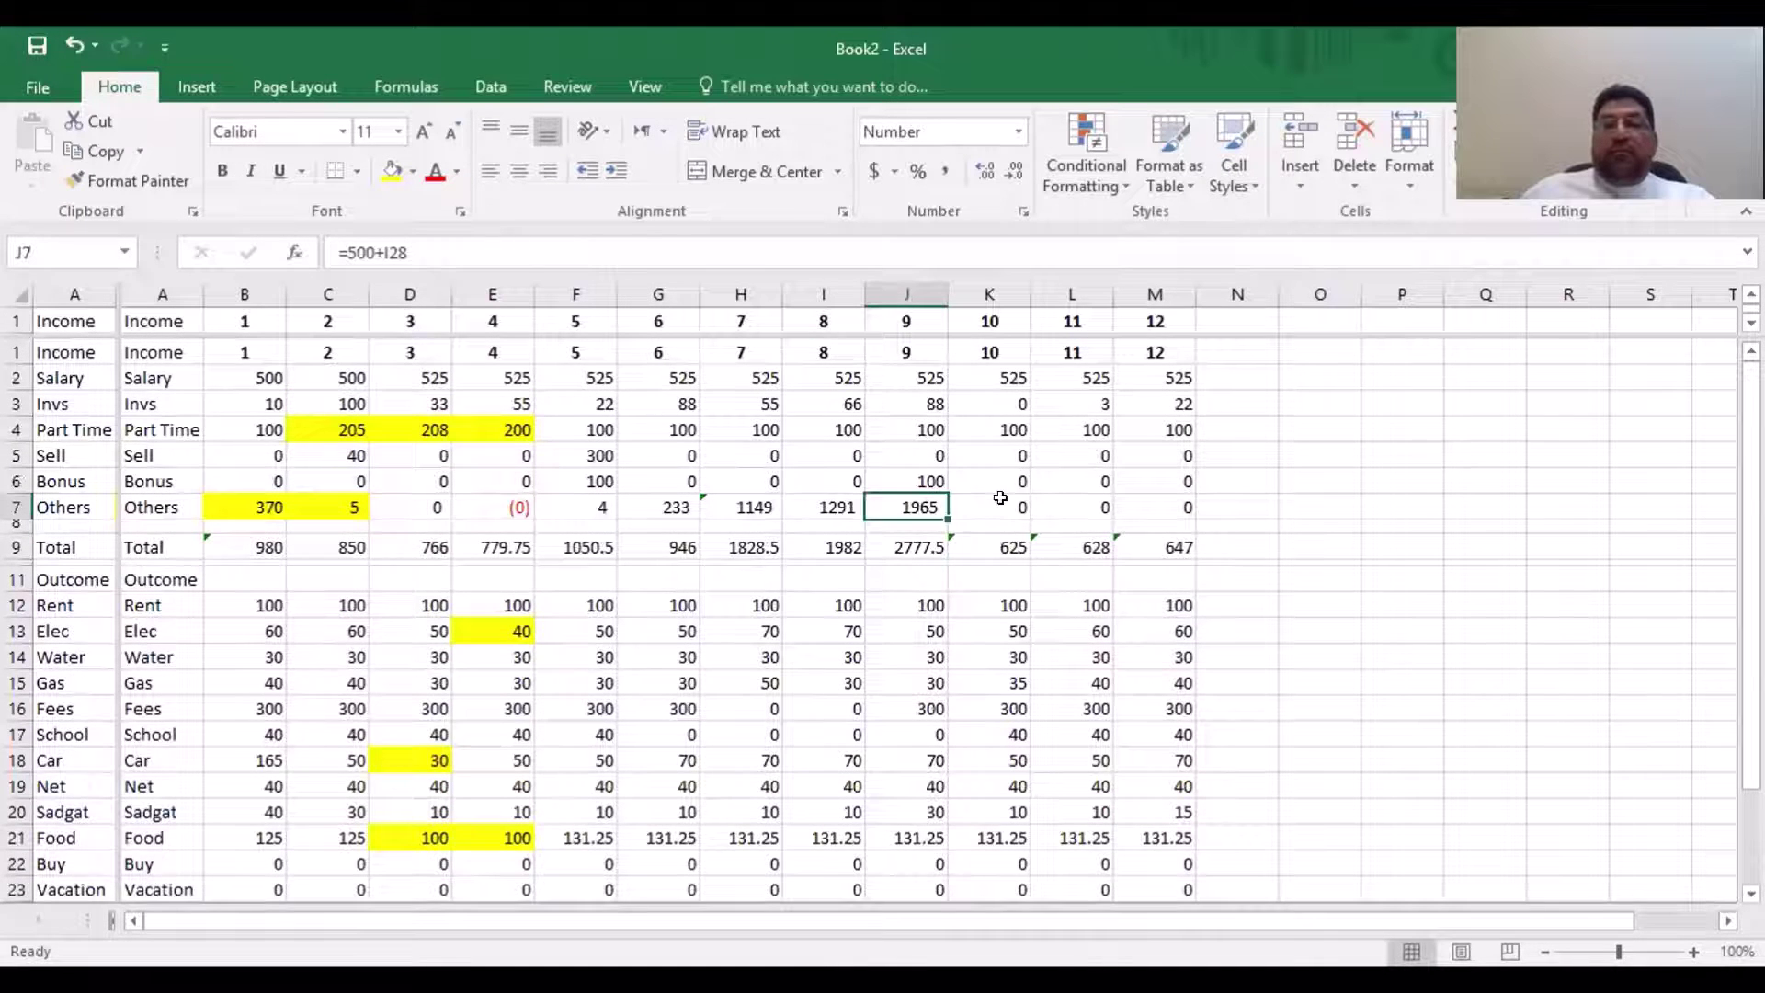
Copy month 8's Others formula from I7 into months 10 to 12 (K7:M7), carrying over each previous month's Delta
key("Left")
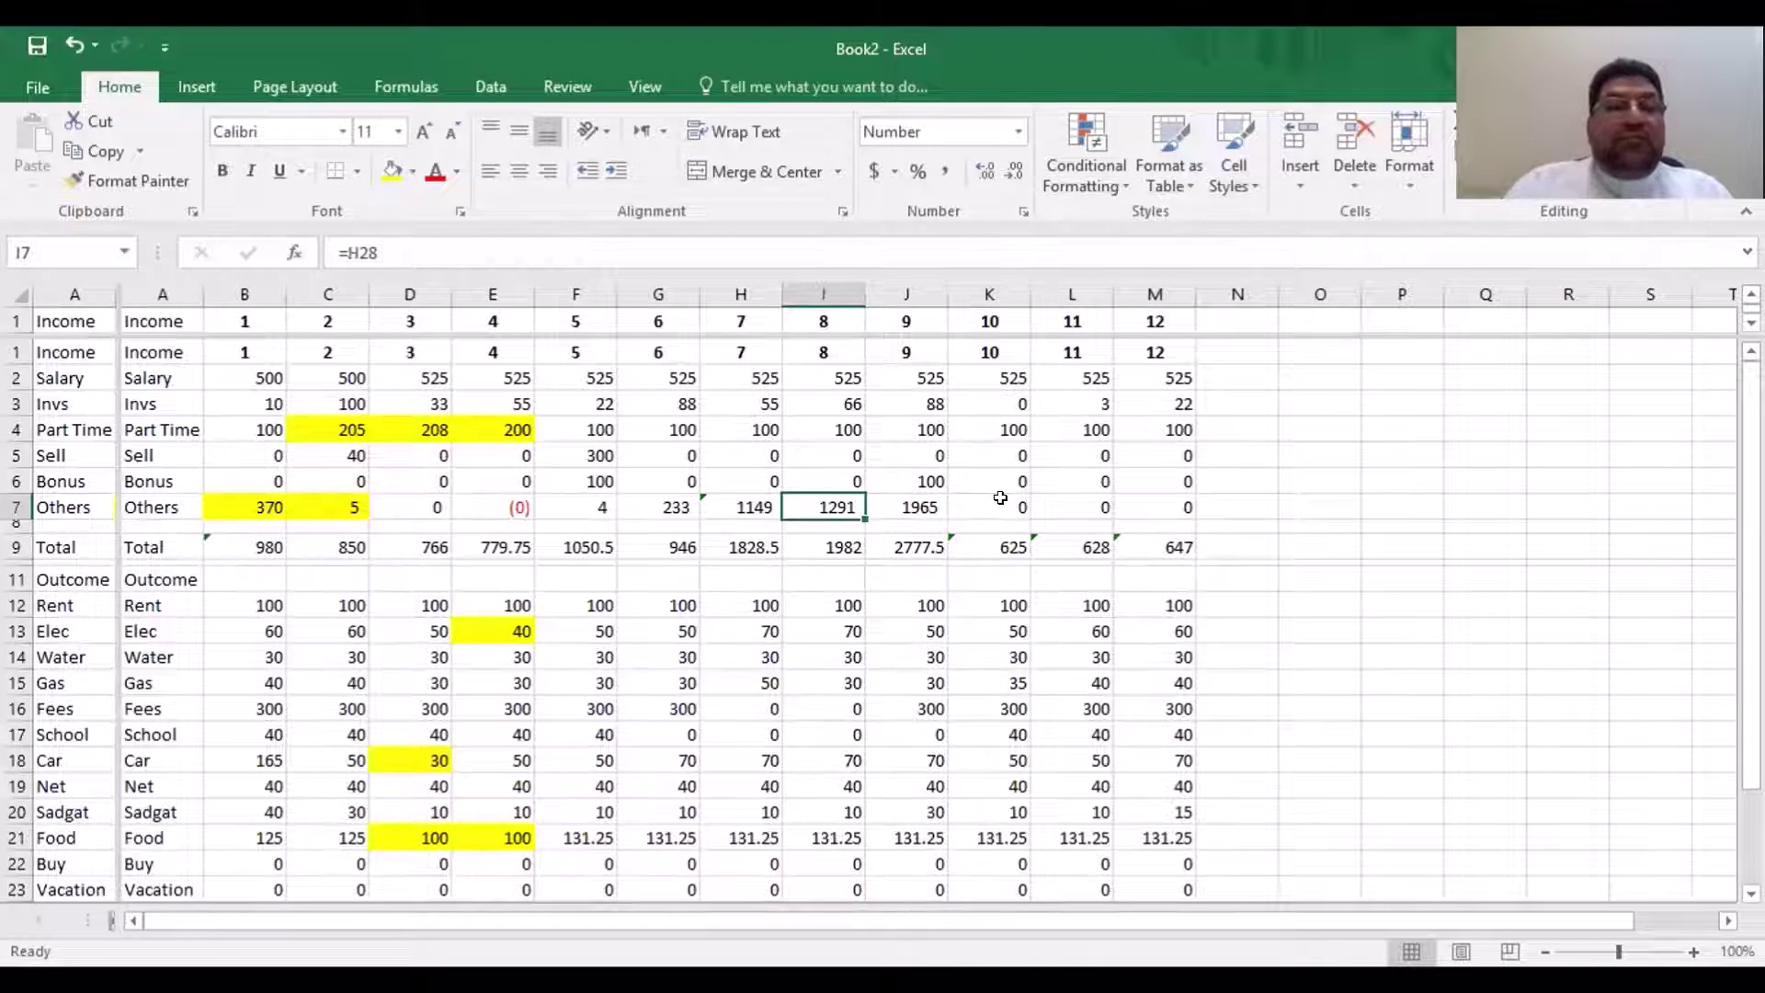
key("ctrl+c")
key("Right")
key("Right")
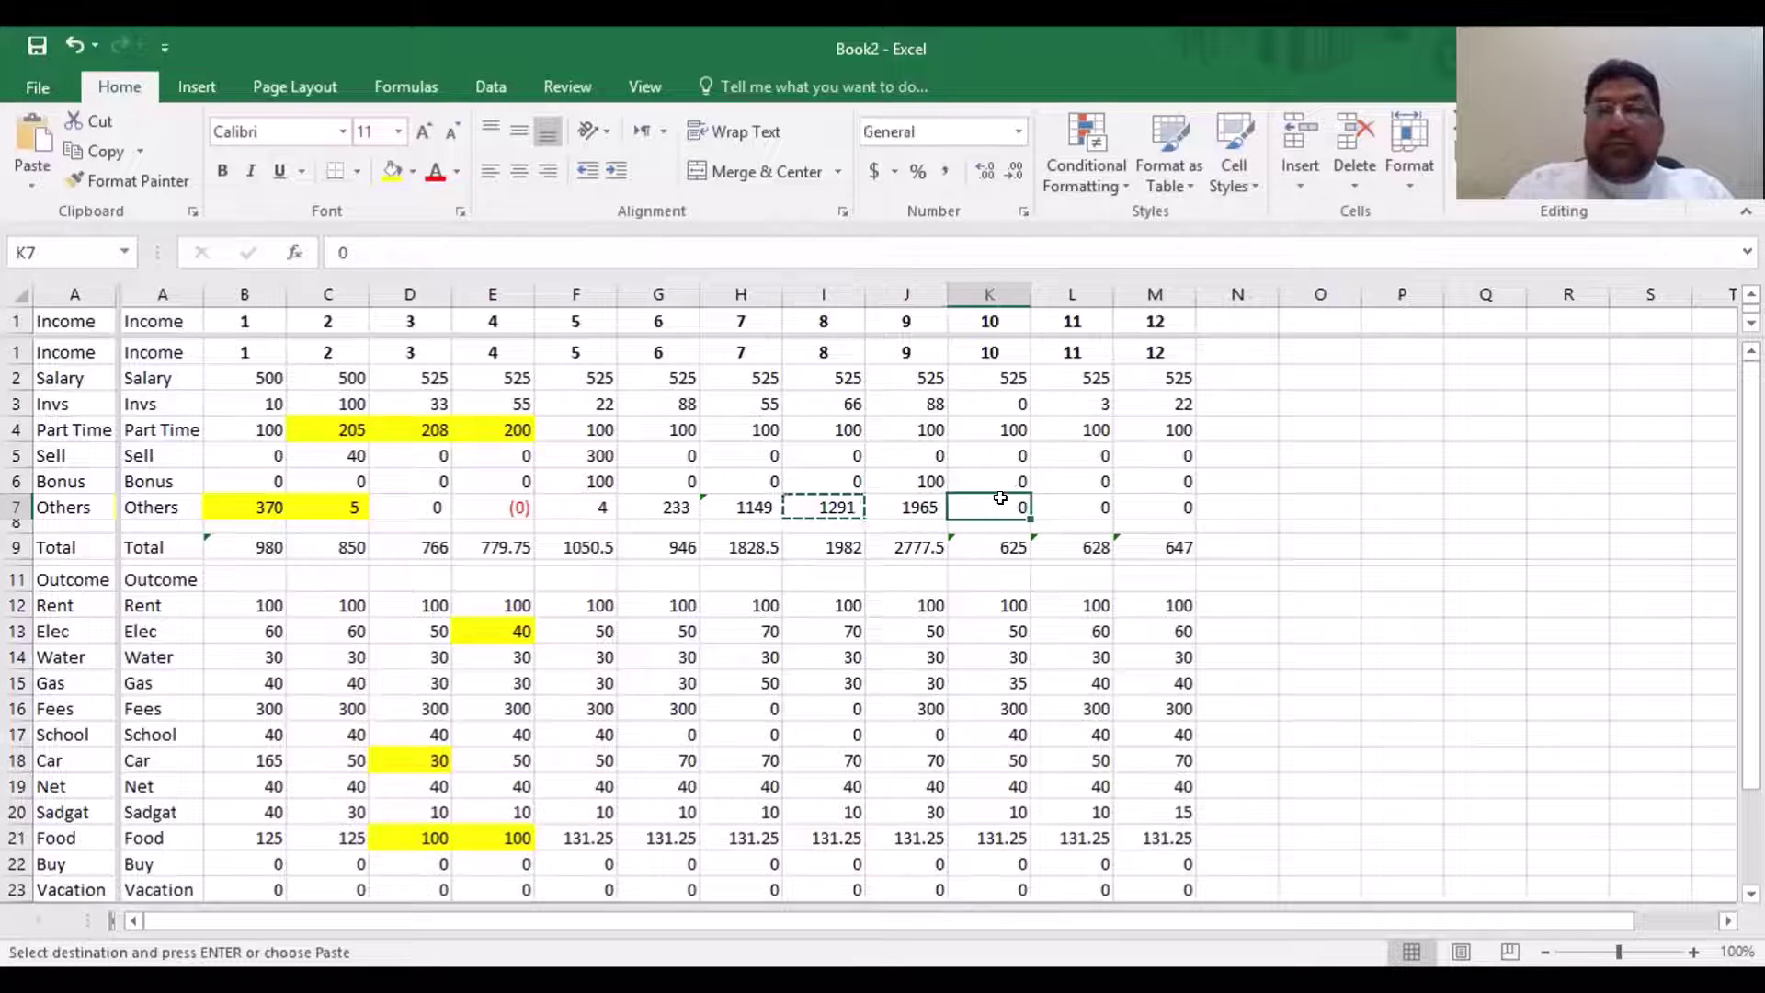
key("shift+Right")
key("shift+Right")
key("ctrl+v")
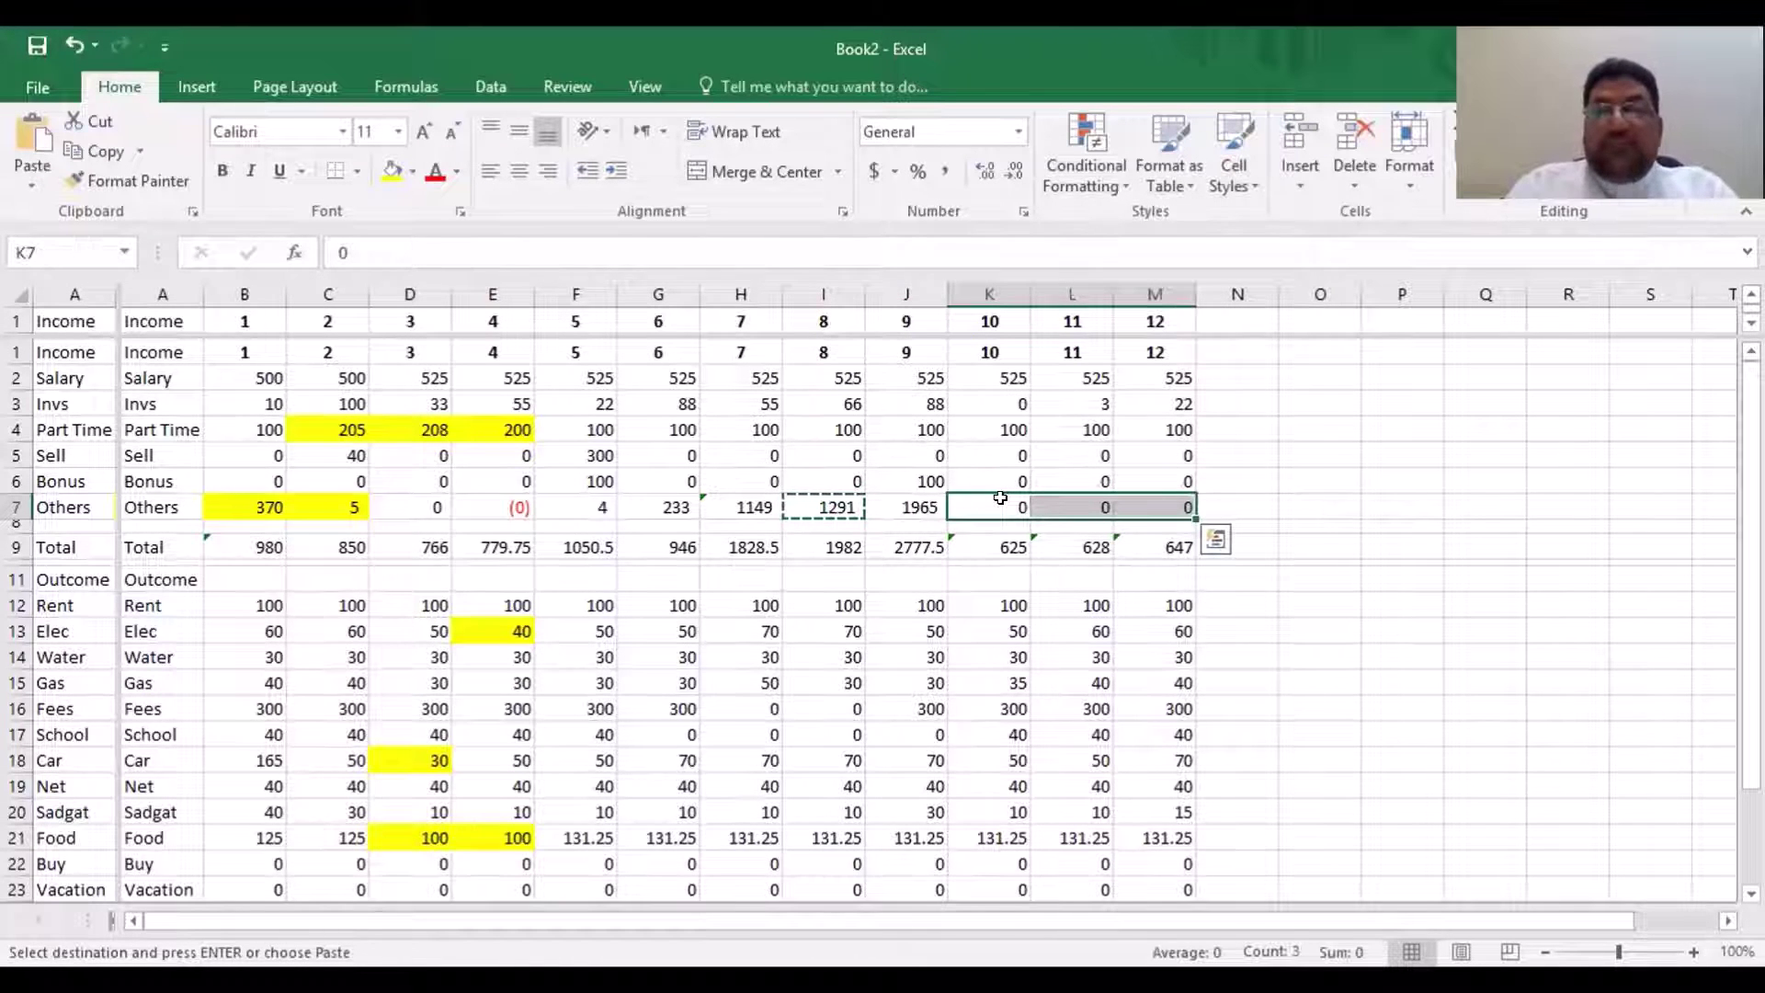
key("Return")
key("Down")
key("Right")
key("Right")
key("Right")
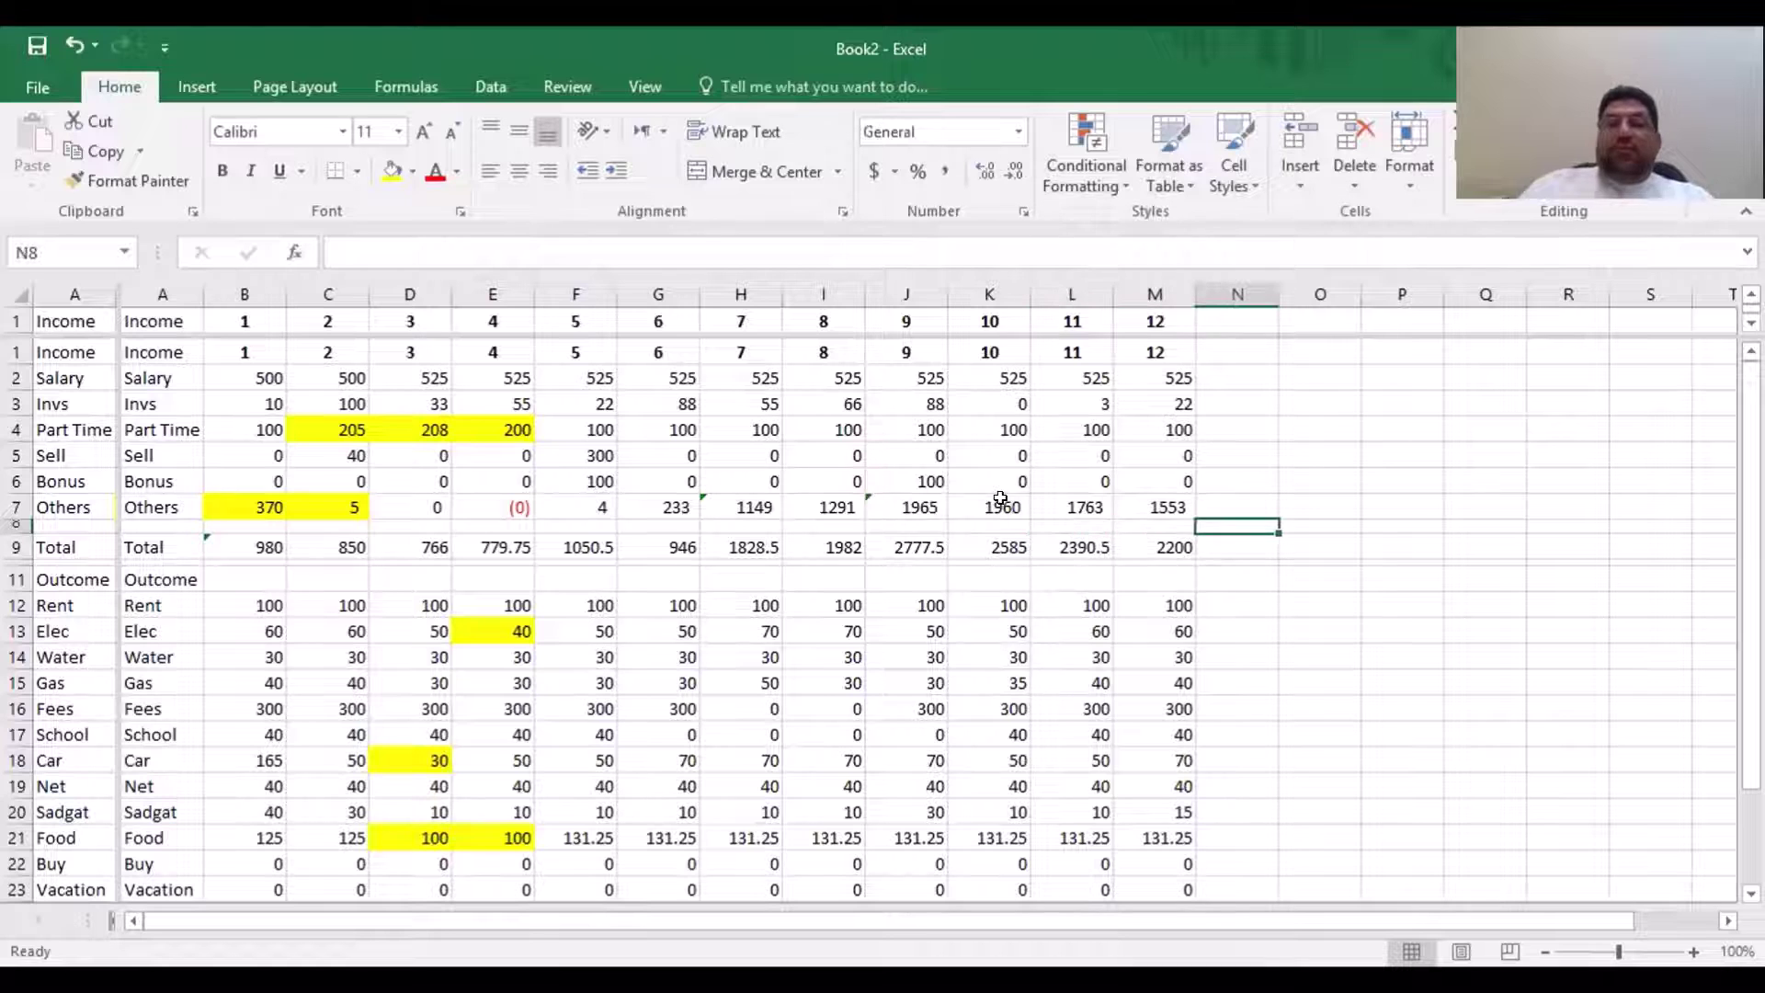
Review the income rows and the Delta row through to month 12's balance in M28
scroll(945, 560, "down", 2)
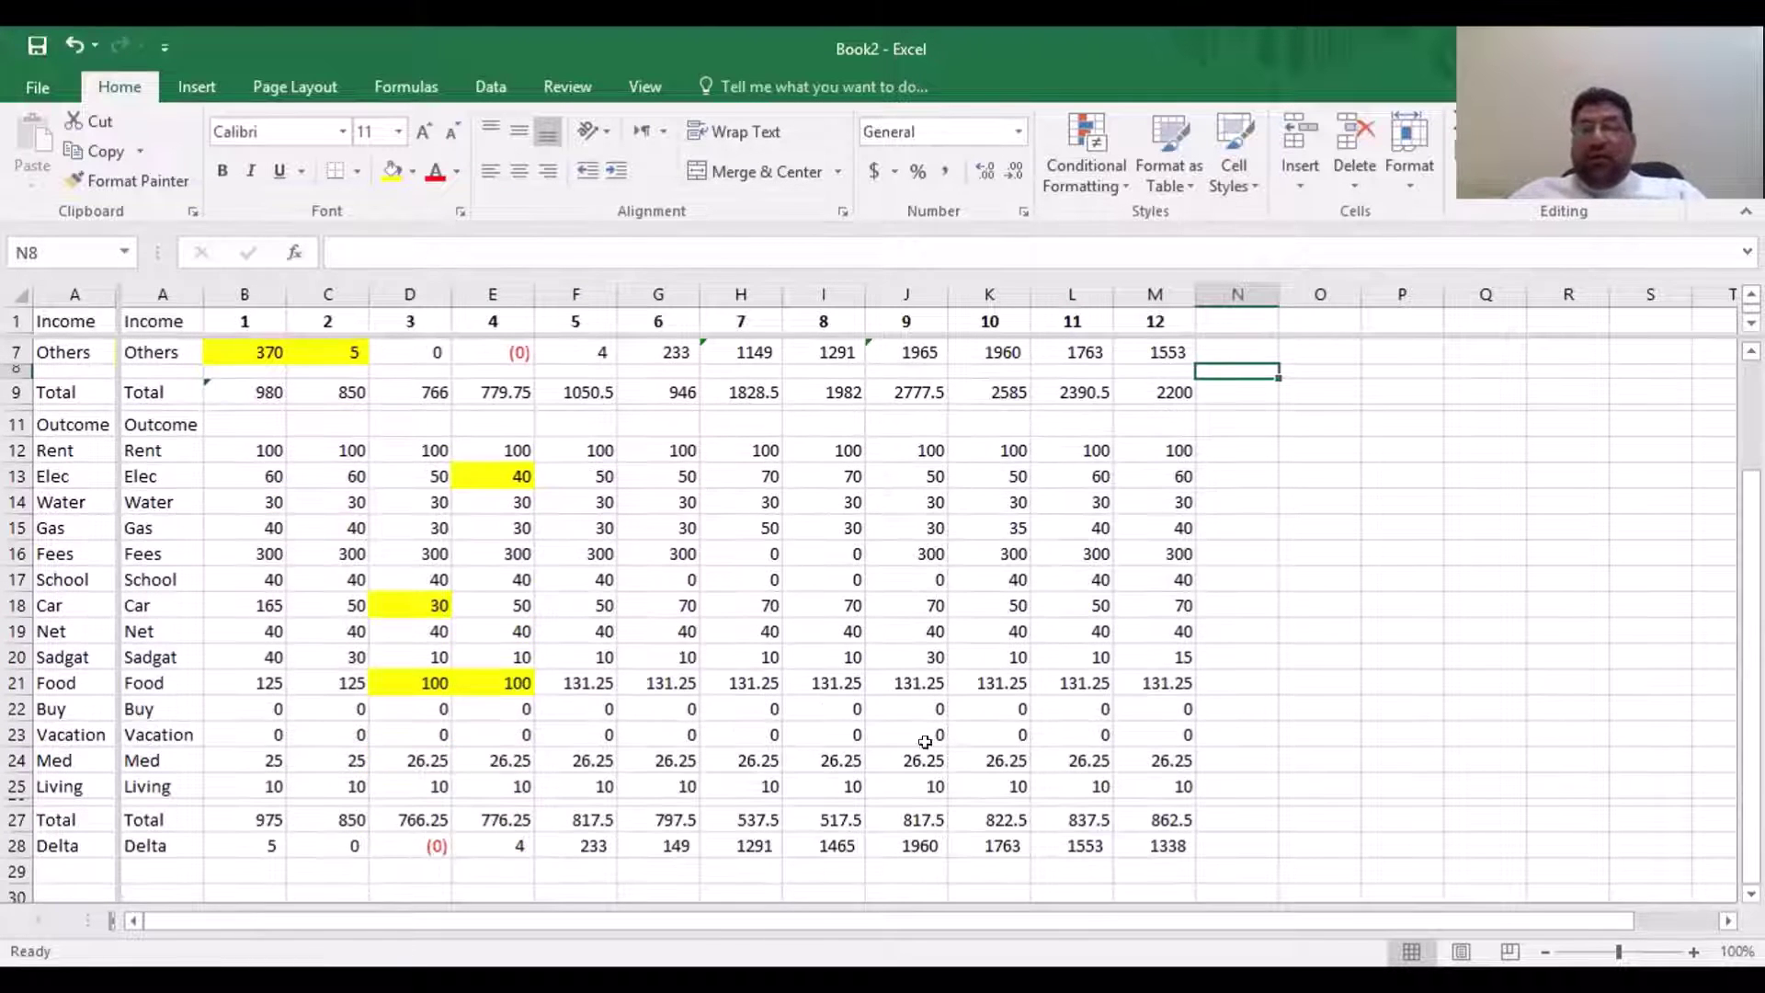
scroll(858, 696, "up", 2)
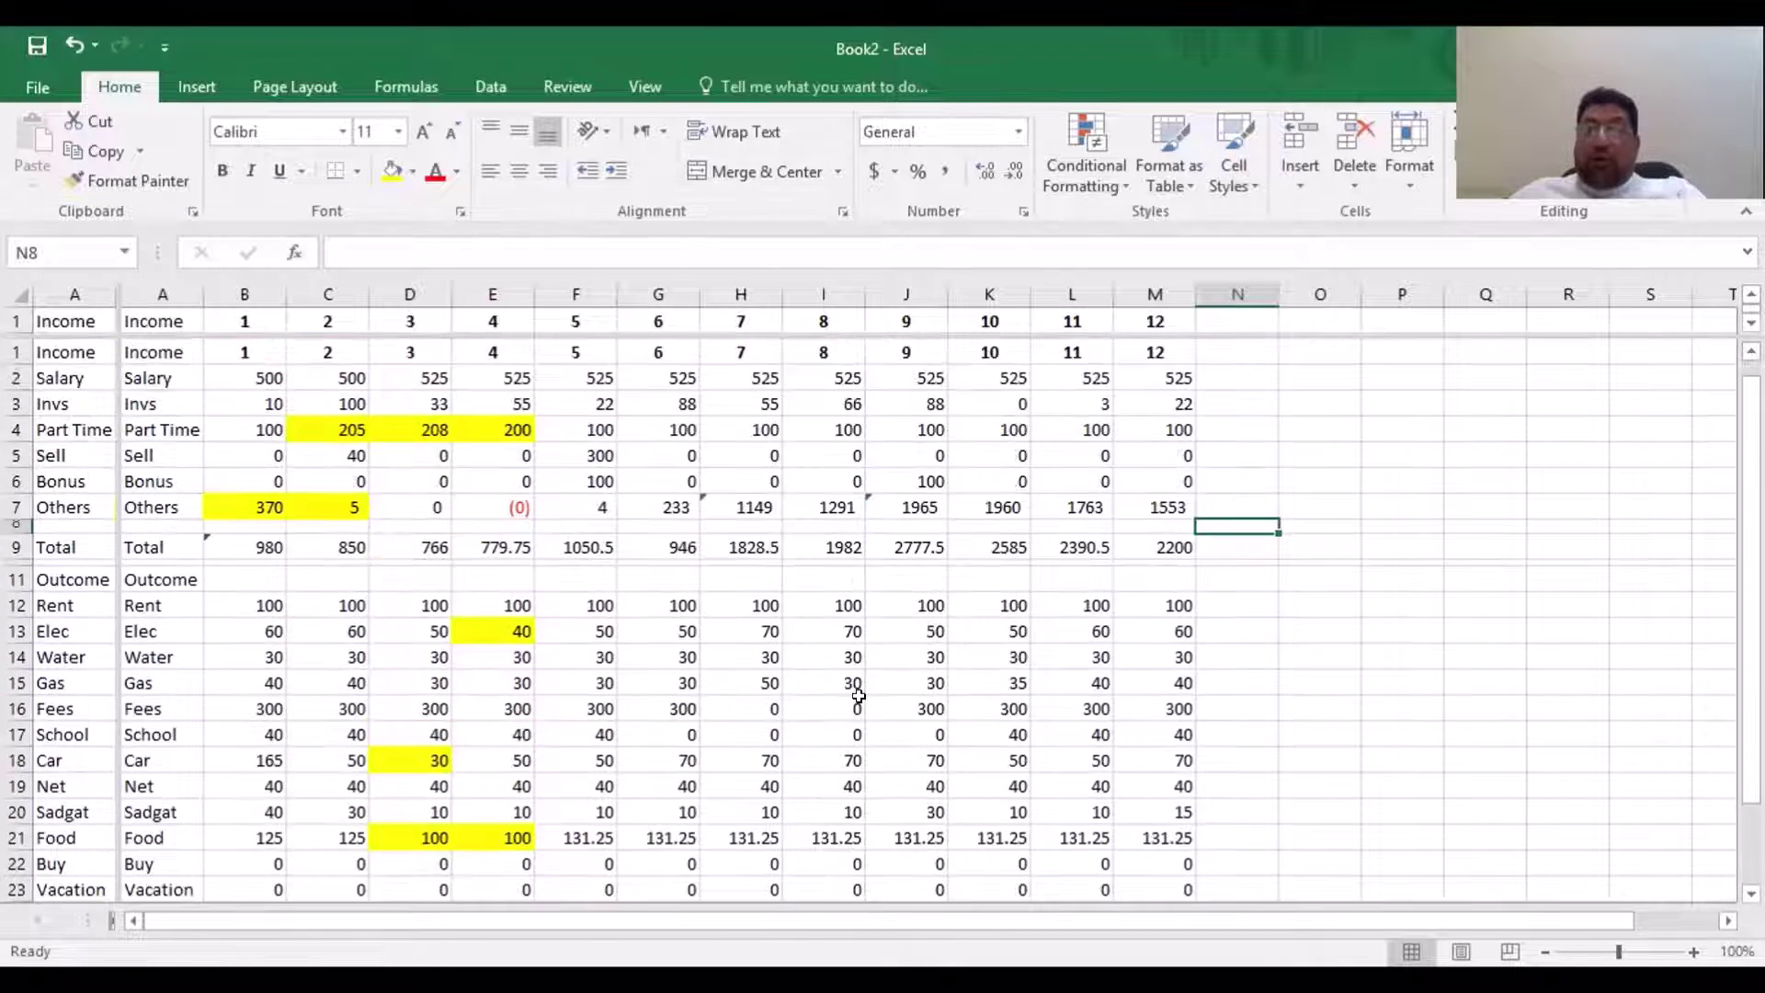
scroll(858, 696, "down", 2)
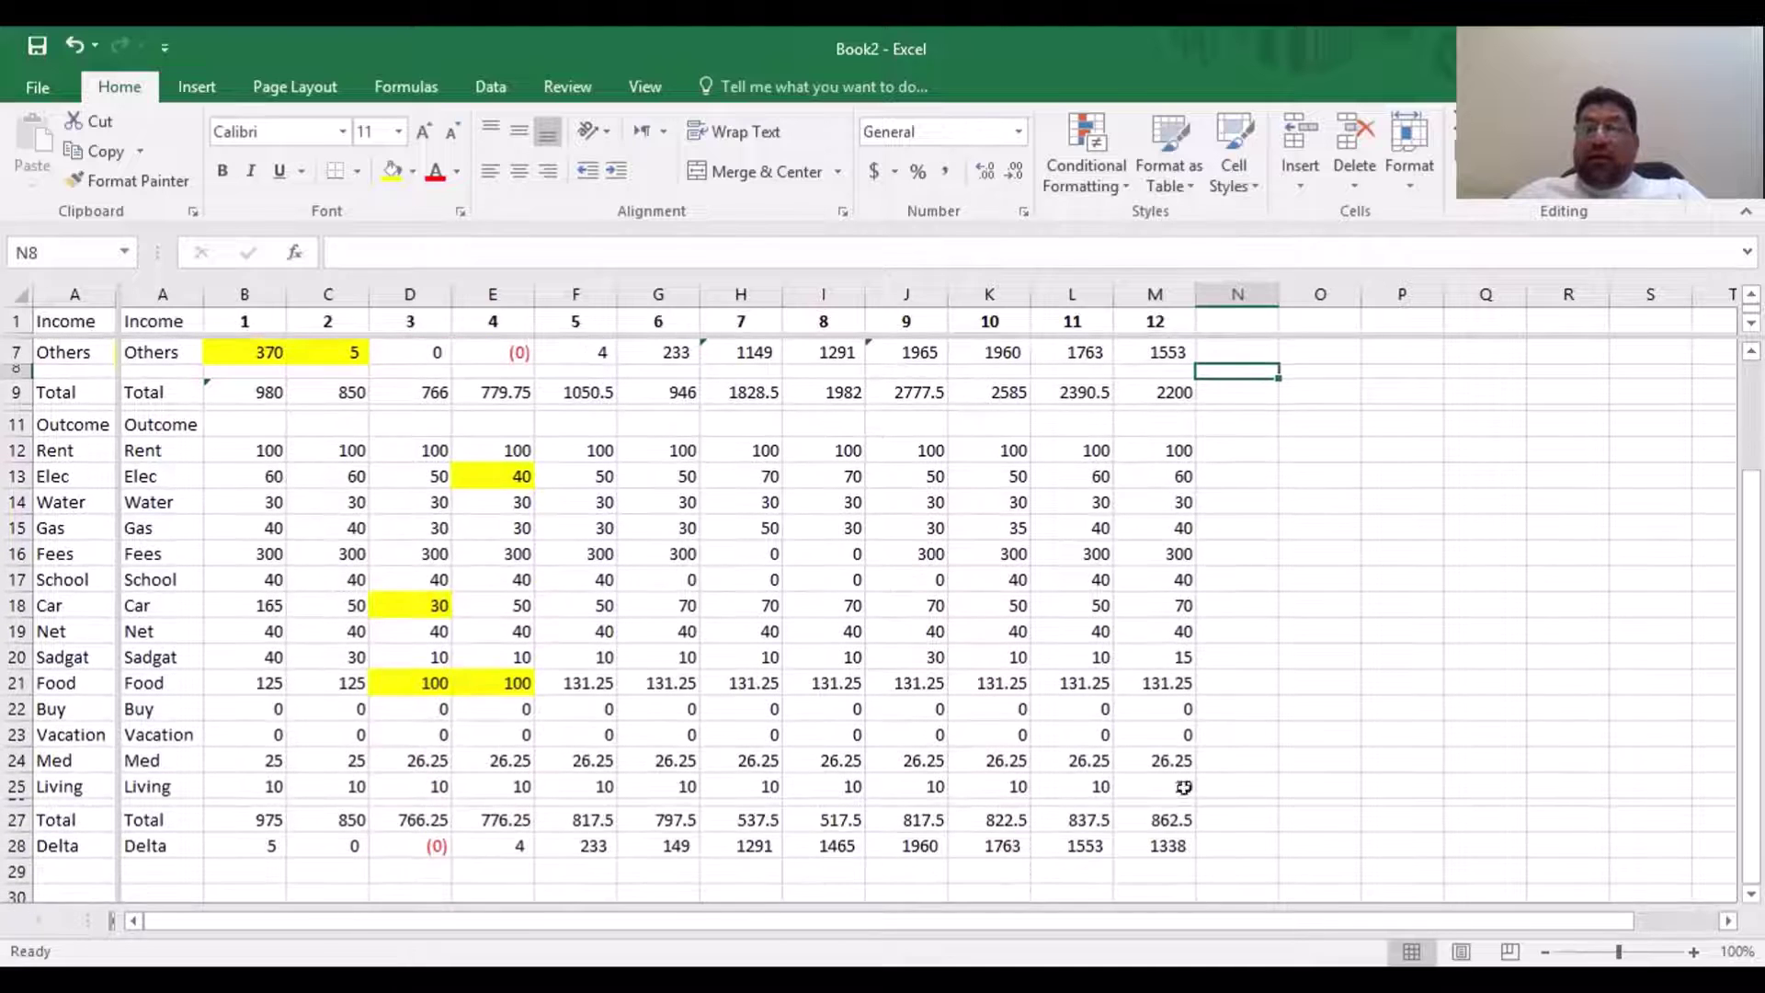
left_click(1177, 842)
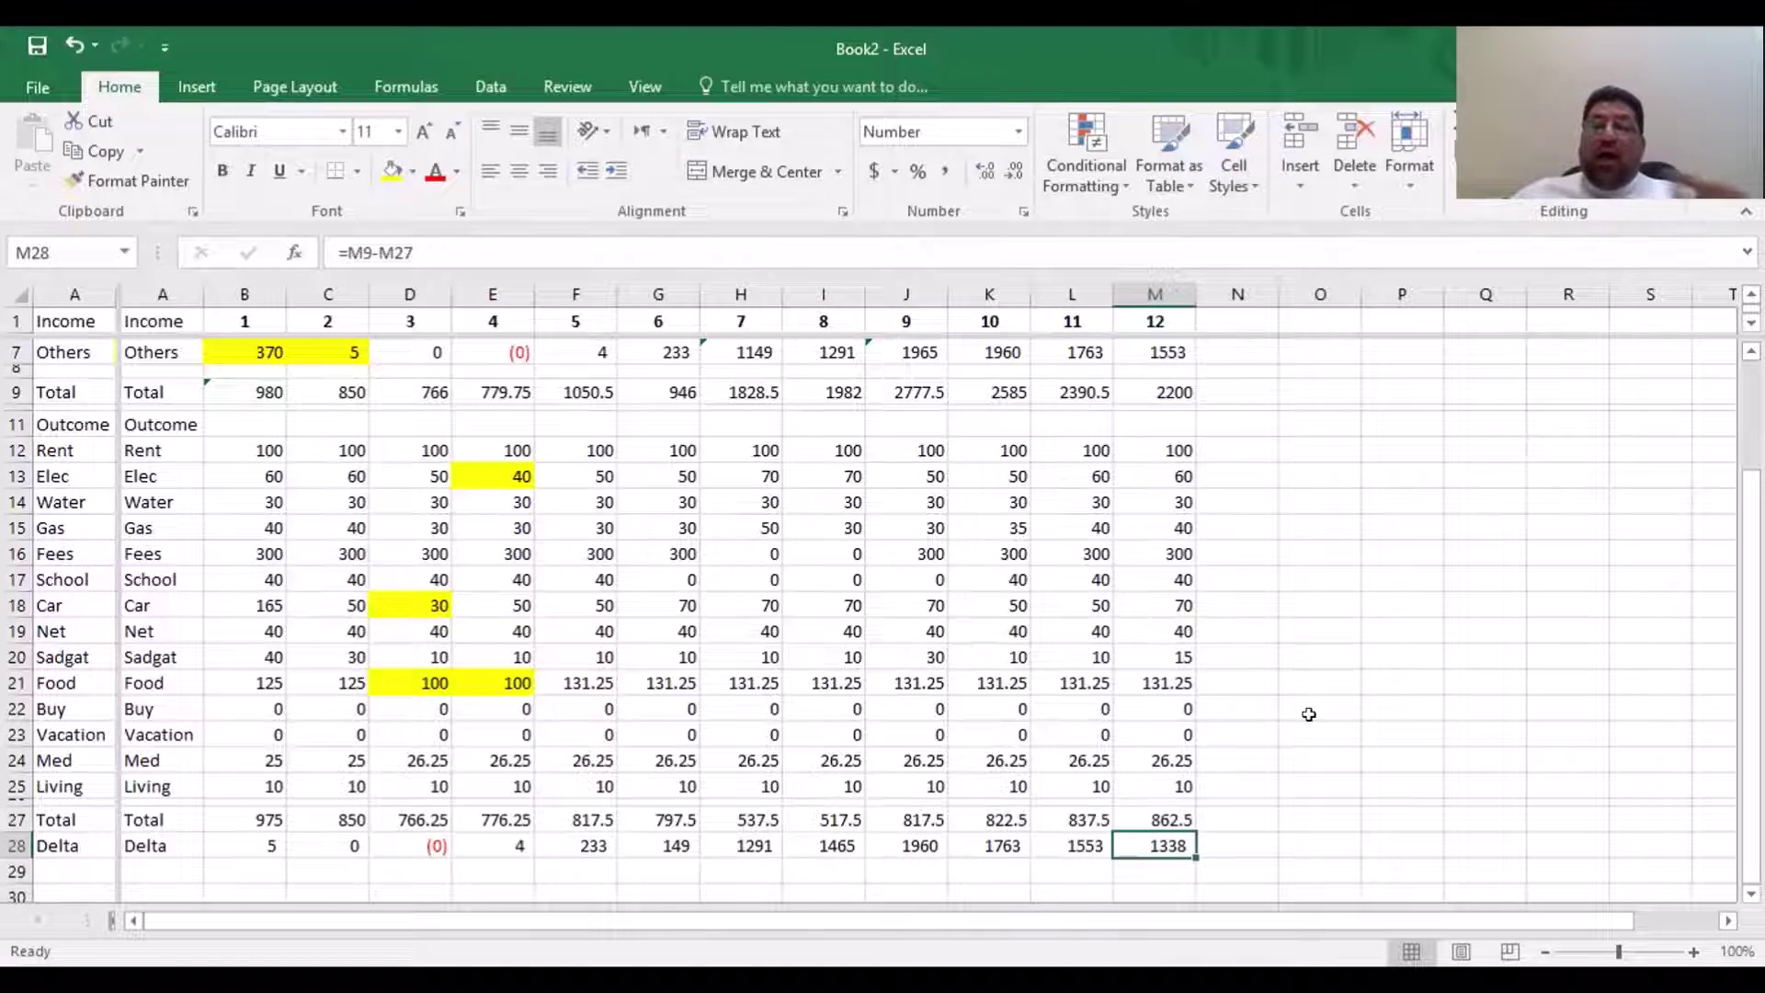
scroll(1308, 714, "up", 2)
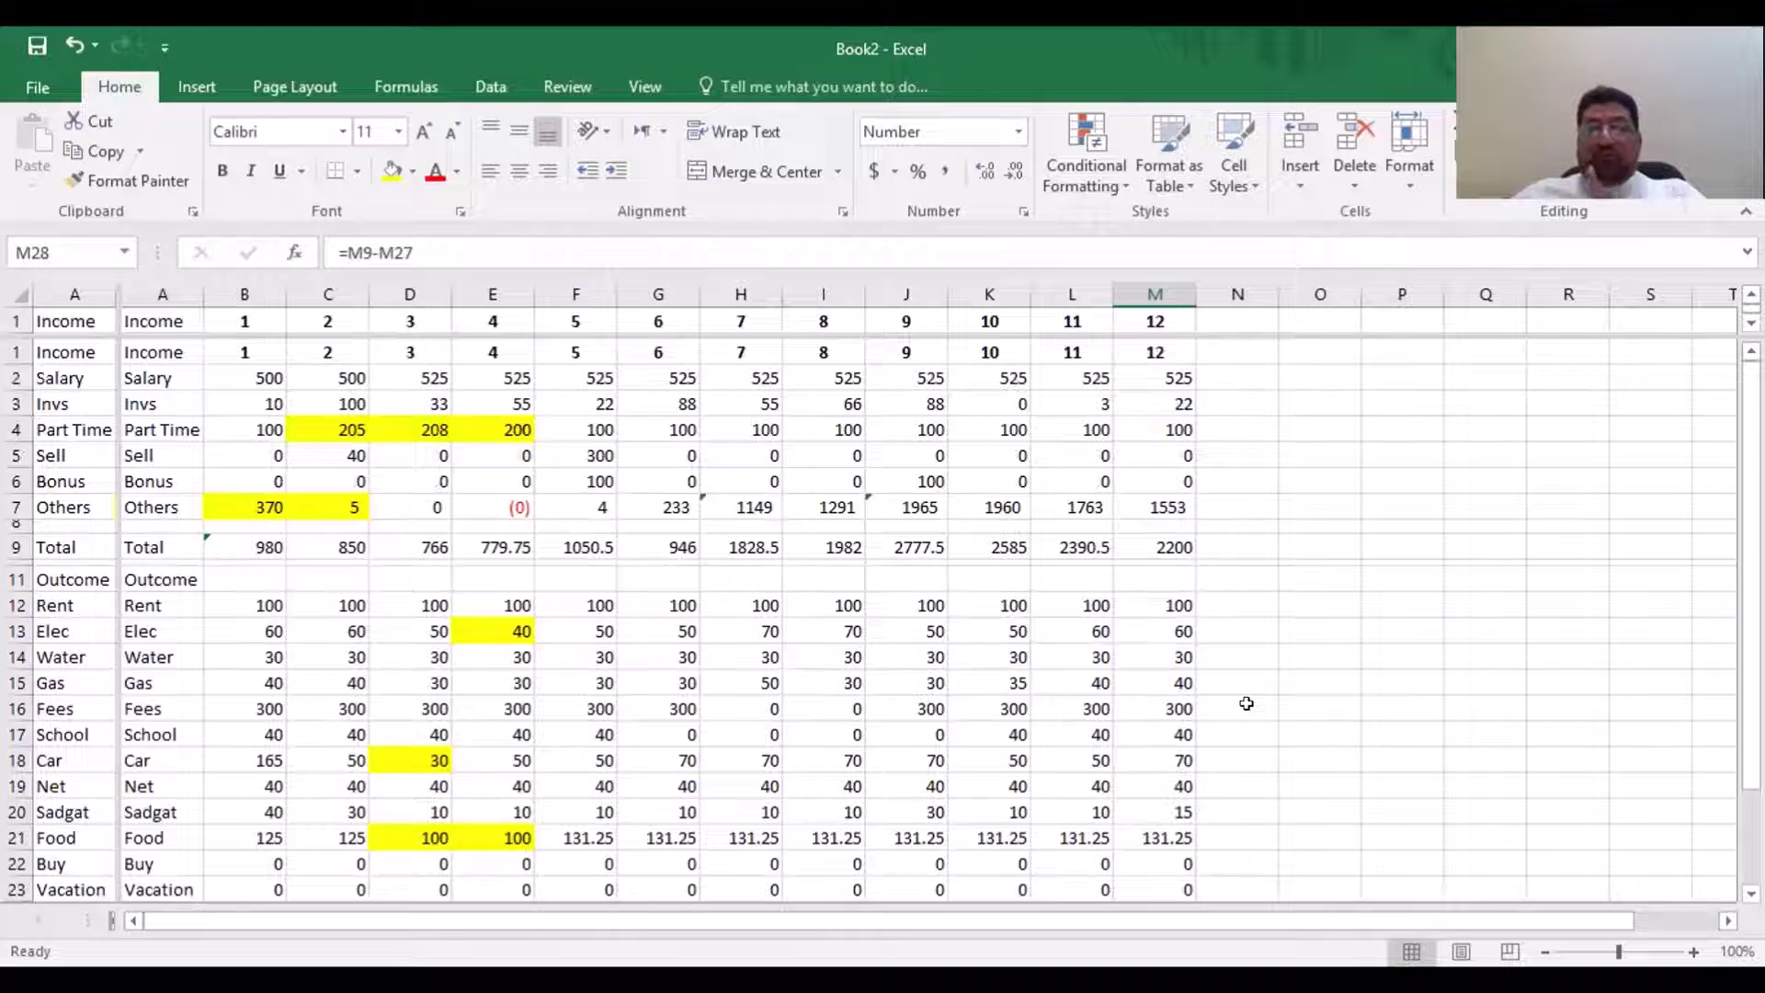
Examine the Buy and Vacation expenses from month 3 to month 12, ending at month 8's Vacation cell
scroll(1247, 703, "down", 1)
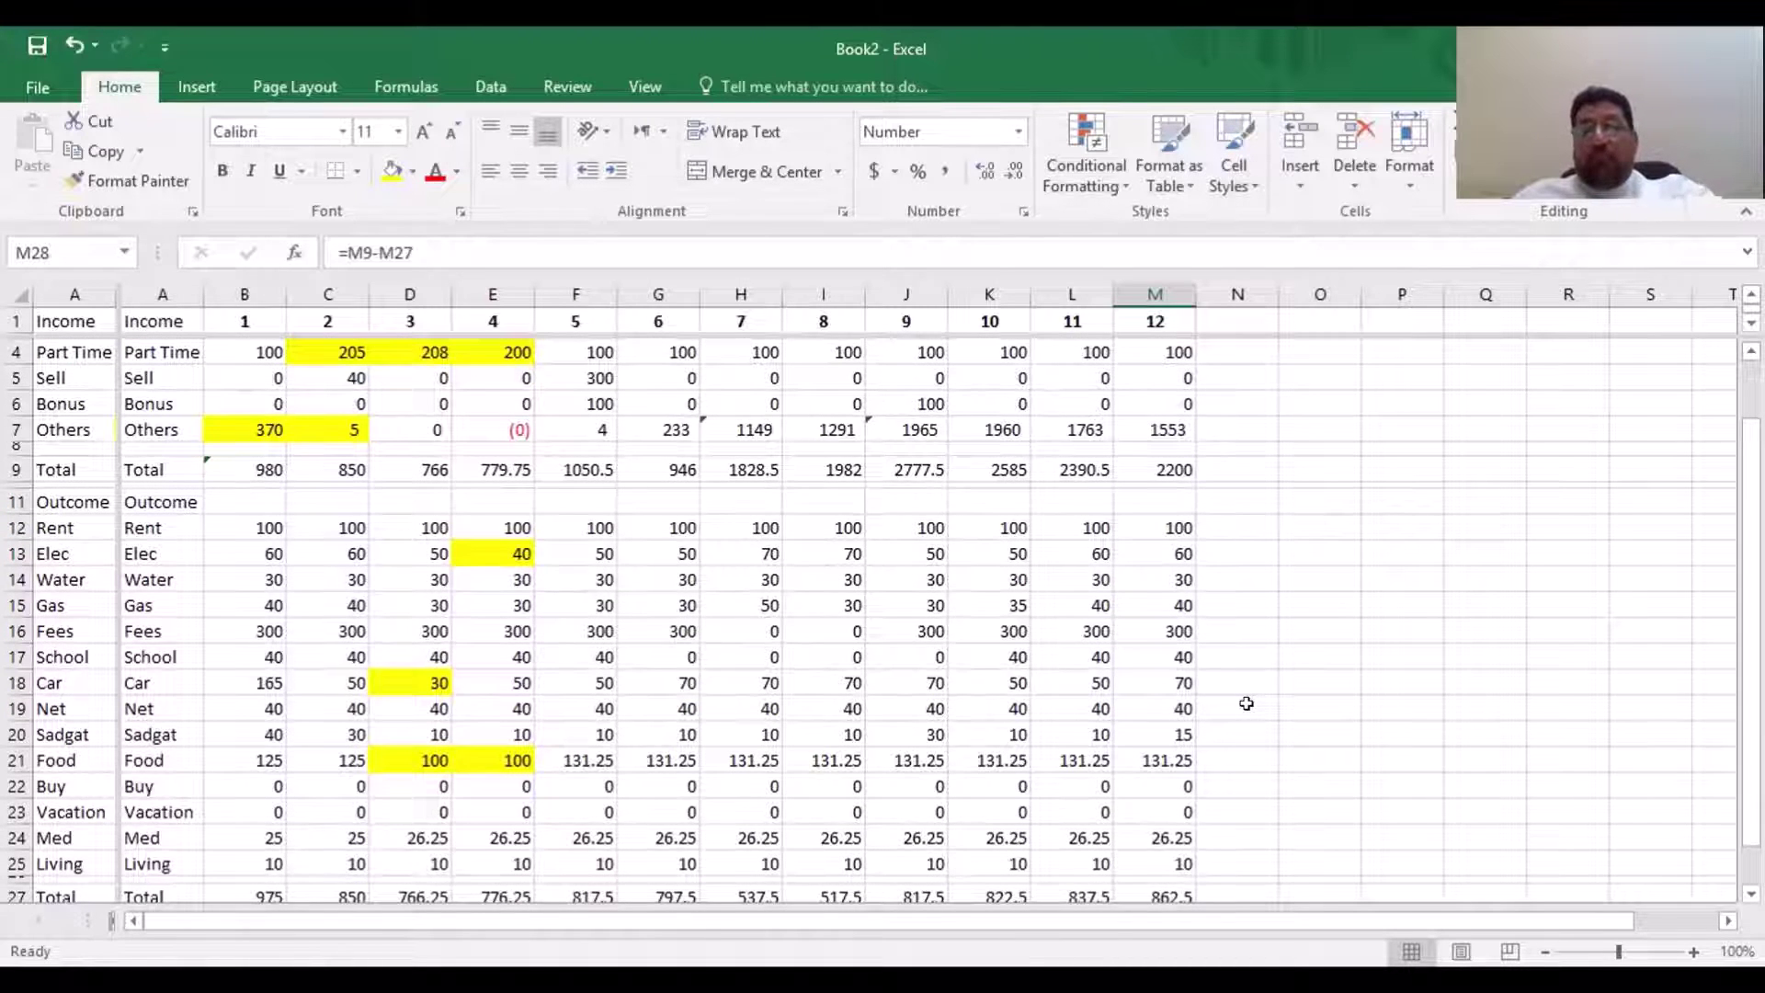
scroll(1247, 704, "down", 1)
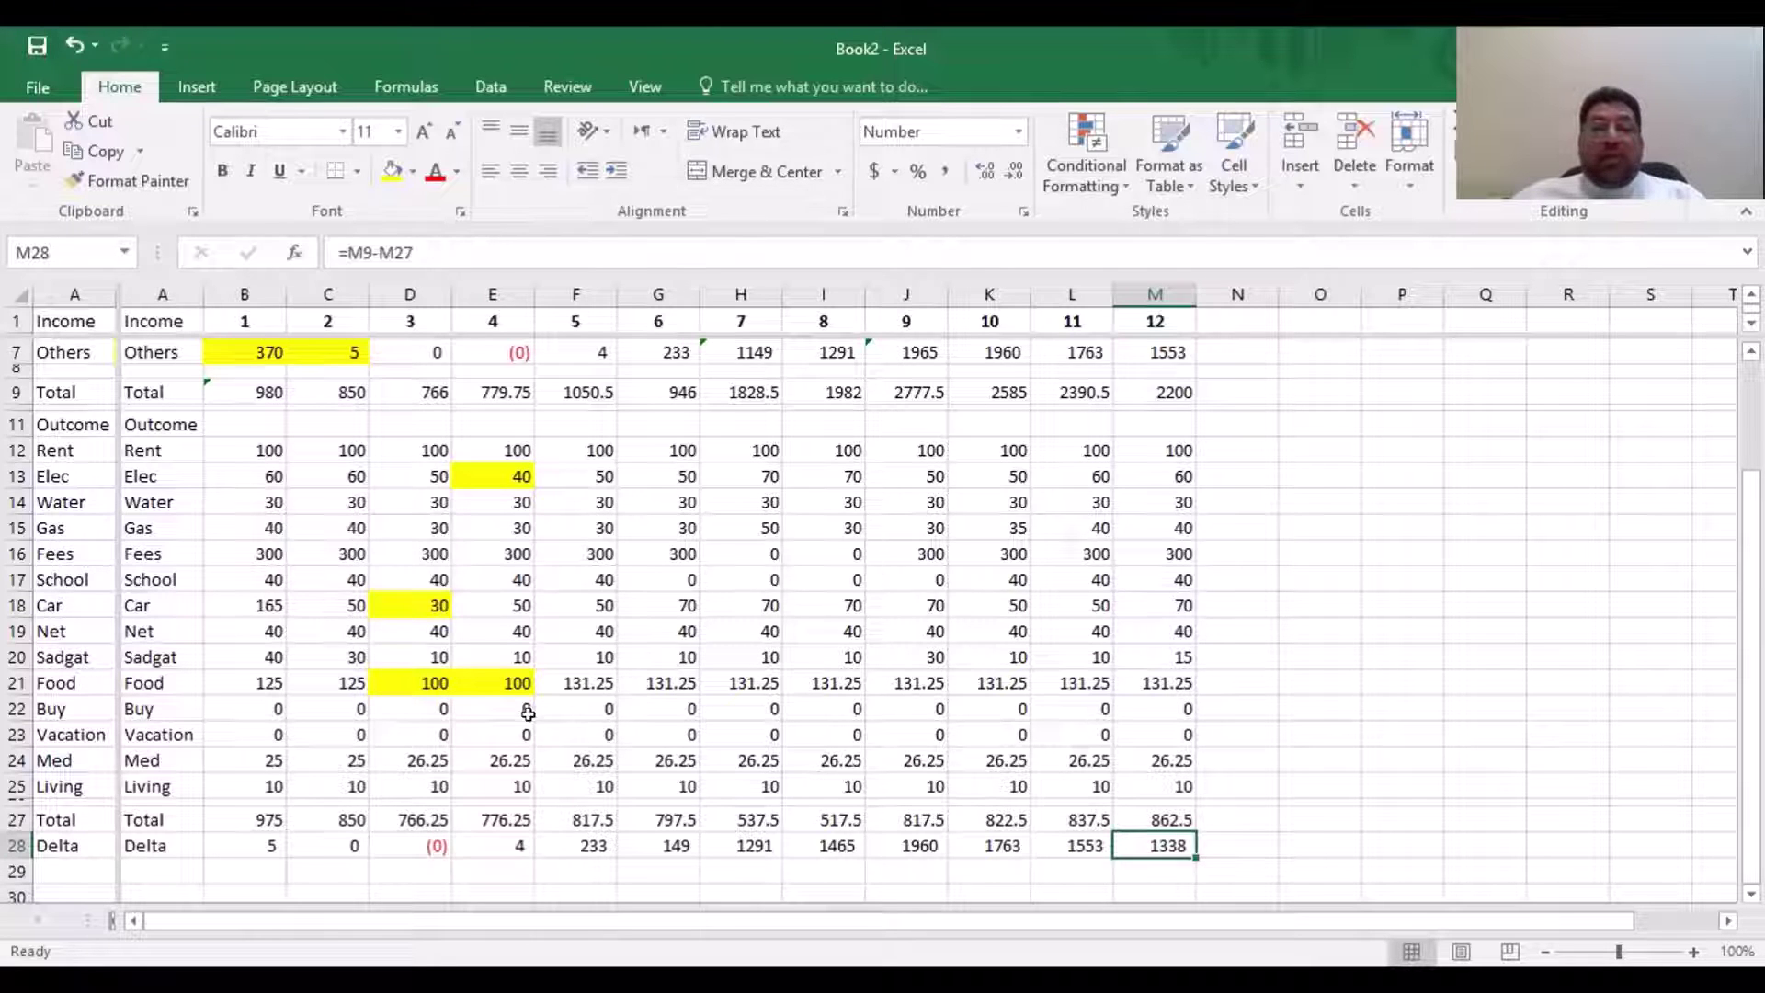
left_click_drag(409, 716, 1136, 706)
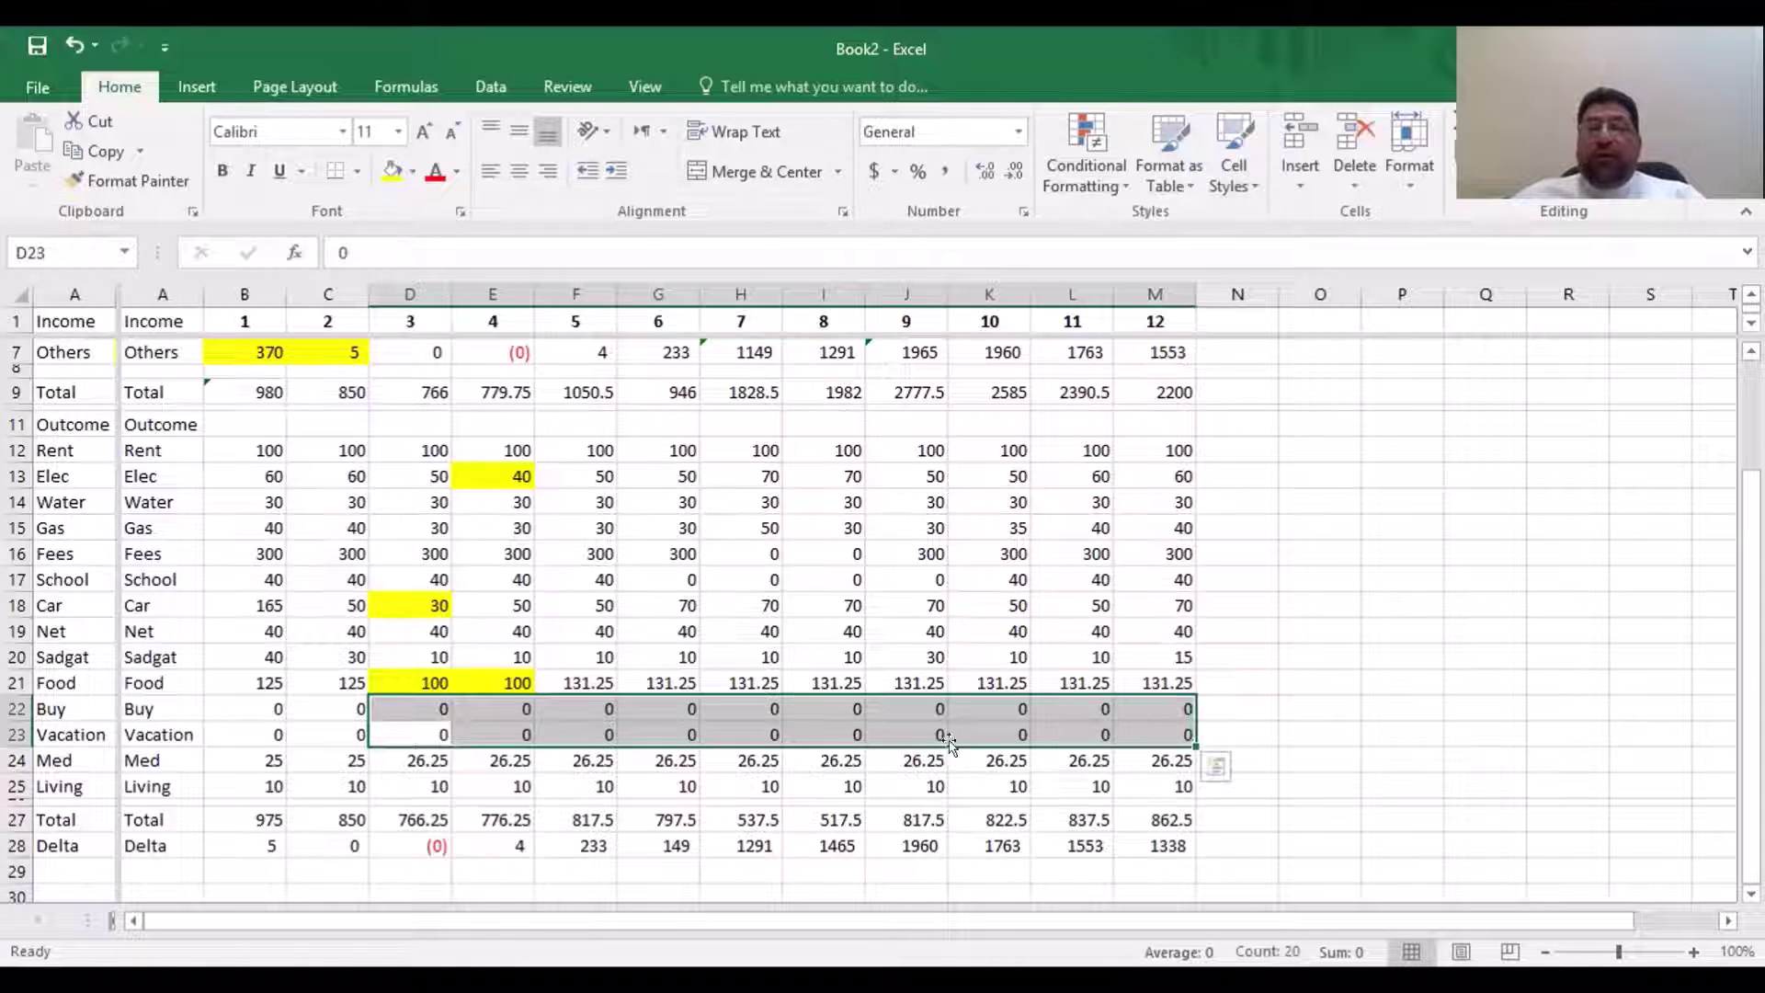
left_click(845, 723)
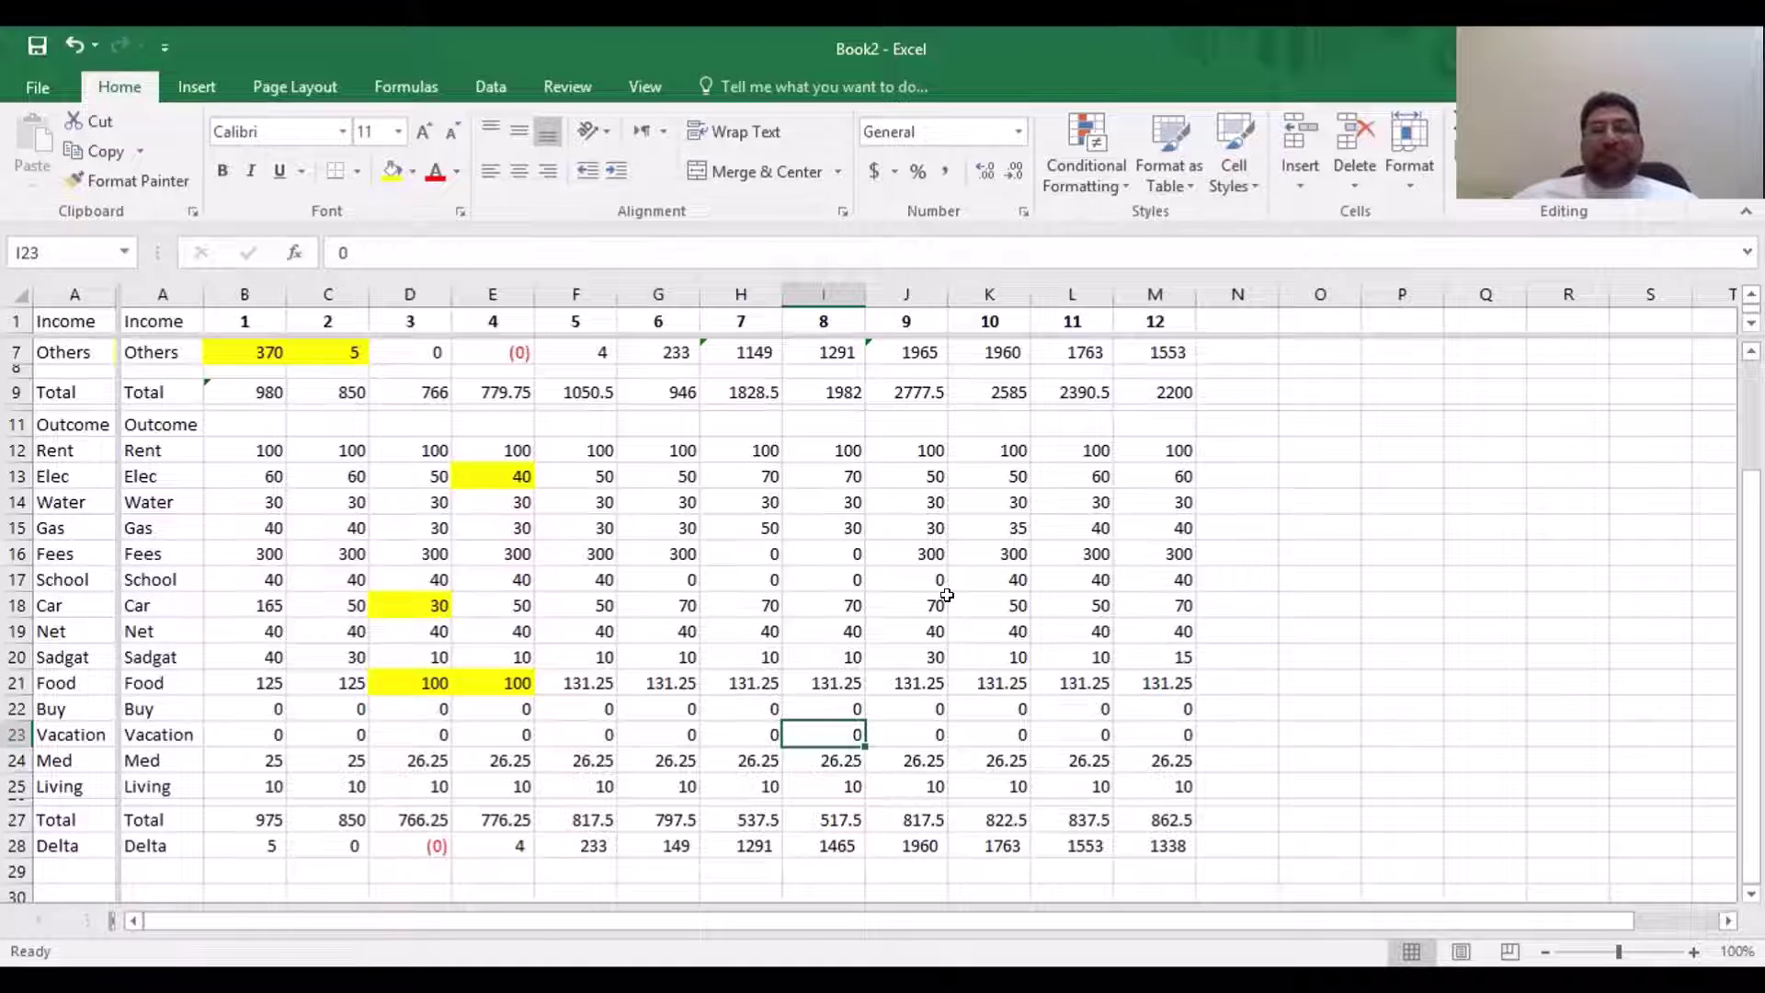
Check the Others formulas of months 7, 8 and 9 in H7, I7 and J7 against the Delta row
scroll(946, 595, "up", 2)
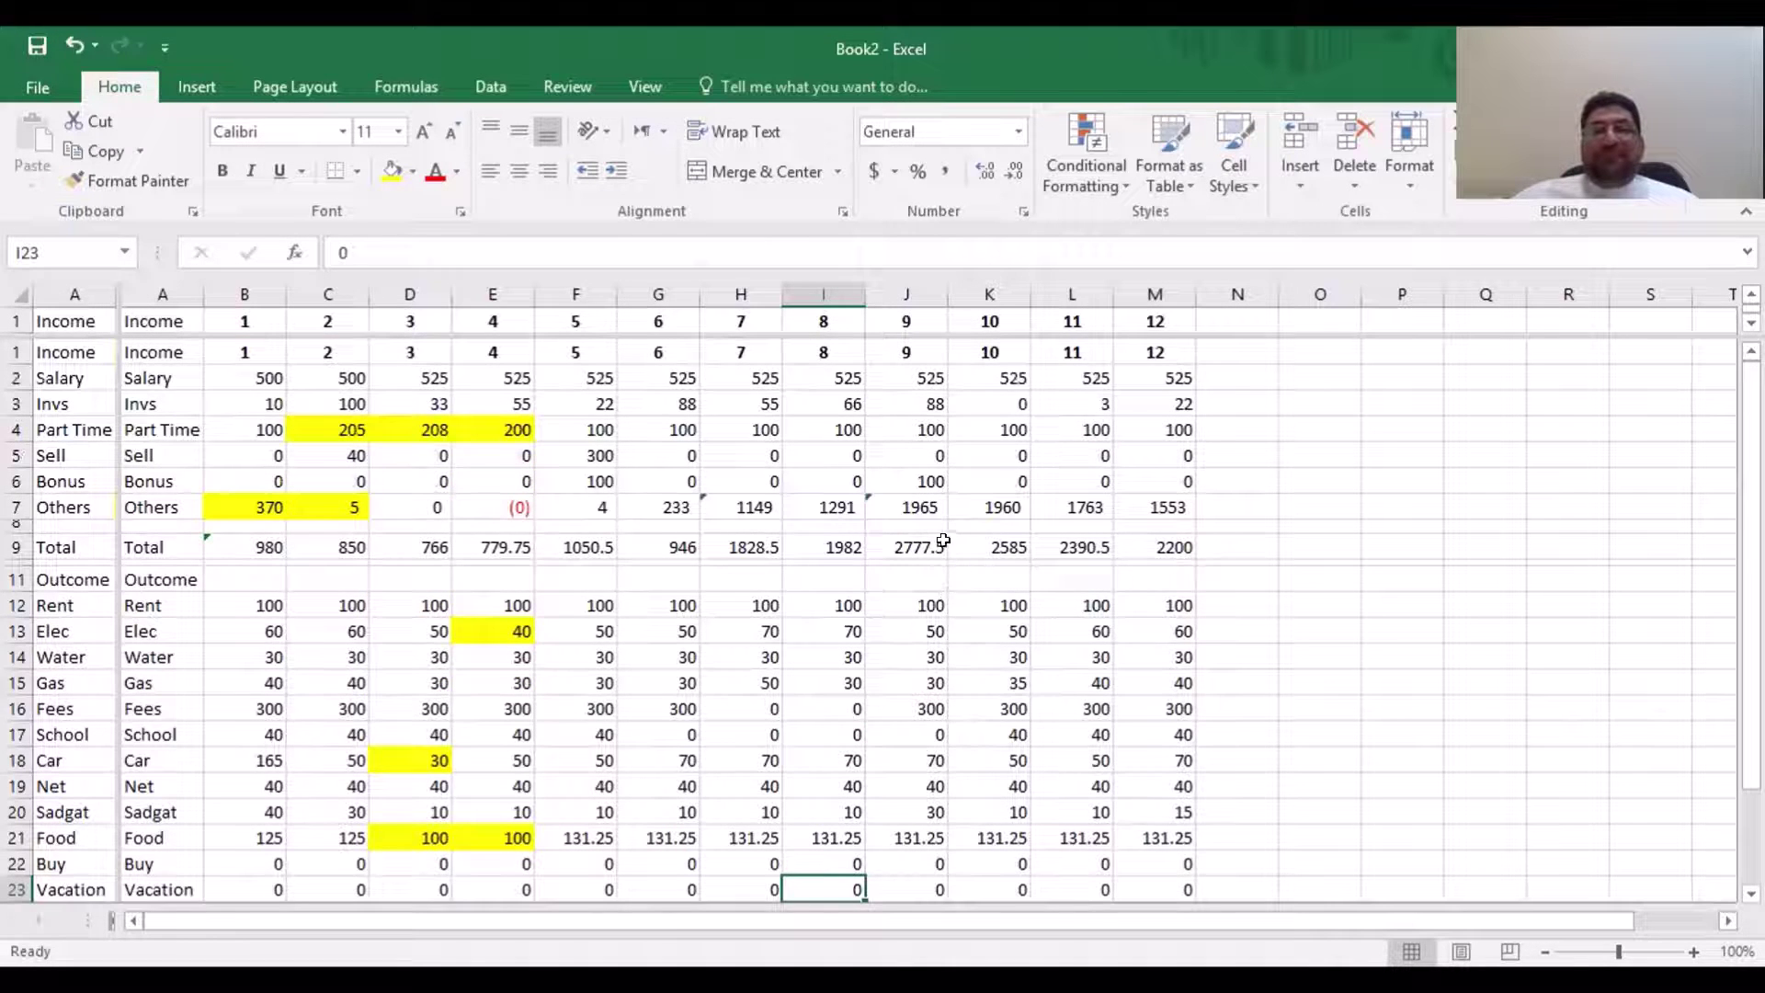
left_click(765, 506)
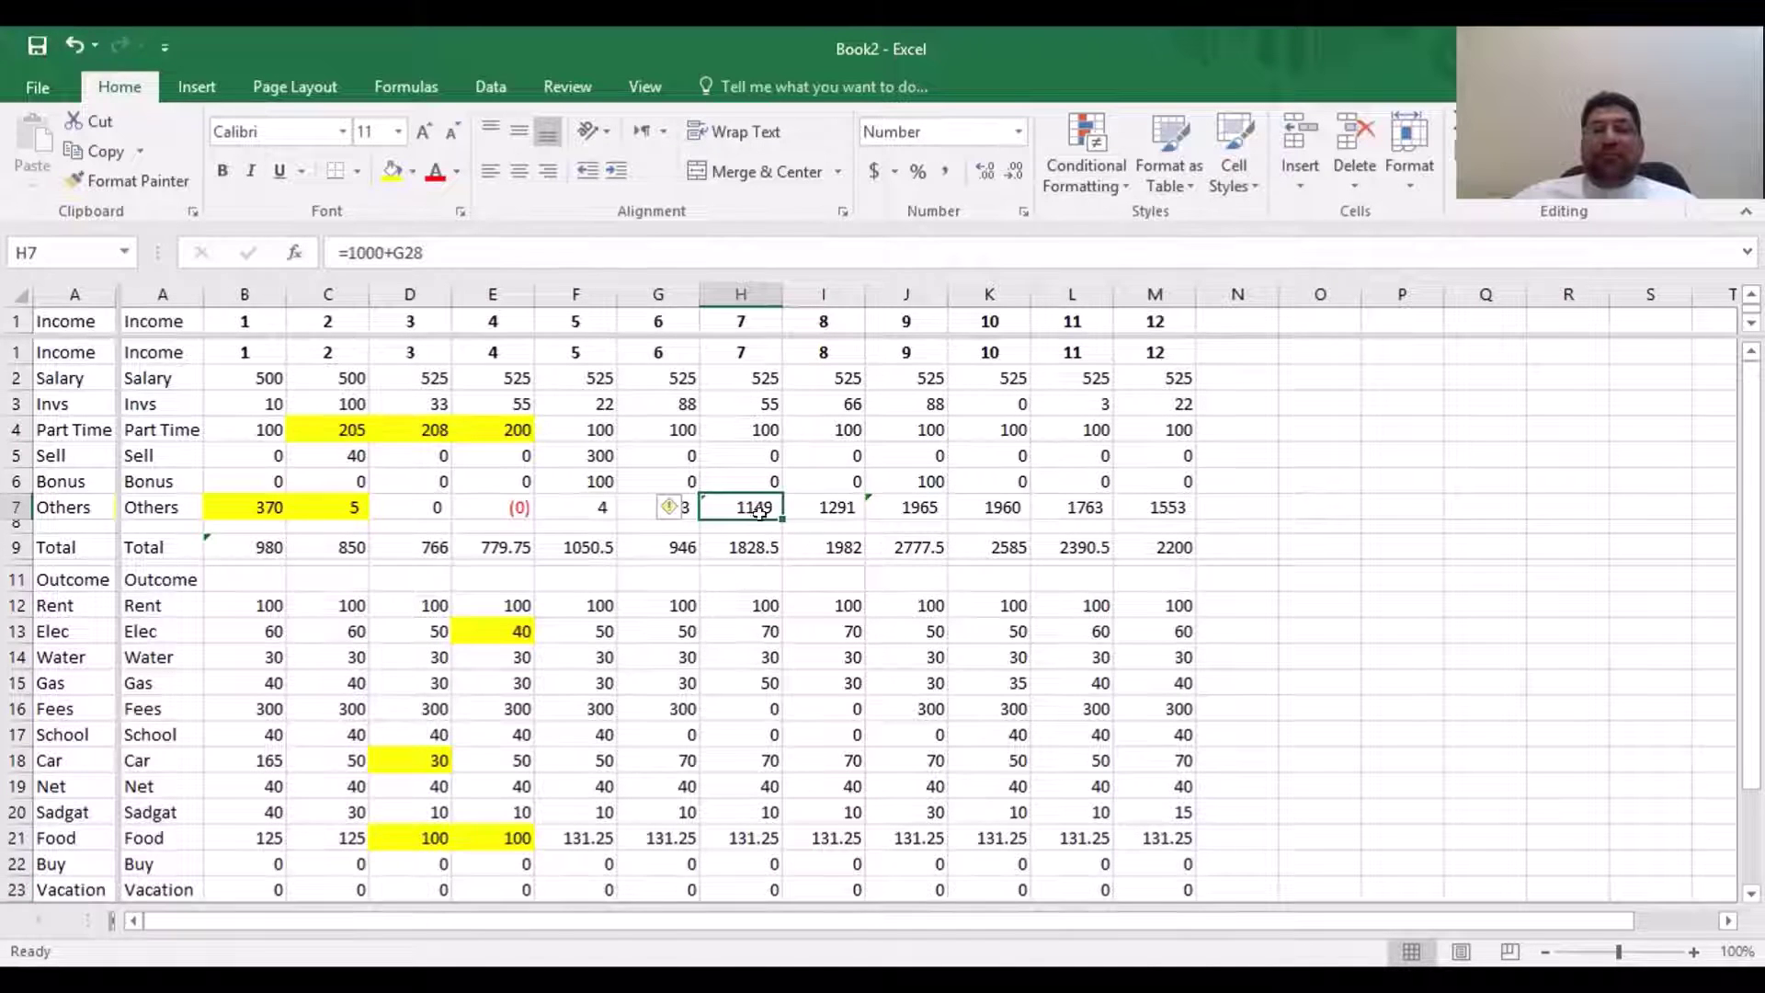
left_click(822, 497)
scroll(875, 569, "down", 3)
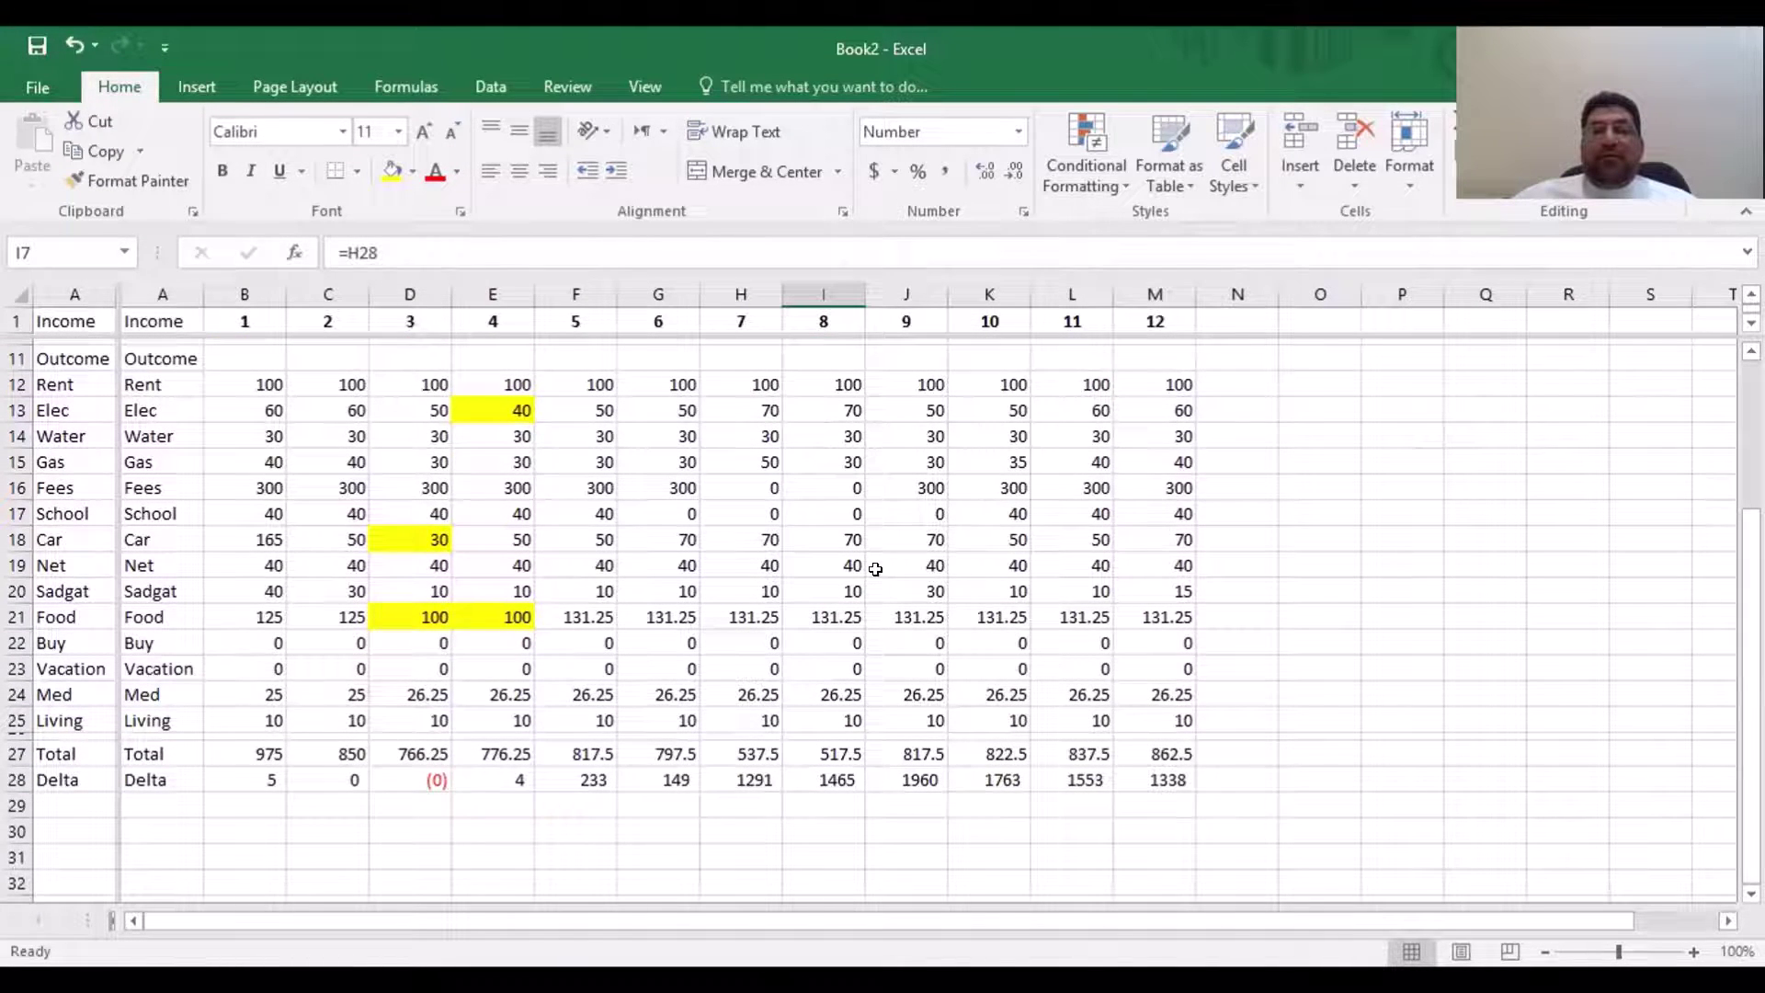
scroll(875, 569, "up", 3)
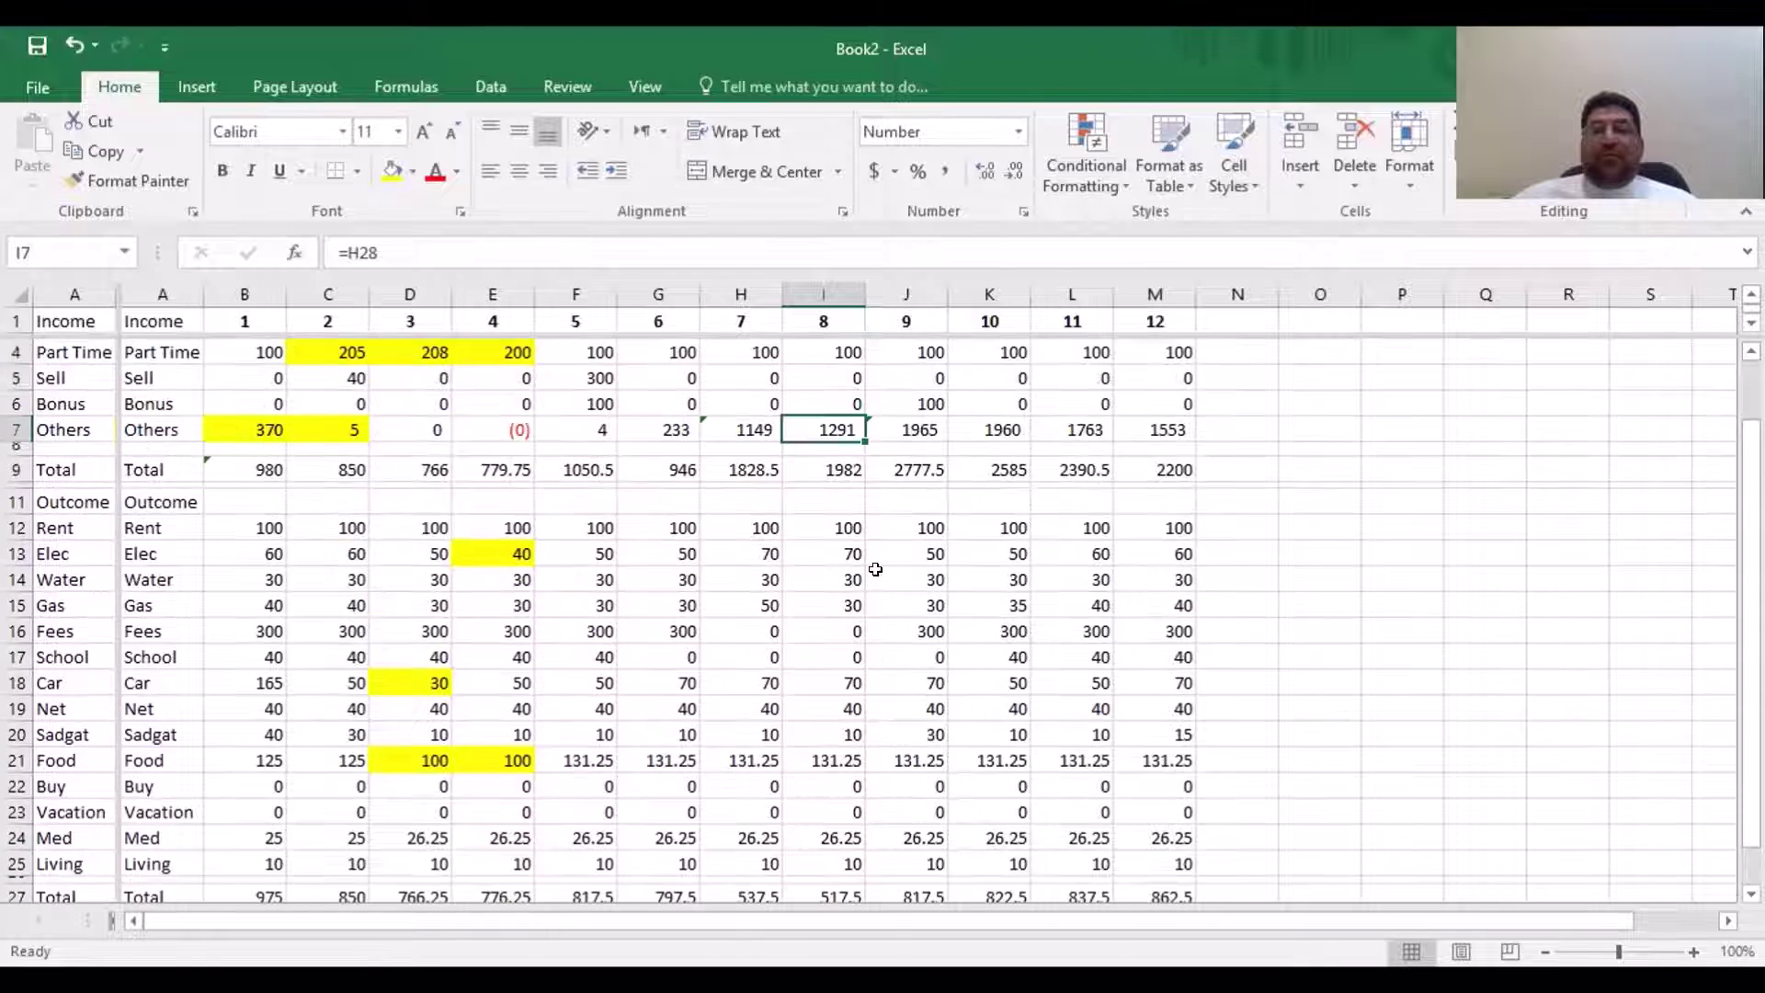
left_click(919, 430)
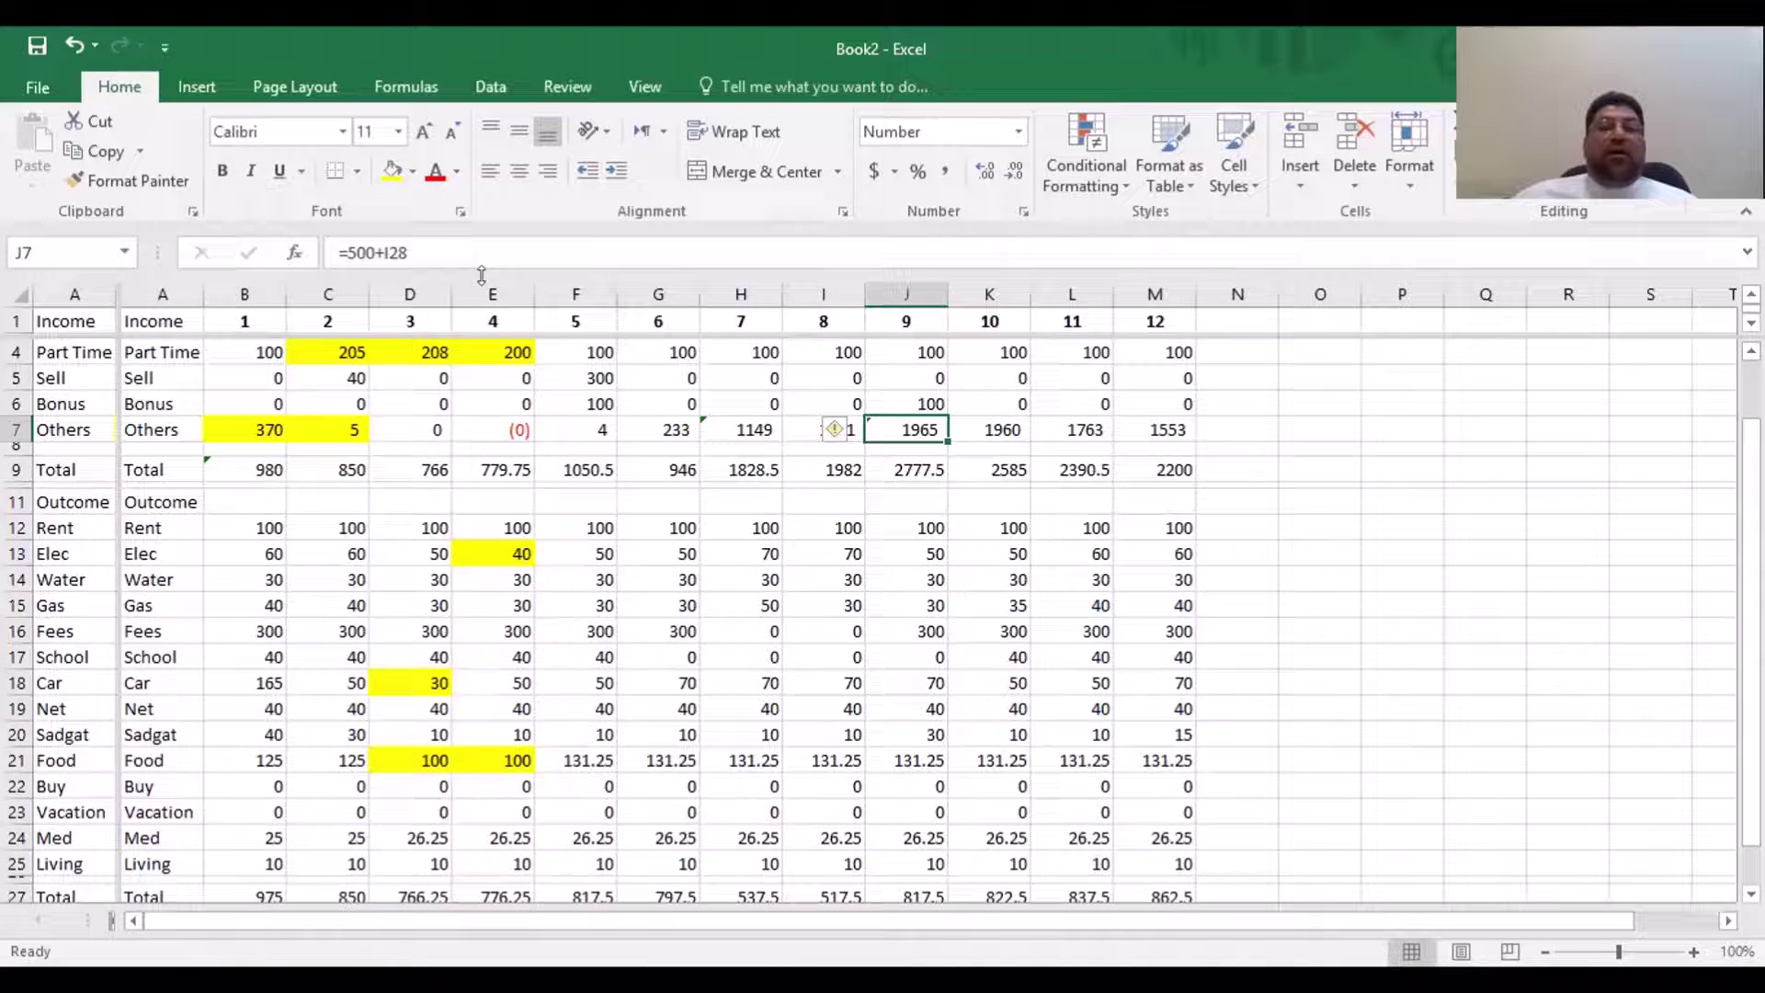
Inspect the month 9 Others formula in J7, then review the month 10 column from Others down to Delta
left_click(366, 250)
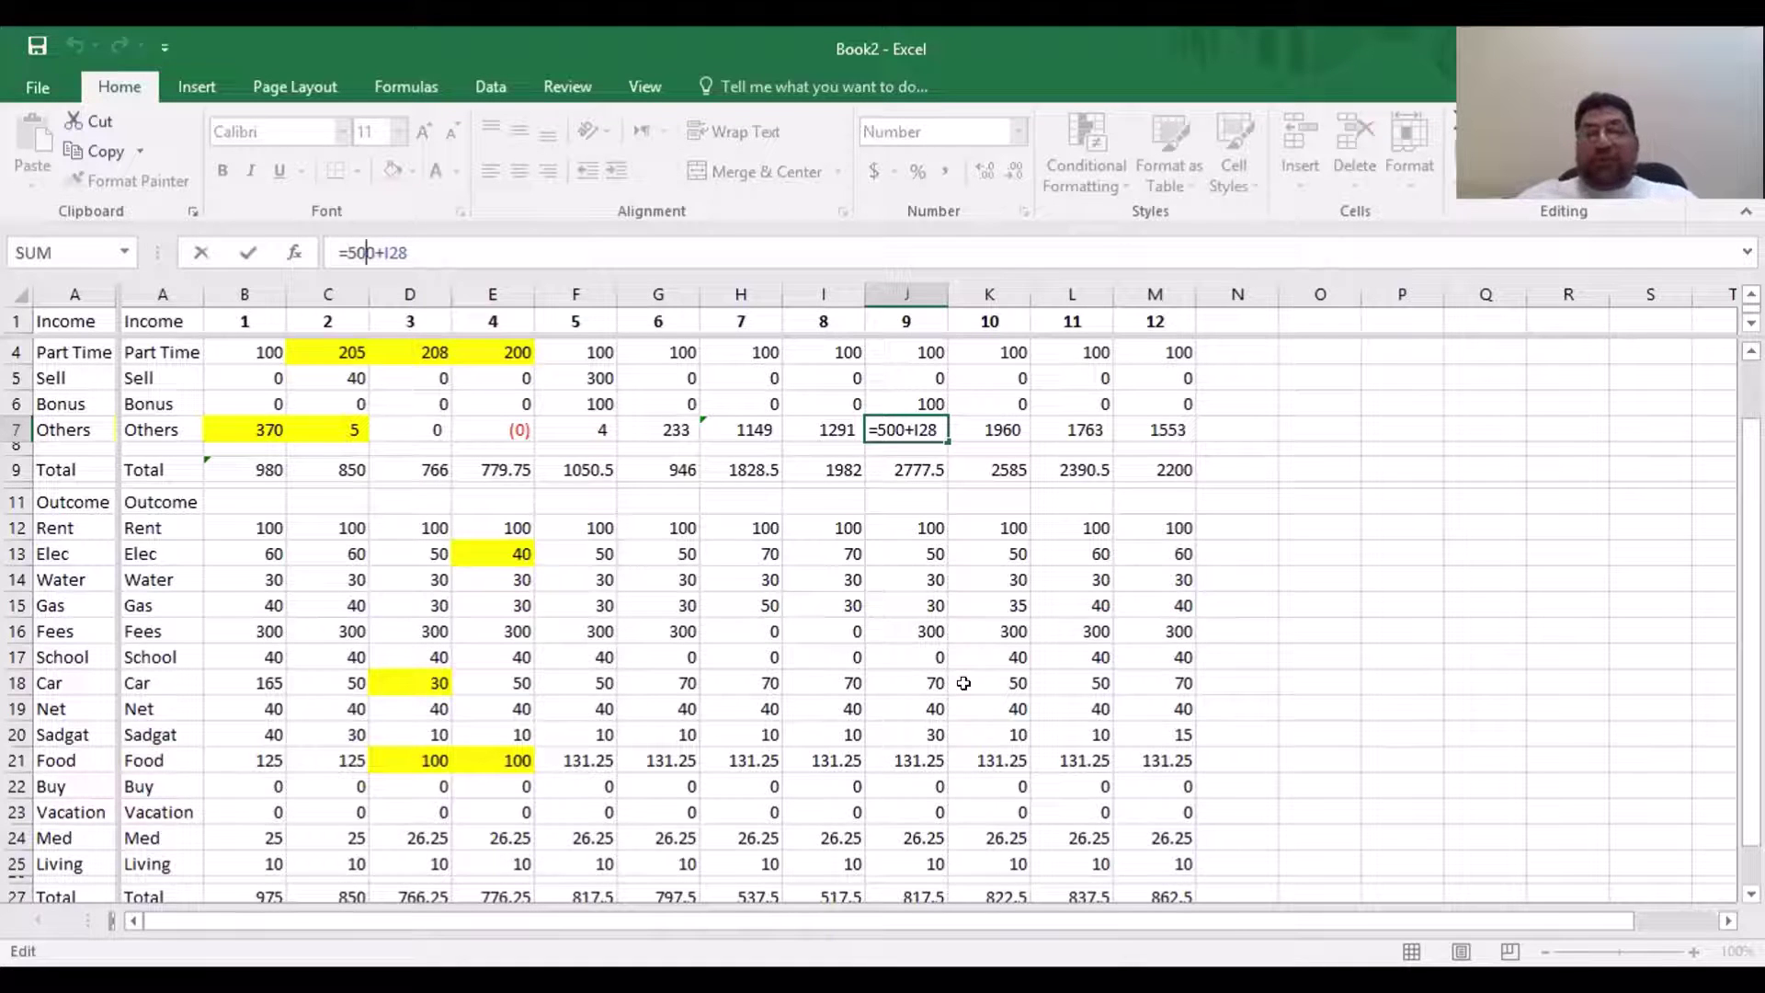
key("Tab")
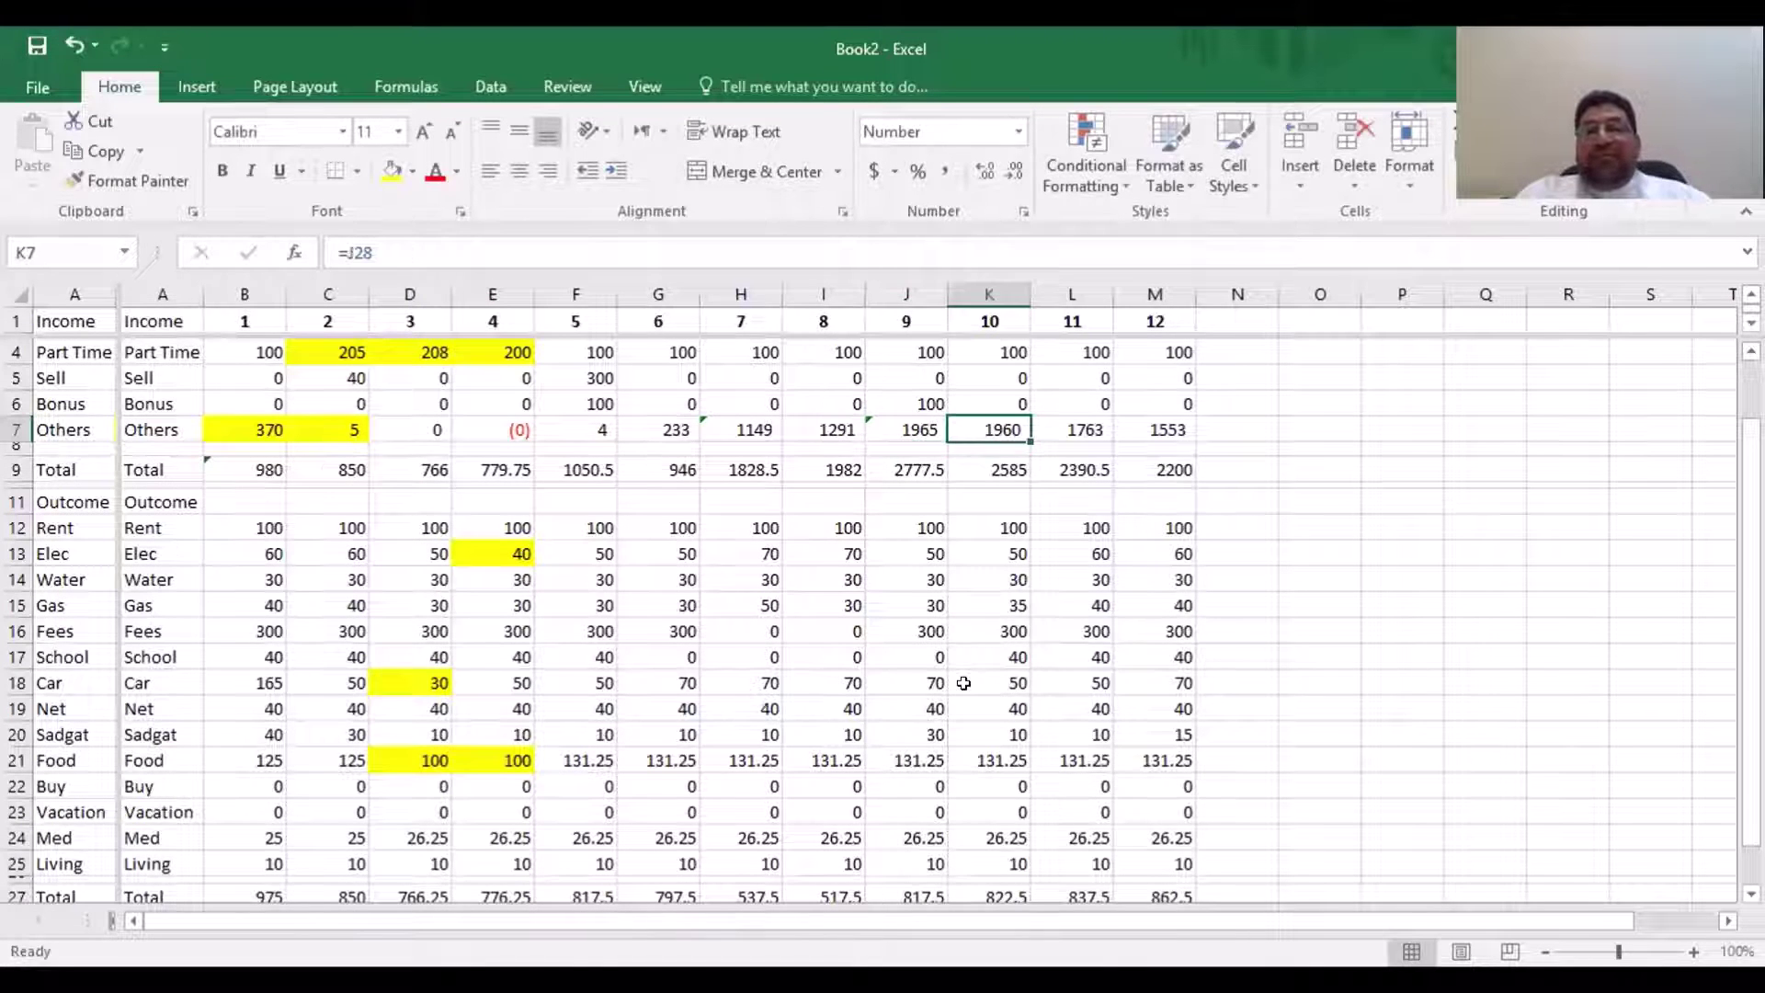
key("Down")
key("Down")
key("Down")
key("Down")
key("Down")
key("Down")
key("Down")
key("Down")
key("Down")
key("Down")
key("Down")
key("Down")
key("Down")
key("Down")
key("Down")
key("Down")
key("Down")
key("Down")
key("Down")
key("Down")
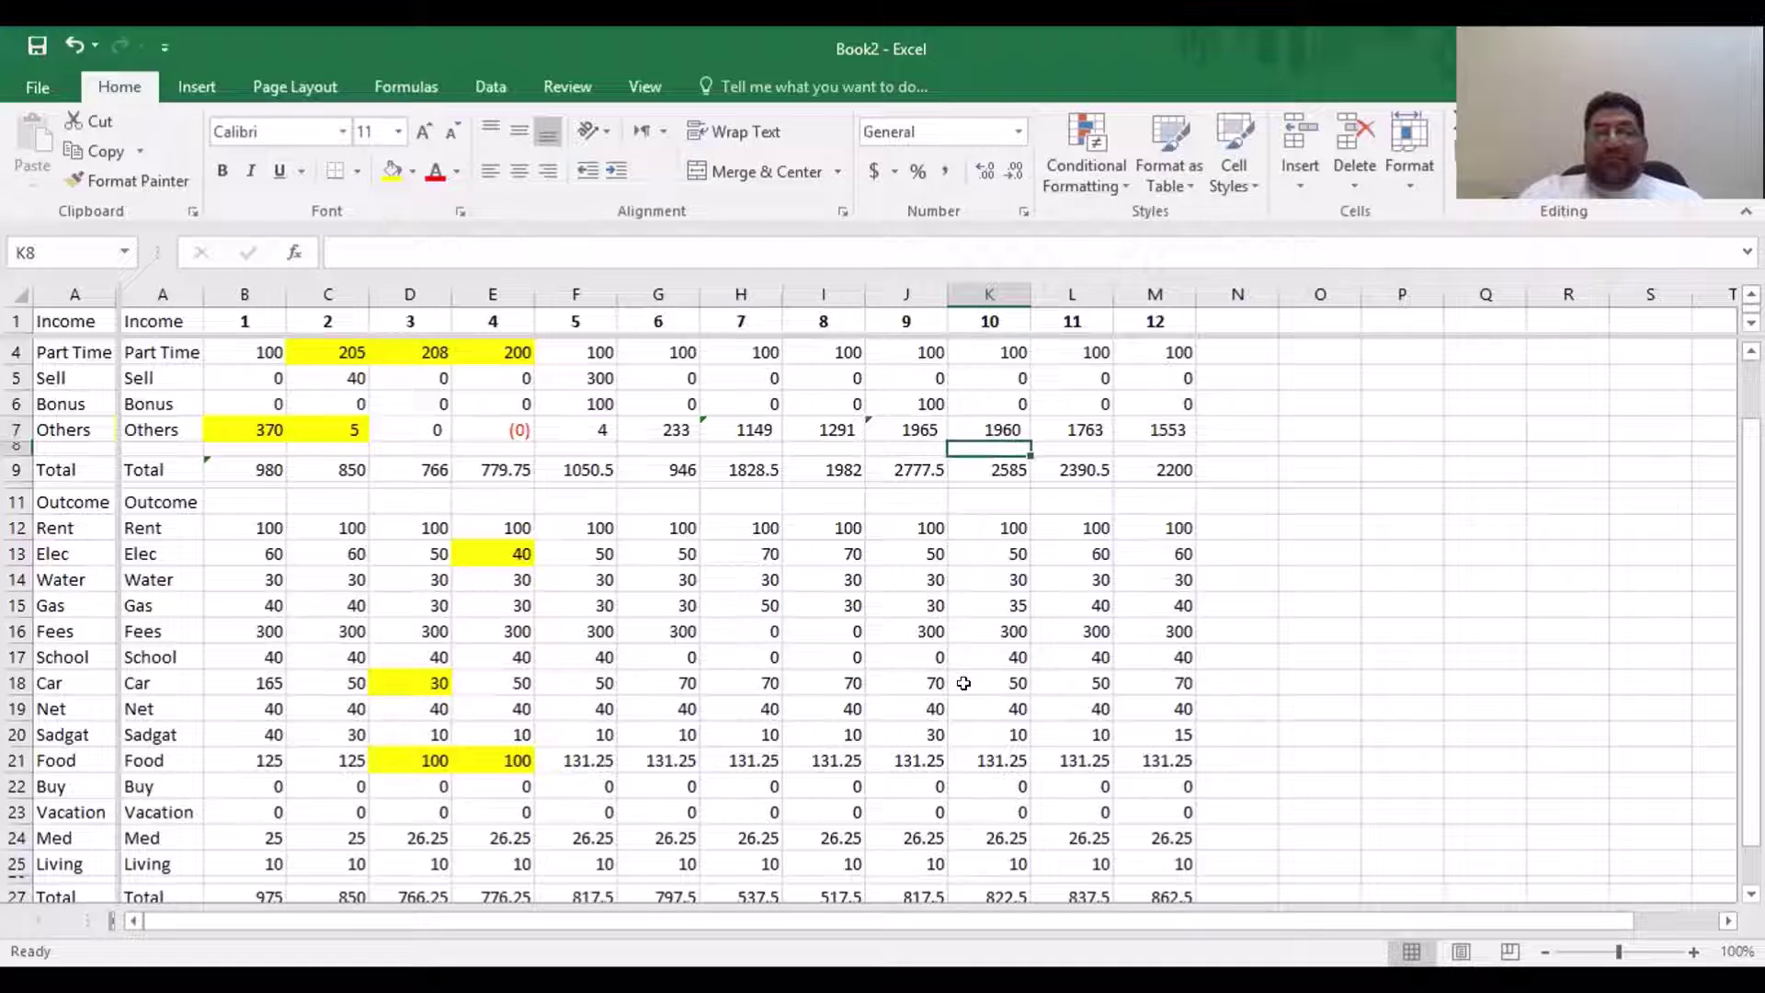
key("Up")
key("Up")
key("Up")
key("Up")
key("Up")
key("Up")
key("Up")
key("Up")
key("Up")
key("Up")
key("Up")
key("Up")
key("Up")
key("Up")
key("Up")
key("Up")
key("Up")
key("Up")
key("Up")
key("Up")
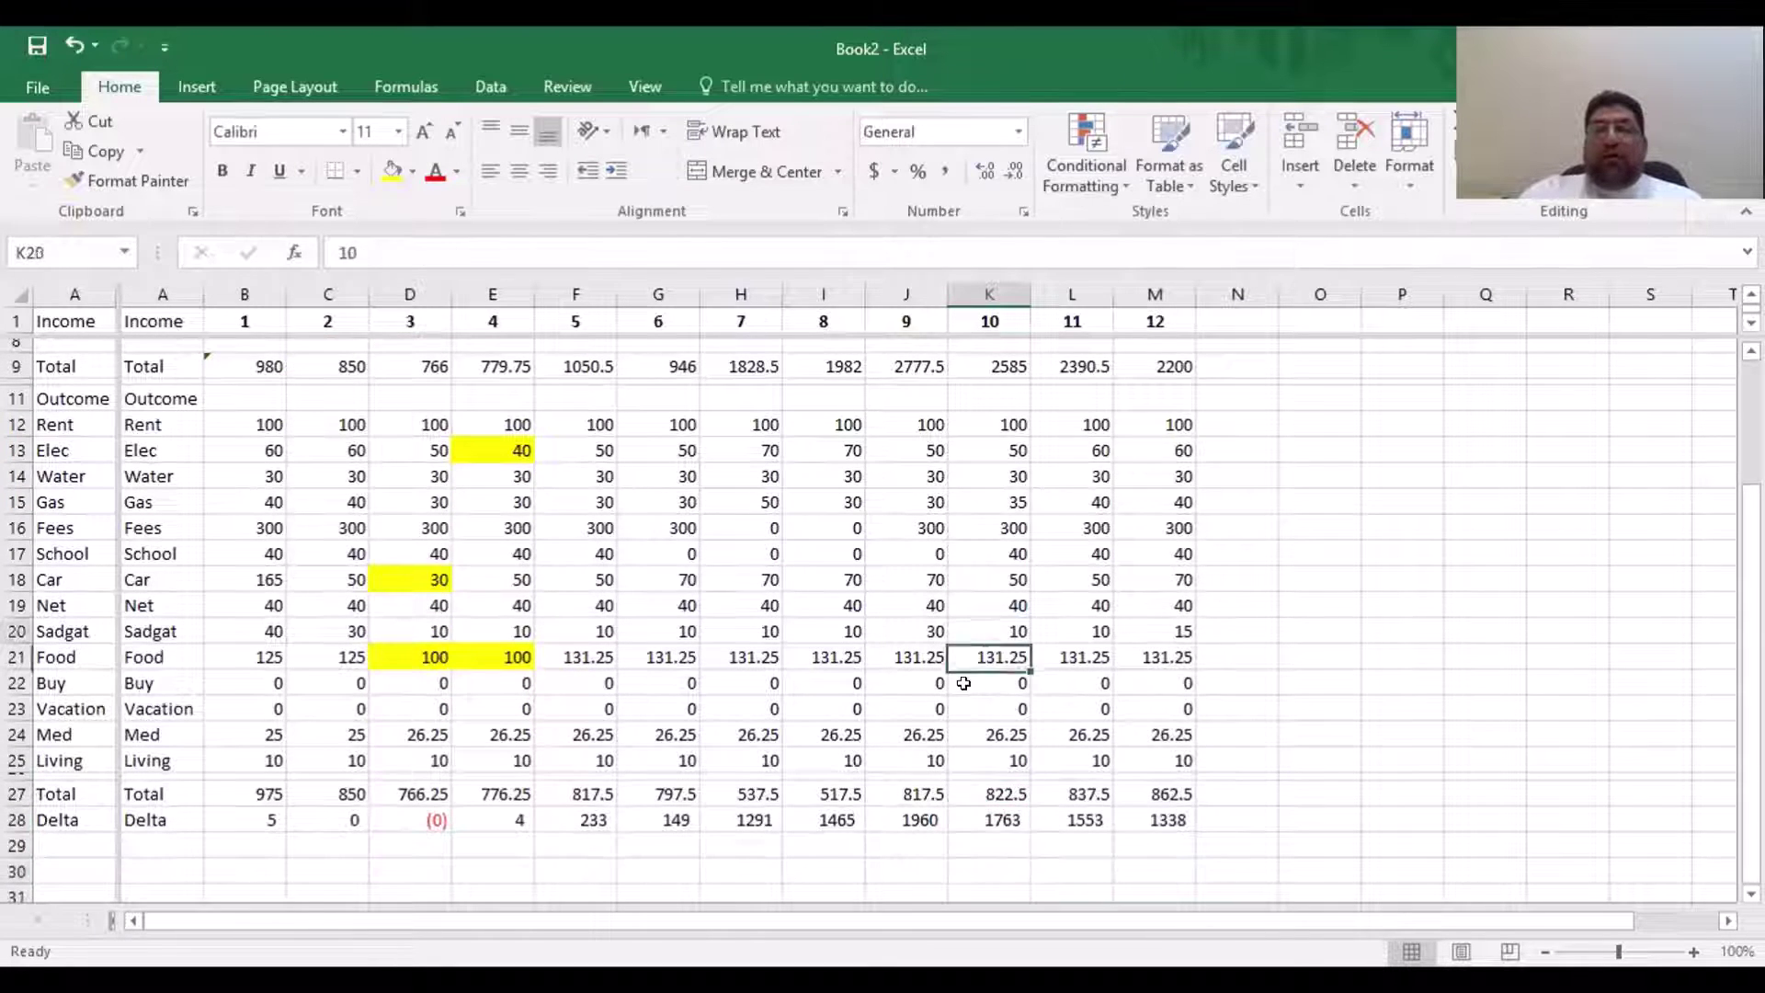
key("Down")
key("Down")
key("Down")
key("Down")
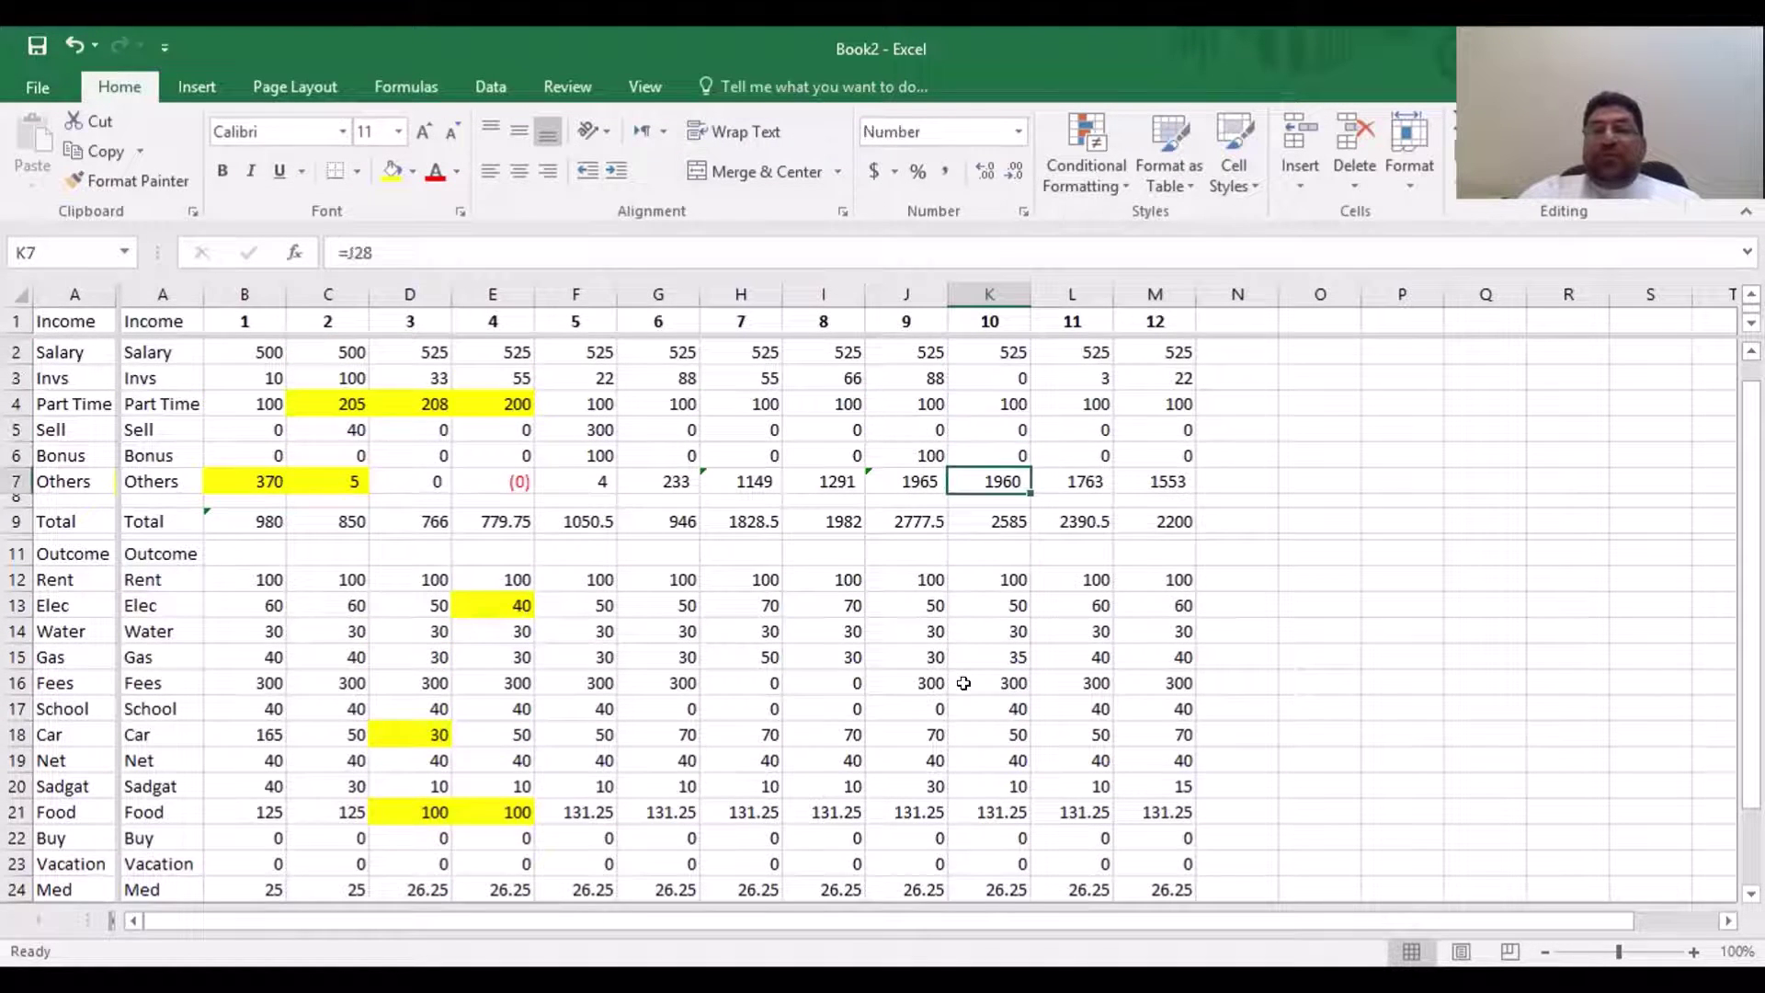
Review the month 12 column from Others down to its Delta in M28
key("Right")
key("Right")
key("Down")
key("Down")
key("Down")
key("Down")
key("Down")
key("Down")
key("Down")
key("Down")
key("Down")
key("Down")
key("Down")
key("Down")
key("Down")
key("Down")
key("Down")
key("Down")
key("Down")
key("Down")
key("Down")
key("Down")
key("Down")
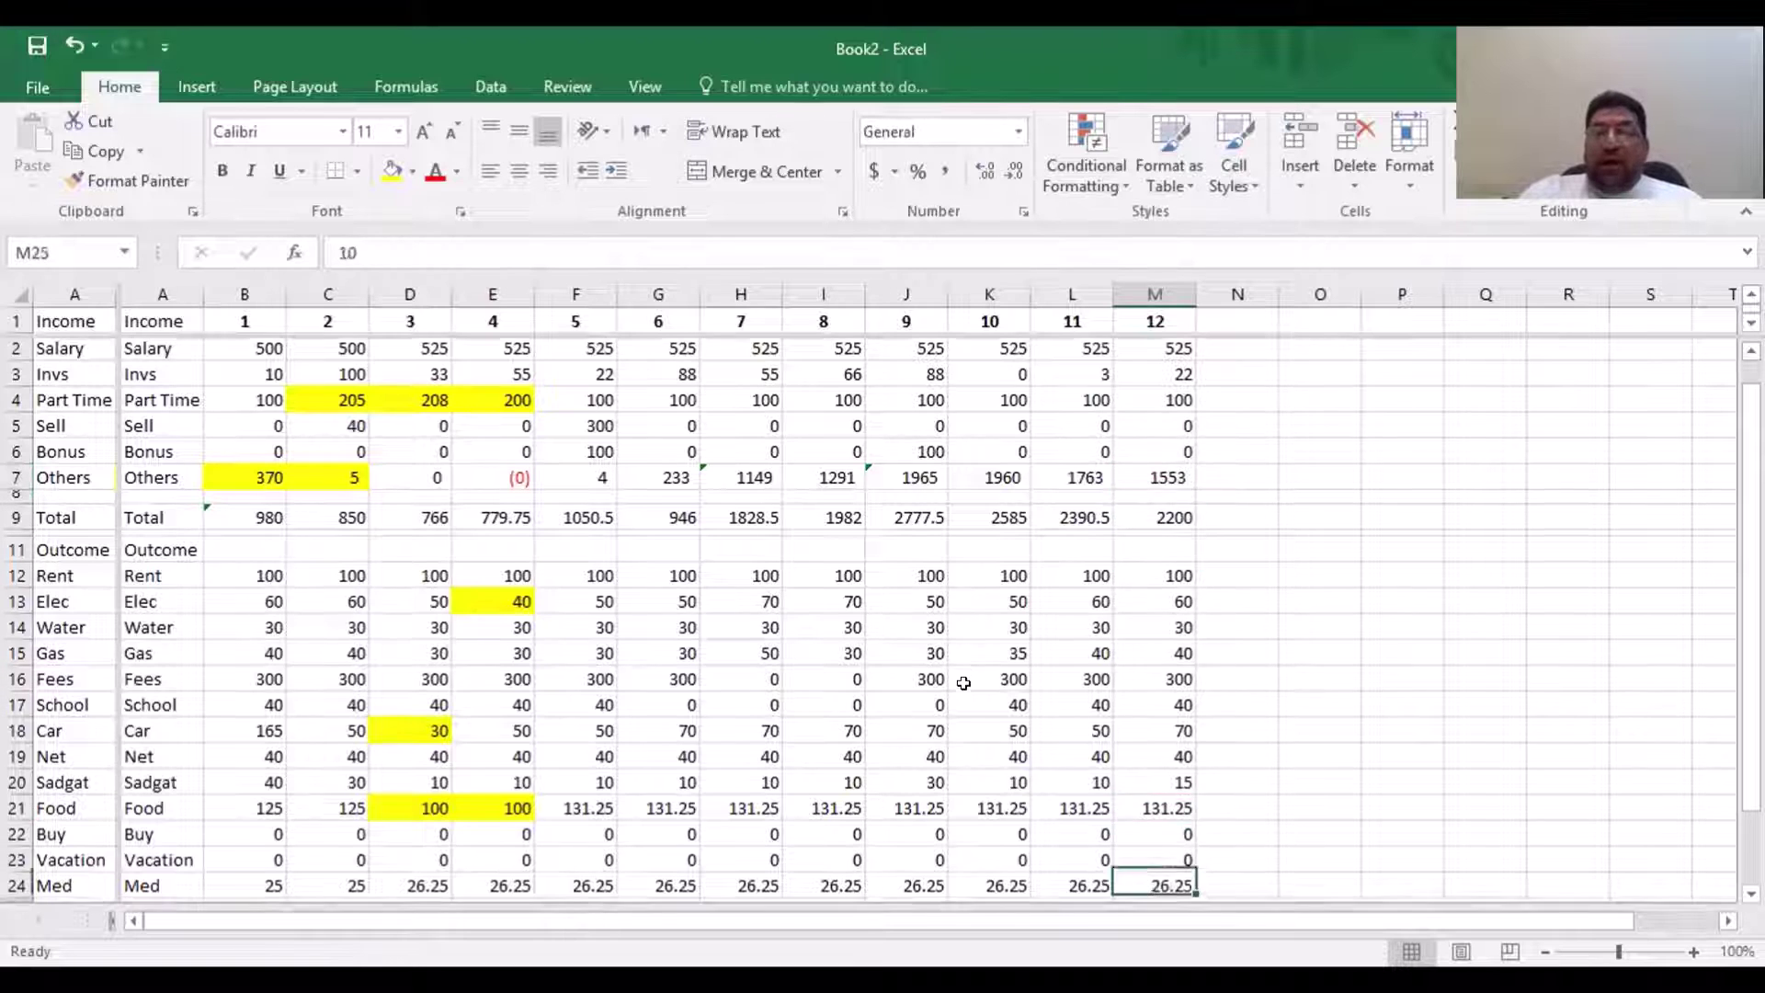
key("Up")
key("Up")
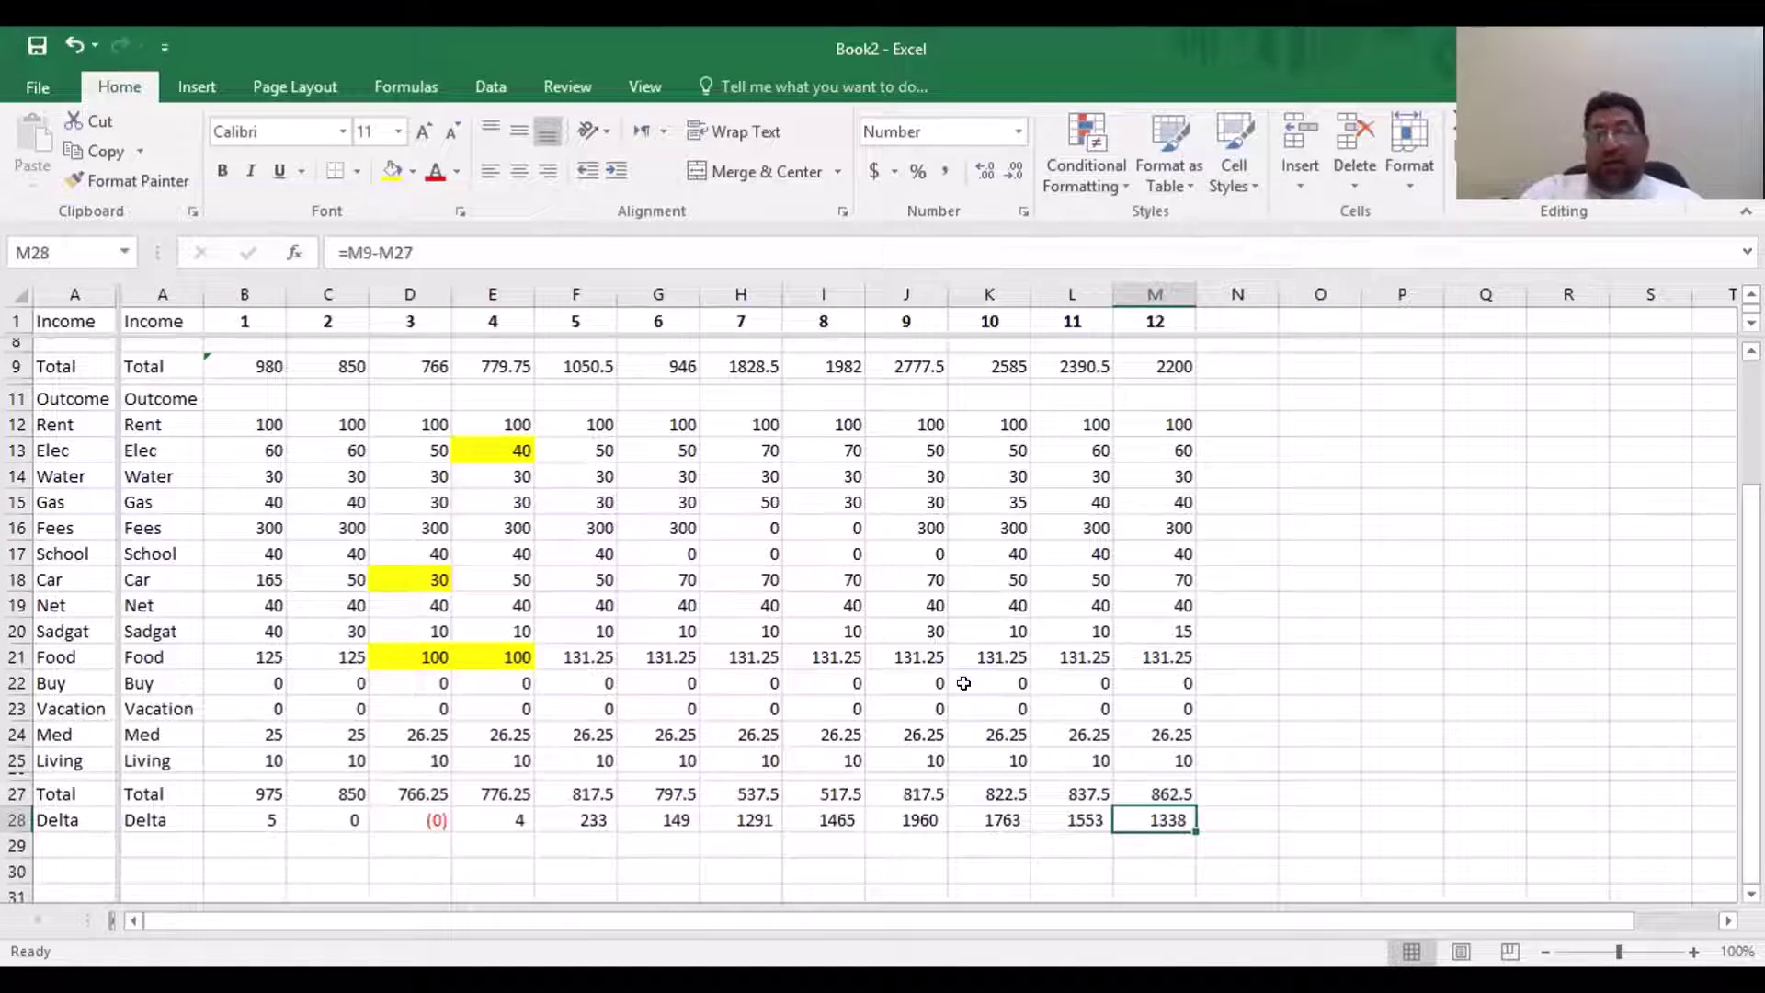
Review the Buy row in the outcome section across the months
key("Left")
key("Left")
key("Left")
key("Left")
key("Left")
key("Left")
key("Left")
key("Left")
key("Left")
key("Left")
key("Left")
key("Left")
key("Up")
key("Up")
key("Up")
key("Up")
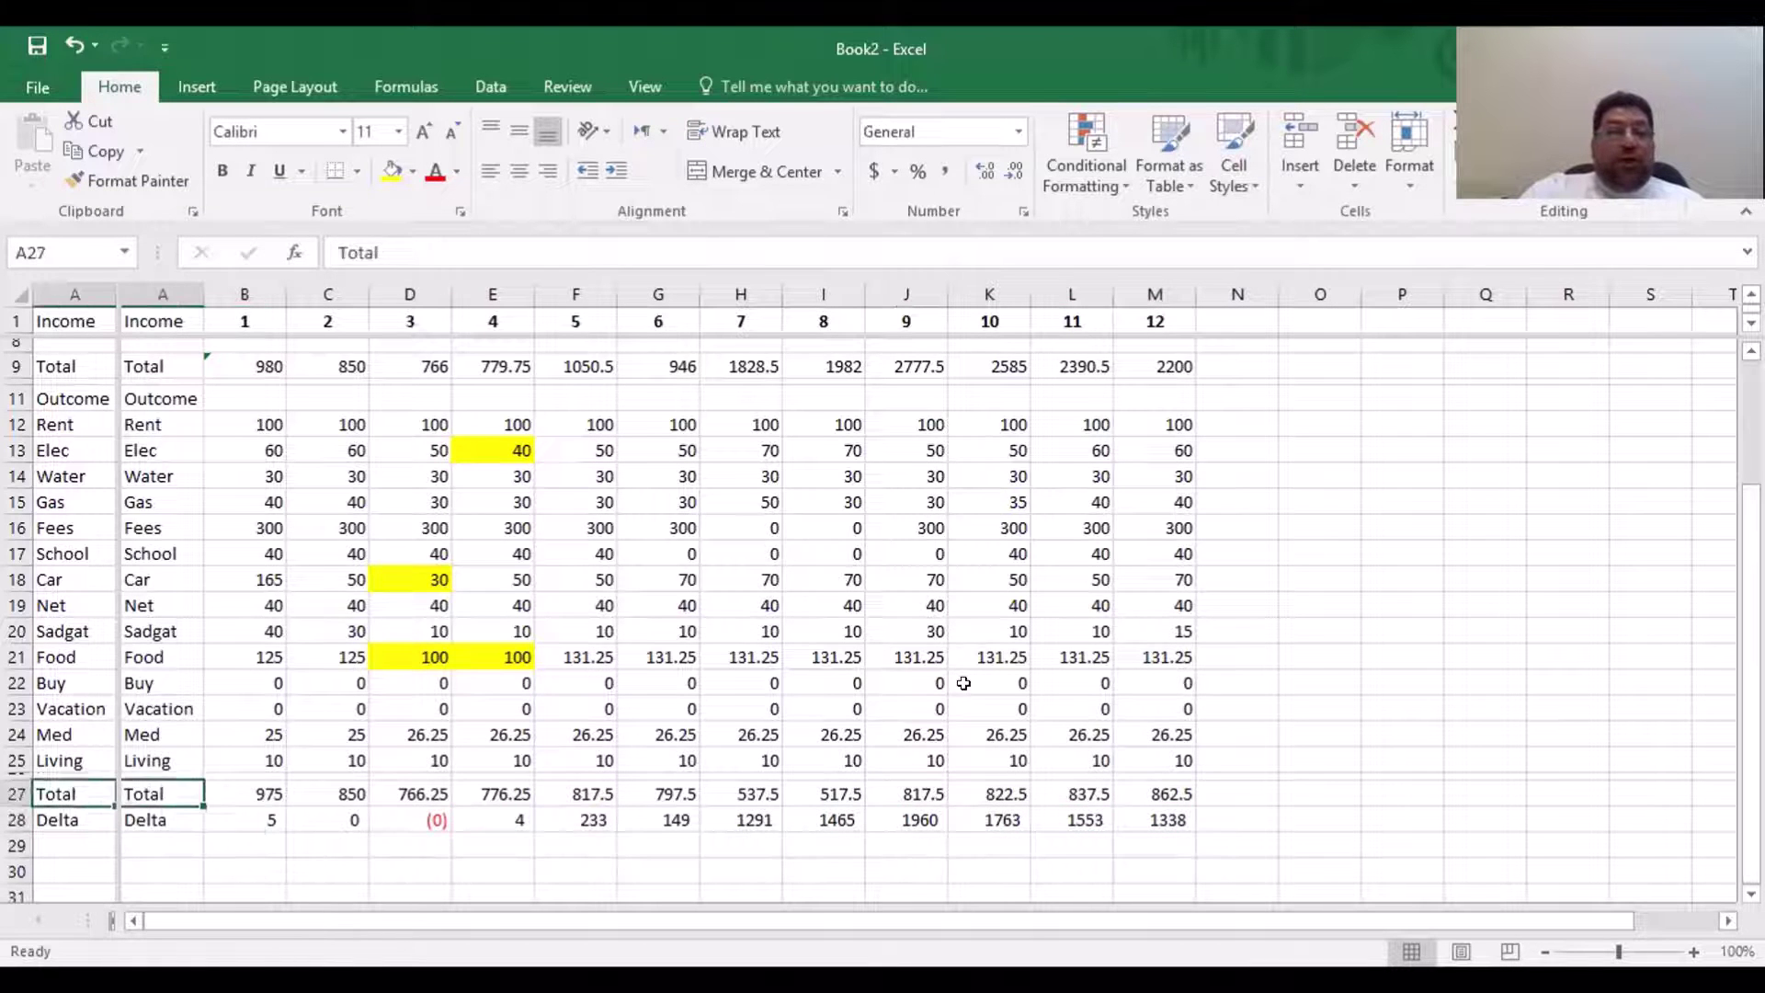
key("Up")
key("Right")
key("Right")
key("Right")
key("Right")
key("Right")
key("Right")
key("Right")
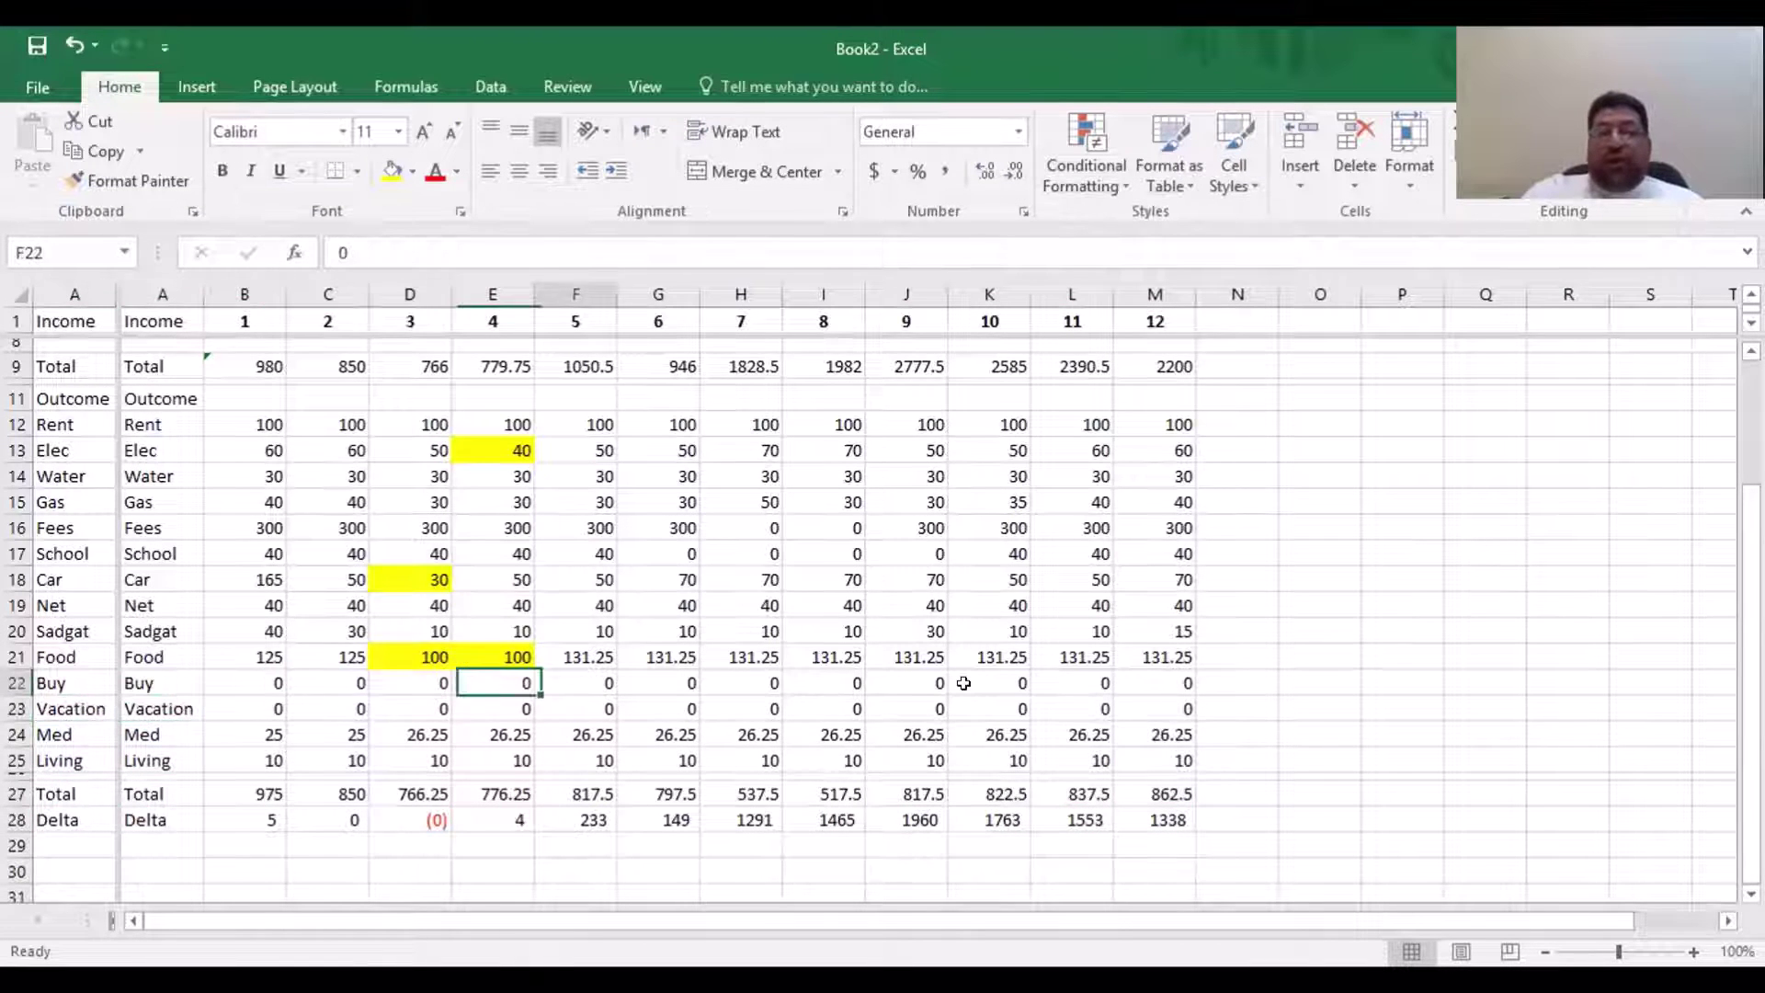
key("Right")
key("Right")
key("Left")
key("Left")
key("Left")
key("Left")
key("Left")
key("Left")
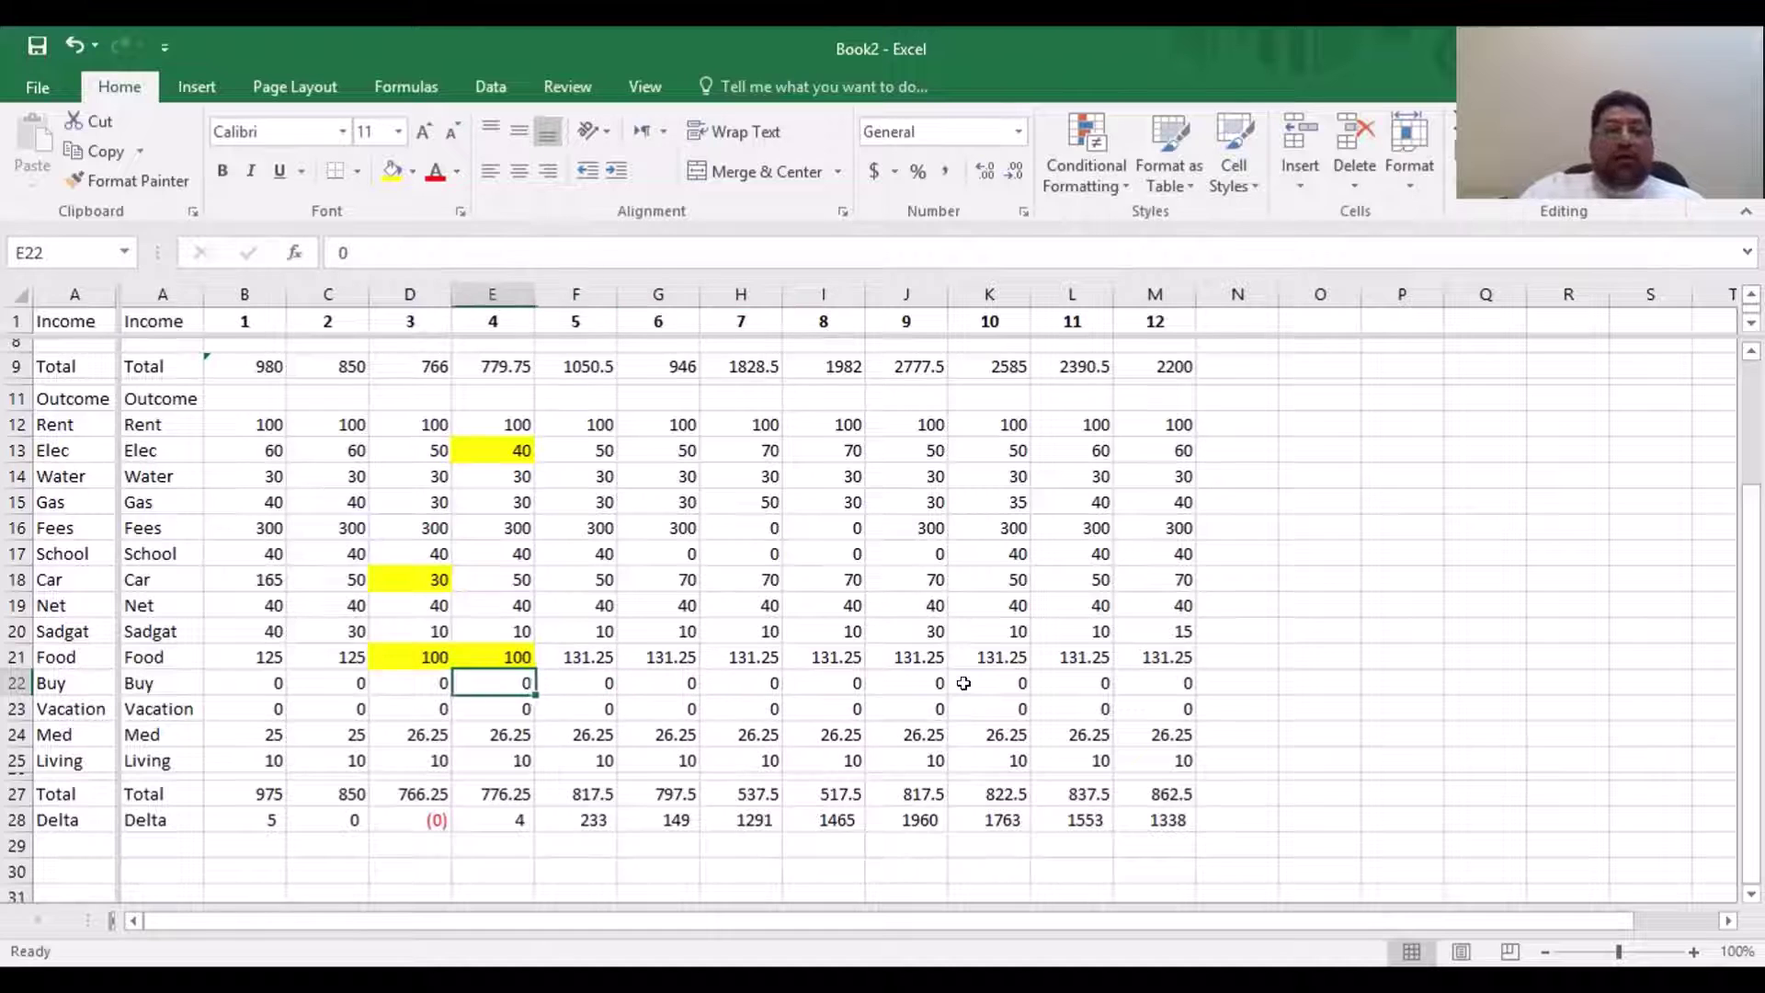
key("Right")
key("Right")
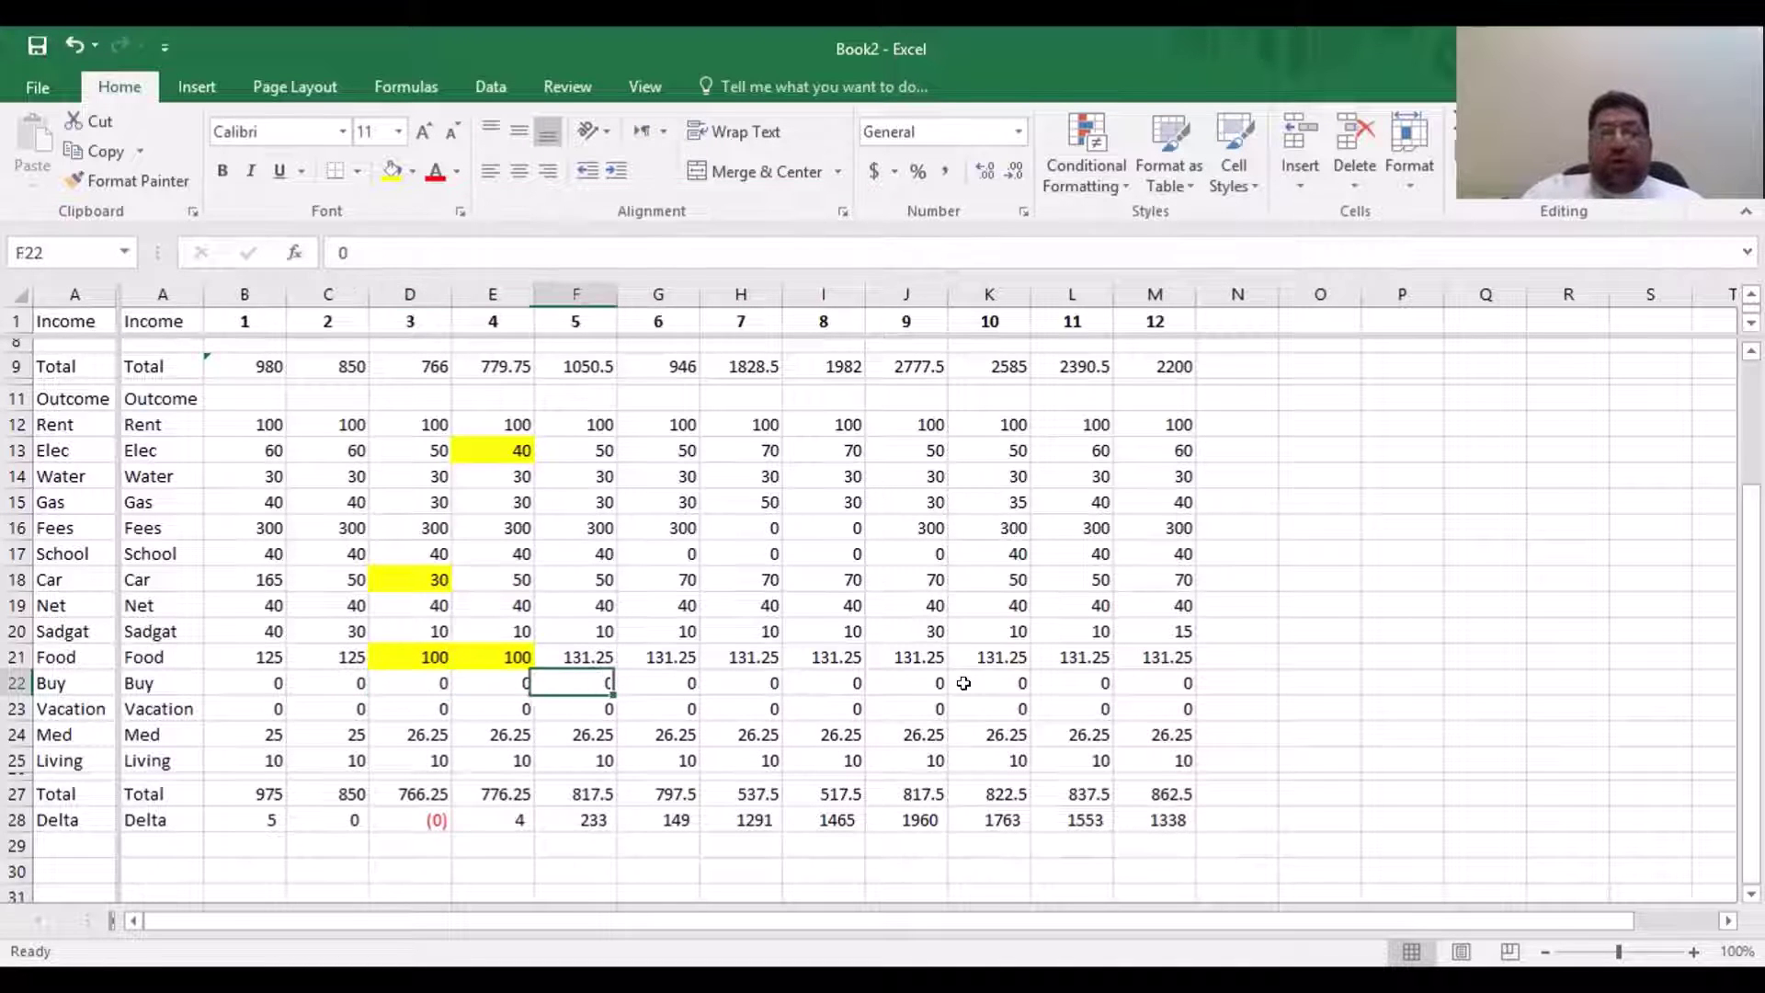
key("Right")
key("Right")
key("Right")
key("Right")
key("Right")
key("Right")
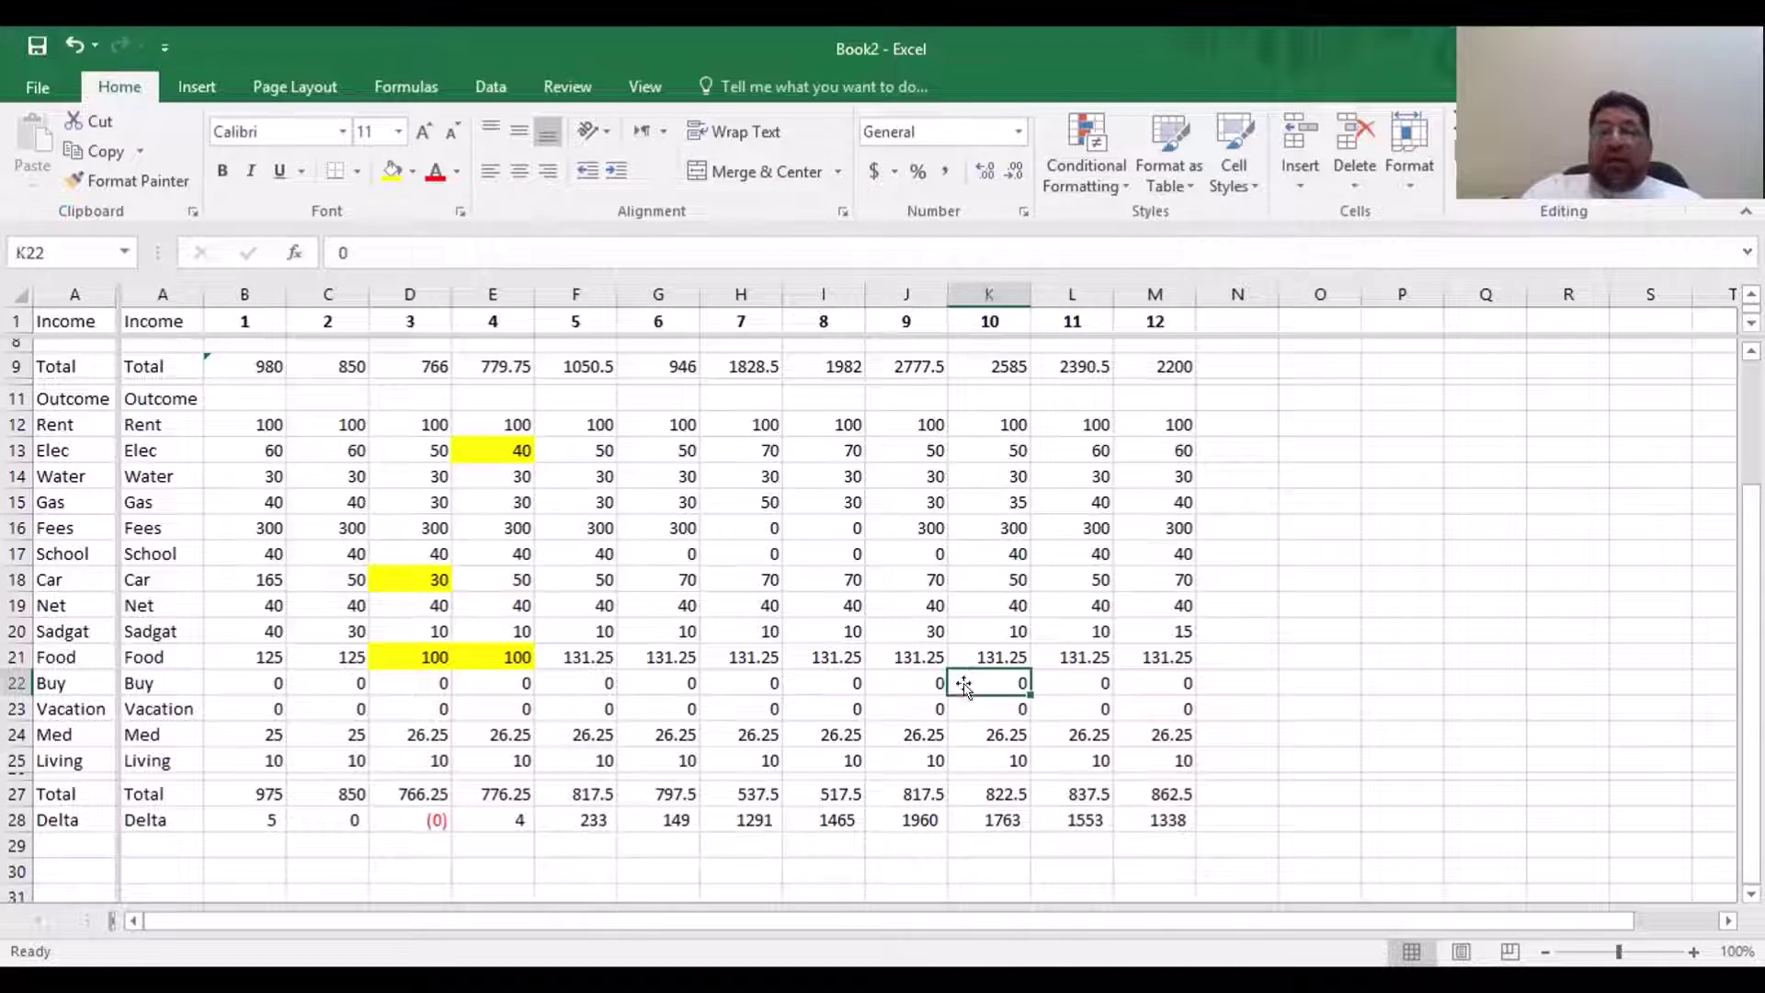
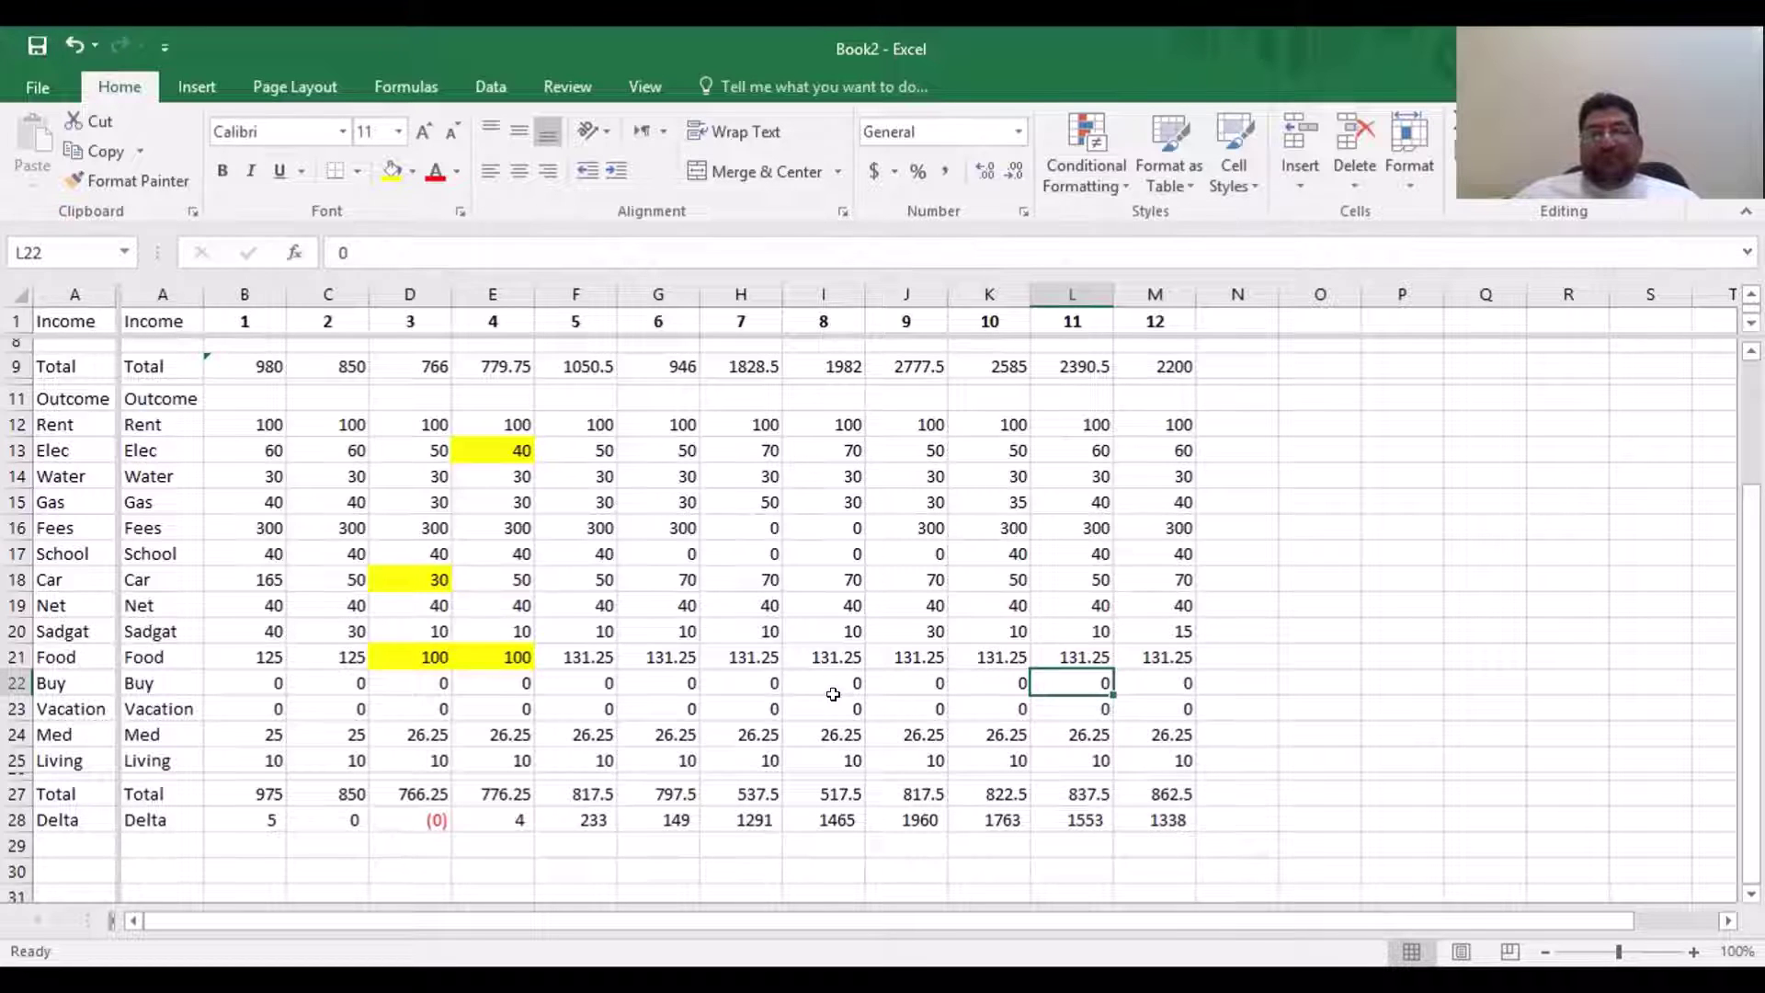
Examine the month 3 column, comparing its Car and Gas expenses, Others income and Delta
left_click(832, 697)
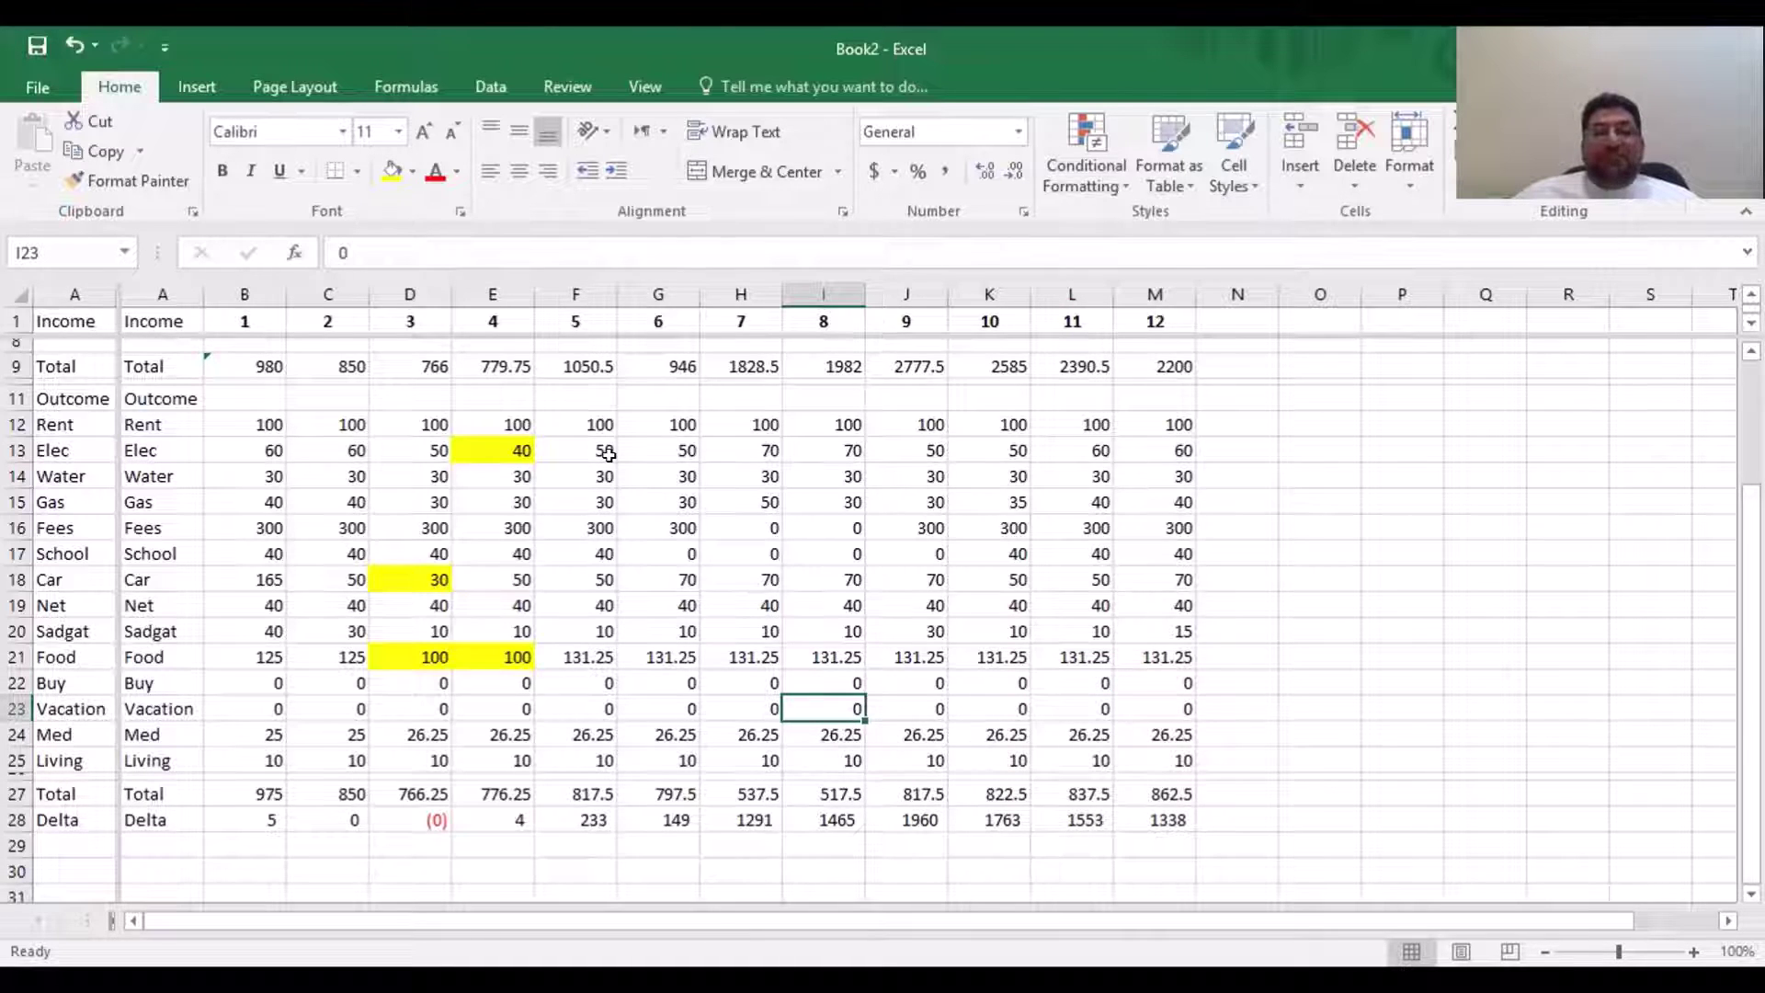
left_click(403, 576)
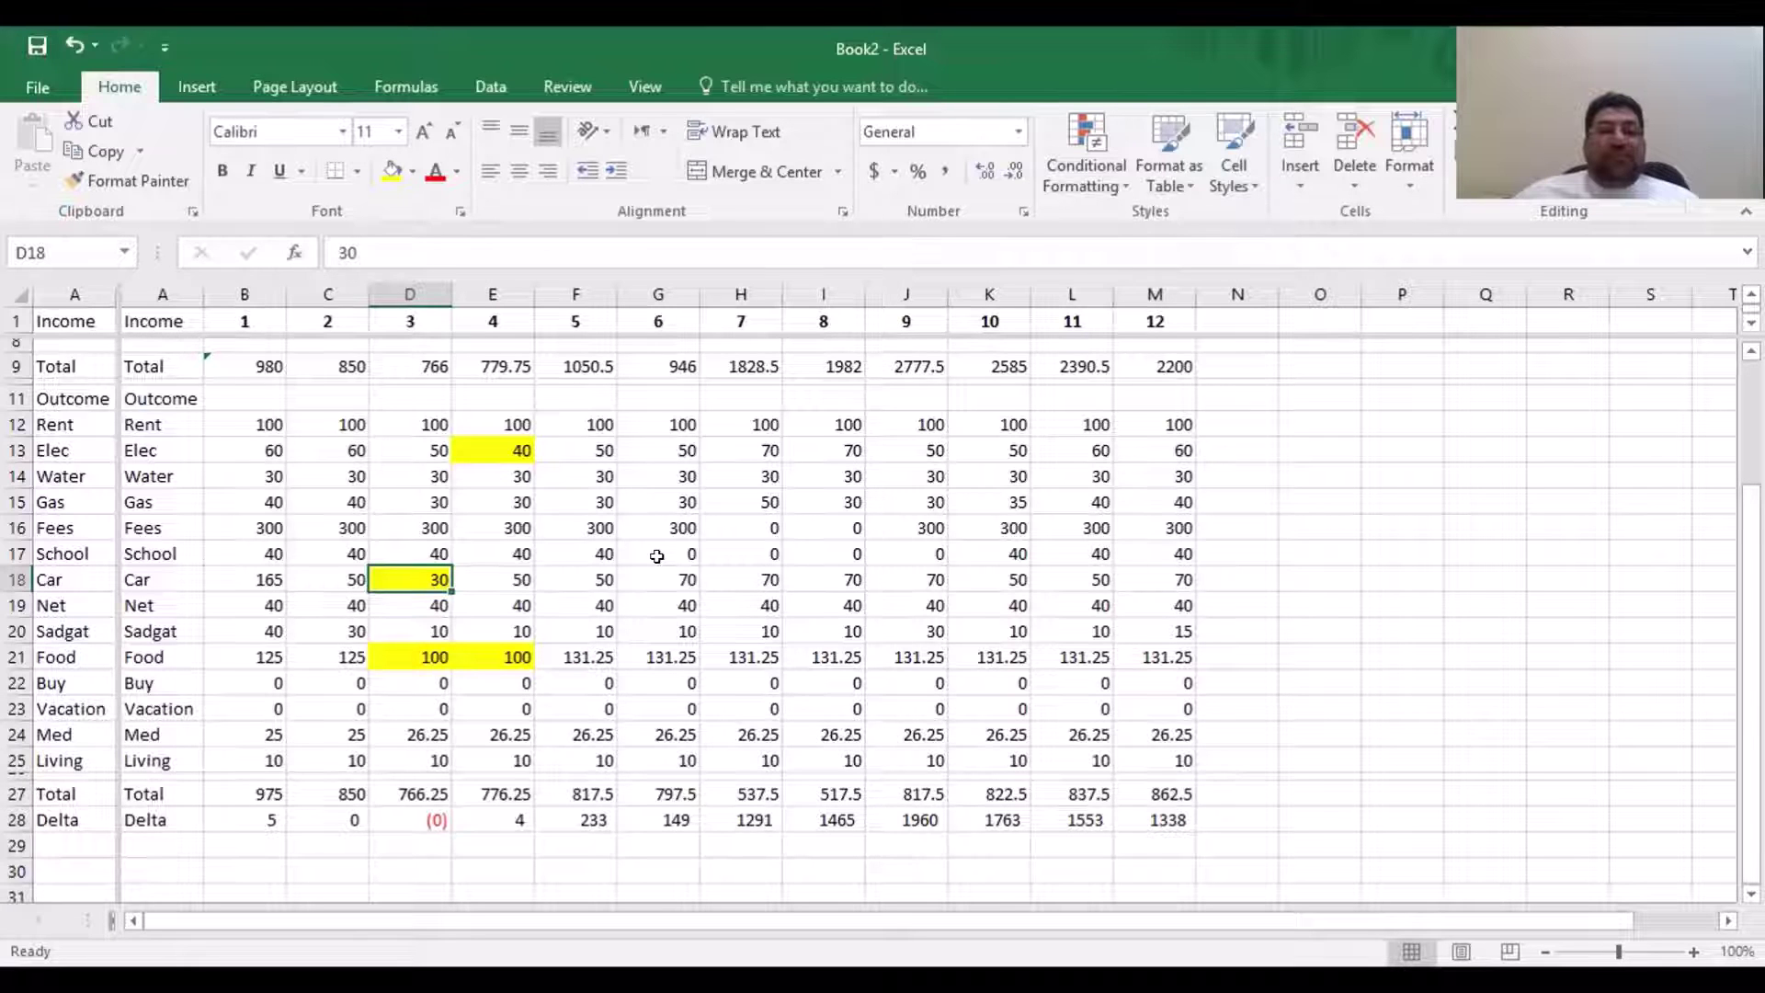
scroll(656, 556, "up", 3)
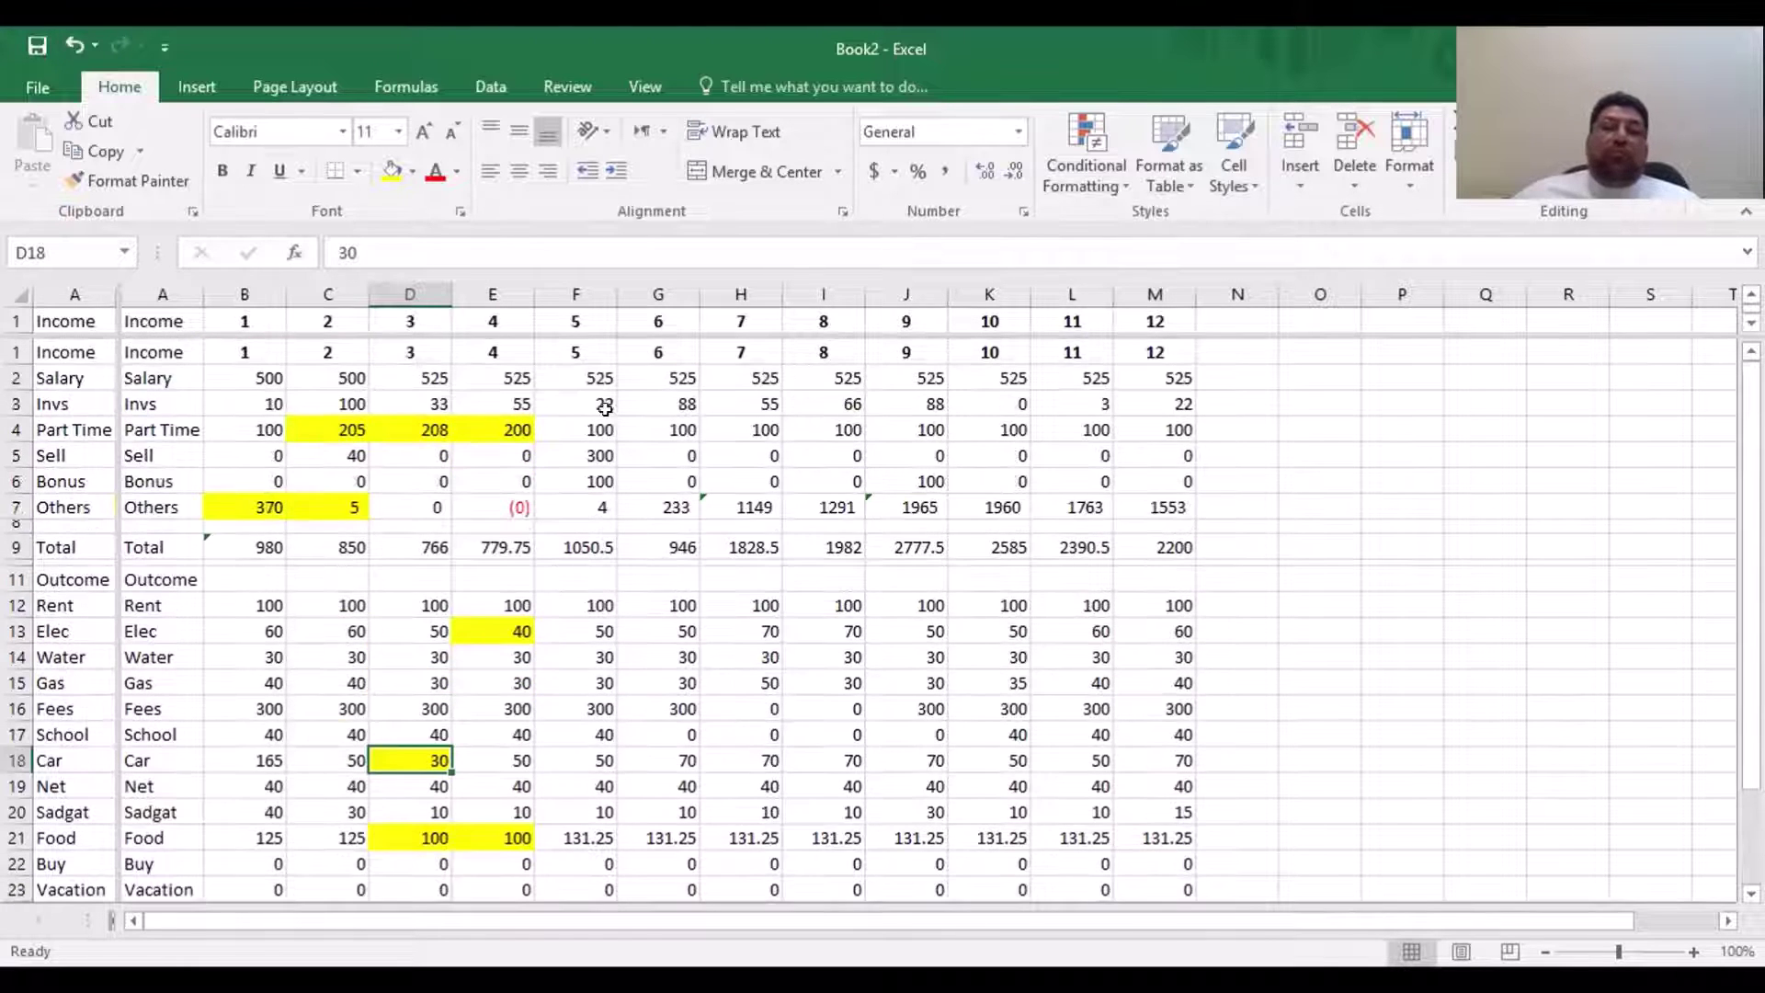
left_click(414, 682)
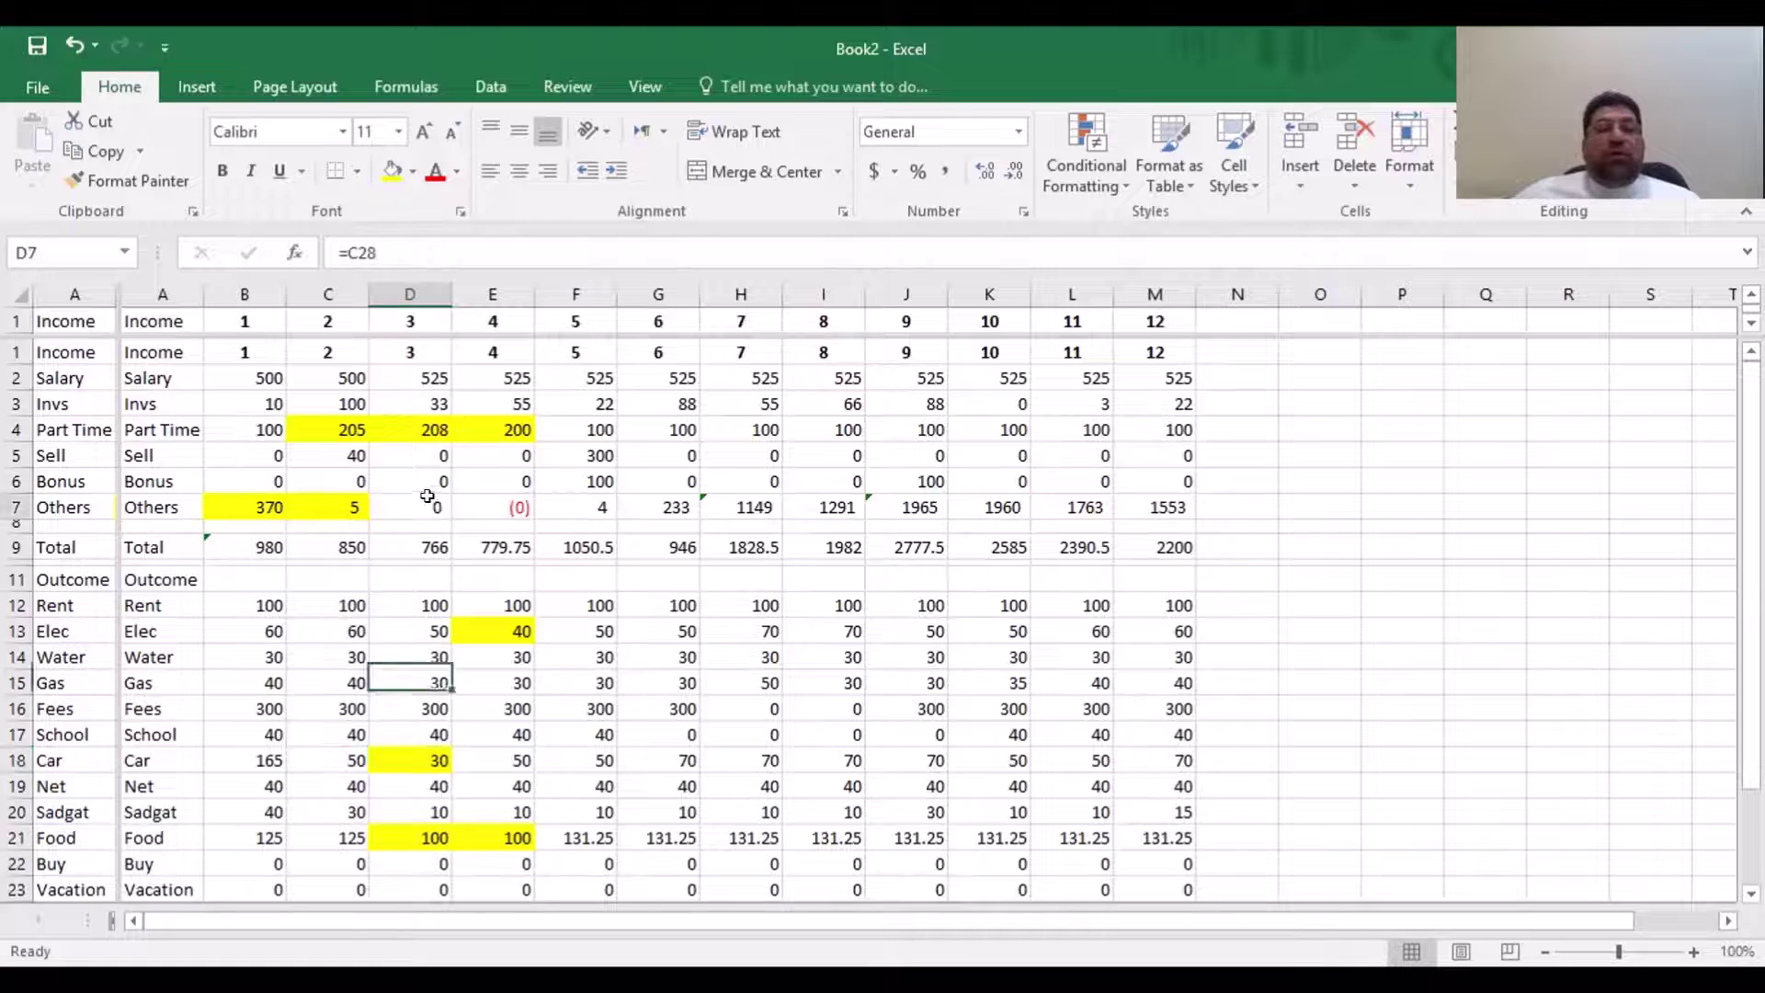
left_click(432, 503)
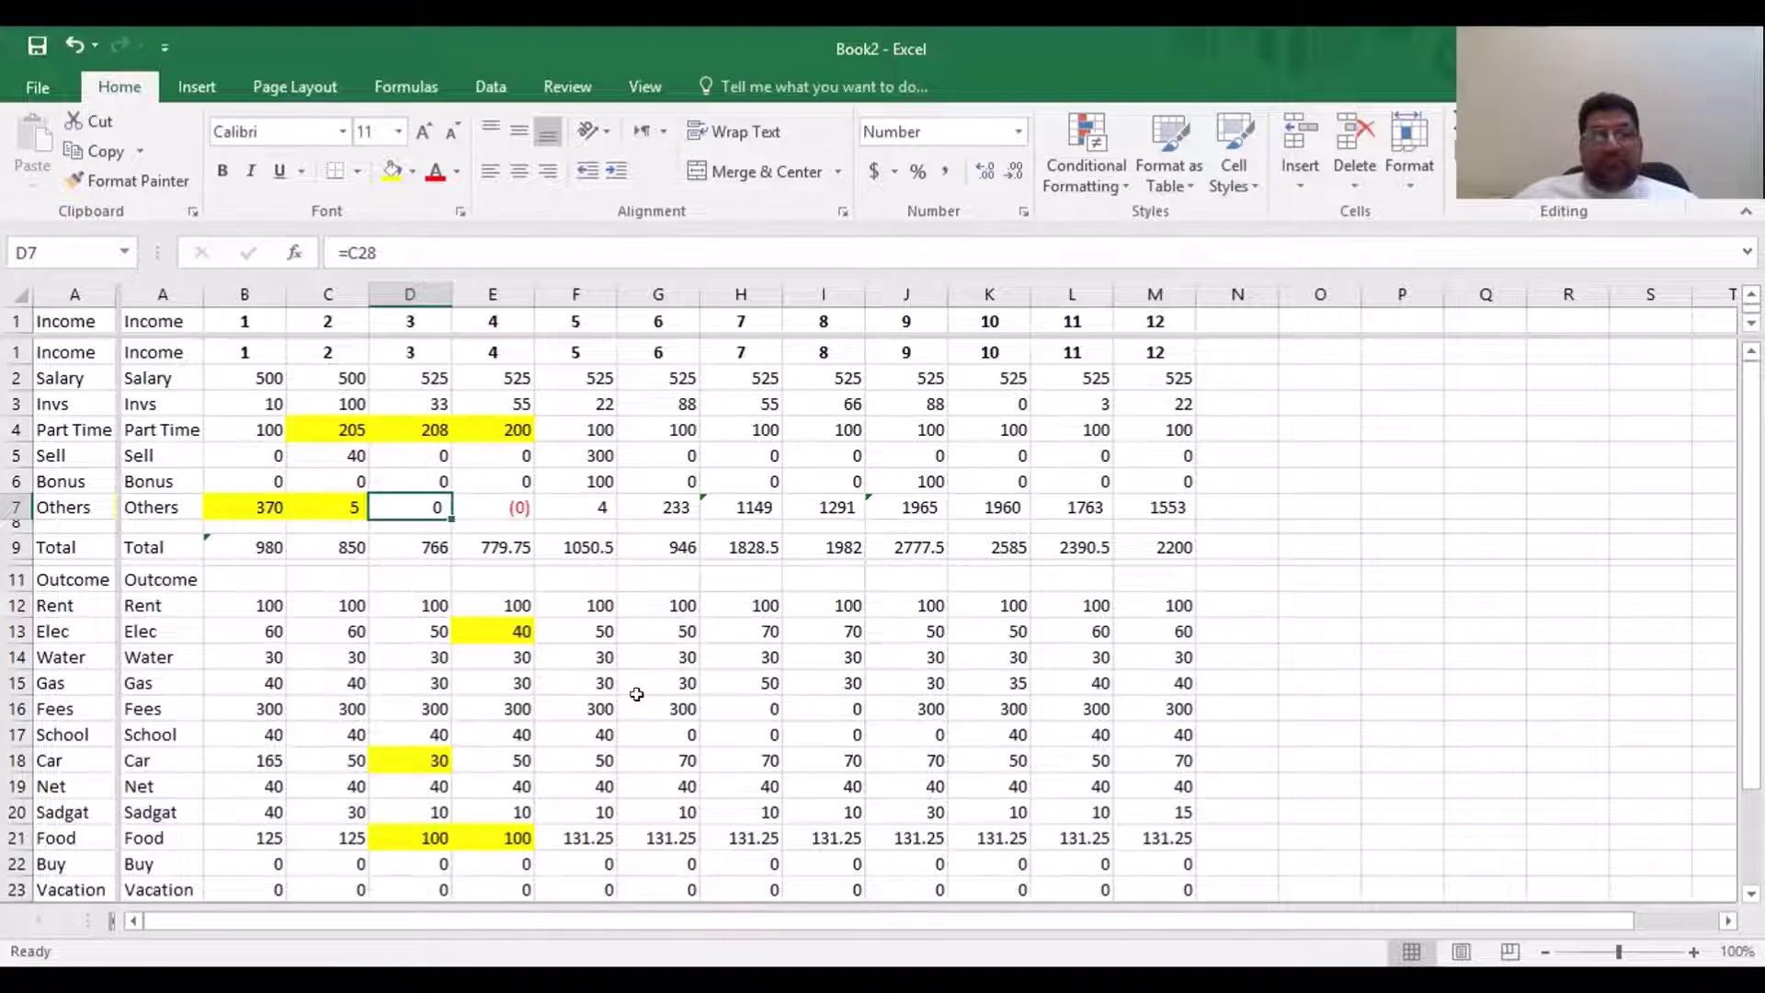
scroll(634, 699, "down", 1)
scroll(634, 699, "down", 1)
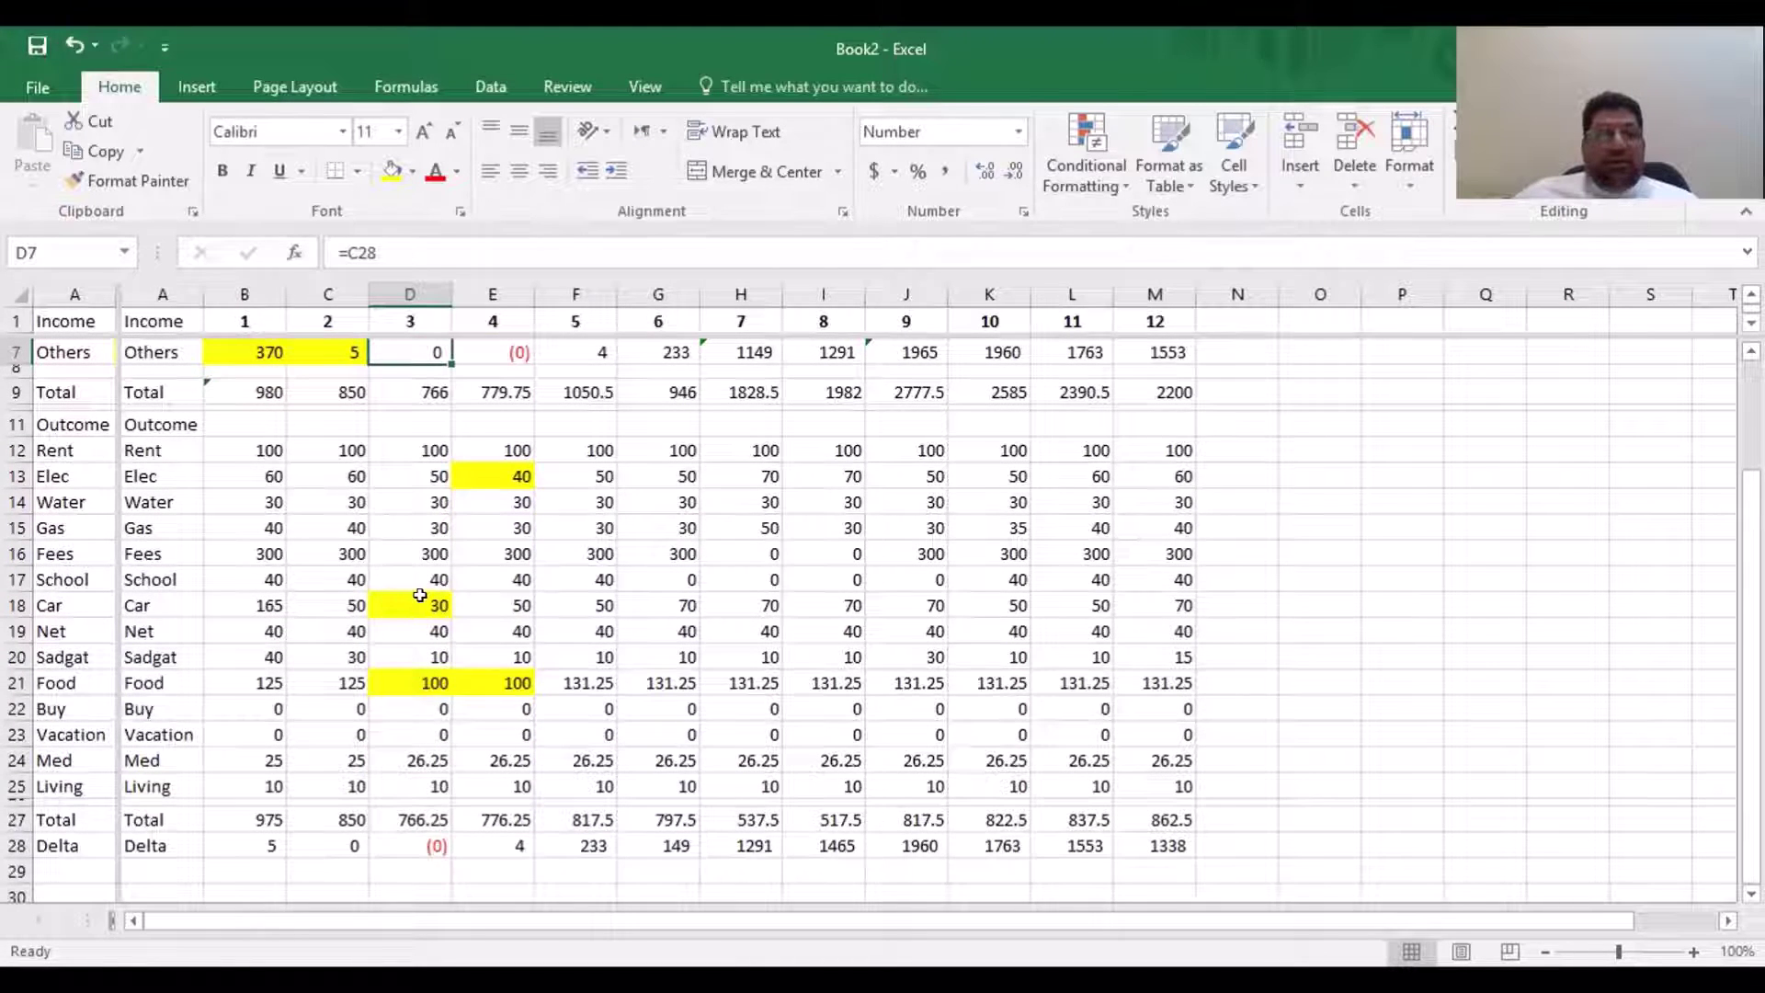
left_click(421, 597)
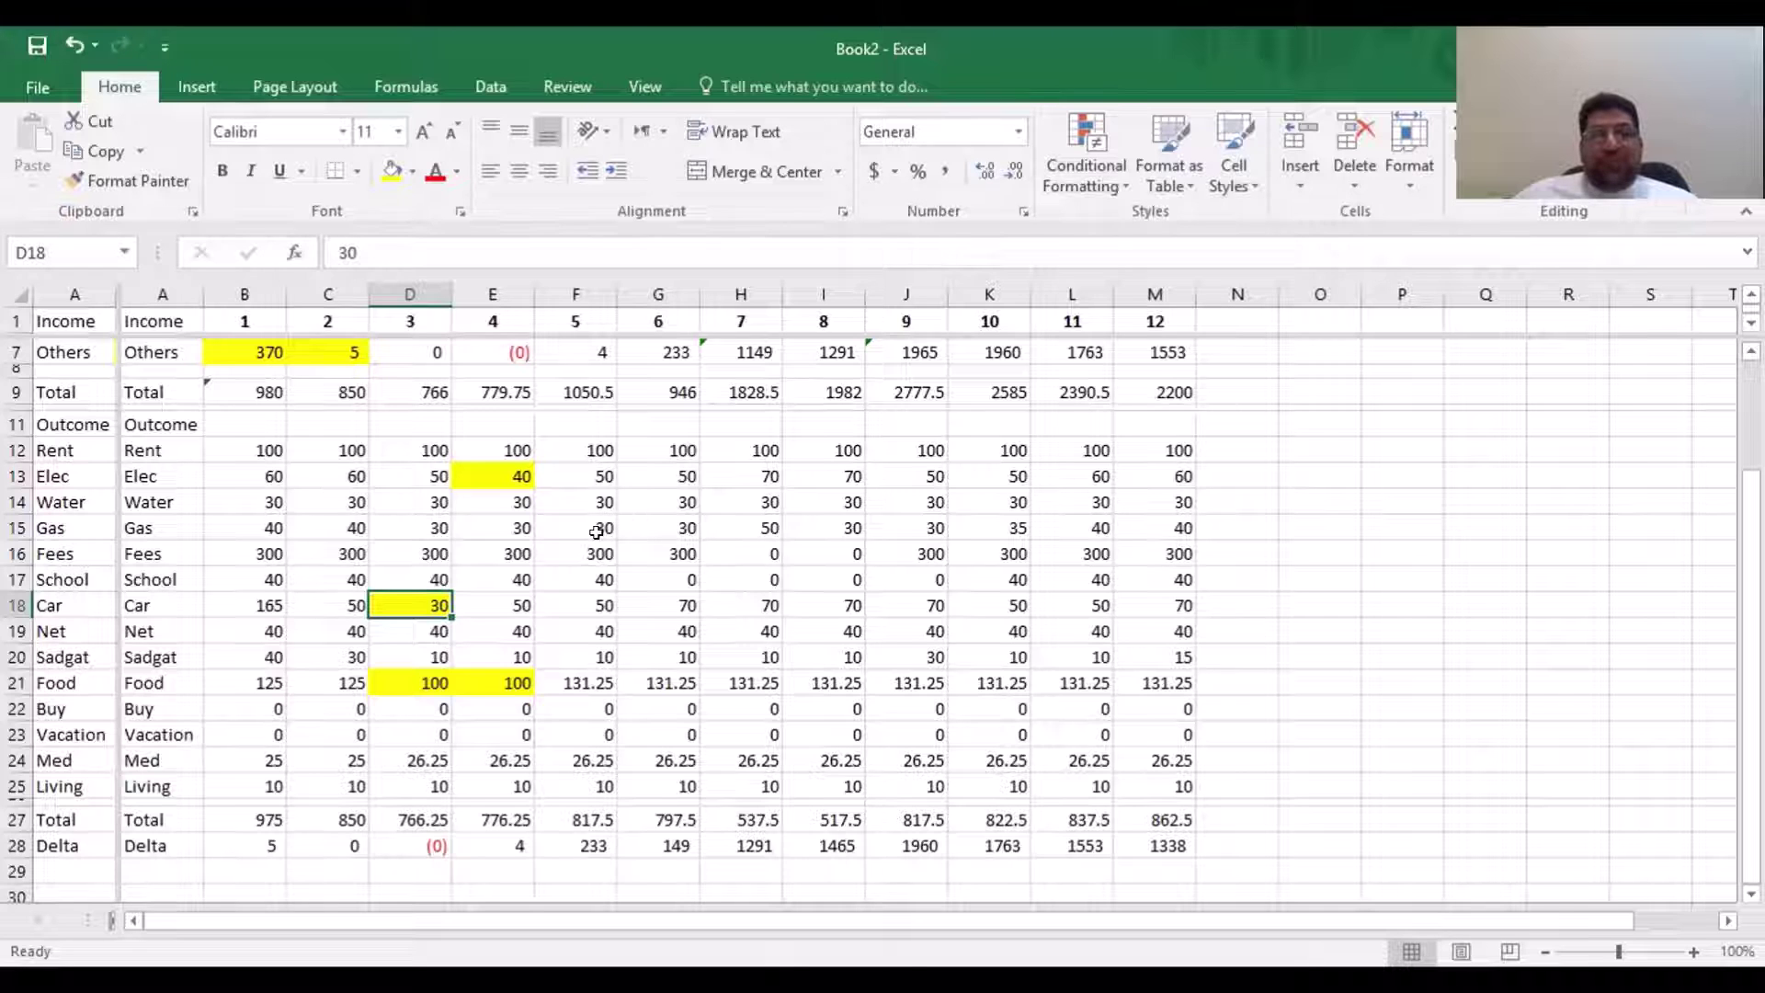
scroll(419, 557, "up", 2)
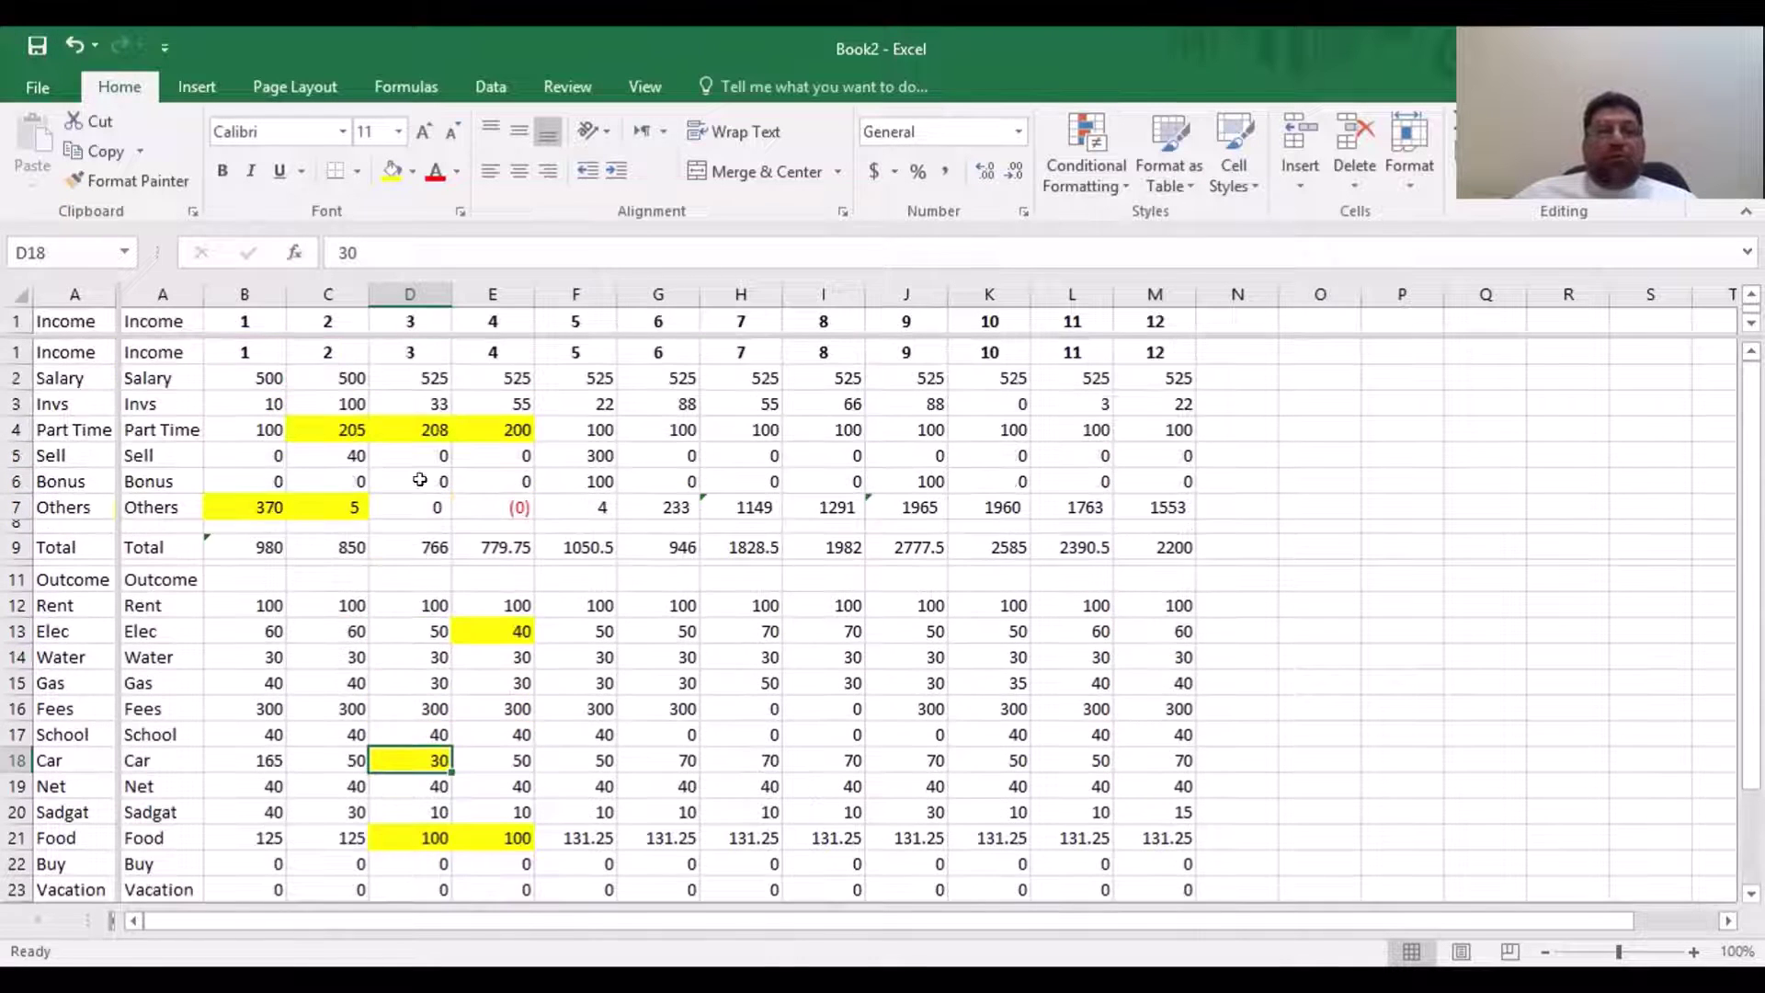
Replace the month 3 Others income in D7 with 30 and check the Delta row and the month 12 income total
left_click(441, 501)
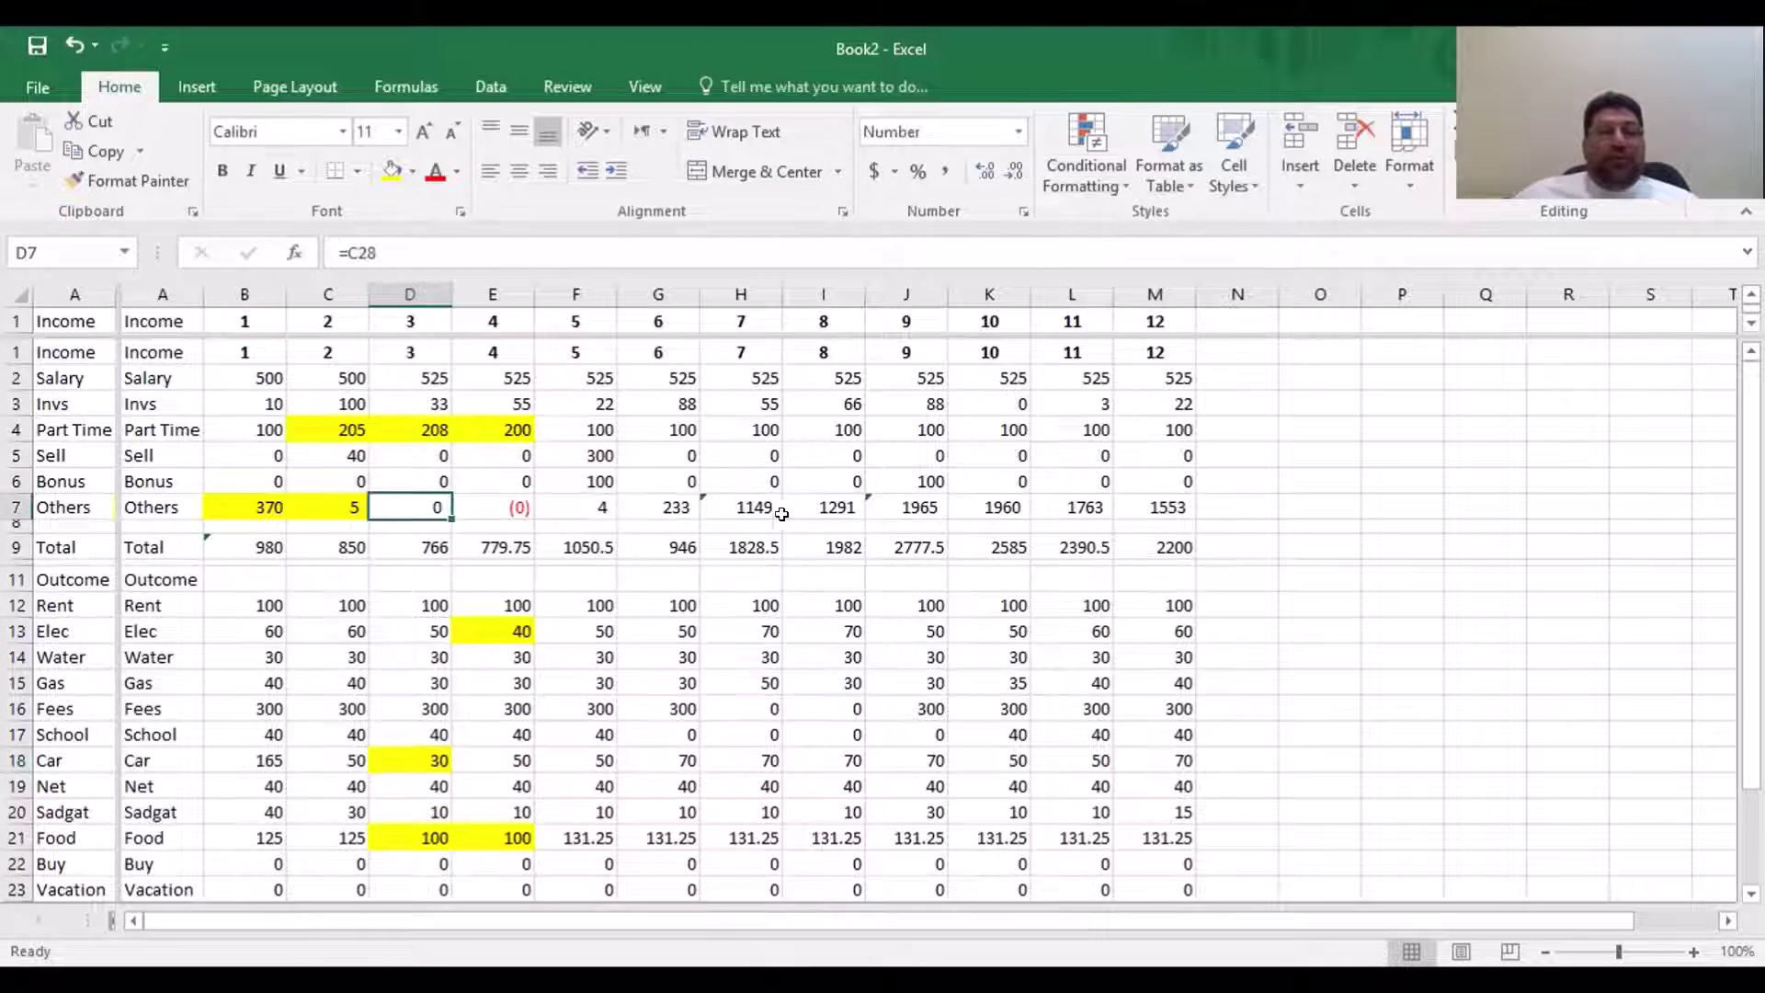
type("30")
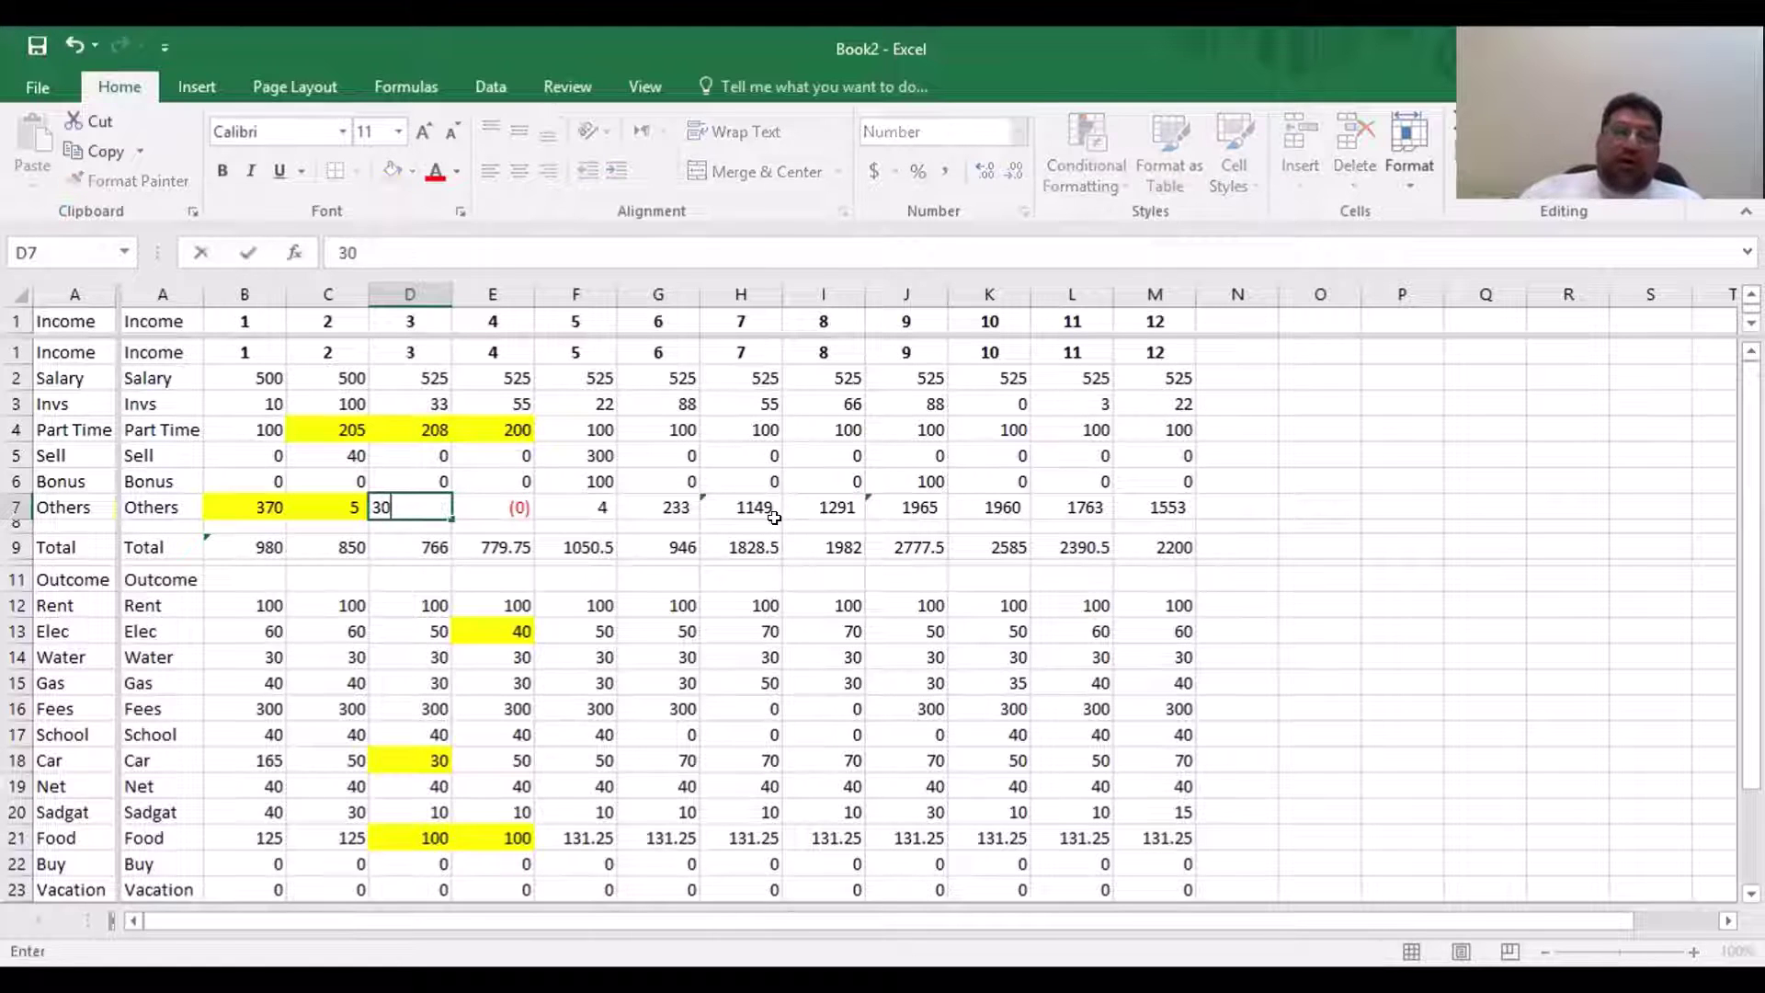
key("Return")
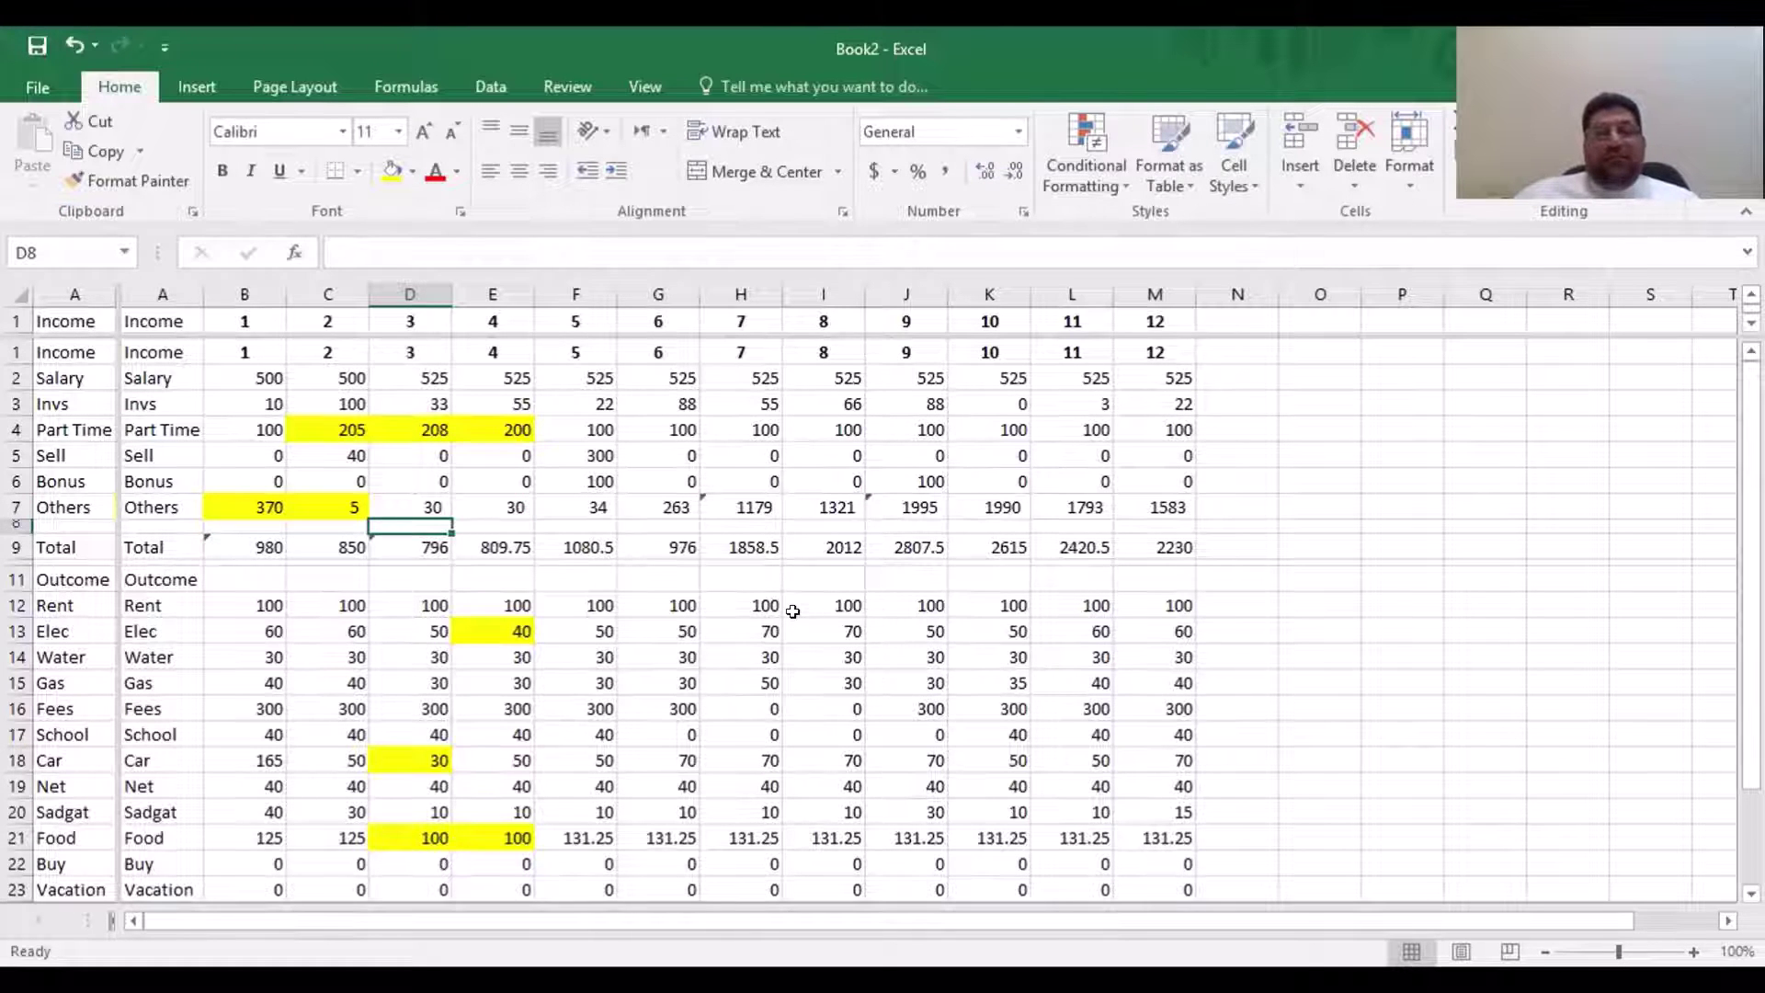
scroll(786, 607, "down", 3)
scroll(691, 698, "up", 4)
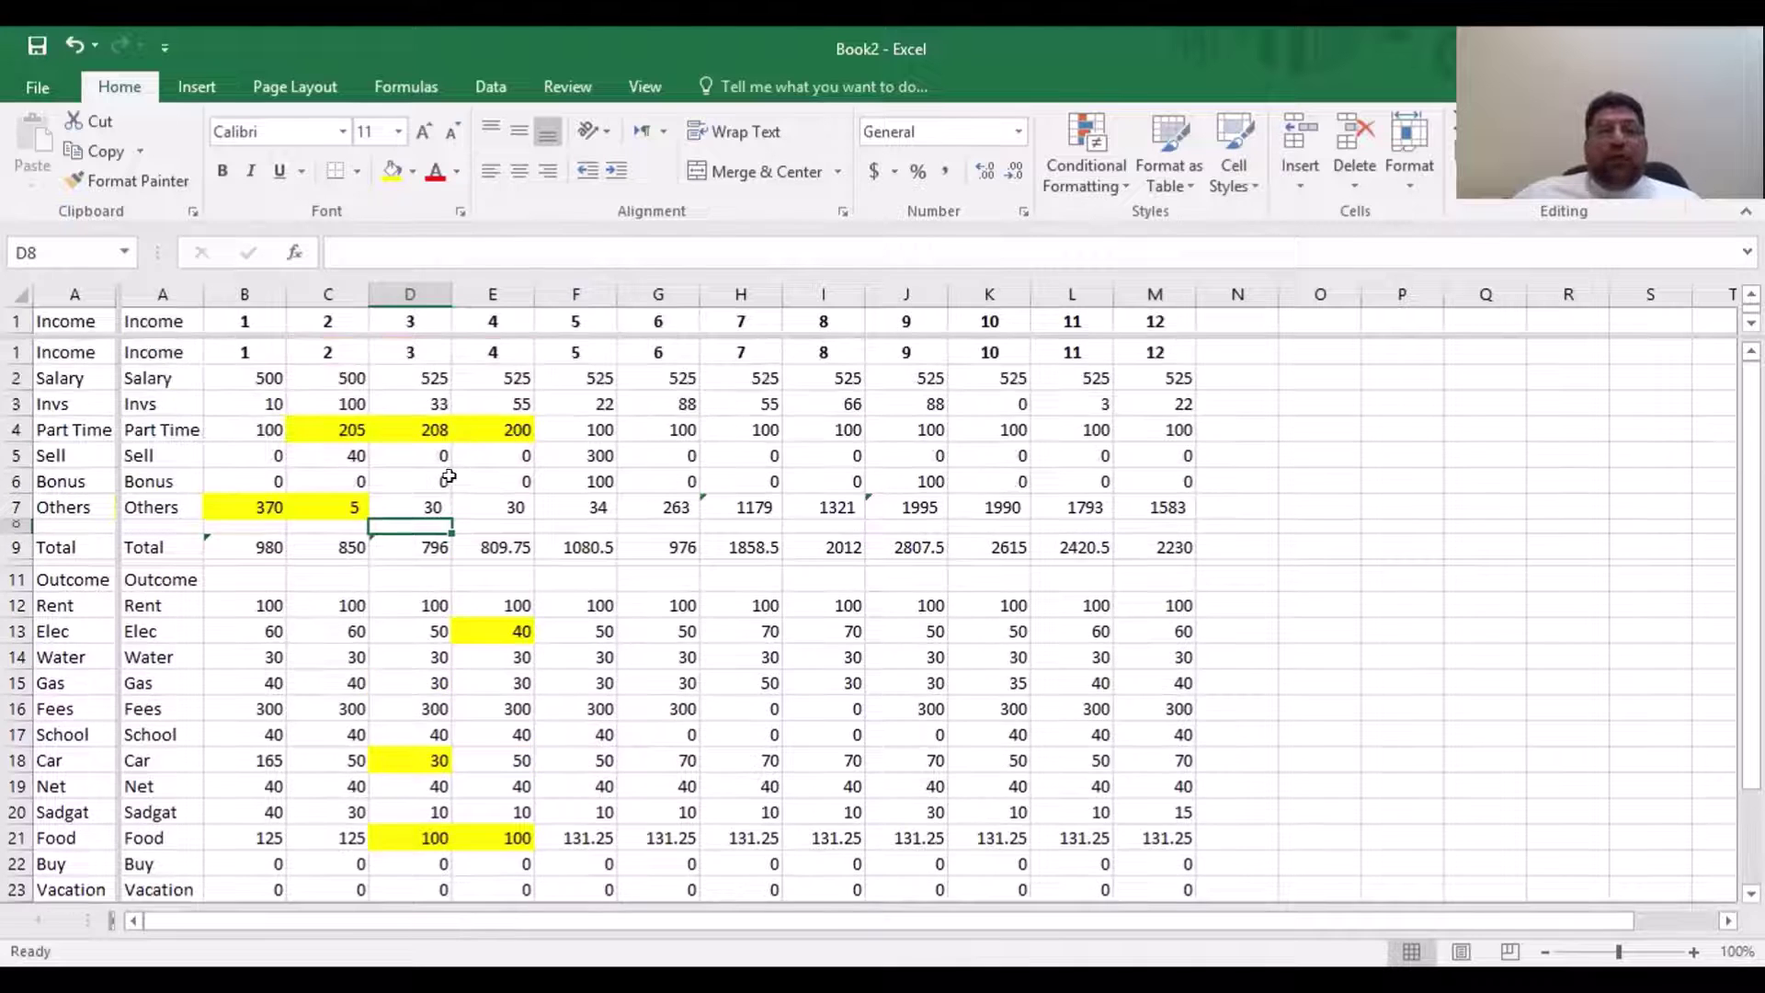
key("Up")
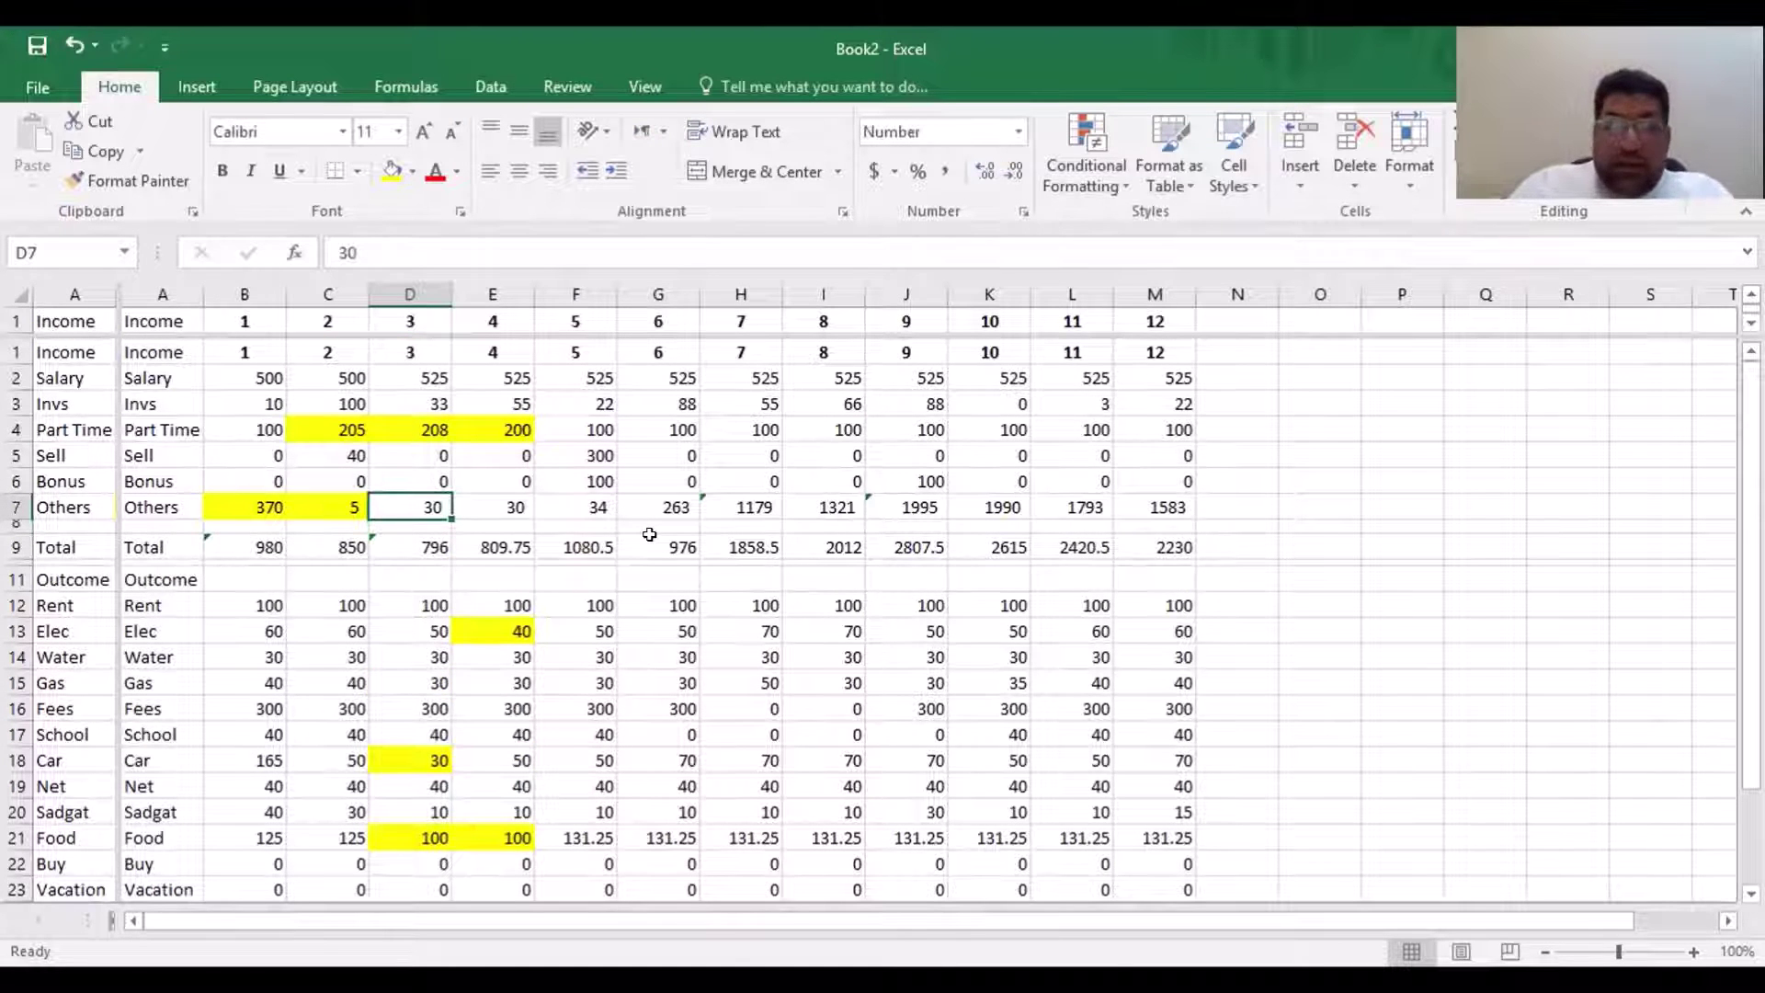
scroll(675, 538, "down", 2)
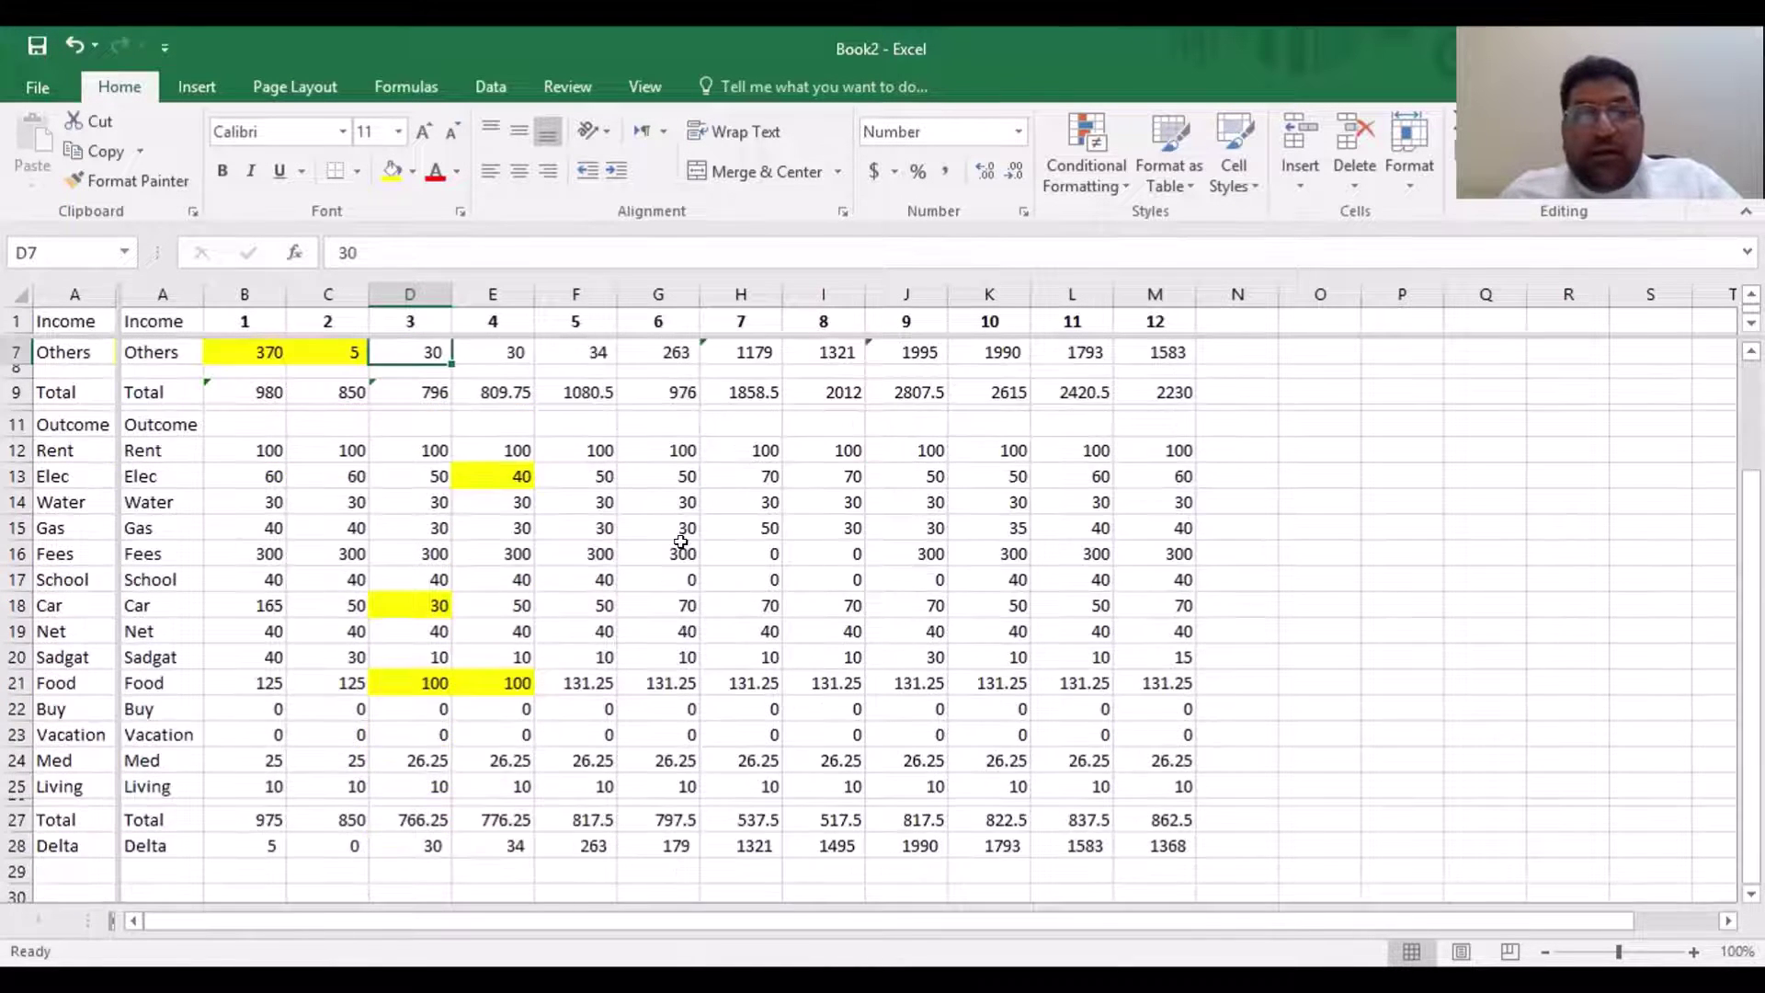
scroll(680, 533, "up", 1)
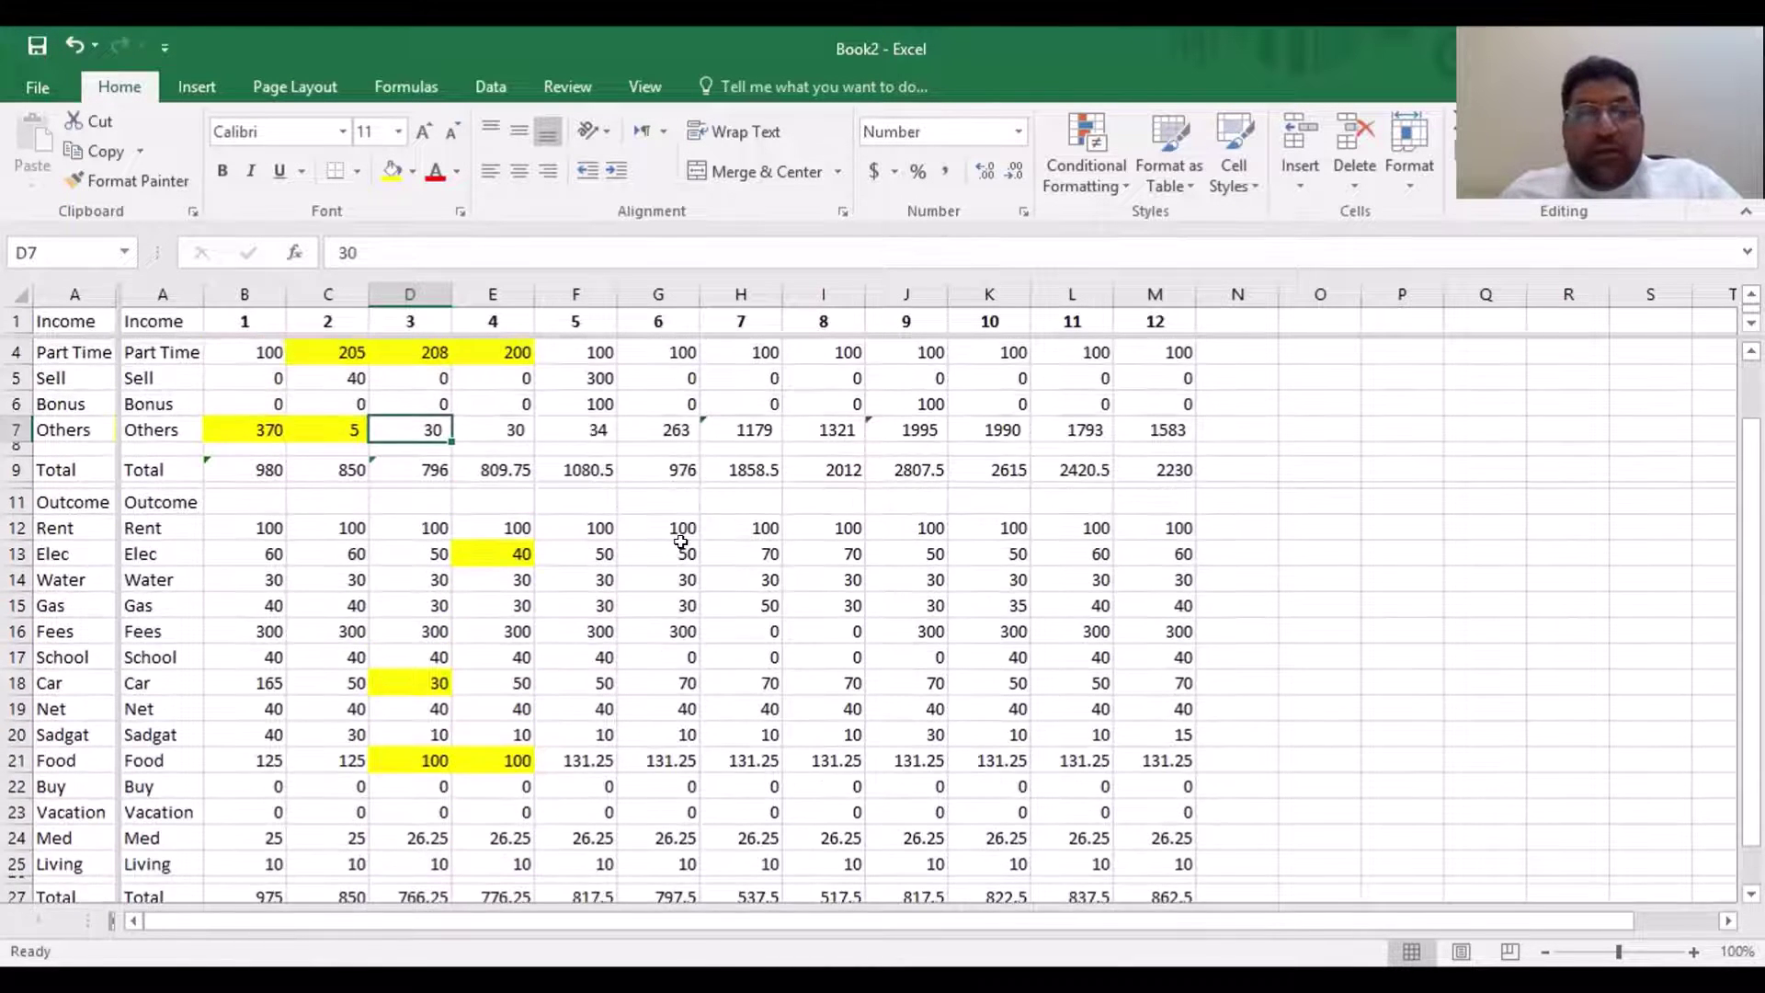
left_click(1144, 467)
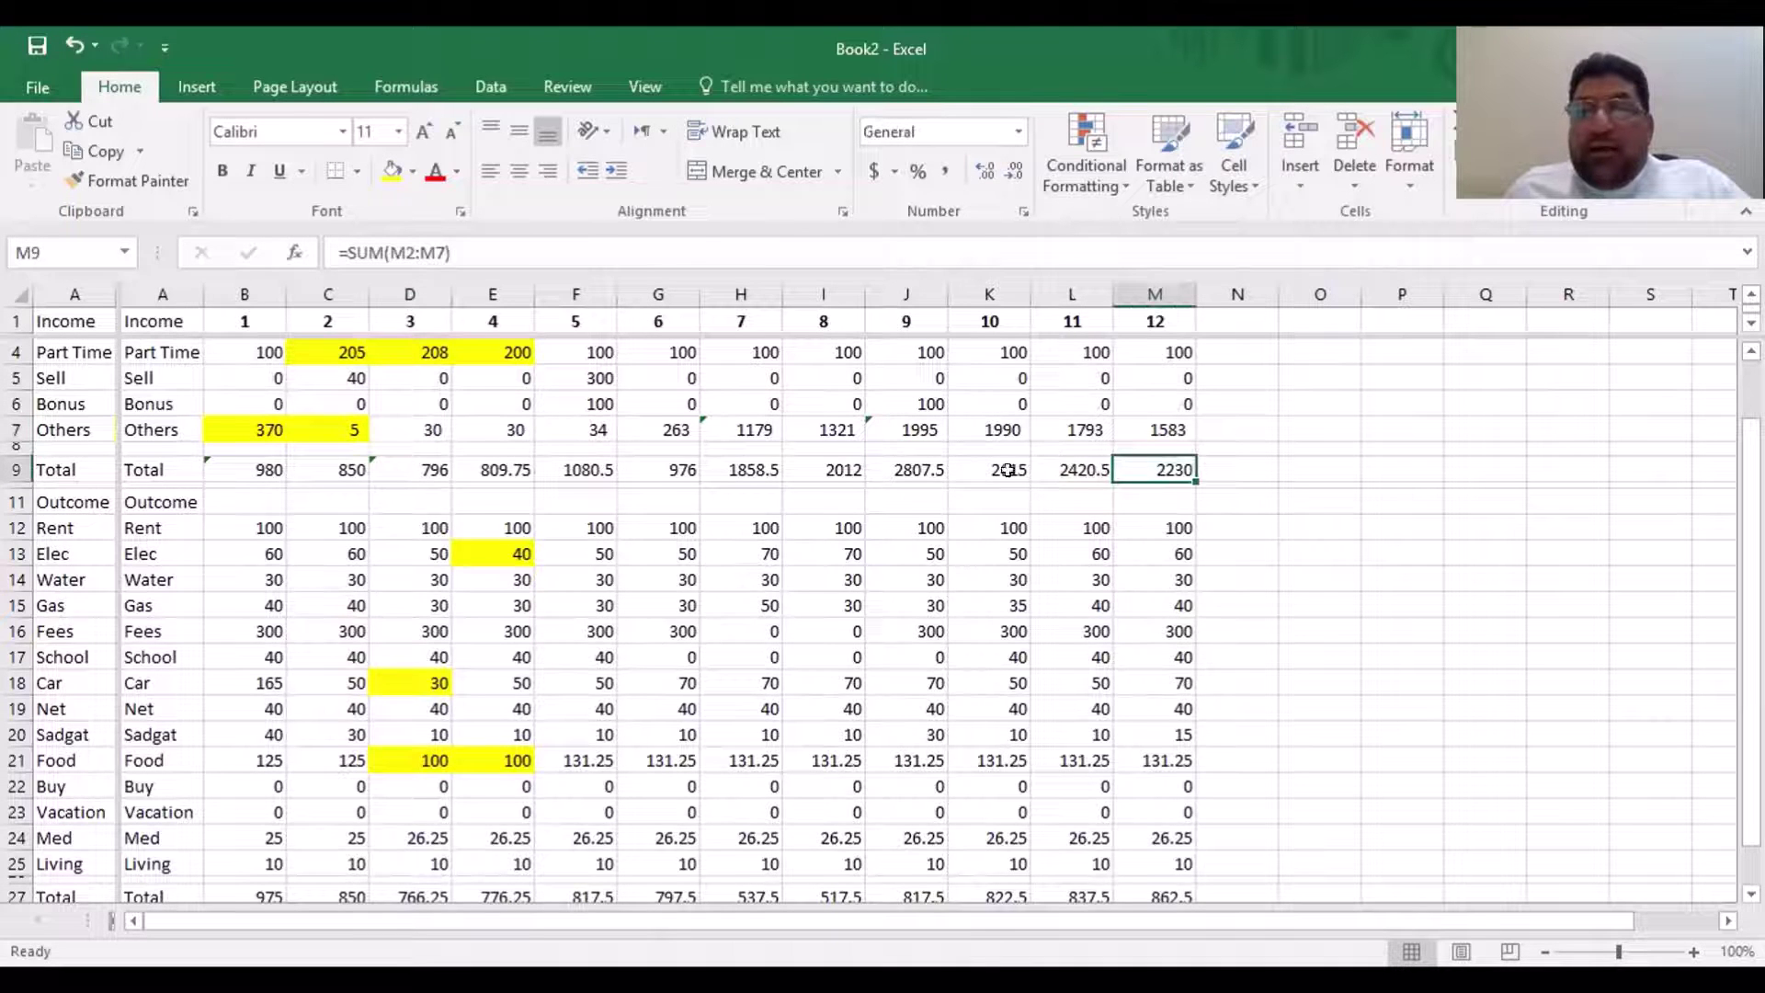
Set the month 3 Others income in D7 to 0
left_click(421, 426)
type("0")
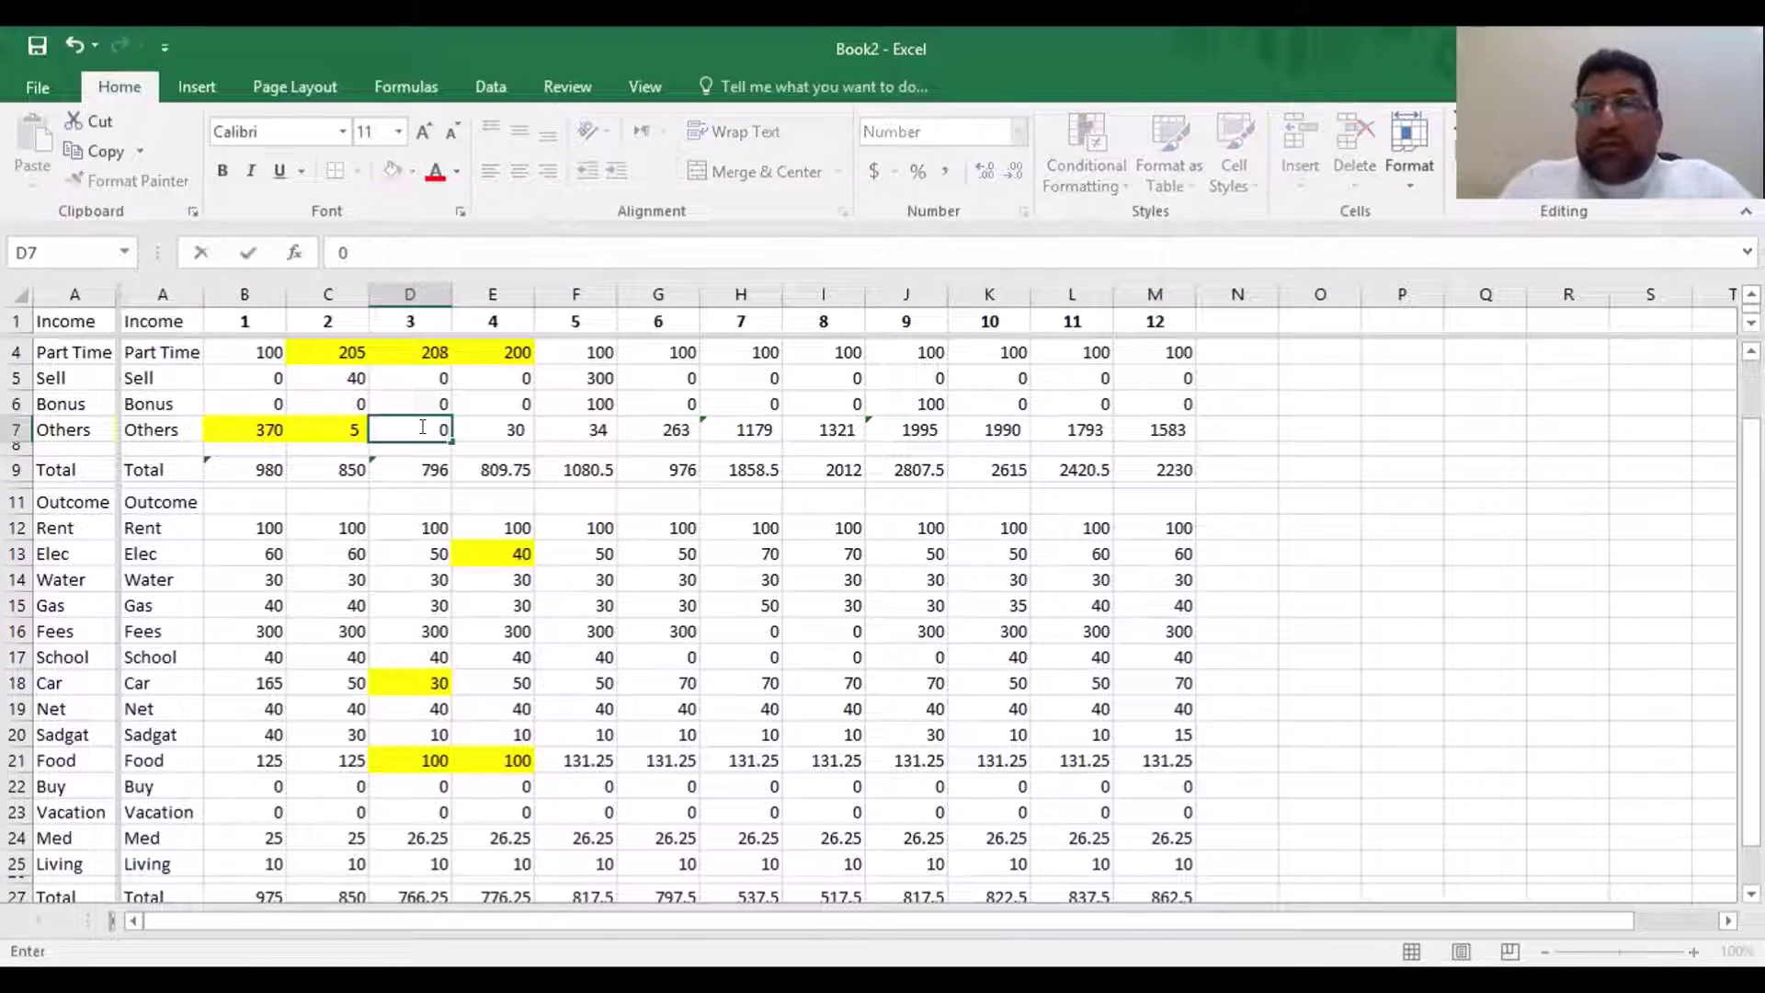
key("Tab")
Try an Others income of 100000 for month 3 in D7
left_click(422, 426)
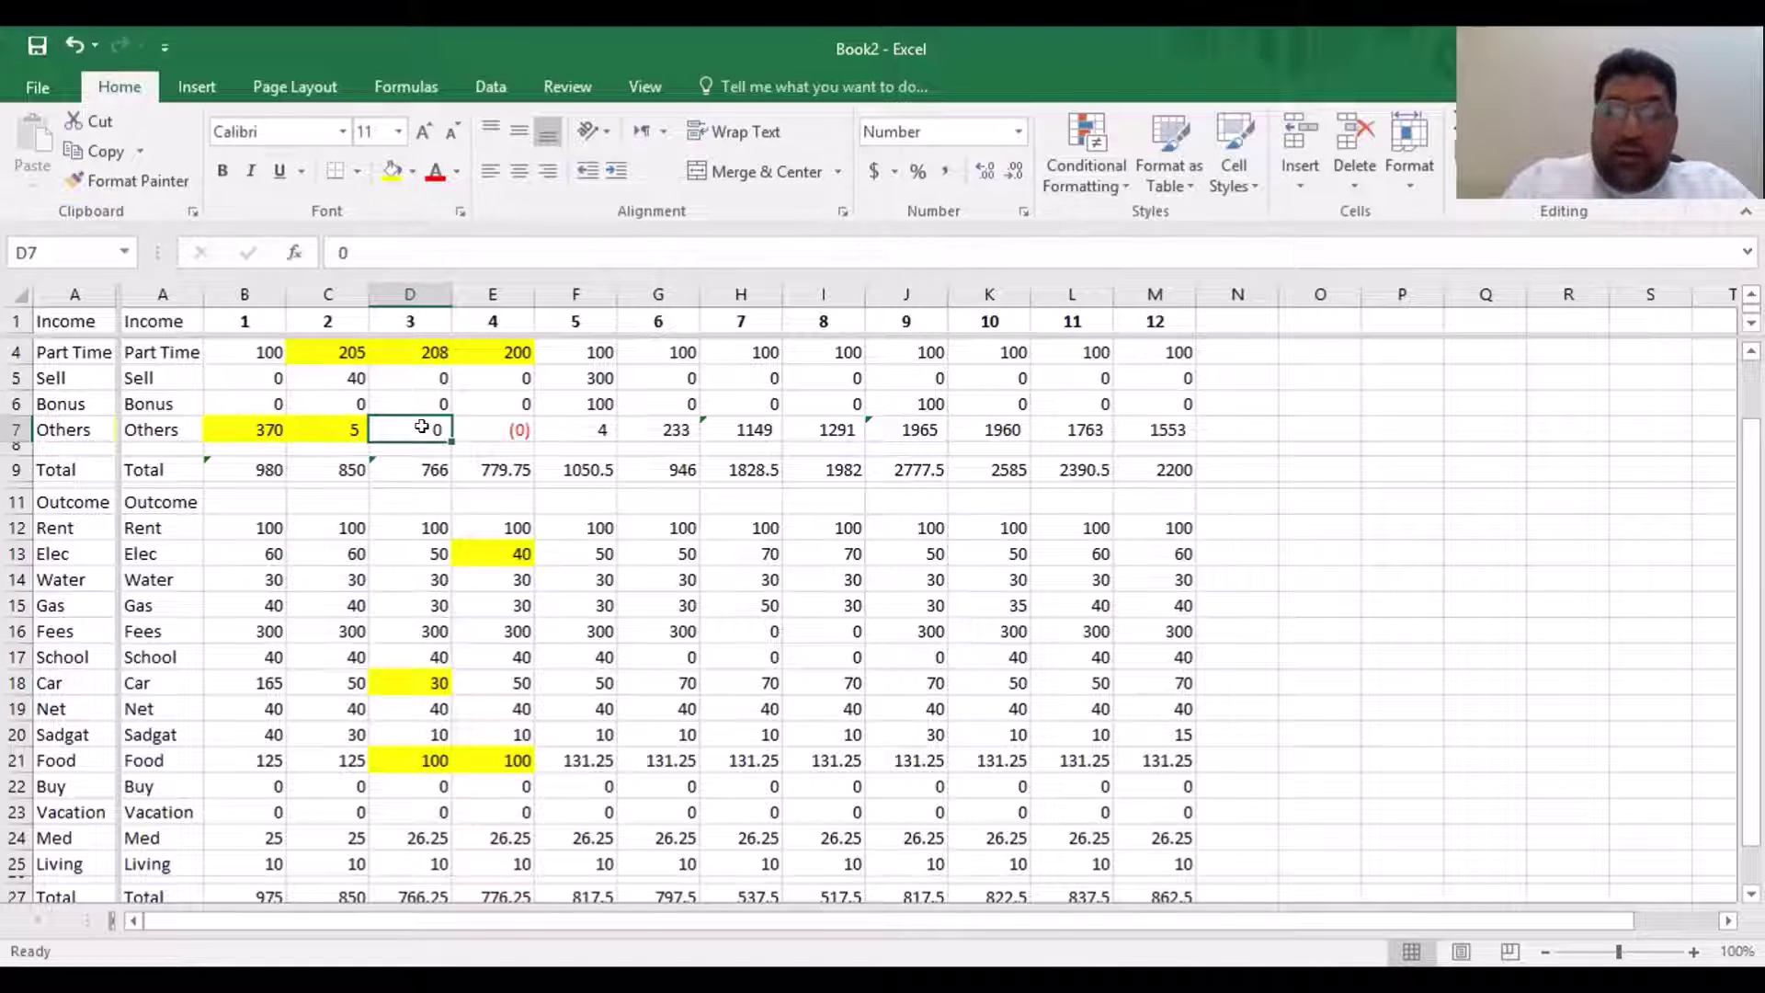
type("100000")
key("Return")
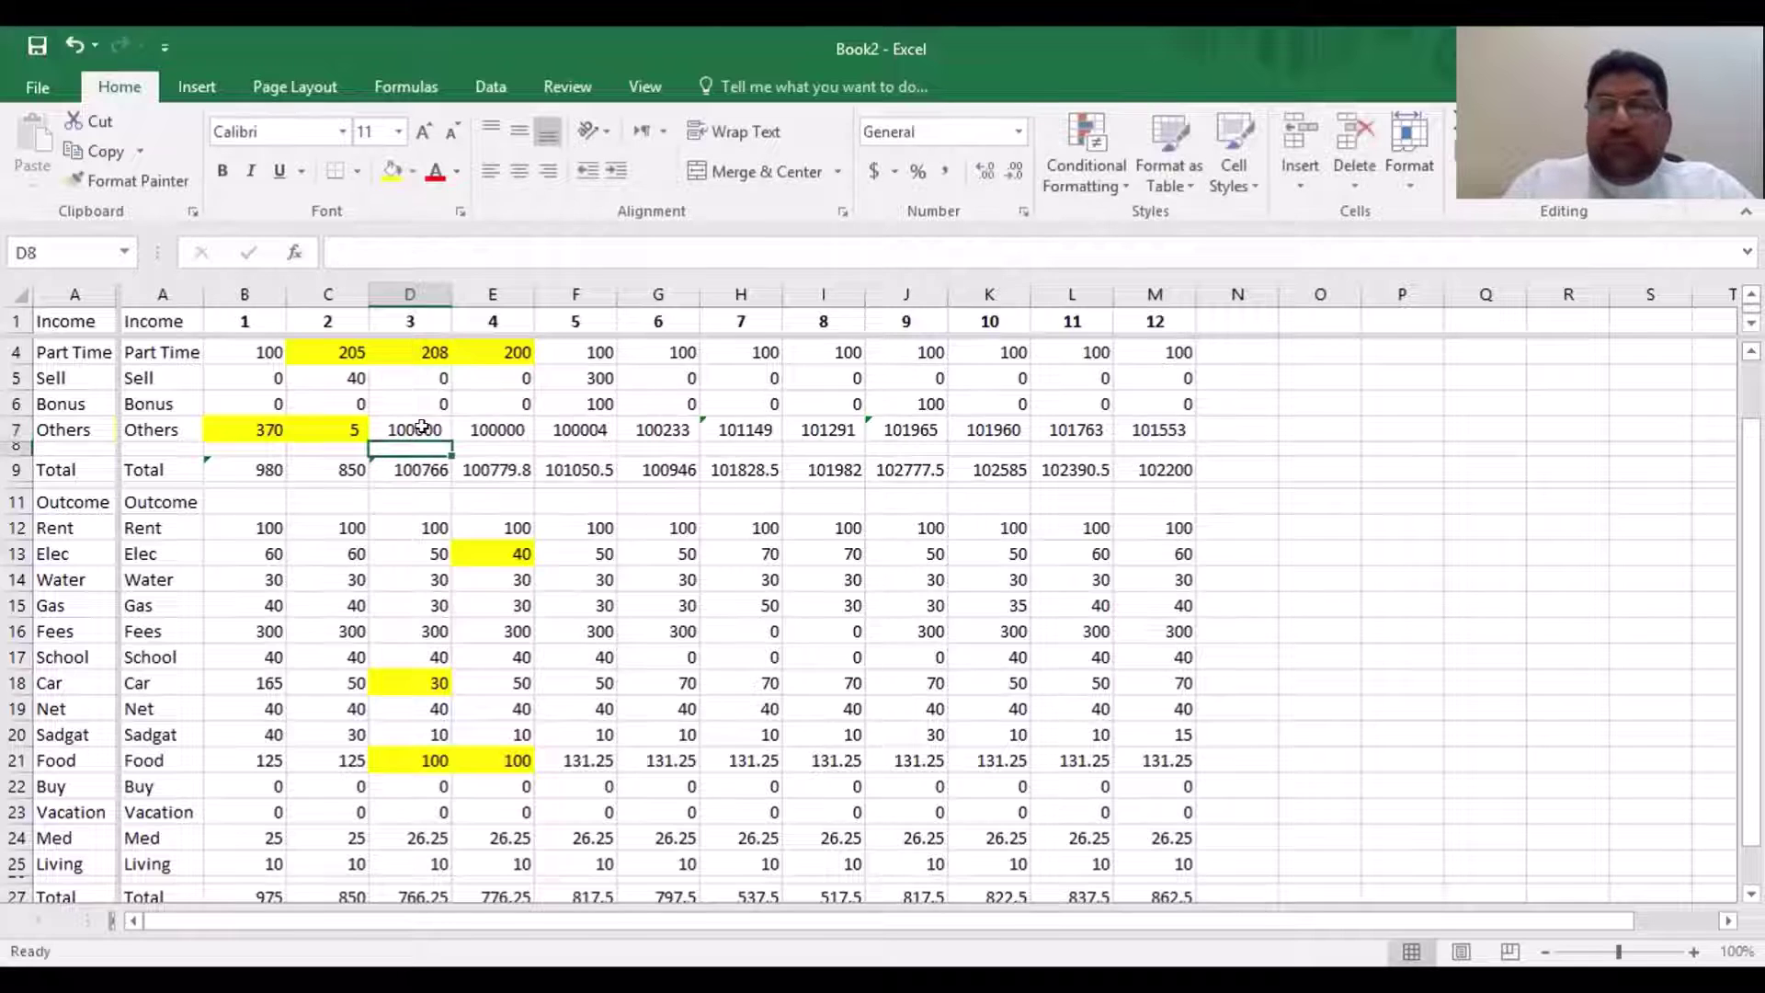
Set the month 3 Others income in D7 to 30 and select the month 3 income total in D9
left_click(421, 426)
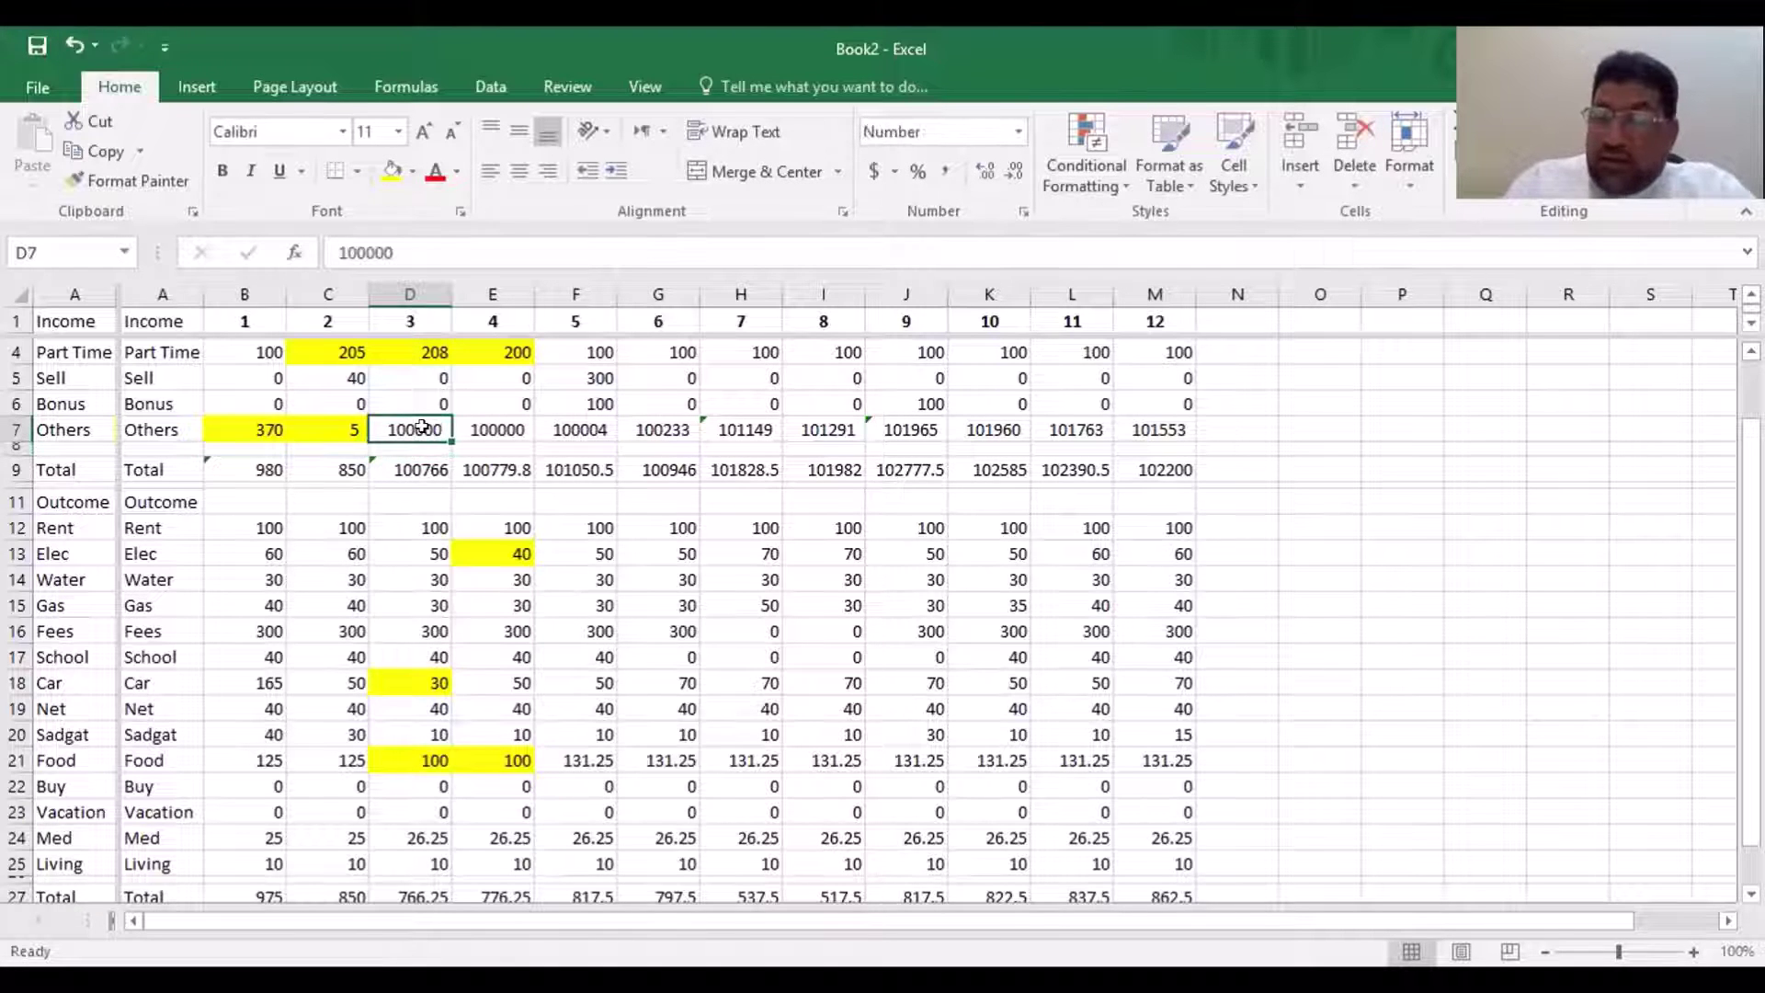
type("30")
key("Return")
left_click(422, 426)
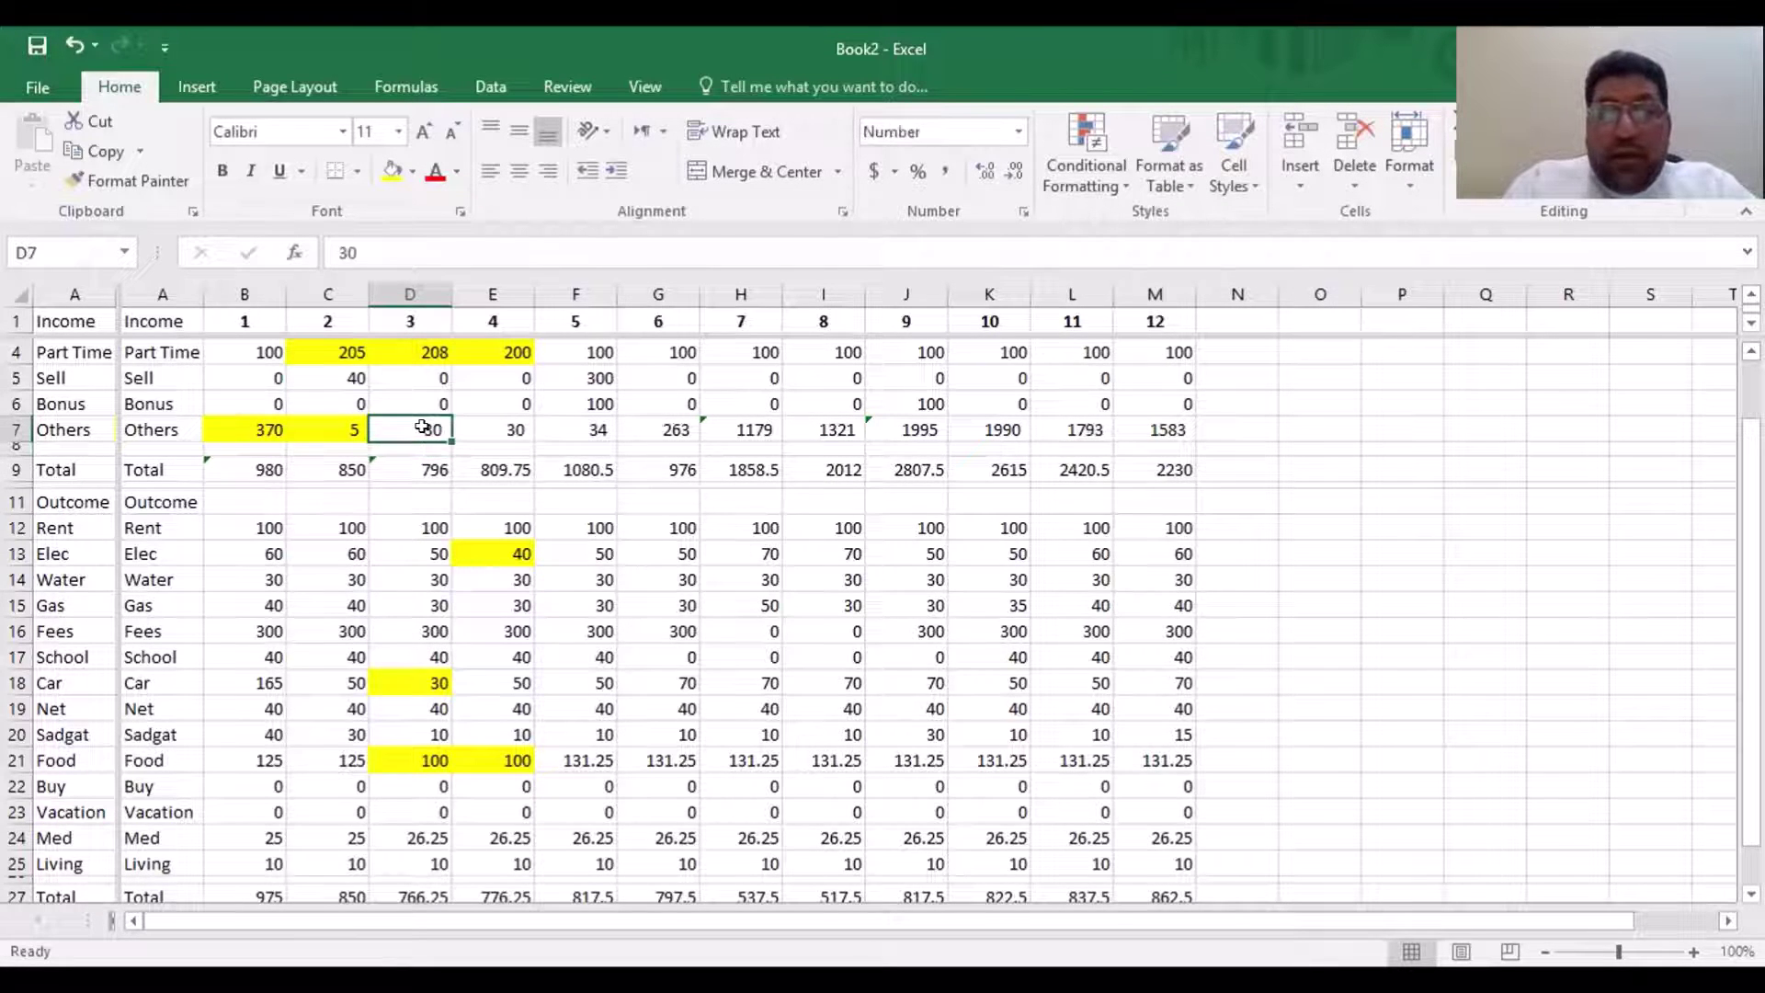
key("Down")
key("Down")
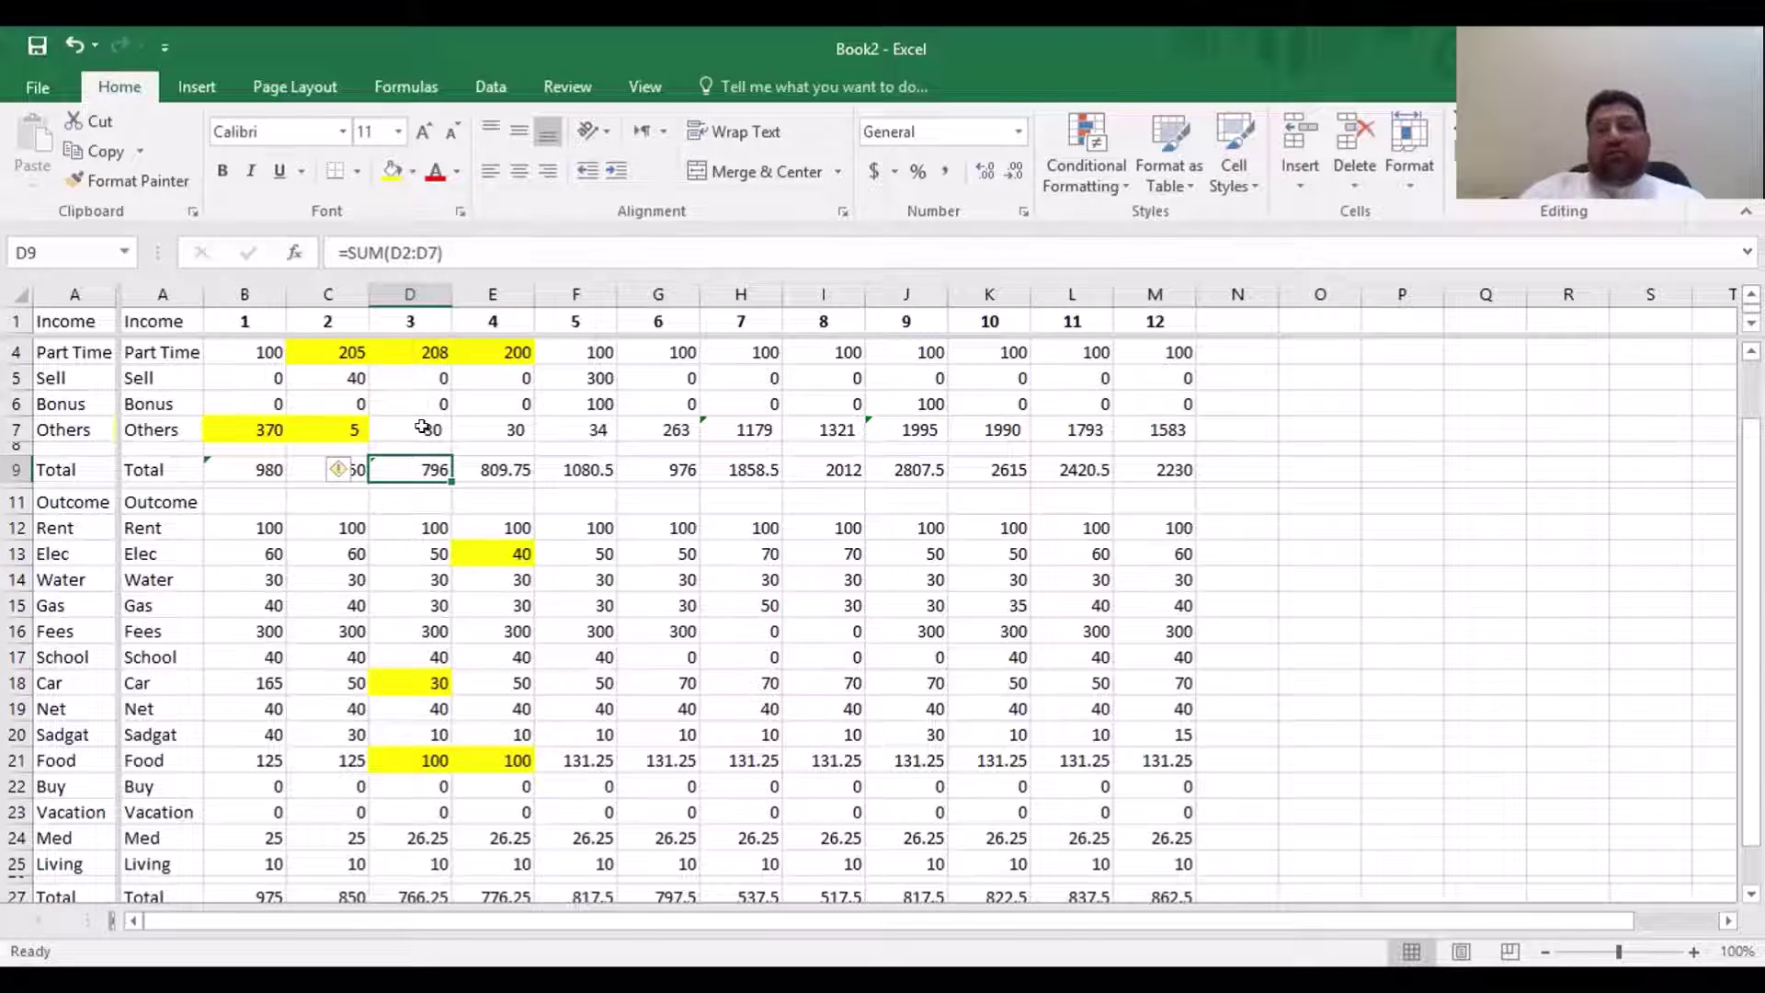
Examine the income block B2:M9, the outcome block B12:M25 and the Delta row for all twelve months
key("Up")
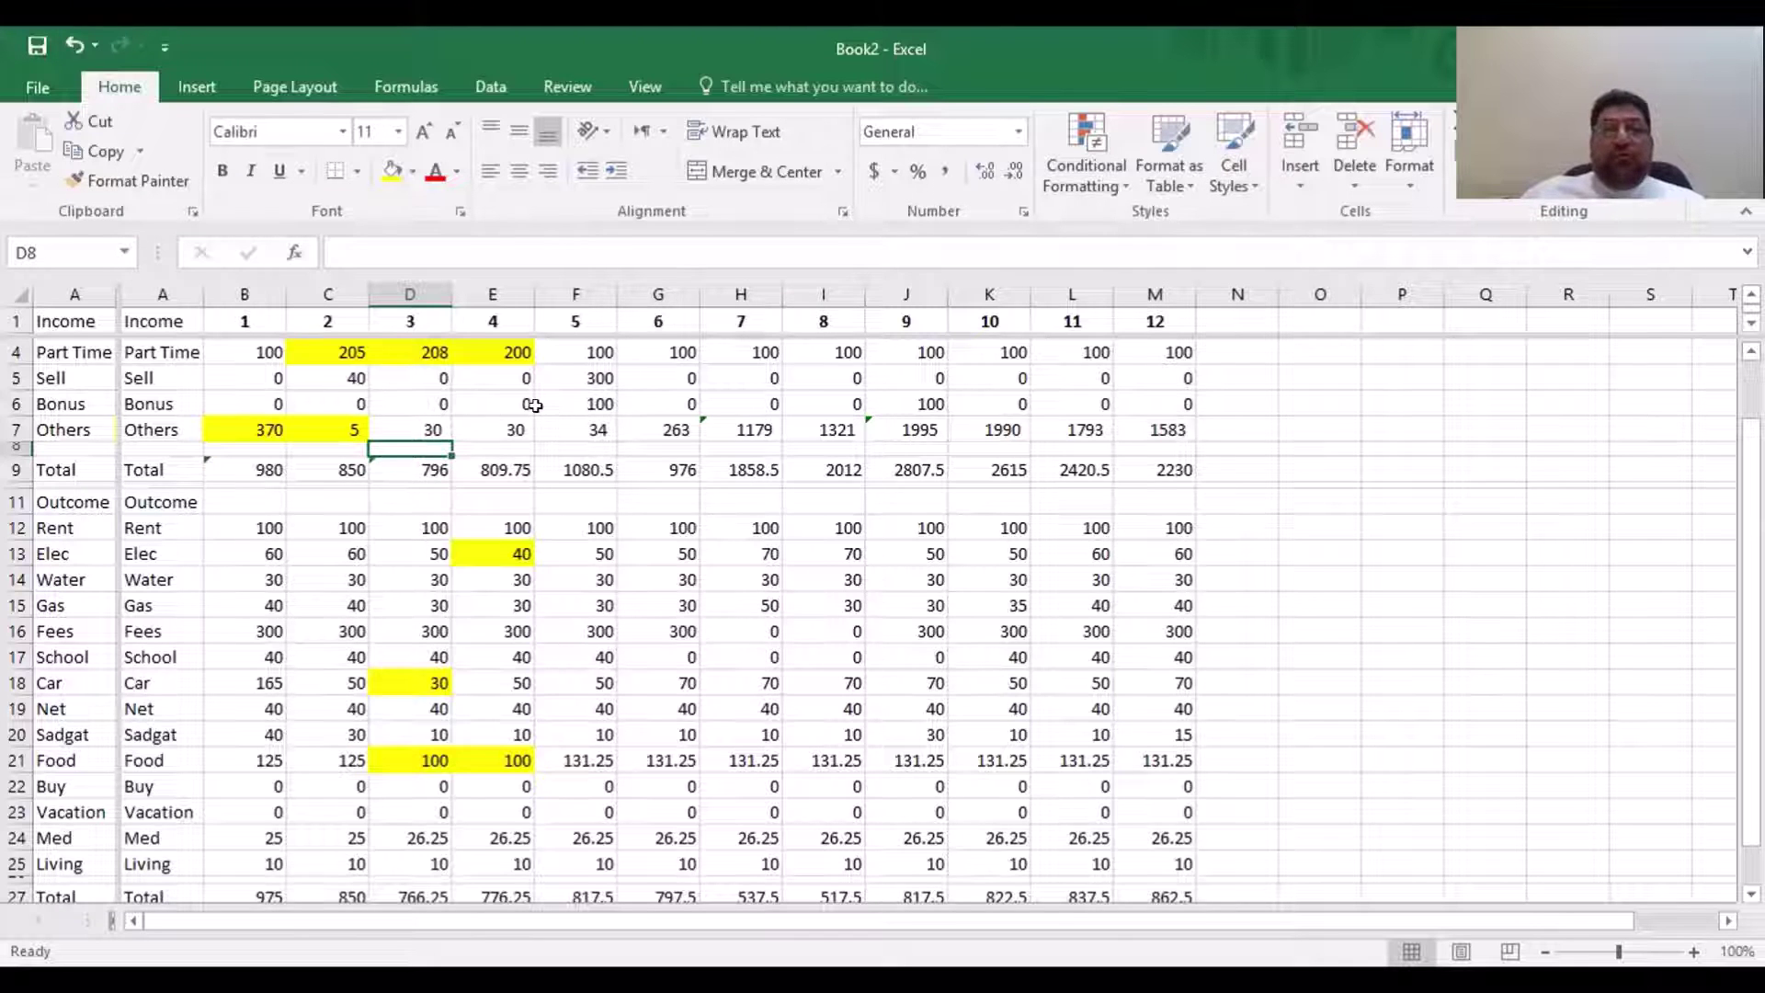
scroll(534, 406, "up", 1)
left_click_drag(267, 377, 1176, 549)
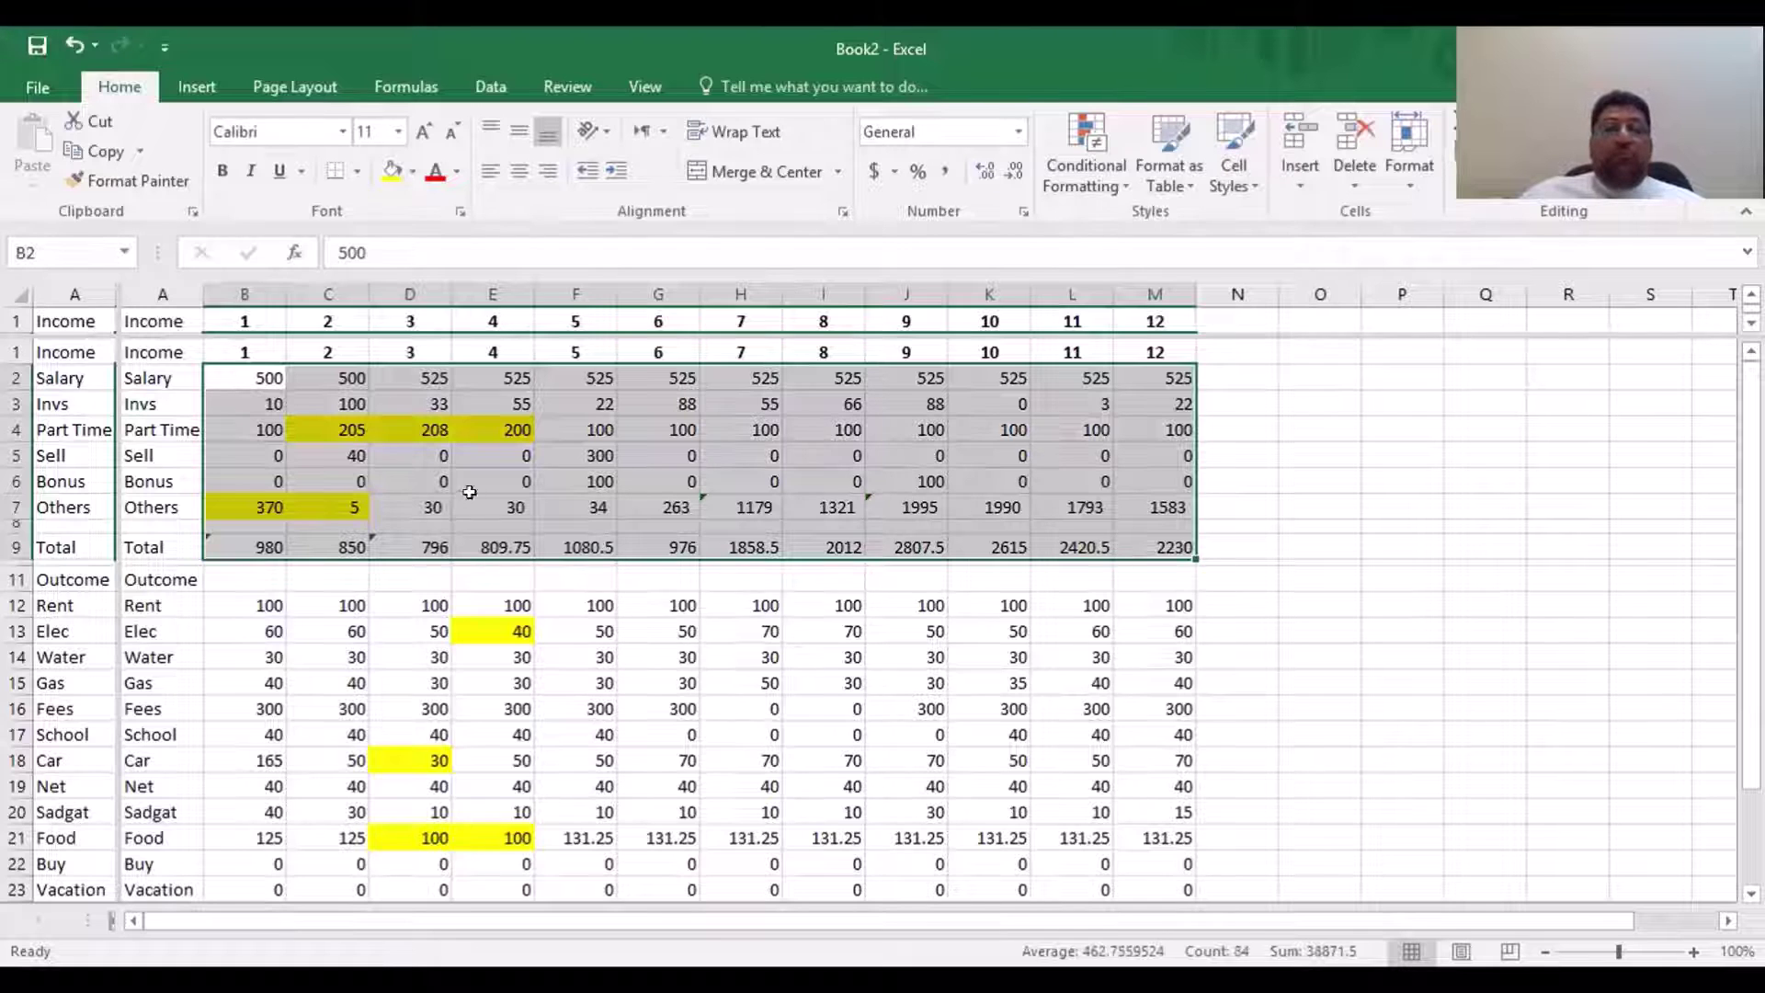
scroll(470, 492, "down", 3)
left_click_drag(267, 384, 1144, 718)
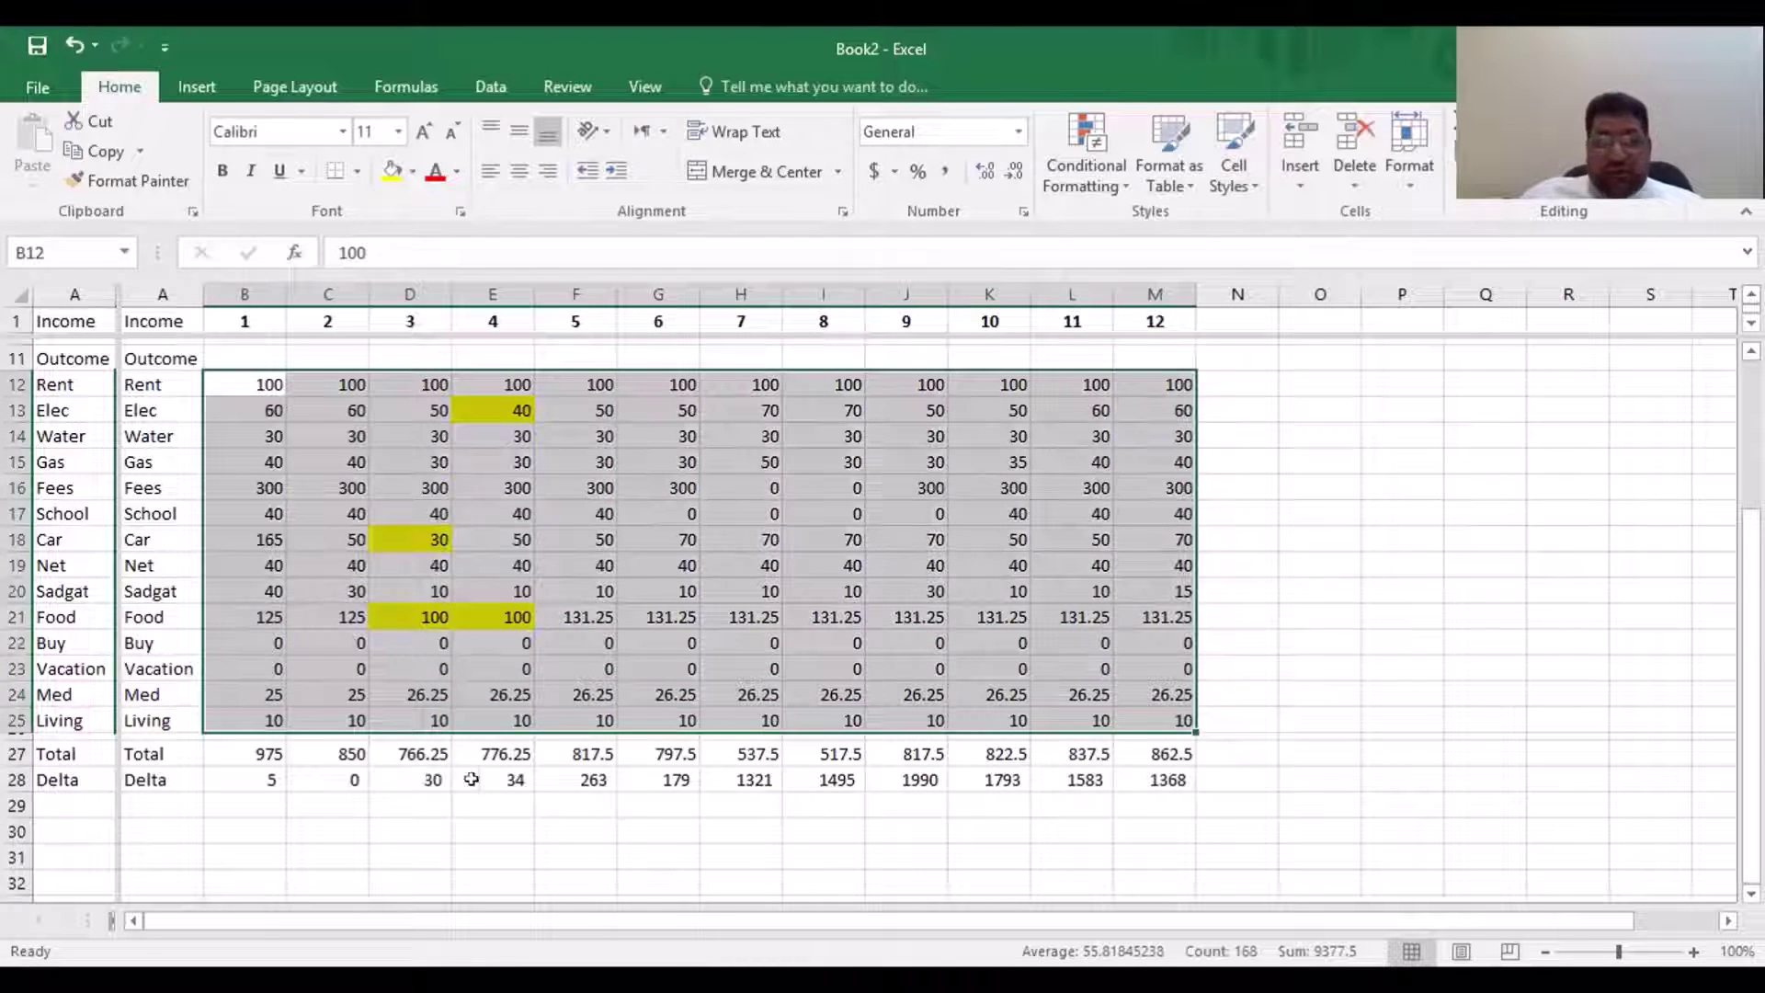
left_click(535, 804)
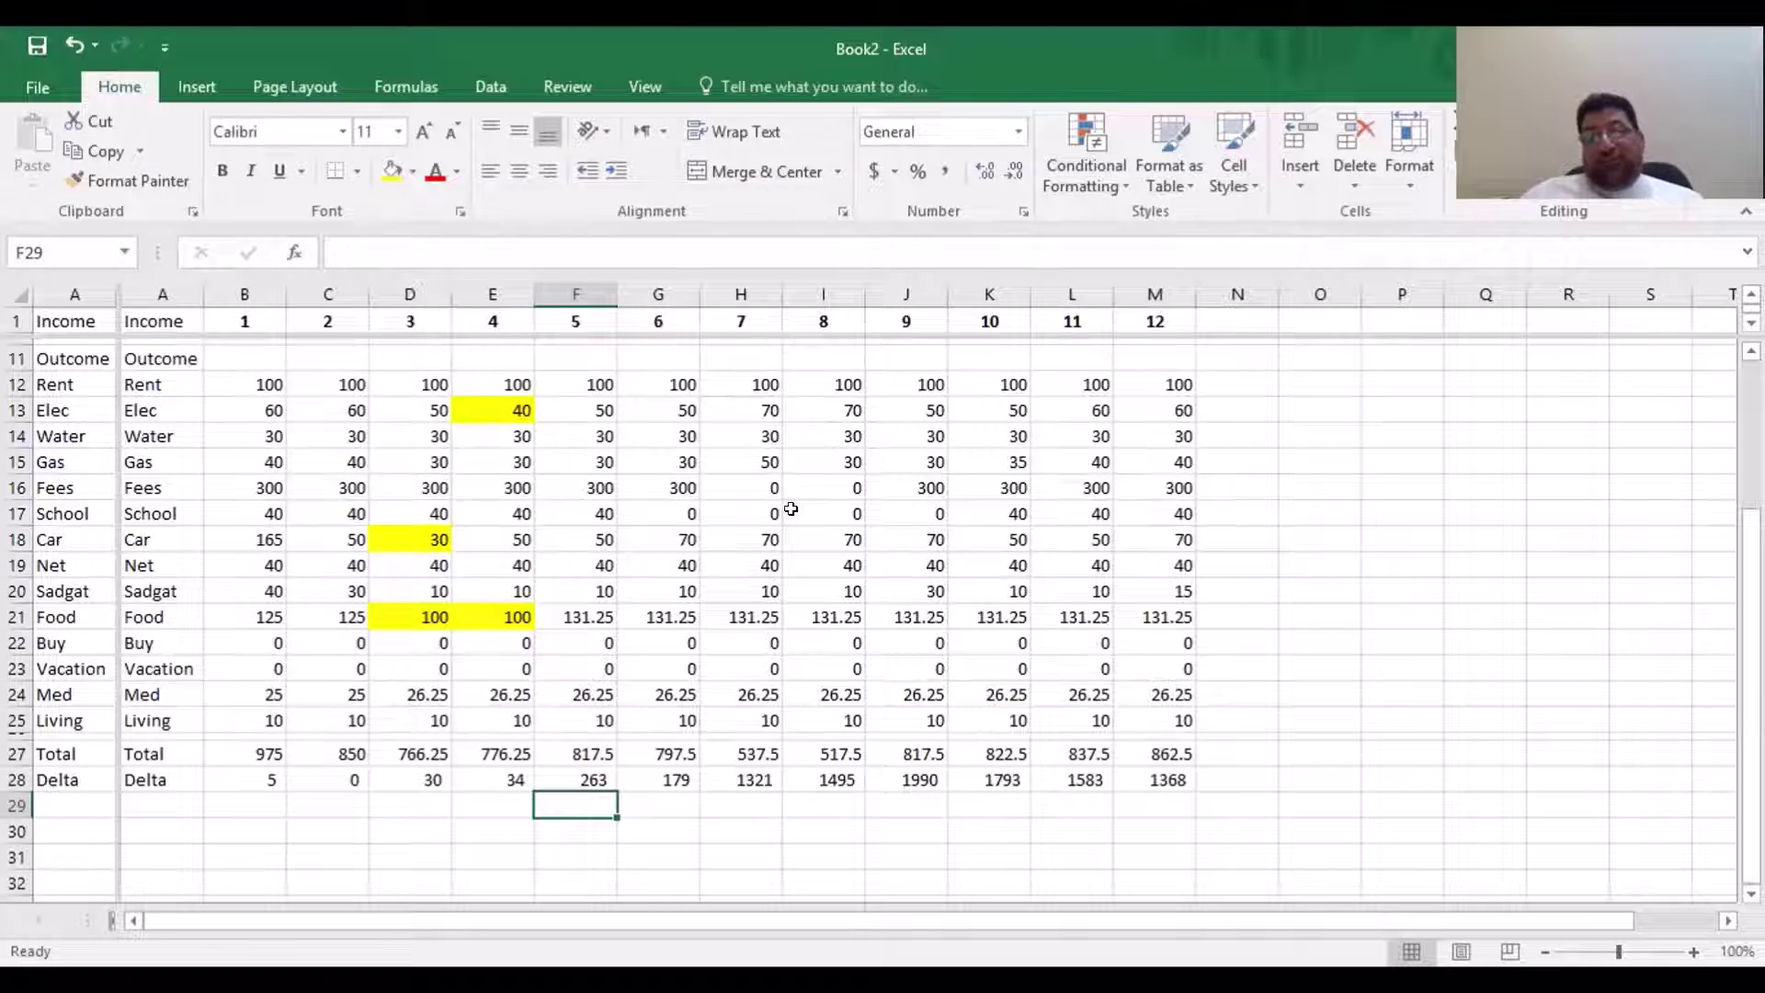
scroll(791, 508, "up", 3)
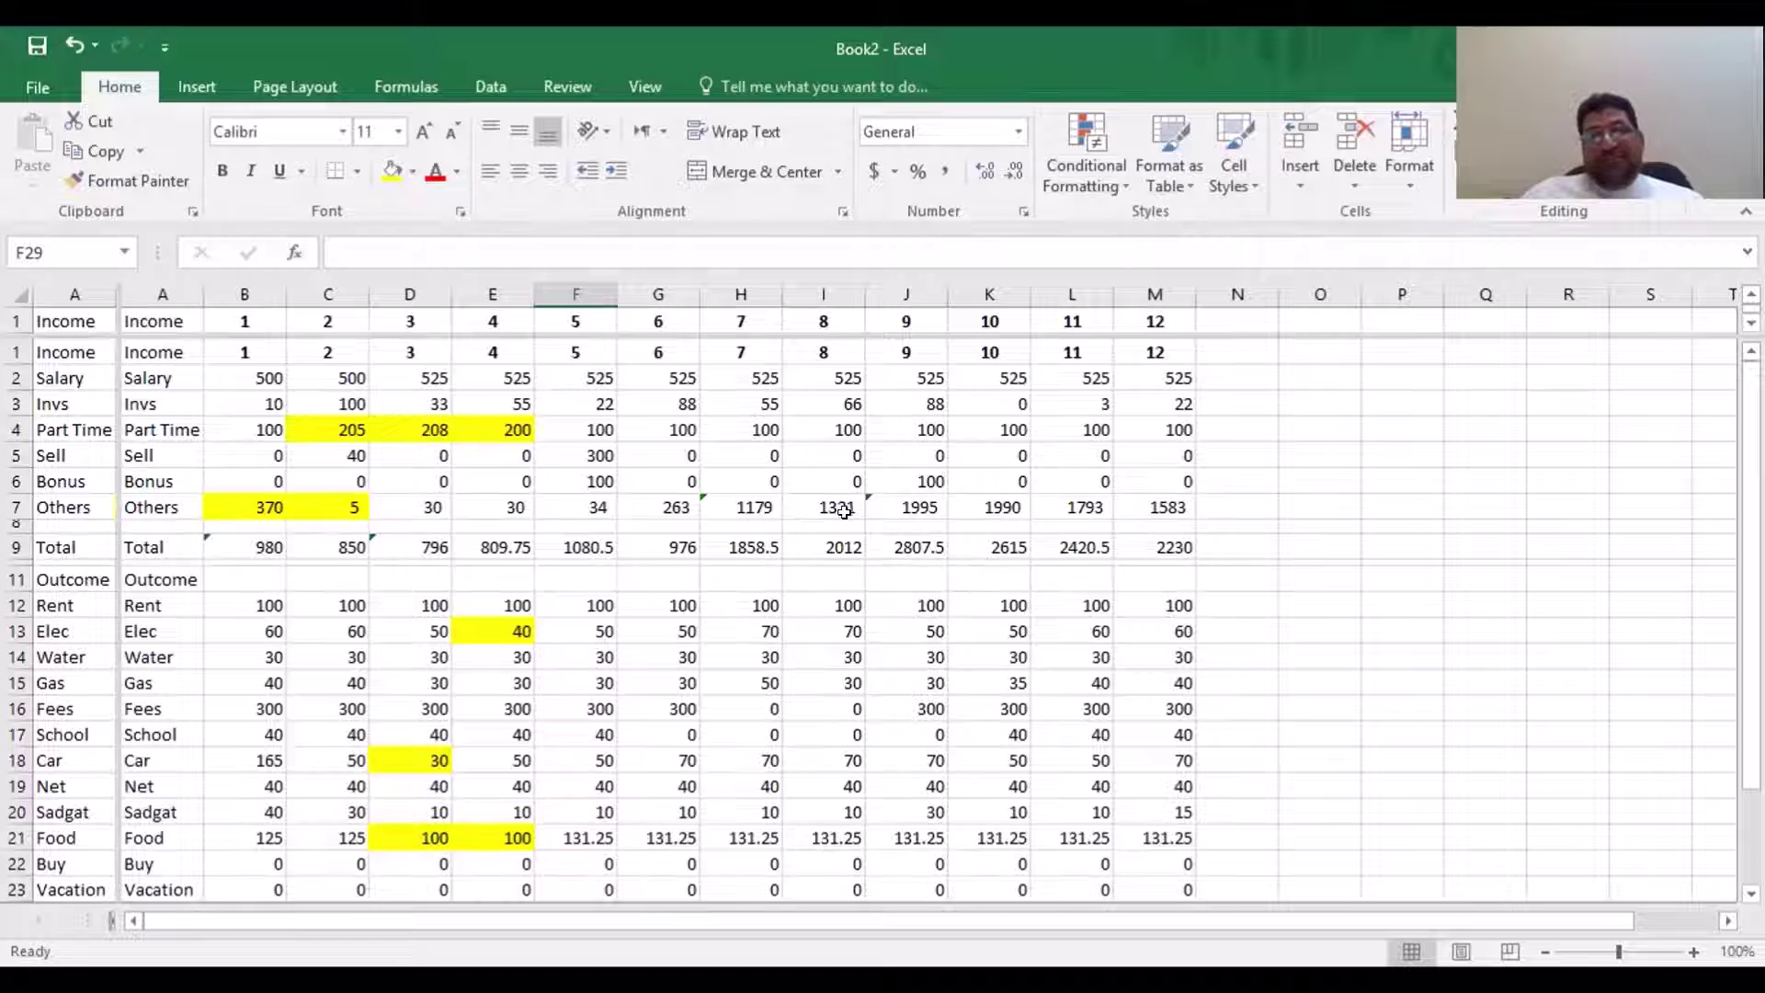
scroll(883, 663, "down", 2)
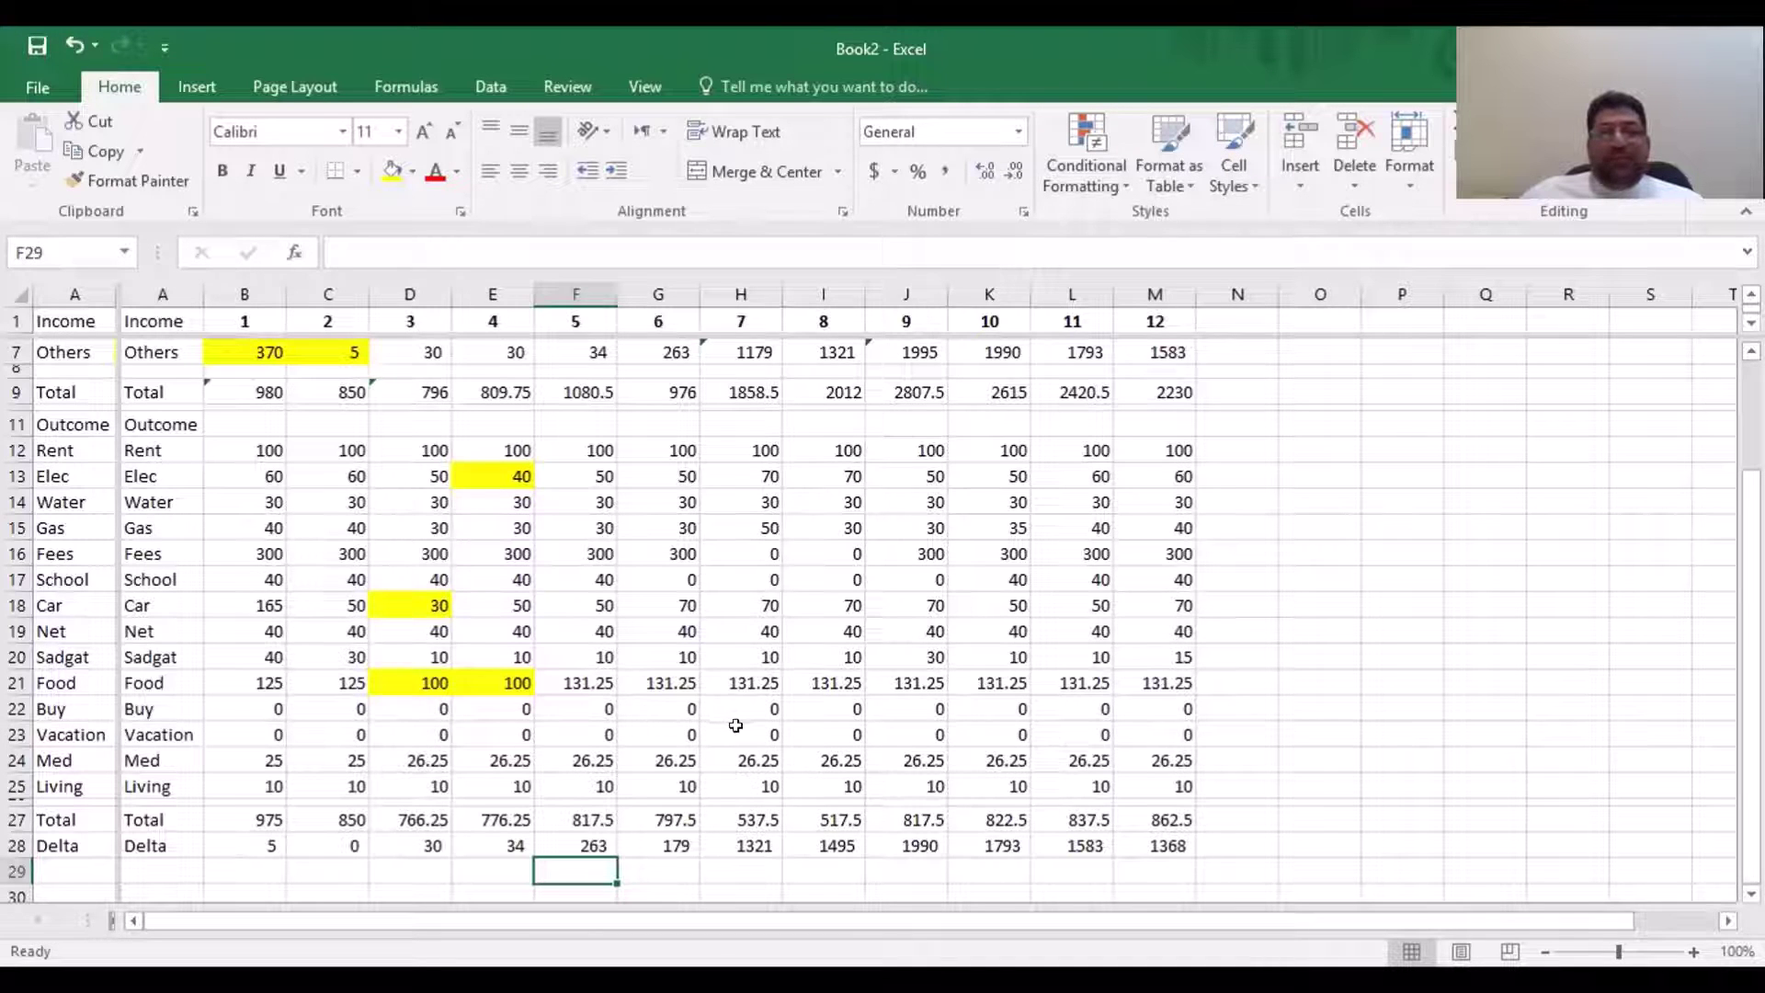
Check the month 8 Vacation expense in I23 and the Delta available for that month in I28
left_click(768, 731)
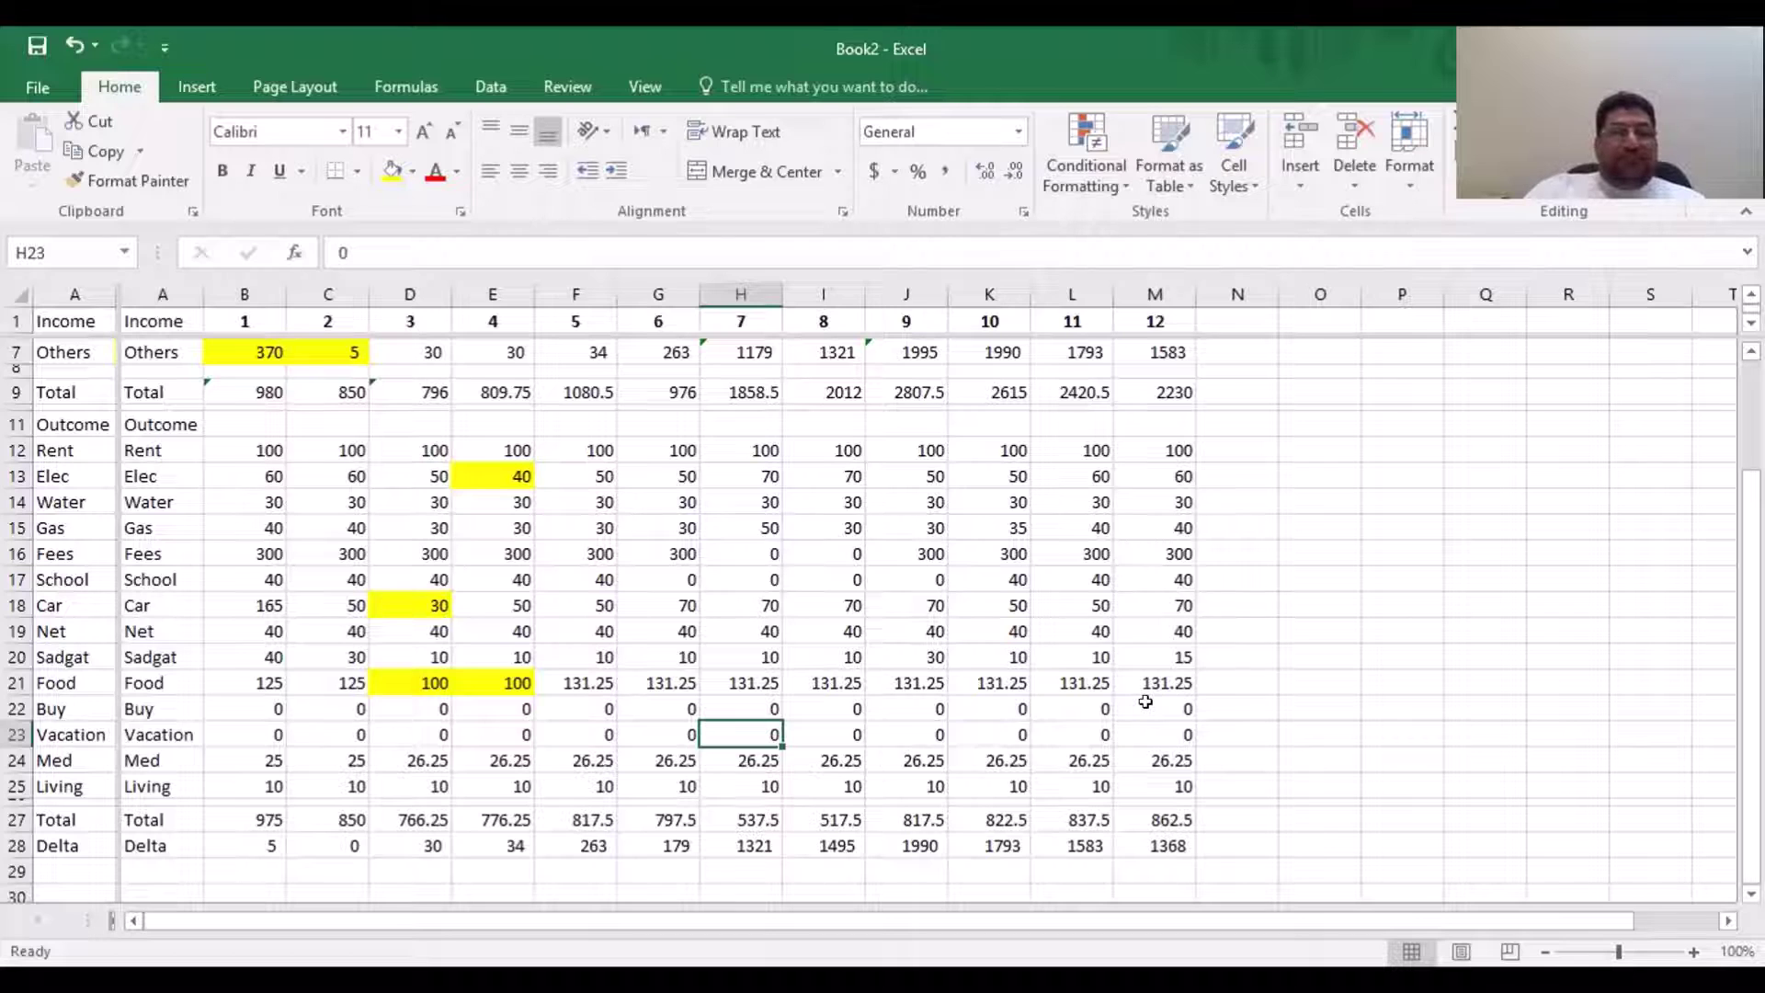
key("Right")
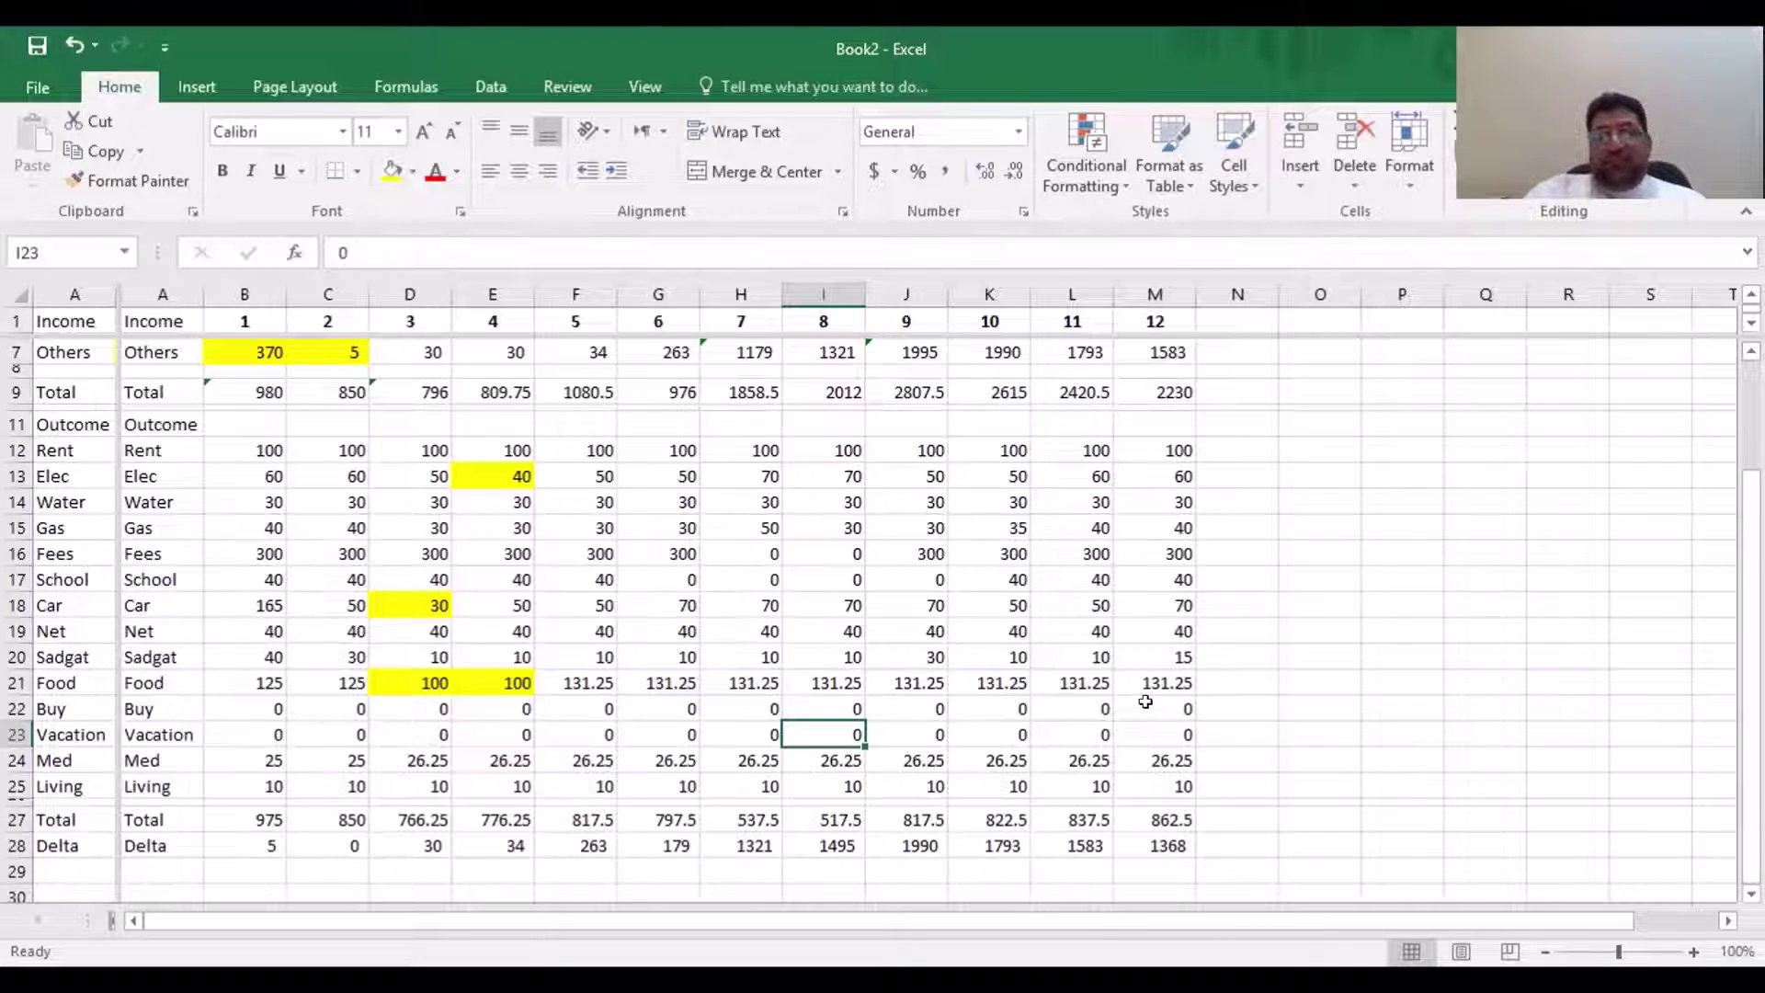
key("Down")
key("Down")
key("Down")
key("Down")
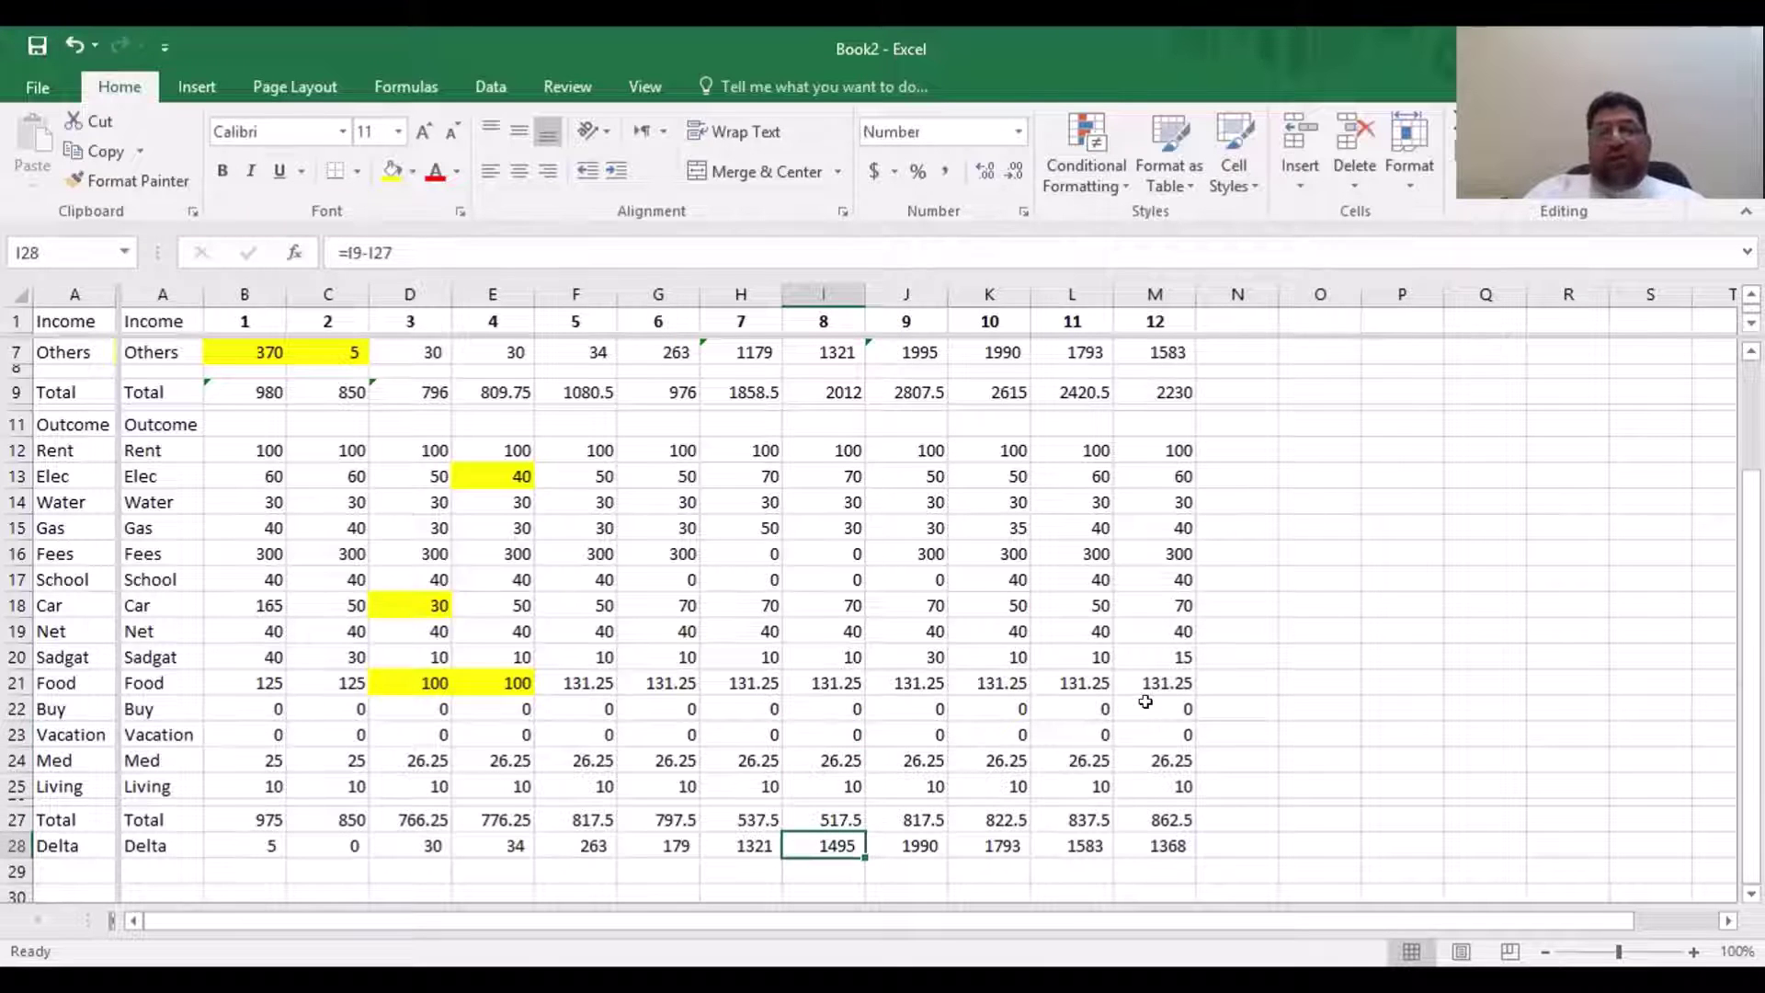
Set the month 8 Vacation expense in I23 to 1500
key("Up")
key("Up")
key("Up")
key("Up")
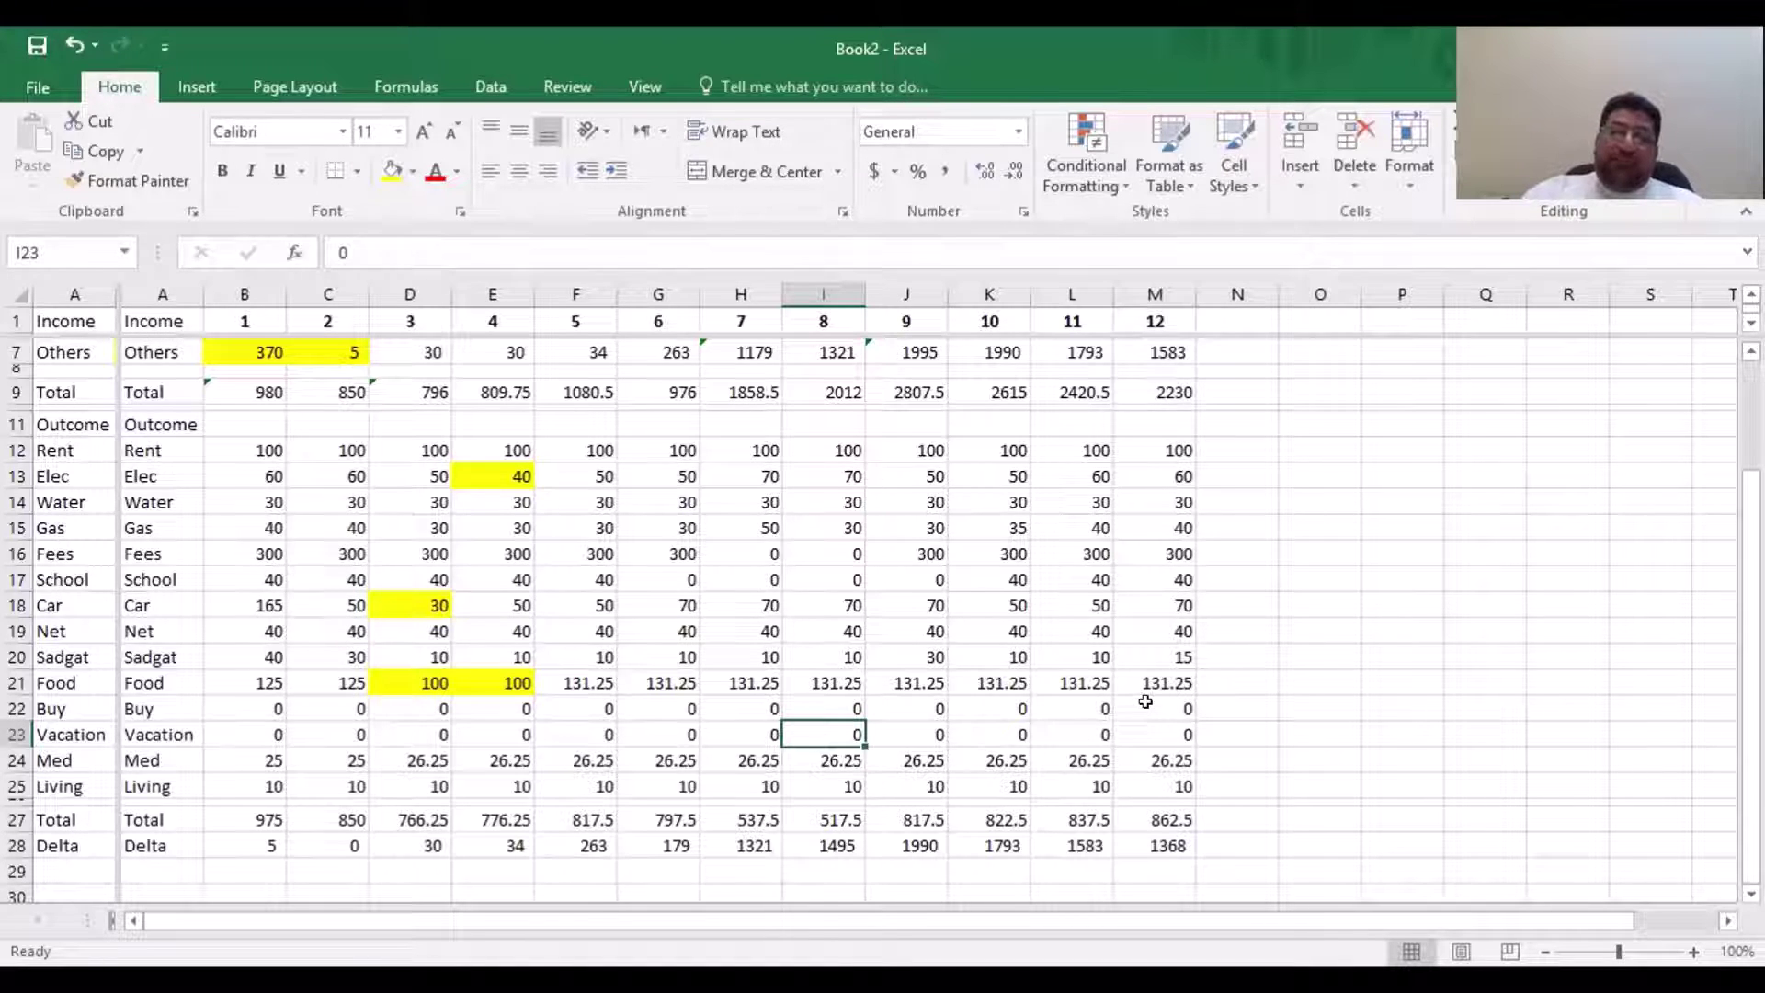
type("1500")
key("Return")
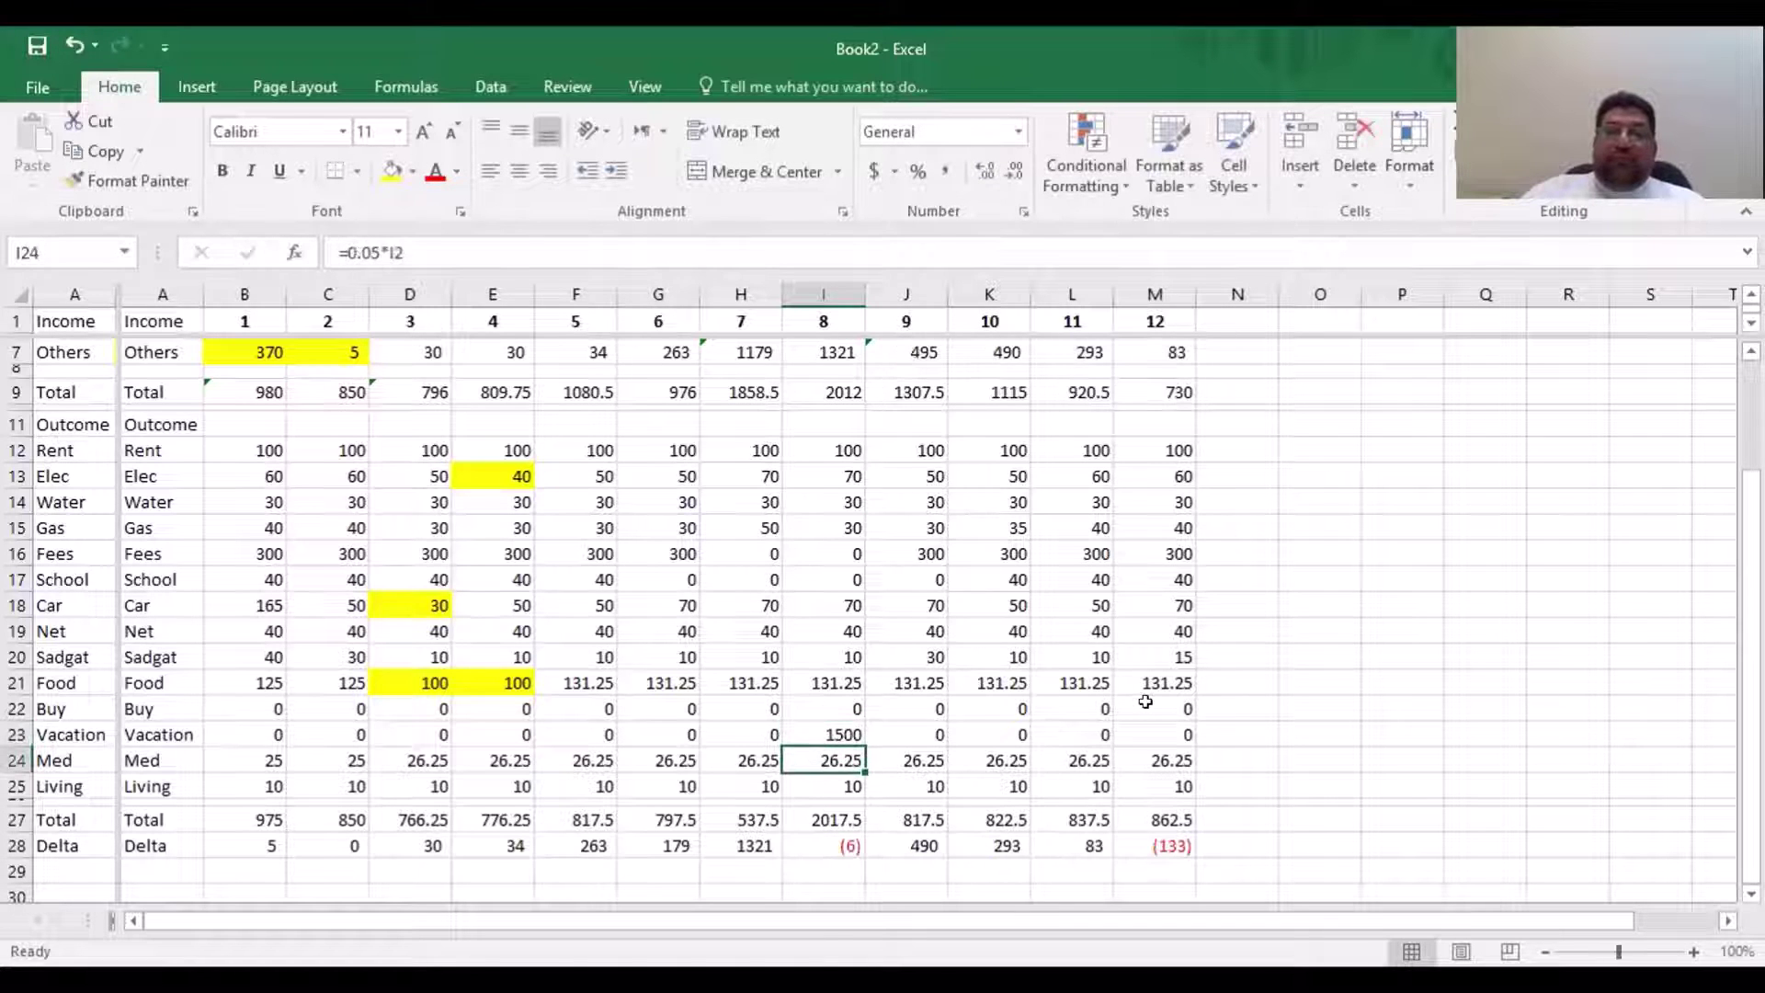
Check the effect of the Vacation expense on the month 8 Delta in I28
key("Up")
key("Down")
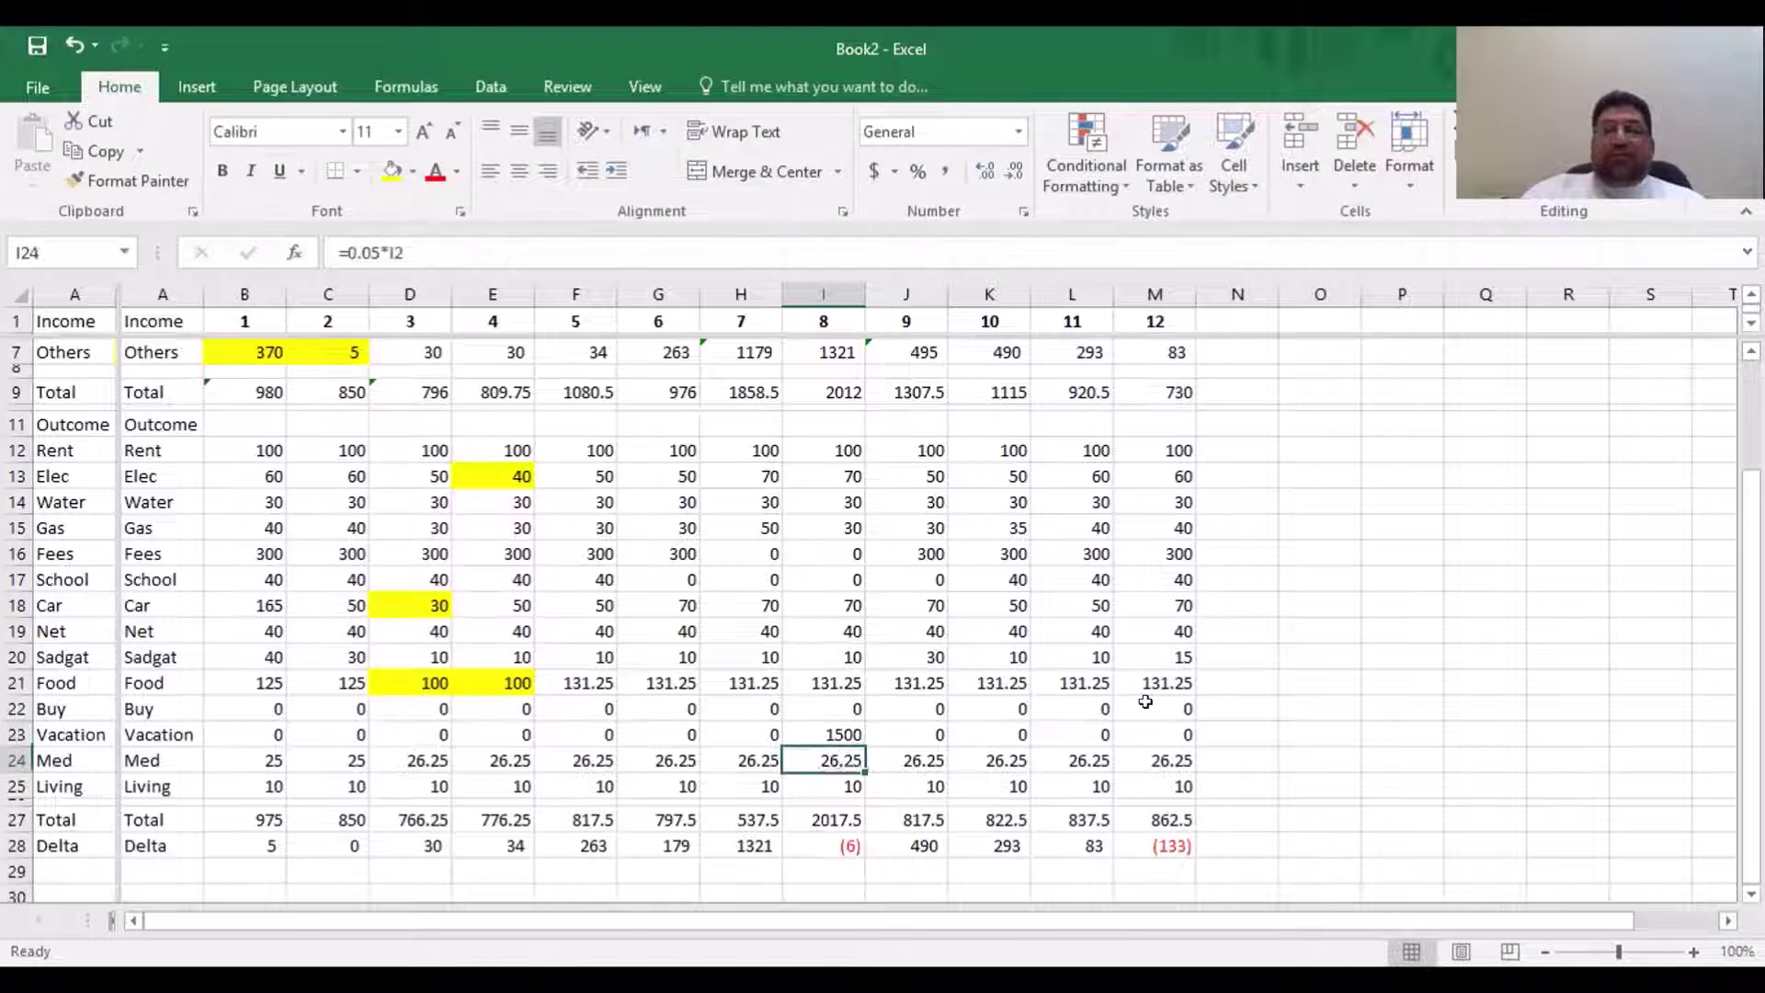
key("Down")
key("Down")
key("Down")
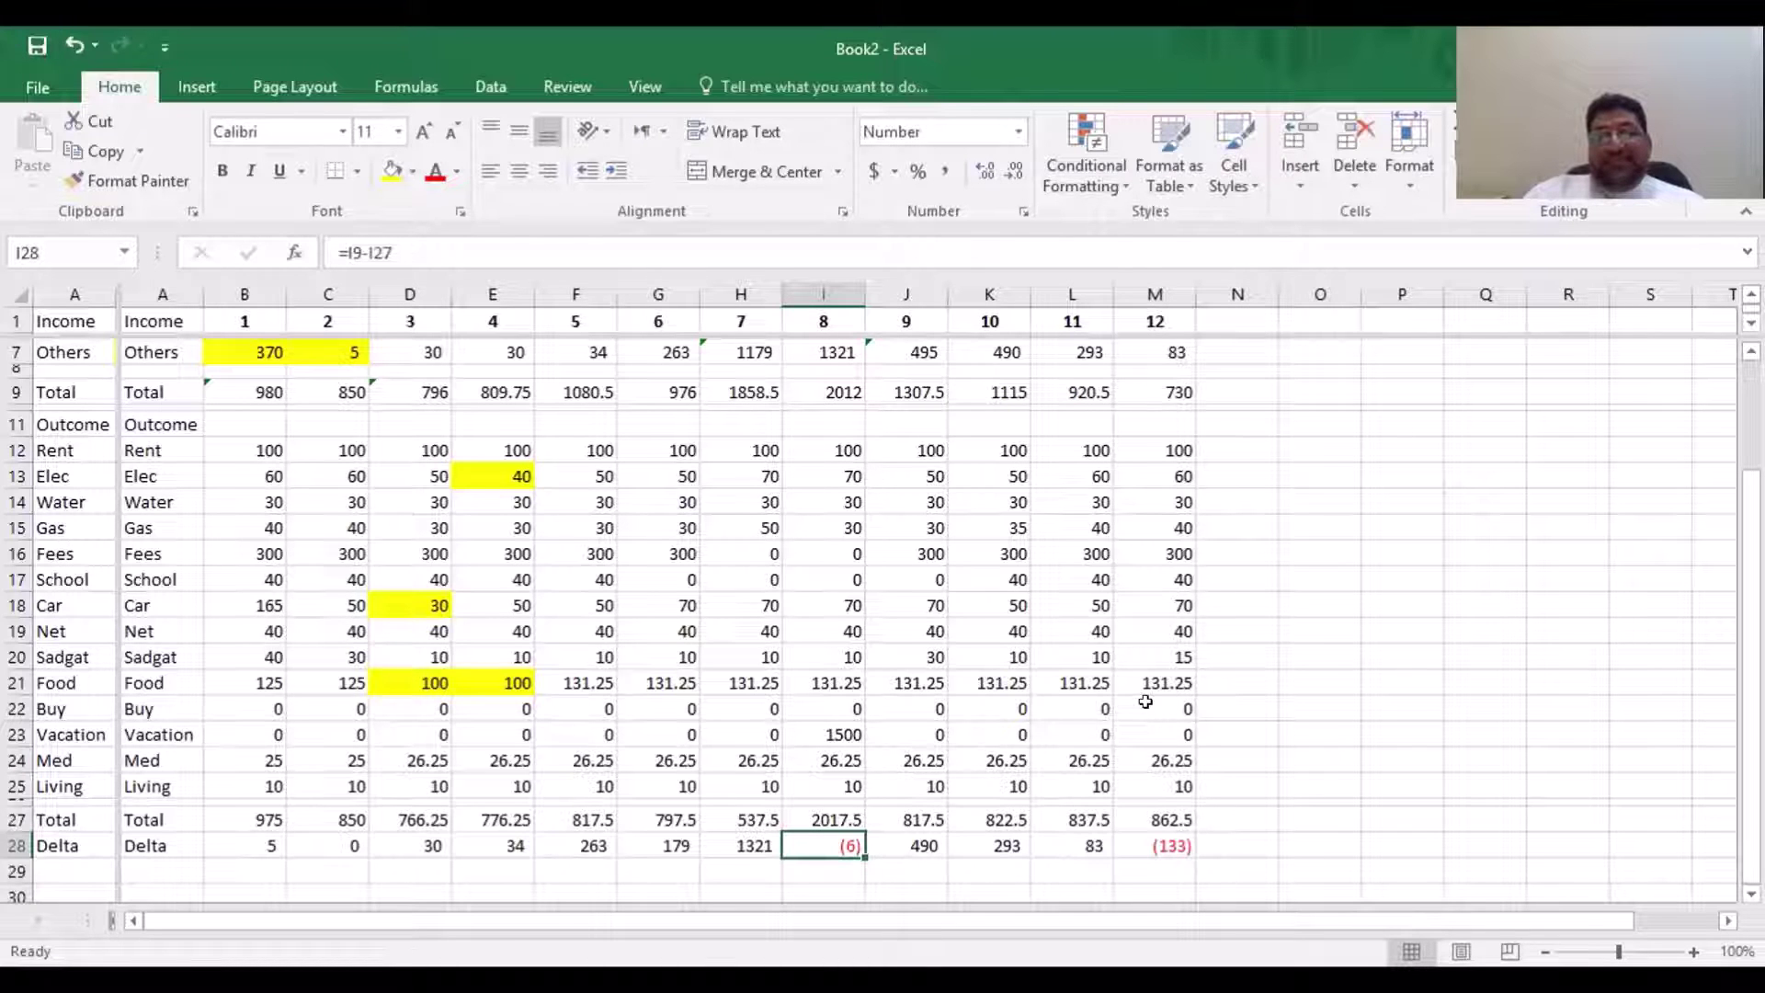
Add 200 to the month 8 Others income by changing the formula in I7 to =H28+200
key("Up")
key("Up")
key("Up")
key("Up")
key("Up")
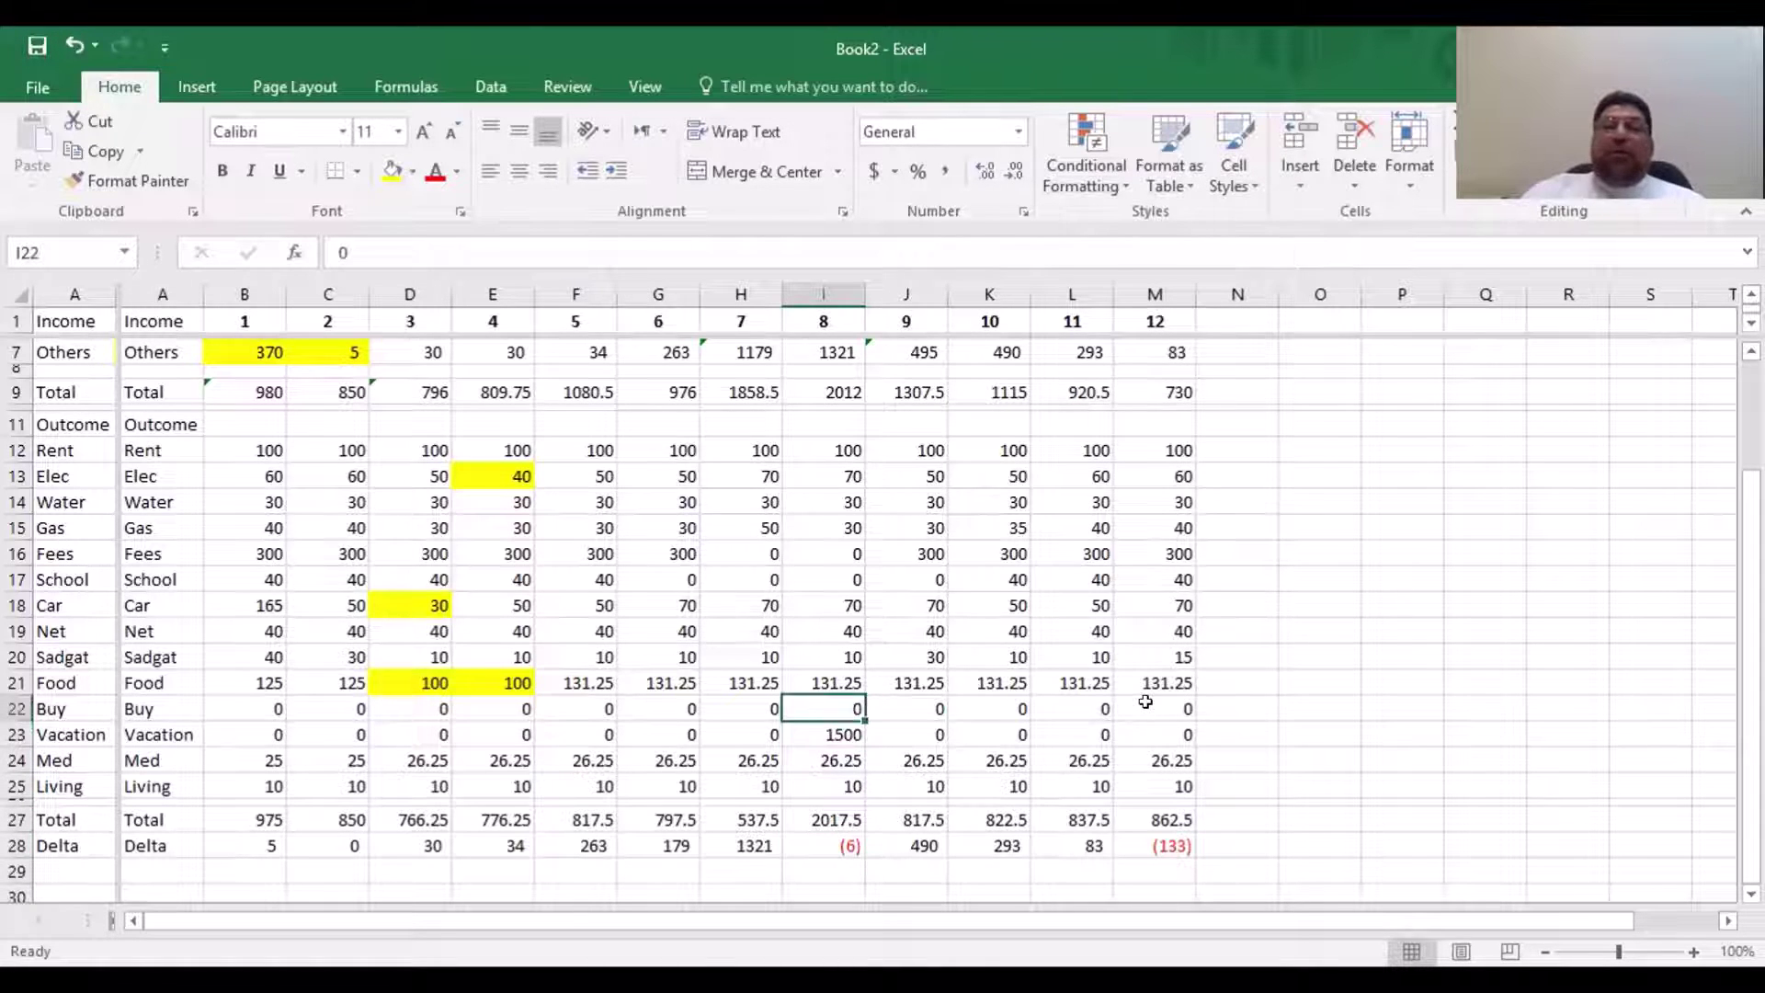
key("Up")
key("Up")
key("Up")
key("Up")
key("Up")
key("Up")
key("Up")
key("Up")
key("Up")
key("Up")
key("Up")
key("Up")
key("Up")
key("Up")
key("Down")
key("Down")
key("Down")
key("Down")
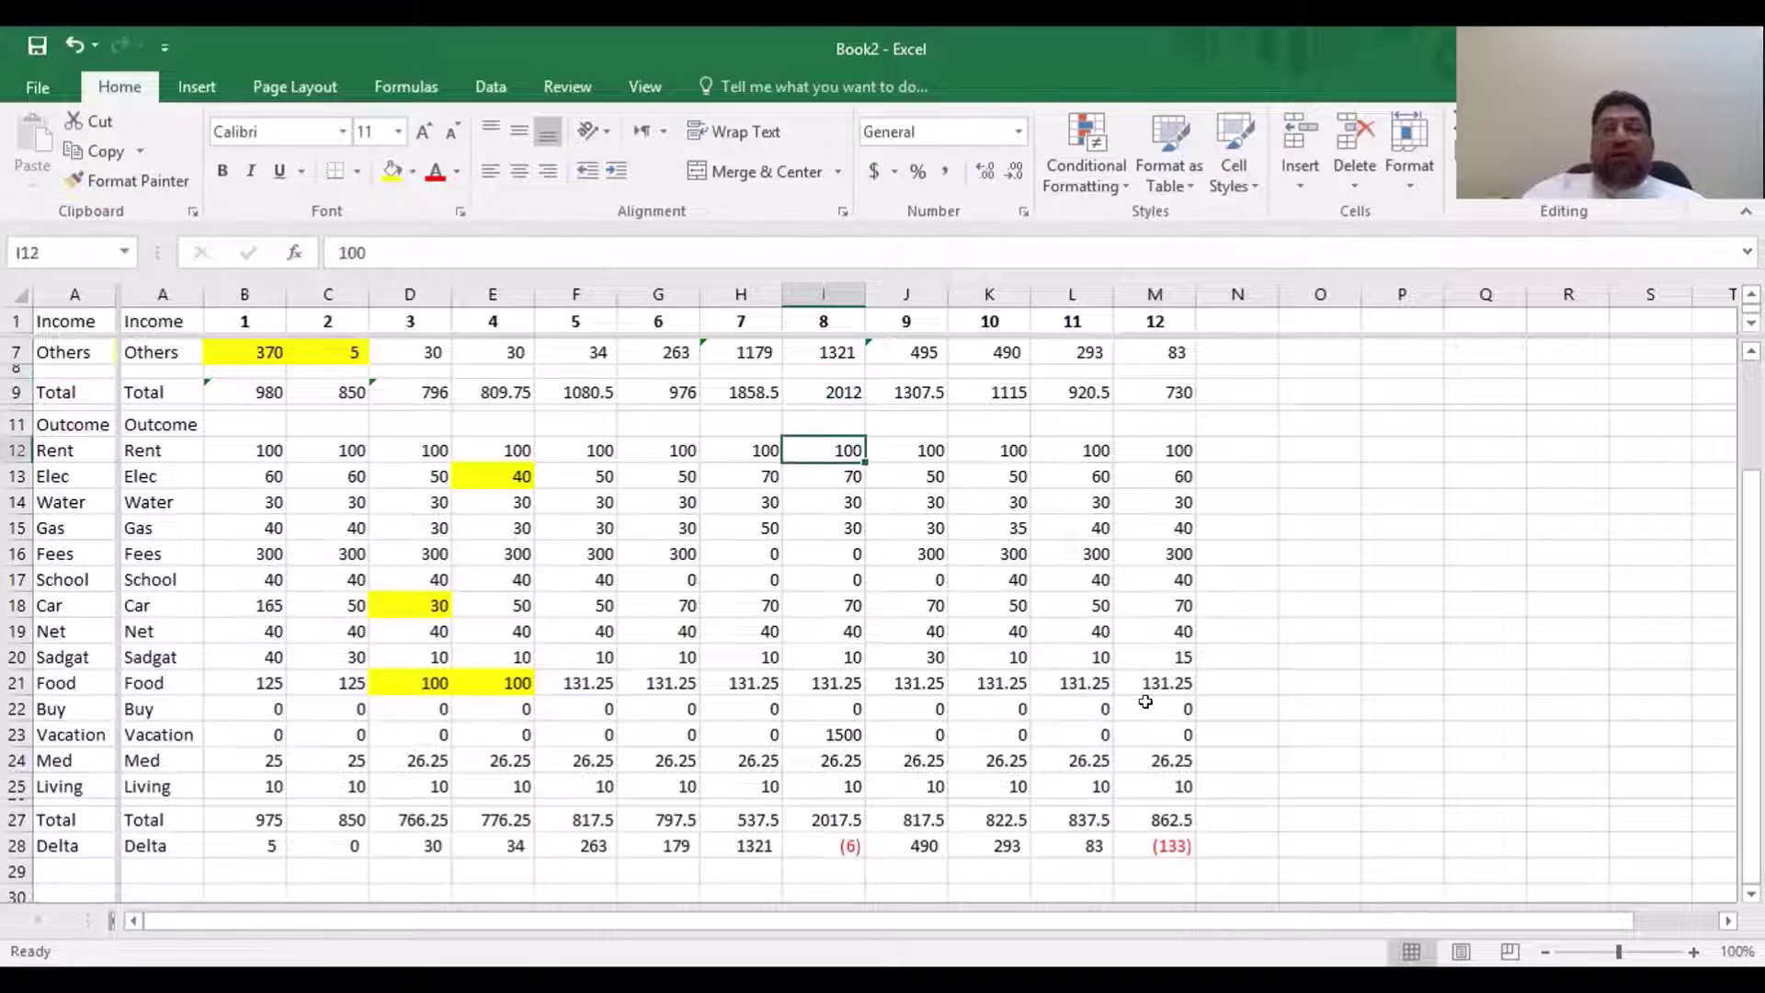
key("Up")
key("Up")
key("Up")
key("Up")
key("Up")
key("Up")
key("Up")
key("Up")
key("Up")
key("Down")
key("Down")
key("Down")
key("Down")
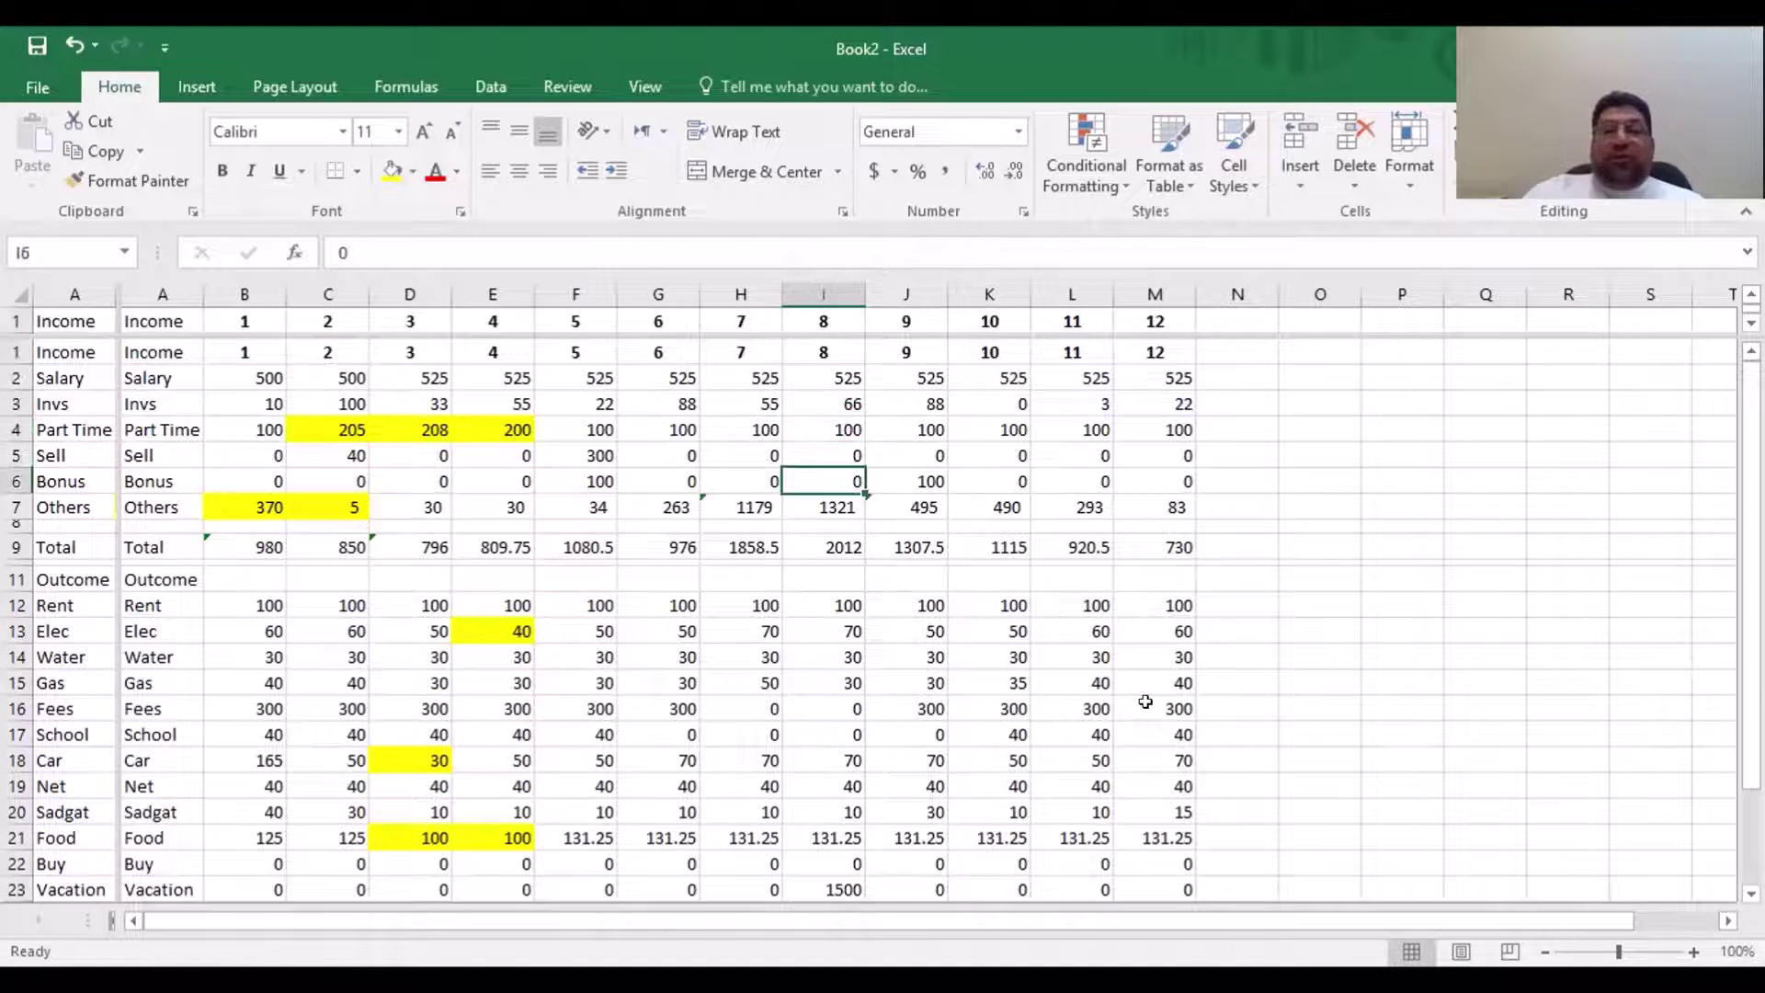
key("Down")
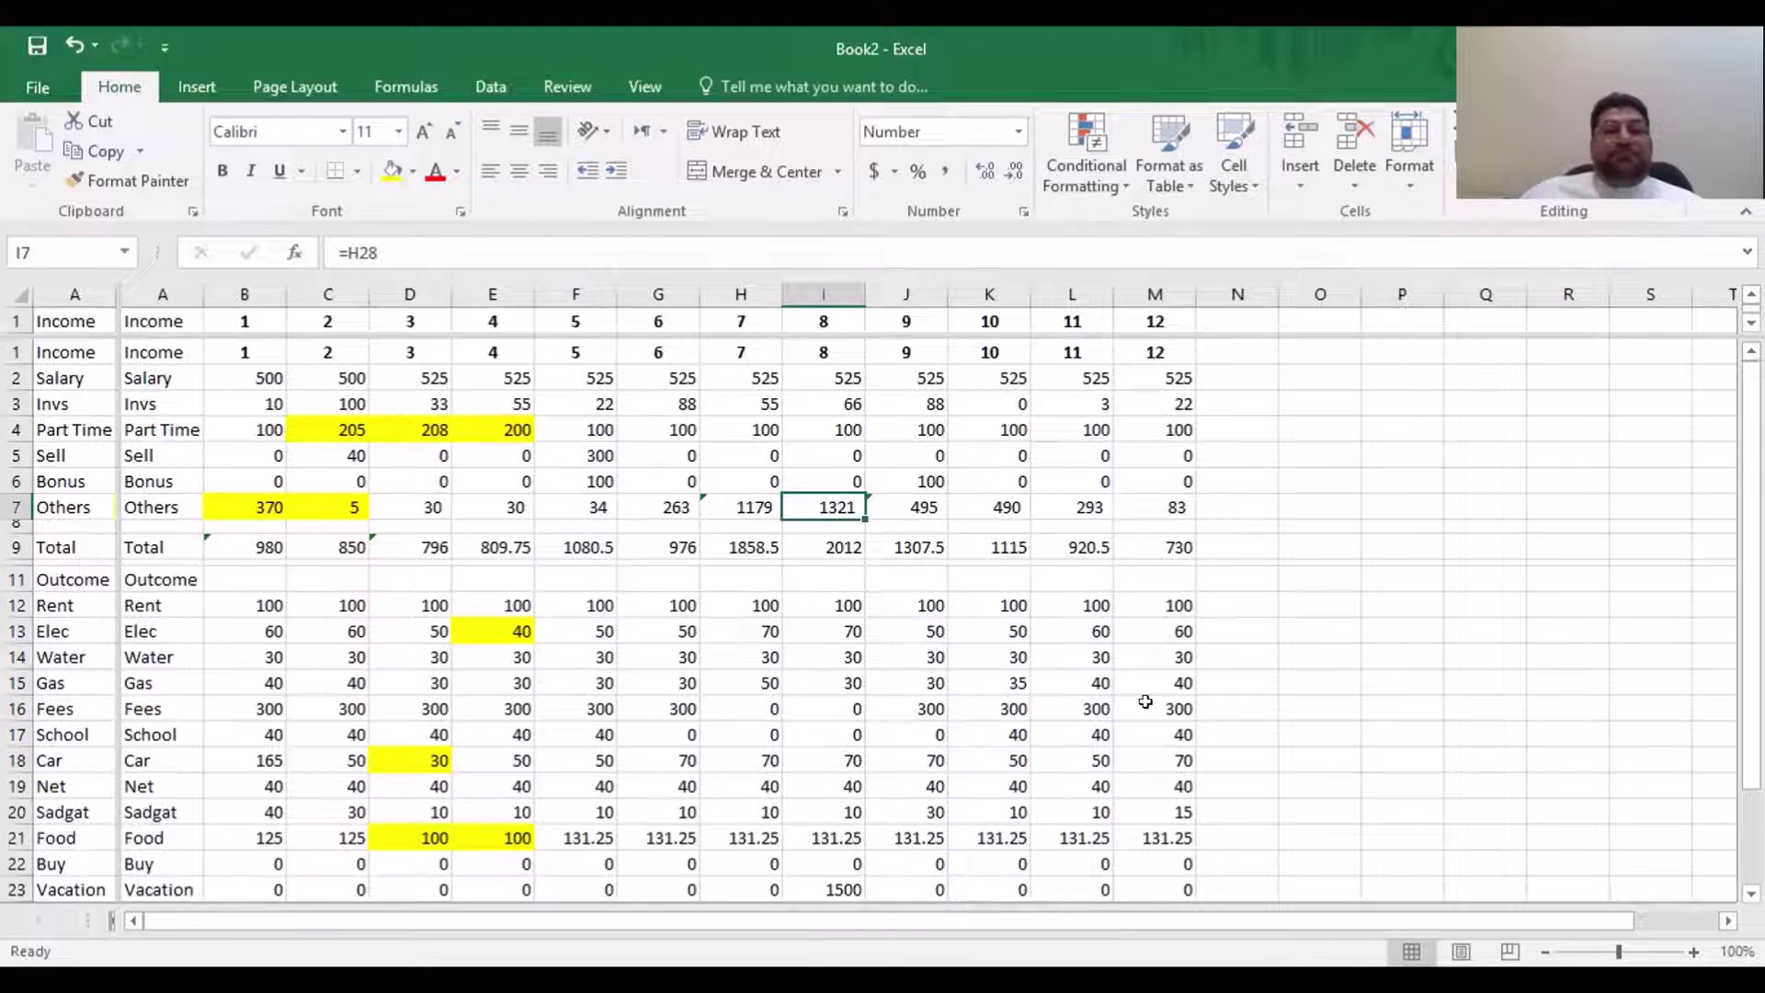
left_click(591, 237)
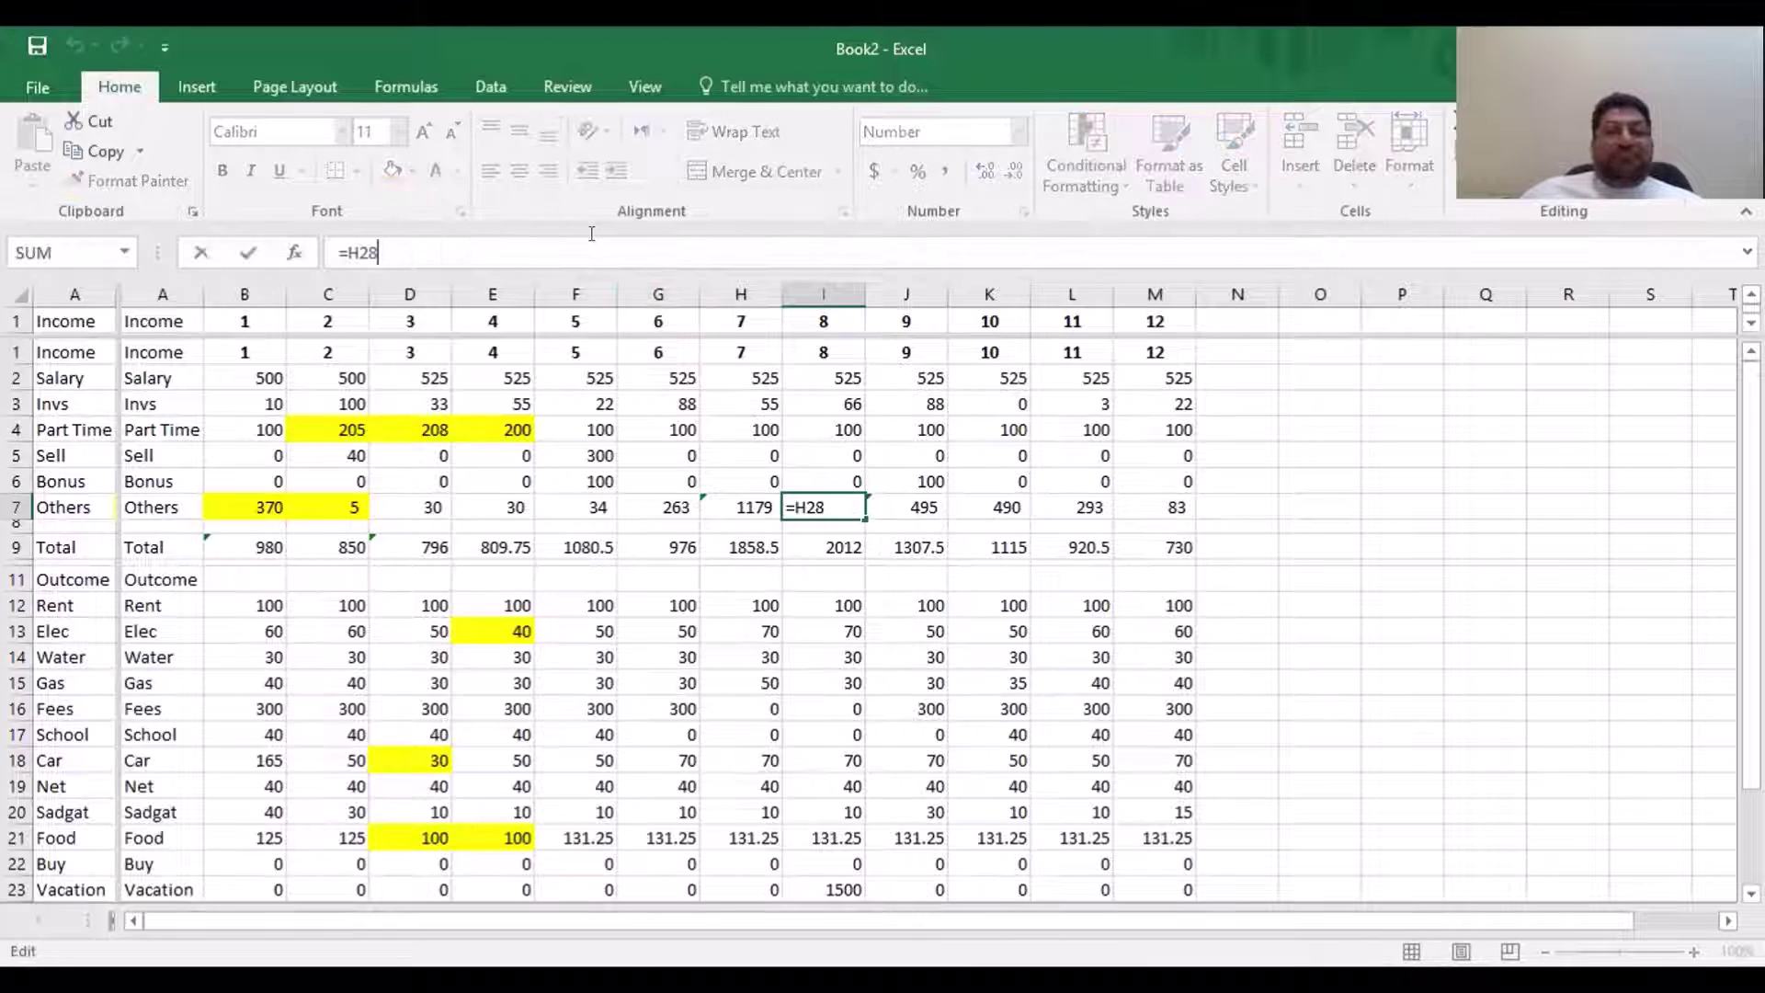
type("+")
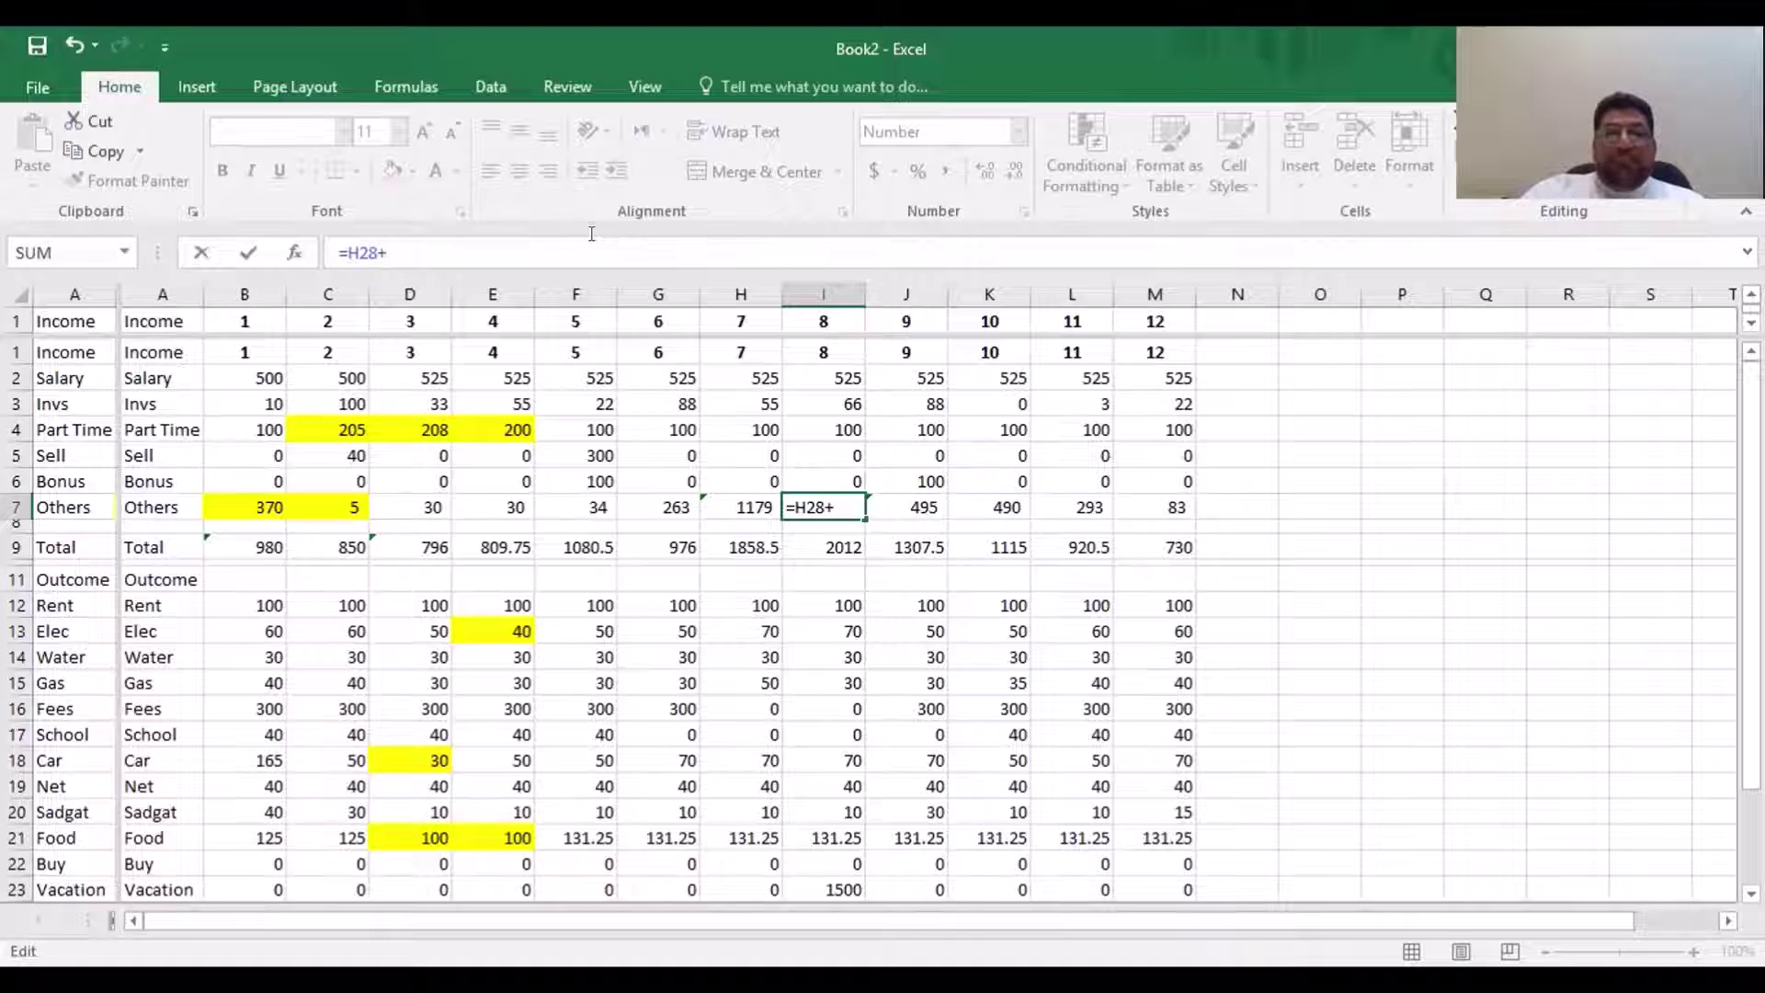
type("200")
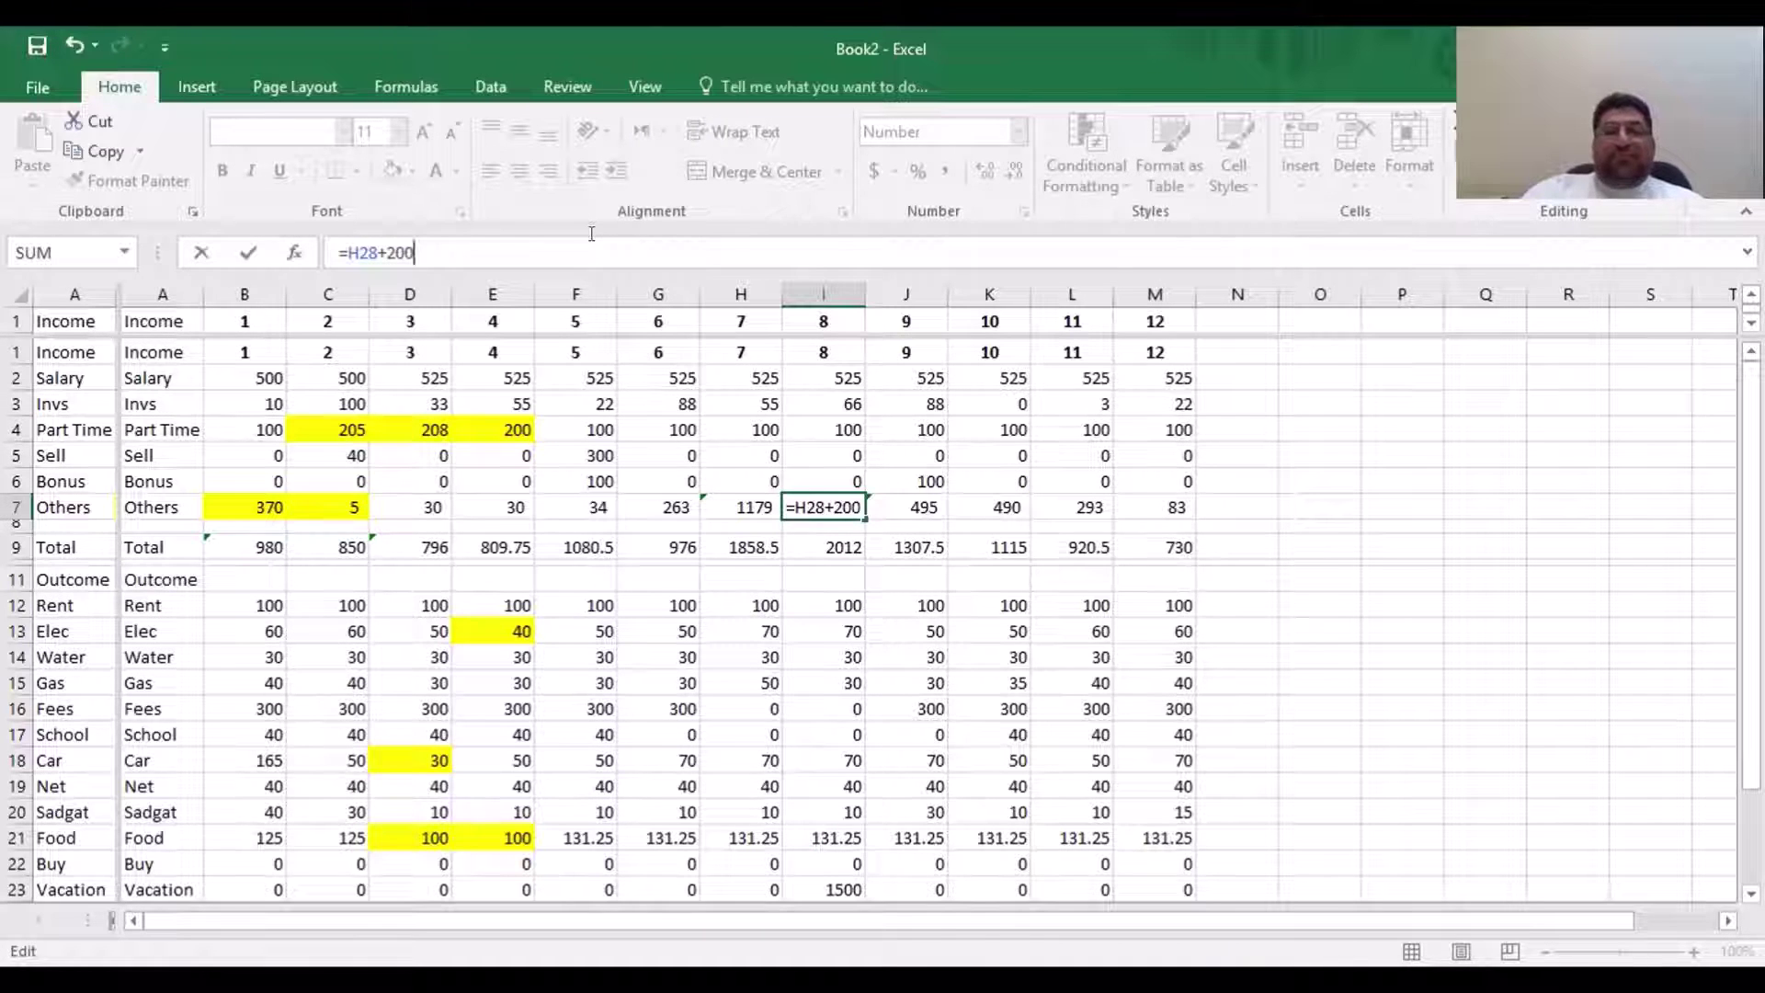
key("Return")
Review the month 9 column from Others income down to Delta, and recheck the month 8 Others formula in I7
key("Up")
key("Right")
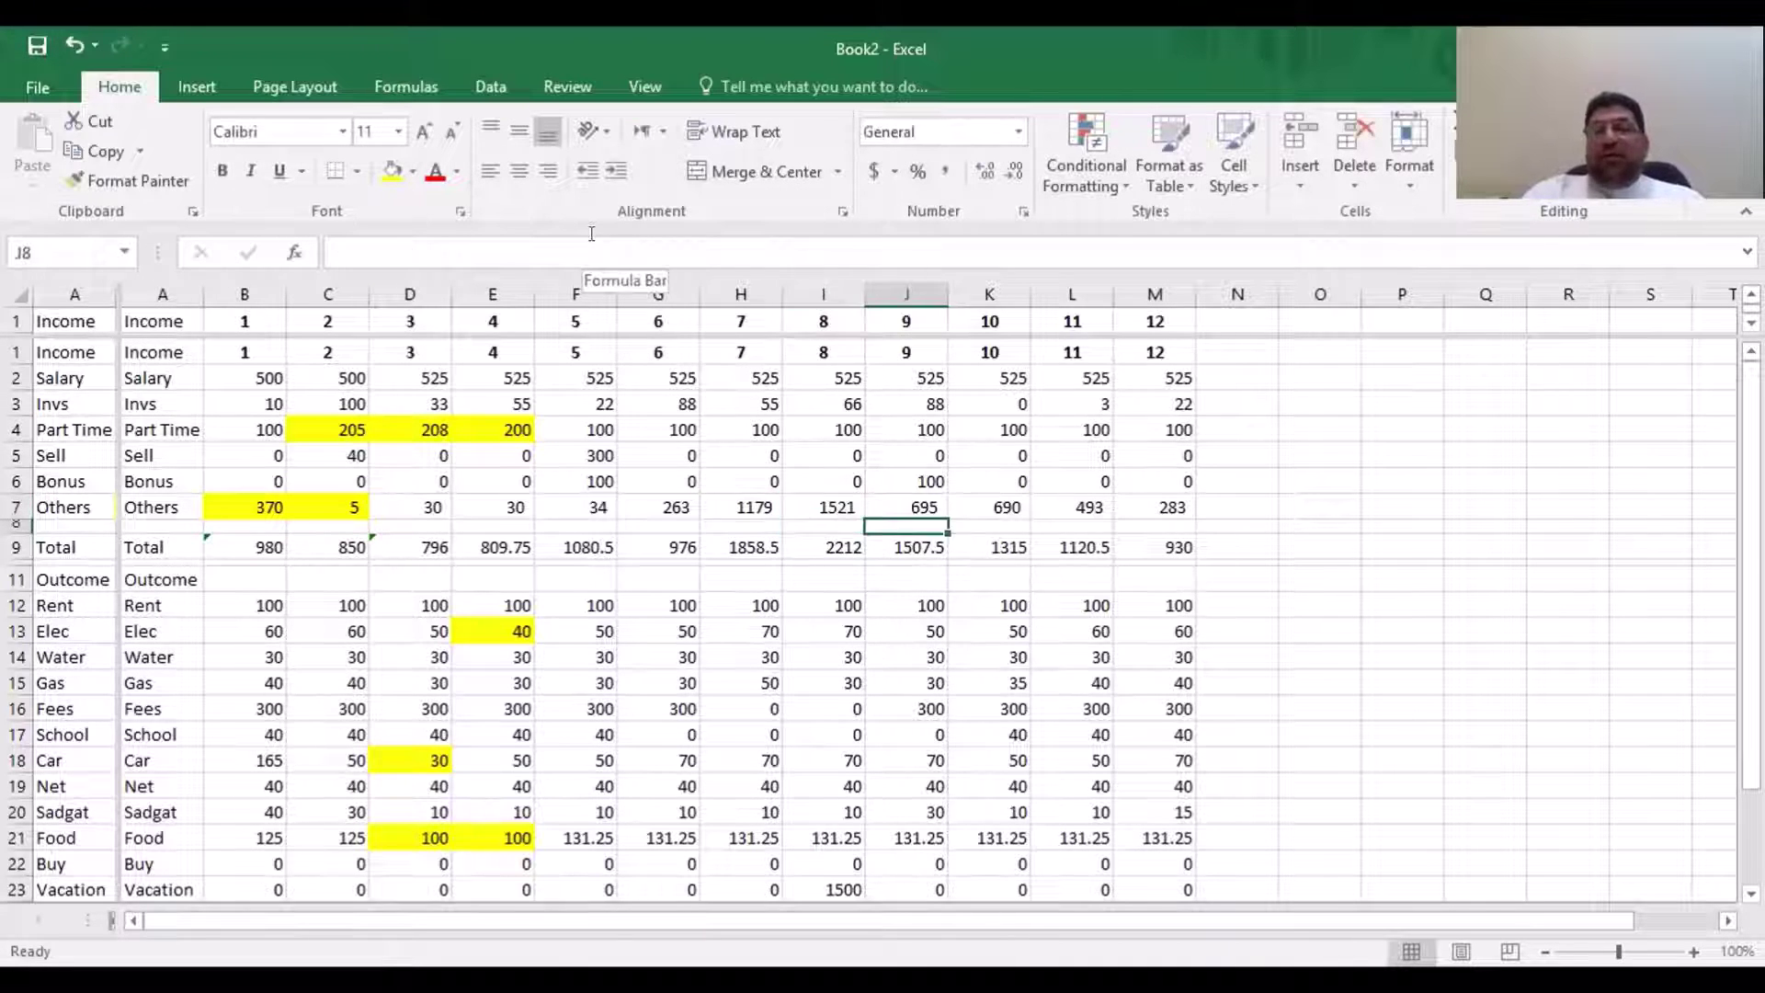
key("Up")
key("Down")
key("Down")
key("Down")
key("Down")
key("Down")
key("Down")
key("Down")
key("Down")
key("Down")
key("Down")
key("Down")
key("Down")
key("Down")
key("Down")
key("Down")
key("Down")
key("Down")
key("Down")
key("Down")
key("Down")
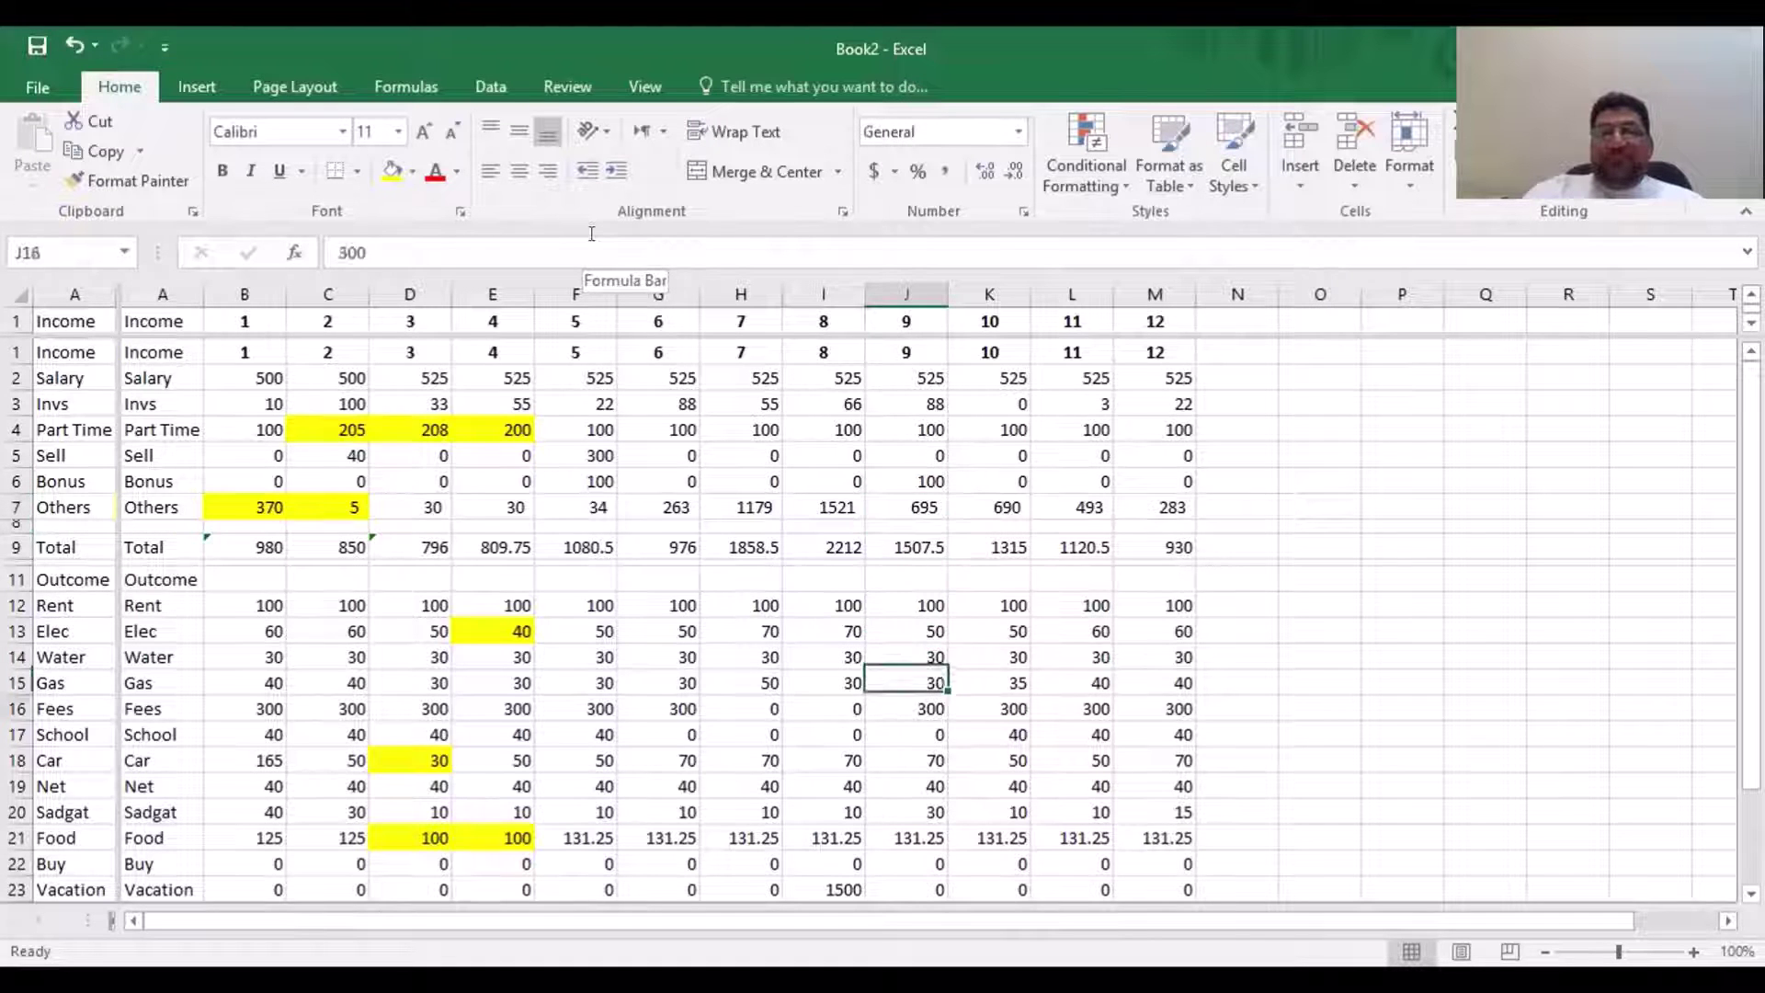
key("Down")
key("Up")
key("Up")
key("Up")
key("Up")
key("Up")
key("Up")
key("Up")
key("Up")
key("Up")
key("Up")
key("Up")
key("Up")
key("Up")
key("Up")
key("Up")
key("Up")
key("Up")
key("Up")
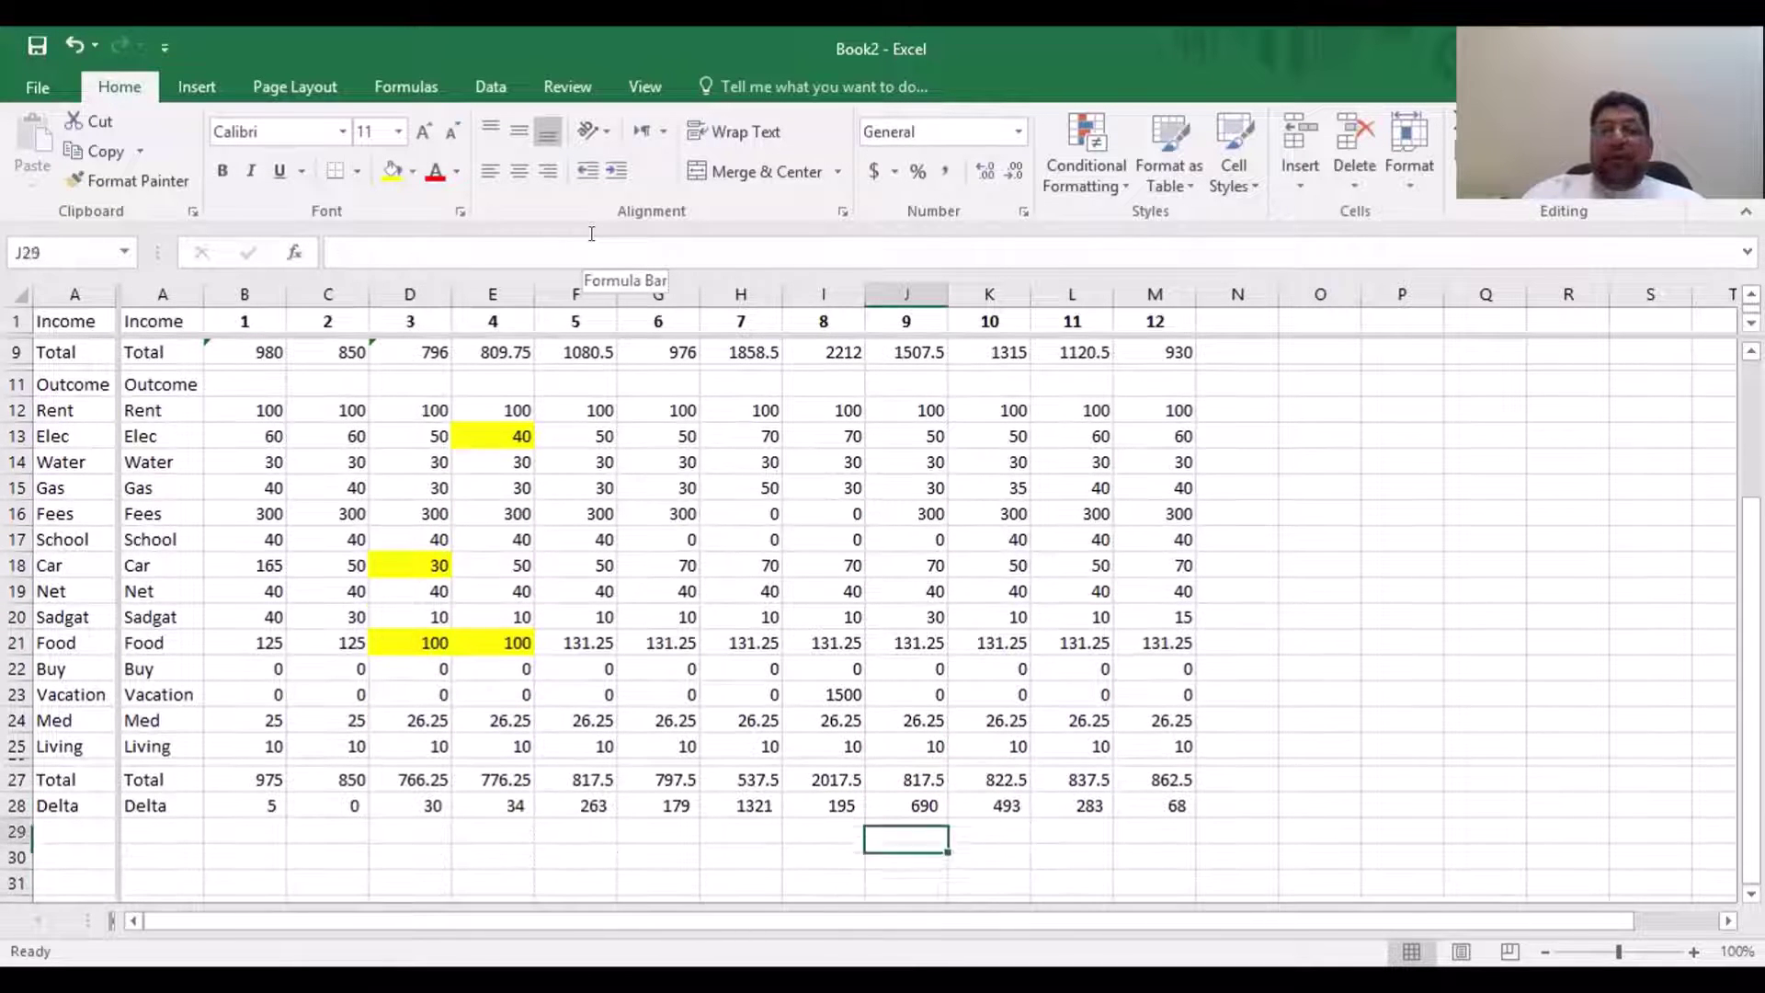
key("Up")
key("Up")
key("Up")
key("Up")
key("Up")
key("Left")
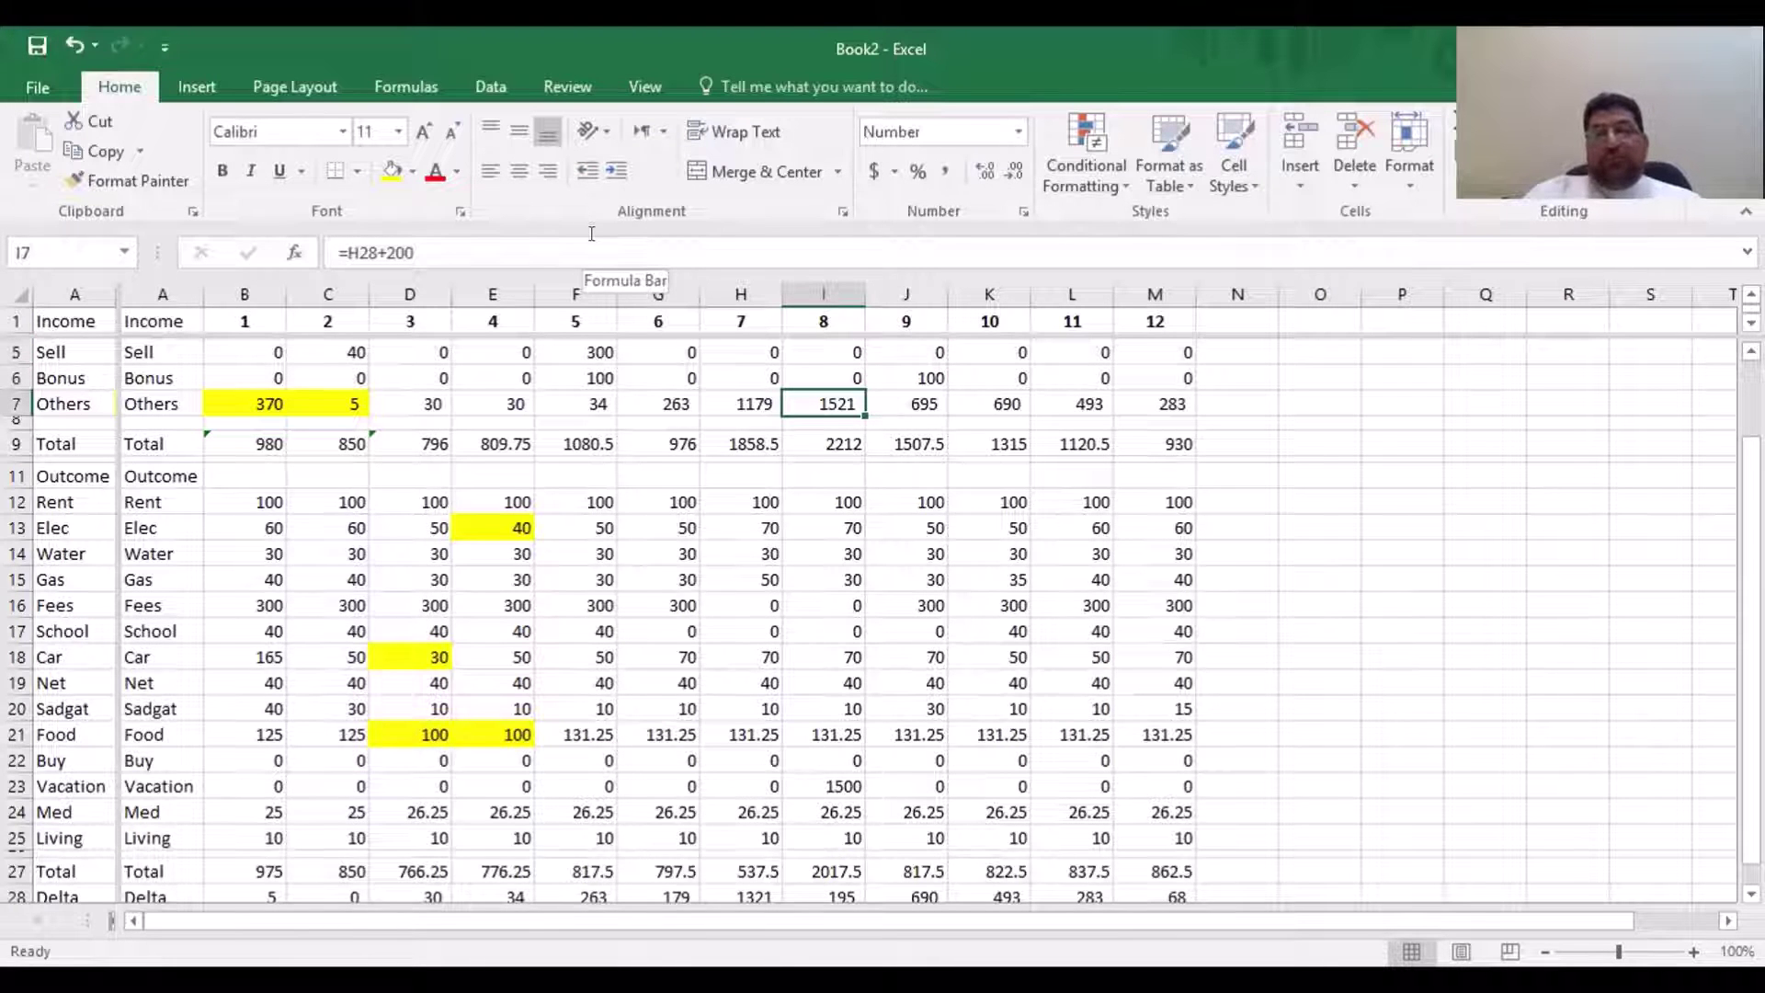
Examine the Delta values of months 8 to 12 in row 28
key("Right")
key("Down")
key("Down")
key("Down")
key("Down")
key("Down")
key("Down")
key("Down")
key("Down")
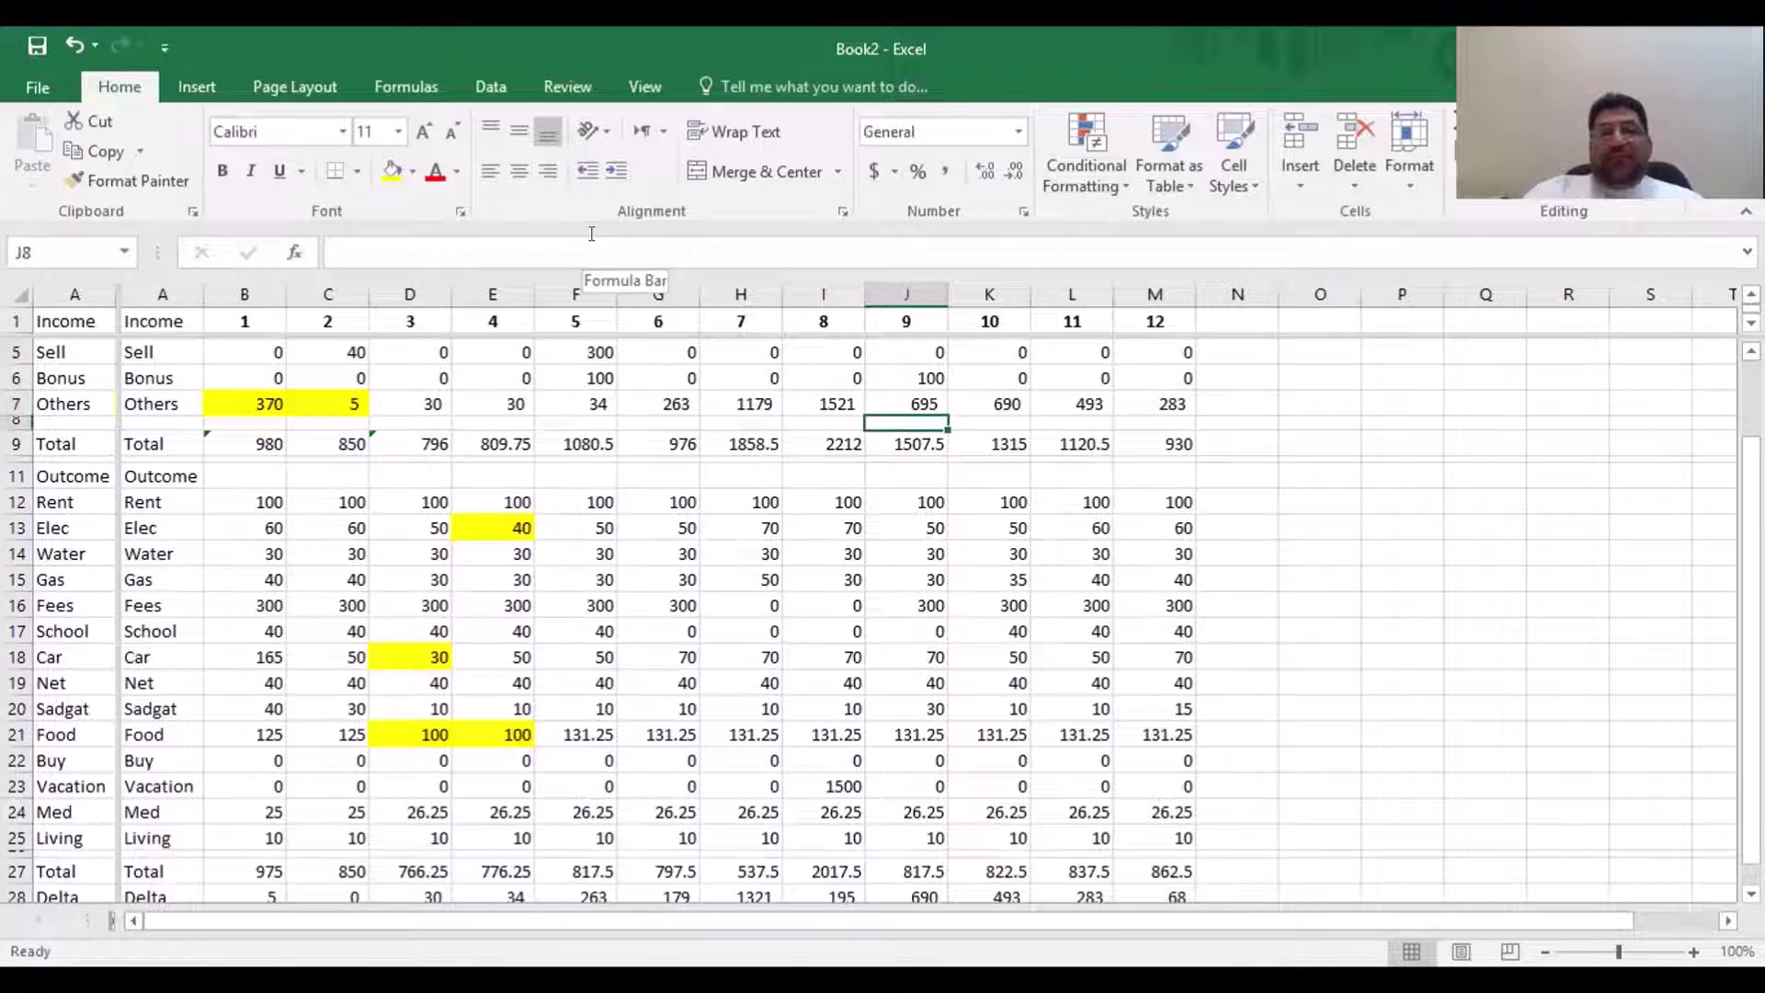
key("Down")
key("Down")
key("Down")
key("Down")
key("Down")
key("Down")
key("Down")
key("Down")
key("Down")
key("Down")
key("Down")
key("Down")
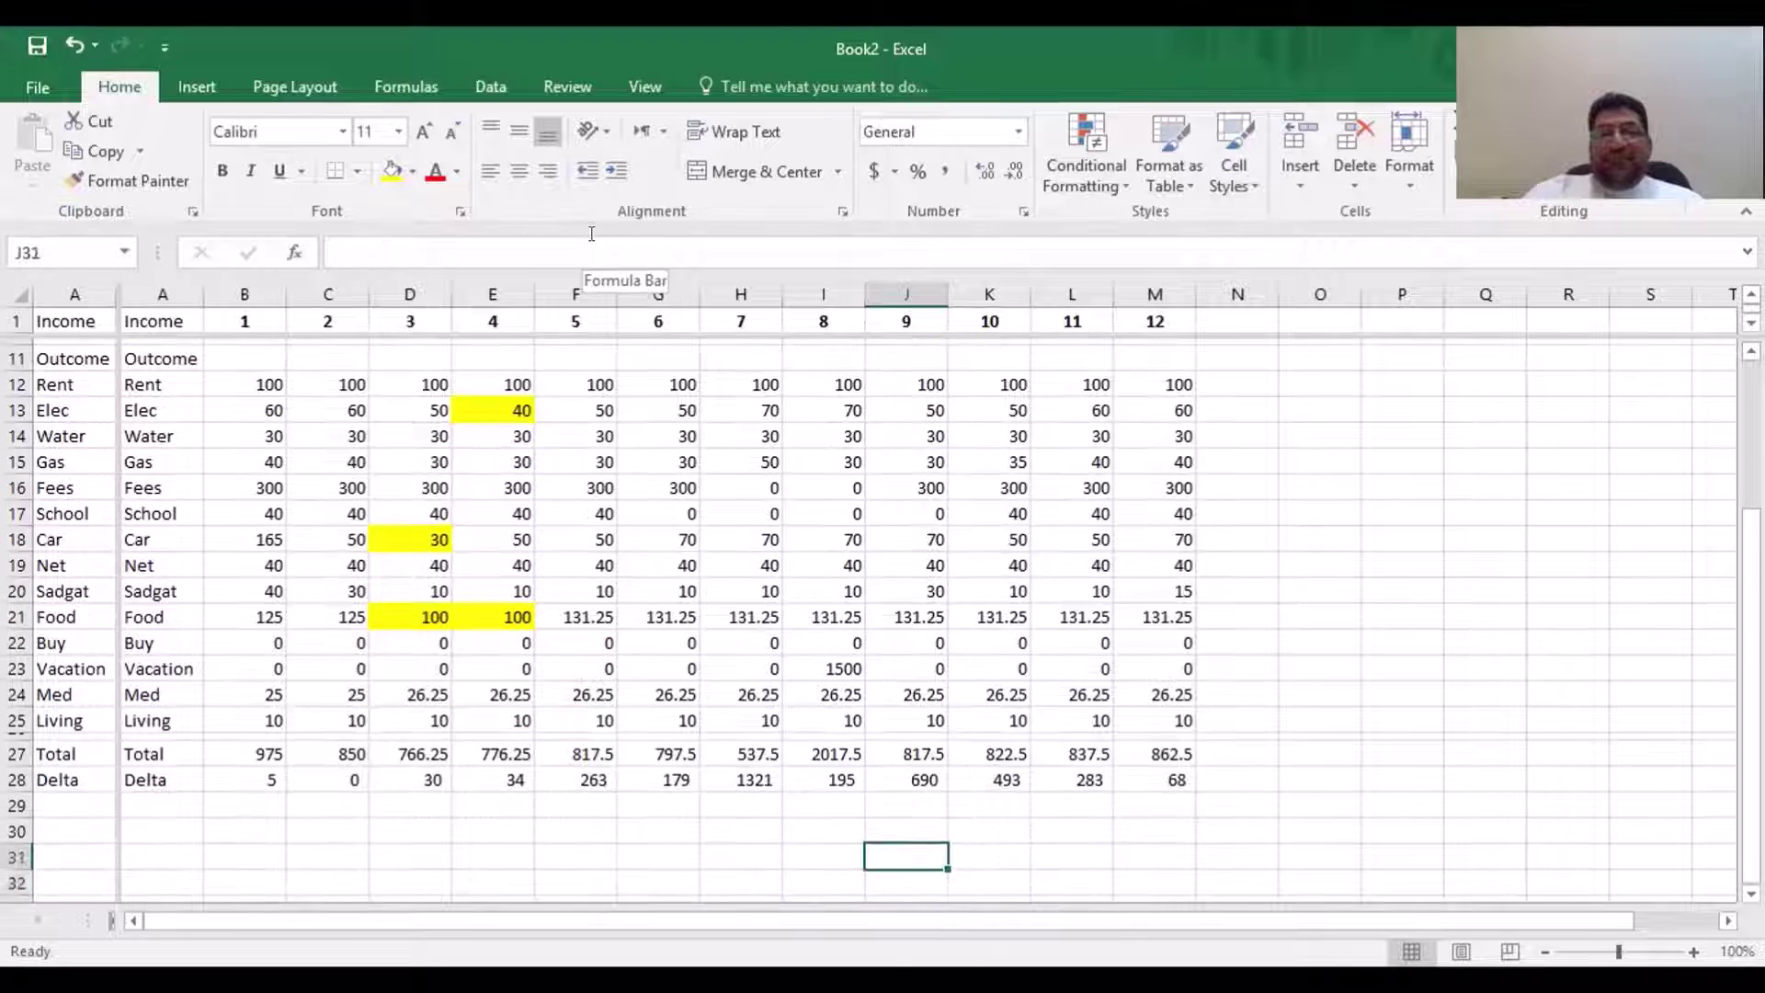
key("Right")
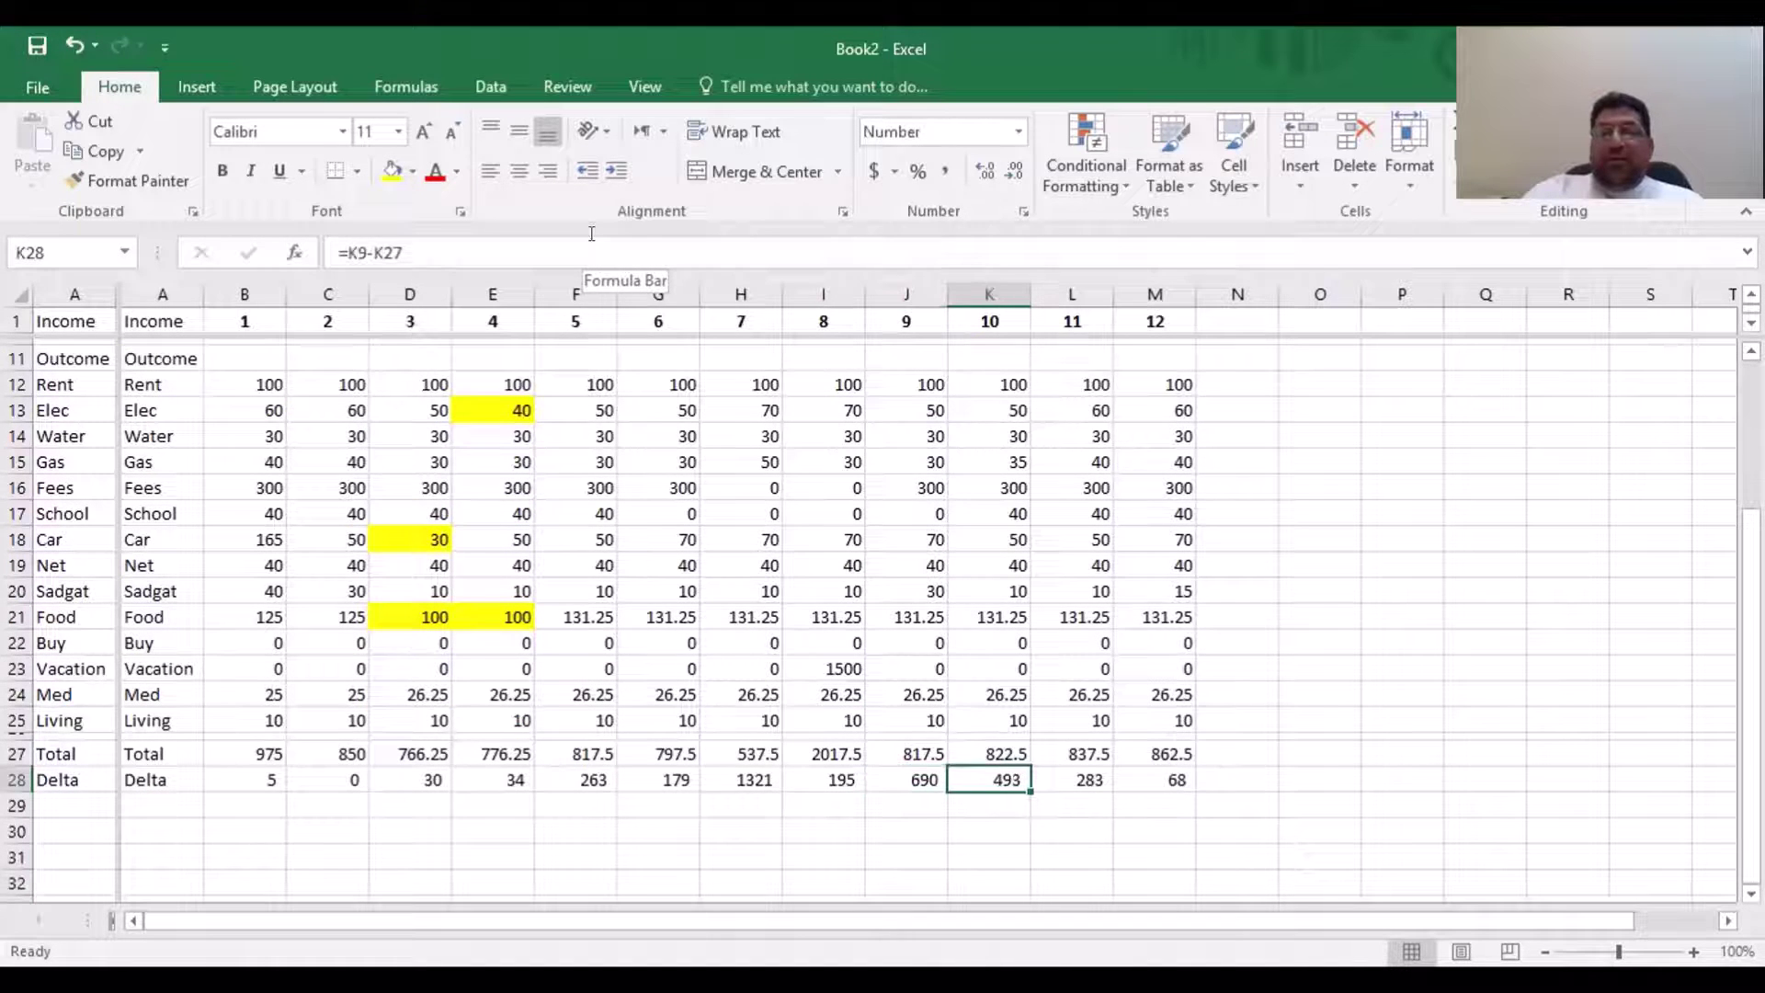
key("Right")
key("Right")
key("Right")
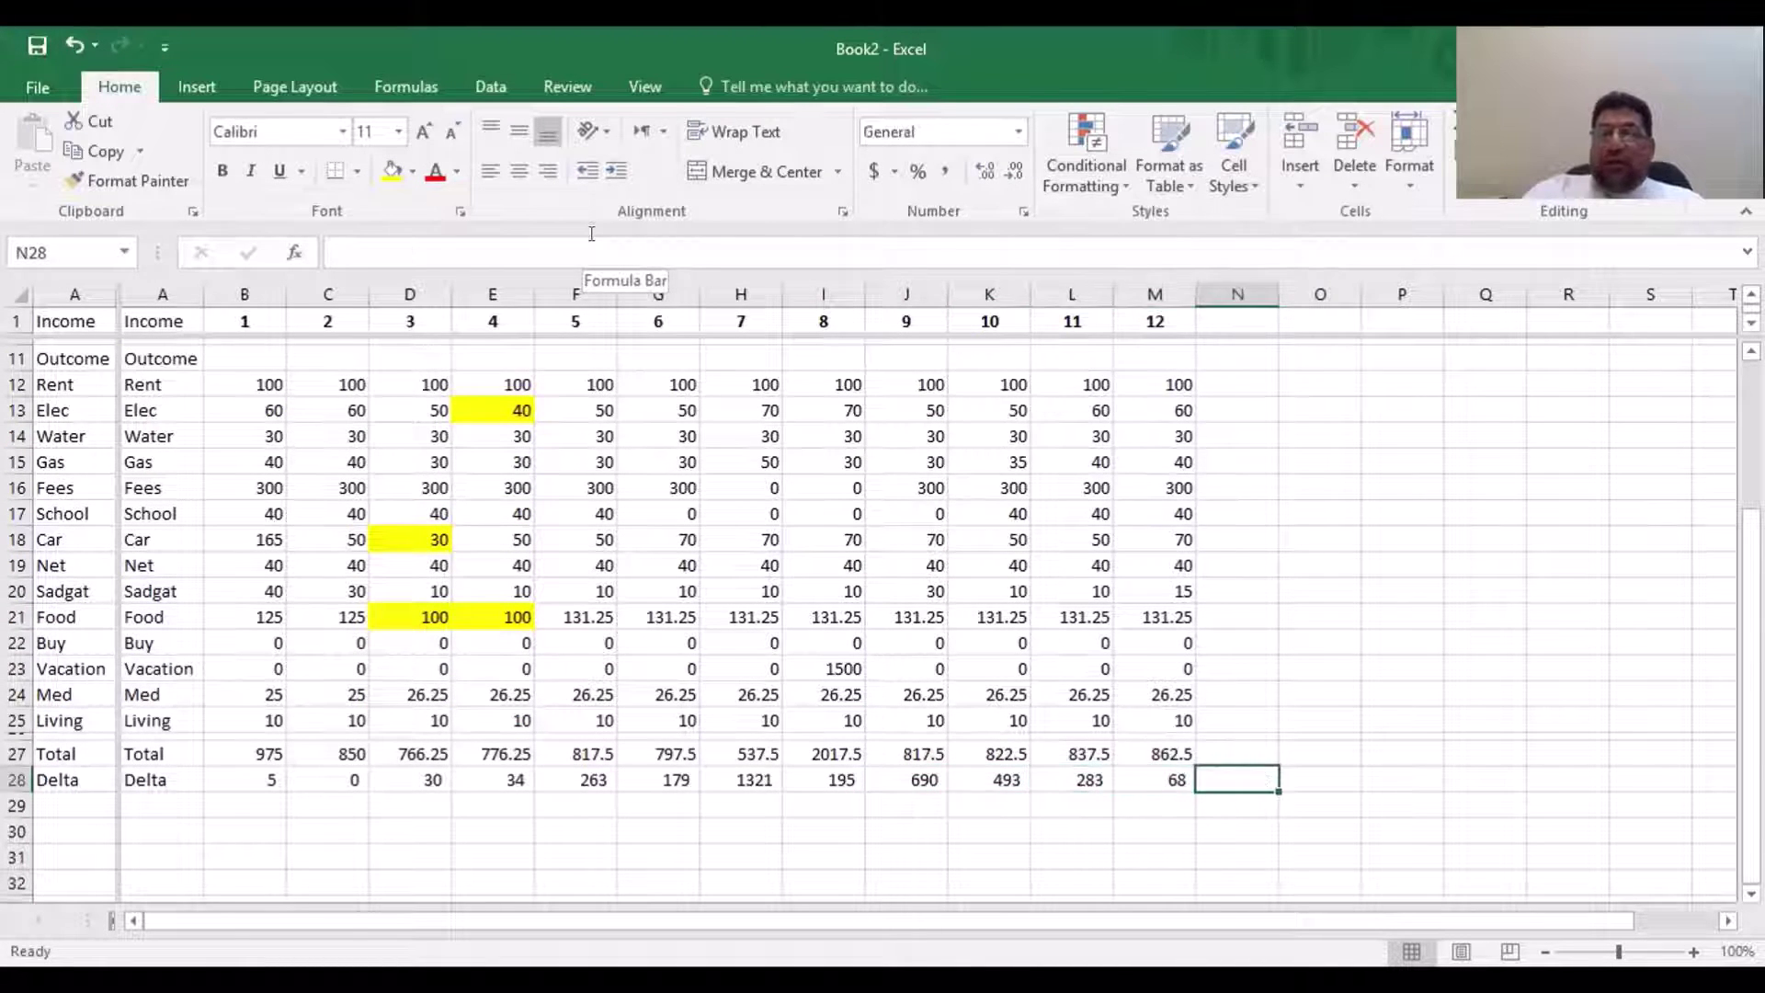
key("Left")
key("Left")
key("Left")
key("Left")
key("Left")
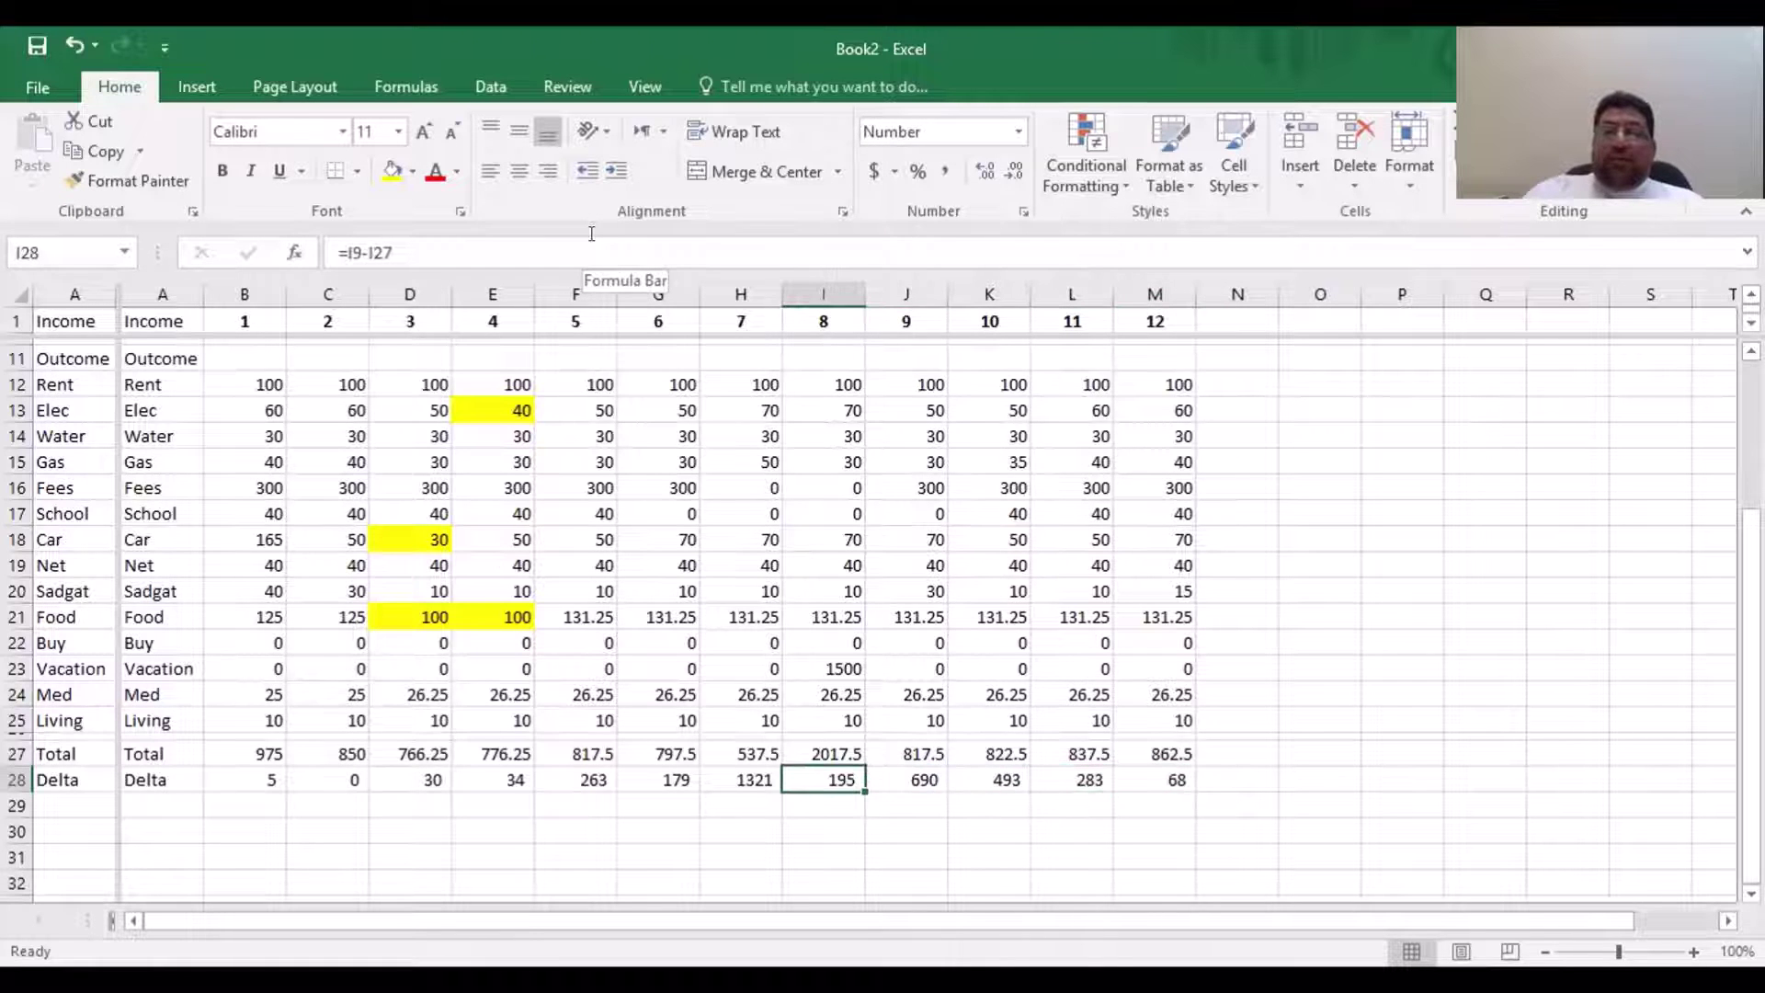
Highlight the month 12 Delta cell M28 with a yellow fill
key("Up")
key("Right")
key("Right")
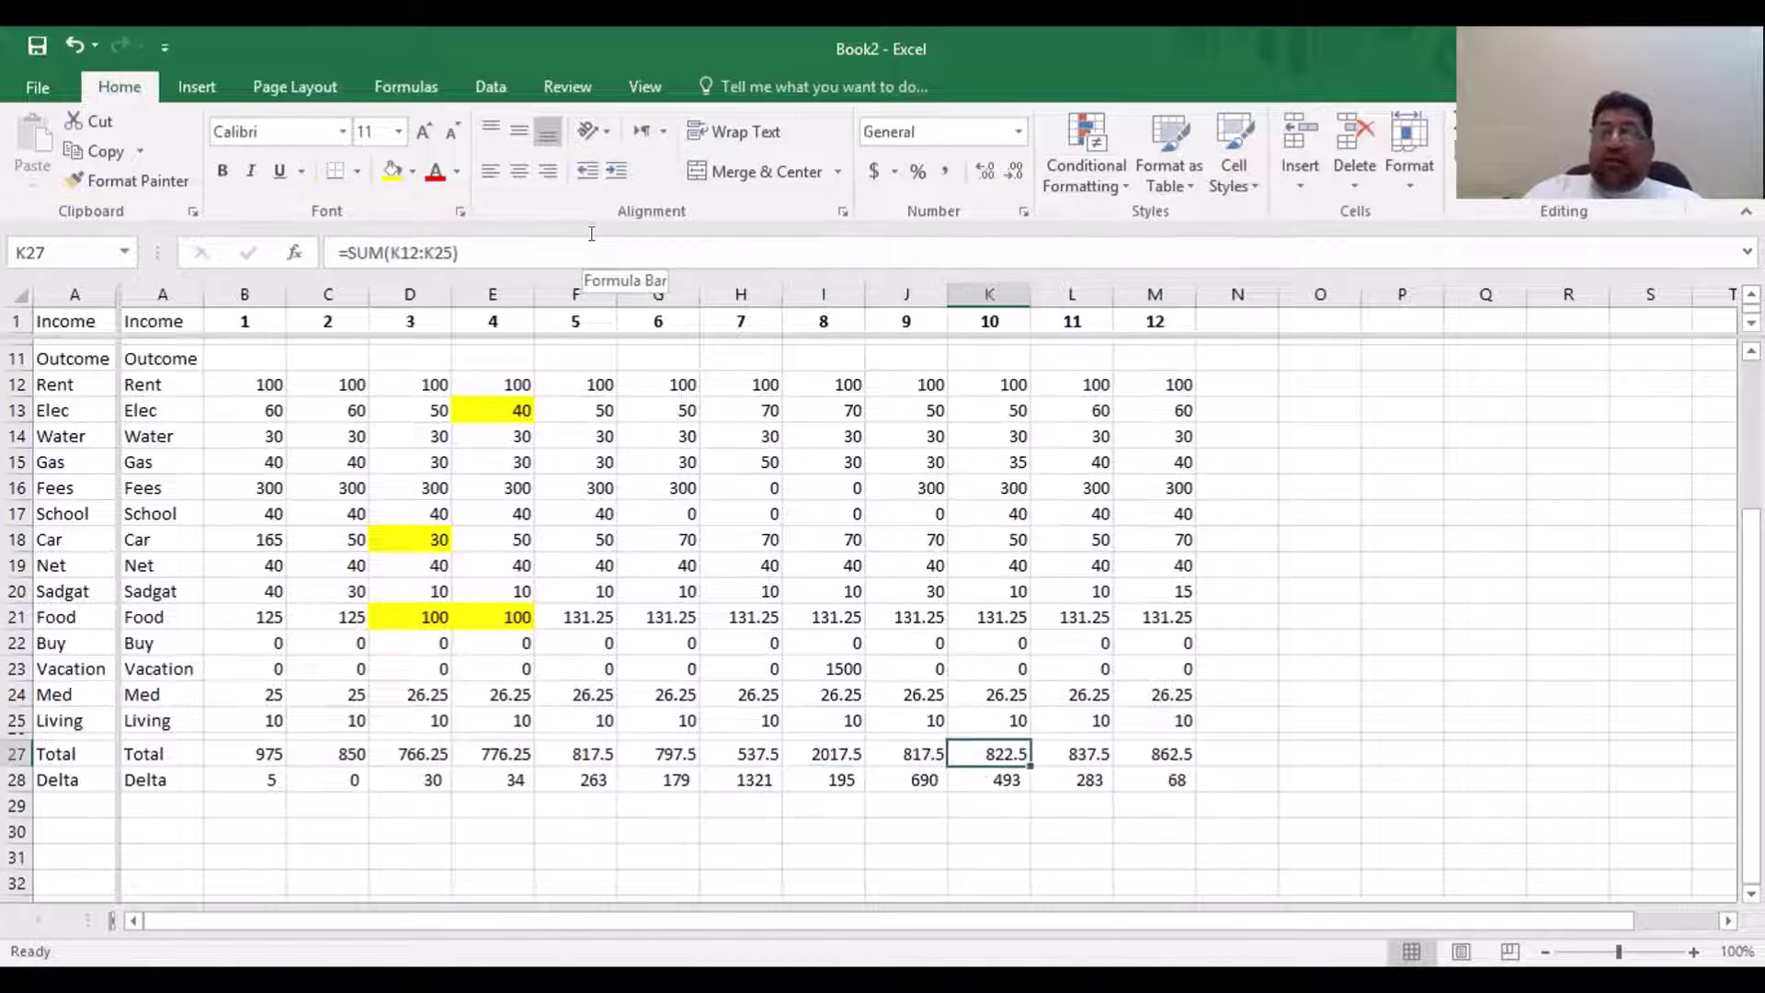
key("Right")
key("Right")
key("Down")
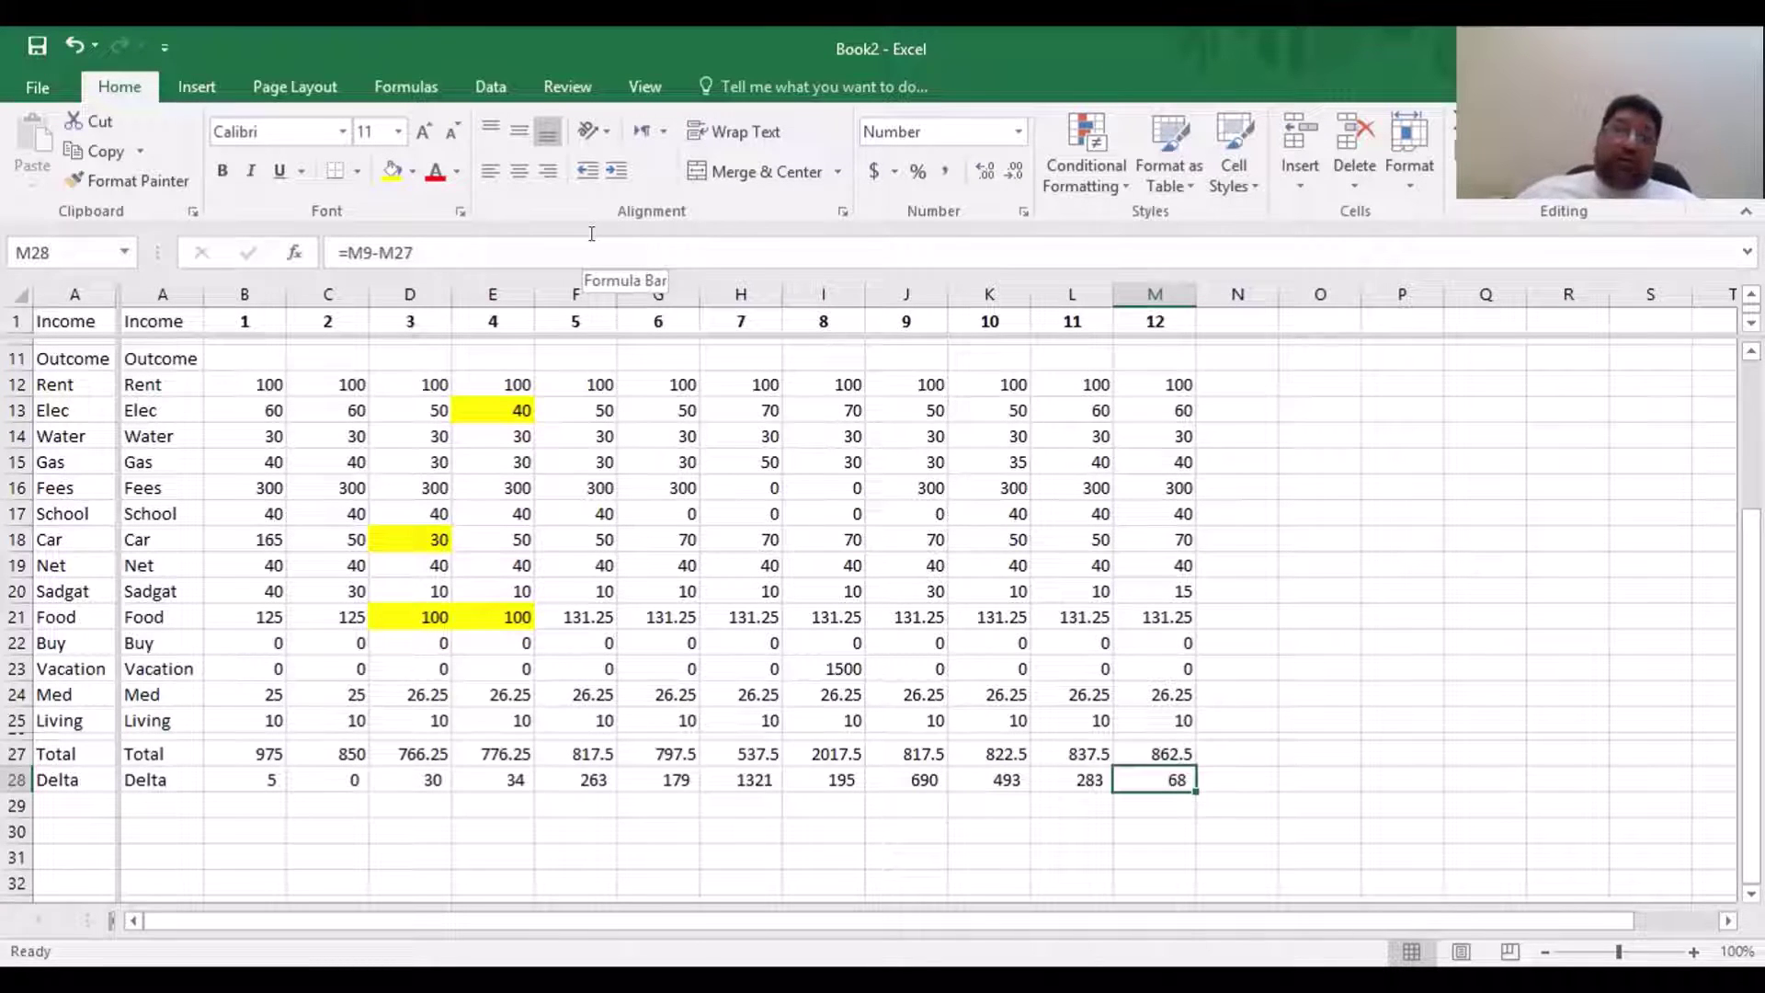
left_click(392, 169)
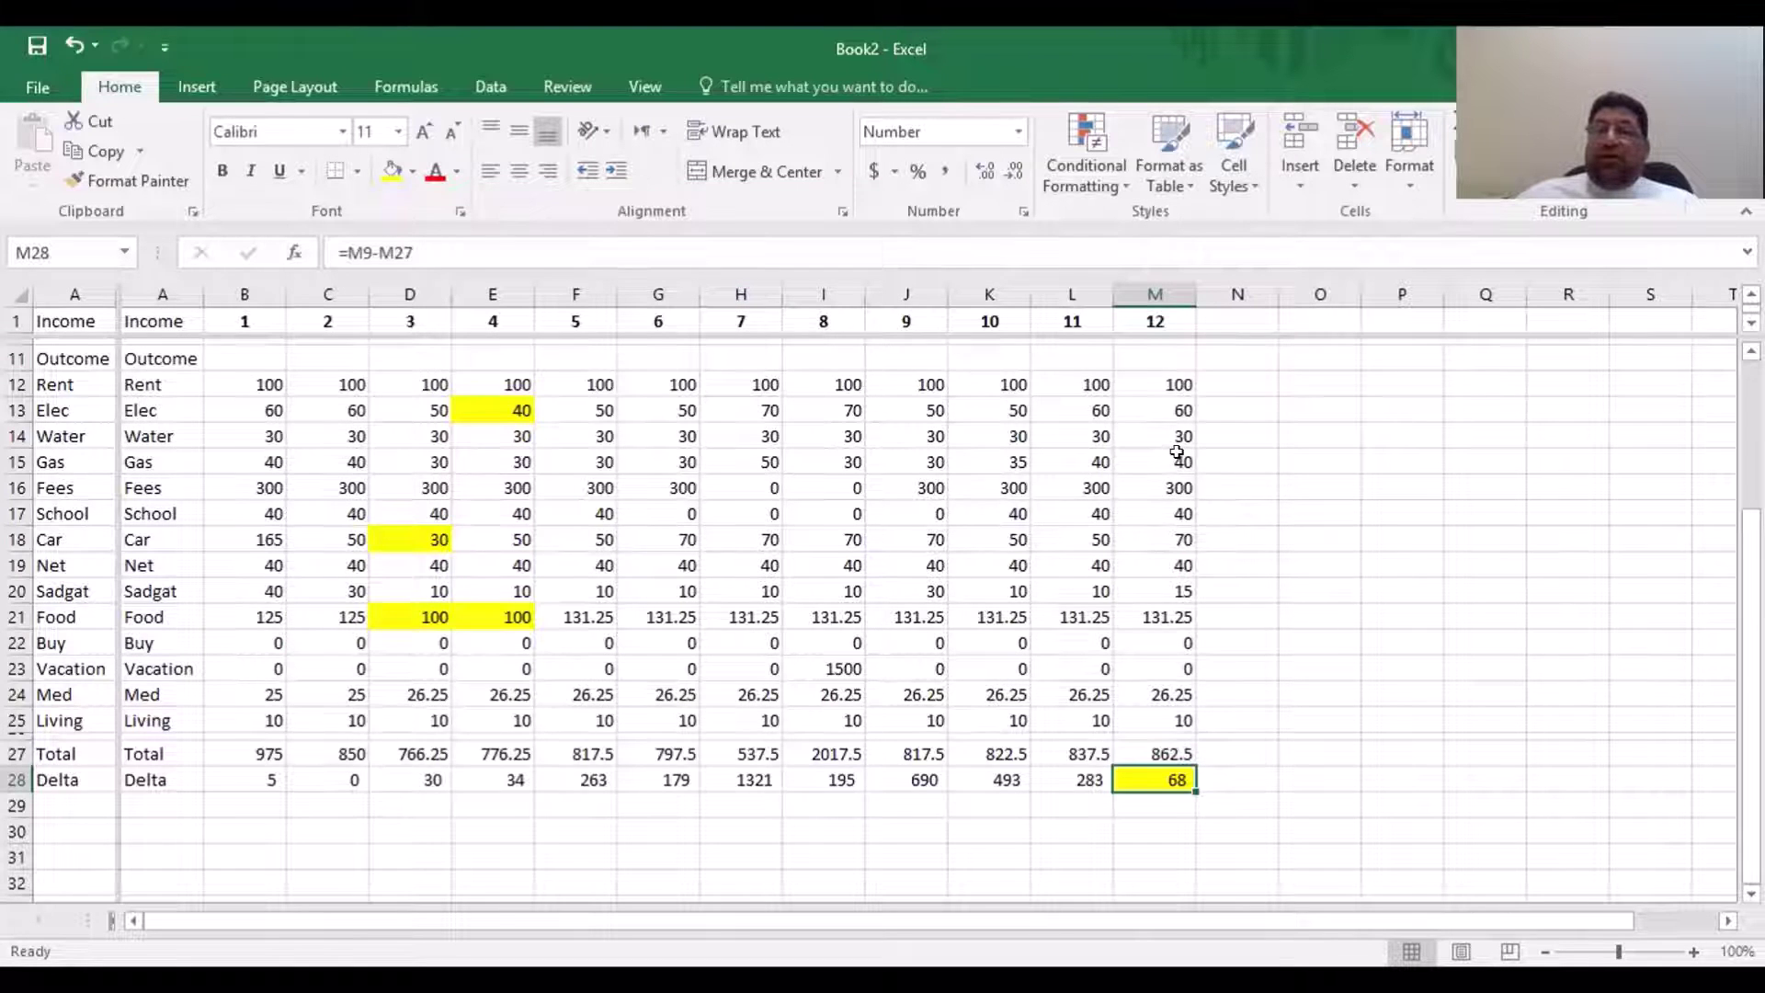
Undo the yellow fill on the month 12 Delta cell and select the empty cell N21
scroll(1177, 451, "up", 2)
left_click(1162, 326)
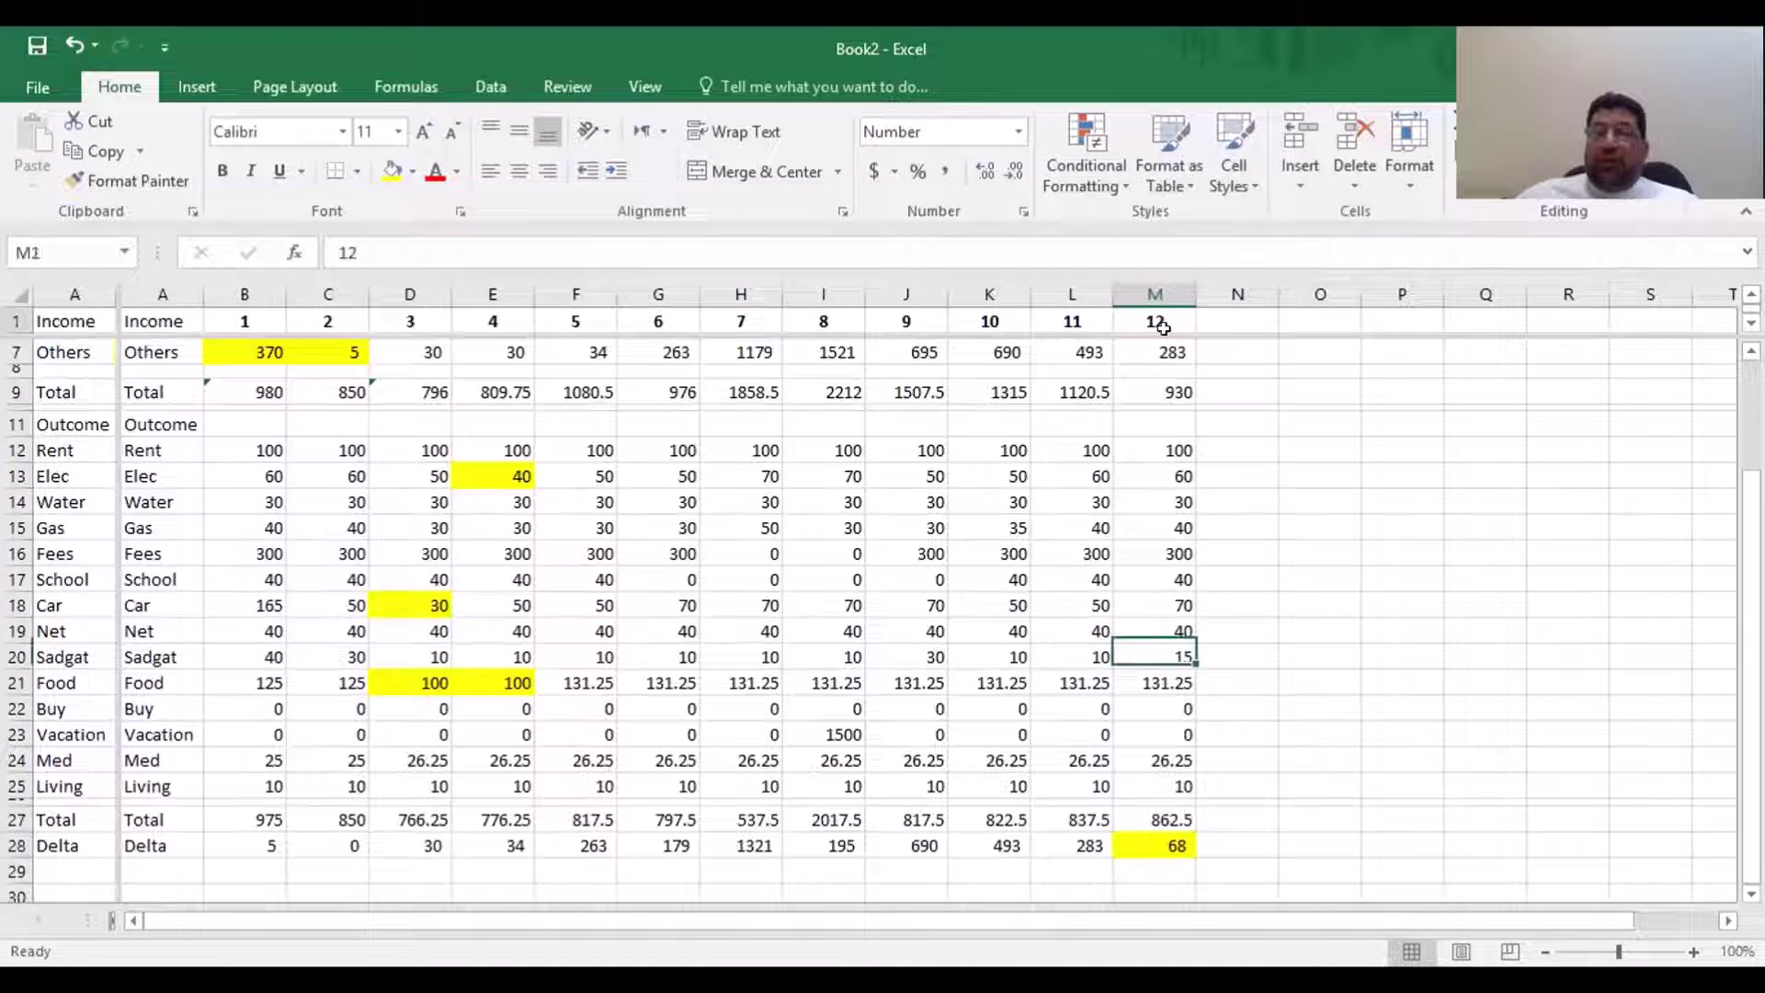
left_click_drag(1163, 327, 461, 25)
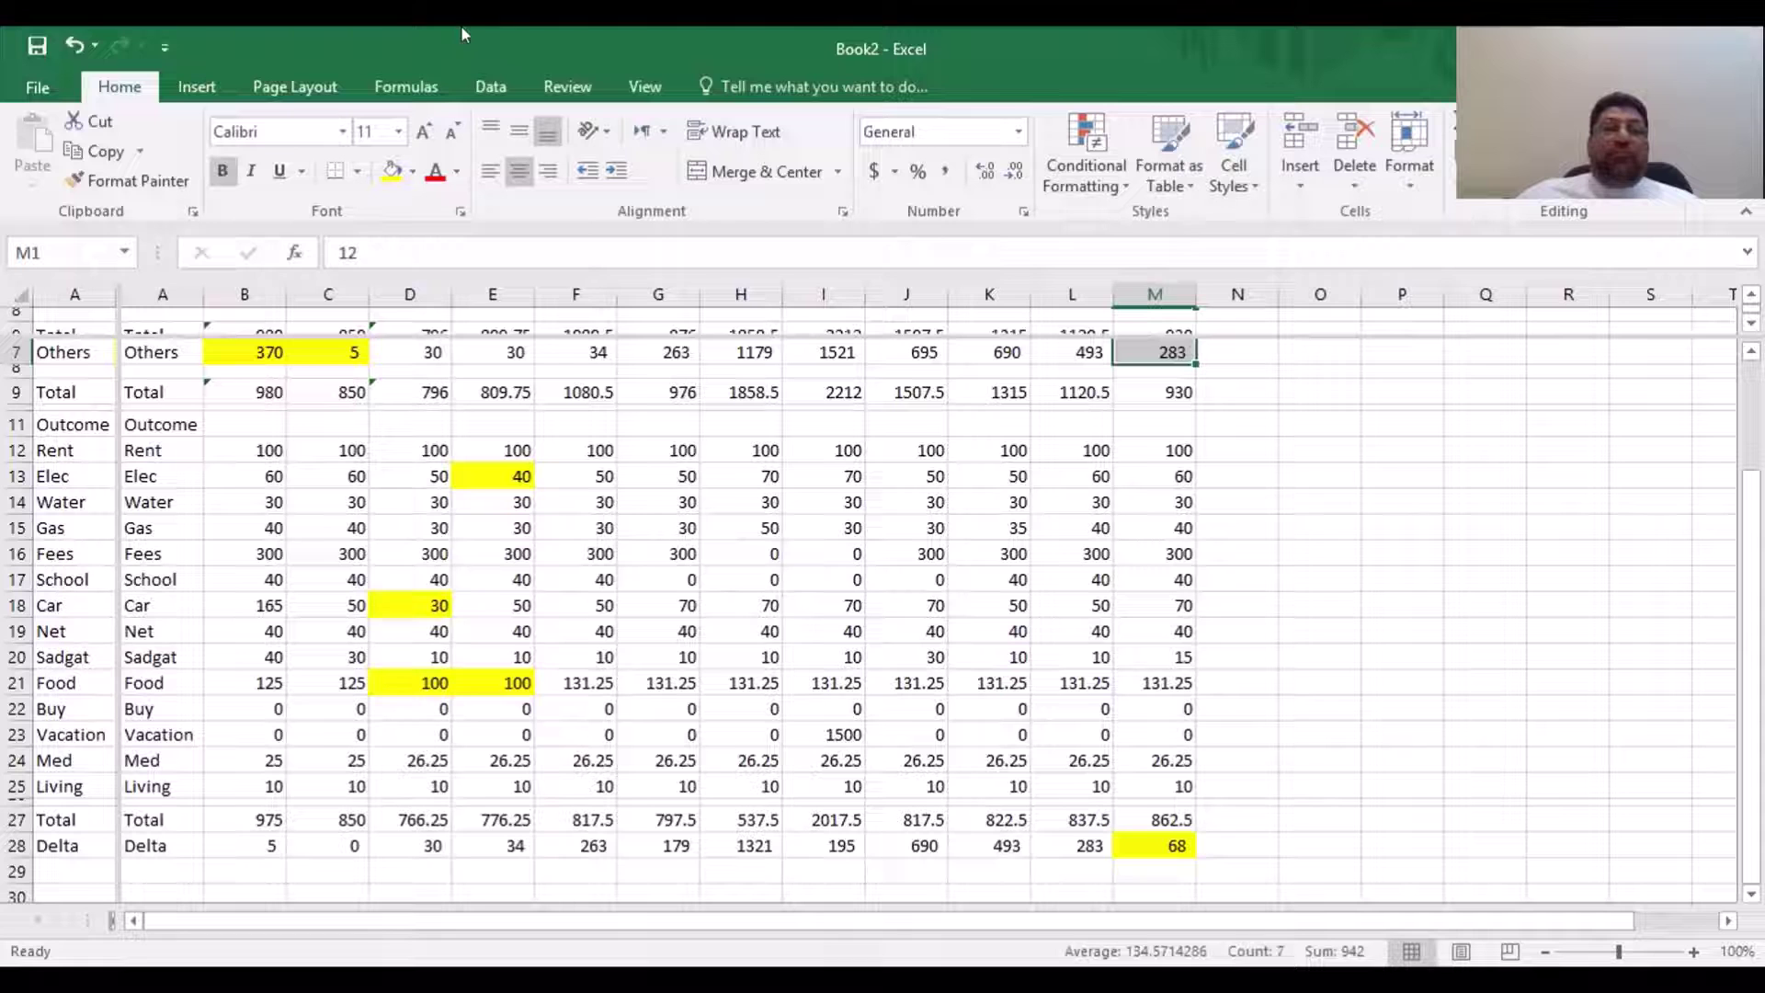
left_click(70, 38)
left_click(1258, 688)
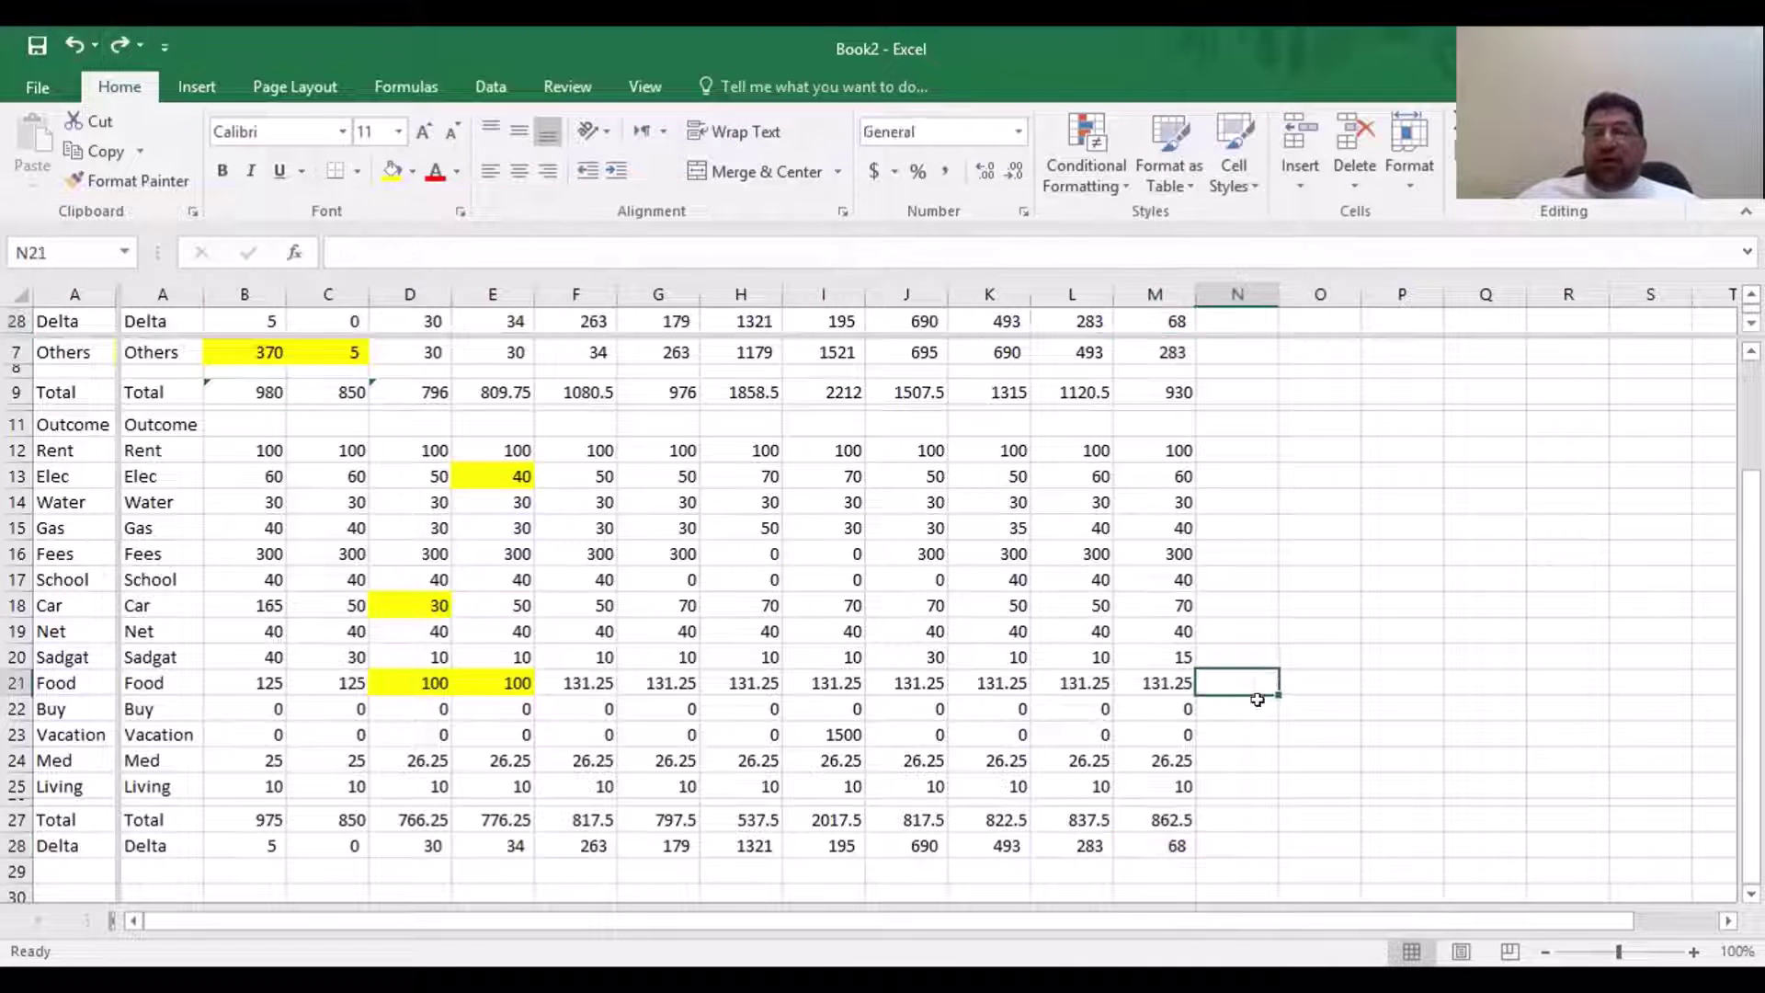
Undo the recent budget edits one by one, back through the month 8 Others and Vacation changes to the month 3 Others entry
scroll(1258, 735, "up", 2)
scroll(1259, 749, "down", 2)
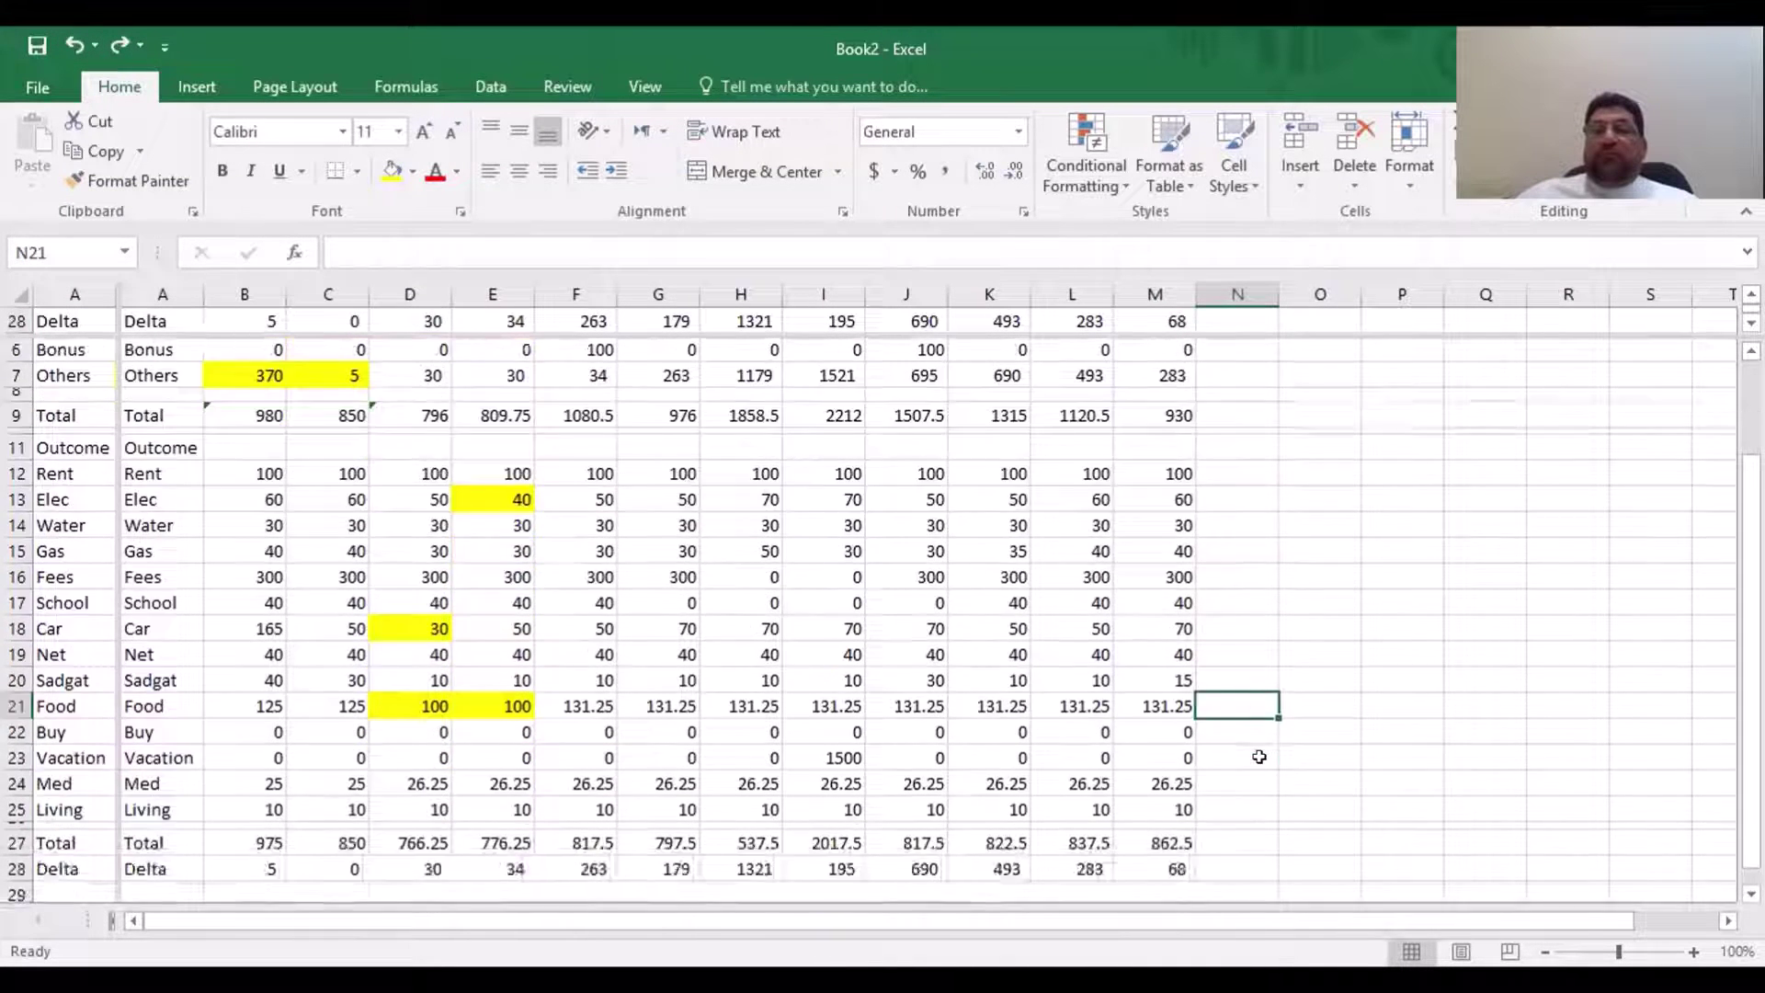
scroll(1260, 757, "up", 2)
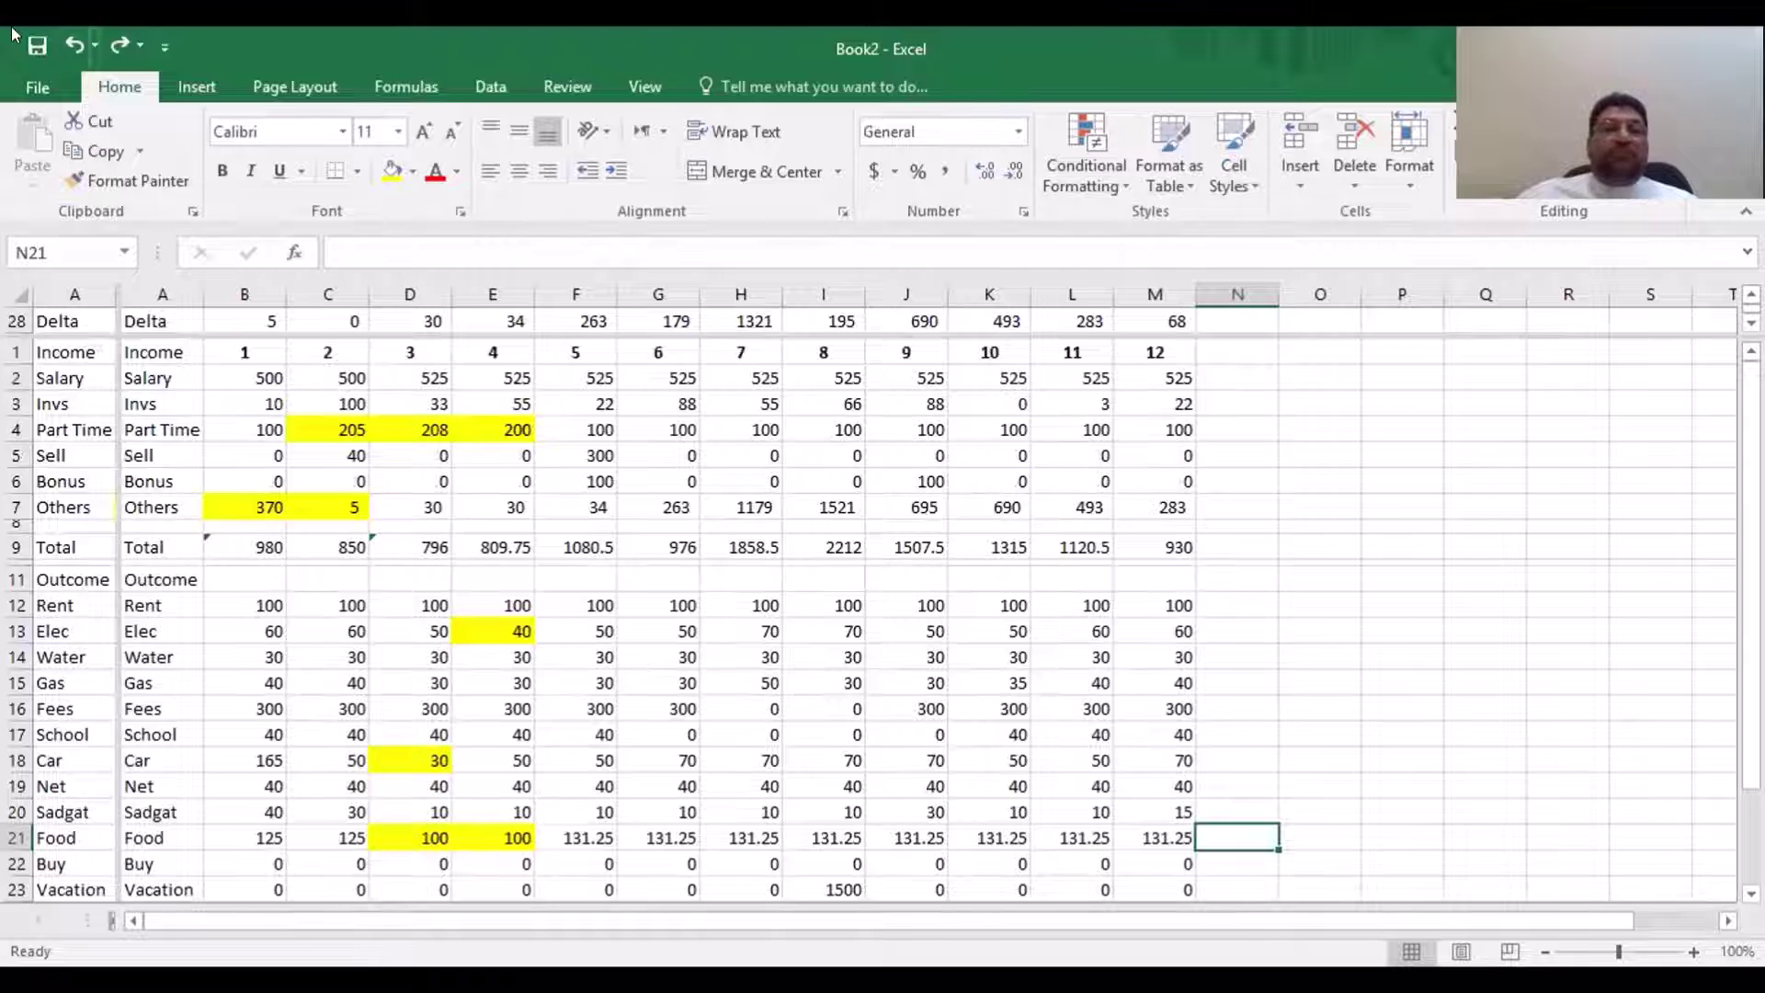
left_click(74, 40)
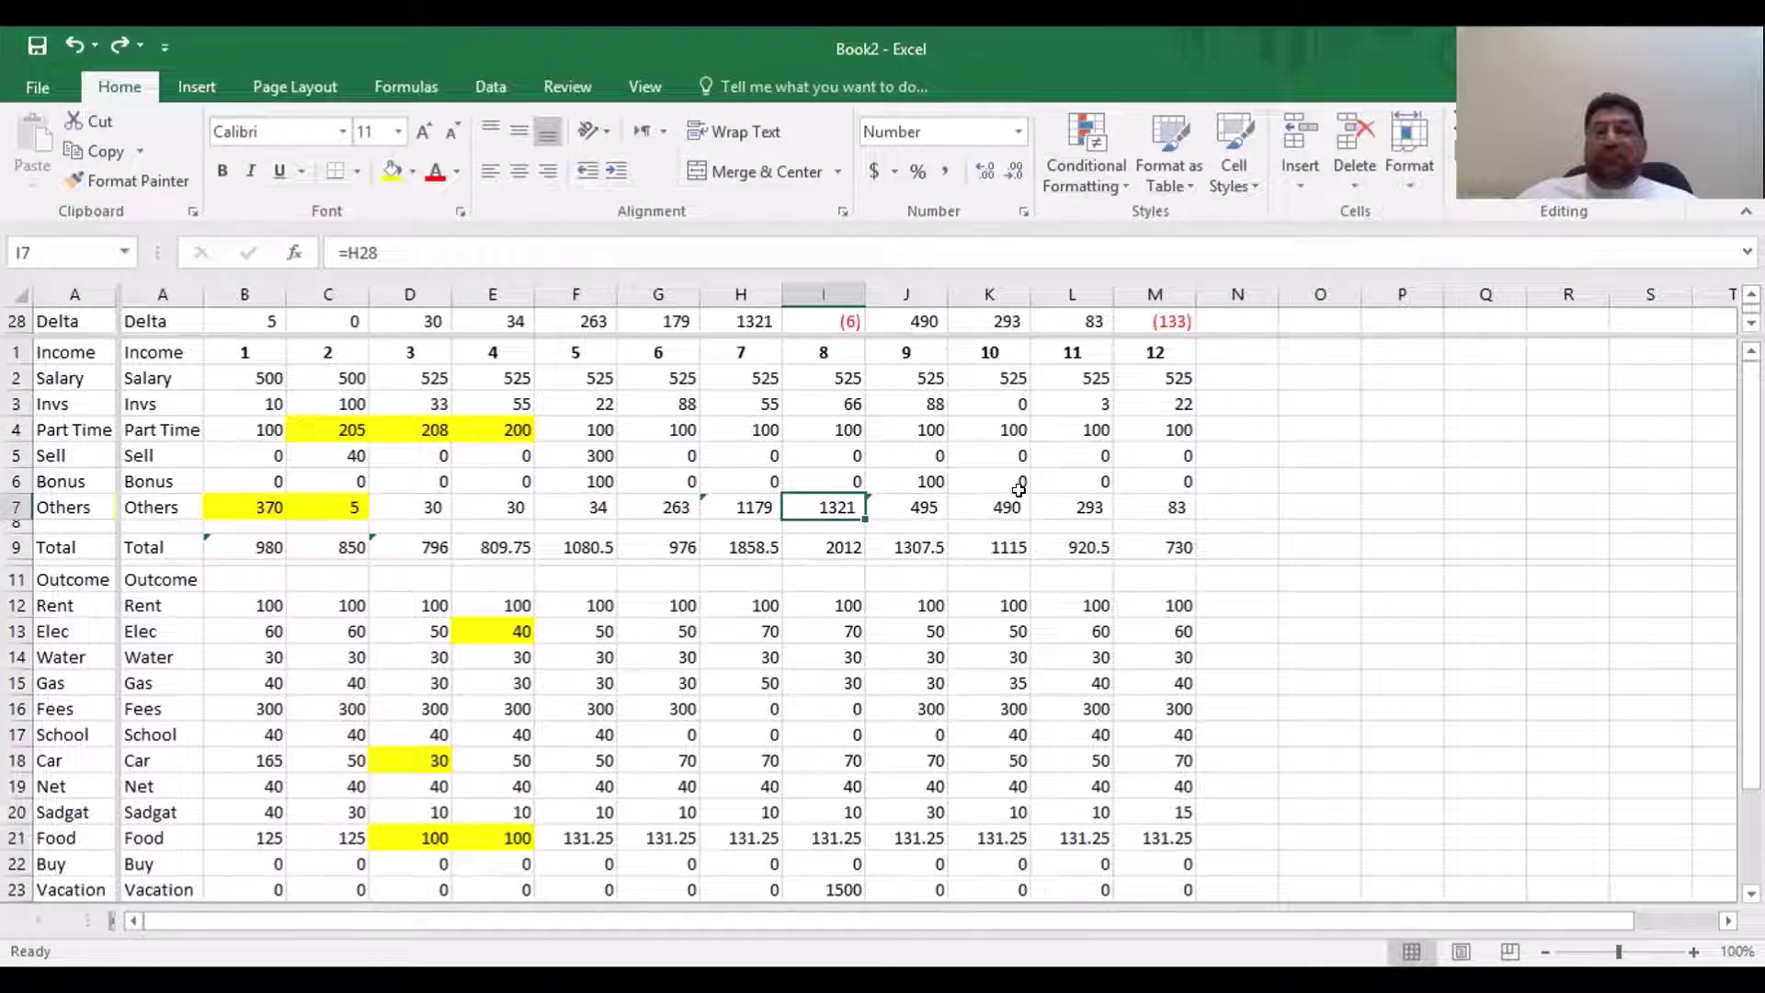
scroll(1016, 496, "down", 4)
scroll(1016, 496, "up", 4)
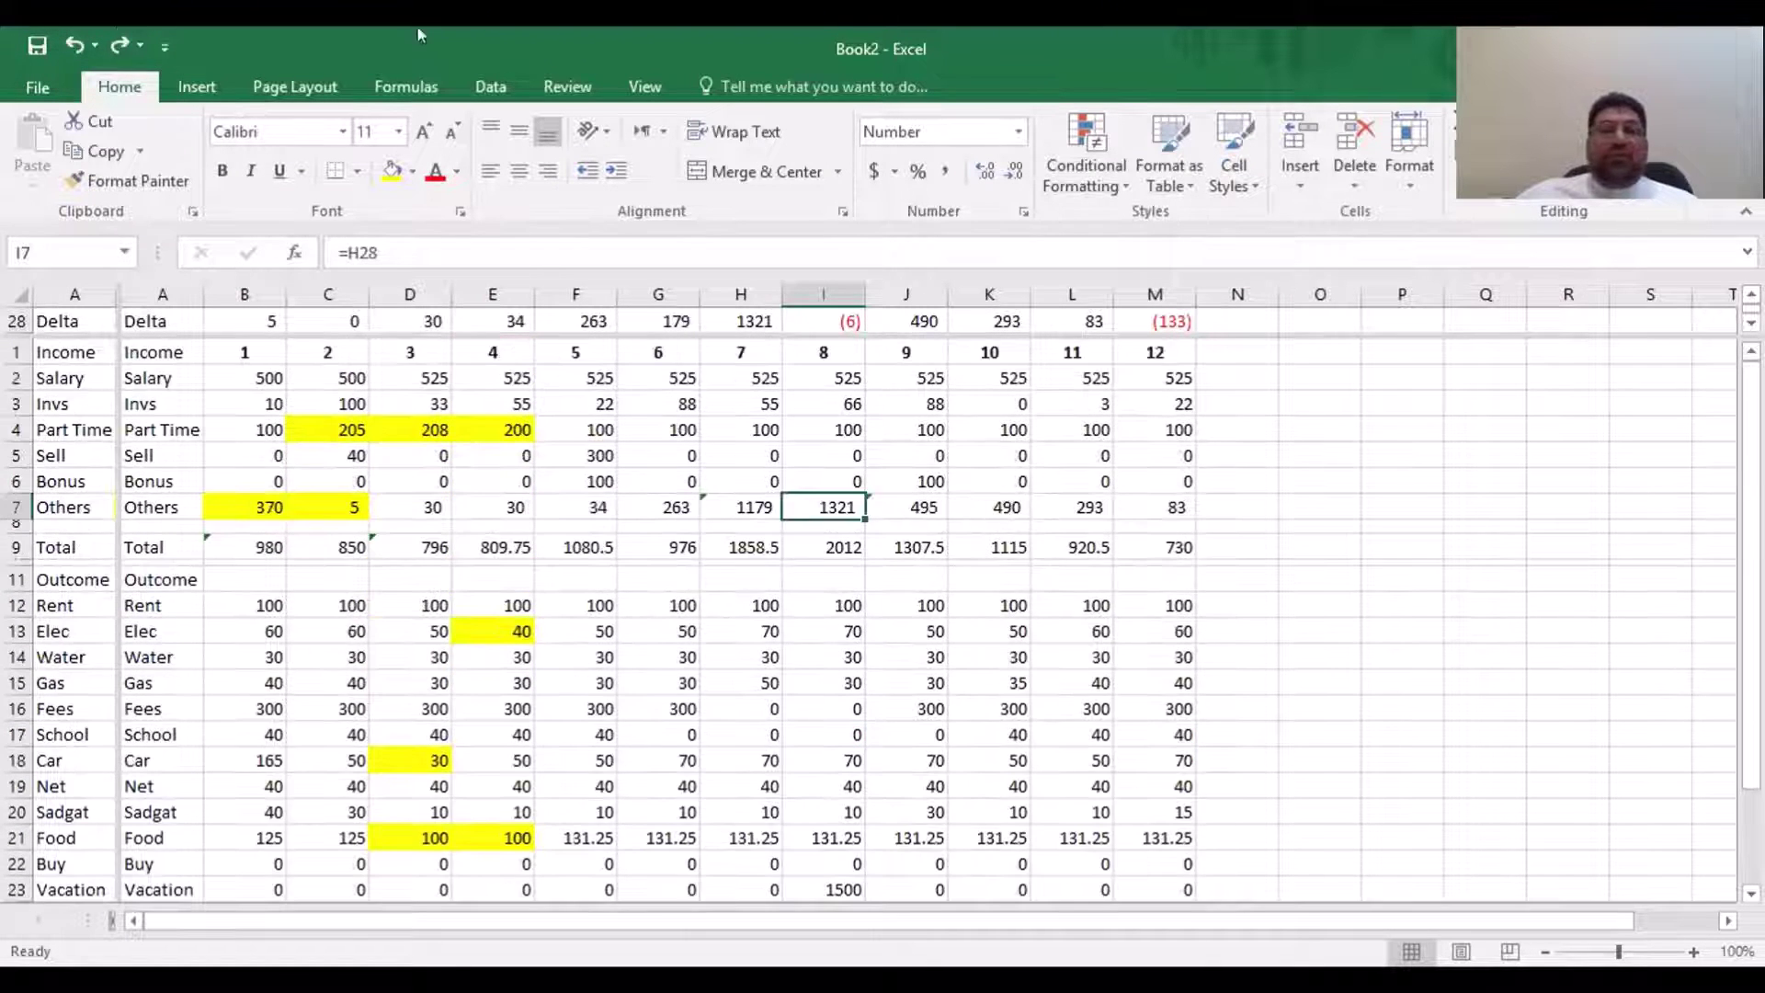
left_click(73, 44)
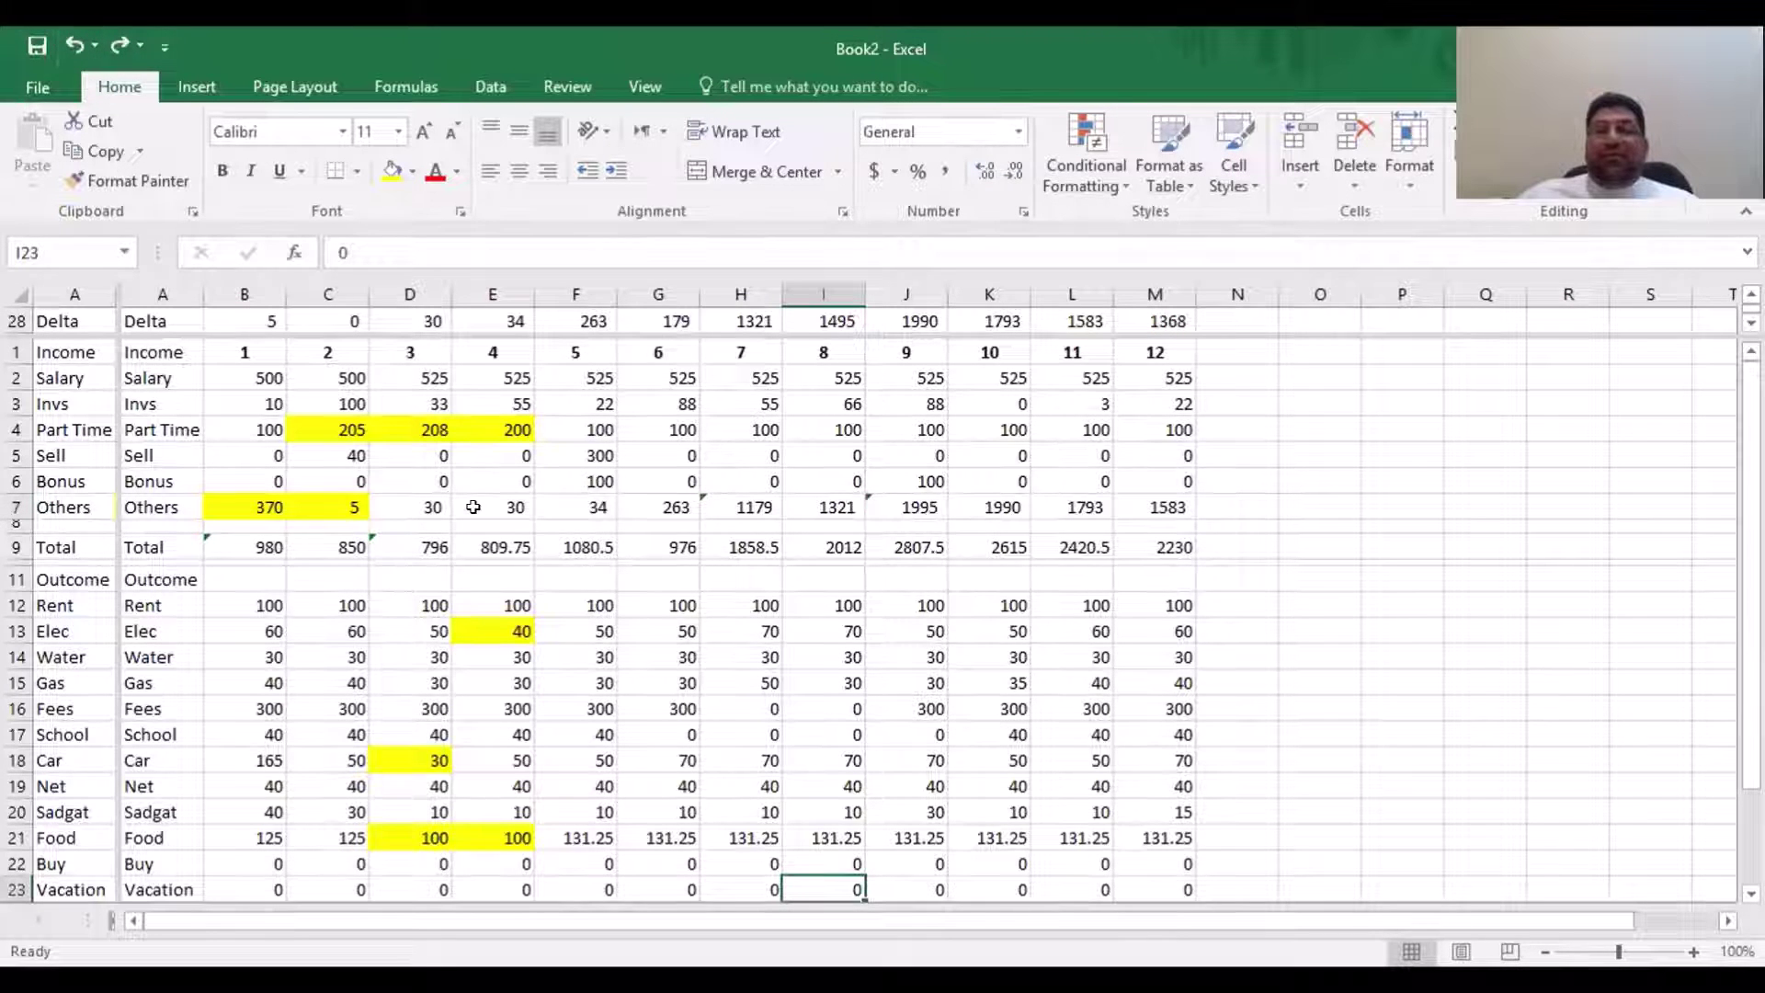
scroll(533, 480, "down", 1)
scroll(533, 480, "up", 1)
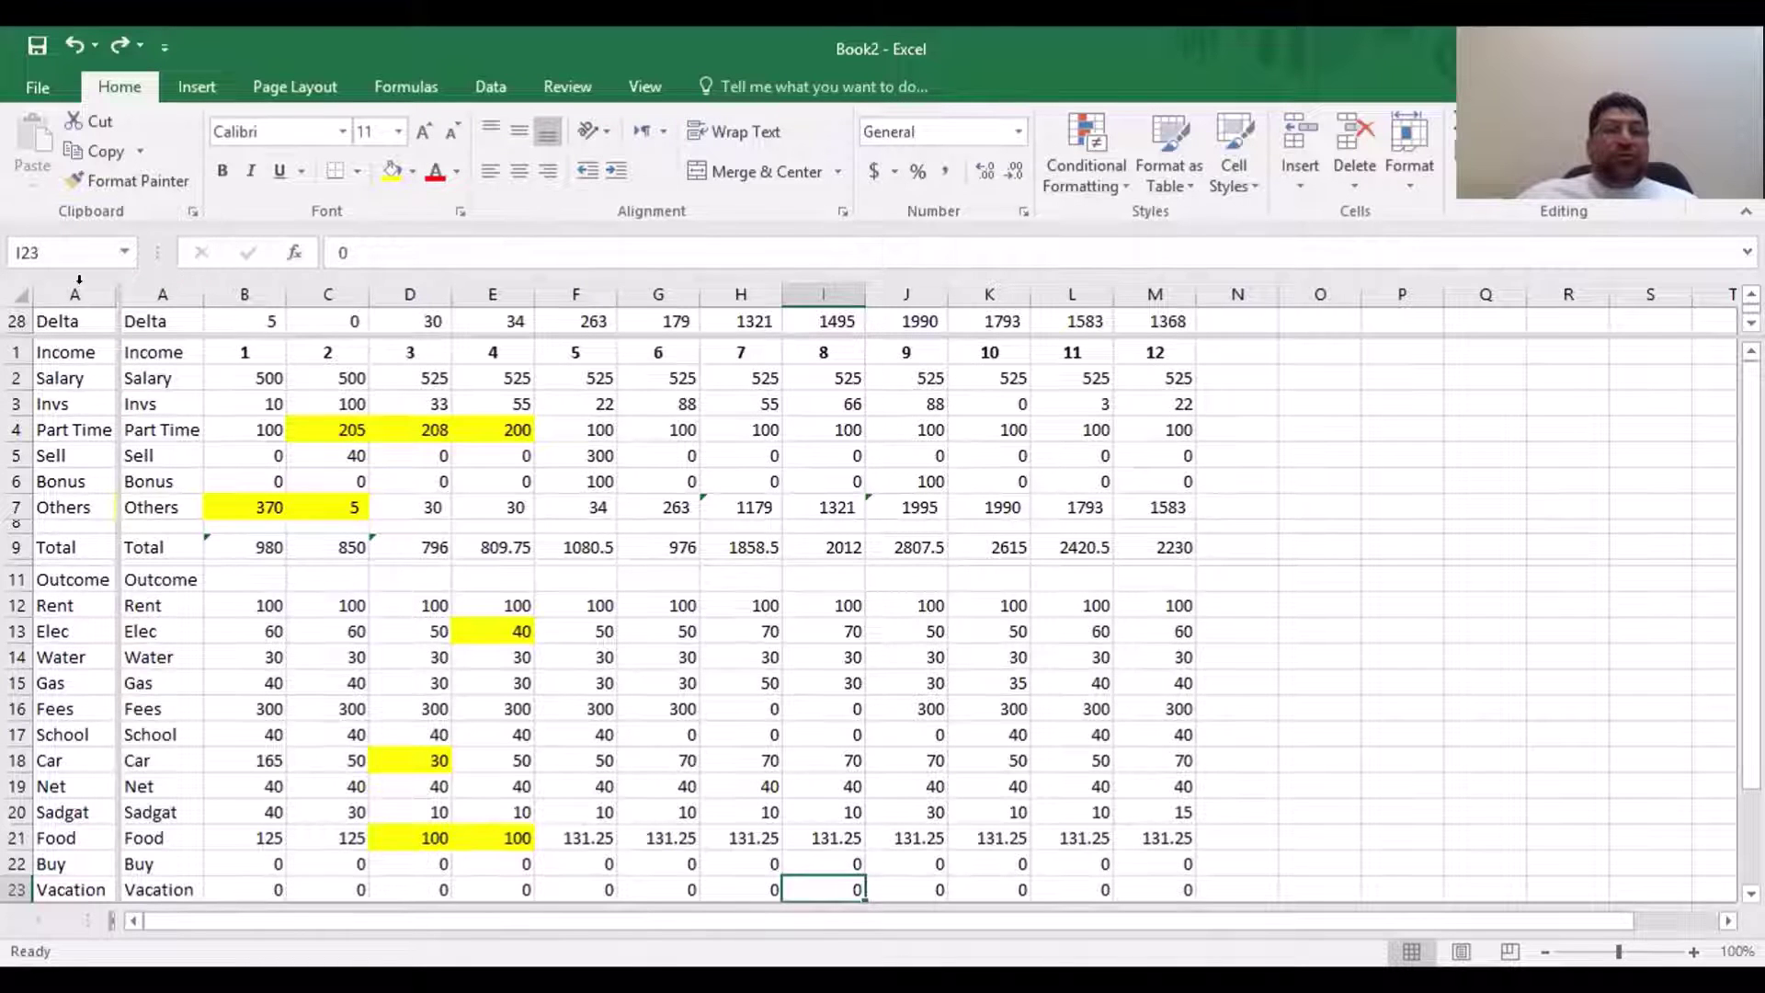
left_click(70, 51)
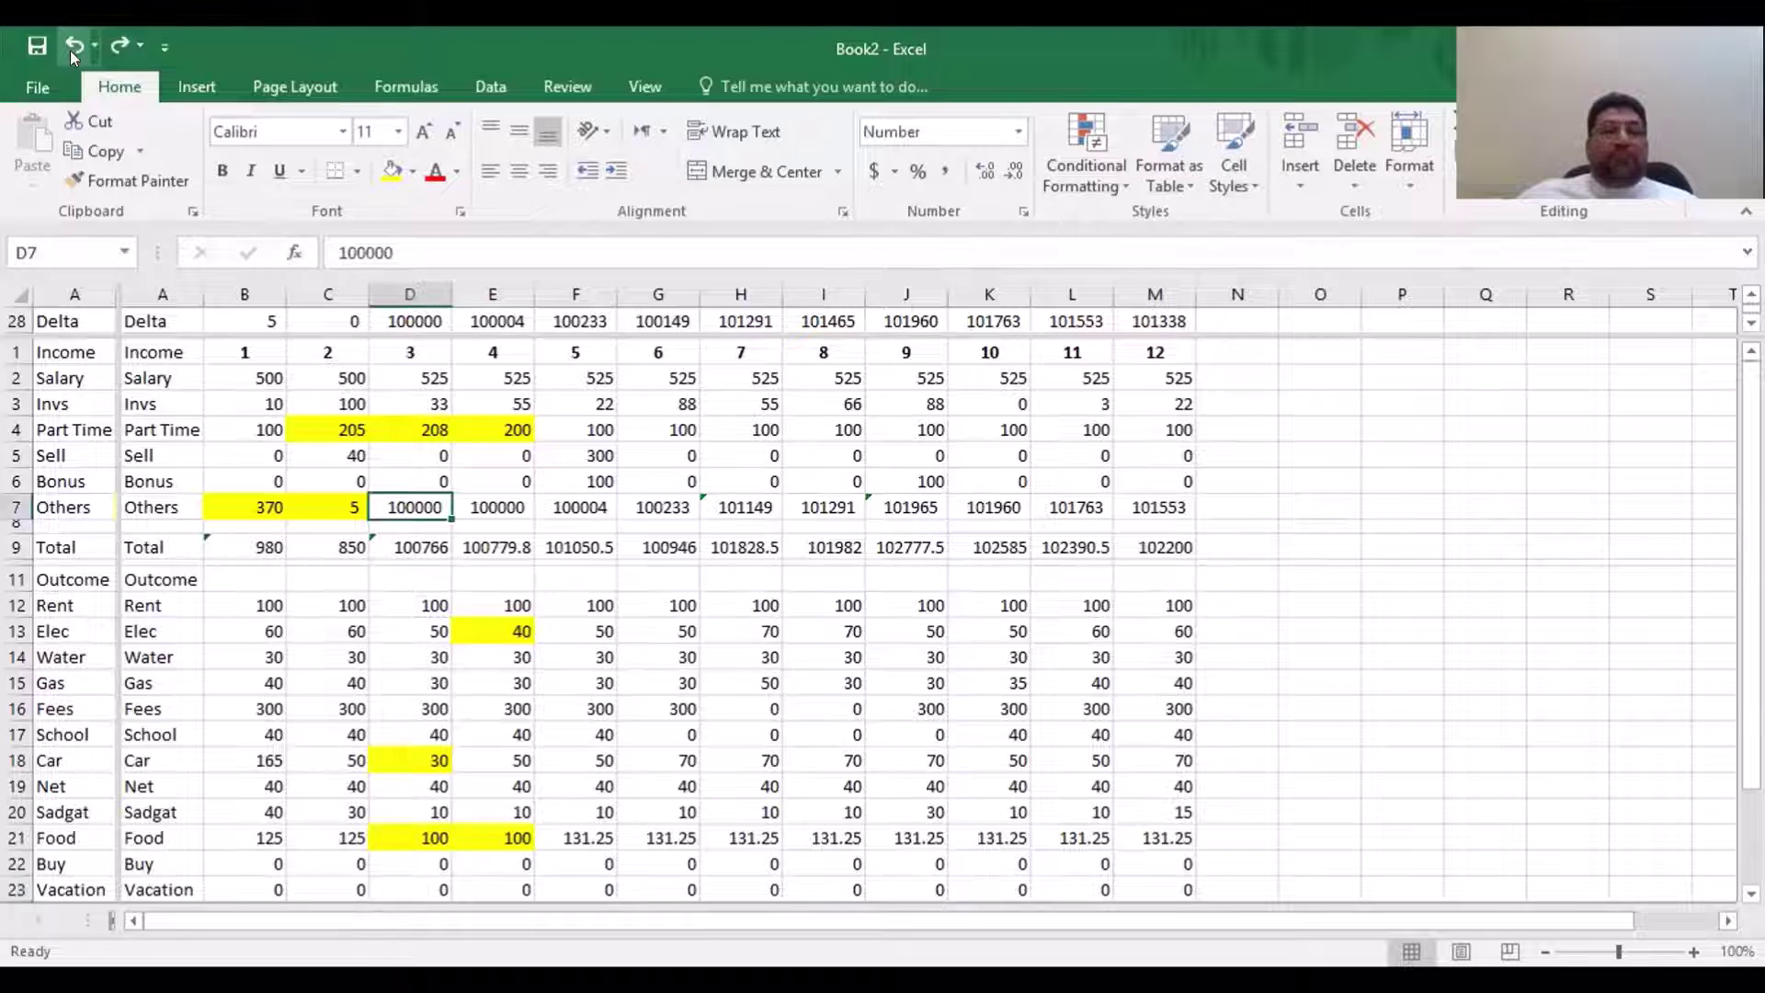
Redo all the undone edits, up to and including the yellow fill on the month 12 Delta cell
left_click(116, 40)
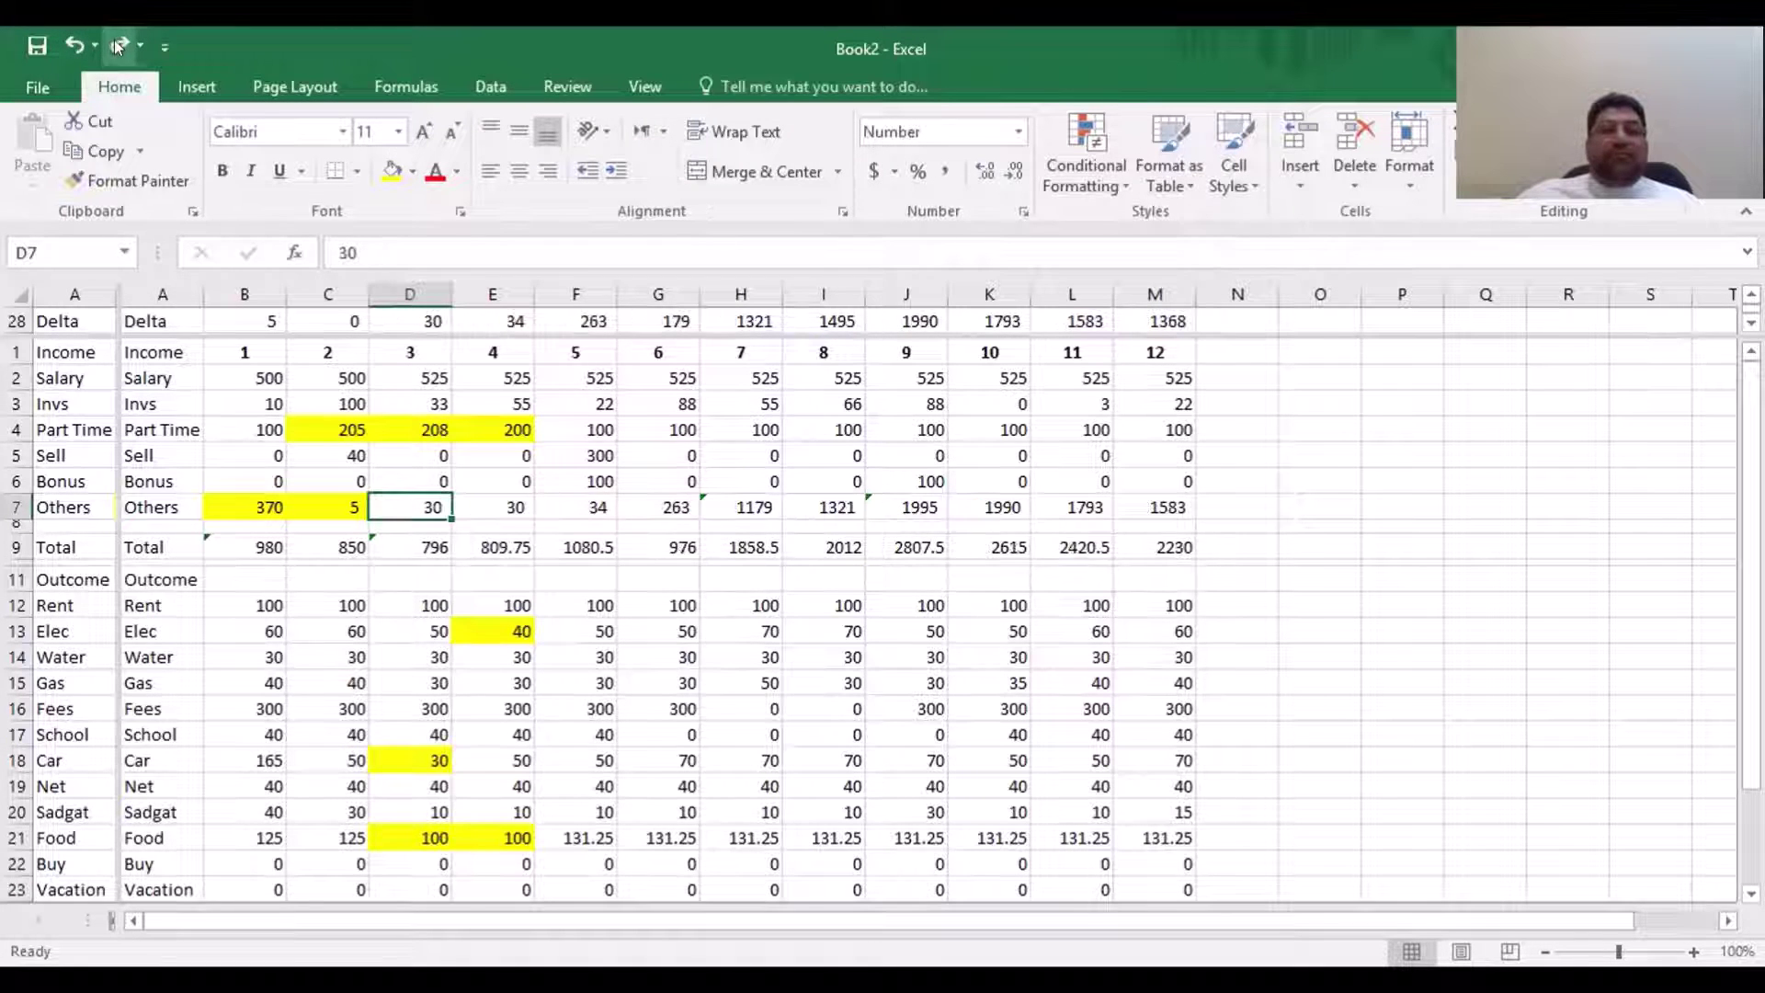
left_click(114, 41)
left_click(114, 41)
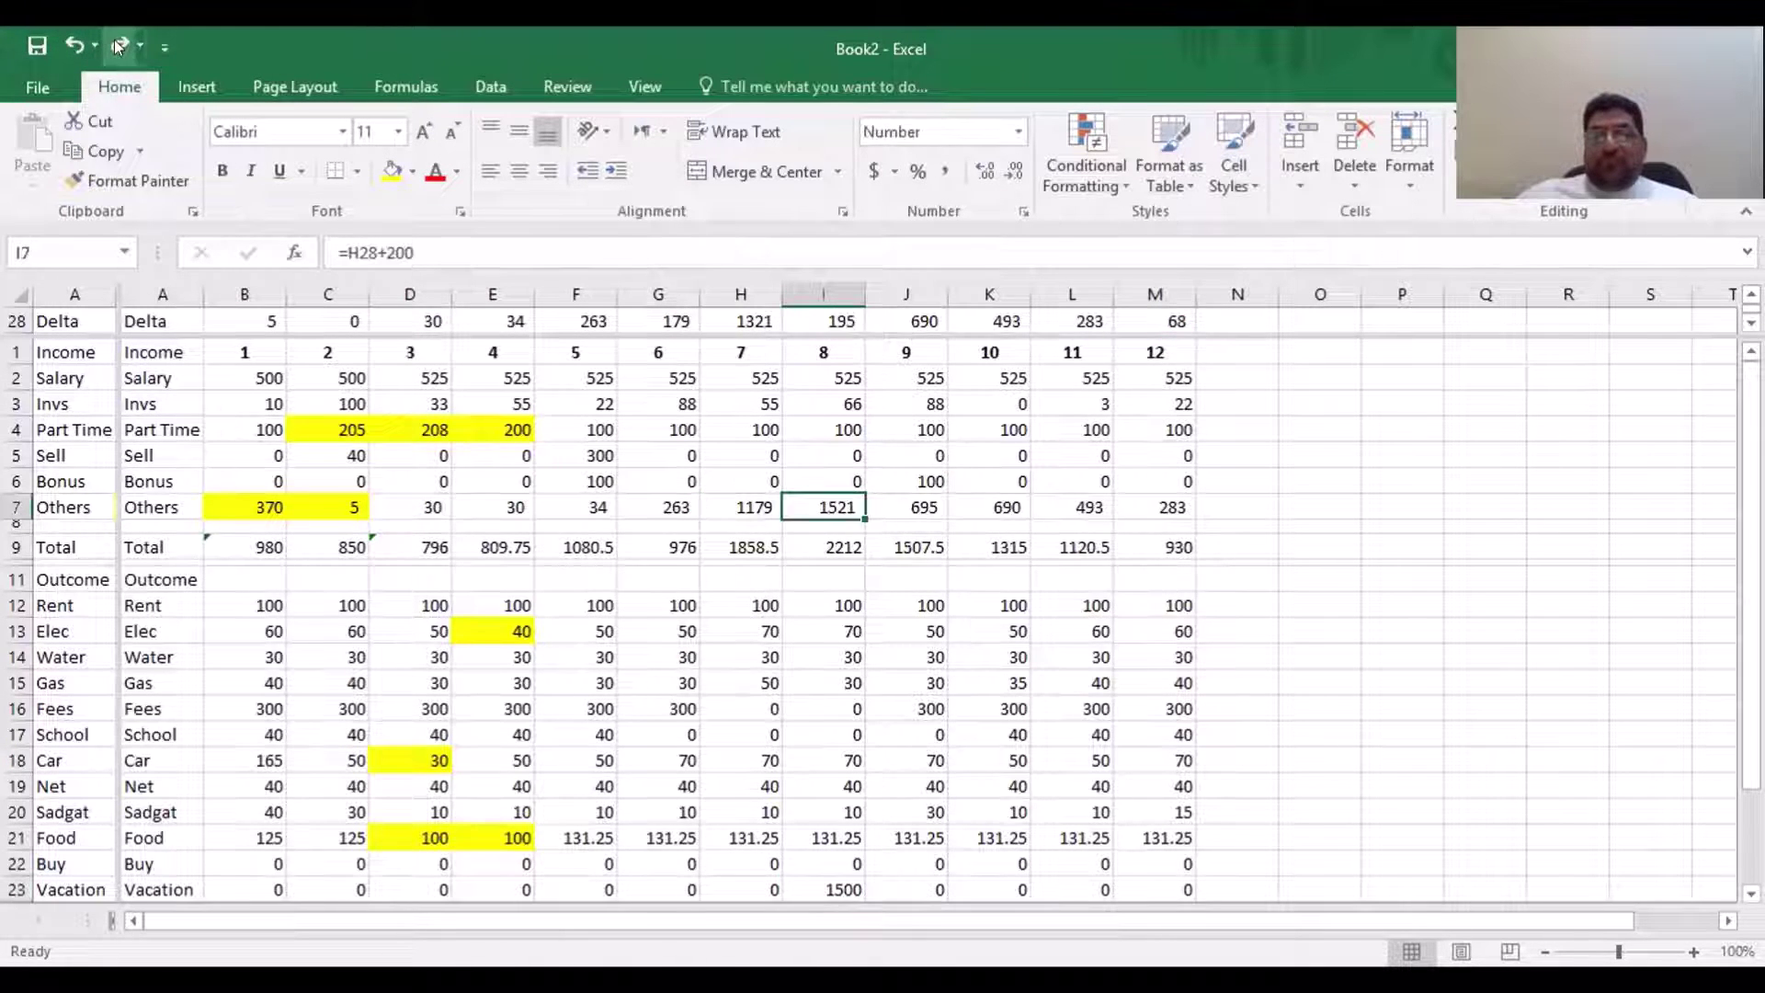
left_click(114, 41)
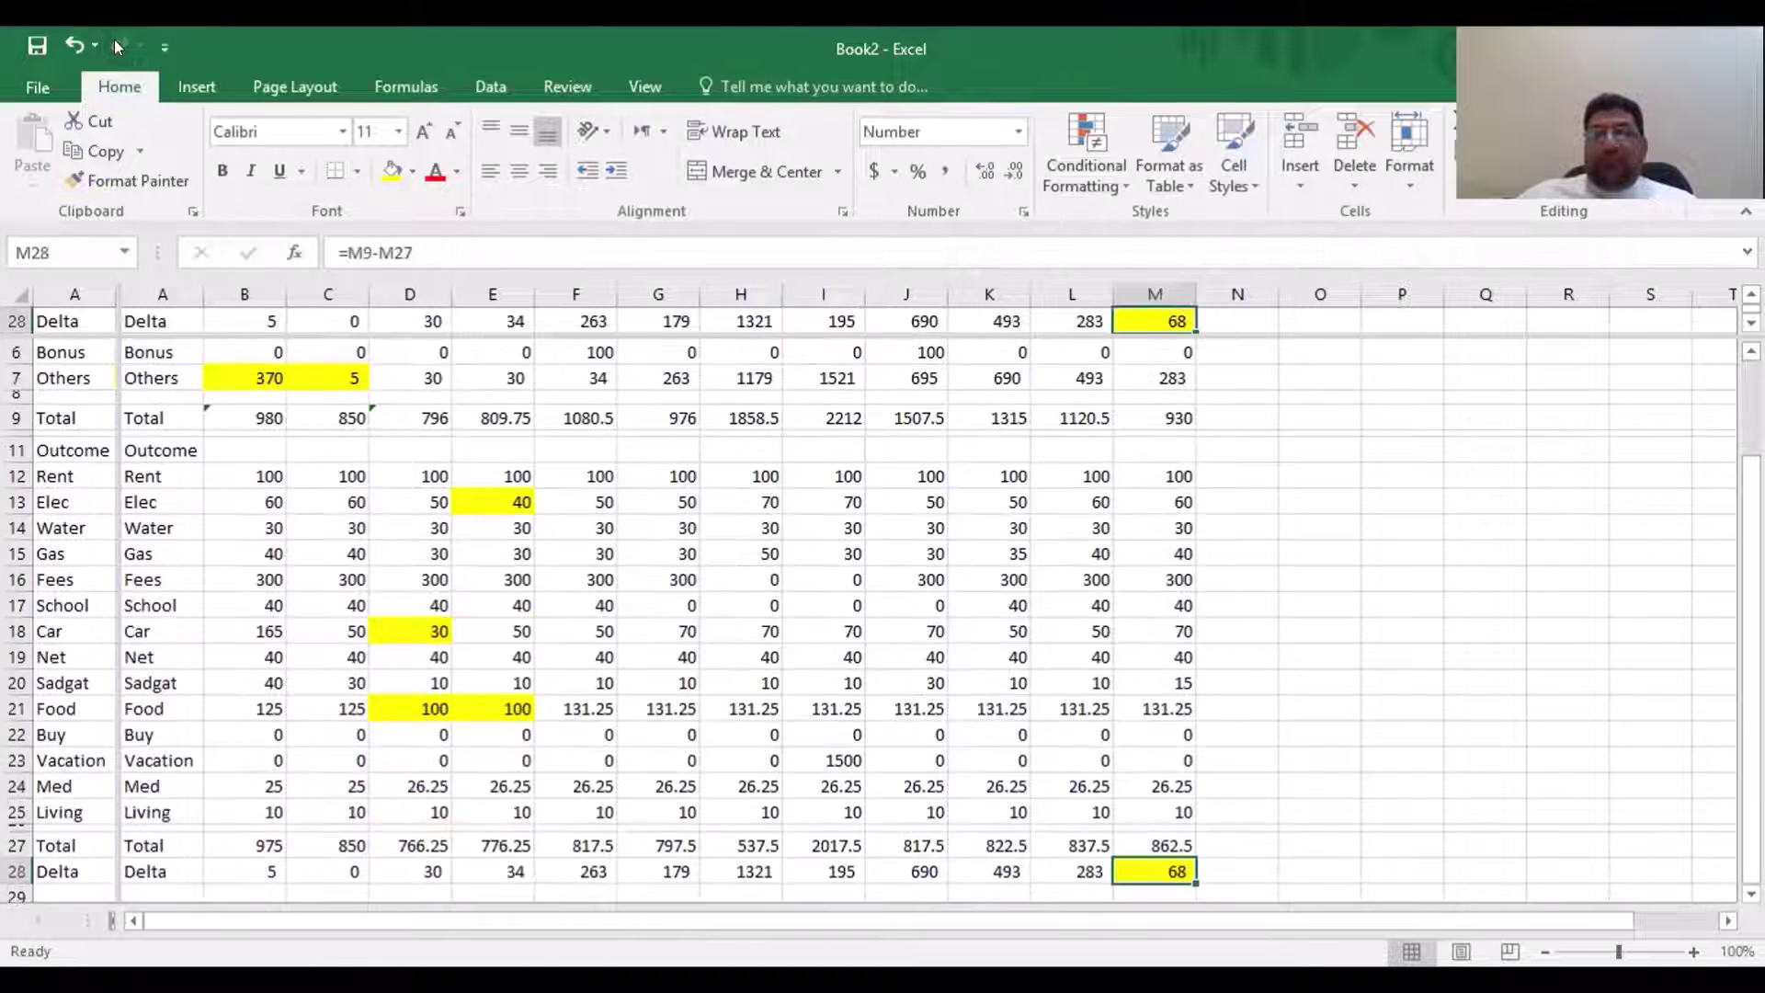
left_click(1283, 575)
scroll(1278, 635, "up", 2)
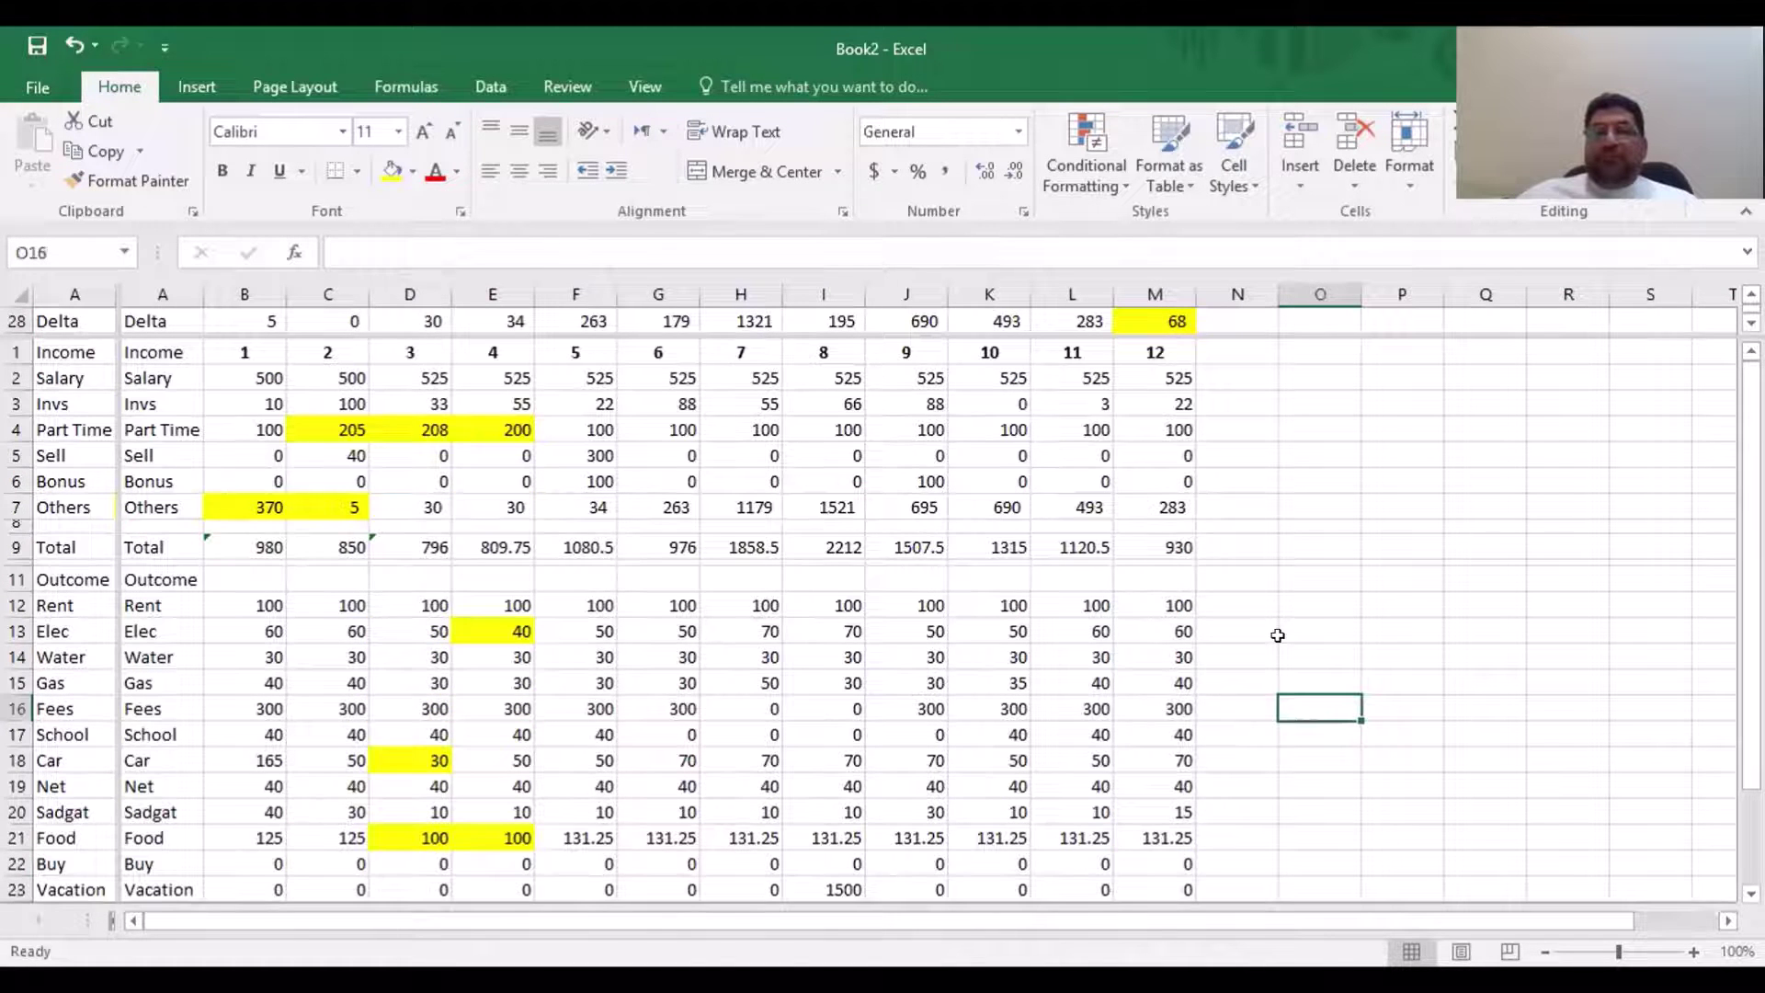
Examine the month 12 Delta formula in M28 and review the income and expense rows behind it
scroll(1278, 636, "down", 3)
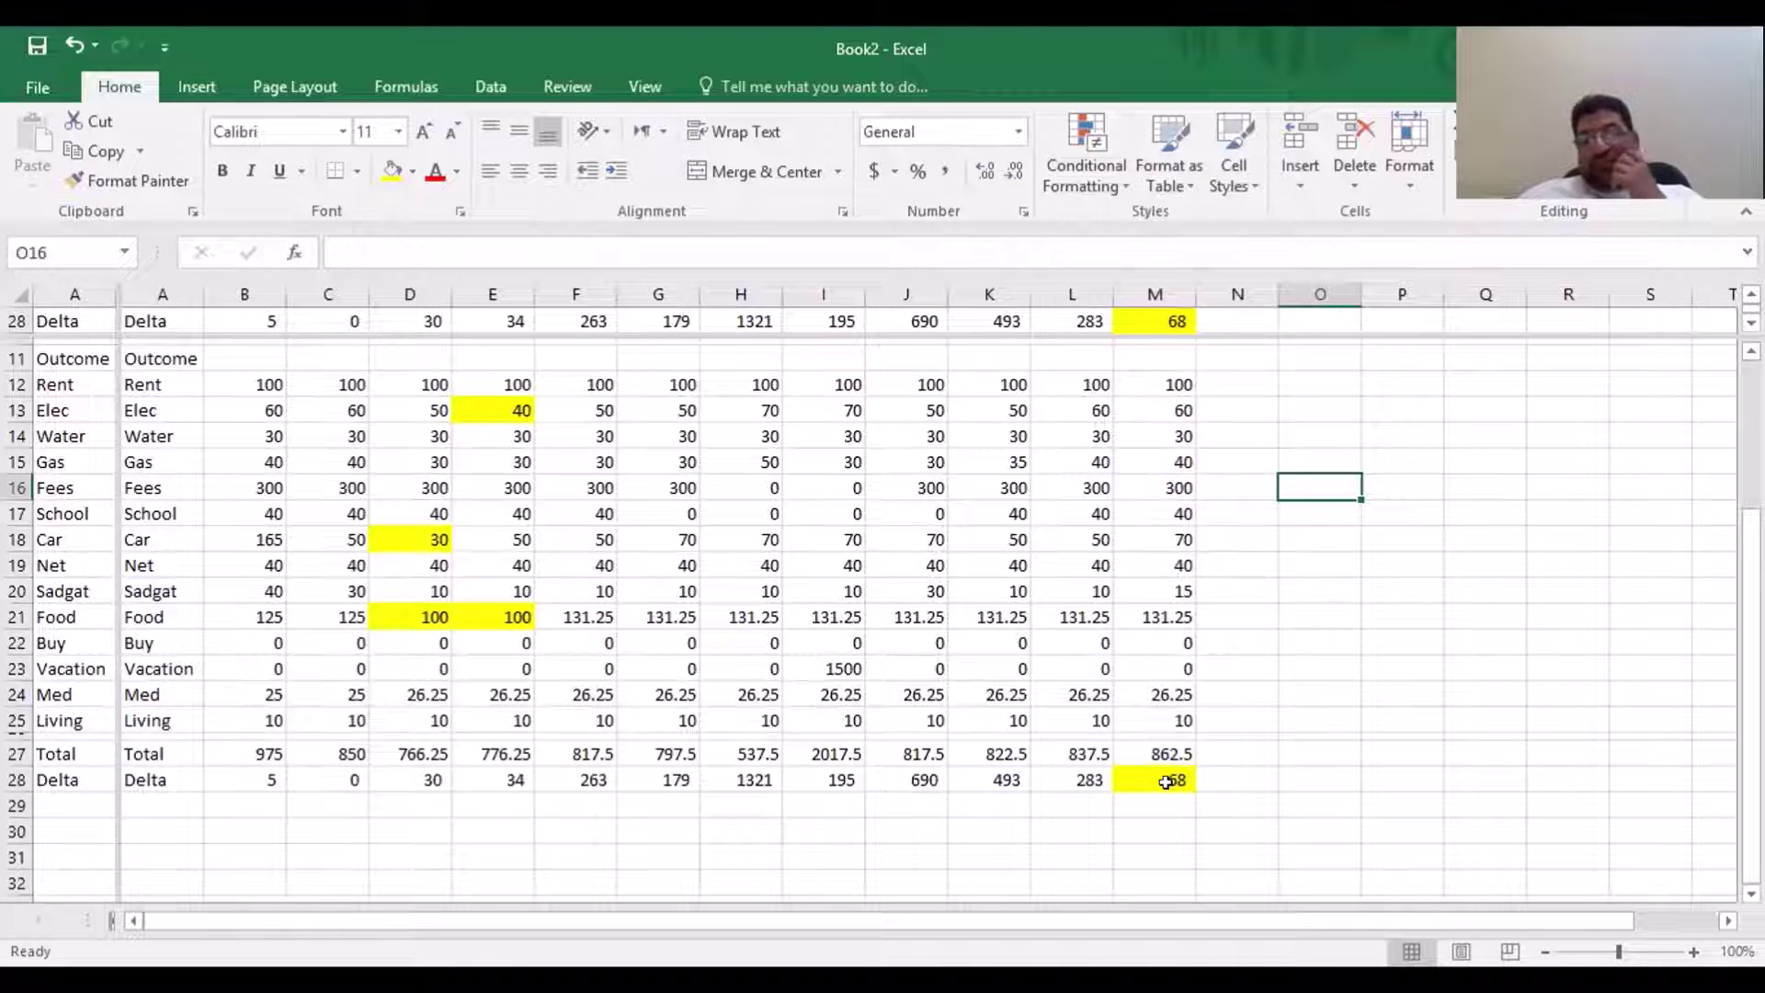
left_click(1166, 782)
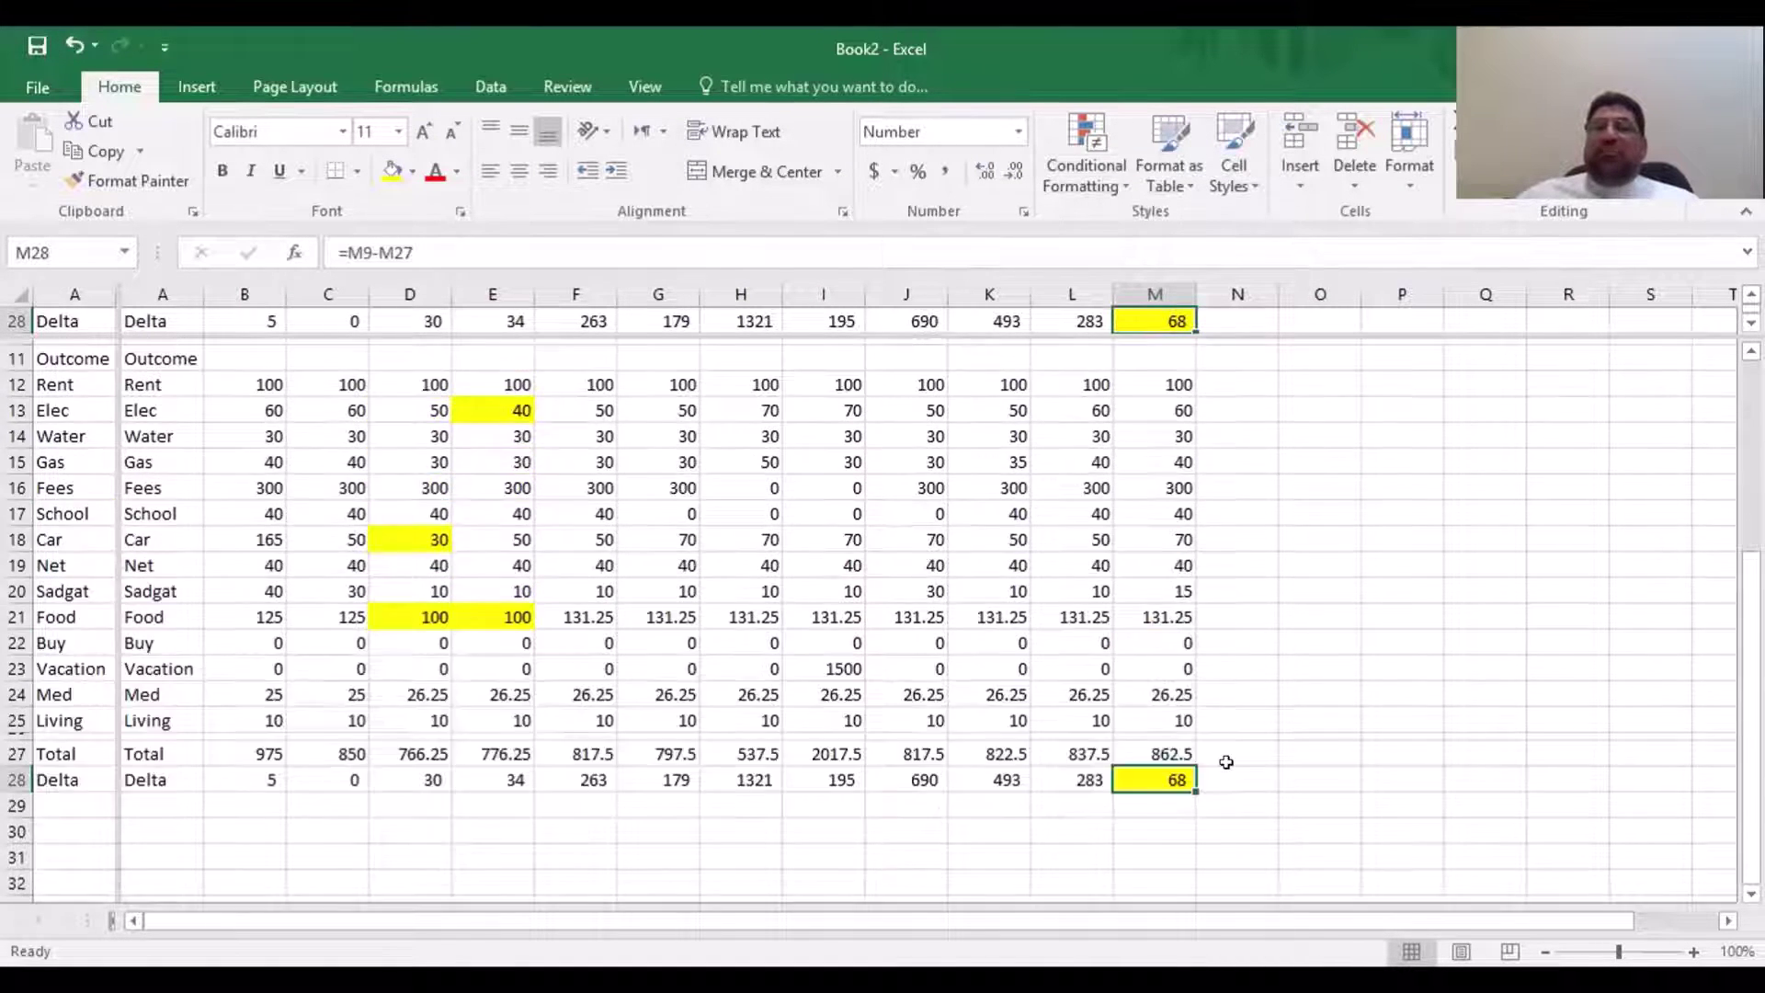
scroll(1227, 762, "up", 3)
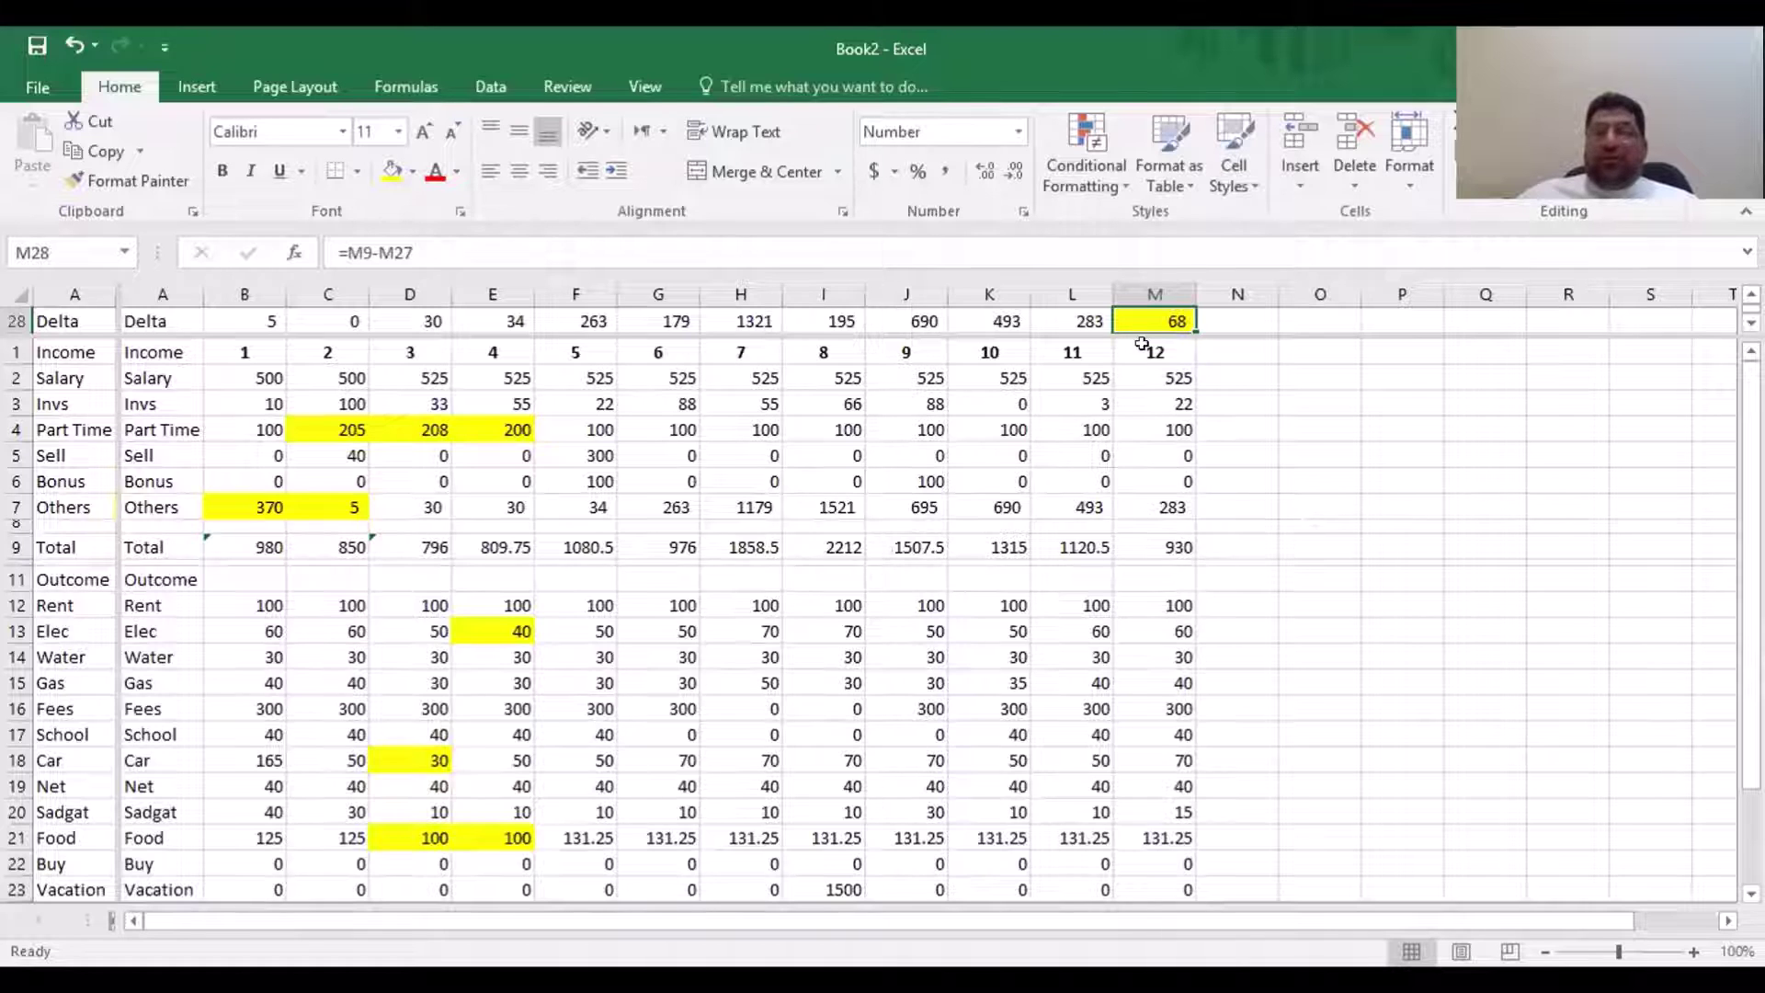
scroll(1204, 809, "down", 2)
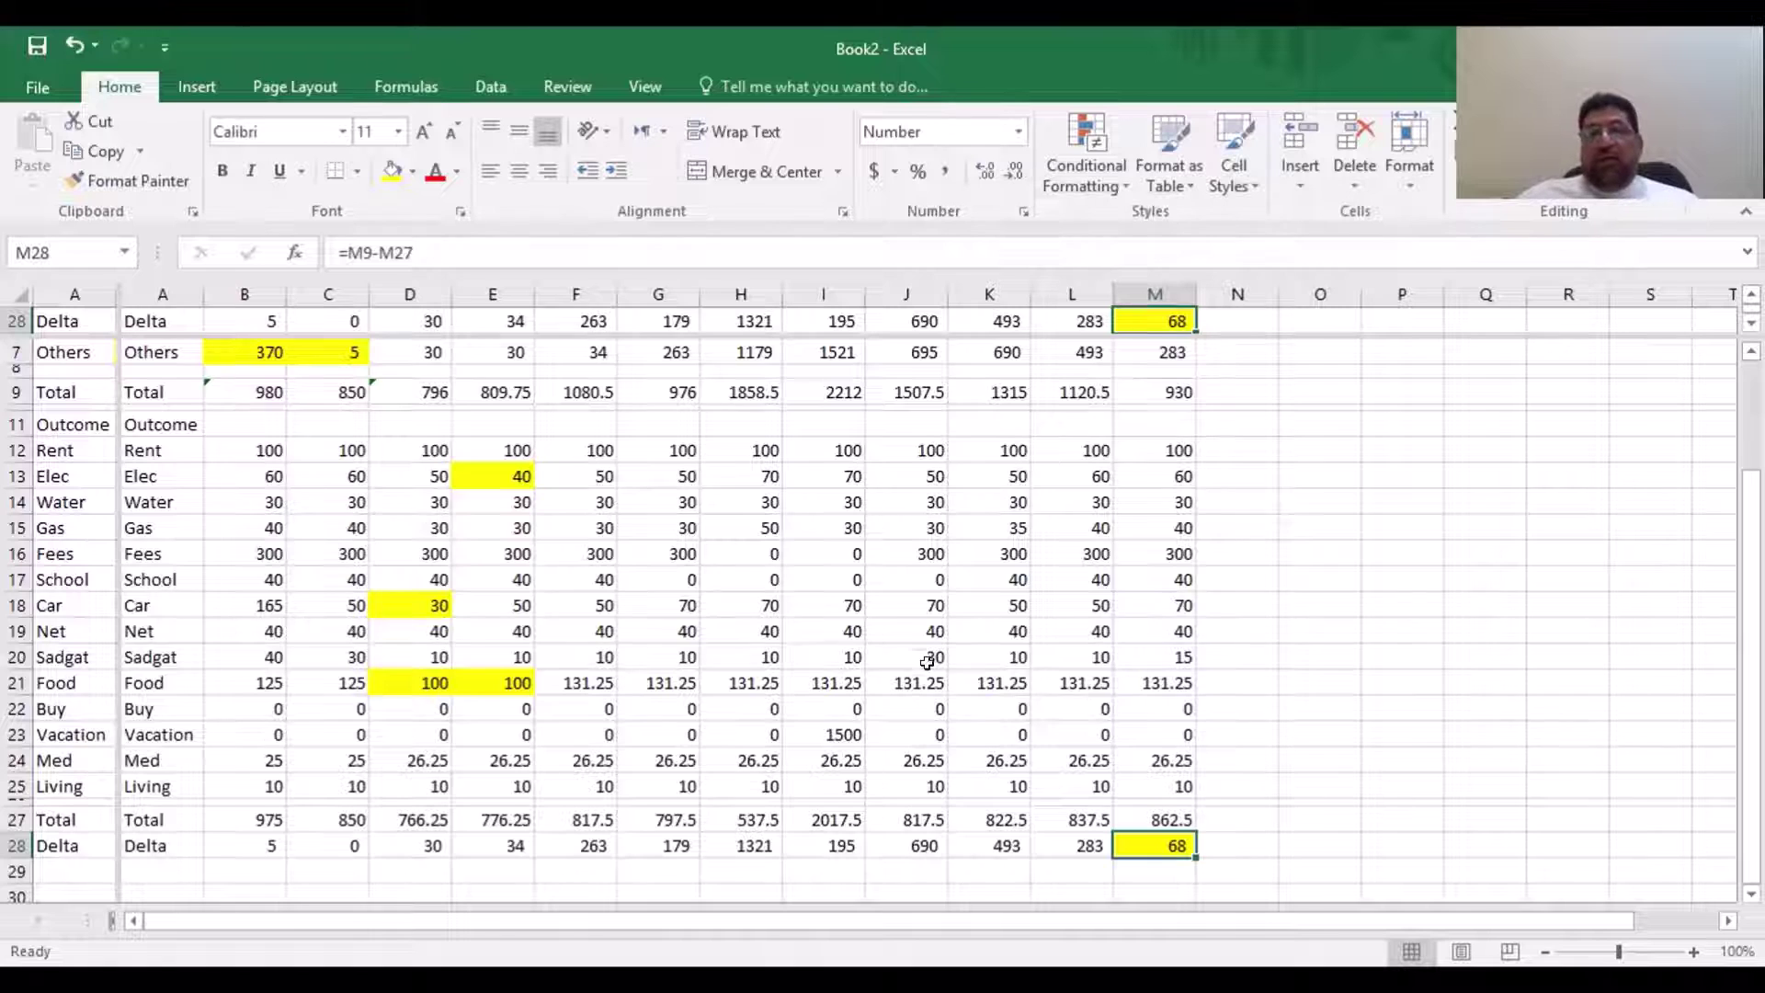
scroll(1241, 759, "up", 2)
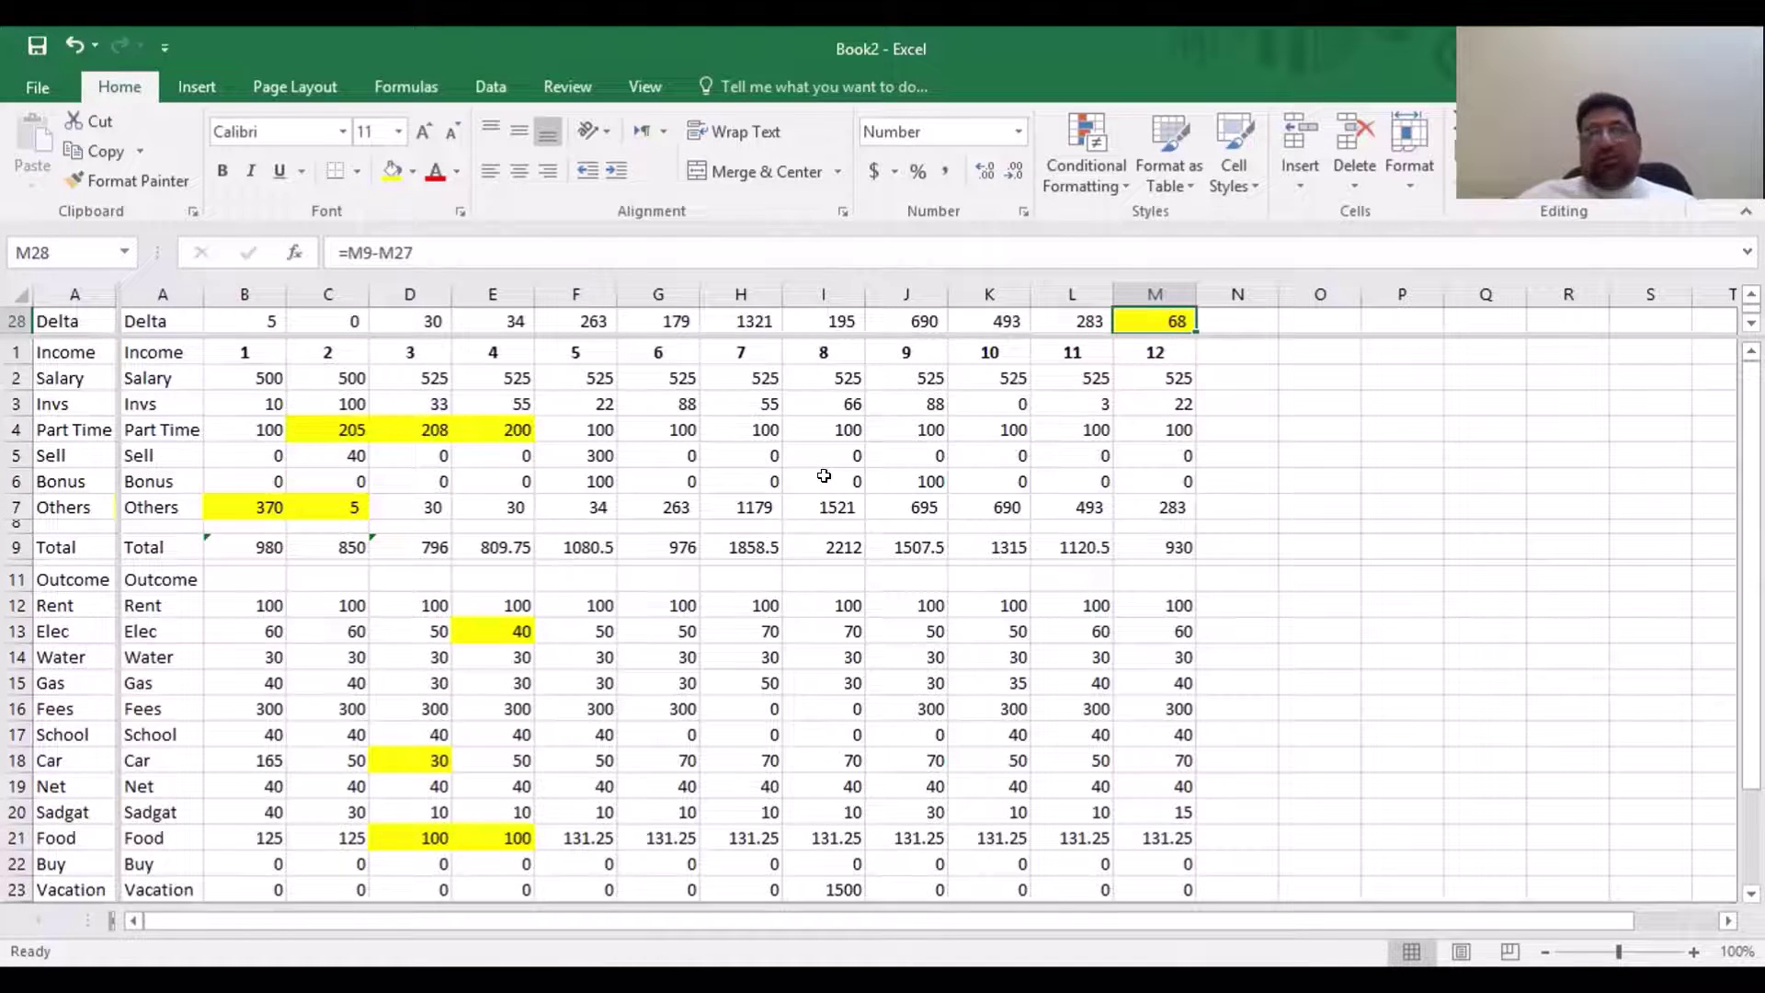
left_click(511, 485)
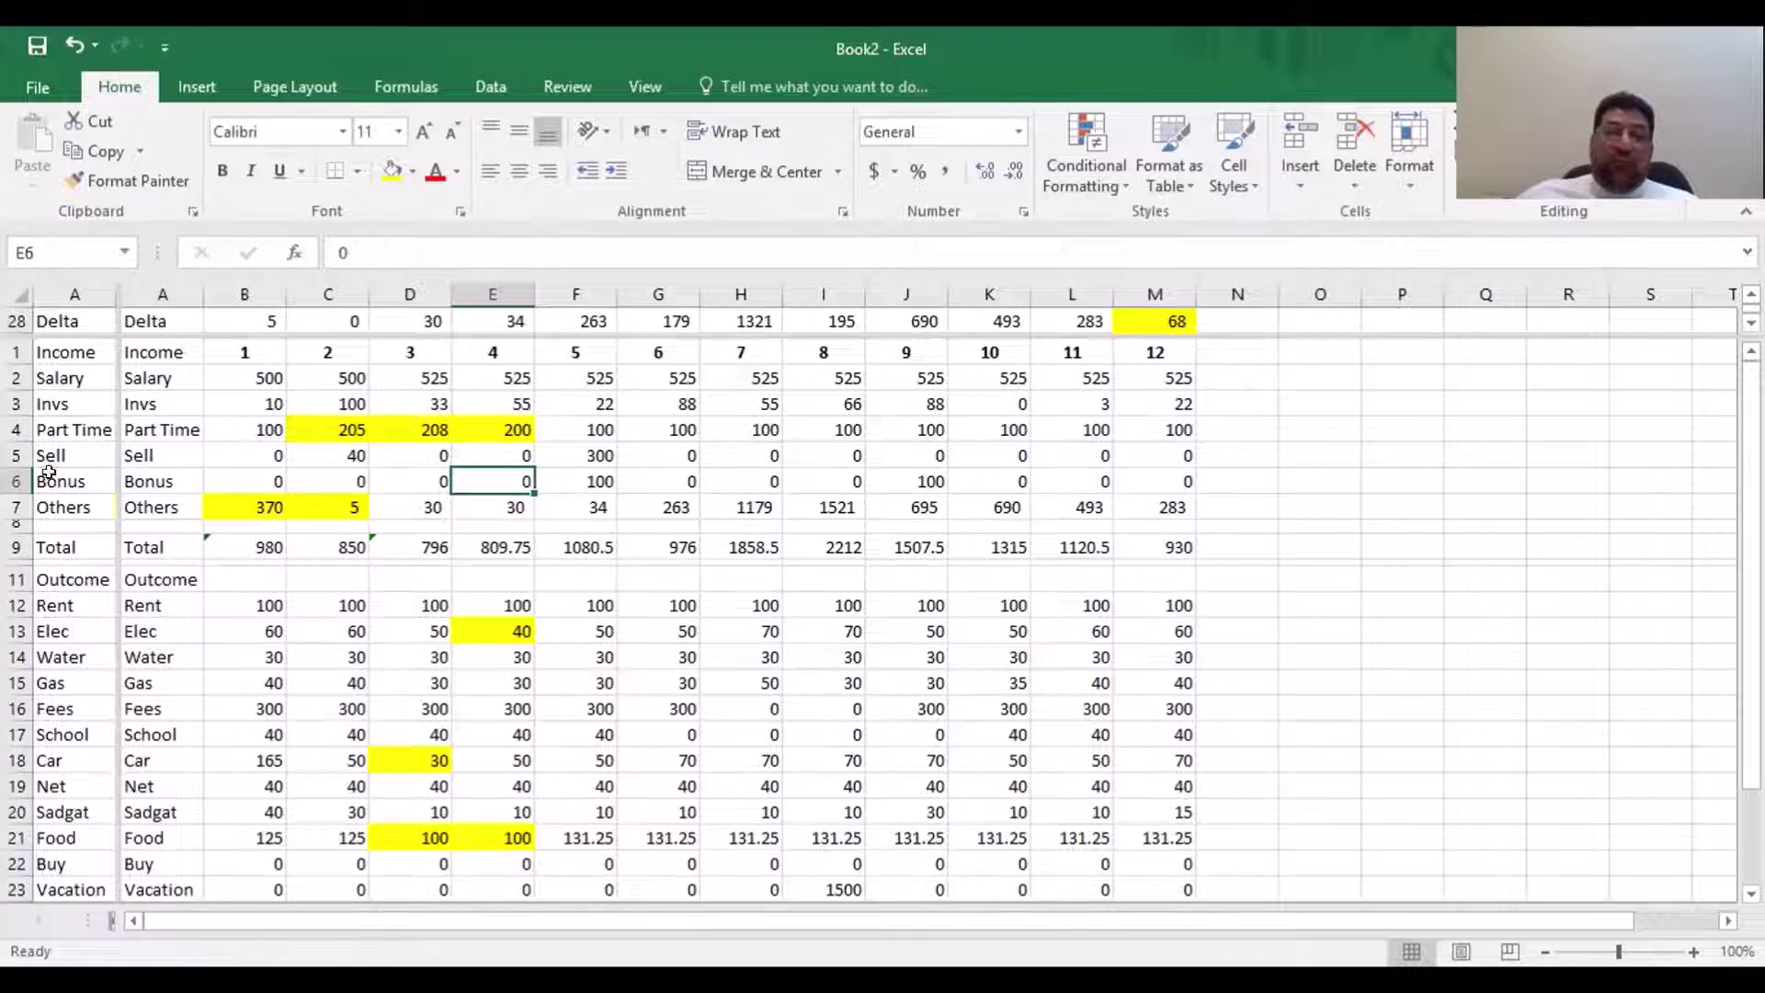
left_click(14, 504)
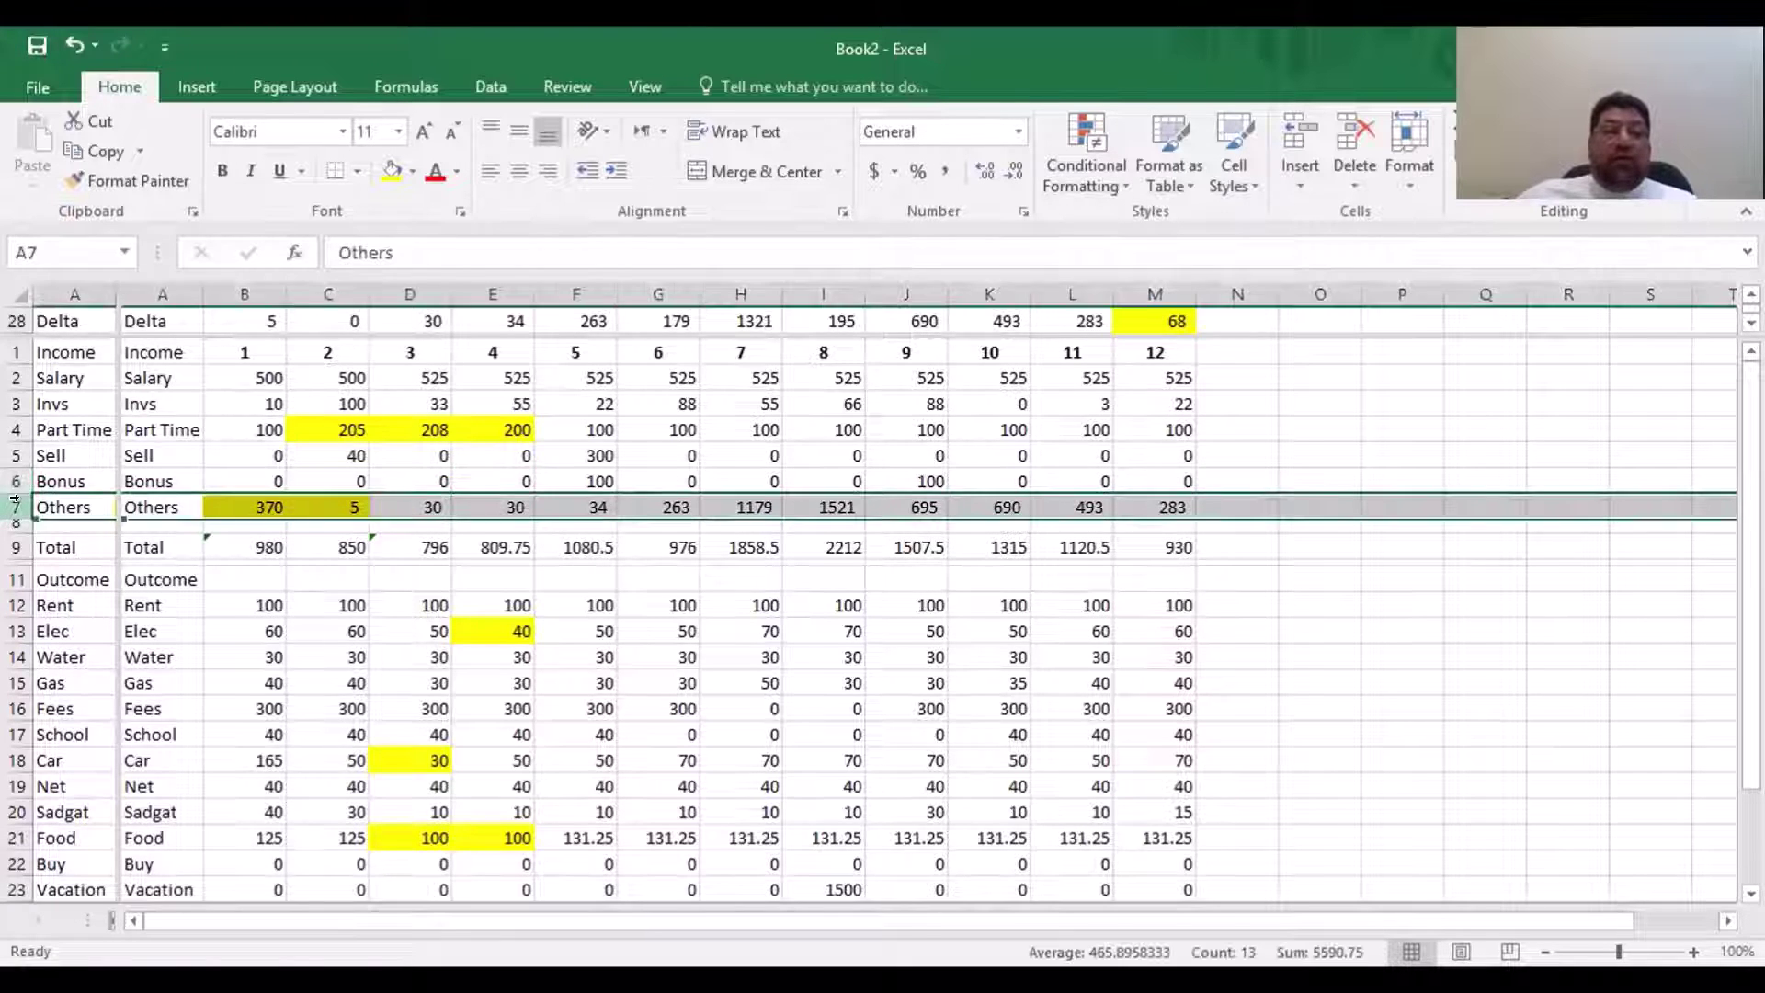
right_click(28, 508)
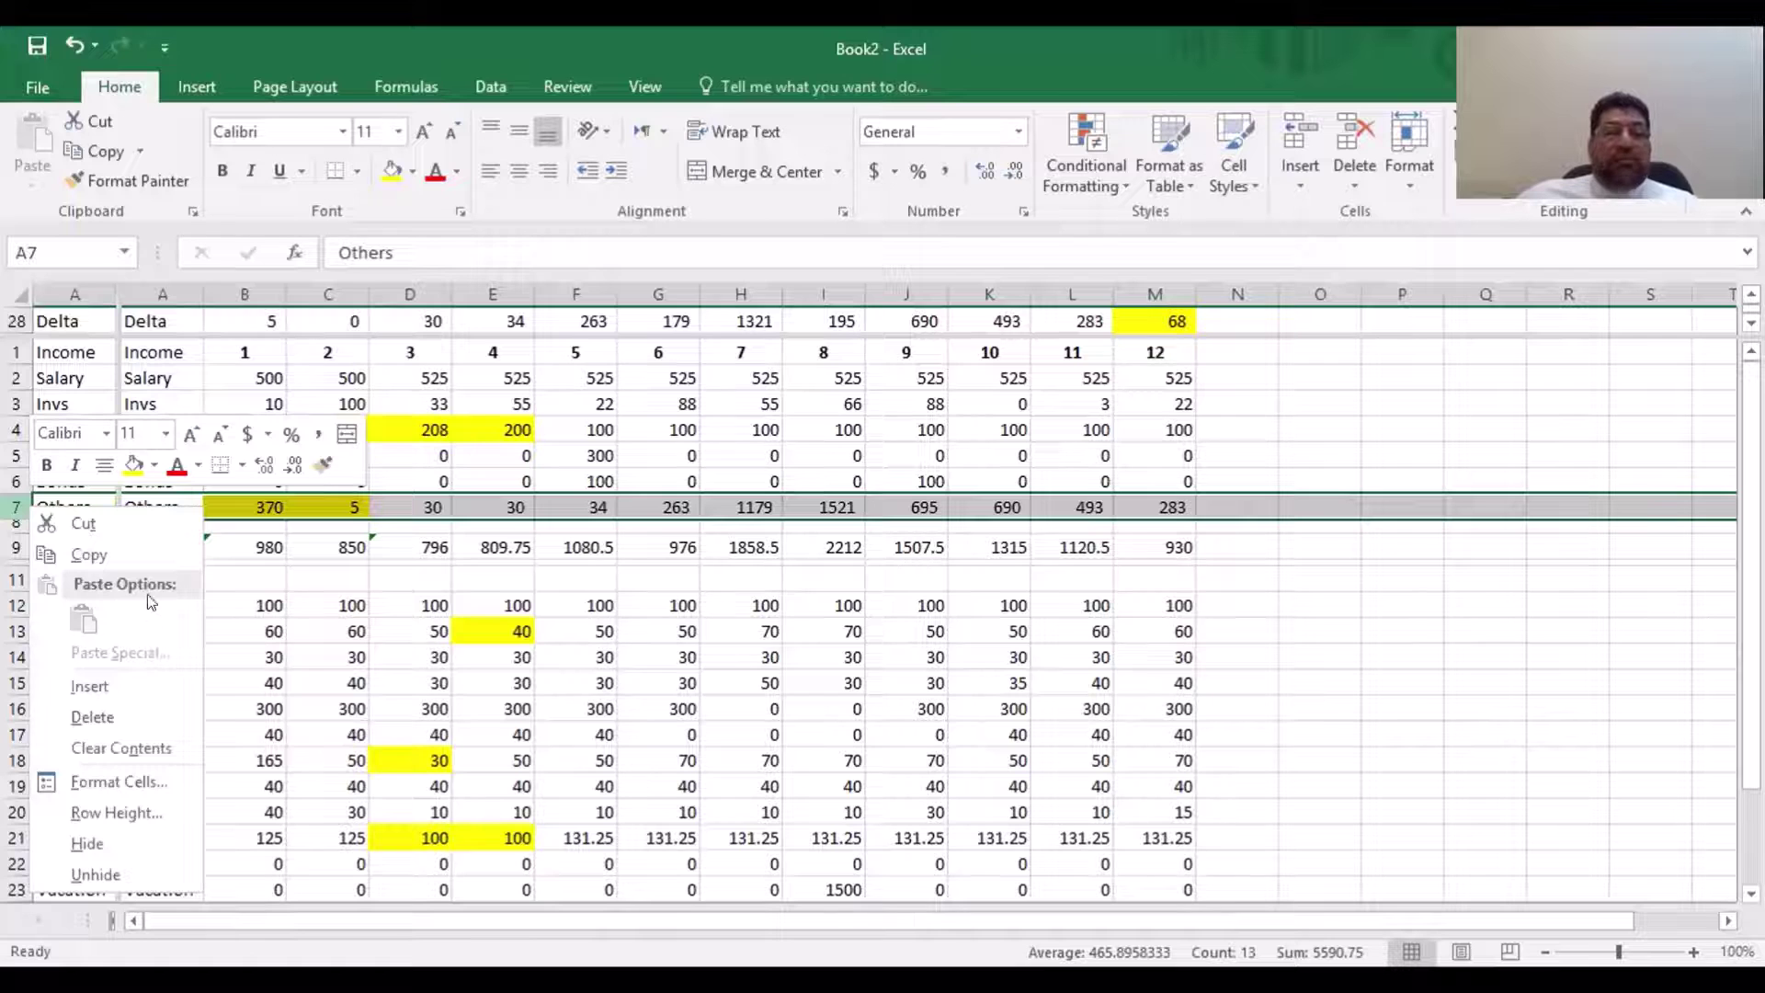
scroll(407, 661, "down", 1)
Insert a new row above Living in the Outcome section and label it Saving
scroll(408, 661, "down", 3)
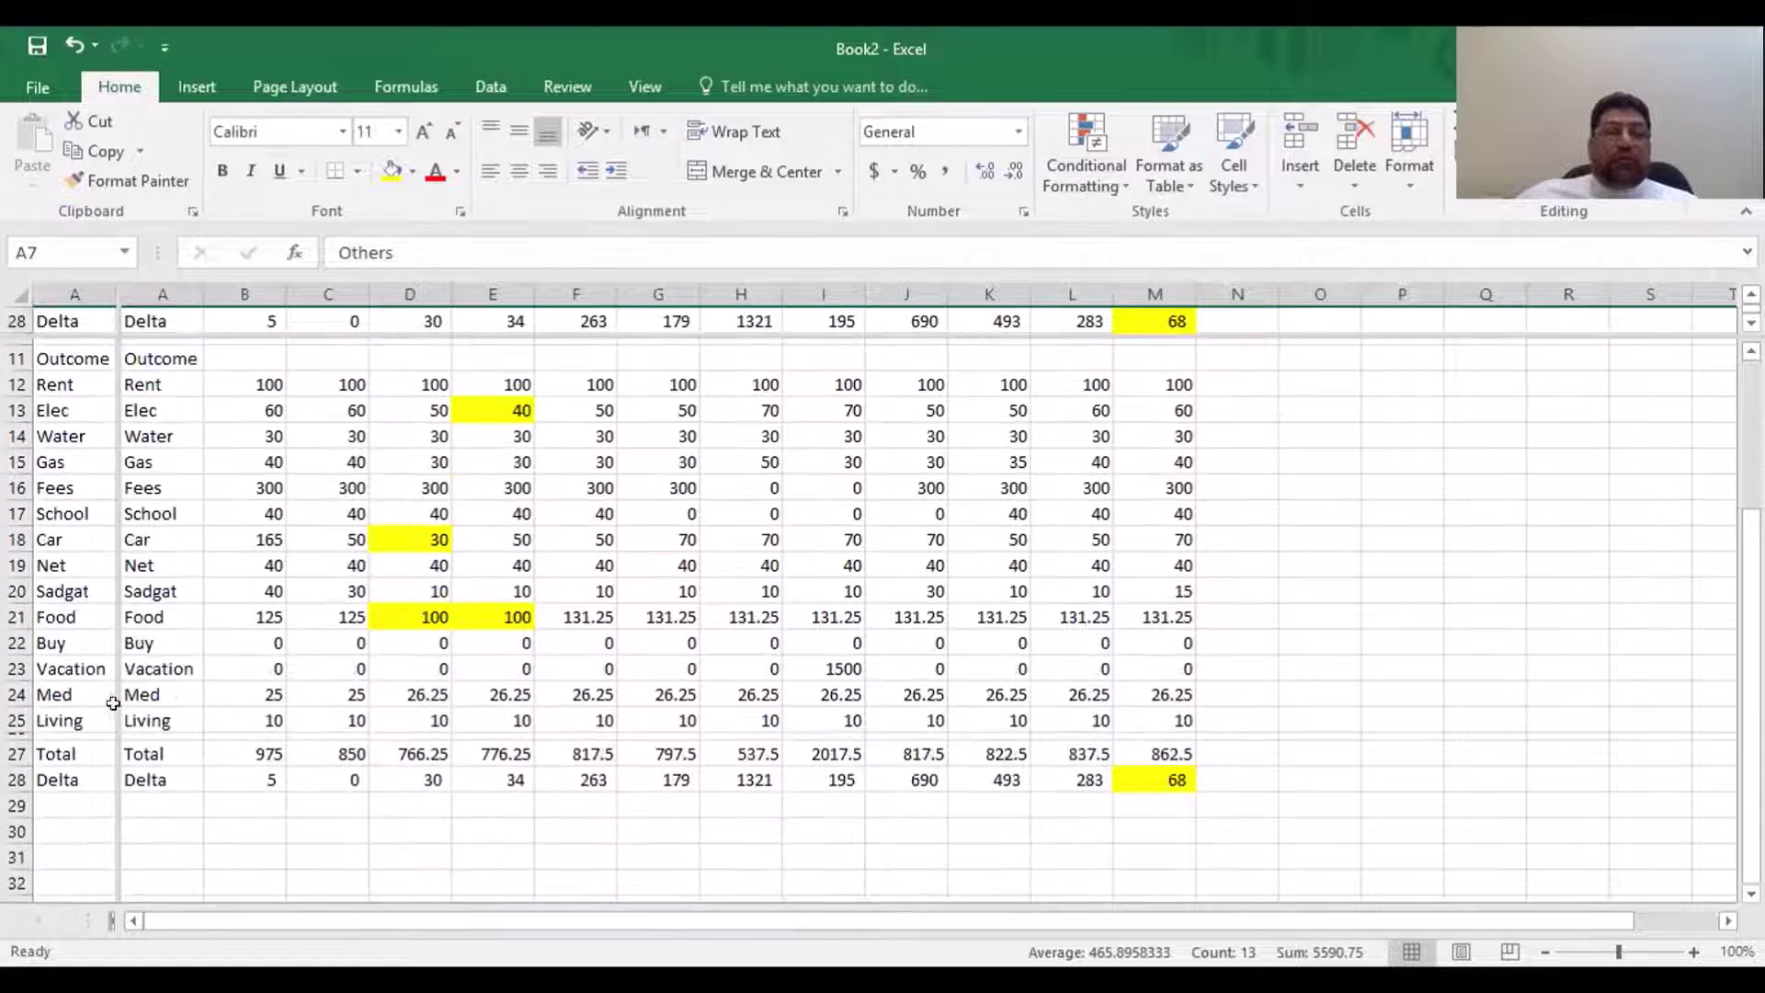
left_click(16, 718)
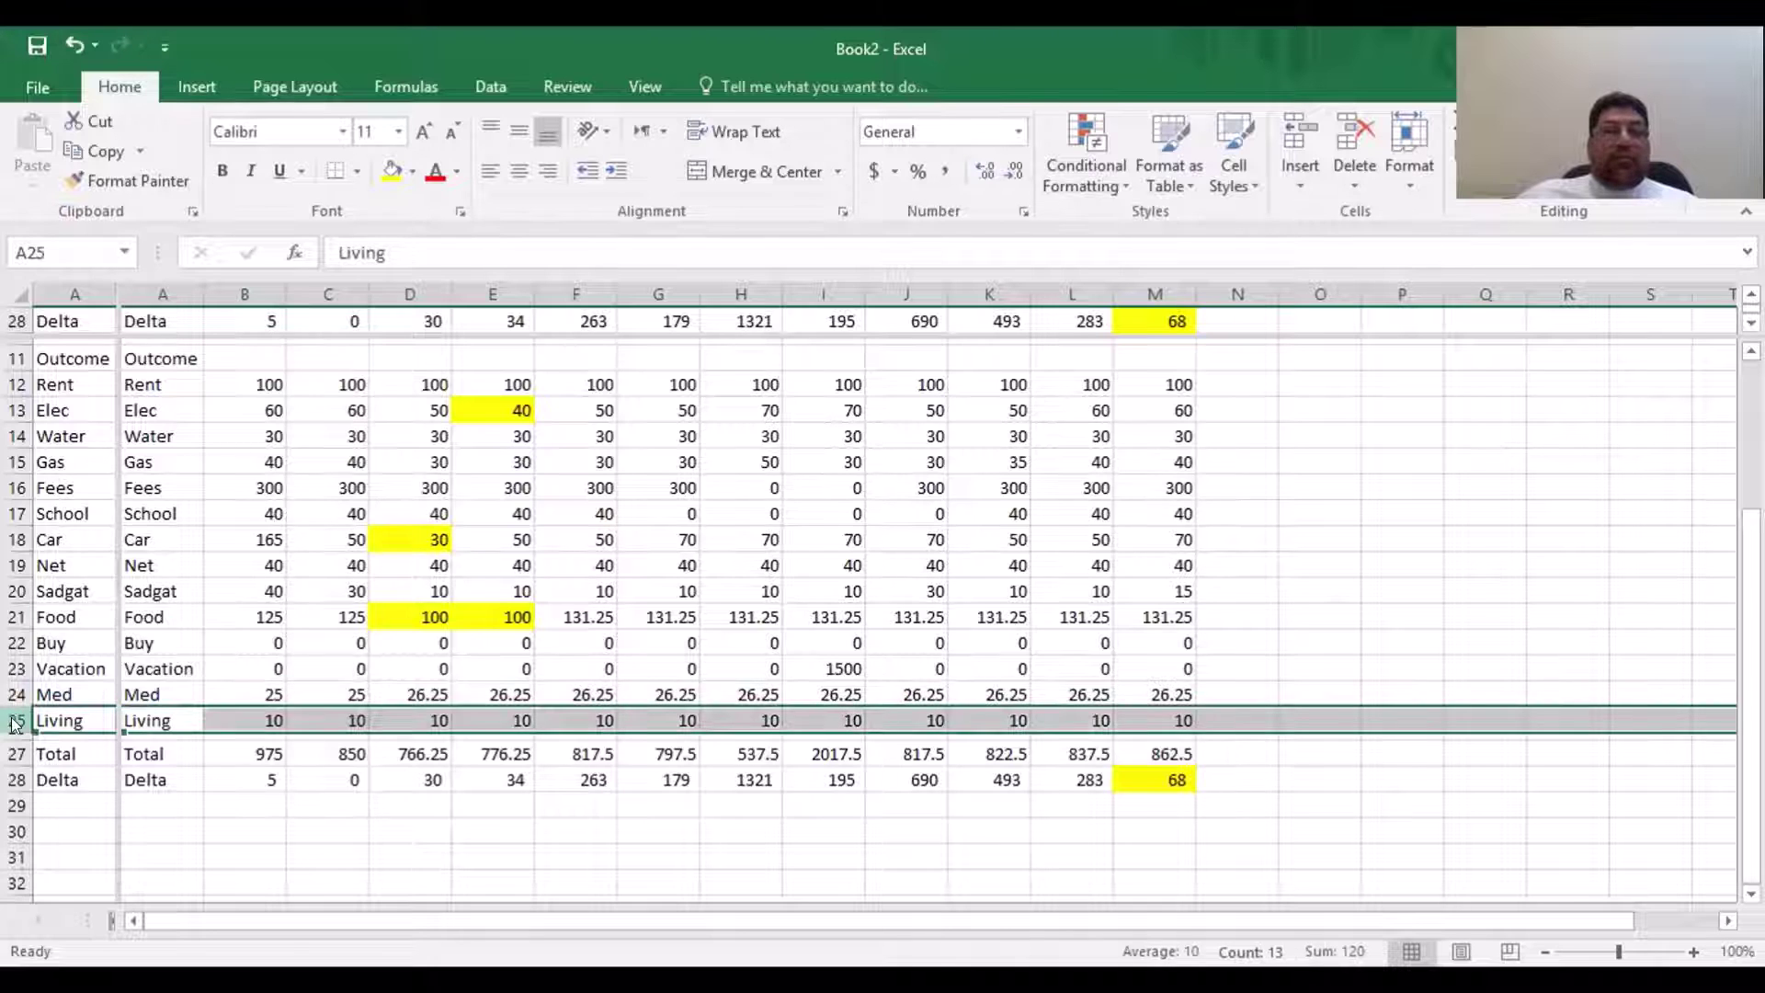
right_click(16, 717)
left_click(79, 515)
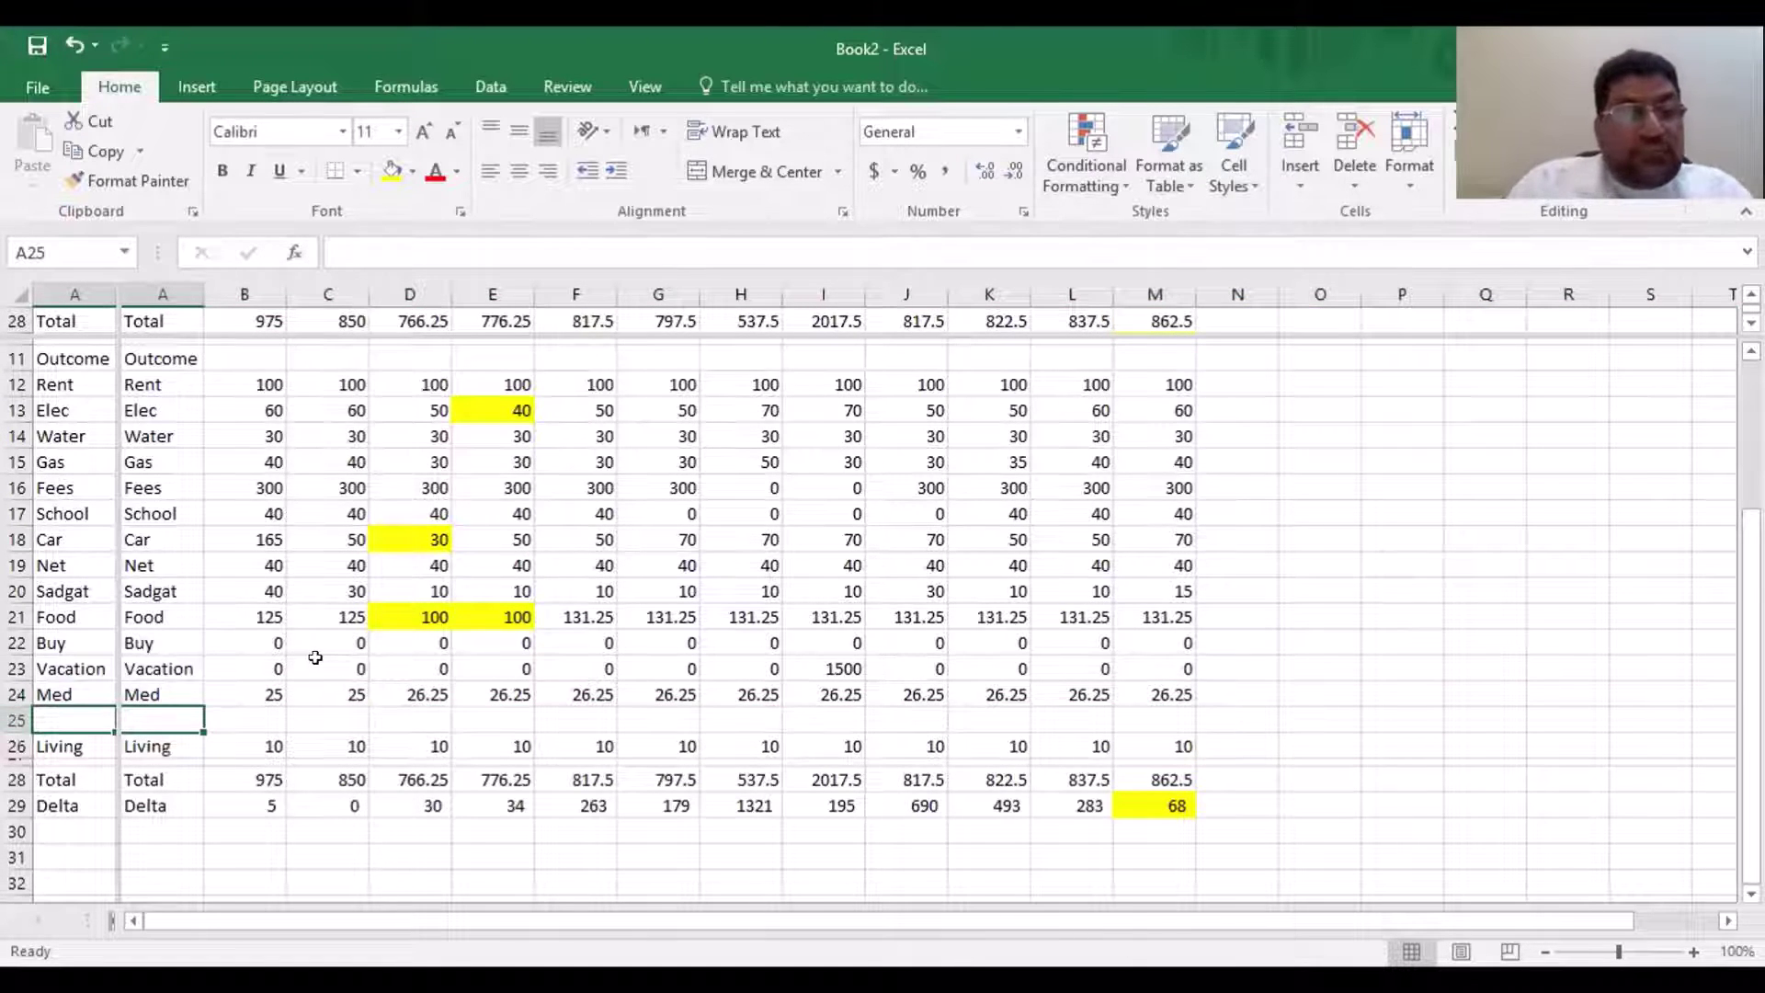
type("Saving")
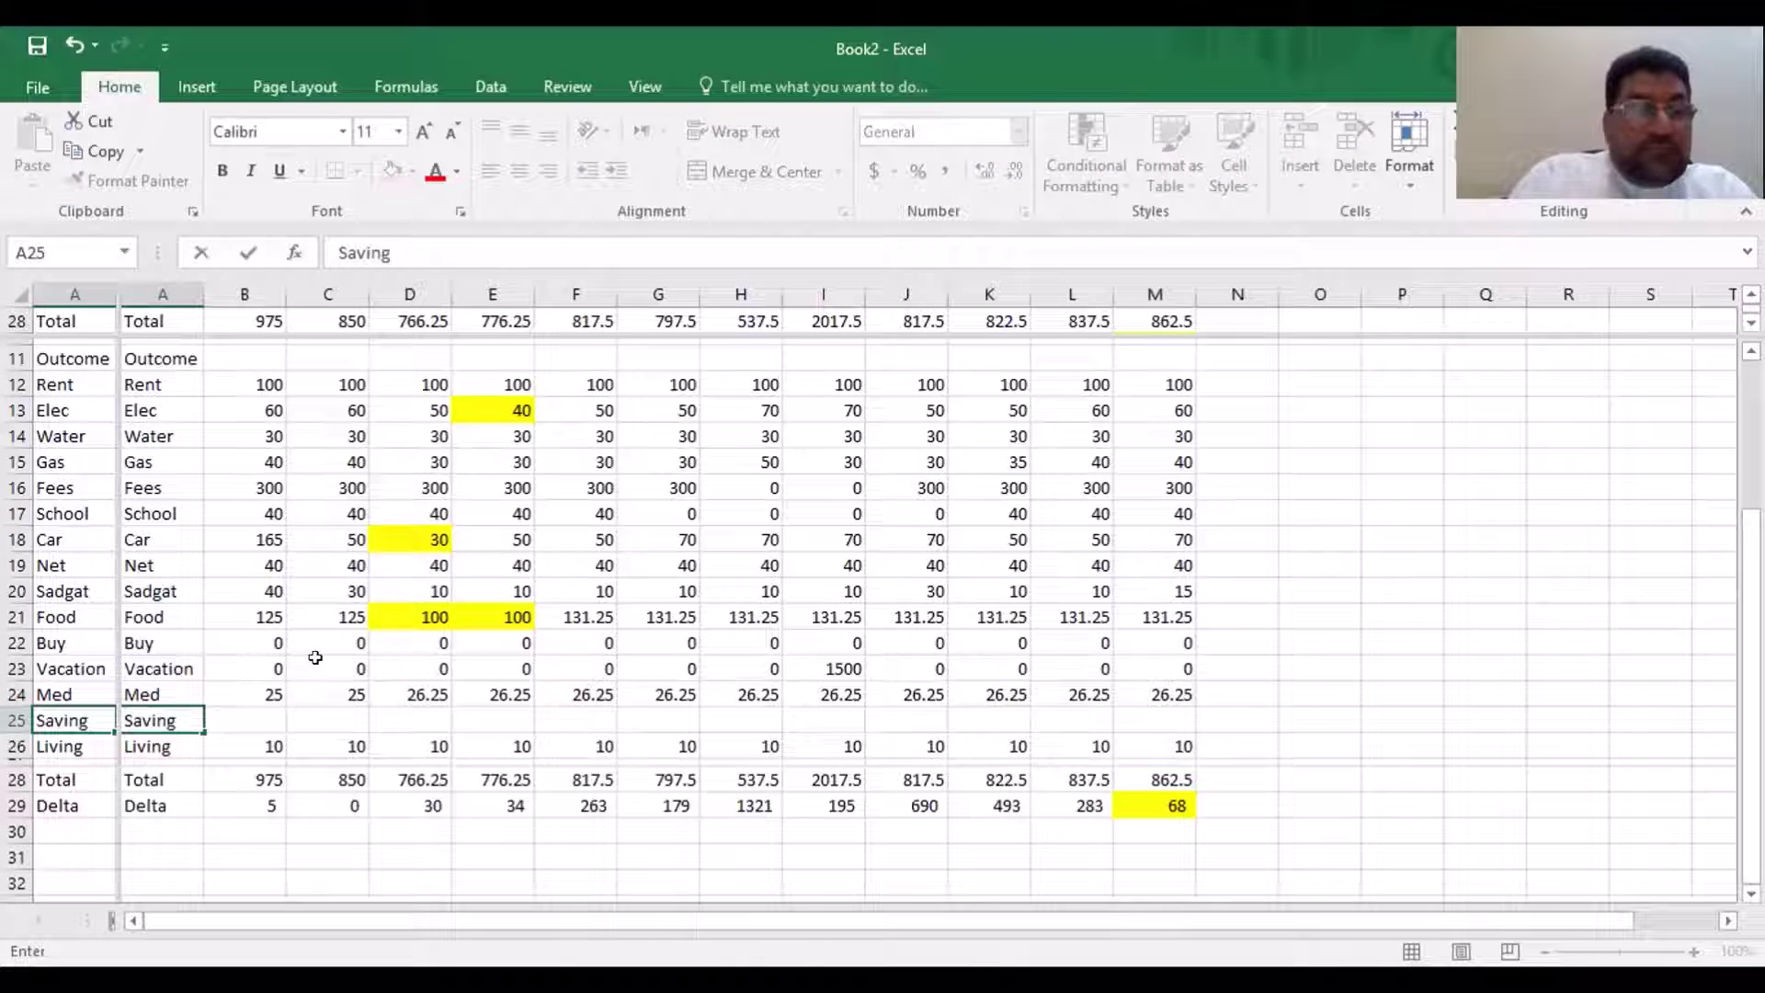
key("Tab")
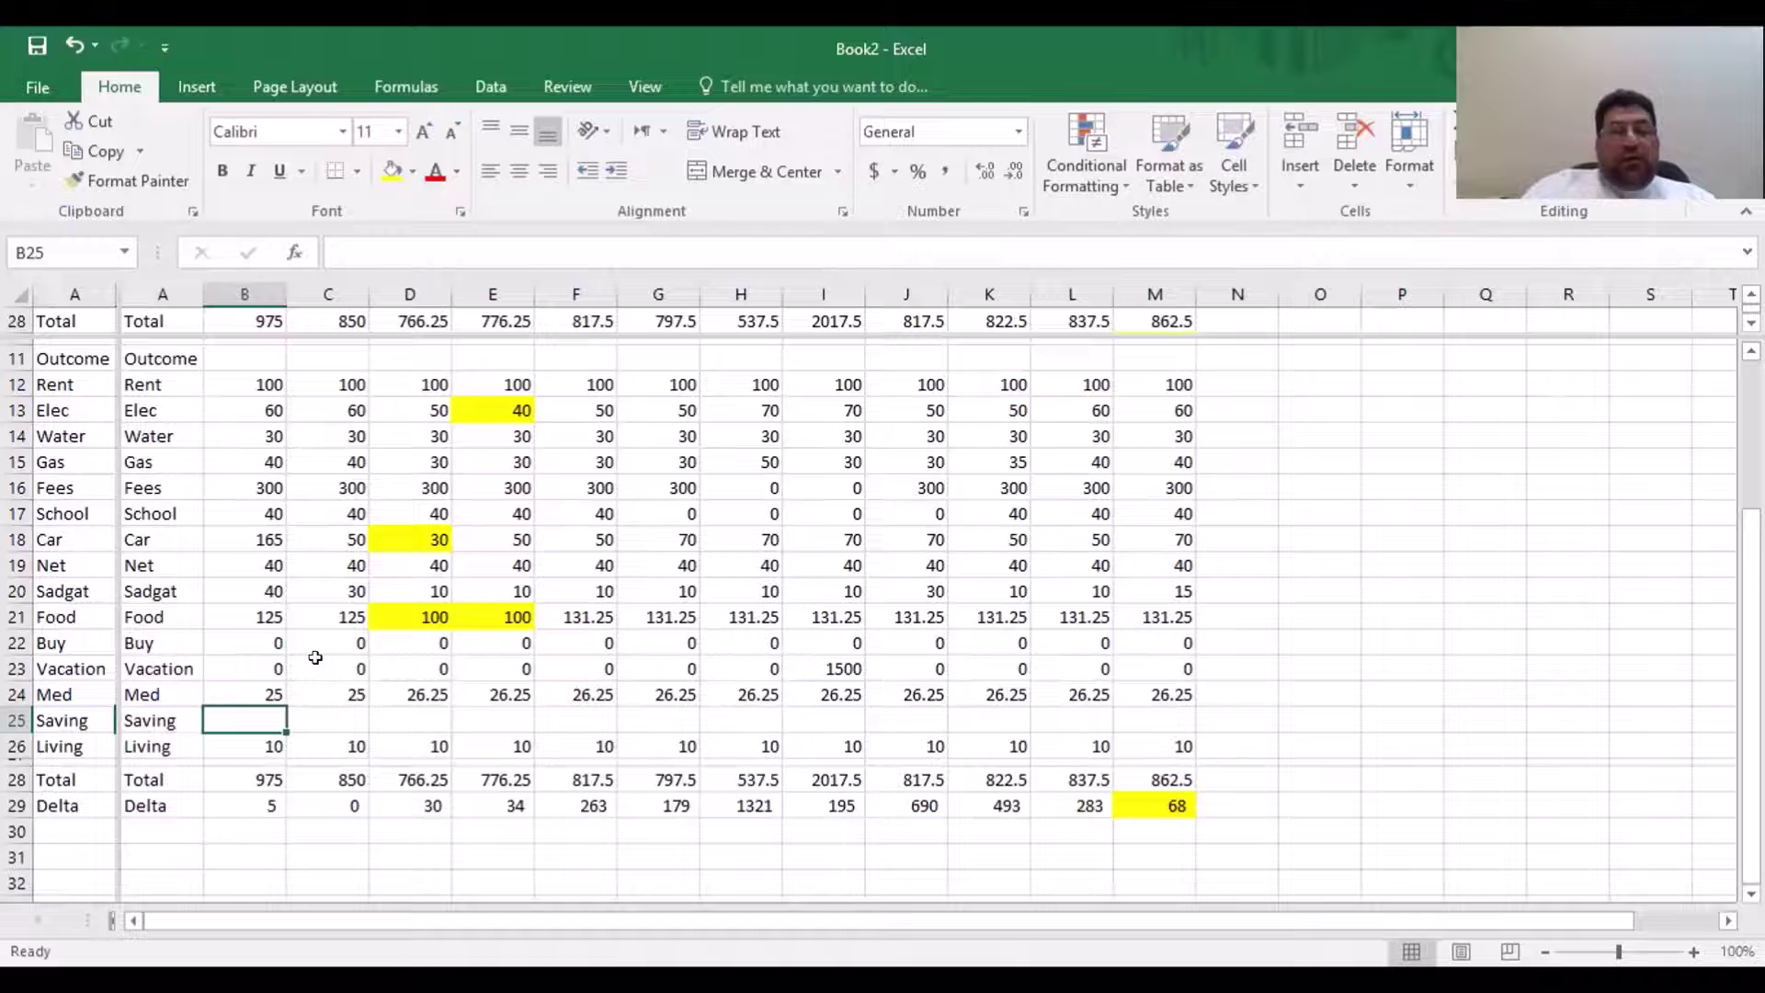
Try a month 1 Saving amount of 5 and check its effect on the Delta row
type("5")
key("Tab")
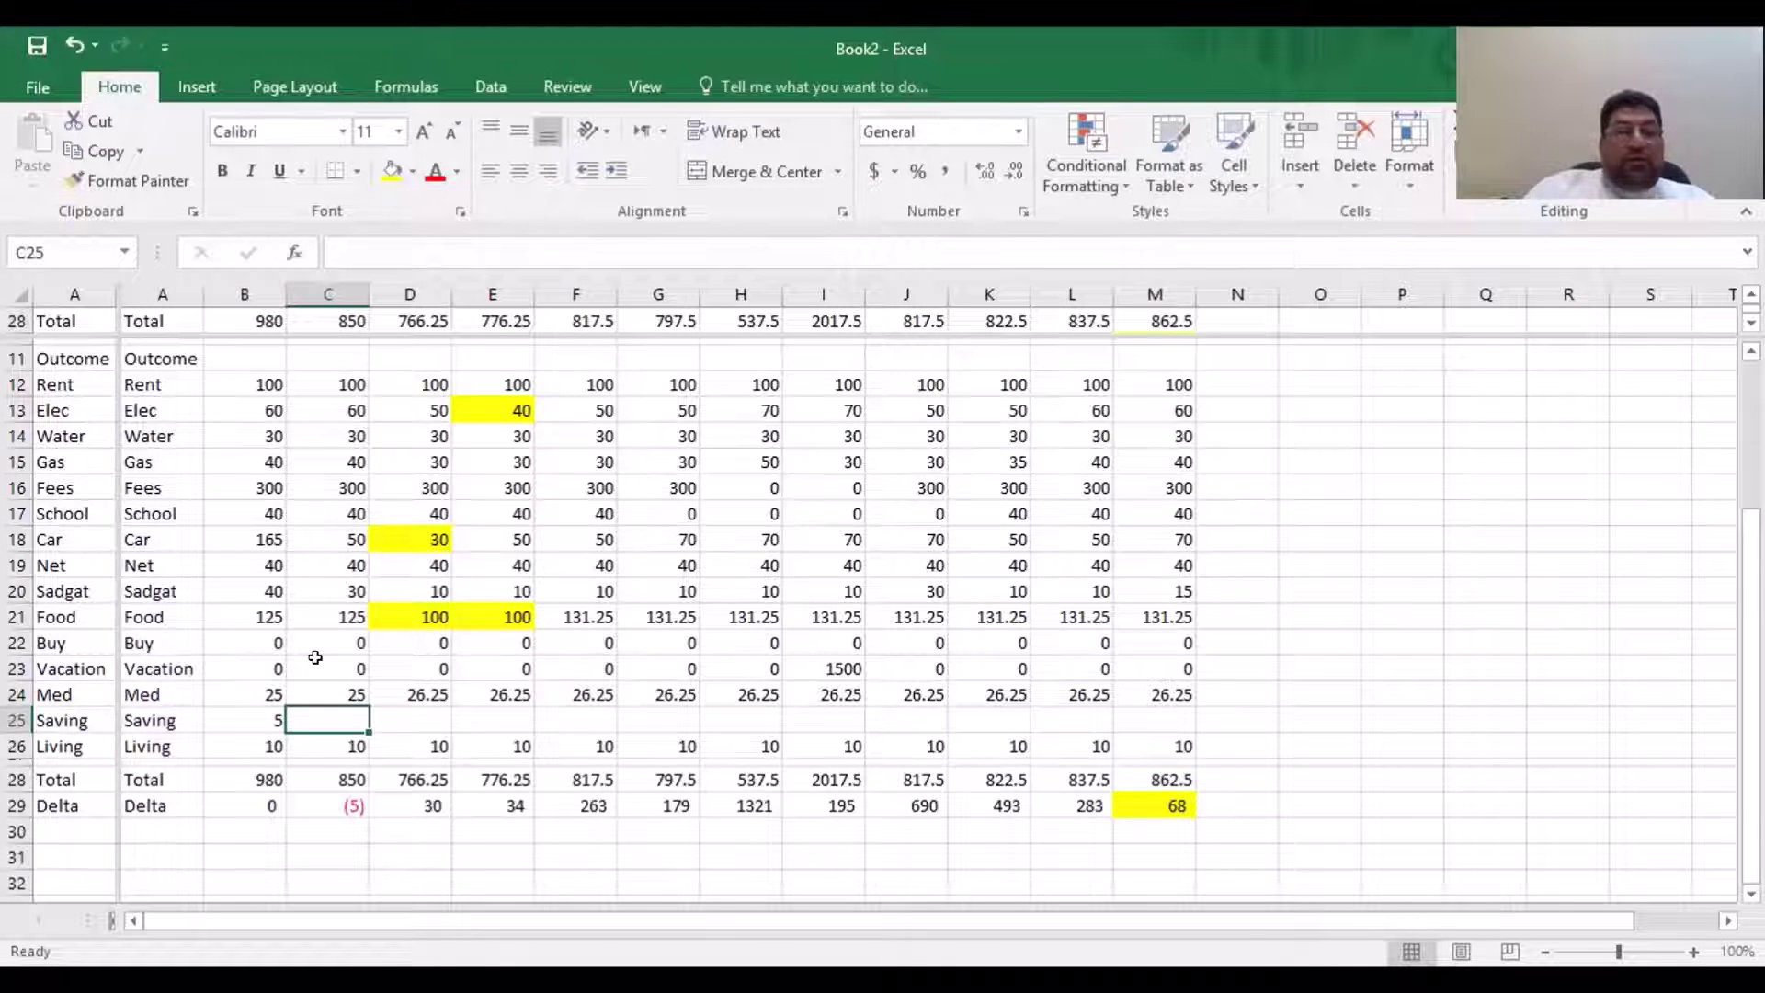
key("Left")
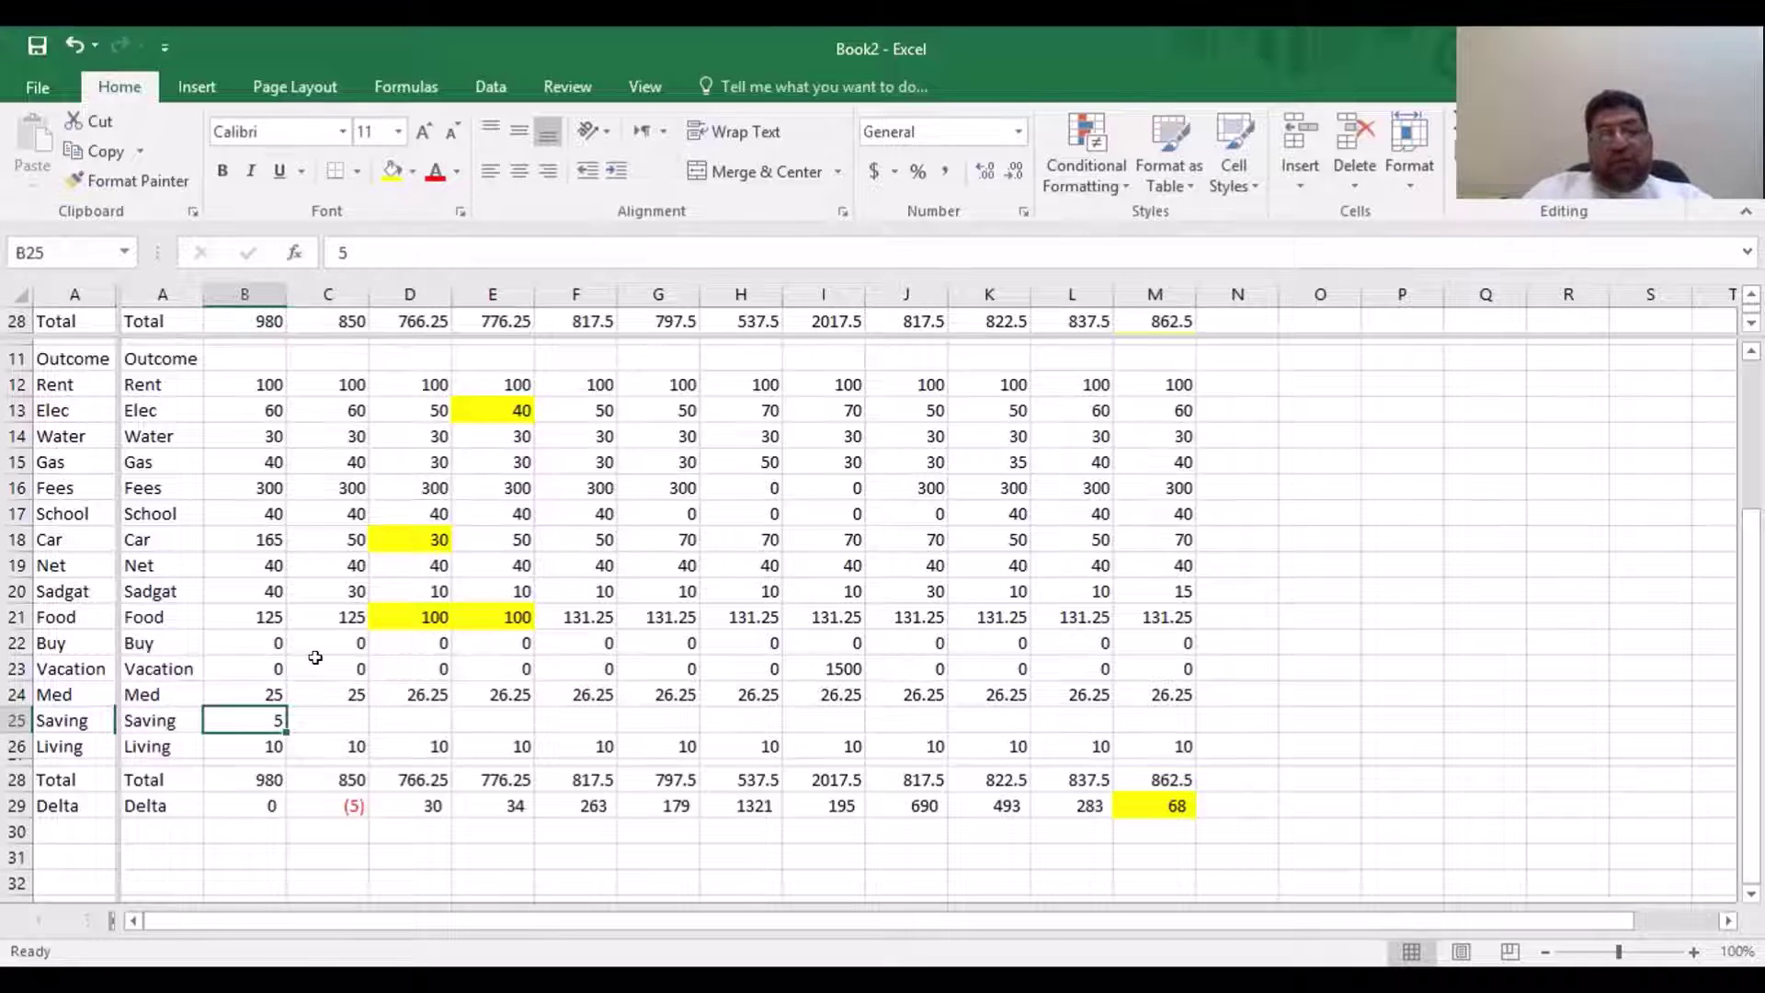
key("Right")
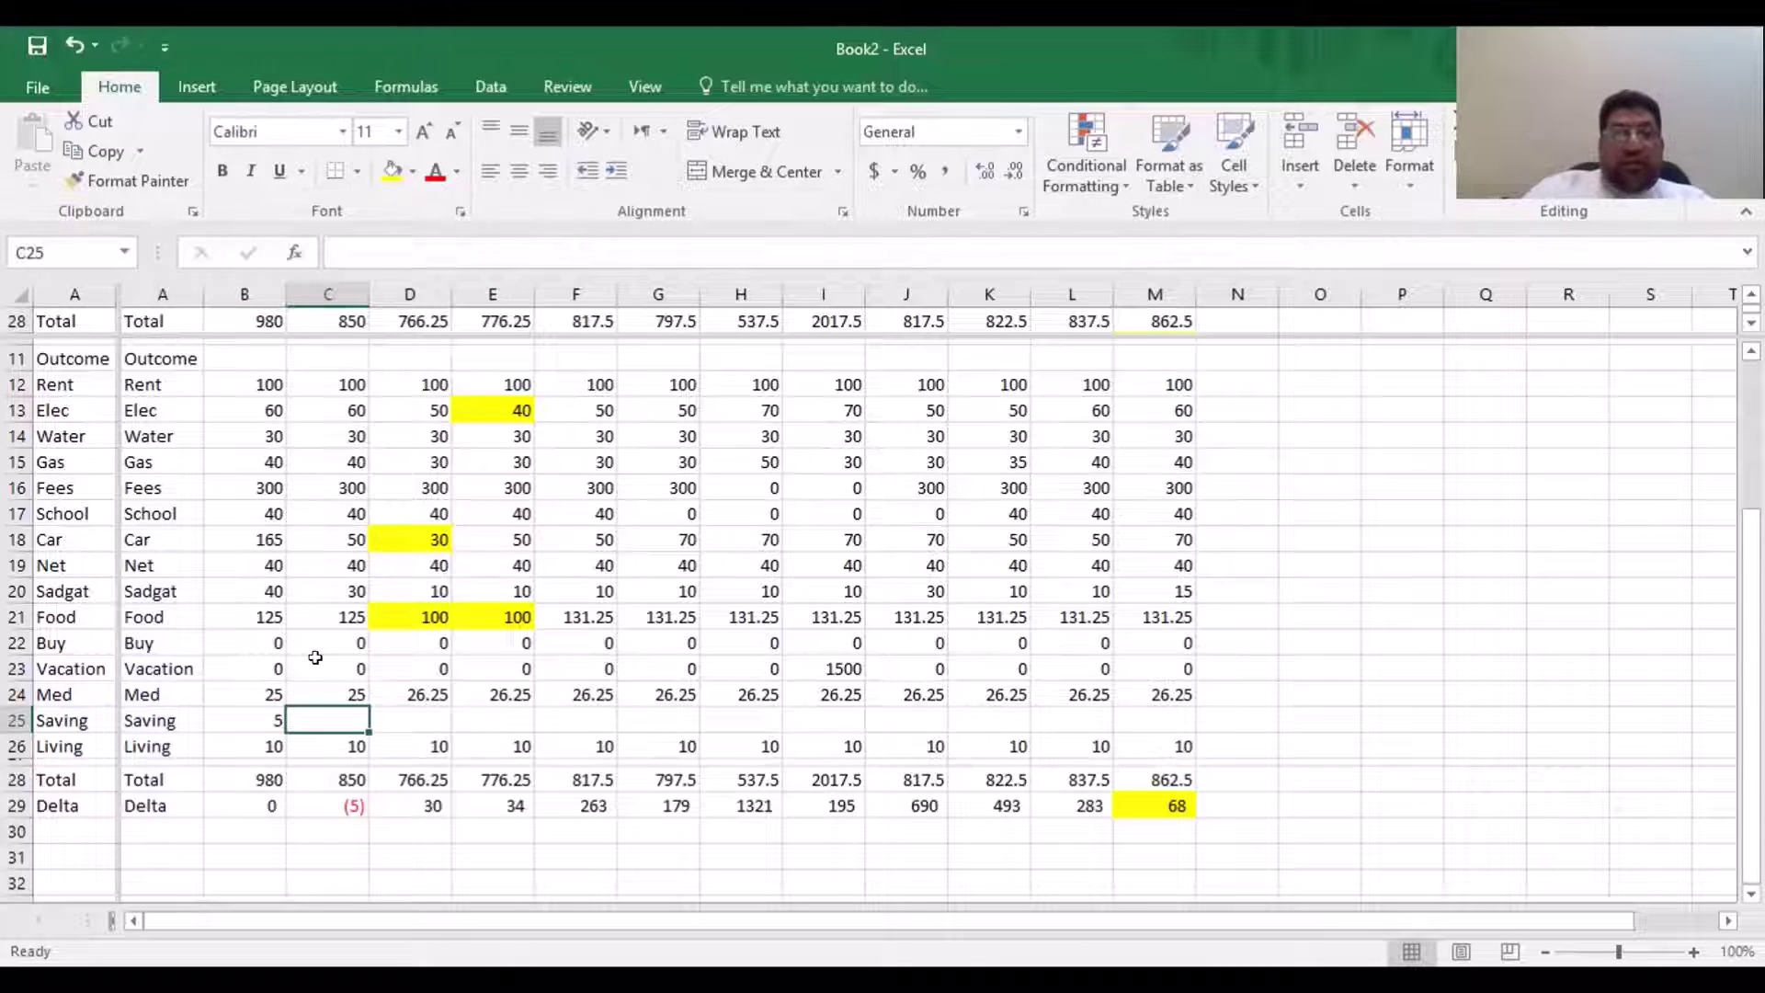
Set the Saving amounts for months 1 and 2 to 0
key("Left")
type("0")
key("Right")
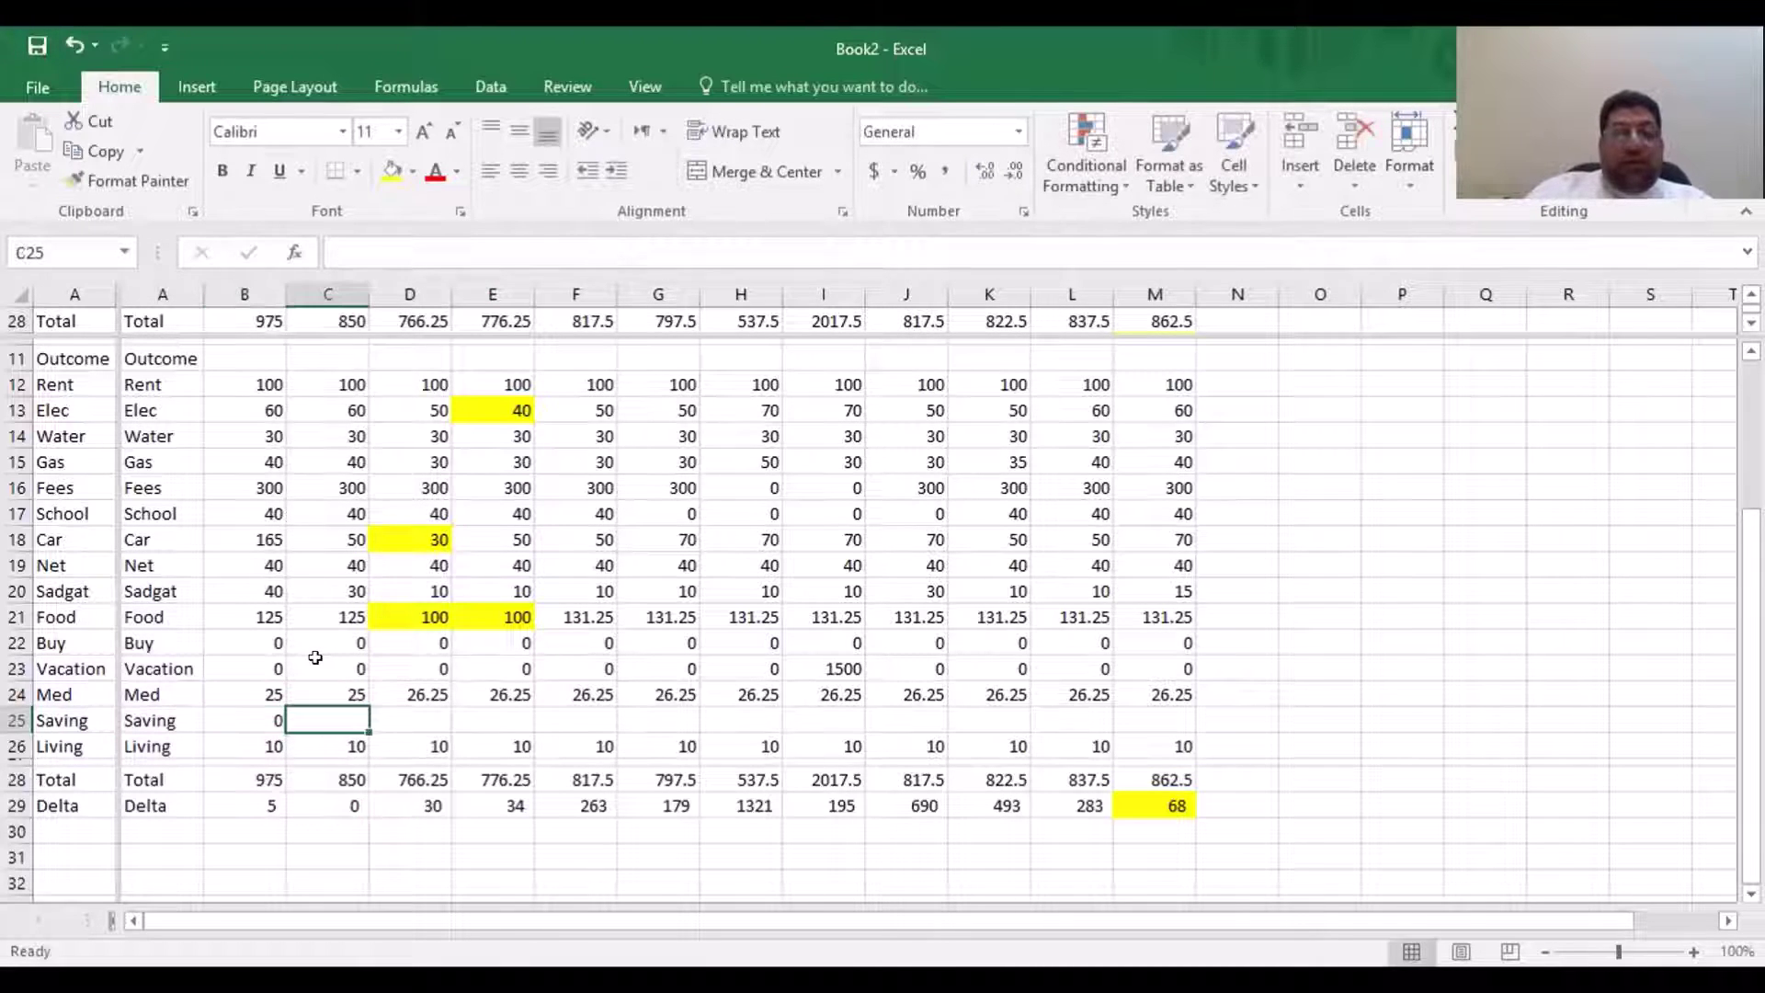
type("0")
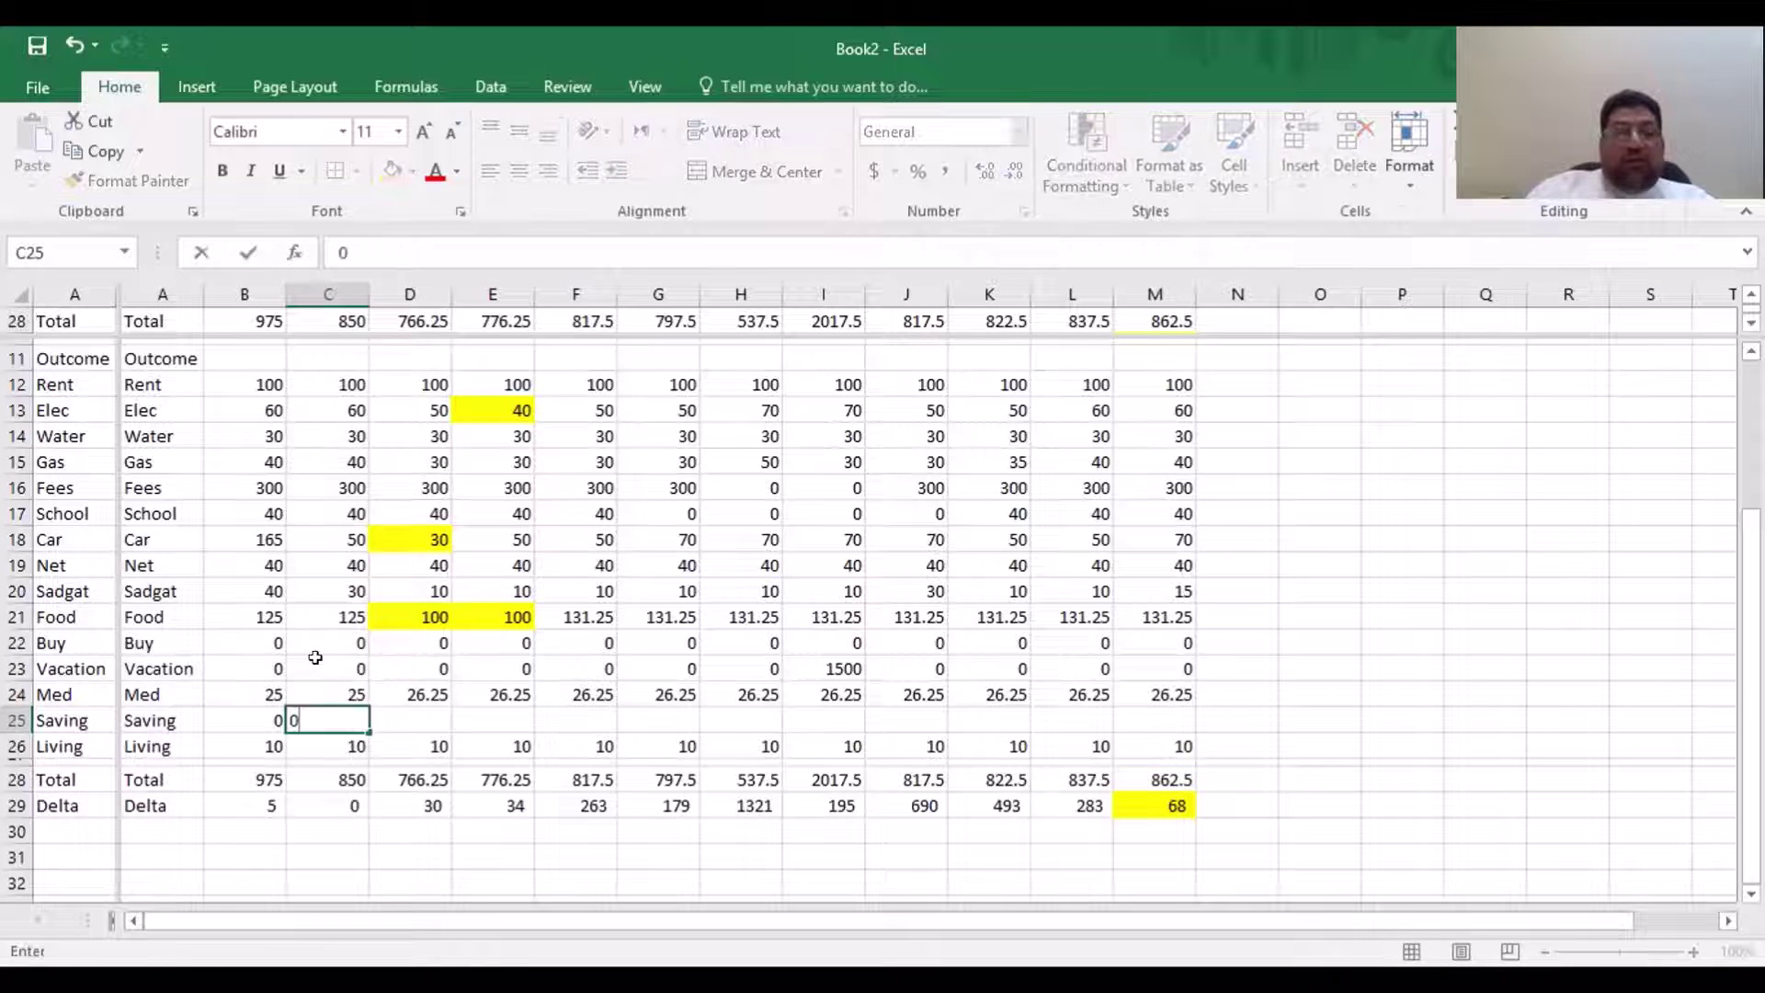
key("Right")
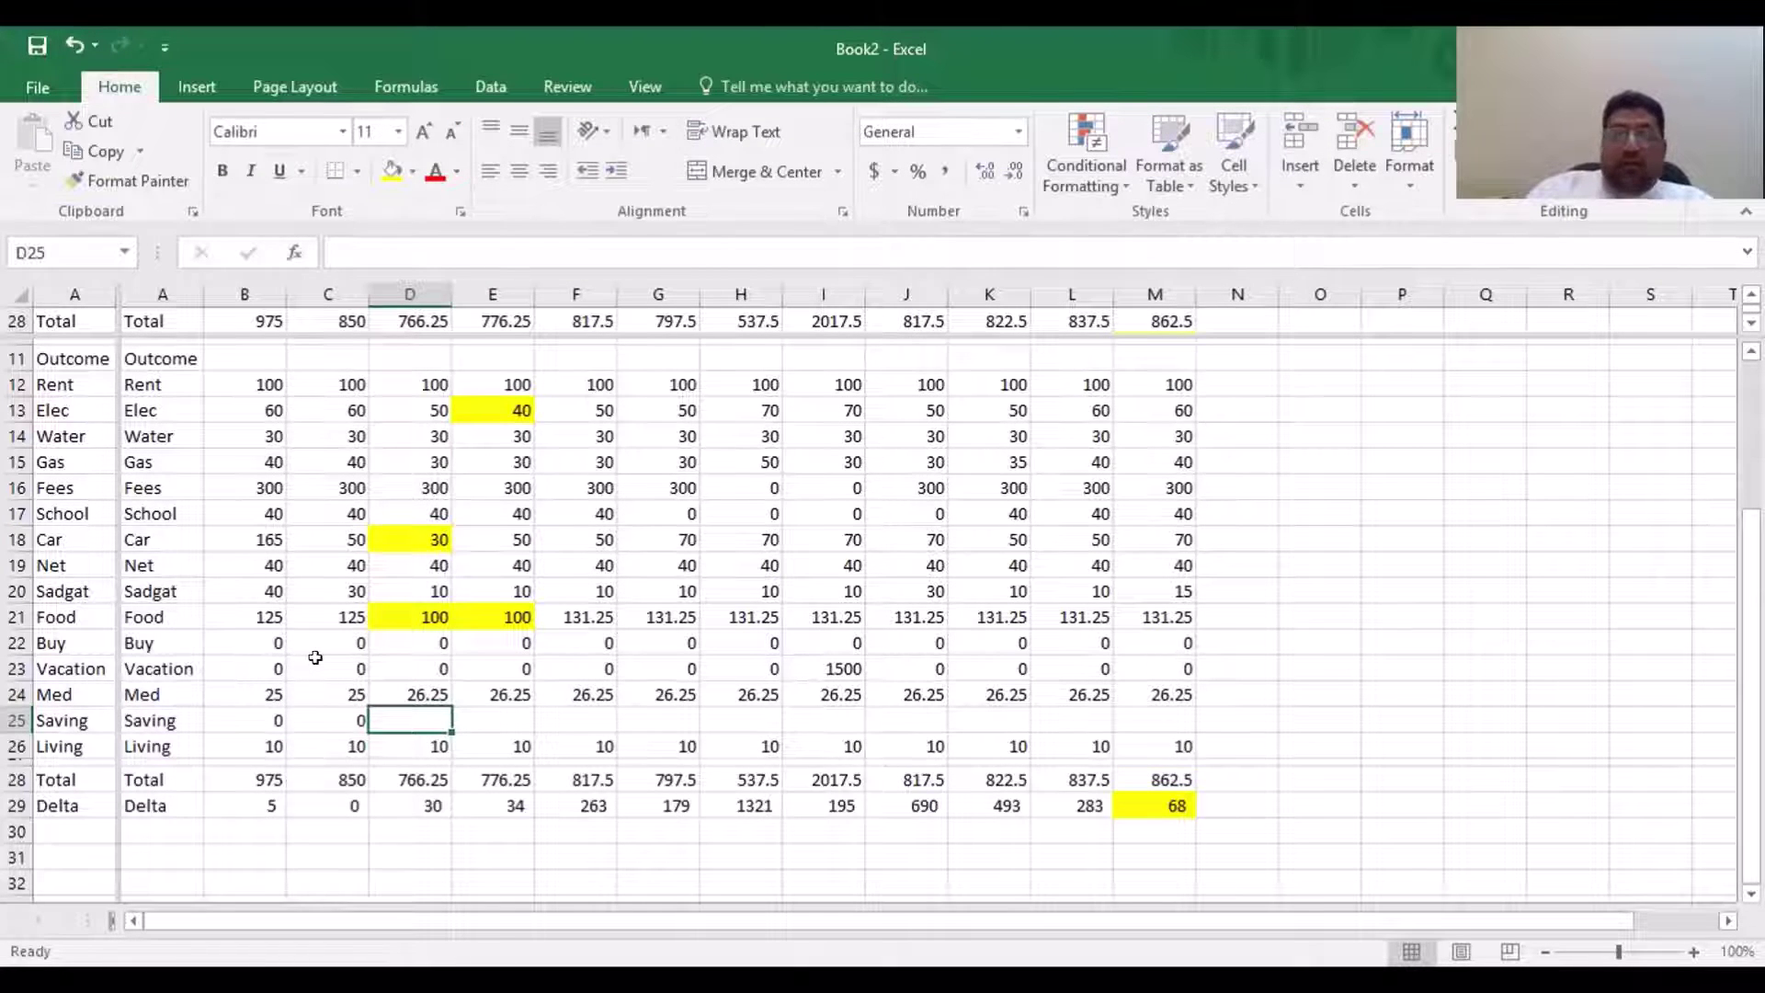
Try month 3 Saving amounts of 10 and 20 in D25 to compare their effect on Delta
type("10")
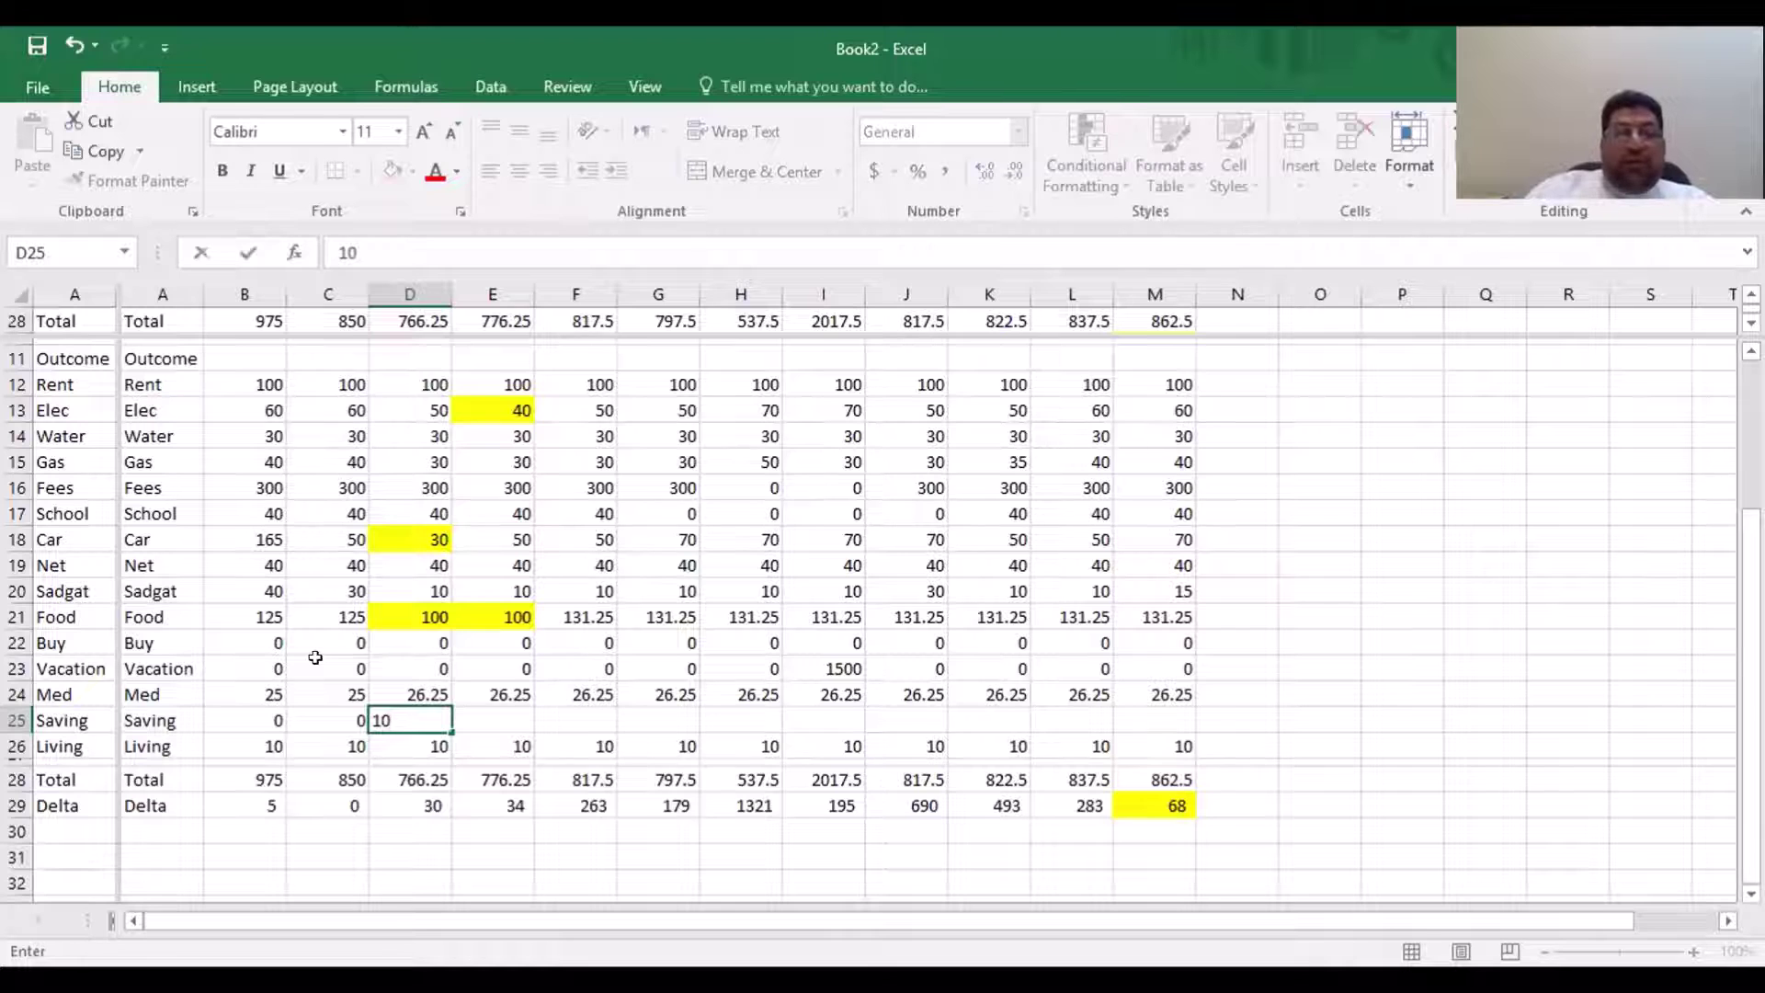
key("Right")
key("Left")
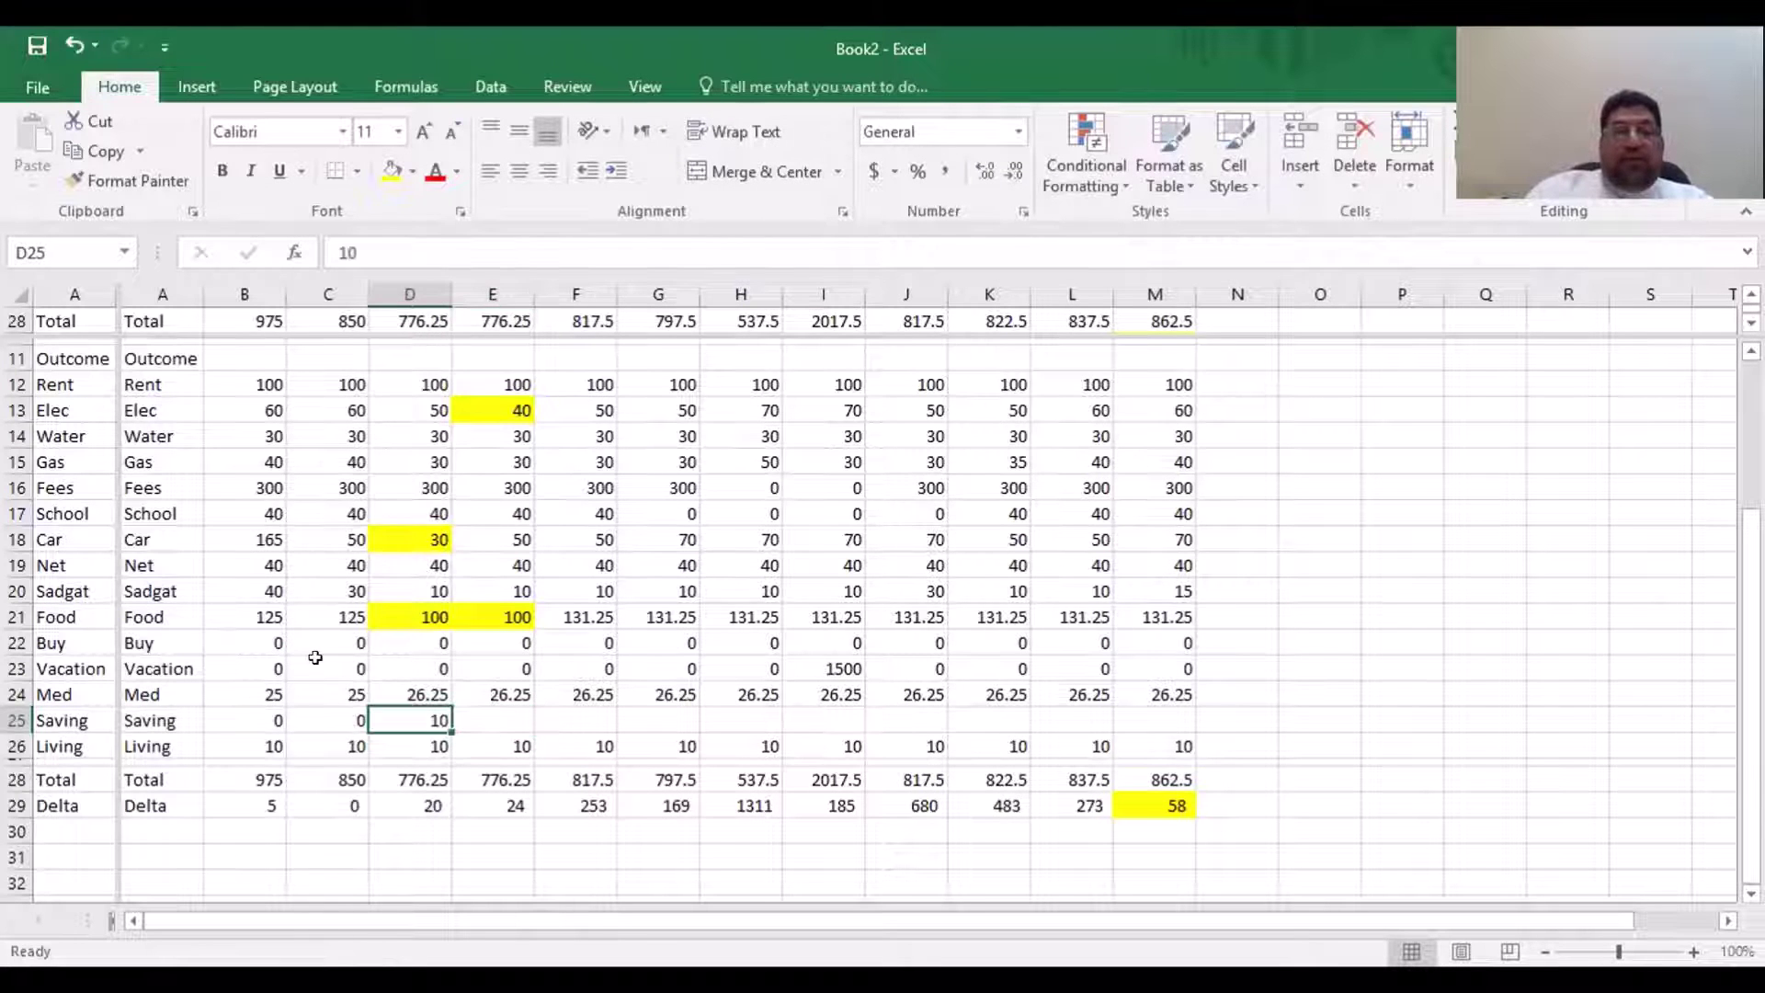
type("20")
key("Right")
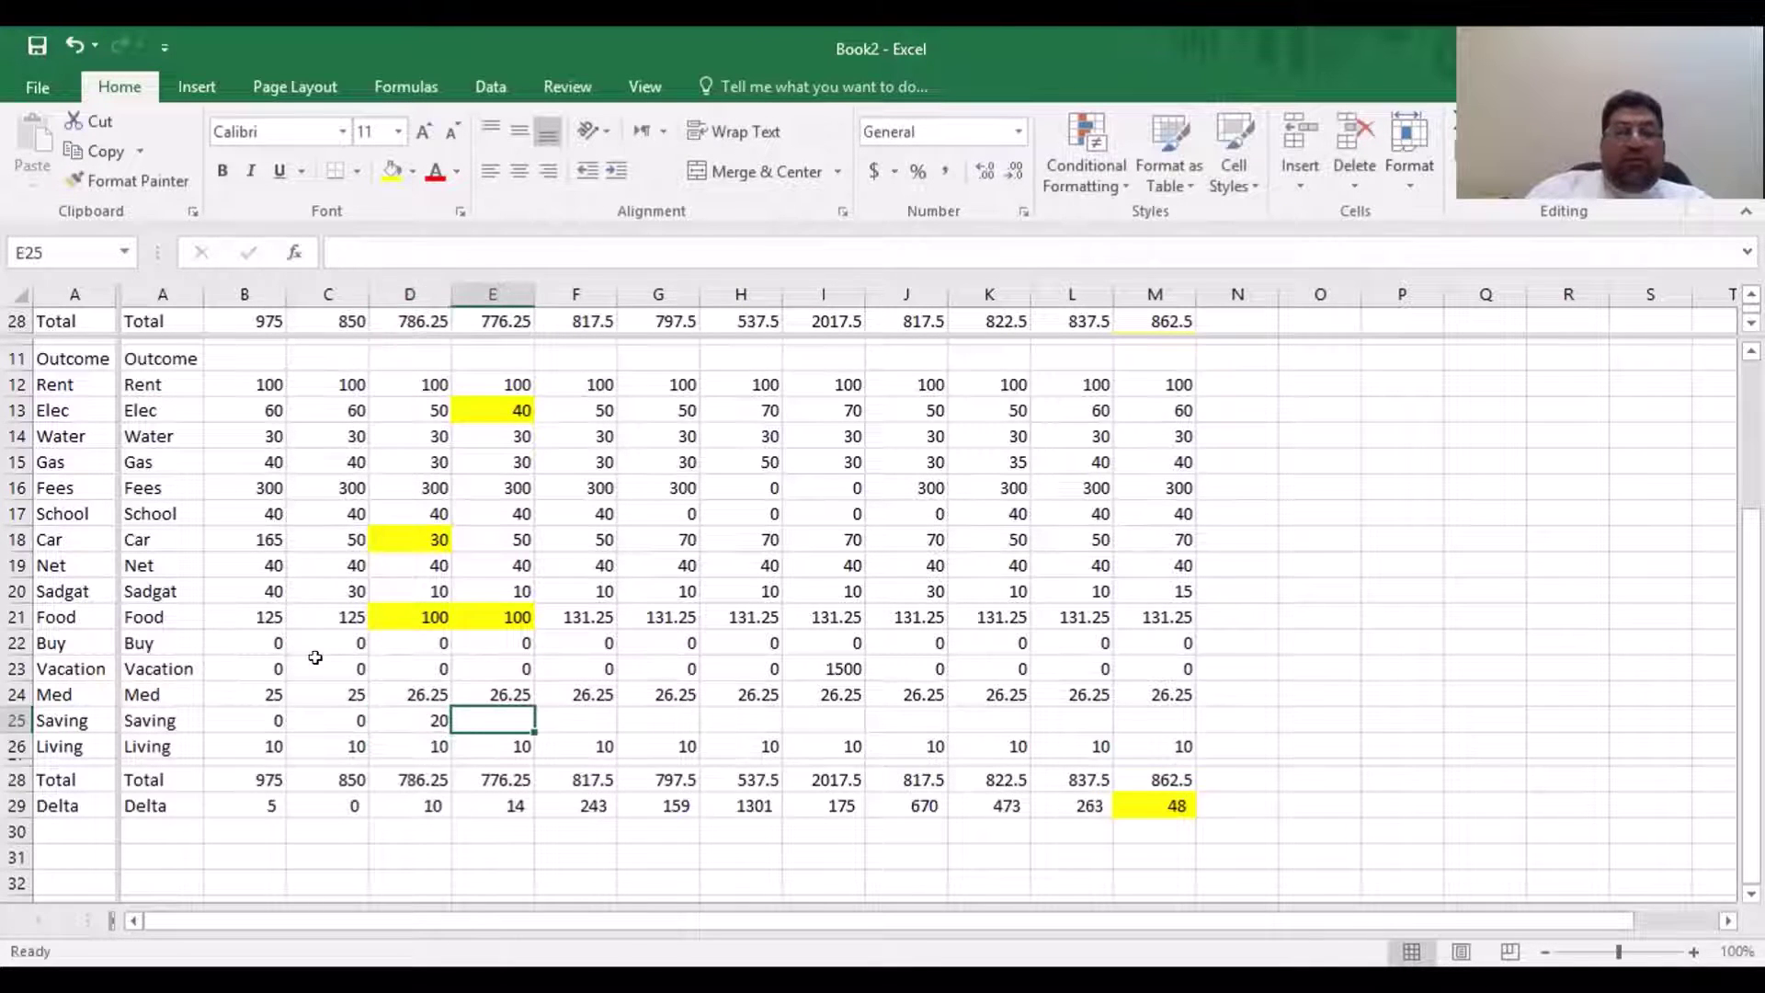
Set the month 3 Saving amount in D25 to 30
key("Left")
type("30")
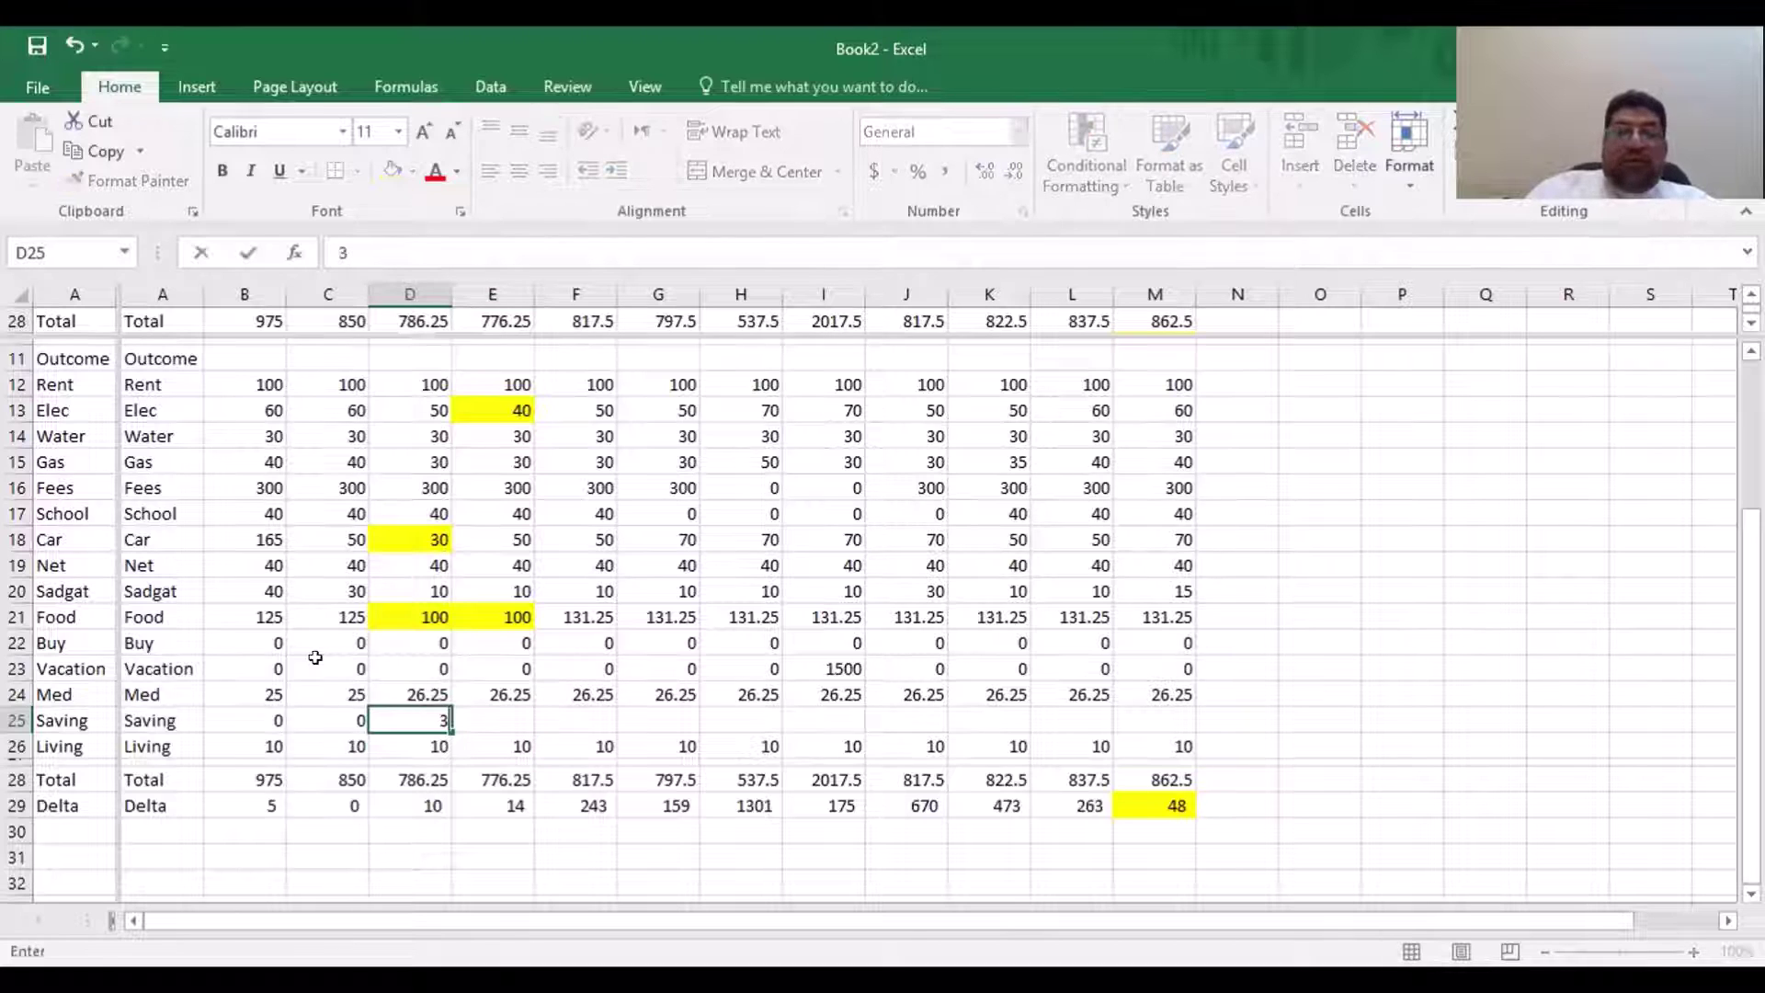
key("Return")
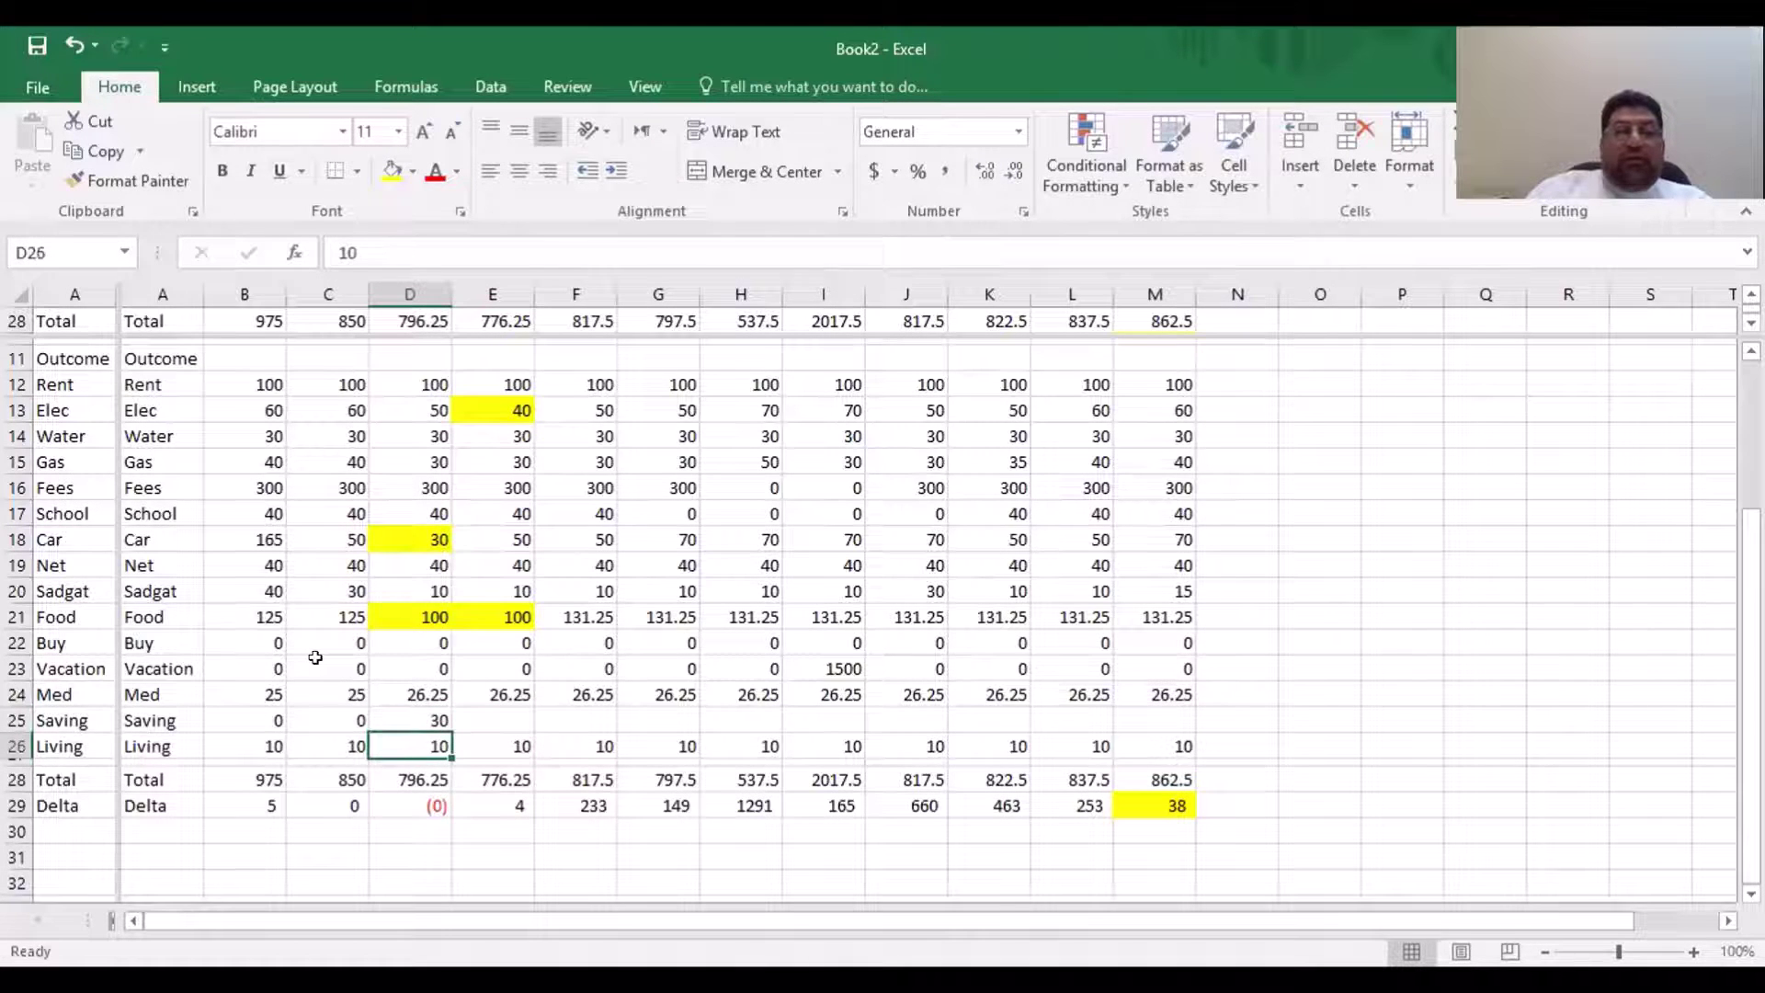
Check the Delta row for the coming months and set the month 4 Saving amount in E25 to 0
key("Up")
key("Down")
key("Down")
key("Down")
key("Right")
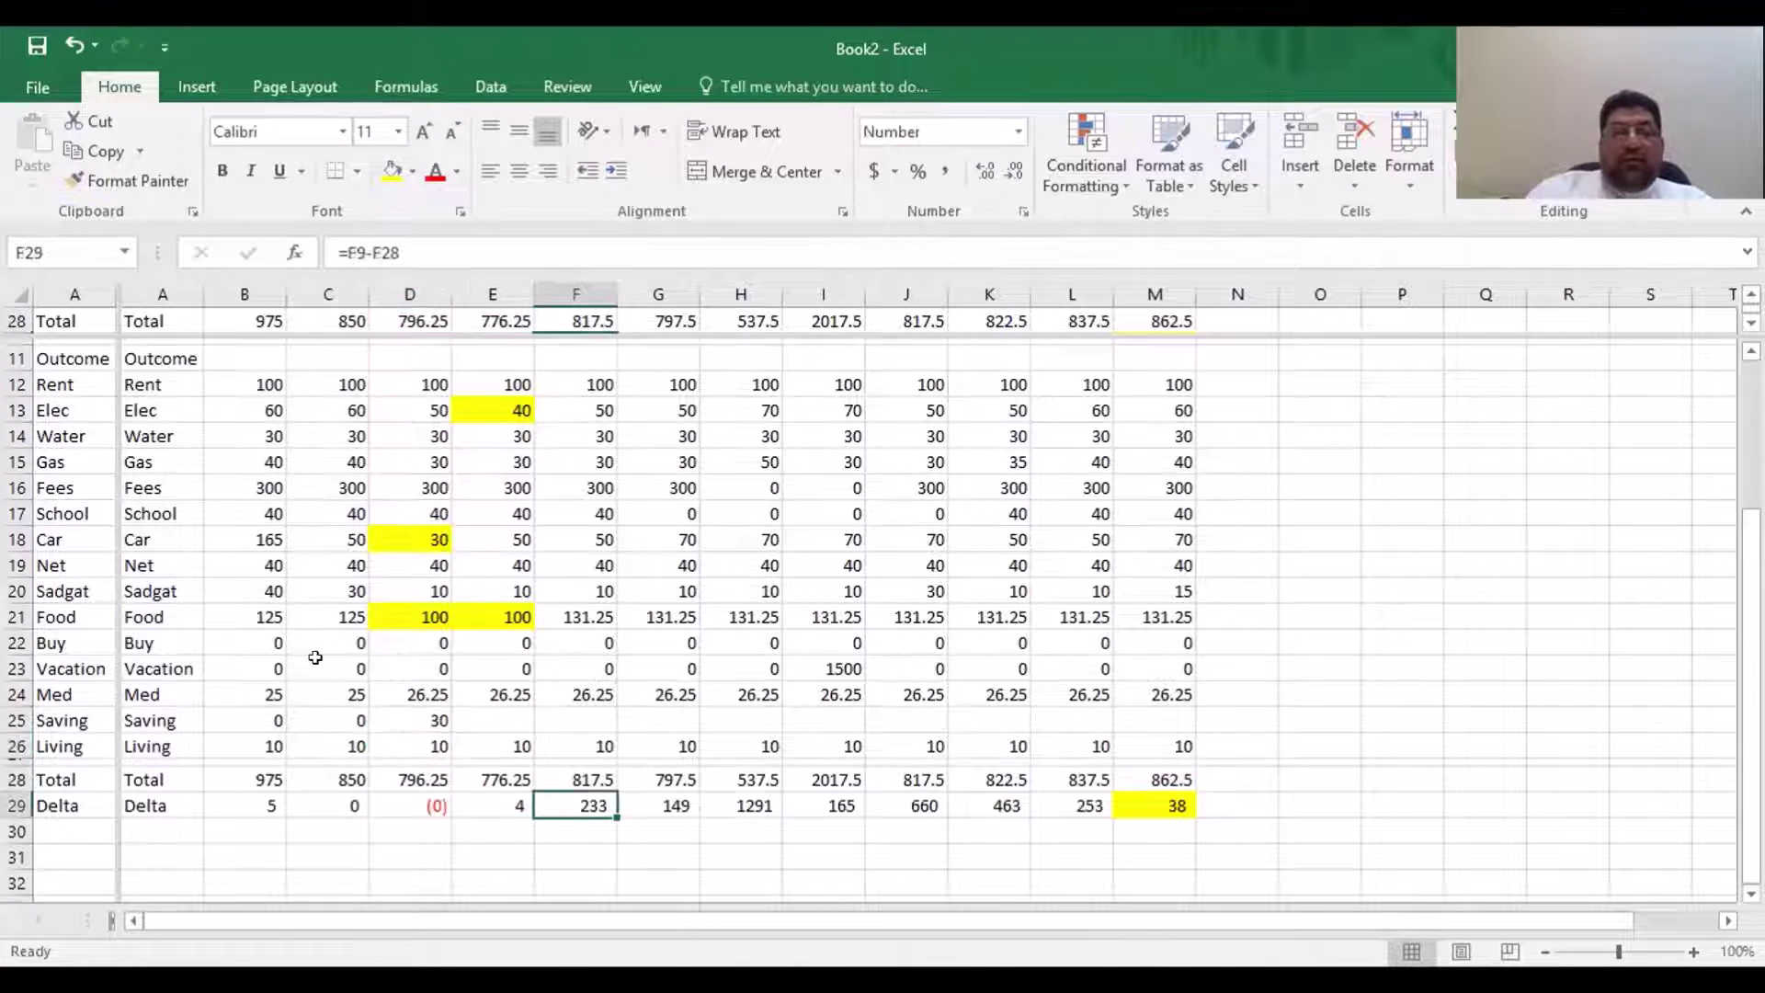
key("Up")
key("Up")
key("Up")
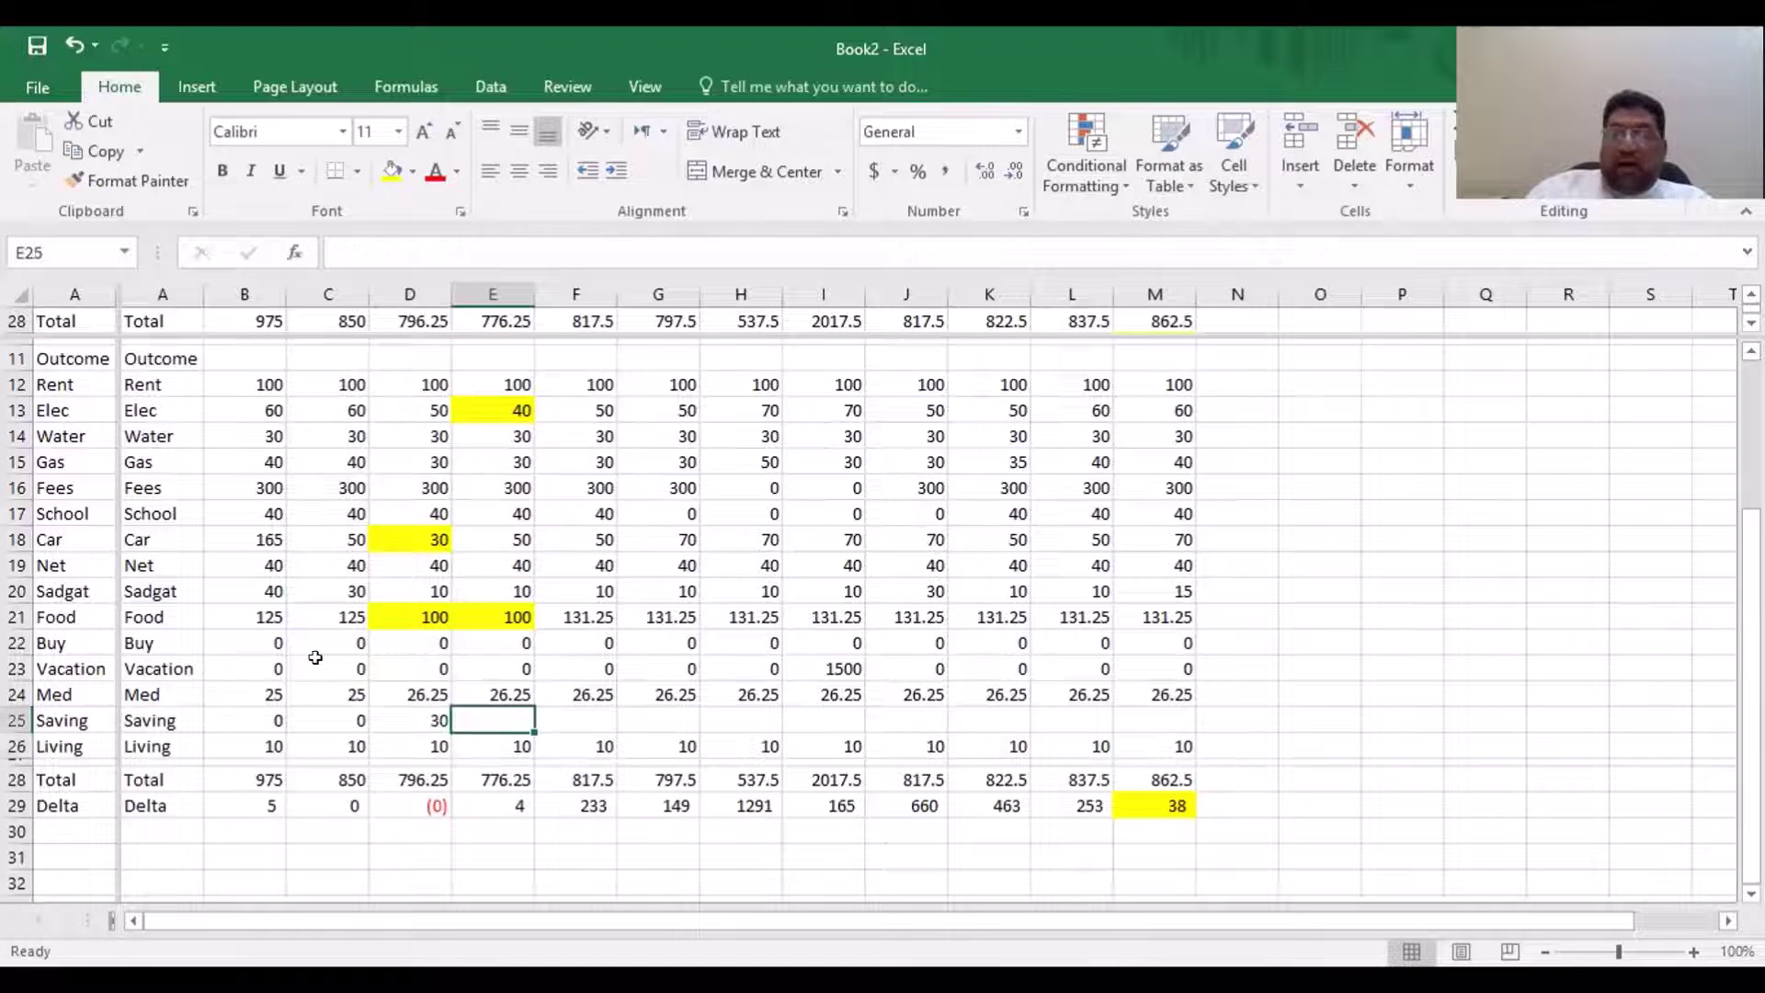
type("0")
key("Right")
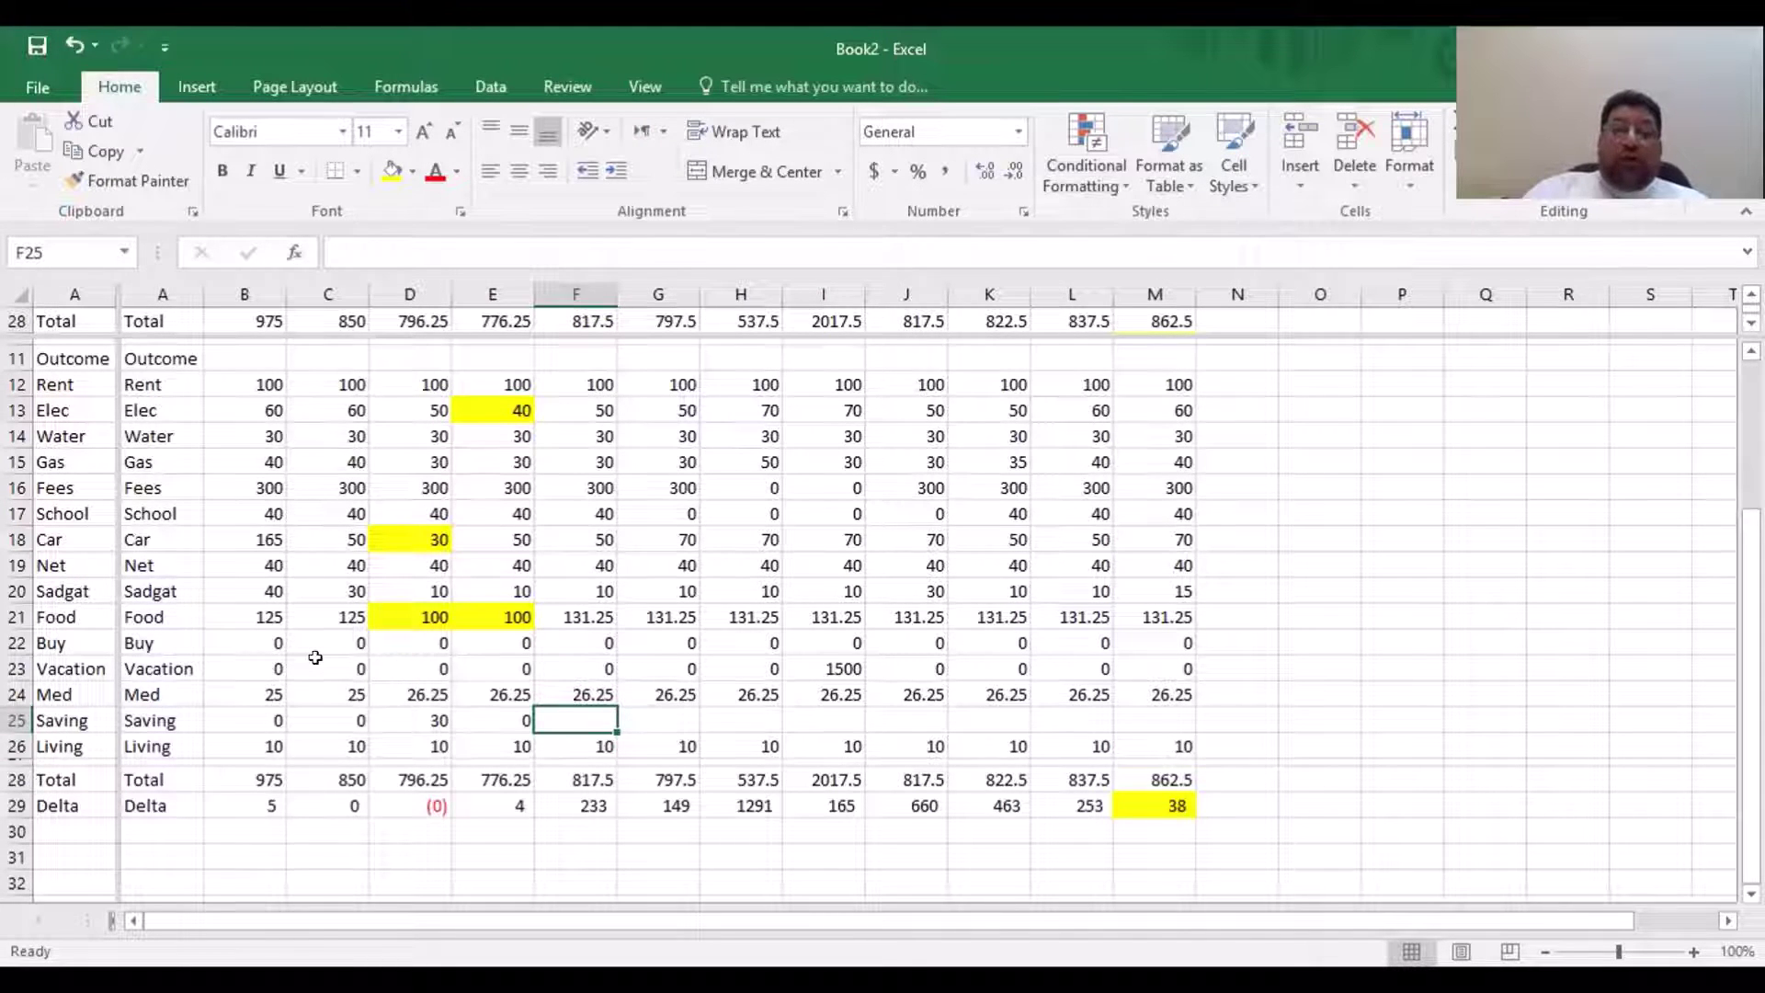
Review the Saving amounts already entered for months 1 to 4
key("Left")
key("Left")
key("Left")
key("Left")
key("Left")
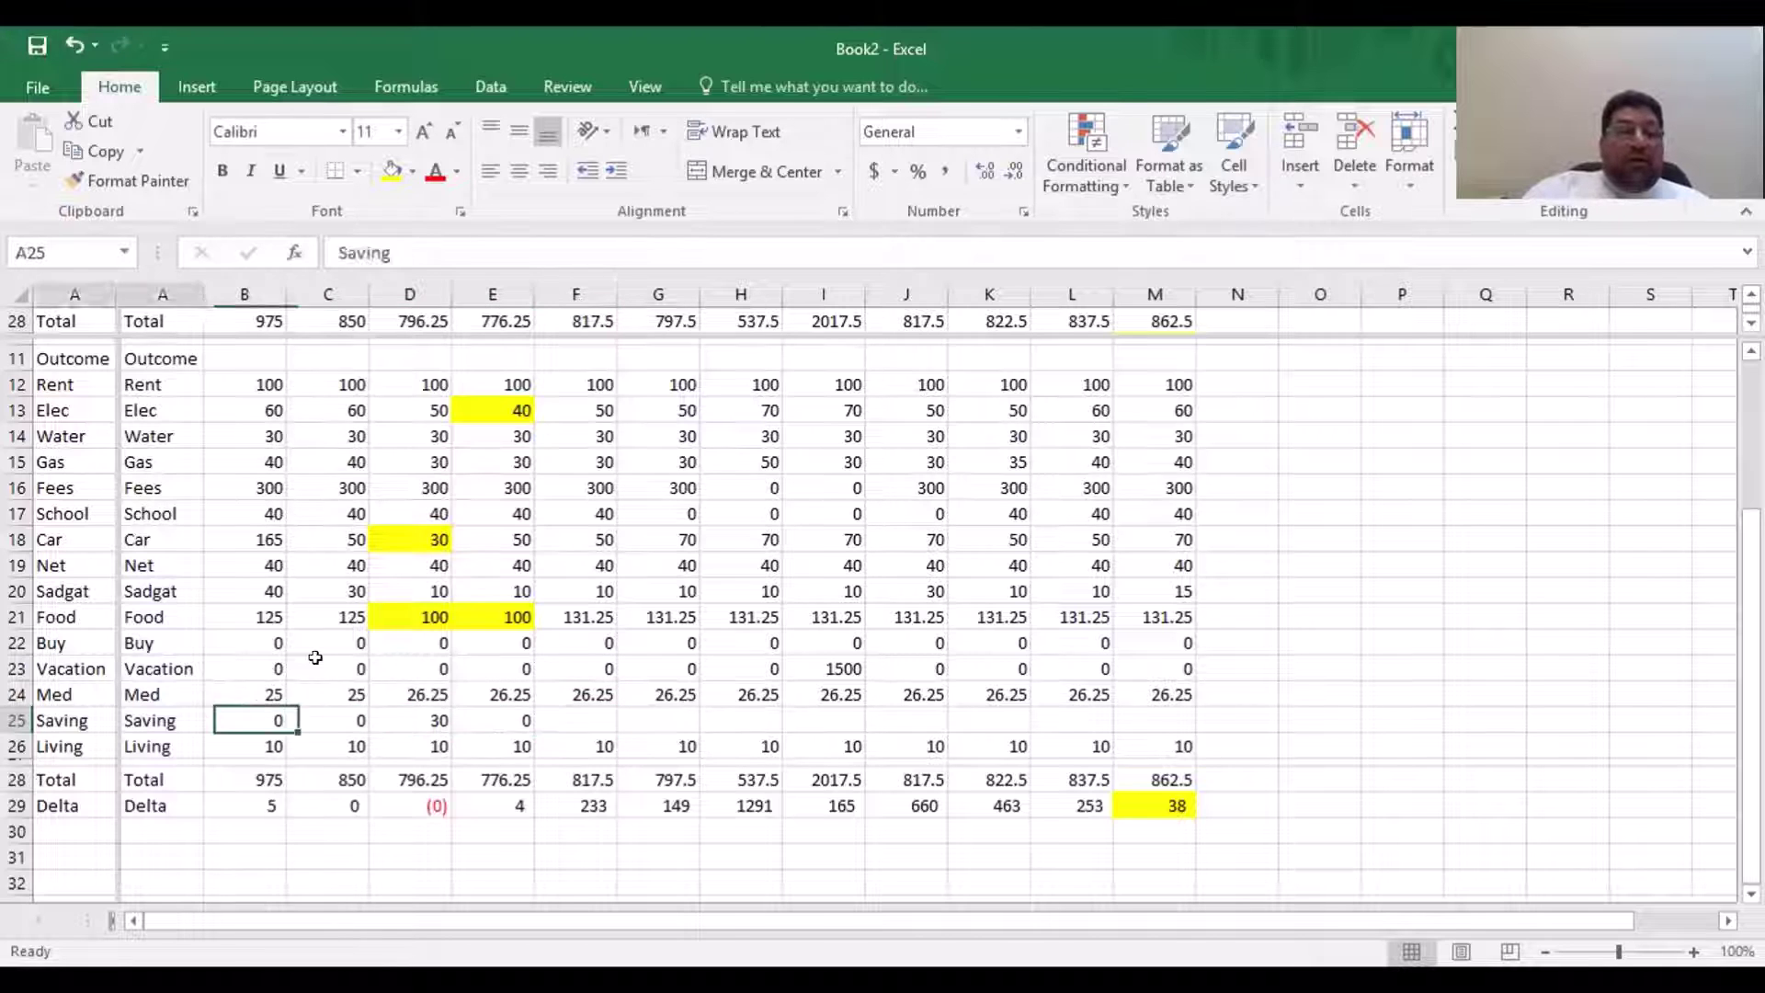
key("Right")
key("Right")
key("Right")
key("Right")
key("Right")
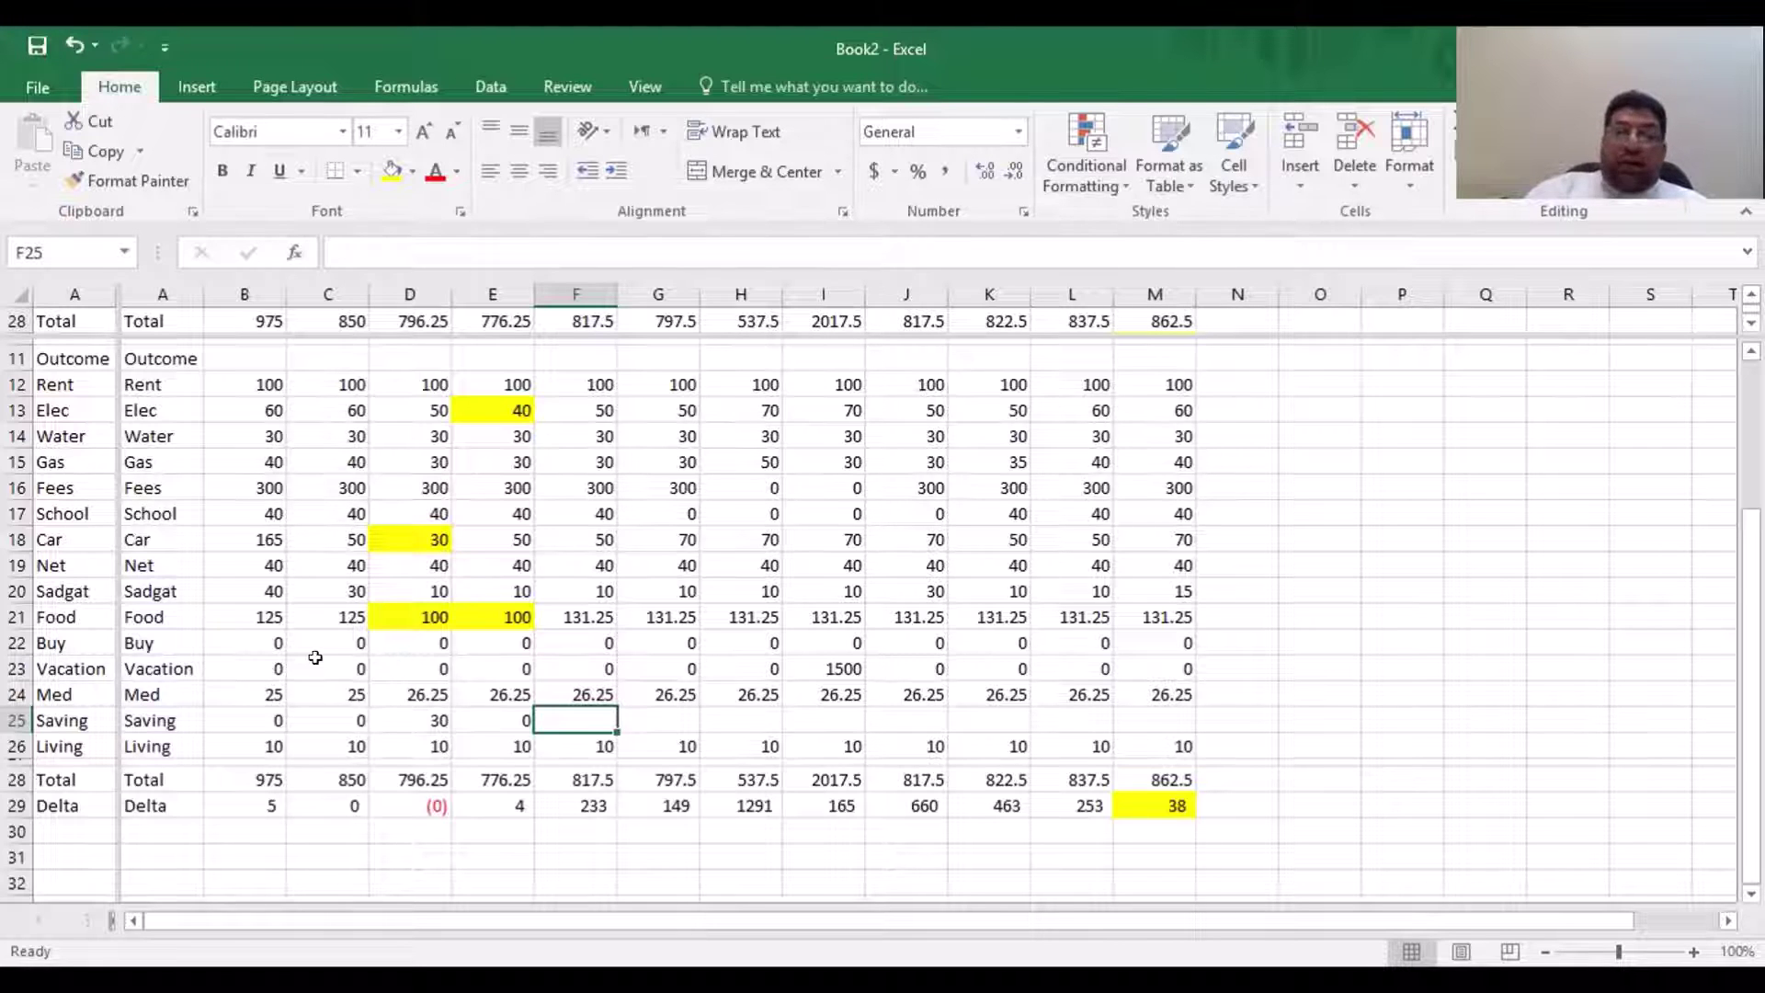
Try a month 5 Saving amount of 200 in F25 and check its effect on the following Delta values
type("200")
key("Tab")
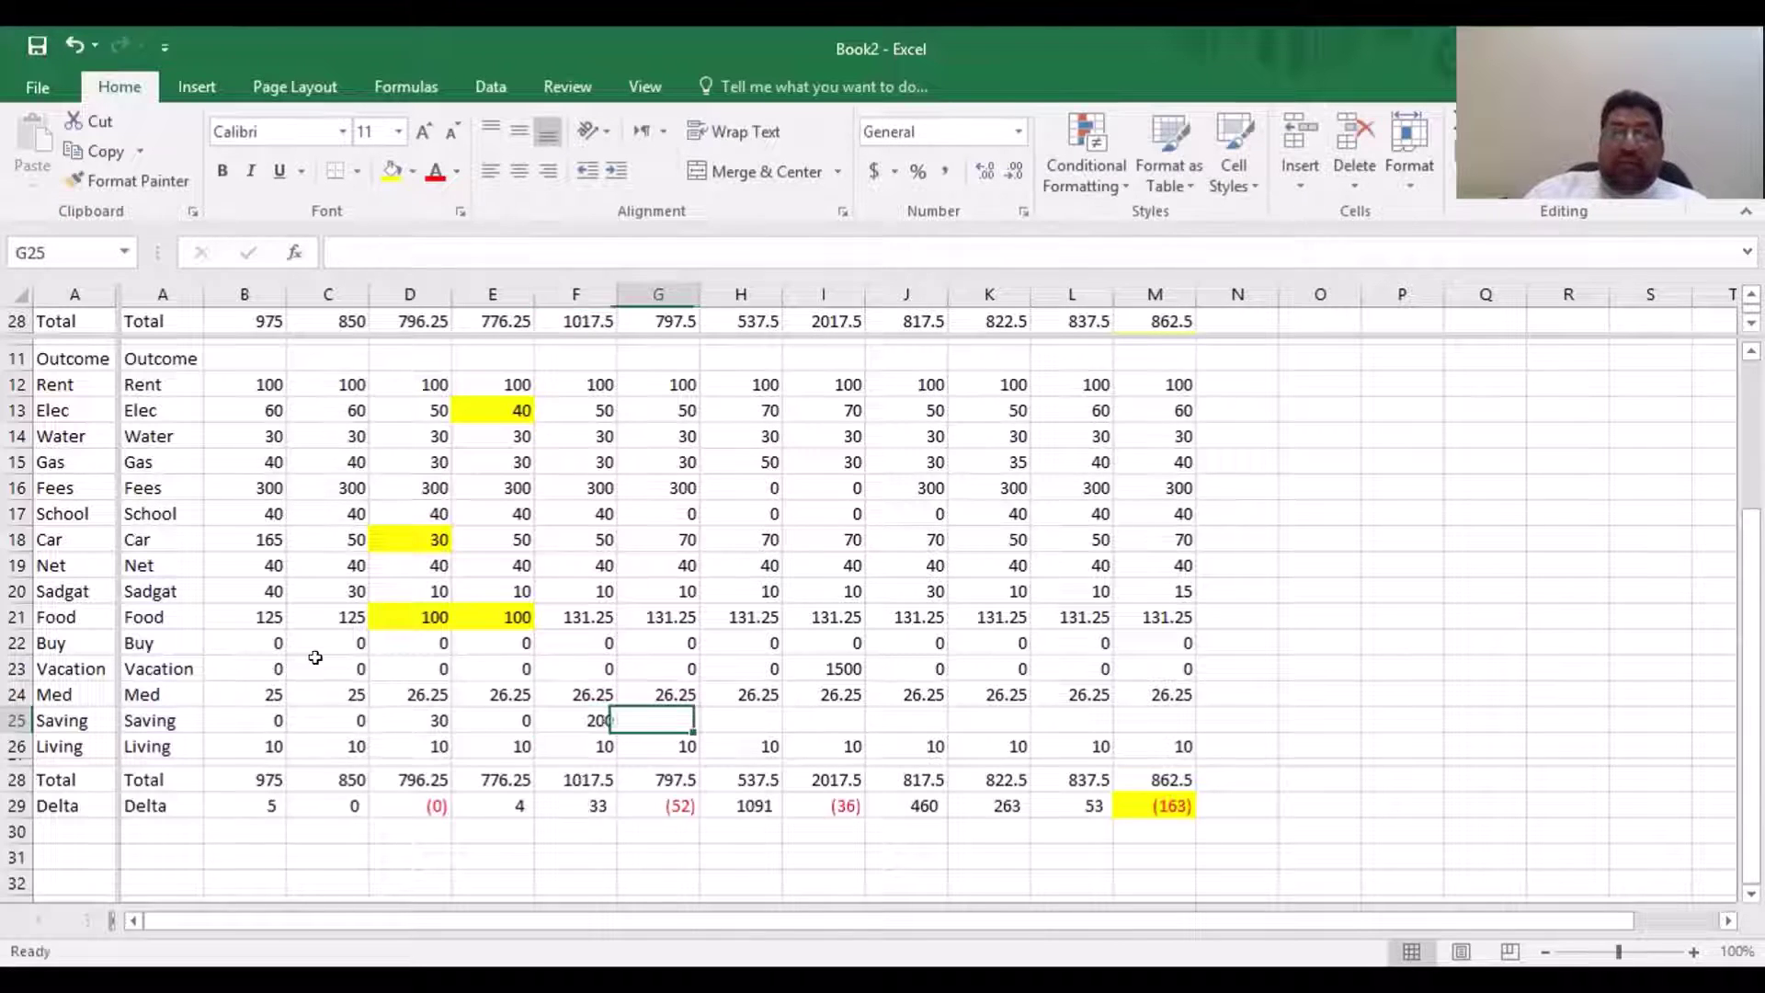
key("Left")
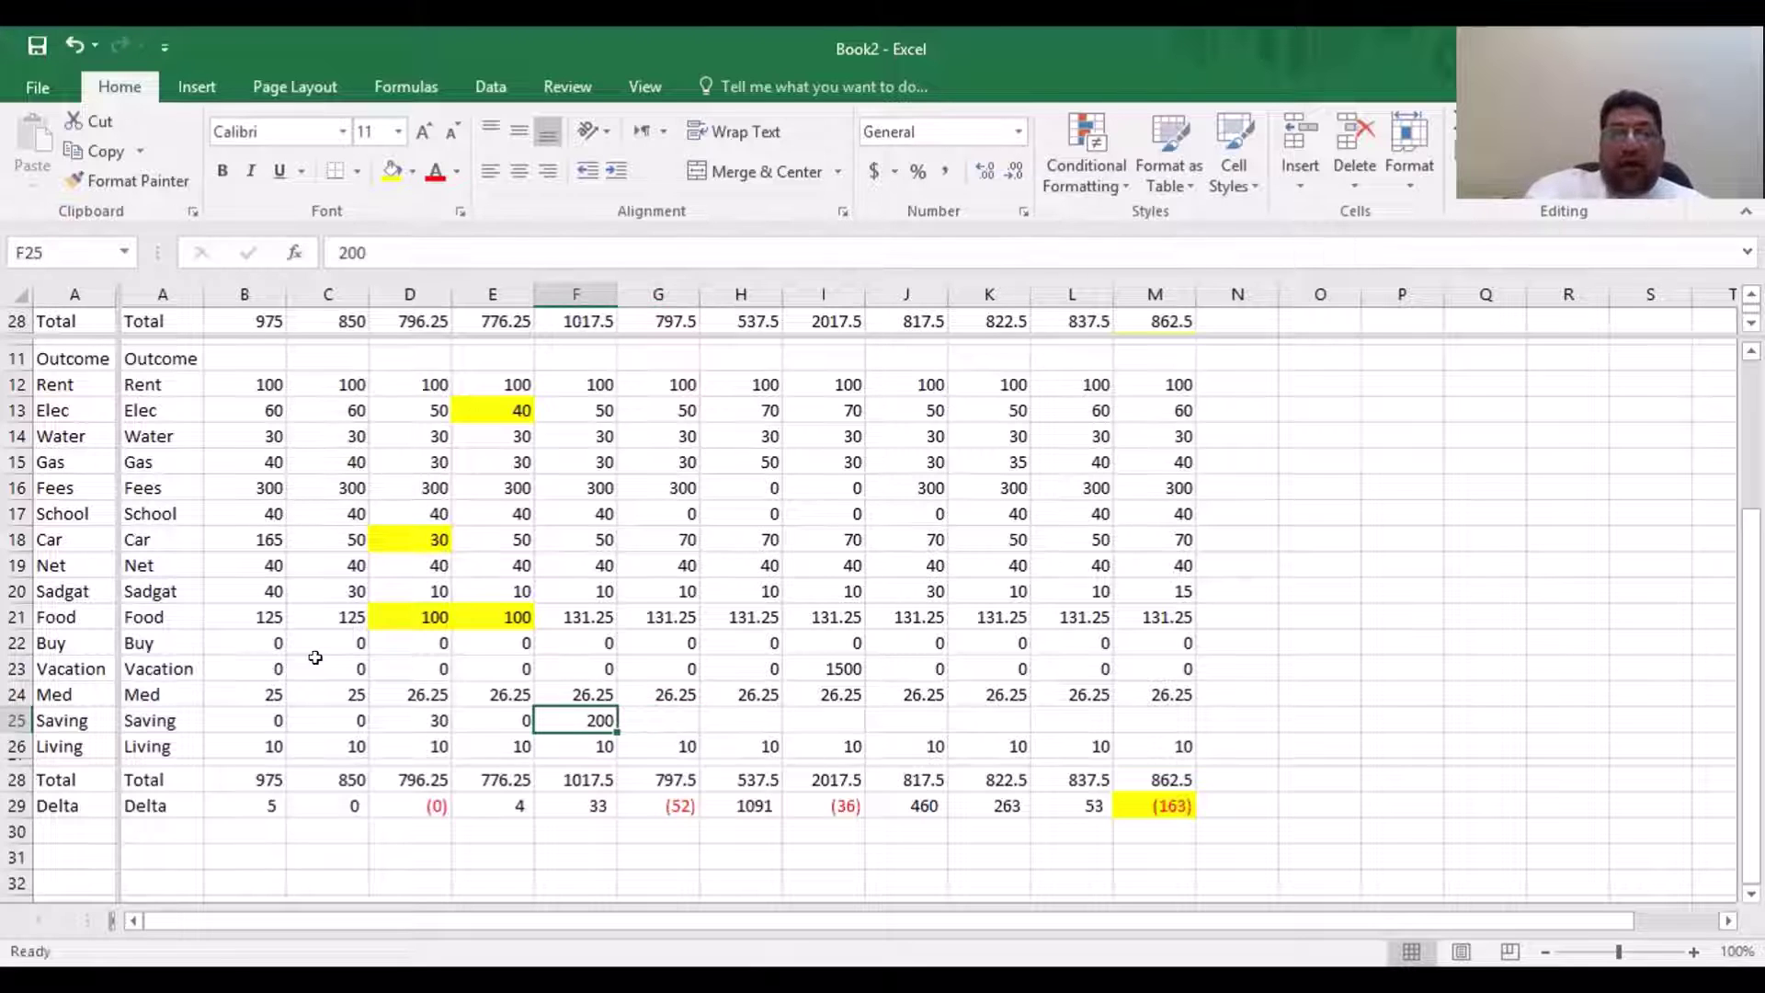
key("Down")
key("Down")
key("Down")
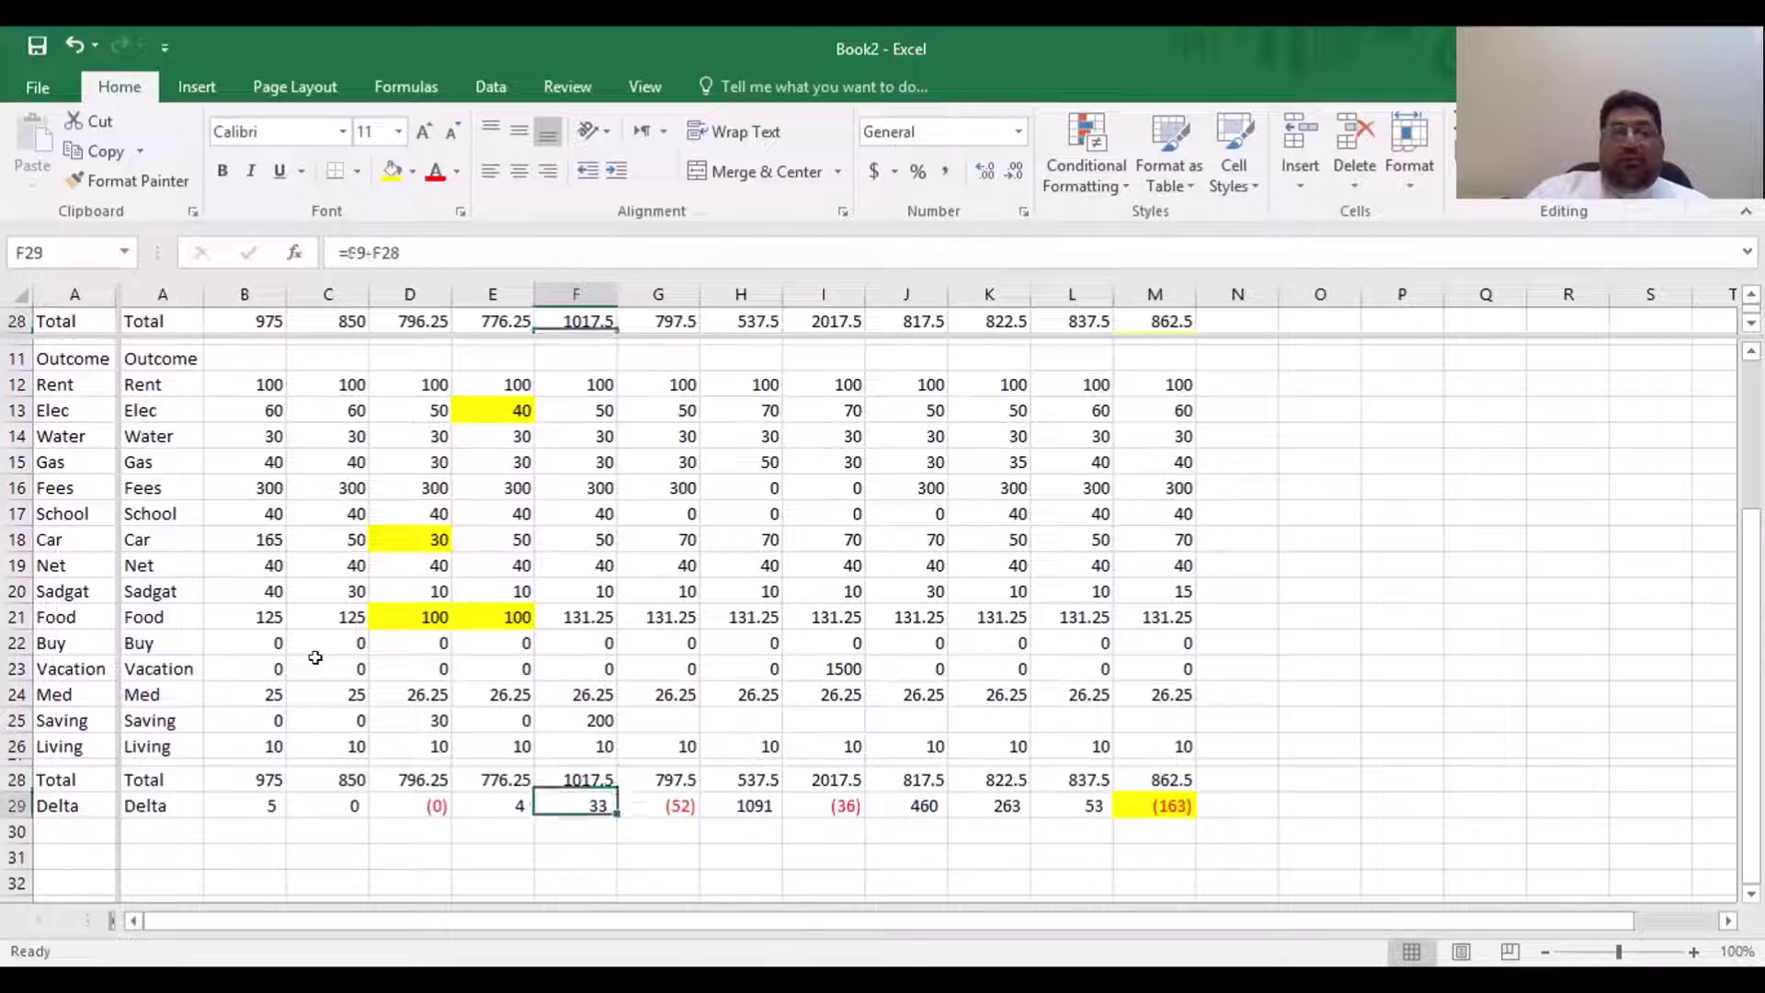
key("Right")
key("Right")
key("Left")
Try reducing the month 5 Saving amount in F25 to 150
key("Up")
key("Up")
key("Up")
key("Left")
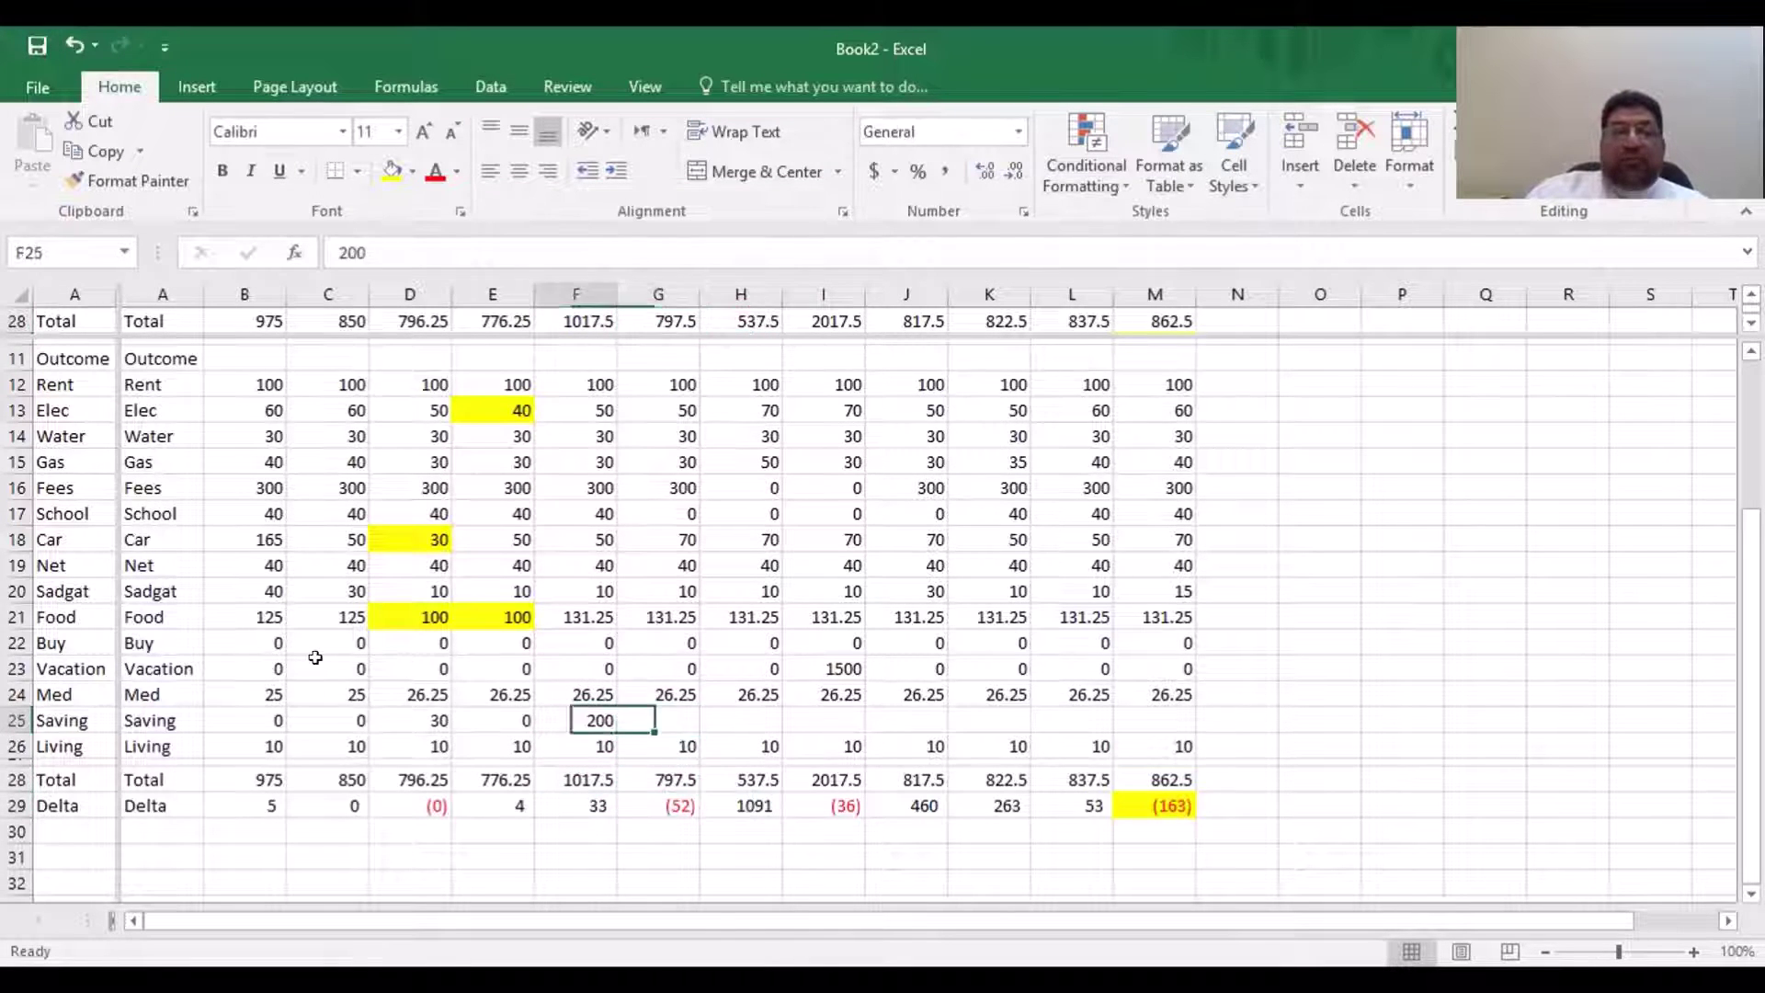
type("150")
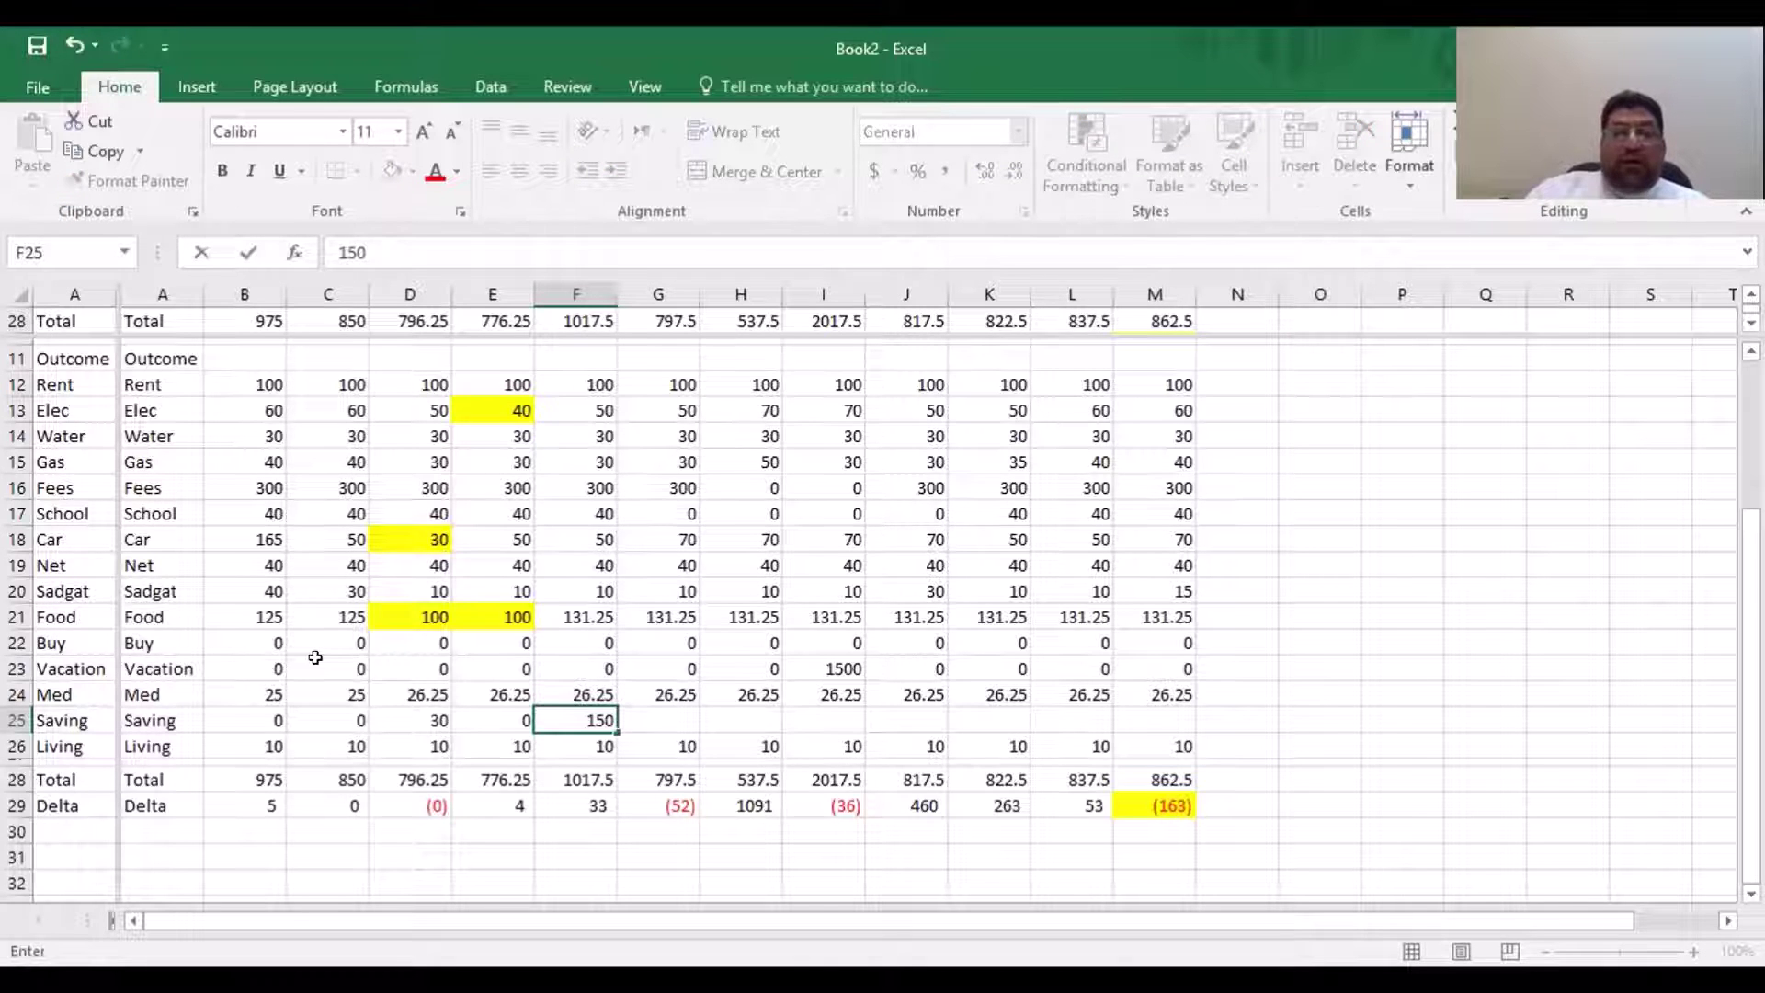
key("Tab")
key("Left")
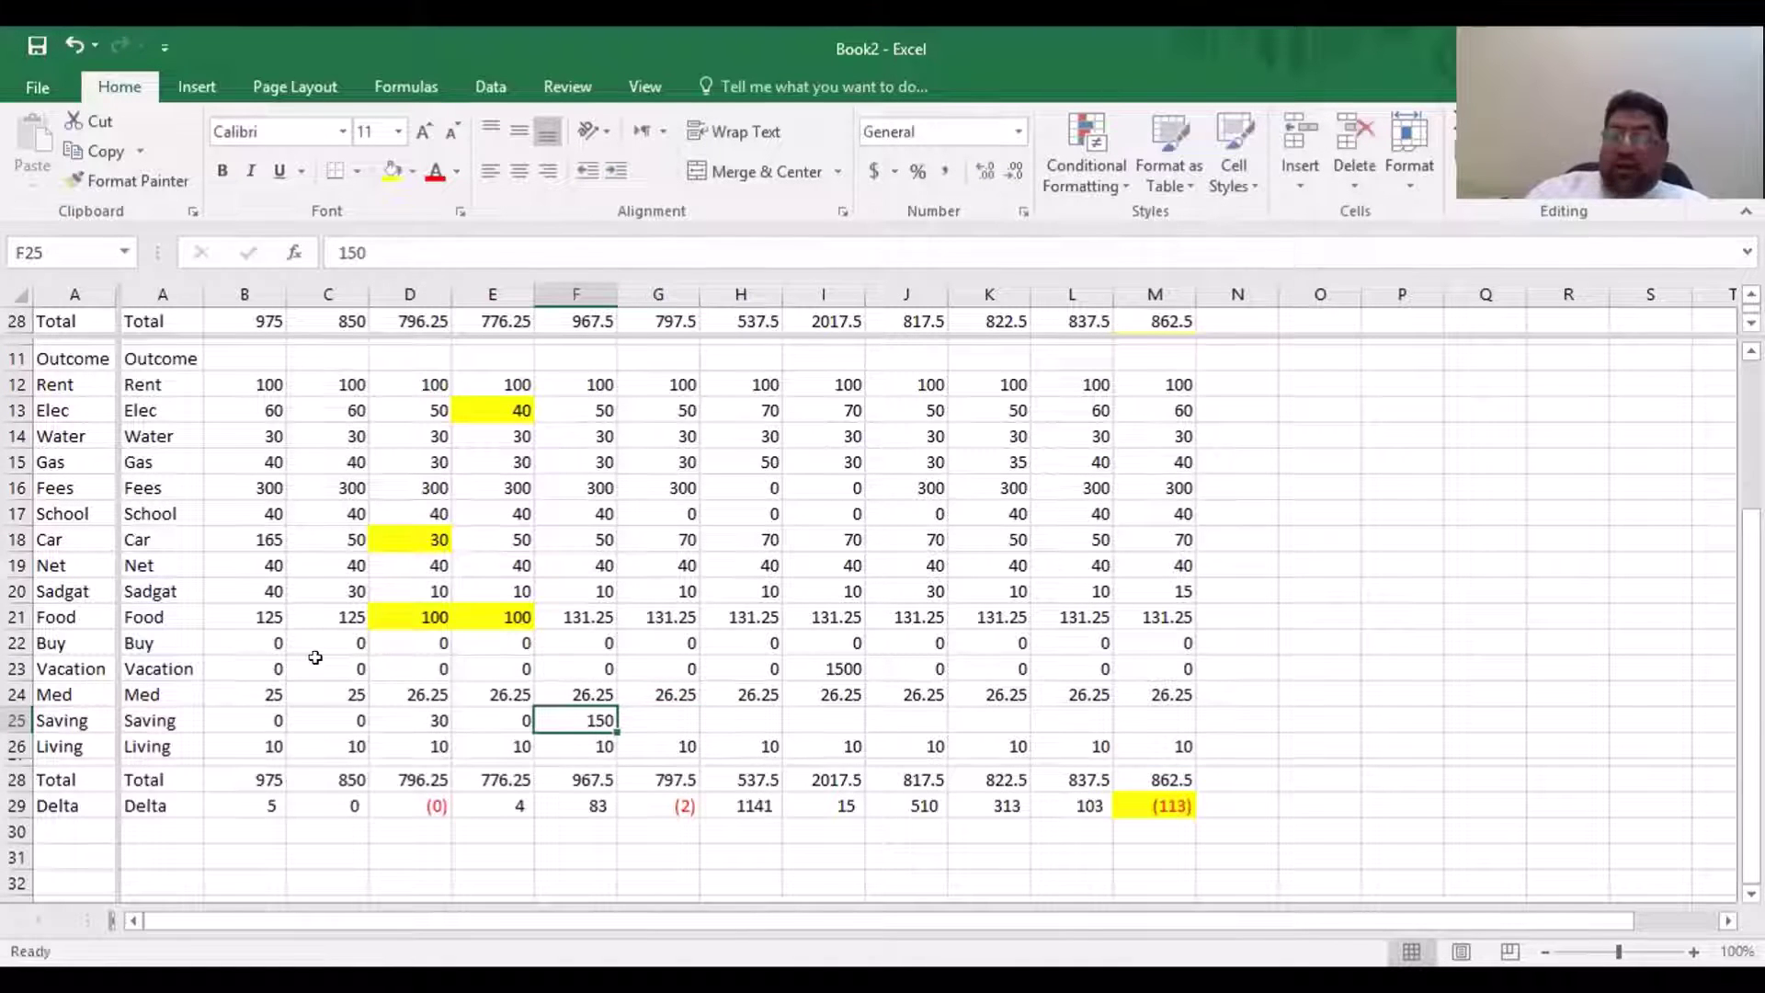
Set the month 5 Saving amount in F25 to 140 and check the month 6 figures
type("140")
key("Tab")
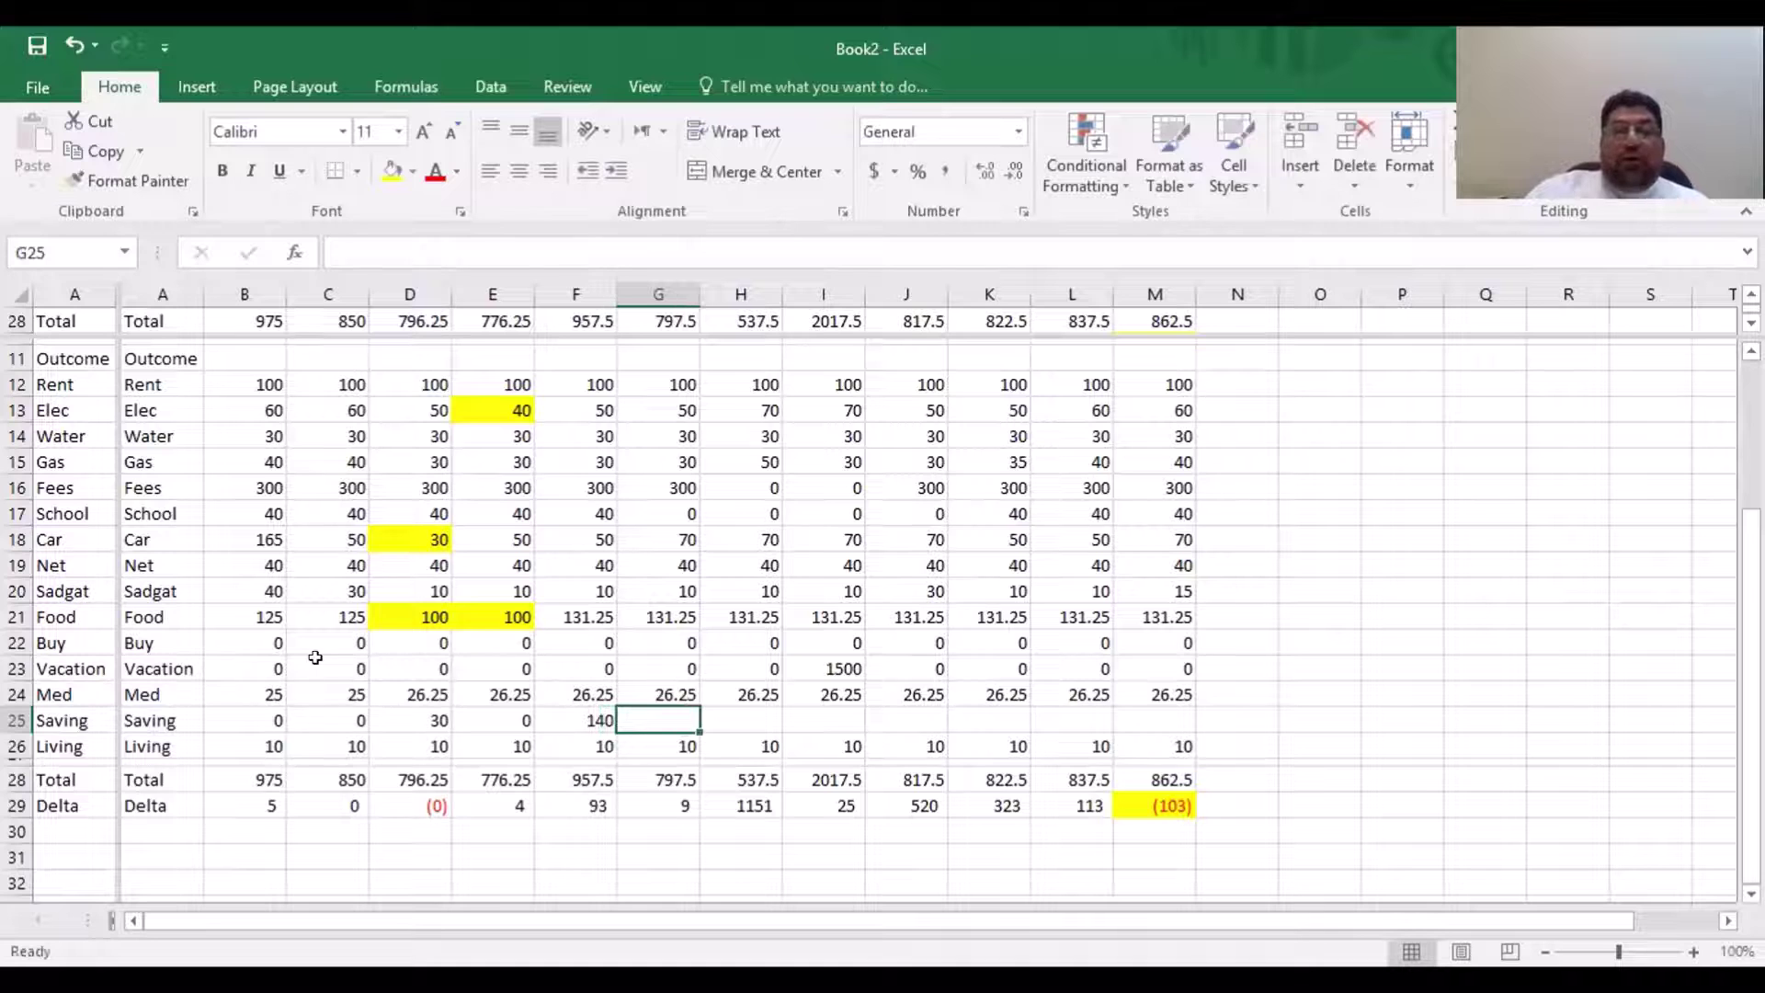
key("Down")
key("Down")
key("Down")
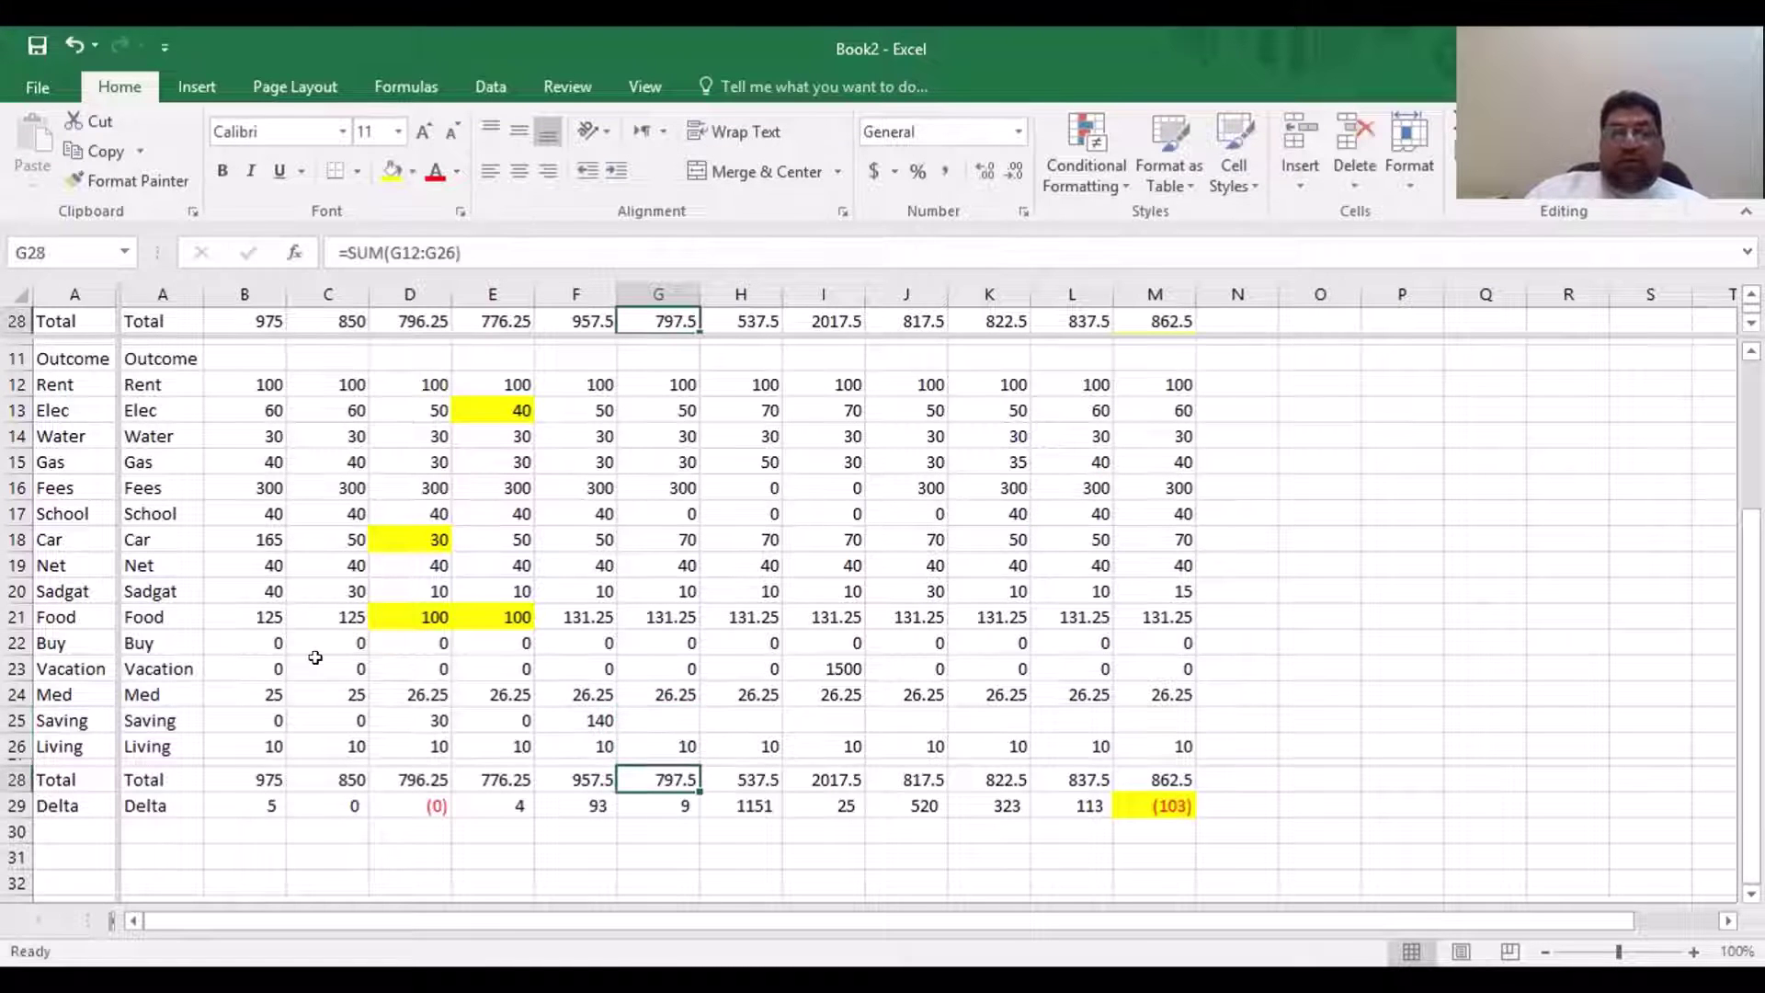
Set the month 6 Saving amount in G25 to 0
key("Up")
key("Up")
key("Up")
type("00")
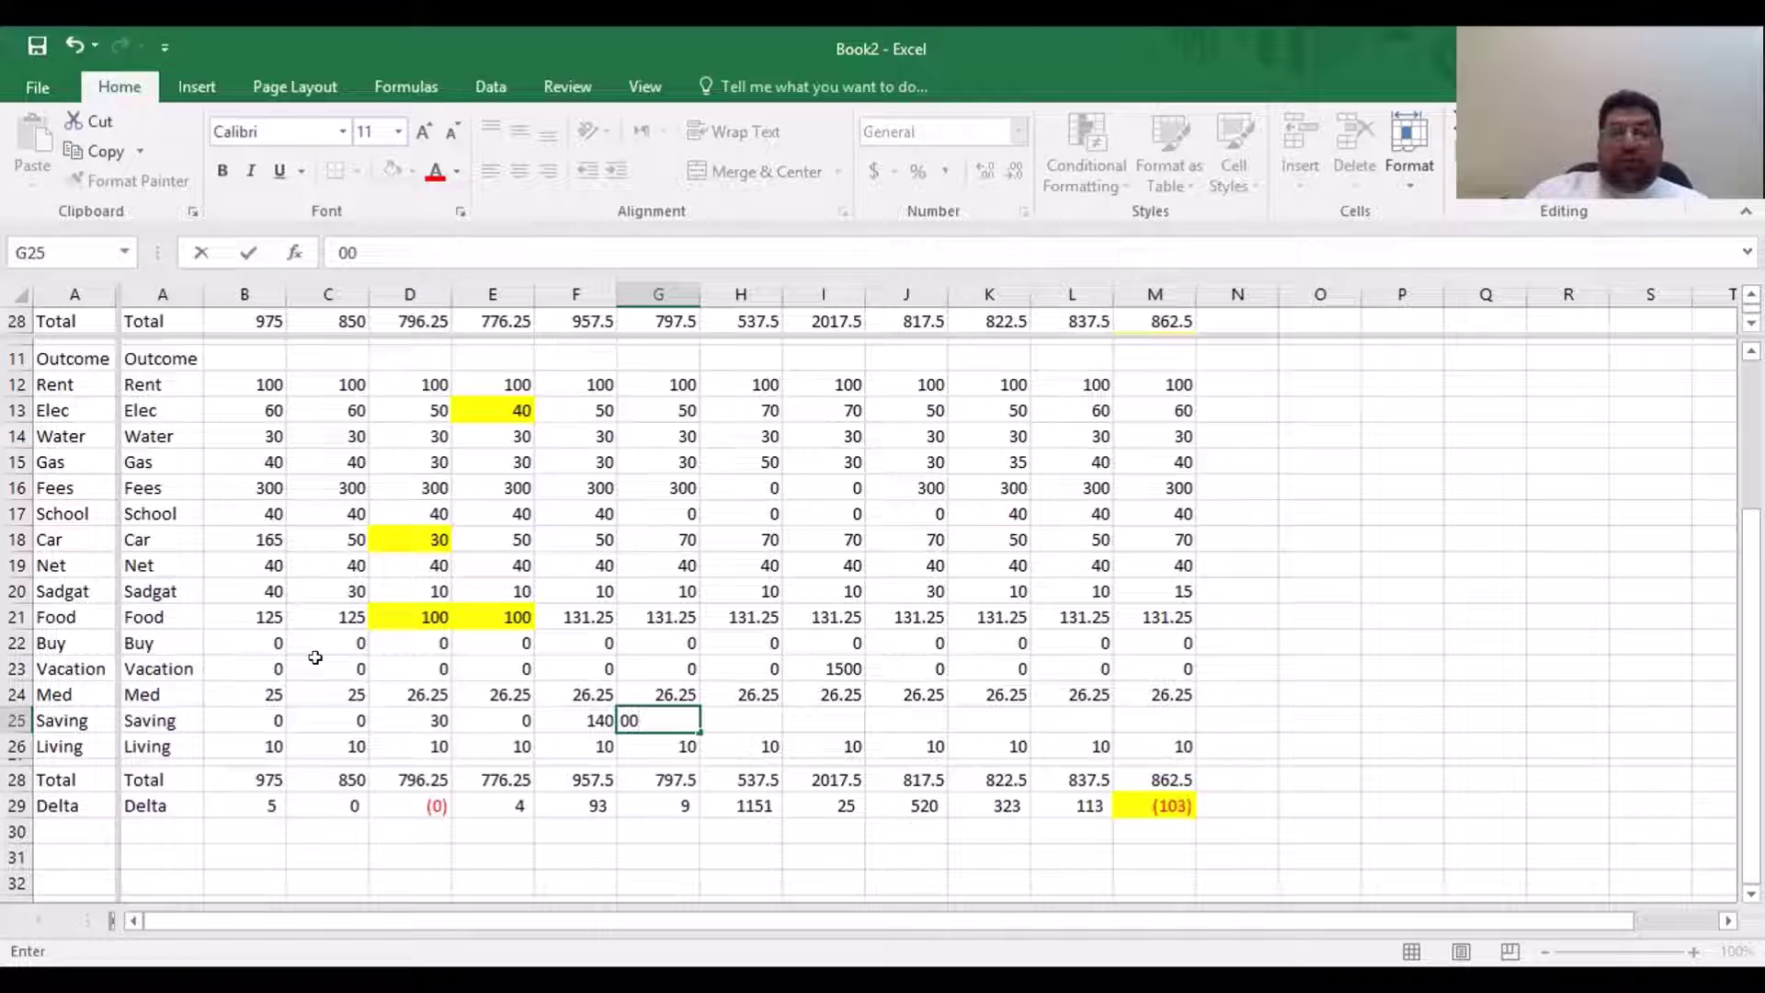
key("Return")
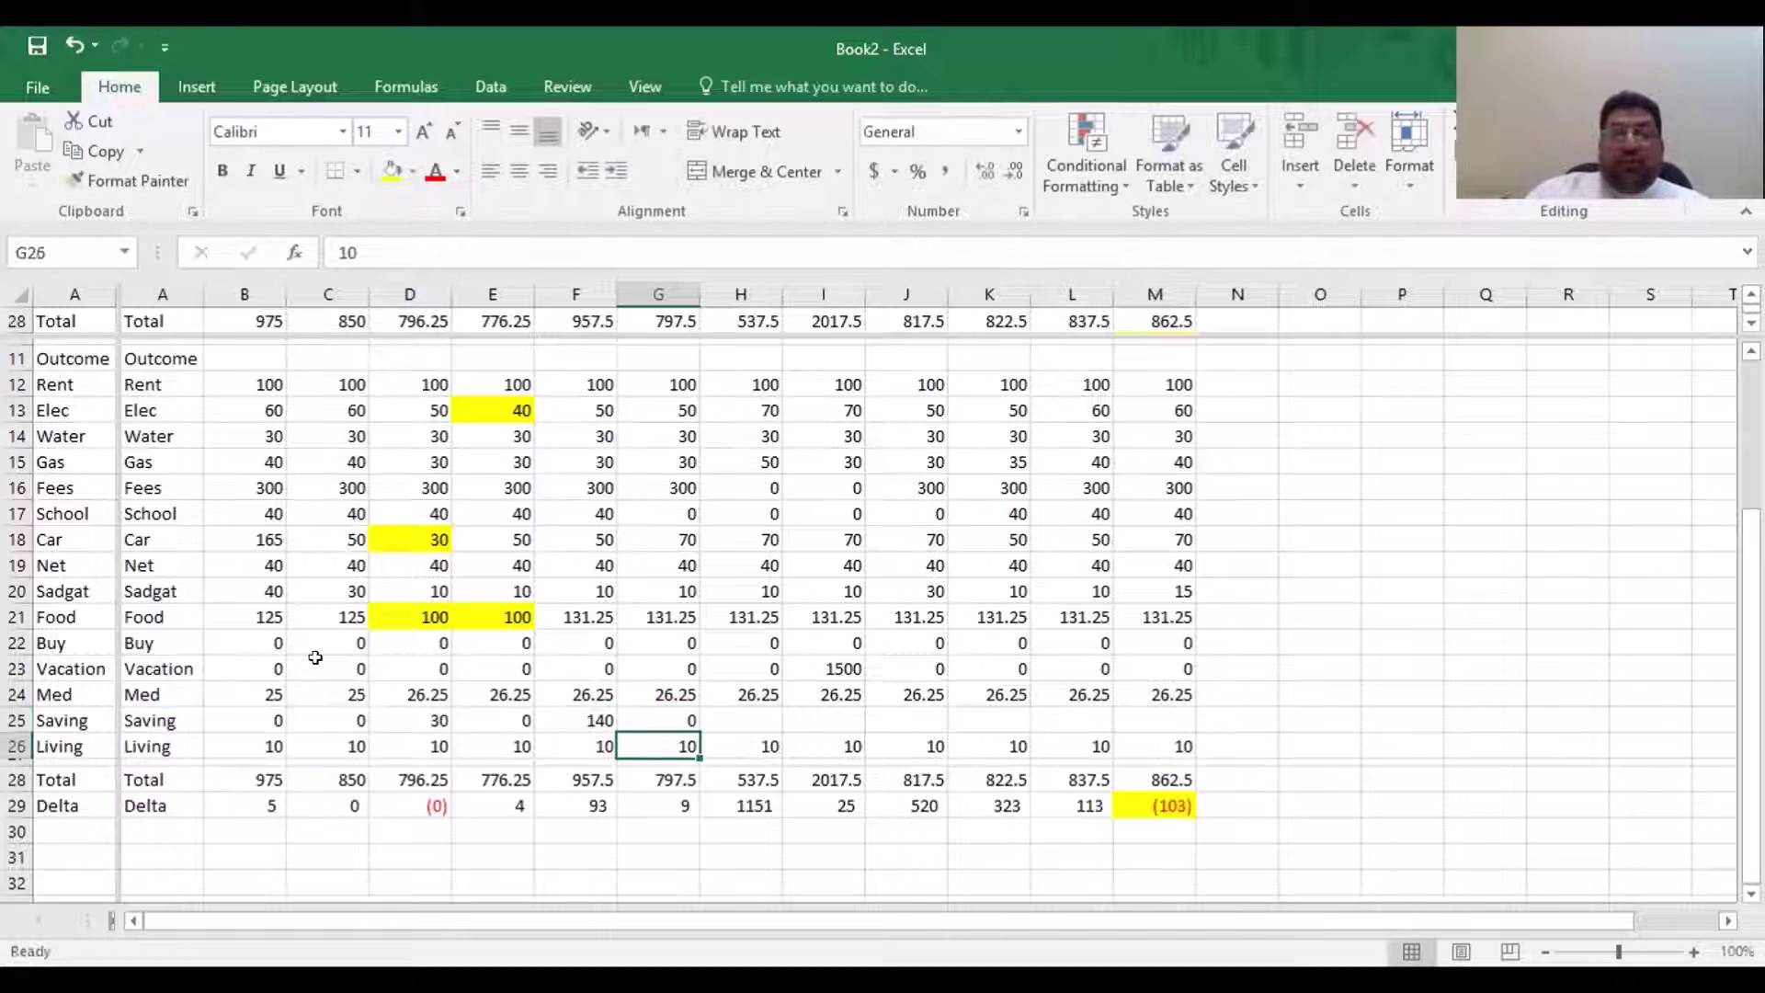
key("Up")
Try a month 7 Saving amount of 500 in H25 and check its effect on the month 8 Delta
key("Right")
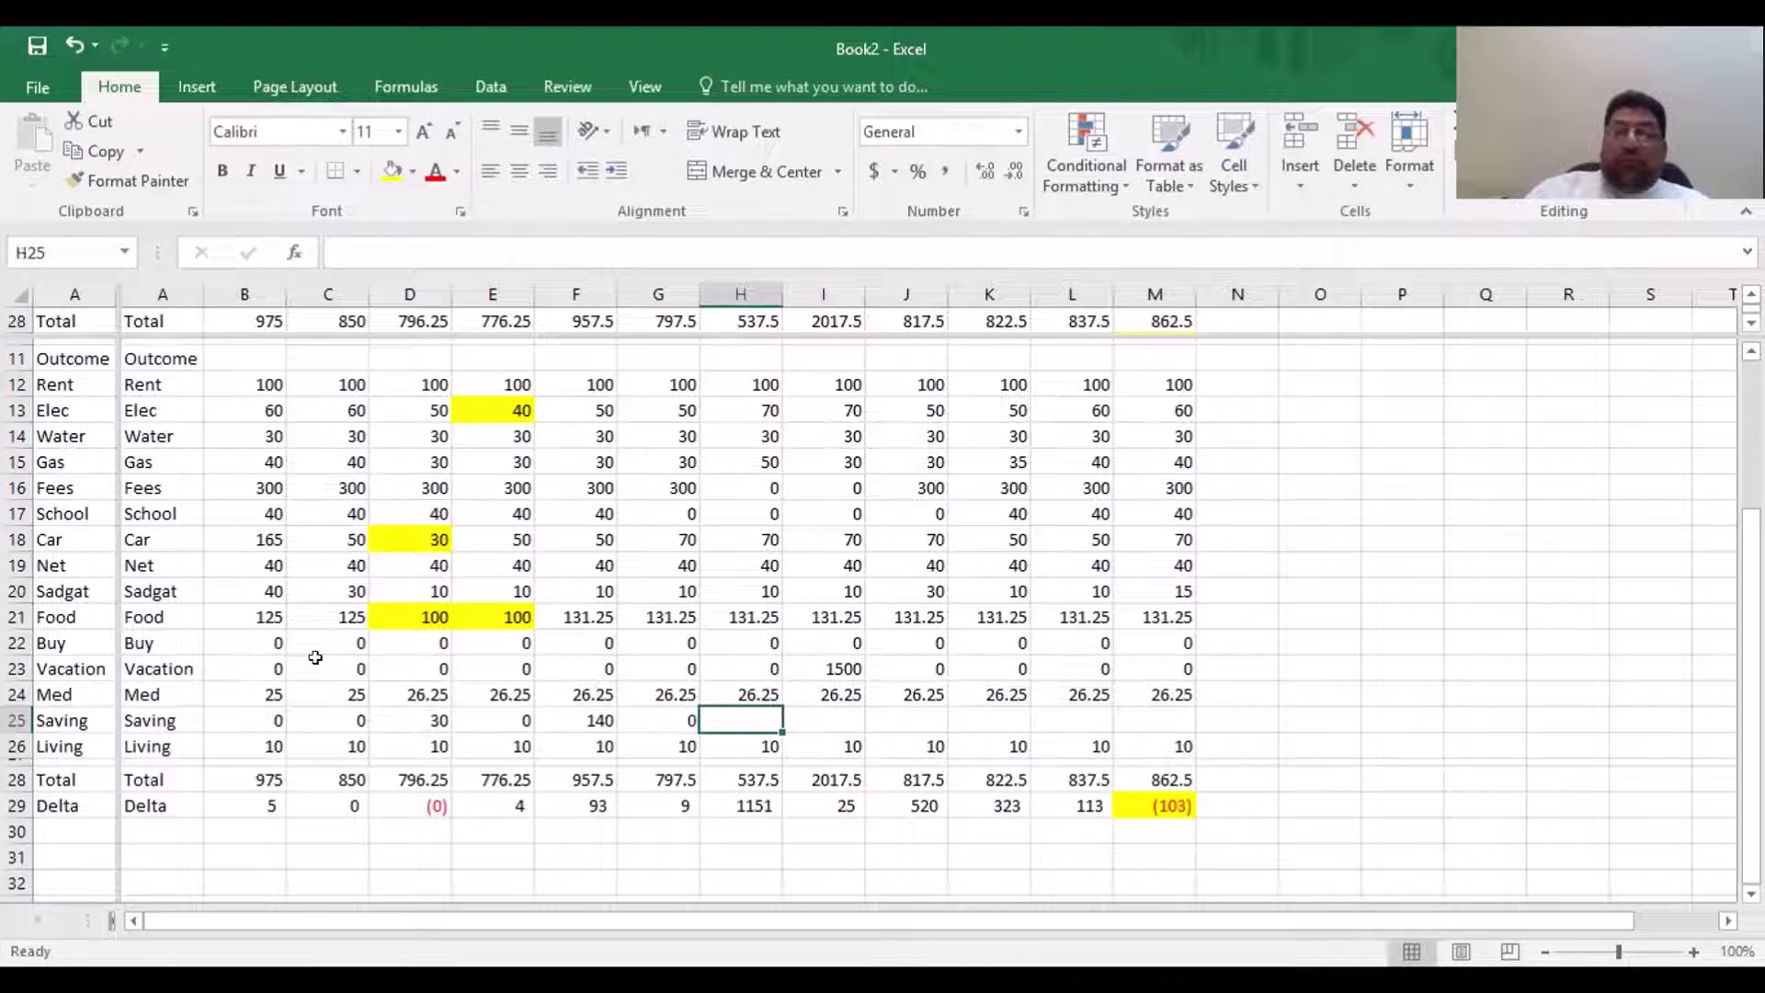
type("500")
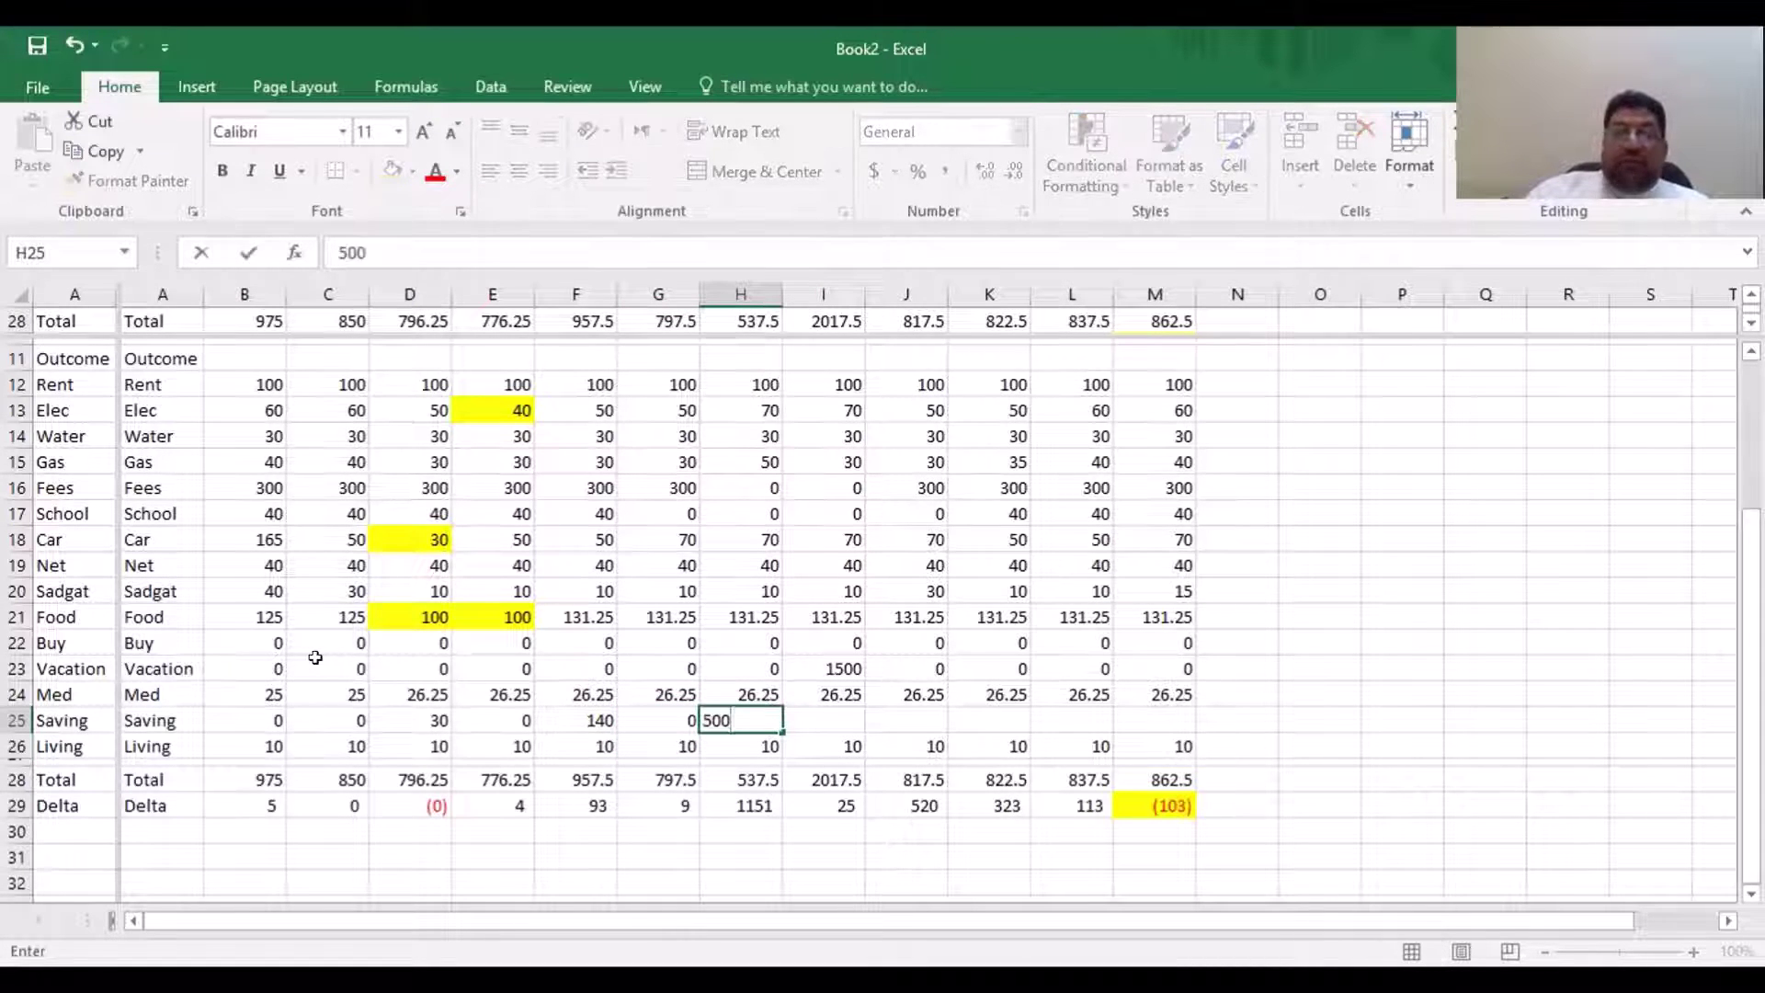
key("Return")
key("Up")
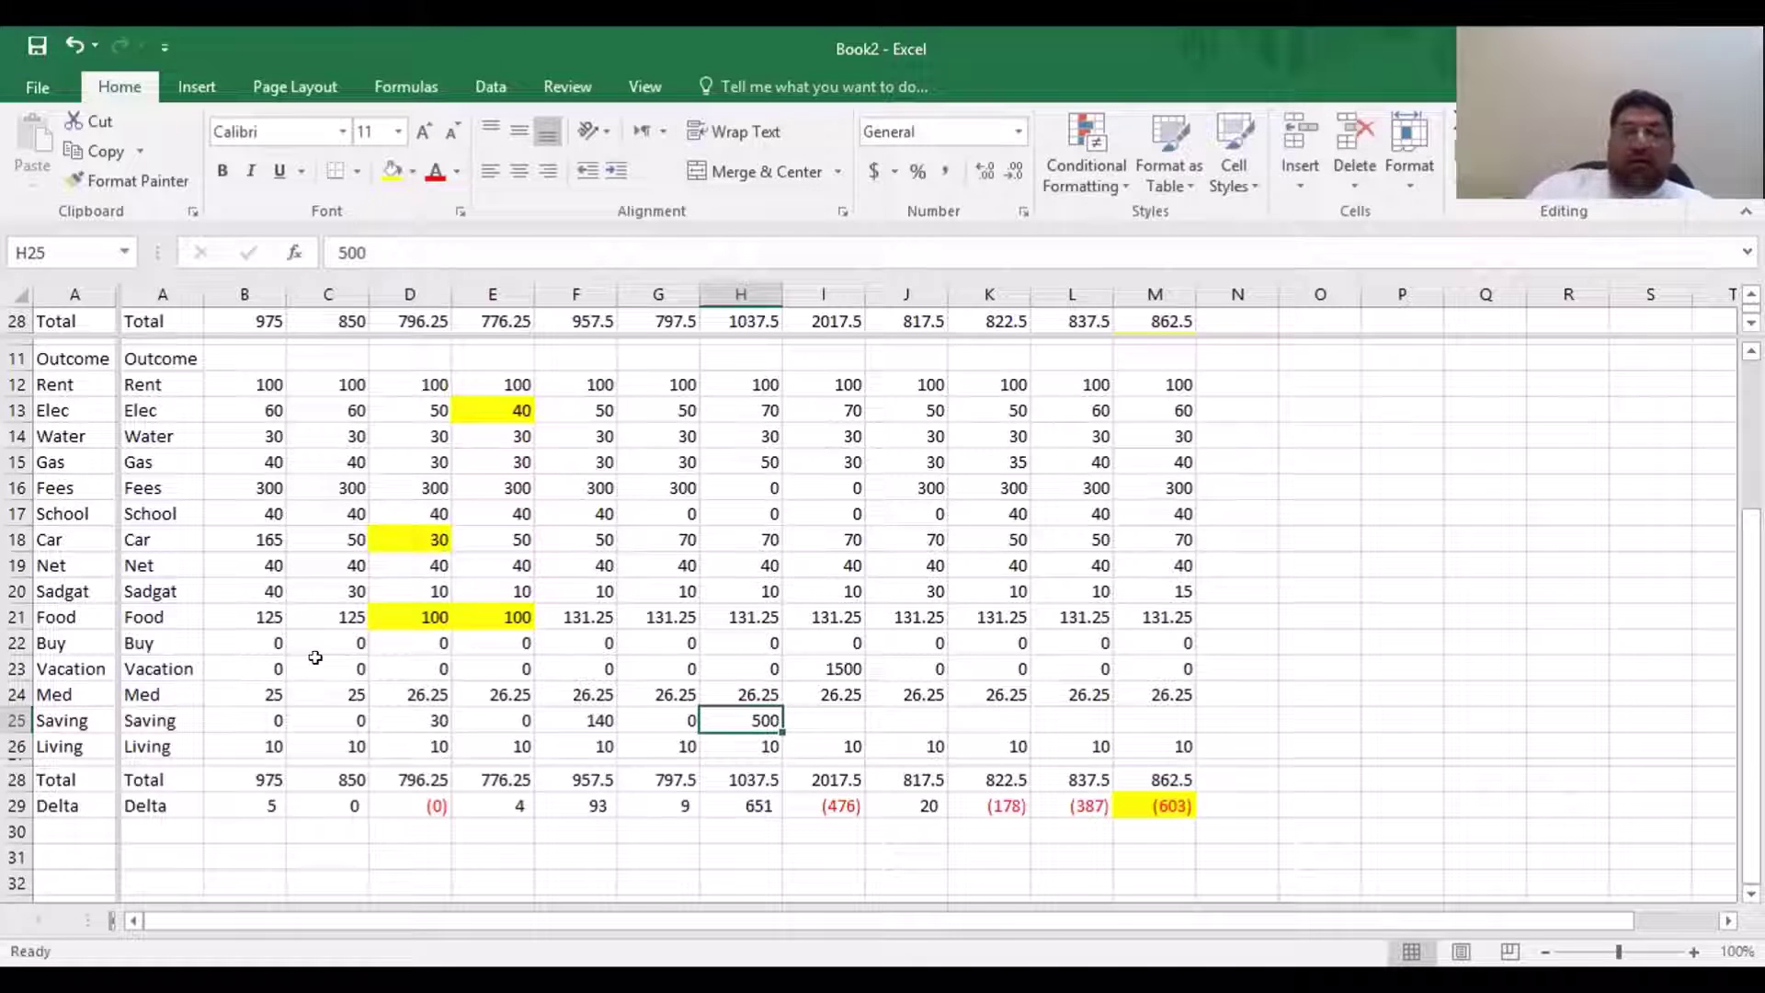
key("Down")
key("Down")
key("Down")
key("Right")
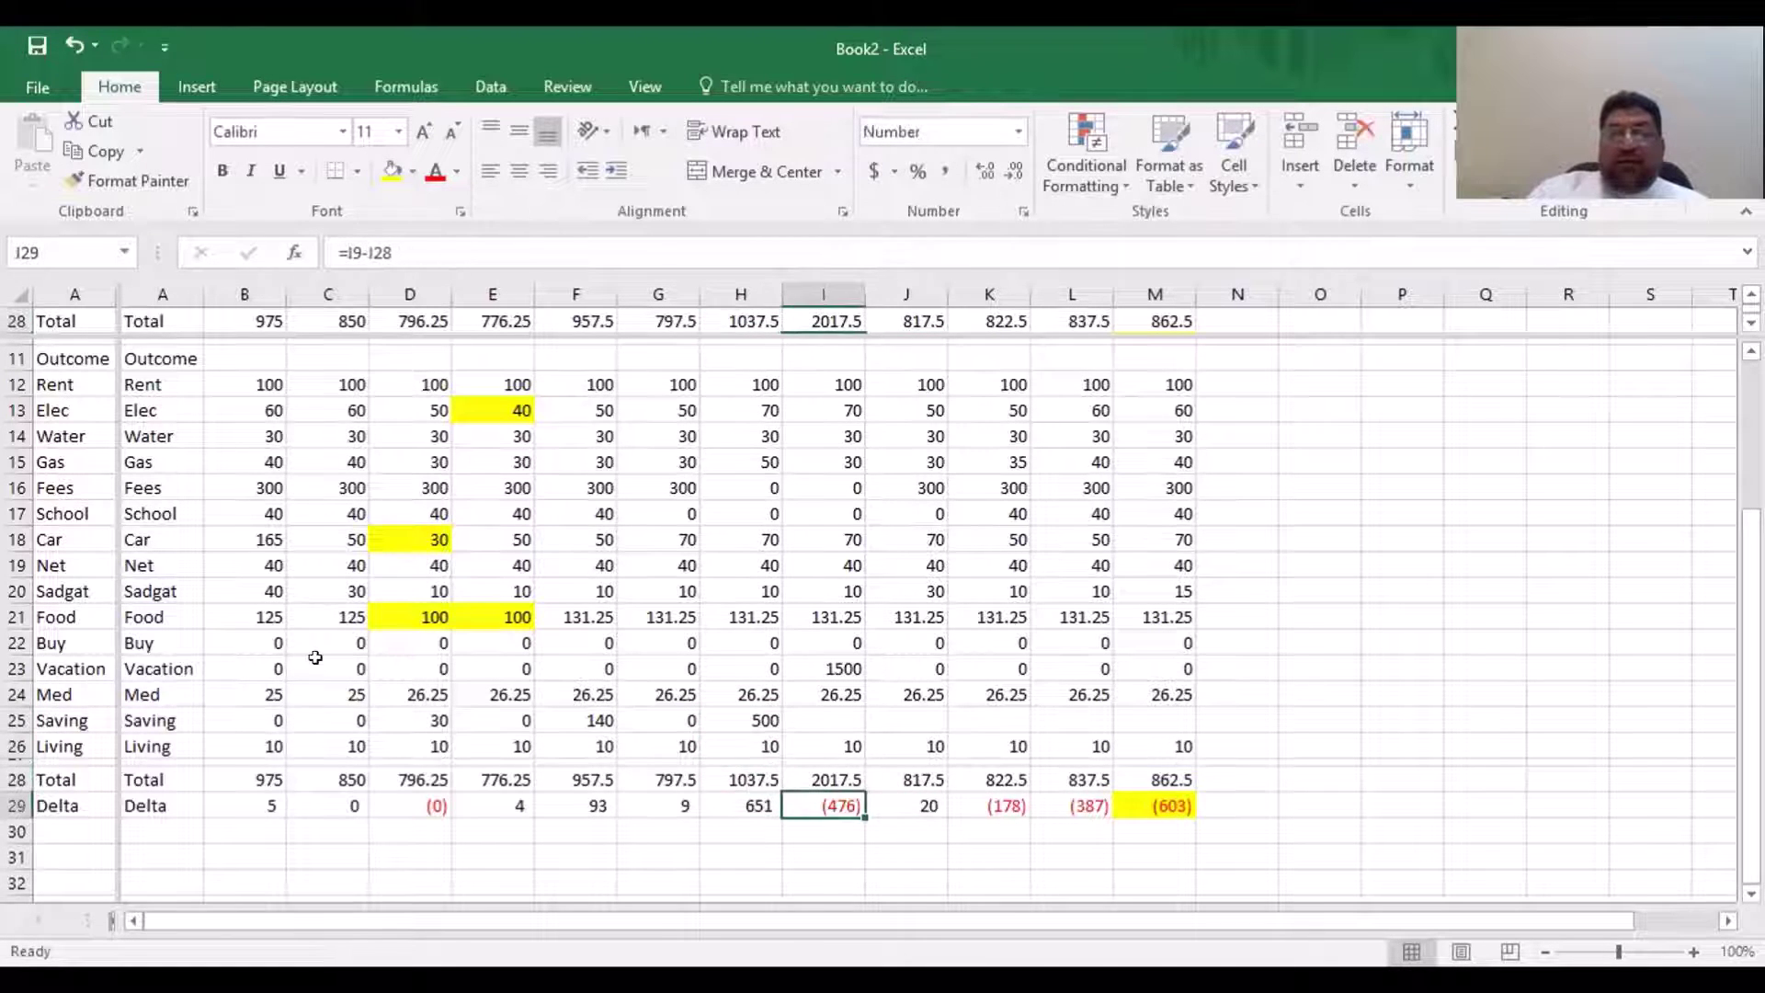
Try reducing the month 7 Saving amount in H25 to 100
key("Up")
key("Up")
key("Up")
key("Left")
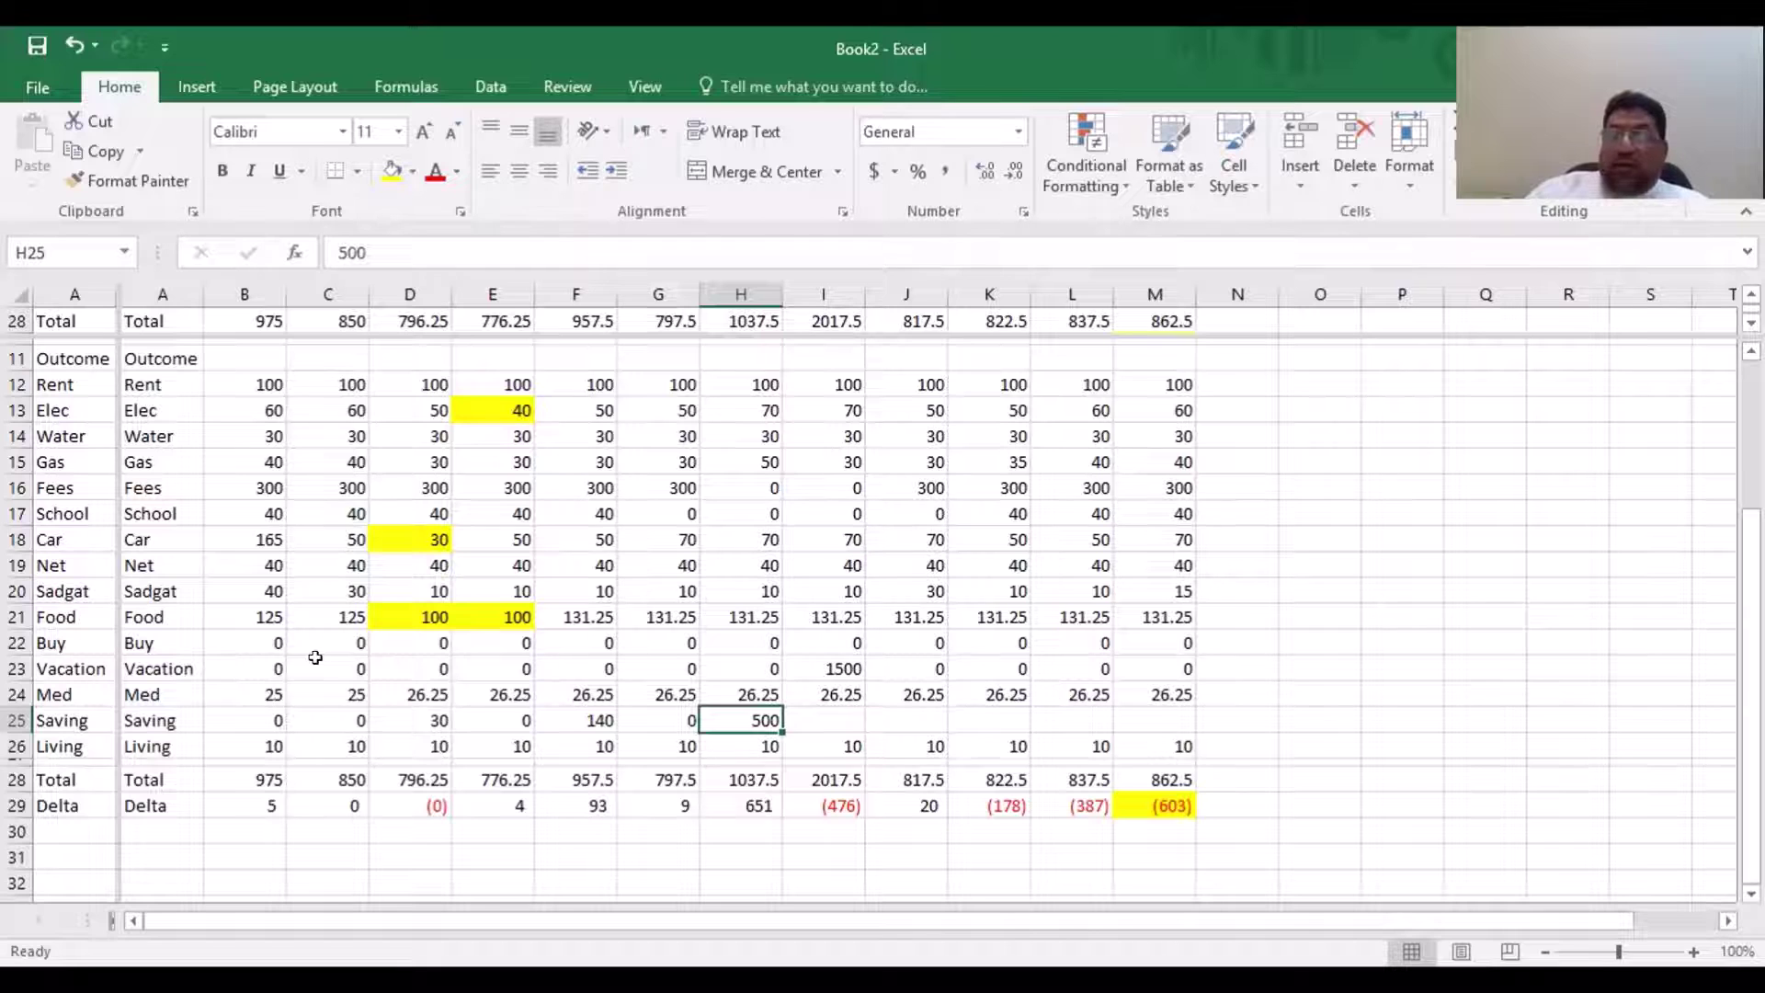
type("100")
key("Return")
key("Up")
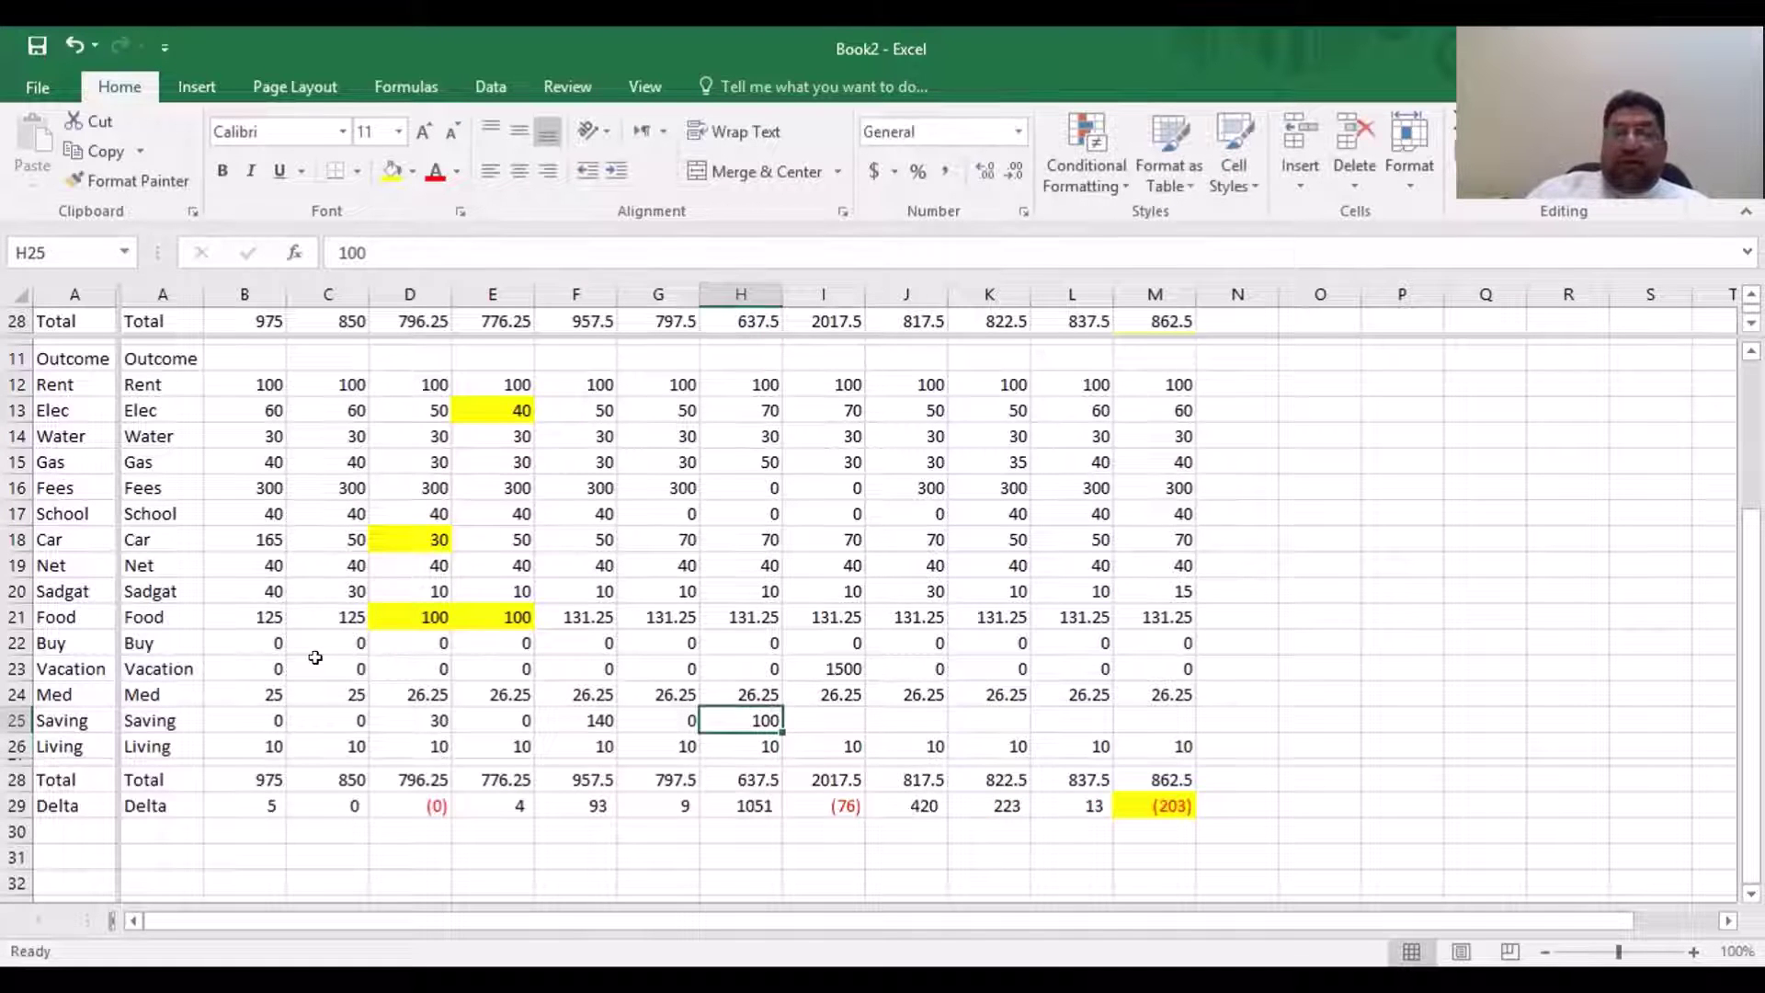
Set the month 7 Saving amount in H25 to 0 and check that month's Delta
type("0")
key("Return")
key("Up")
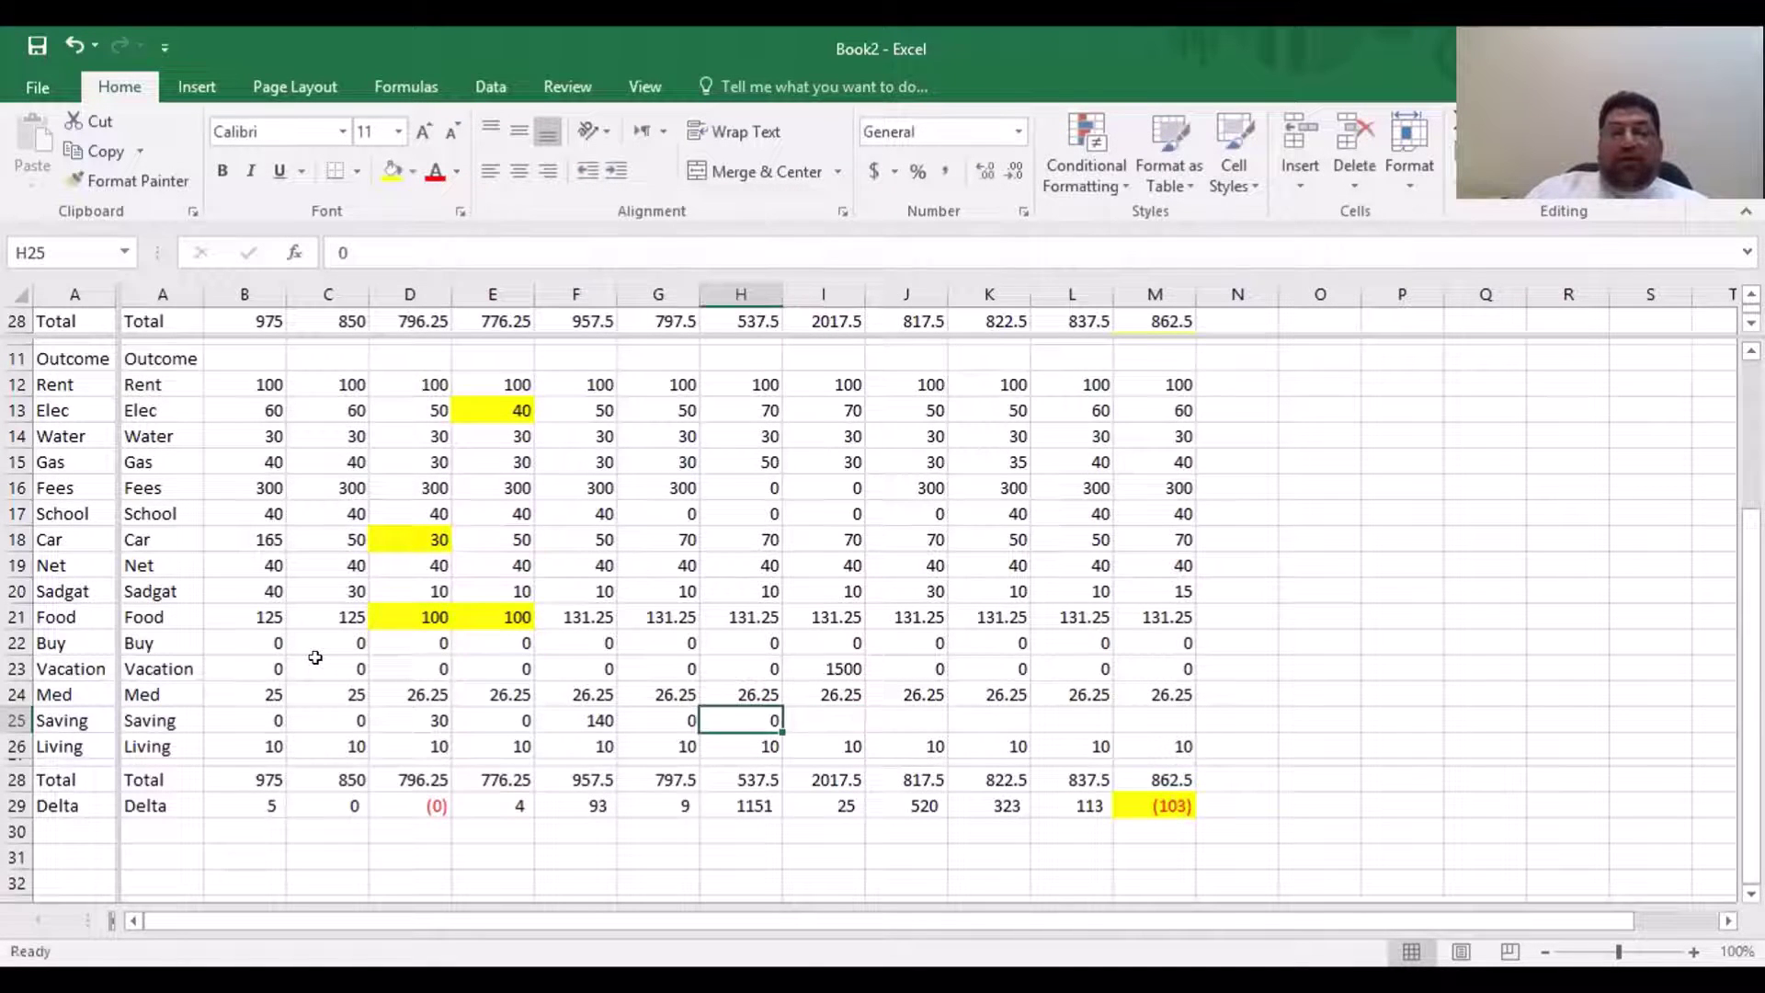
key("Down")
key("Down")
key("Down")
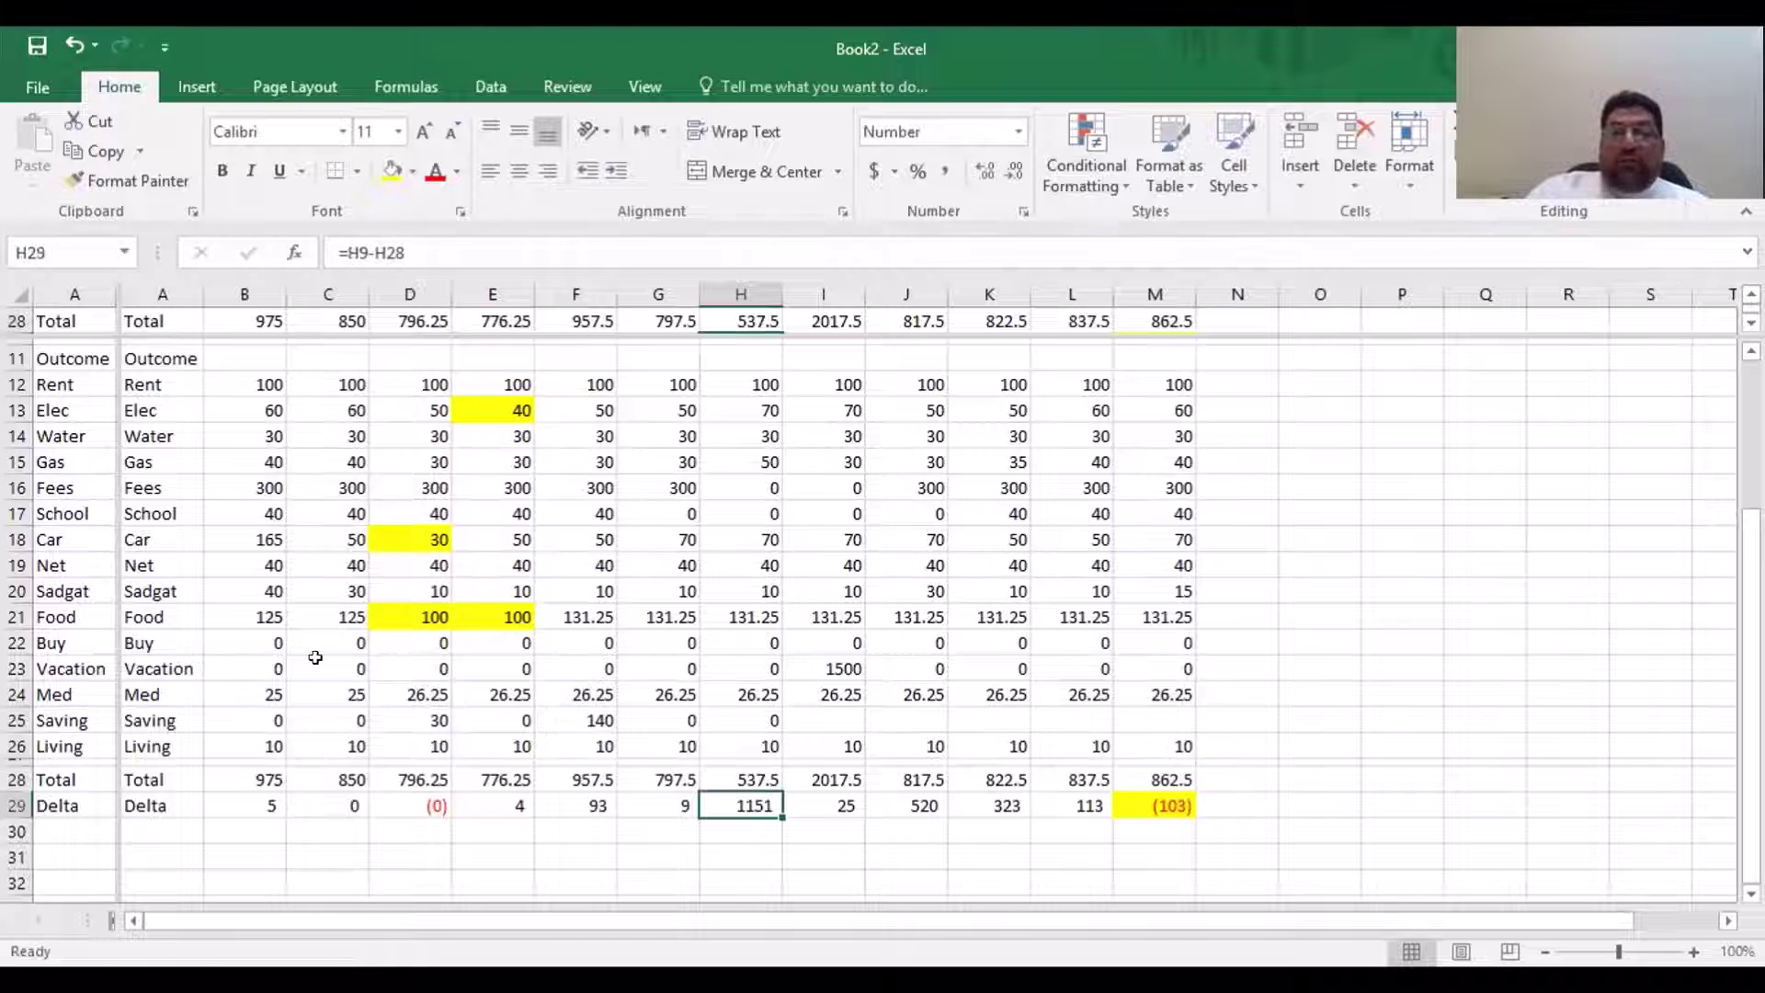
key("Up")
key("Up")
key("Up")
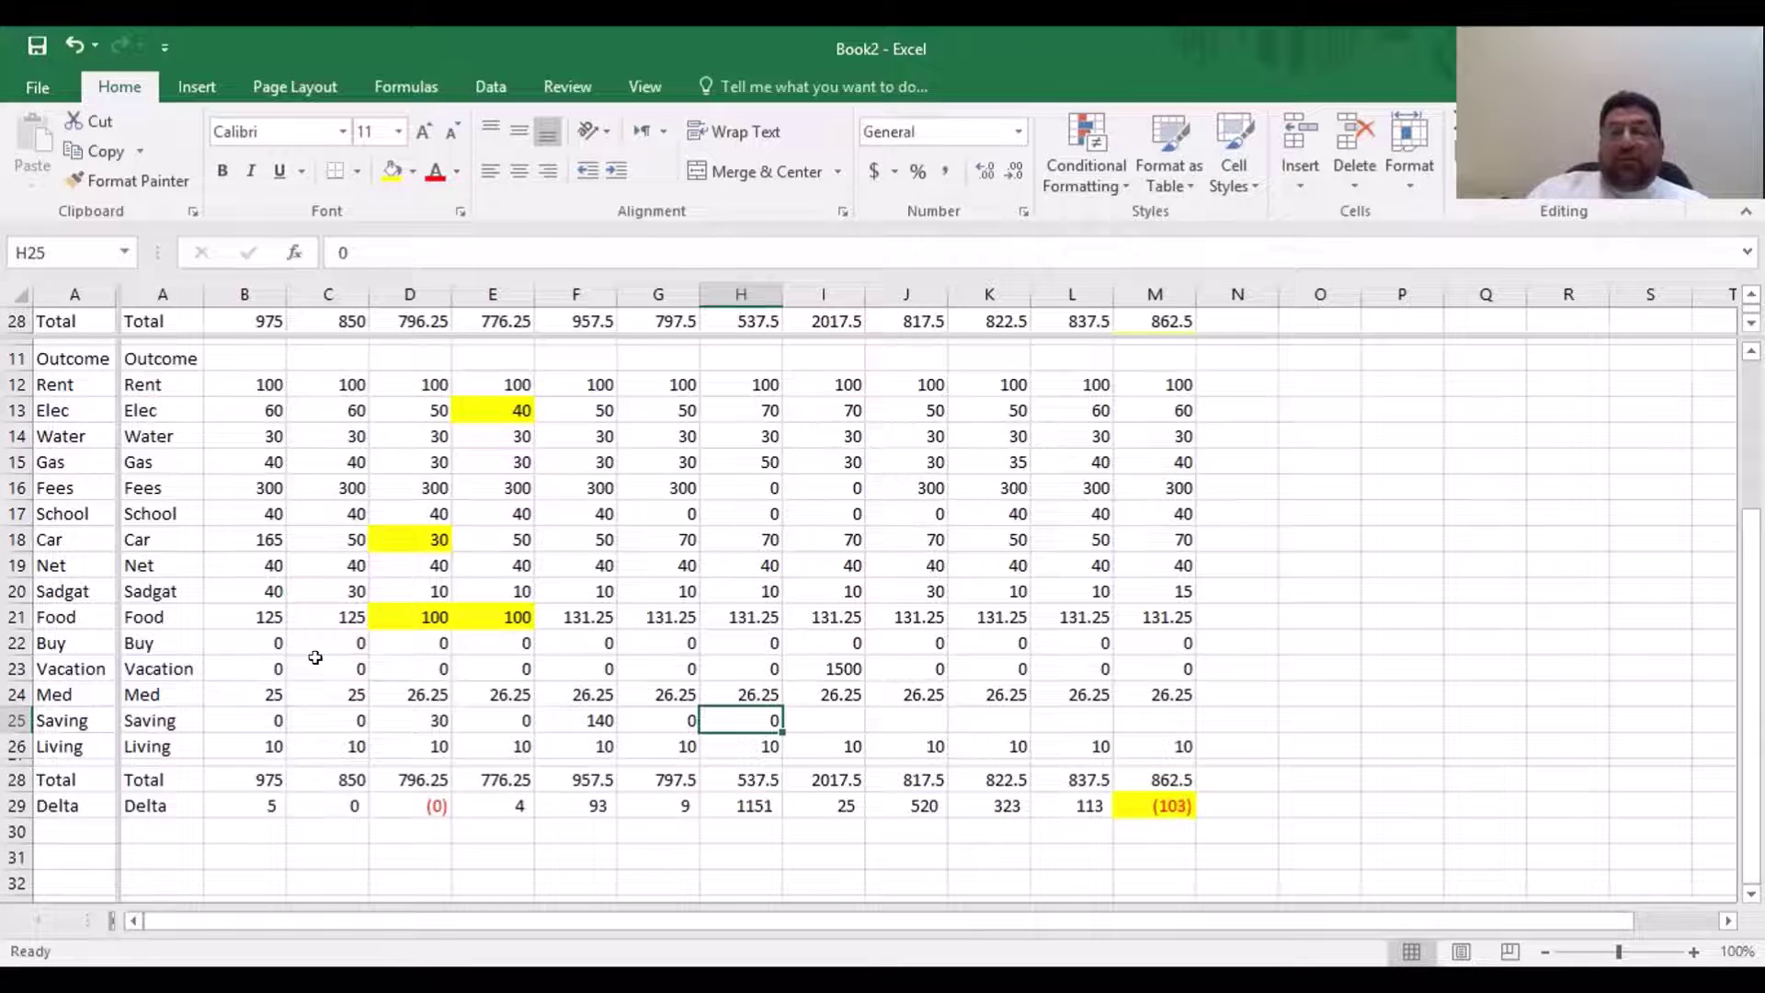
Try month 8 Saving amounts of 10 and 20 in I25 to compare their effect on Delta
key("Right")
type("0")
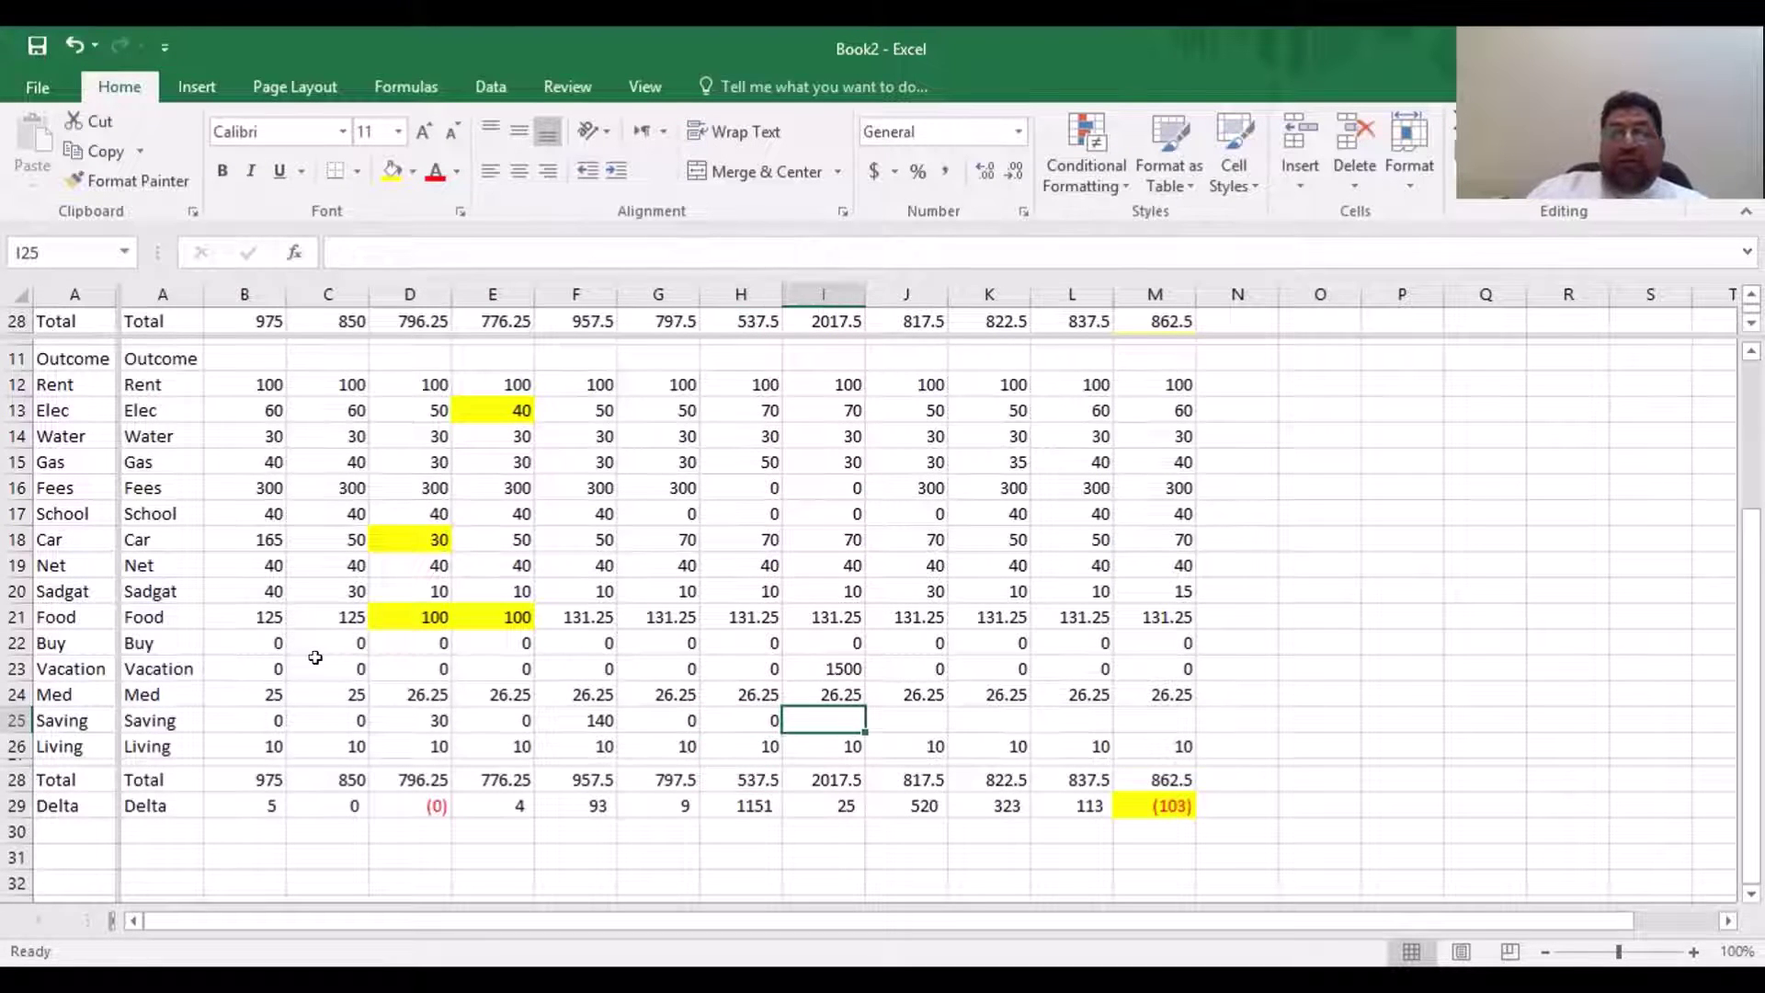
key("BackSpace")
type("1")
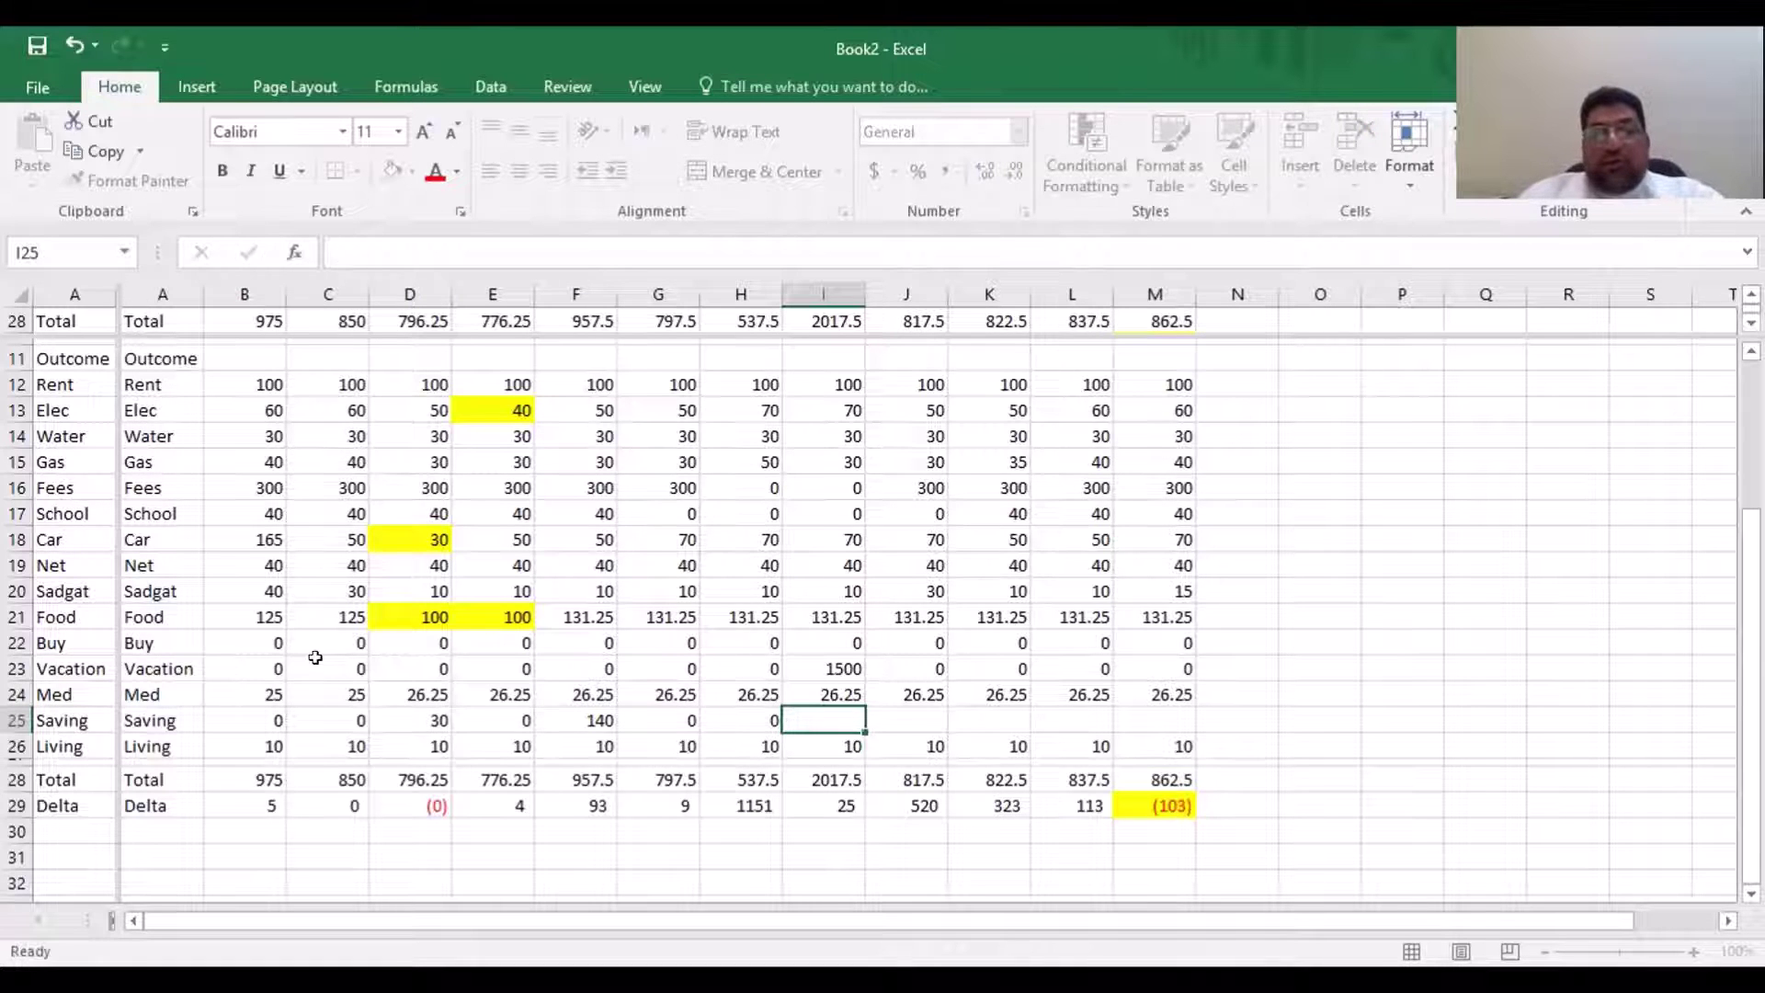
type("0")
key("Right")
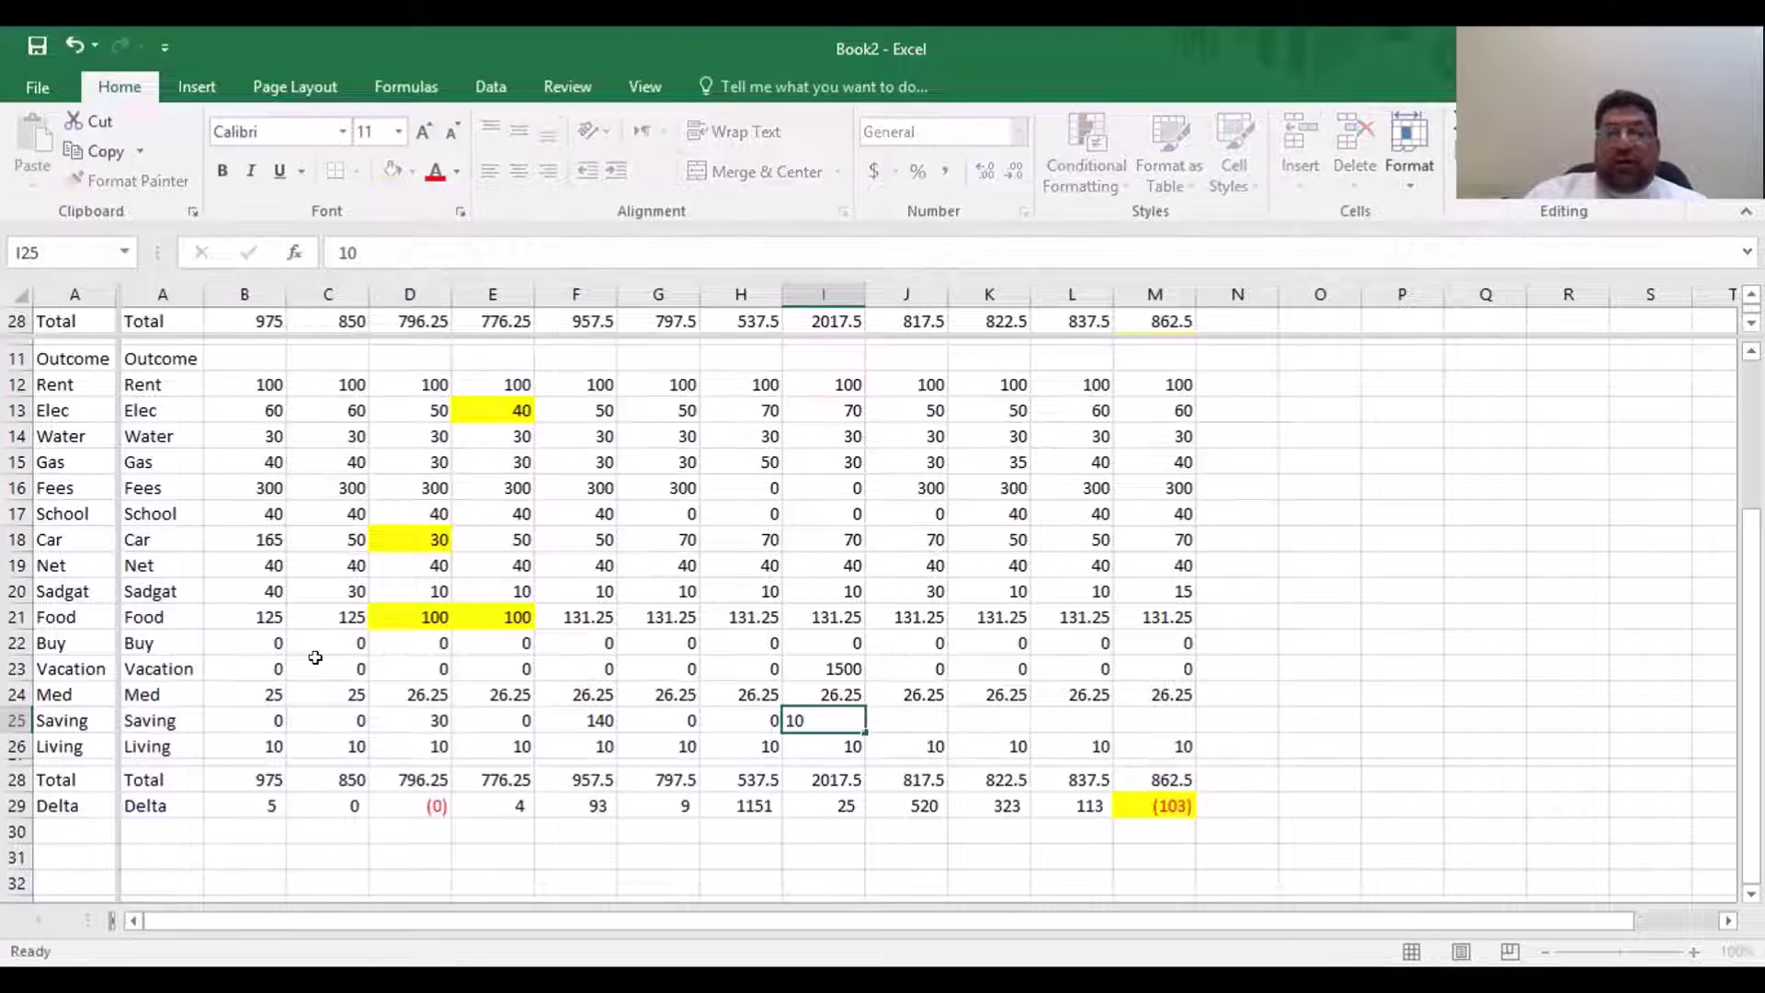
key("Left")
type("20")
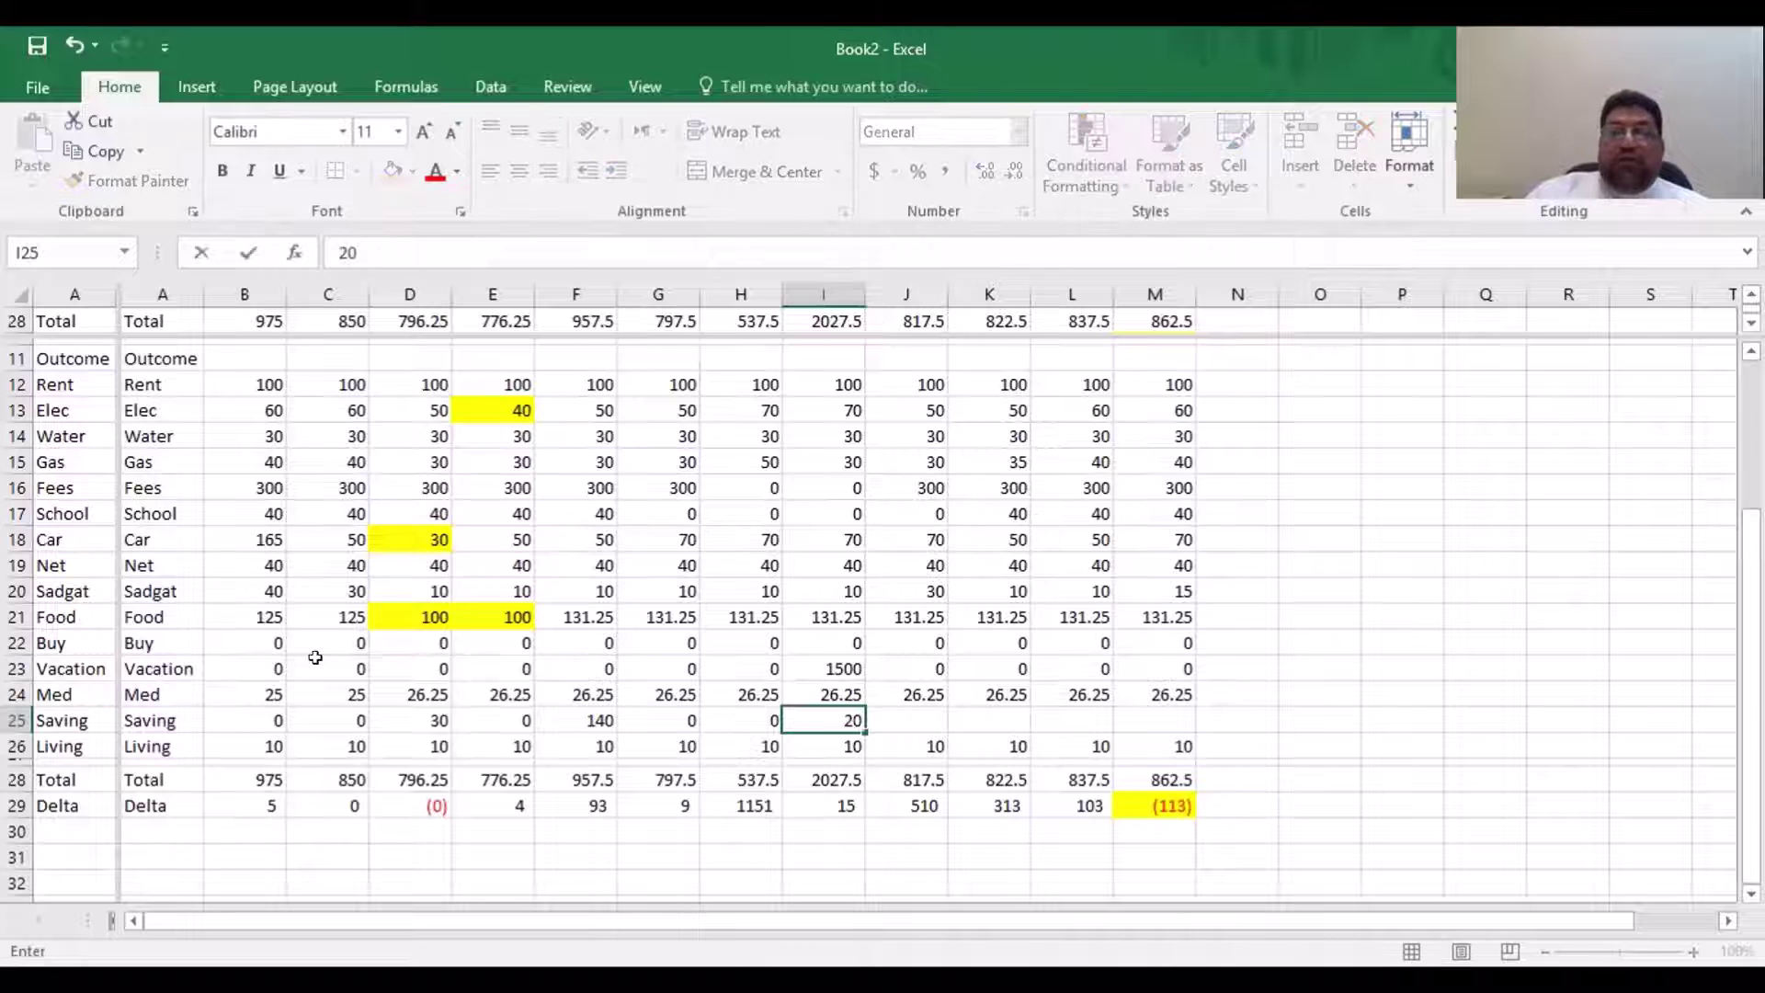
key("Return")
key("Up")
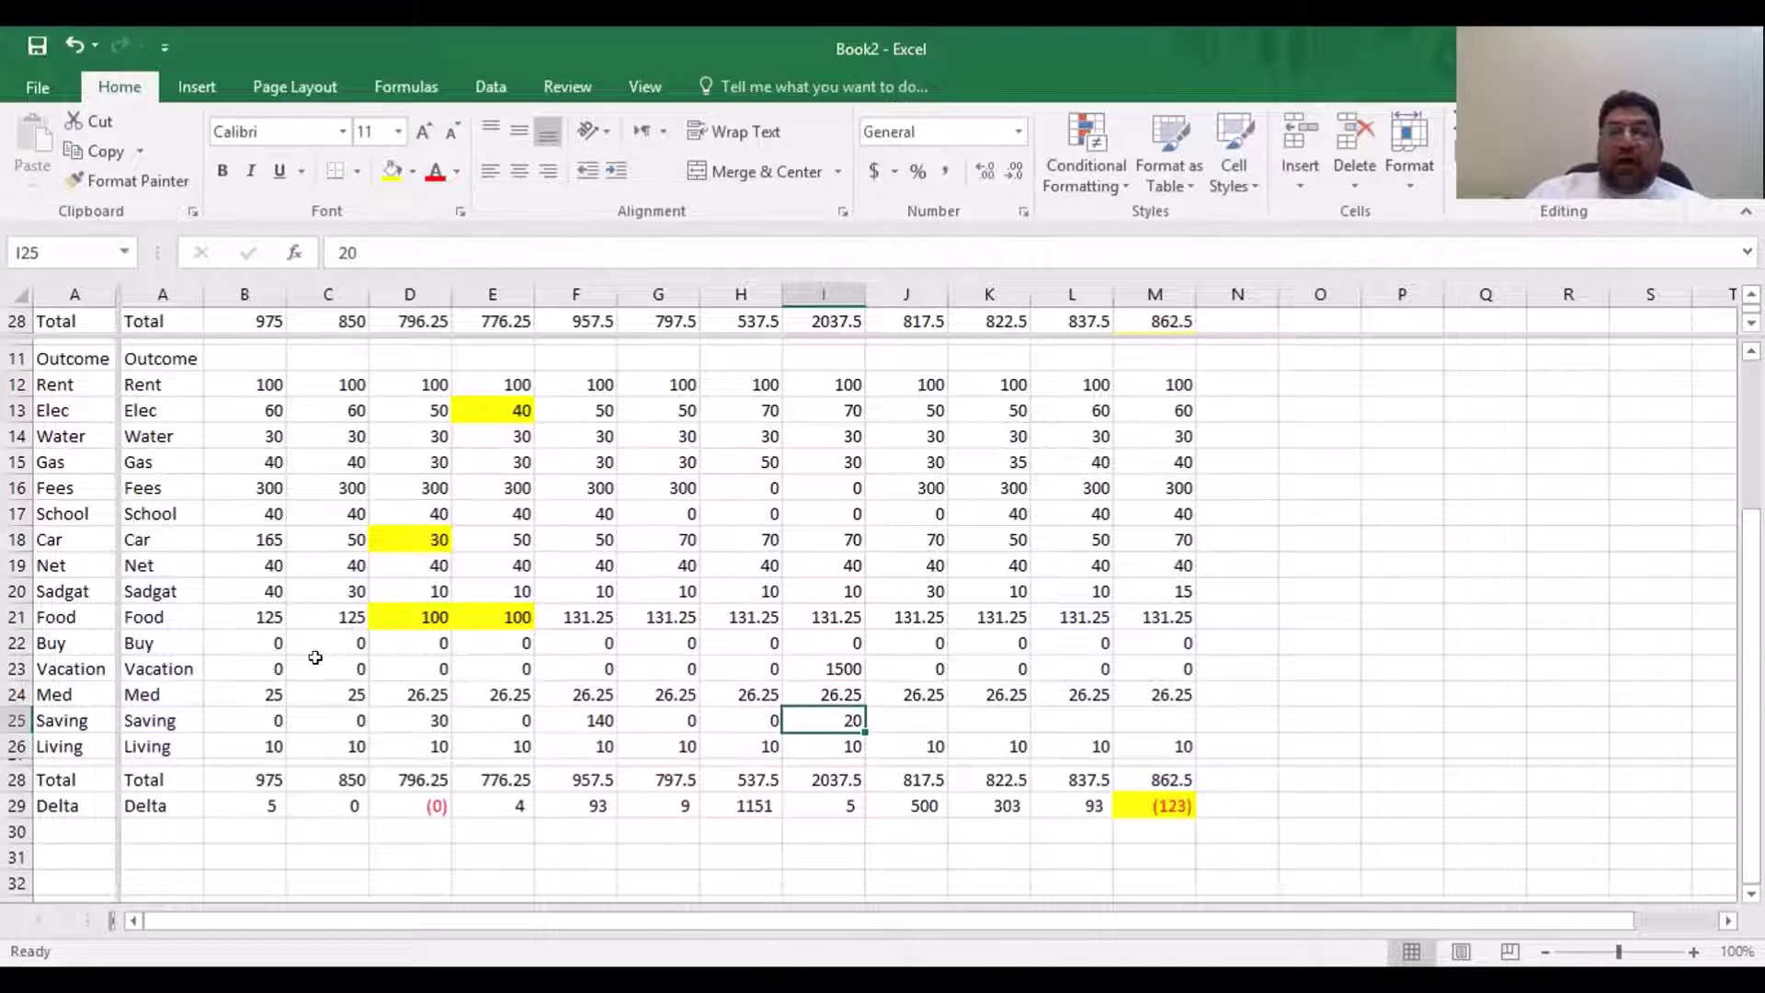
Try a month 8 Saving amount of 25 in I25
type("2")
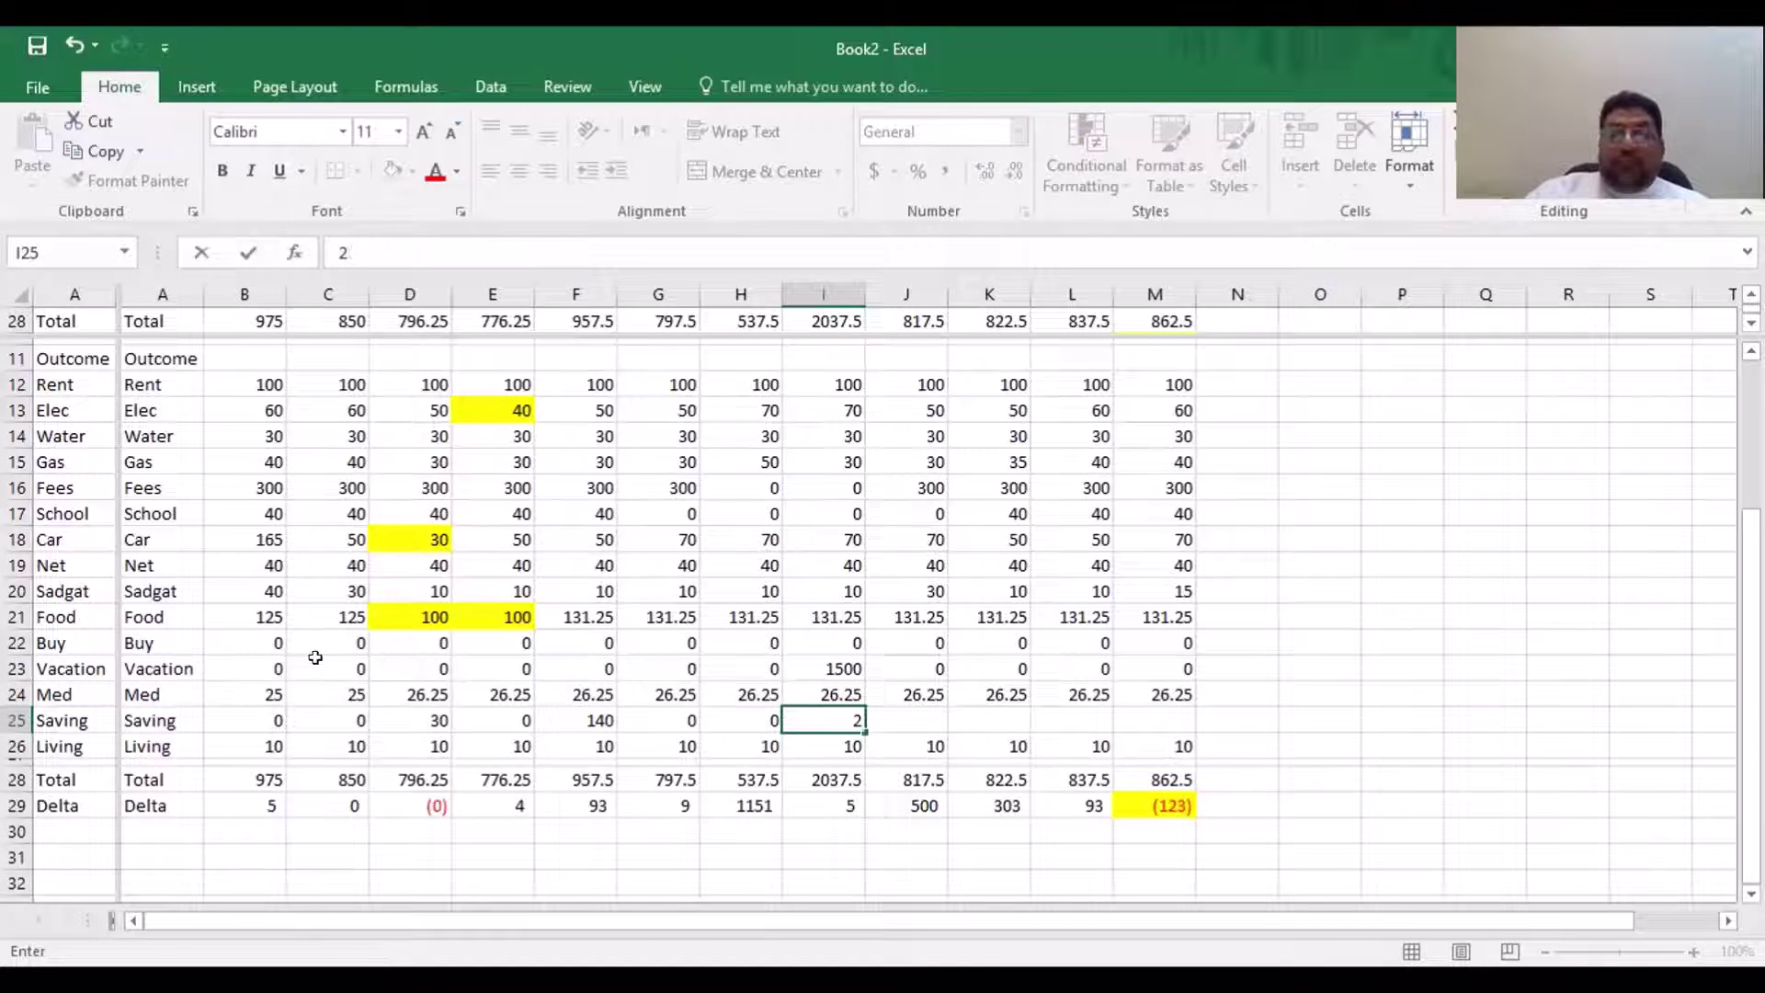
type("5")
key("Tab")
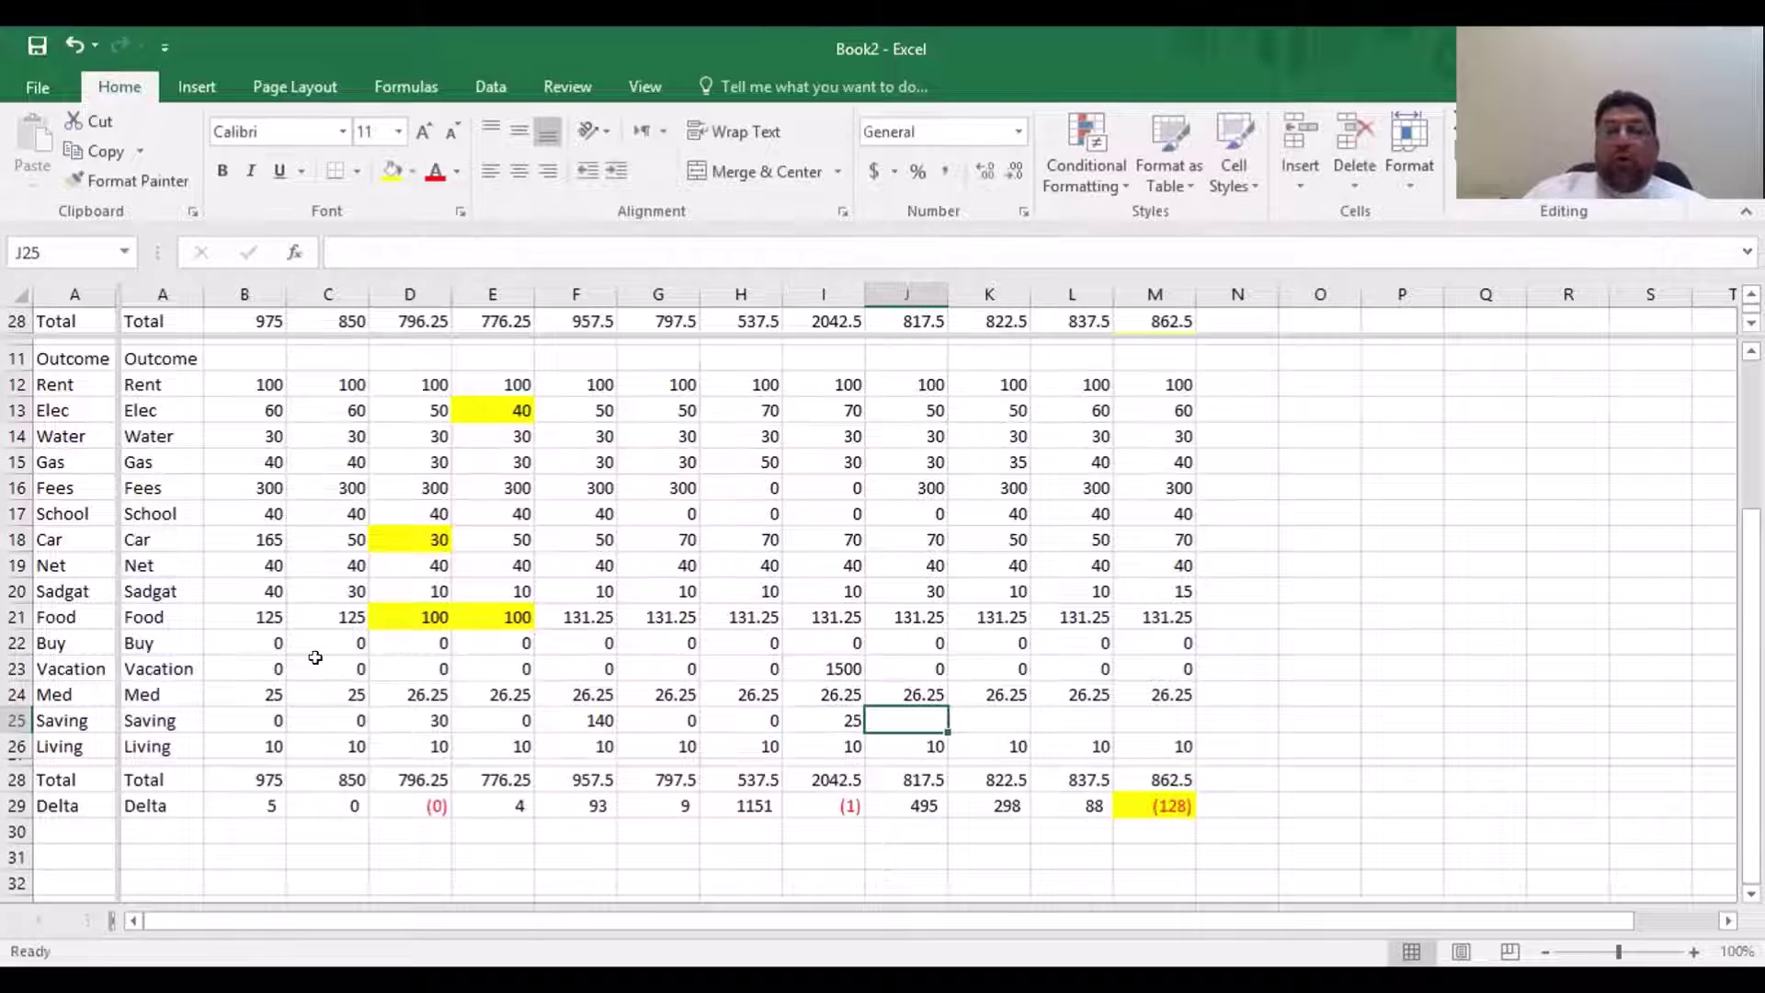
key("Left")
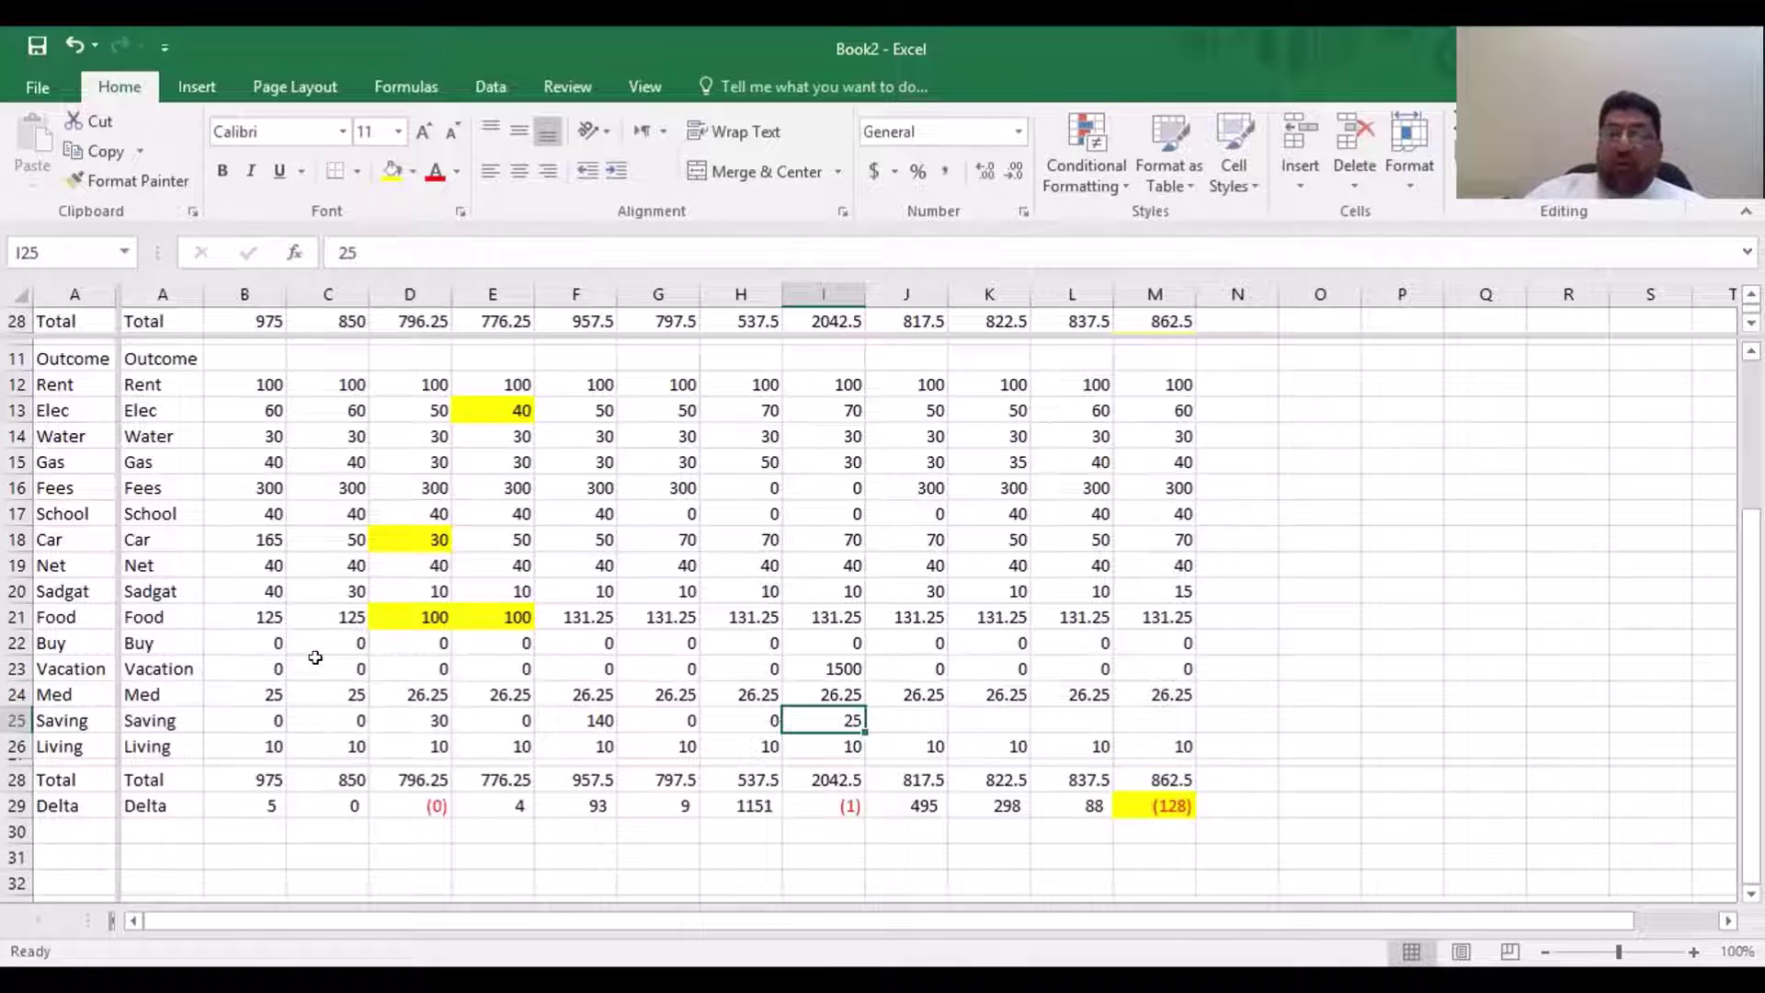
Set the month 8 Saving amount in I25 to 24 and check the figures below it
type("24")
key("Return")
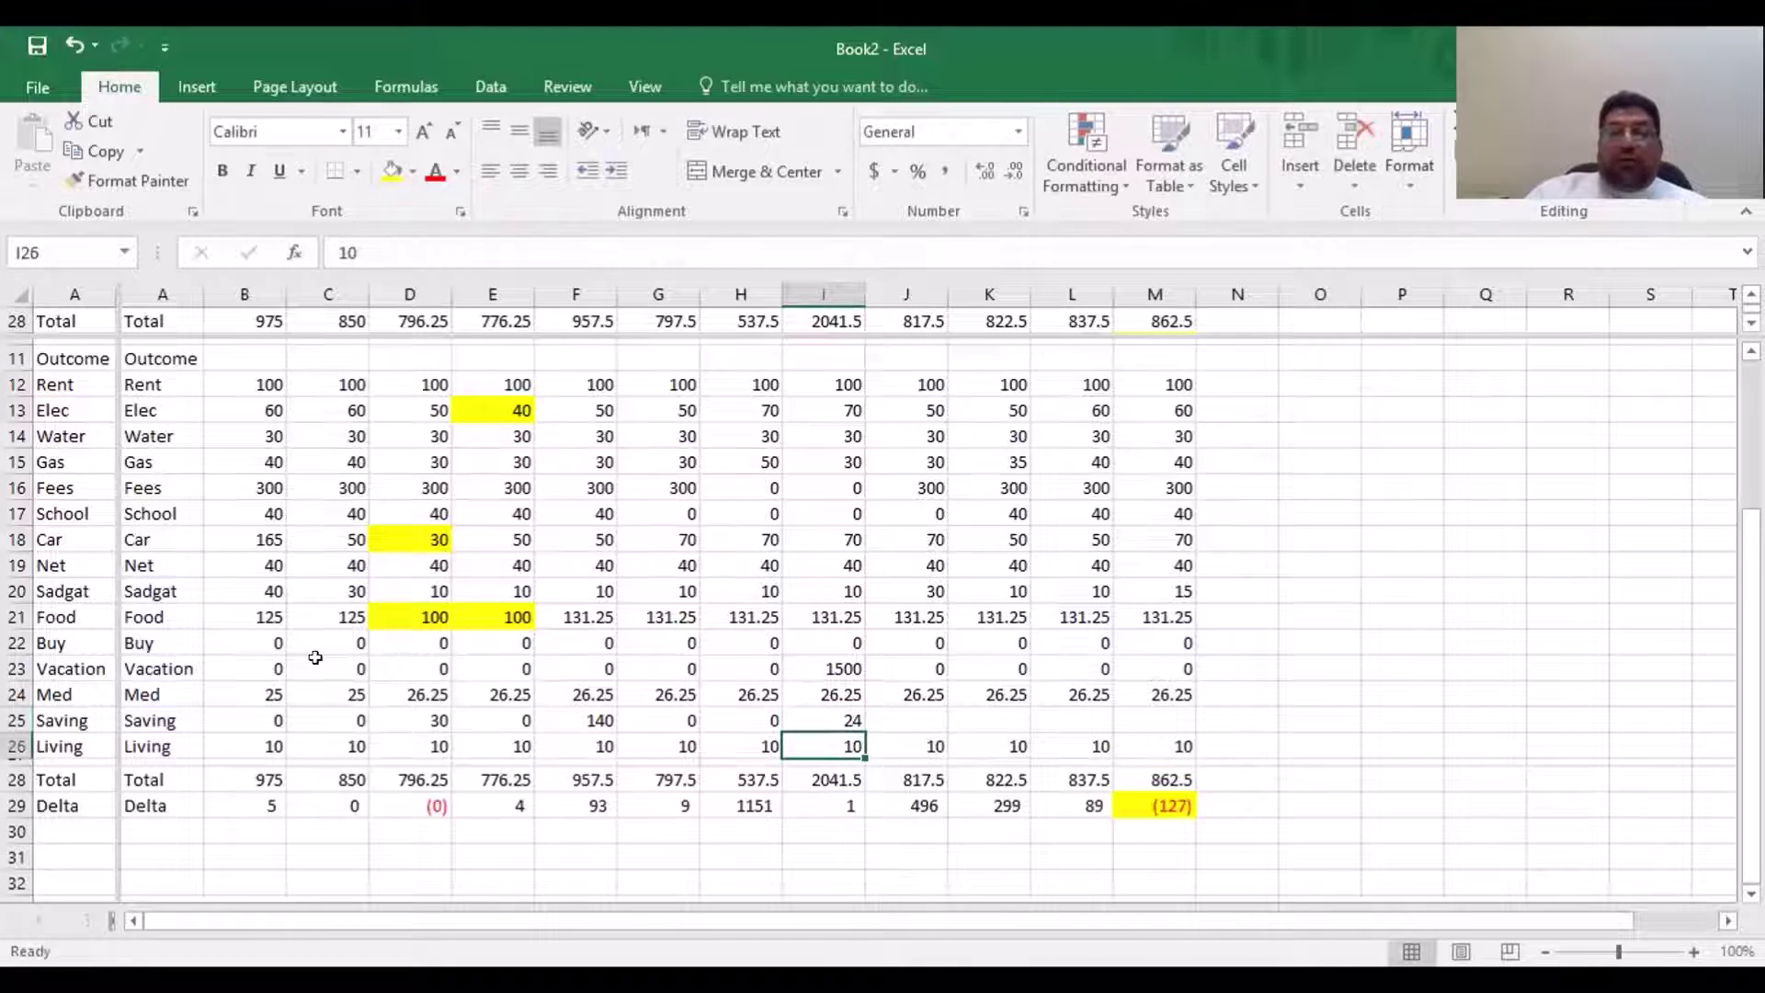
key("Up")
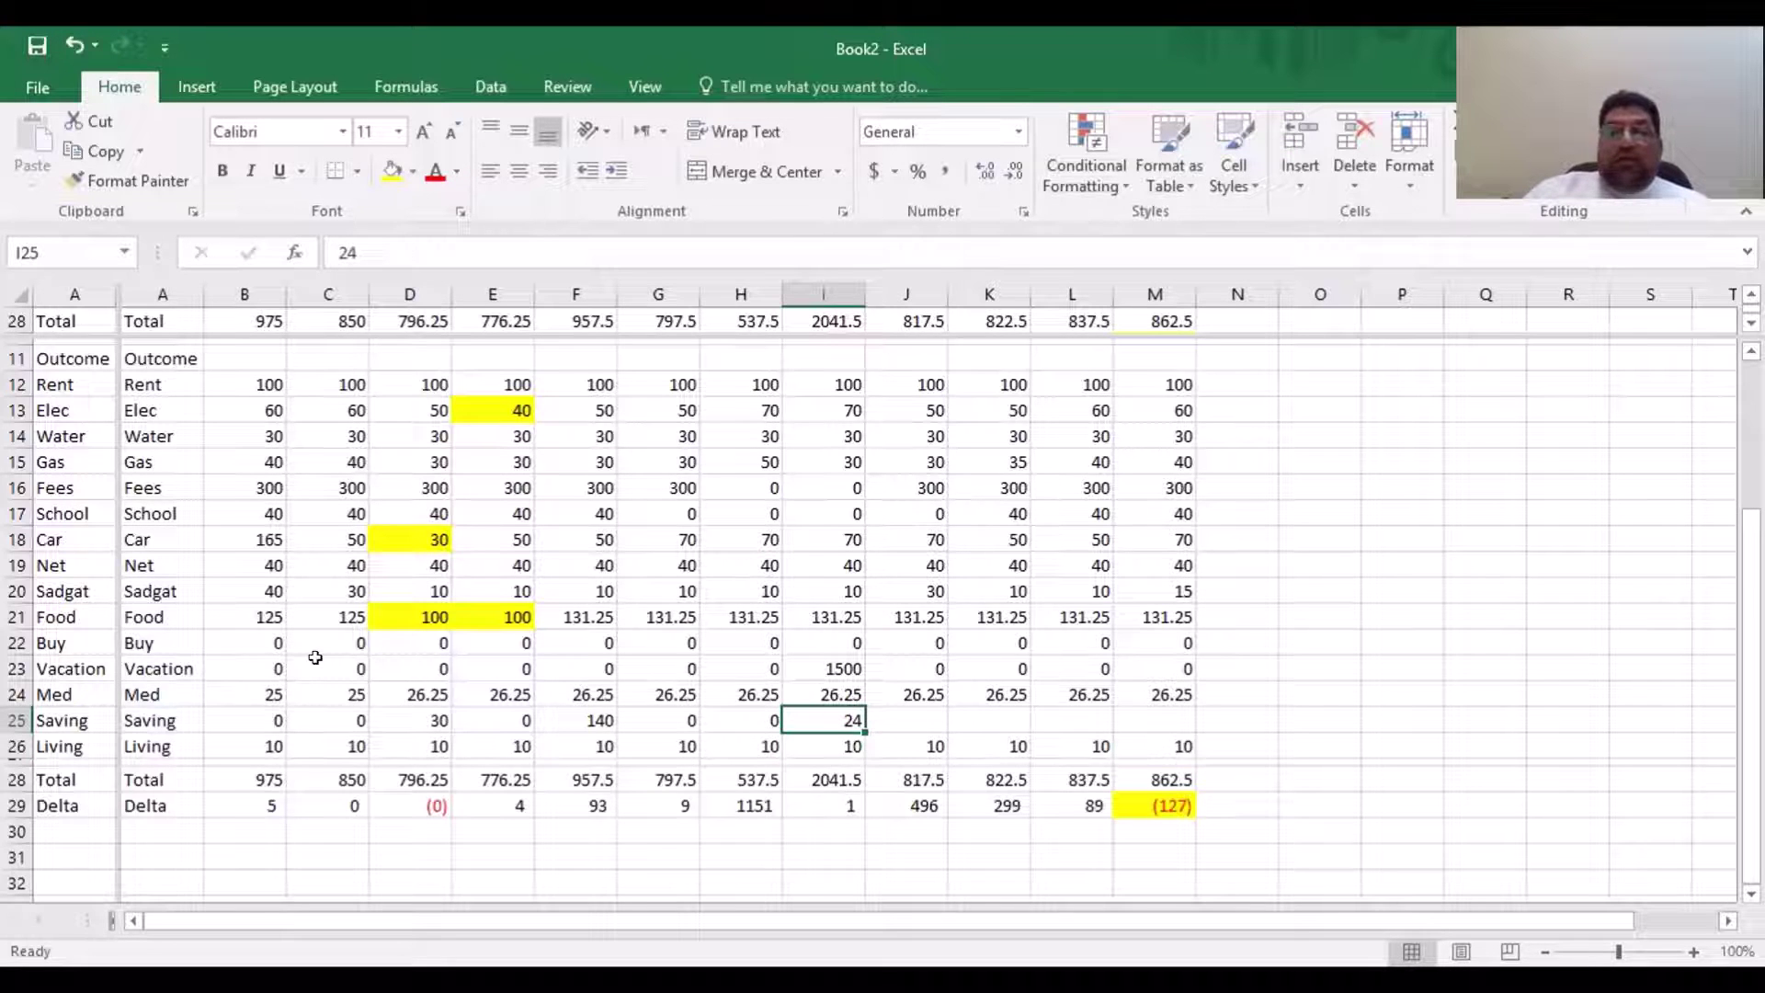
key("Down")
key("Down")
key("Down")
key("Down")
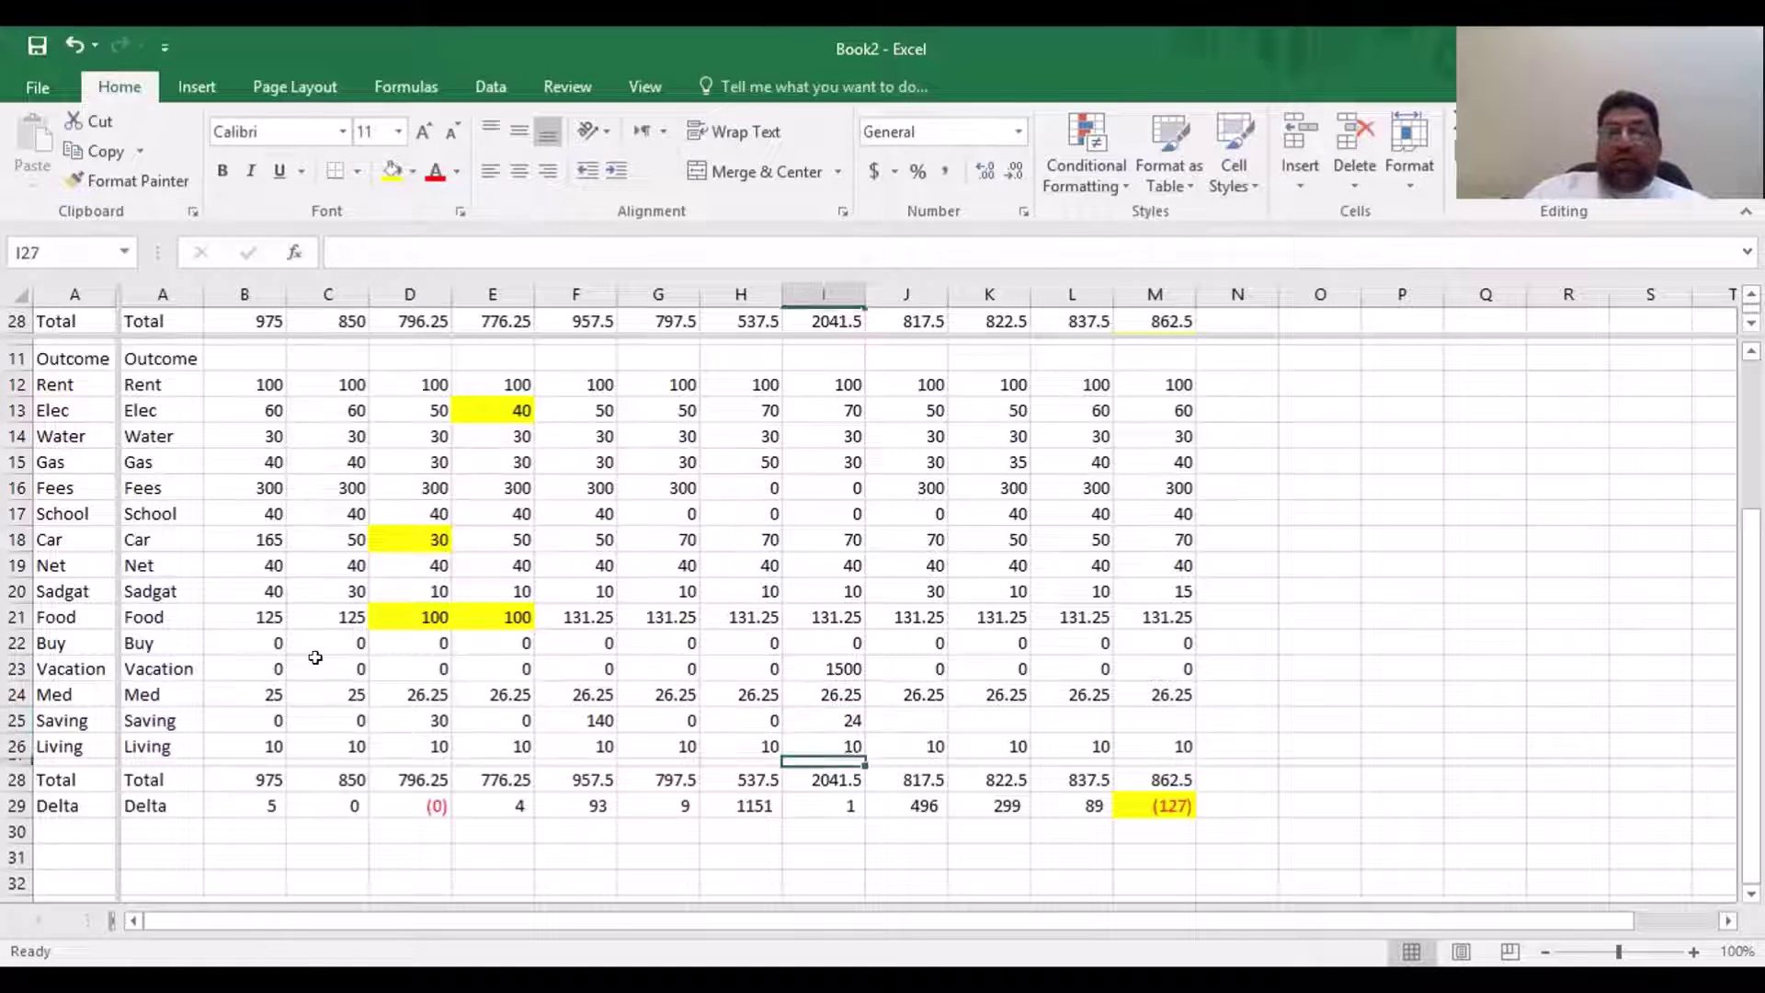
Check the month 8 Delta in I29
key("Up")
key("Up")
key("Down")
key("Down")
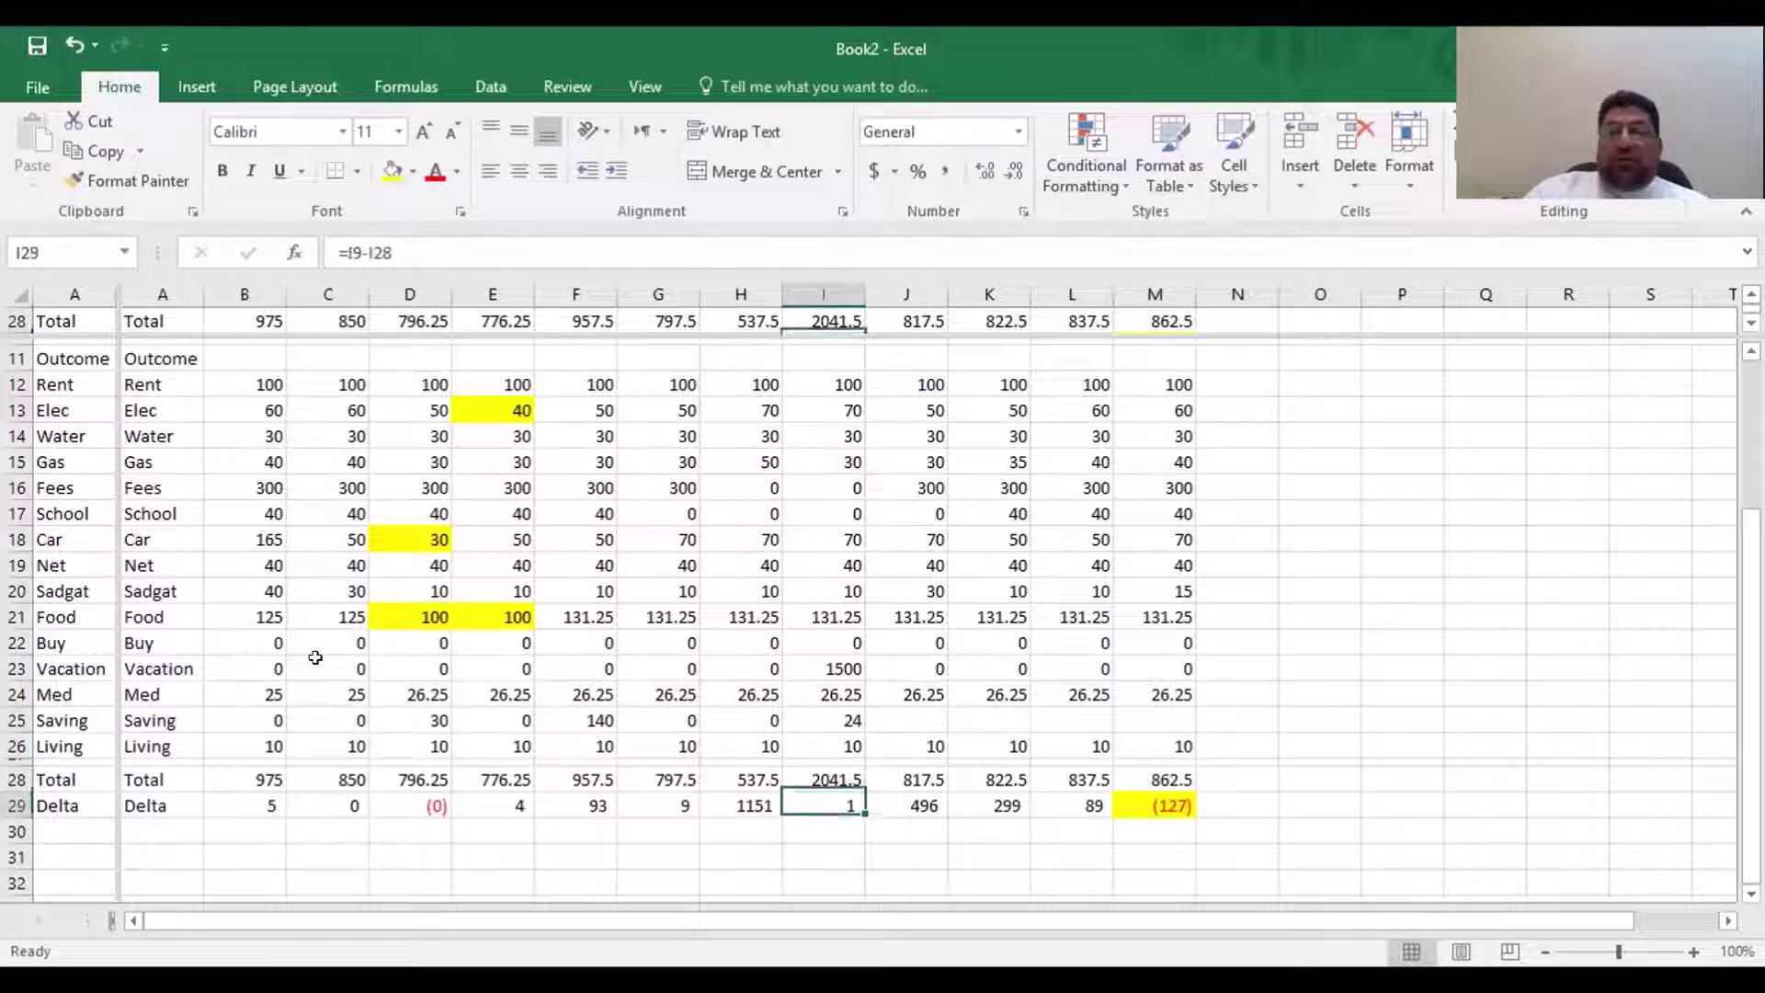
Try month 9 Saving amounts of 400 and 450 in J25 to compare their effect on Delta
key("Up")
key("Up")
key("Up")
key("Up")
key("Right")
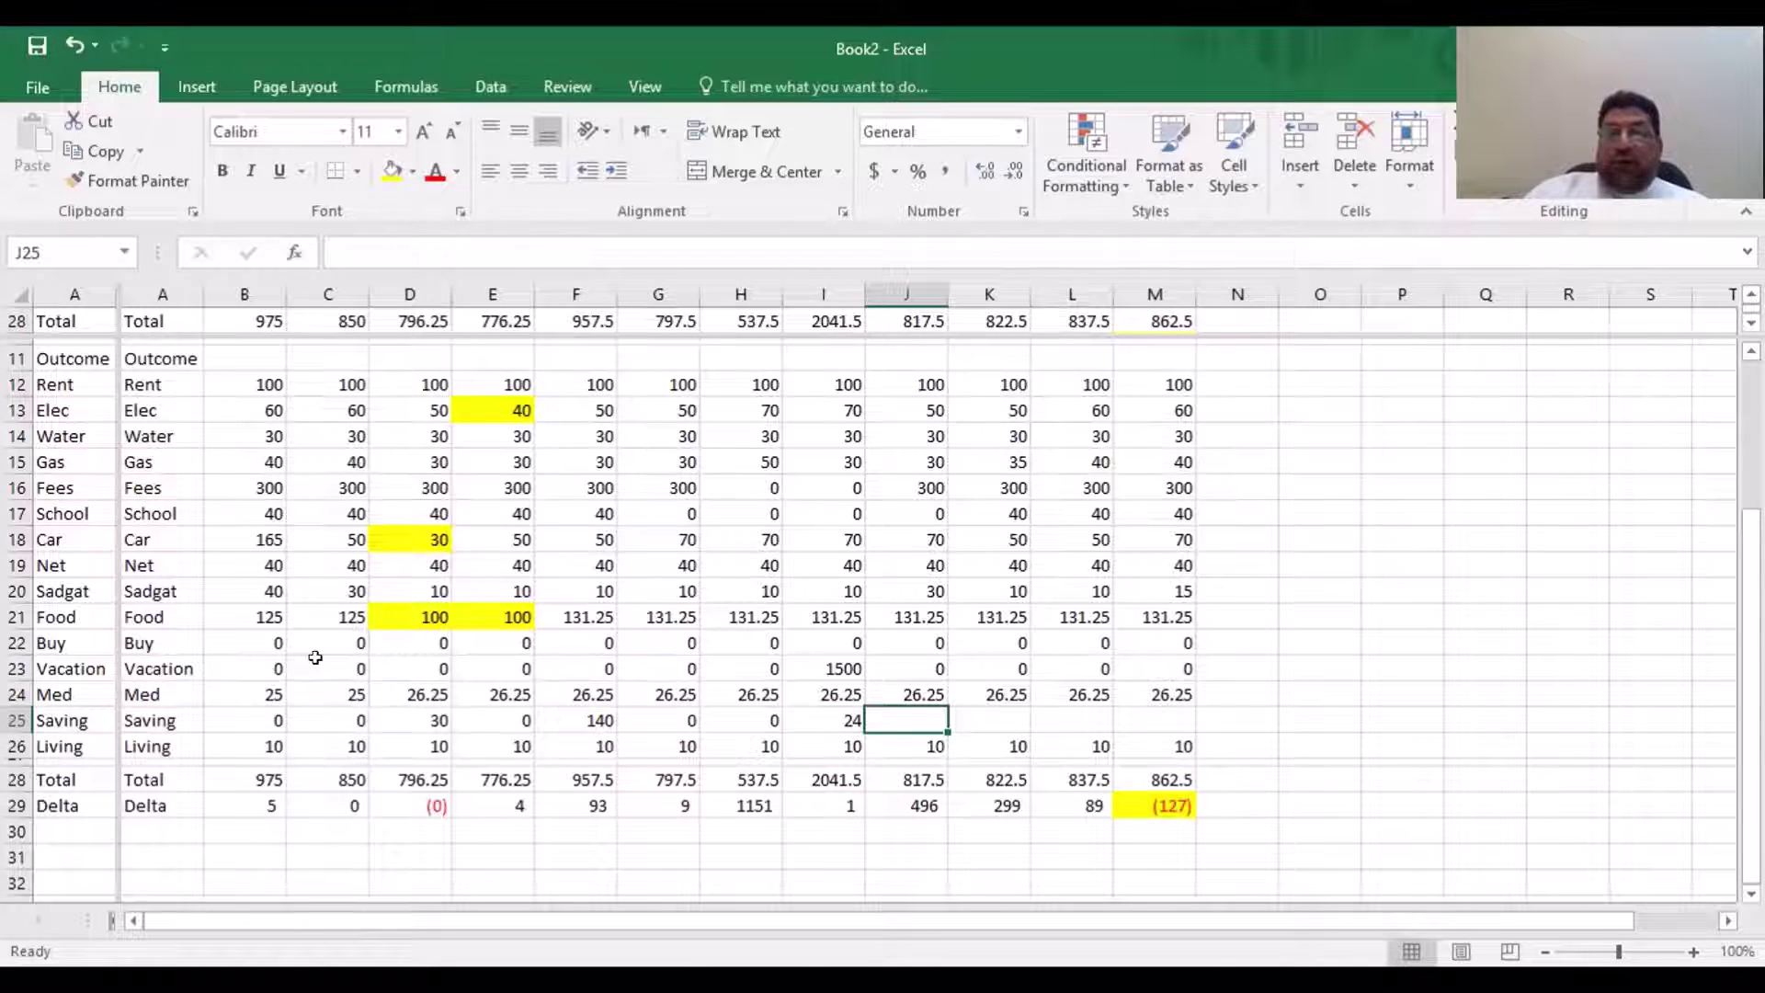
type("400")
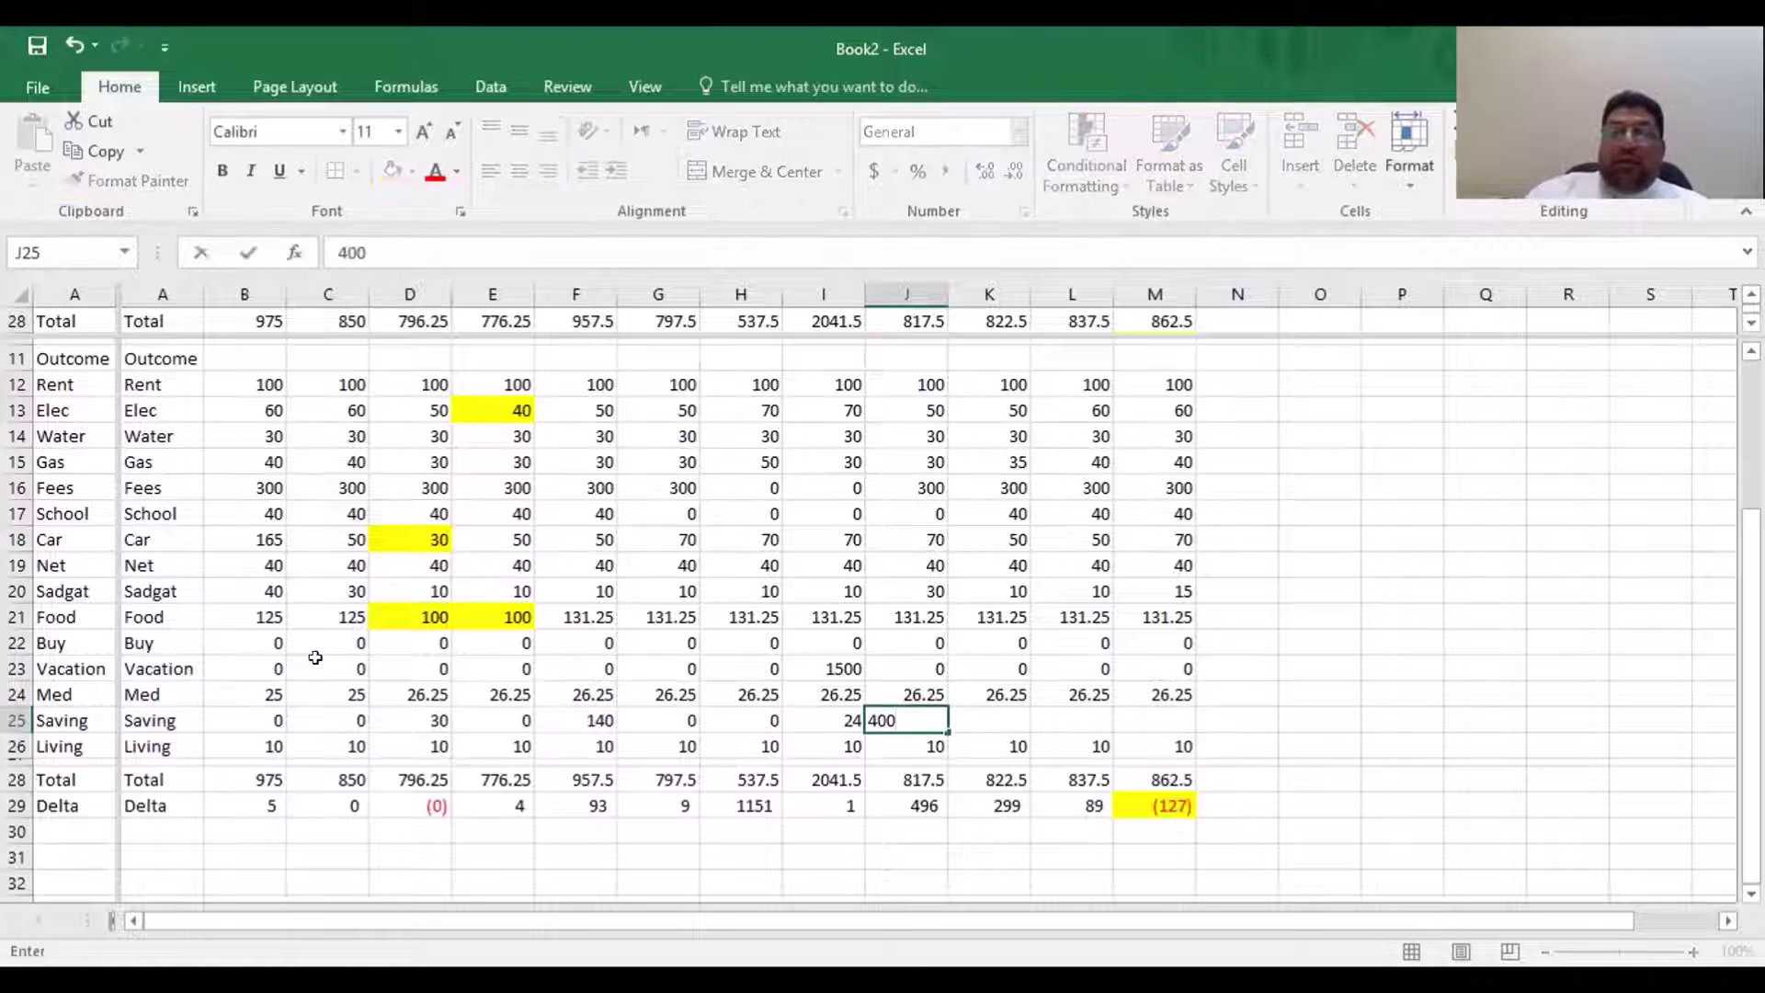
key("Return")
key("Up")
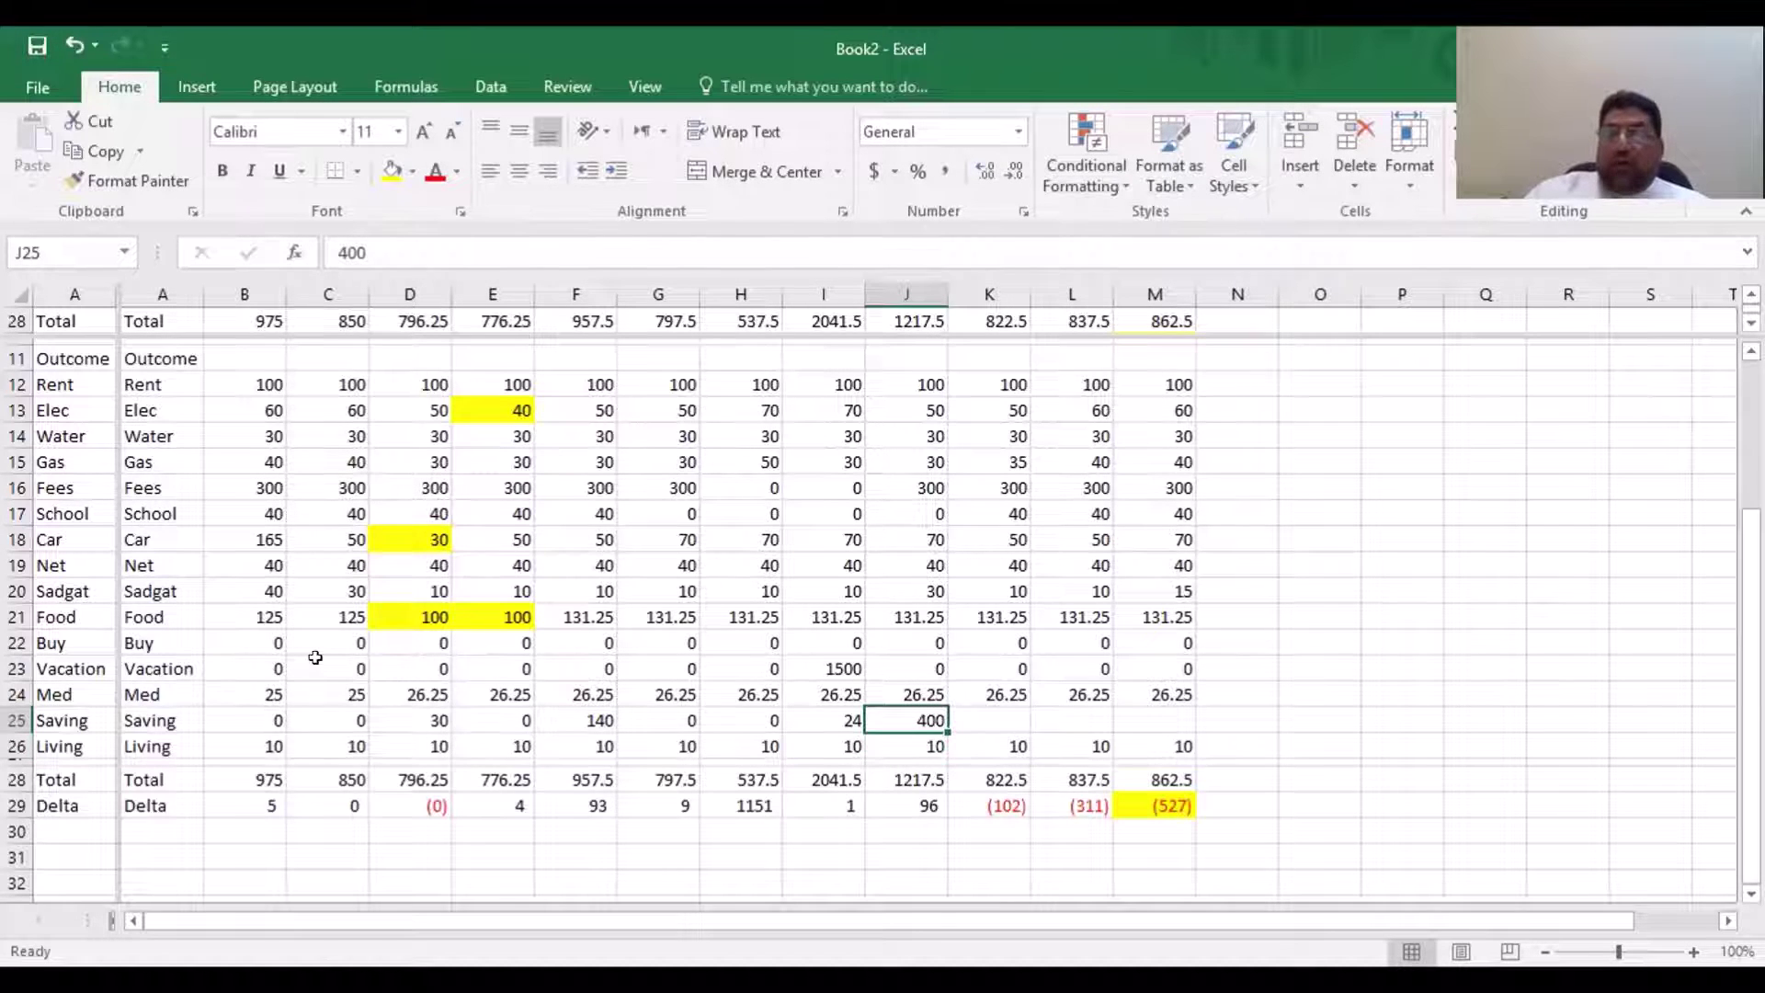
type("450")
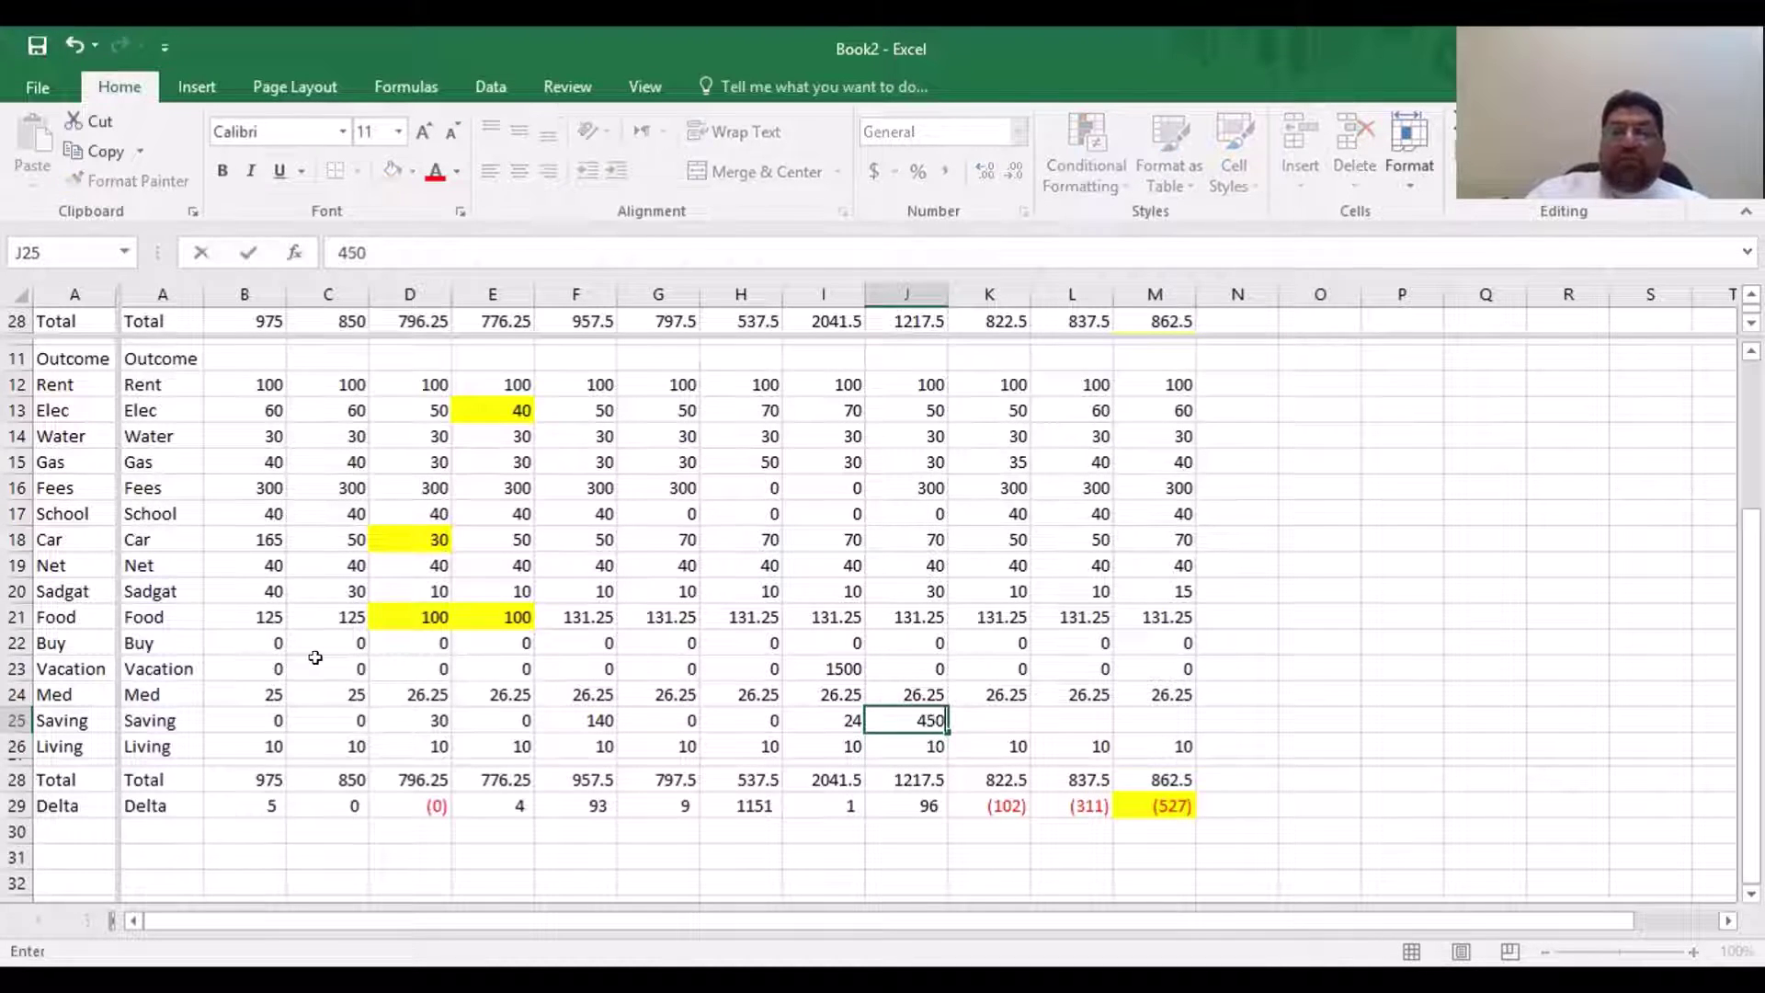
key("Return")
key("Up")
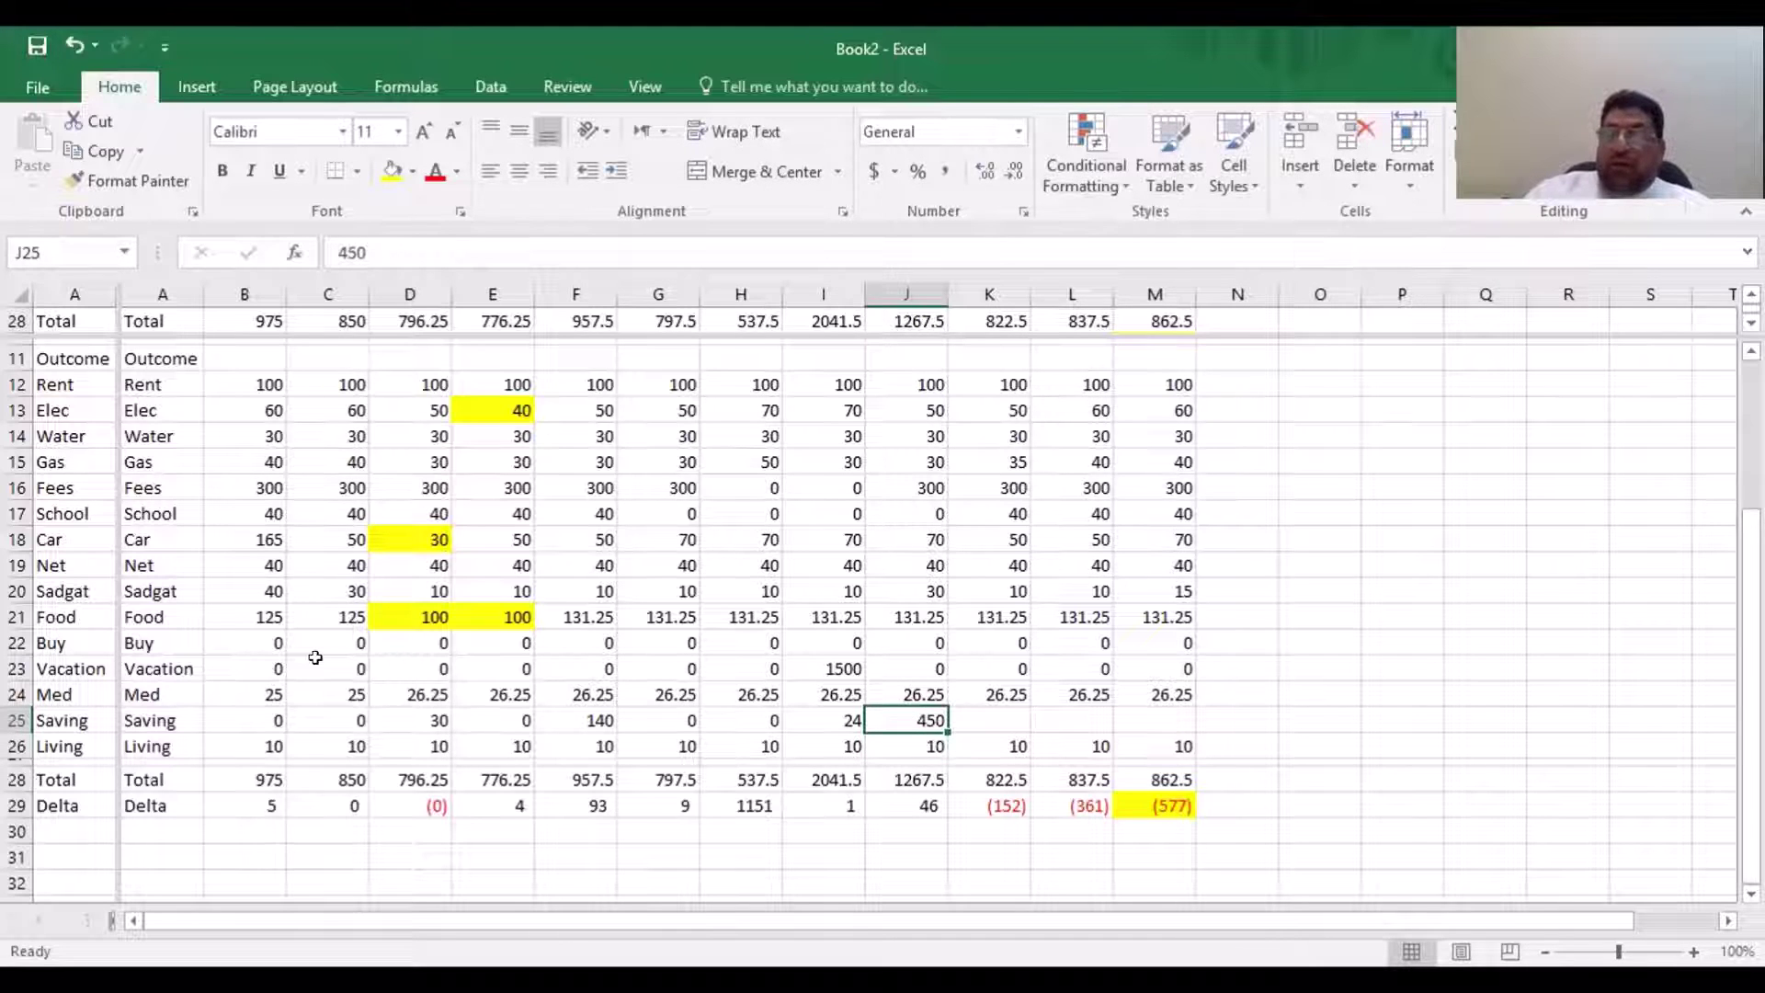
Try a month 9 Saving amount of 480 in J25
type("480")
key("Return")
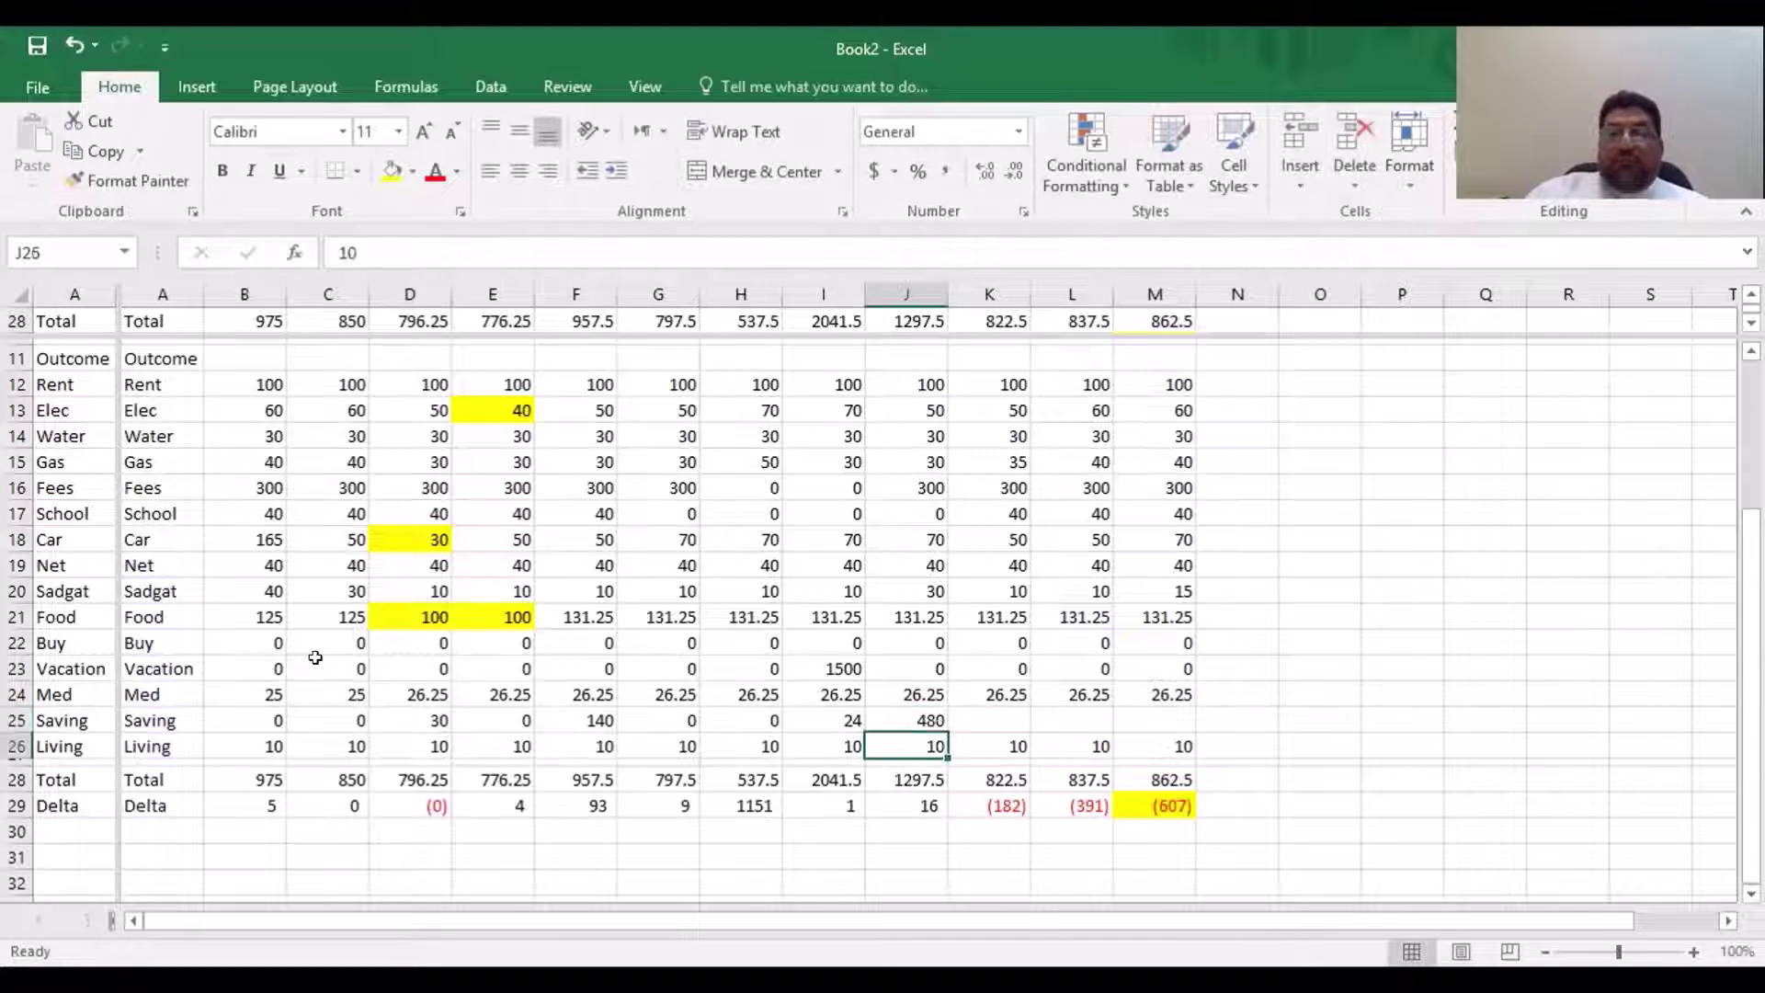
key("Up")
key("Right")
key("Left")
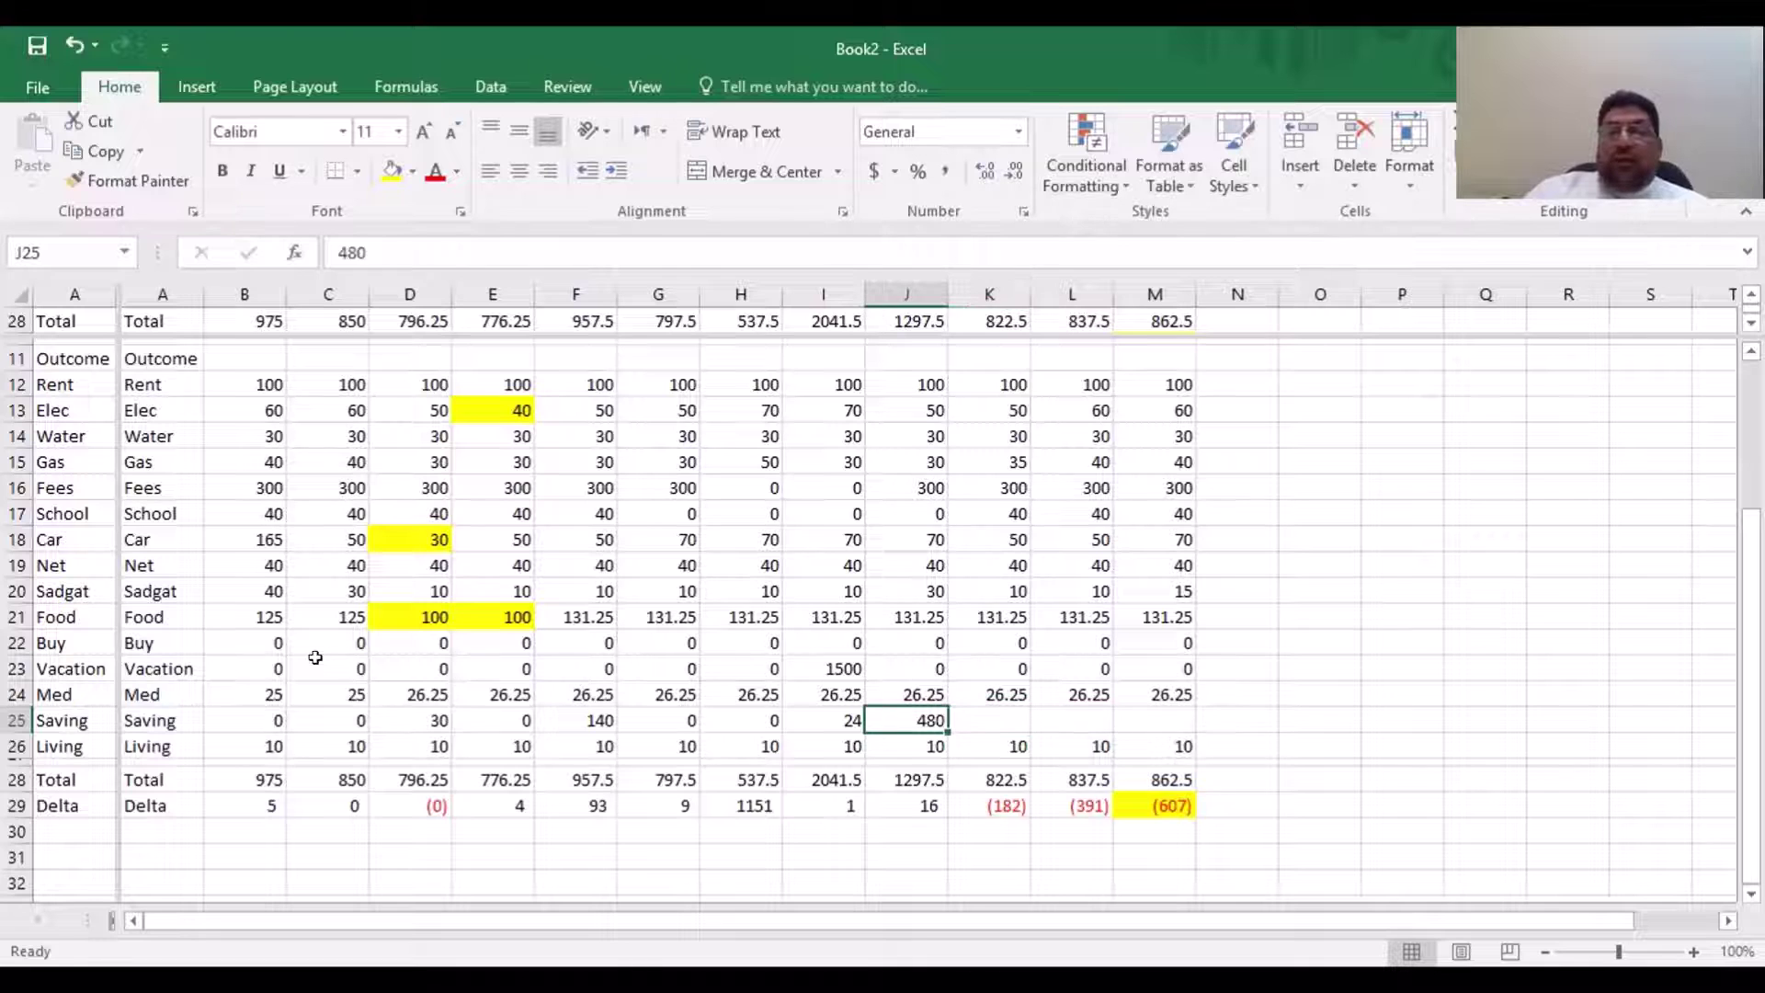
Try lower month 9 Saving amounts of 300 and 280 in J25
type("300")
key("Return")
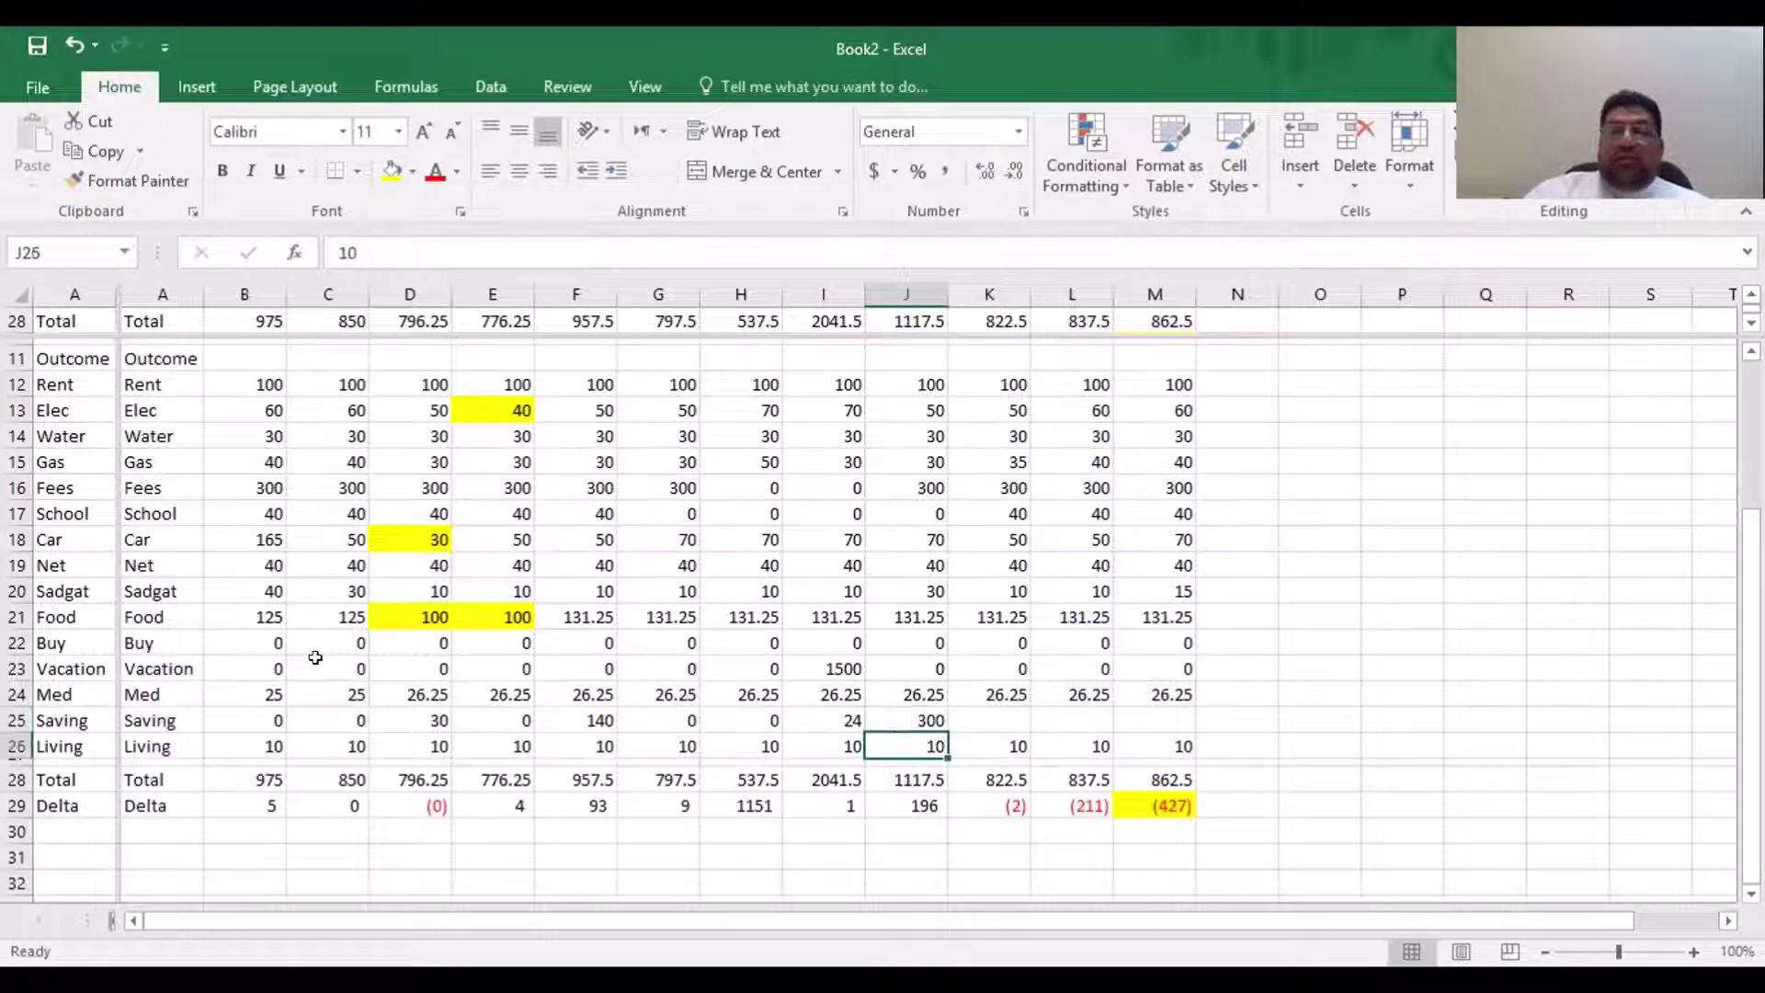
key("Up")
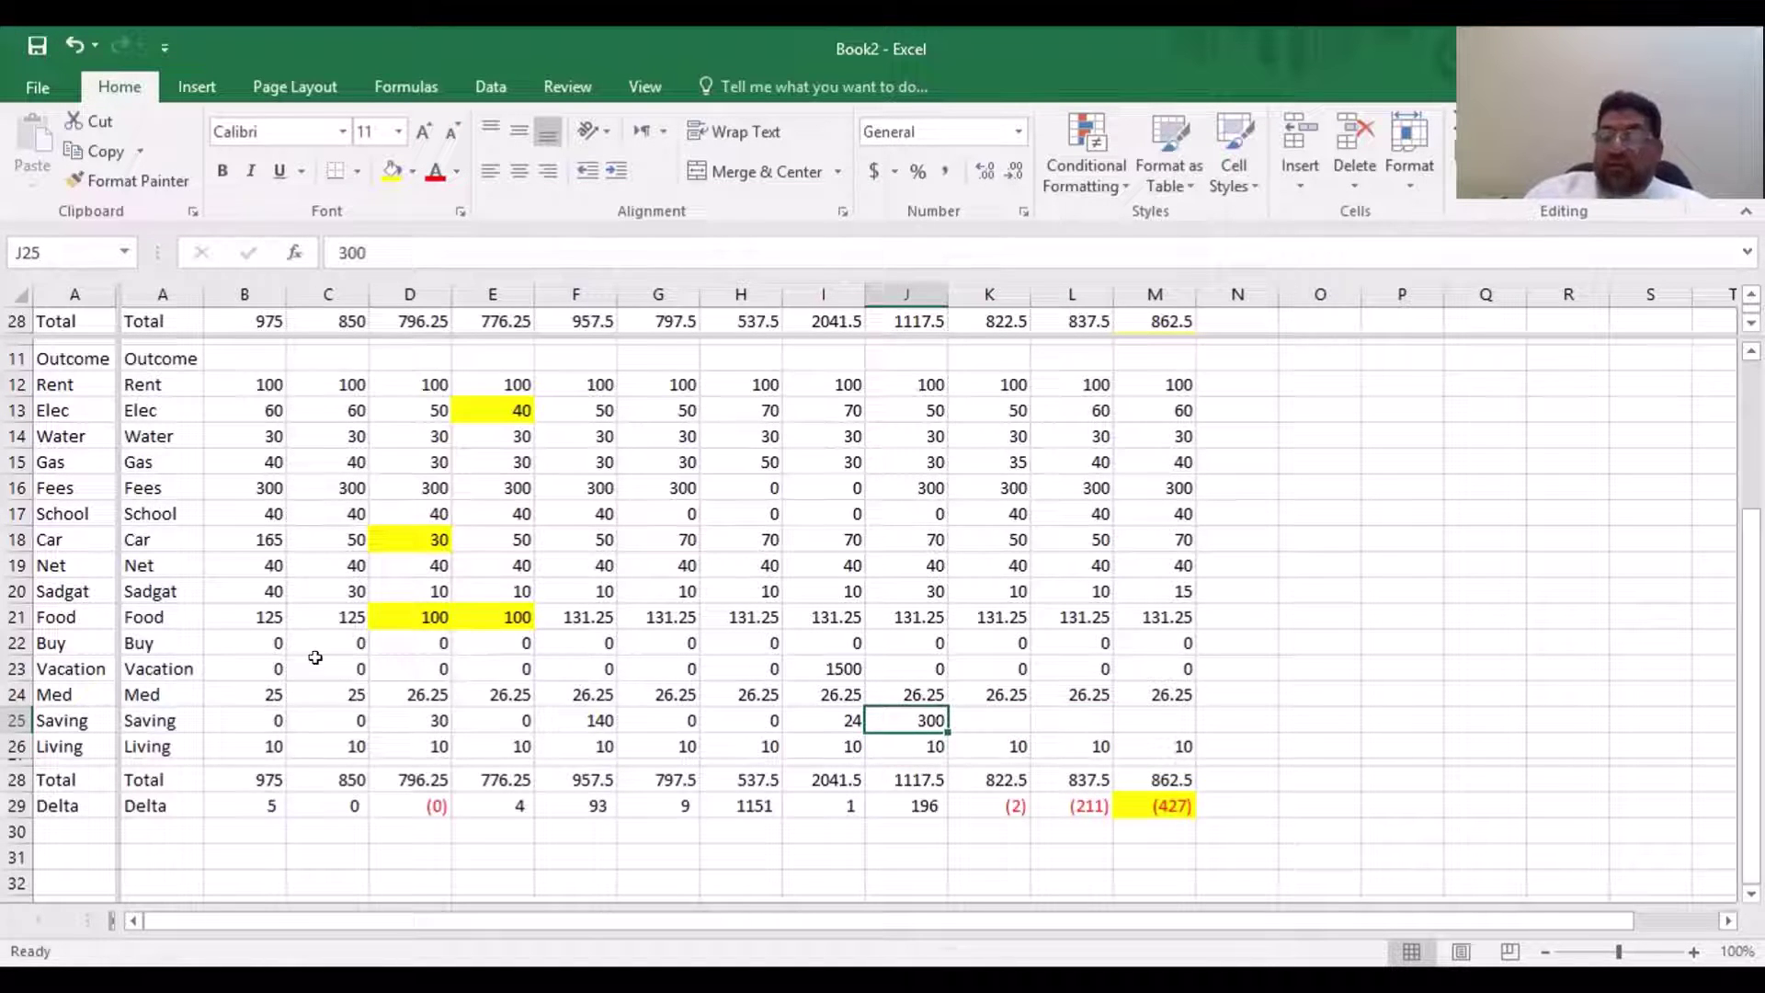
type("280")
key("Return")
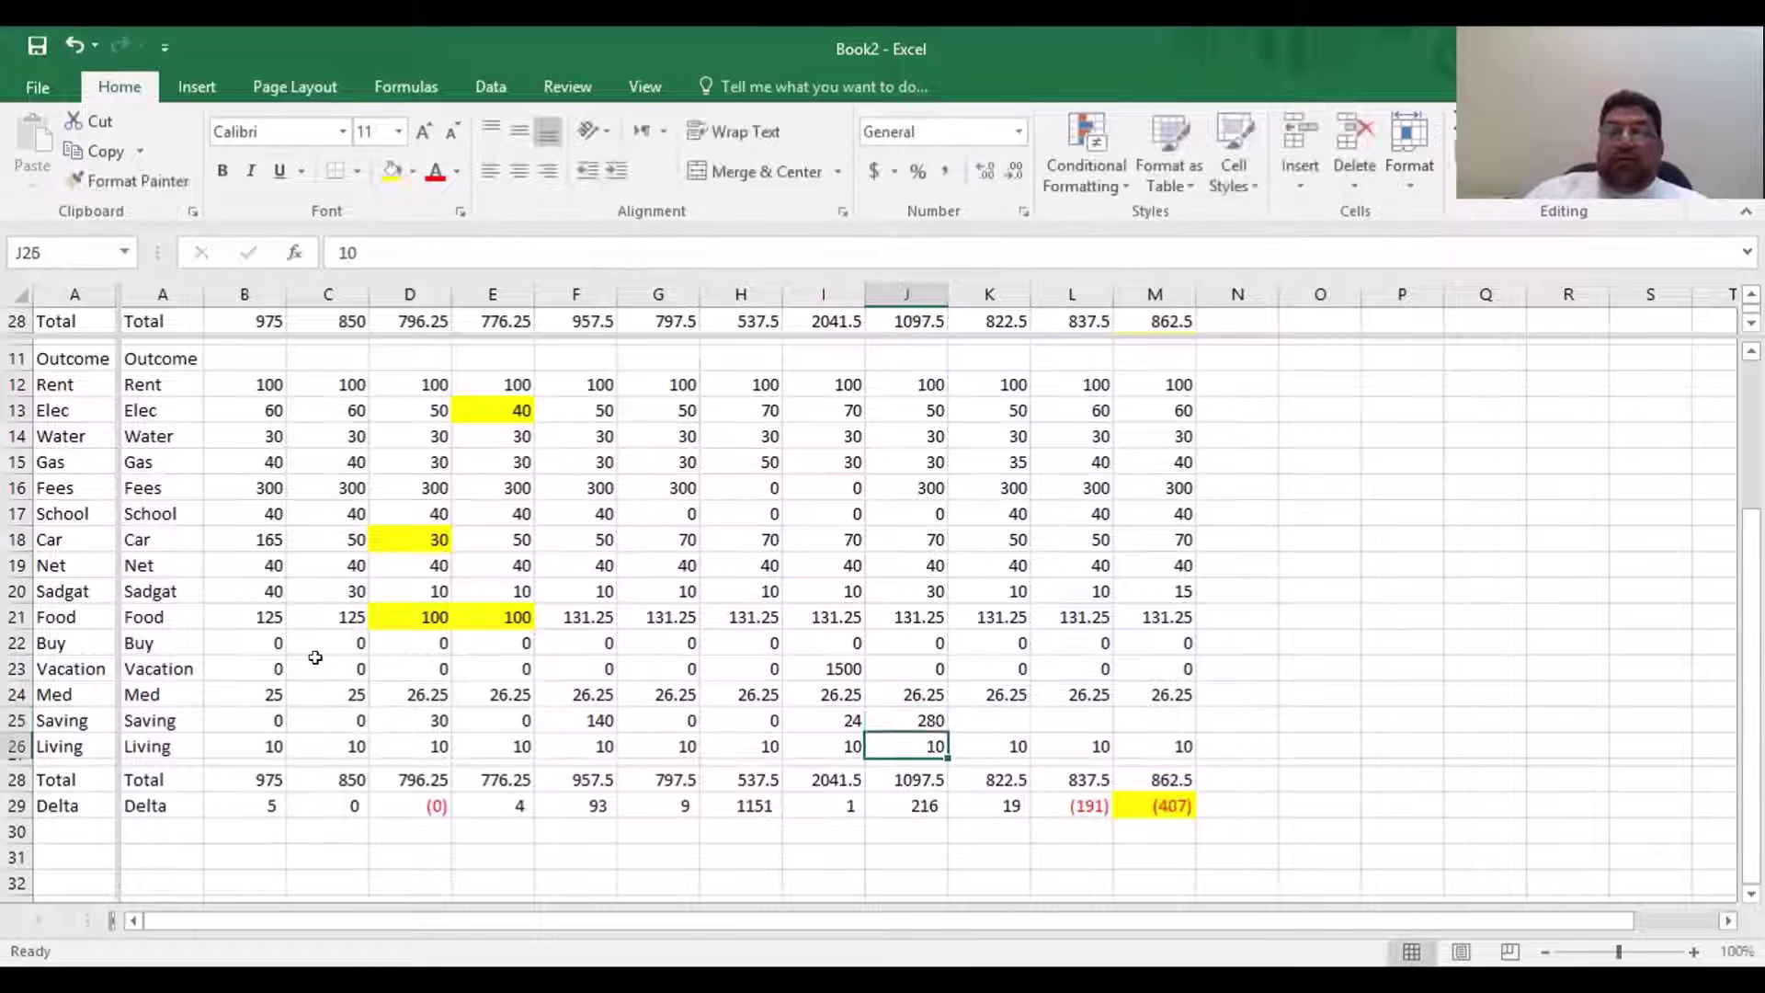
Set the month 10 Saving amount in K25 to 0 and check the month 11 Delta in L29
key("Up")
key("Right")
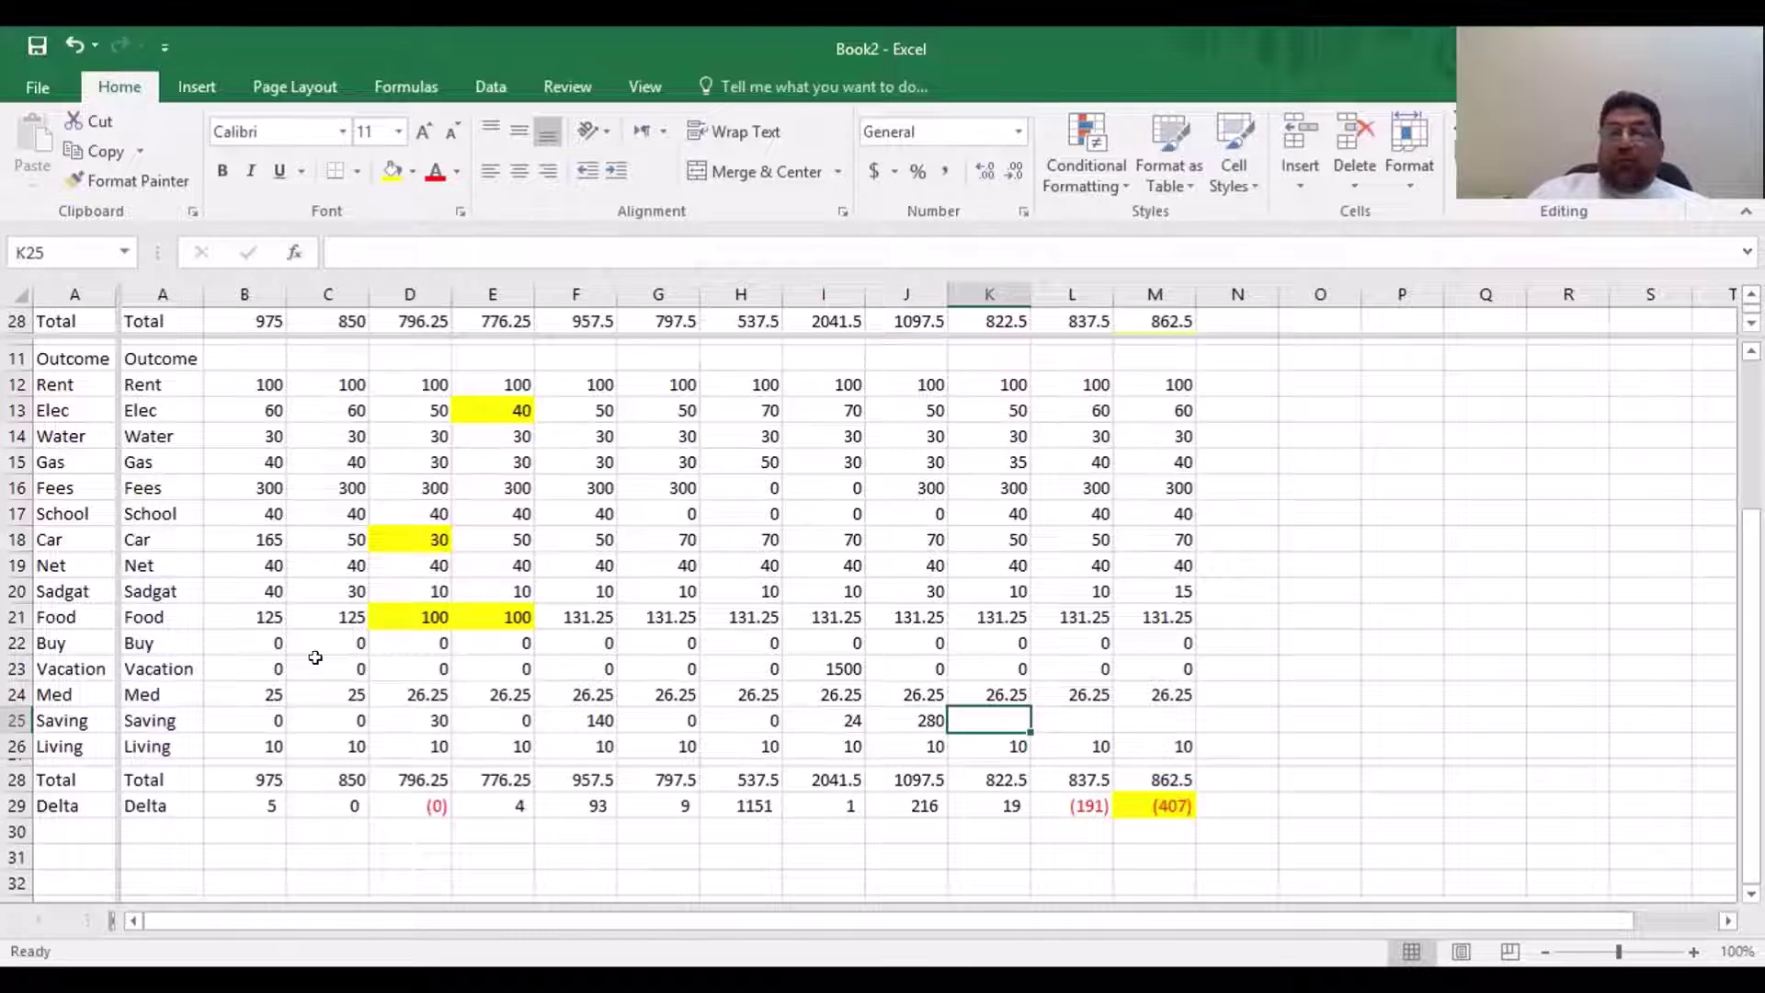
type("0")
key("ctrl+Return")
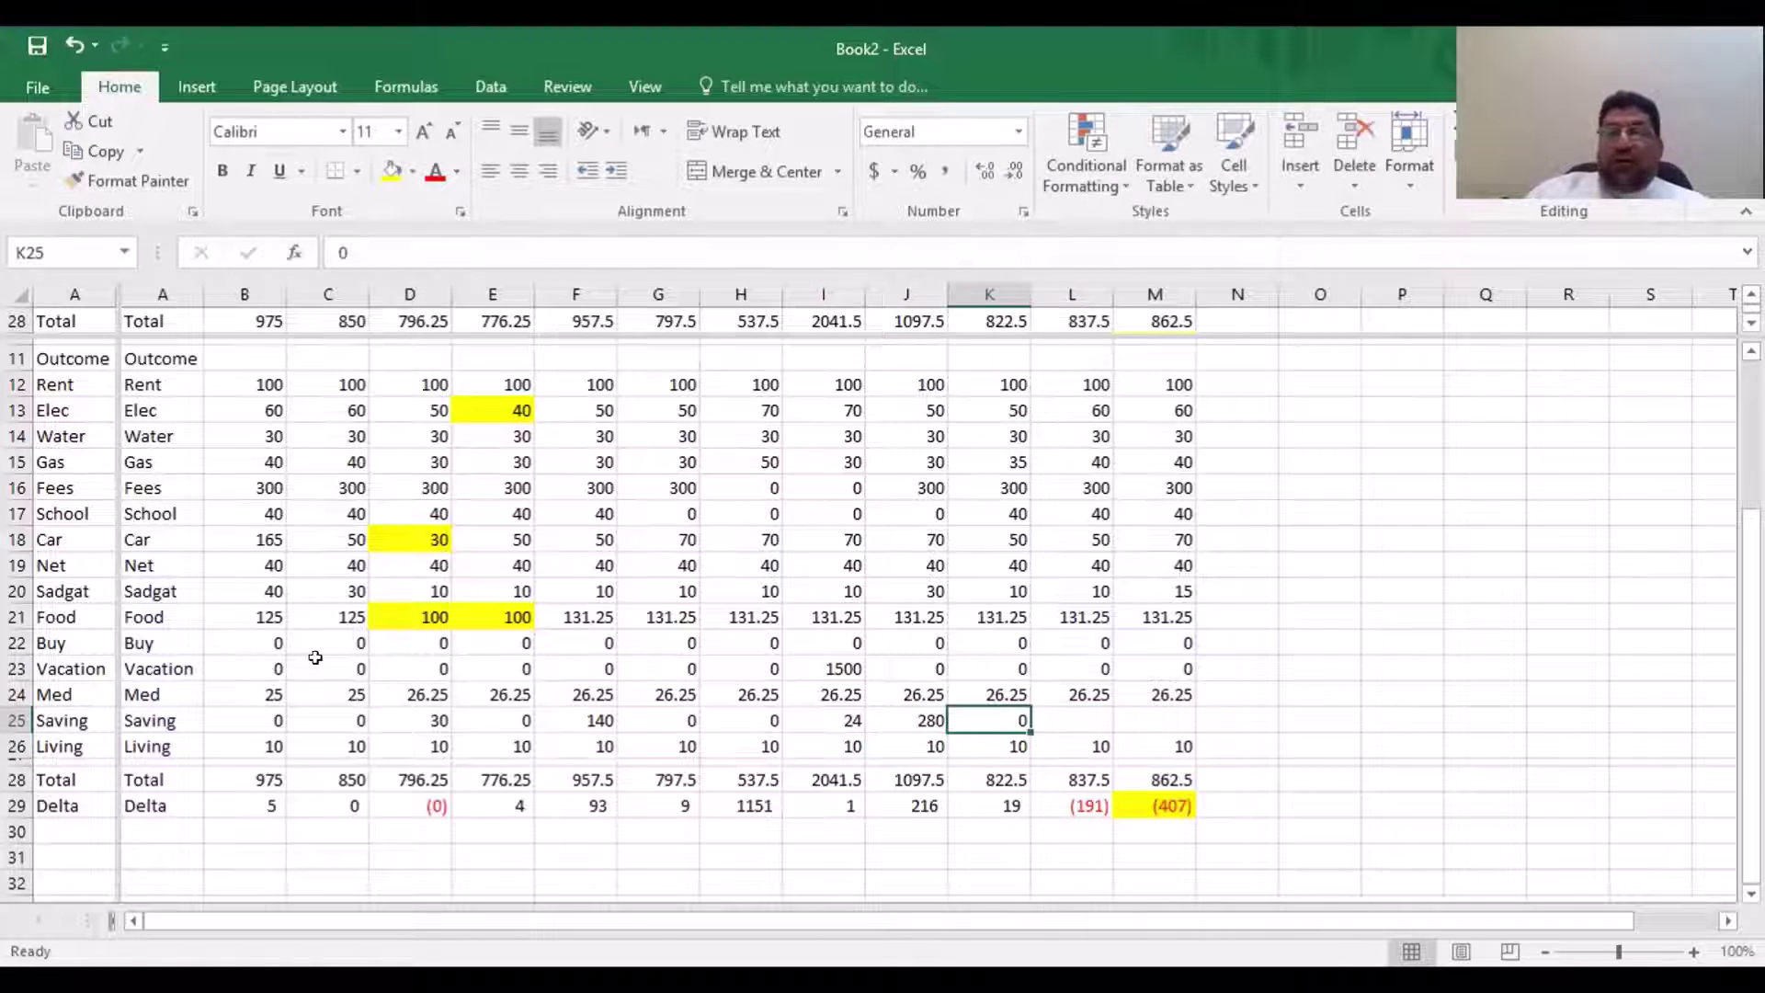
key("Right")
key("Down")
key("Down")
key("Down")
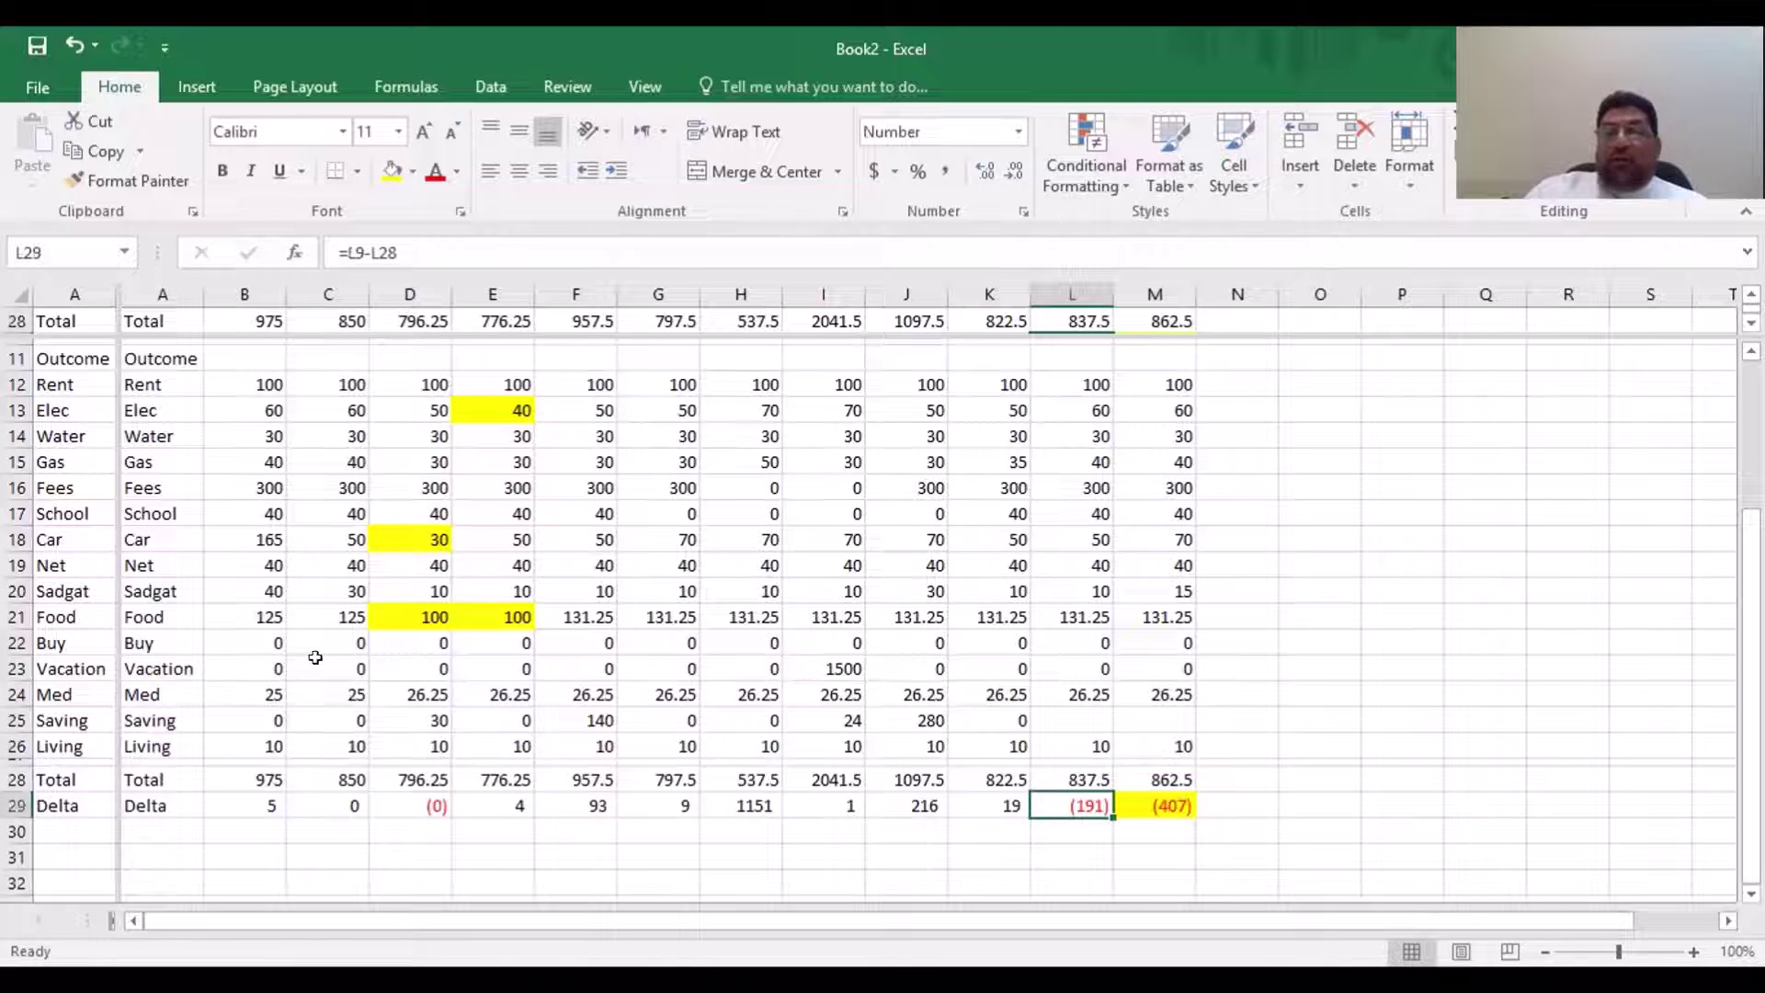
Reset the month 9 Saving amount in J25 to 0 and recheck the month 11 Delta
key("Up")
key("Up")
key("Up")
key("Left")
key("Left")
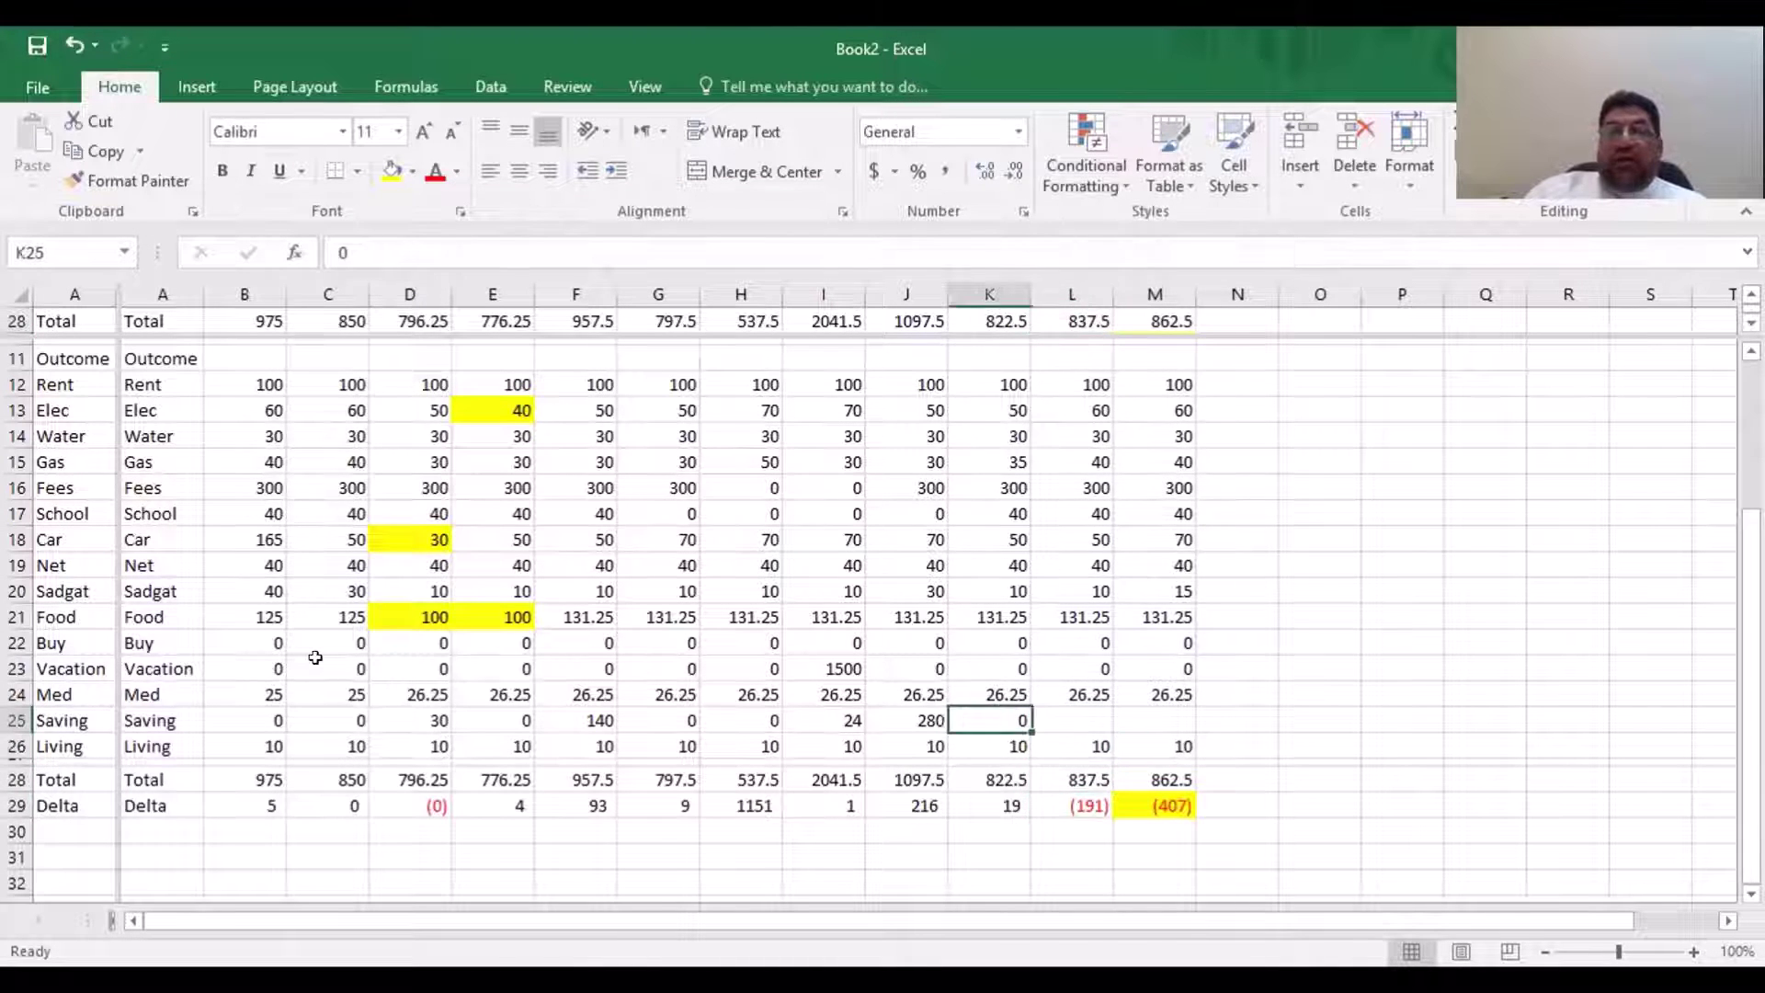
type("0")
key("Right")
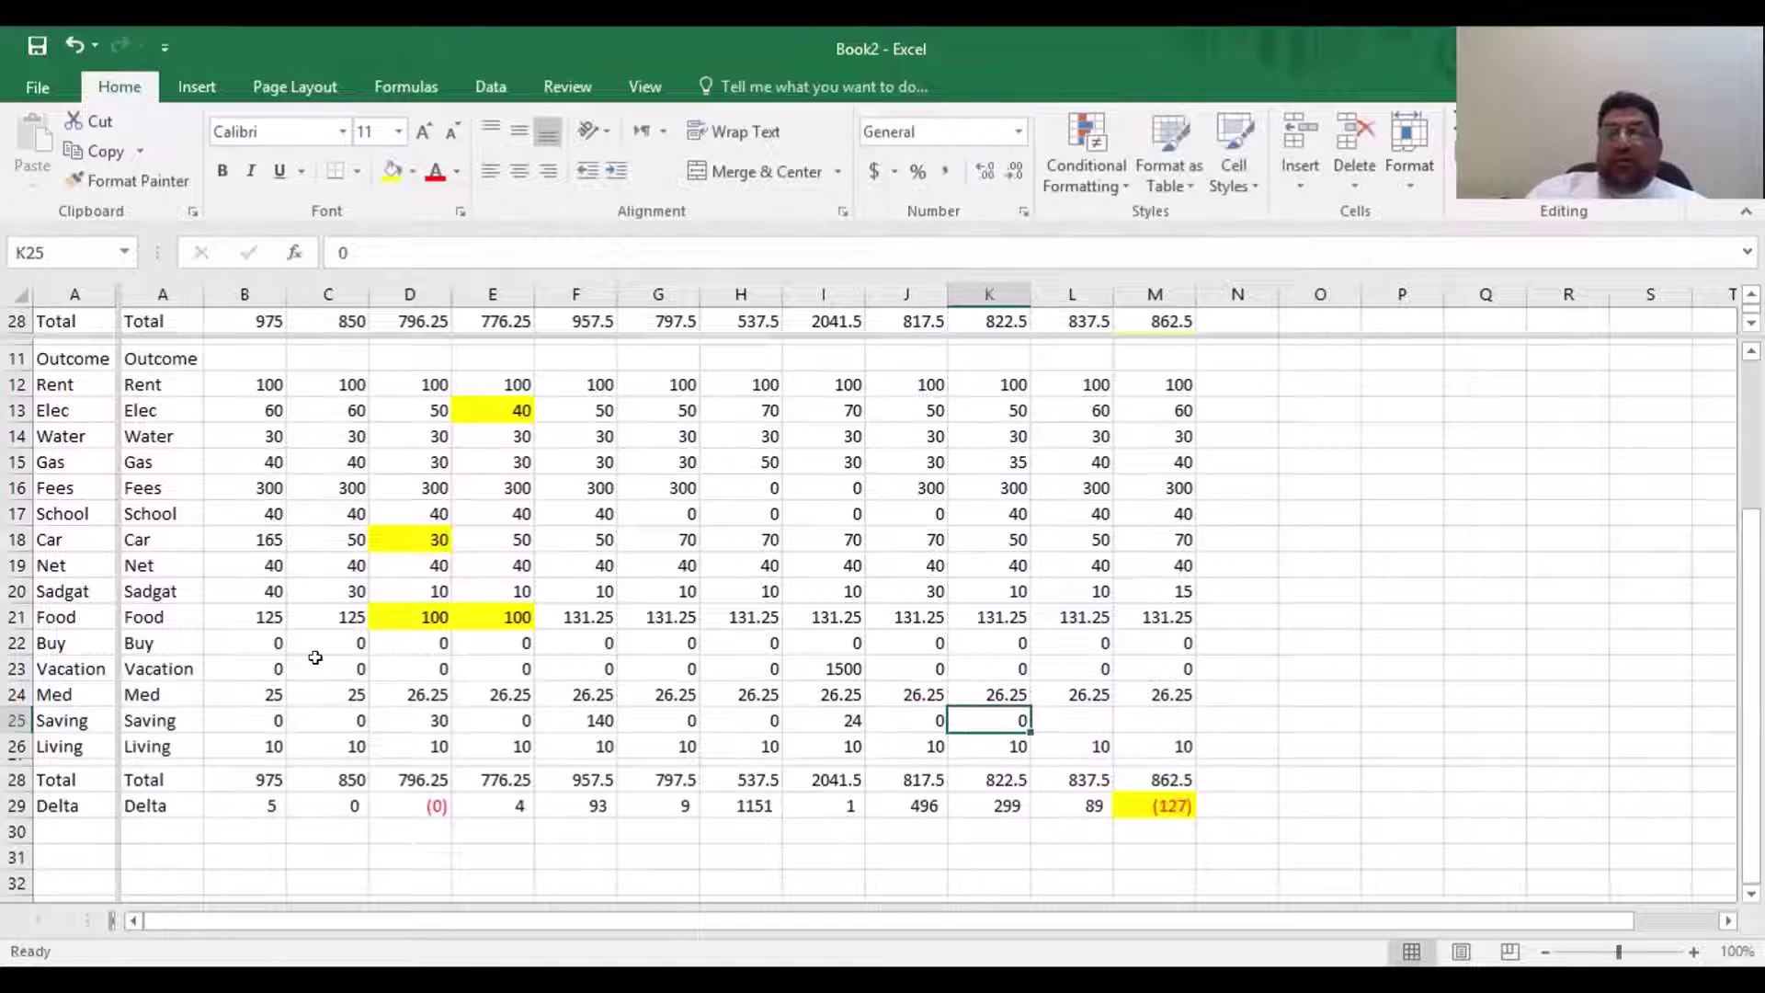
key("Right")
key("Down")
key("Down")
key("Down")
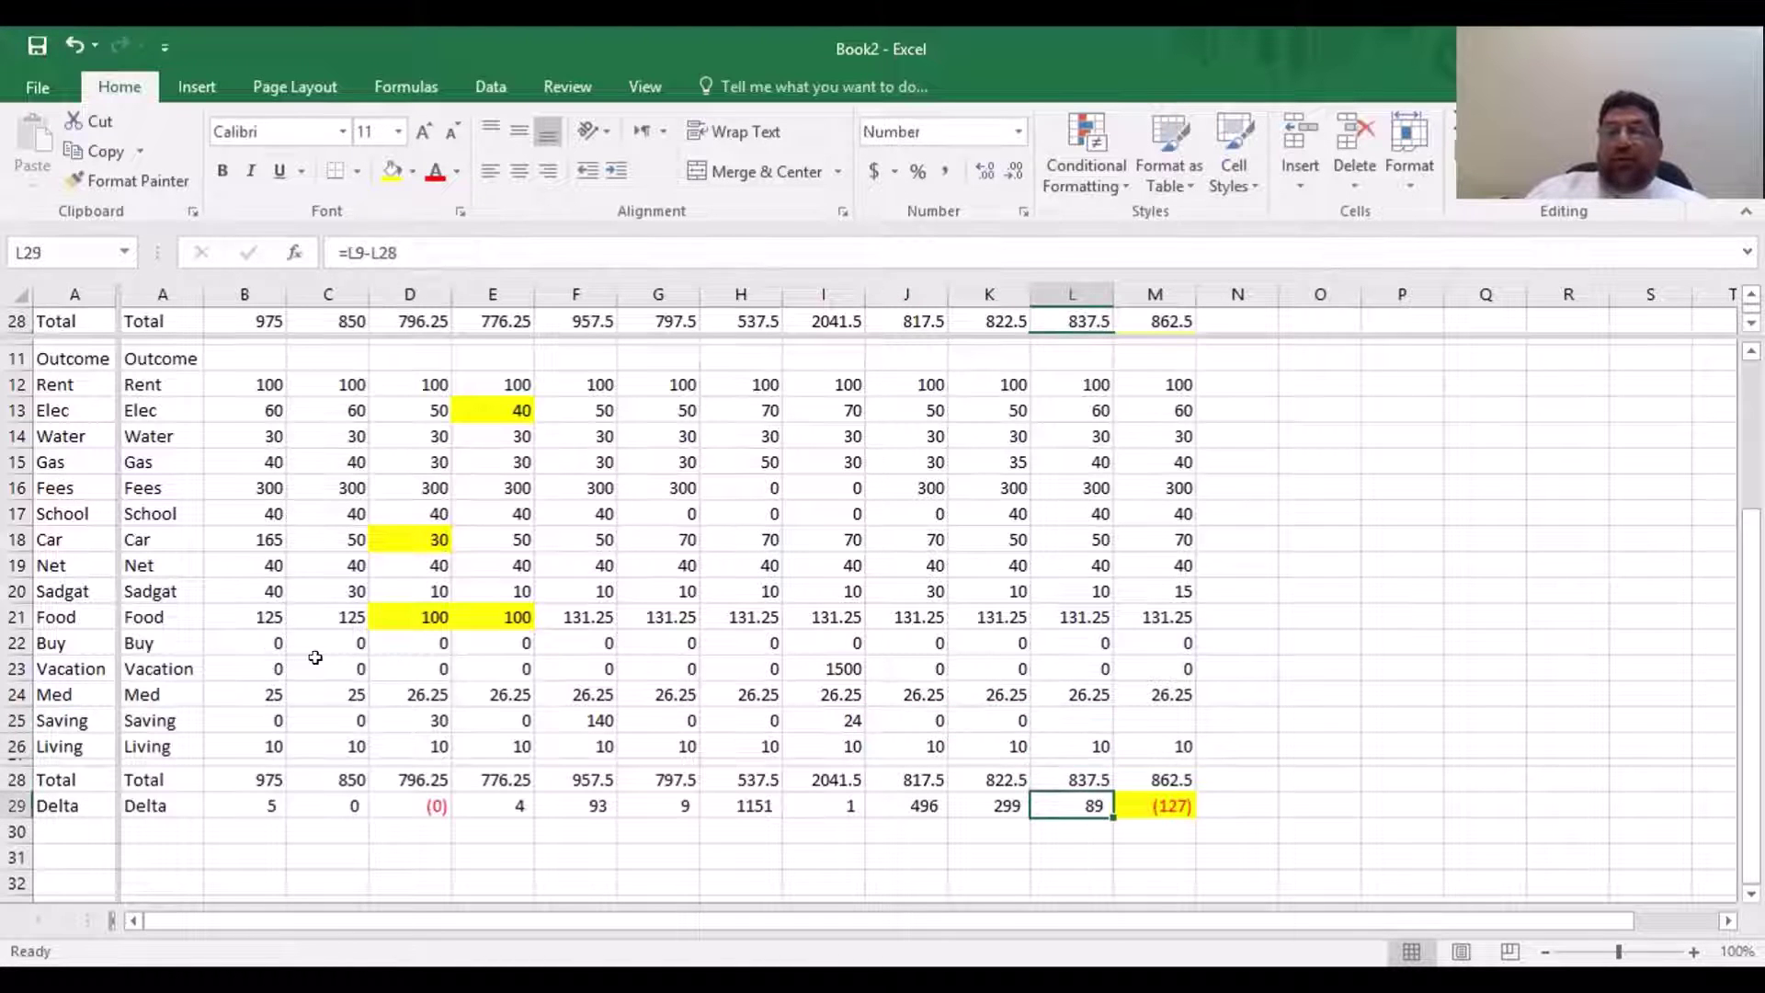
Try a month 9 Saving amount of 50 in J25 and check the month 11 Delta
key("Up")
key("Up")
key("Up")
key("Left")
key("Left")
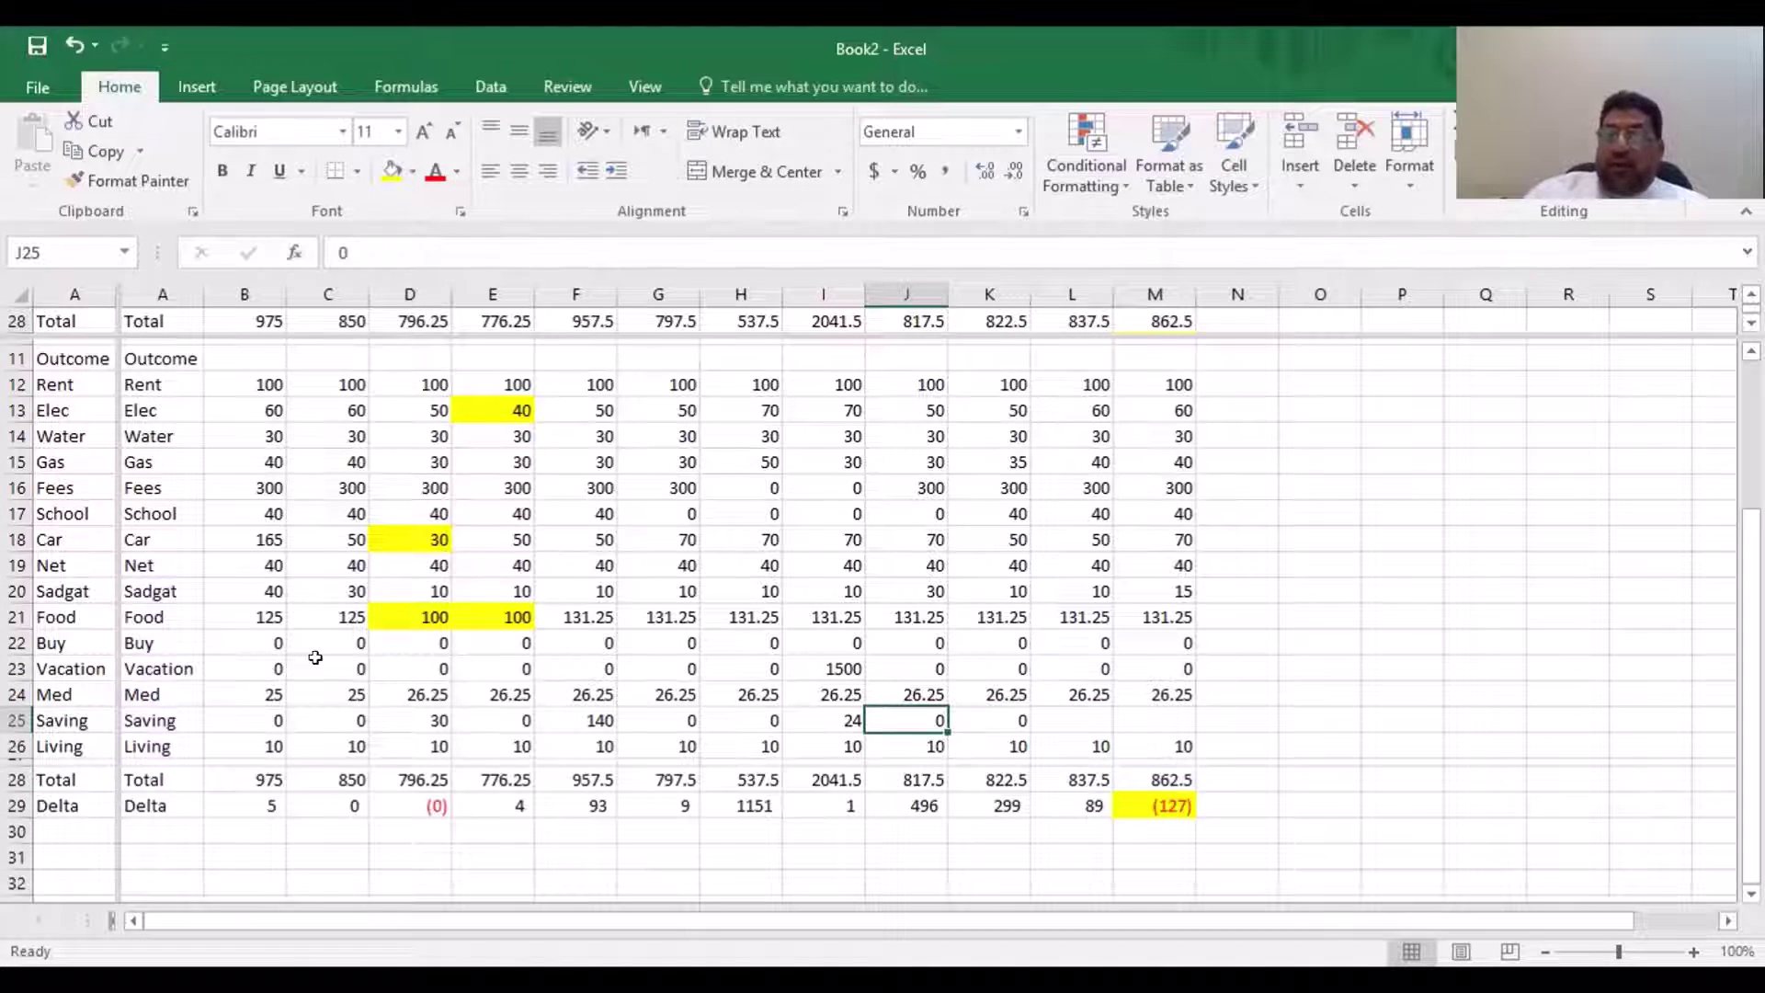
type("50")
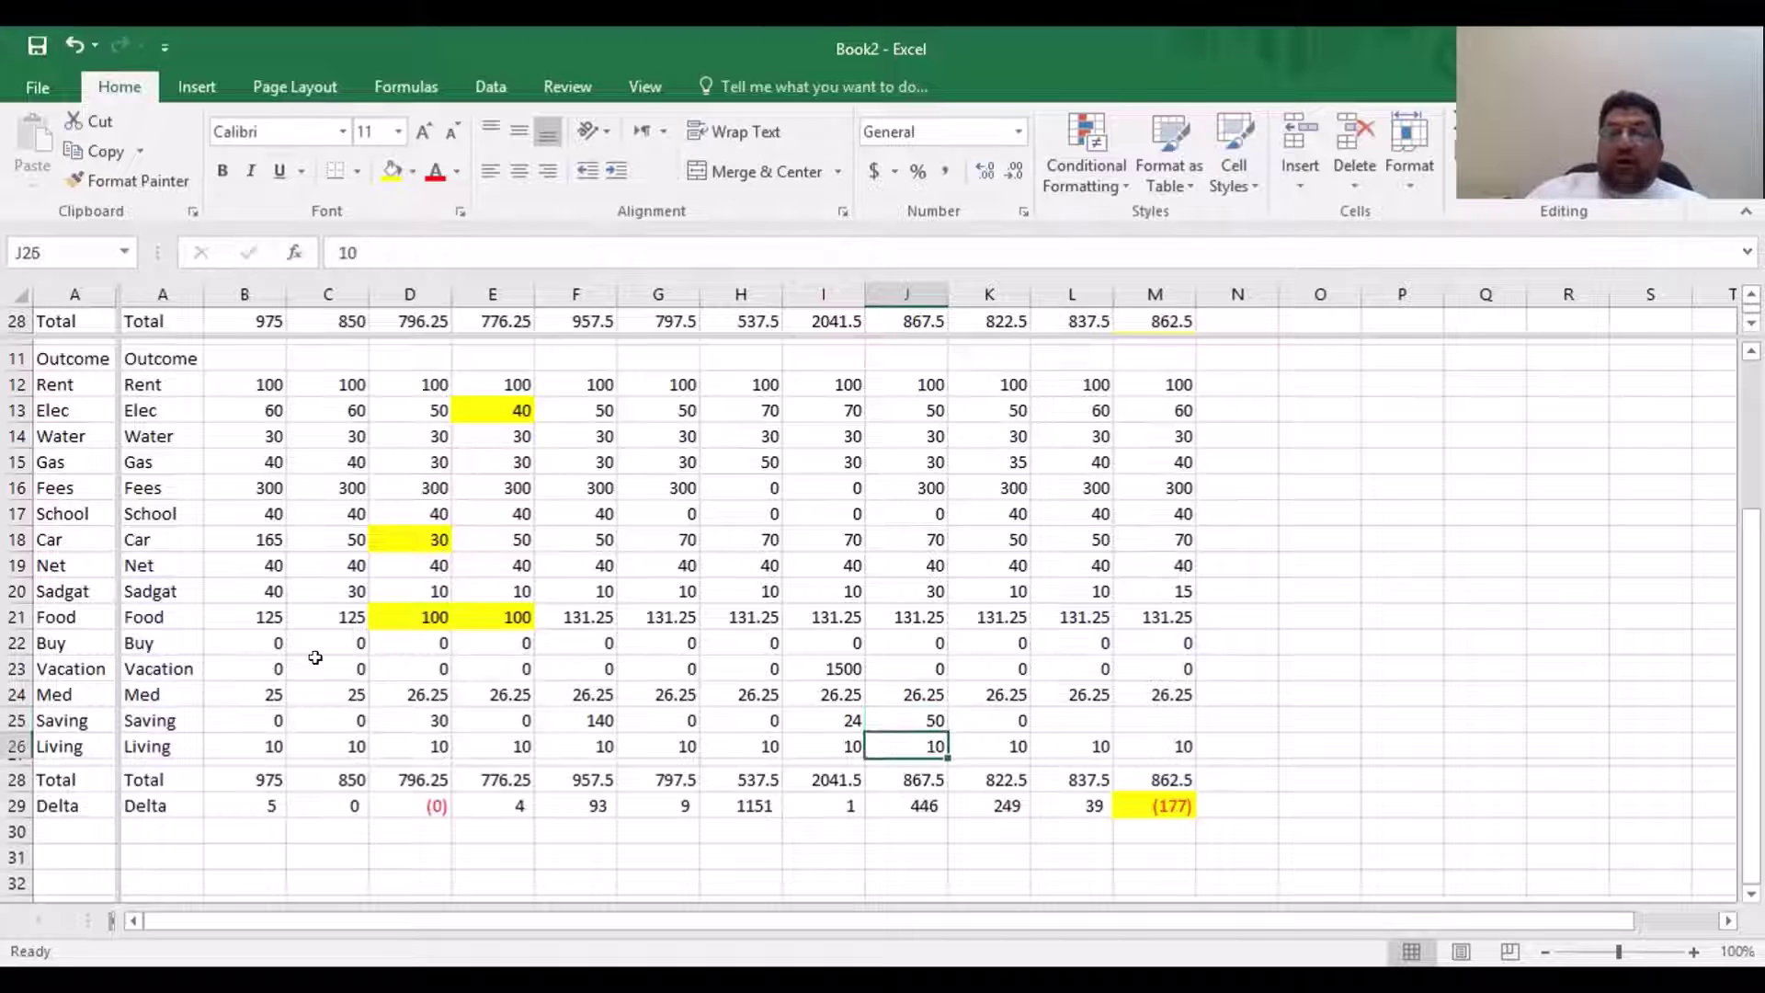
key("Return")
key("Right")
key("Right")
key("Down")
key("Down")
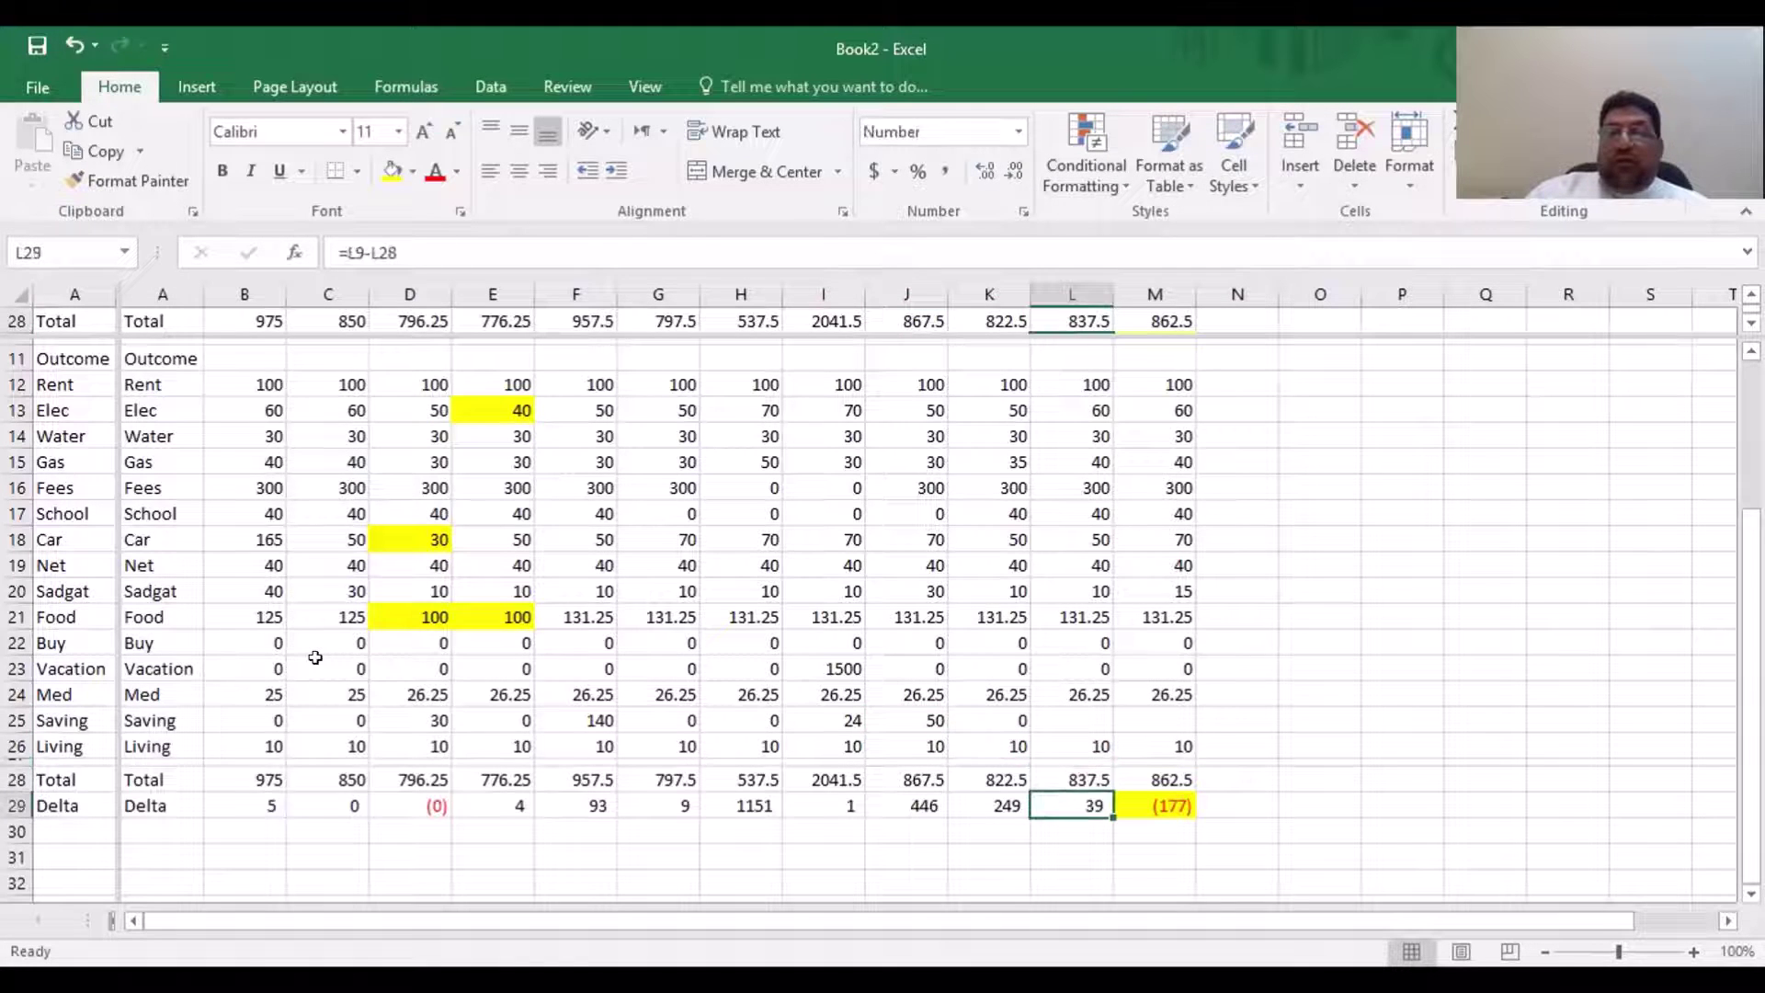
Try a month 9 Saving amount of 60 in J25
key("Up")
key("Up")
key("Up")
key("Left")
key("Left")
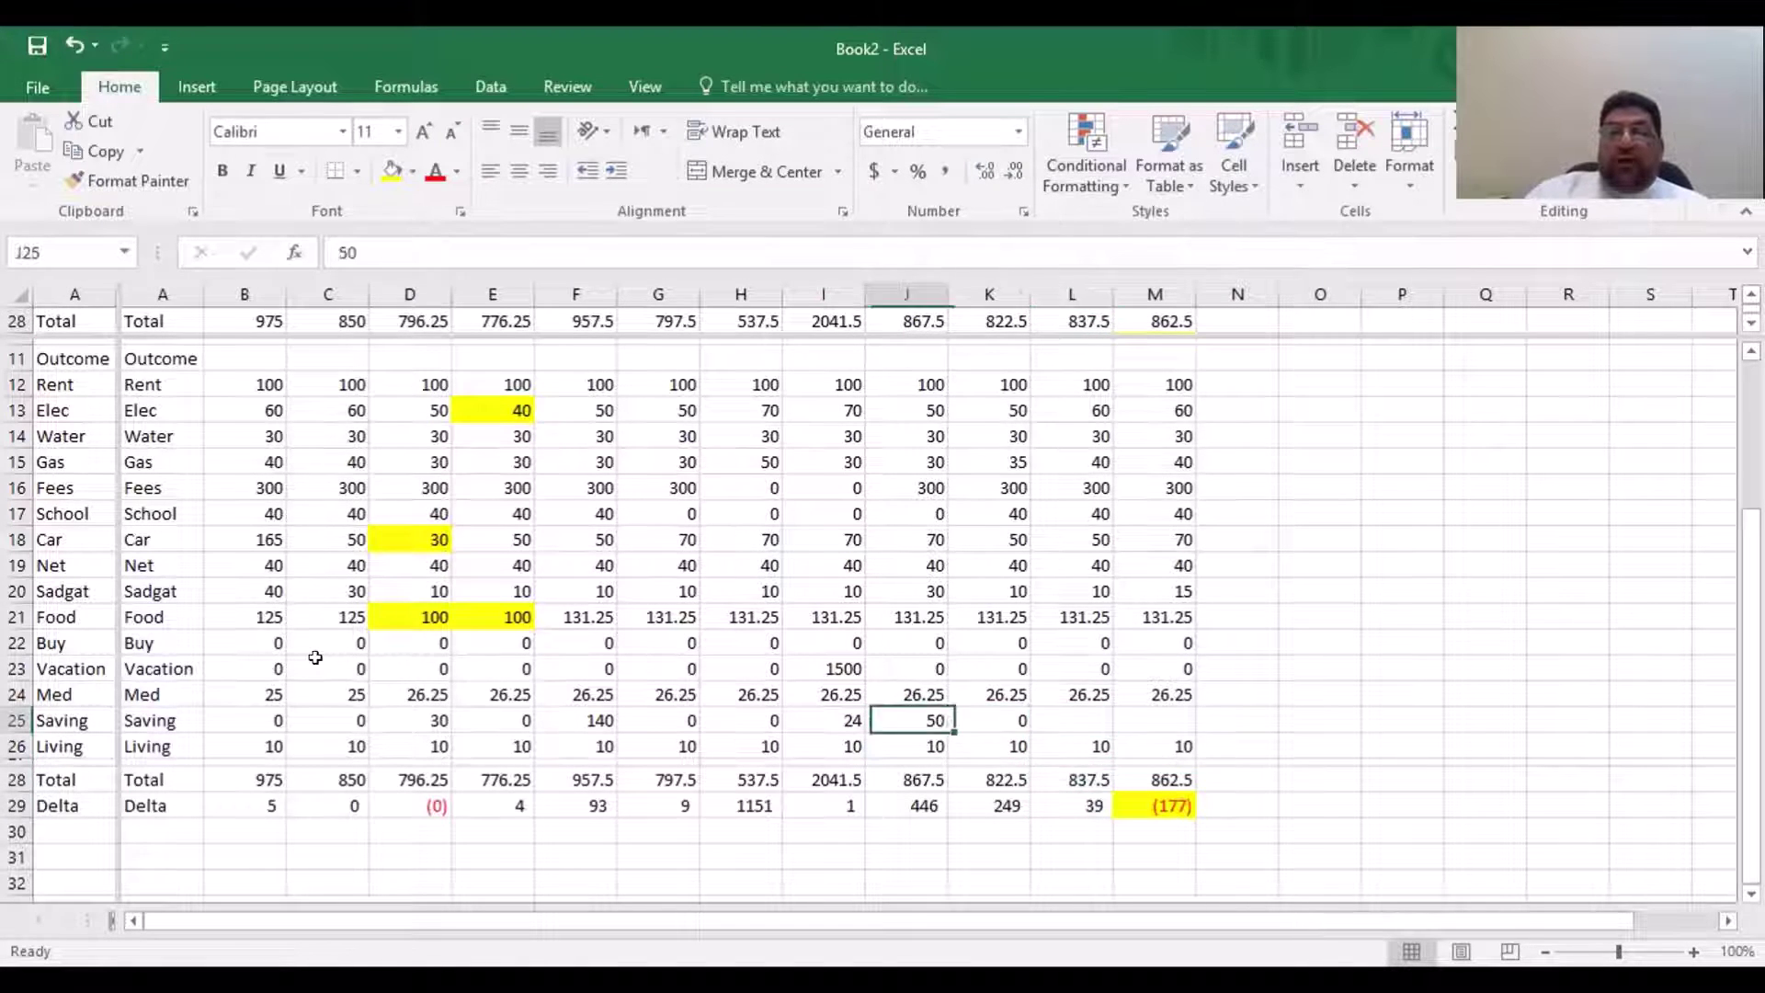
type("60")
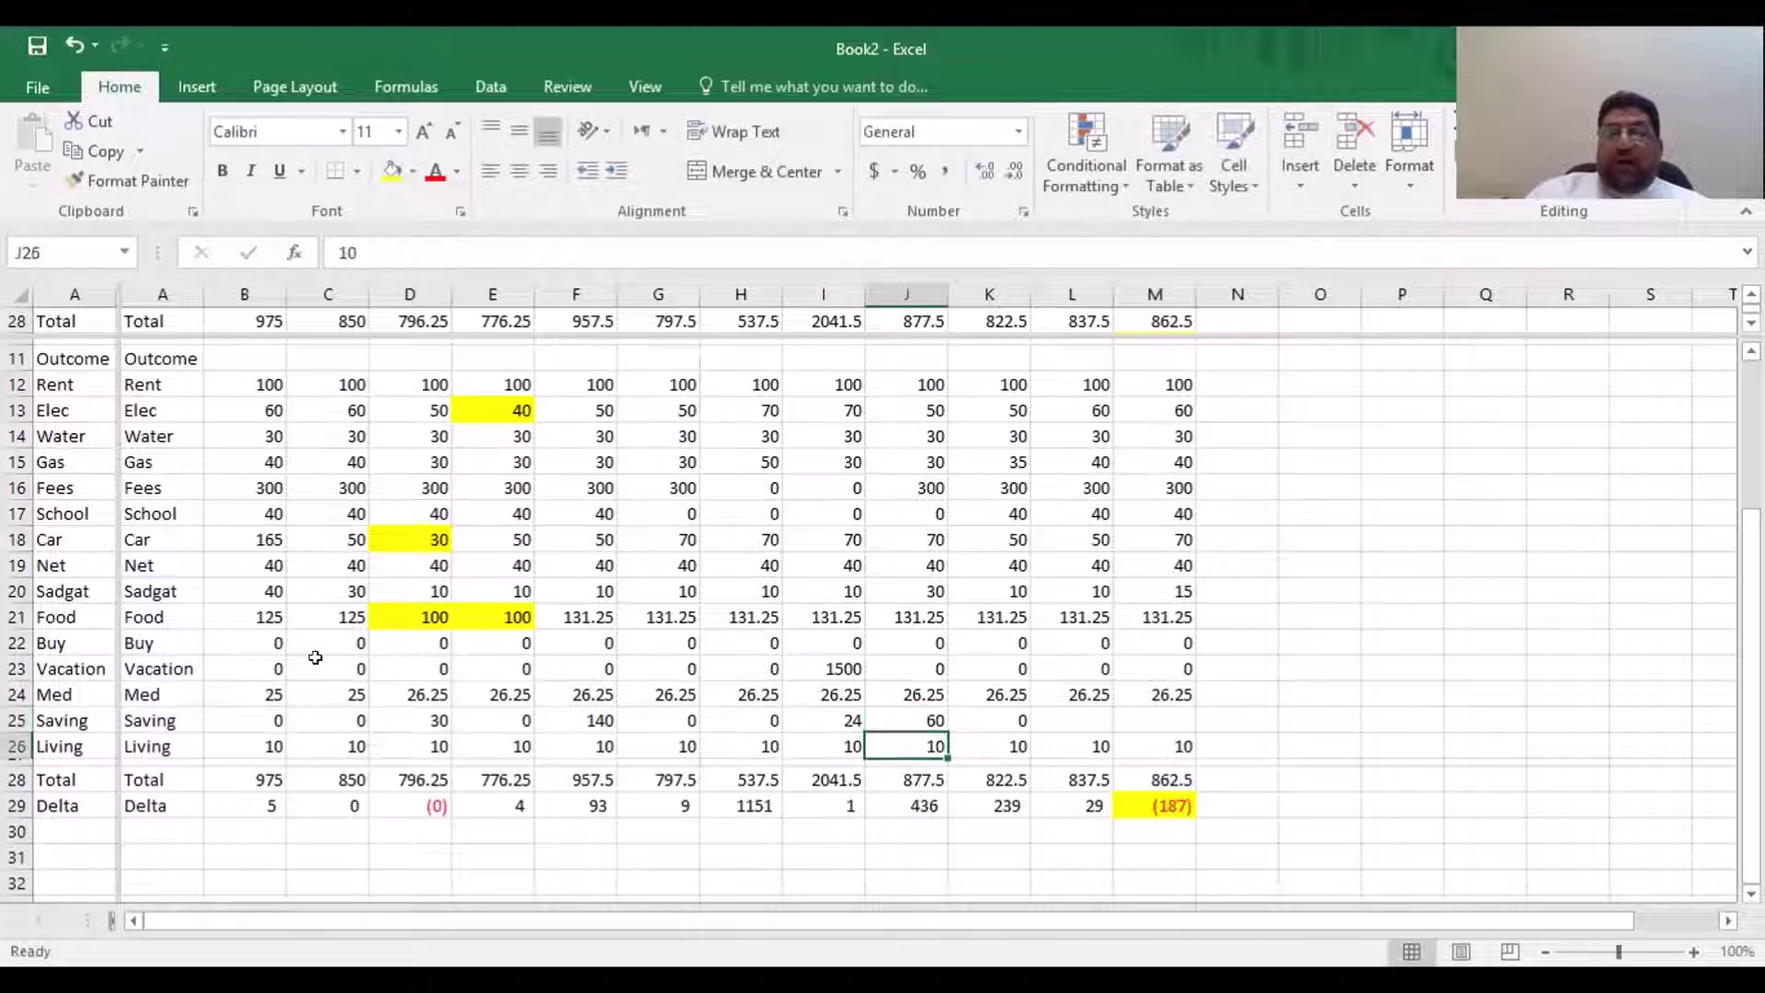
key("Return")
Try a month 9 Saving amount of 70 in J25 and check the month 12 Delta
key("Up")
type("70")
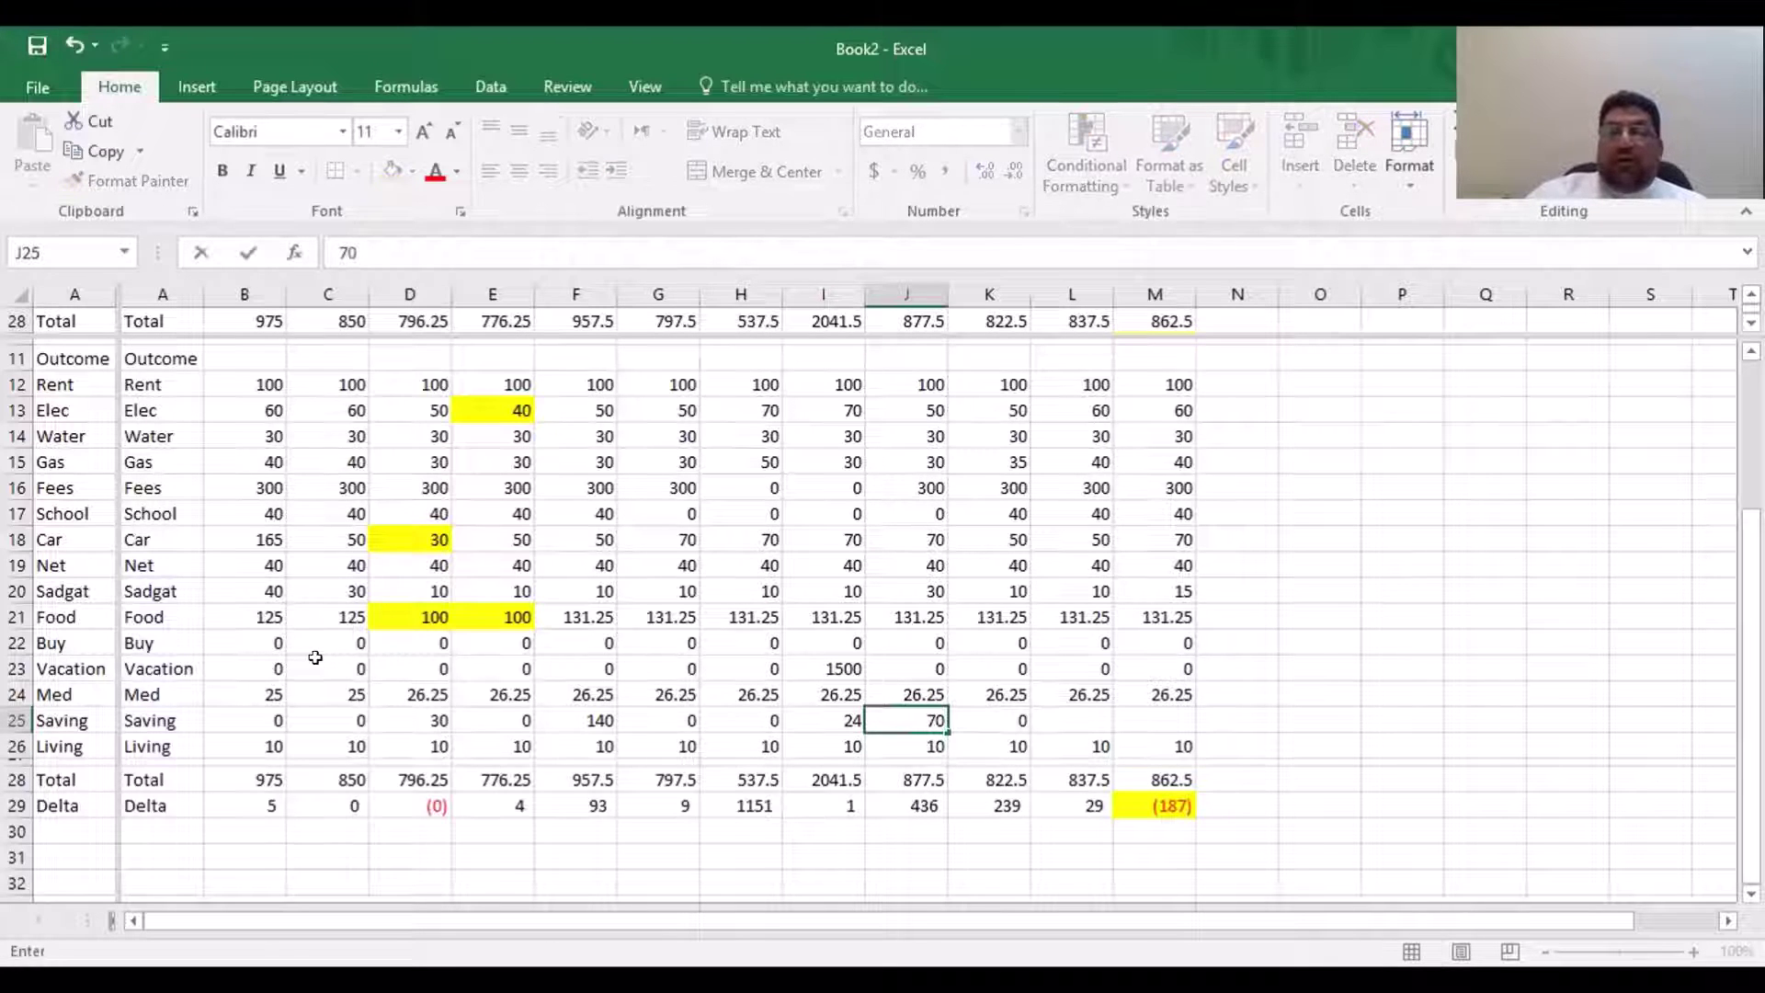
key("Right")
key("Right")
key("Right")
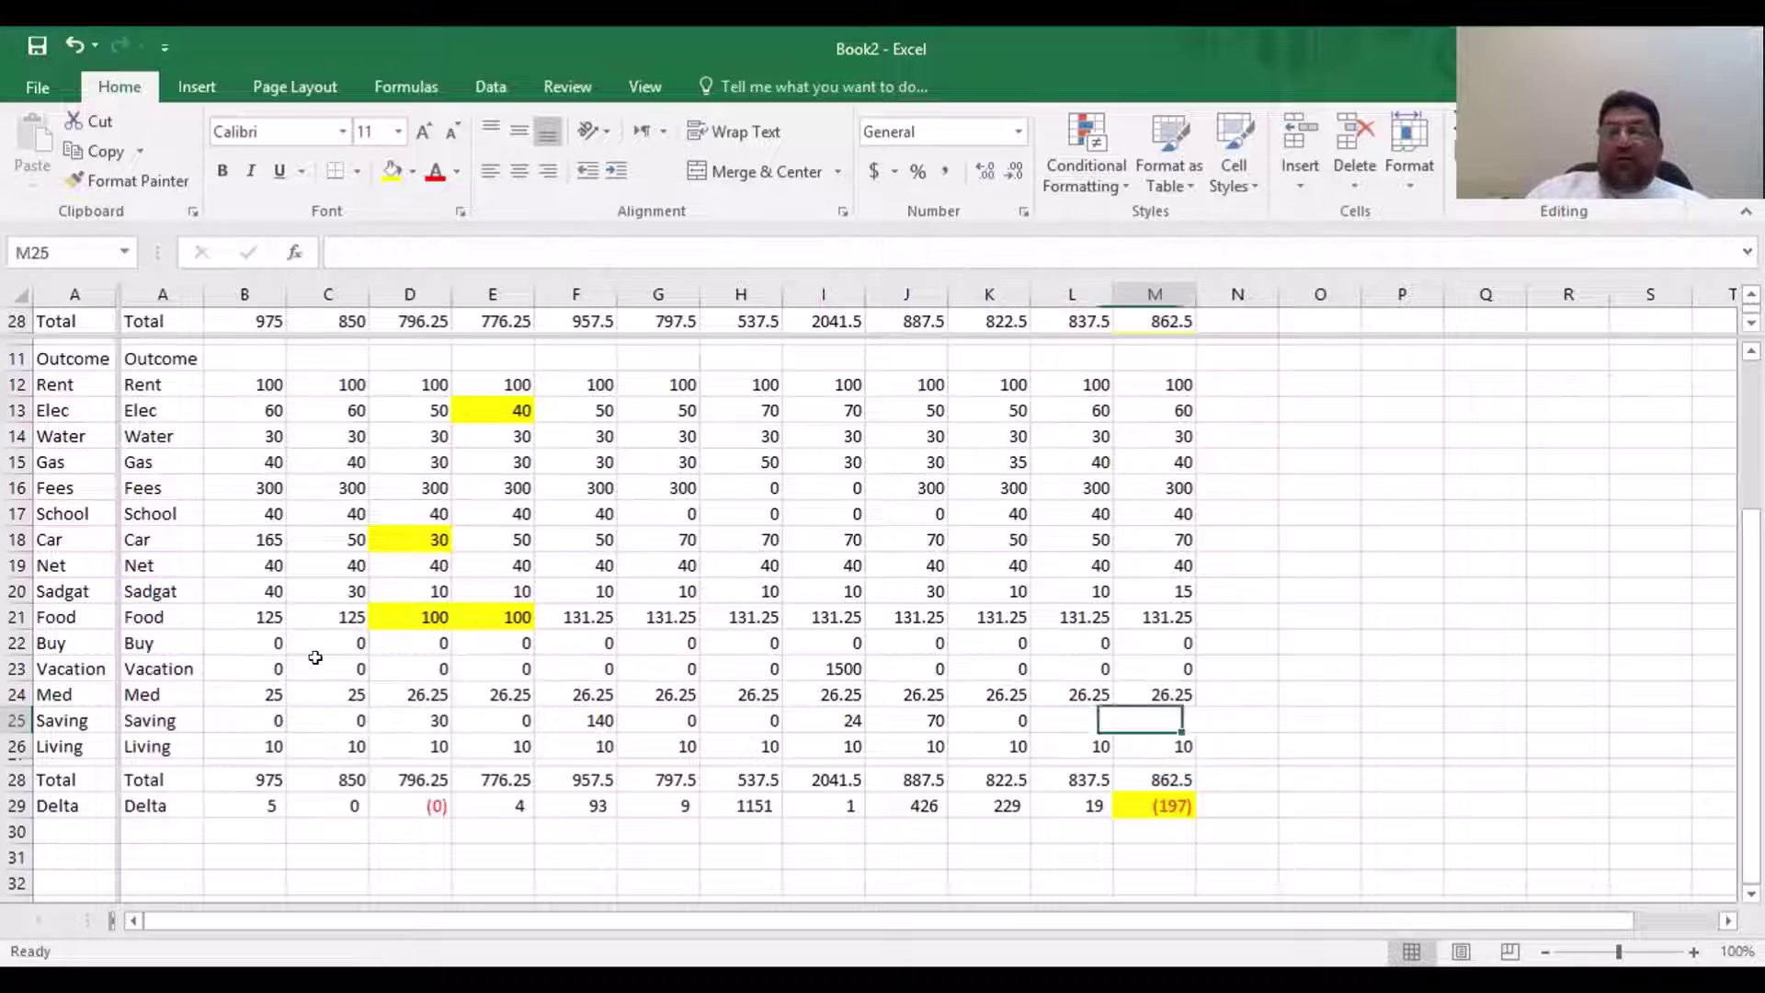
key("Down")
key("Down")
key("Down")
key("Up")
key("Up")
key("Up")
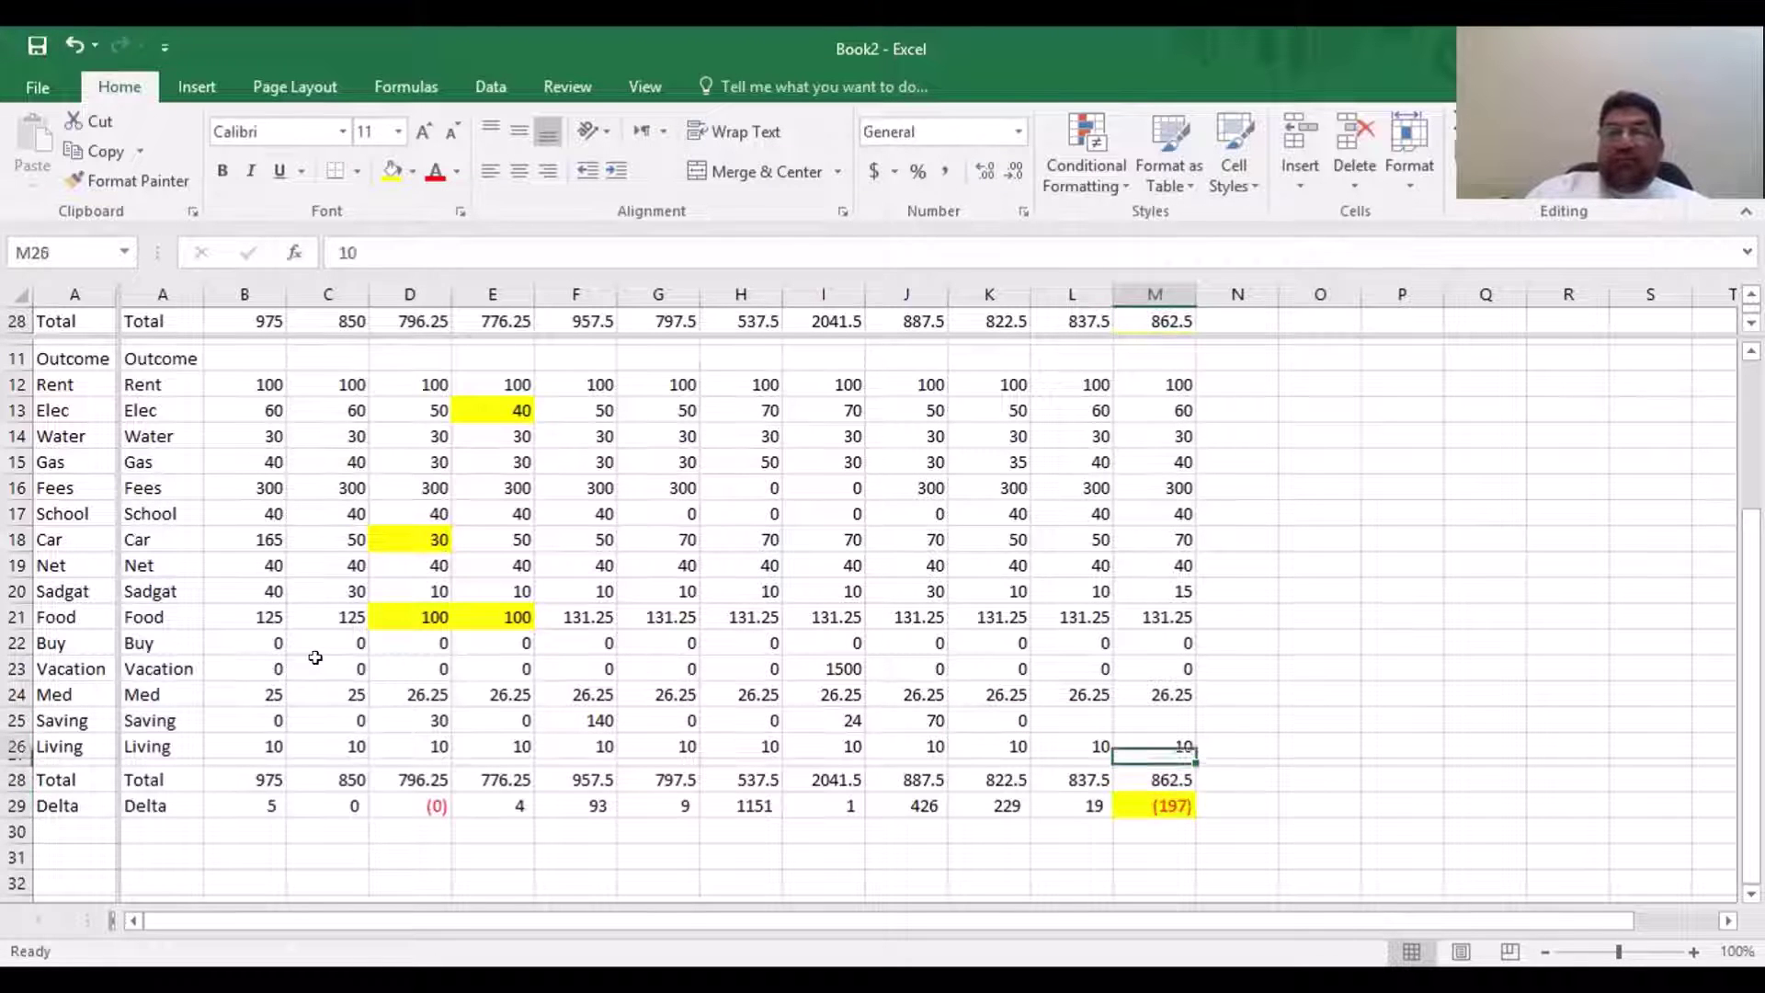
Set the month 9 Saving amount in J25 to 0 and check the month 12 Delta in M29
key("Left")
key("Left")
key("Left")
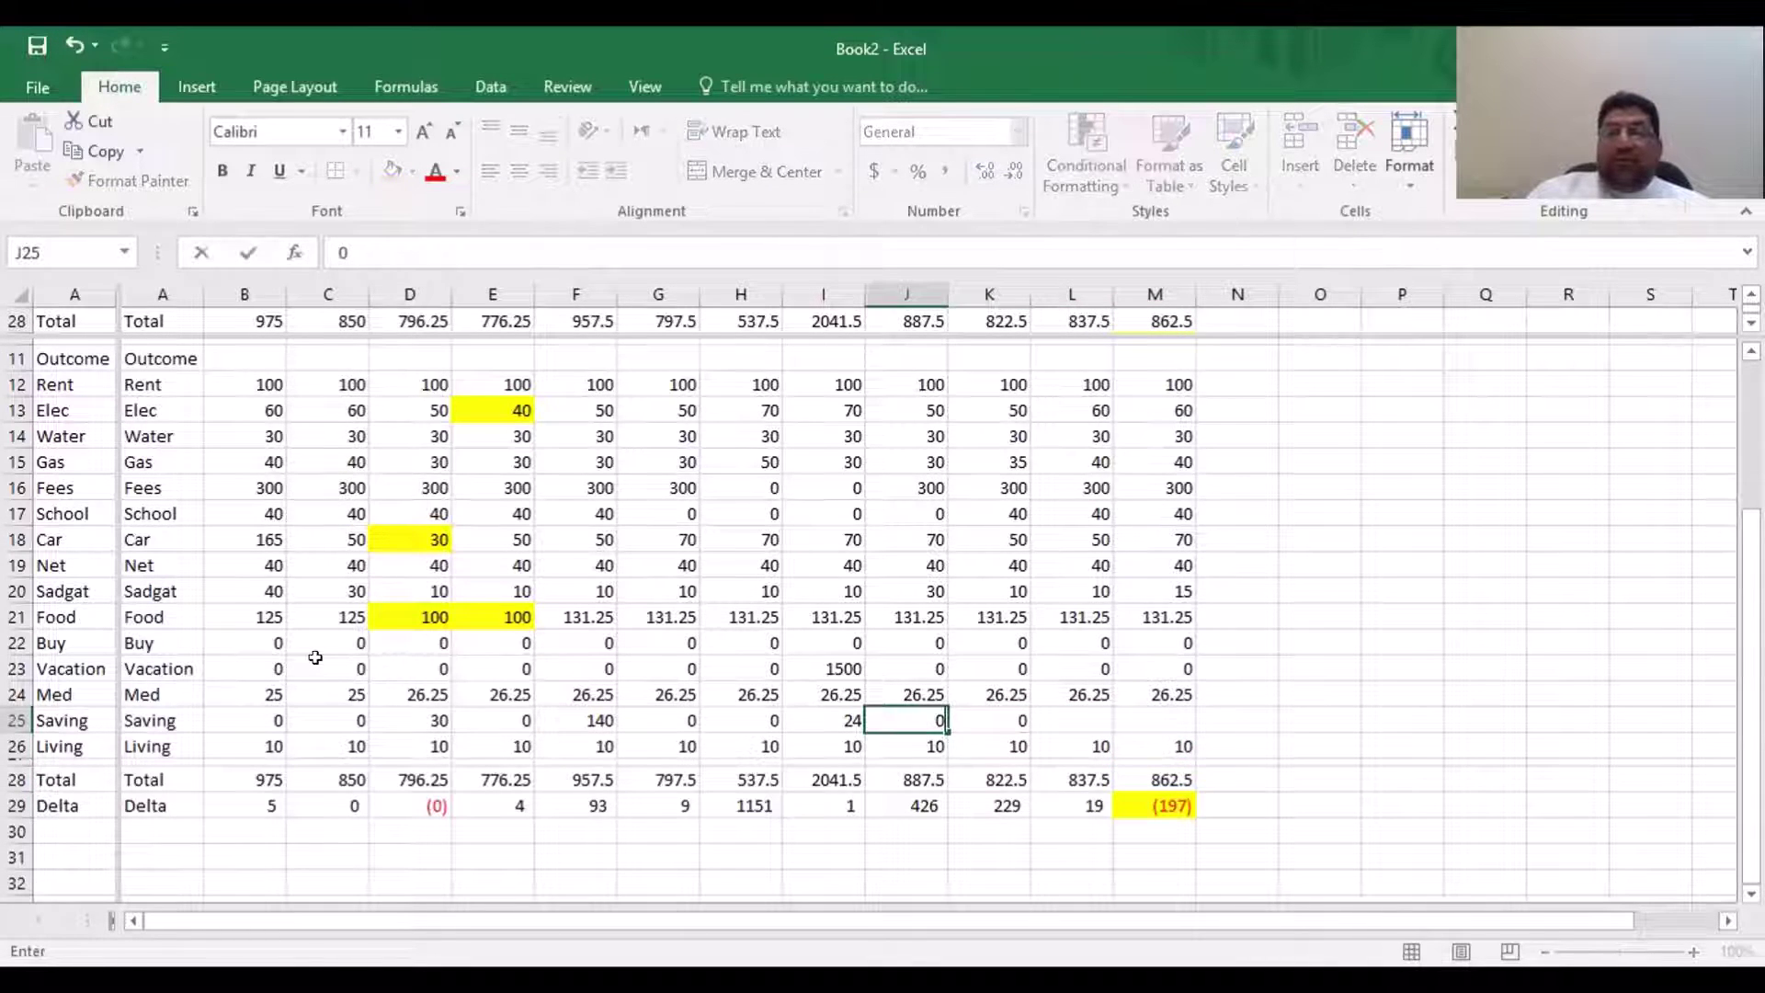
type("0")
key("Right")
key("Right")
key("Right")
key("Down")
key("Down")
key("Down")
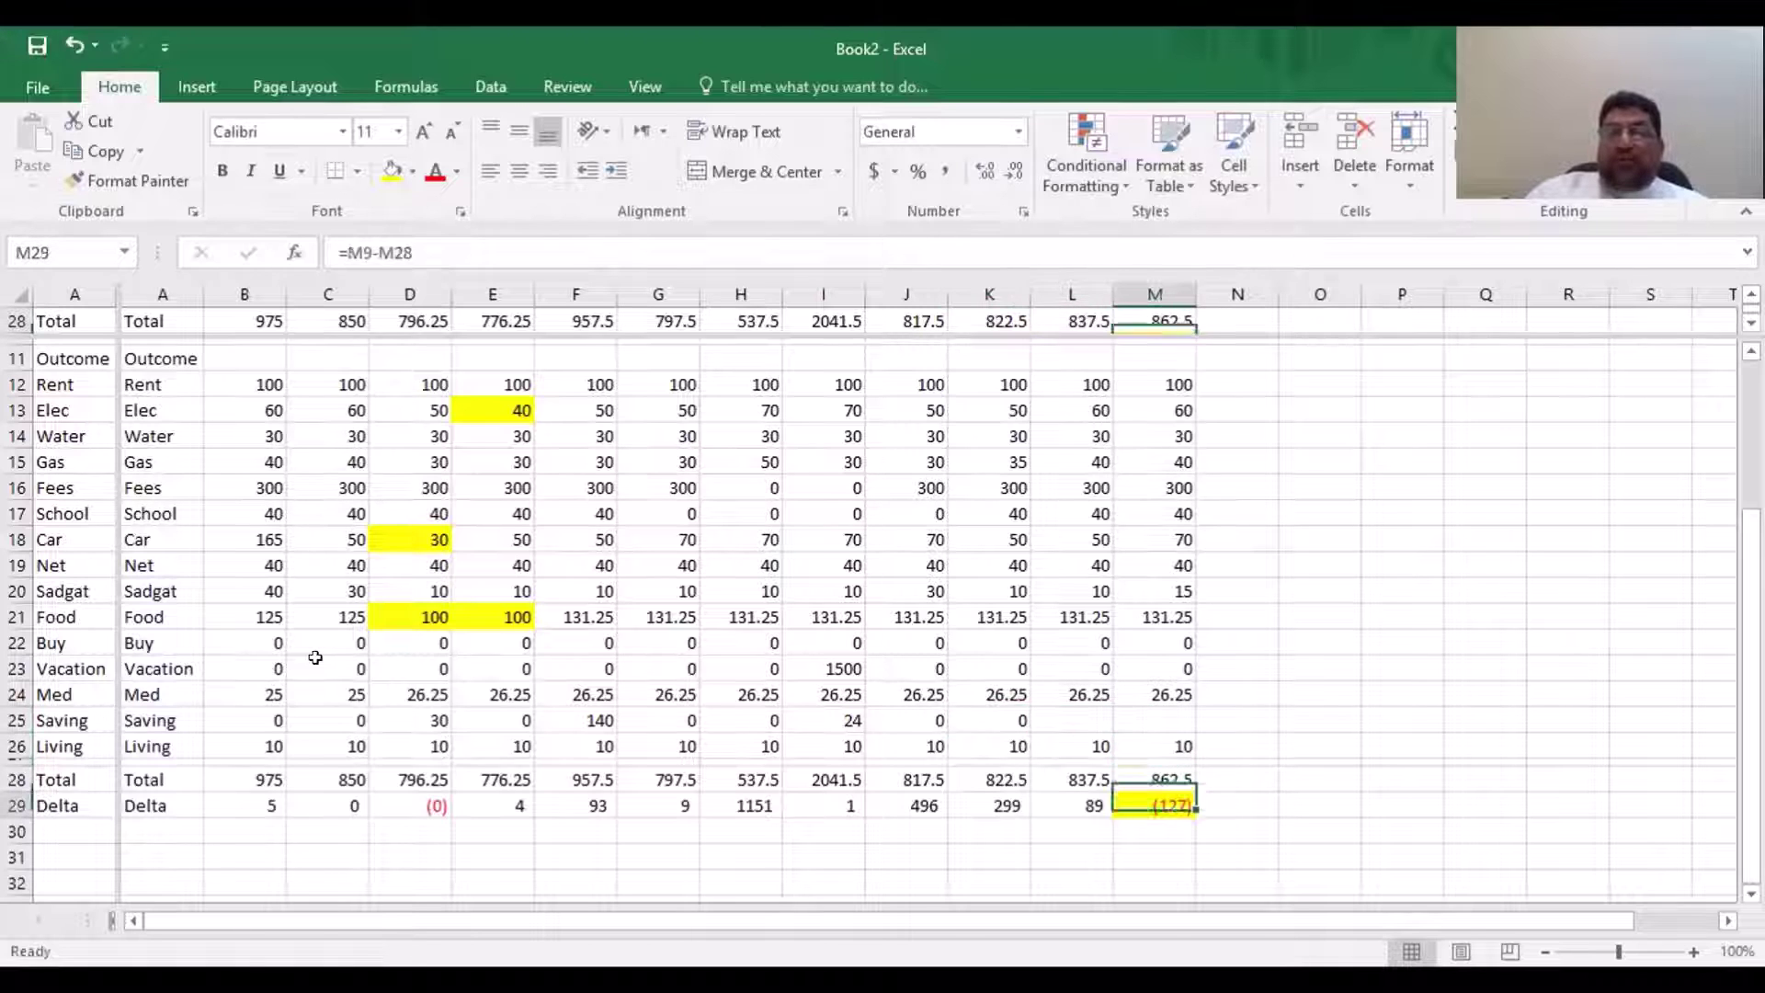
Set the month 8 Saving amount in I25 to 0
key("Up")
key("Up")
key("Left")
key("Left")
key("Left")
key("Left")
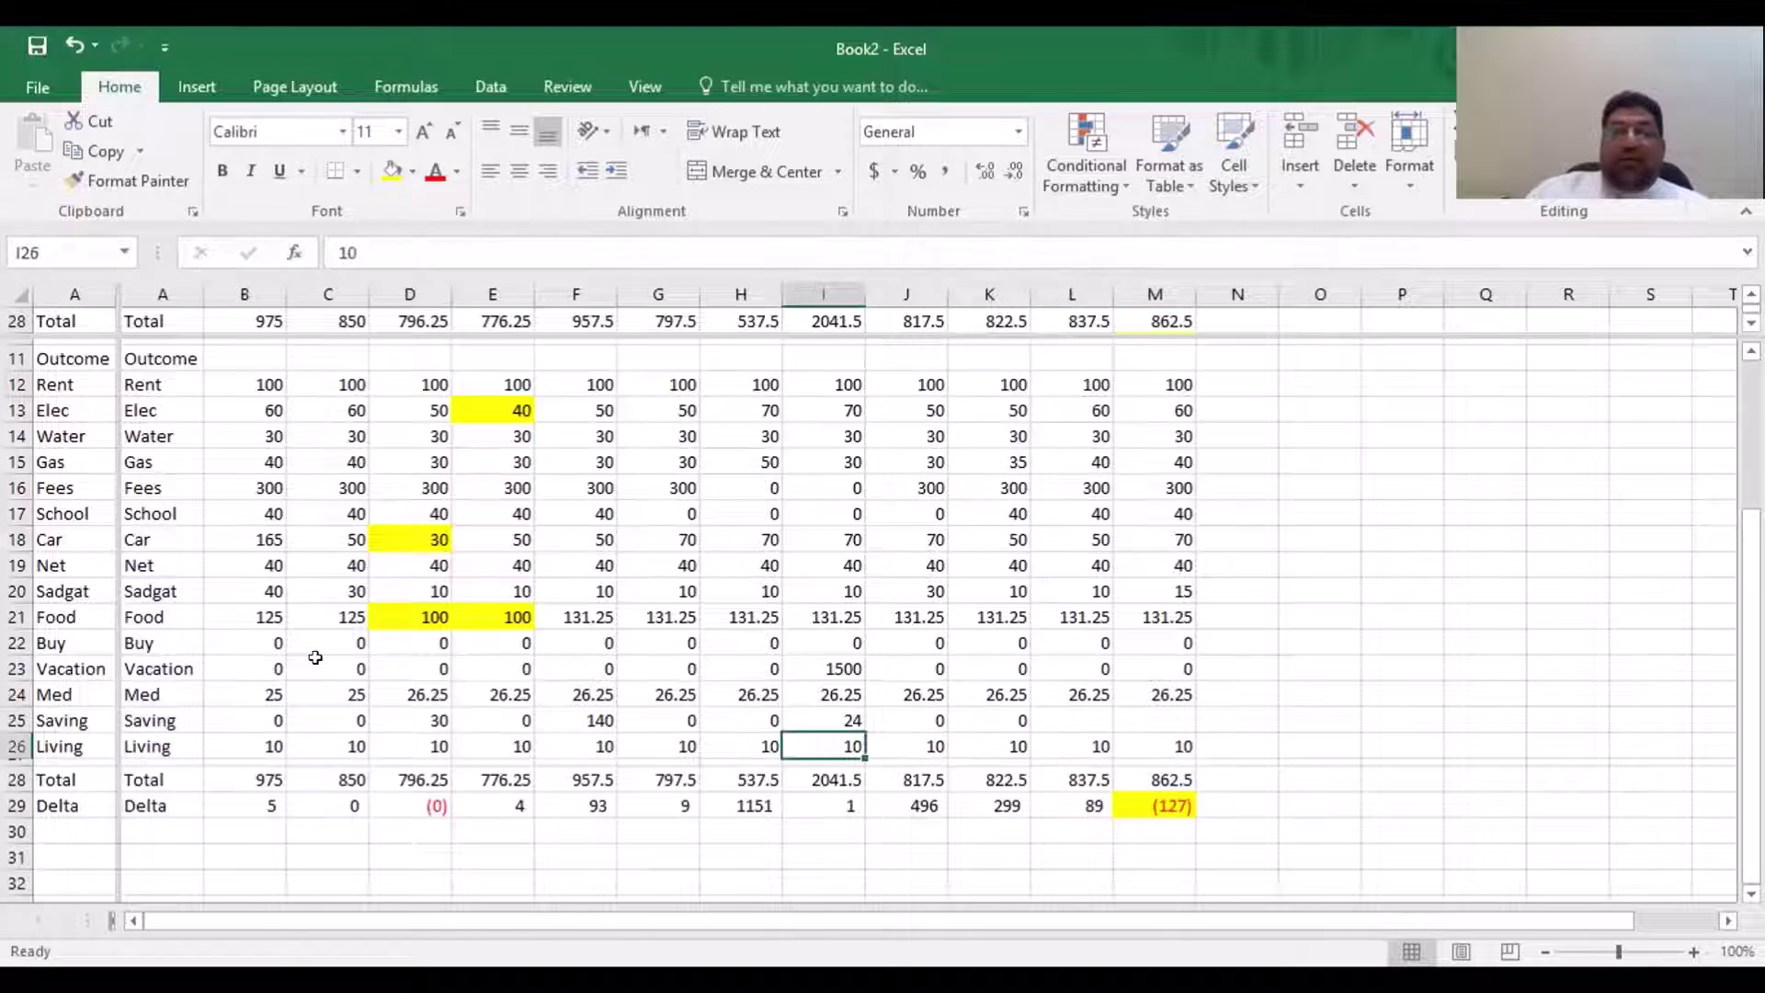
key("Up")
type("0")
key("Right")
key("Left")
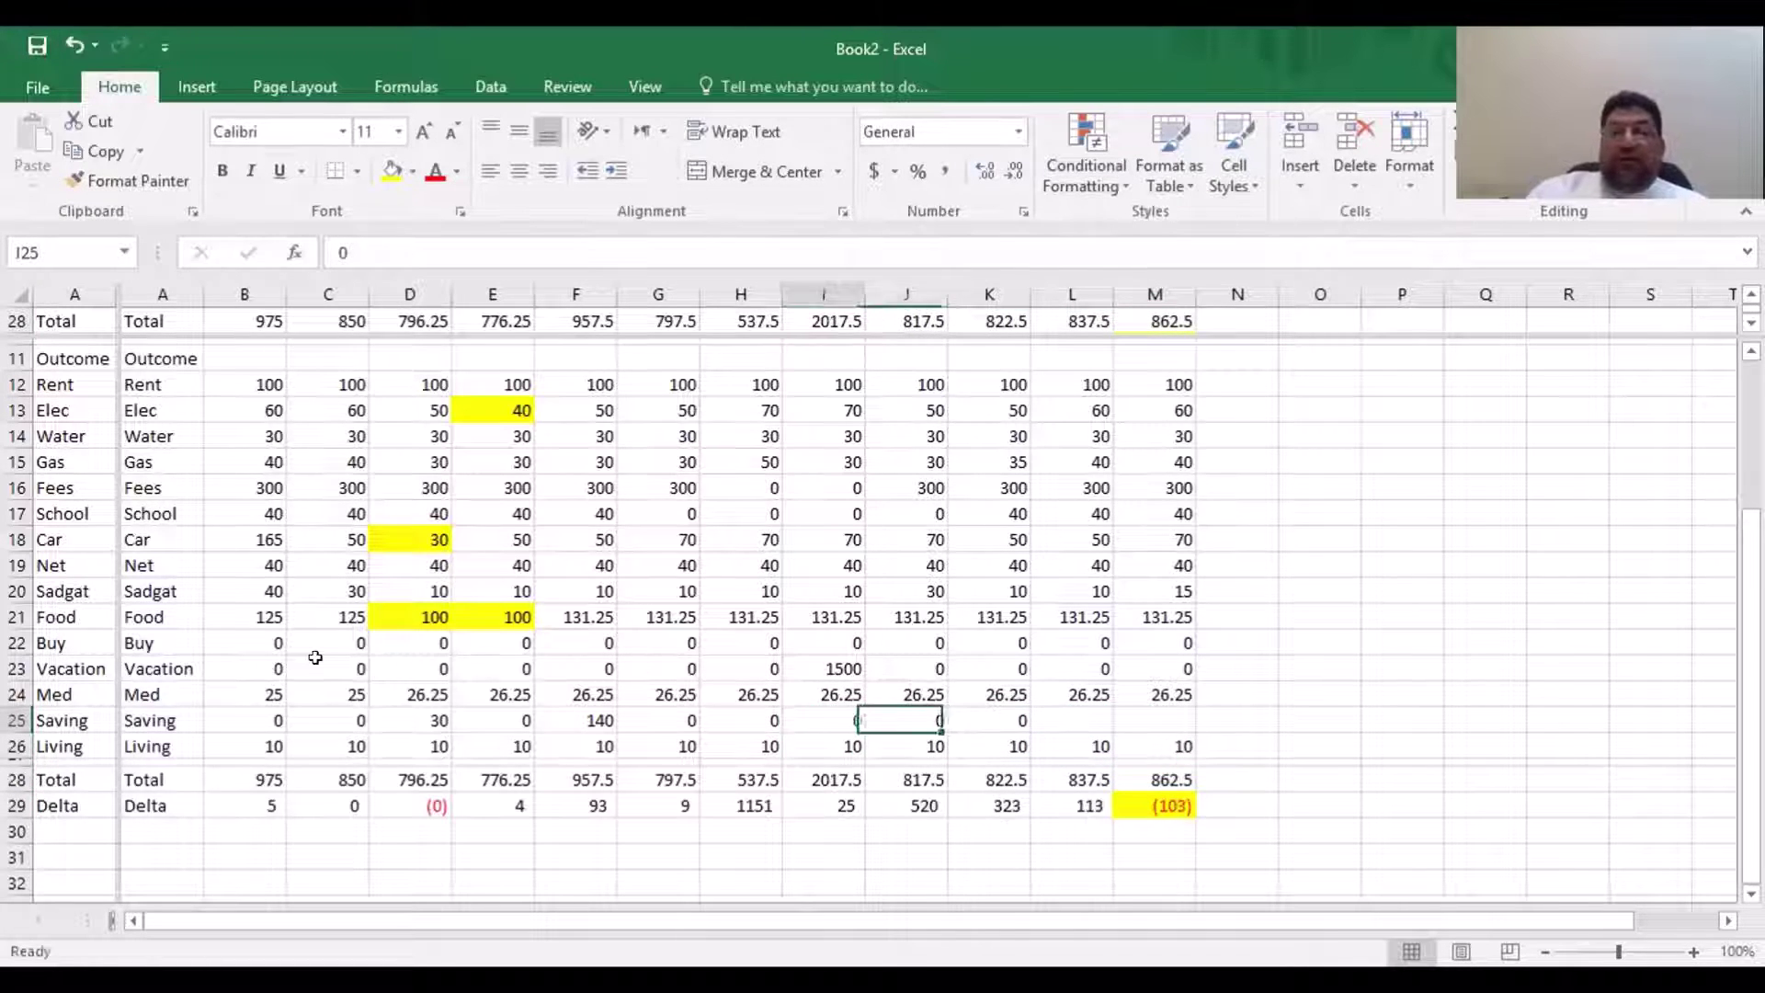
Set the month 5 Saving amount in F25 to 0 and check the month 12 Delta in M29
key("Left")
key("Left")
key("Left")
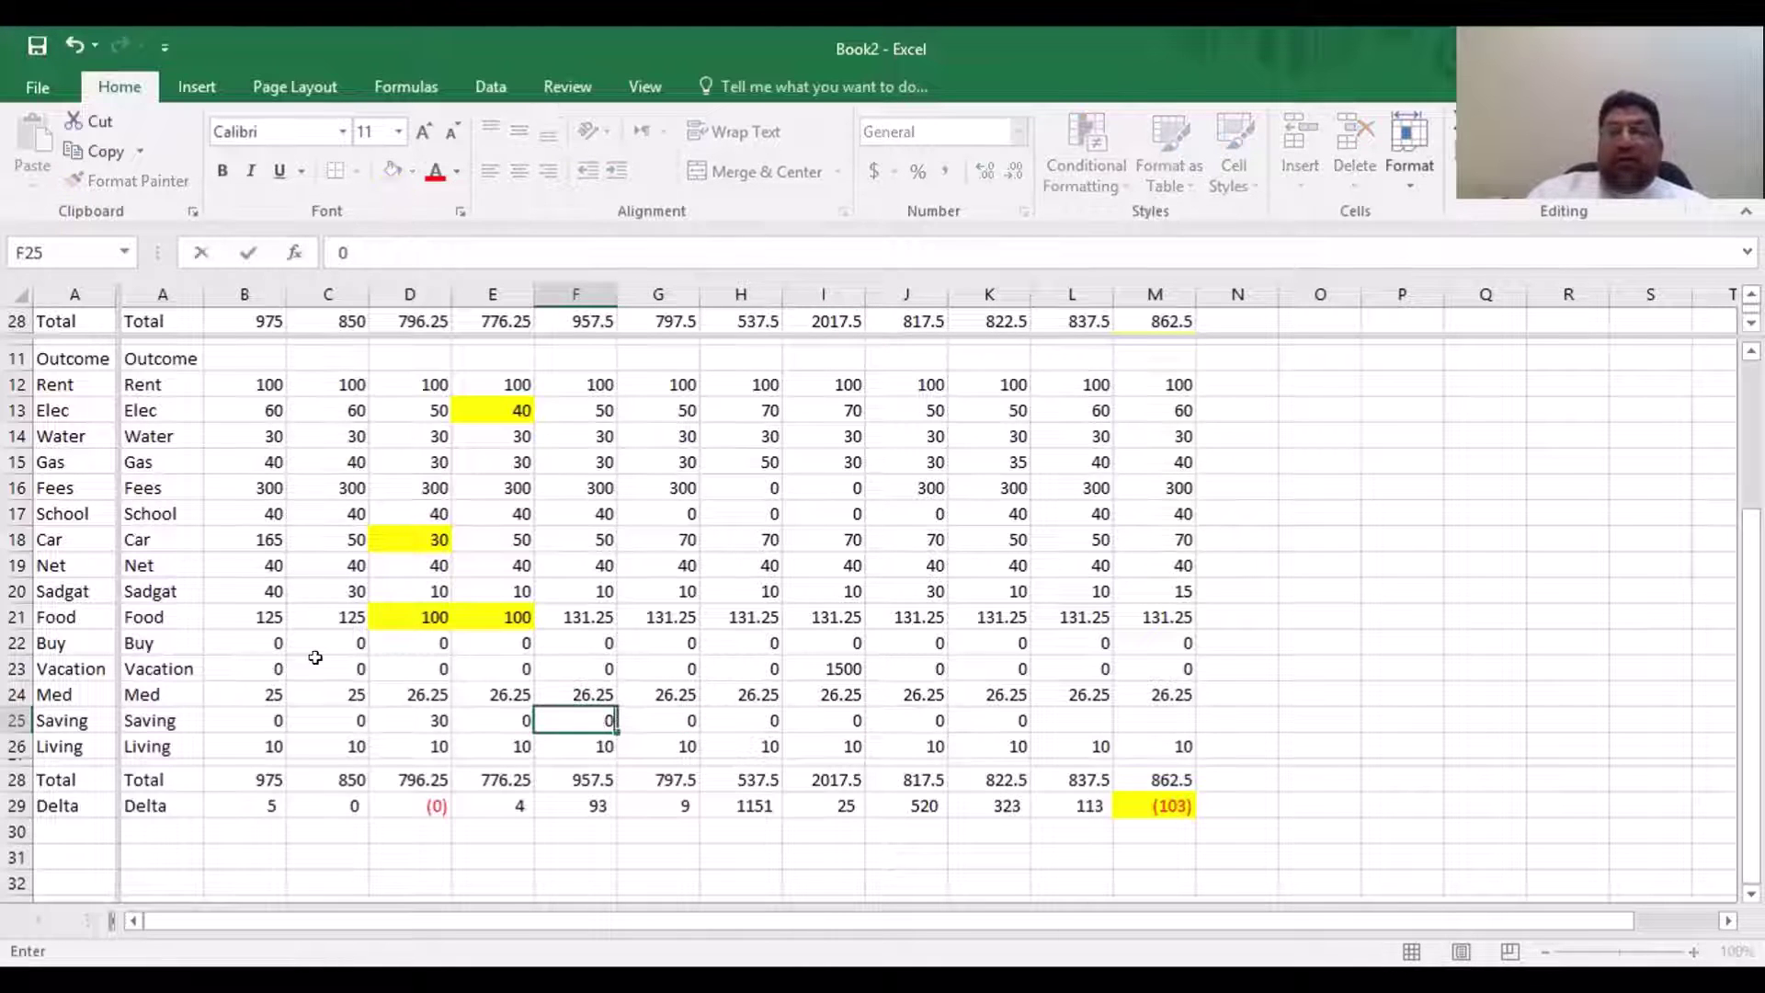
type("0")
key("Right")
key("Right")
key("Right")
key("Right")
key("Right")
key("Right")
key("Down")
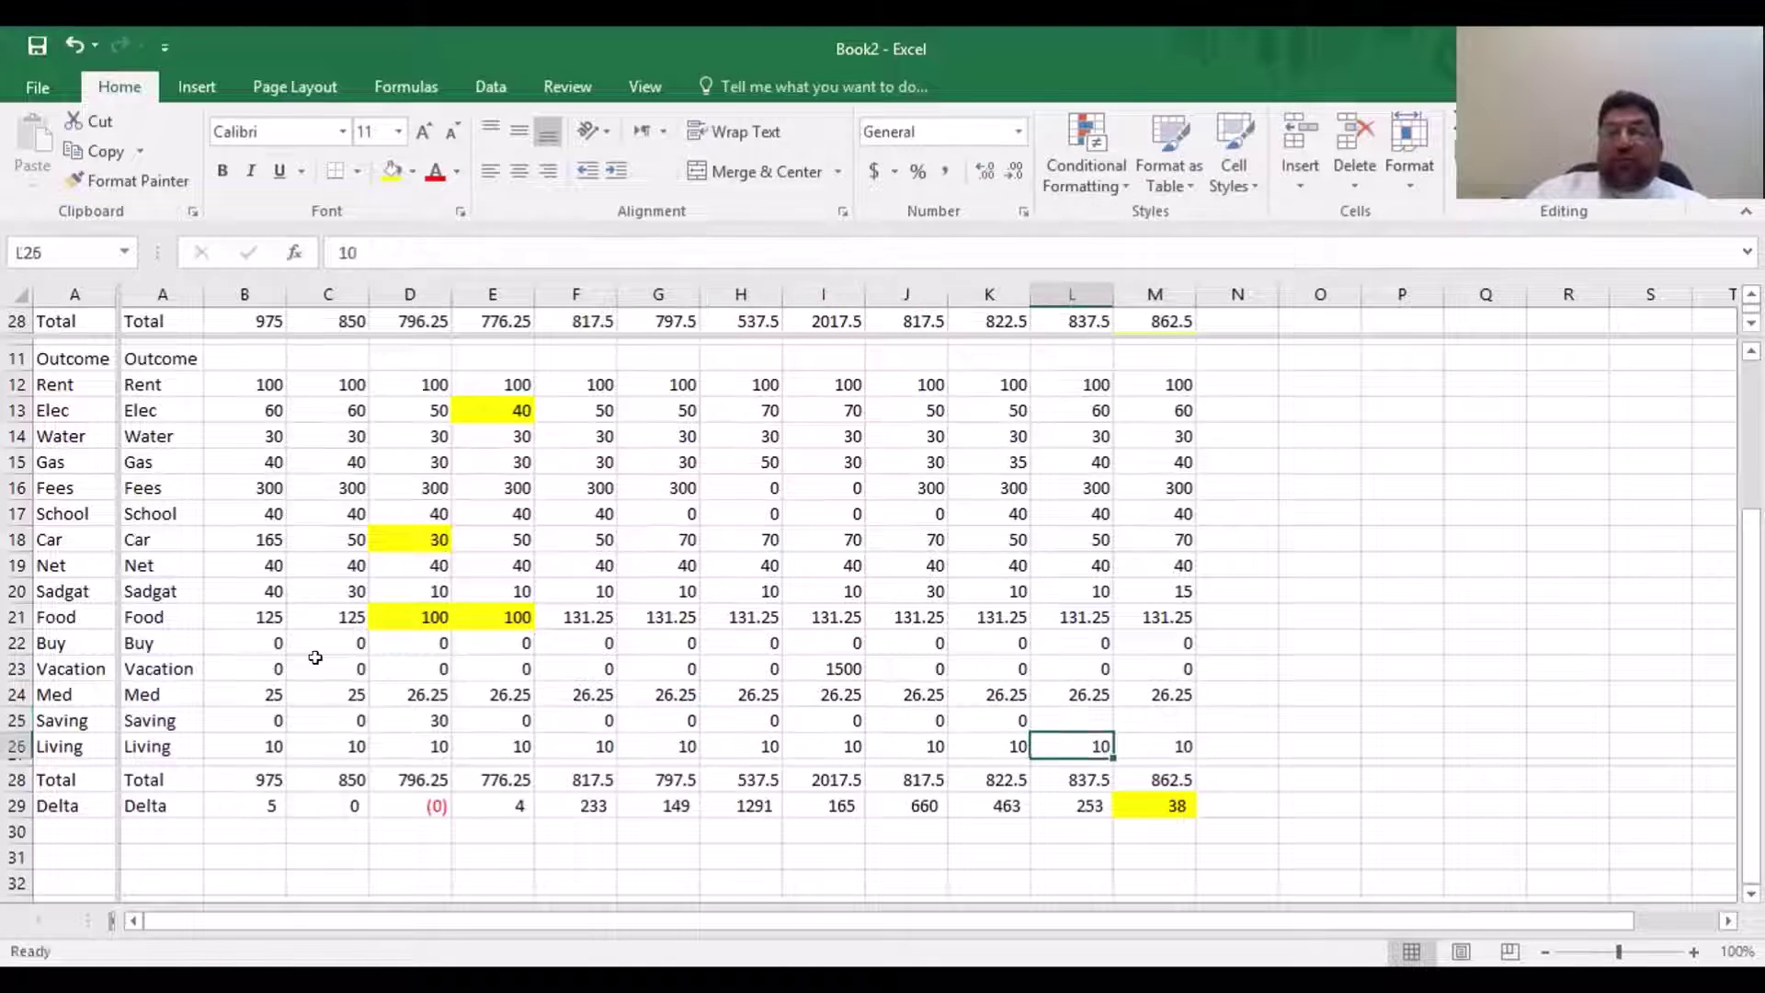
key("Down")
key("Down")
key("Right")
key("Right")
key("Left")
Fill the month 11 and month 12 Saving amounts in L25 and M25 with 0
key("Up")
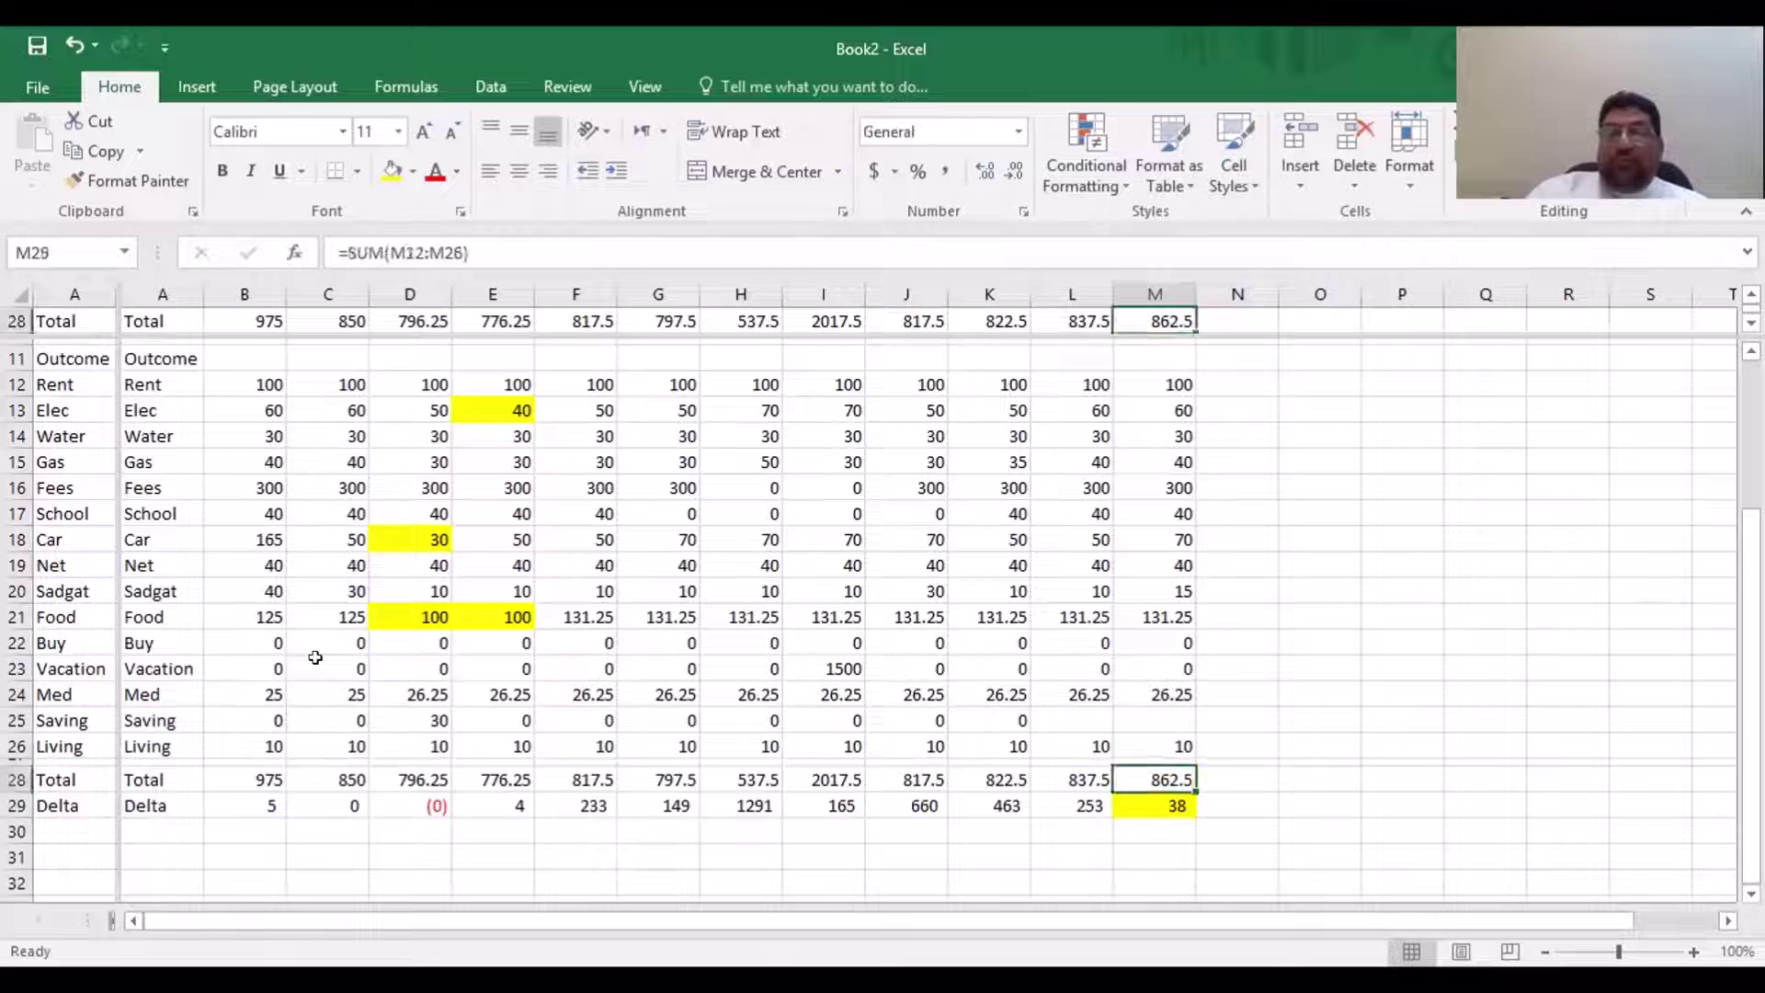
key("Up")
key("Up")
key("Left")
type("0")
key("Right")
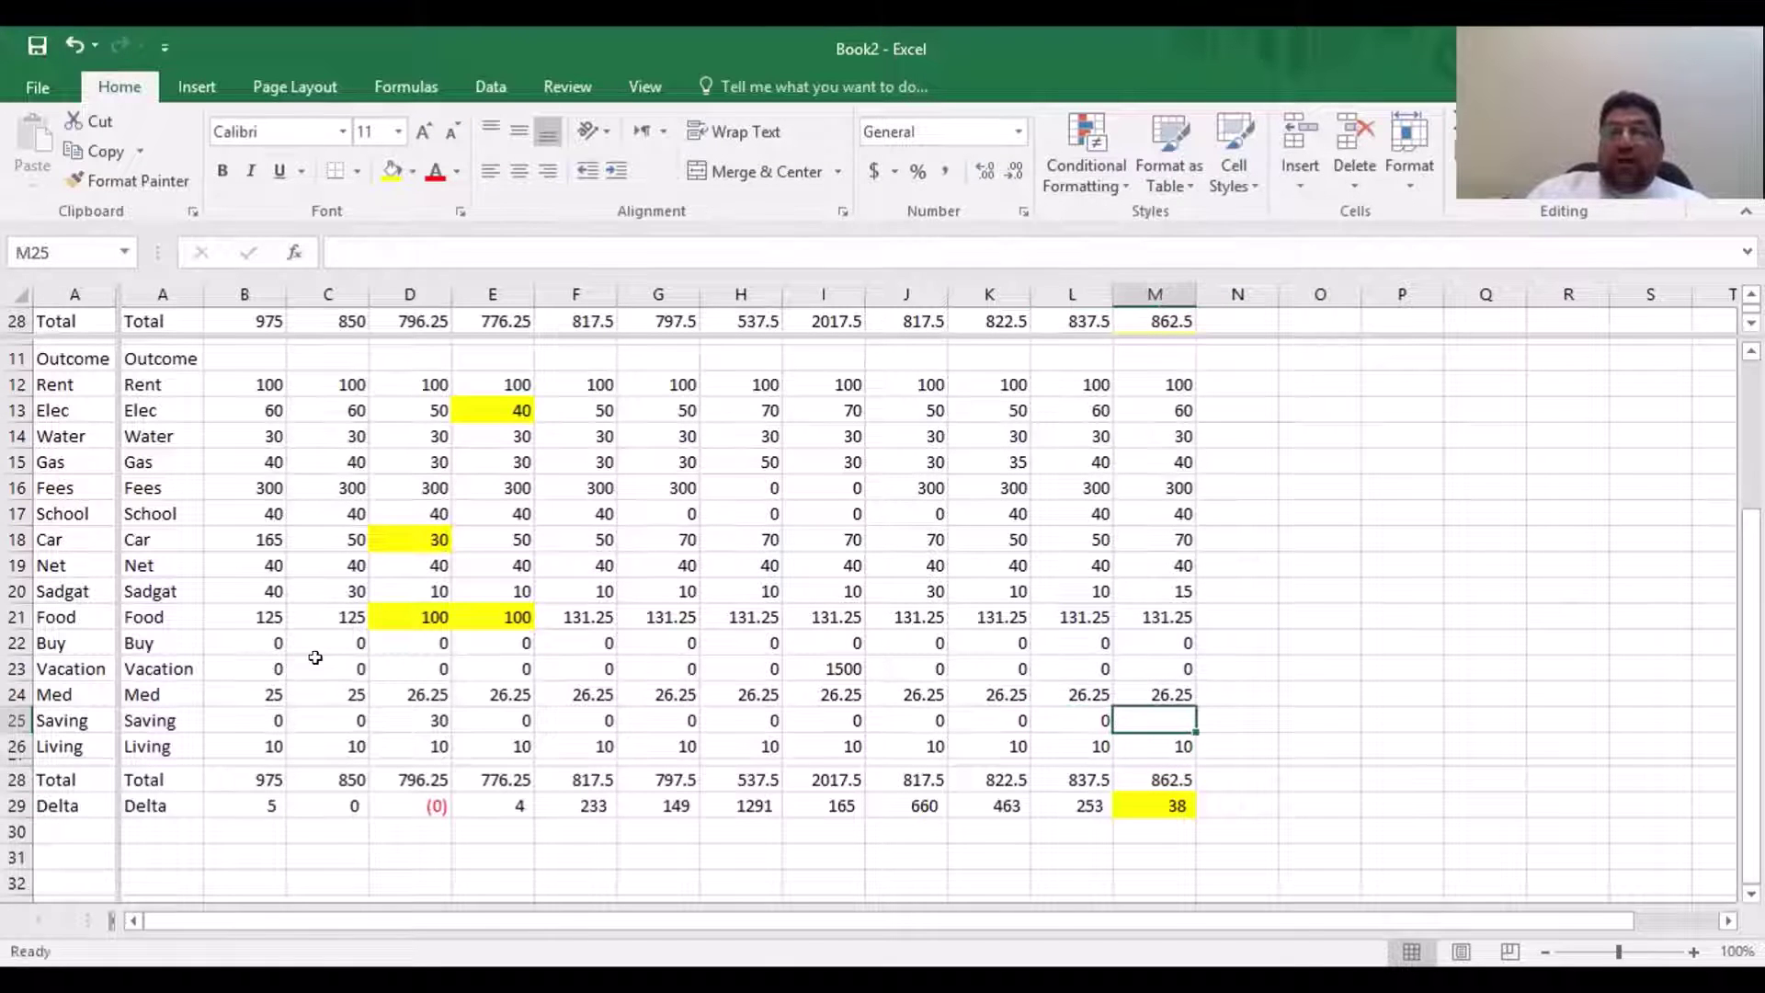
type("0")
key("Right")
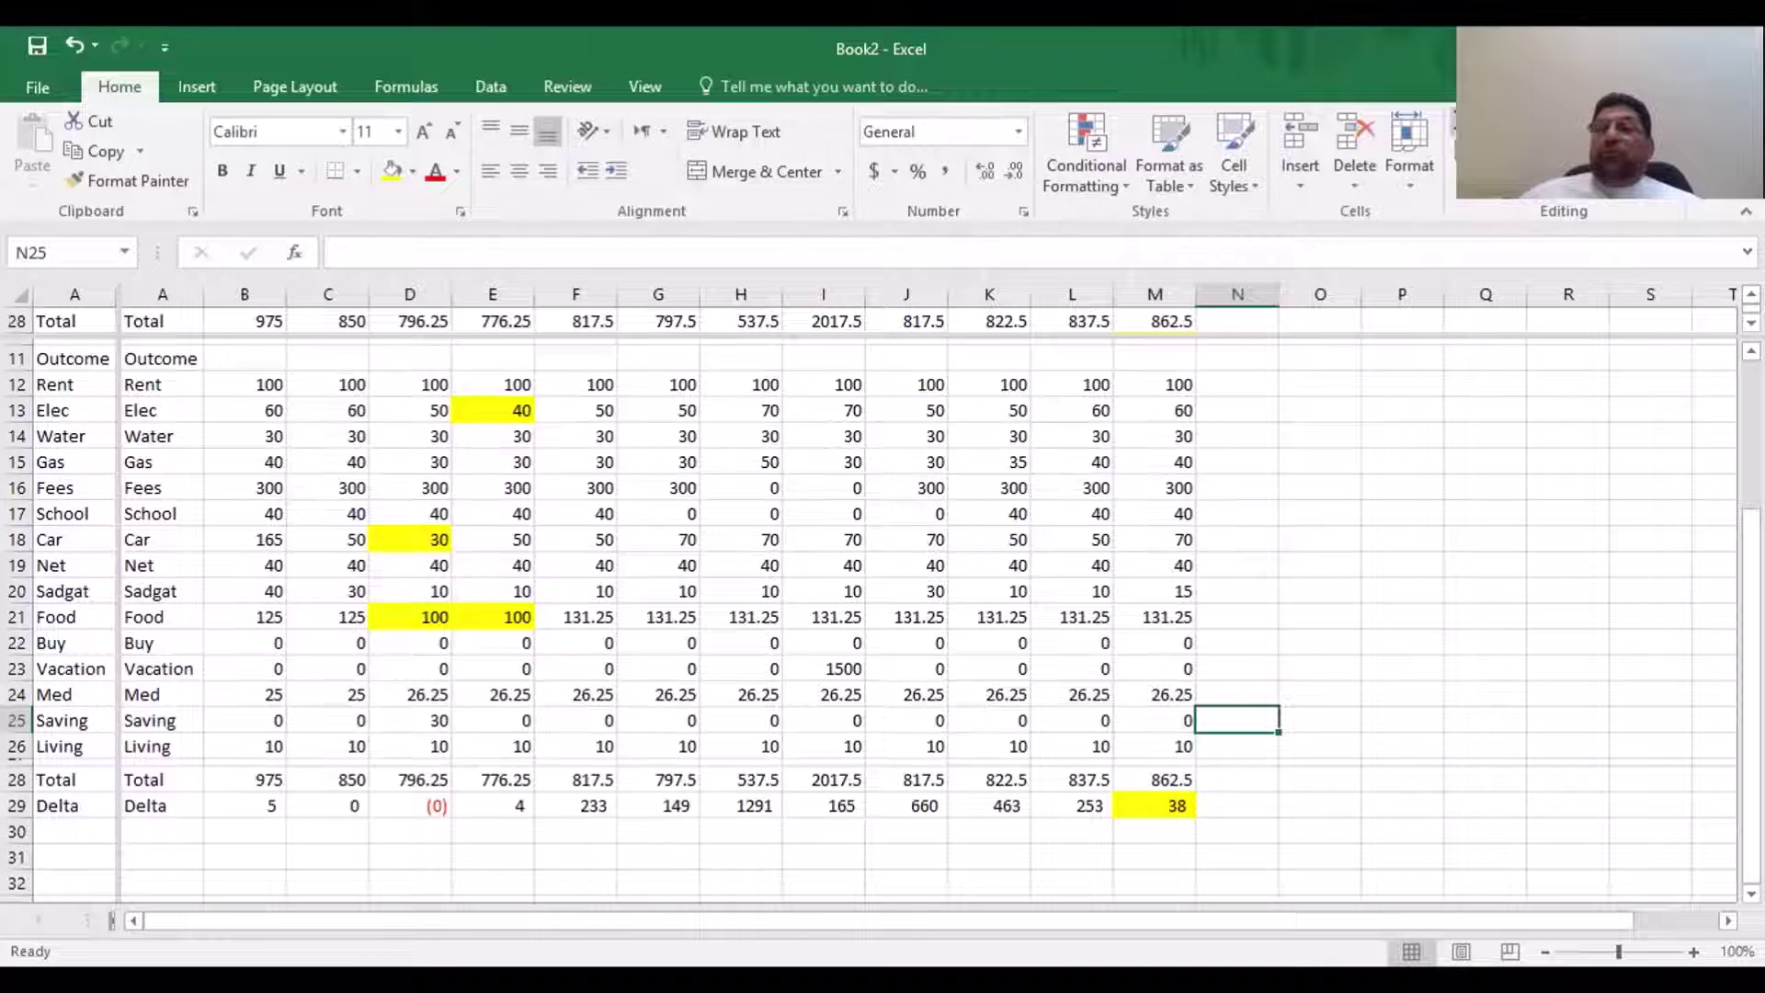
Total the twelve monthly Saving amounts in N25 with a SUM of B25:M25
key("alt+equal")
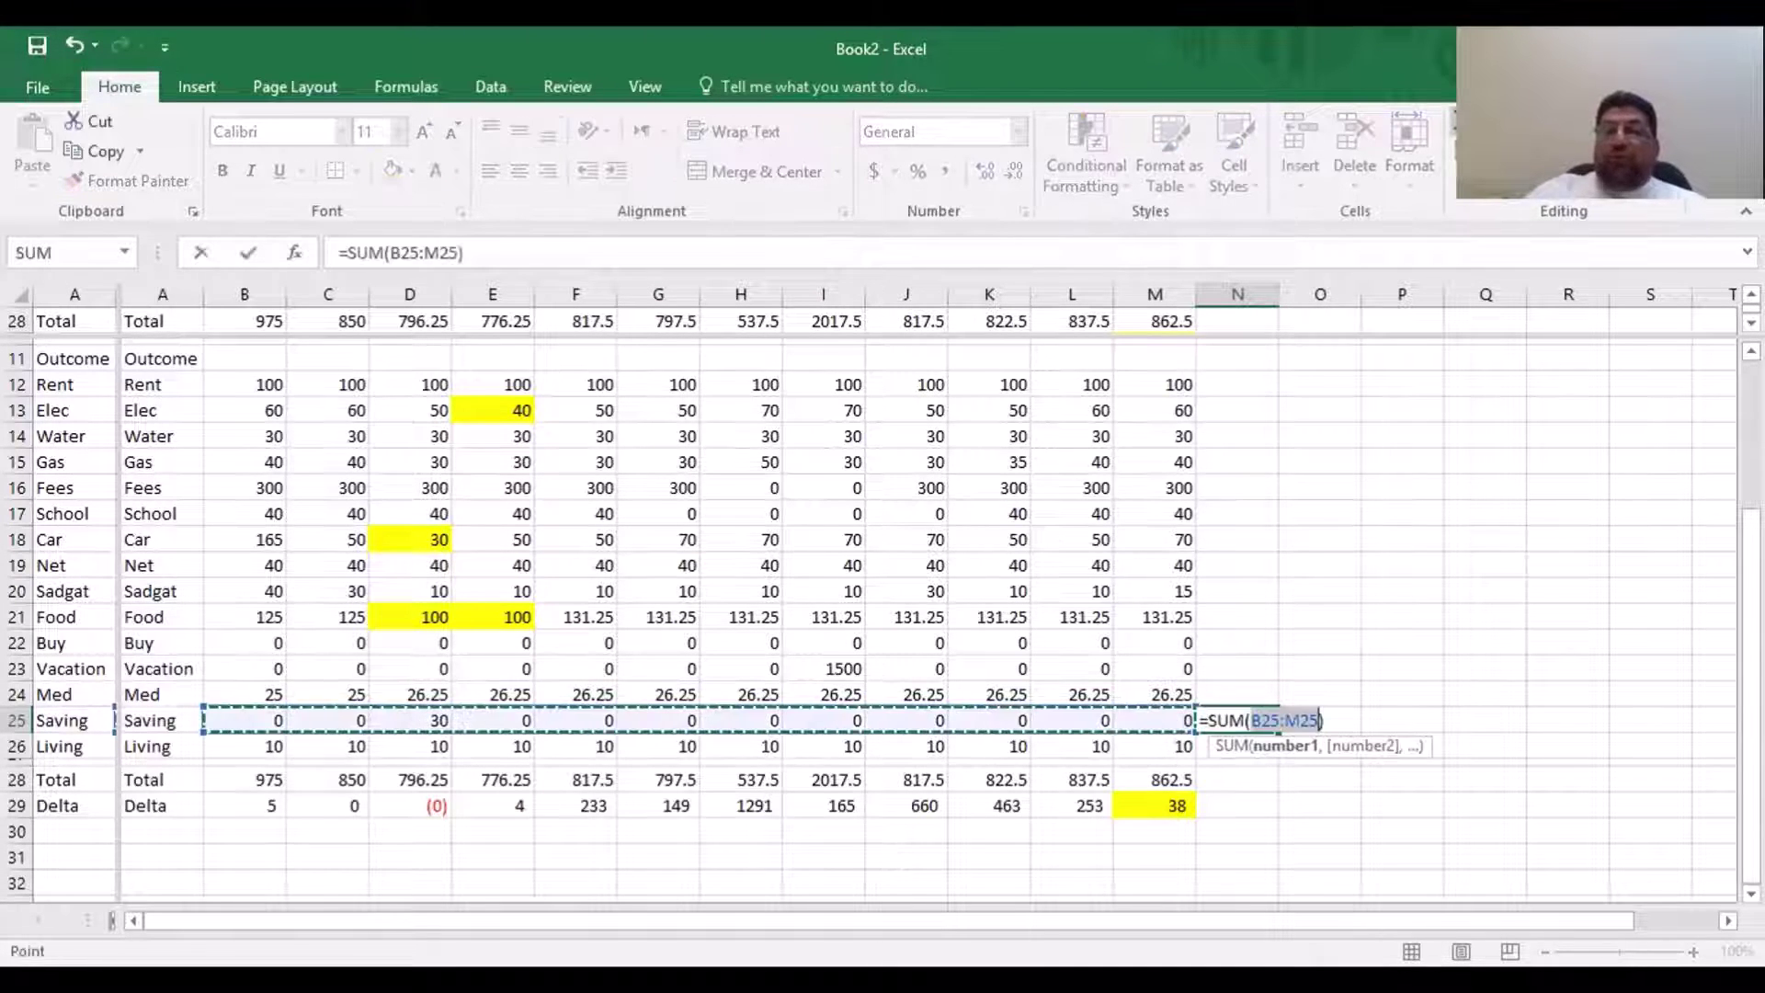
key("Return")
key("Up")
Highlight the Saving amounts and their yearly total, B25:N25, with a yellow fill
key("Left")
key("Left")
key("Left")
key("Left")
key("Left")
key("Left")
key("Left")
key("Left")
key("Left")
key("Left")
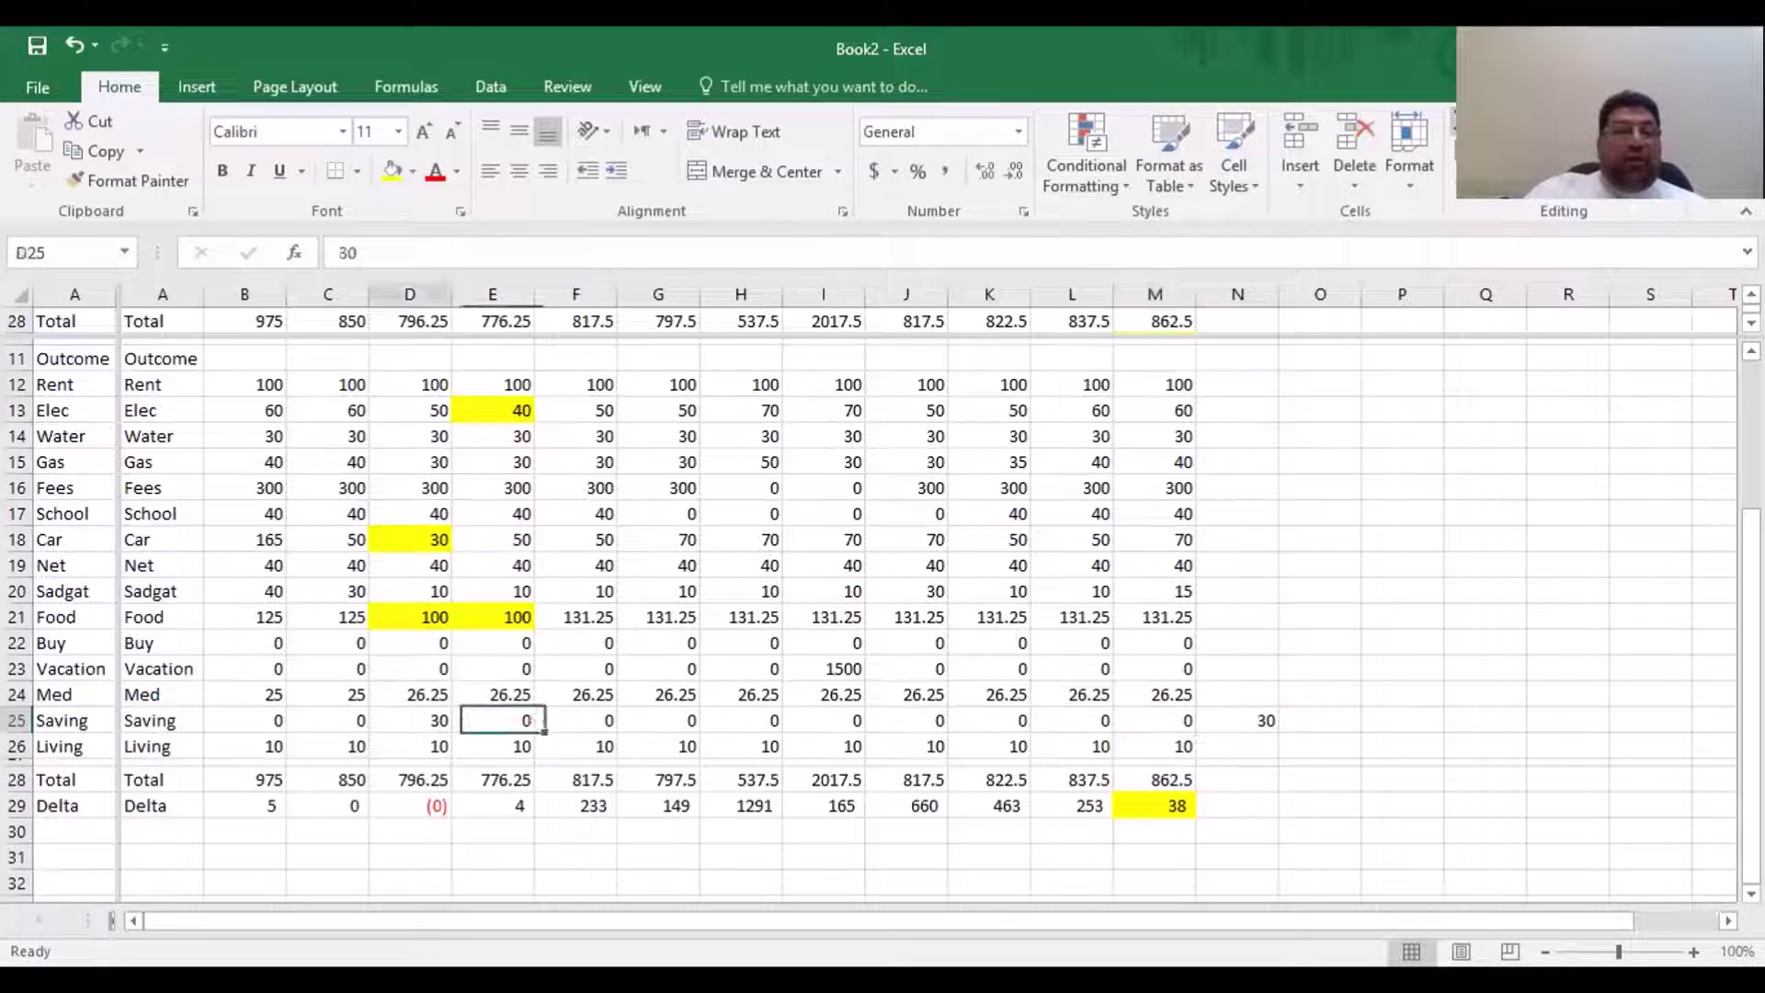
key("Left")
key("Left")
key("Left")
key("Right")
key("Right")
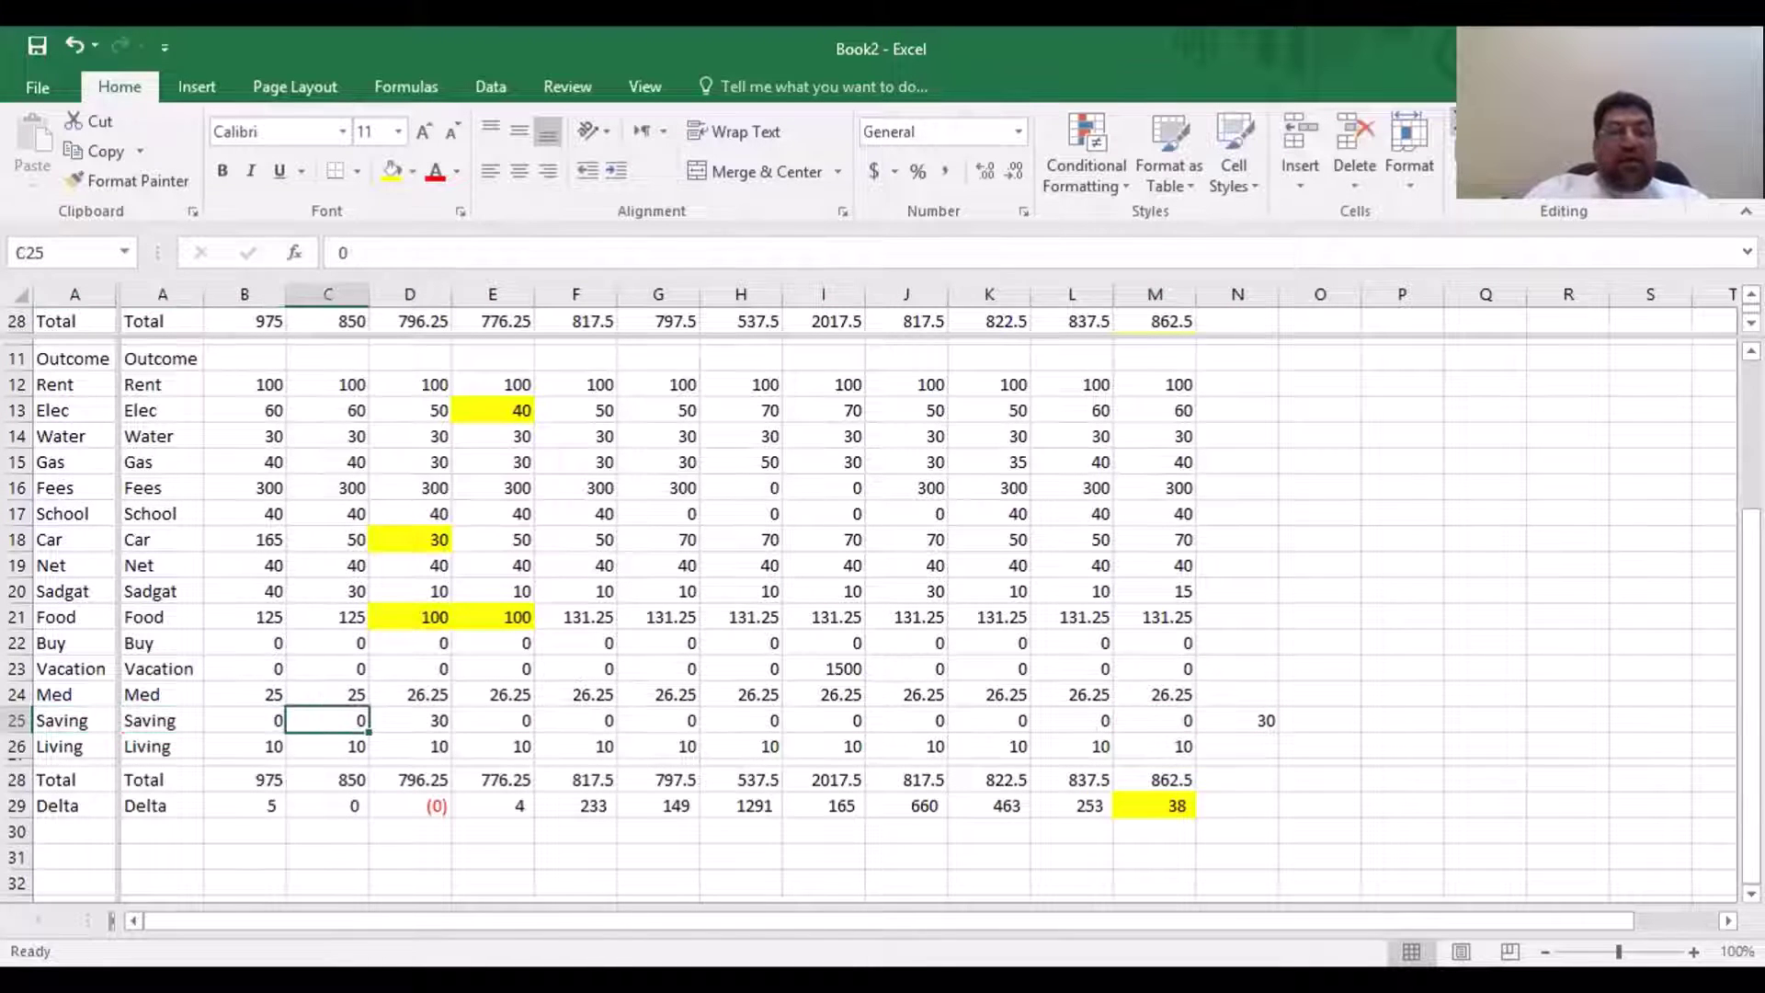
left_click_drag(244, 721, 1268, 721)
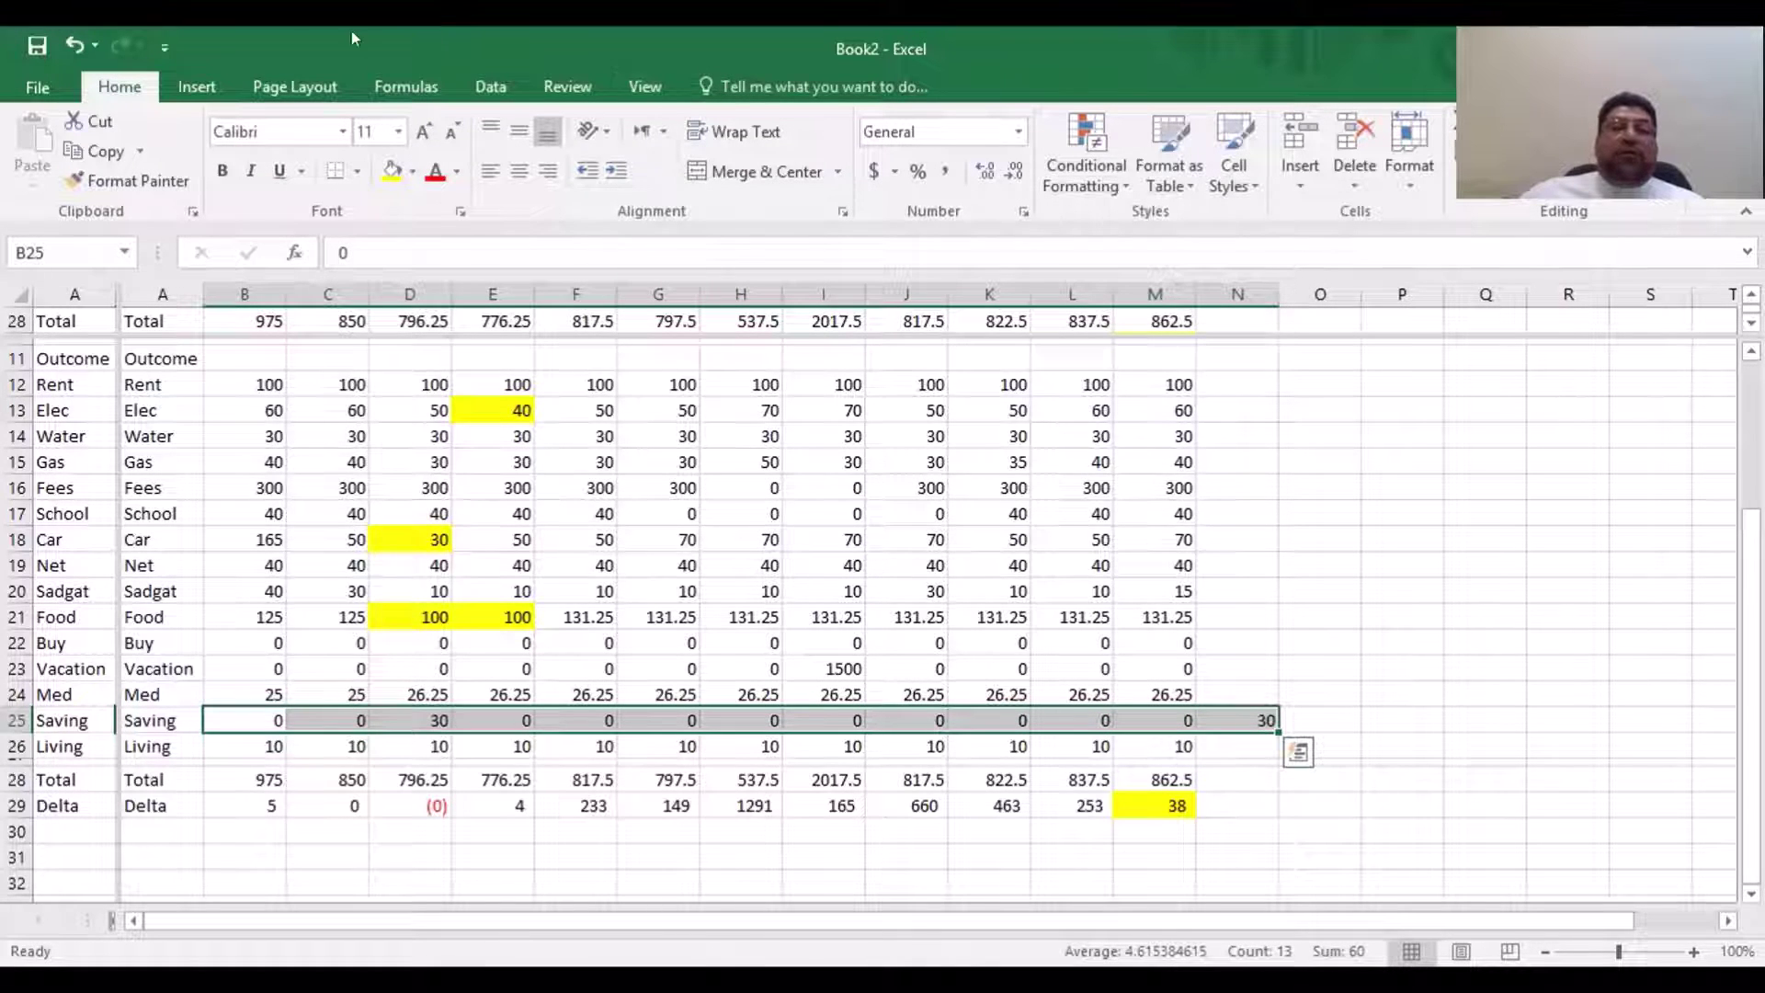
left_click(387, 172)
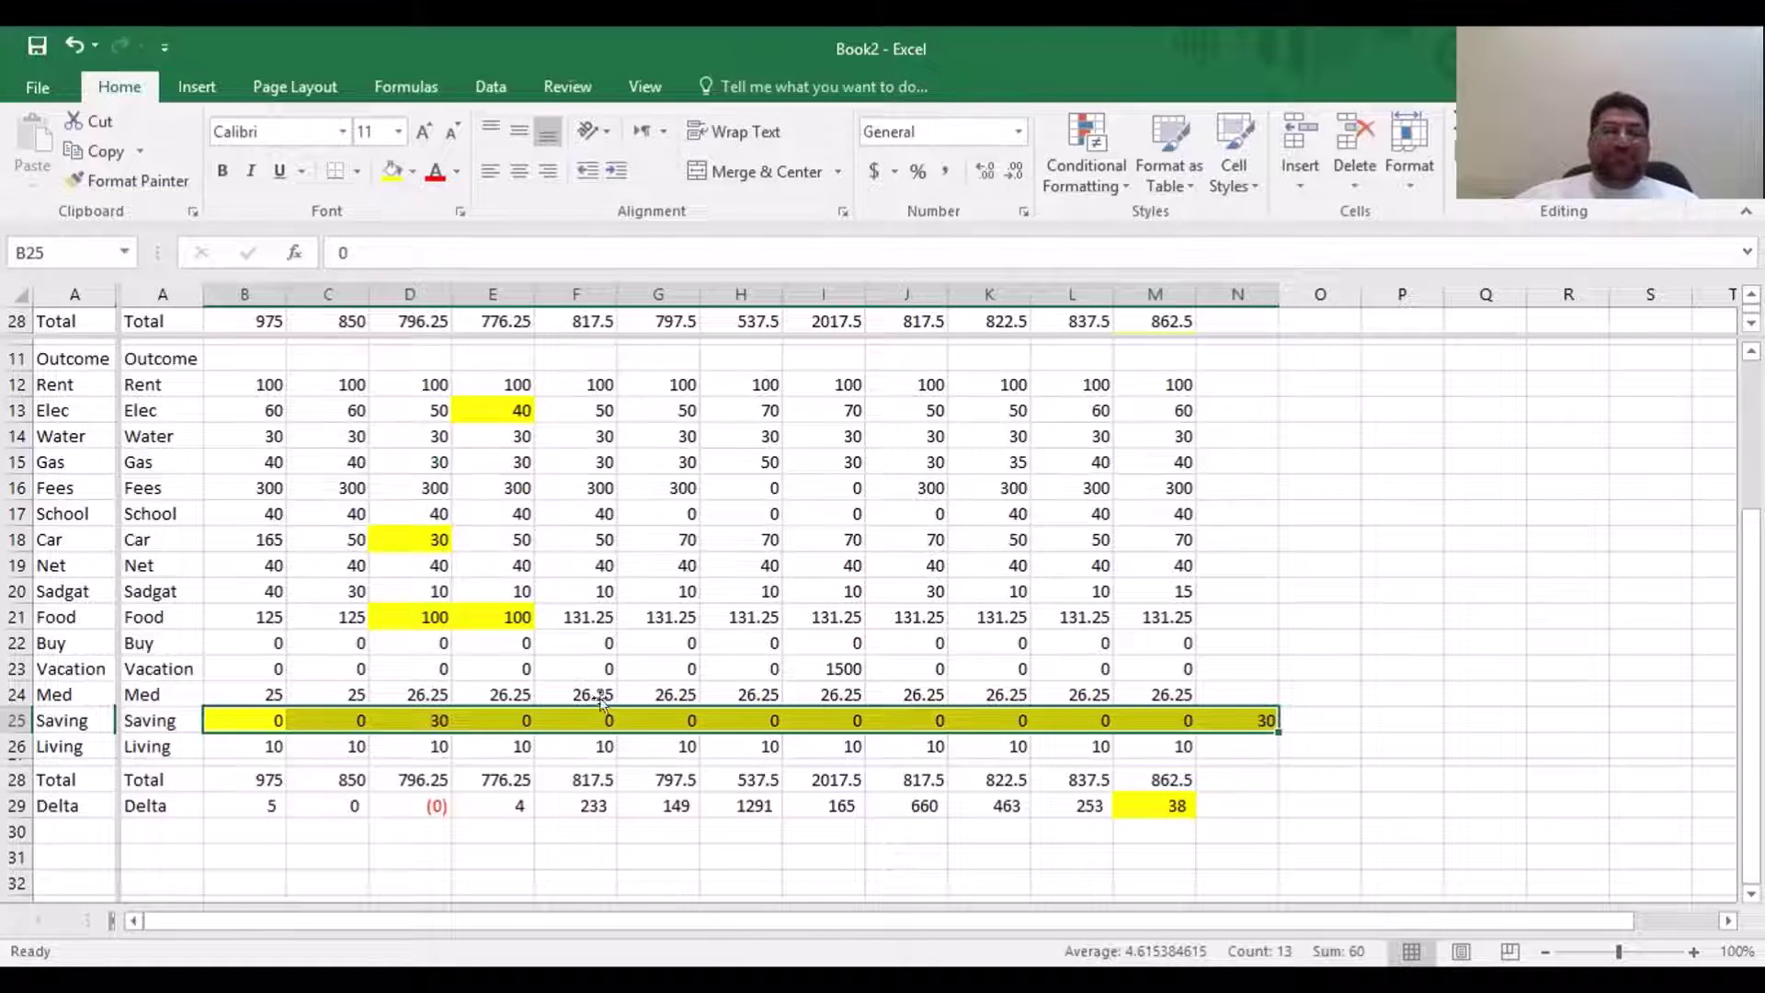
left_click(653, 798)
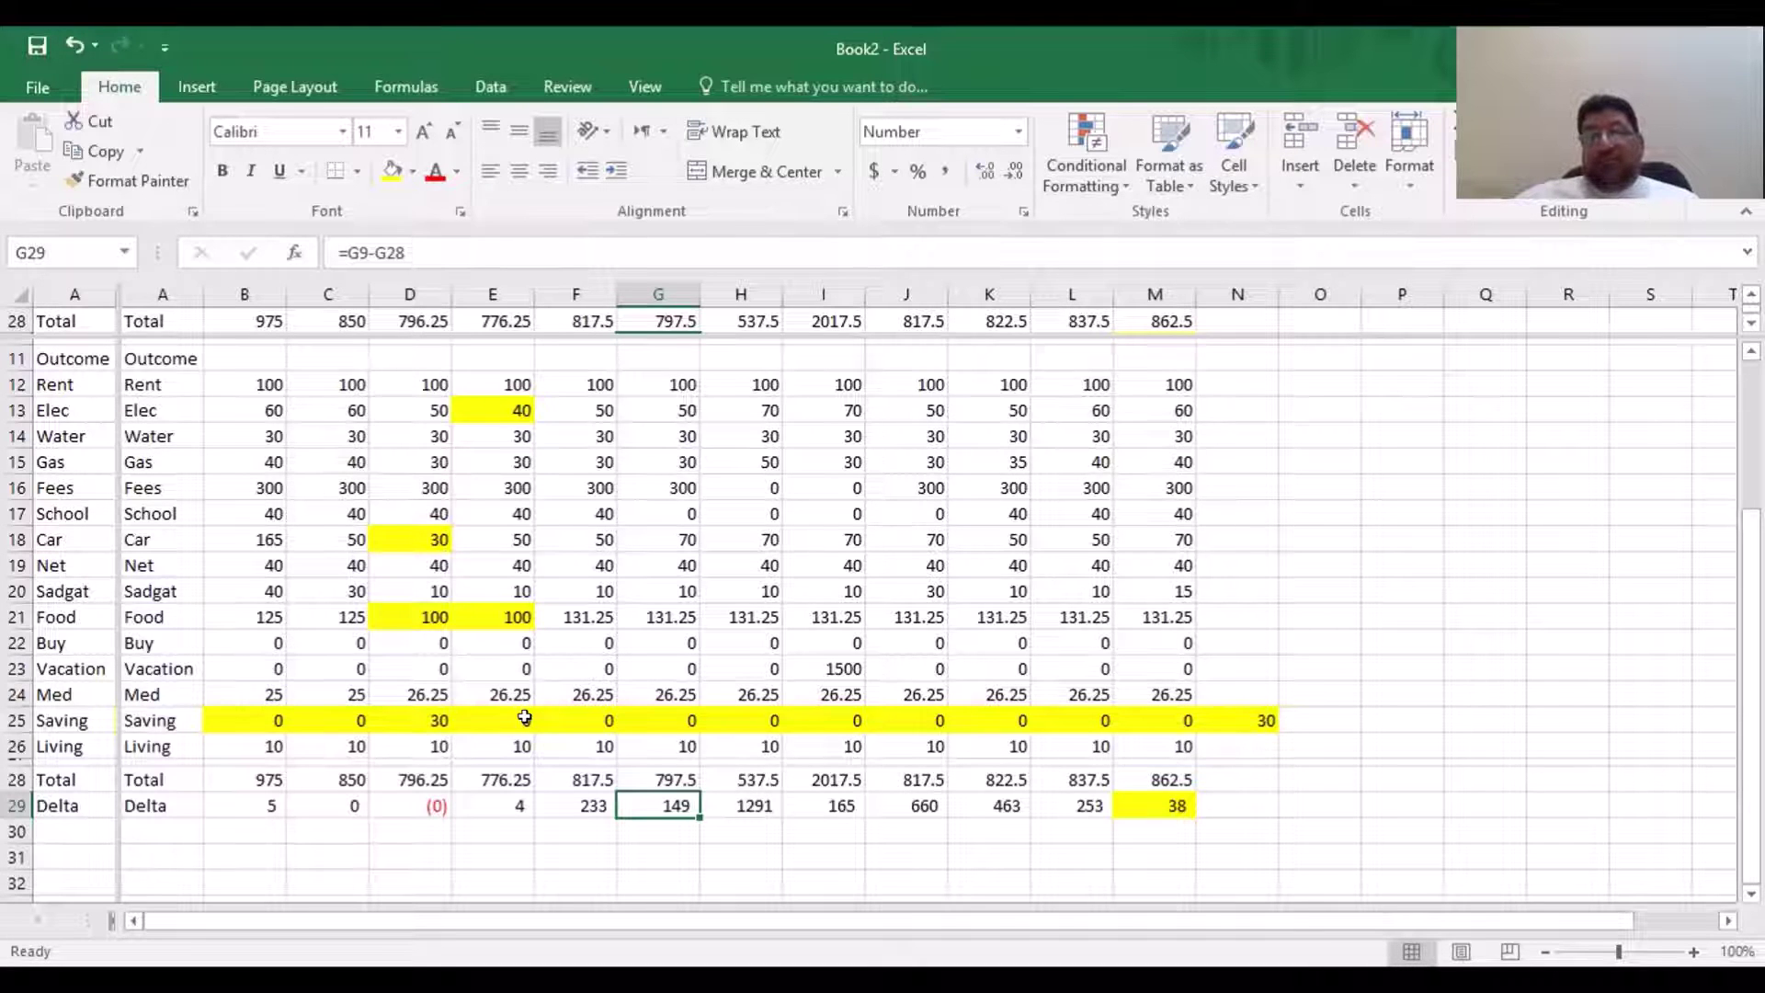
left_click(858, 859)
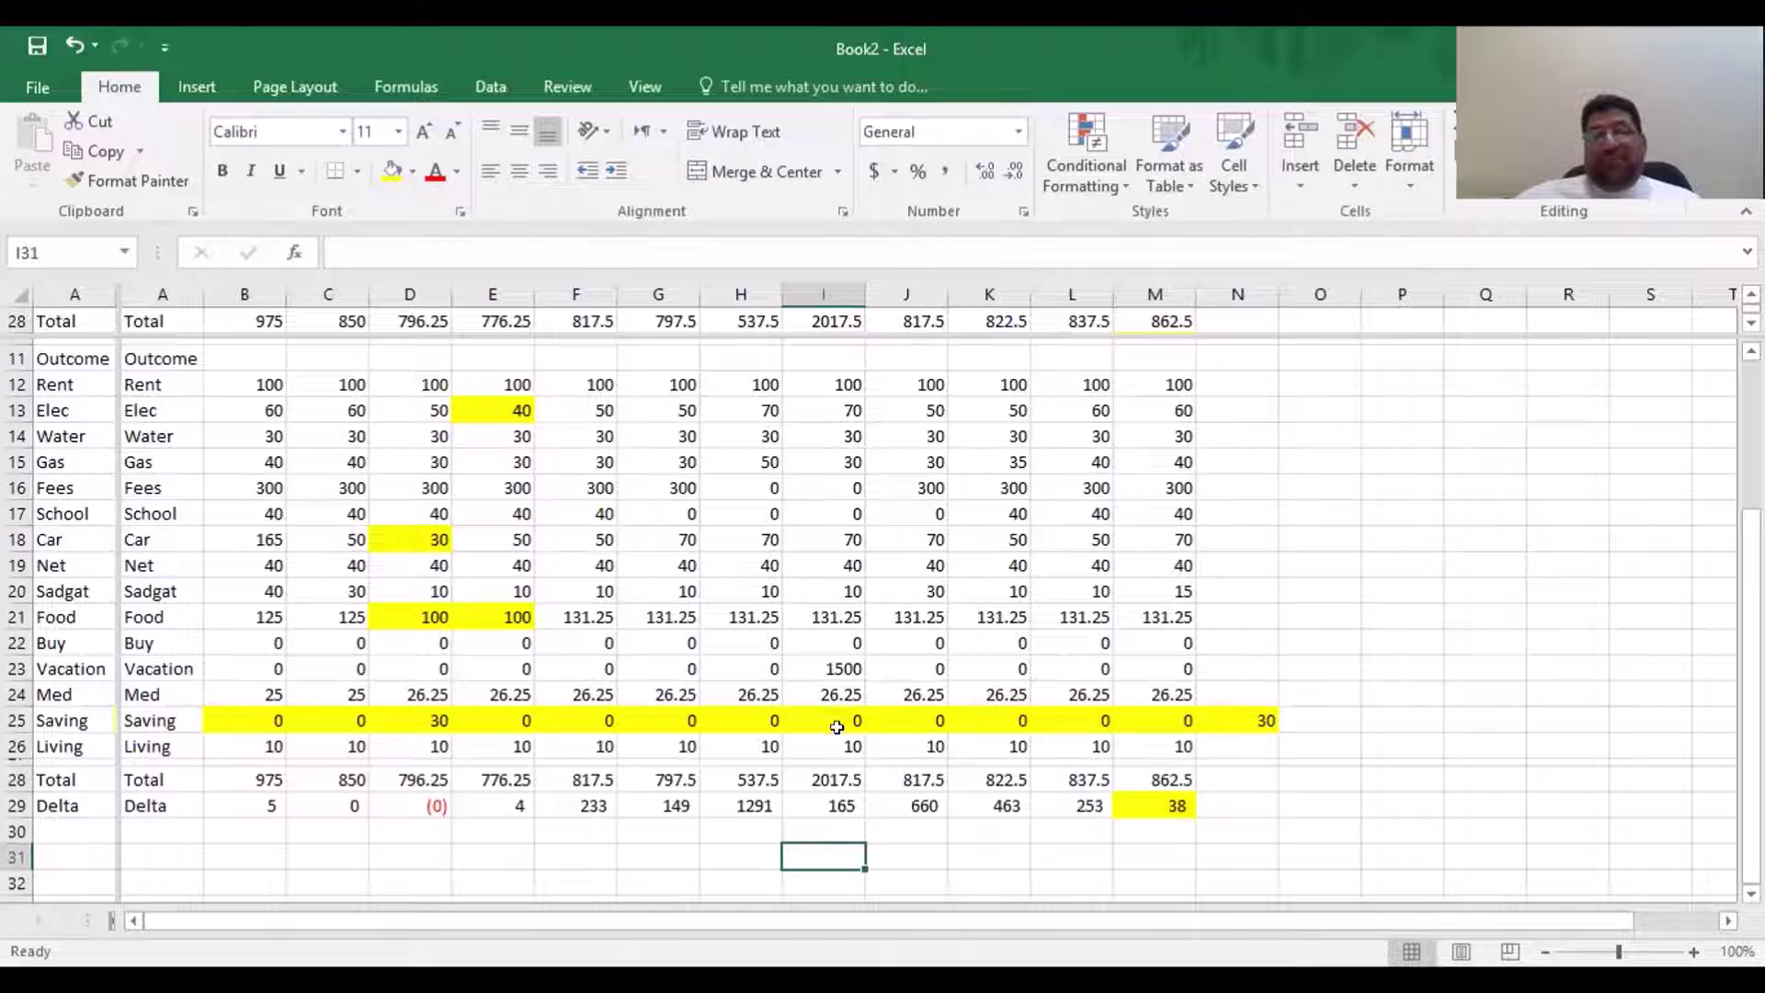
Set the Saving amounts for months 4, 5 and 6 in E25:G25 to 1 each
left_click(607, 717)
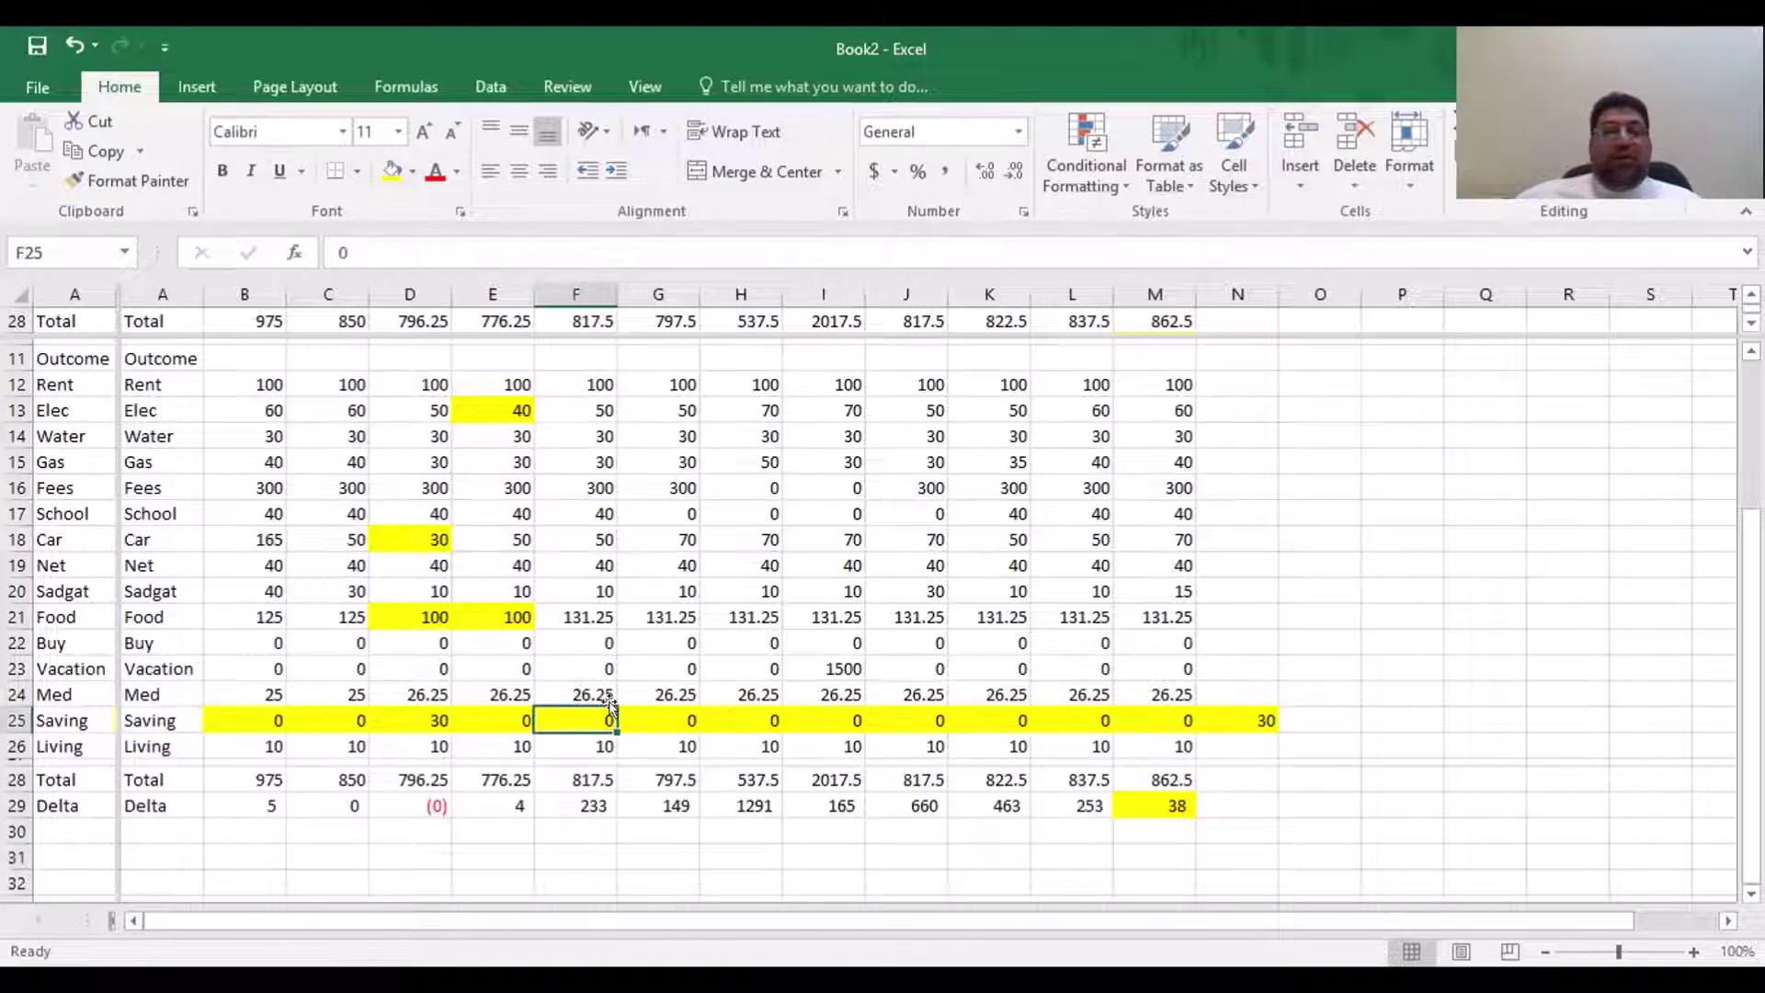
key("Left")
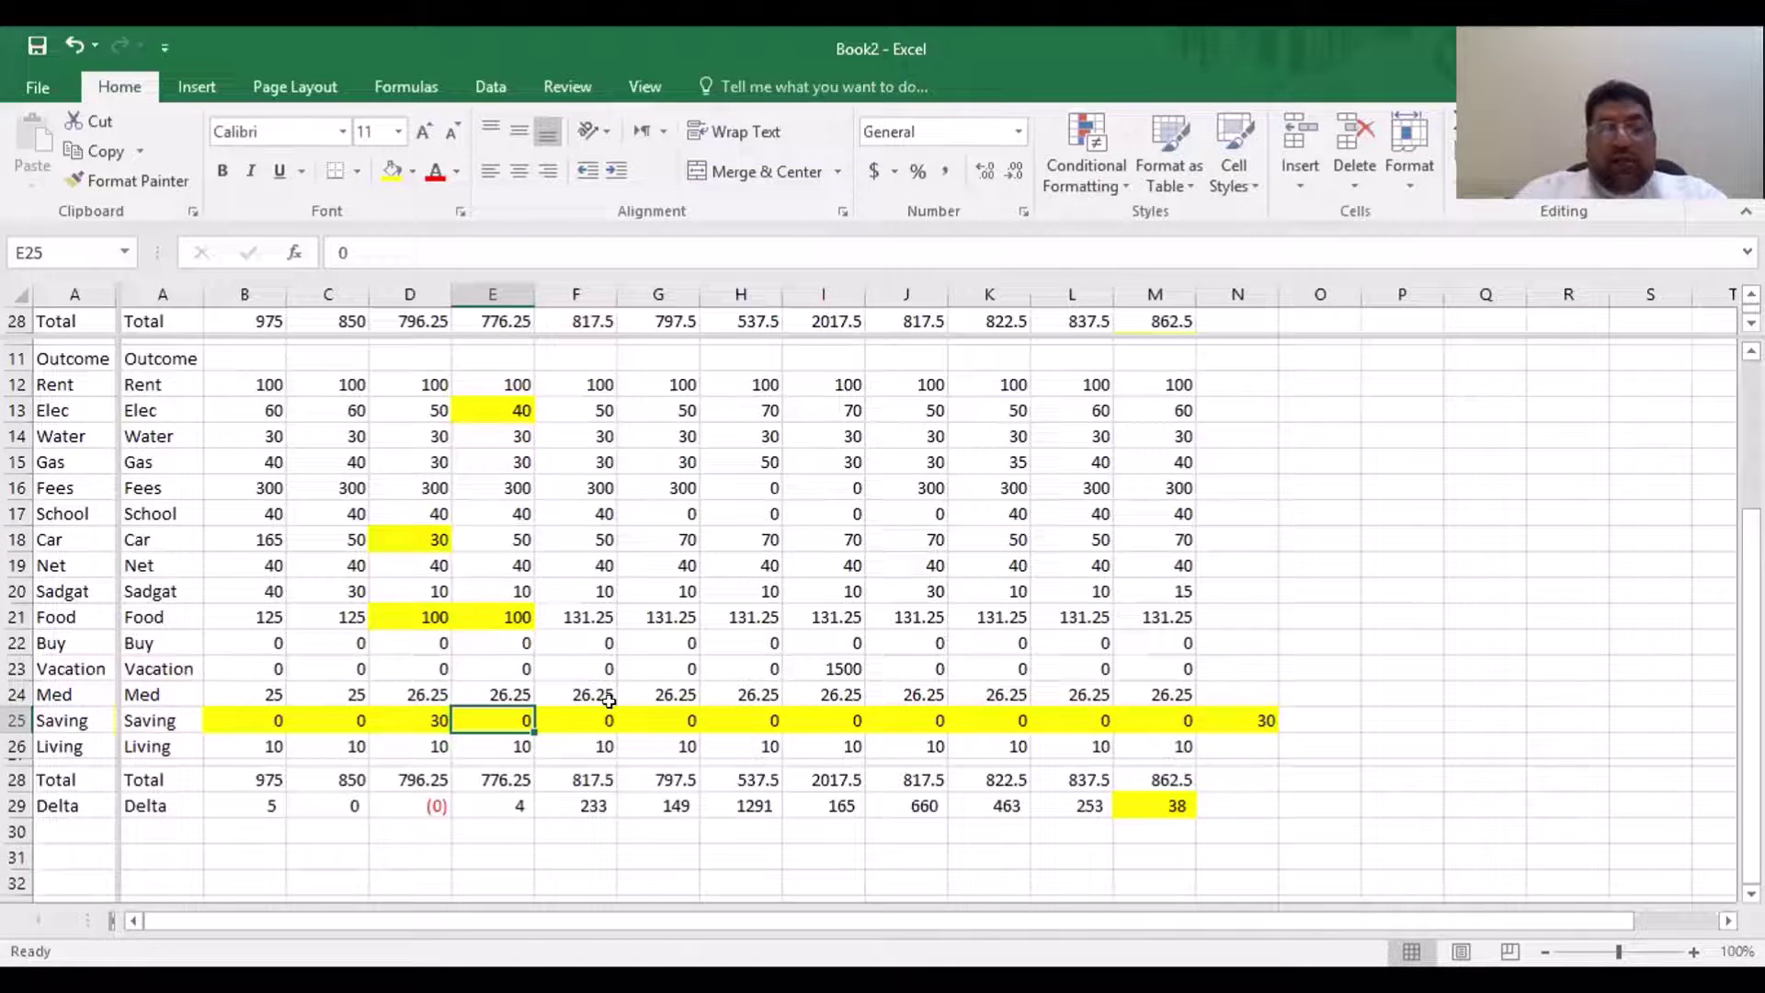
type("1")
key("Right")
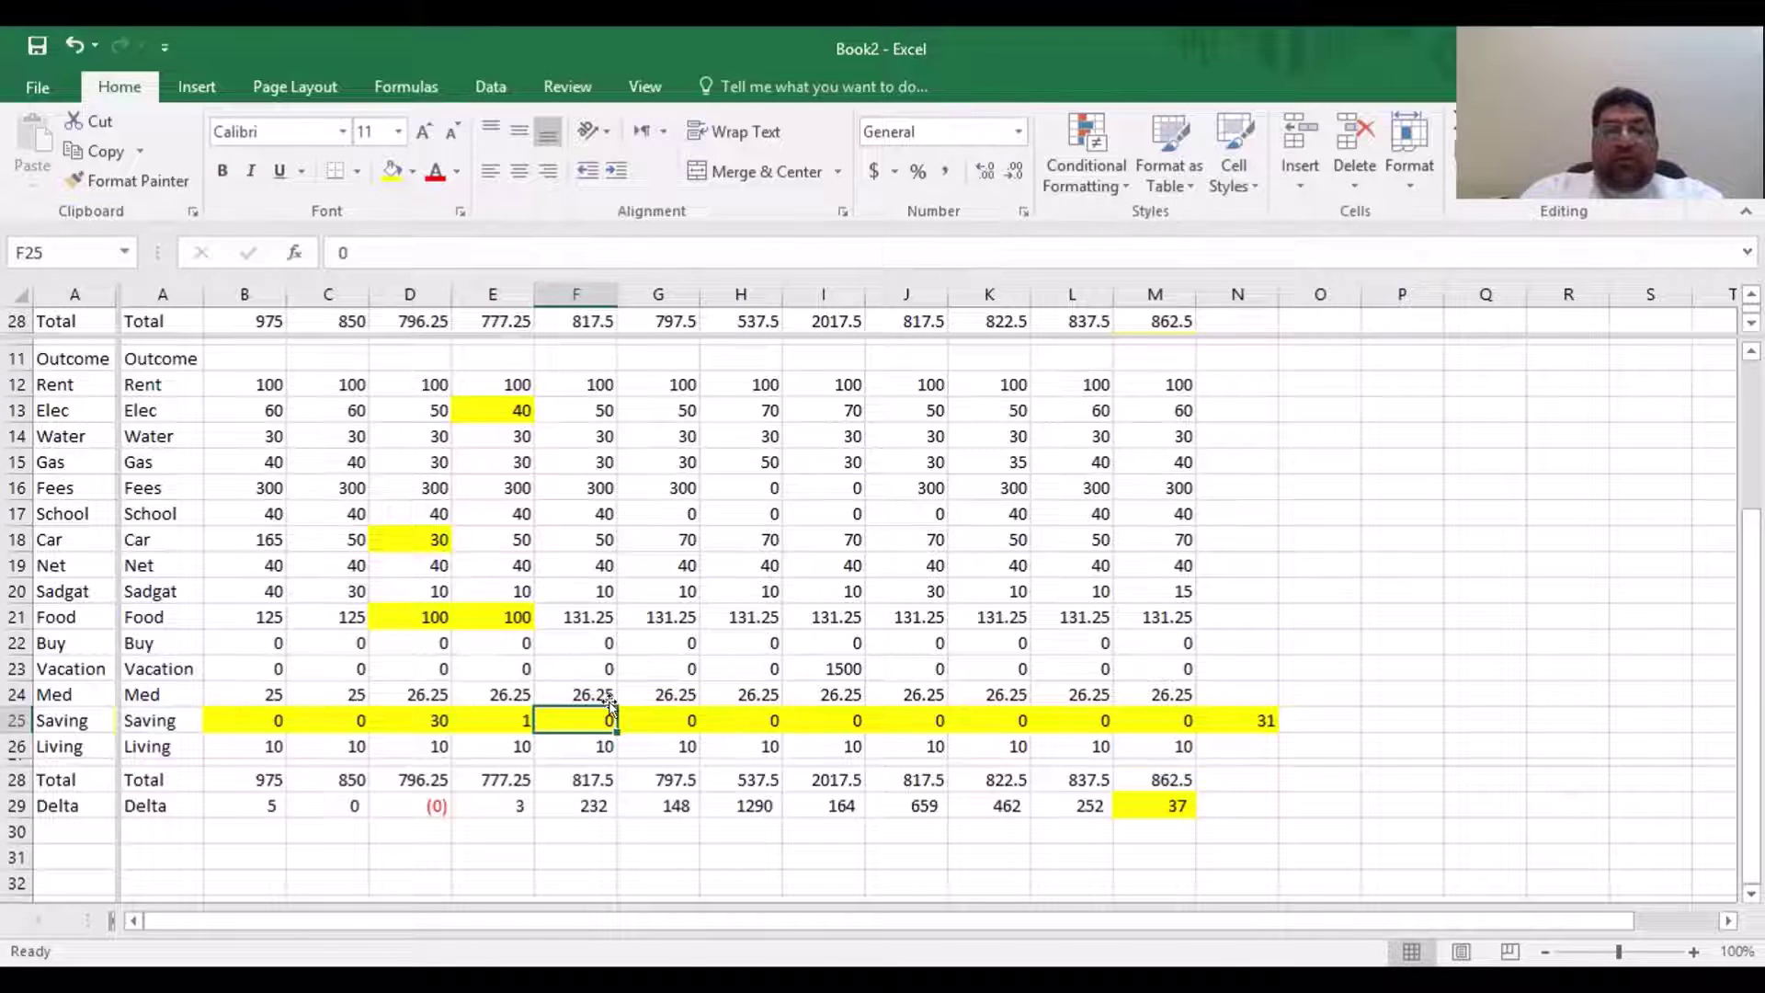
type("1")
key("Right")
type("1")
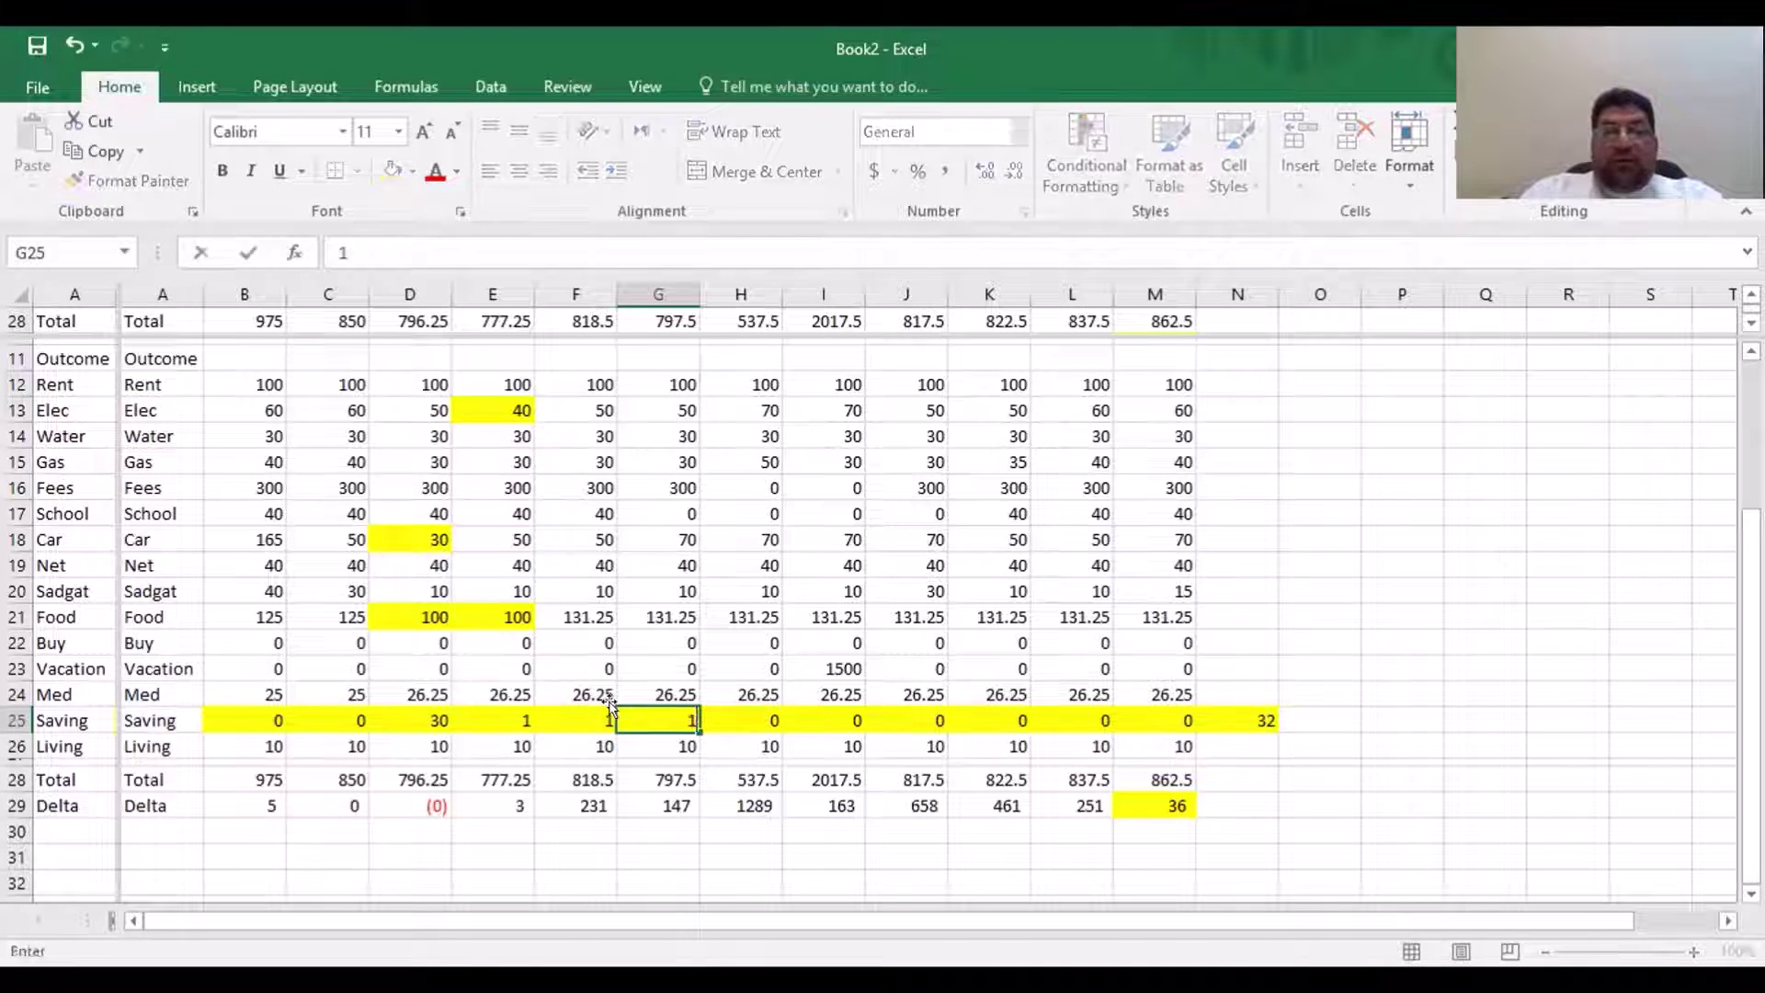
key("Right")
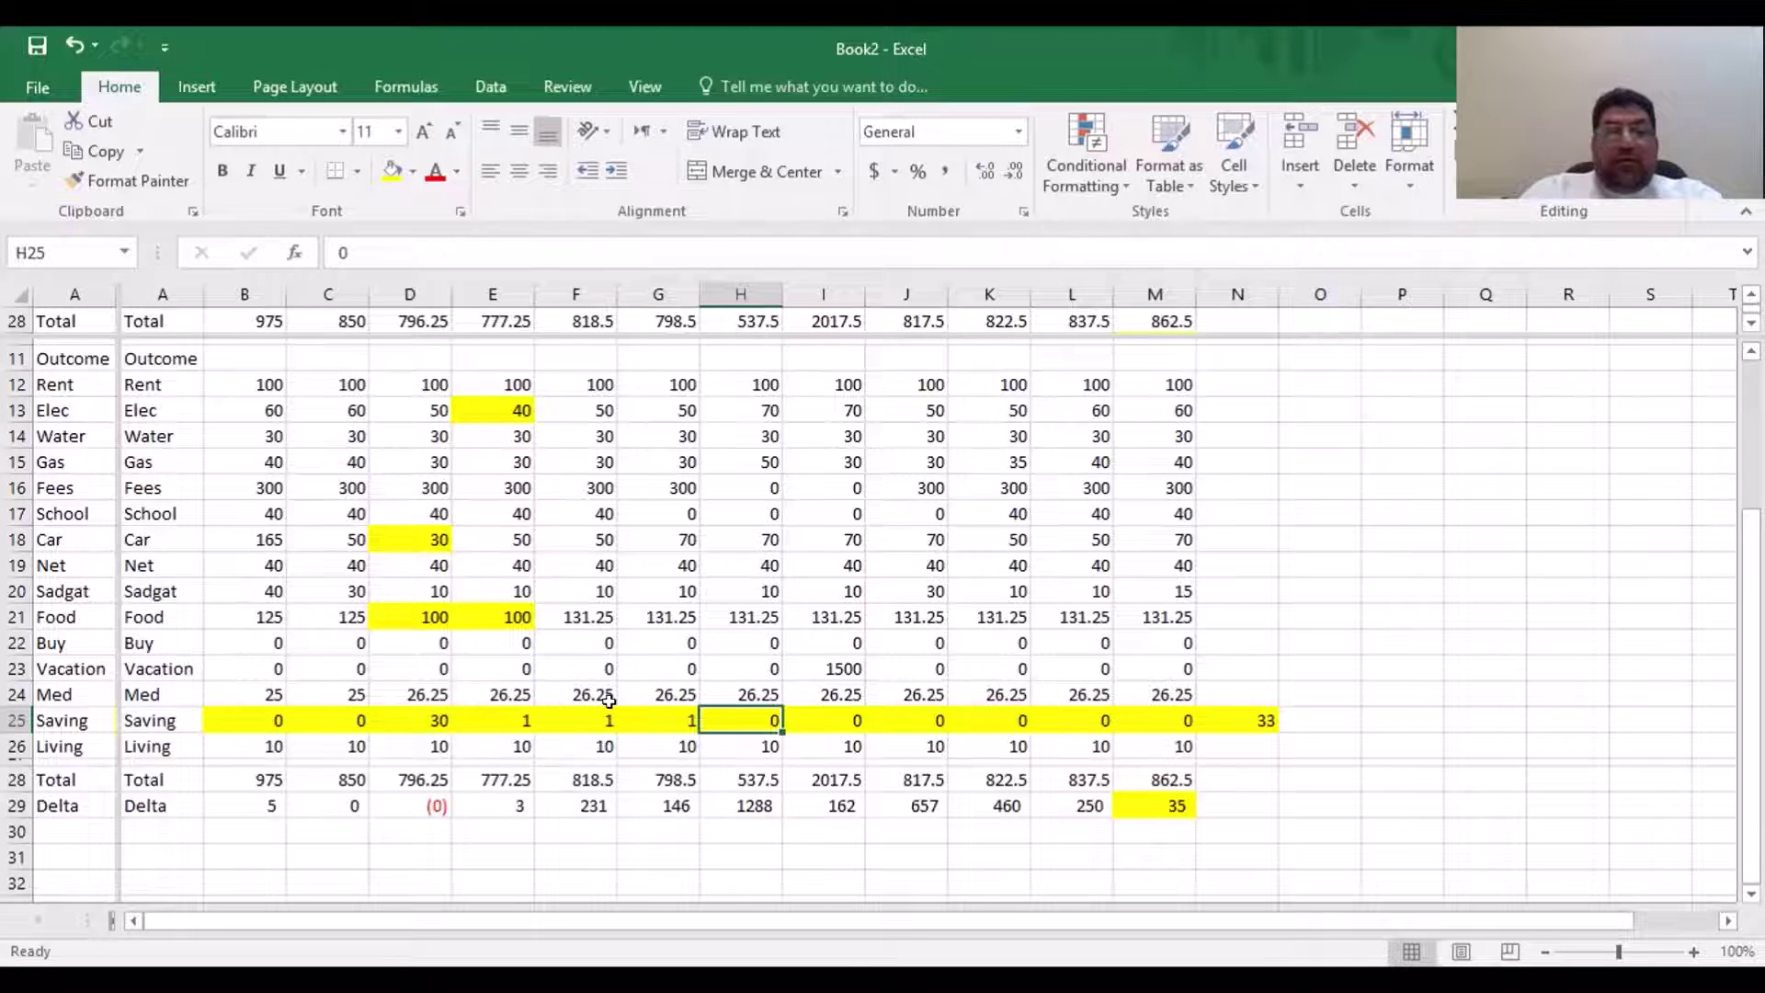
Set the Saving amounts for months 8, 9 and 10 in I25:K25 to 1 each
key("Right")
type("1")
key("Right")
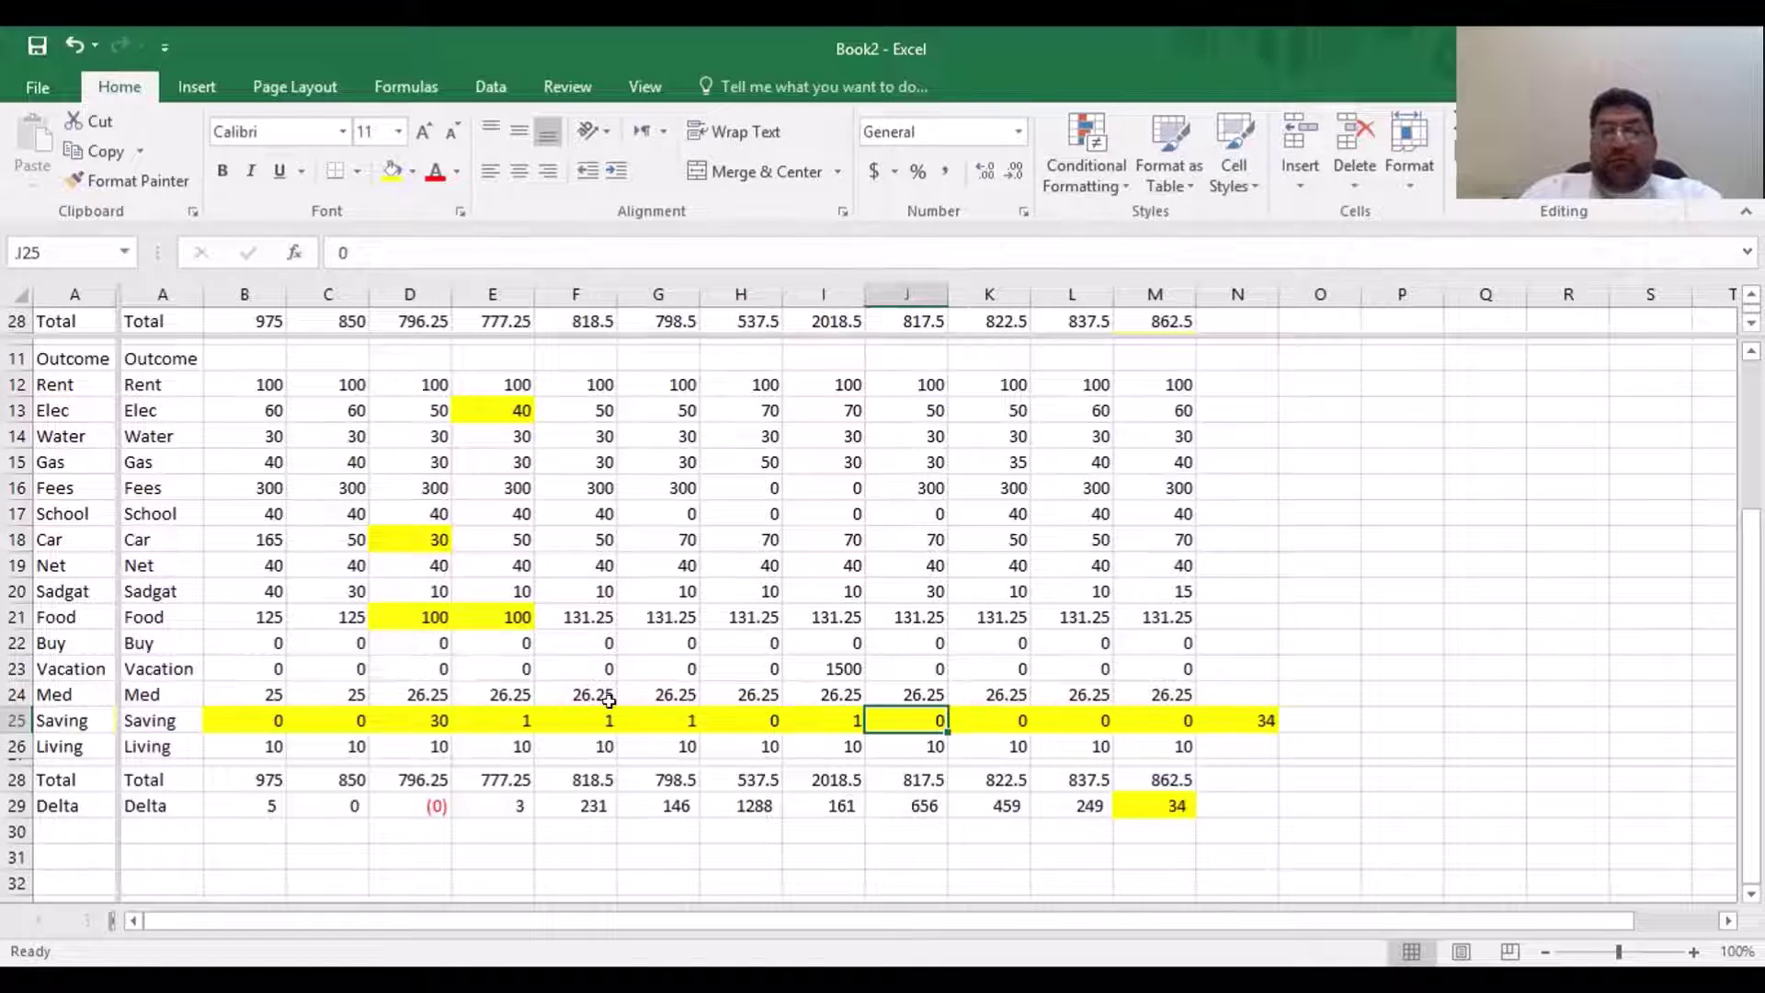
type("1")
key("Right")
type("1")
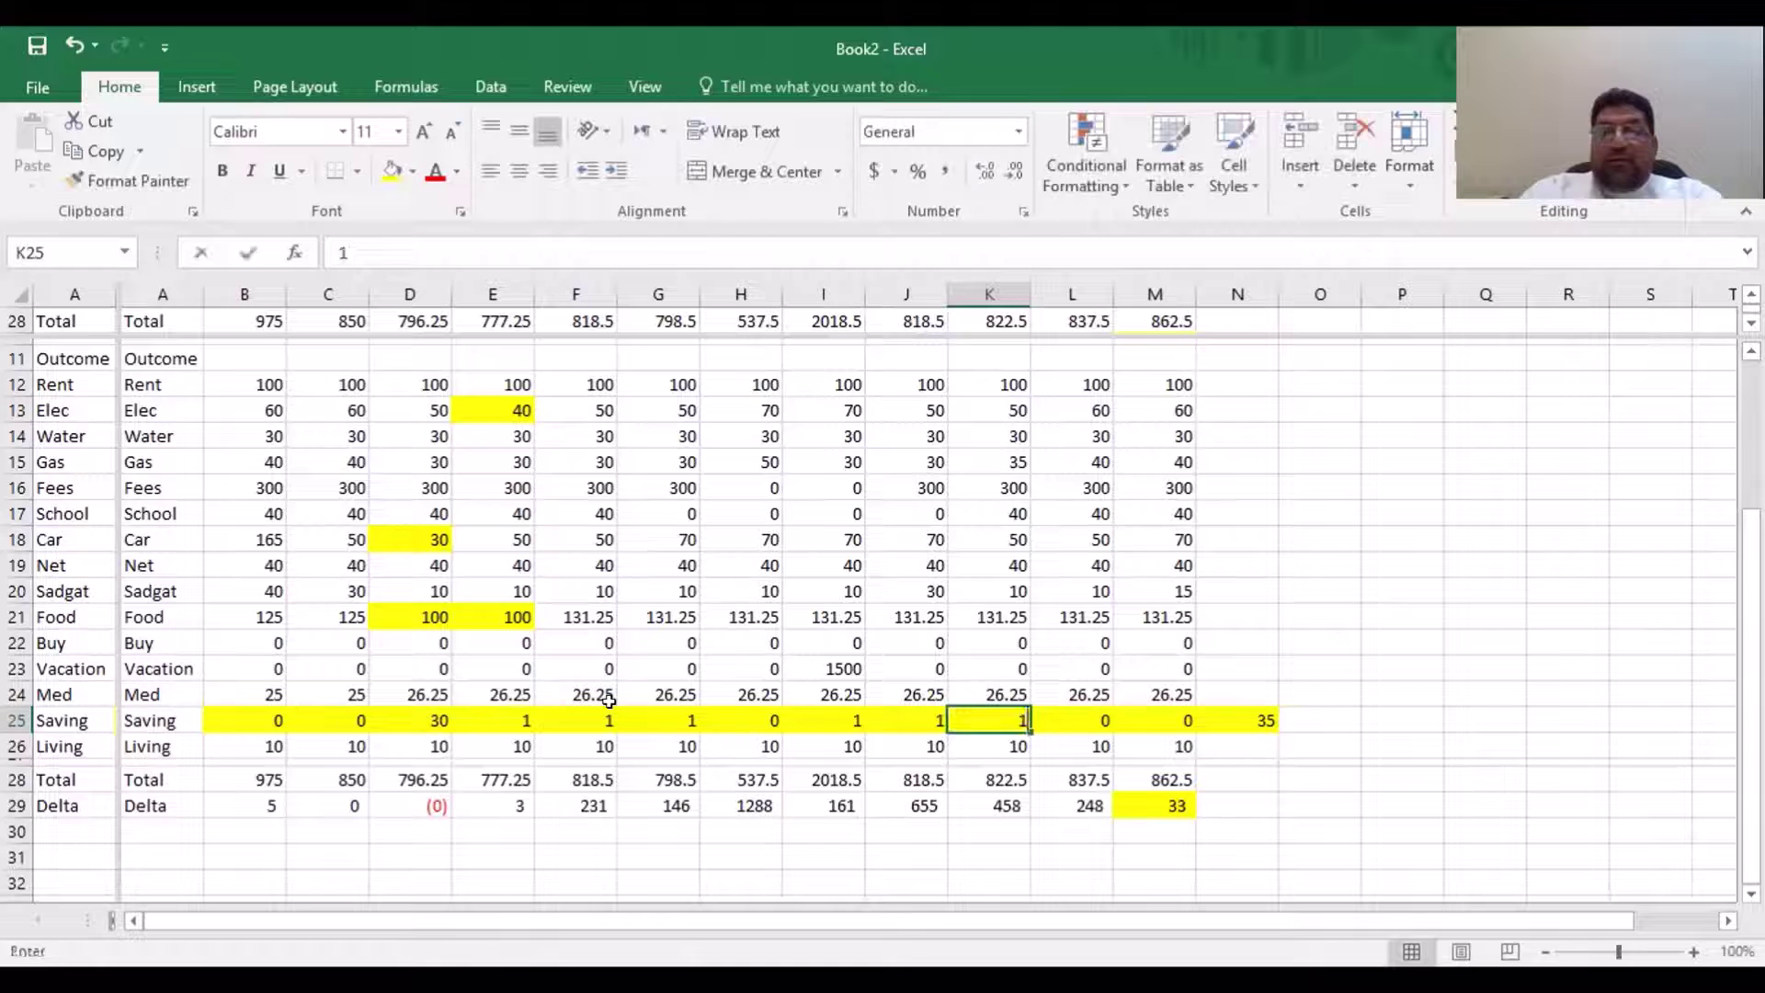
key("Right")
key("Right")
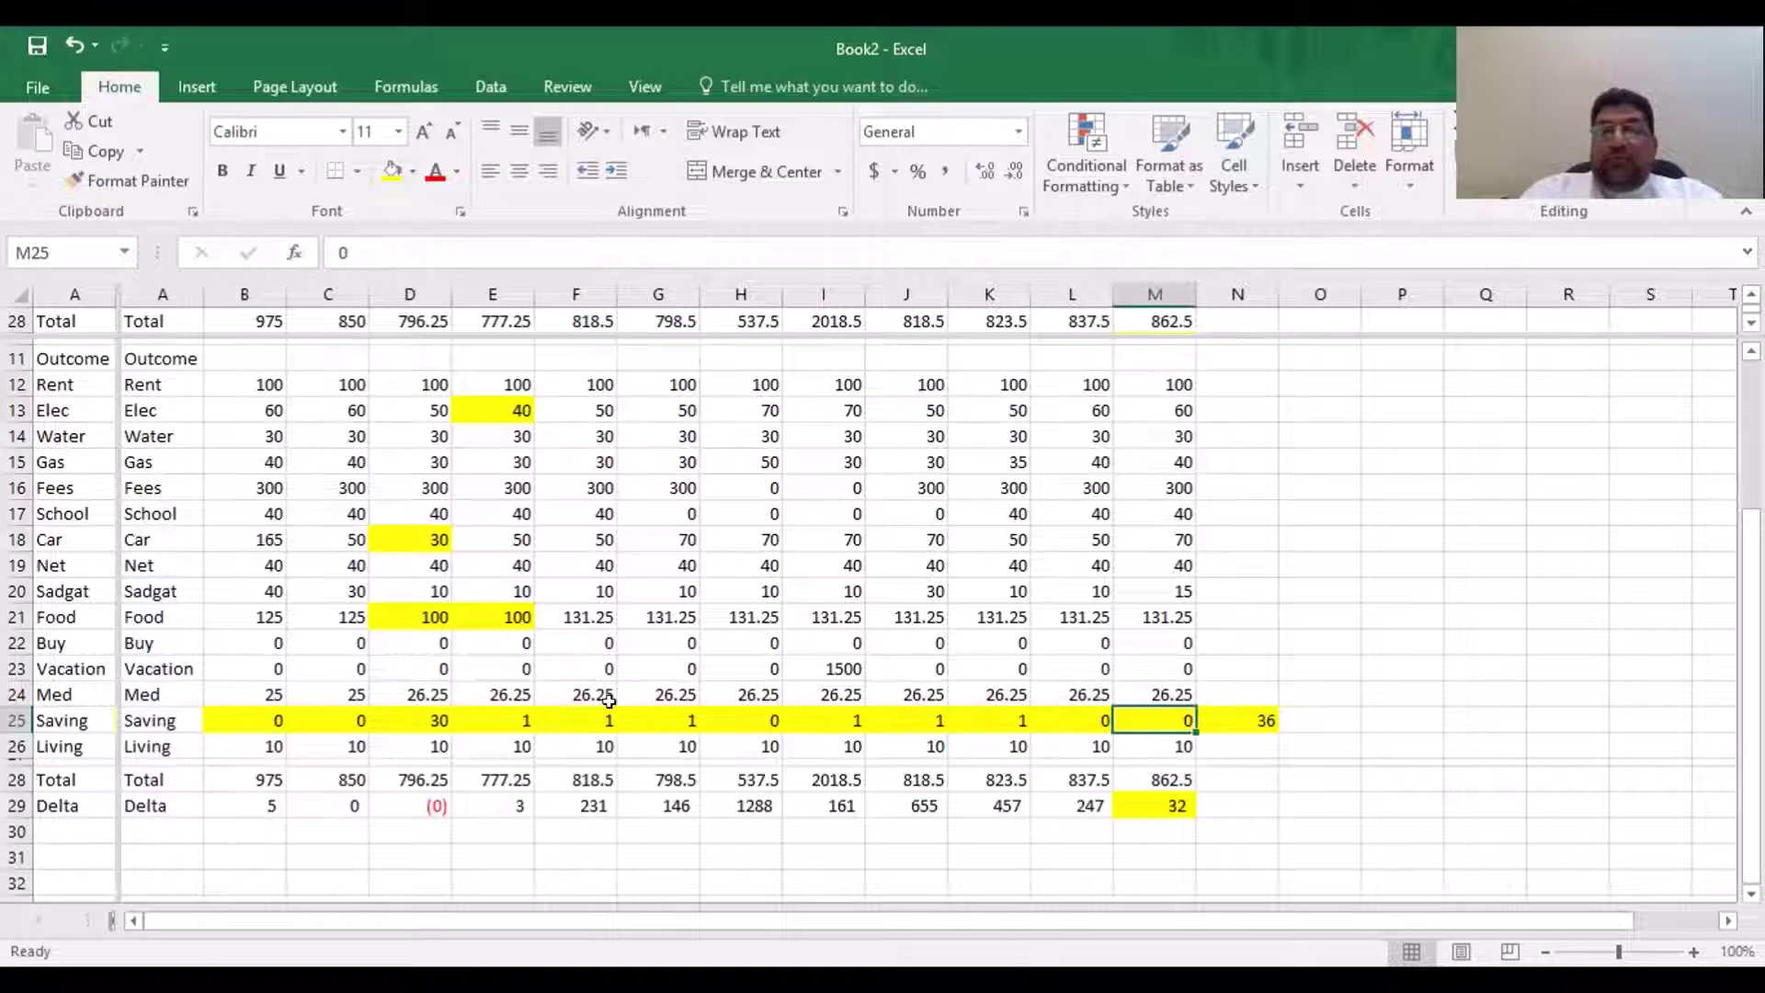
Try 32 as the month 12 Saving amount in M25
type("2")
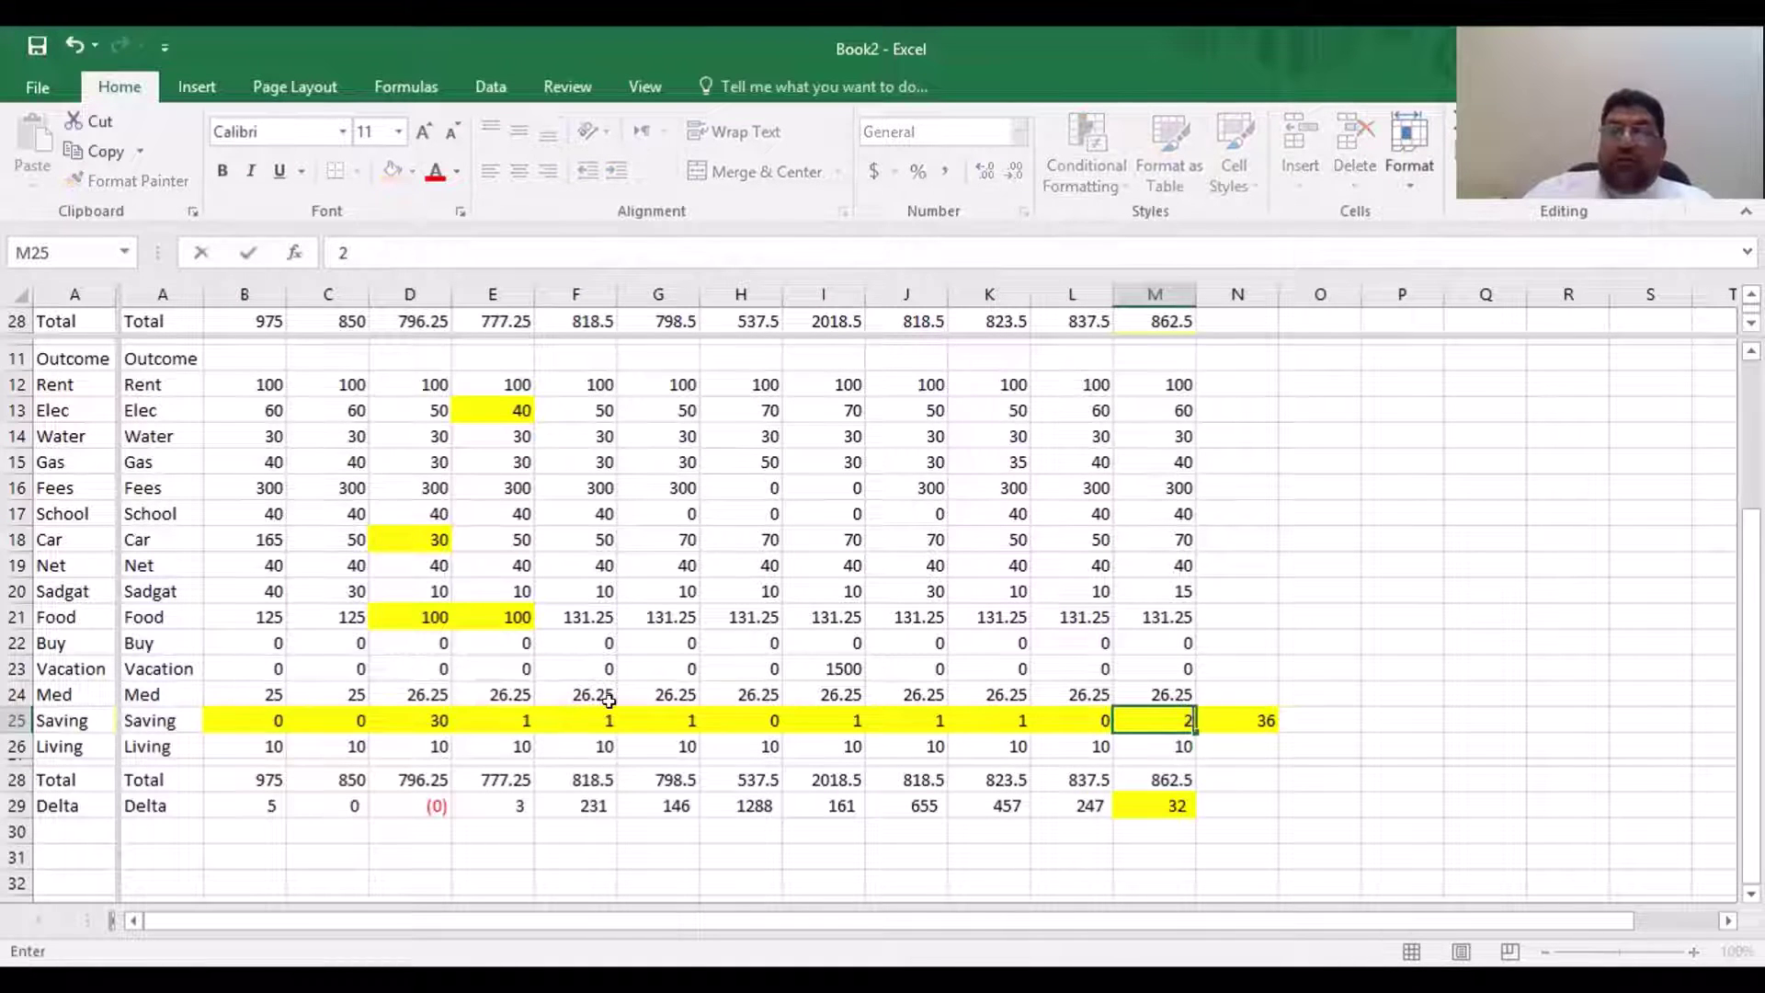
key("BackSpace")
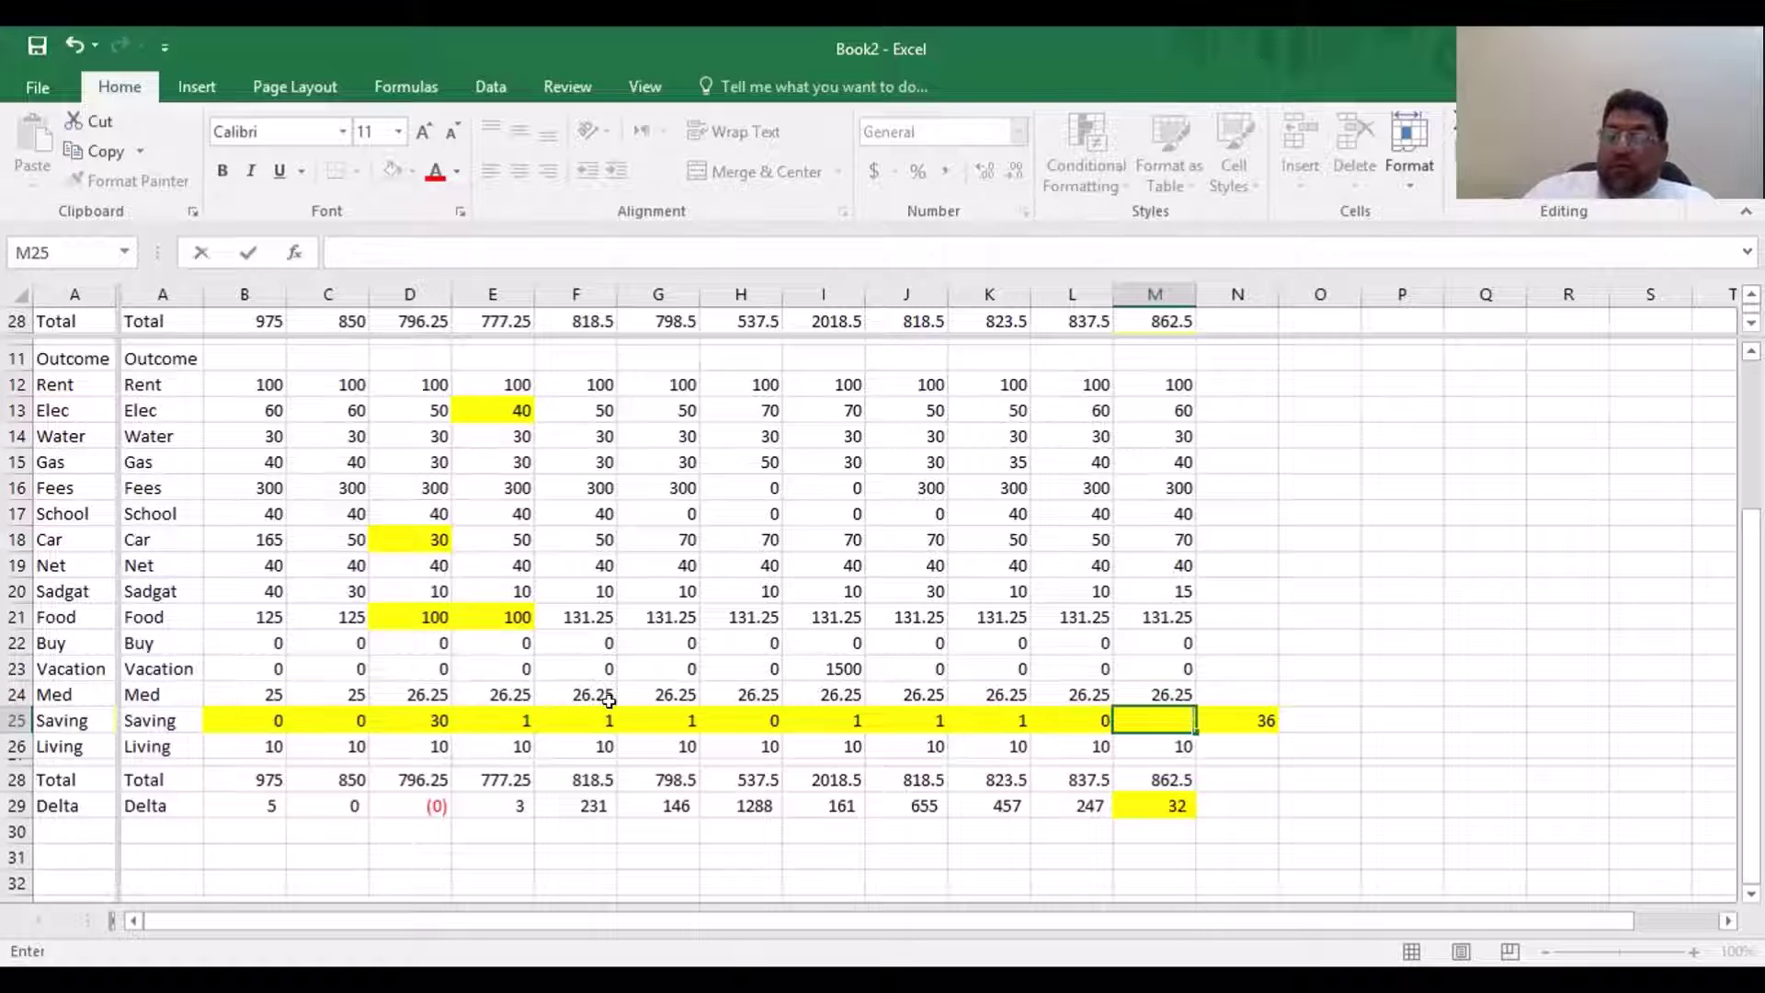
type("32")
key("ctrl+Return")
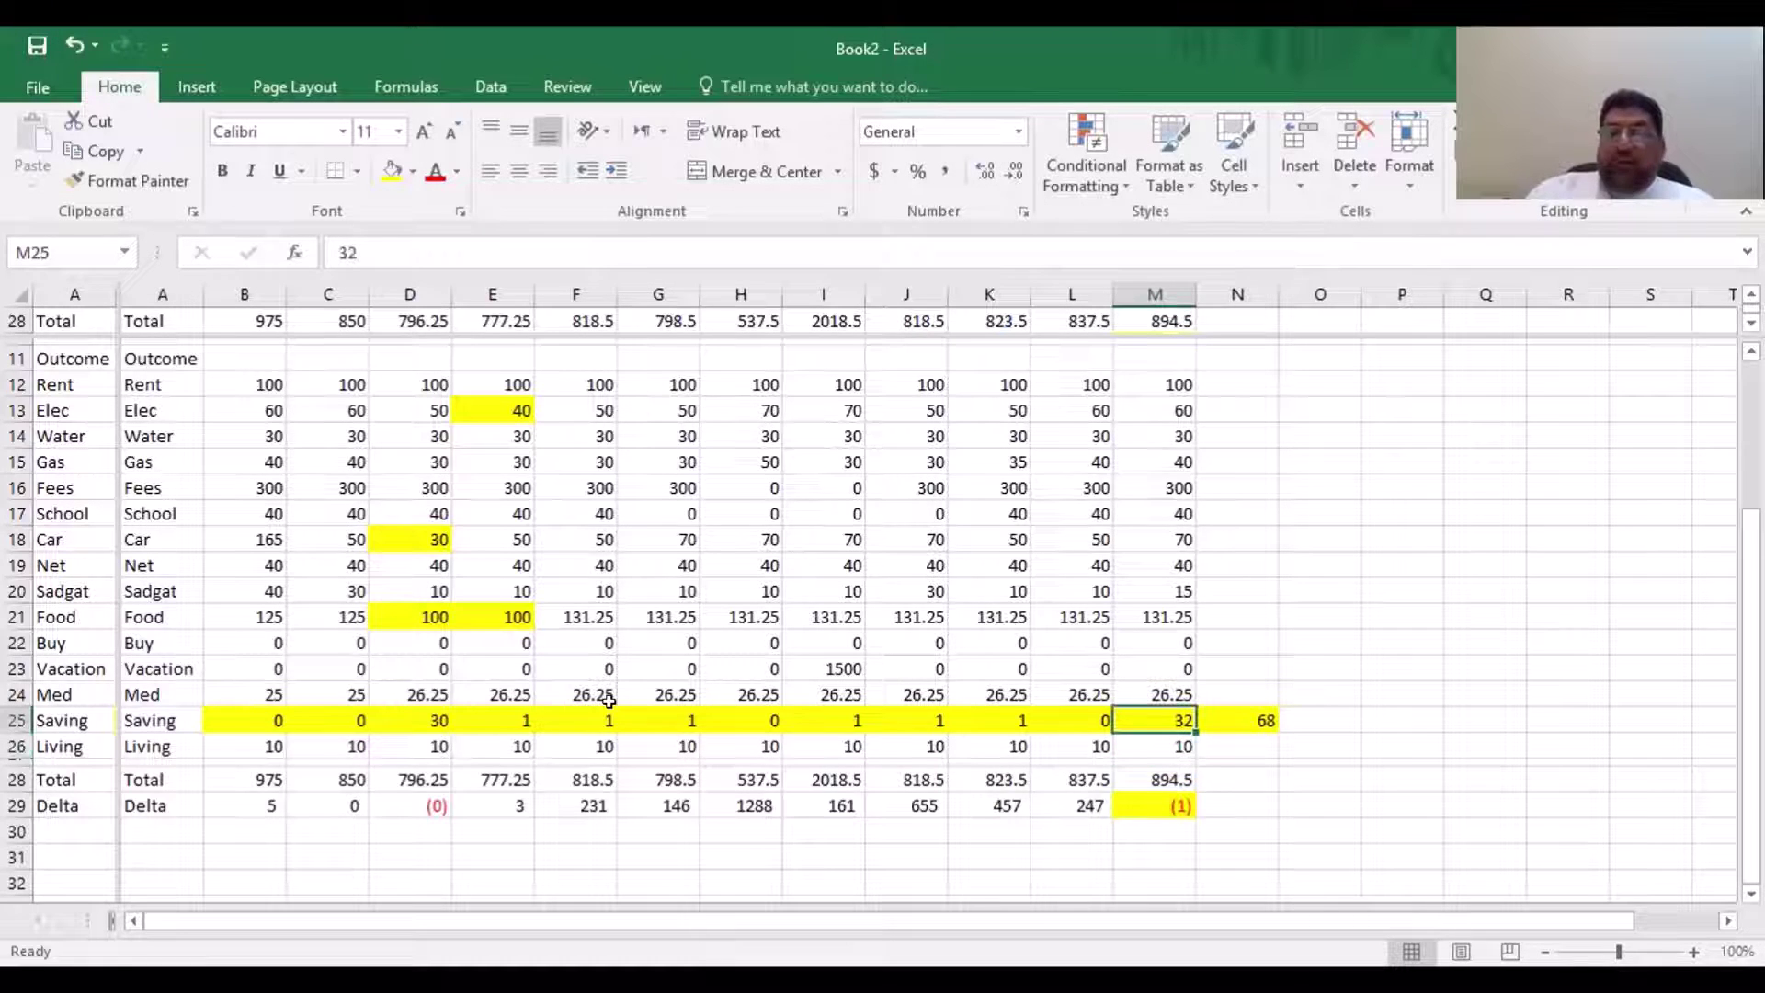
Set the month 12 Saving amount in M25 to 30 and check the yearly total in N25
type("30")
key("ctrl+Return")
key("Right")
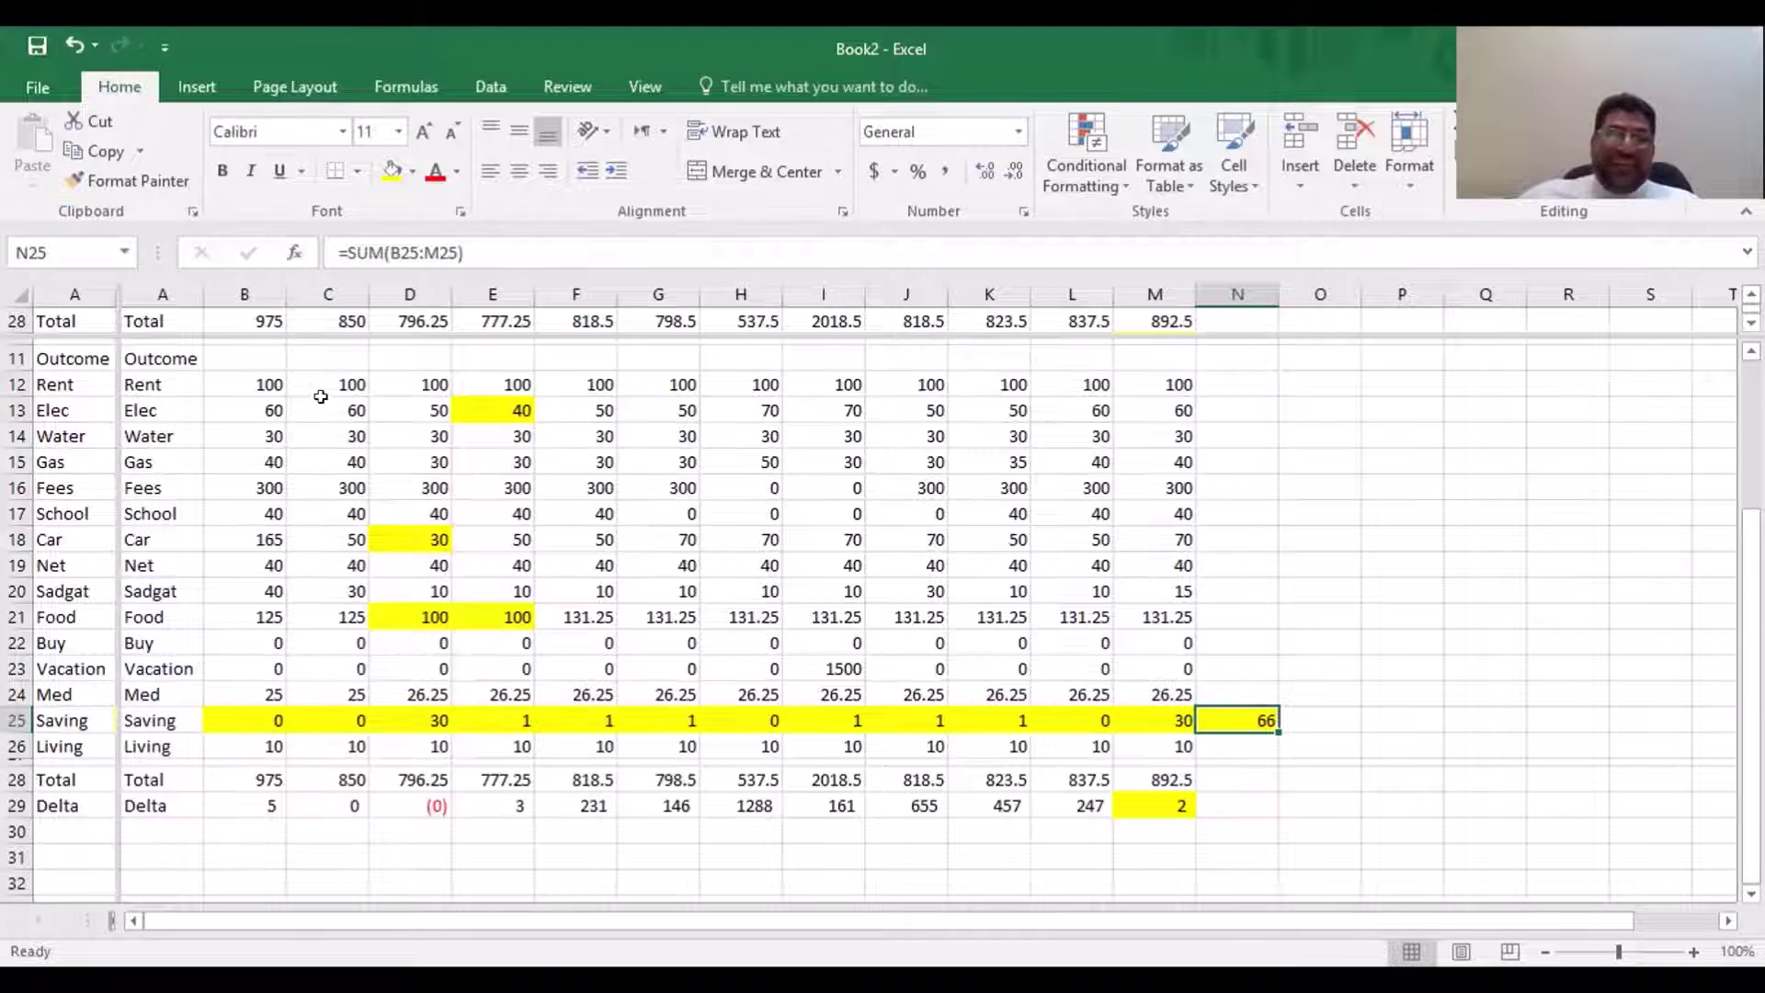
Compare the month 1 Others income in B7 with the Saving row and its yearly total in N25
left_click(289, 476)
scroll(288, 475, "up", 4)
left_click(254, 501)
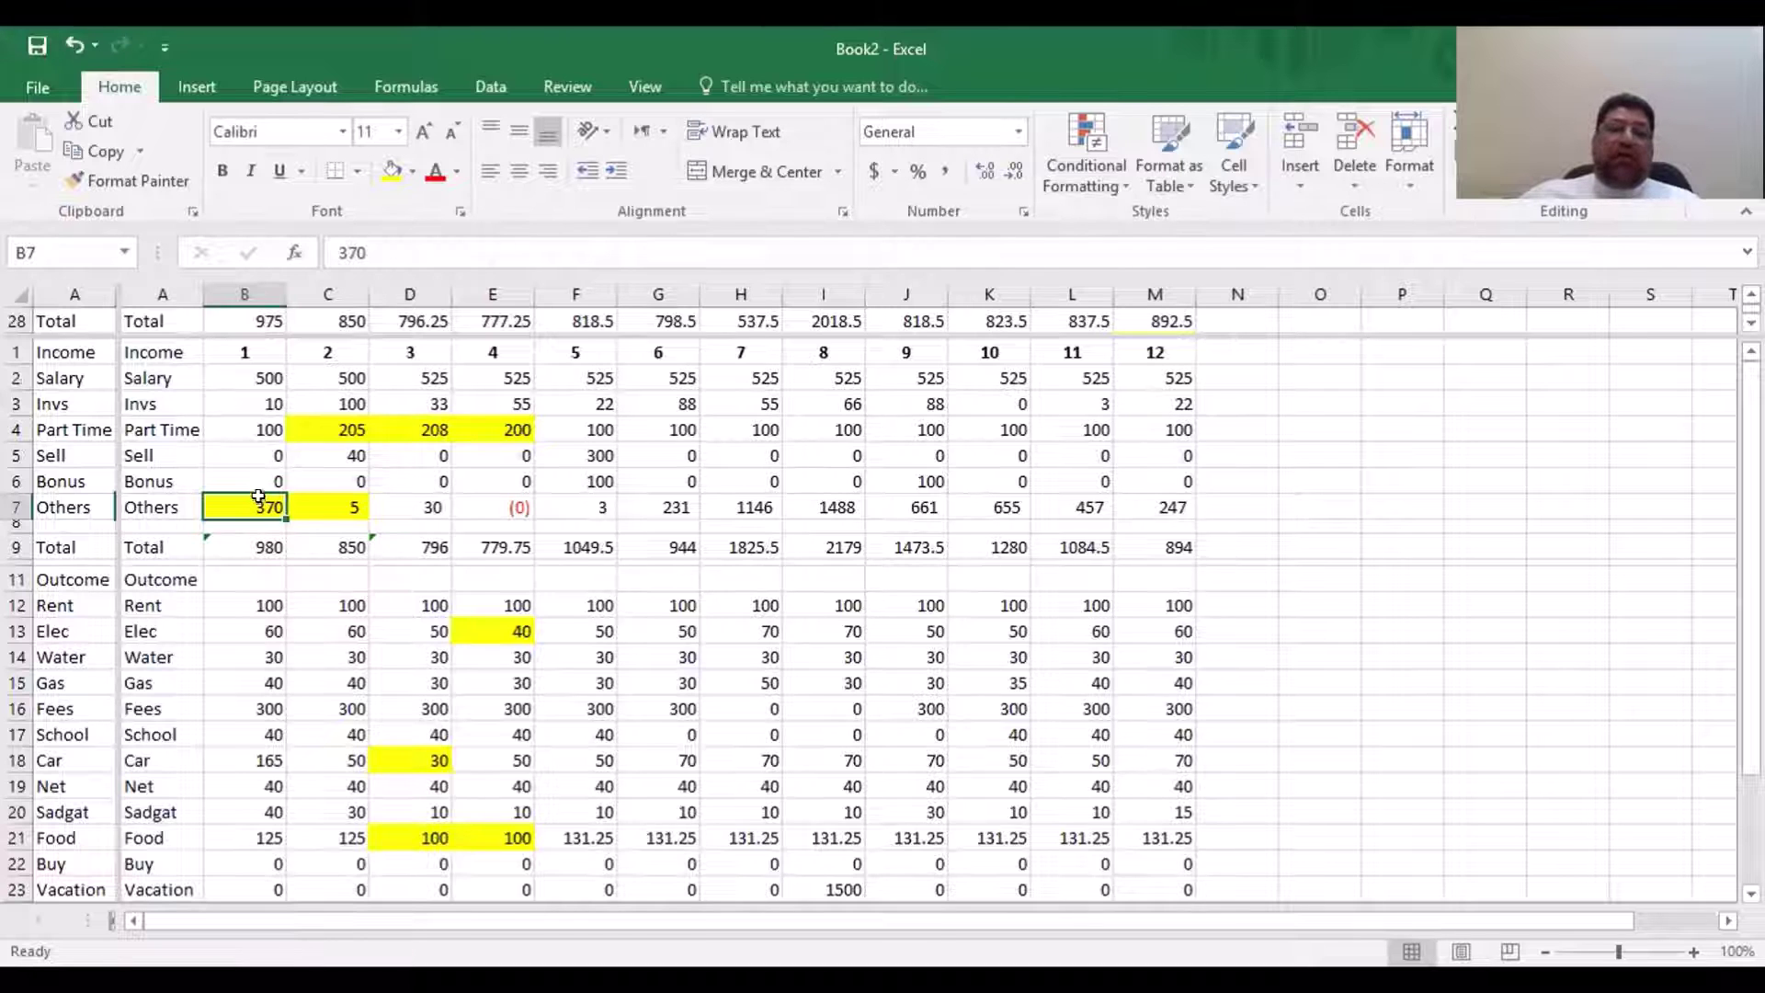
scroll(245, 871, "down", 2)
scroll(276, 638, "up", 2)
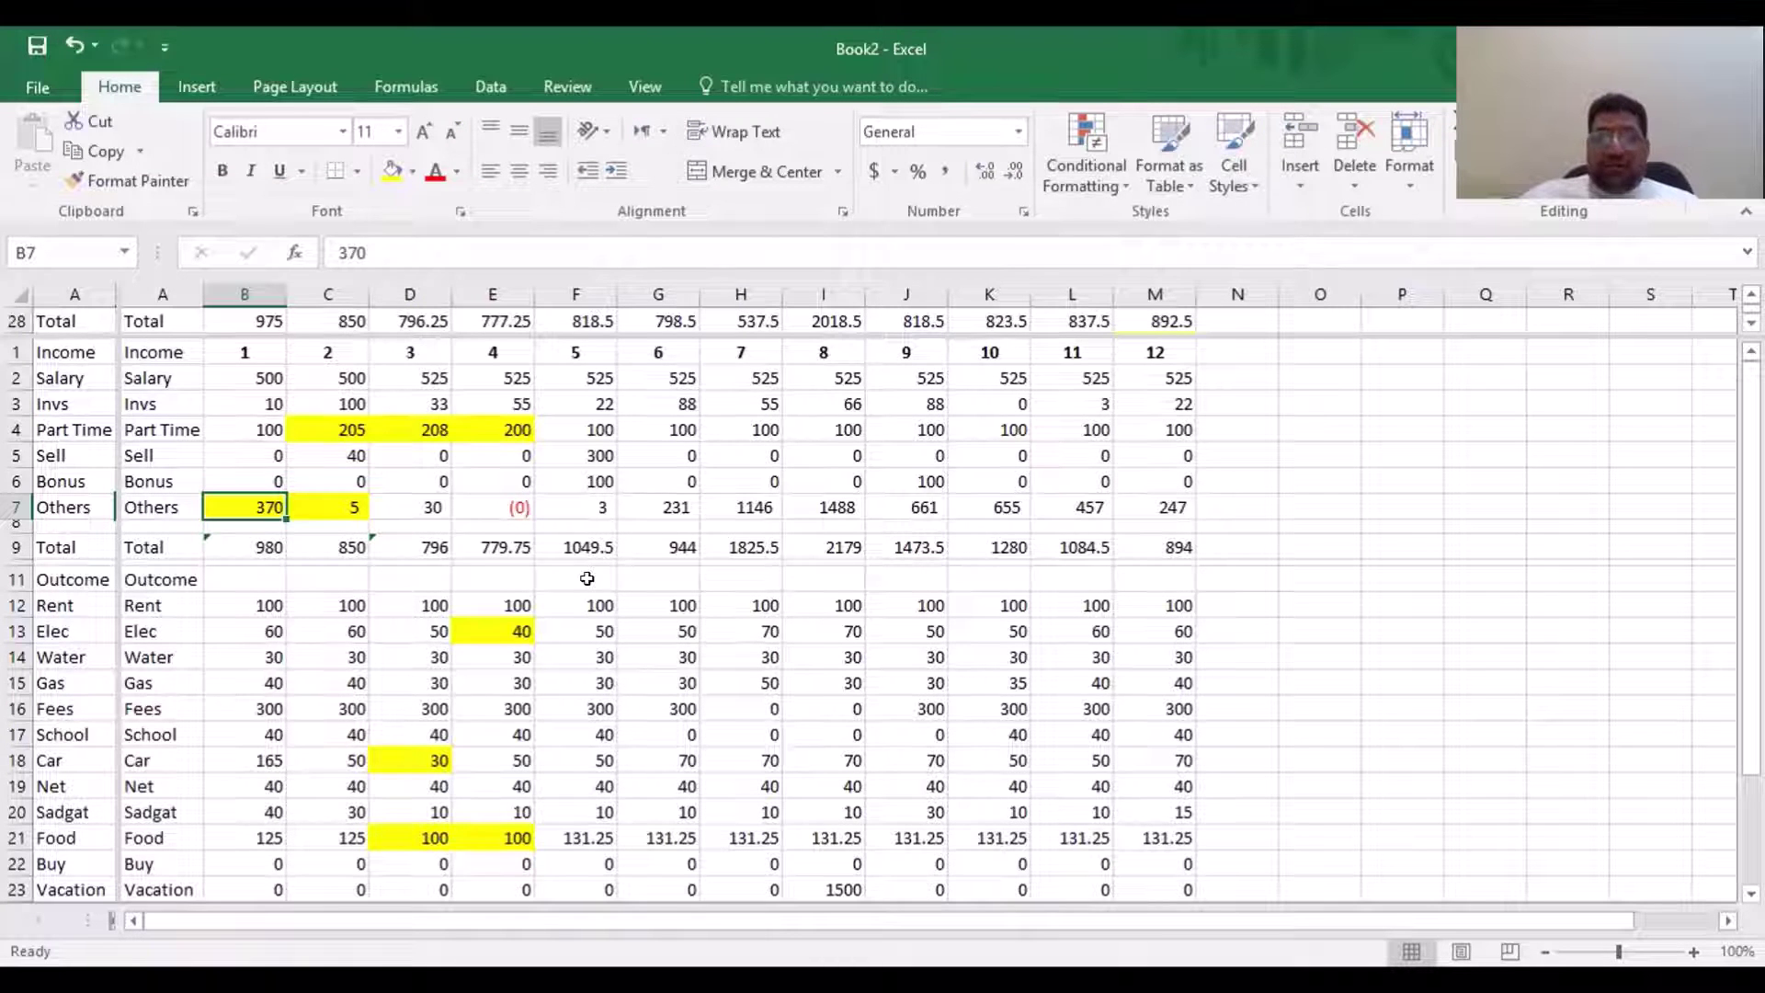
scroll(586, 577, "down", 3)
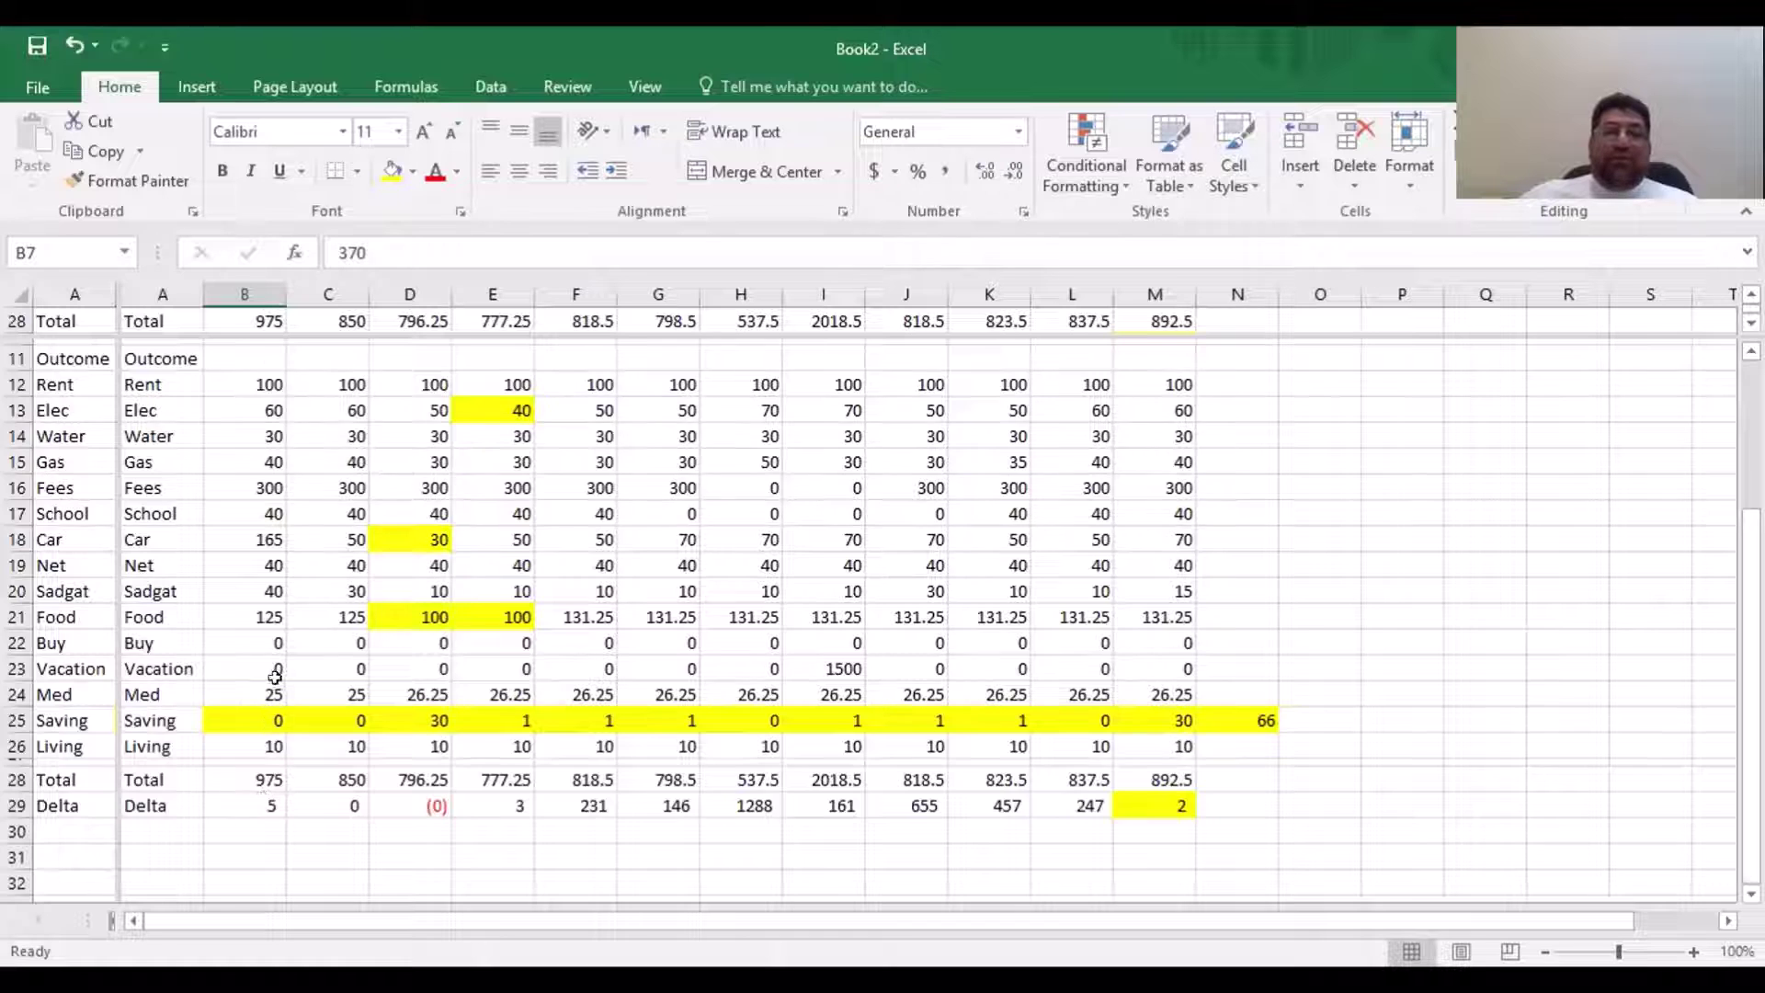
scroll(274, 677, "up", 3)
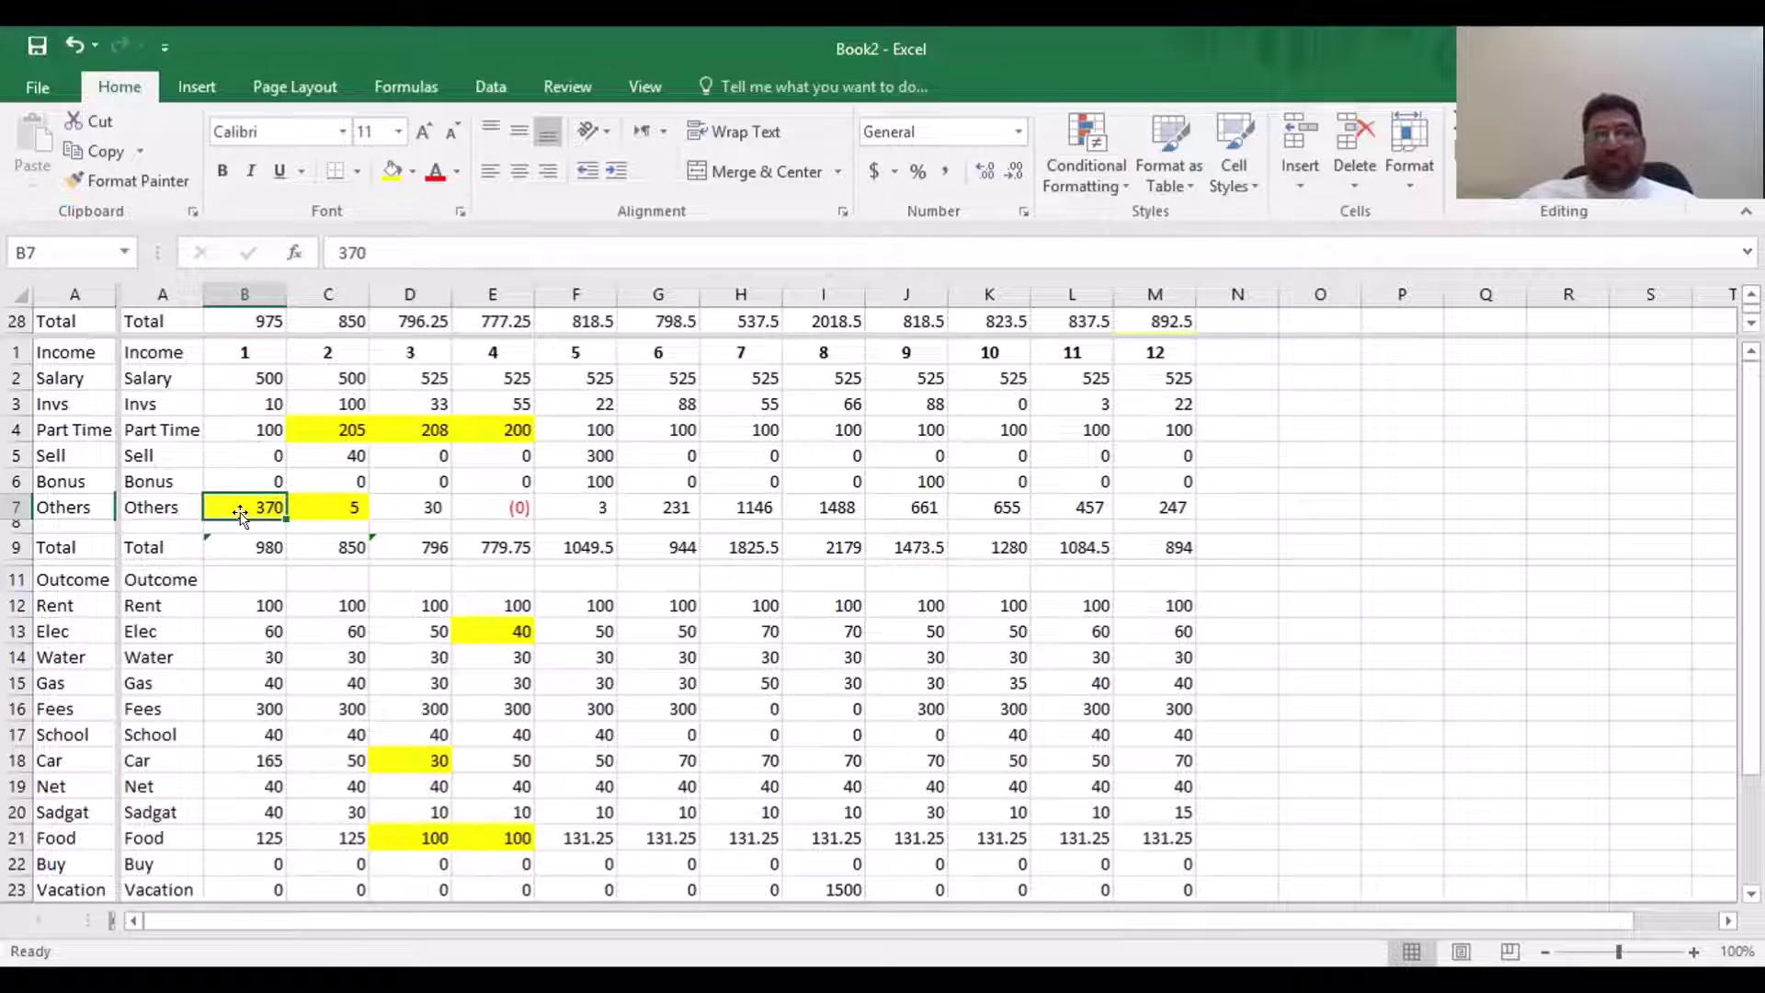
scroll(240, 513, "down", 2)
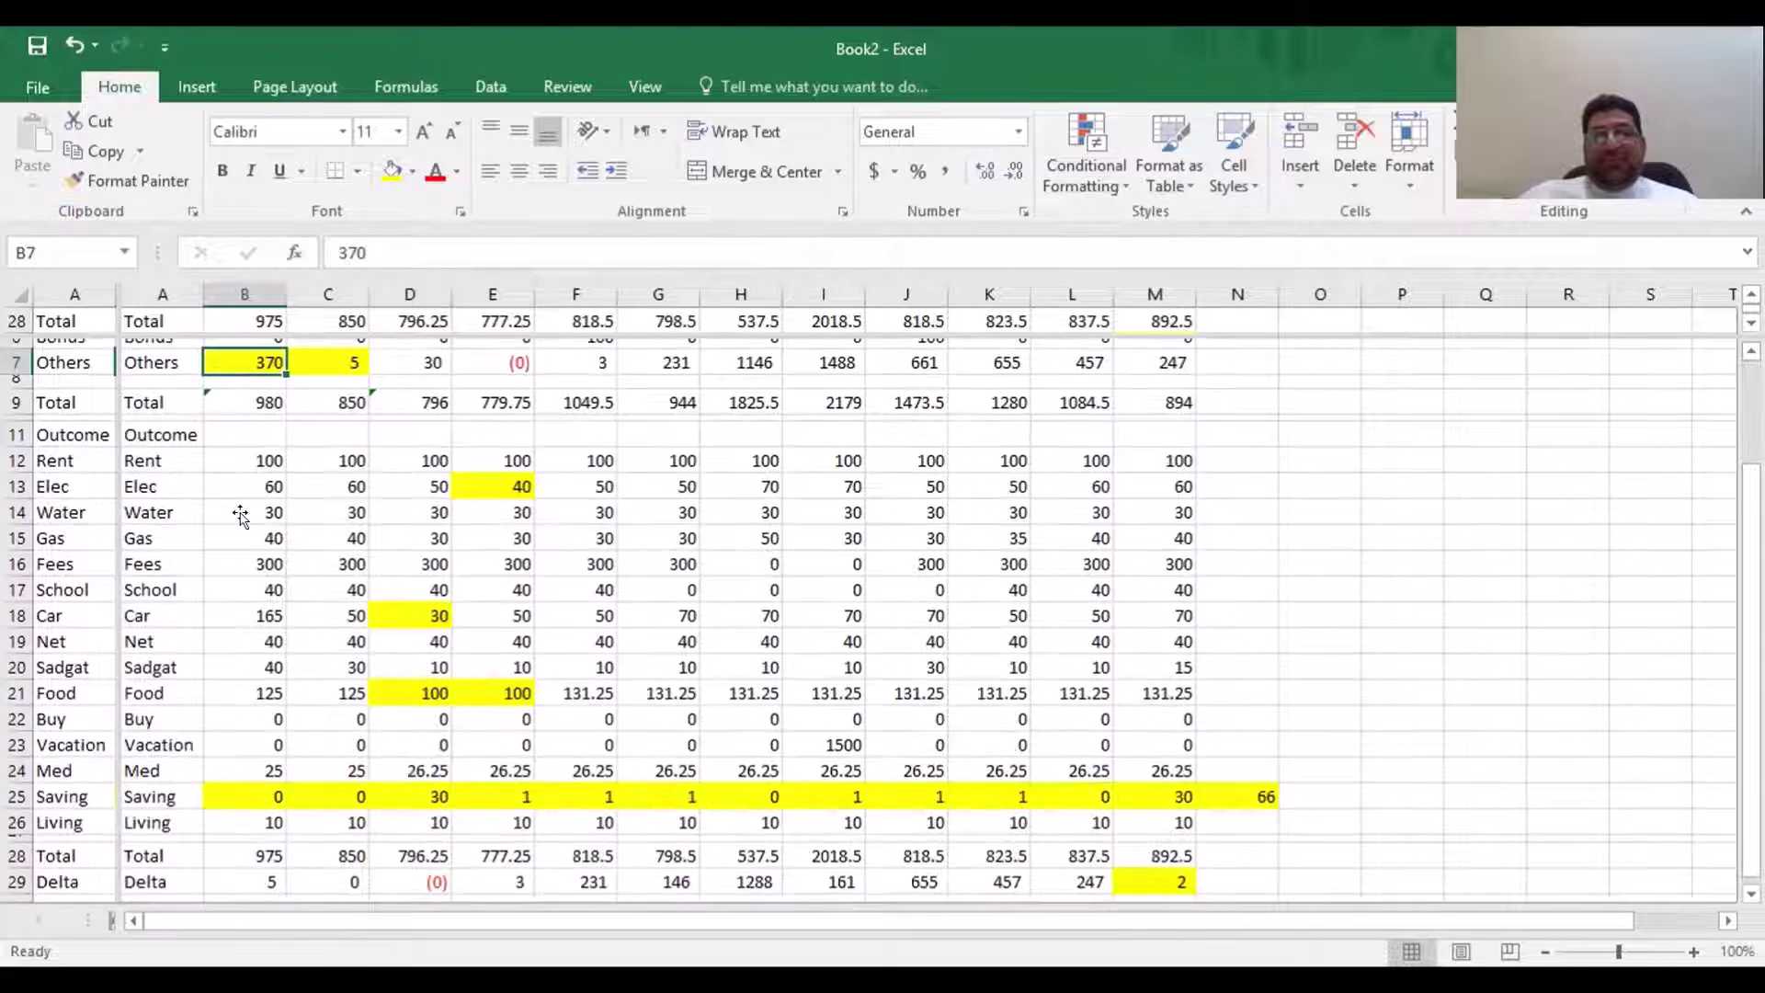
left_click(1256, 783)
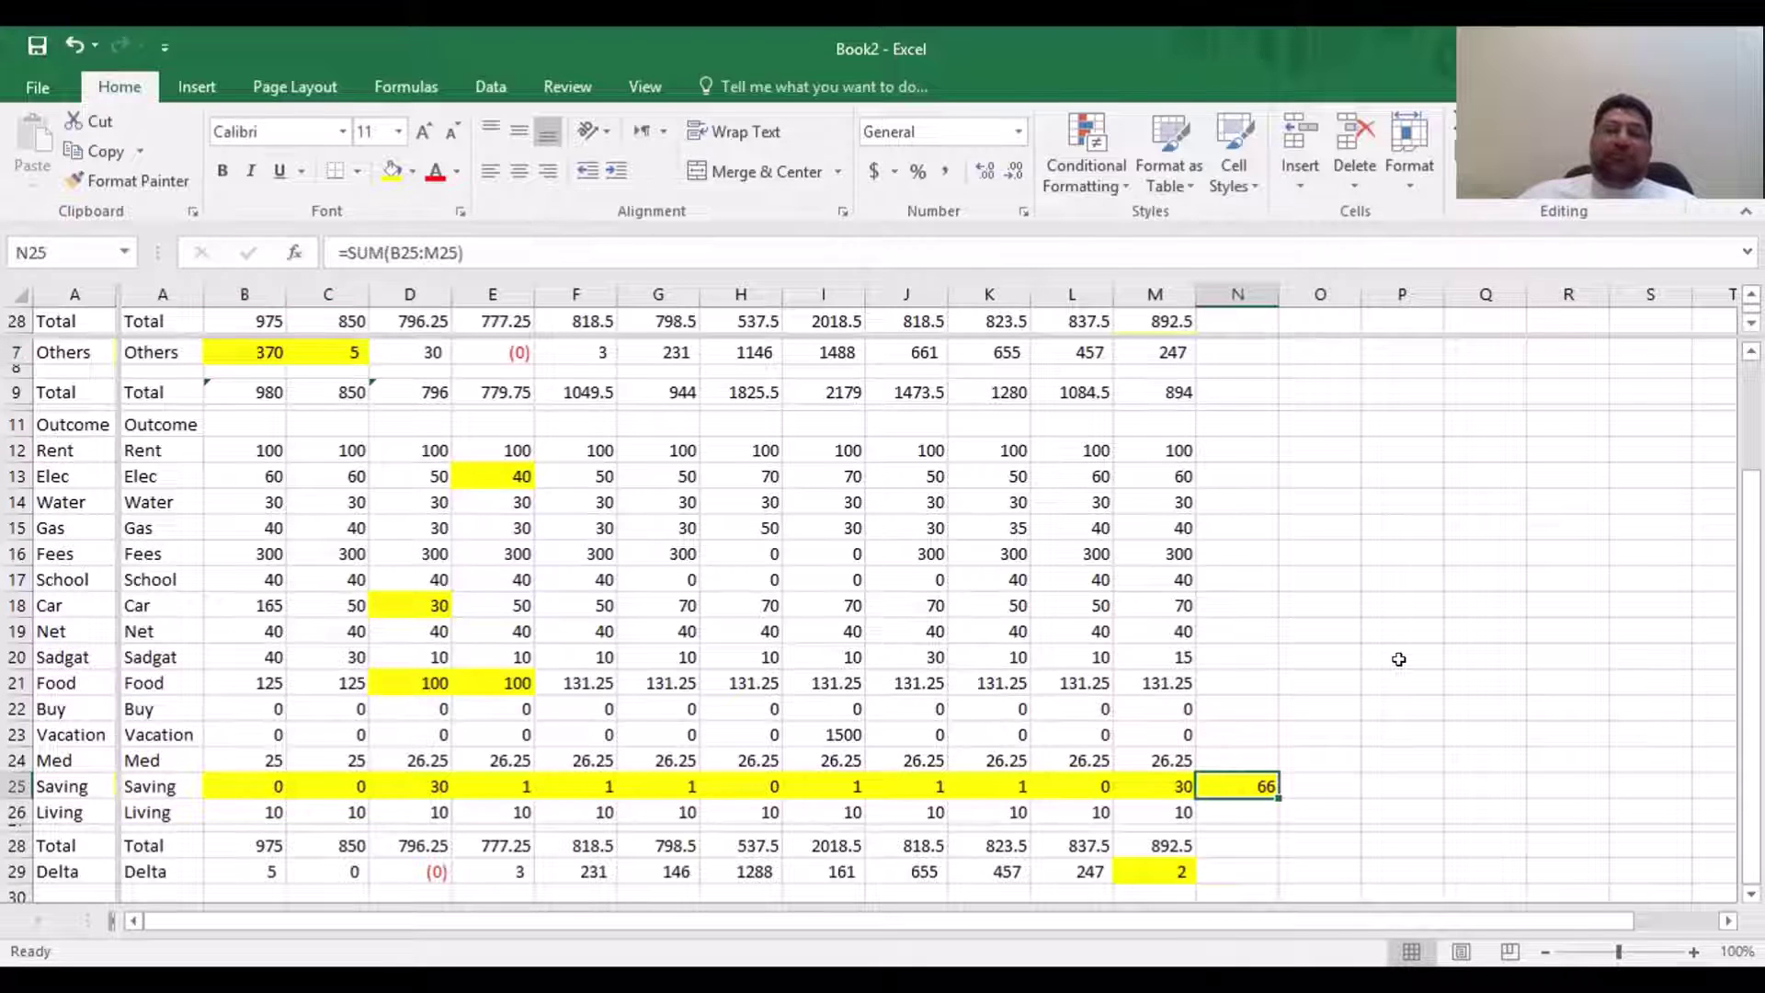
Review the month 1 Others income in B7, the yearly savings total in N25 and the month 12 Delta in M29
scroll(1398, 659, "up", 2)
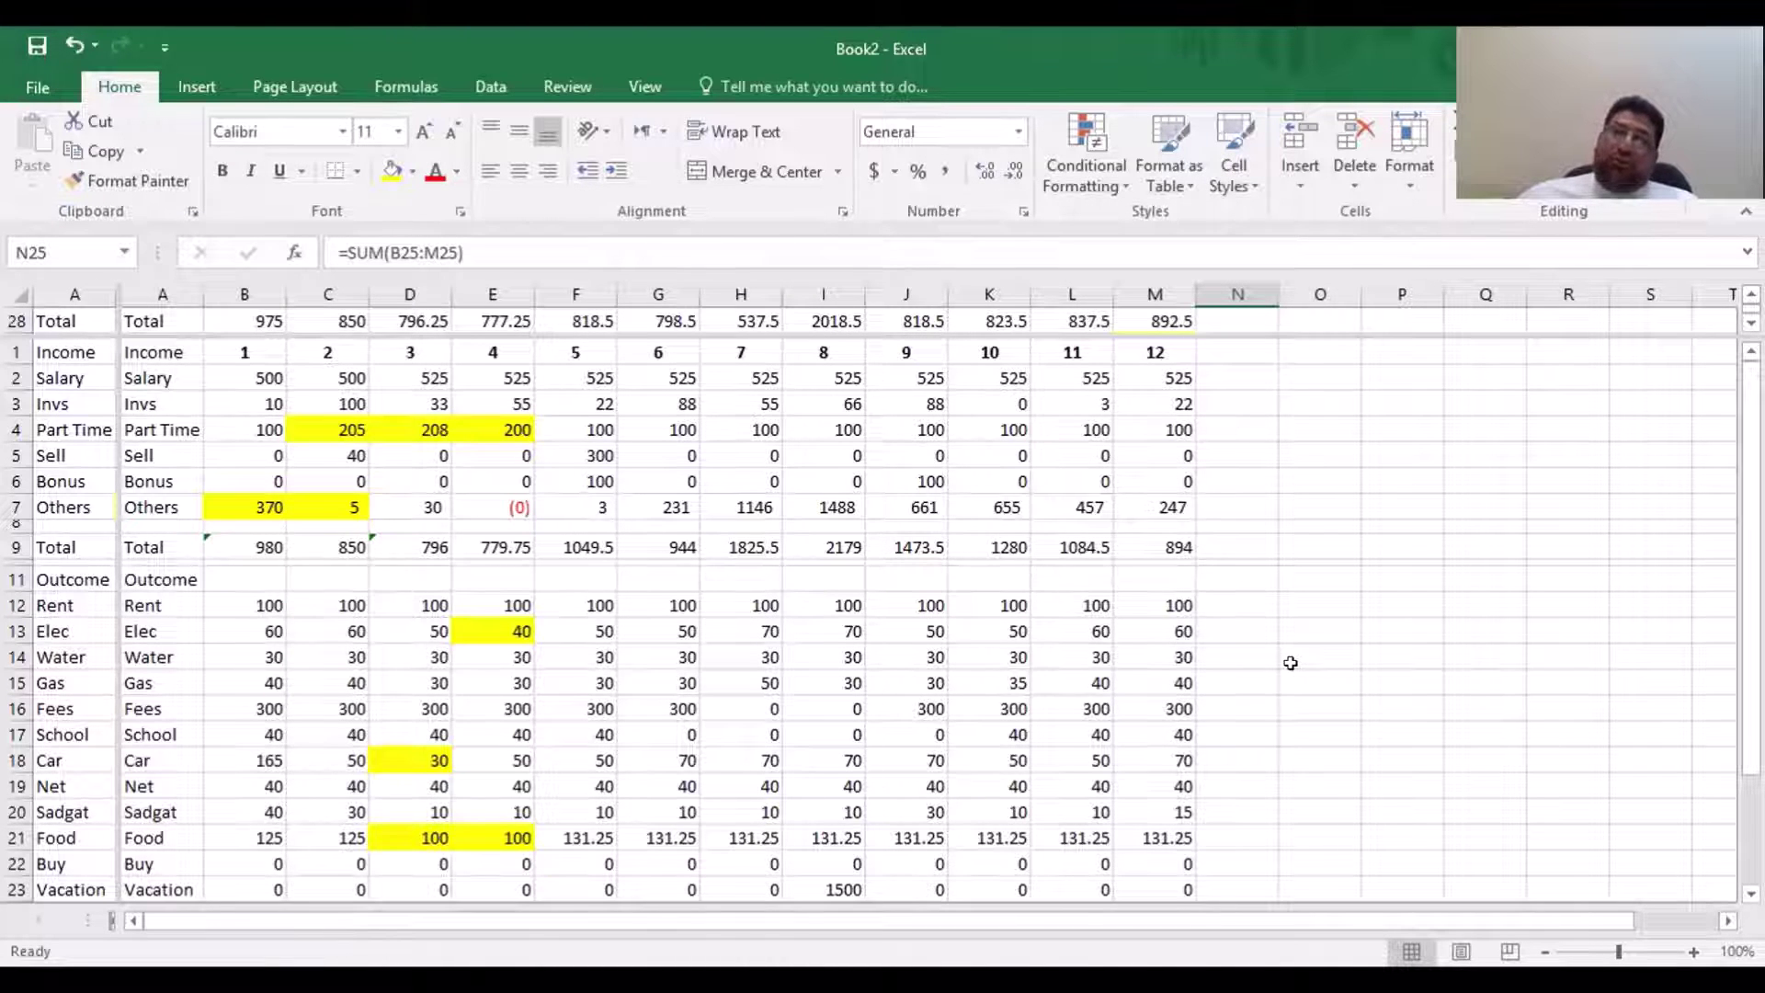
left_click(259, 510)
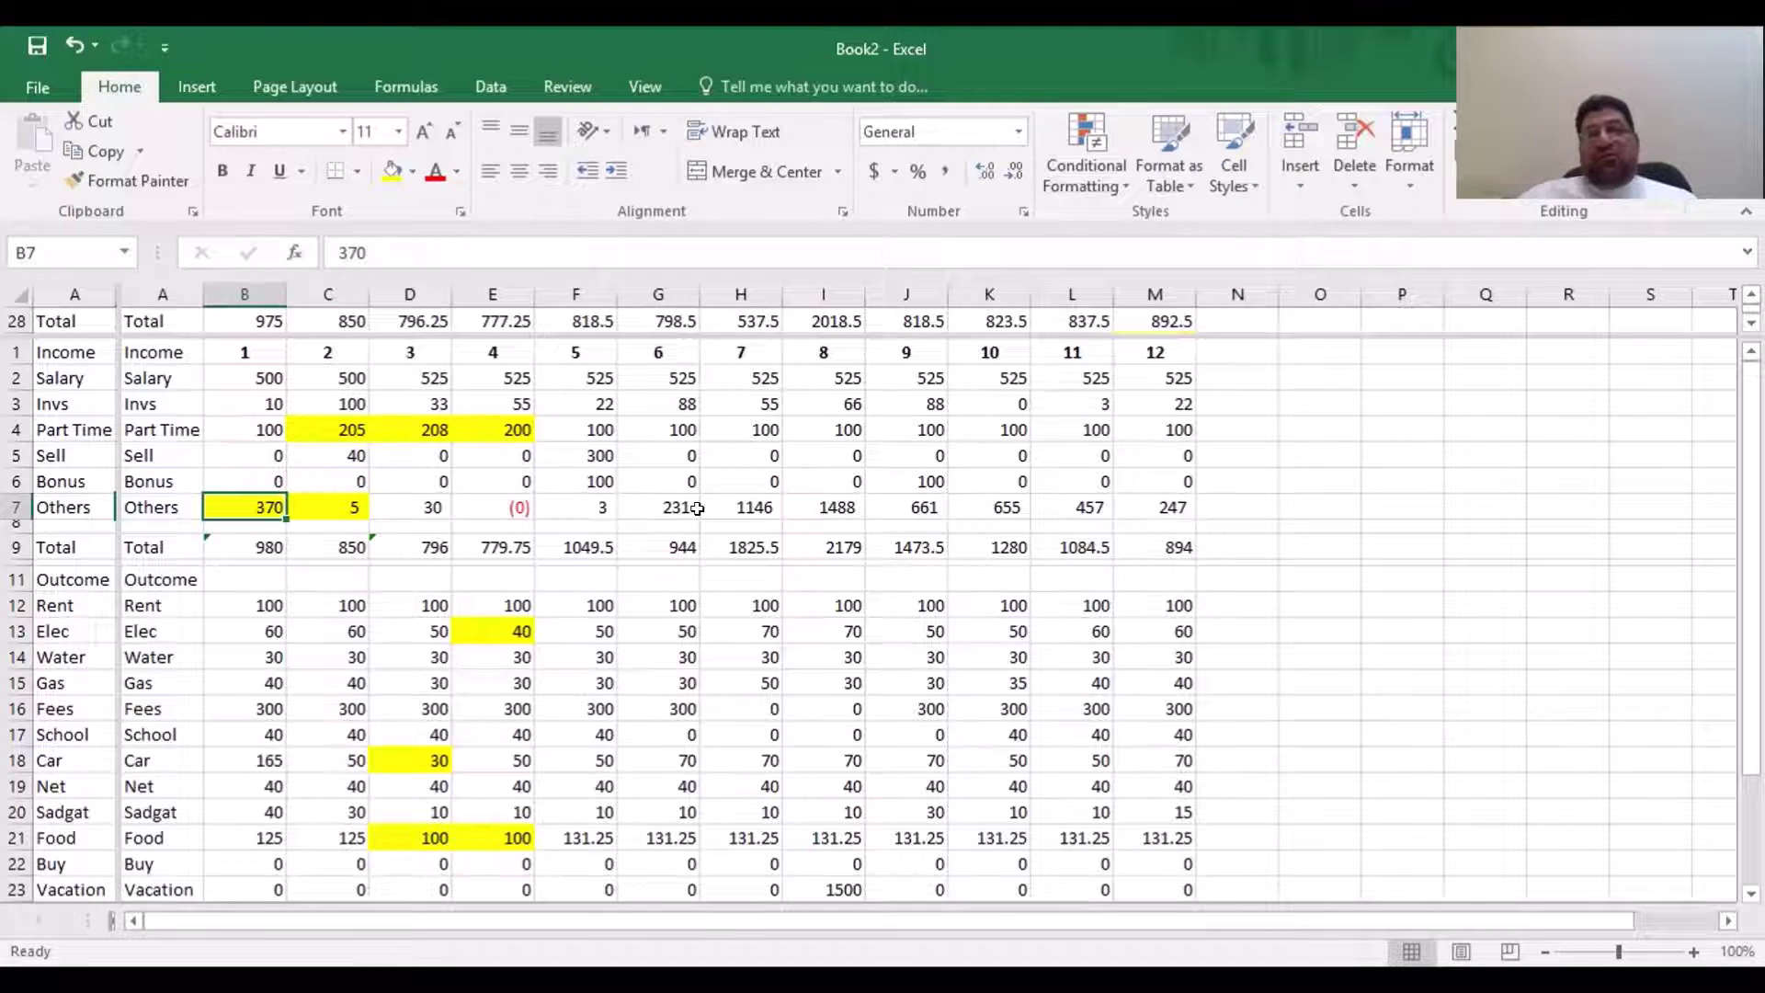
scroll(985, 645, "down", 2)
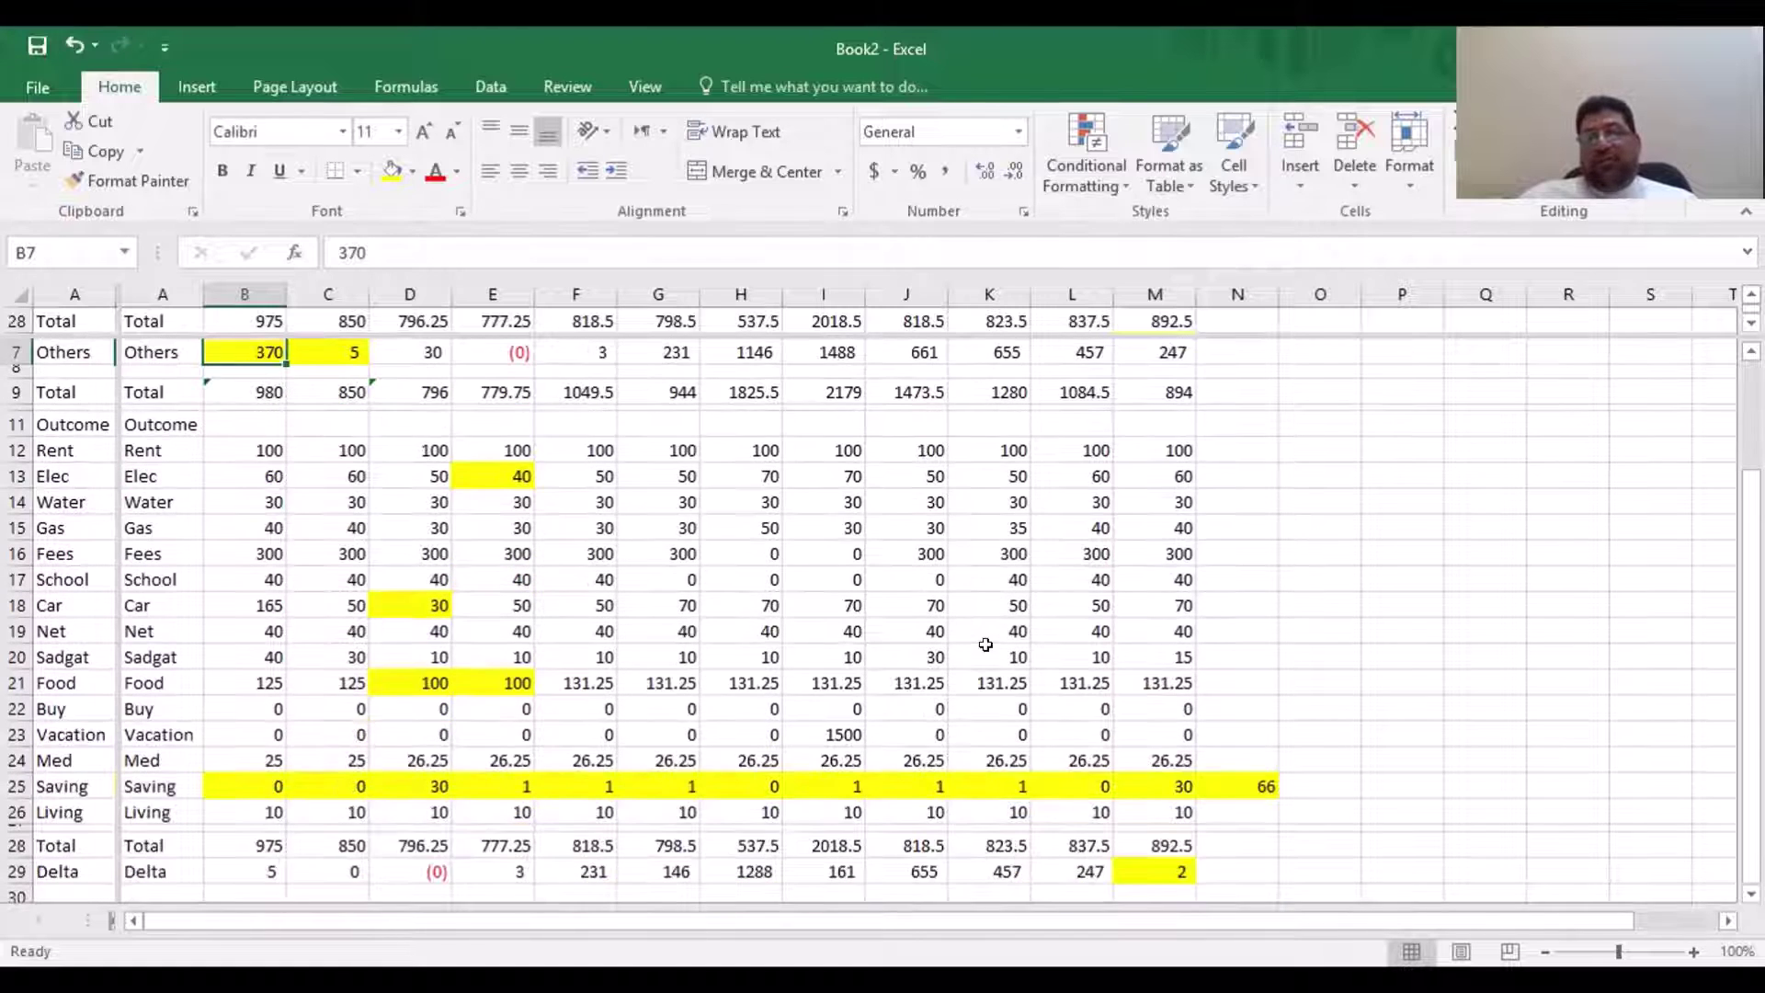
left_click(1258, 783)
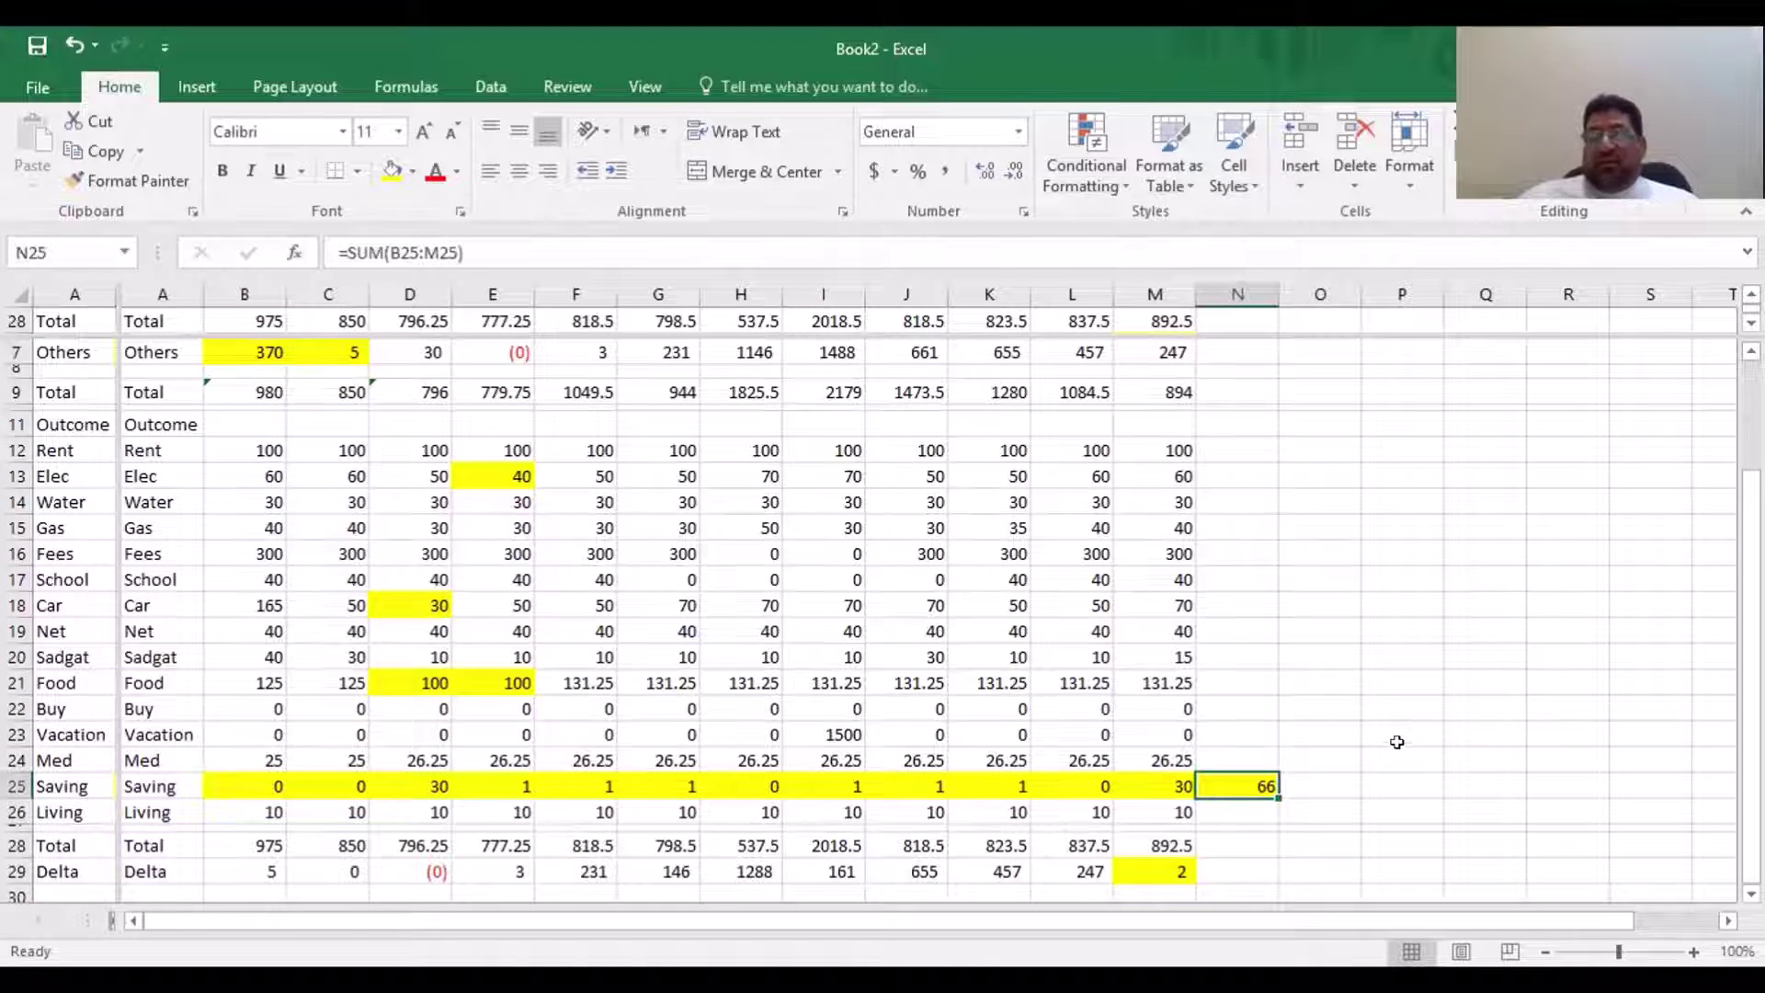
left_click(1164, 868)
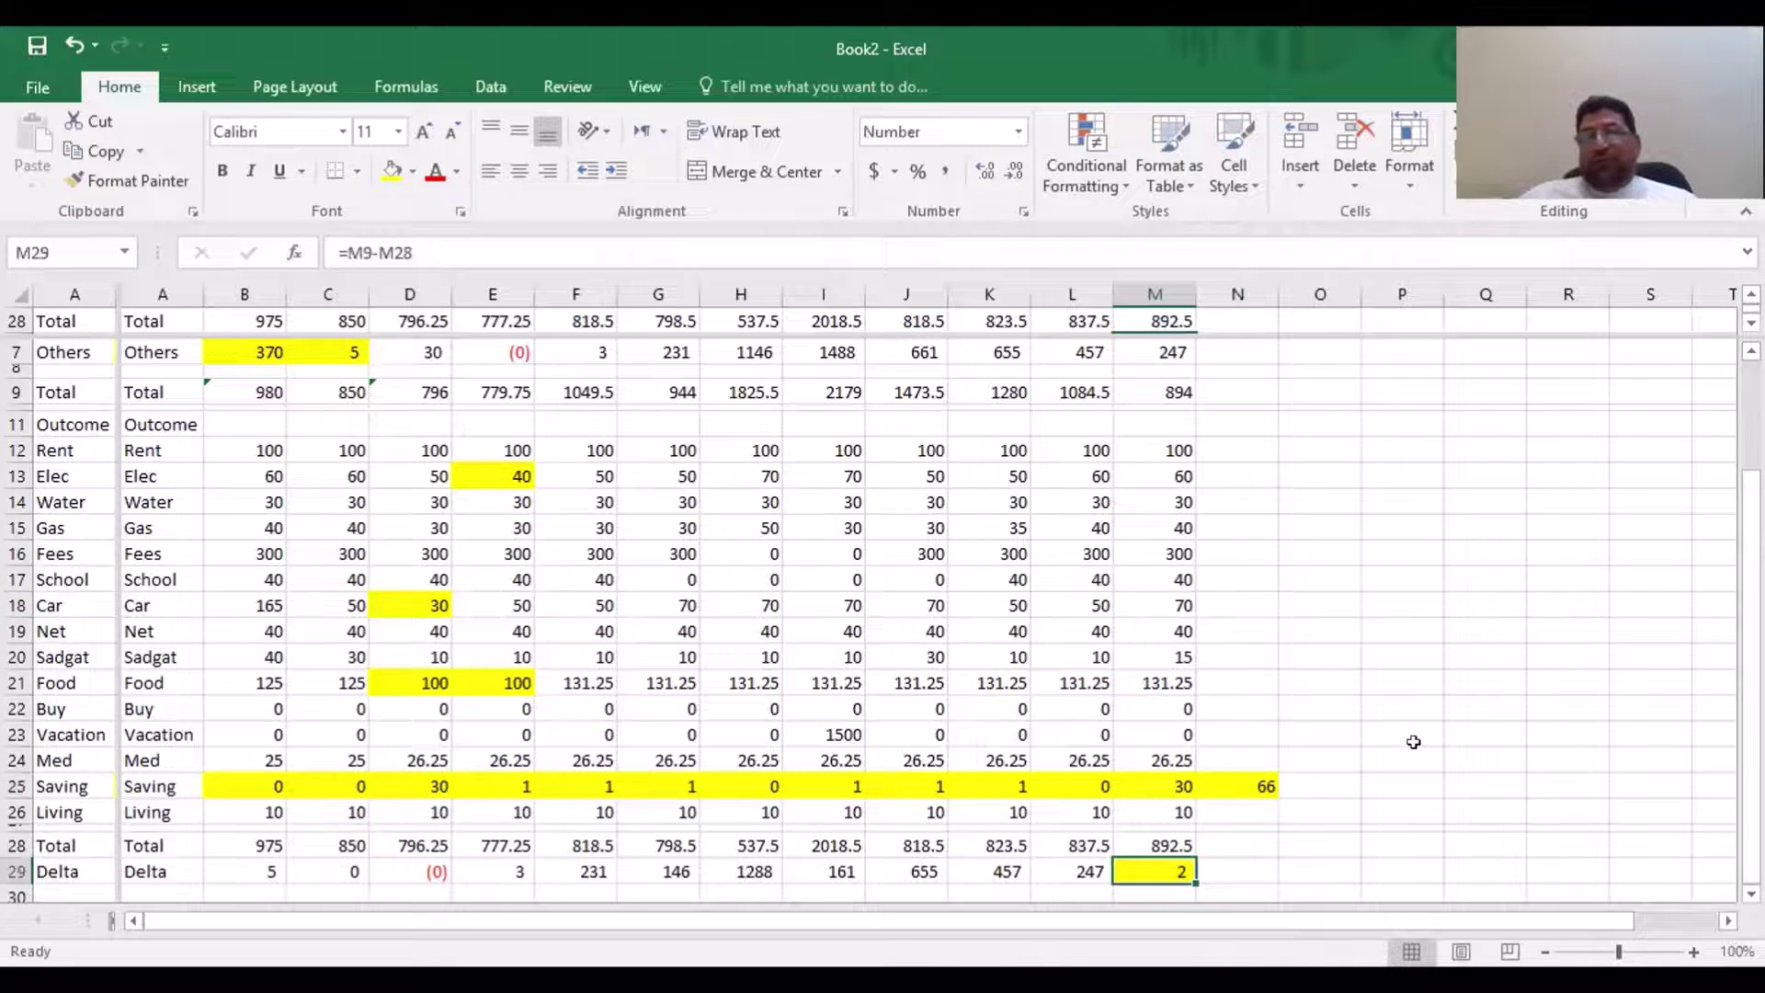
scroll(1413, 742, "up", 2)
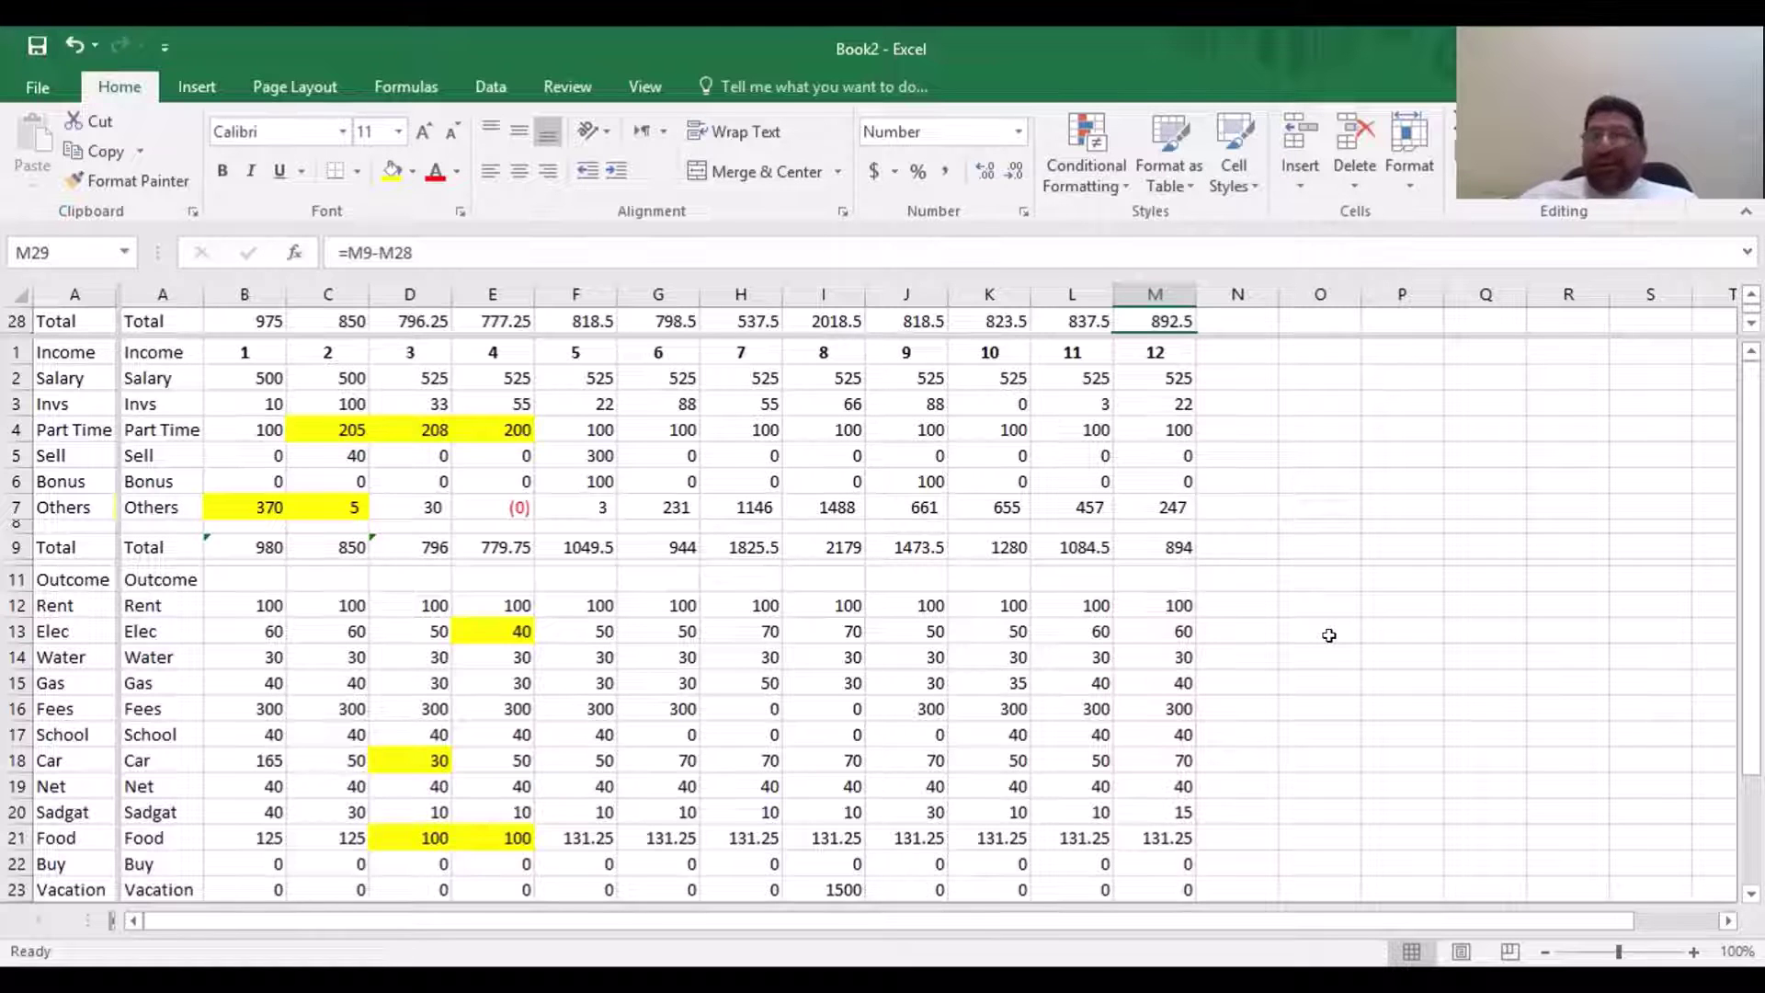
scroll(1330, 635, "down", 1)
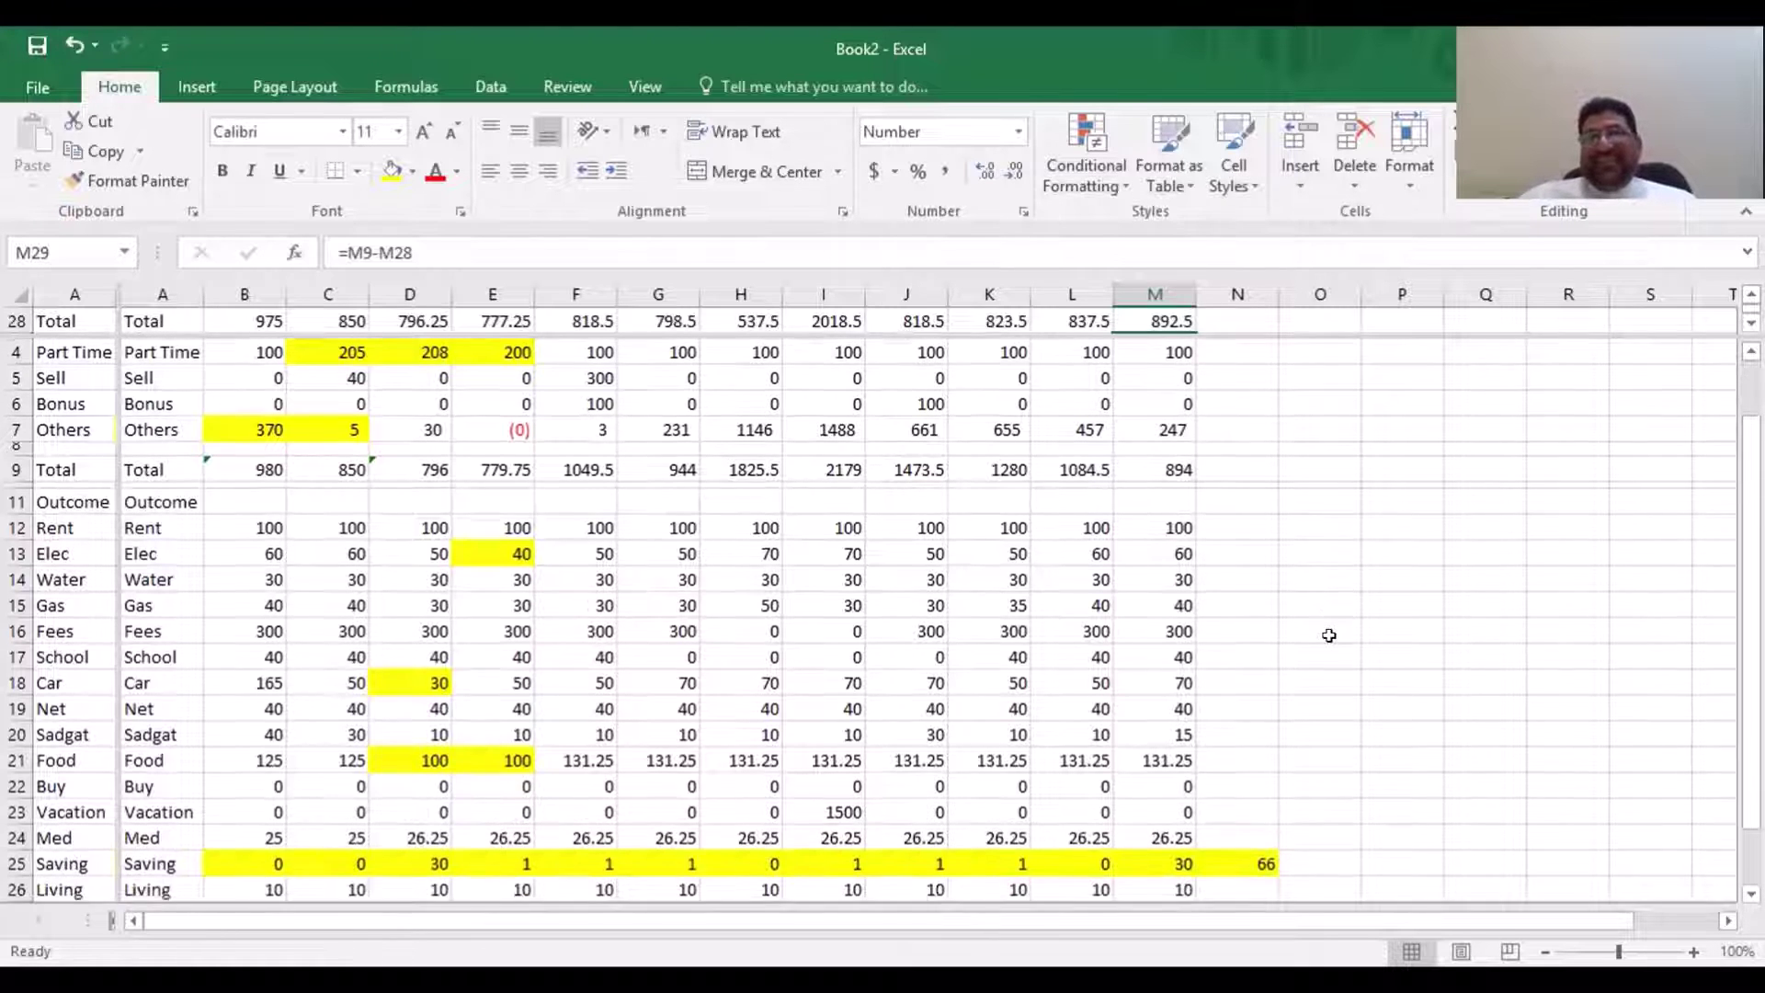
scroll(1329, 635, "down", 1)
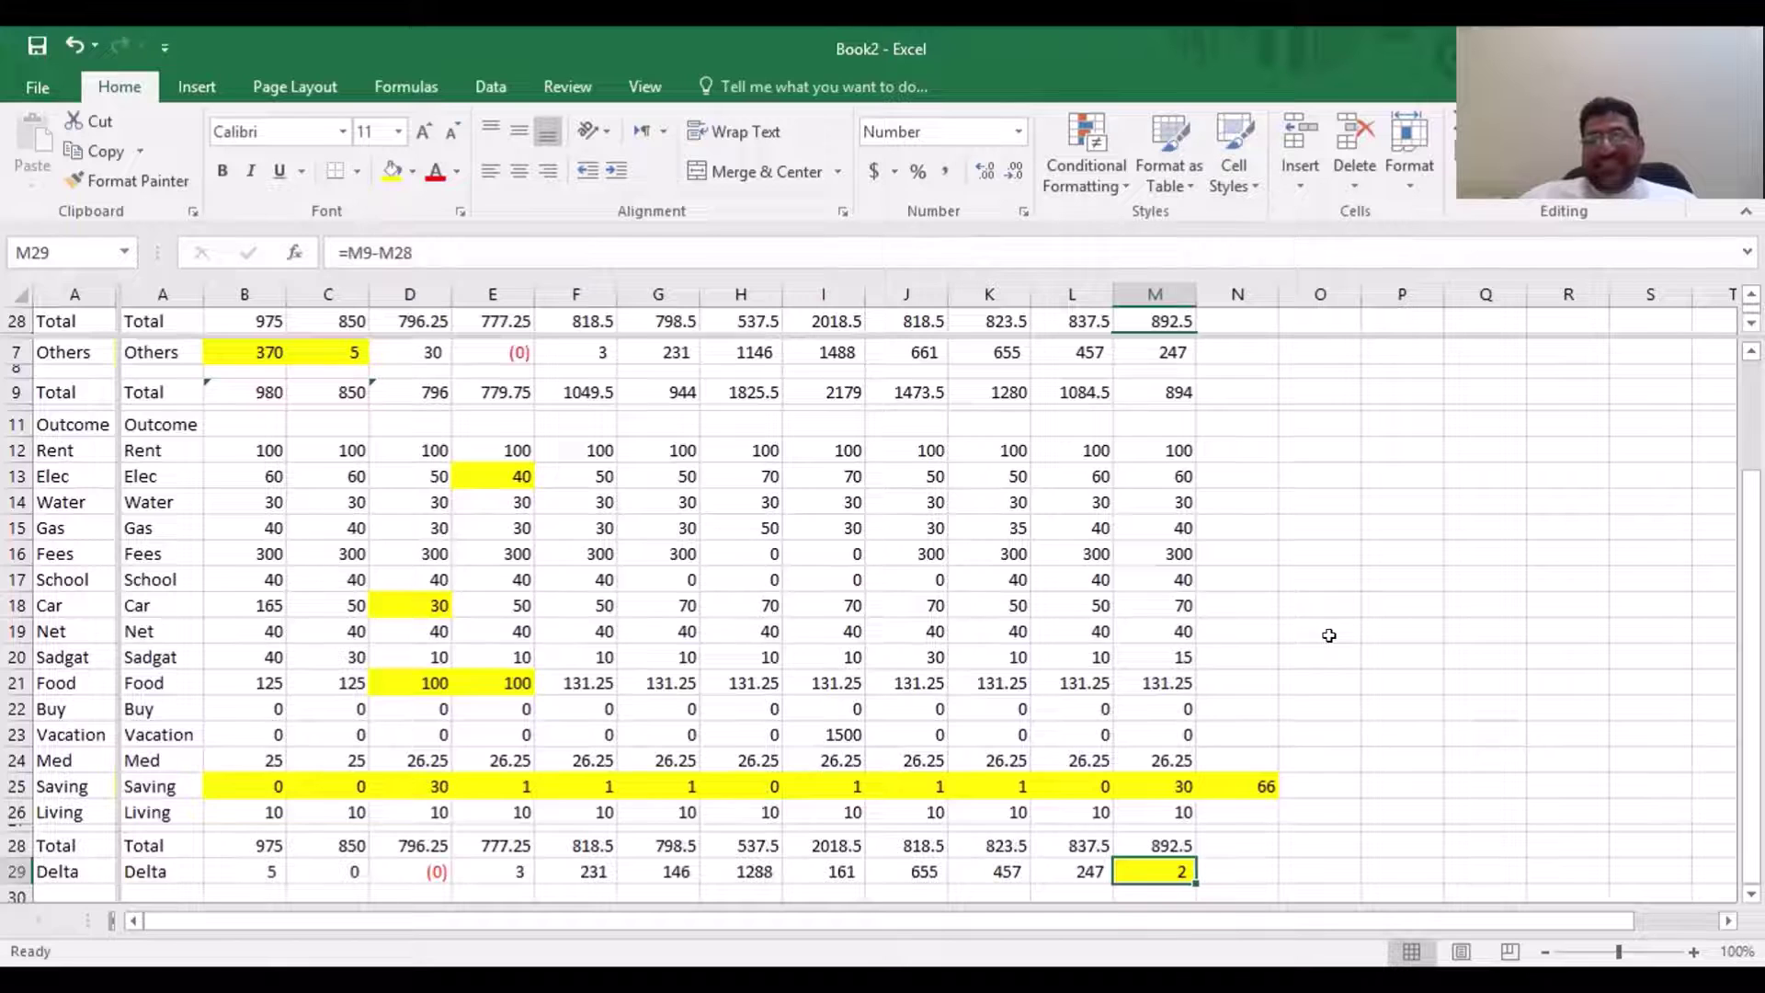
scroll(1330, 635, "down", 1)
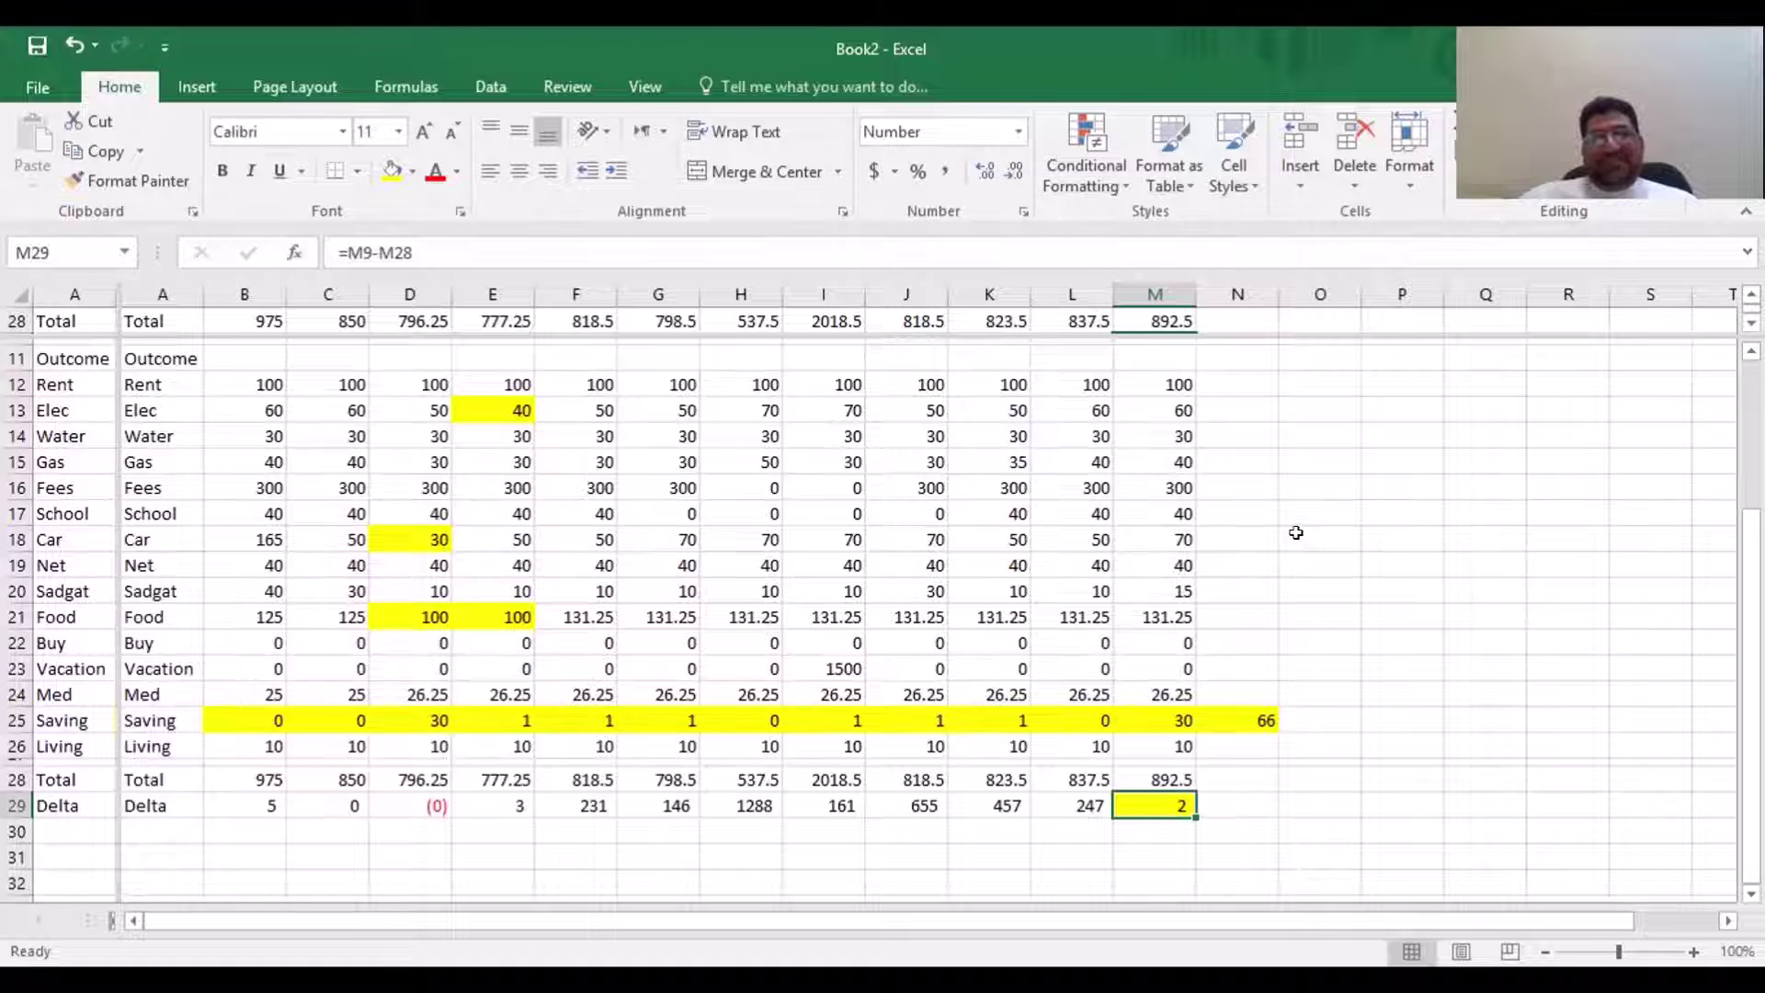
left_click(906, 557)
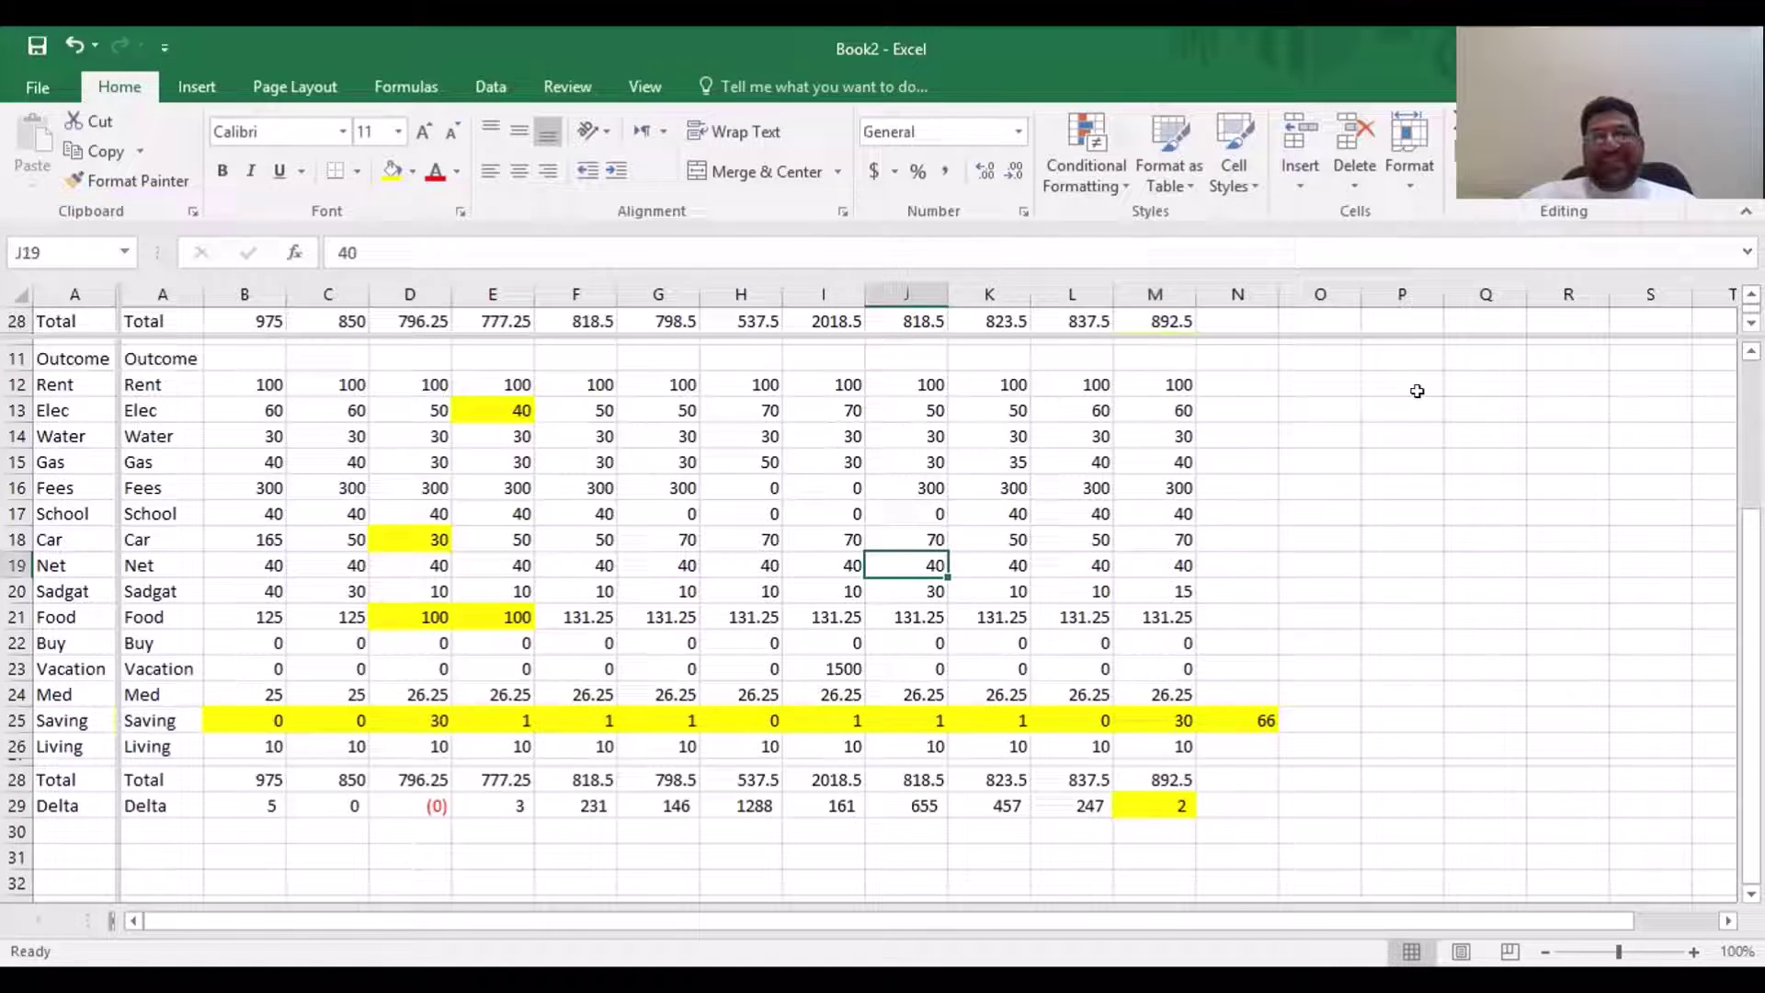
Inspect the formula of the yearly savings total in N25
left_click(1333, 471)
left_click(1357, 604)
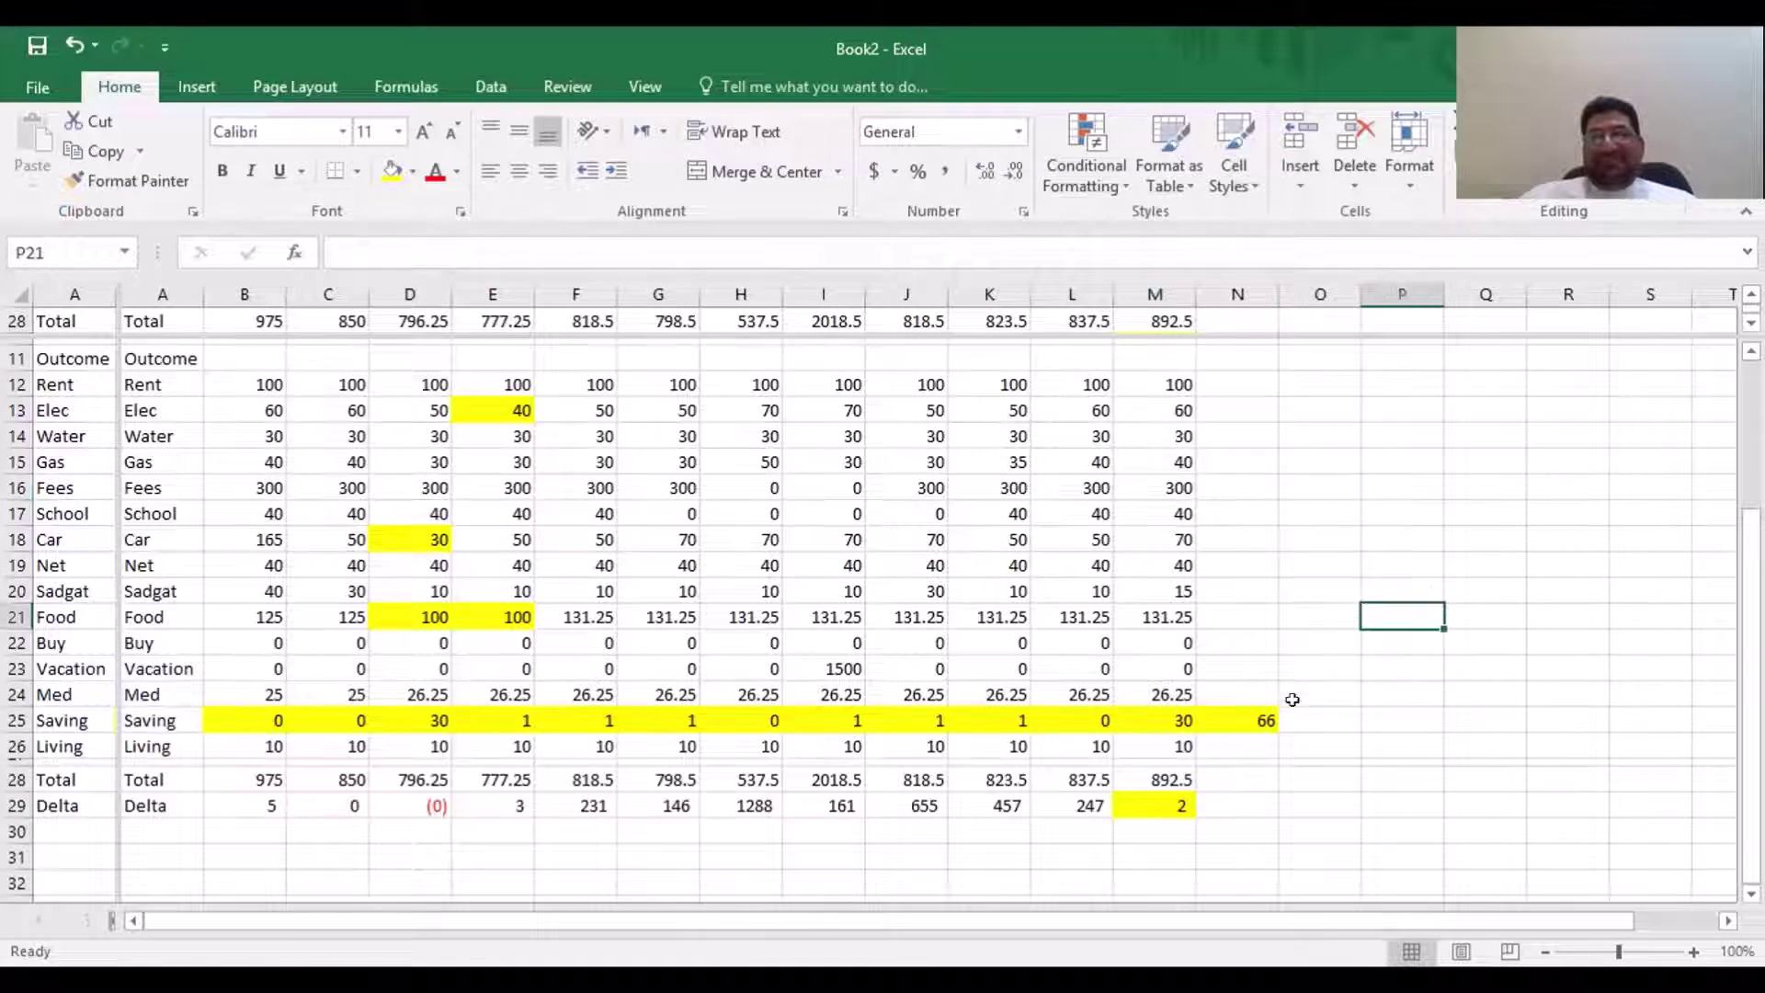
left_click(1248, 711)
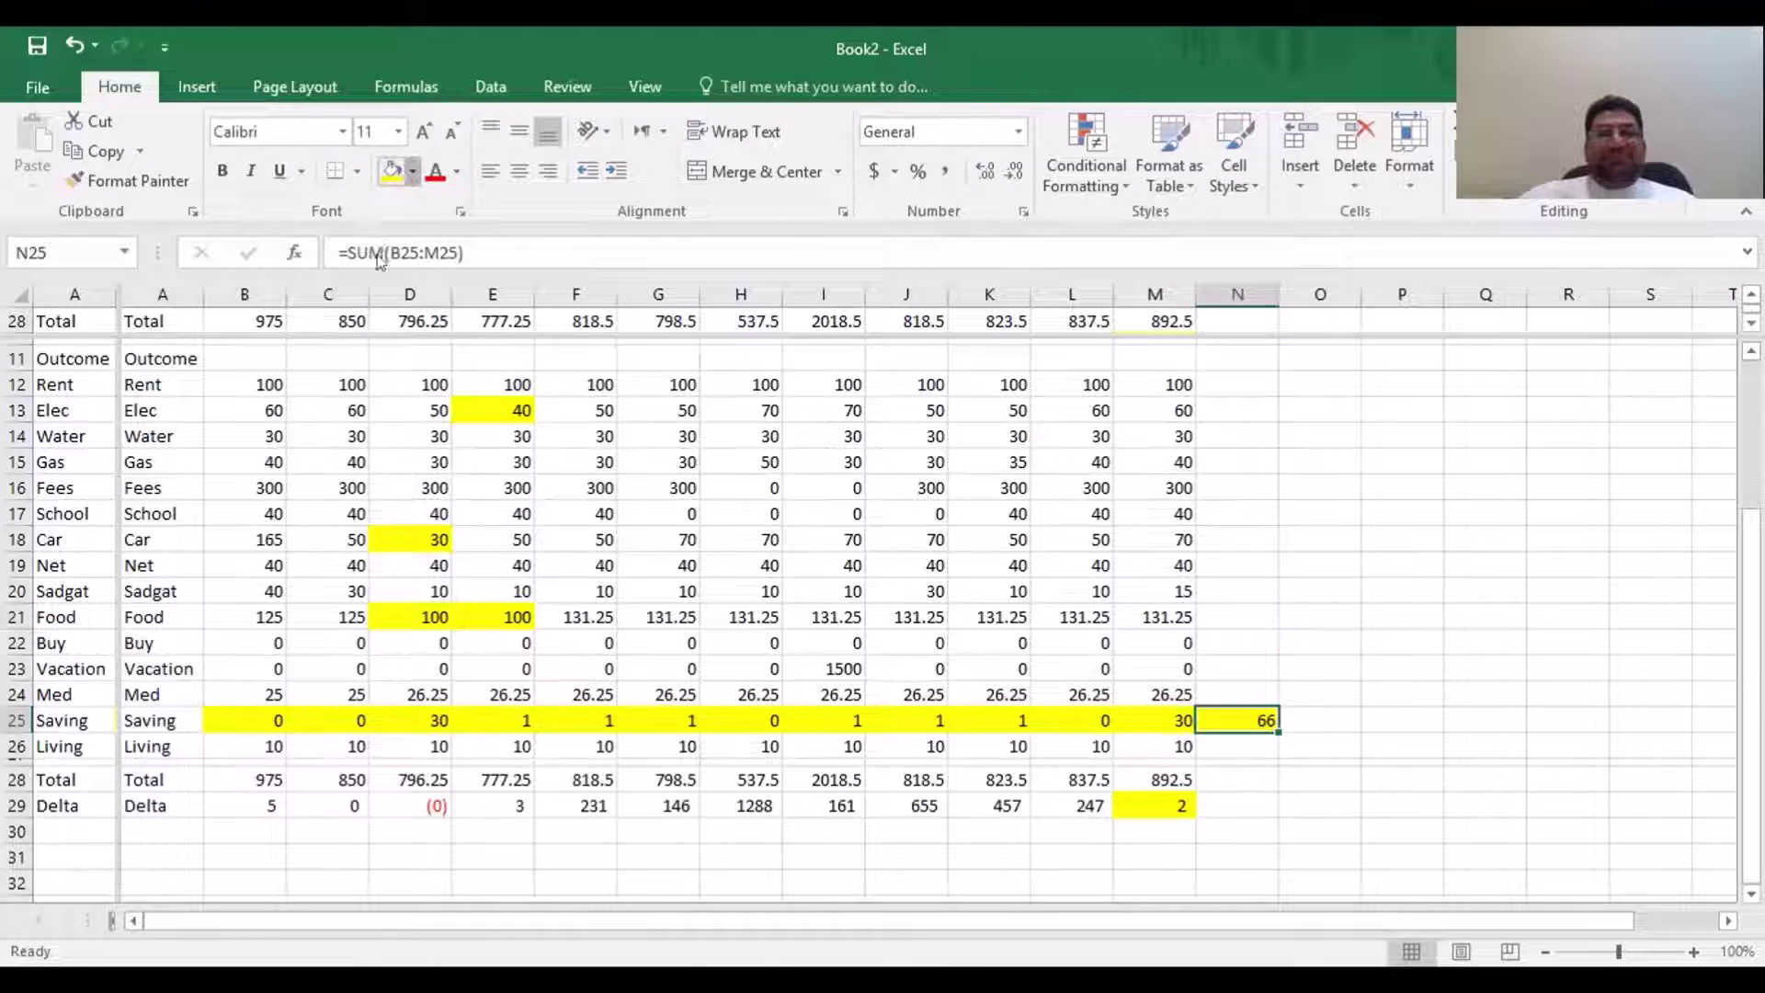
left_click(411, 171)
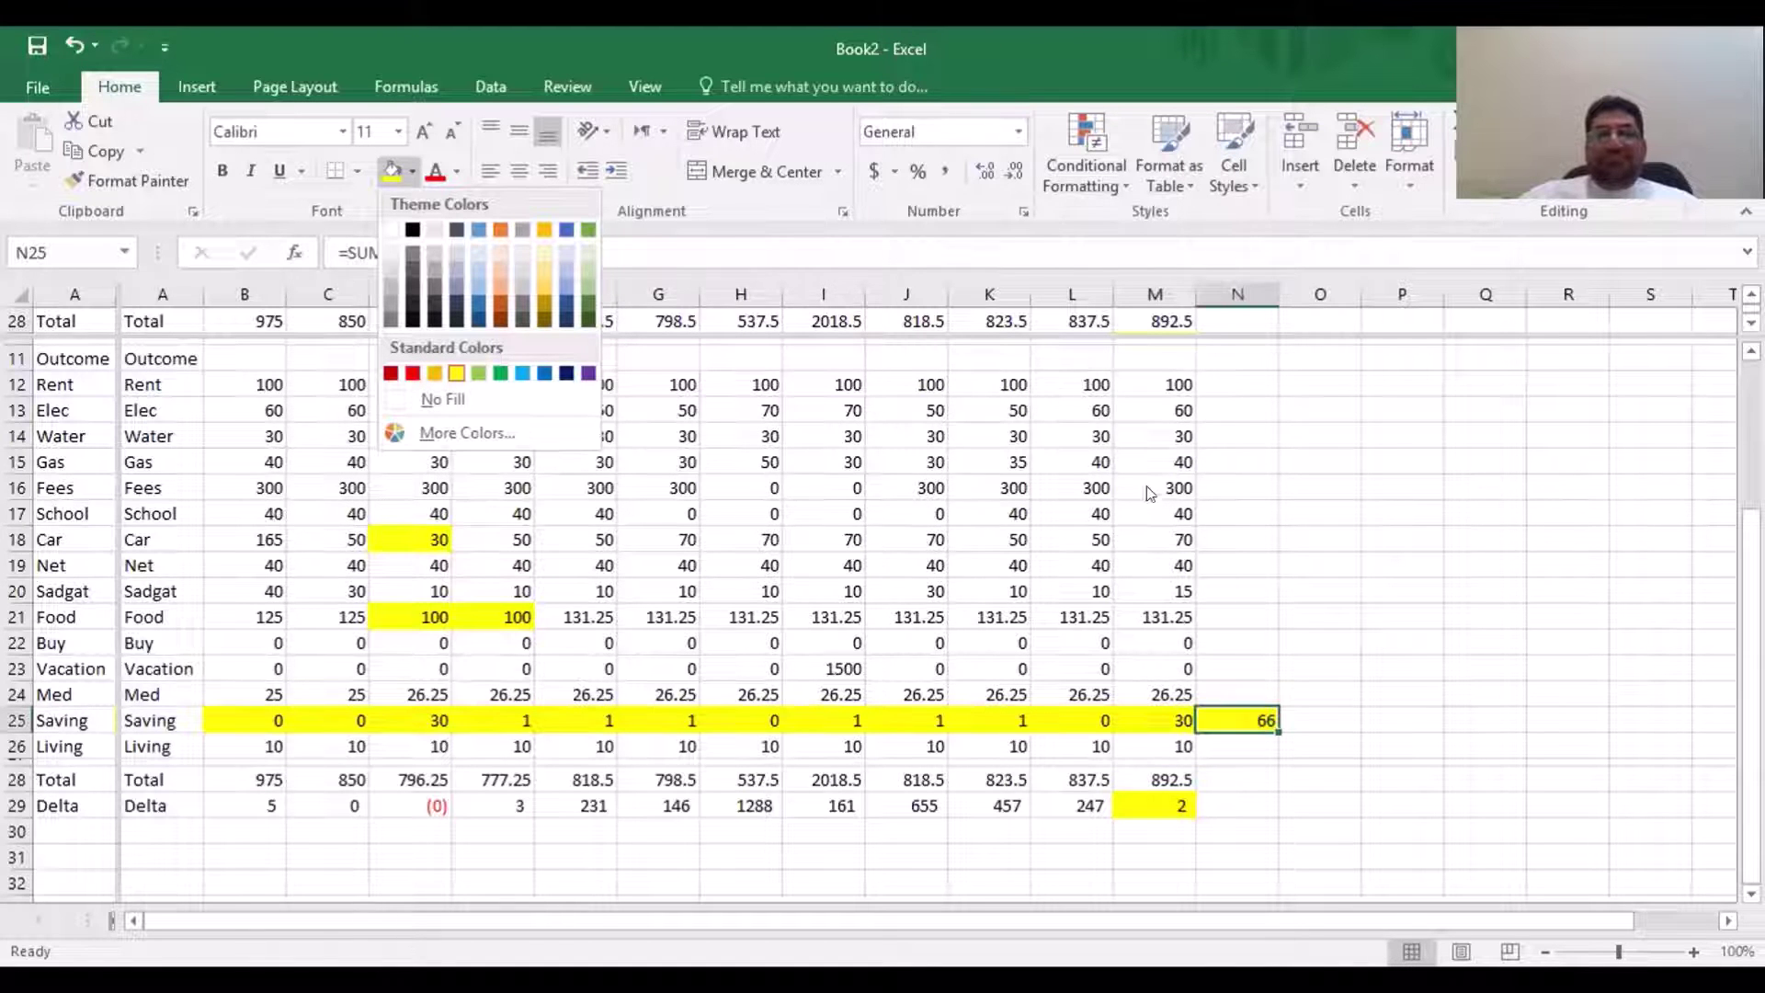
key("Escape")
Compare the Others income of months 1 and 5 with the month 12 Delta in M29 and the savings total in N25
scroll(586, 537, "up", 1)
scroll(586, 538, "up", 3)
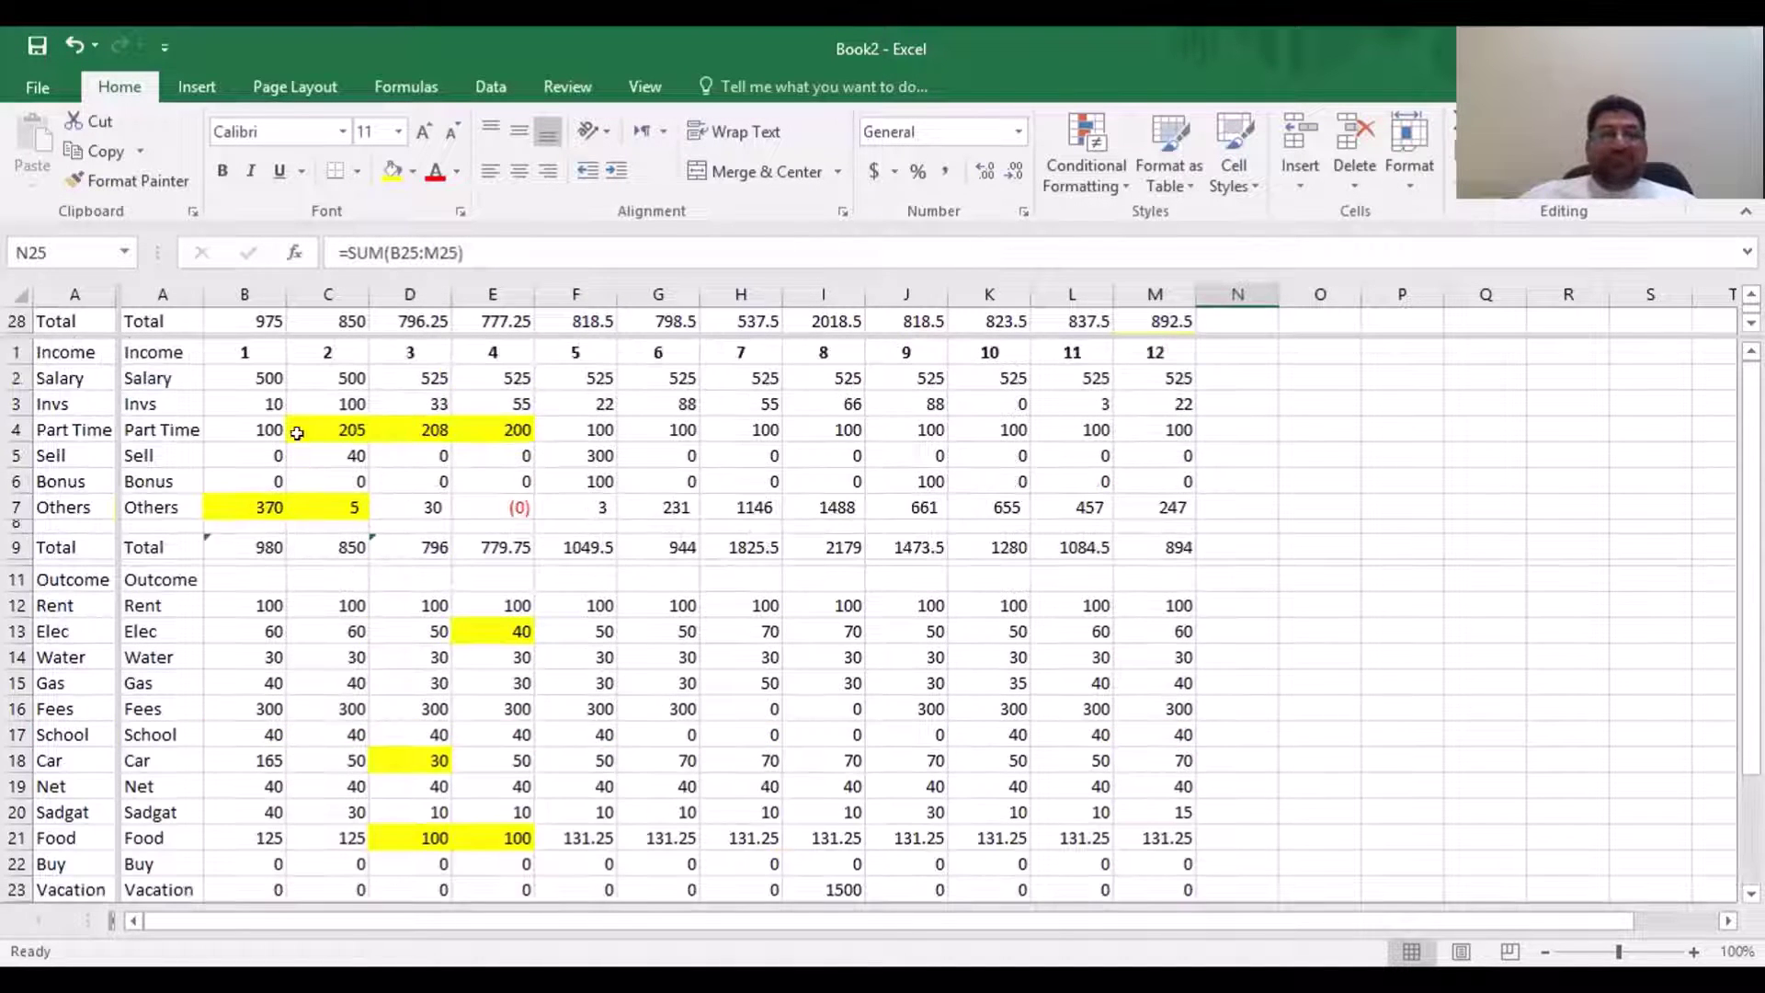
left_click(260, 503)
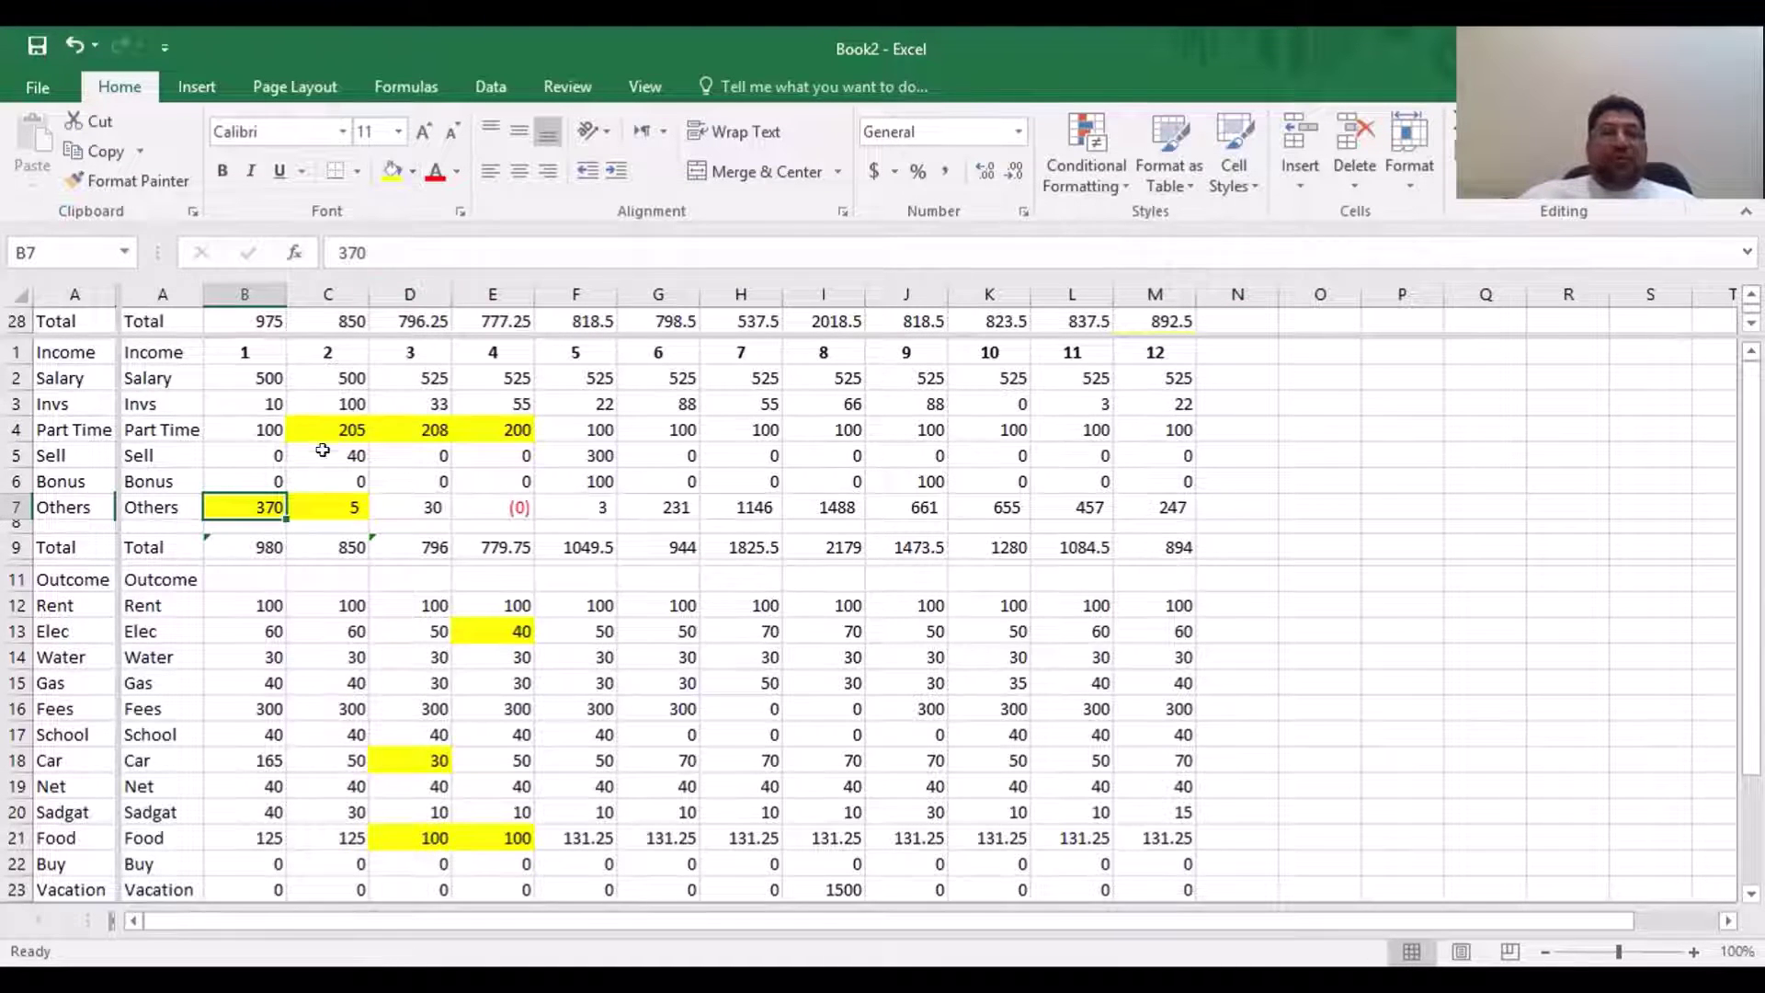
left_click(565, 507)
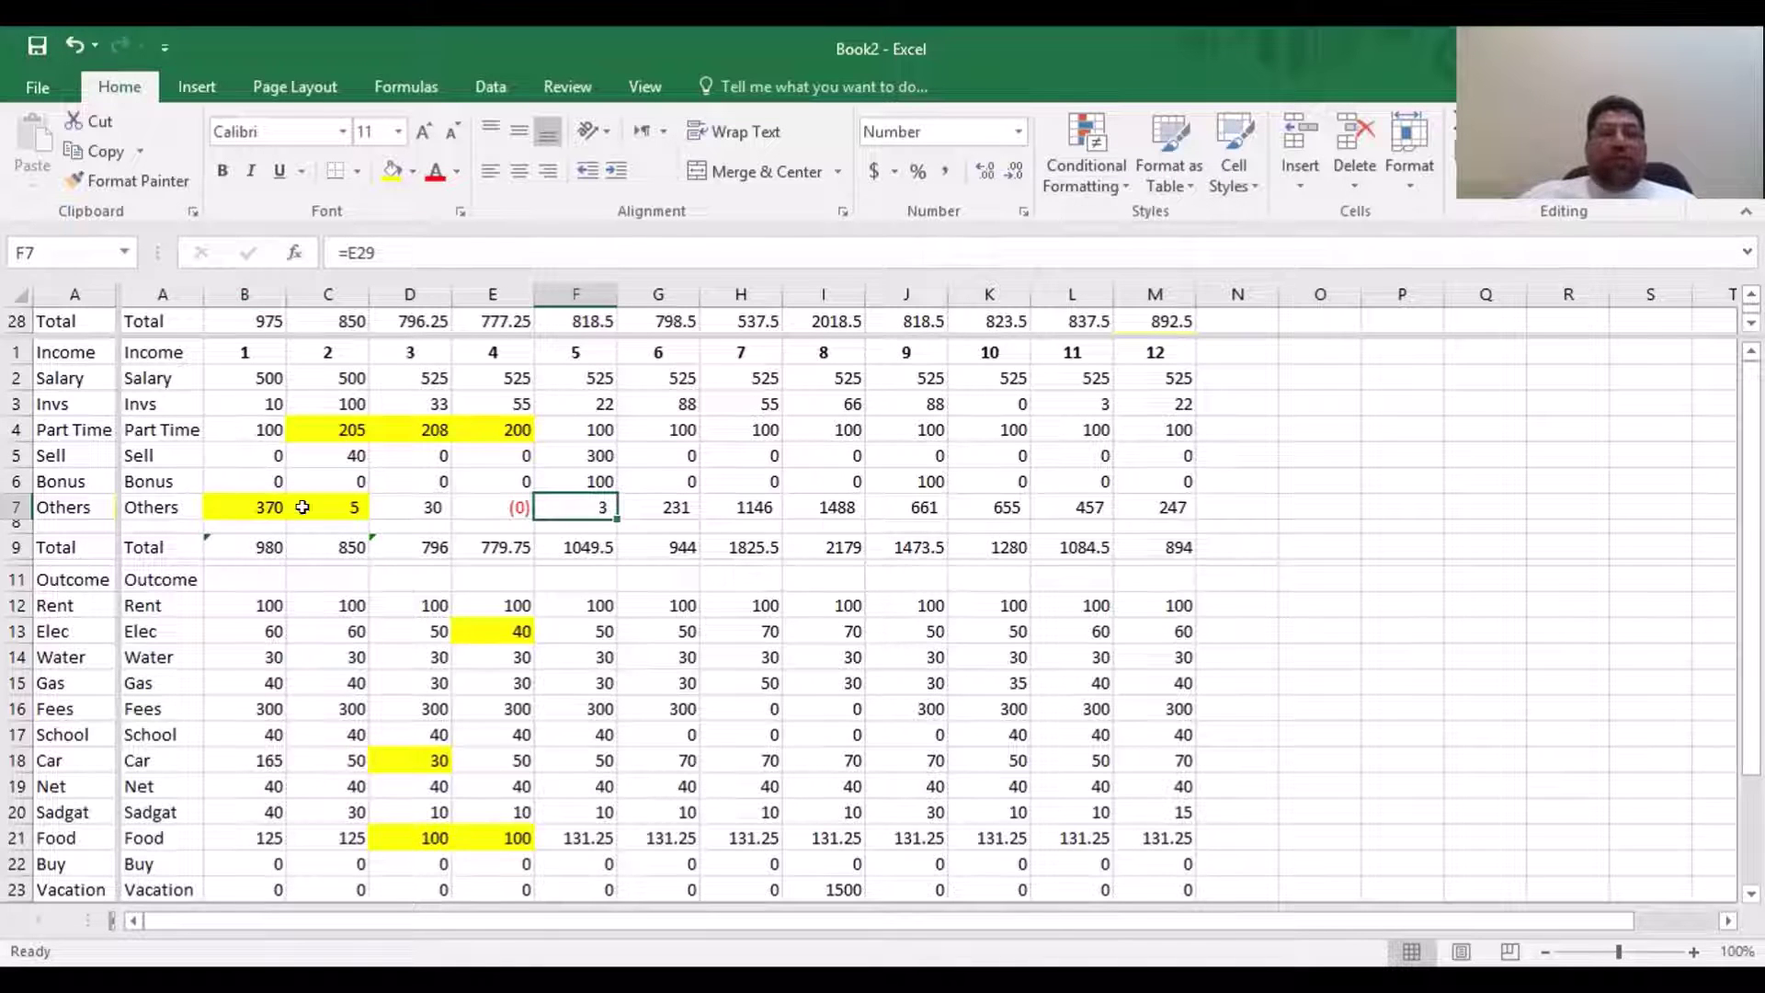
left_click(262, 504)
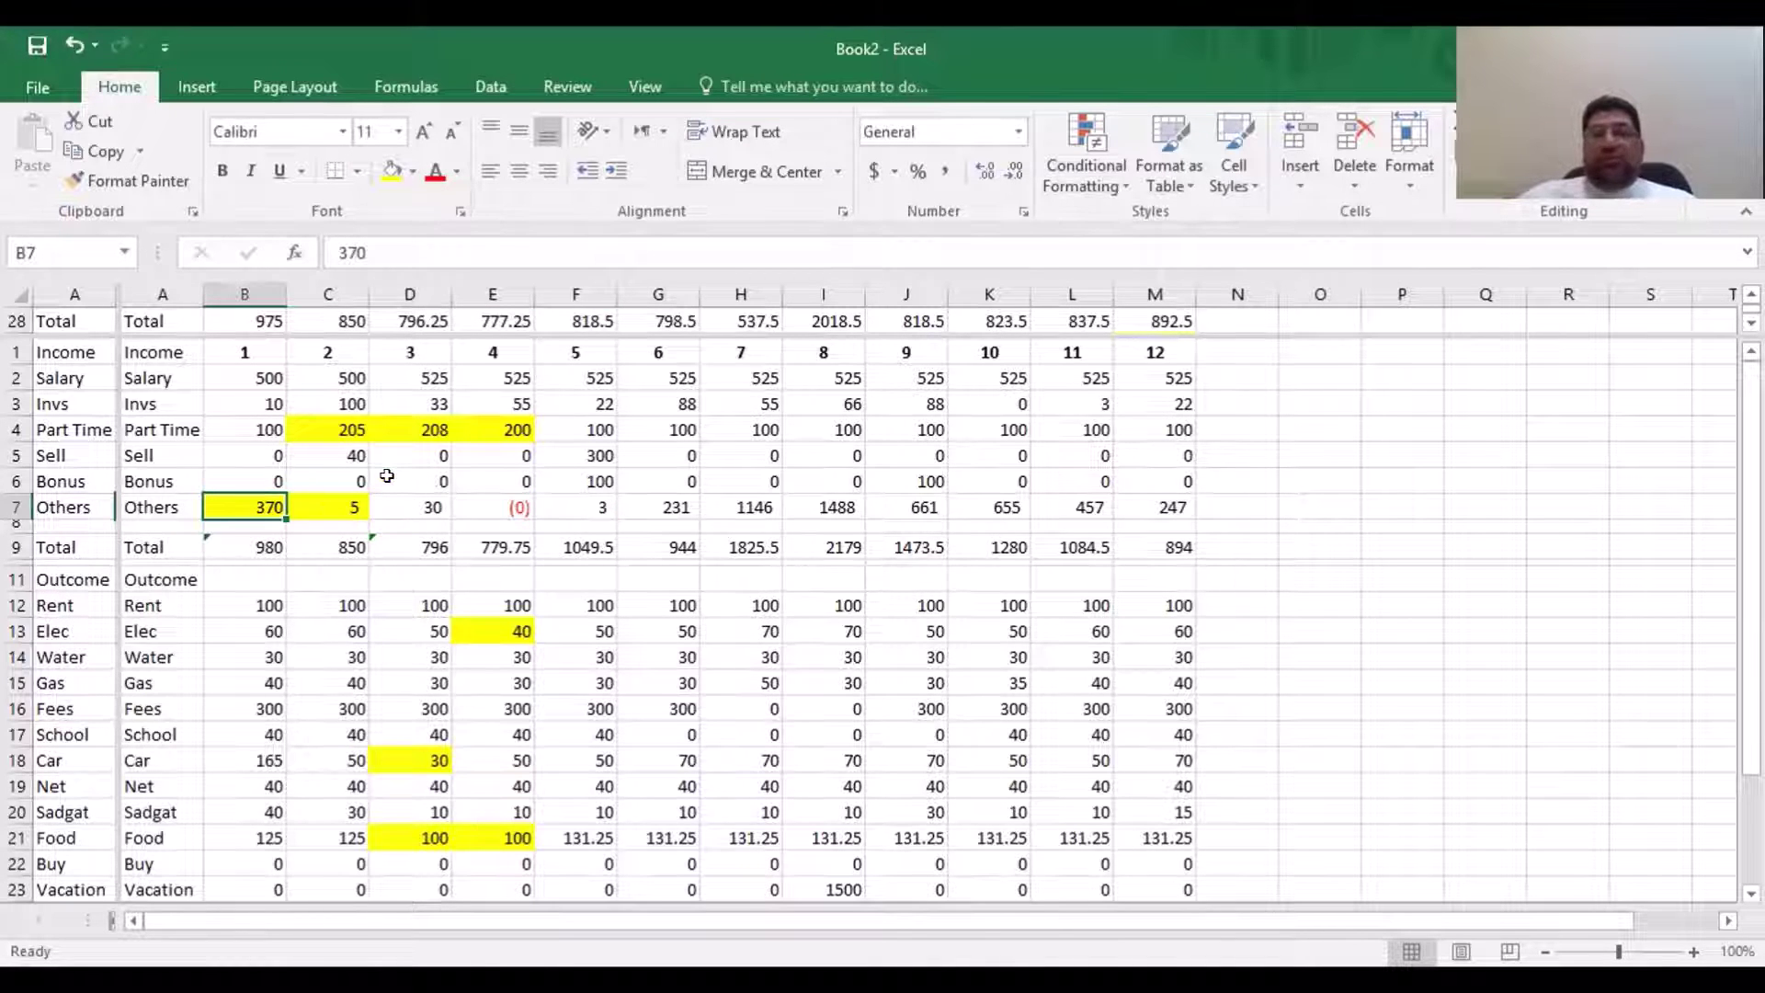
scroll(1062, 755, "down", 4)
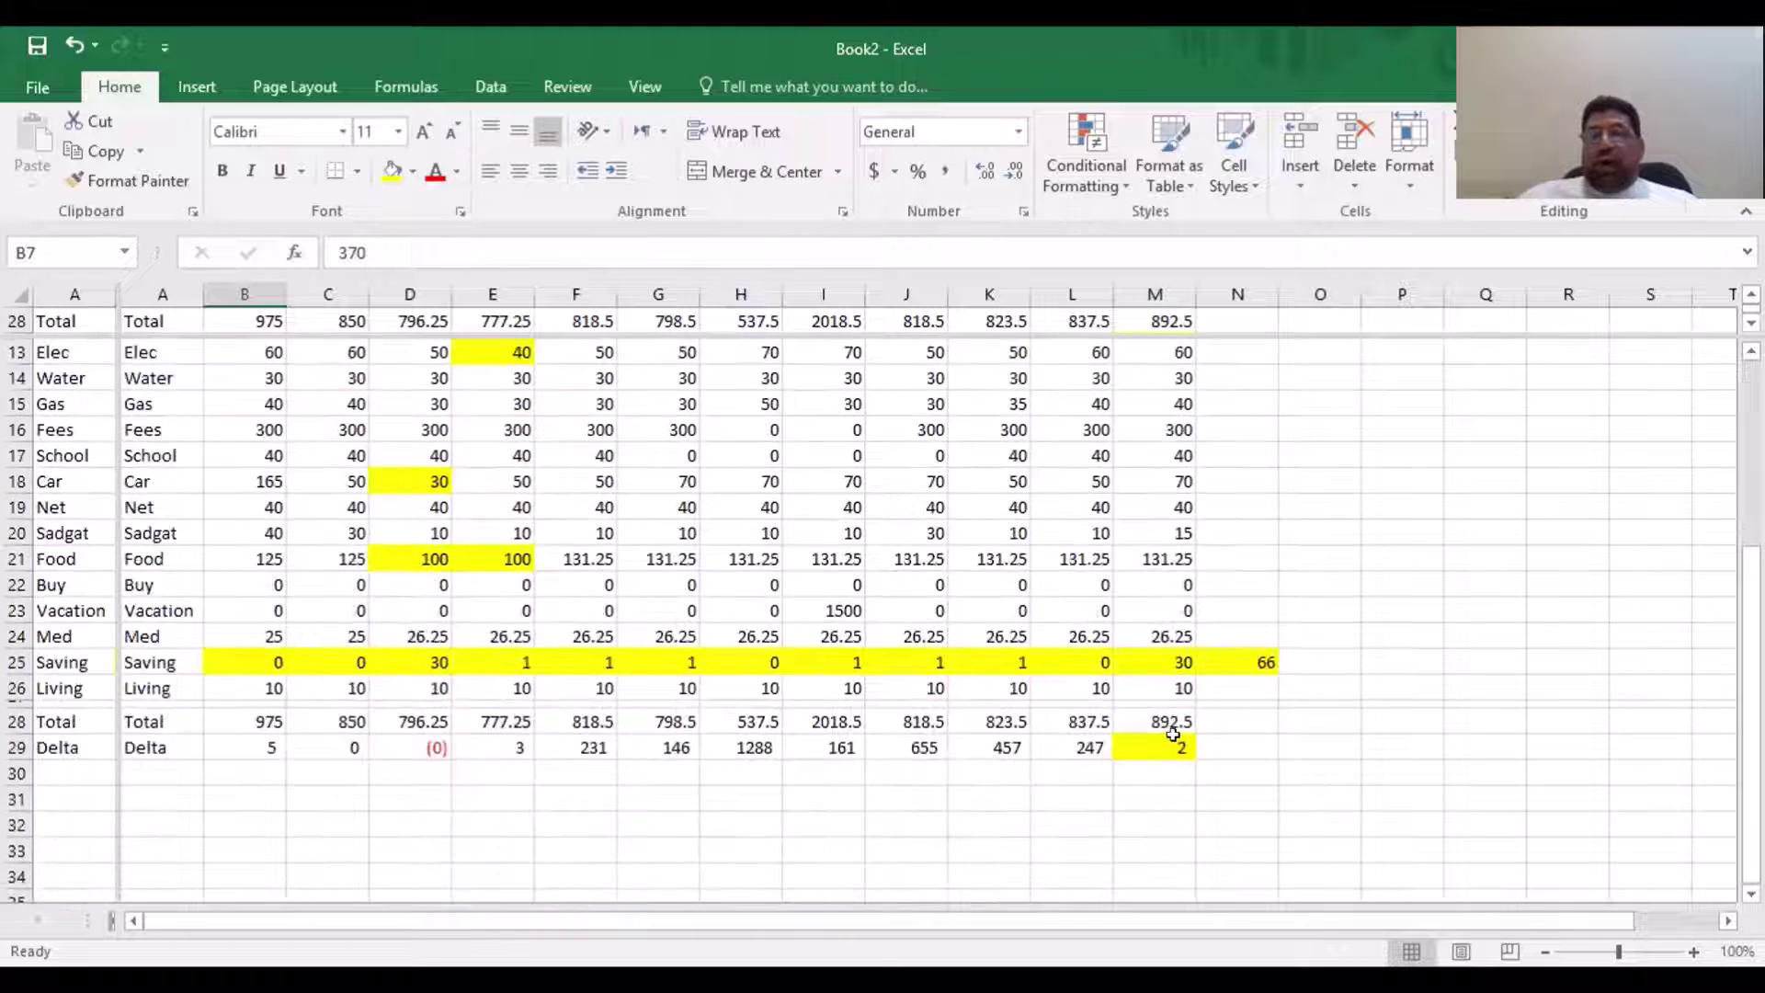
left_click(1177, 744)
left_click(1267, 656)
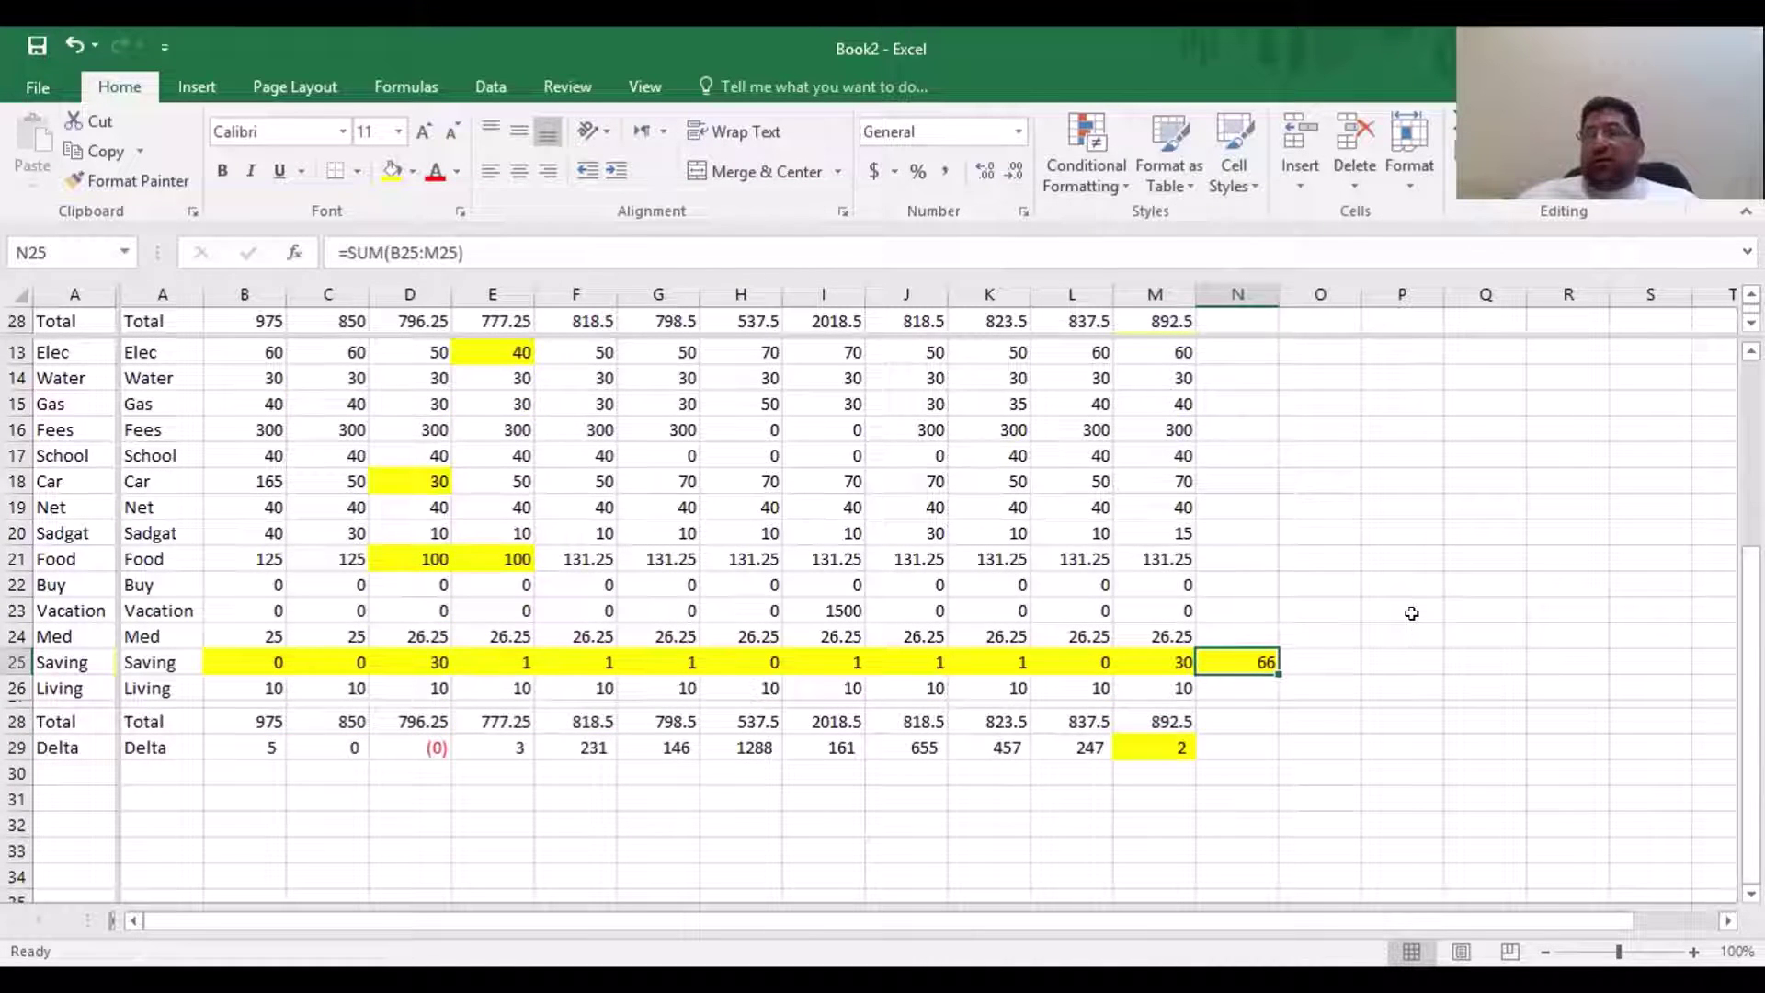
Recheck the month 1 Others income in B7 against the month 12 Delta in M29 and the yearly savings total in N25
scroll(1411, 611, "up", 4)
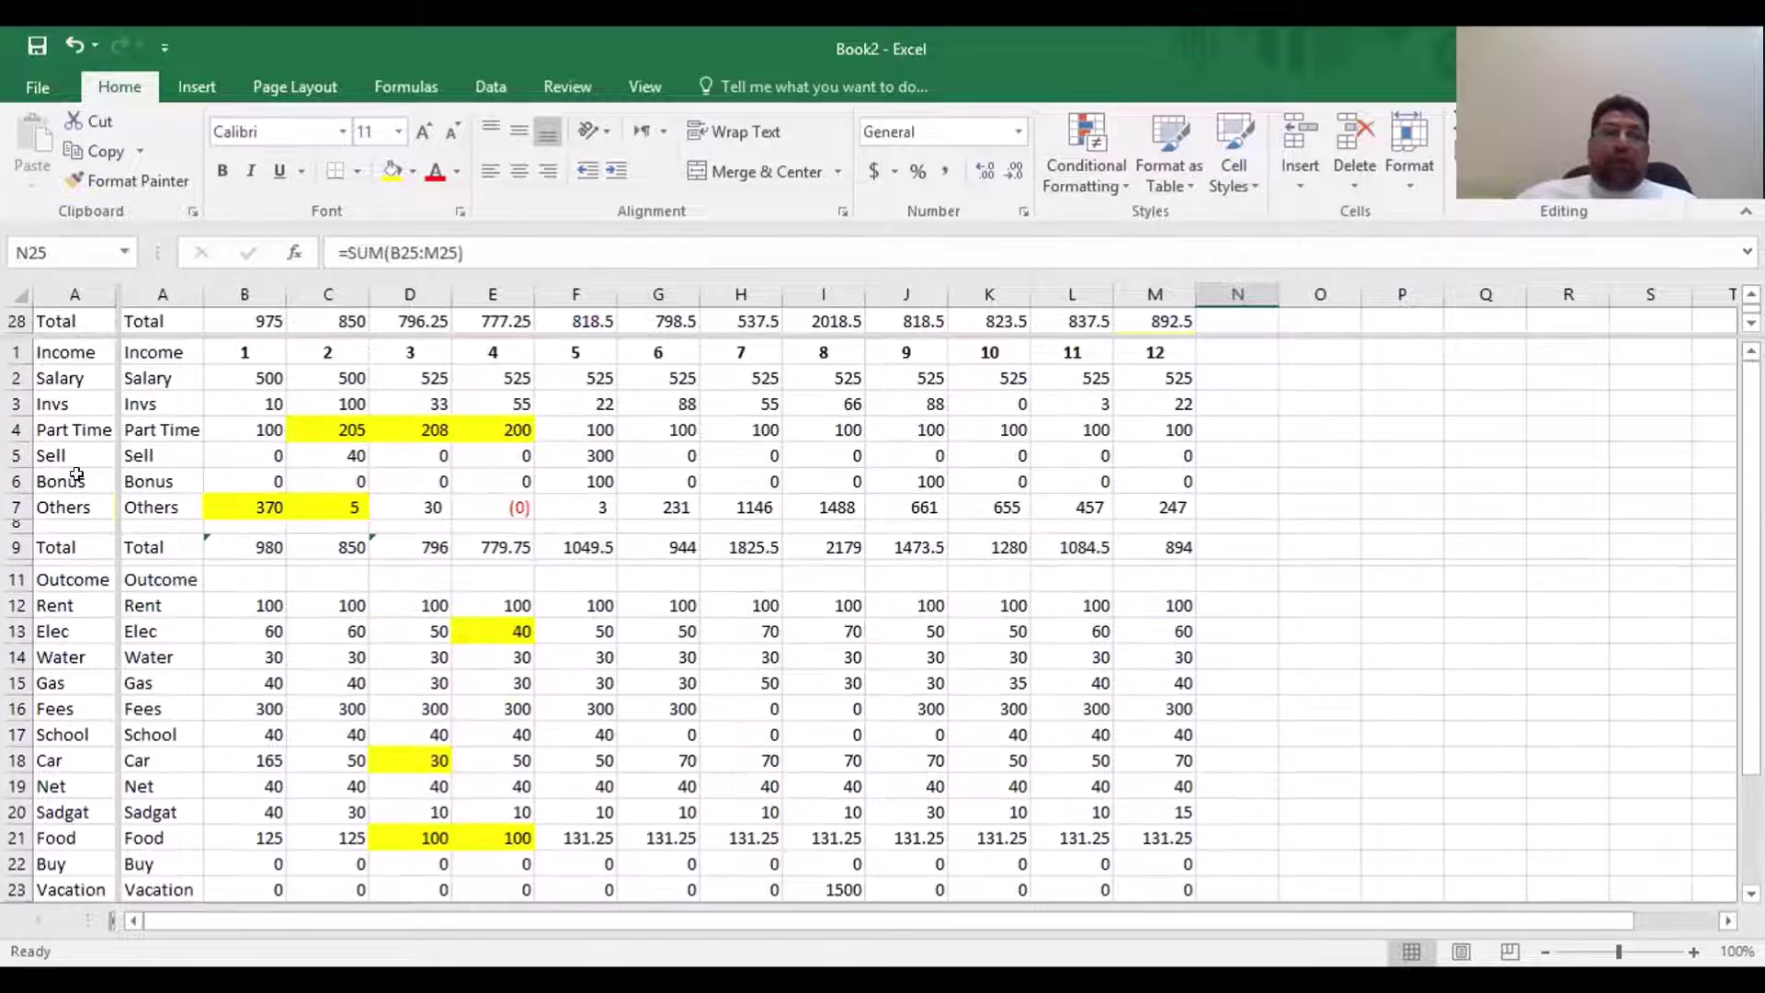
left_click(255, 506)
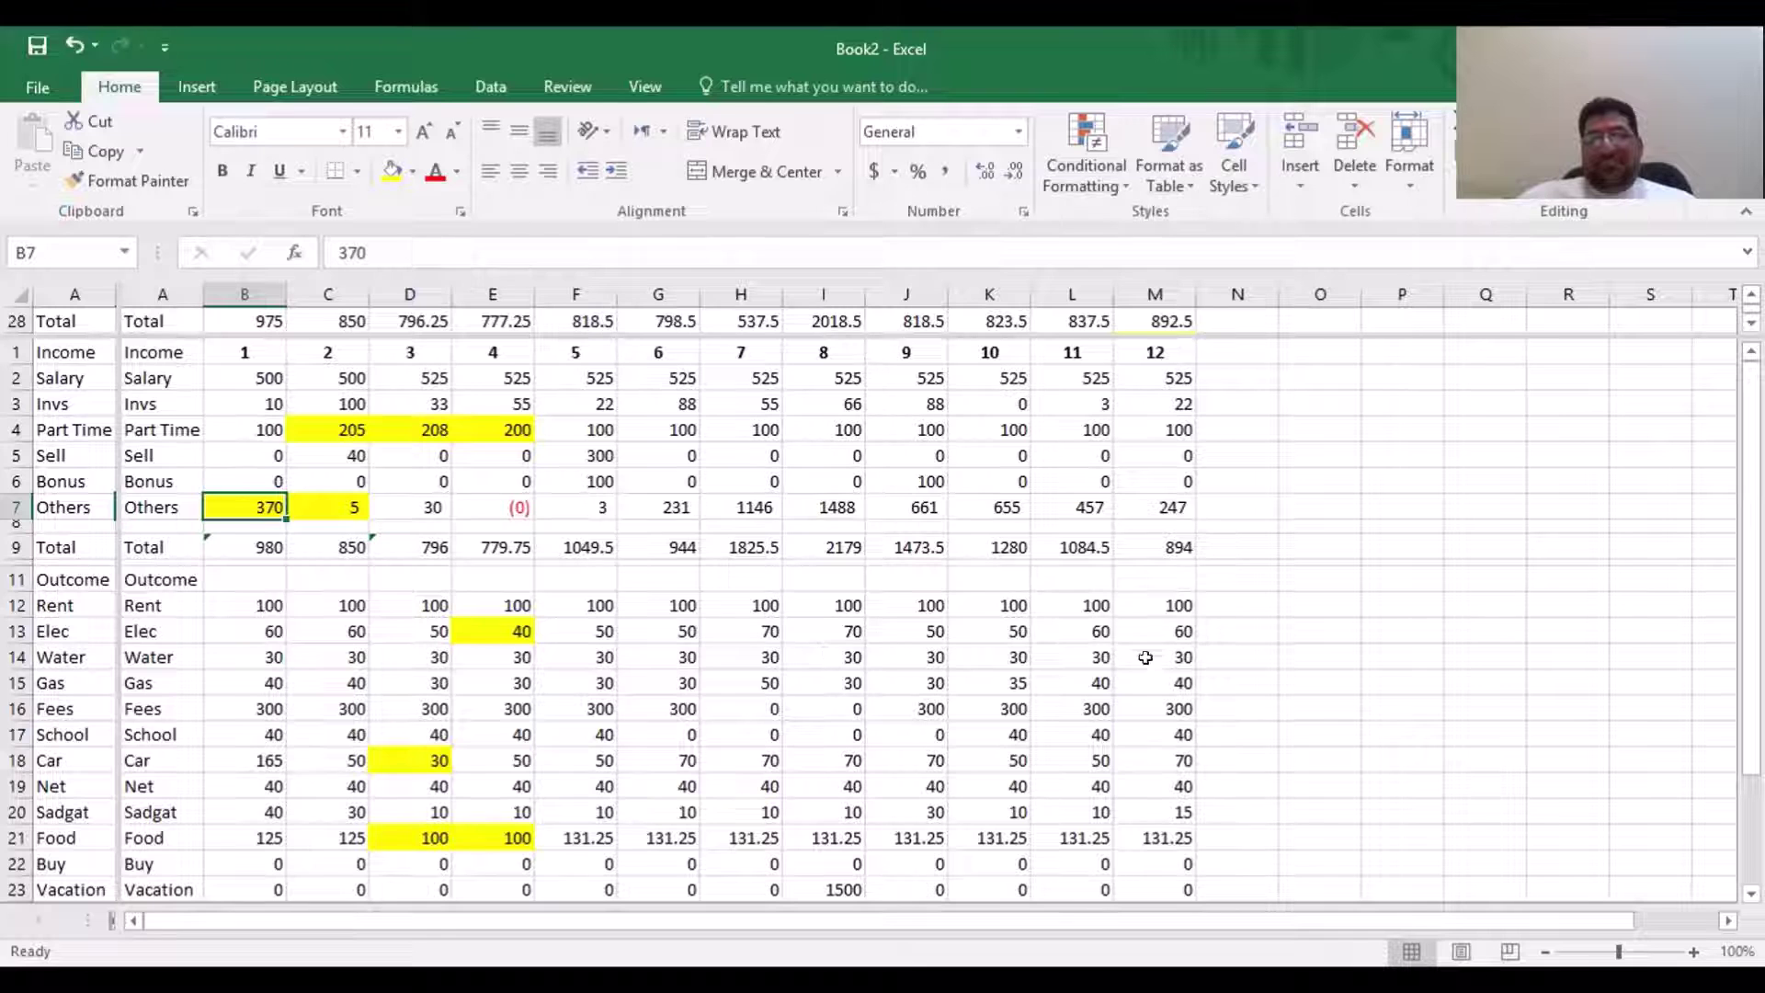
left_click(1255, 677)
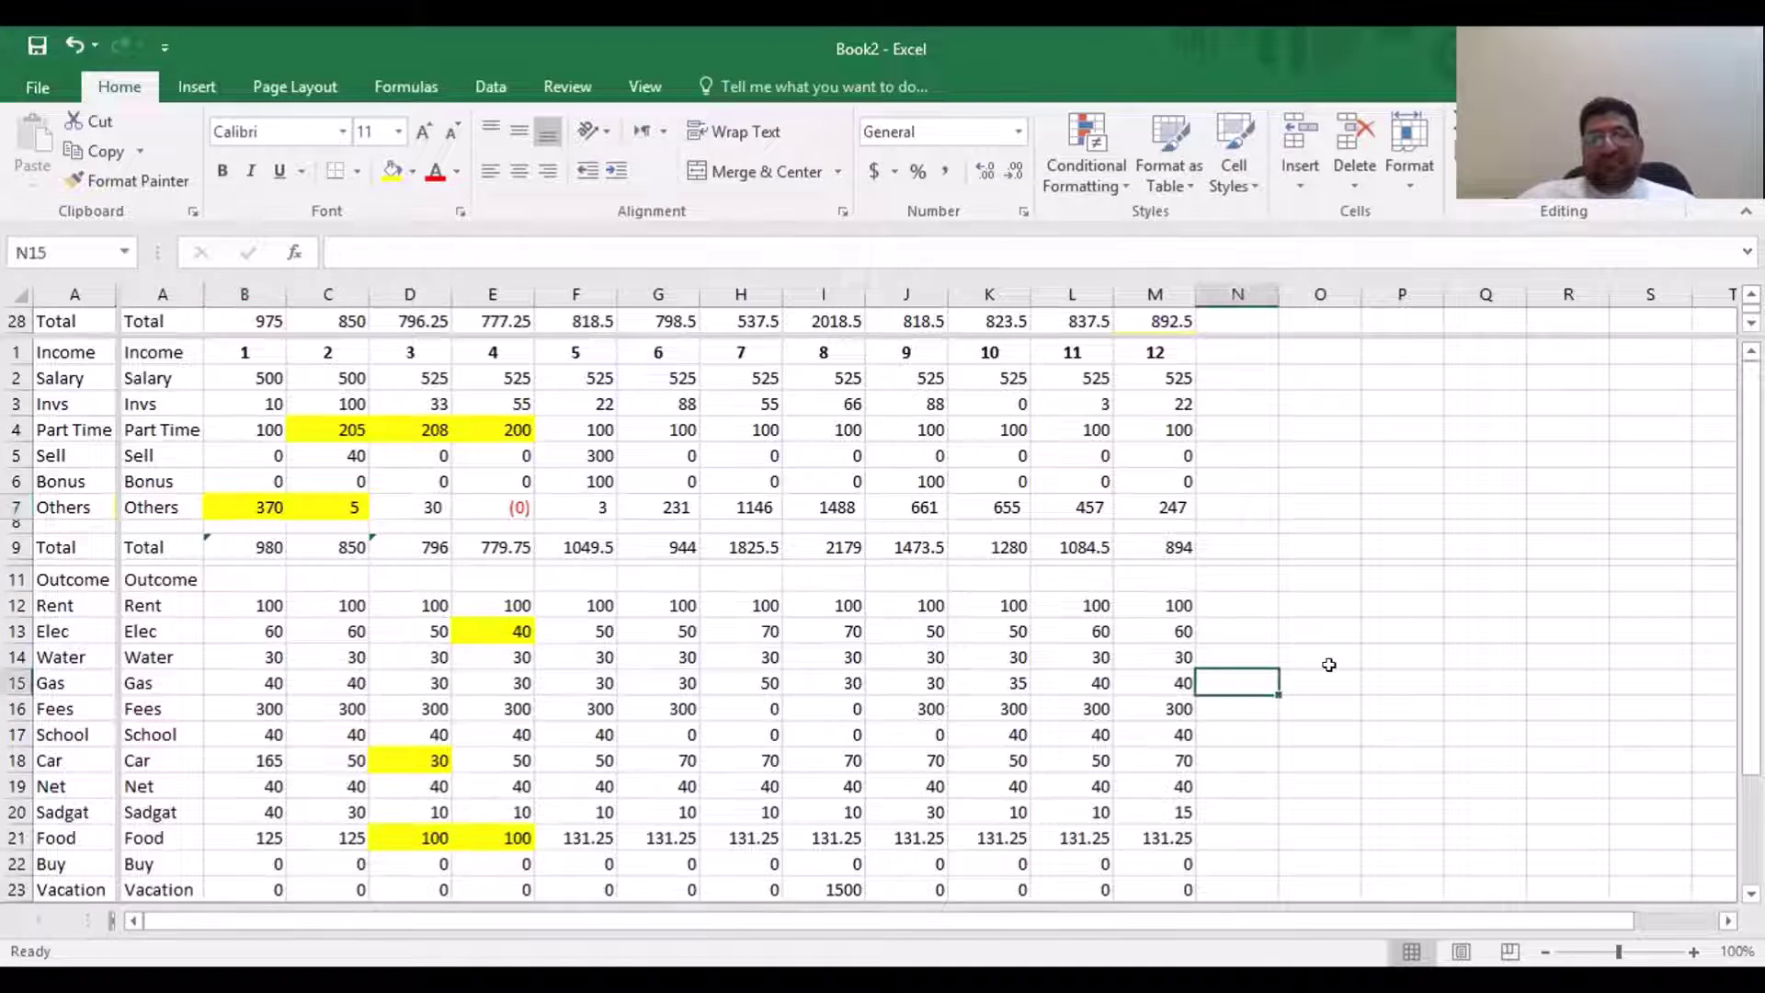
scroll(1329, 665, "down", 3)
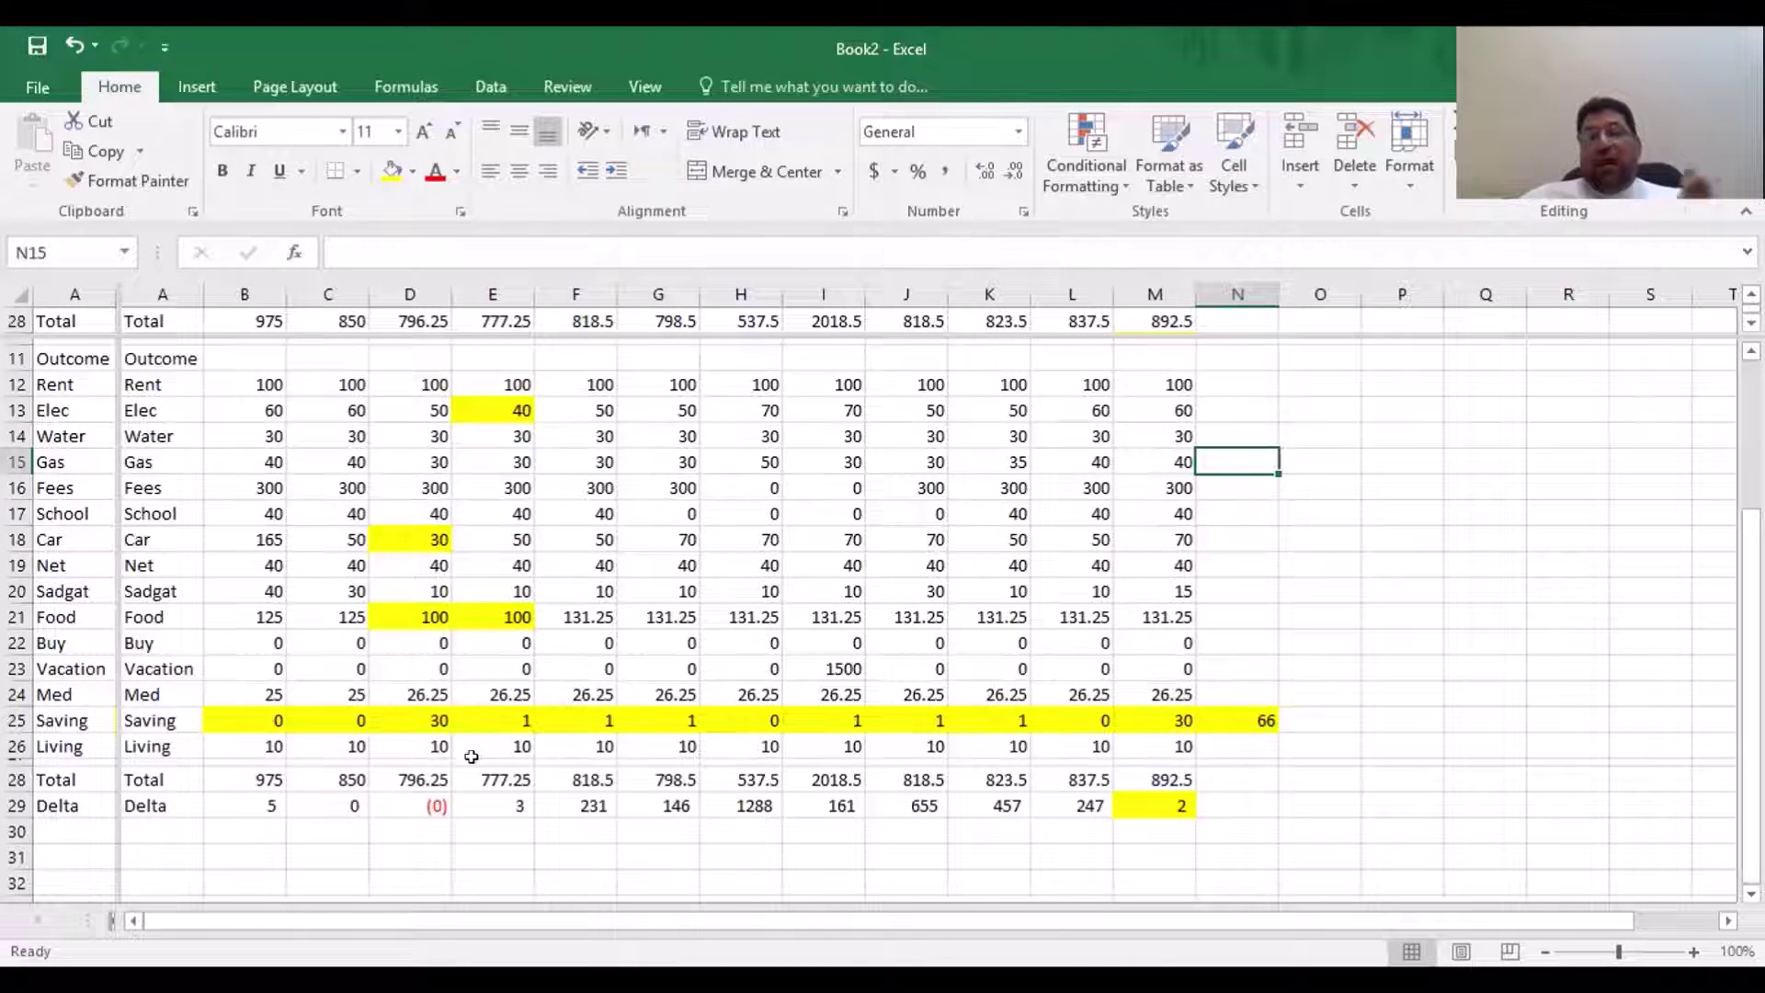
left_click(1169, 806)
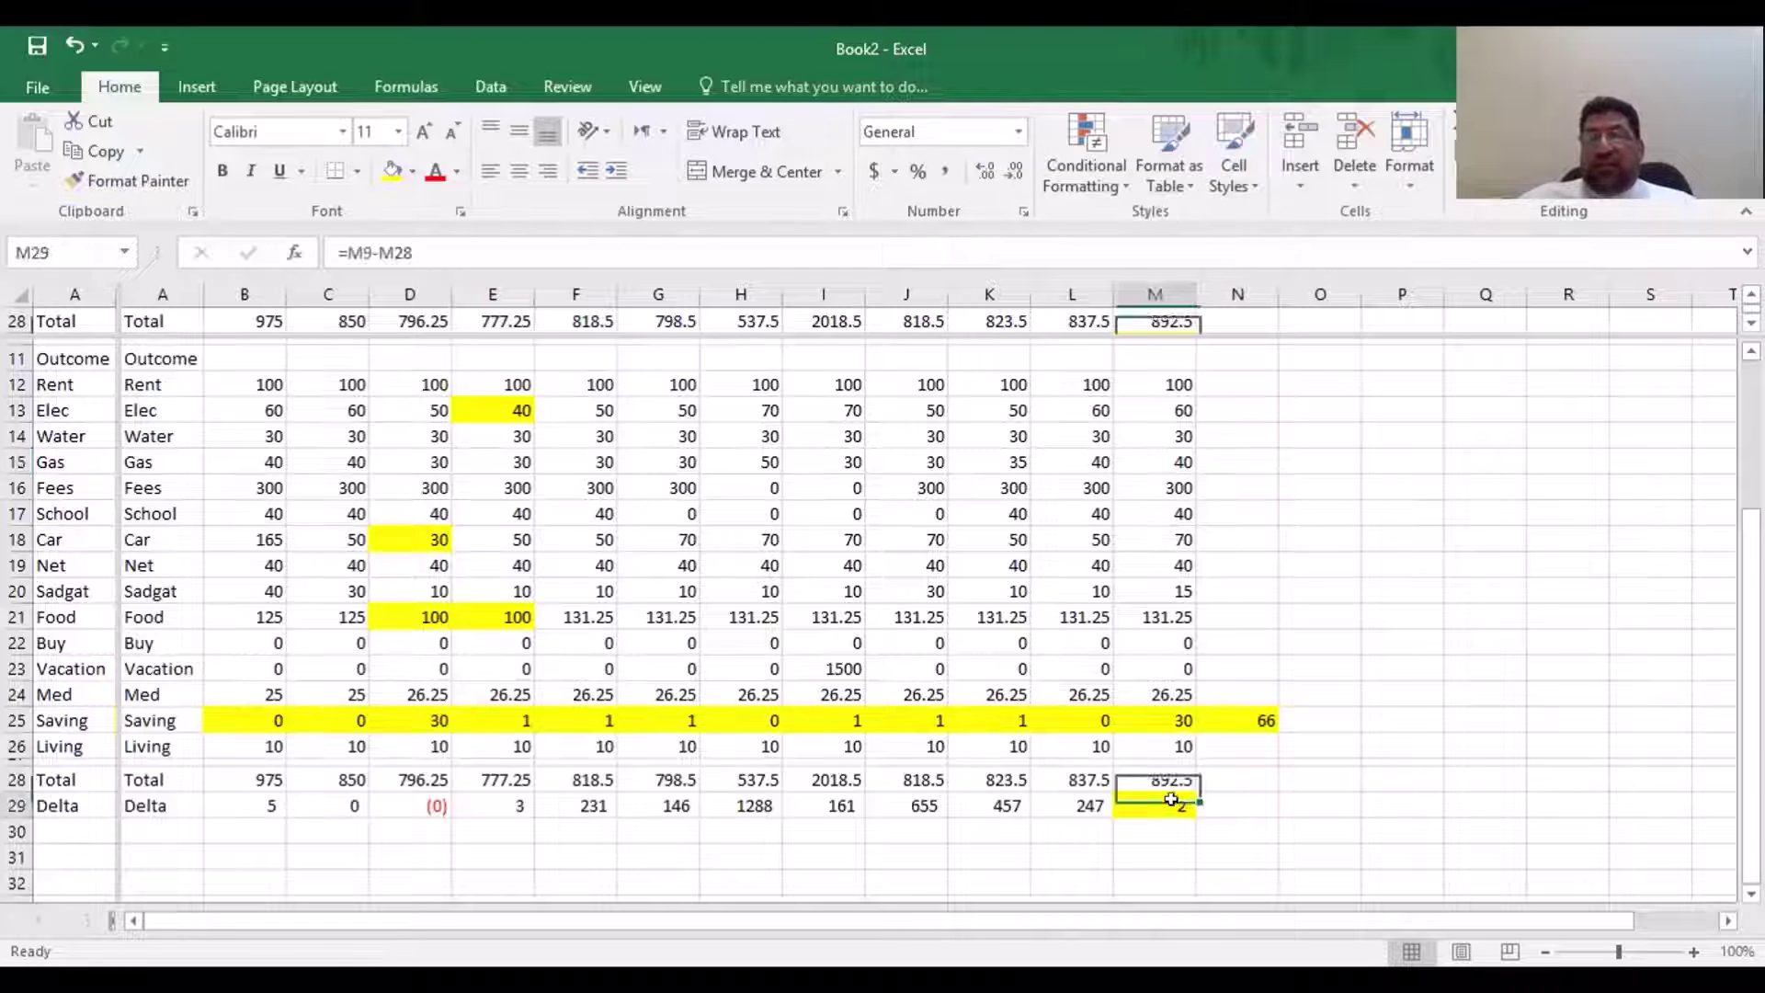
scroll(276, 490, "up", 4)
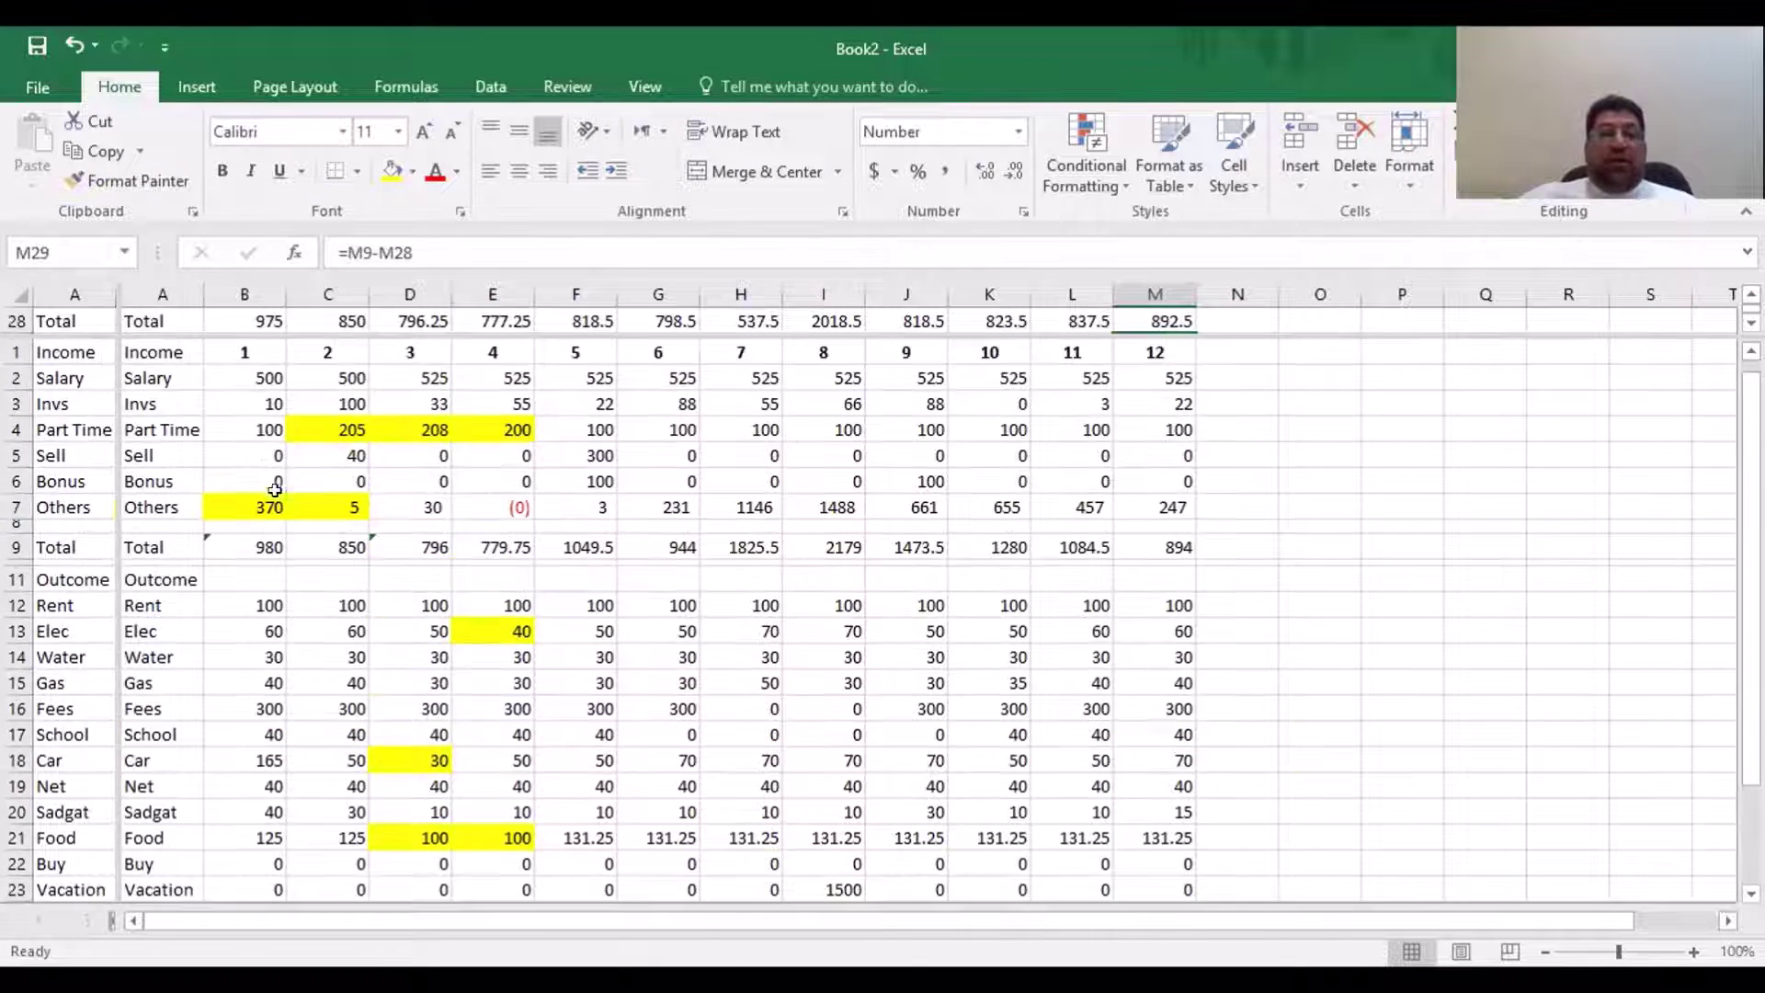
left_click(257, 506)
scroll(1222, 625, "down", 4)
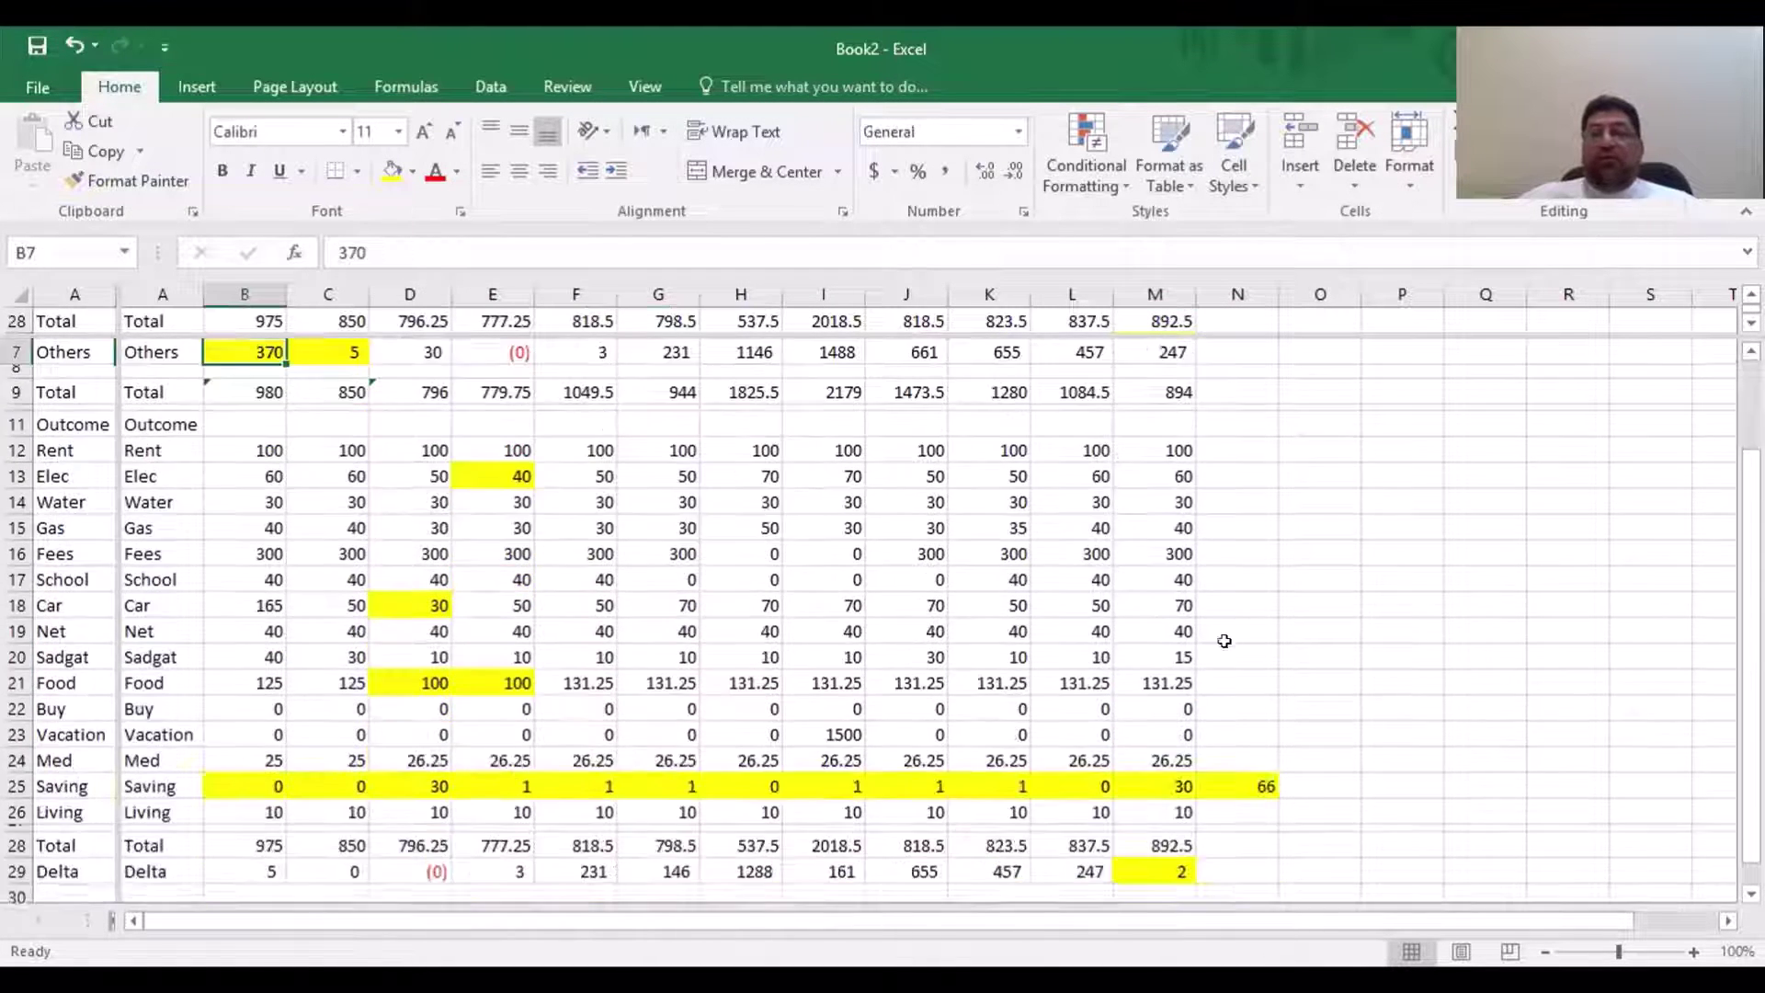
left_click(1254, 717)
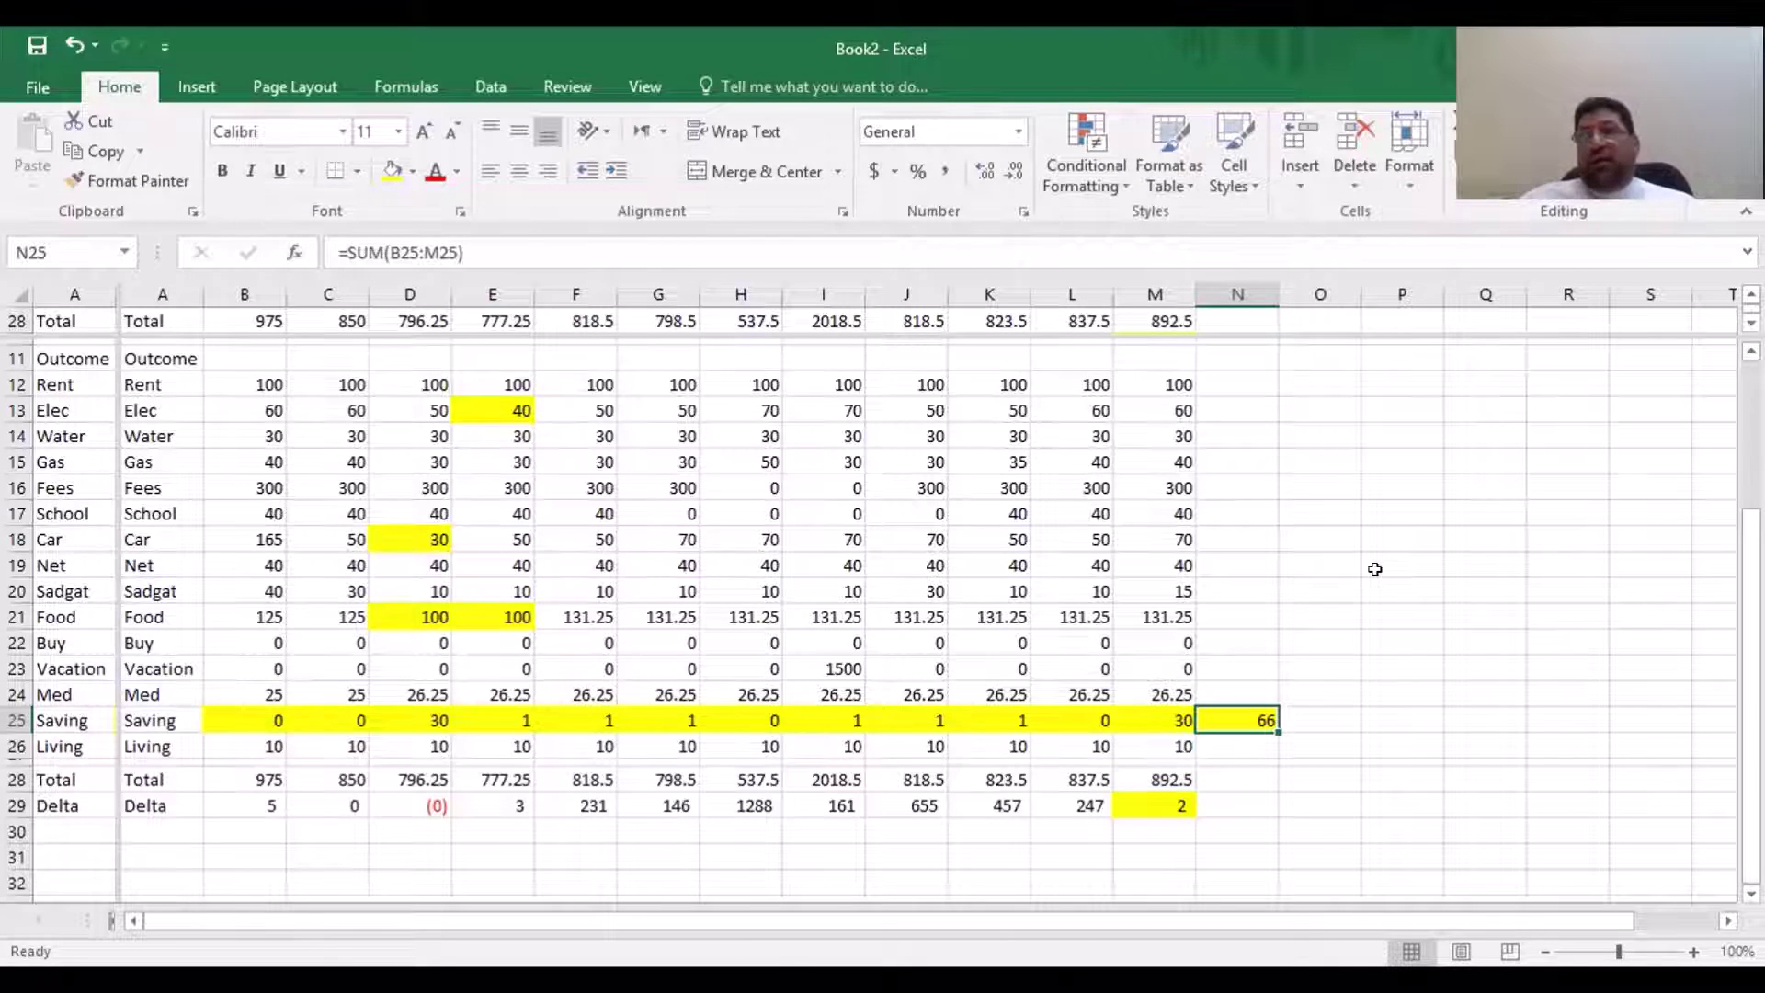
Highlight the month 8 Vacation amount in I23 with a yellow fill
scroll(1375, 569, "up", 3)
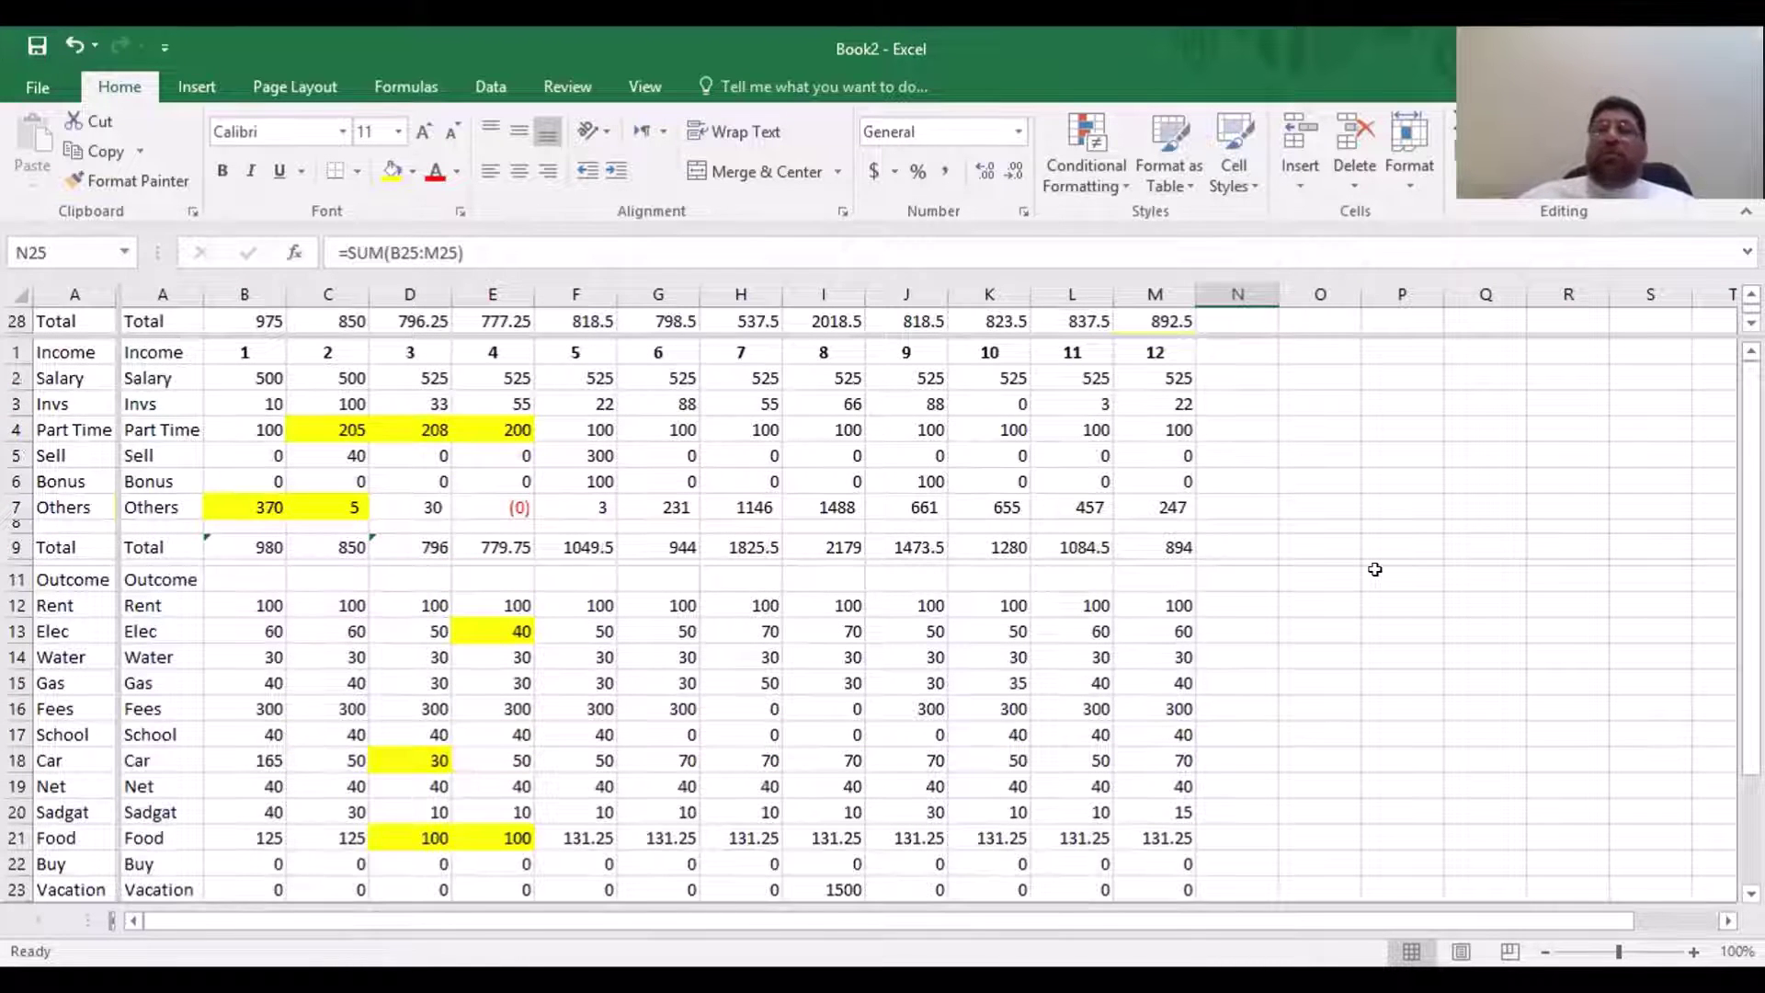
scroll(1310, 653, "down", 3)
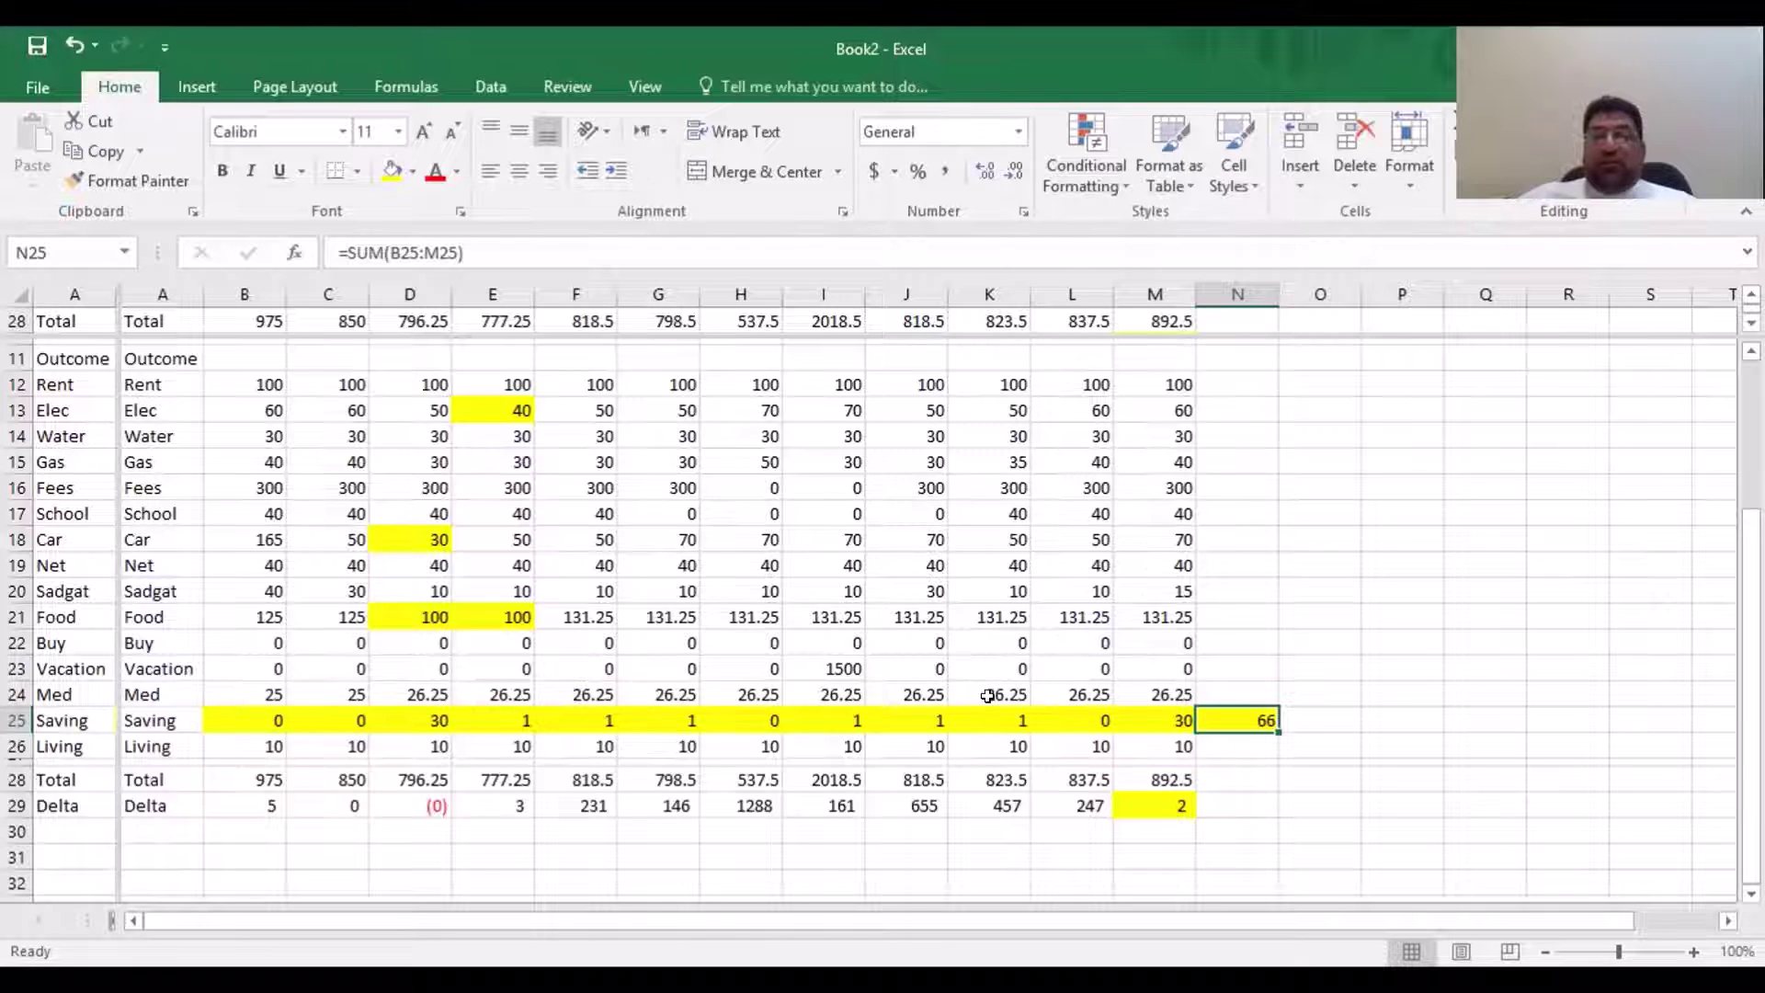
left_click(963, 770)
scroll(965, 740, "up", 1)
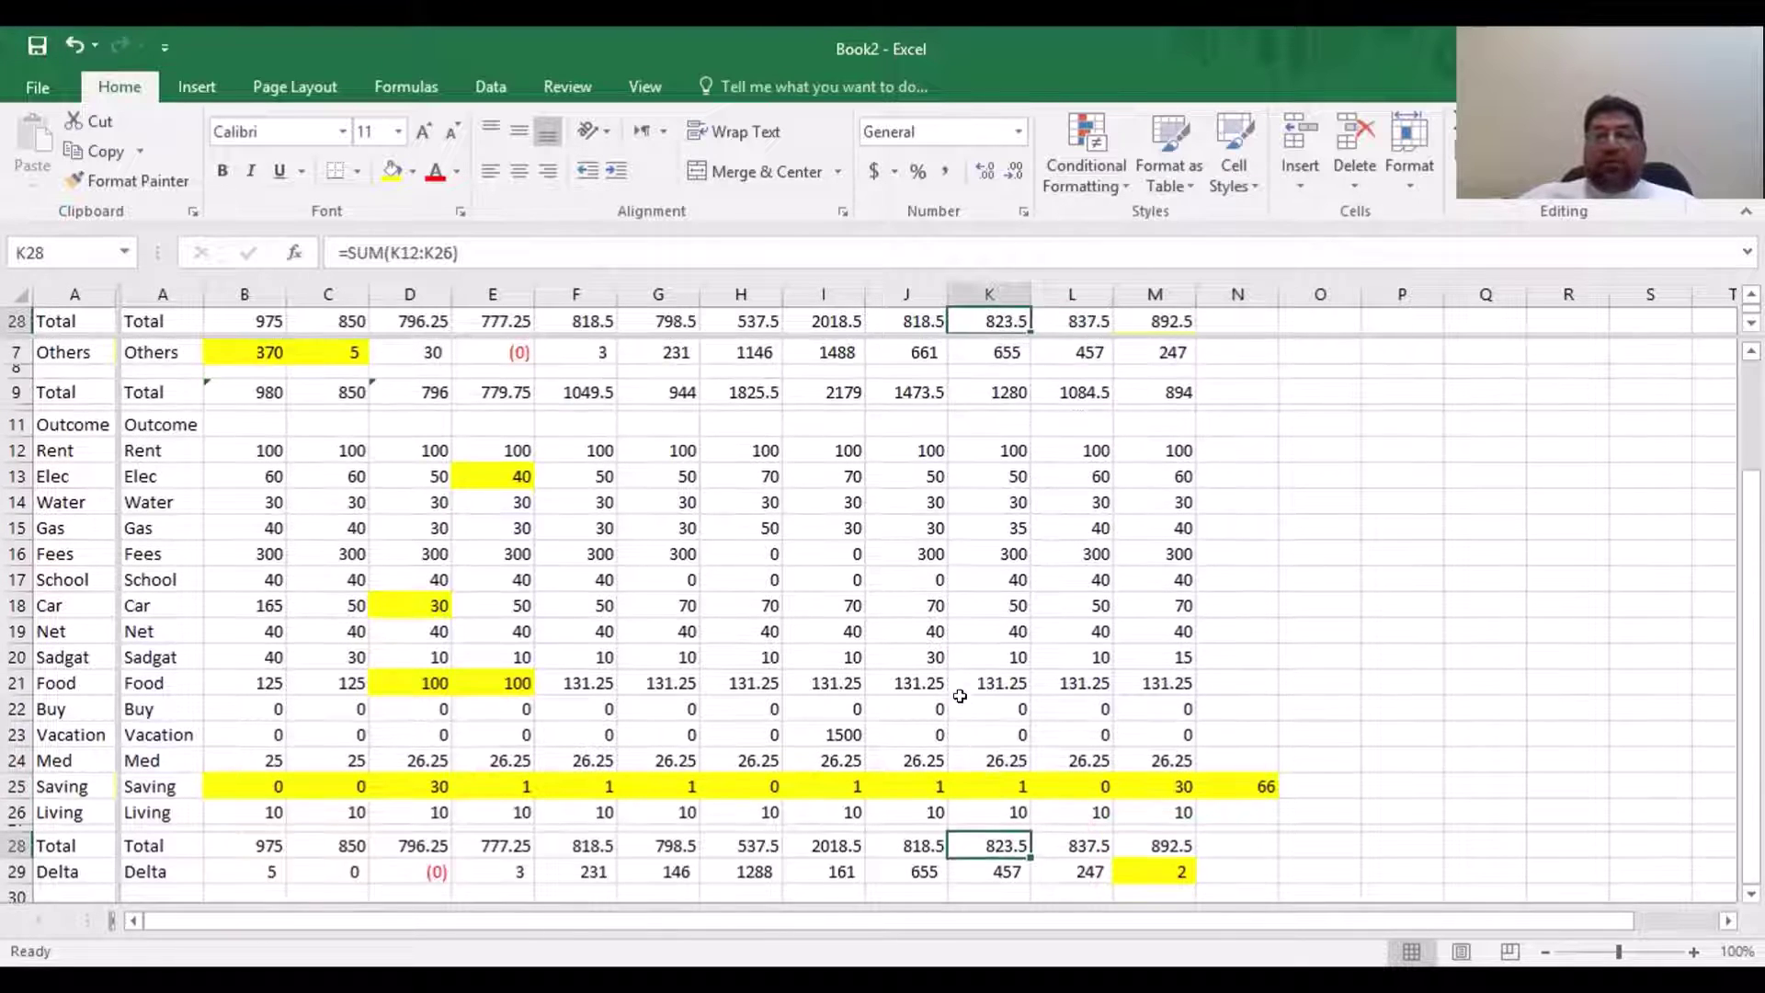
scroll(871, 662, "down", 2)
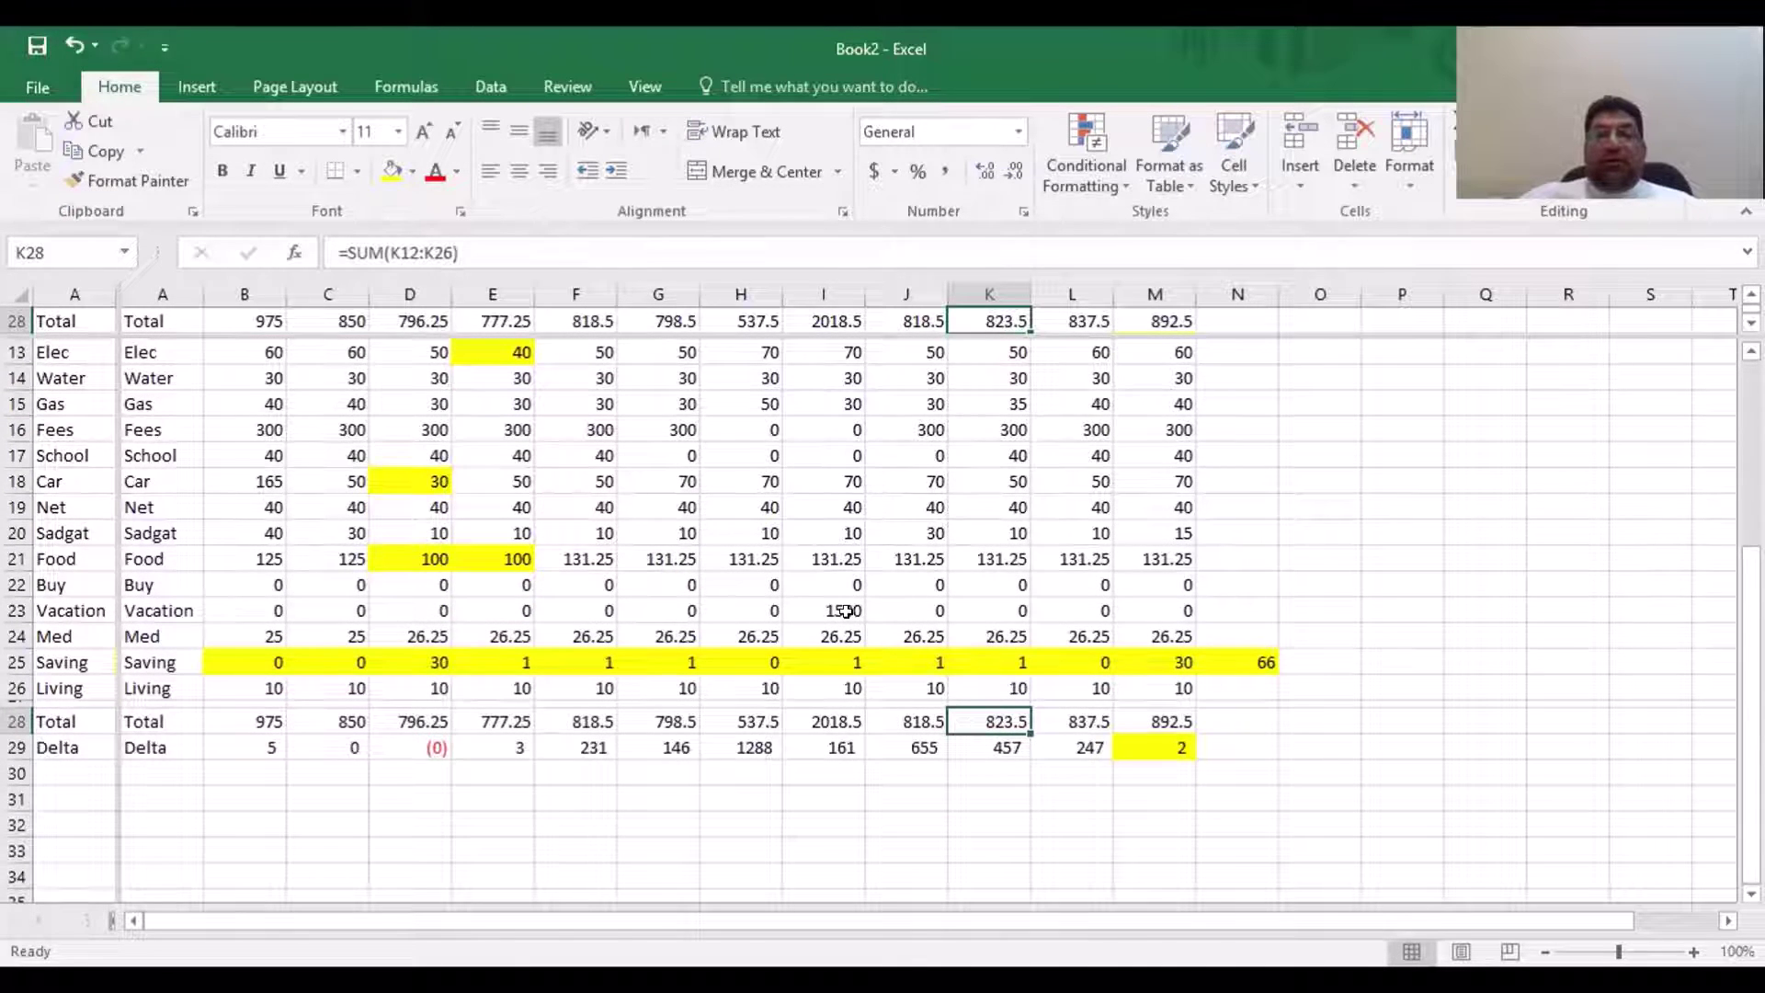
left_click(845, 610)
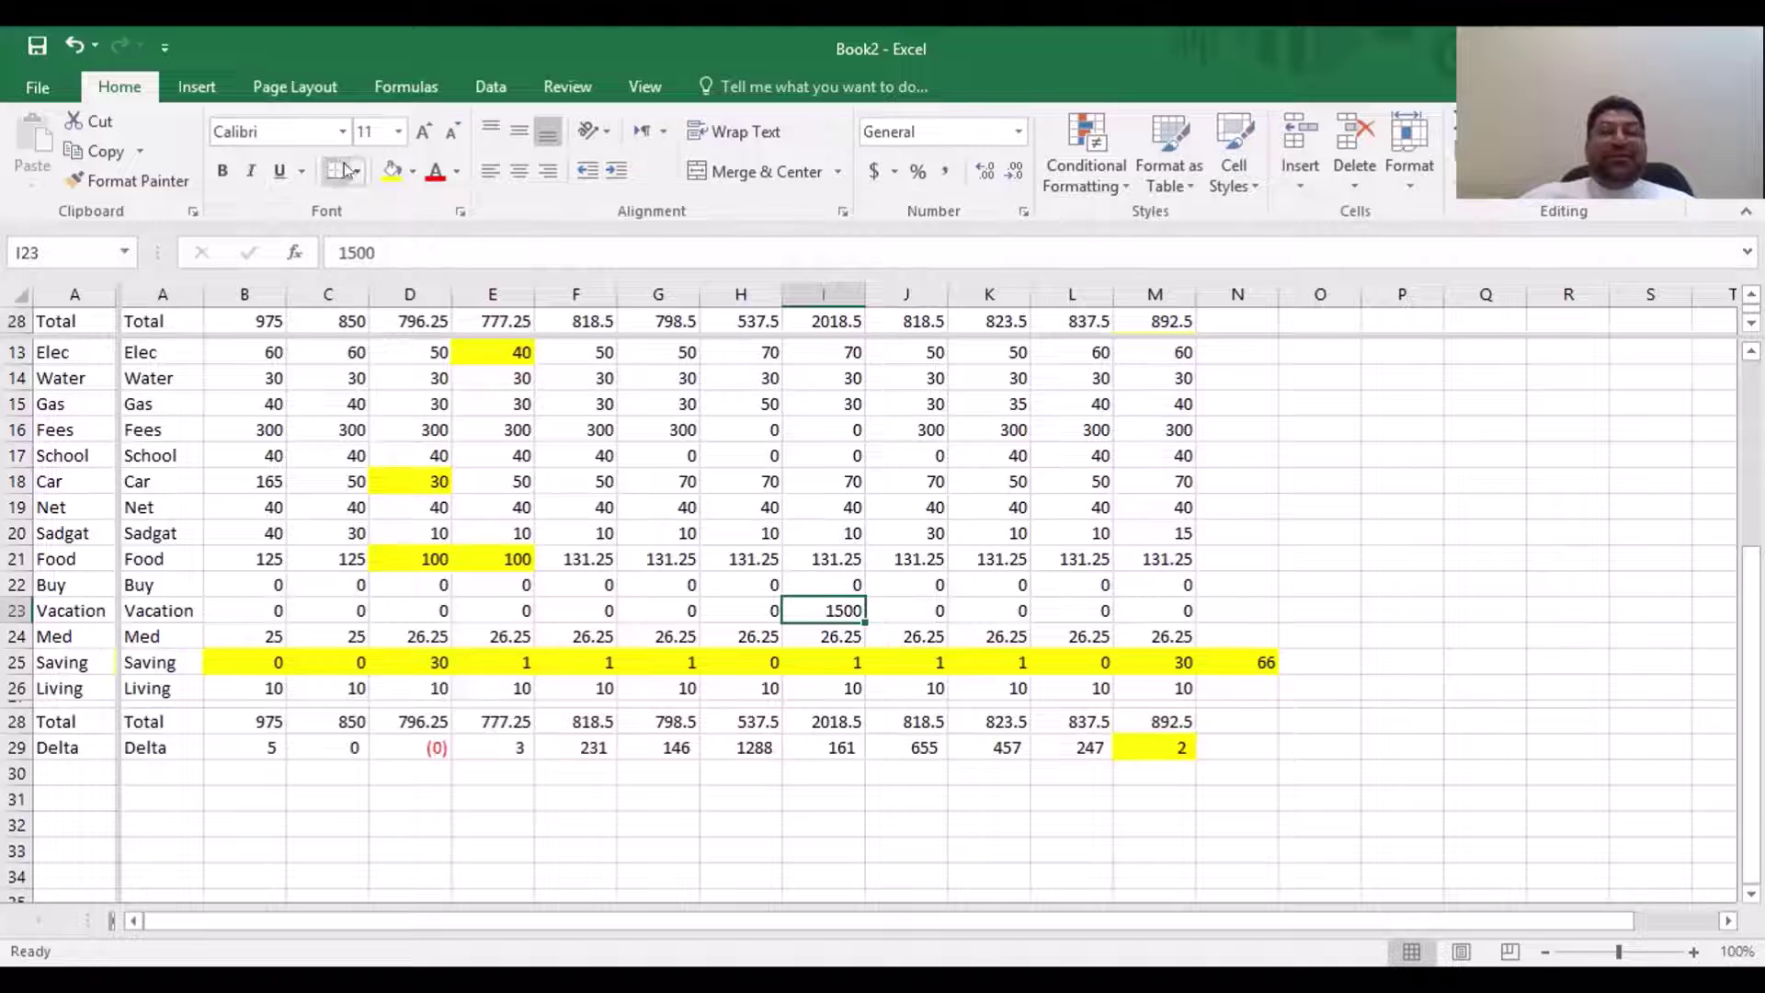
left_click(392, 170)
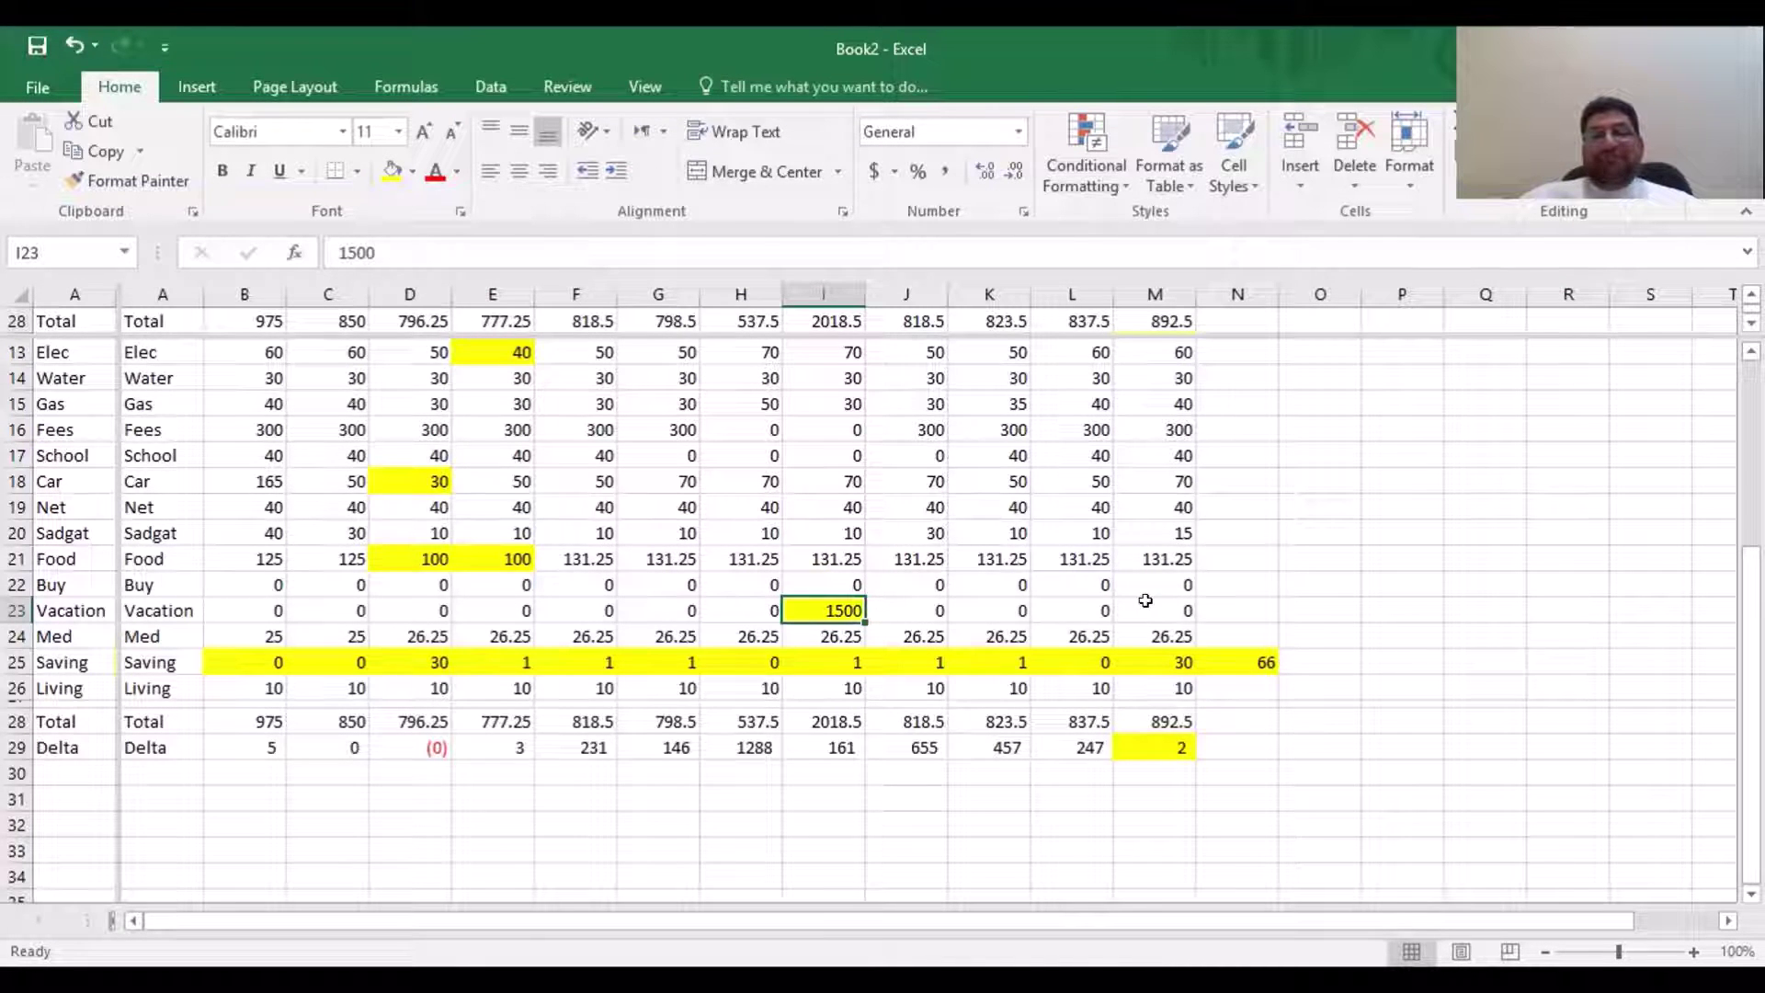
Check the month 5 Vacation and Sell amounts, and set the month 5 Buy amount in F22 to 500
scroll(1144, 600, "up", 2)
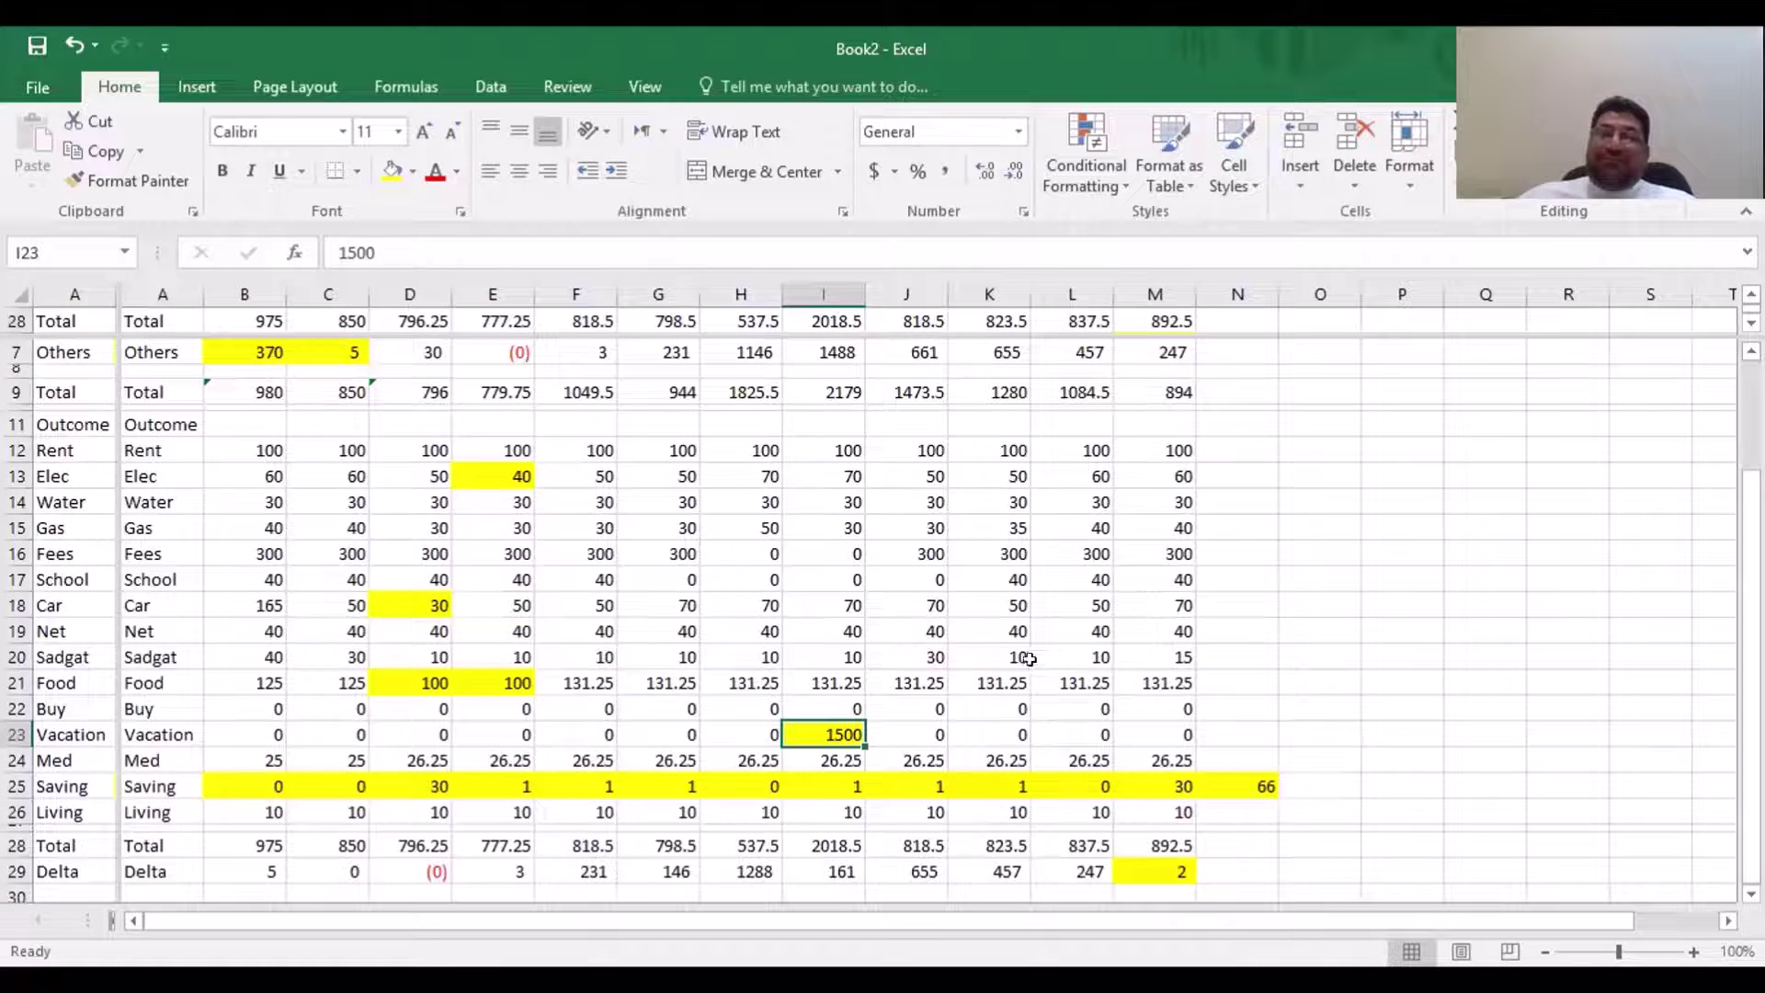
left_click(590, 726)
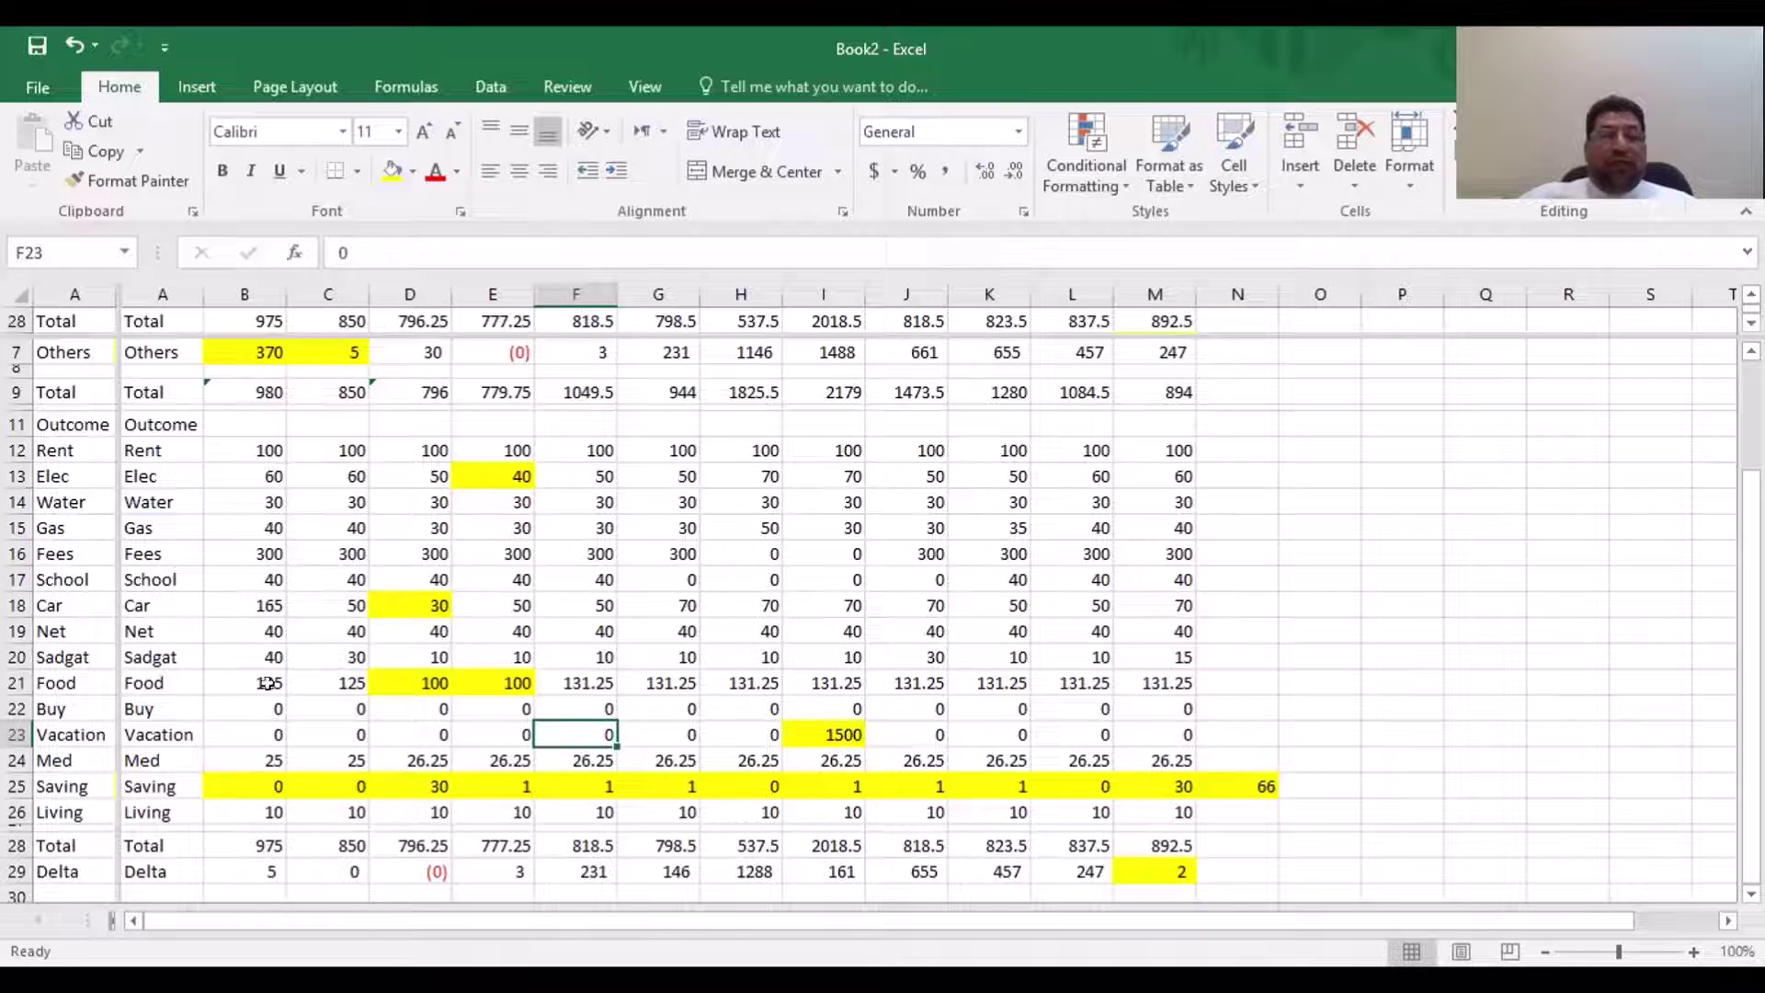
scroll(565, 483, "up", 2)
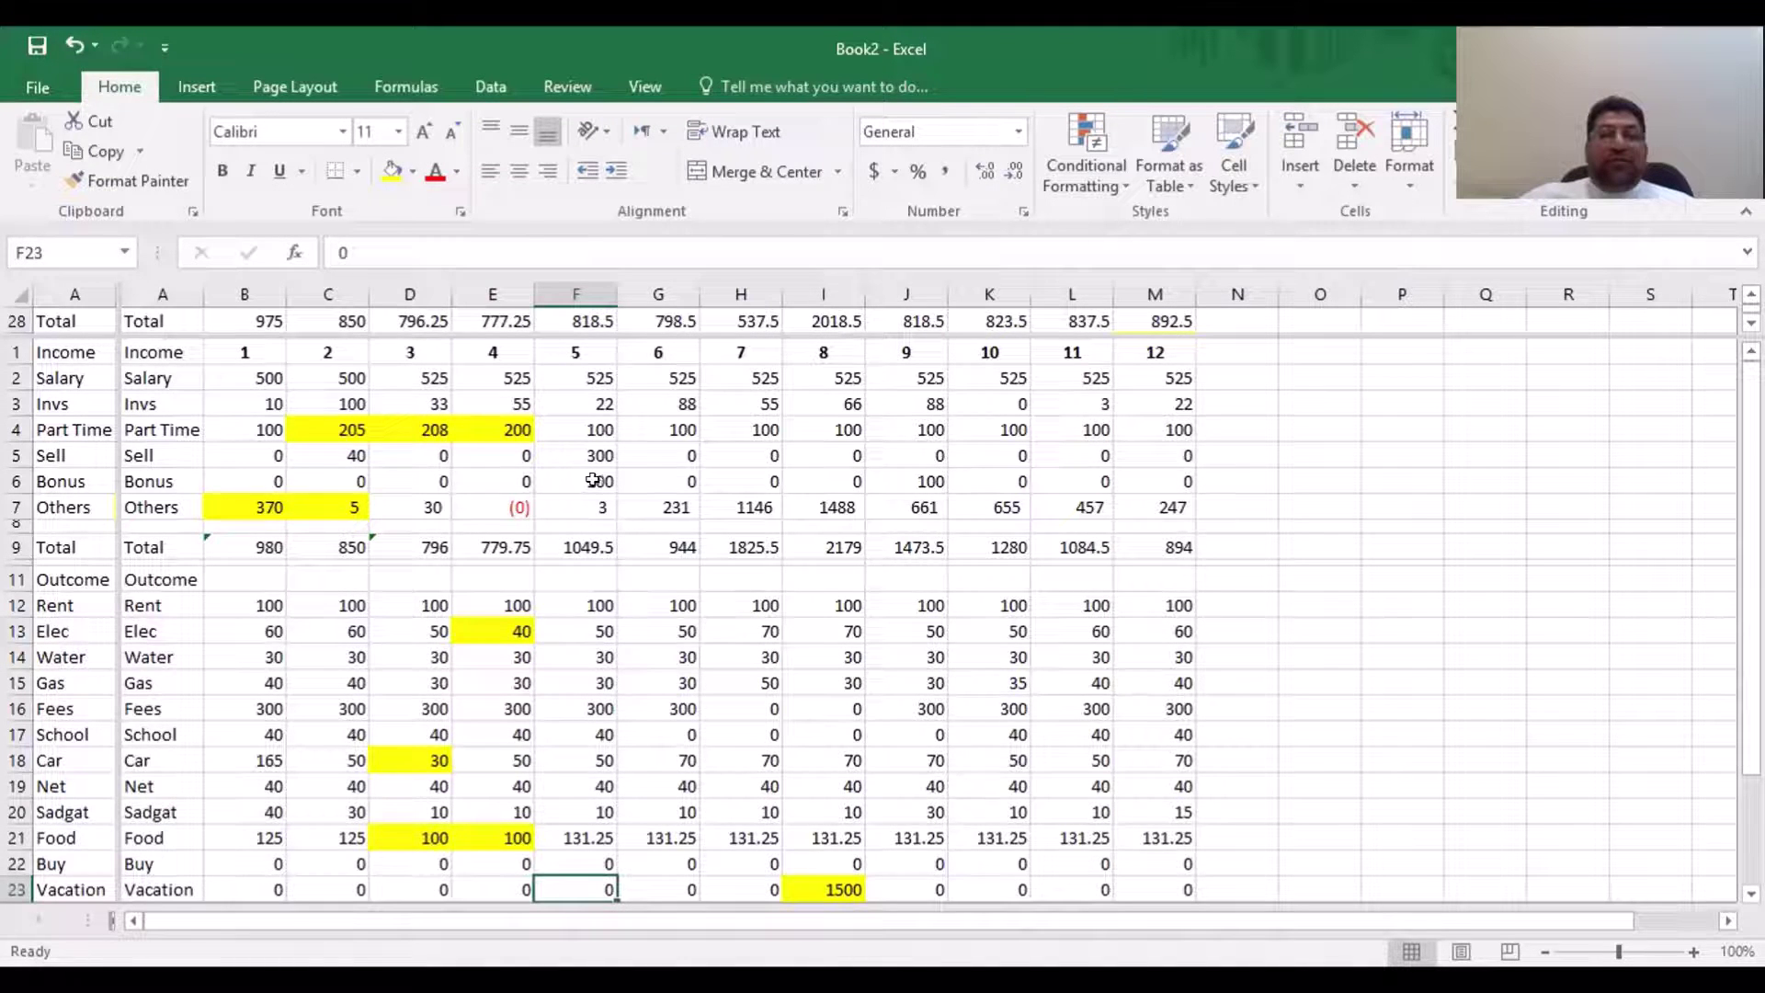
left_click(605, 451)
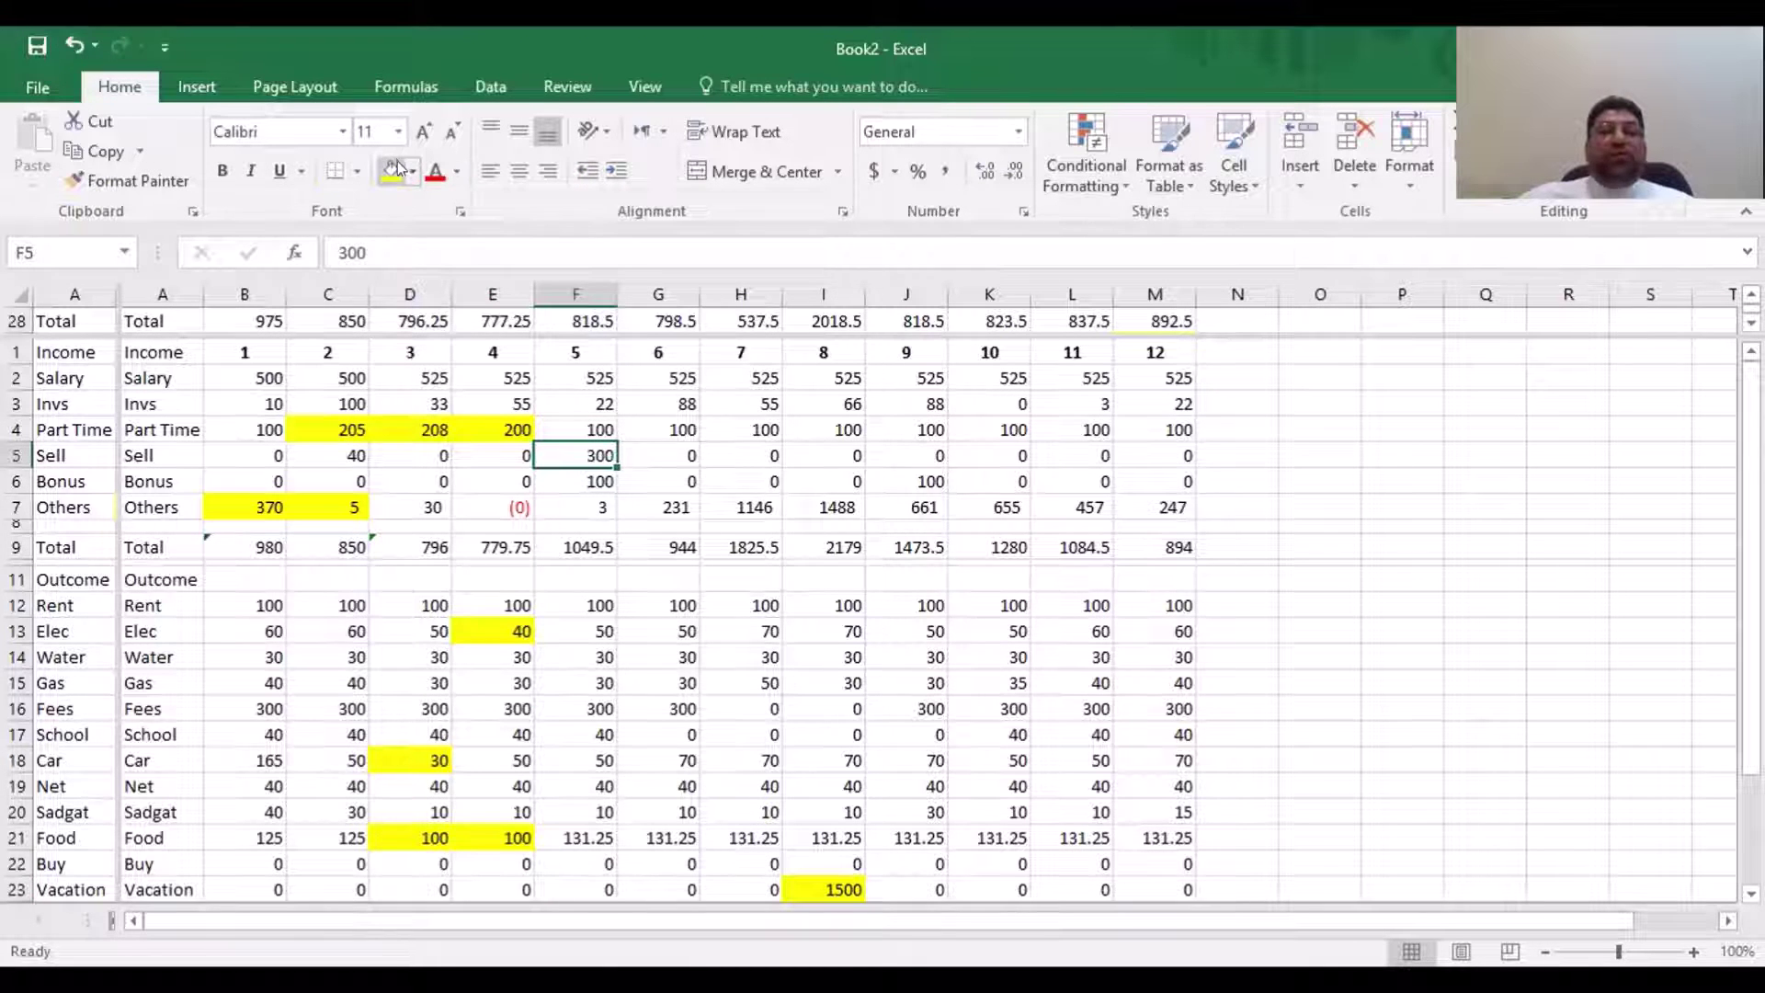
scroll(680, 639, "down", 2)
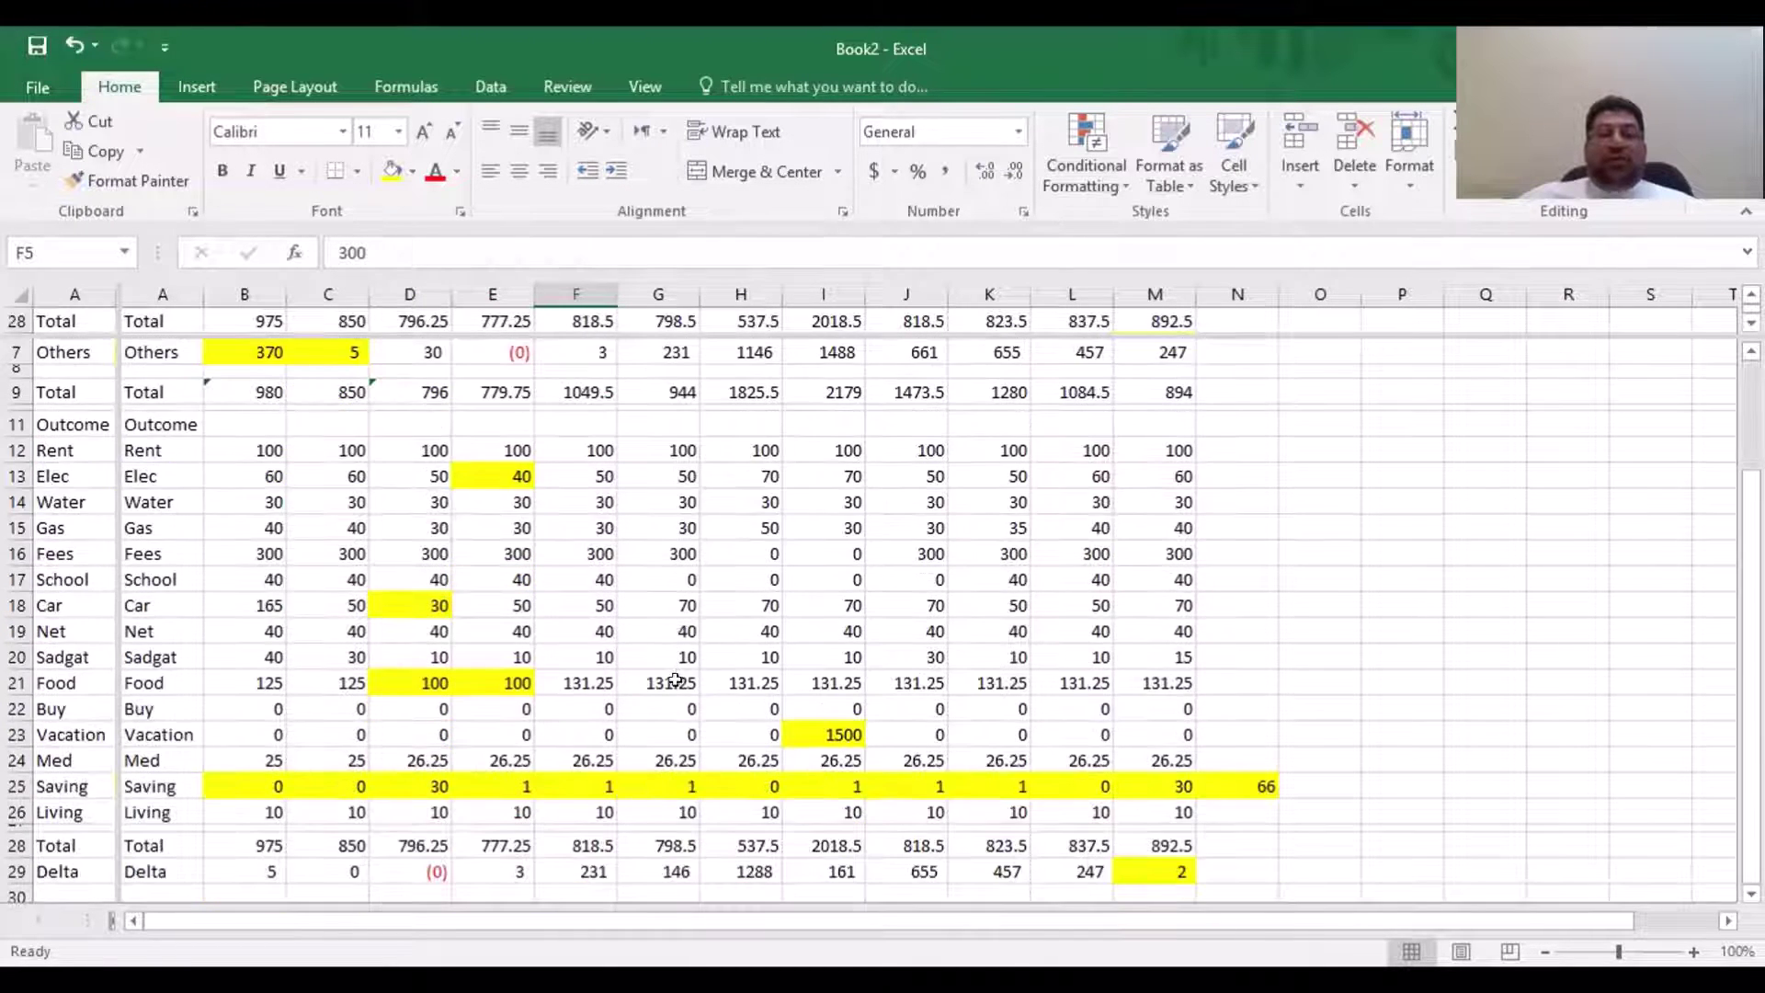
left_click(609, 707)
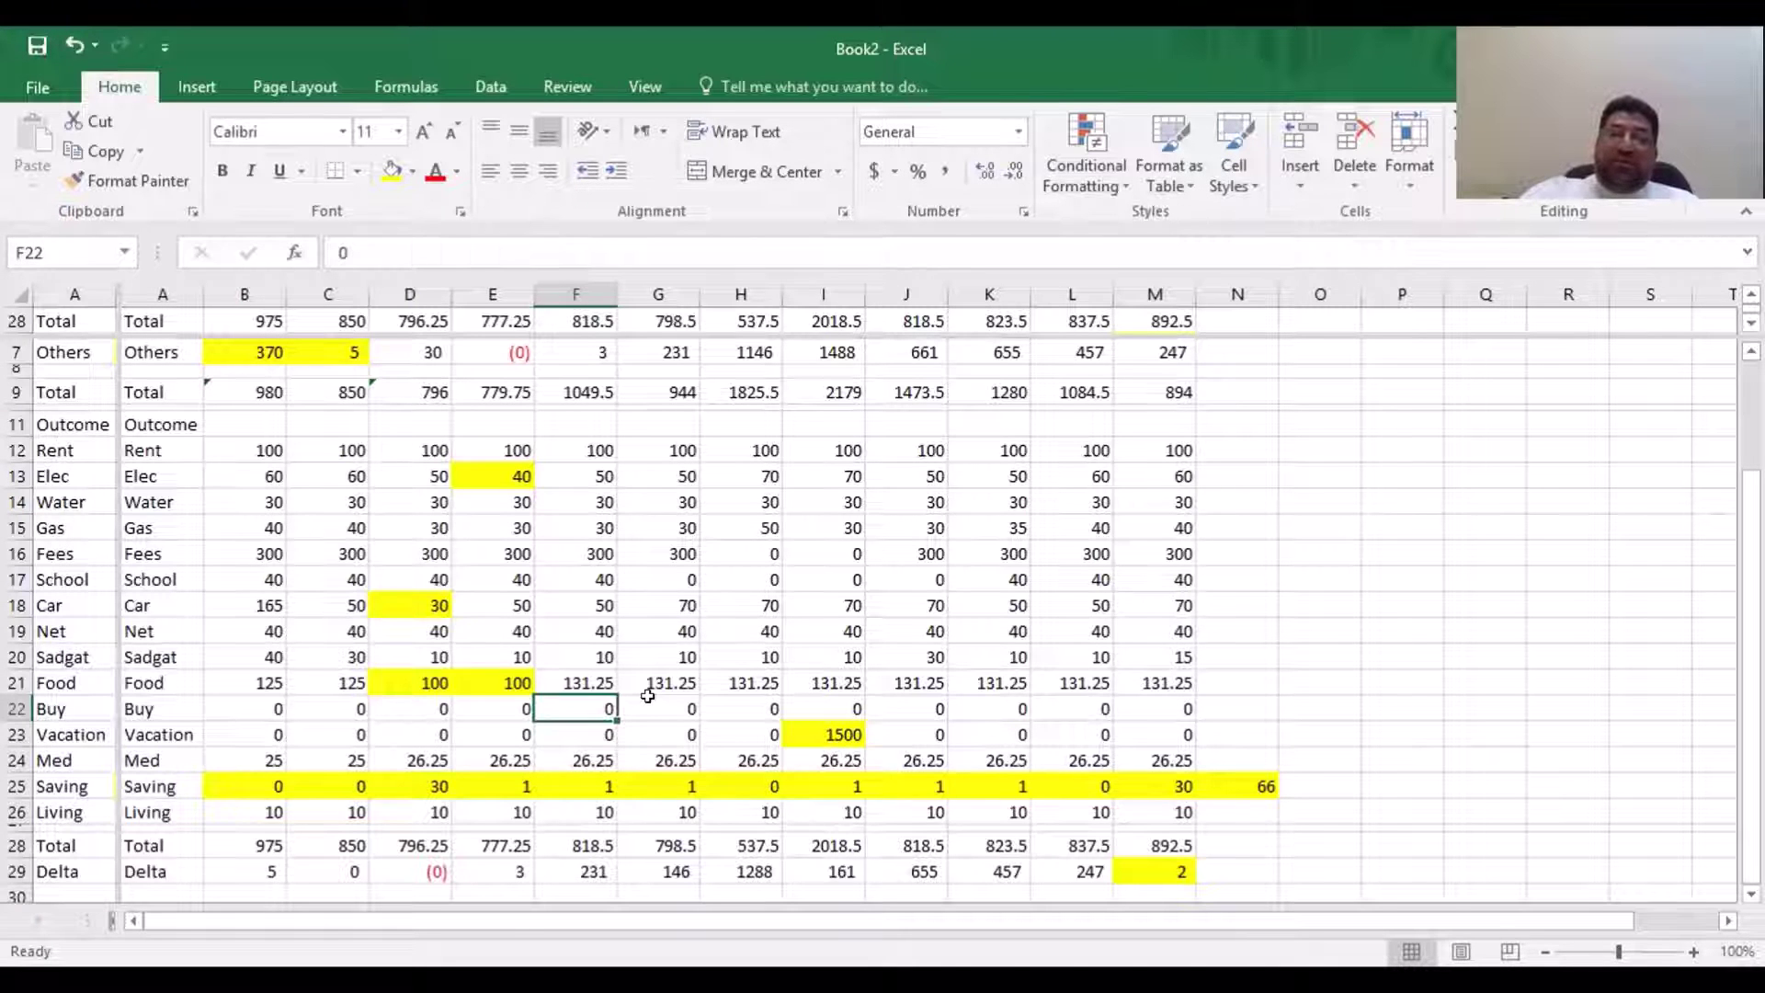
type("500")
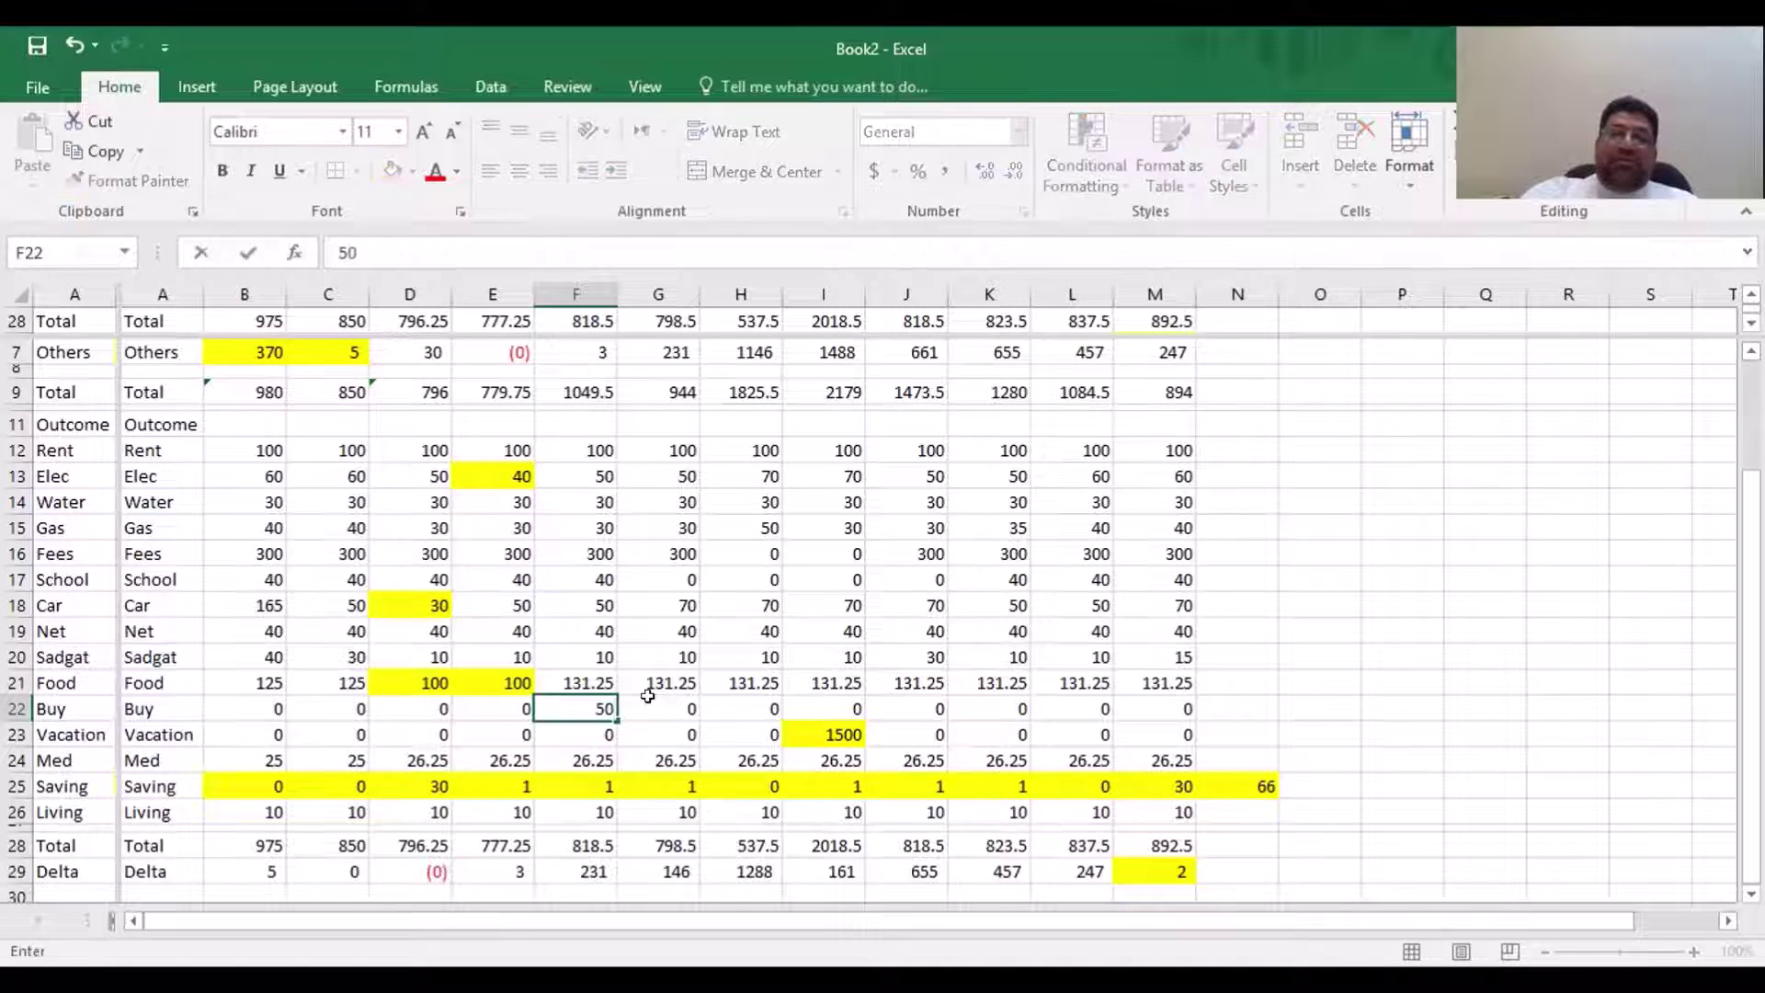
key("Return")
Examine the Delta row from month 5 onward for the effect of the new Buy amount
key("Down")
key("Down")
key("Down")
key("Down")
key("Down")
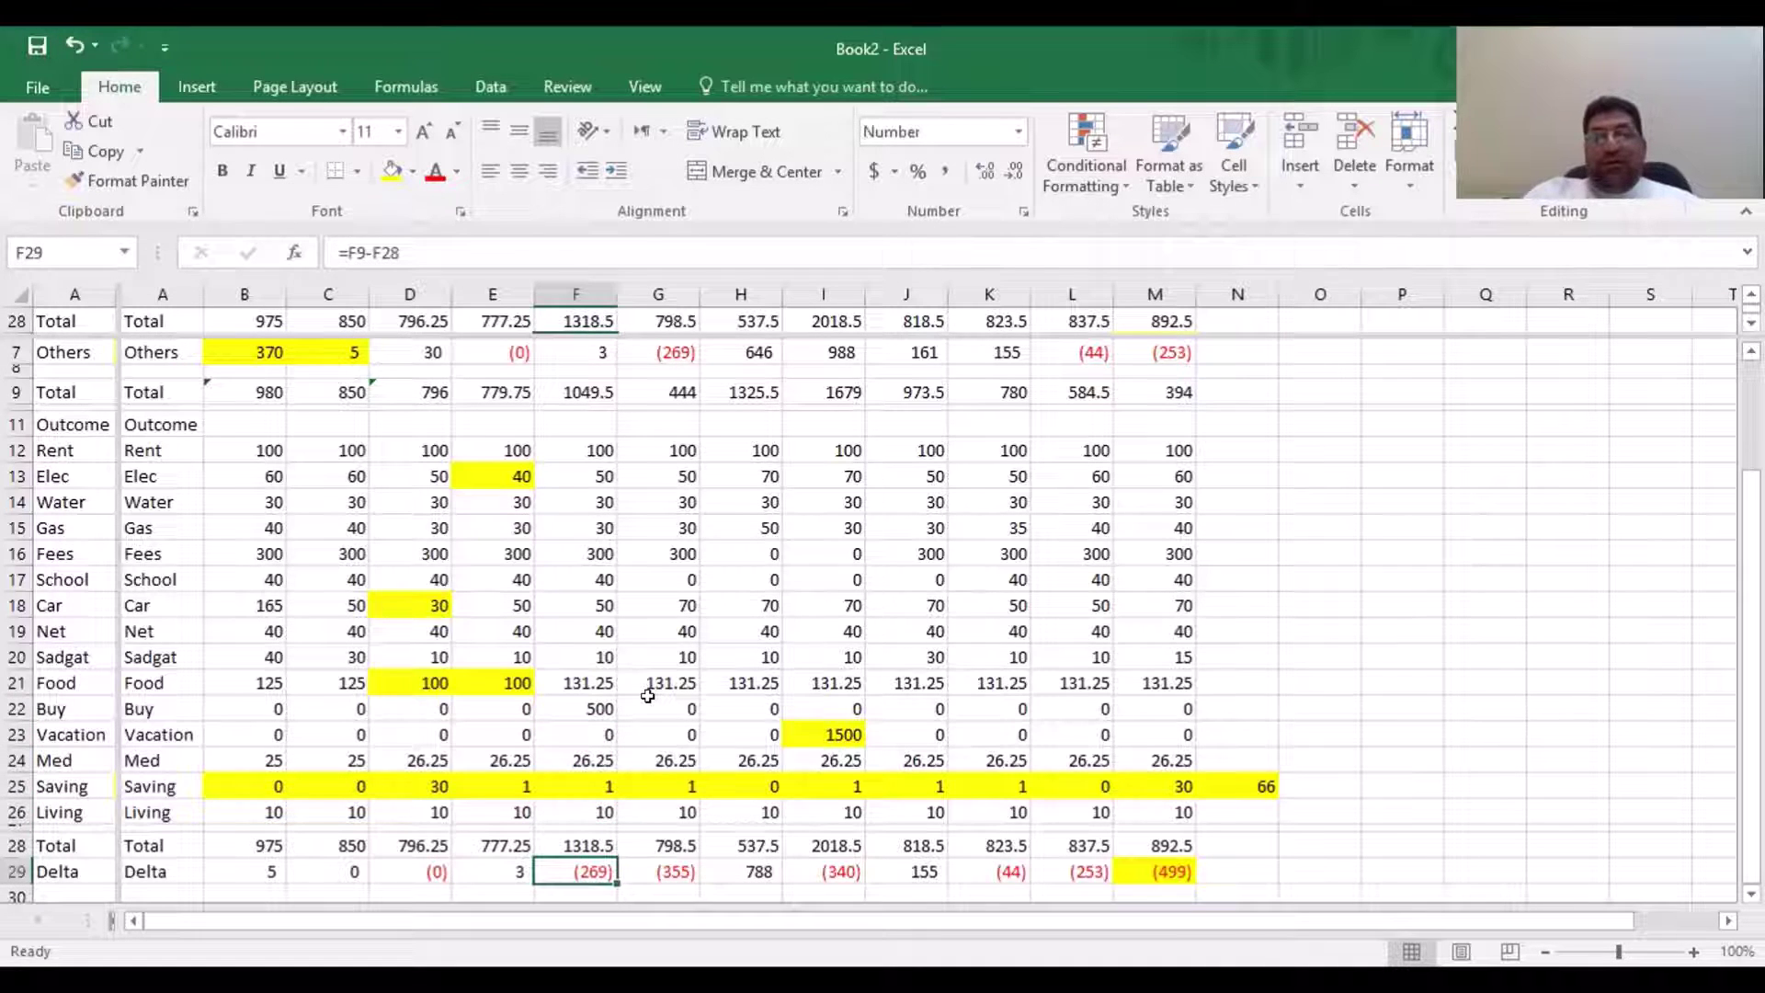
key("Right")
key("Left")
key("Right")
key("Right")
key("Right")
key("Right")
key("Right")
key("Right")
key("Right")
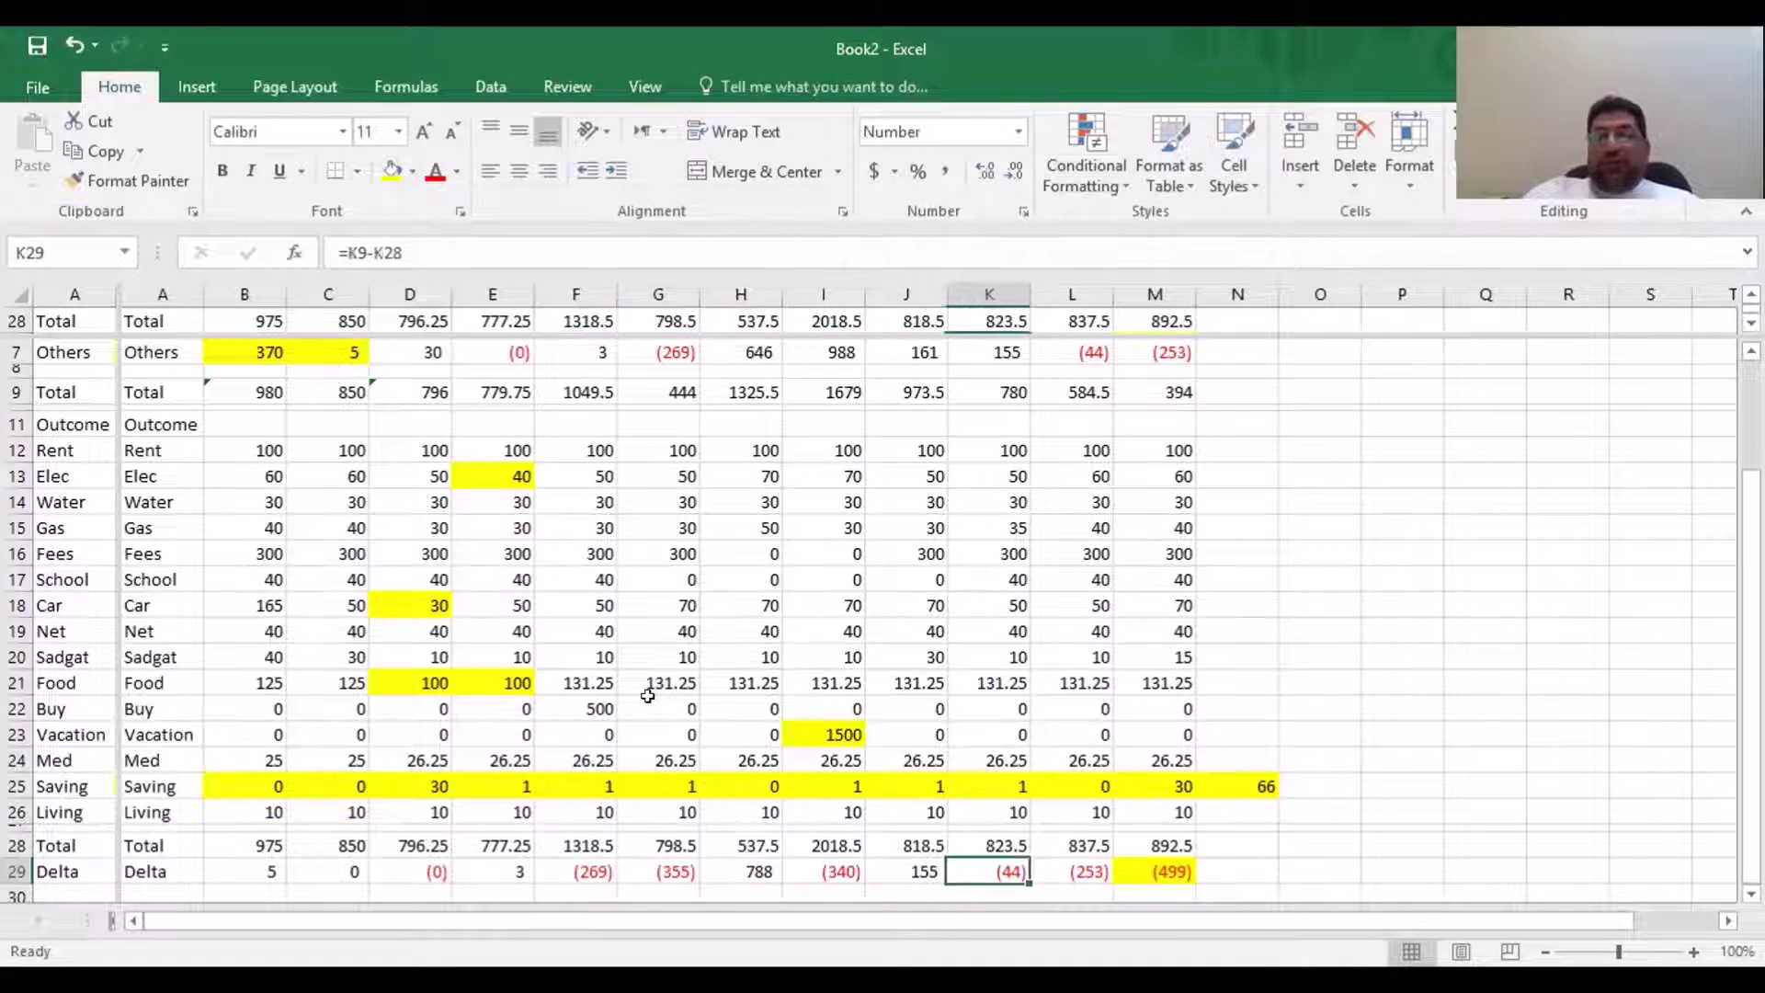
key("Left")
key("Left")
key("Left")
key("Left")
key("Left")
key("Left")
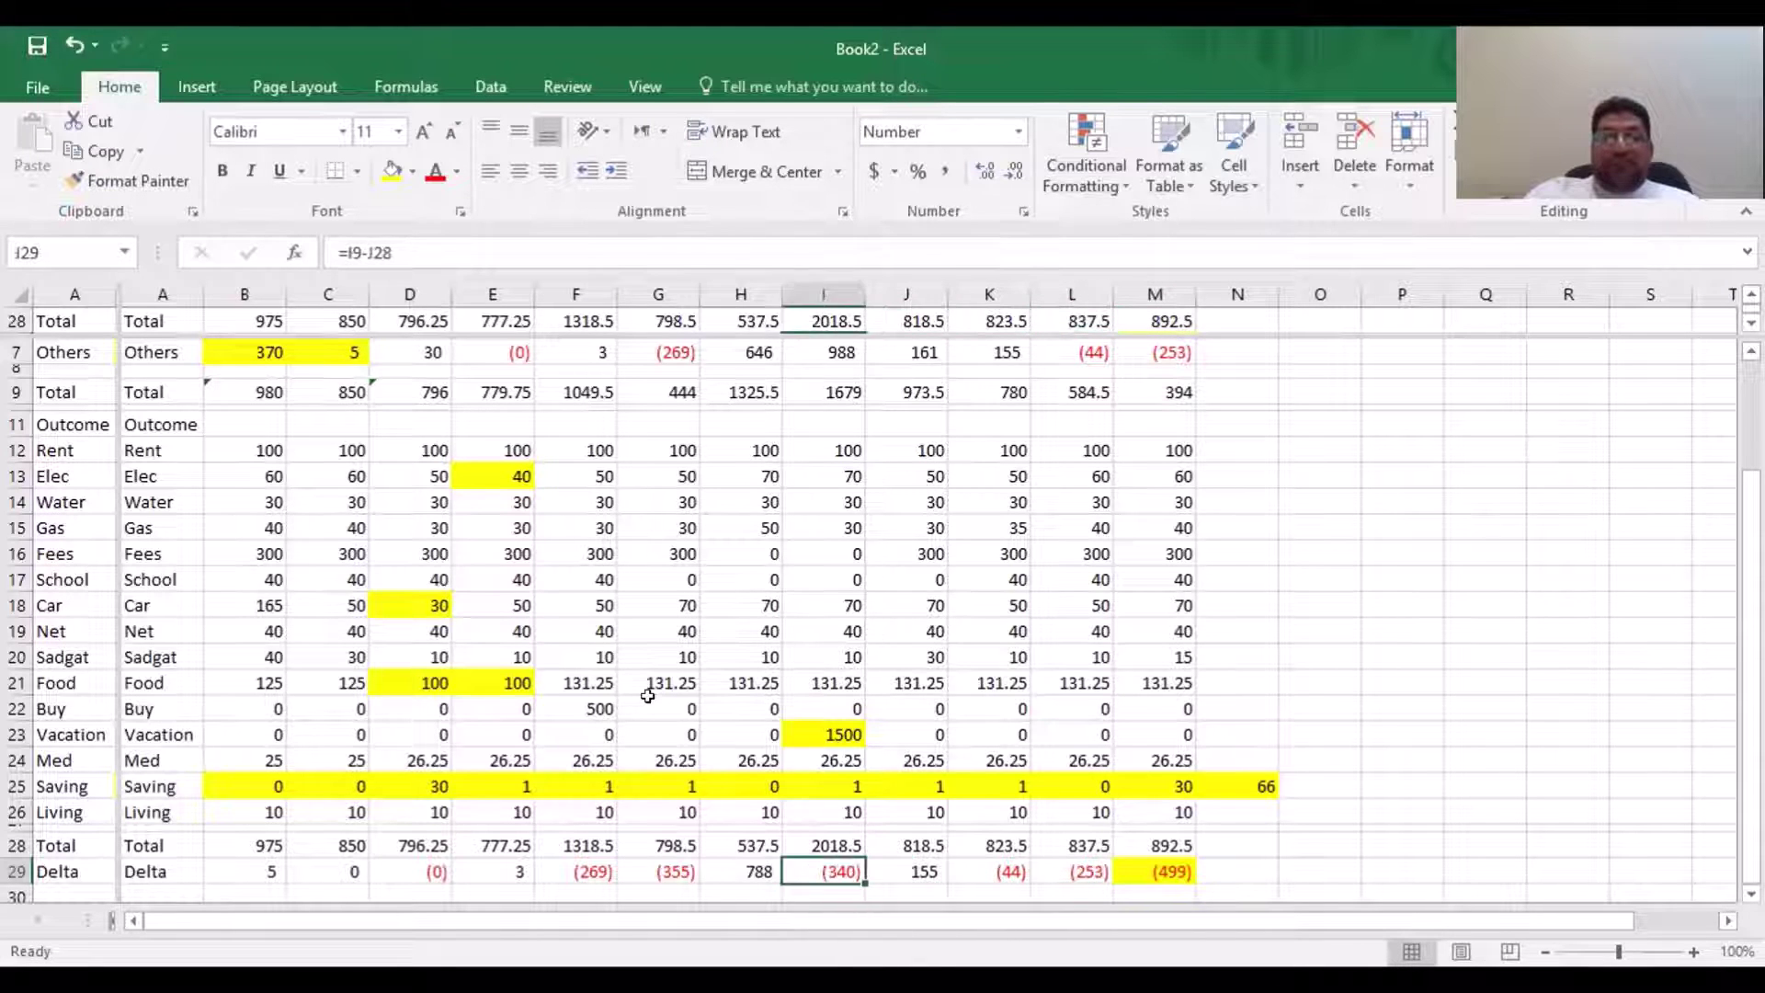
Review the Living amounts in row 26 across months 1 to 7 alongside the Delta row
key("Up")
key("Up")
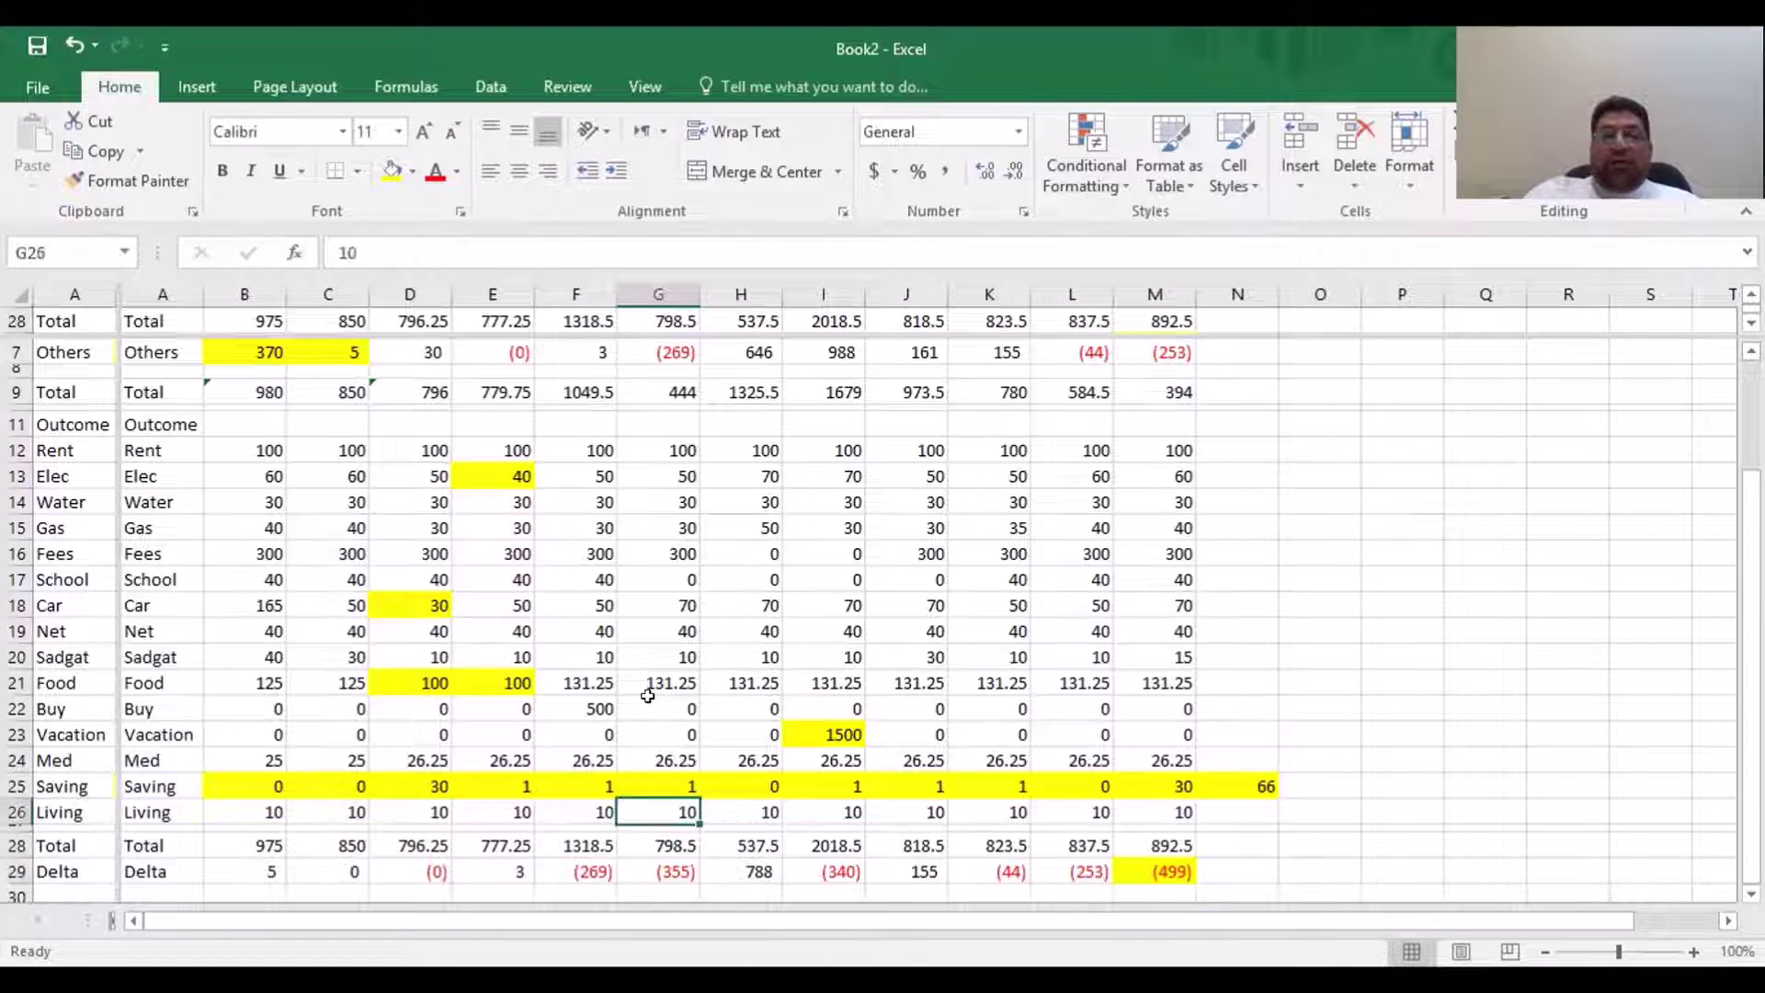
key("Left")
key("Left")
key("Left")
key("Left")
key("Left")
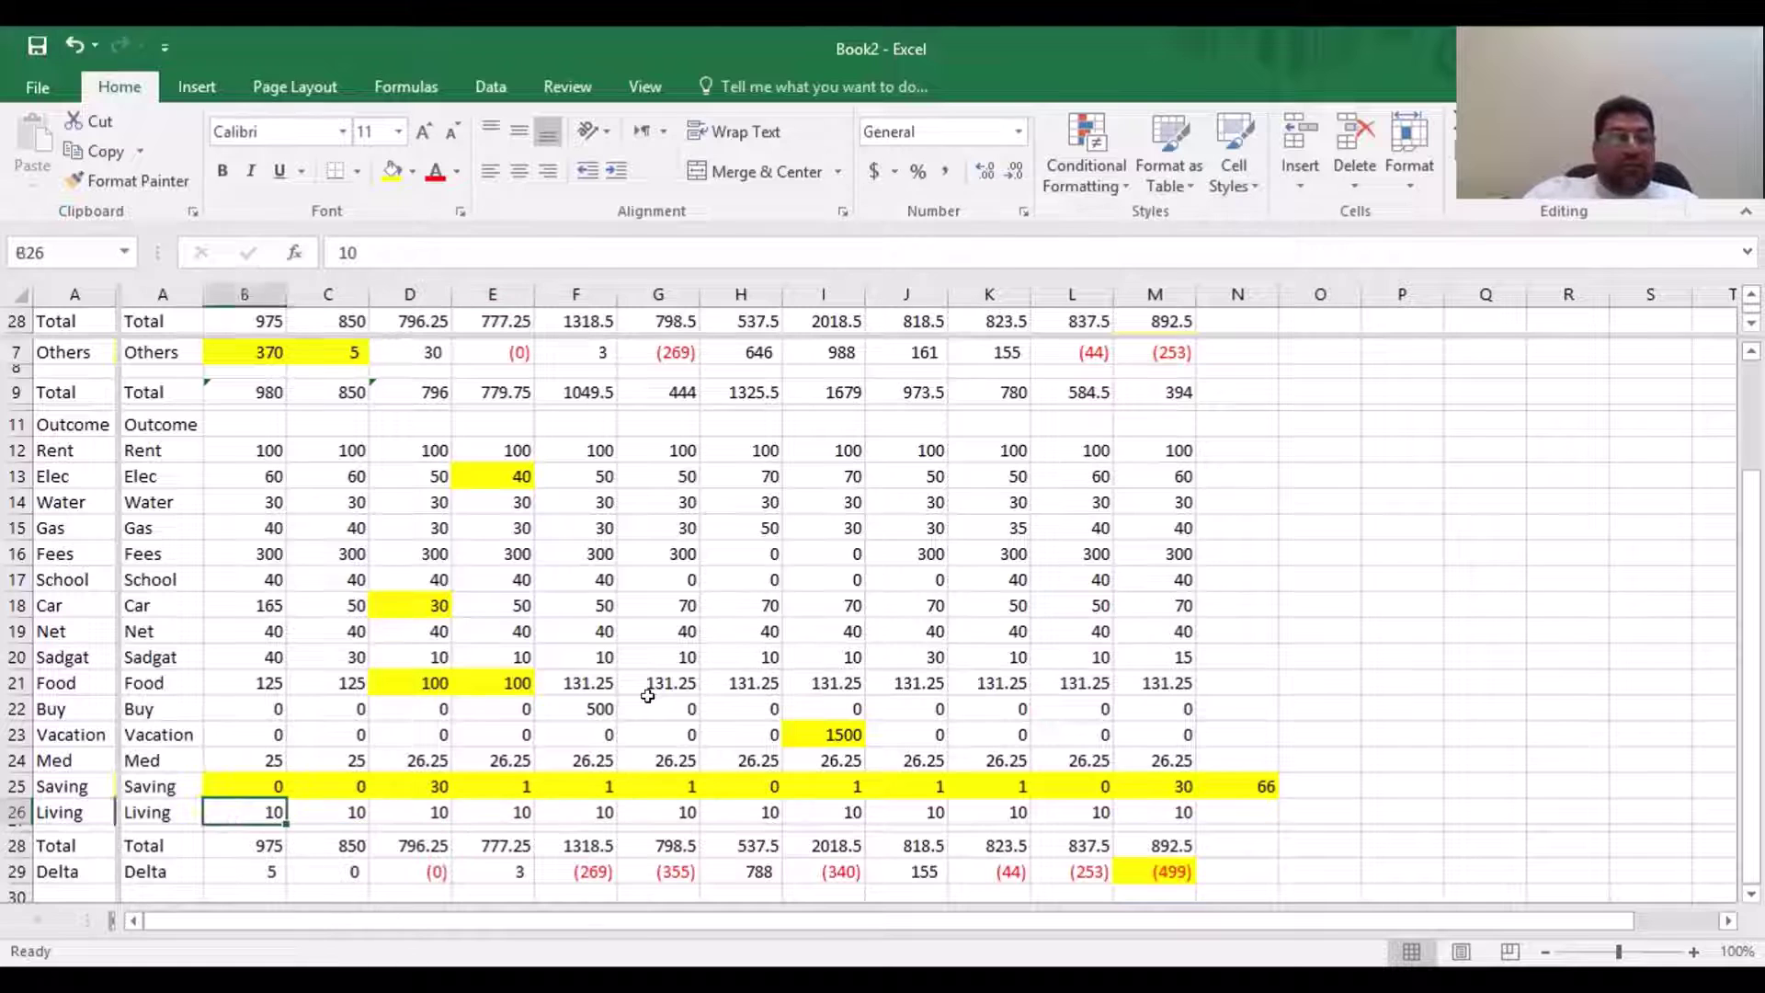
key("Left")
key("Right")
key("Right")
key("Right")
key("Right")
key("Right")
key("Right")
key("Right")
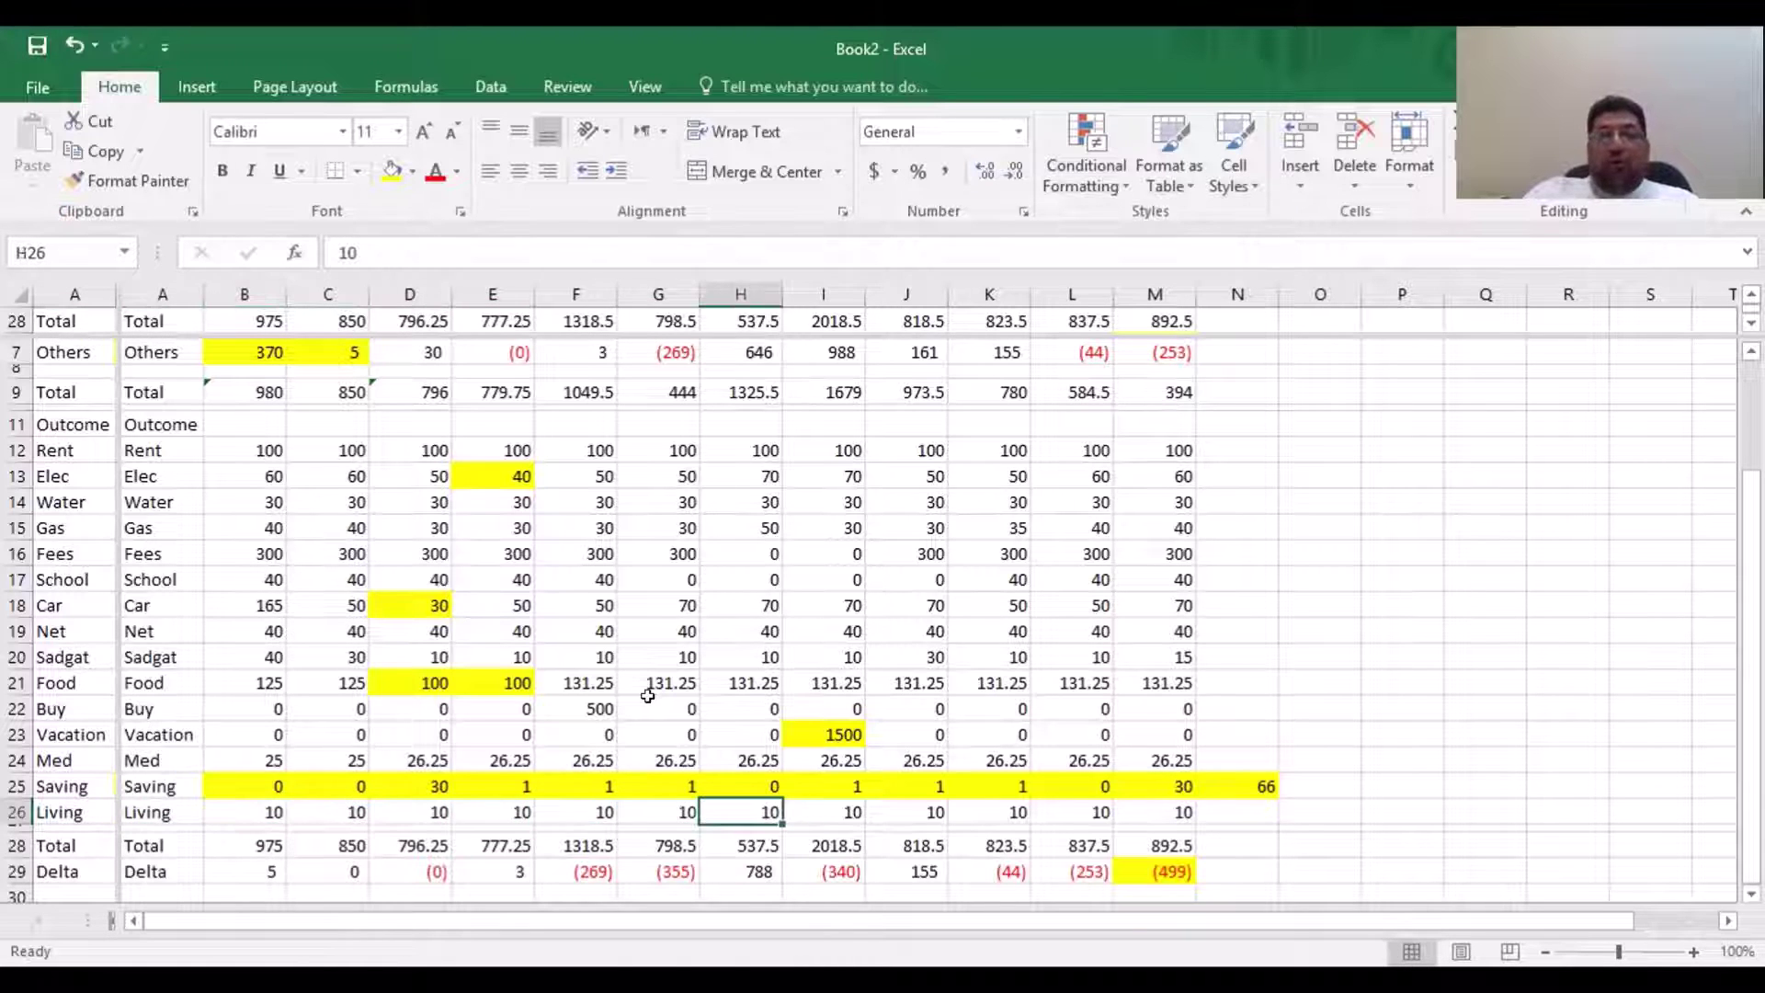
key("Left")
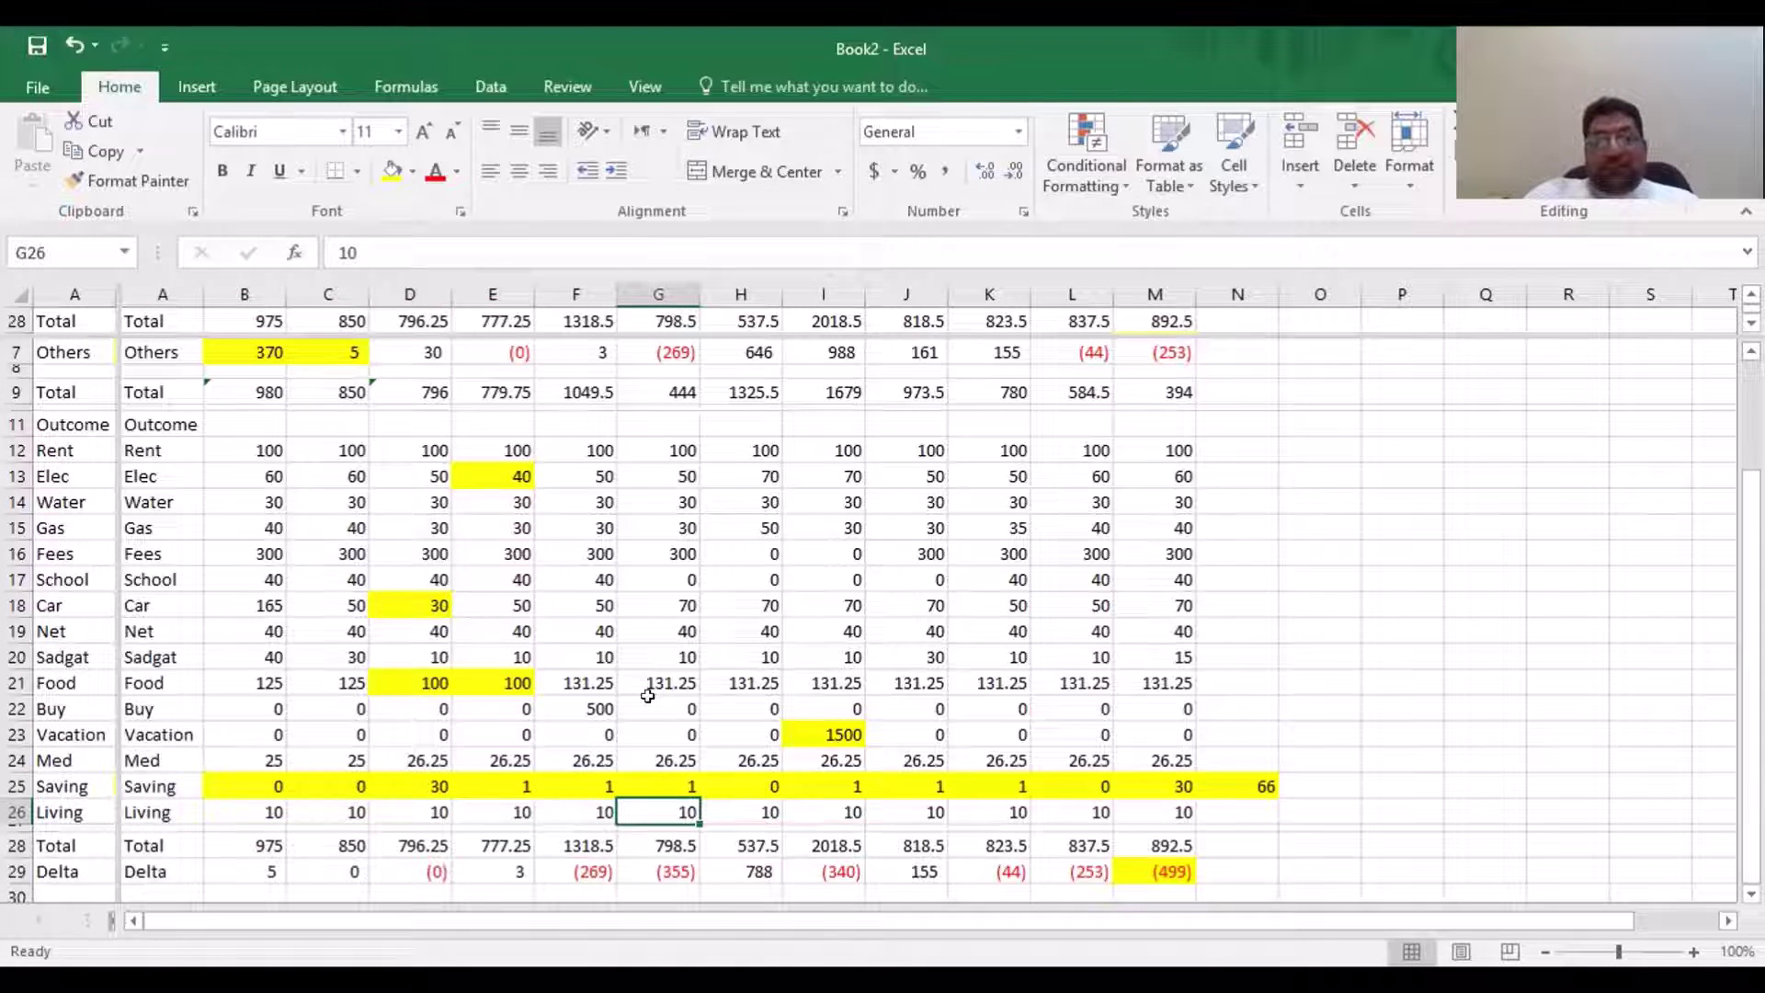
key("Left")
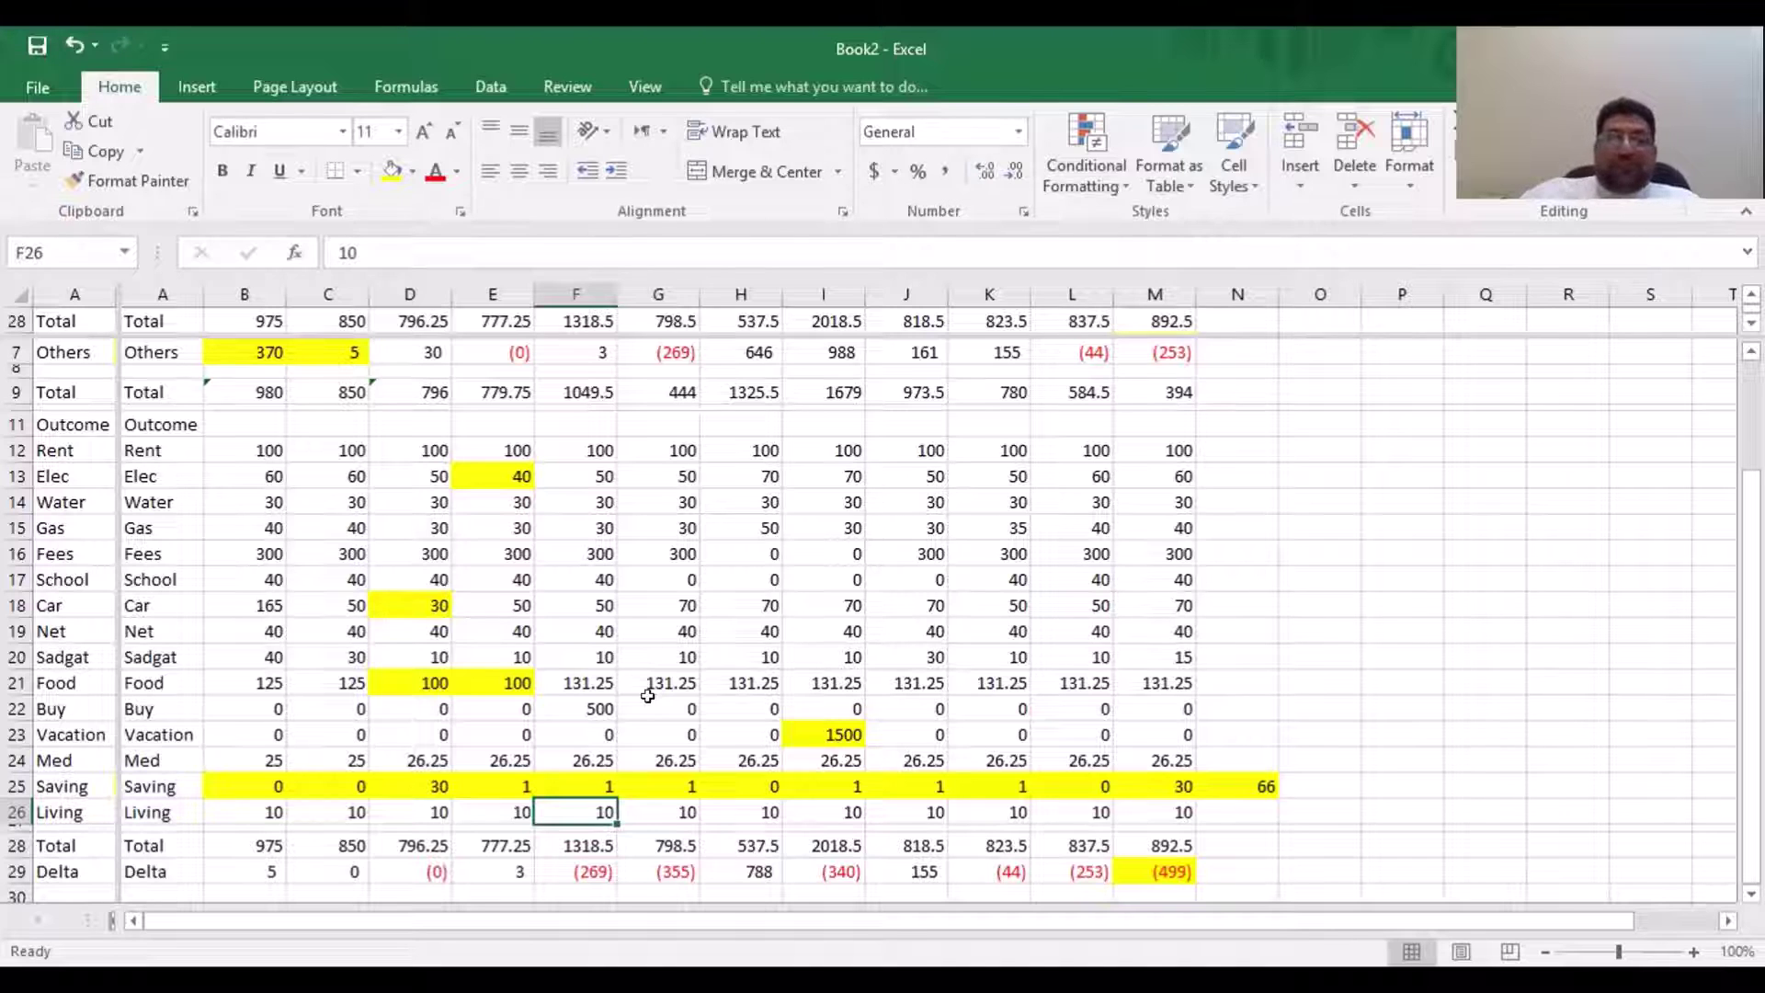
Highlight the month 5 Buy amount in F22 with a yellow fill
left_click(713, 699)
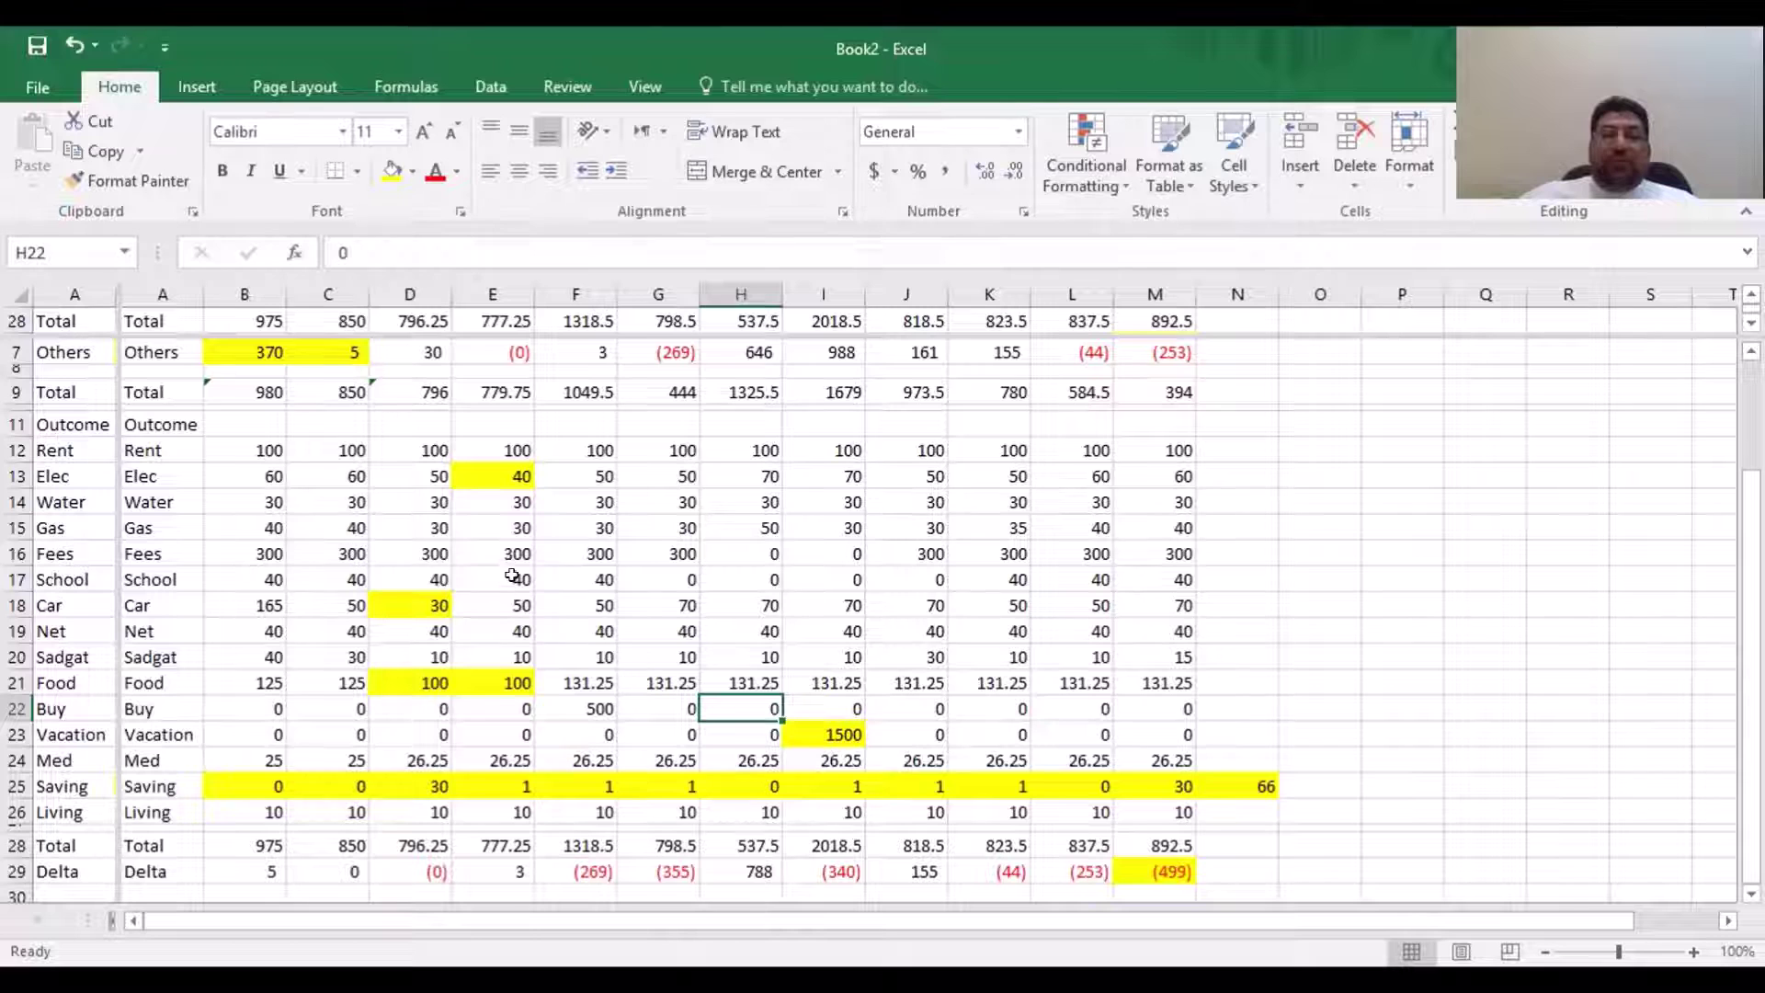
left_click(589, 709)
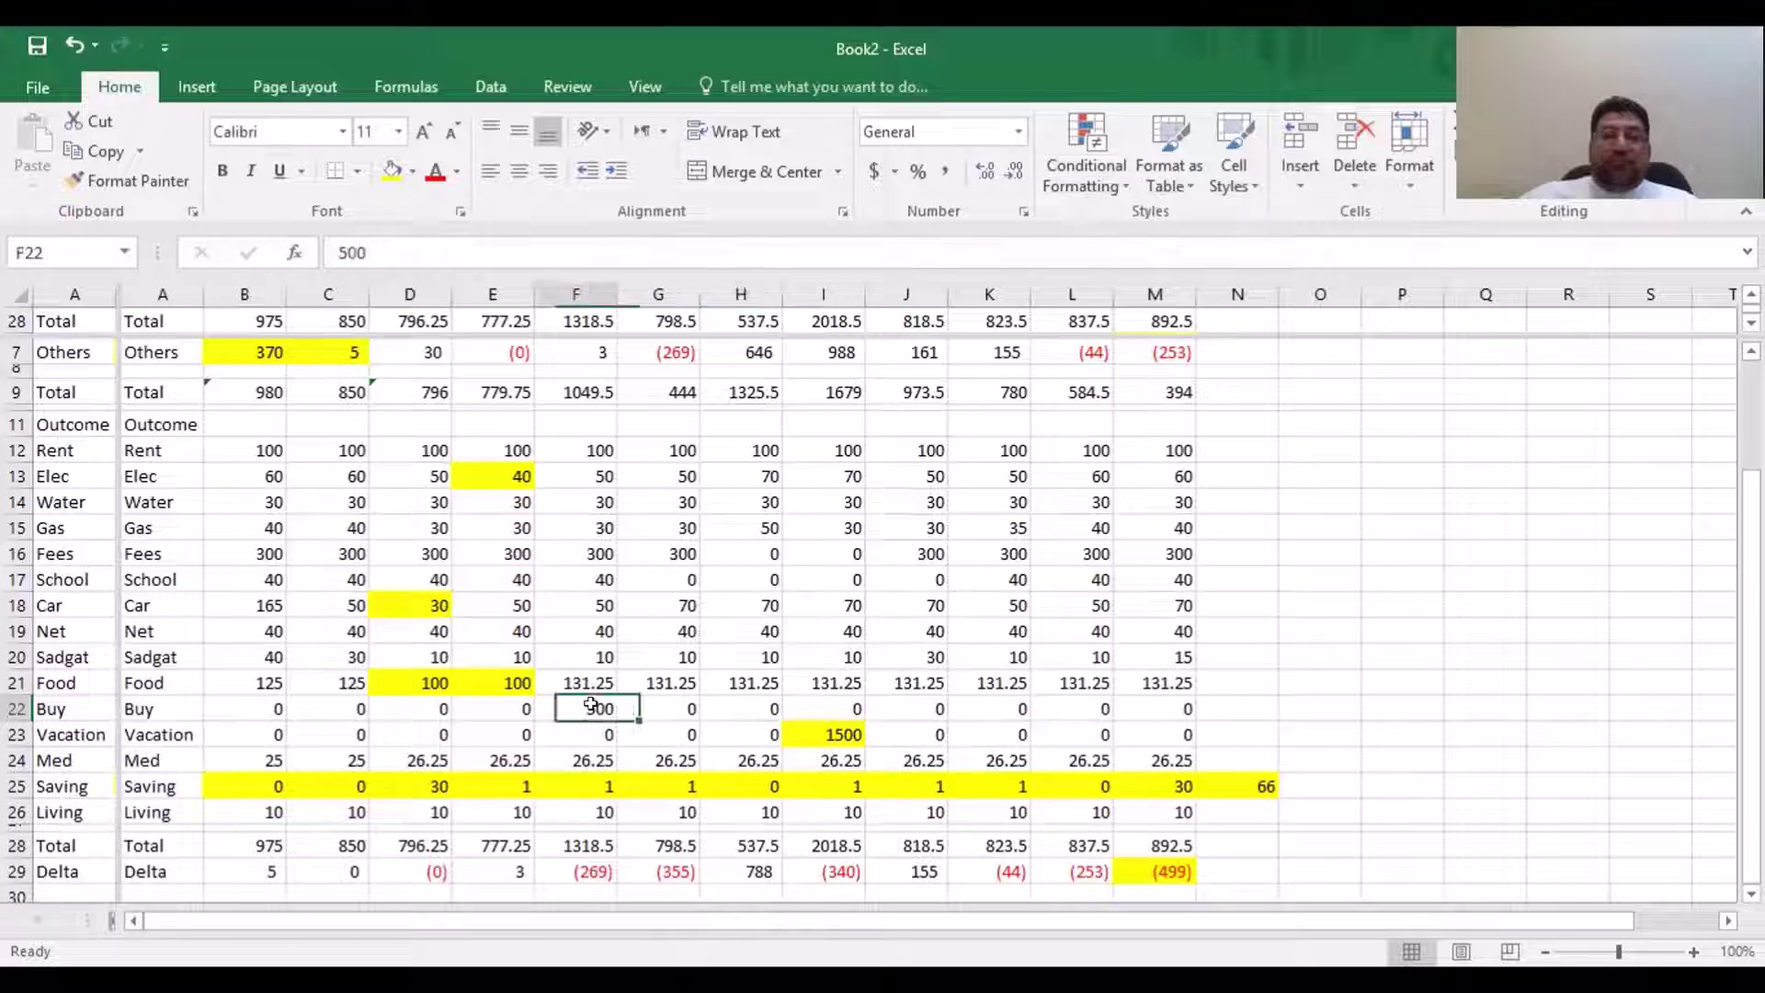
left_click(392, 171)
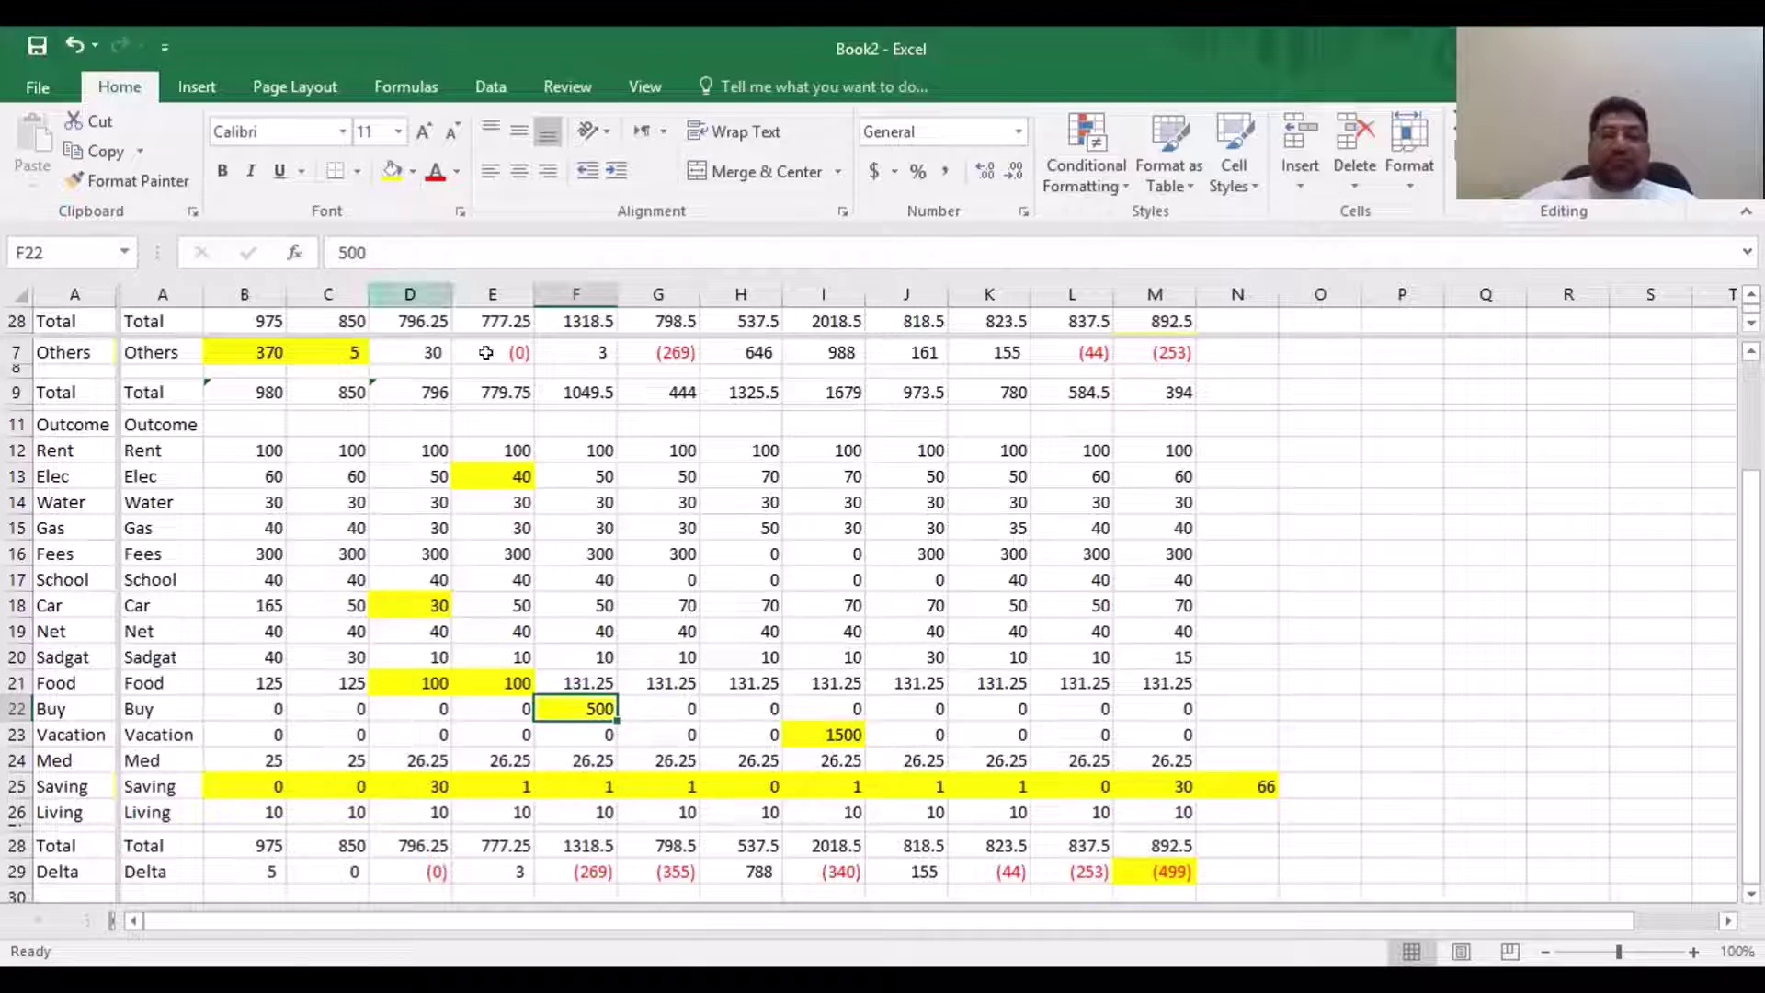
Compare the month 5 Buy amount in F22 with the month 5 and month 6 Deltas in F29 and G29
left_click(653, 786)
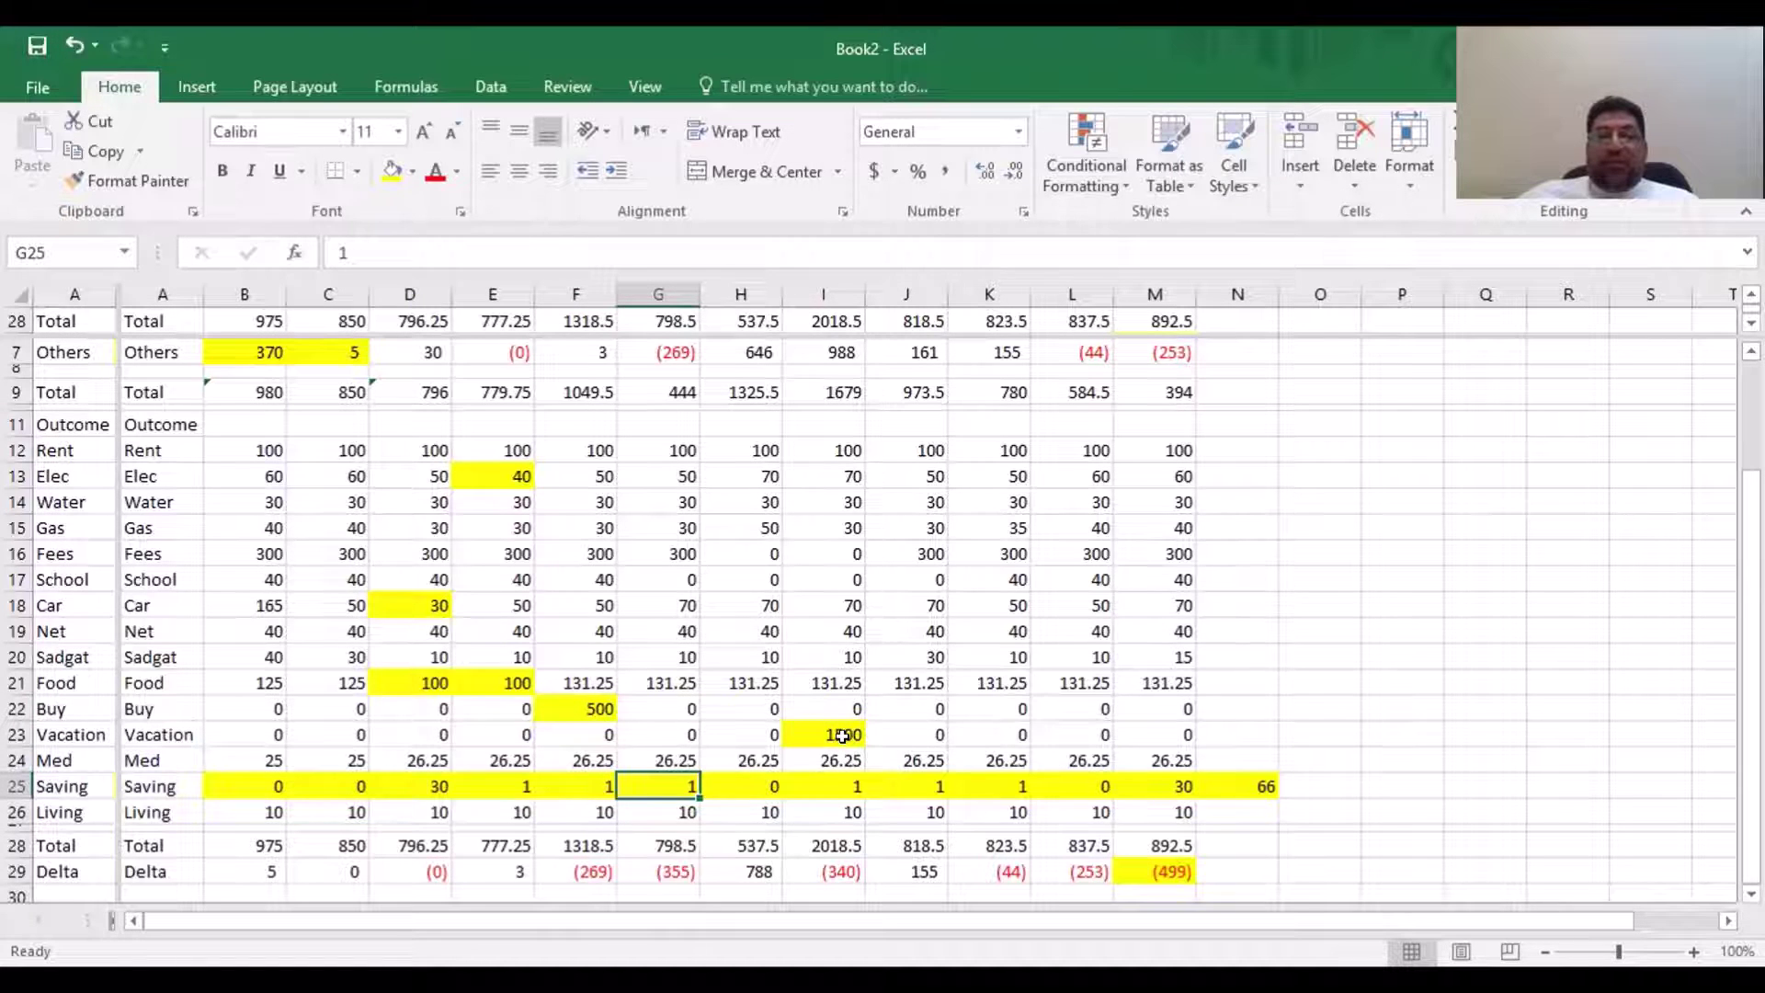
key("Down")
key("Down")
key("Down")
key("Down")
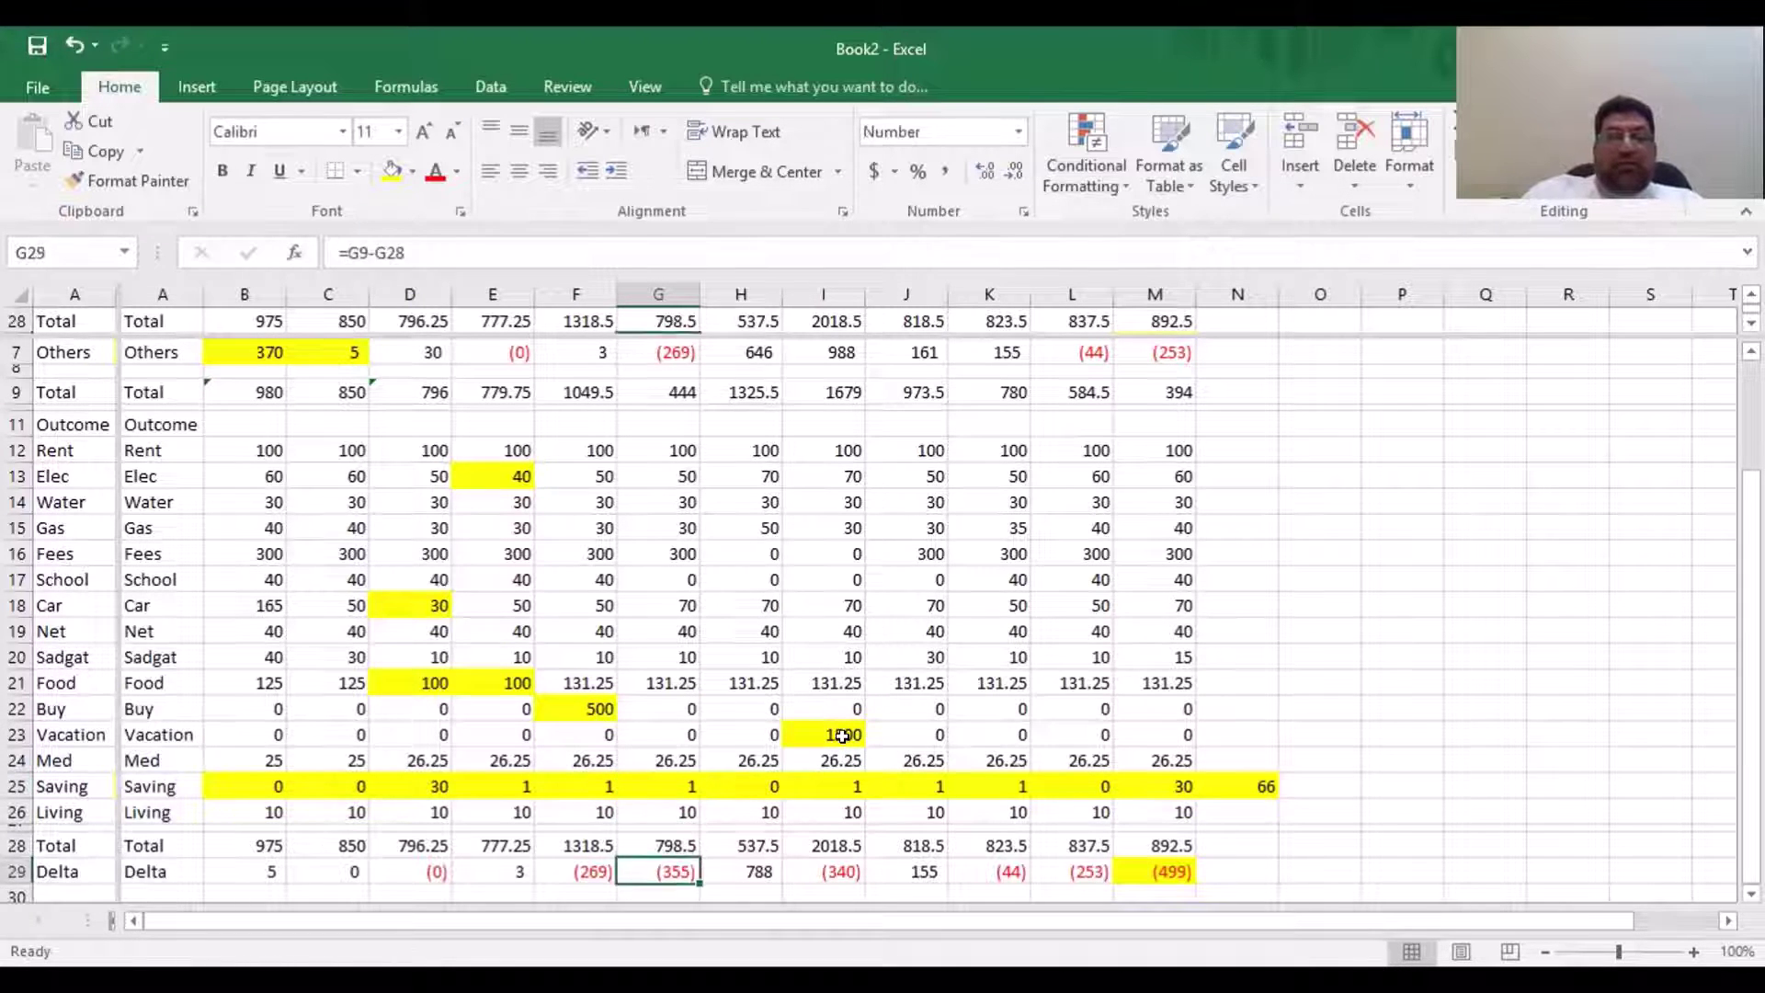
key("Up")
key("Up")
key("Left")
key("Up")
key("Up")
key("Up")
key("Up")
key("Up")
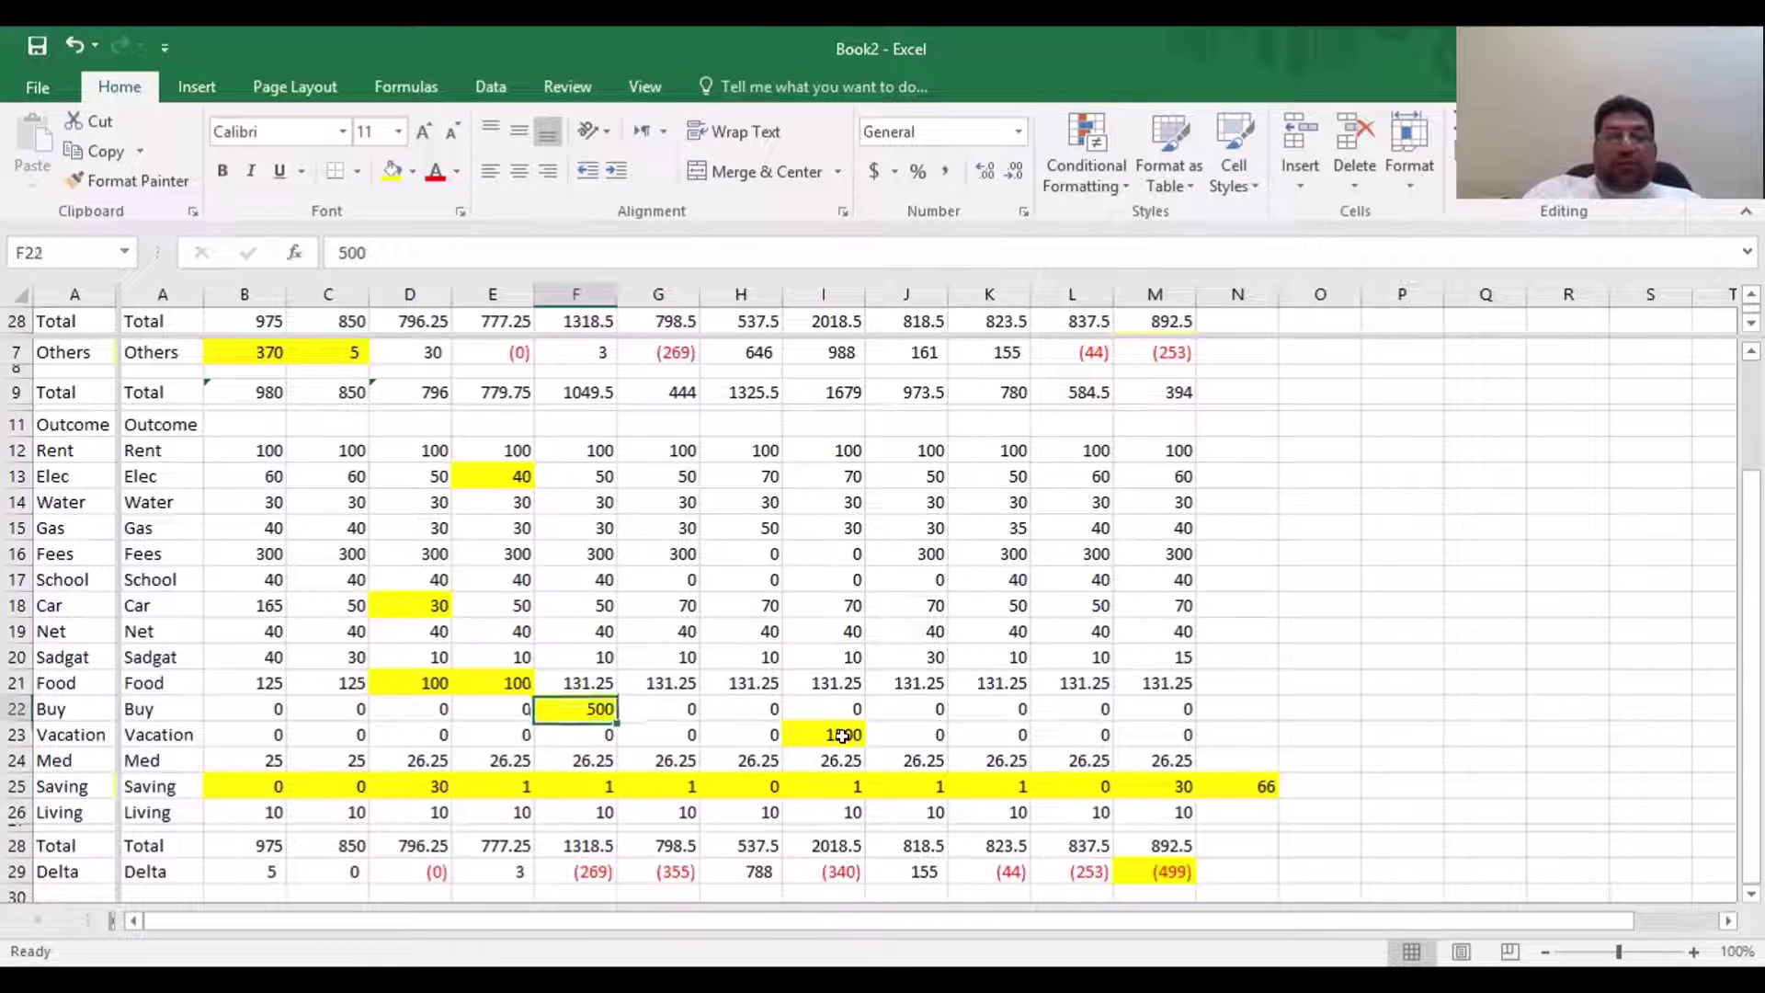
key("Down")
key("Down")
key("Down")
key("Down")
key("Down")
key("Down")
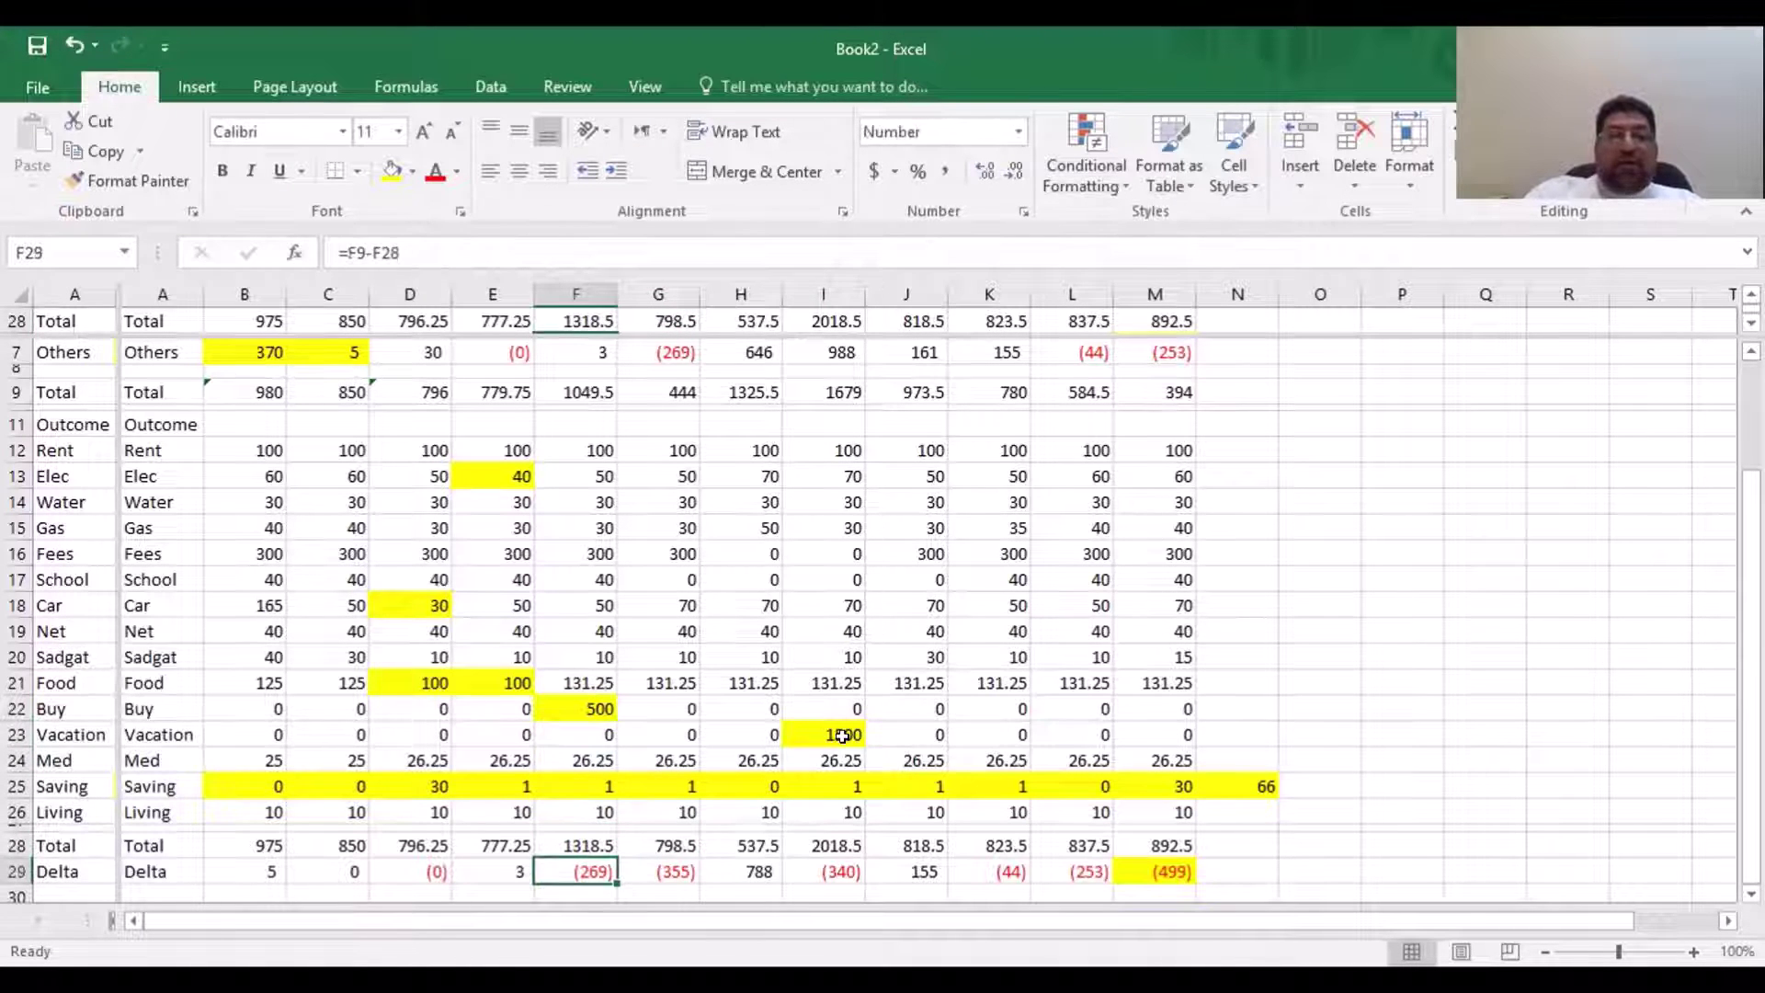
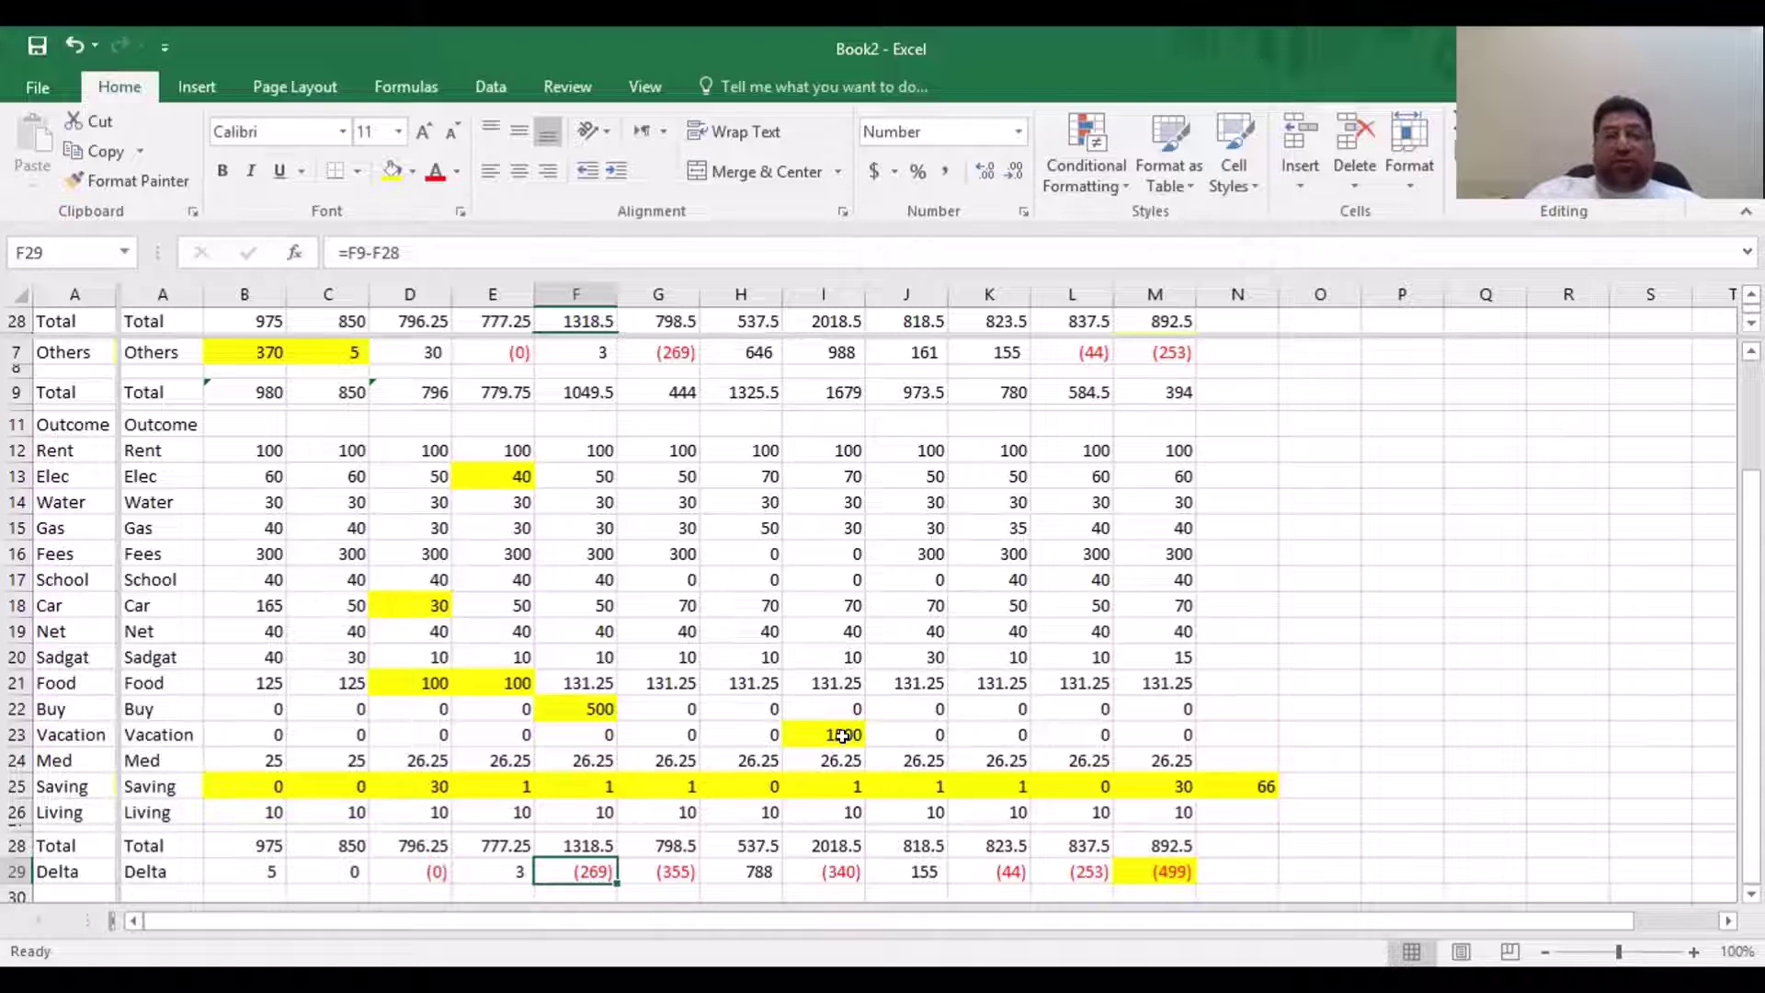
Review the month 5 income entries in column F, including Sell in F5 and Bonus in F6
key("Up")
key("Up")
key("Up")
key("Up")
key("Up")
key("Up")
key("Up")
key("Up")
key("Up")
key("Up")
key("Up")
key("Up")
key("Up")
key("Up")
key("Up")
key("Up")
key("Up")
key("Up")
key("Up")
key("Up")
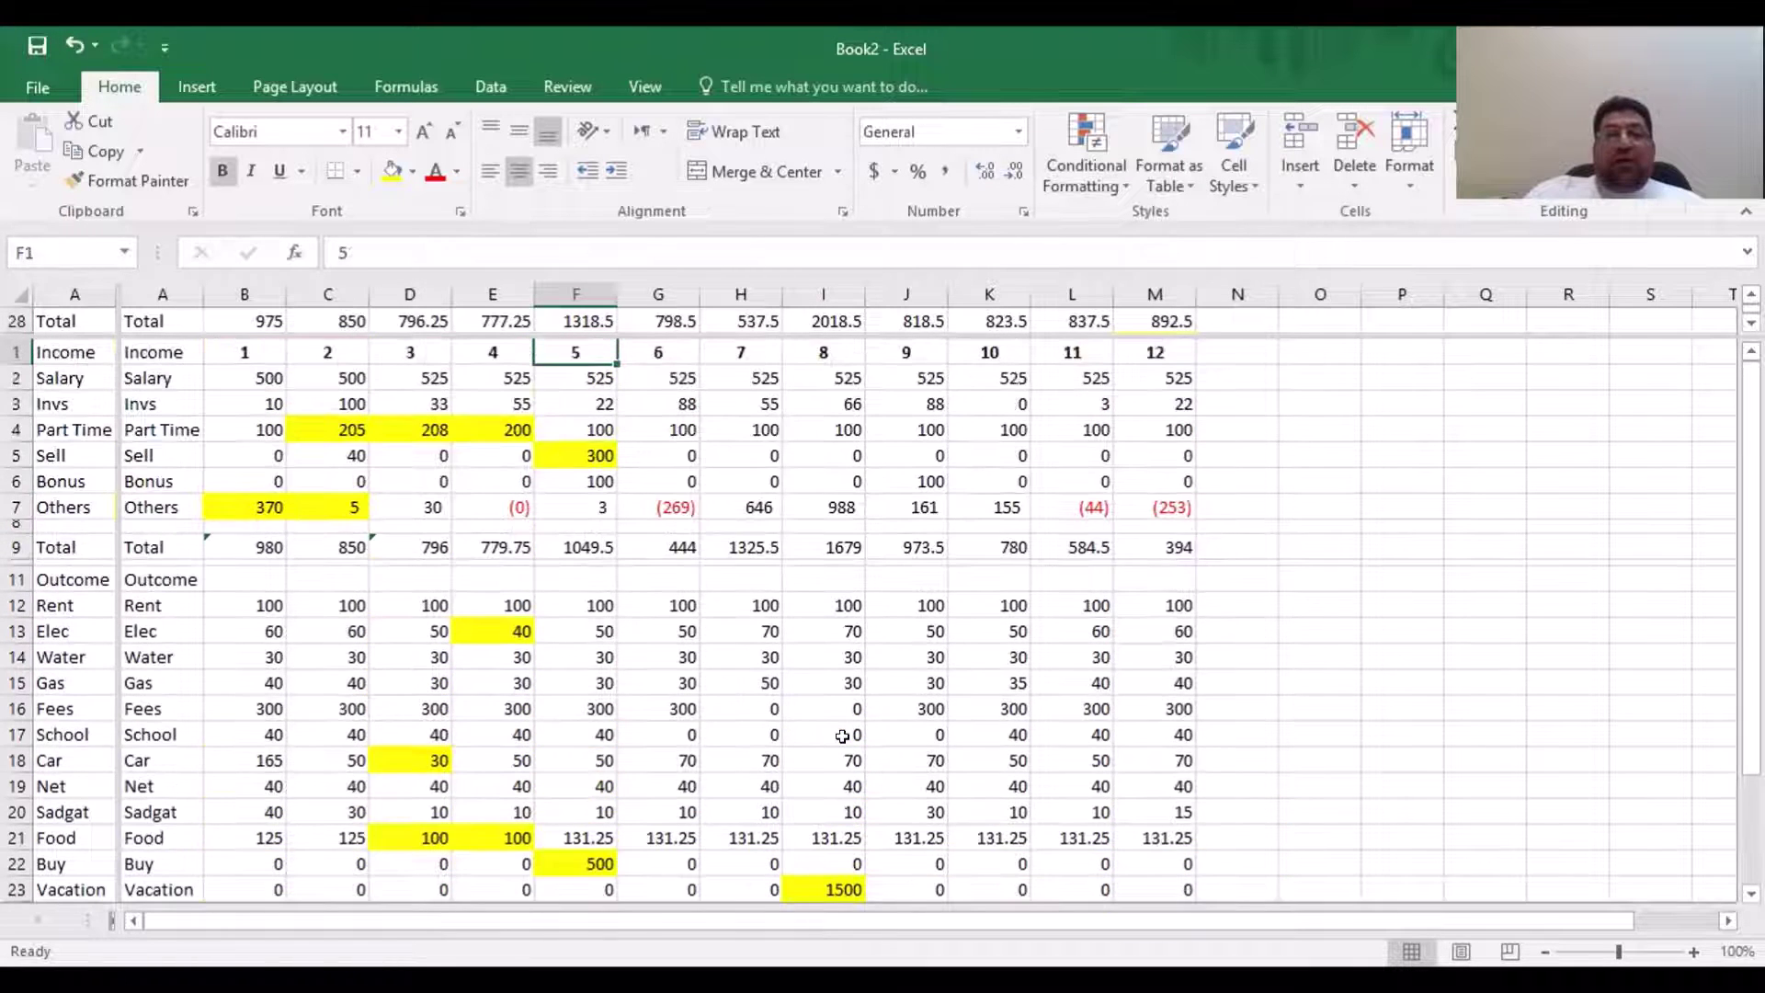
key("Down")
key("Down")
key("Down")
key("Down")
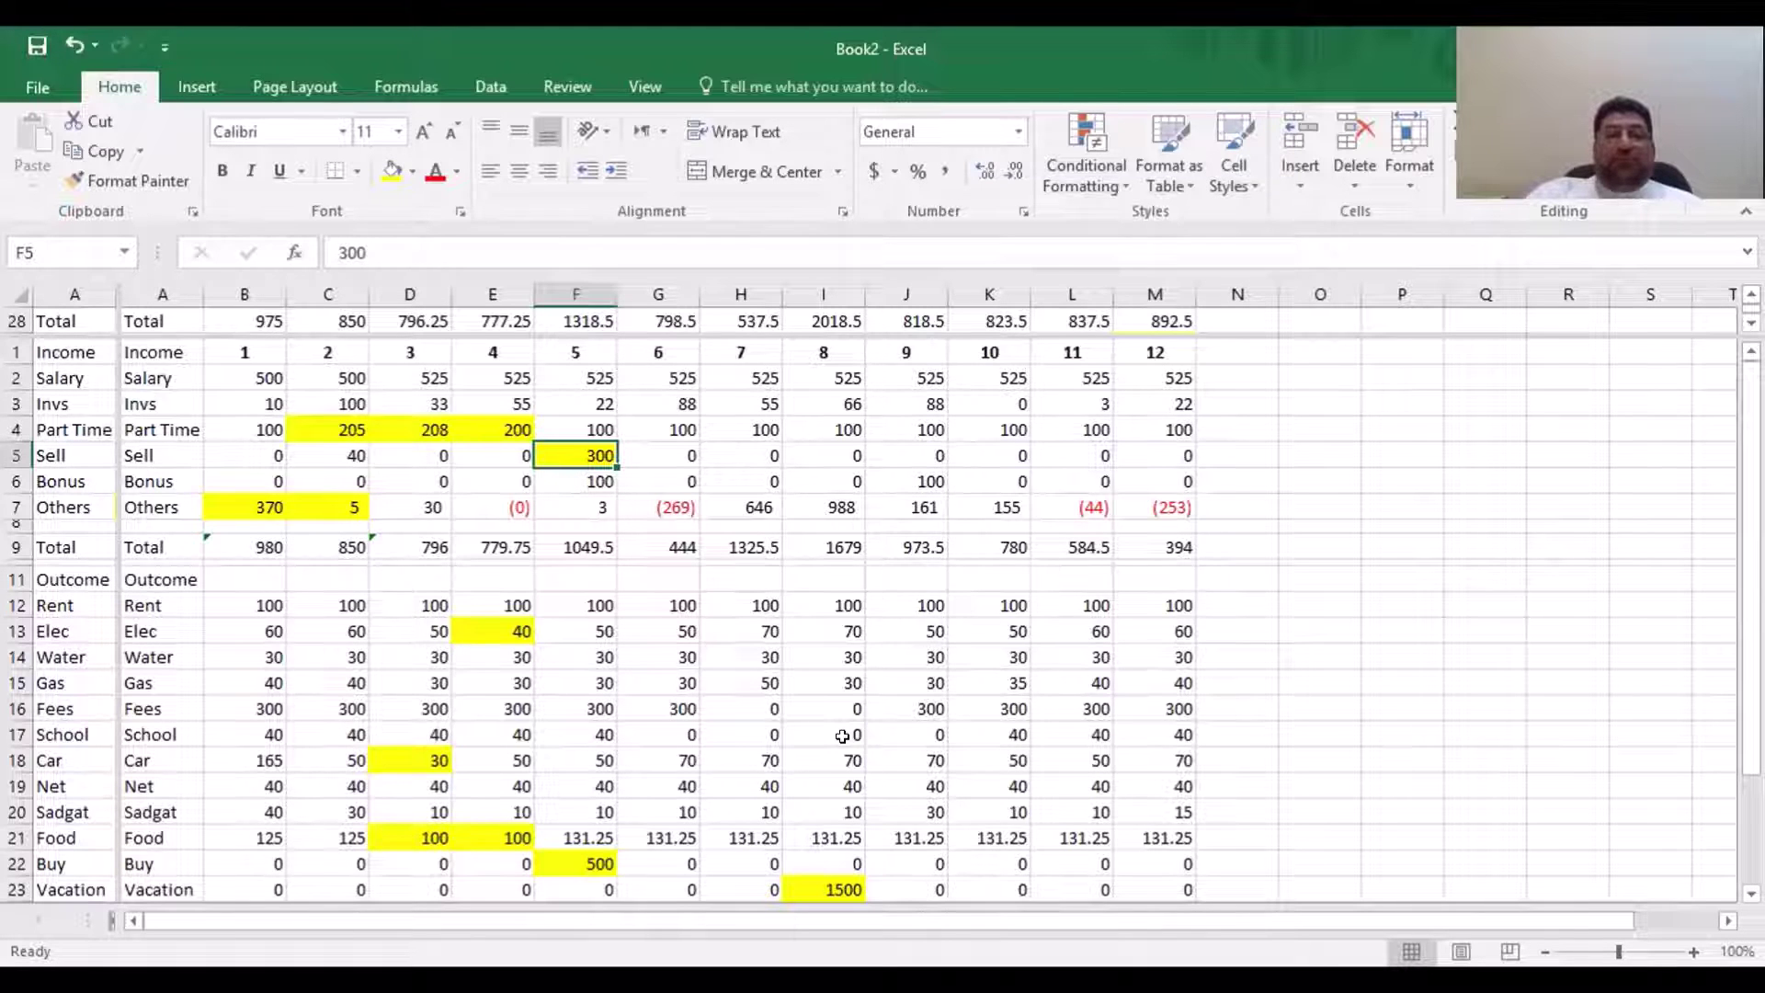
key("Down")
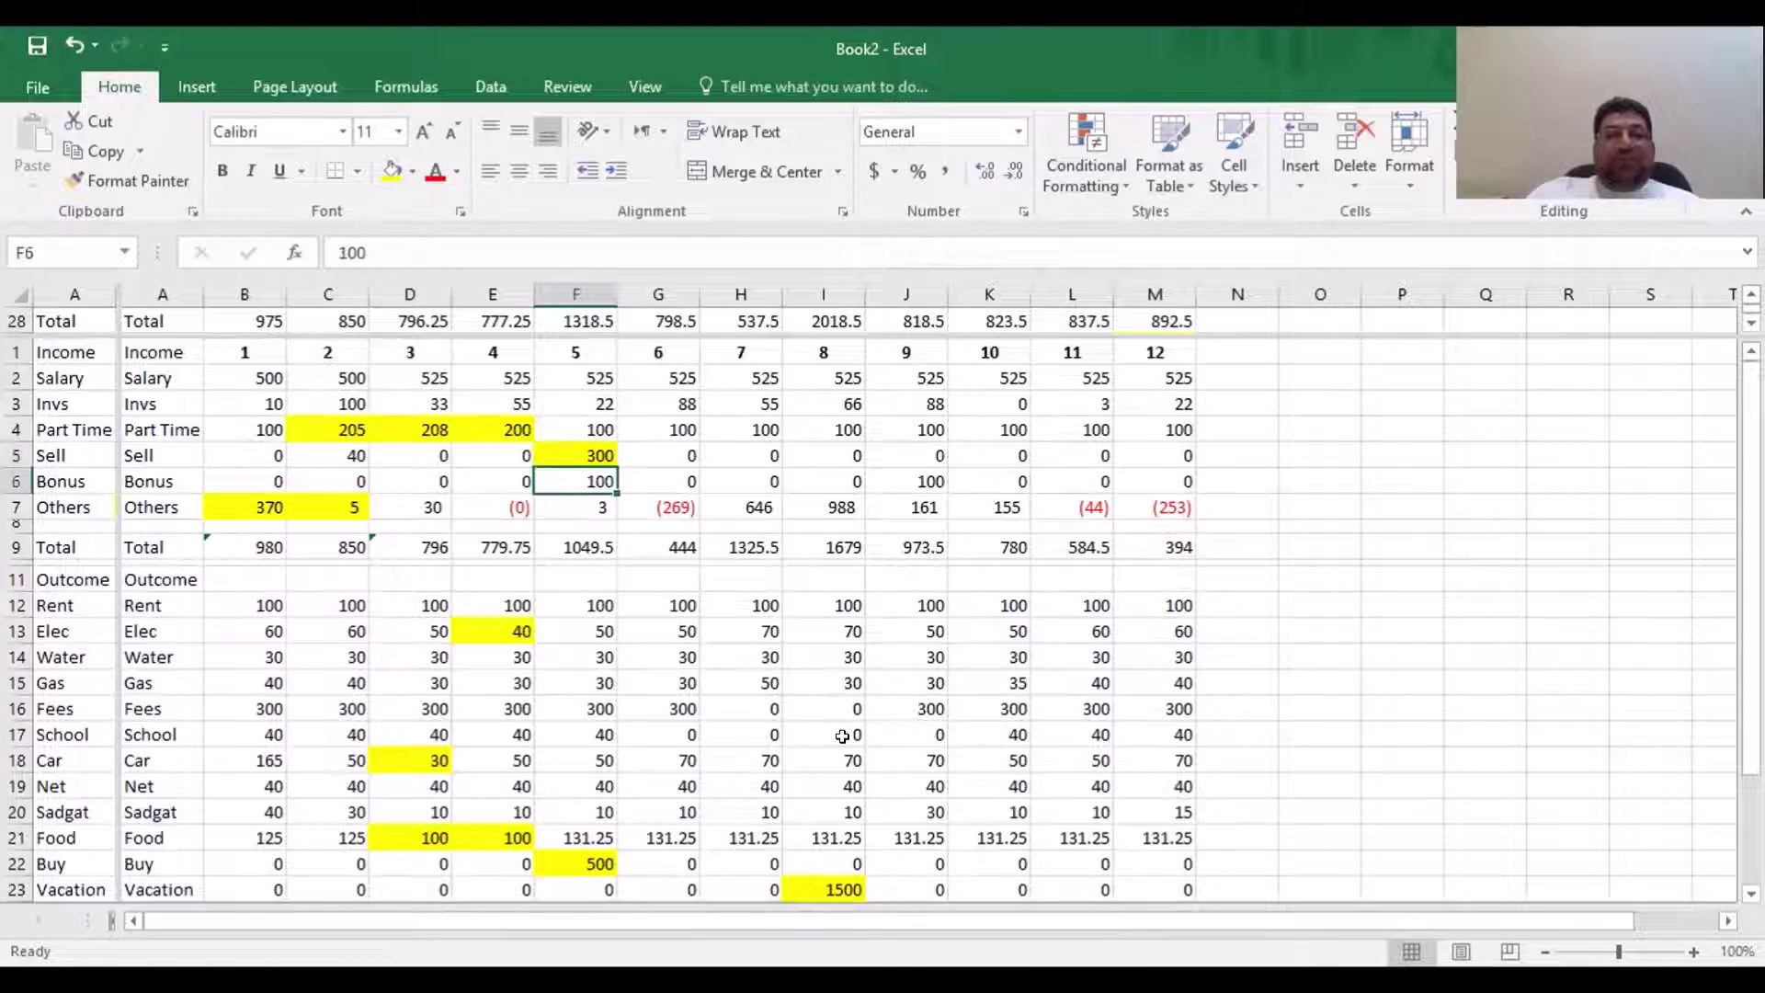
Set the month 5 Part Time income in F4 to 200 and highlight it with a yellow fill
key("Up")
key("Up")
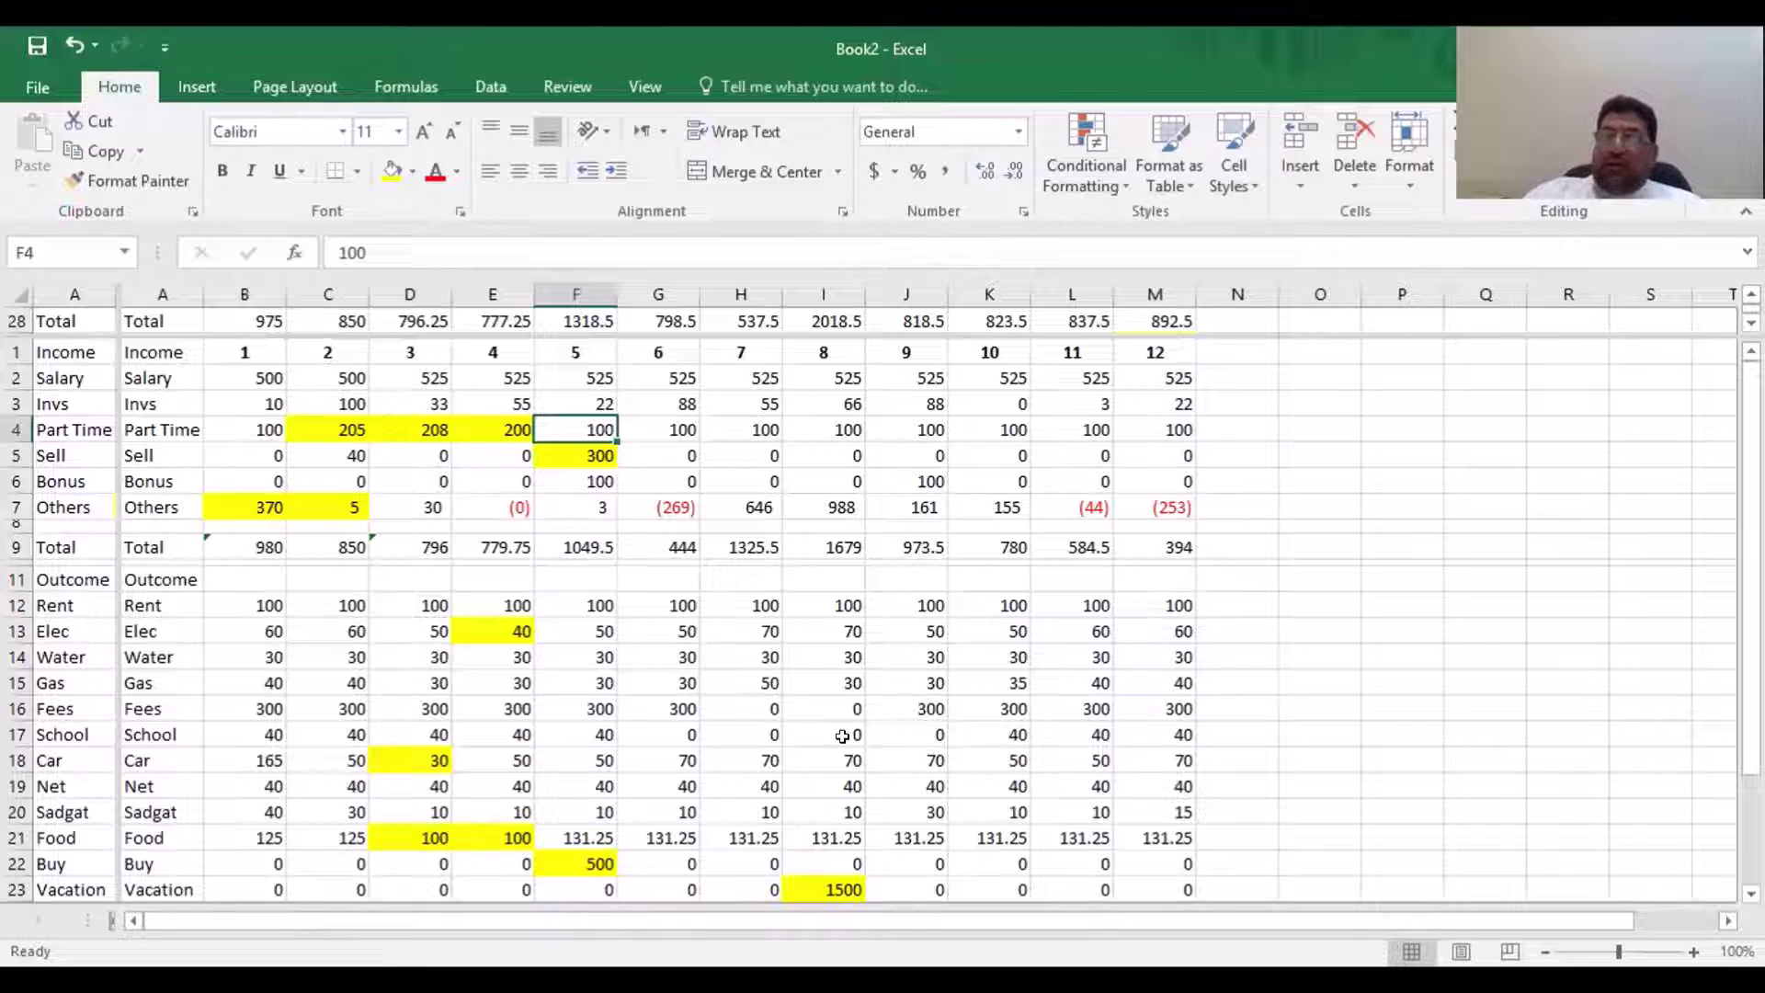
type("200")
key("Return")
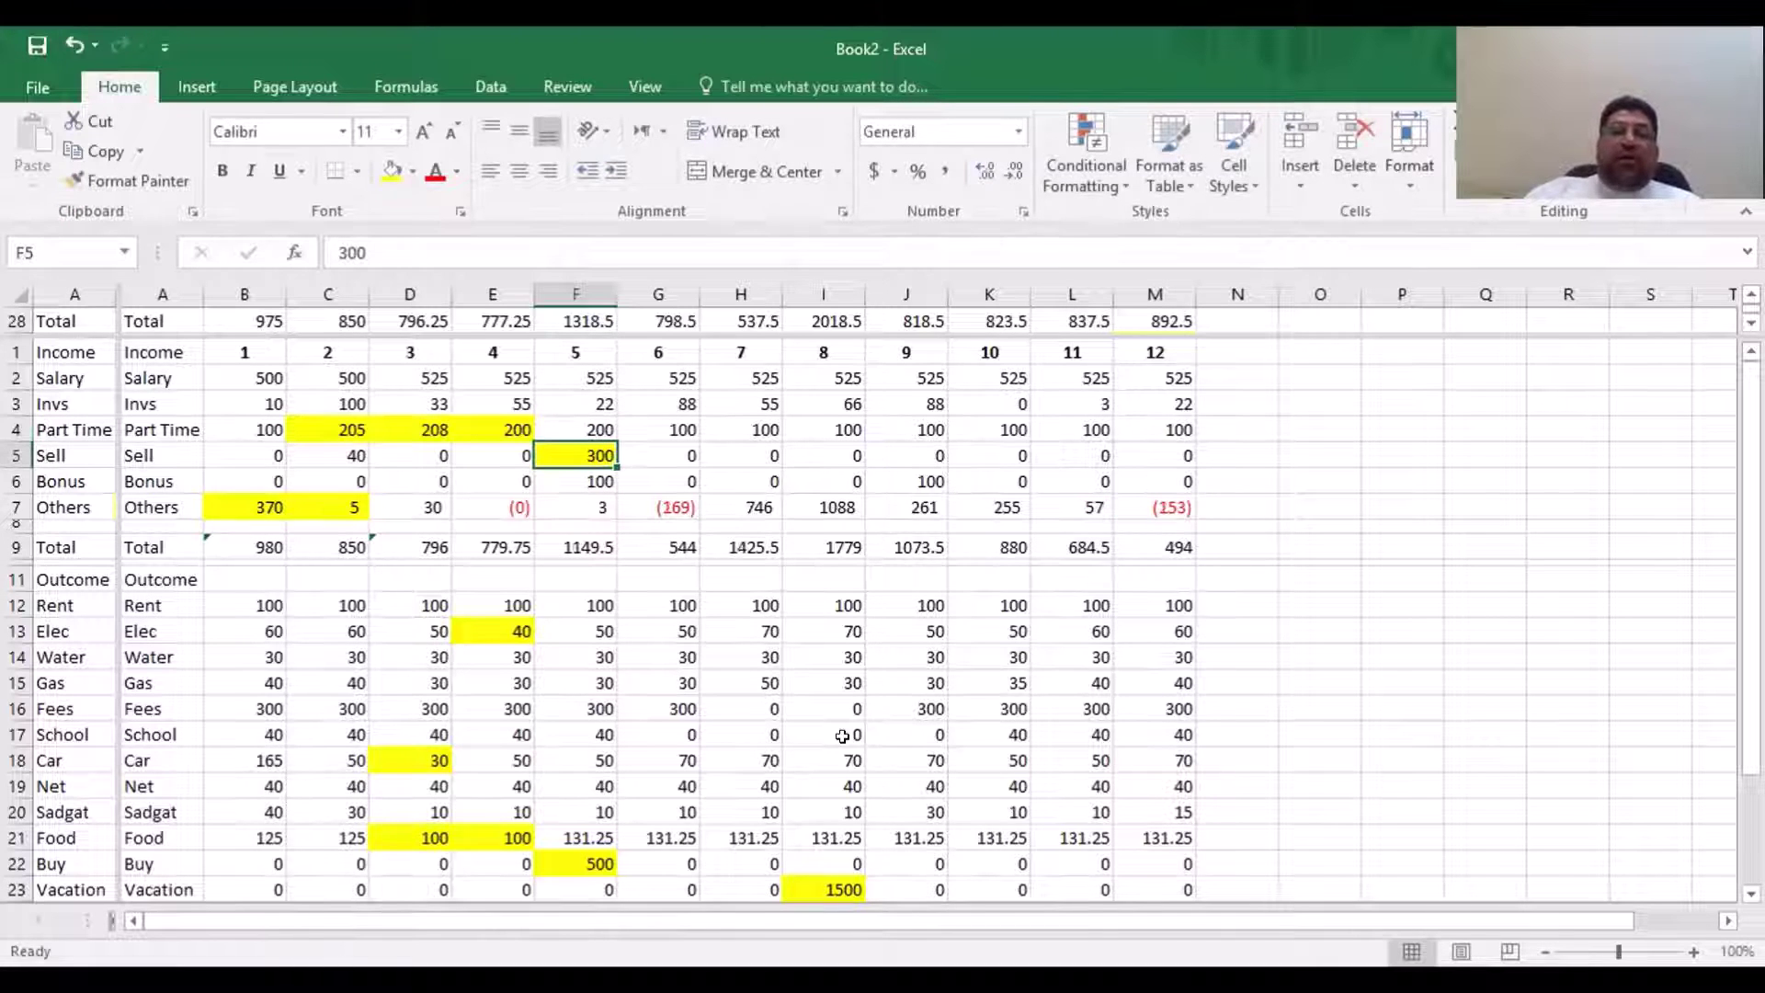
key("Up")
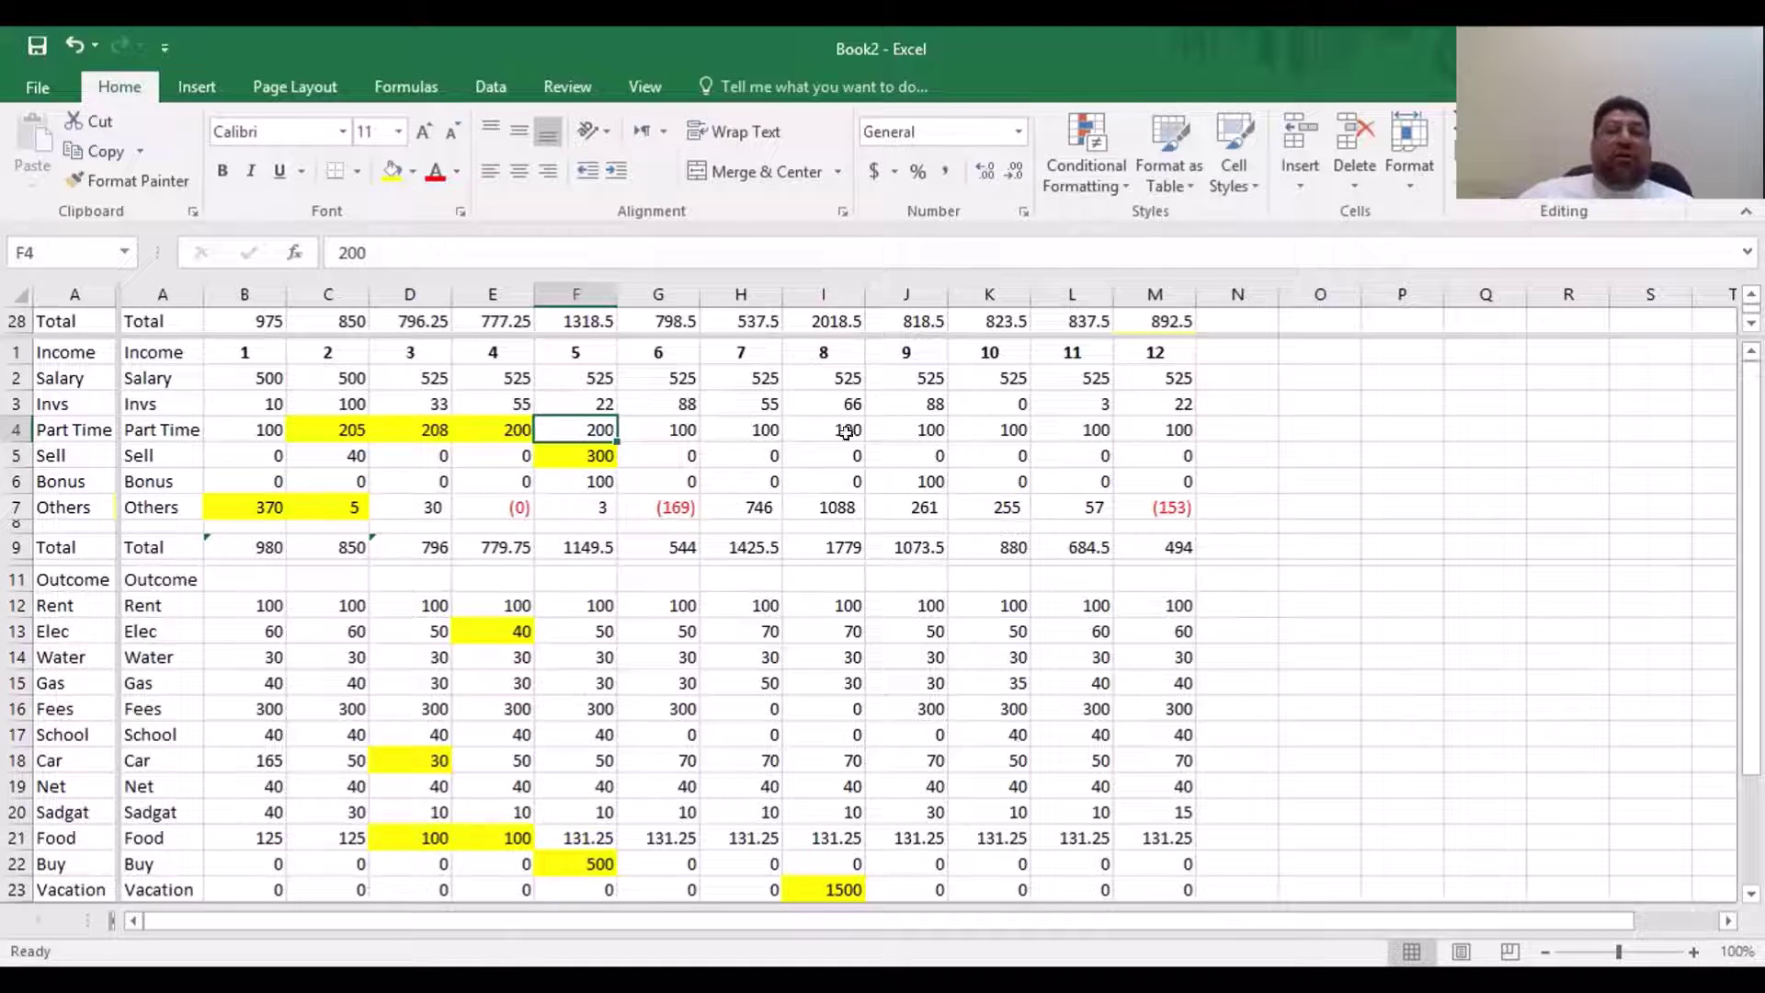
left_click(384, 171)
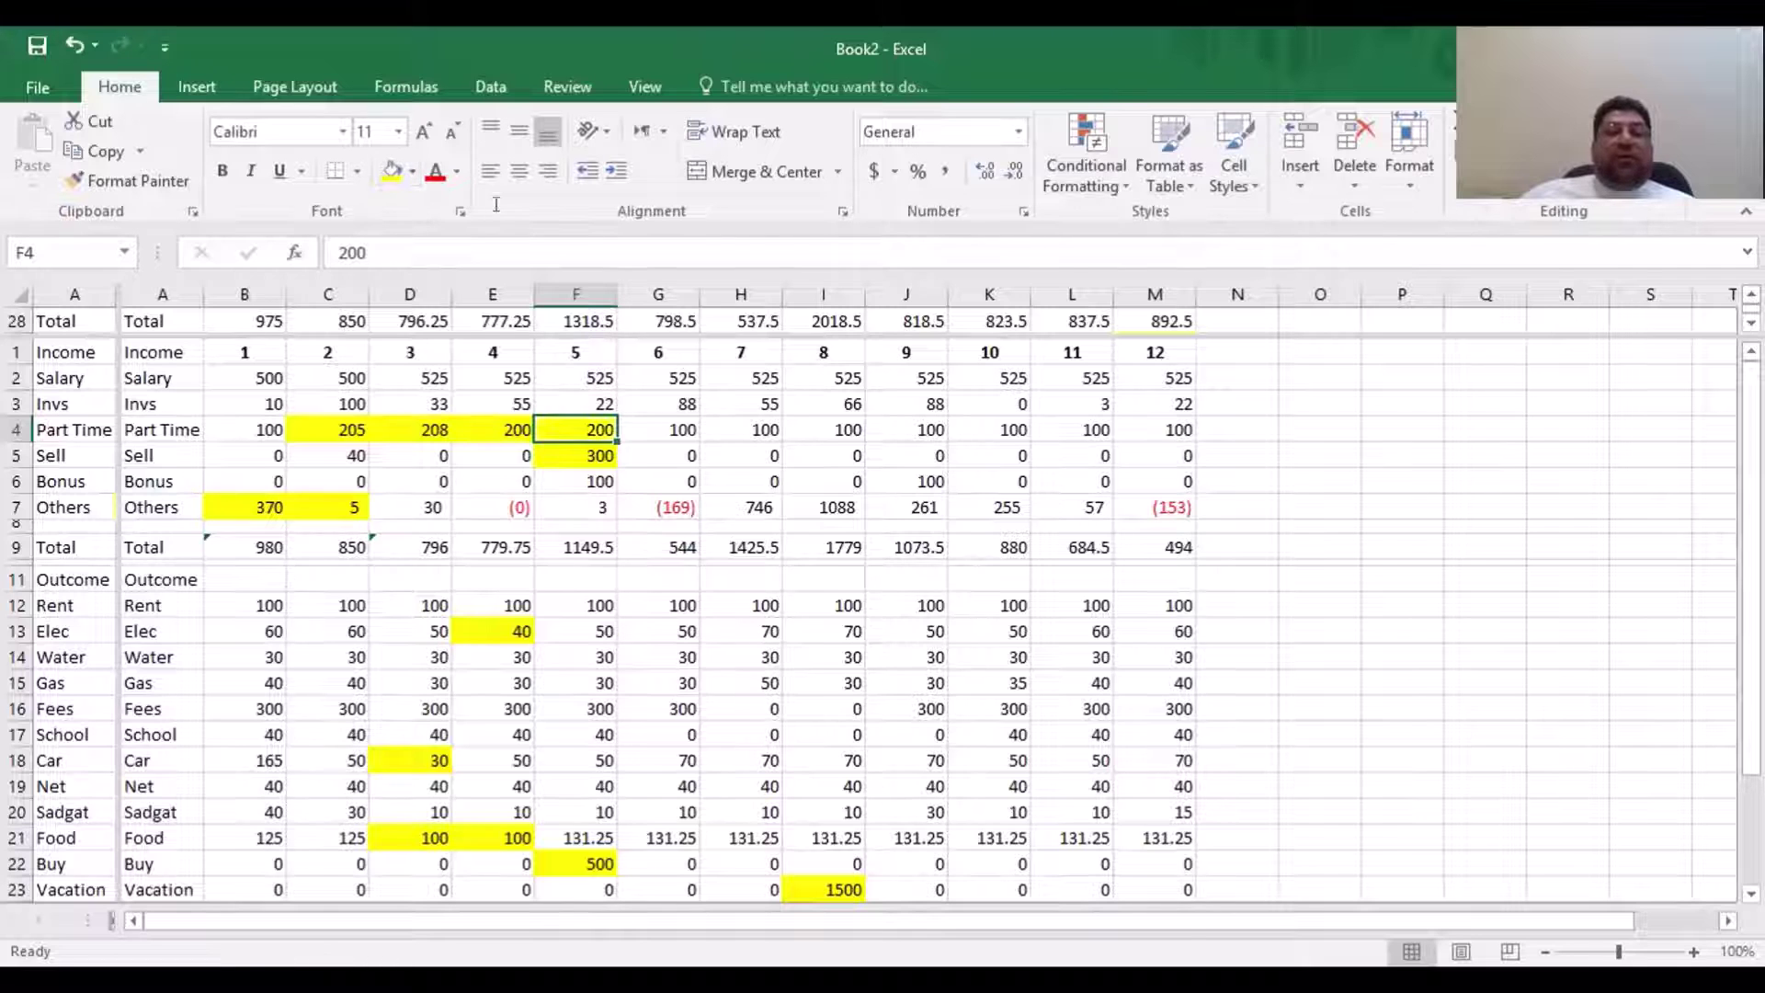
left_click(676, 428)
left_click(593, 429)
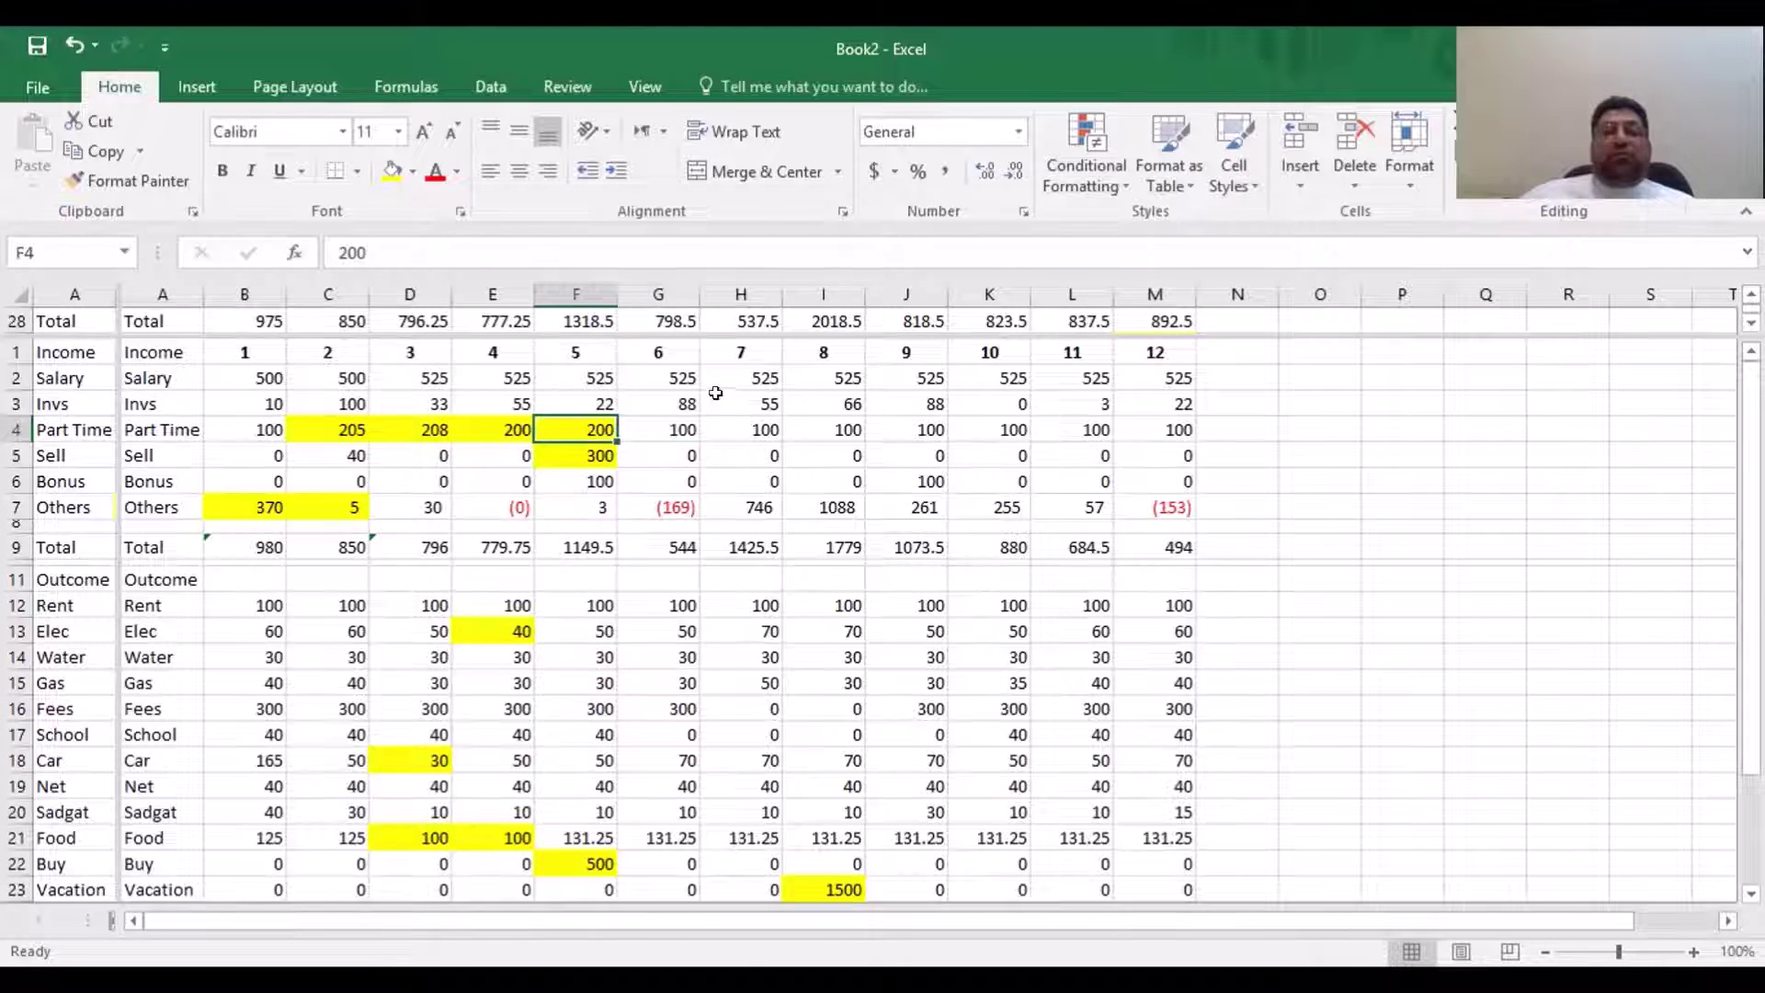
Check the month 5 Delta in F29, and set the month 5 Buy amount in F22 to 250
scroll(693, 569, "down", 2)
scroll(693, 569, "down", 1)
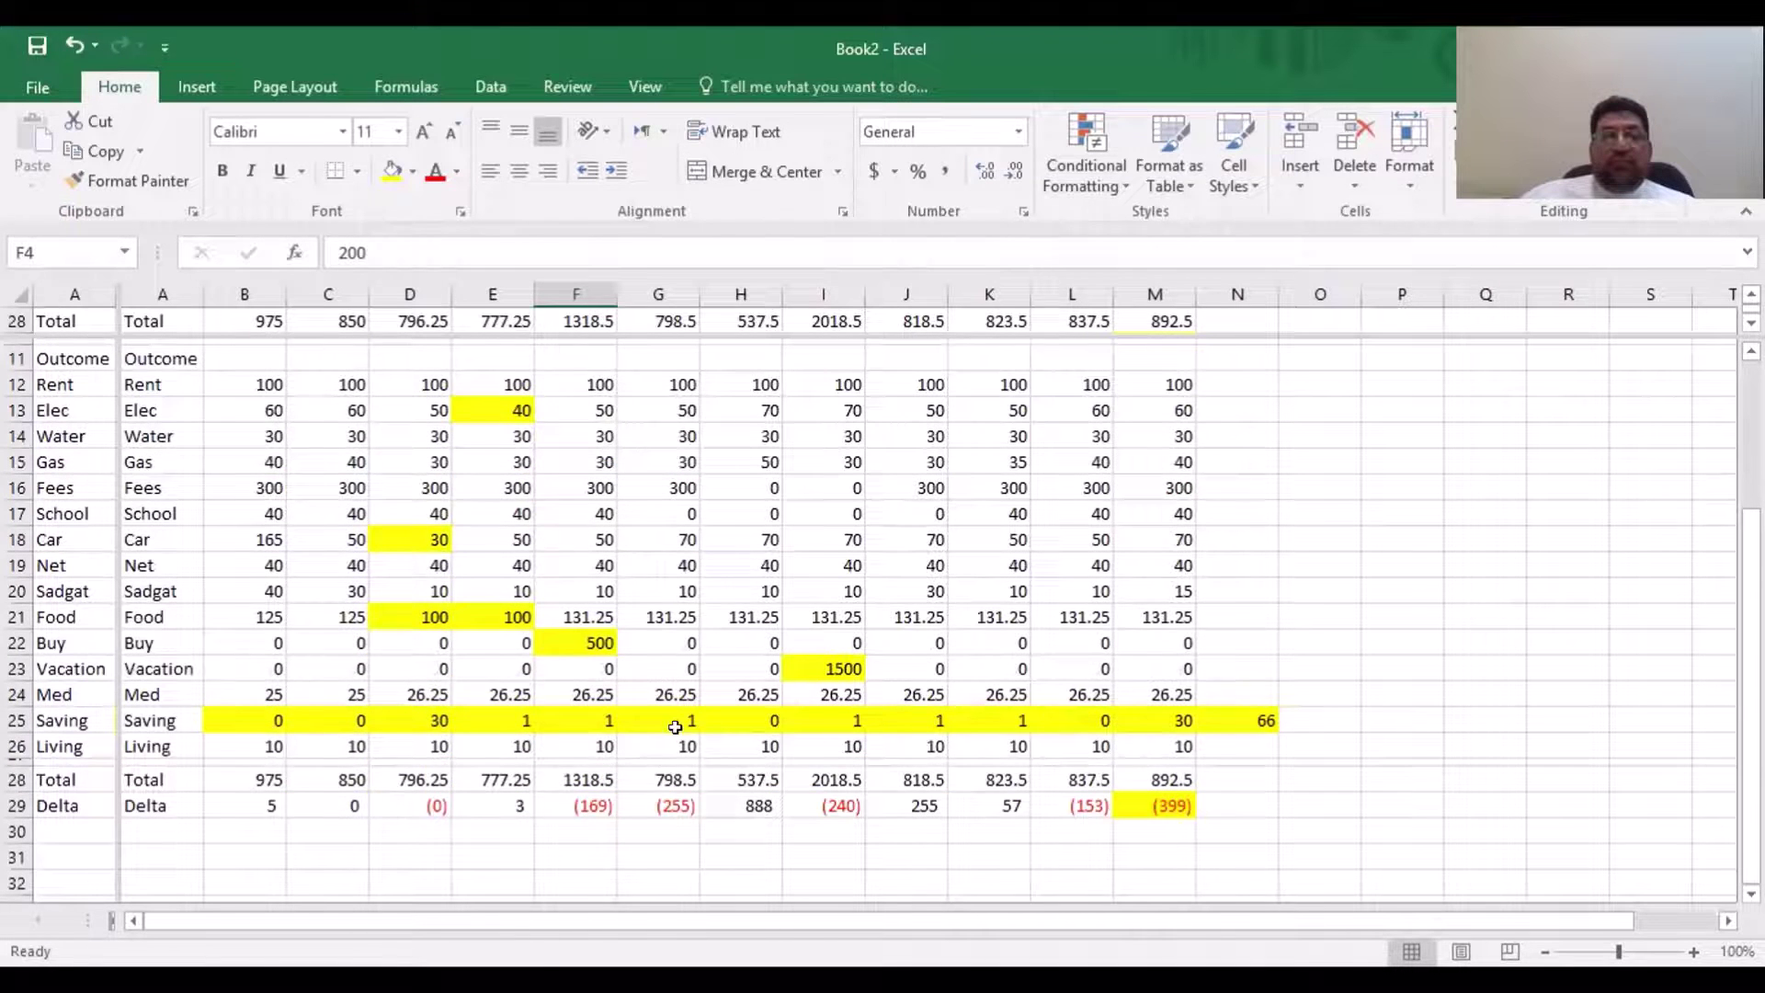
left_click(588, 805)
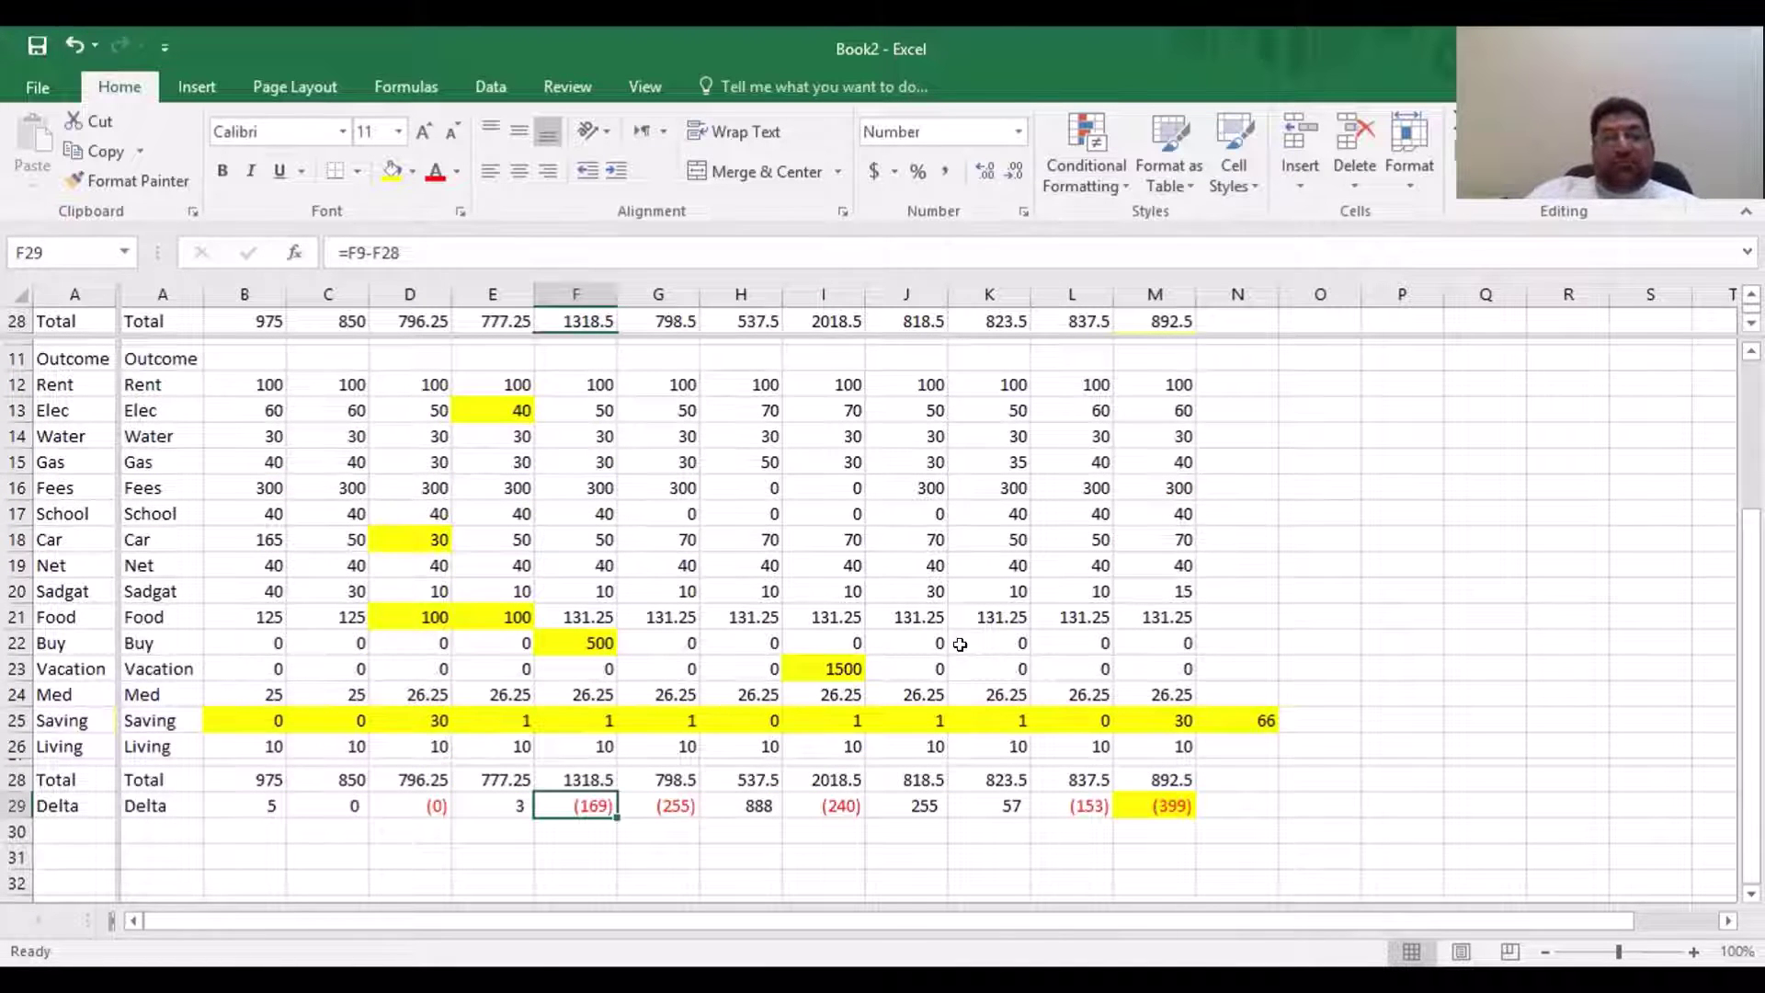
key("Up")
key("Up")
key("Up")
key("Up")
key("Up")
key("Up")
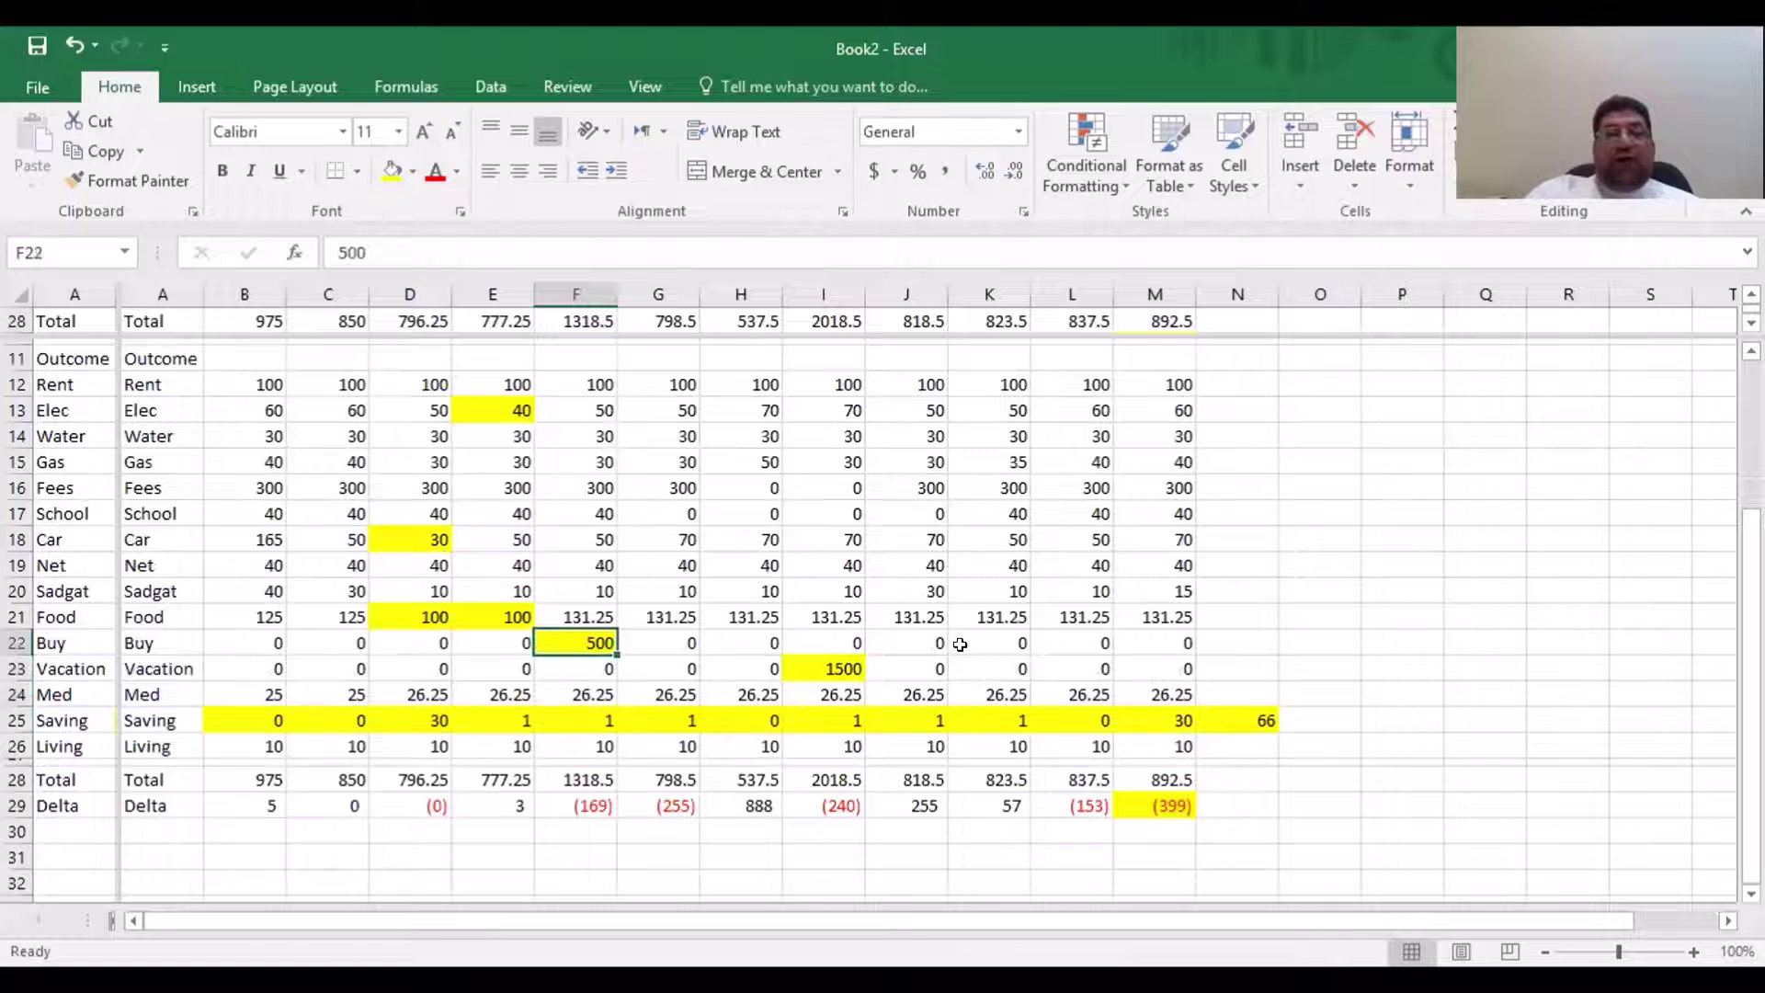
type("250")
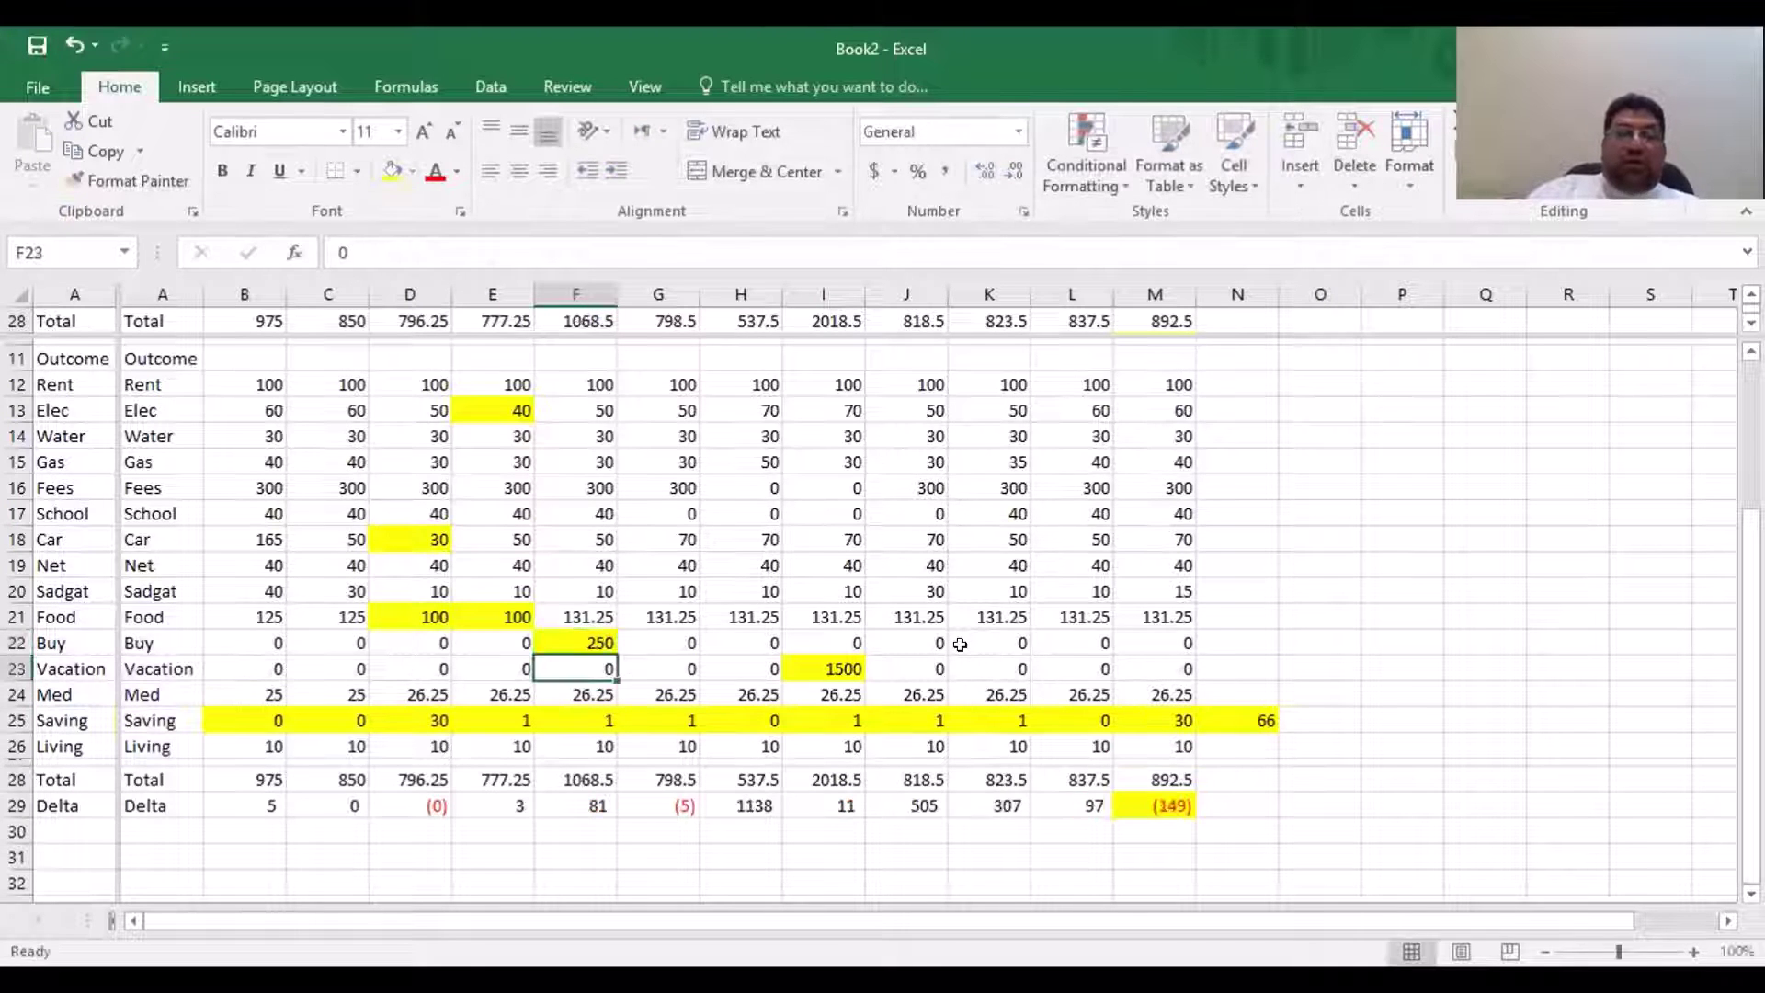
key("Tab")
Copy the month 5 Buy amount with its yellow fill from F22 to month 6 in G22
key("Left")
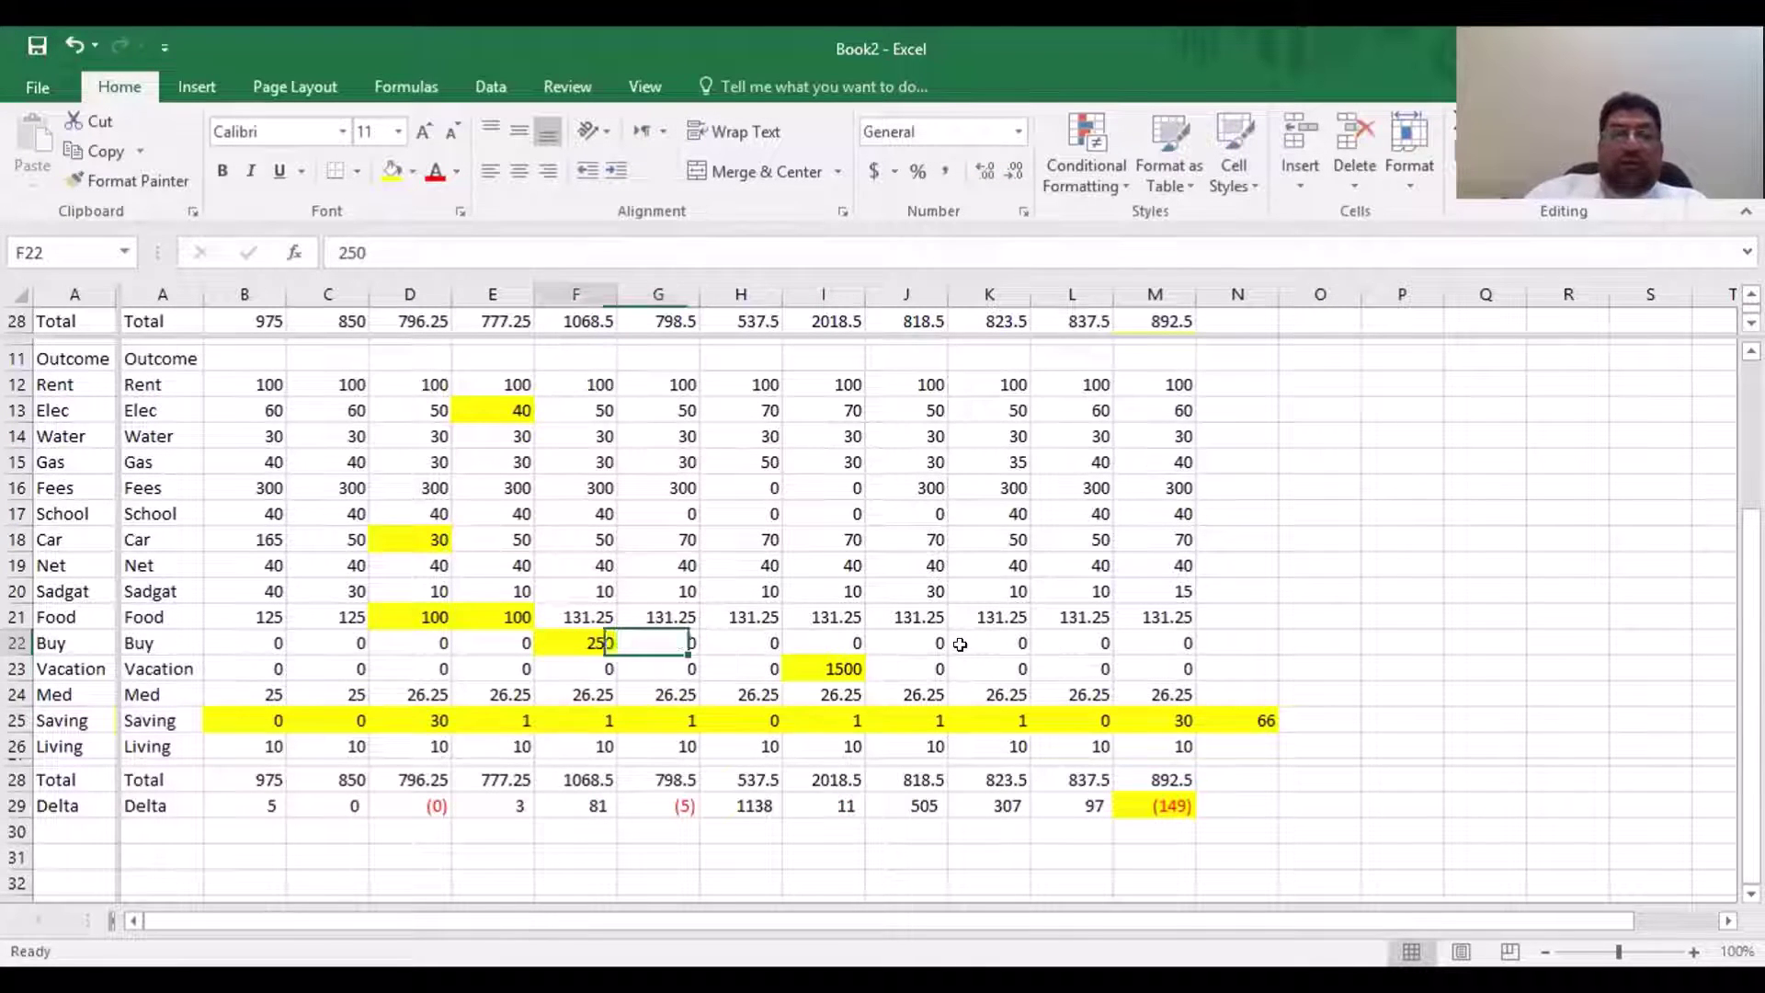
key("ctrl+c")
key("Right")
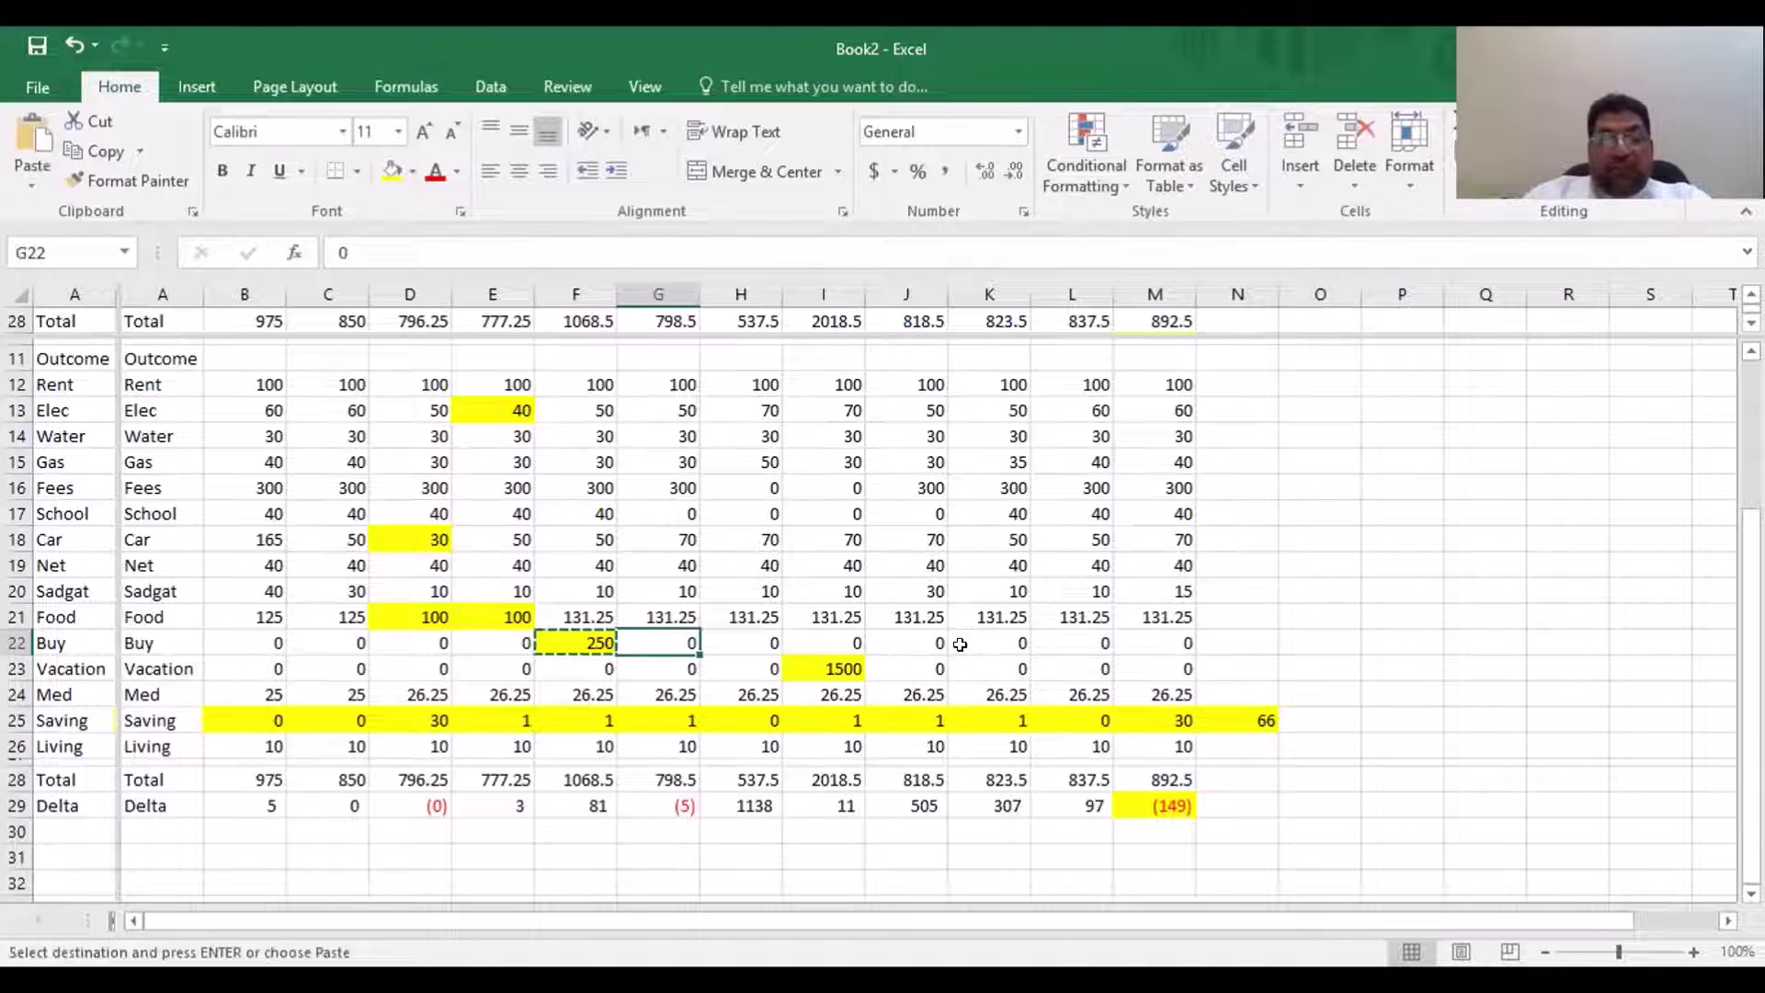
key("ctrl+v")
key("Escape")
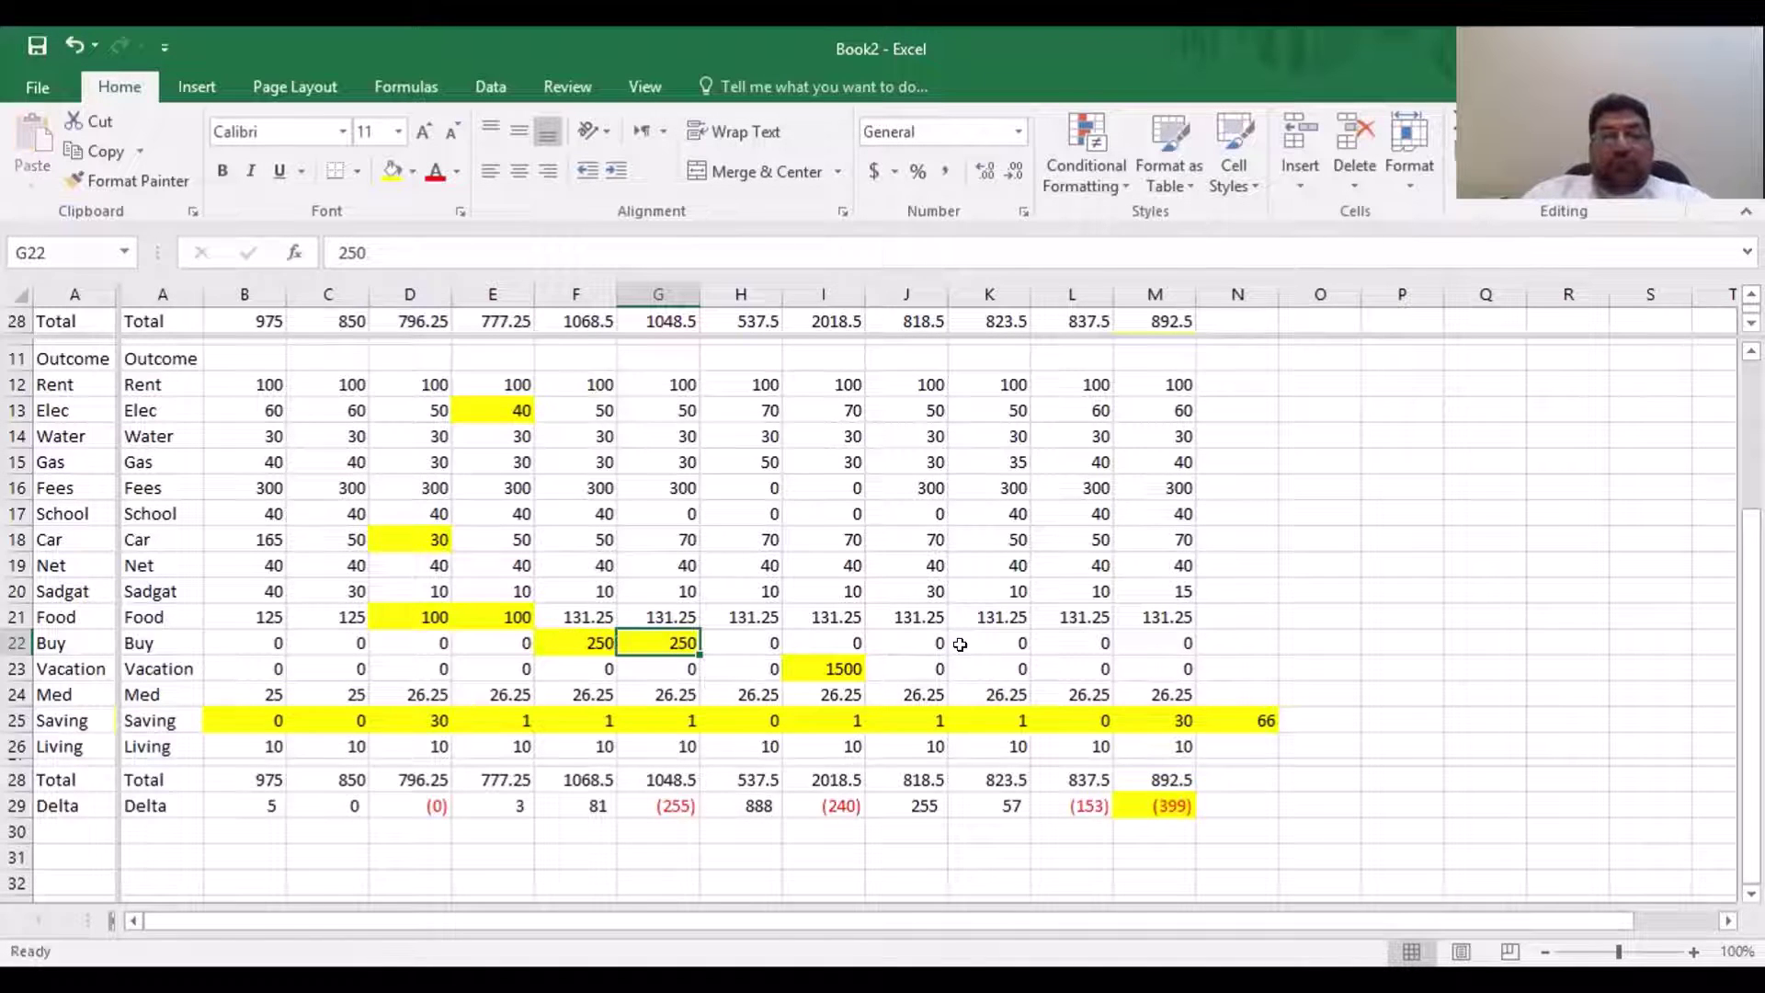
Examine the month 6 column from the Buy amount in G22 down to the Delta in G29
key("Down")
key("Down")
key("Down")
key("Up")
key("Up")
key("Up")
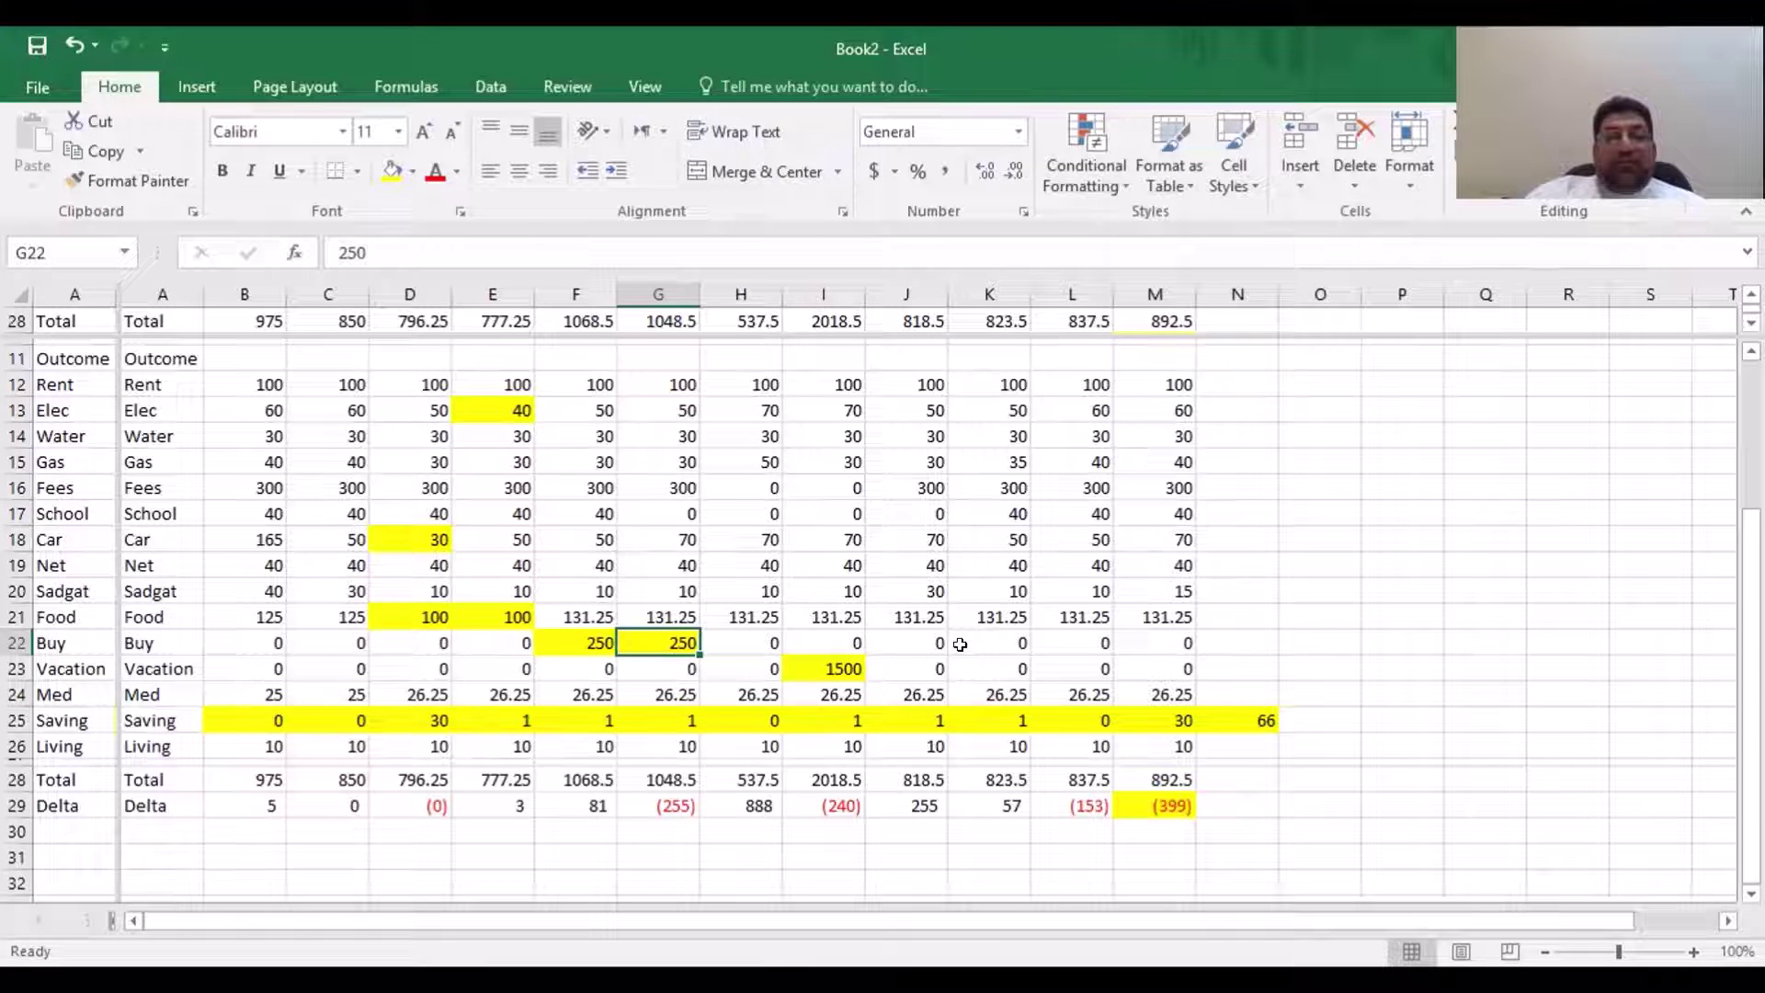
key("Down")
key("Down")
key("Down")
key("Down")
key("Down")
key("Down")
key("Down")
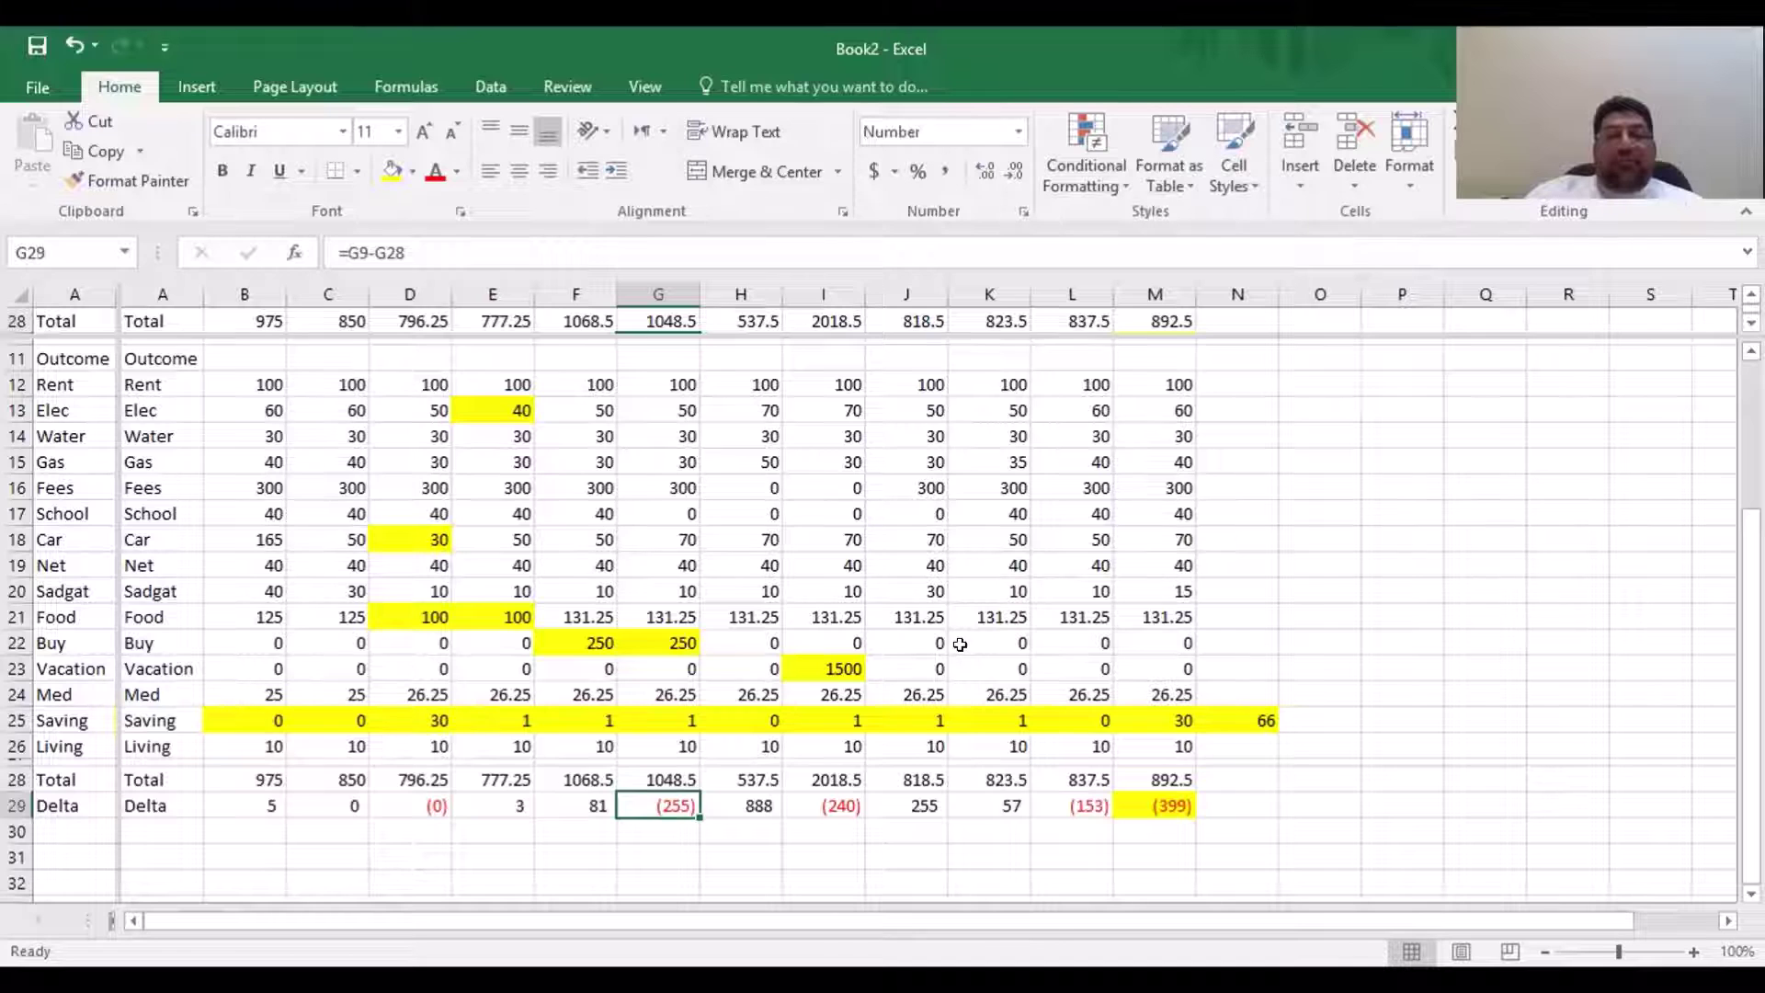
key("Up")
key("Up")
key("Up")
key("Down")
key("Down")
key("Up")
key("Up")
key("Up")
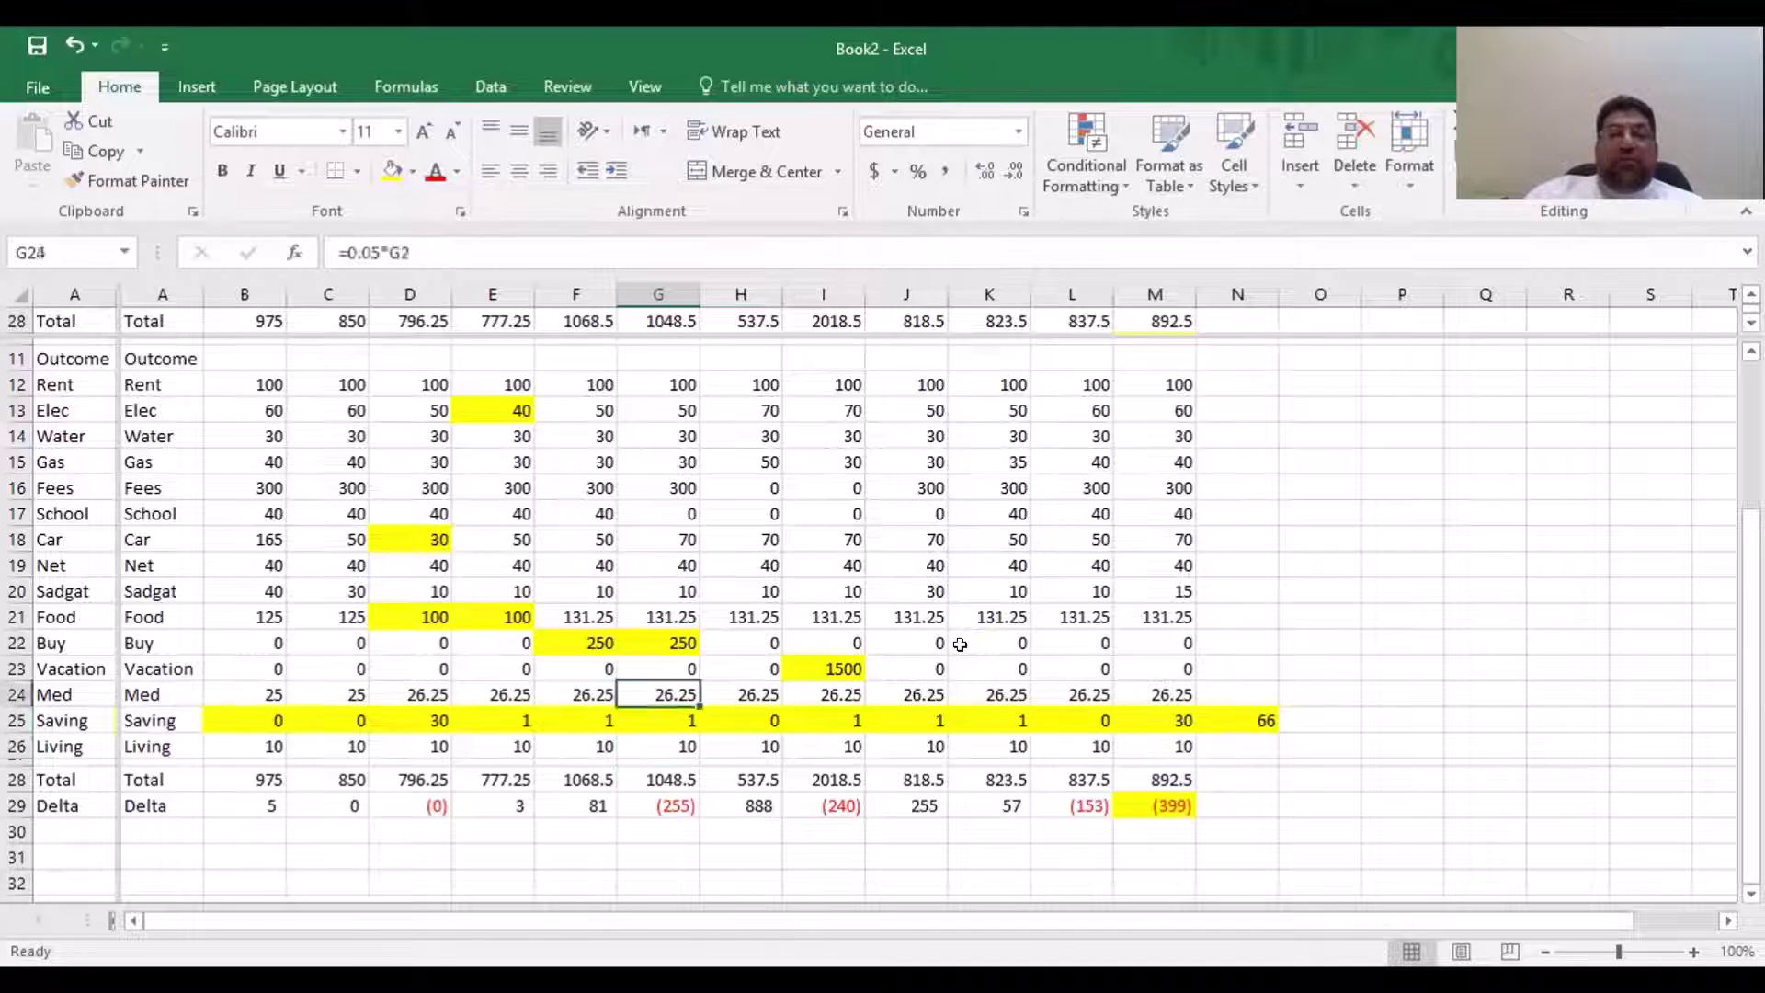
key("Up")
key("Up")
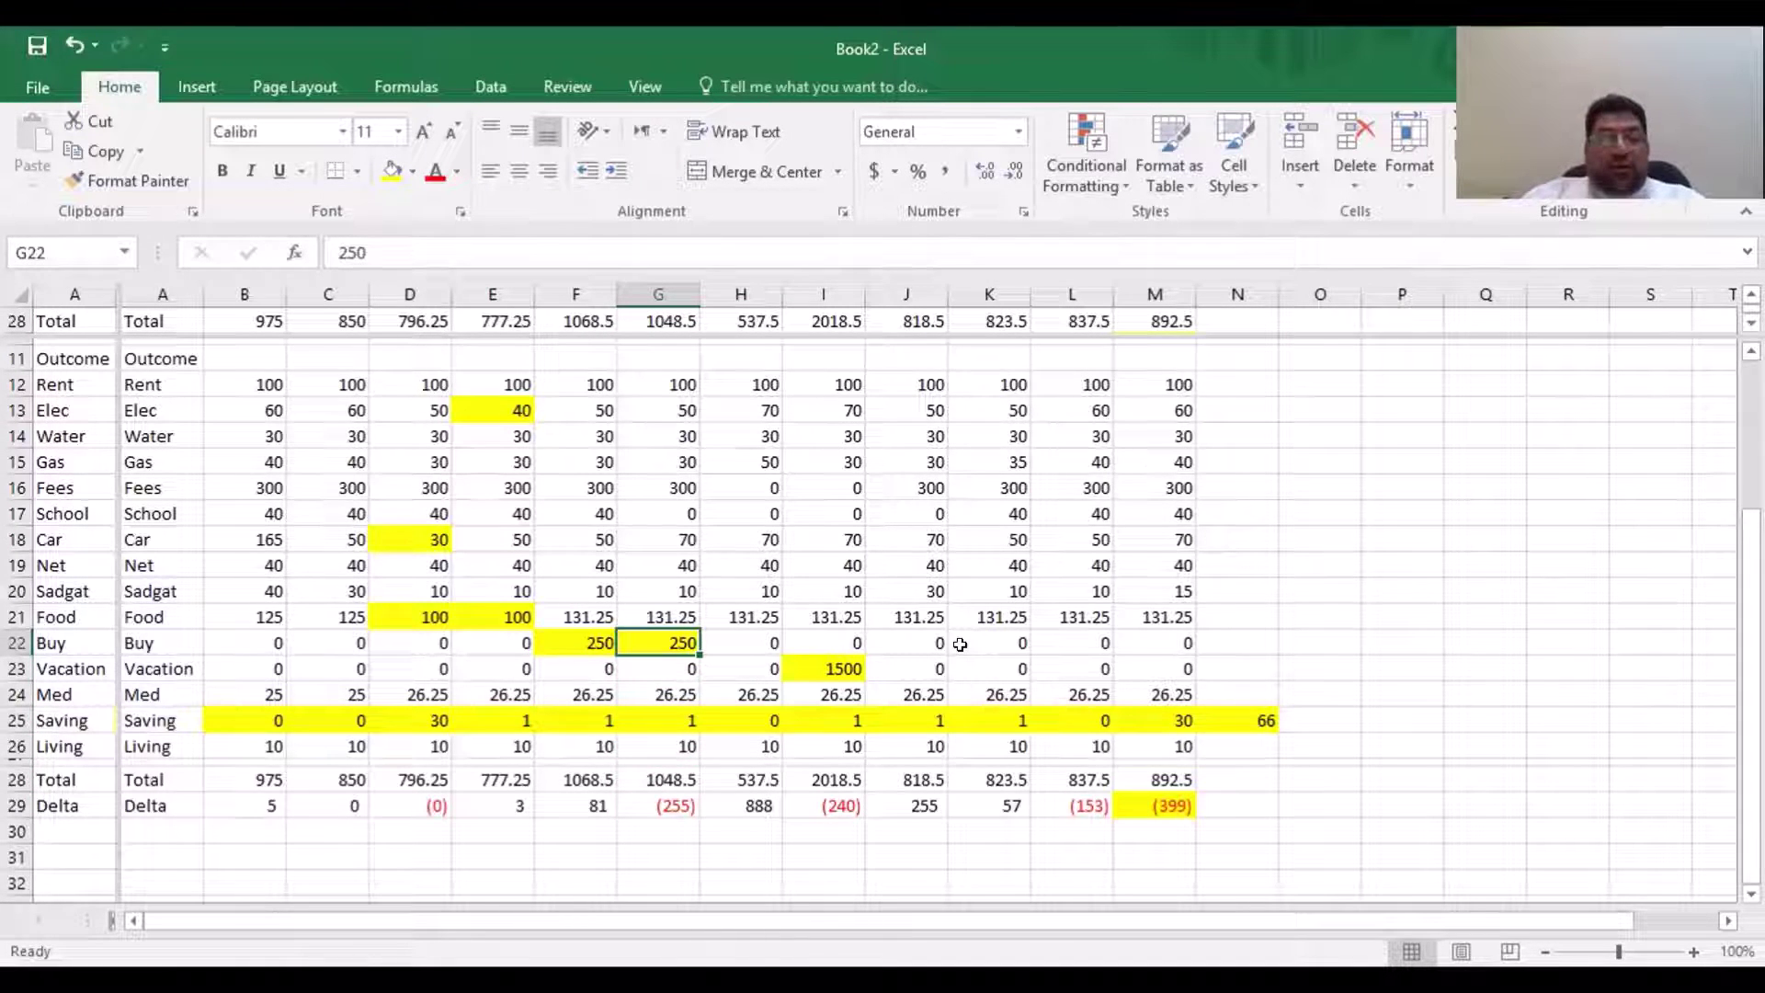
Move the month 6 Buy amount with its yellow fill from G22 to month 7 in H22
key("Right")
key("Right")
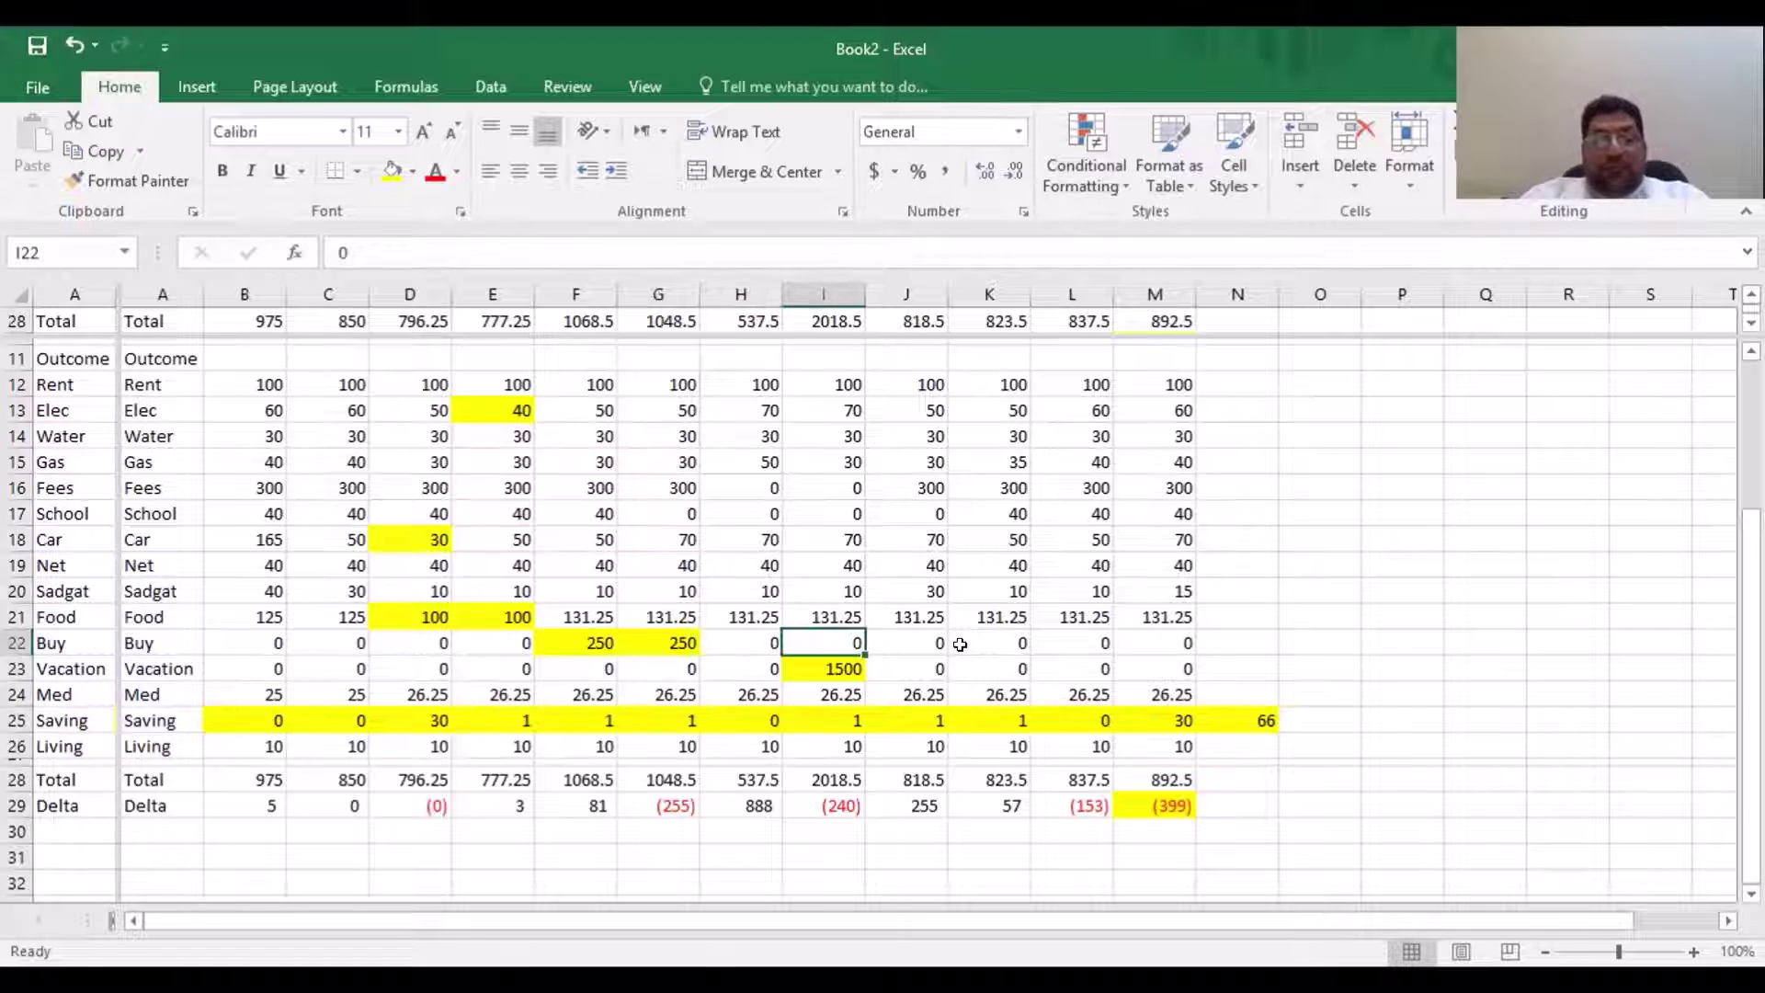
key("Left")
key("Left")
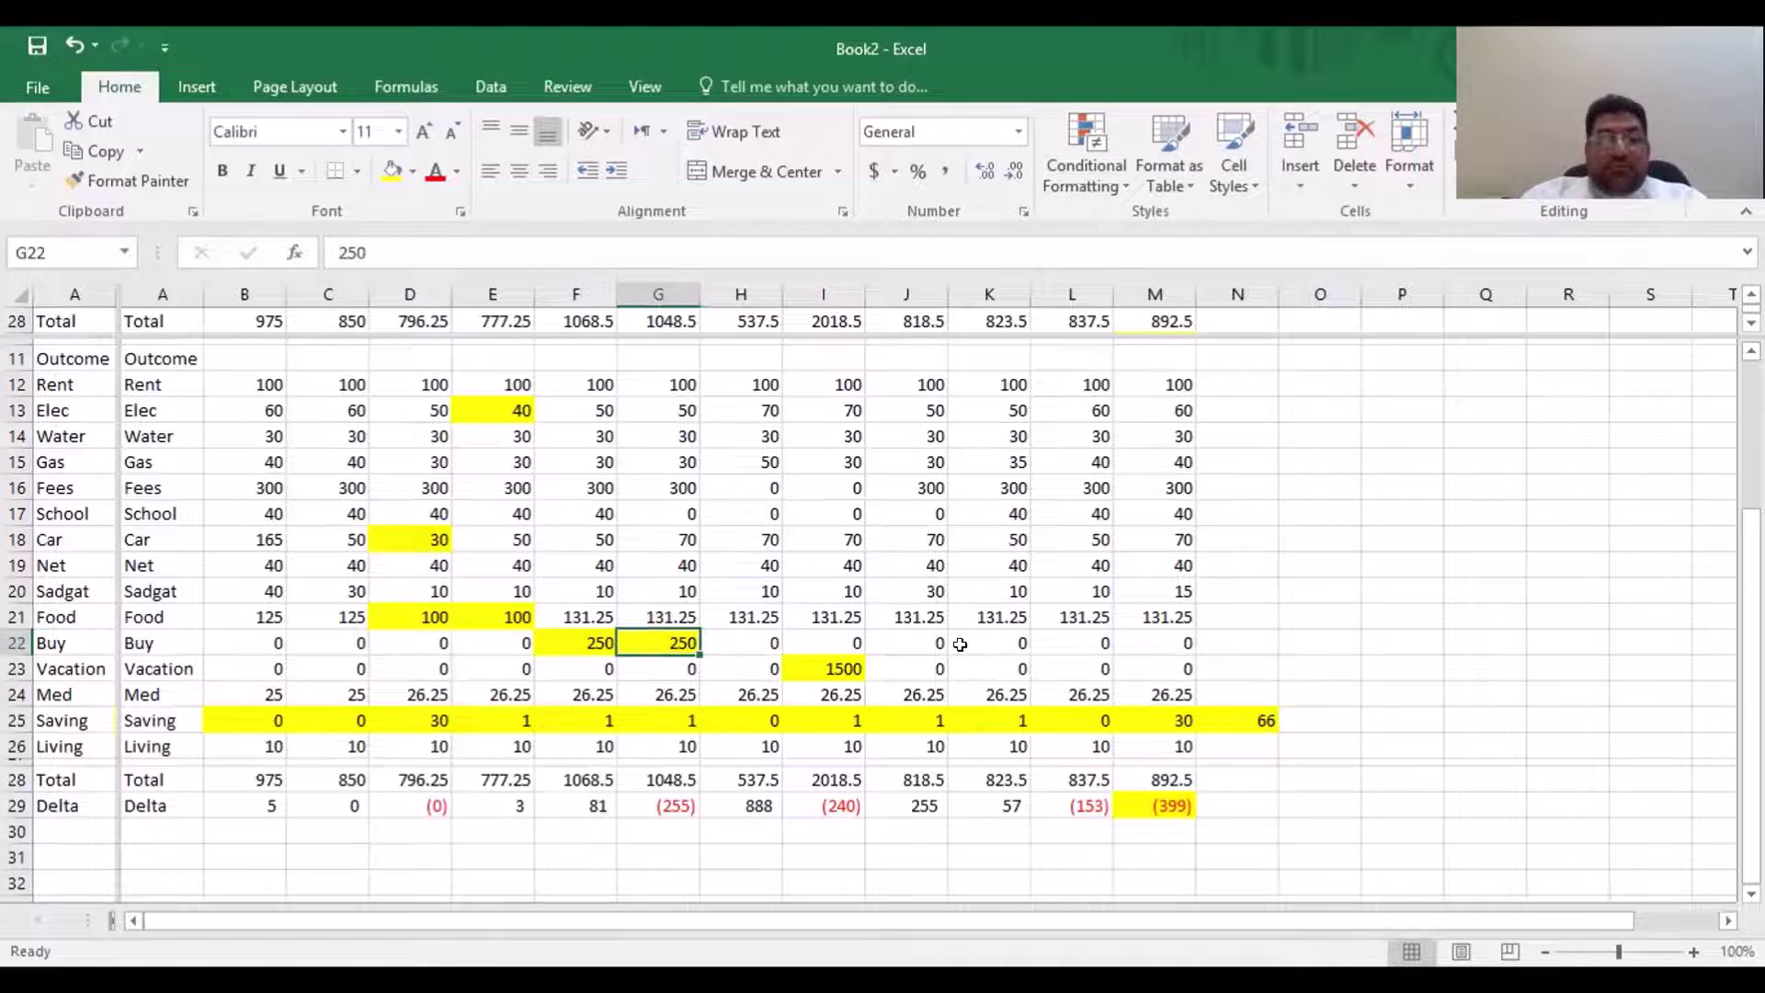
key("Right")
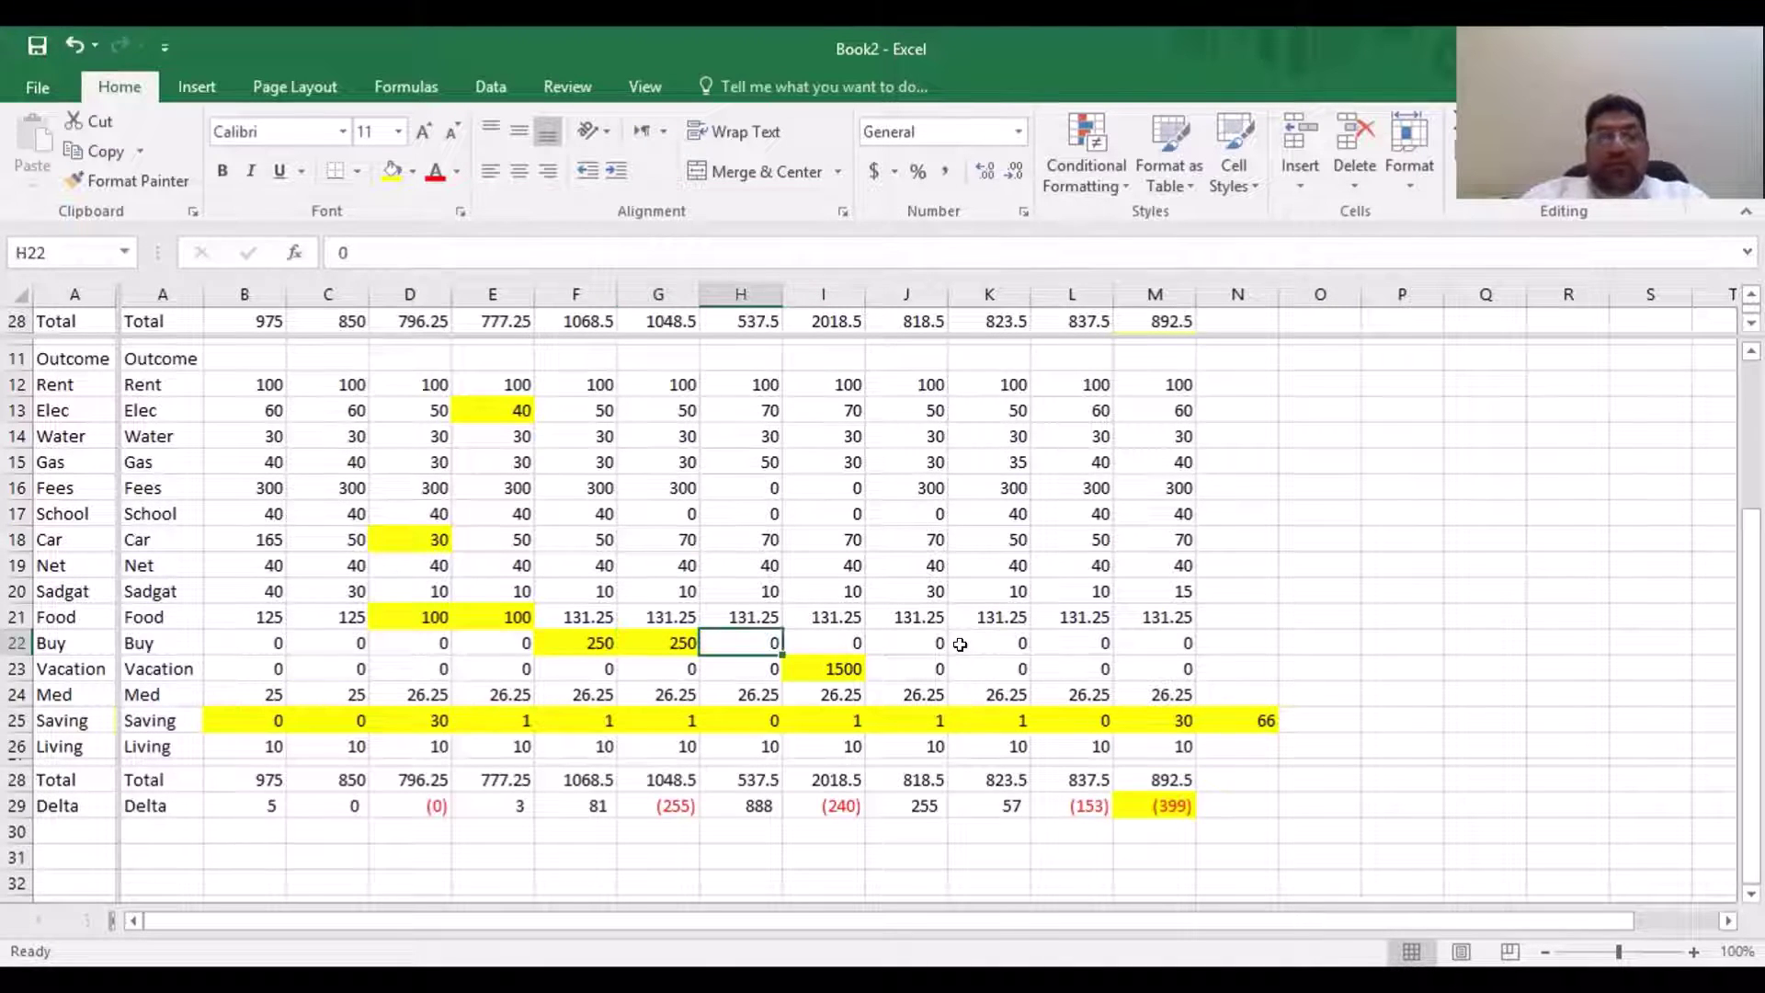
key("Left")
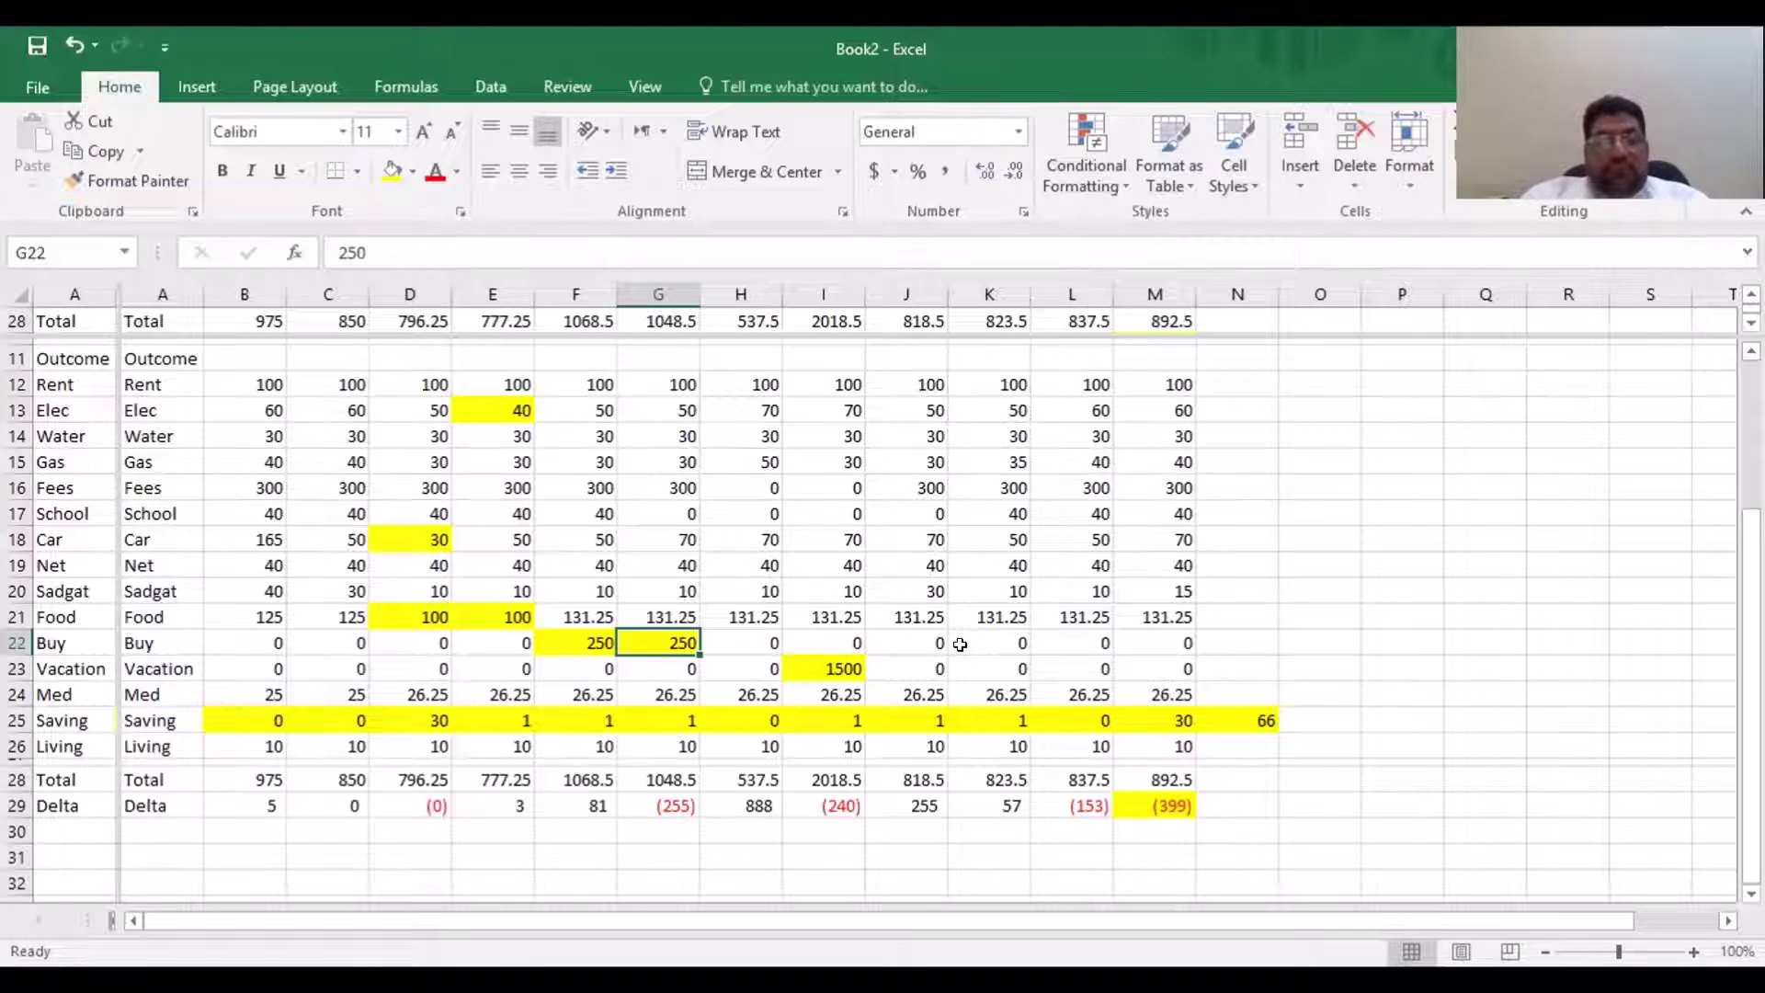
key("ctrl+x")
key("Right")
key("Return")
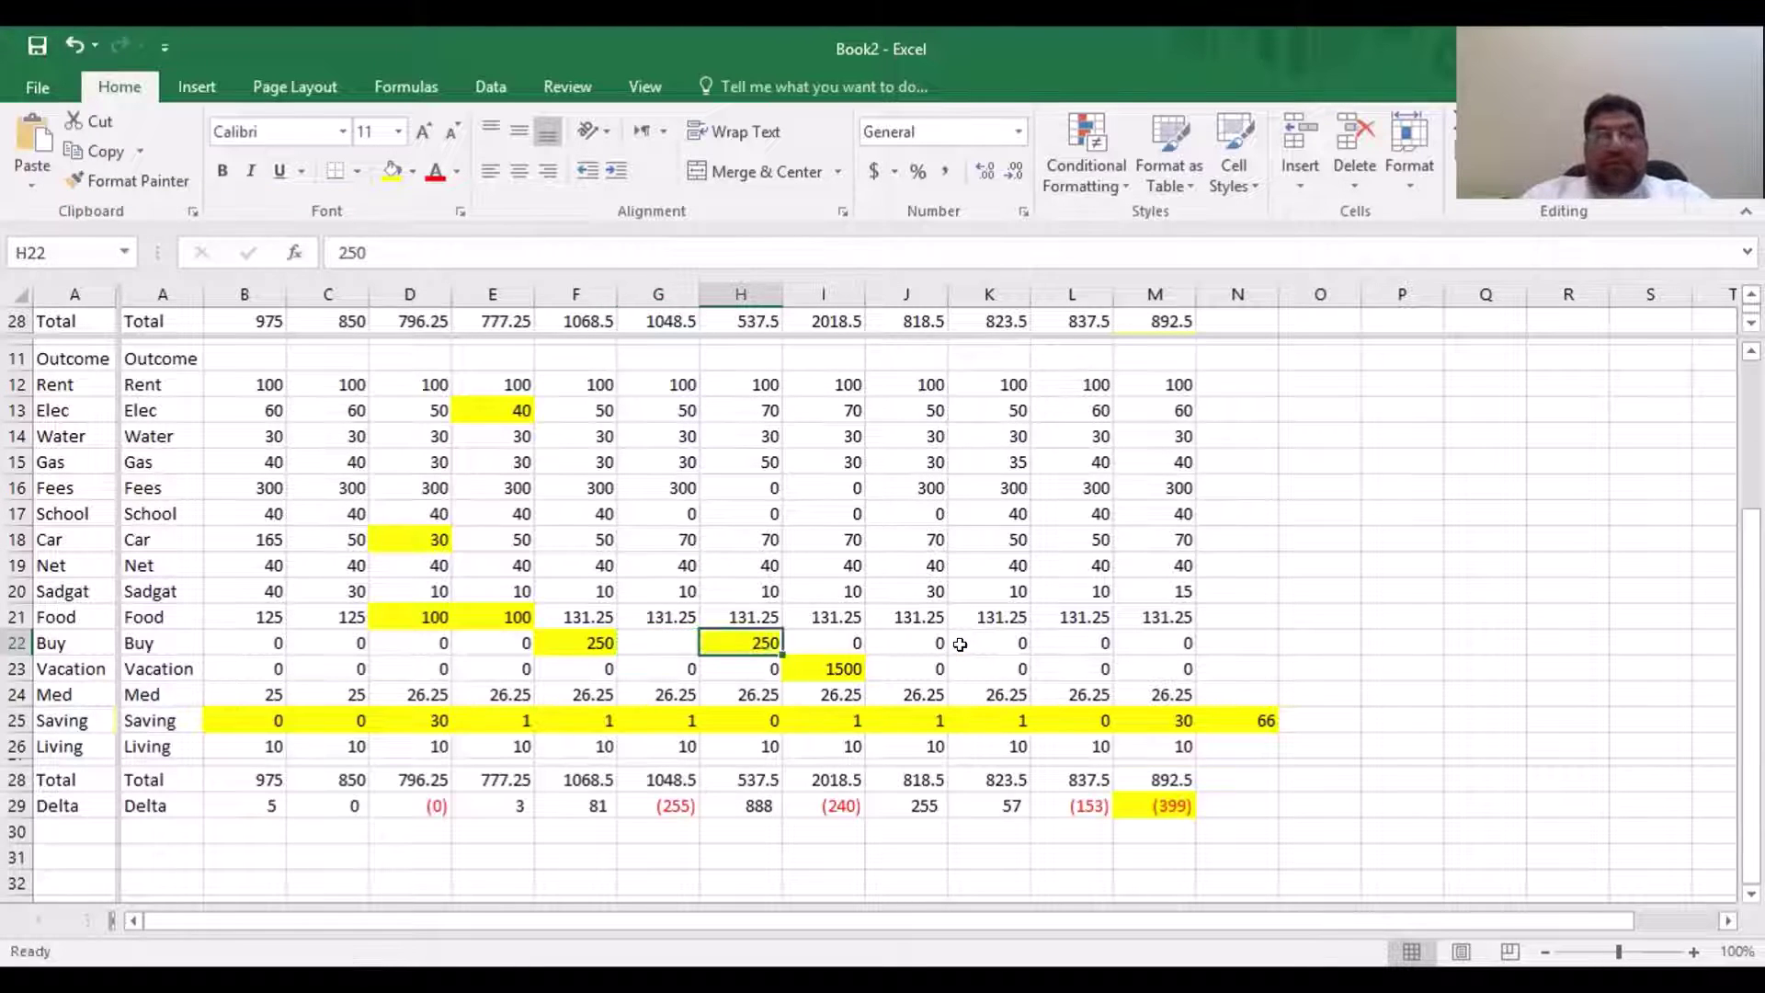
Enter 0 as the month 6 Buy amount in G22, and check the month 6 Delta in G29
key("Left")
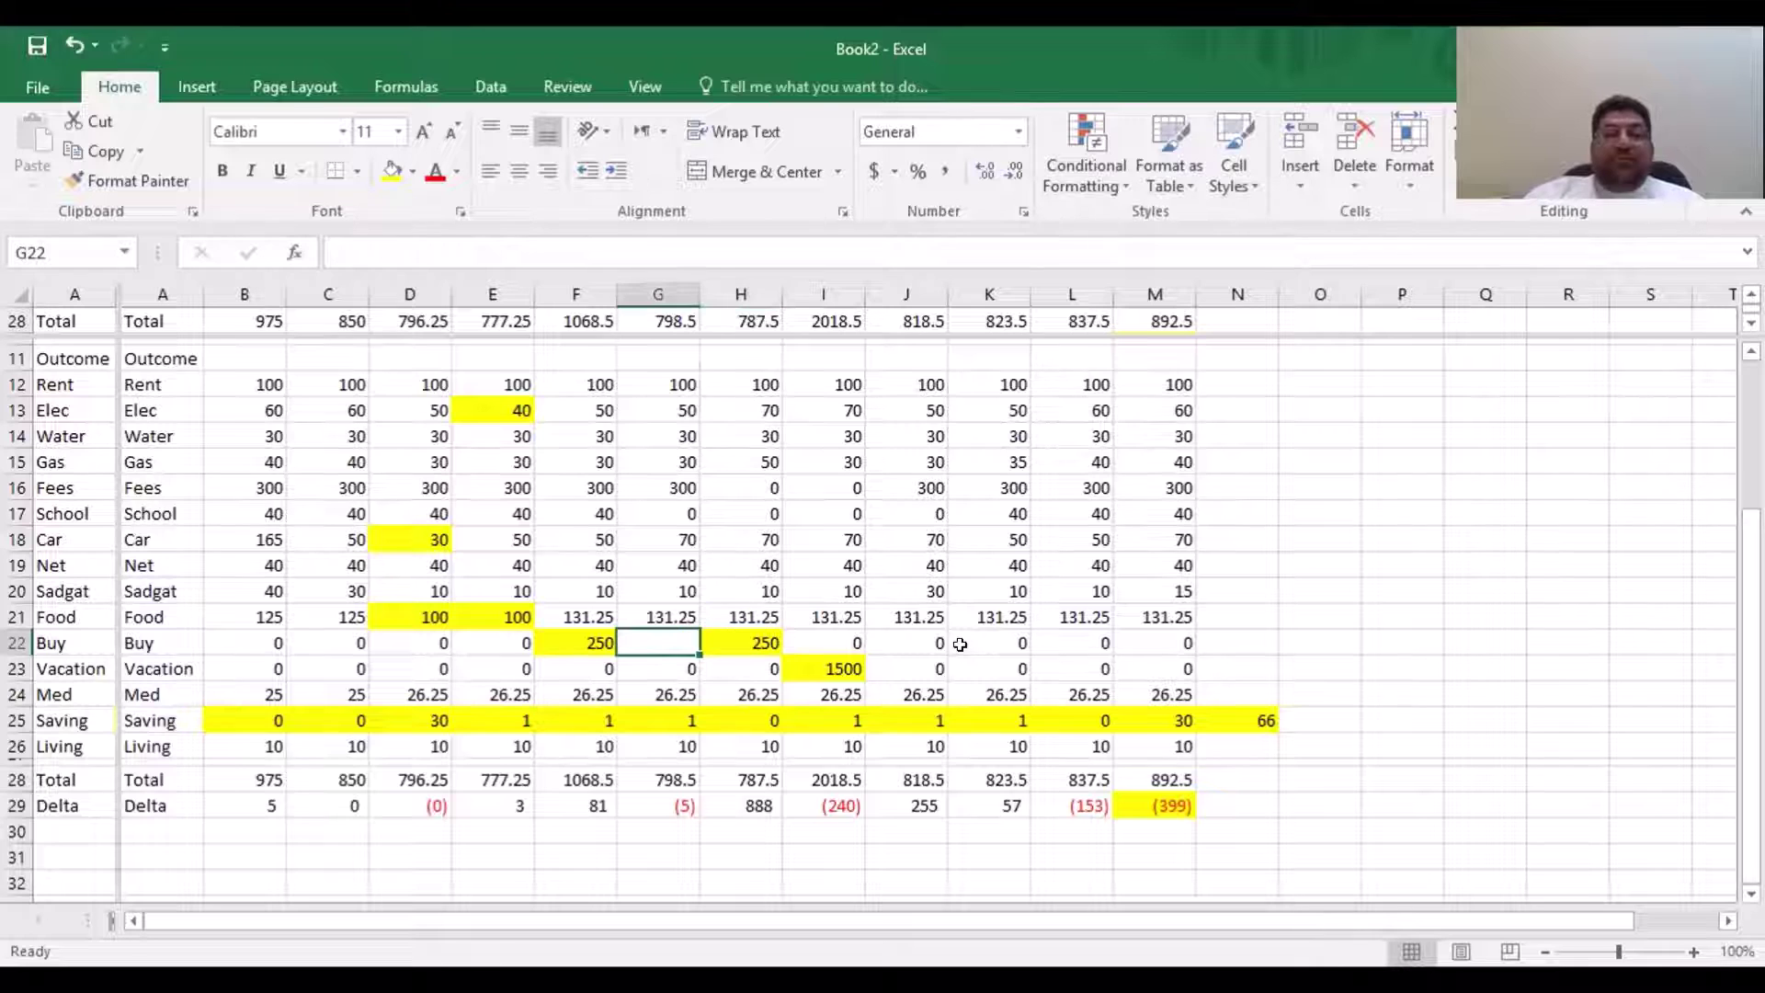
type("0")
key("Return")
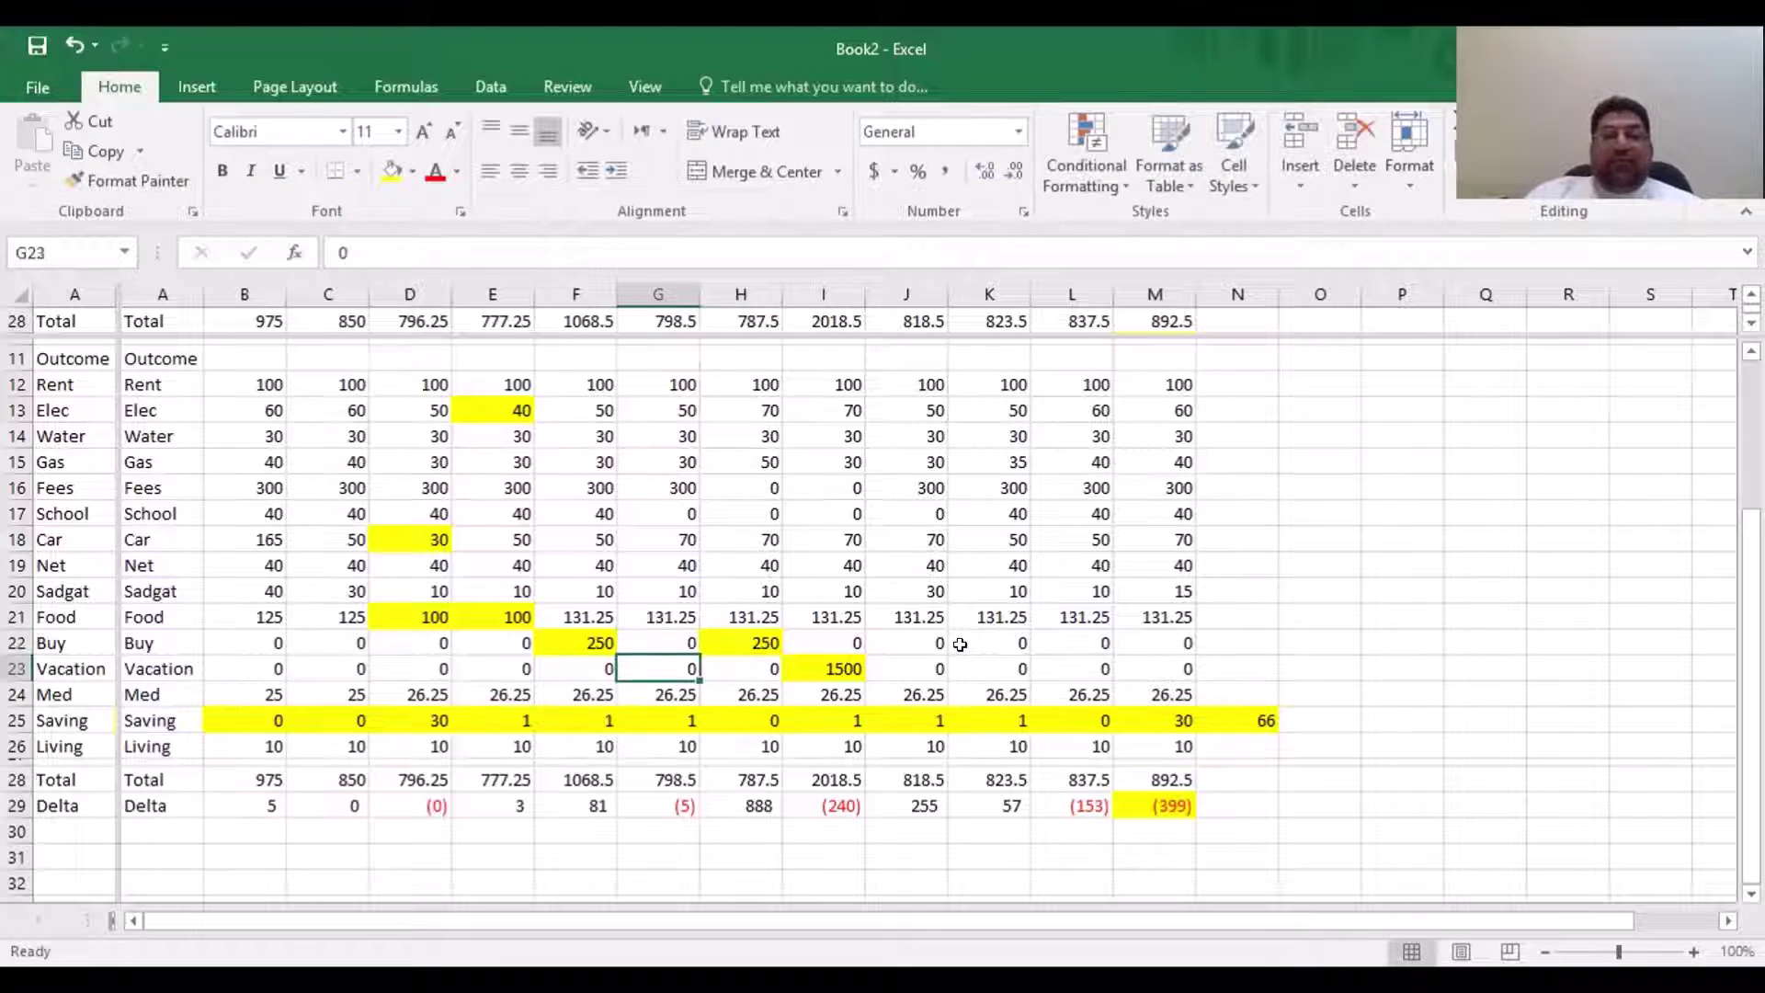
key("Down")
key("Down")
key("Down")
key("Down")
key("Down")
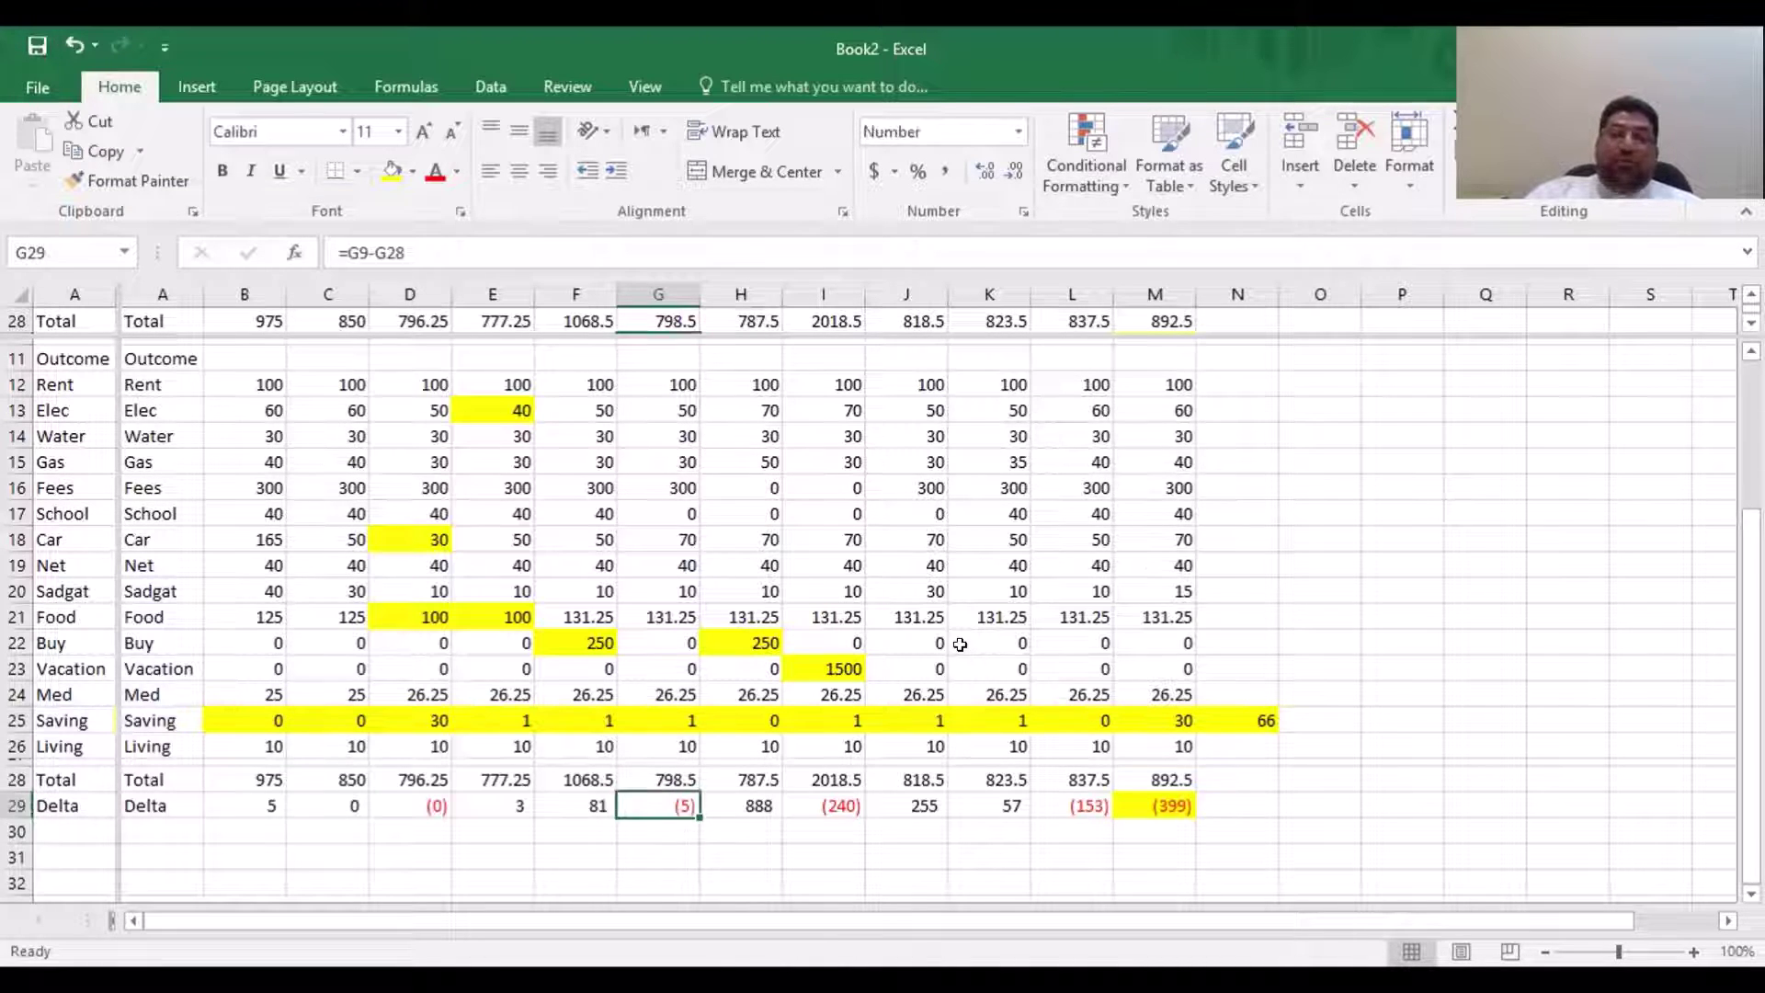
Set the month 6 Part Time income in G4 to 105
key("Up")
key("Up")
key("Up")
key("Up")
key("Up")
key("Up")
key("Up")
key("Up")
key("Up")
key("Up")
key("Up")
key("Up")
key("Up")
key("Up")
key("Up")
key("Up")
key("Up")
key("Up")
key("Up")
key("Up")
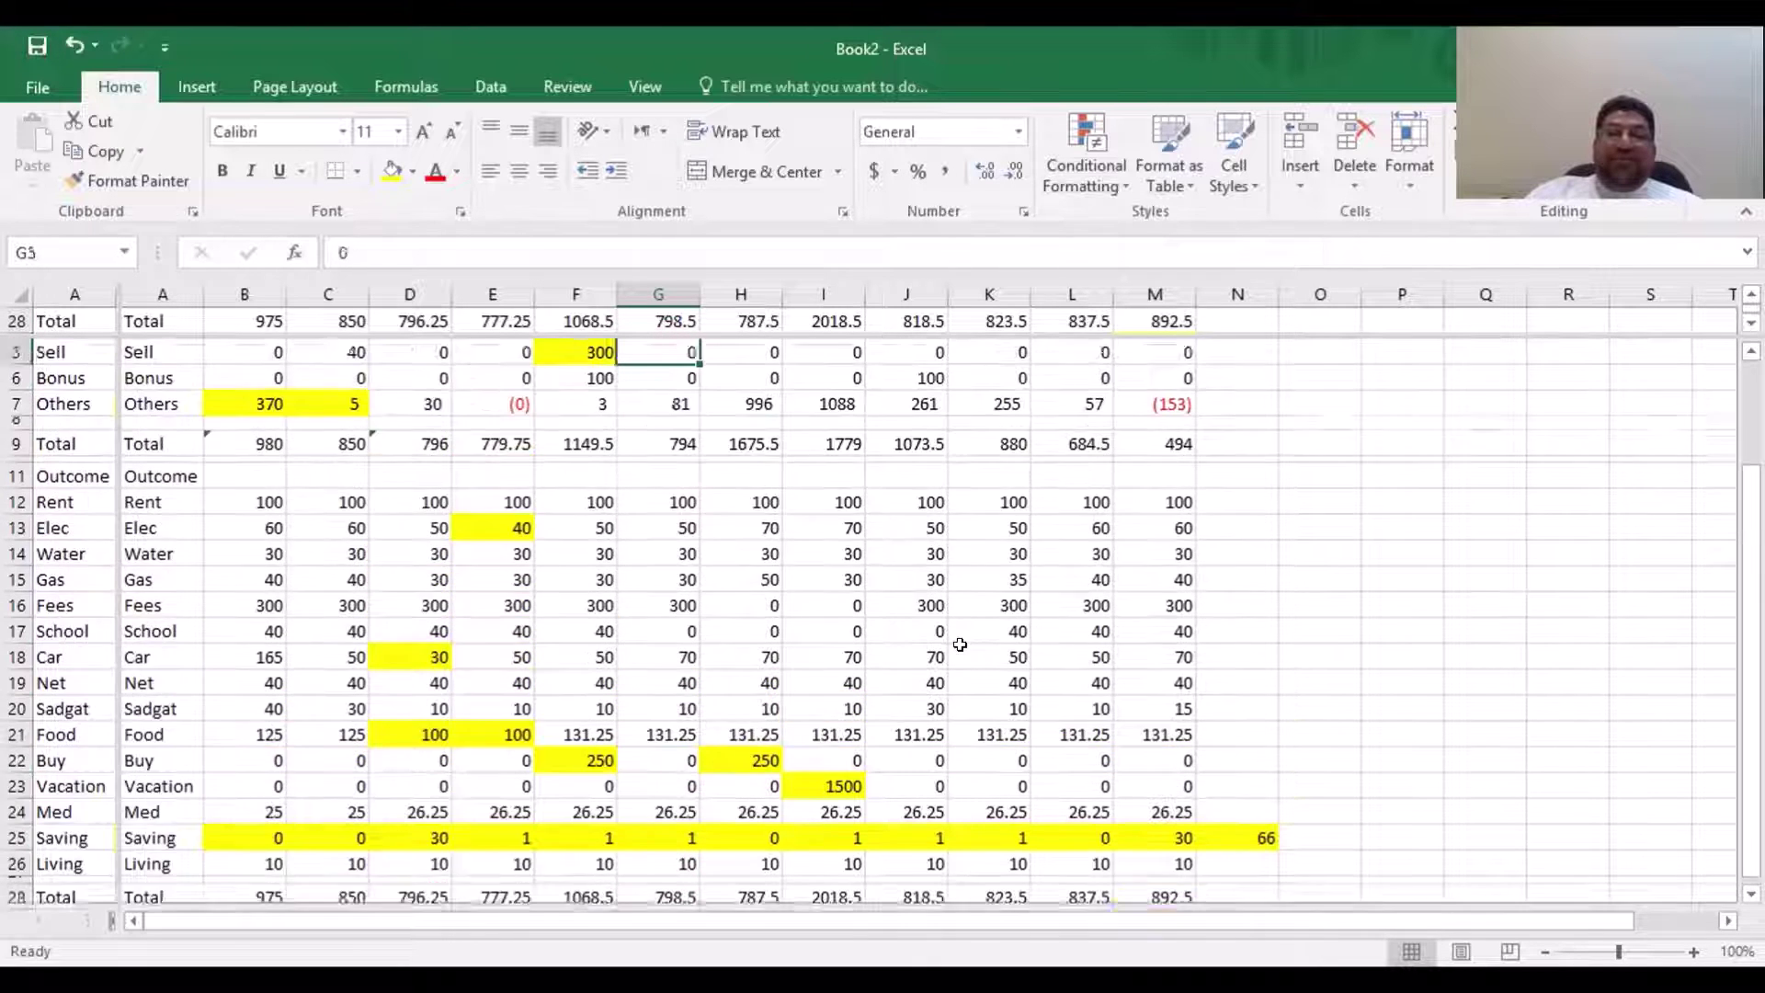
key("Down")
key("Down")
key("Down")
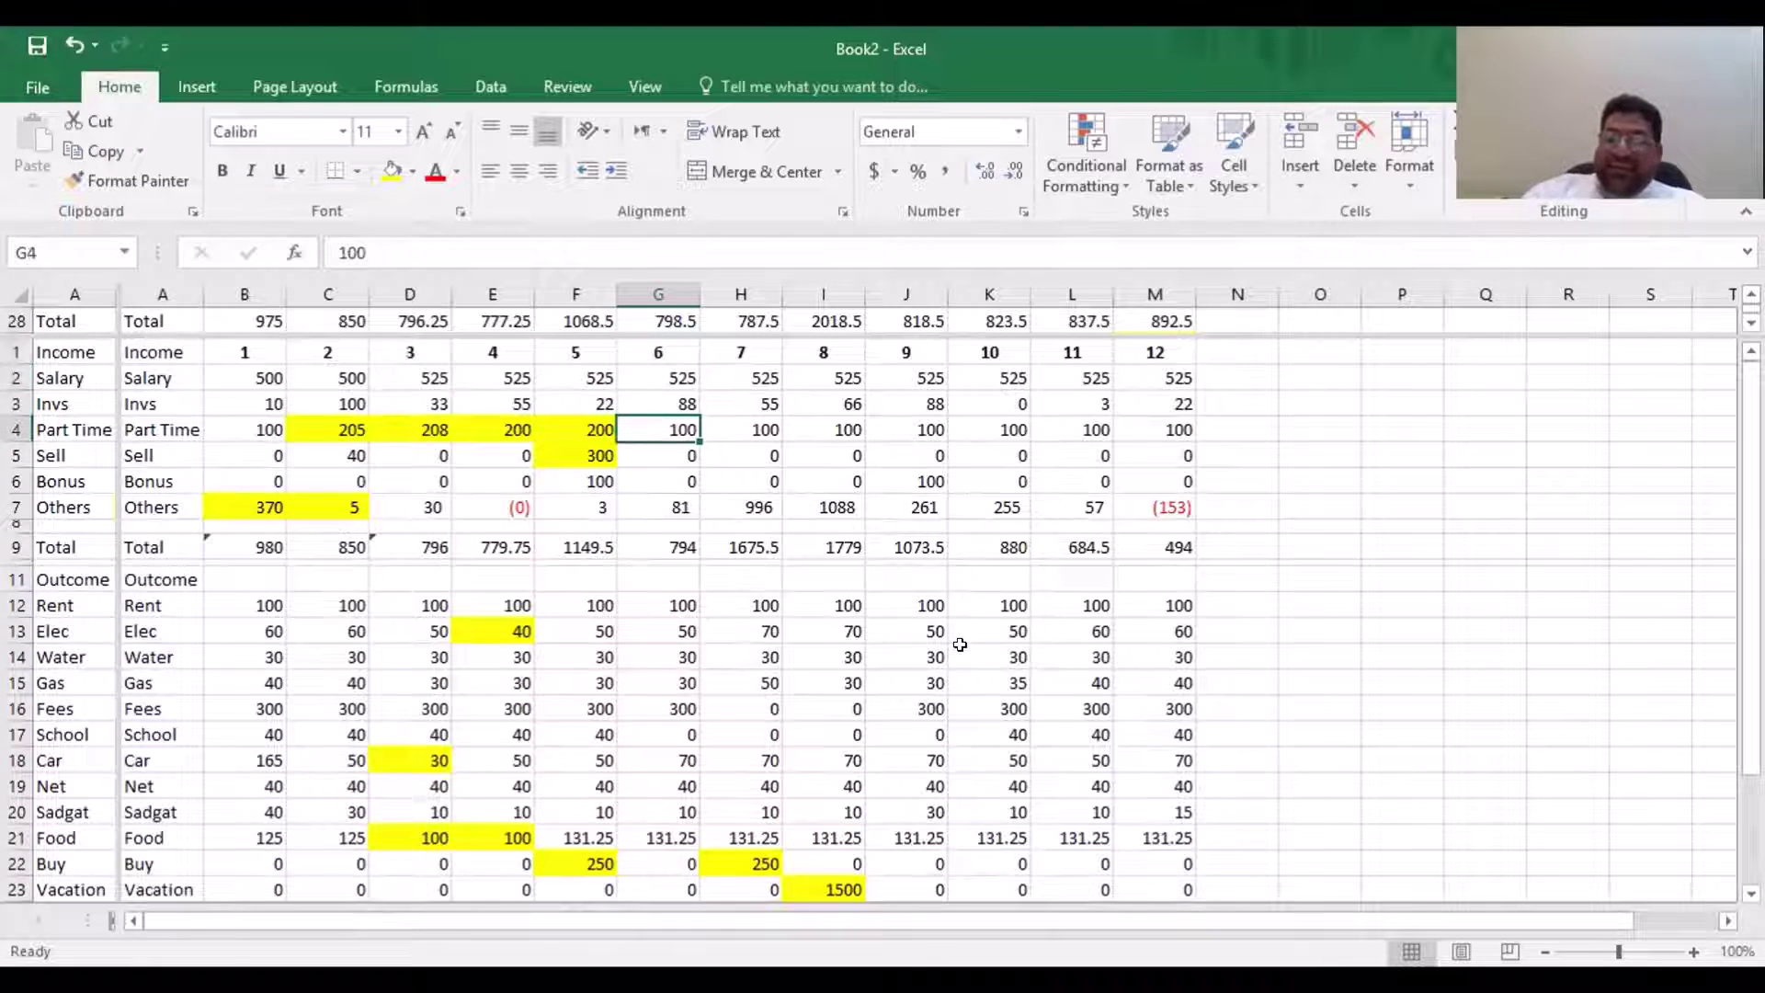
type("105")
key("Return")
Examine the Delta row for months 6 to 8 in G29 to I29
key("Down")
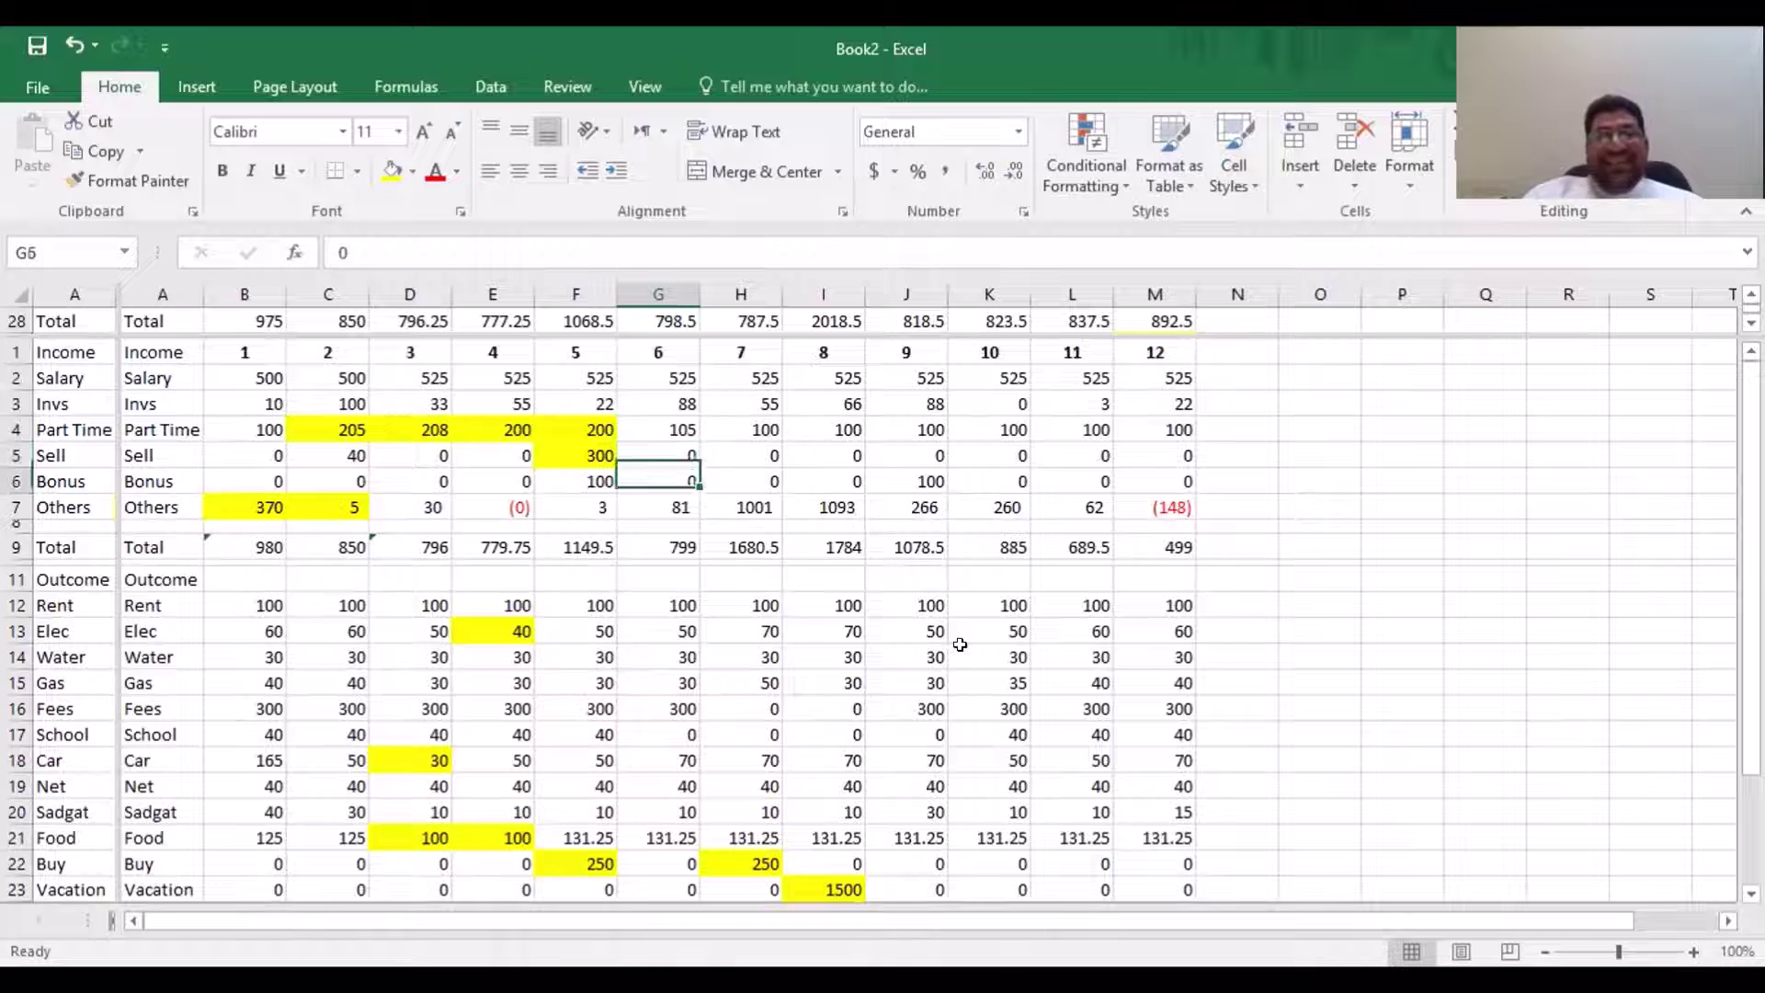
key("Down")
key("Down")
key("Down")
key("Down")
key("Down")
key("Down")
key("Down")
key("Down")
key("Down")
key("Down")
key("Down")
key("Down")
key("Down")
key("Down")
key("Down")
key("Down")
key("Down")
key("Down")
key("Down")
key("Down")
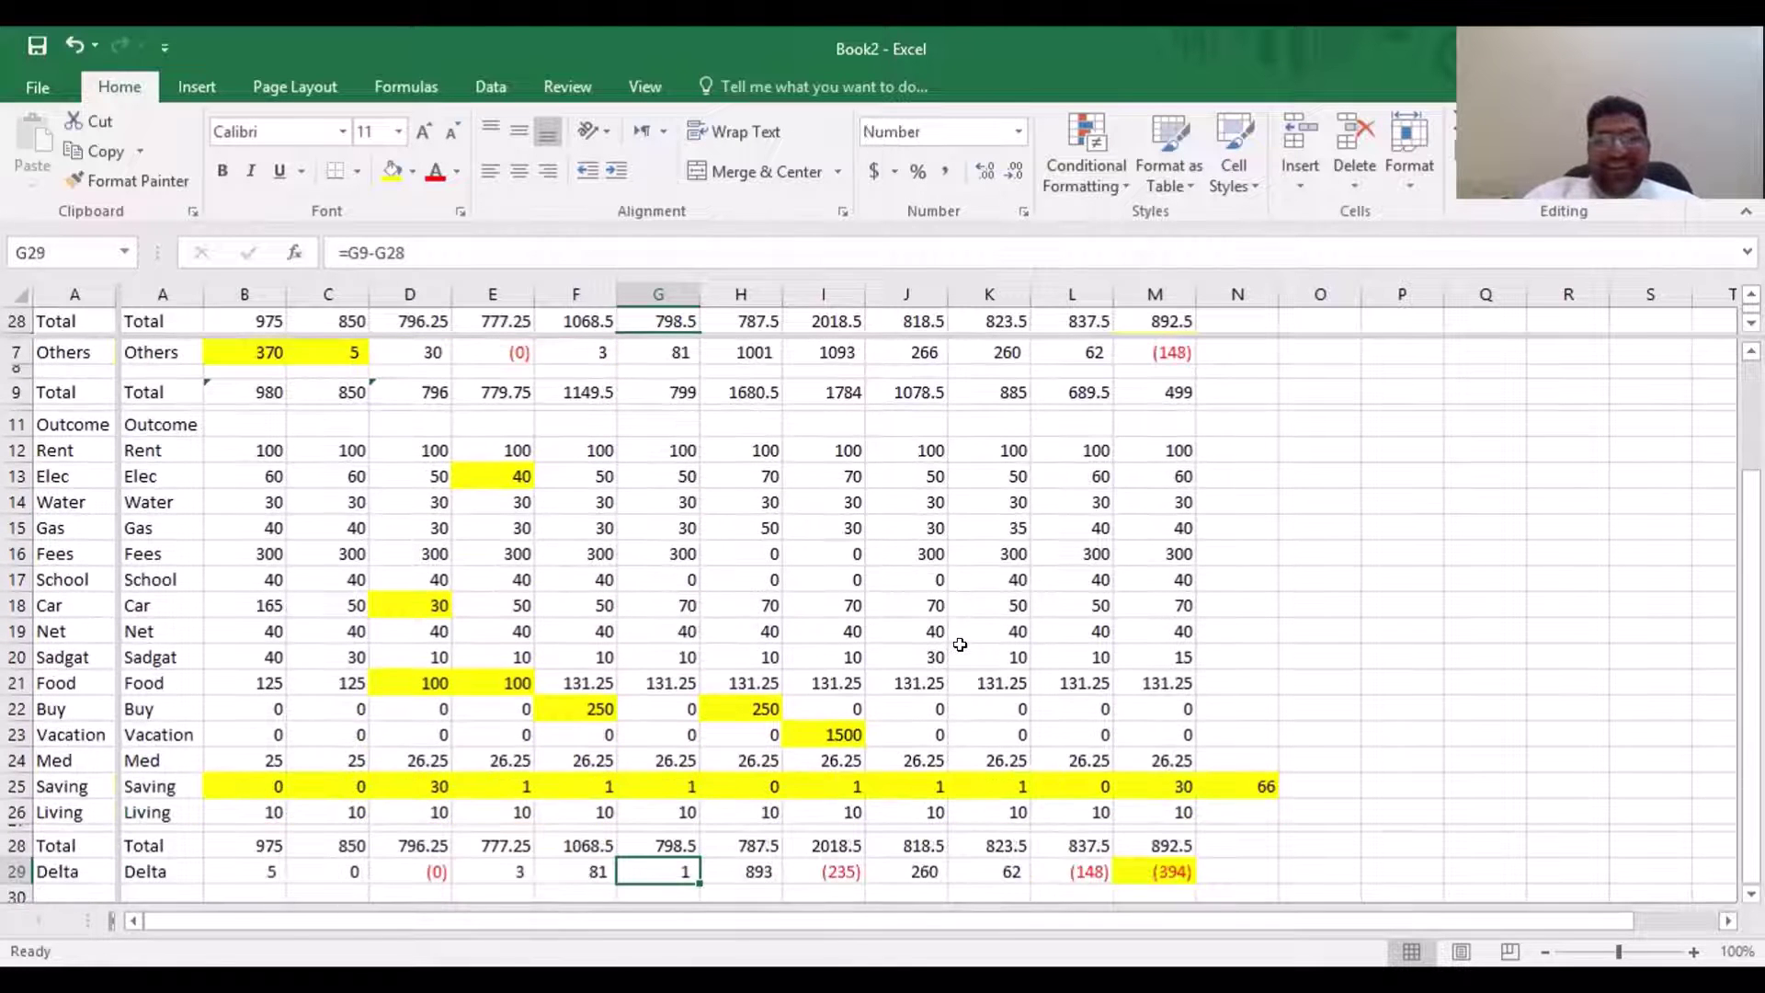
key("Right")
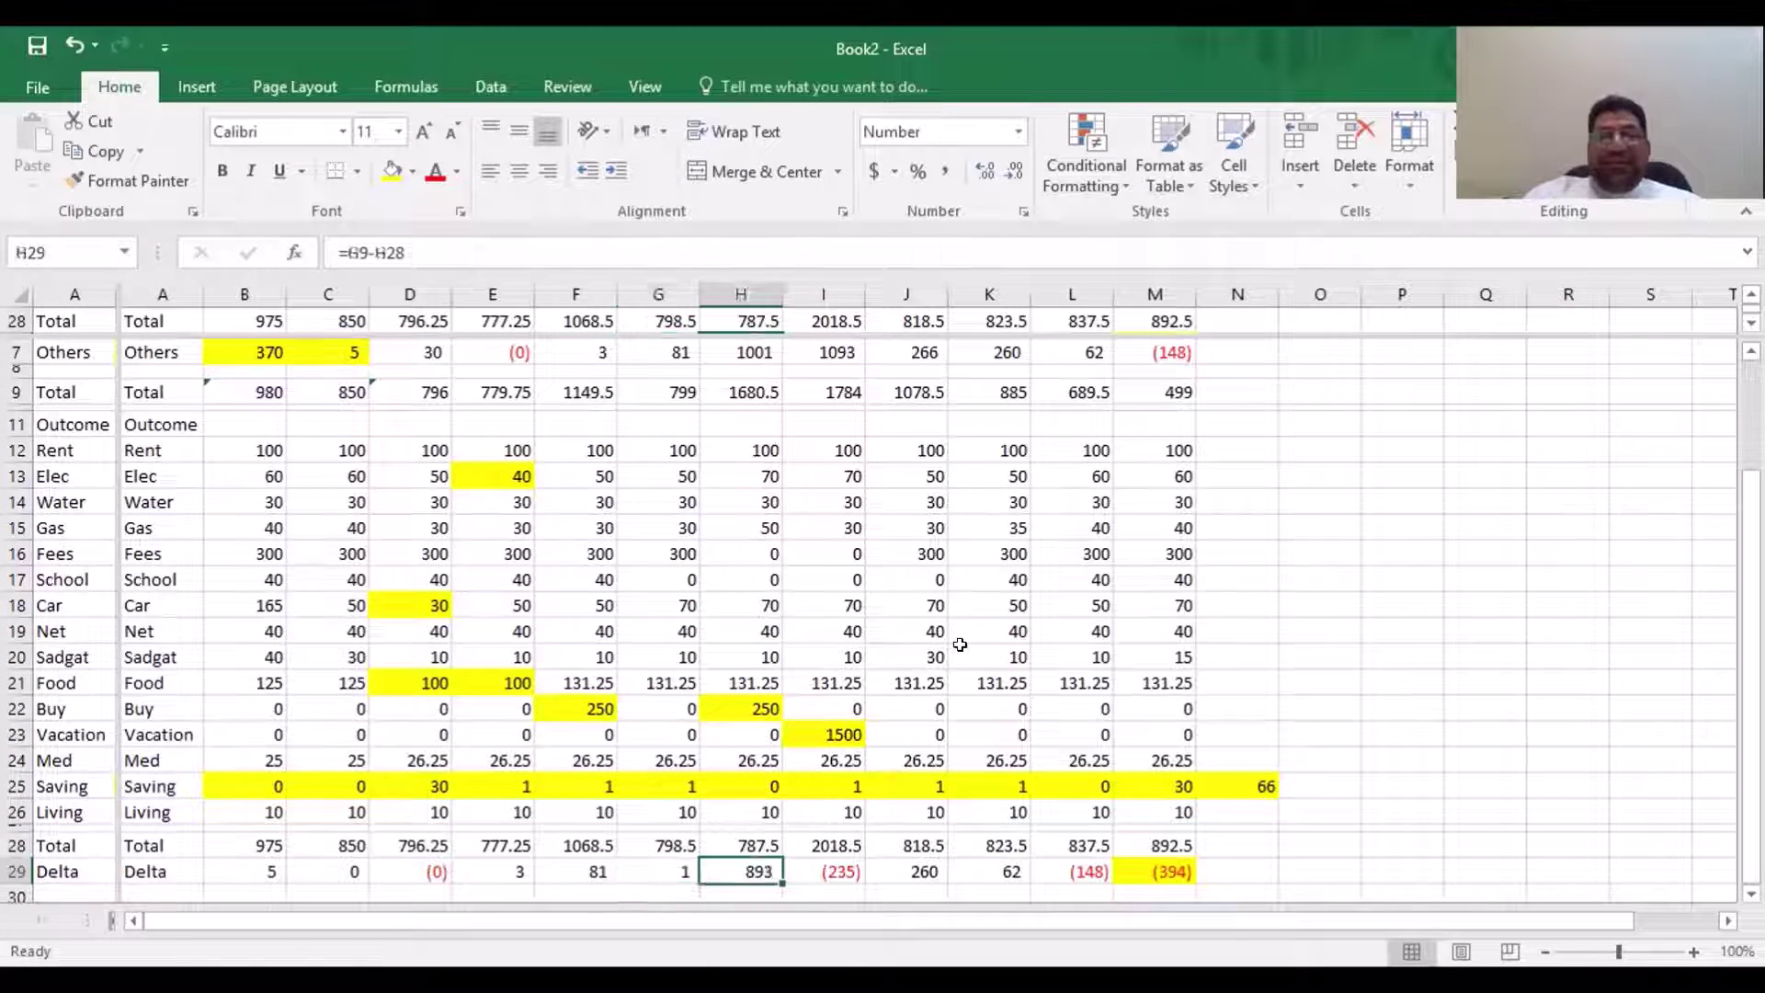
key("Right")
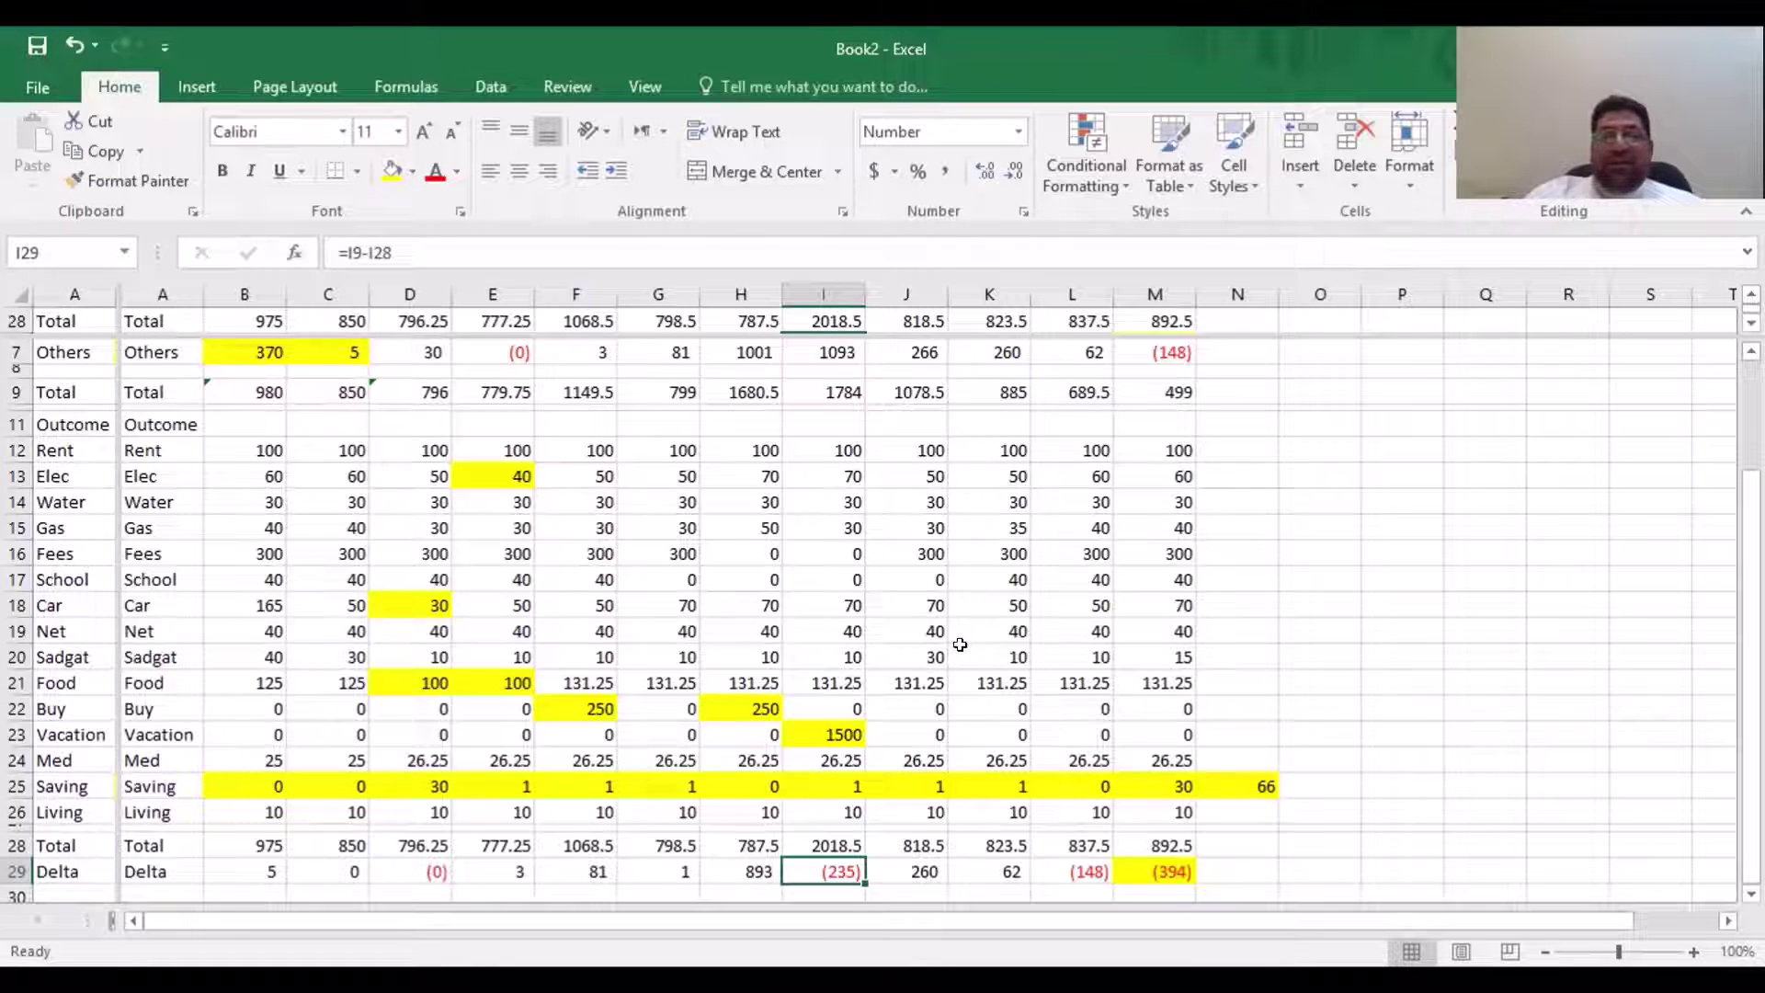
Set the month 8 Vacation amount in I23 to 1000
key("Up")
key("Up")
key("Up")
key("Up")
key("Up")
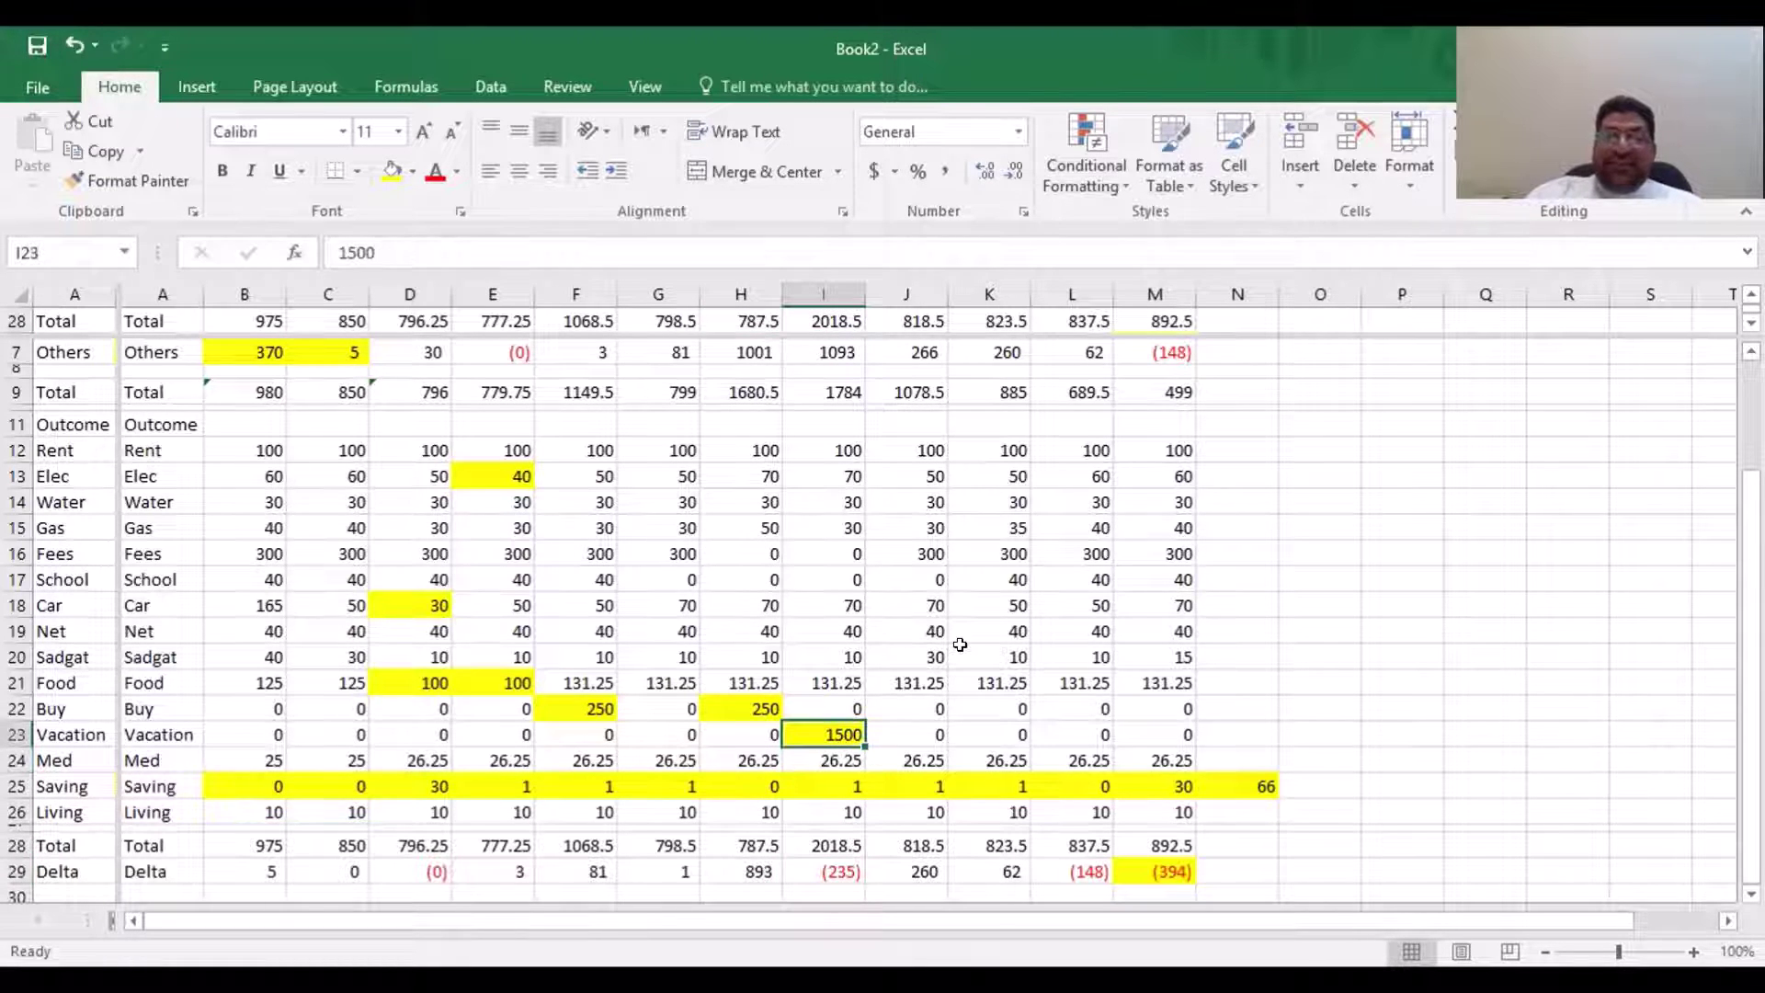
type("1000")
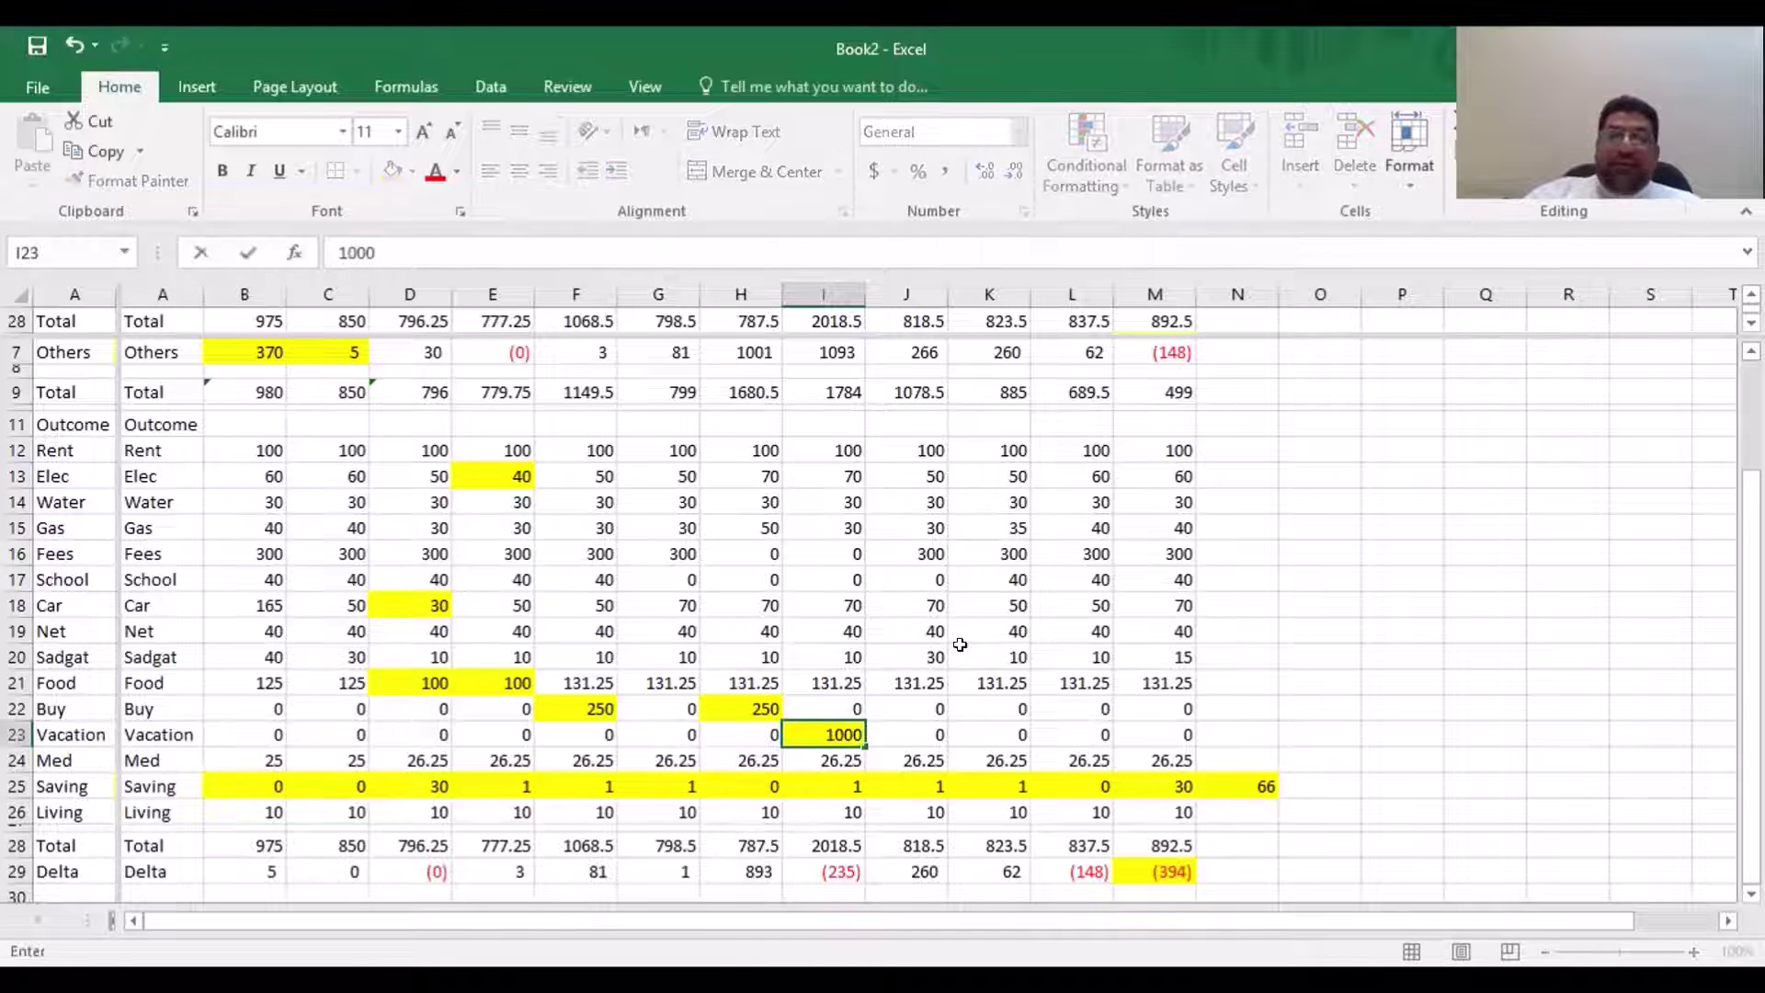
key("Return")
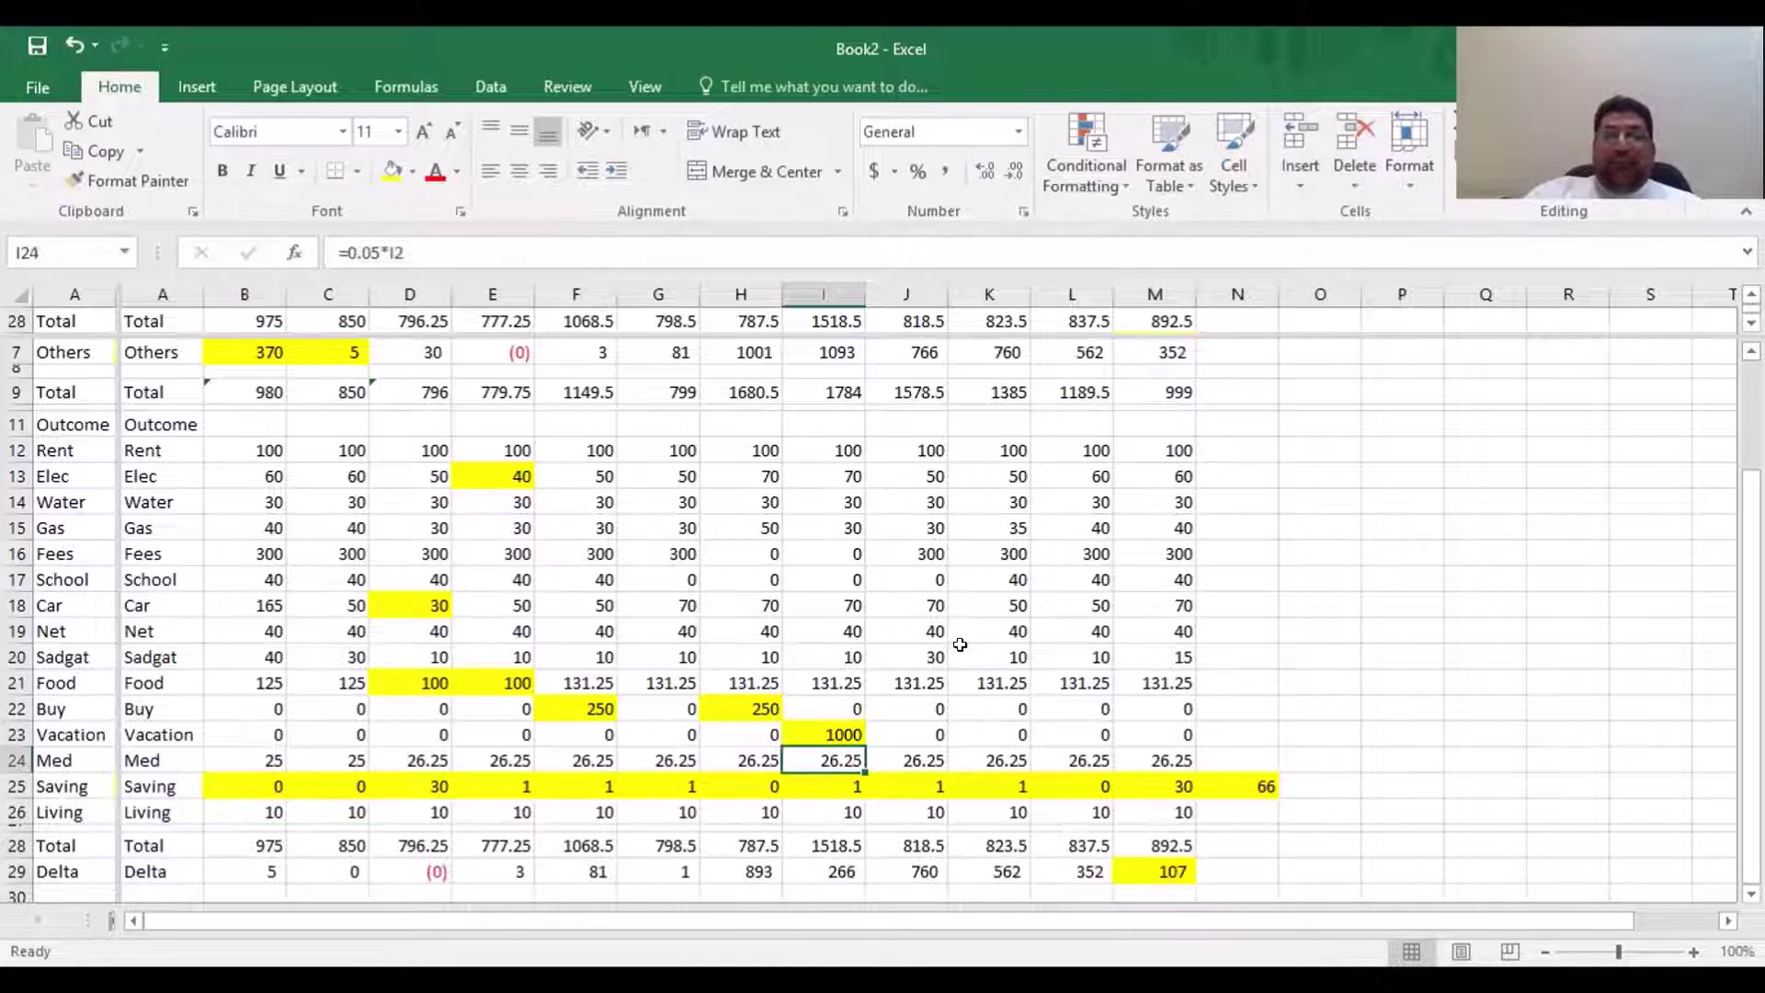
Examine the month 12 Delta in M29 with the reduced month 8 Vacation amount
key("Up")
key("Down")
key("Down")
key("Down")
key("Down")
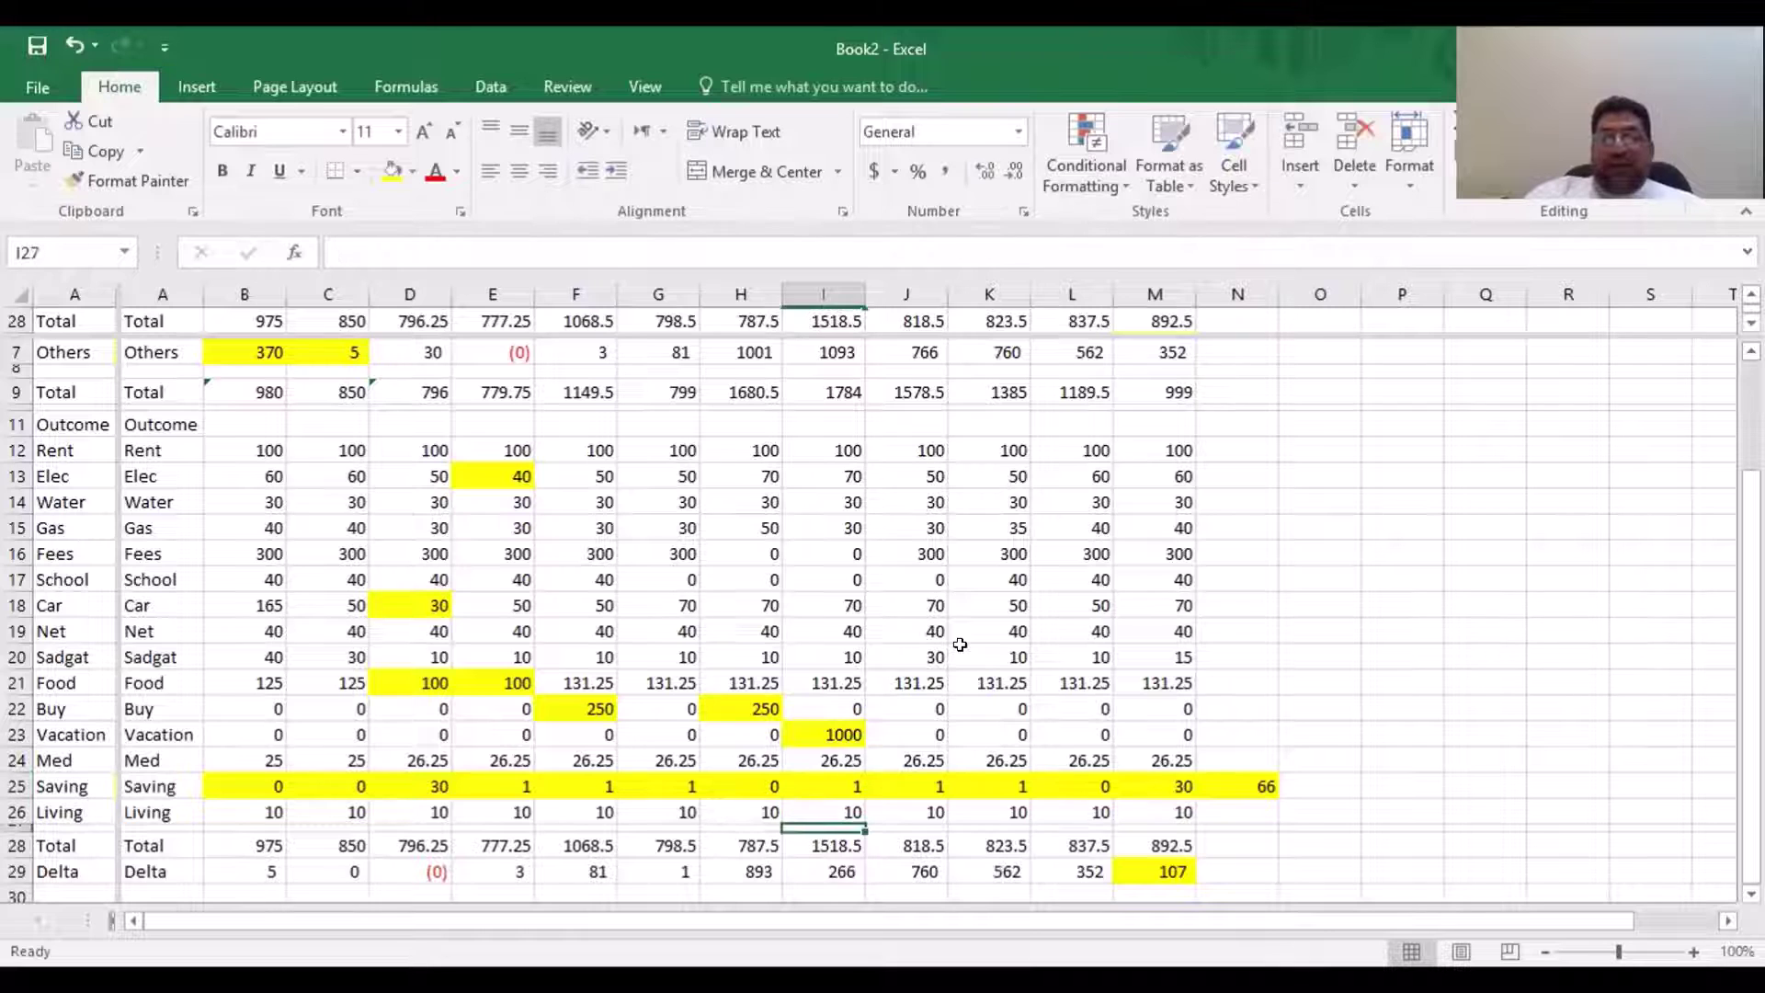
key("Right")
key("Right")
key("Right")
key("Right")
key("Down")
key("Down")
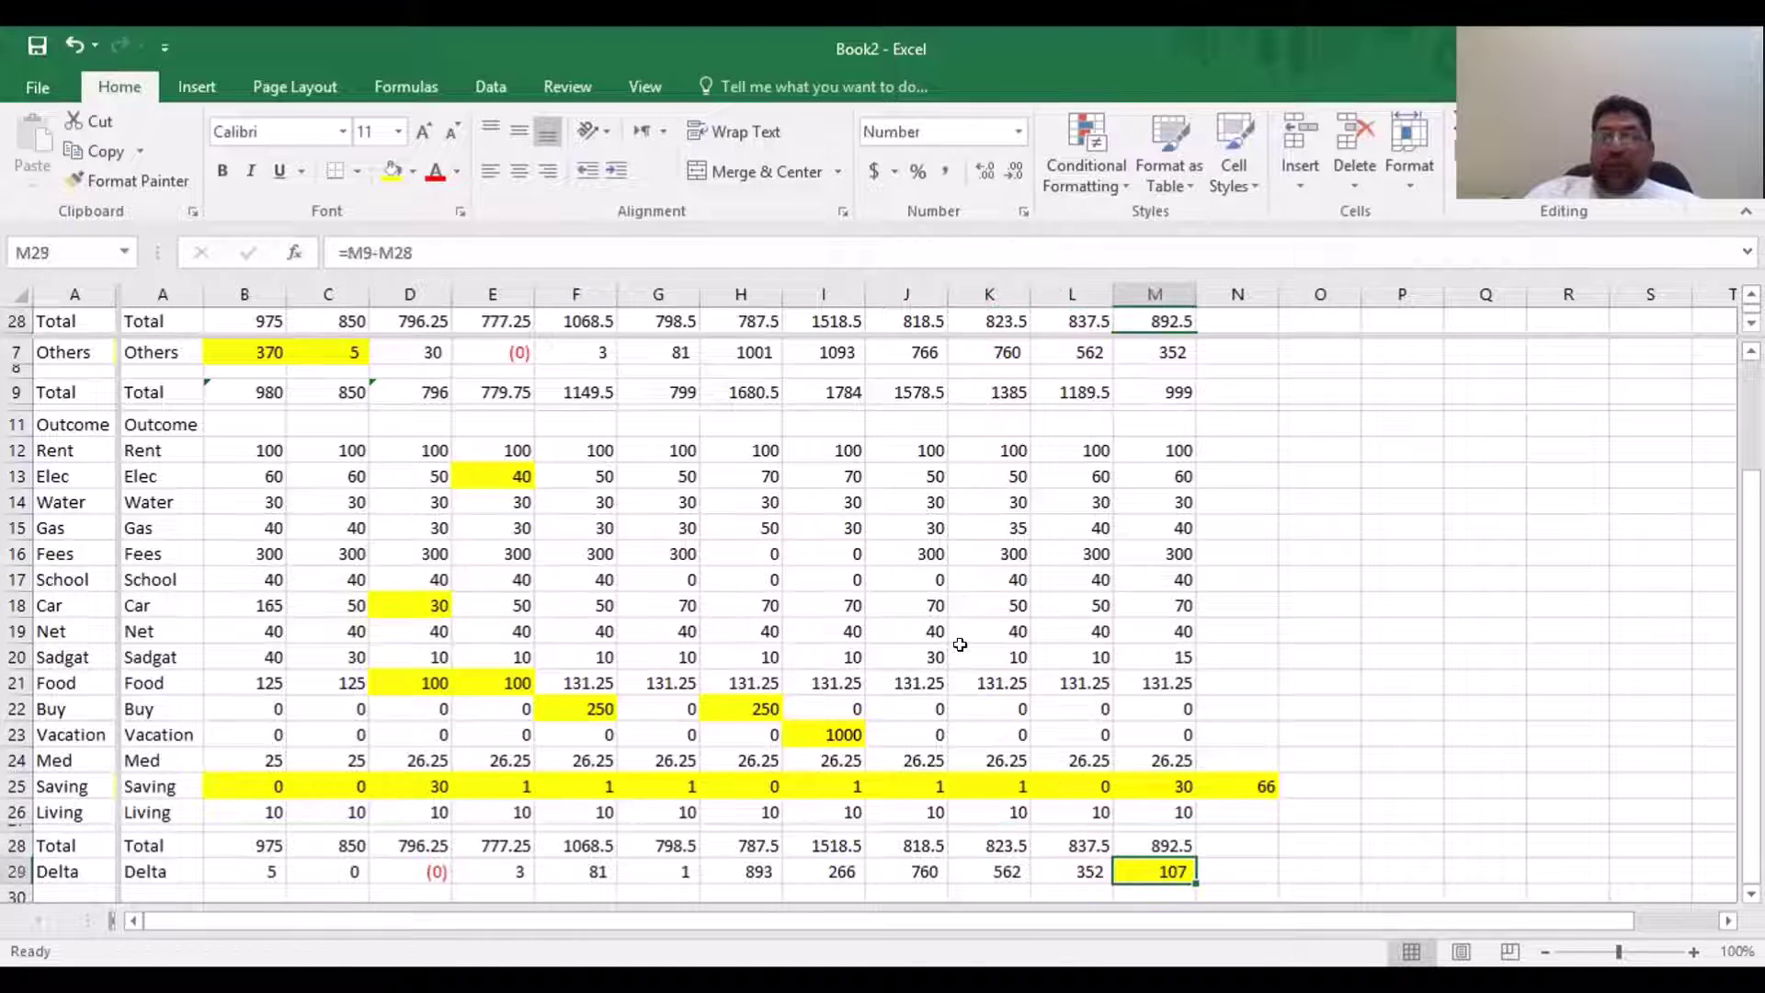
Set the month 7 Saving amount in H25 to 50
key("Up")
key("Up")
key("Up")
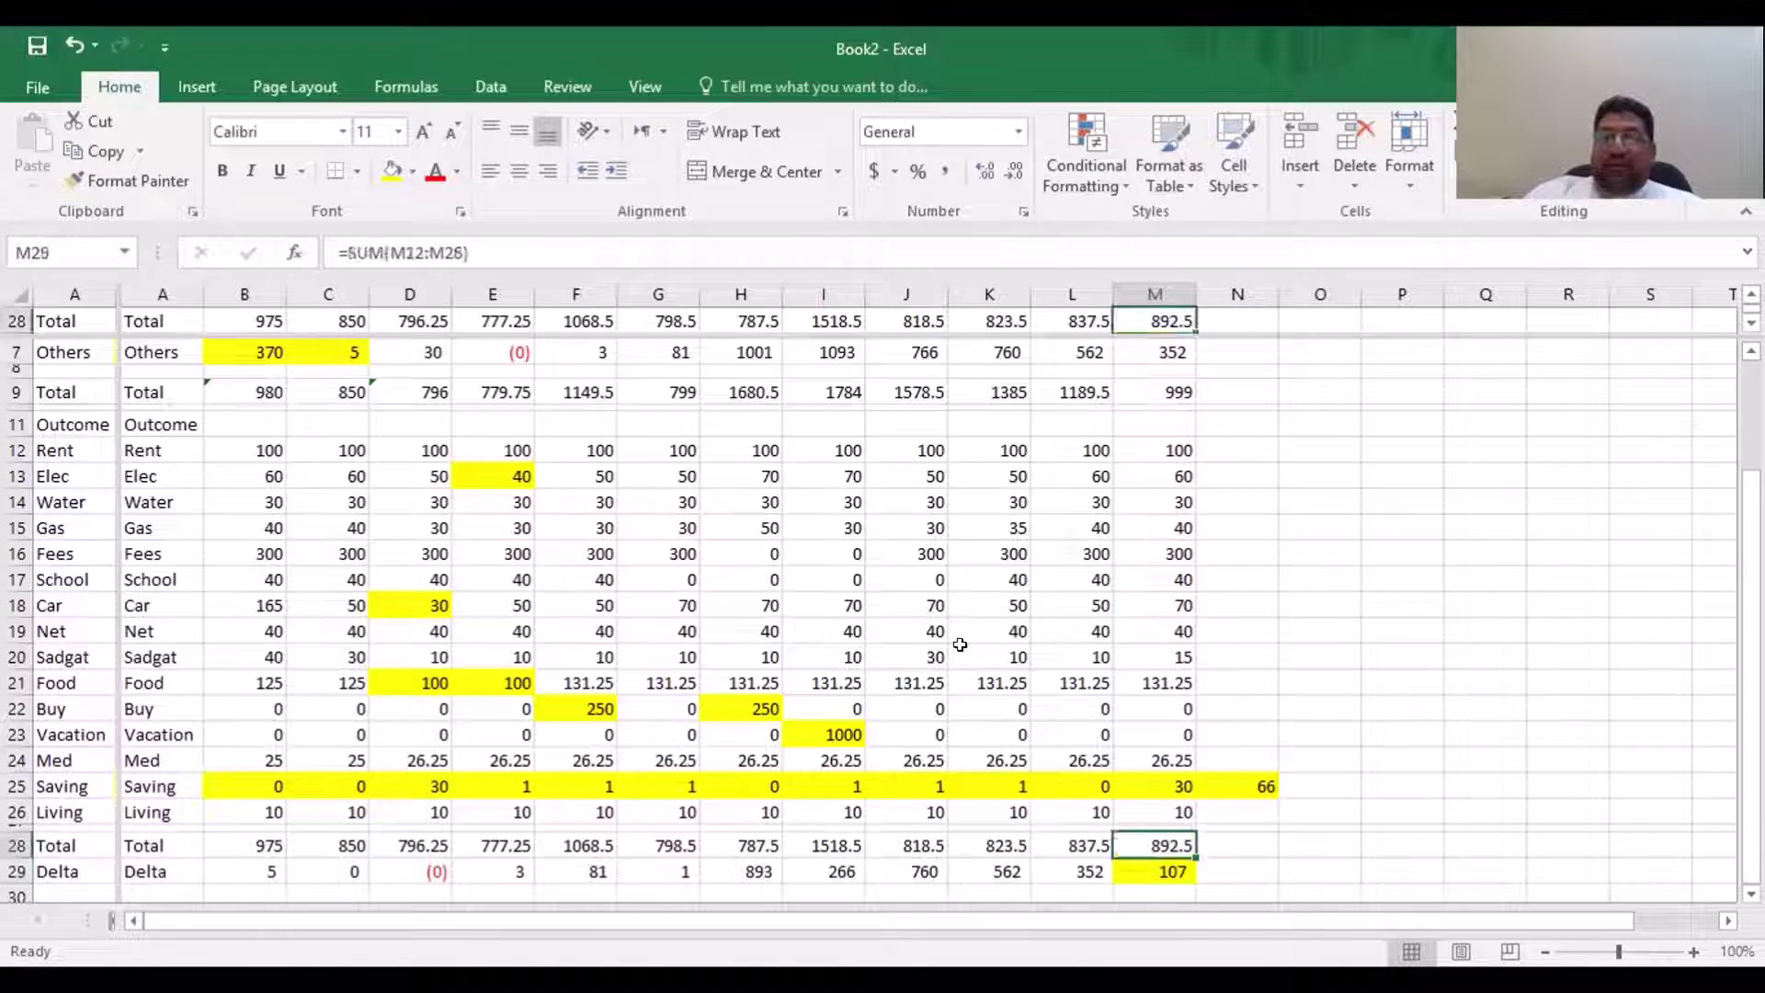
key("Left")
key("Left")
key("Left")
key("Left")
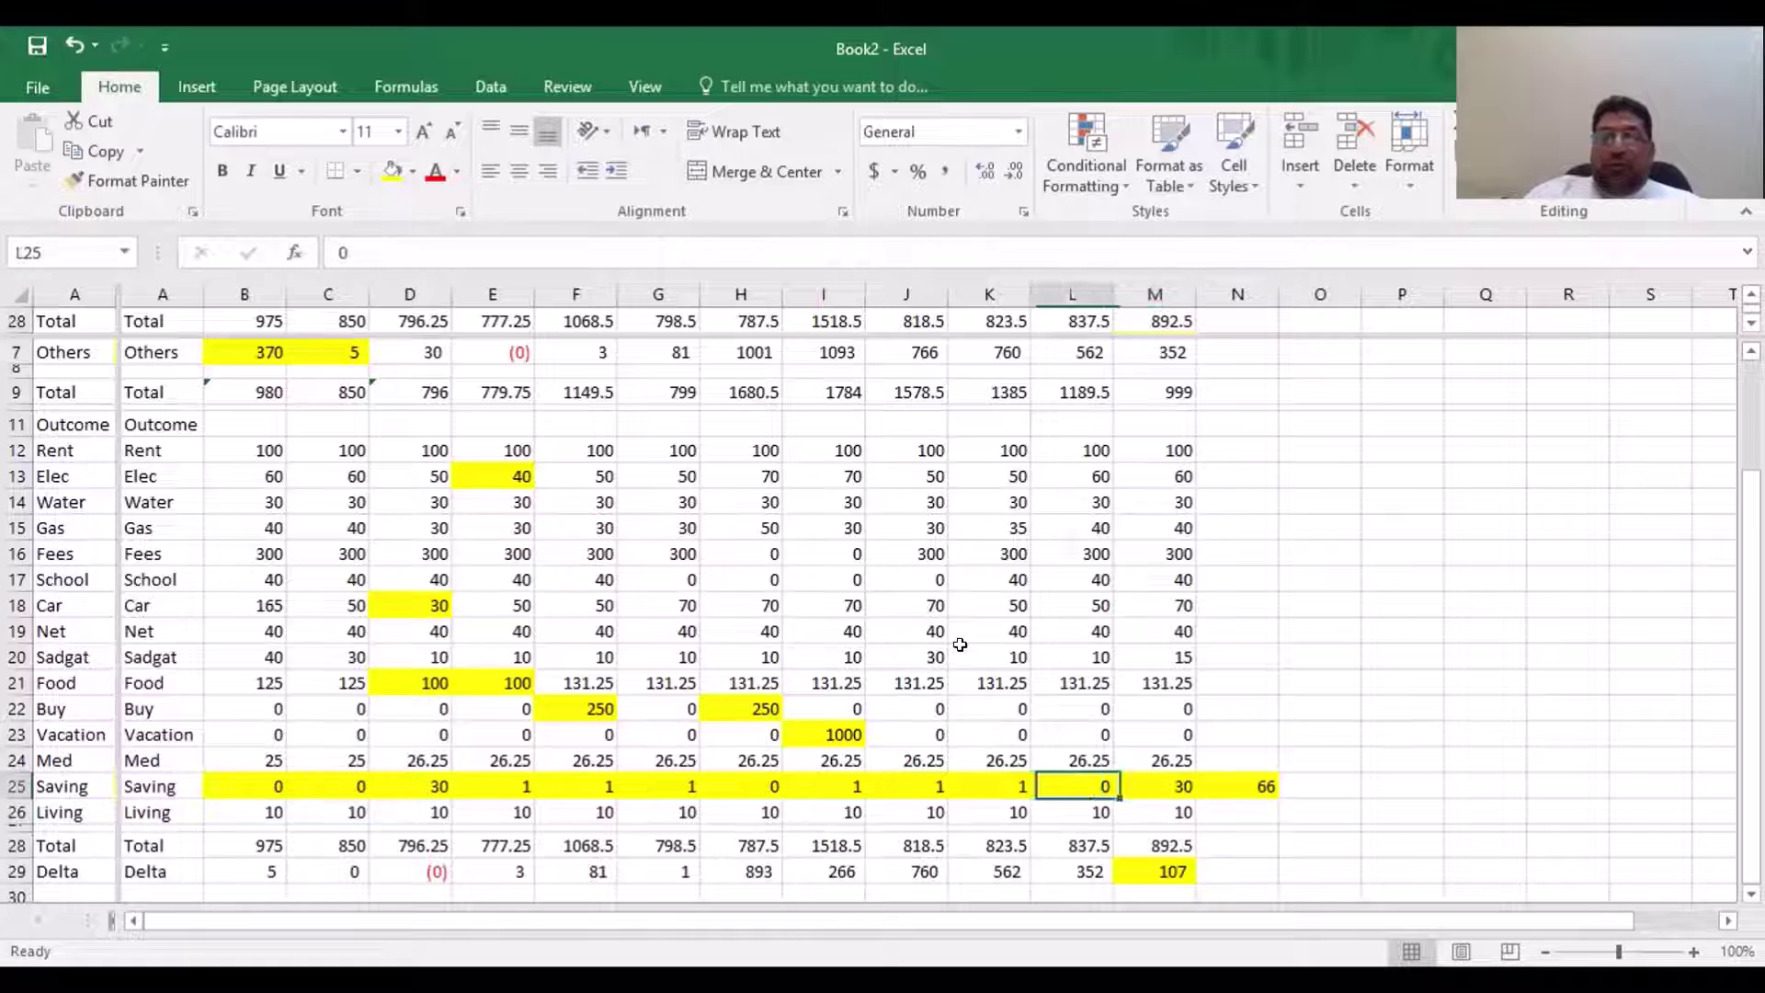
key("Left")
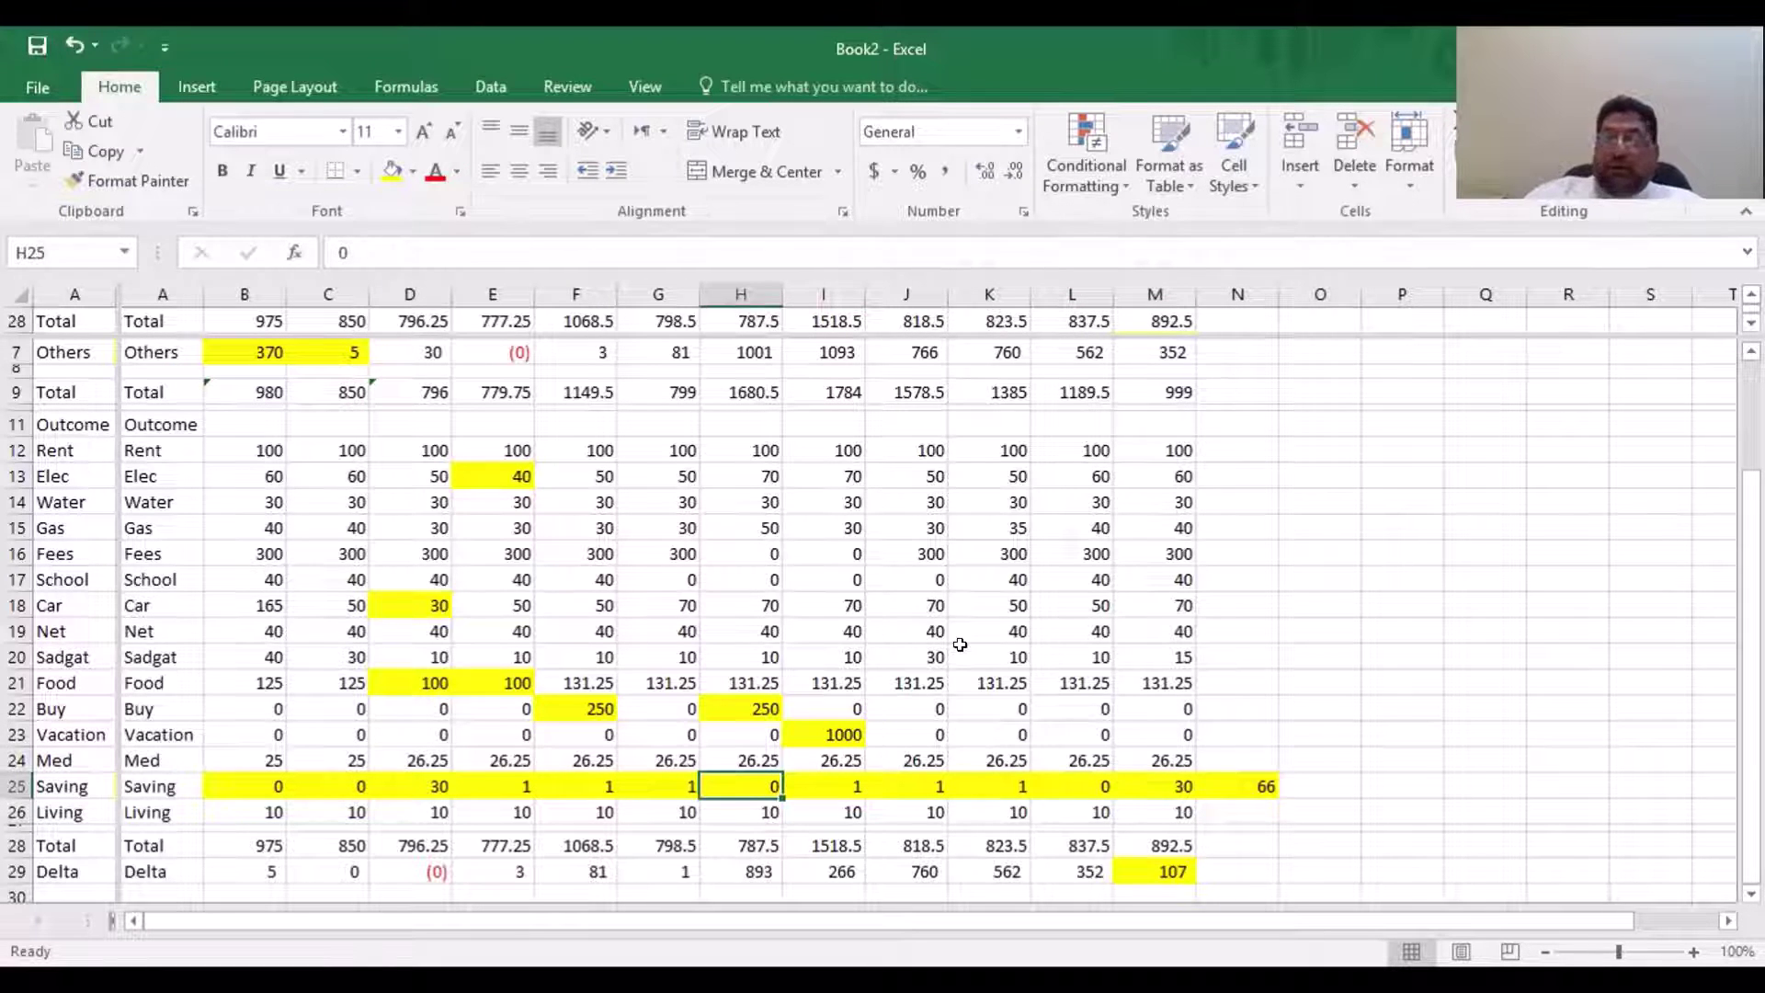
type("50")
key("Return")
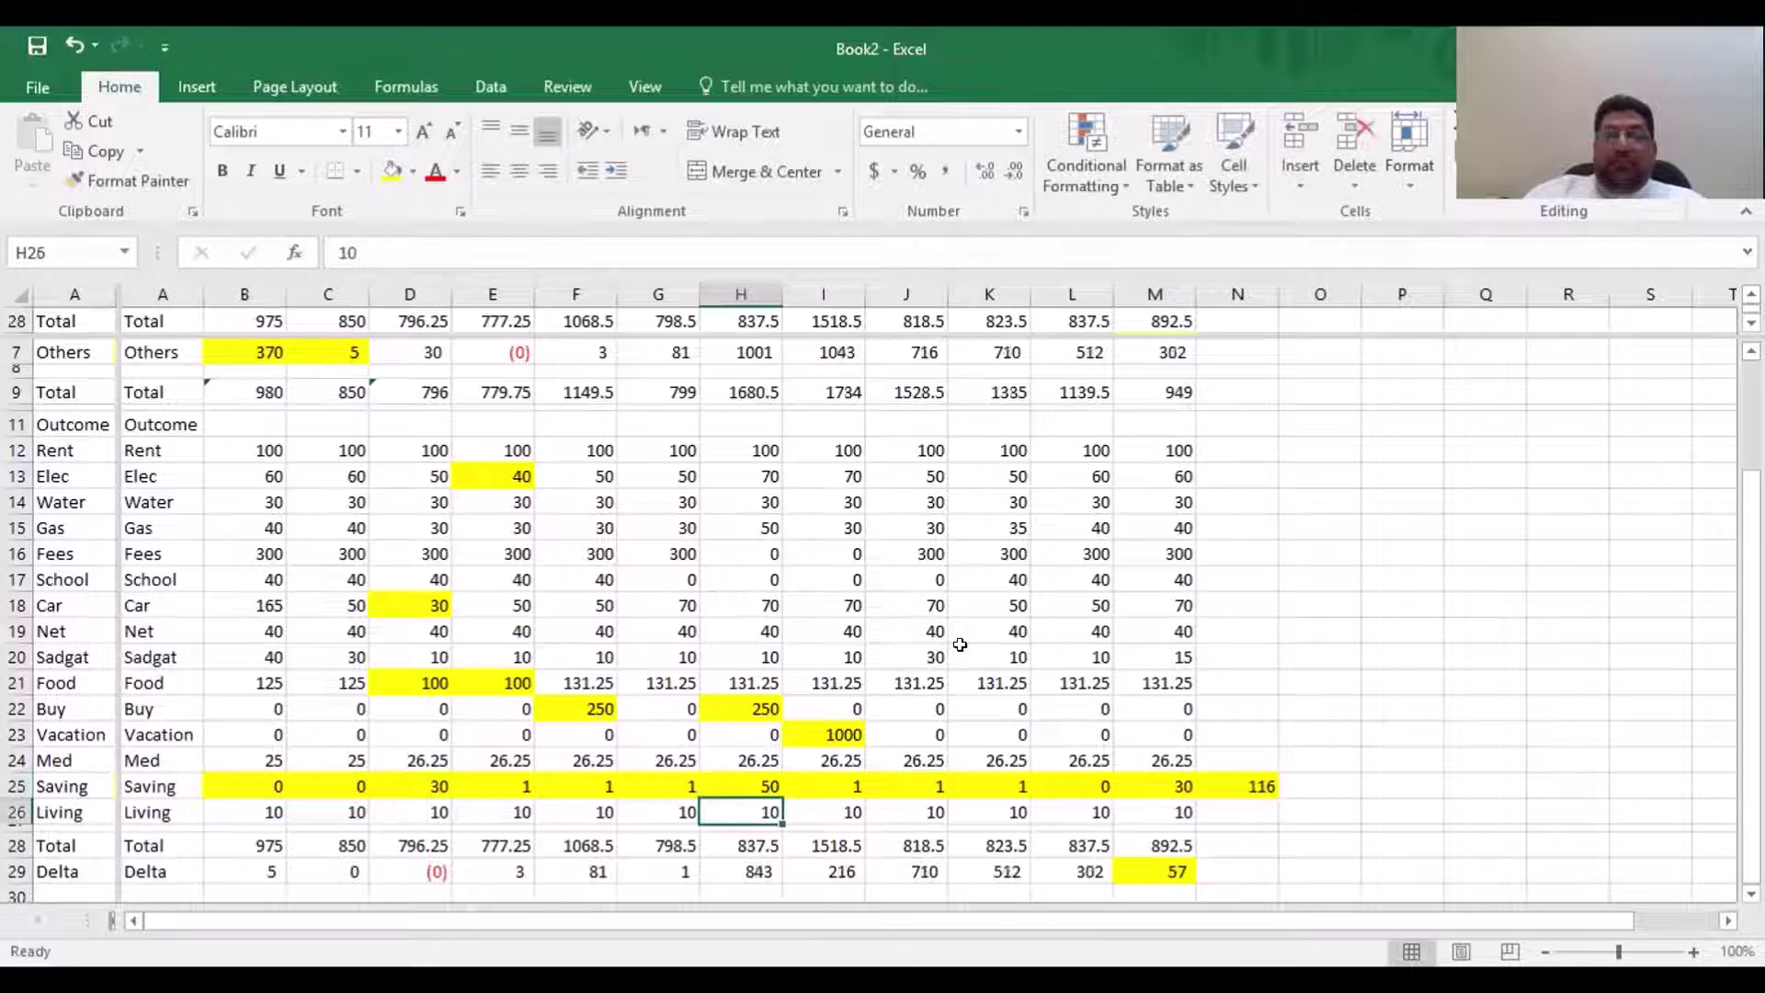
Copy the month 8 Vacation amount with its yellow fill from I23 to month 9 in J23
key("Up")
key("Right")
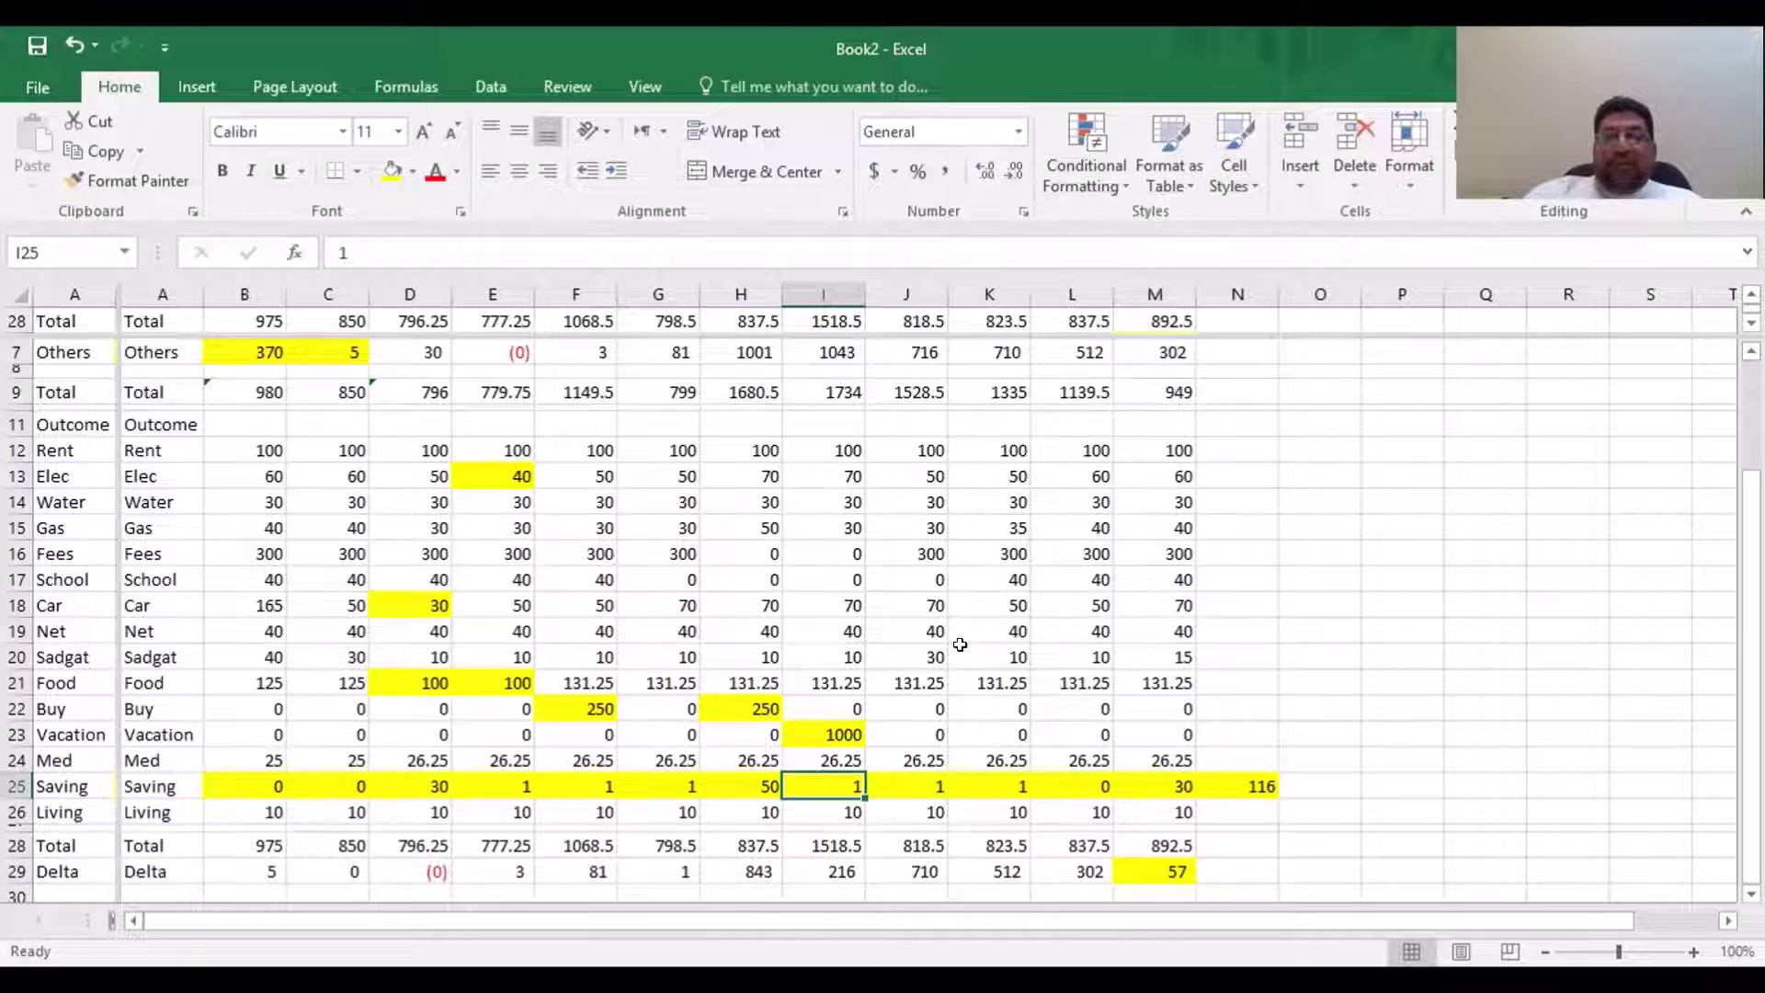
key("Up")
key("Up")
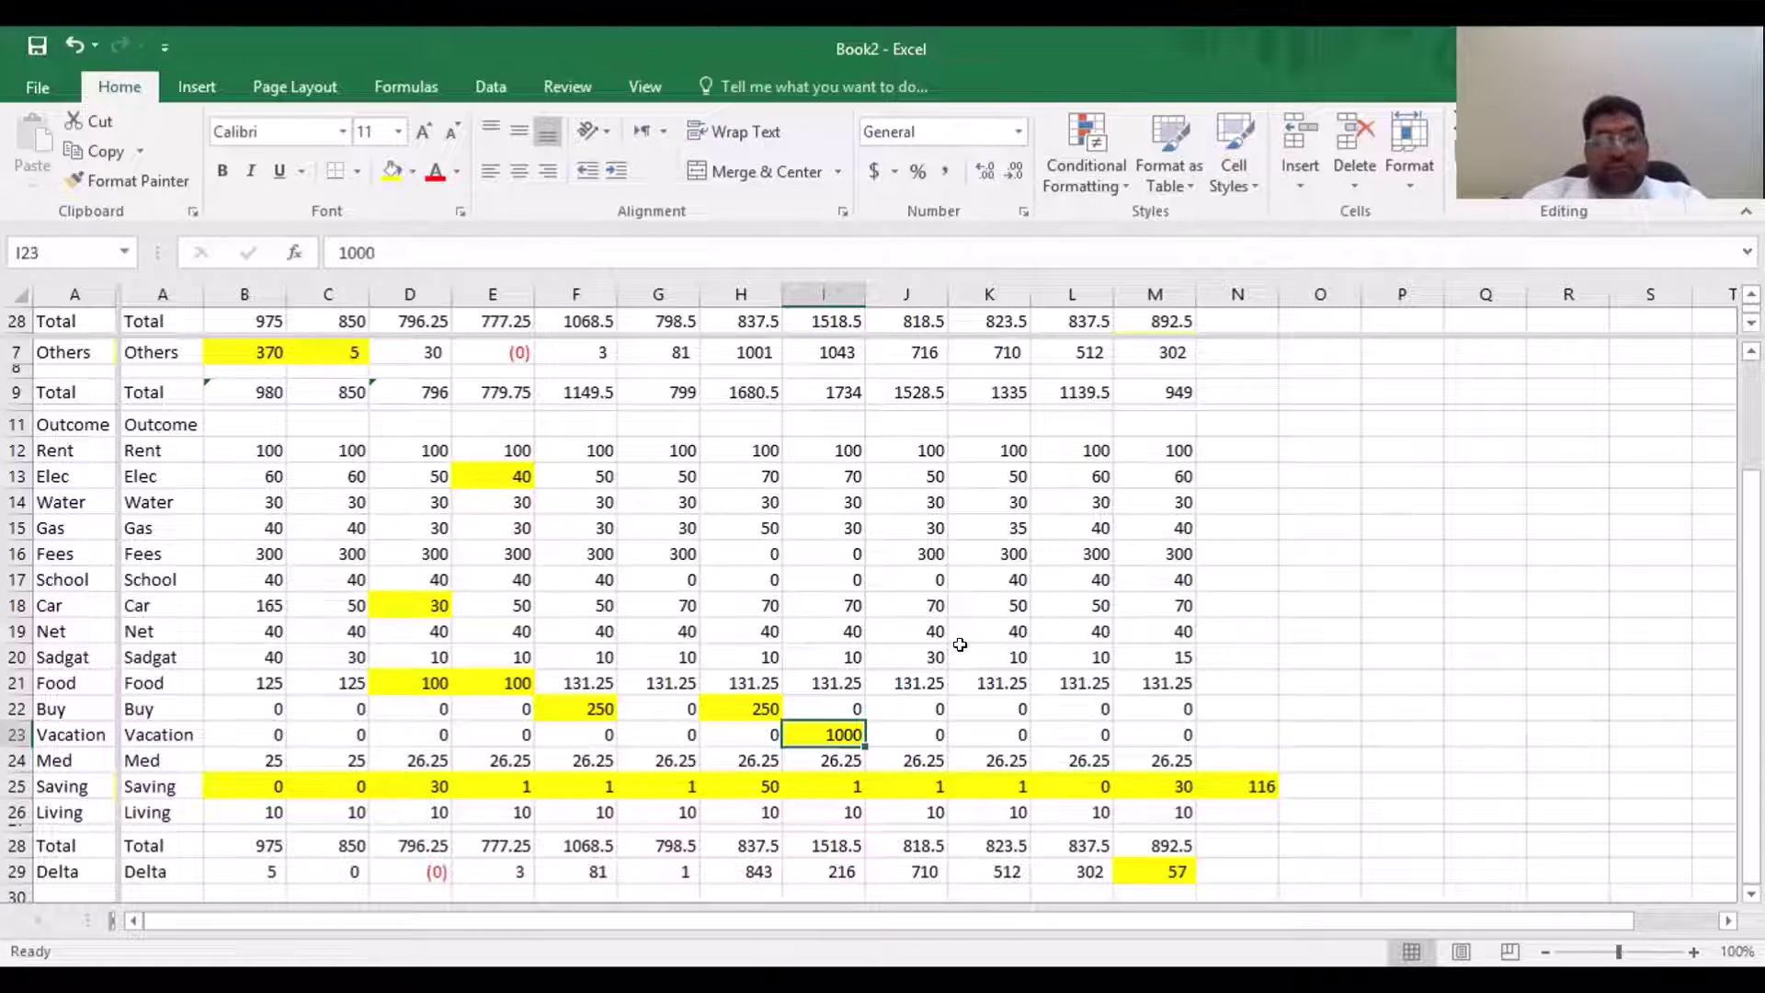
key("ctrl+c")
key("Right")
key("ctrl+v")
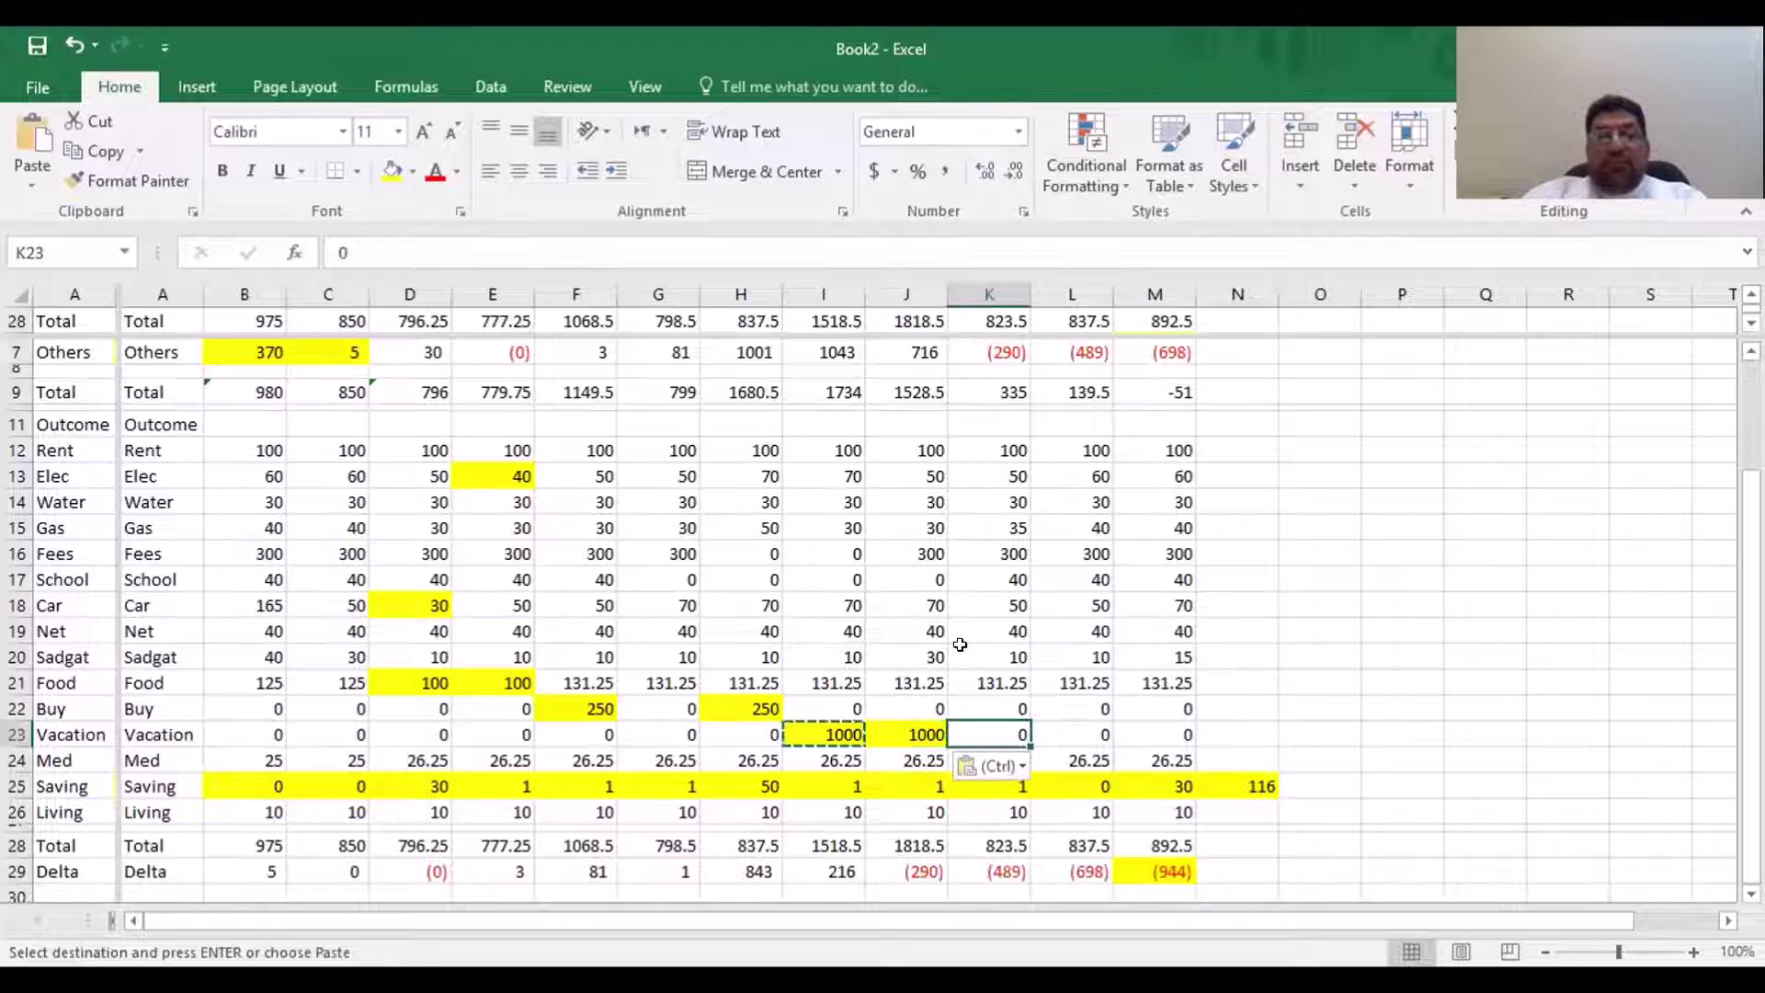
Set the Vacation amounts for month 8 in I23 and month 9 in J23 to 500 each
key("Left")
type("500")
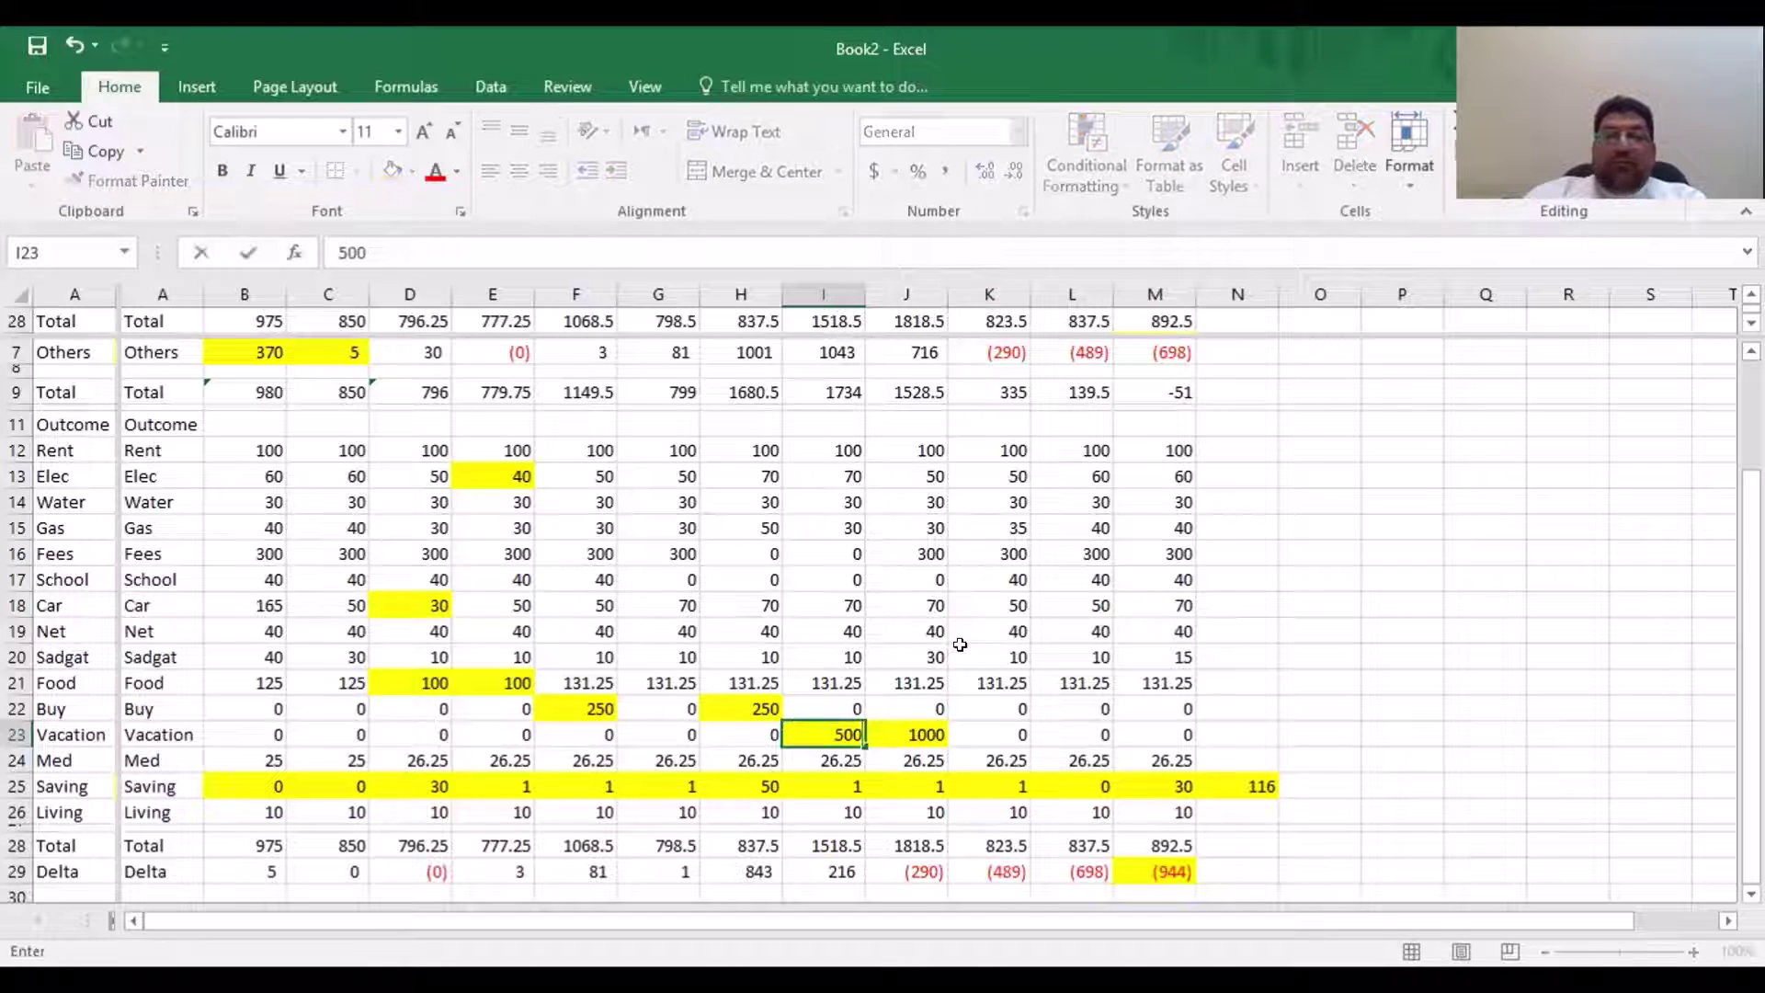
key("Up")
key("Down")
key("Right")
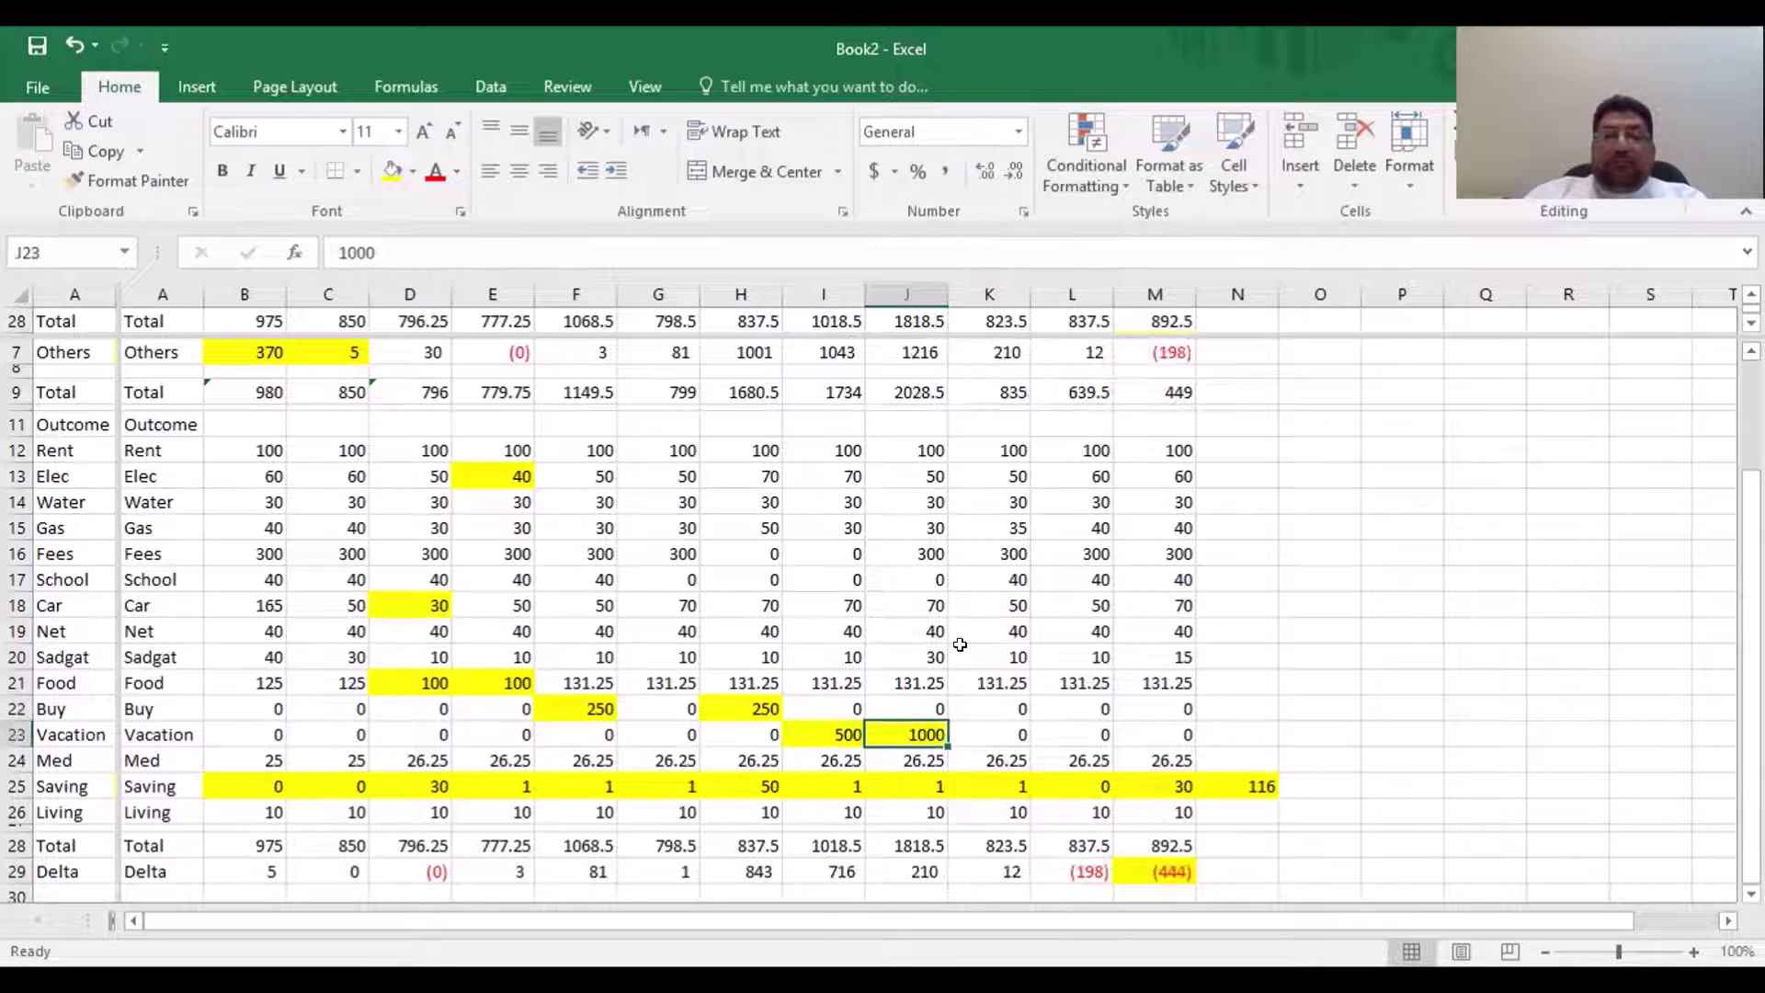
type("500")
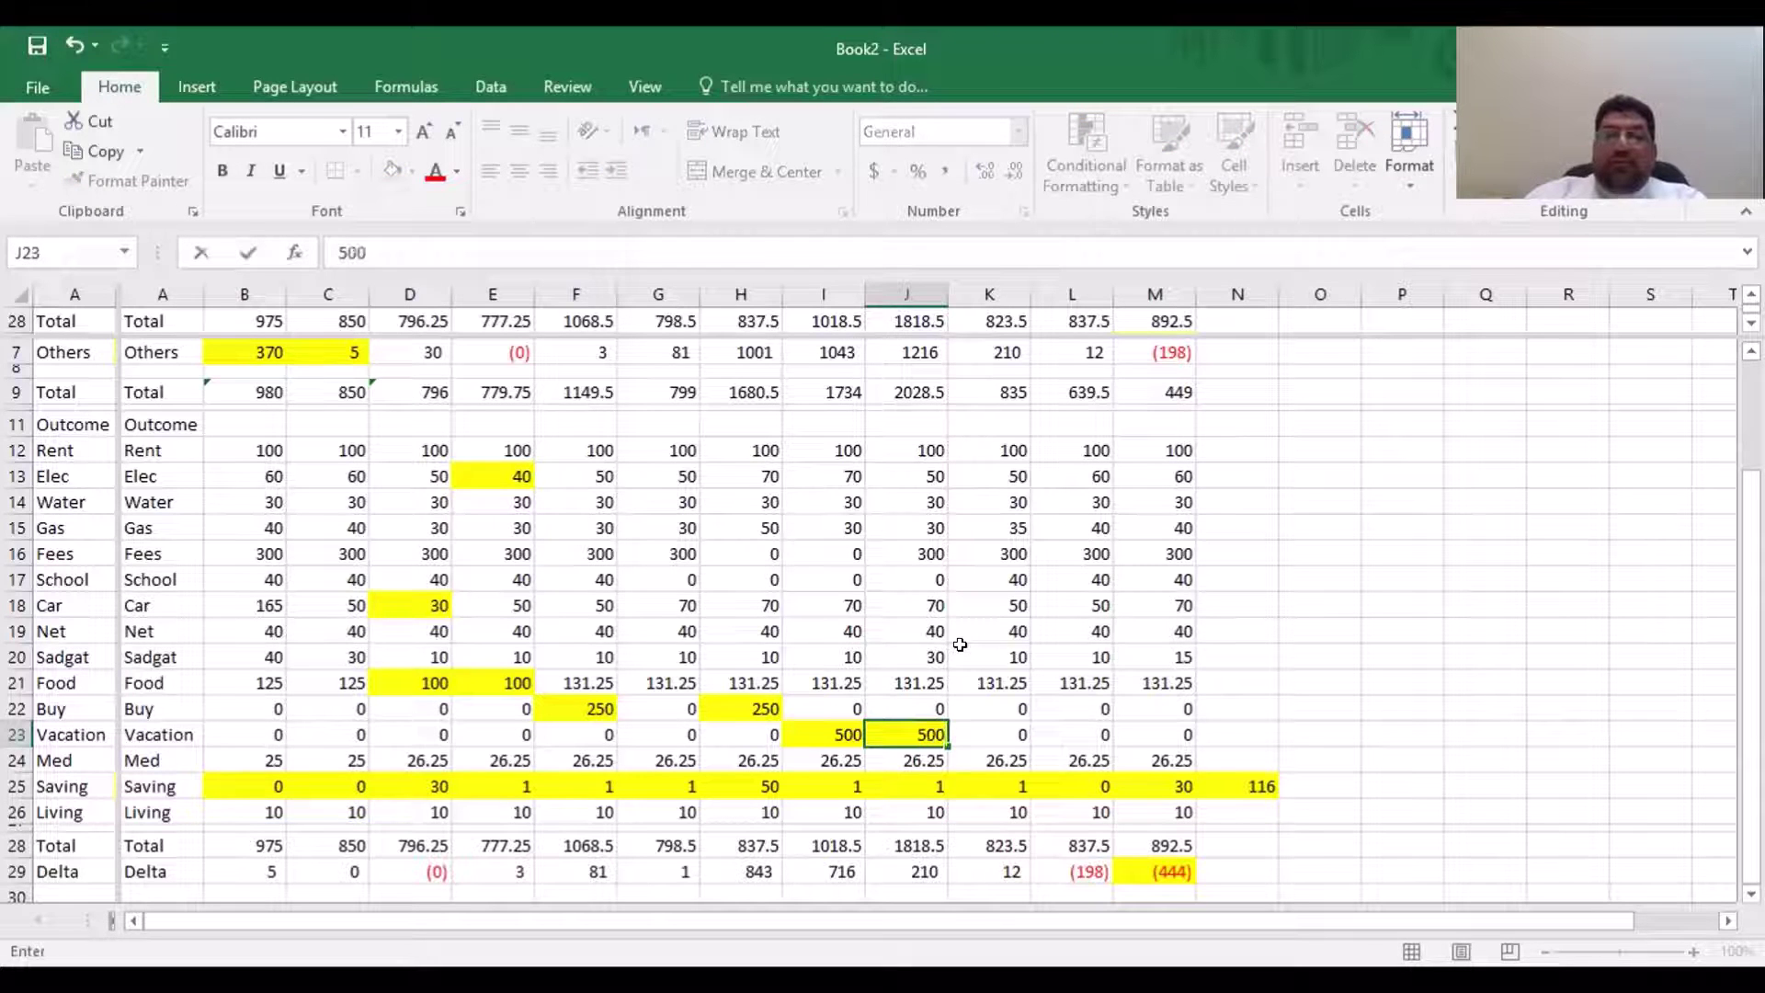
key("Return")
key("Down")
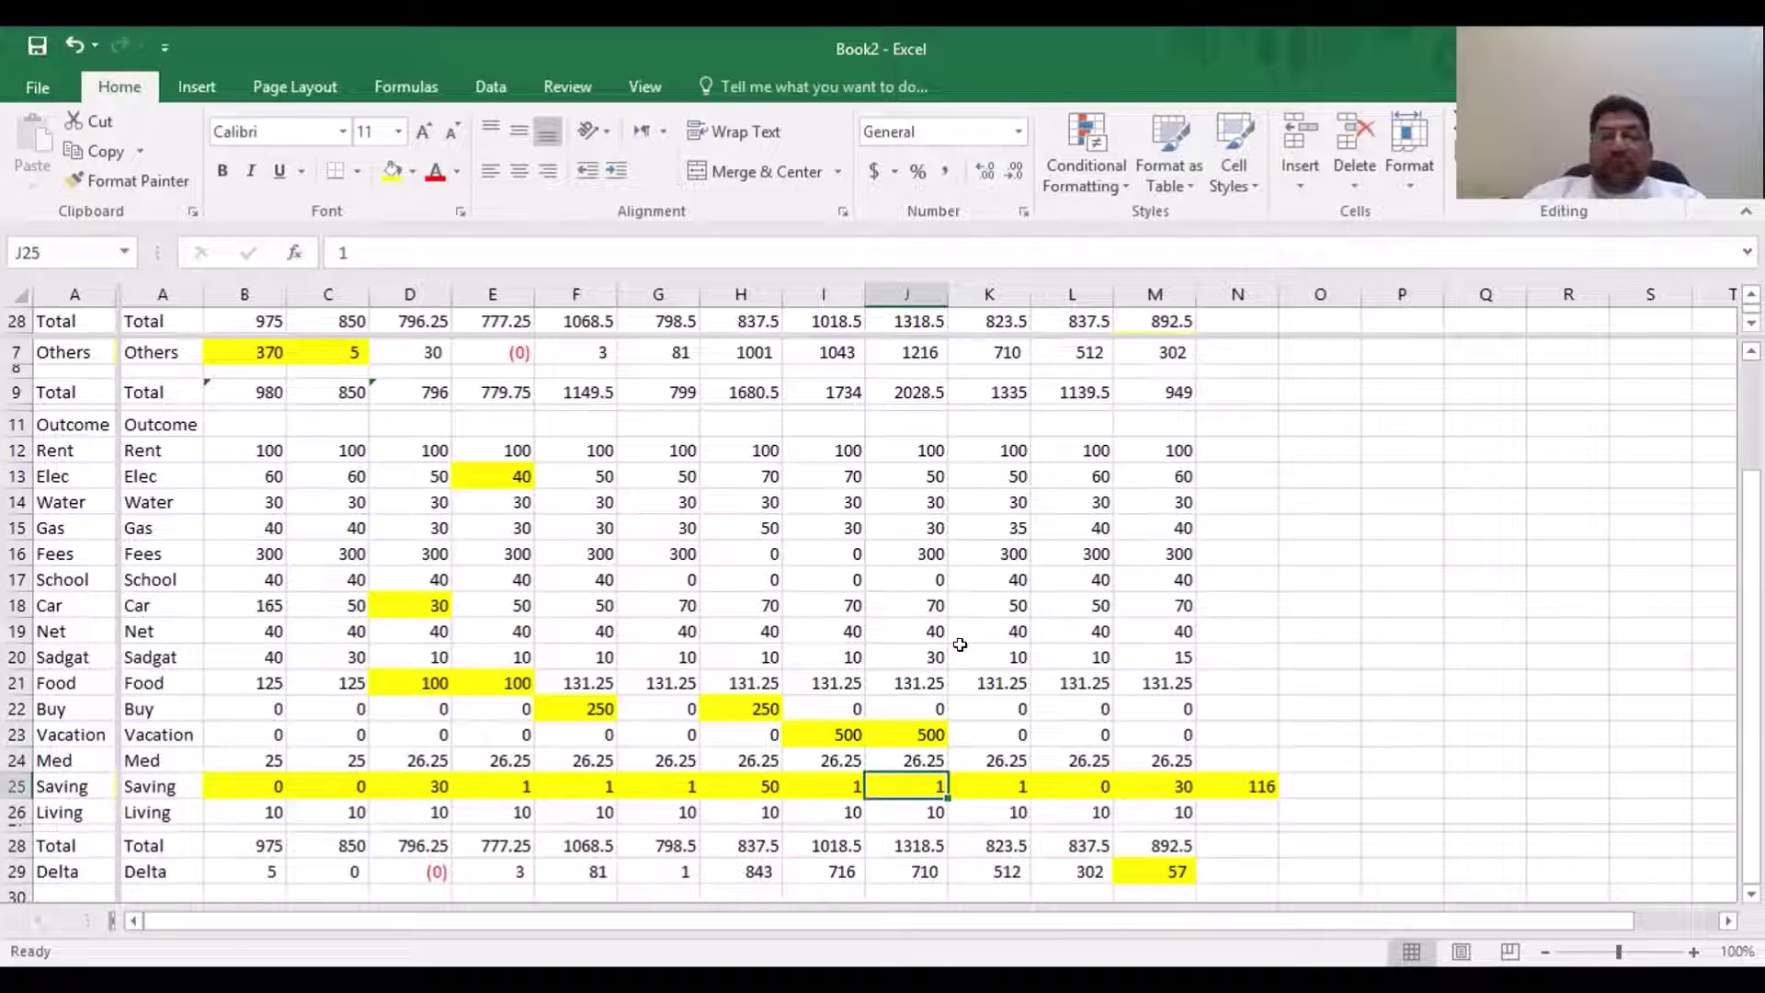
Copy the month 9 Vacation amount with its yellow fill to month 10 in K23, and check the month 10 and 11 Deltas in K29 and L29
key("Up")
key("Up")
key("Right")
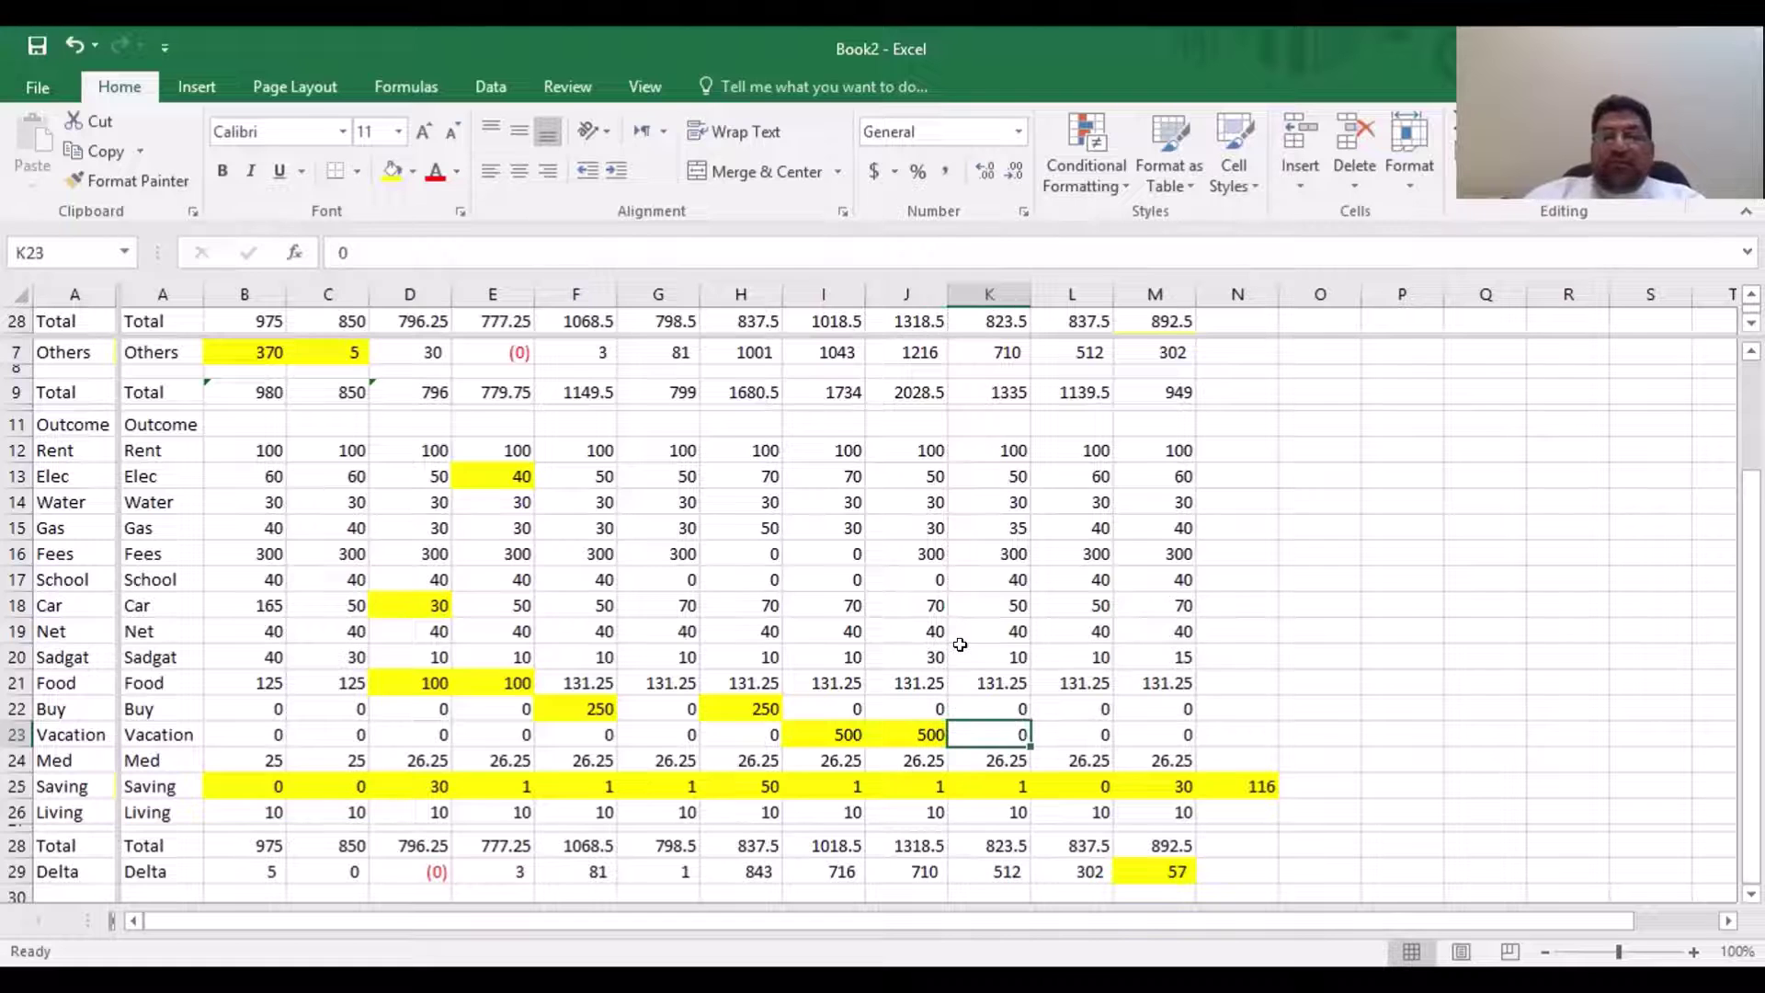
key("Left")
key("ctrl+c")
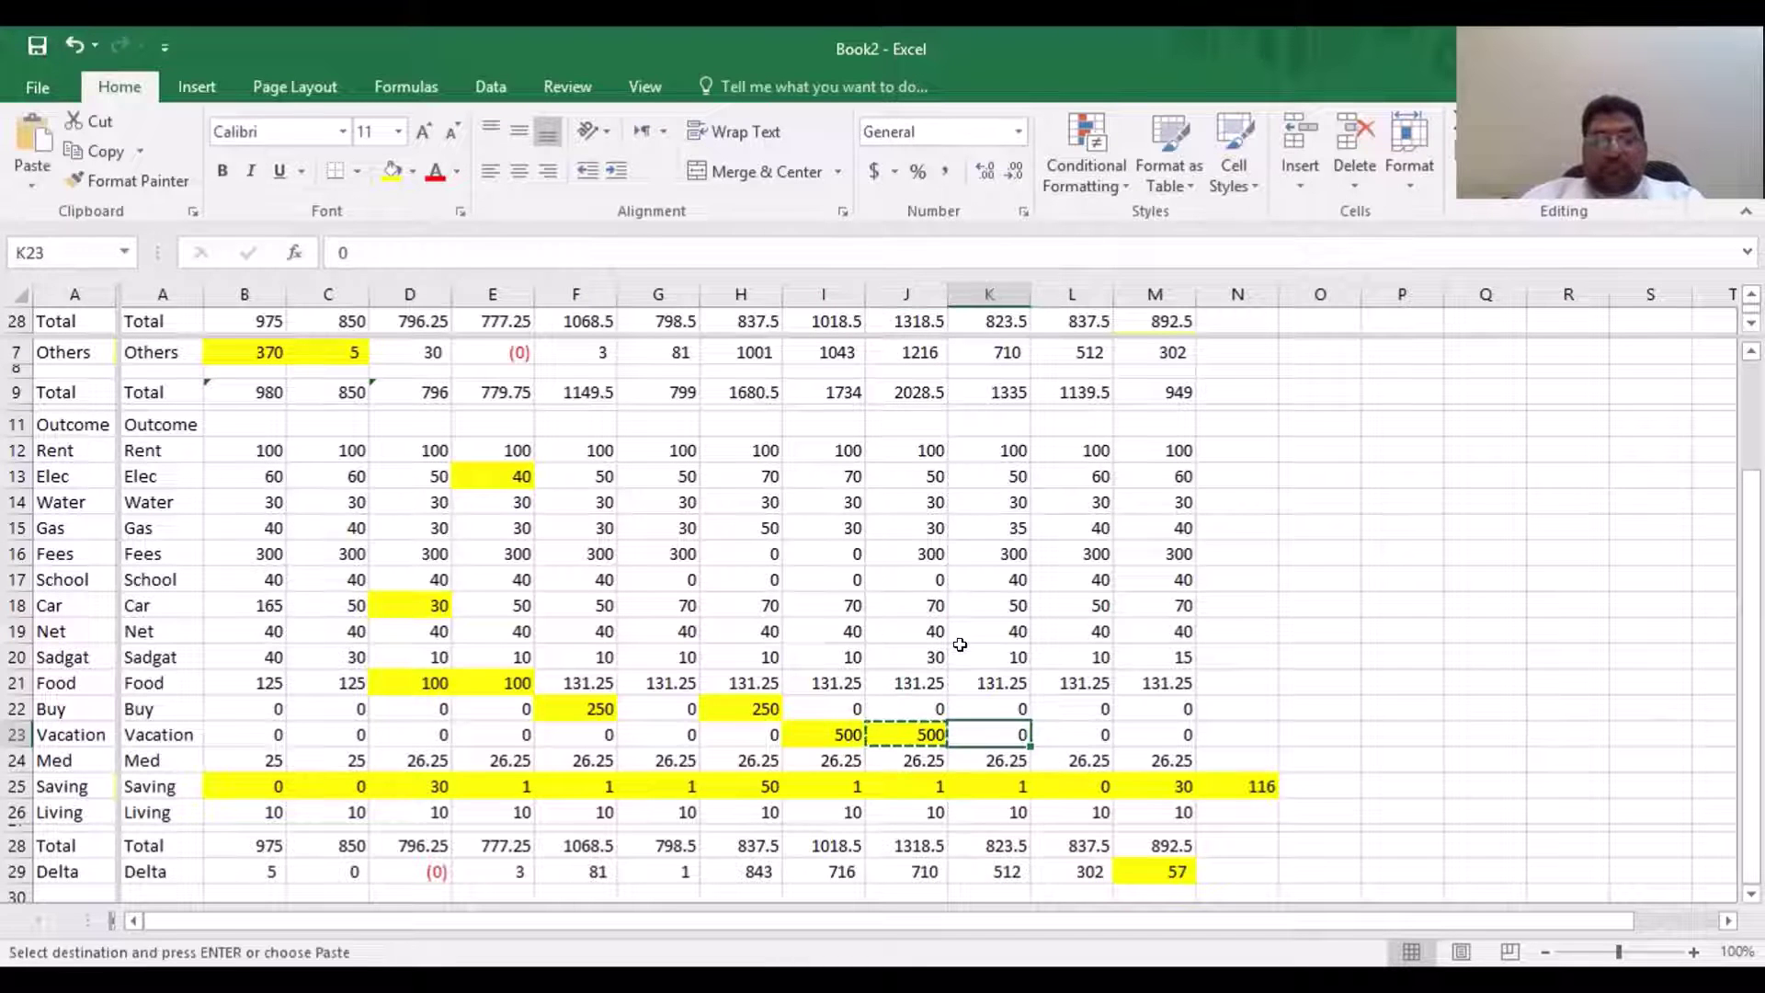
key("Right")
key("ctrl+v")
key("Escape")
key("Down")
key("Down")
key("Down")
key("Down")
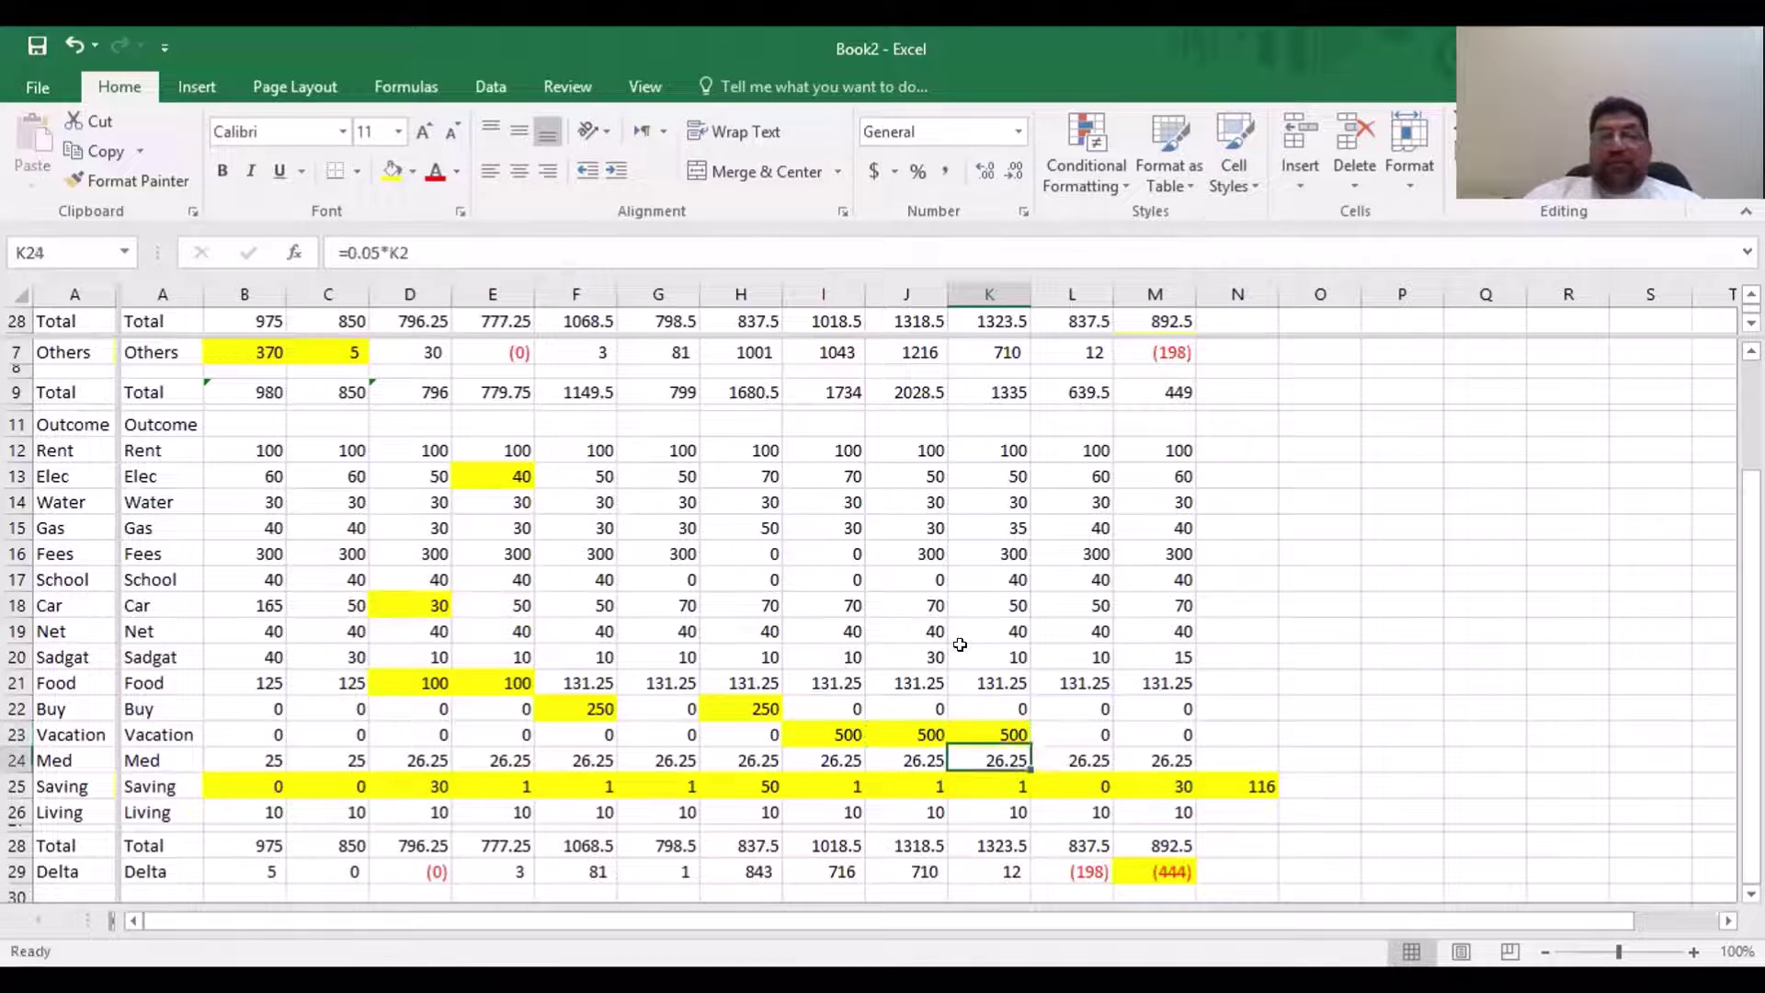
key("Down")
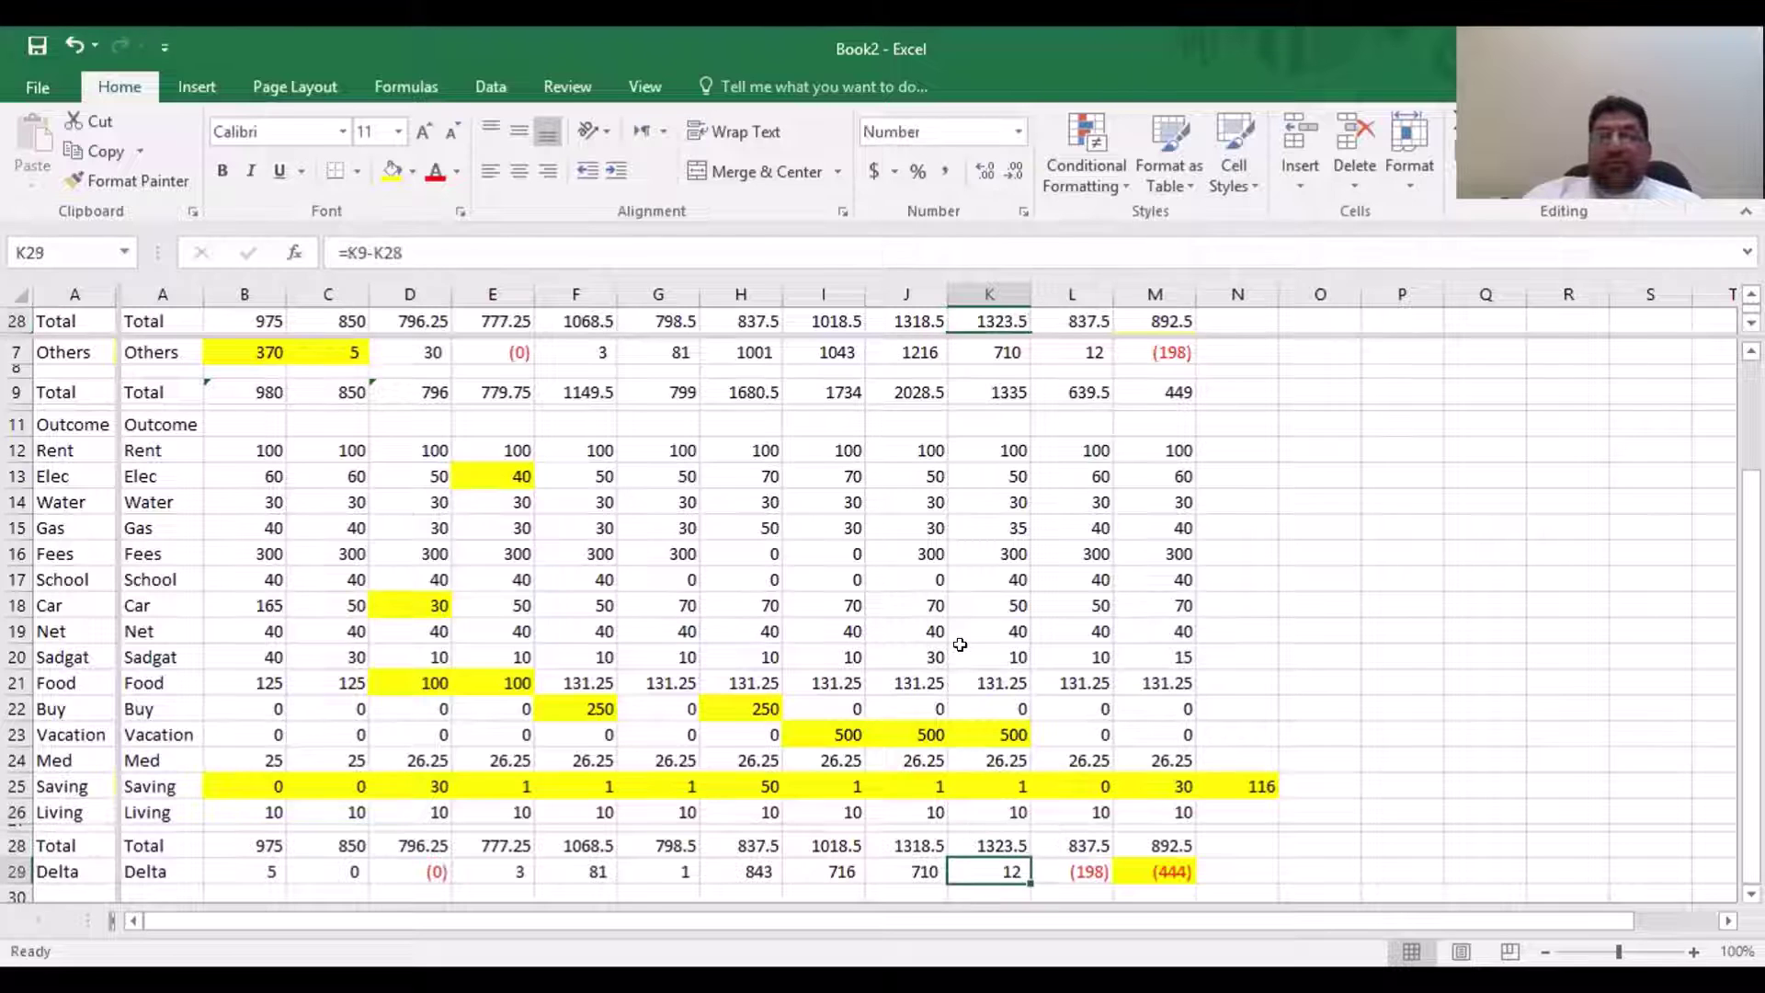
key("Right")
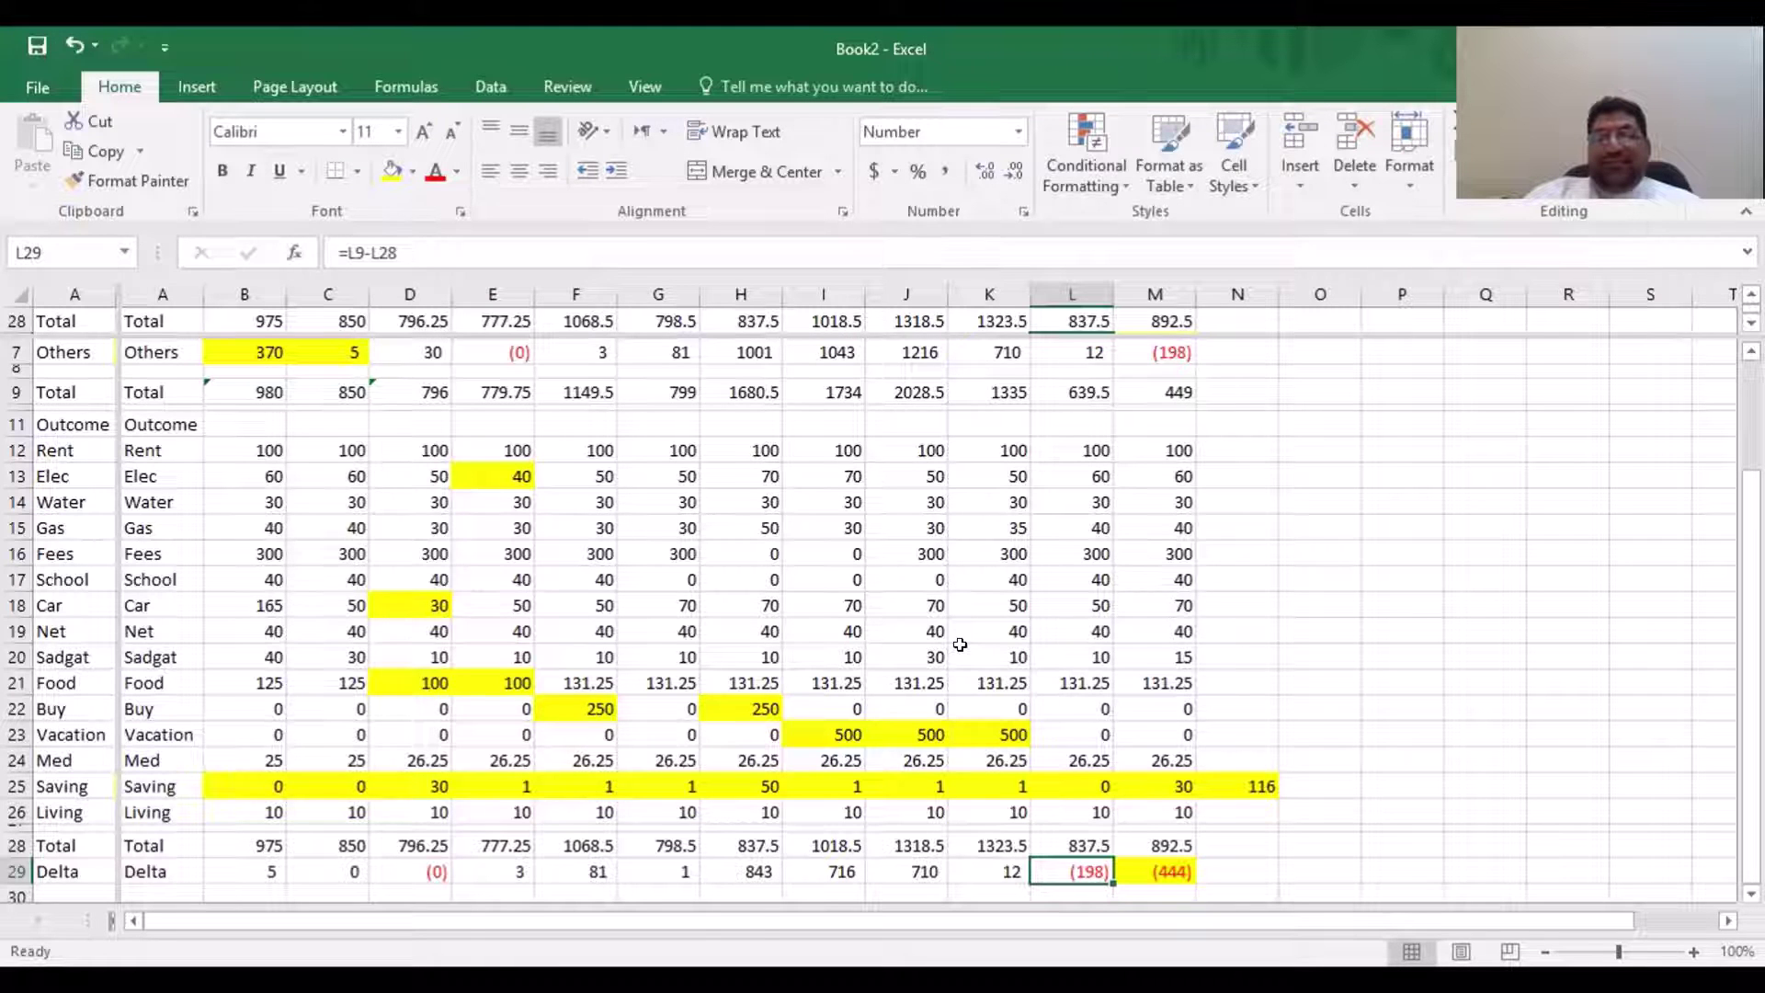
Set the month 8 Vacation amount in I23 to 300
key("Up")
key("Up")
key("Up")
key("Up")
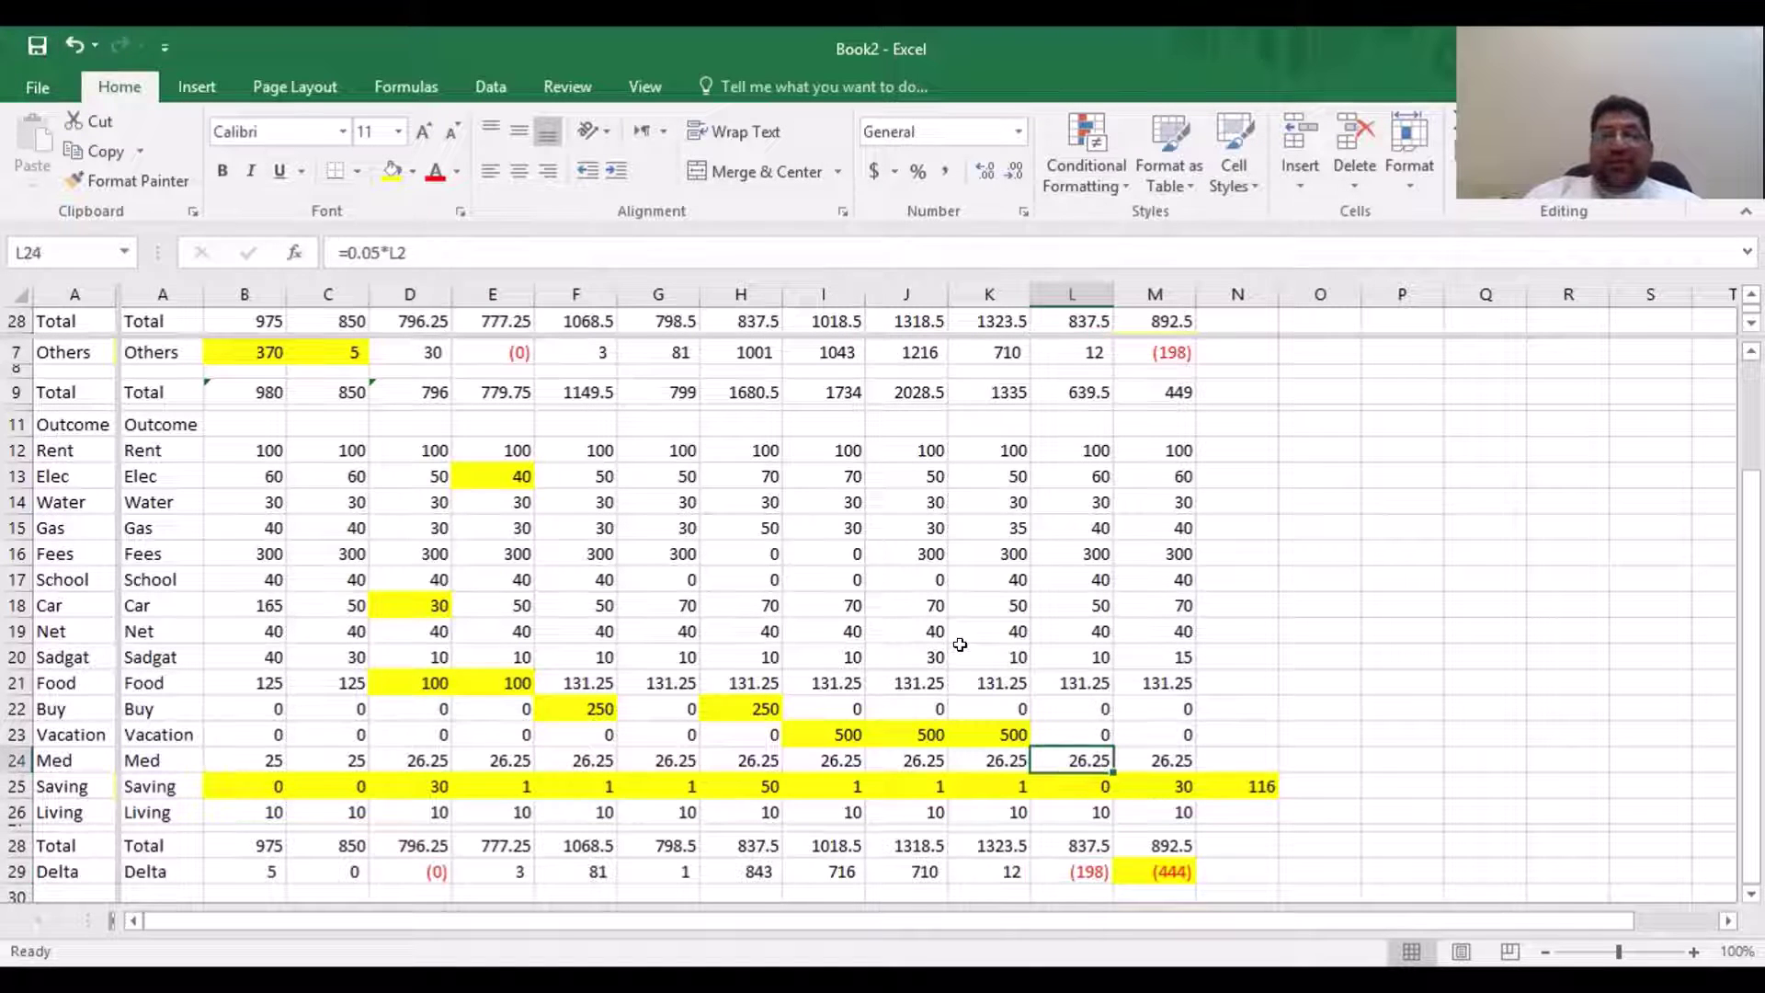
key("Up")
key("Left")
key("Left")
key("Down")
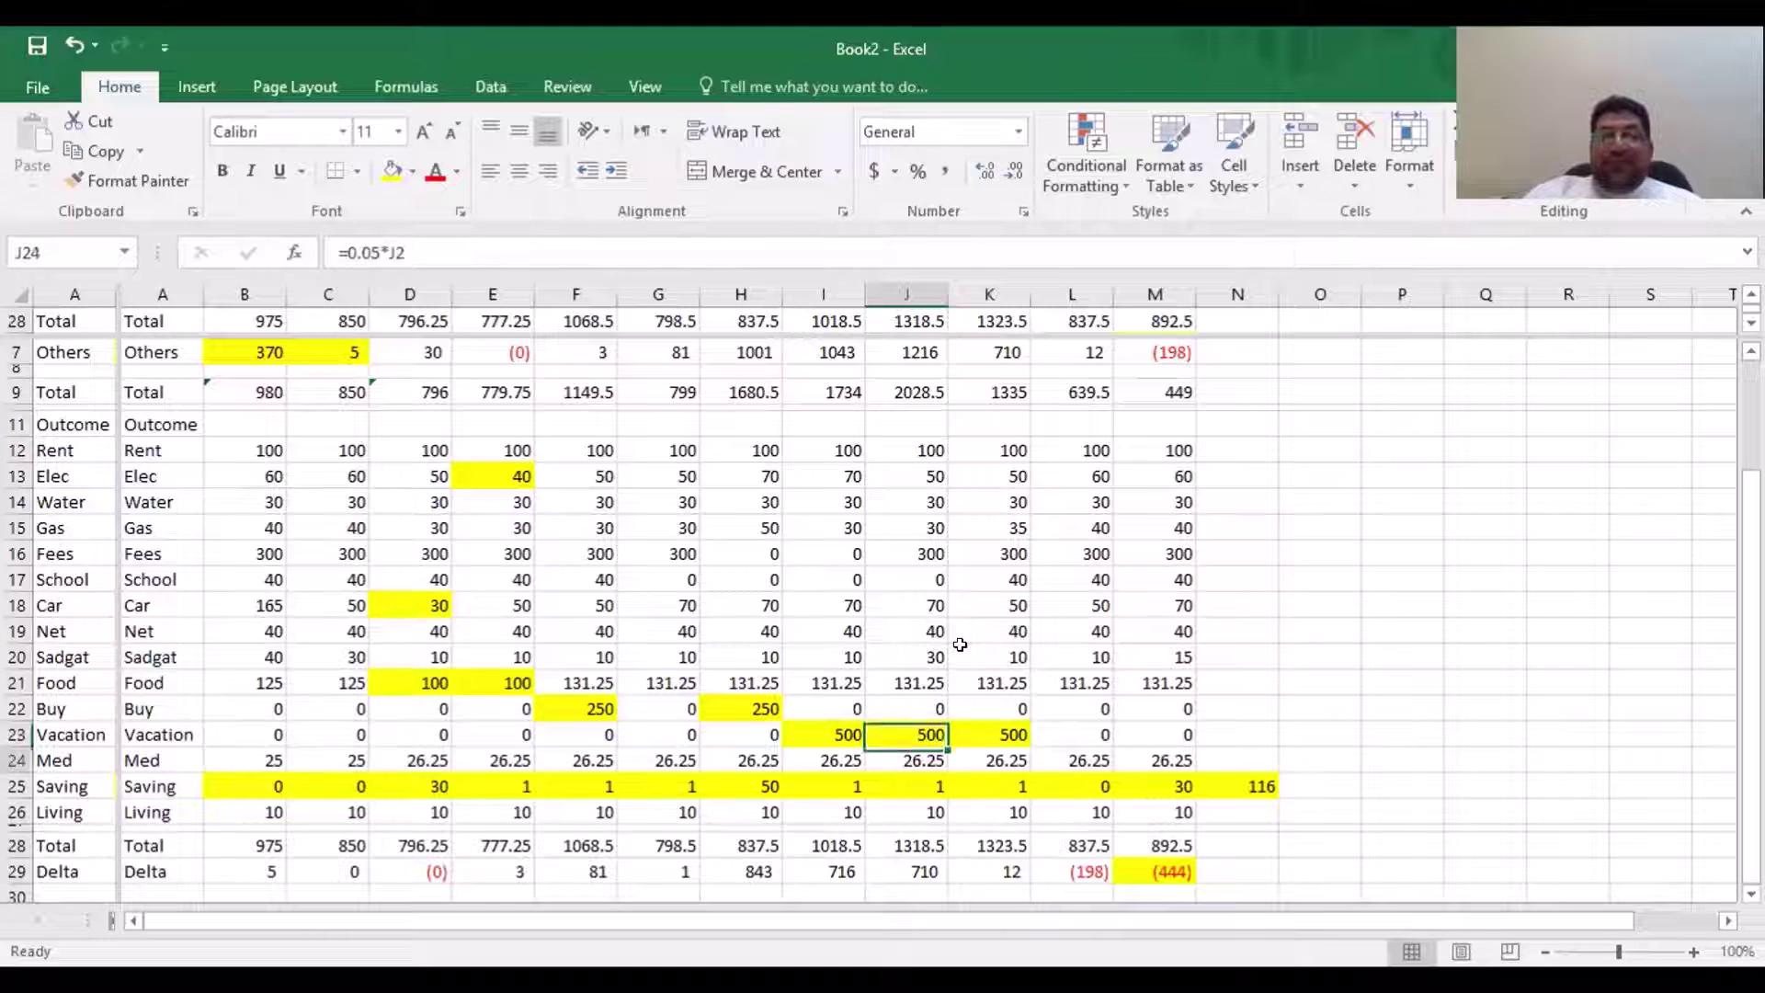
key("Left")
key("Up")
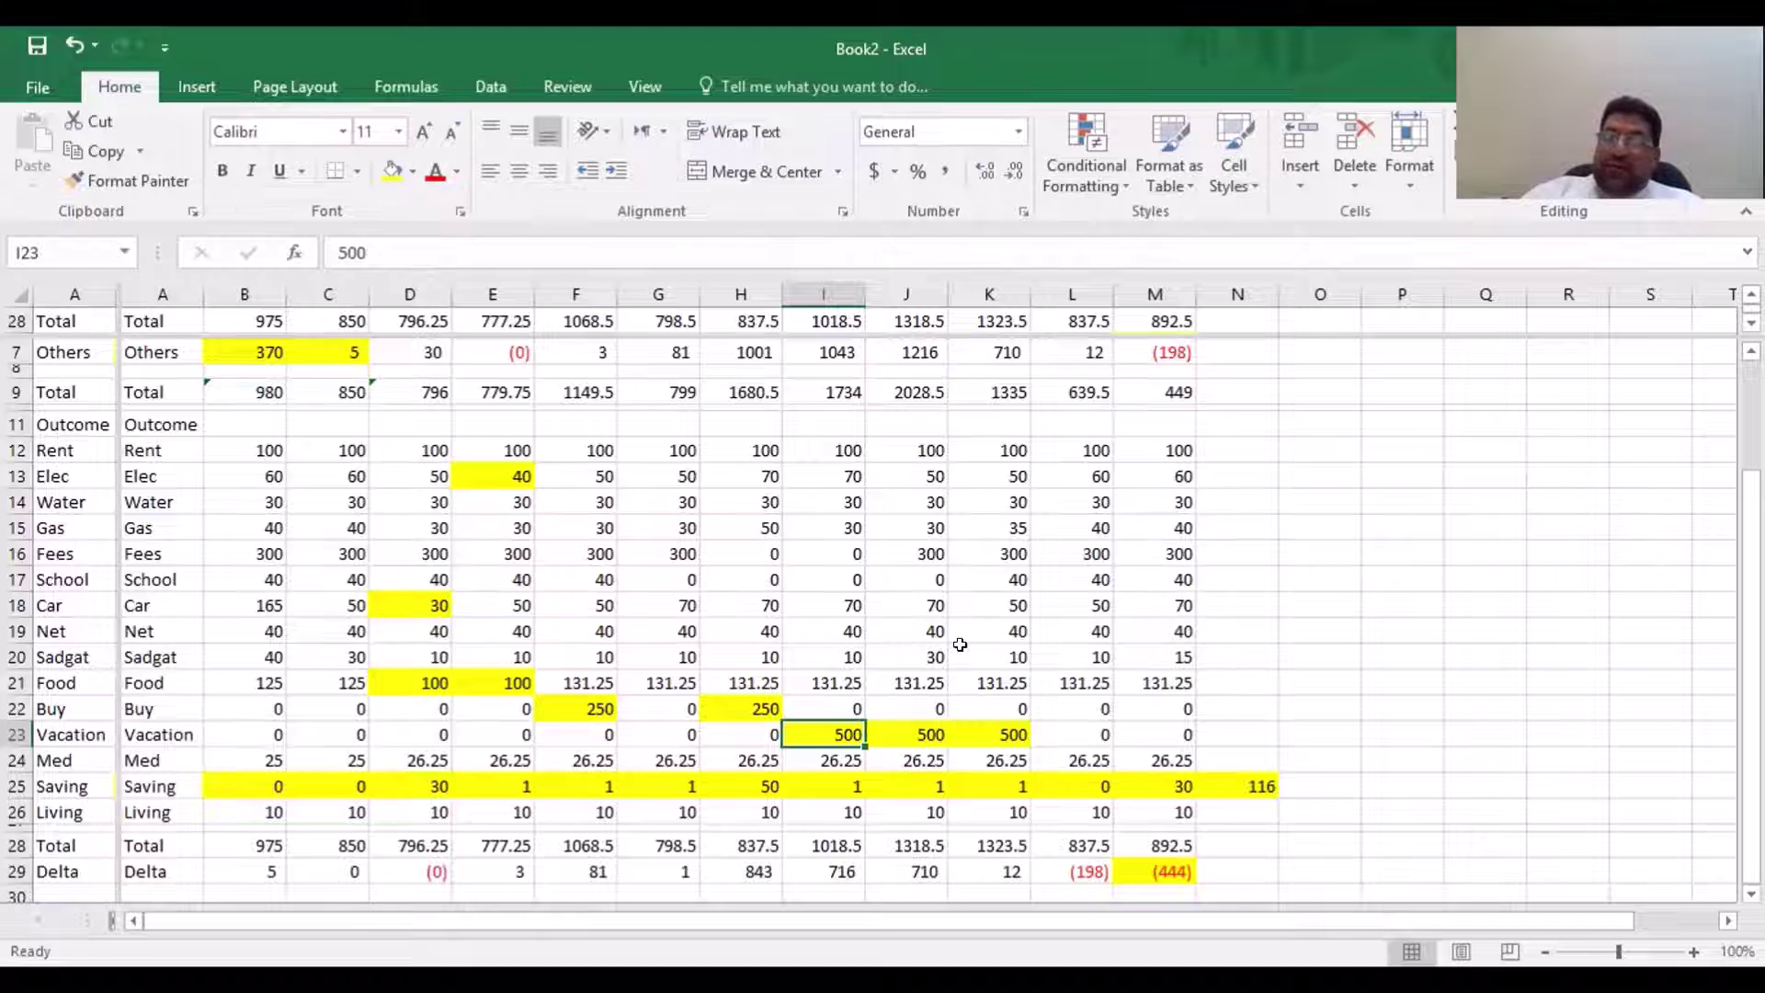
type("300")
key("Return")
Set the Vacation amounts for month 9 in J23 and month 10 in K23 to 400 each
key("Up")
key("Right")
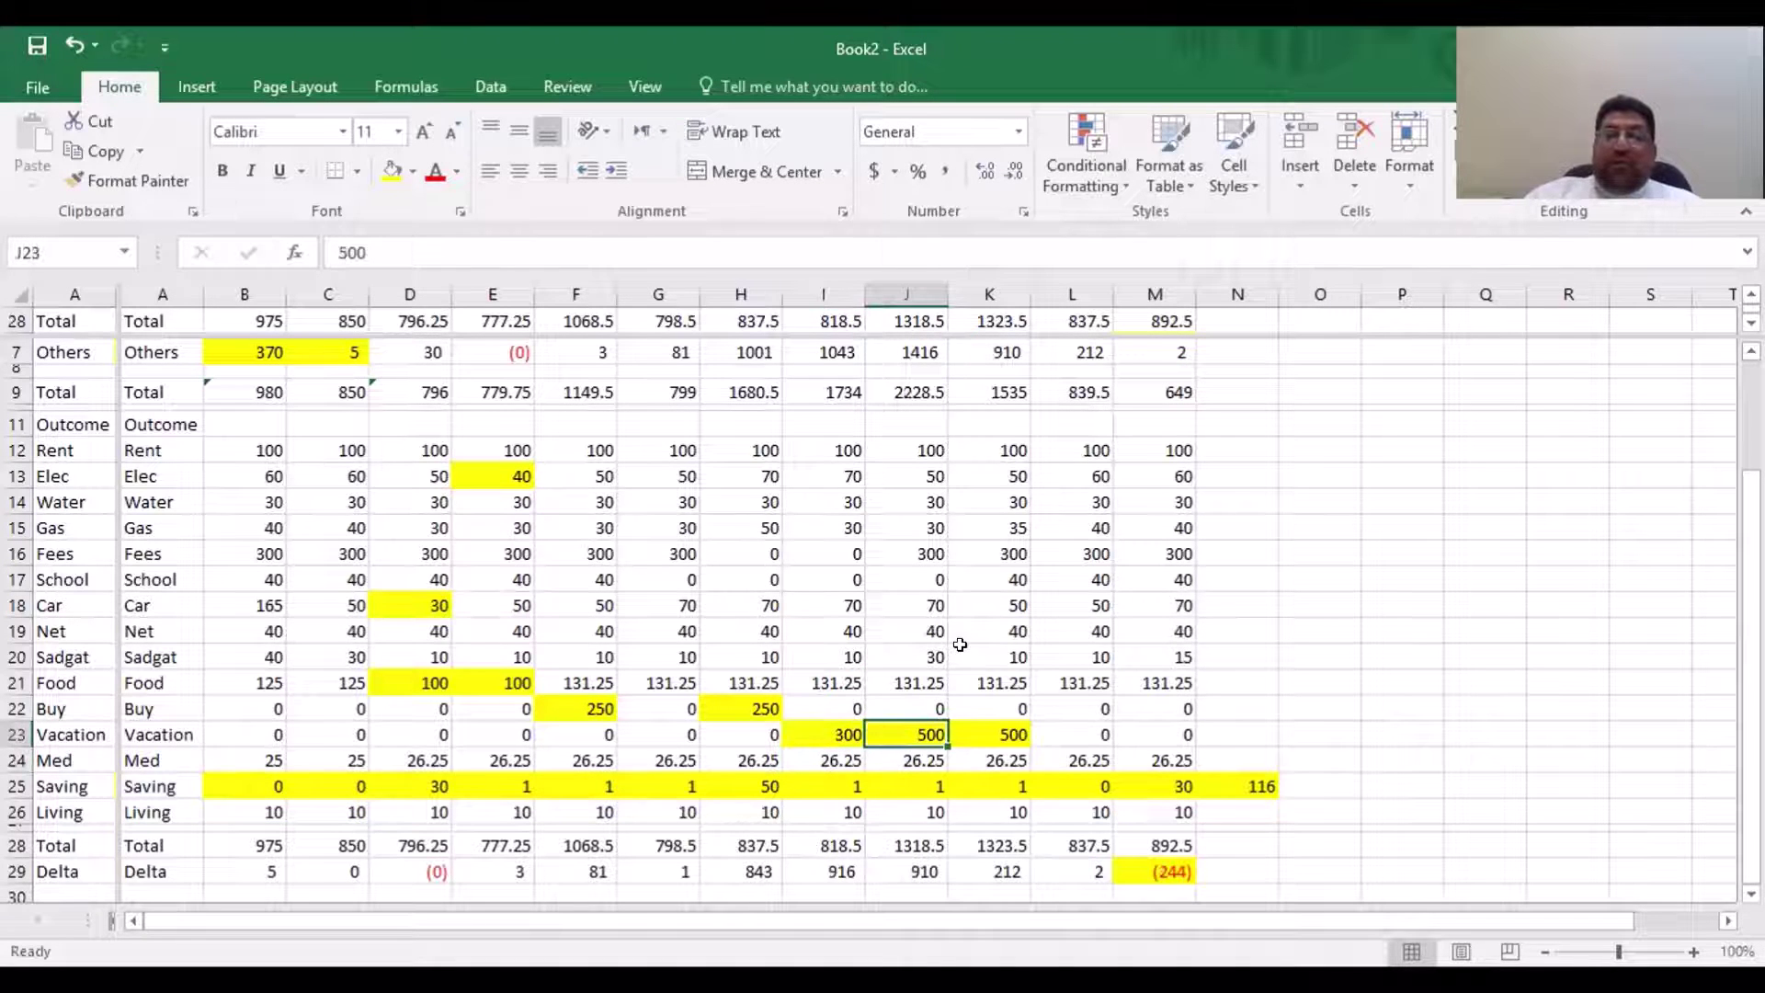
type("400")
key("Return")
key("Up")
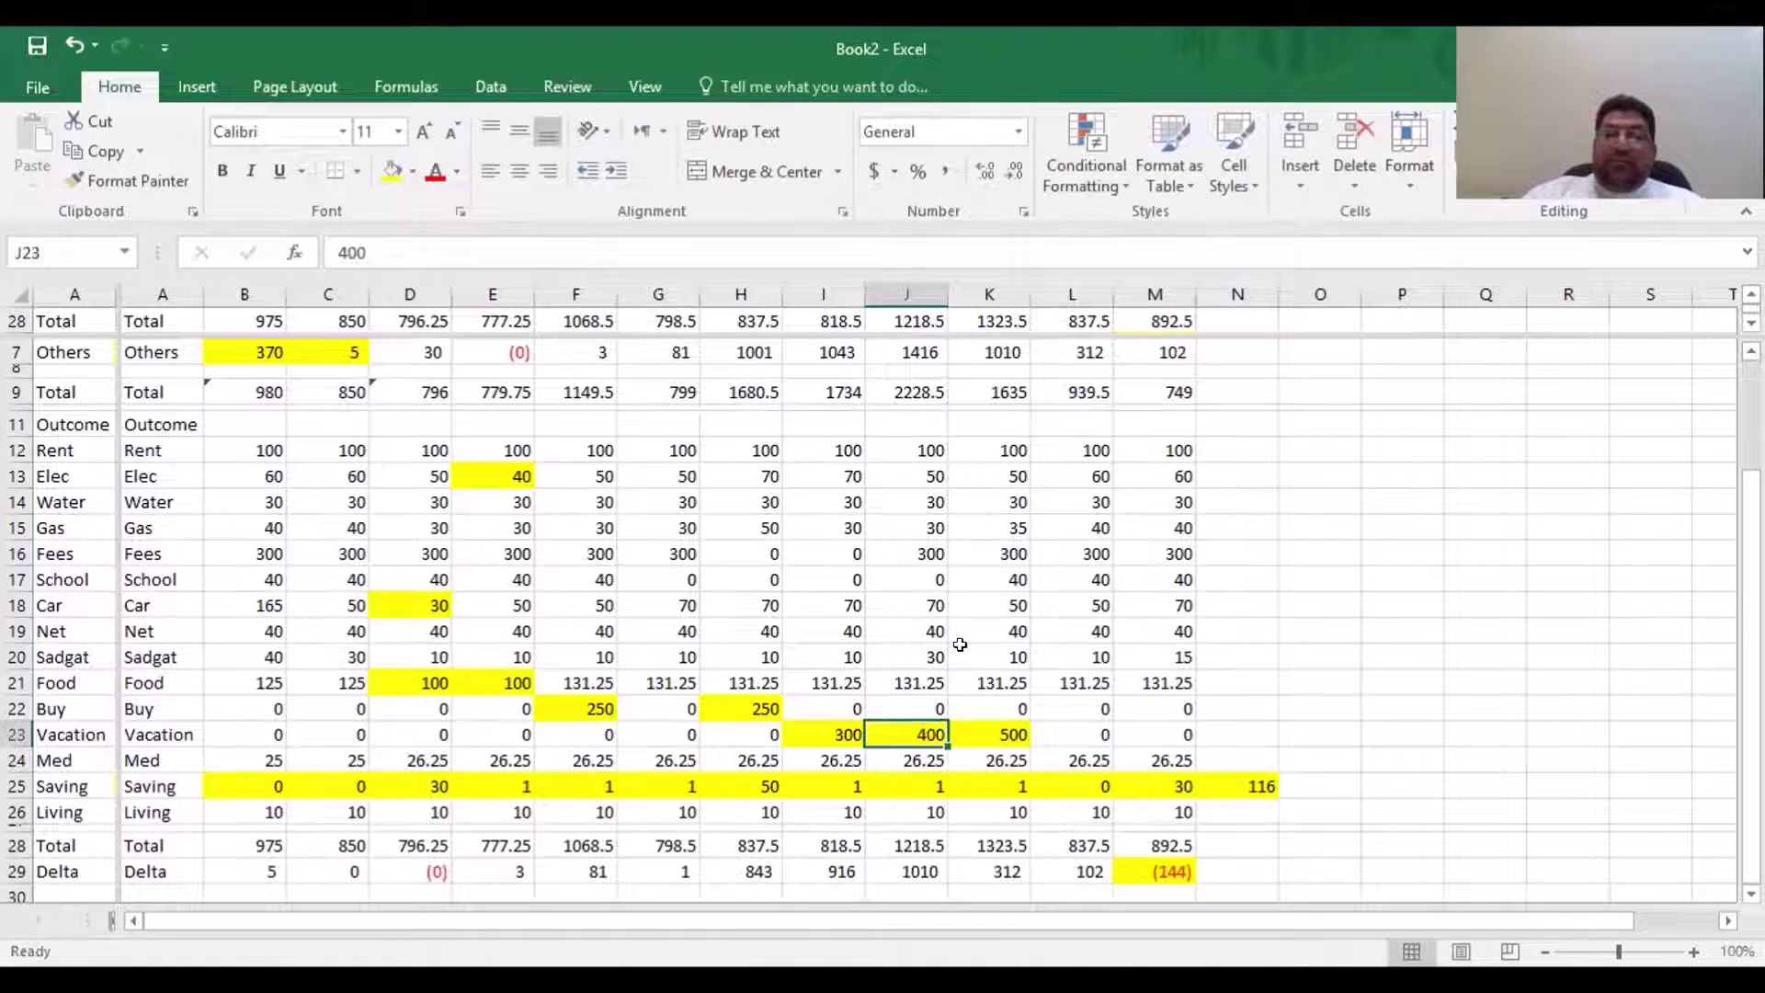
key("Right")
type("400")
key("Return")
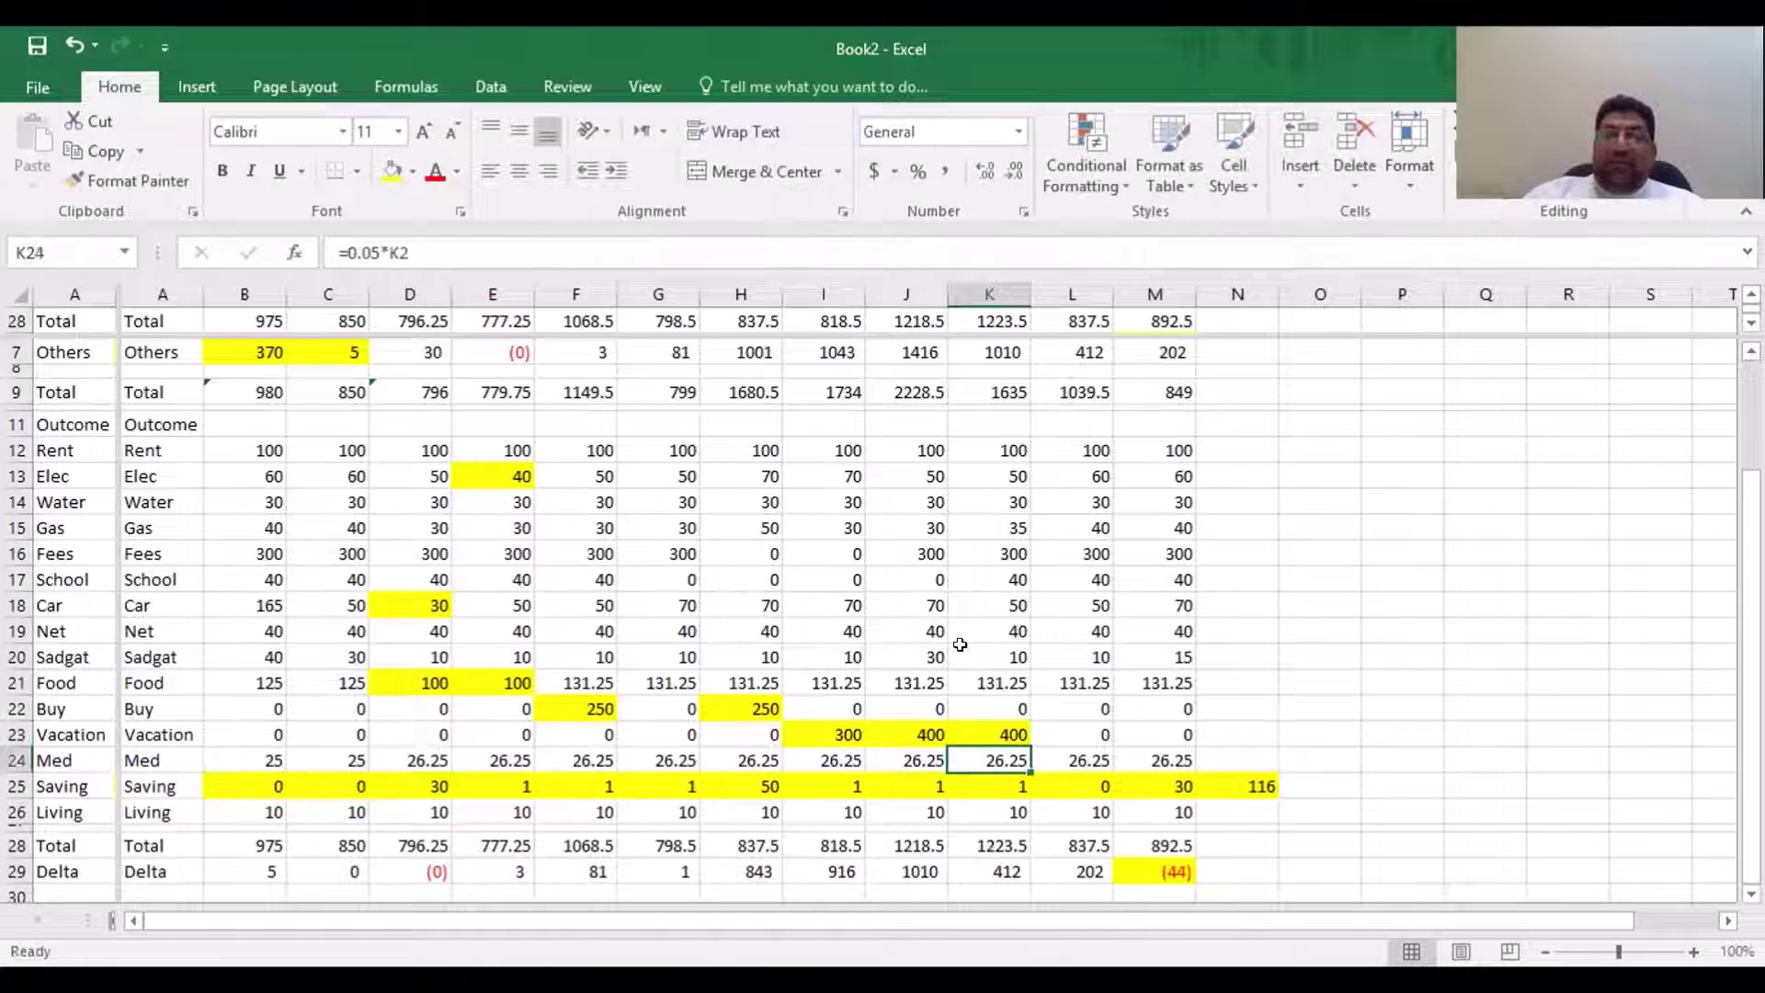
Set the month 12 Saving amount in M25 to 0
key("Down")
key("Down")
key("Down")
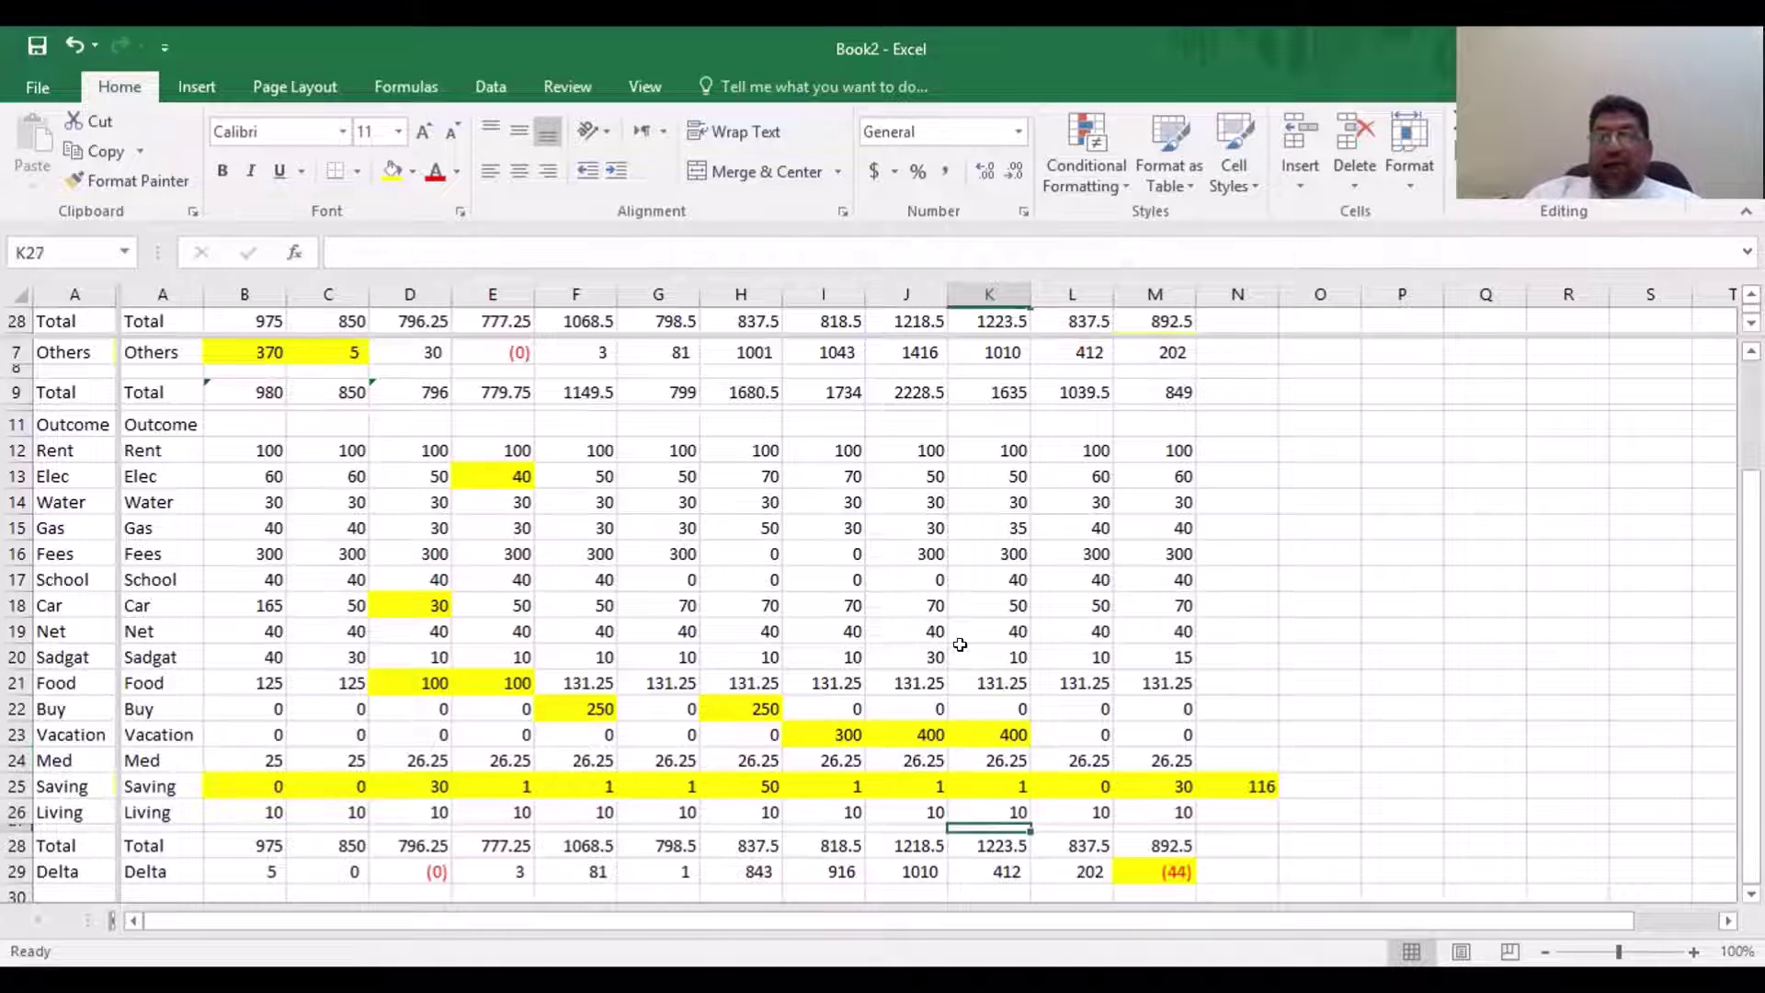
key("Right")
key("Right")
key("Down")
key("Down")
key("Up")
key("Up")
key("Up")
key("Up")
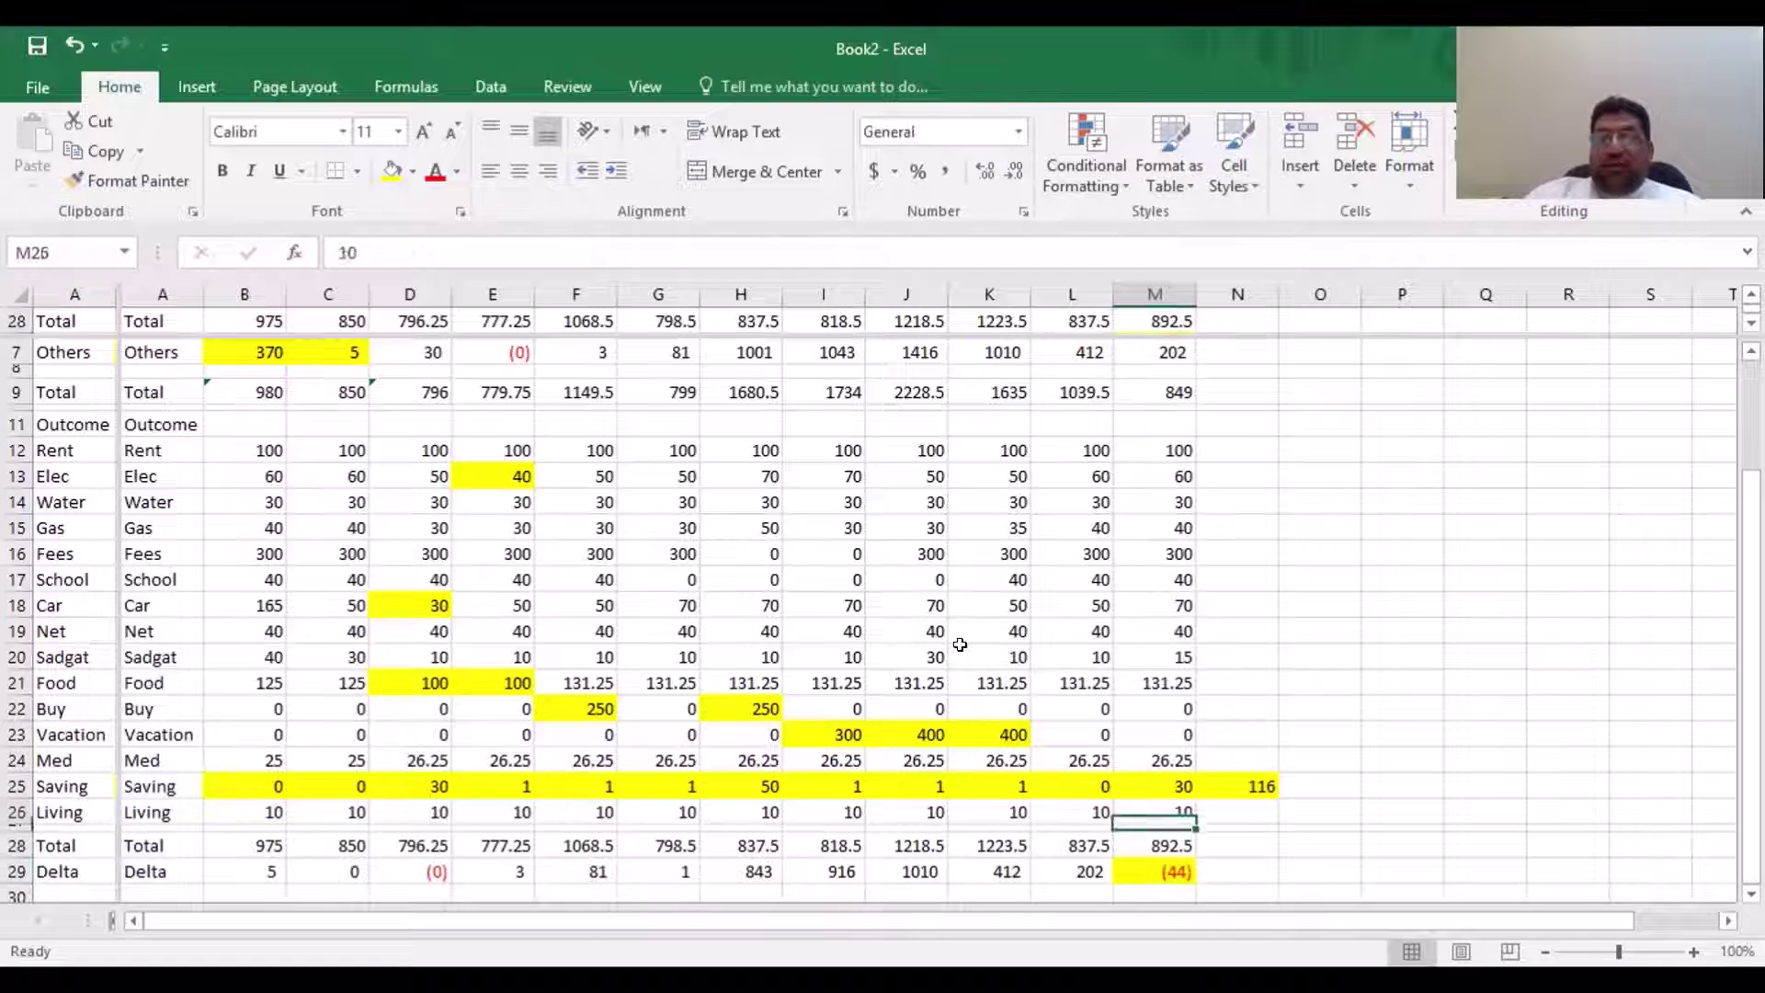
type("0")
key("Return")
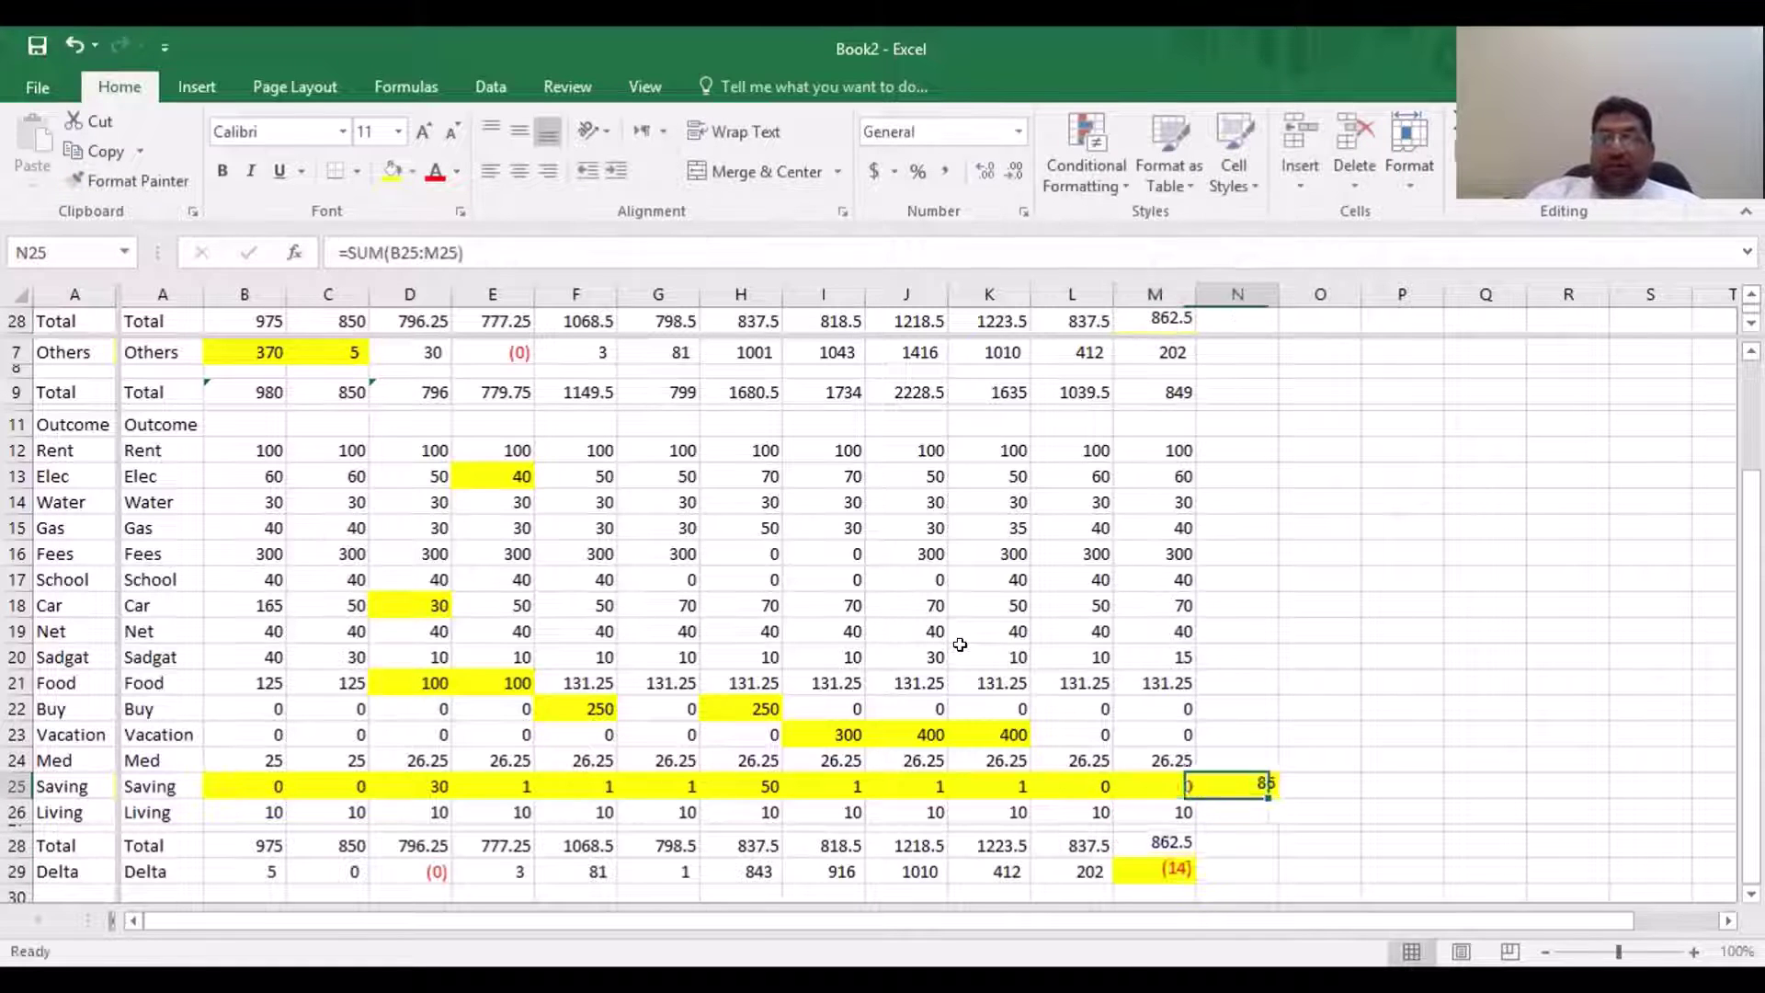
Set the month 7 Saving amount in H25 to 0
key("Up")
key("Left")
key("Left")
key("Left")
key("Left")
key("Right")
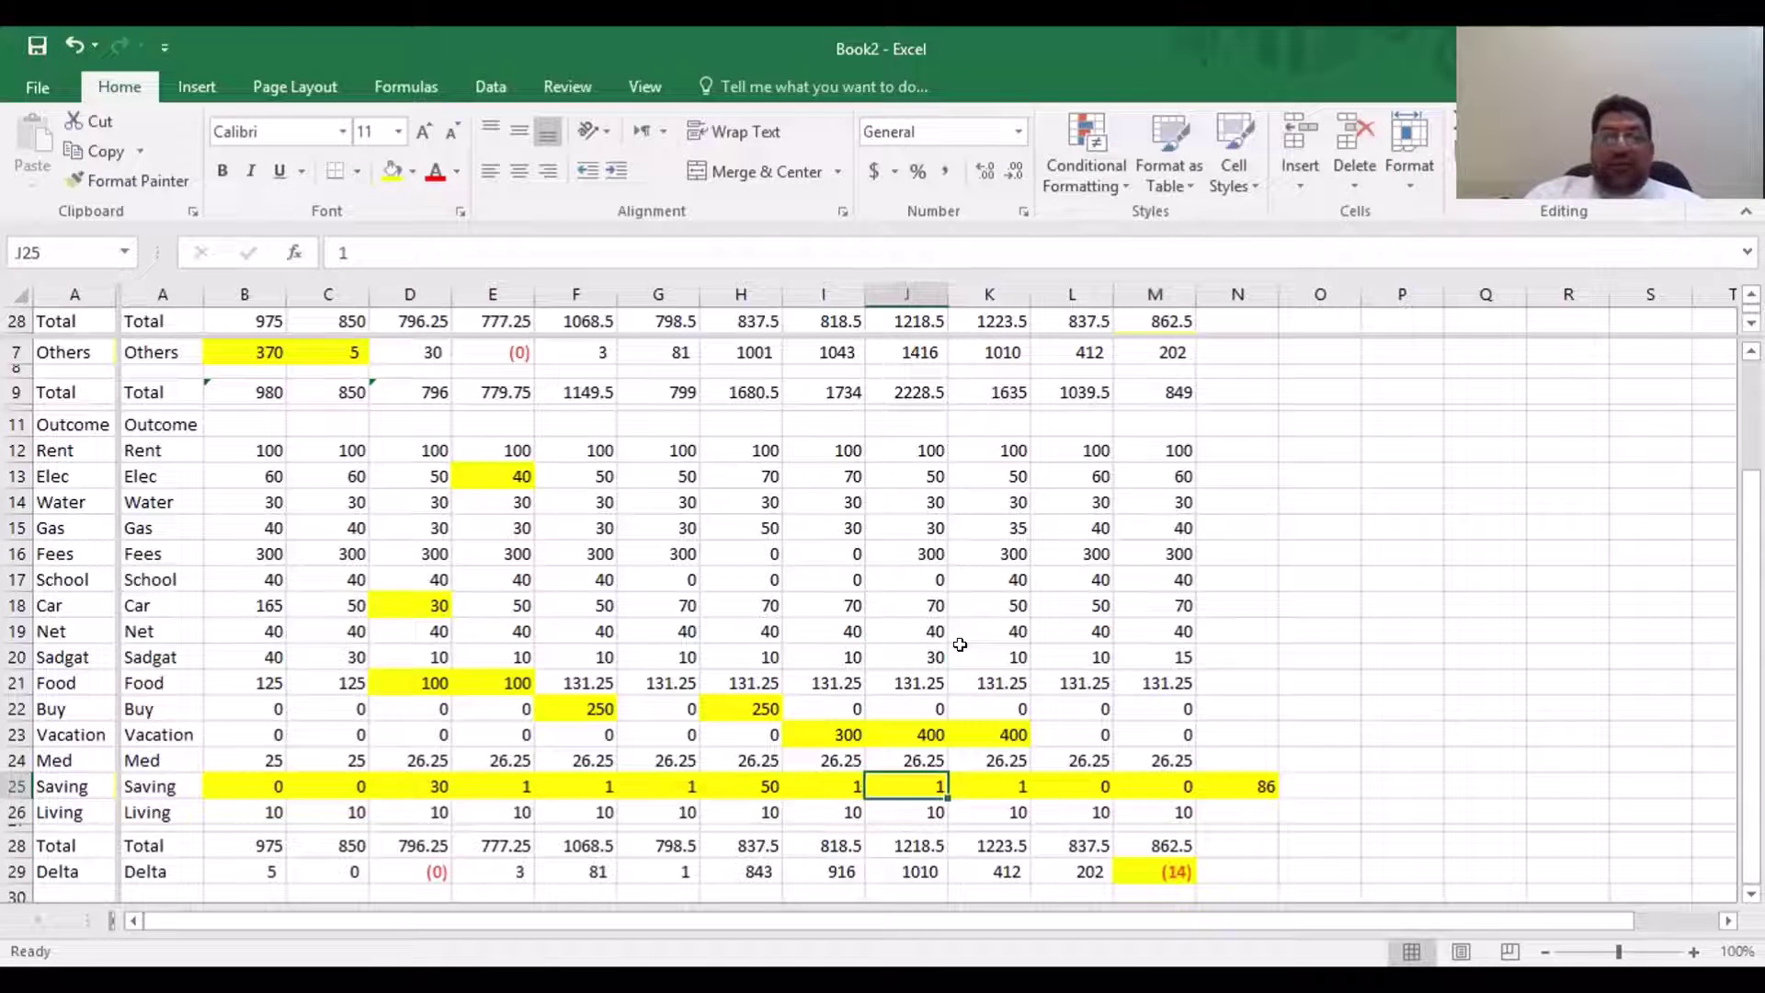
key("Left")
key("Left")
type("0")
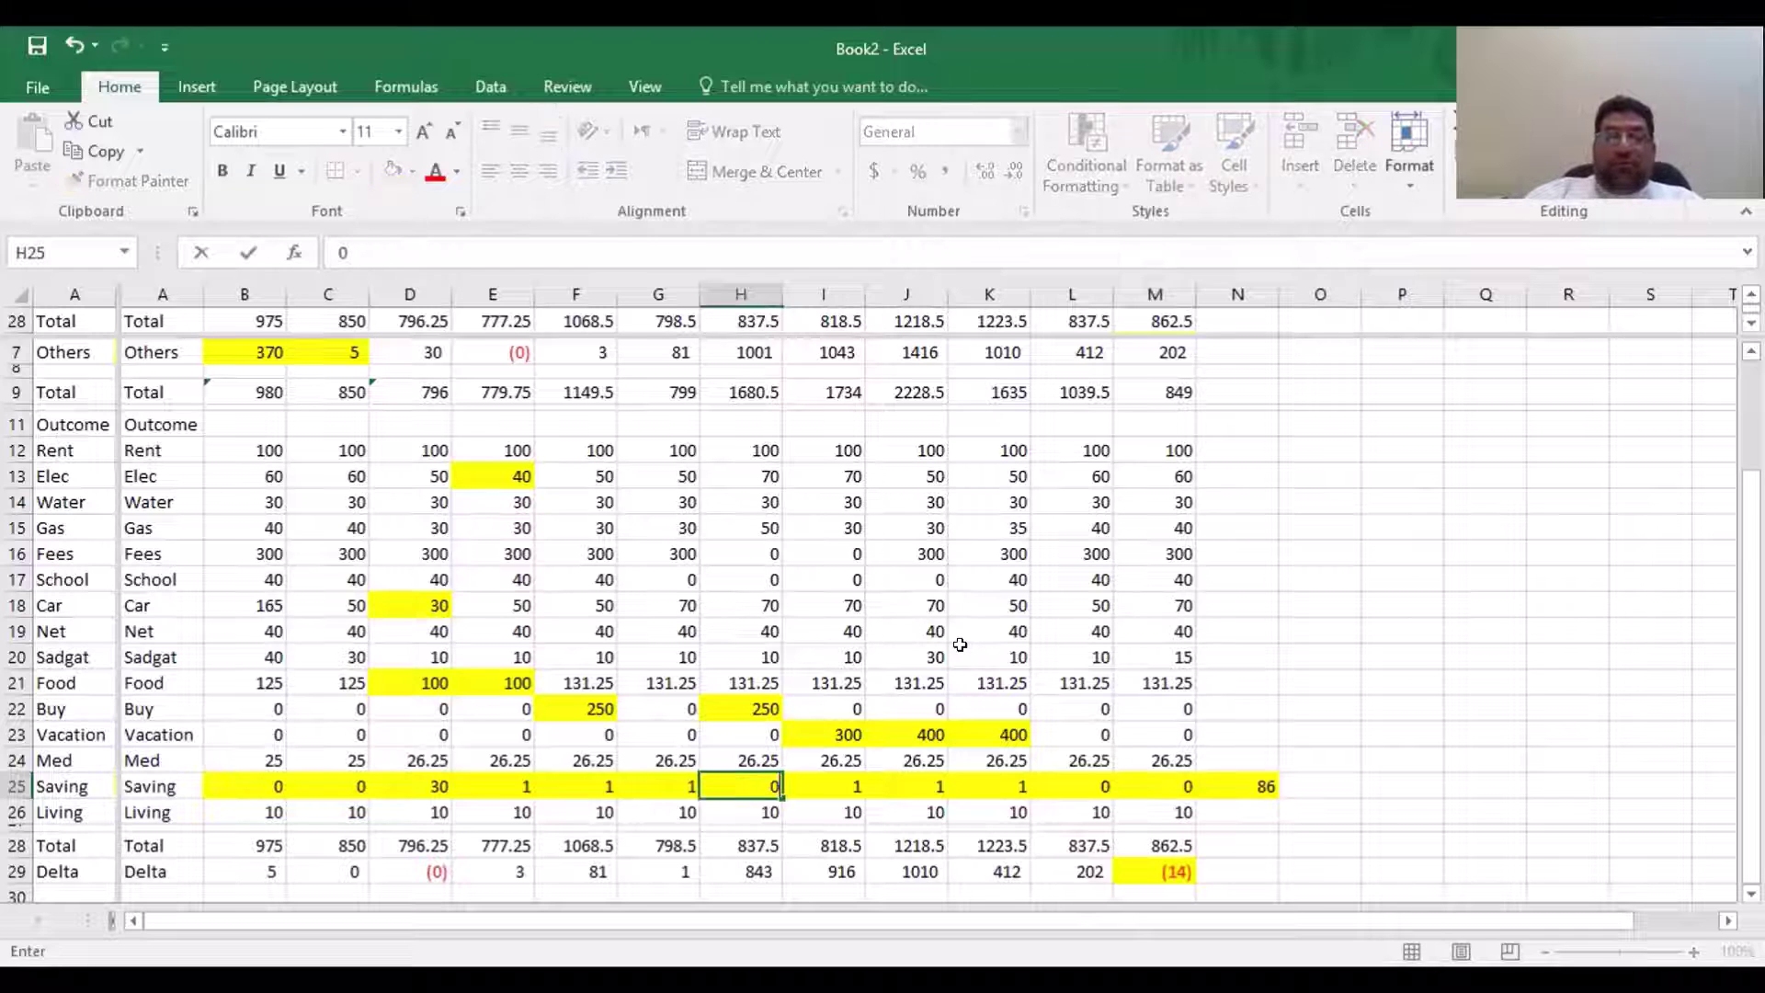
key("Return")
Add the Saving total and the month 12 Delta in P25 with the formula =N25+M29
key("Up")
key("Right")
key("Right")
key("Right")
key("Right")
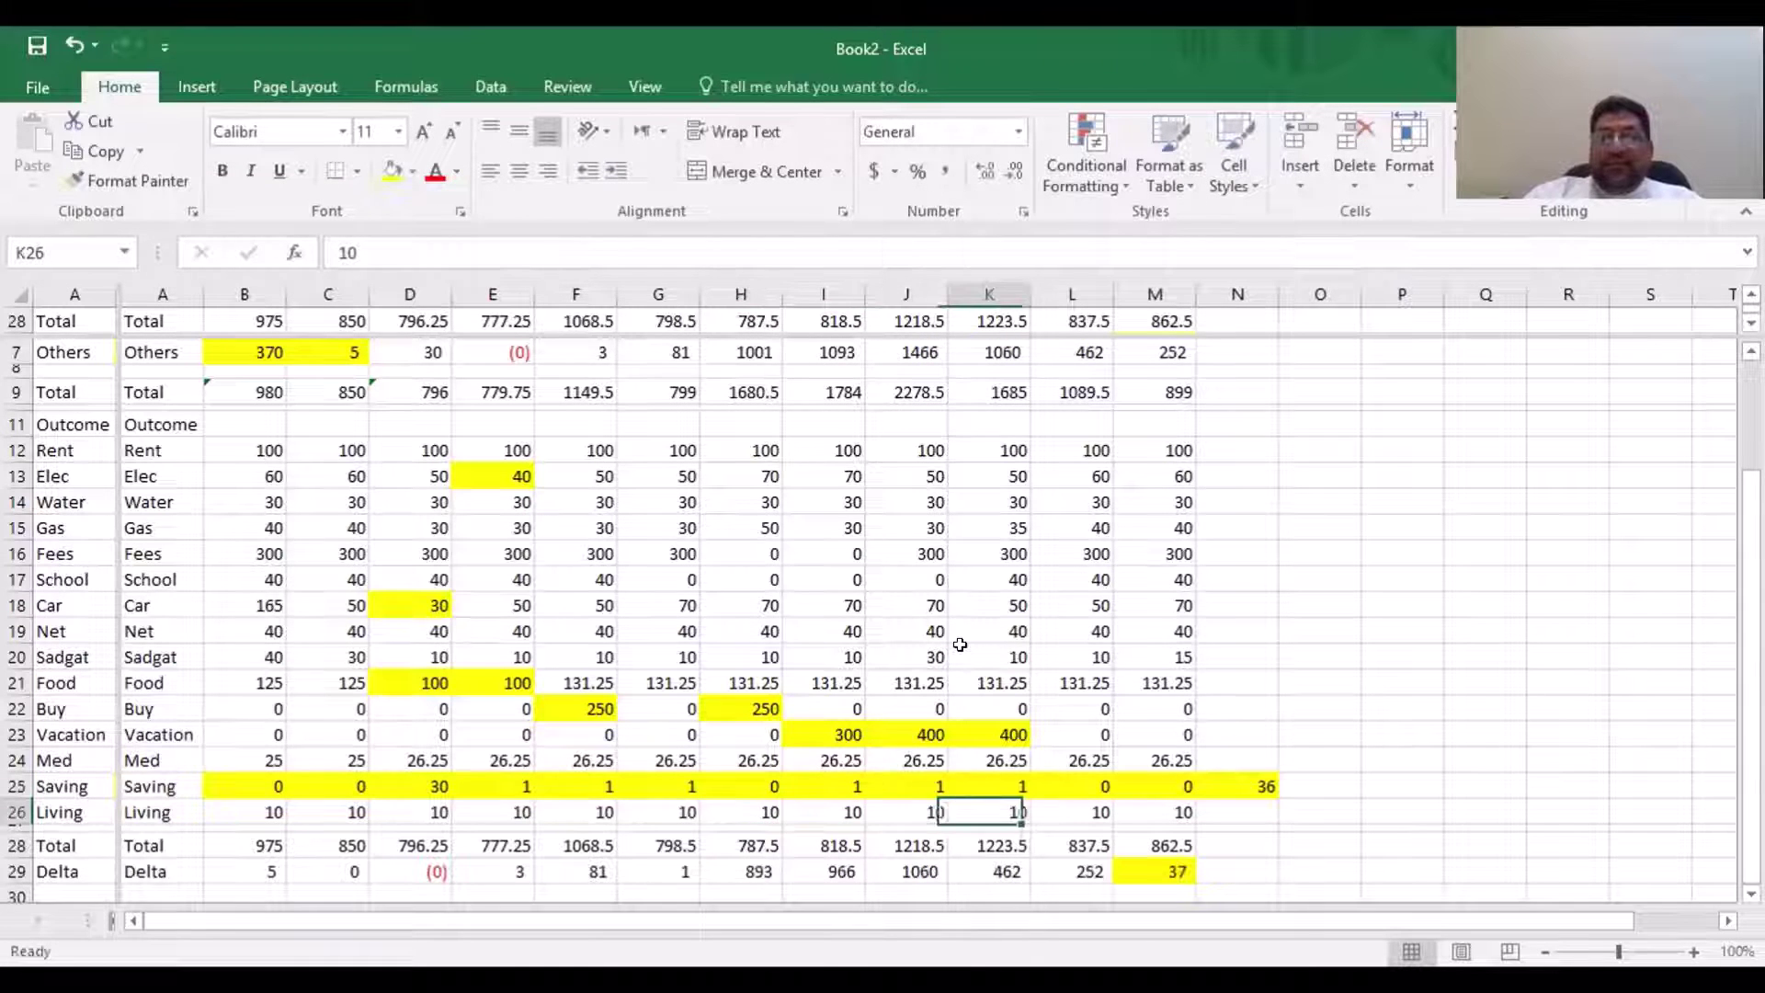
key("Right")
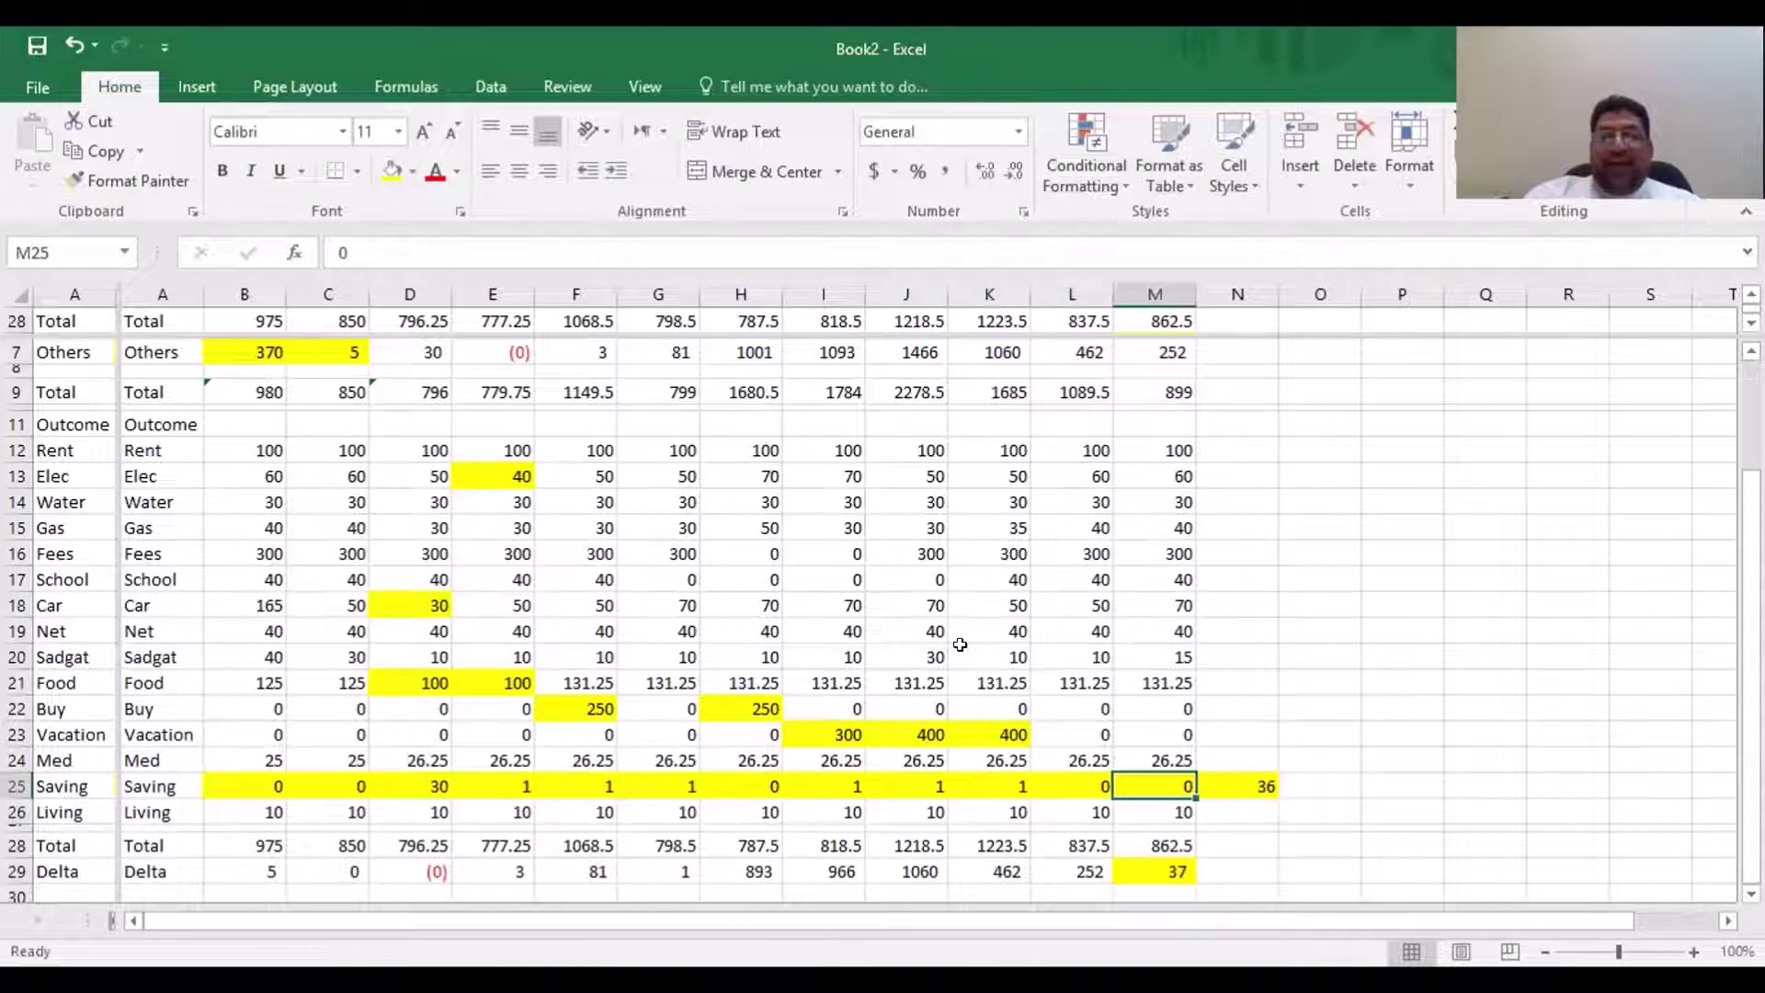
key("Right")
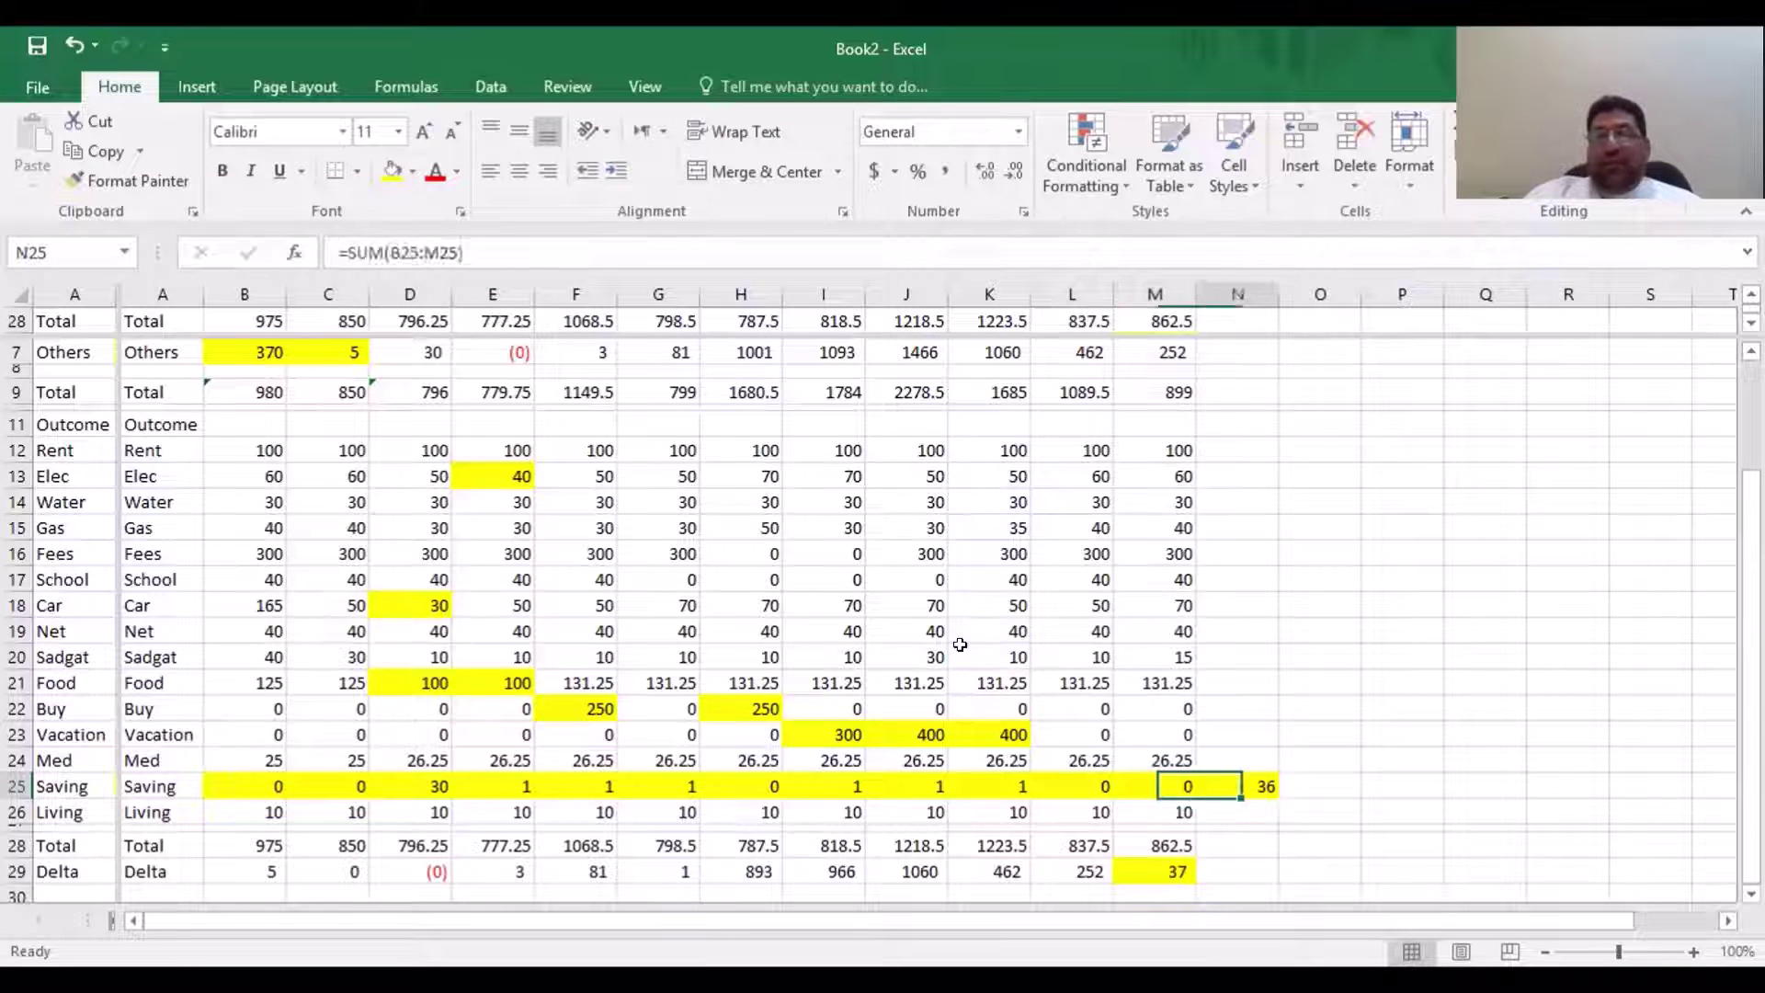
key("Right")
key("Left")
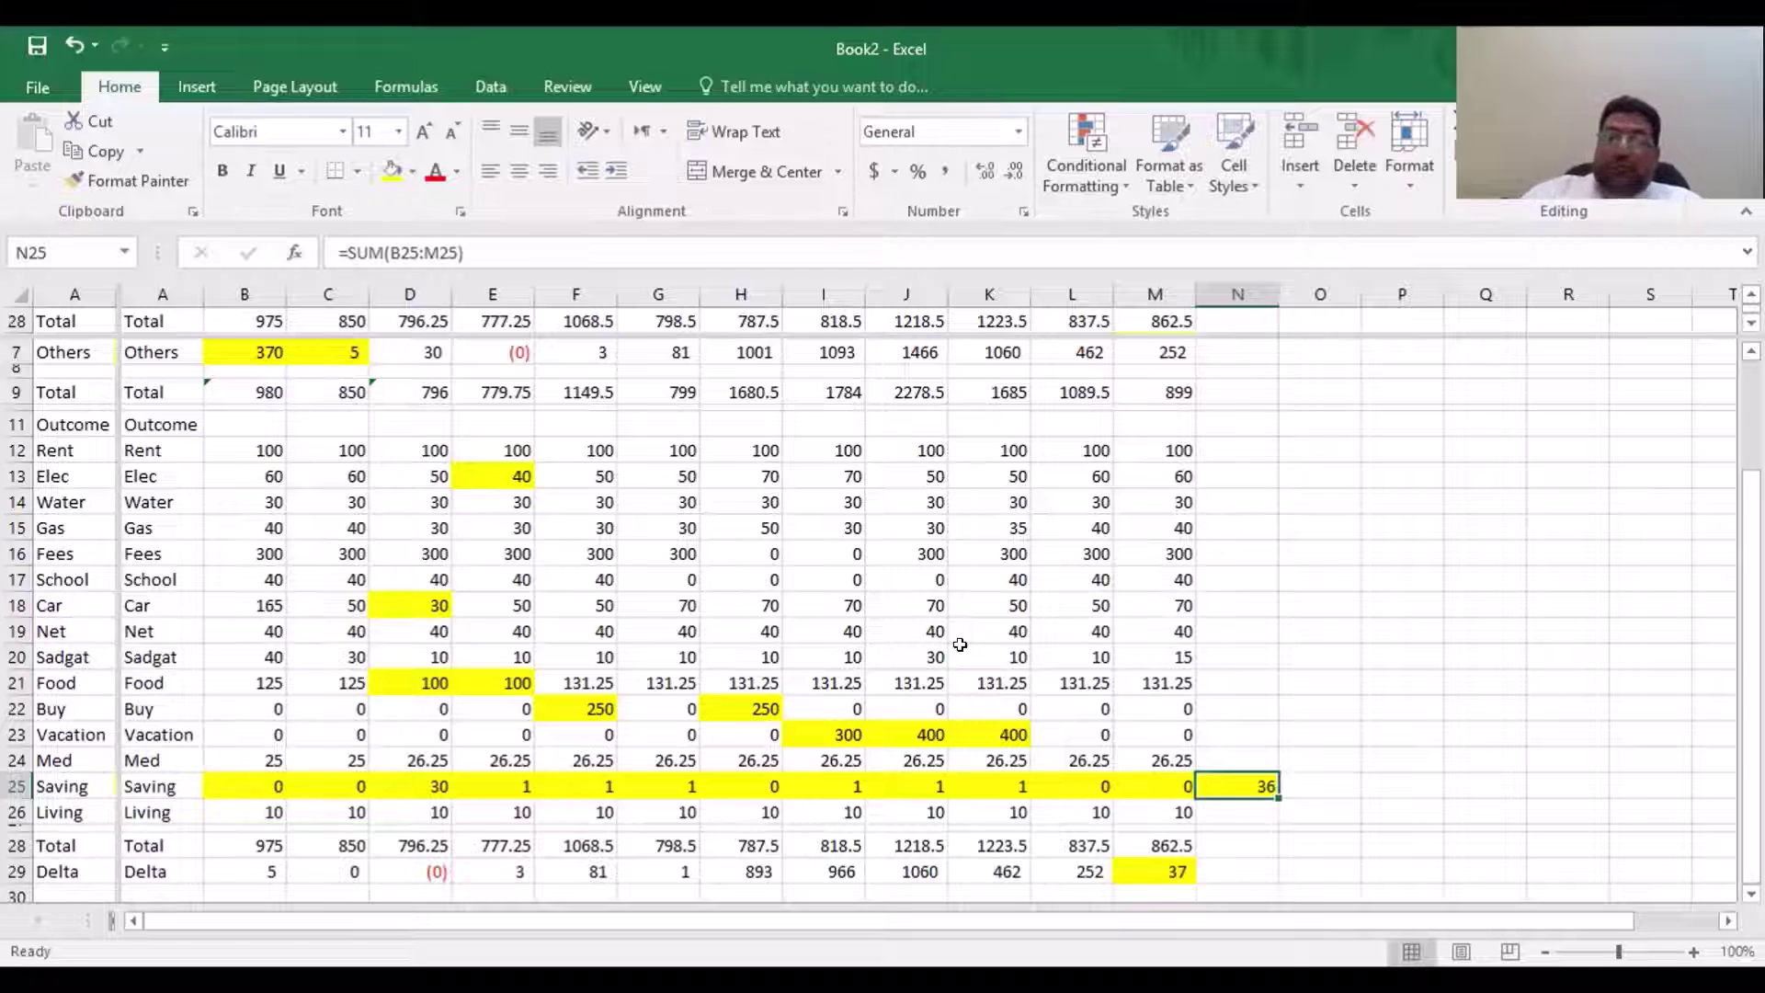
key("Right")
key("Right")
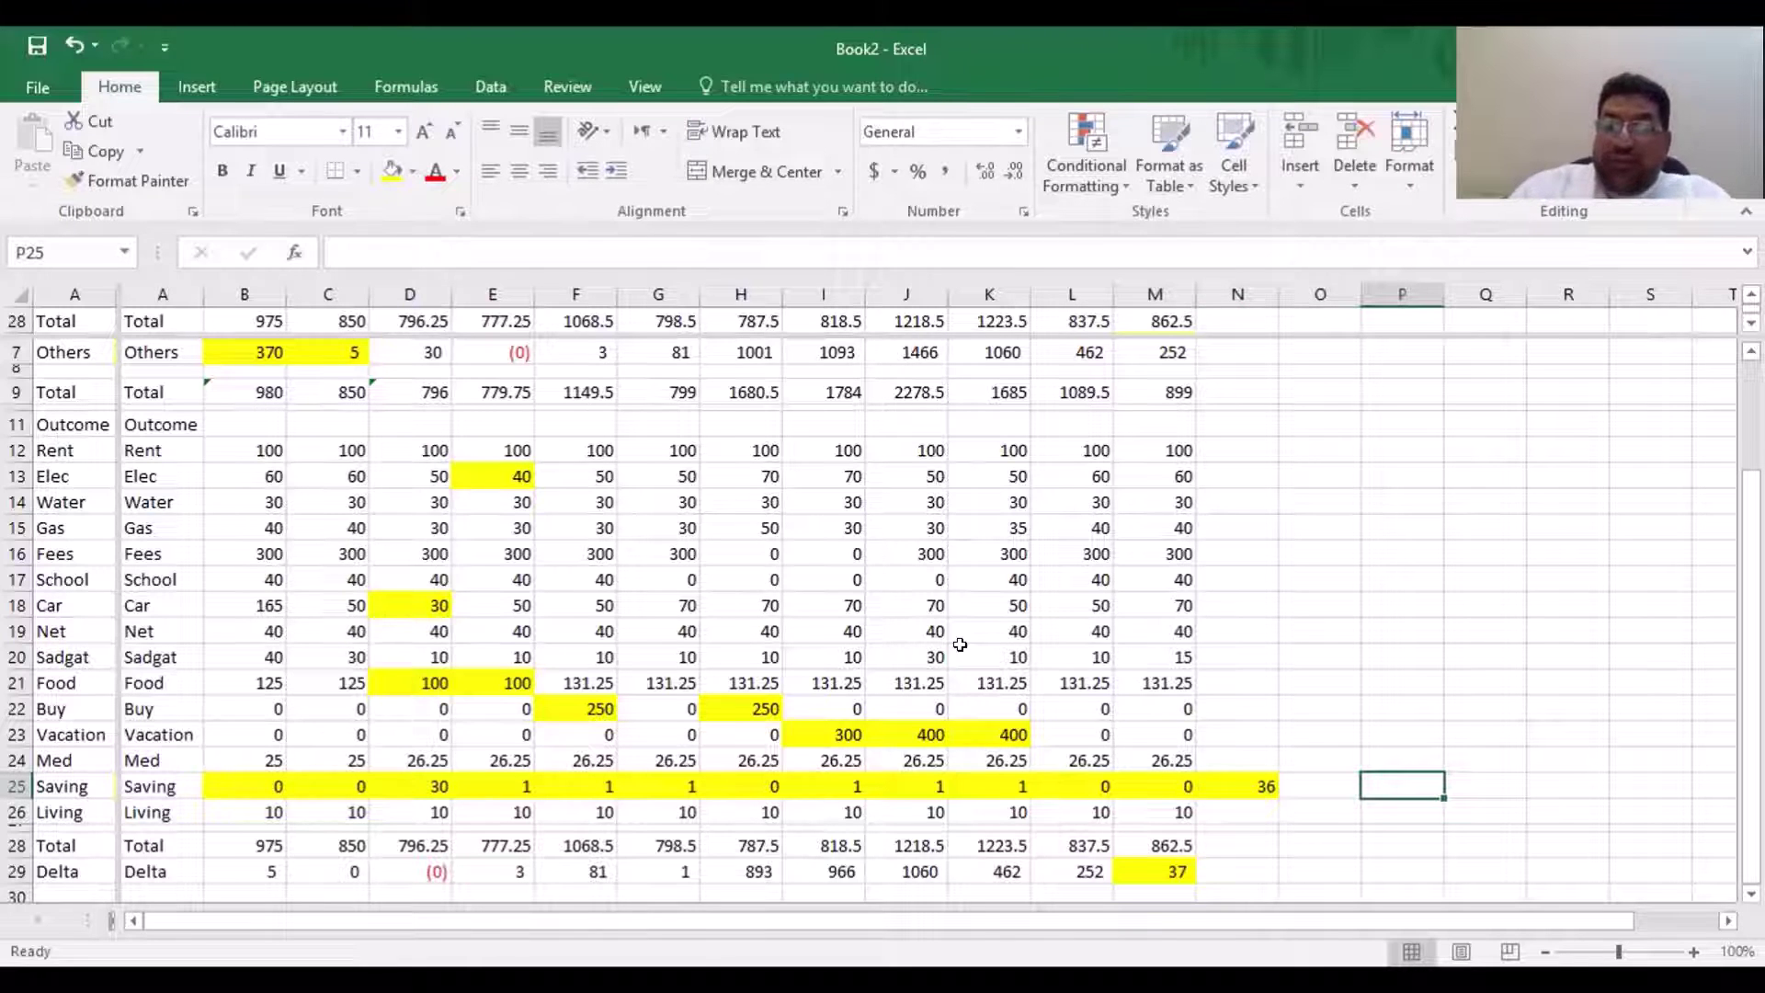
type("=")
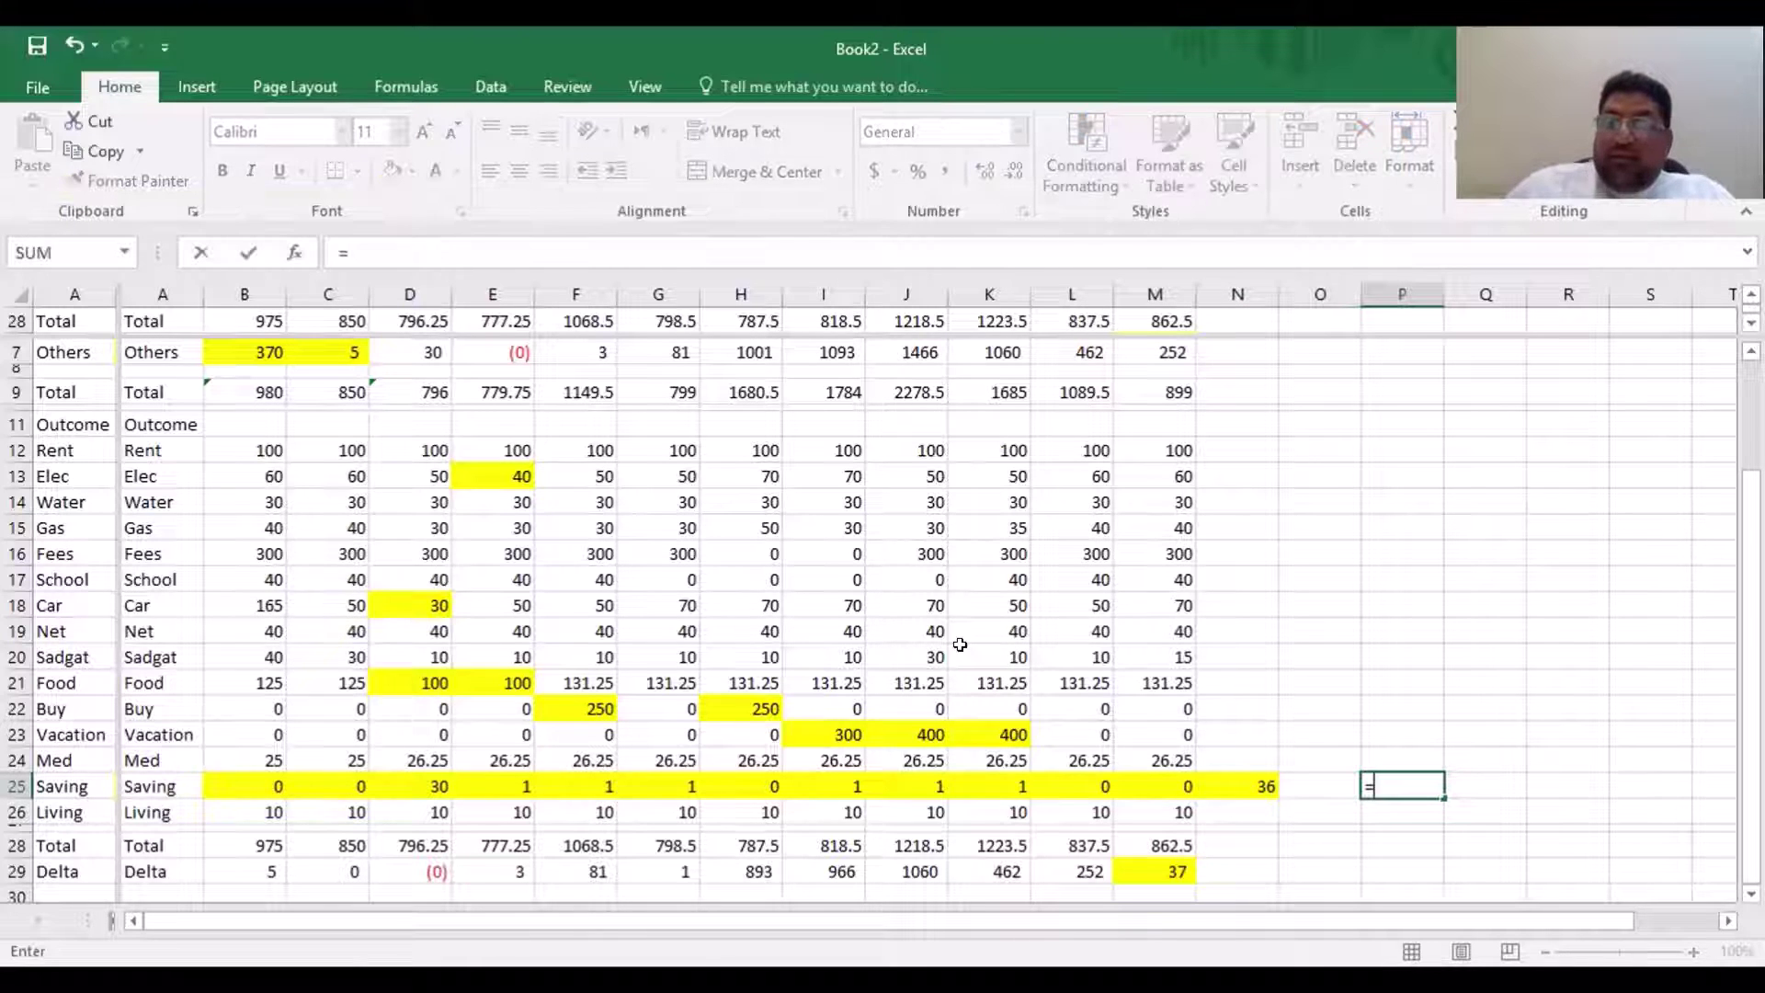
left_click(1267, 786)
type("+")
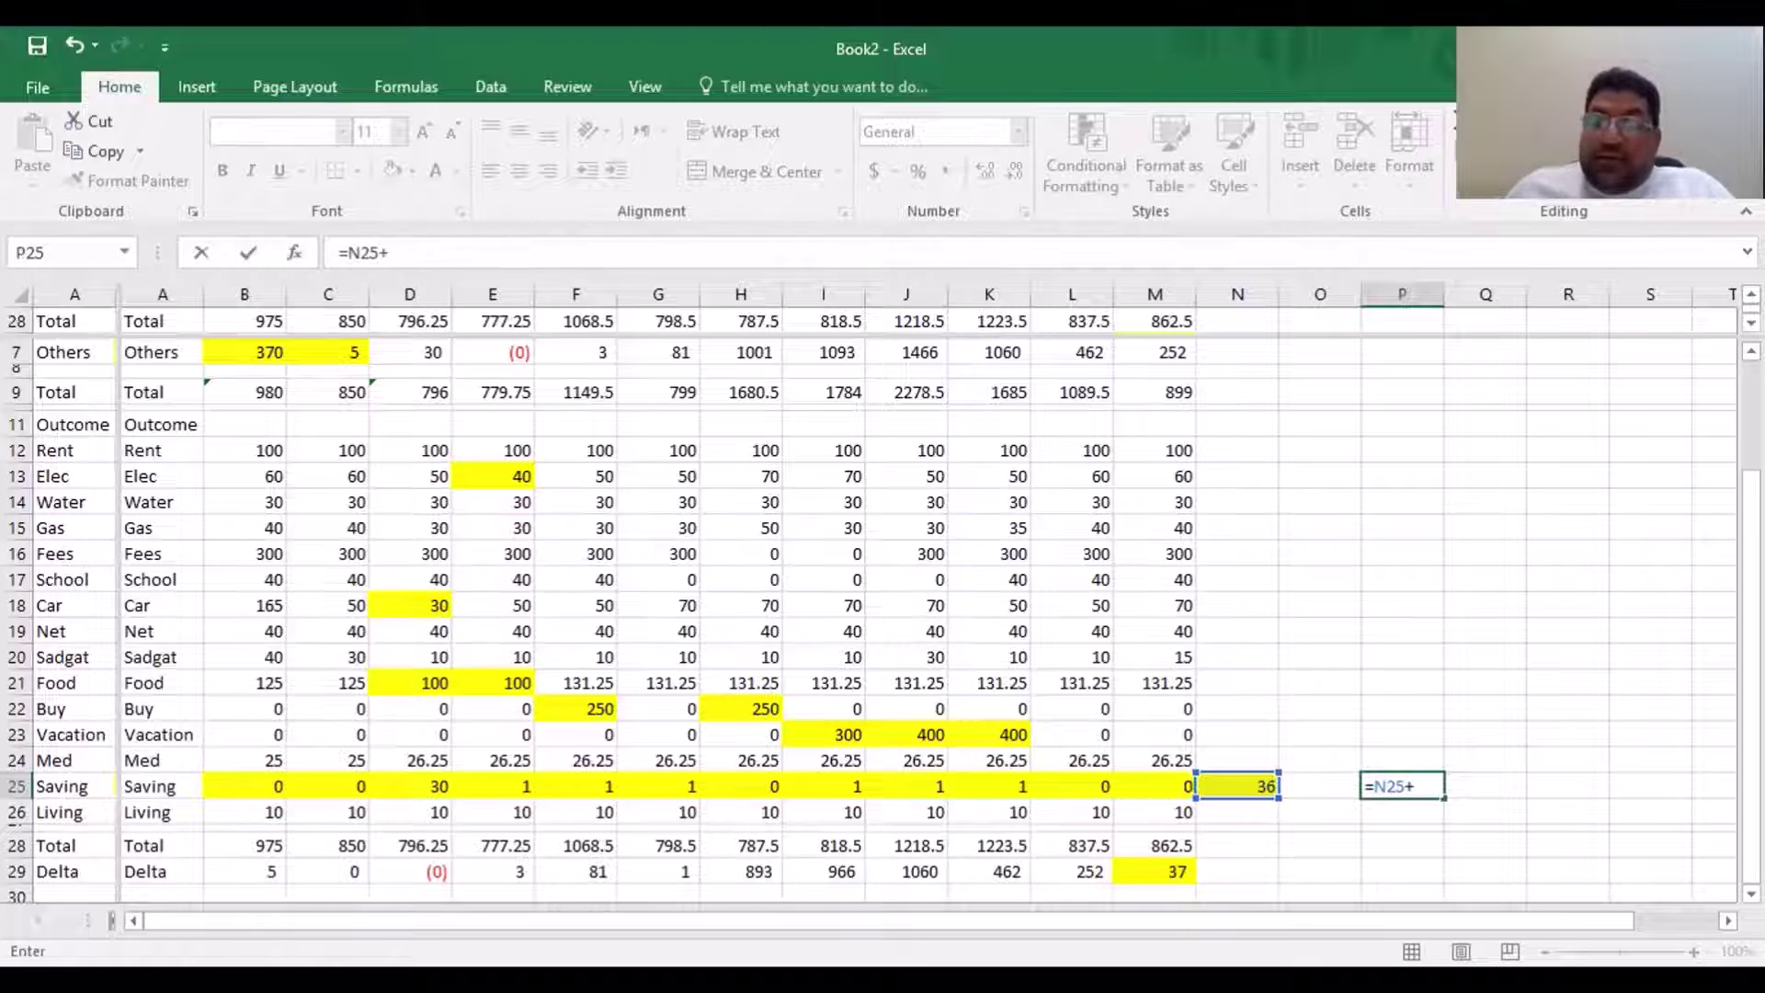
left_click(1169, 868)
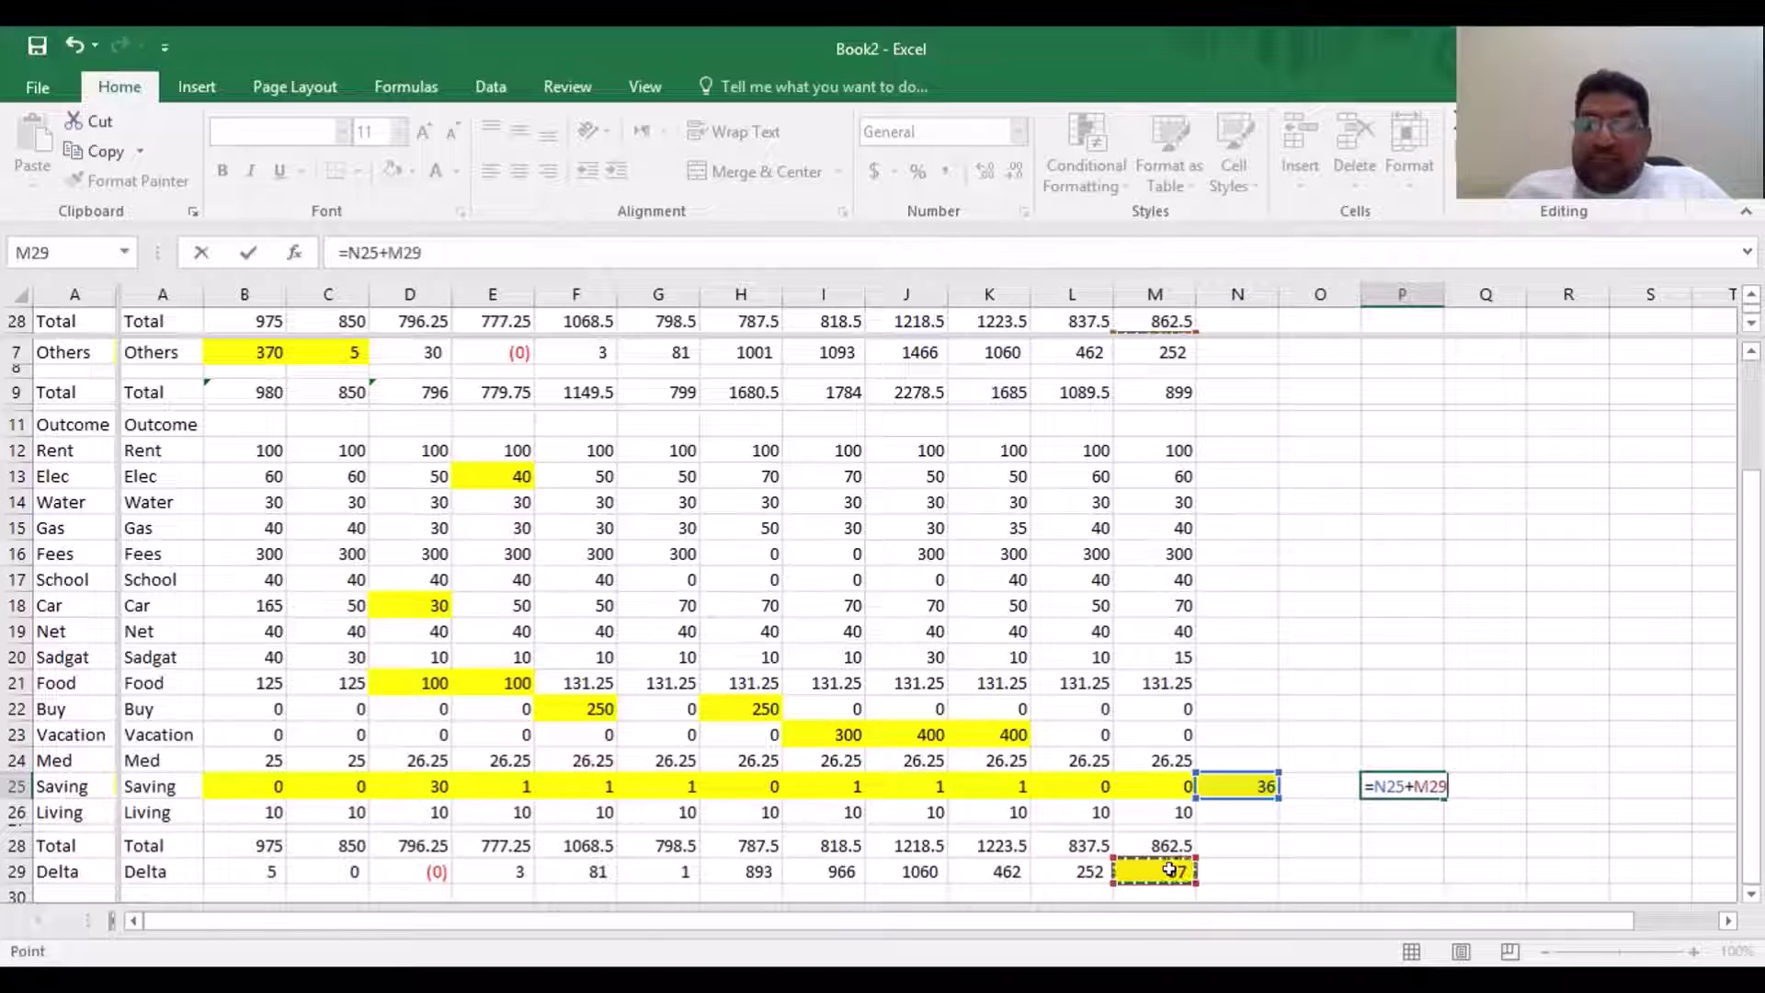
key("Return")
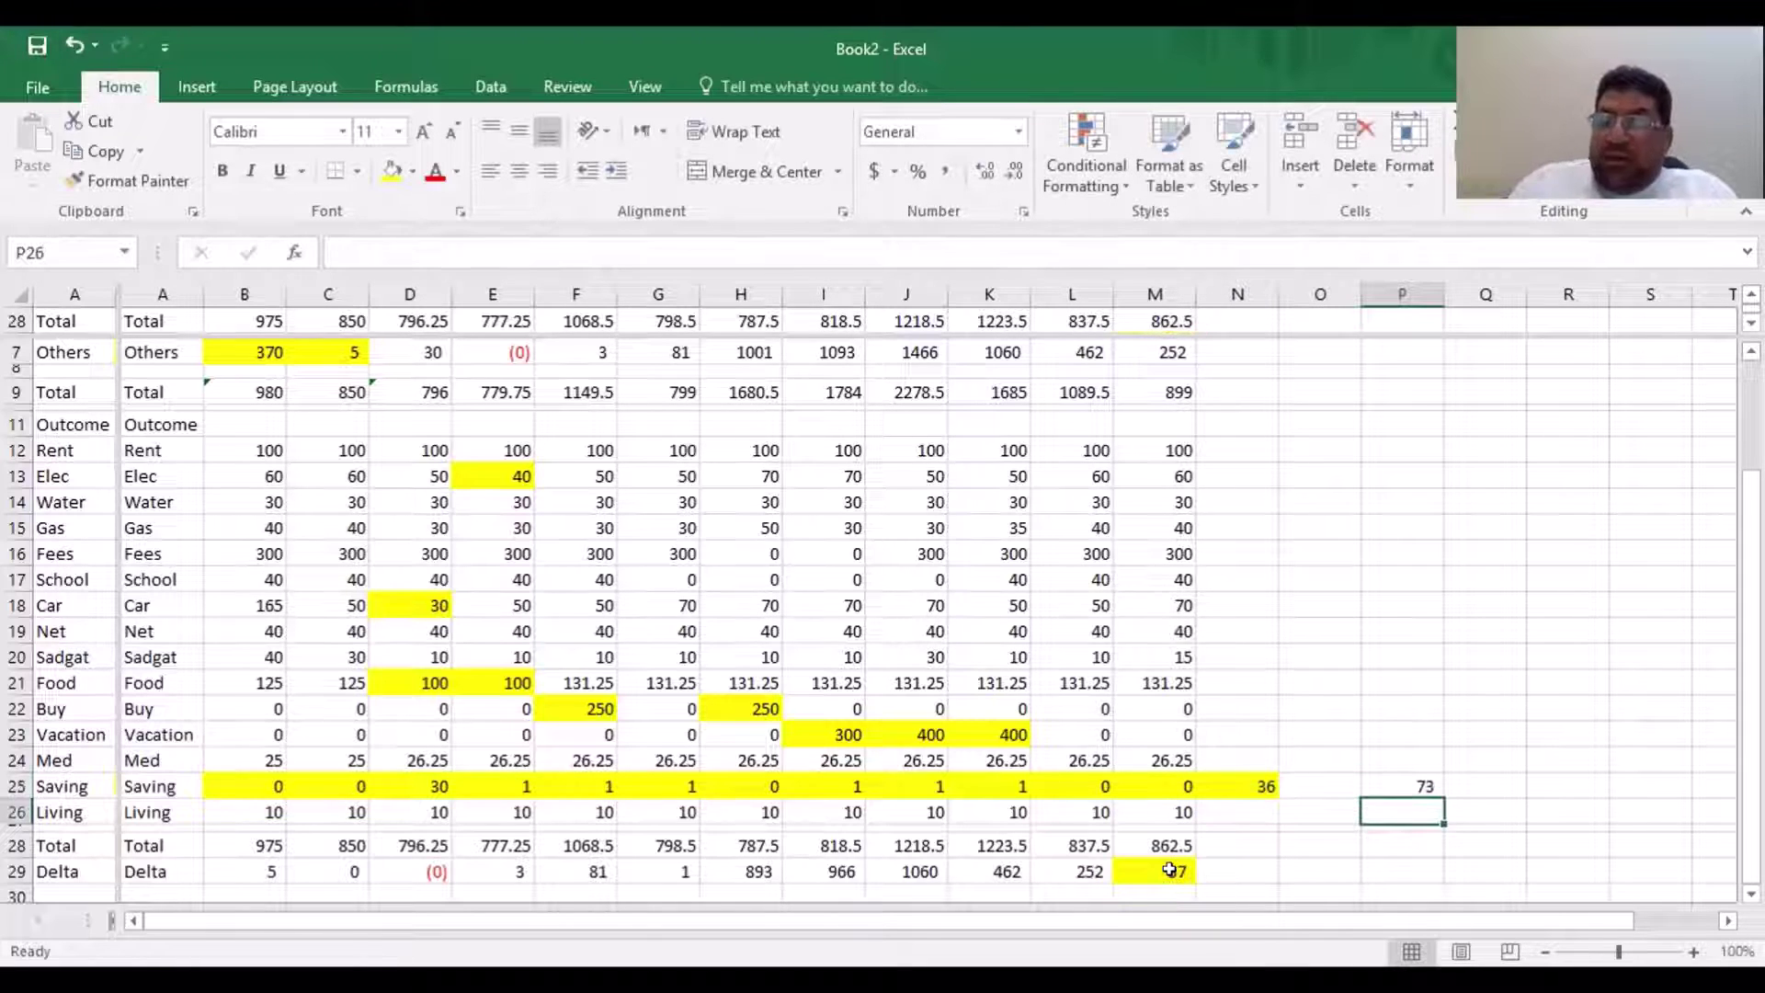
Enter the negated month 1 Others amount (=-B7) in P26 and give it the number format of Delta cell H29
type("-")
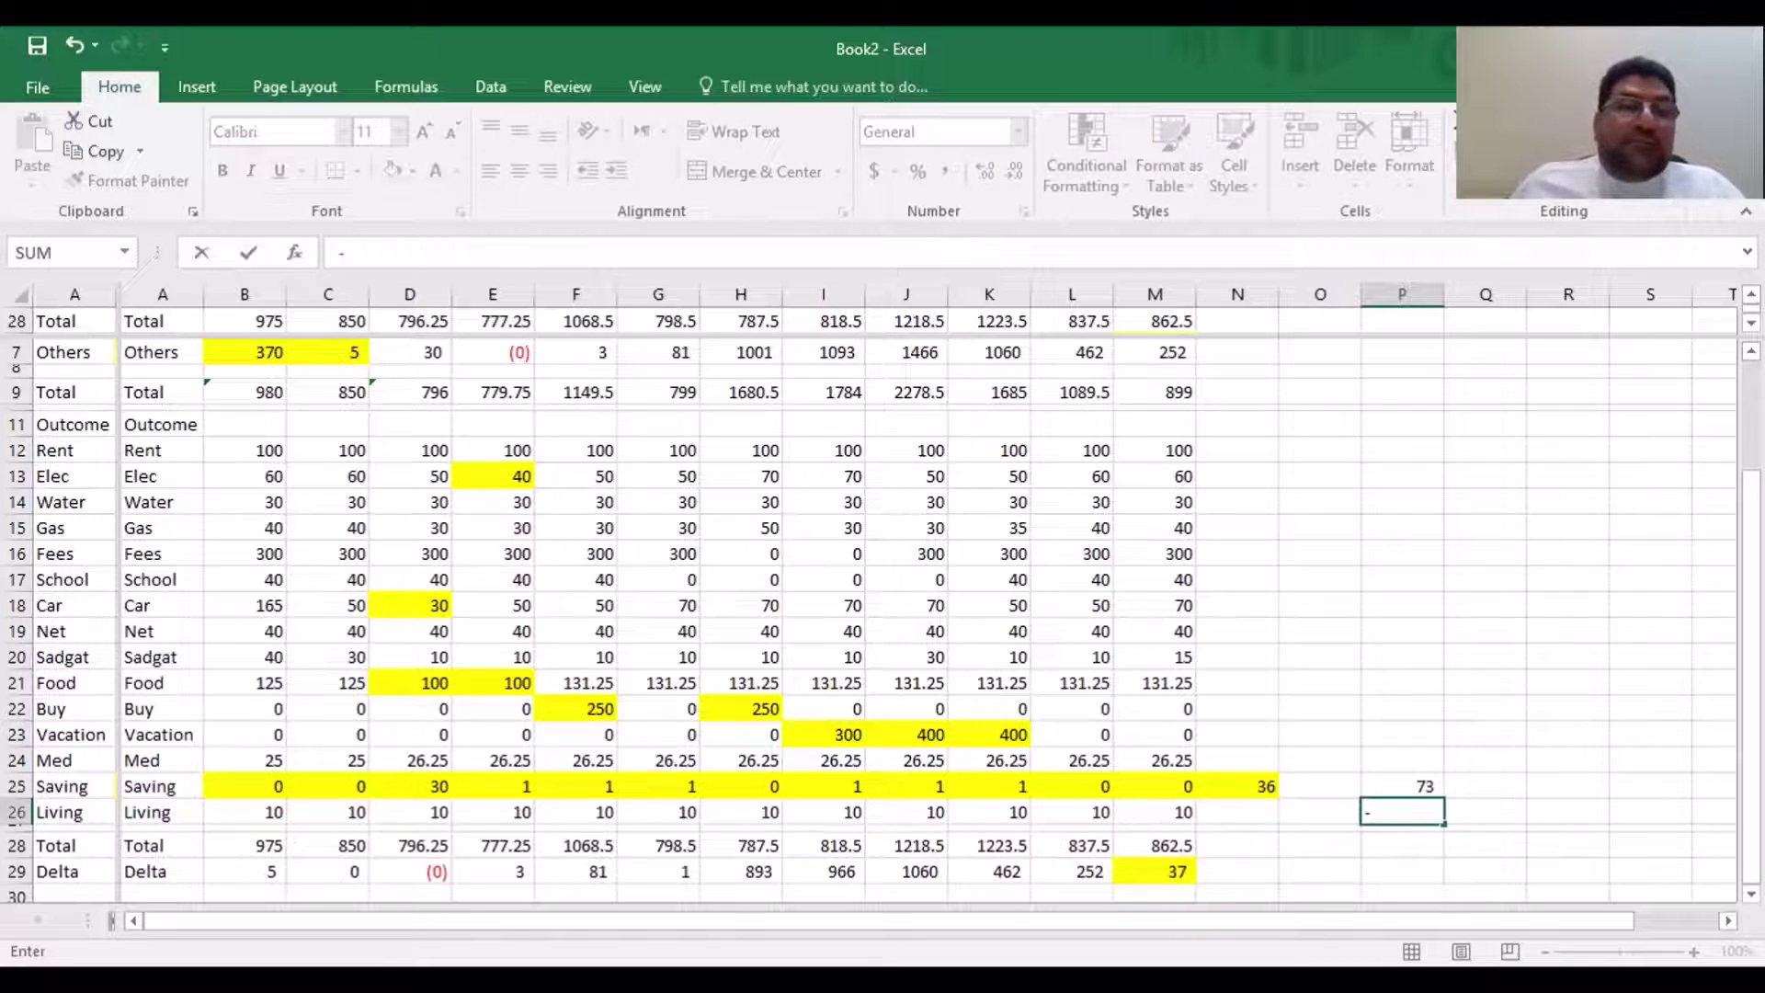
left_click(260, 352)
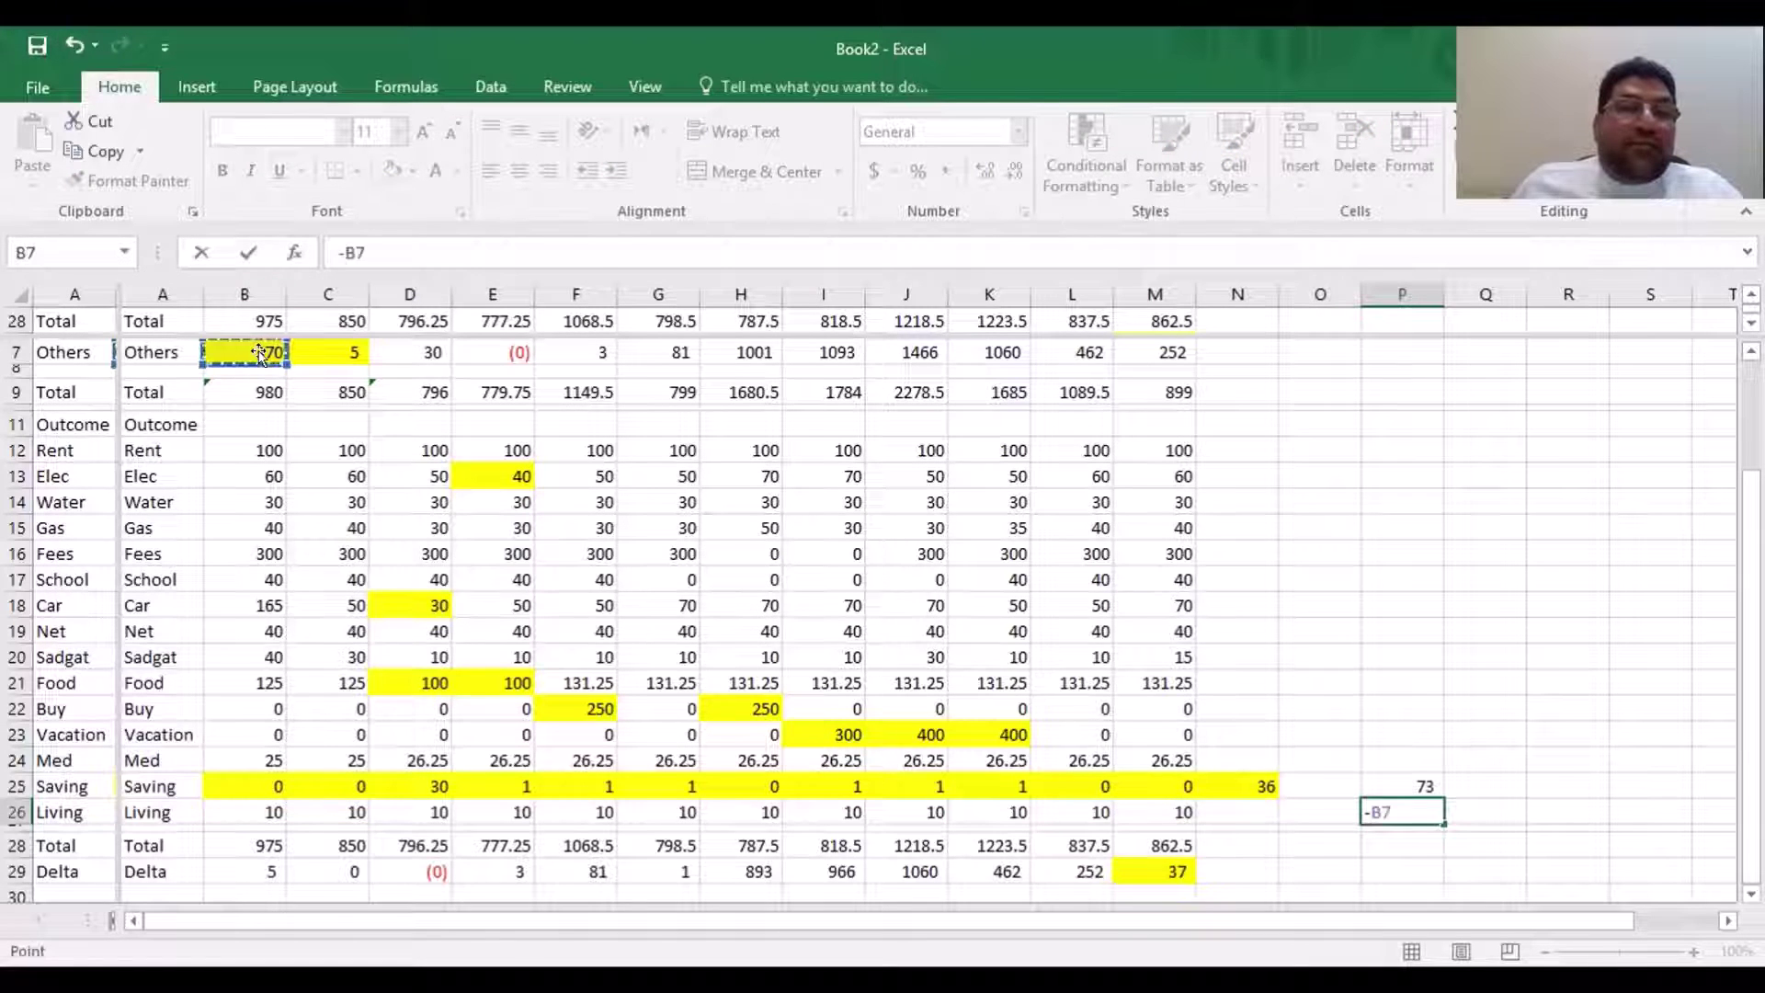
key("ctrl+Return")
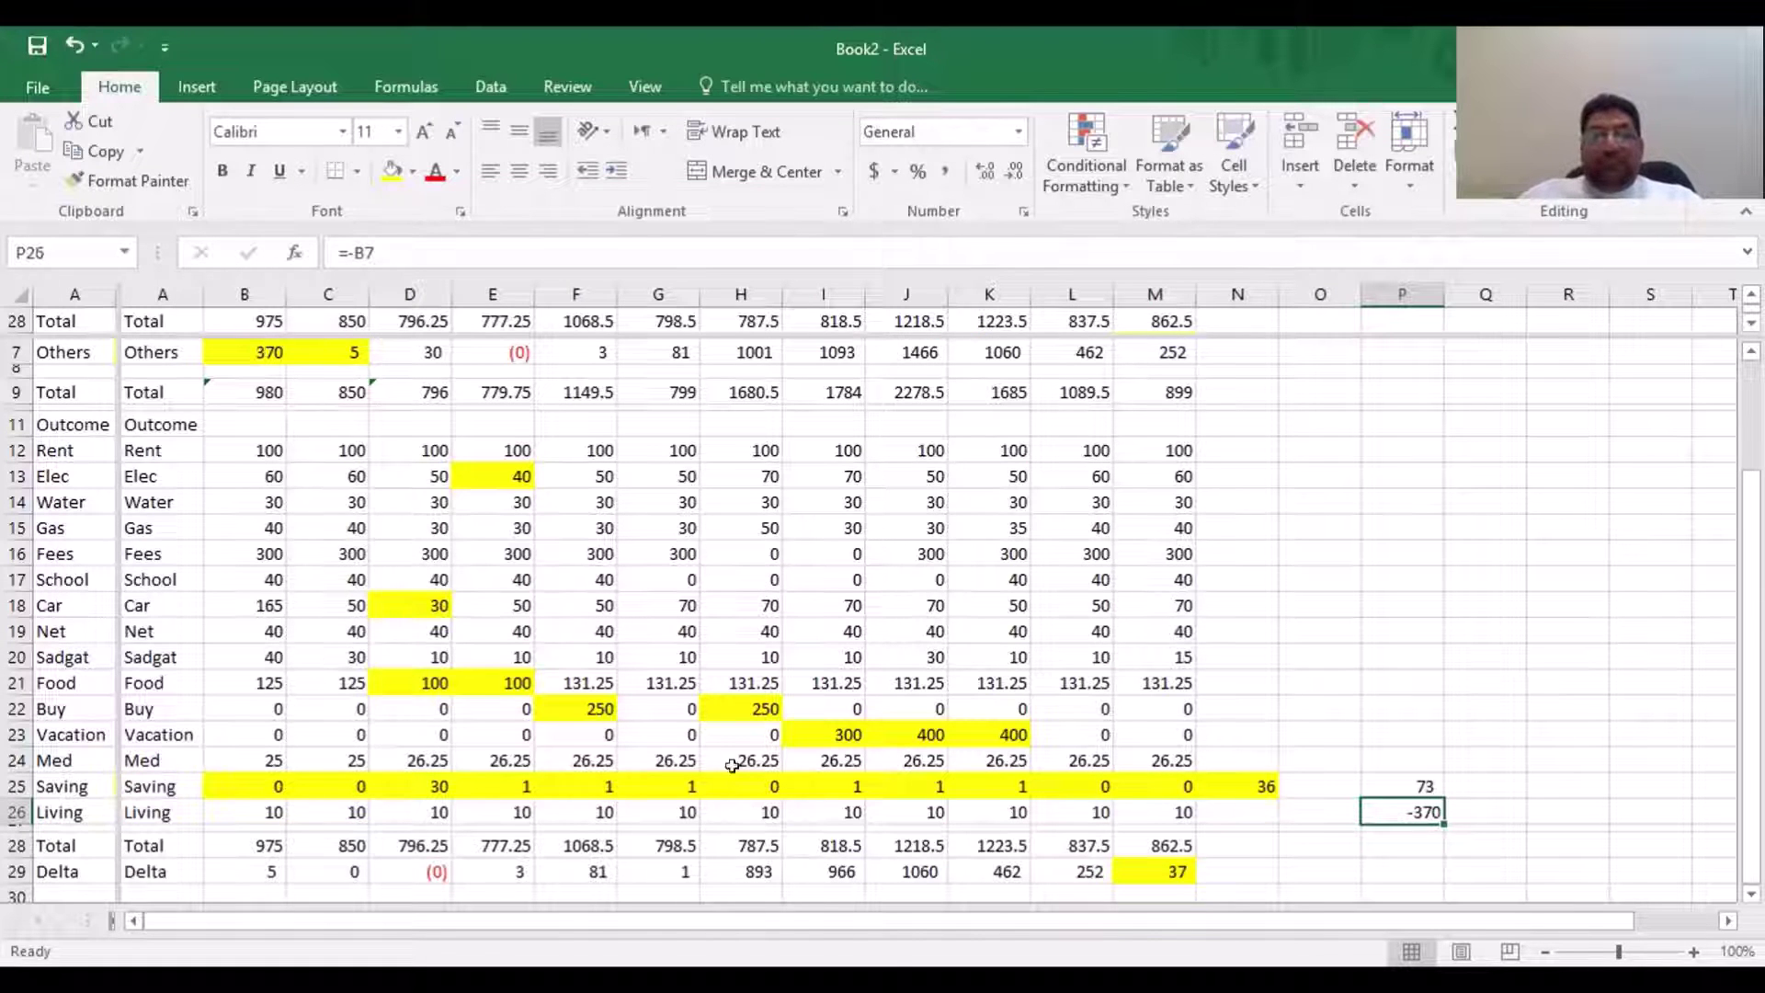
left_click(756, 868)
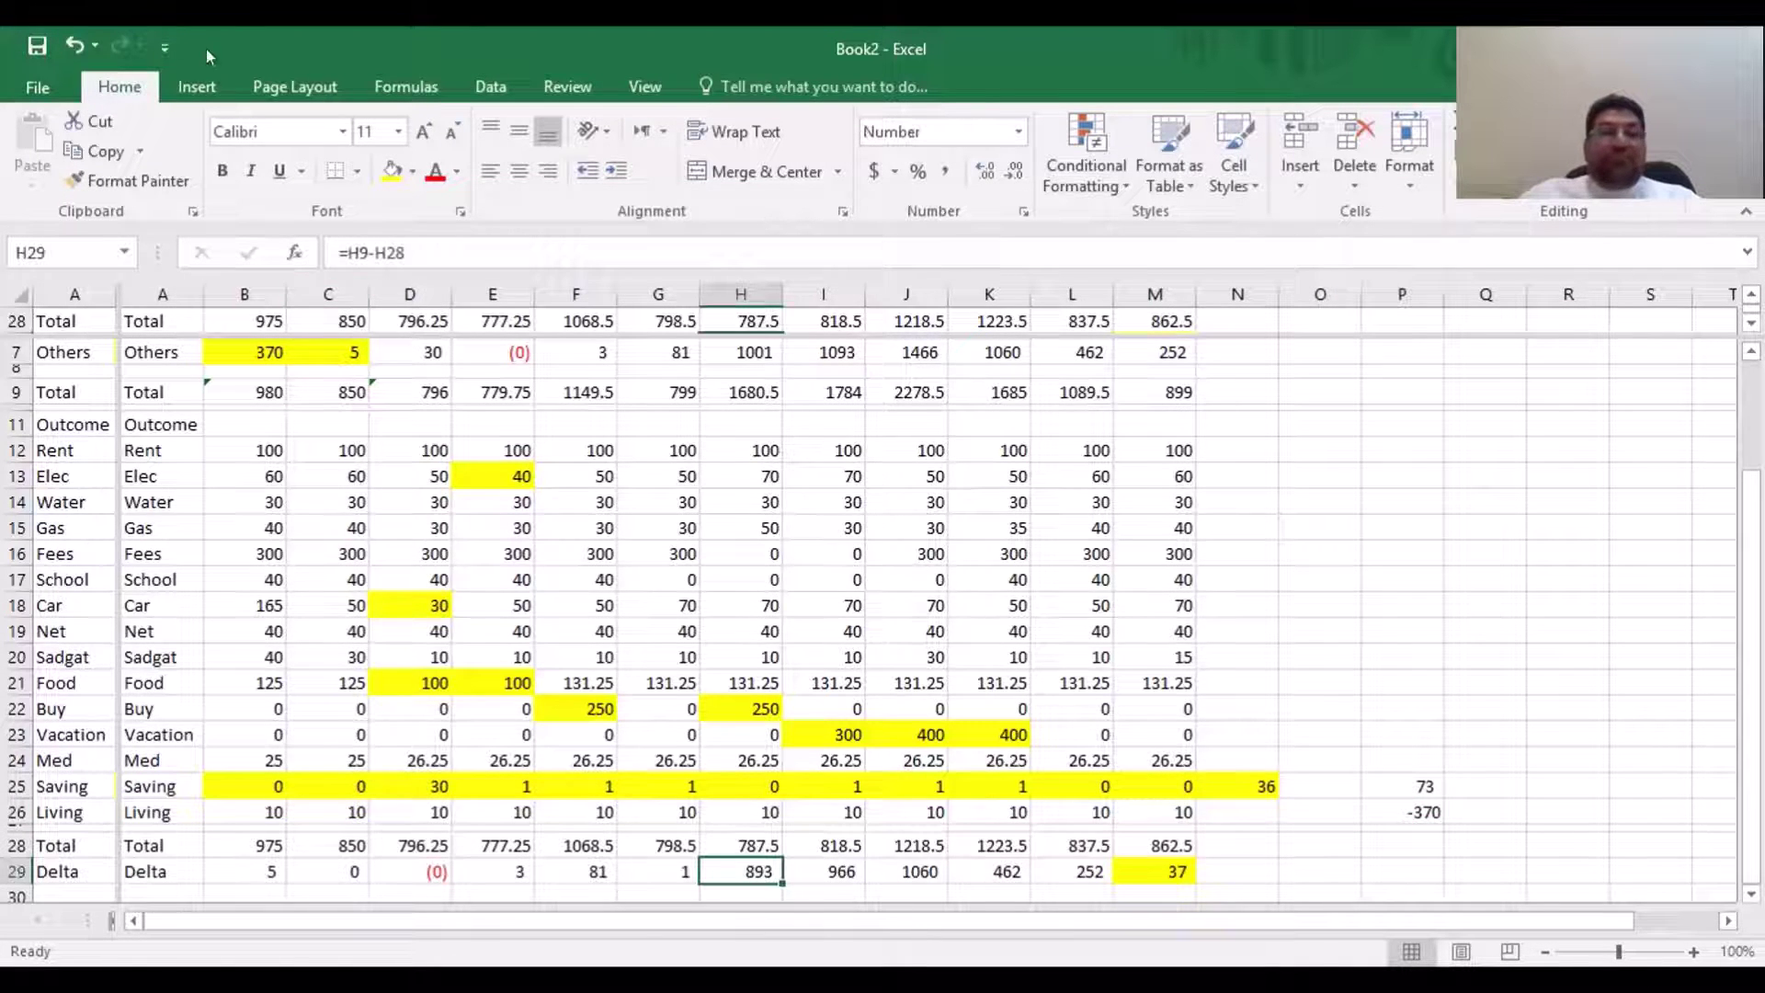
left_click(92, 179)
left_click(1405, 809)
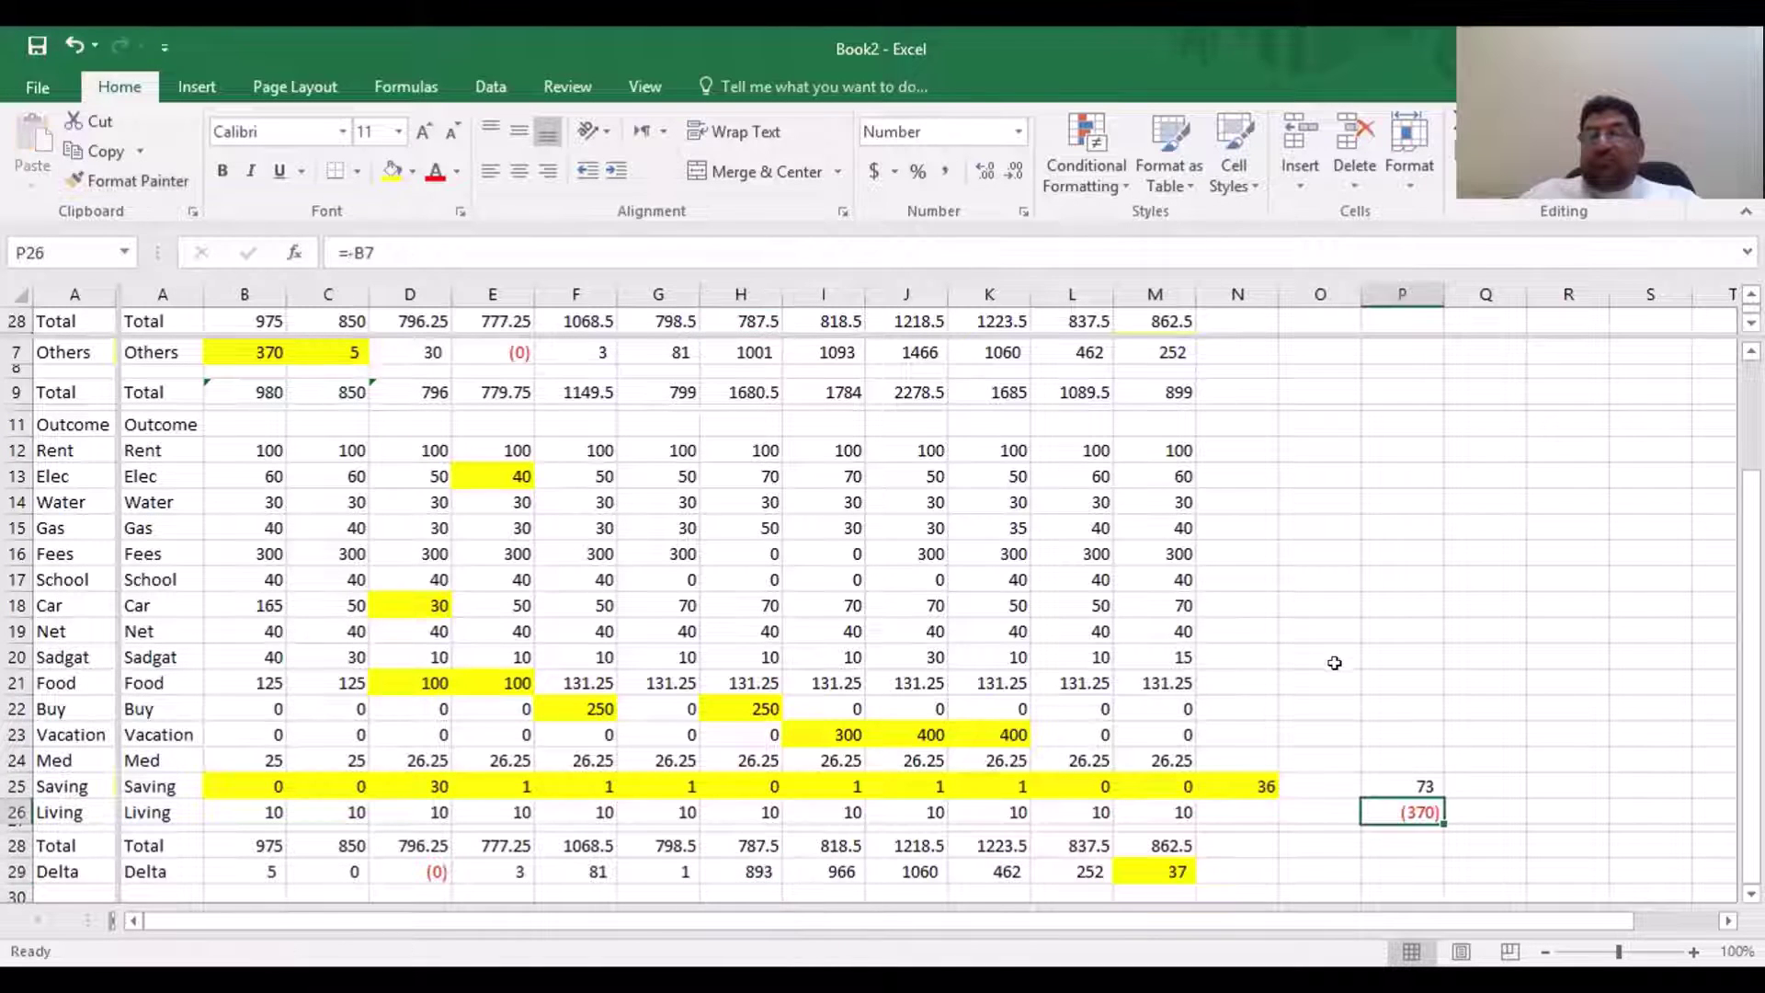
left_click(1338, 658)
Label the two summary amounts in column P by entering Income in Q25 and Outcome in Q26
left_click(1416, 843)
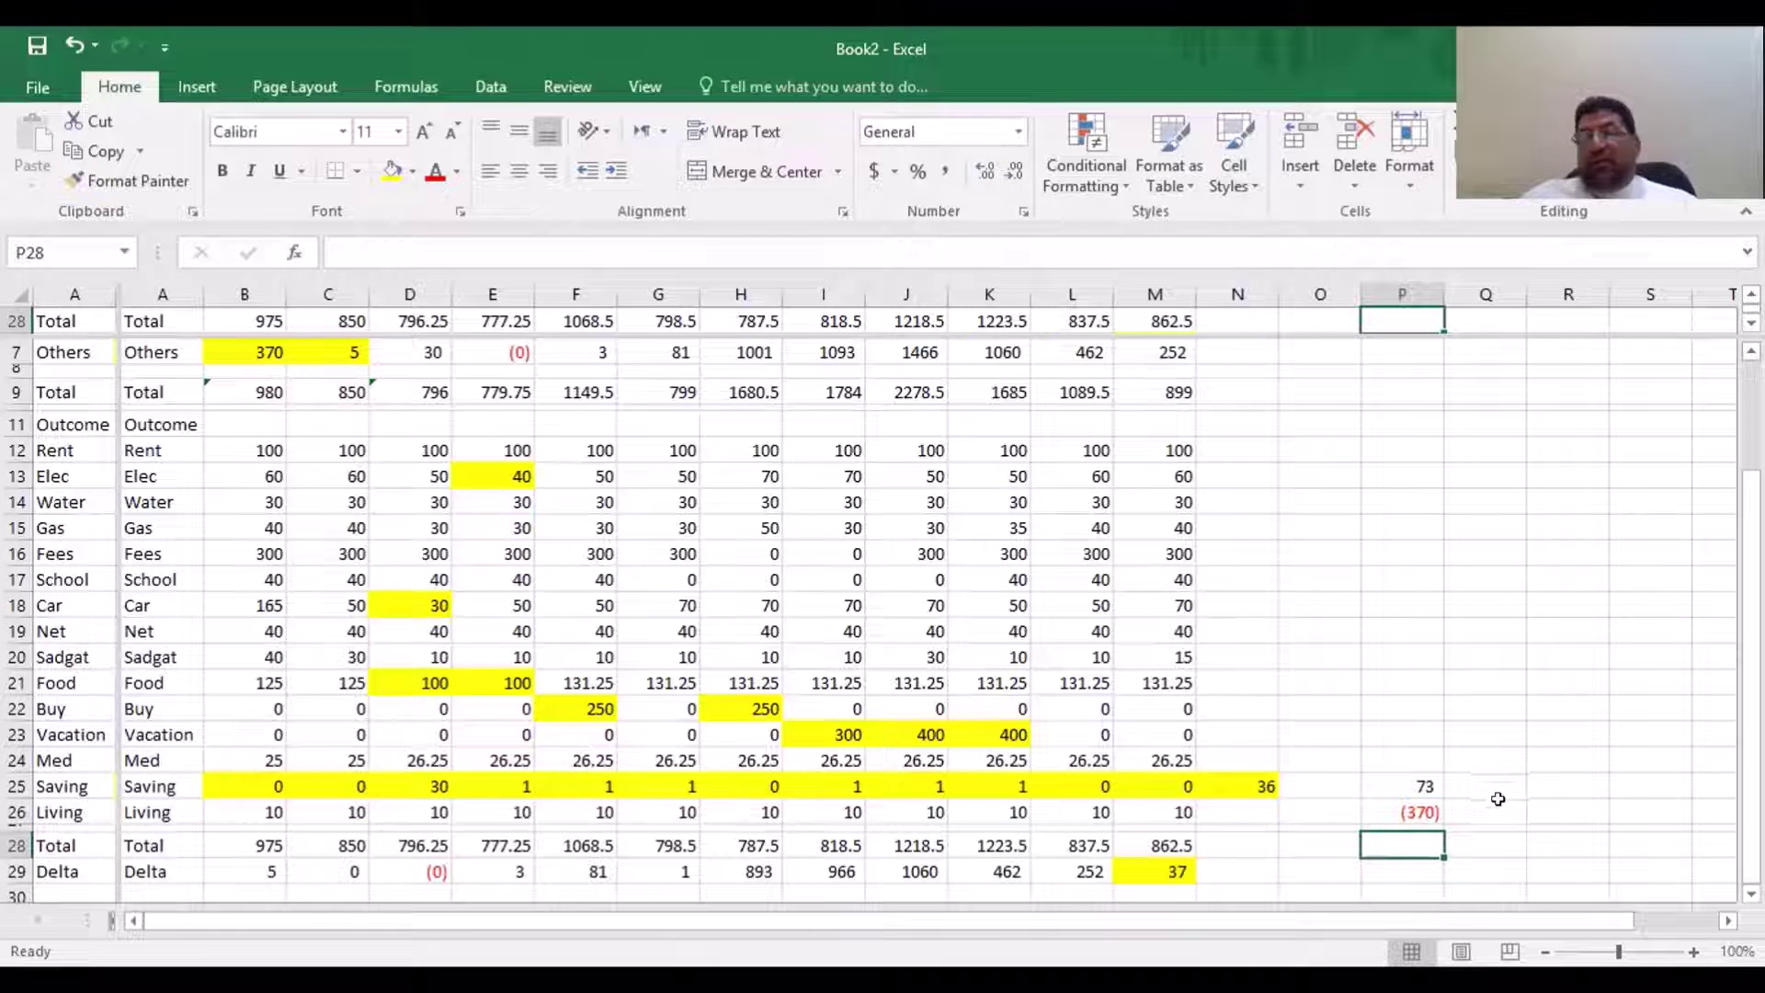
left_click(1461, 784)
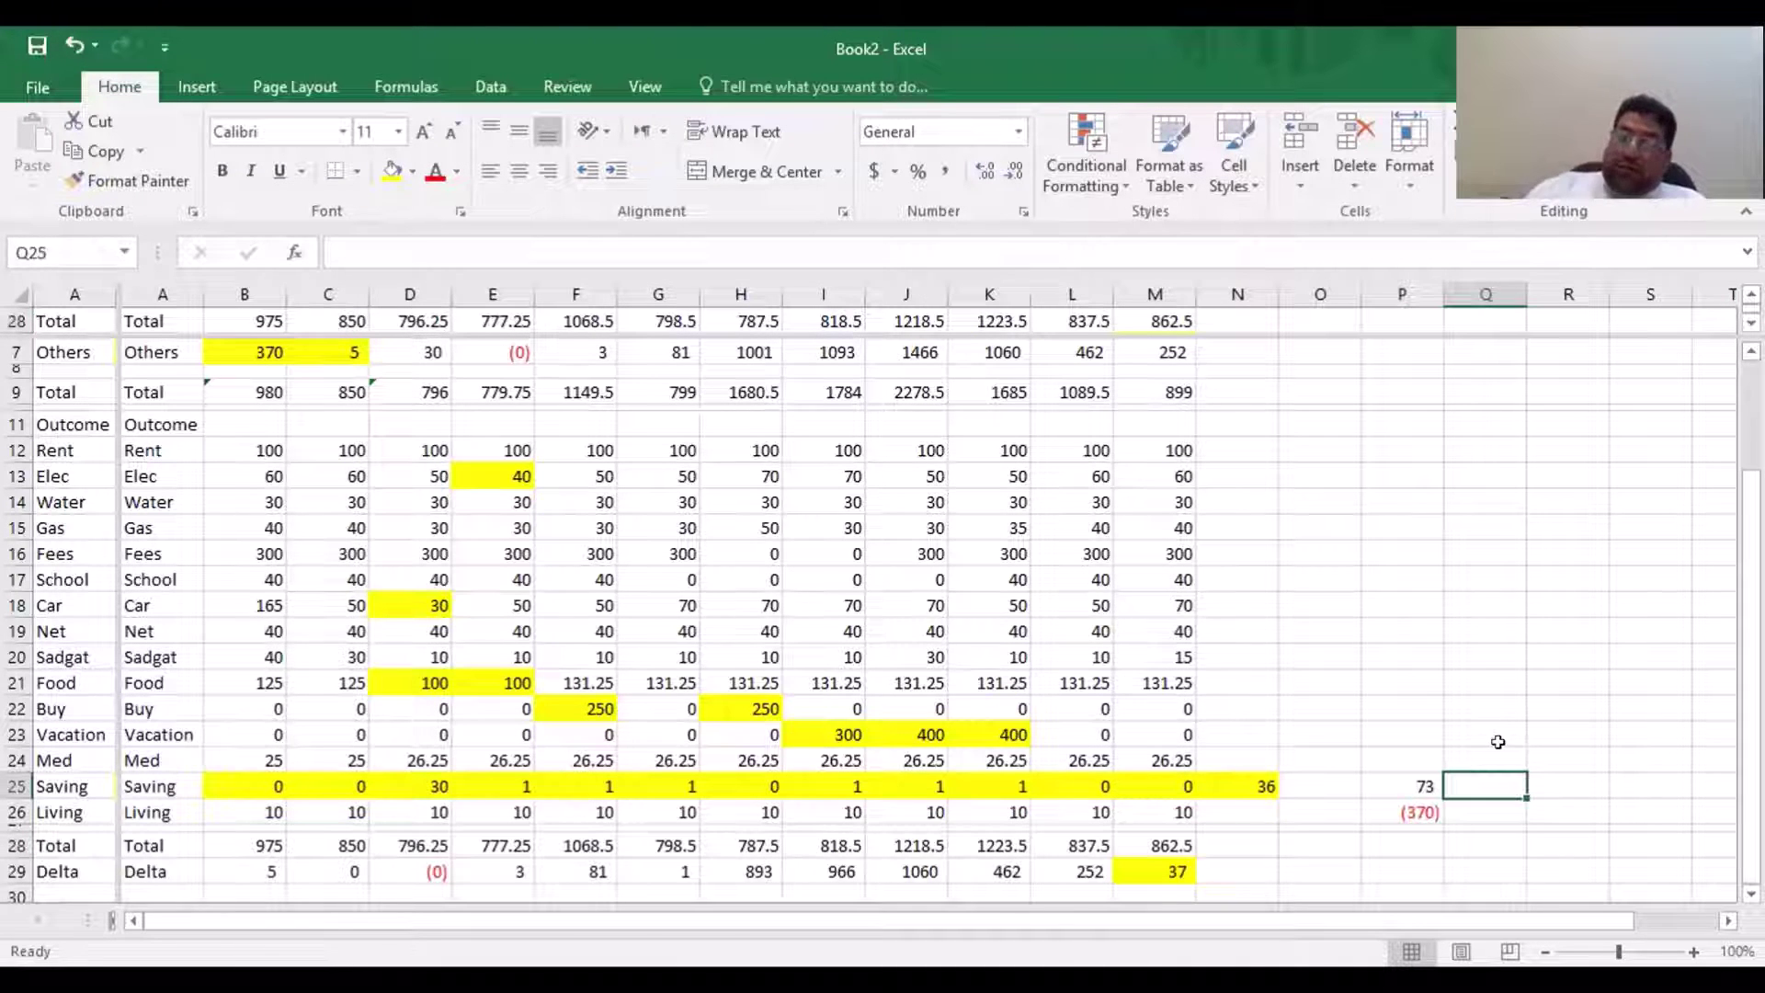
key("Down")
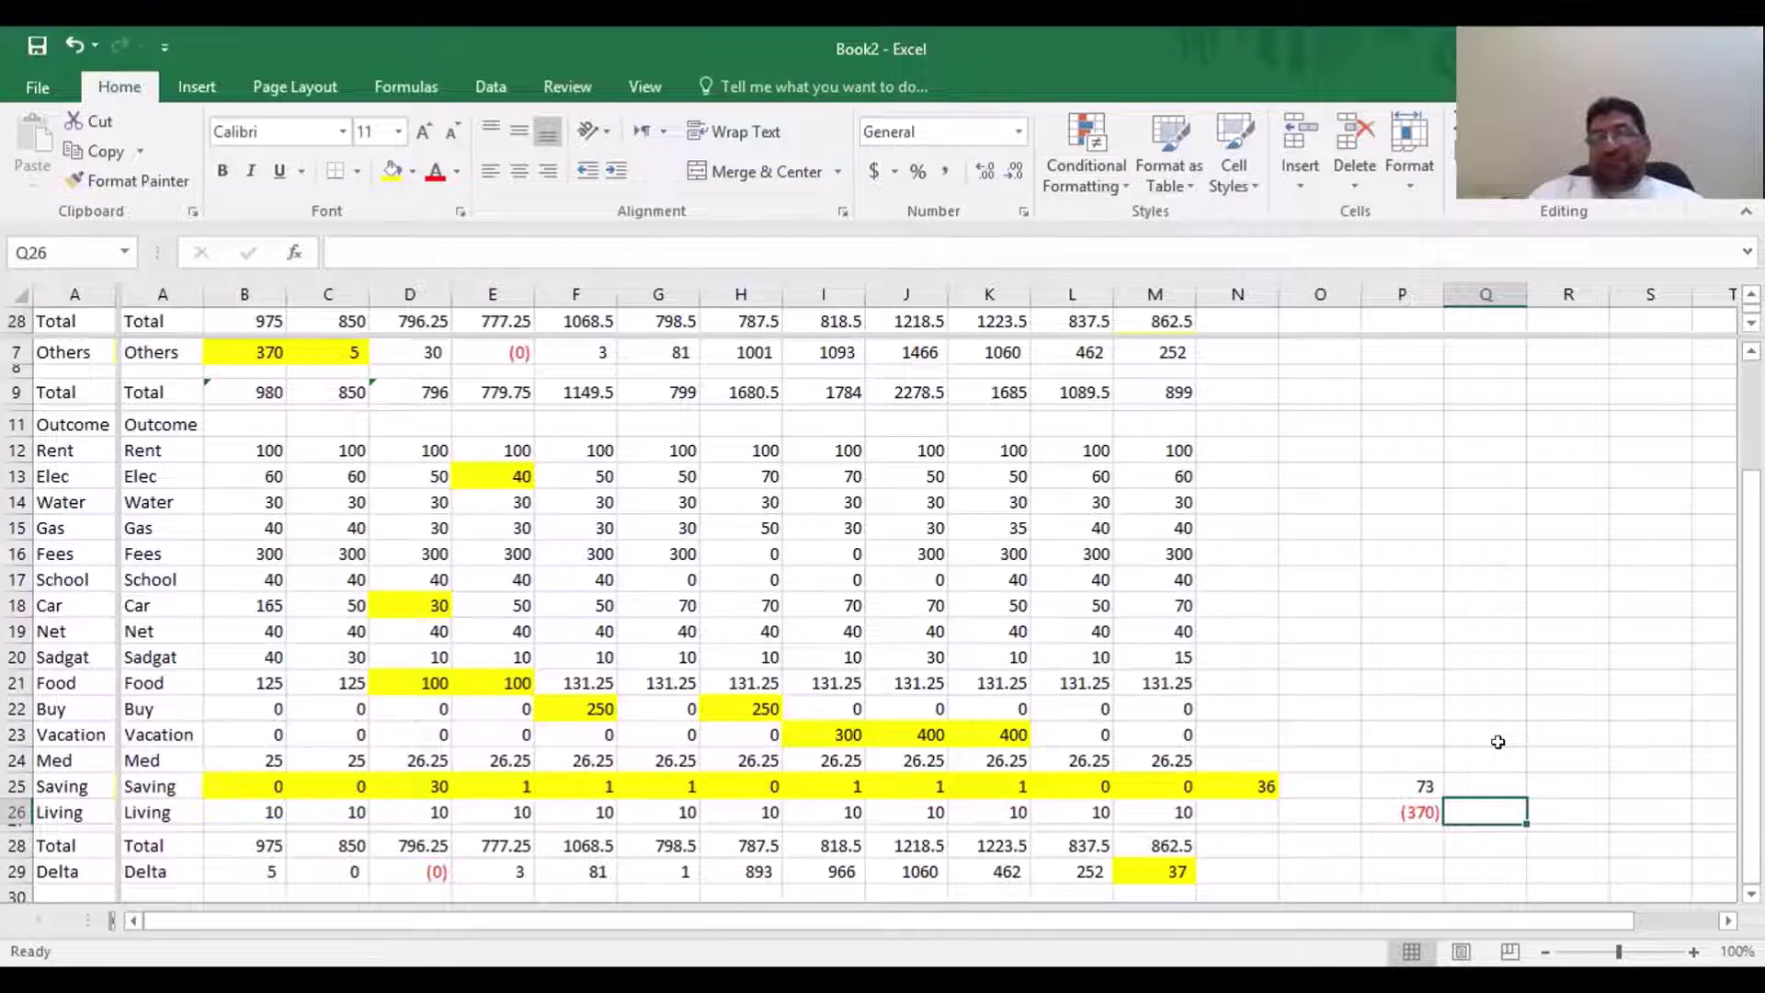
key("Up")
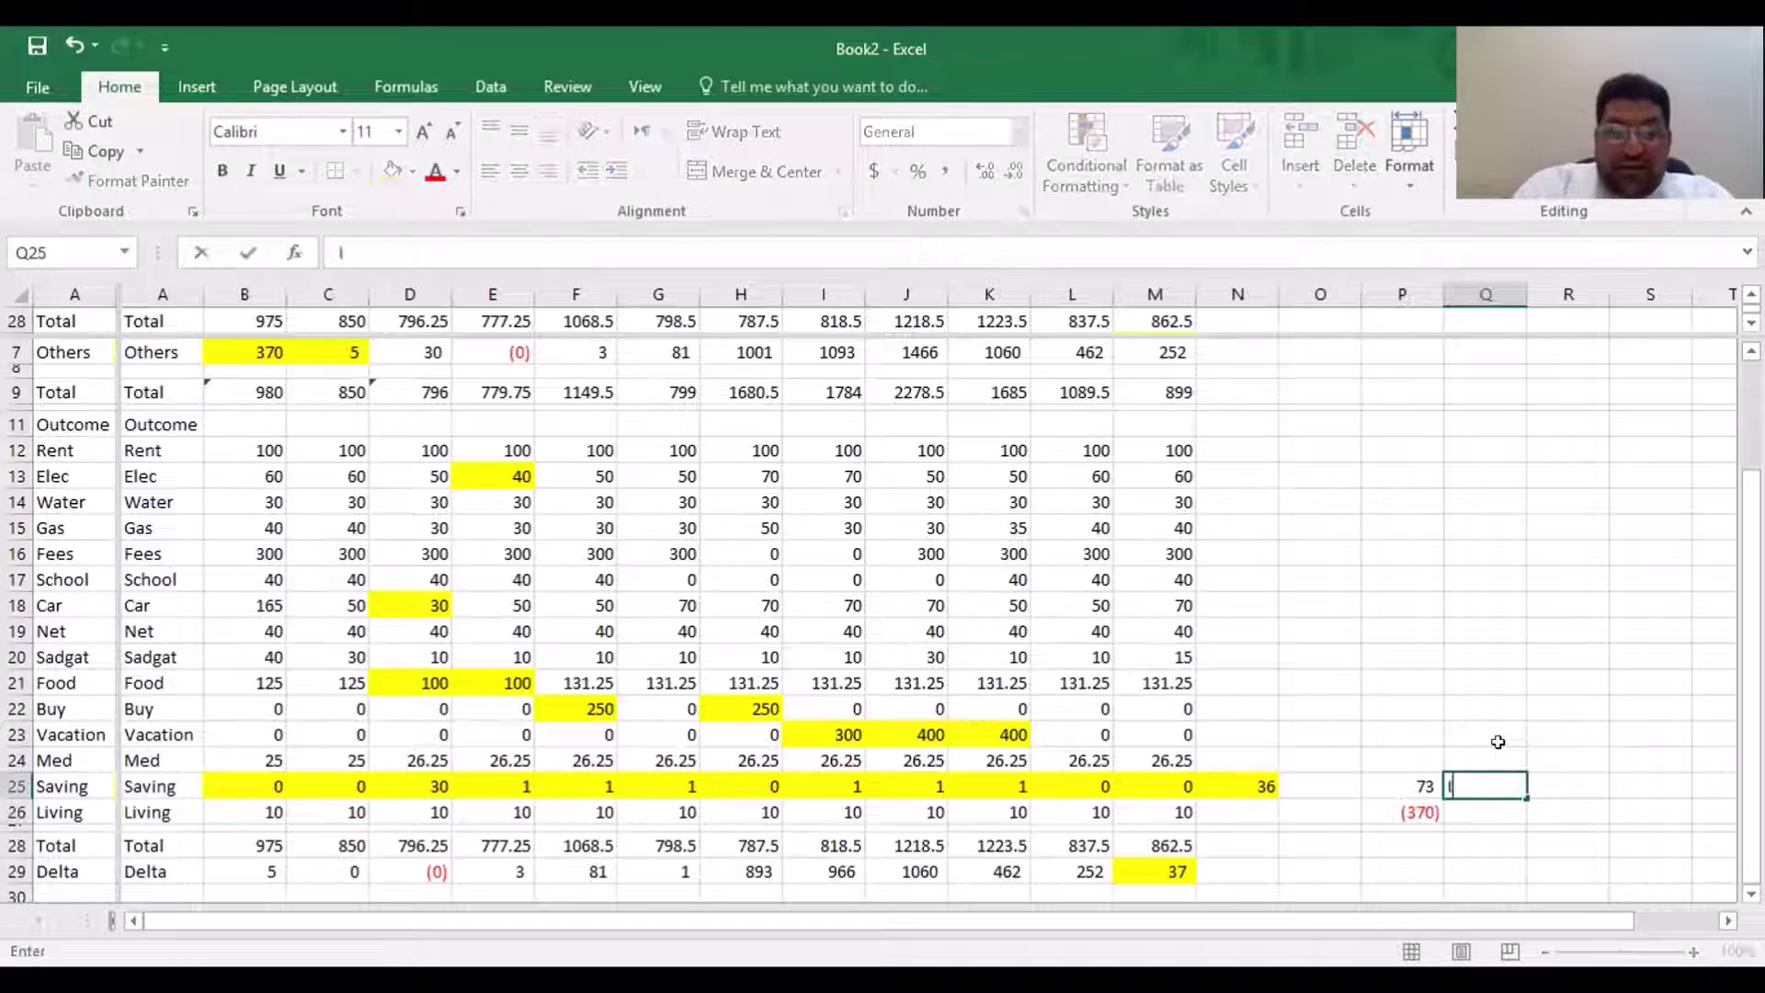
type("Income")
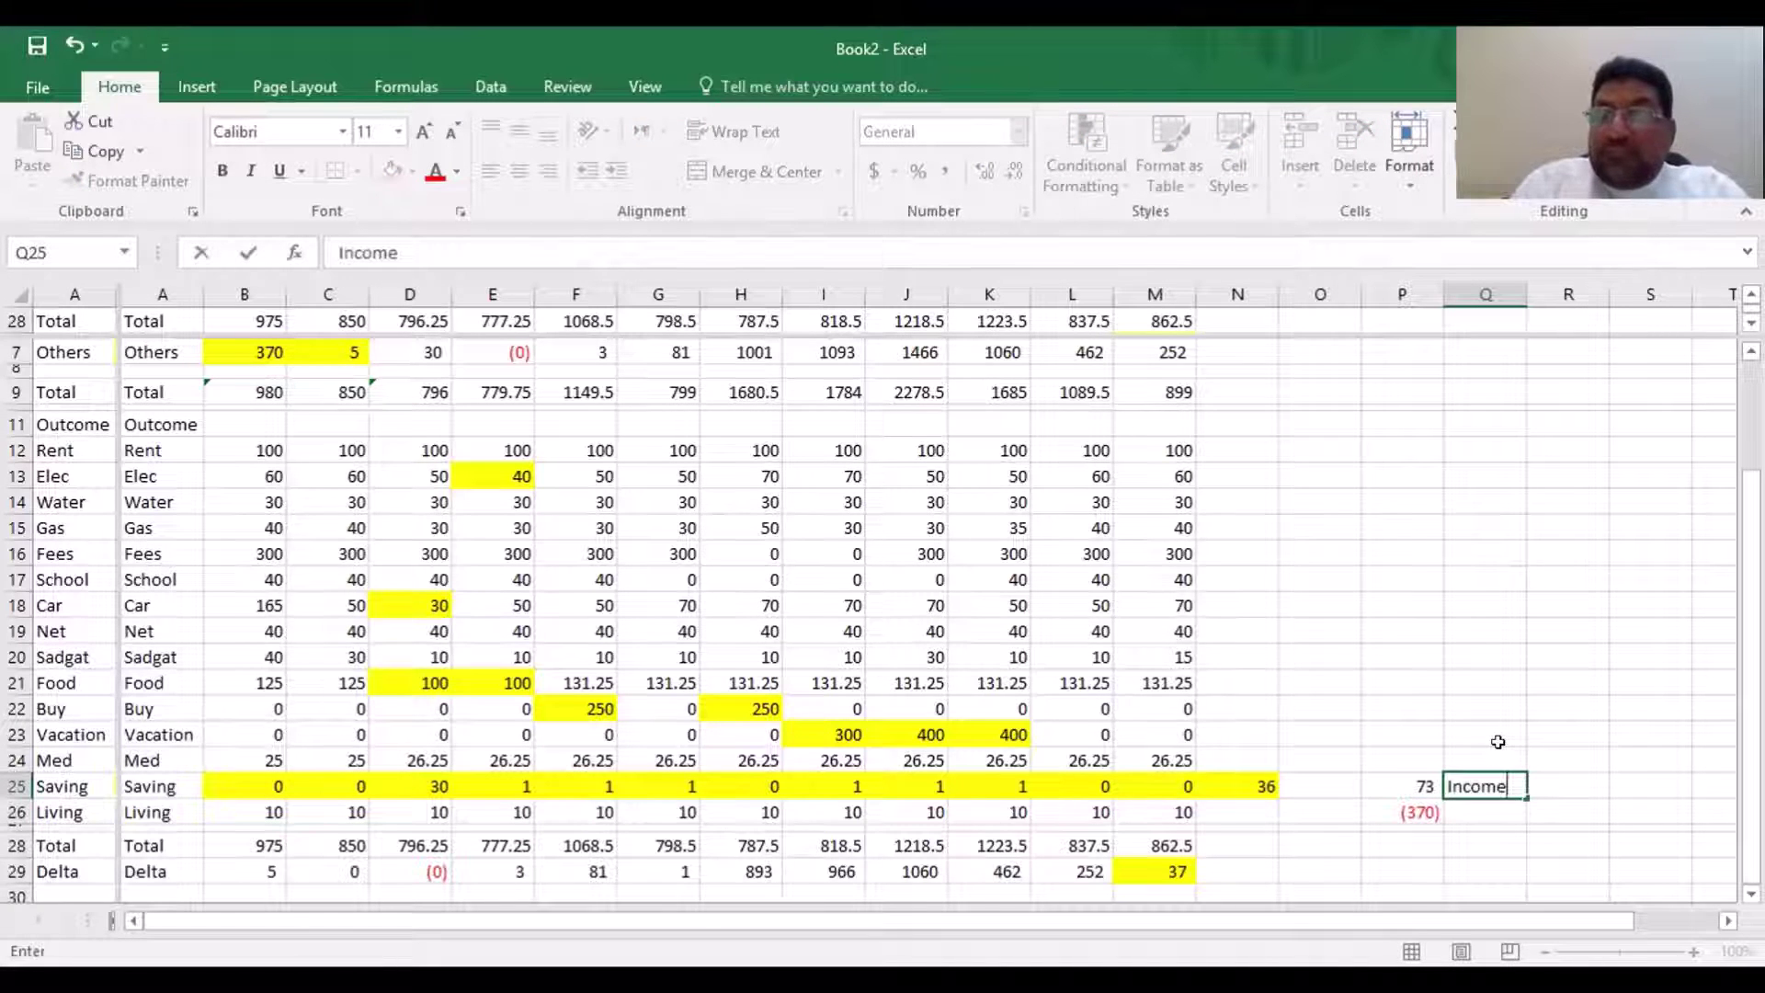
key("Return")
type("Outc")
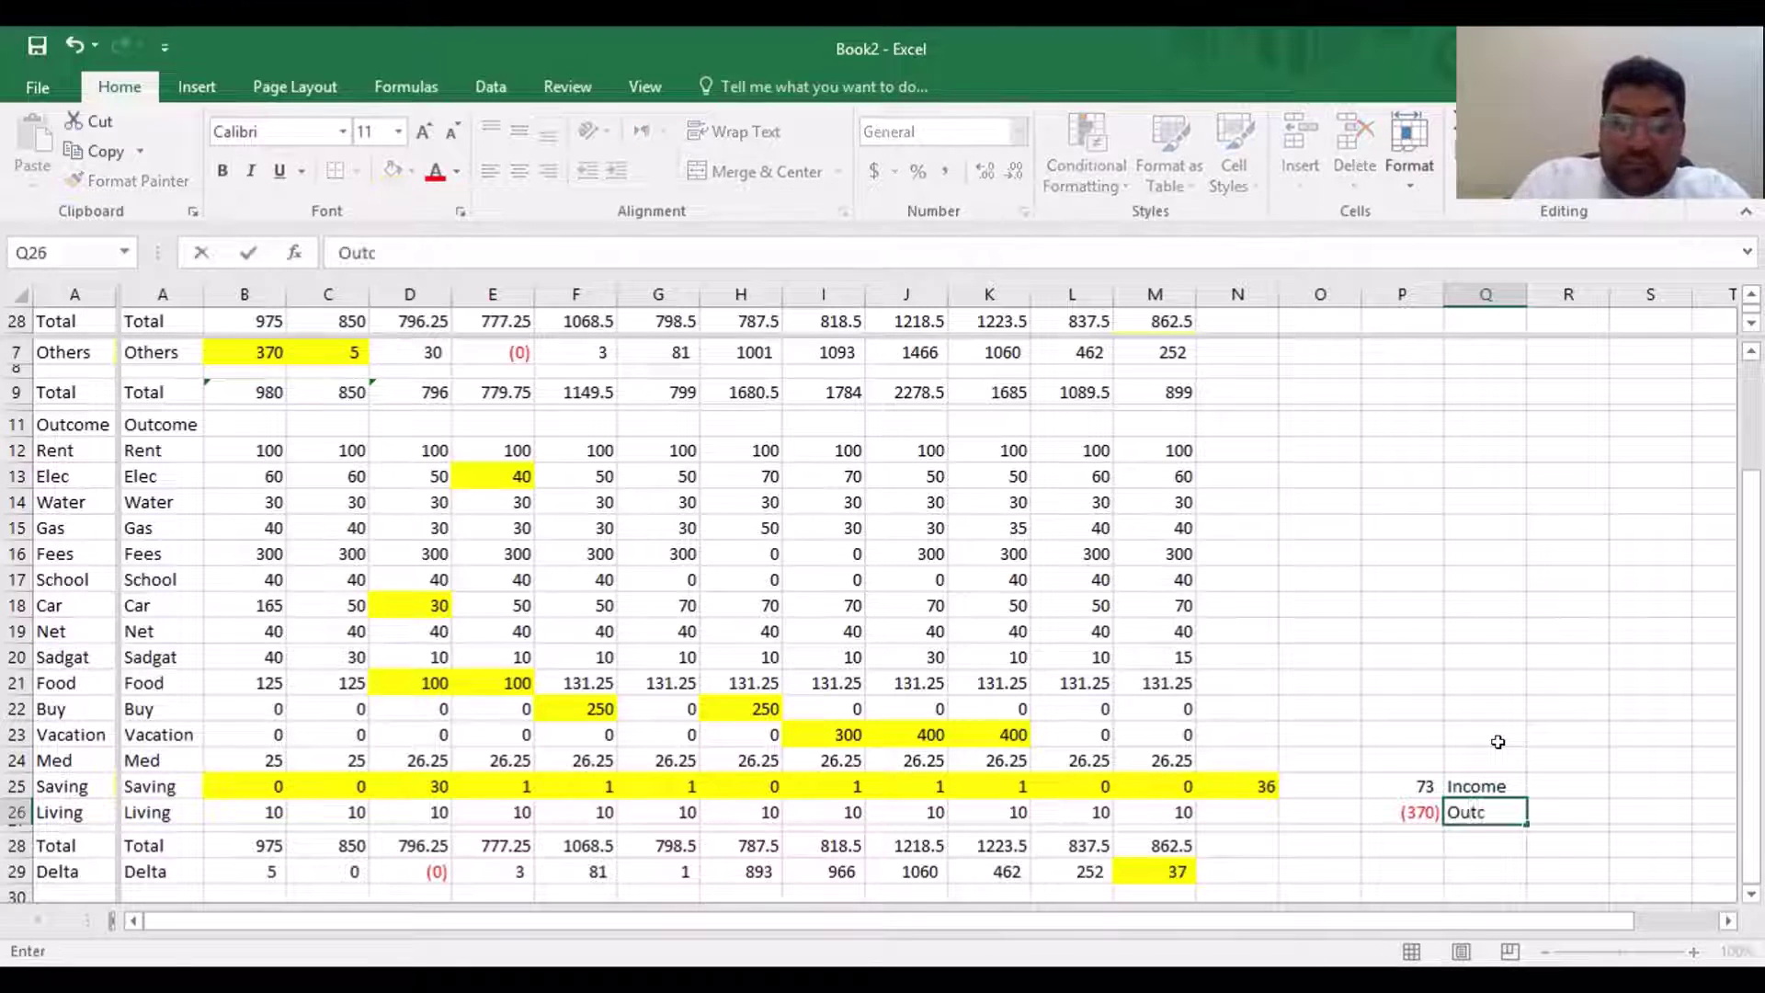
type("ome")
key("Tab")
key("Left")
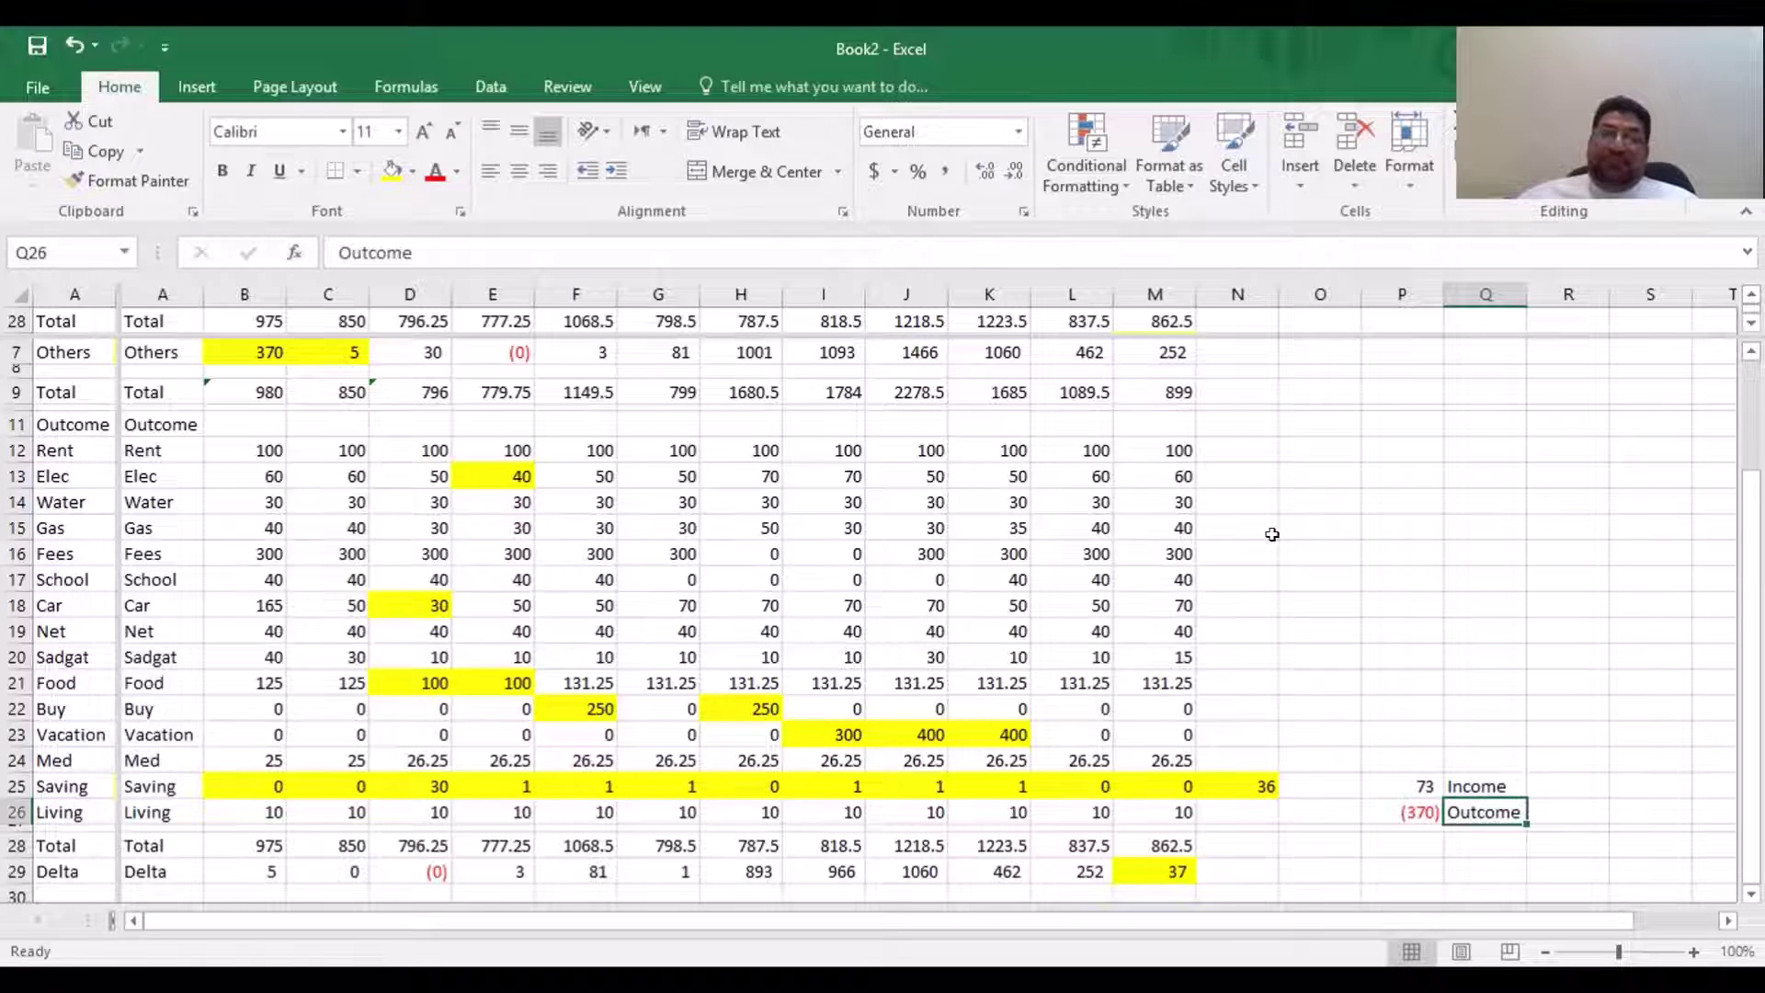
Review the adjusted budget from the Income rows down to the Delta row and the summary amounts
left_click(1277, 570)
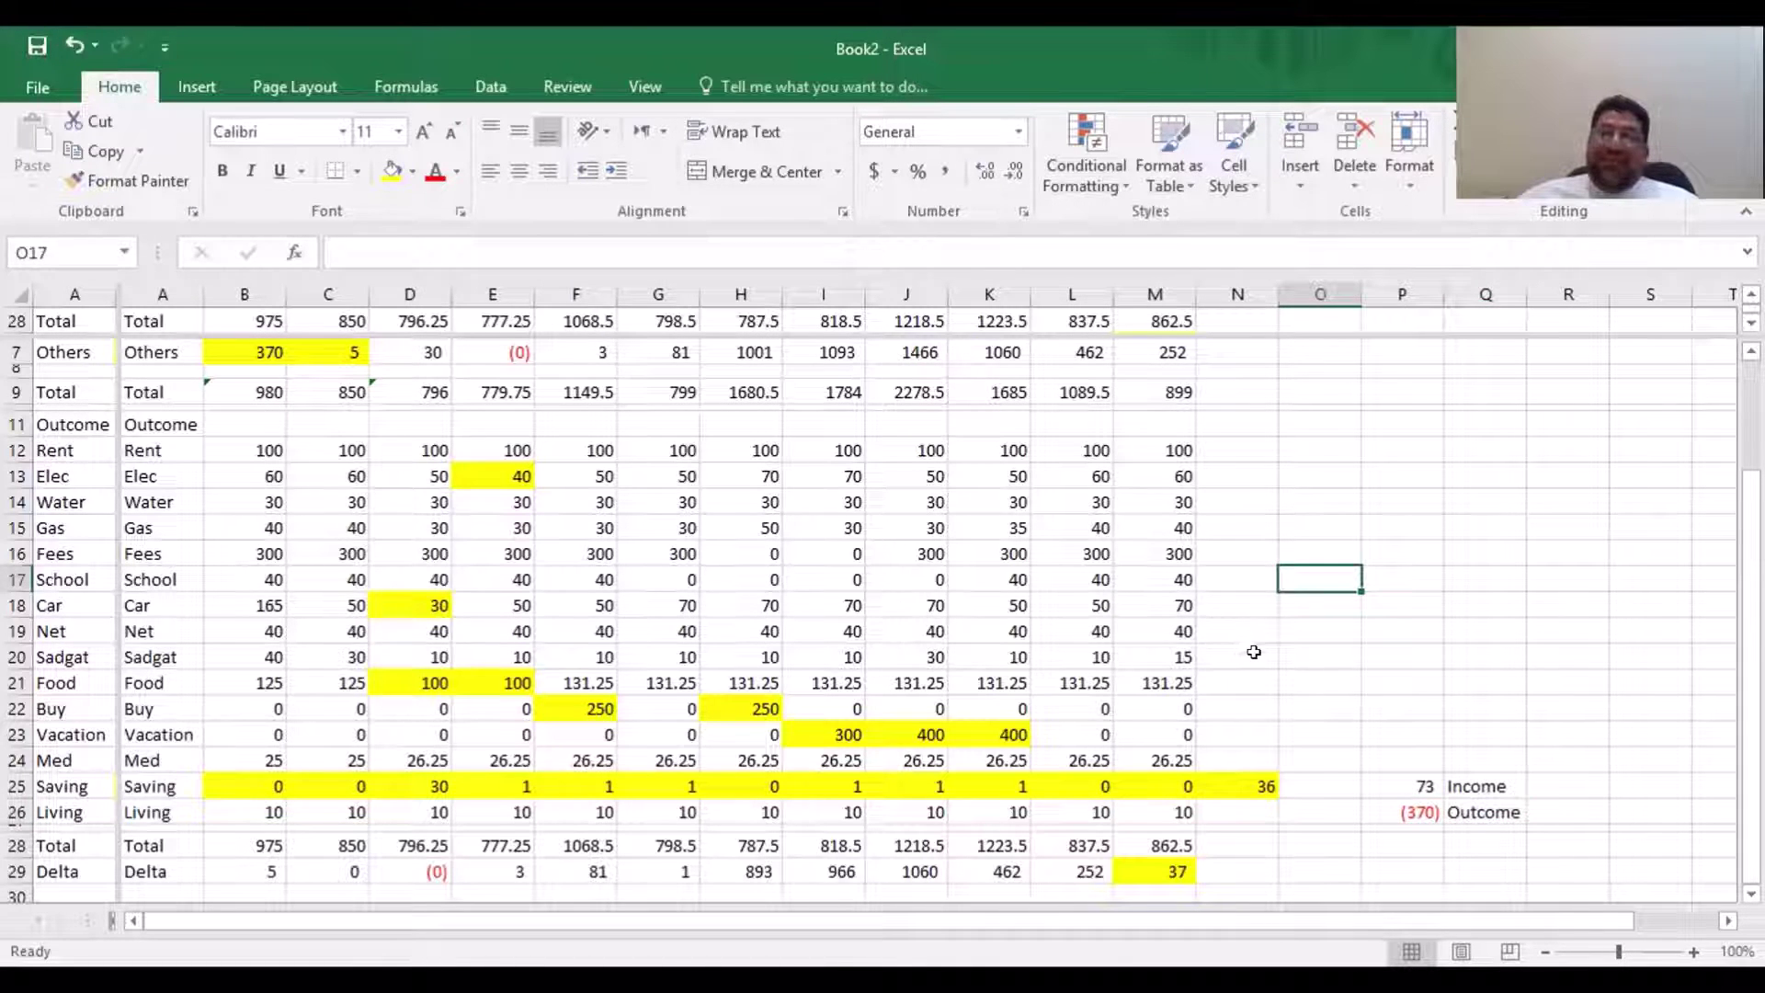
left_click(1279, 673)
scroll(1279, 674, "up", 2)
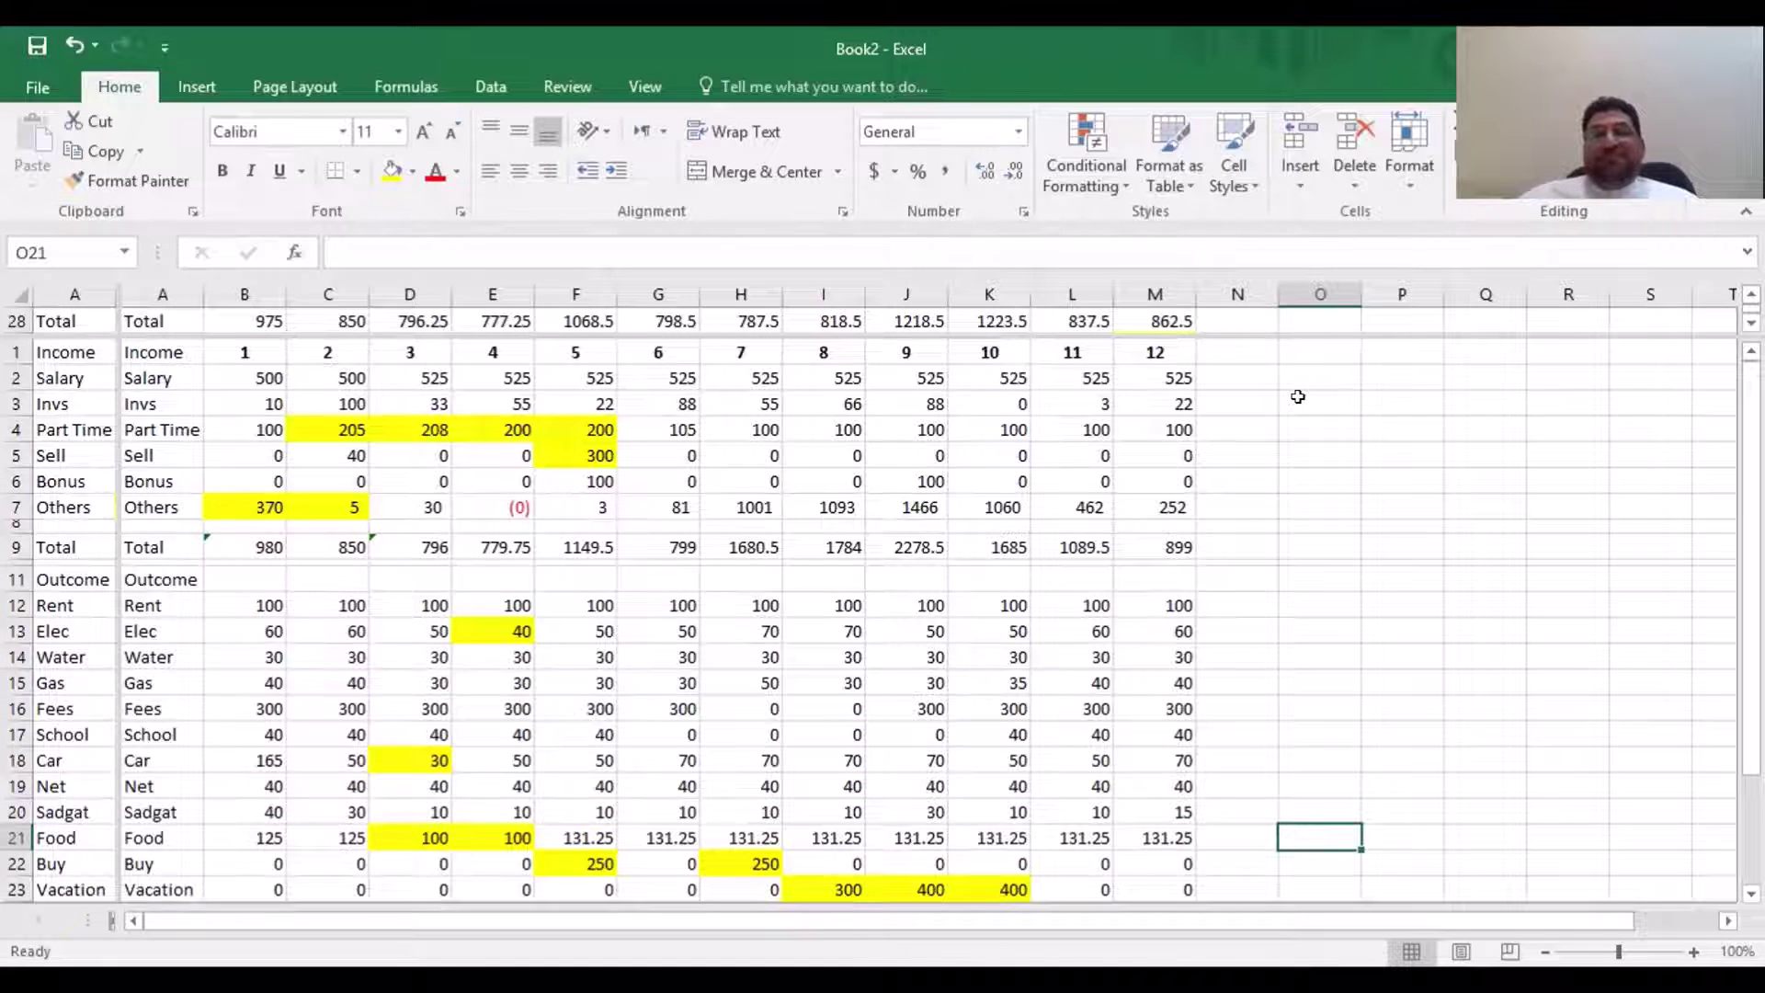
scroll(1297, 396, "down", 4)
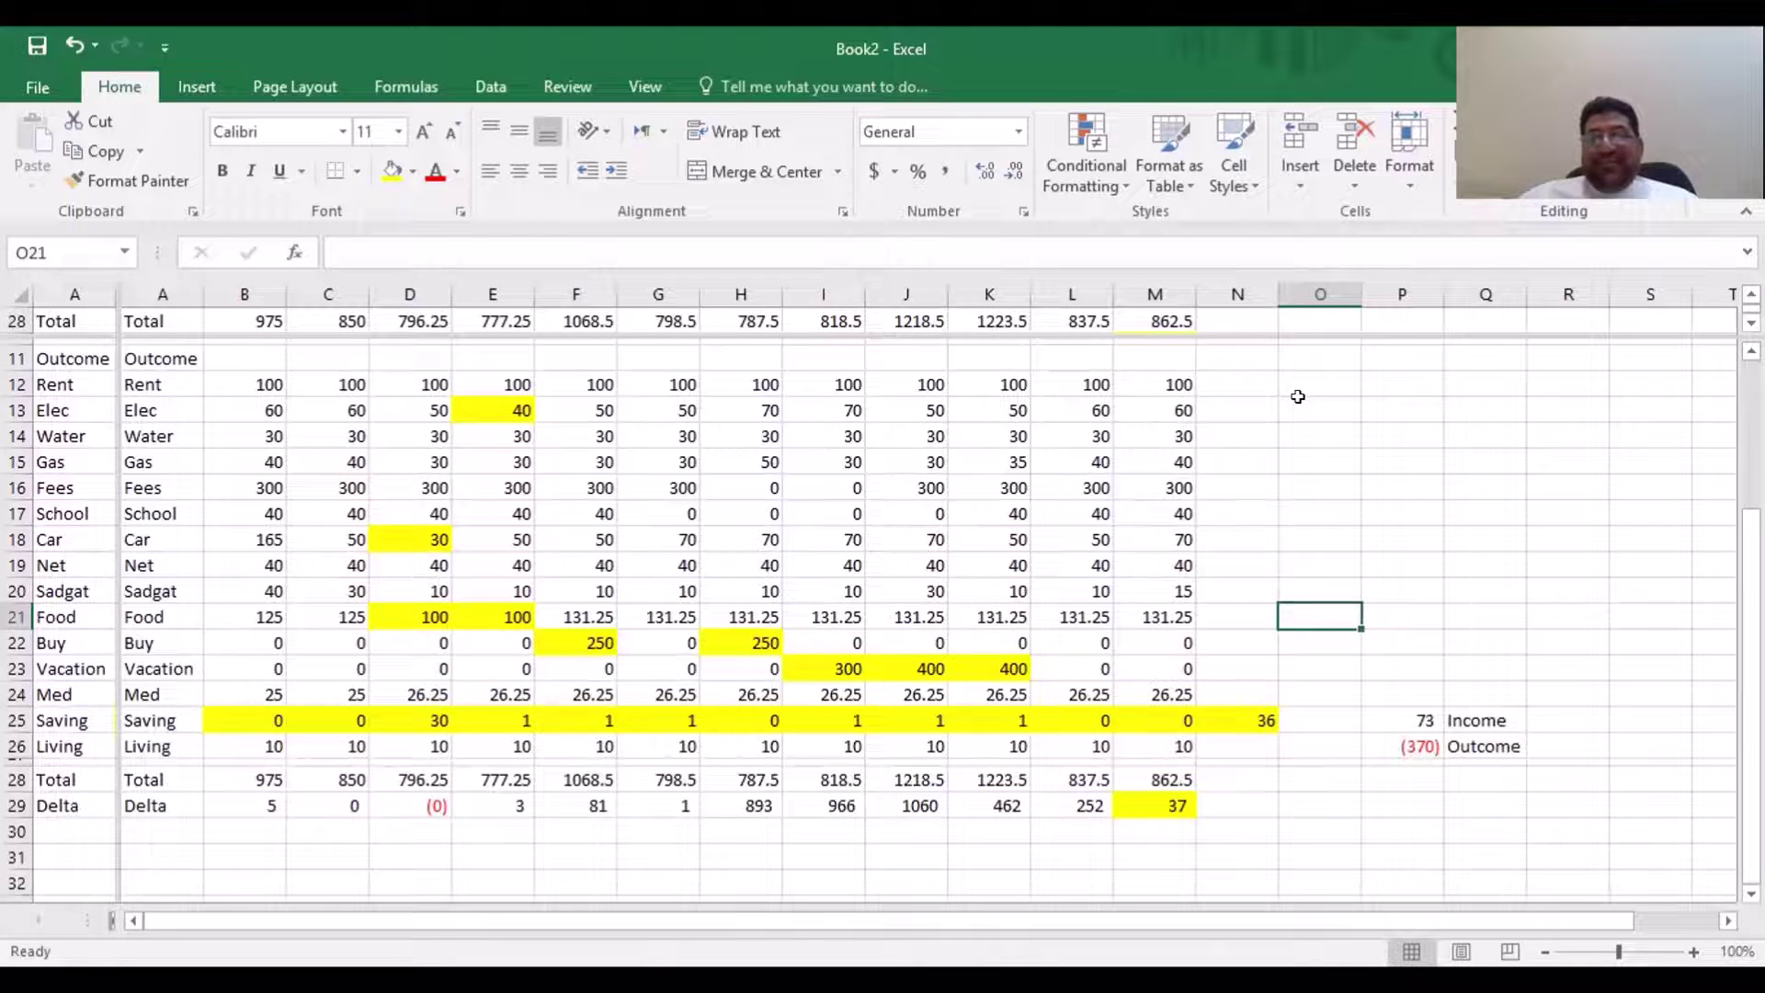
scroll(1269, 367, "up", 4)
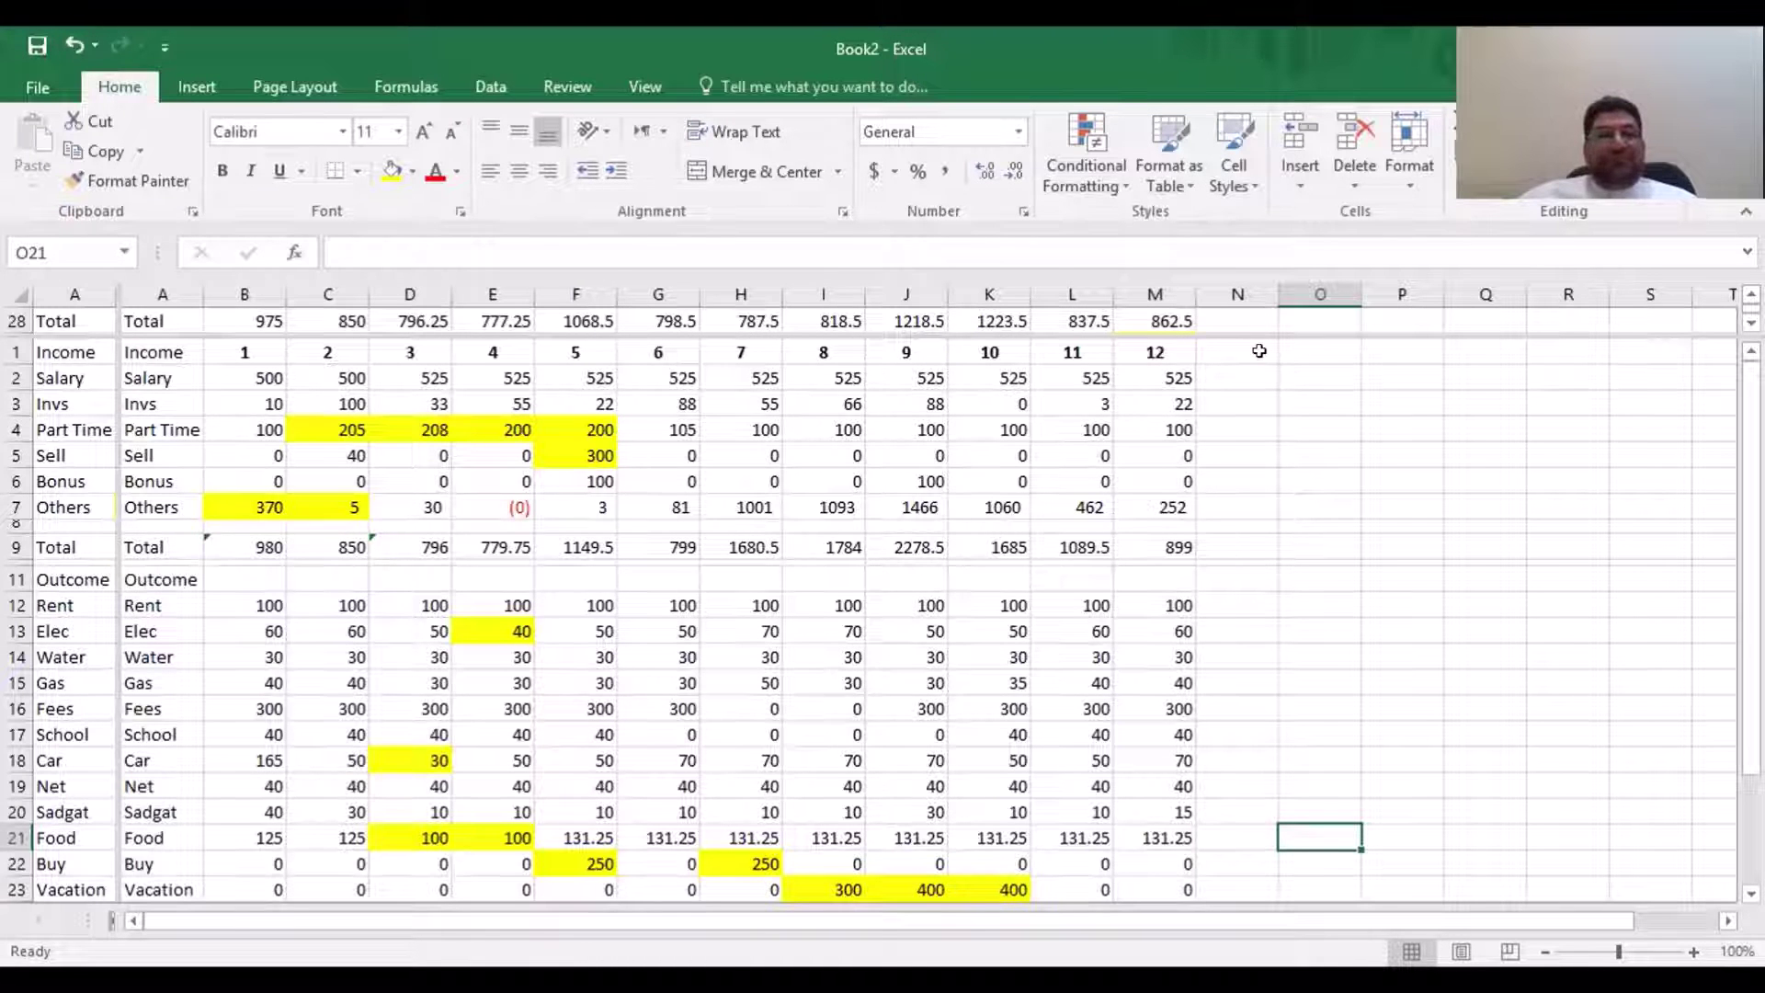
scroll(1258, 351, "down", 4)
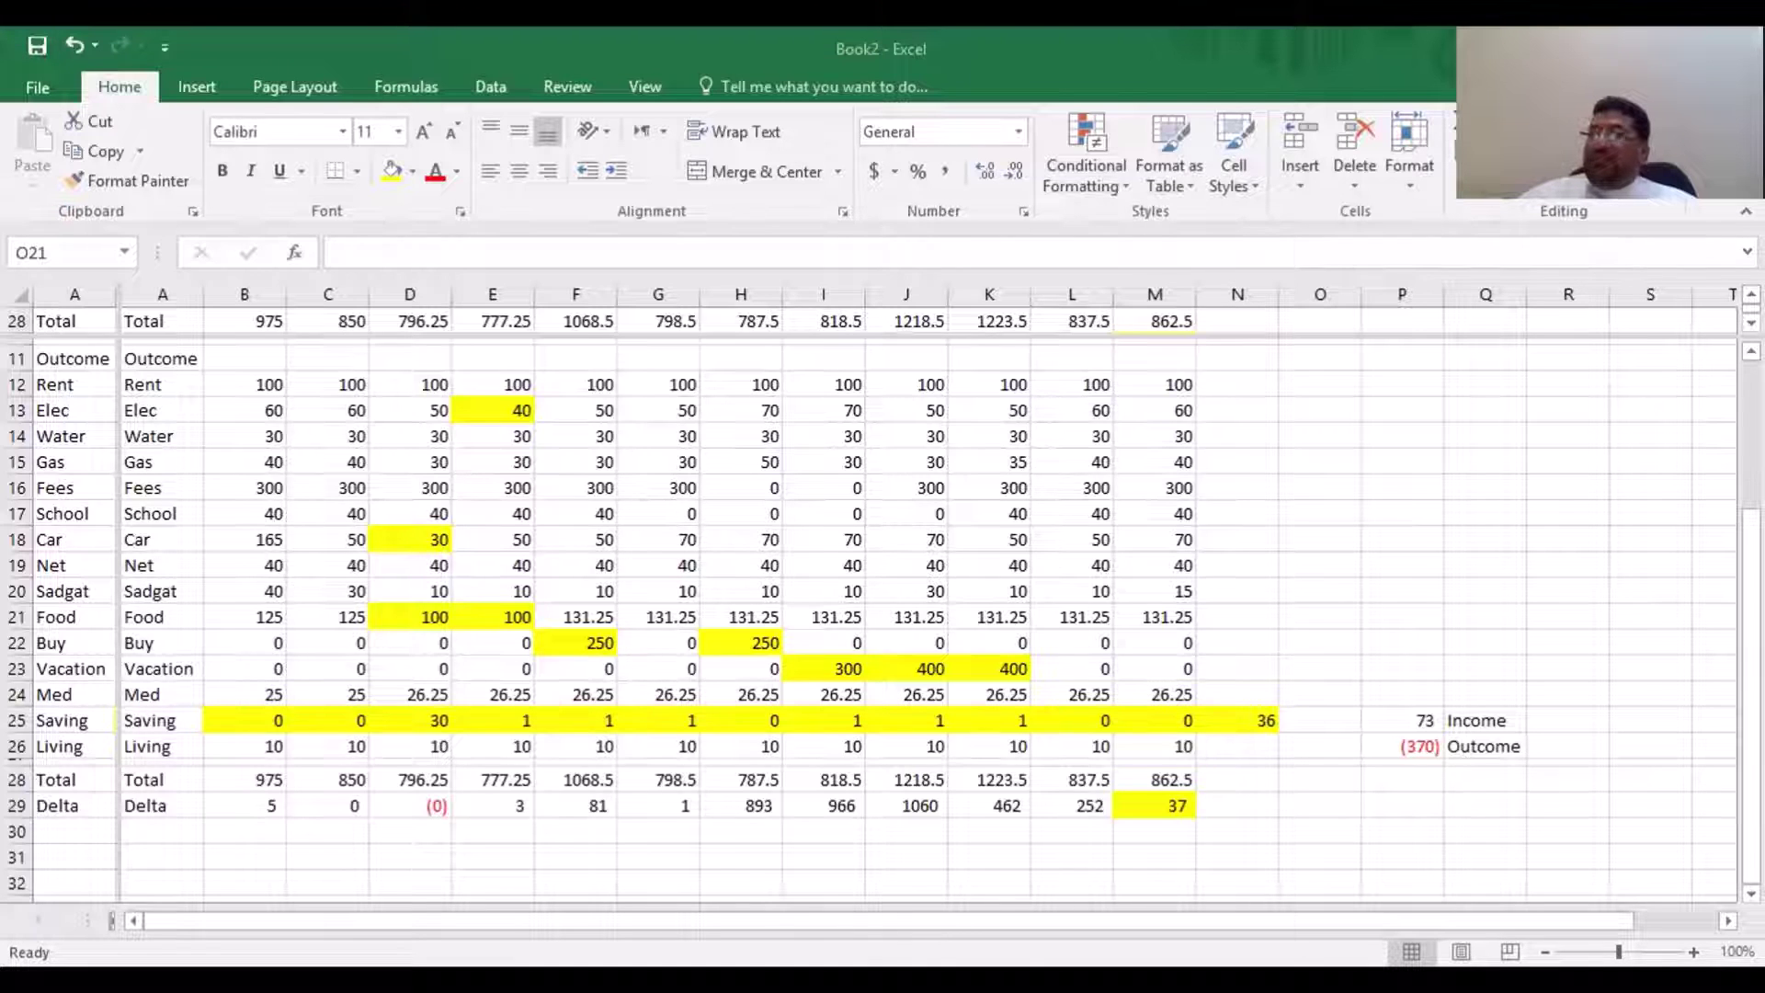
left_click(704, 513)
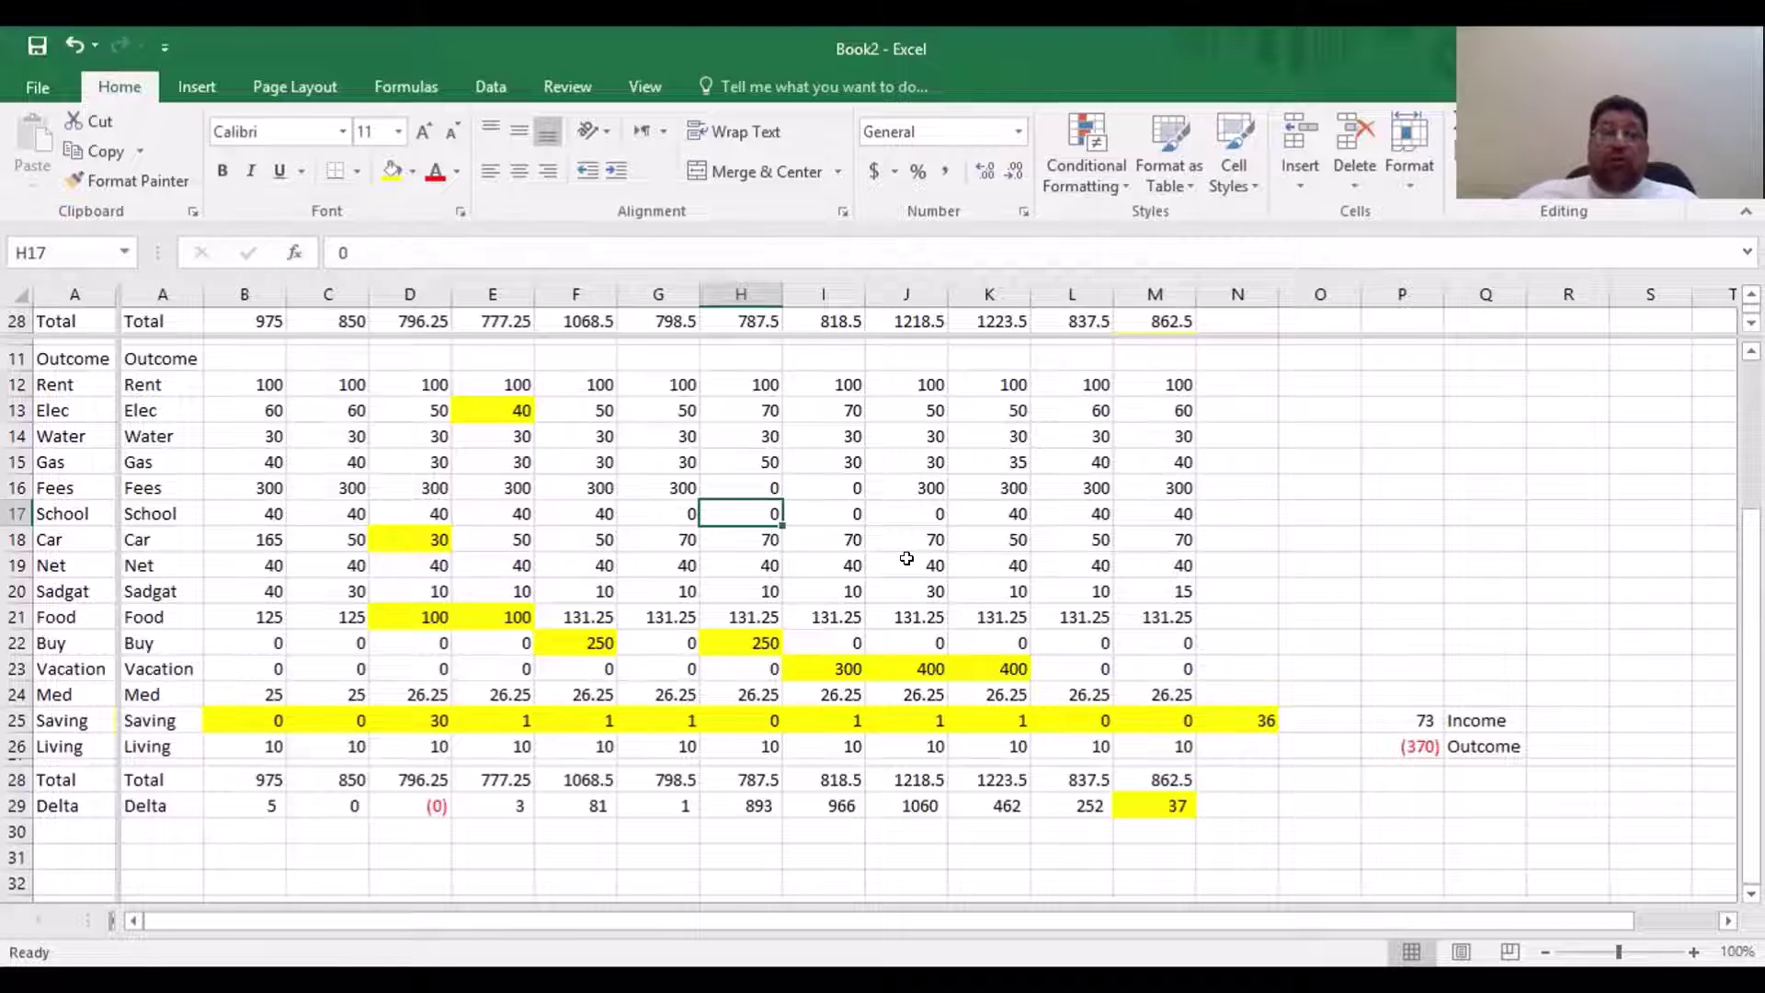
scroll(907, 558, "up", 4)
scroll(363, 703, "down", 4)
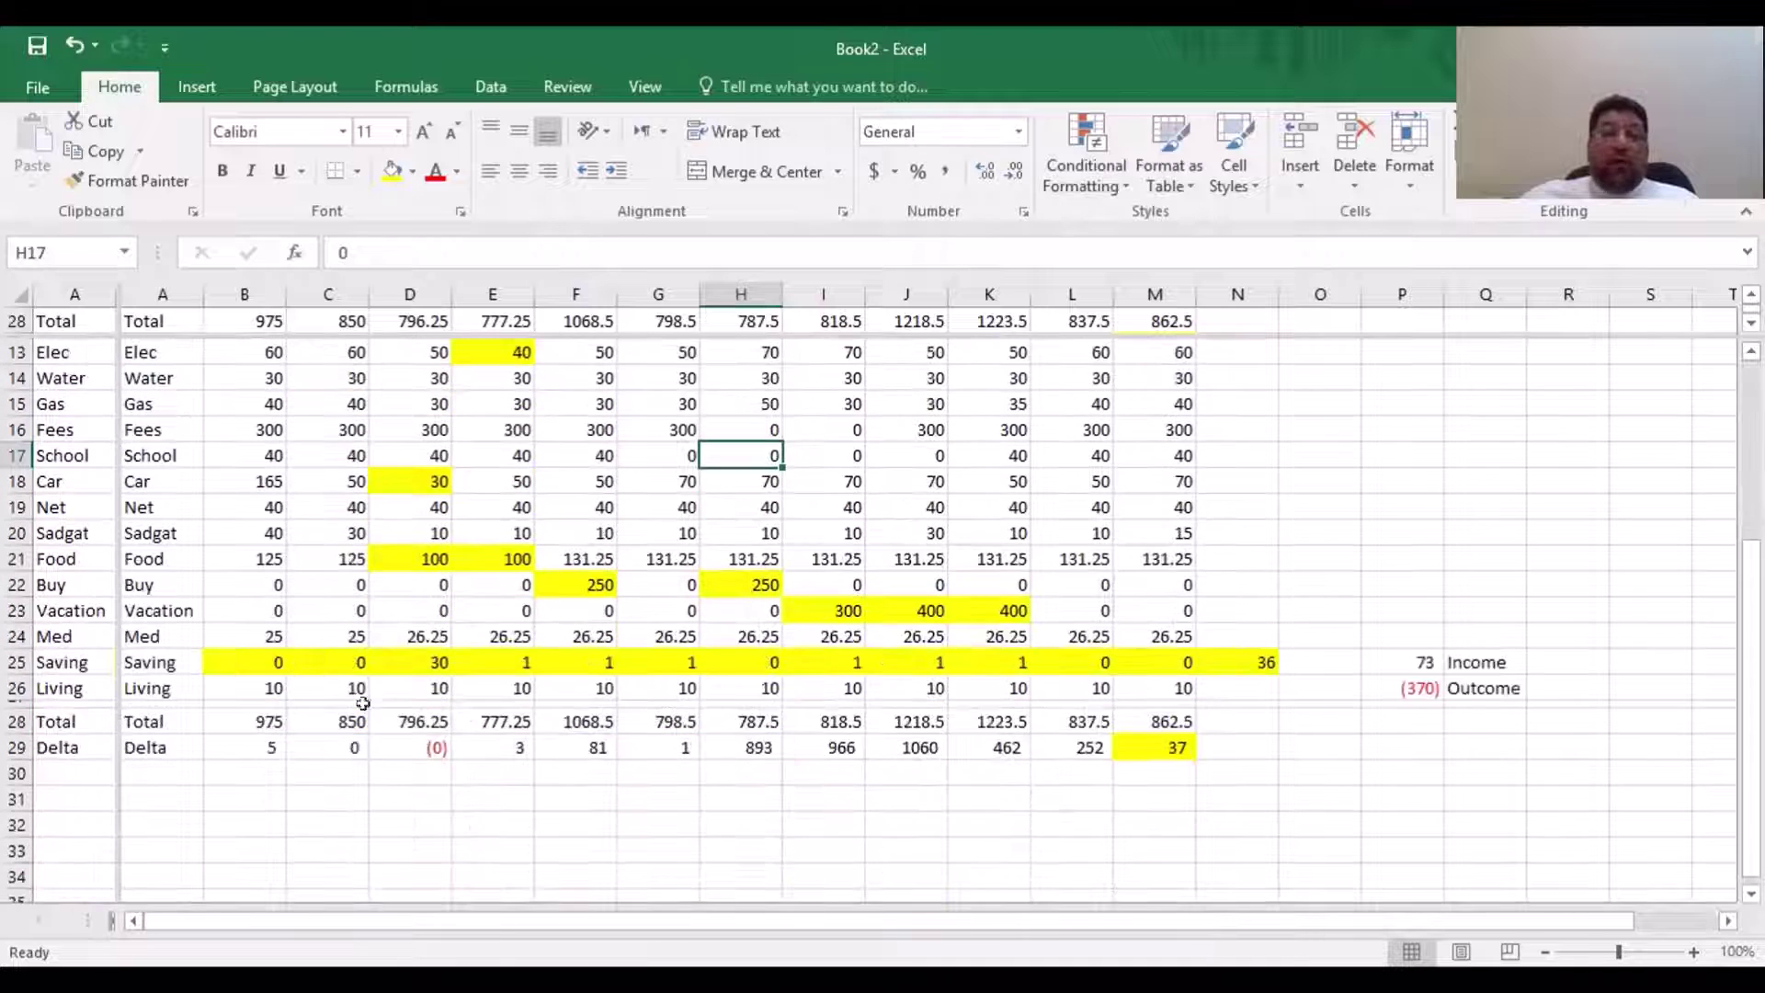
Examine the Saving row with its total in N25 and the Income and Outcome summary formulas in P25 and P26
left_click_drag(134, 660, 1216, 655)
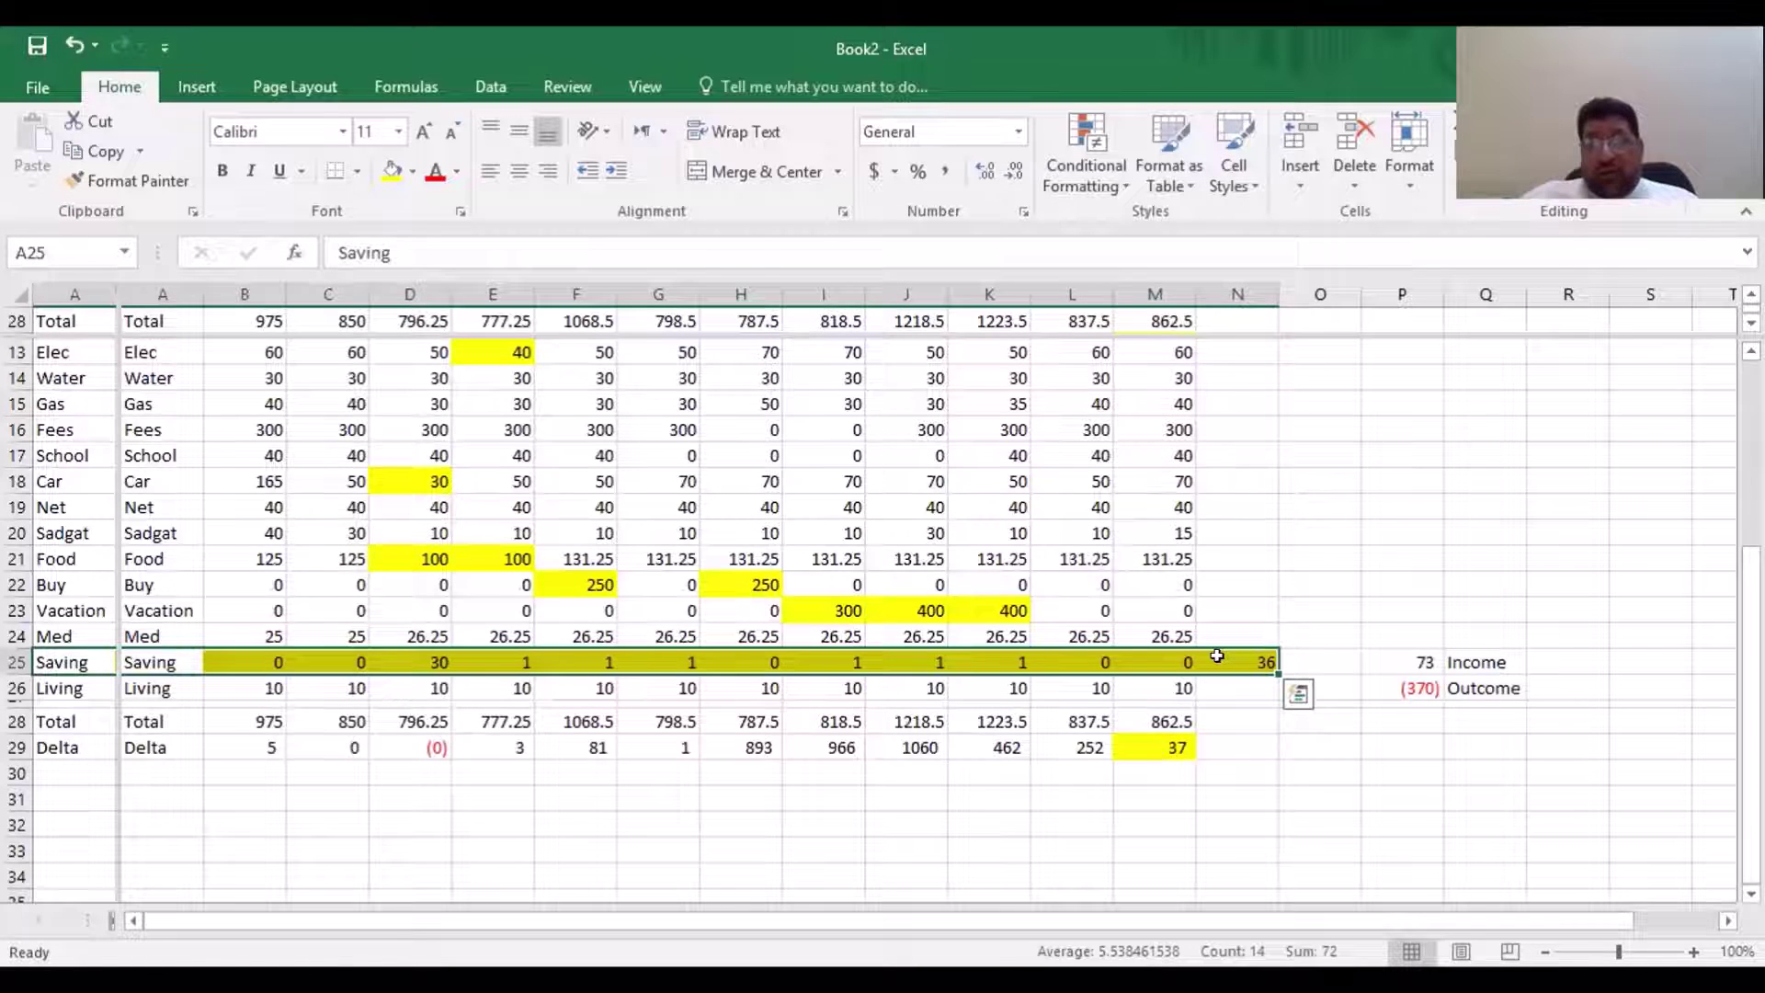
left_click(1308, 481)
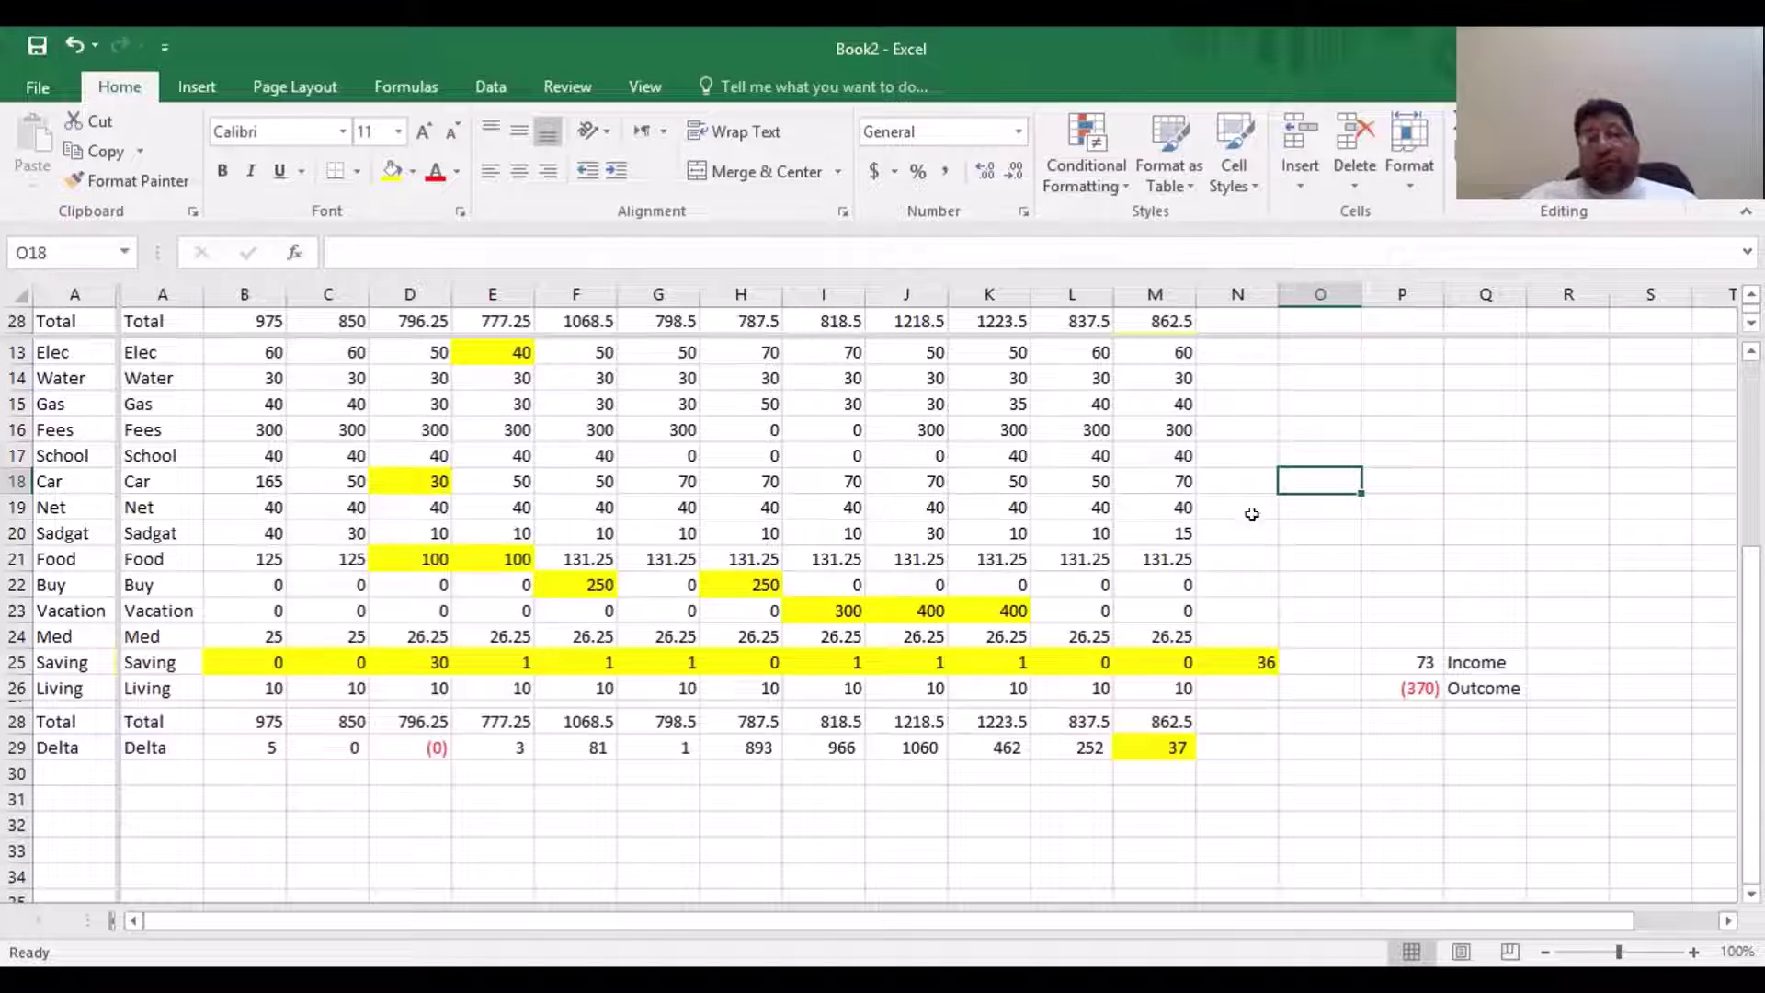
key("Down")
key("Down")
key("Down")
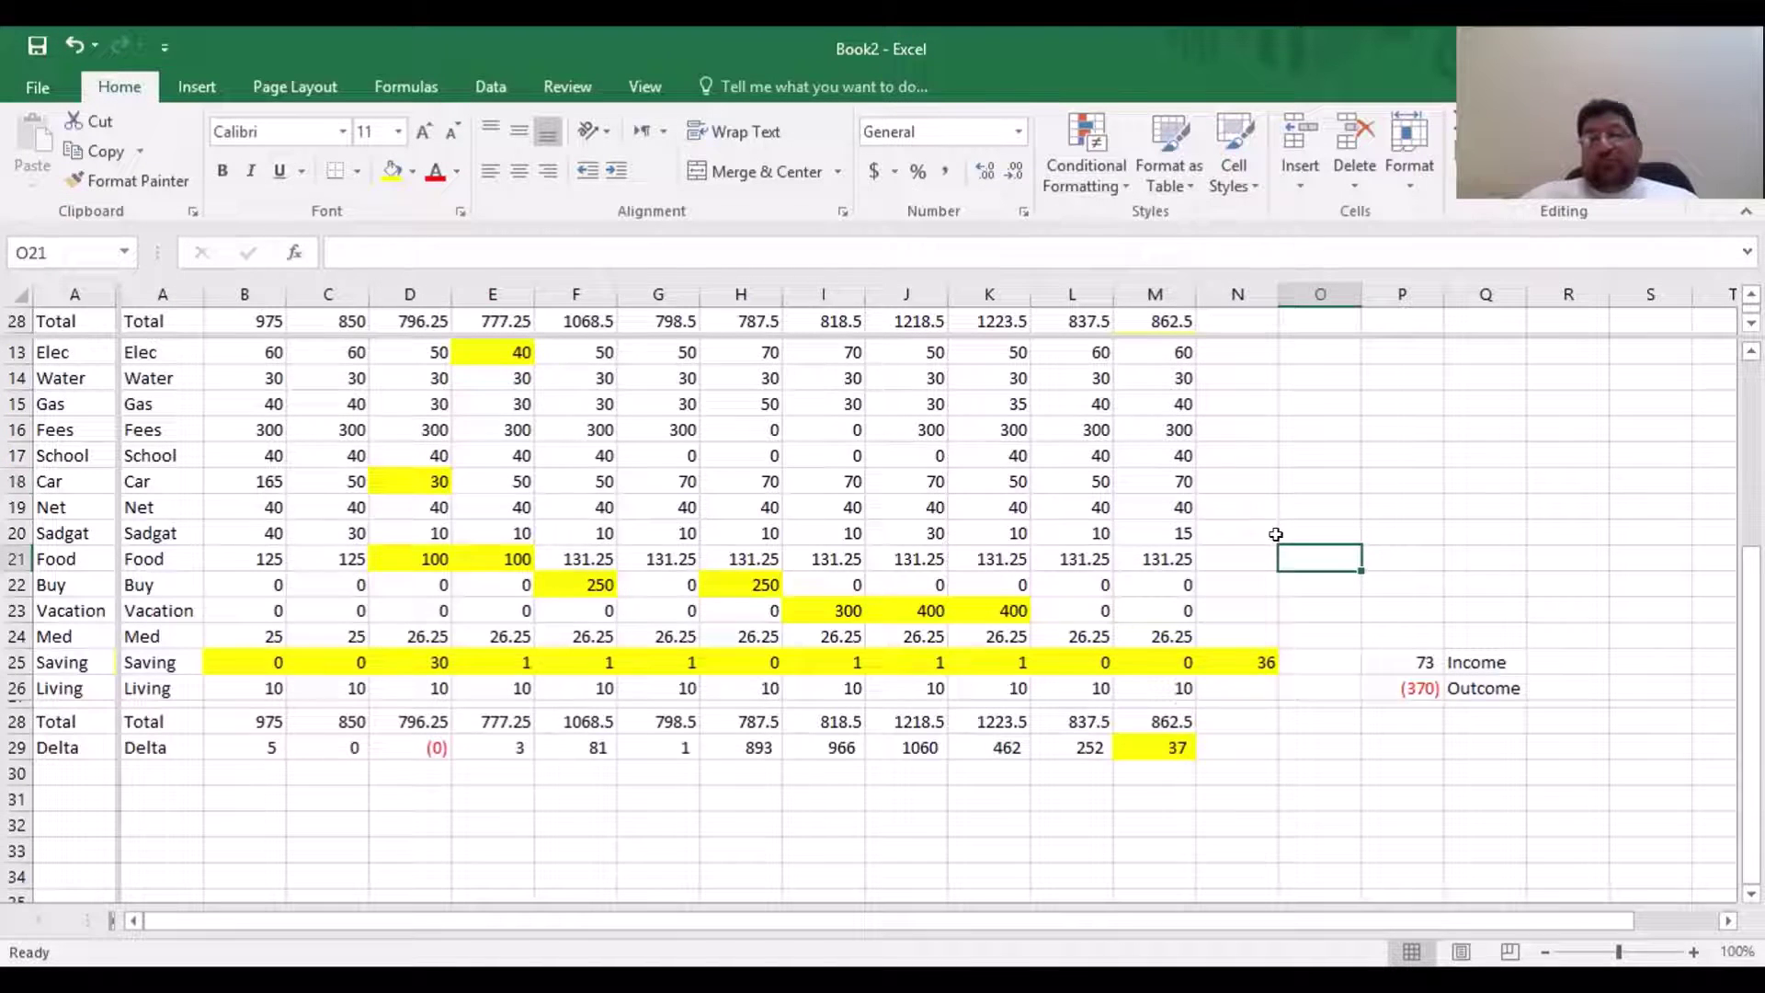
left_click(1256, 666)
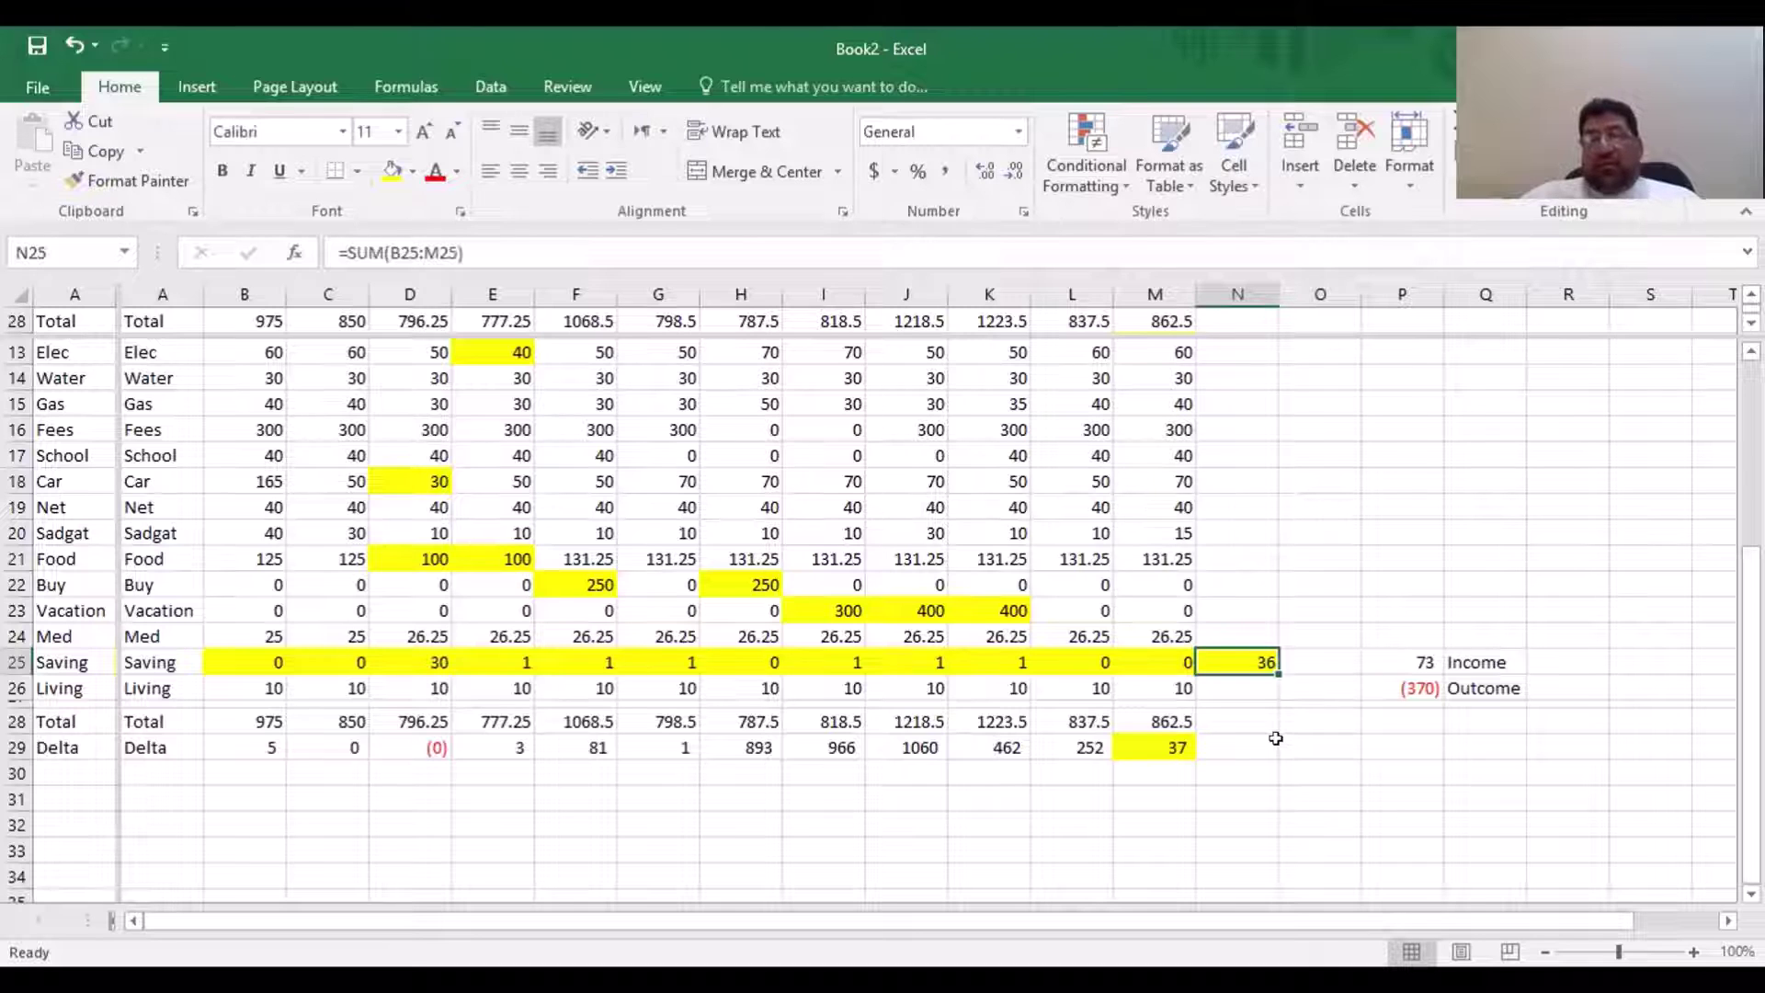
left_click(1339, 767)
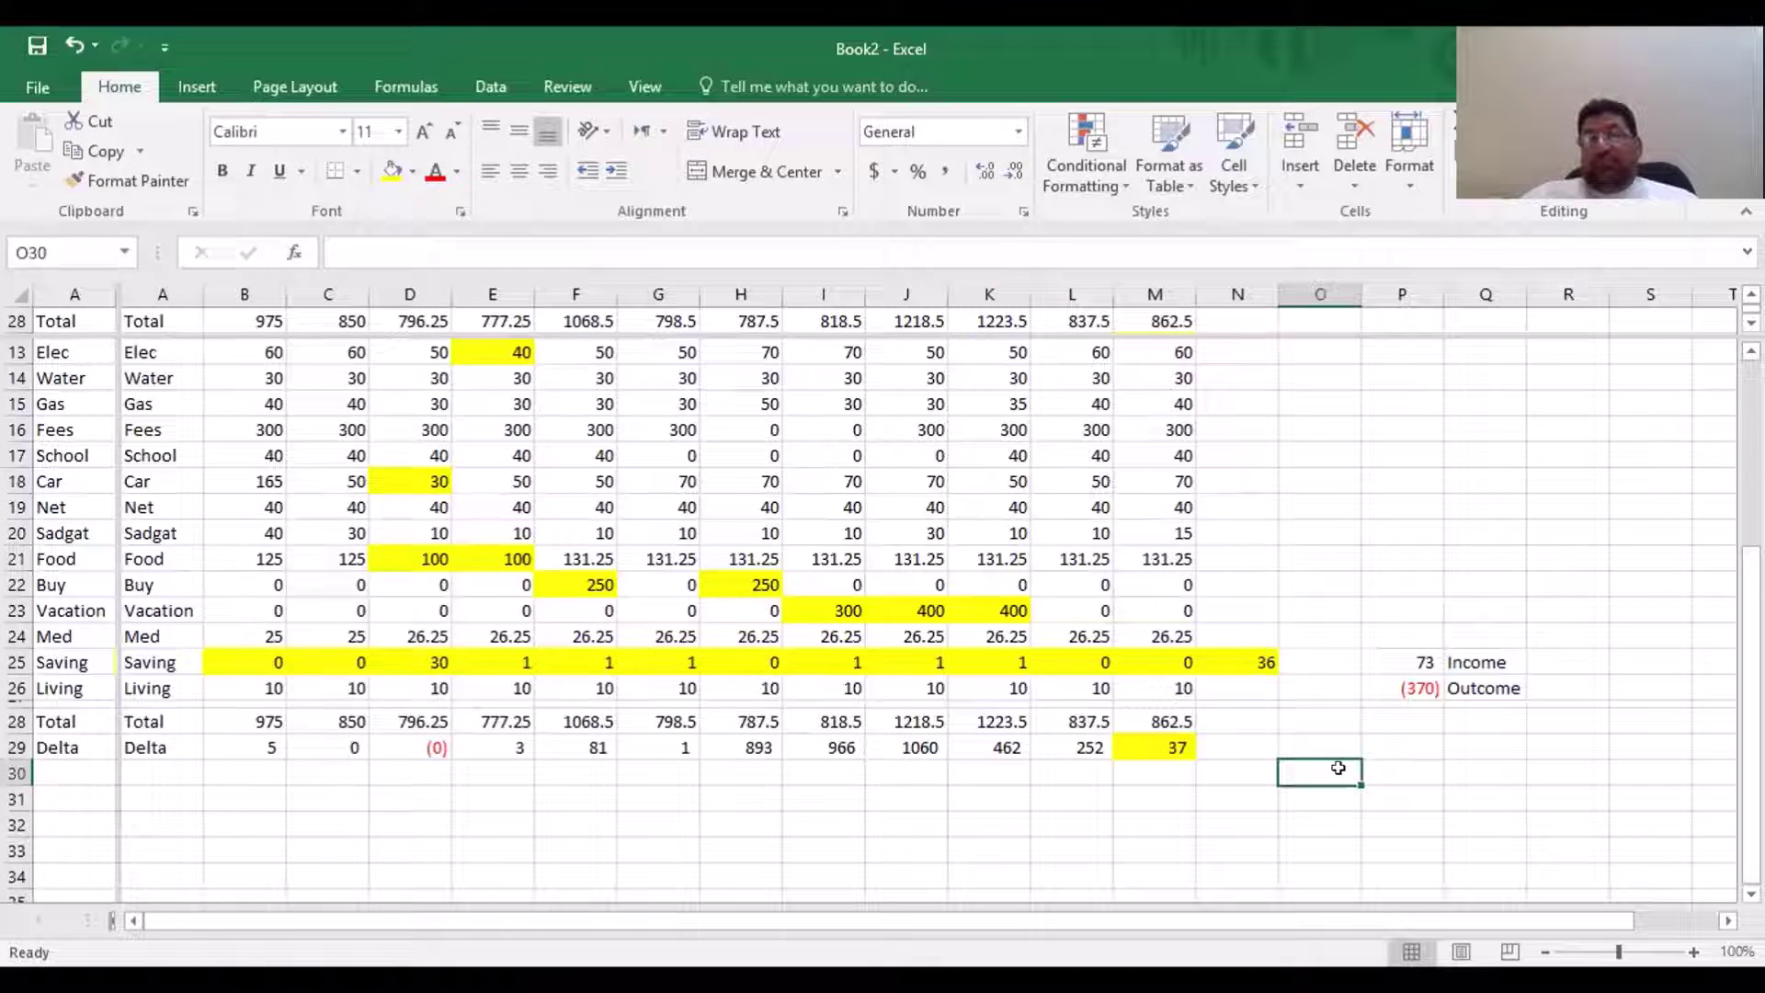
left_click(1425, 660)
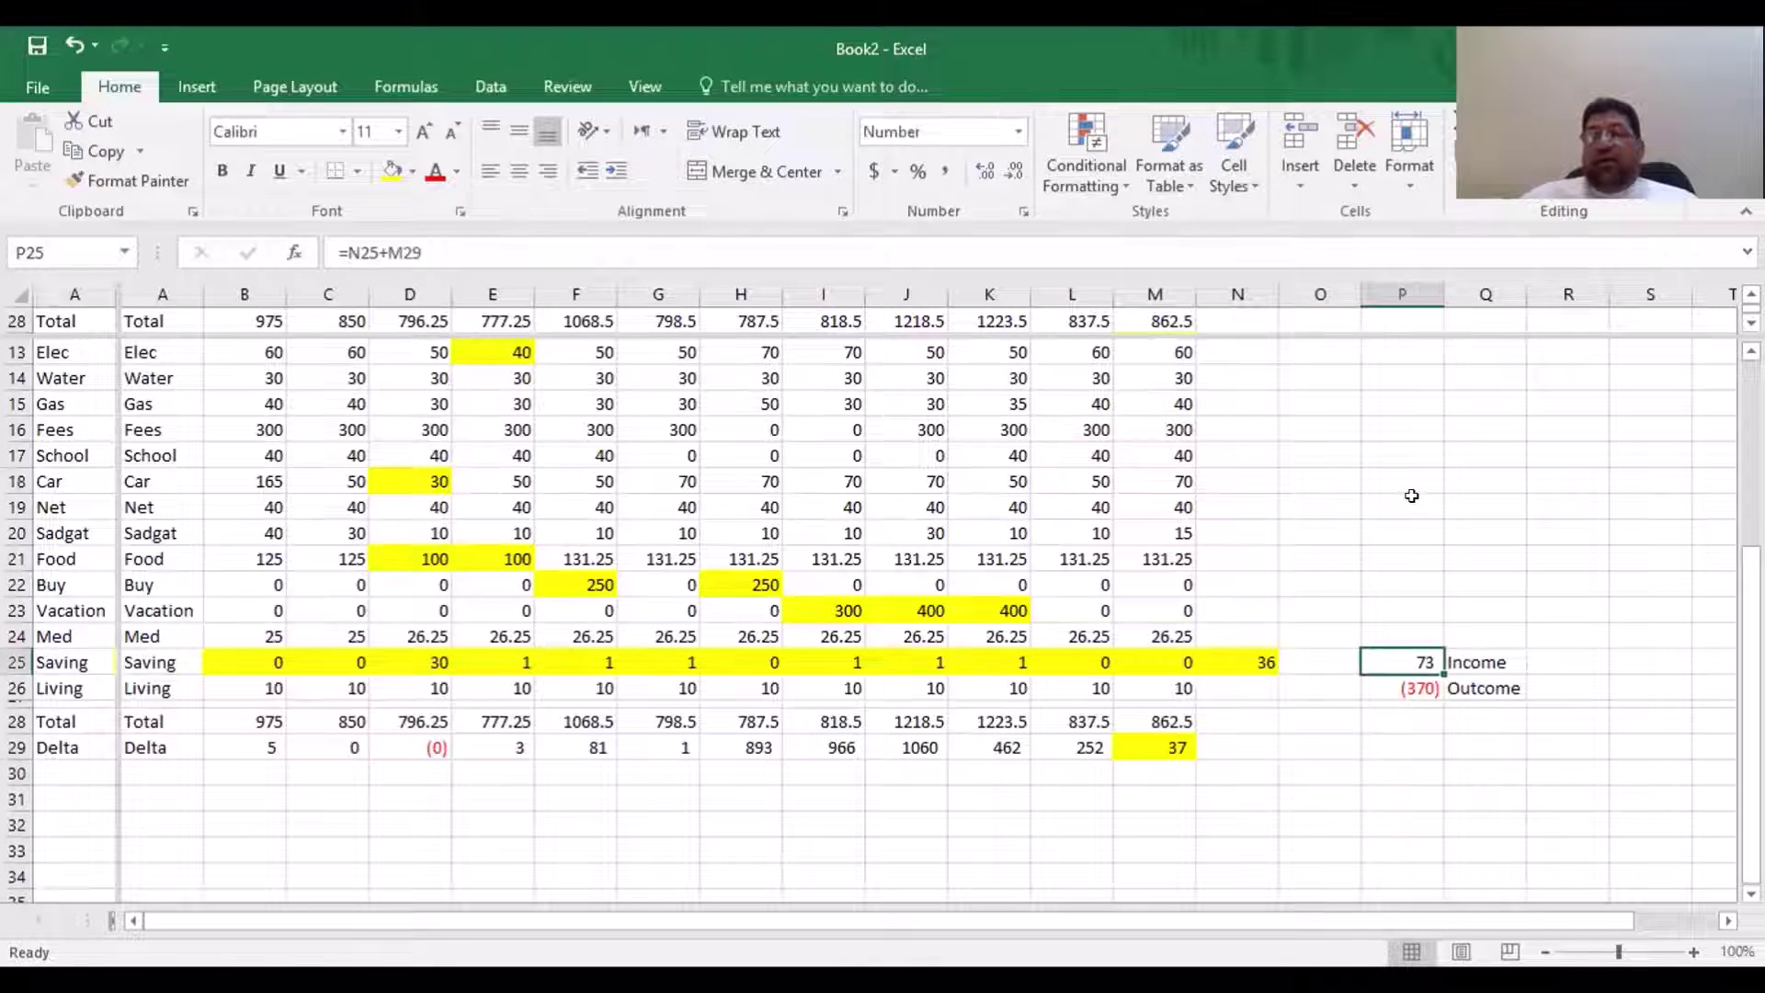
left_click(1420, 685)
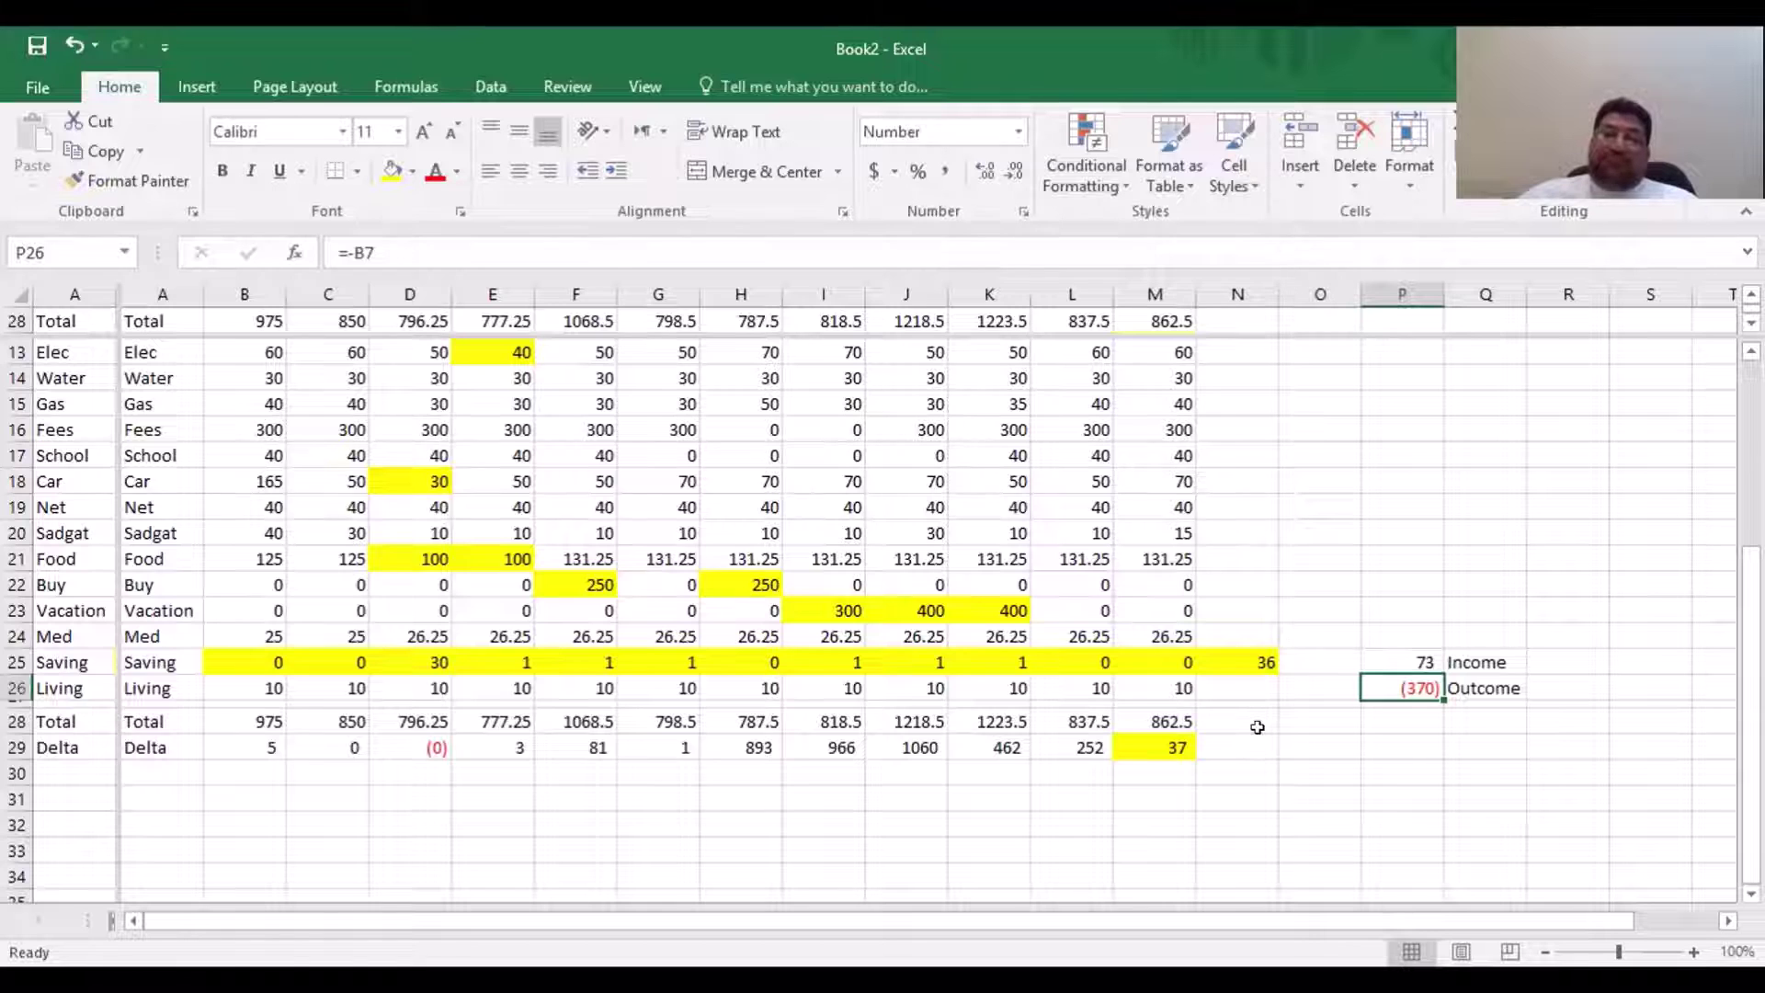
Review the income rows, checking the highlighted Part Time amounts for months 2 to 5 and the month 7 Others formula
scroll(1257, 727, "up", 4)
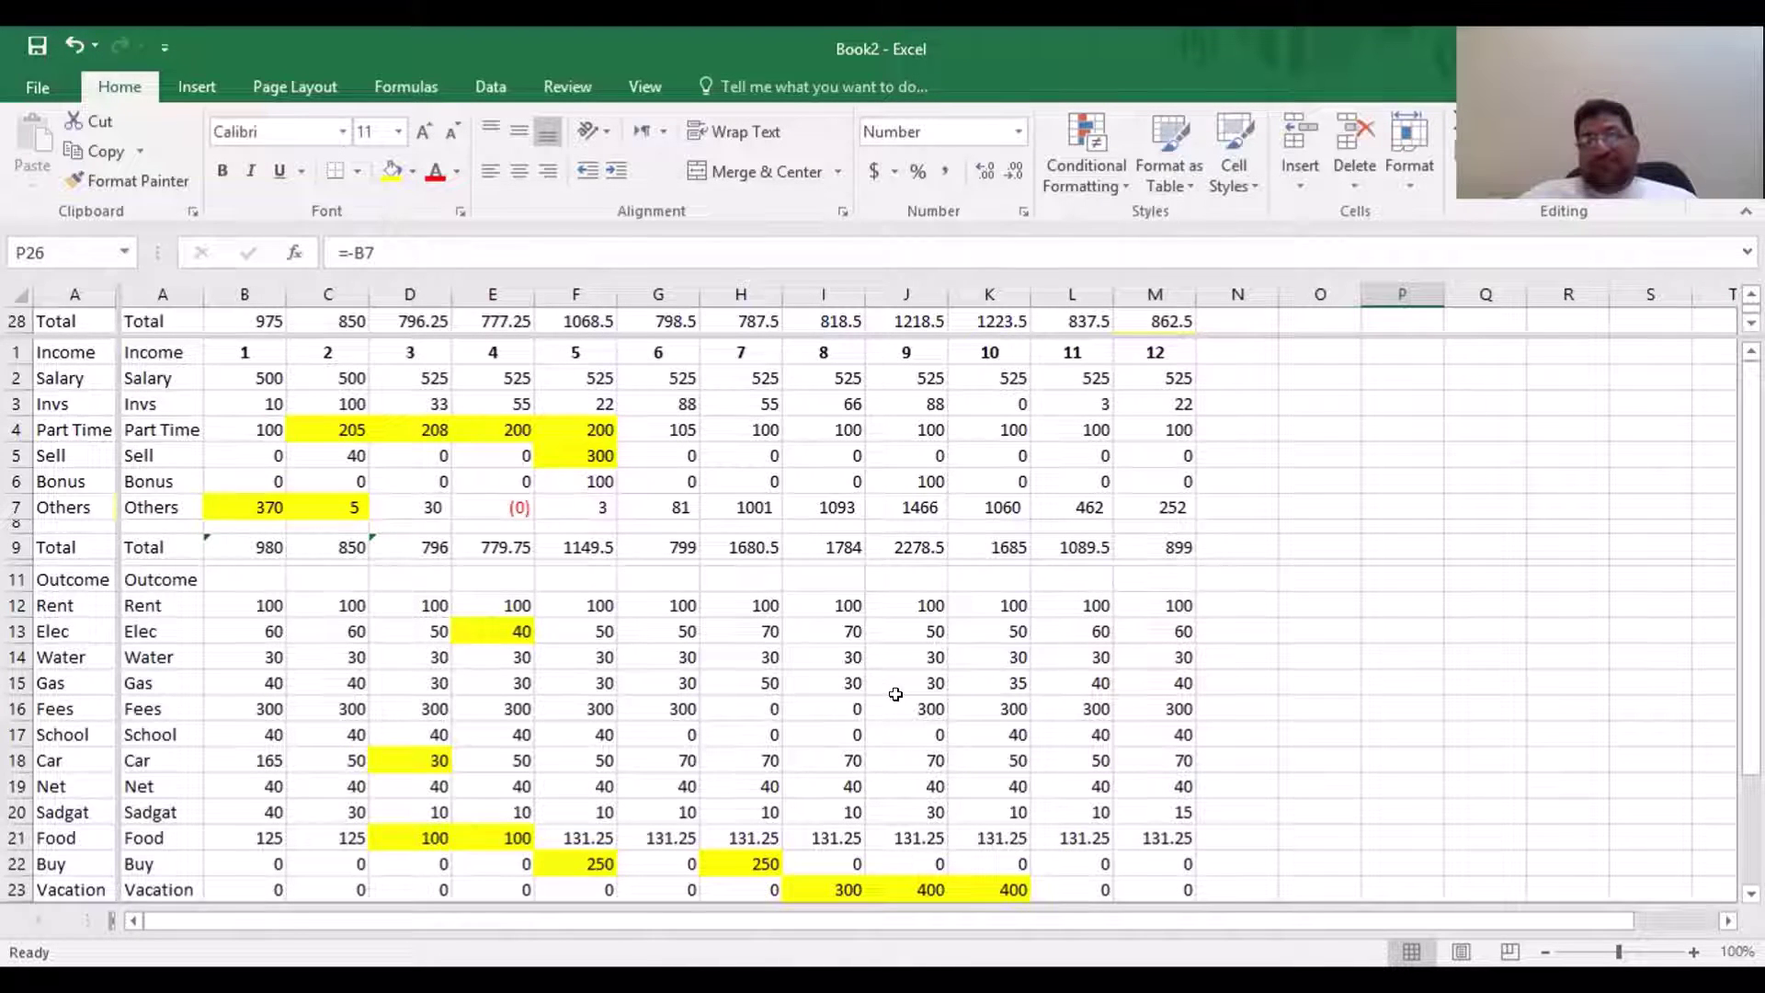
scroll(897, 694, "down", 2)
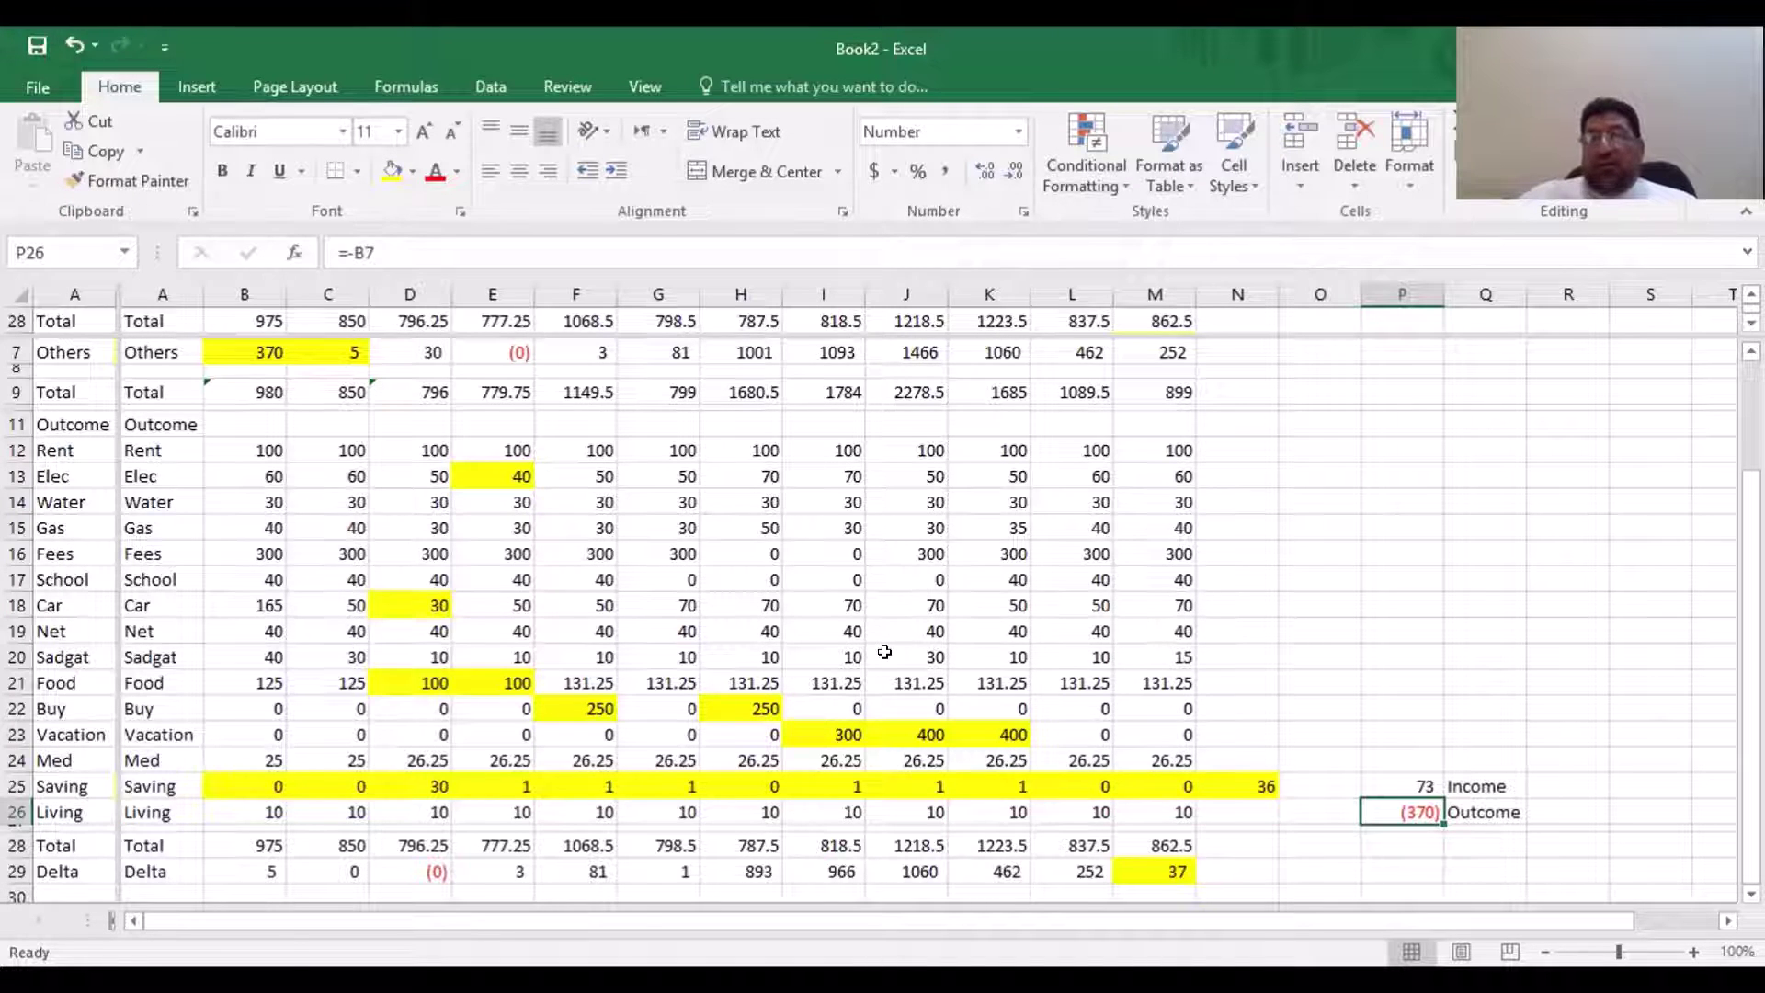
scroll(884, 652, "up", 2)
scroll(884, 651, "down", 2)
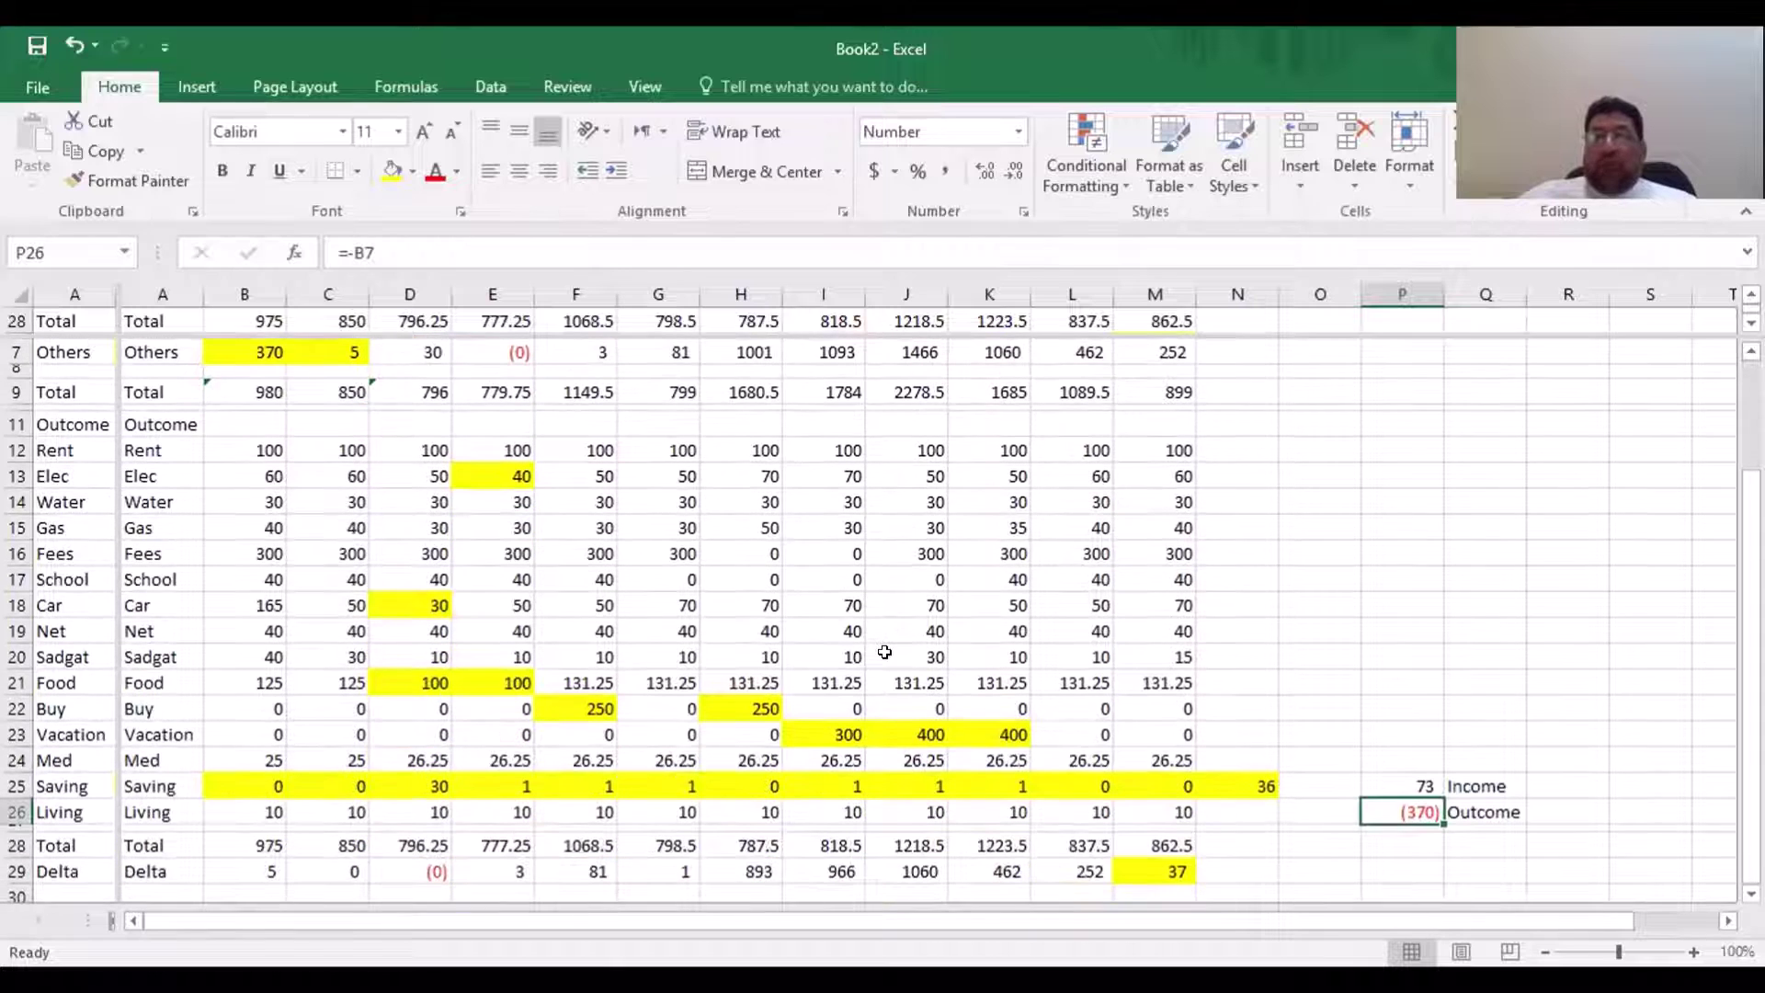
scroll(873, 733, "down", 1)
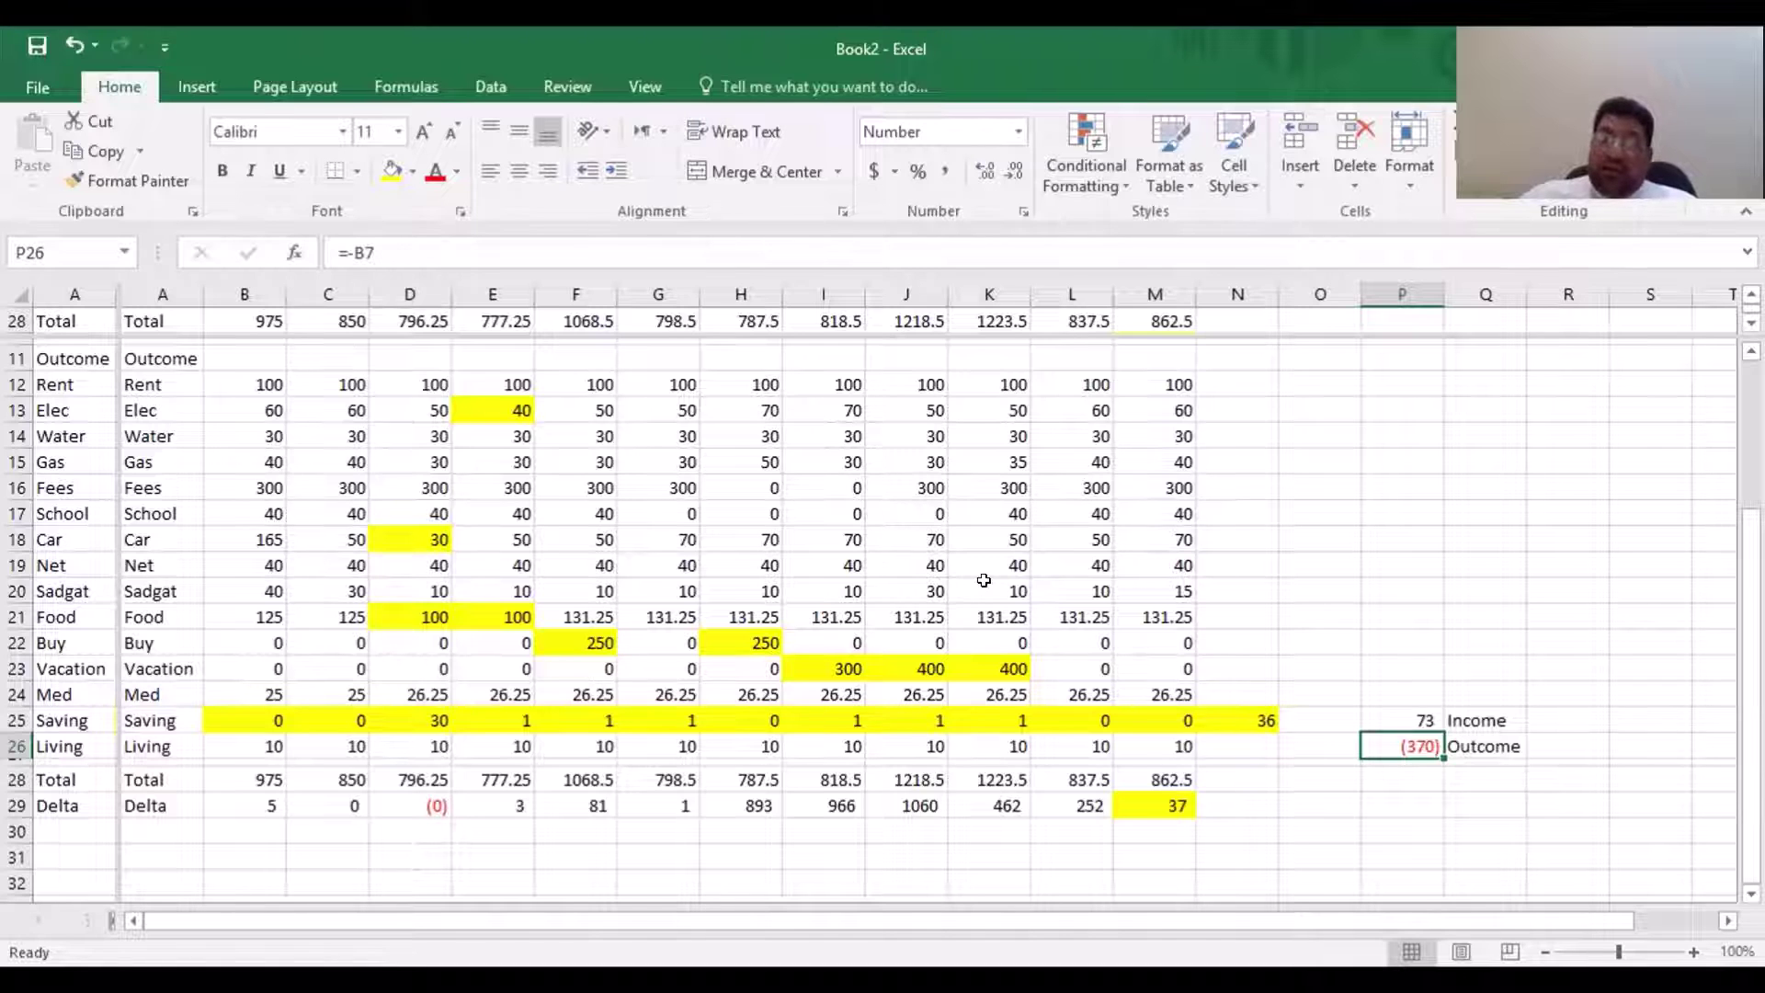
scroll(984, 580, "up", 3)
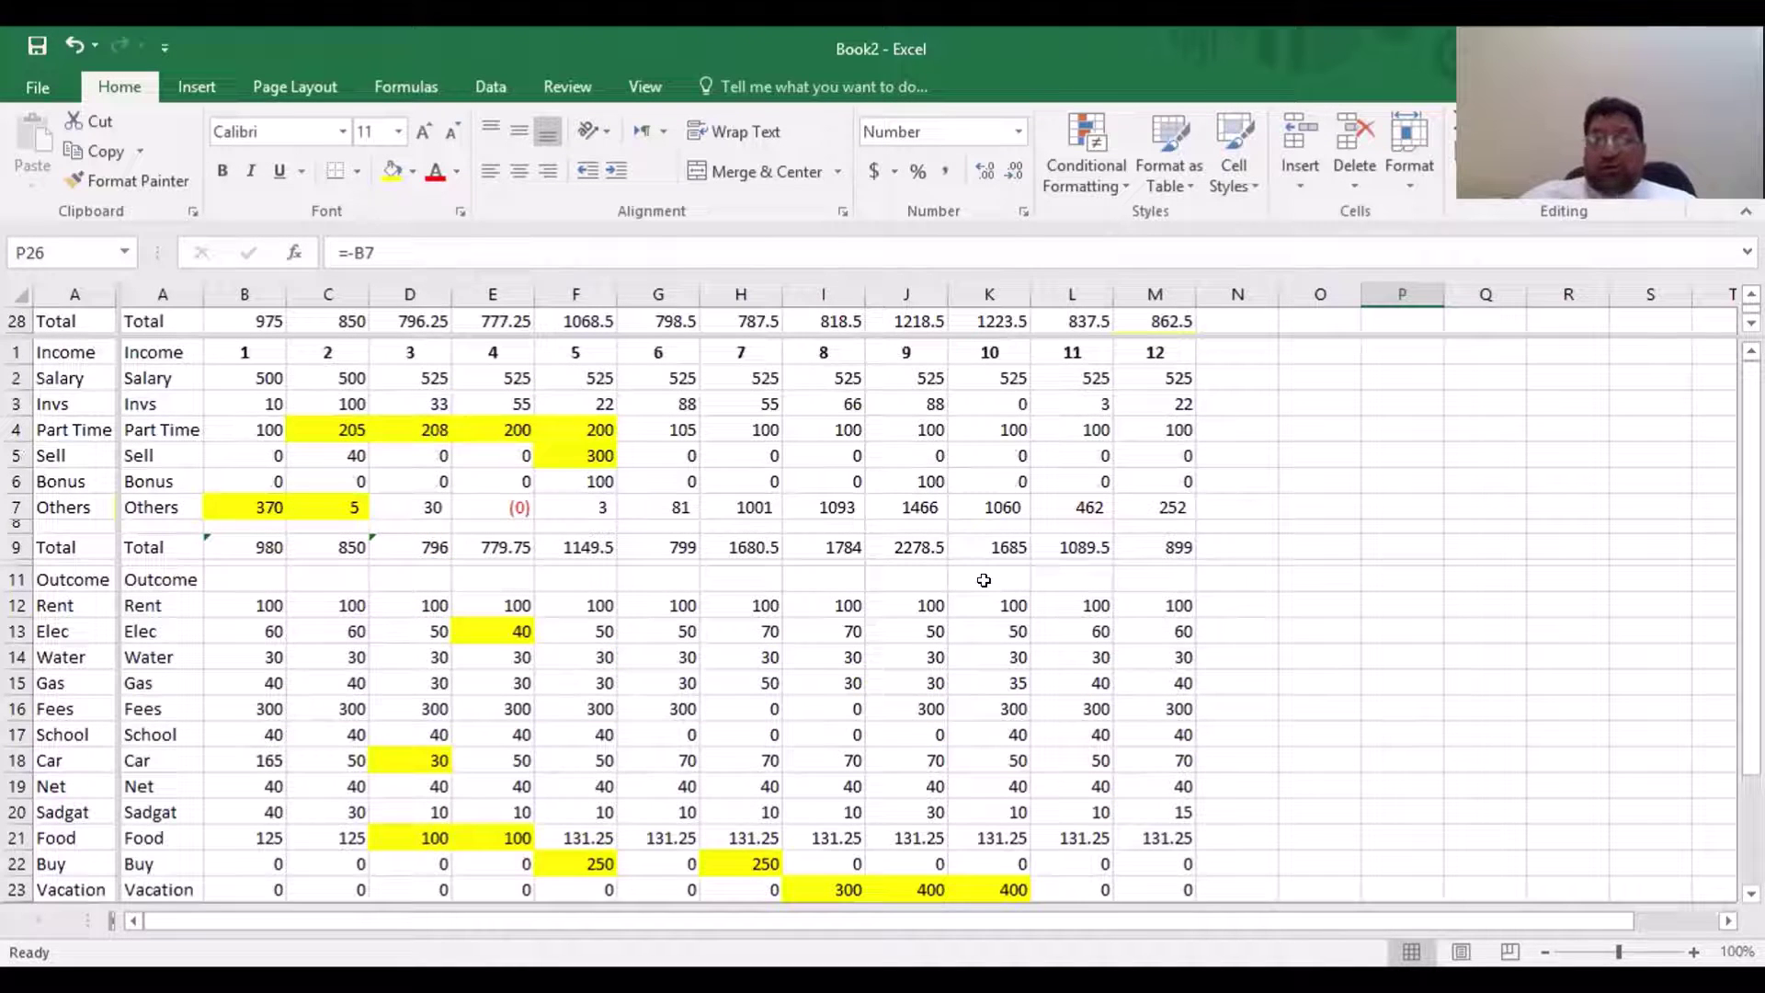
left_click(914, 454)
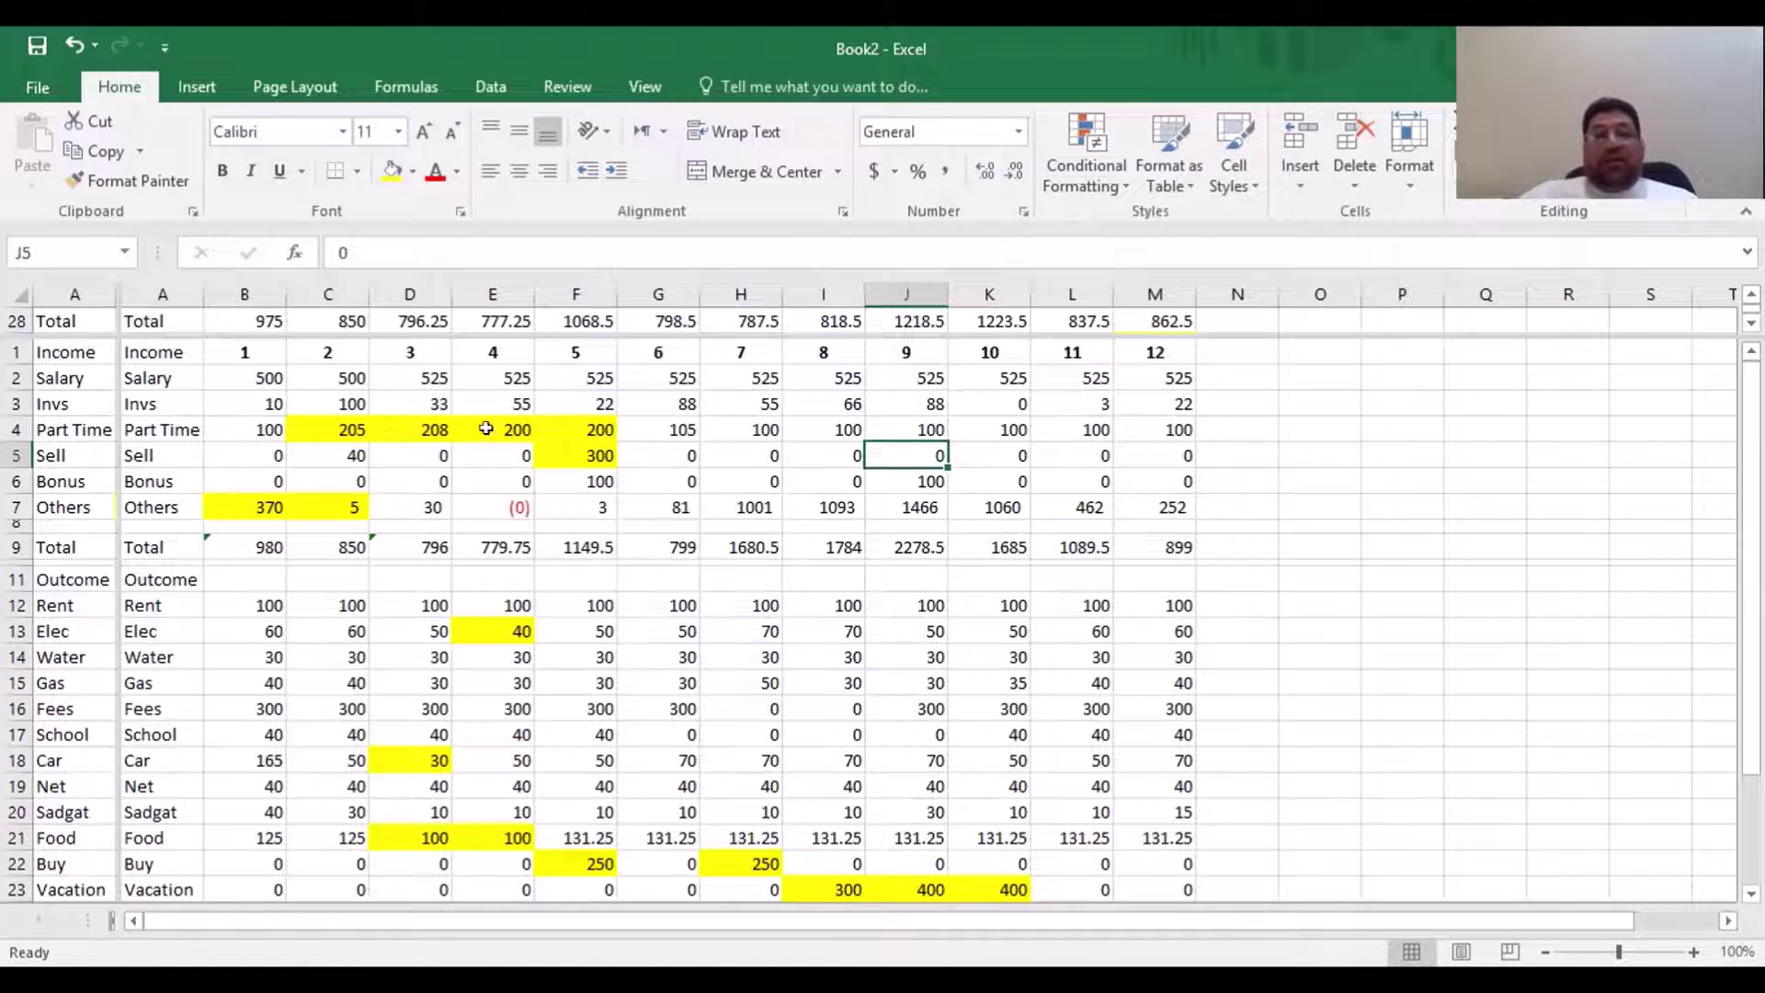
left_click_drag(345, 424, 602, 430)
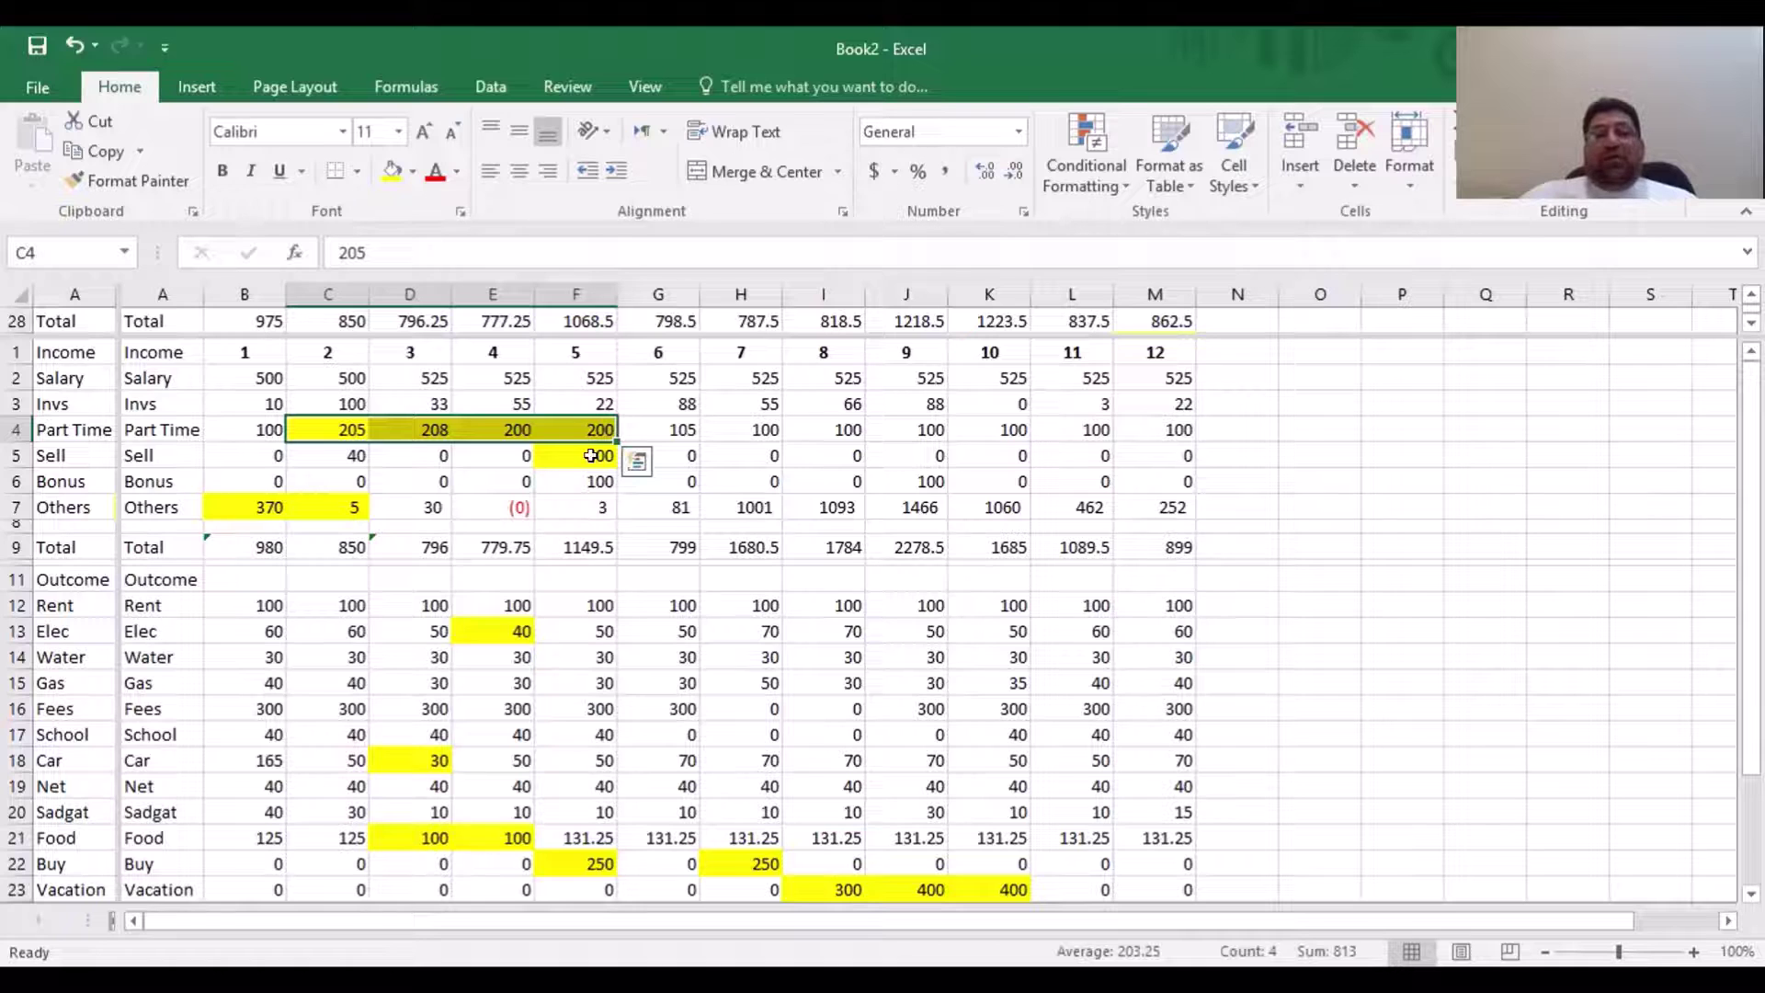
left_click(772, 480)
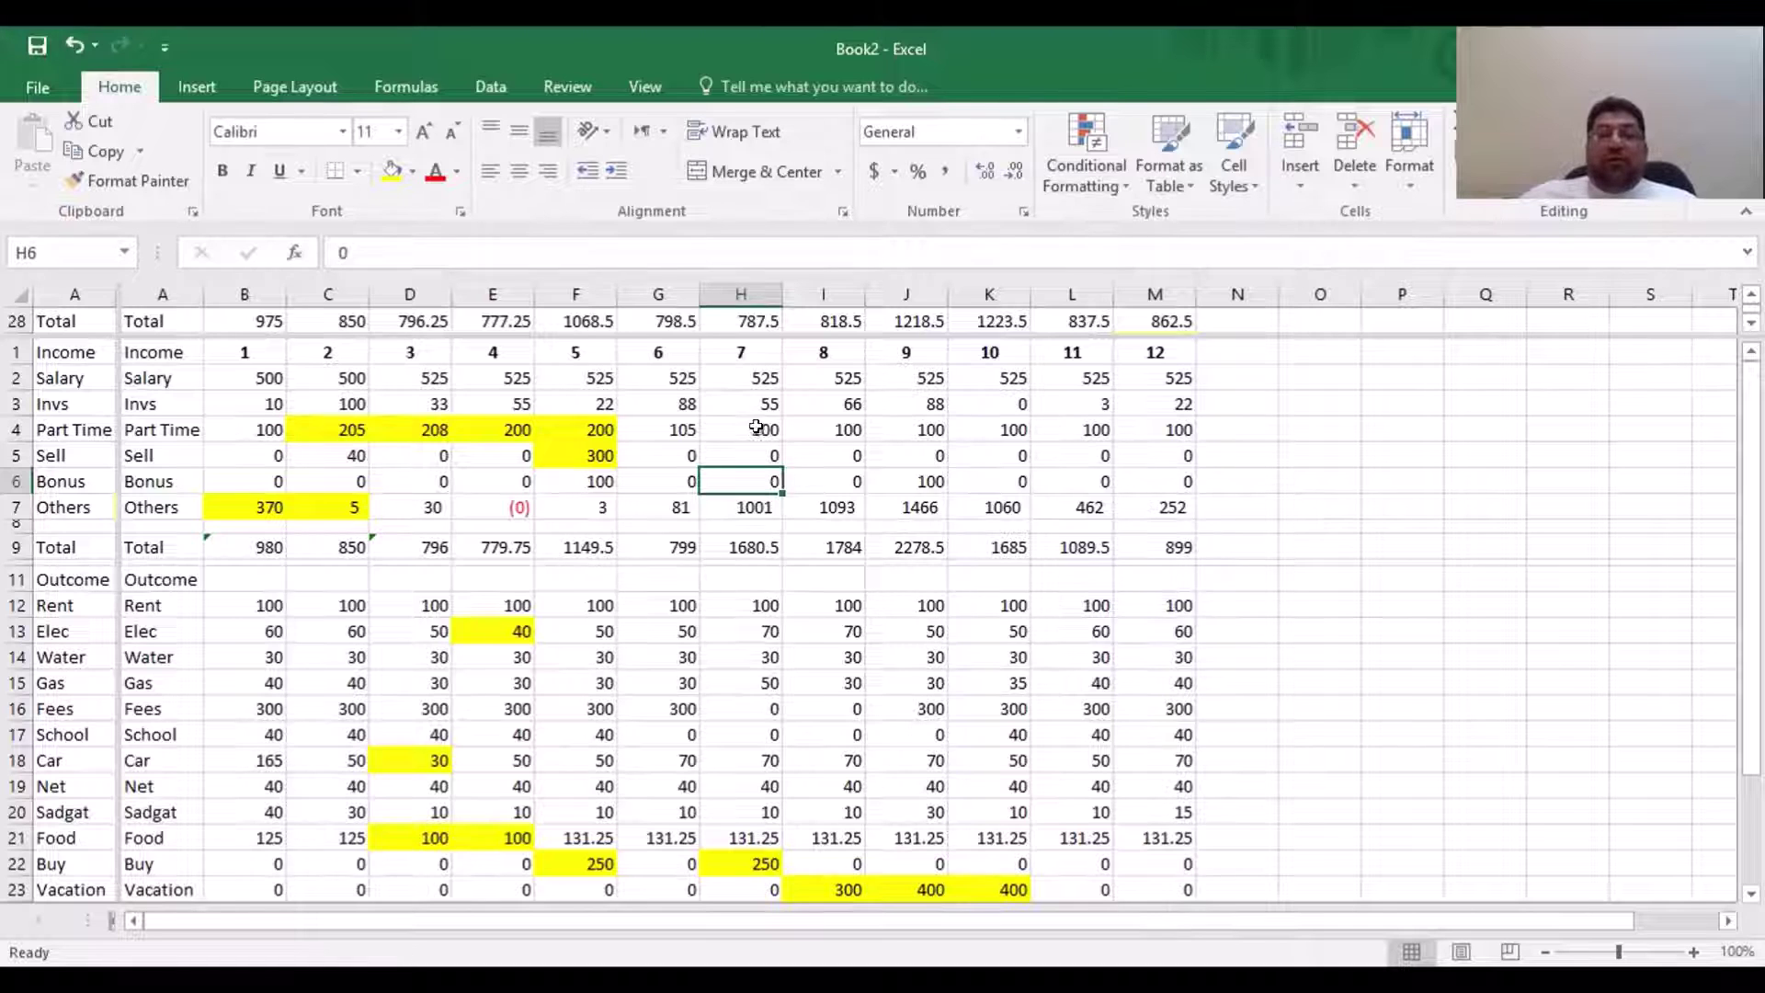
left_click(757, 497)
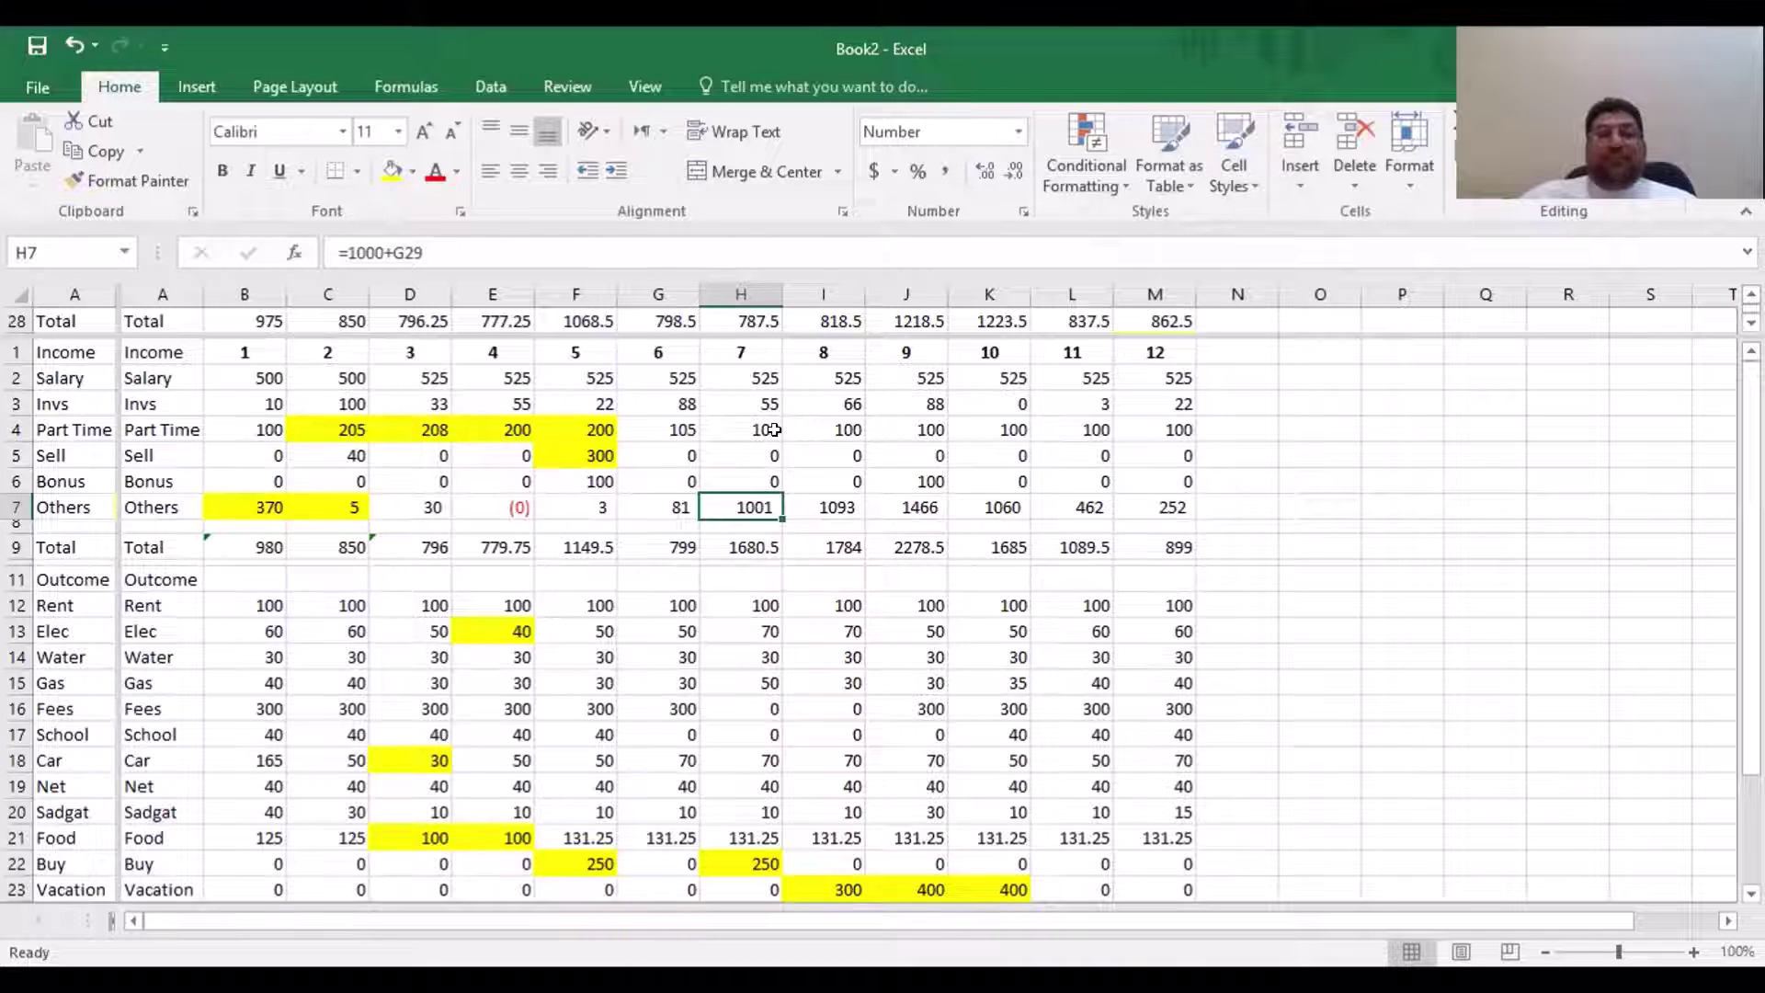
left_click(893, 452)
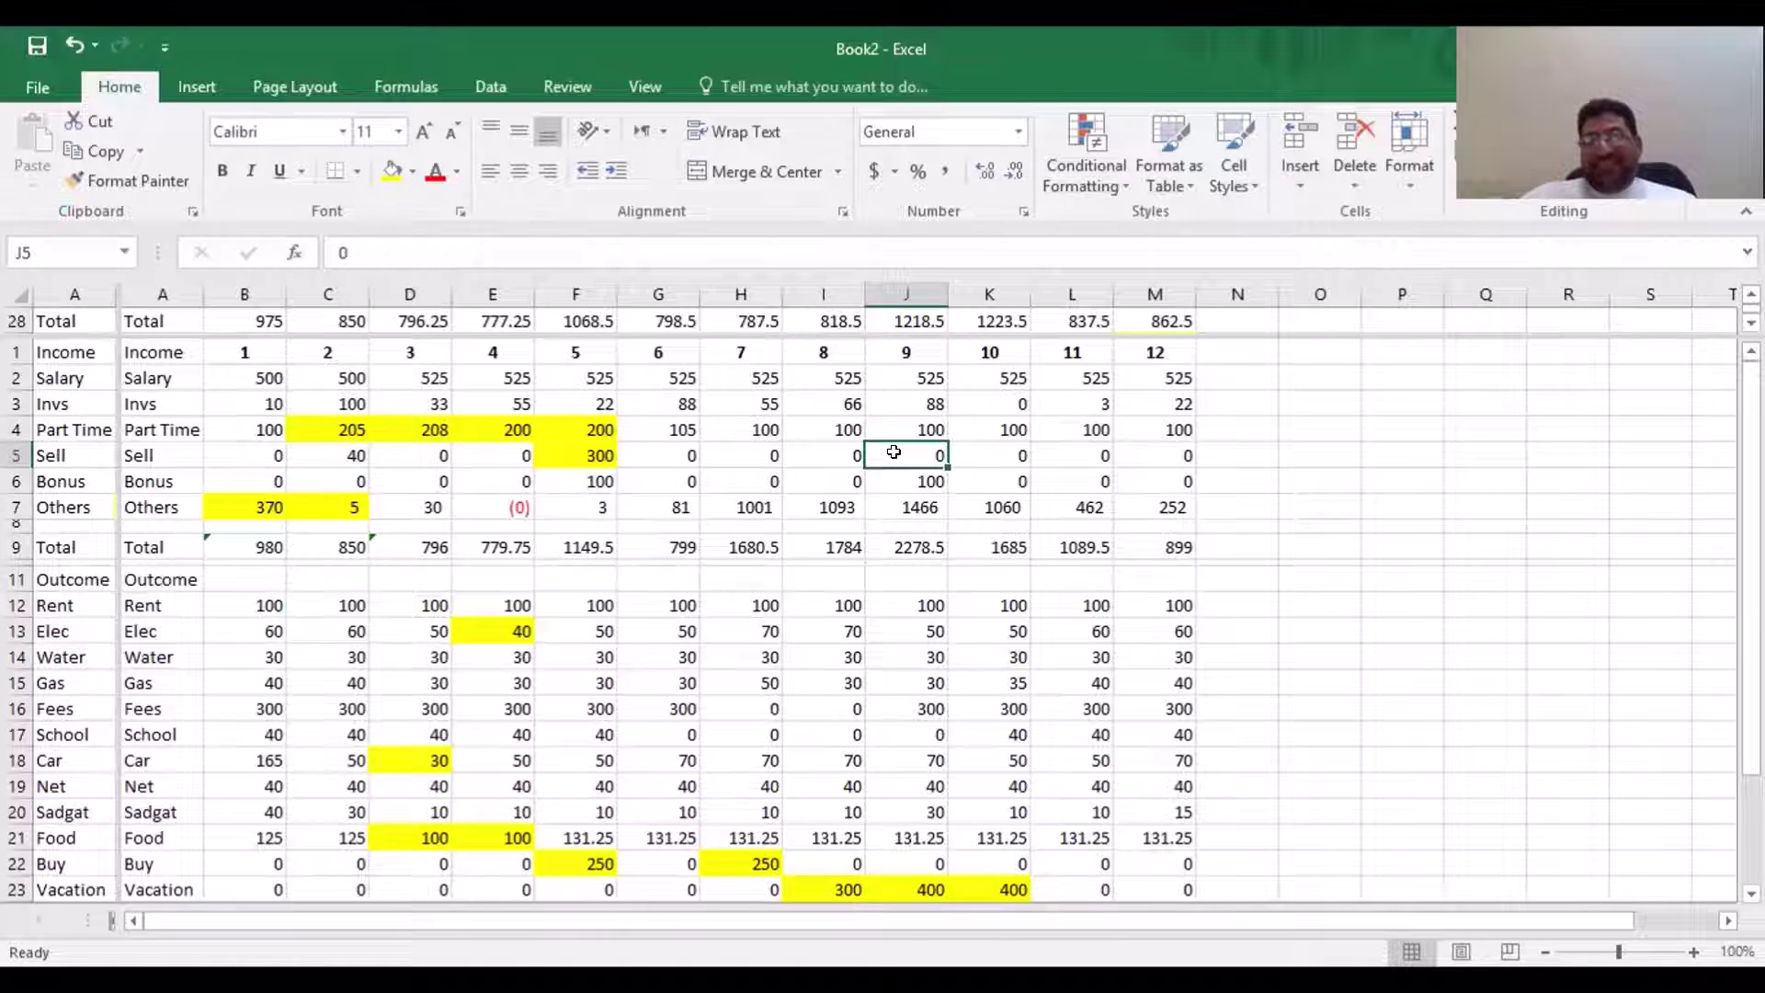
Compare the Vacation amounts for months 8 to 10 and the month 5 Buy amount with the month 5 Sell and highlighted Part Time income
scroll(893, 451, "down", 1)
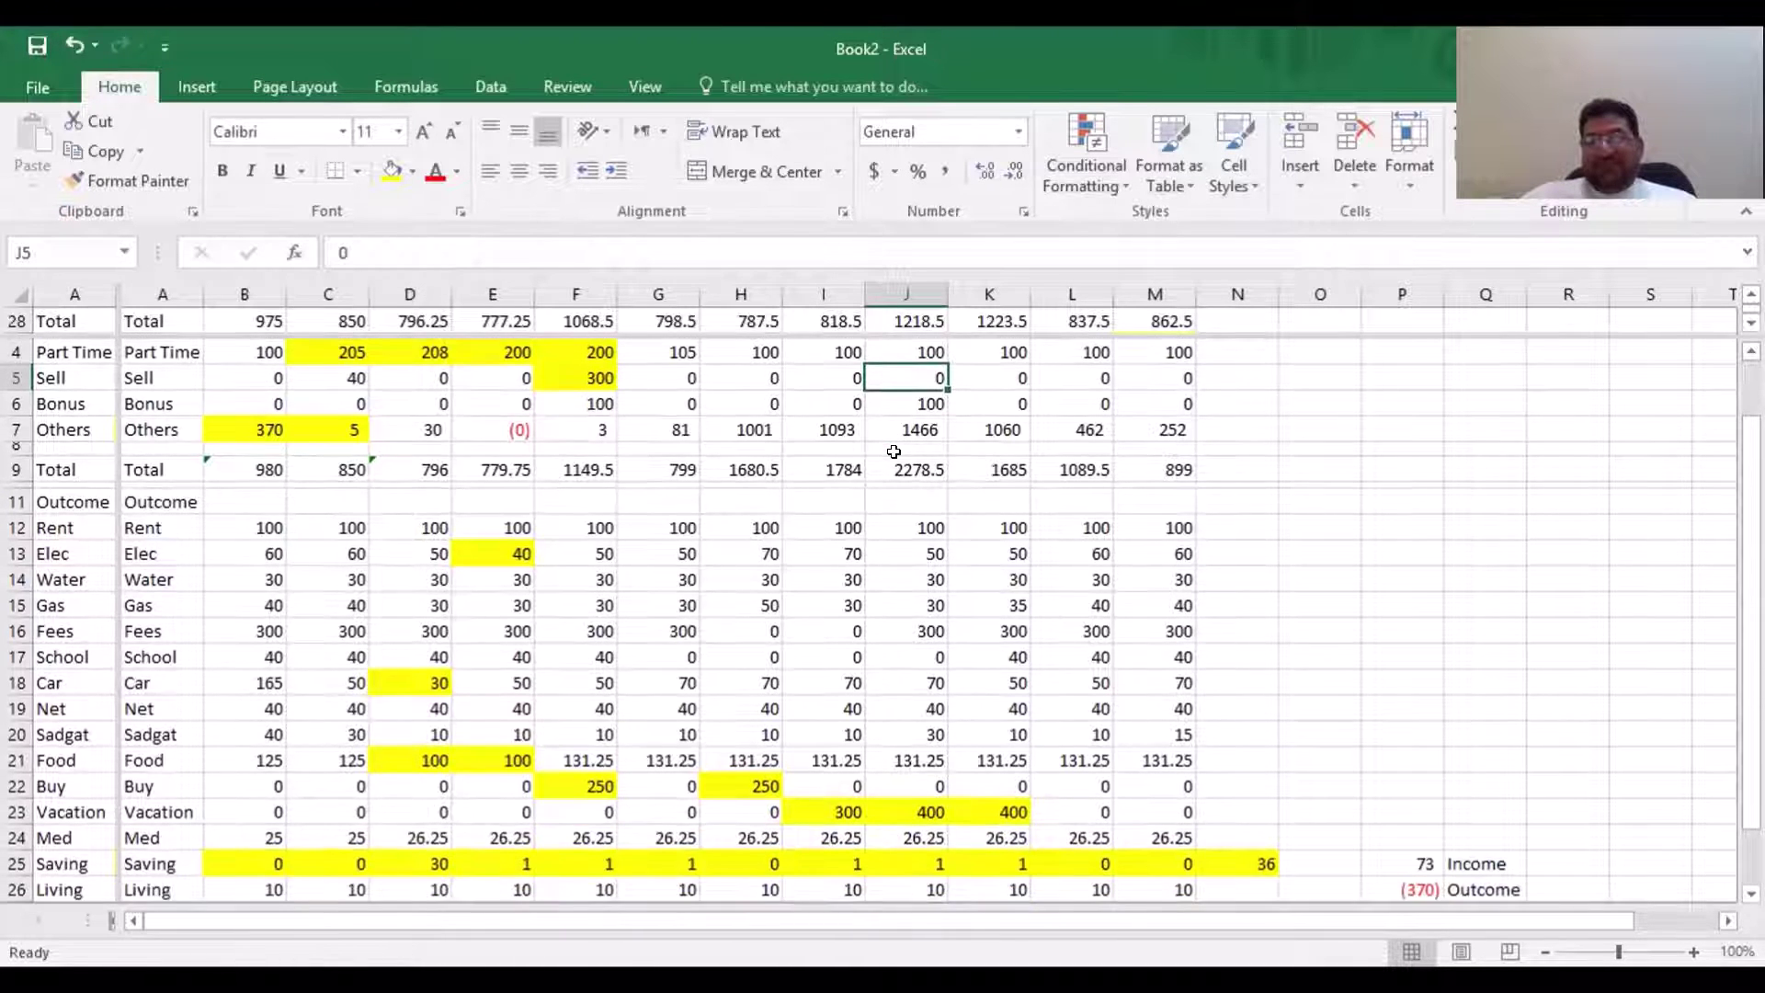
scroll(894, 451, "down", 1)
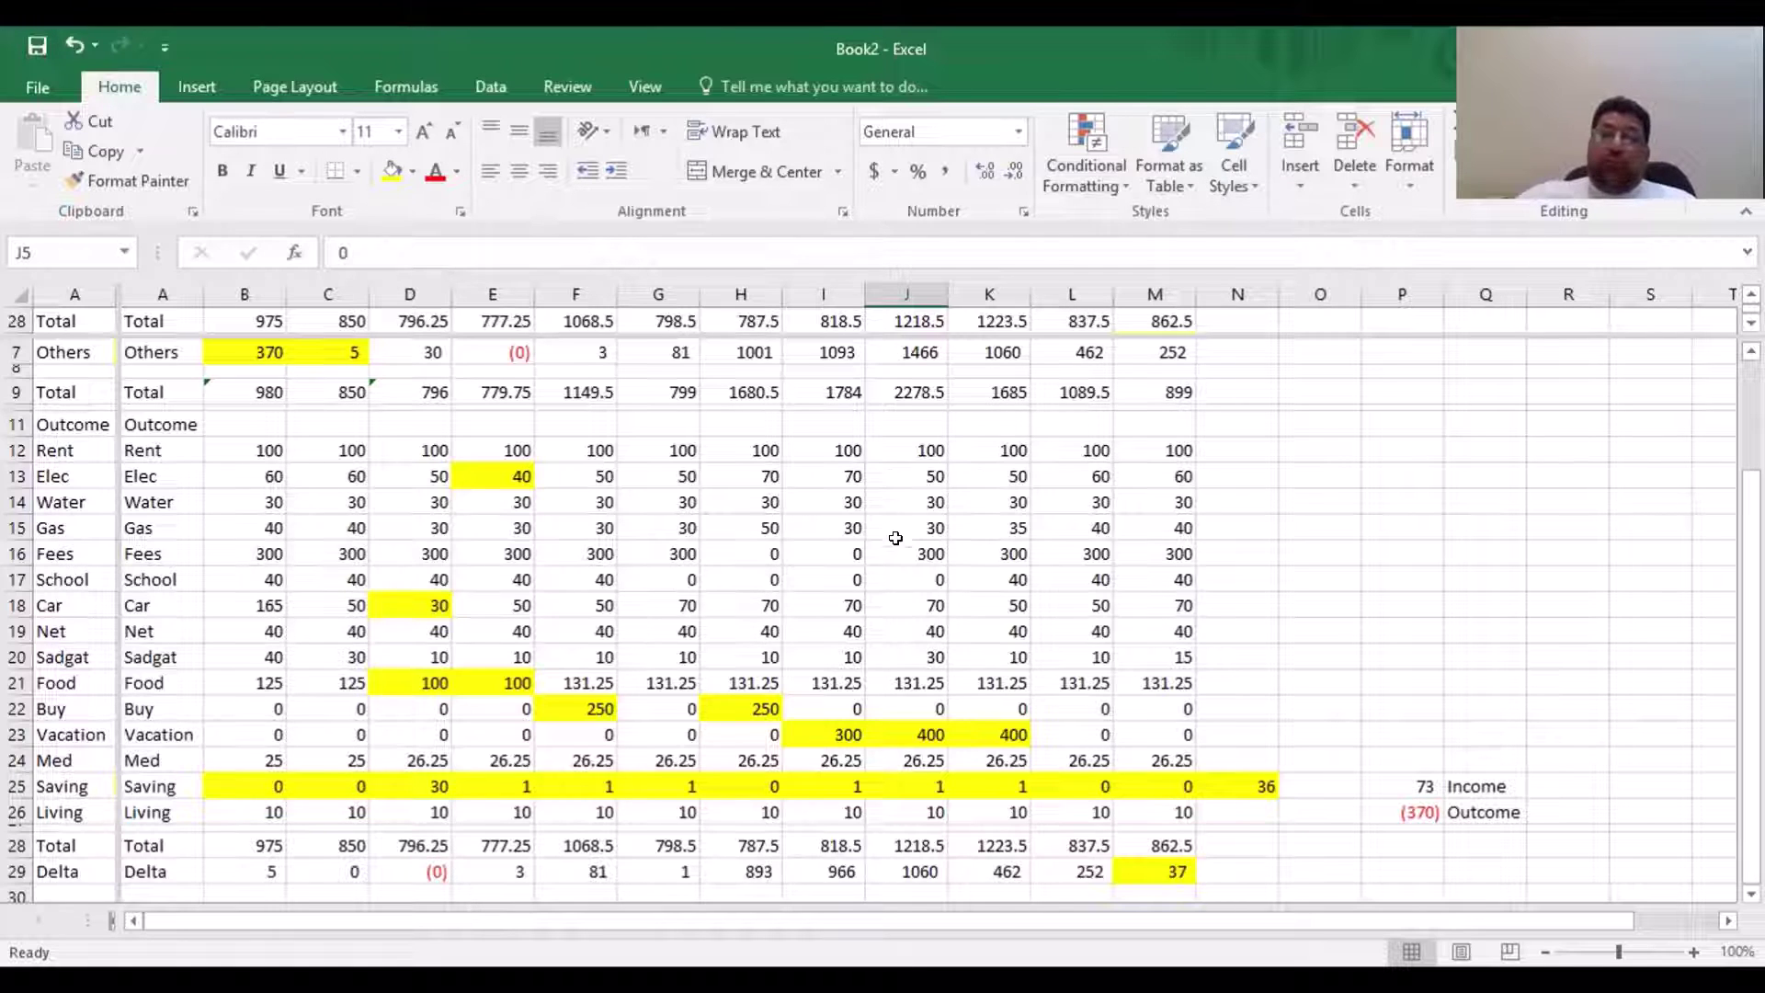
left_click_drag(838, 720, 1017, 735)
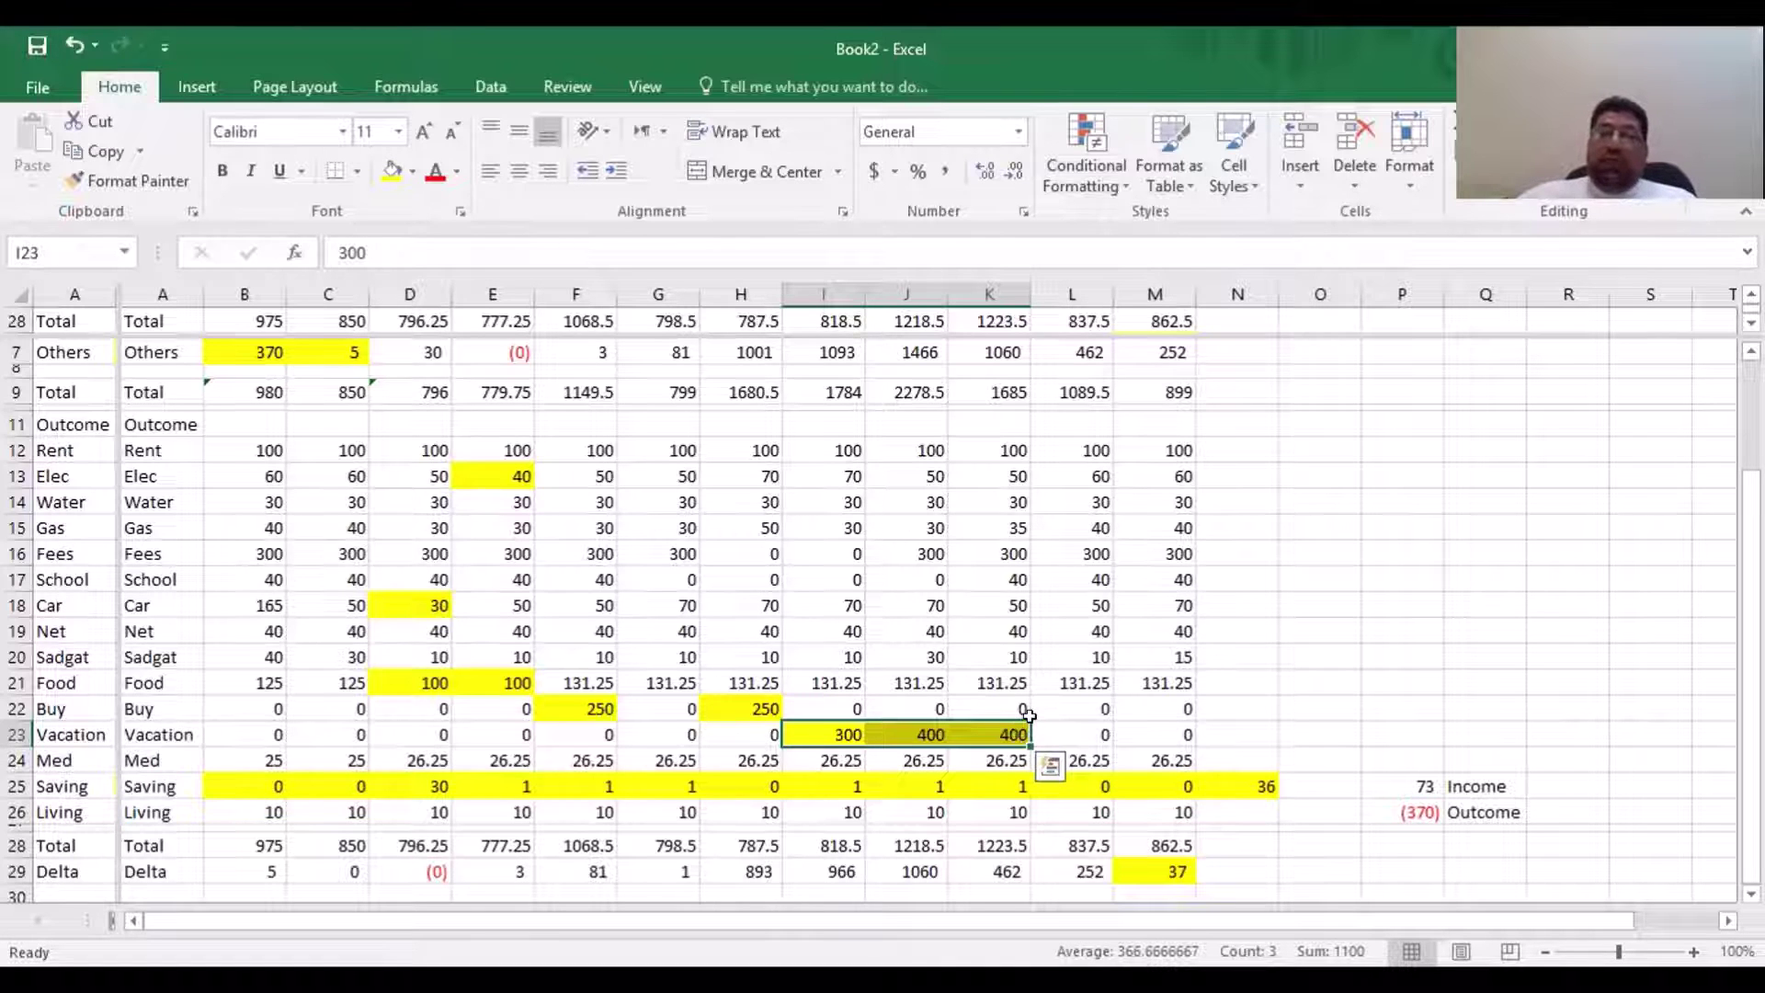
scroll(585, 471, "up", 2)
left_click(589, 451)
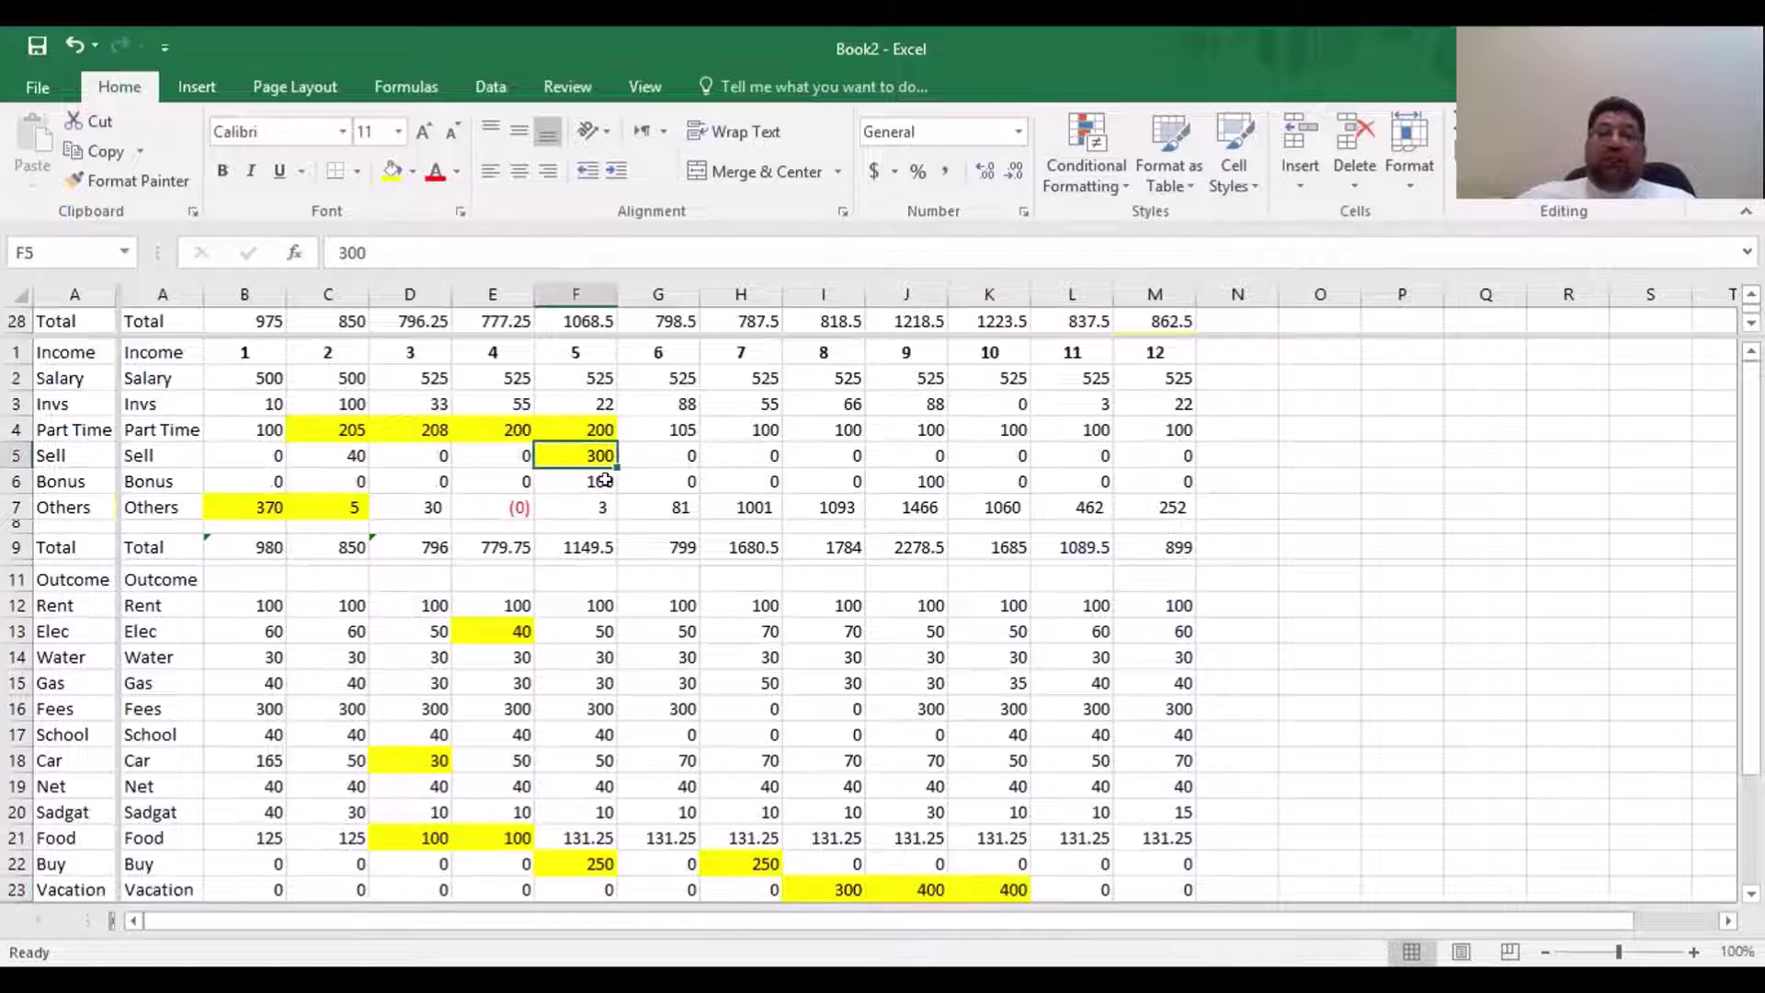
scroll(617, 582, "down", 2)
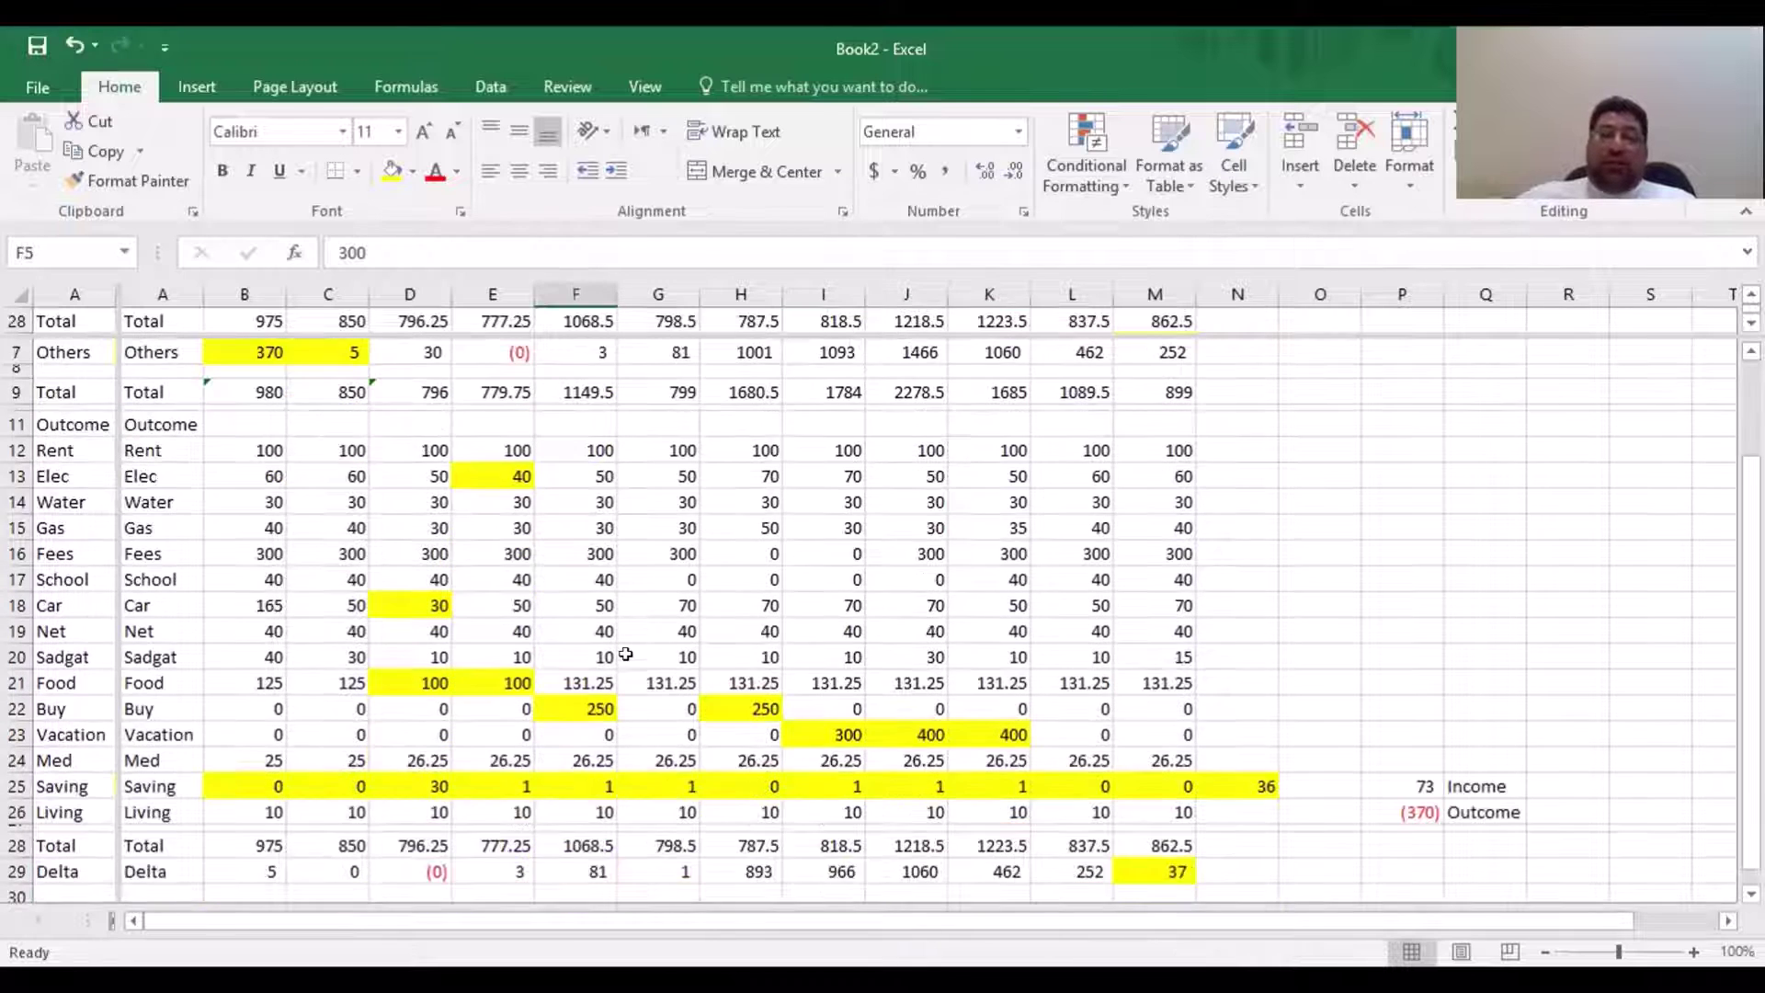
left_click(577, 708)
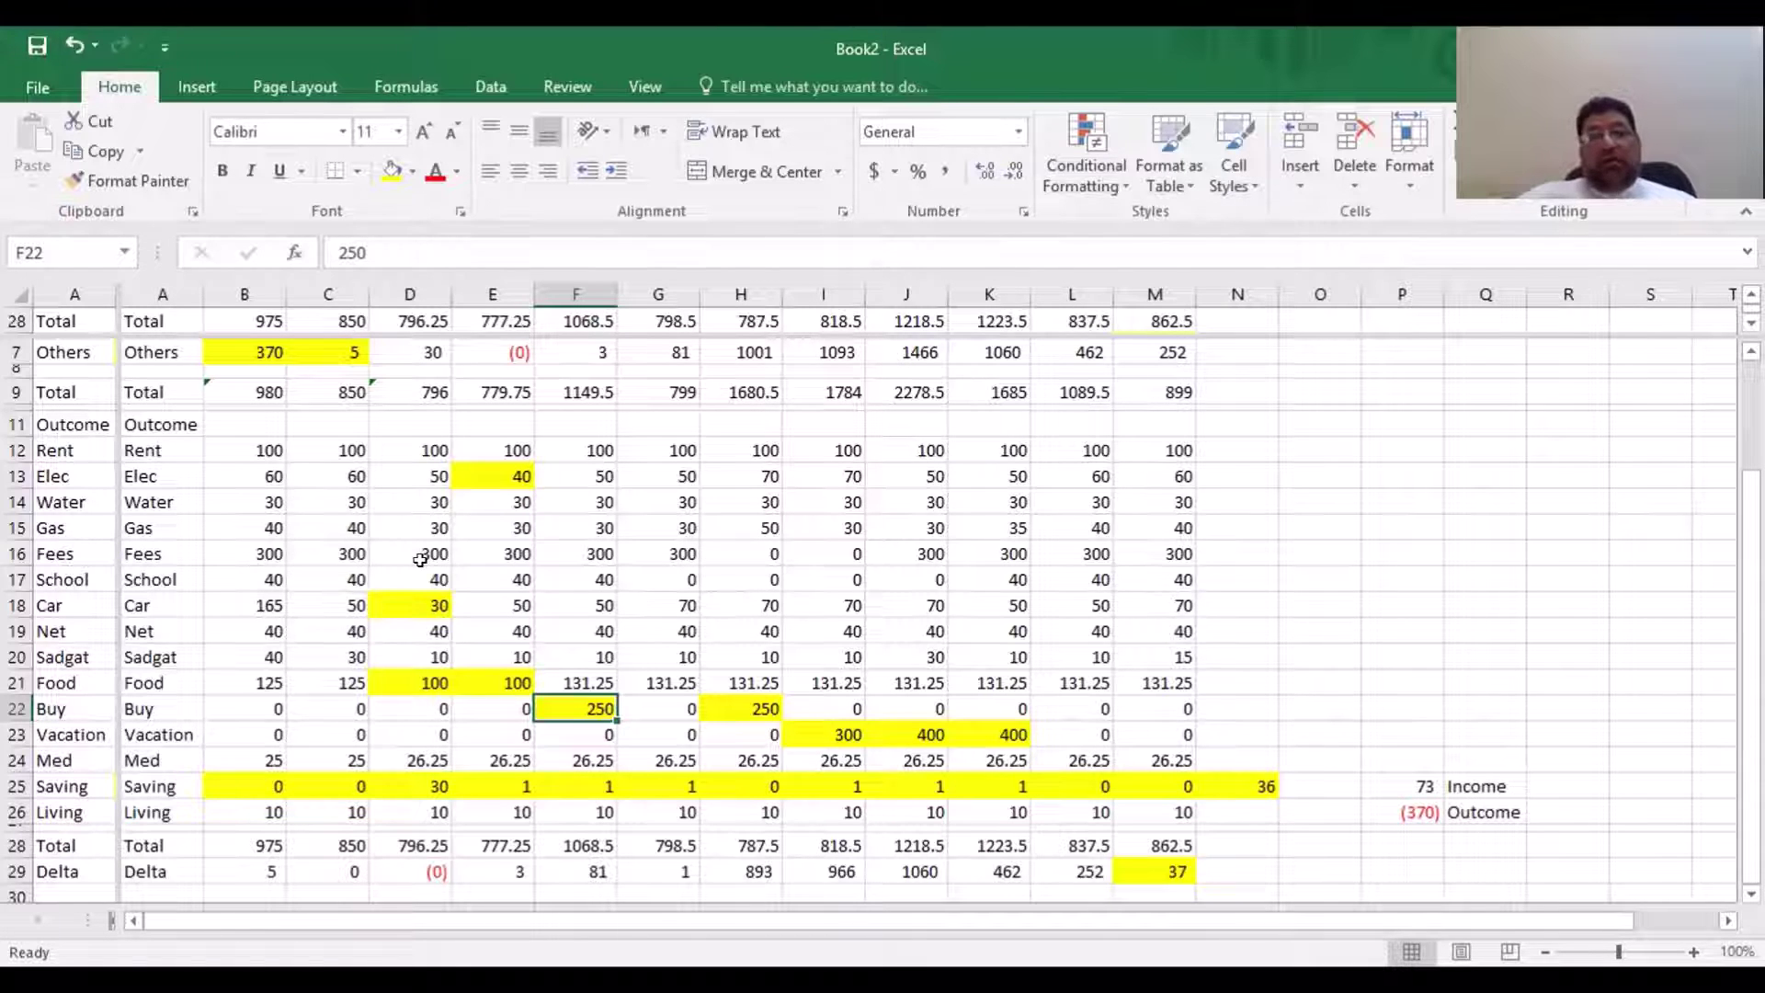
scroll(420, 560, "up", 2)
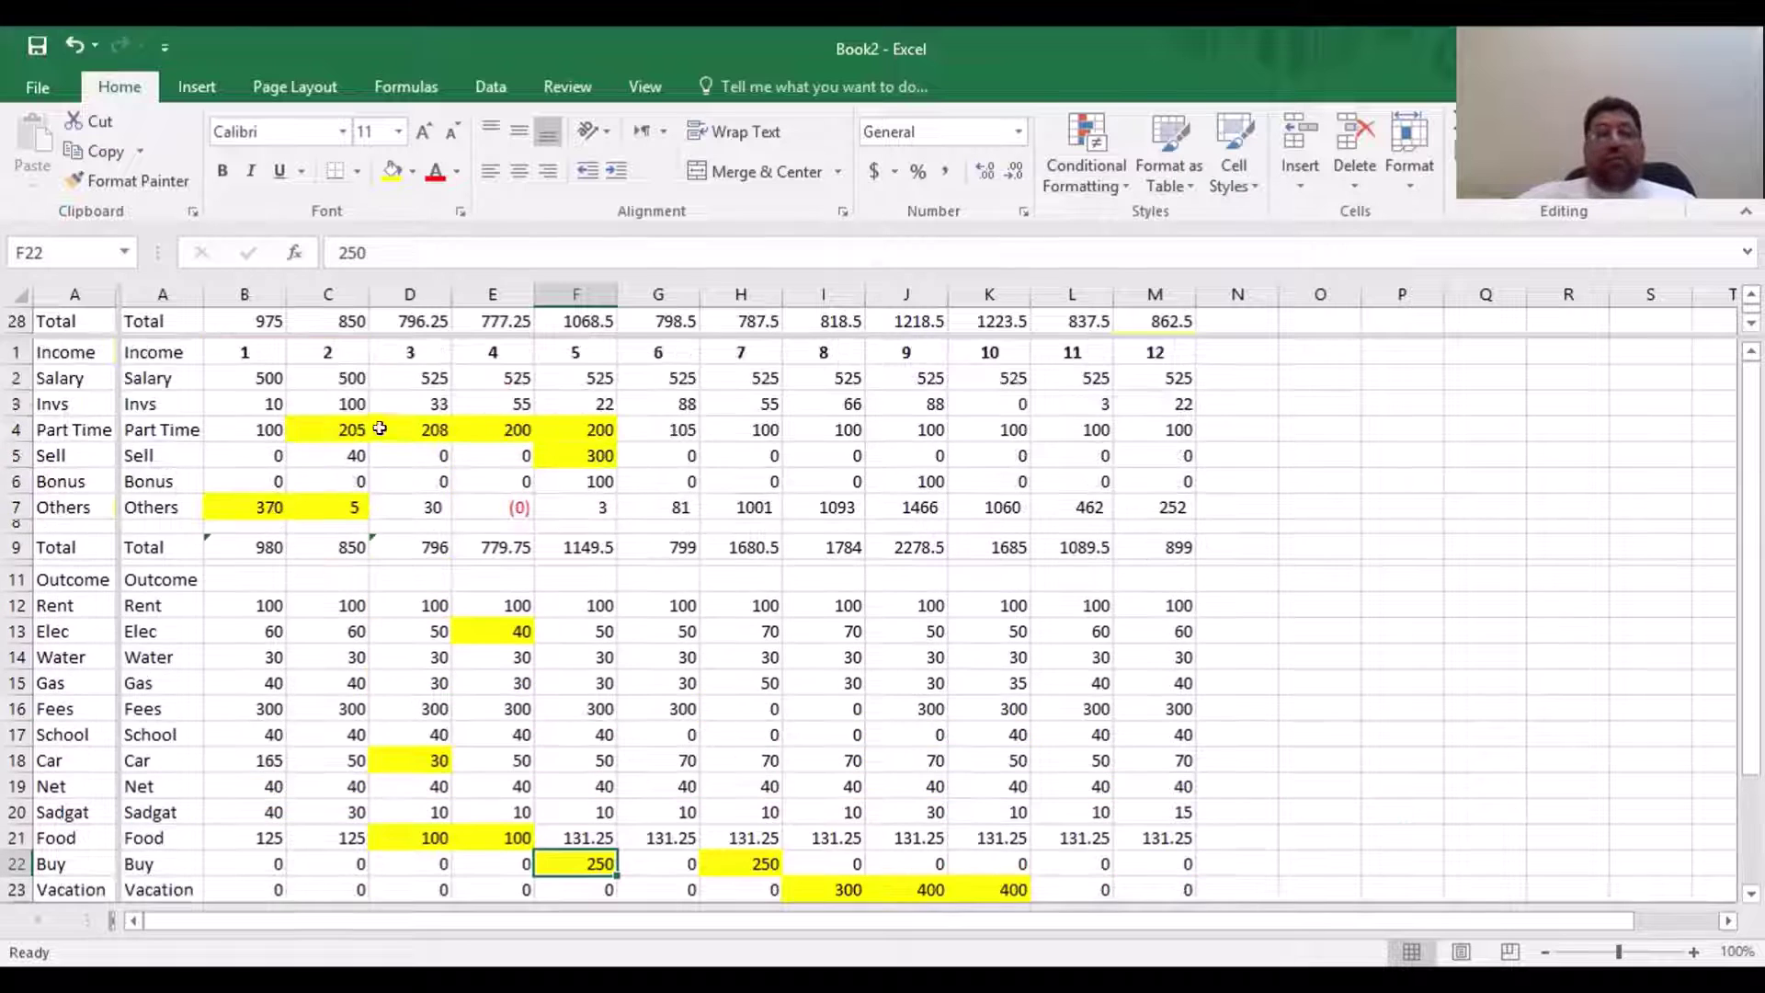
left_click_drag(329, 425, 608, 425)
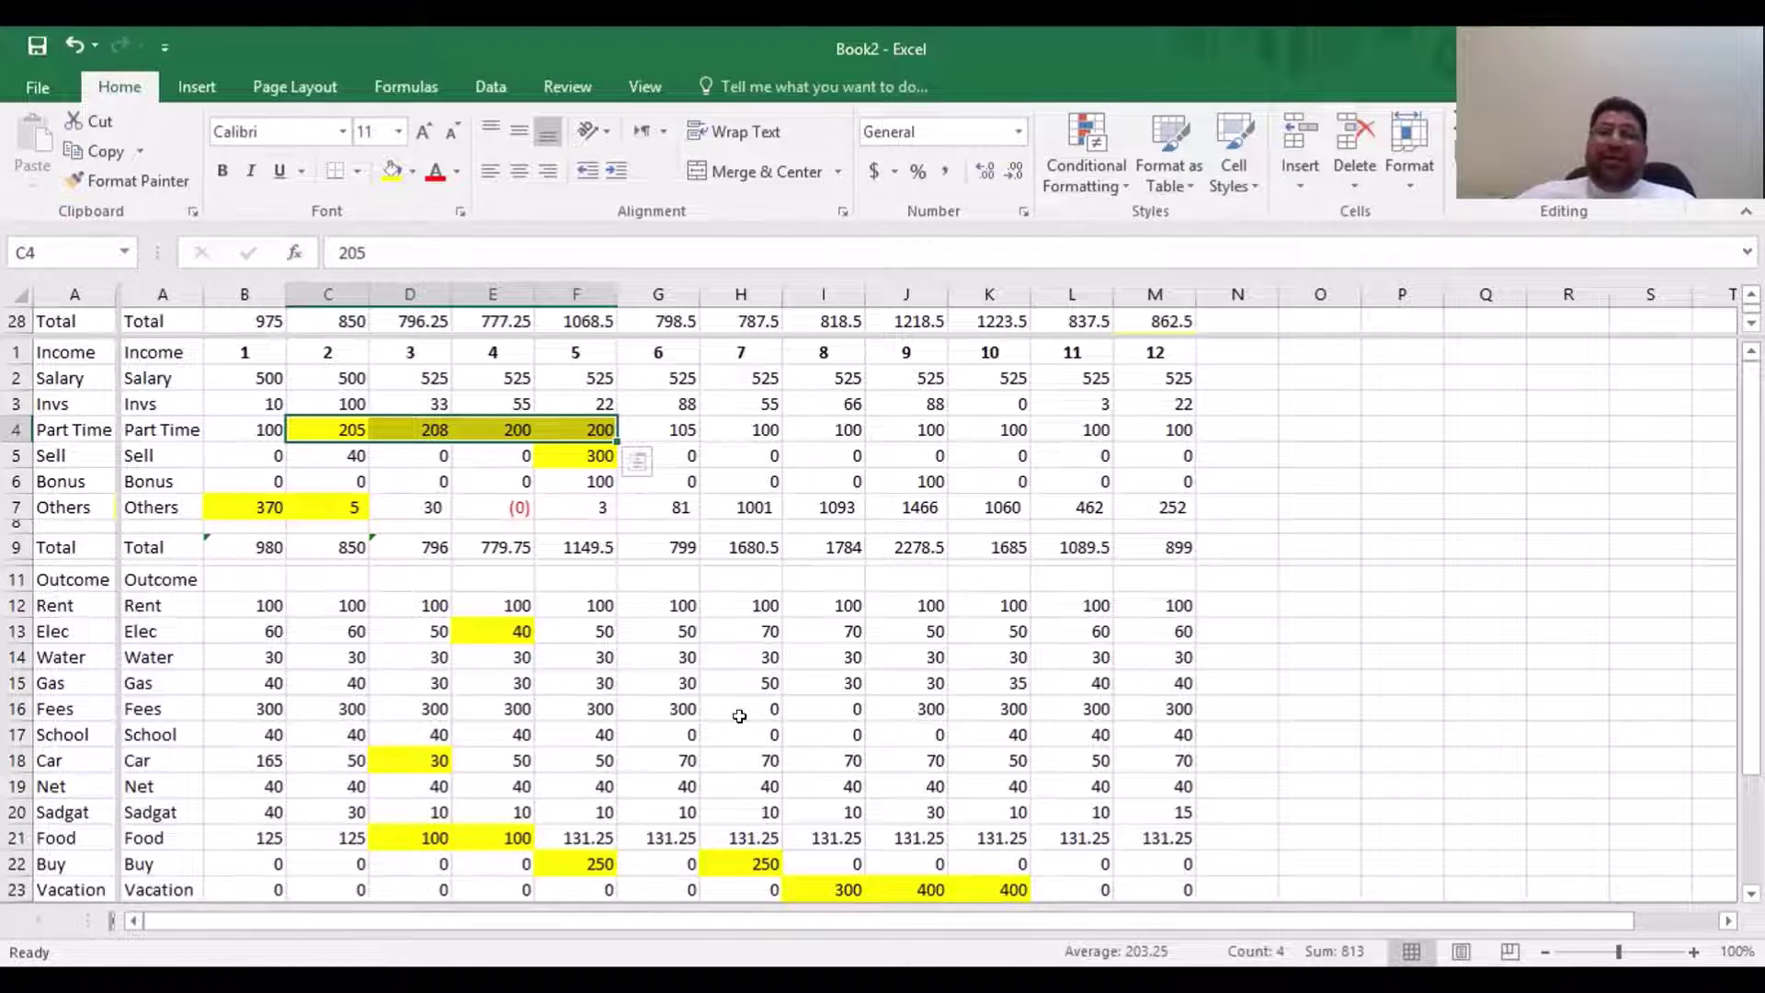
left_click(811, 634)
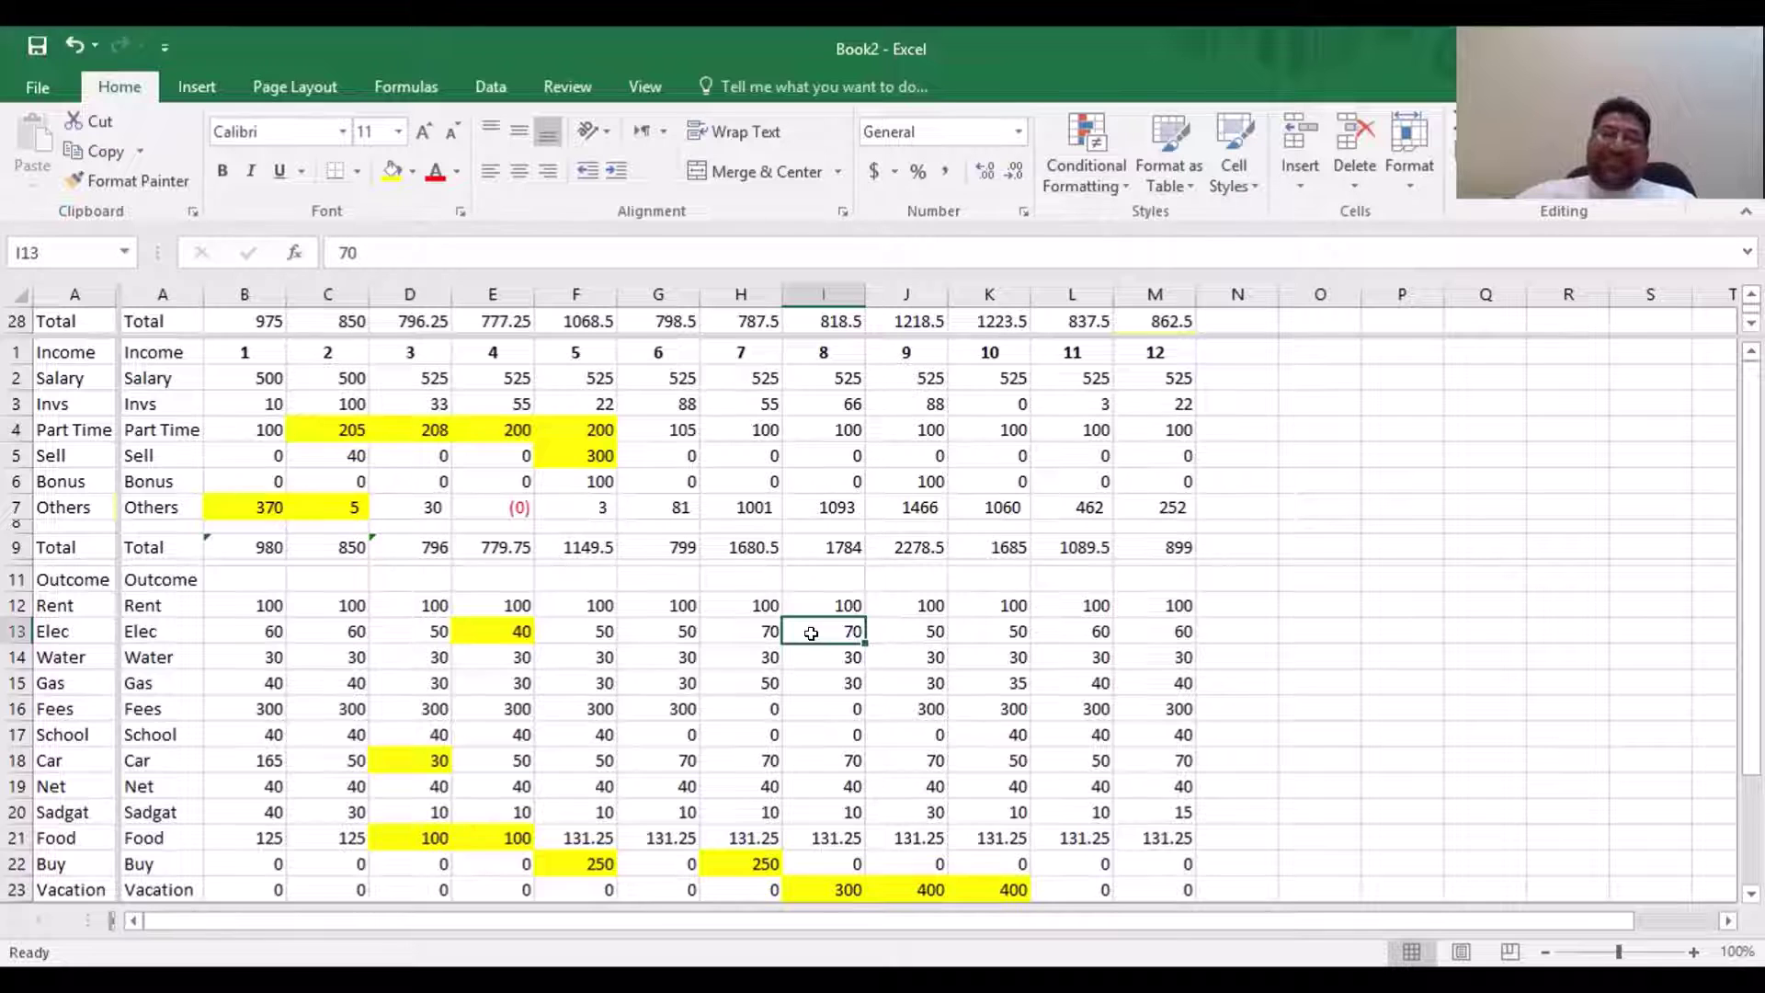
scroll(810, 633, "down", 3)
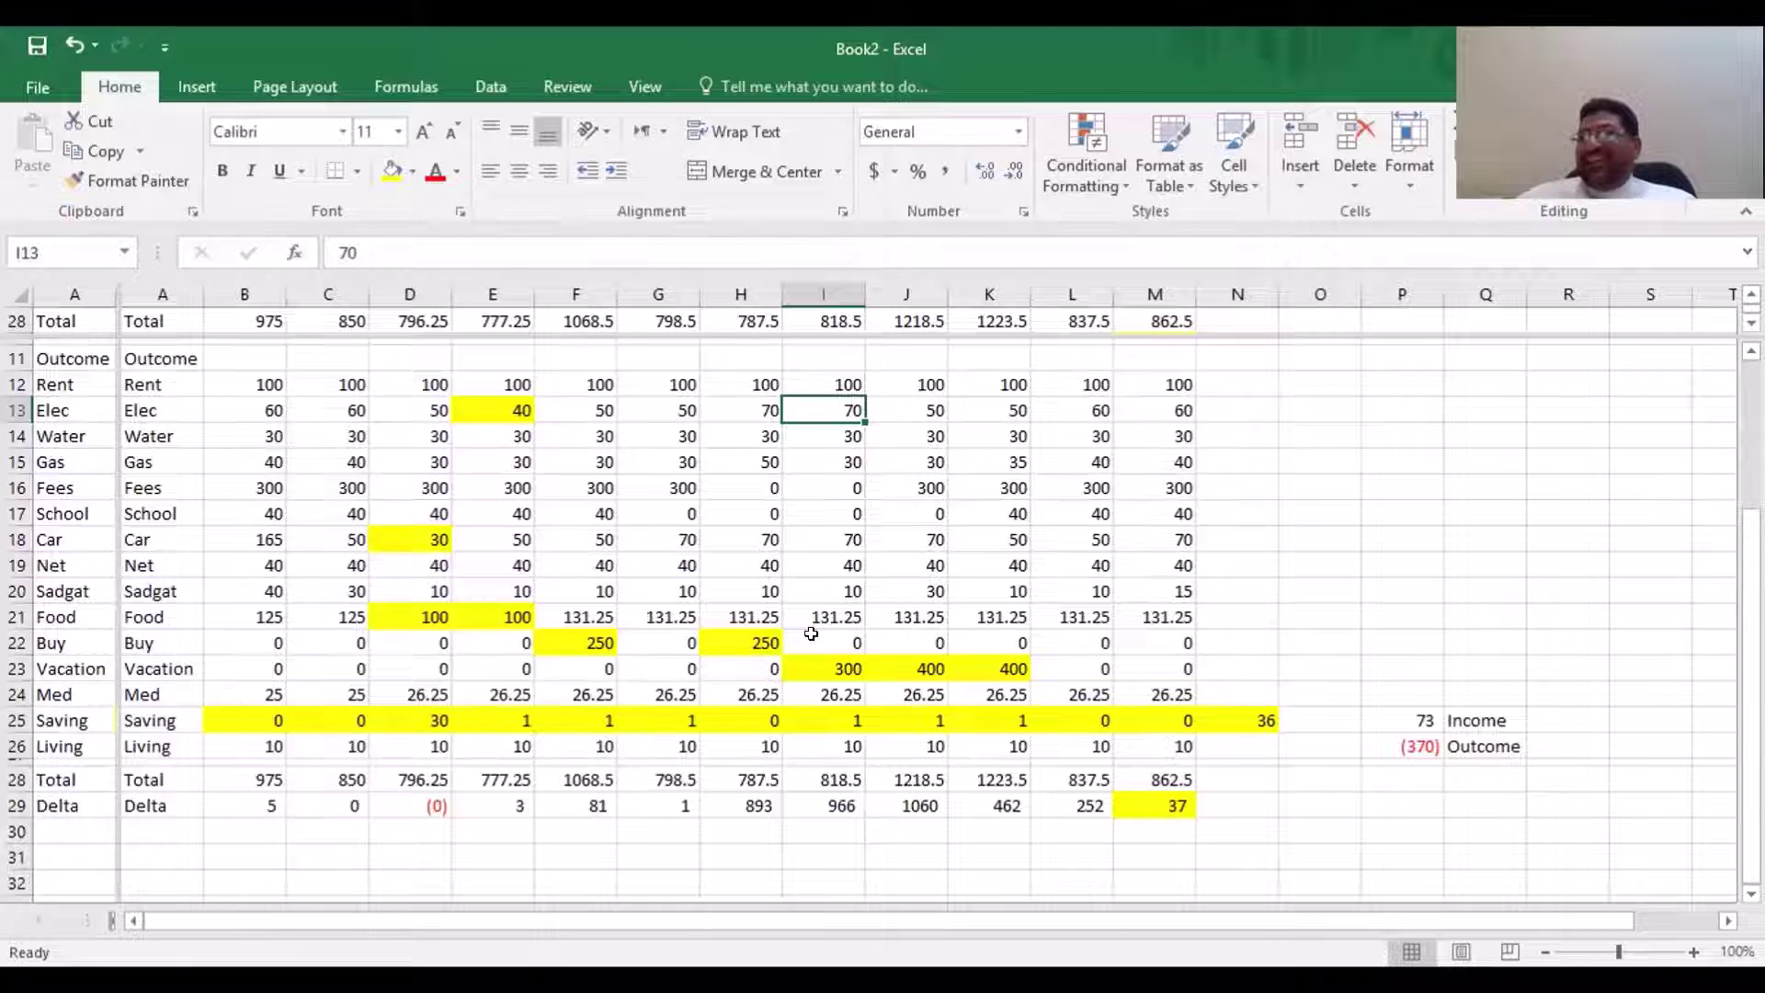
scroll(810, 633, "up", 4)
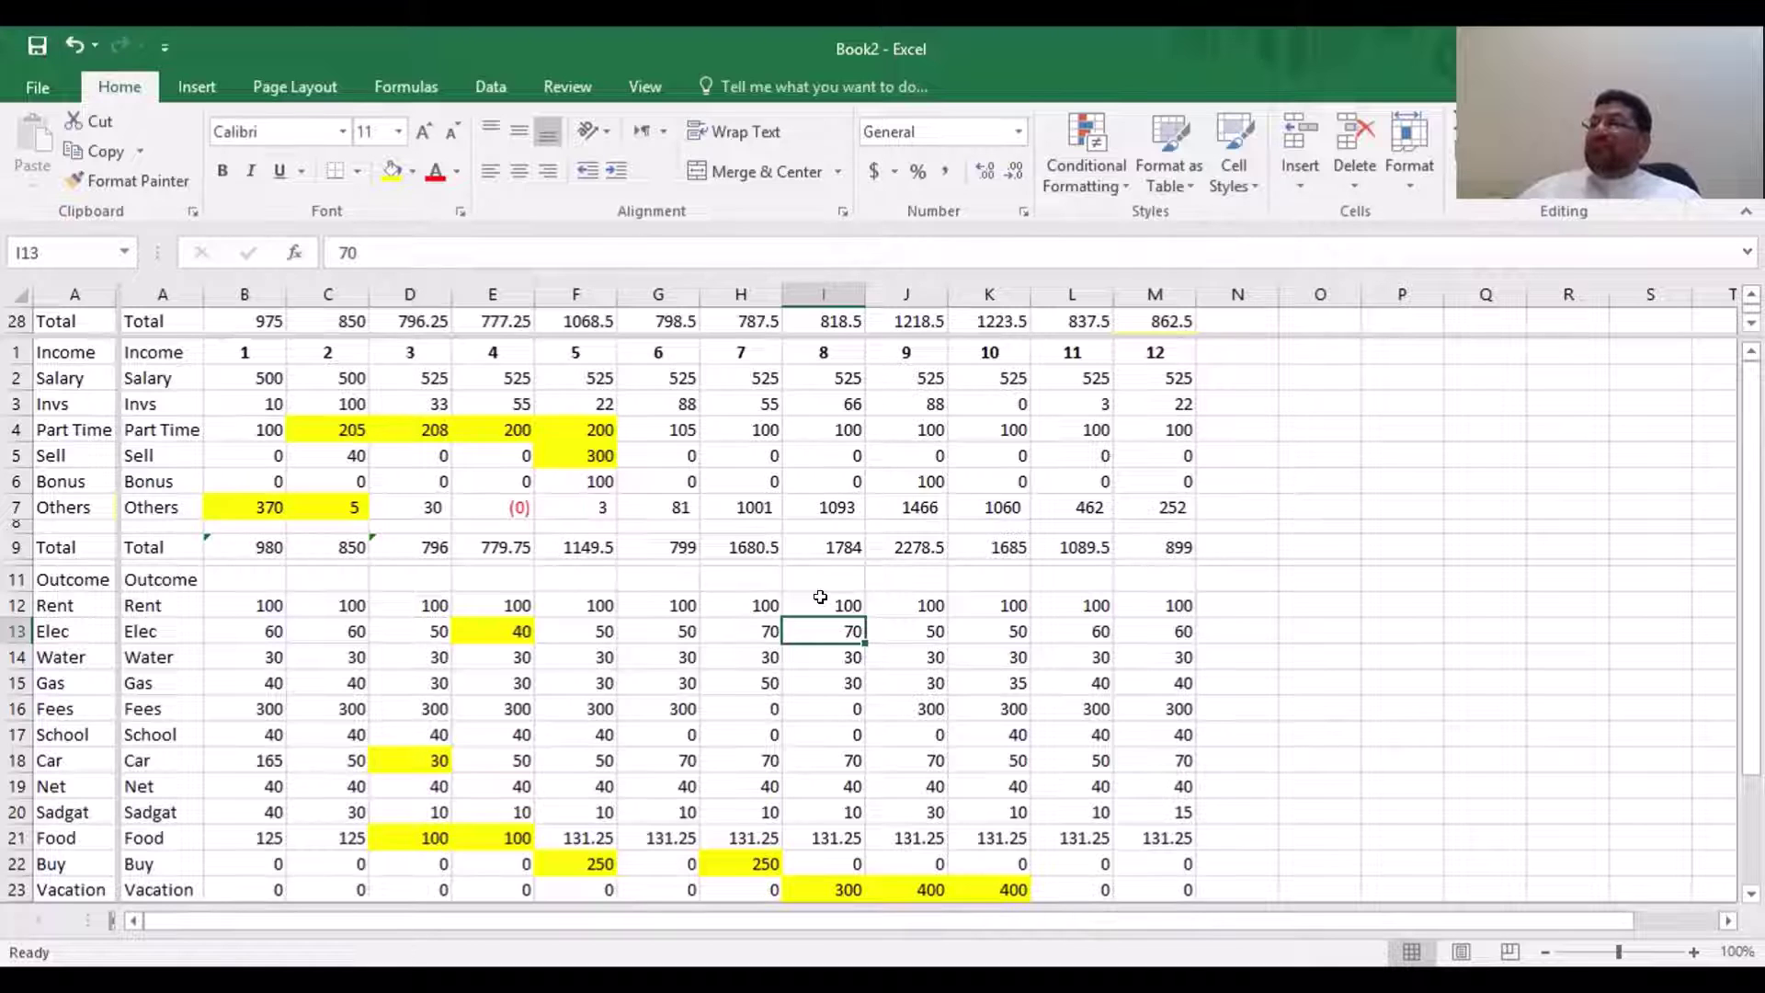
left_click(792, 572)
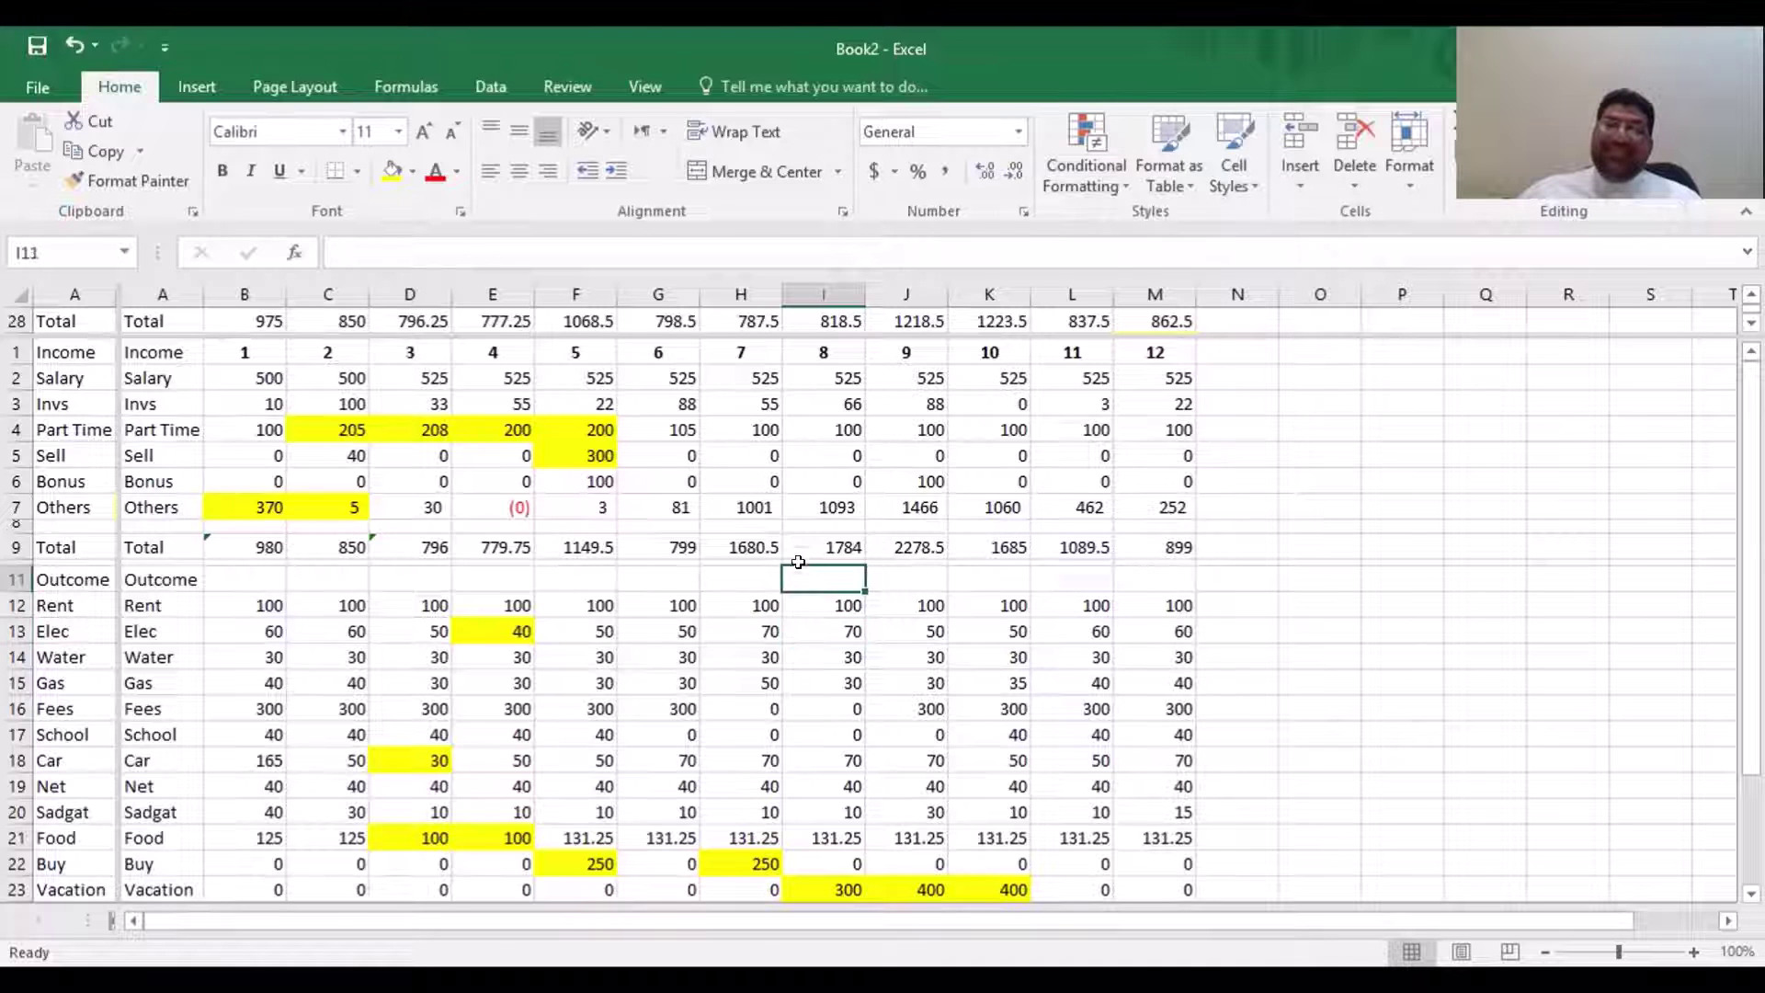
left_click(678, 572)
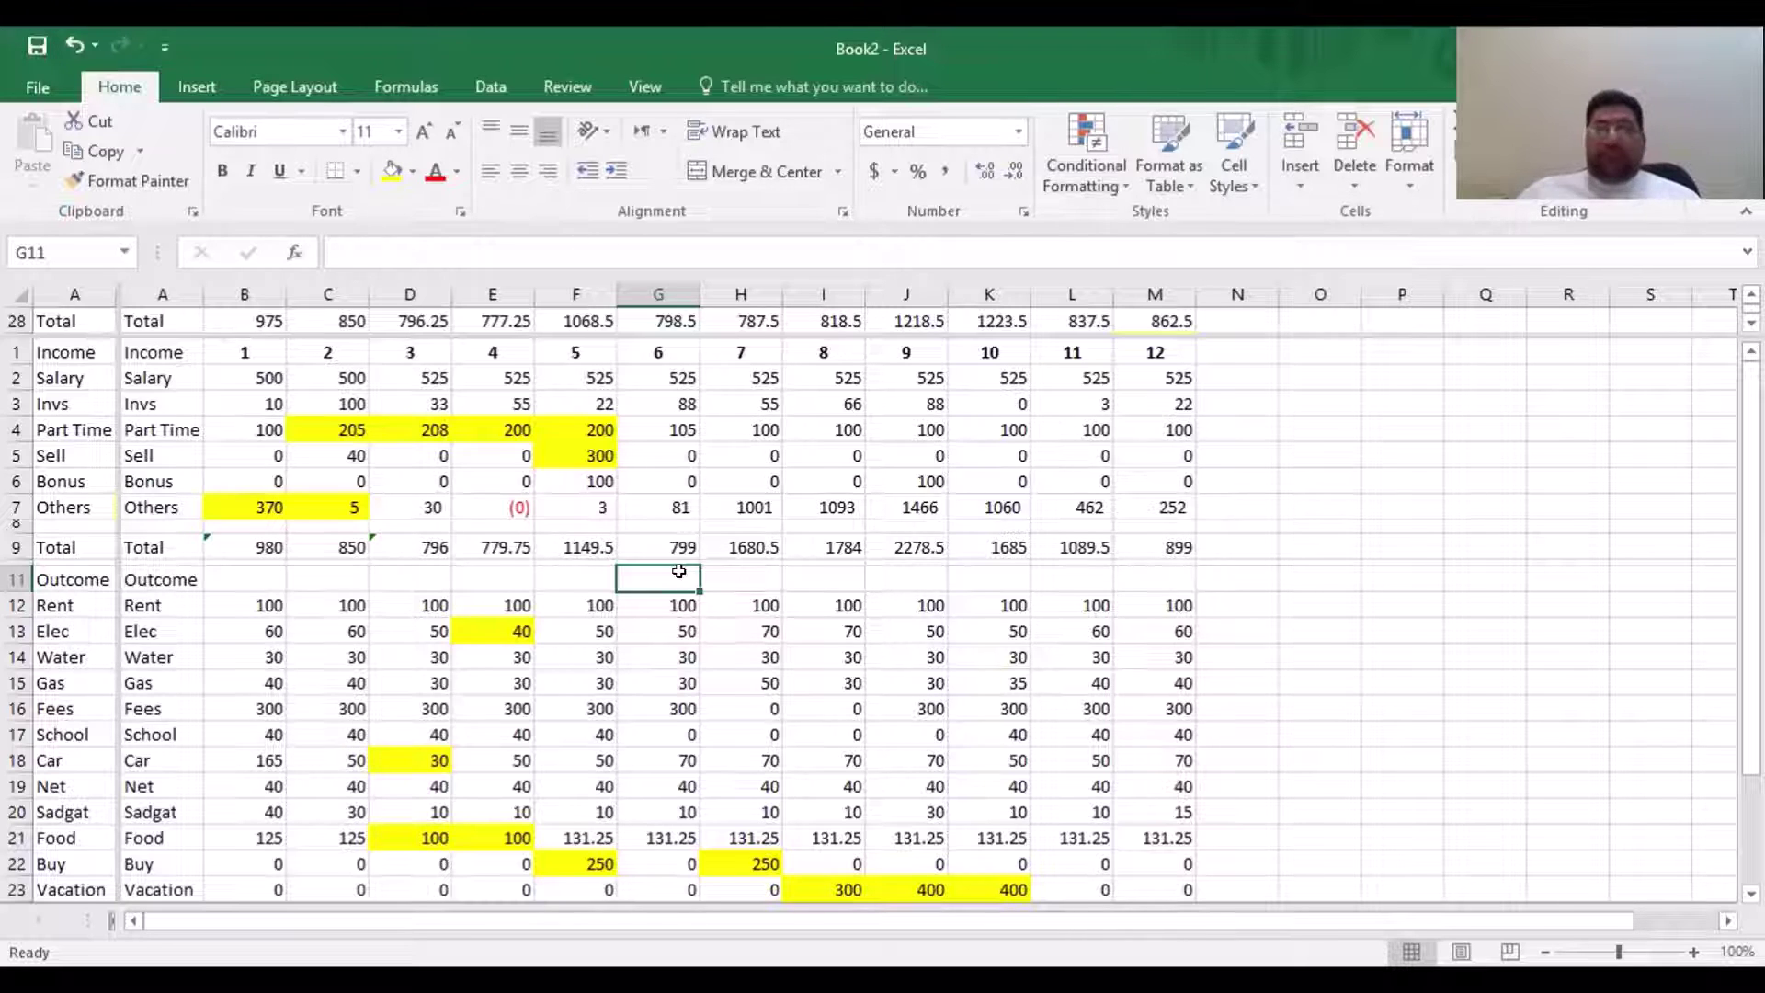
left_click(895, 571)
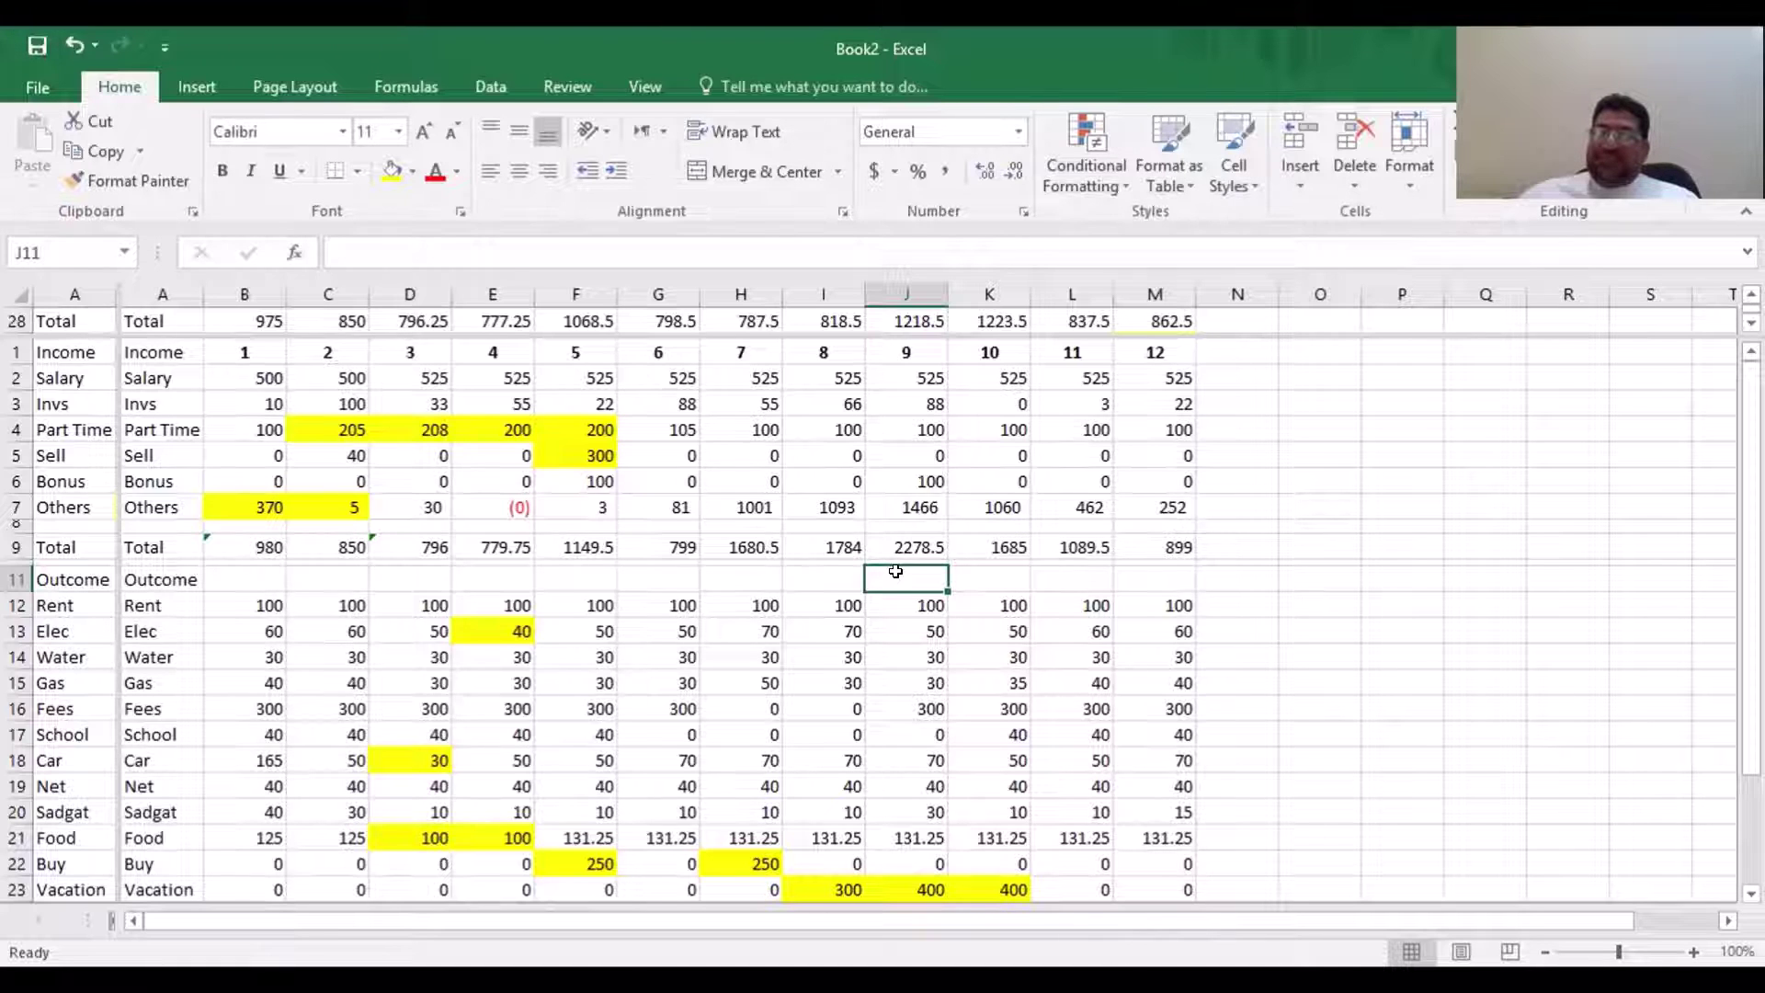
left_click(1379, 574)
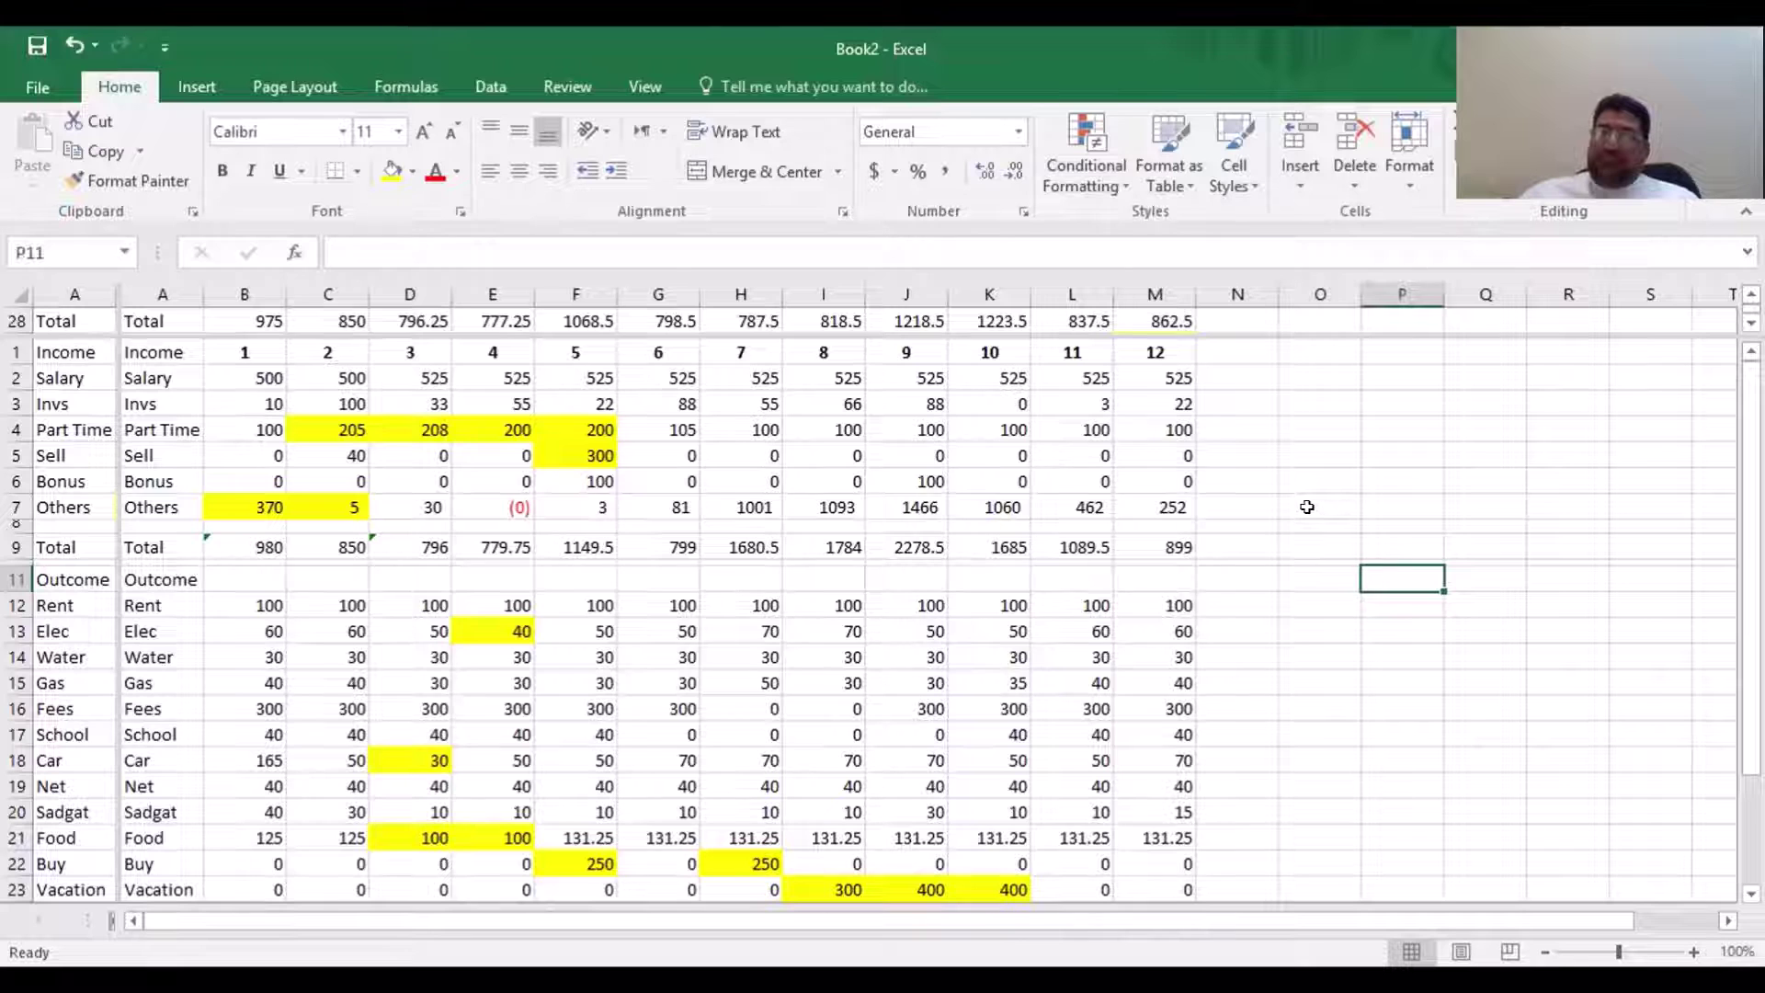